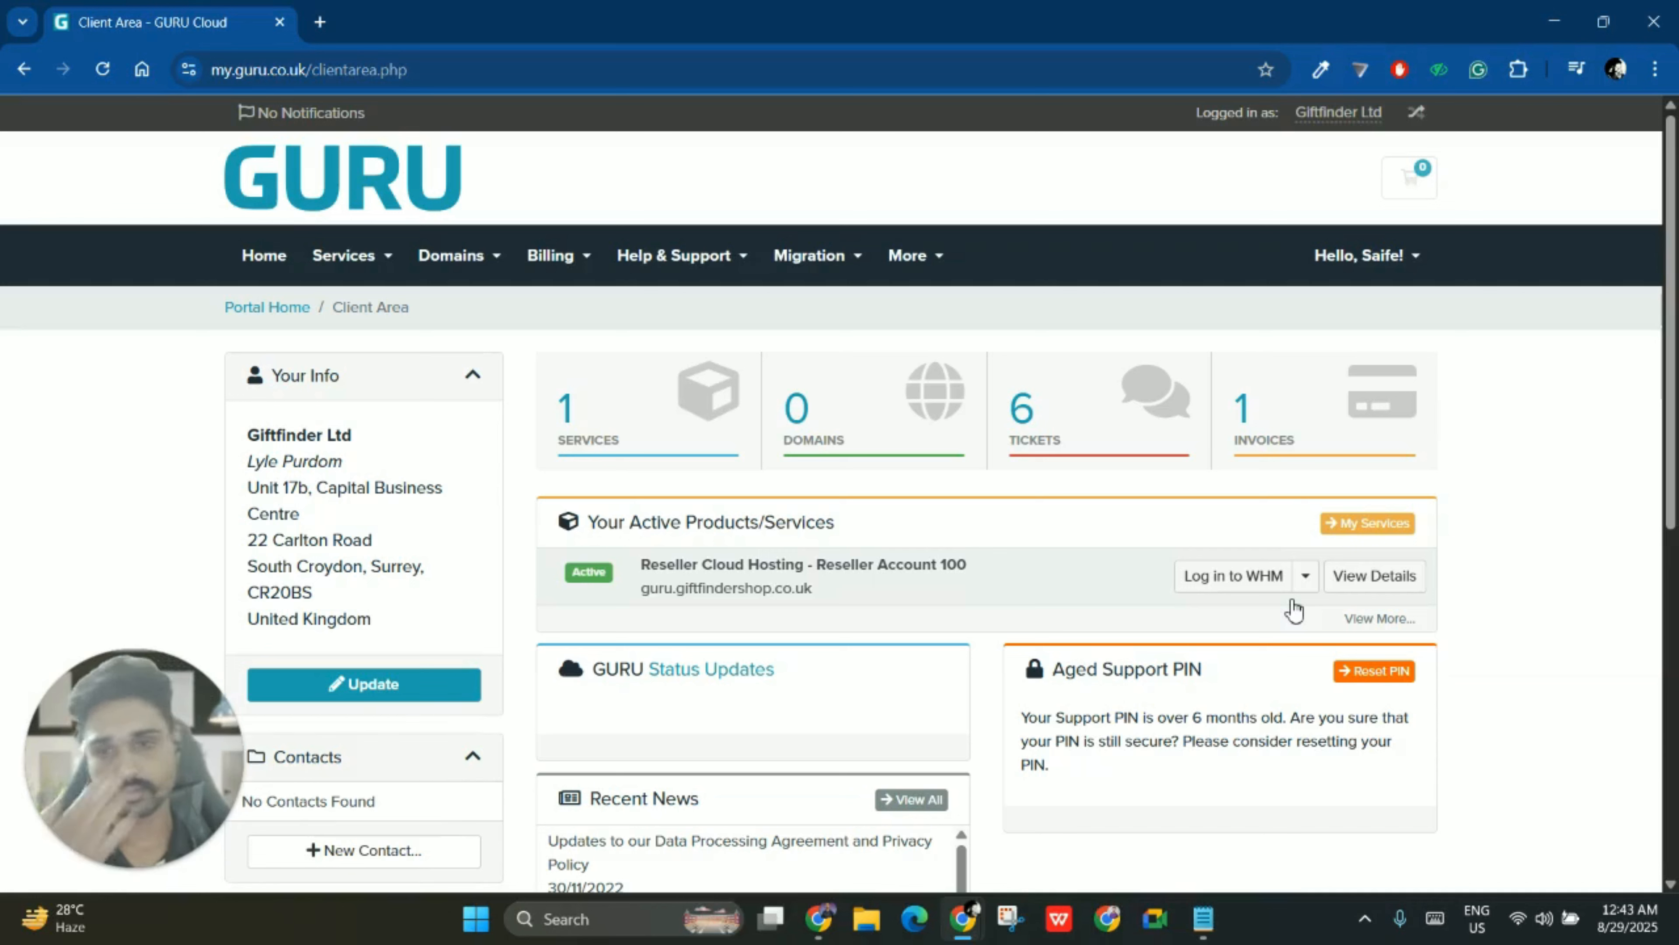
# - Switch to Notepad and review the trustford subdomain and brand-store.co domain in the noted site address
pyautogui.click(1203, 918)
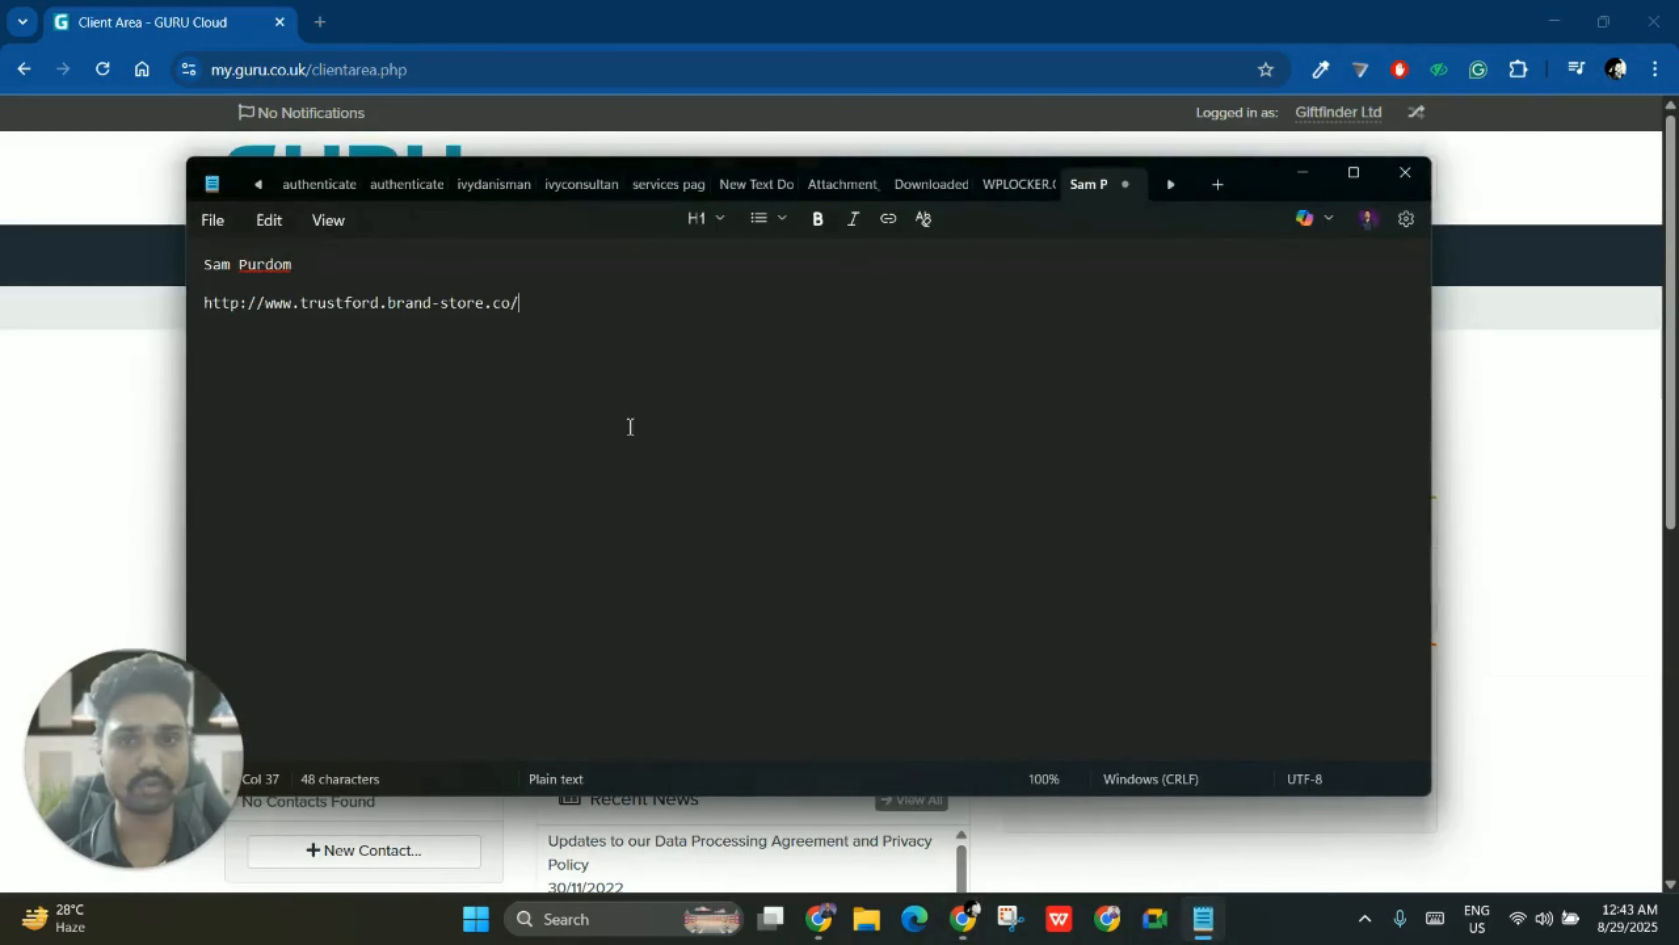
pyautogui.doubleClick(303, 305)
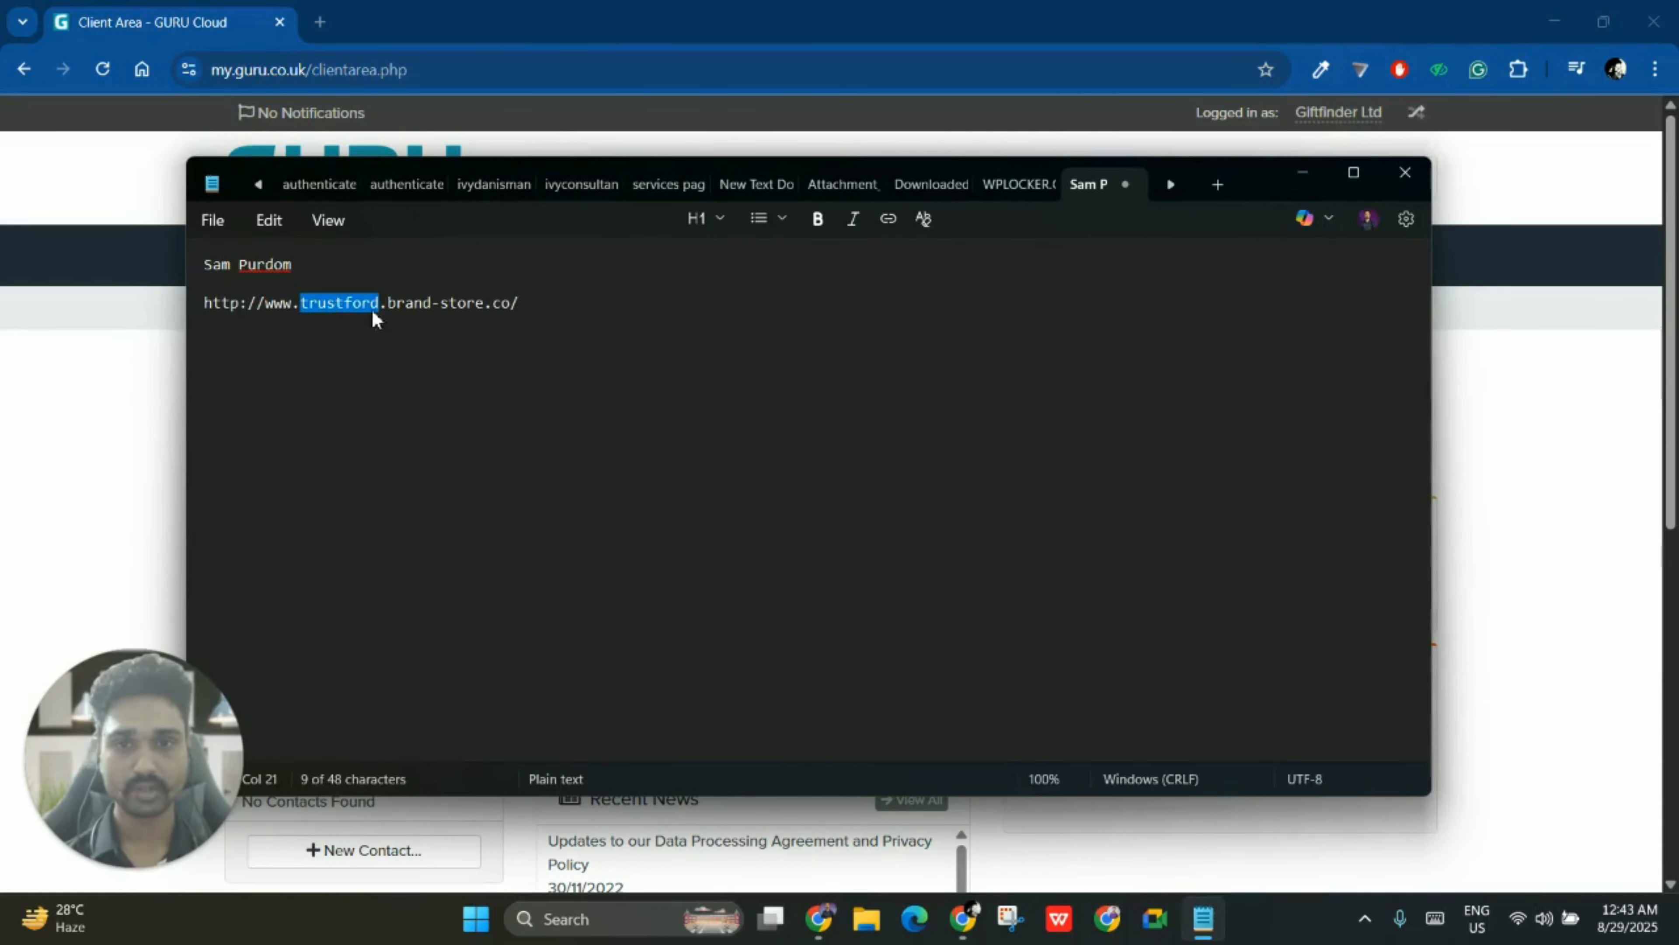
pyautogui.moveTo(372, 311); pyautogui.dragTo(536, 315)
pyautogui.click(542, 316)
pyautogui.doubleClick(344, 307)
pyautogui.moveTo(344, 307); pyautogui.dragTo(555, 308)
pyautogui.click(556, 308)
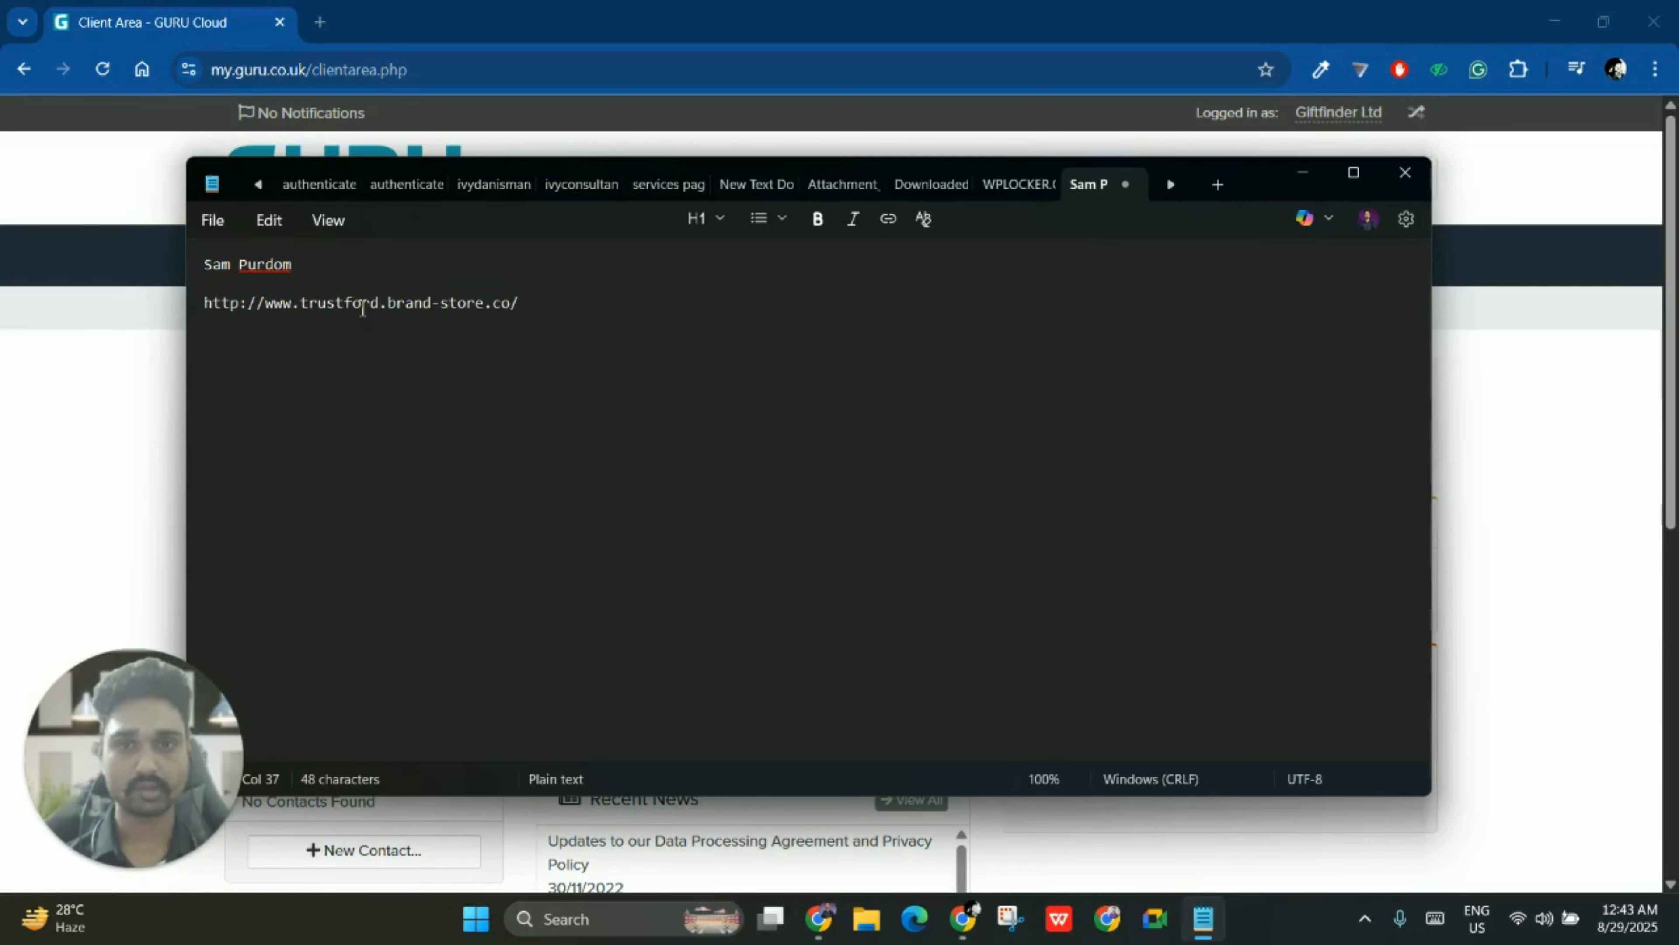
pyautogui.doubleClick(419, 308)
pyautogui.moveTo(419, 307); pyautogui.dragTo(516, 309)
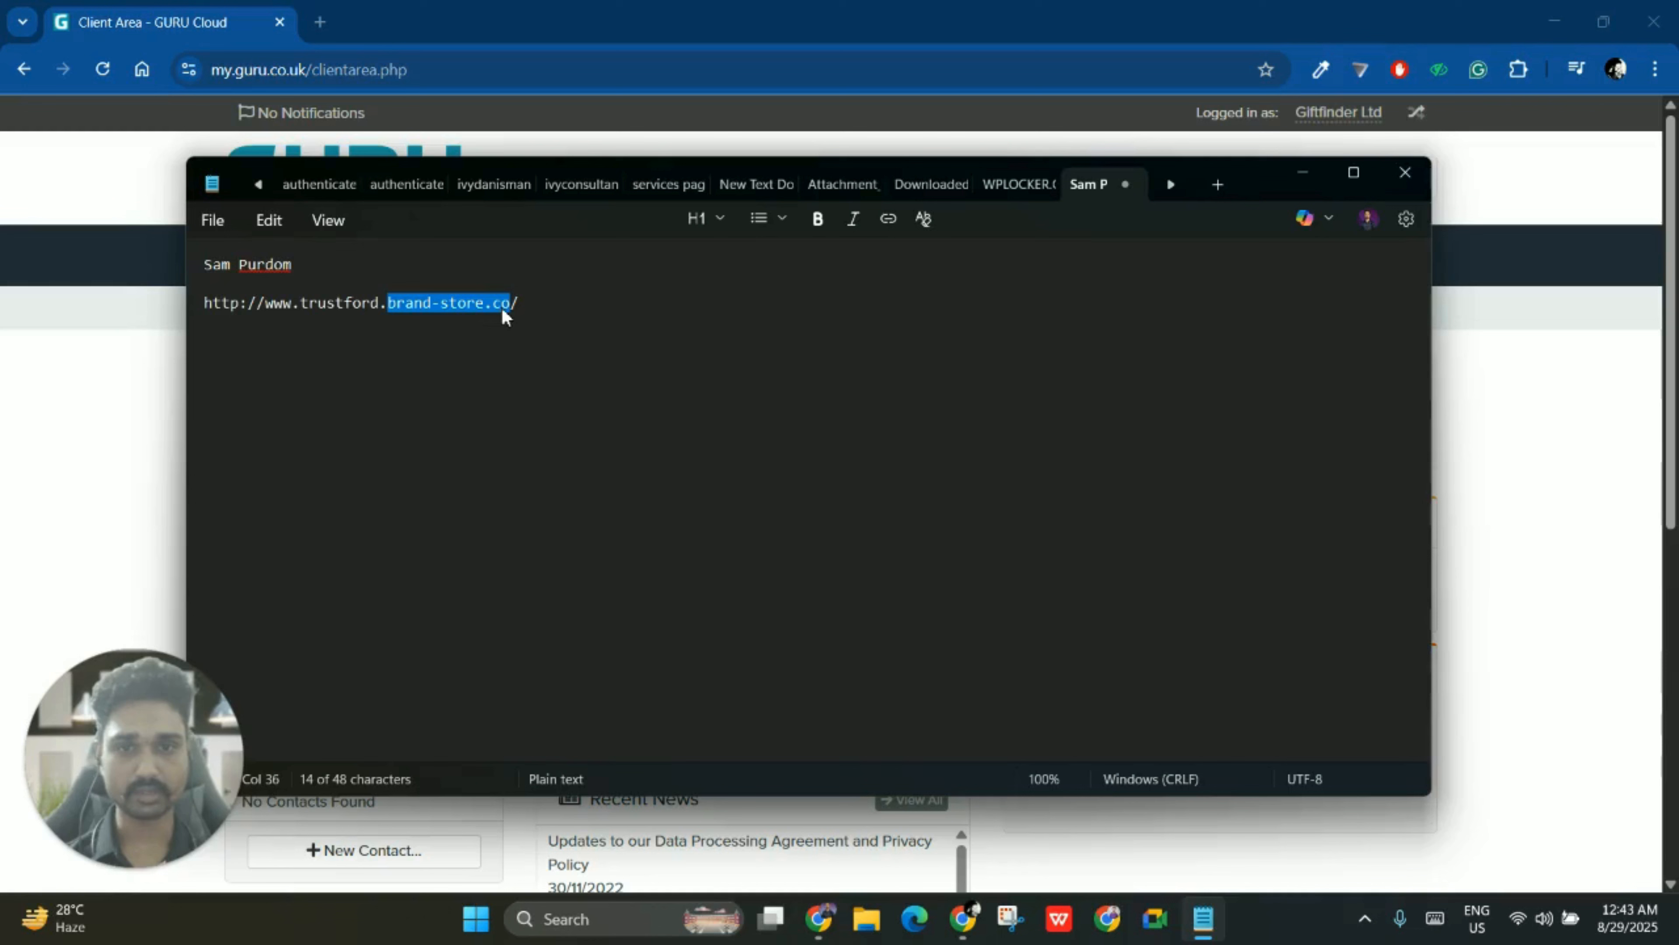
pyautogui.doubleClick(324, 305)
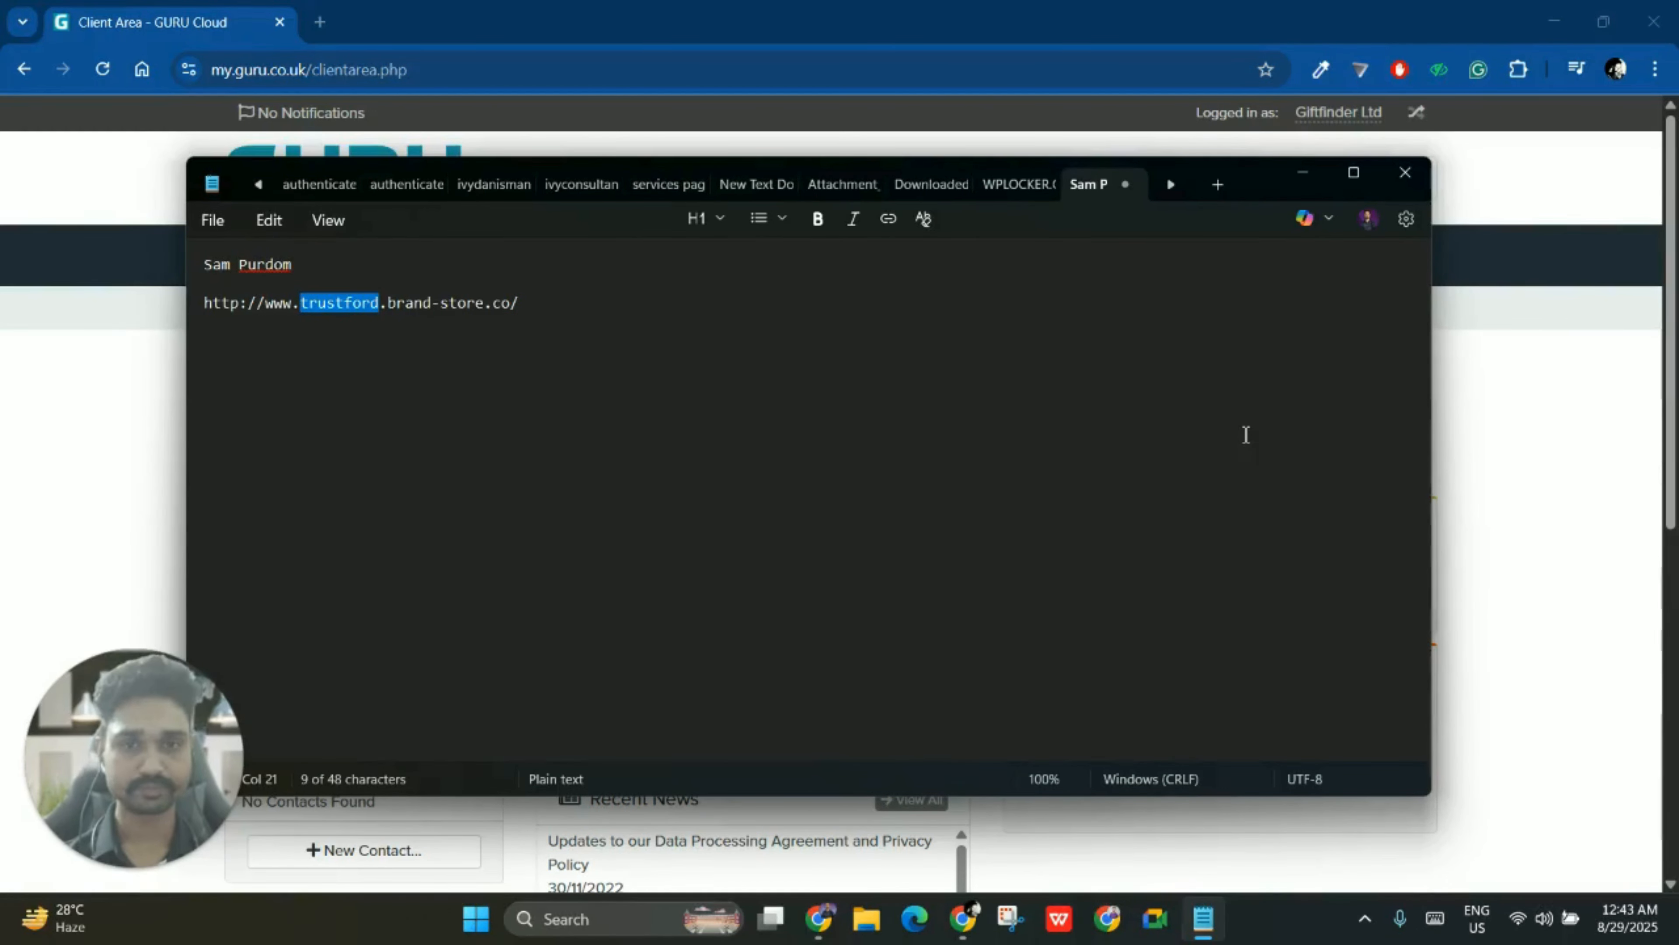
# - Return to the browser, log in to WHM from the Reseller Account 100 service and open the list of hosting accounts
pyautogui.hotkey('alt', 'Tab')
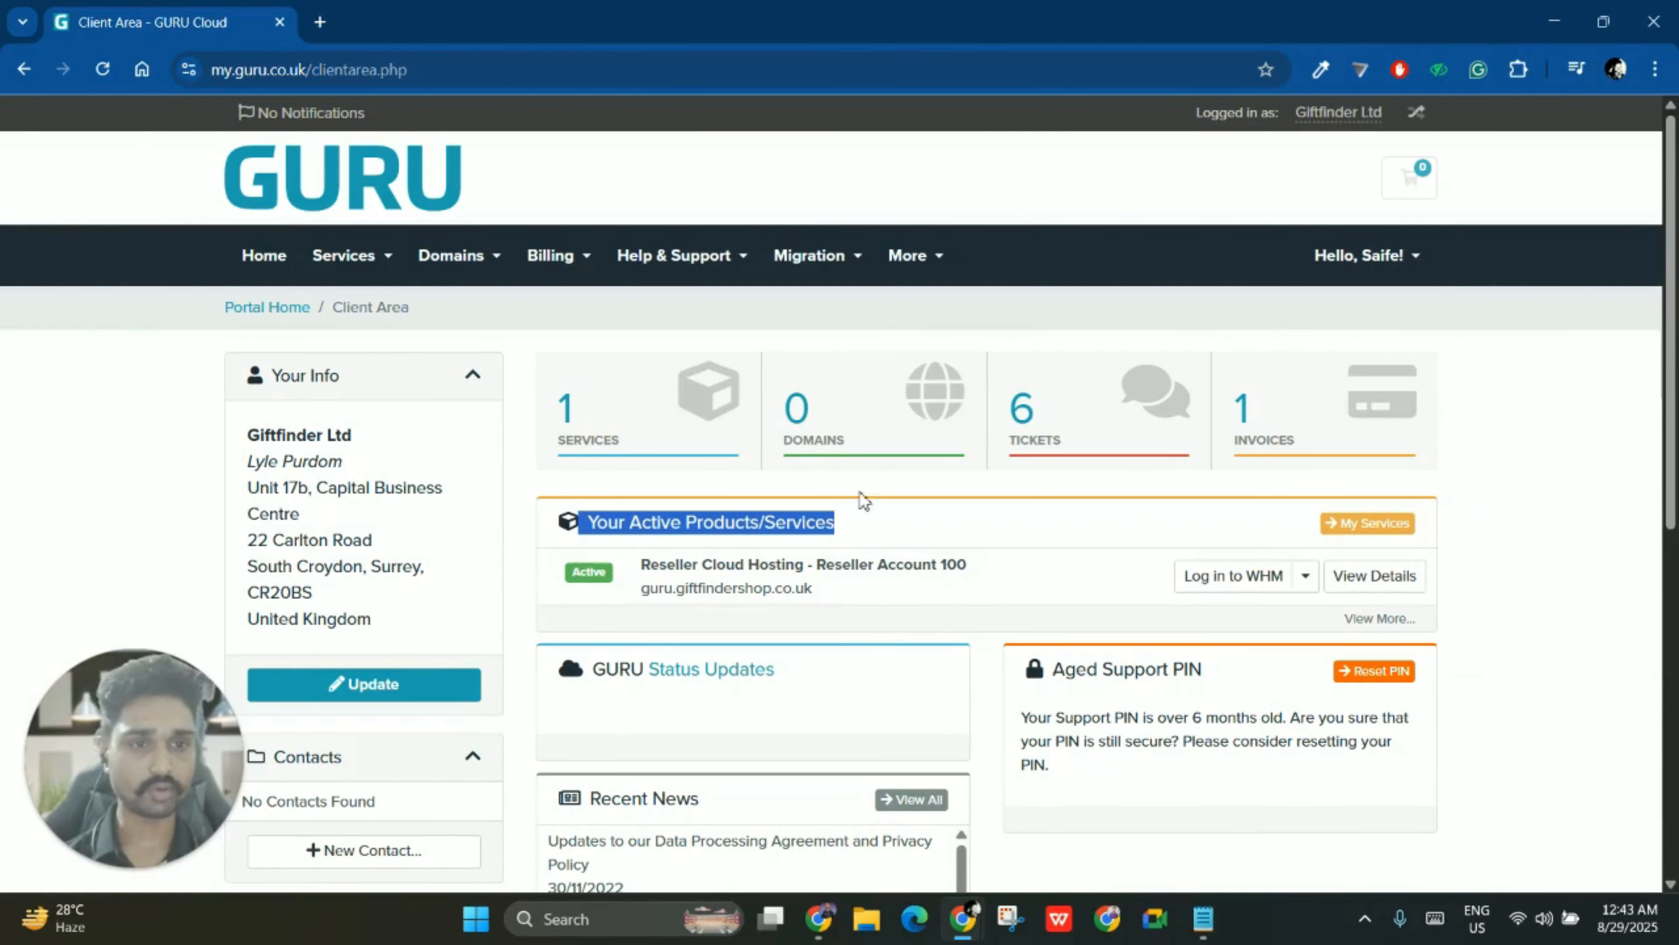
pyautogui.click(1471, 481)
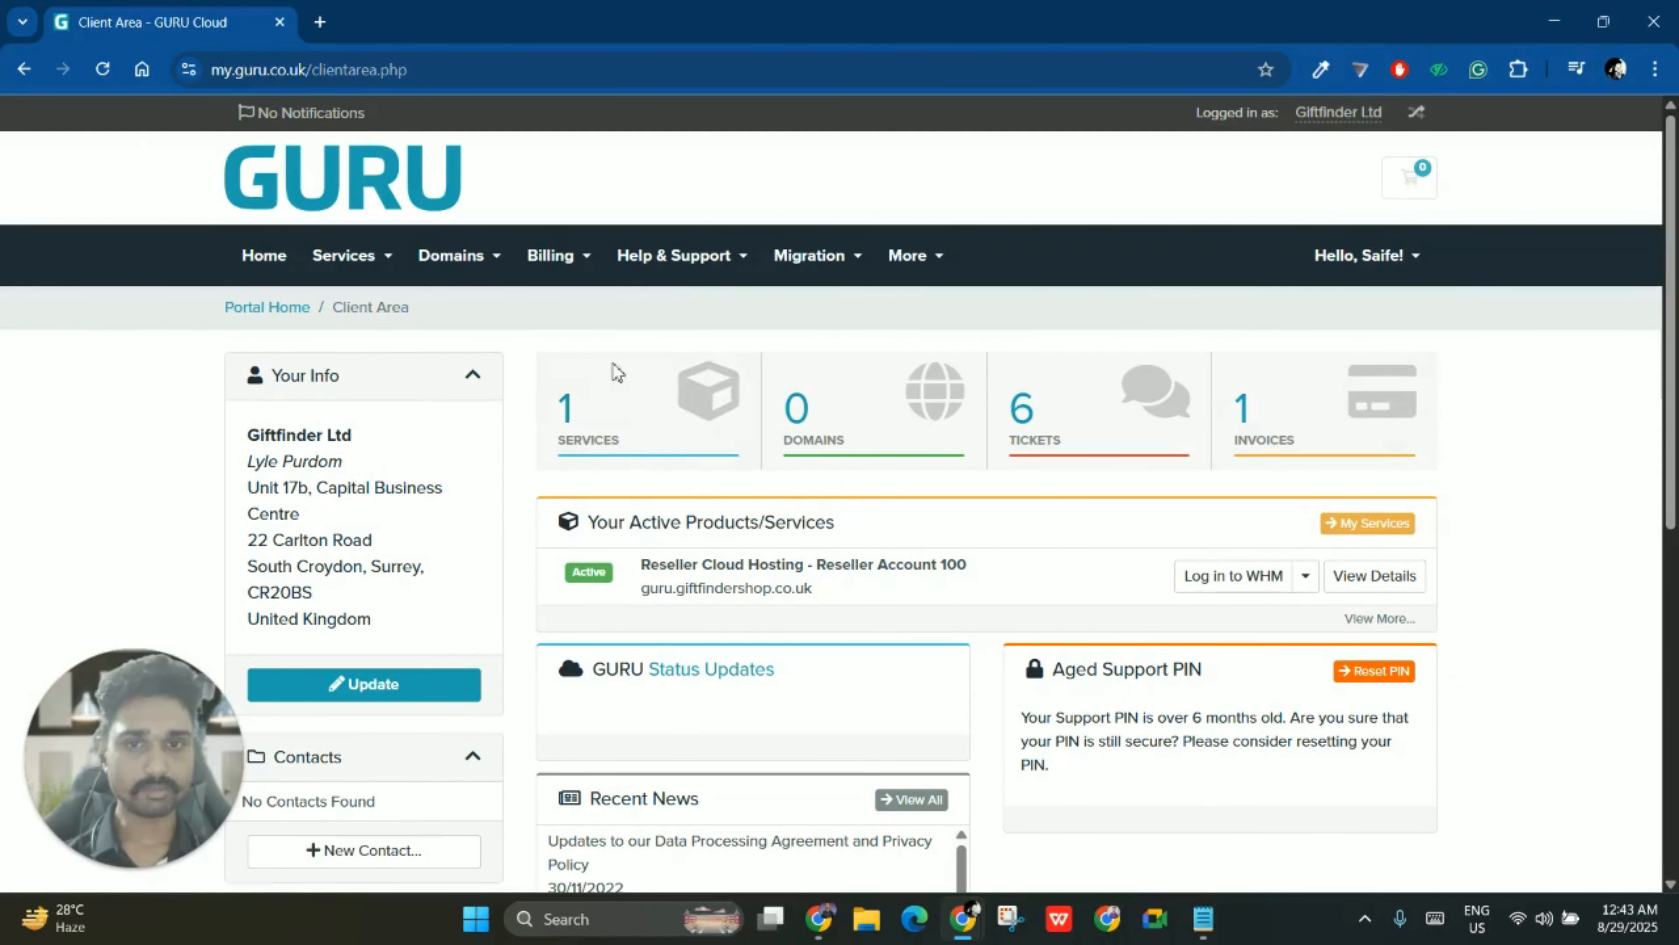
pyautogui.scroll(-5, 434, 382)
pyautogui.scroll(5, 434, 382)
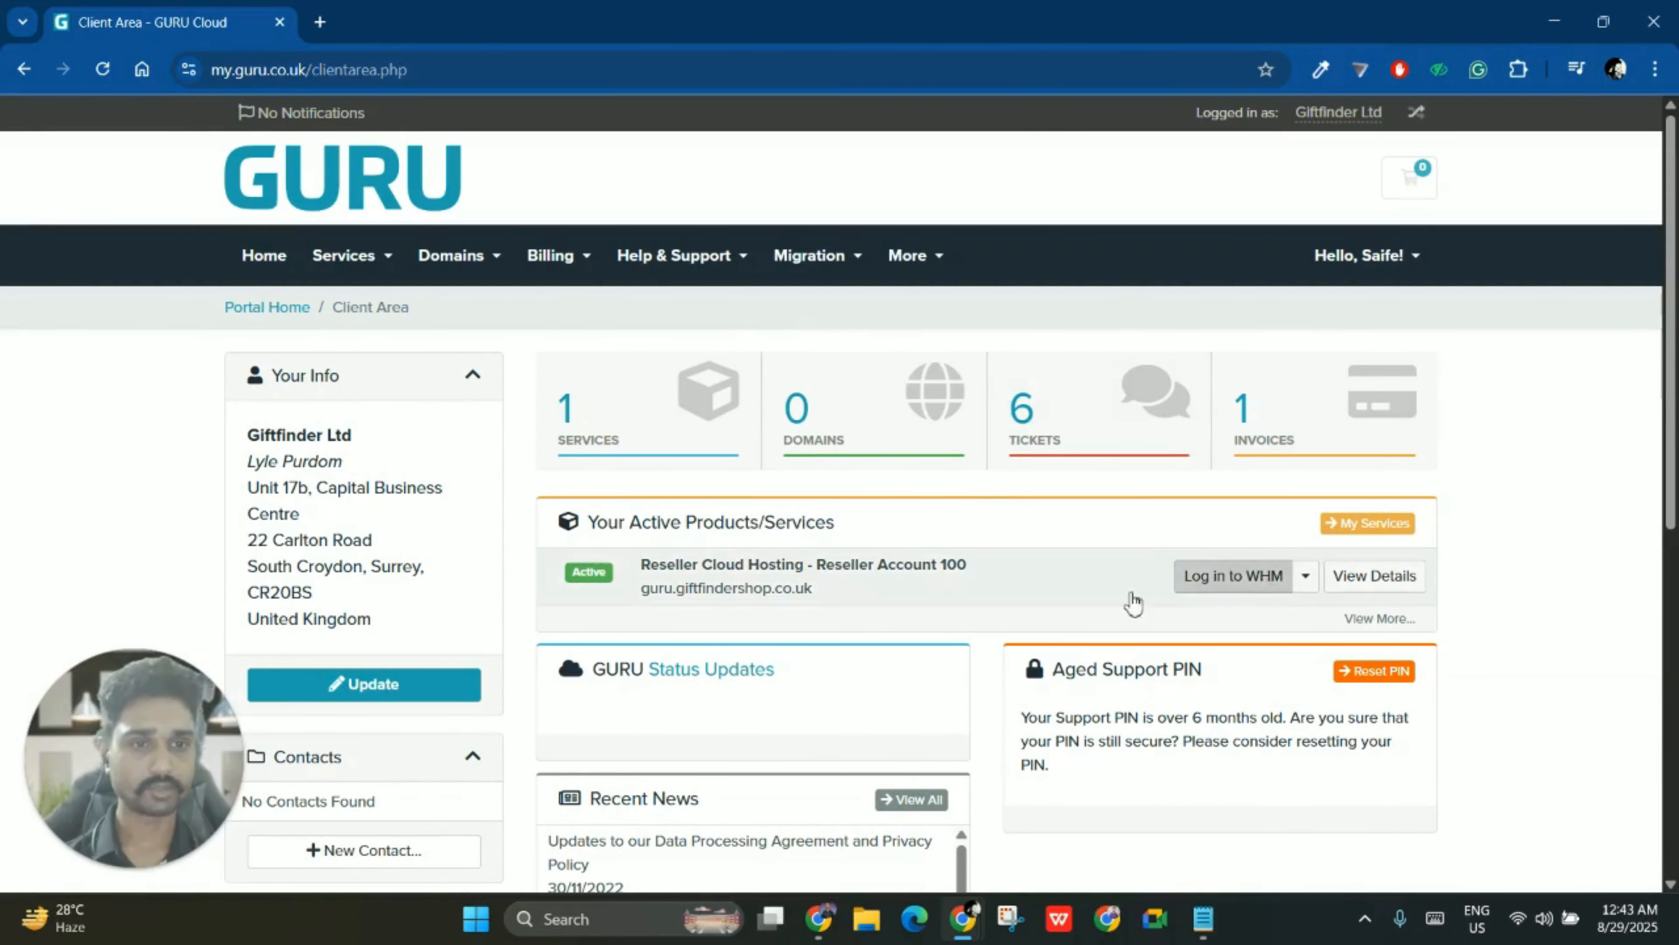
pyautogui.click(1216, 581)
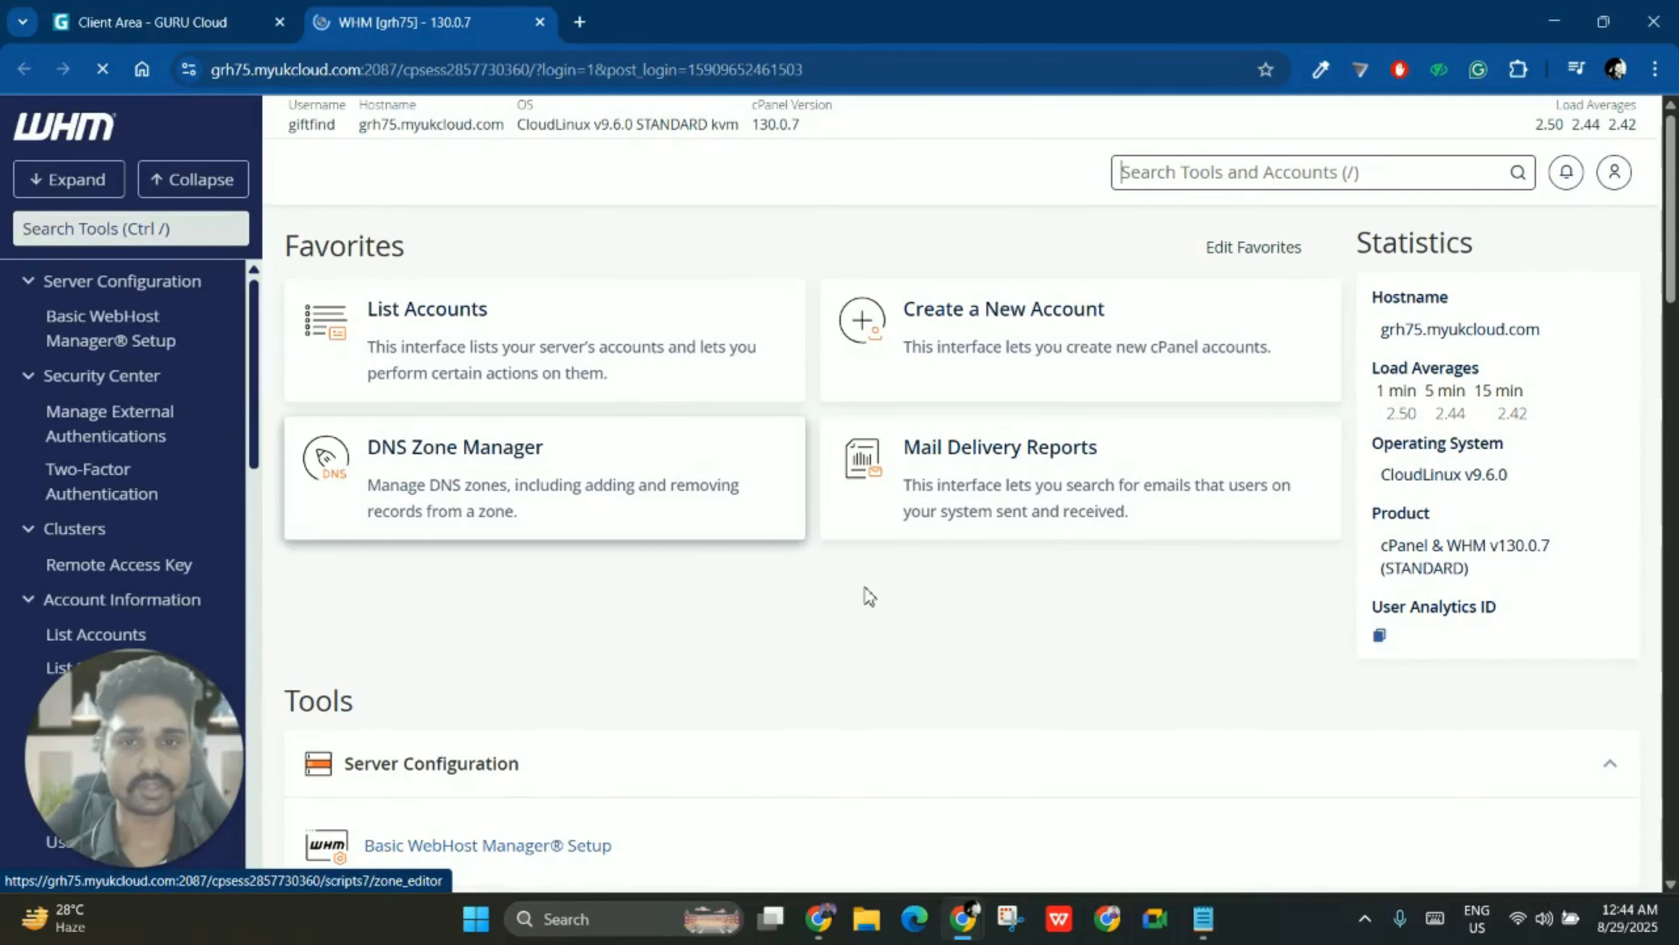
pyautogui.click(496, 344)
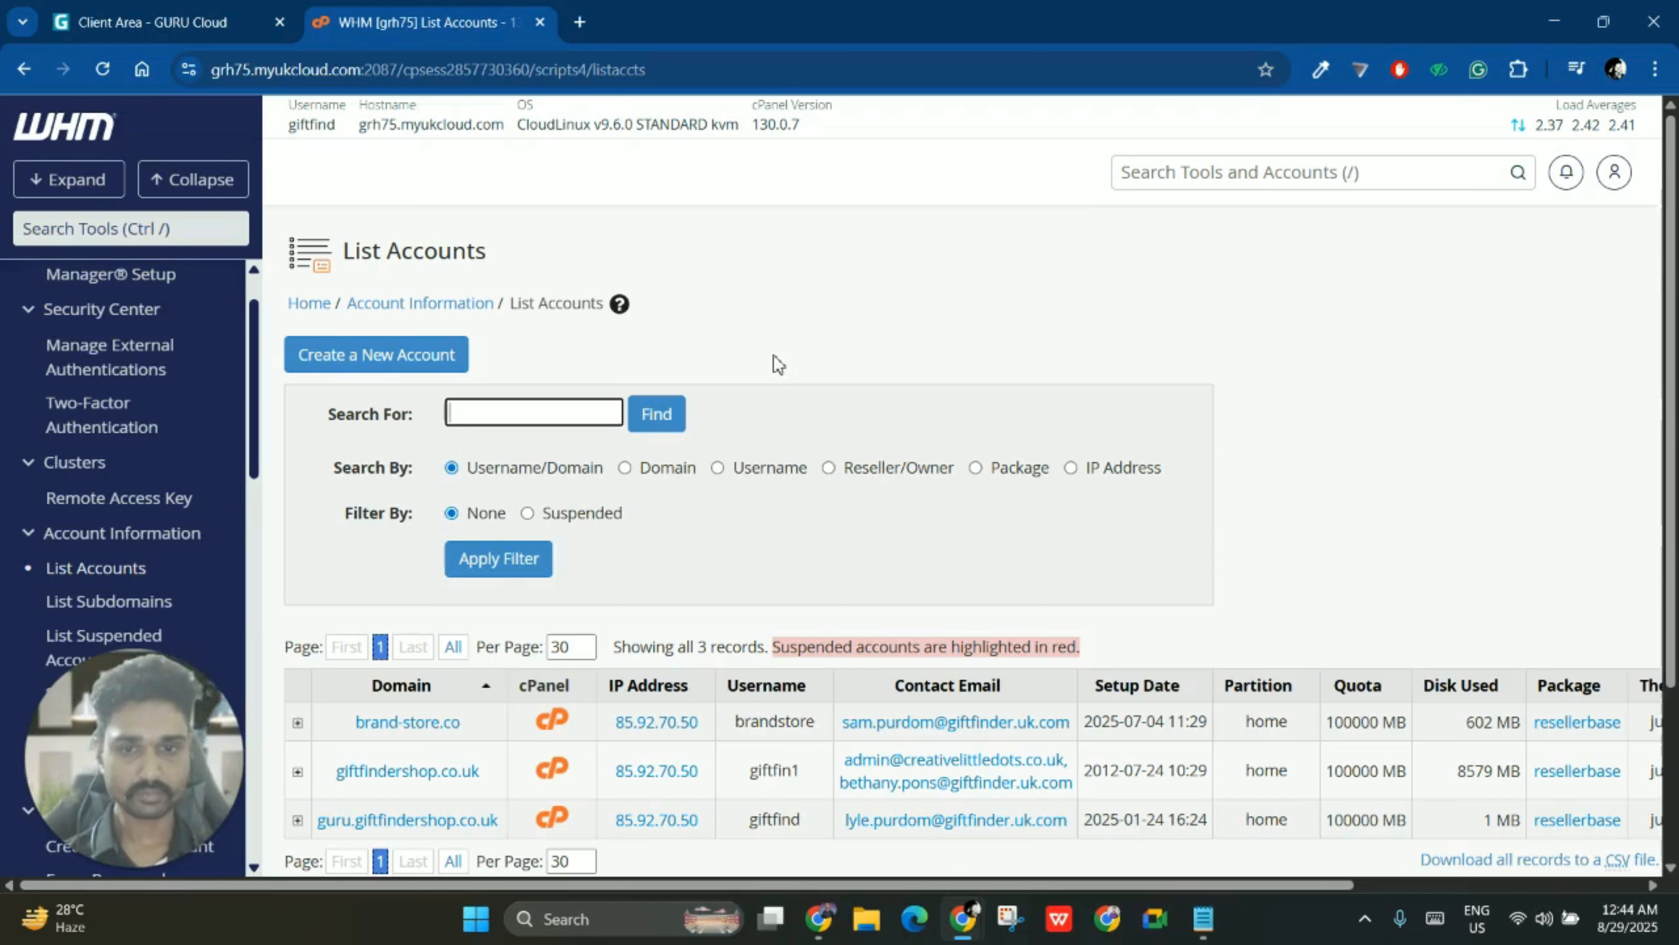
# - Check the main domain in the Notepad notes and open cPanel for the brand-store.co account
pyautogui.click(1203, 918)
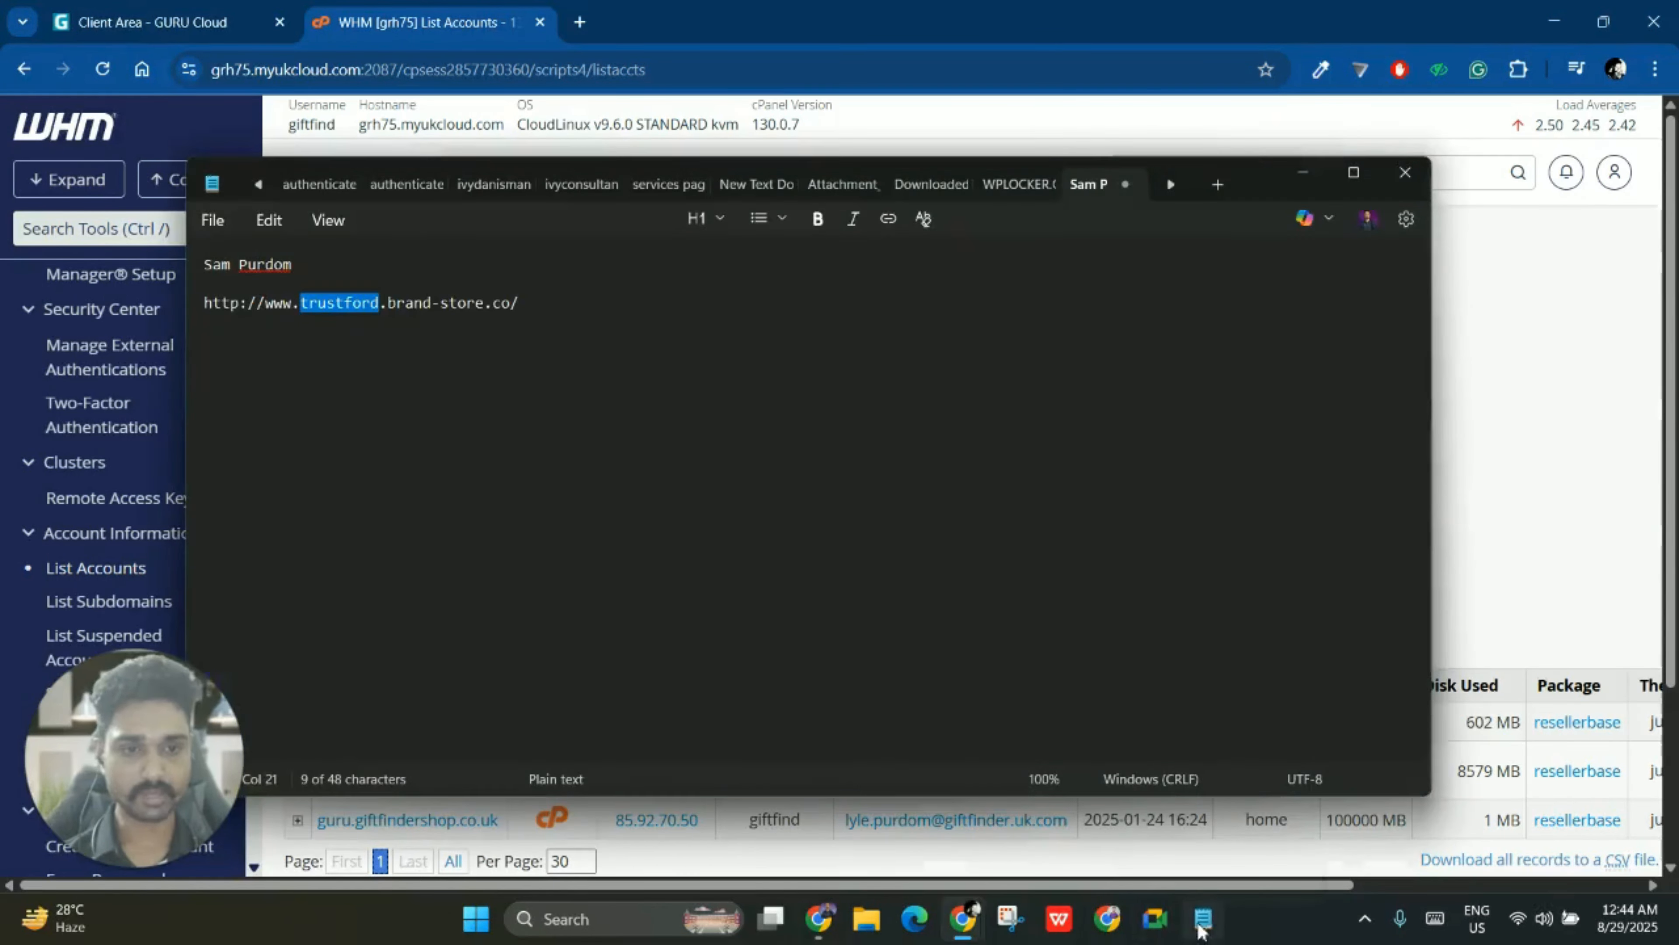
pyautogui.moveTo(388, 304); pyautogui.dragTo(433, 305)
pyautogui.hotkey('alt', 'Tab')
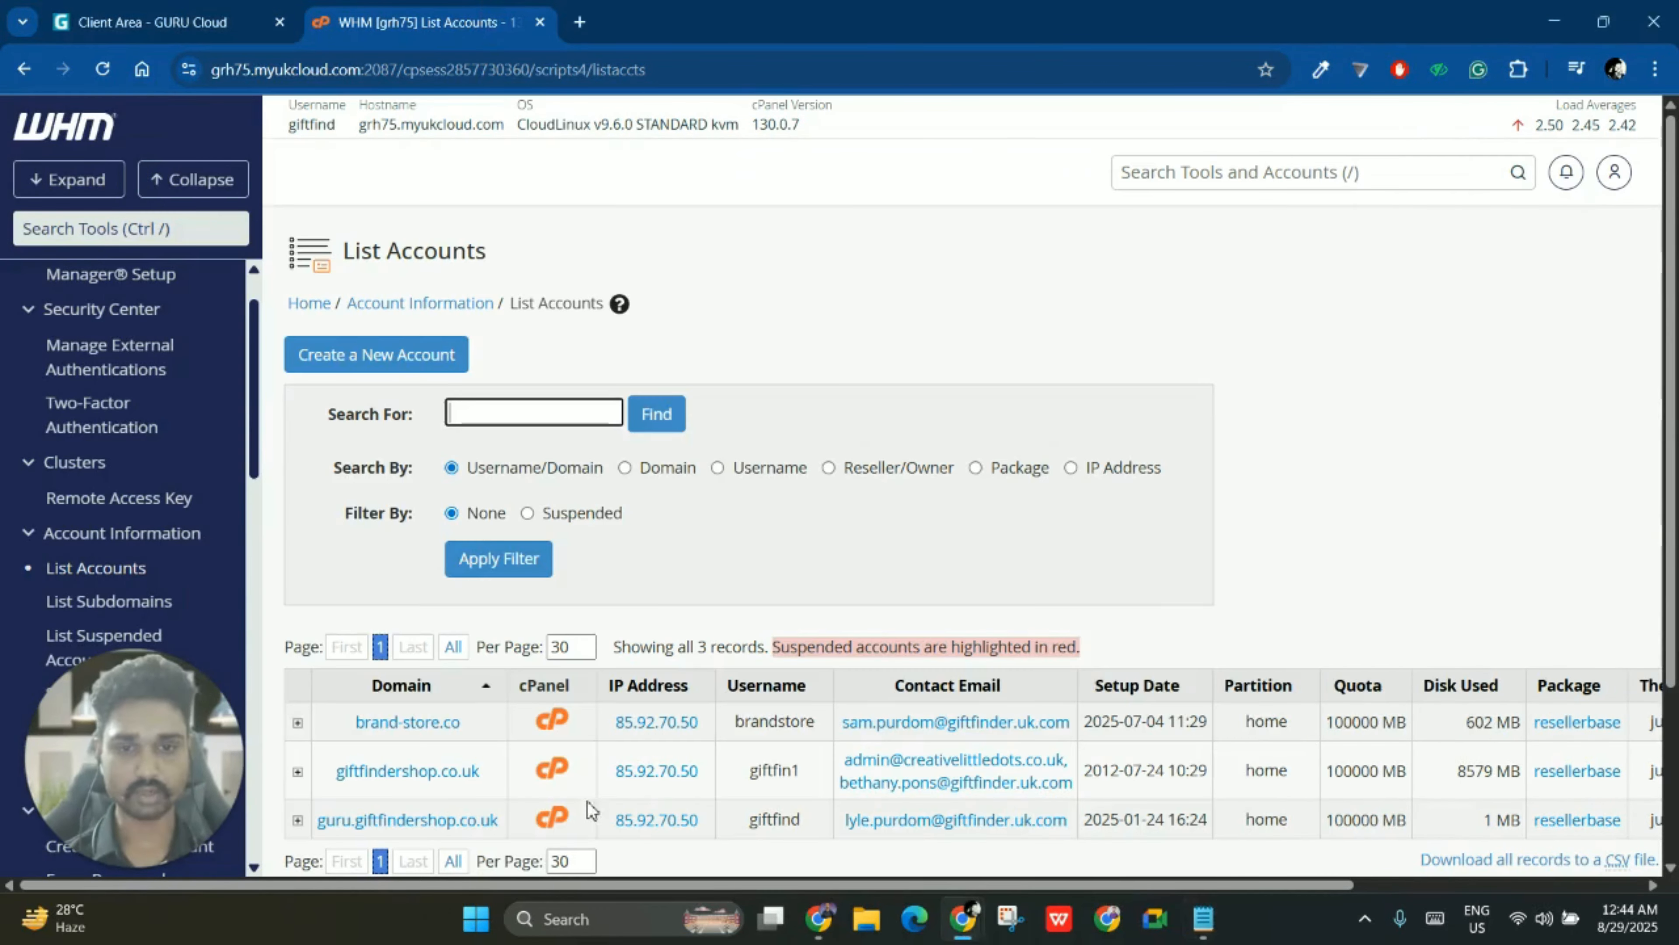
pyautogui.click(544, 725)
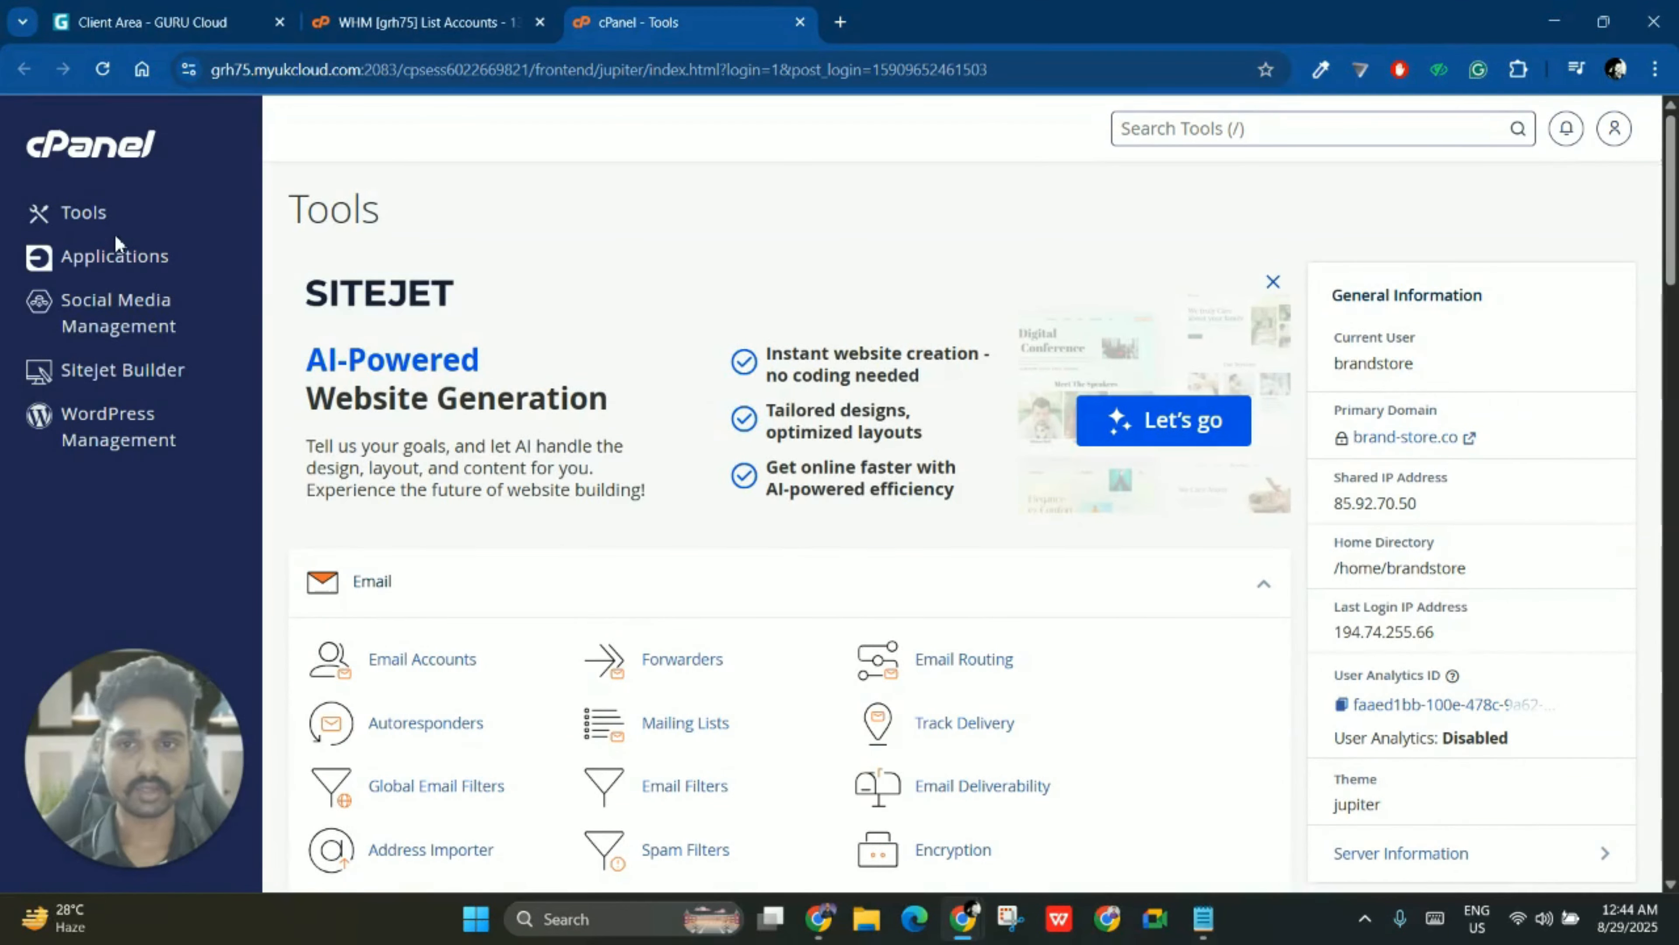
# - Check Installatron for installed applications and review the brand-store.co installation in WordPress Management
pyautogui.click(116, 258)
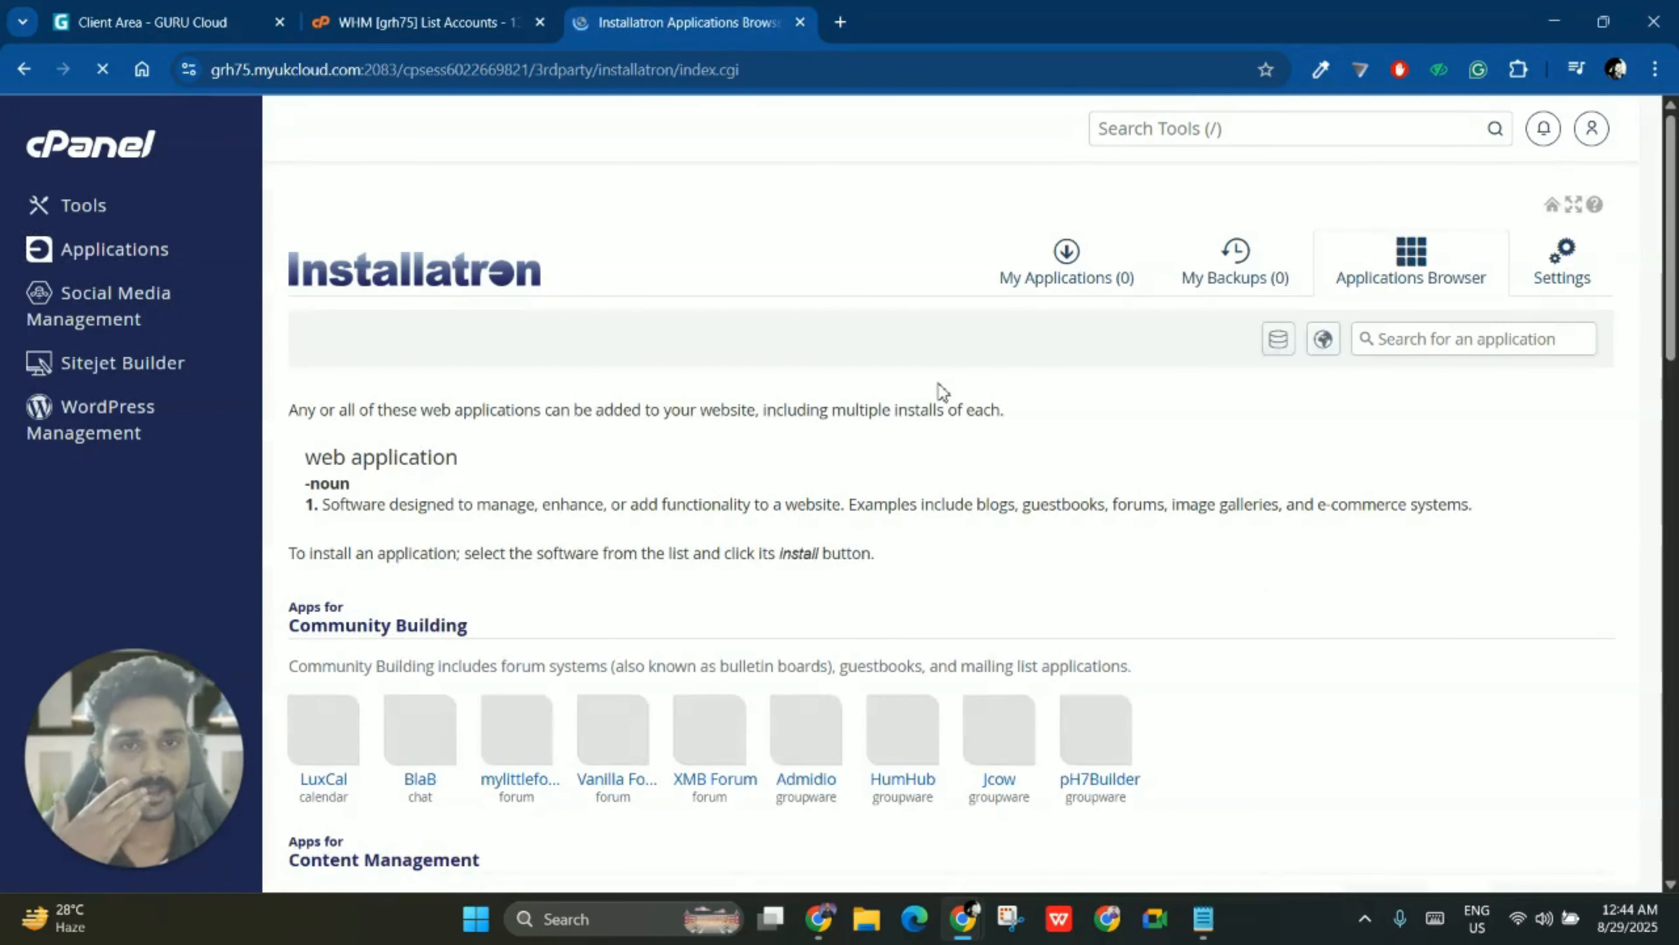
pyautogui.click(1064, 281)
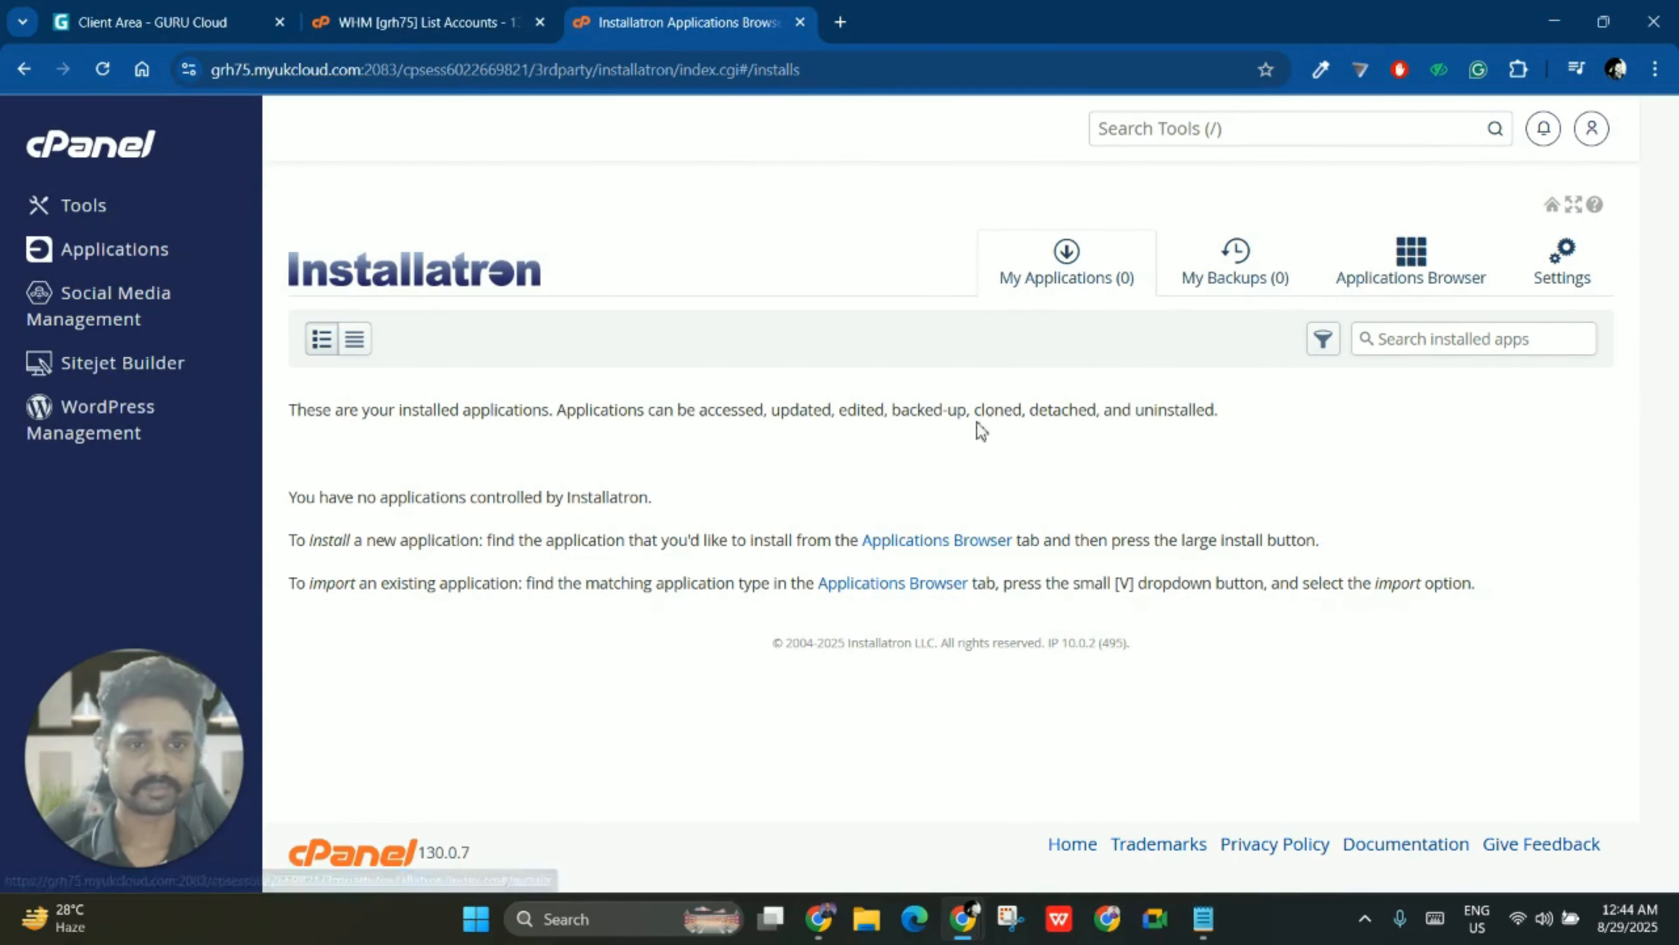
pyautogui.click(153, 426)
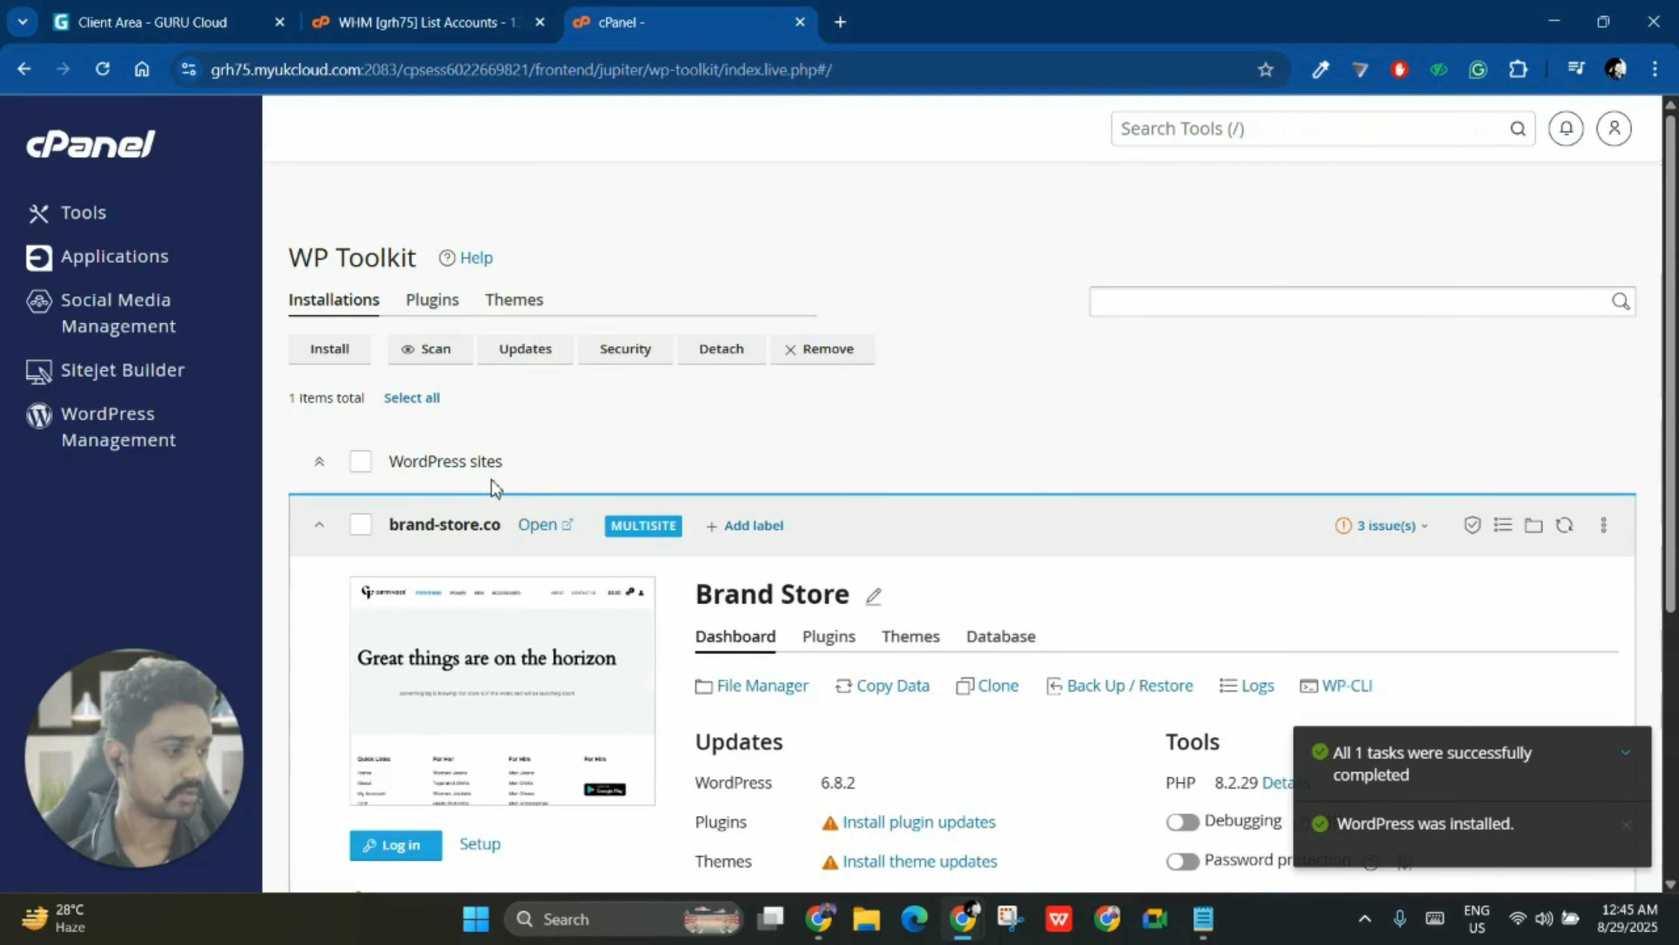
pyautogui.scroll(-2, 720, 430)
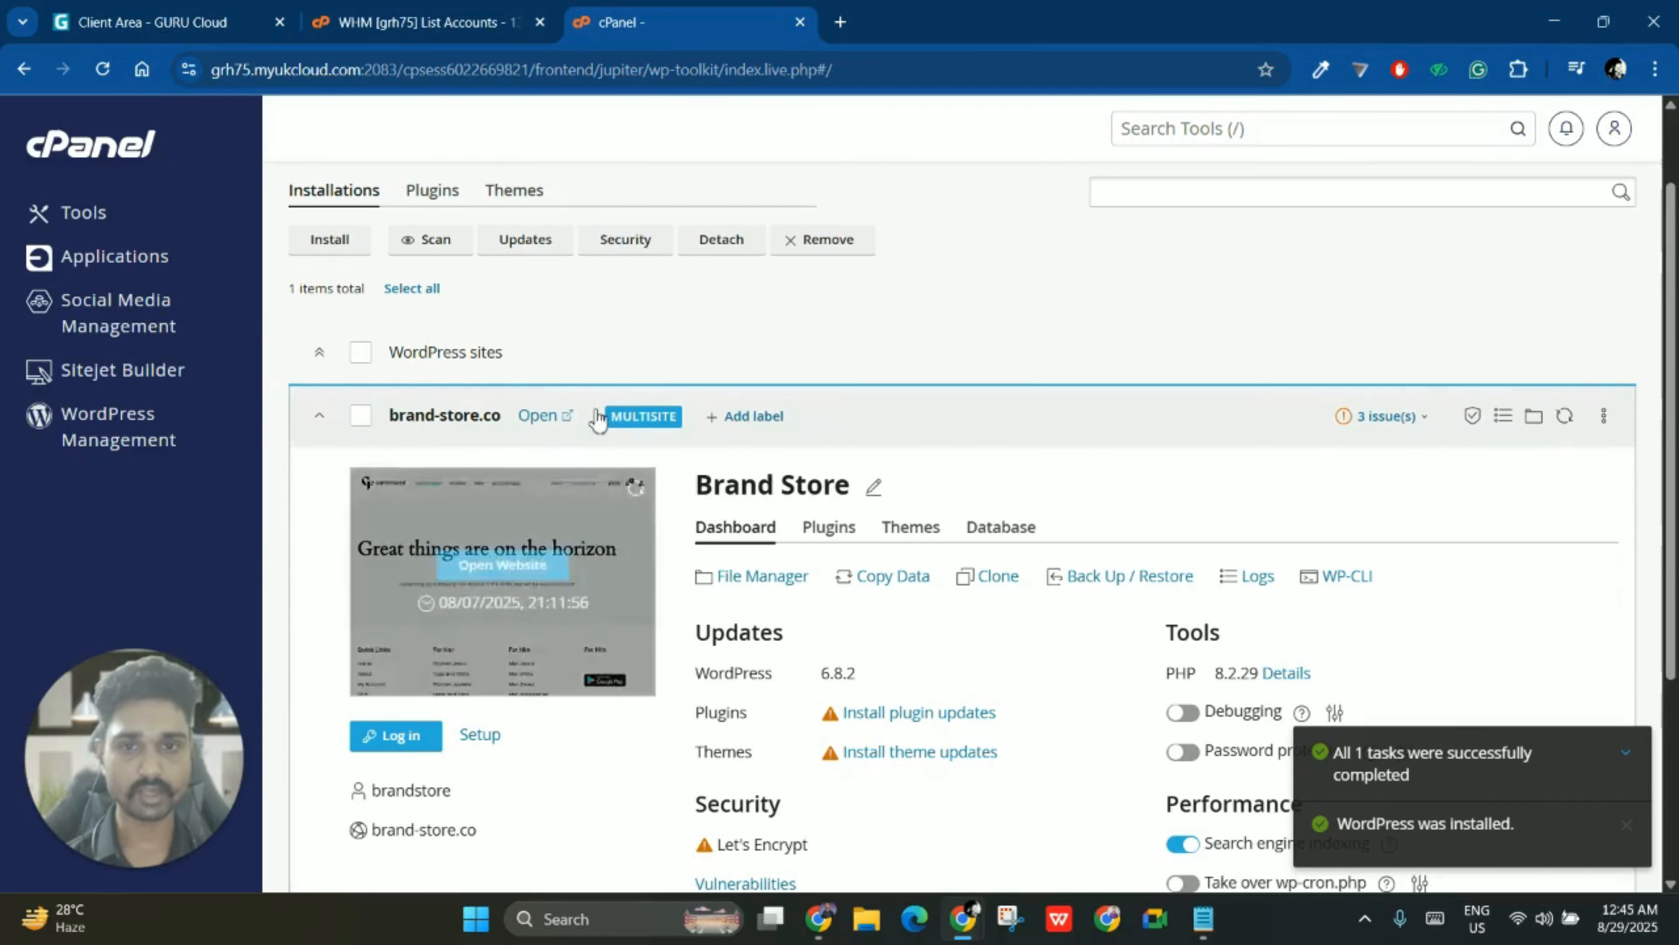
pyautogui.scroll(-5, 645, 595)
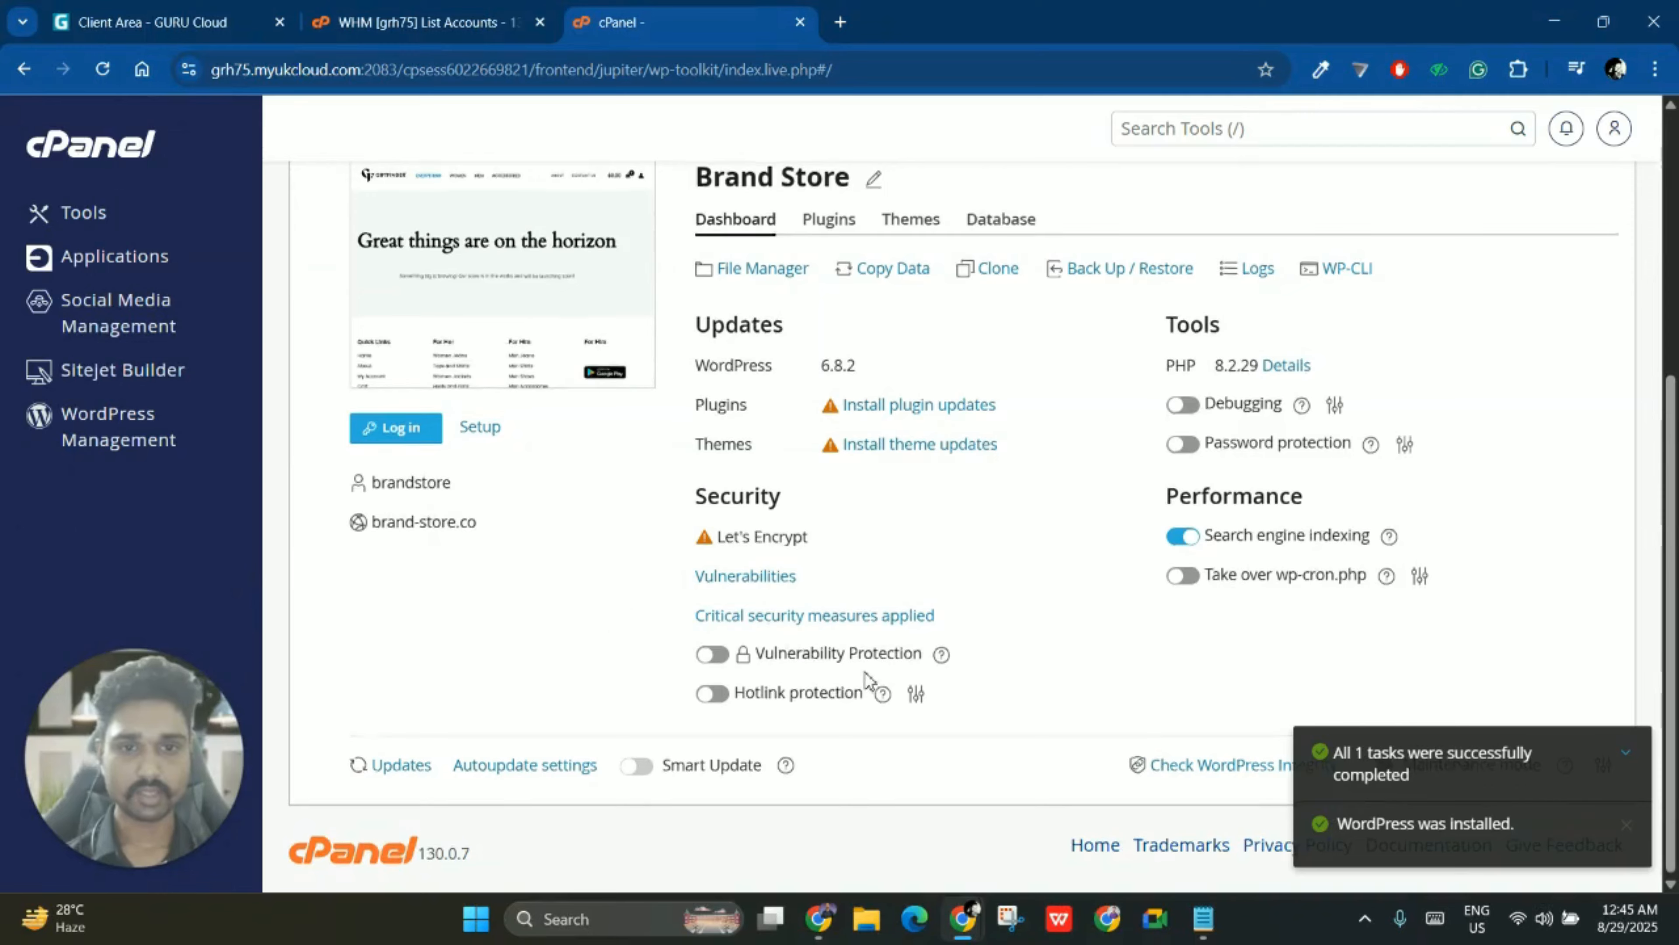
pyautogui.scroll(7, 419, 514)
pyautogui.scroll(-3, 514, 506)
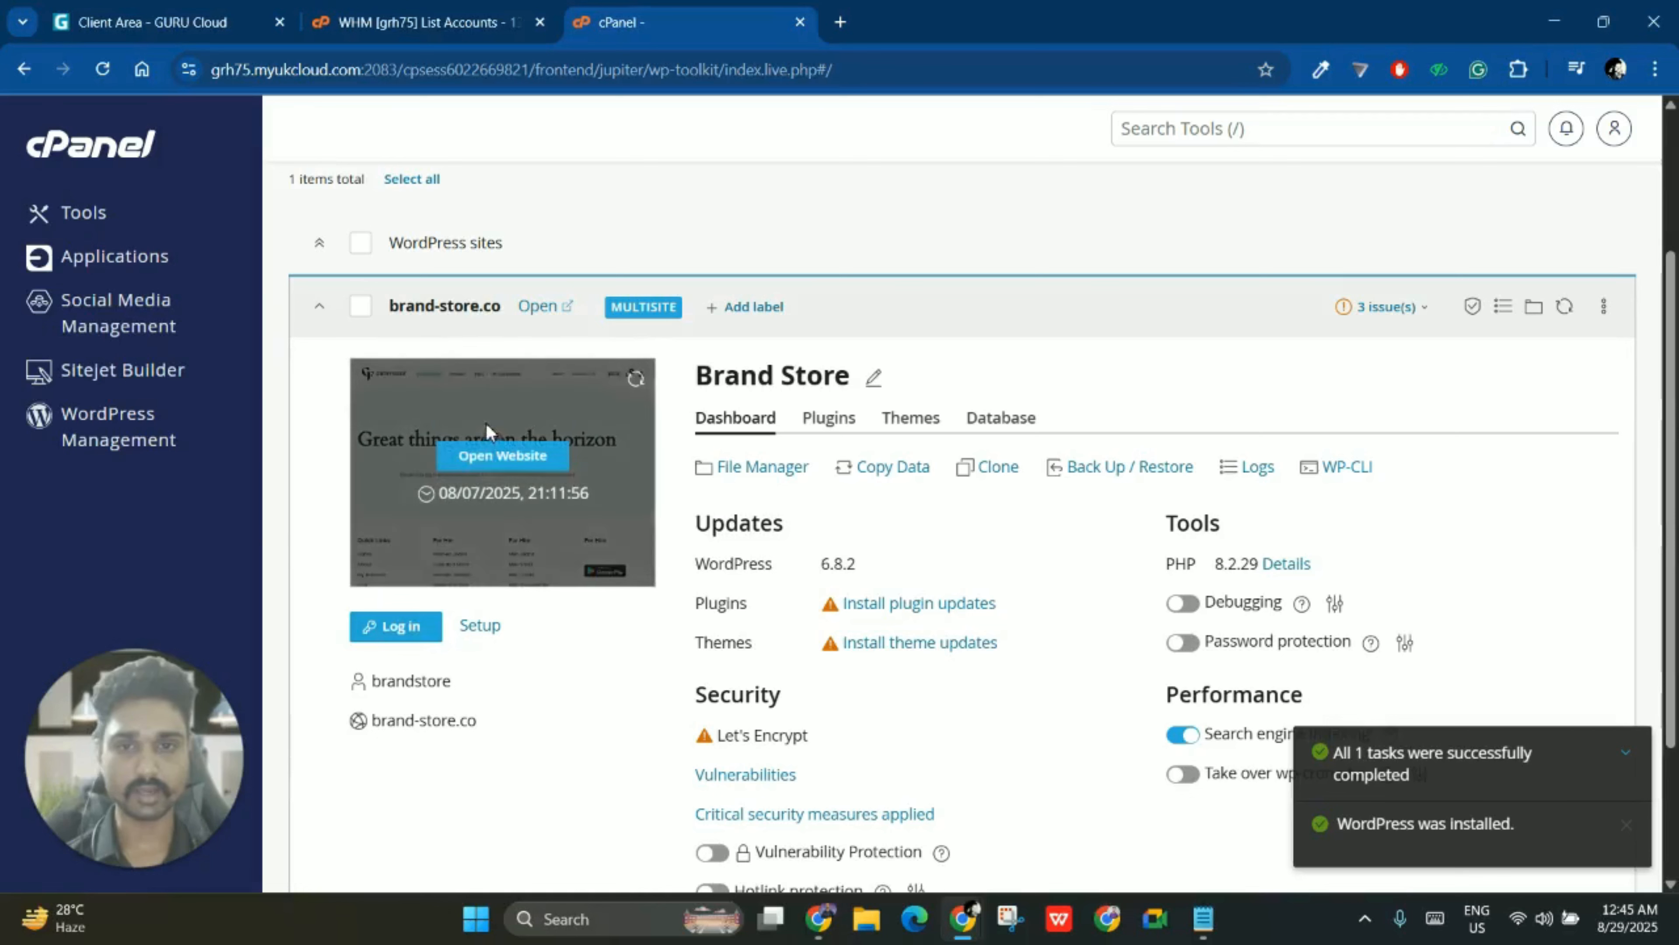
# - Open the login setup for the Brand Store site and select the administrator whose username matches the listed administrator e-mail
pyautogui.click(404, 628)
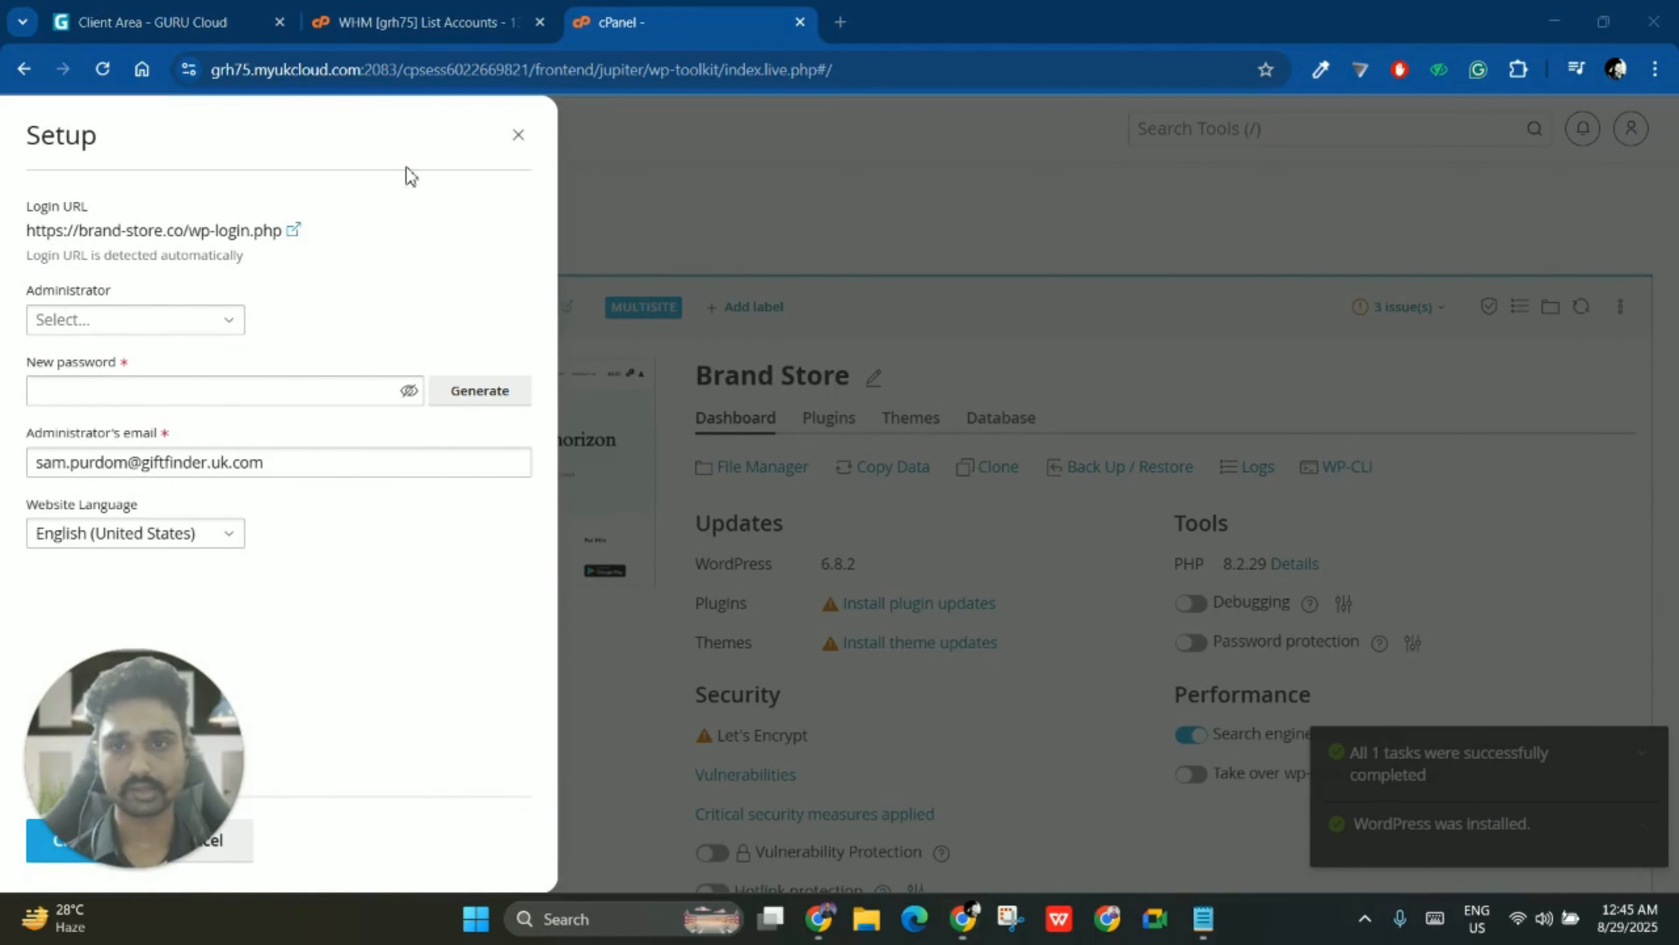
pyautogui.click(172, 326)
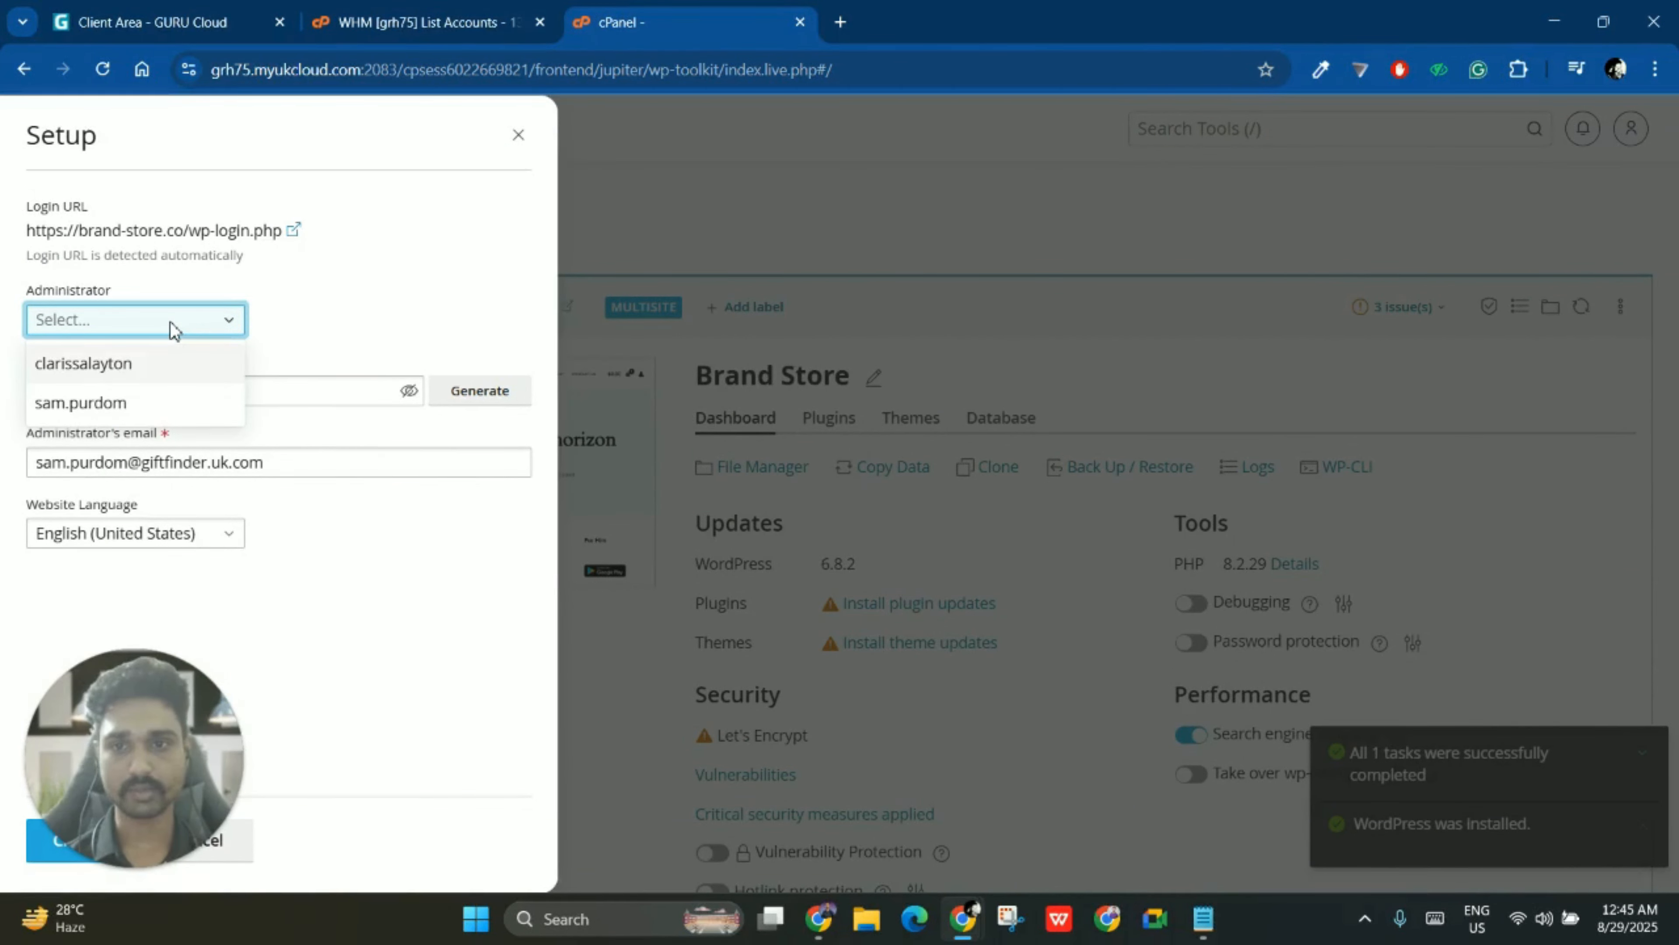
pyautogui.click(282, 311)
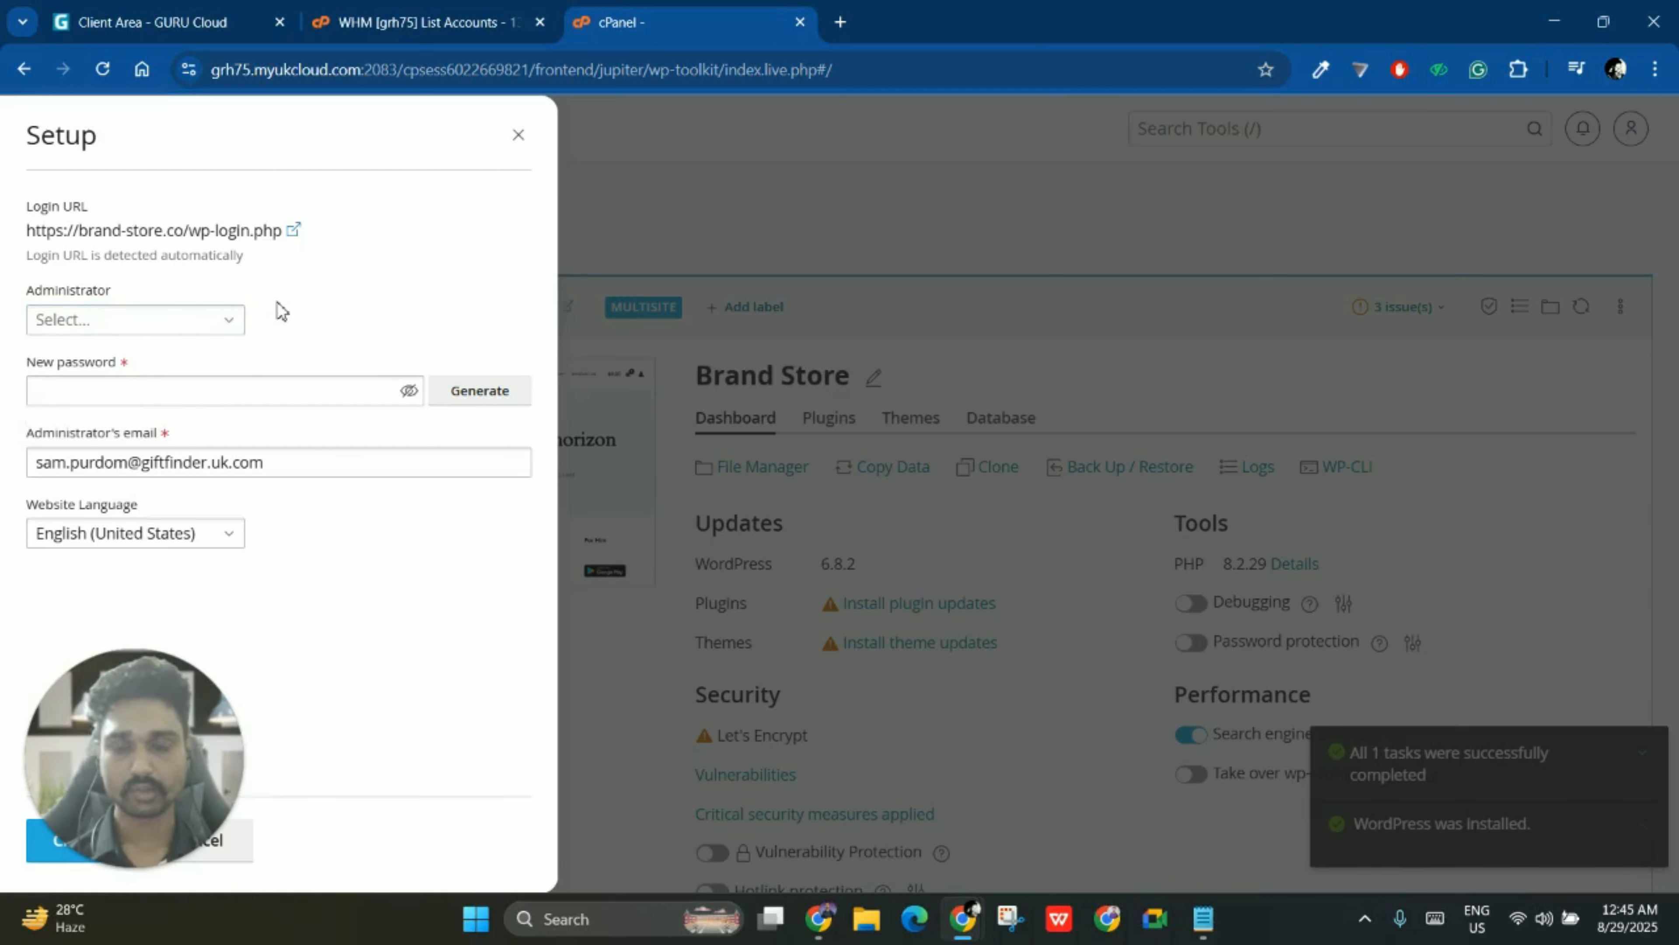
pyautogui.click(152, 321)
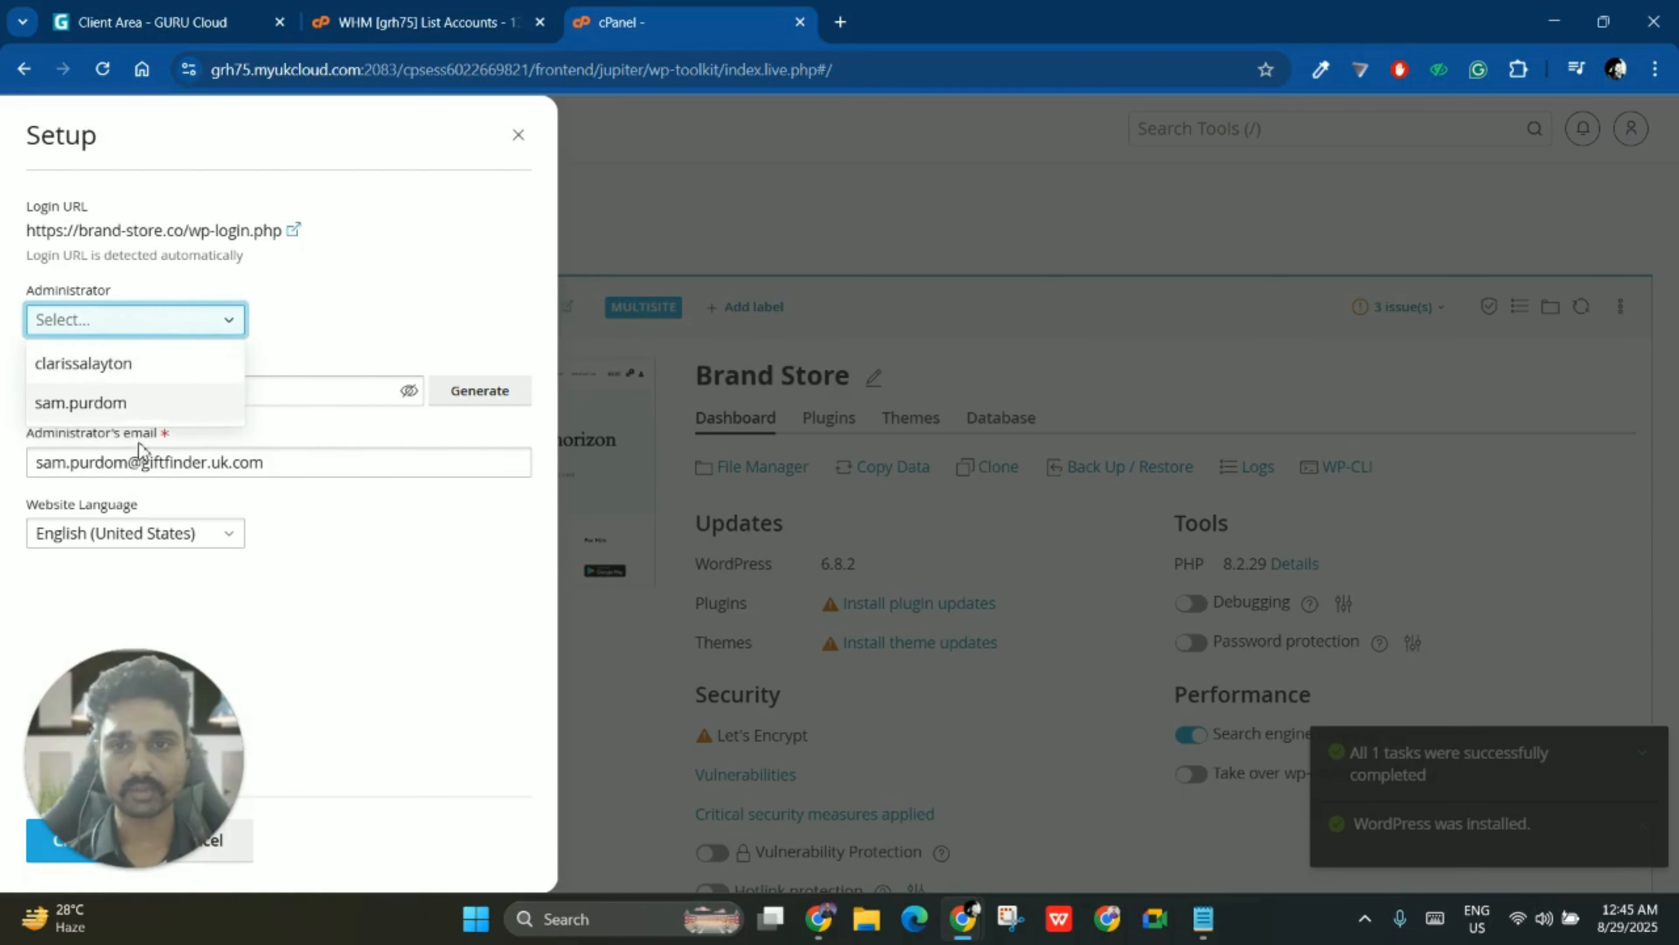
pyautogui.click(141, 403)
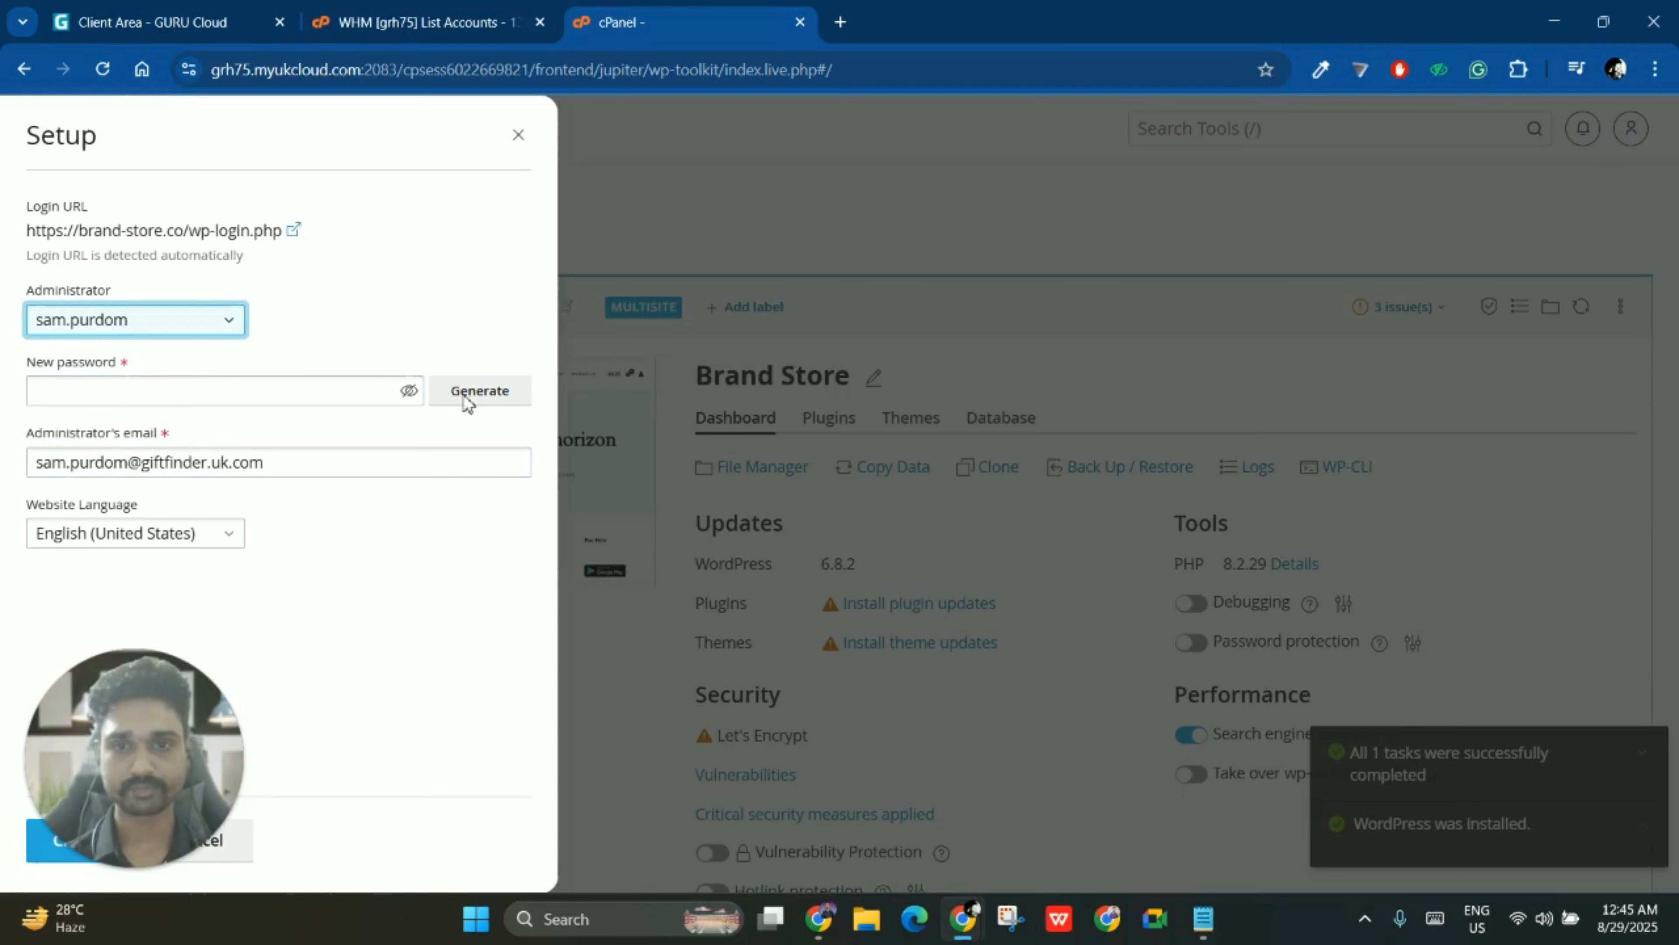
# - Generate a new administrator password and paste a copy of it below the site address in Notepad
pyautogui.click(477, 395)
pyautogui.click(515, 391)
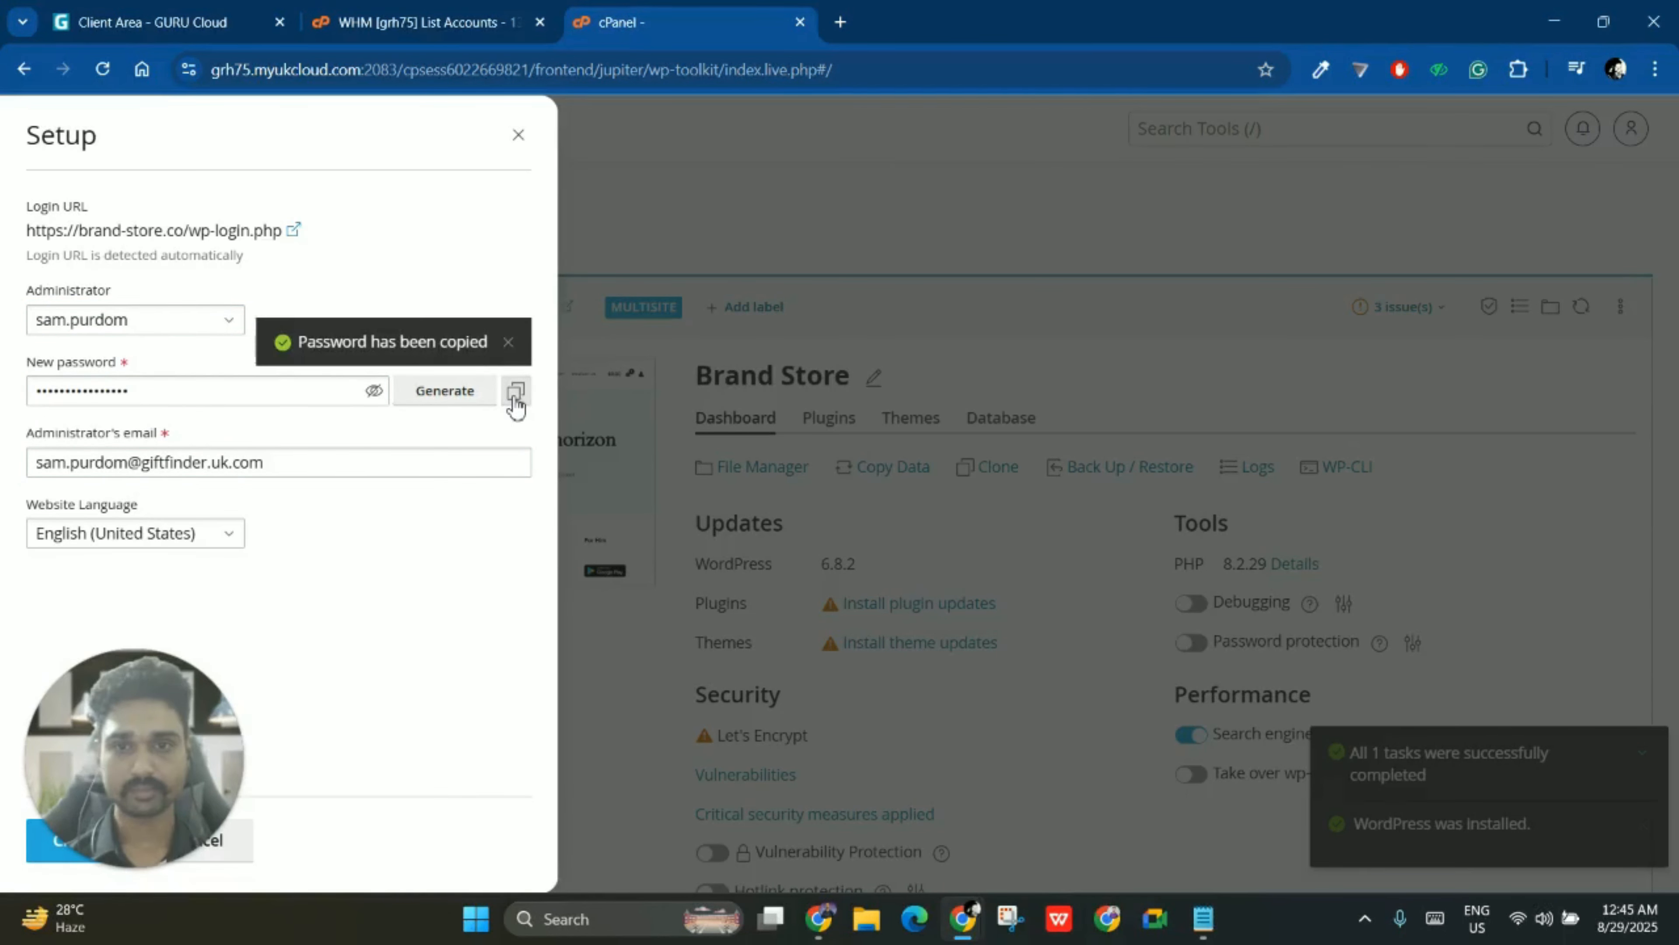
pyautogui.click(1203, 918)
pyautogui.click(663, 312)
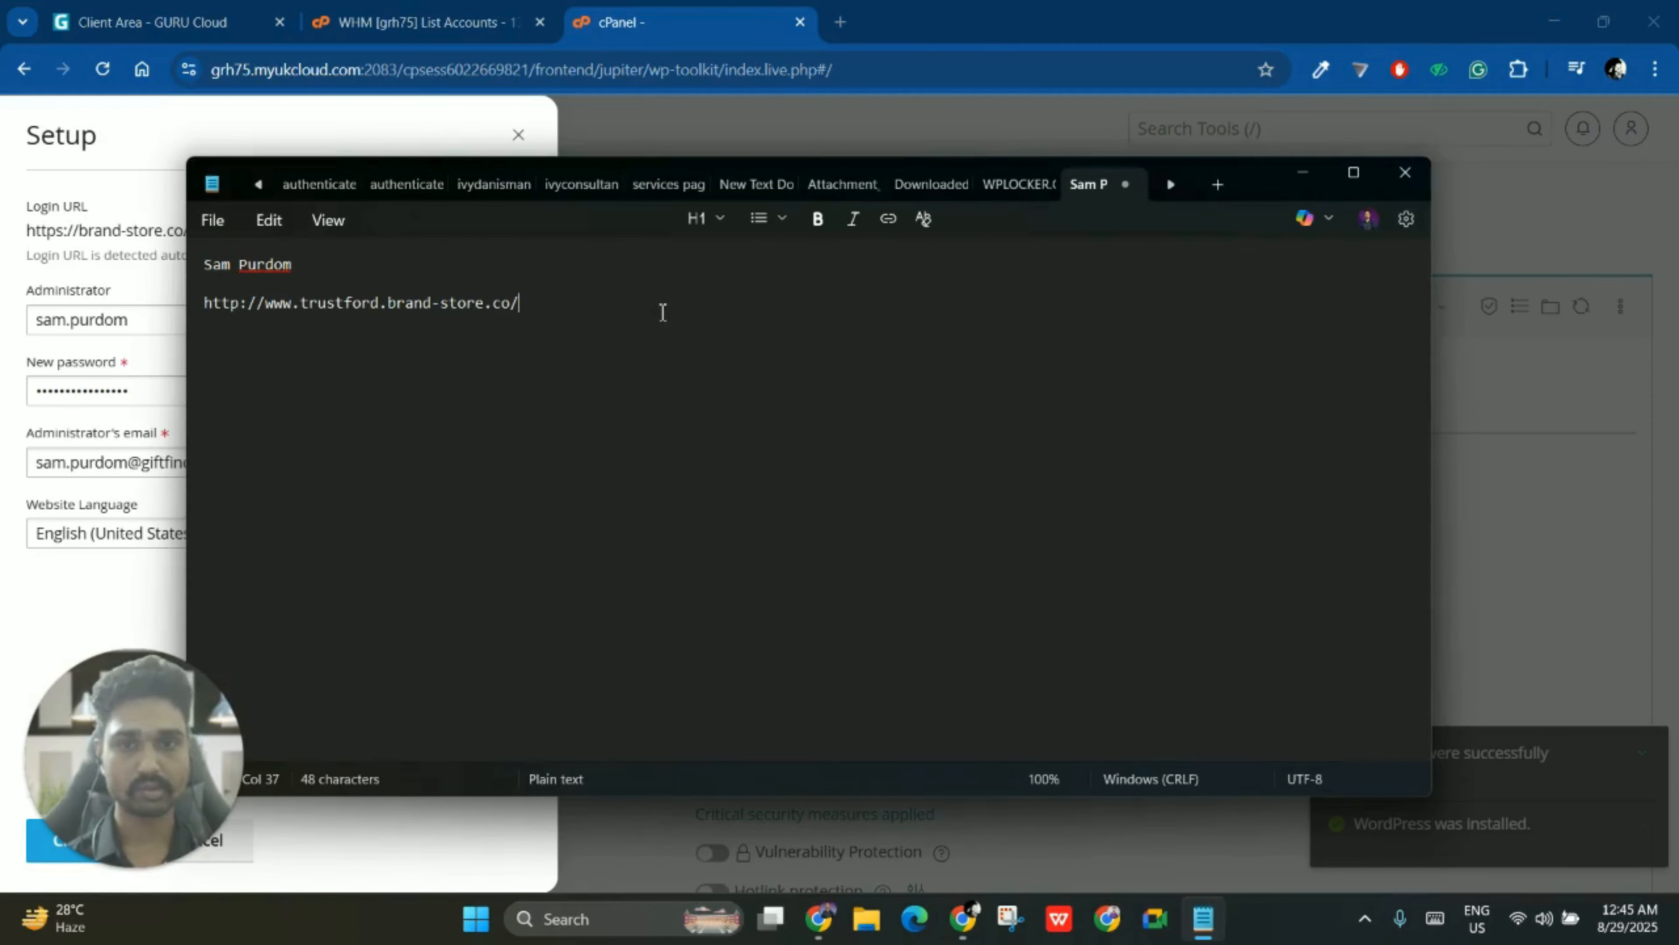
pyautogui.press('Return')
pyautogui.hotkey('ctrl', 'v')
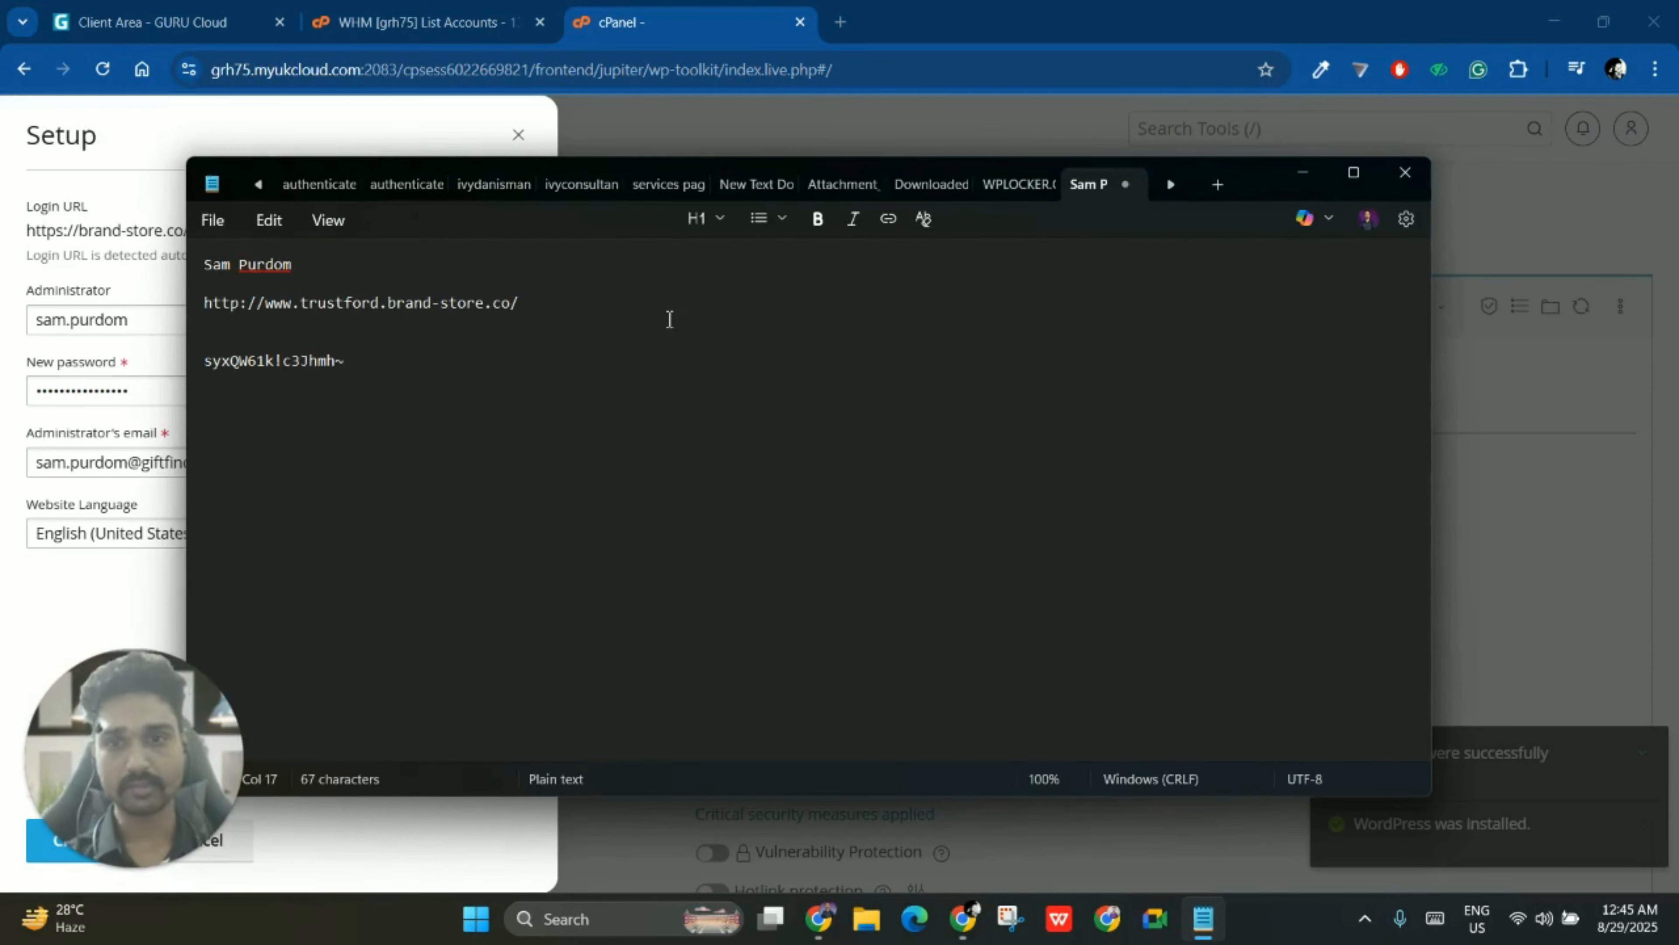
# - Copy the administrator's e-mail from the setup form into Notepad, on the line above the saved password
pyautogui.click(96, 318)
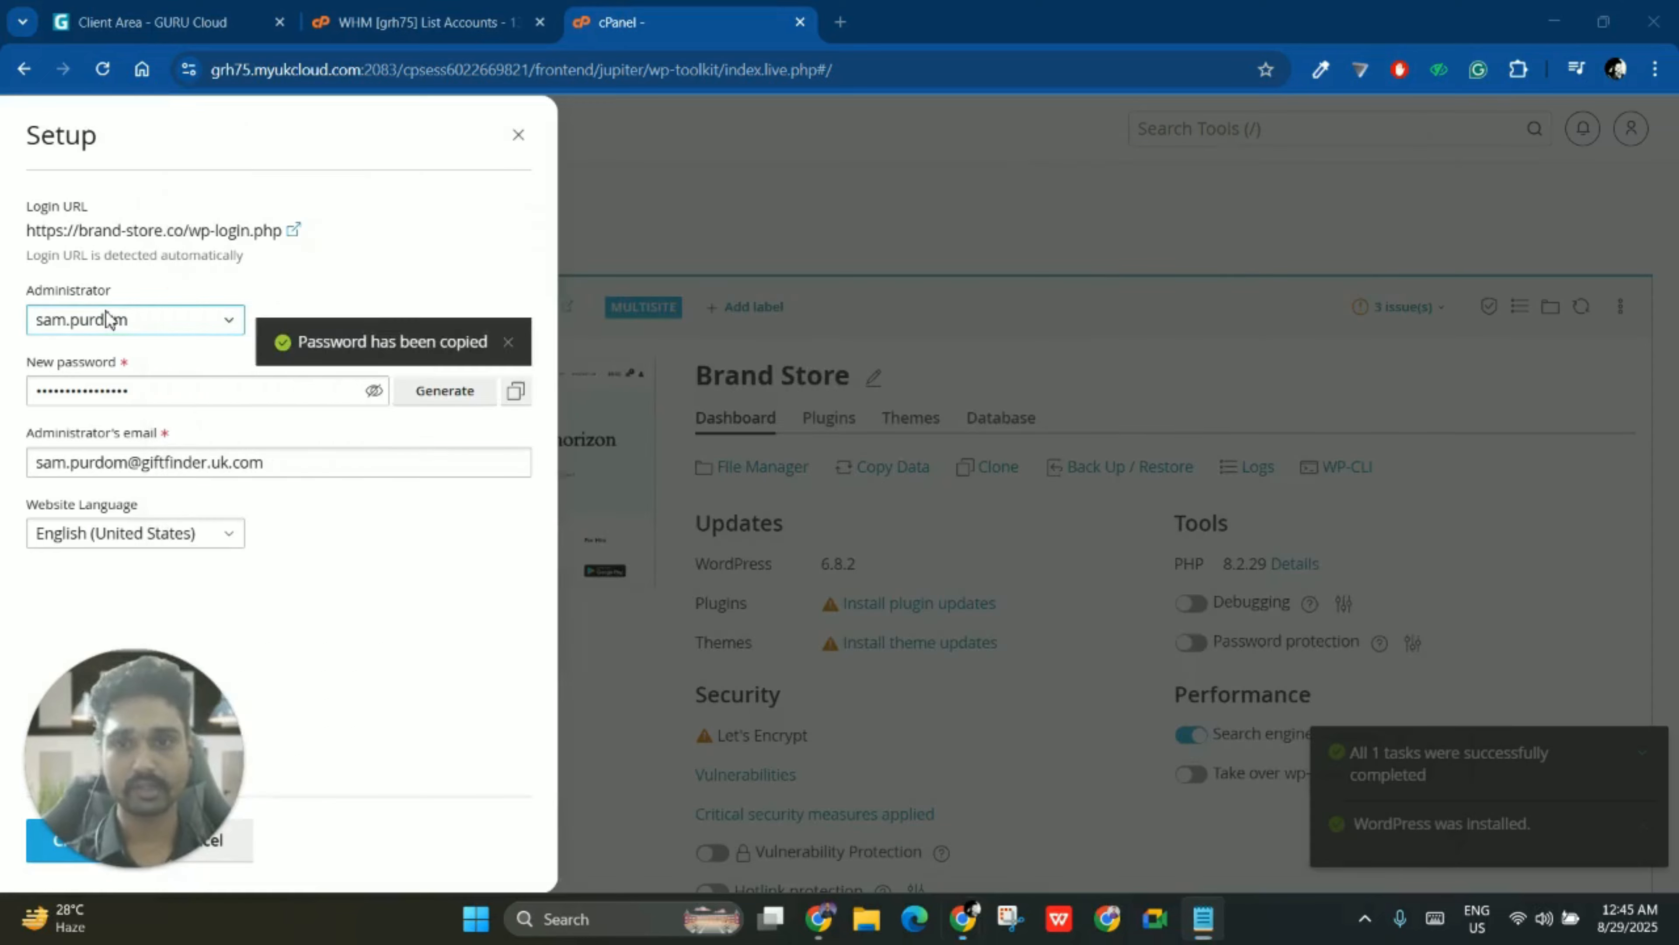
pyautogui.click(330, 311)
pyautogui.tripleClick(217, 462)
pyautogui.click(1203, 918)
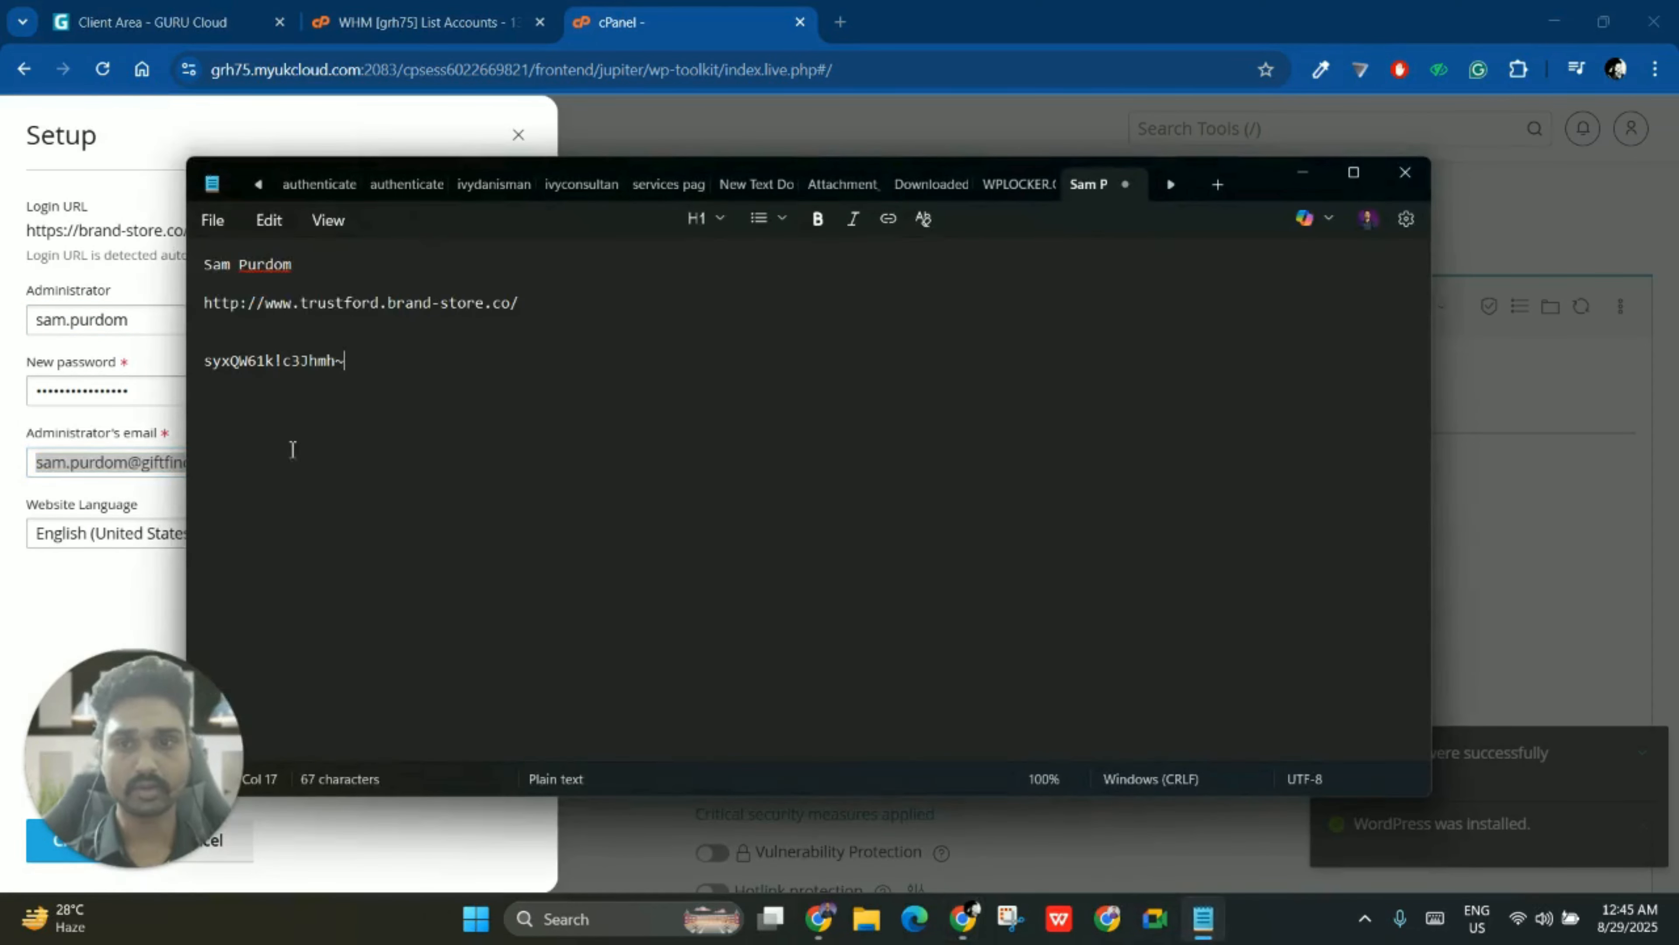
pyautogui.click(270, 360)
pyautogui.hotkey('ctrl', 'v')
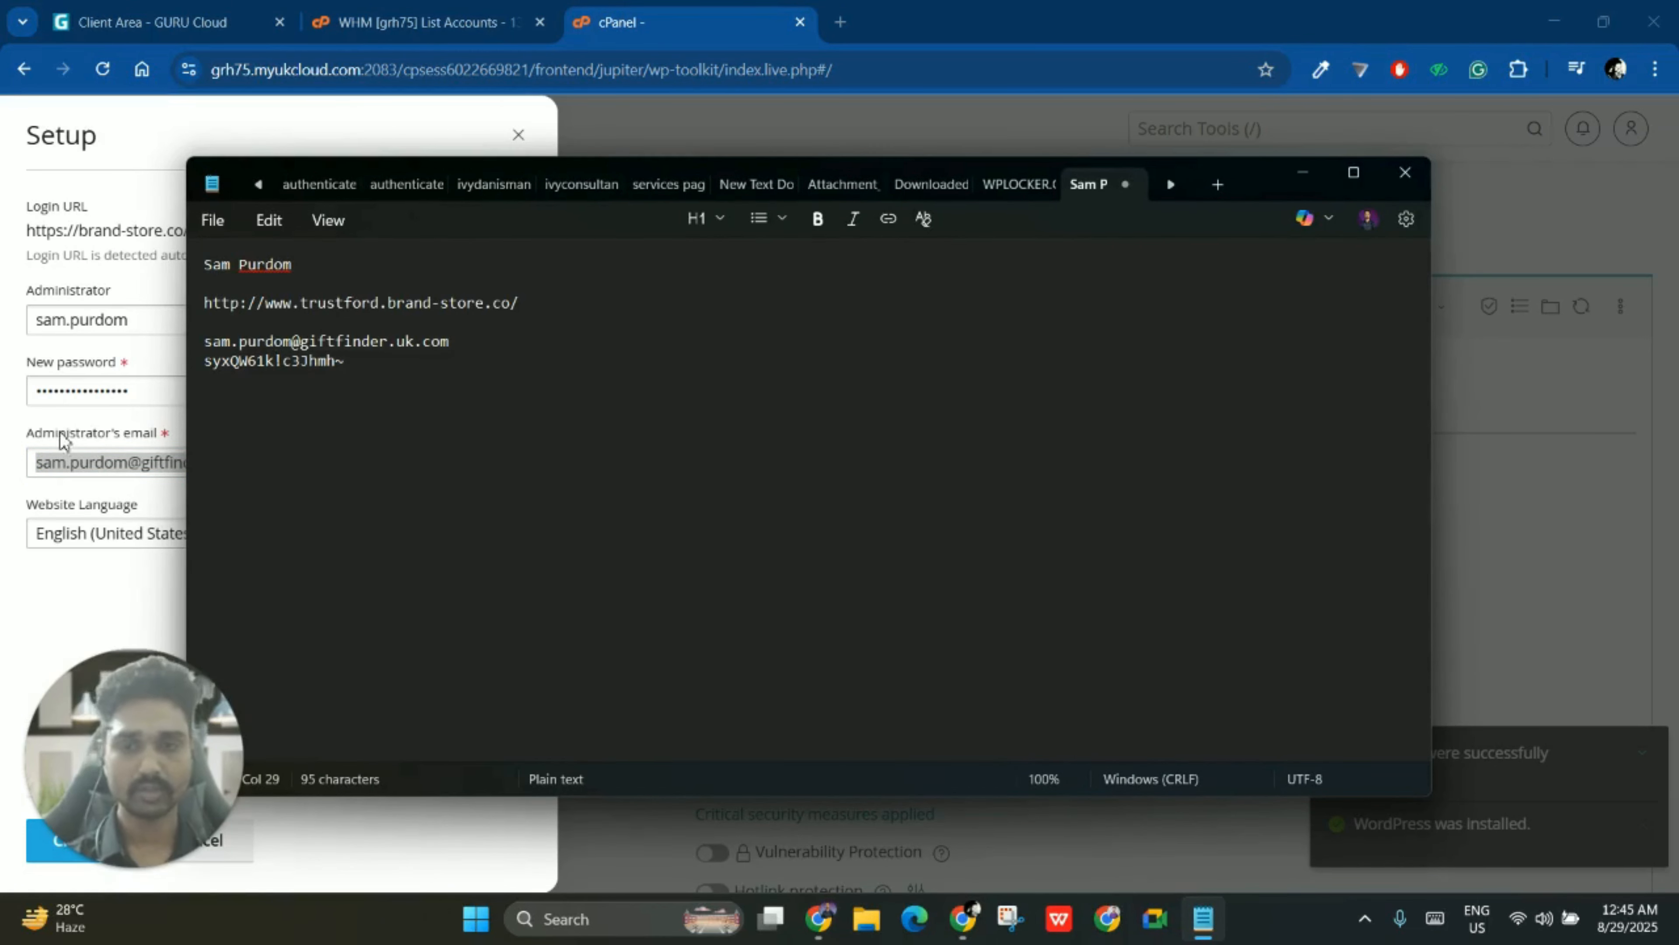
# - Apply the administrator setup changes and log in to the Brand Store WordPress admin
pyautogui.click(7, 433)
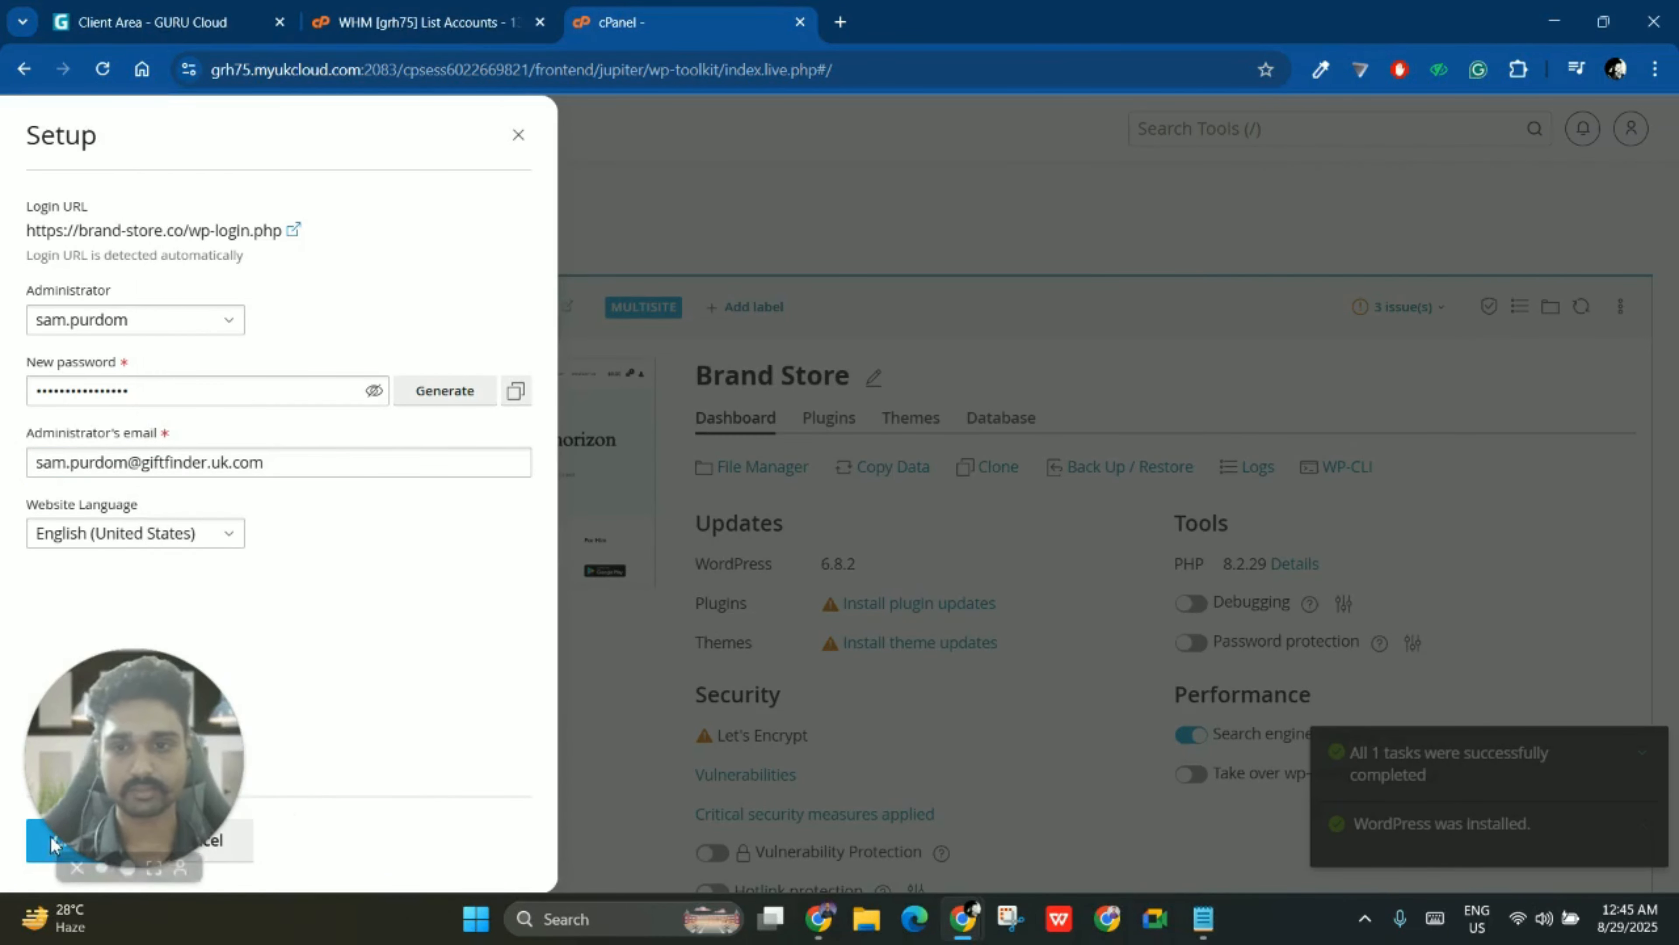
pyautogui.click(106, 839)
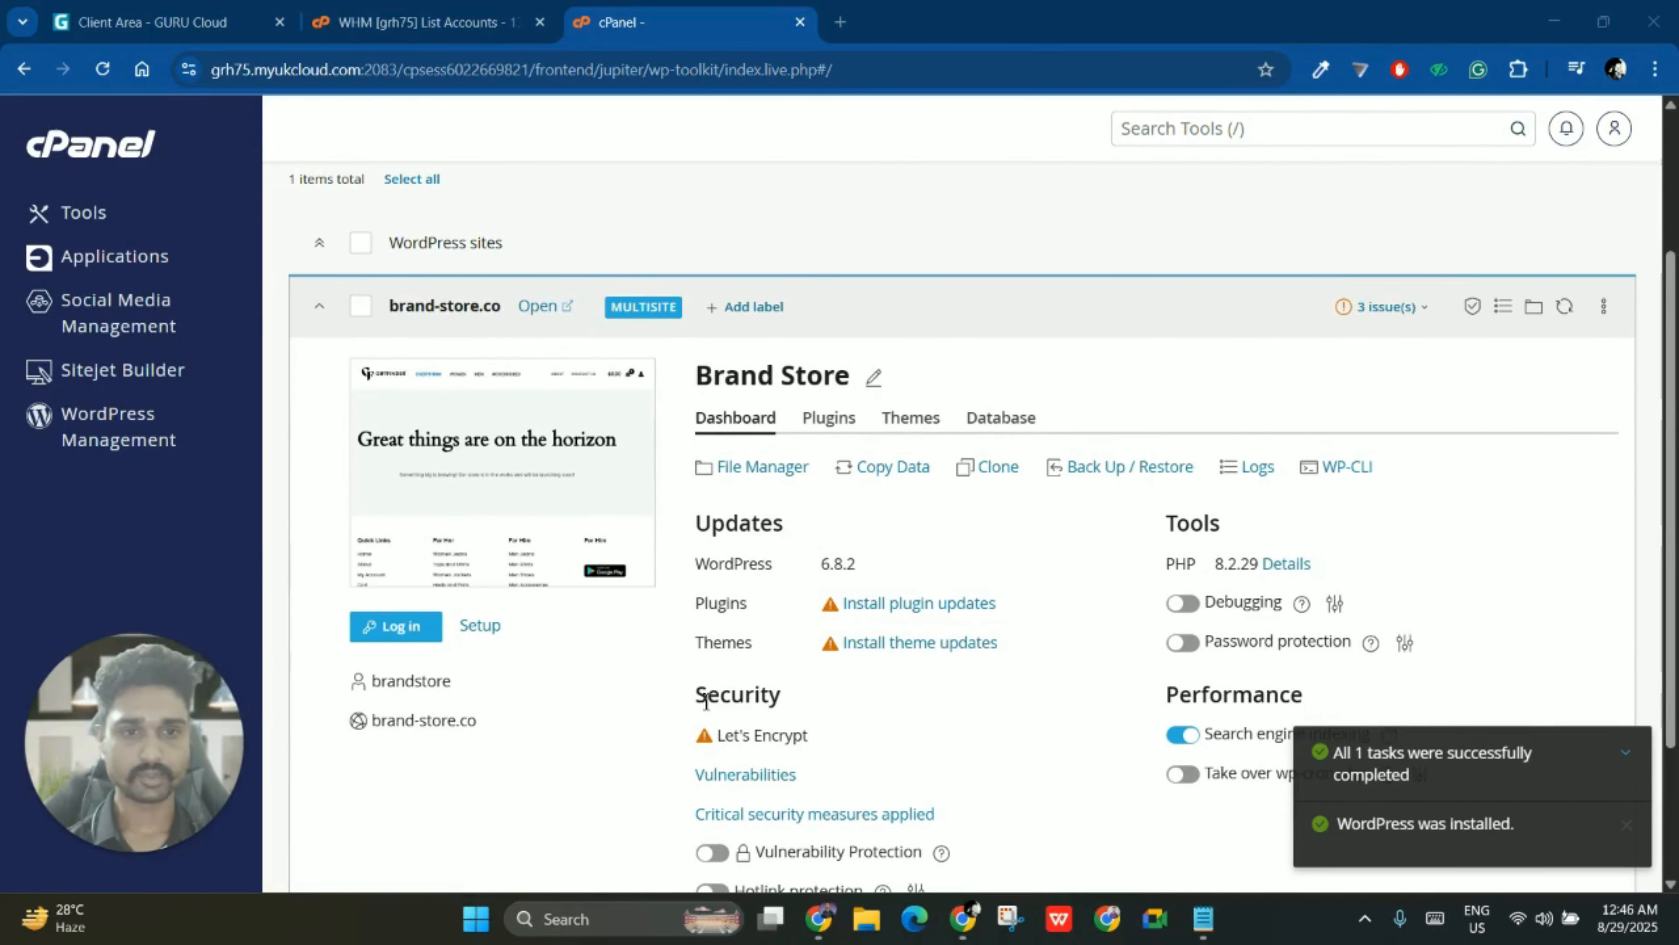
pyautogui.scroll(-1, 843, 739)
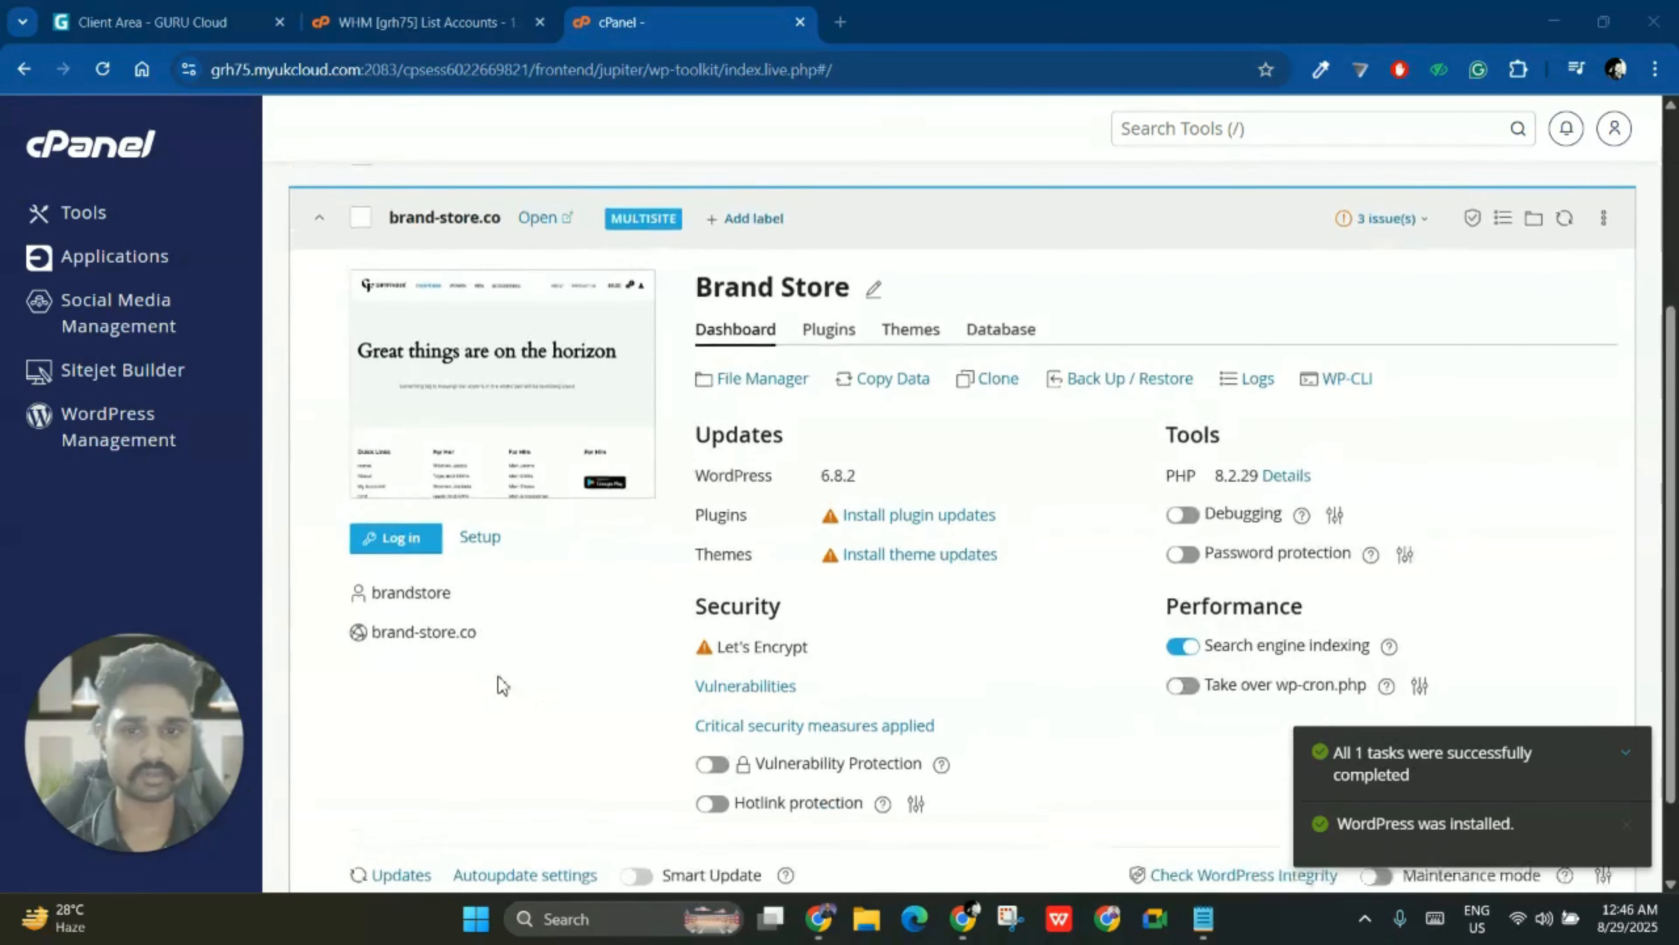
pyautogui.scroll(2, 489, 694)
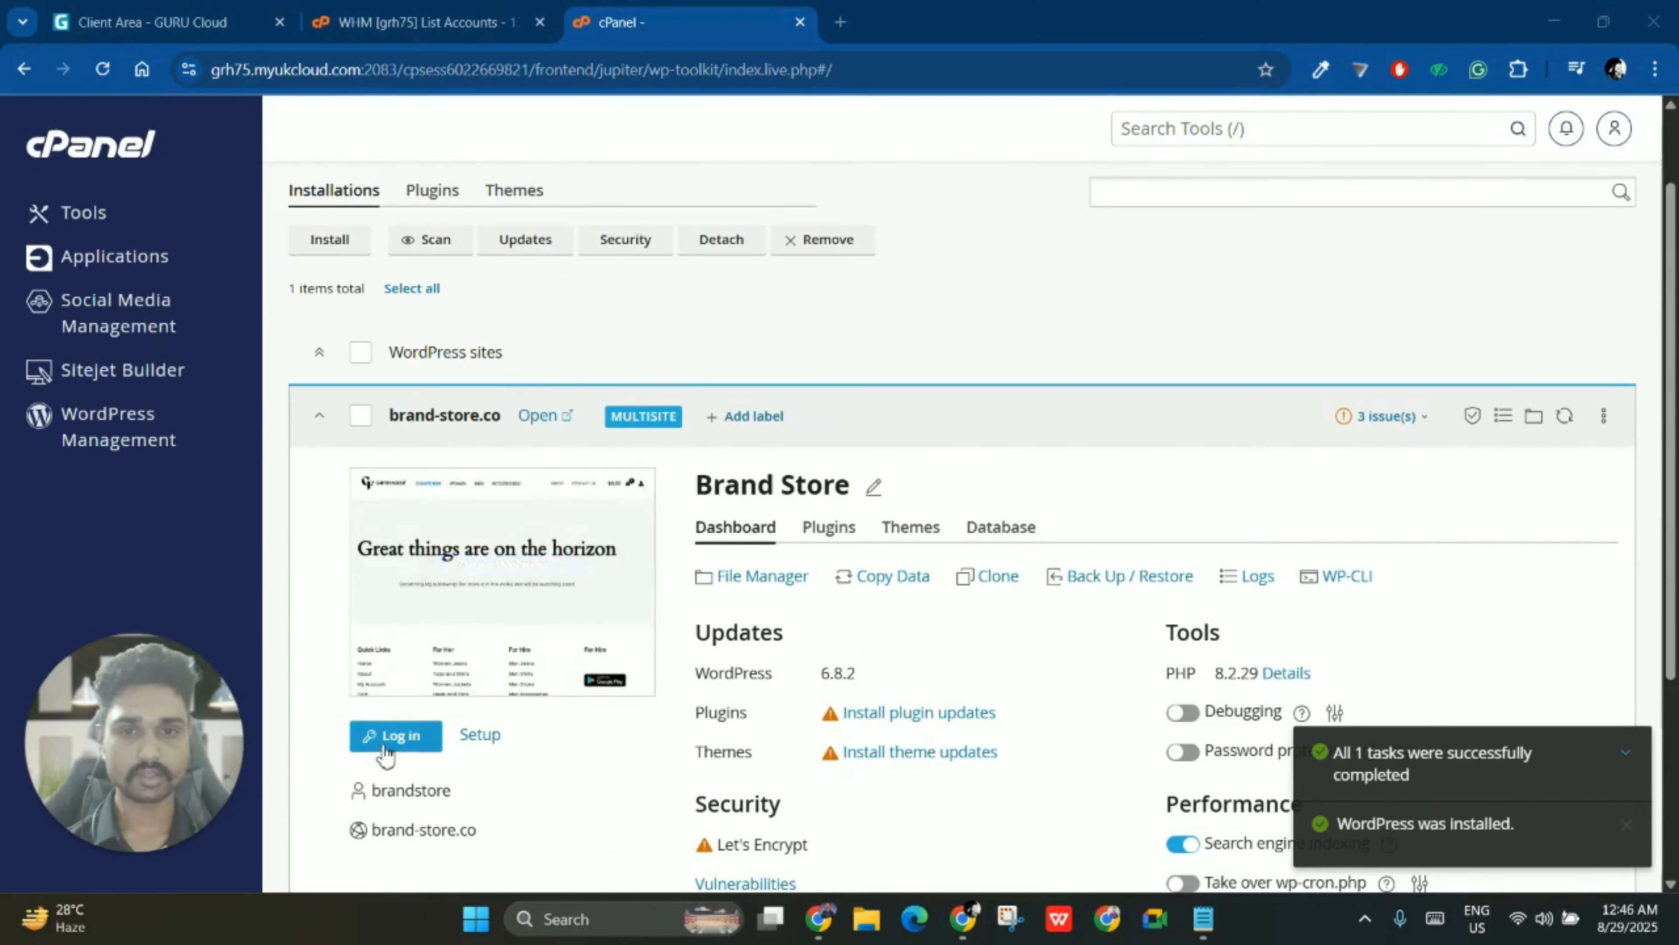
pyautogui.click(395, 735)
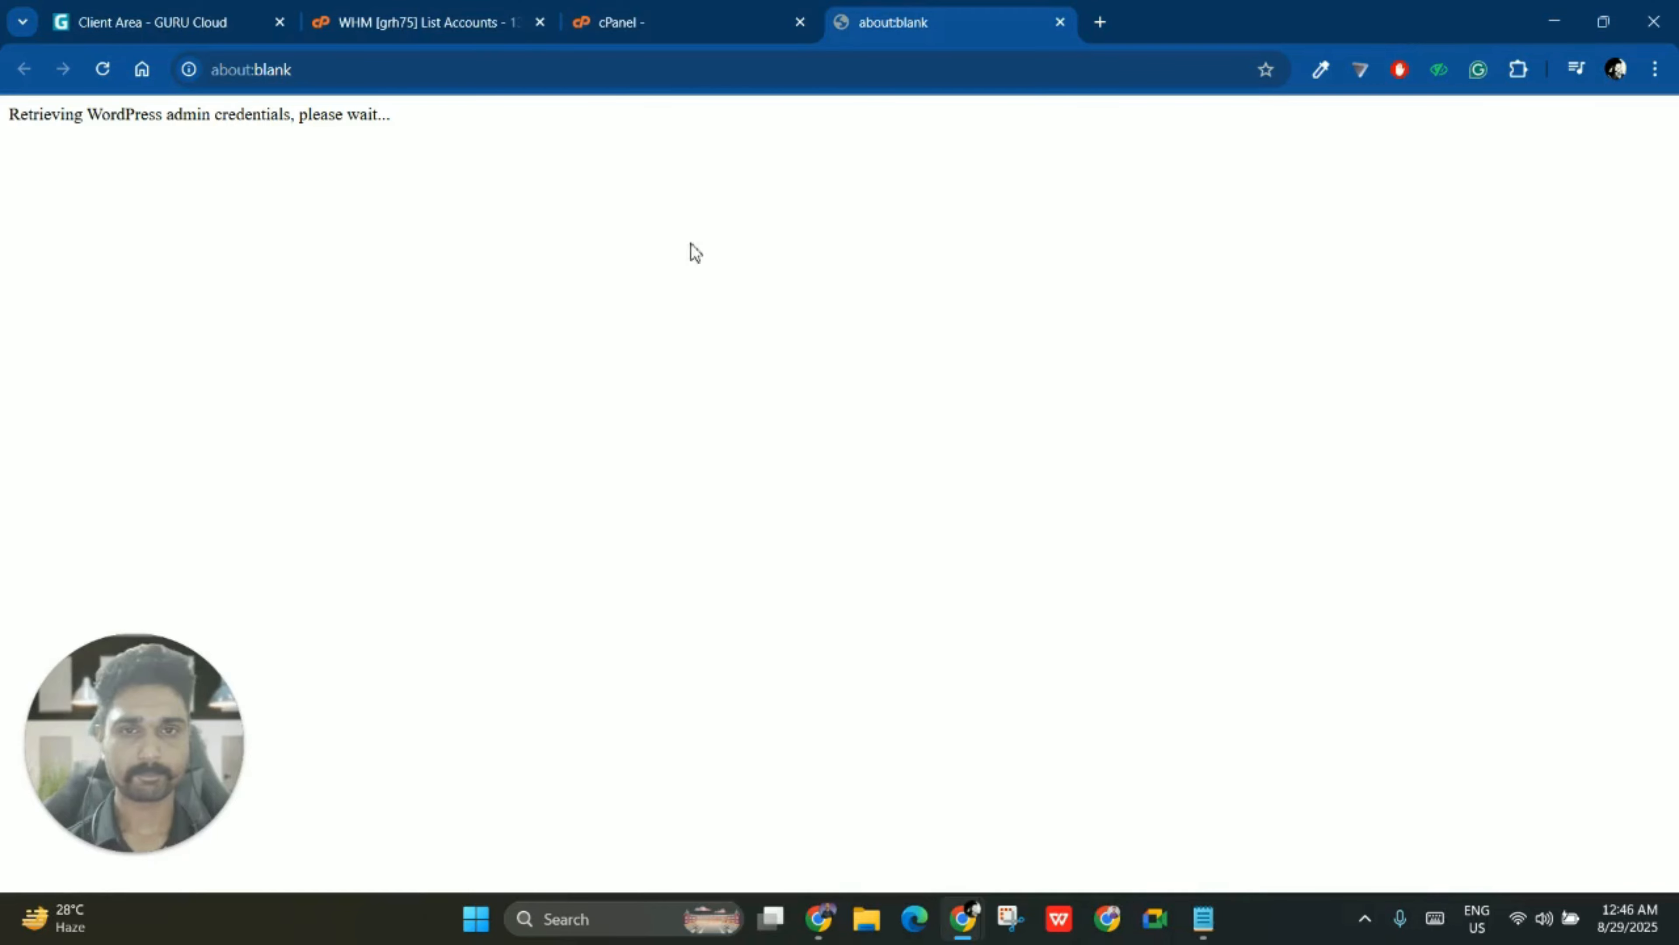
pyautogui.click(727, 21)
pyautogui.click(914, 16)
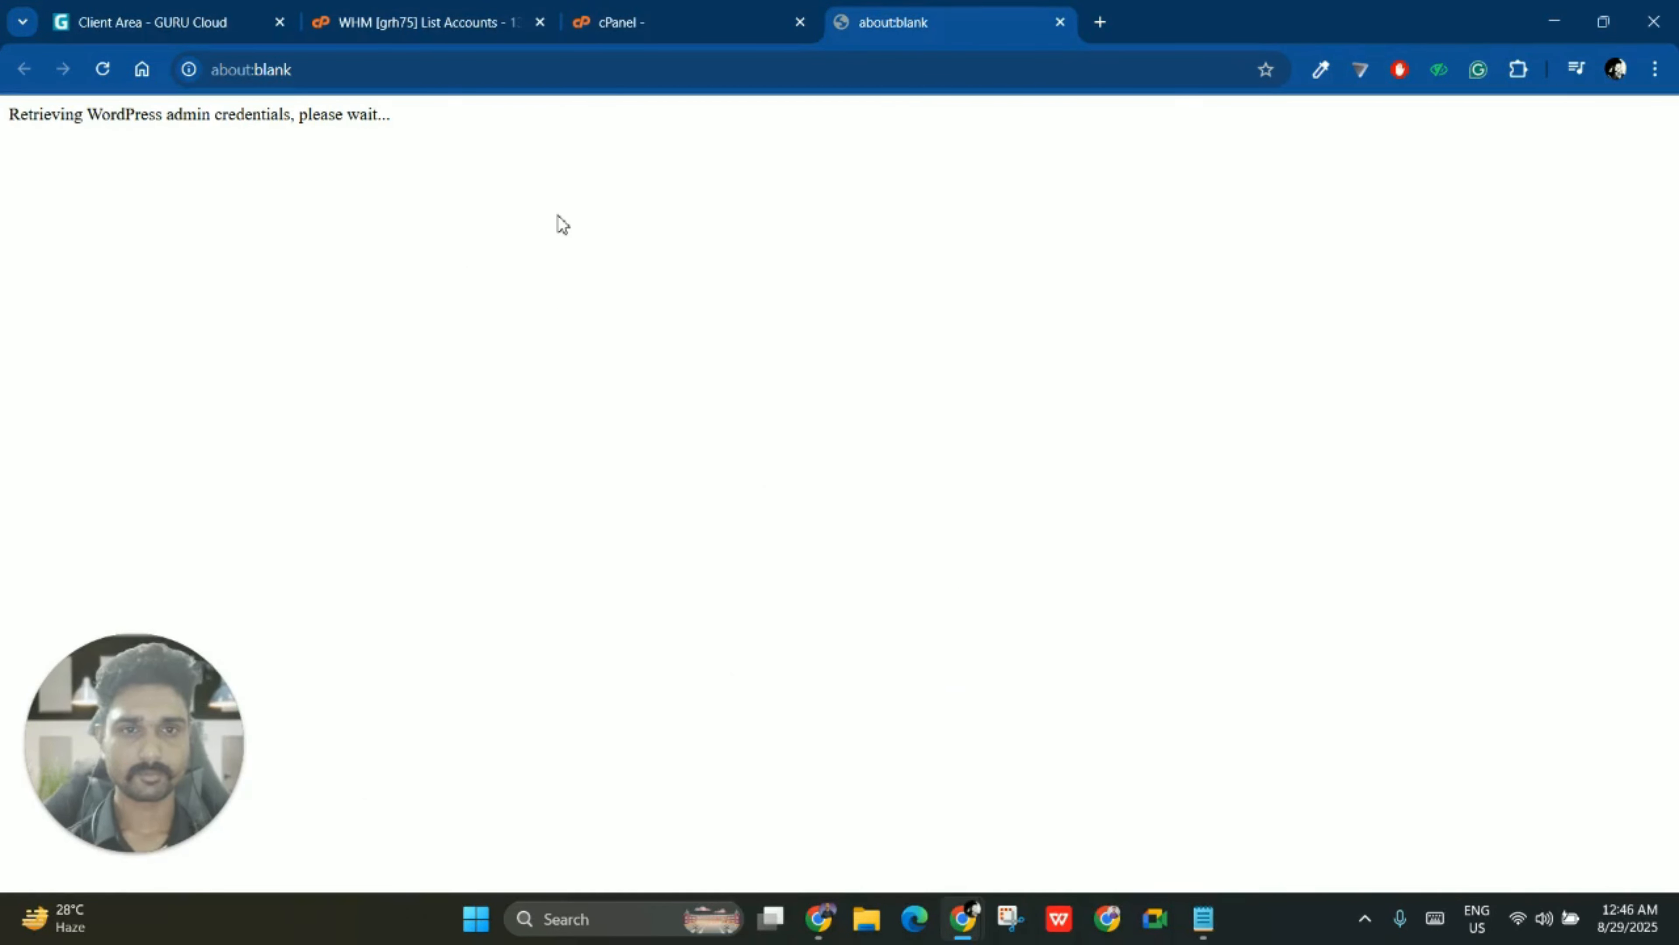
pyautogui.click(613, 33)
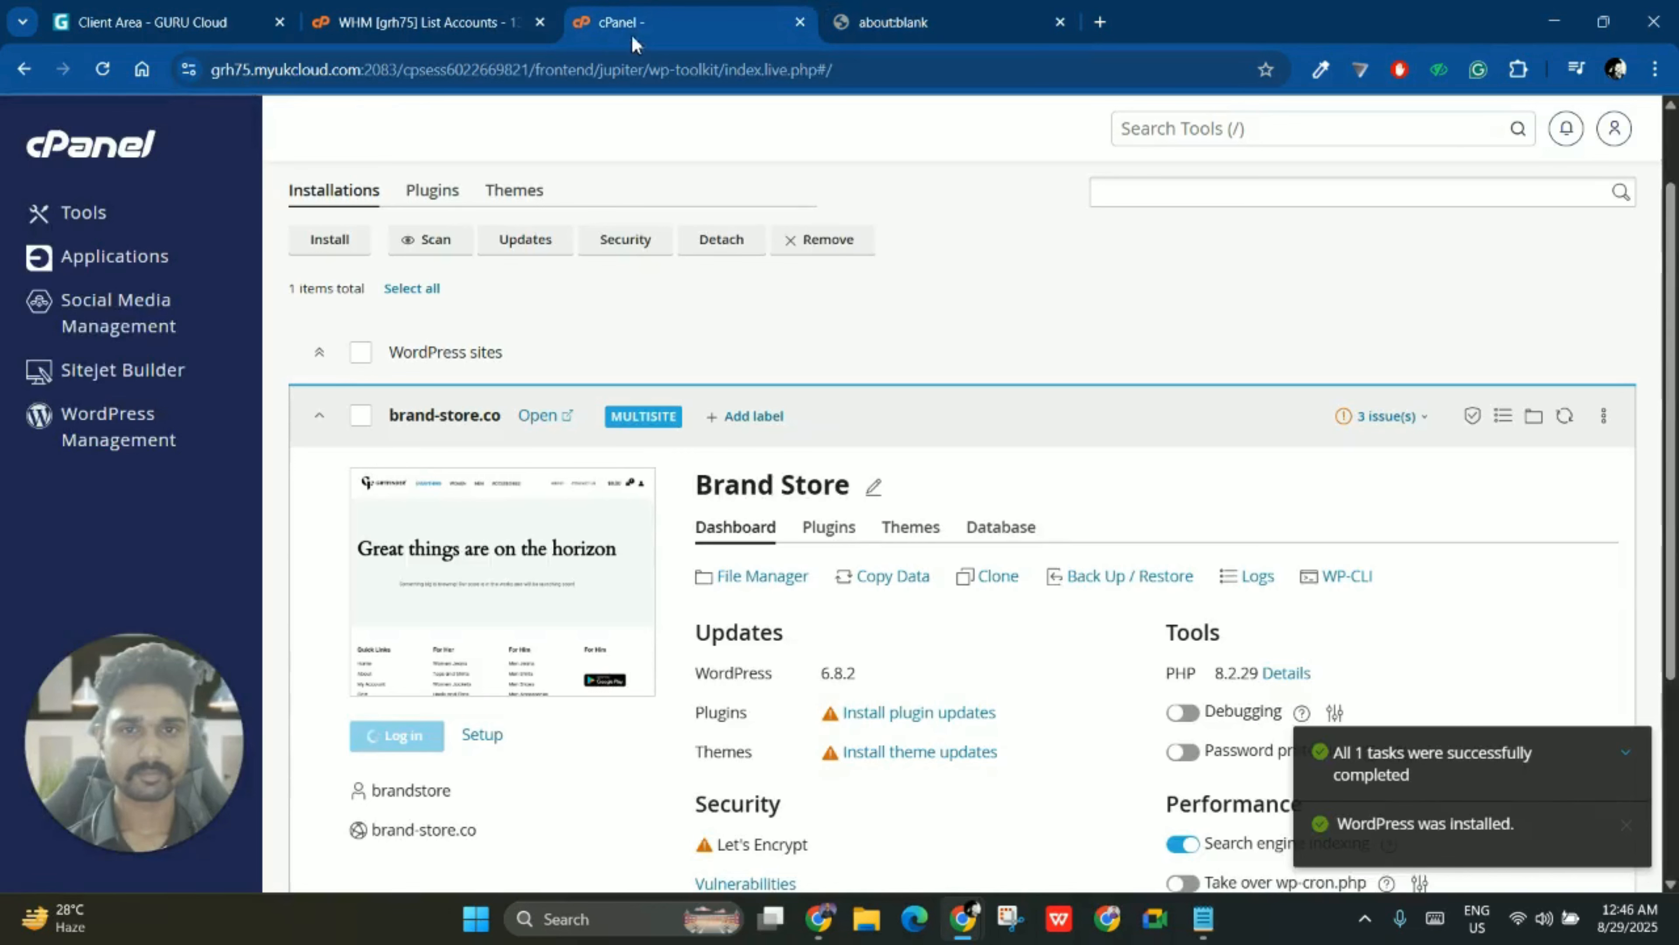
pyautogui.click(840, 35)
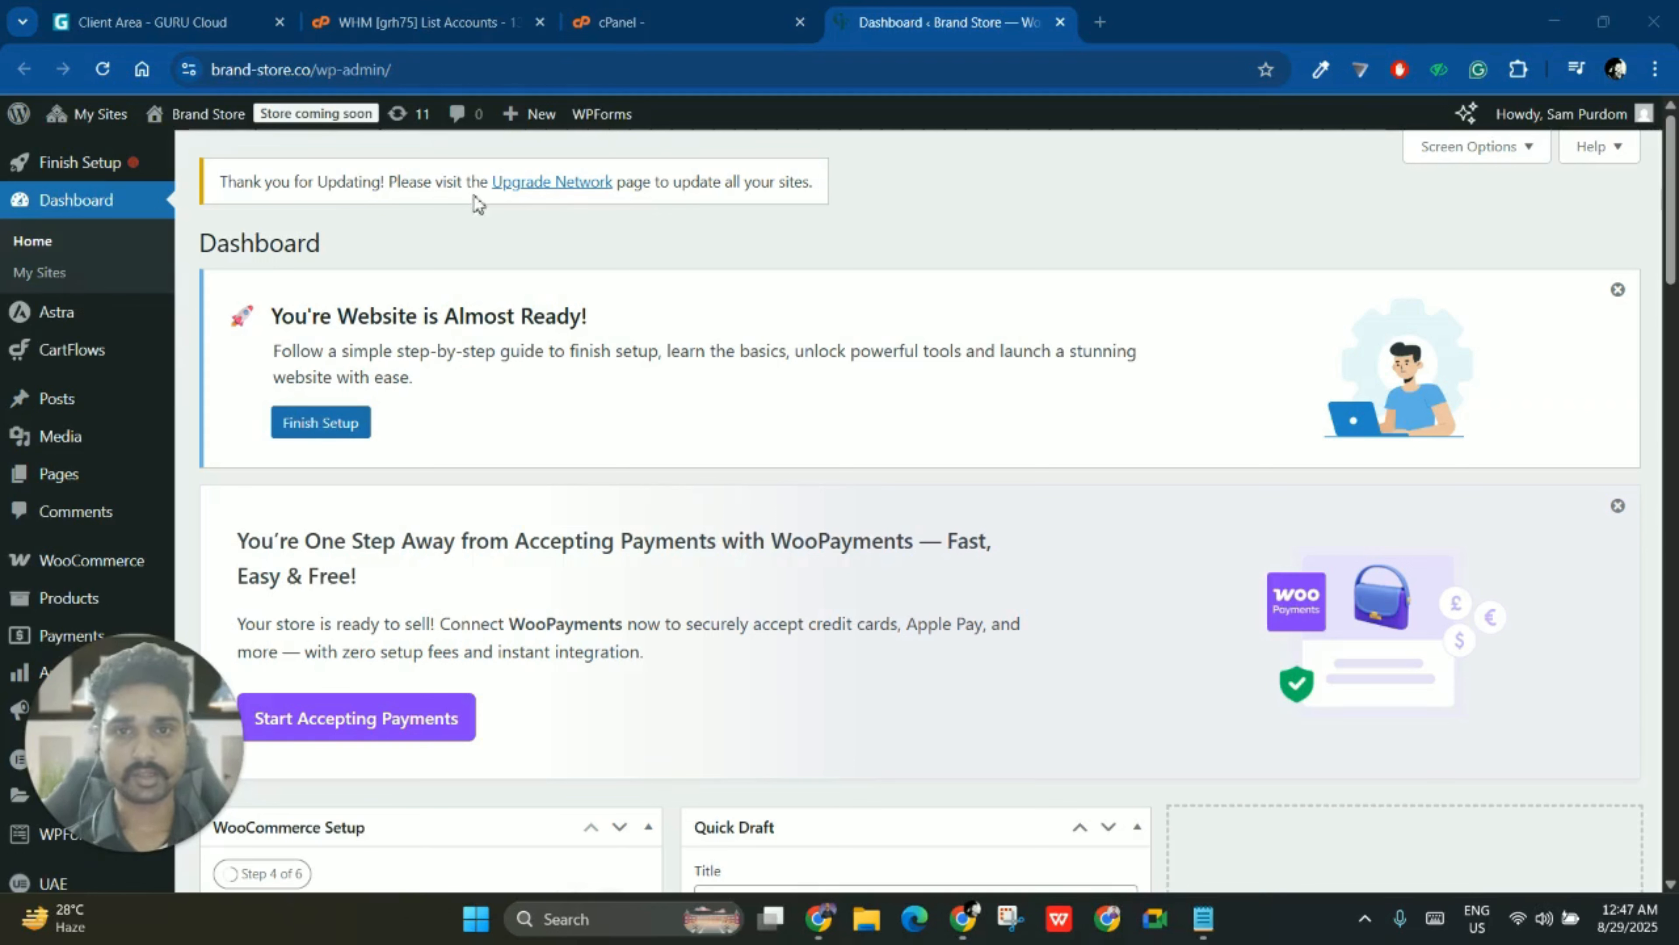
pyautogui.moveTo(224, 182)
pyautogui.mouseDown()
pyautogui.moveTo(727, 182)
pyautogui.moveTo(214, 198)
pyautogui.mouseUp()
pyautogui.click(799, 188)
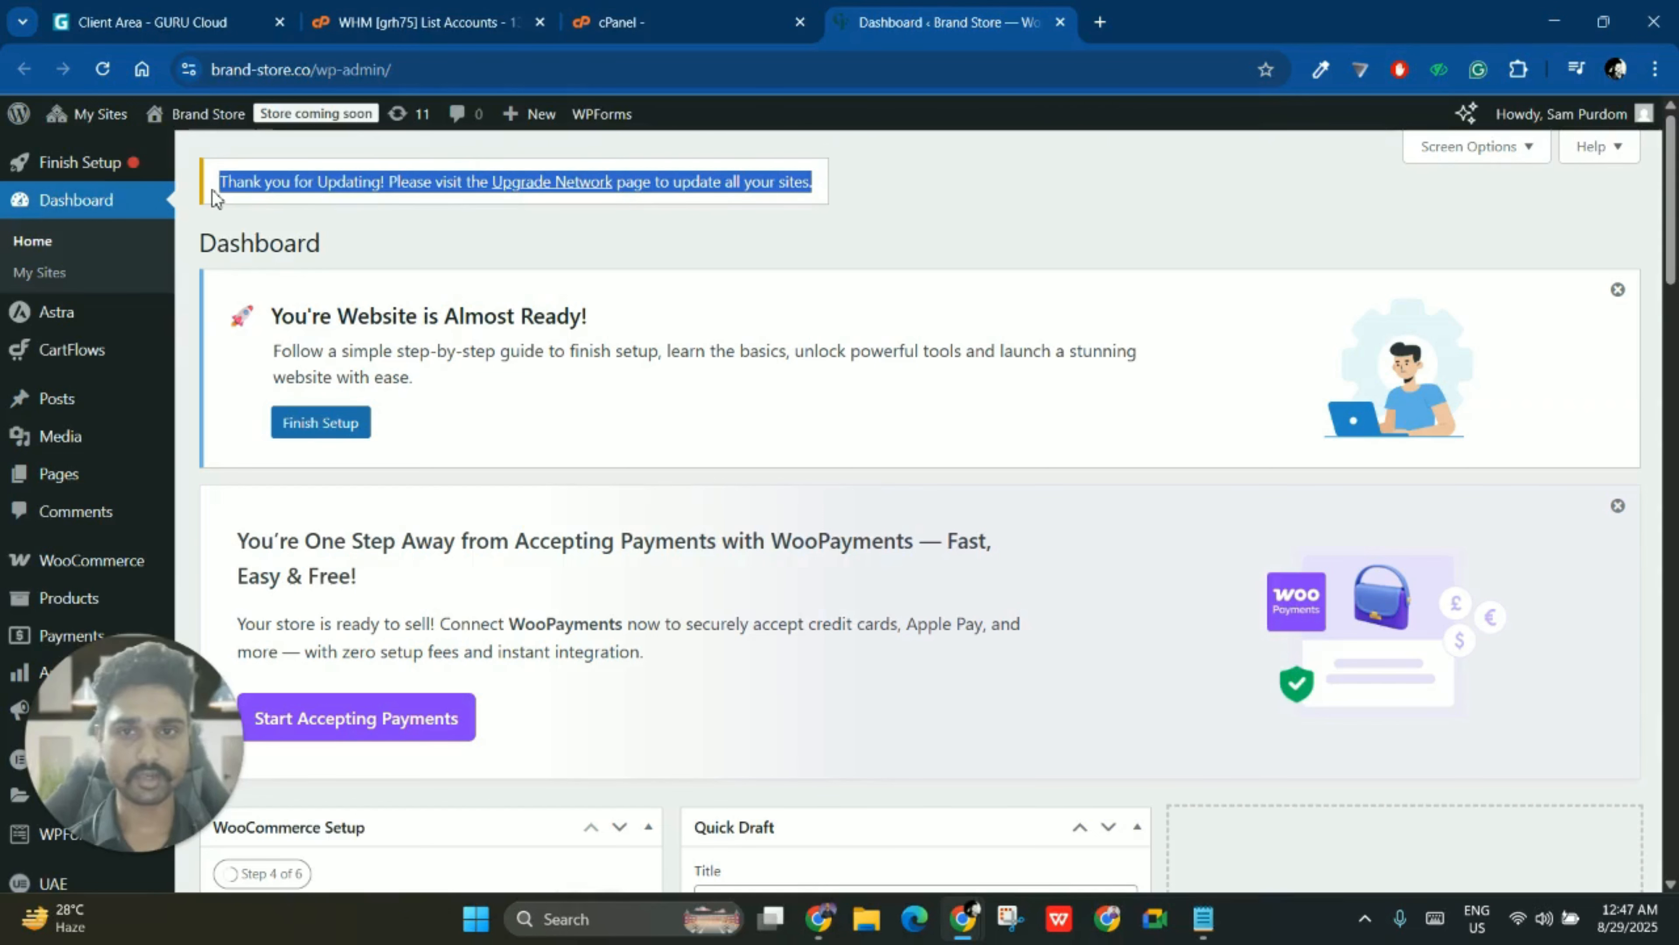
pyautogui.click(216, 198)
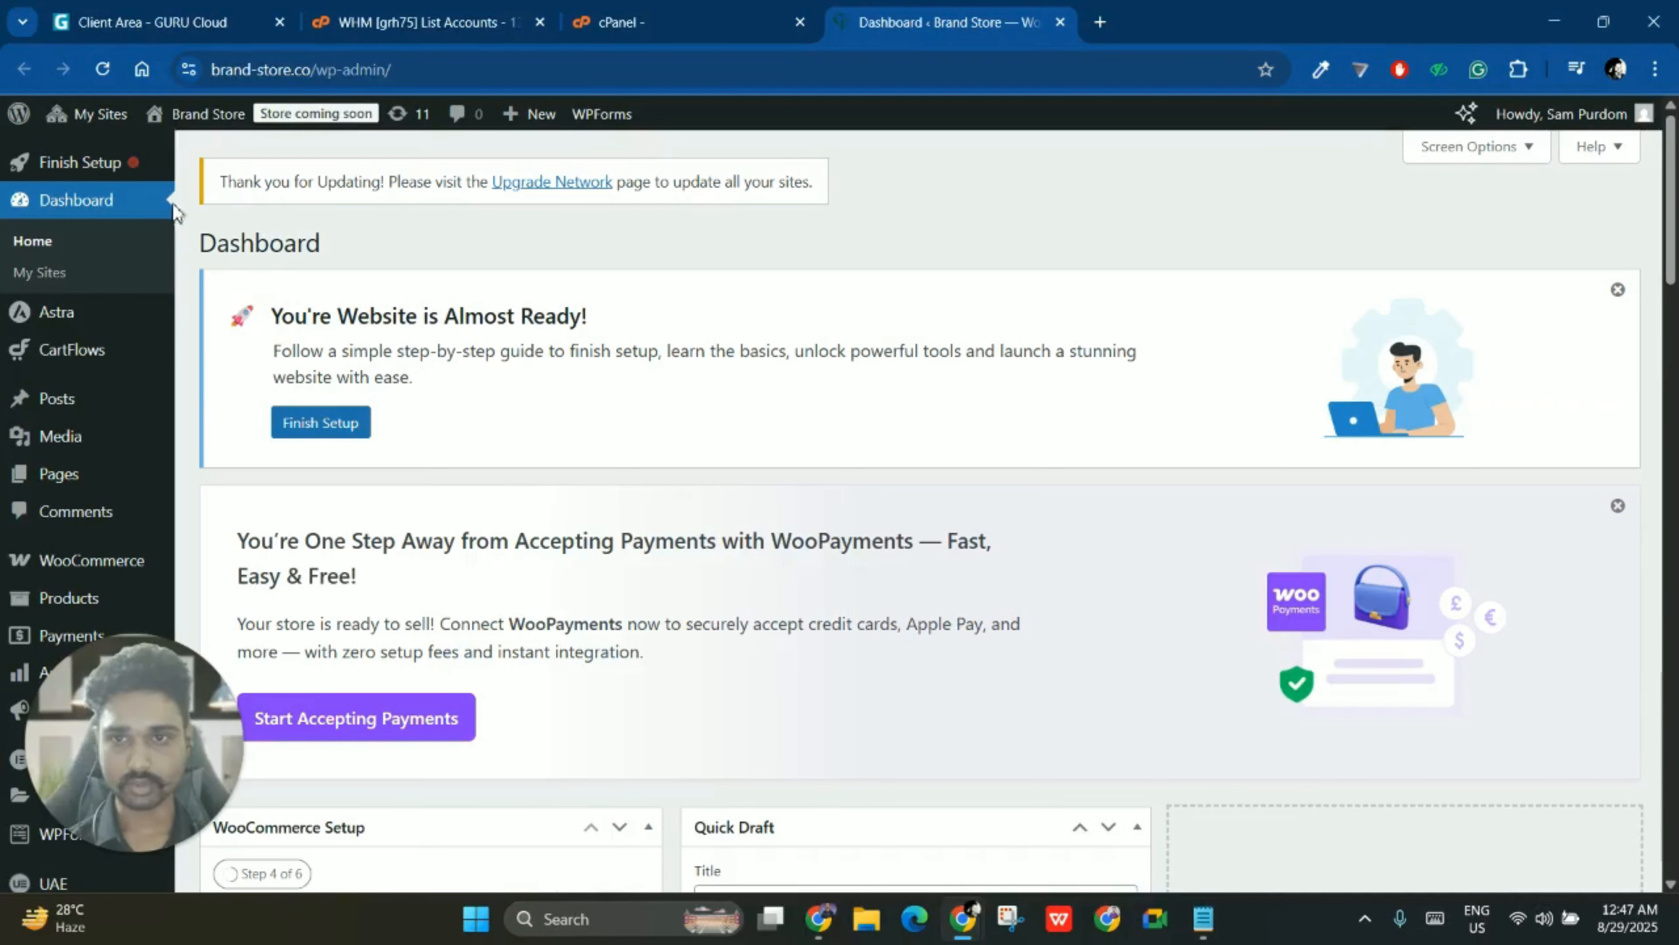
# - Go to the multisite Network Admin dashboard and open its list of sites
pyautogui.moveTo(93, 127)
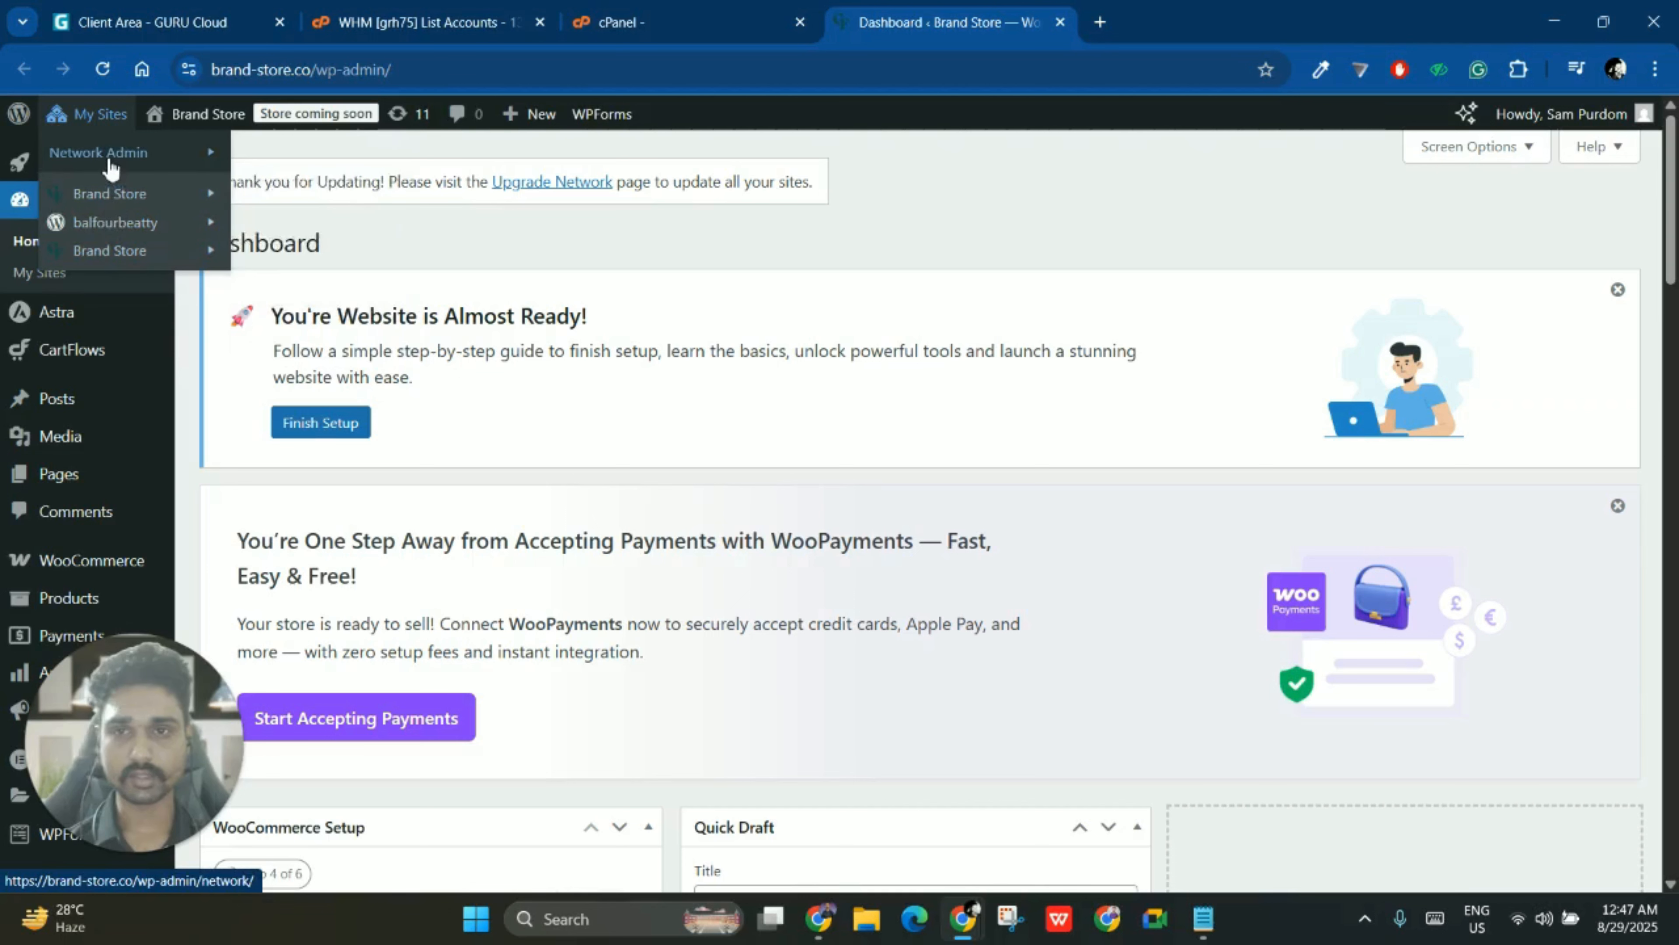
pyautogui.moveTo(110, 168)
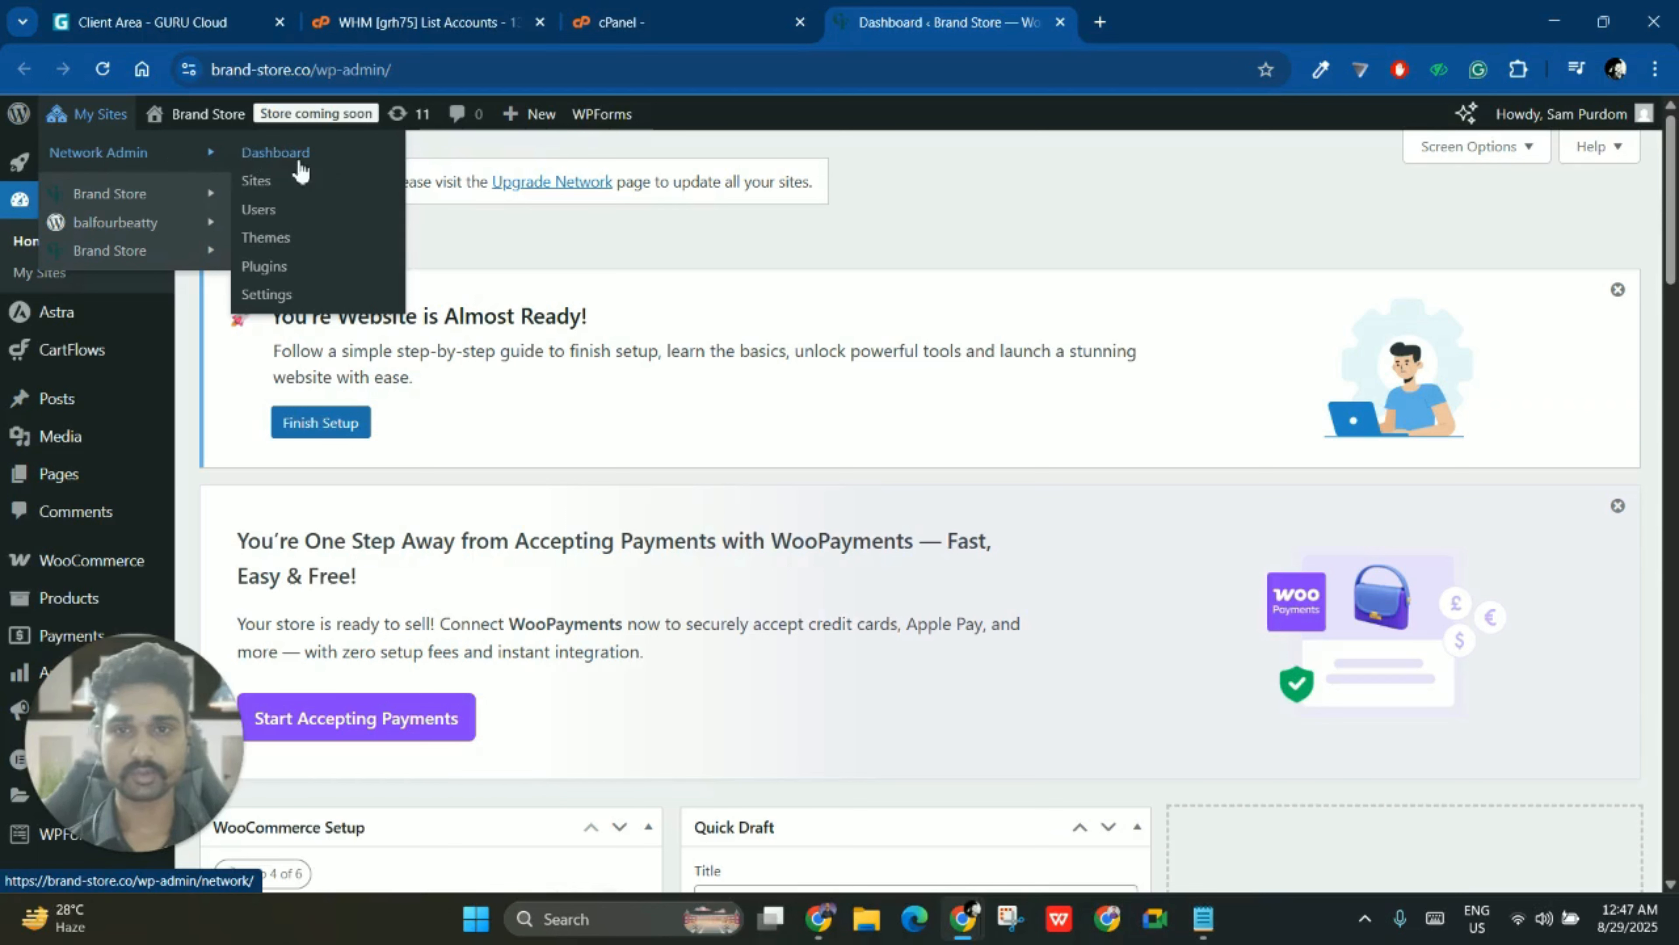
pyautogui.click(301, 159)
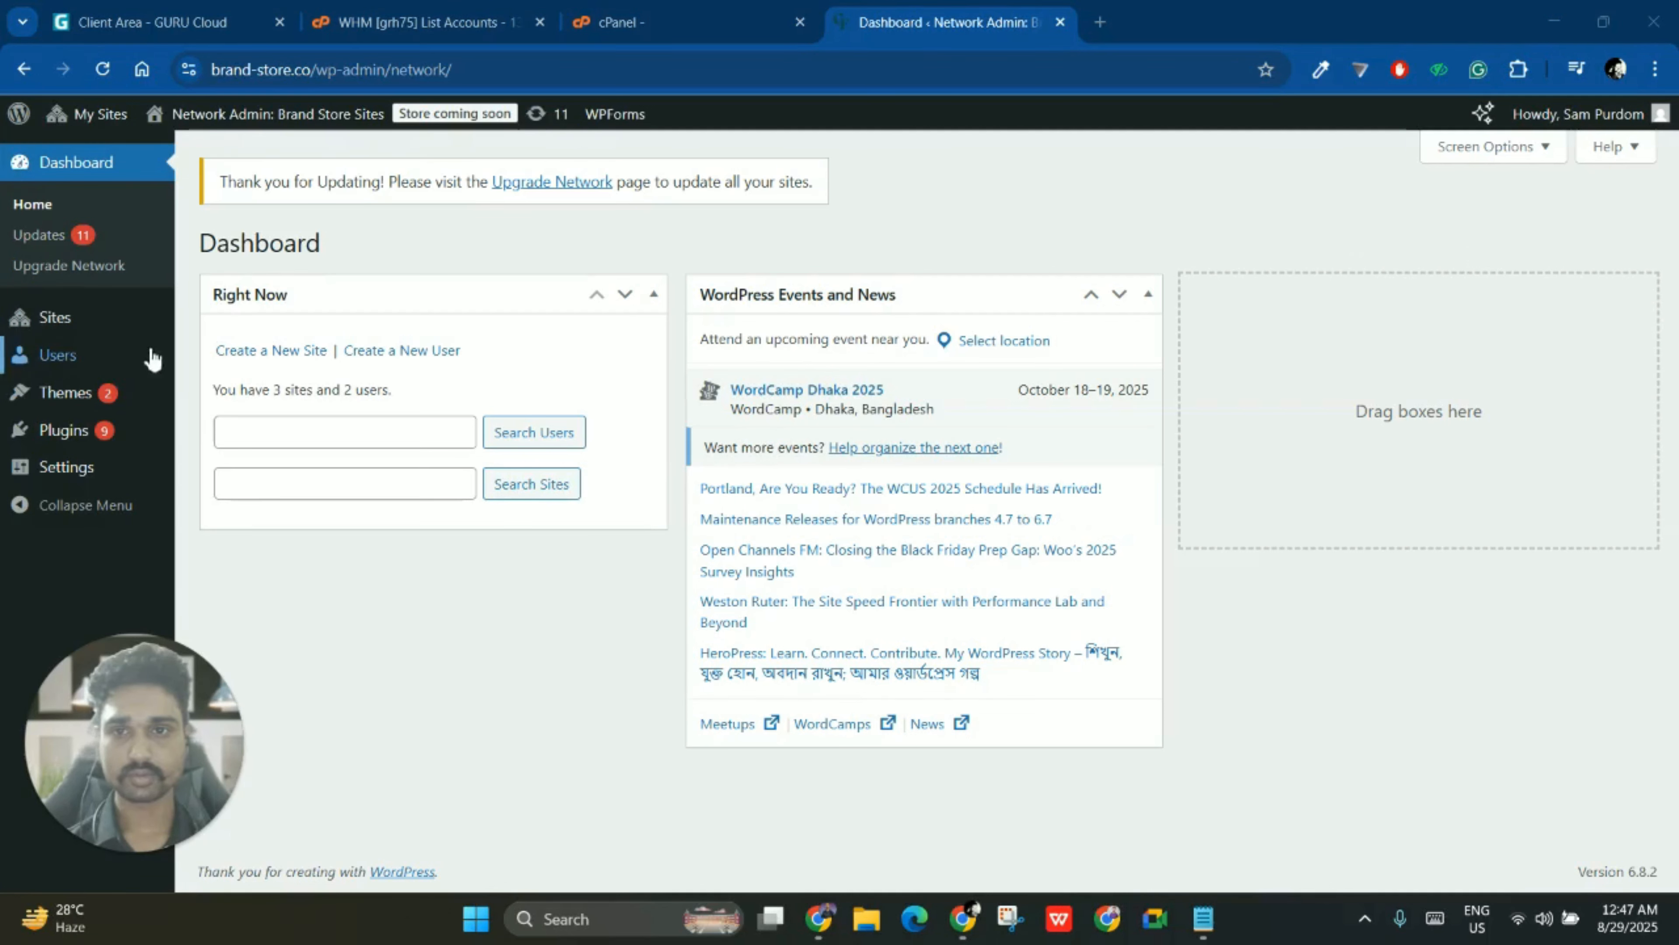
pyautogui.click(79, 318)
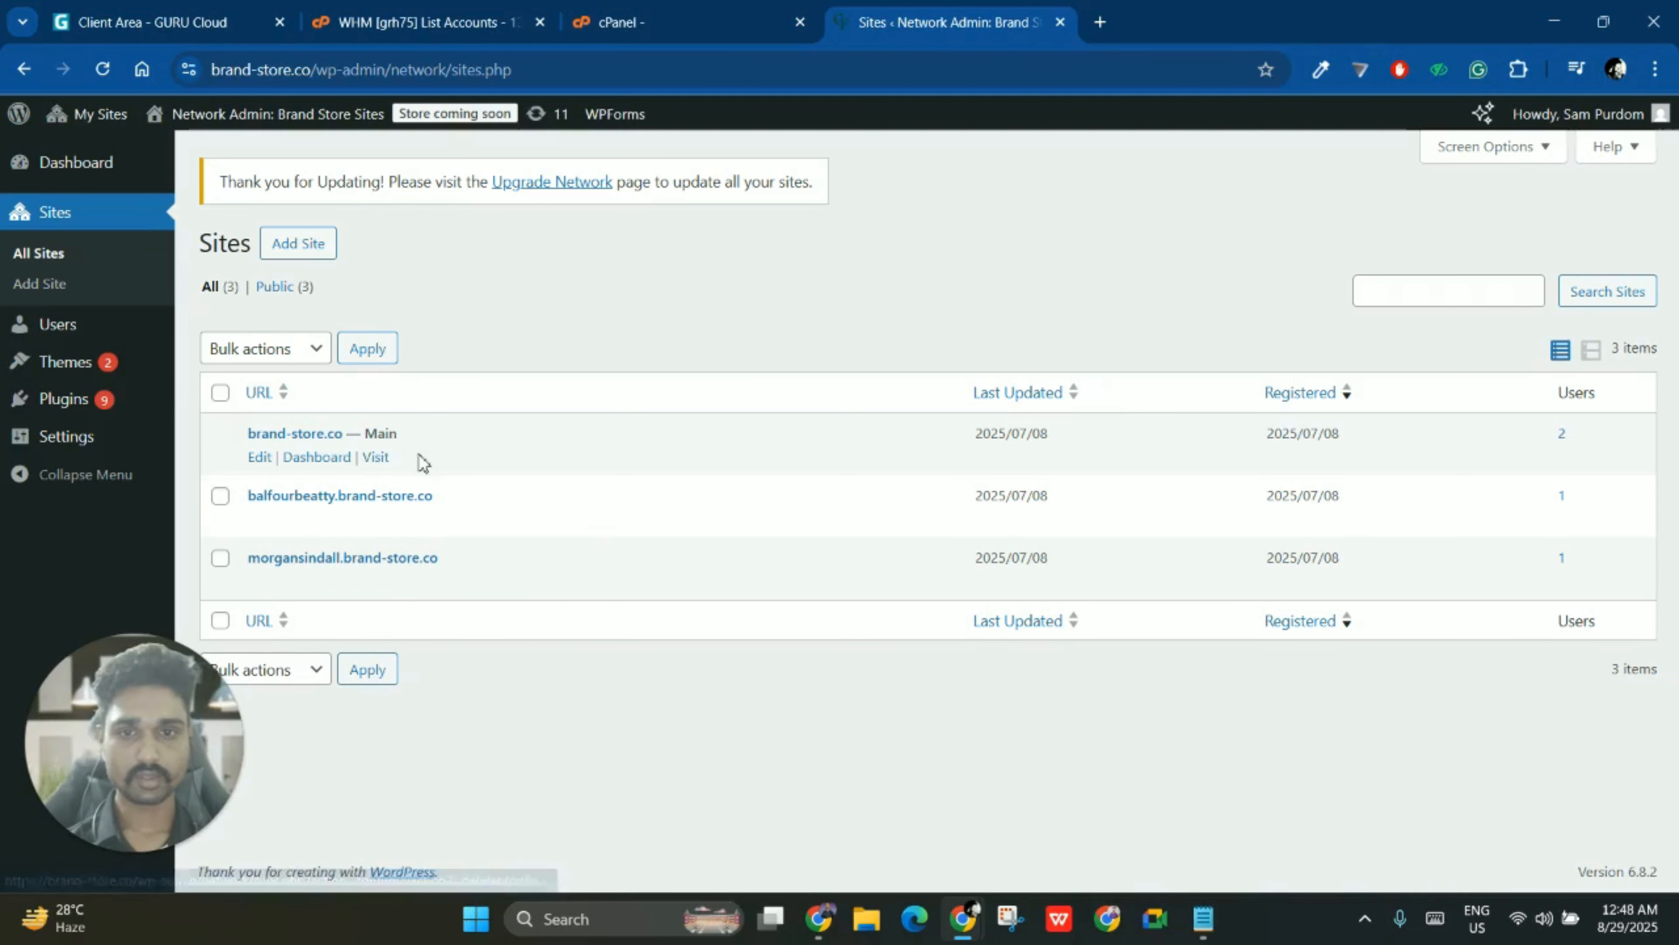
# - Visit the main brand-store.co site in a new tab and look through its storefront from header to footer
pyautogui.middleClick(387, 457)
pyautogui.click(1226, 13)
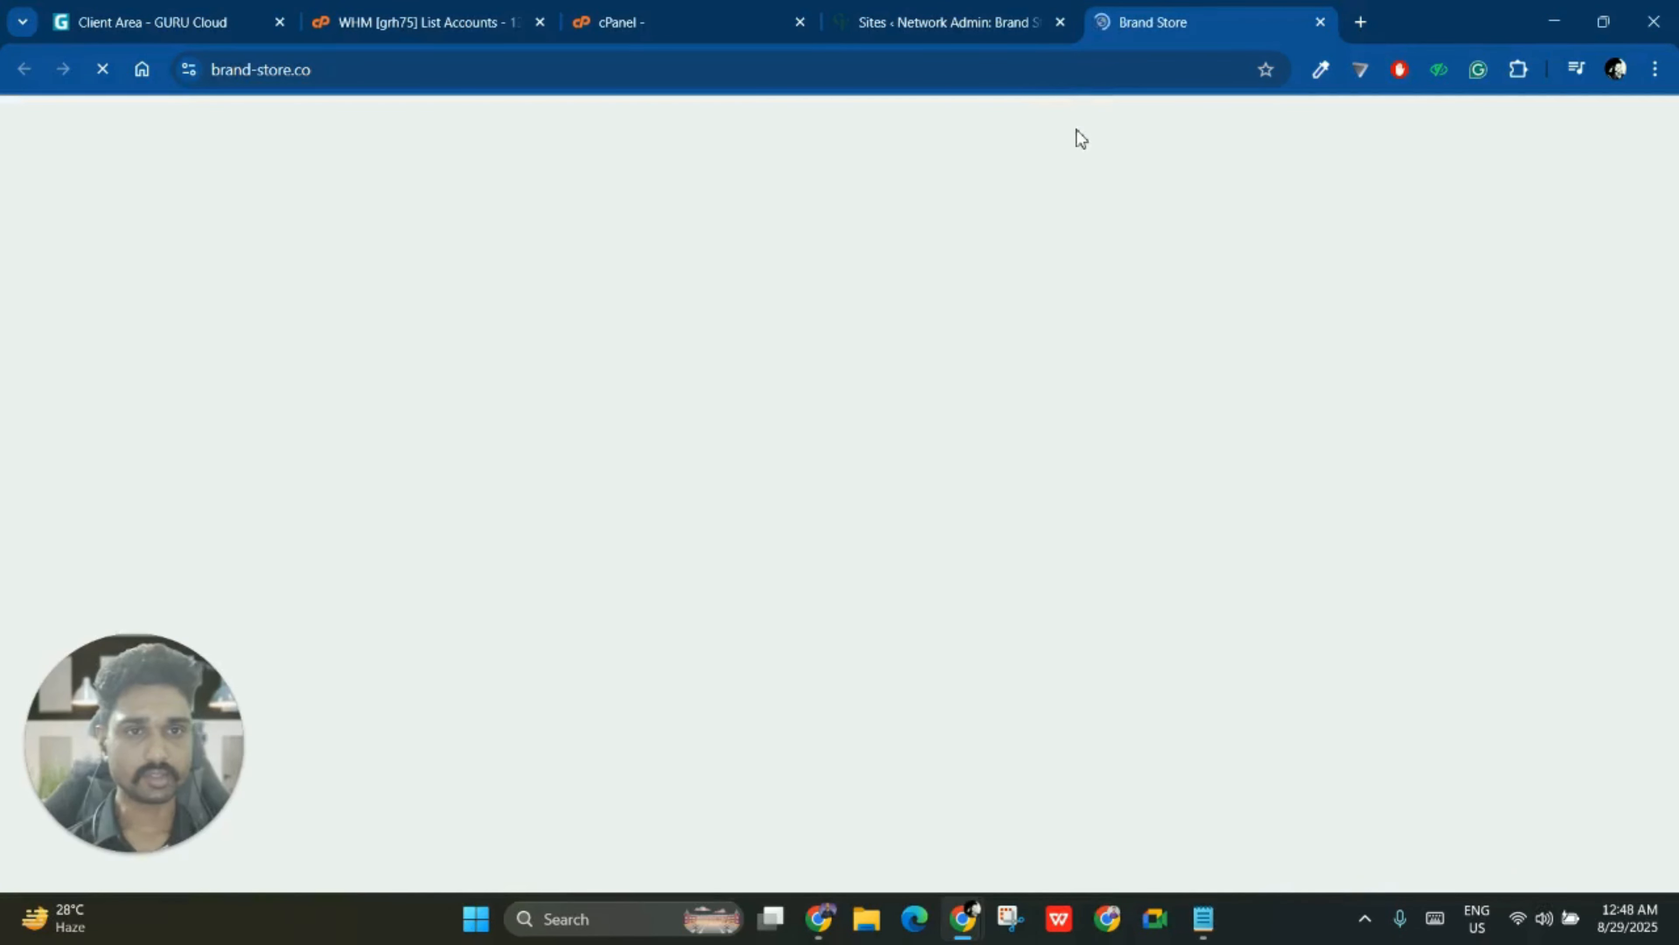
pyautogui.scroll(-15, 907, 337)
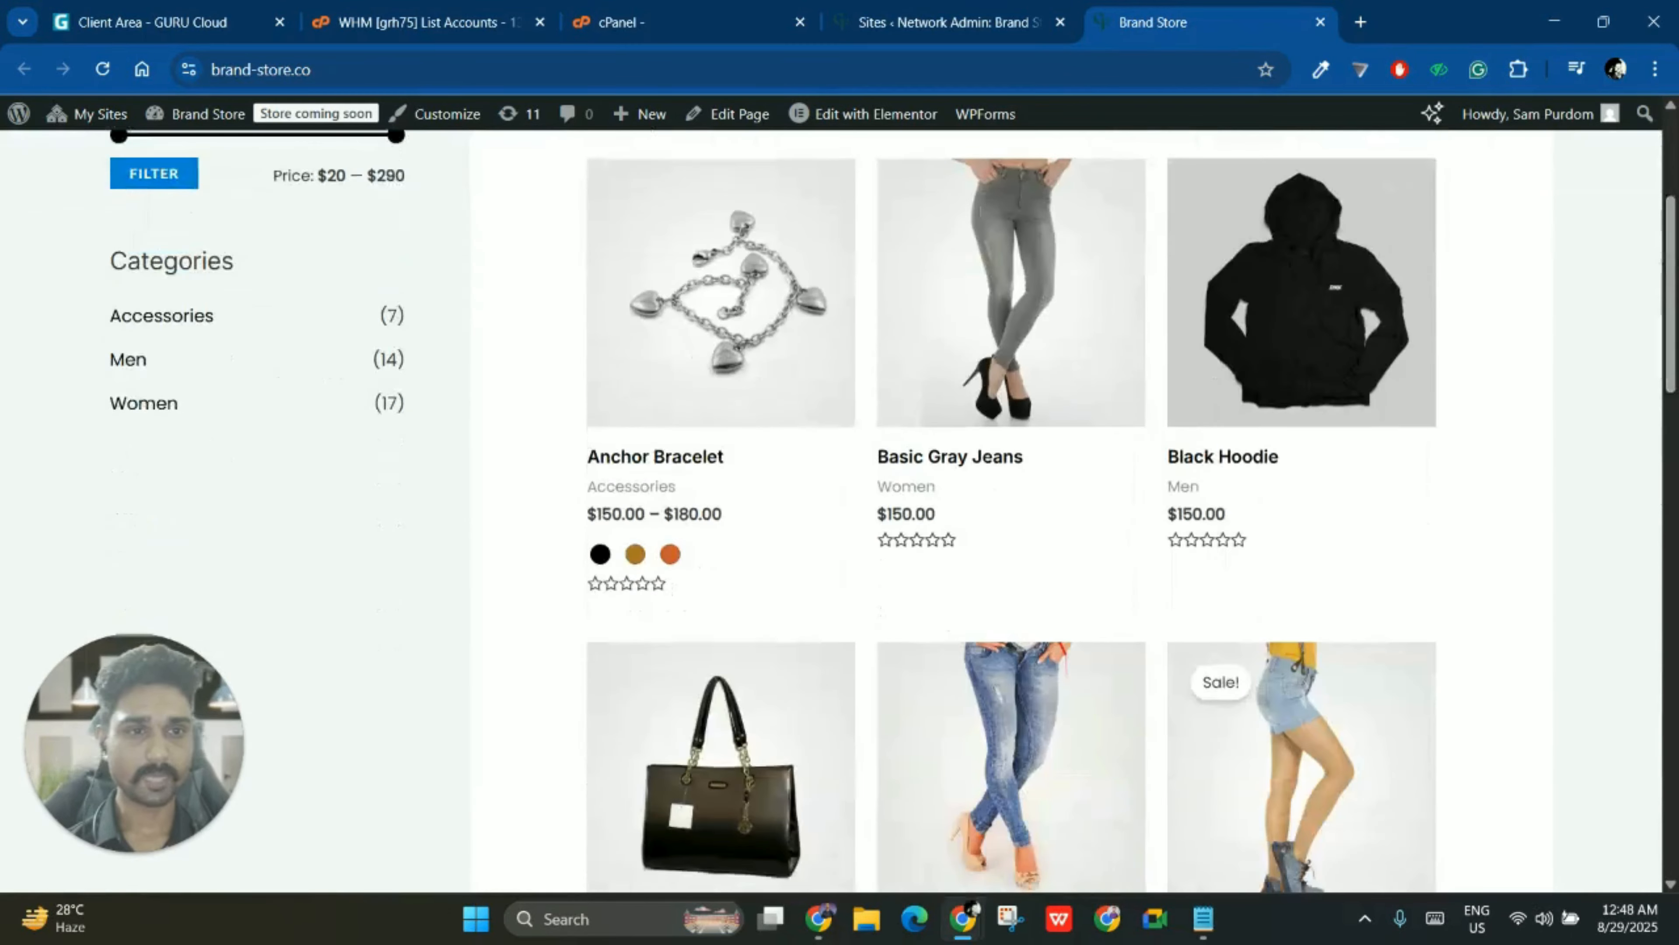
pyautogui.scroll(-10, 907, 463)
pyautogui.scroll(20, 907, 463)
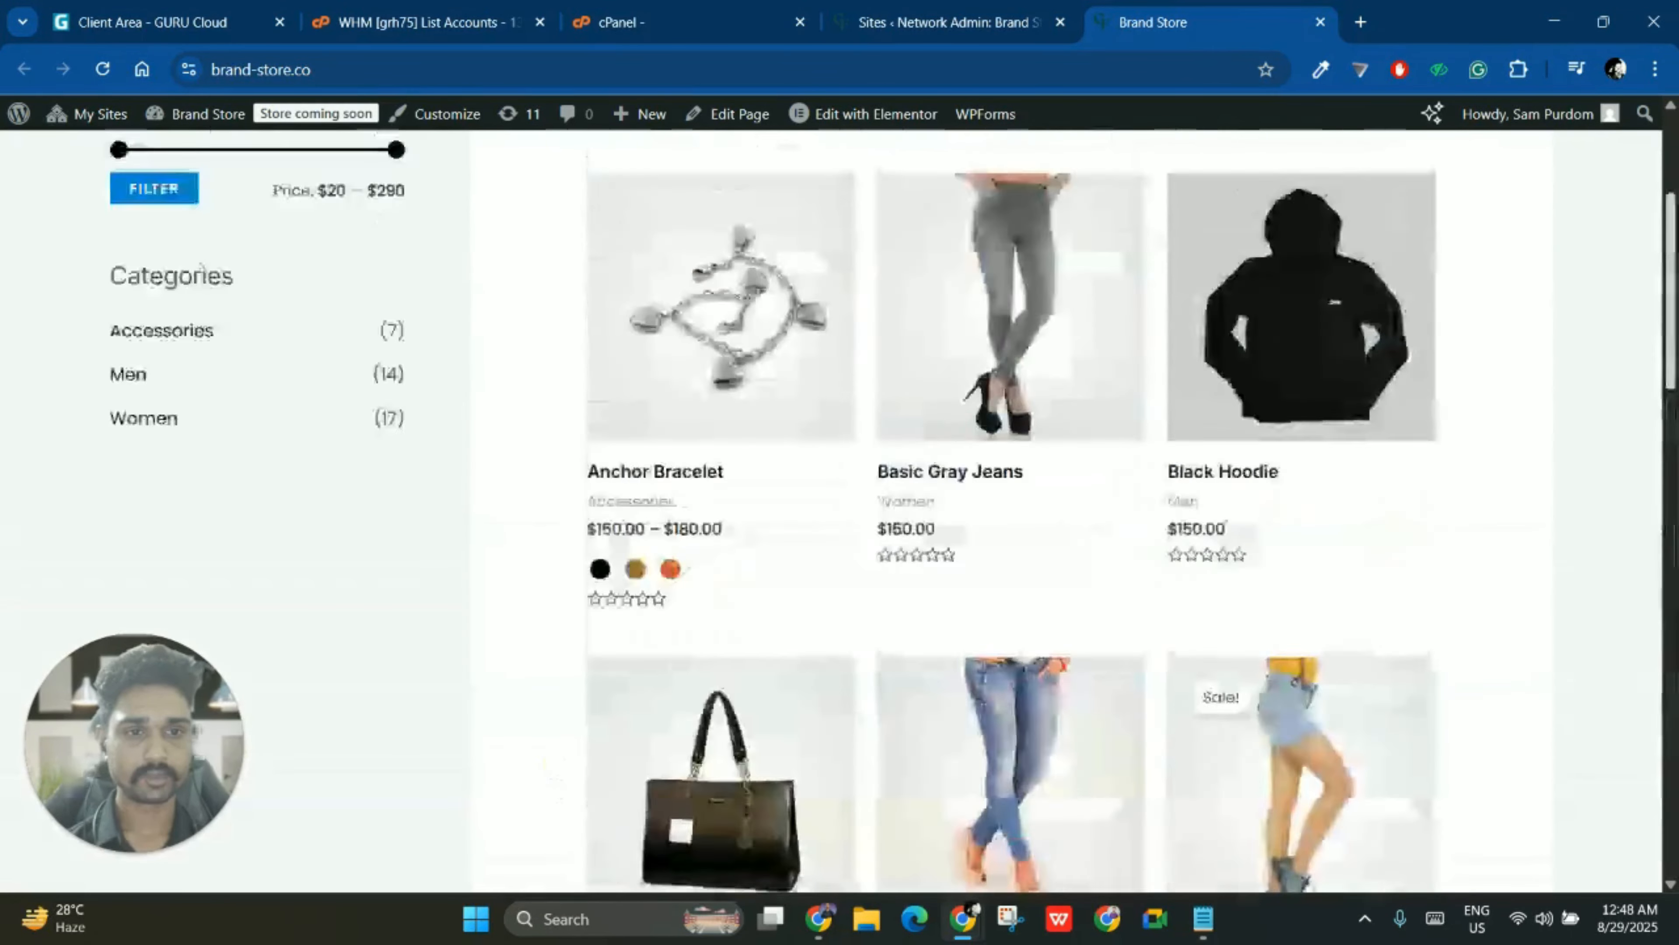
pyautogui.scroll(-20, 907, 463)
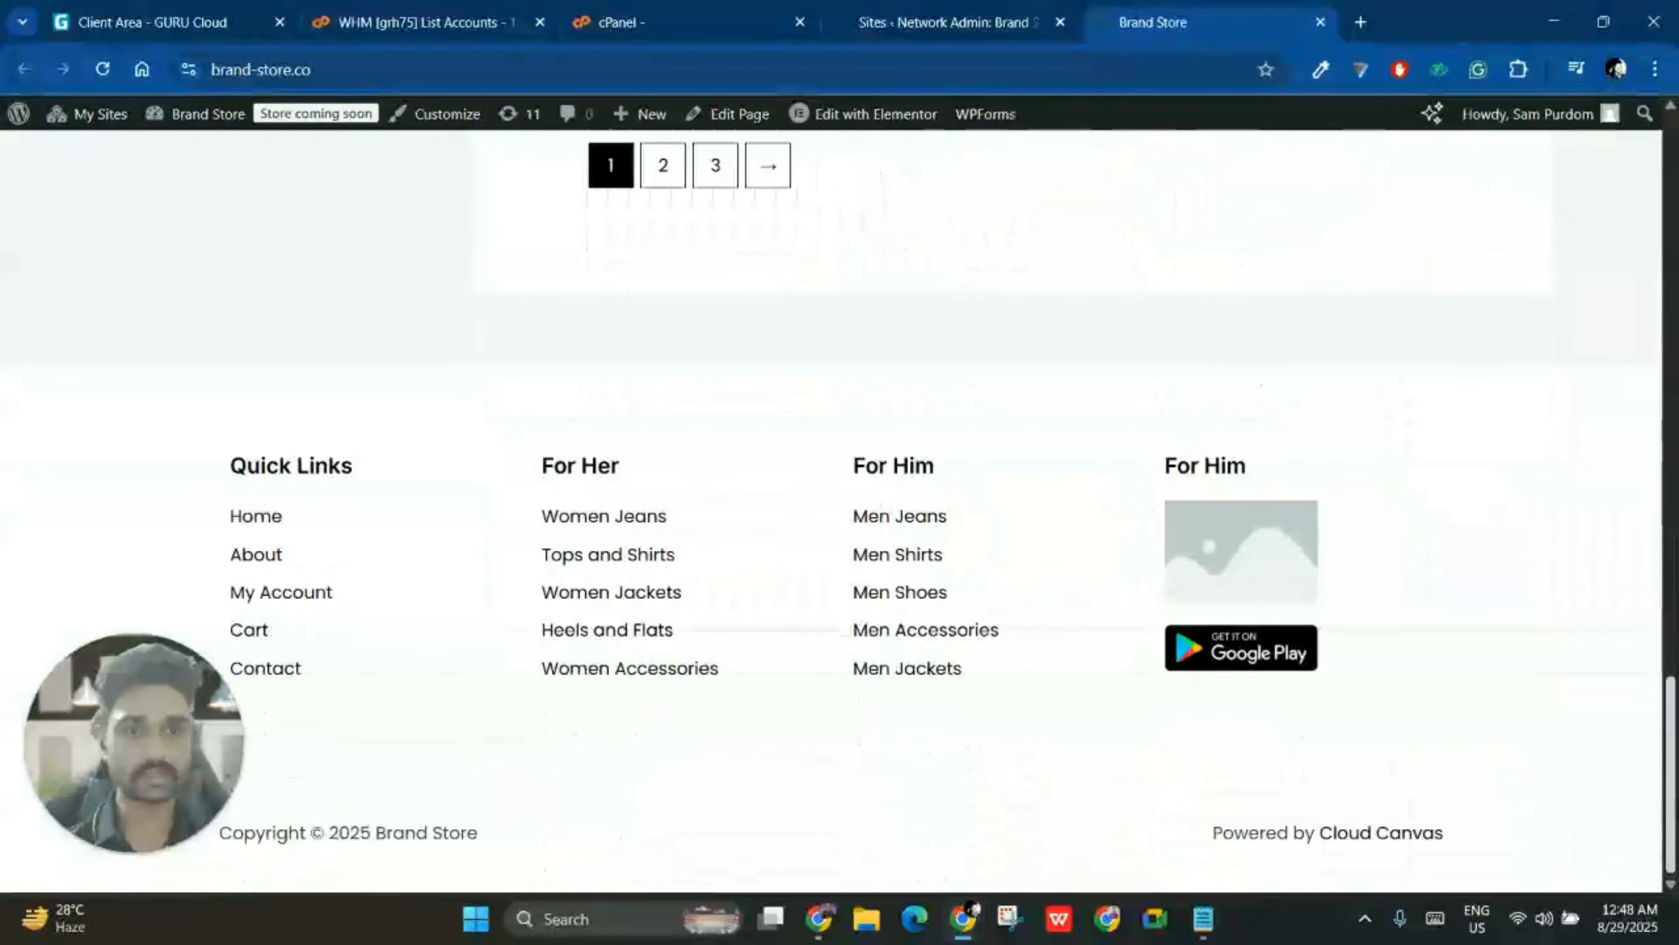
pyautogui.scroll(10, 907, 463)
pyautogui.scroll(15, 907, 464)
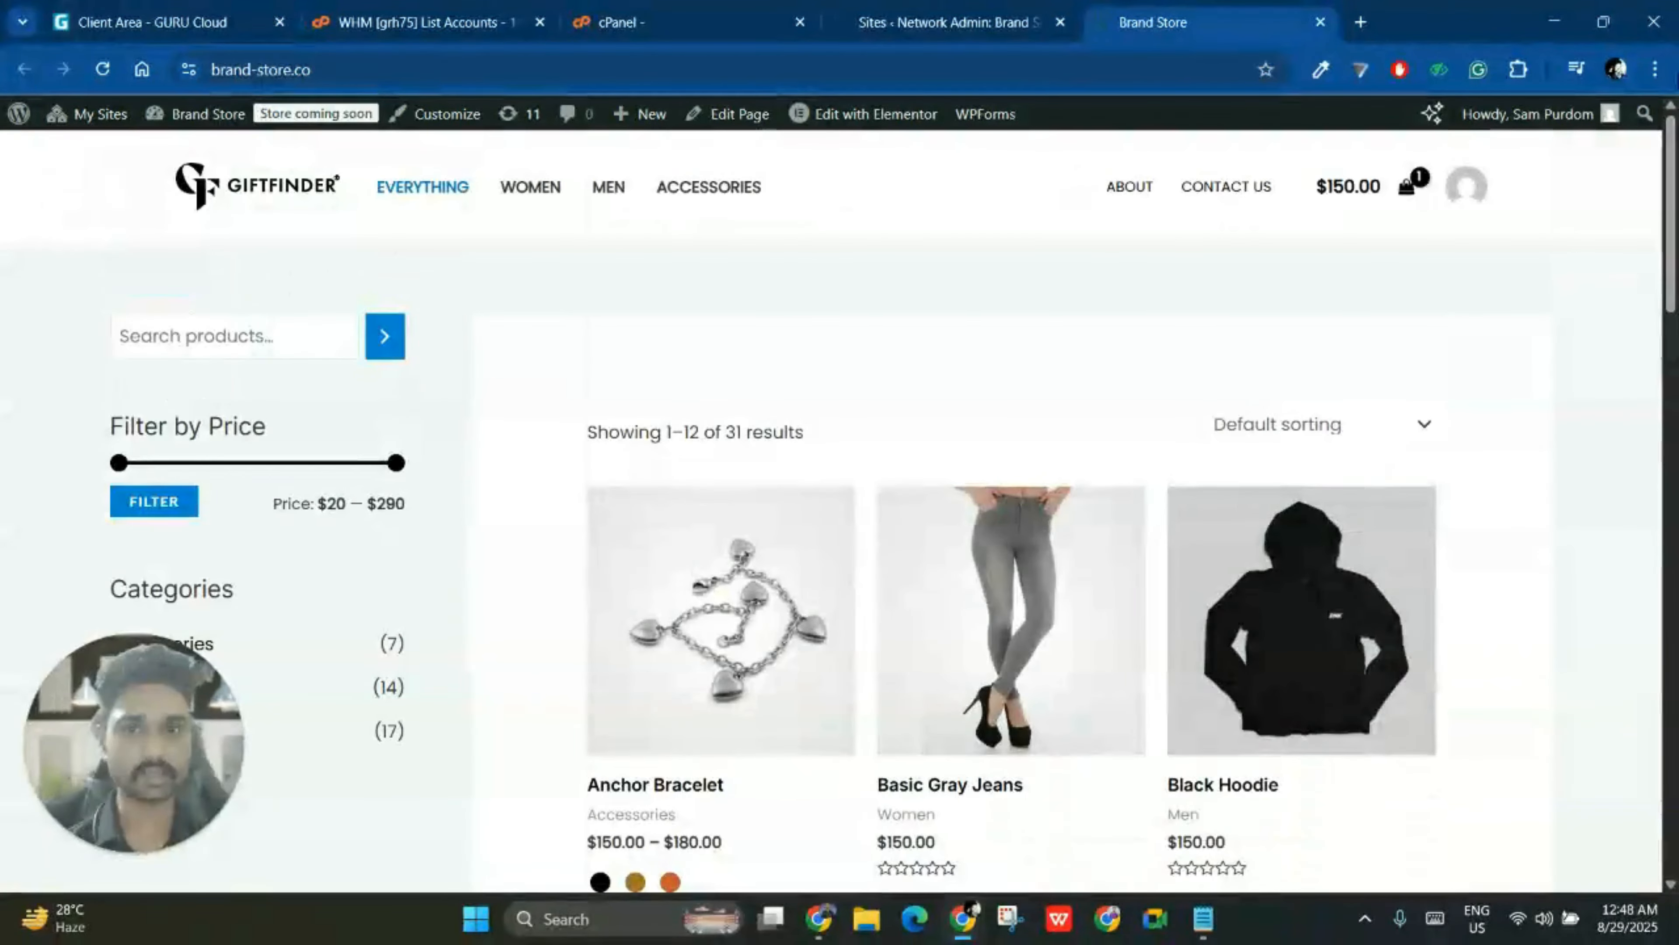
# - Visit the balfourbeatty.brand-store.co subsite and compare its storefront with the main Brand Store storefront
pyautogui.click(990, 9)
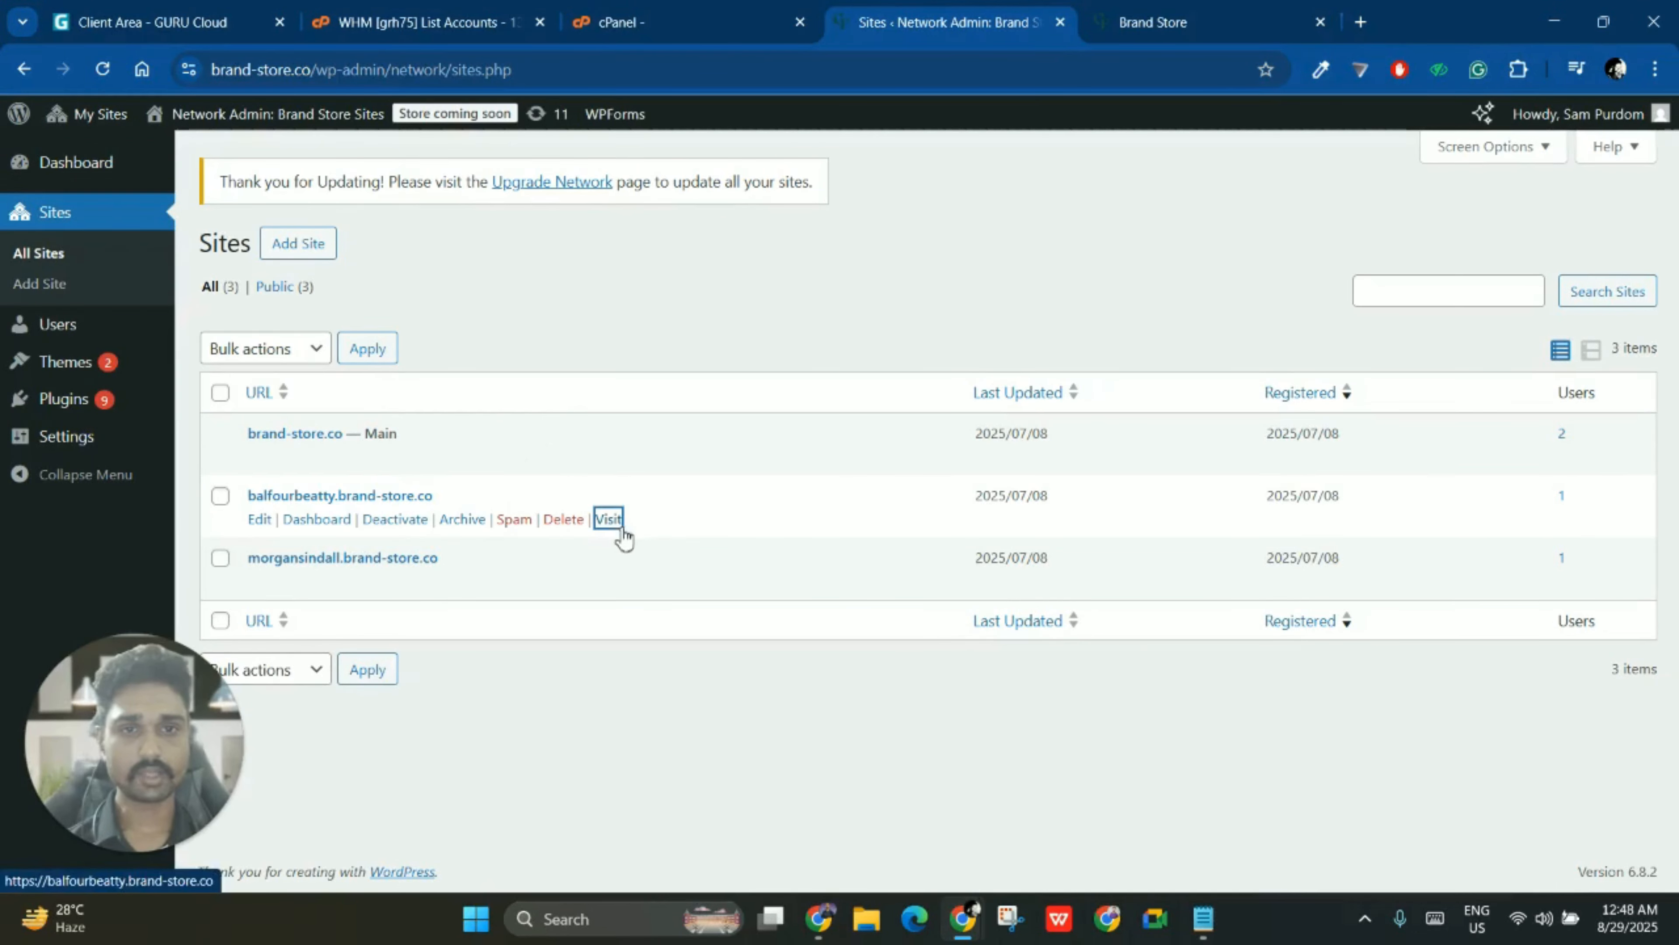
pyautogui.click(615, 520)
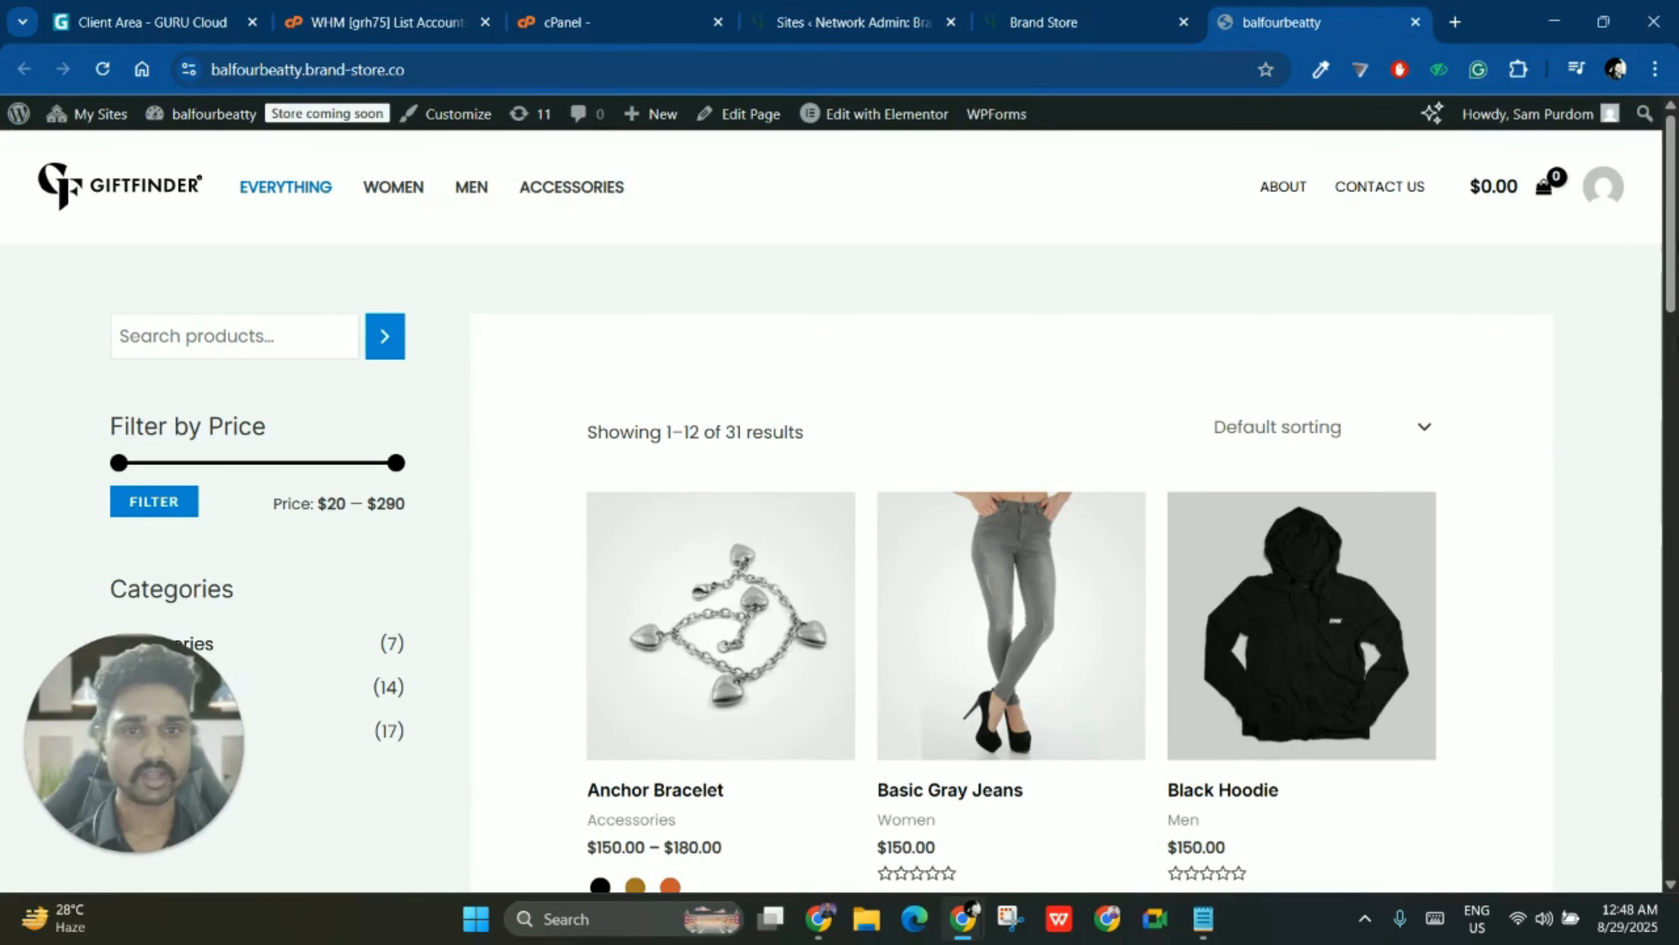
pyautogui.scroll(-3, 1623, 417)
pyautogui.click(1124, 17)
pyautogui.click(1240, 9)
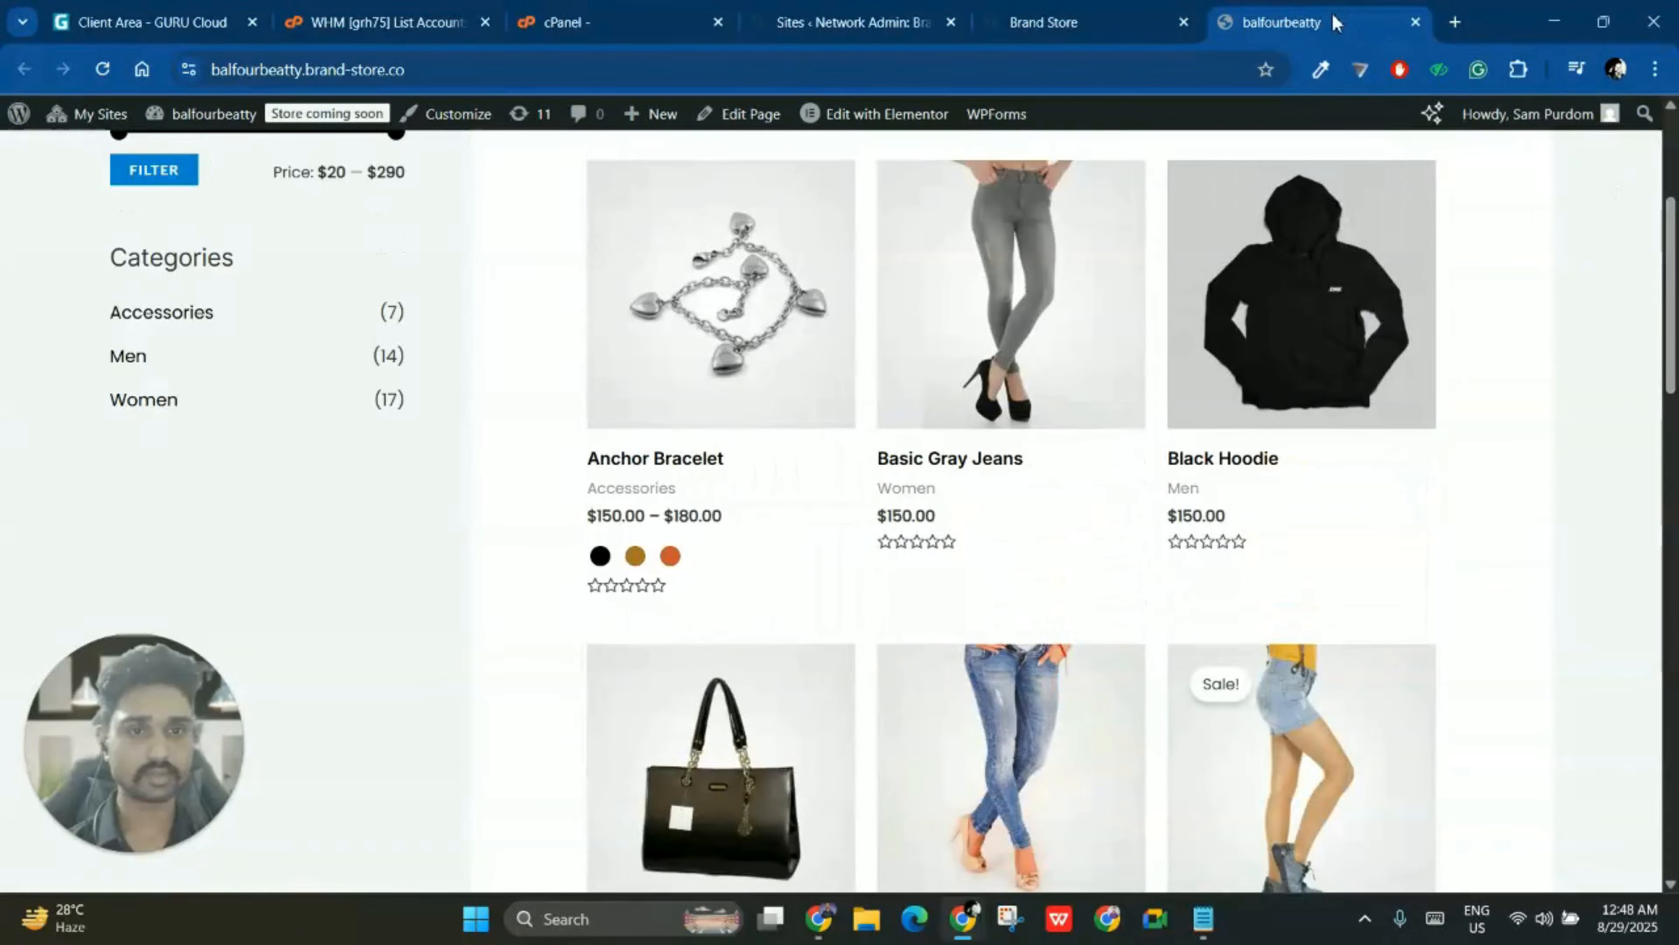
pyautogui.click(1134, 19)
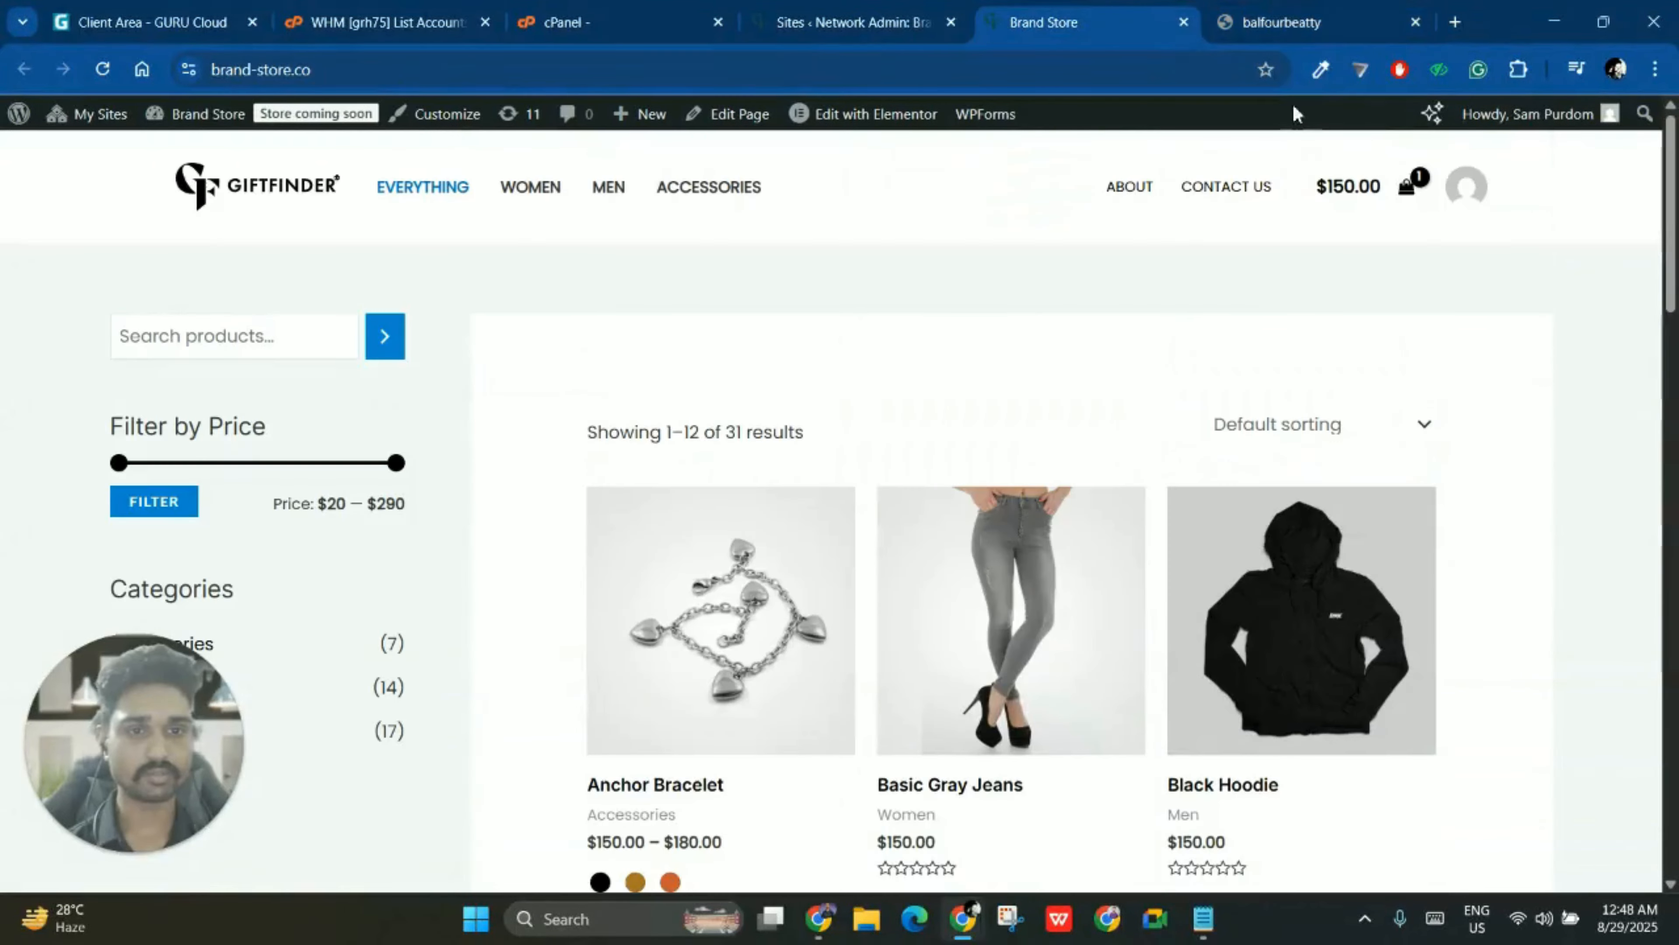
pyautogui.scroll(-6, 1312, 294)
pyautogui.click(1251, 10)
pyautogui.scroll(-4, 1673, 390)
pyautogui.scroll(-10, 1673, 390)
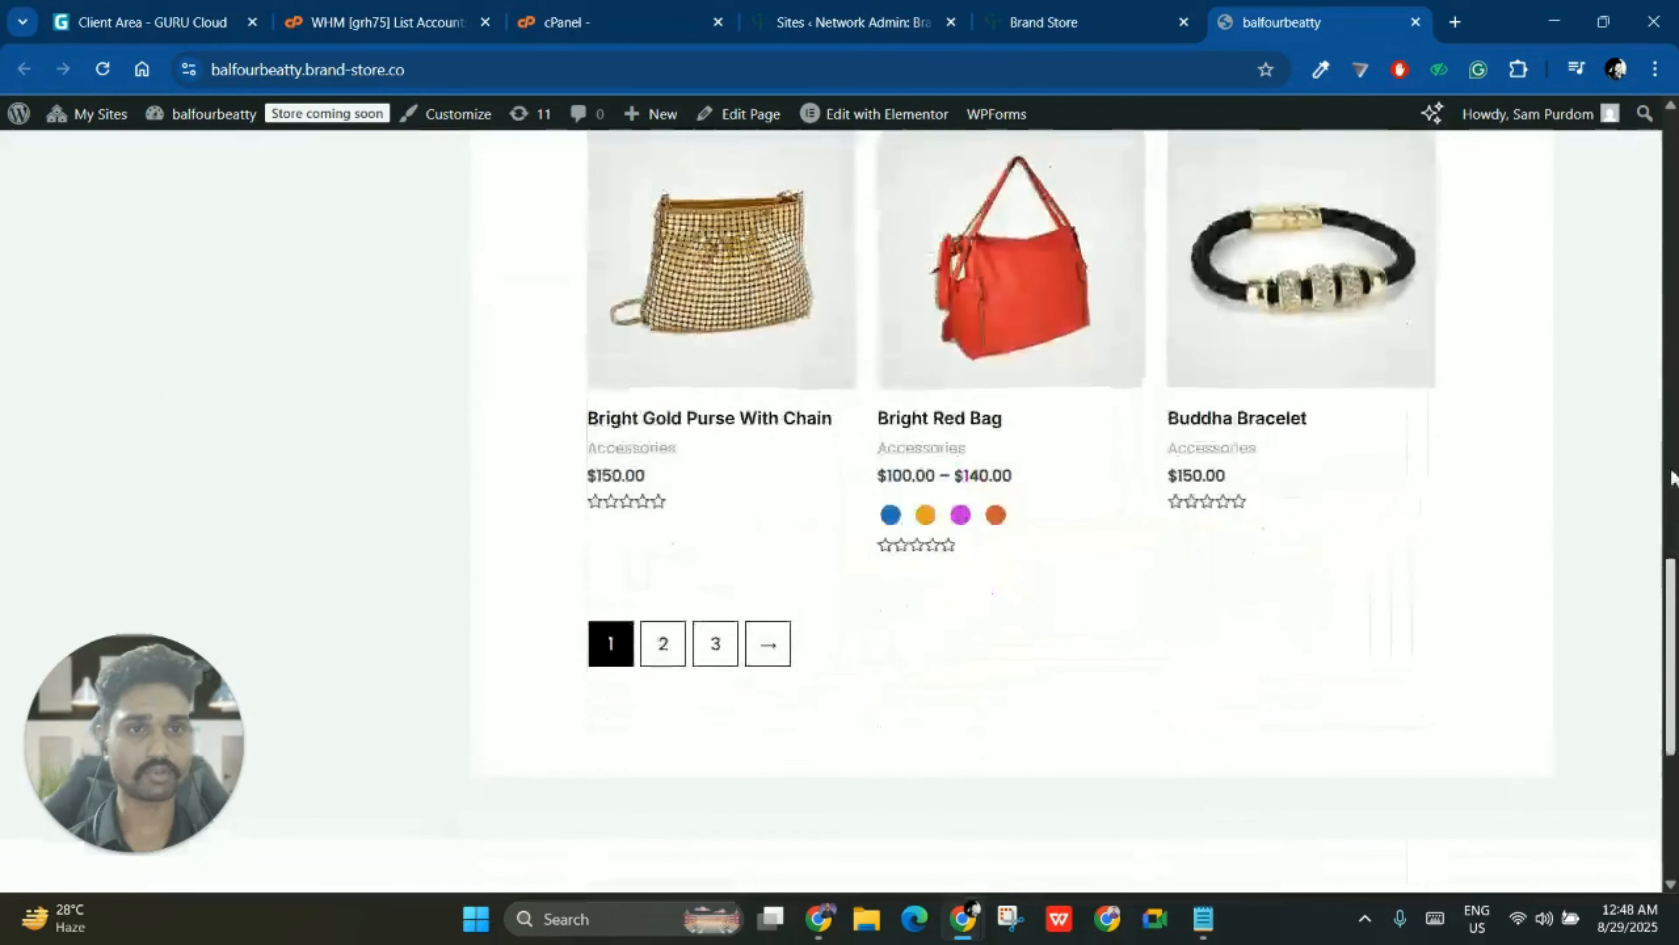
pyautogui.scroll(15, 1673, 390)
pyautogui.click(1040, 8)
pyautogui.click(1251, 9)
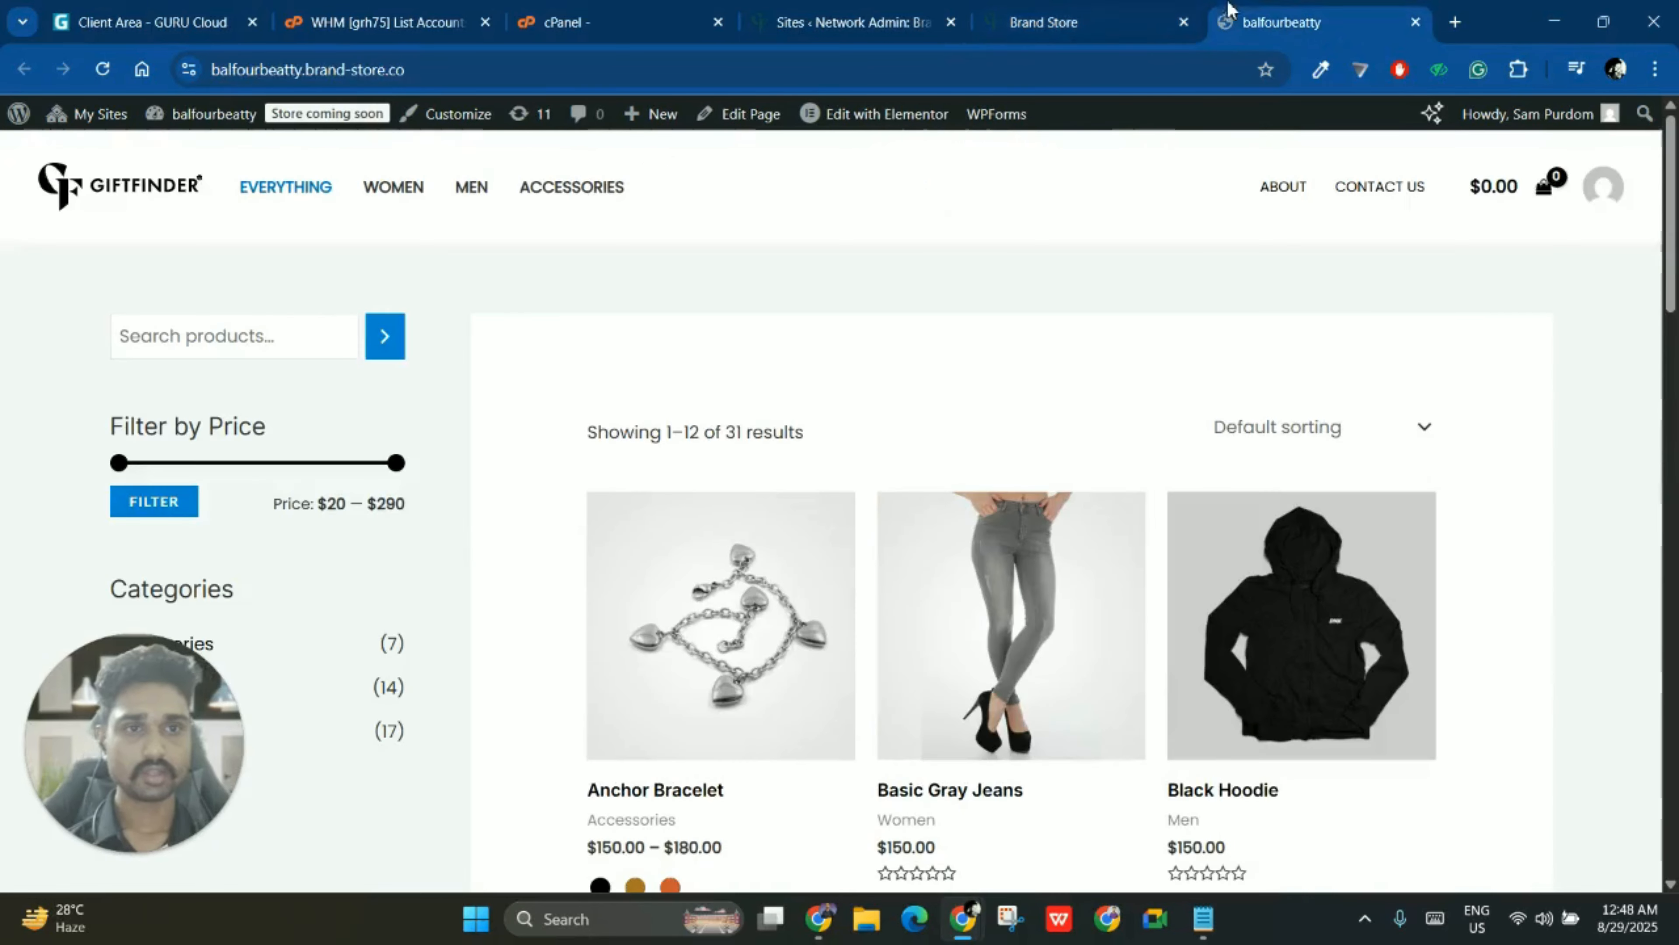
pyautogui.click(1040, 8)
# - Return to the network's site list and open the form for adding a new site
pyautogui.click(853, 20)
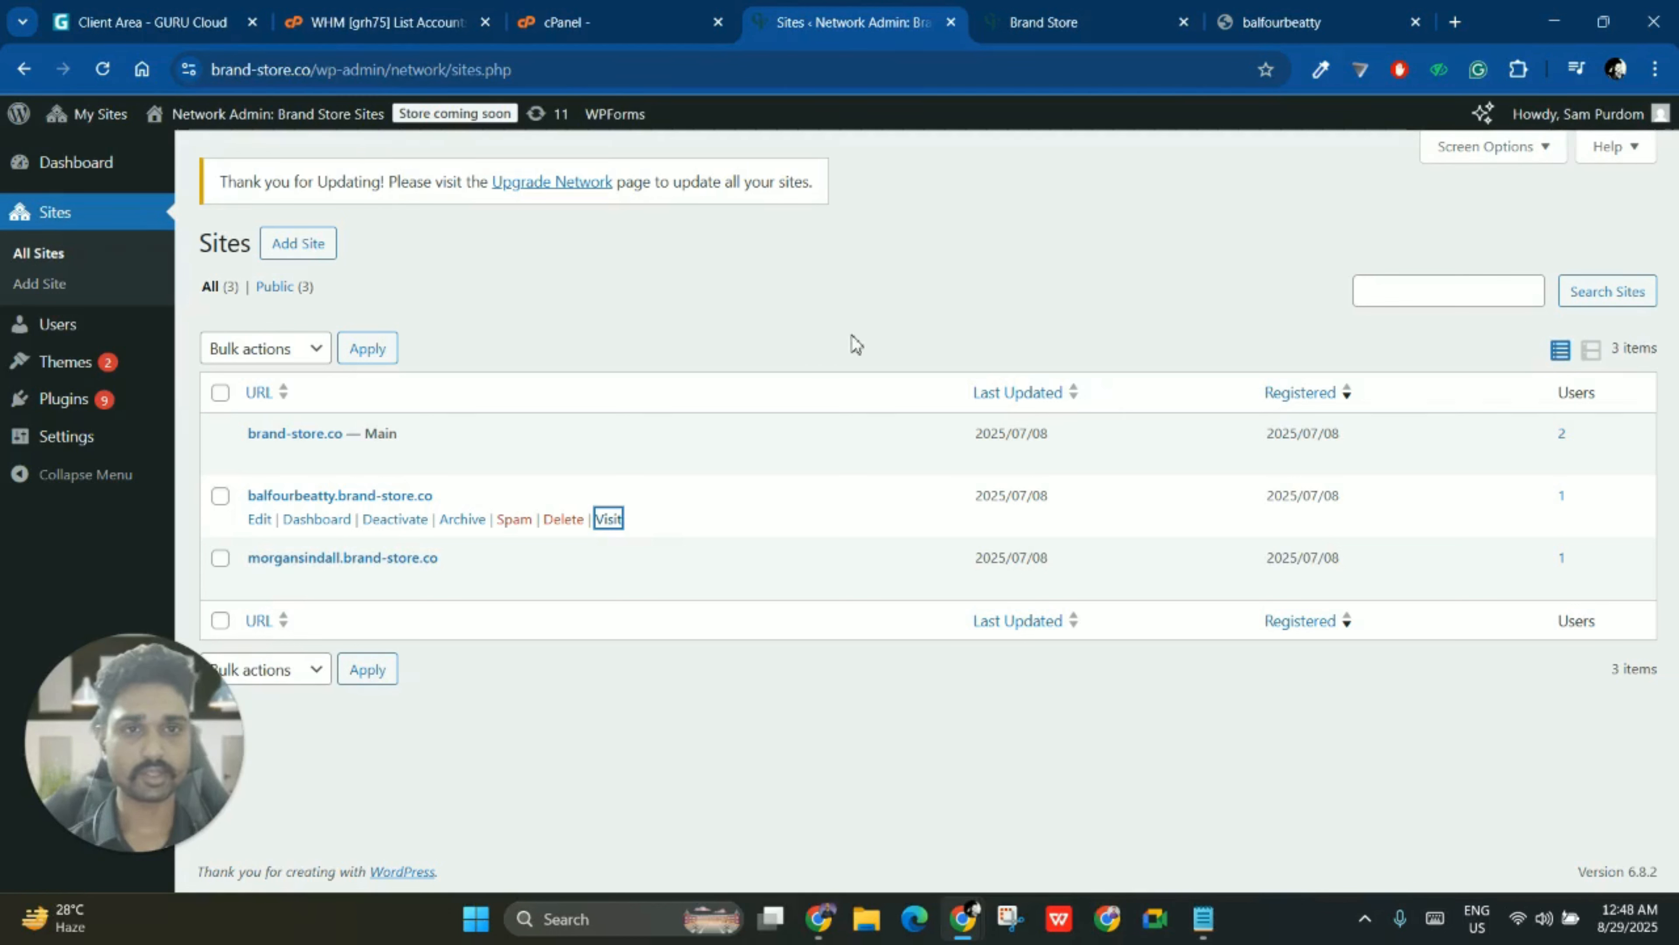
pyautogui.click(301, 246)
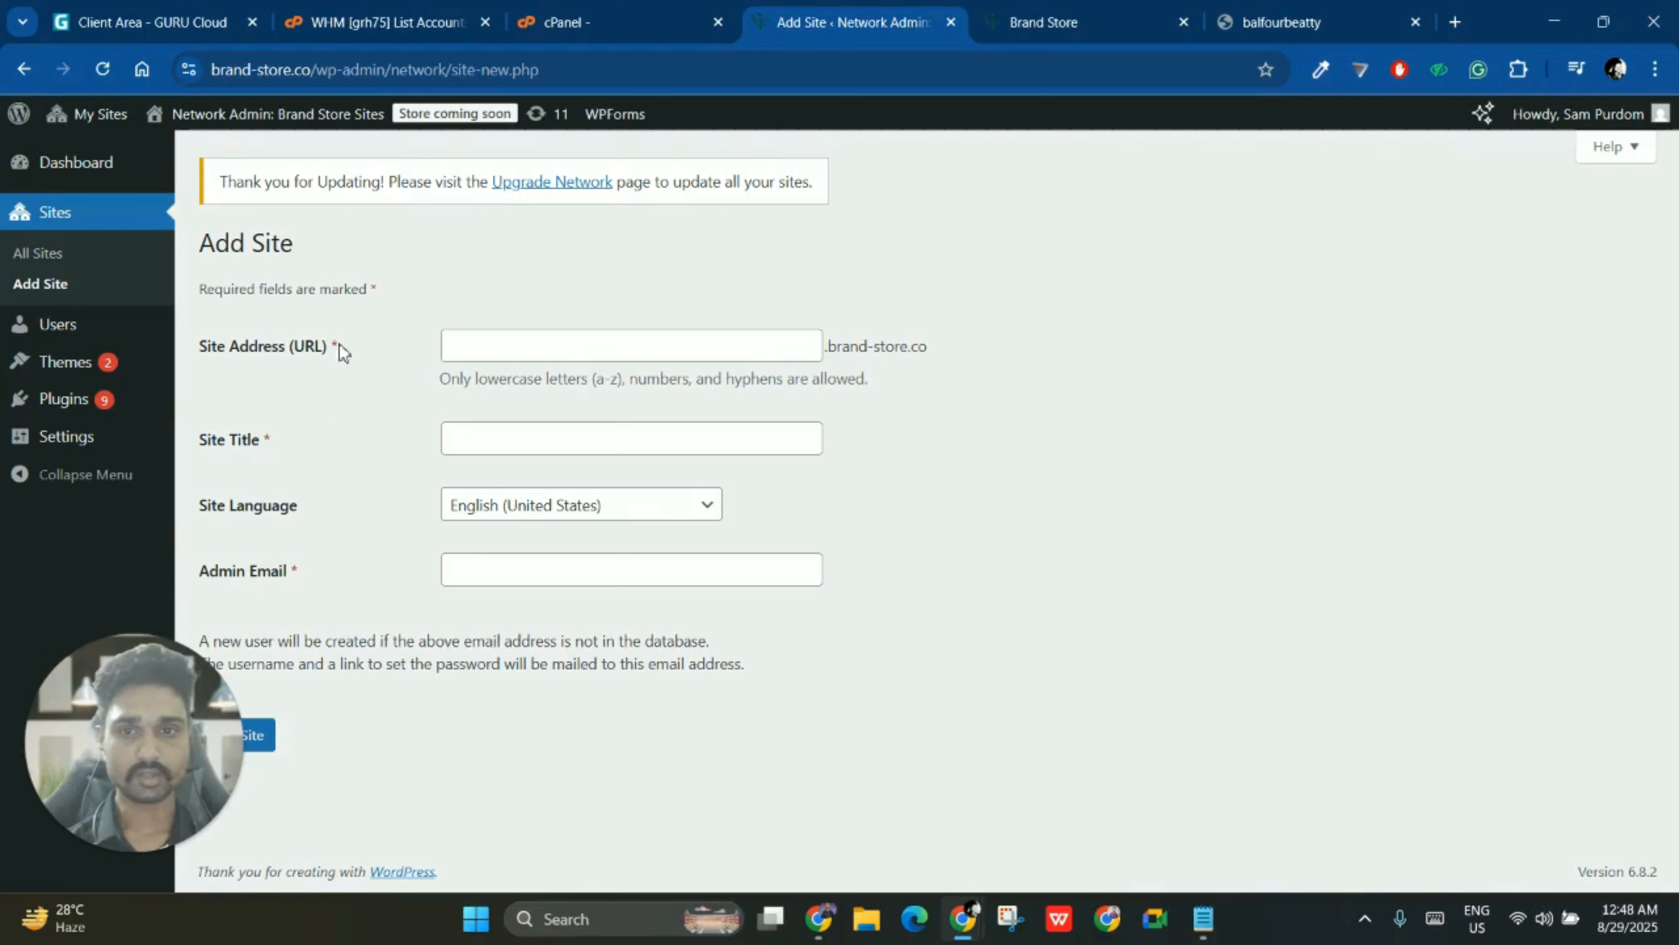
pyautogui.click(568, 358)
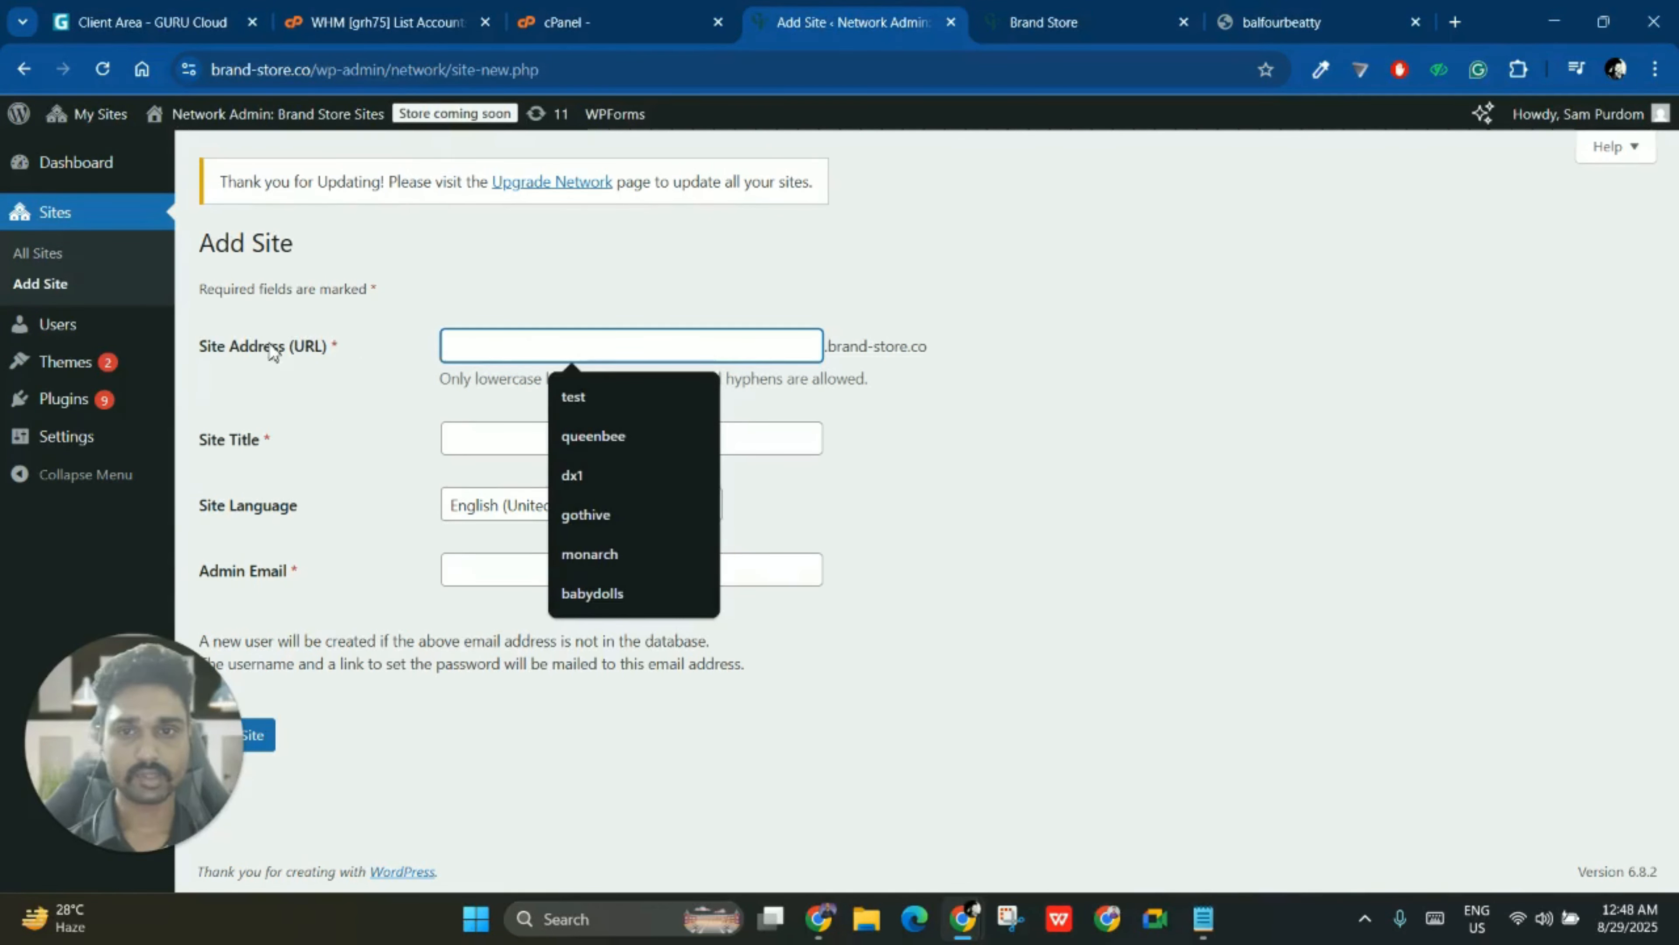
pyautogui.tripleClick(849, 355)
pyautogui.click(997, 361)
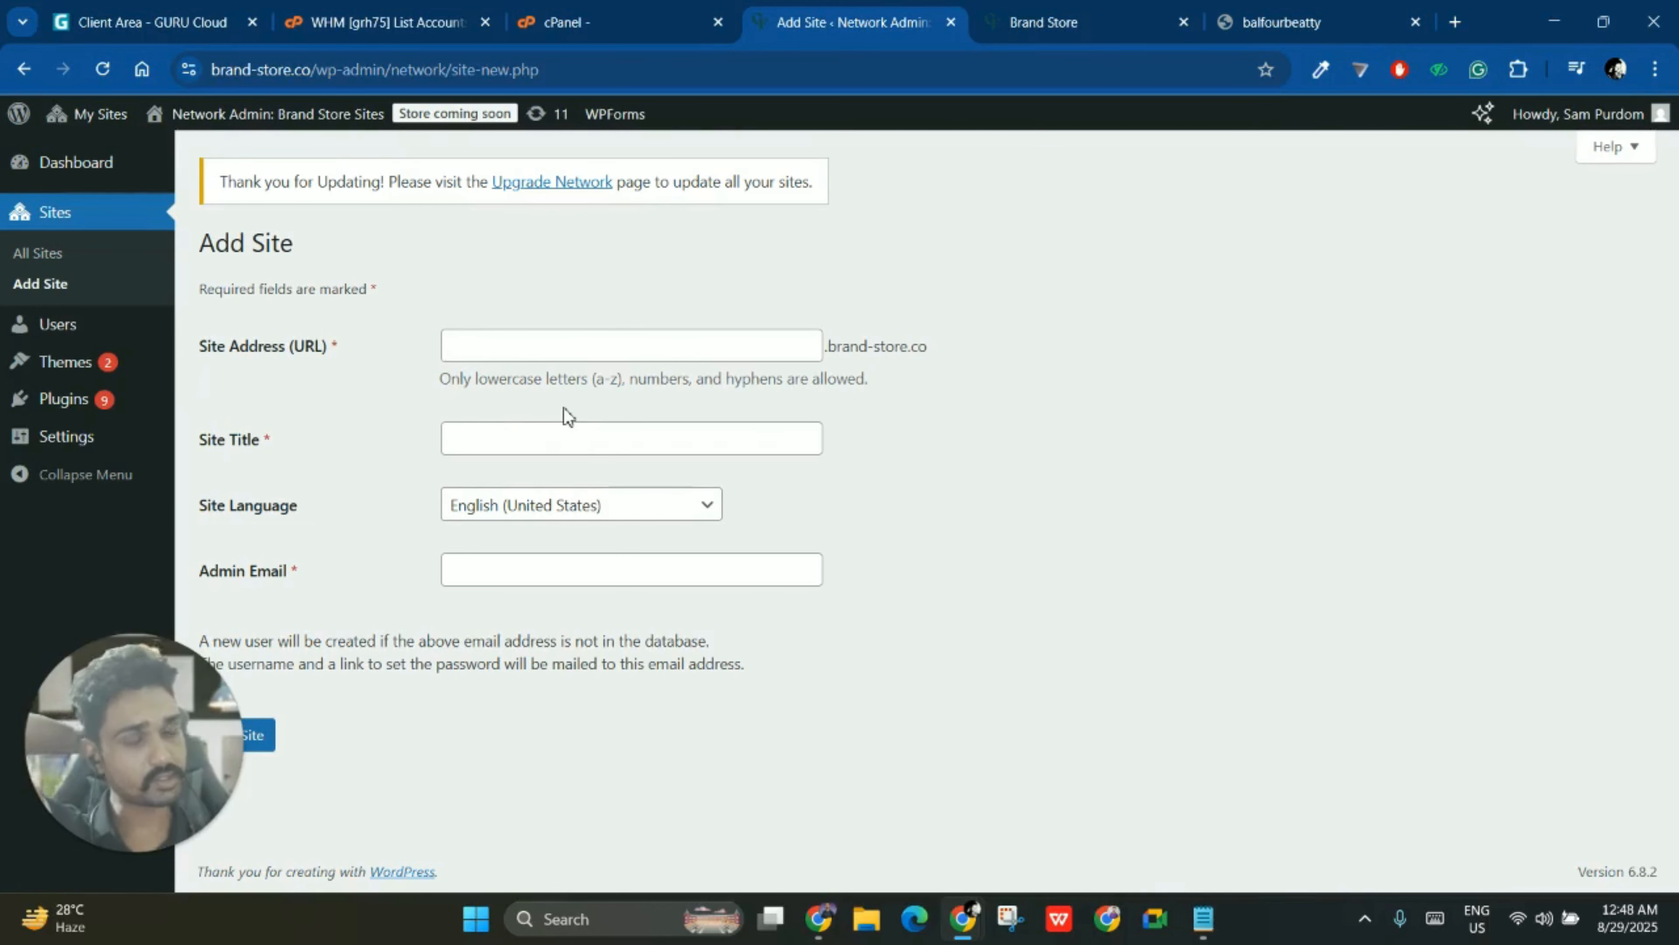
pyautogui.moveTo(214, 342); pyautogui.dragTo(548, 356)
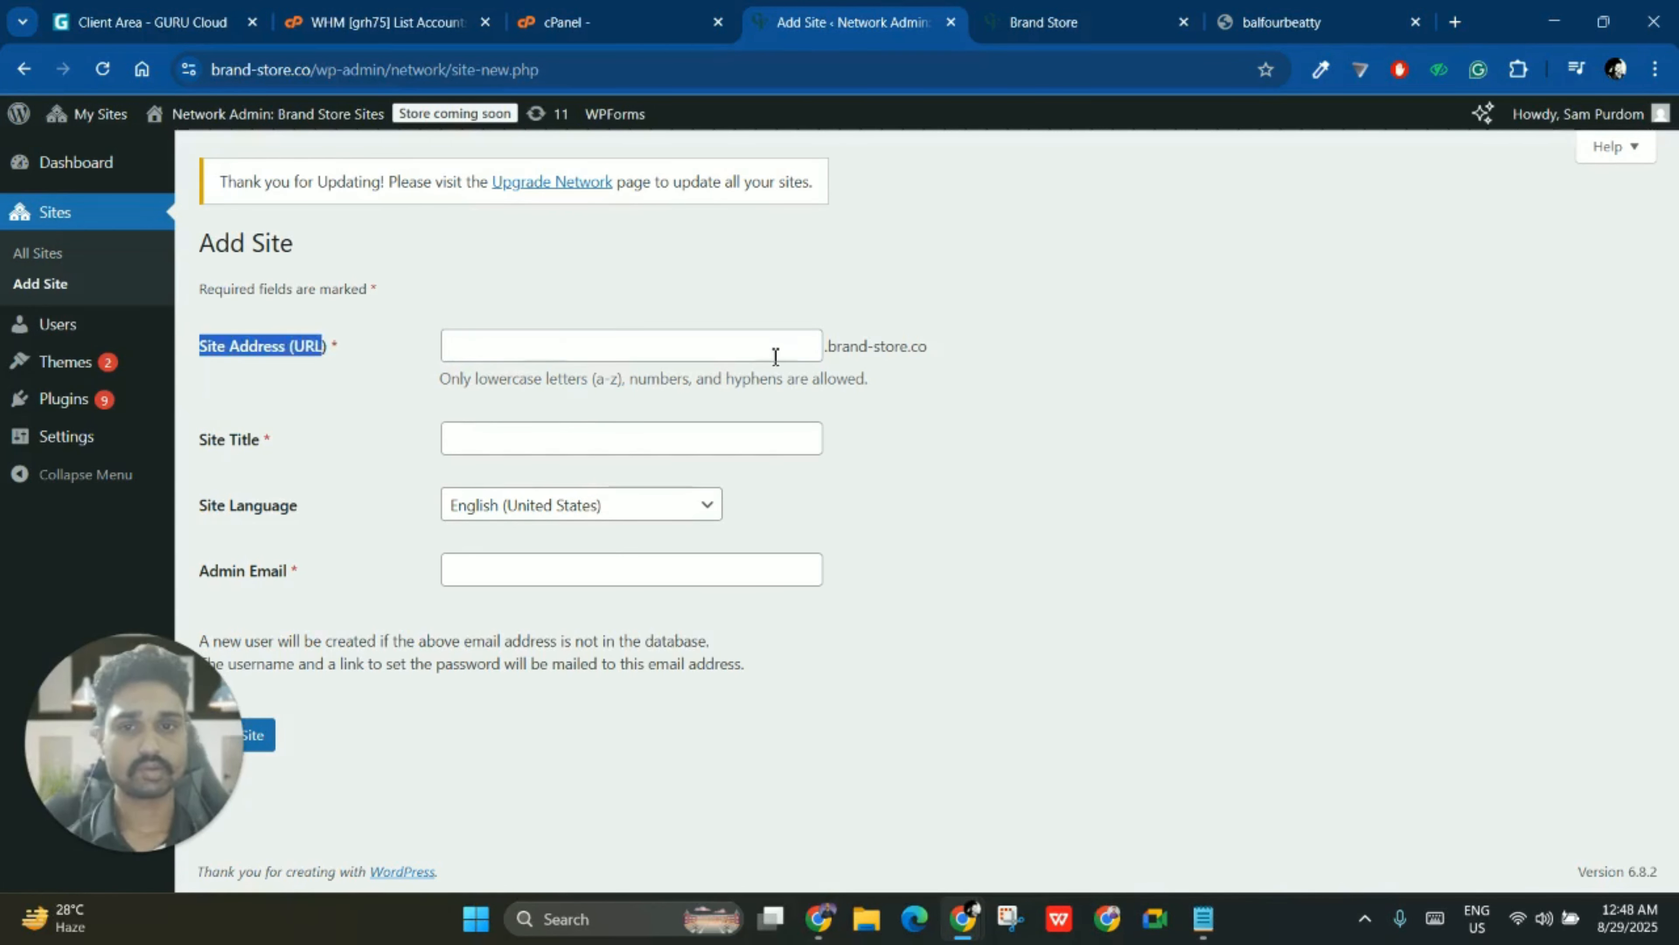
# - Copy the subdomain word "trustford" from the address in Notepad and enter it as the new site's address
pyautogui.click(1203, 917)
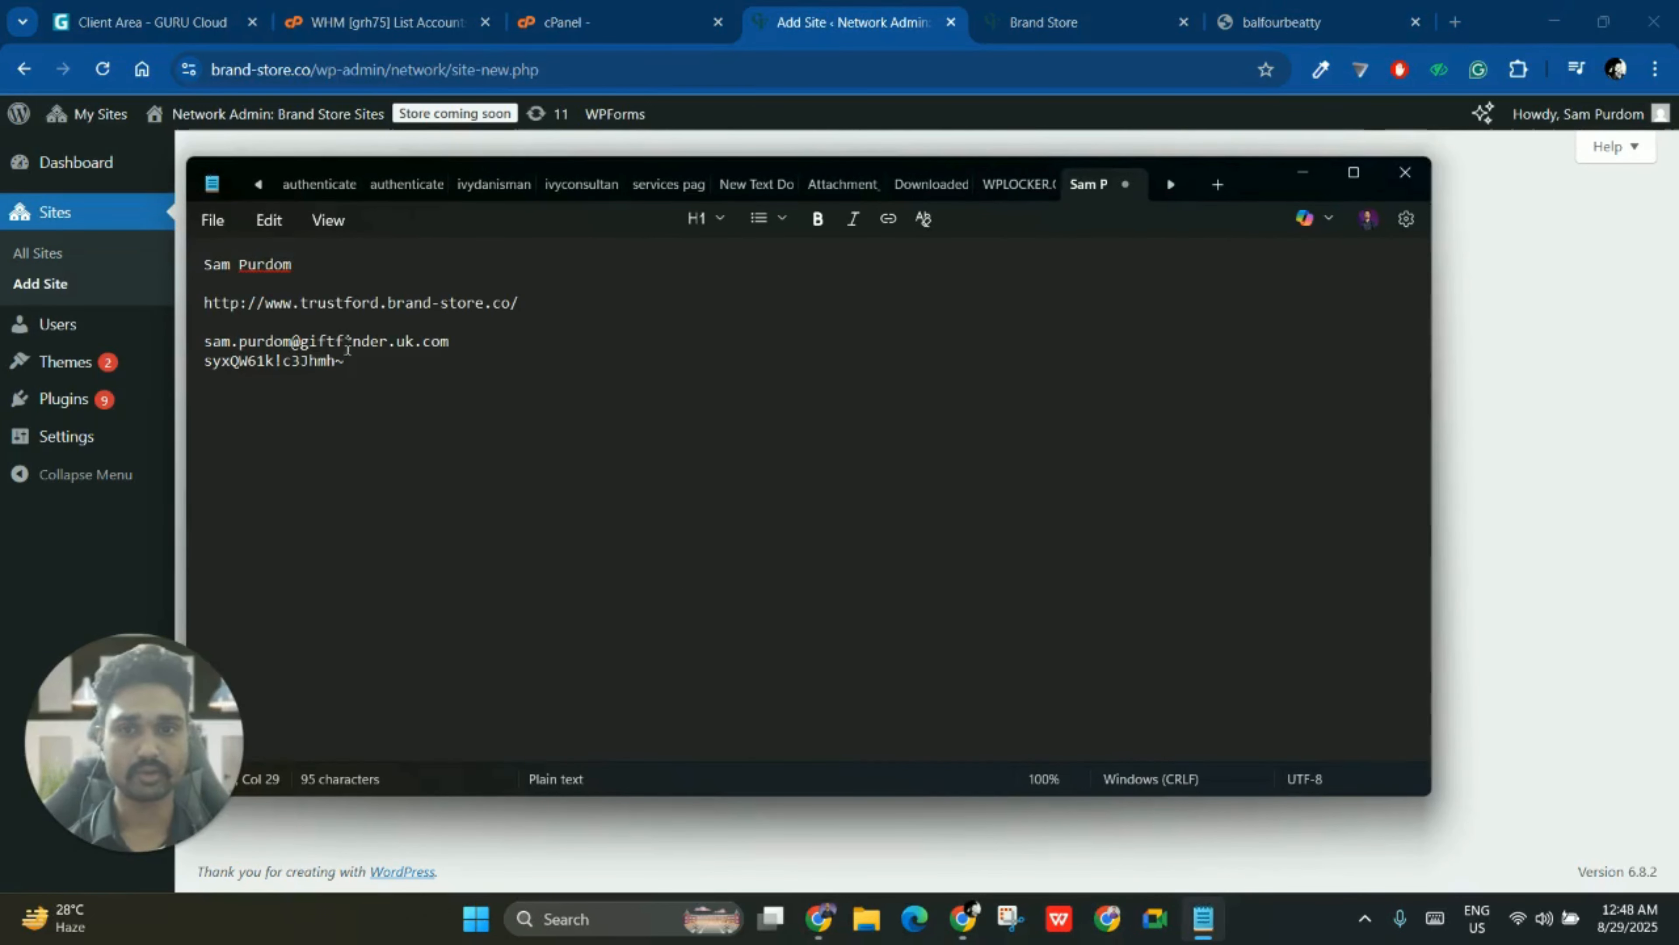
pyautogui.doubleClick(332, 303)
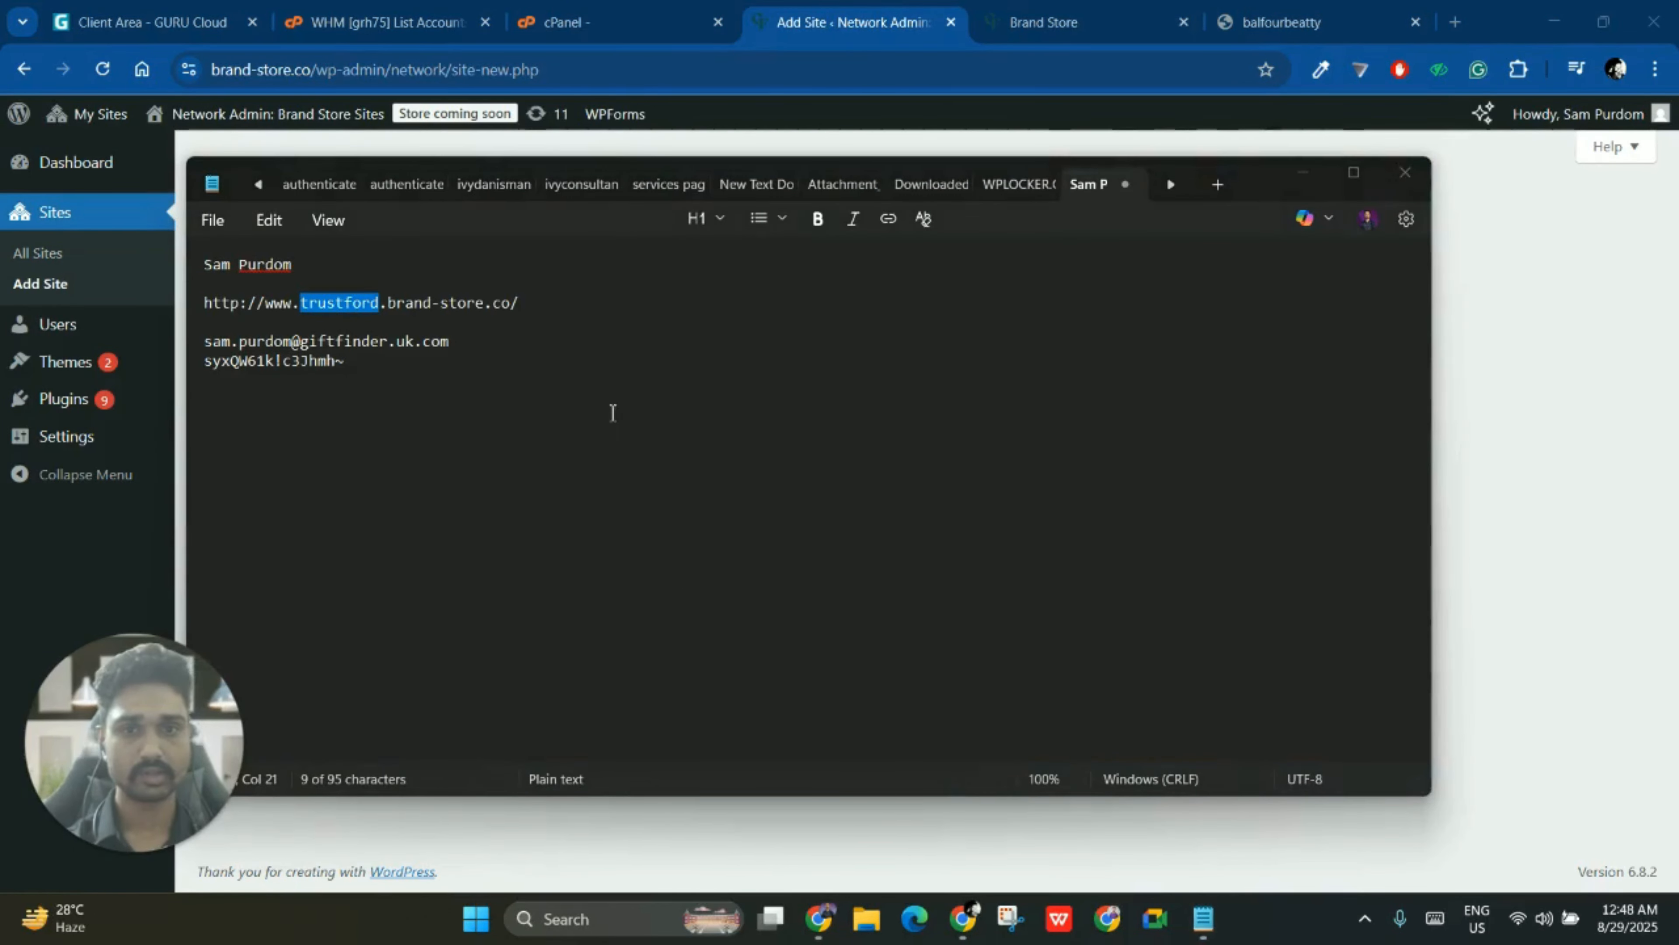
pyautogui.hotkey('ctrl', 'c')
pyautogui.click(1233, 151)
pyautogui.click(720, 347)
pyautogui.hotkey('ctrl', 'v')
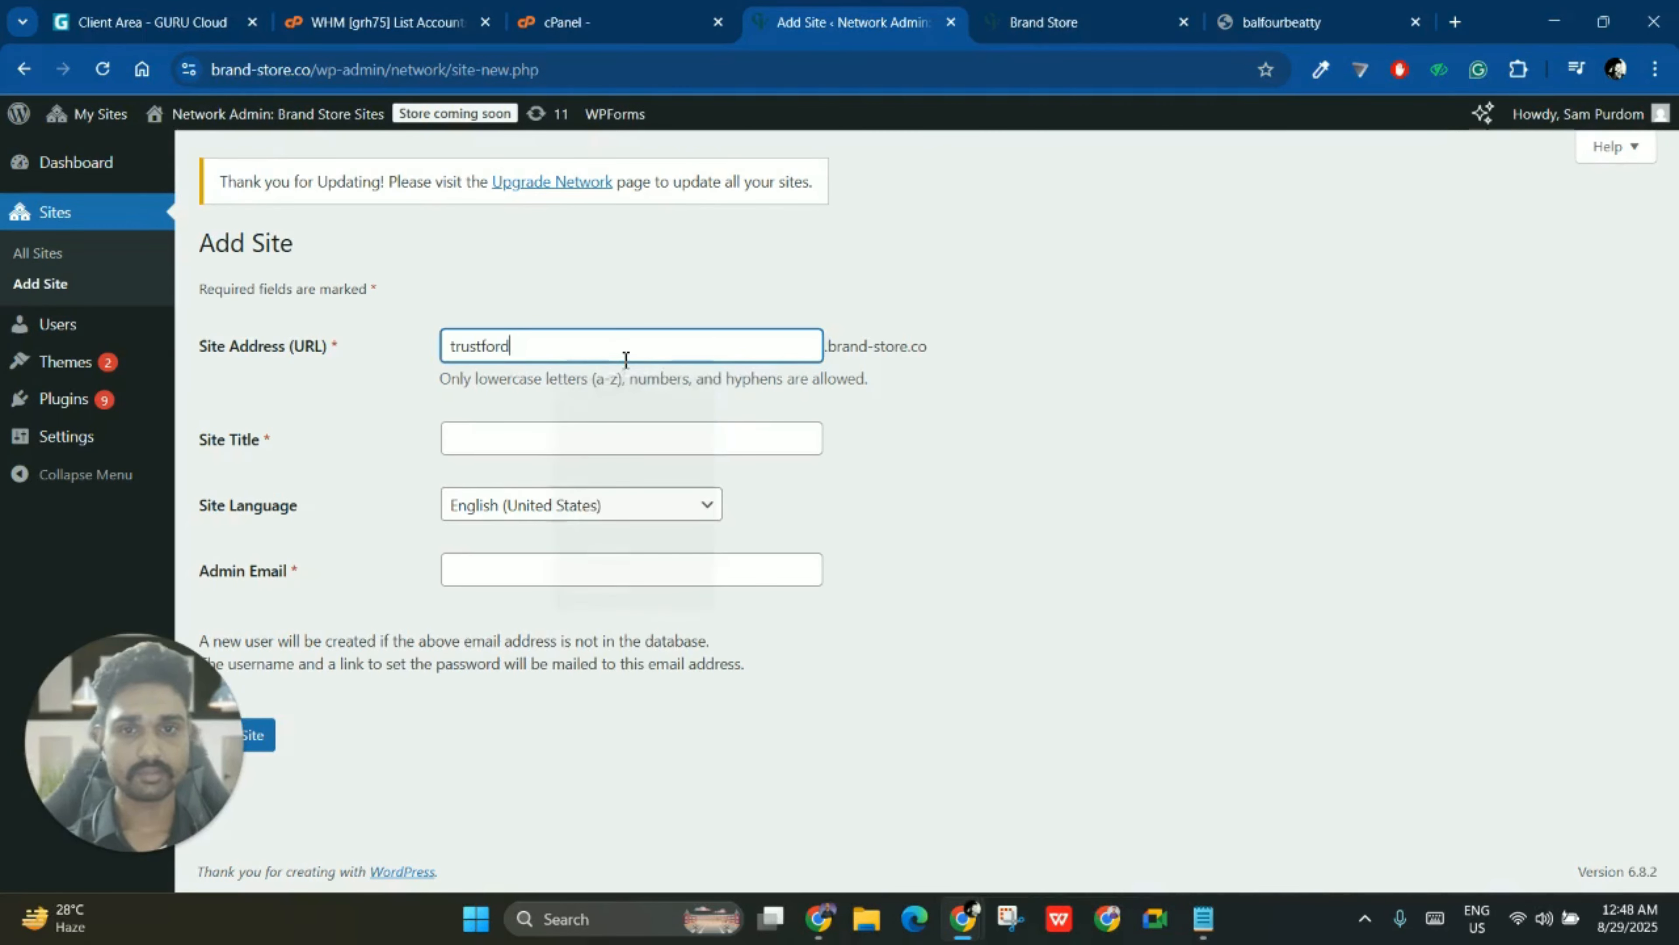
# - Set the new site's title to "Trust Ford"
pyautogui.click(640, 442)
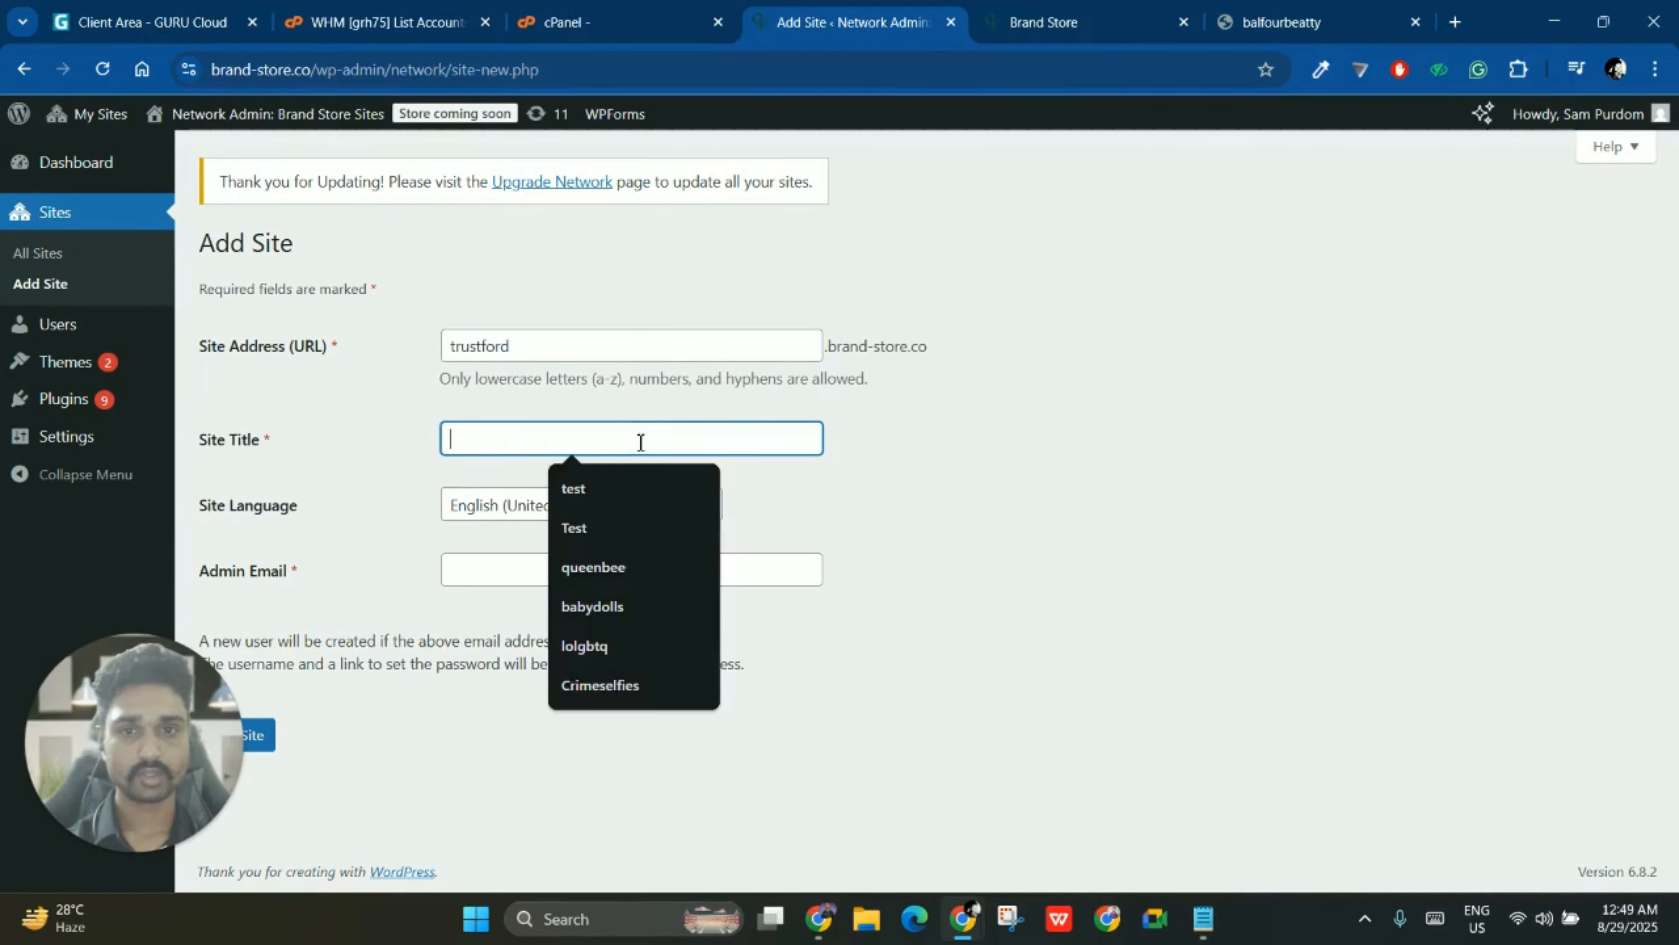
pyautogui.hotkey('ctrl', 'v')
pyautogui.moveTo(462, 439); pyautogui.dragTo(428, 457)
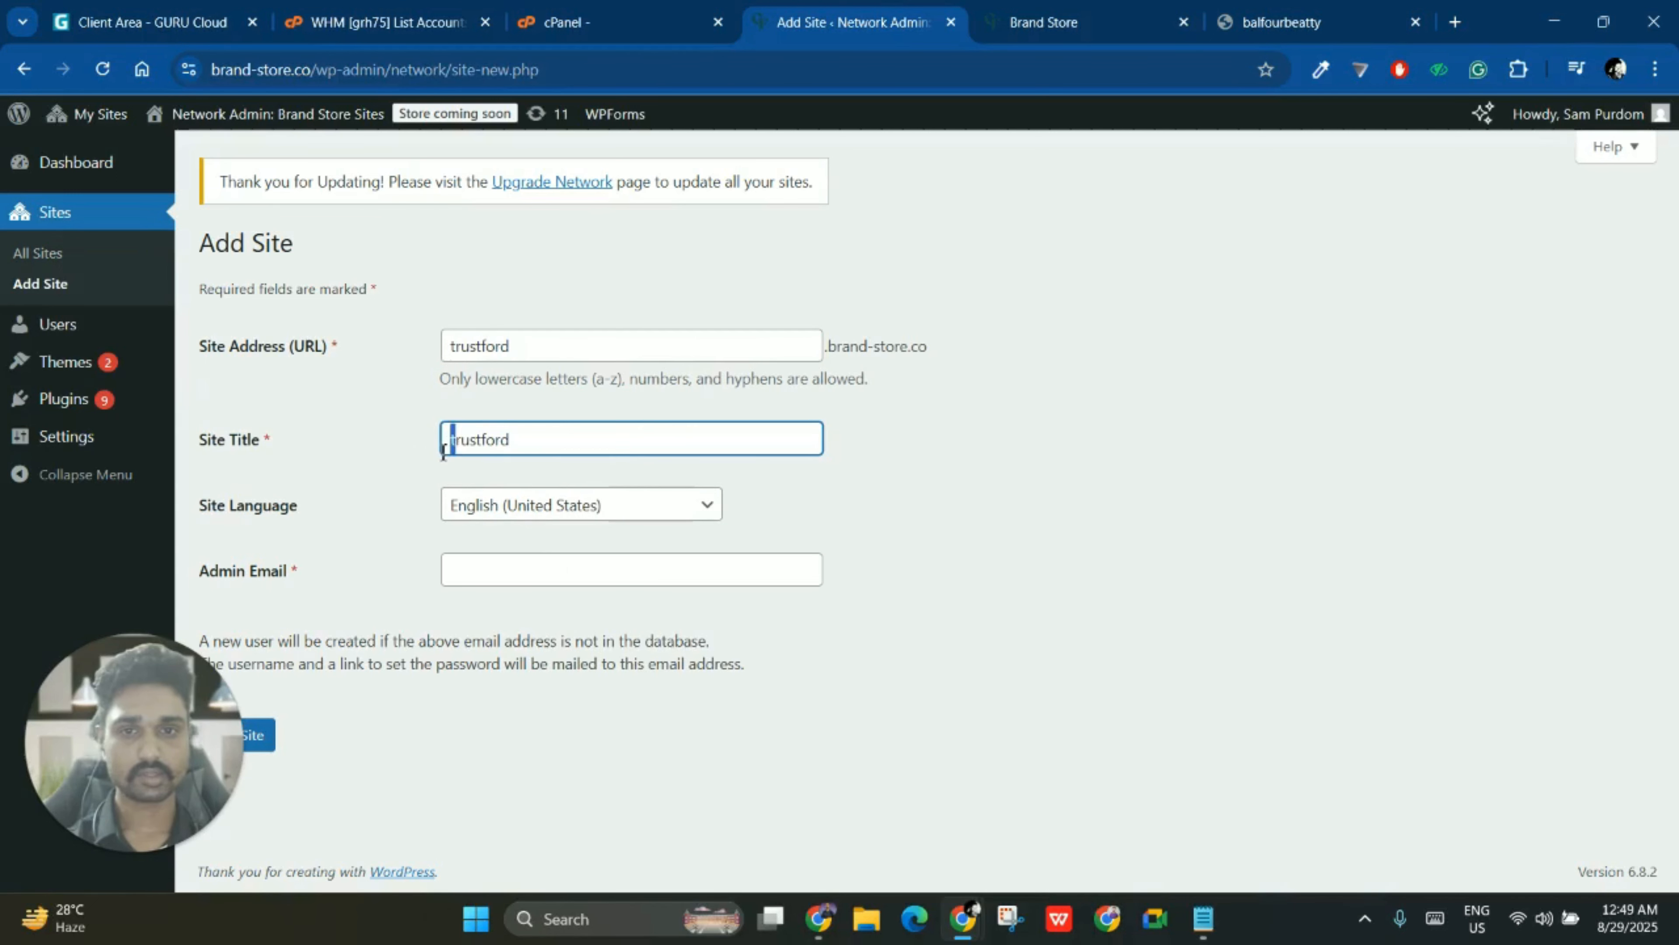
pyautogui.write('Trust')
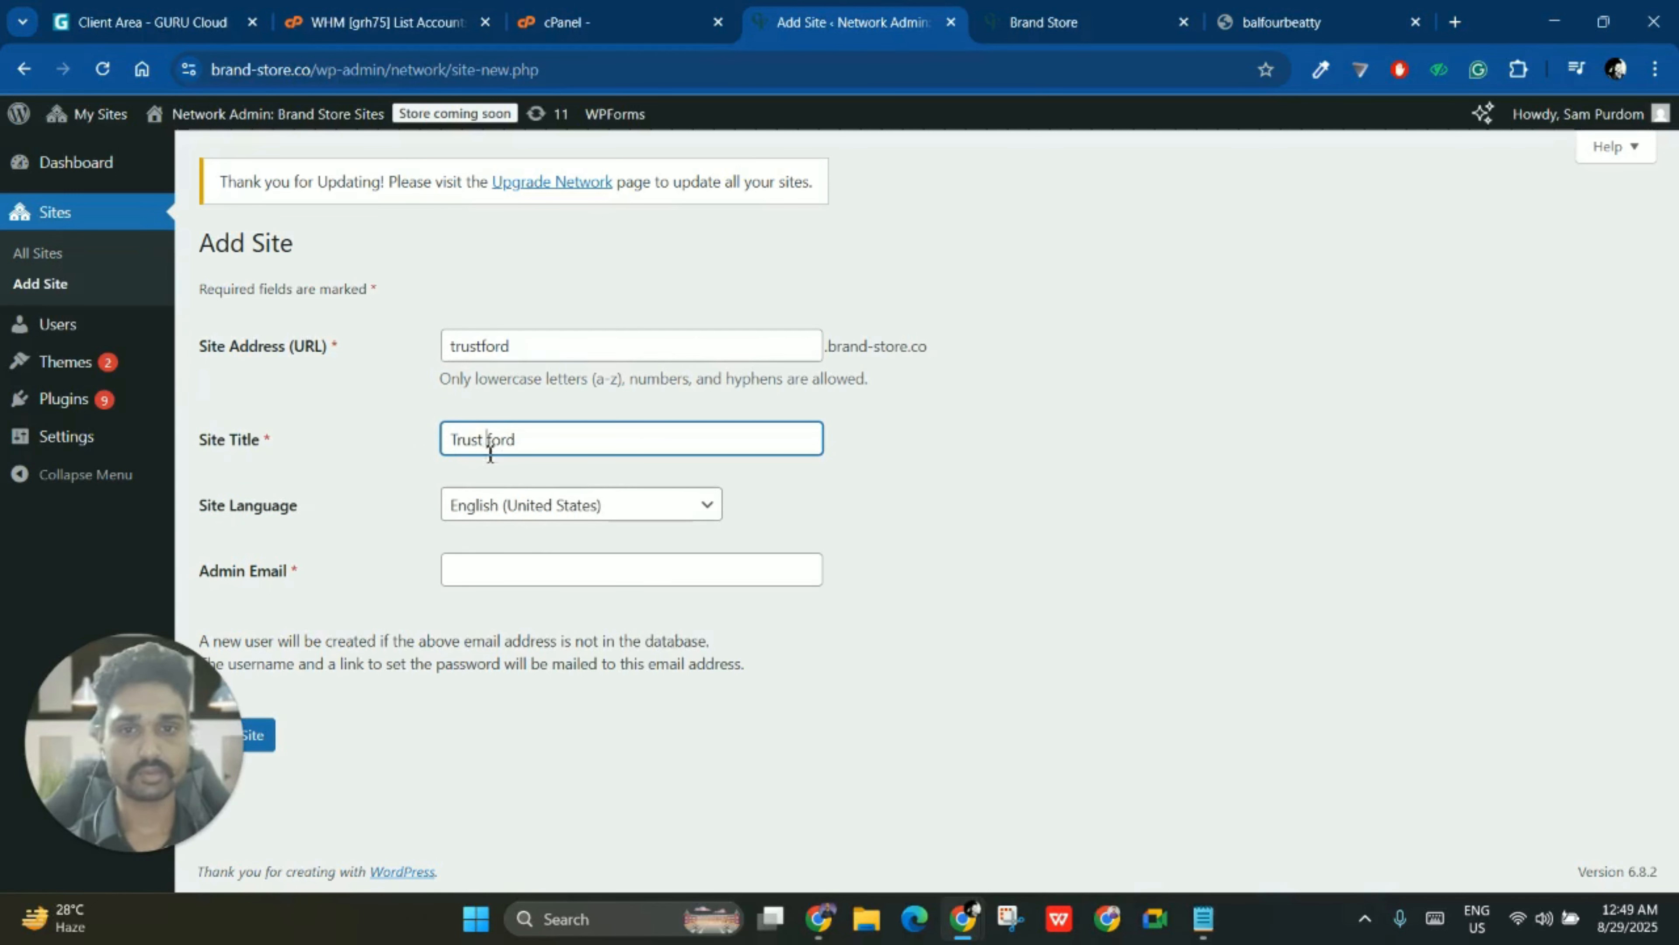
pyautogui.write(' F')
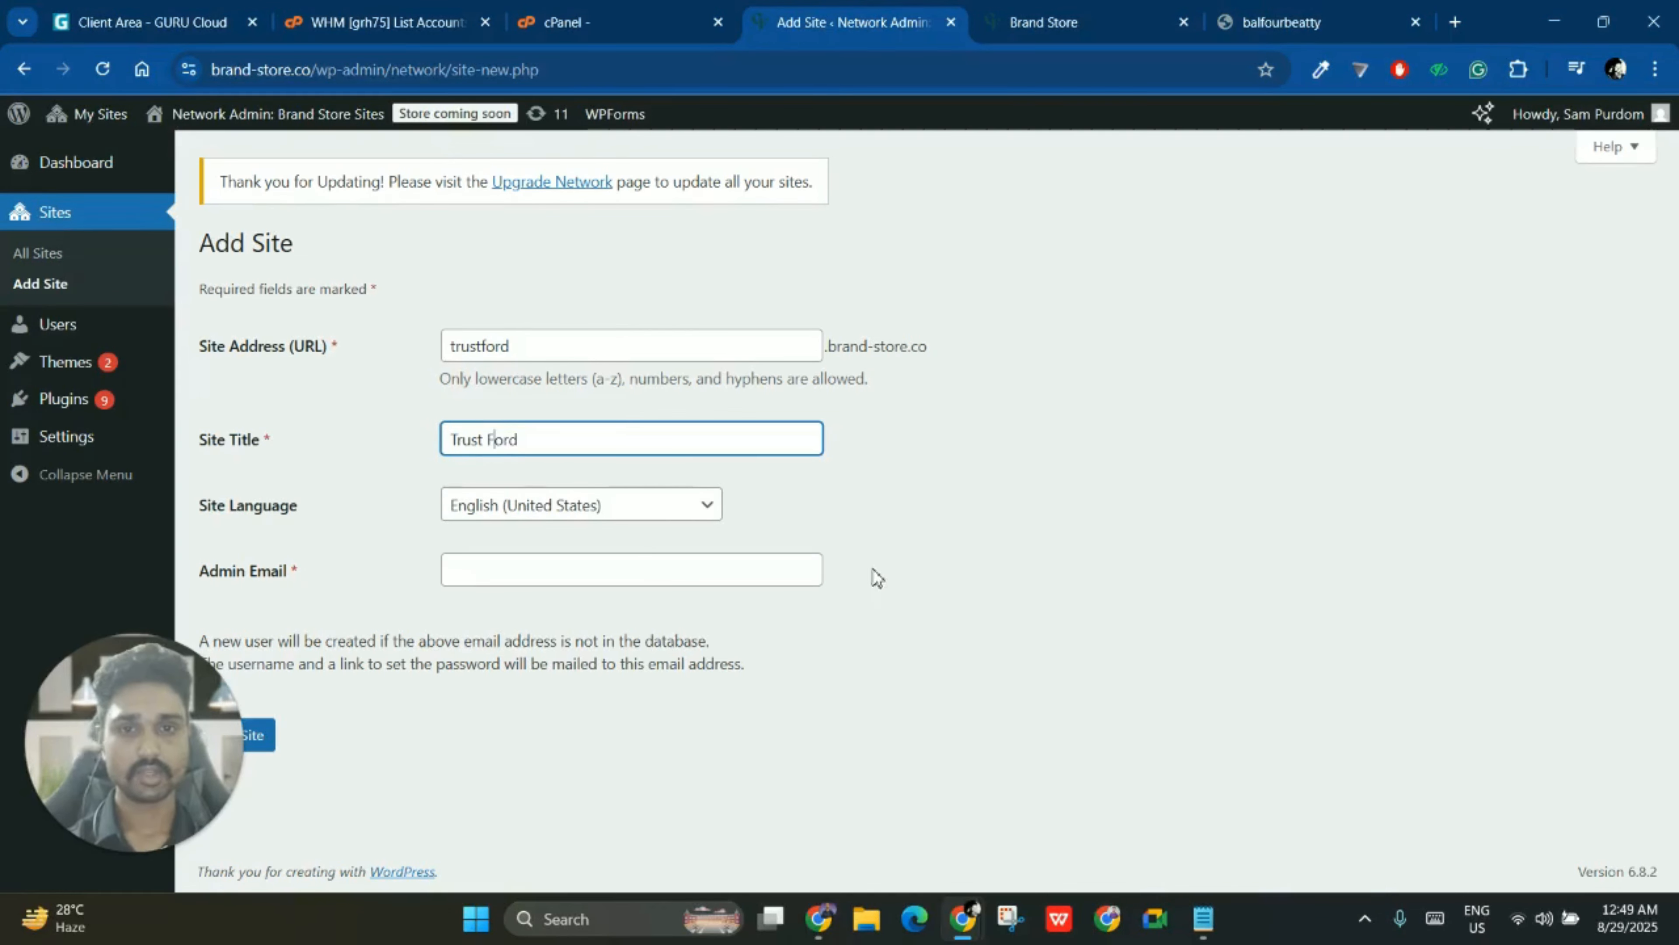
# - Copy the administrator's e-mail from Notepad and enter it as the new site's admin e-mail
pyautogui.click(1203, 918)
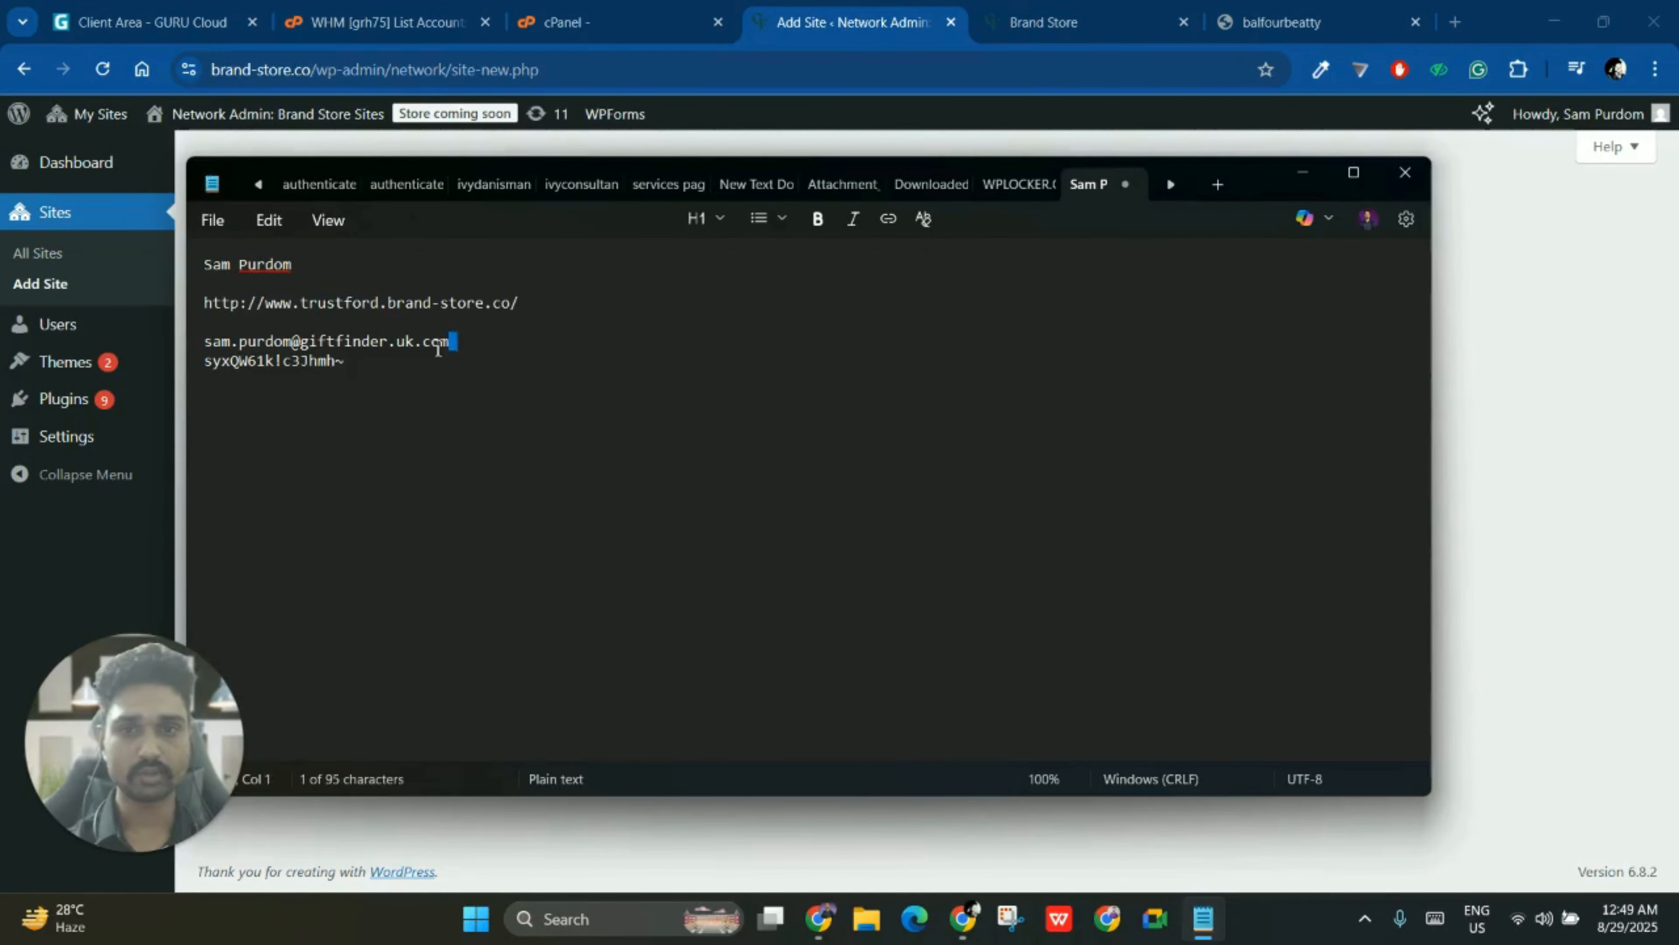
pyautogui.moveTo(451, 342); pyautogui.dragTo(209, 349)
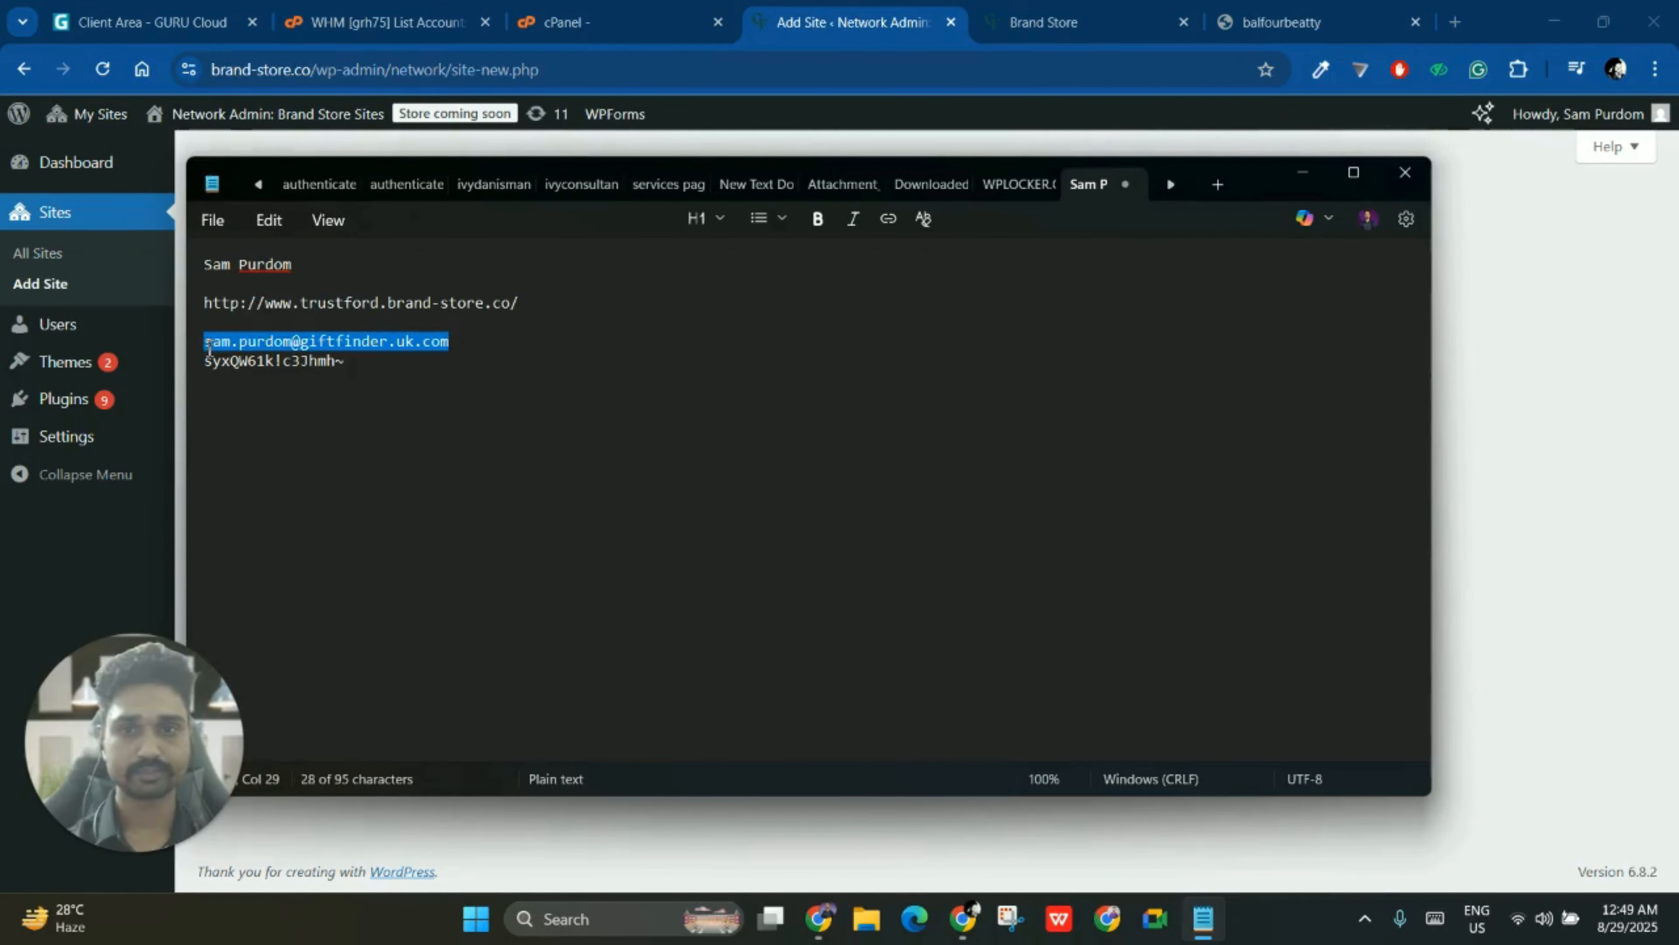
pyautogui.click(1474, 605)
pyautogui.click(611, 579)
pyautogui.hotkey('ctrl', 'v')
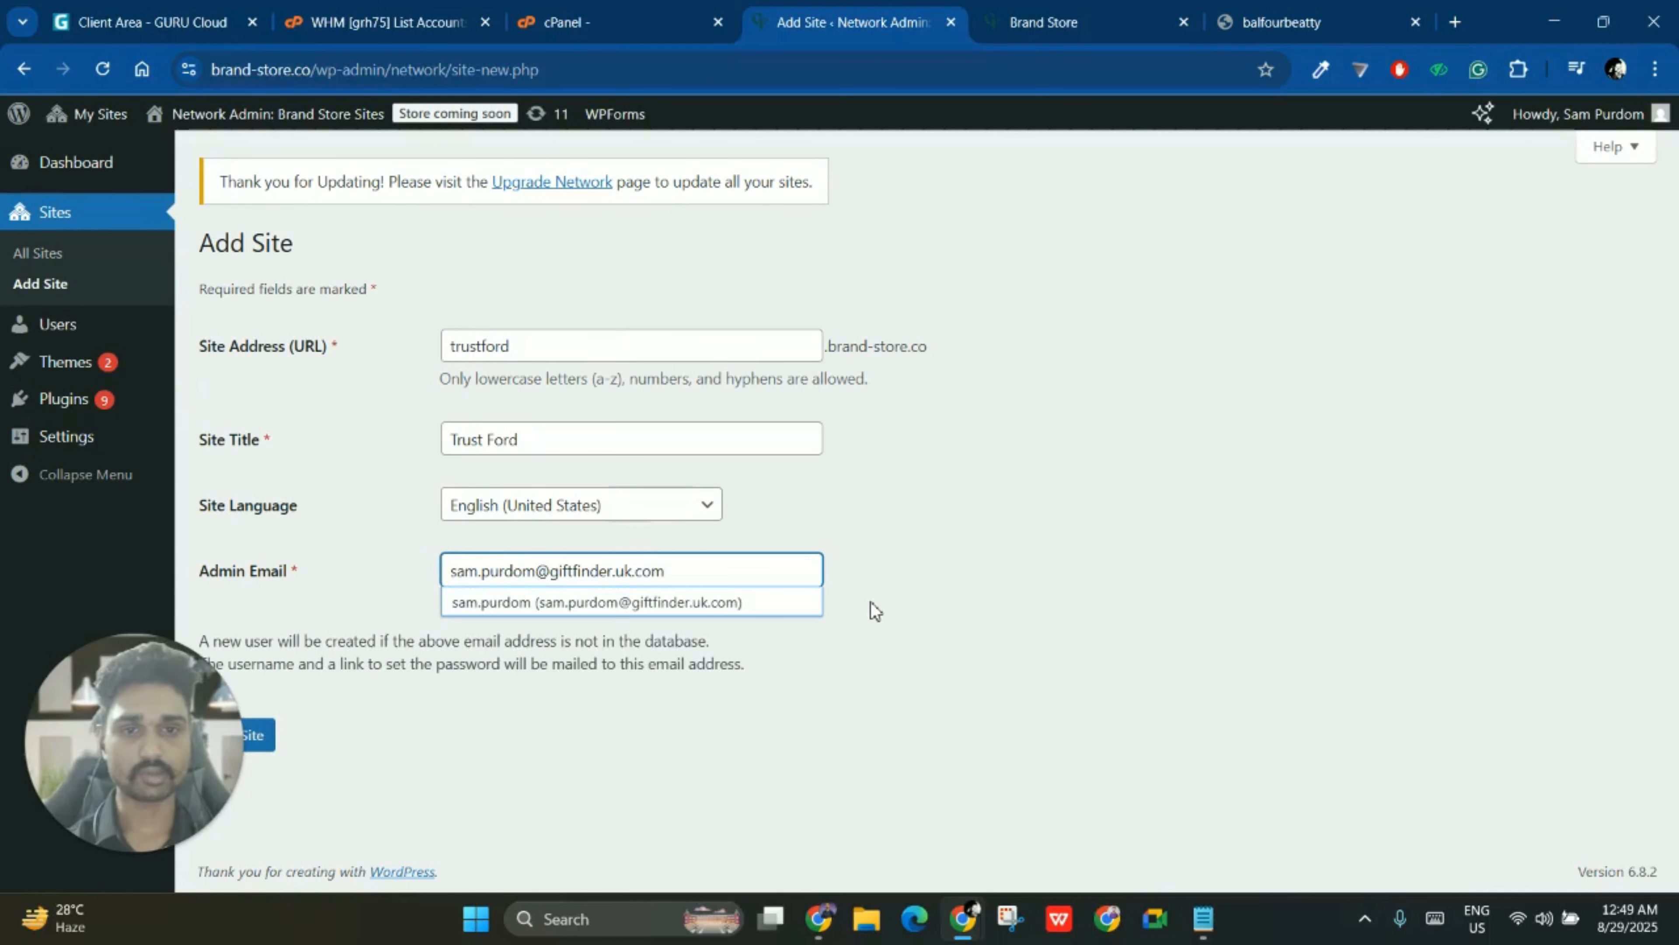
# - Accept the suggested existing account as the admin e-mail and add the Trust Ford site to the network
pyautogui.click(743, 602)
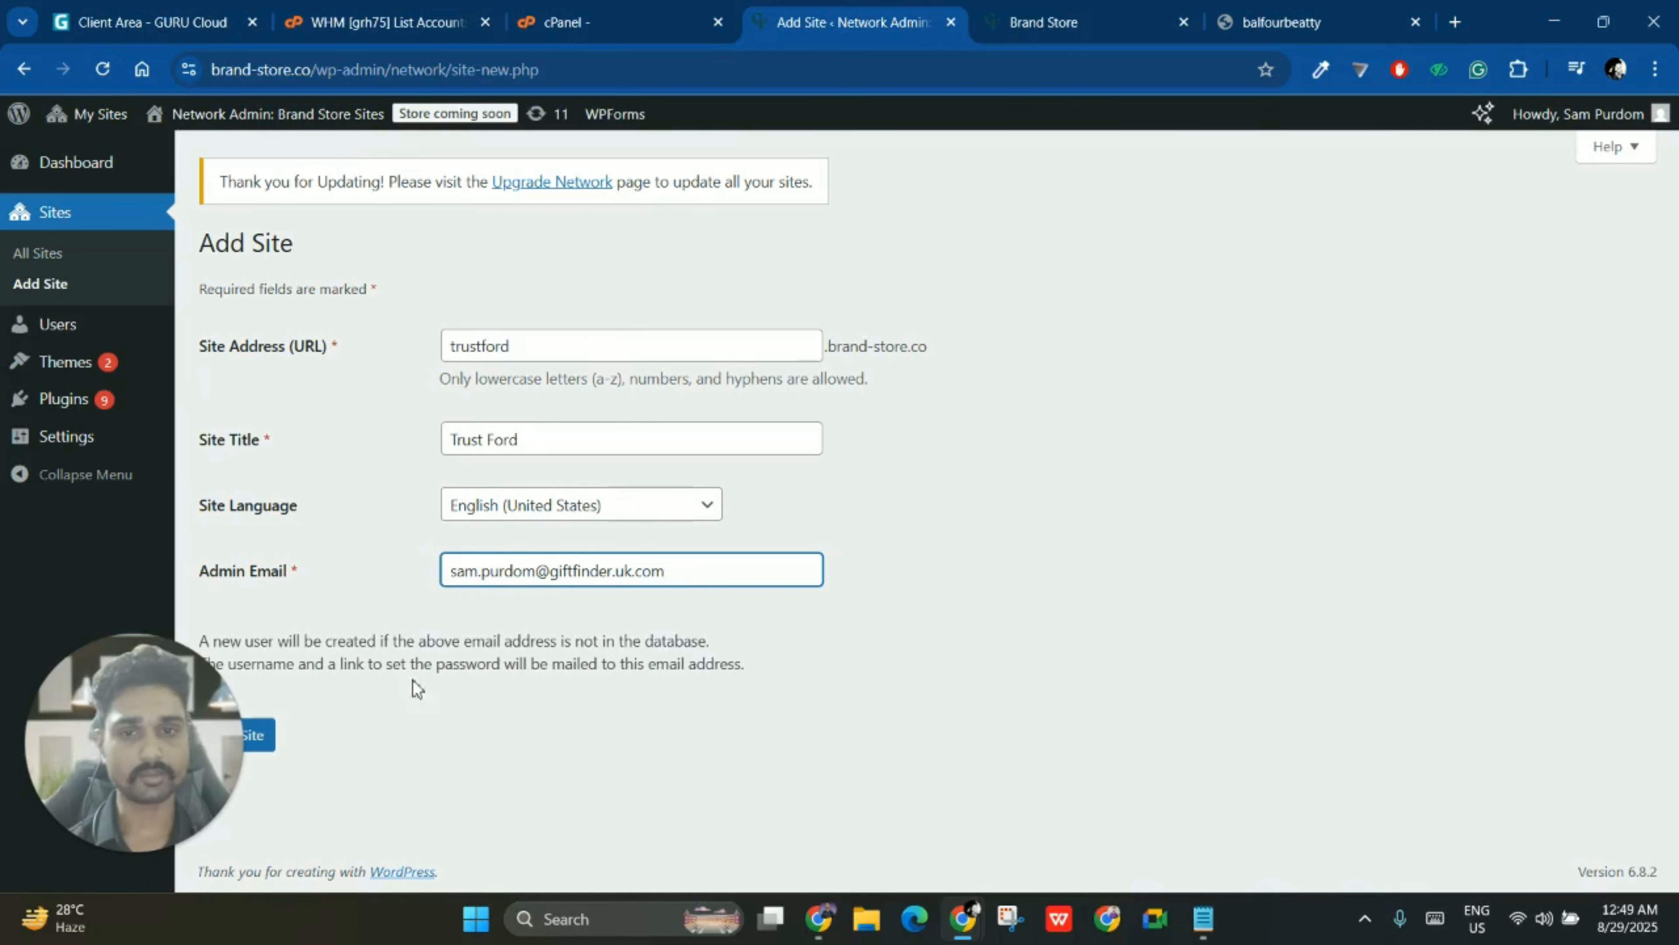
pyautogui.moveTo(191, 570)
pyautogui.mouseDown()
pyautogui.moveTo(301, 572)
pyautogui.moveTo(206, 573)
pyautogui.mouseUp()
pyautogui.click(335, 604)
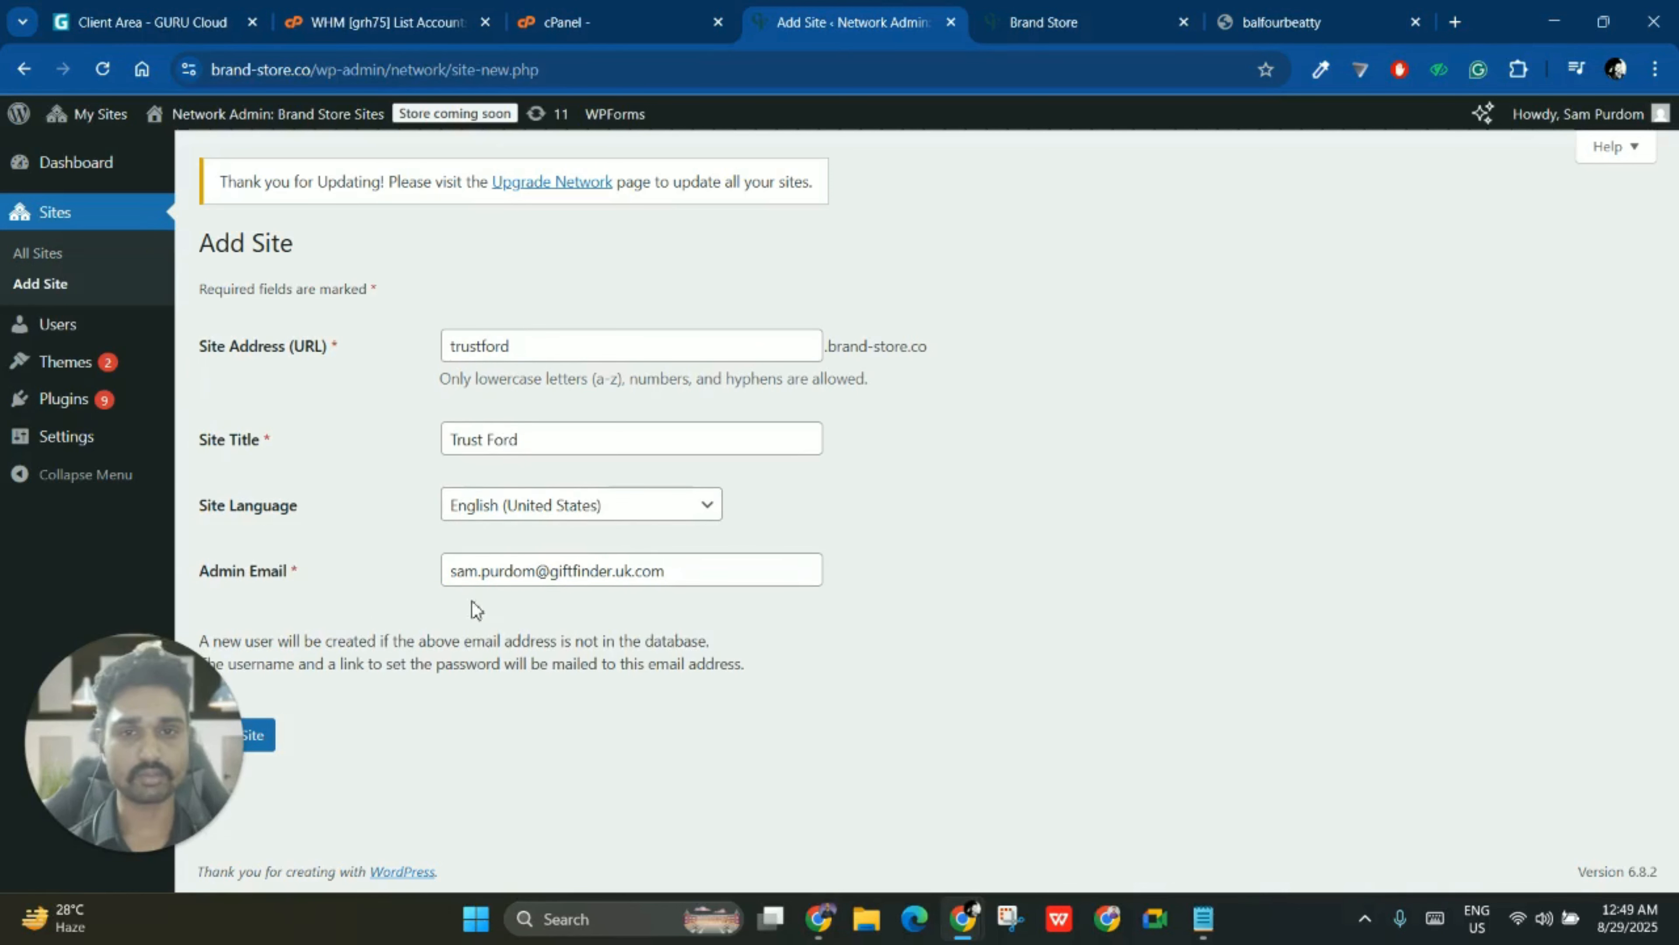
pyautogui.click(266, 737)
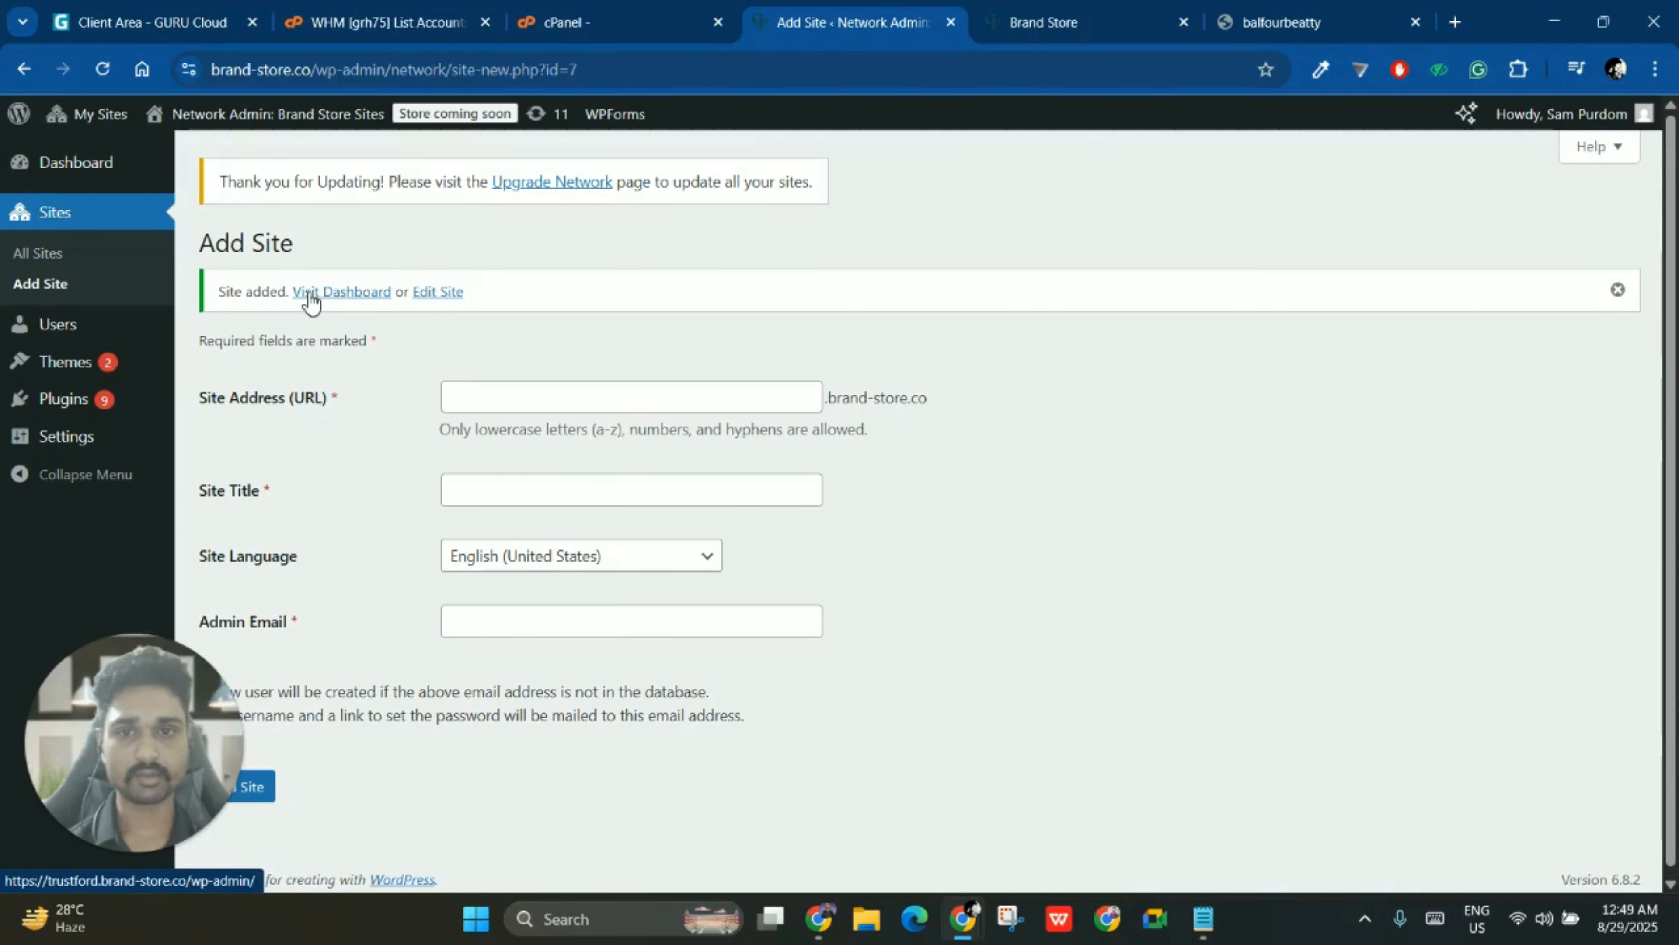
# - Open the newly added site's dashboard in a separate browser tab and view the page
pyautogui.middleClick(341, 292)
pyautogui.click(1303, 20)
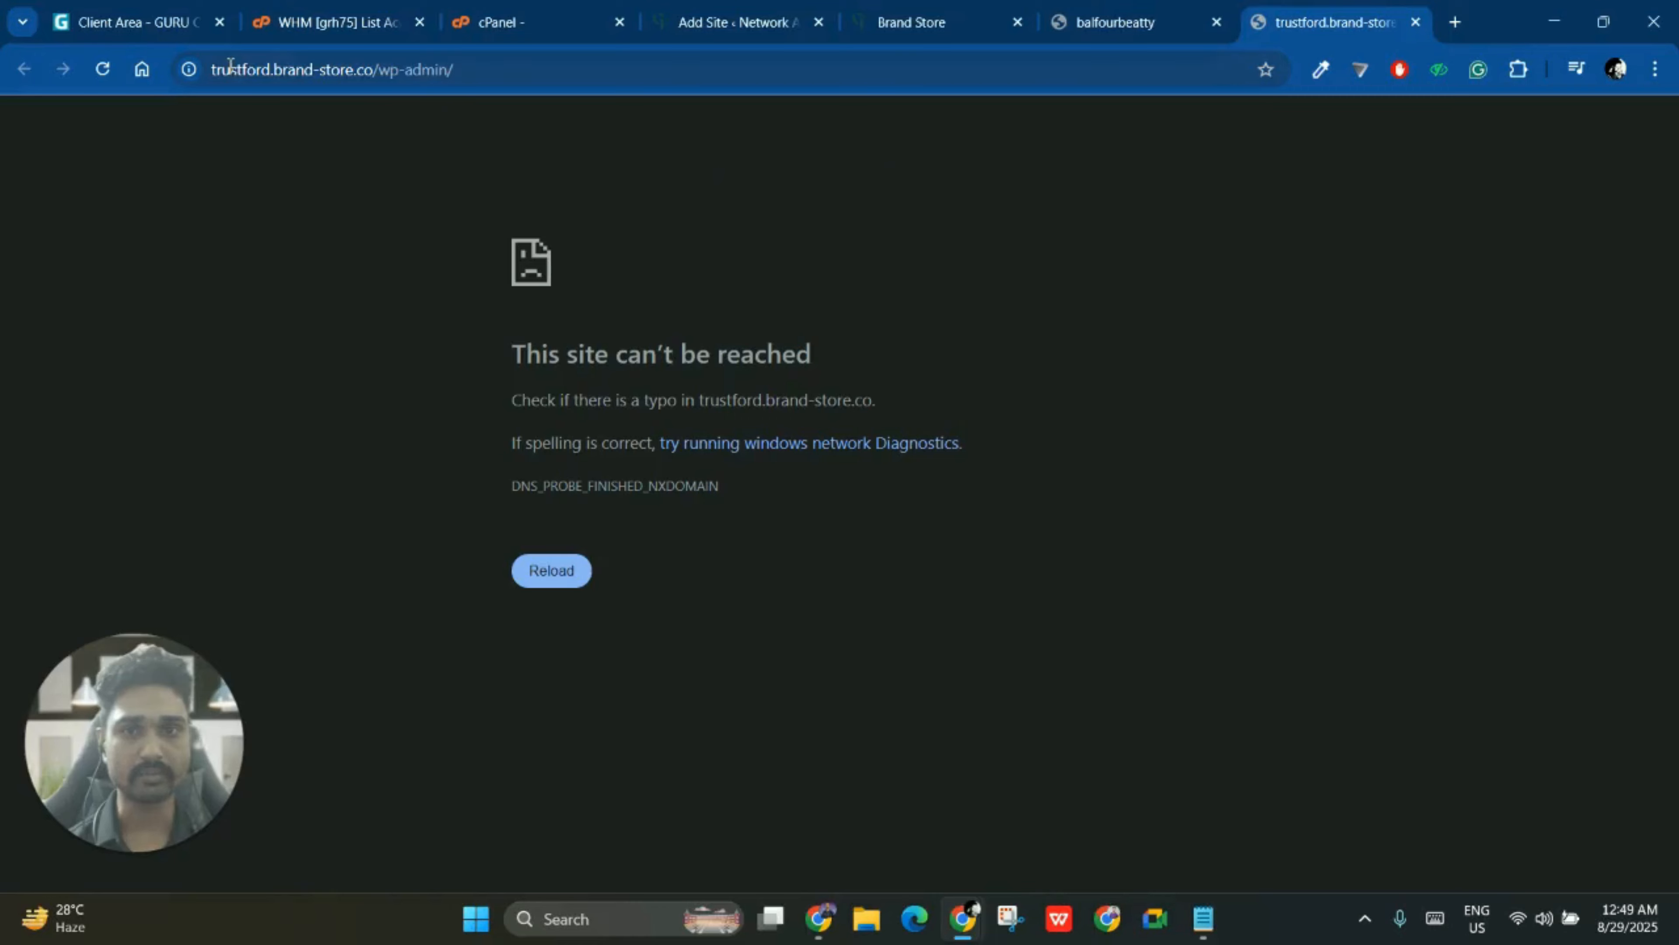
pyautogui.moveTo(529, 357); pyautogui.dragTo(905, 364)
pyautogui.click(824, 354)
pyautogui.moveTo(371, 70); pyautogui.dragTo(148, 70)
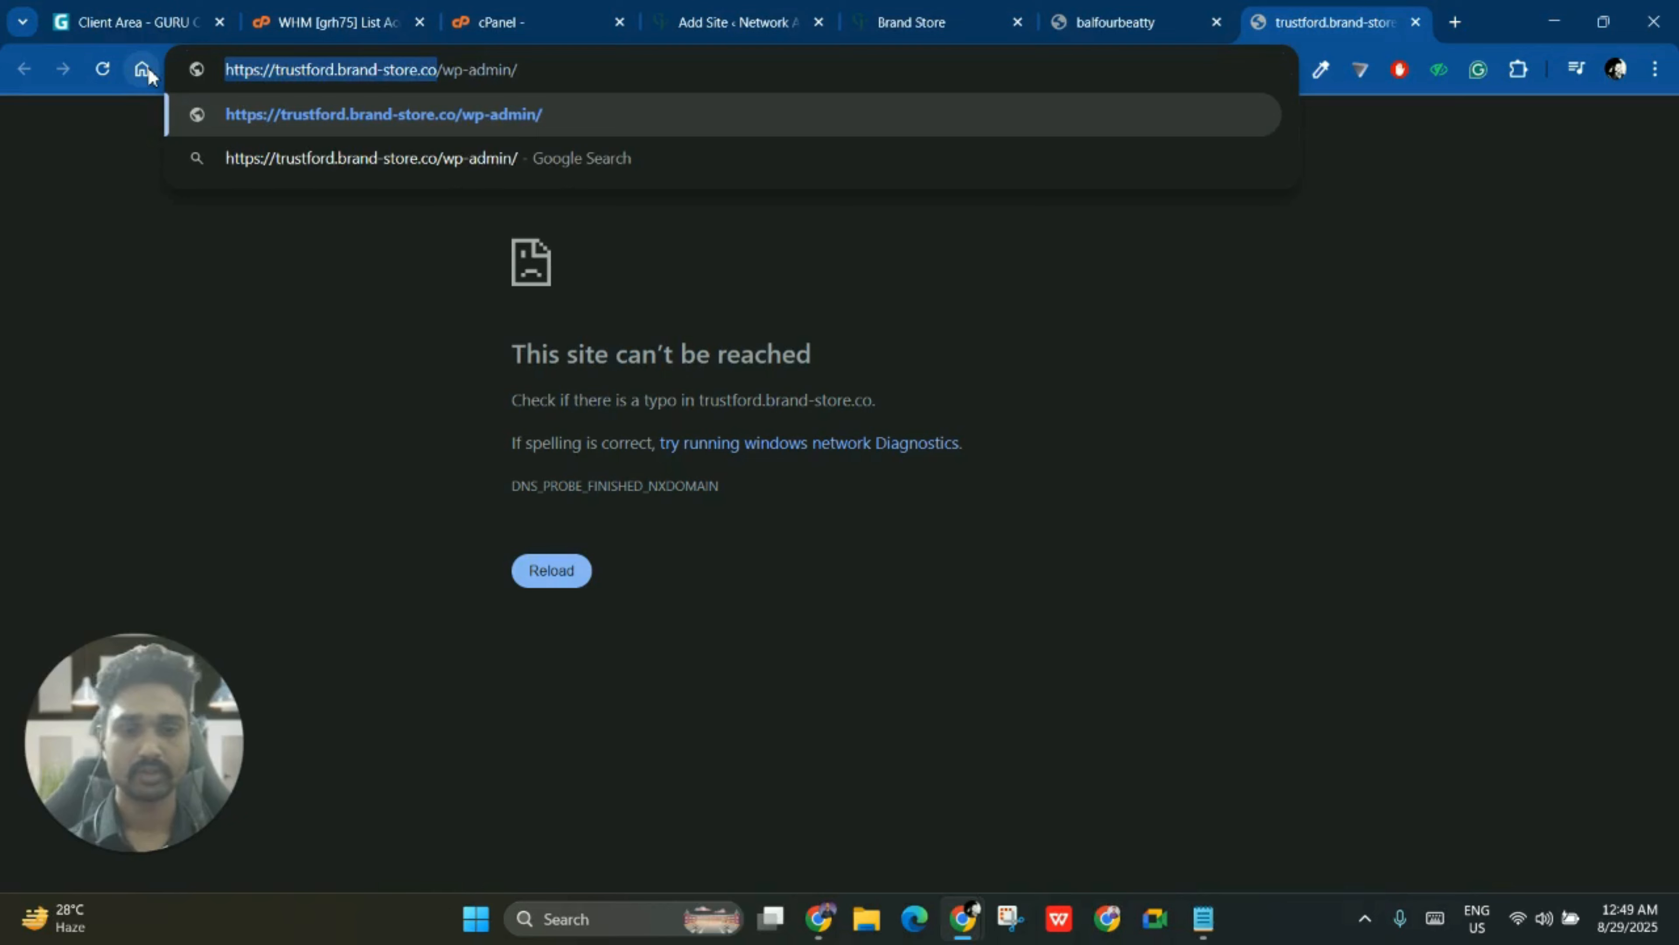
pyautogui.hotkey('ctrl', 'c')
pyautogui.hotkey('ctrl', 'a')
pyautogui.hotkey('ctrl', 'v')
pyautogui.press('Return')
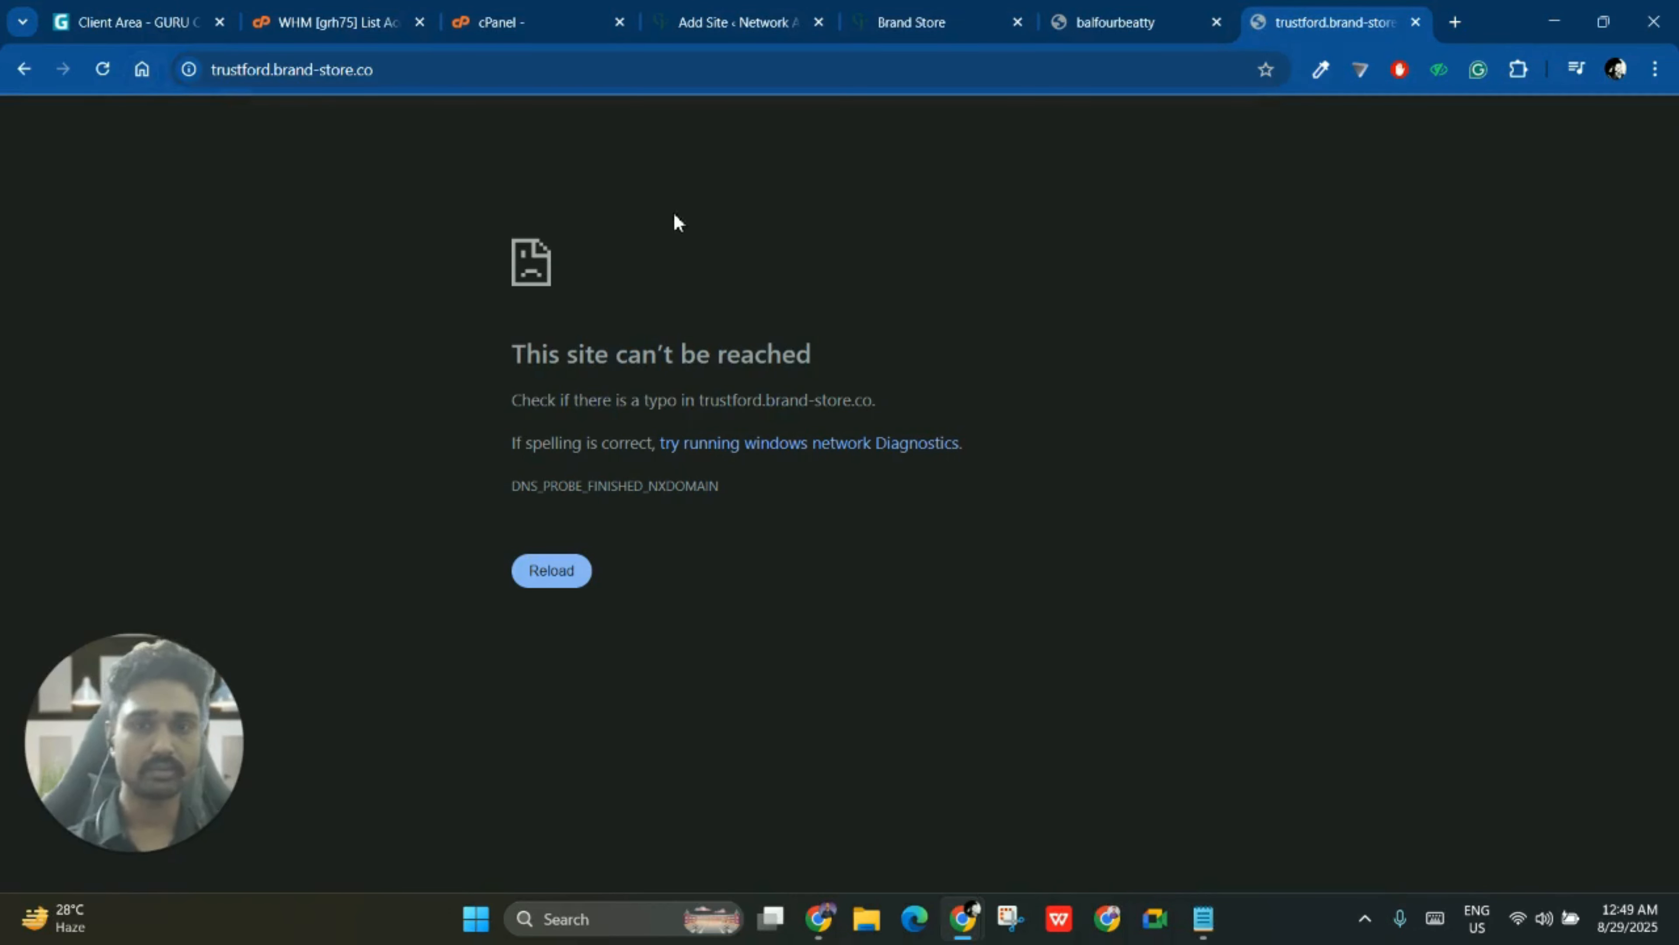
pyautogui.click(229, 72)
pyautogui.click(1204, 487)
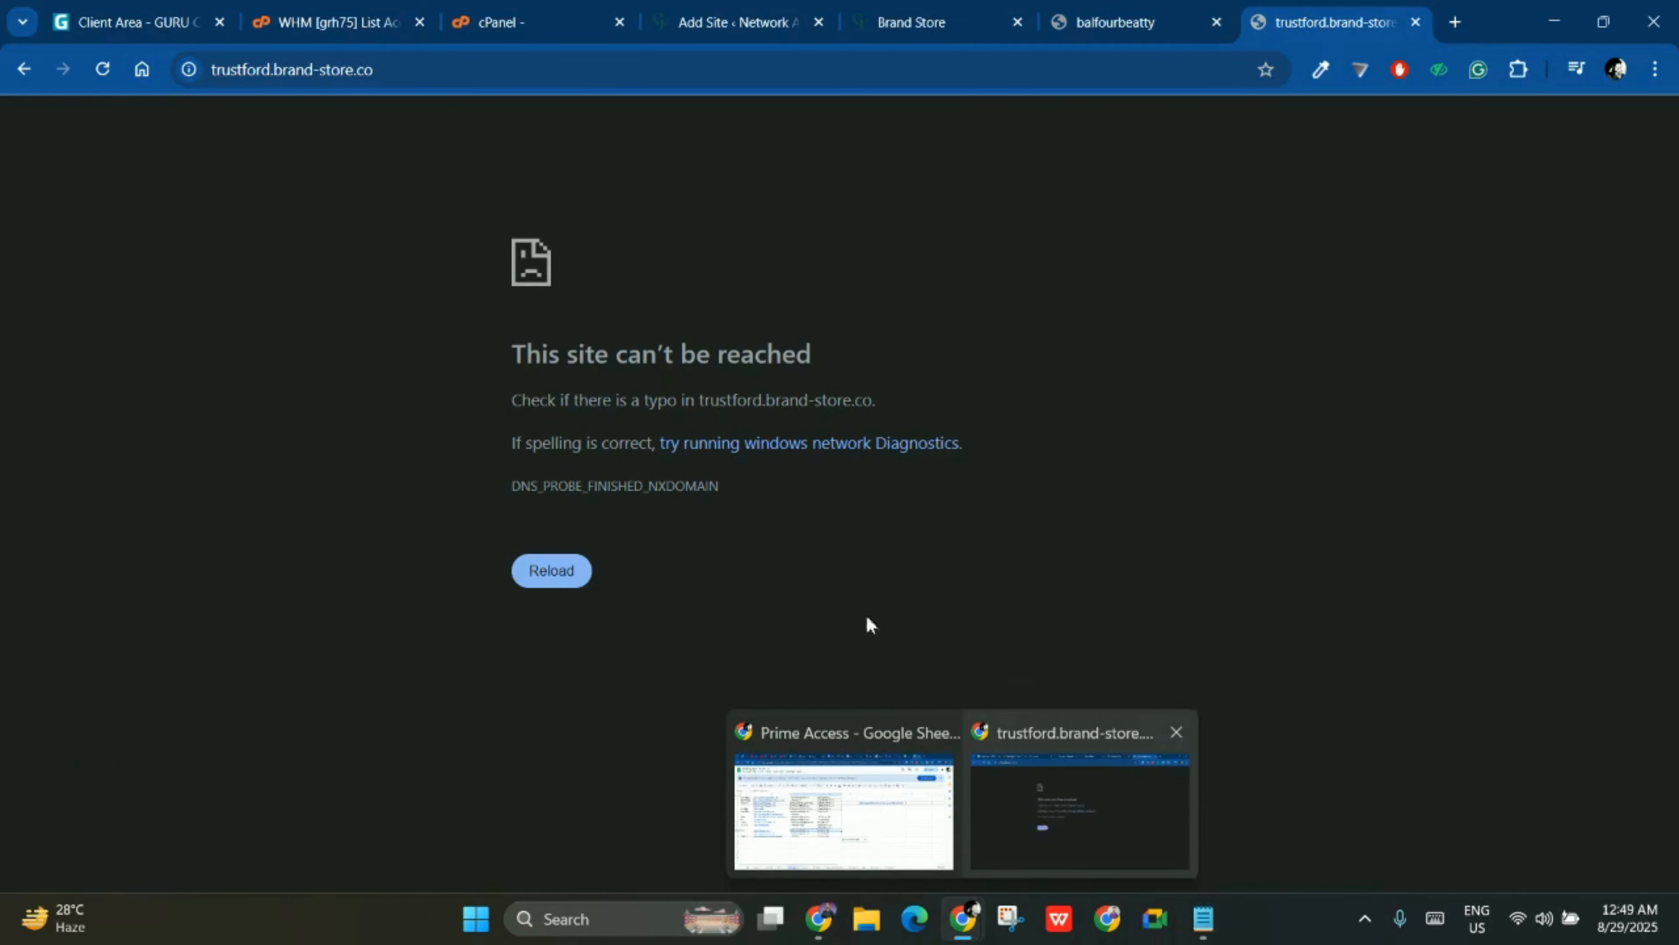
pyautogui.rightClick(962, 918)
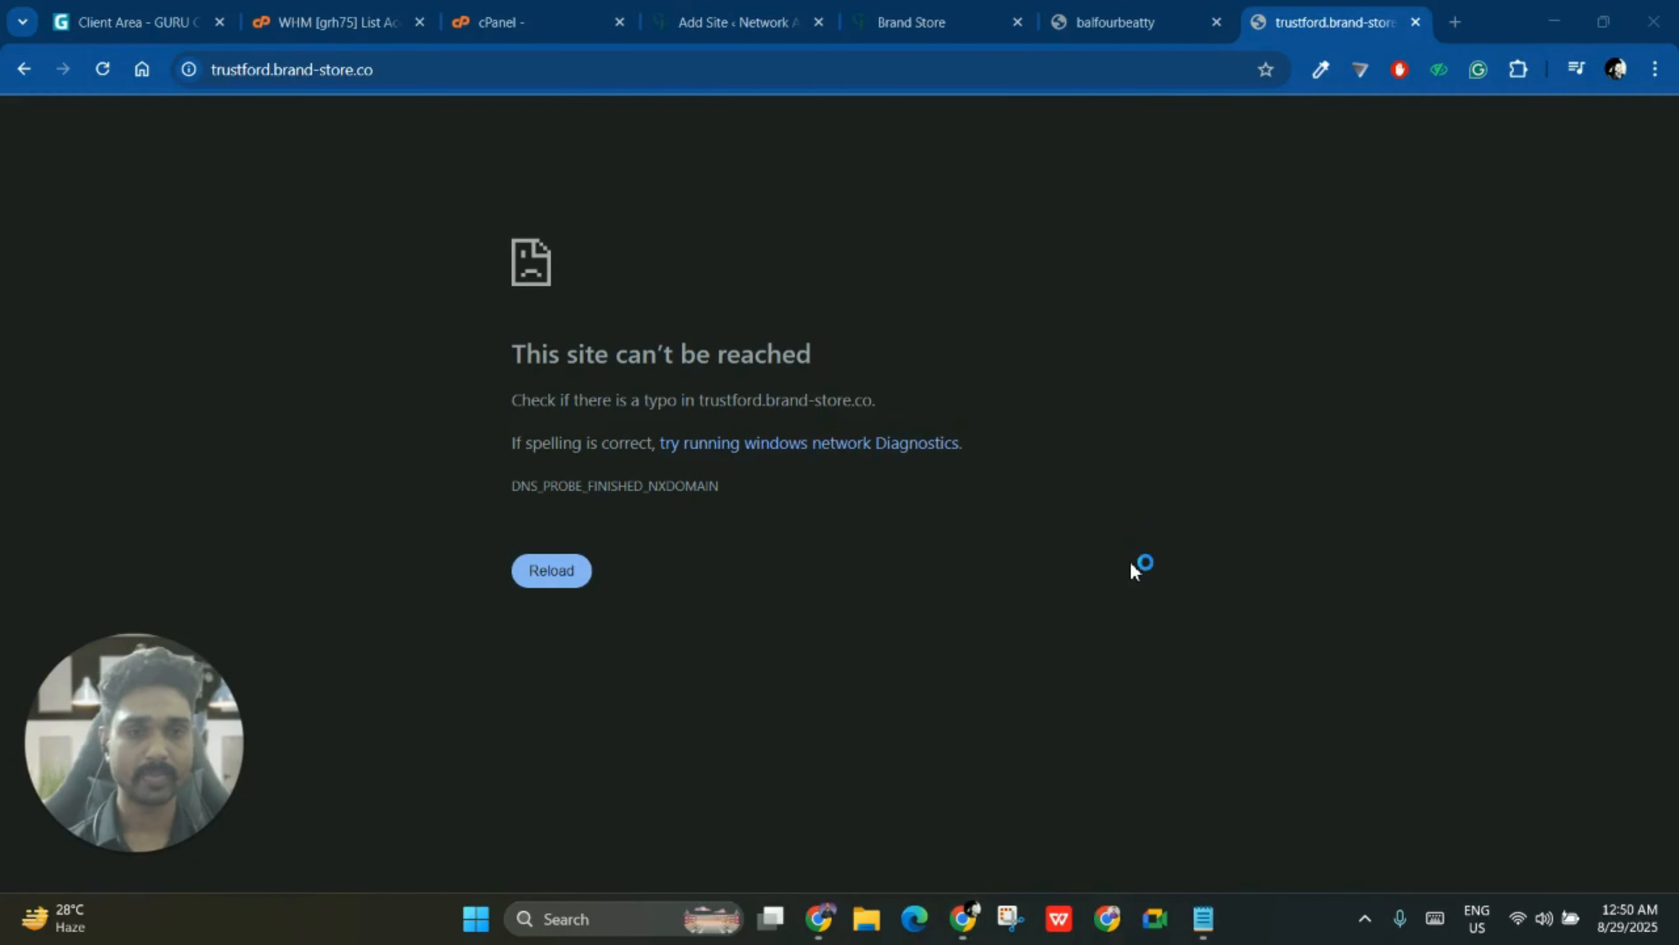
pyautogui.hotkey('ctrl', 'v')
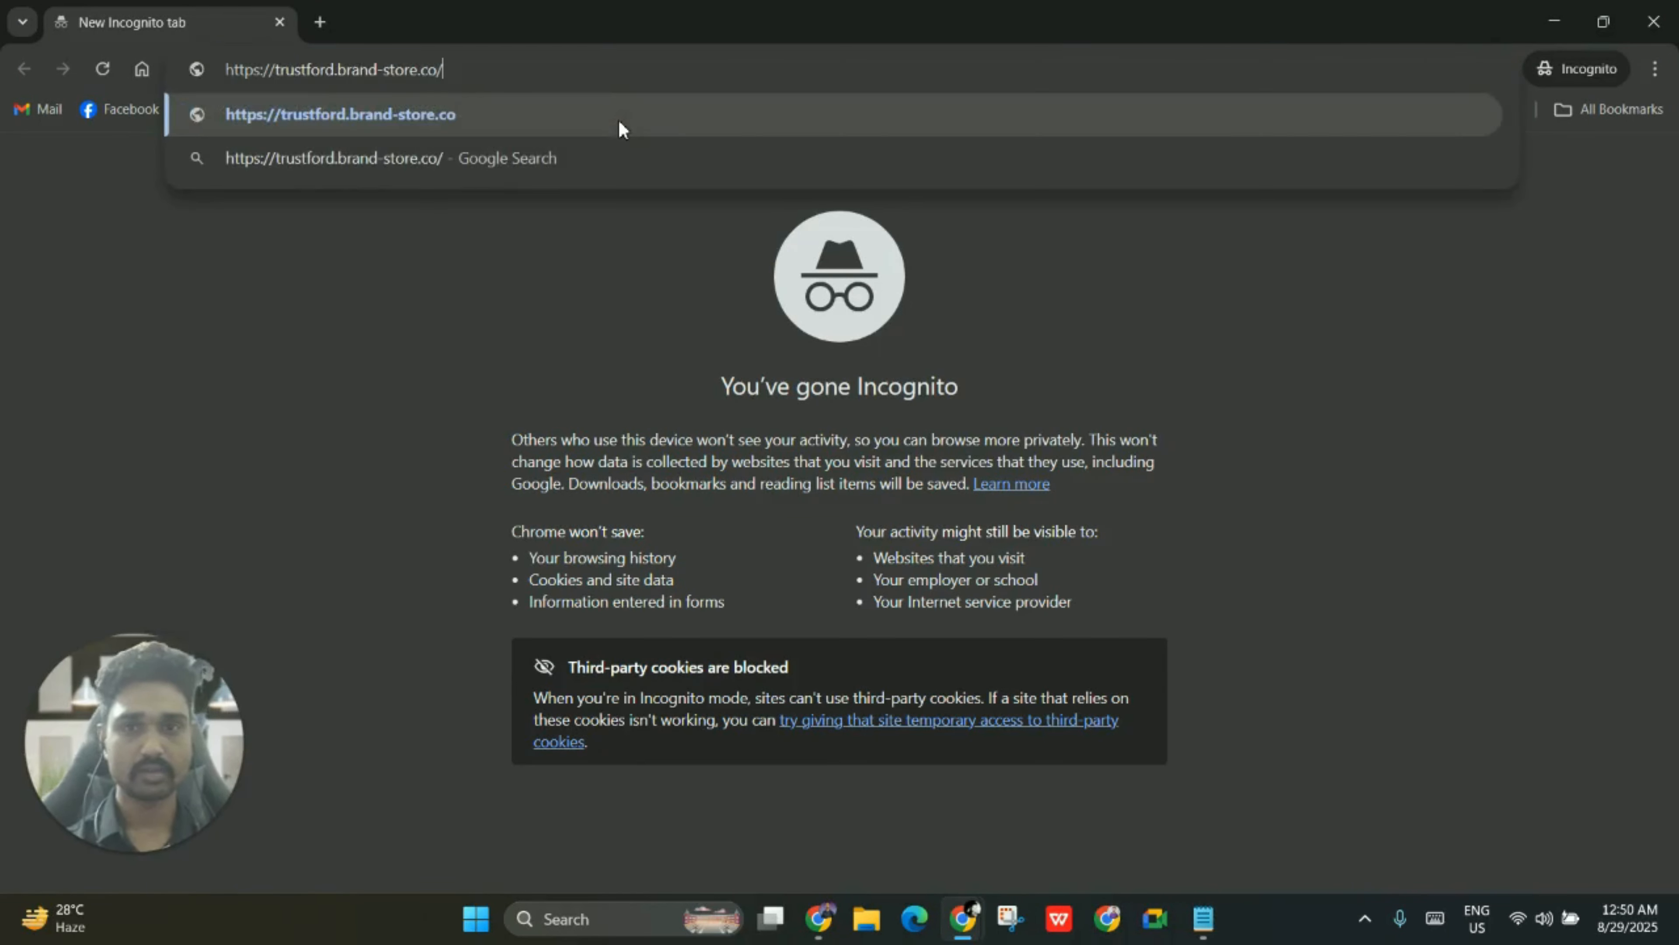
pyautogui.click(622, 119)
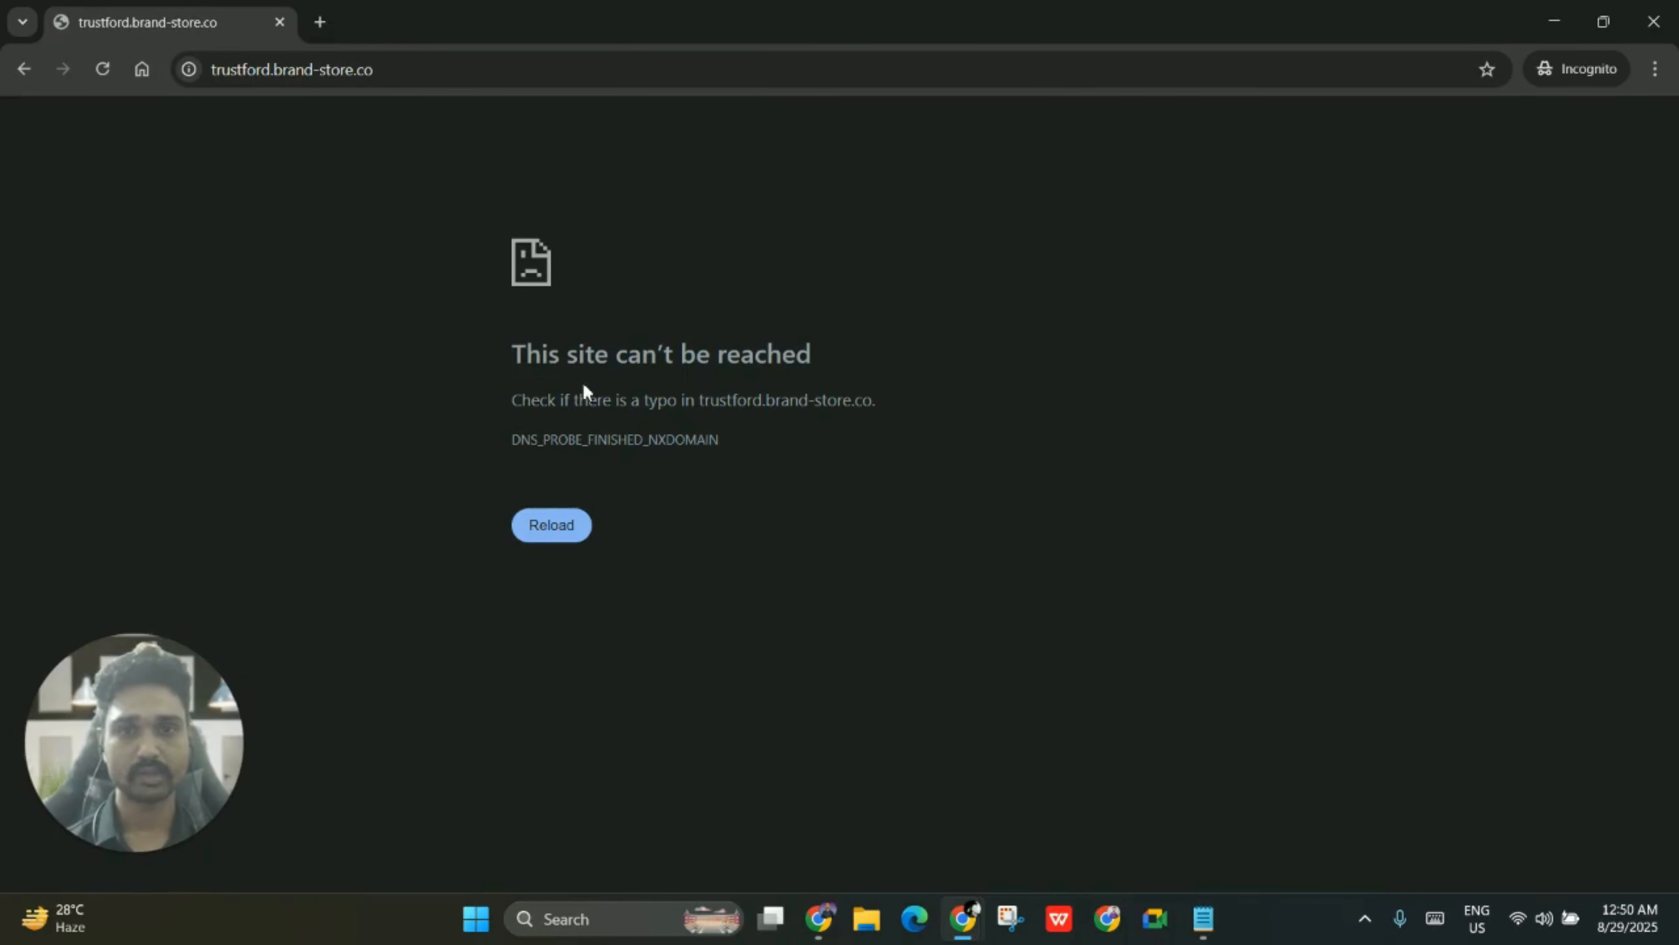
pyautogui.moveTo(515, 398); pyautogui.dragTo(705, 460)
pyautogui.click(706, 461)
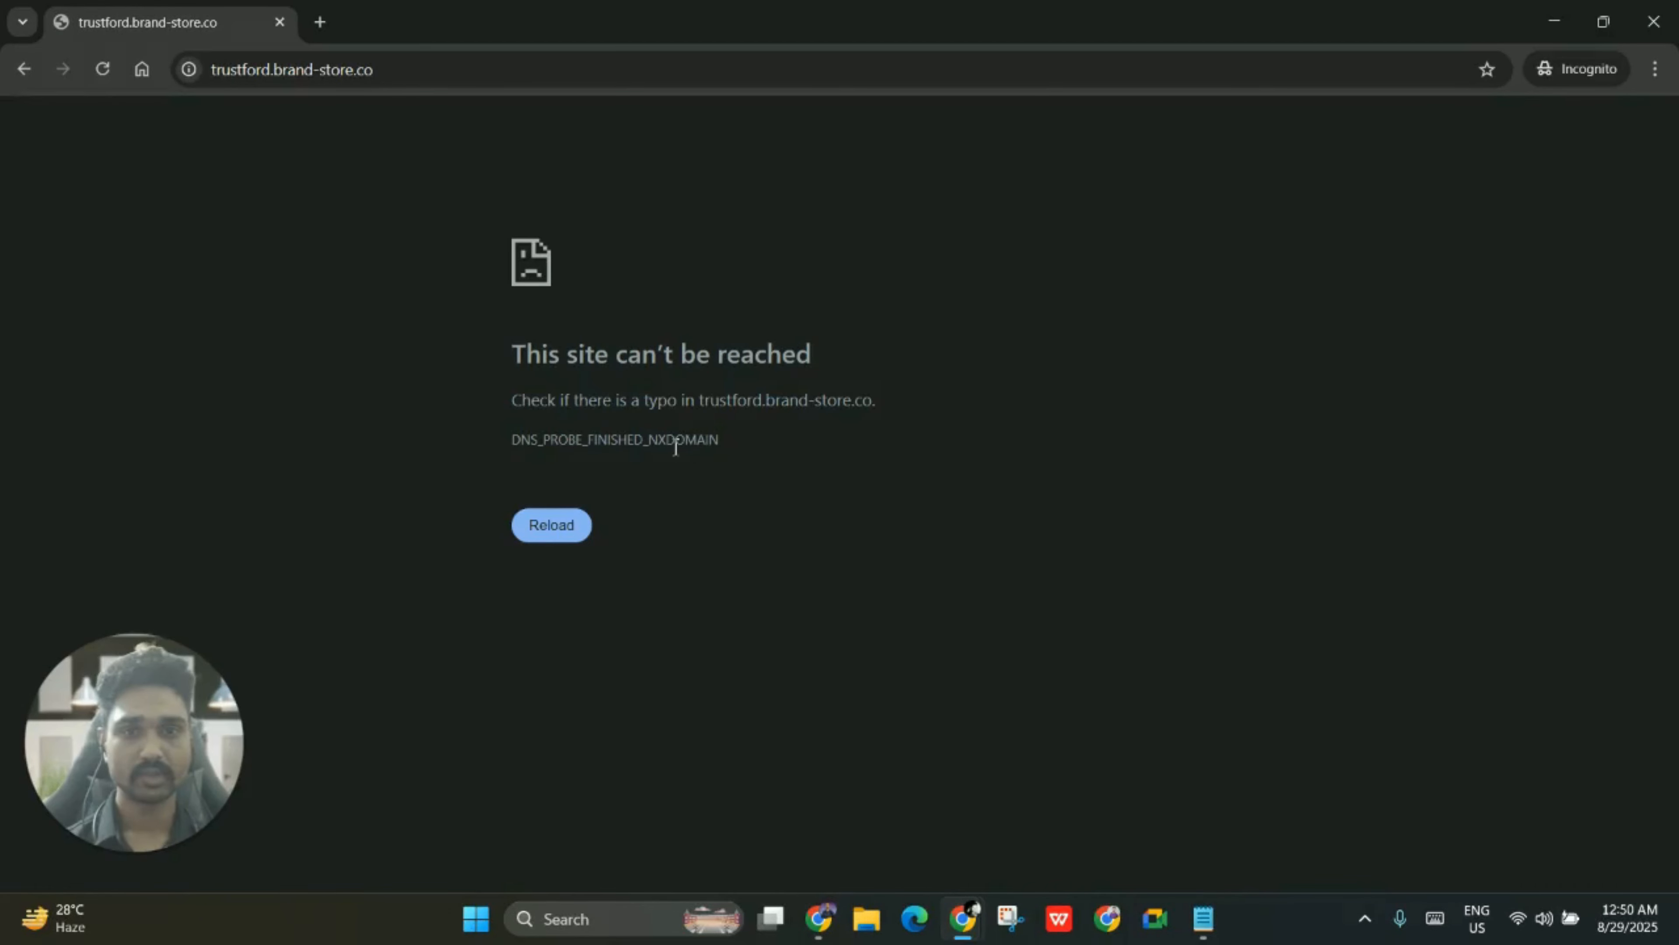
pyautogui.click(1651, 33)
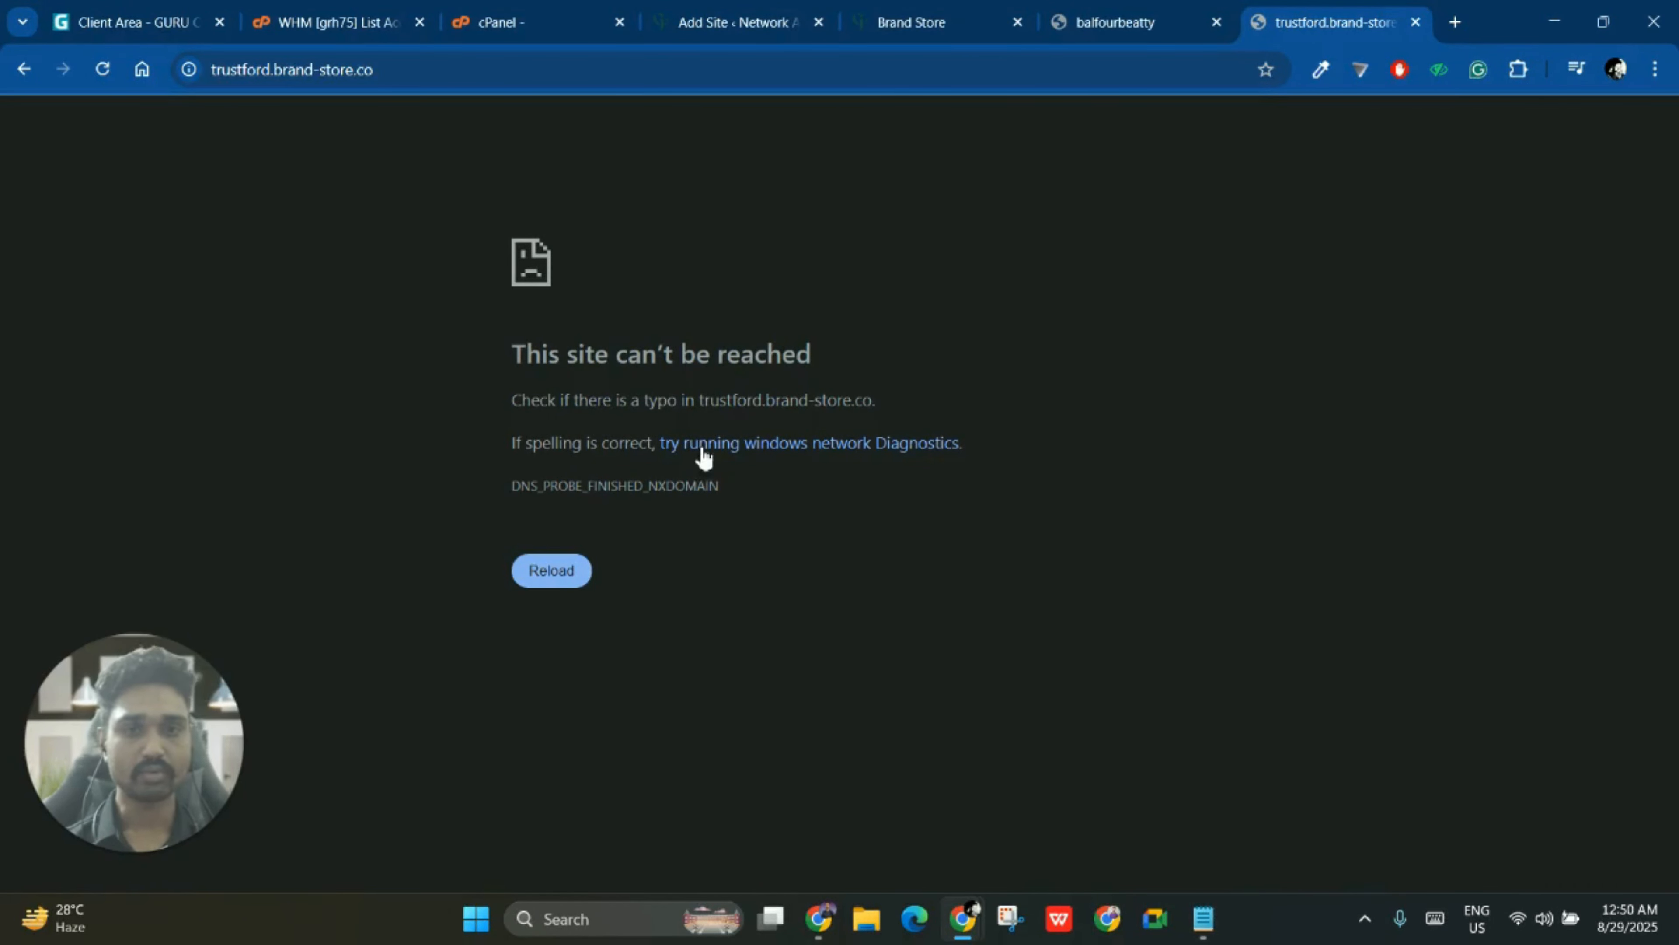
# - Open dnschecker.org in a new tab, look up the A record of trustford.brand-store.co and review the results across locations
pyautogui.click(549, 12)
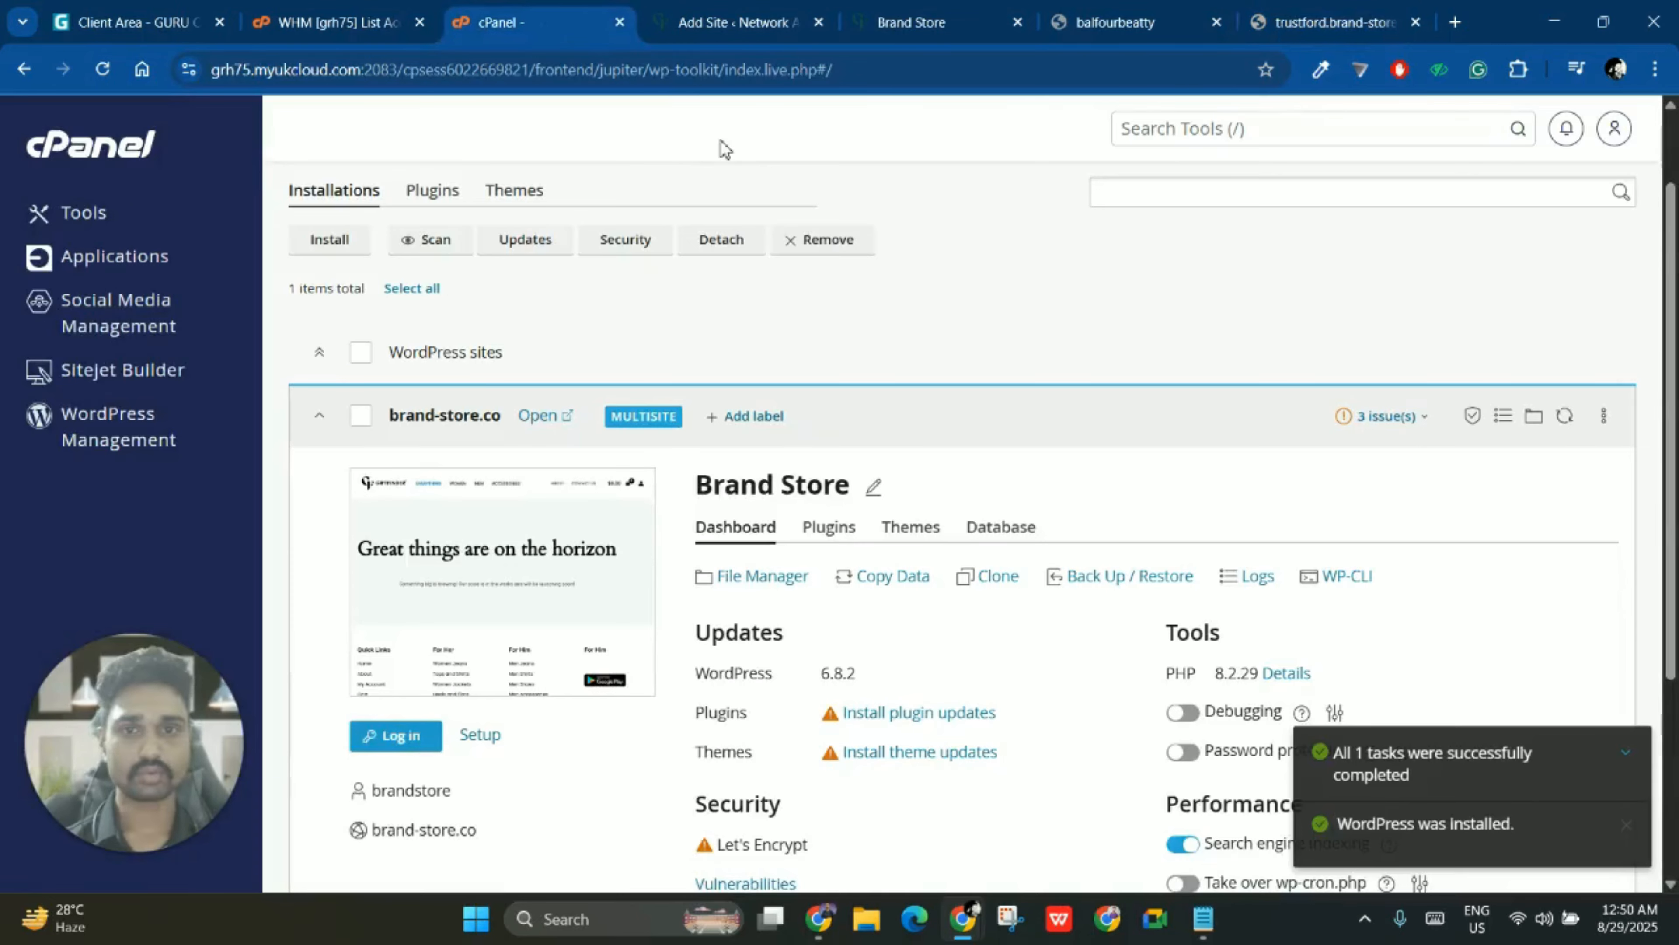
pyautogui.scroll(2, 734, 171)
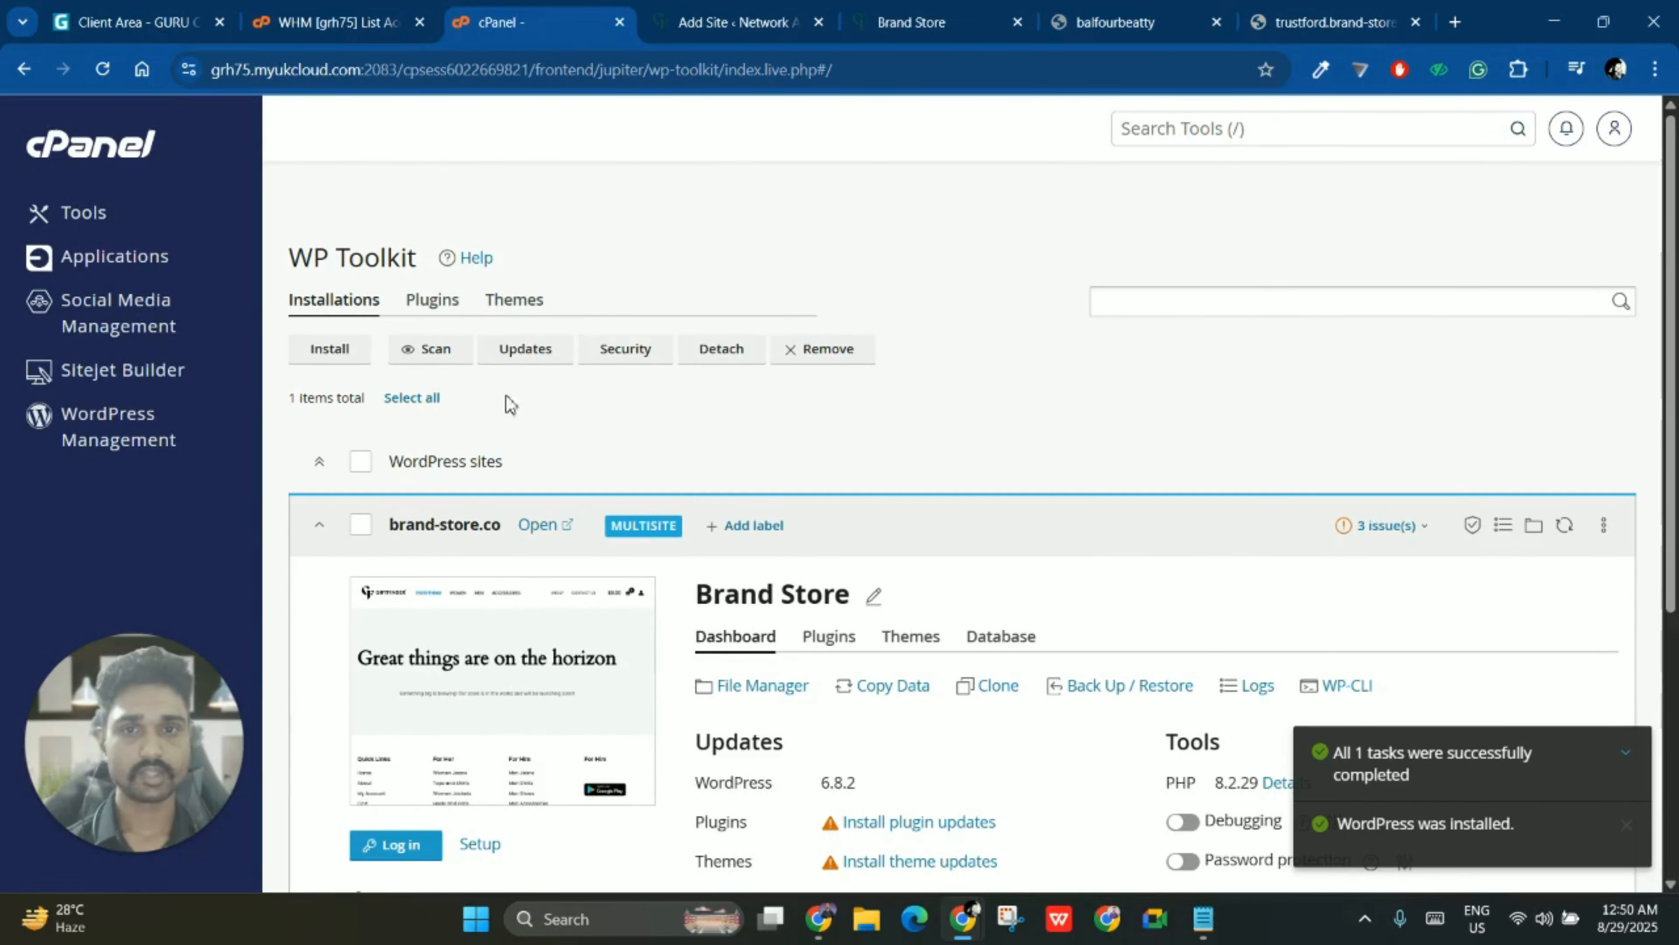
pyautogui.click(1454, 24)
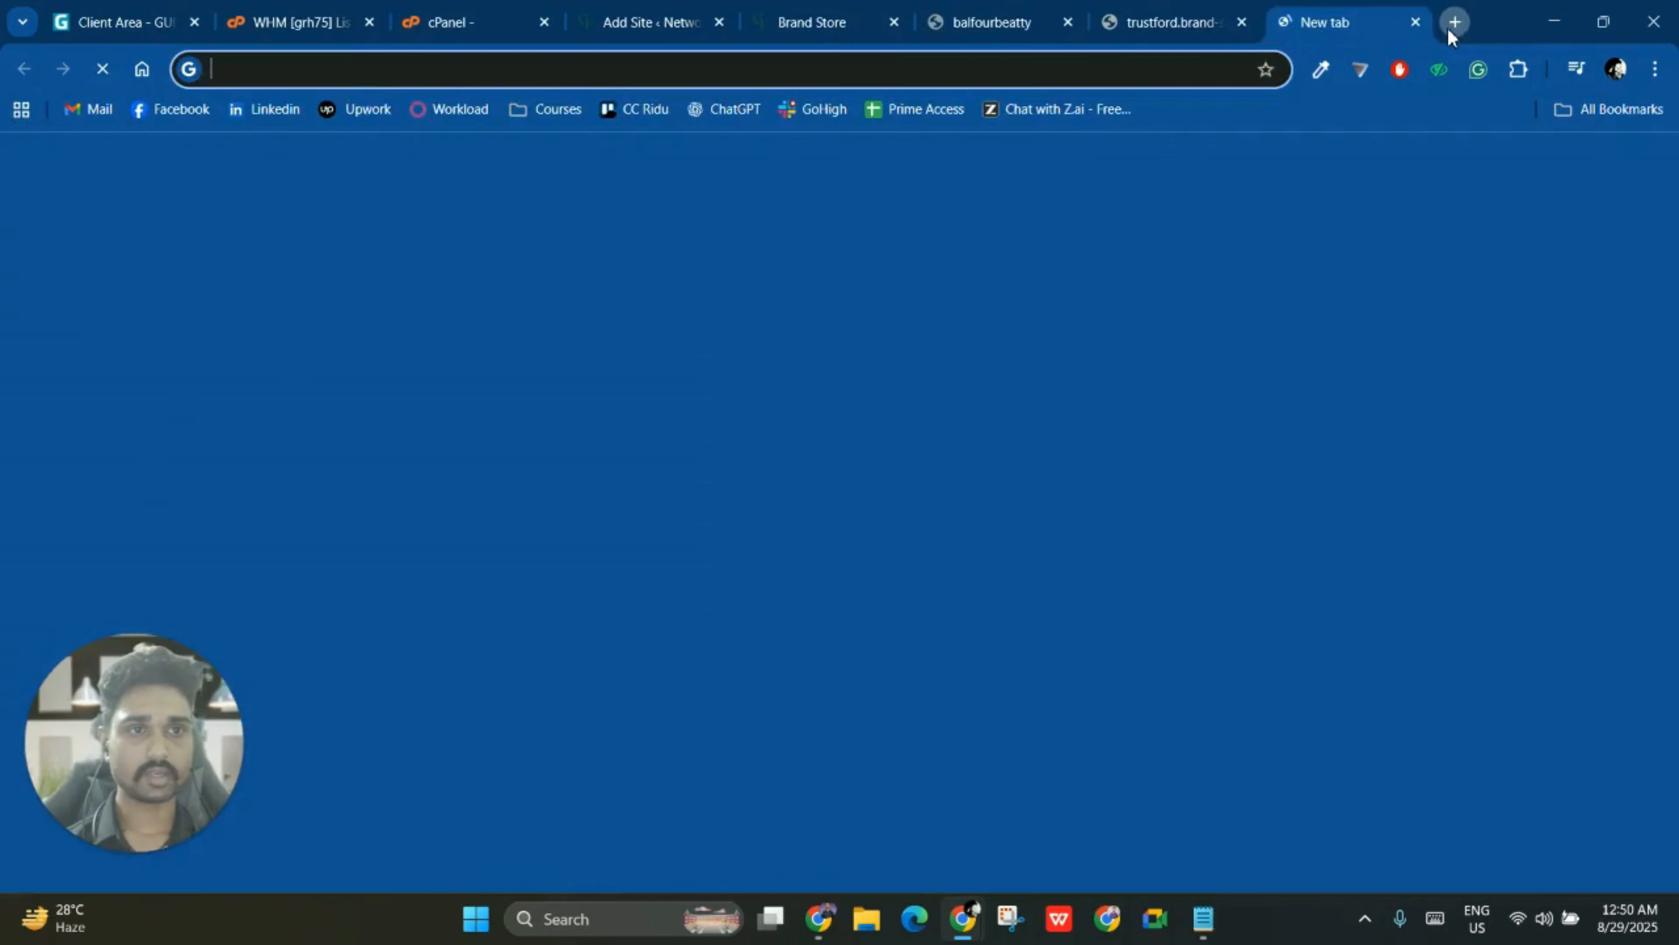
pyautogui.write('dn')
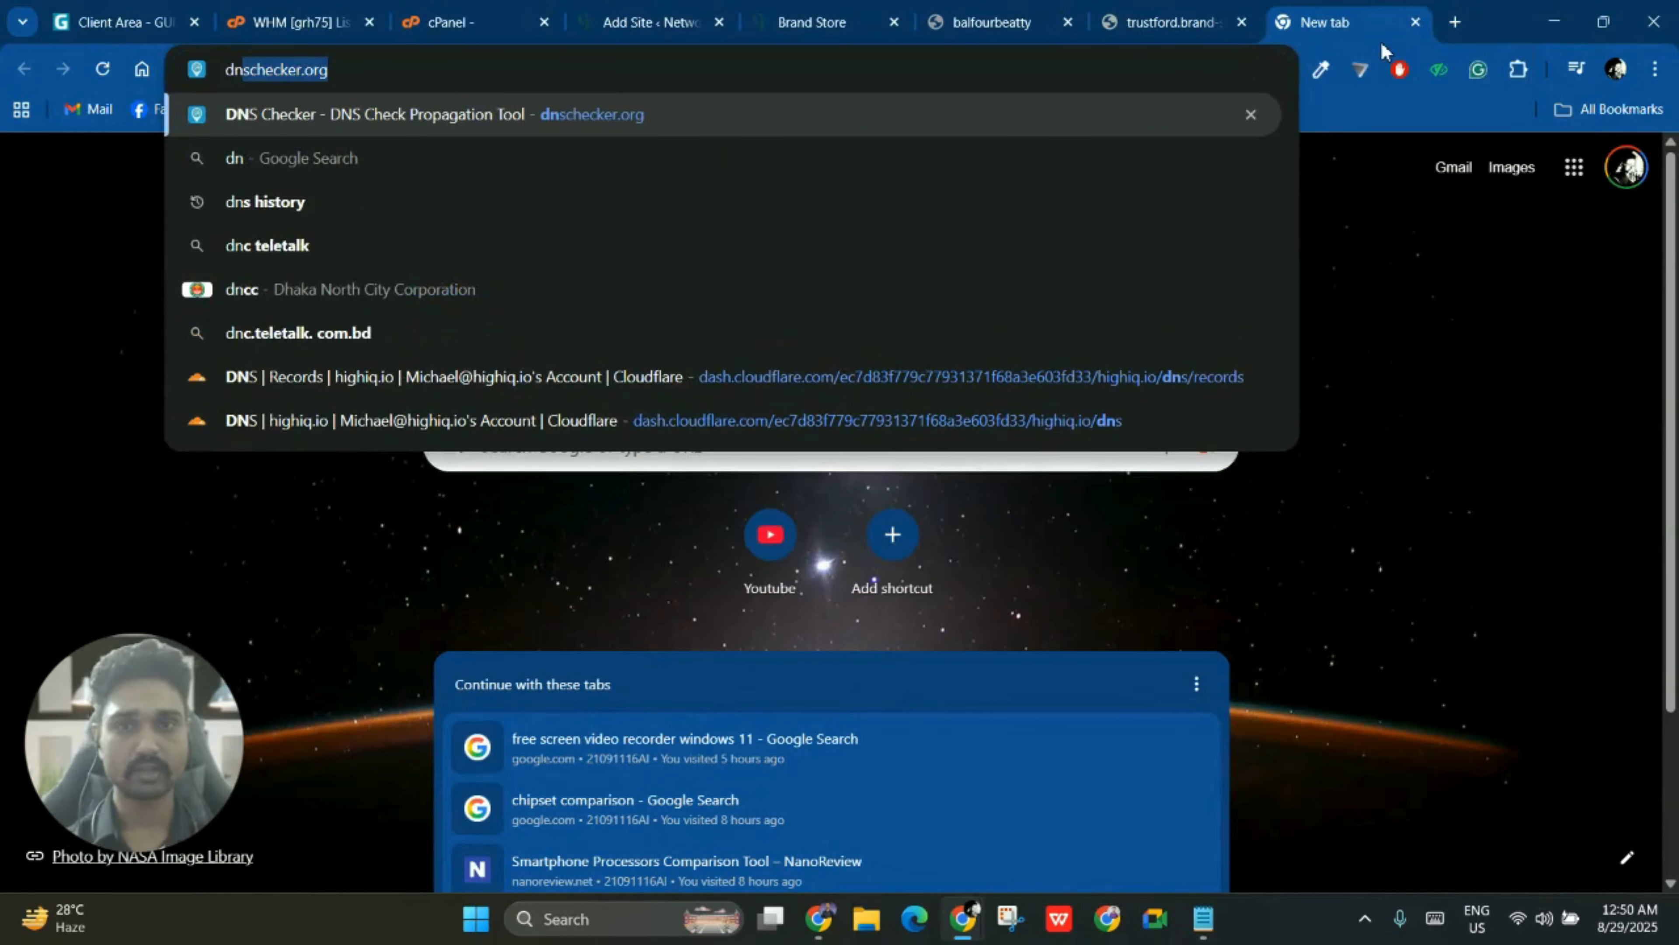
pyautogui.press('Return')
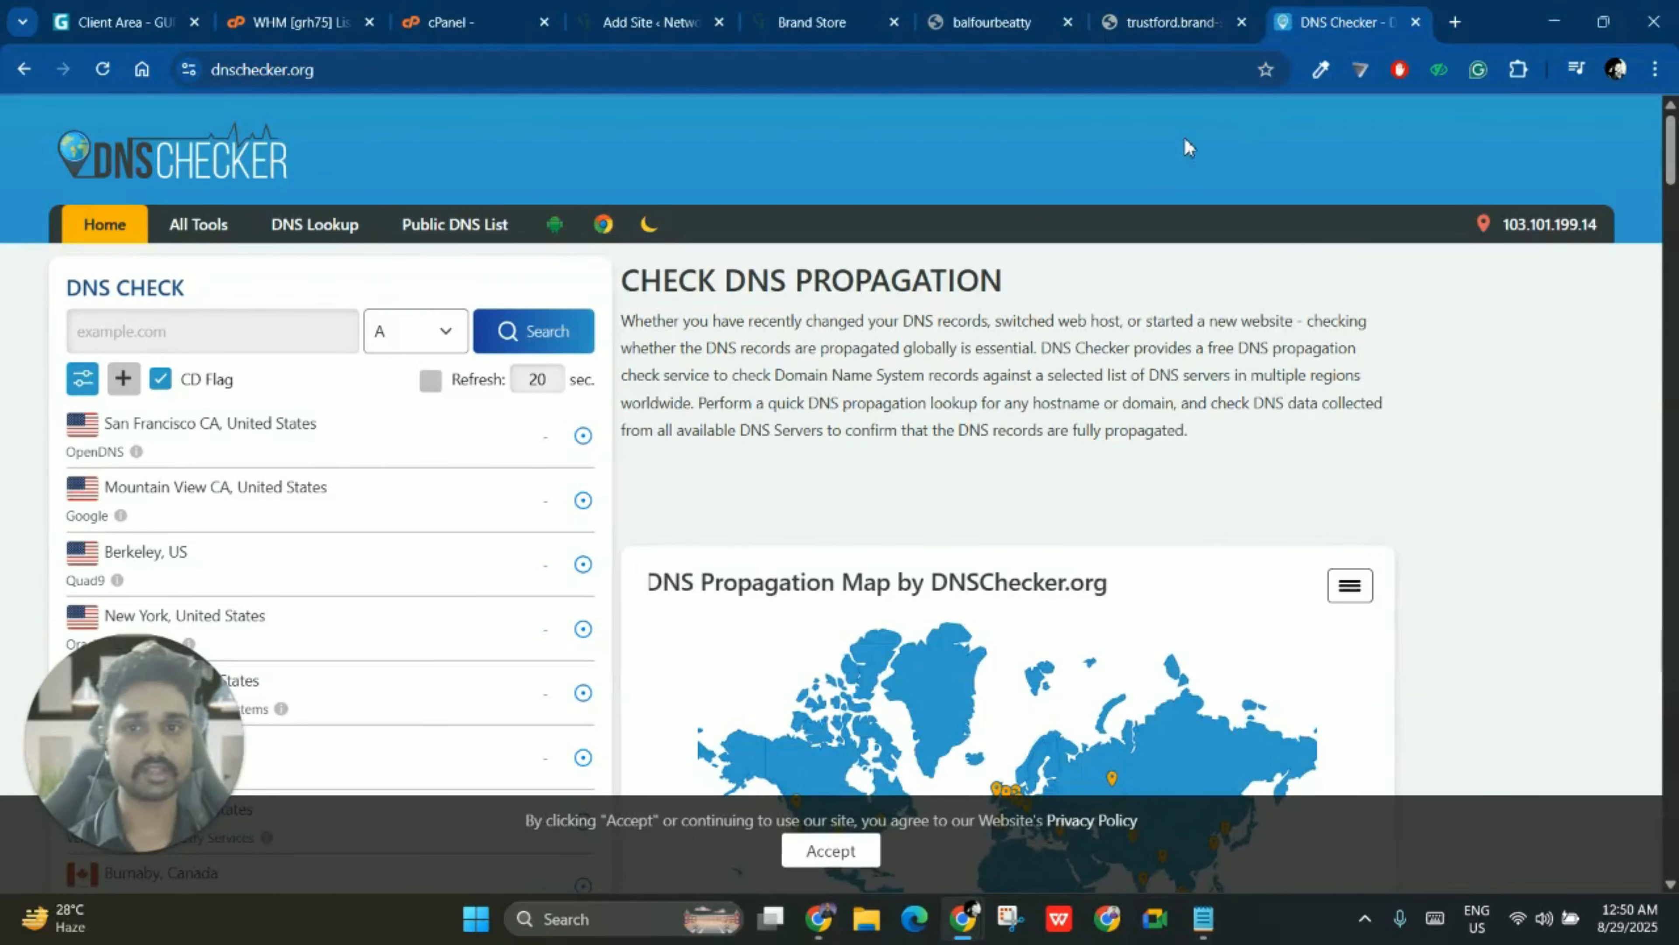
pyautogui.click(255, 338)
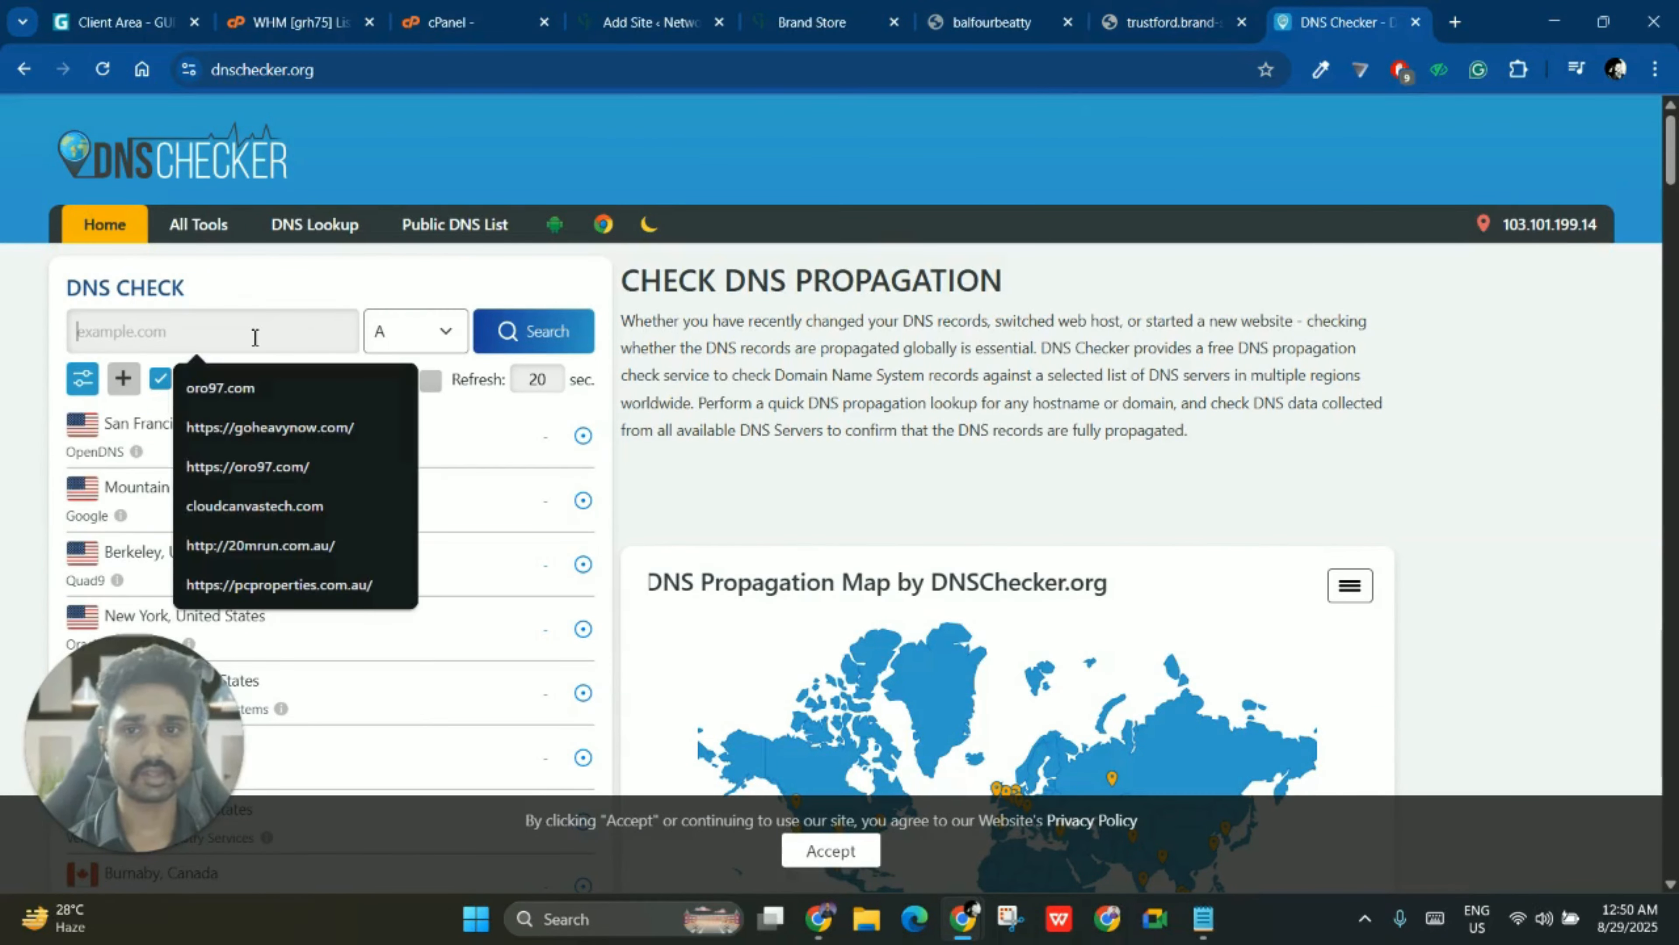
pyautogui.hotkey('ctrl', 'v')
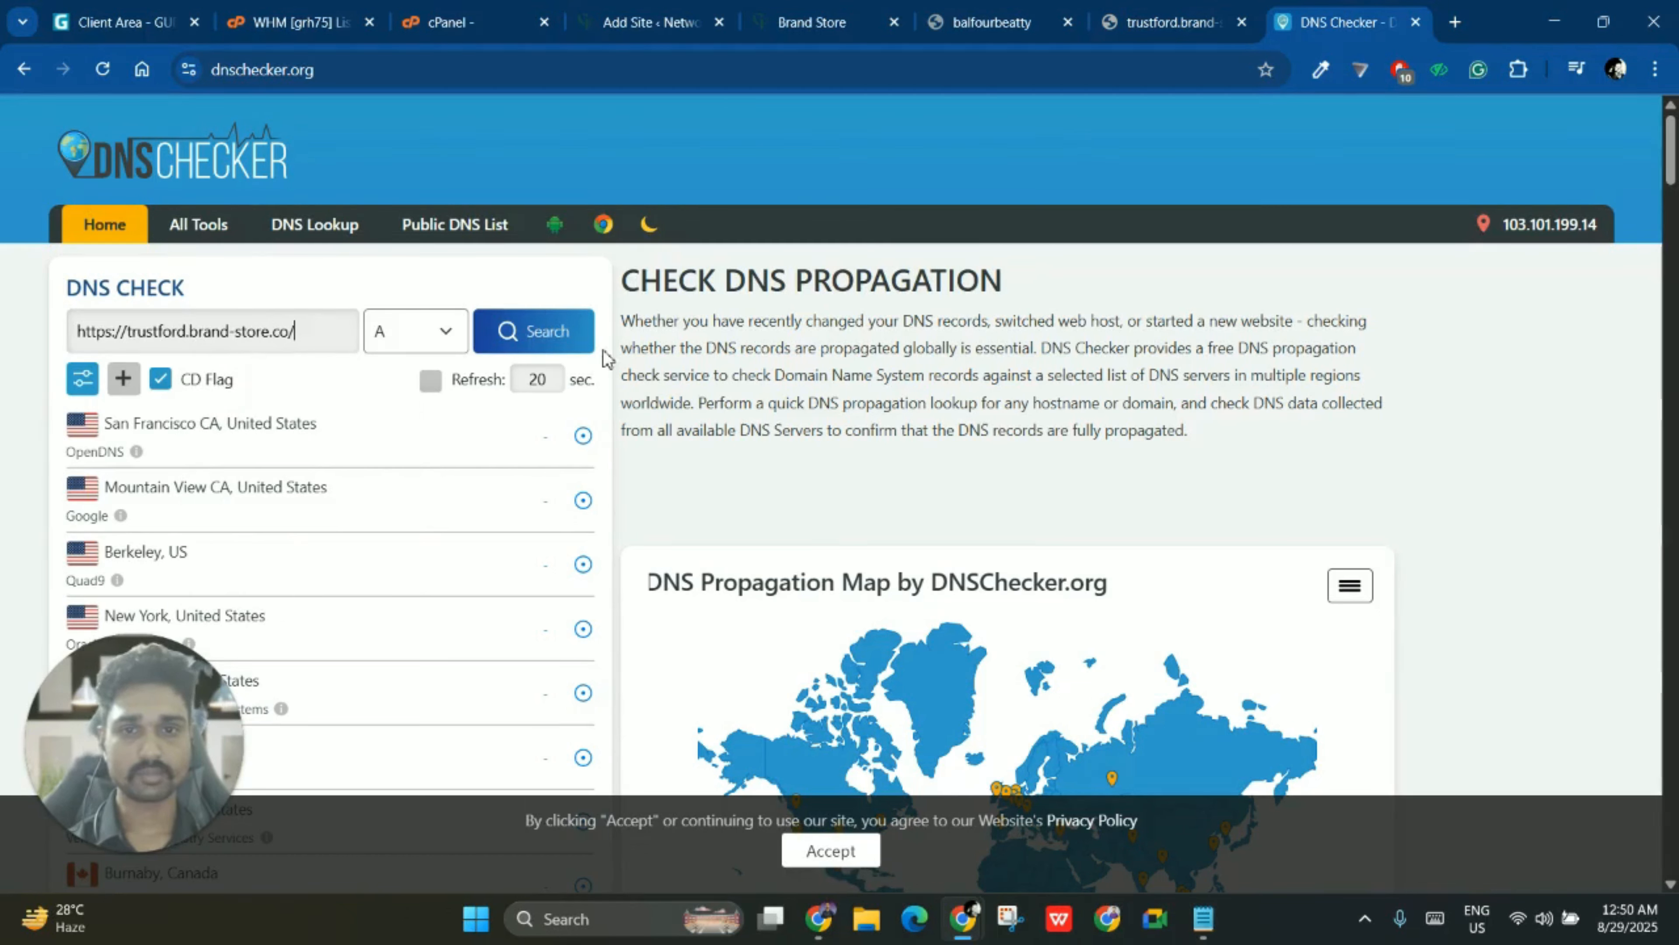
pyautogui.click(541, 332)
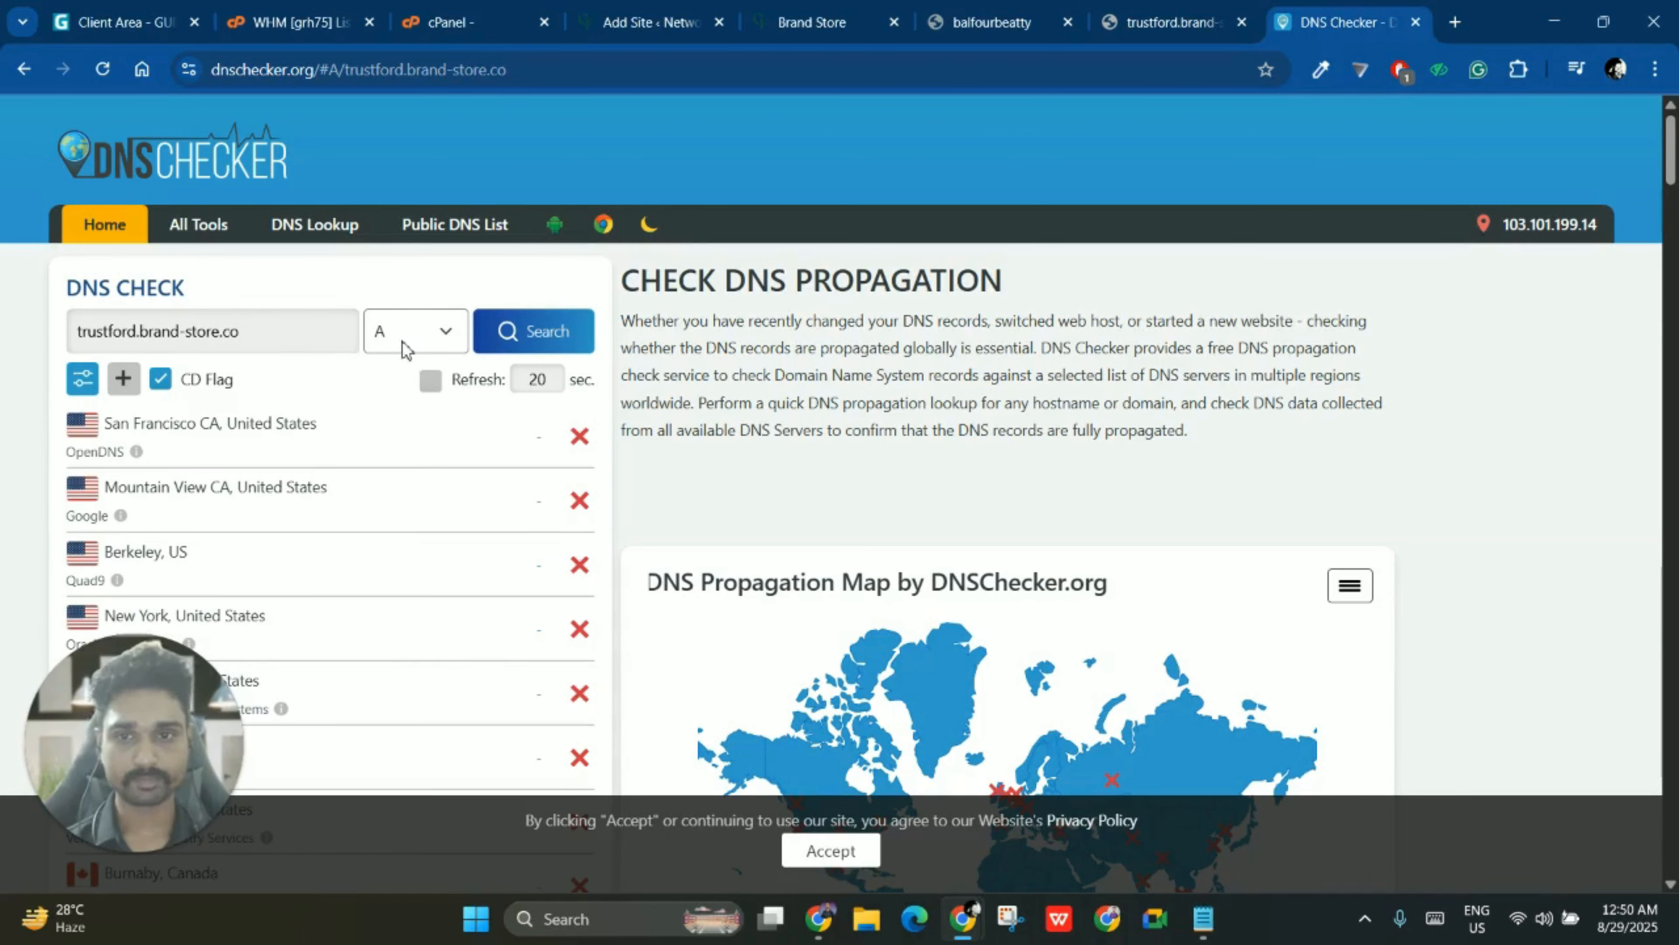
pyautogui.scroll(-12, 436, 470)
pyautogui.scroll(4, 437, 476)
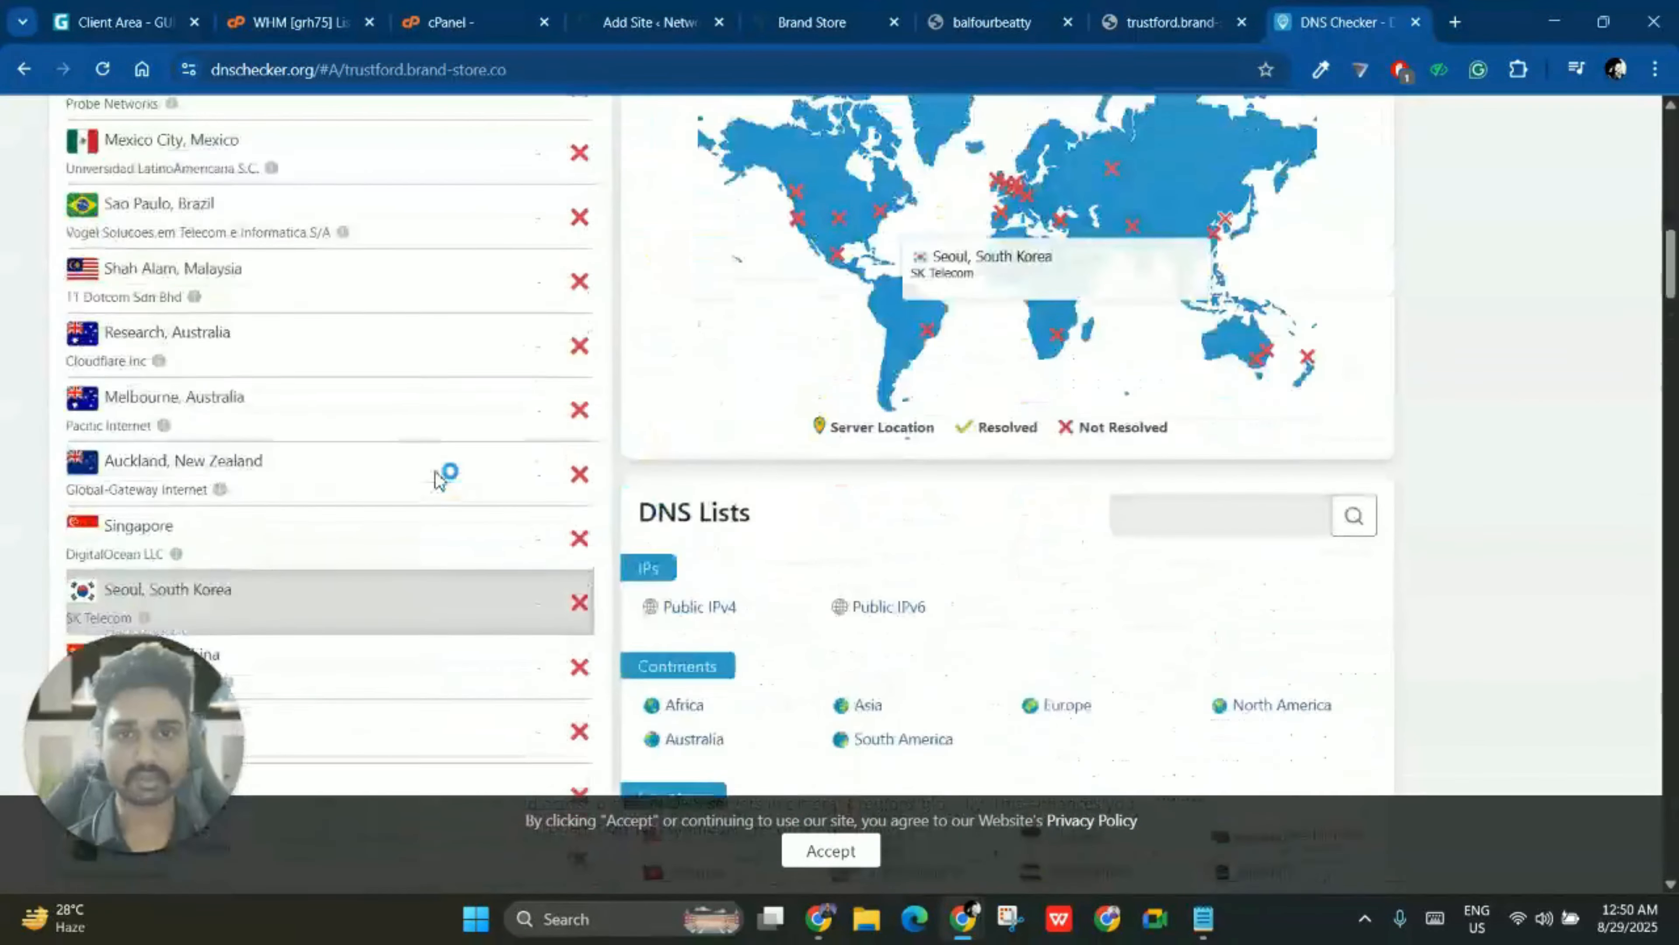
pyautogui.scroll(10, 436, 476)
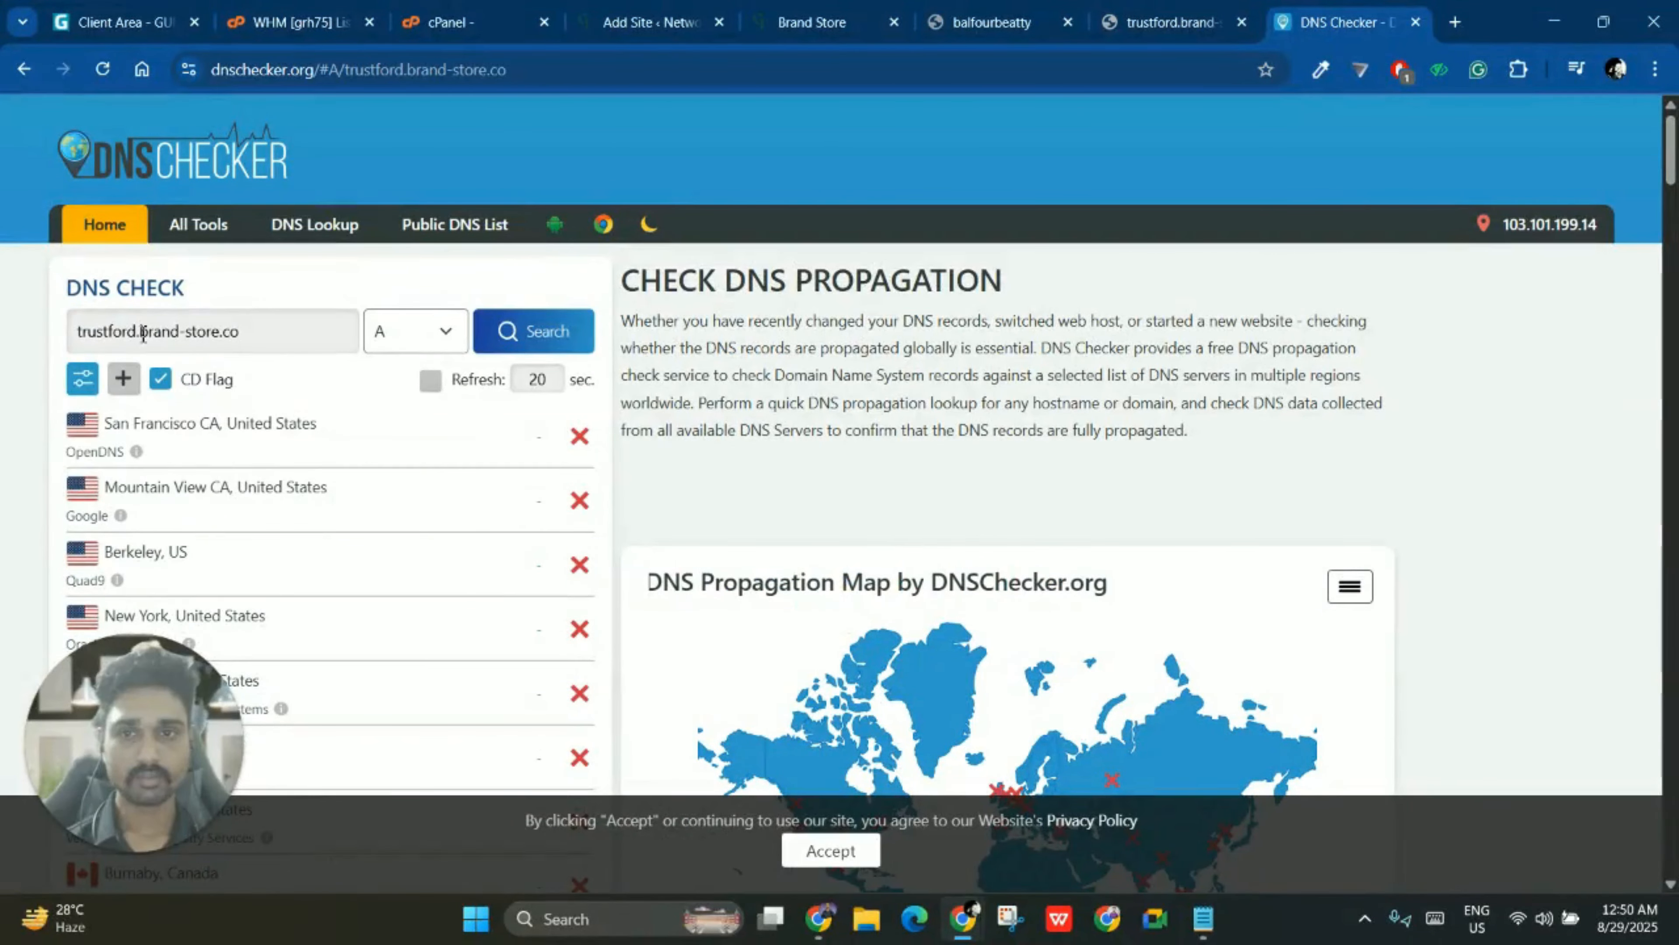
pyautogui.moveTo(144, 332); pyautogui.dragTo(122, 332)
# - Copy the balfourbeatty.brand-store.co address and look up its A record in a second DNS Checker tab for comparison
pyautogui.click(768, 12)
pyautogui.click(948, 19)
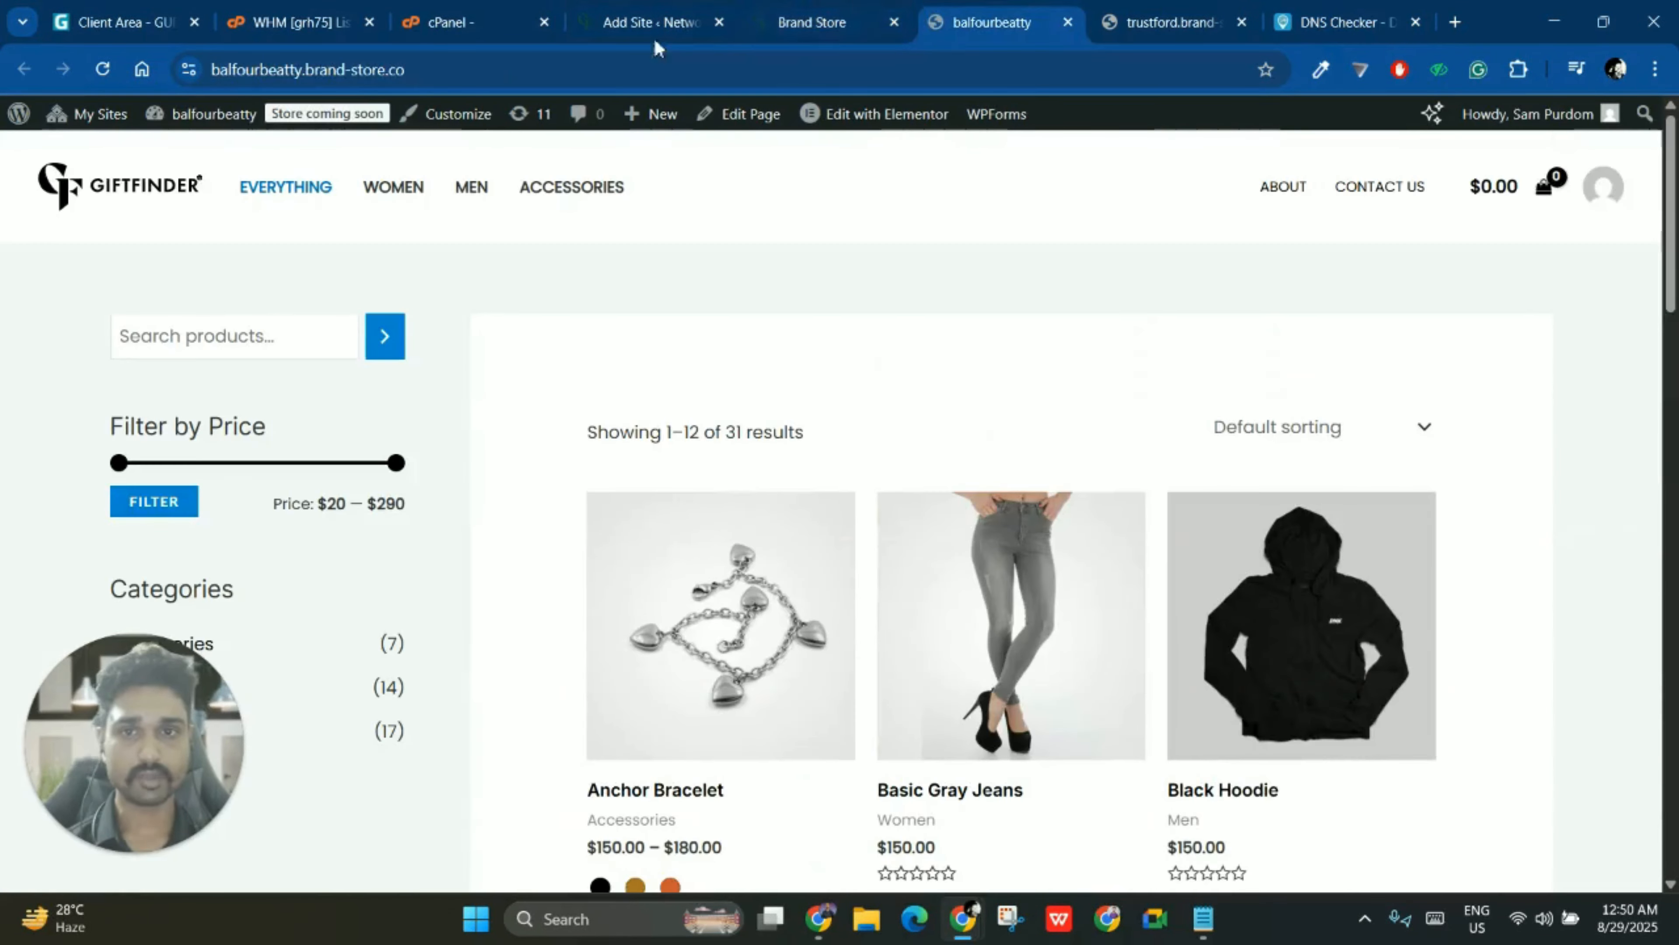
pyautogui.click(235, 68)
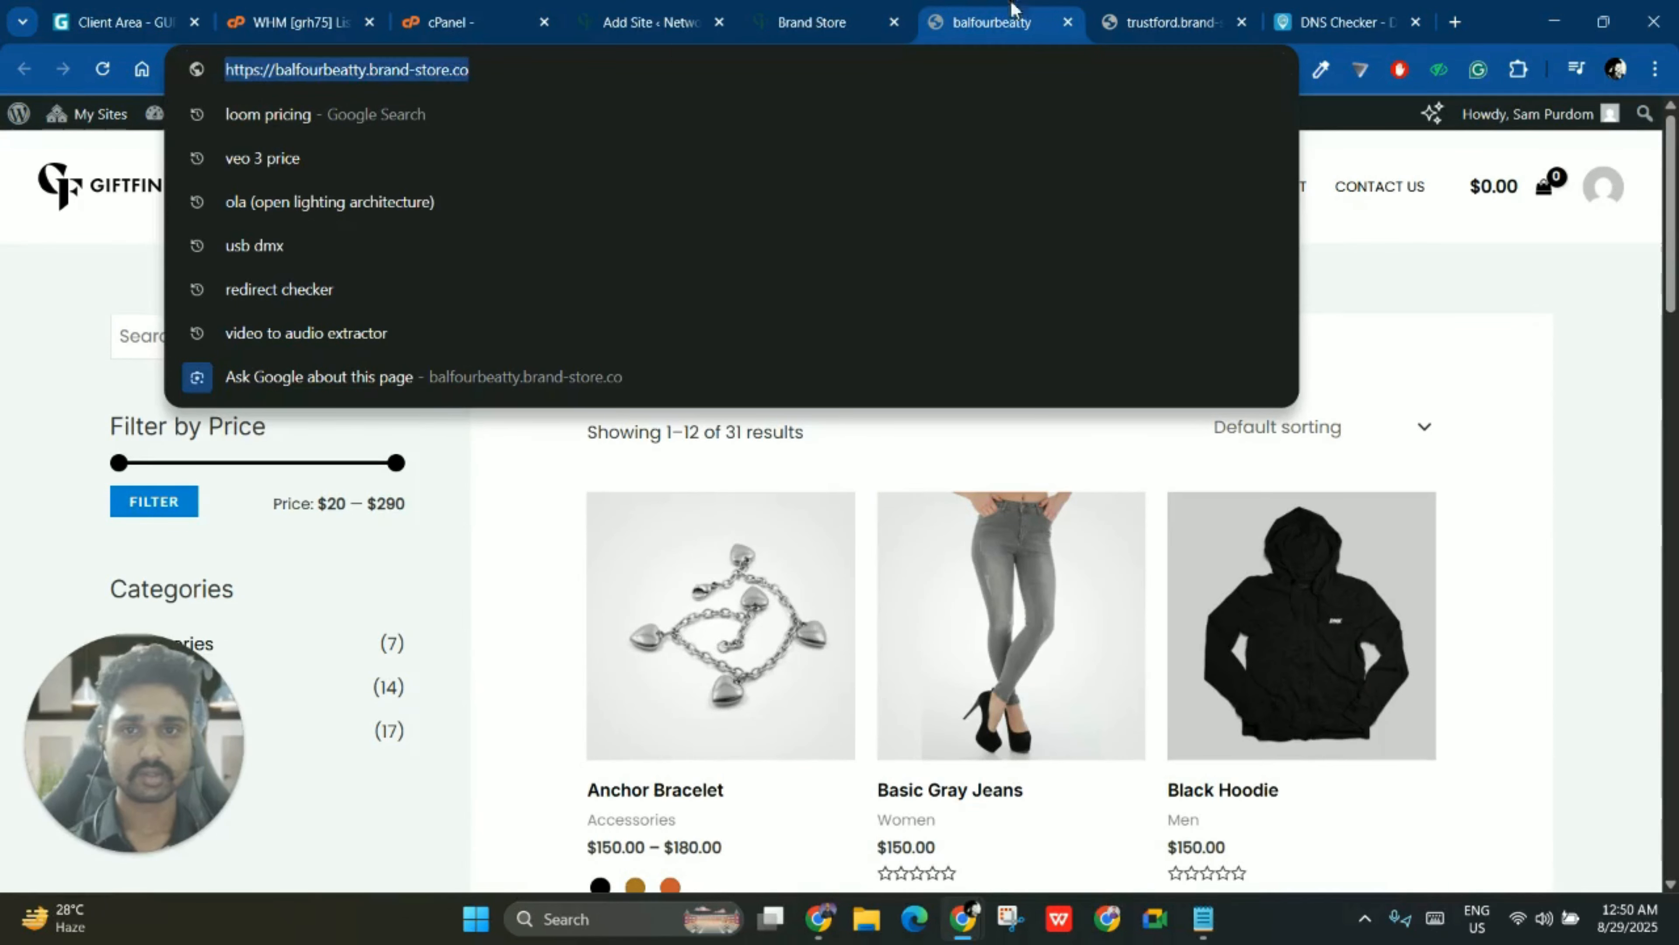
pyautogui.click(1274, 9)
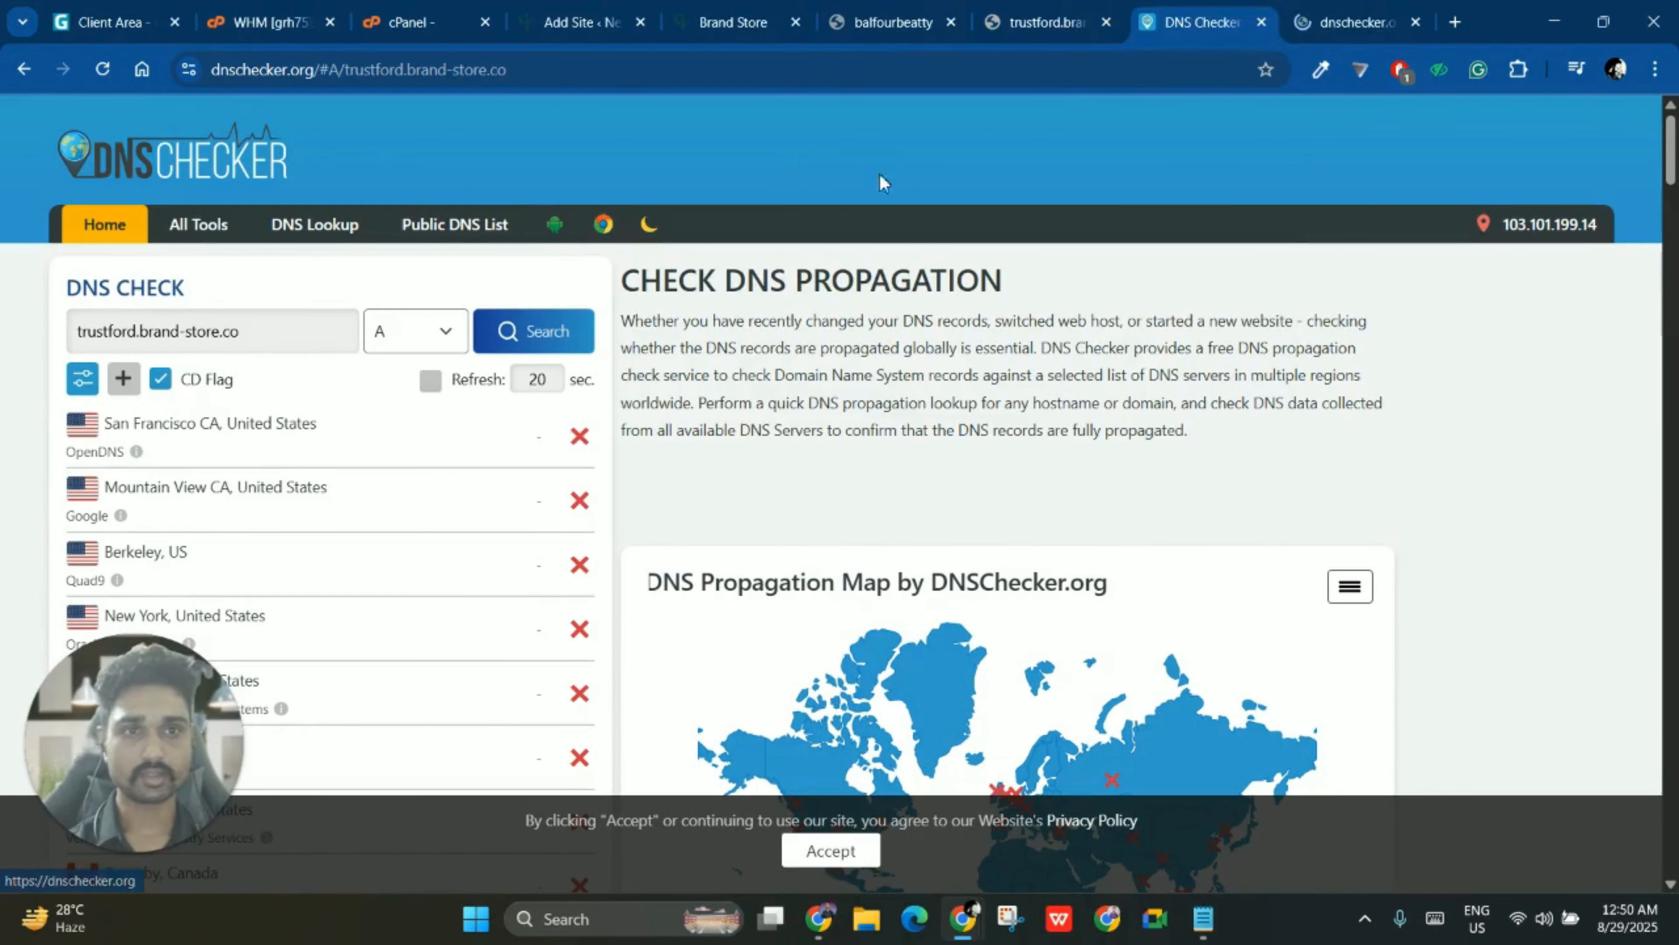
pyautogui.click(1306, 9)
pyautogui.click(206, 331)
pyautogui.hotkey('ctrl', 'v')
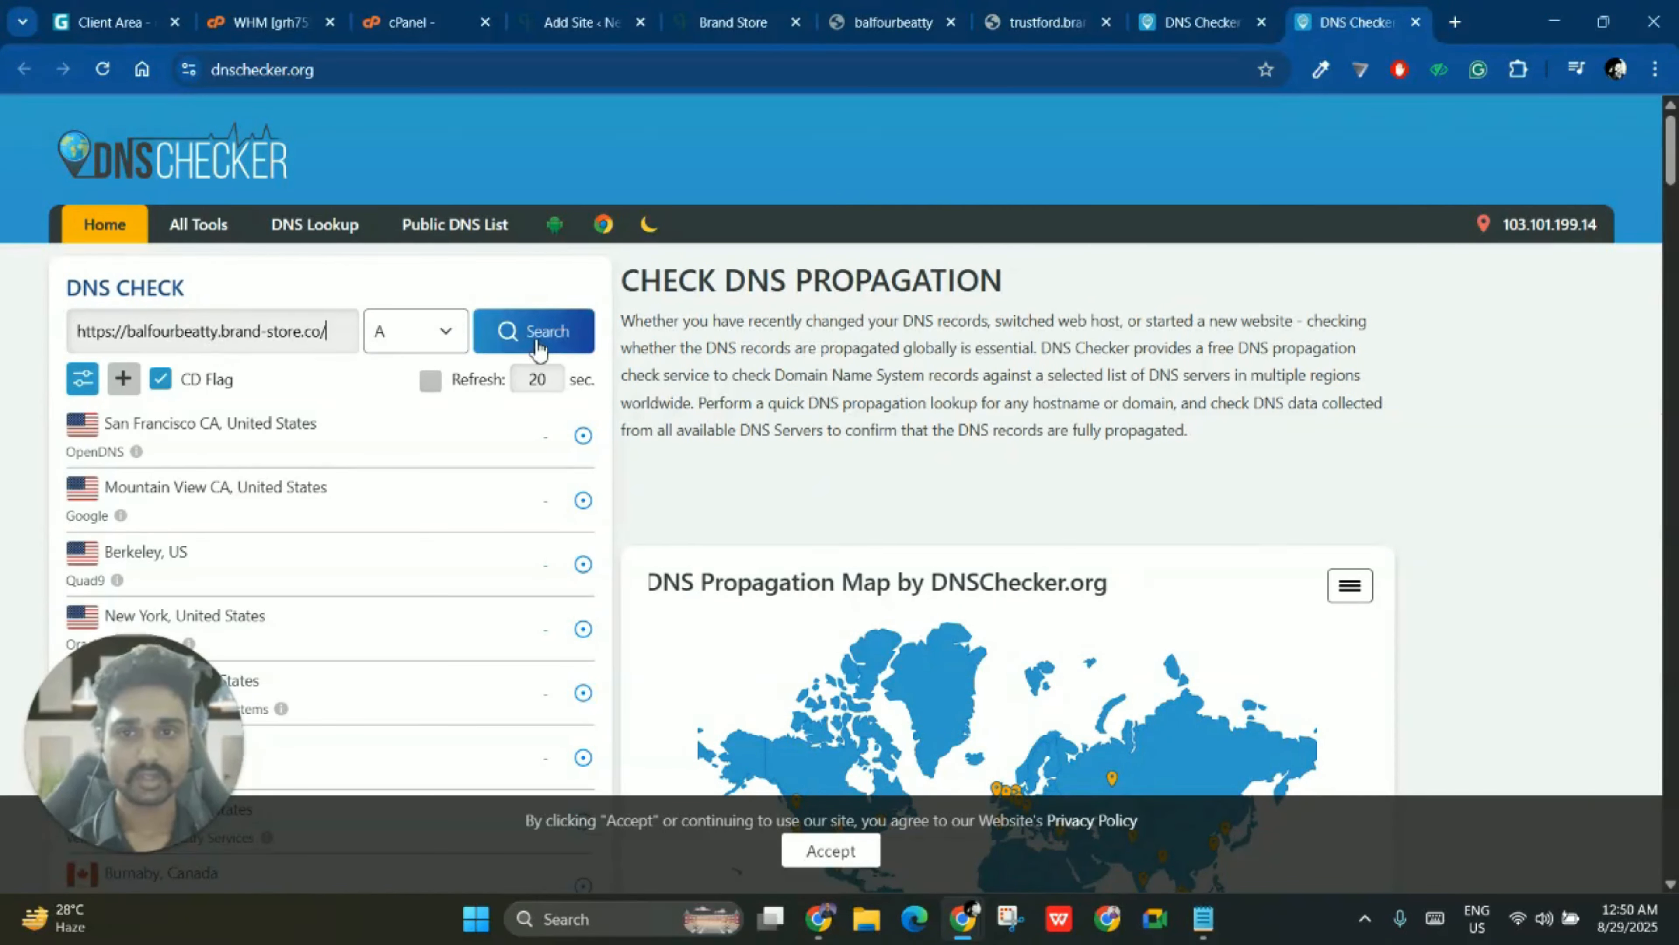
pyautogui.click(526, 332)
pyautogui.moveTo(483, 427); pyautogui.dragTo(545, 425)
pyautogui.click(457, 445)
pyautogui.click(458, 461)
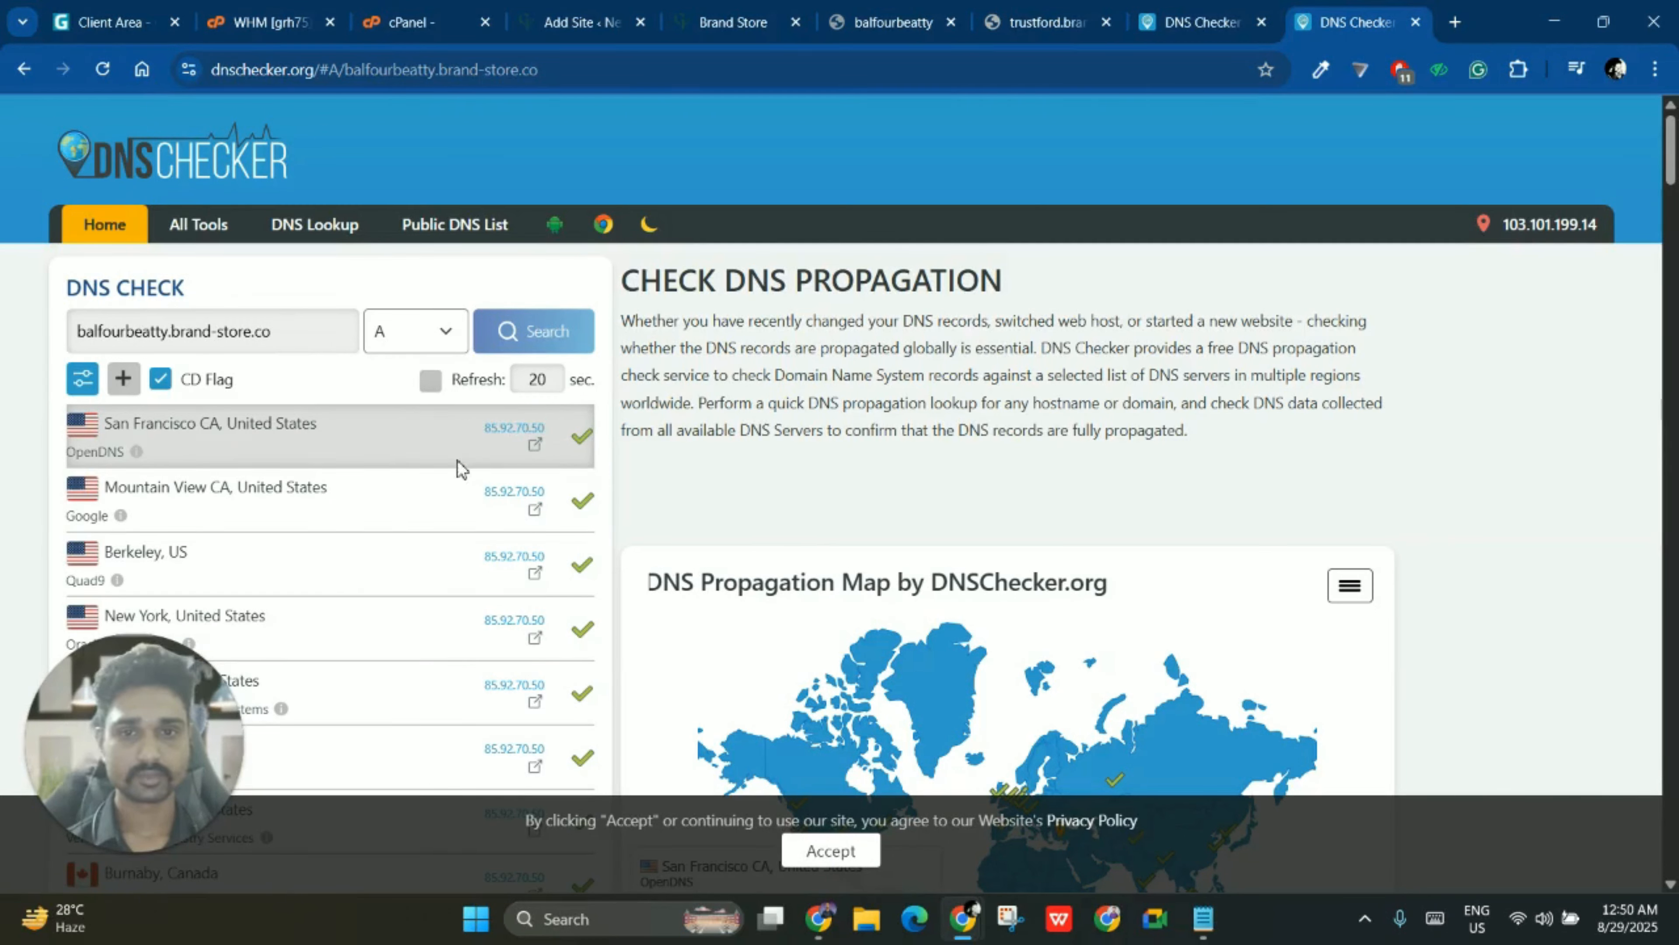
pyautogui.moveTo(77, 334); pyautogui.dragTo(283, 336)
pyautogui.click(292, 336)
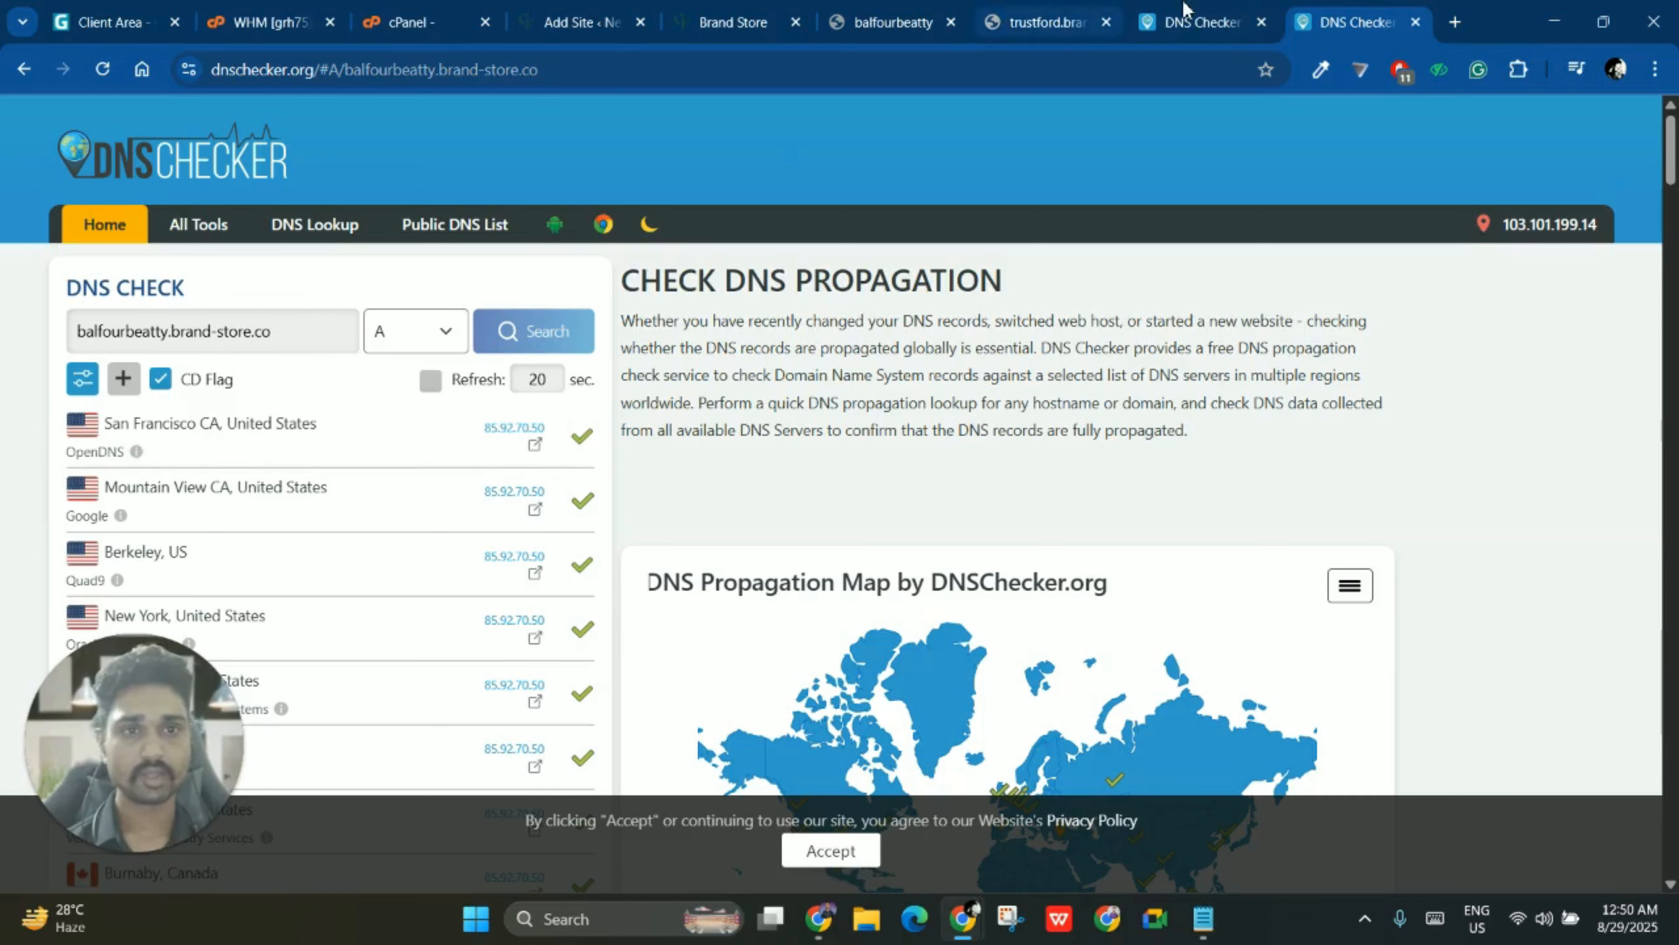
# - Repeat the A record lookup for trustford.brand-store.co and compare it with the balfourbeatty.brand-store.co results
pyautogui.click(1193, 22)
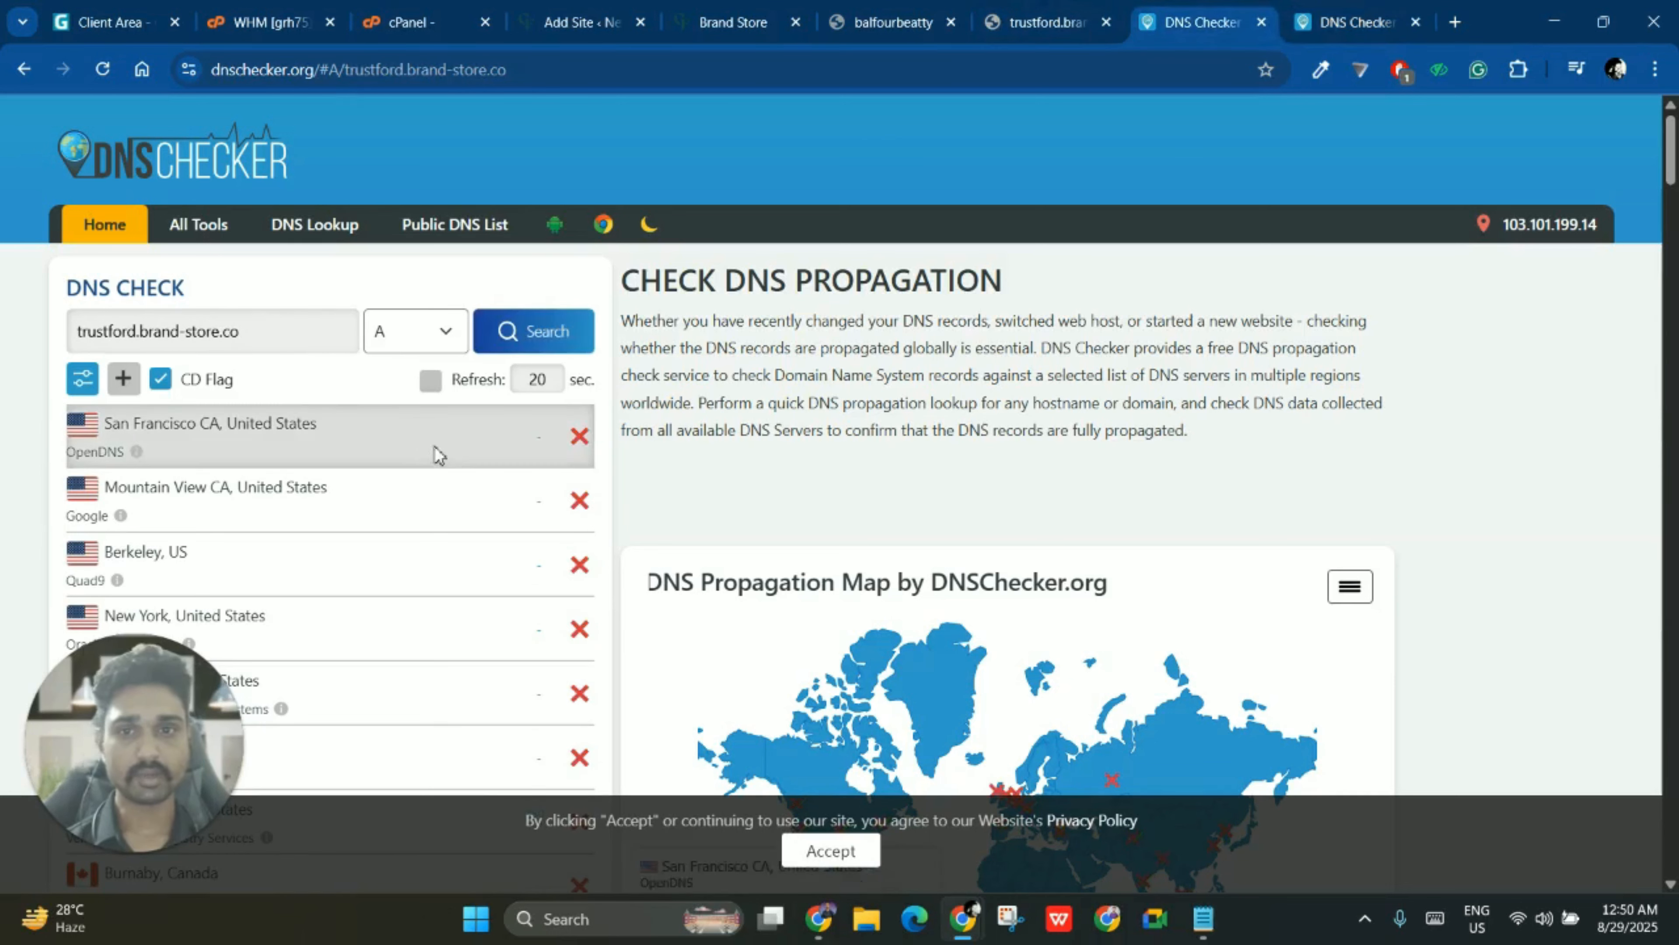
pyautogui.click(554, 334)
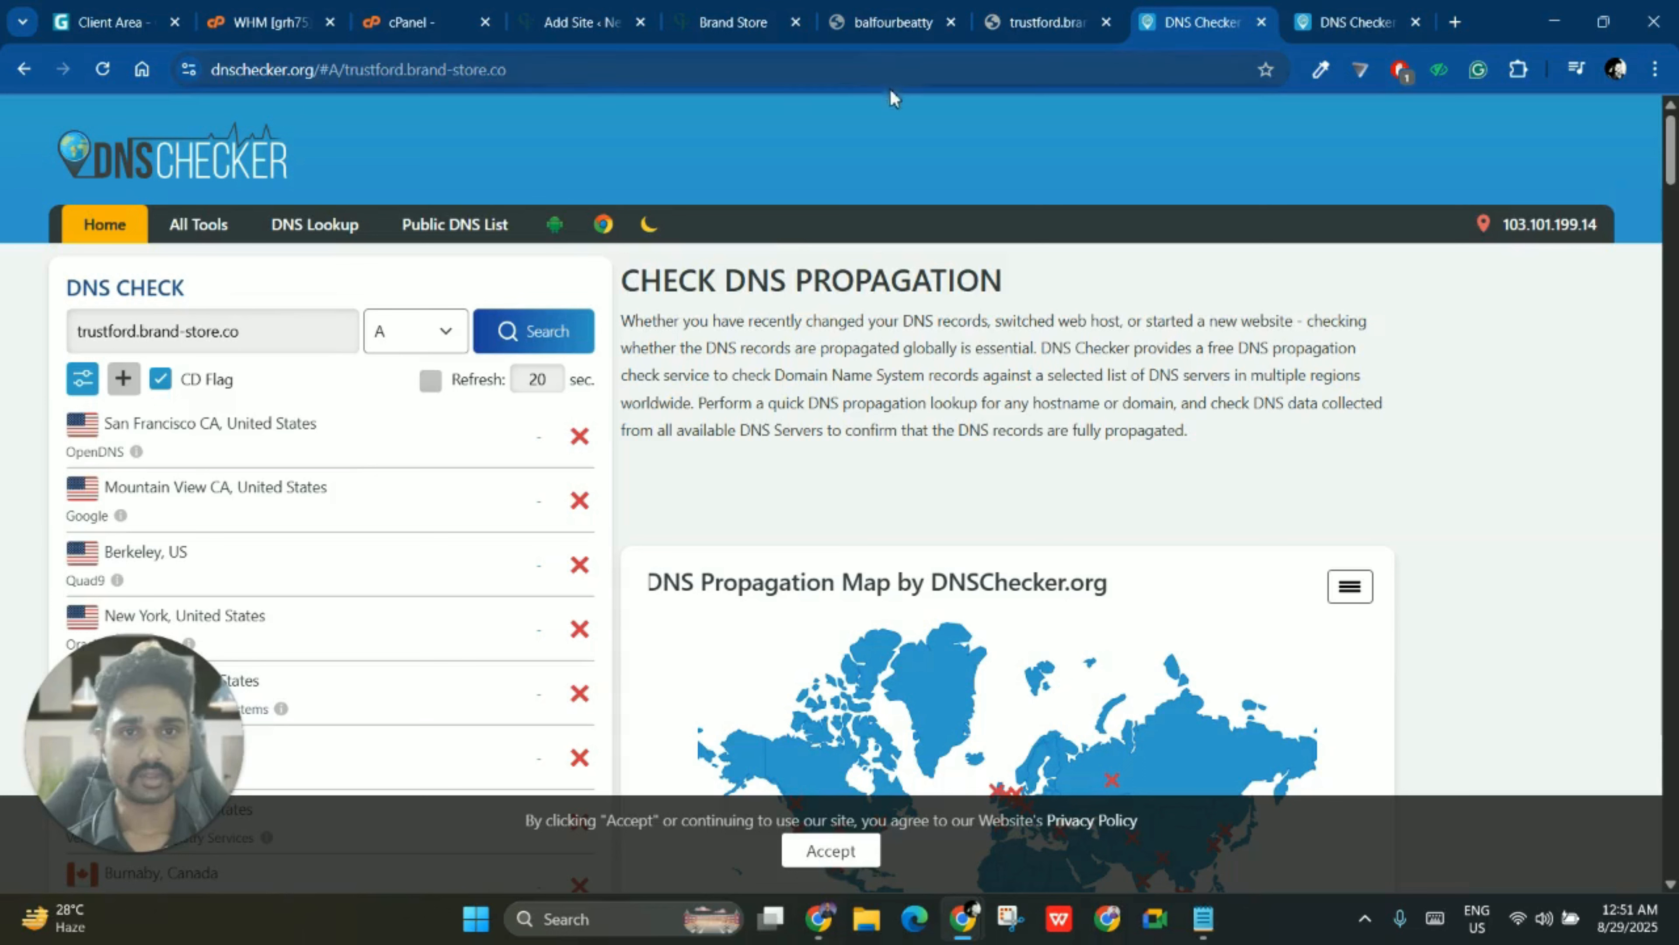
pyautogui.click(1312, 9)
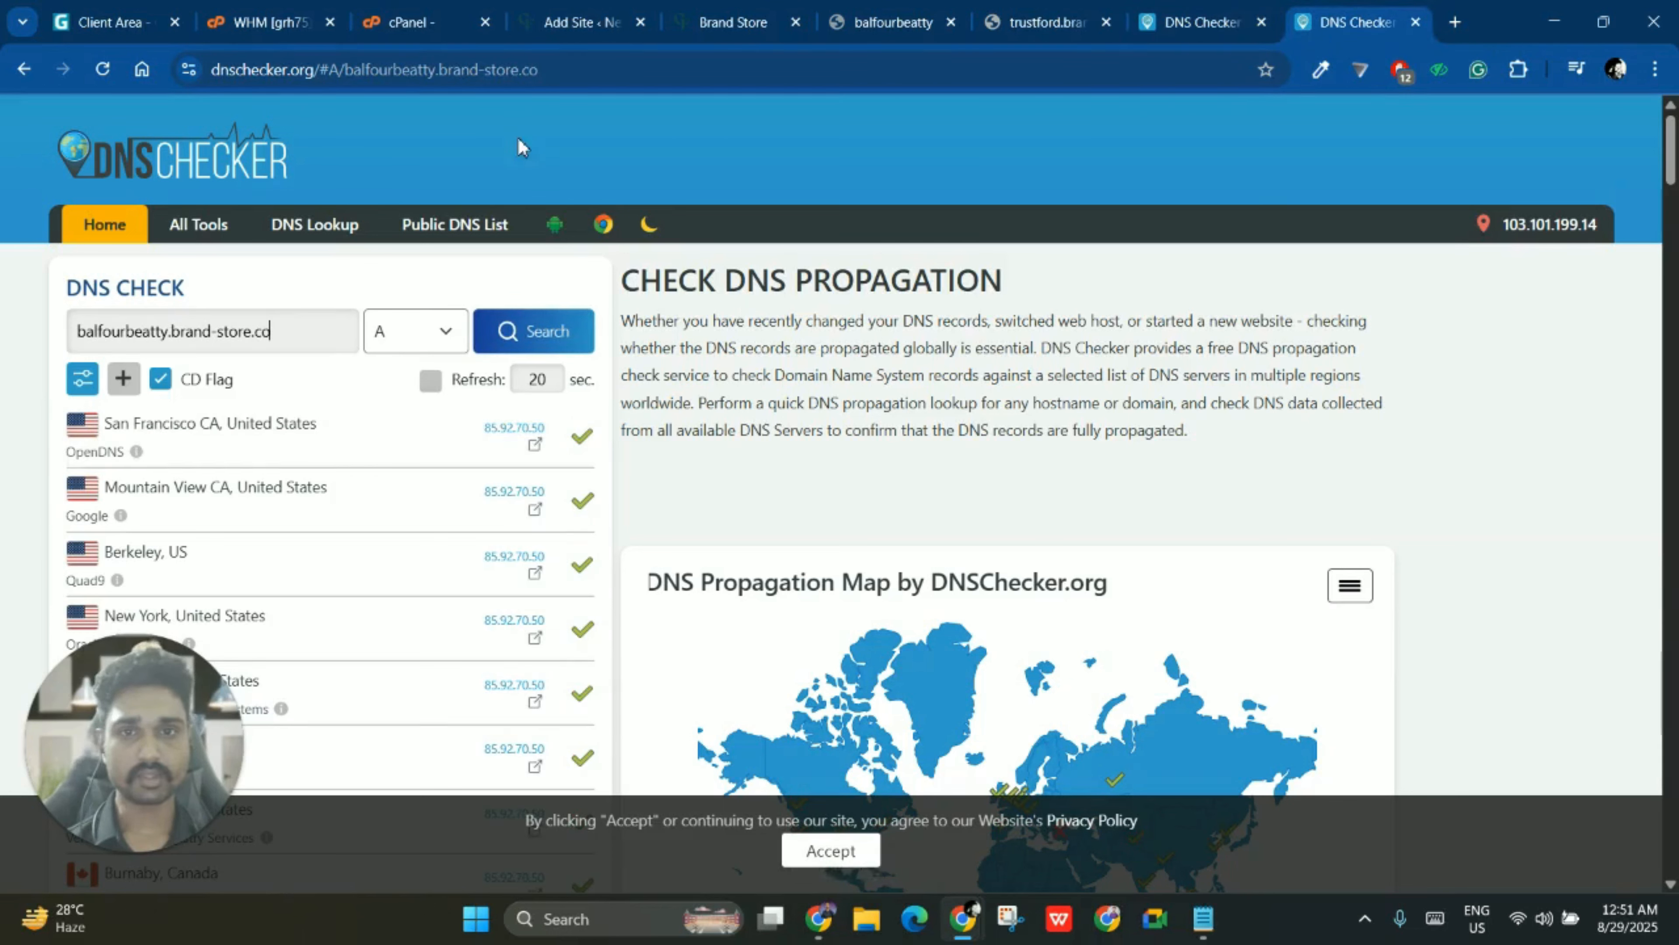
# - Return to the cPanel home page and check the shared IP address in the general information
pyautogui.click(426, 15)
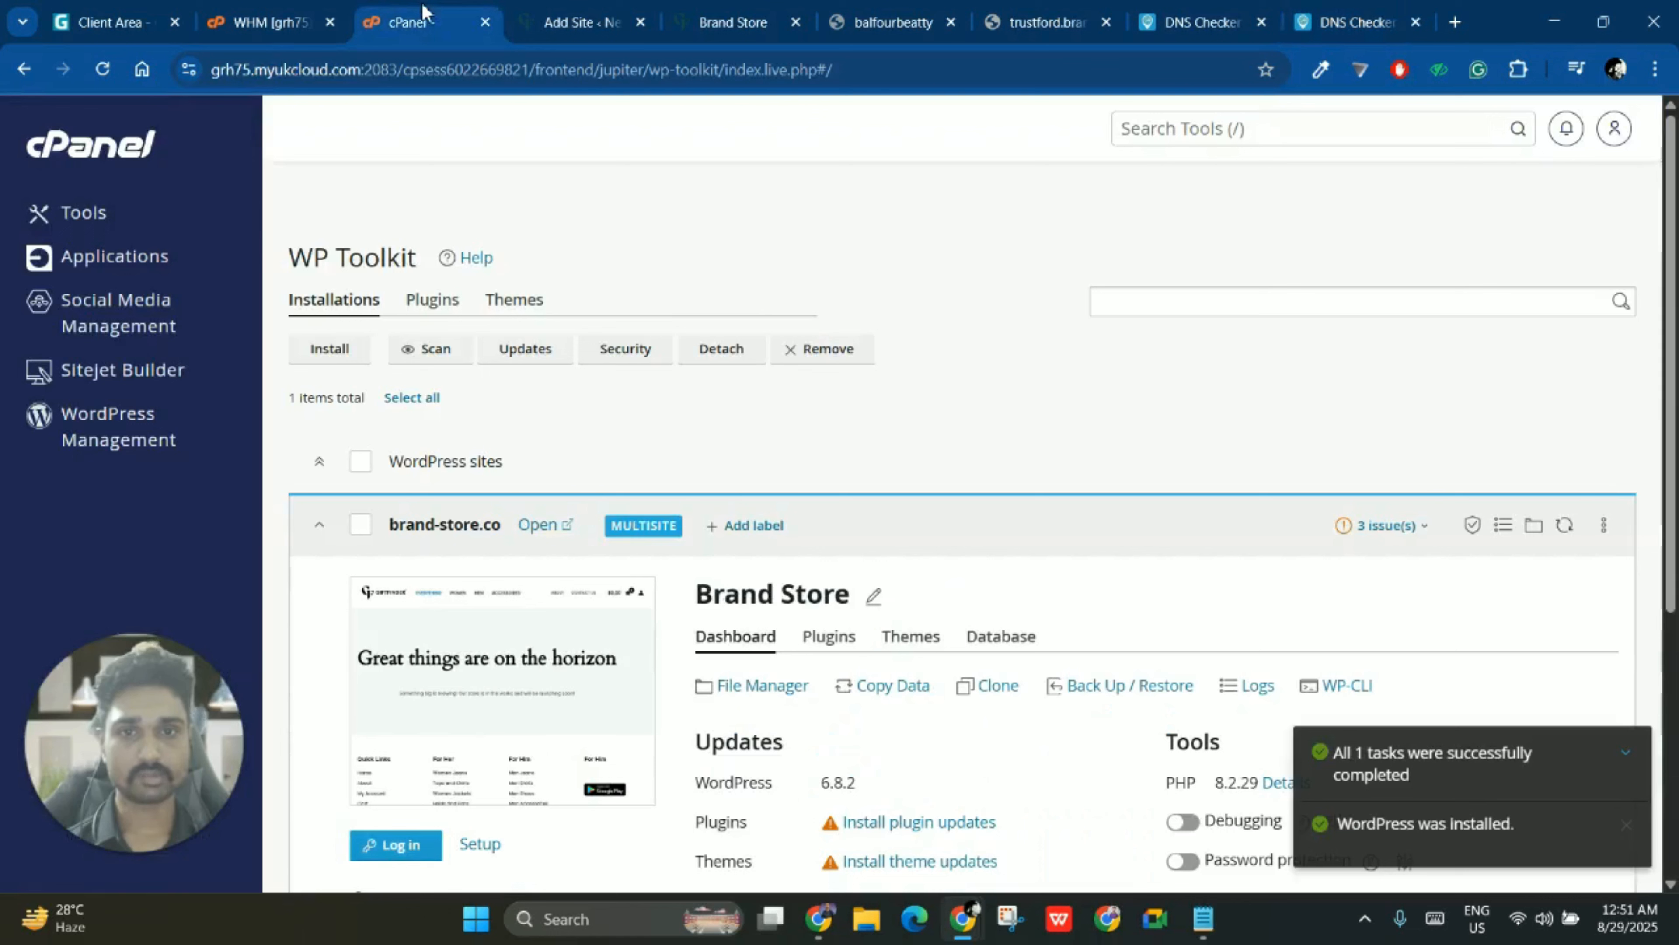
pyautogui.click(121, 147)
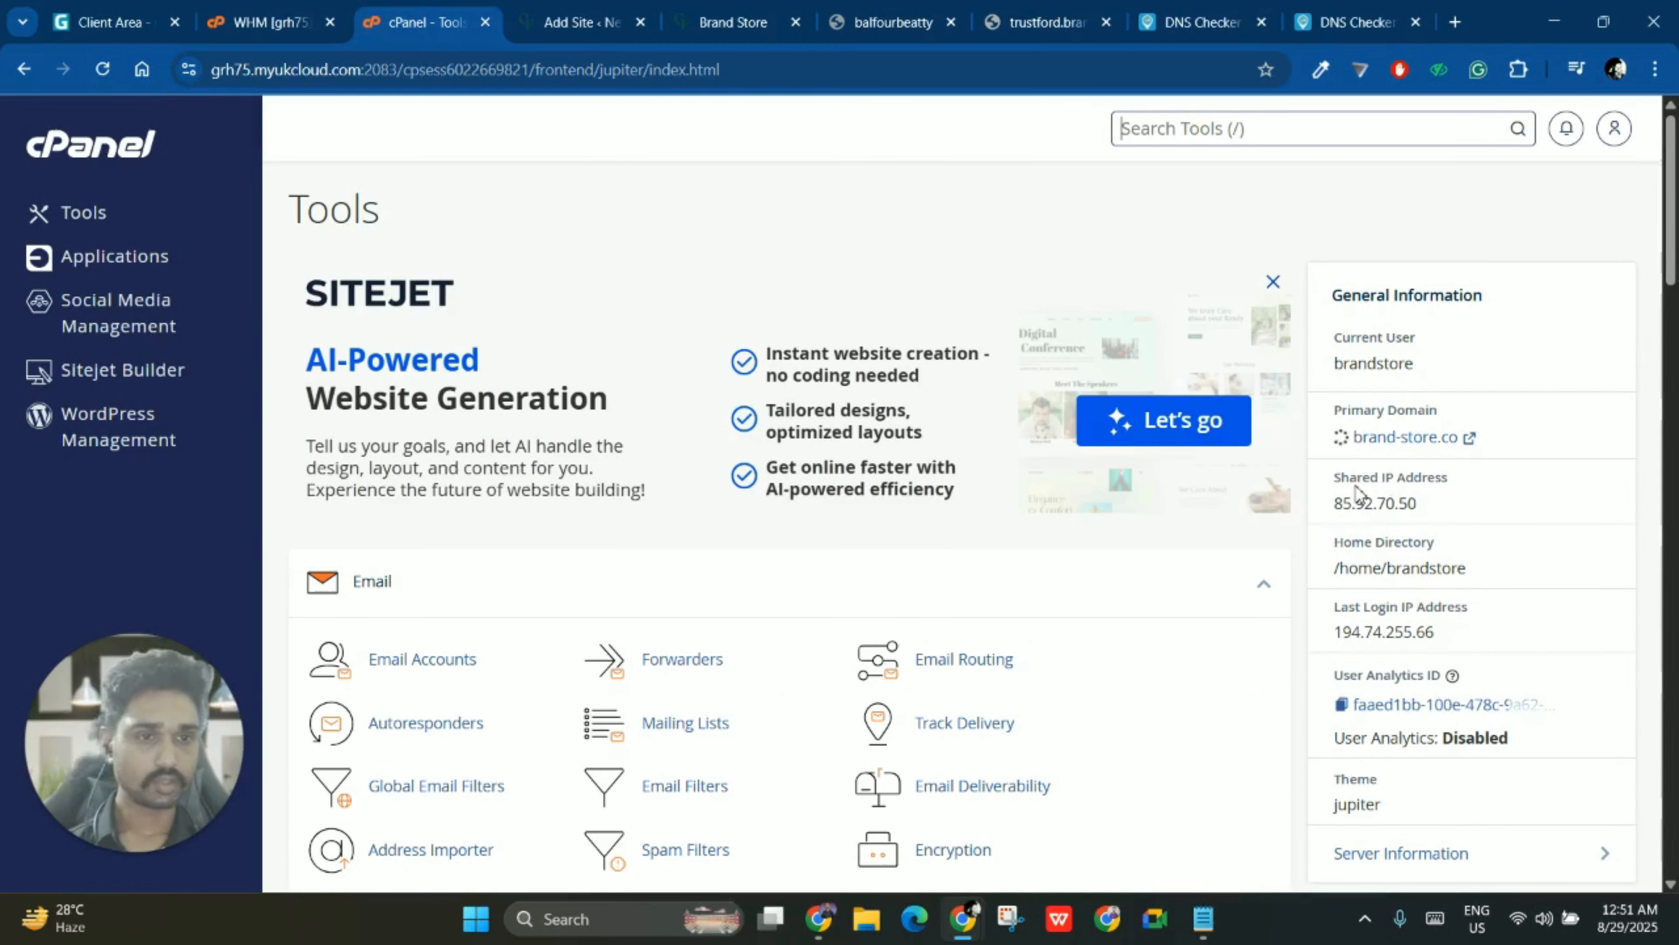
pyautogui.doubleClick(1346, 488)
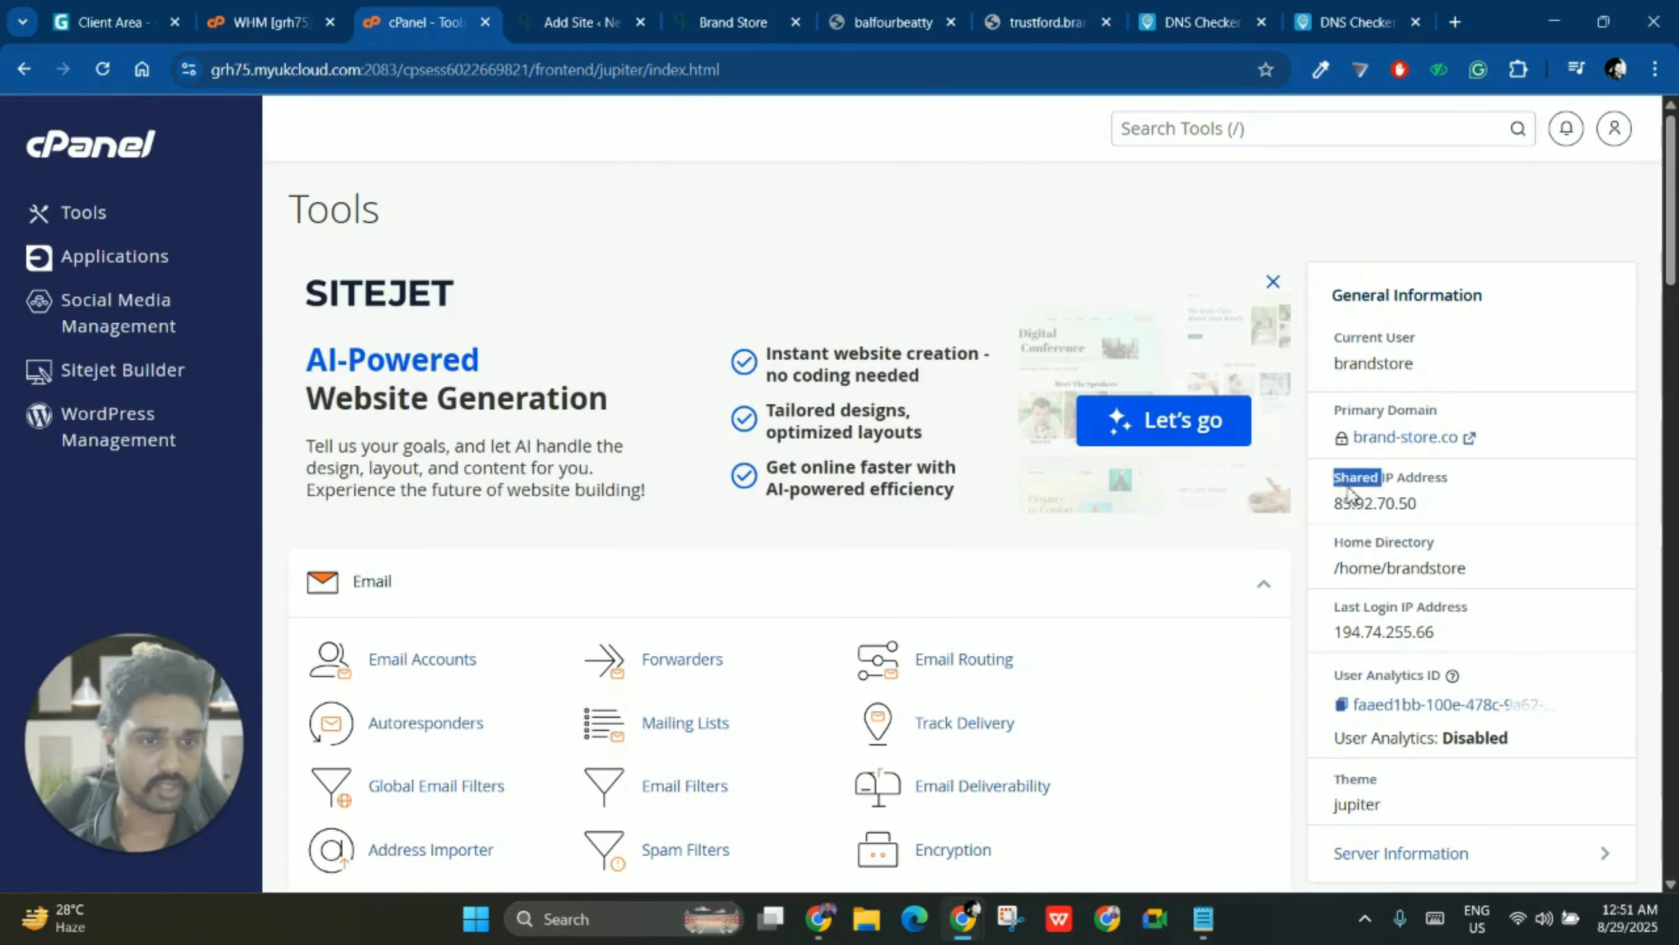
pyautogui.moveTo(1355, 497); pyautogui.dragTo(1401, 511)
pyautogui.click(1400, 512)
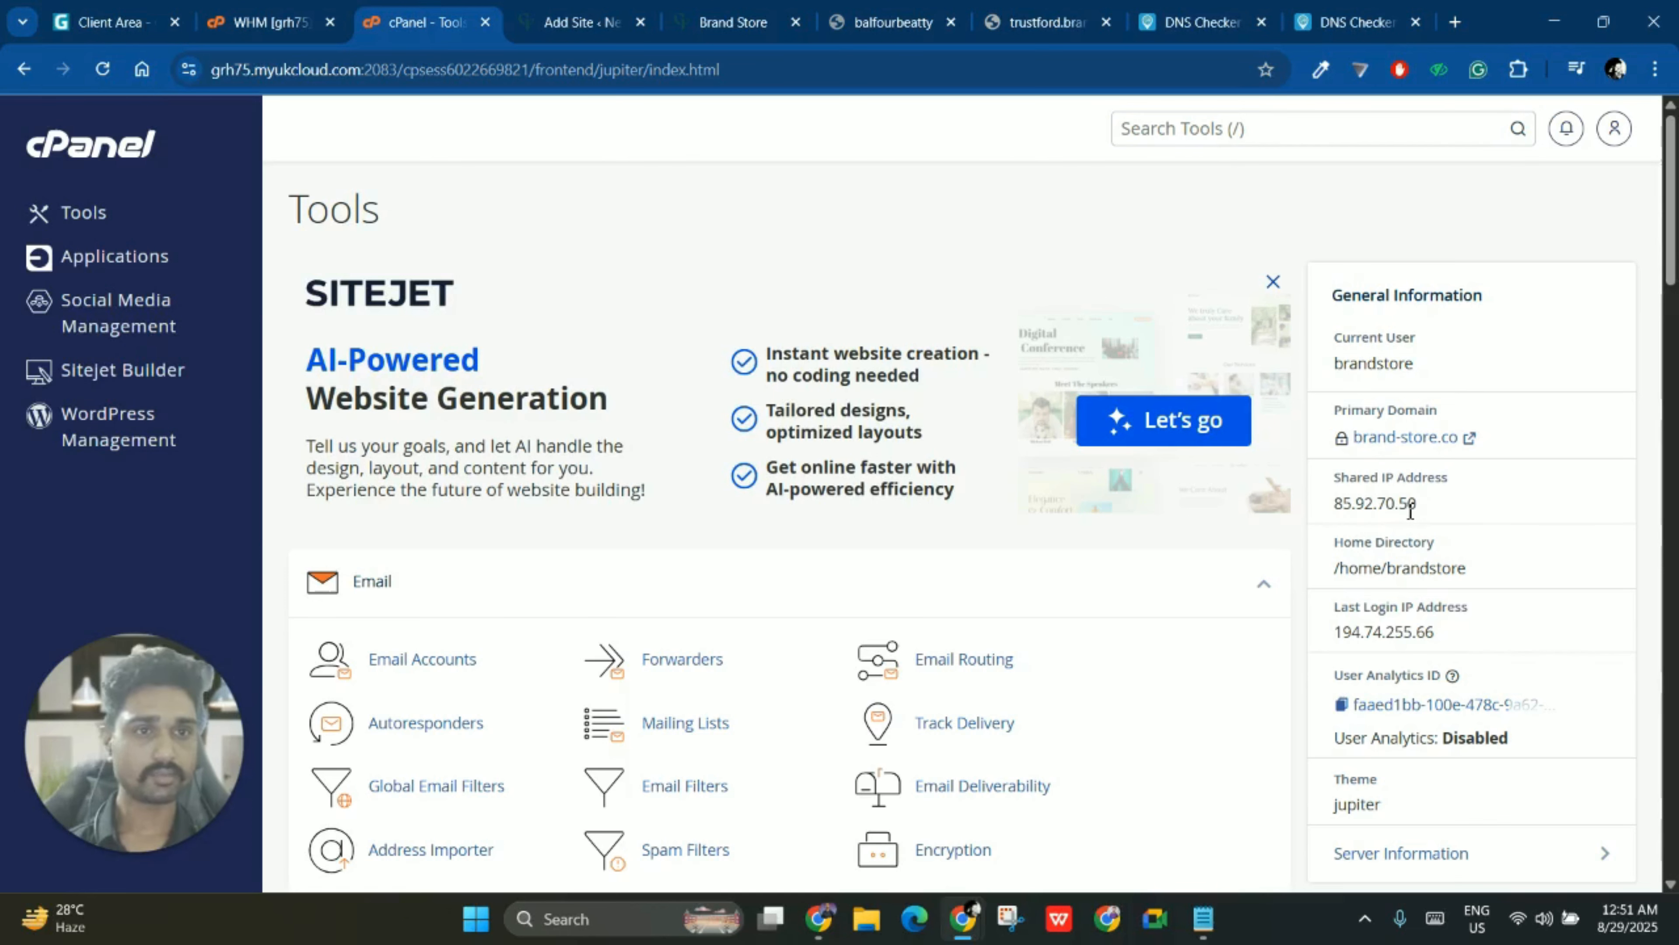
# - Review the A record lookups of balfourbeatty.brand-store.co and trustford.brand-store.co in the two DNS Checker tabs
pyautogui.click(1362, 22)
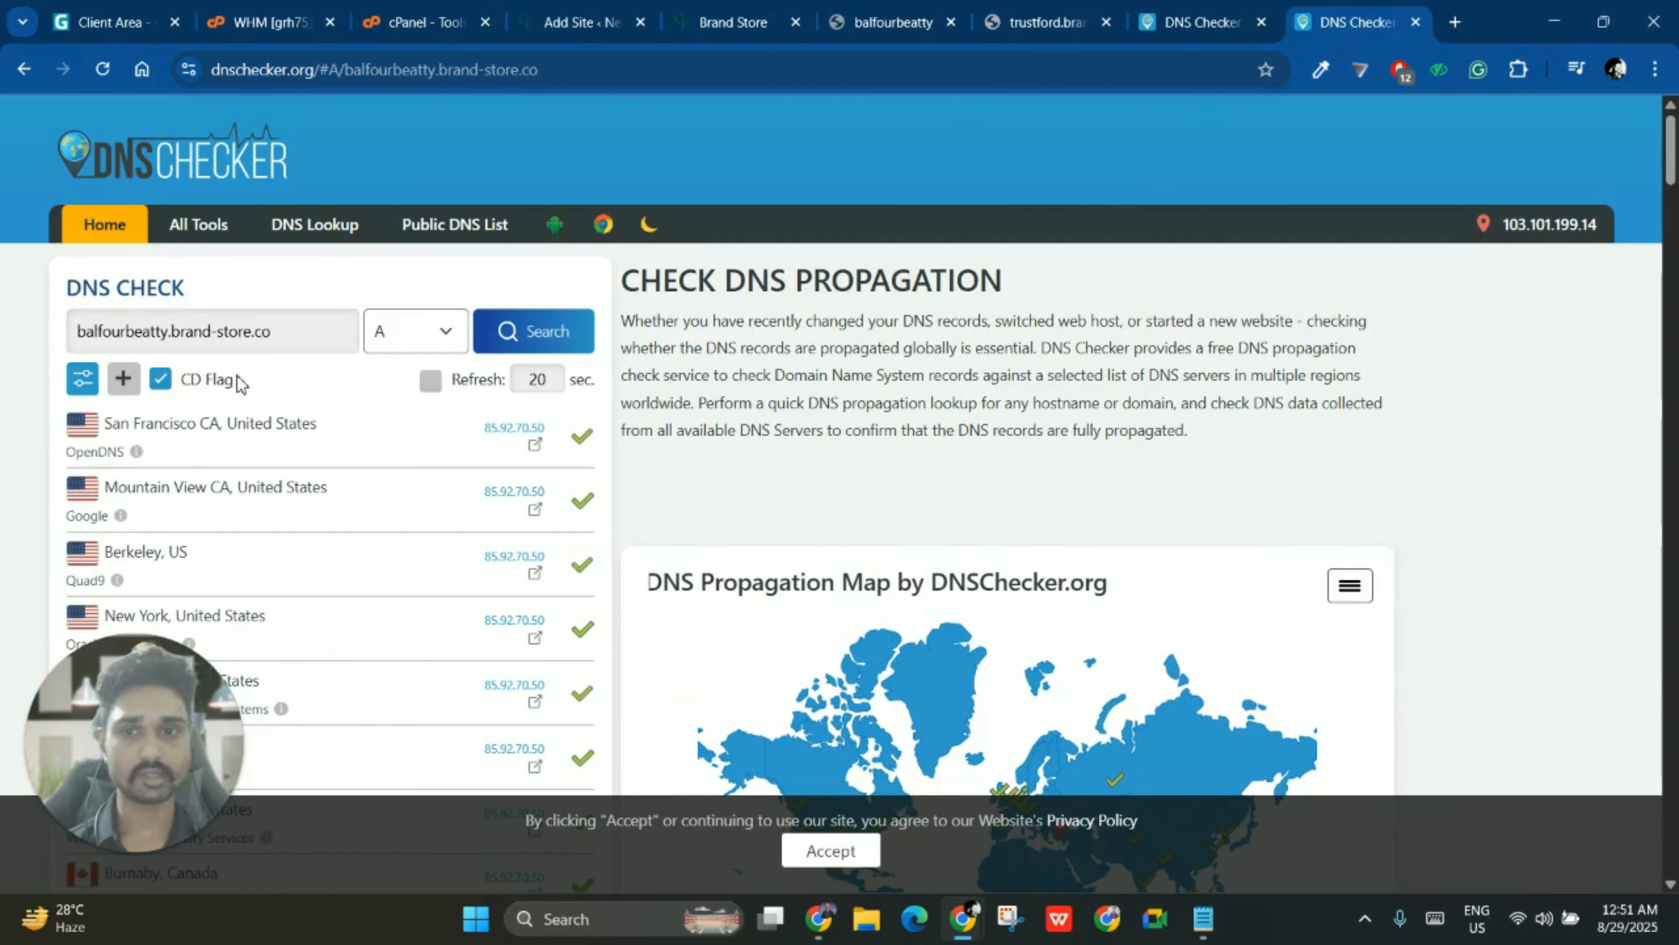
pyautogui.moveTo(83, 331); pyautogui.dragTo(262, 333)
pyautogui.click(299, 334)
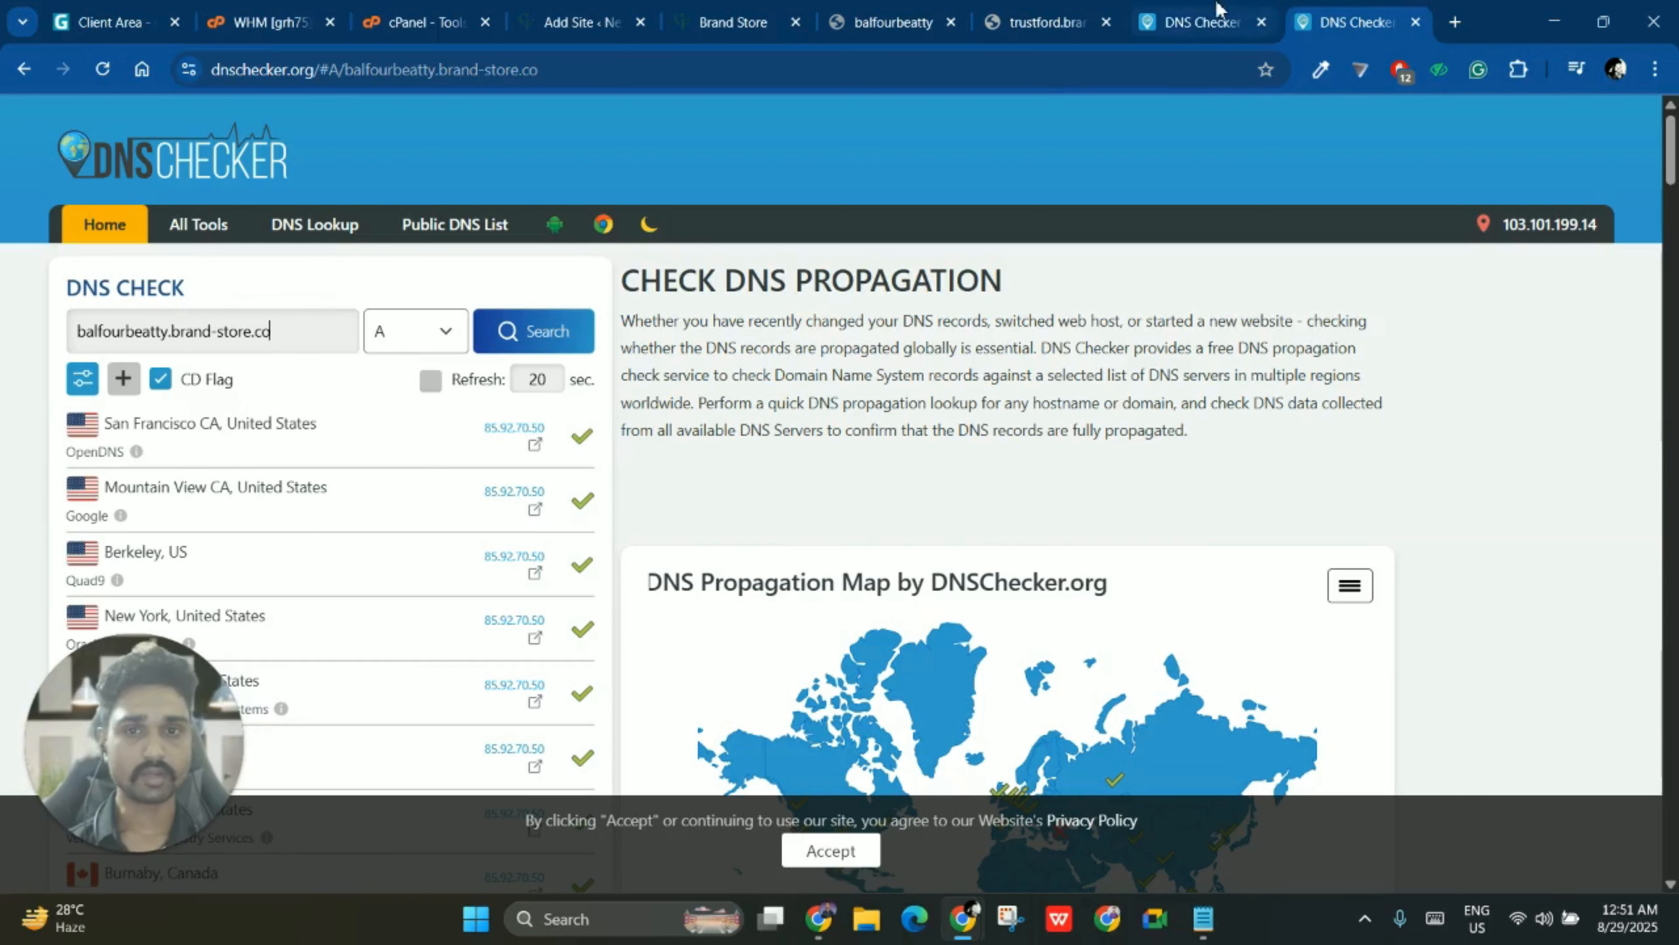
pyautogui.click(1219, 18)
pyautogui.moveTo(292, 341); pyautogui.dragTo(34, 351)
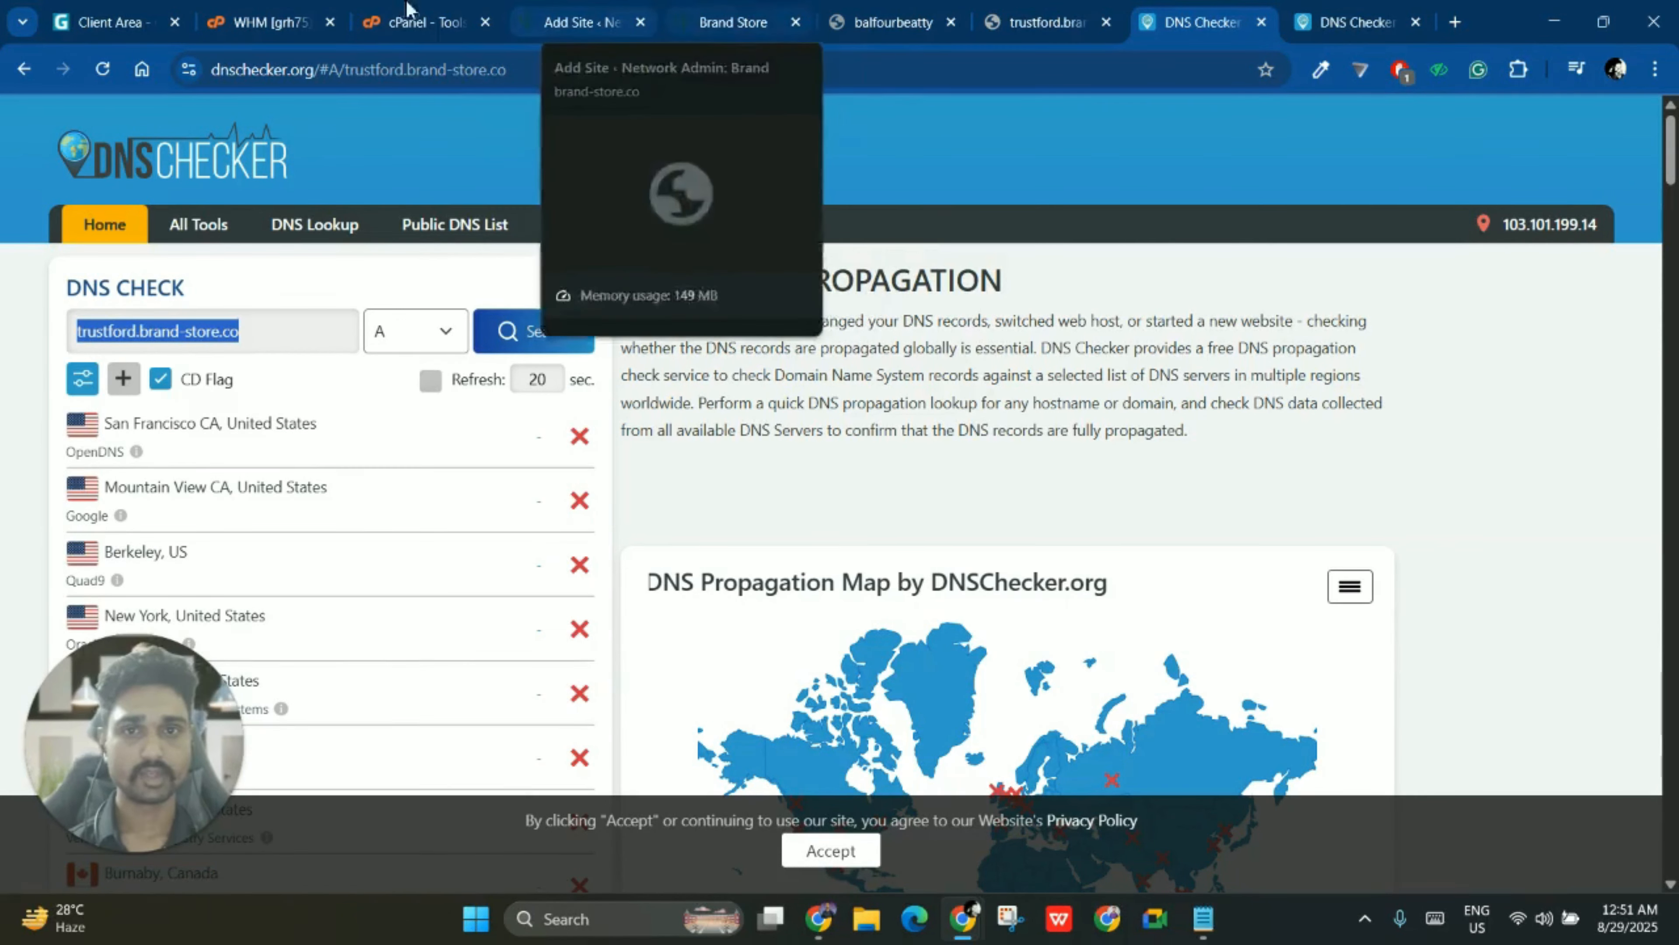
# - Return to cPanel and open the Domains tool by searching for "doma"
pyautogui.click(419, 22)
pyautogui.click(1296, 131)
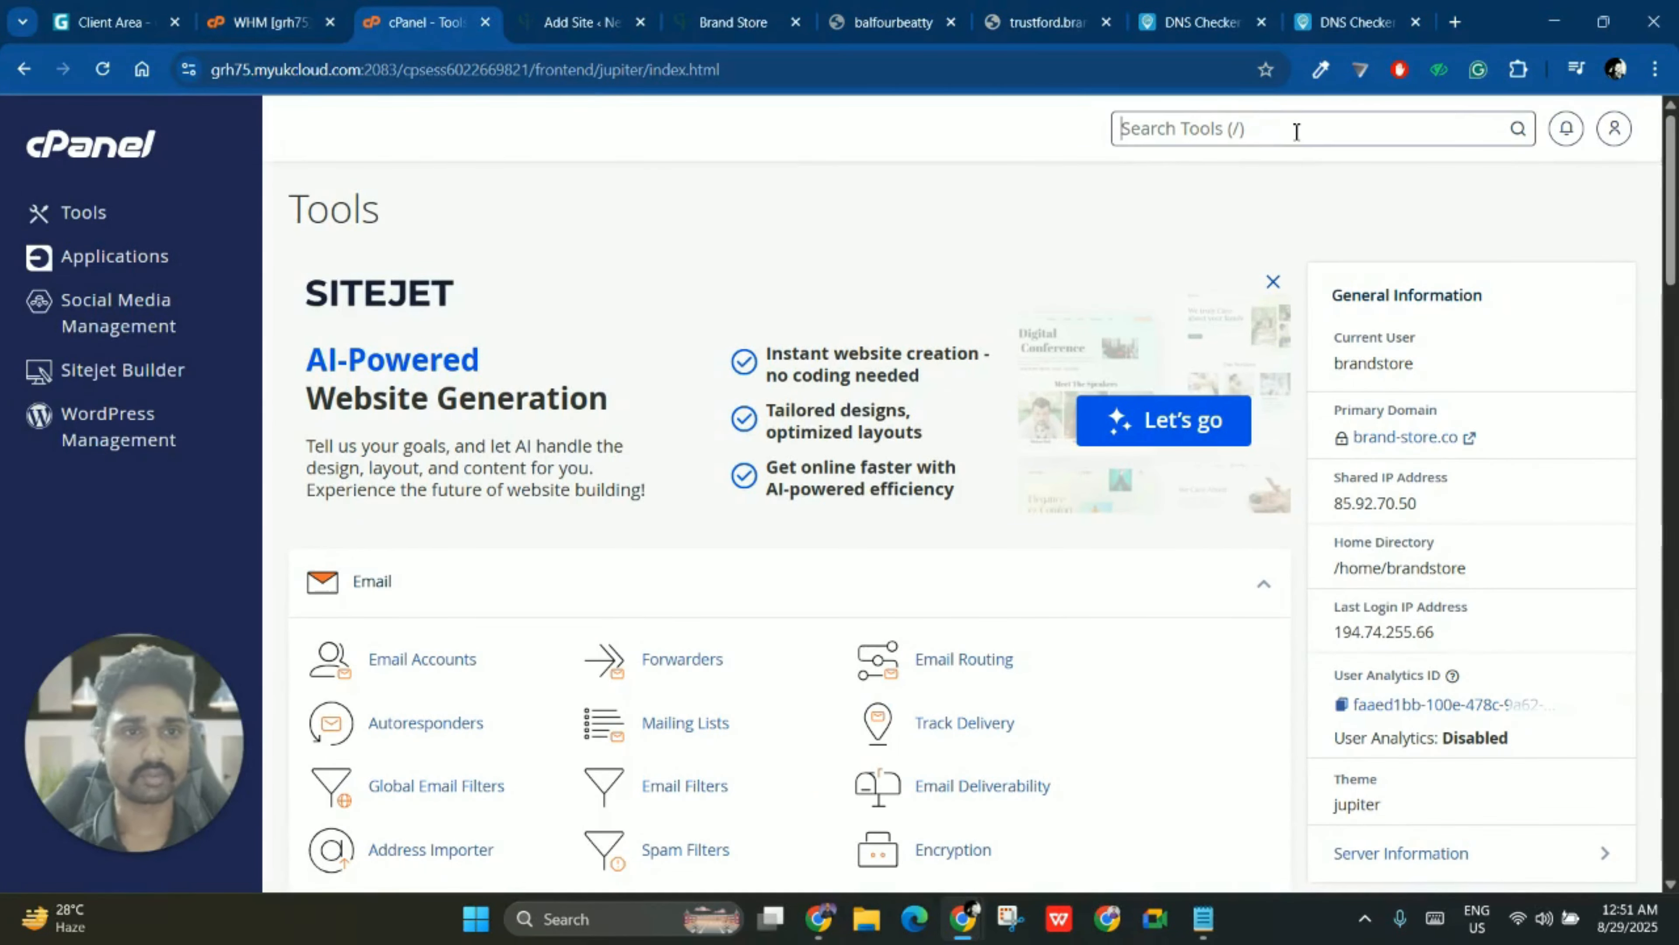
pyautogui.write('doma')
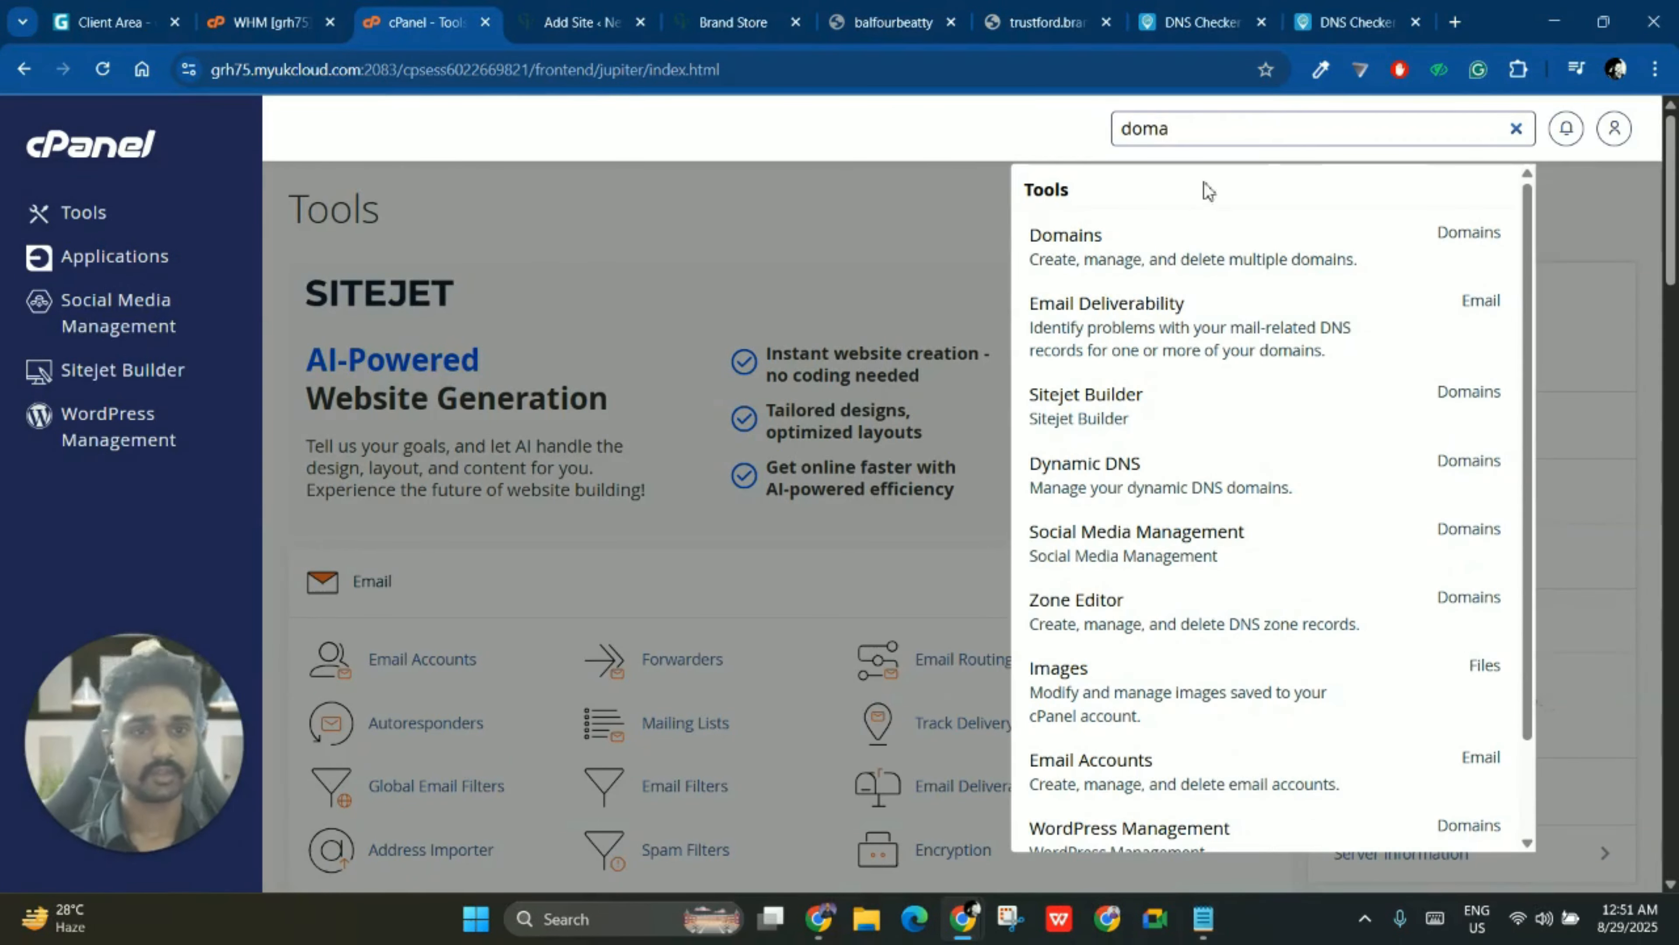
pyautogui.click(1127, 260)
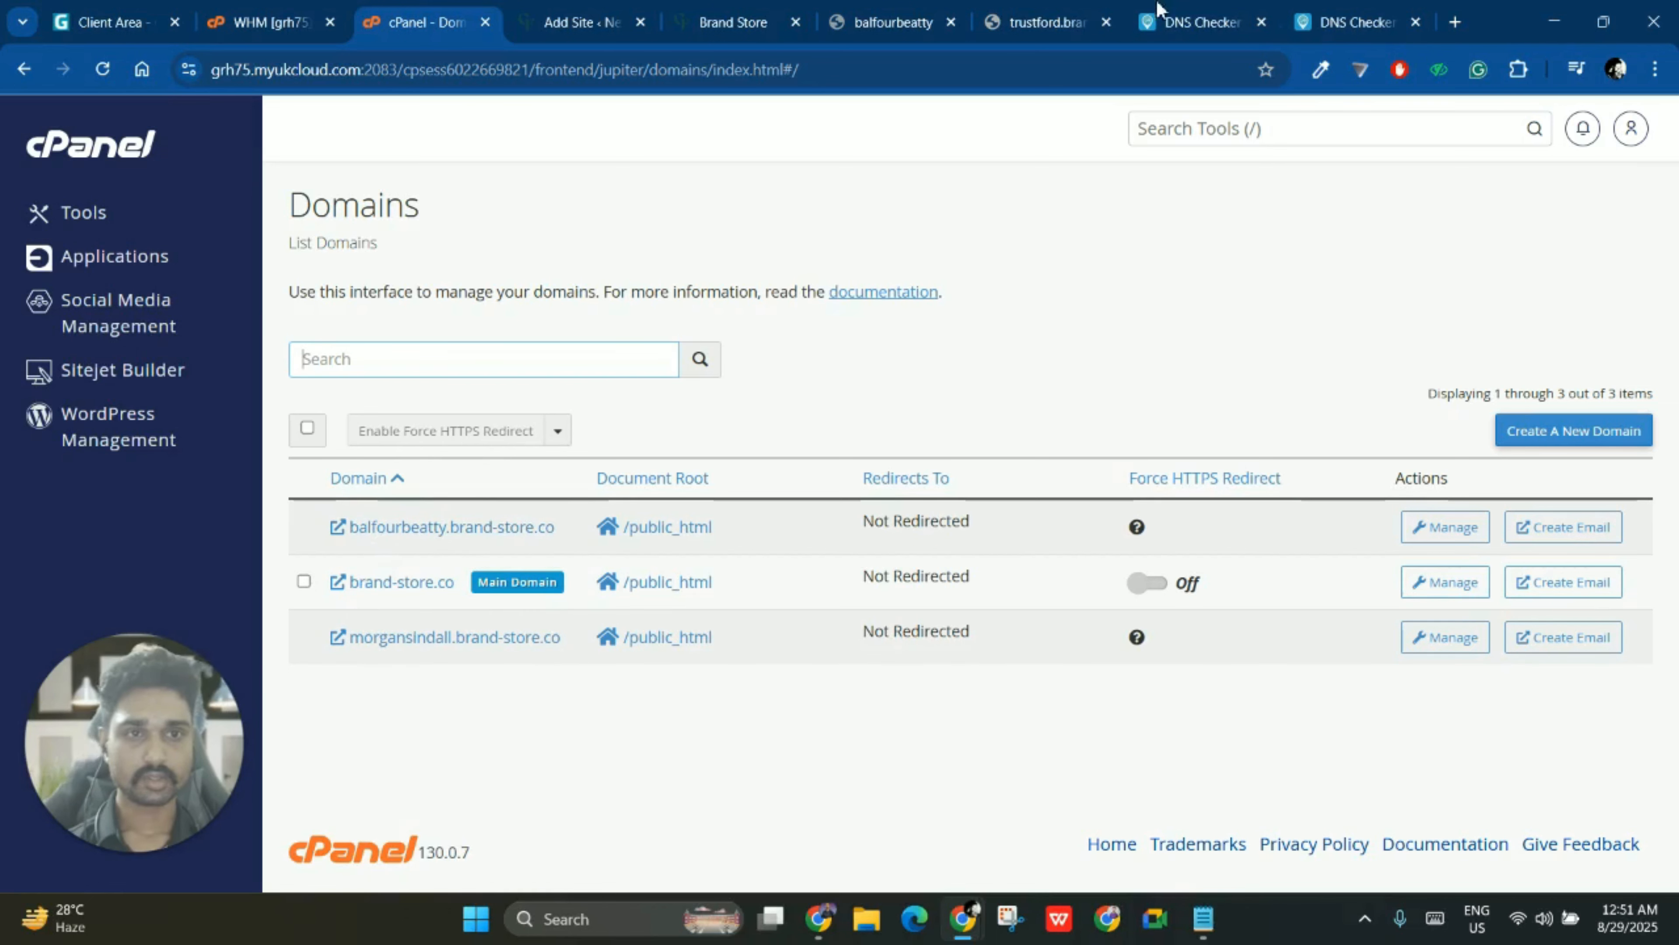
# - Check the trustford subdomain in the unreachable site's address, then return to cPanel's domain list and start creating a new domain
pyautogui.click(1042, 22)
pyautogui.click(255, 67)
pyautogui.doubleClick(312, 74)
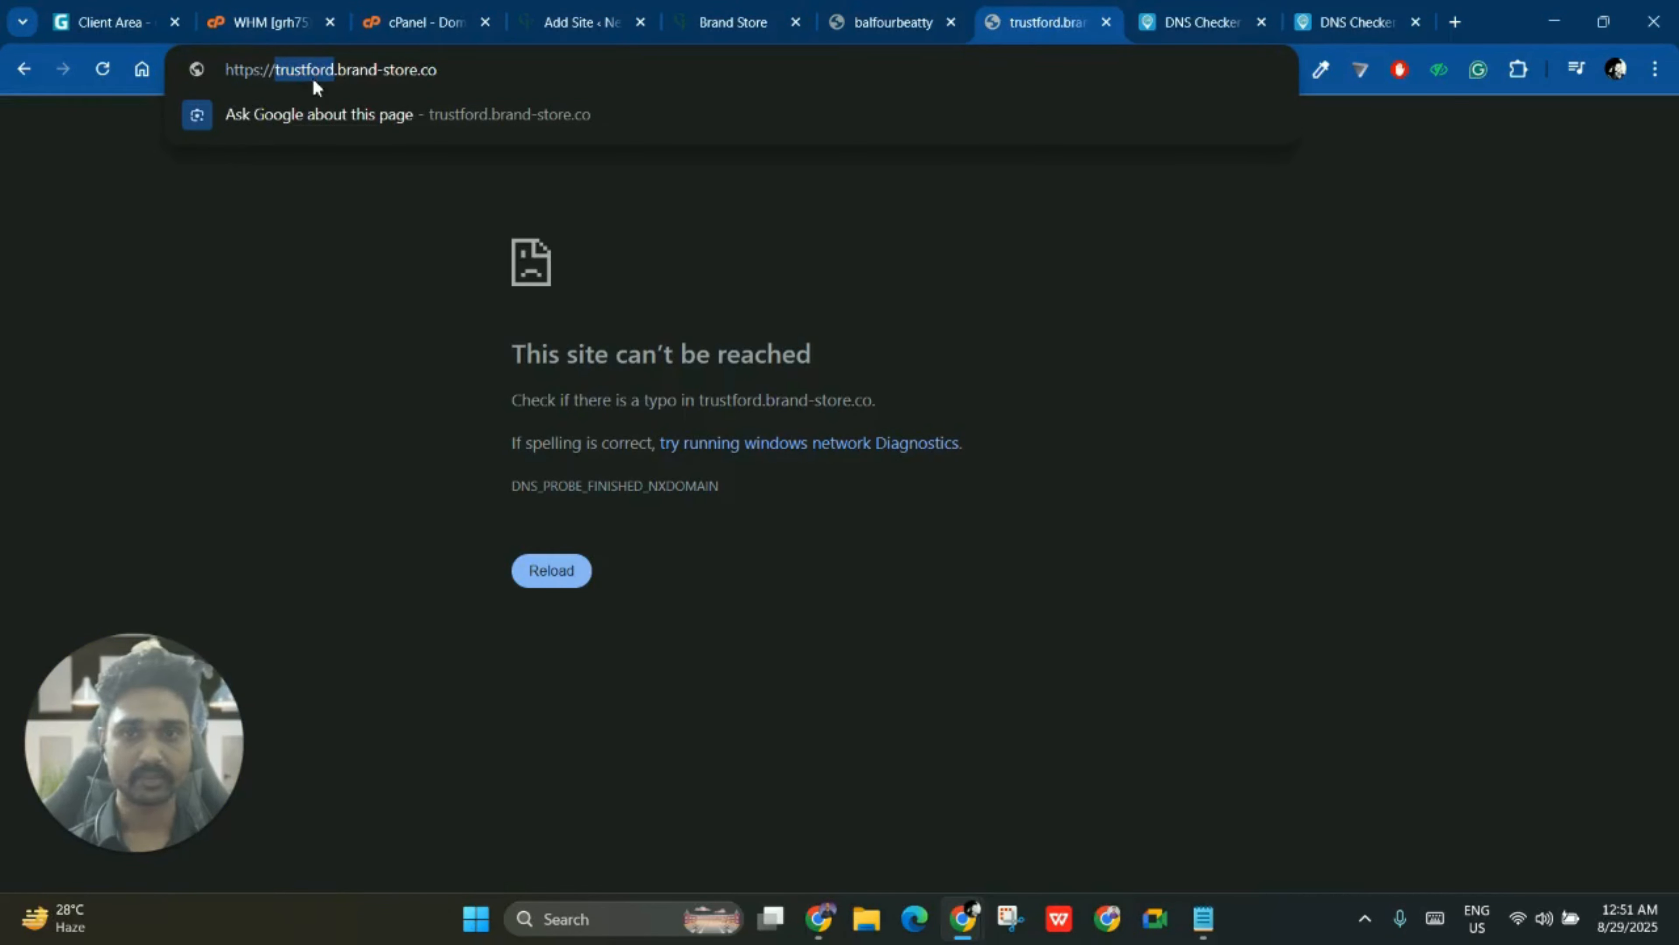
pyautogui.tripleClick(316, 81)
pyautogui.click(281, 22)
pyautogui.click(461, 15)
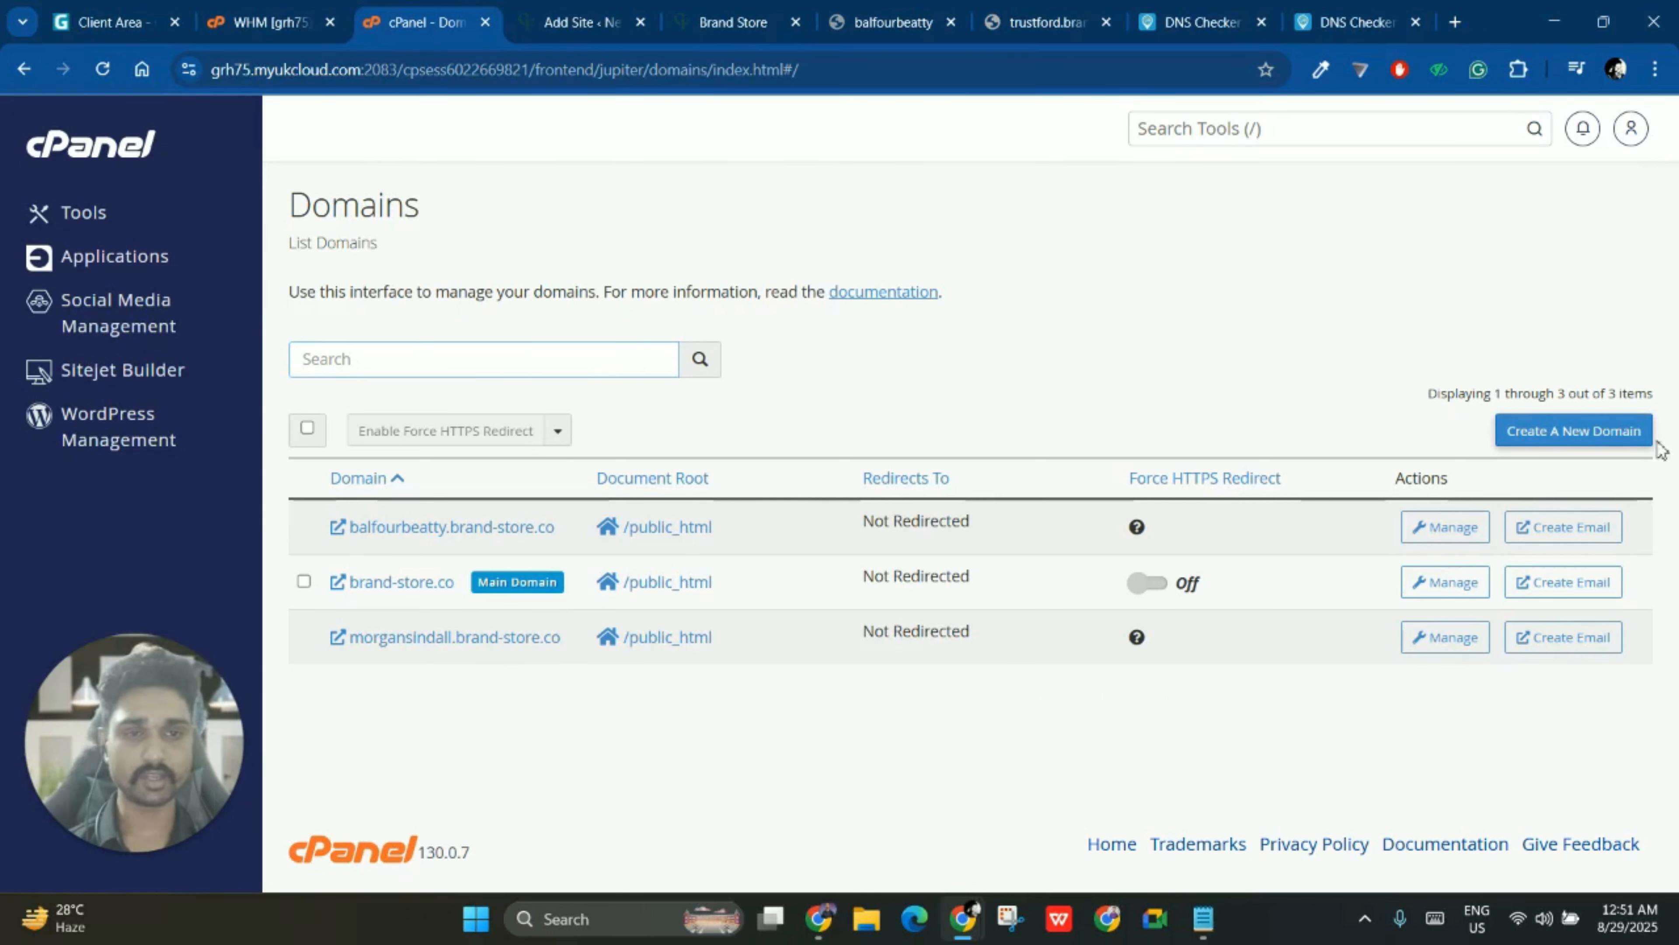
pyautogui.click(1631, 444)
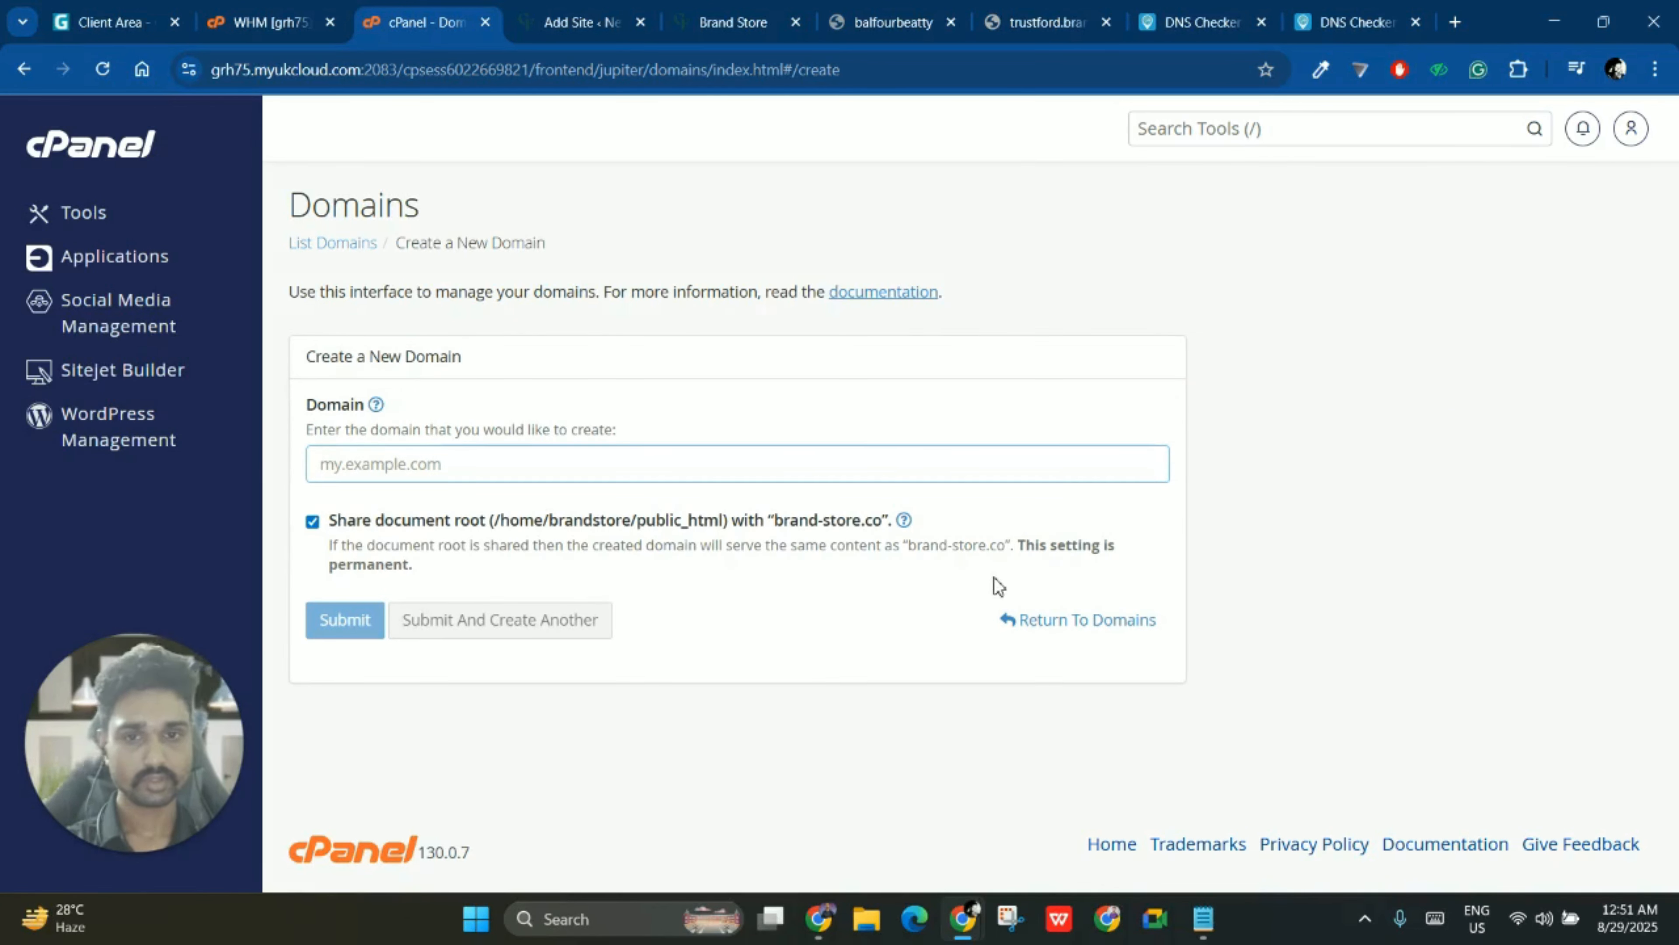
# - Copy the trustford.brand-store.co address and enter it as the new domain, with document root sharing turned off
pyautogui.click(1034, 20)
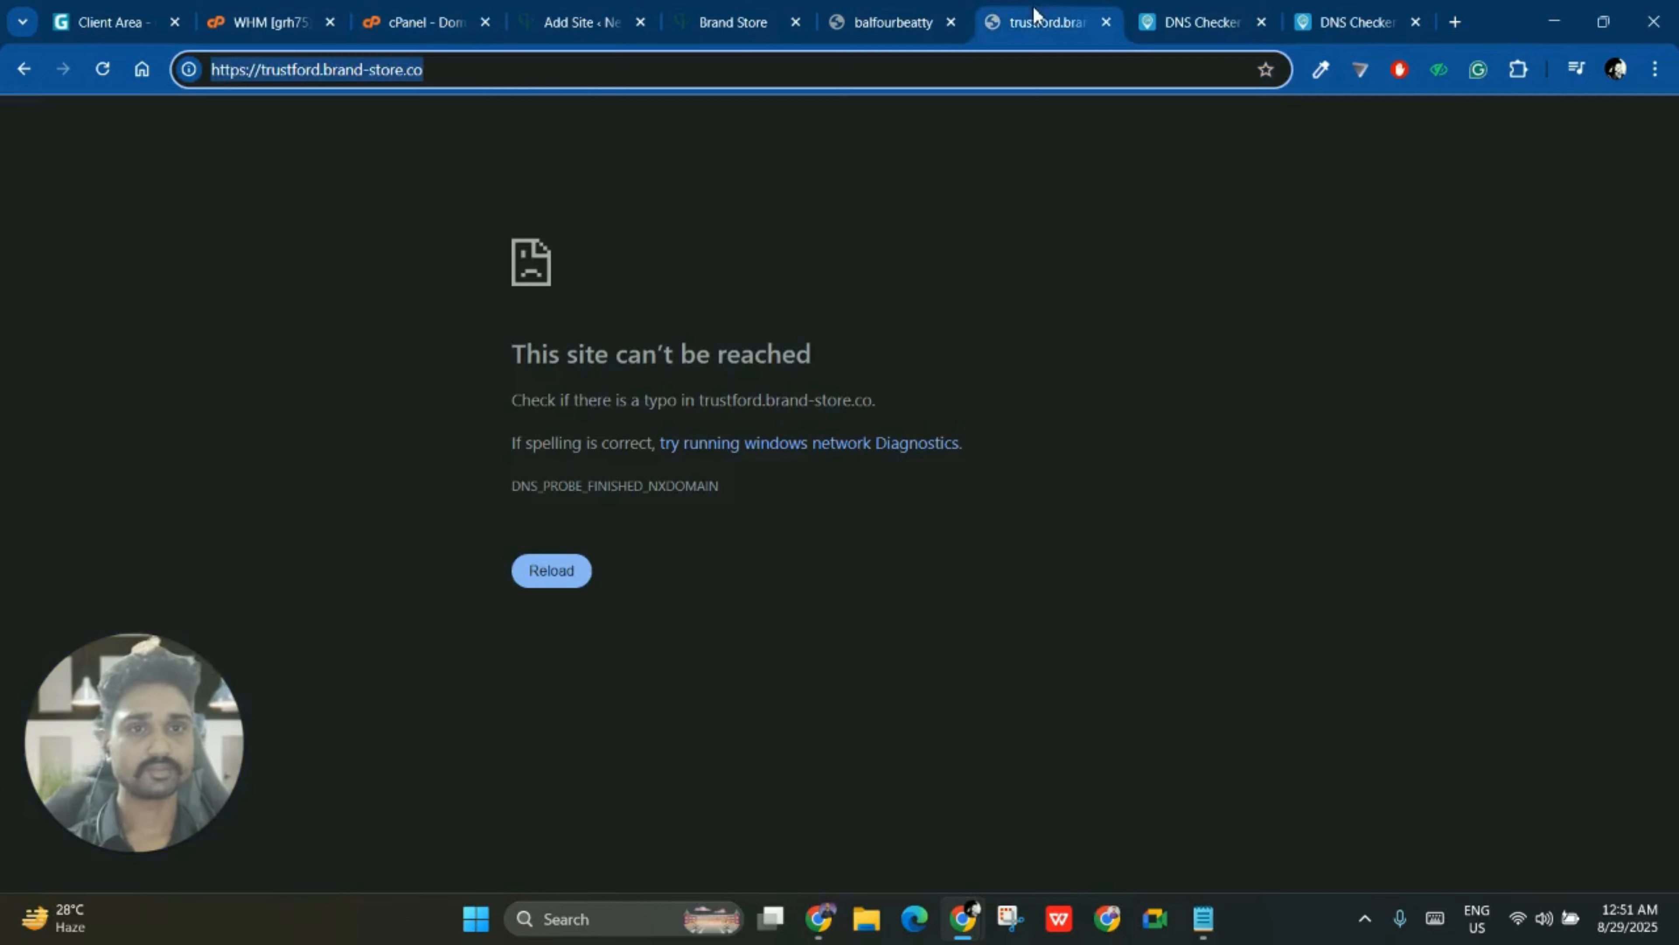
pyautogui.doubleClick(288, 70)
pyautogui.moveTo(292, 72); pyautogui.dragTo(546, 85)
pyautogui.click(278, 71)
pyautogui.click(29, 72)
pyautogui.hotkey('ctrl', 'c')
pyautogui.click(416, 22)
pyautogui.hotkey('ctrl', 'v')
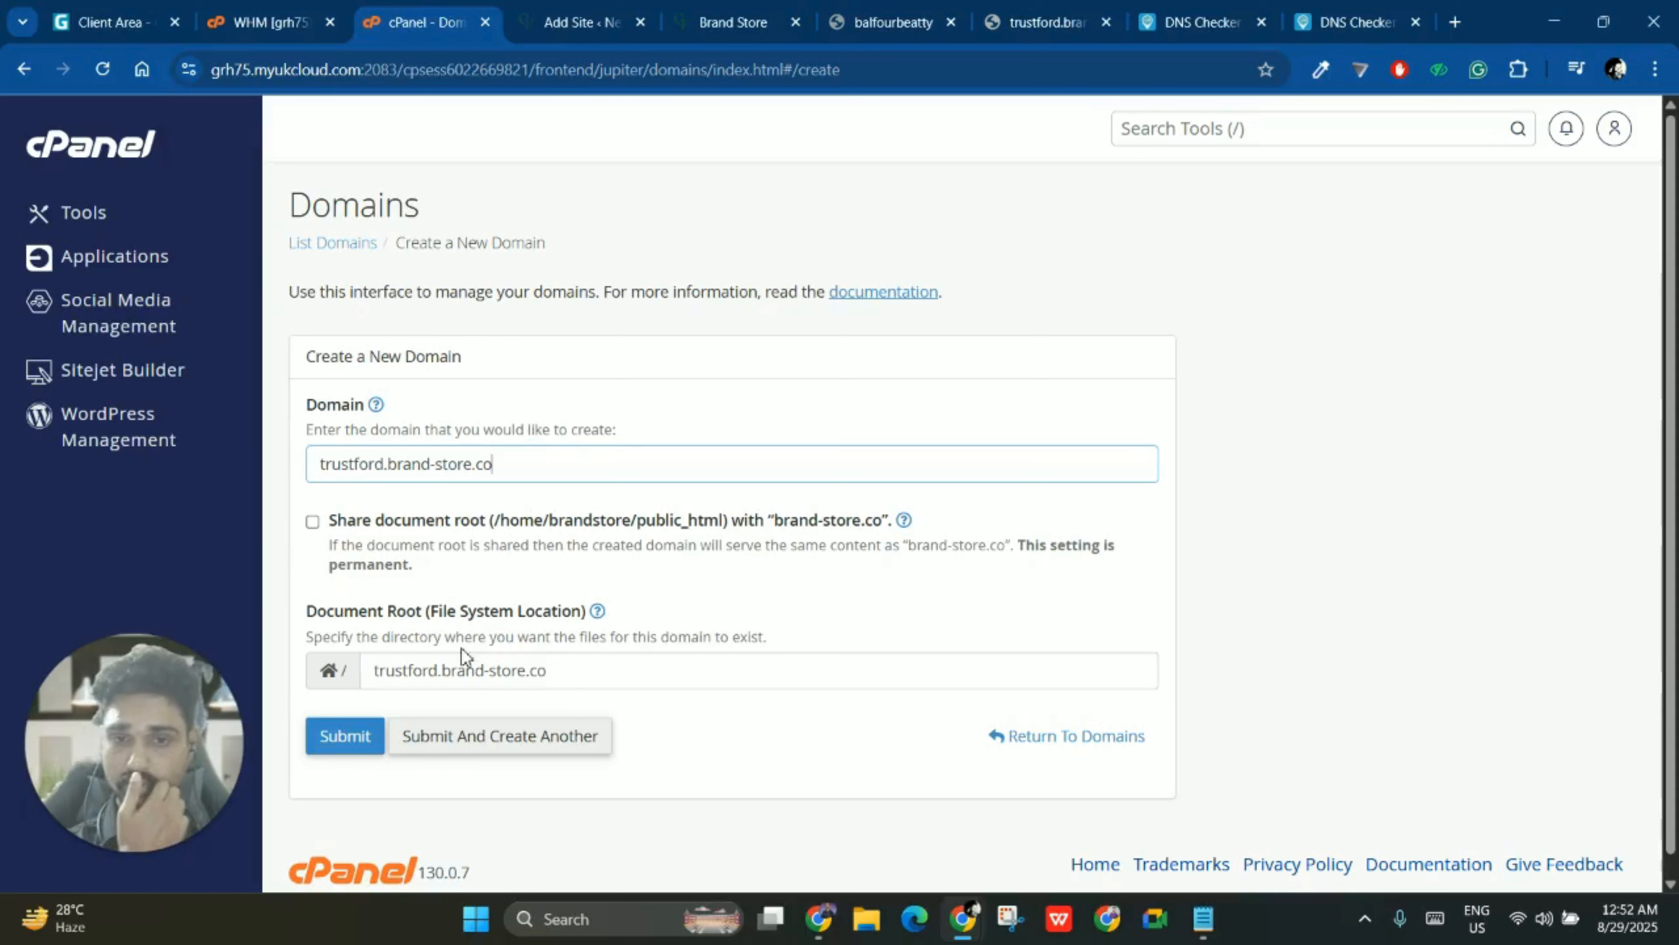
# - Shorten the new domain's document root to trustford and submit the form
pyautogui.moveTo(438, 682); pyautogui.dragTo(762, 682)
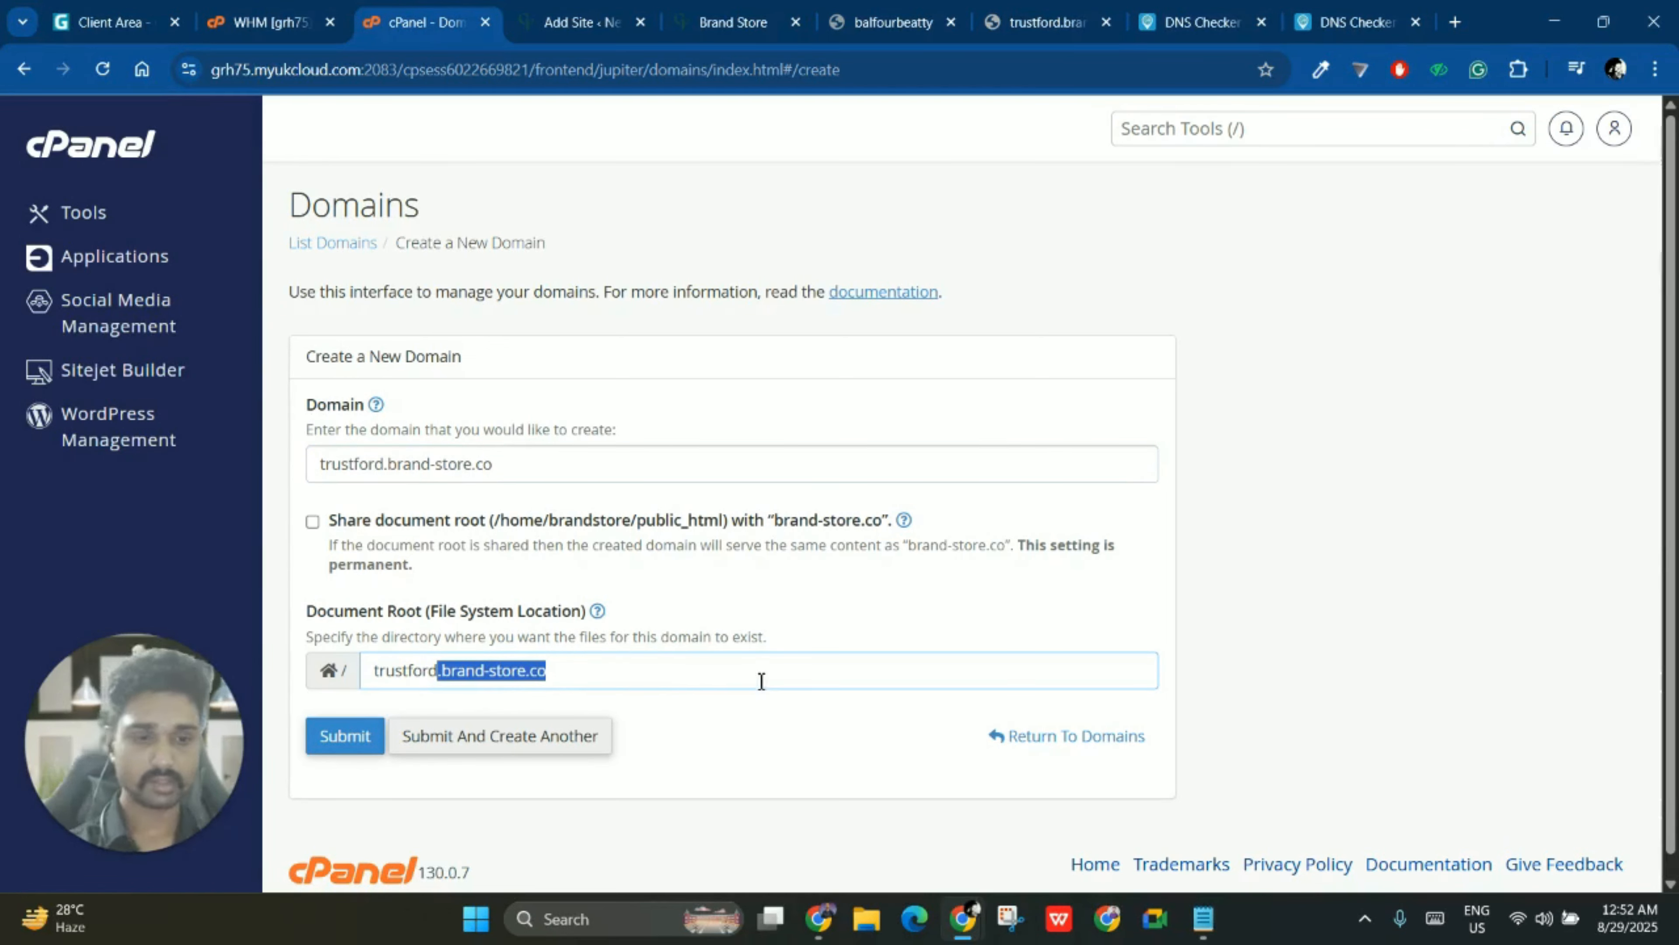
pyautogui.press('BackSpace')
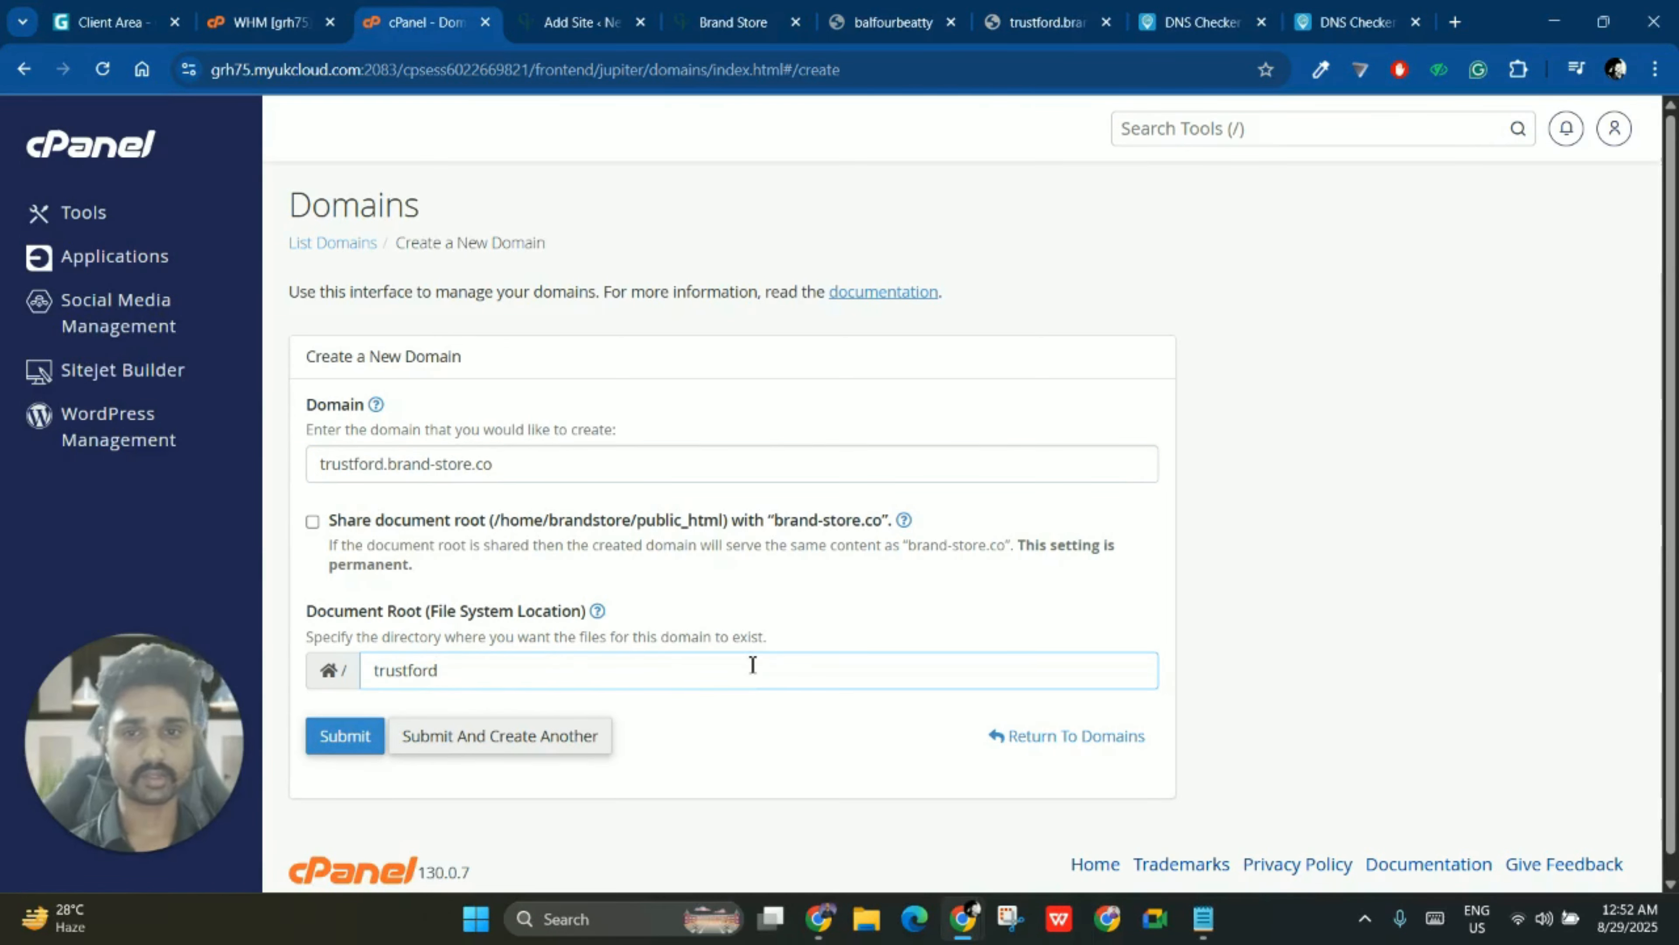
pyautogui.click(353, 732)
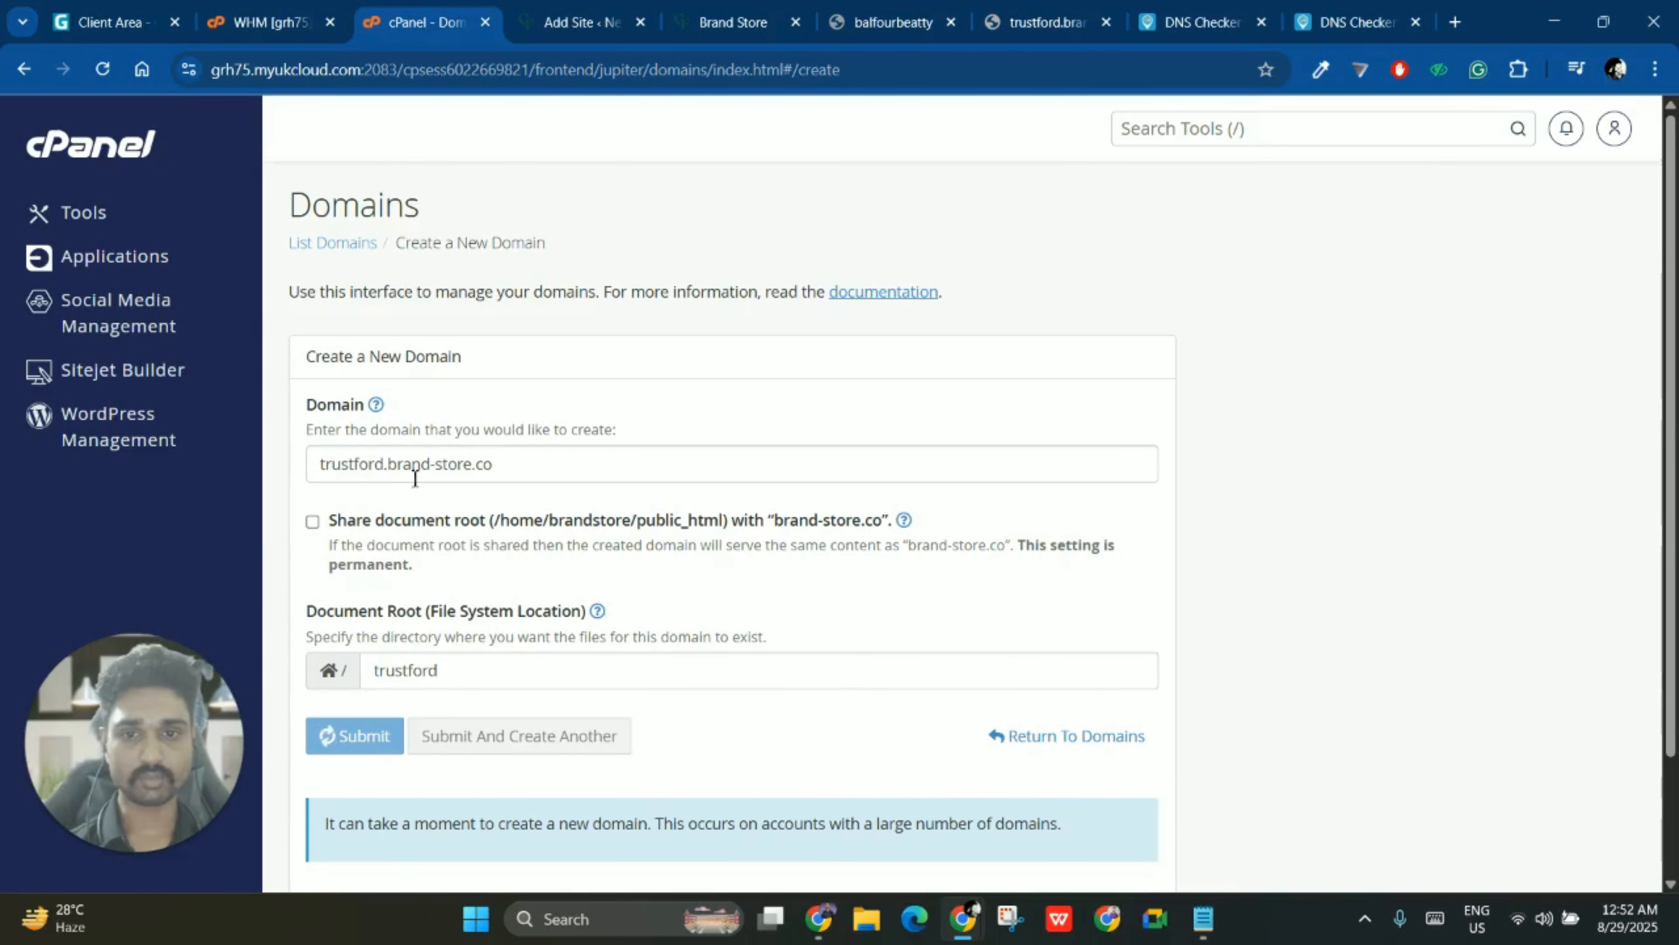
pyautogui.scroll(-2, 458, 651)
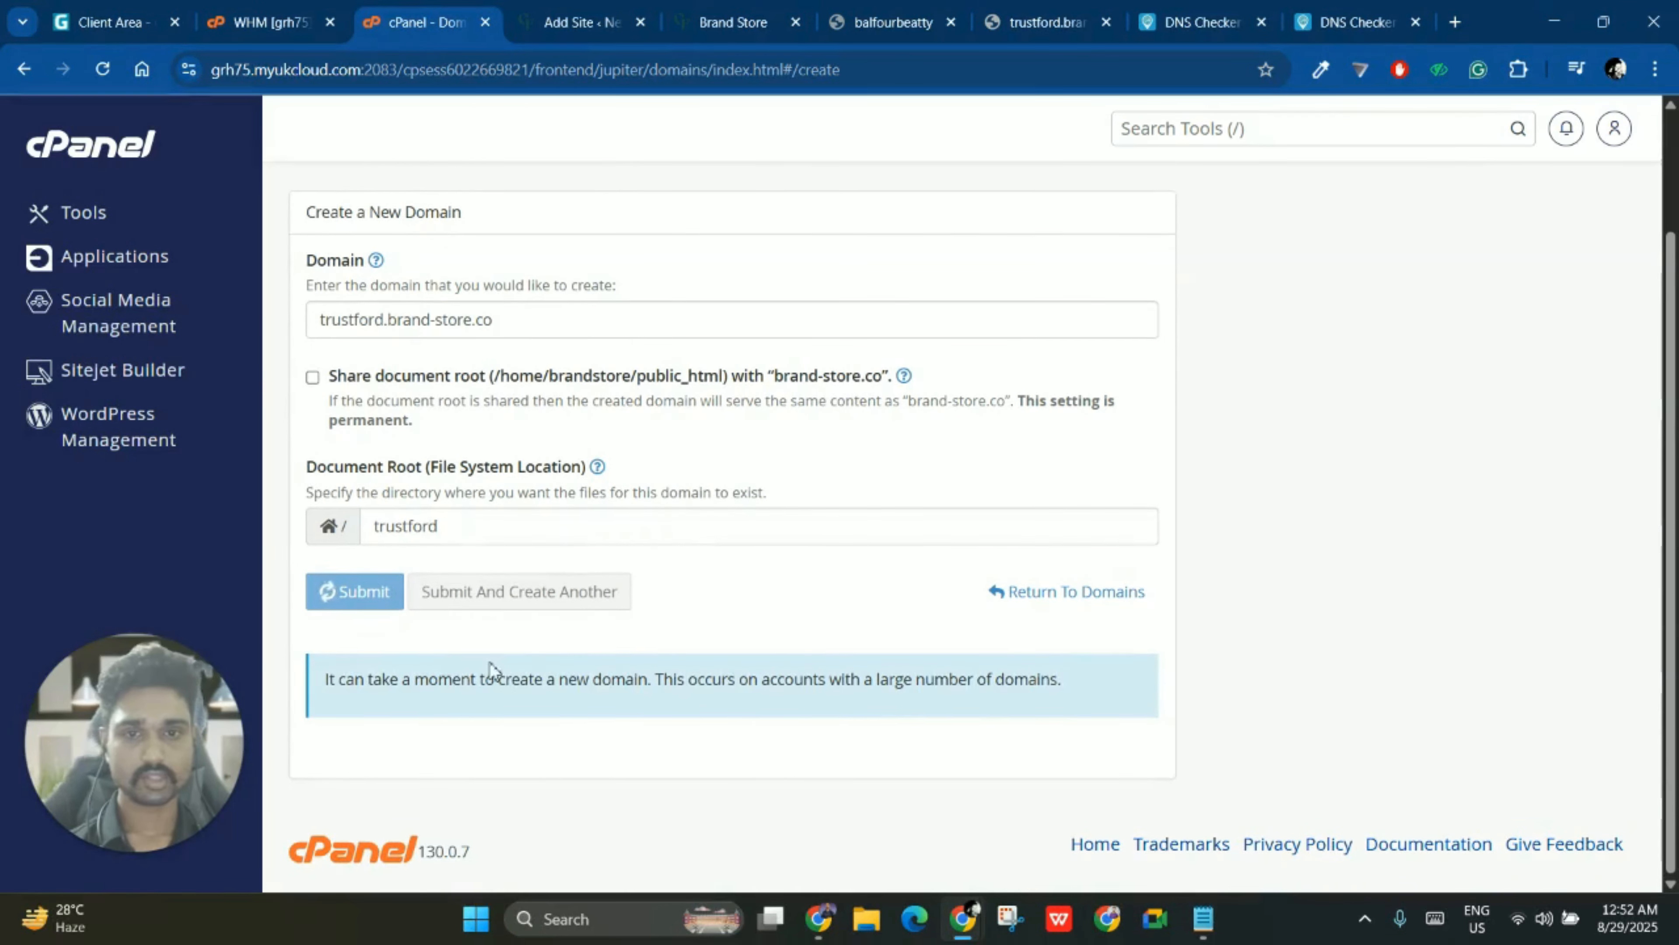
pyautogui.scroll(2, 514, 649)
pyautogui.moveTo(322, 465); pyautogui.dragTo(593, 481)
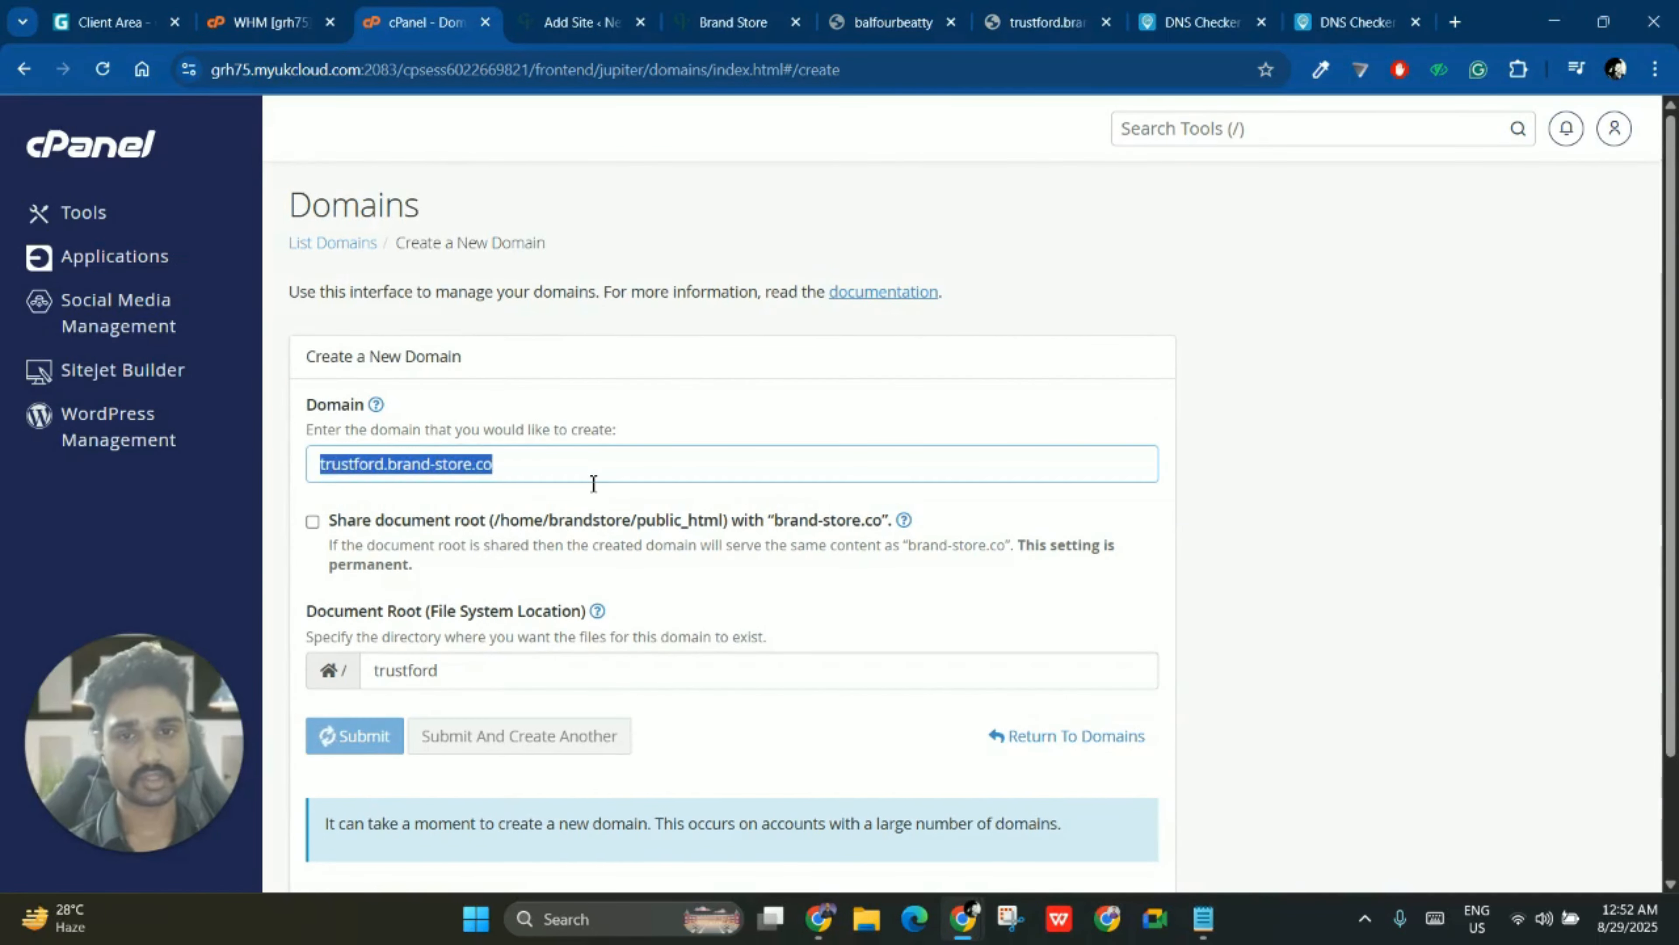
pyautogui.doubleClick(350, 464)
pyautogui.click(615, 464)
pyautogui.moveTo(323, 463); pyautogui.dragTo(548, 467)
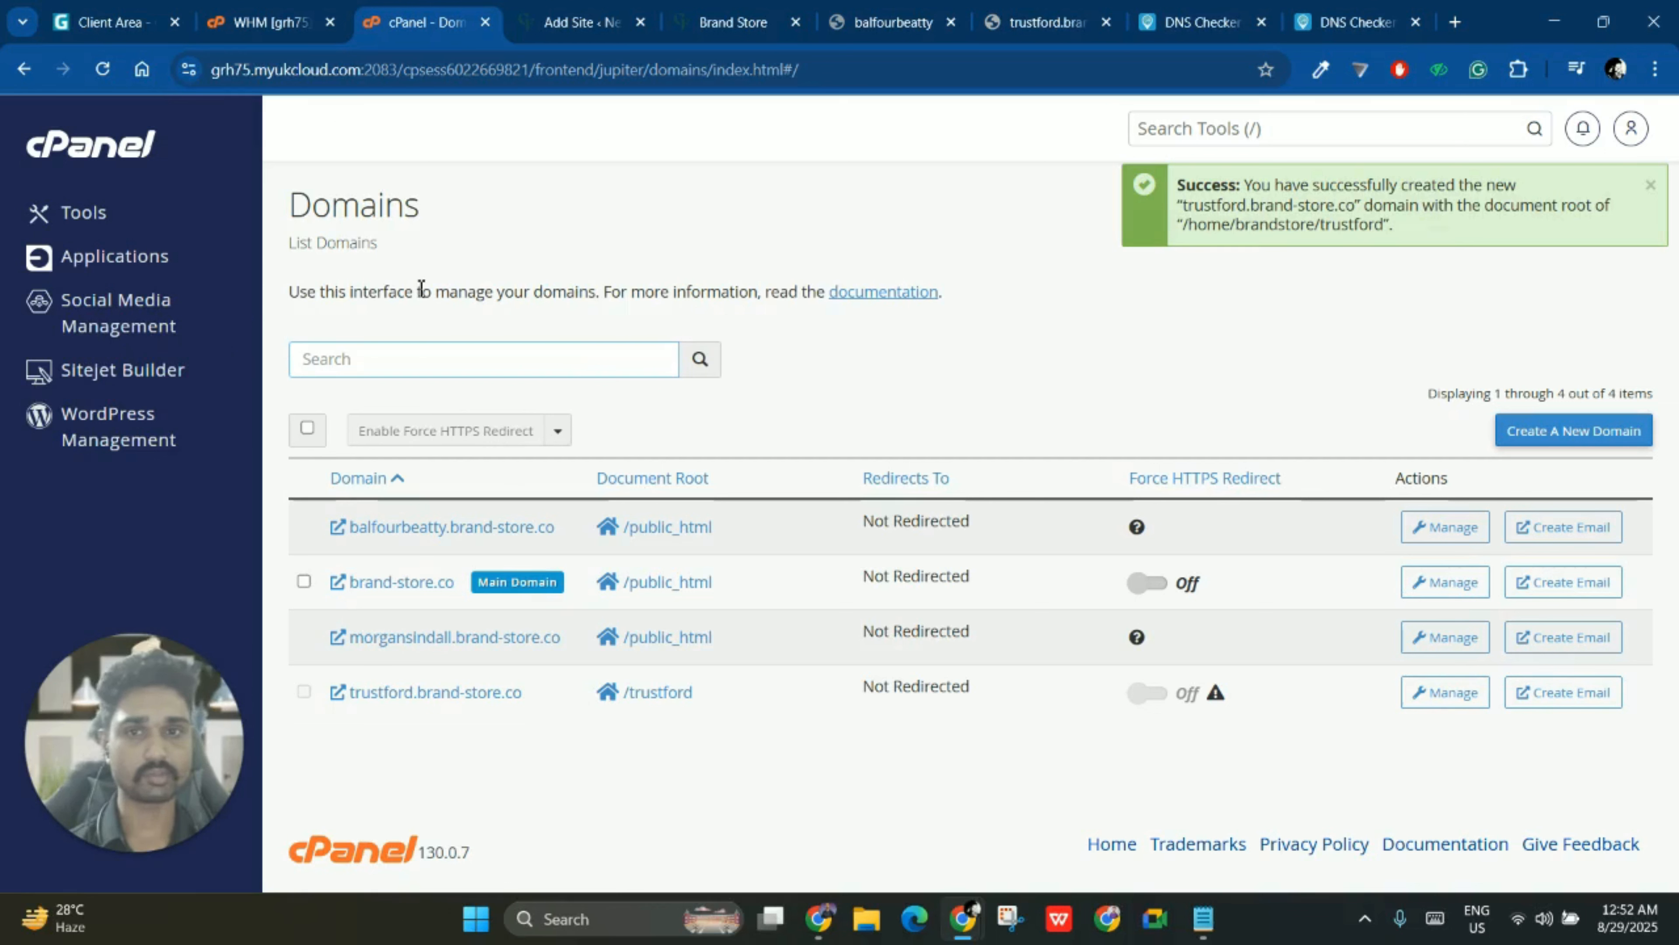
# - Search cPanel for the Zone Editor and open the zone records of brand-store.co for management
pyautogui.click(1199, 135)
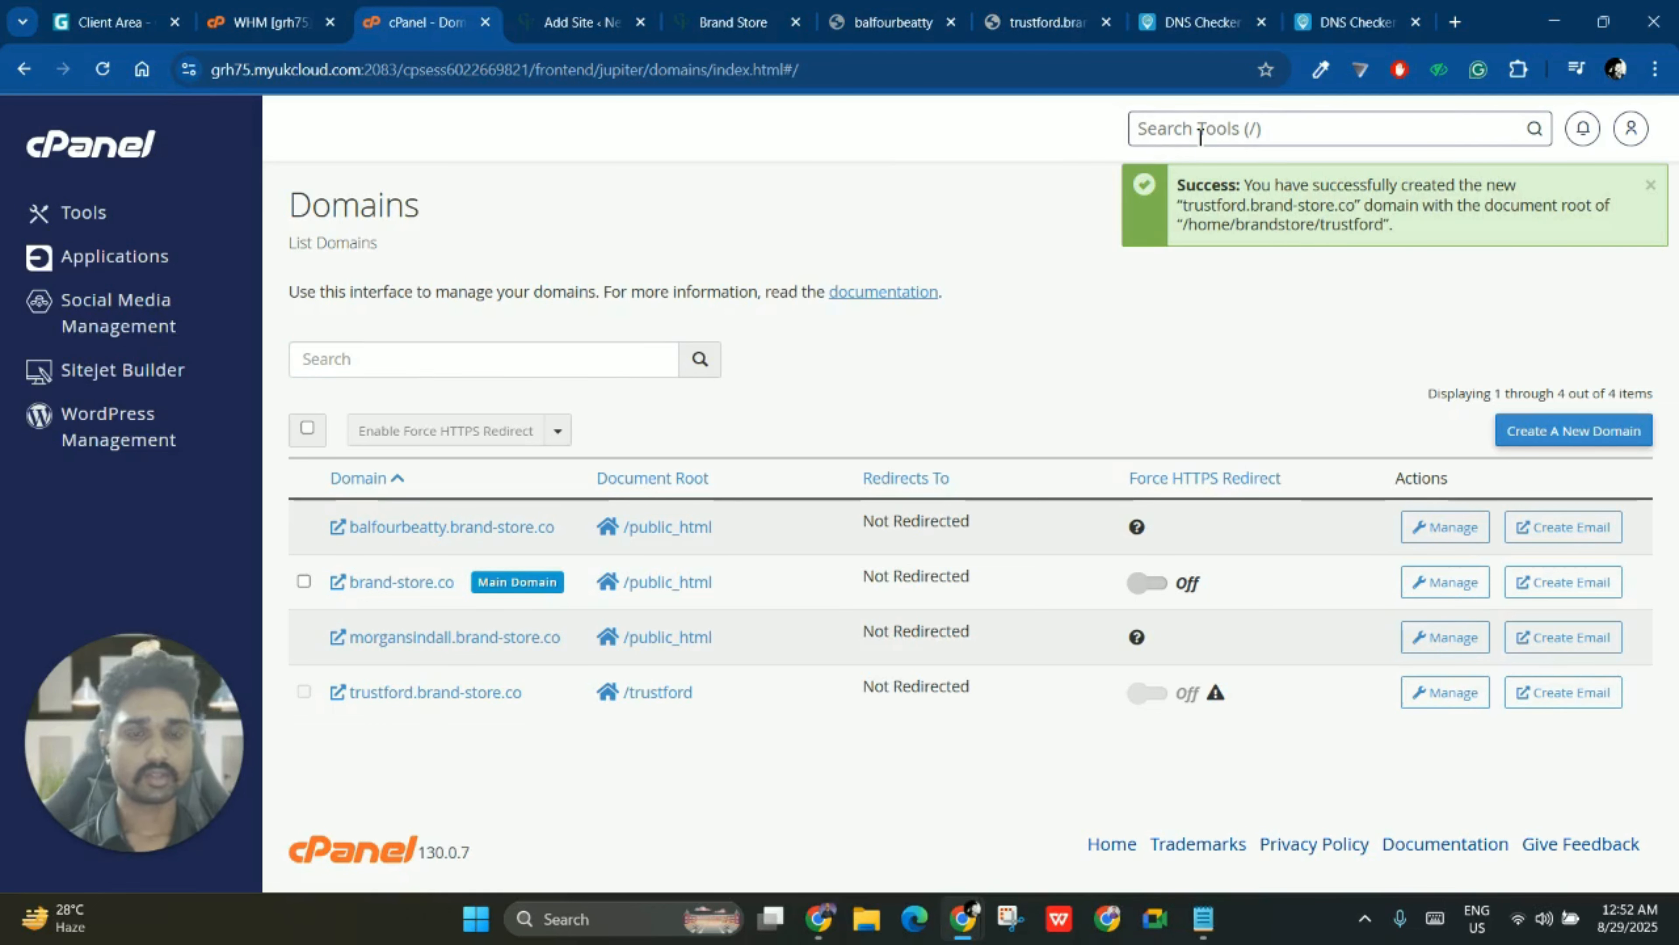
pyautogui.write('zo')
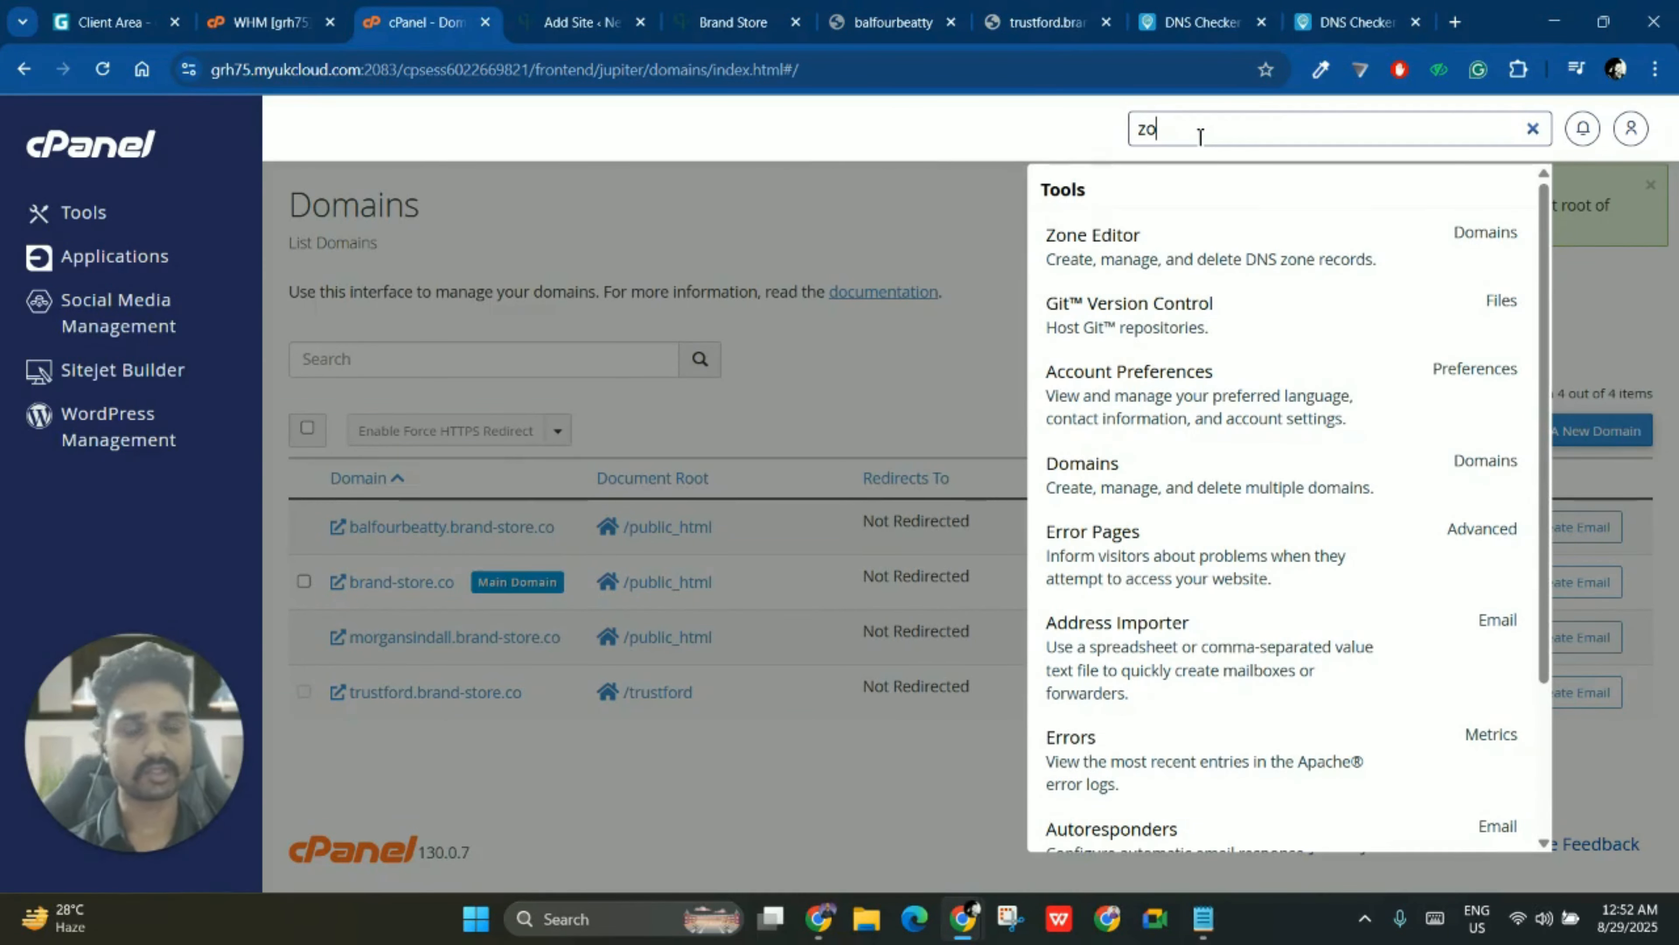
pyautogui.press('Down')
pyautogui.click(1111, 250)
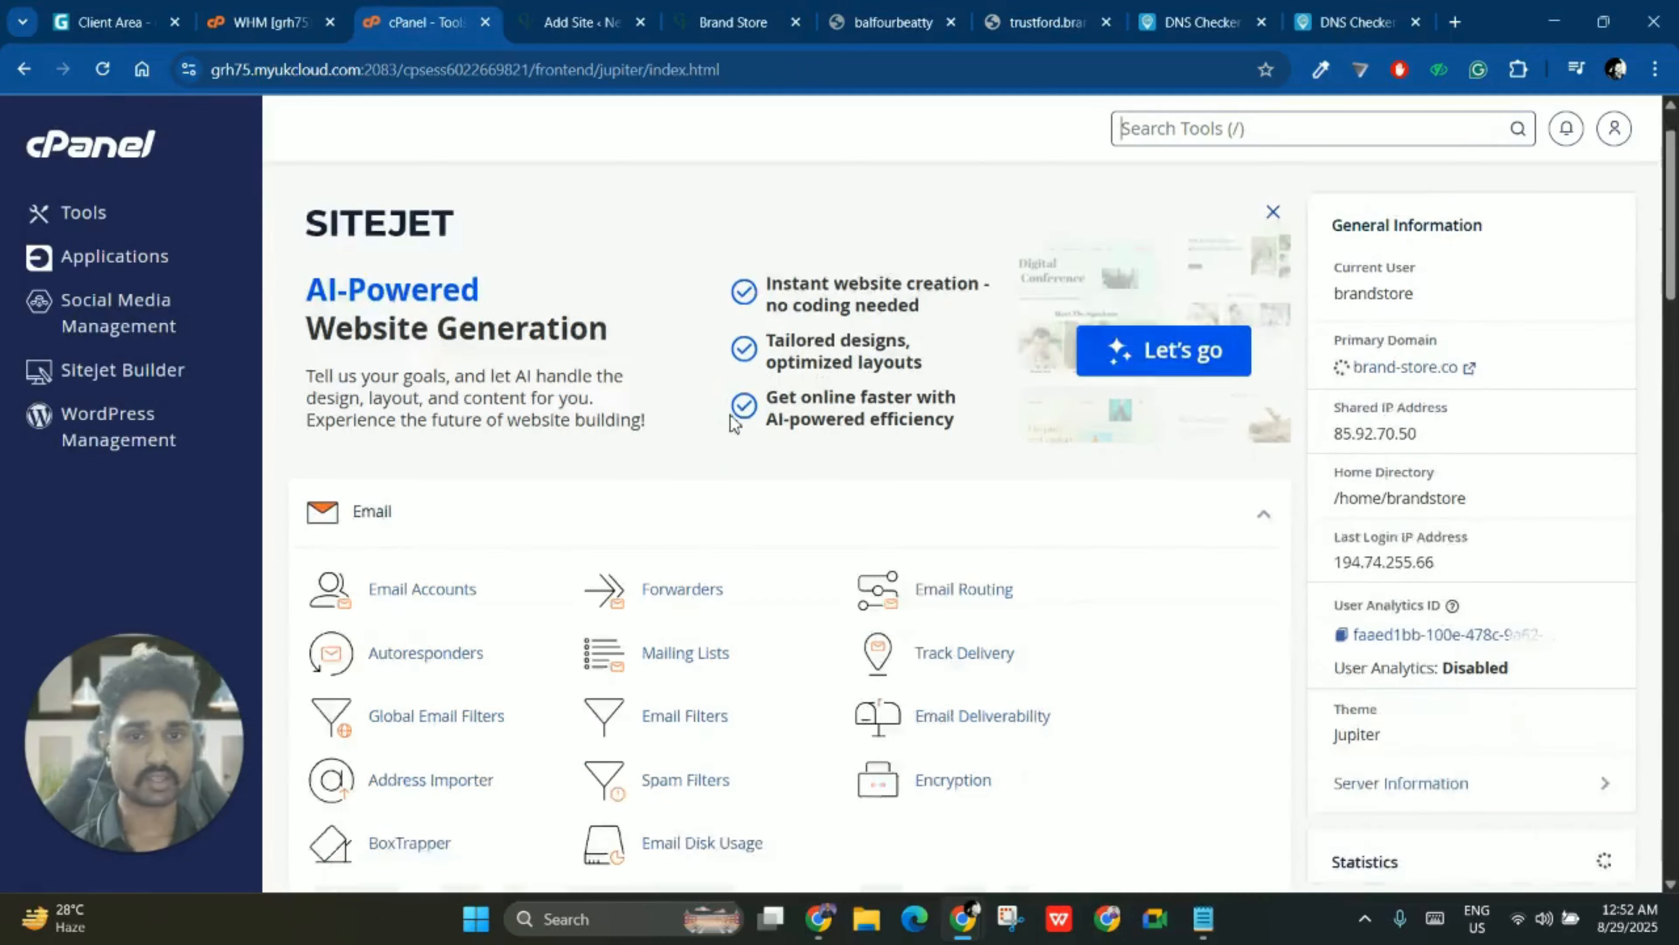
pyautogui.click(1152, 127)
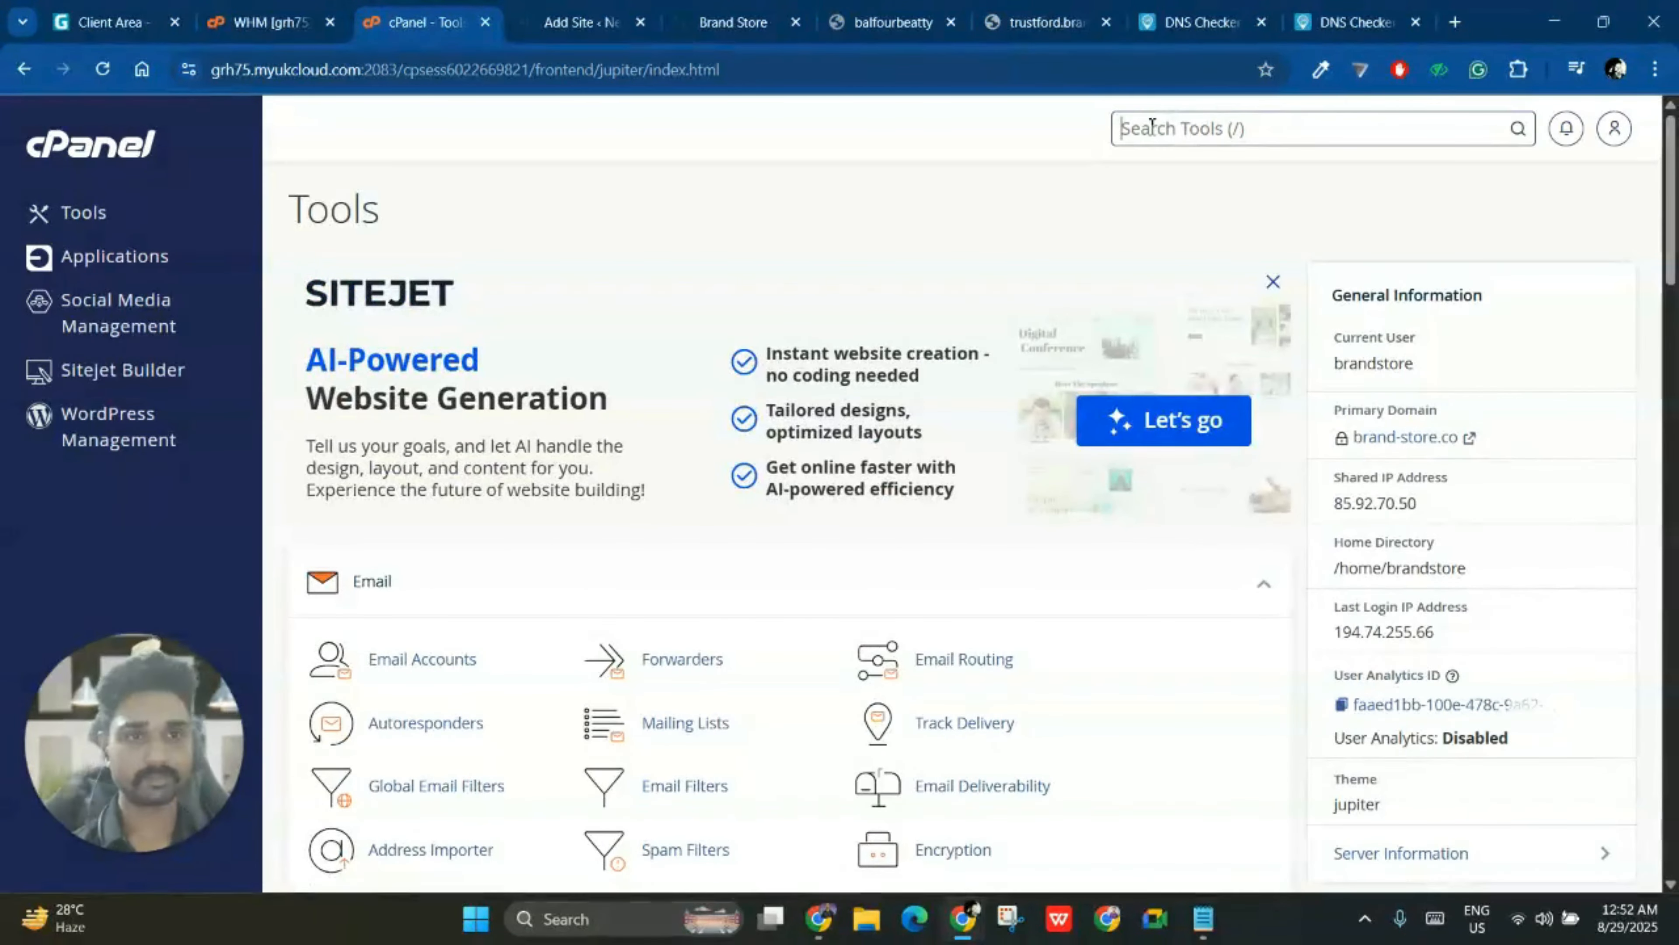
pyautogui.write('zone')
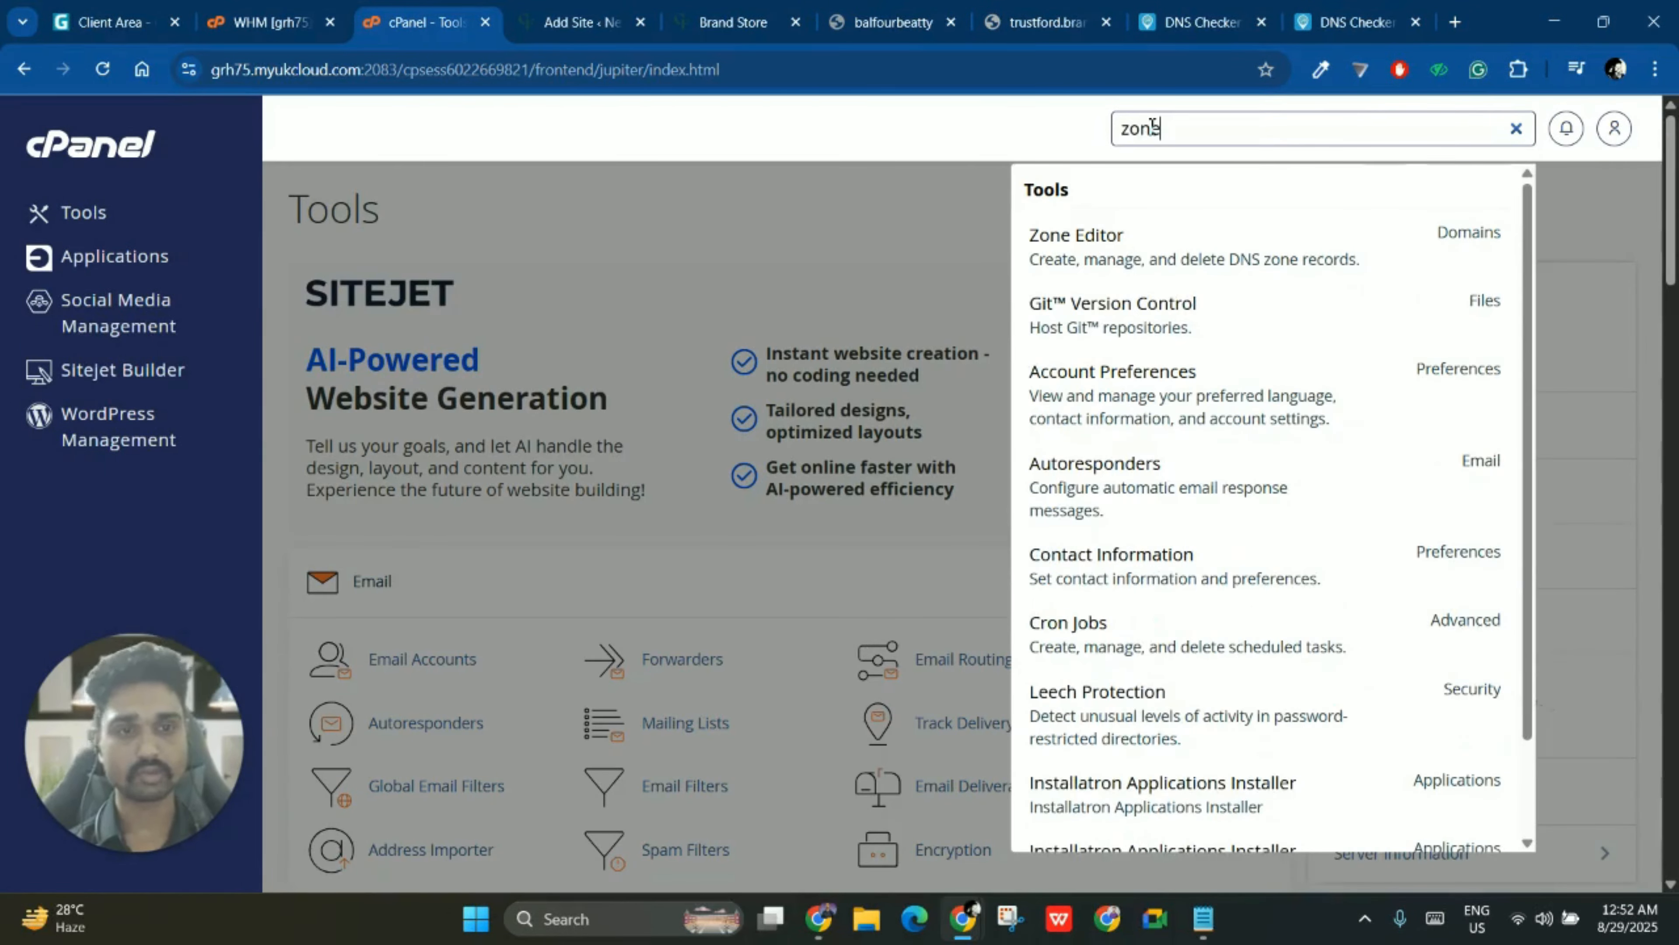
pyautogui.click(1106, 263)
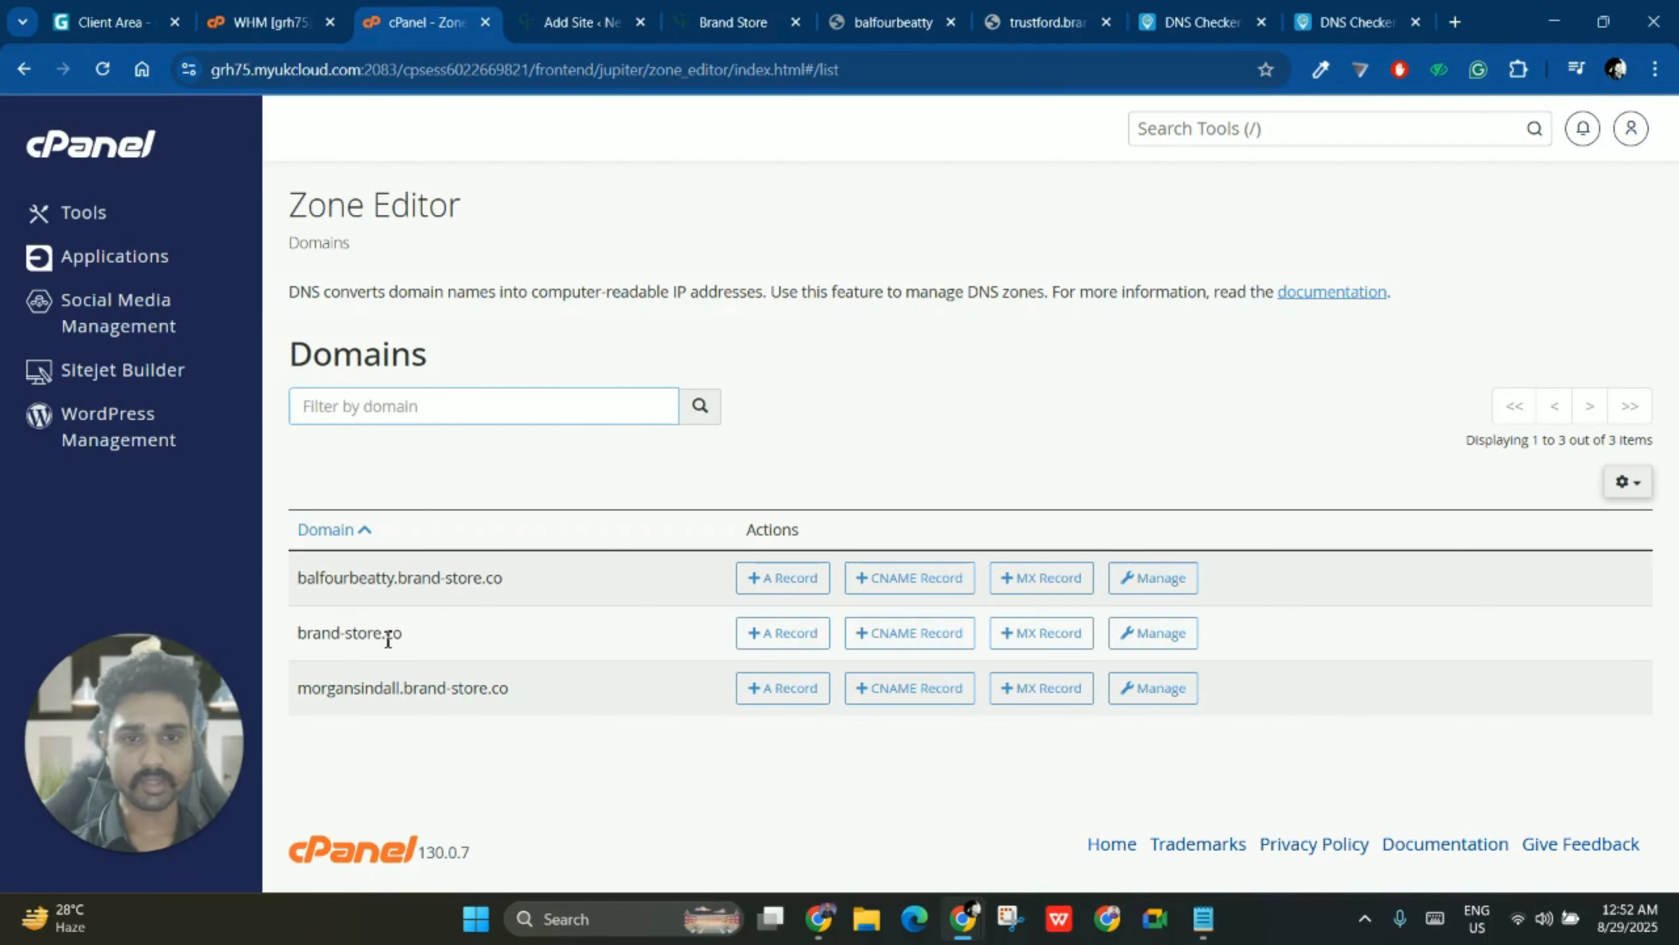
pyautogui.click(1136, 633)
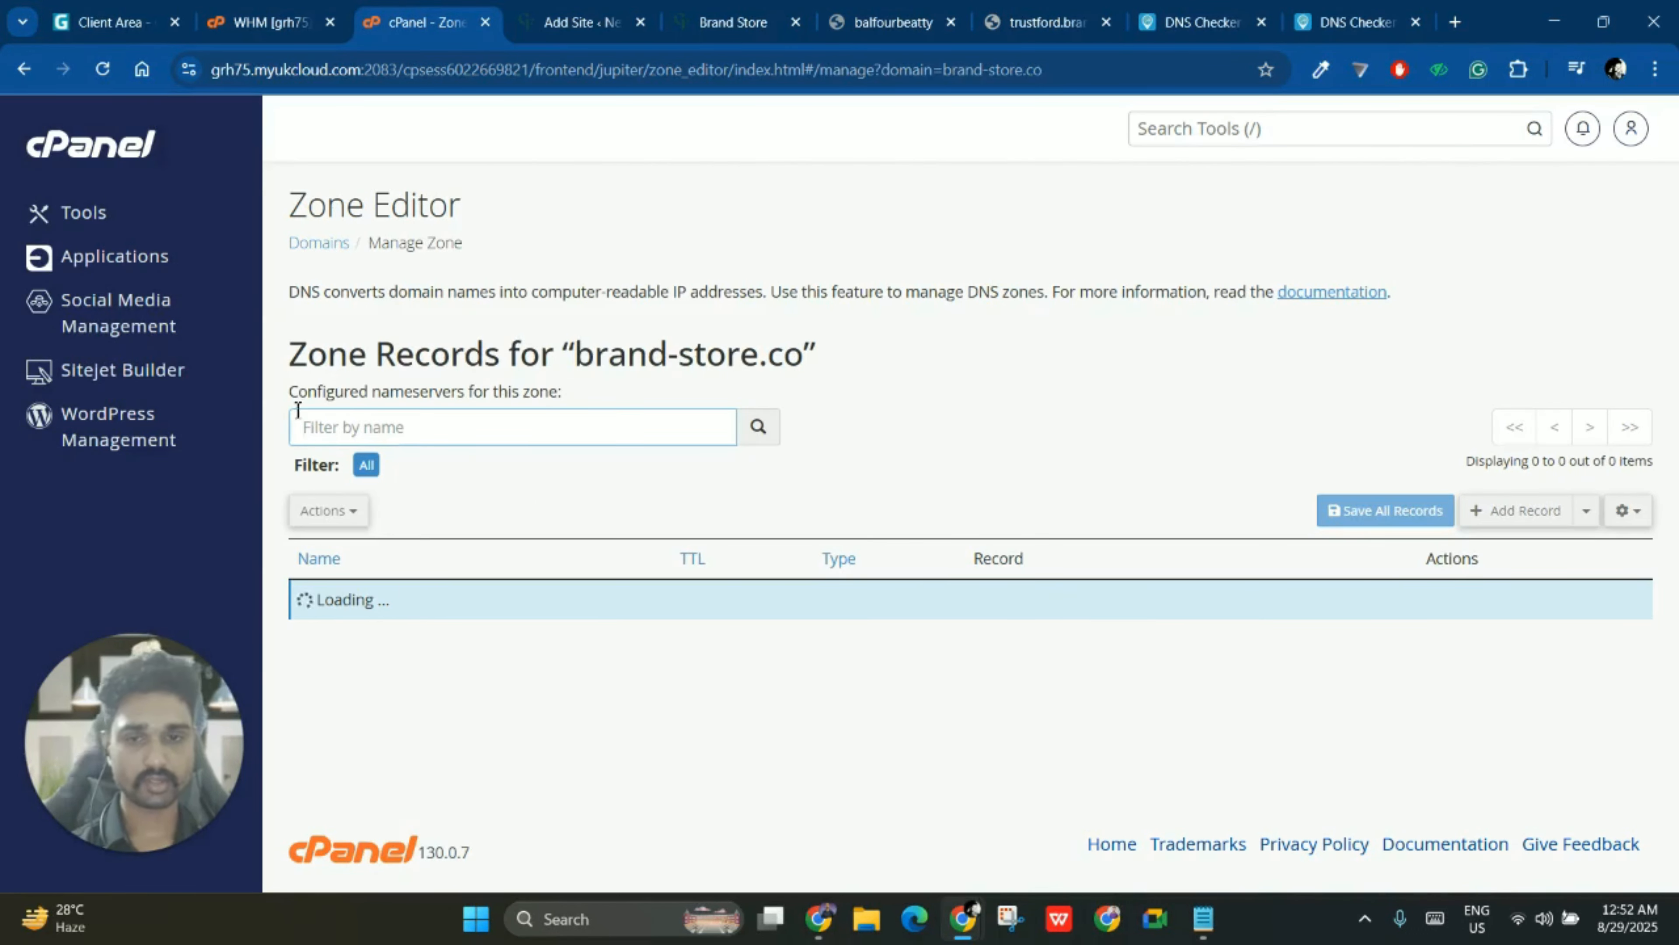
pyautogui.scroll(-3, 709, 562)
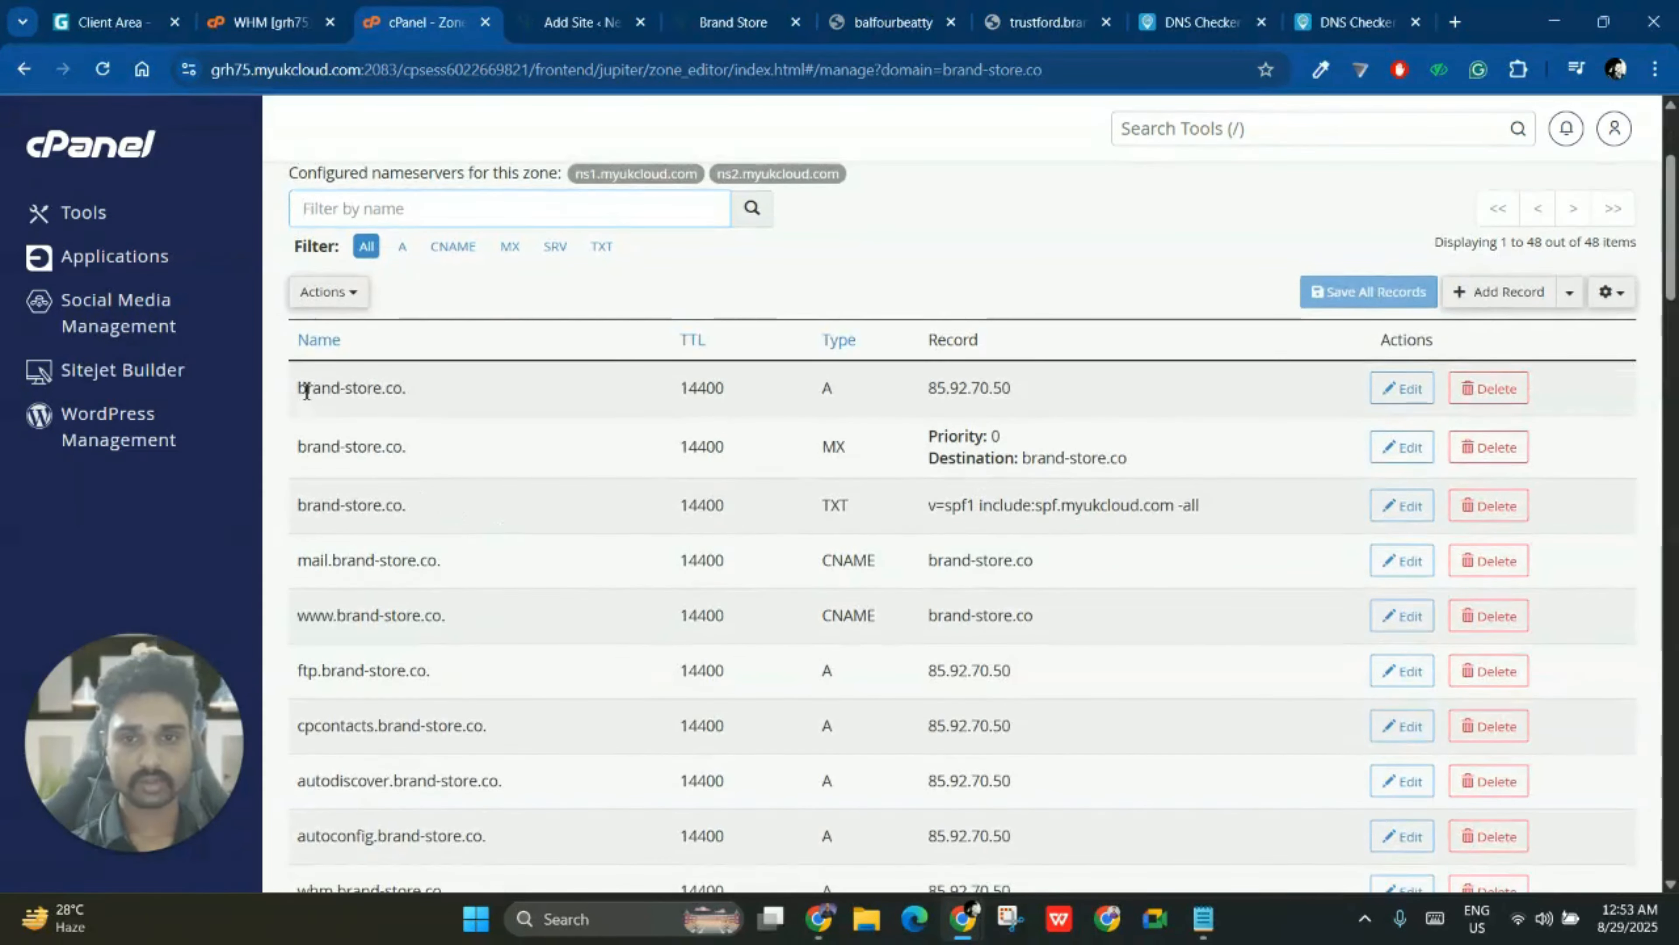
pyautogui.scroll(-9, 403, 562)
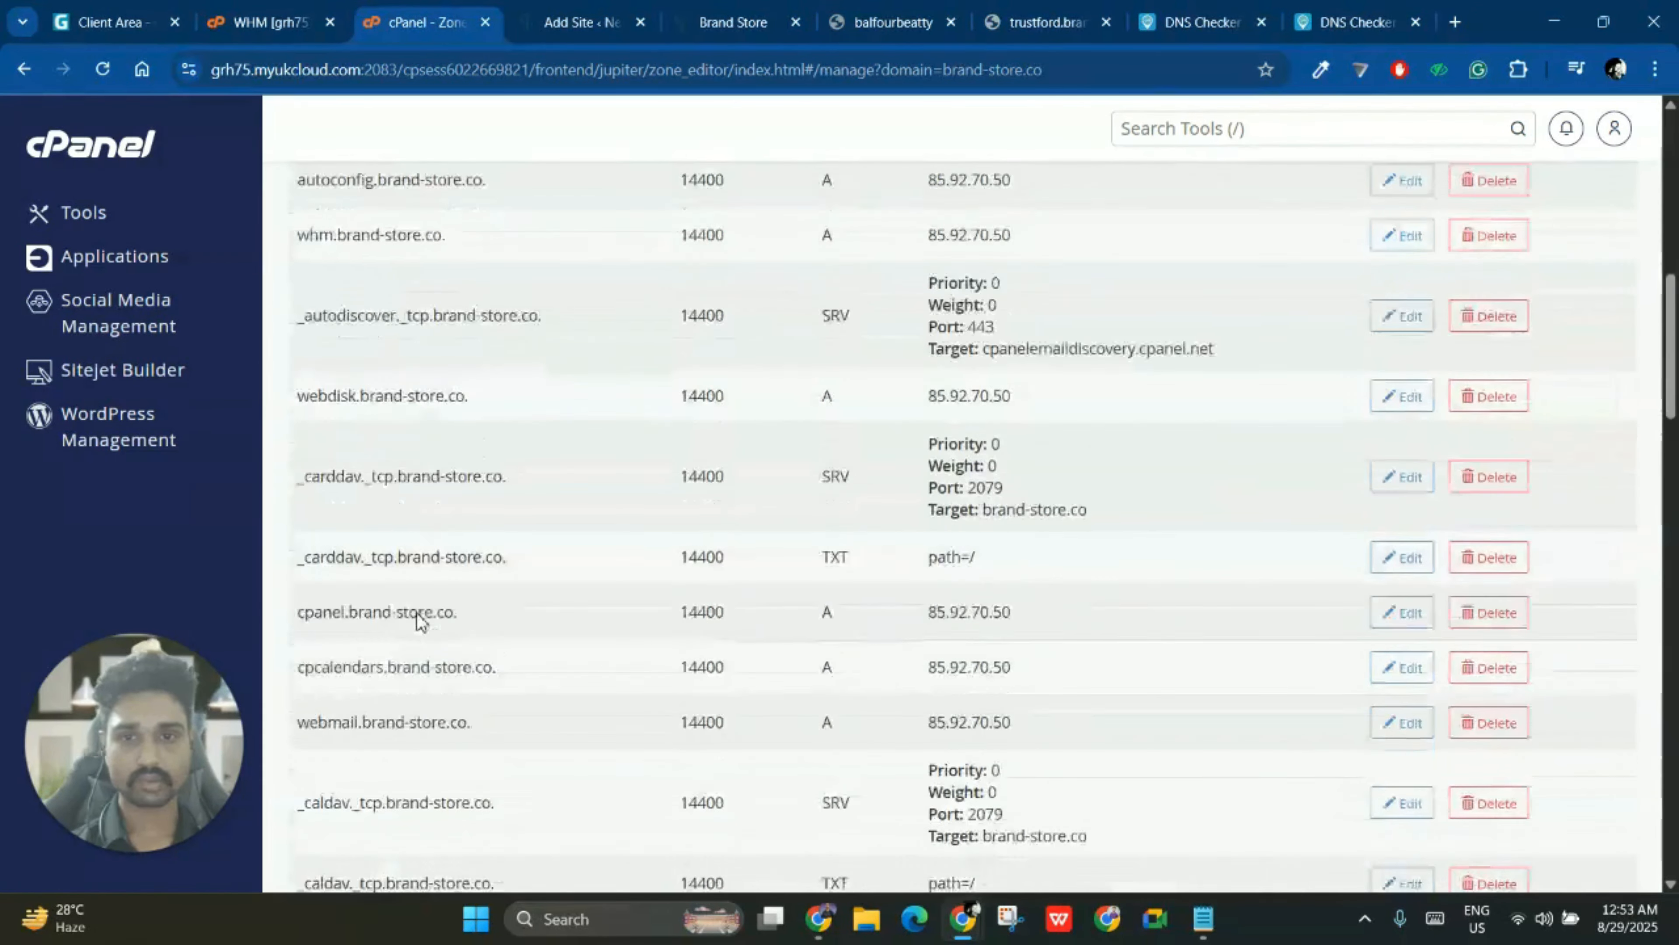
pyautogui.scroll(-9, 418, 622)
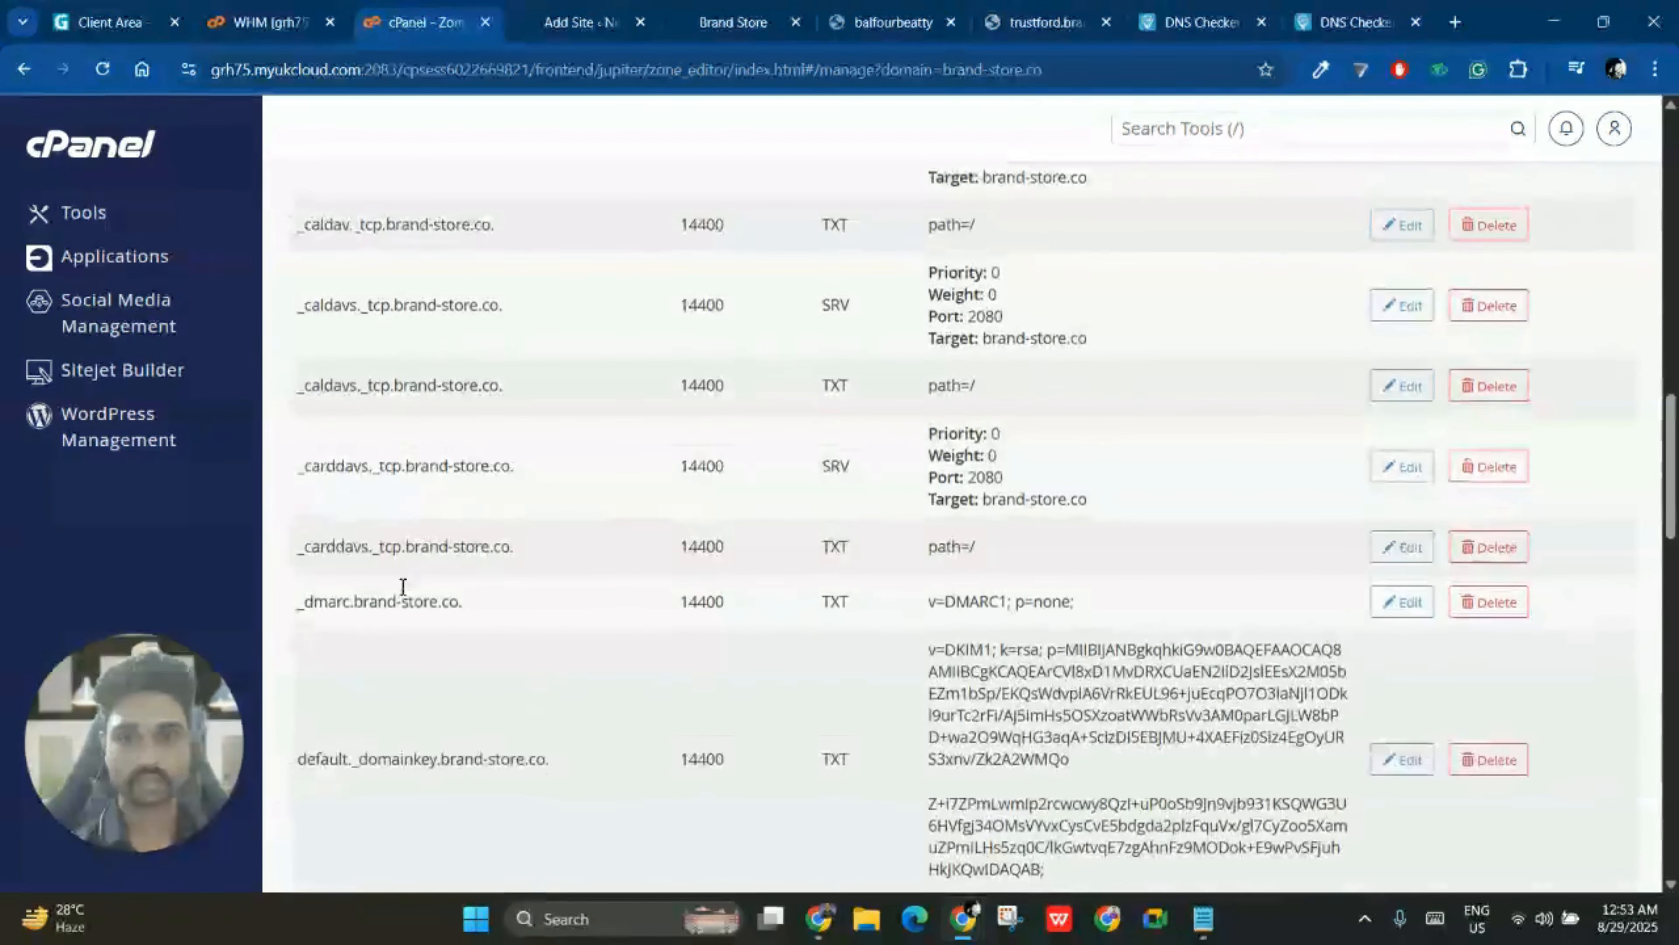
pyautogui.scroll(-6, 403, 586)
pyautogui.doubleClick(326, 599)
pyautogui.moveTo(327, 599); pyautogui.dragTo(436, 618)
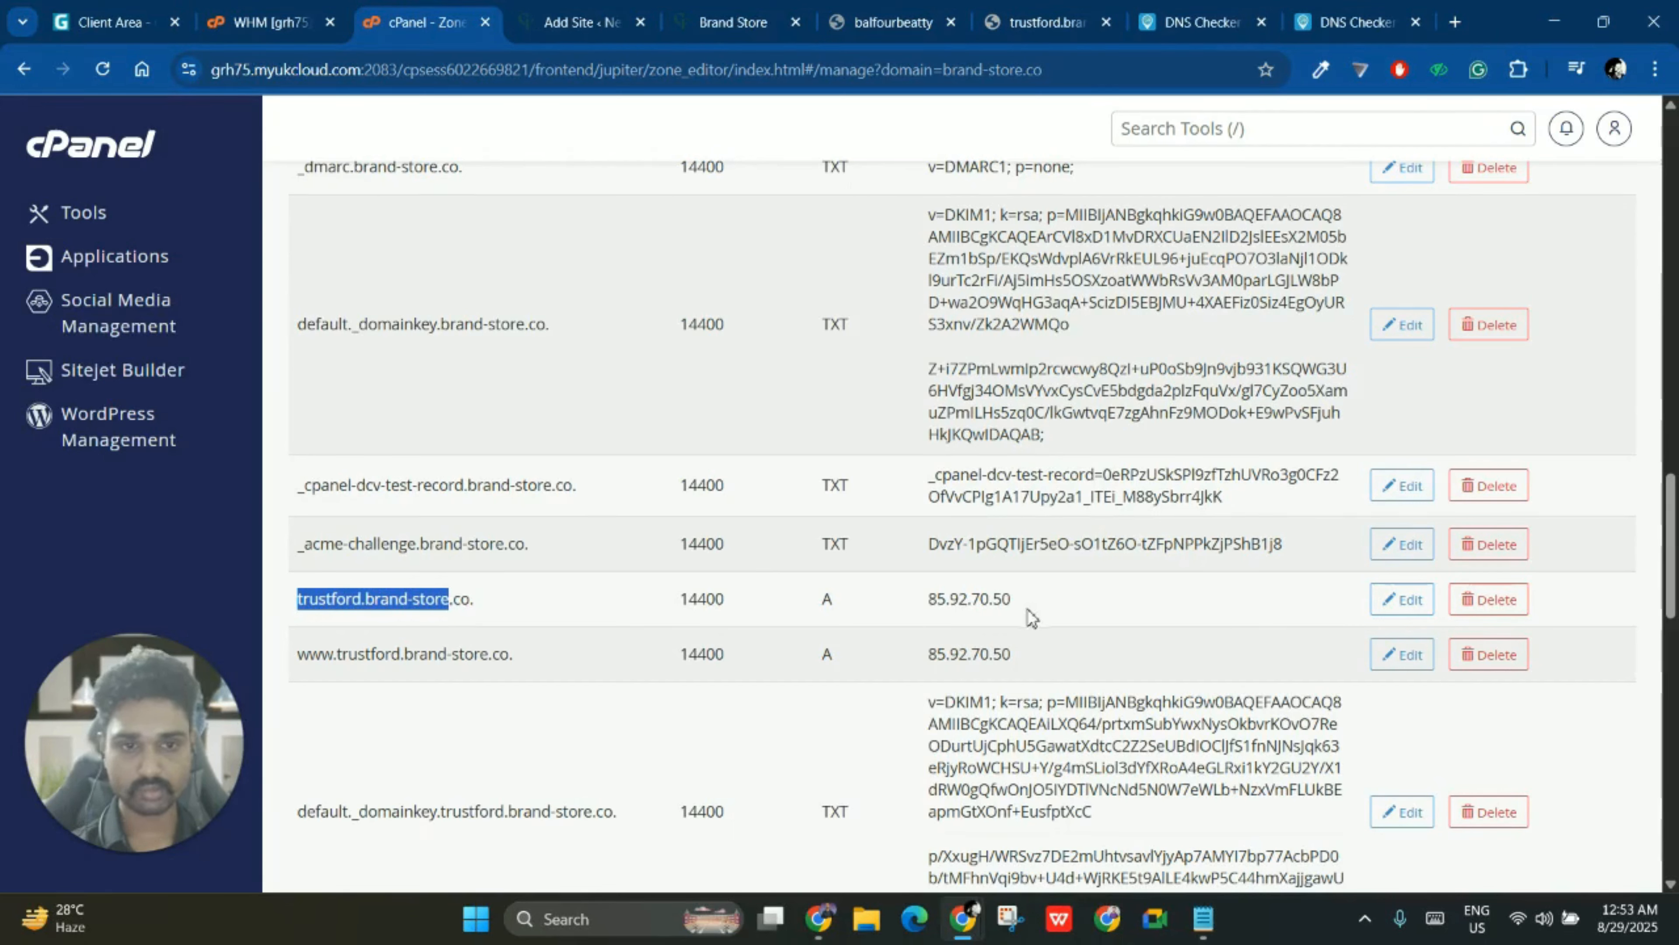
pyautogui.click(929, 612)
pyautogui.moveTo(297, 601); pyautogui.dragTo(507, 611)
pyautogui.click(508, 611)
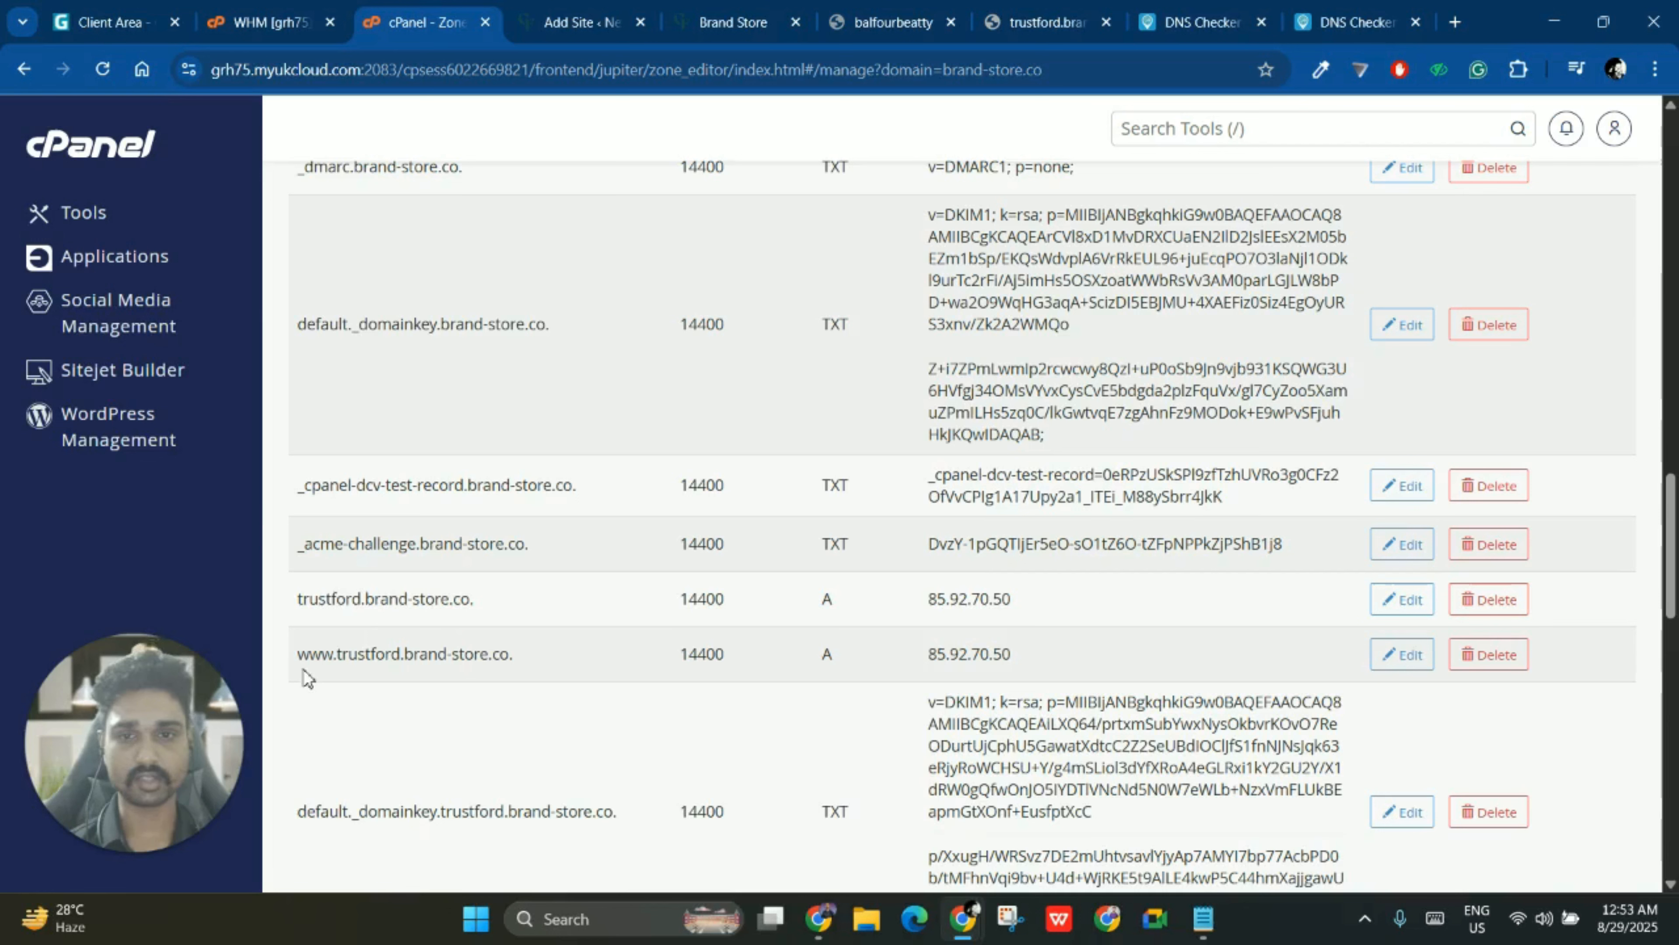
pyautogui.moveTo(298, 655); pyautogui.dragTo(337, 659)
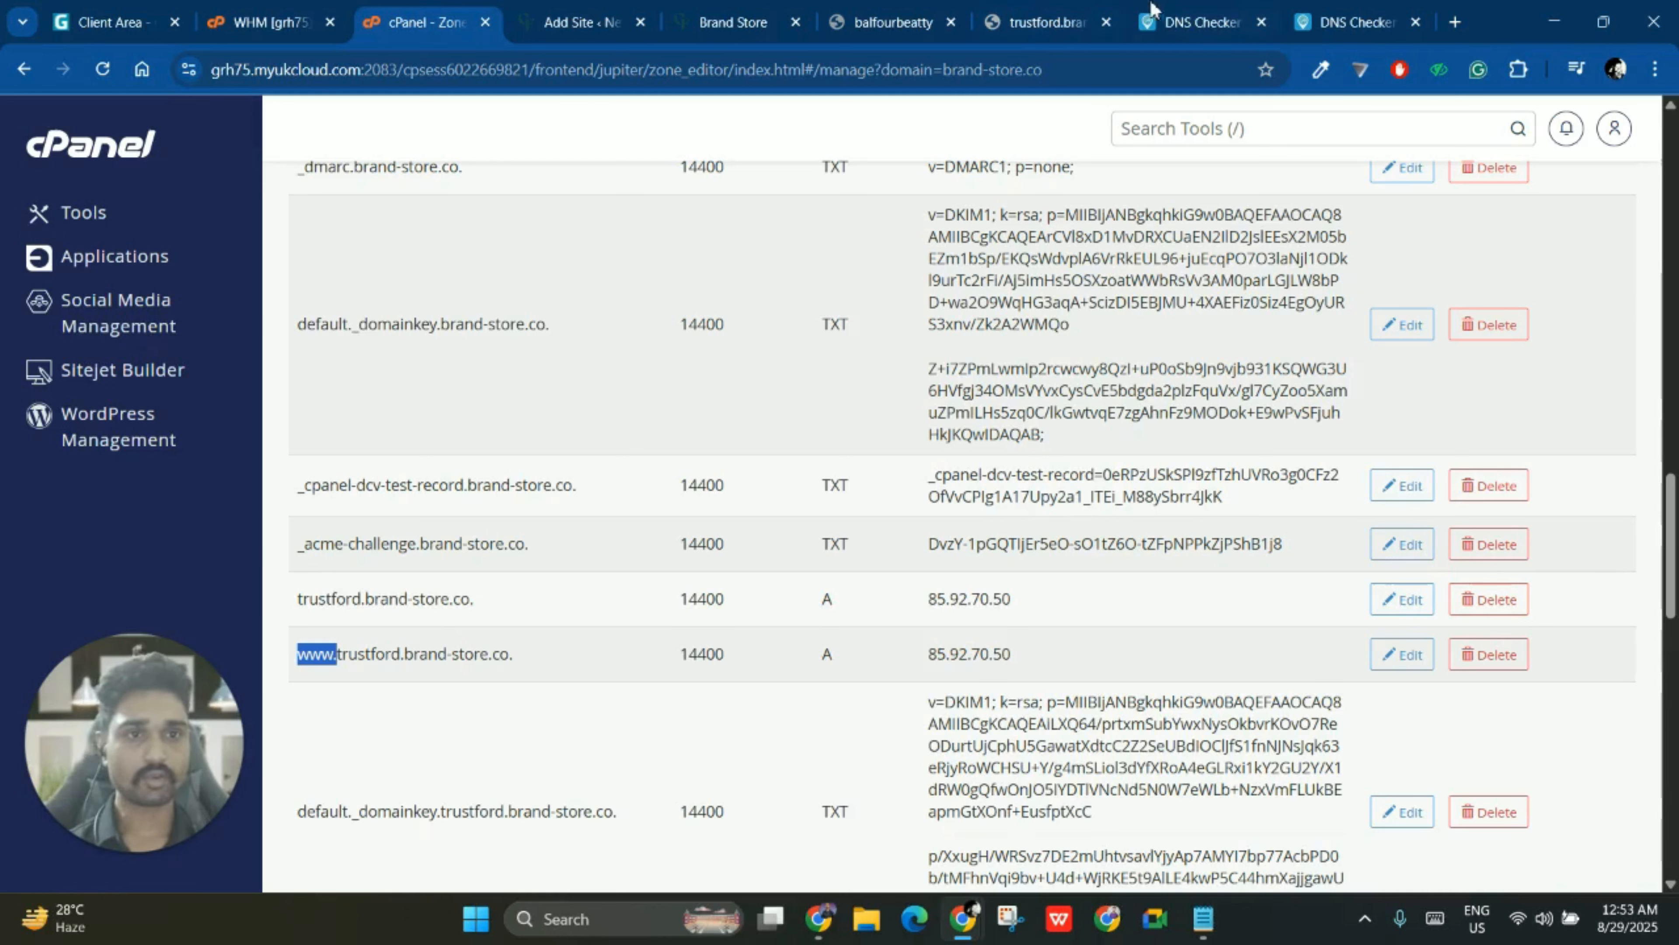
# - Rerun the A record lookup for trustford.brand-store.co in DNS Checker and review its propagation across the listed locations and map
pyautogui.click(1171, 9)
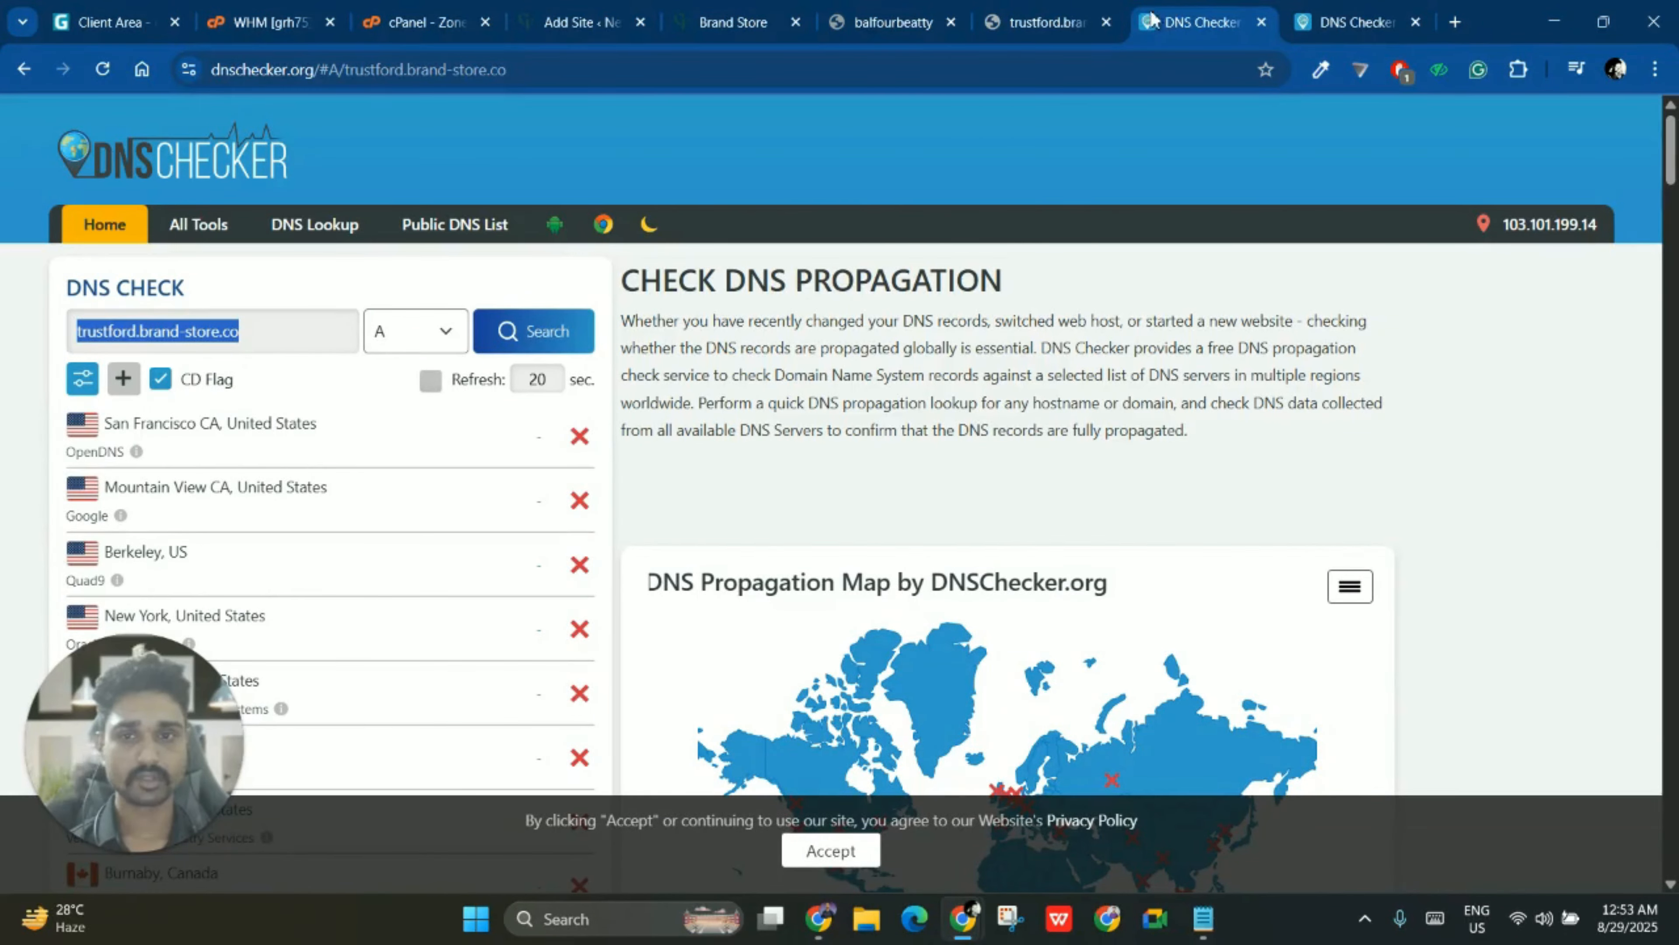
pyautogui.click(532, 343)
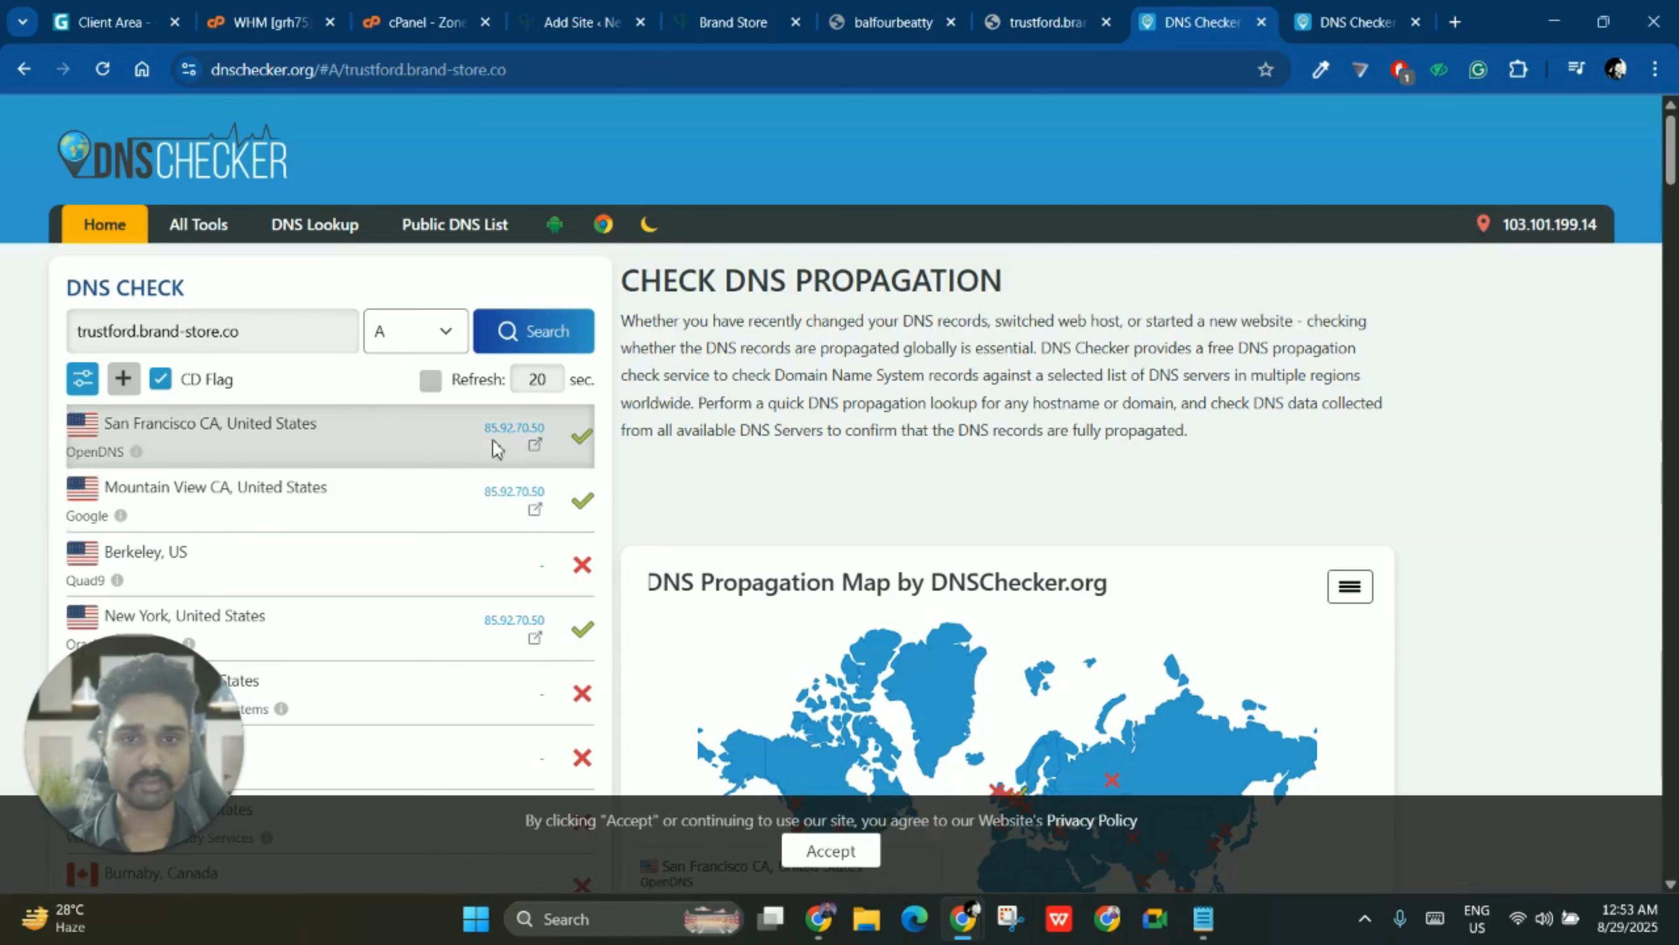
pyautogui.scroll(-10, 562, 595)
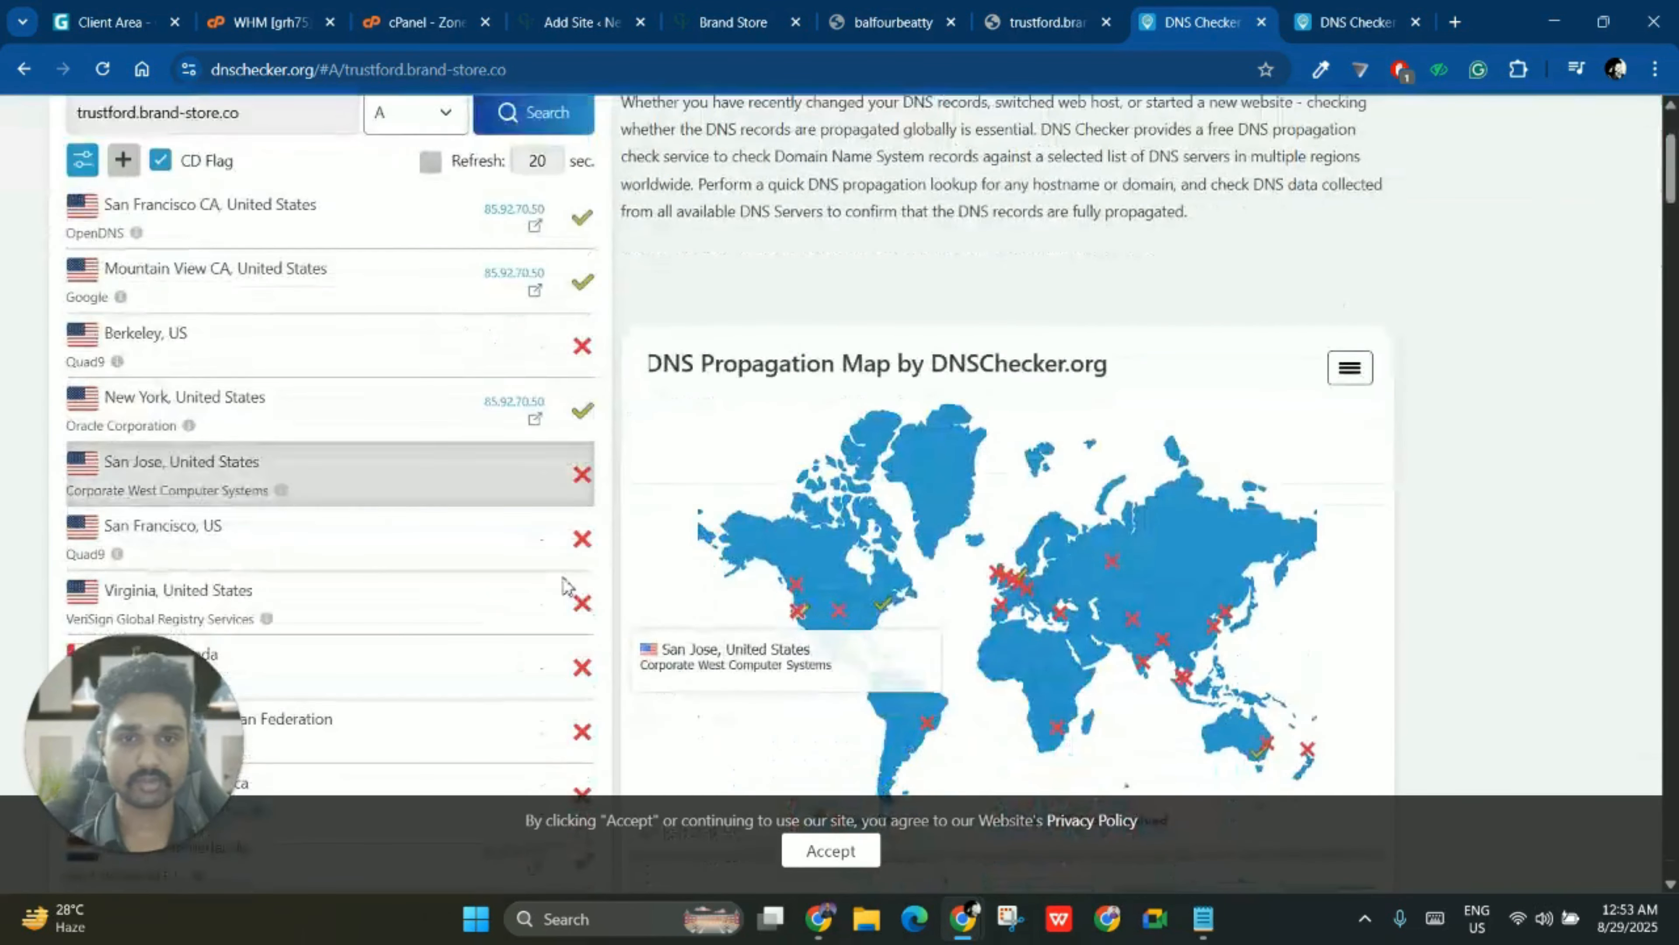
pyautogui.scroll(-8, 555, 622)
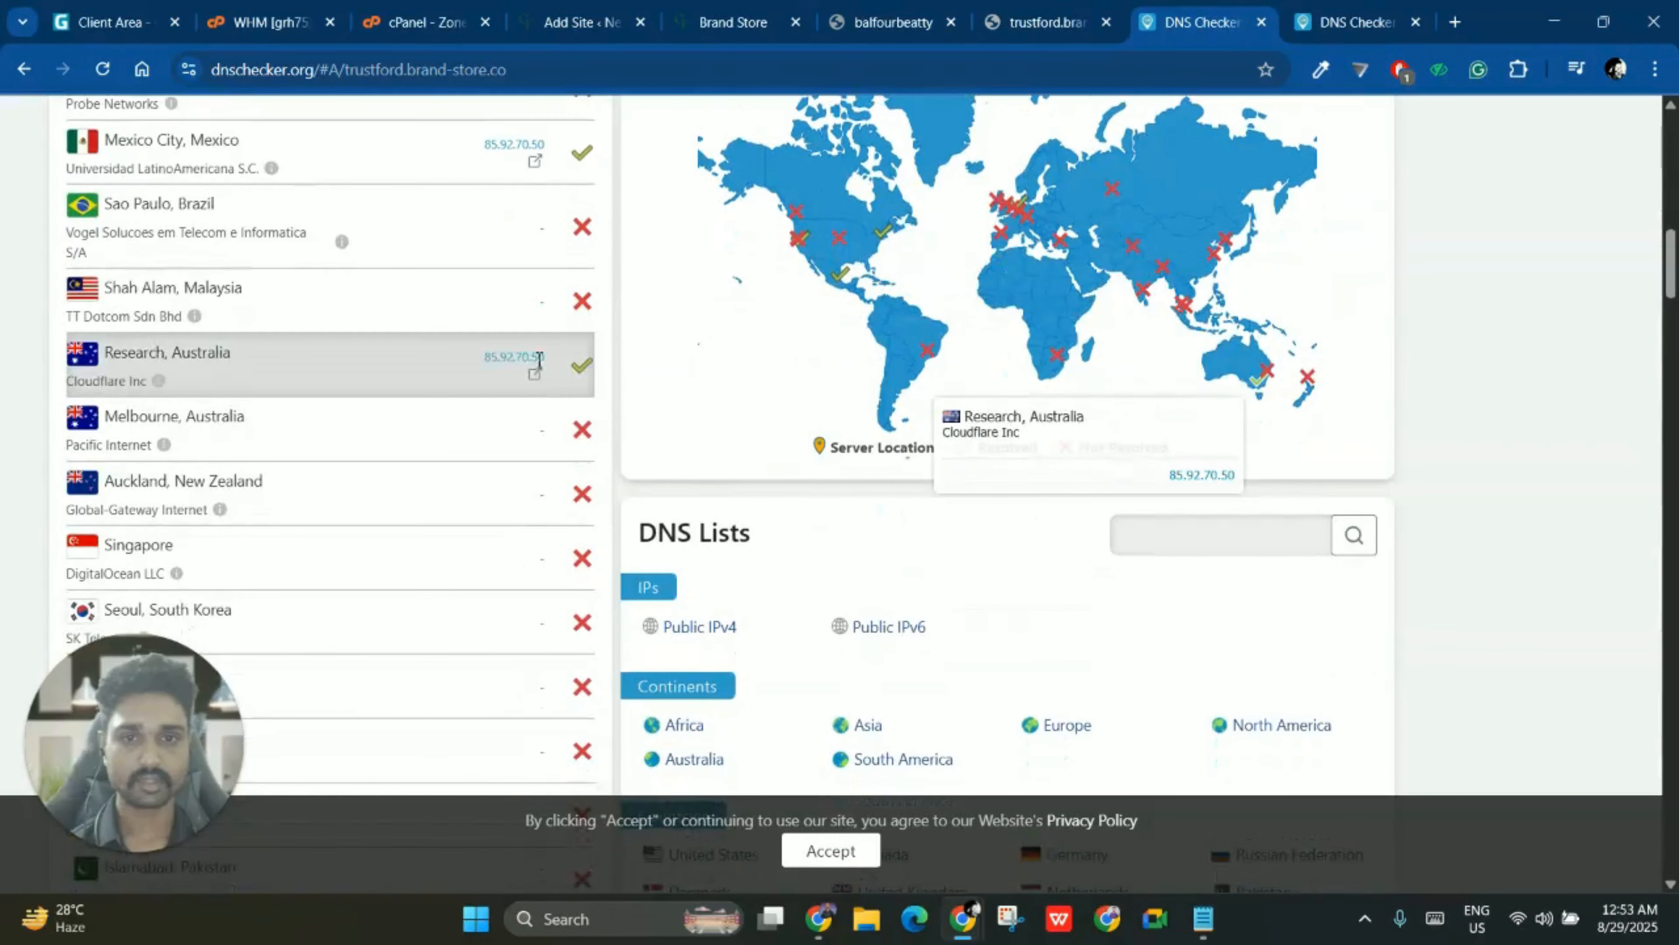
pyautogui.scroll(3, 879, 390)
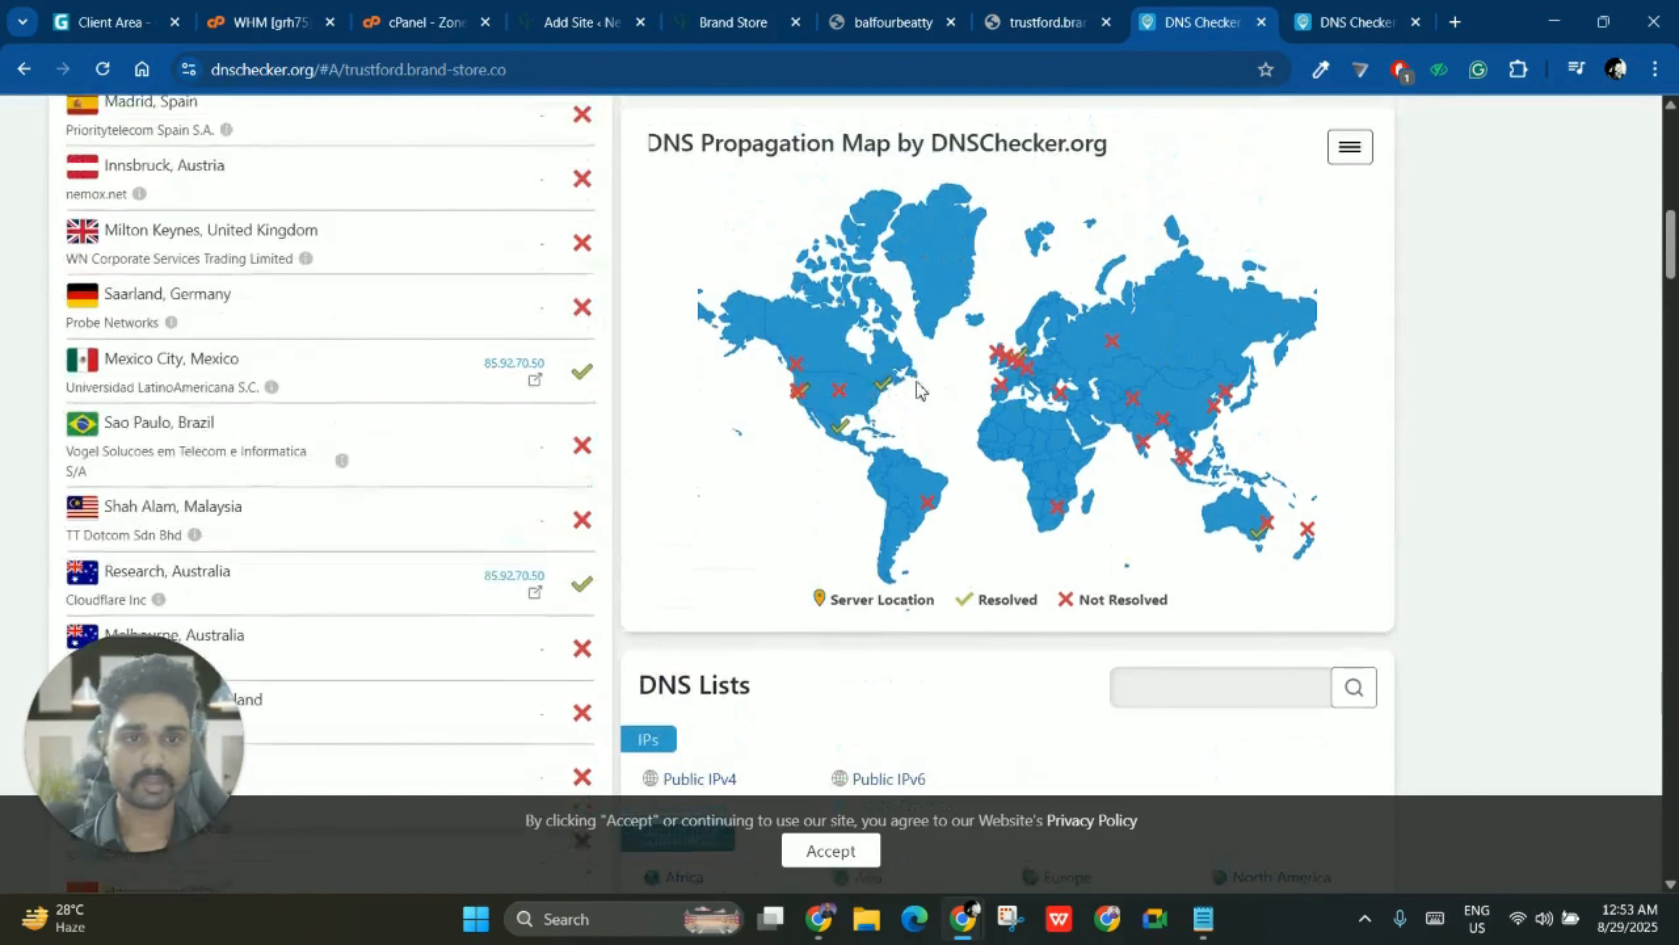
# - Accept the cookie notice in DNS Checker and enable the 20-second automatic refresh for the trustford.brand-store.co lookup
pyautogui.scroll(15, 198, 426)
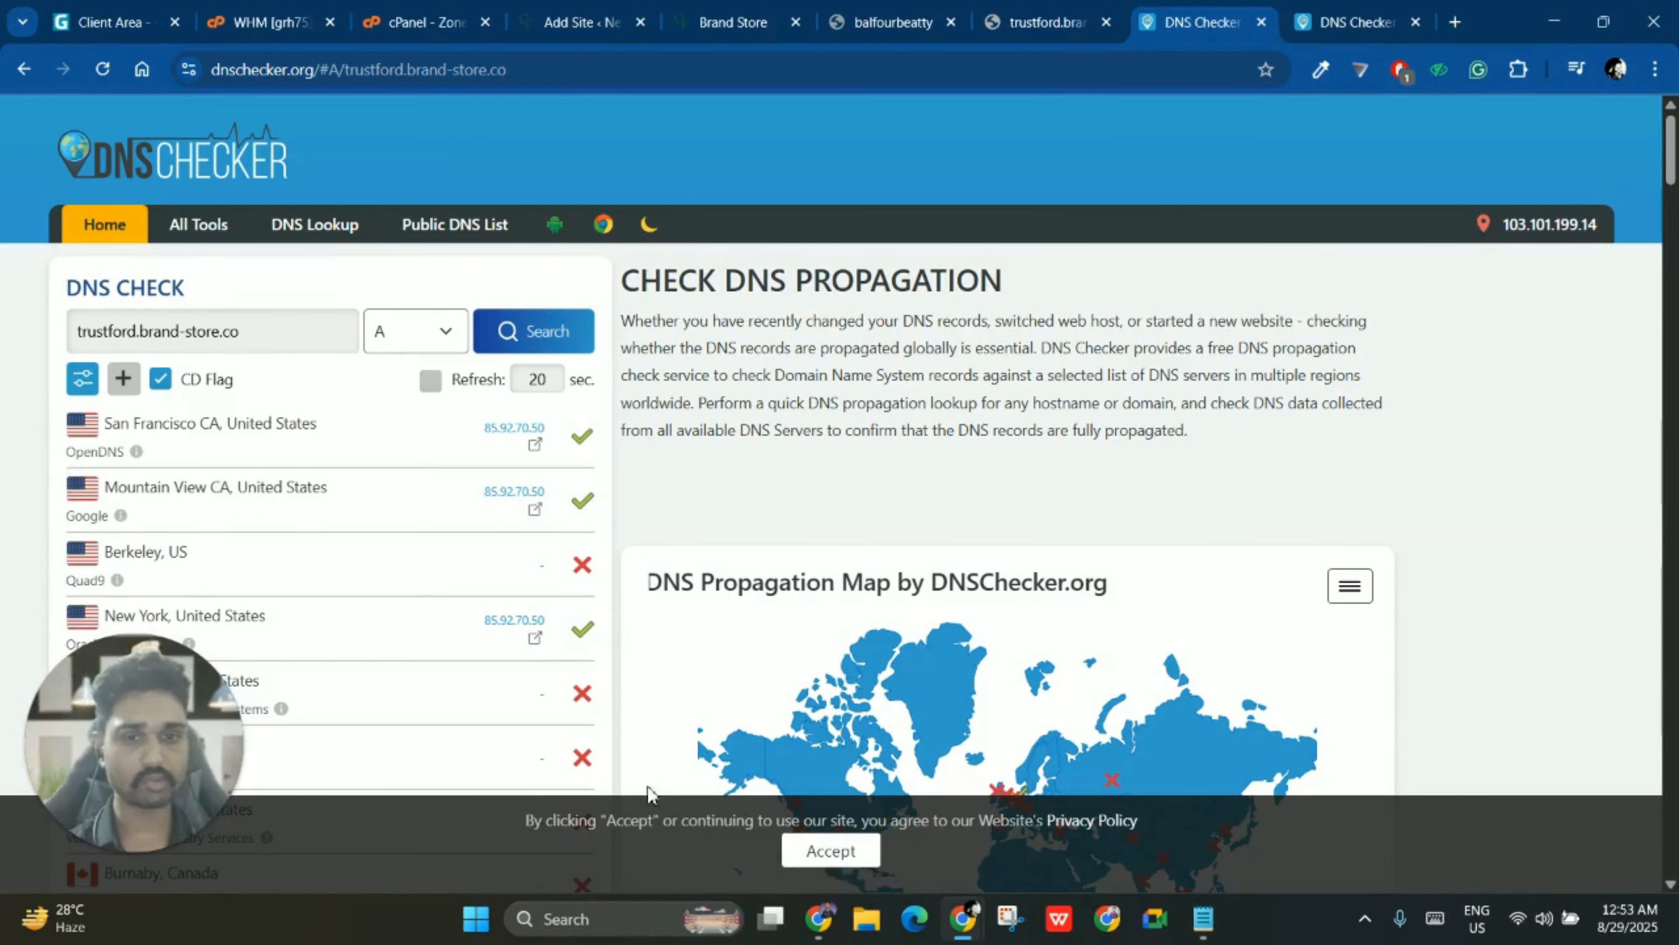
pyautogui.click(837, 855)
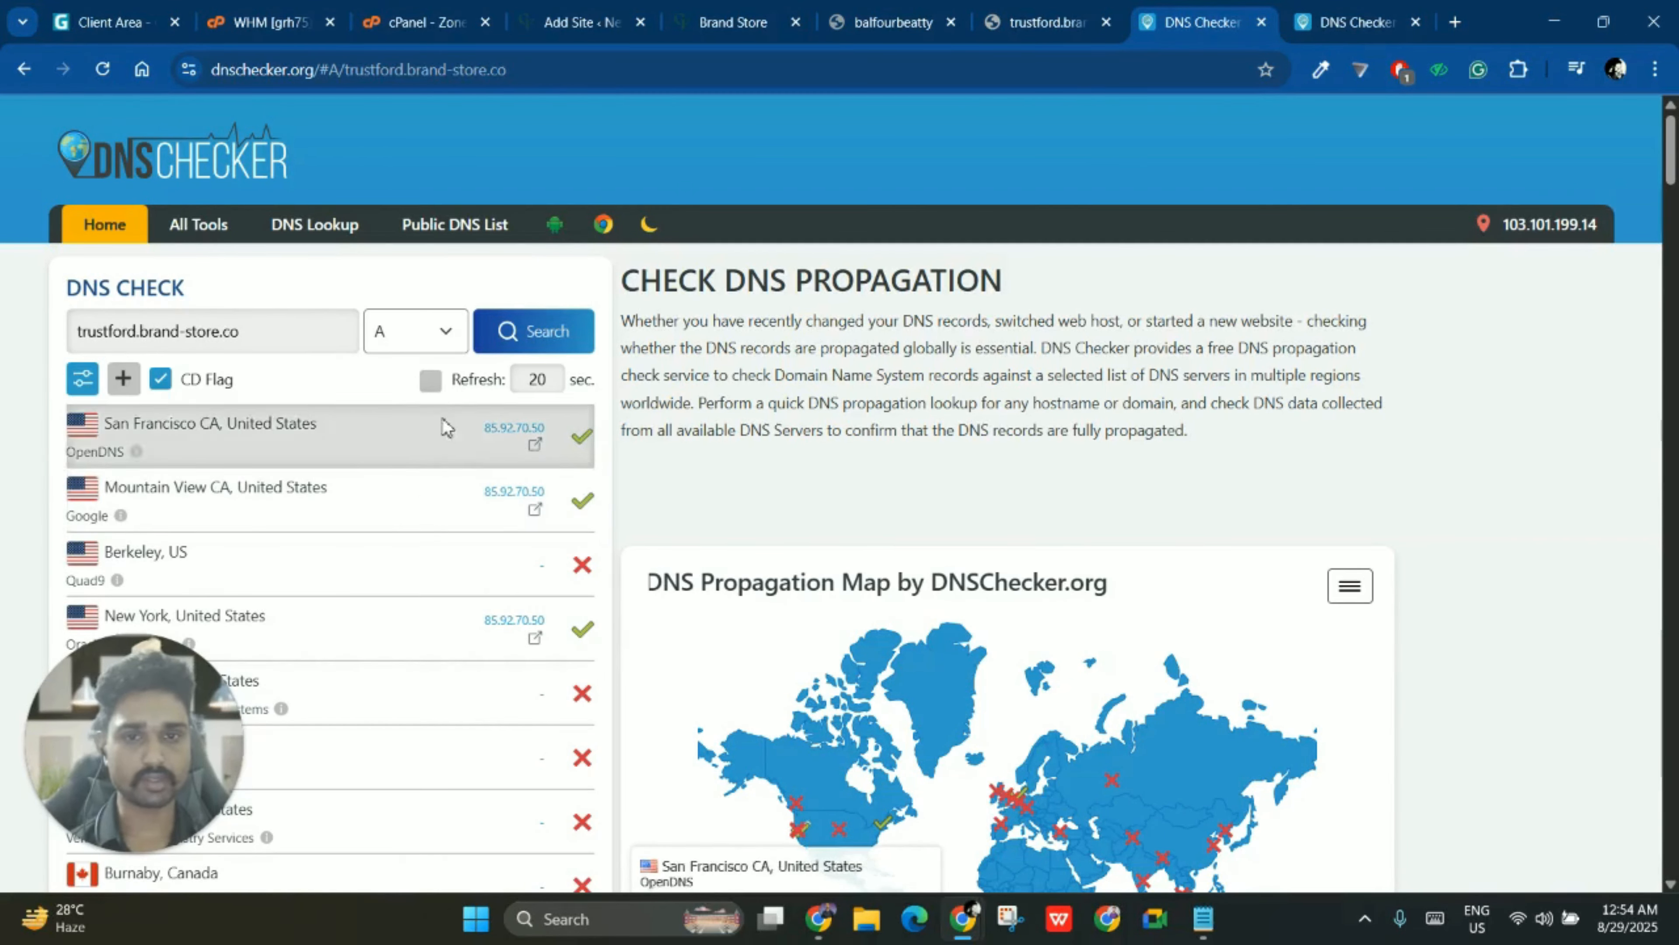
pyautogui.click(430, 380)
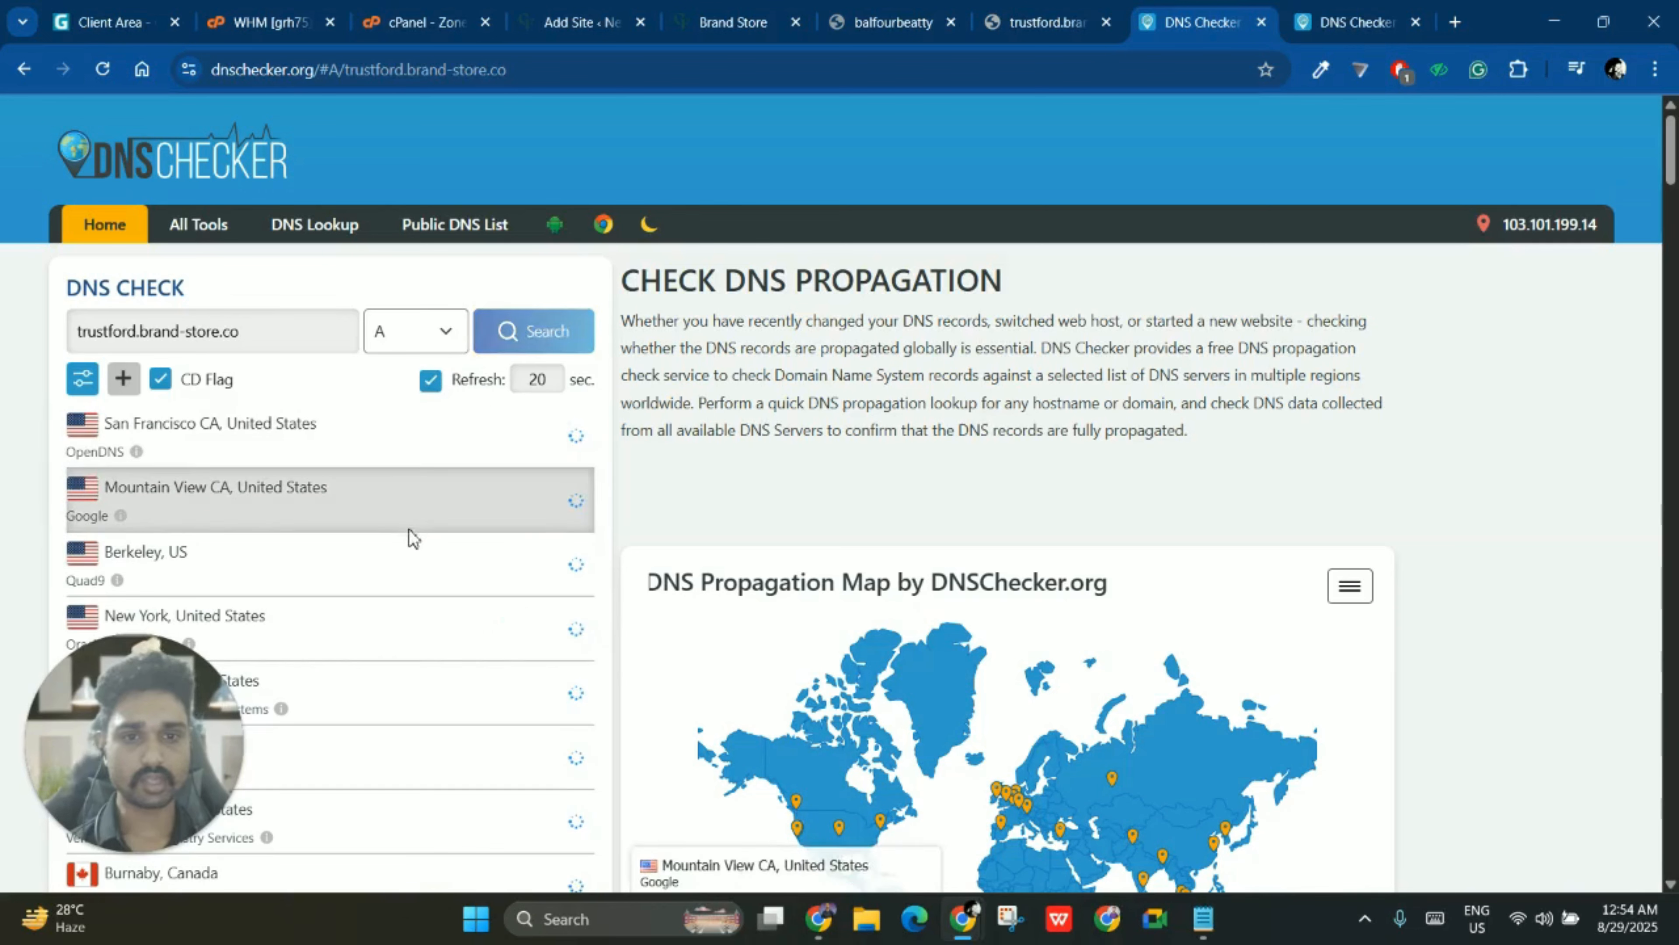
pyautogui.scroll(-5, 479, 602)
pyautogui.scroll(5, 482, 624)
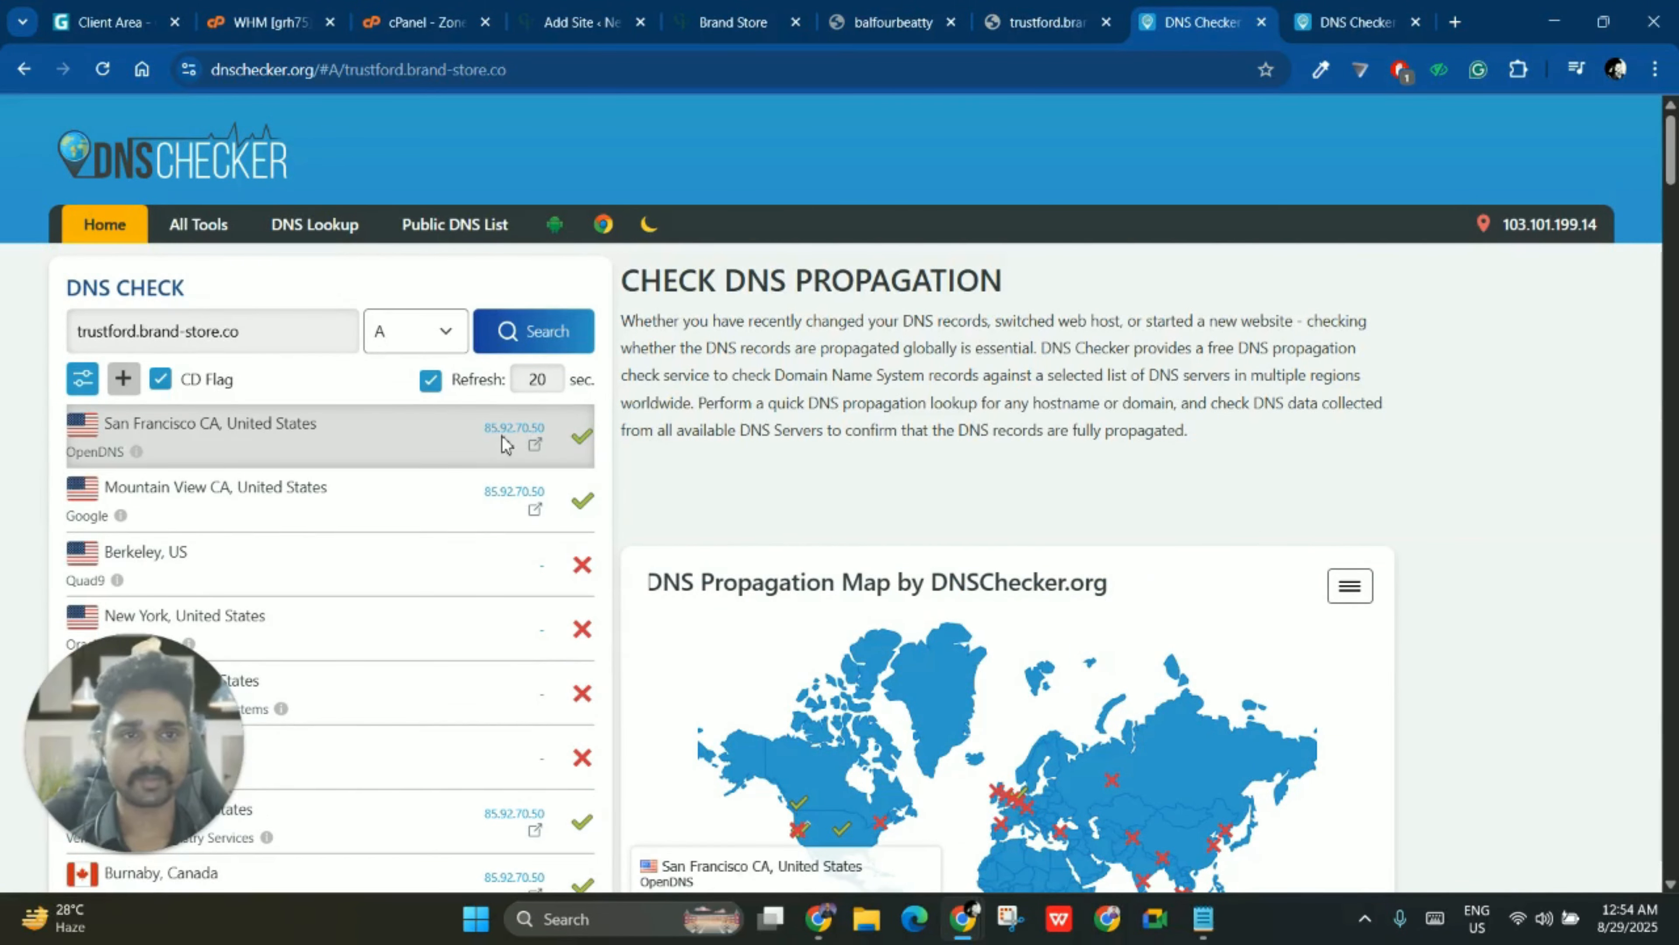
# - Reload trustford.brand-store.co in the browser to test whether the site resolves
pyautogui.click(1068, 9)
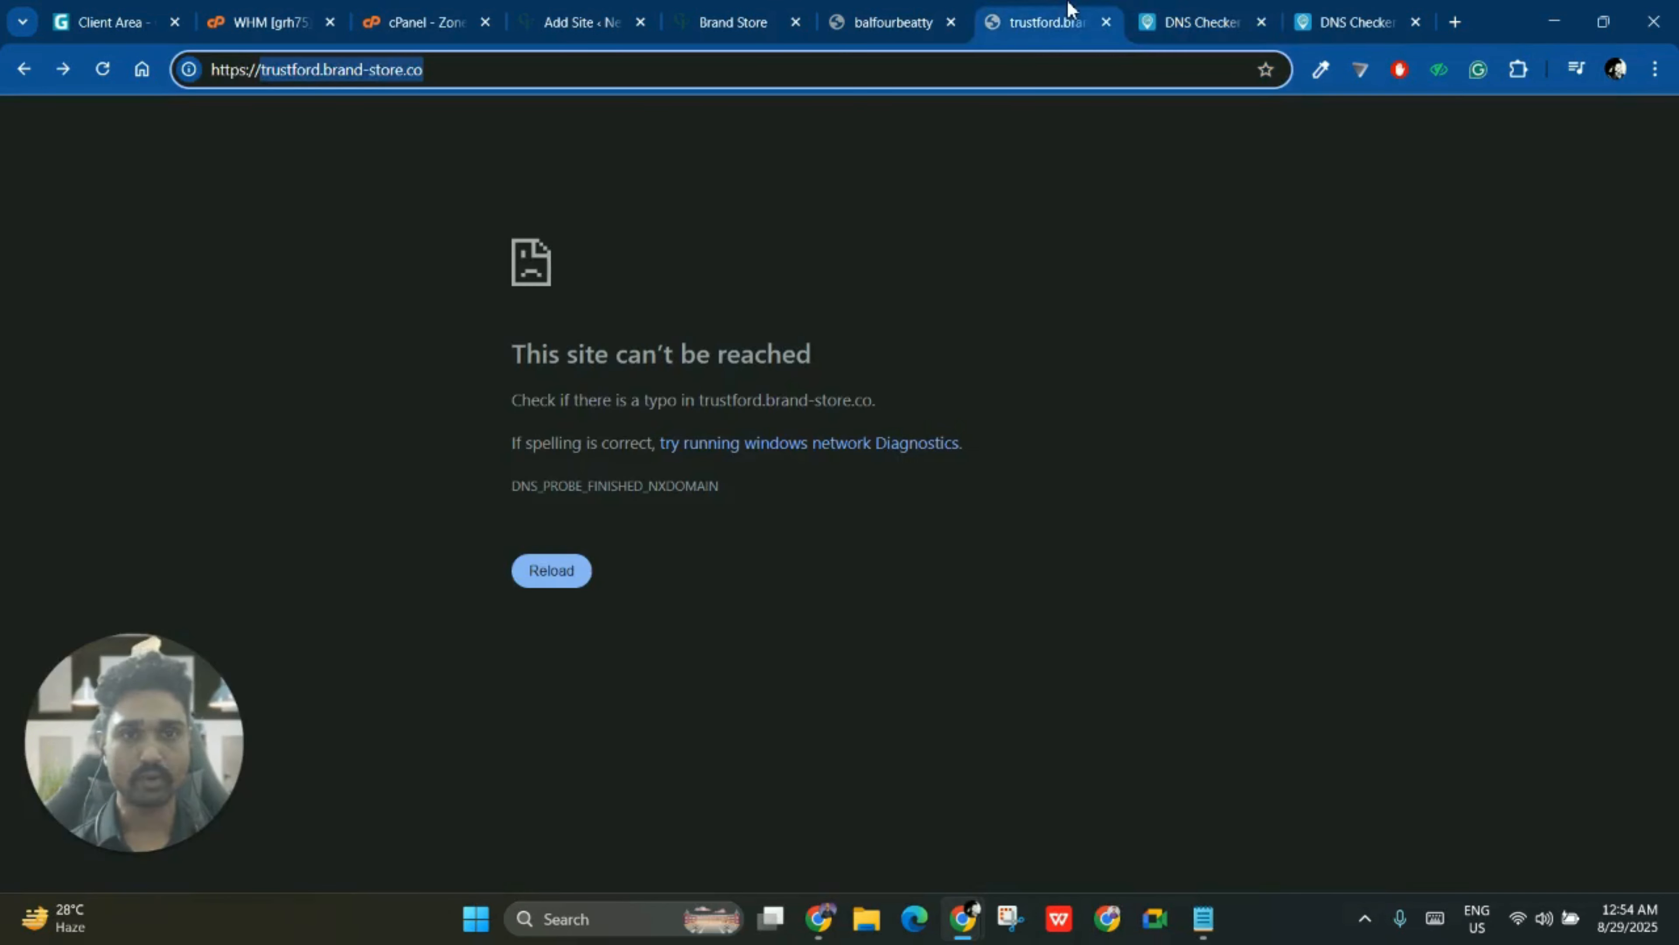
pyautogui.click(510, 73)
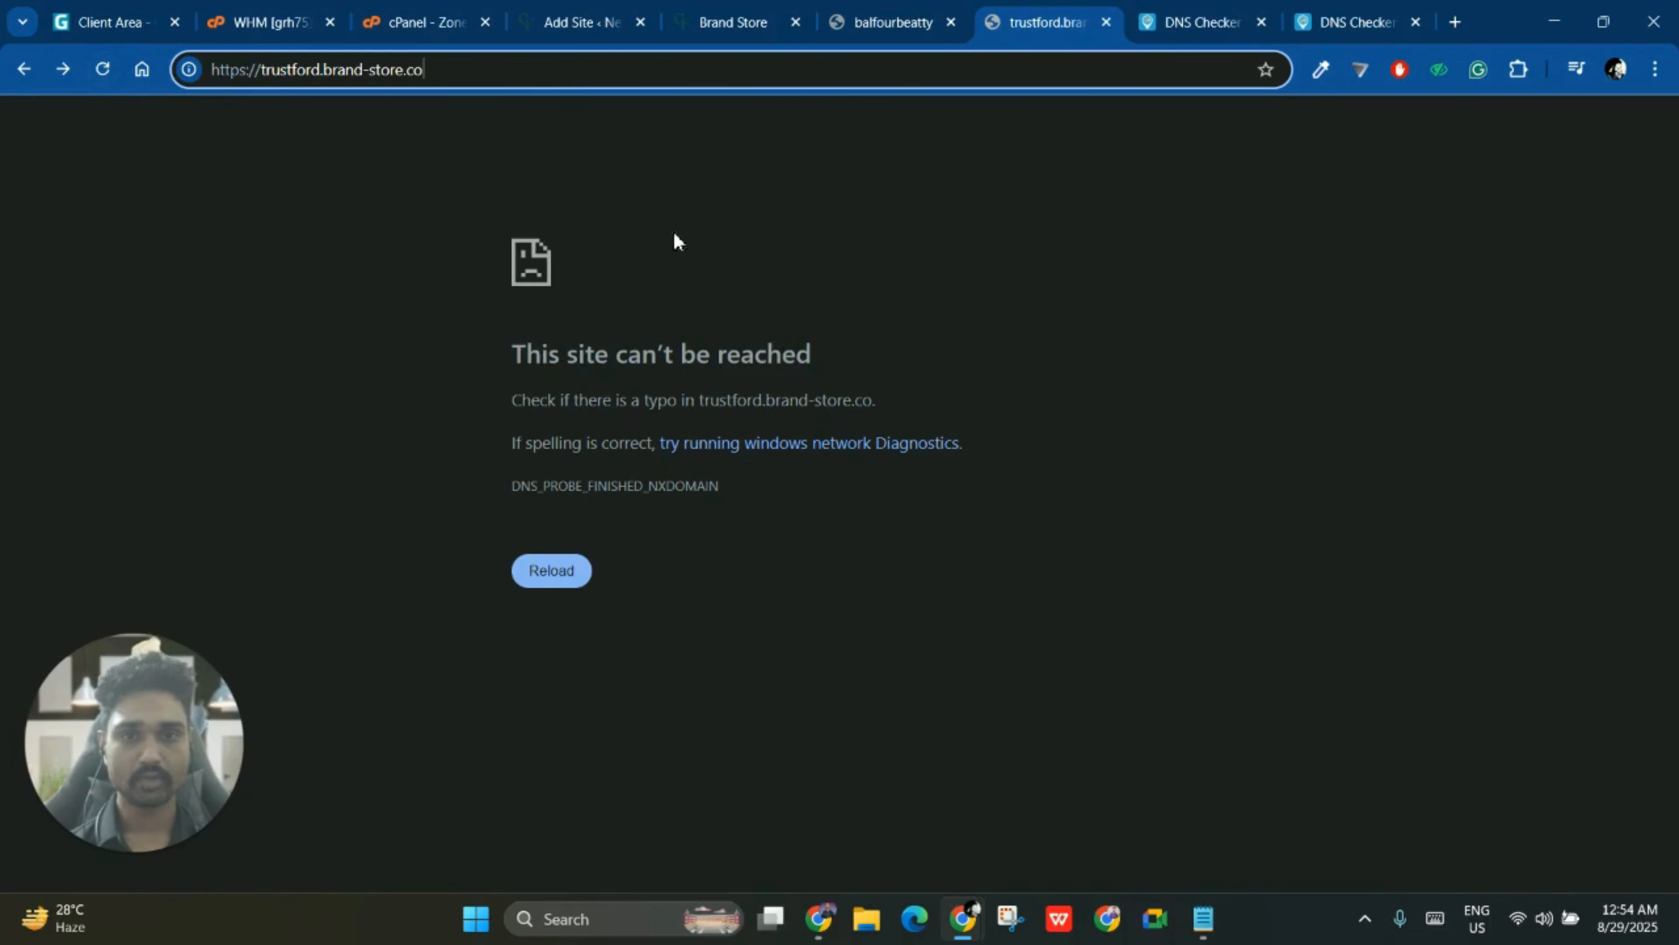
pyautogui.click(101, 69)
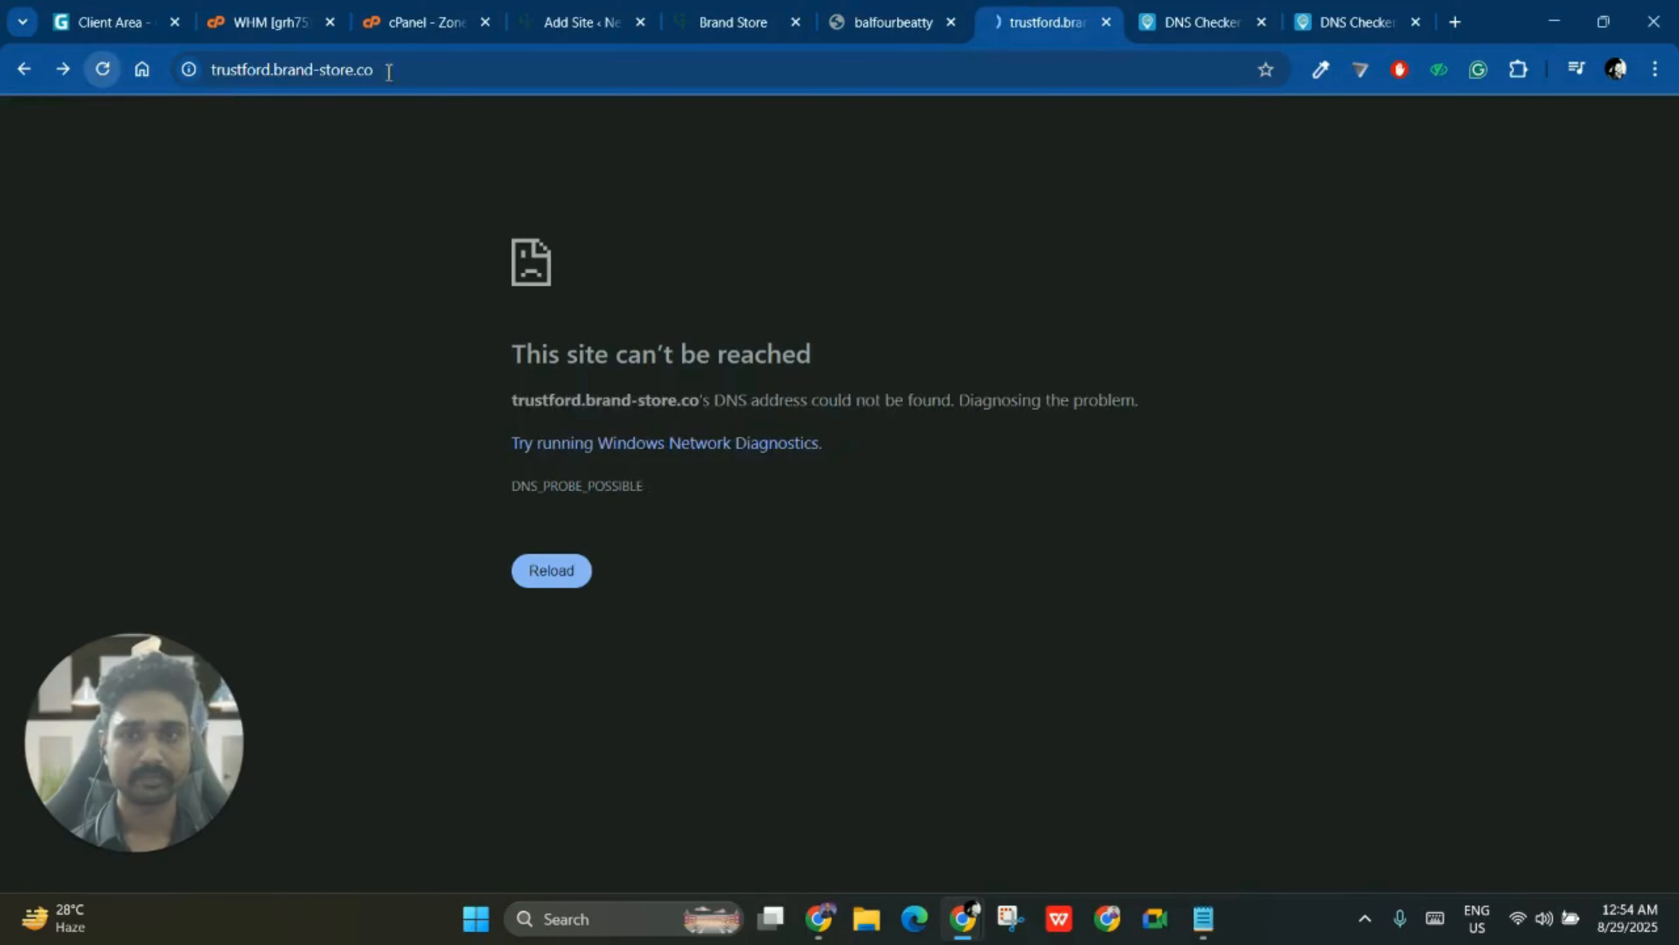
# - Copy the address of trustford.brand-store.co and load it in a Microsoft Edge InPrivate window
pyautogui.click(254, 75)
pyautogui.hotkey('ctrl', 'c')
pyautogui.moveTo(962, 918)
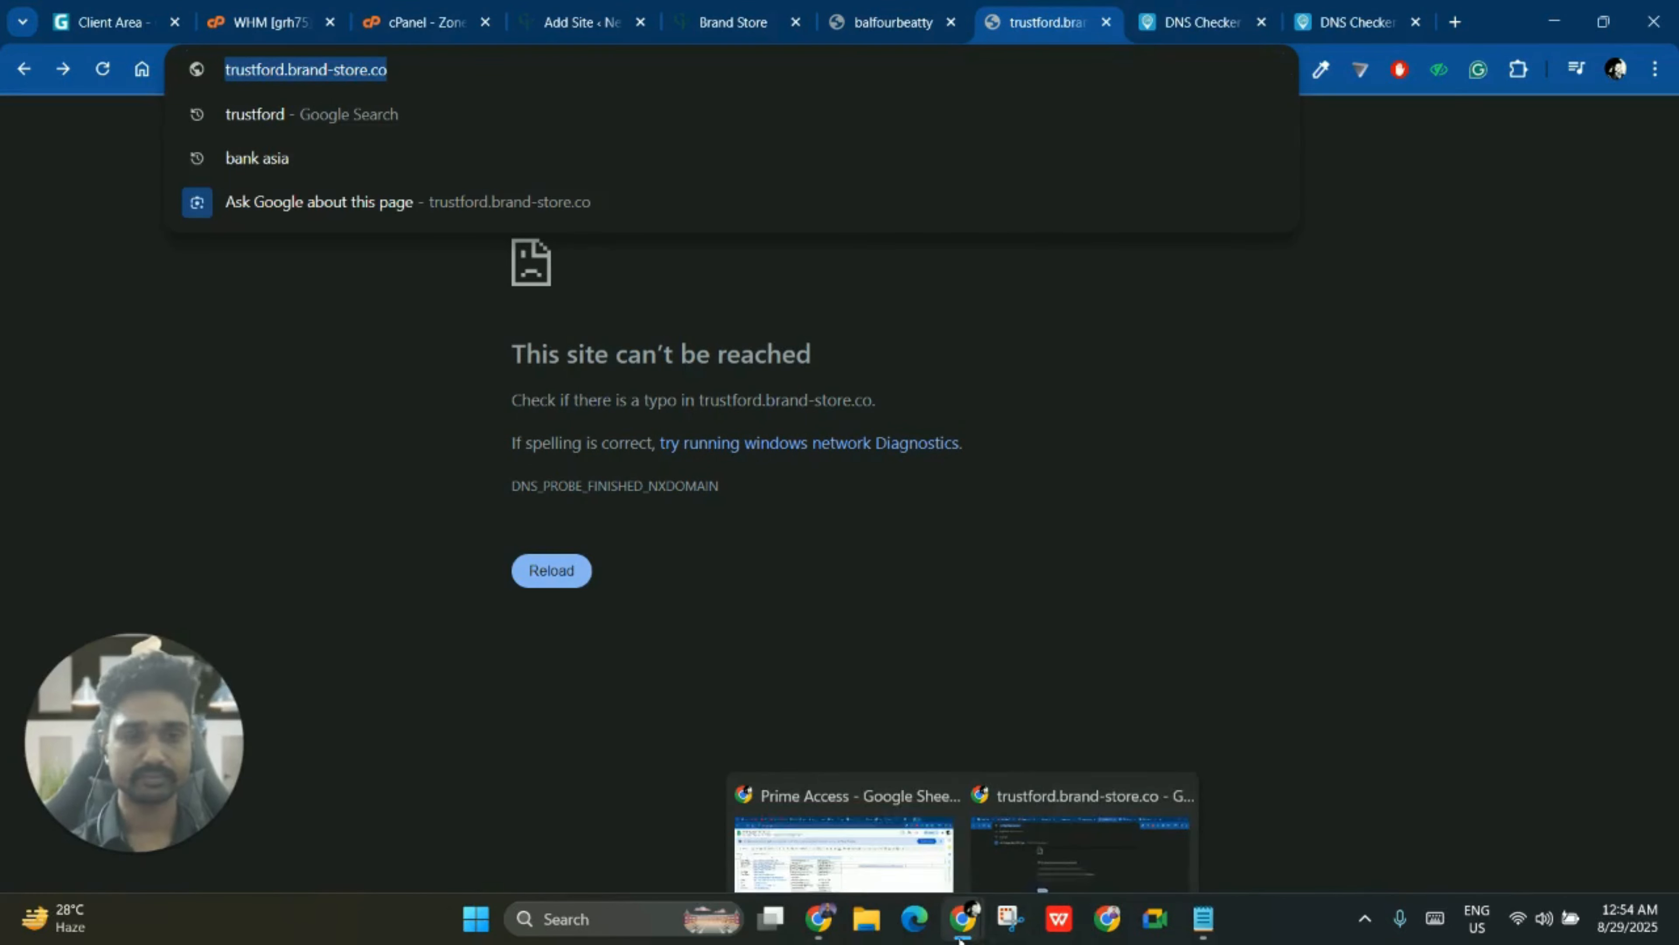
pyautogui.click(1051, 799)
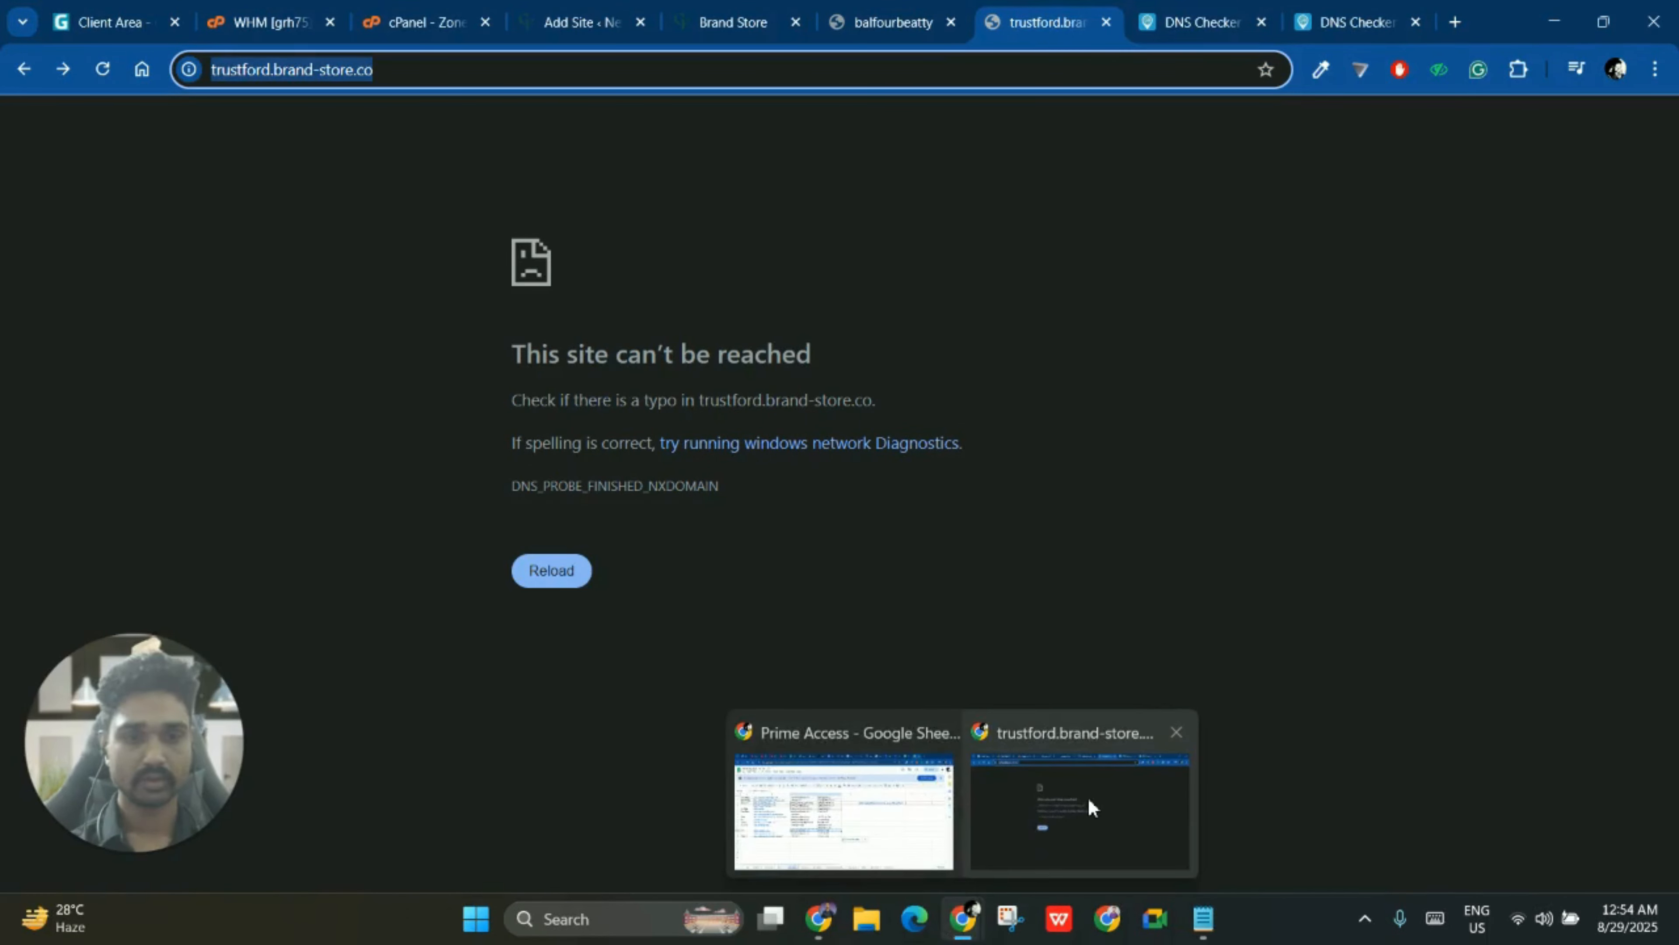
pyautogui.rightClick(915, 926)
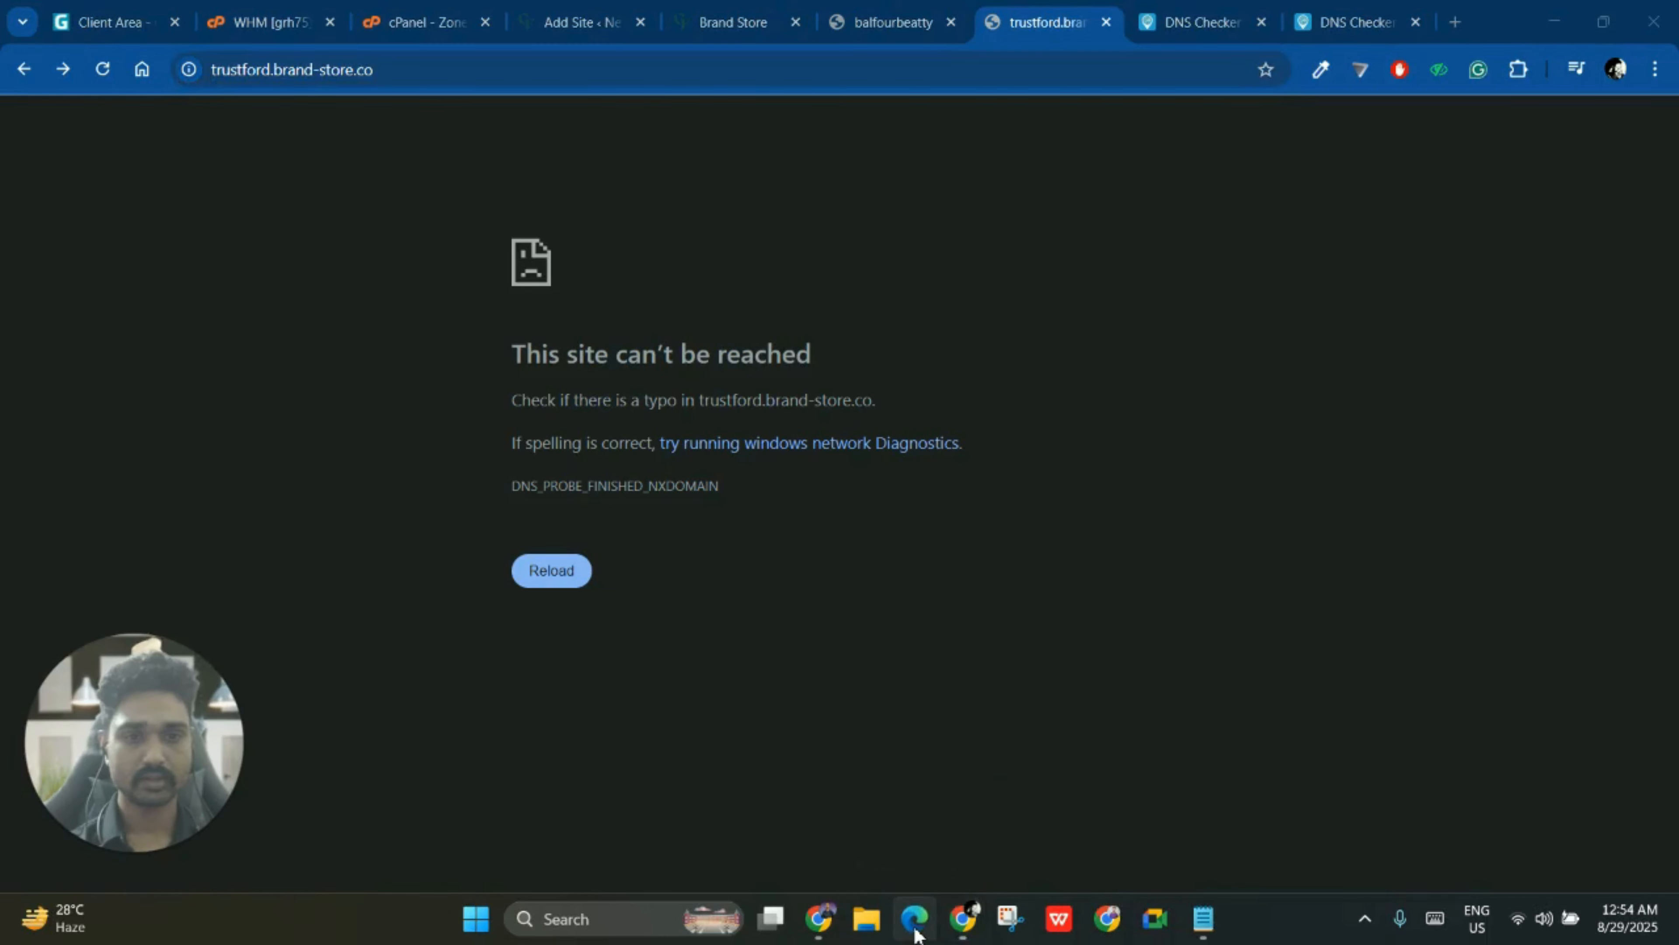
pyautogui.click(518, 460)
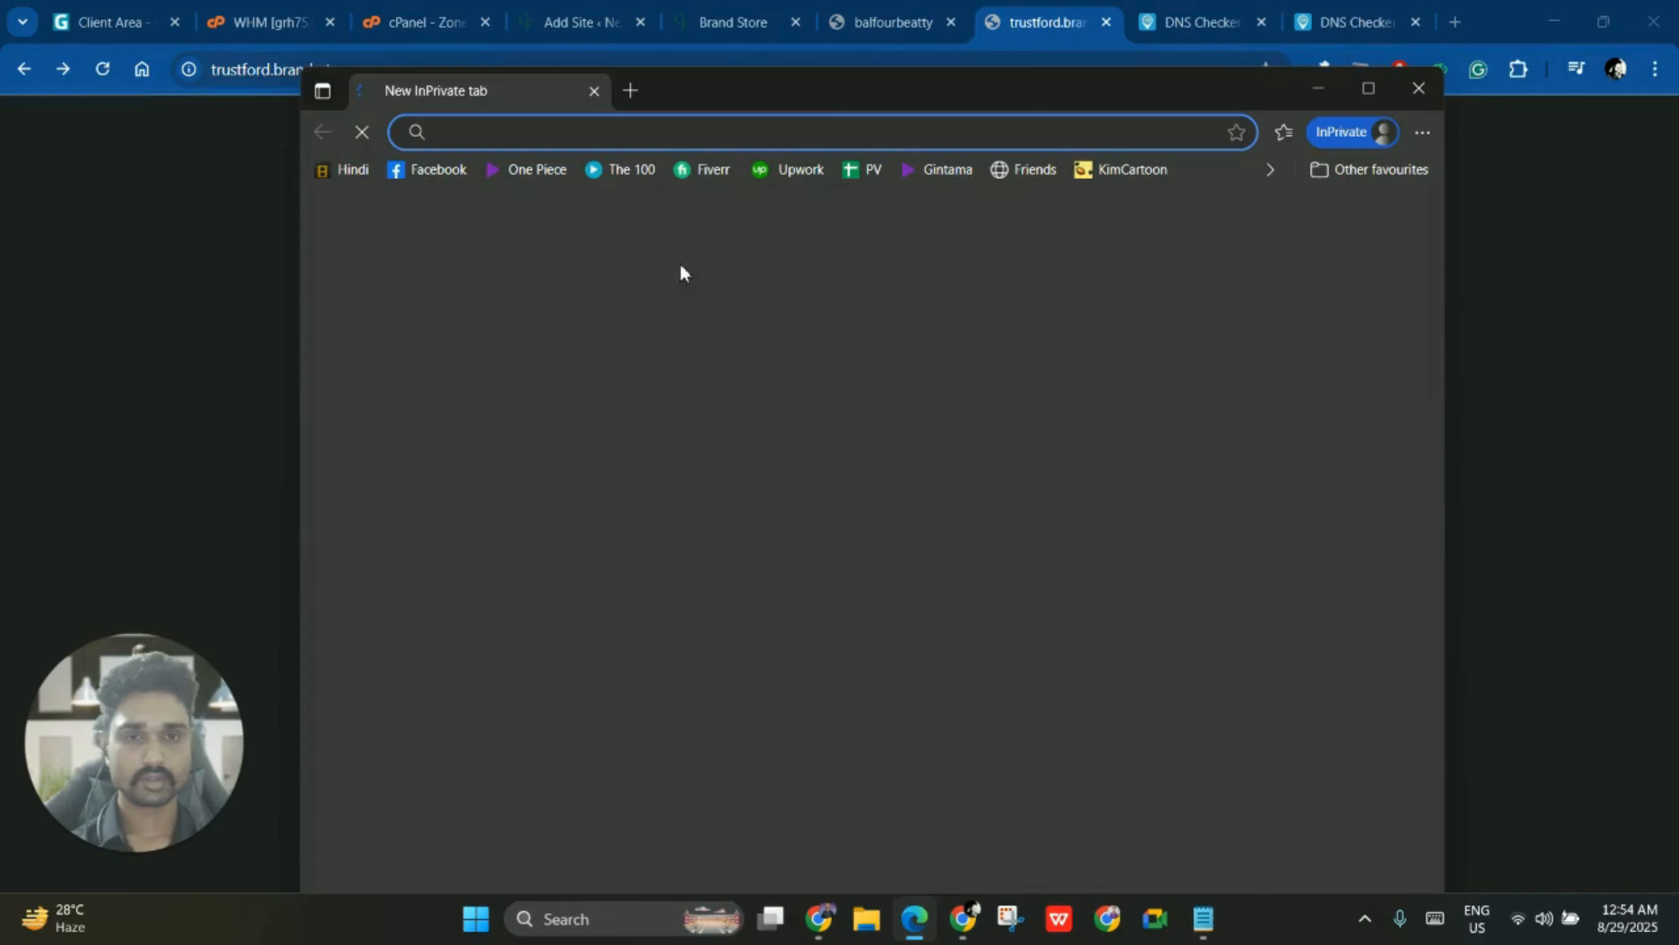
pyautogui.hotkey('ctrl', 'v')
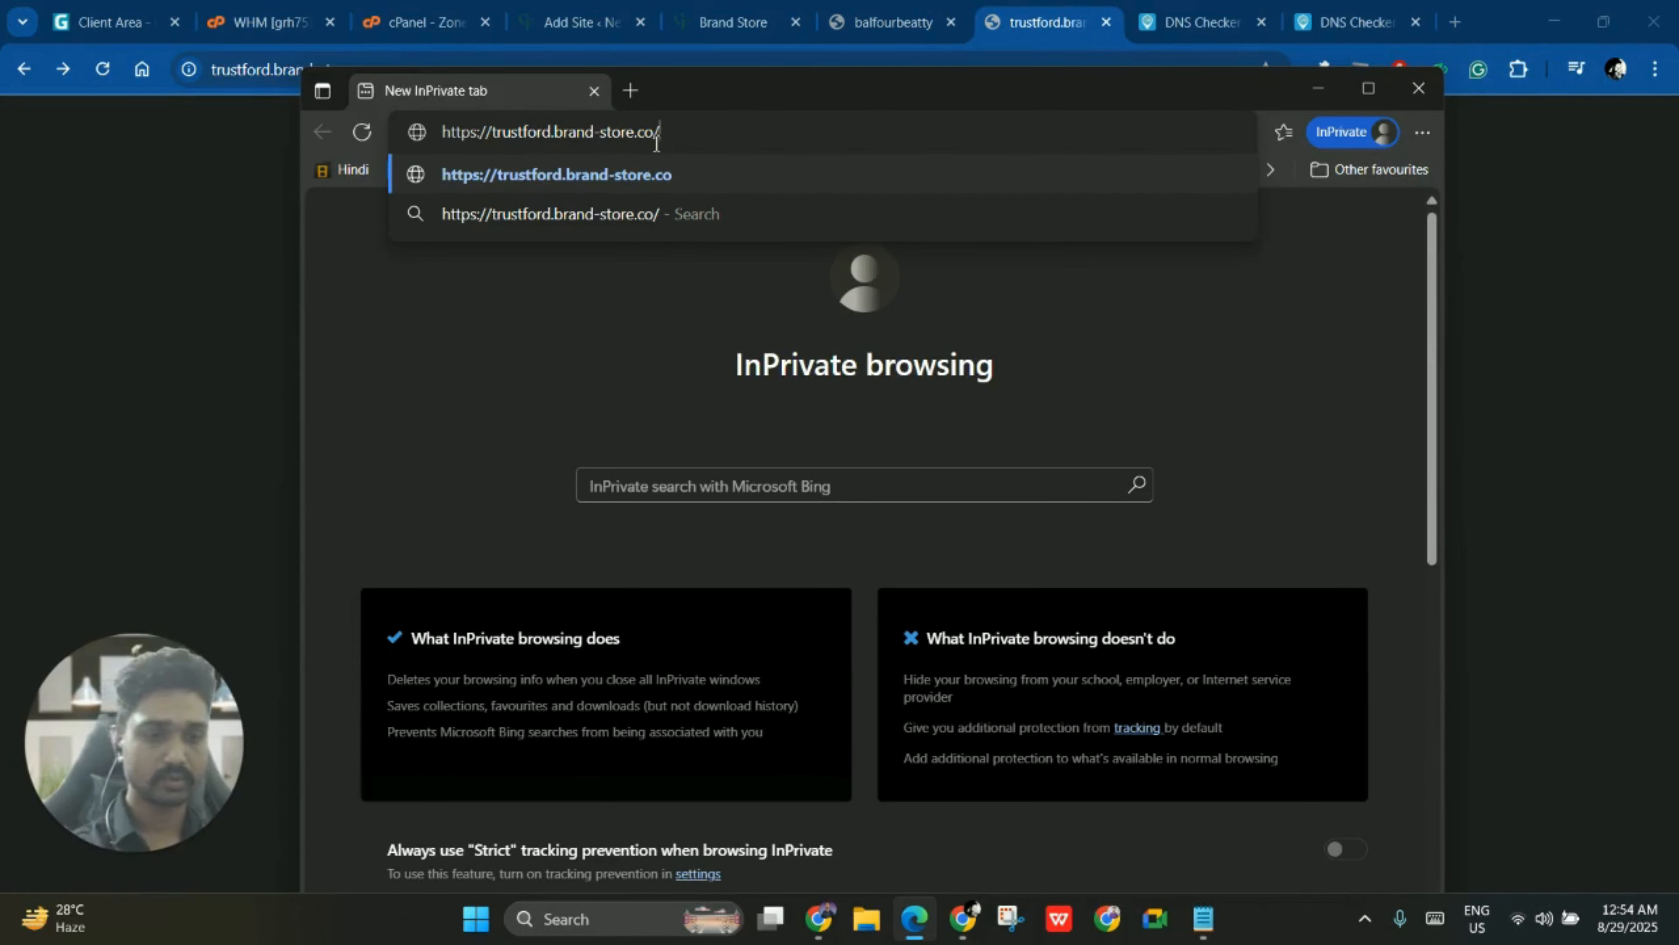
pyautogui.press('Return')
# - Refresh trustford.brand-store.co repeatedly in the InPrivate window to retest access
pyautogui.click(585, 619)
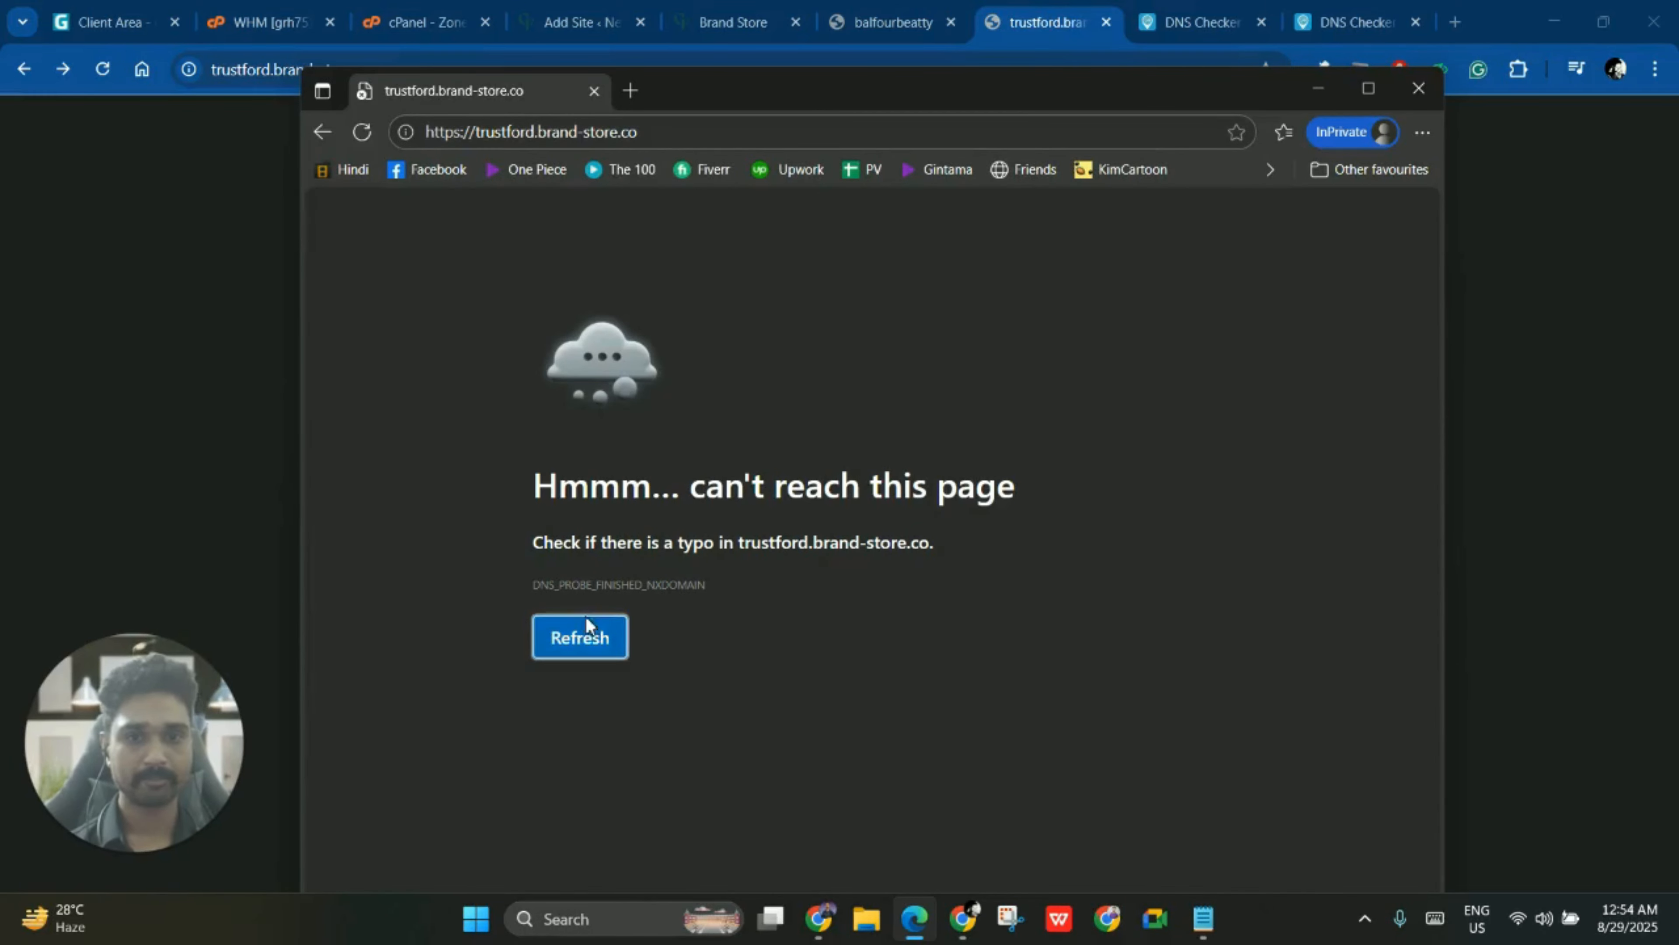
pyautogui.click(586, 619)
pyautogui.click(575, 639)
pyautogui.click(625, 640)
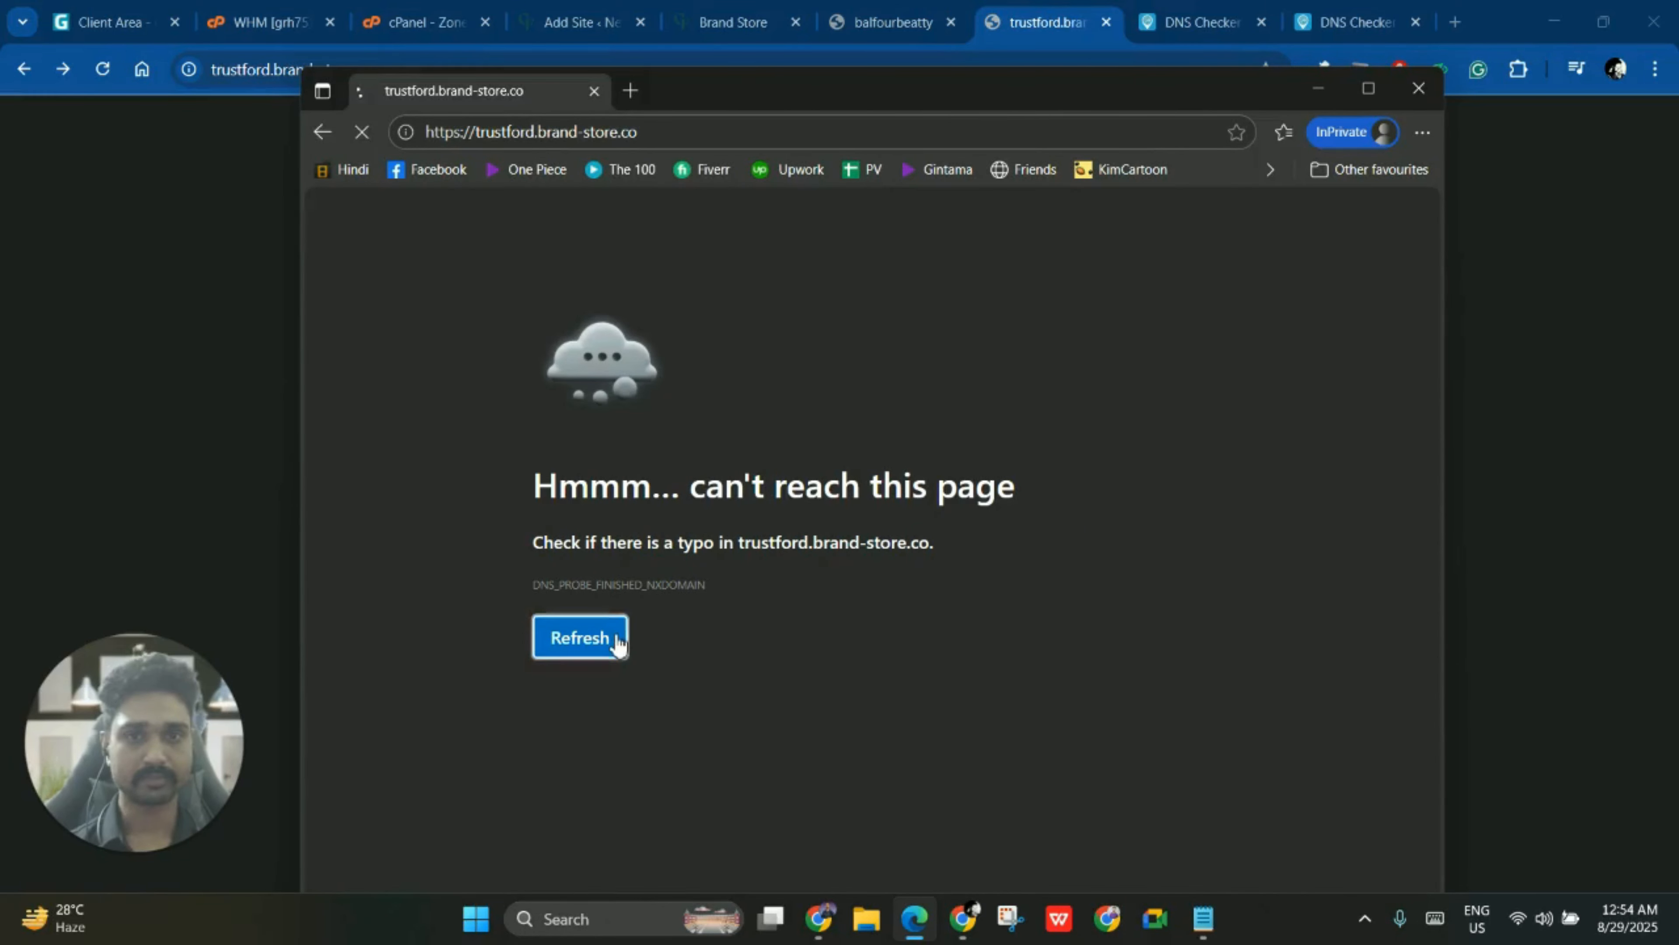
pyautogui.click(619, 638)
pyautogui.click(615, 639)
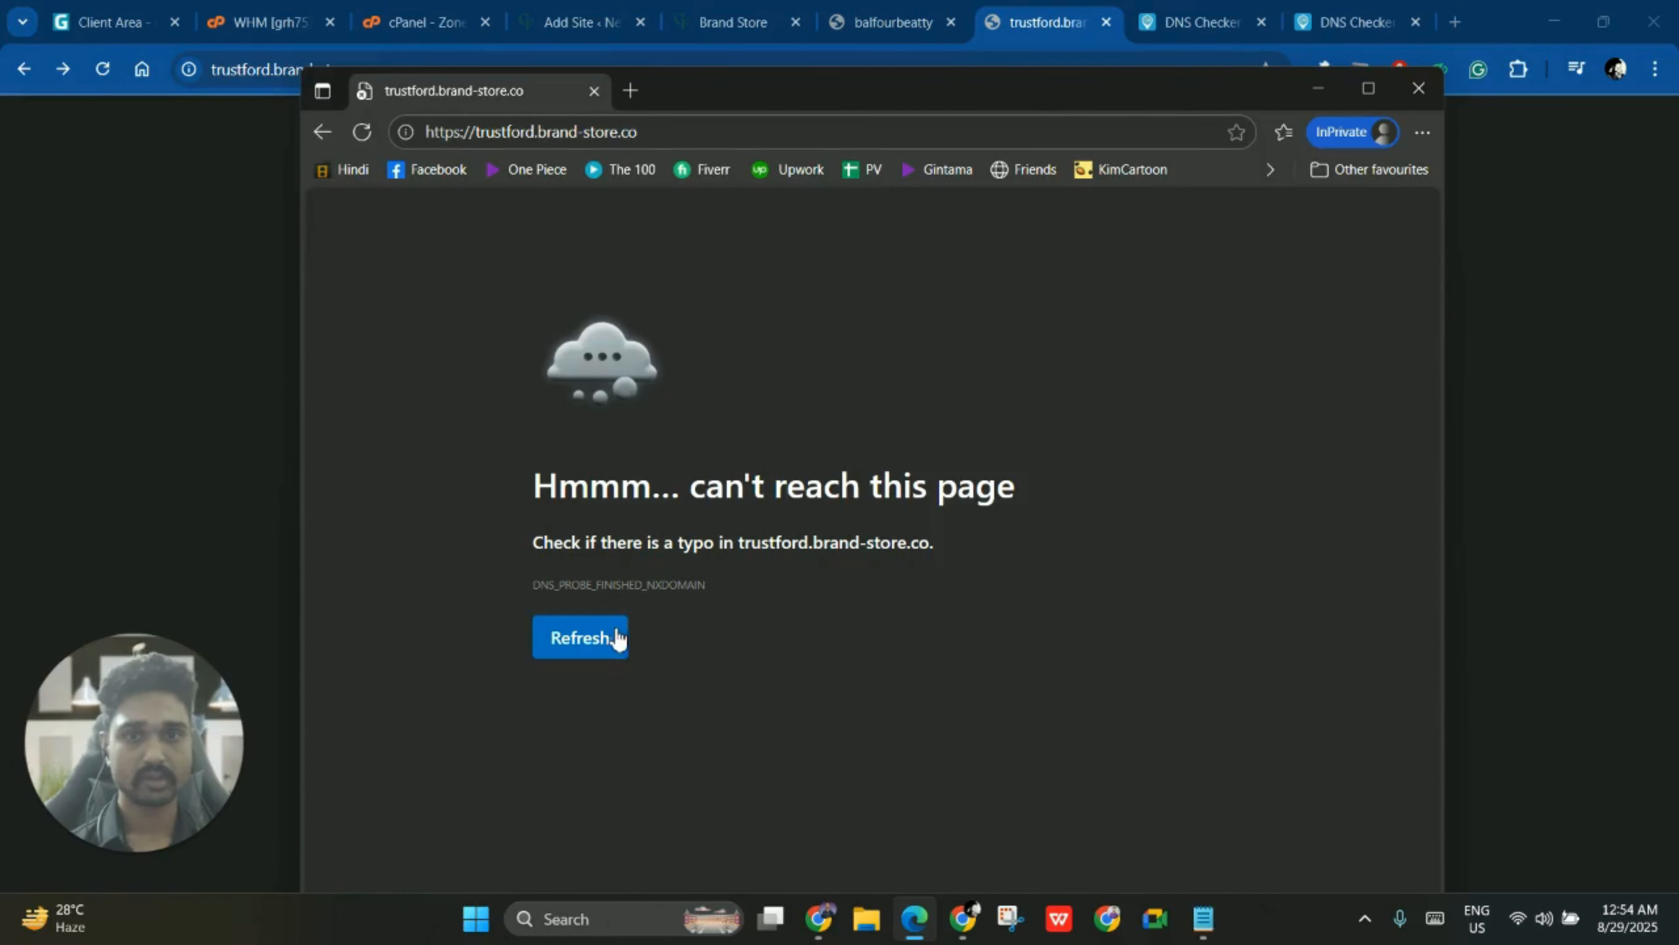
# - Return to Chrome, check the cPanel zone records and rerun the A record lookup for balfourbeatty.brand-store.co in DNS Checker for comparison
pyautogui.click(153, 465)
pyautogui.click(444, 10)
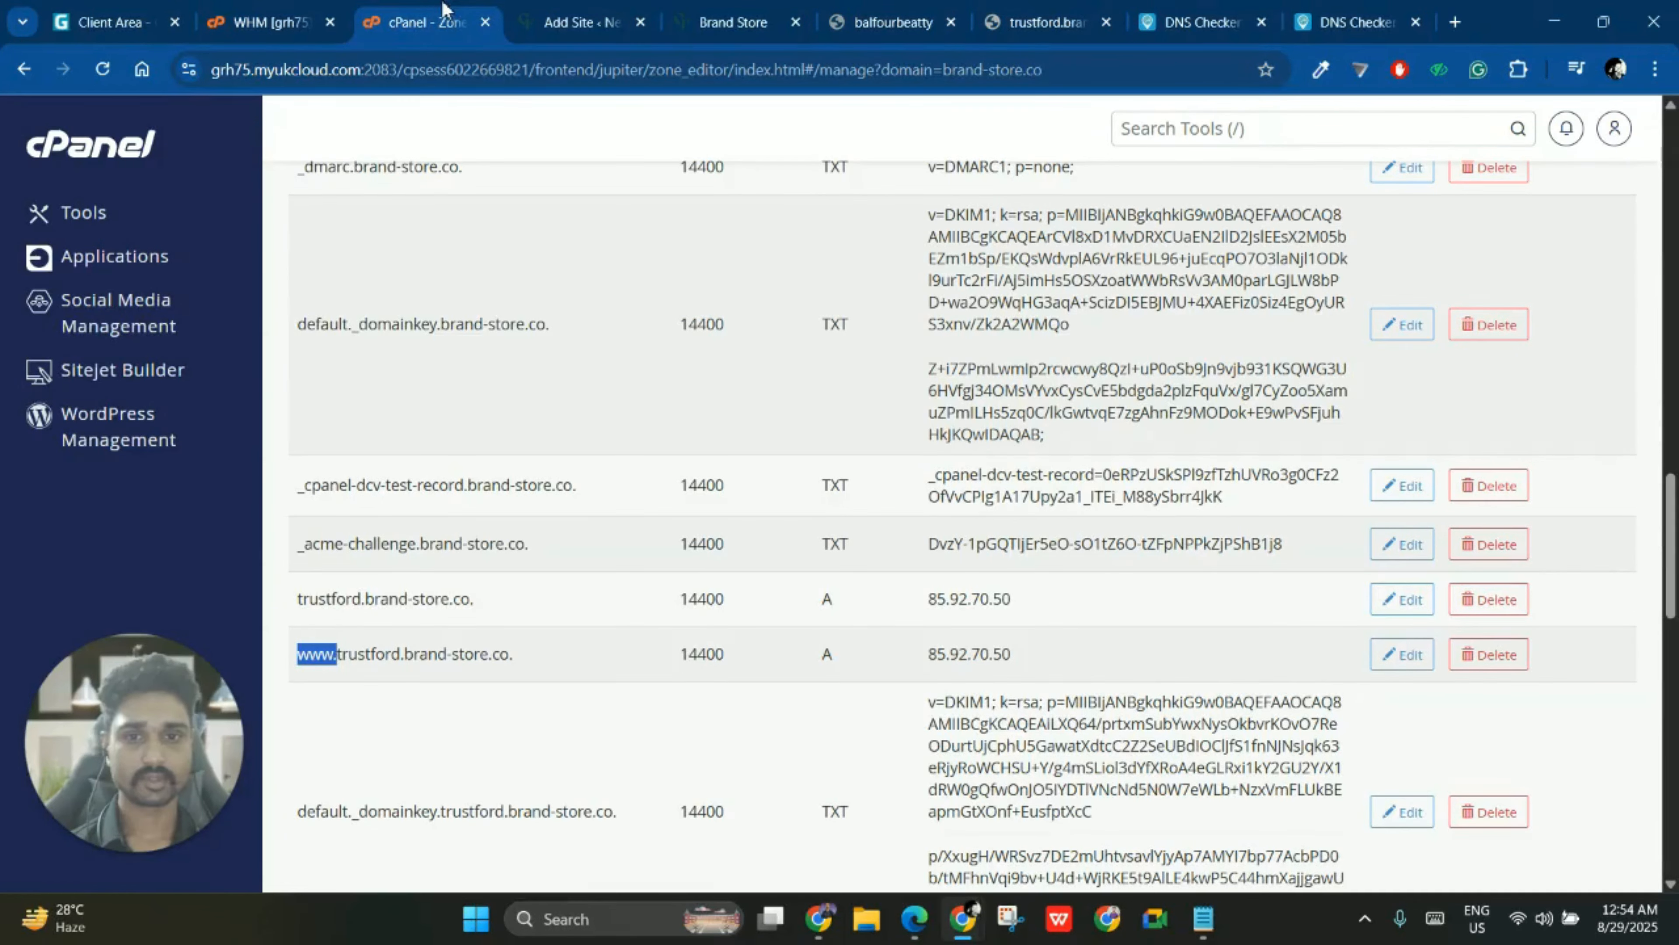
pyautogui.click(1362, 10)
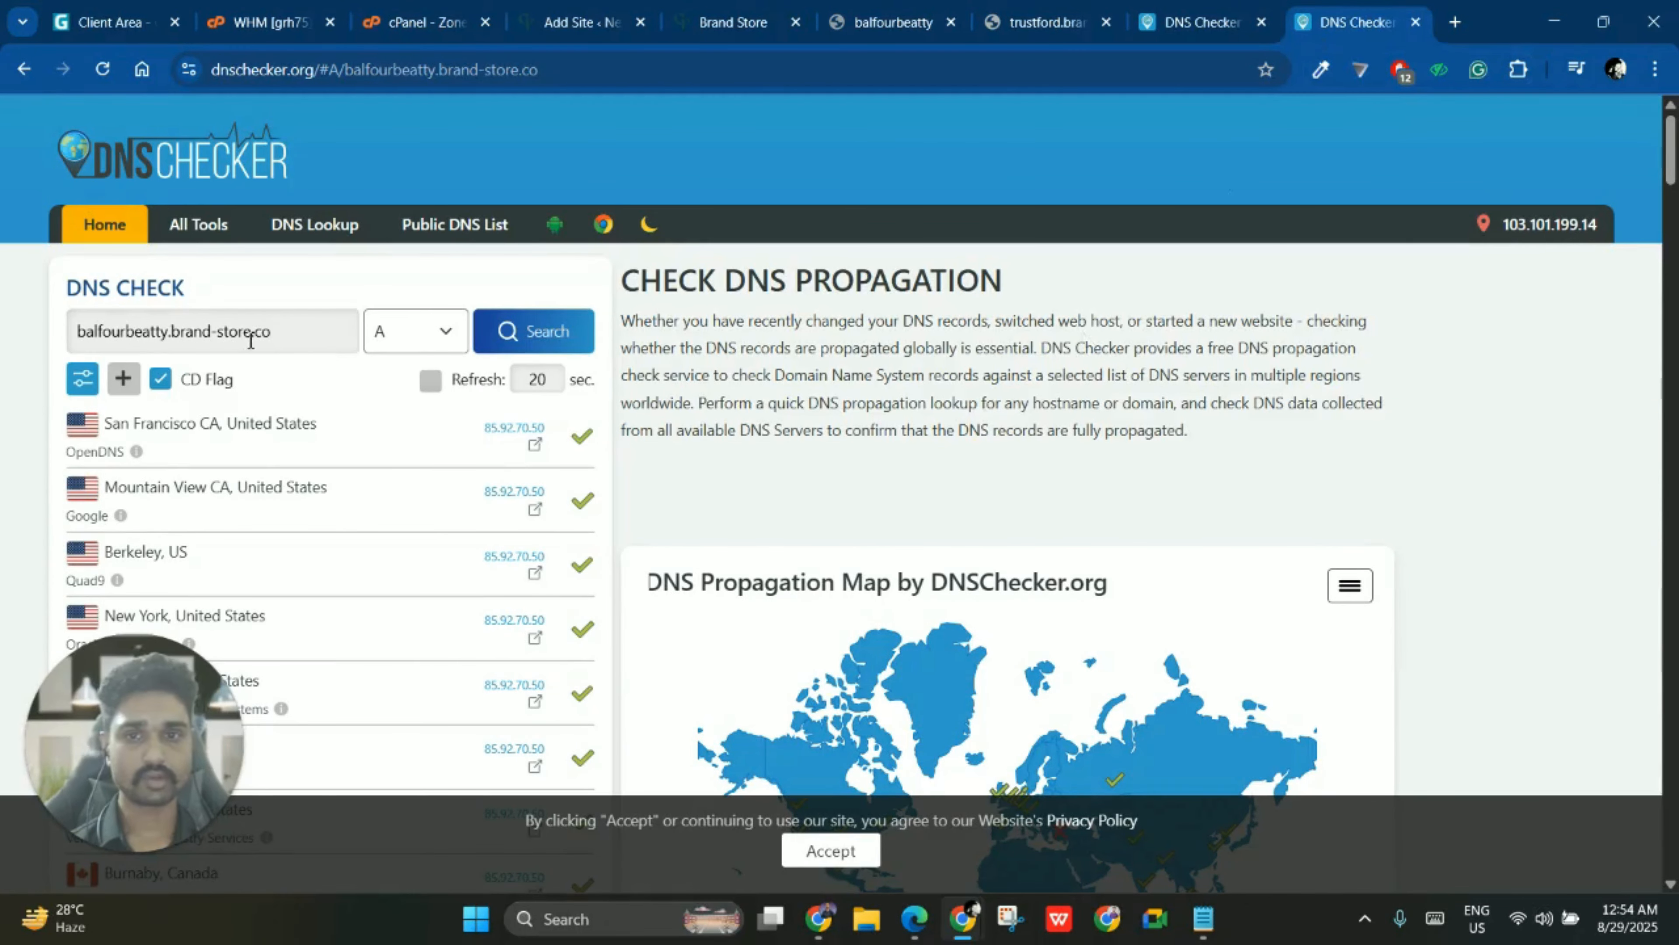
pyautogui.click(525, 330)
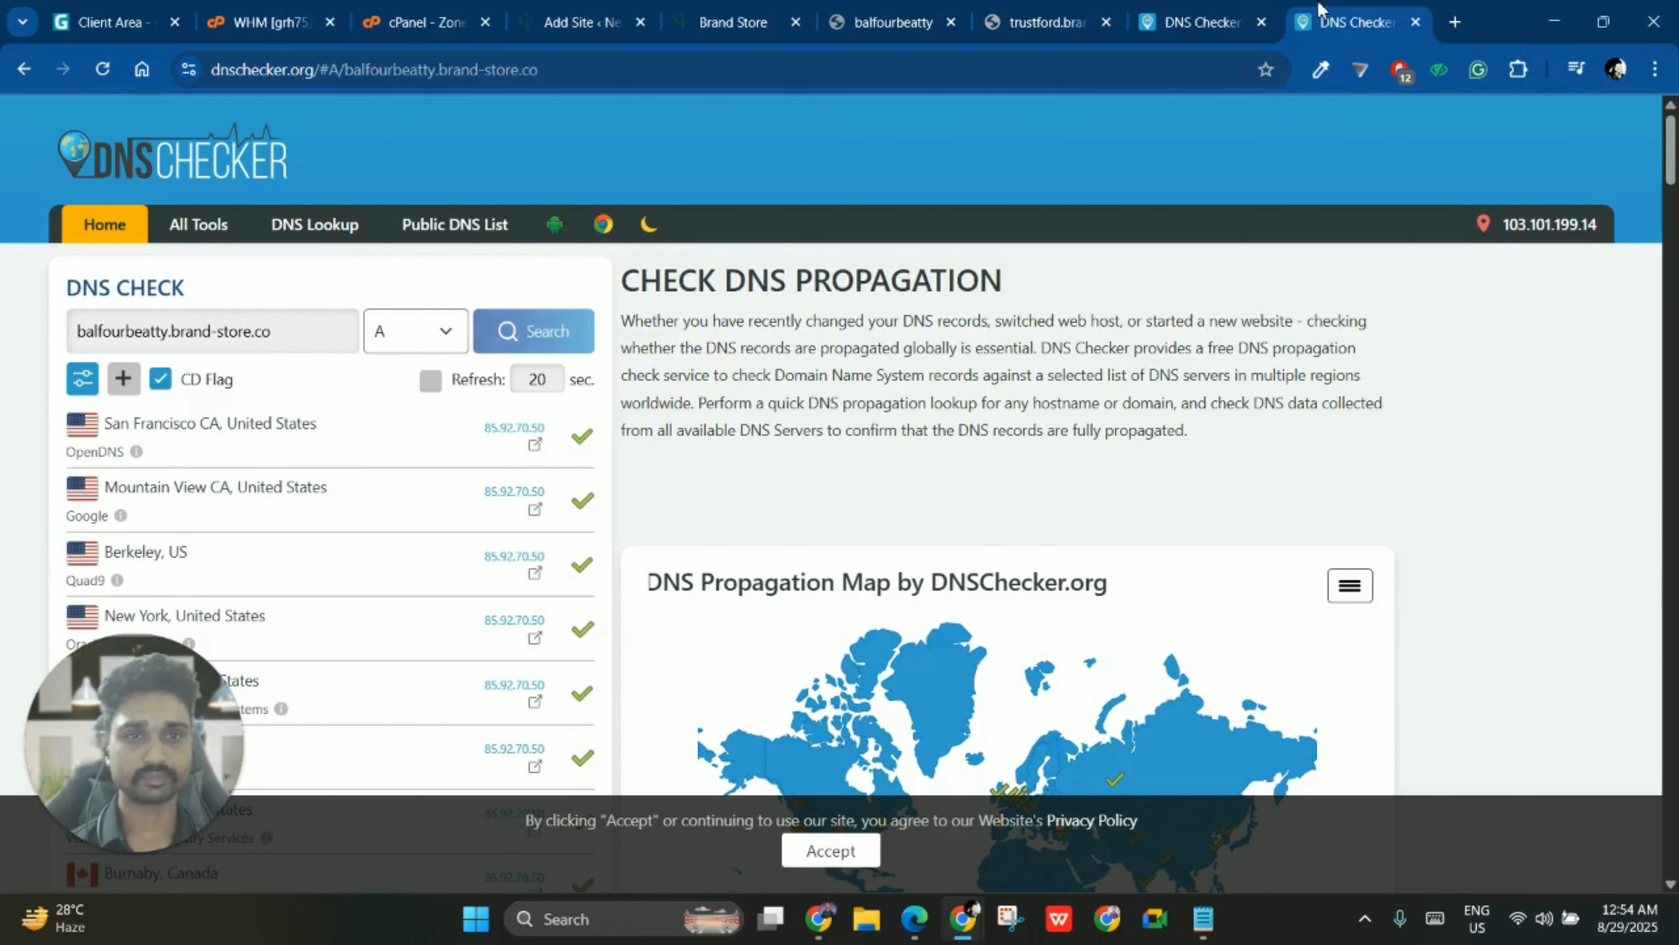
# - Rerun the DNS Checker A record lookup for trustford.brand-store.co and review the updated location results and map
pyautogui.click(1198, 19)
pyautogui.click(509, 337)
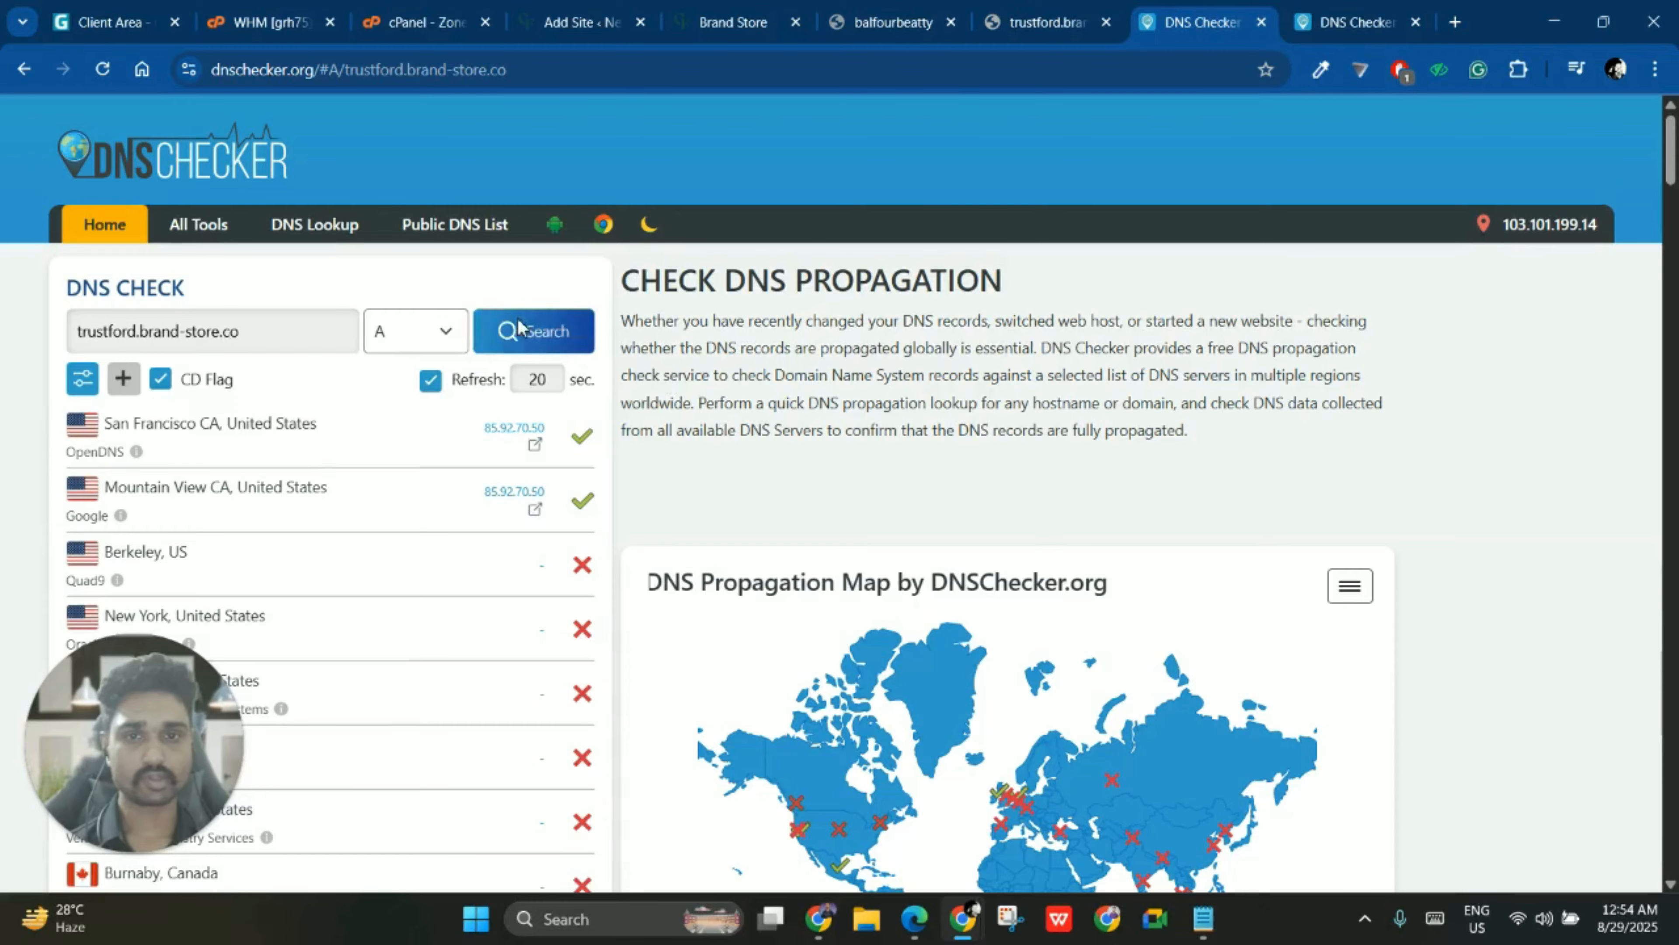
pyautogui.scroll(-8, 518, 537)
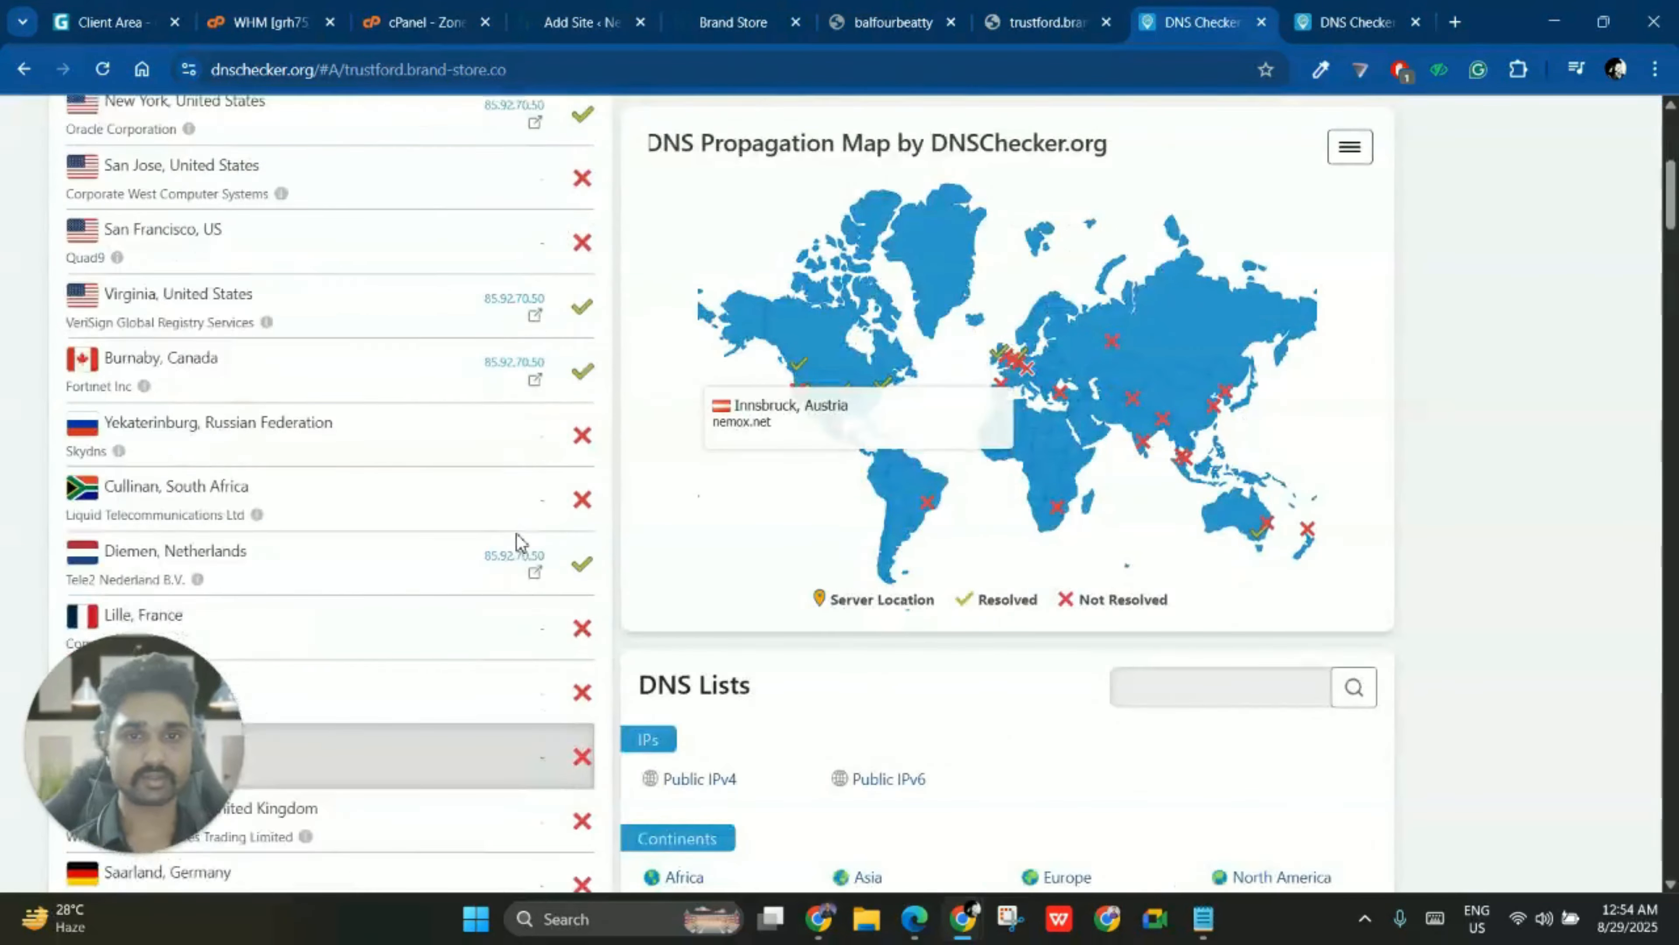
pyautogui.scroll(8, 518, 537)
pyautogui.scroll(-3, 709, 555)
pyautogui.click(963, 921)
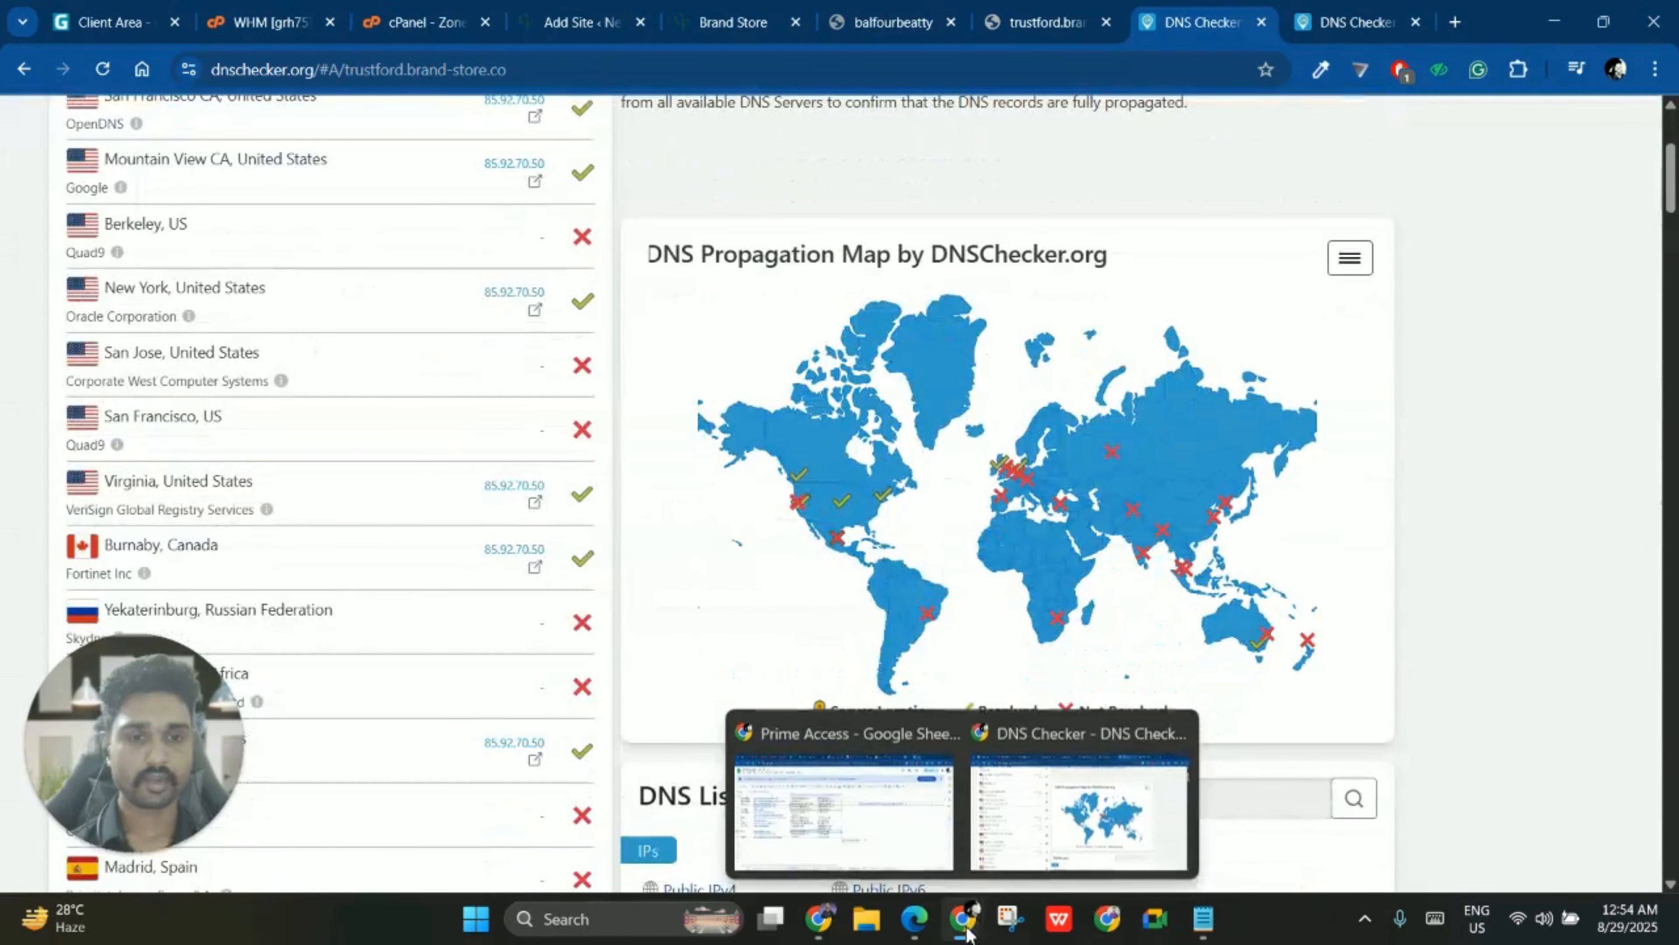
pyautogui.scroll(3, 405, 405)
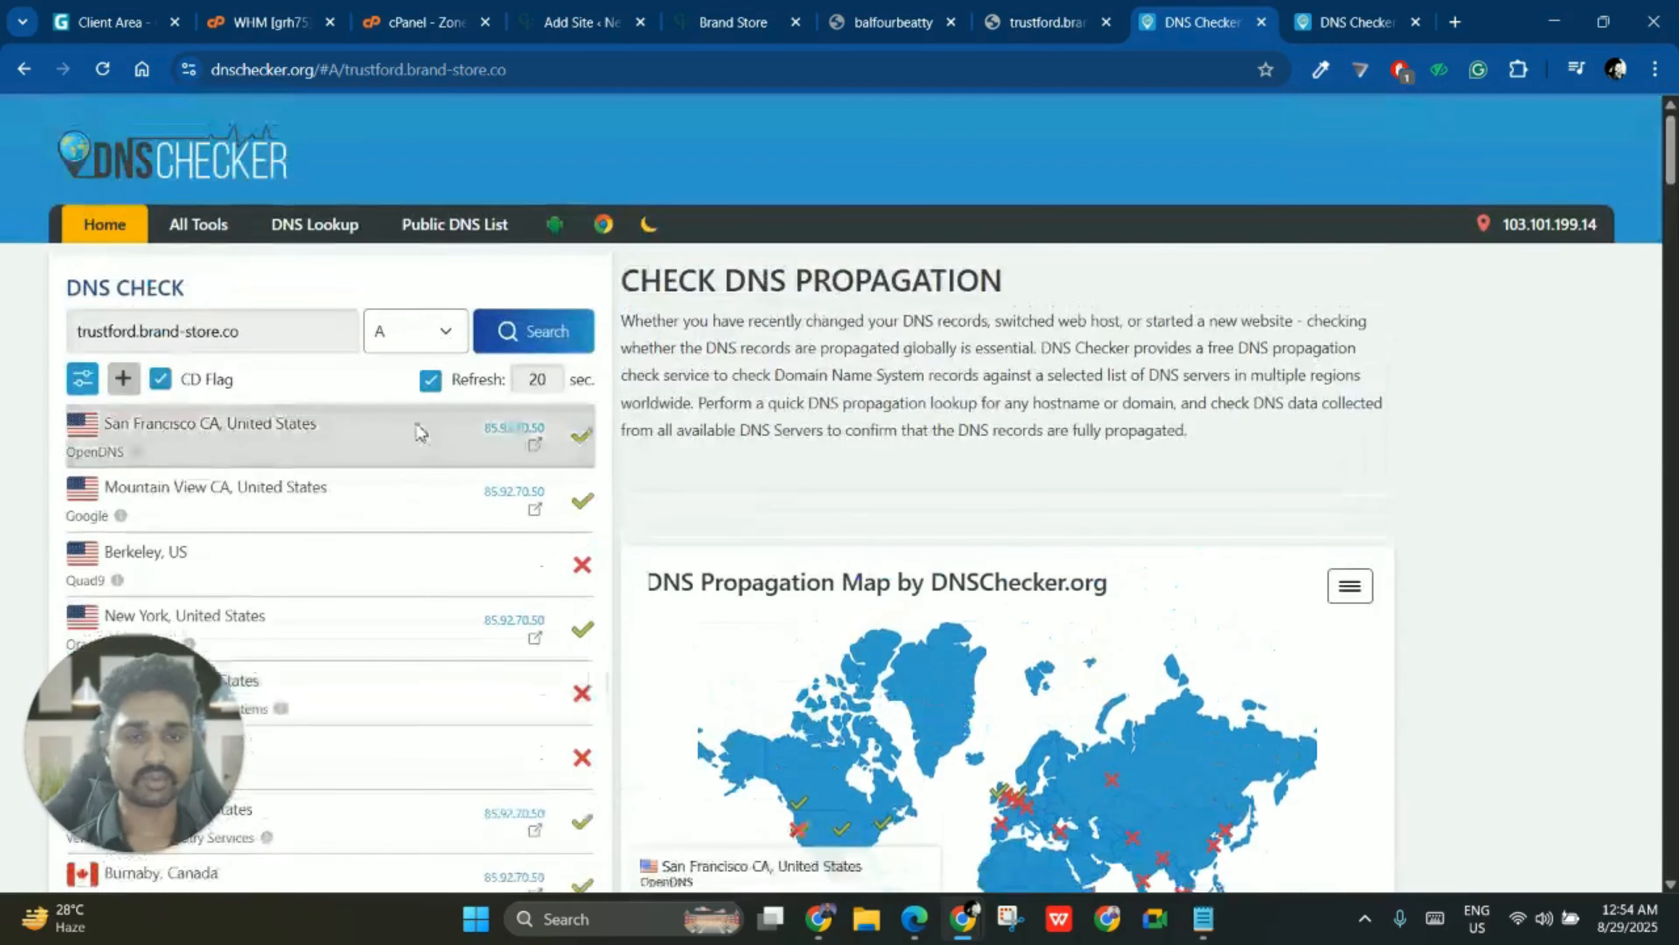
# - Open a new Chrome Incognito window and load trustford.brand-store.co in it
pyautogui.moveTo(977, 934)
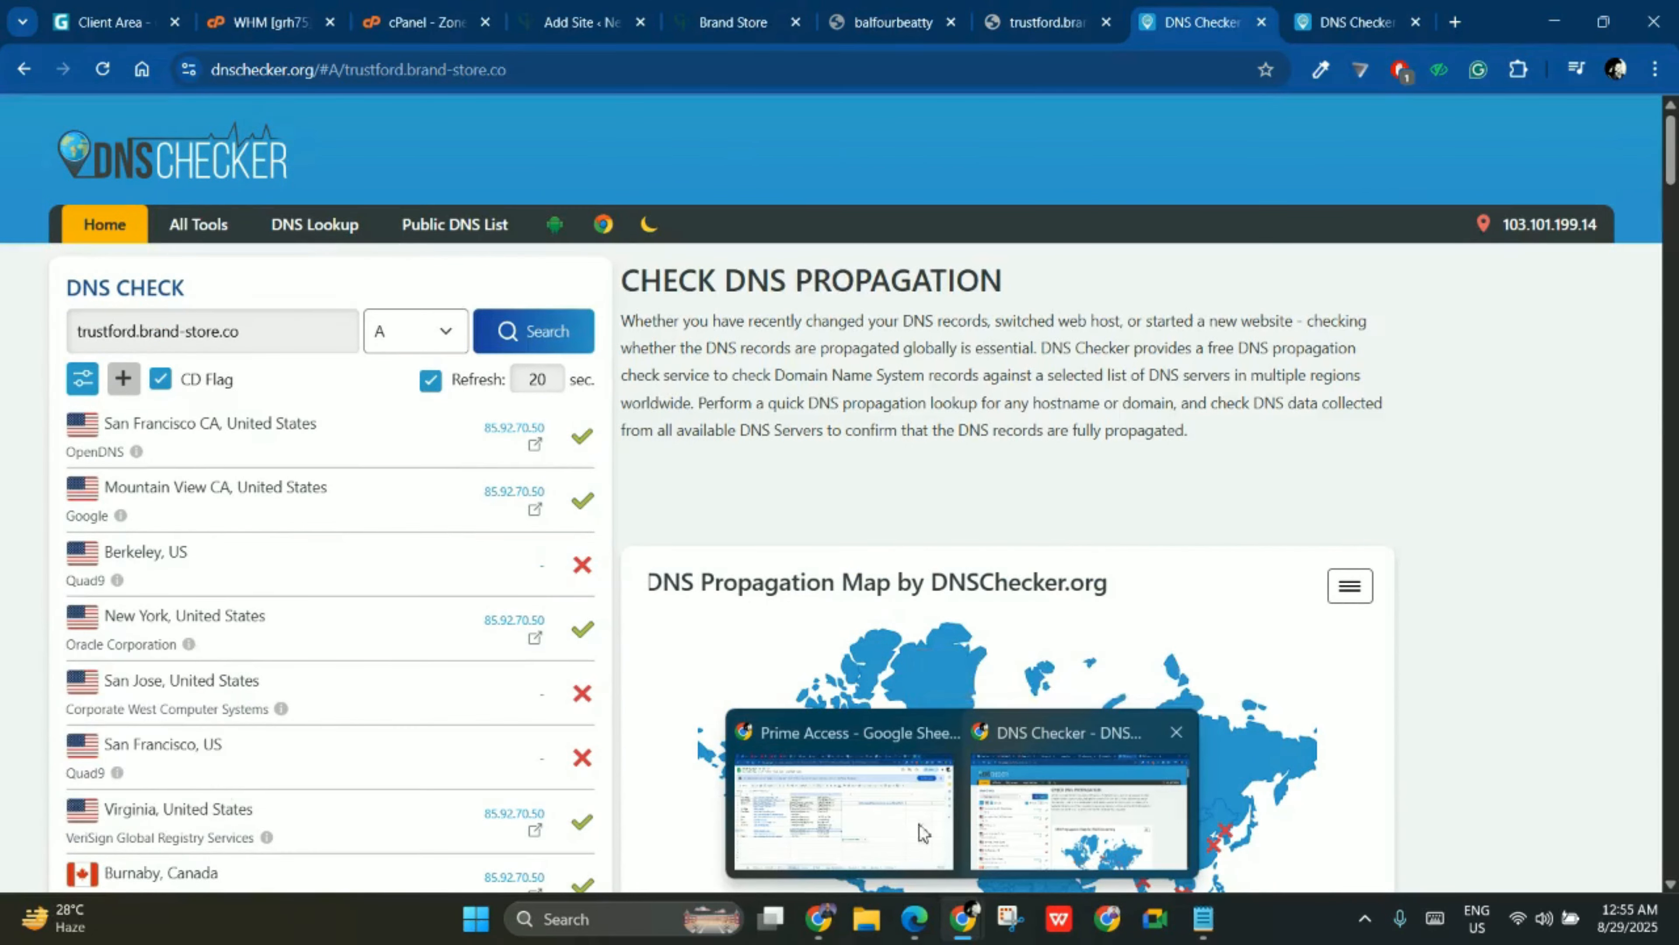
pyautogui.click(785, 804)
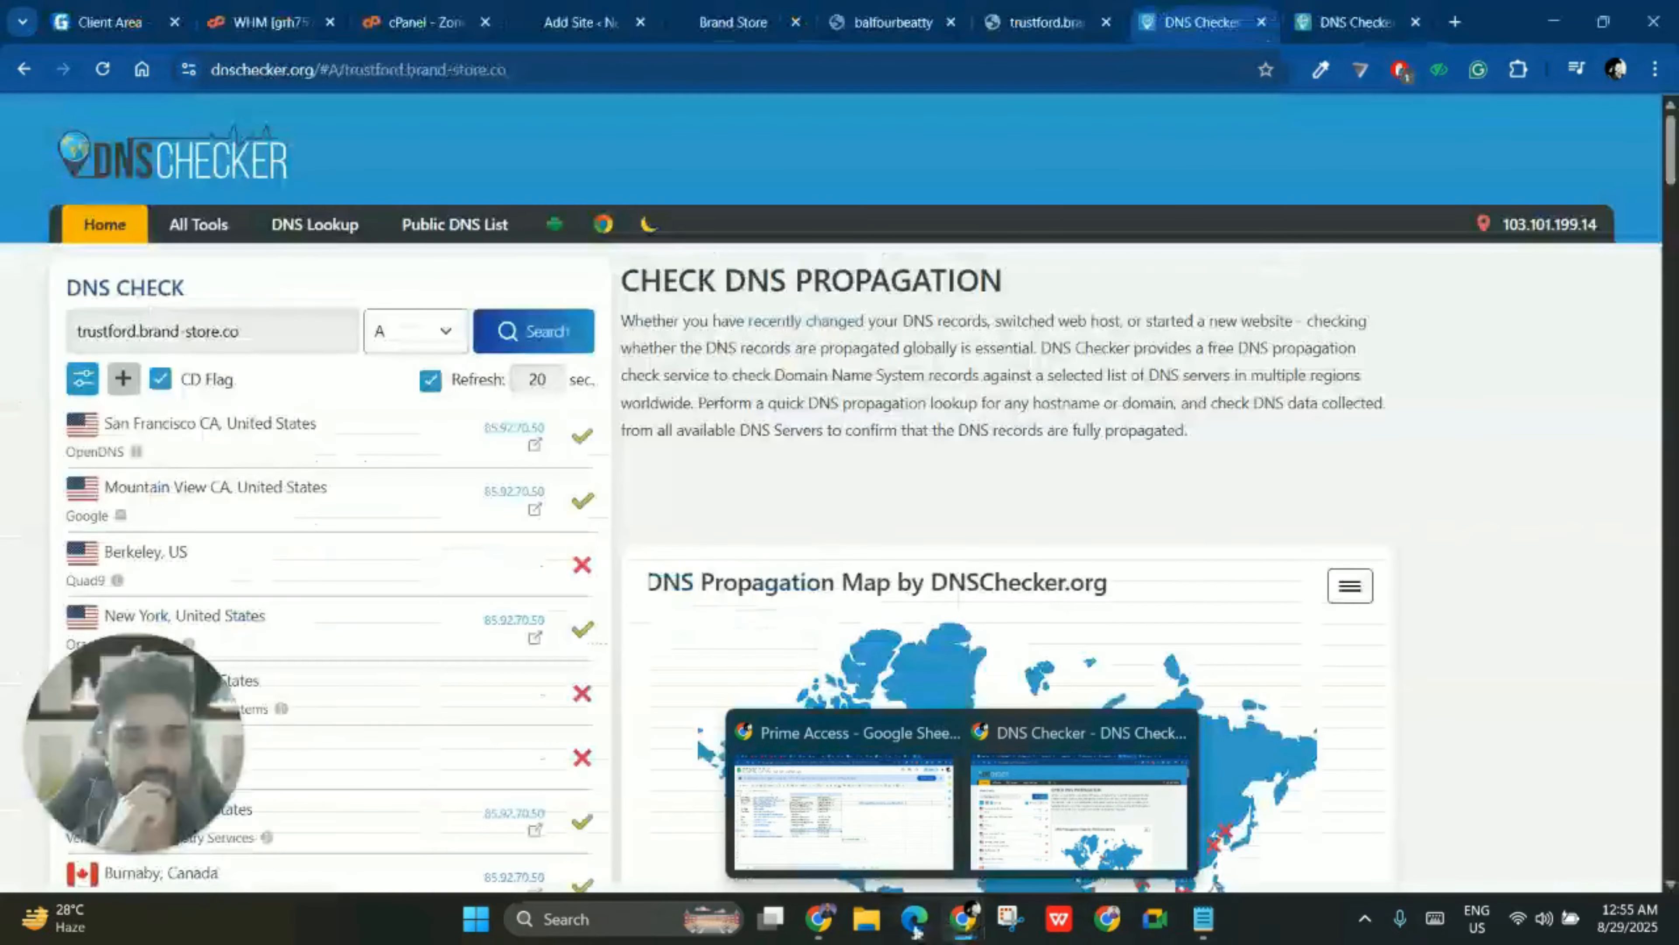
pyautogui.moveTo(936, 937)
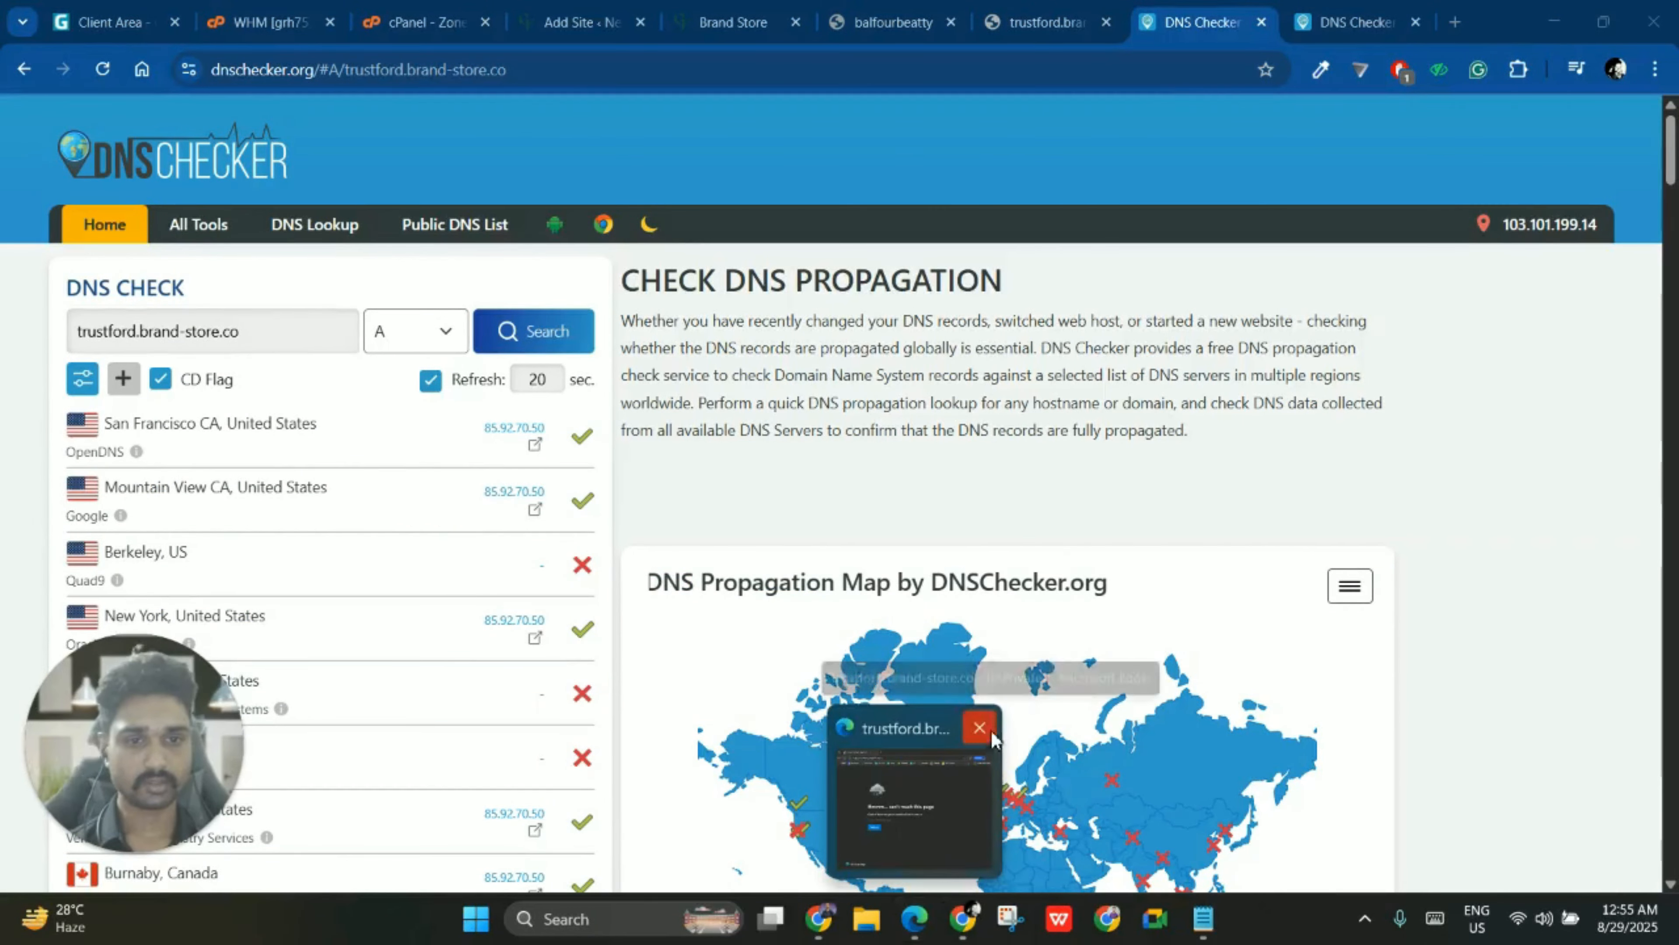
pyautogui.rightClick(806, 929)
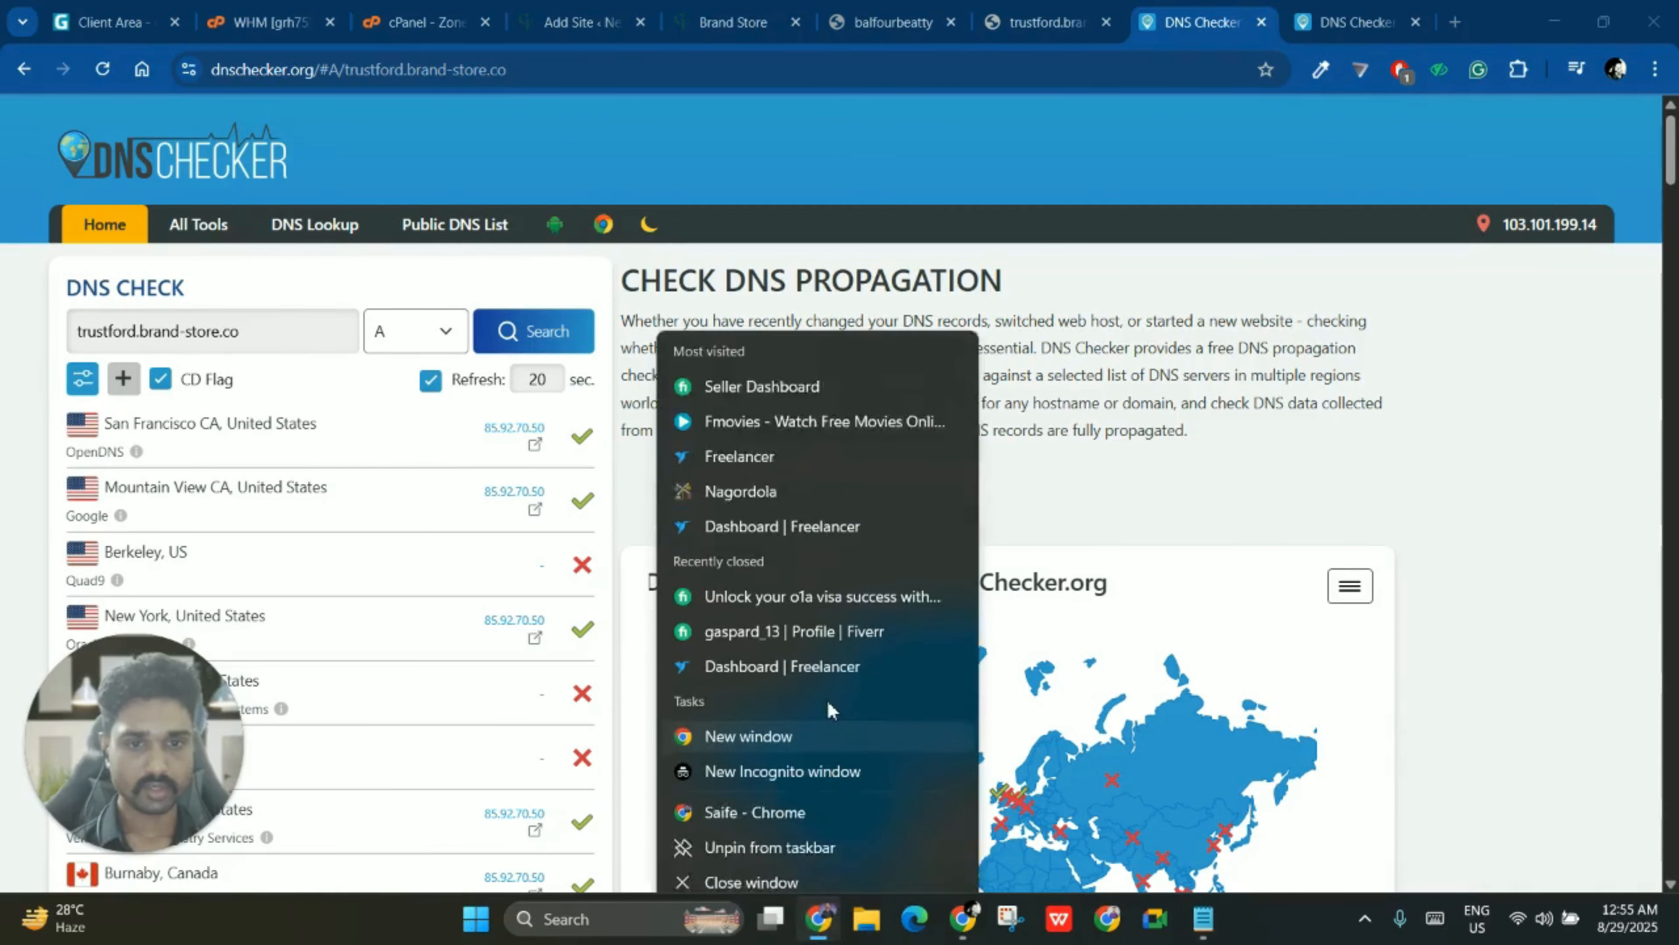
pyautogui.click(773, 751)
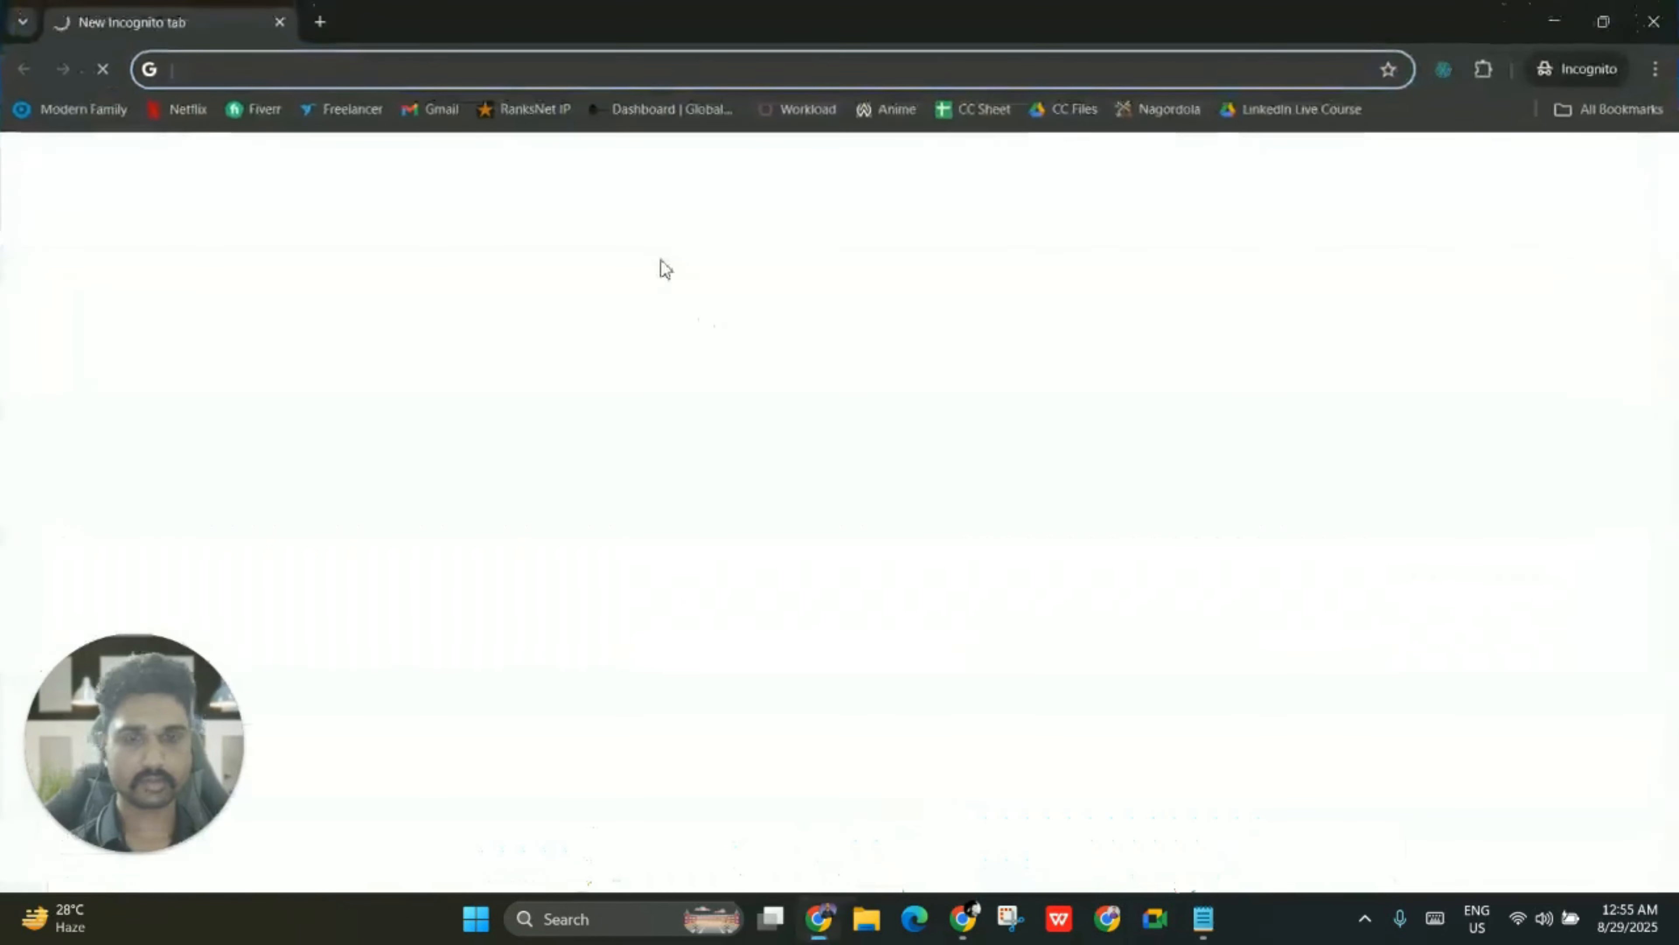
pyautogui.hotkey('ctrl', 'v')
pyautogui.moveTo(236, 70); pyautogui.dragTo(398, 72)
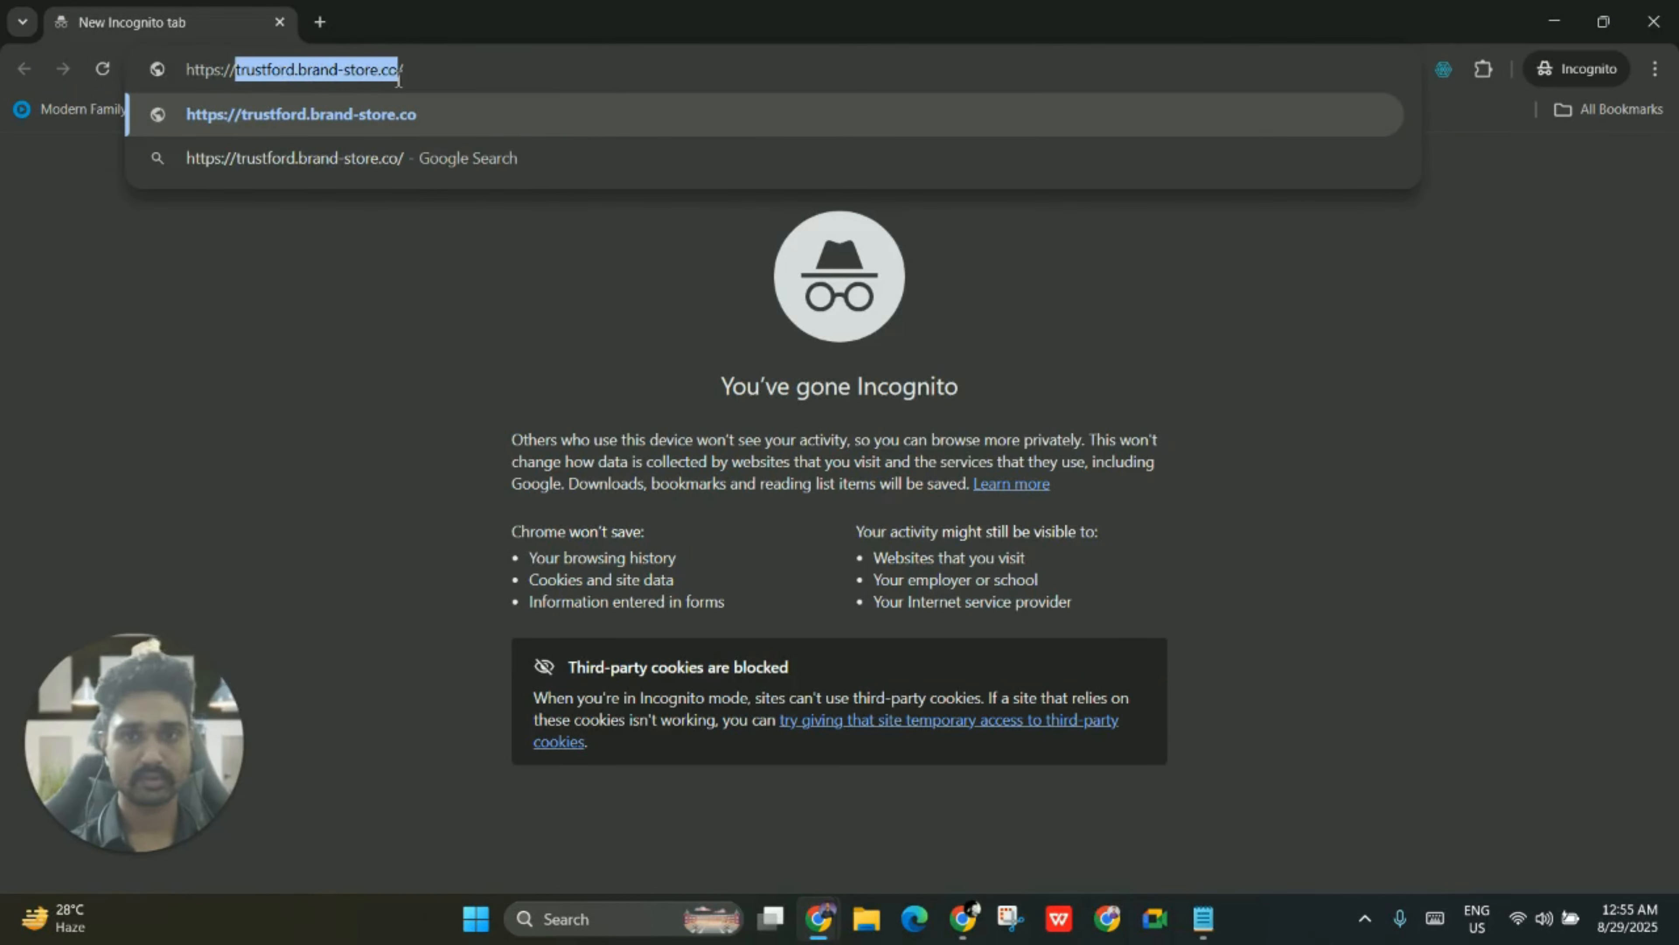
pyautogui.hotkey('ctrl', 'c')
pyautogui.hotkey('ctrl', 'a')
pyautogui.hotkey('ctrl', 'v')
pyautogui.press('Return')
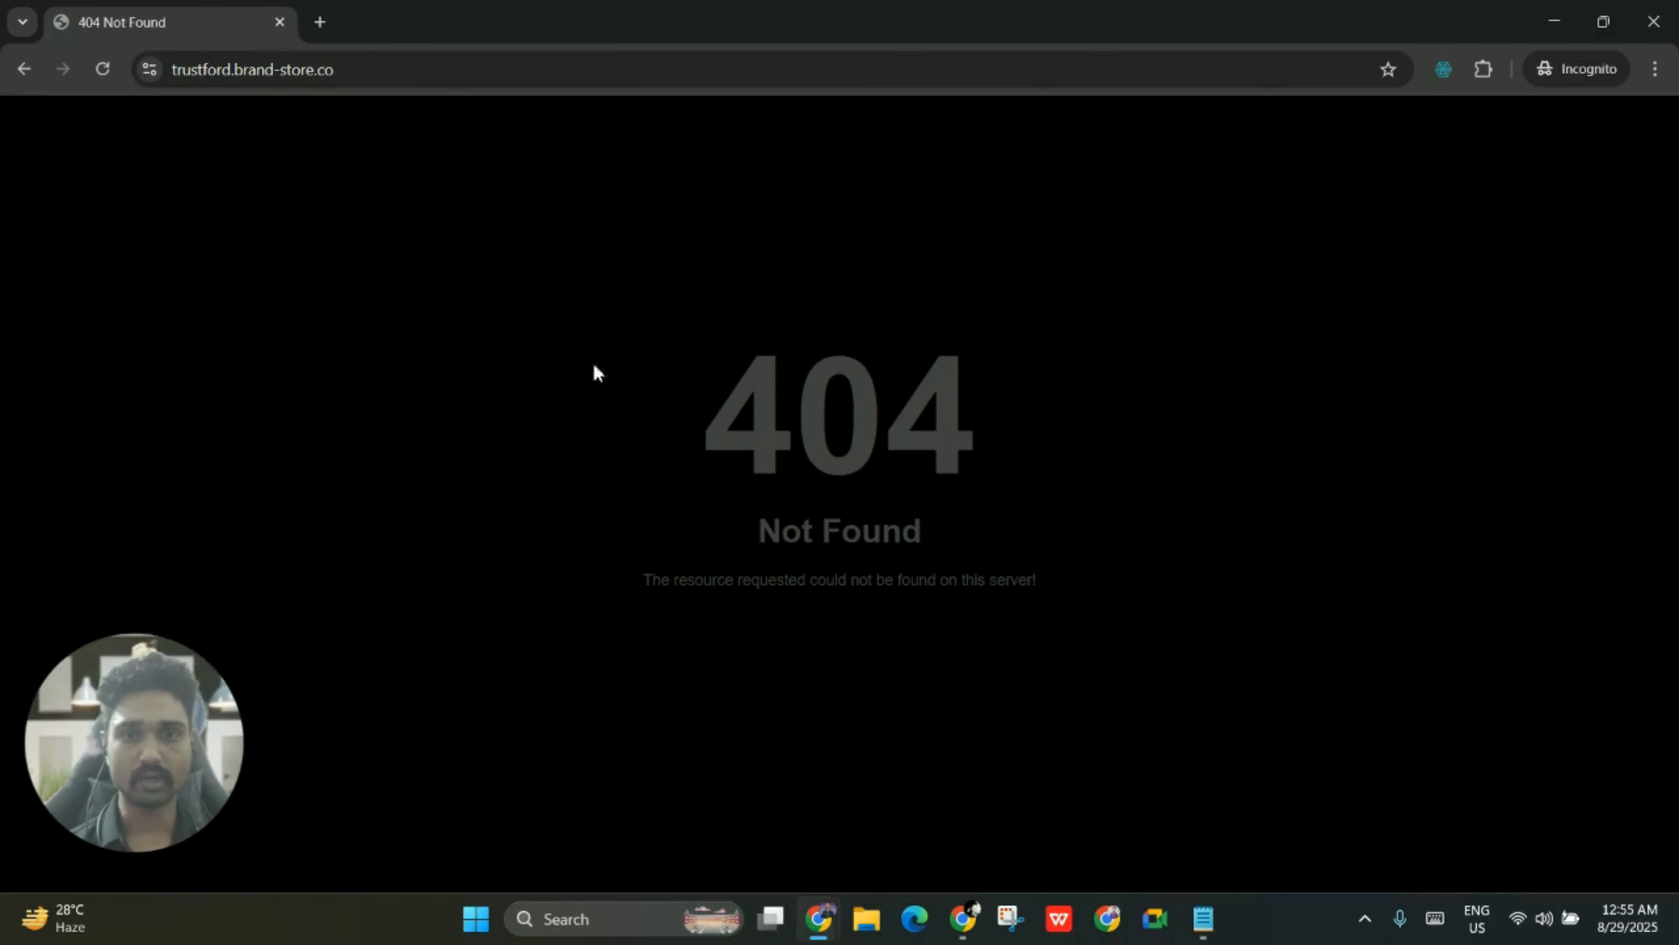
# - Examine the page that the server returns for trustford.brand-store.co in the Incognito window
pyautogui.moveTo(593, 365); pyautogui.dragTo(1057, 536)
pyautogui.click(1085, 597)
pyautogui.moveTo(1084, 597); pyautogui.dragTo(572, 325)
pyautogui.click(539, 306)
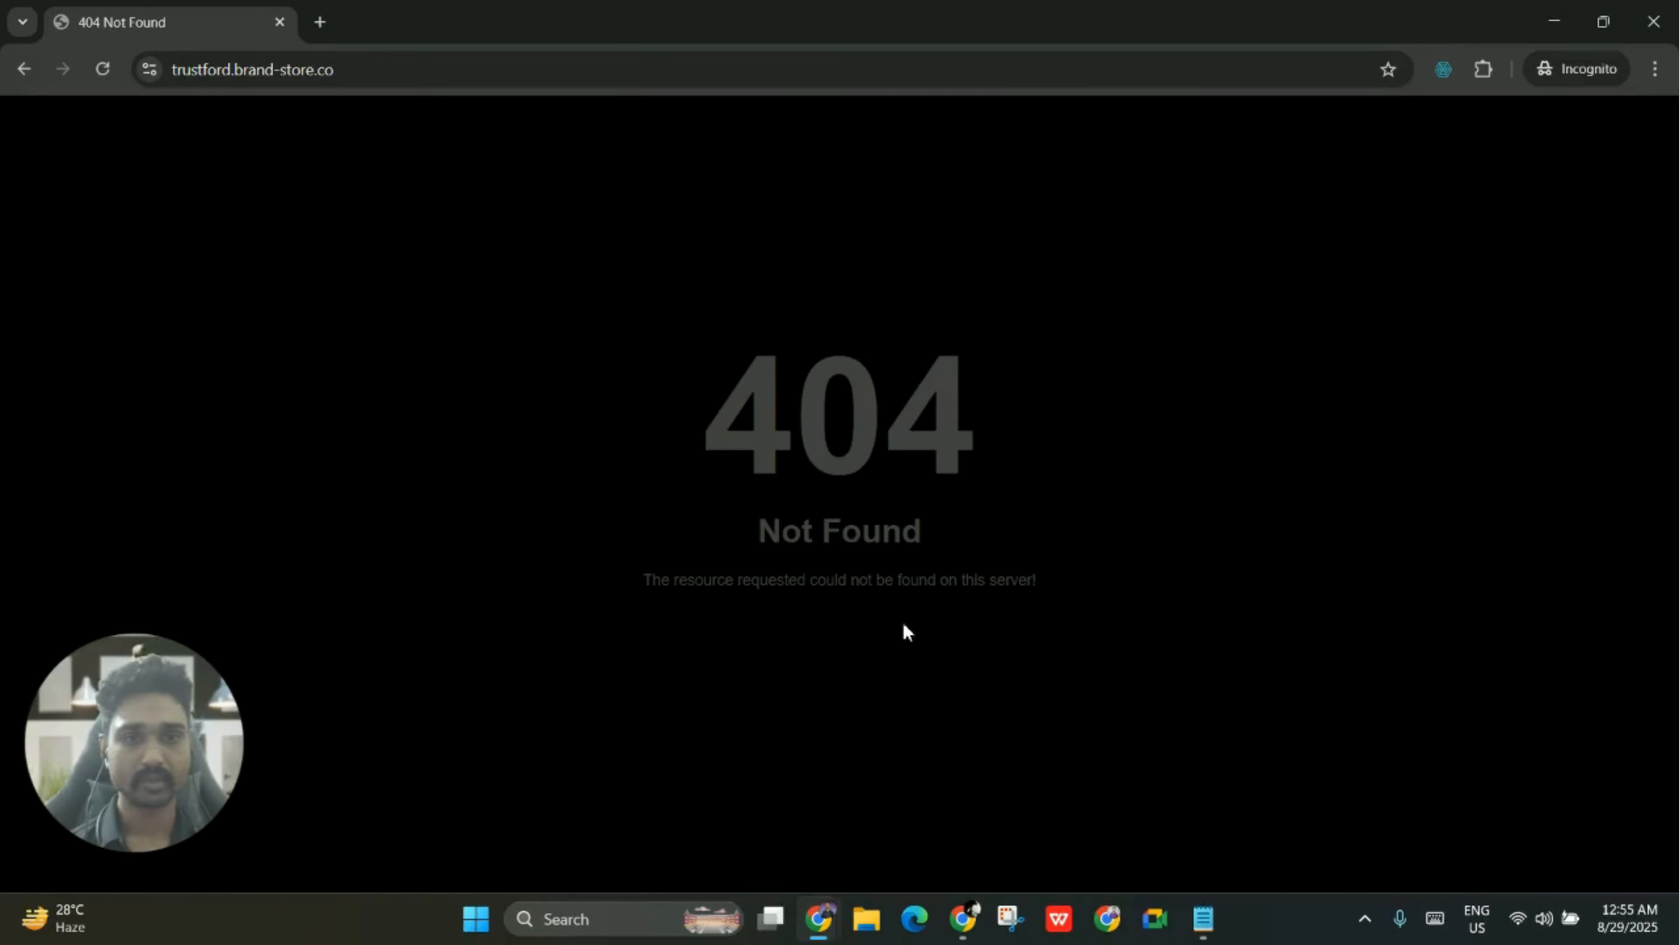
pyautogui.moveTo(649, 586); pyautogui.dragTo(964, 593)
pyautogui.click(795, 598)
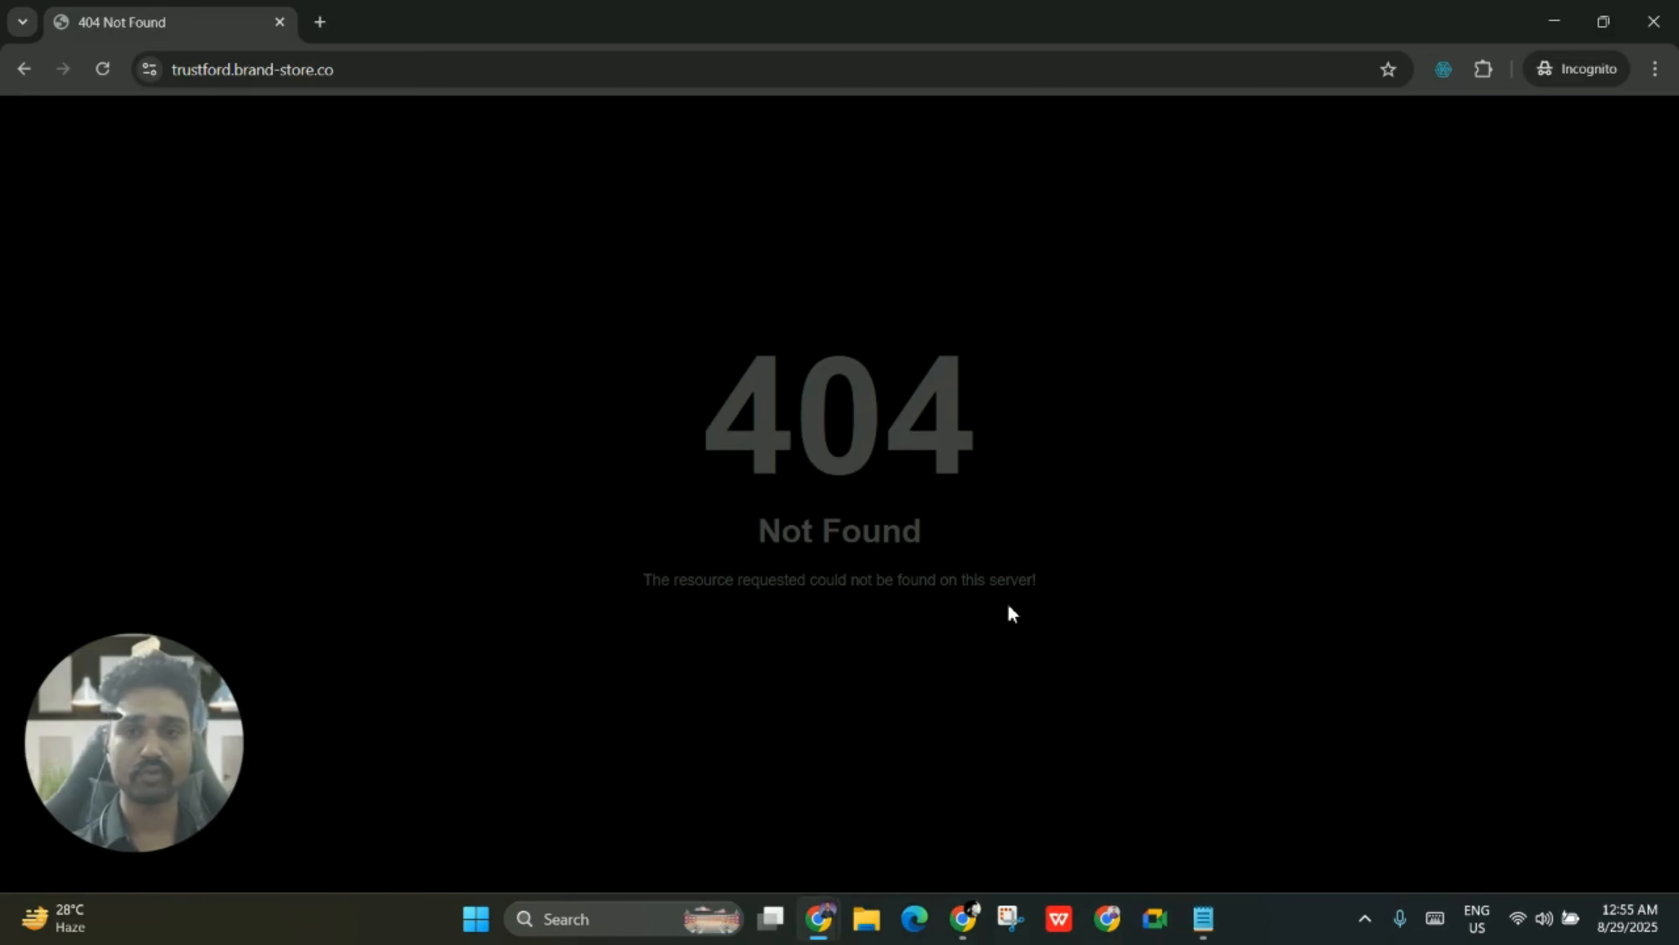
# - Compare the error code for trustford.brand-store.co in the regular Chrome window with the response in the Incognito window
pyautogui.click(1555, 21)
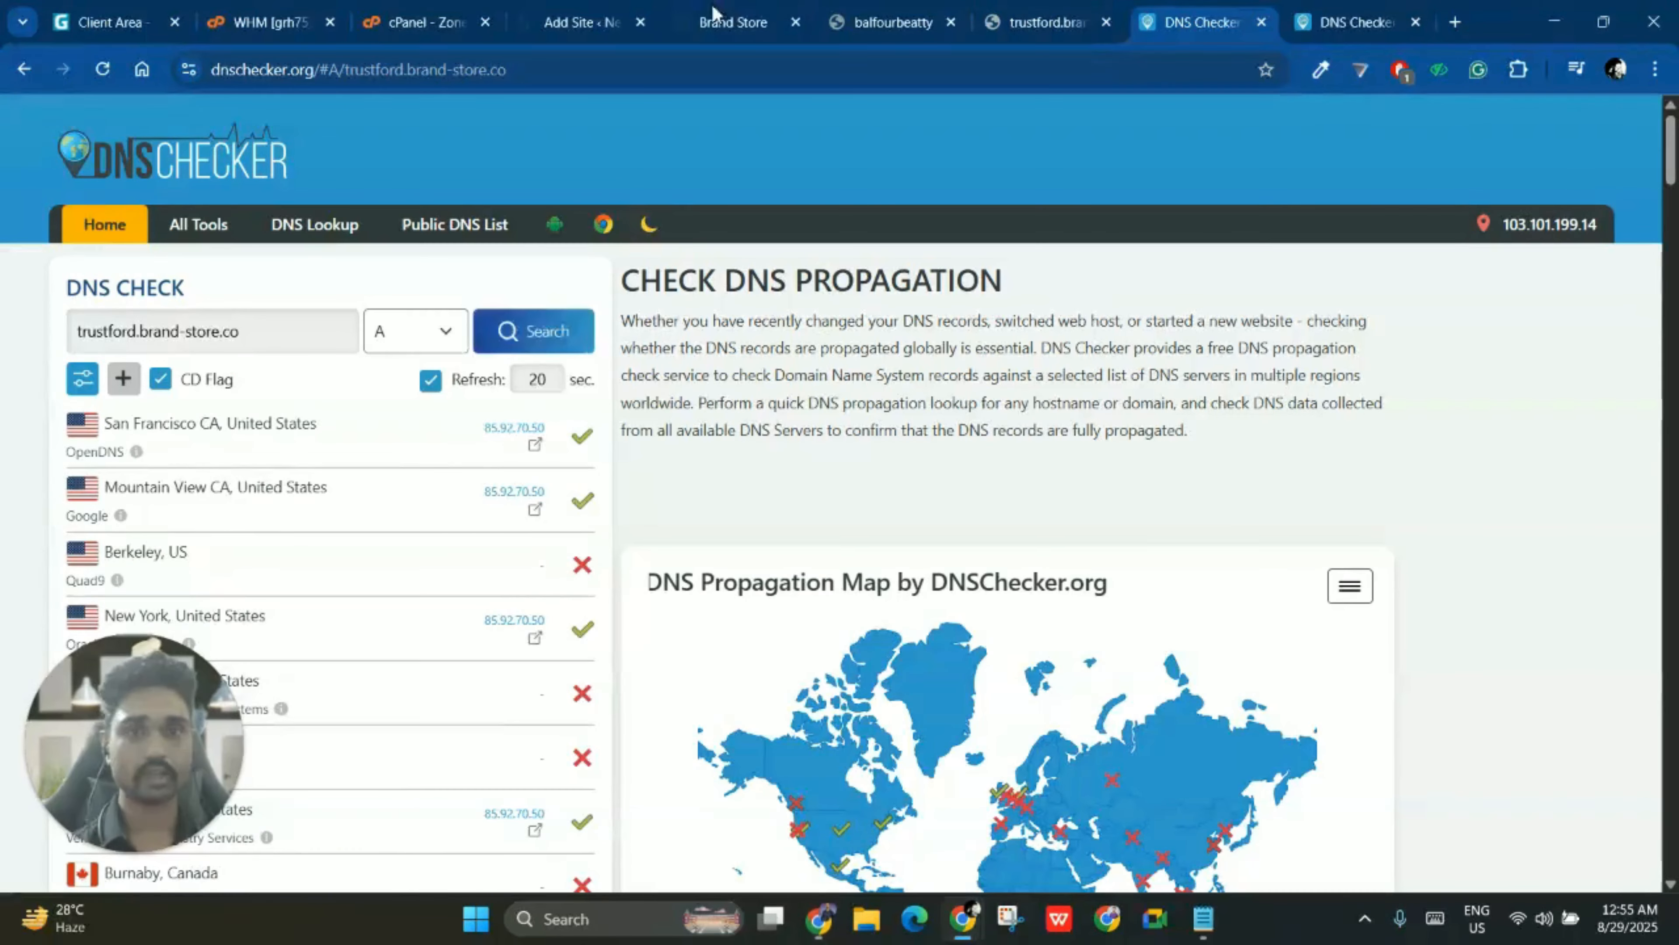
pyautogui.click(1026, 11)
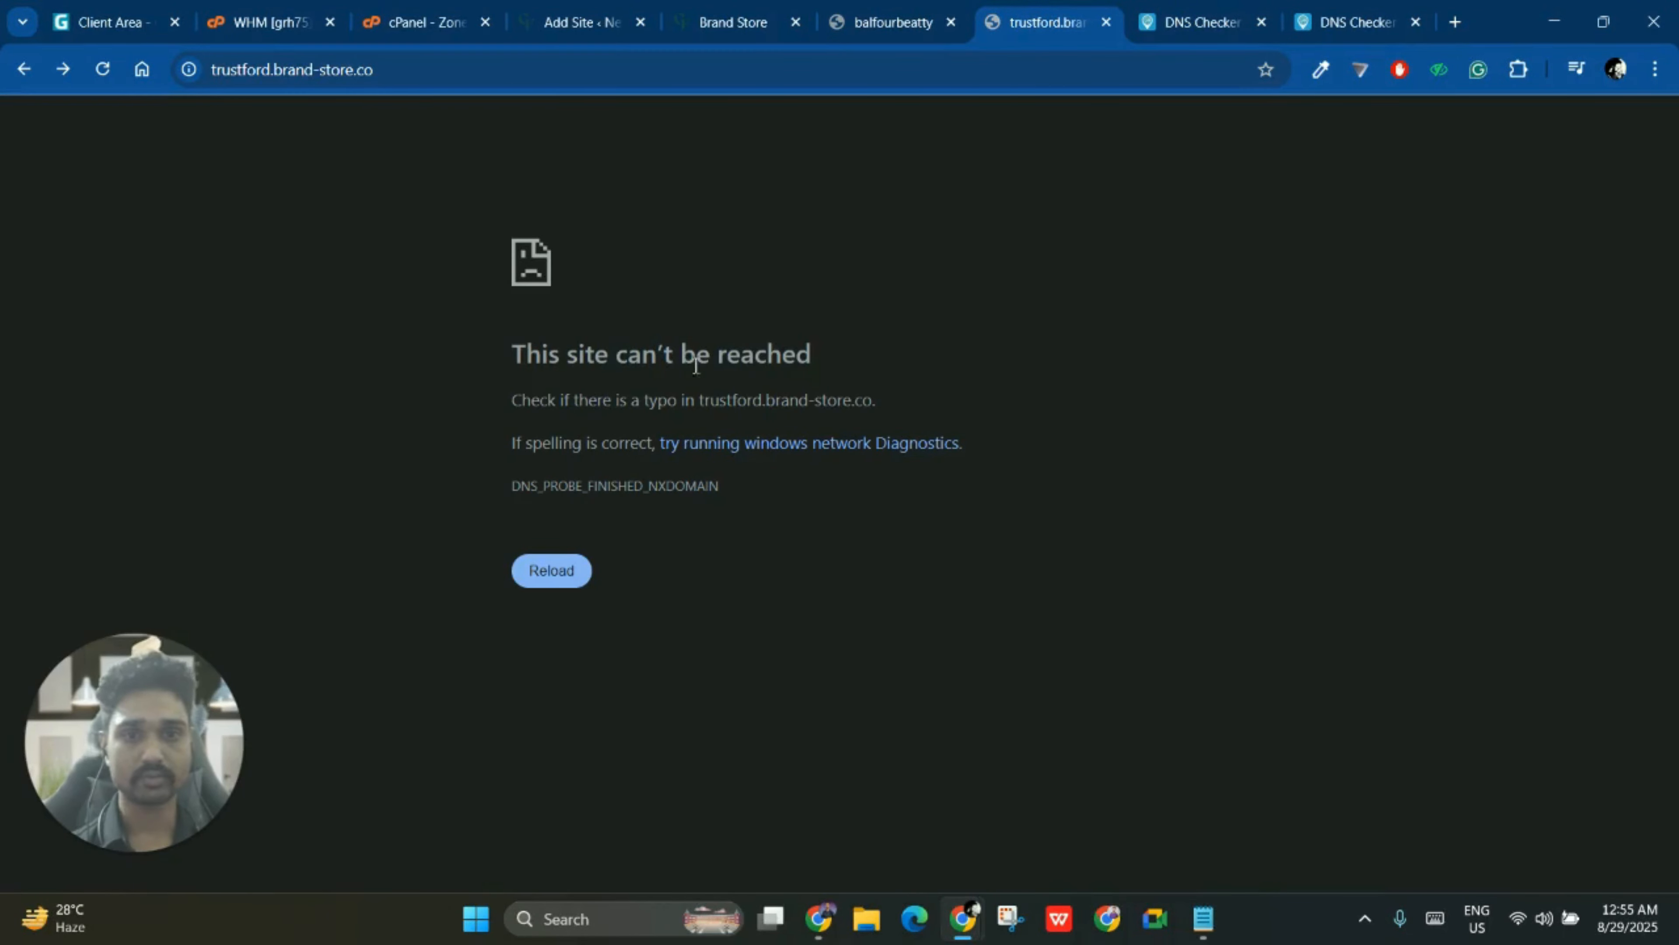
pyautogui.doubleClick(567, 491)
pyautogui.click(648, 491)
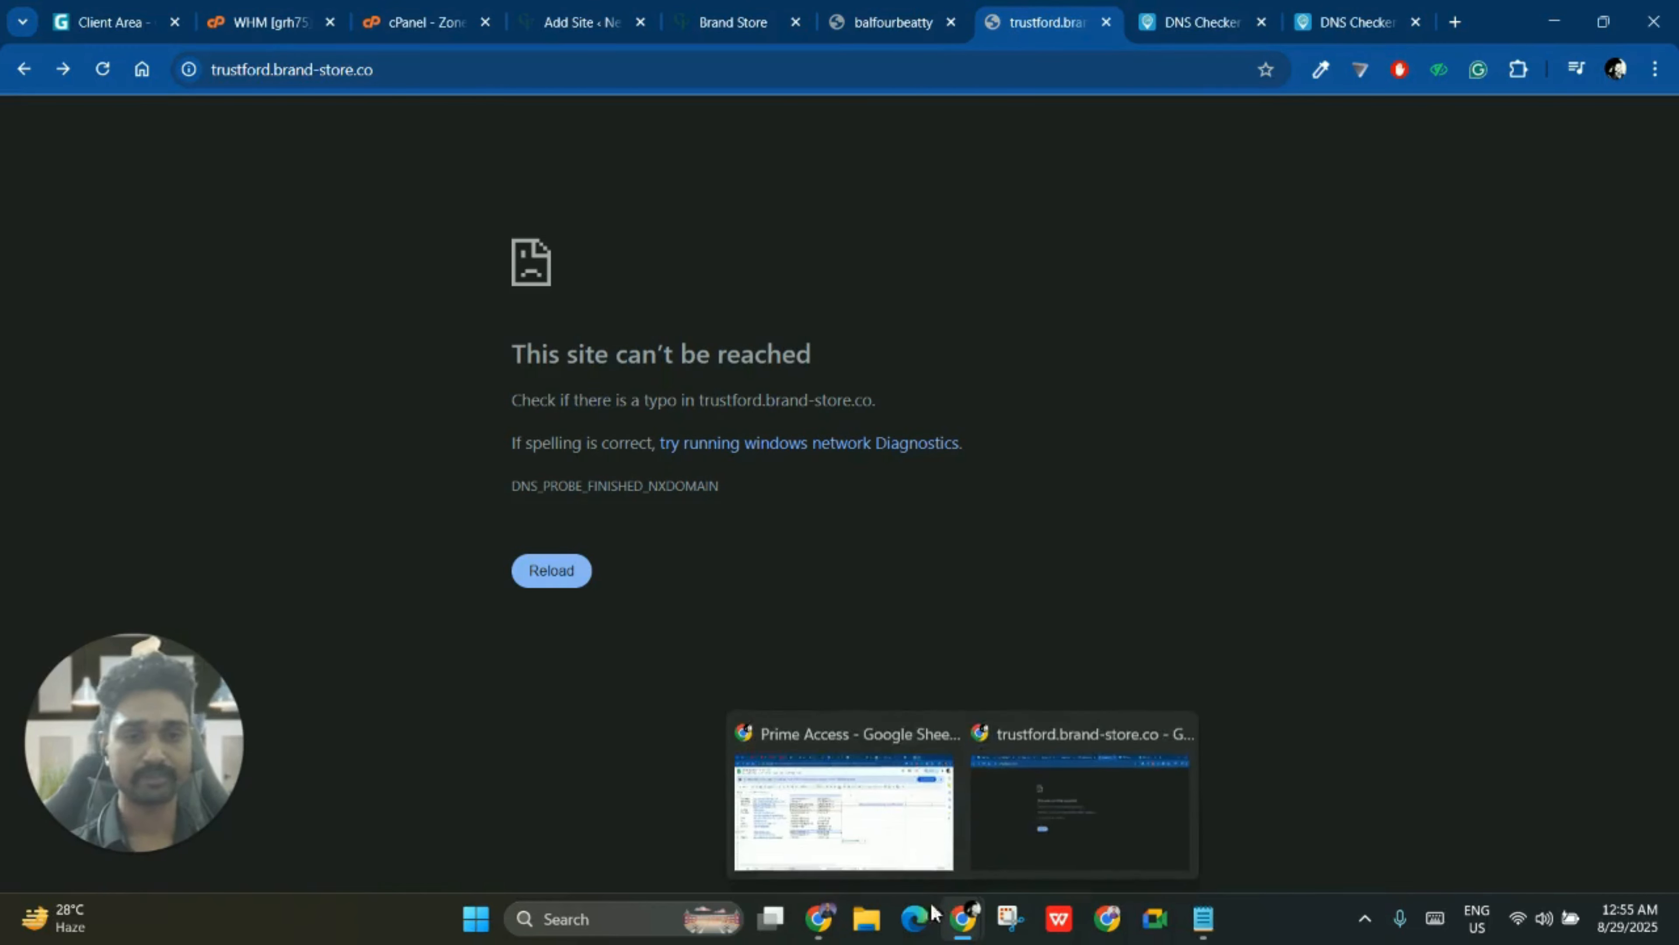
pyautogui.moveTo(818, 918)
pyautogui.click(933, 807)
pyautogui.doubleClick(746, 368)
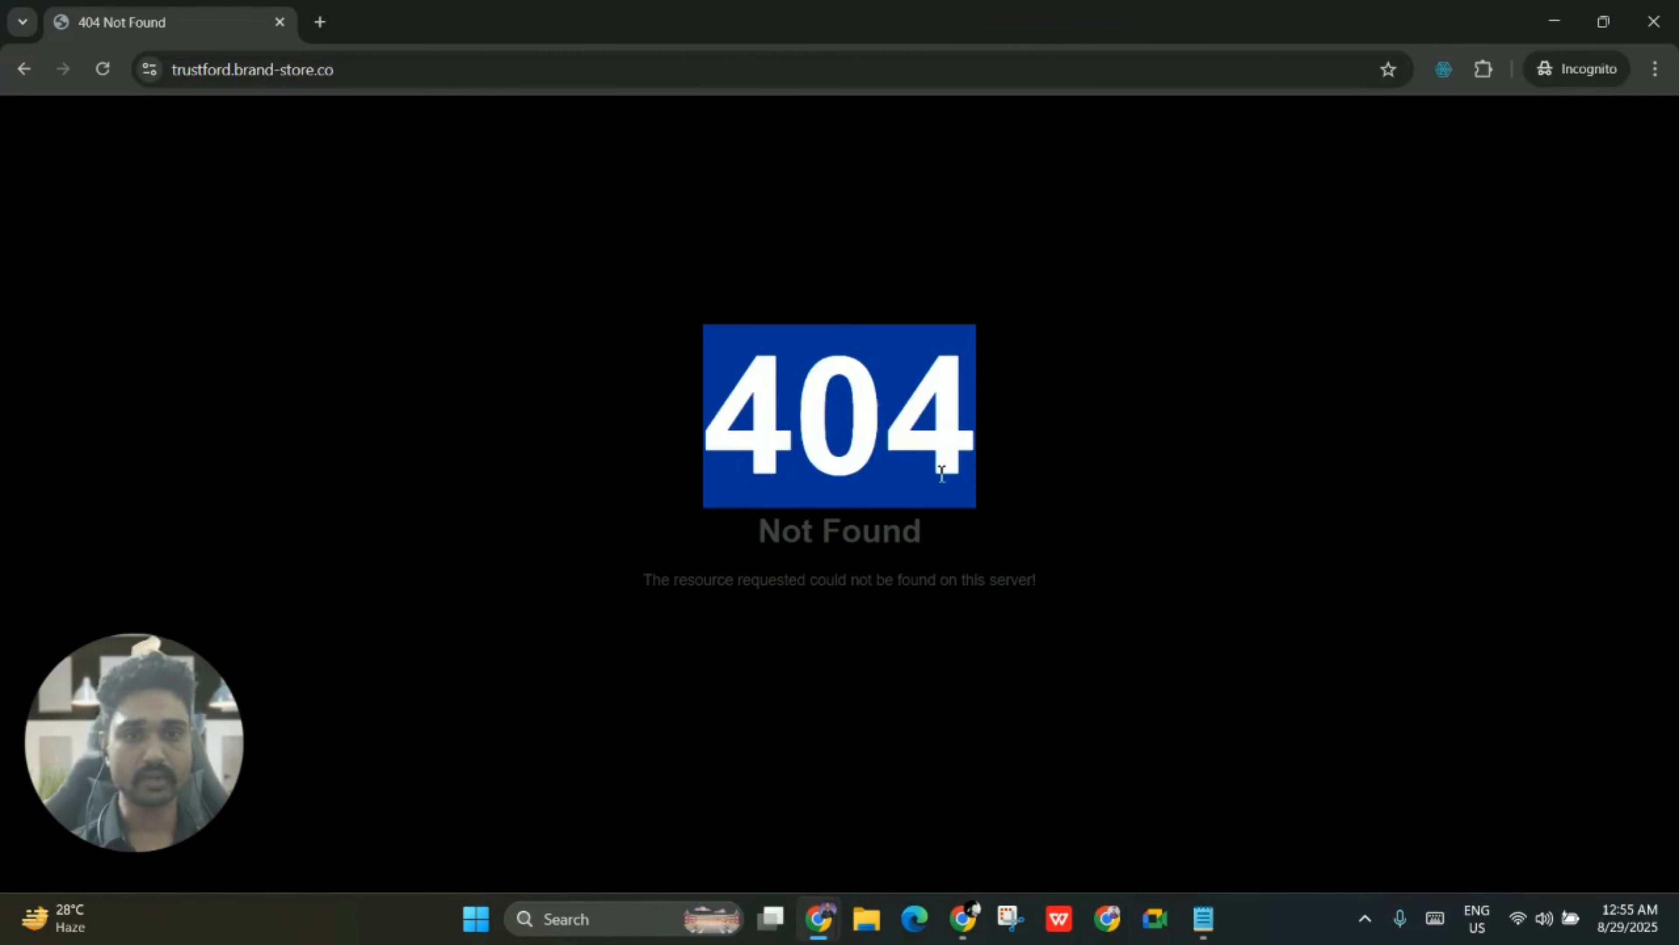
# - Switch between the regular and Incognito windows to review both responses for trustford.brand-store.co again
pyautogui.click(946, 482)
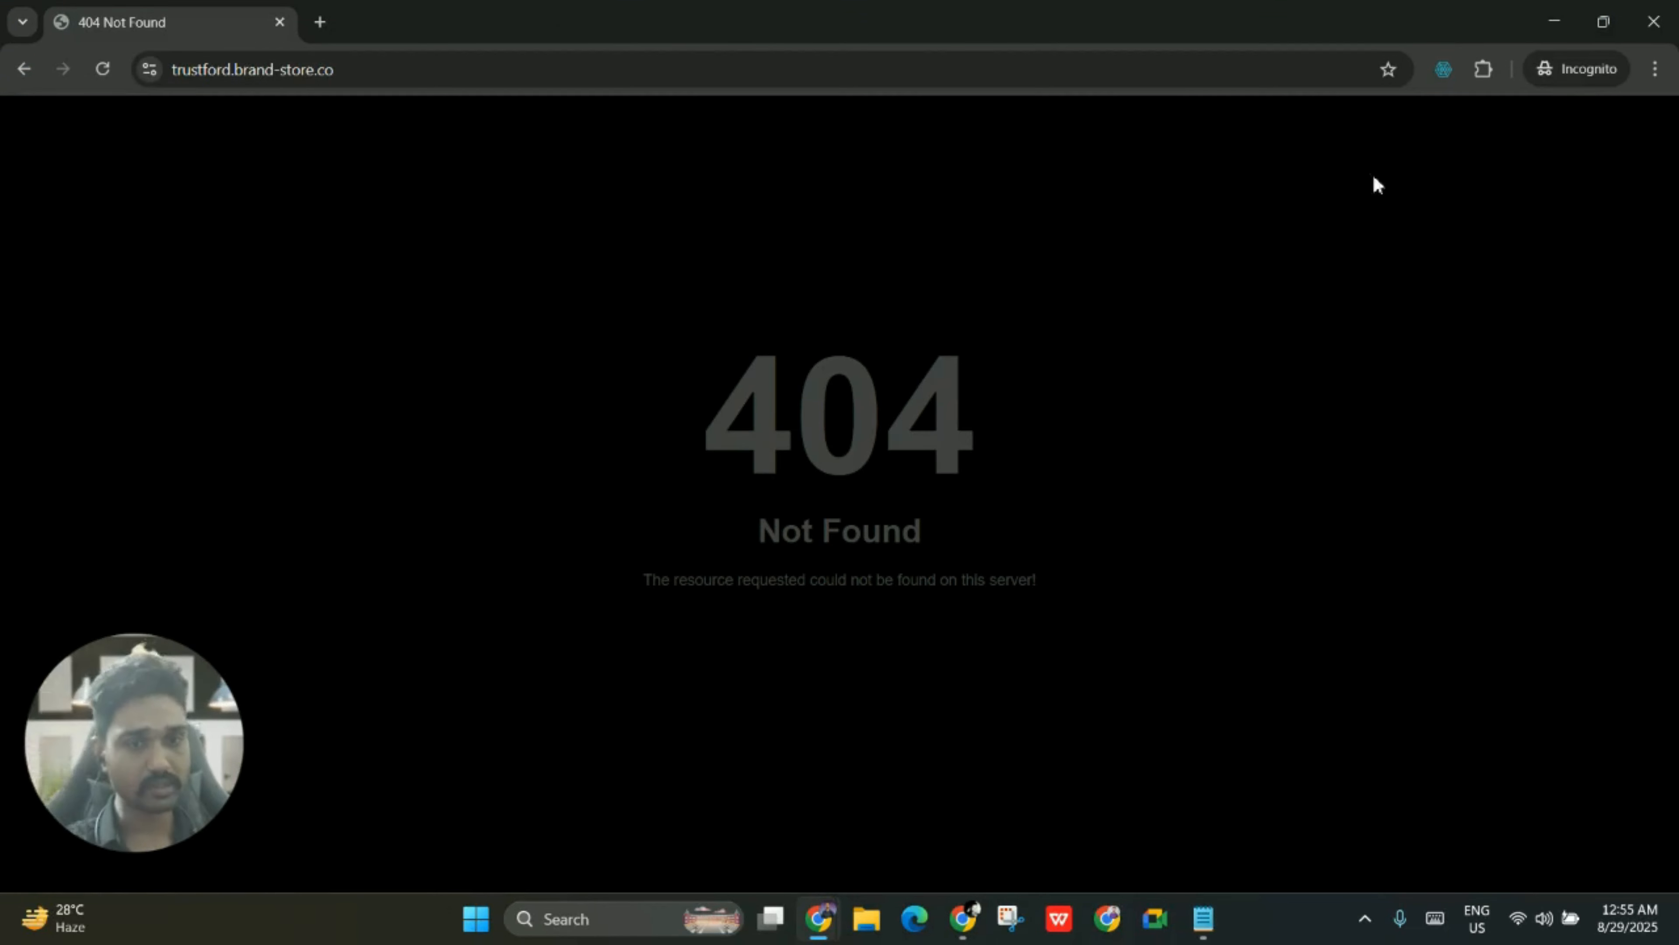
pyautogui.click(1554, 21)
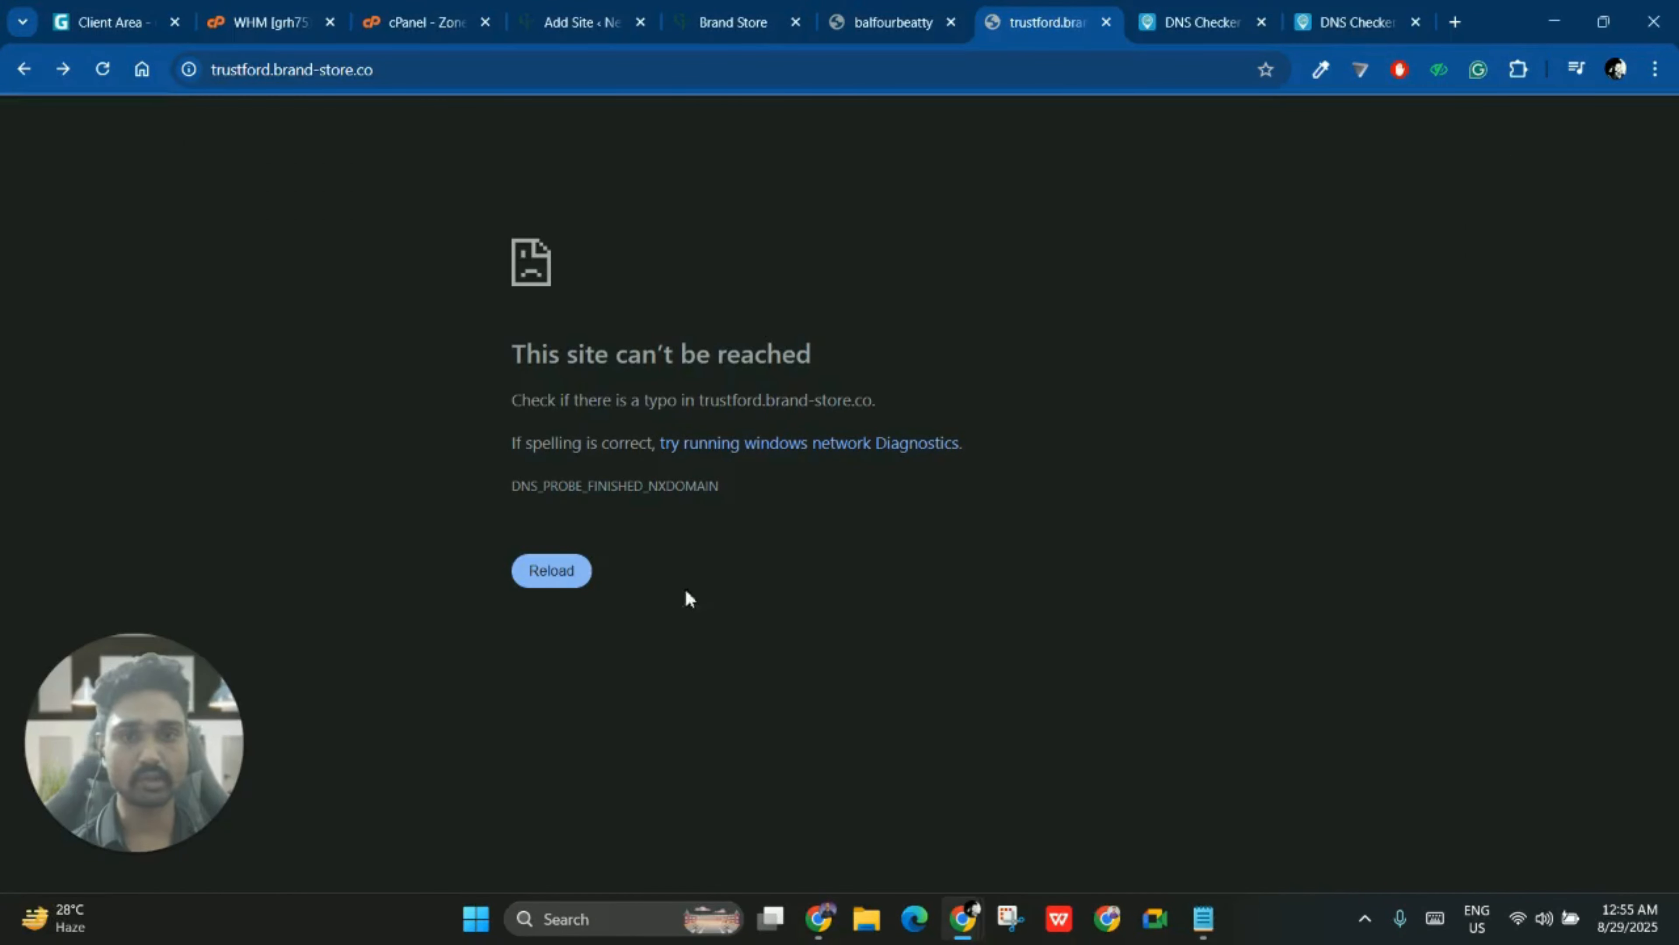
pyautogui.moveTo(823, 916)
pyautogui.click(936, 804)
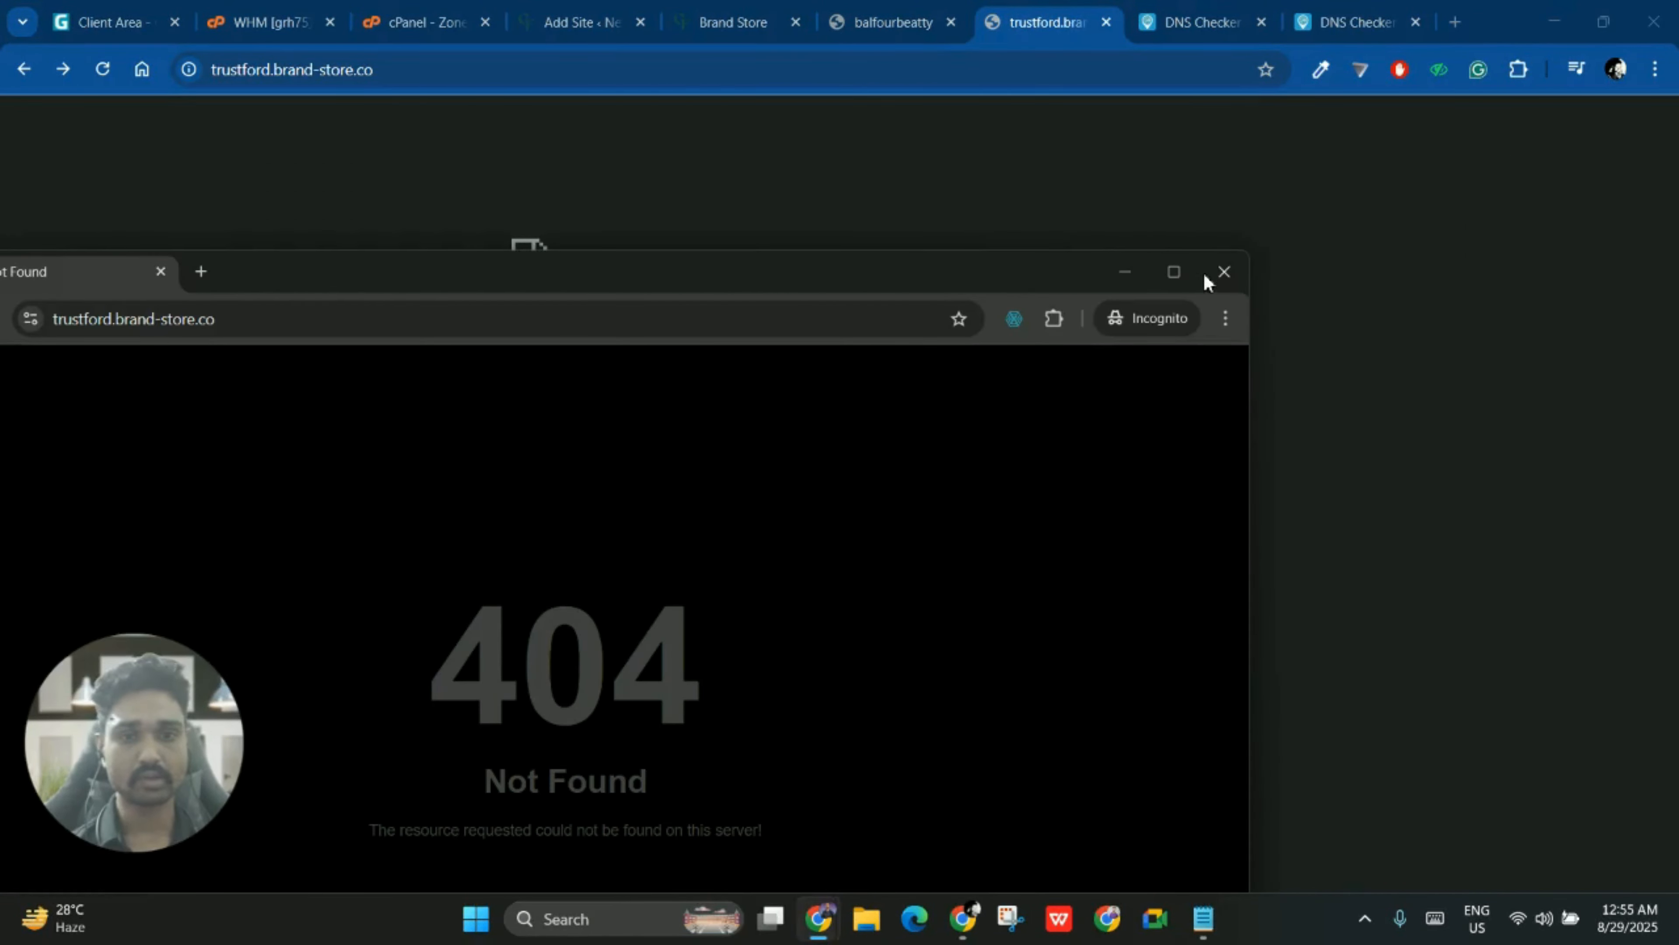
pyautogui.click(1174, 273)
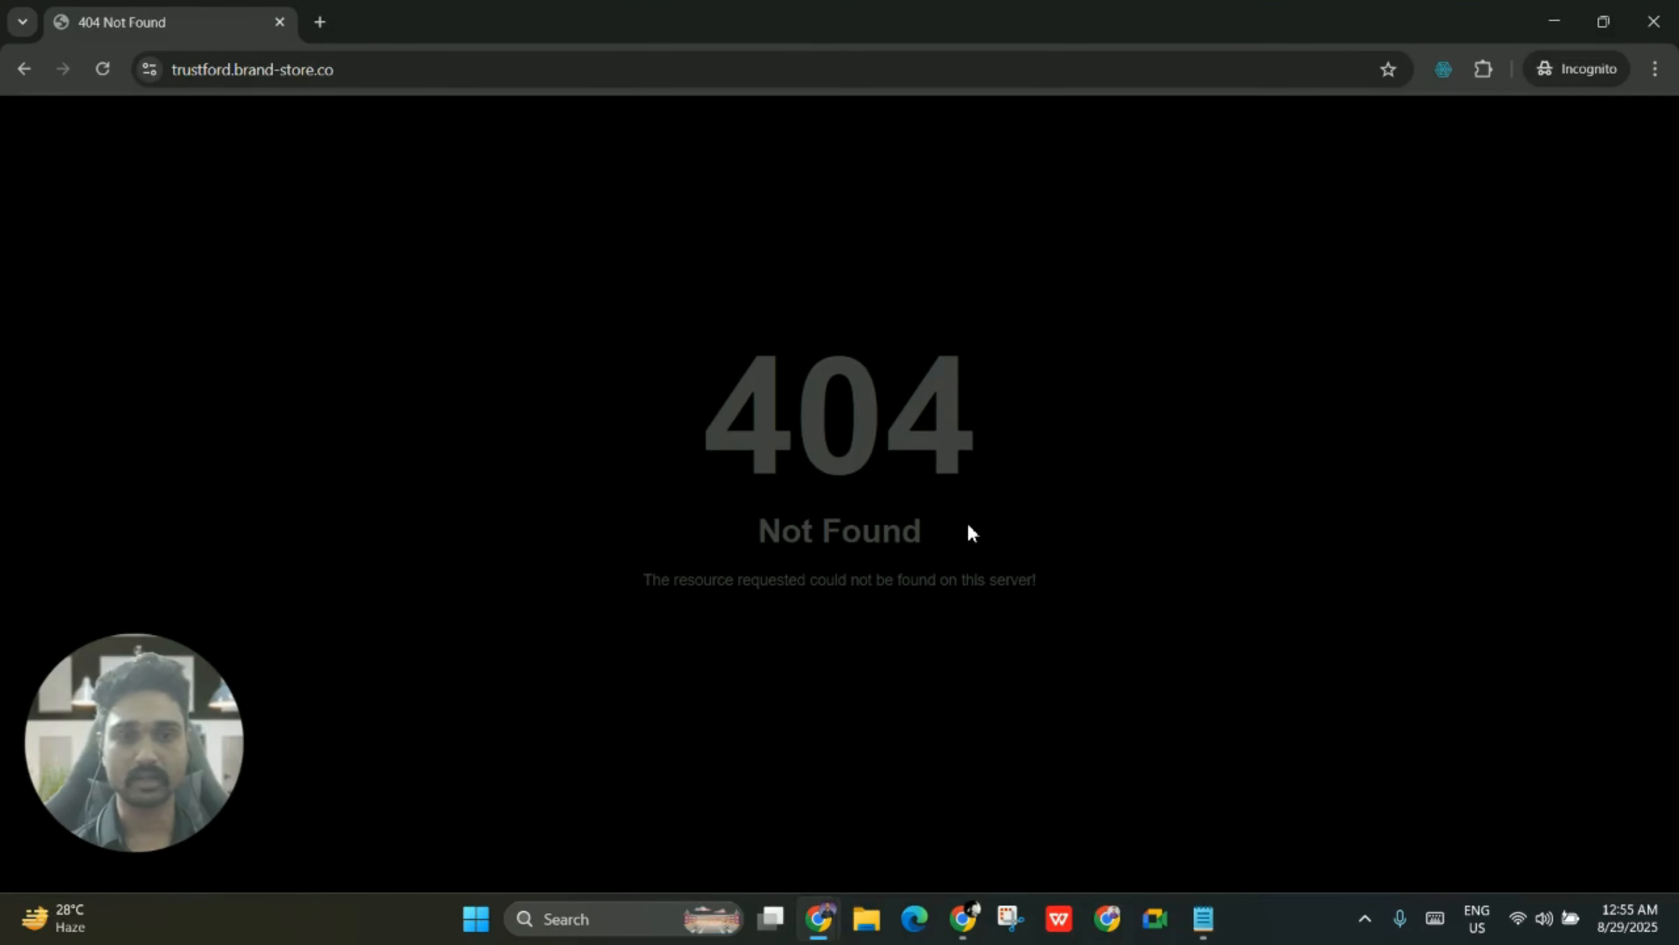
pyautogui.click(1550, 27)
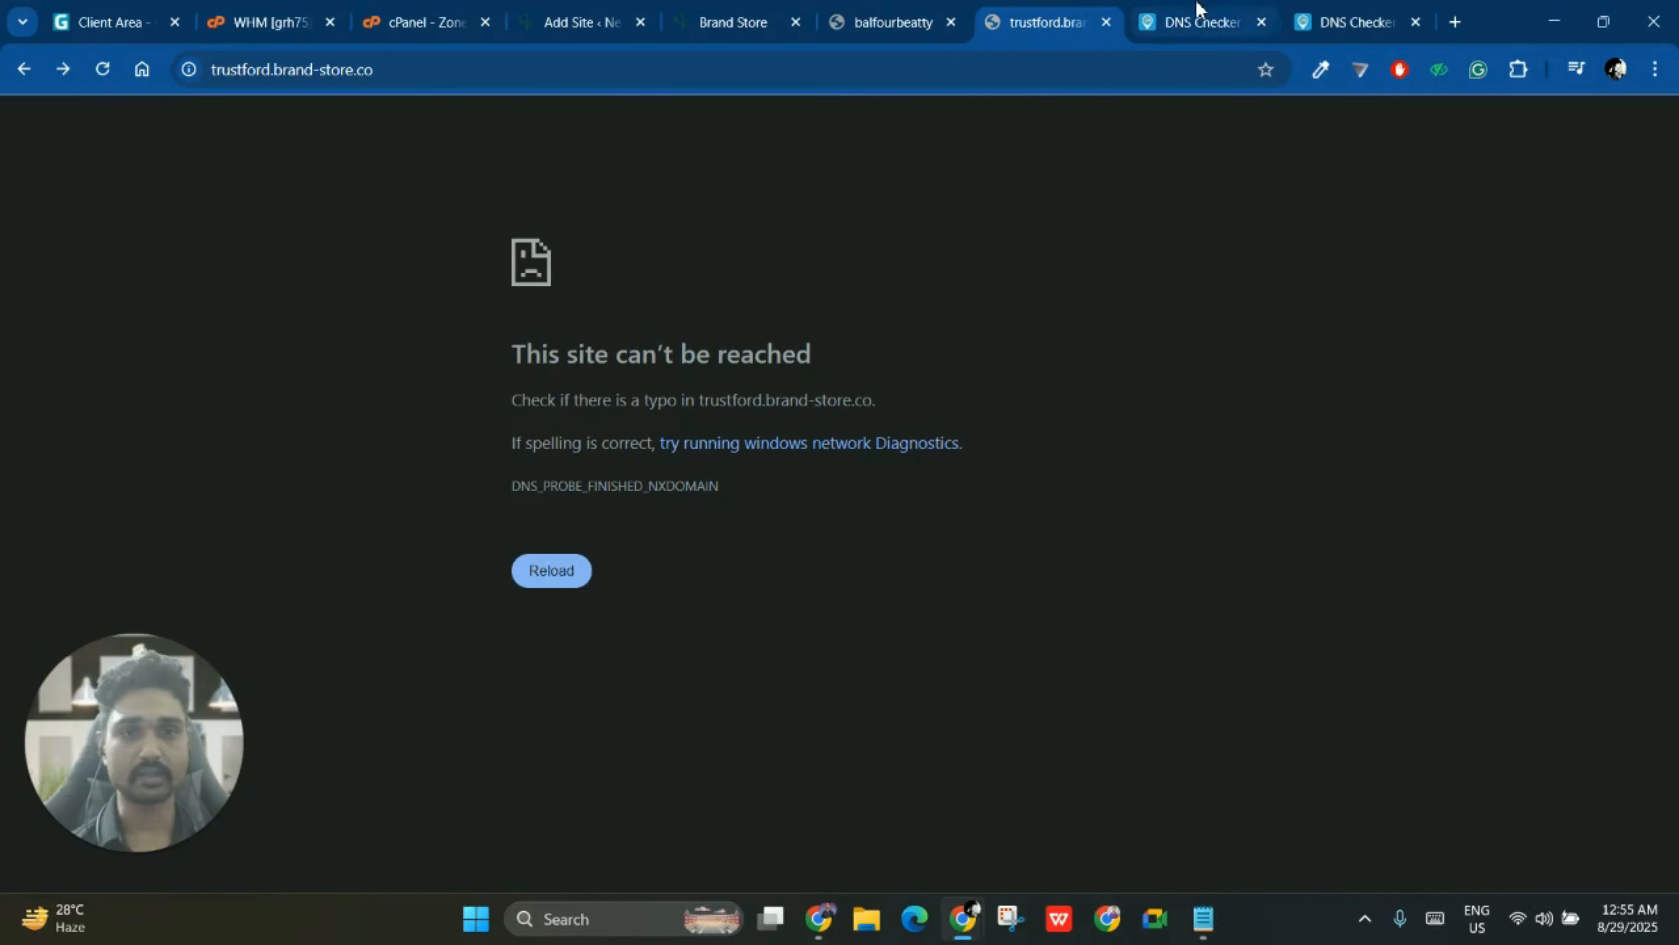
# - Review the refreshed DNS Checker A record results for trustford.brand-store.co across the listed locations
pyautogui.click(1196, 9)
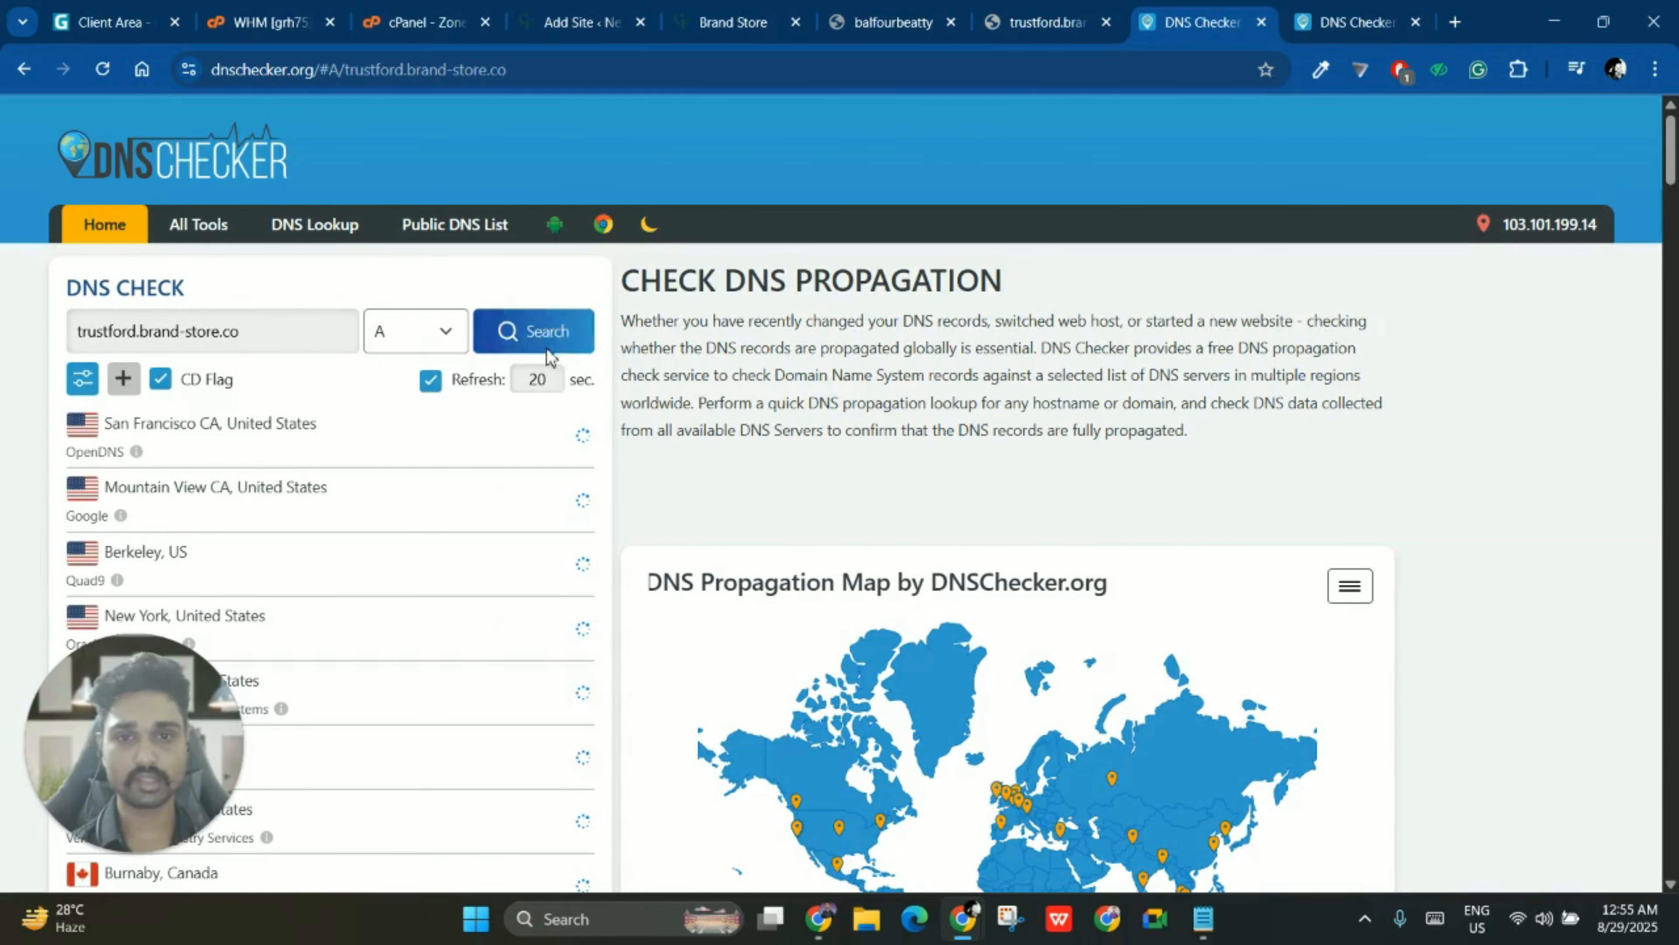
pyautogui.scroll(-6, 506, 634)
pyautogui.scroll(-6, 507, 633)
pyautogui.scroll(10, 510, 630)
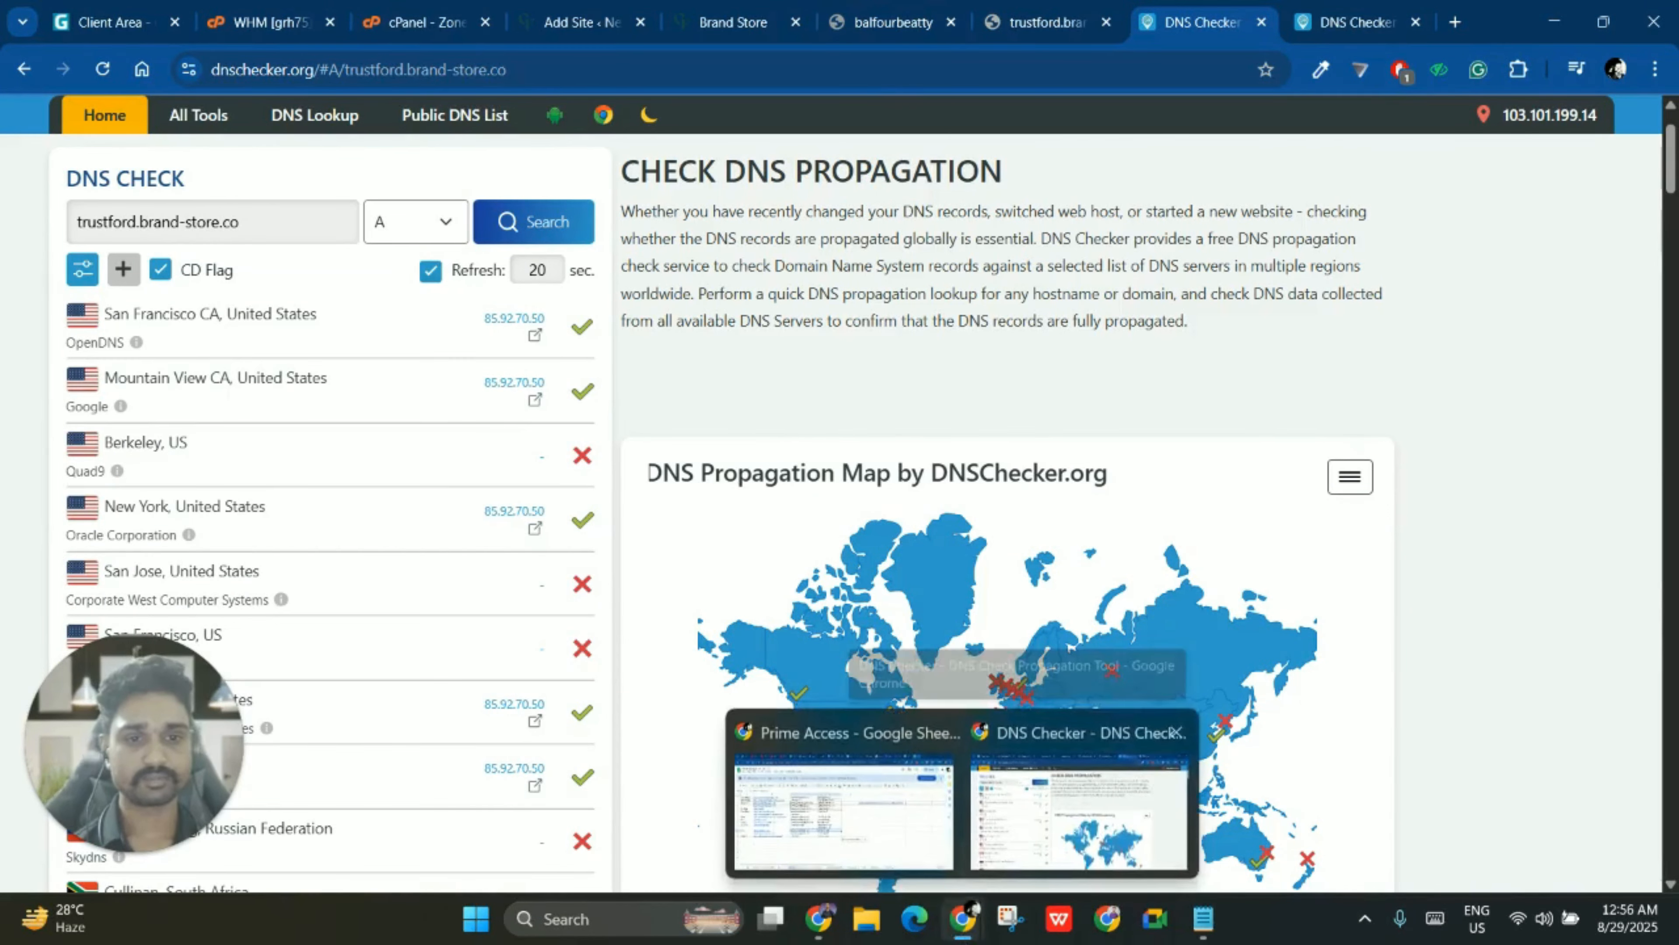
# - Inspect the full address and connection security details of trustford.brand-store.co in the Incognito window
pyautogui.moveTo(819, 919)
pyautogui.click(1011, 810)
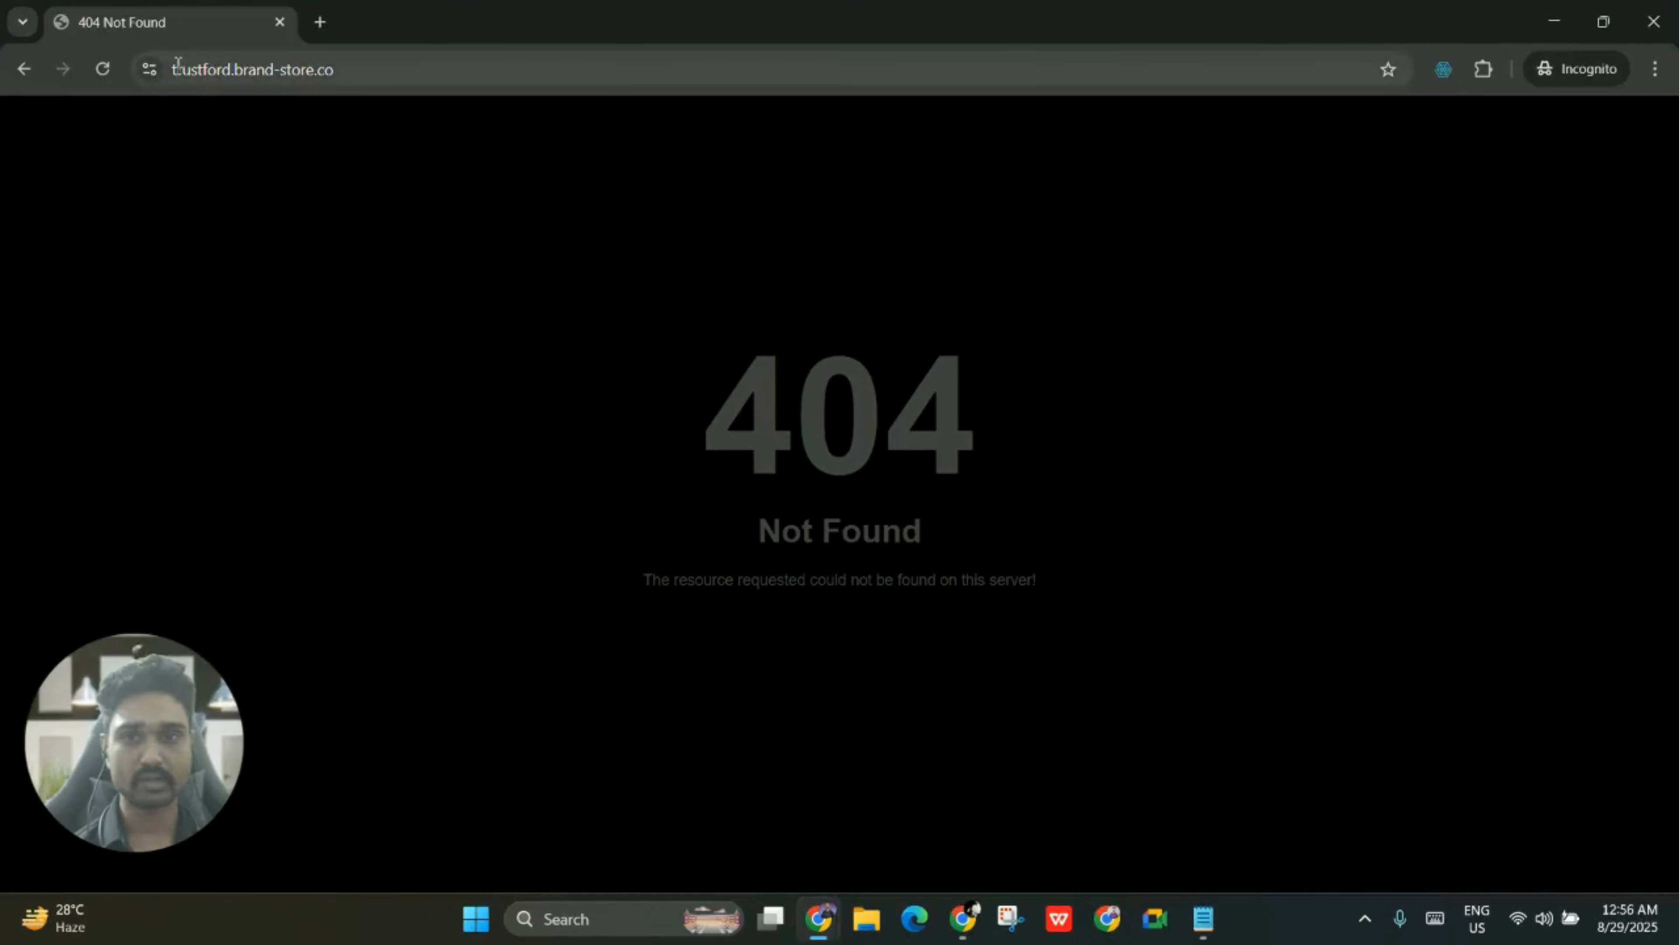
pyautogui.click(151, 69)
pyautogui.click(213, 69)
pyautogui.hotkey('ctrl', 'c')
pyautogui.click(228, 69)
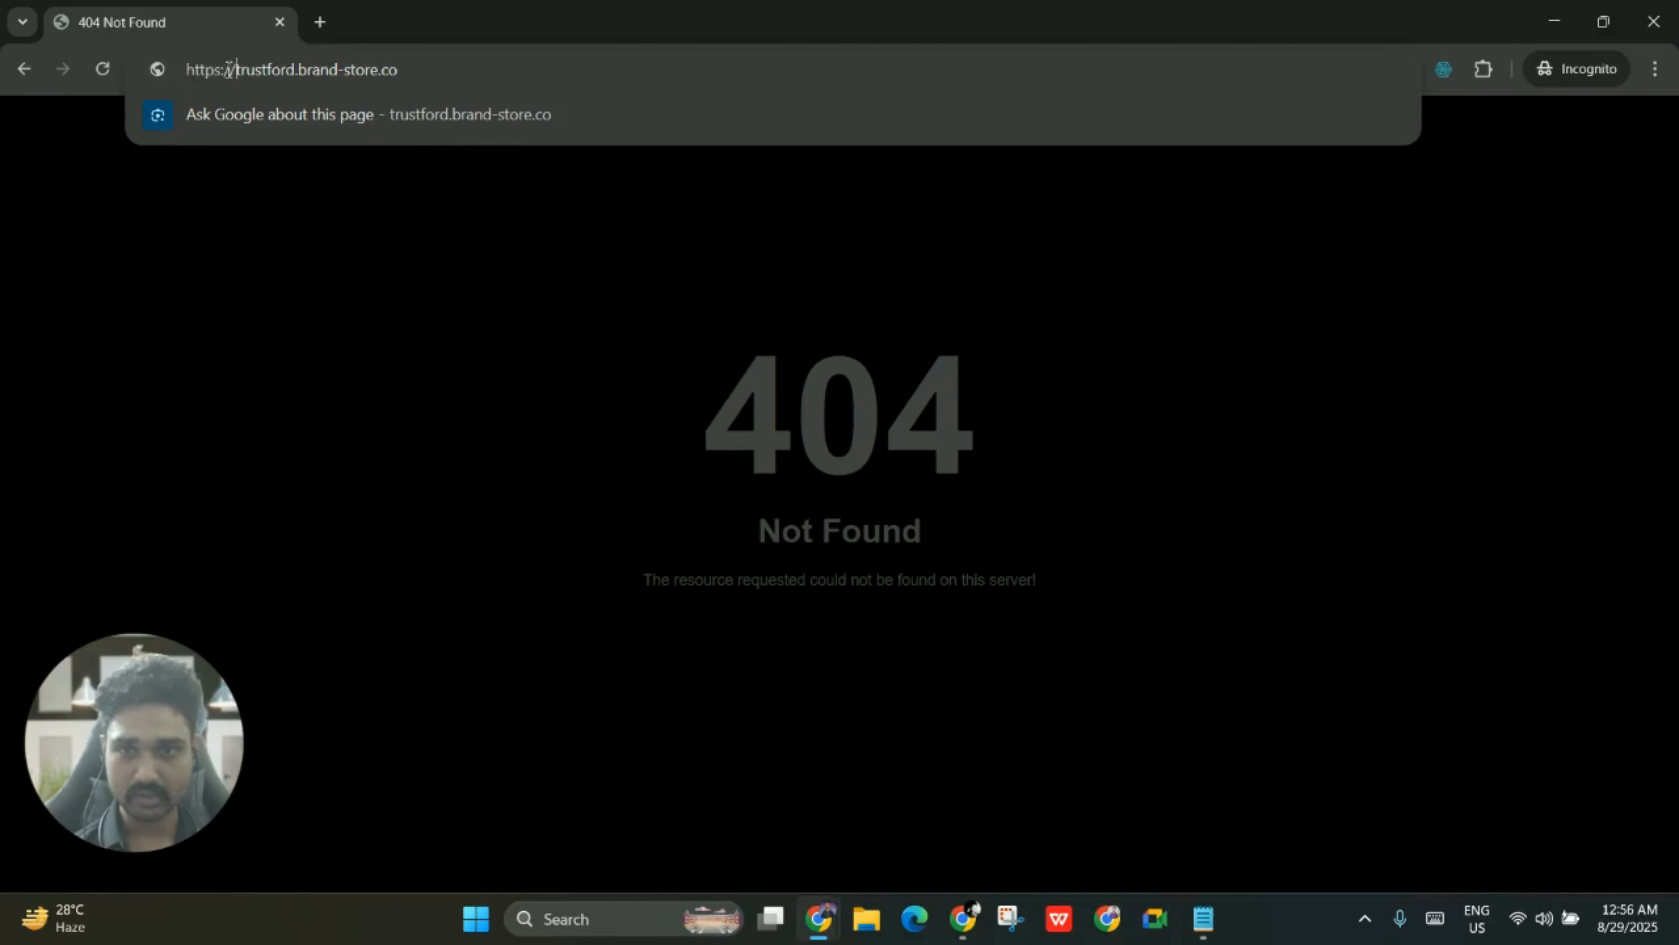
pyautogui.click(301, 319)
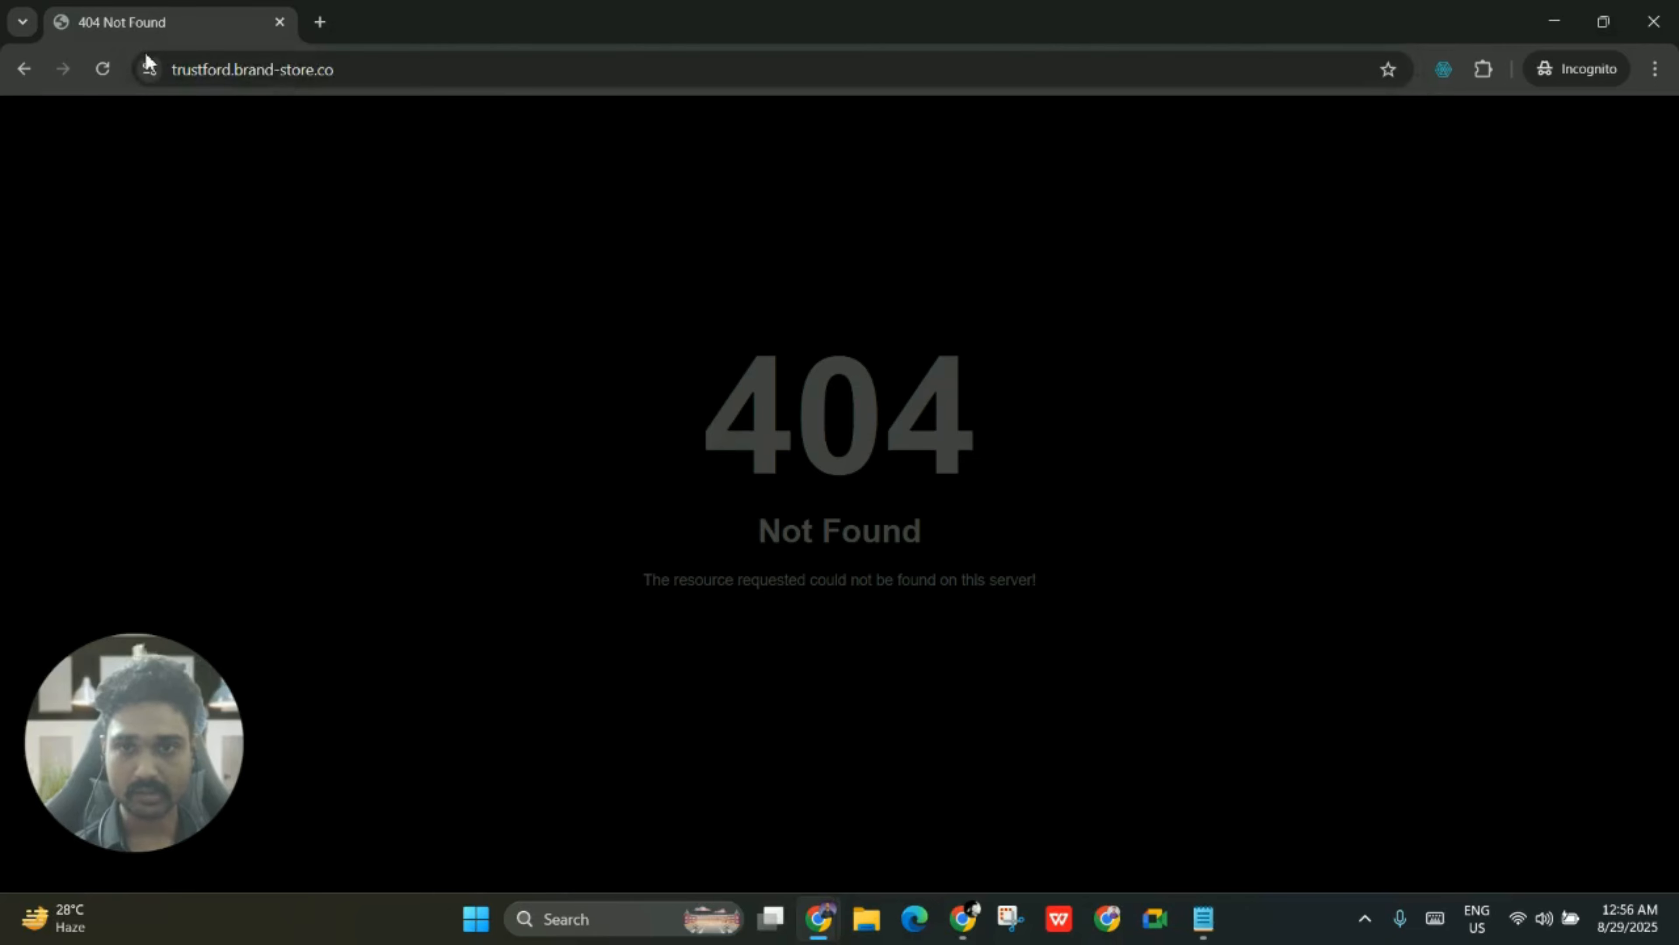
pyautogui.click(151, 69)
pyautogui.click(343, 180)
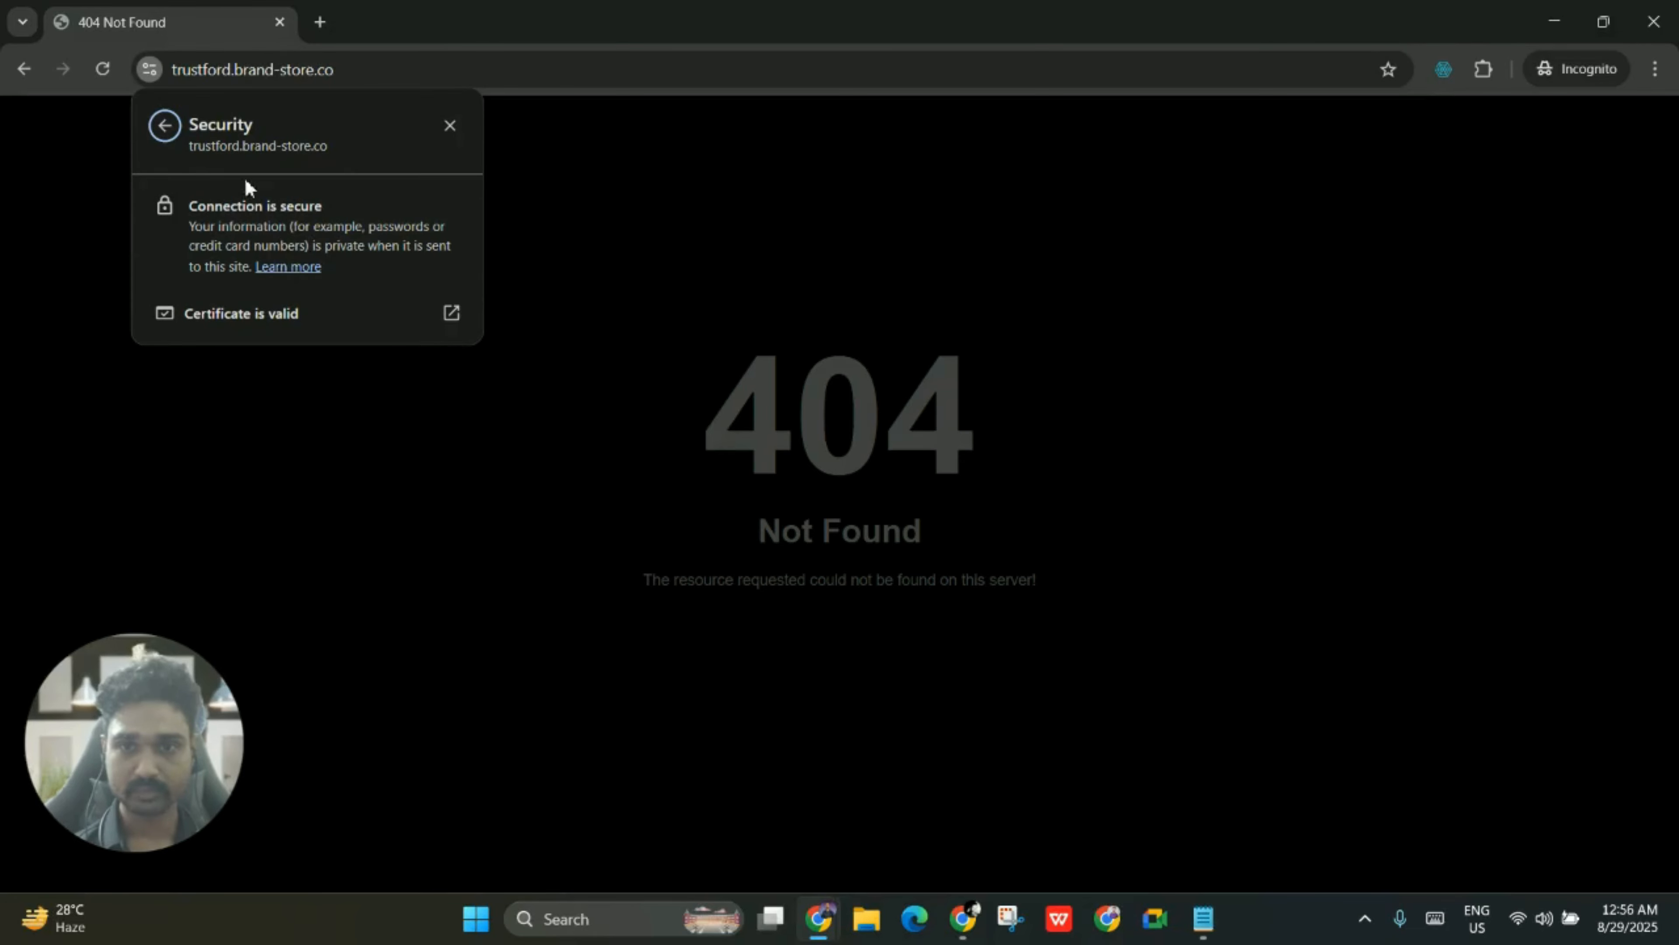
pyautogui.click(300, 488)
pyautogui.click(1554, 21)
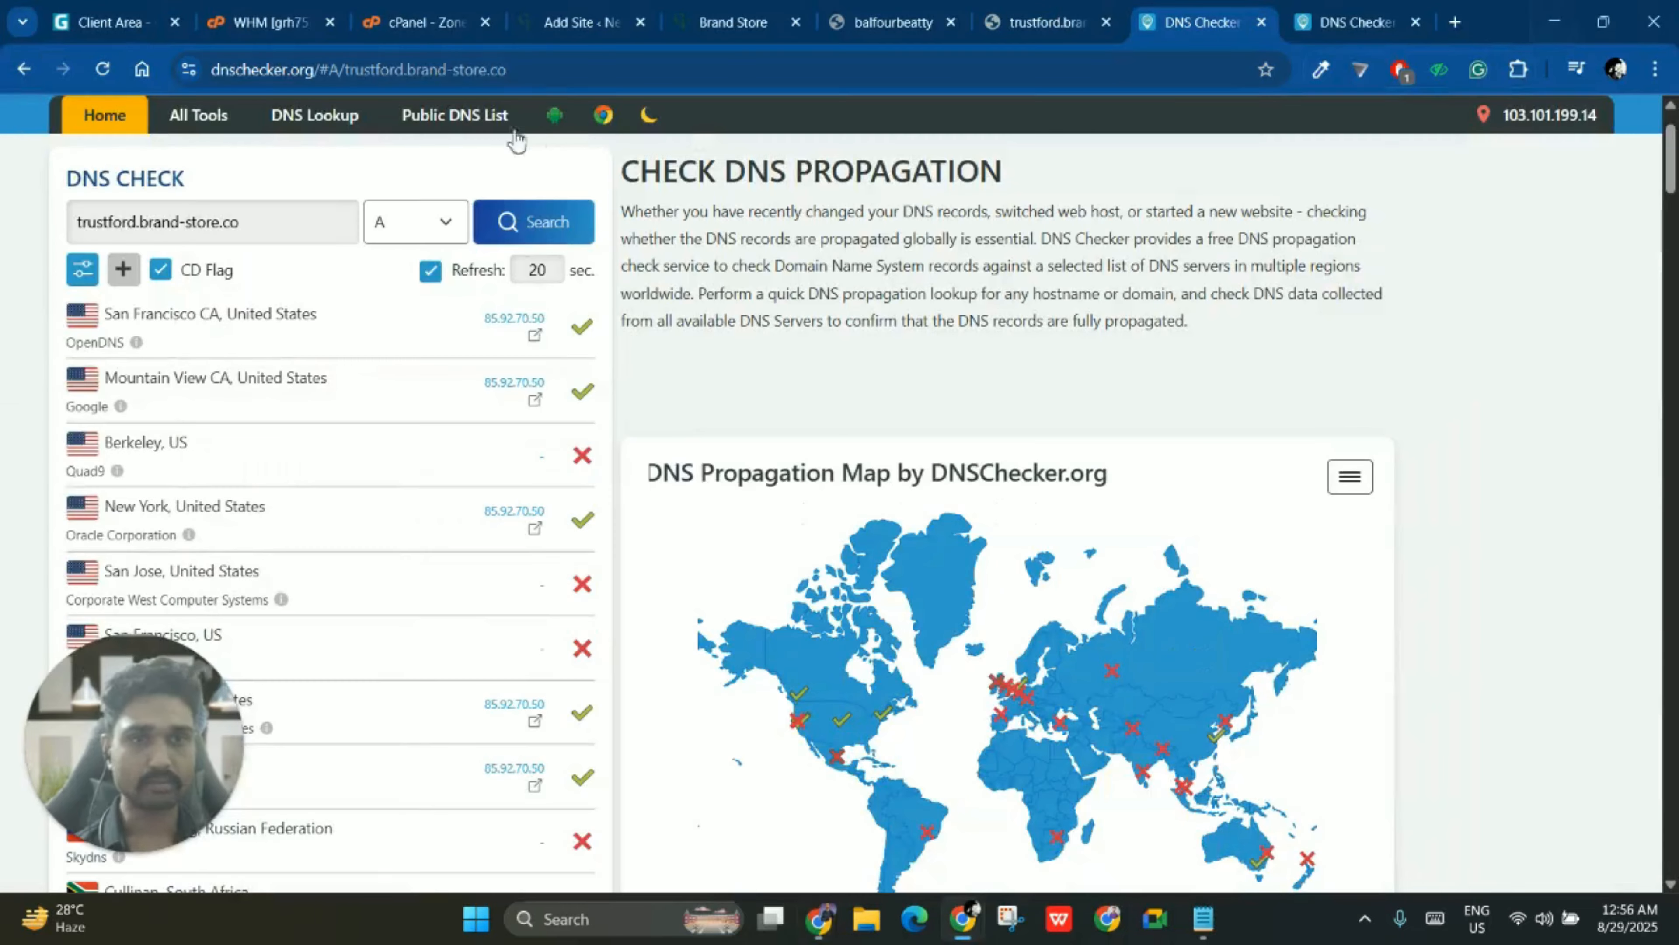
# - Return to the cPanel tools, search for ssl and open SSL/TLS Status
pyautogui.click(430, 21)
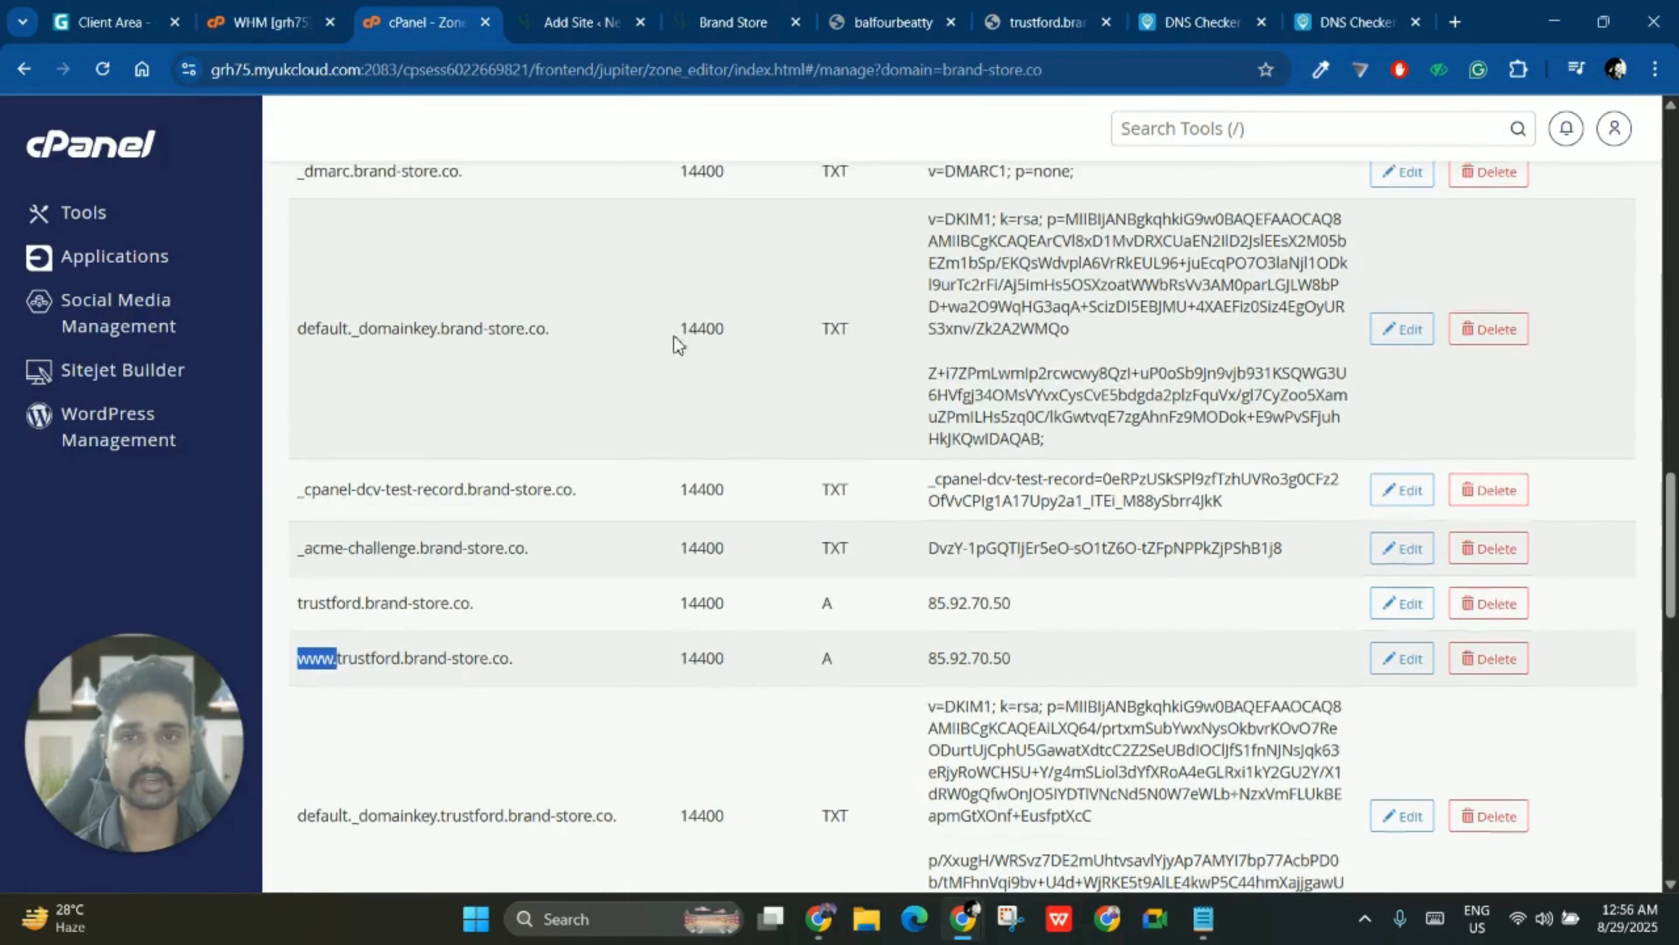
pyautogui.scroll(12, 674, 336)
pyautogui.click(99, 171)
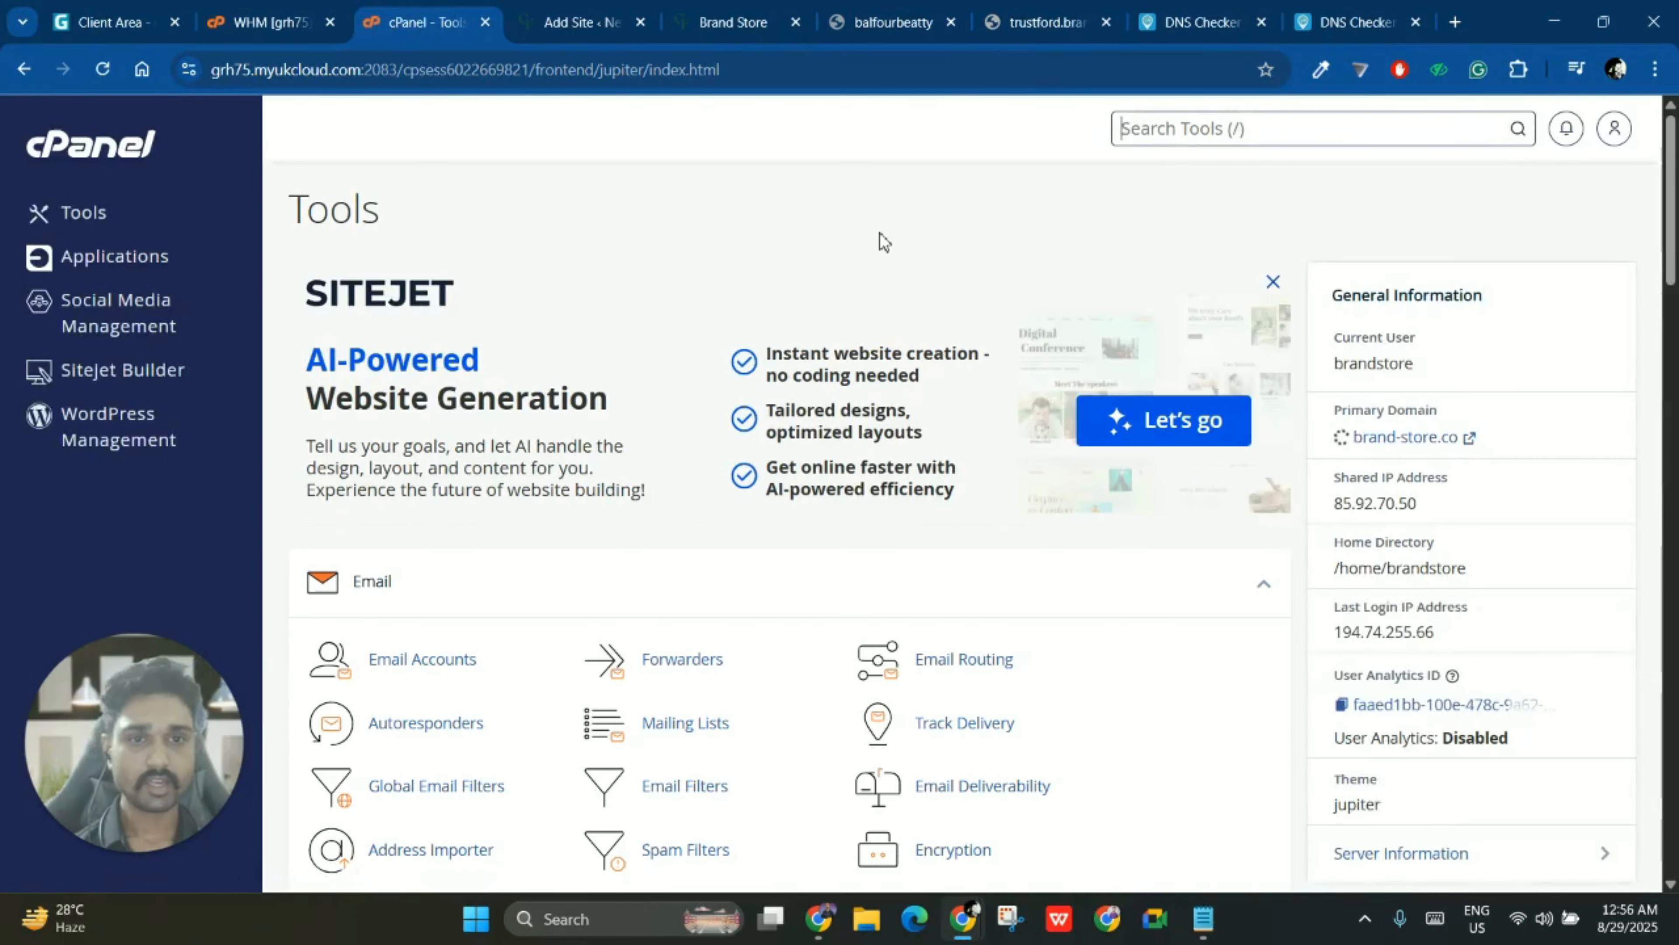
pyautogui.write('ssl')
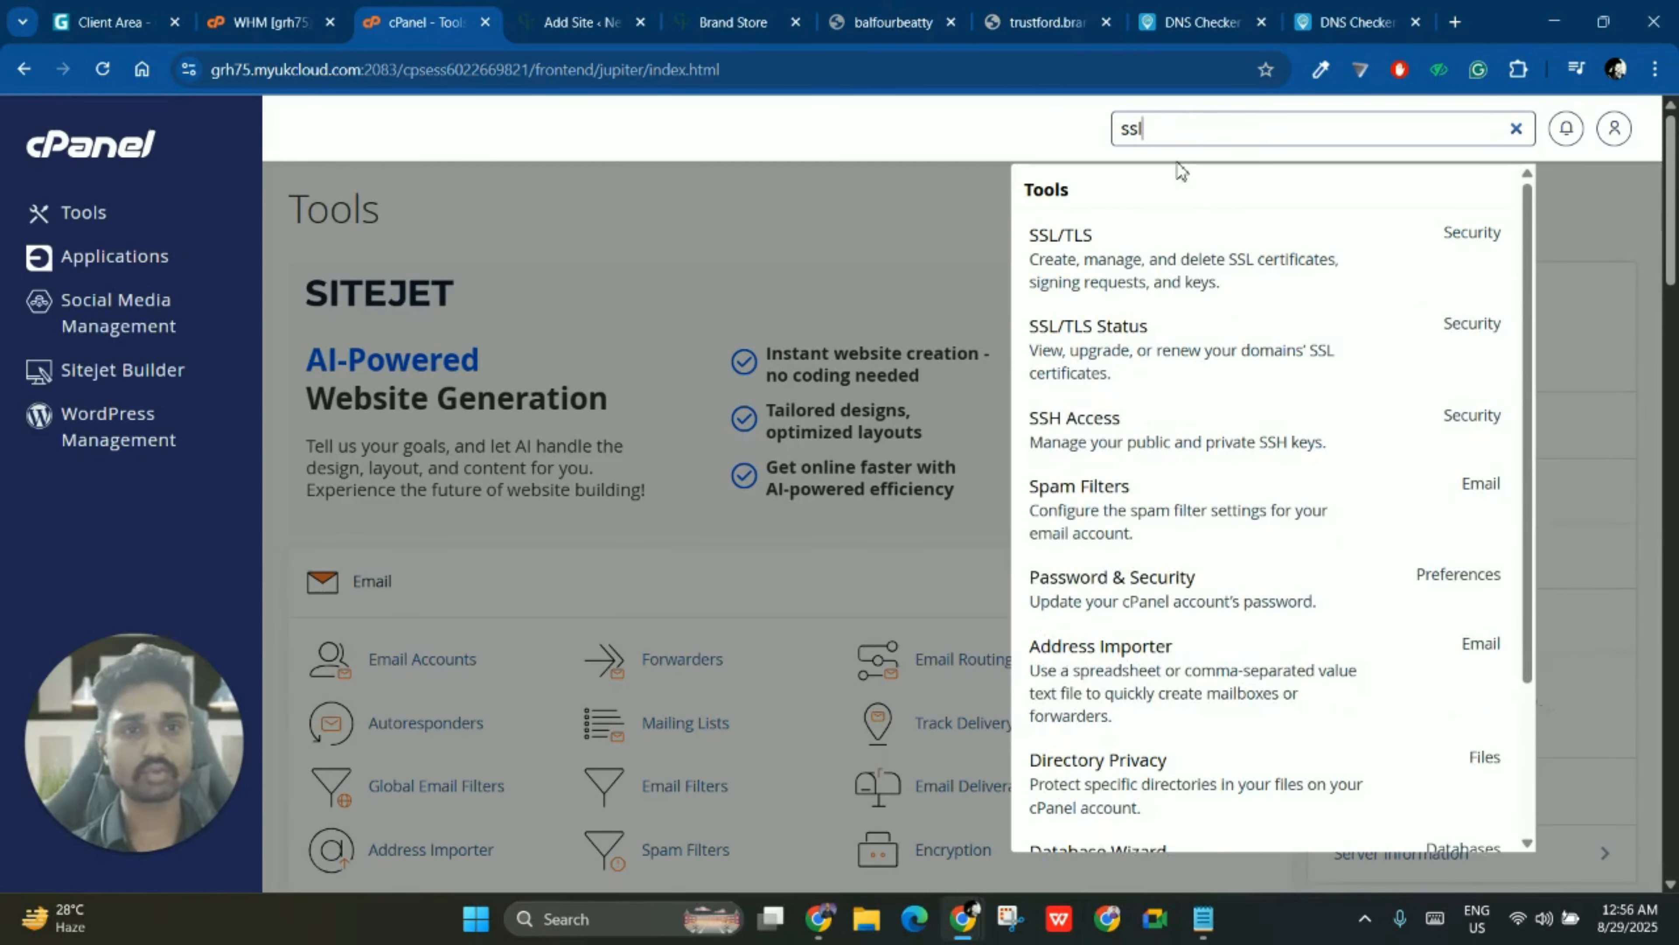
pyautogui.click(1103, 341)
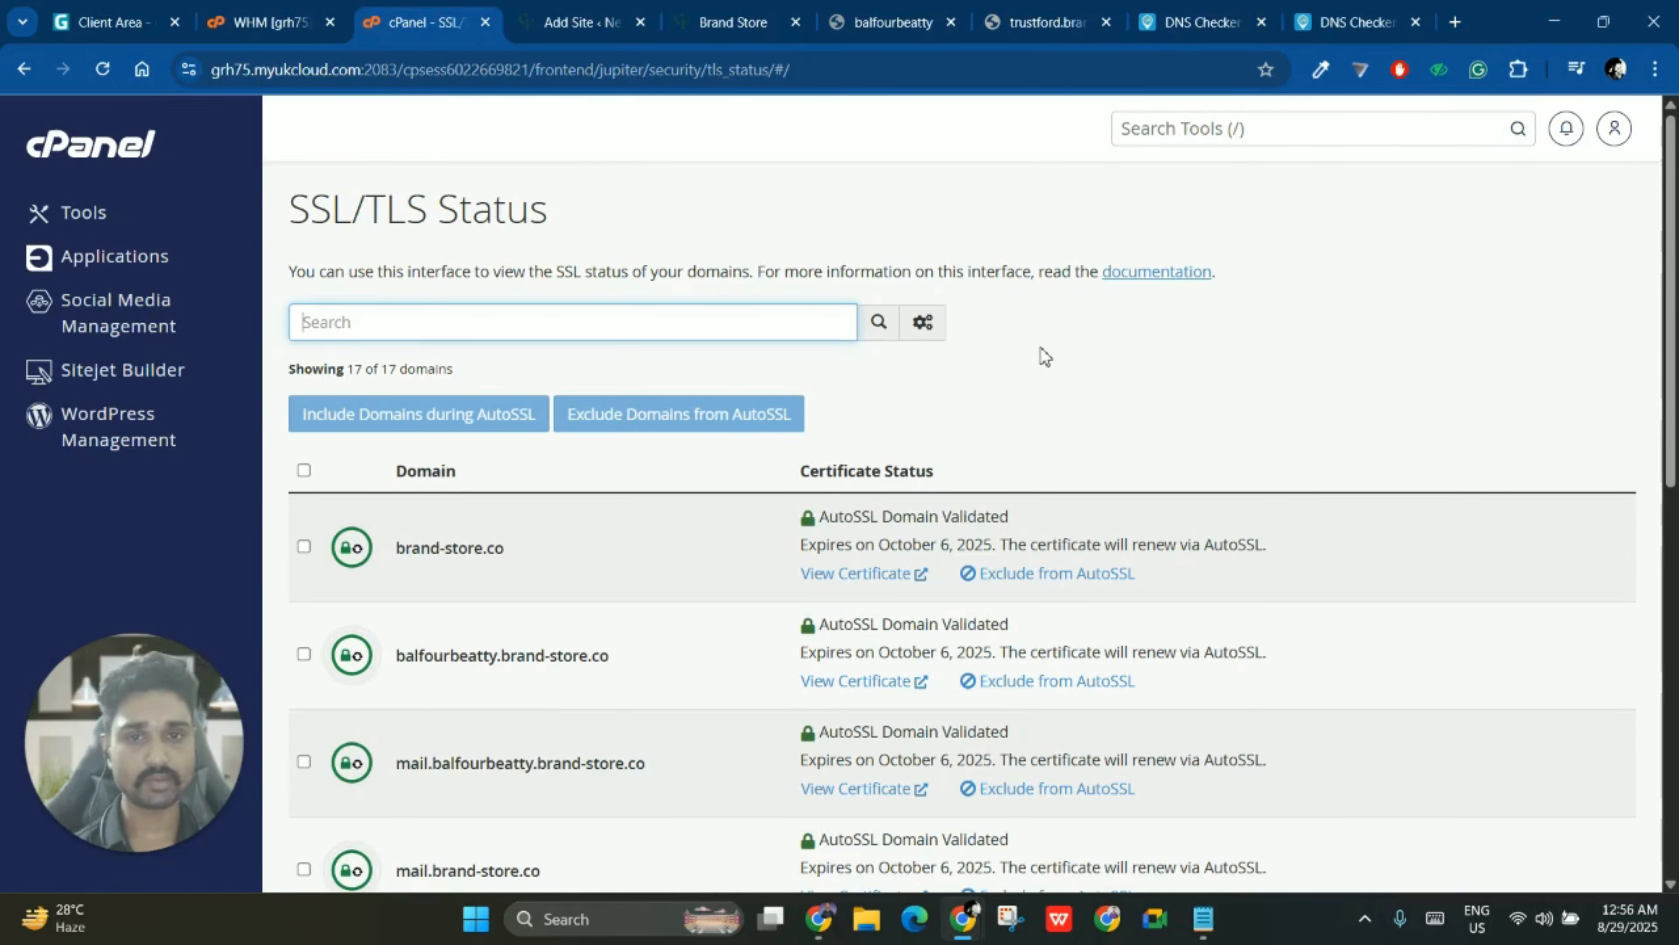
# - Find trustford.brand-store.co in the SSL/TLS Status list, select it and its www variant, and review the listed certificates
pyautogui.scroll(-12, 791, 480)
pyautogui.scroll(10, 545, 410)
pyautogui.scroll(3, 562, 377)
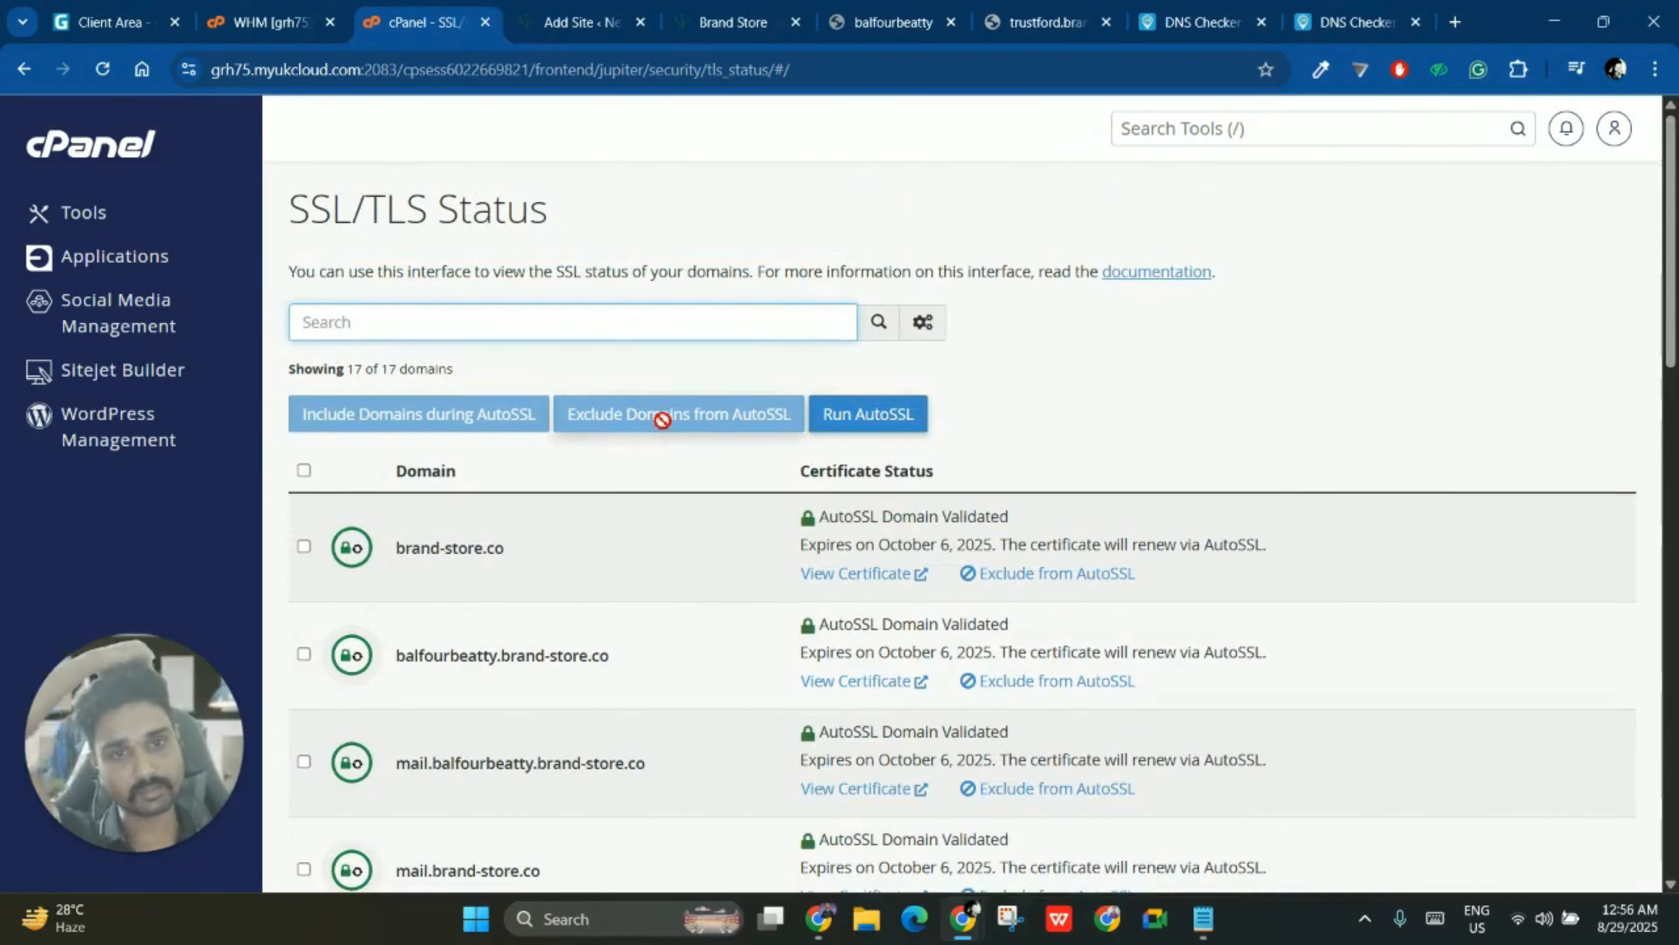
pyautogui.hotkey('ctrl', 'f')
pyautogui.hotkey('ctrl', 'v')
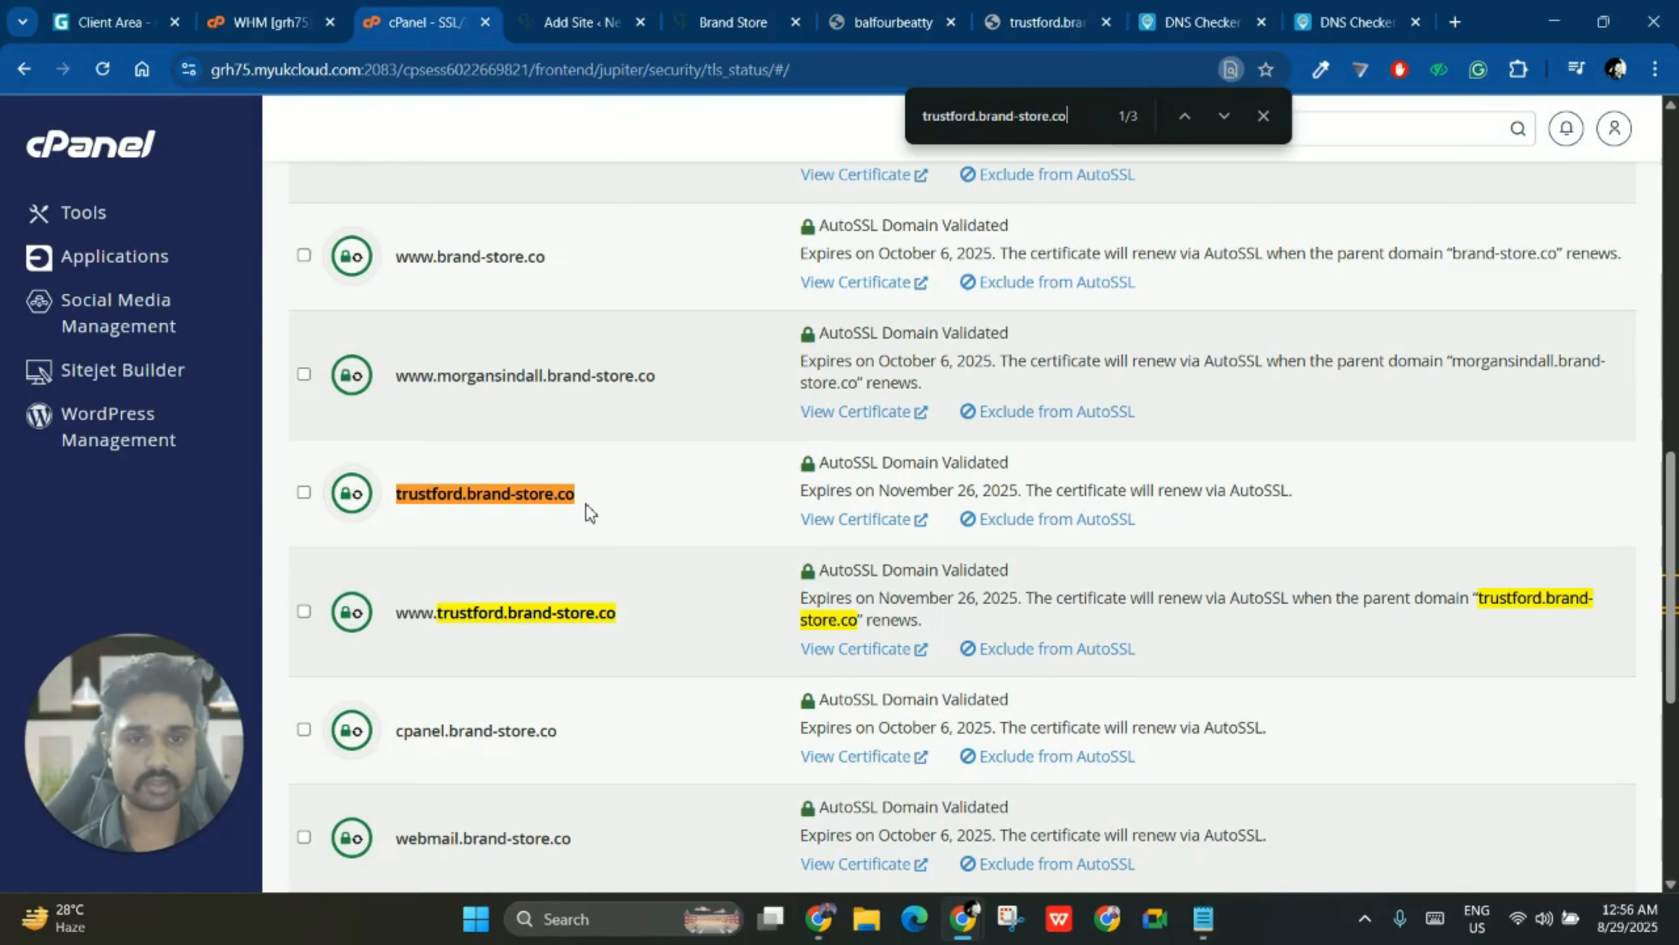
pyautogui.click(305, 493)
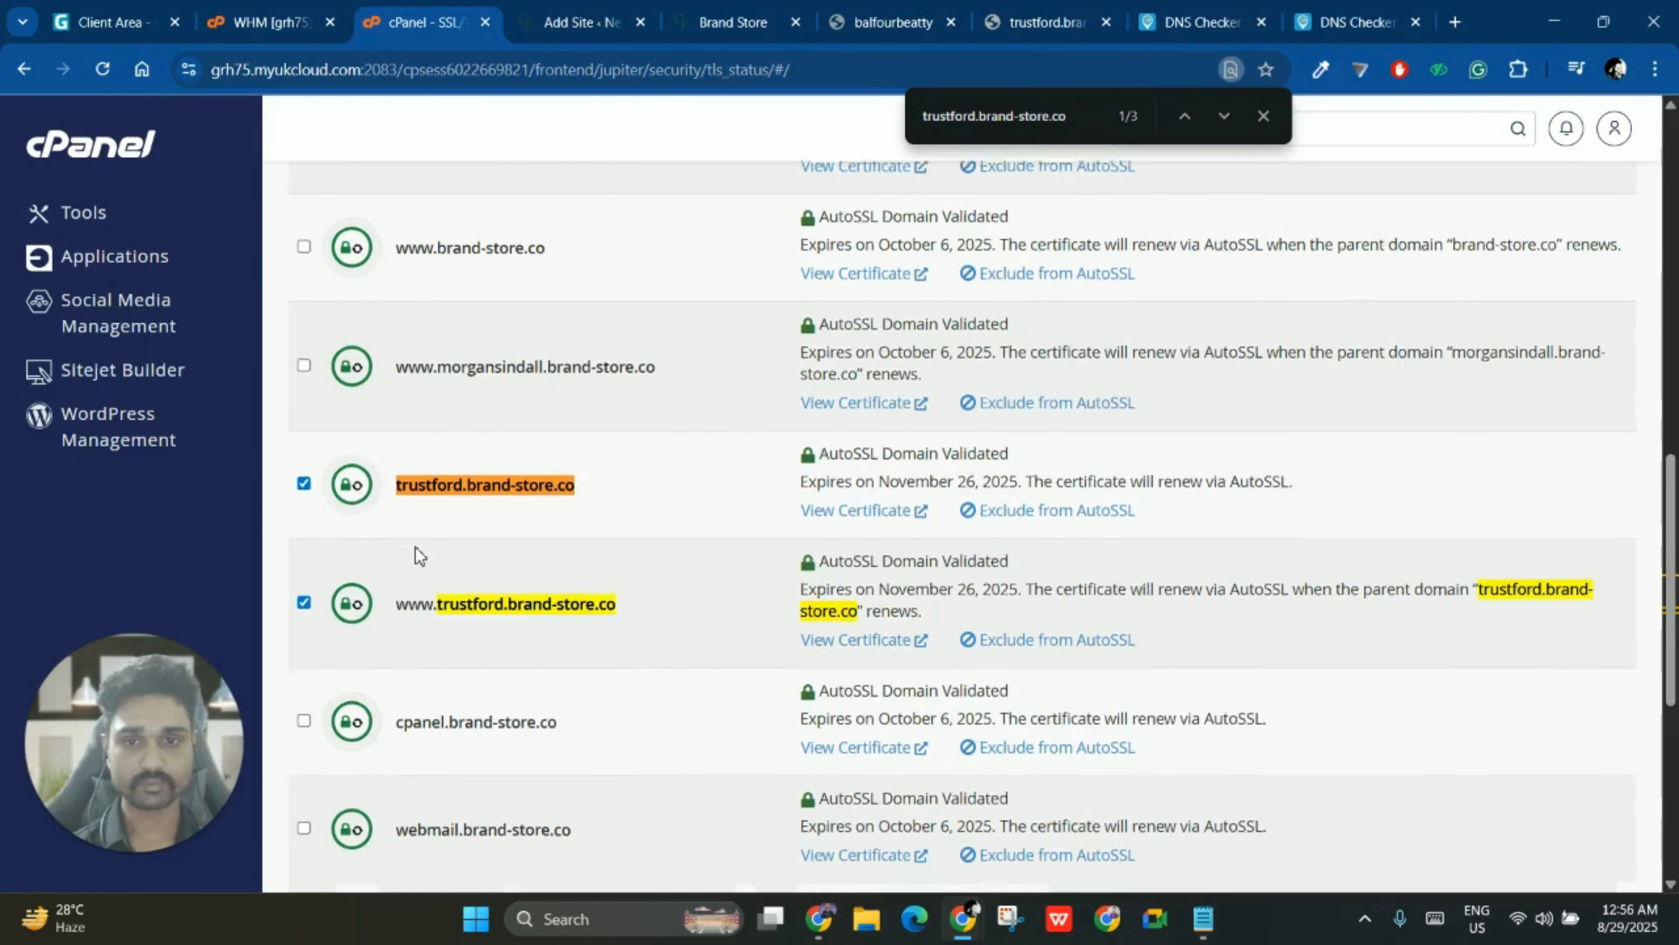
pyautogui.scroll(-8, 420, 557)
pyautogui.scroll(5, 422, 558)
pyautogui.scroll(-3, 407, 541)
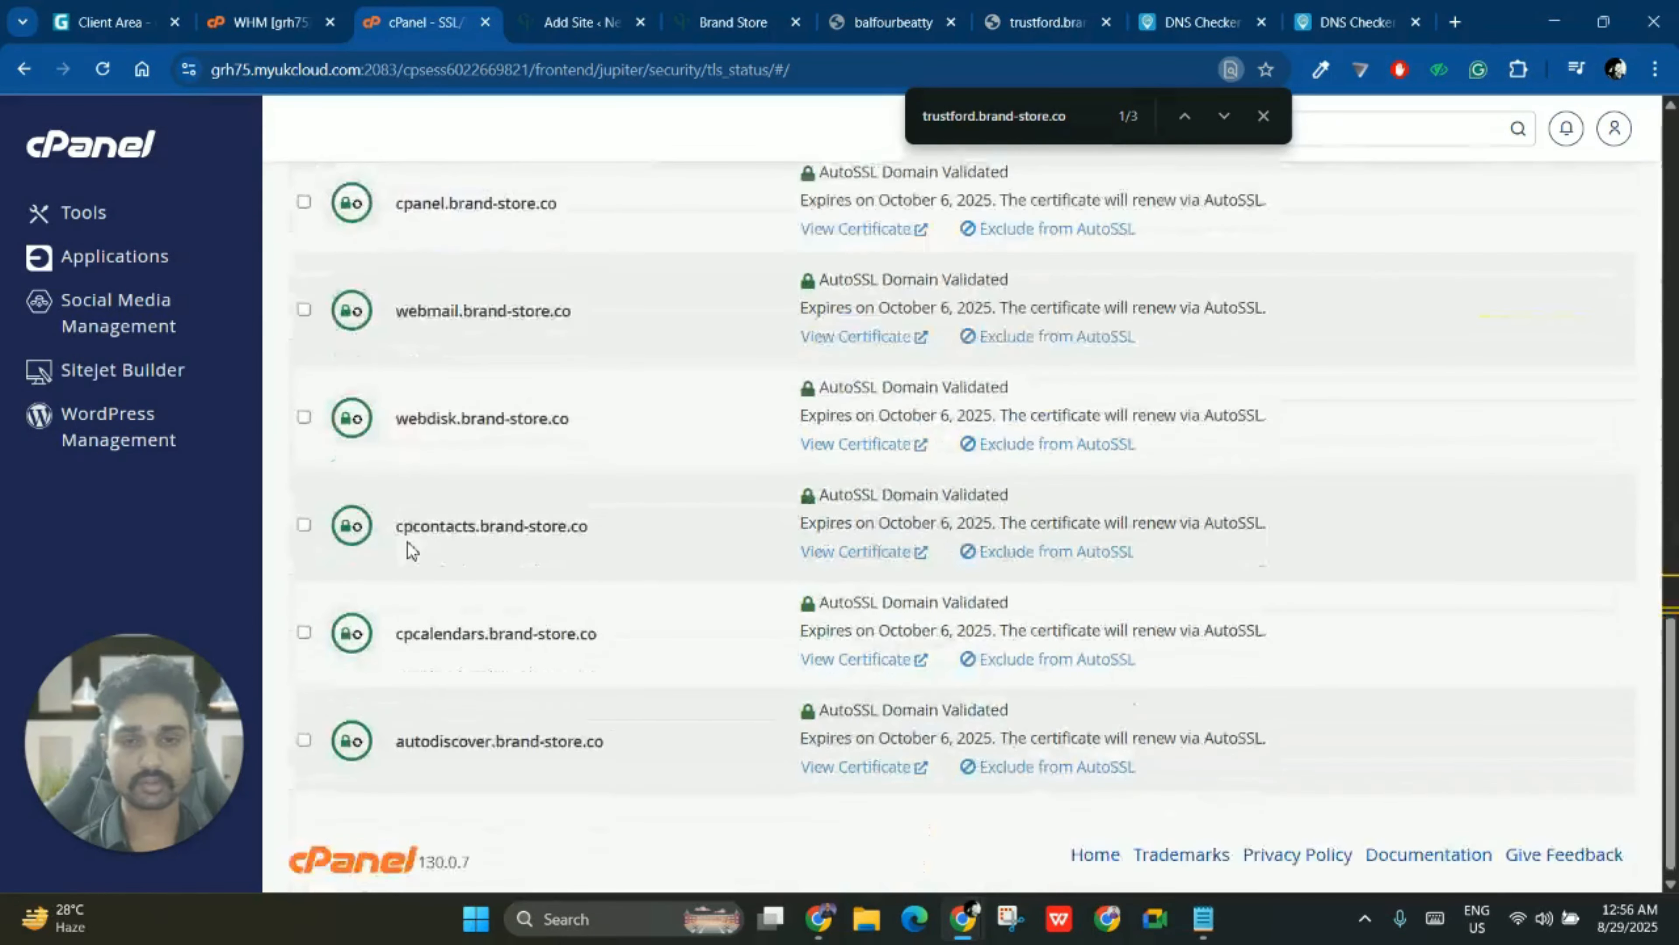
pyautogui.scroll(3, 396, 522)
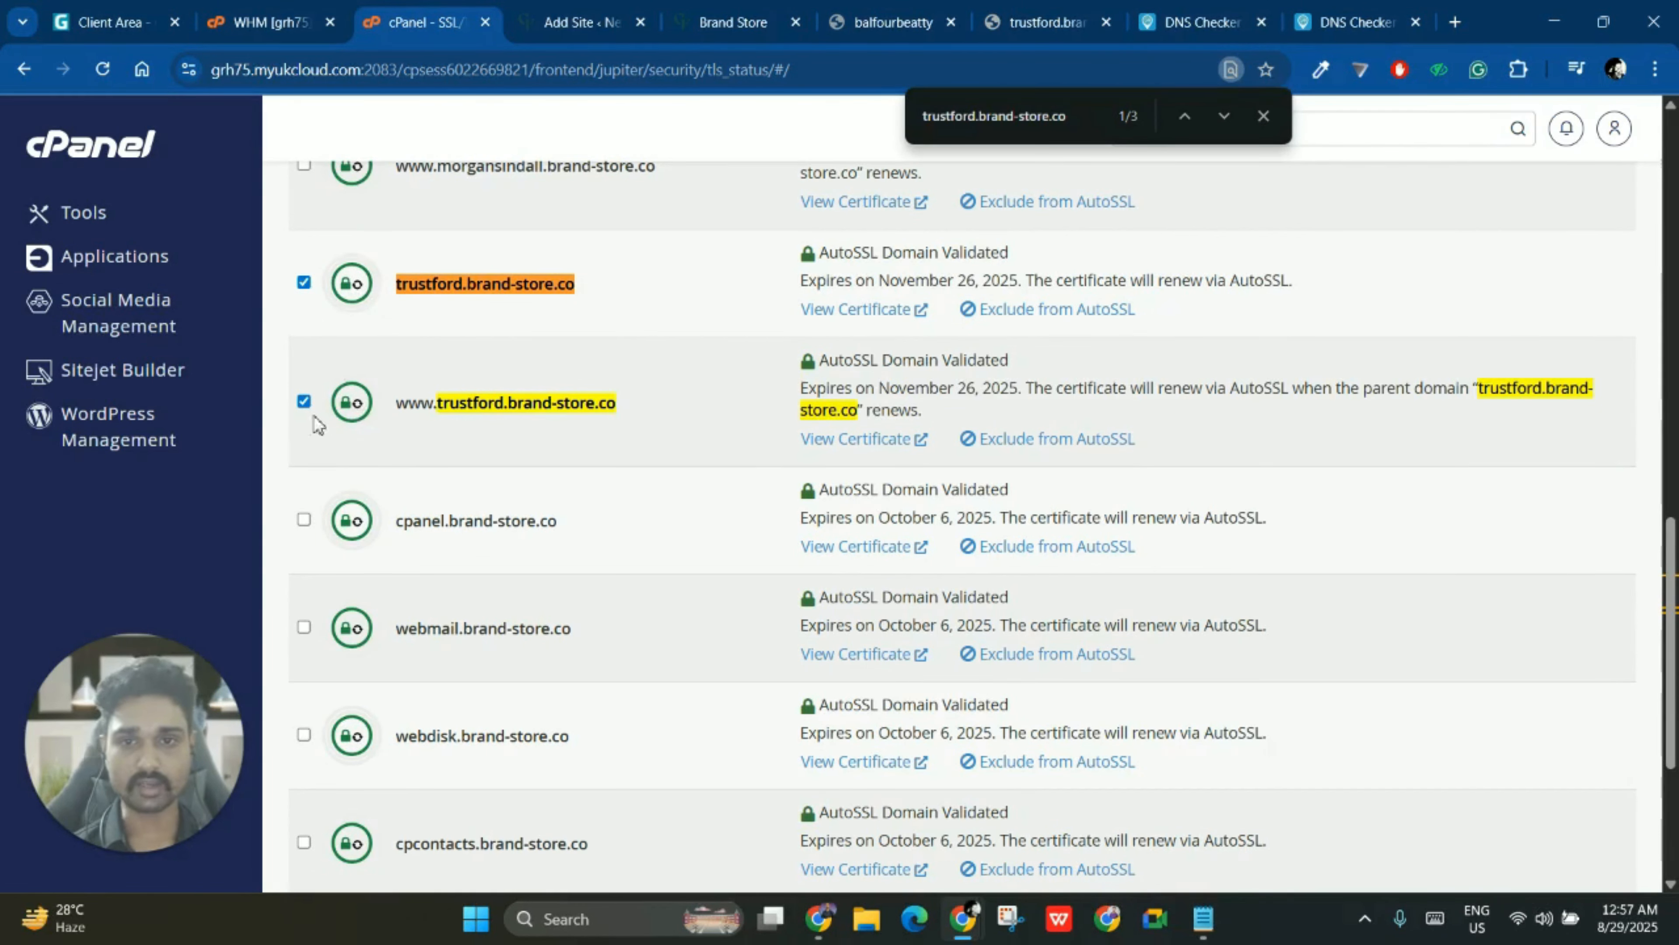
pyautogui.scroll(15, 506, 408)
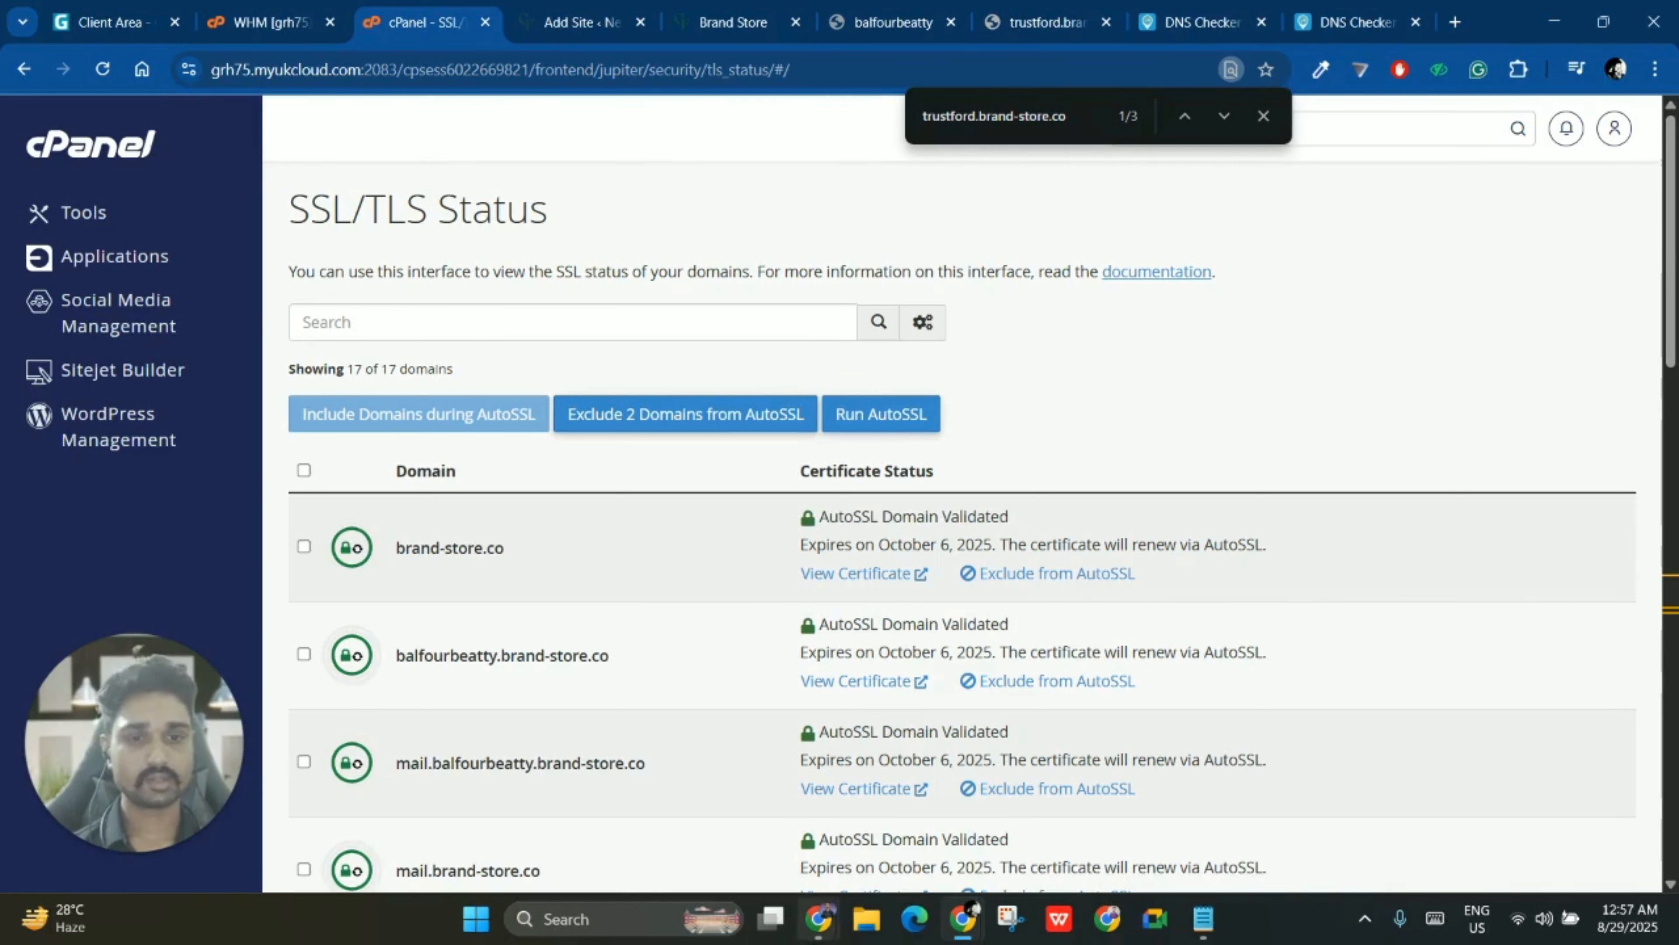
# - Reload trustford.brand-store.co in the Incognito window to recheck the server's response
pyautogui.moveTo(963, 918)
pyautogui.click(922, 780)
pyautogui.click(100, 69)
pyautogui.click(1554, 20)
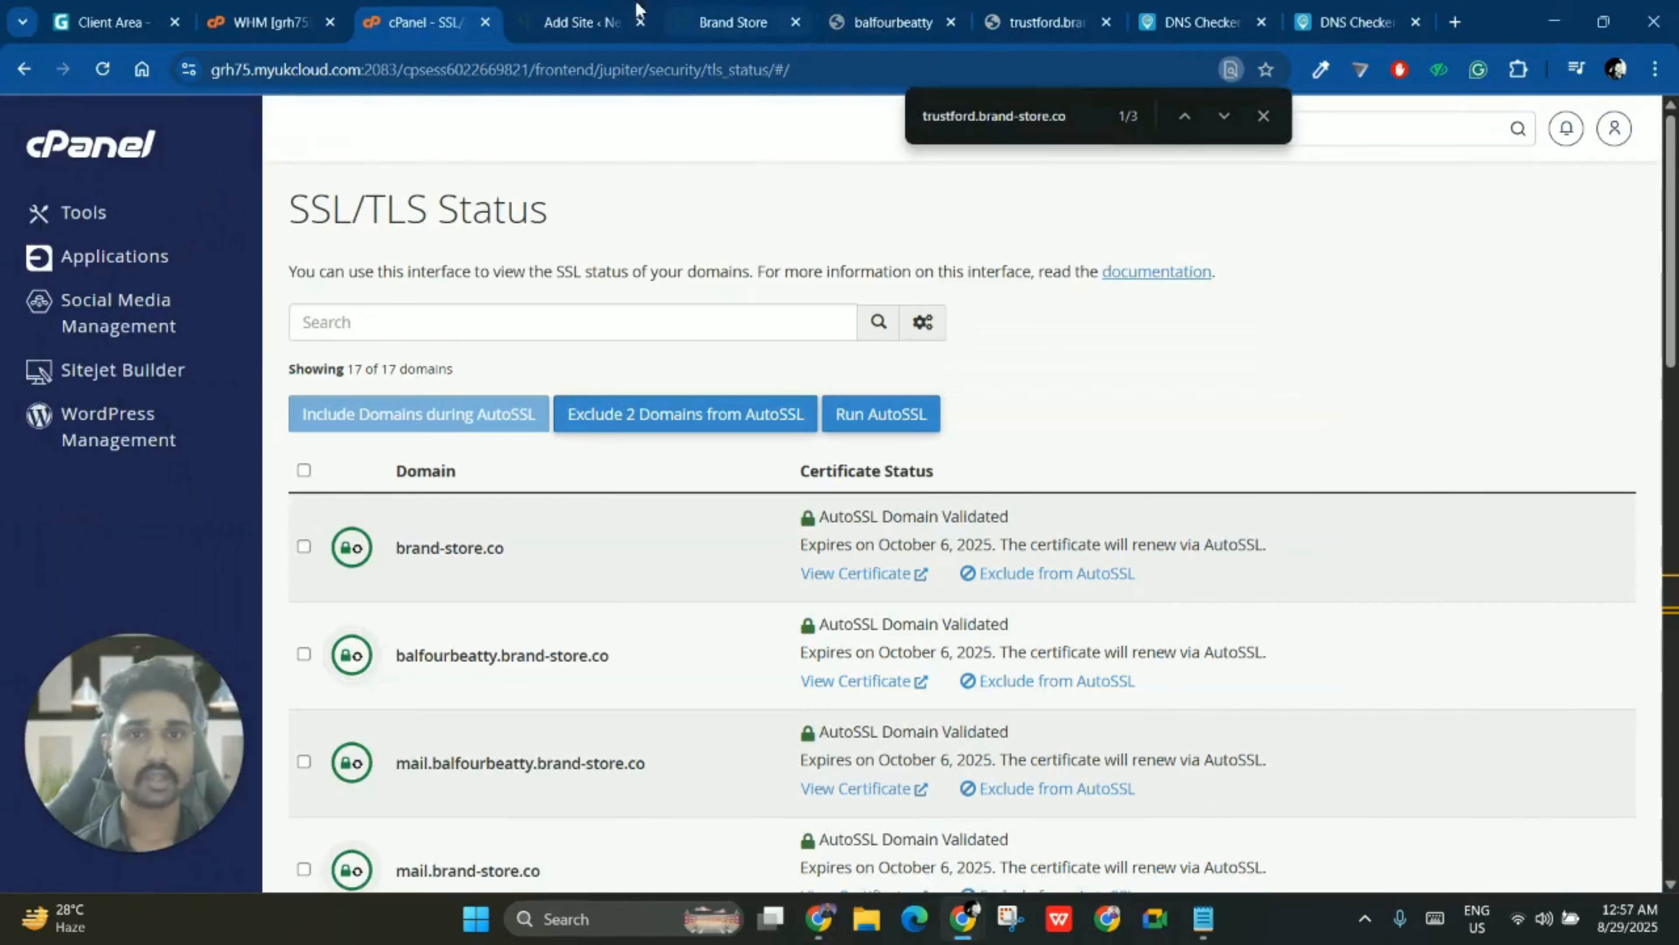
# - Open the list of all sites in the WordPress network admin to check the trustford entry
pyautogui.click(589, 20)
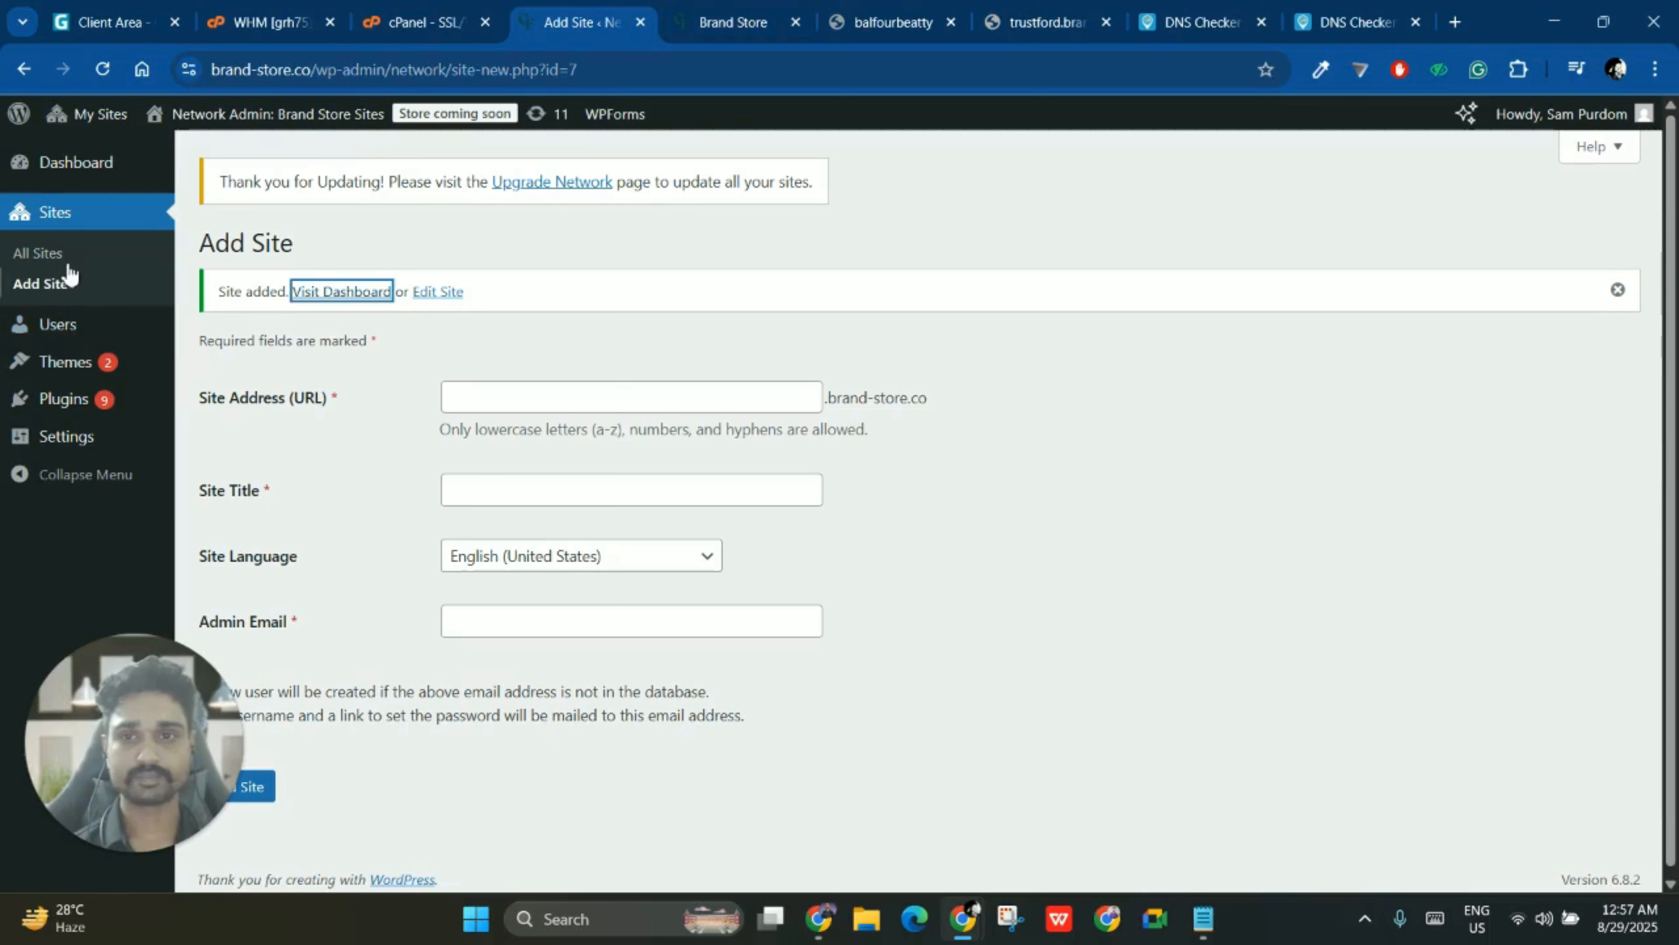
pyautogui.click(86, 255)
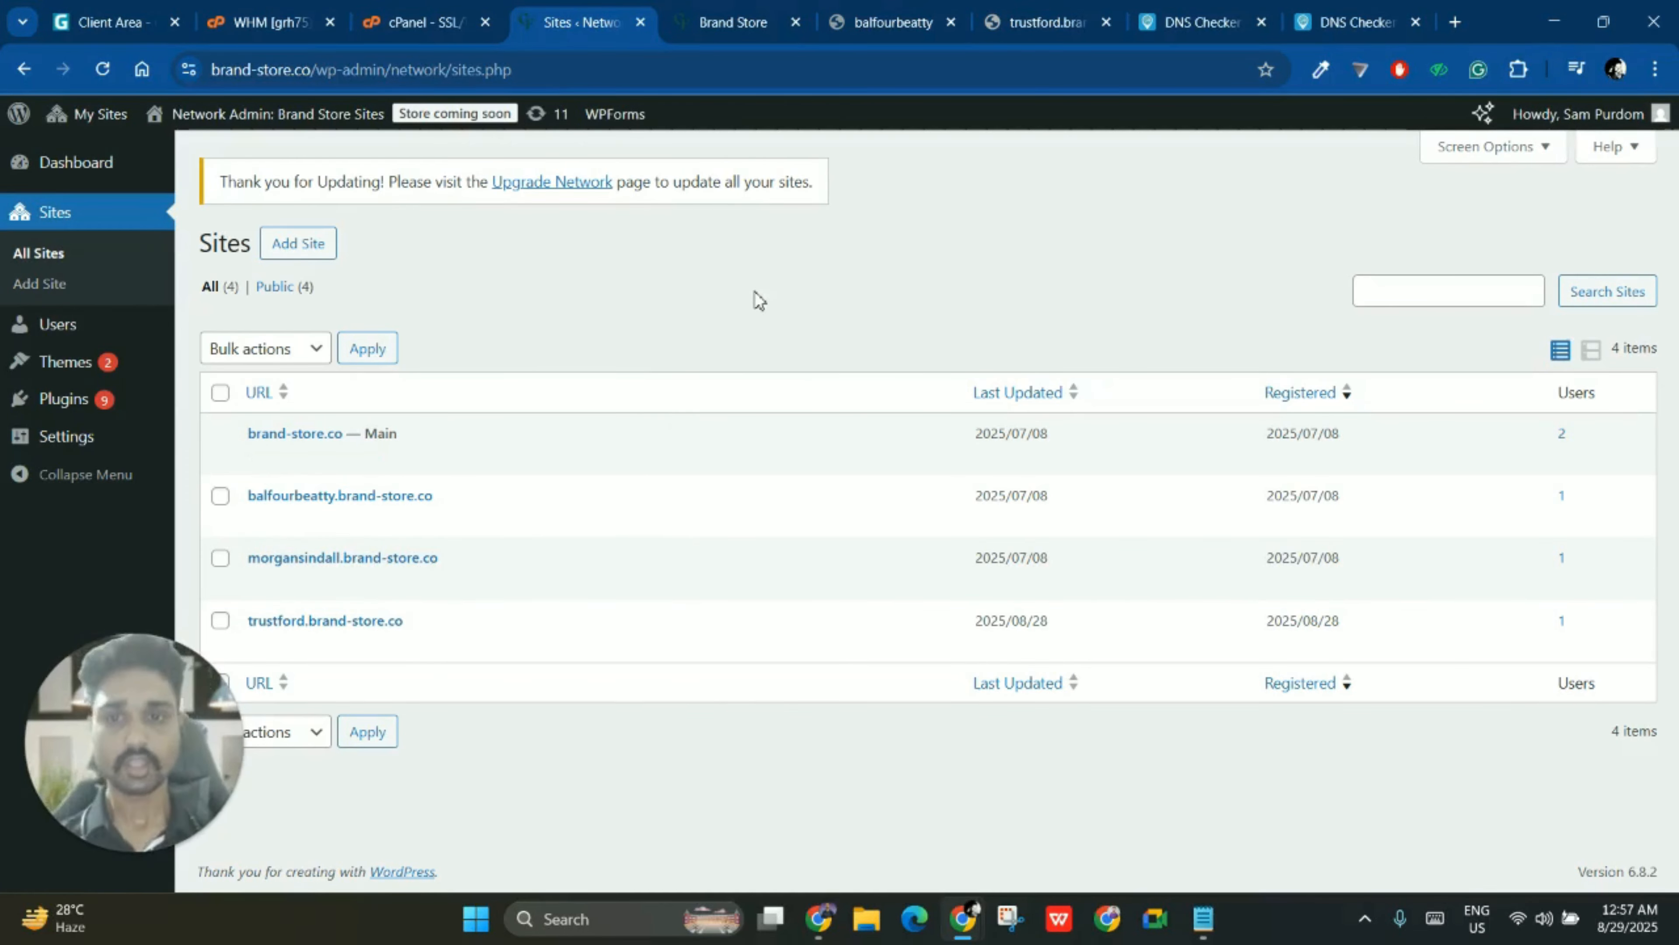
# - Return to the cPanel tools, search for the Domains tool and open the domain list
pyautogui.click(437, 19)
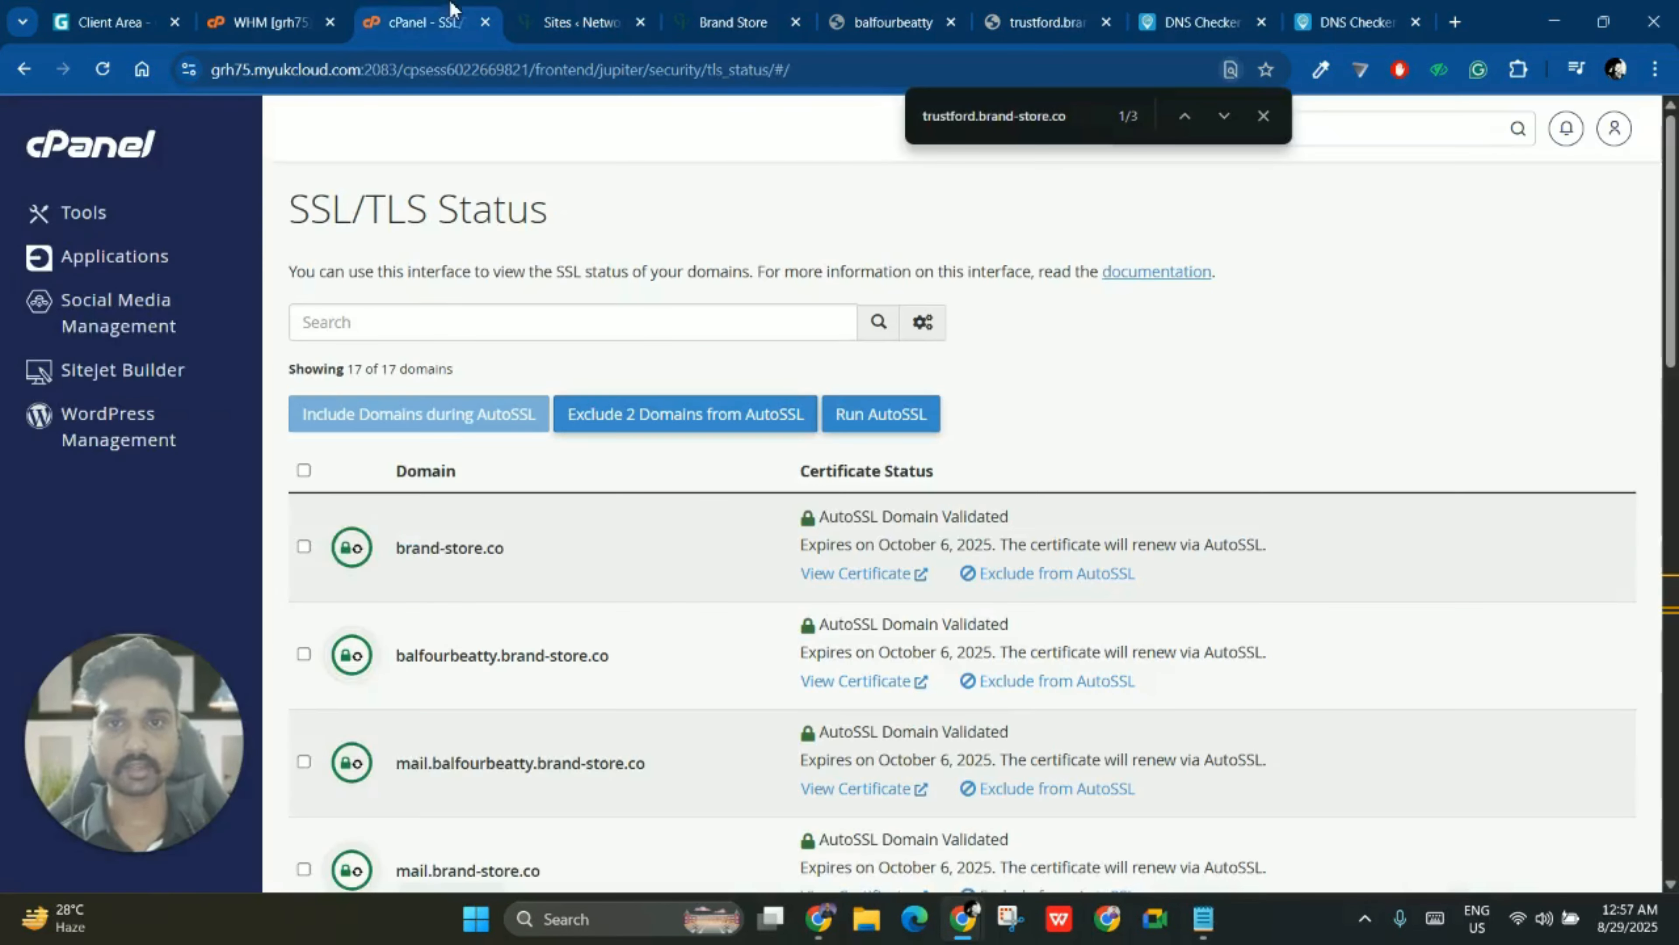
pyautogui.click(307, 5)
pyautogui.click(411, 7)
pyautogui.click(115, 148)
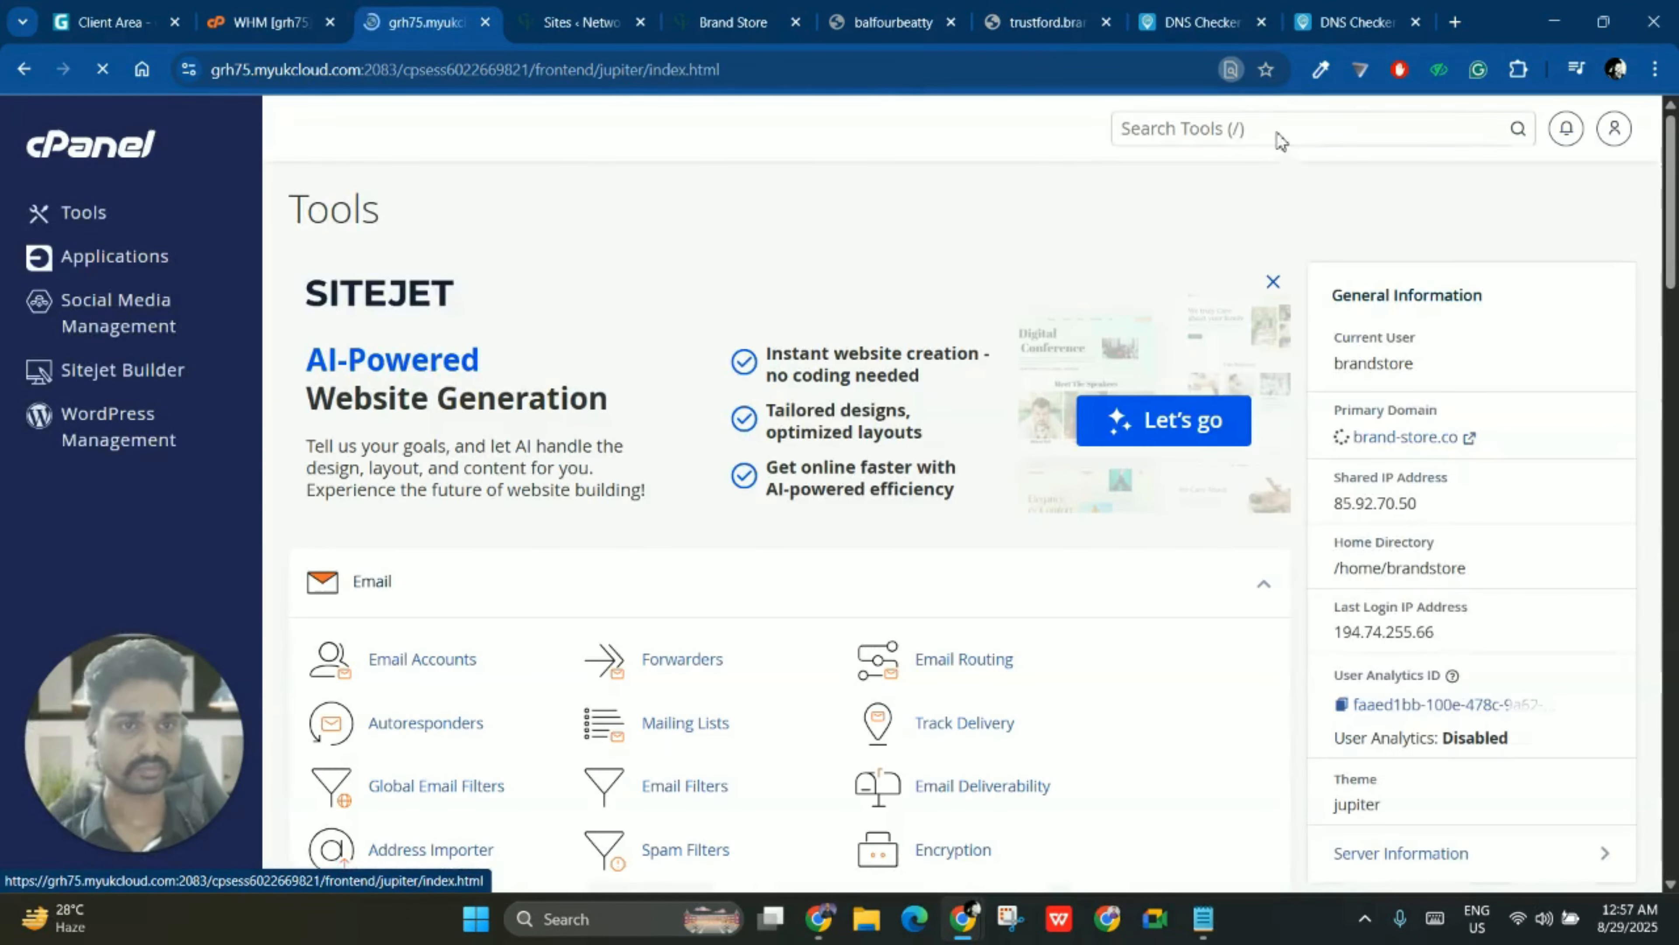
pyautogui.write('dom')
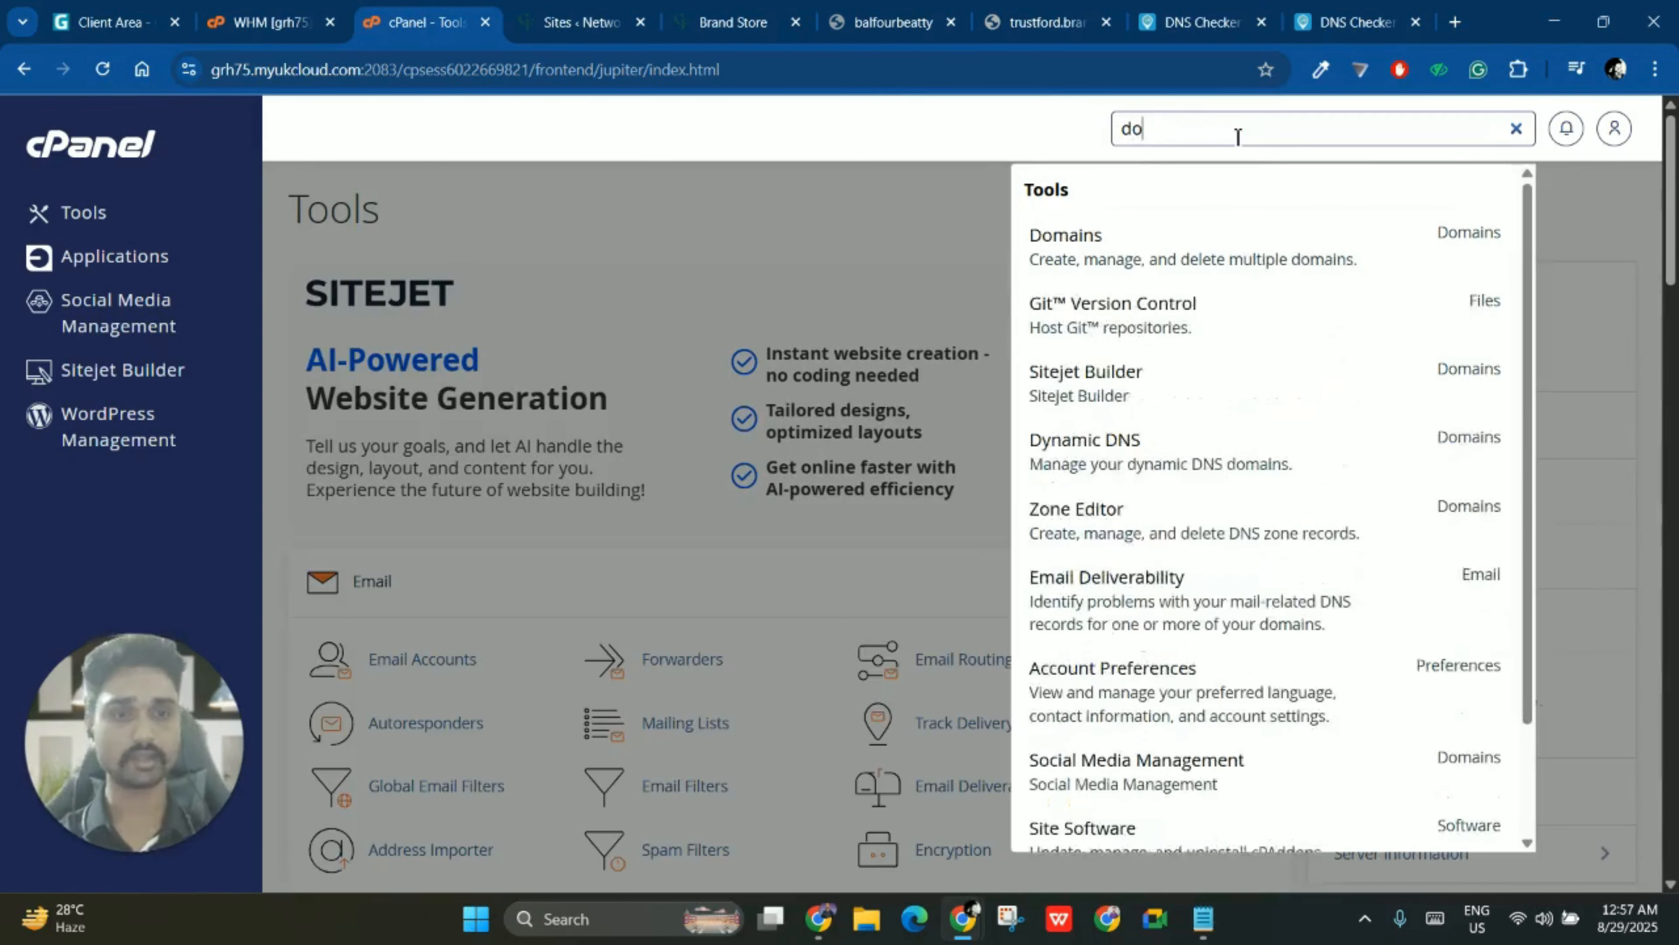
pyautogui.click(1202, 255)
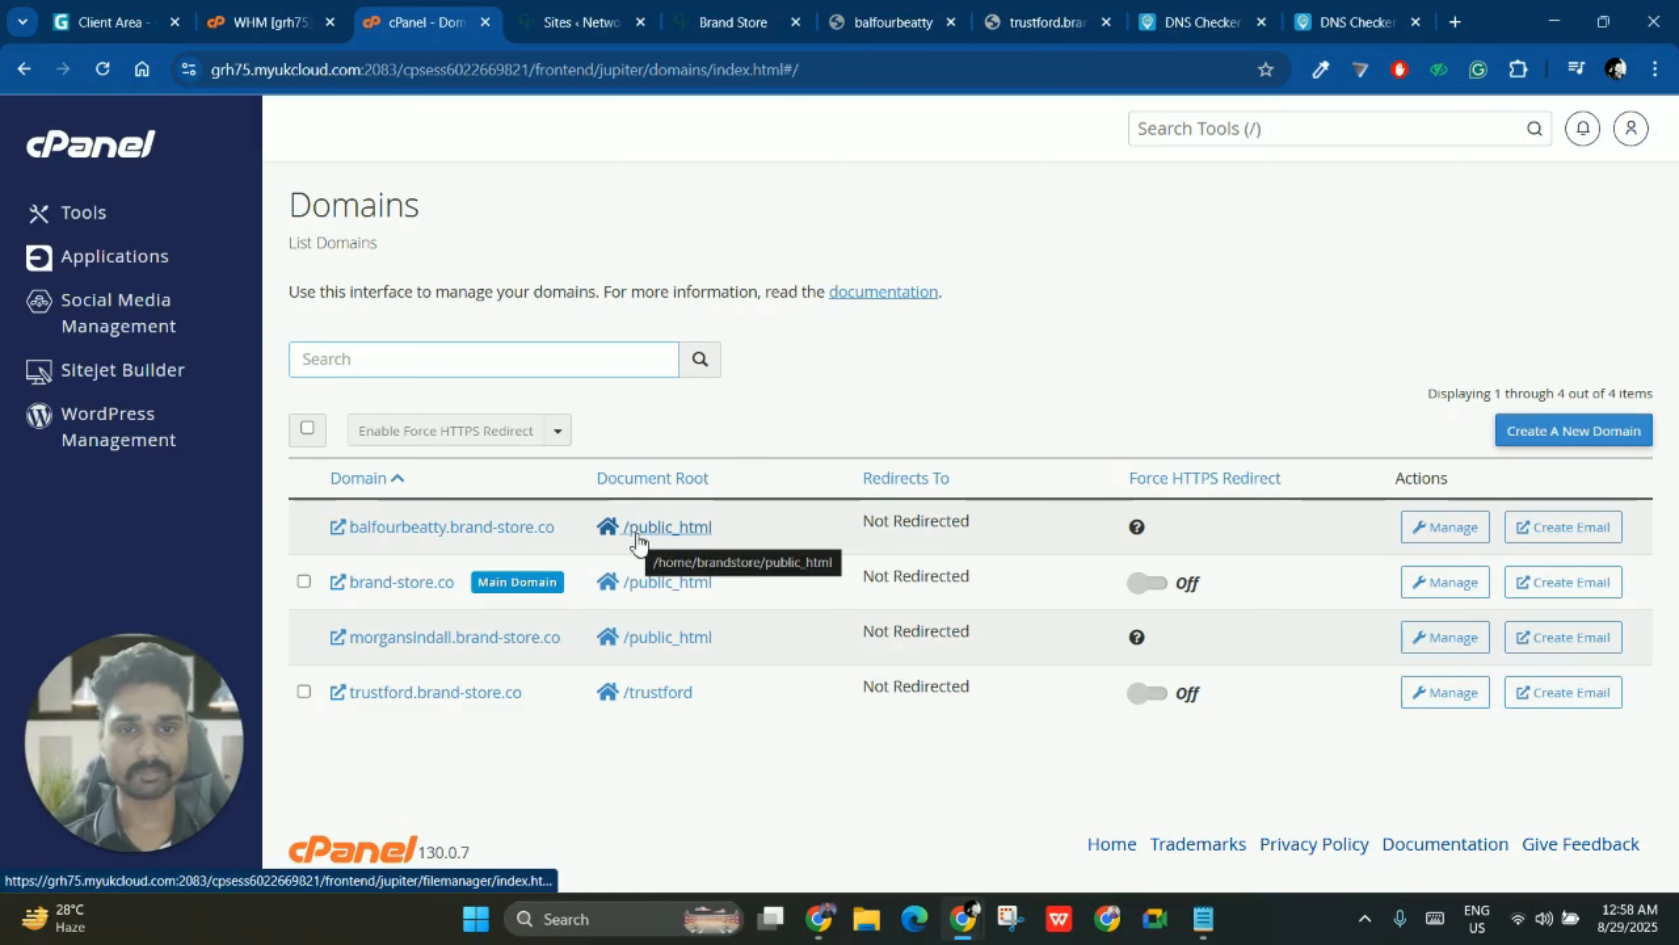
# - View the main Brand Store site and highlight its brand-store.co address
pyautogui.click(734, 22)
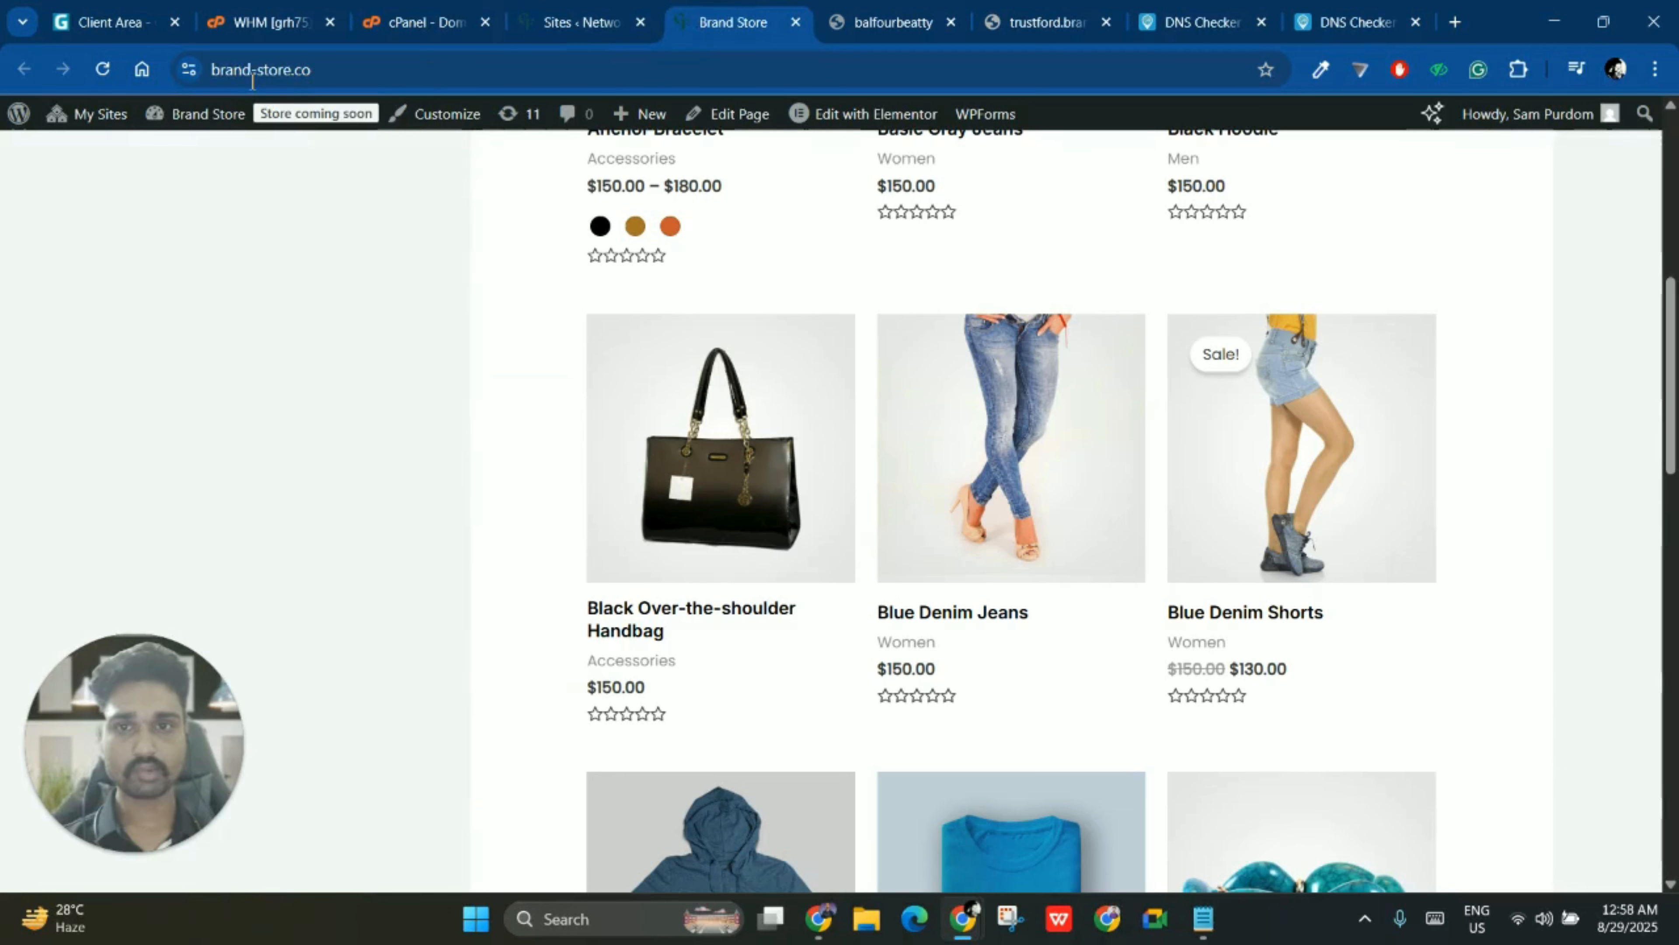
pyautogui.moveTo(212, 71); pyautogui.dragTo(434, 81)
pyautogui.moveTo(276, 76); pyautogui.dragTo(480, 91)
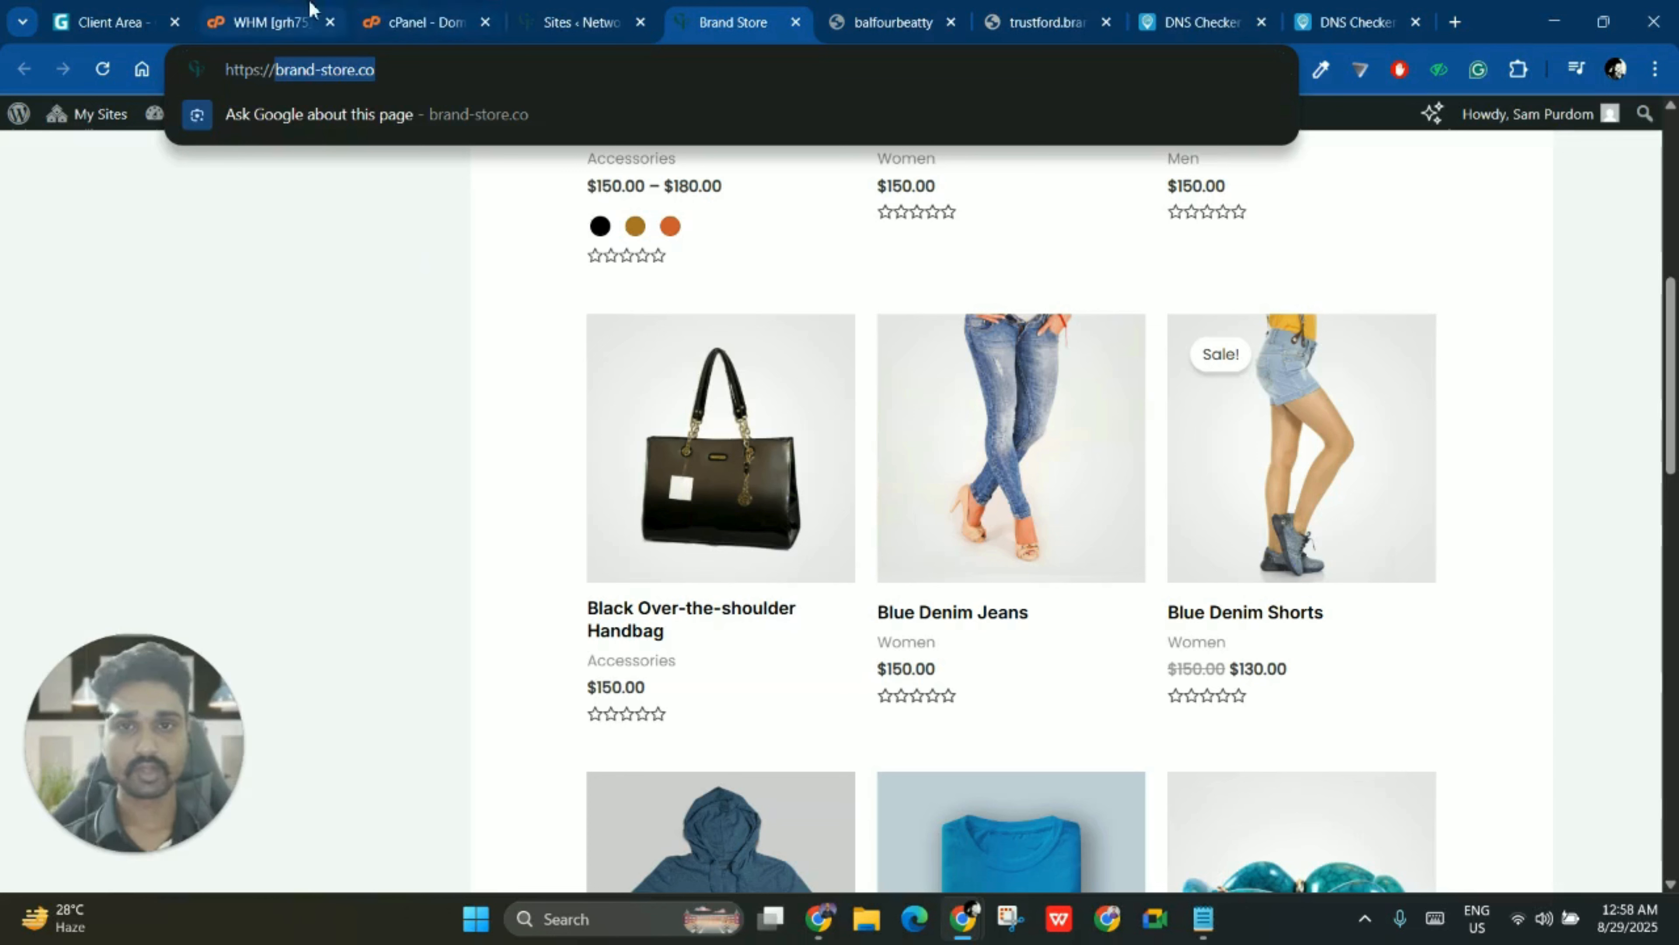
pyautogui.moveTo(434, 8)
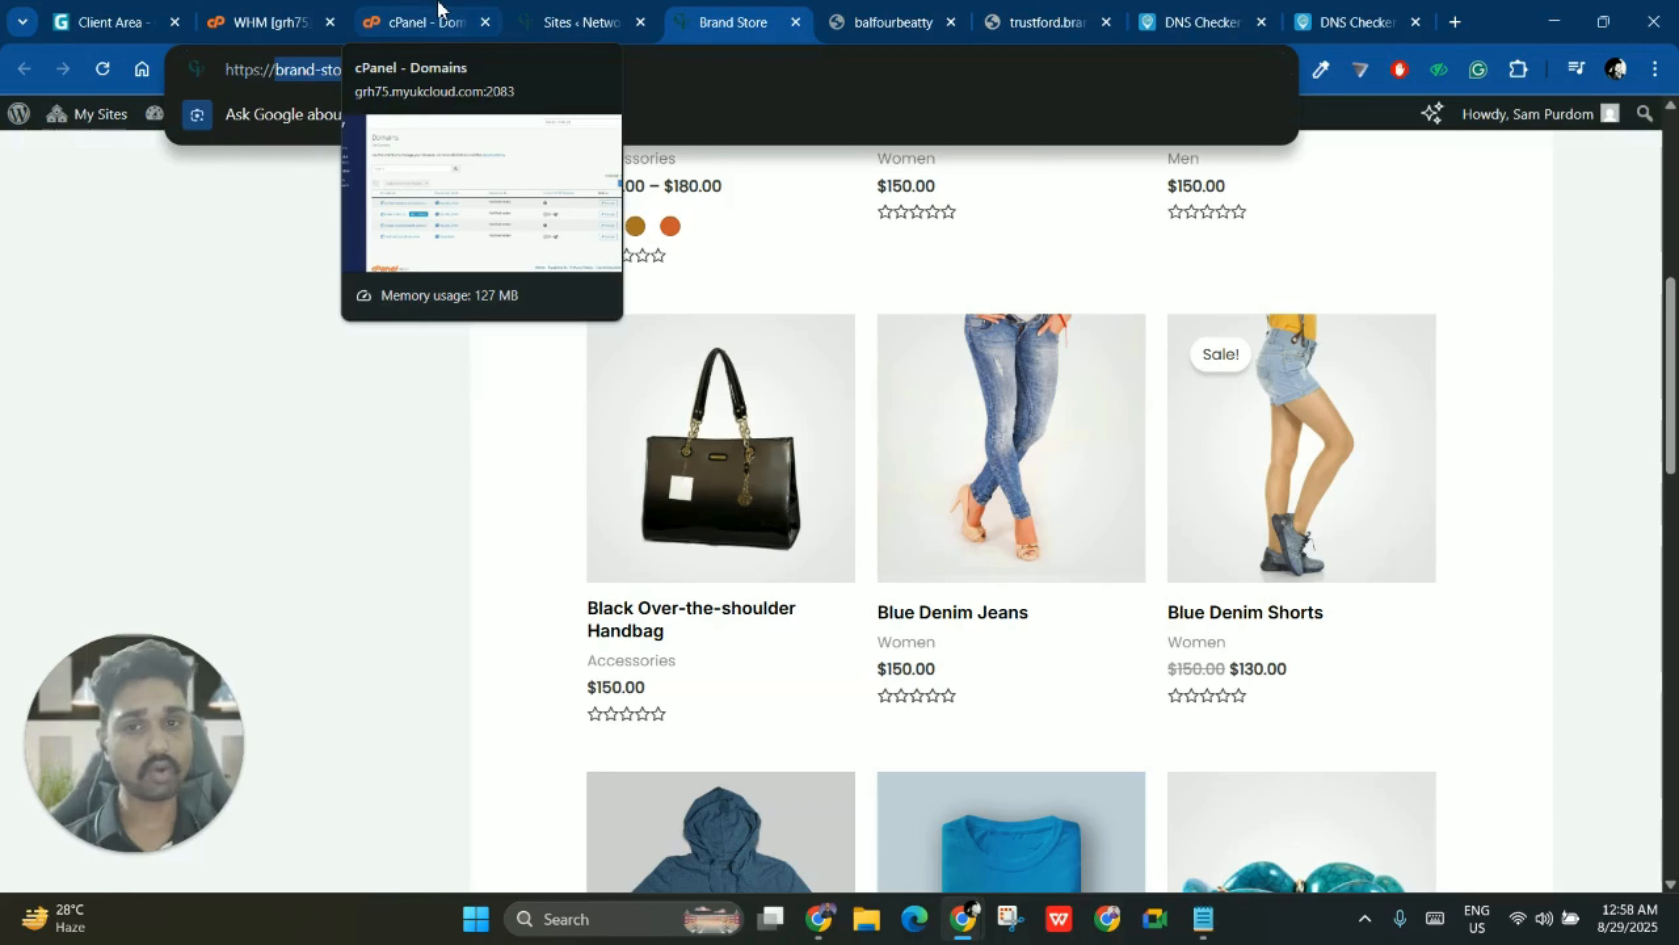
# - Compare the domains' document roots in the cPanel domain list and inspect the root set in trustford.brand-store.co's management page
pyautogui.click(441, 9)
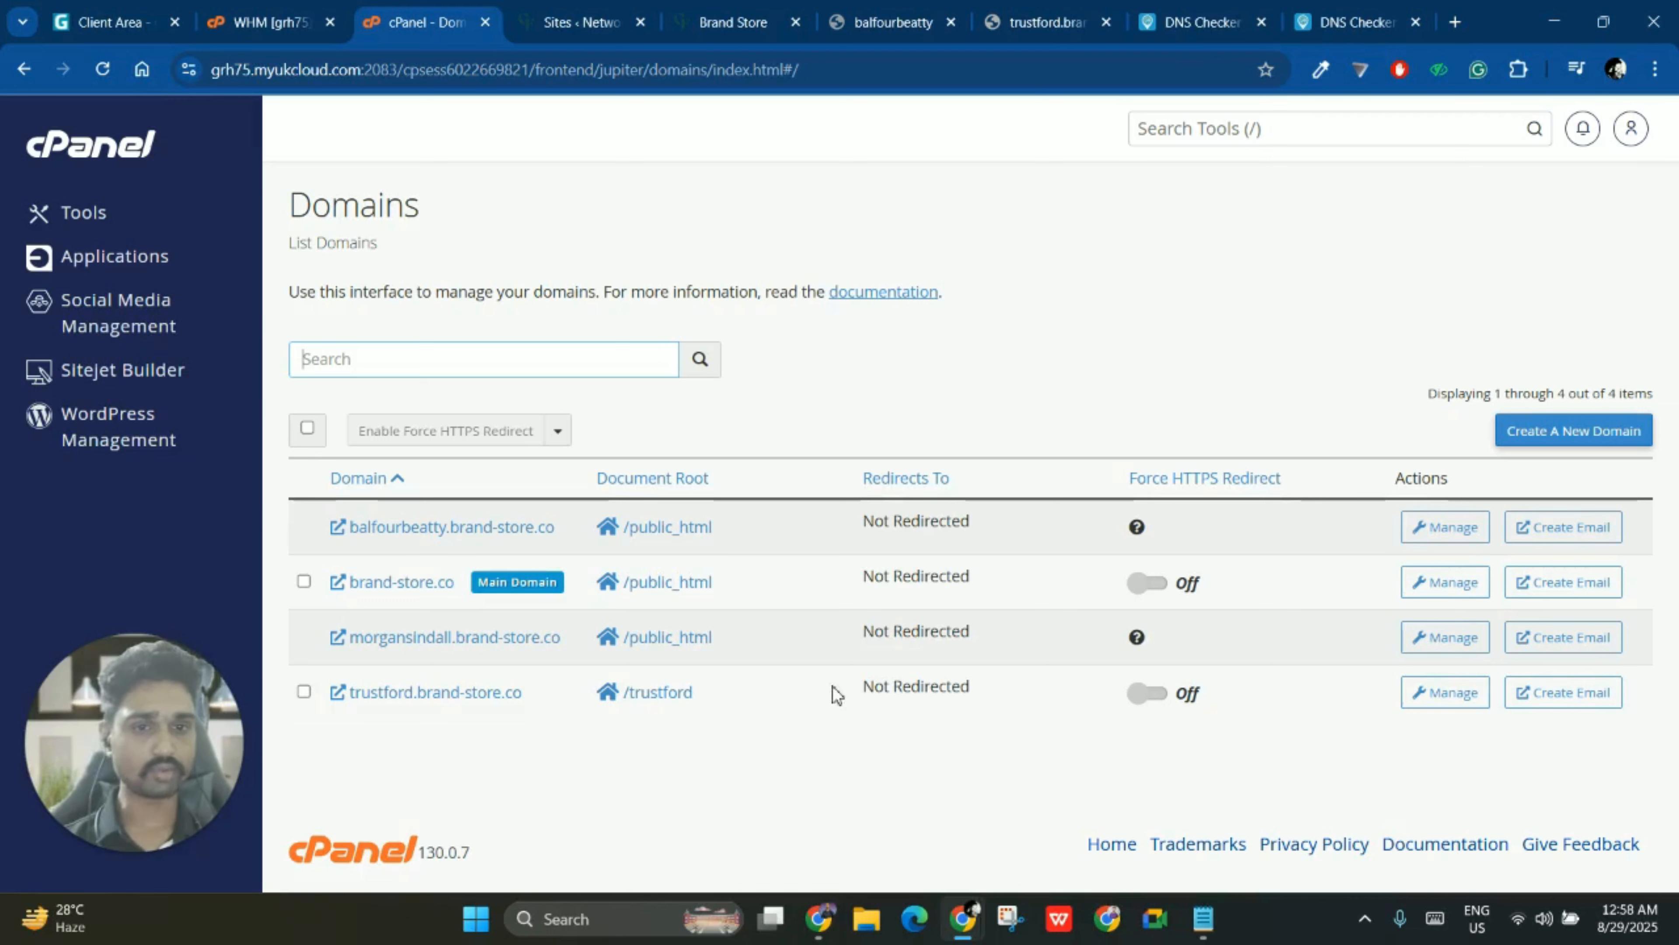
pyautogui.moveTo(780, 641); pyautogui.dragTo(664, 639)
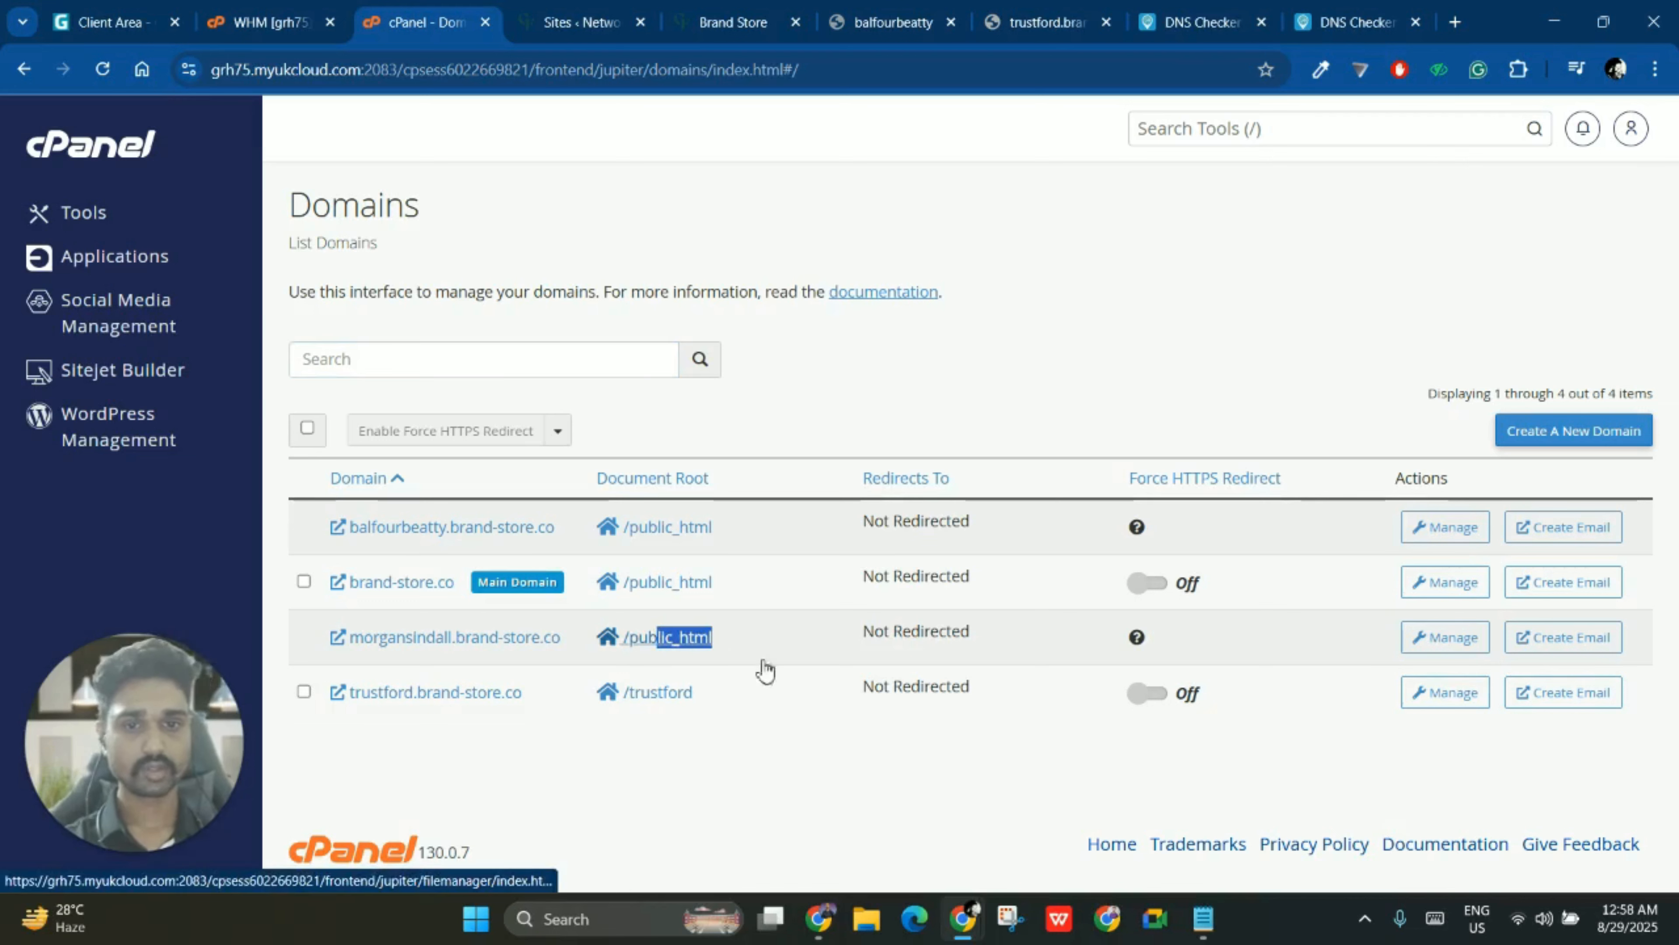
pyautogui.click(1465, 700)
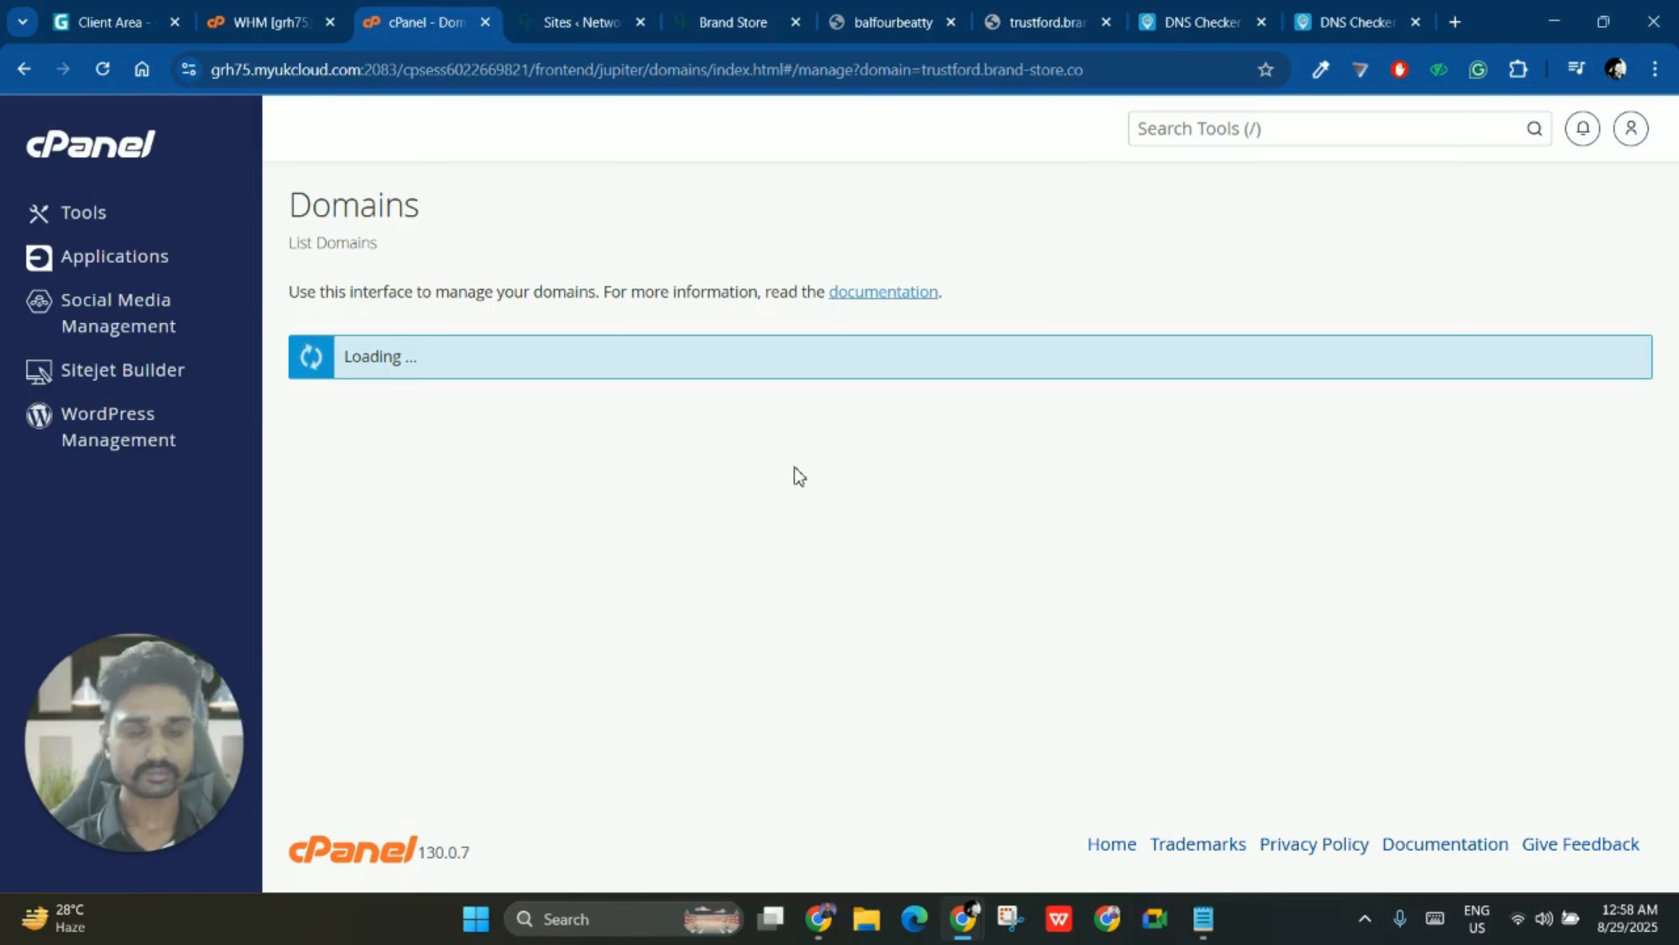
pyautogui.scroll(-2, 839, 470)
pyautogui.doubleClick(420, 437)
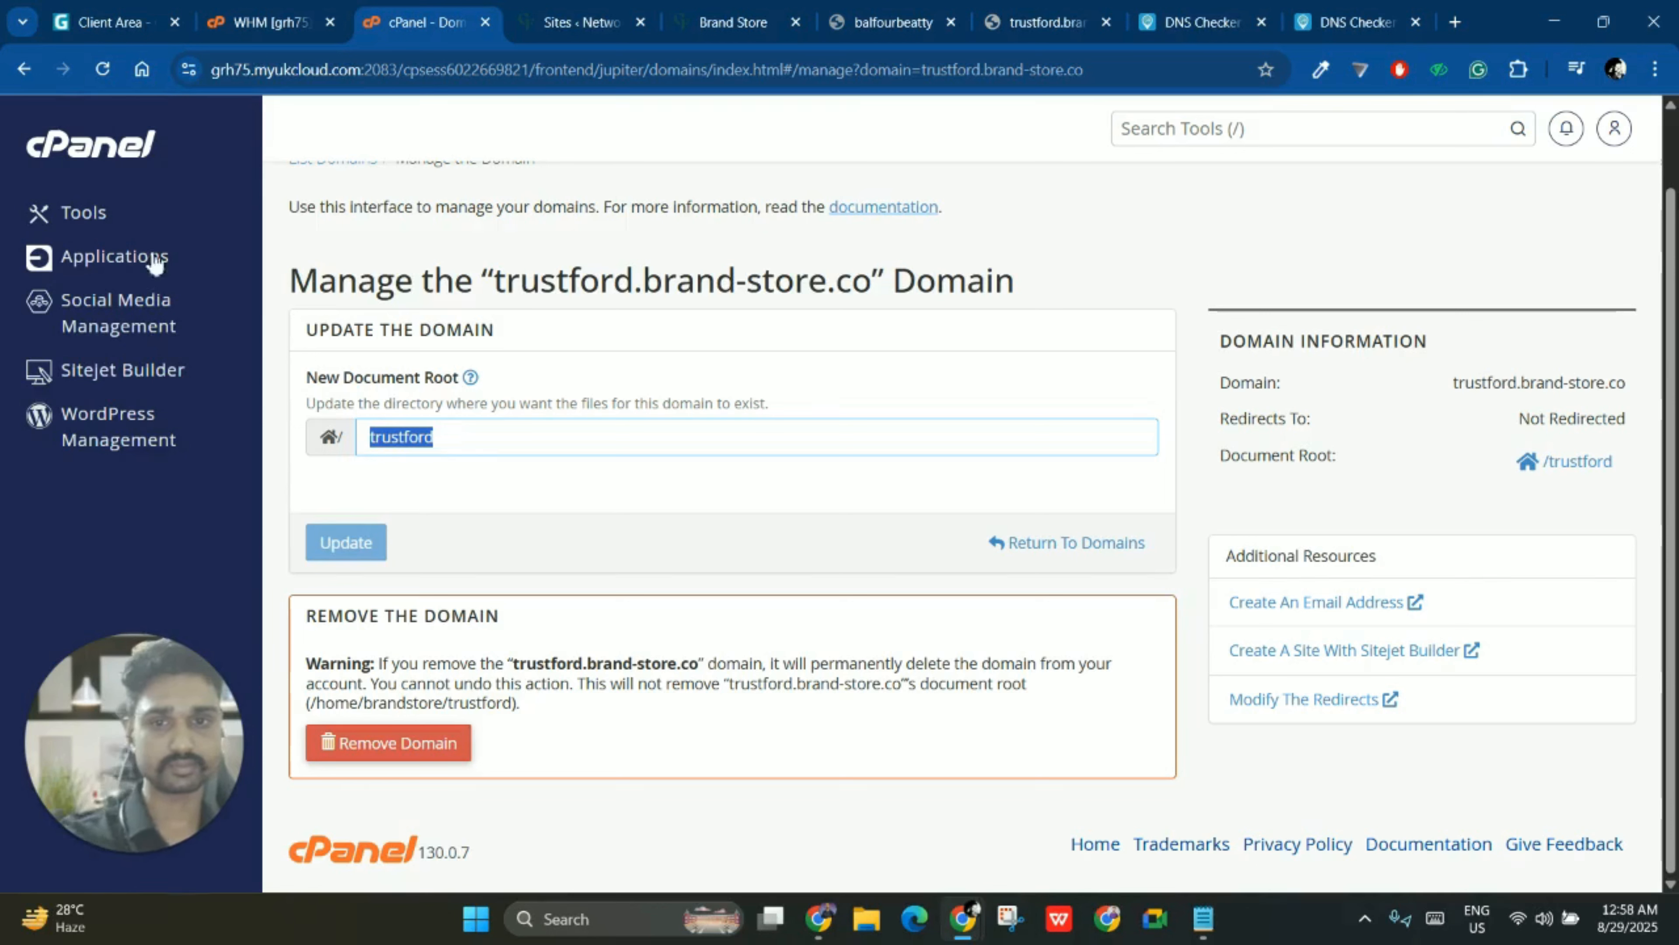
# - Copy the public_html root from the balfourbeatty domain and update trustford.brand-store.co's document root to public_html
pyautogui.click(23, 68)
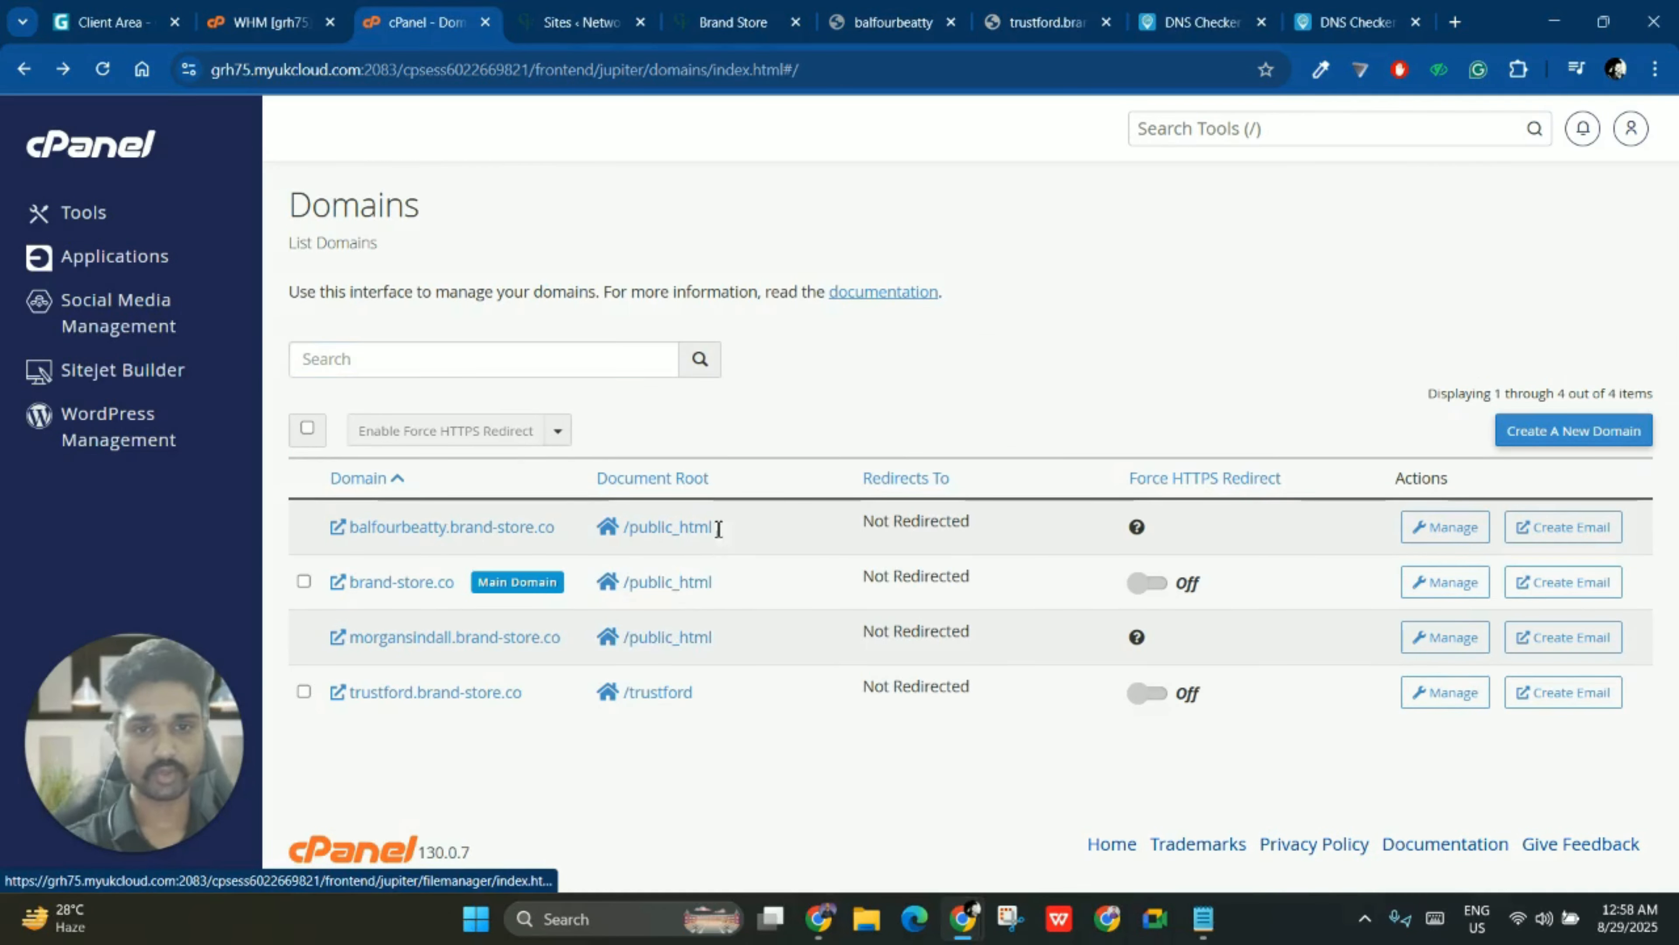
pyautogui.moveTo(712, 528); pyautogui.dragTo(625, 529)
pyautogui.hotkey('ctrl', 'c')
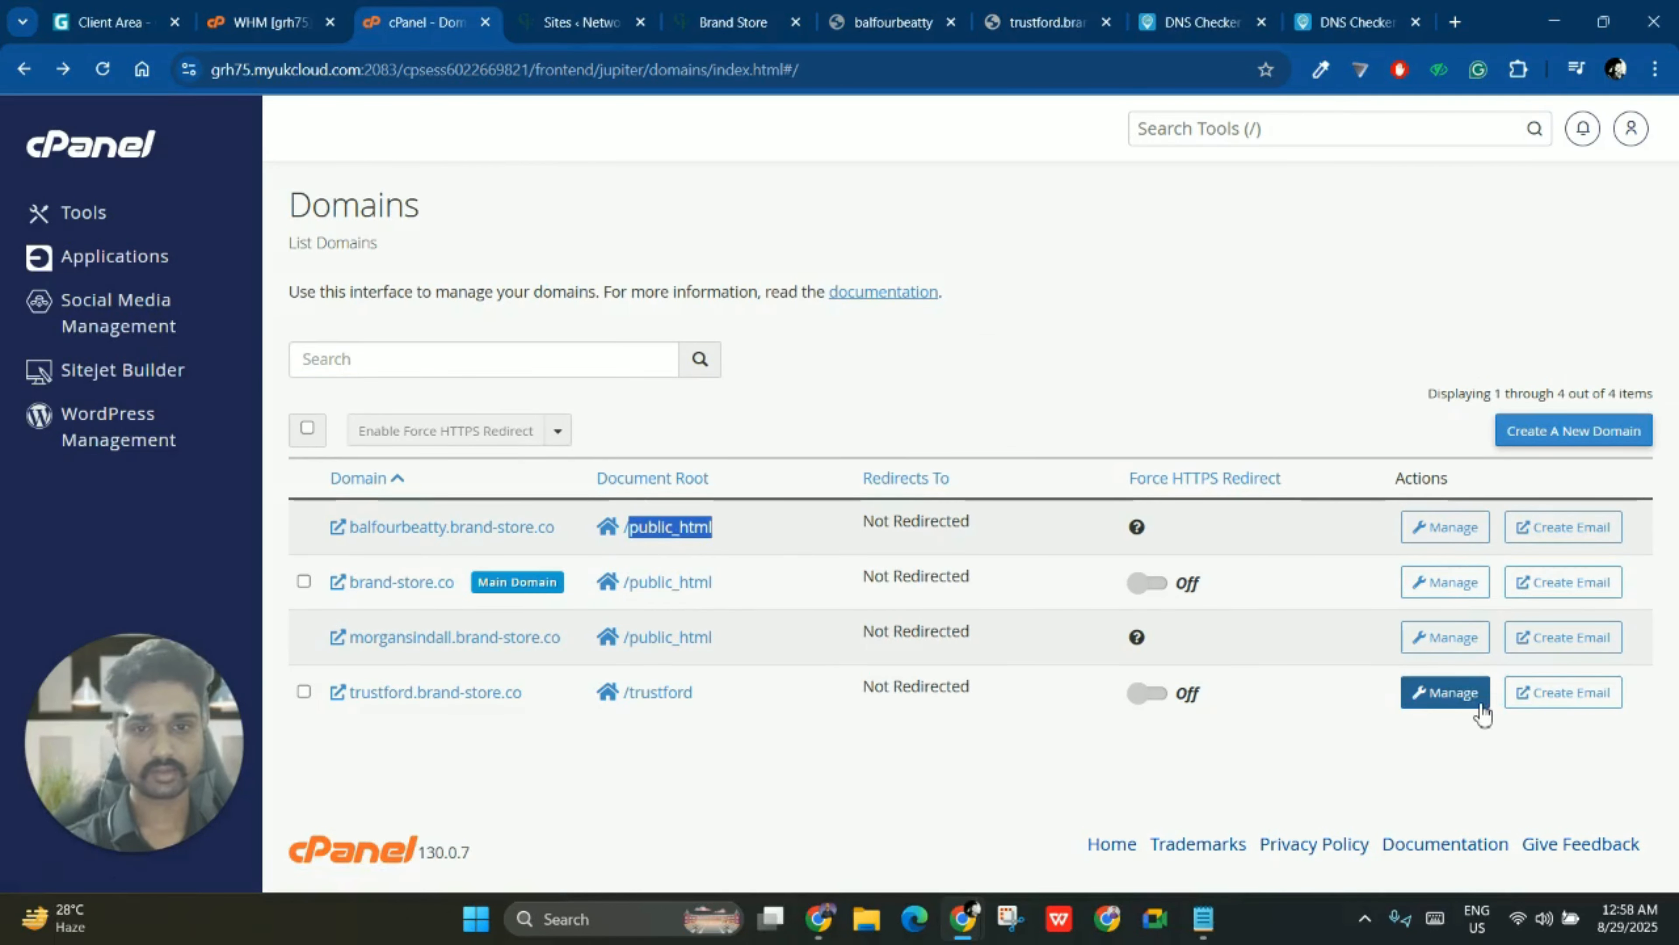
pyautogui.click(1445, 692)
pyautogui.tripleClick(706, 521)
pyautogui.hotkey('ctrl', 'v')
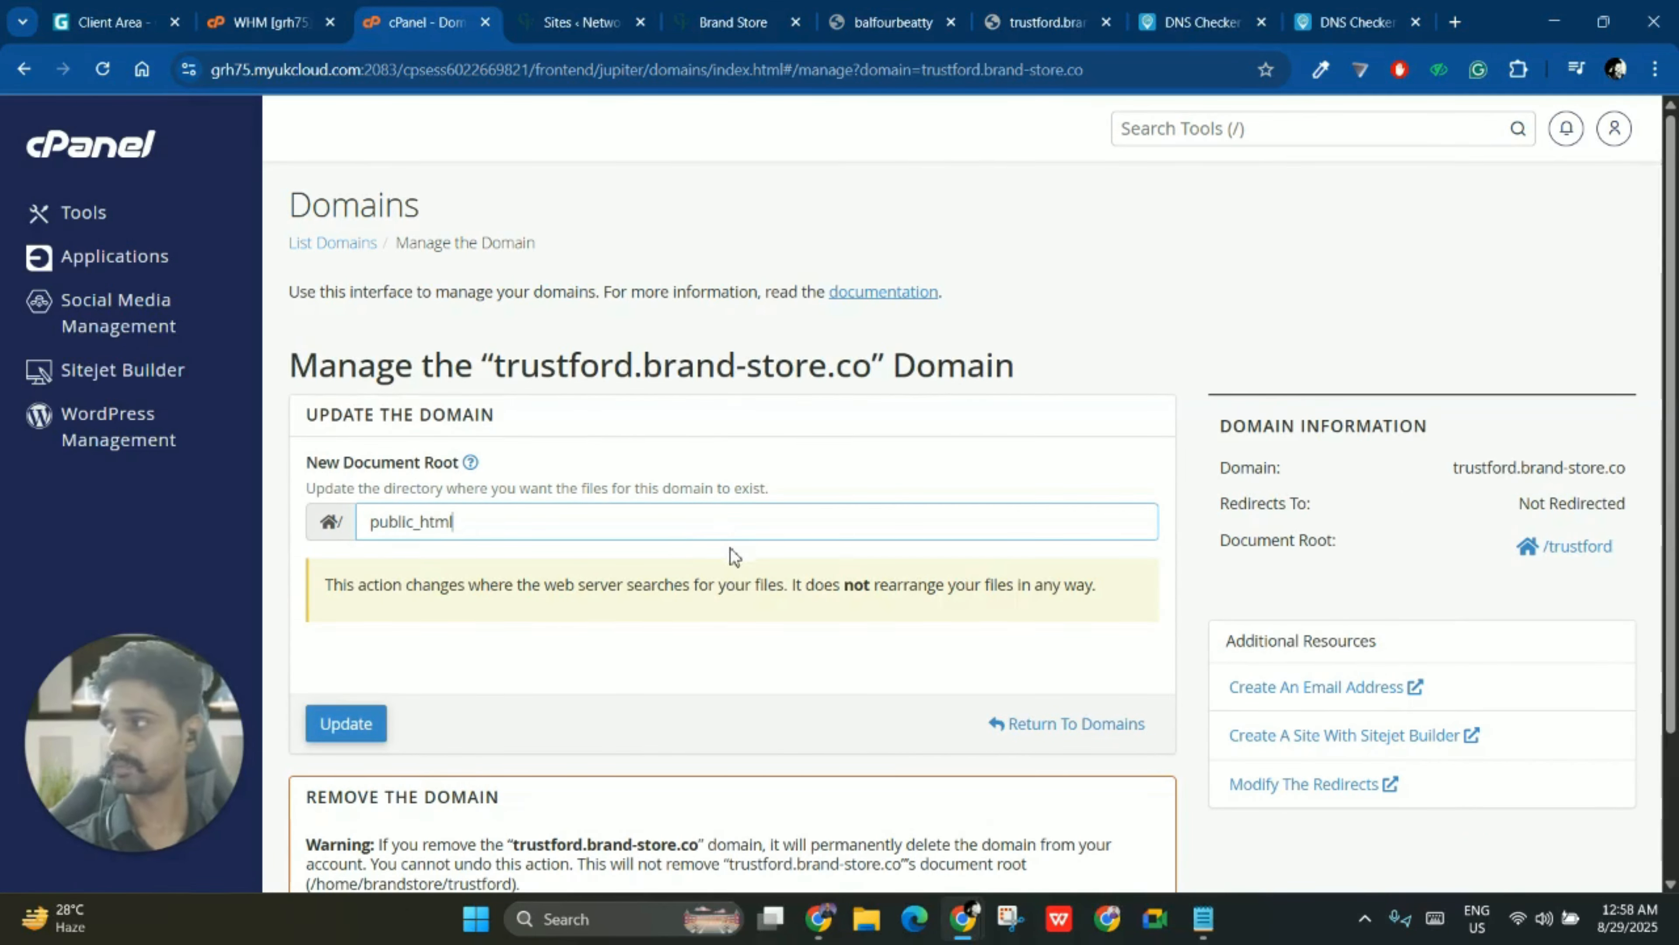
pyautogui.click(361, 736)
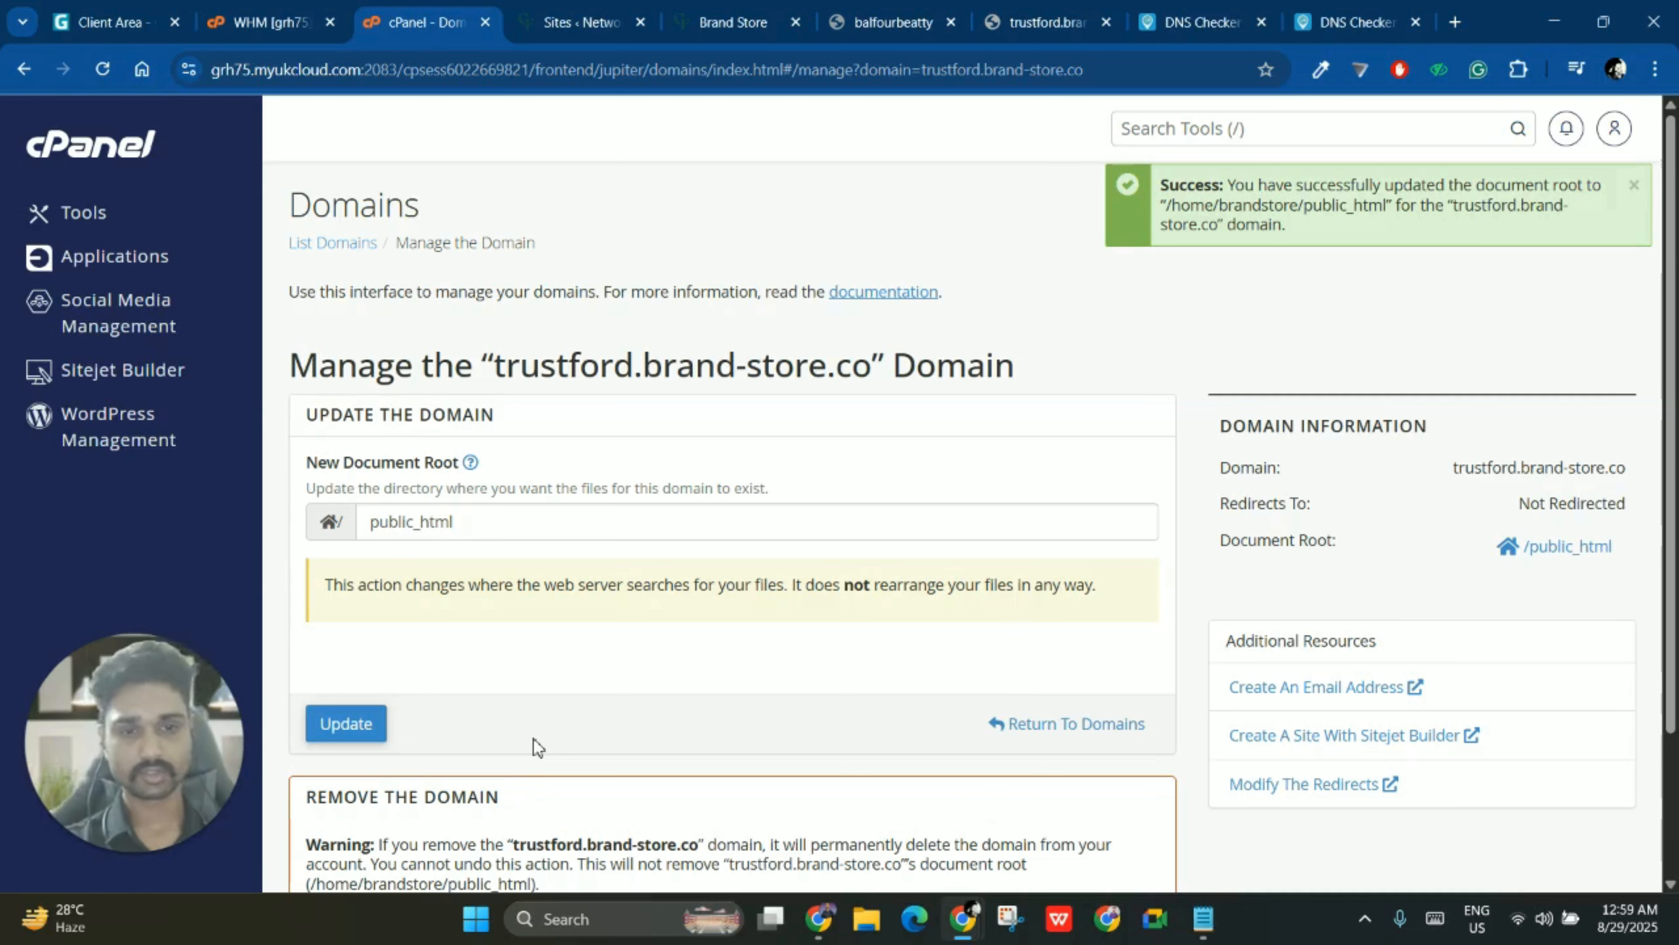
# - Check the site login notes in Notepad and view the client's WhatsApp Web chat
pyautogui.click(1203, 918)
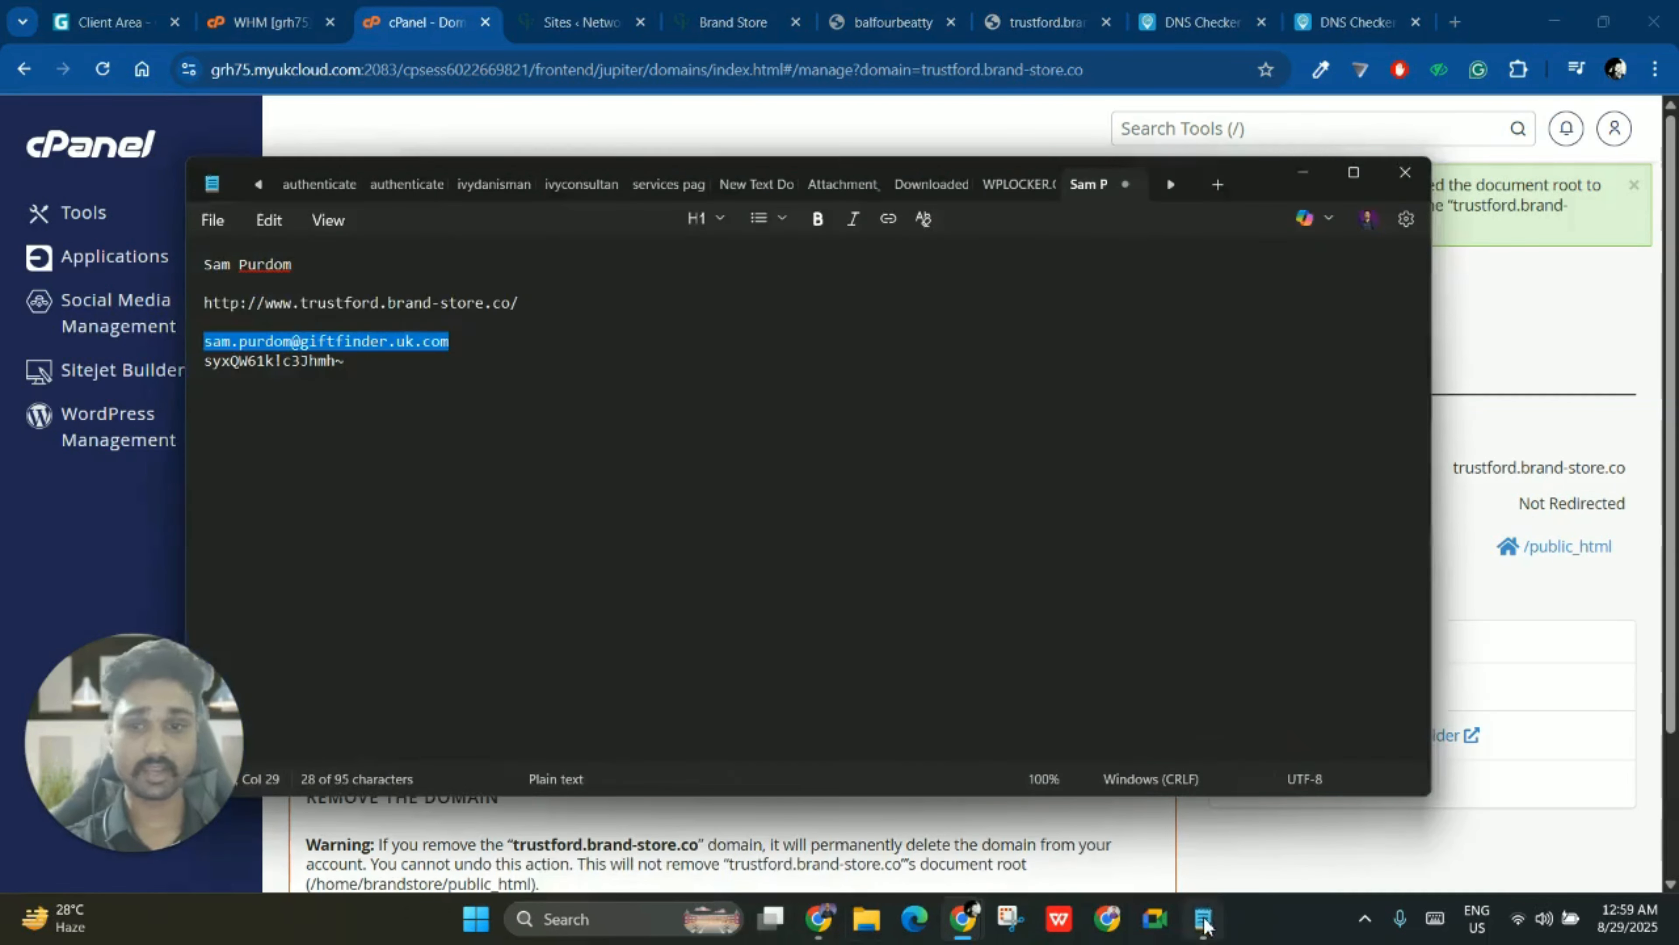
pyautogui.click(393, 379)
pyautogui.moveTo(394, 379); pyautogui.dragTo(195, 374)
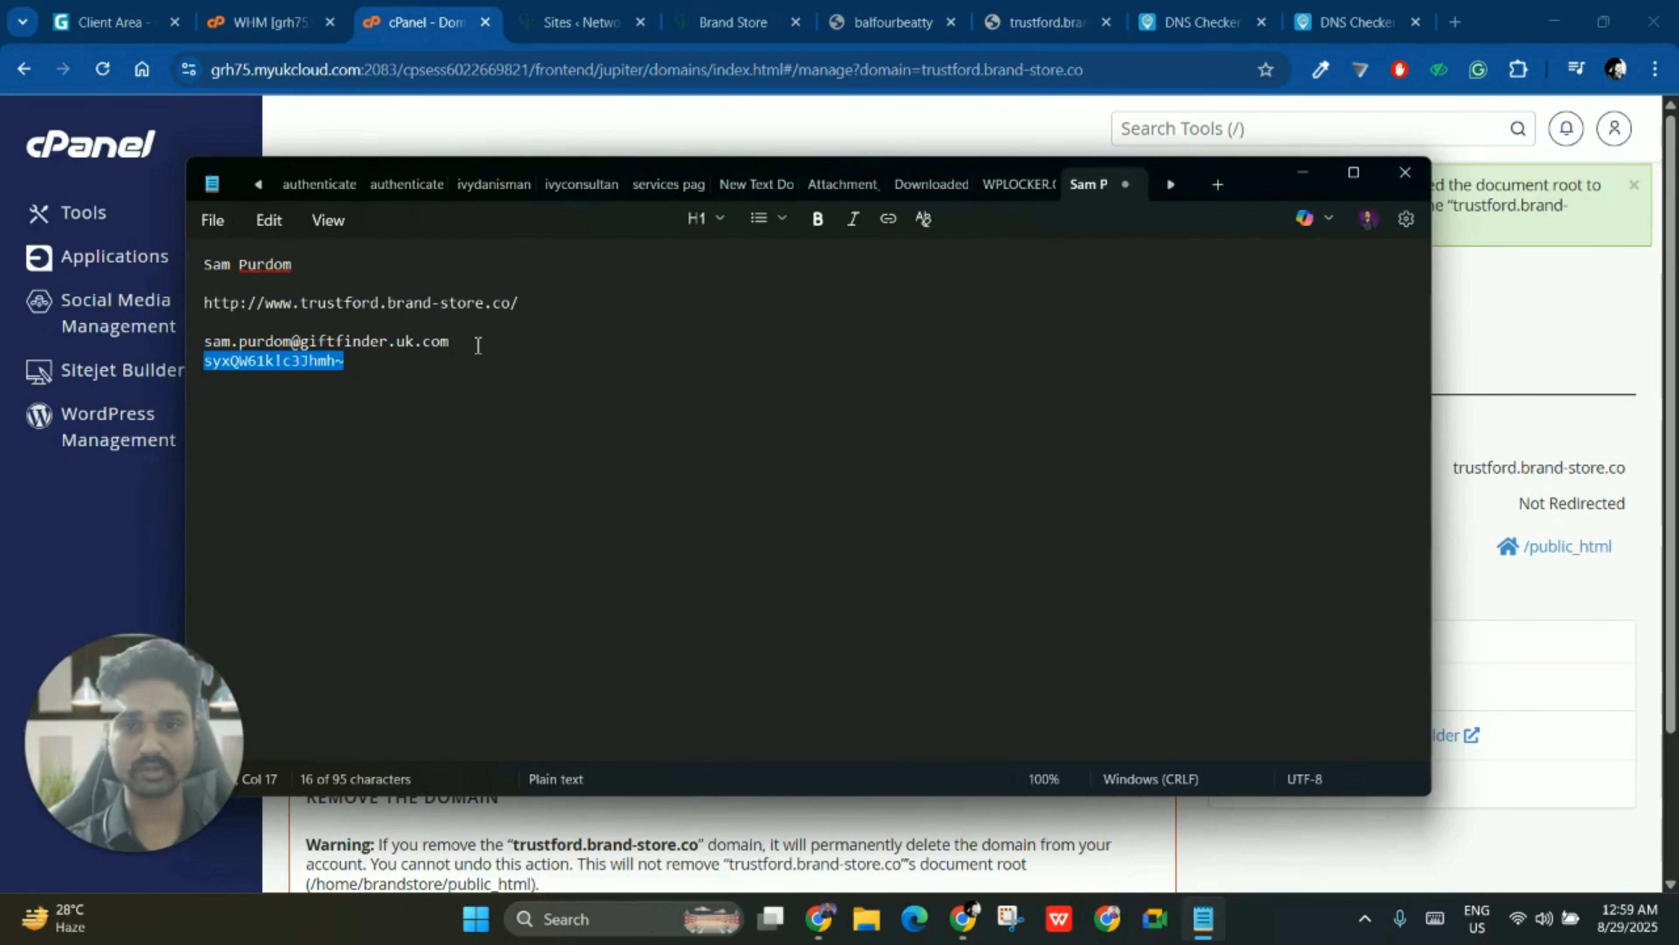
pyautogui.moveTo(962, 921)
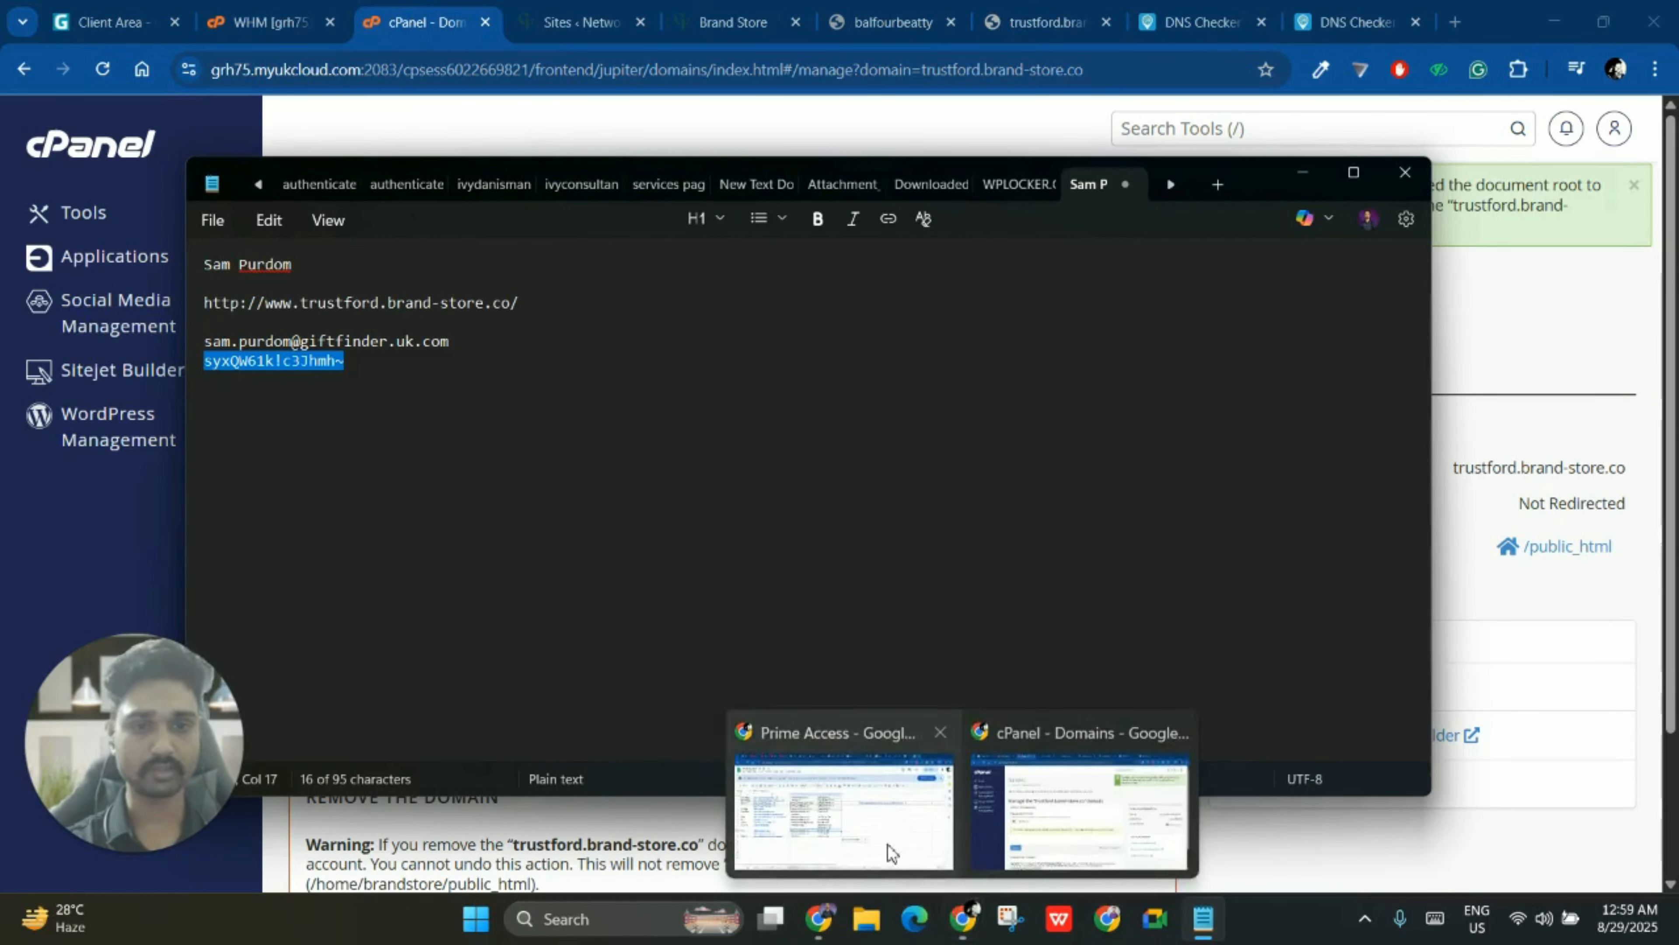
pyautogui.click(889, 849)
pyautogui.click(436, 21)
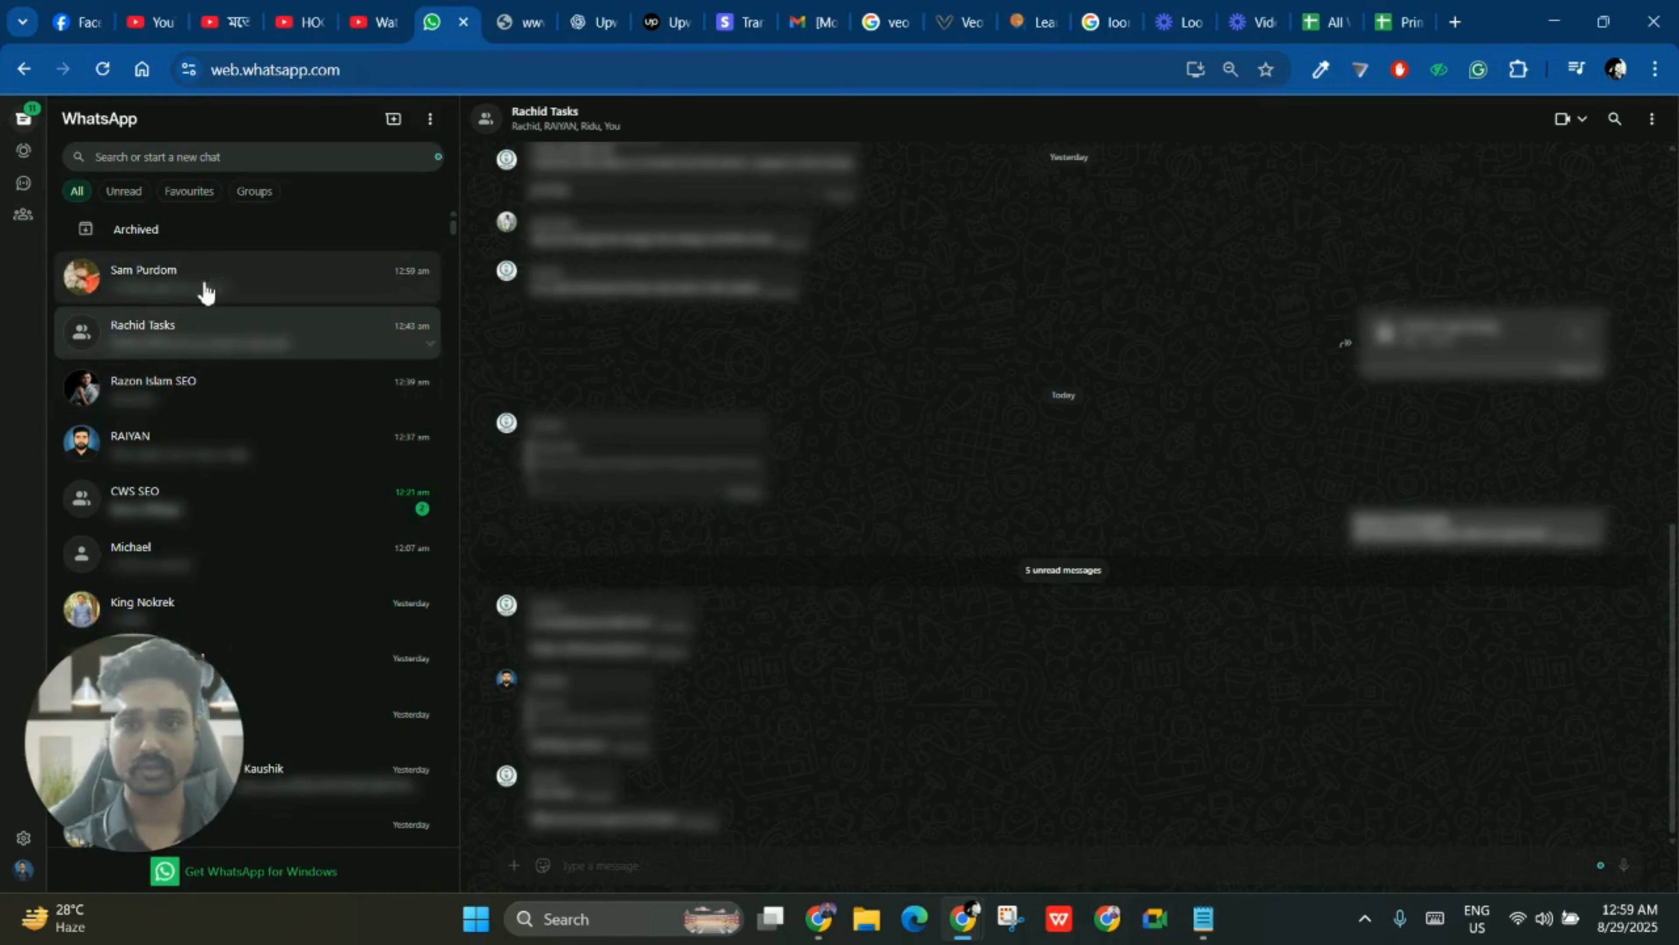
pyautogui.click(218, 271)
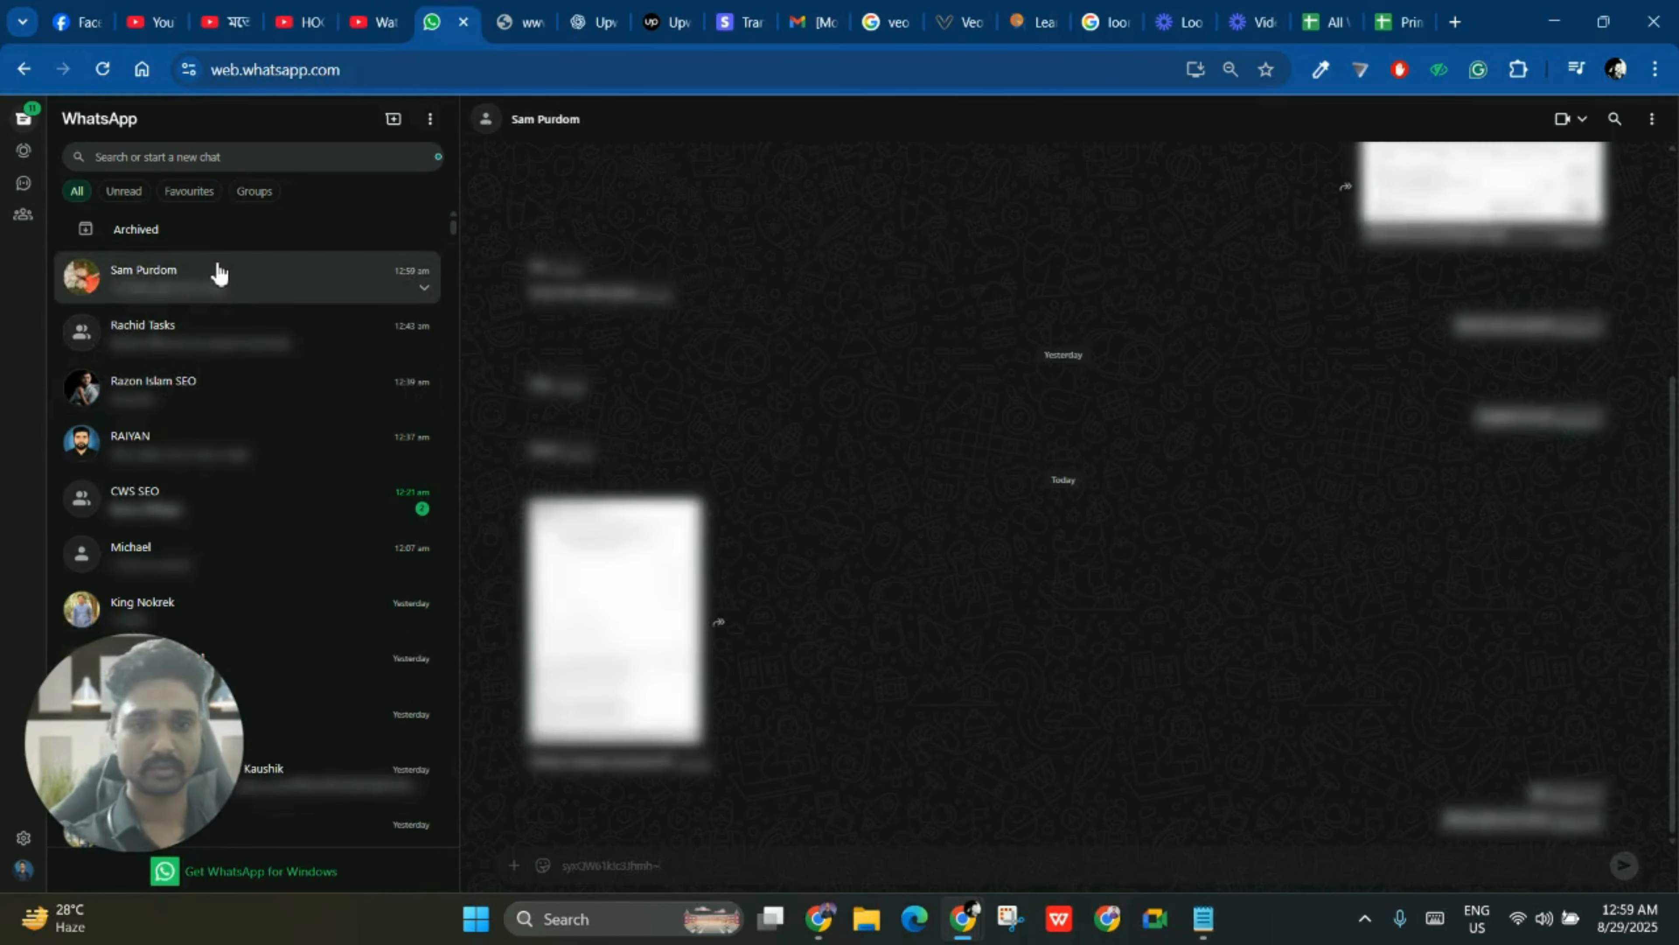
pyautogui.click(1560, 22)
# - Return to the cPanel page, read the update message and reopen the domain list to check trustford's document root
pyautogui.click(416, 15)
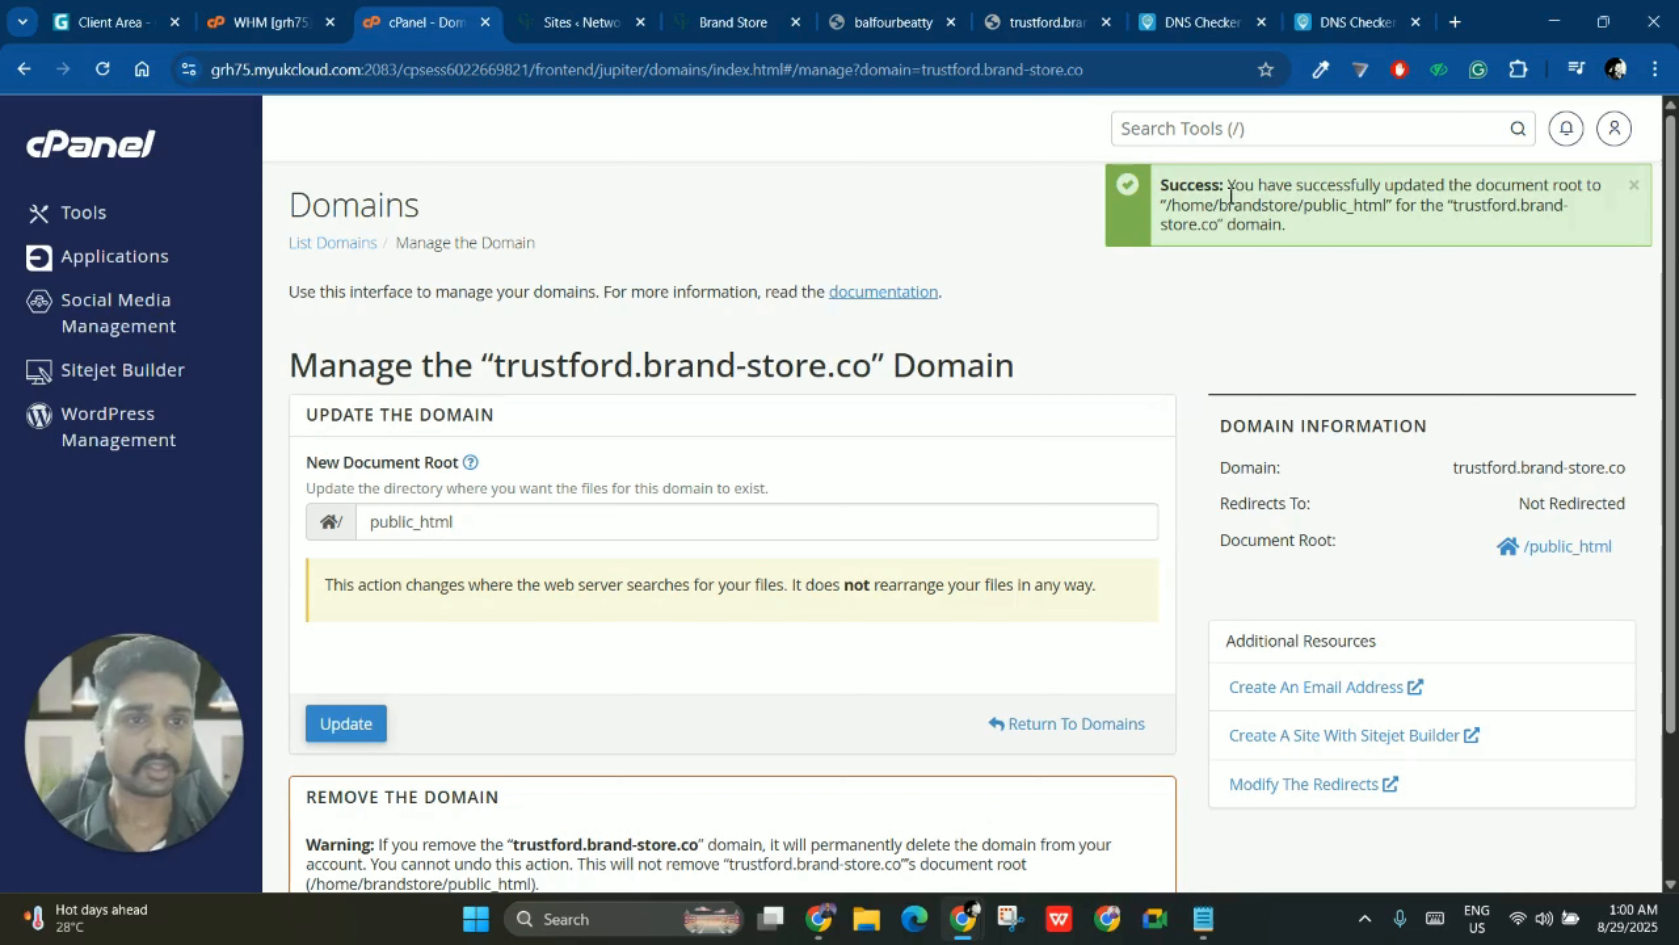
pyautogui.moveTo(1236, 188); pyautogui.dragTo(1314, 230)
pyautogui.click(1314, 230)
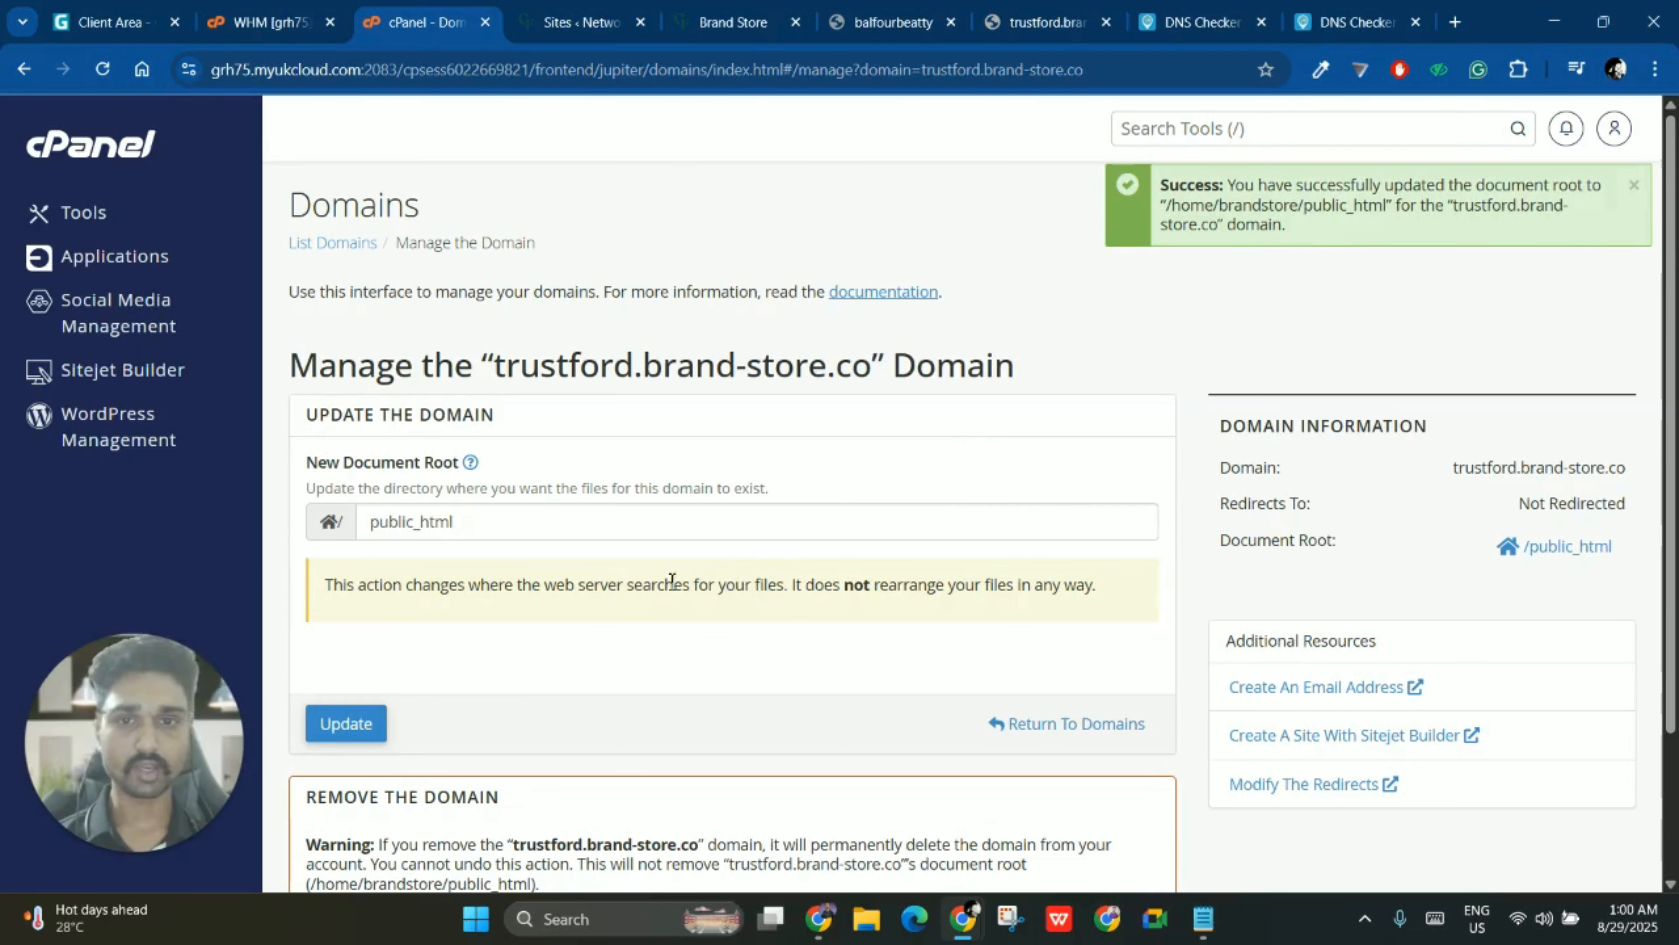
pyautogui.click(339, 242)
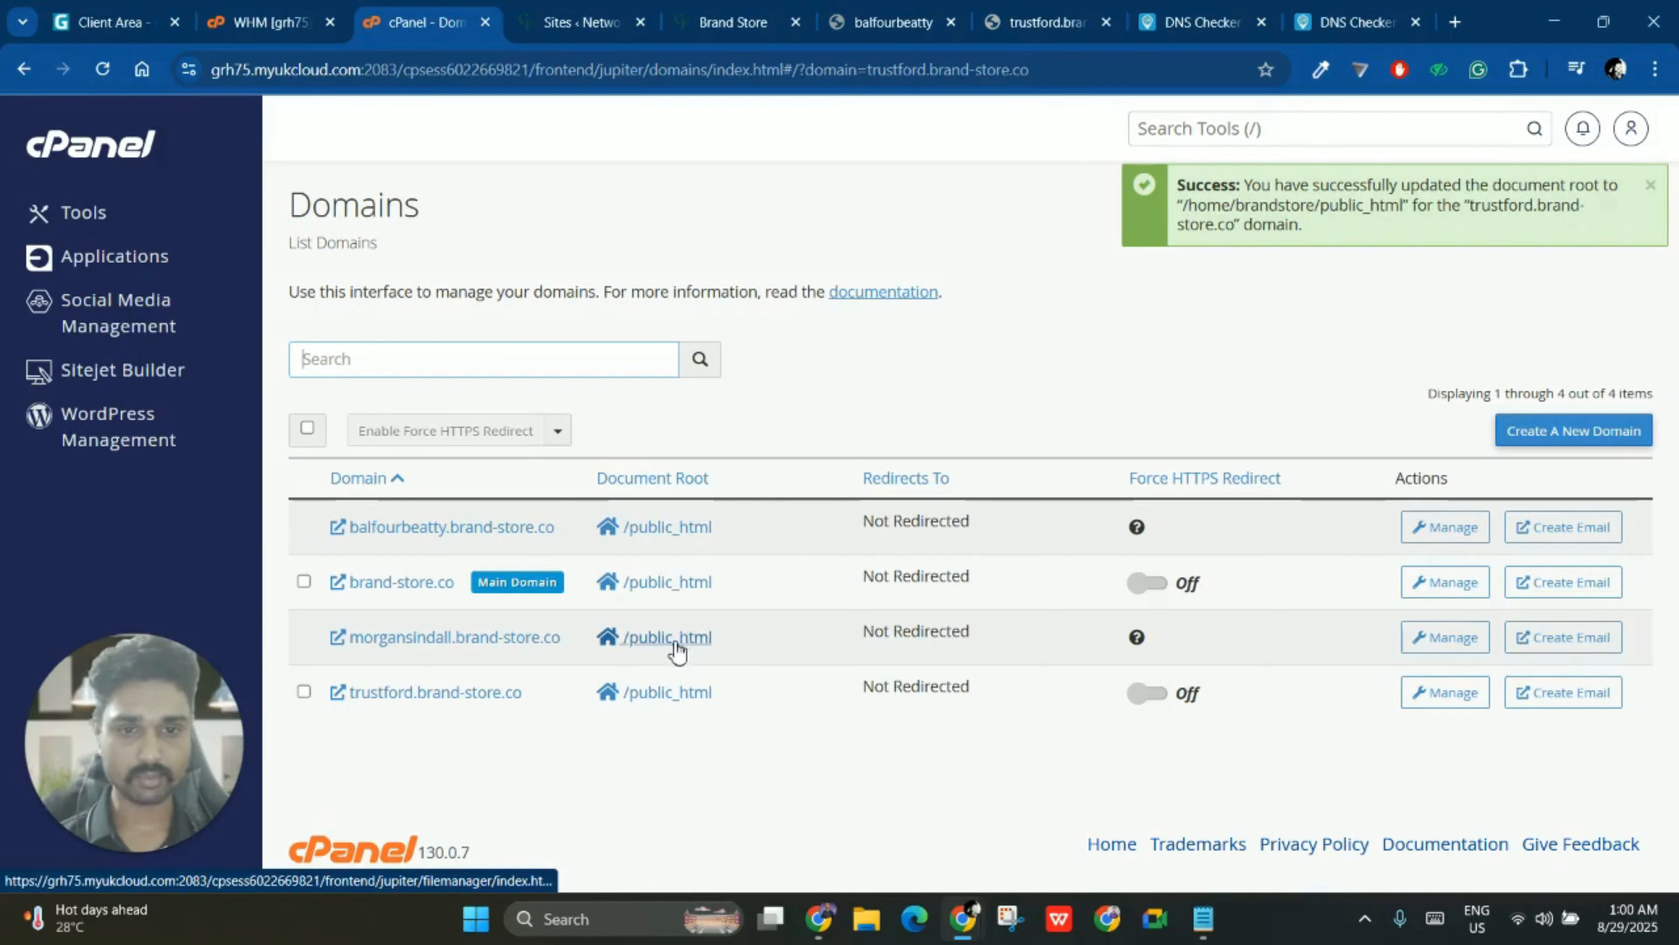
# - Reload trustford.brand-store.co in the Incognito window and check the page and its address
pyautogui.moveTo(962, 918)
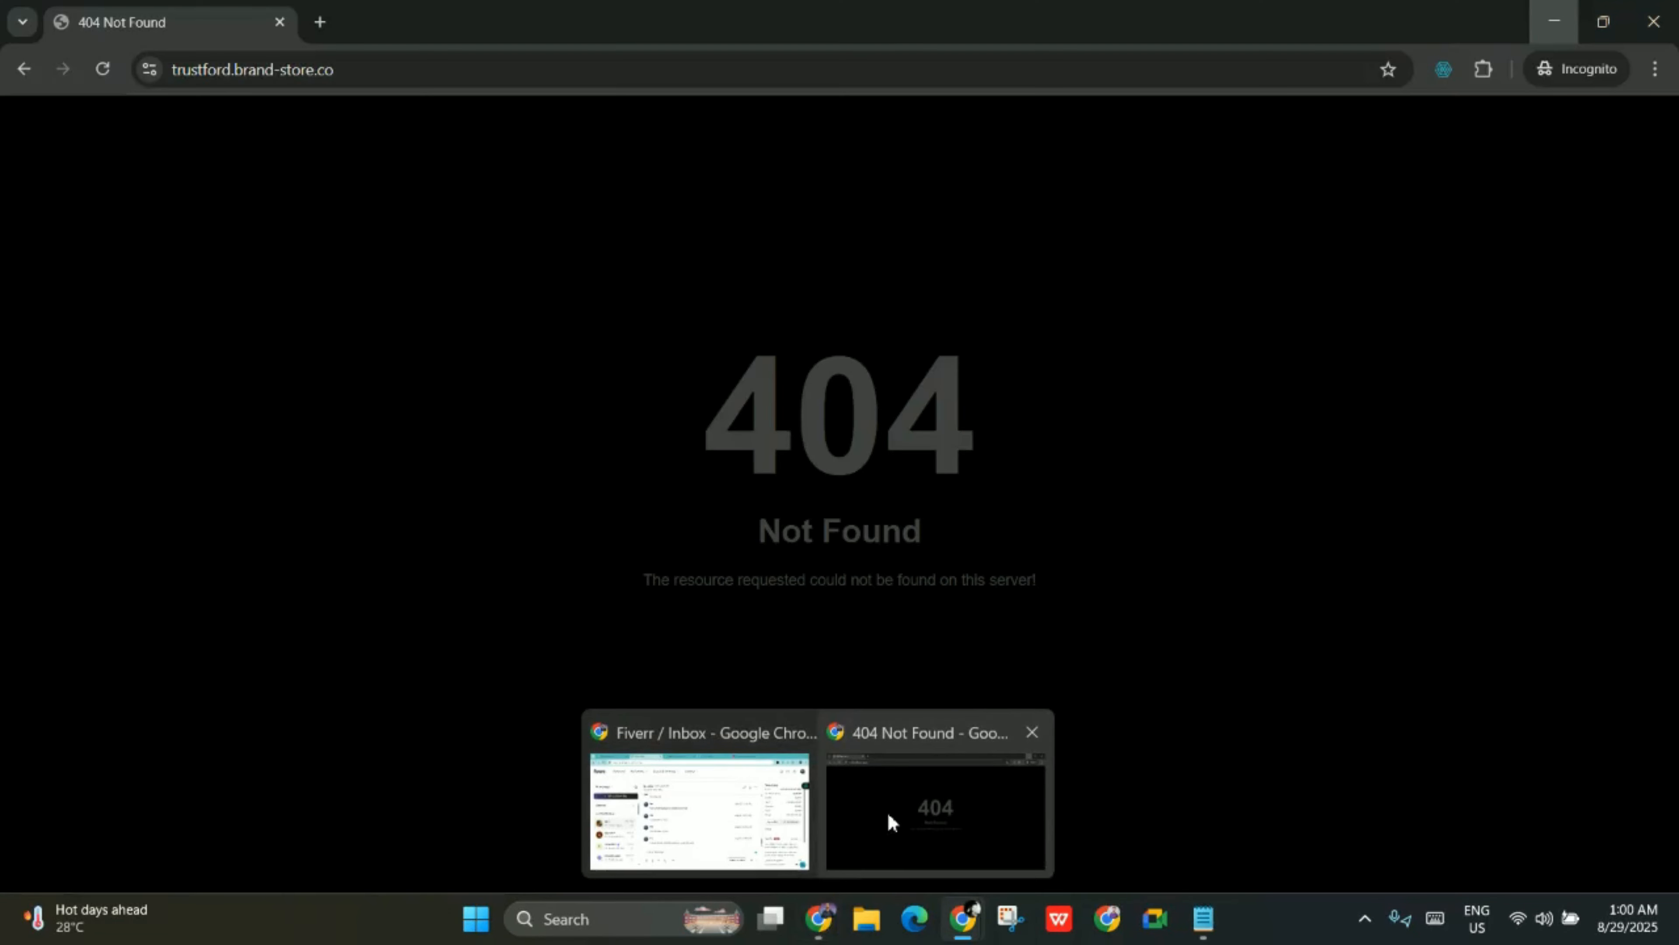
pyautogui.click(887, 811)
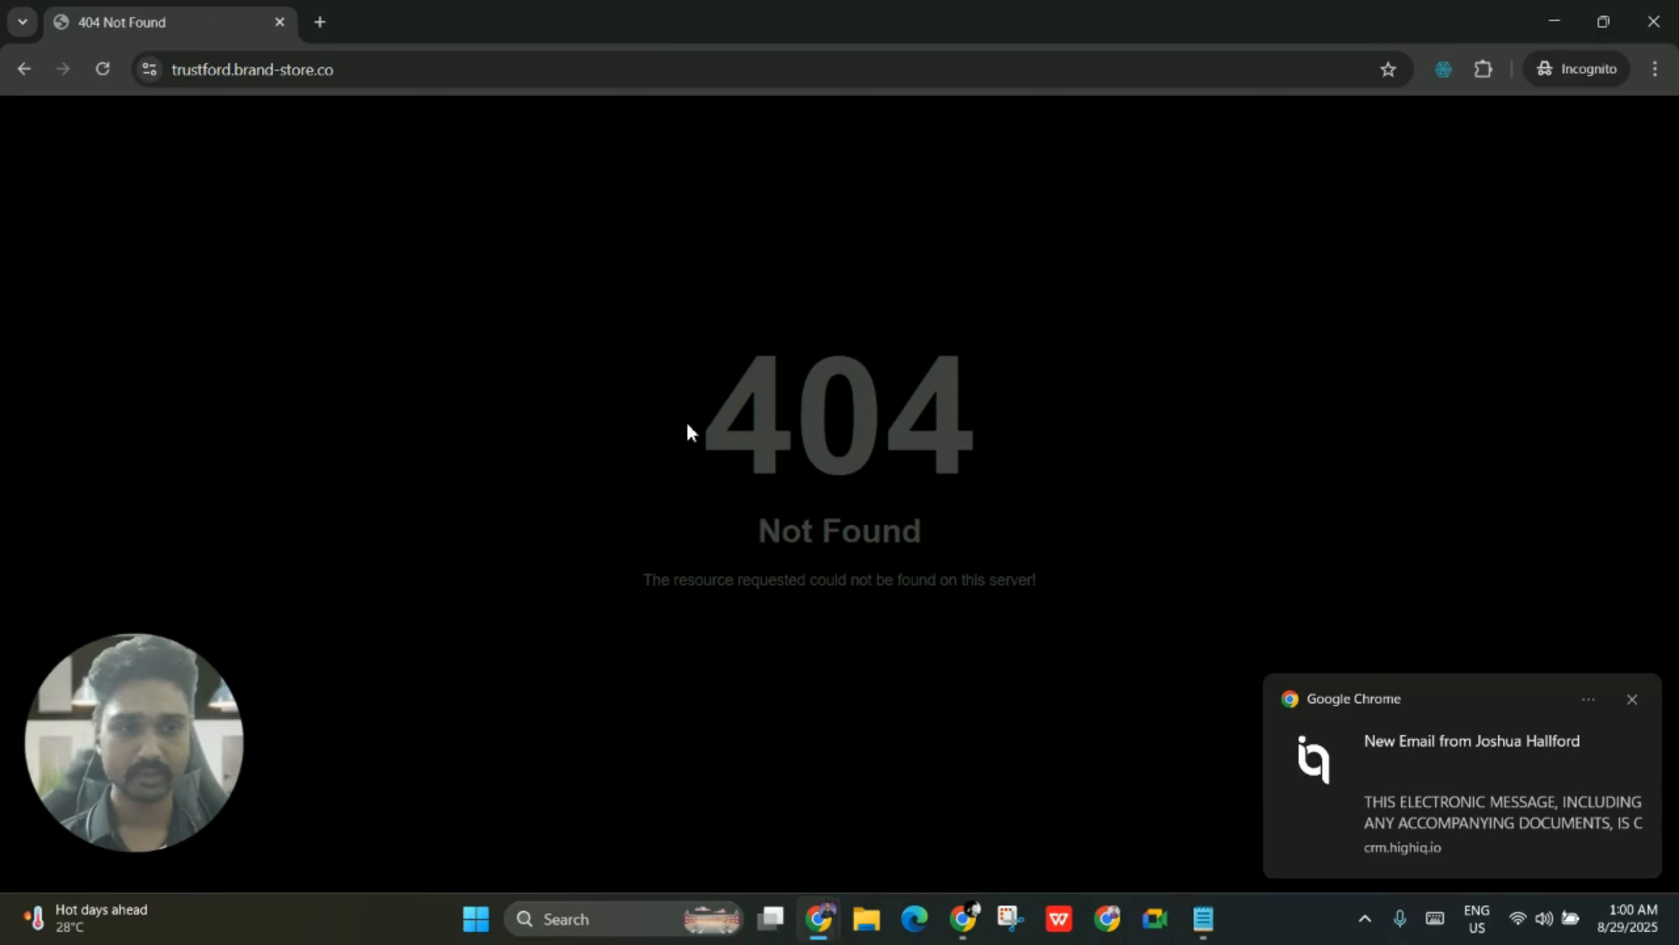
pyautogui.moveTo(699, 398); pyautogui.dragTo(1013, 595)
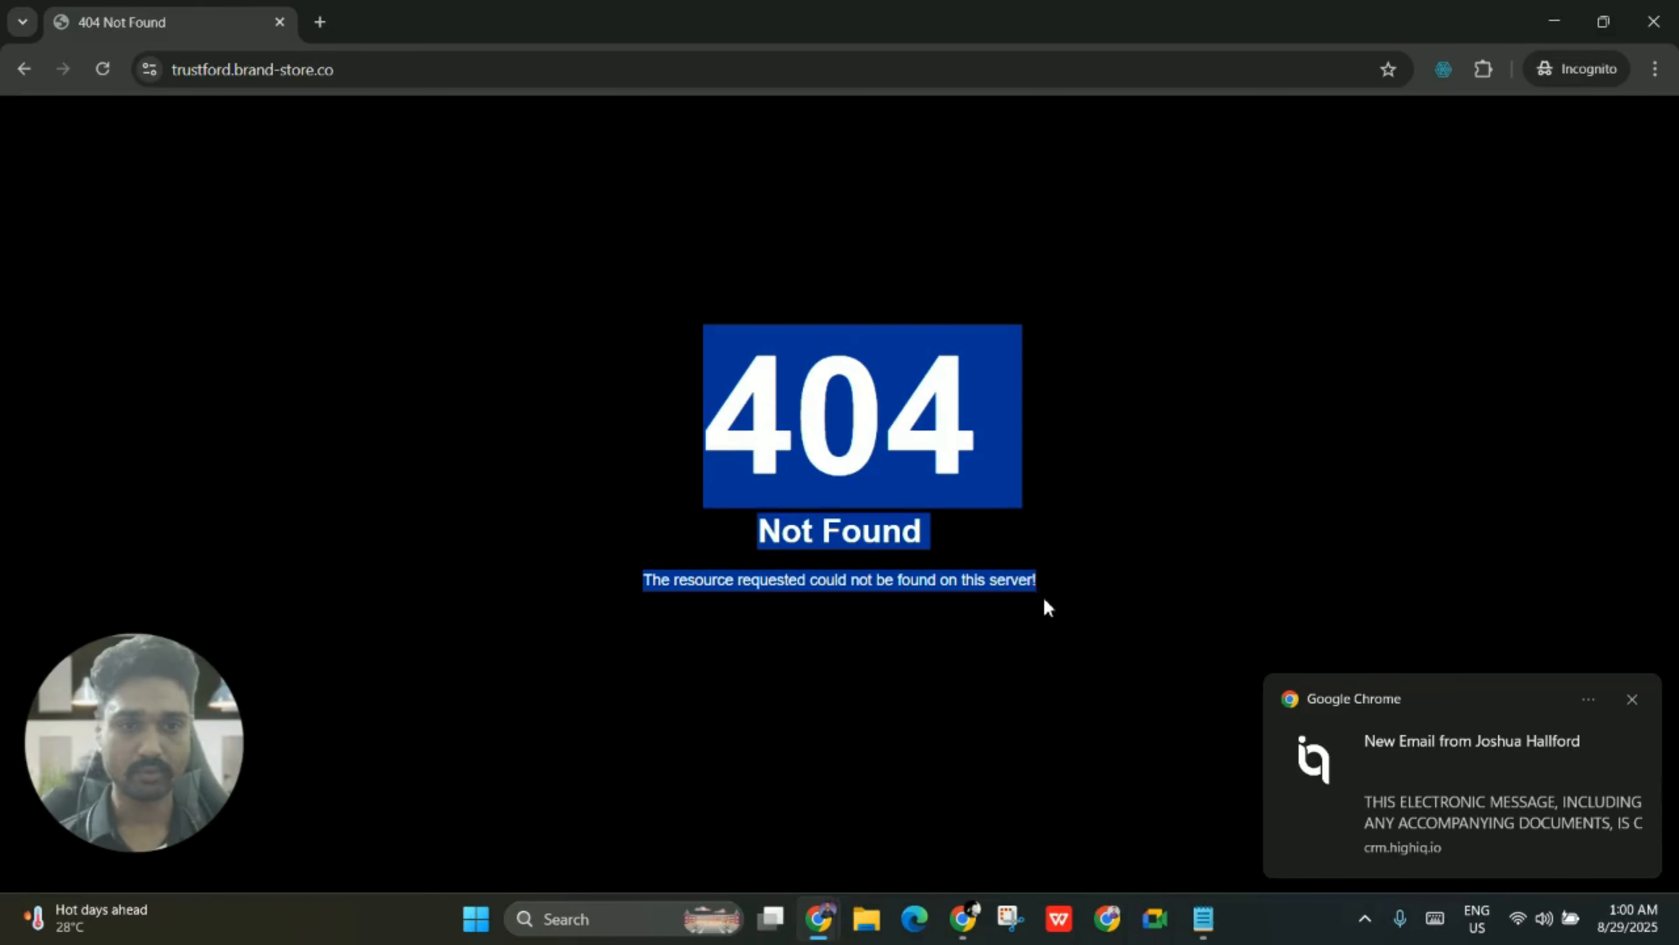
pyautogui.click(1044, 596)
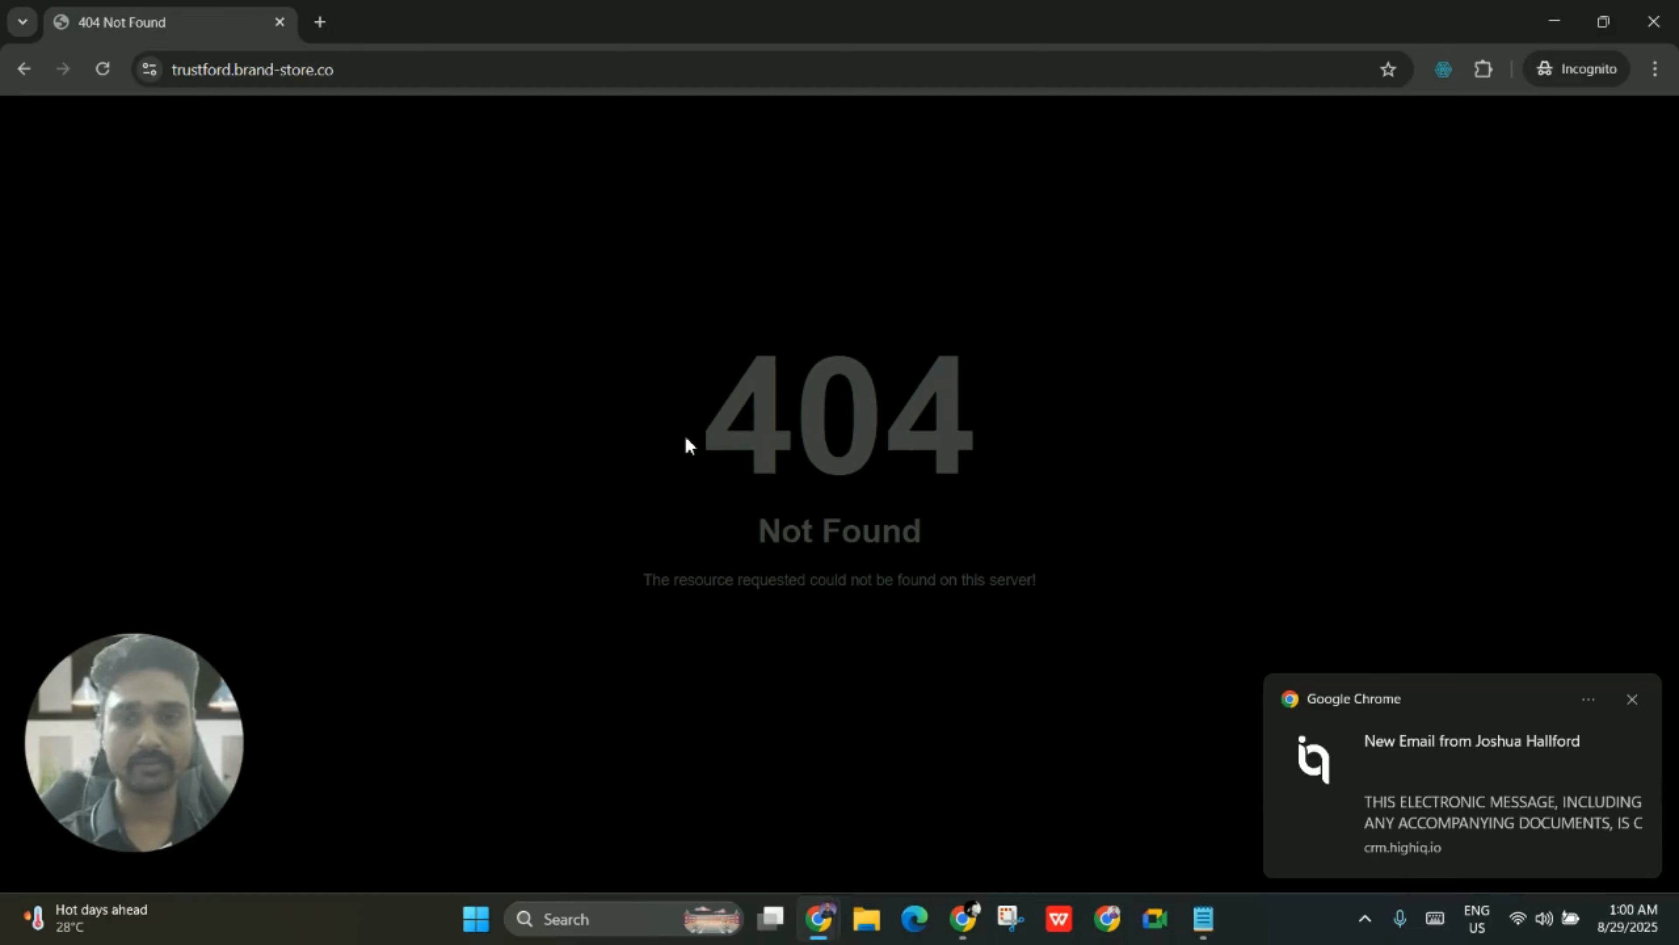
pyautogui.click(111, 72)
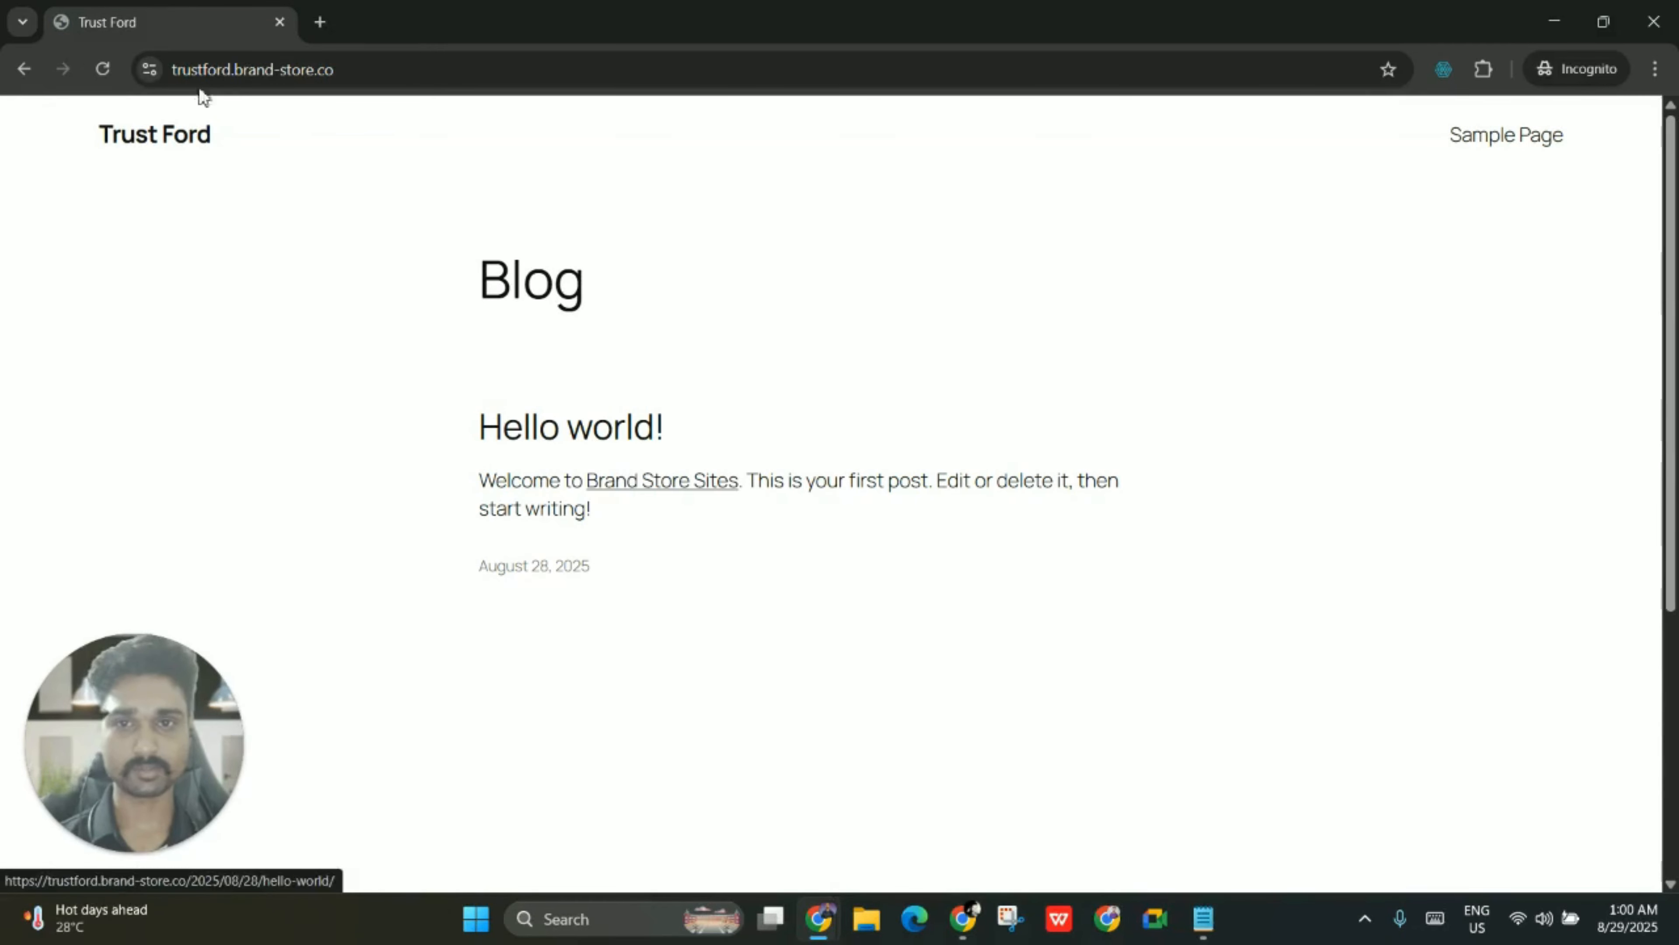
pyautogui.doubleClick(264, 66)
pyautogui.moveTo(269, 64); pyautogui.dragTo(467, 84)
pyautogui.click(621, 348)
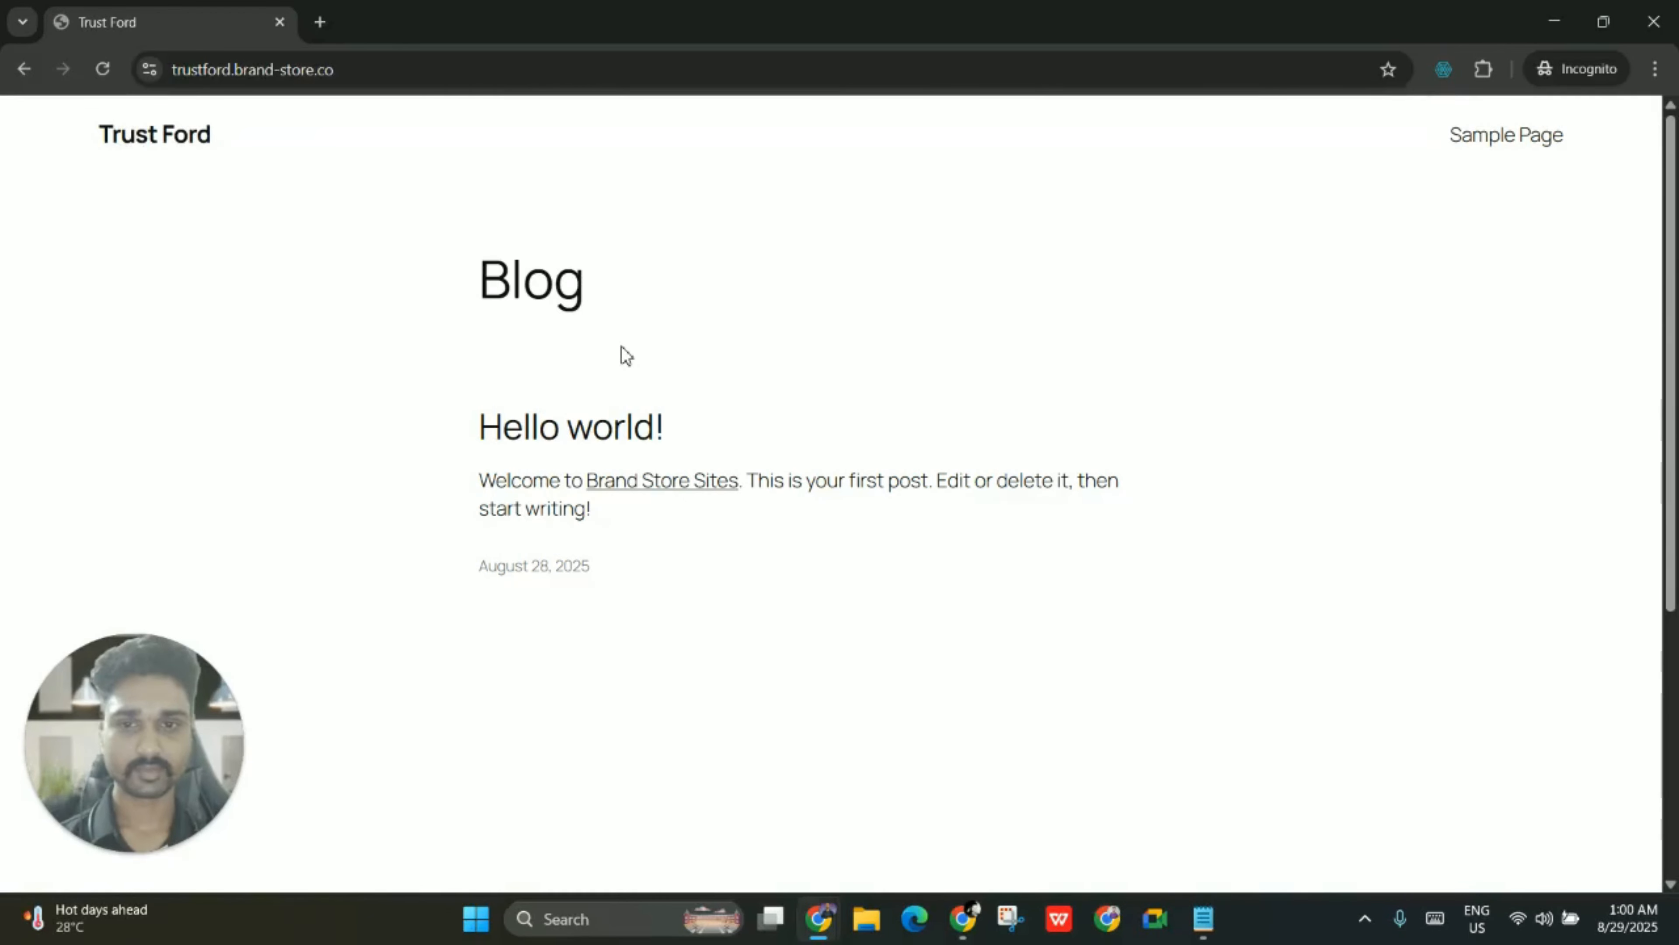
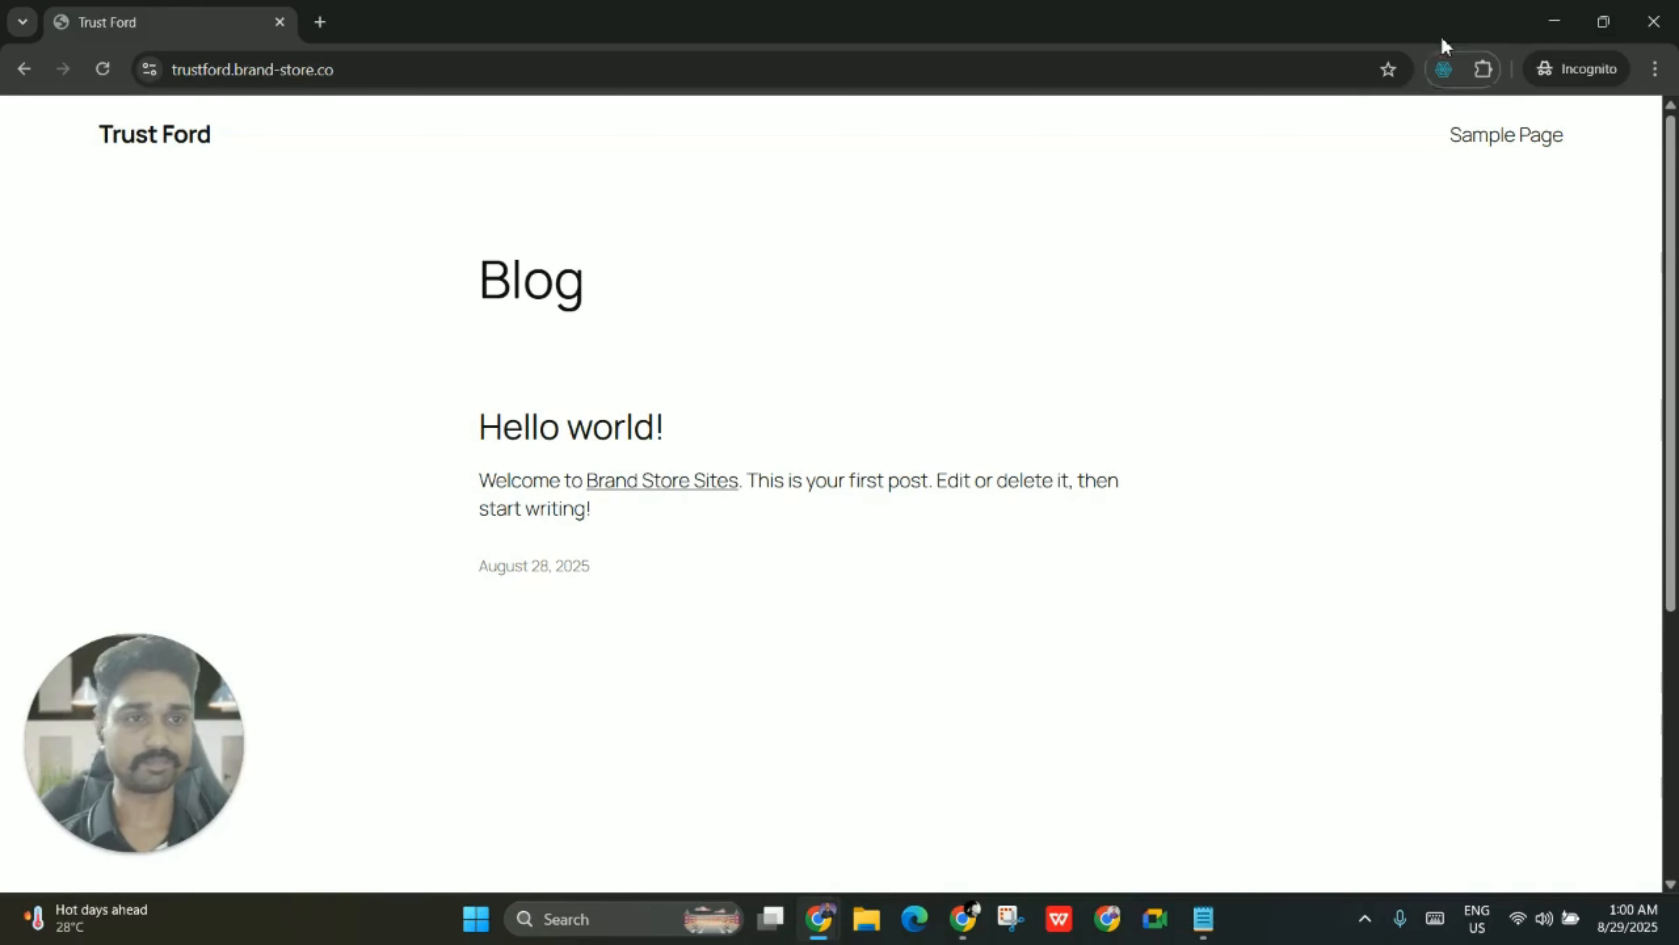
# - Return to the main Brand Store site and look over its header navigation and product listing
pyautogui.click(1553, 21)
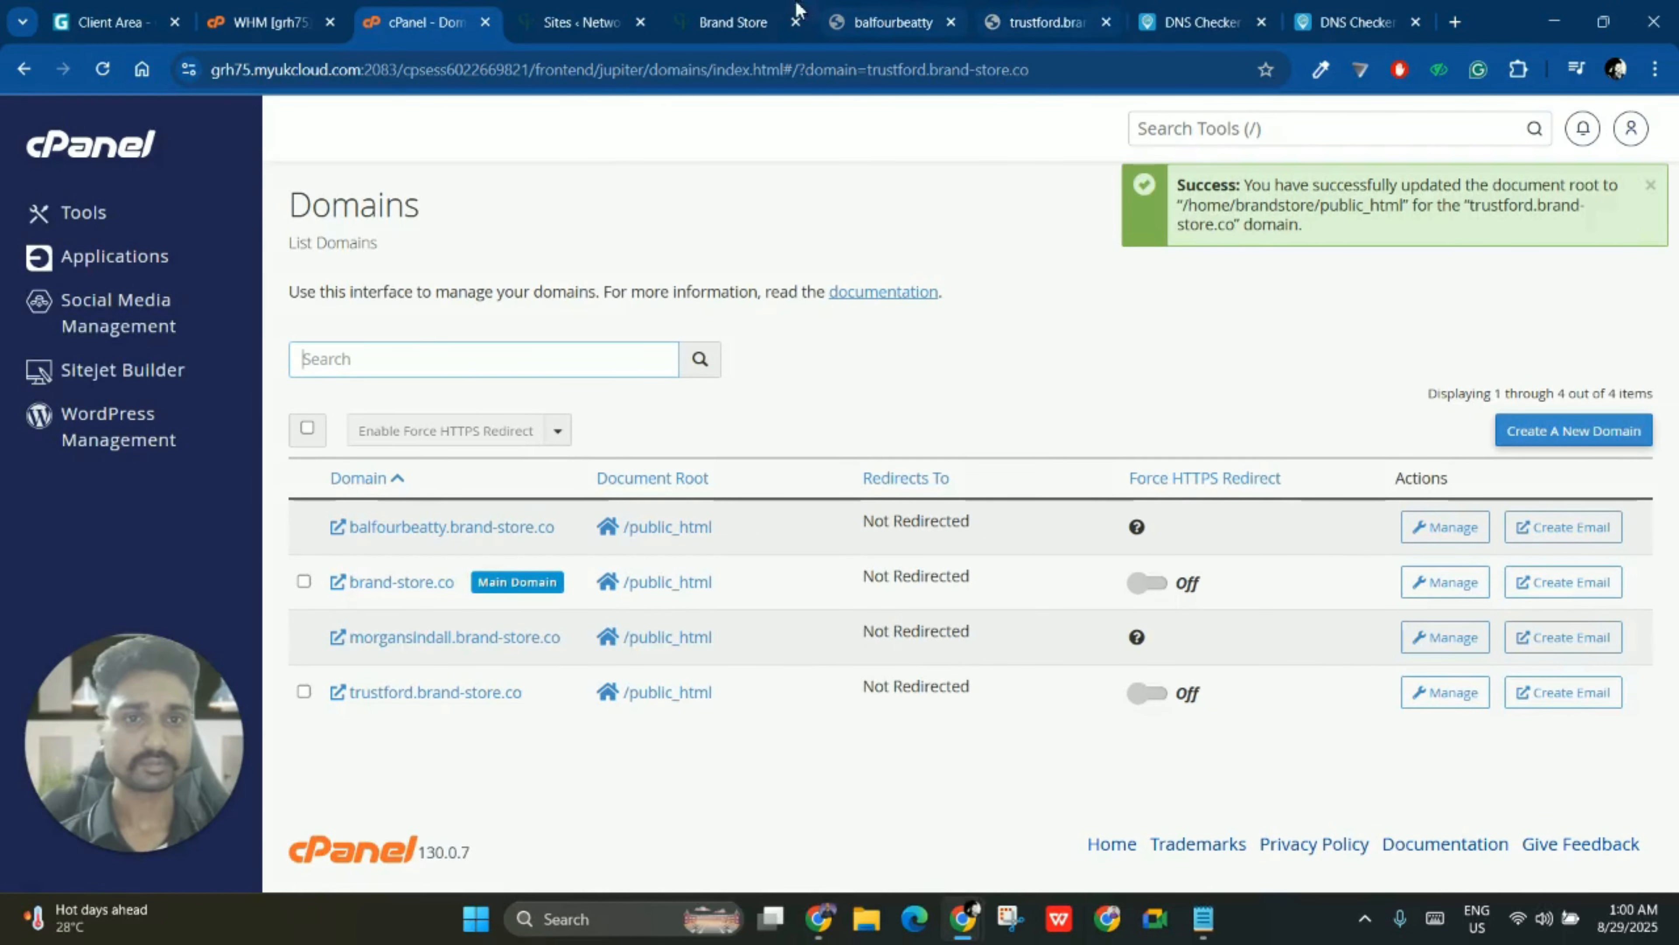
pyautogui.click(797, 8)
pyautogui.scroll(8, 447, 506)
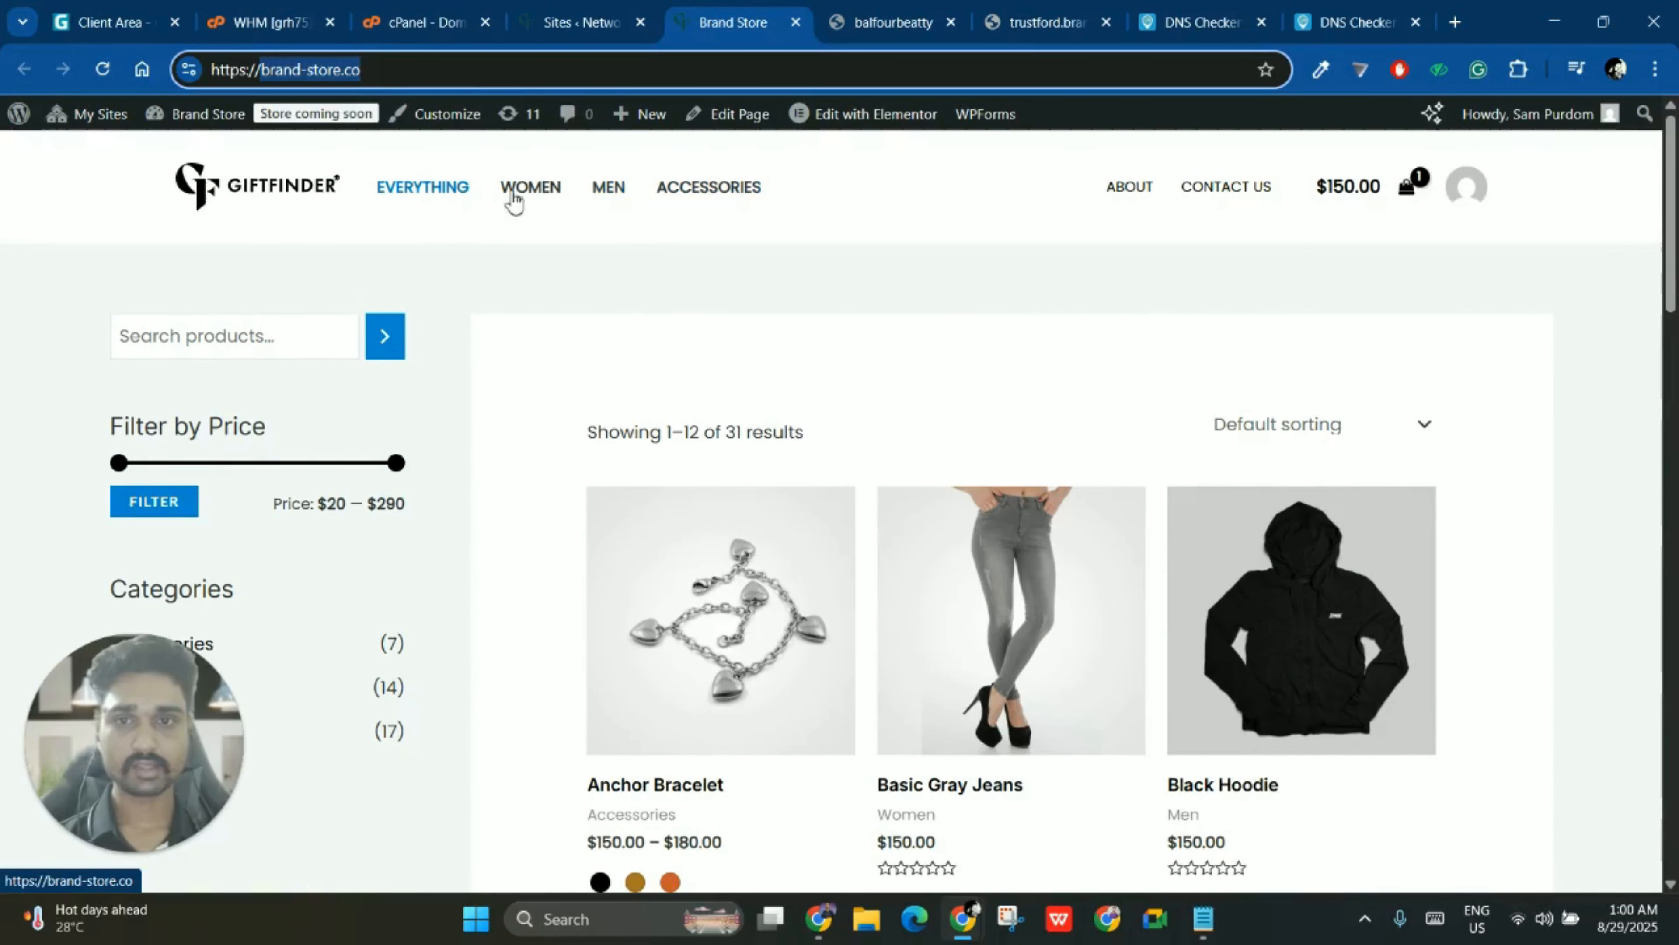
pyautogui.moveTo(770, 199); pyautogui.dragTo(36, 205)
pyautogui.click(37, 207)
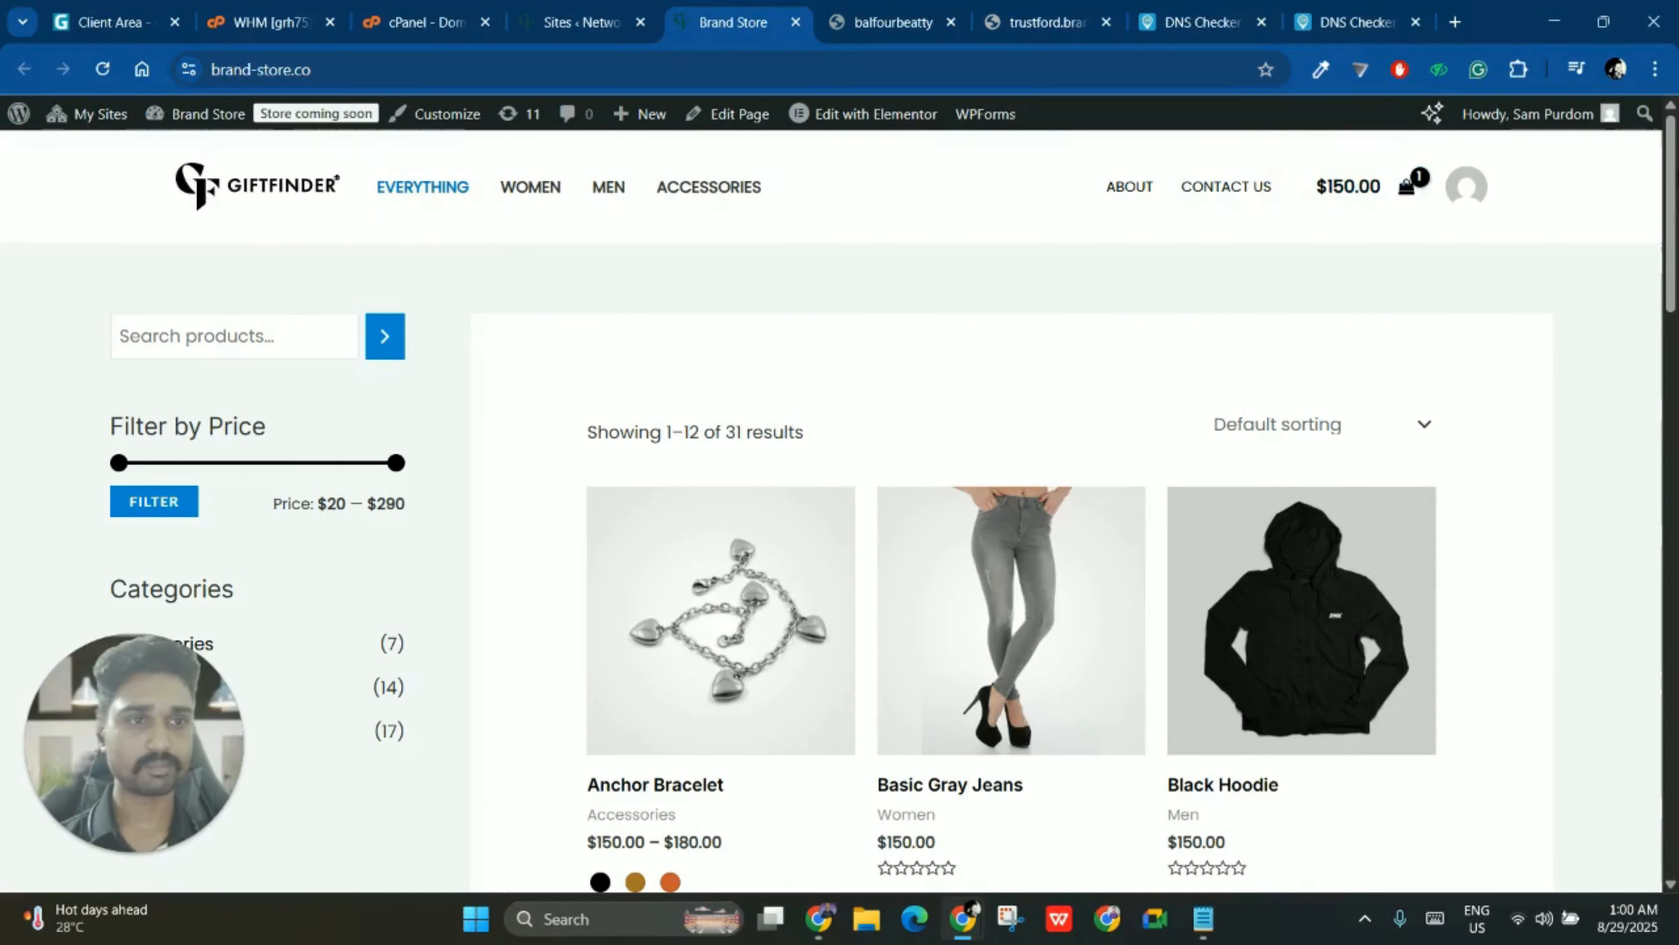
pyautogui.moveTo(1673, 199); pyautogui.dragTo(1673, 760)
pyautogui.scroll(15, 1424, 225)
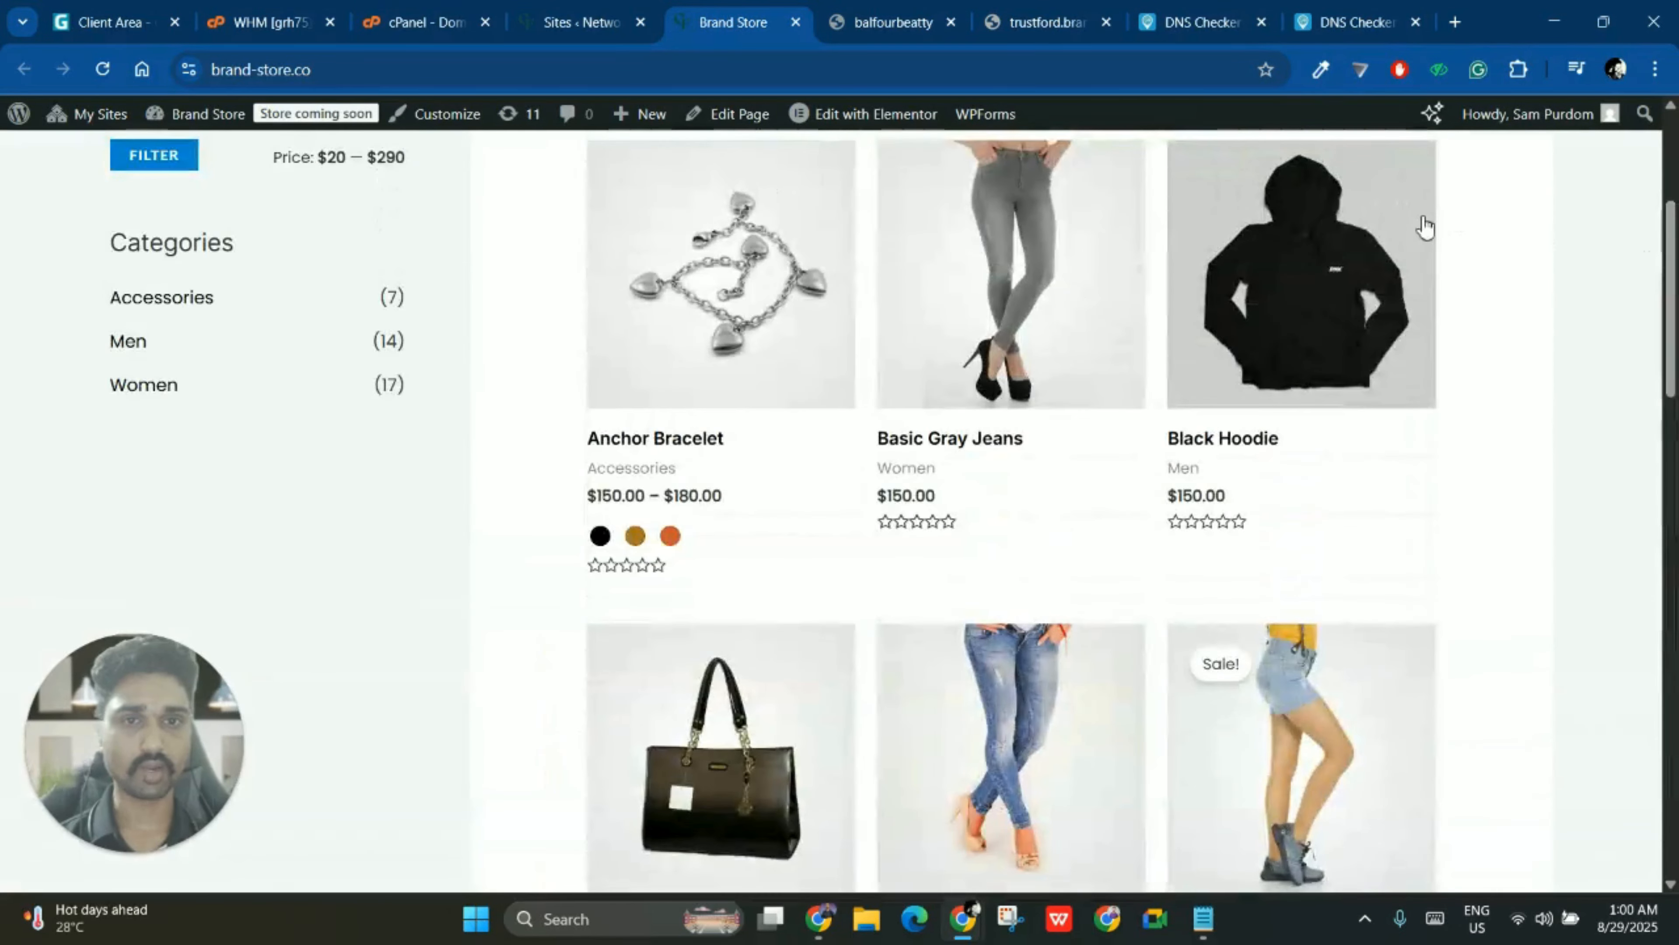
# - Close the old trustford page and load the trustford.brand-store.co dashboard from the network's list of sites
pyautogui.click(1045, 22)
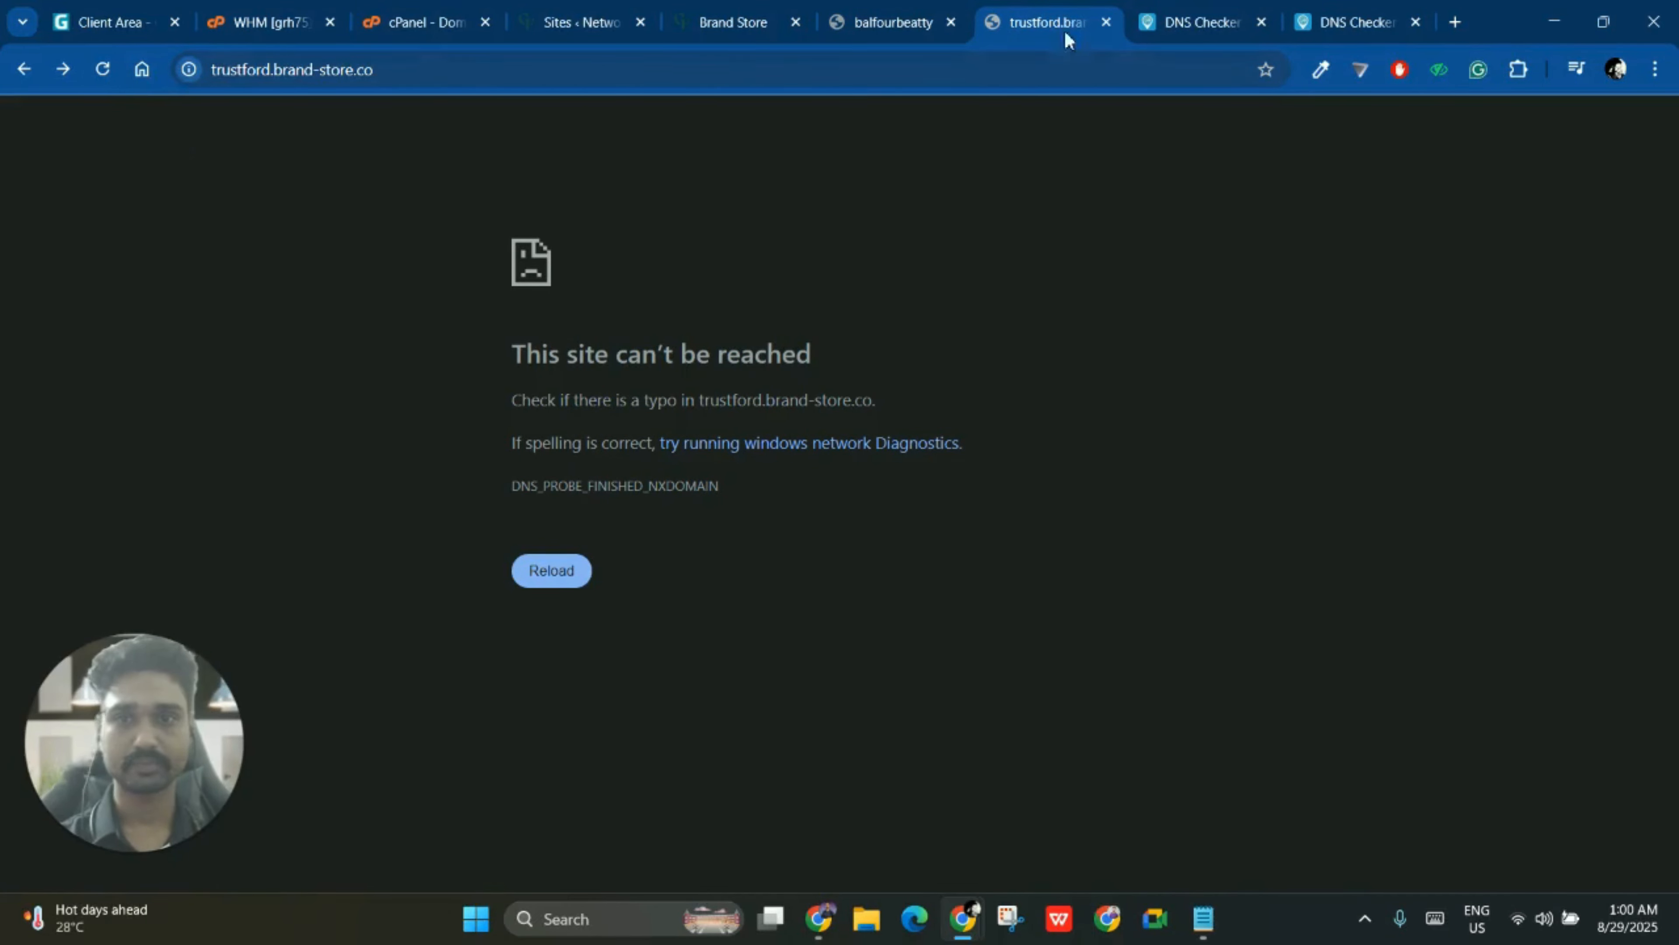
pyautogui.click(1105, 21)
pyautogui.click(582, 22)
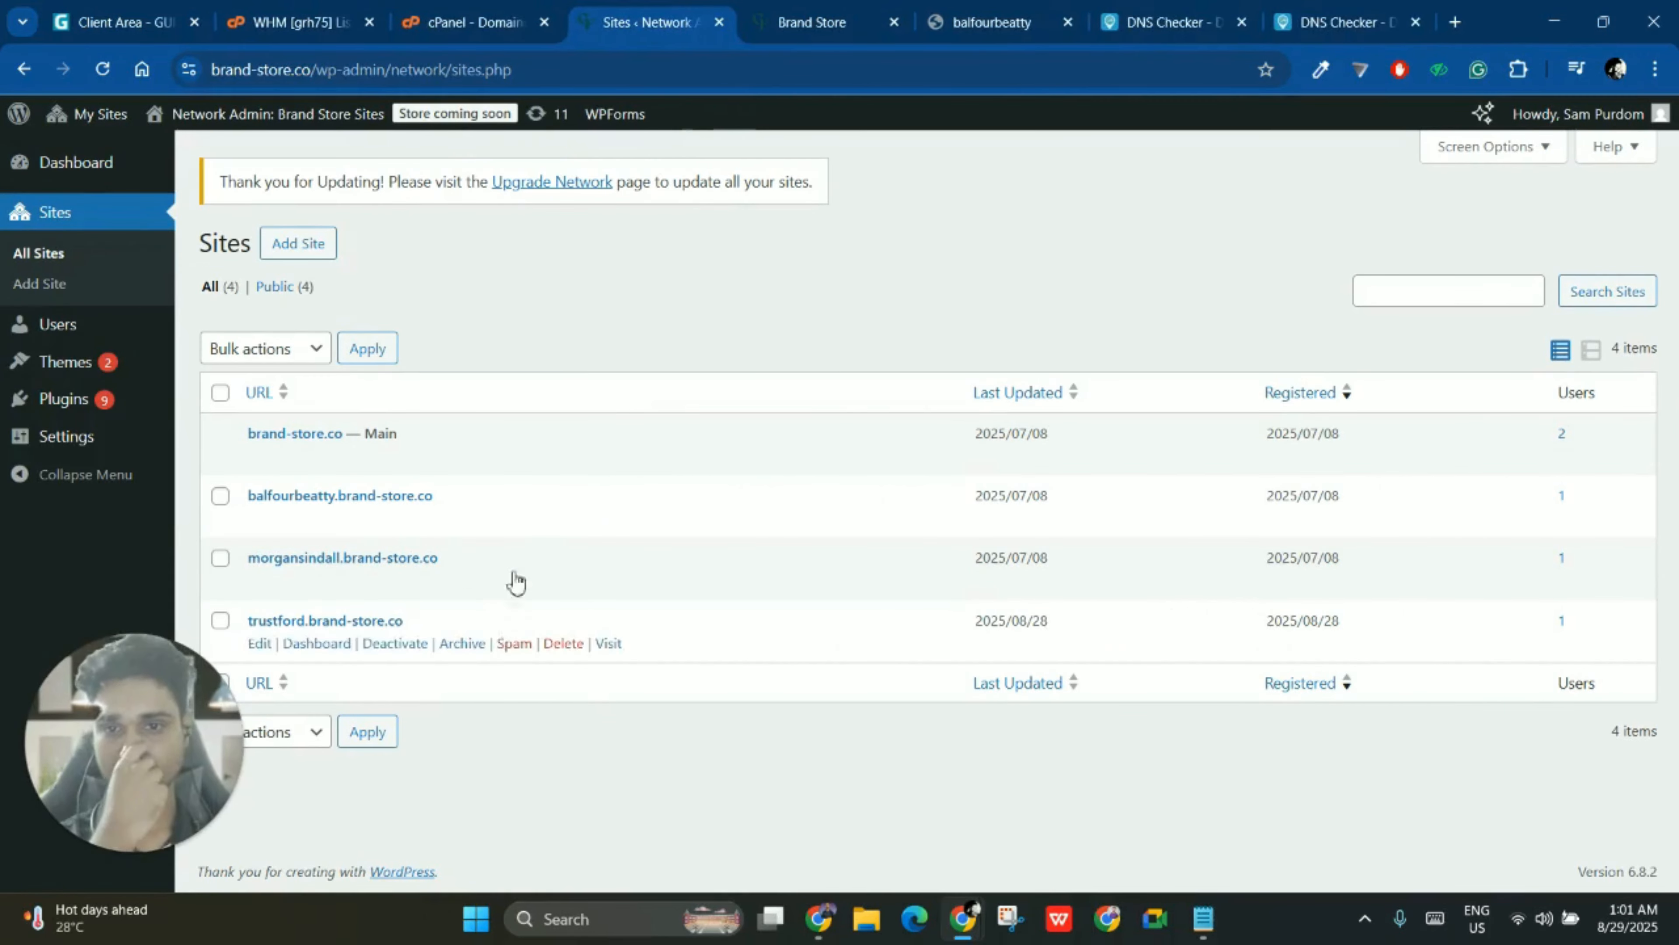
pyautogui.middleClick(316, 643)
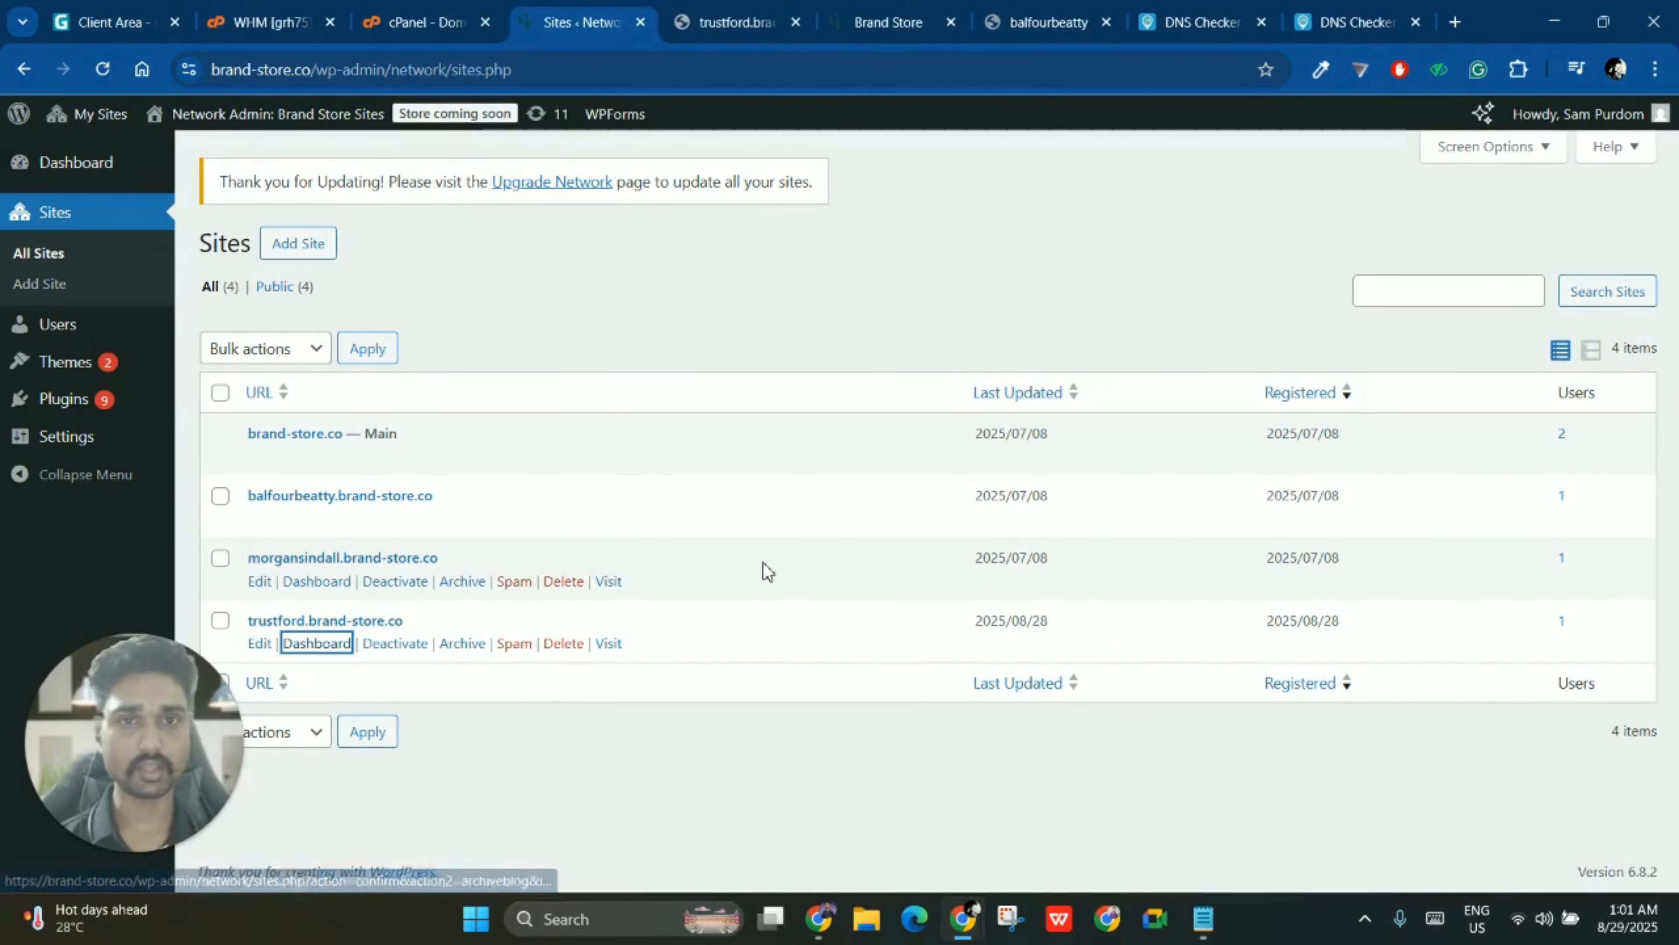
pyautogui.click(730, 54)
pyautogui.hotkey('ctrl', 'Tab')
pyautogui.press('F5')
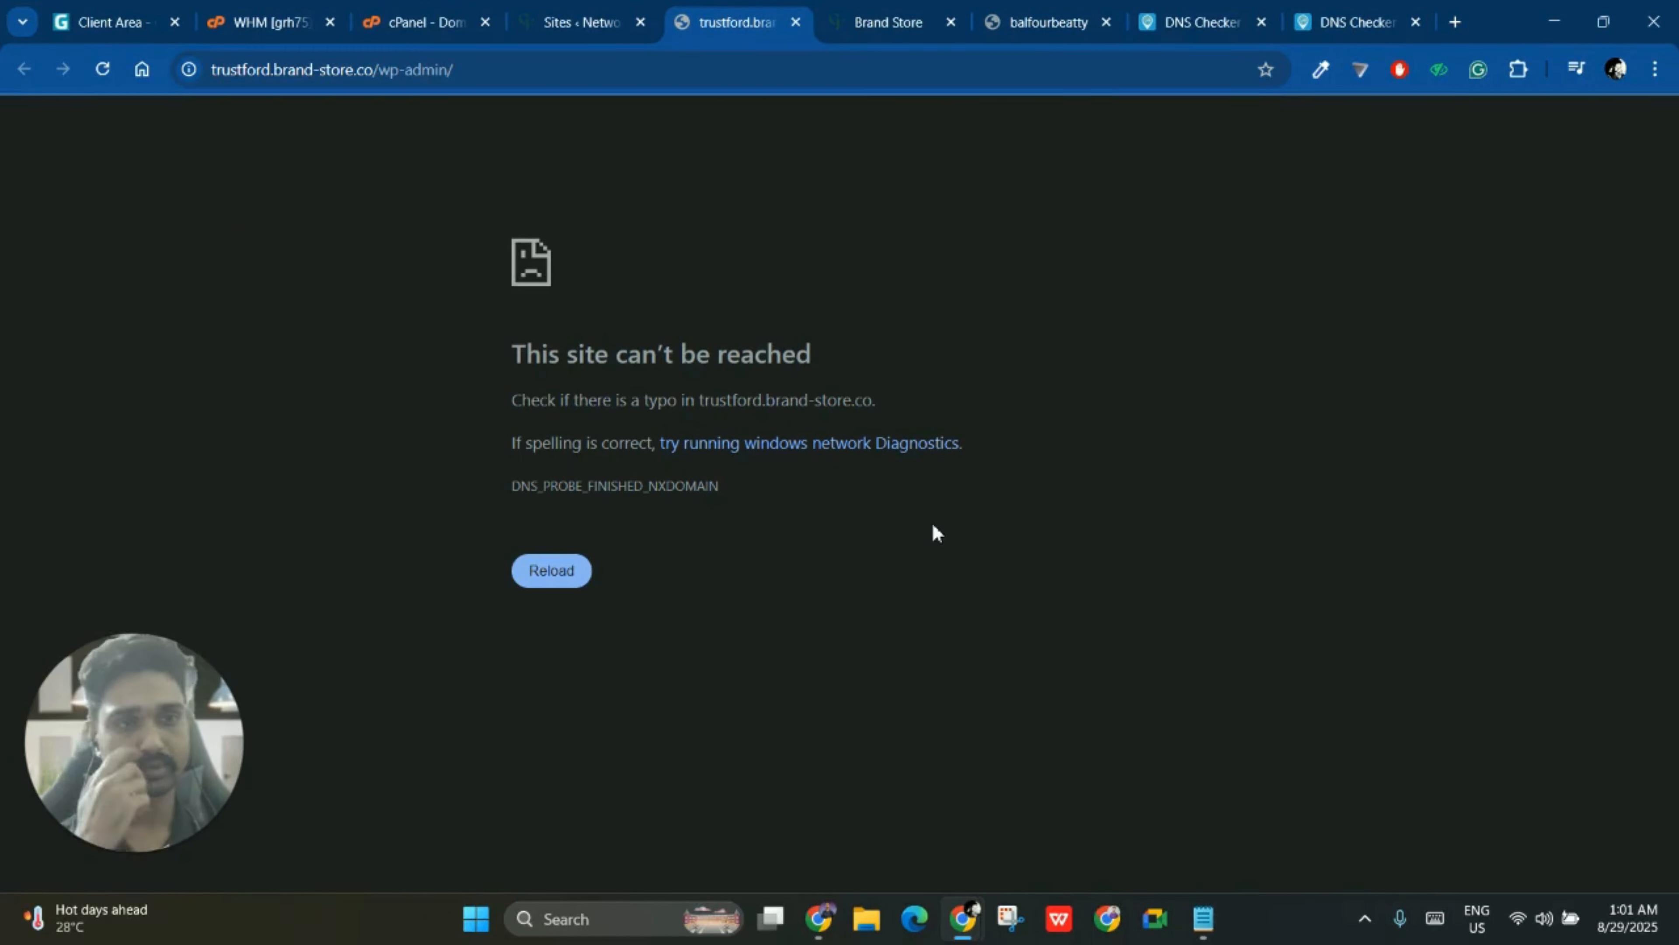
pyautogui.click(557, 584)
pyautogui.click(559, 587)
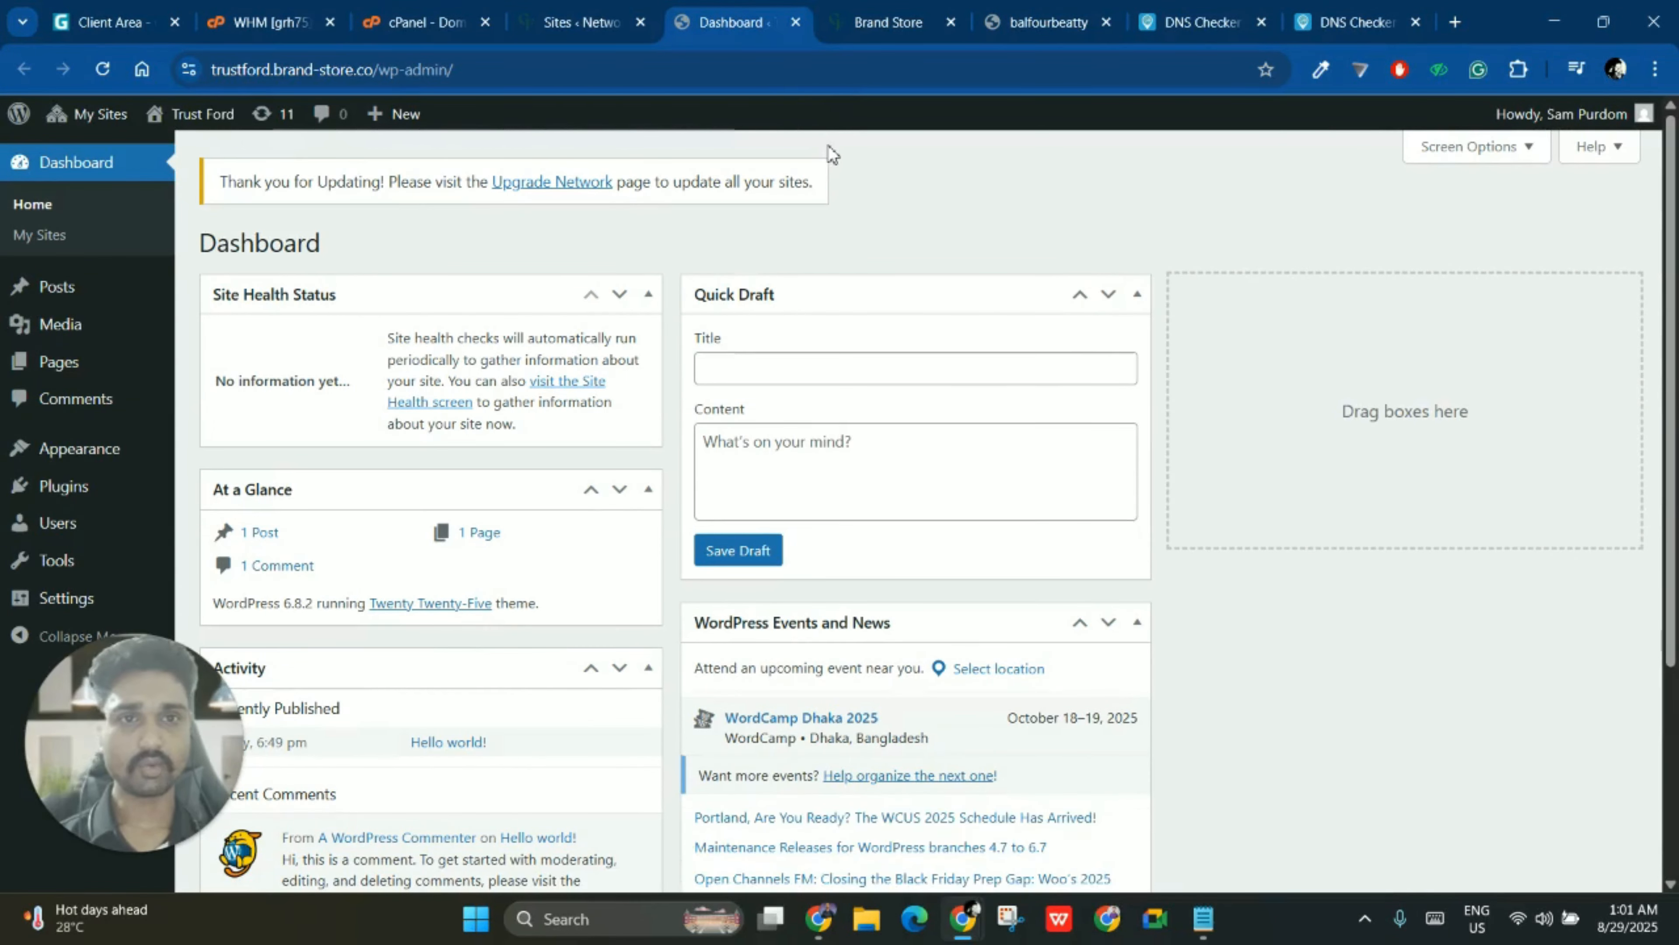
# - Place the trustford dashboard tab after the Brand Store tab and open the main site's WordPress dashboard
pyautogui.moveTo(736, 39); pyautogui.dragTo(881, 22)
pyautogui.click(740, 20)
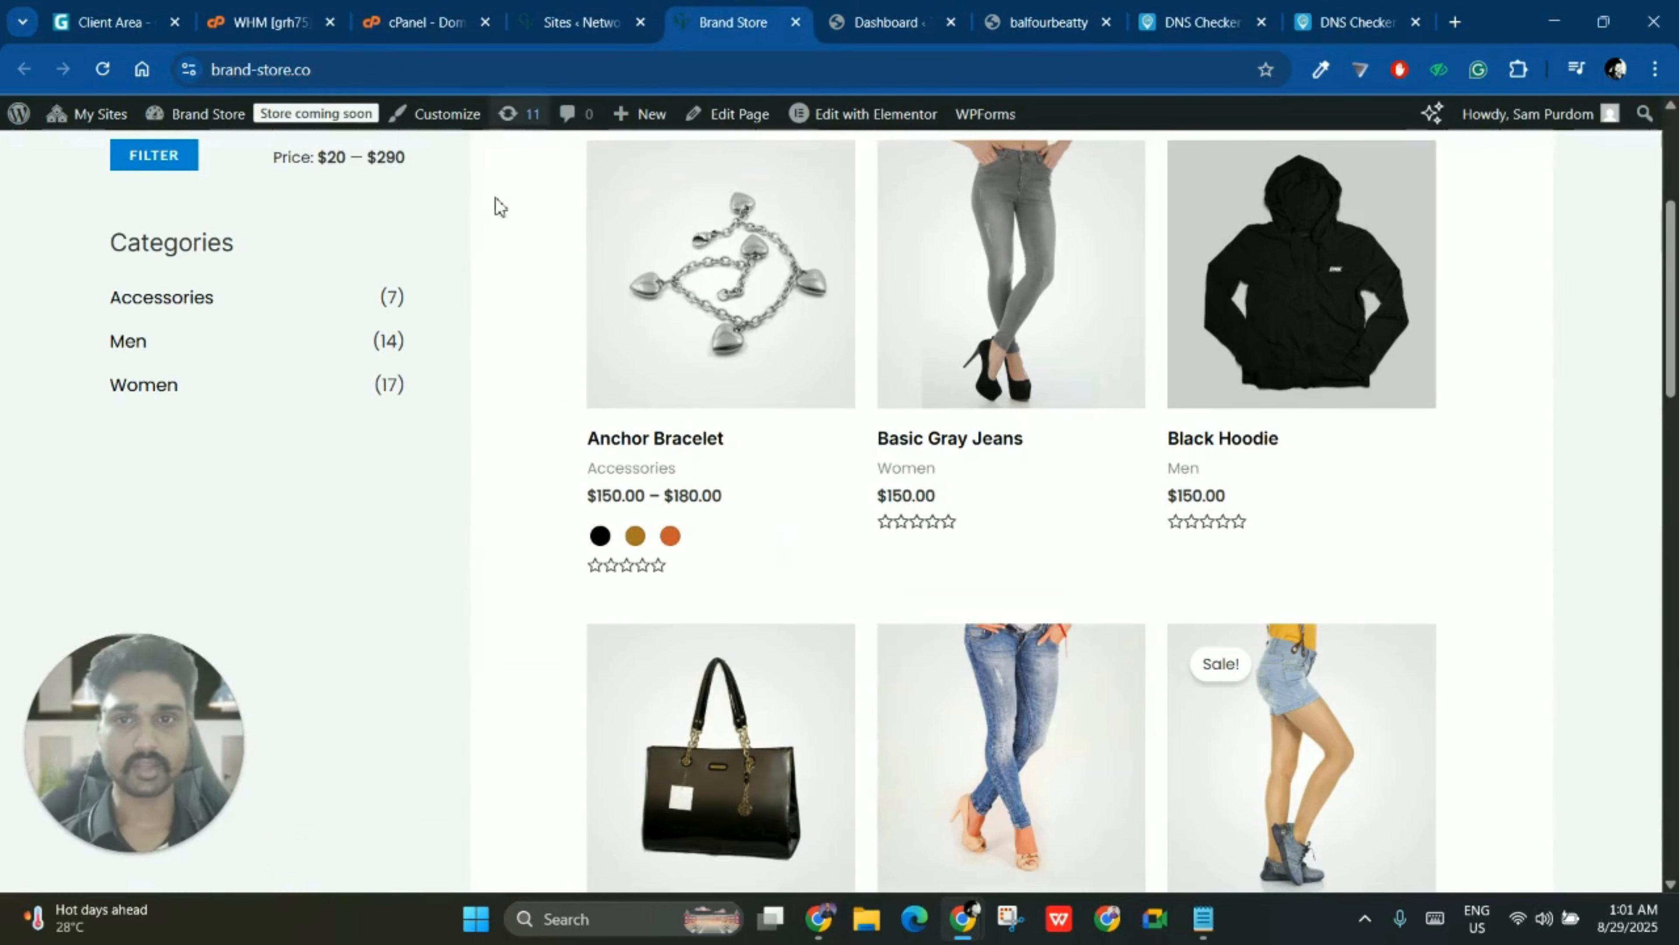
pyautogui.scroll(1, 499, 258)
pyautogui.scroll(4, 499, 258)
pyautogui.moveTo(196, 116)
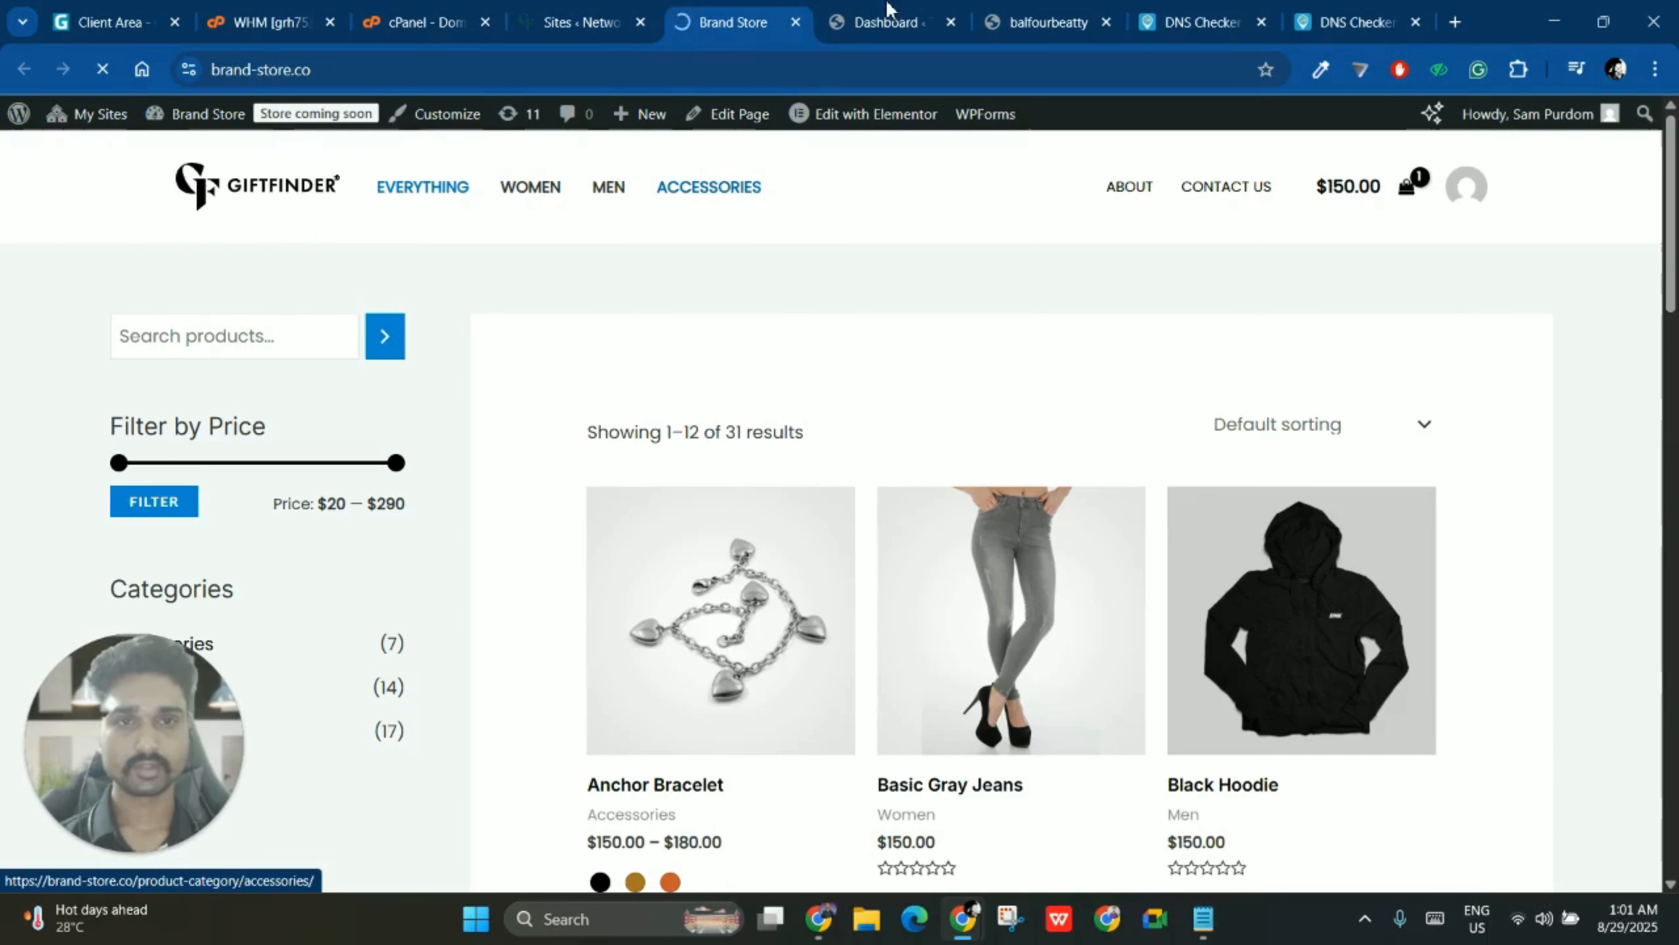
# - Close the balfourbeatty tab and compare the addresses of the trustford and brand-store.co dashboards
pyautogui.click(882, 23)
pyautogui.middleClick(1056, 11)
pyautogui.doubleClick(227, 70)
pyautogui.click(733, 22)
pyautogui.click(237, 72)
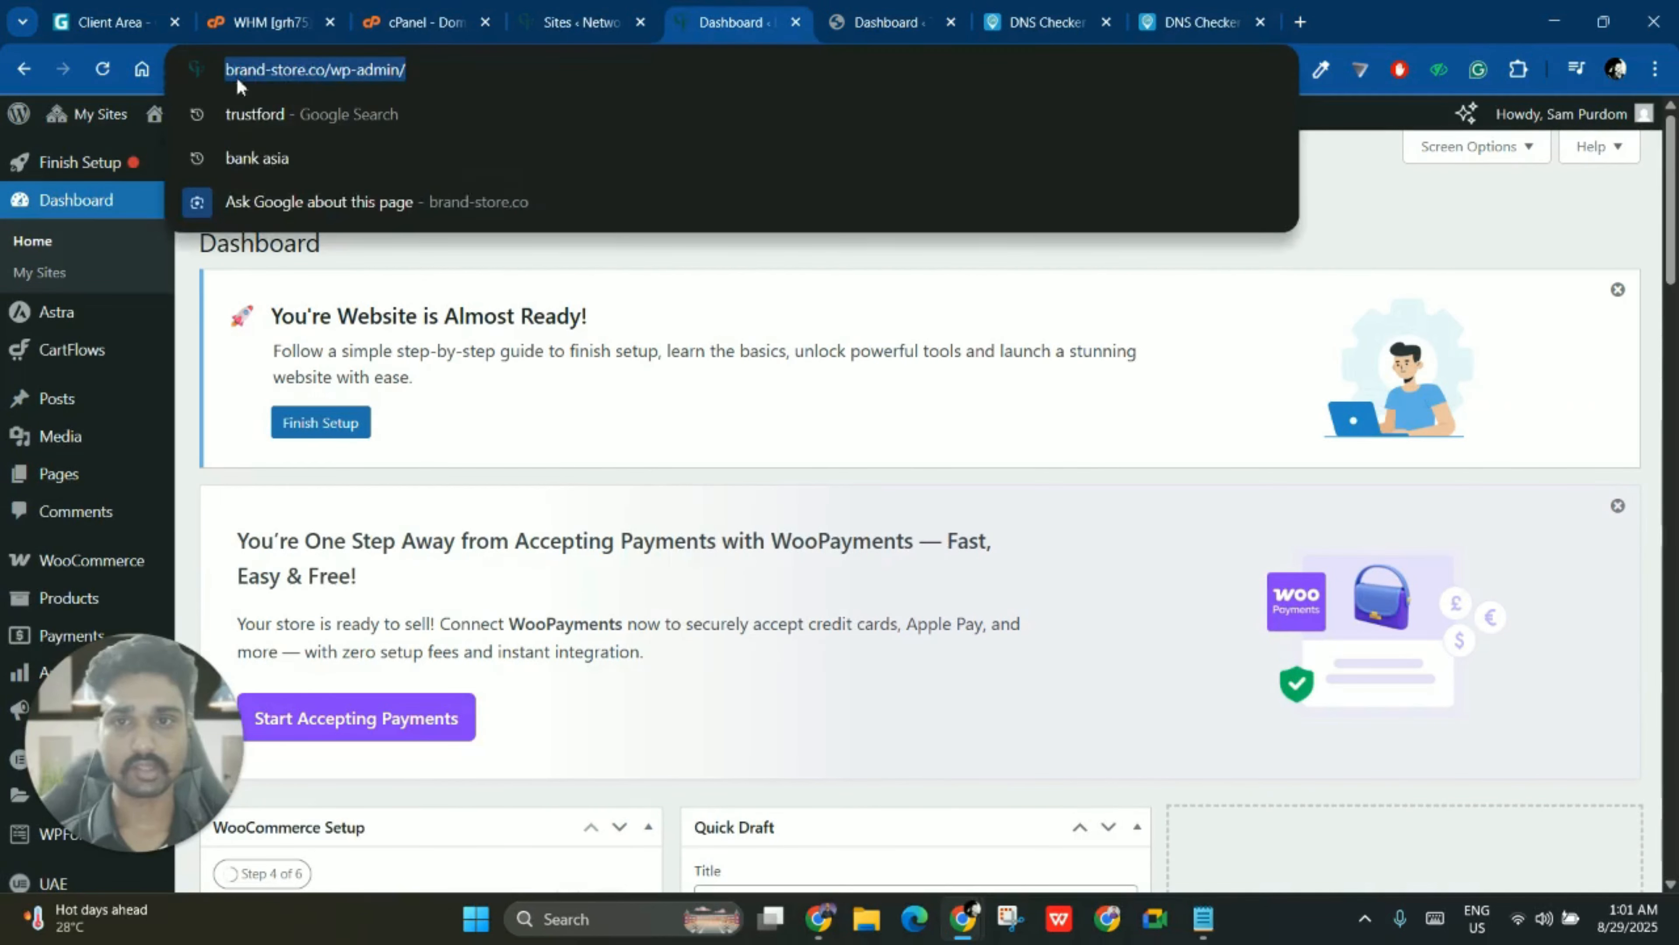
# - Compare the WordPress dashboards of the trustford site and the main Brand Store site
pyautogui.click(918, 20)
pyautogui.click(734, 15)
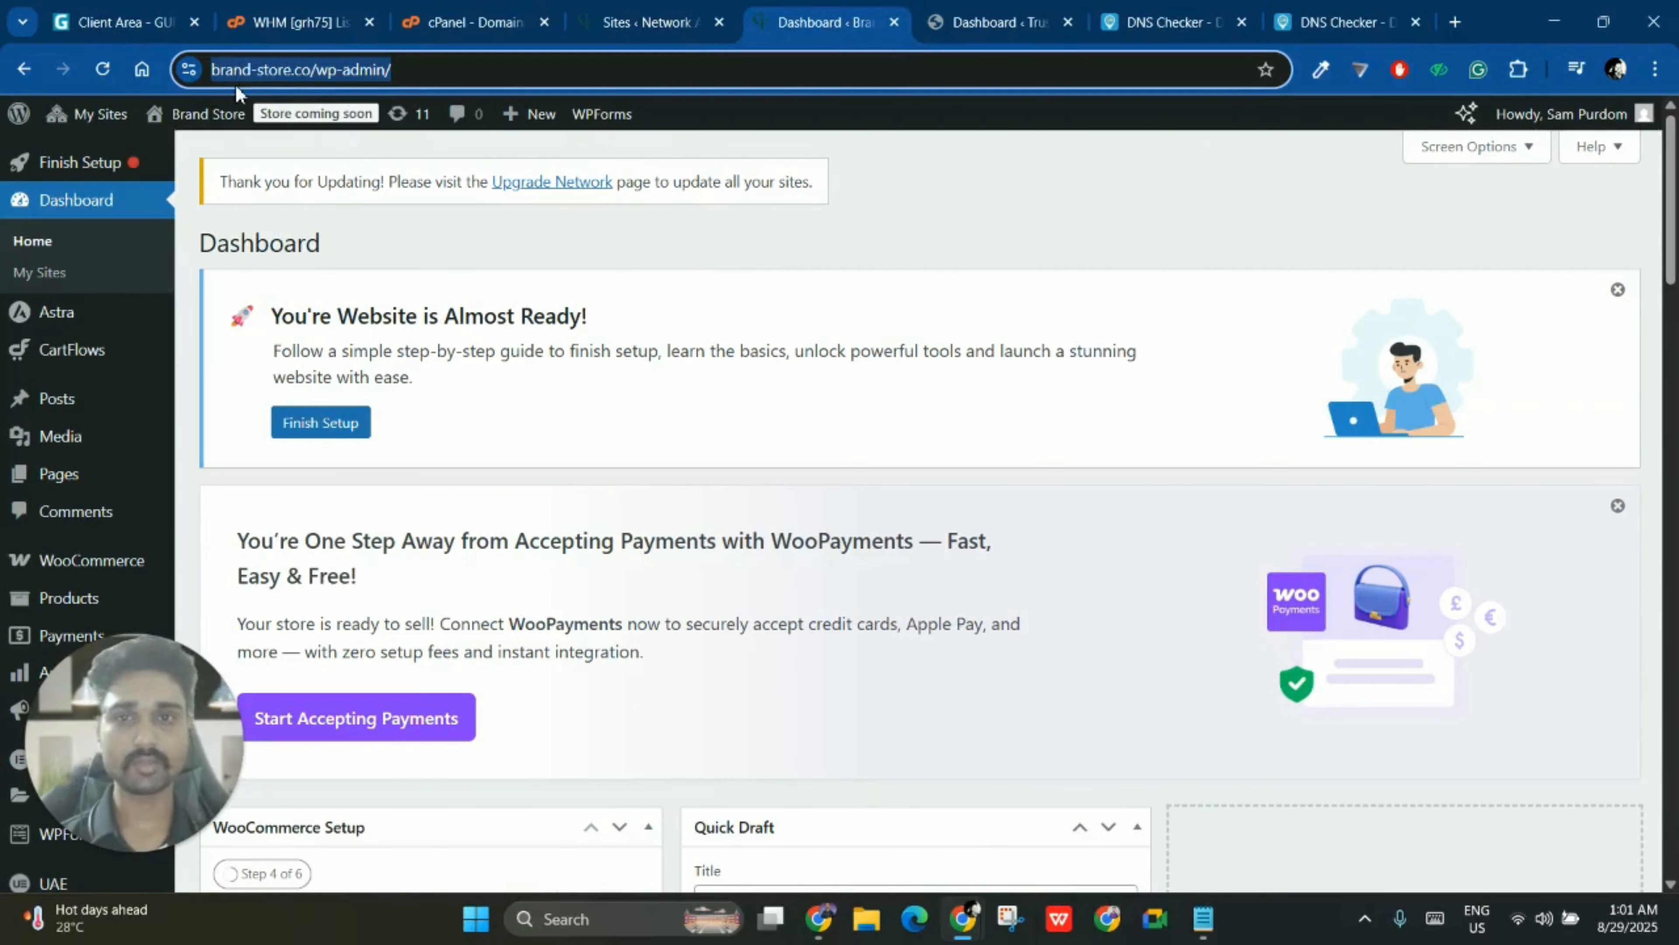
pyautogui.click(975, 9)
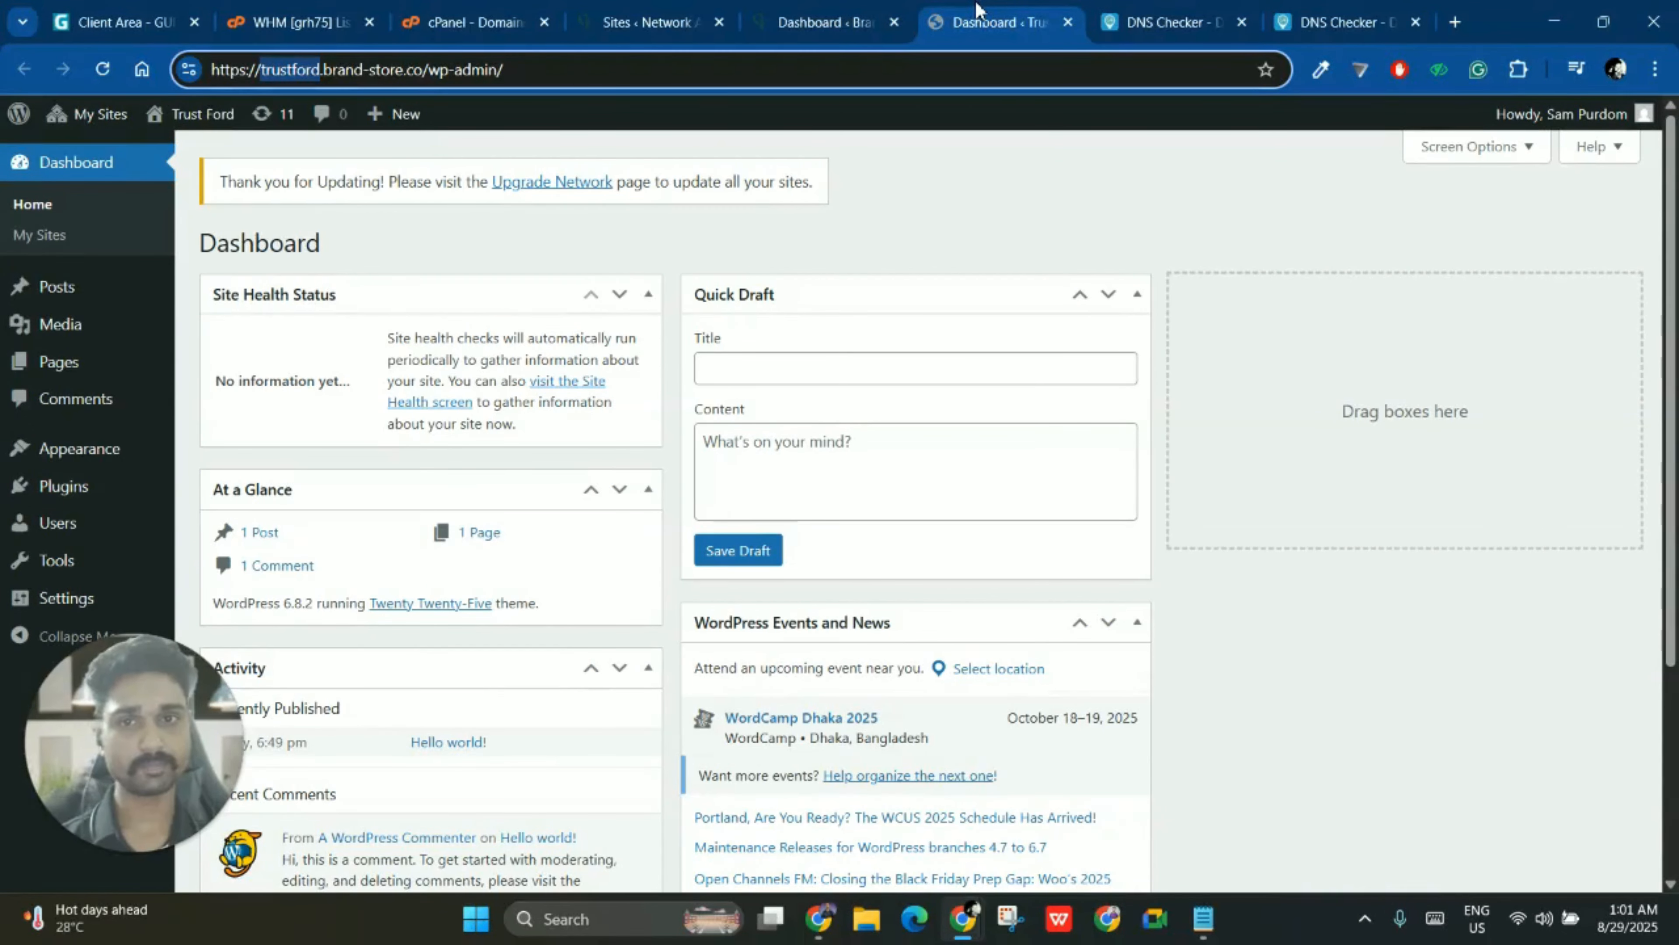
pyautogui.click(848, 13)
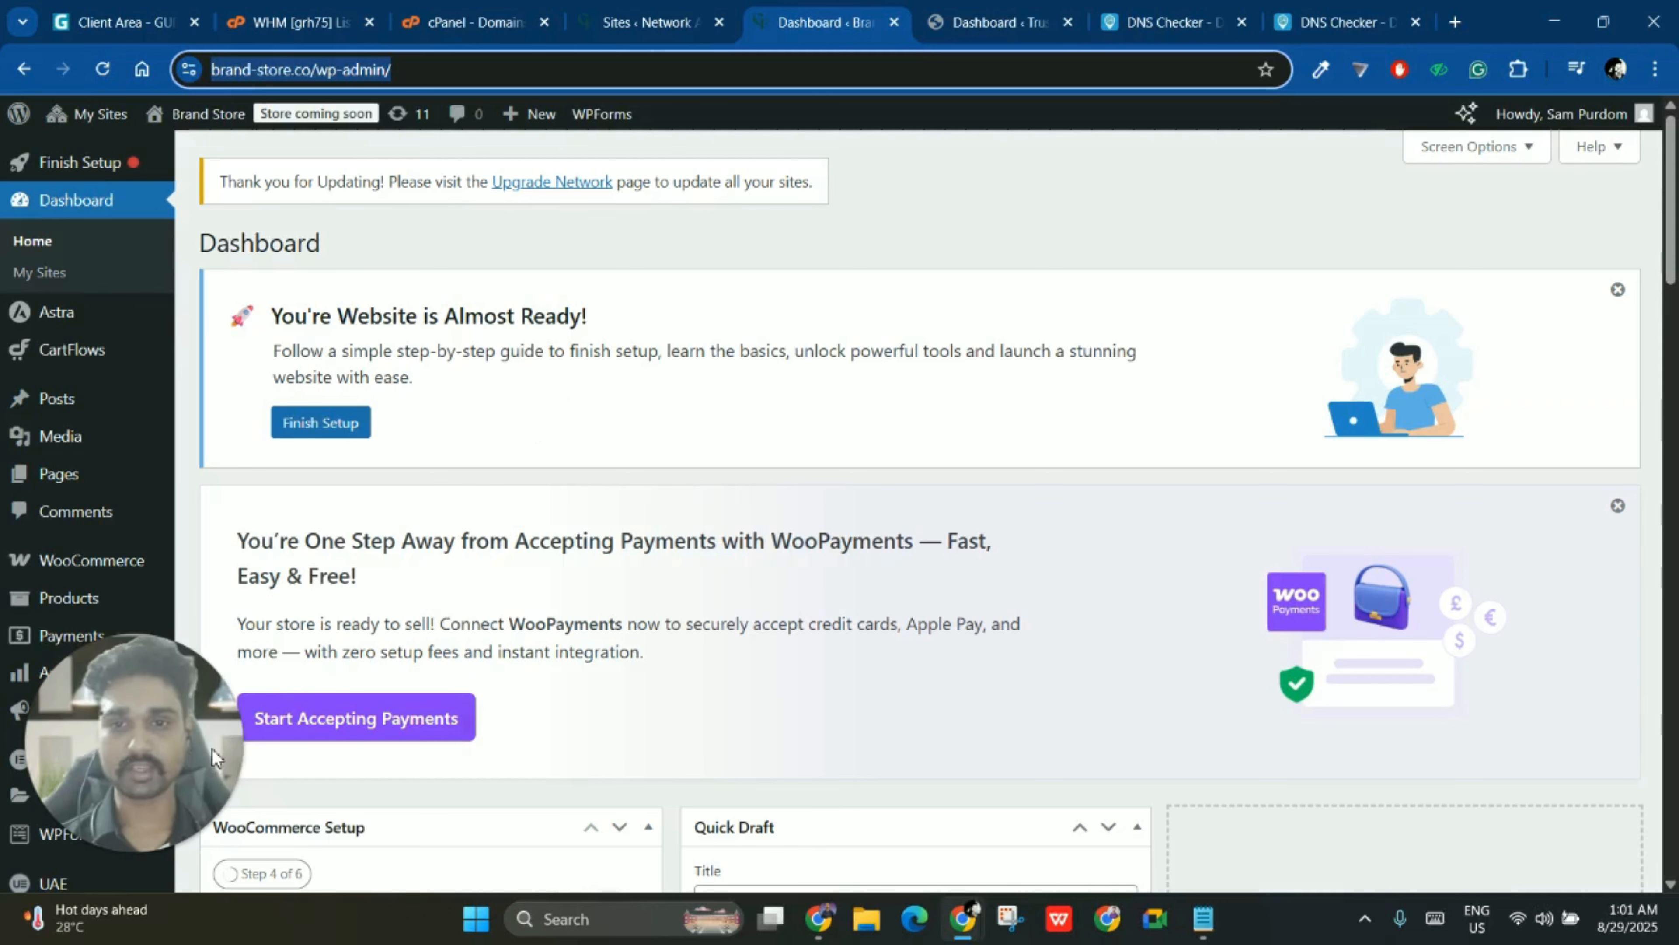
# - Open the main Brand Store site's installed themes and check which theme is active
pyautogui.moveTo(212, 748); pyautogui.dragTo(466, 767)
pyautogui.scroll(-3, 115, 708)
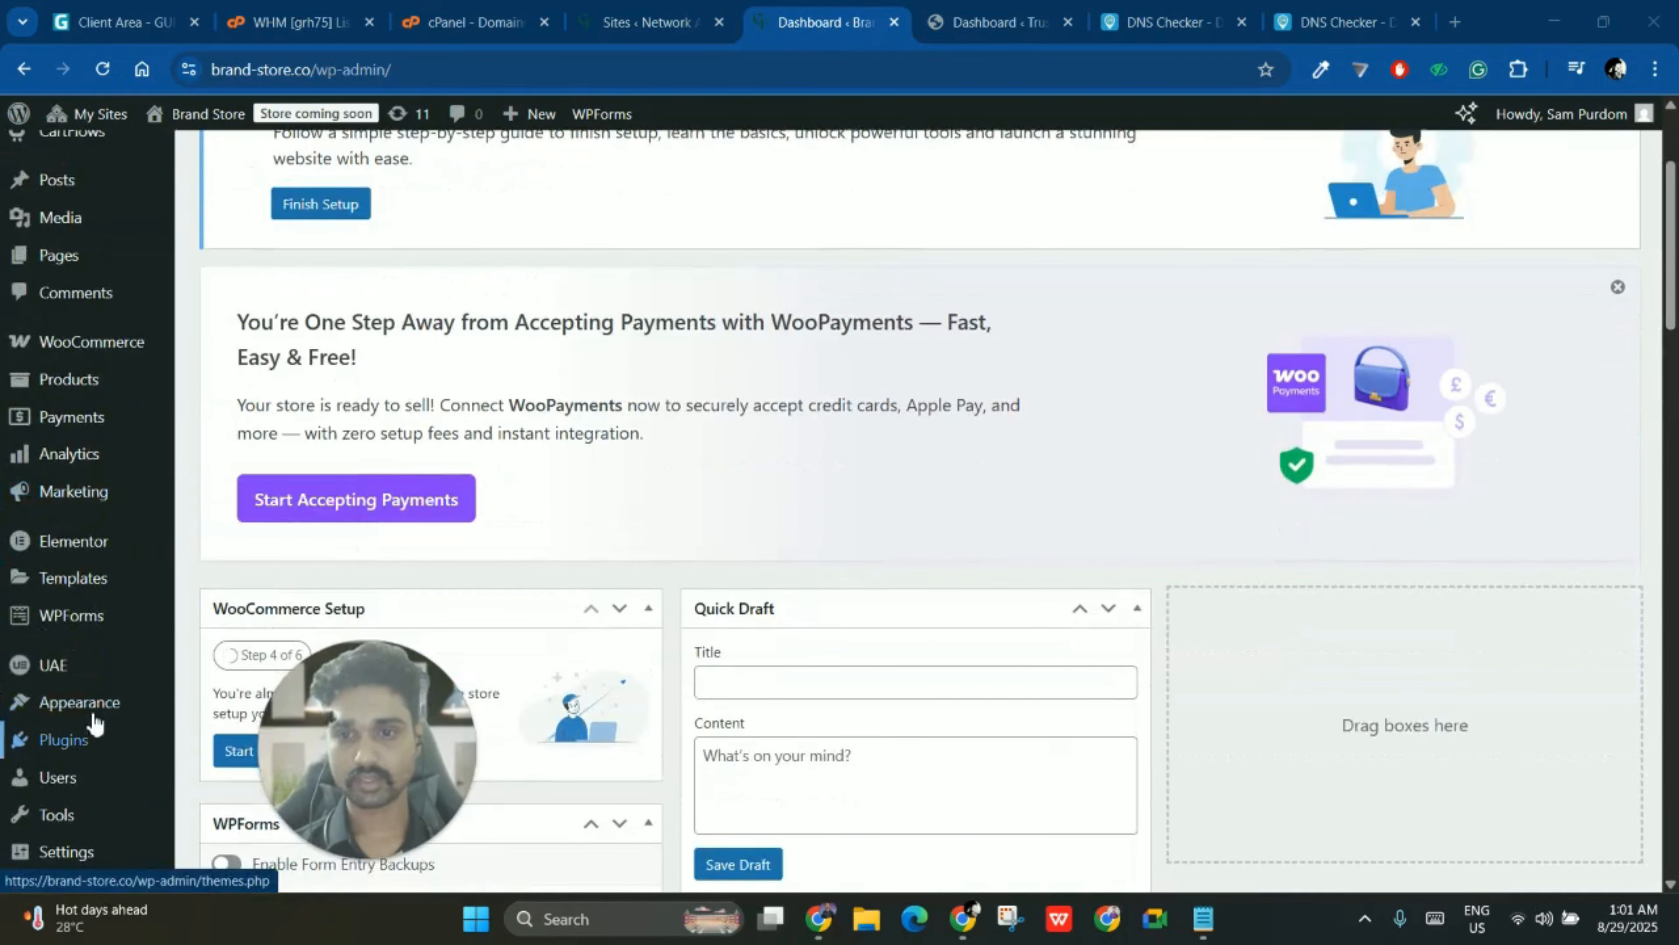
pyautogui.click(79, 701)
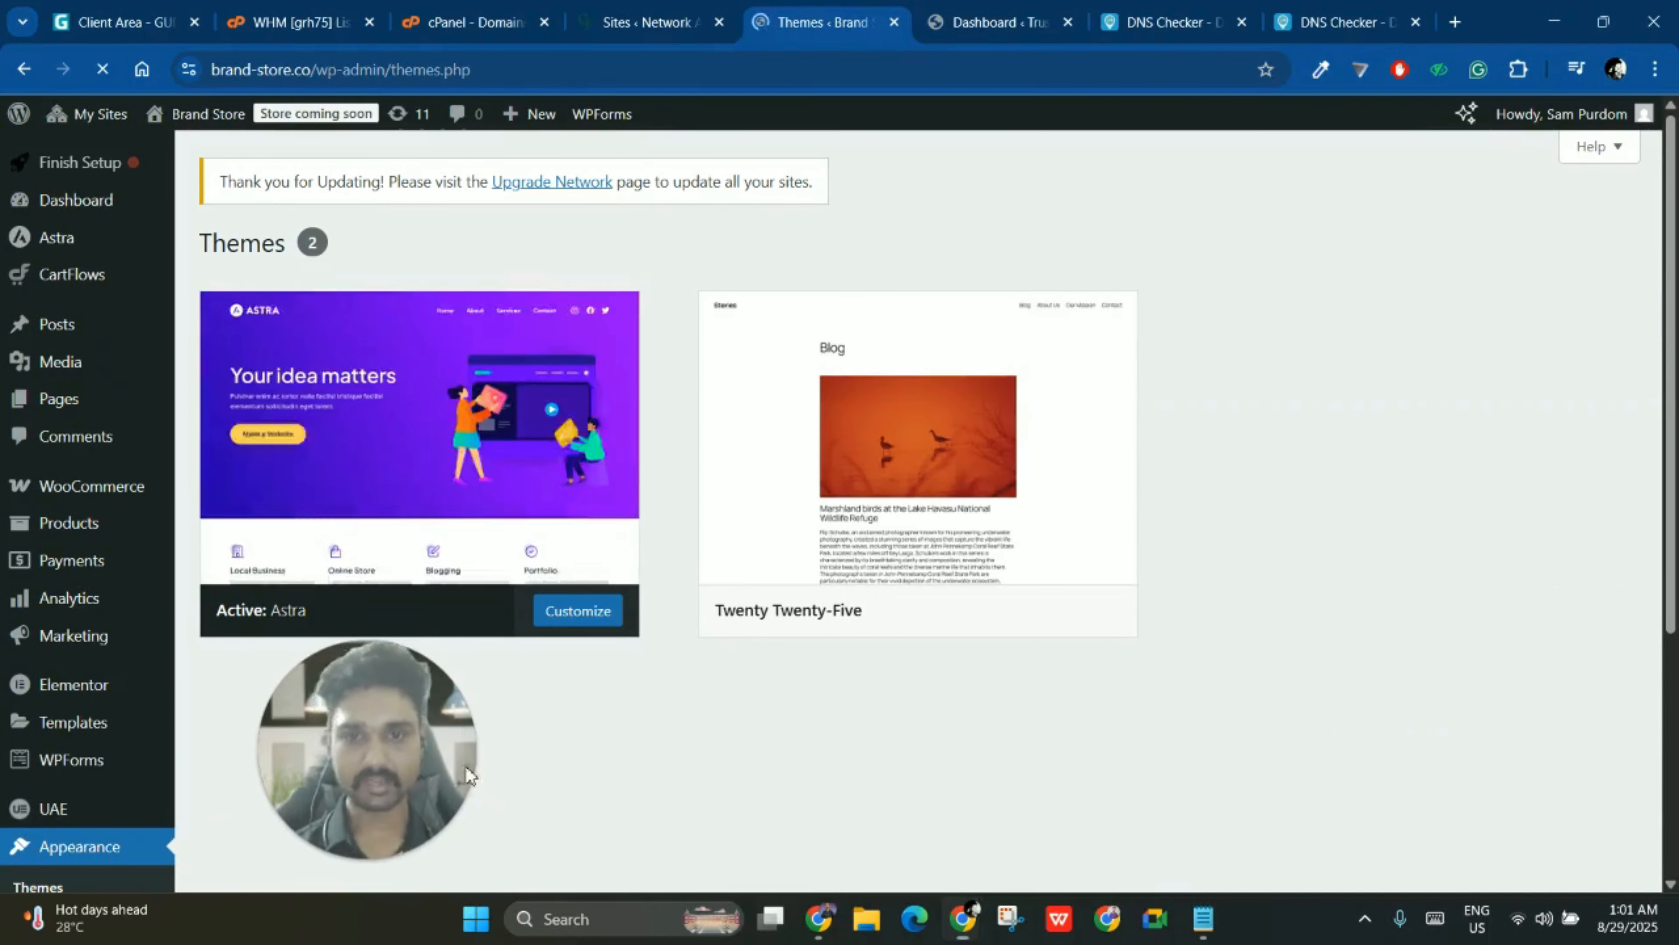
pyautogui.moveTo(465, 767); pyautogui.dragTo(1620, 774)
pyautogui.moveTo(904, 637)
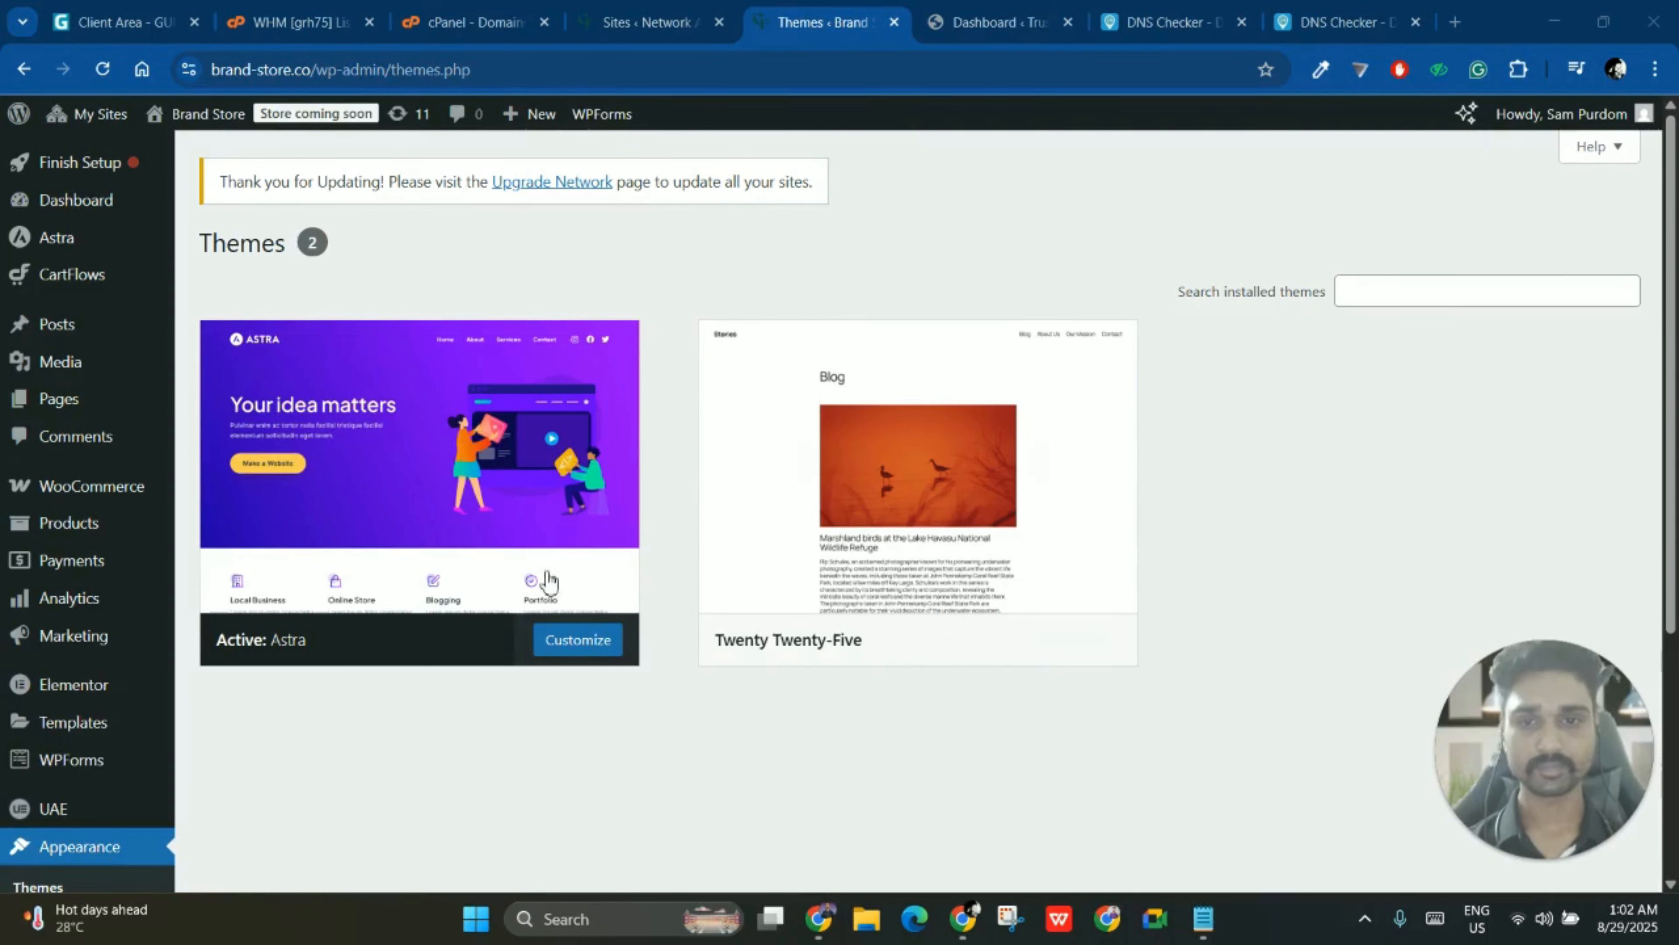
pyautogui.moveTo(402, 473)
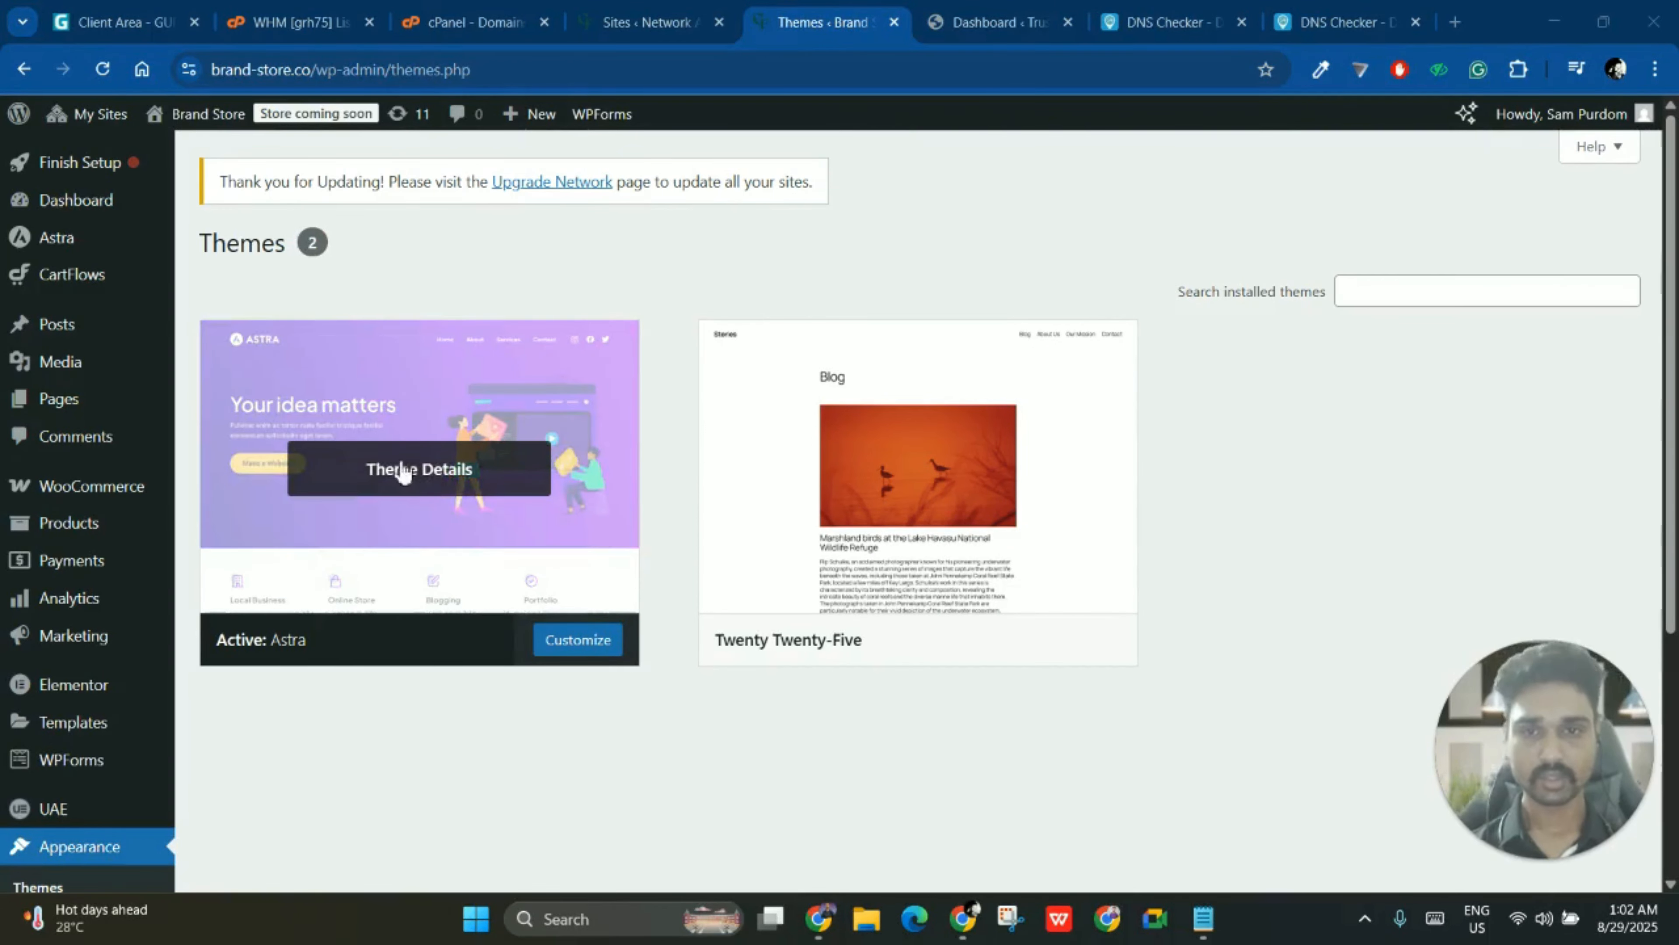
pyautogui.click(231, 80)
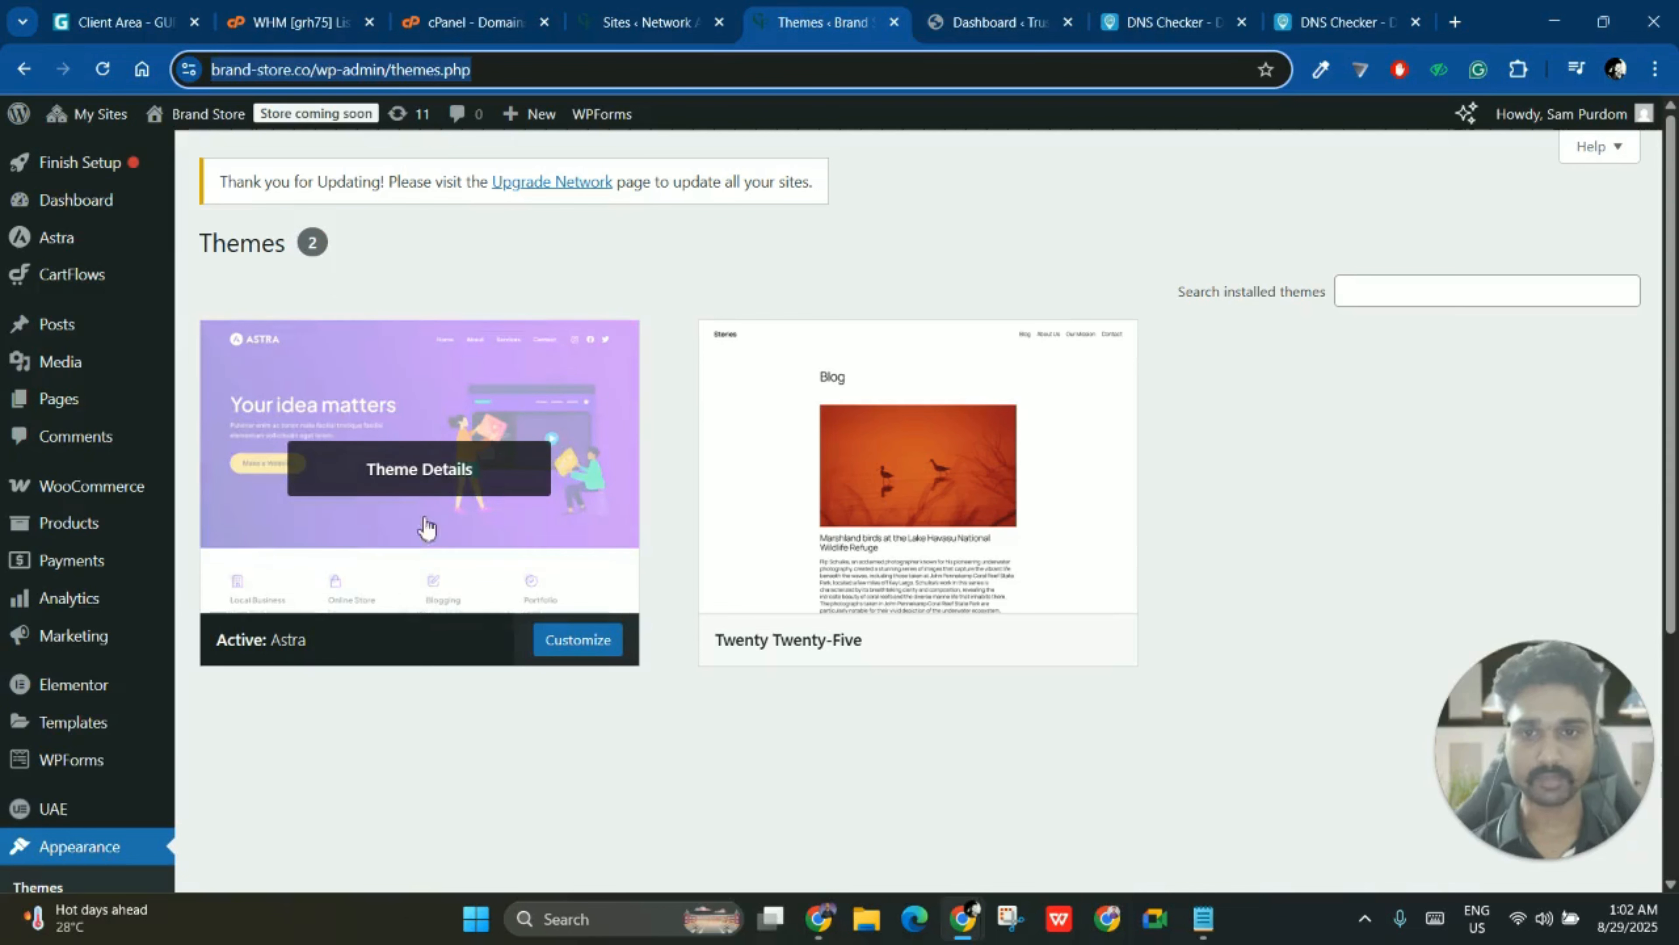
# - Open the trustford site's installed themes and activate the Astra theme there
pyautogui.click(980, 15)
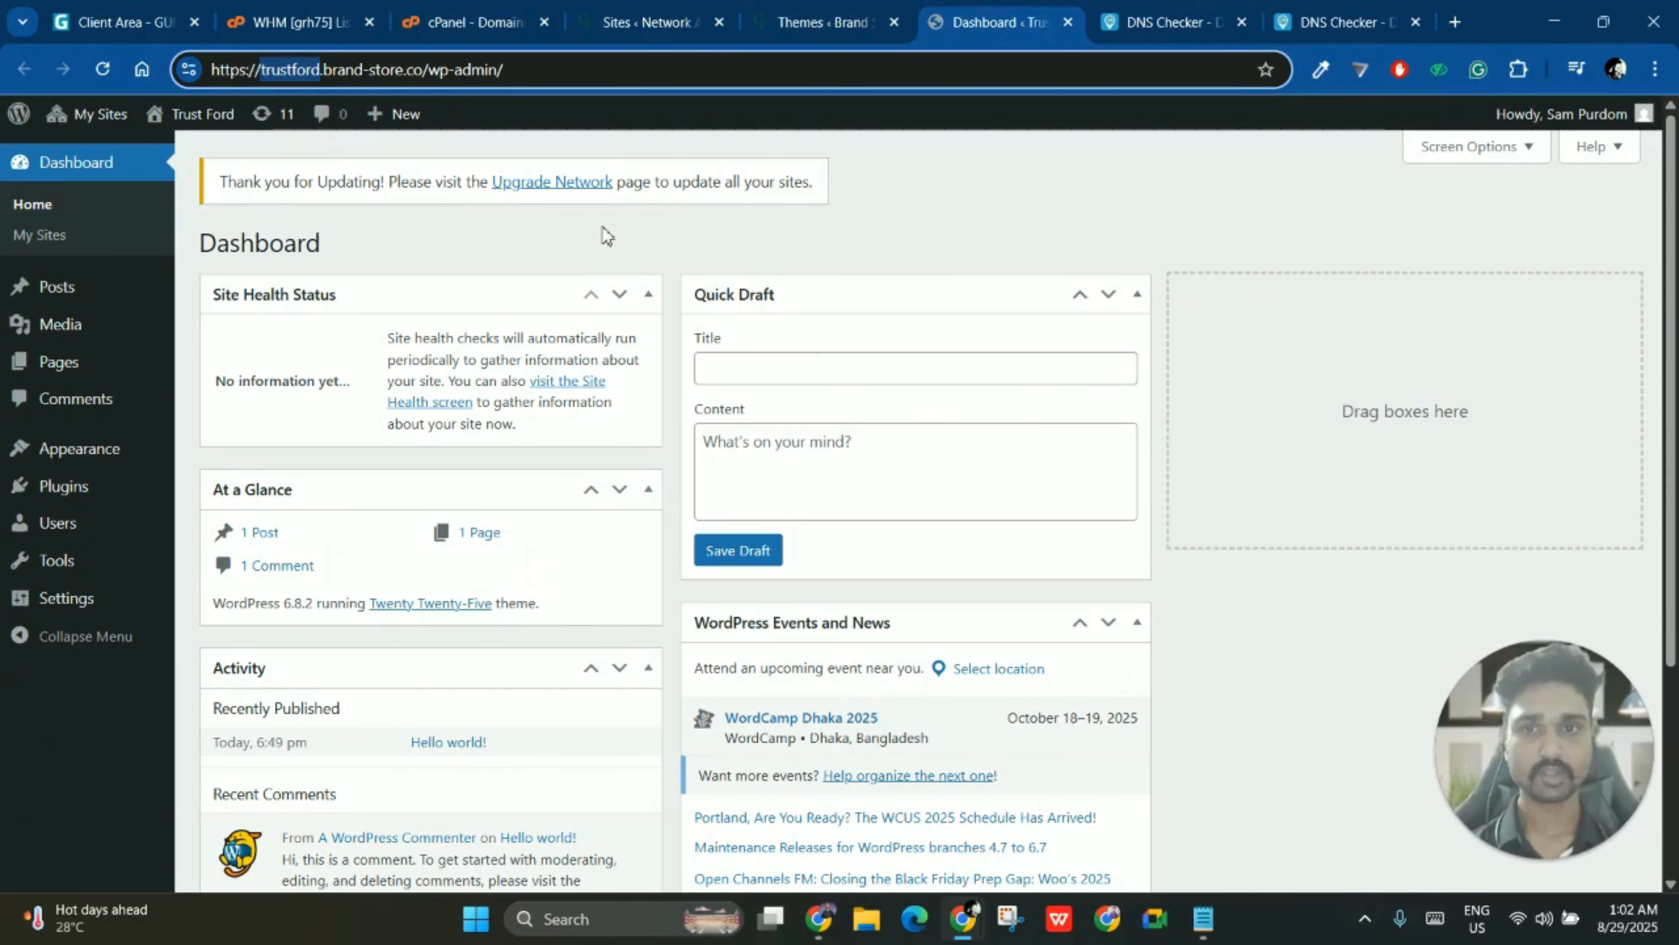
pyautogui.moveTo(119, 451)
pyautogui.click(251, 458)
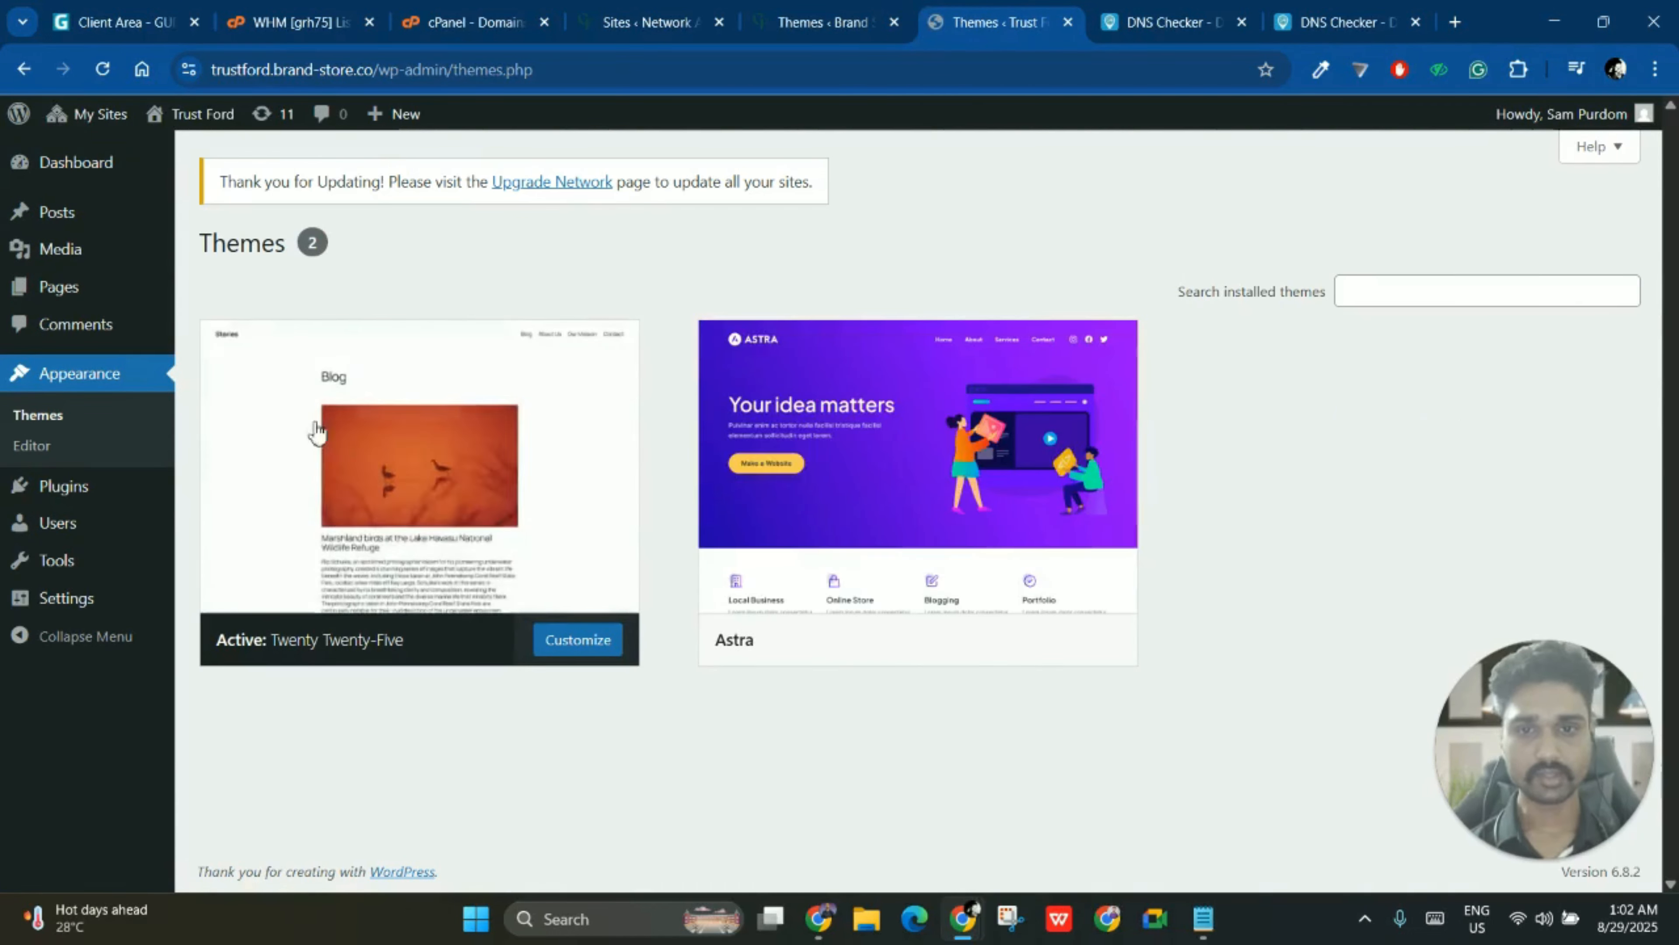
pyautogui.moveTo(324, 488)
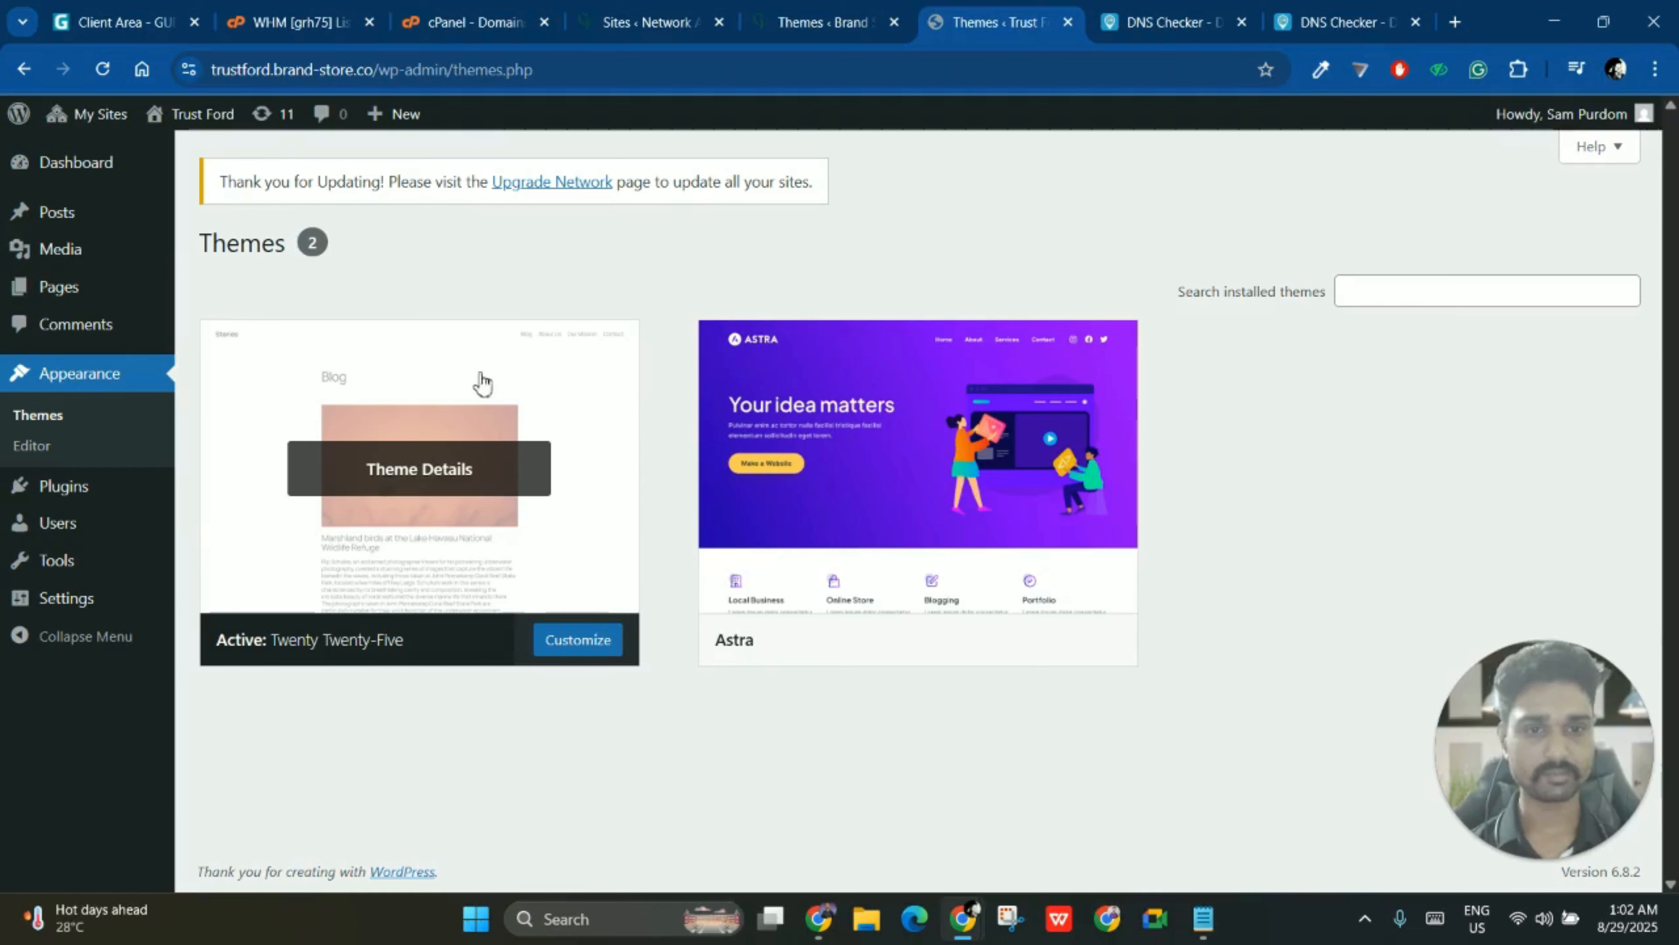
pyautogui.click(1000, 652)
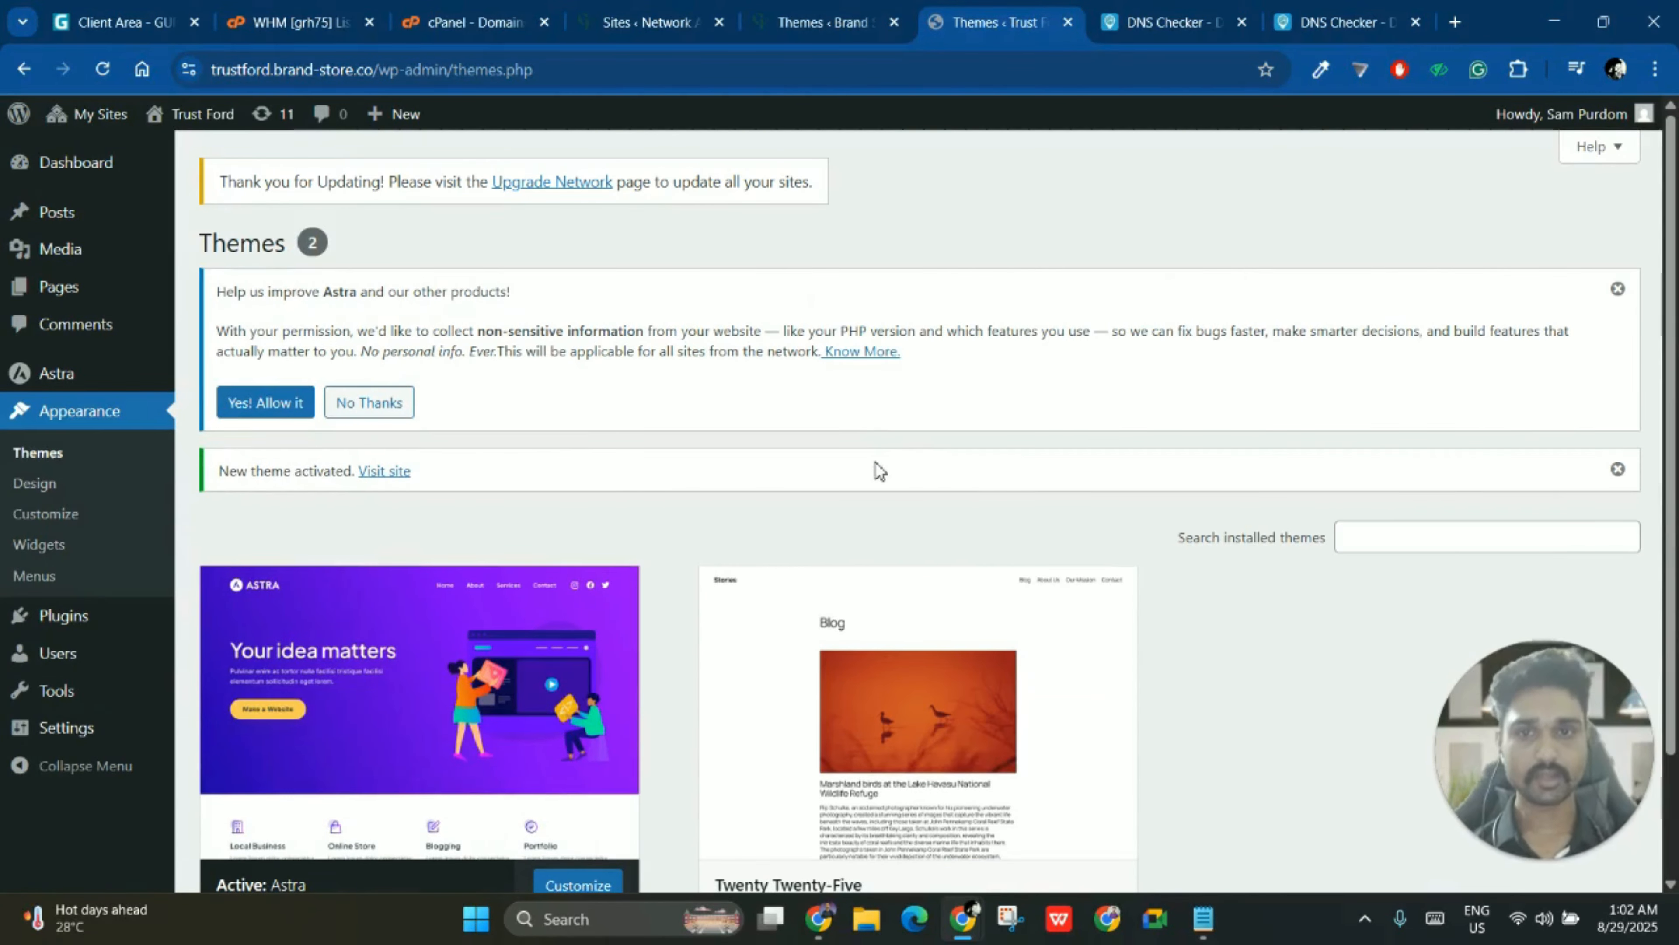
pyautogui.scroll(-3, 879, 470)
pyautogui.moveTo(361, 575)
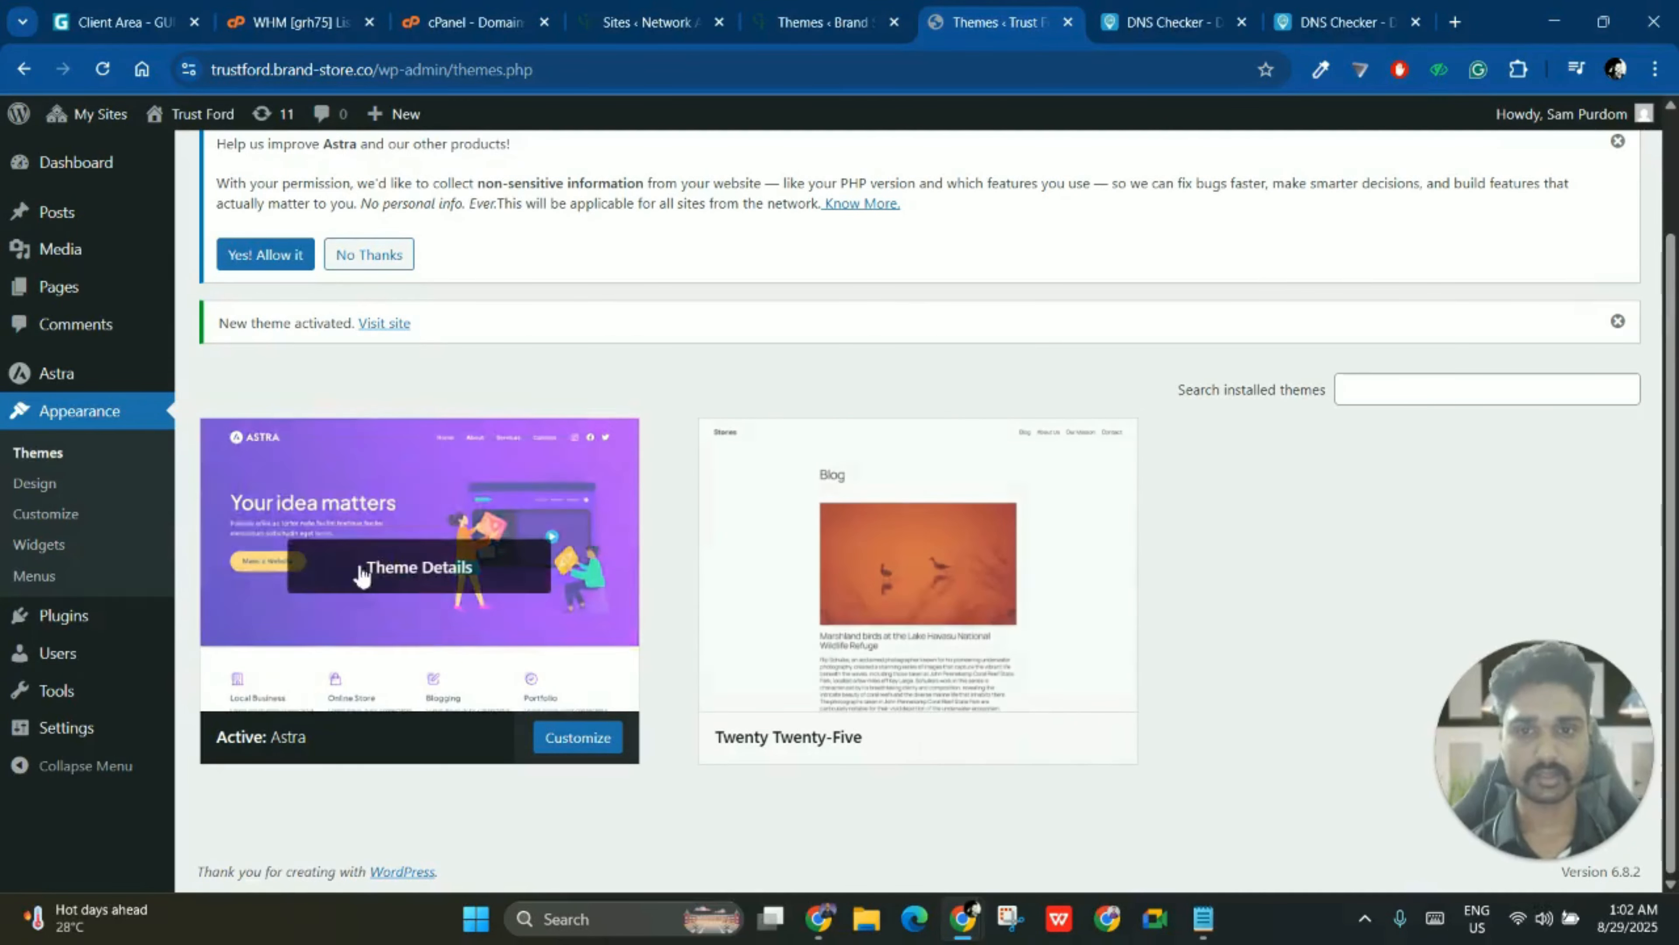
# - Look over Astra's Site Builder on the trustford site, then view the Astra theme details on its themes page
pyautogui.moveTo(147, 373)
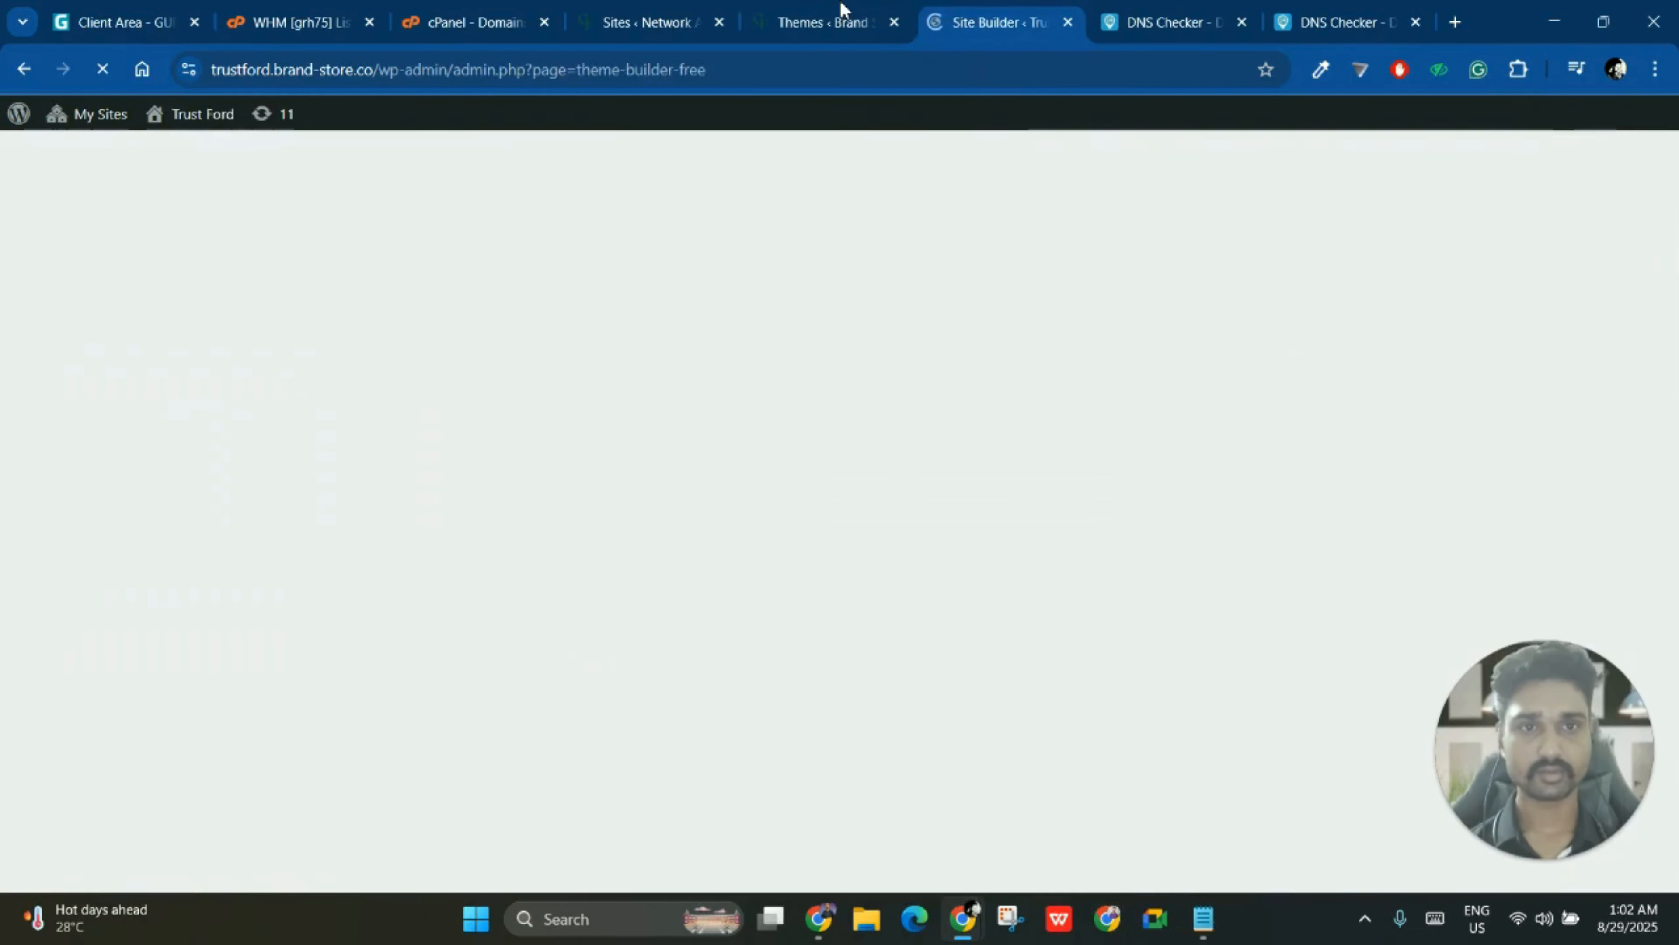
pyautogui.click(888, 9)
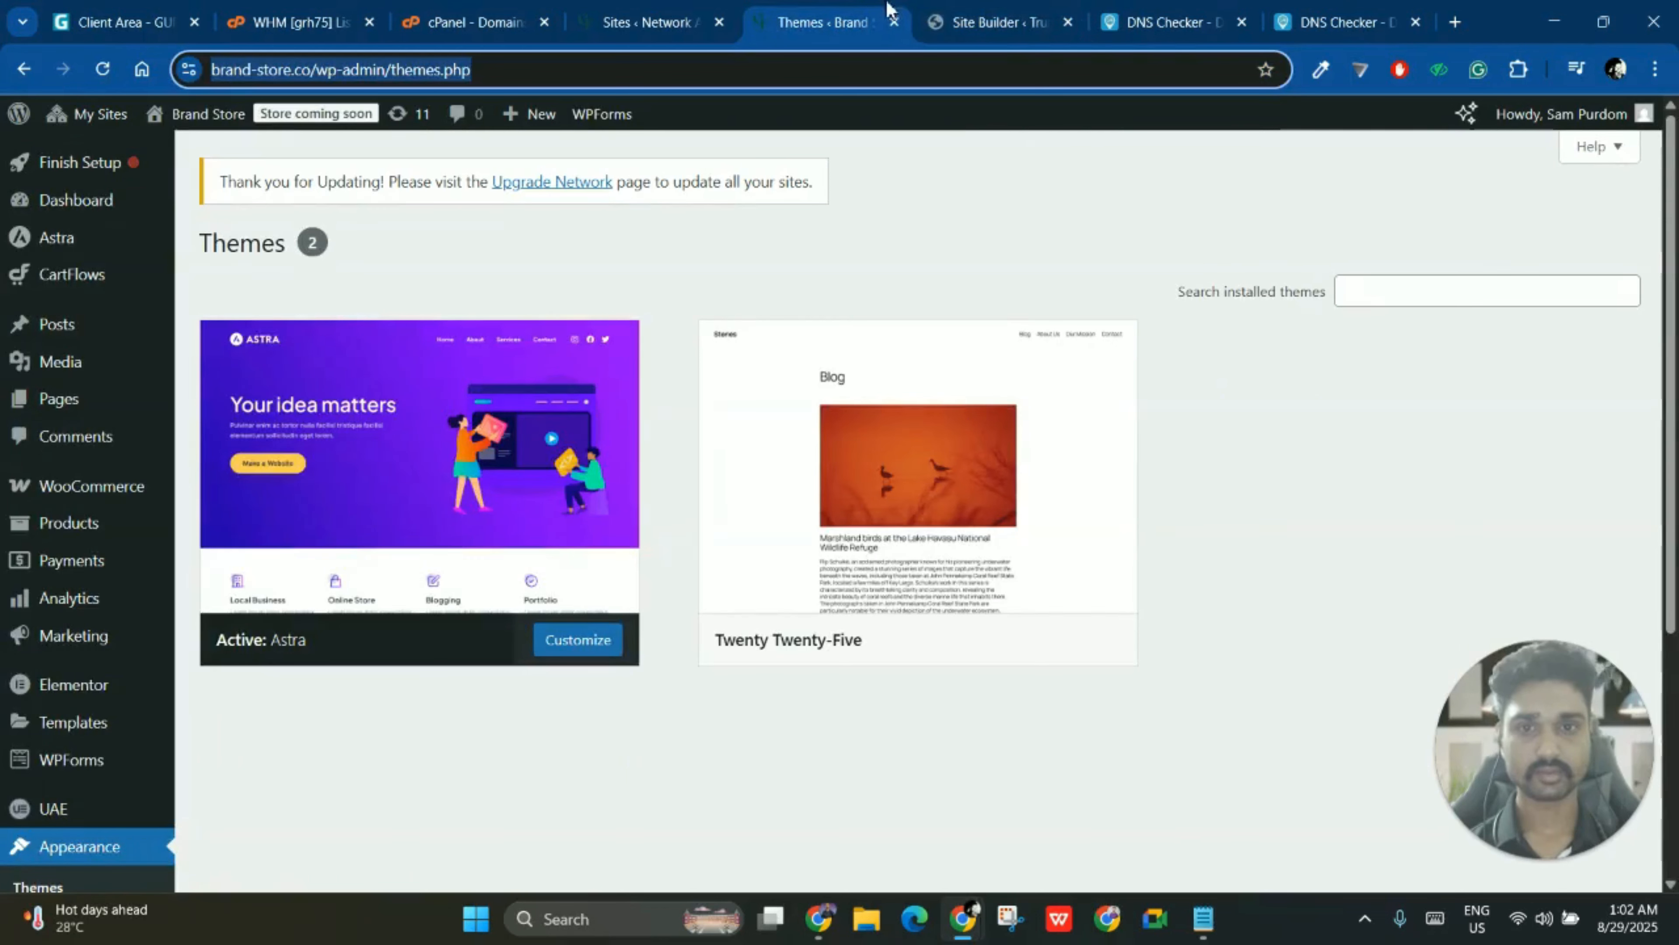
pyautogui.click(954, 9)
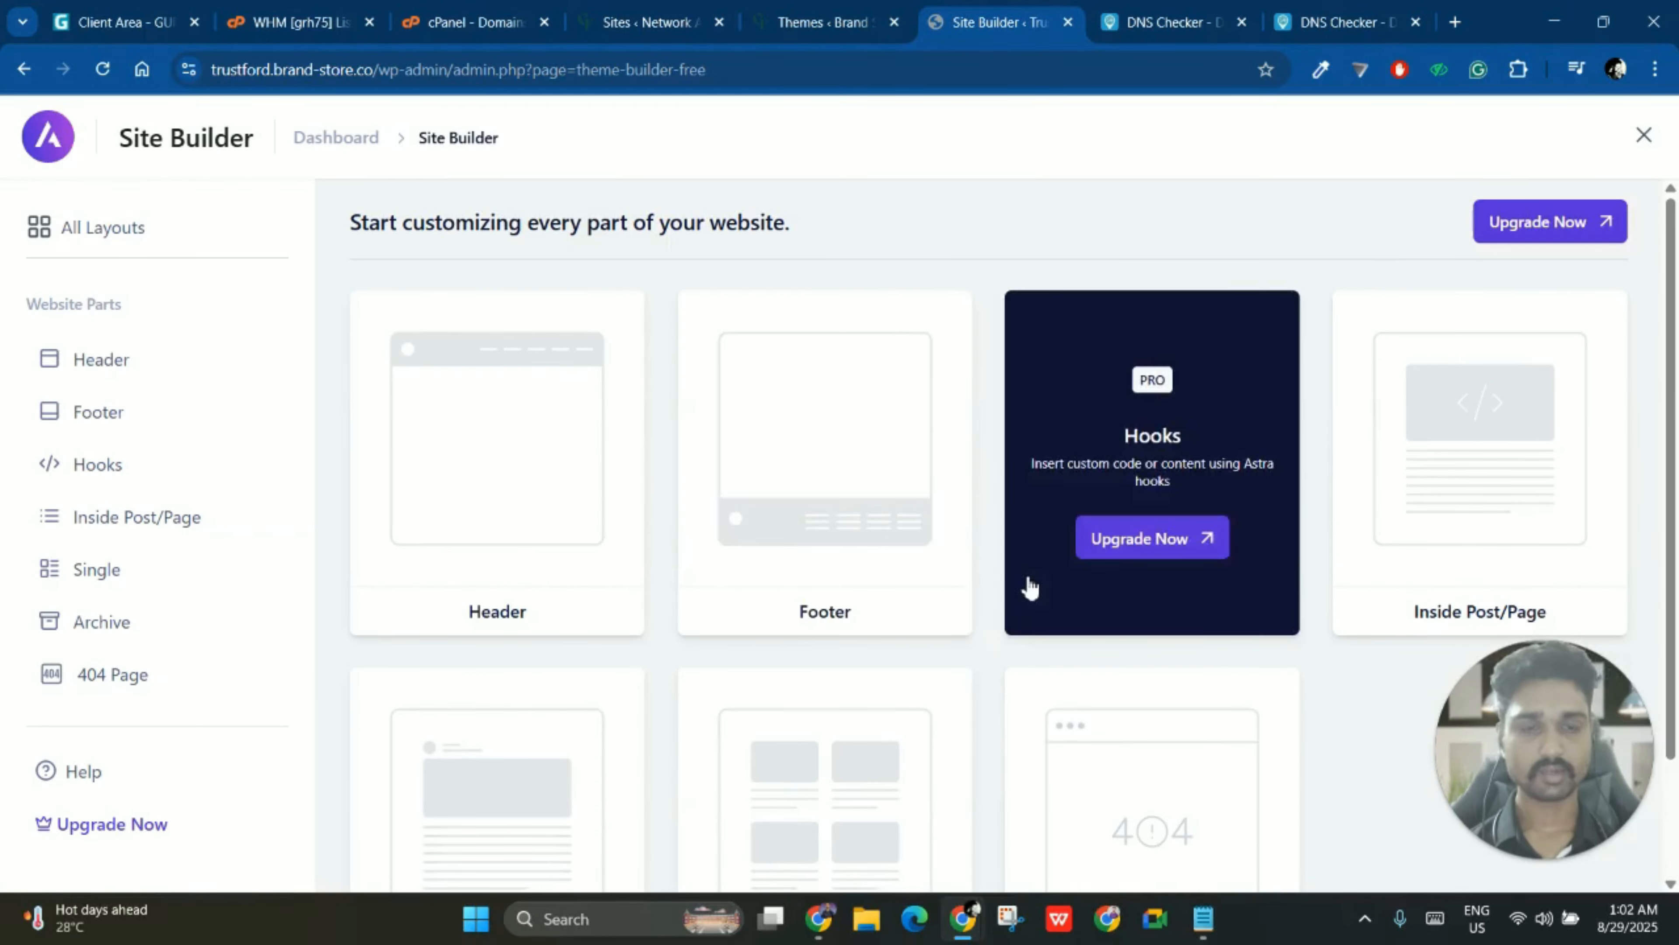
pyautogui.click(23, 69)
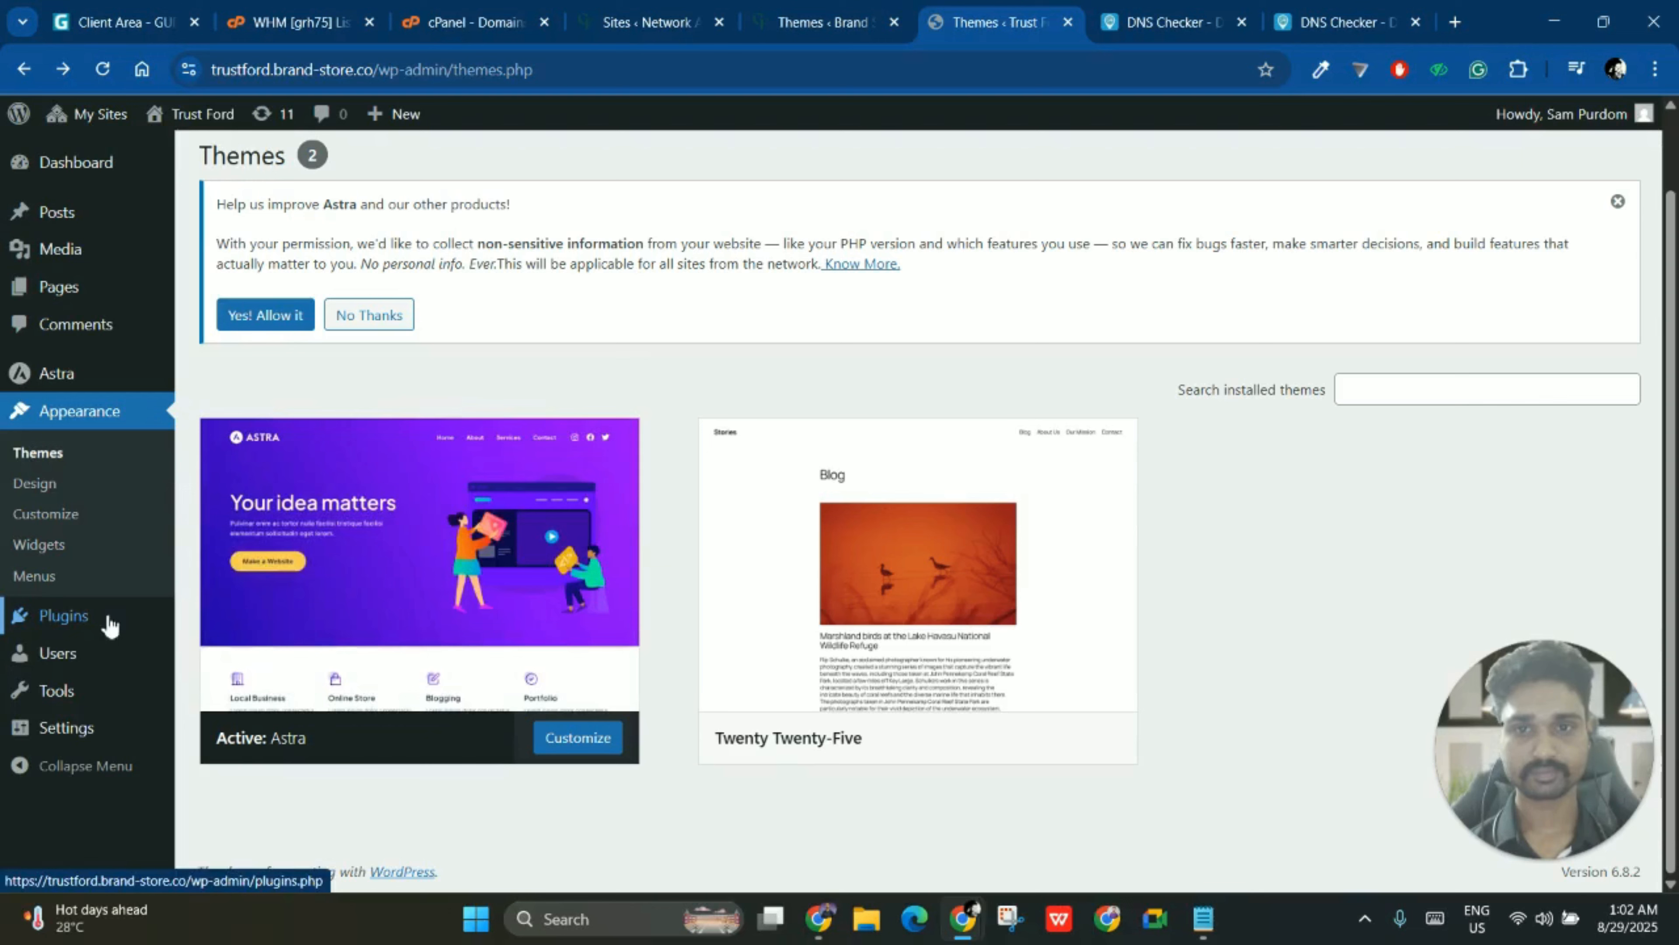
pyautogui.click(621, 574)
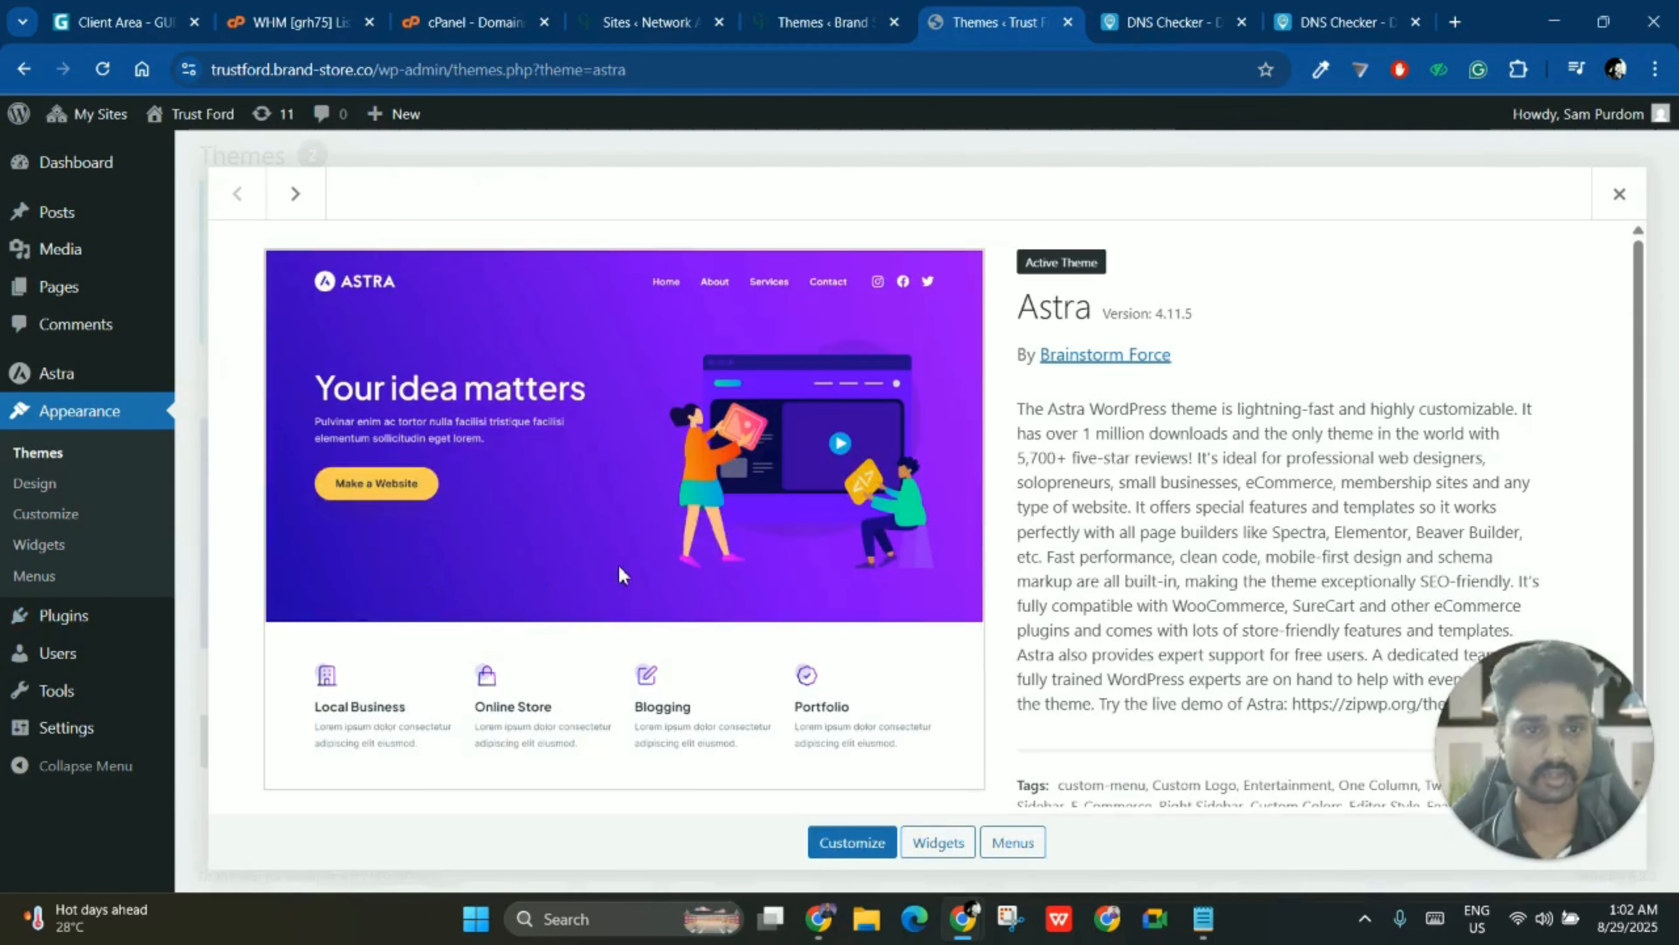
# - Open the installed plugins page on both the trustford site and the main Brand Store site
pyautogui.click(59, 616)
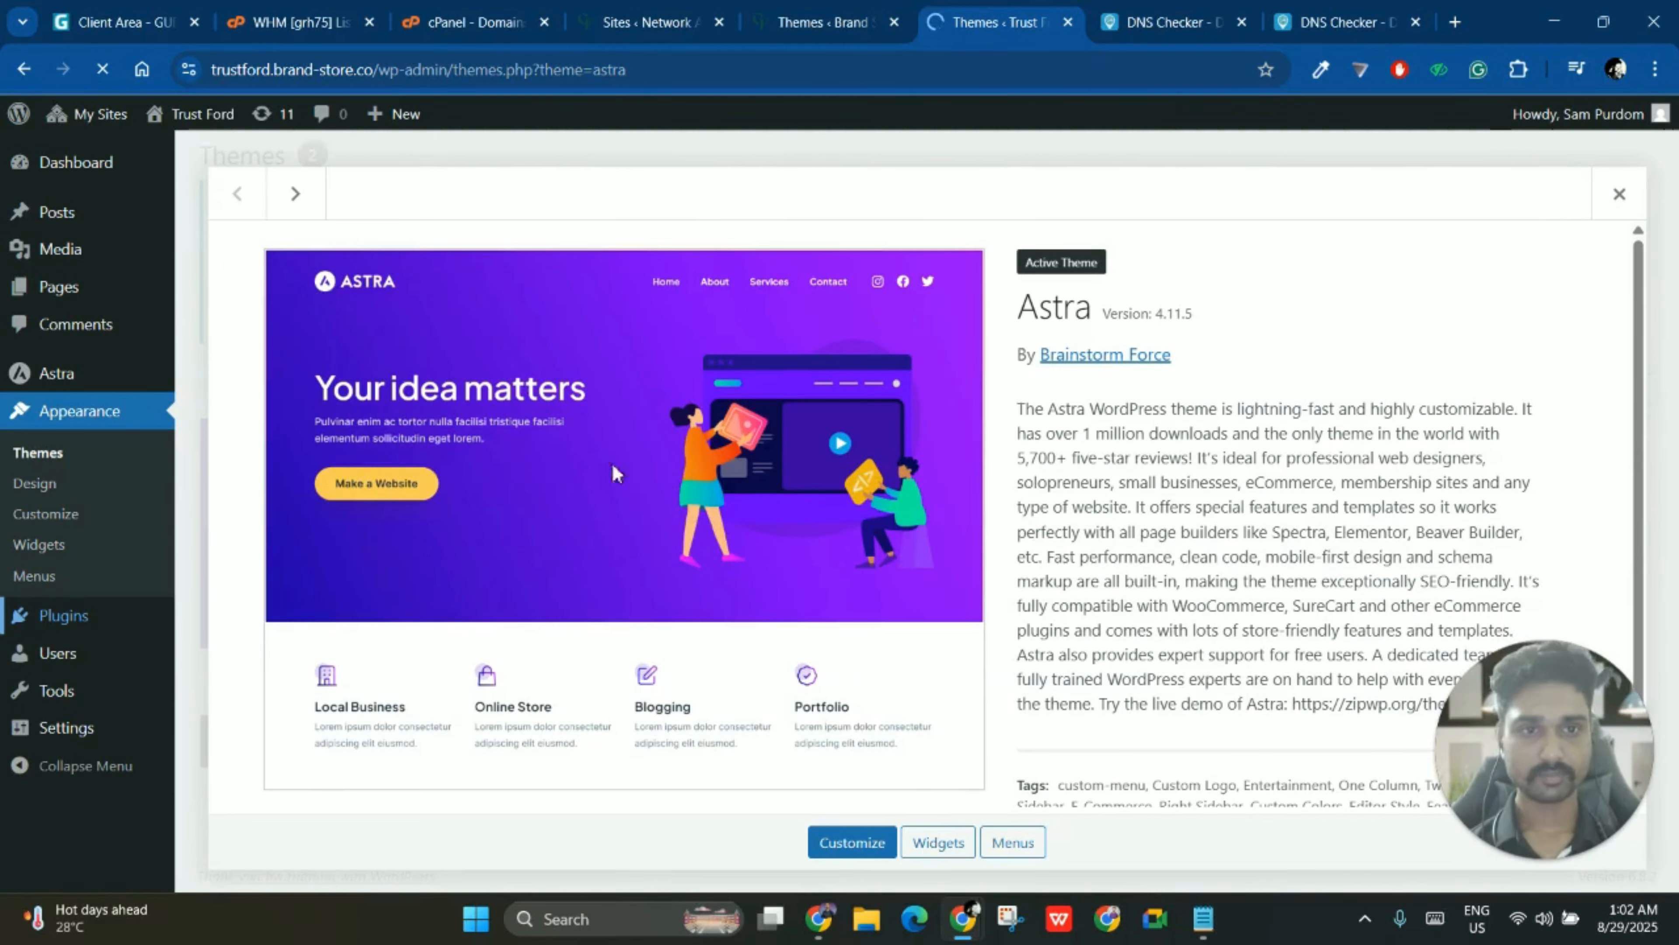
pyautogui.click(820, 21)
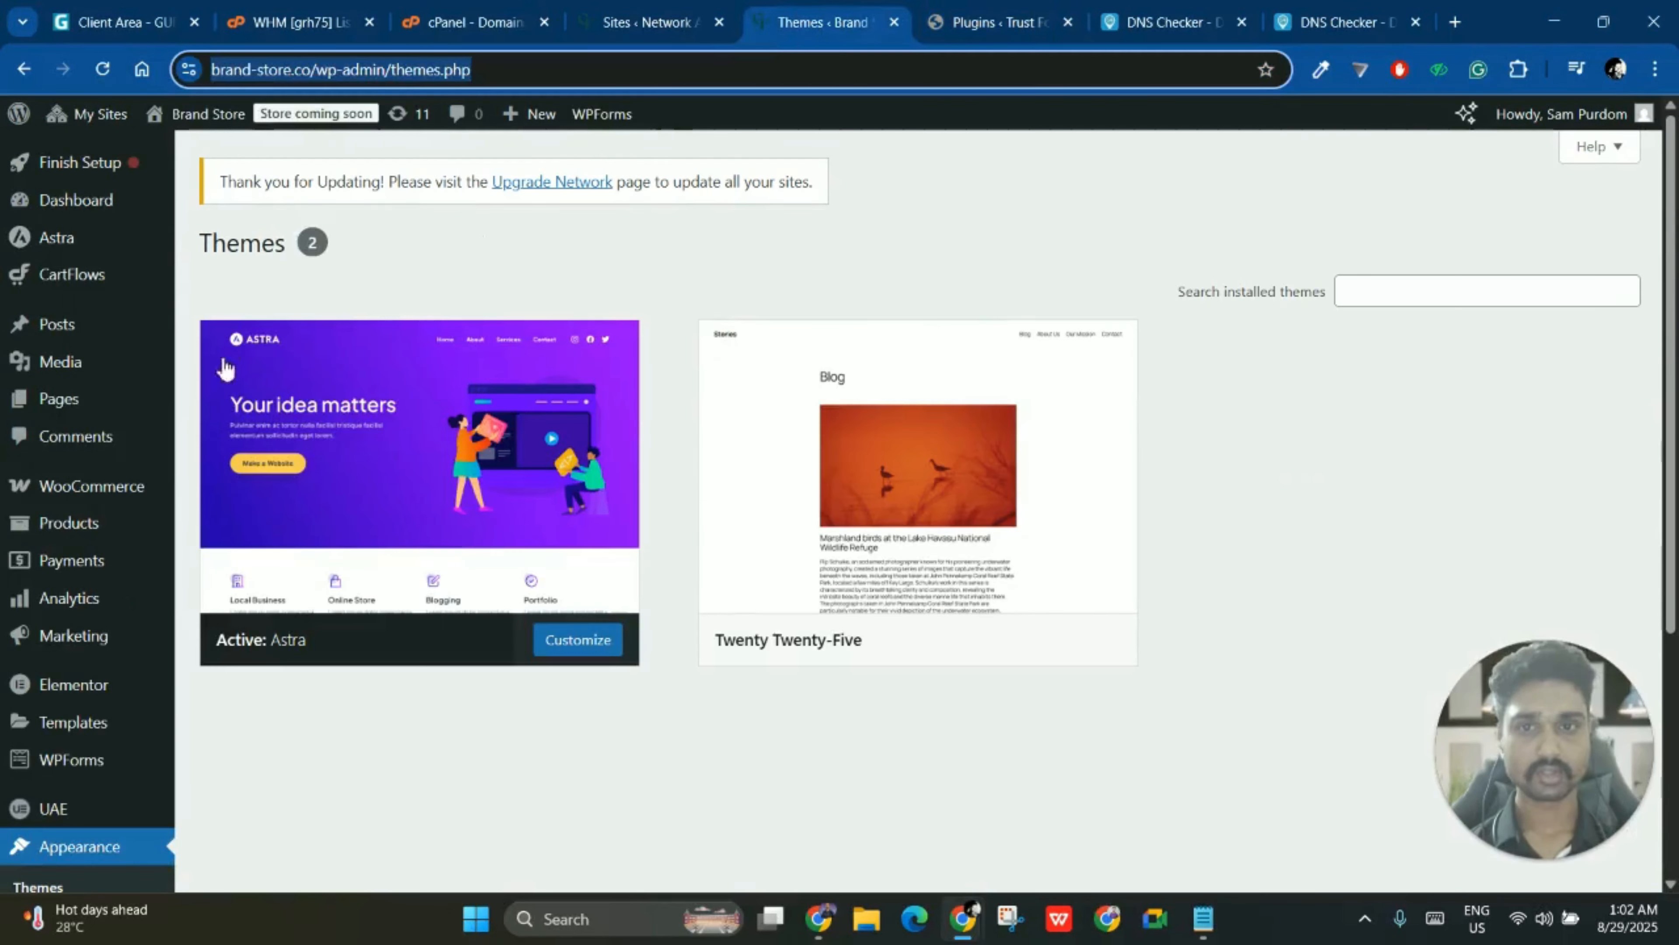
pyautogui.scroll(-3, 105, 662)
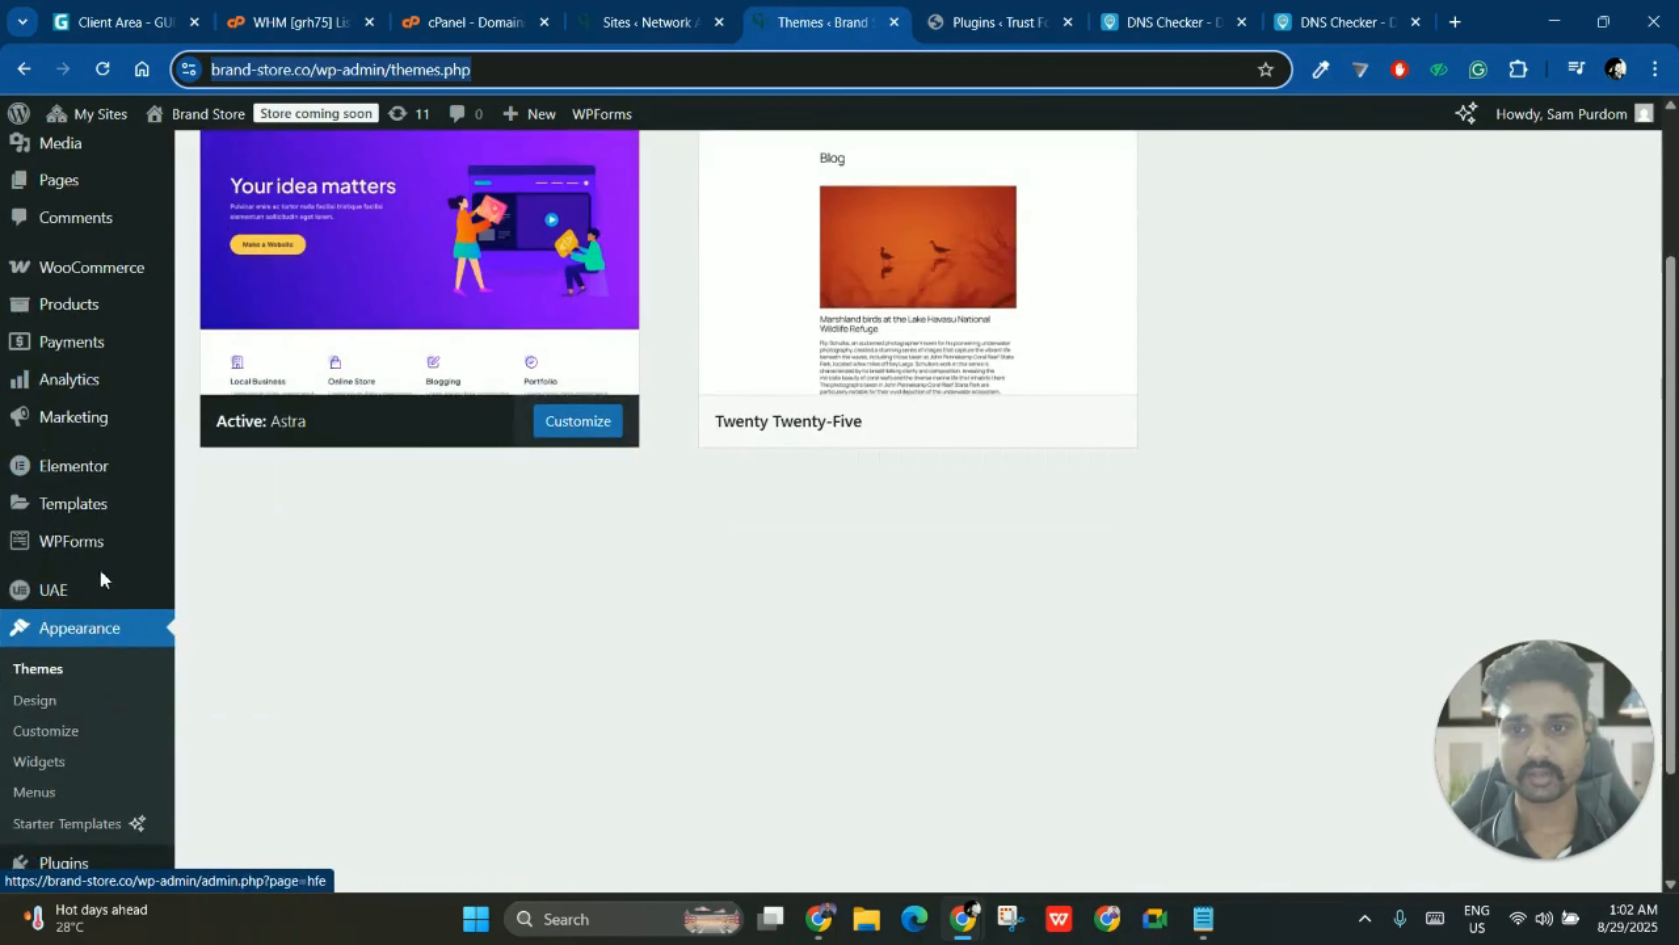
pyautogui.scroll(3, 99, 568)
pyautogui.scroll(-3, 106, 595)
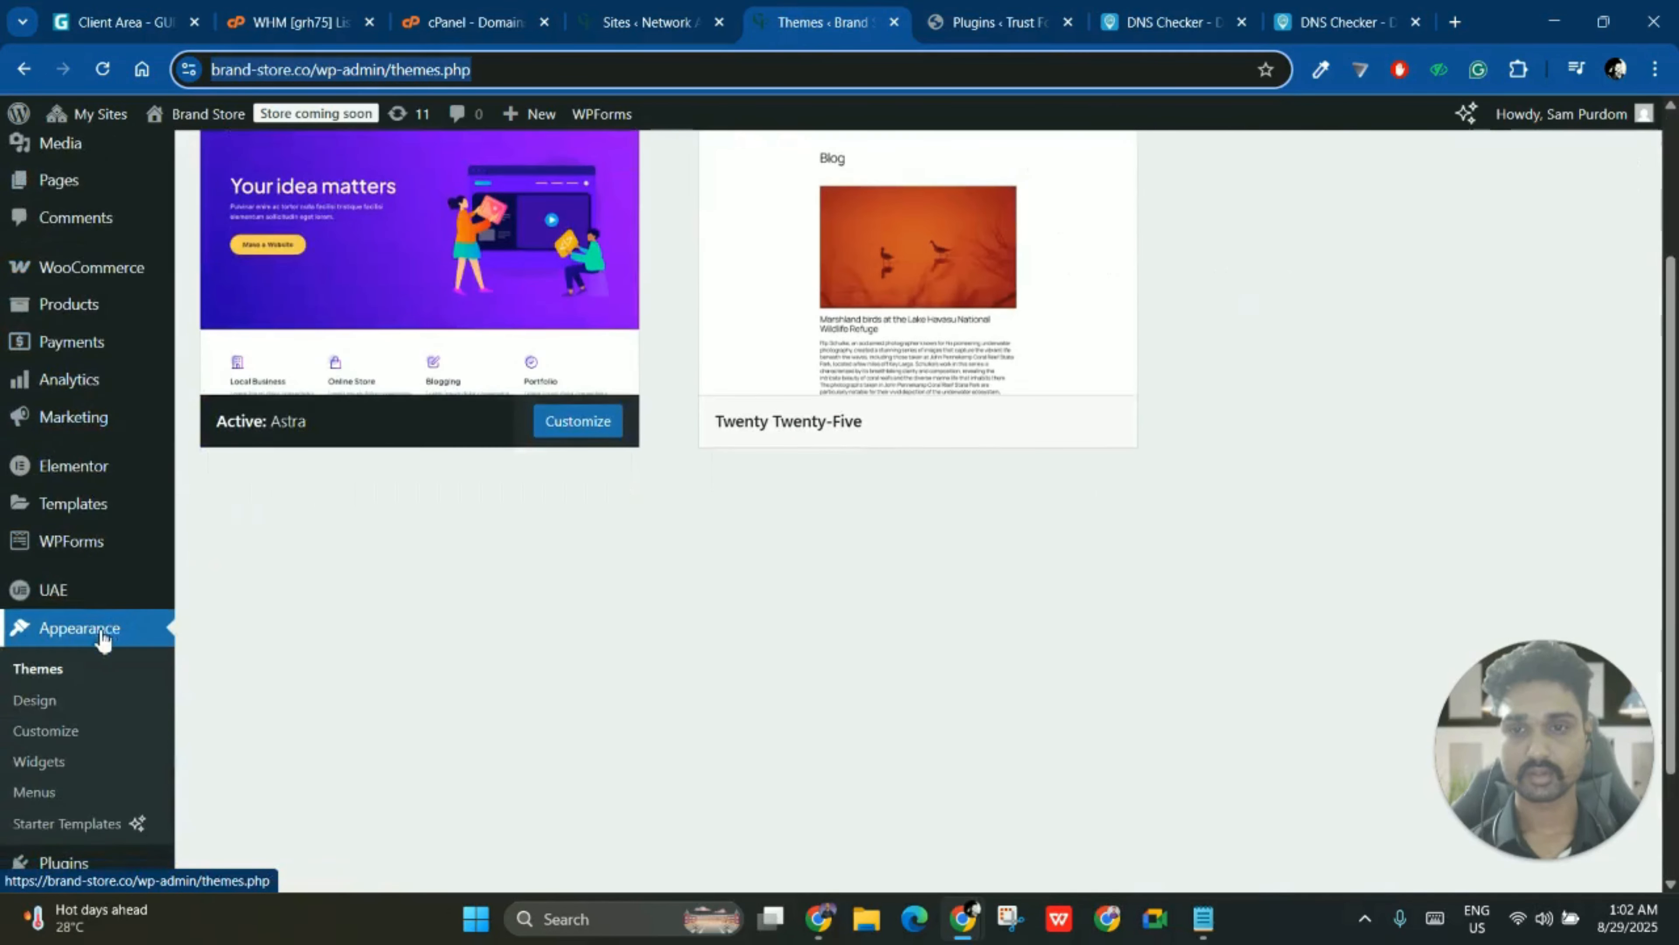
pyautogui.scroll(3, 73, 328)
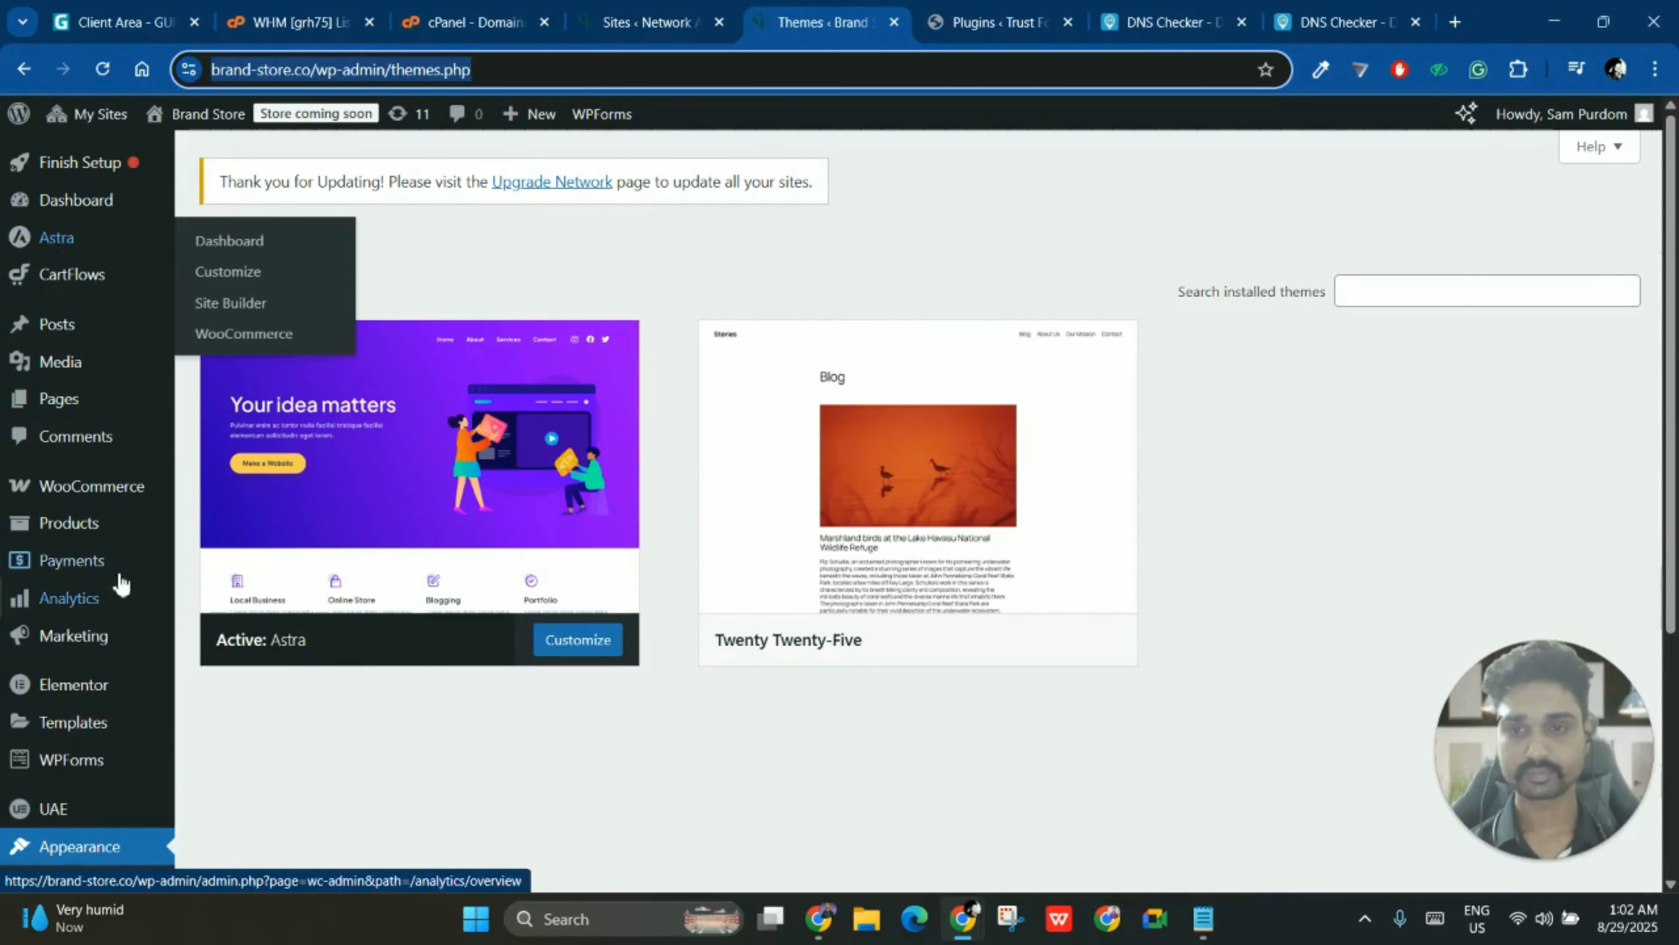
pyautogui.scroll(-1, 98, 616)
pyautogui.scroll(-5, 98, 618)
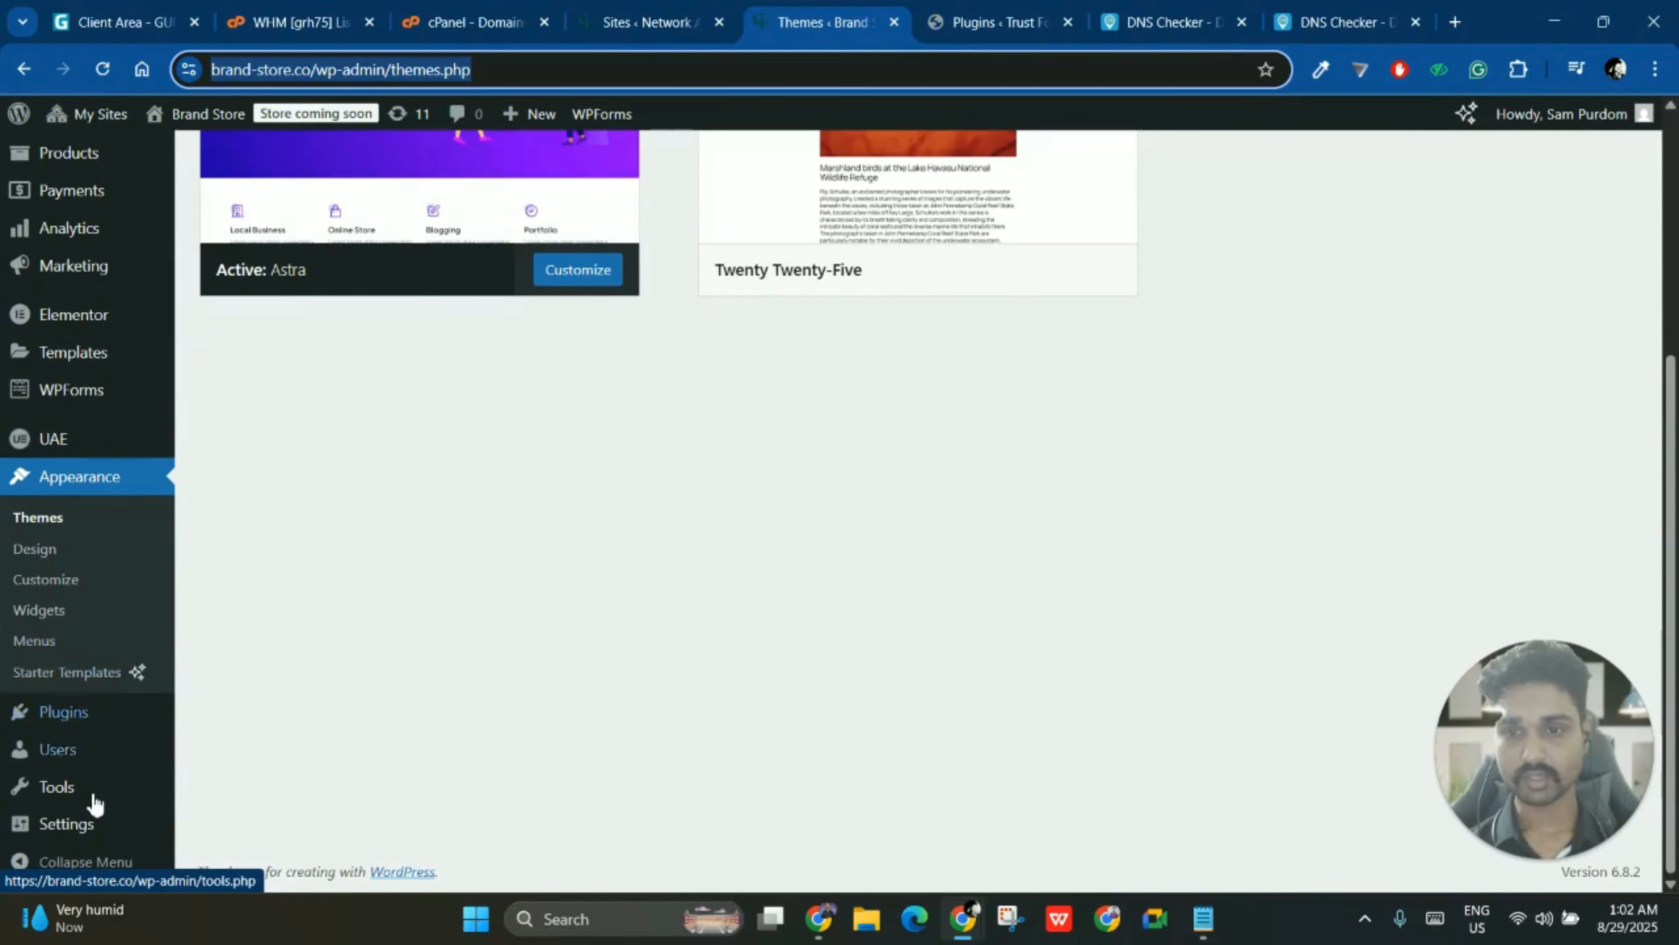
pyautogui.click(96, 724)
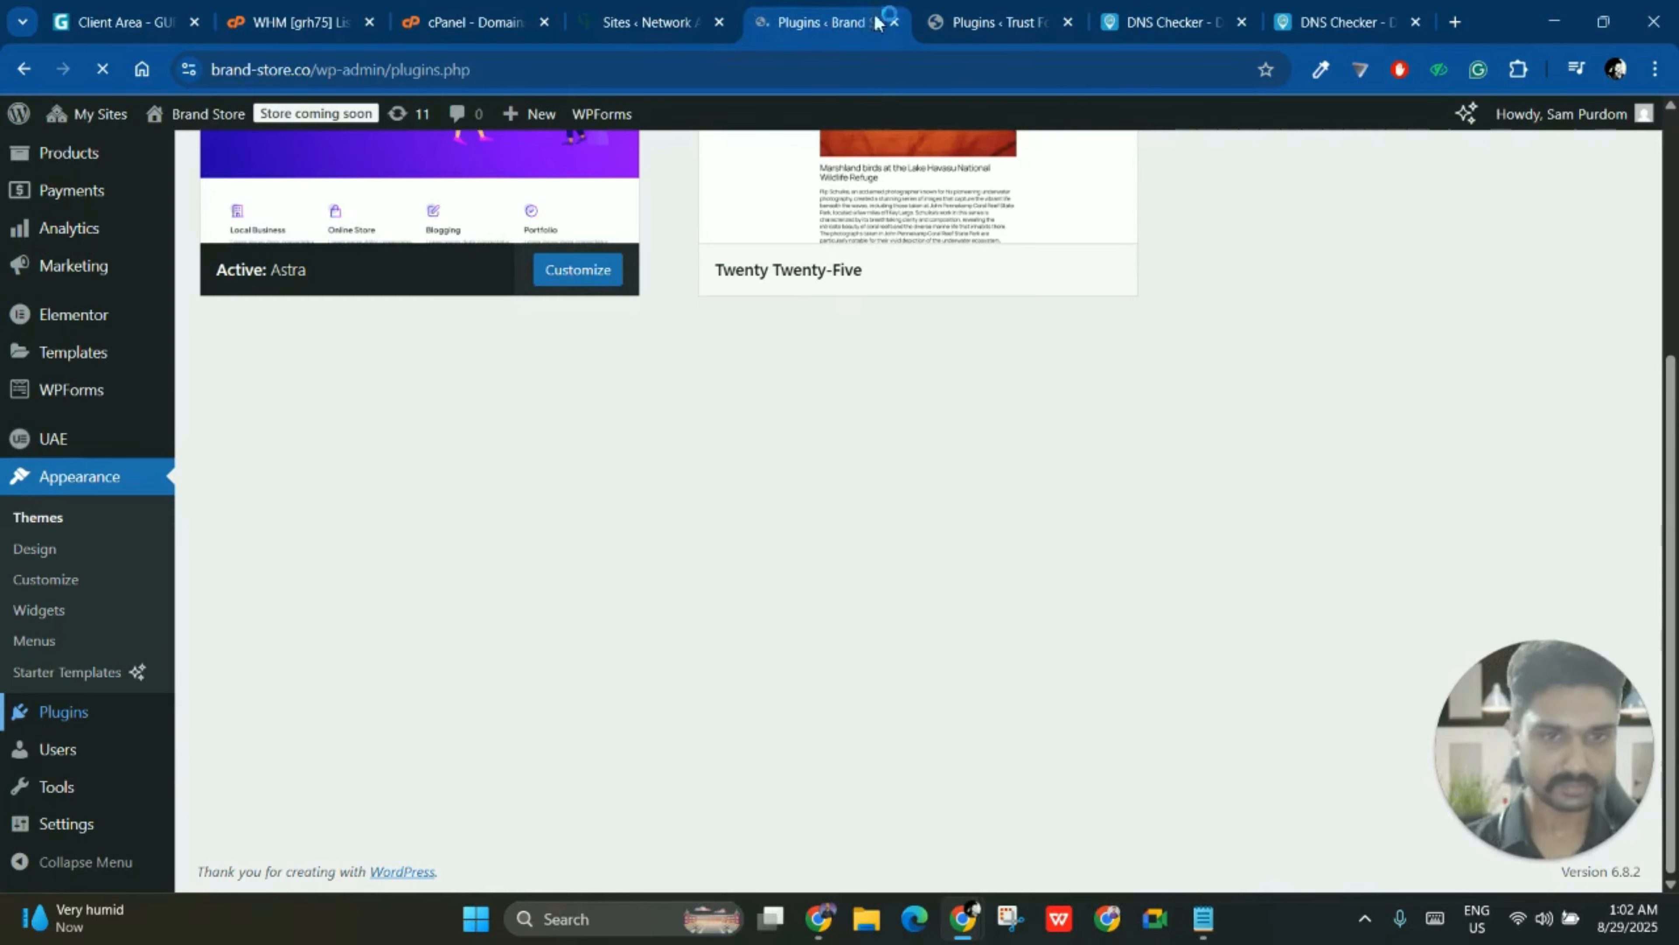
# - Compare the main store's installed plugins with those on the trustford site, checking which ones are active
pyautogui.scroll(-15, 757, 430)
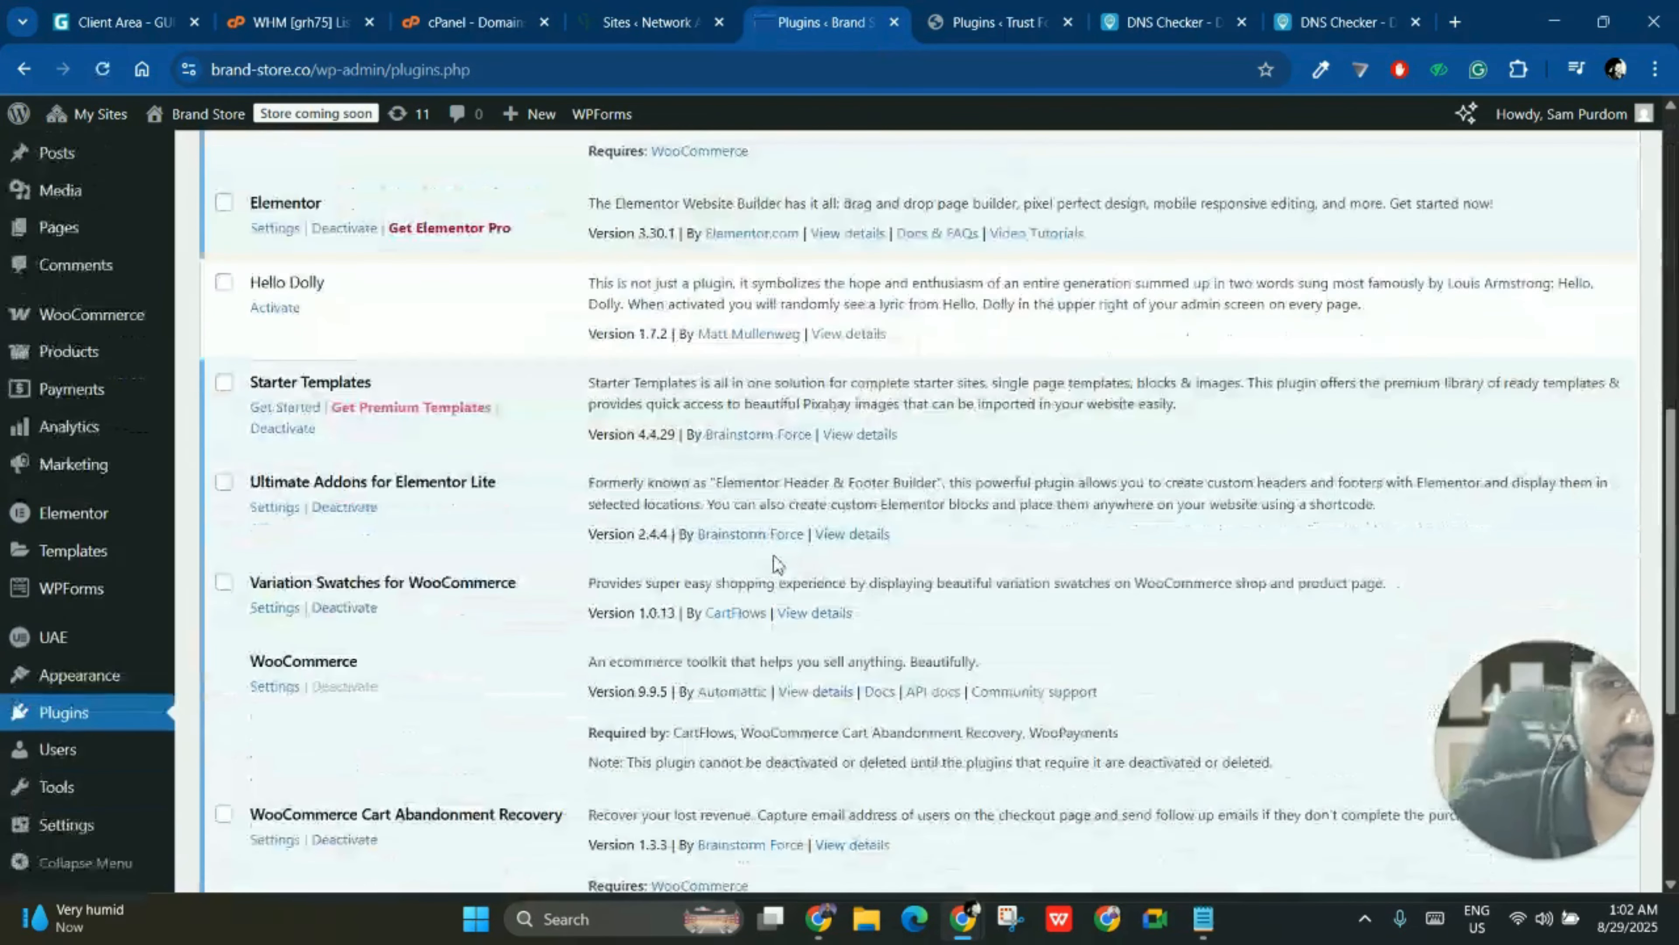
pyautogui.scroll(8, 779, 570)
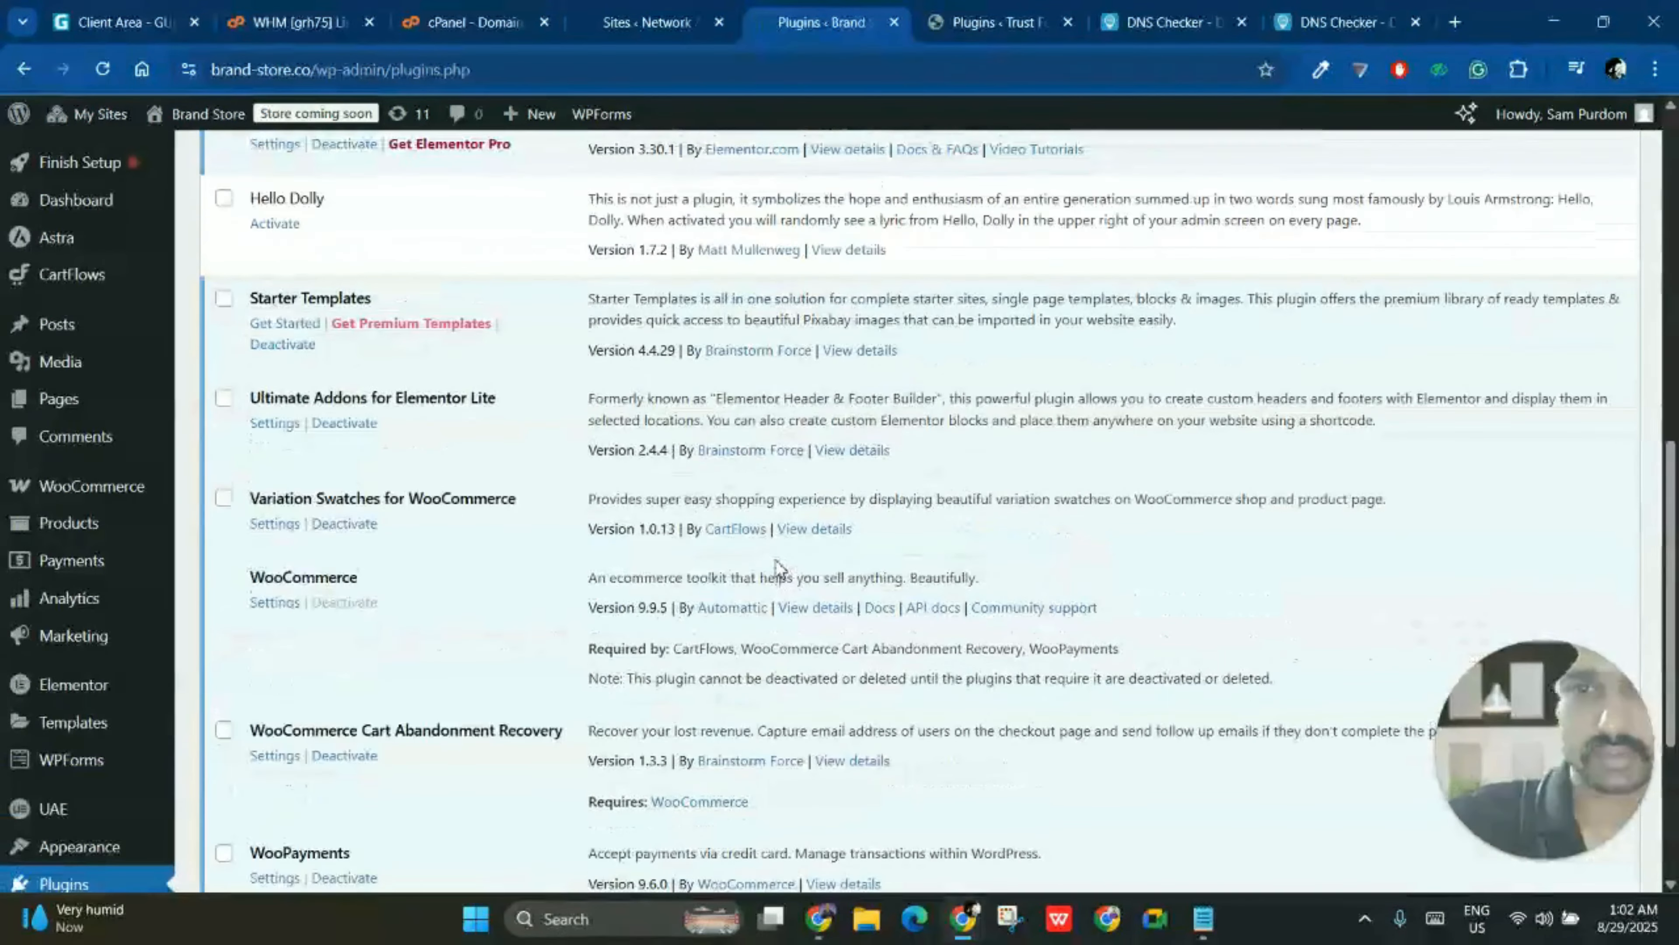
pyautogui.hotkey('ctrl', 'Tab')
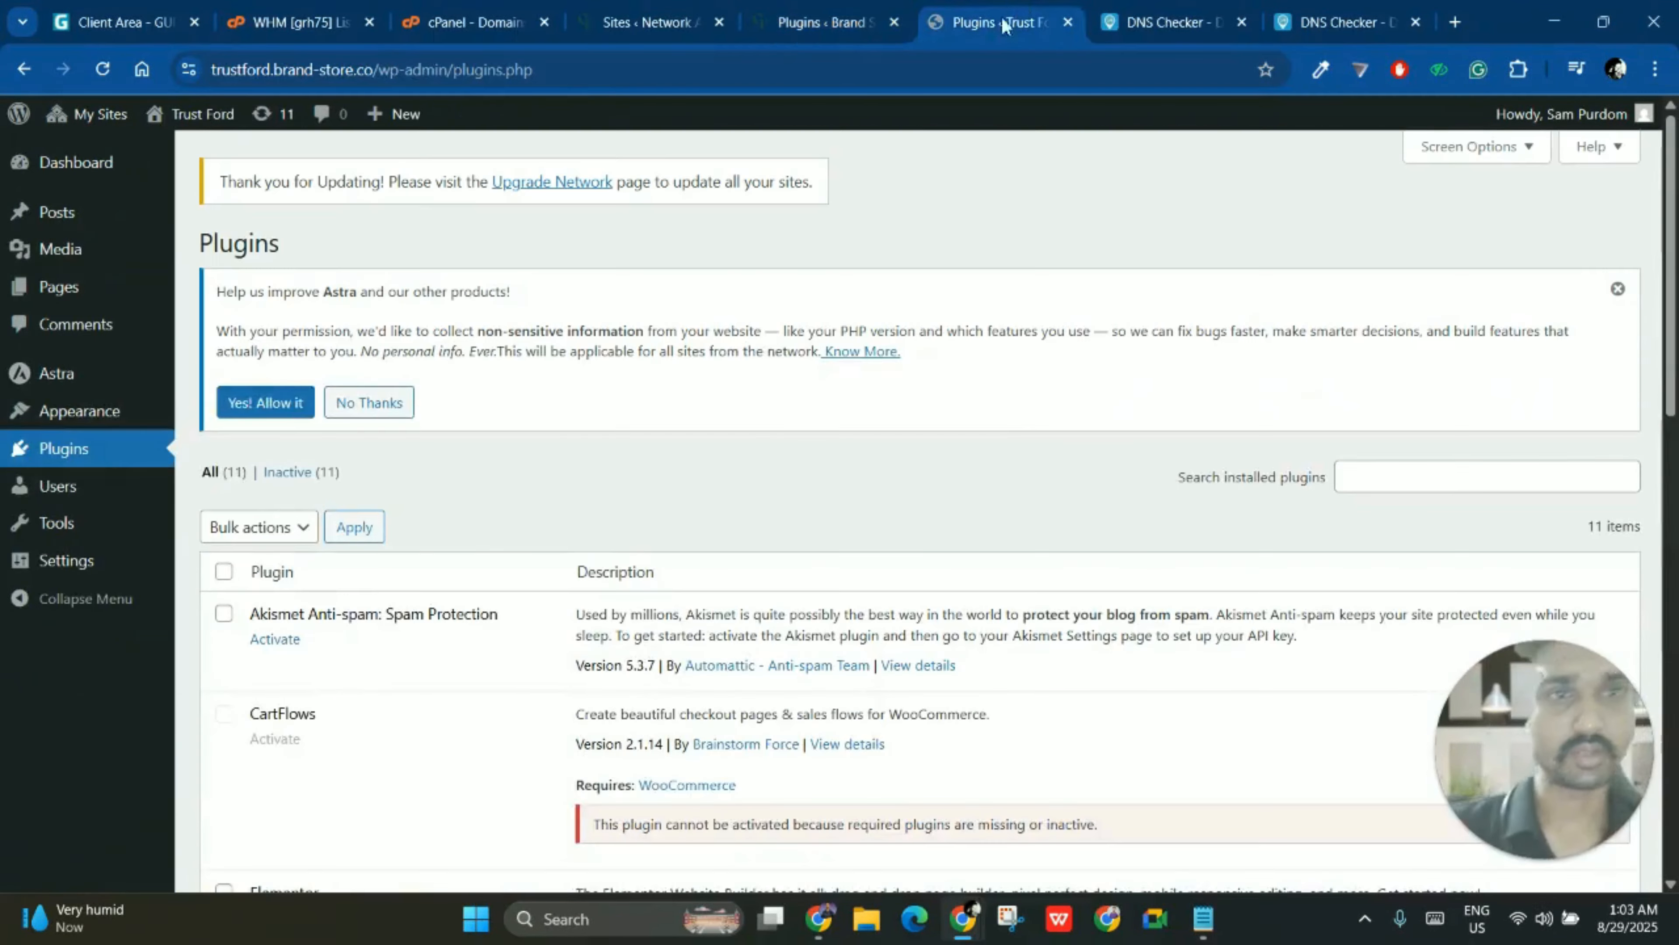
pyautogui.scroll(-10, 522, 523)
pyautogui.scroll(1, 514, 534)
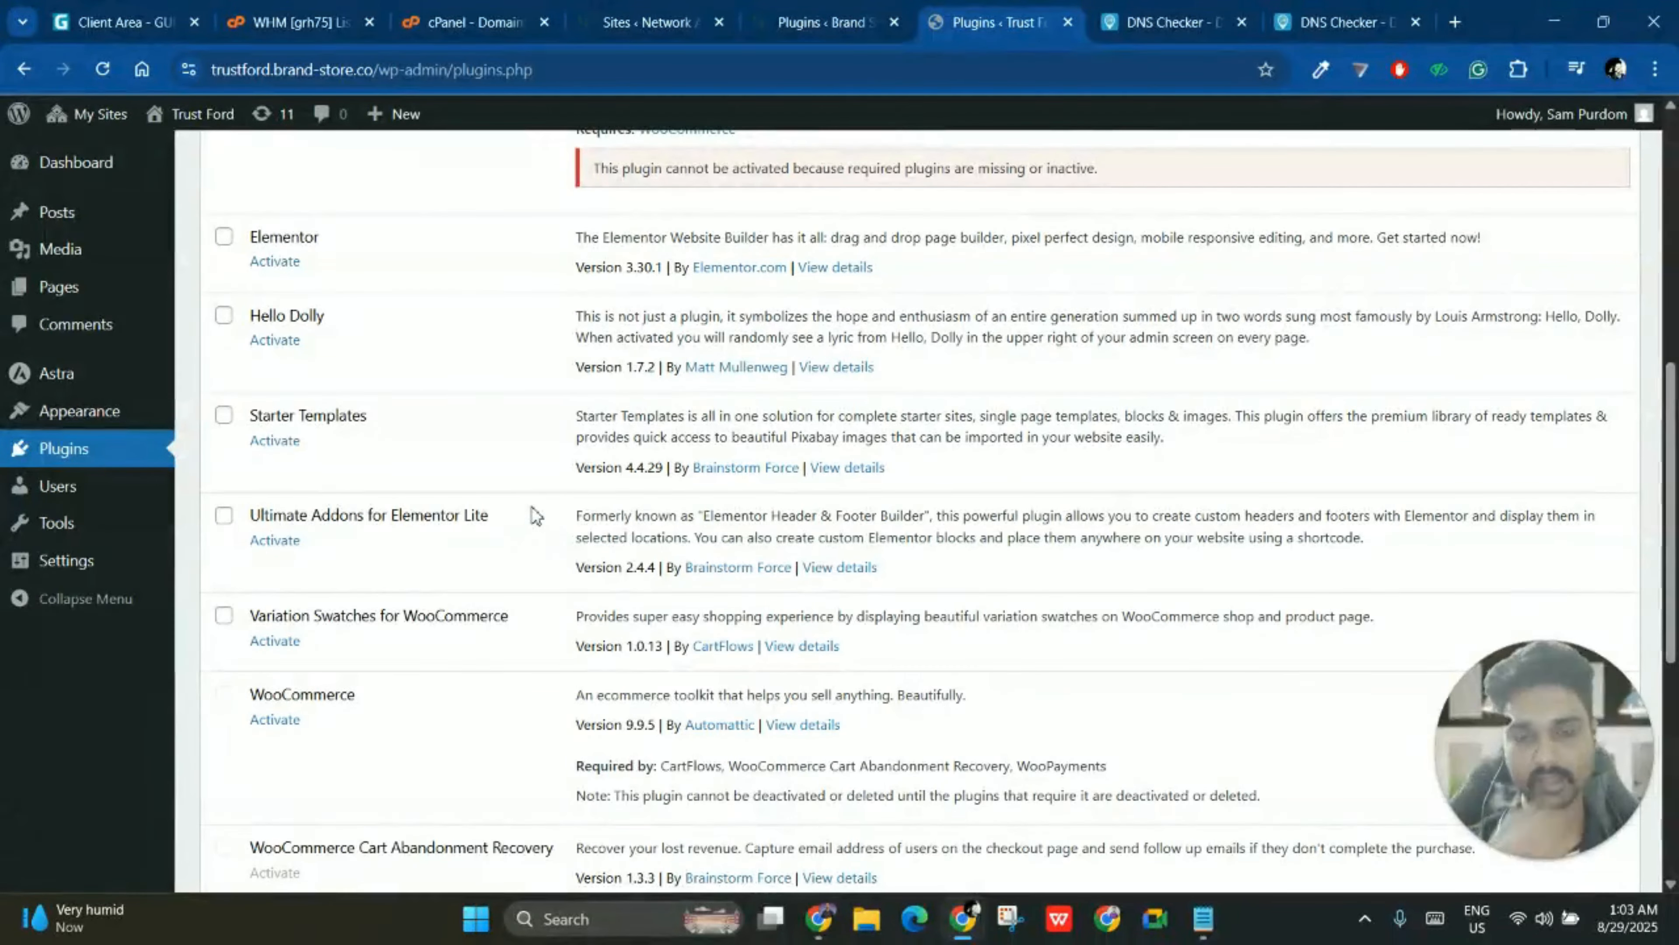
# - Activate the Starter Templates plugin on the trustford site, choose classic templates with Elementor as page builder, and decline the AI builder offer
pyautogui.click(279, 443)
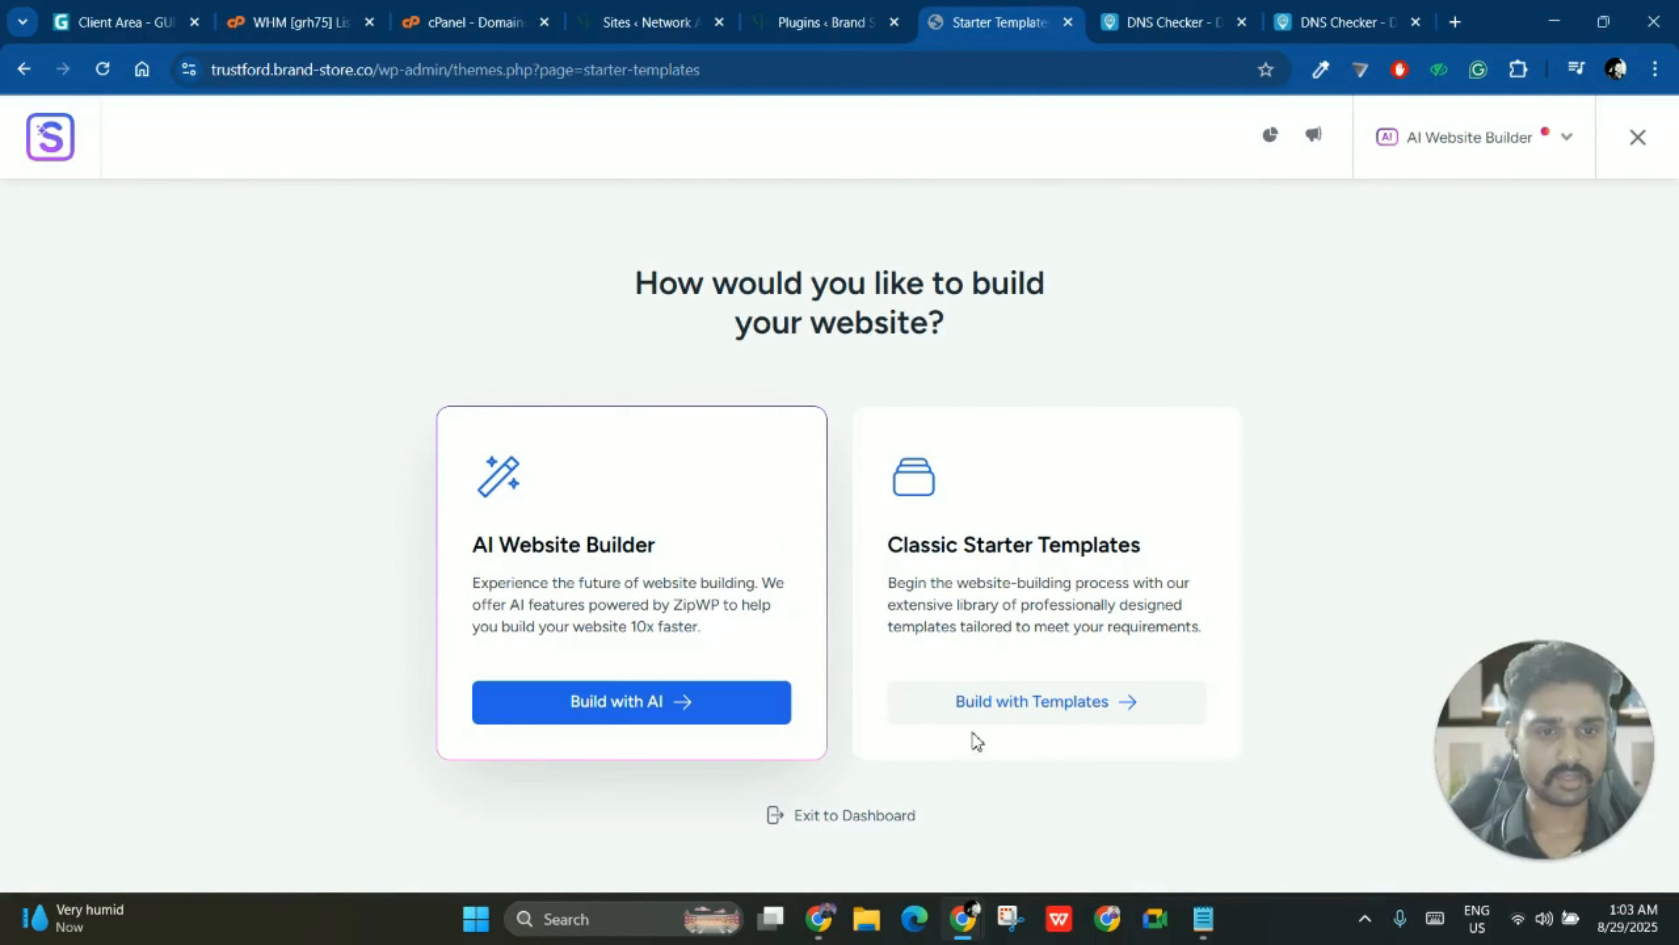
pyautogui.click(1002, 702)
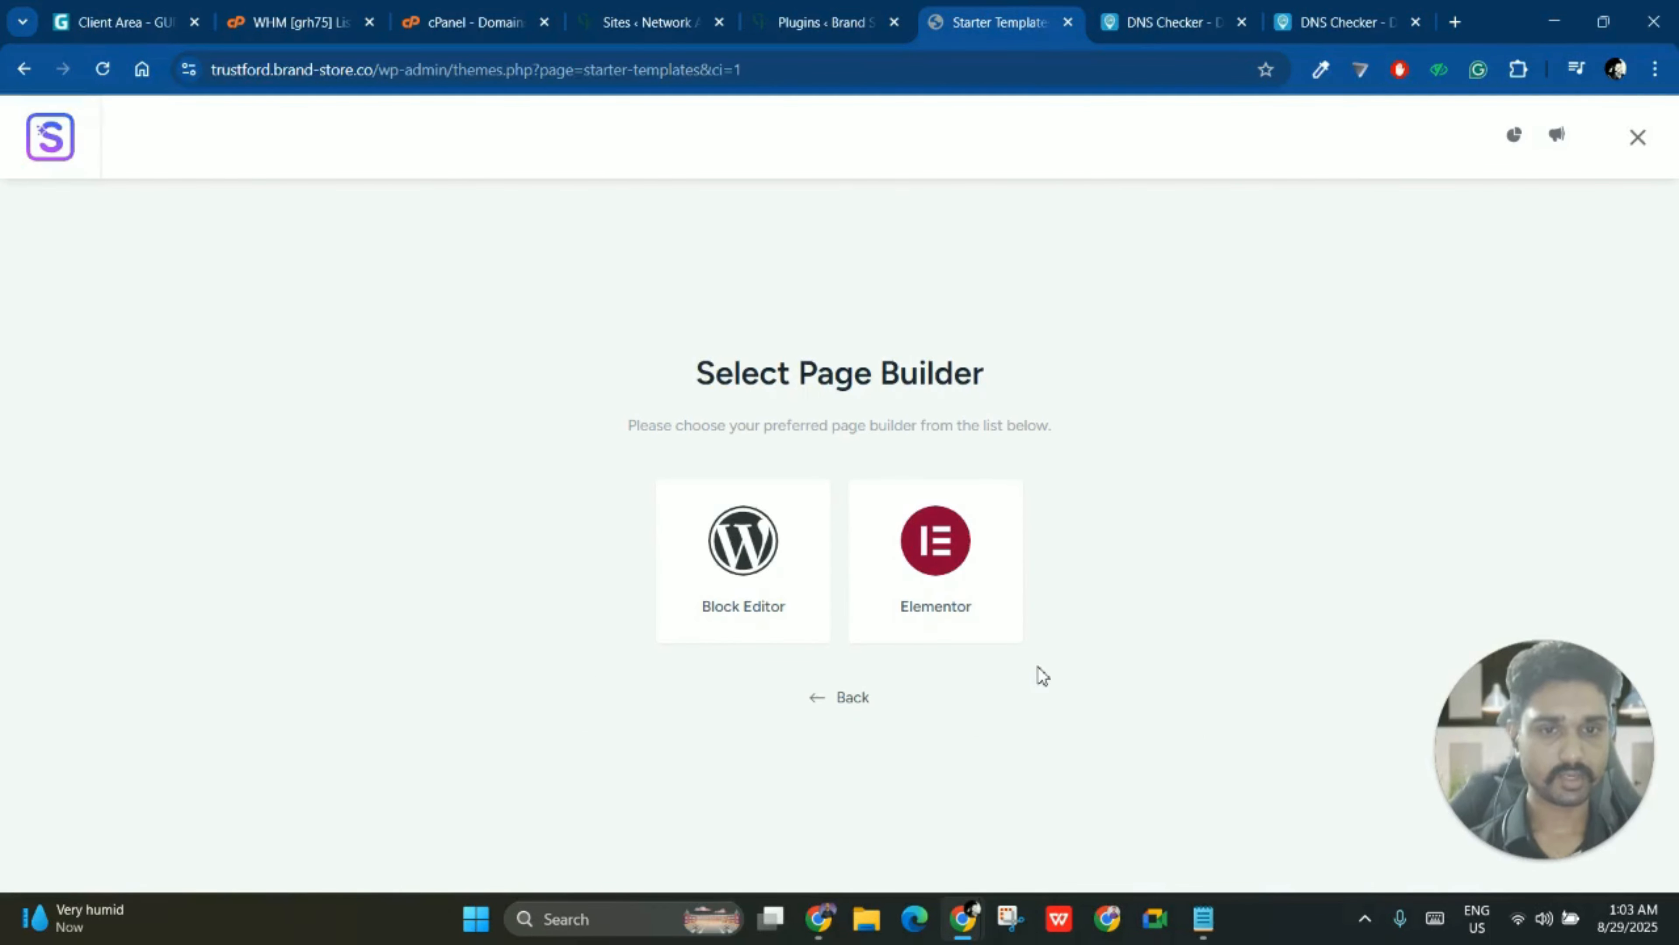
pyautogui.click(947, 579)
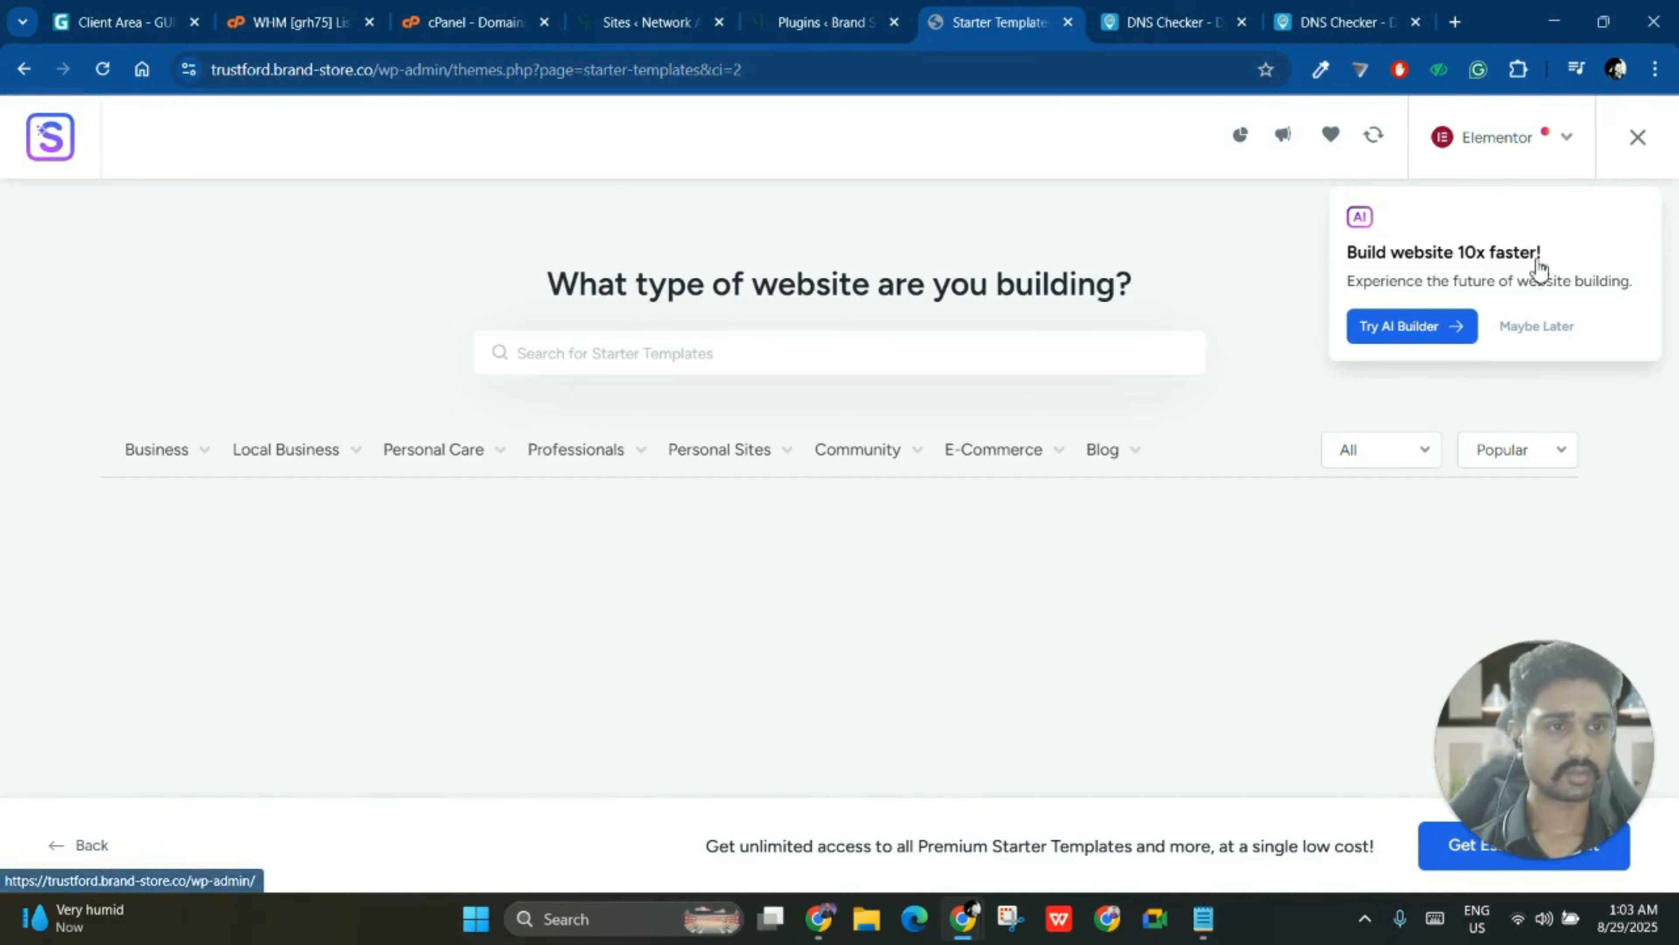
pyautogui.click(1541, 327)
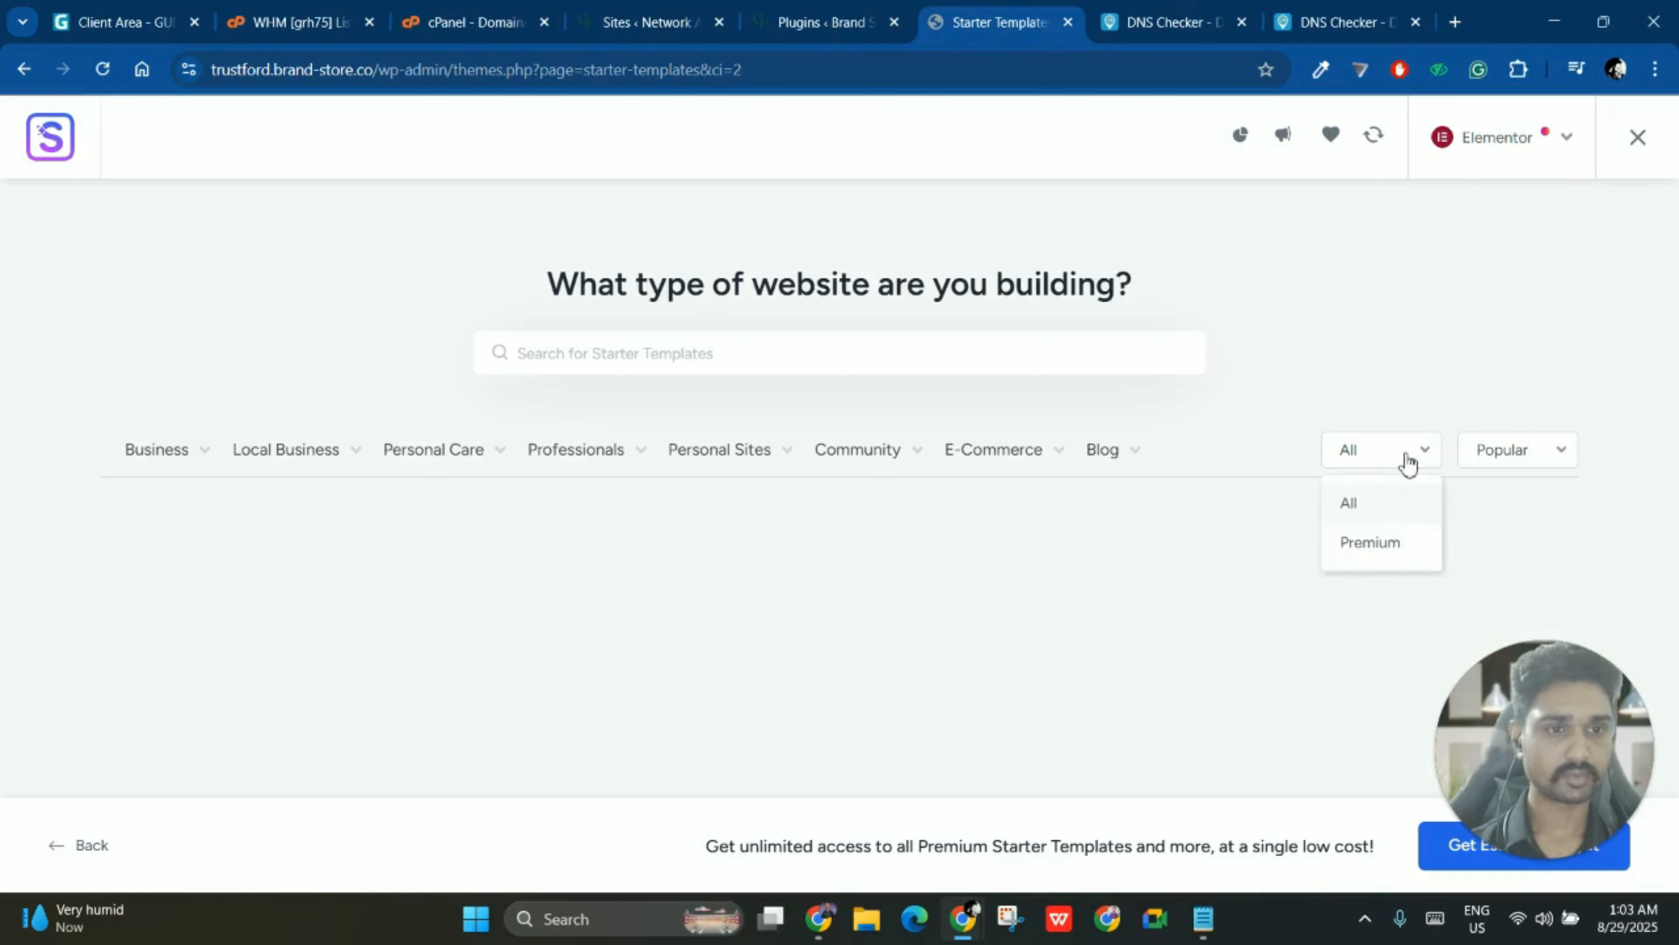
# - Try the Business and Local Business template categories, then filter the starter templates to Online Shop under E-Commerce
pyautogui.click(157, 460)
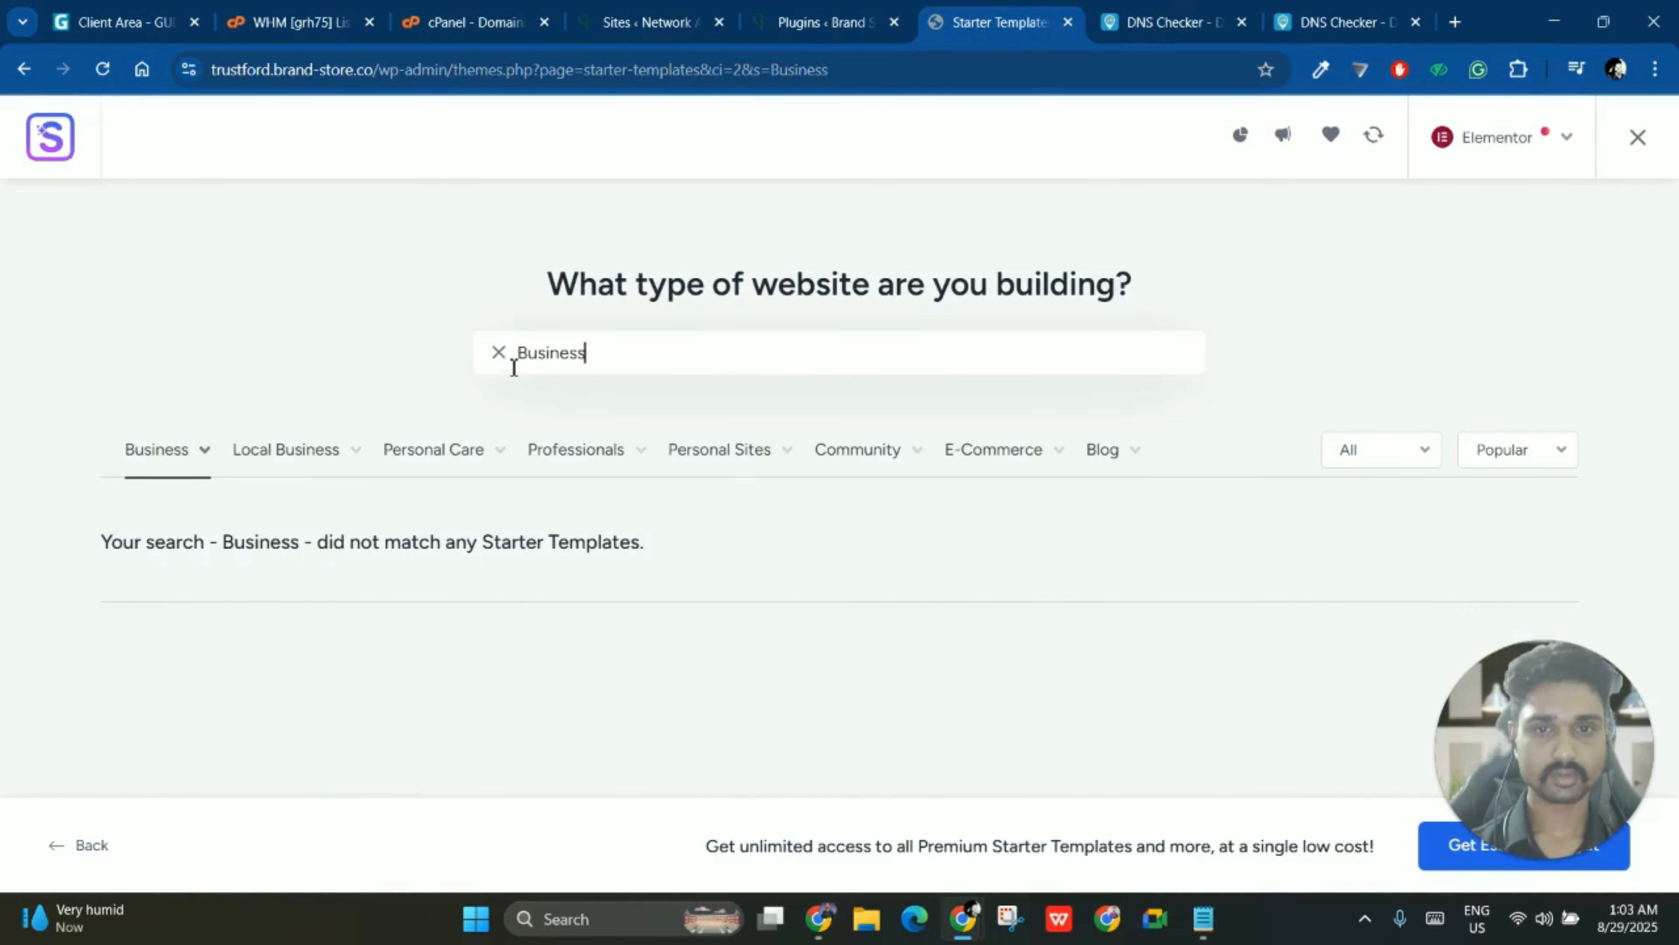
pyautogui.click(289, 478)
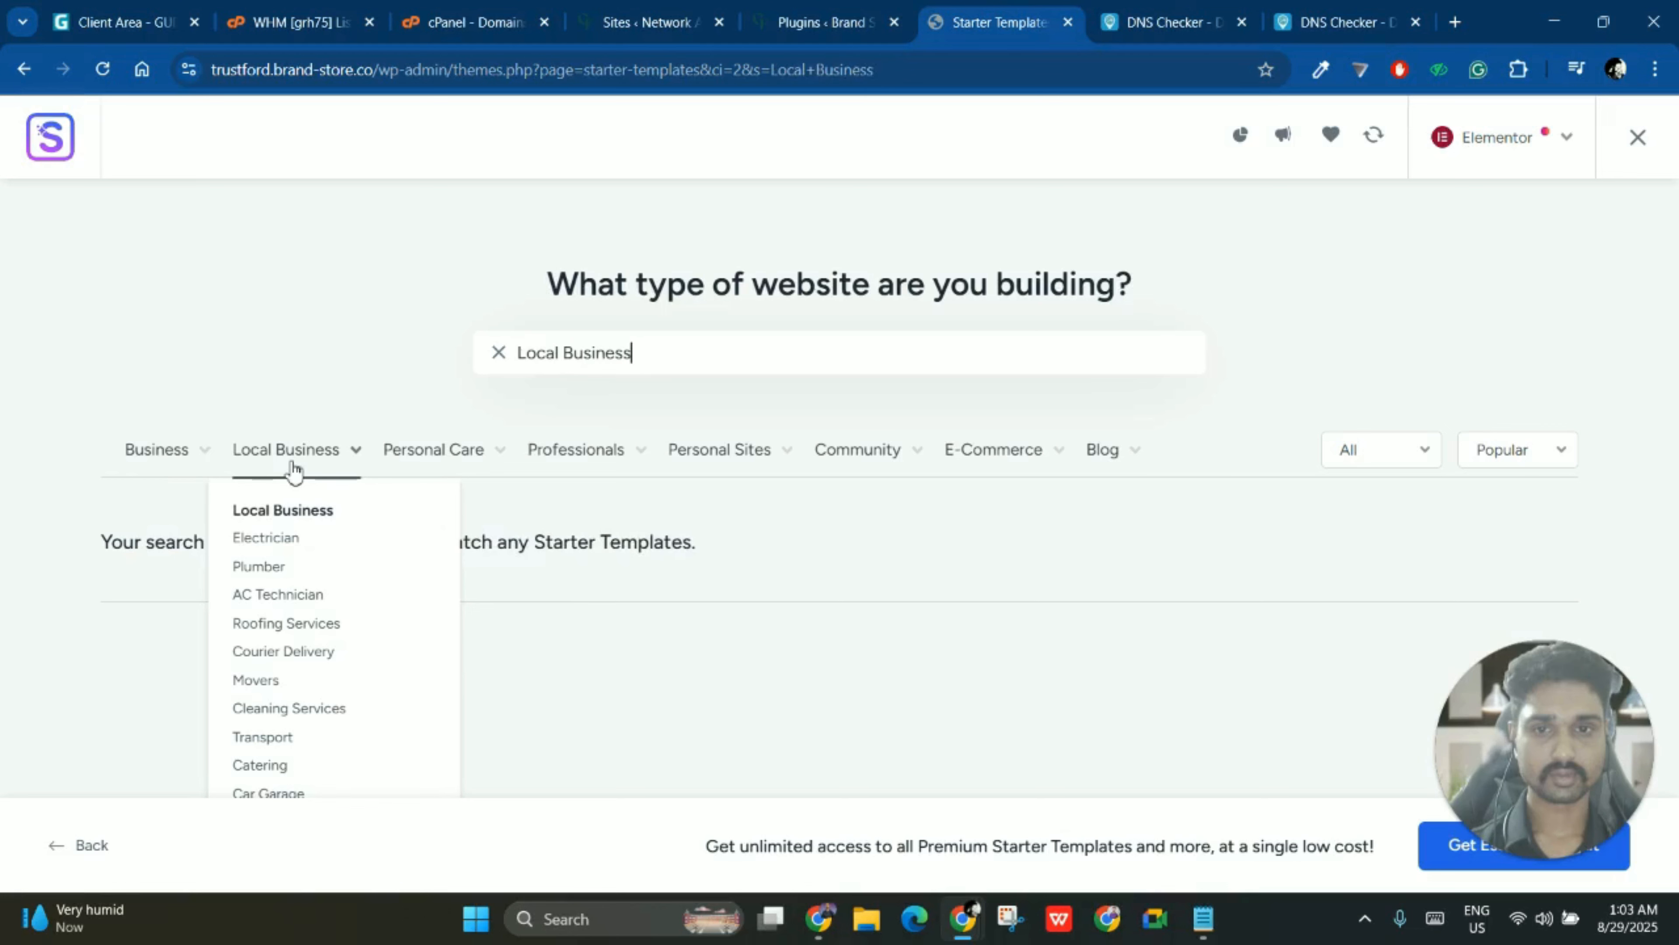
pyautogui.click(963, 480)
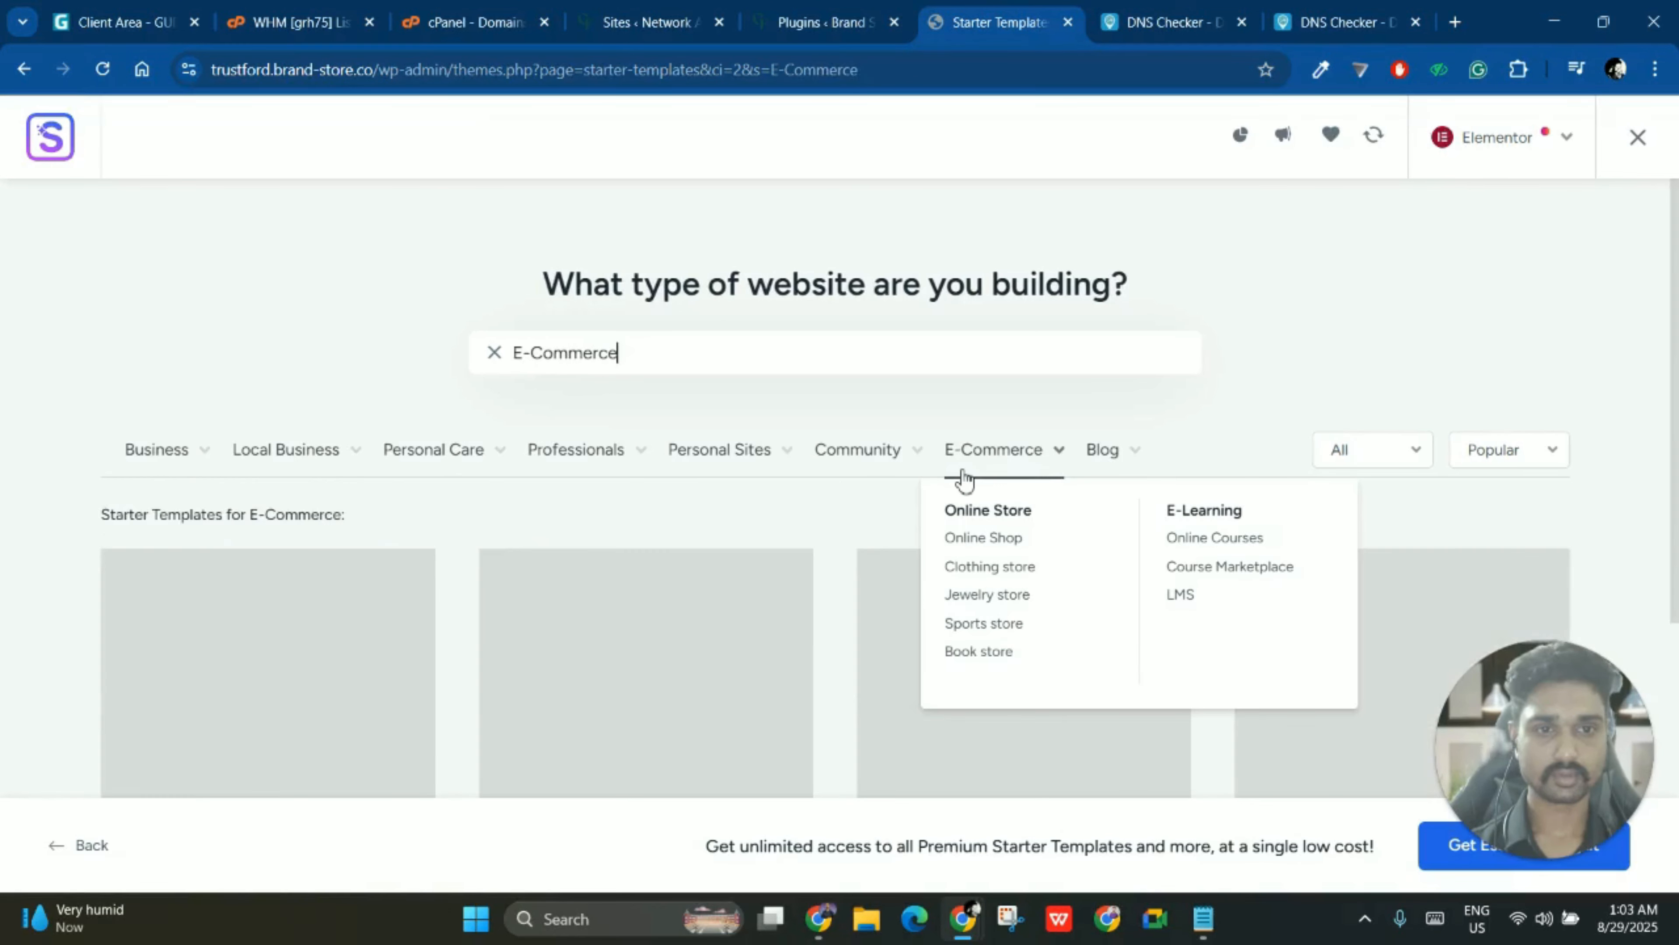
pyautogui.click(998, 539)
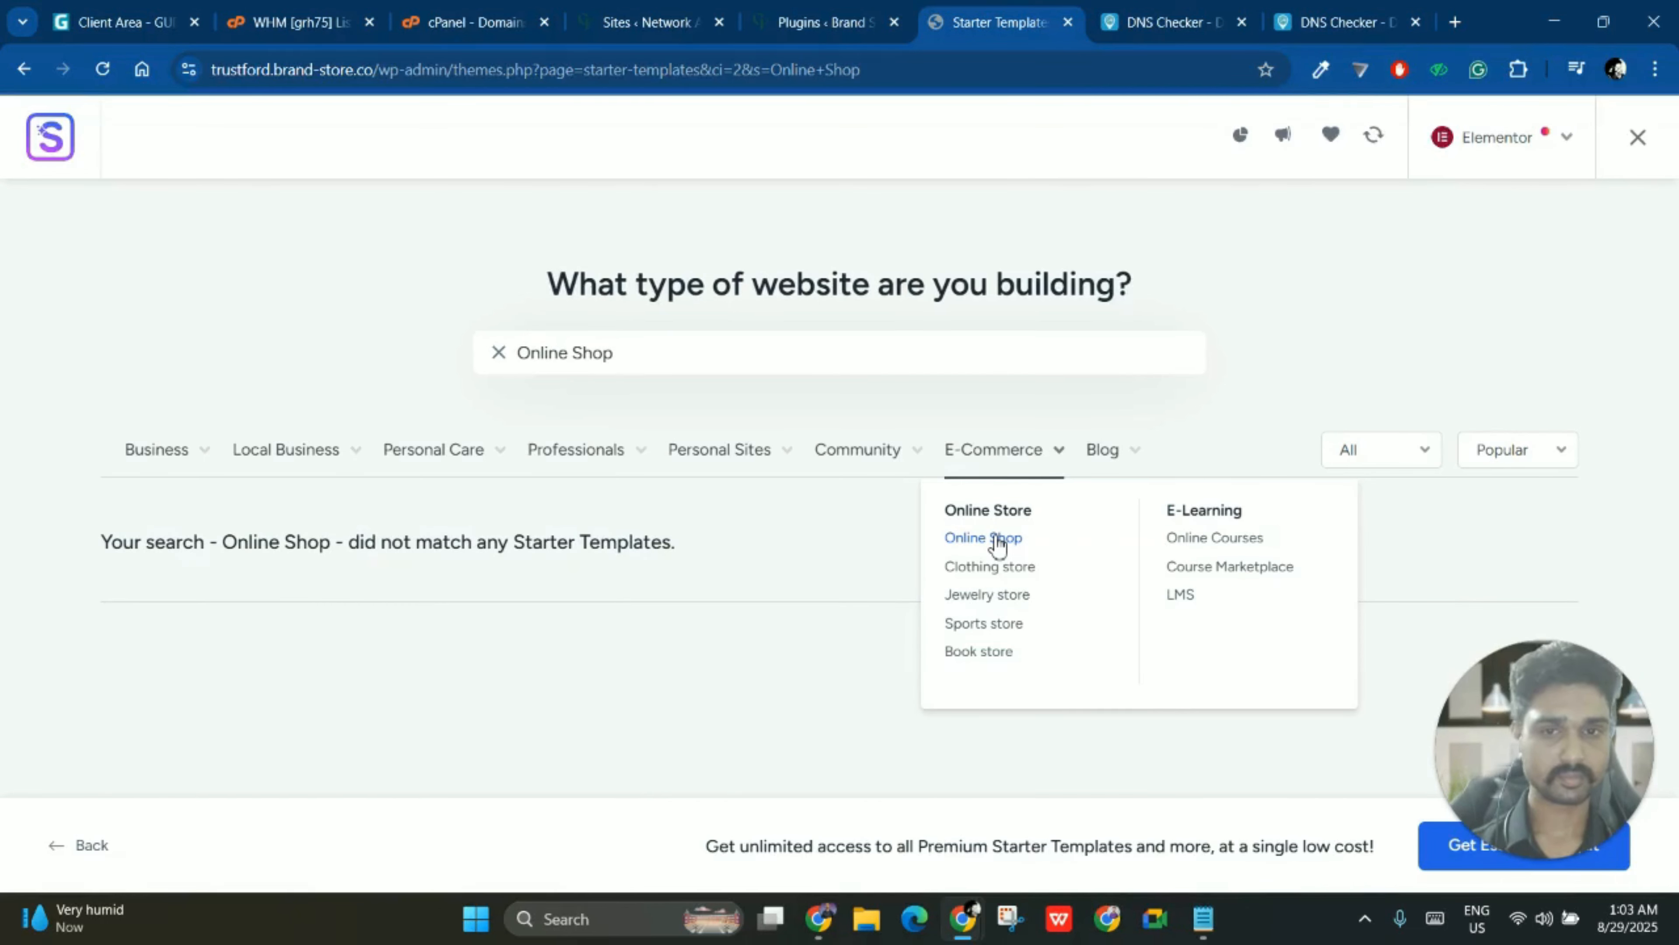
# - Recheck the main Brand Store site's installed plugins list through to its end
pyautogui.hotkey('ctrl', 'shift', 'Tab')
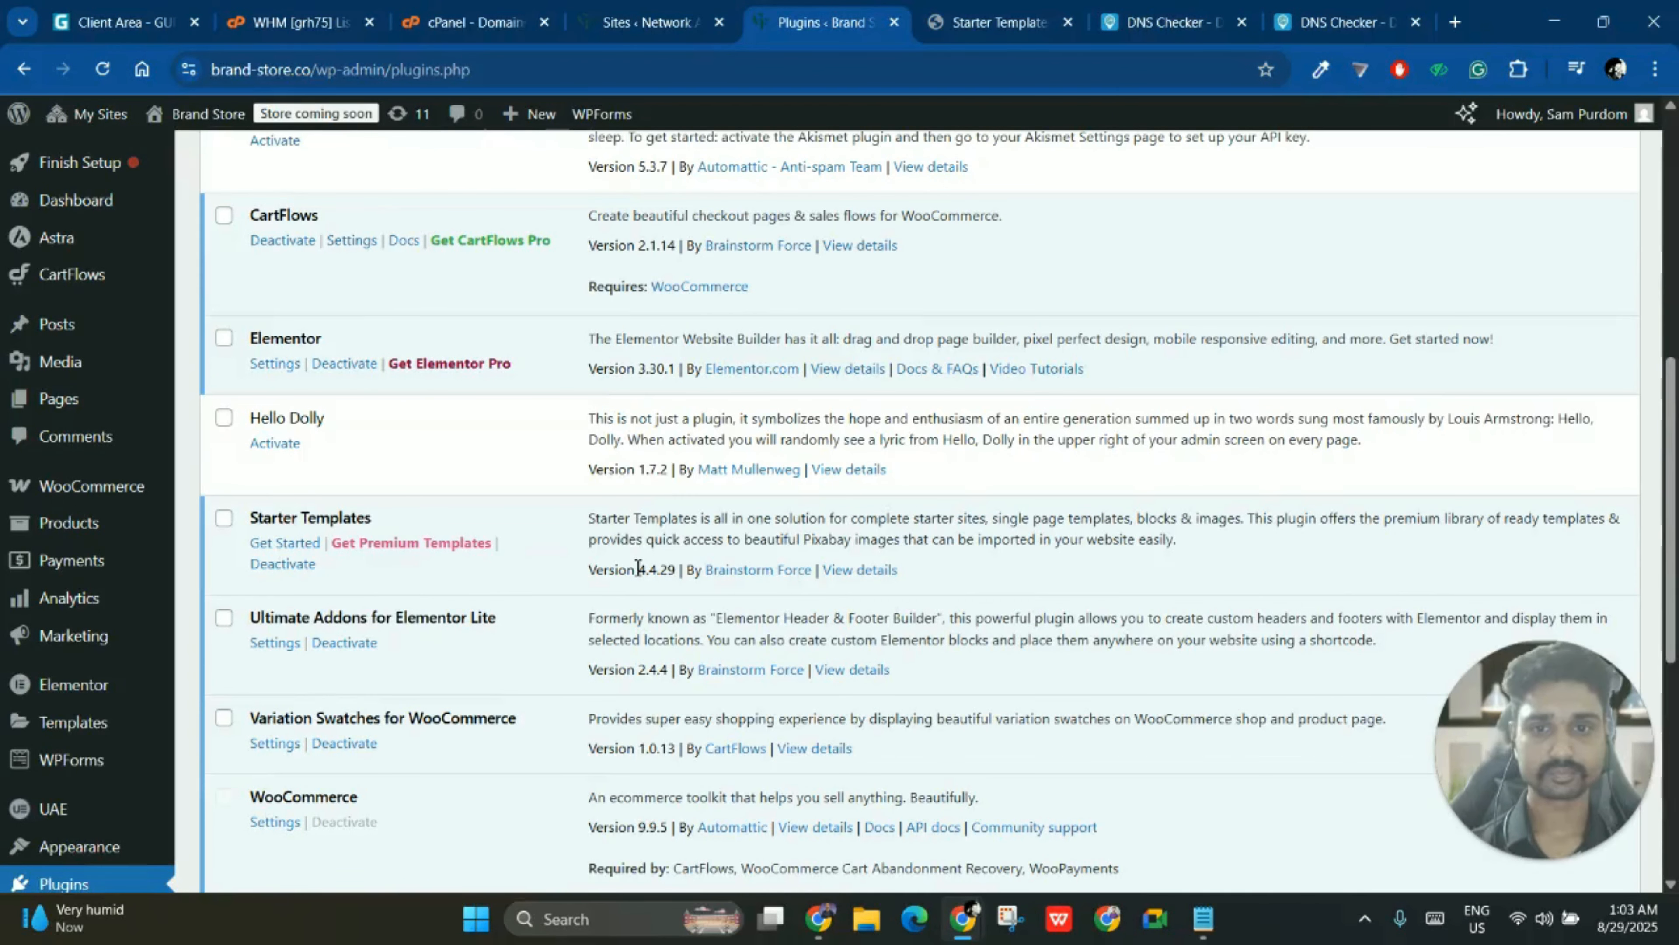
pyautogui.click(972, 8)
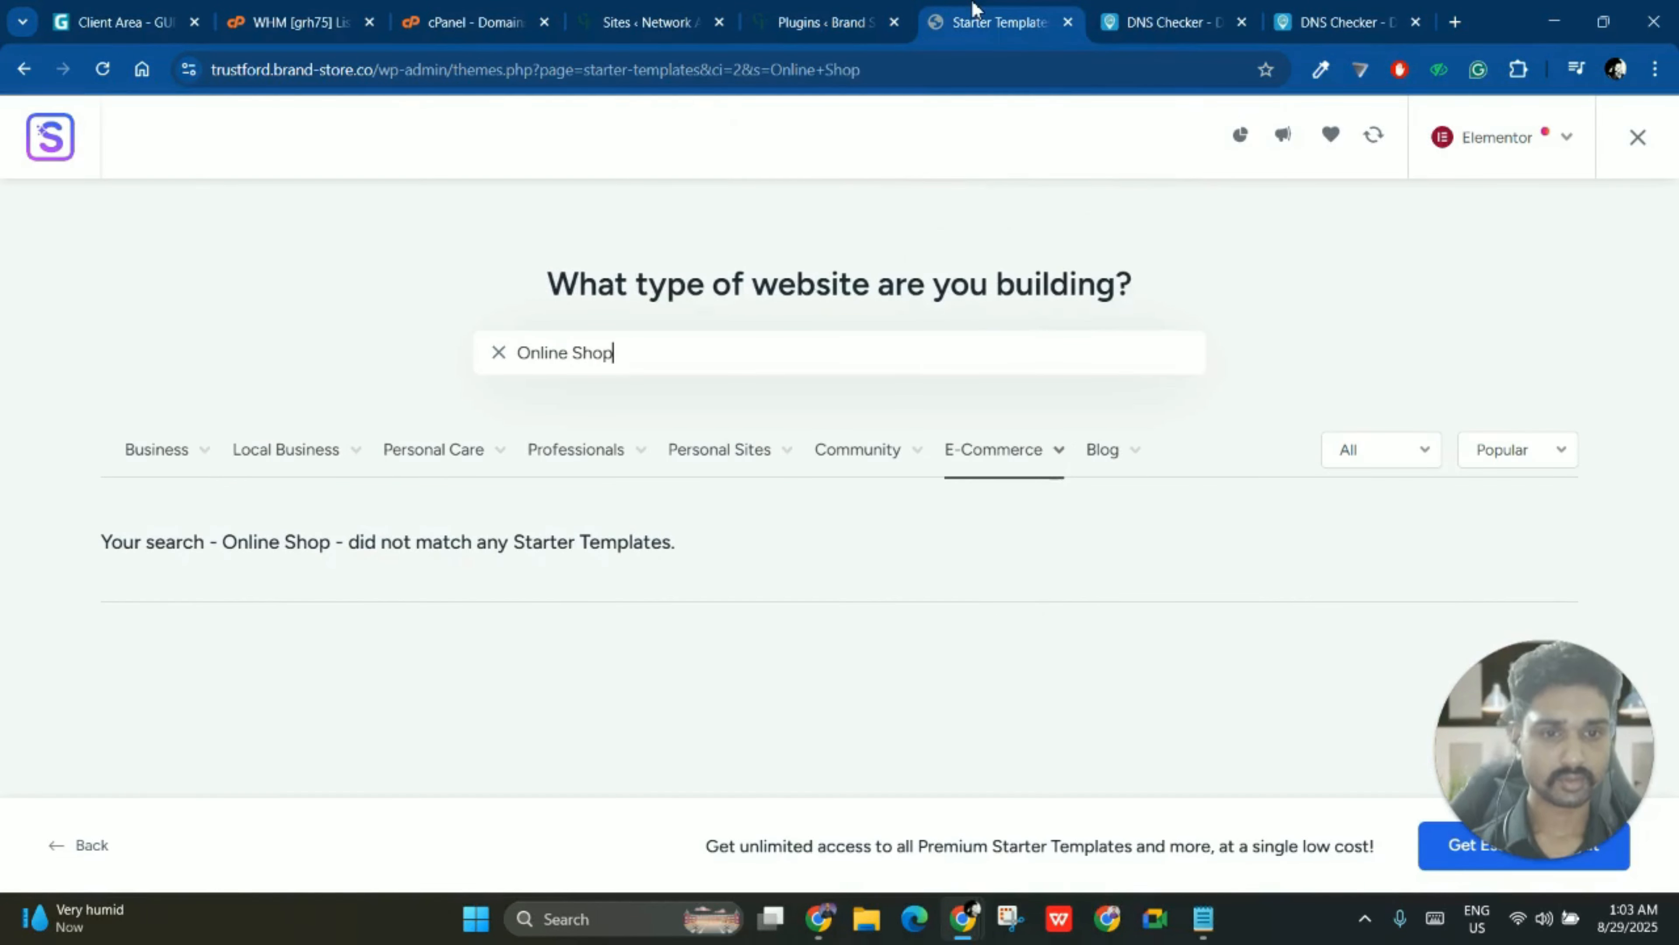
pyautogui.click(823, 22)
pyautogui.scroll(3, 707, 428)
pyautogui.scroll(-5, 696, 444)
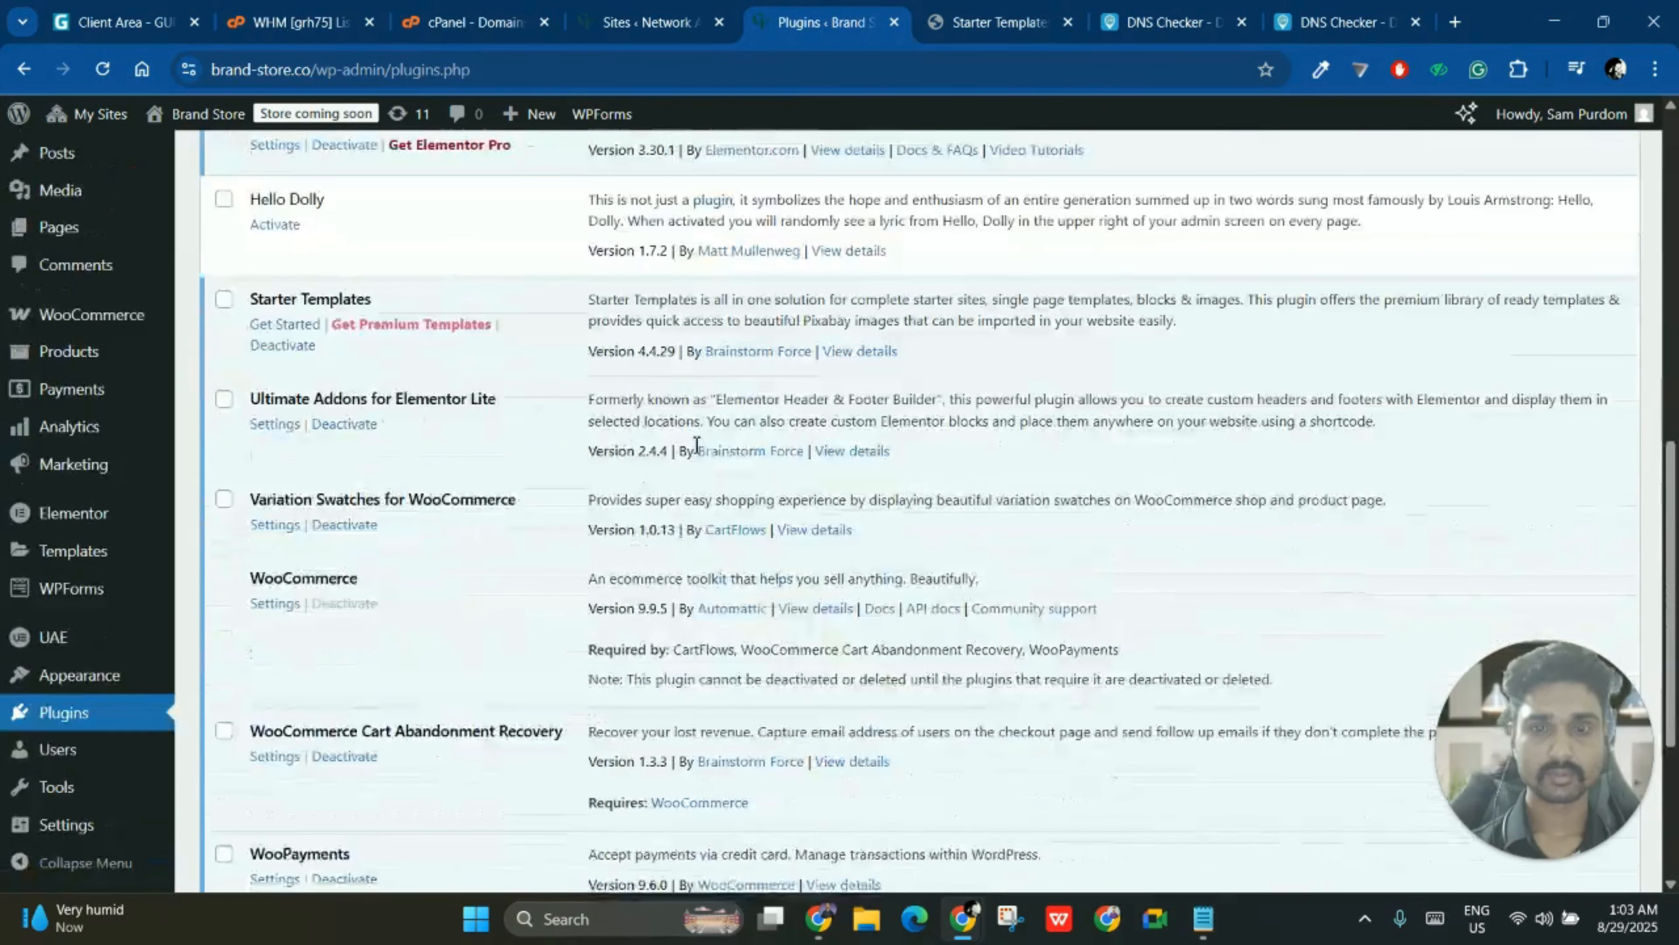
pyautogui.scroll(-3, 694, 445)
pyautogui.scroll(-2, 692, 447)
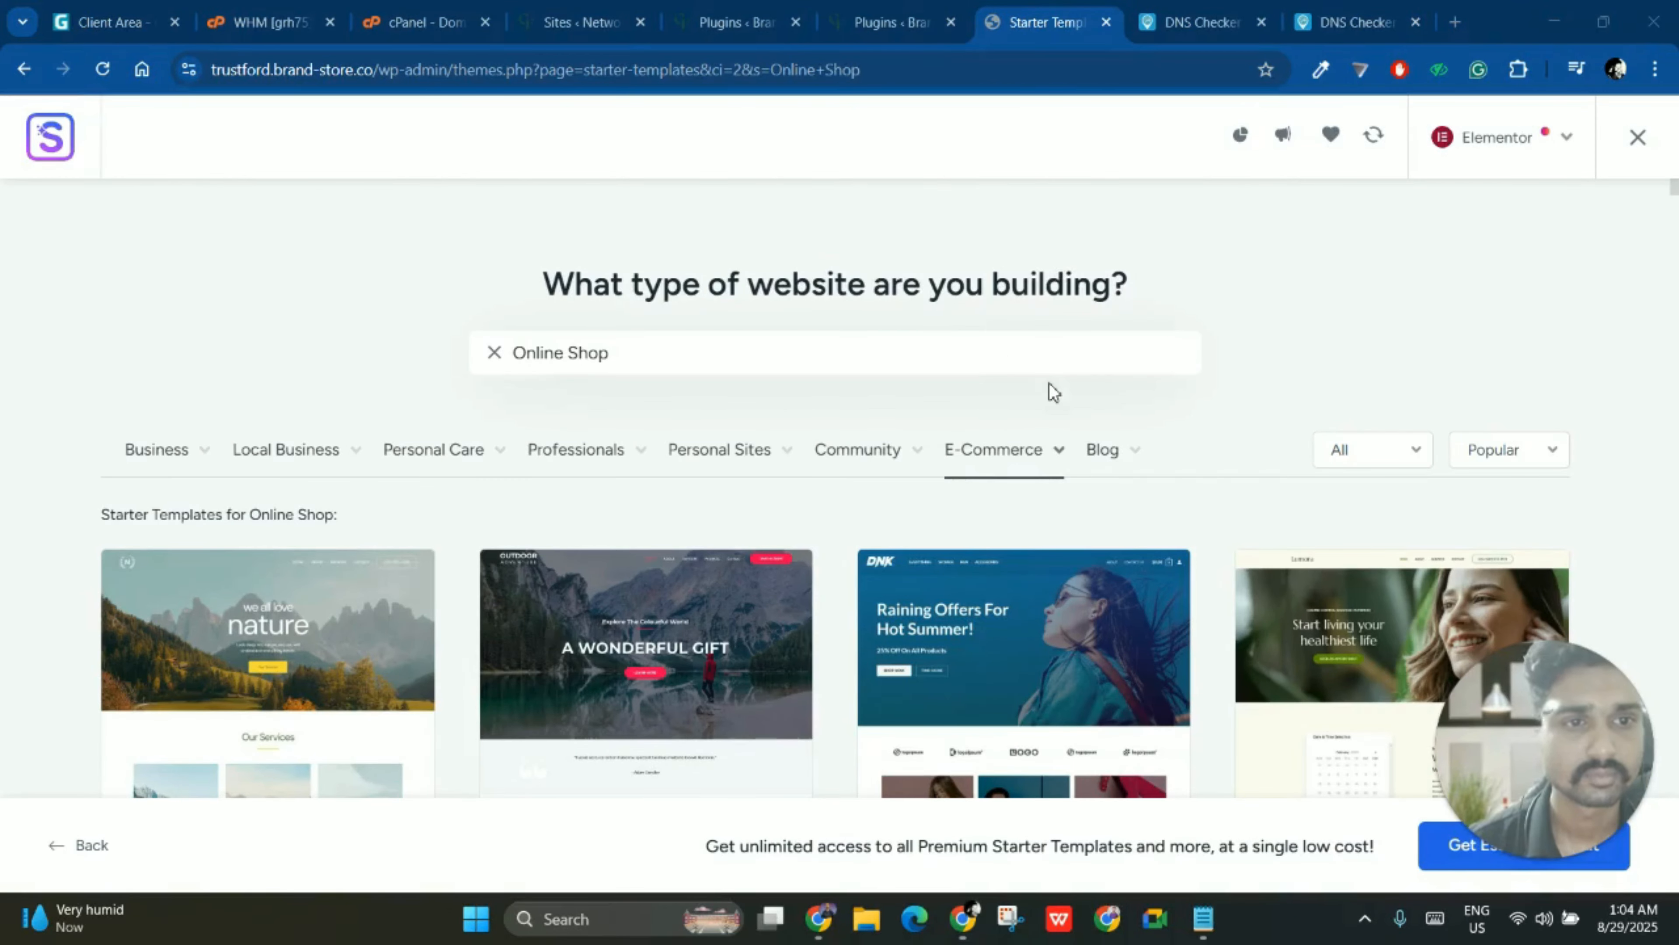
# - Open the main Brand Store's front end separately and compare it with the Online Shop templates on the trustford site
pyautogui.scroll(-5, 1056, 394)
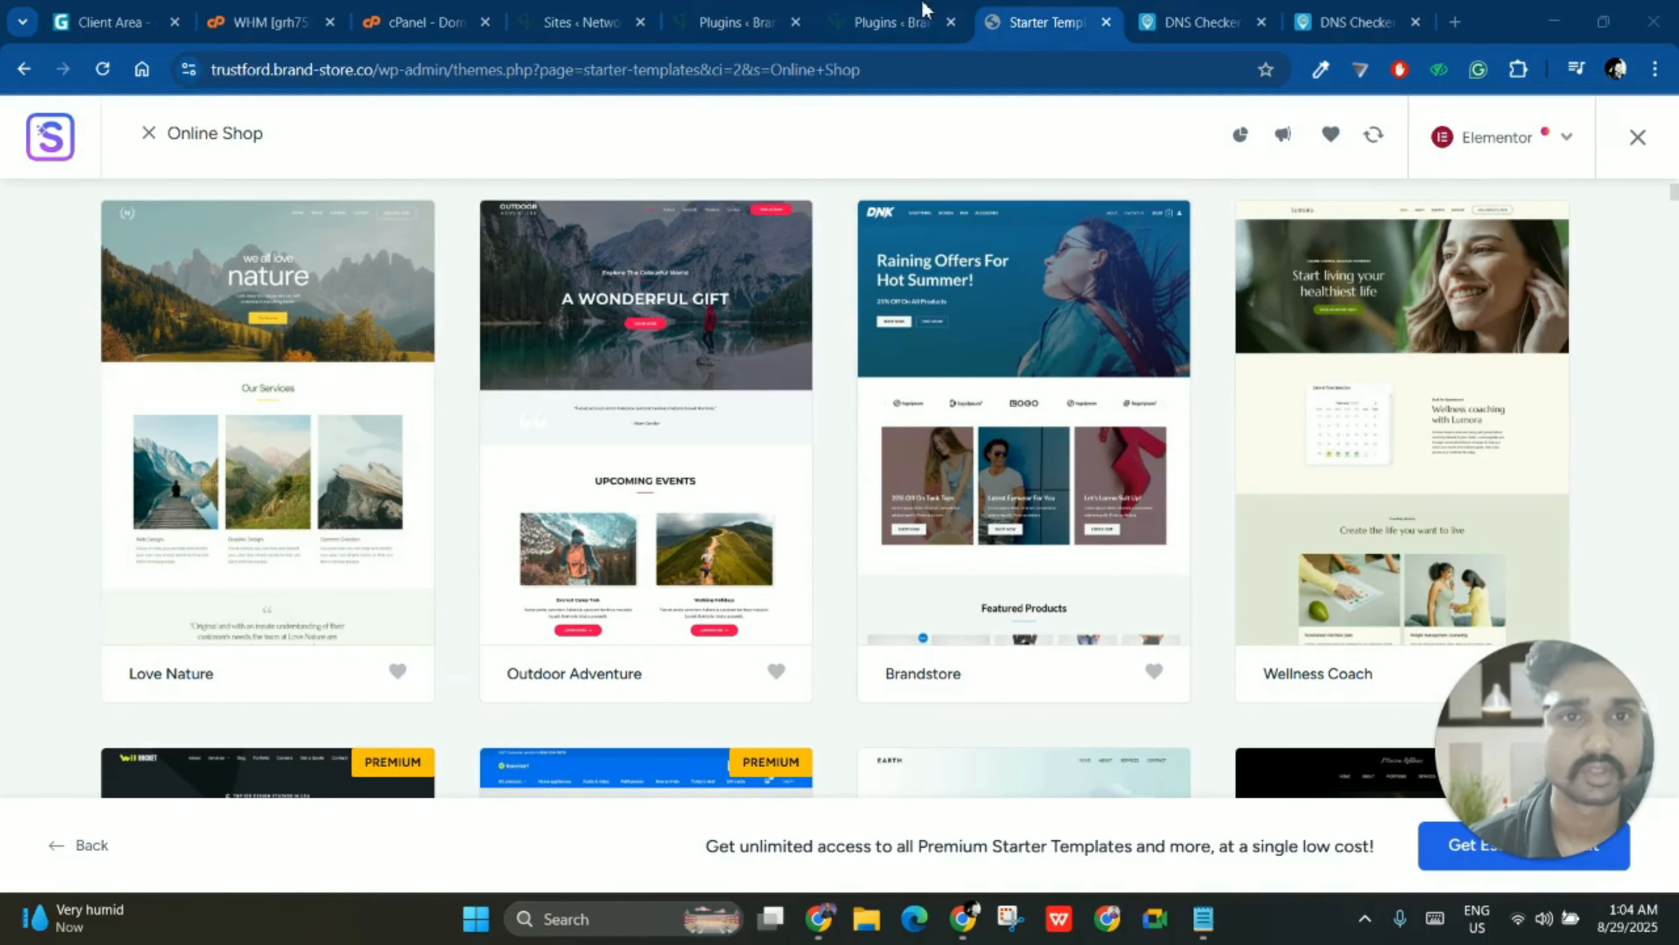
pyautogui.click(862, 11)
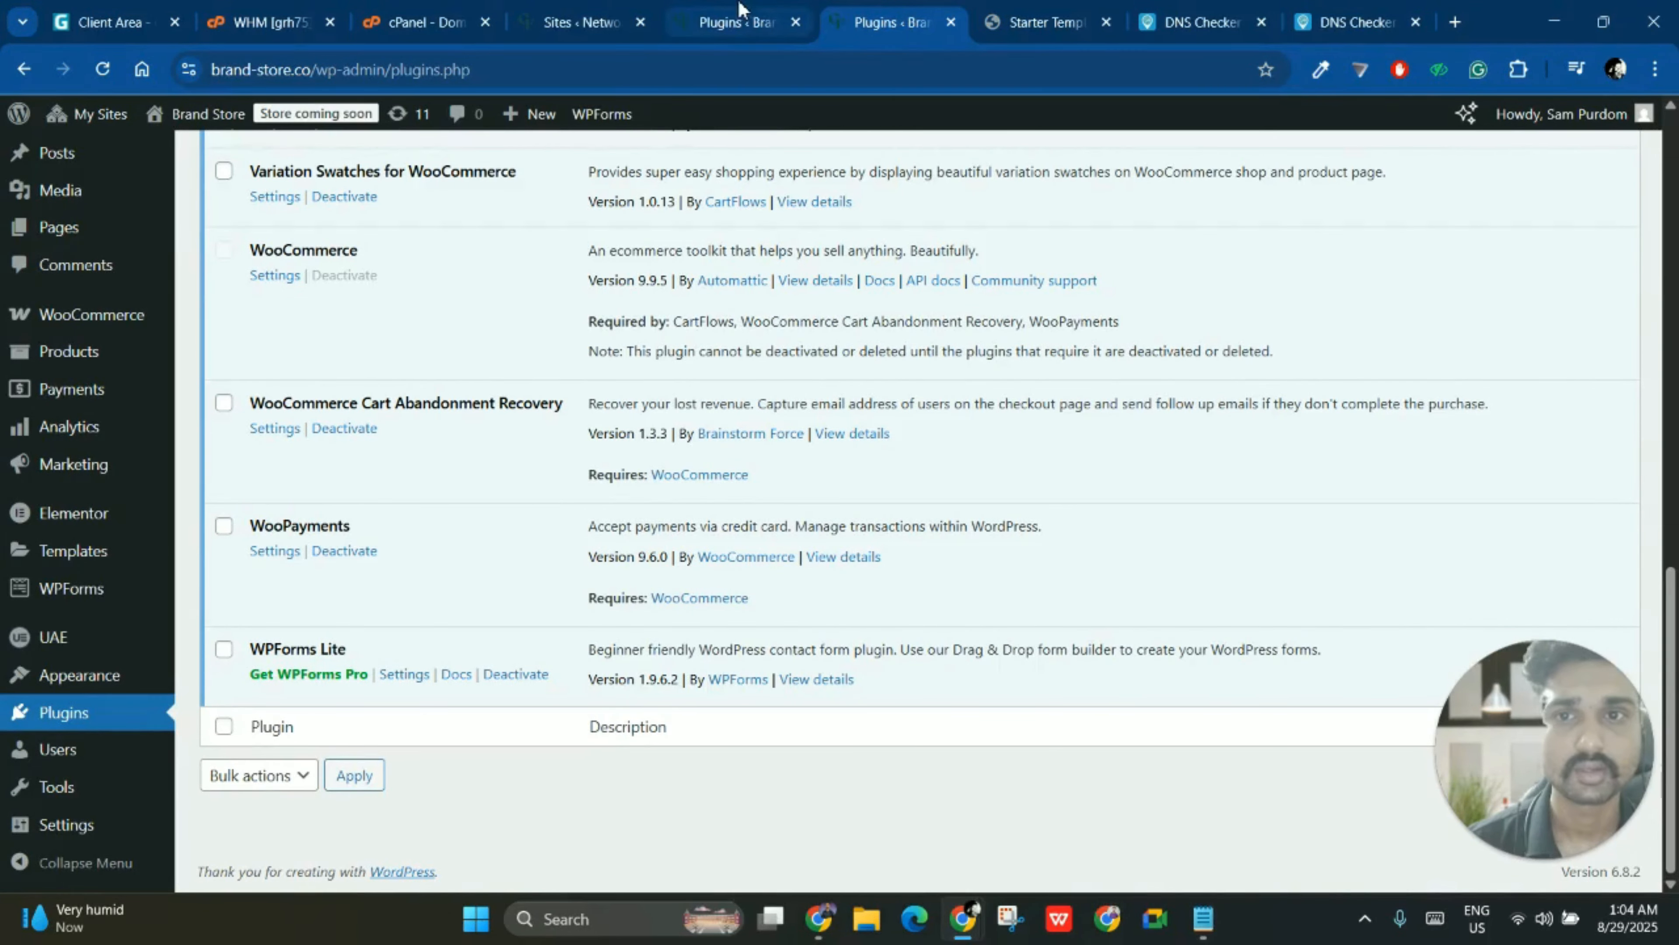
pyautogui.moveTo(197, 122)
pyautogui.click(323, 154)
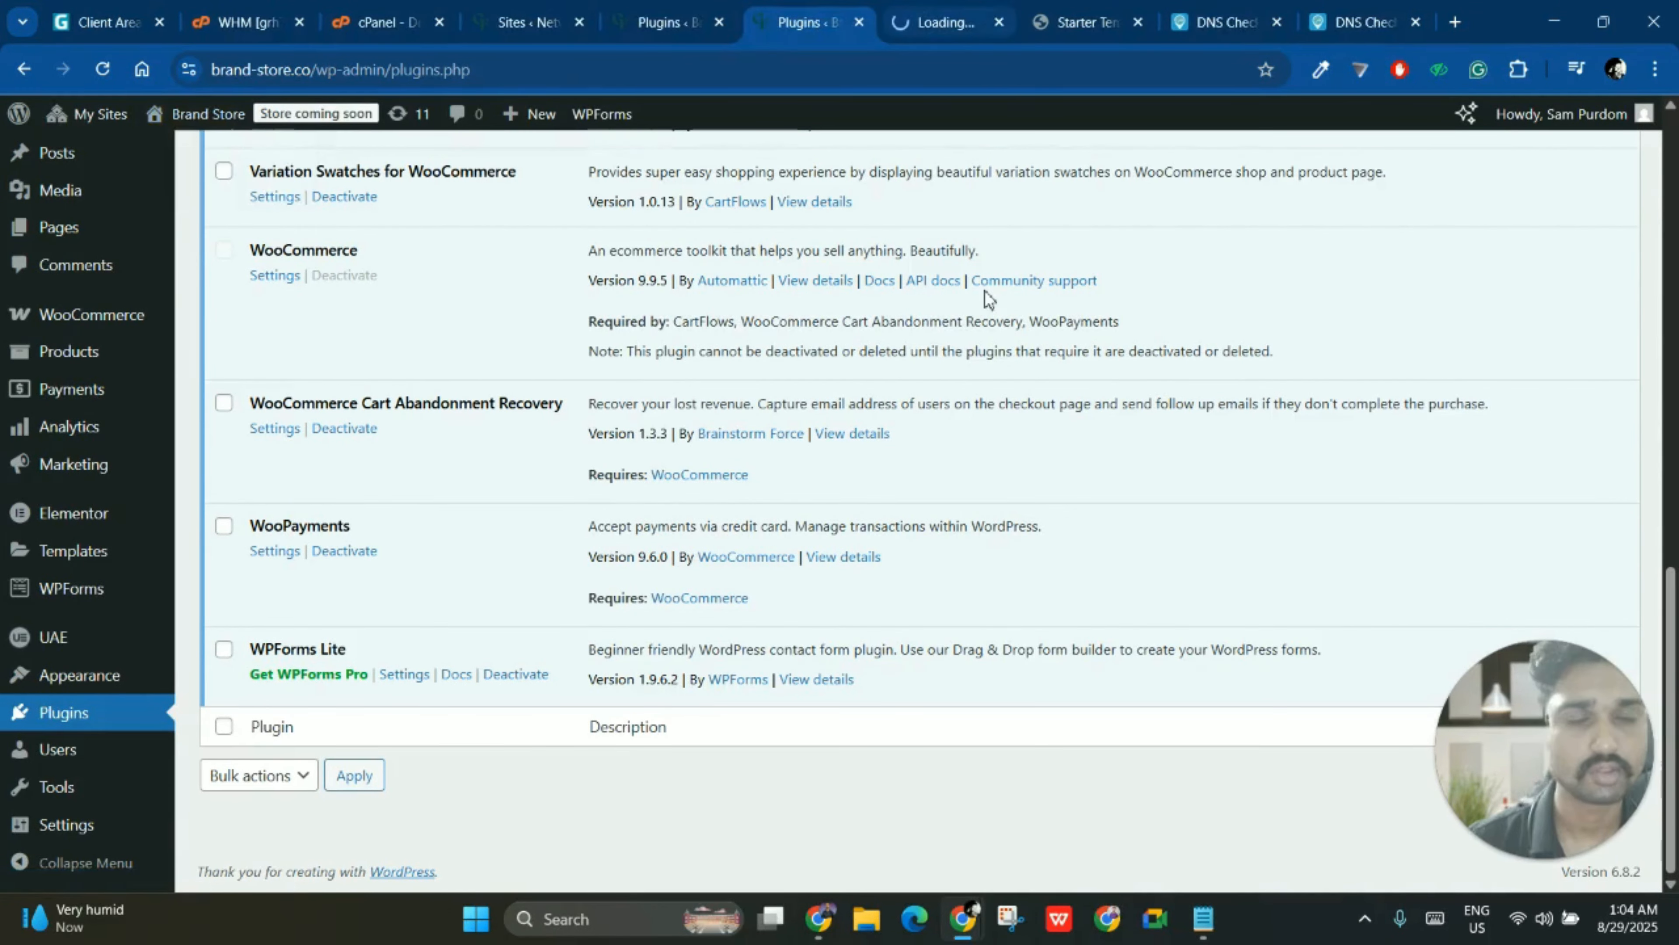
pyautogui.click(1084, 21)
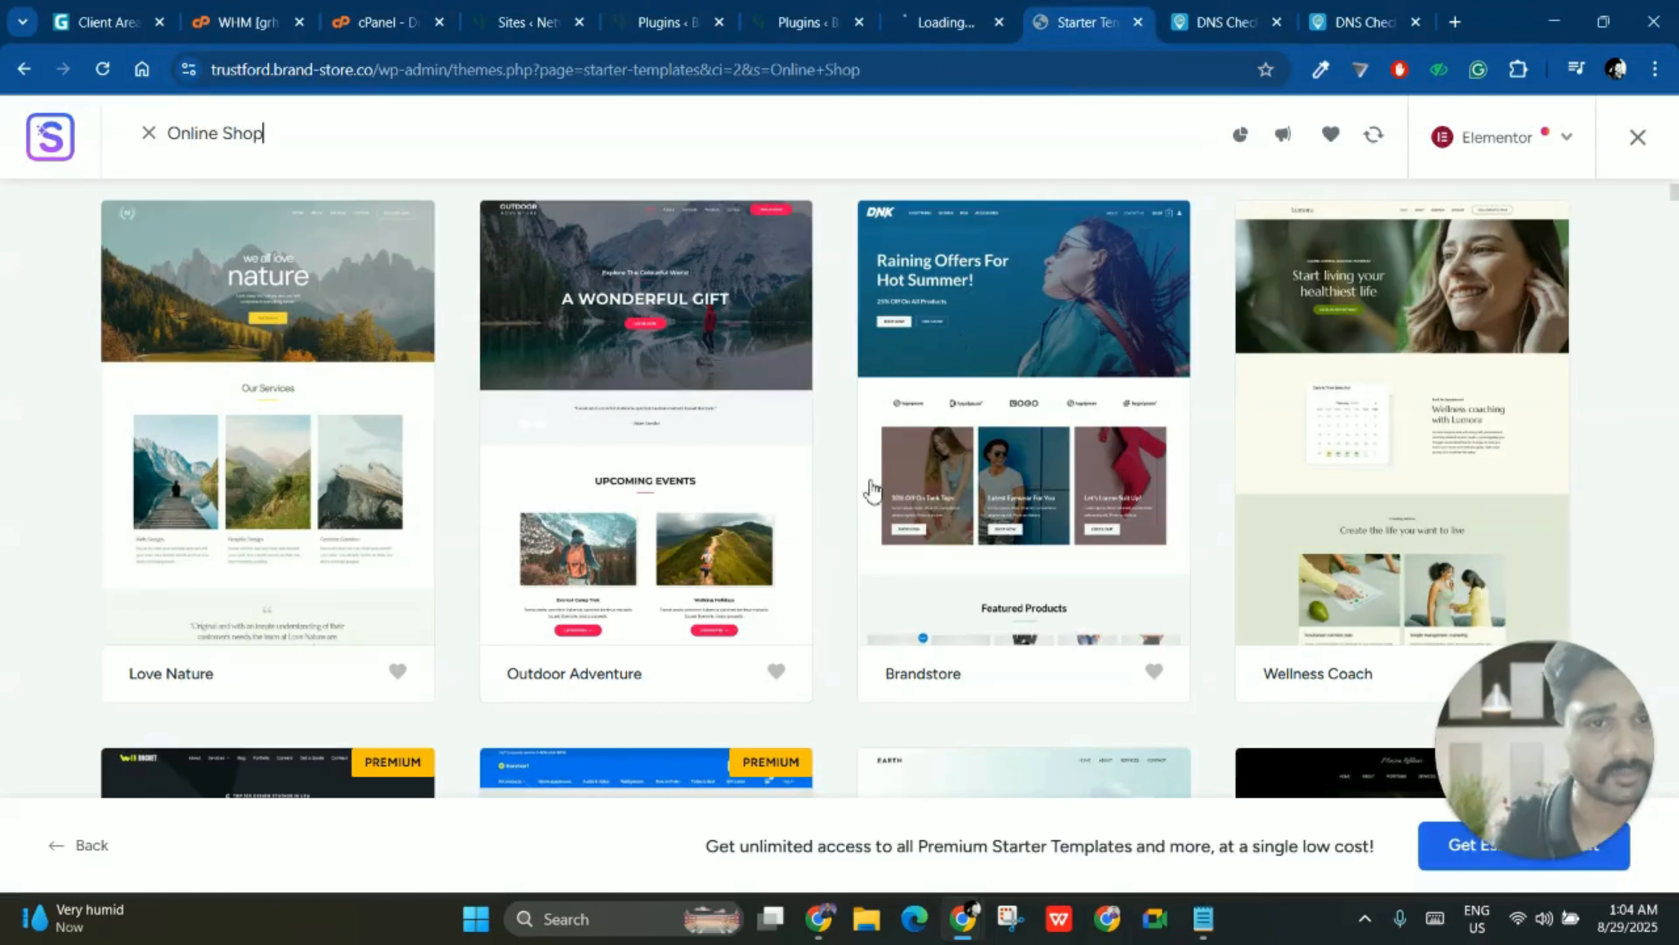
pyautogui.click(926, 22)
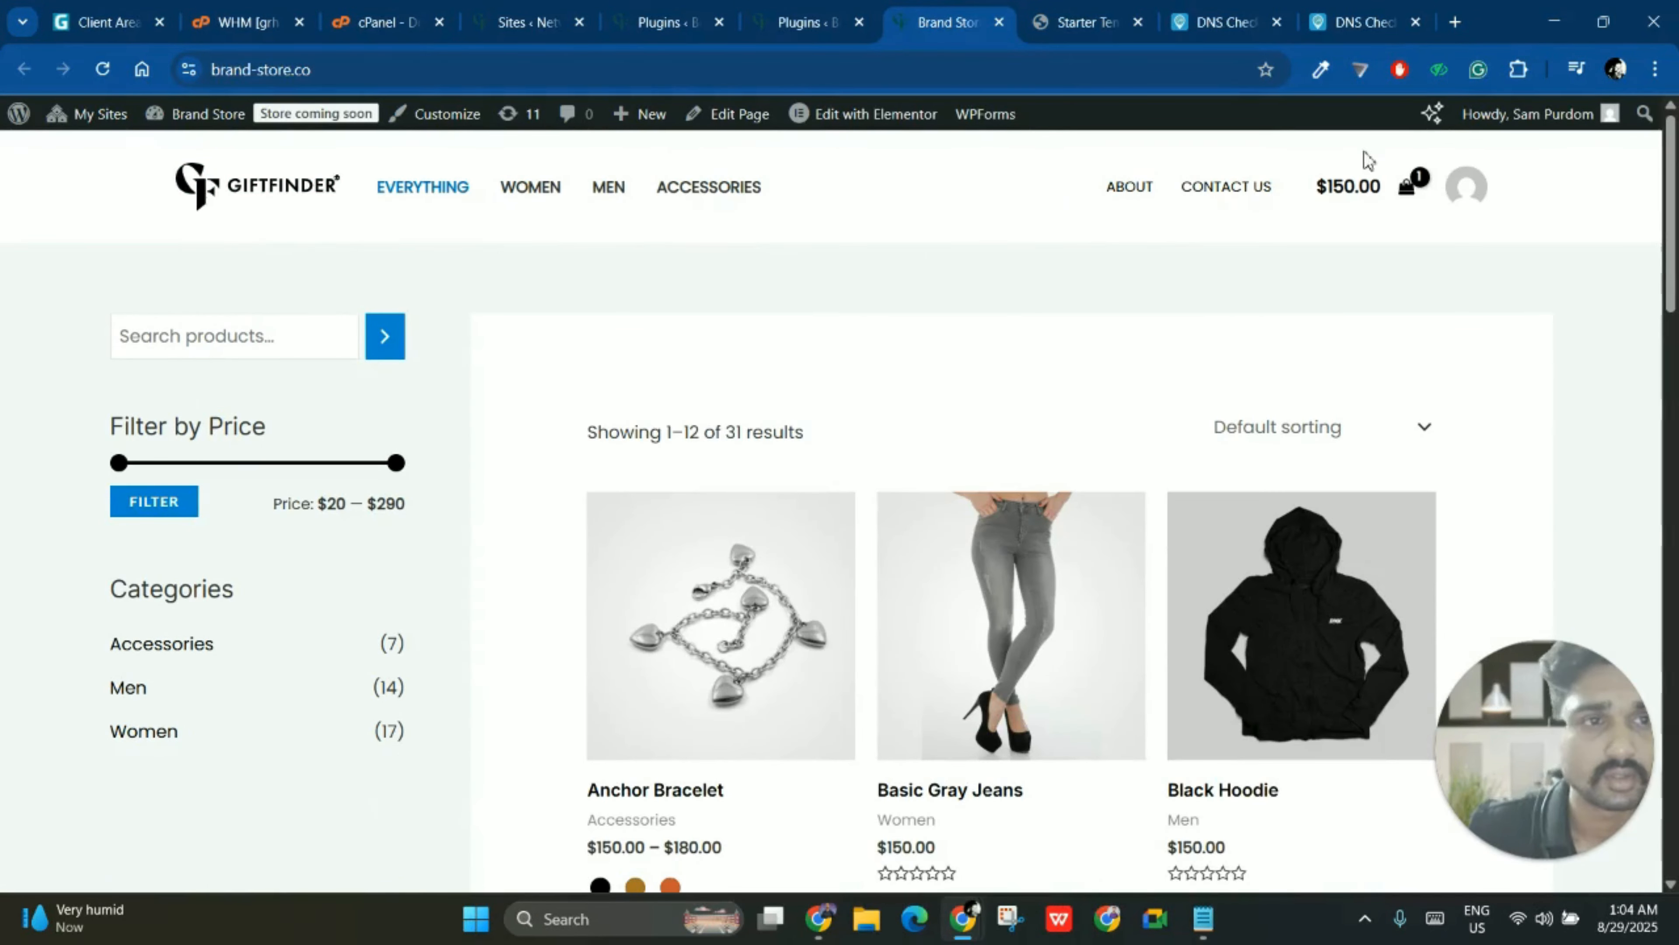
pyautogui.click(1084, 22)
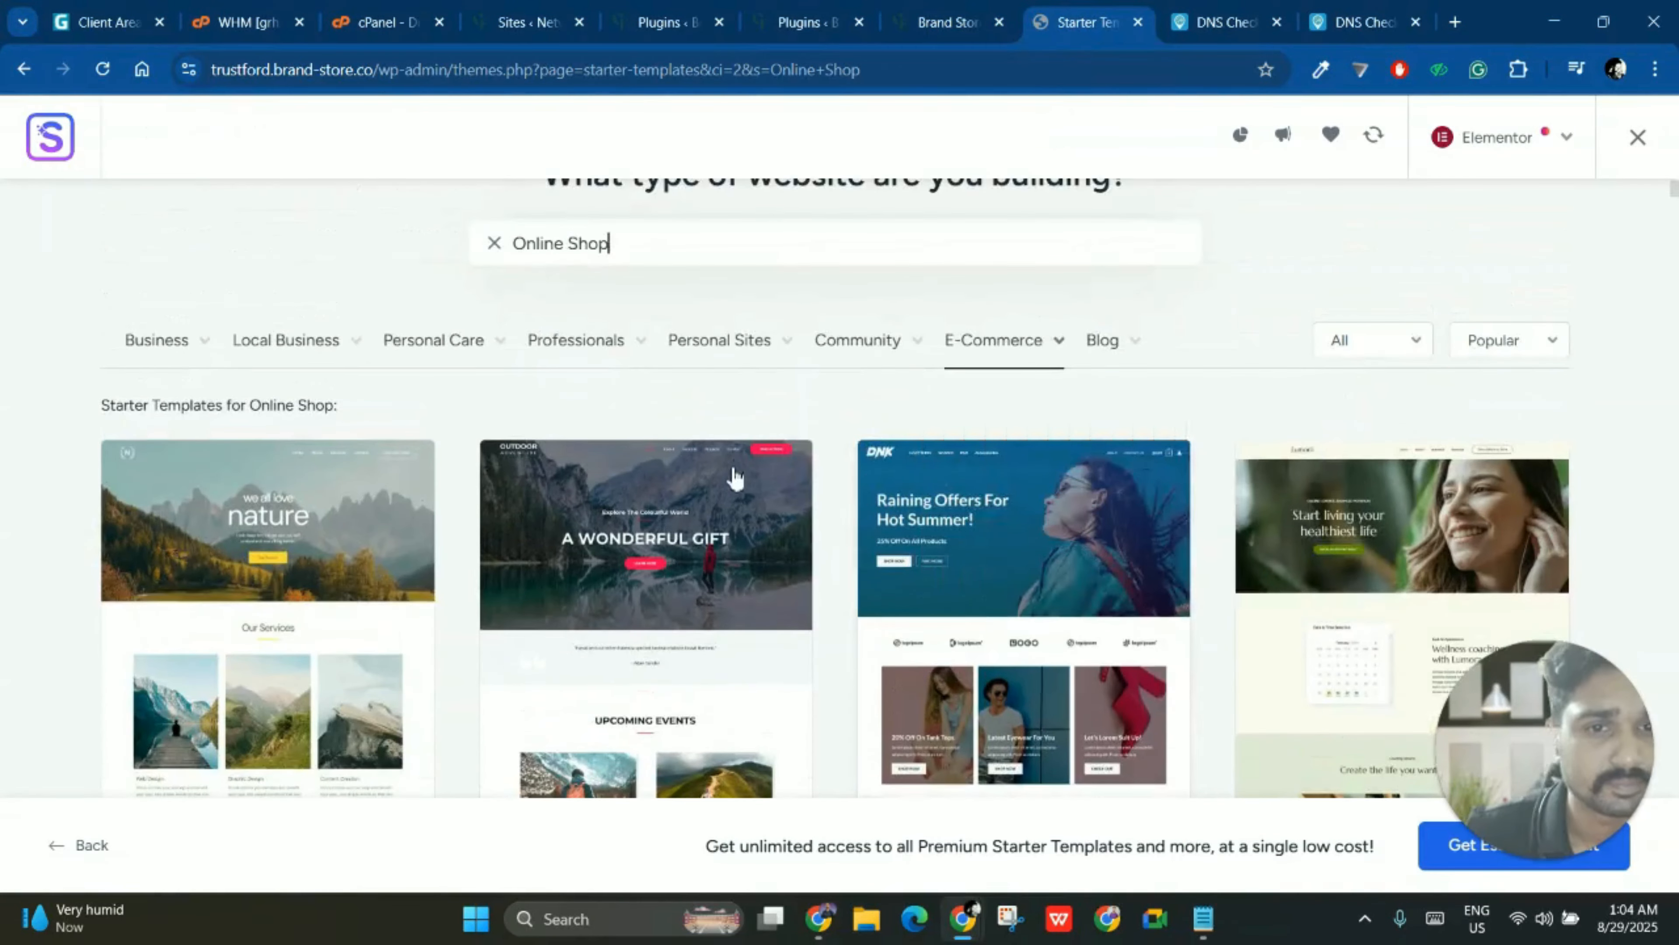
pyautogui.scroll(-2, 957, 371)
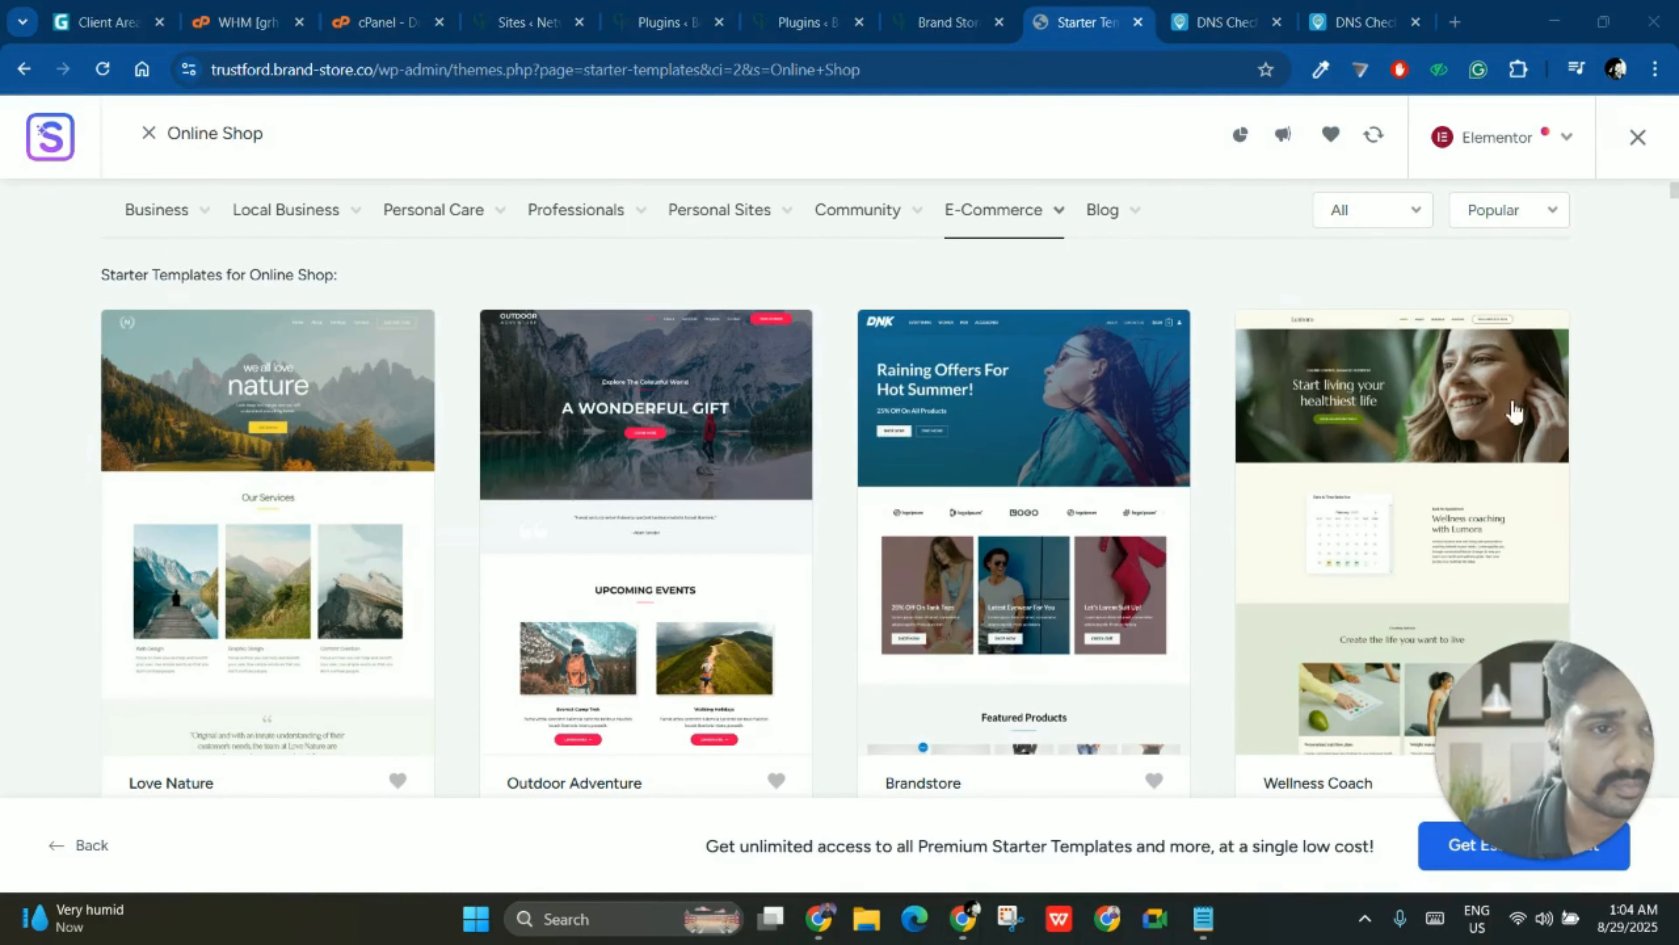
pyautogui.scroll(-3, 956, 487)
pyautogui.scroll(3, 965, 476)
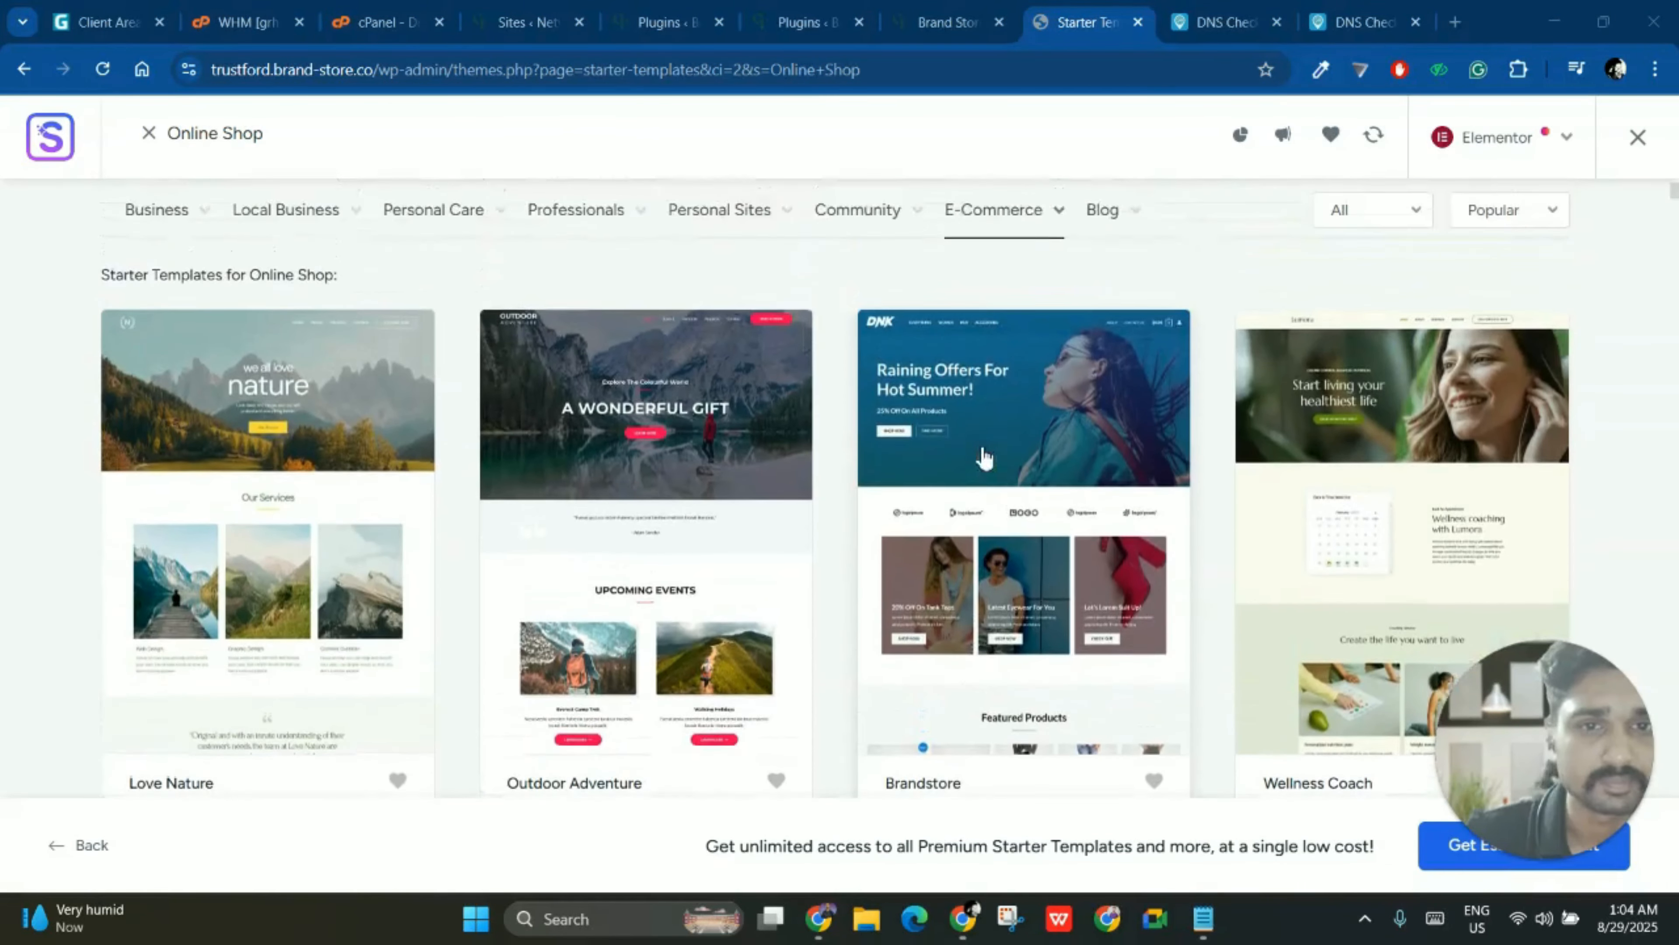
# - Select the Brandstore starter template for the trustford site and look through its full page preview
pyautogui.click(935, 13)
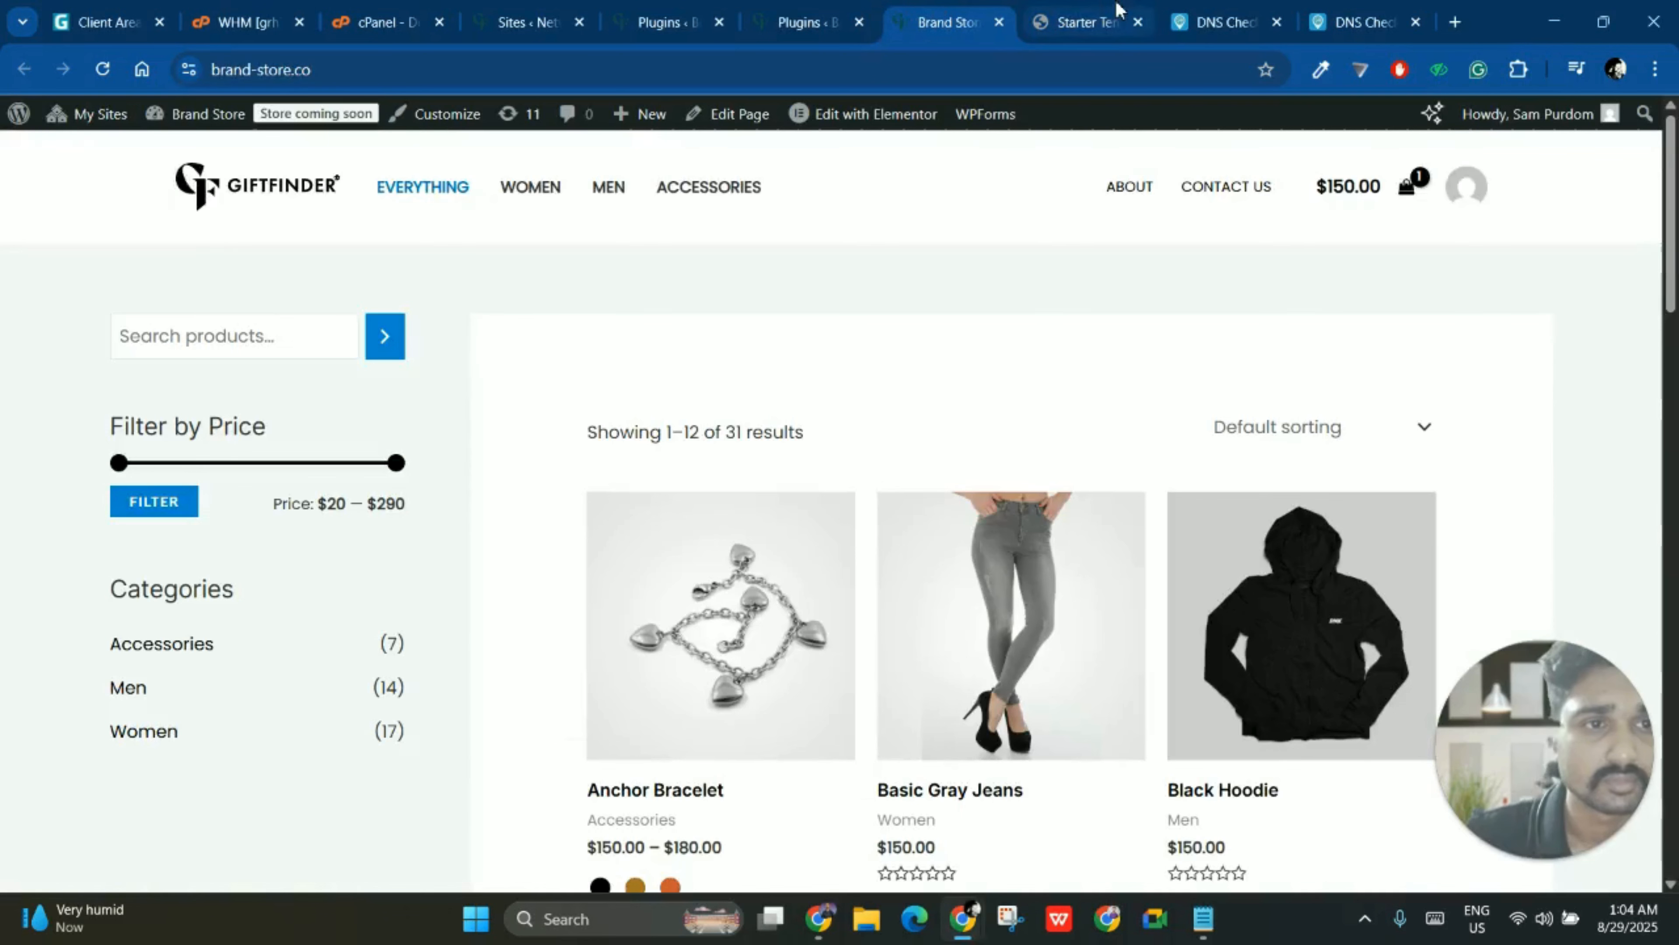
pyautogui.click(1098, 23)
pyautogui.click(1026, 435)
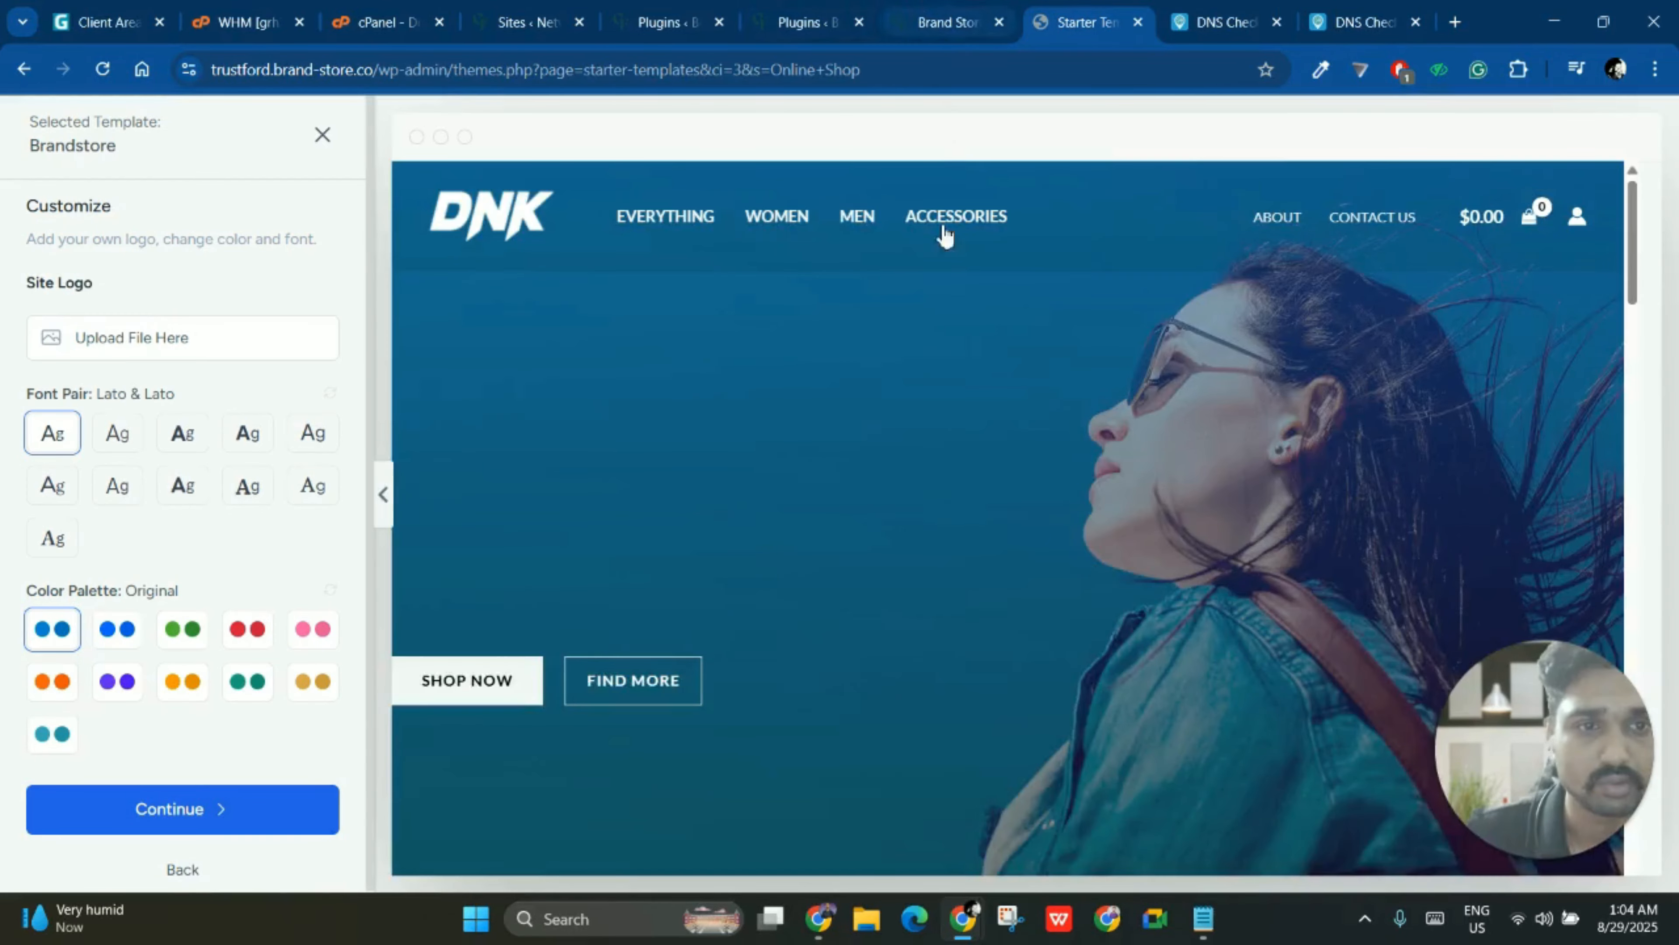
pyautogui.scroll(-10, 889, 436)
pyautogui.scroll(-5, 885, 477)
pyautogui.scroll(7, 885, 477)
pyautogui.scroll(-15, 886, 480)
pyautogui.scroll(-5, 885, 481)
pyautogui.scroll(20, 892, 480)
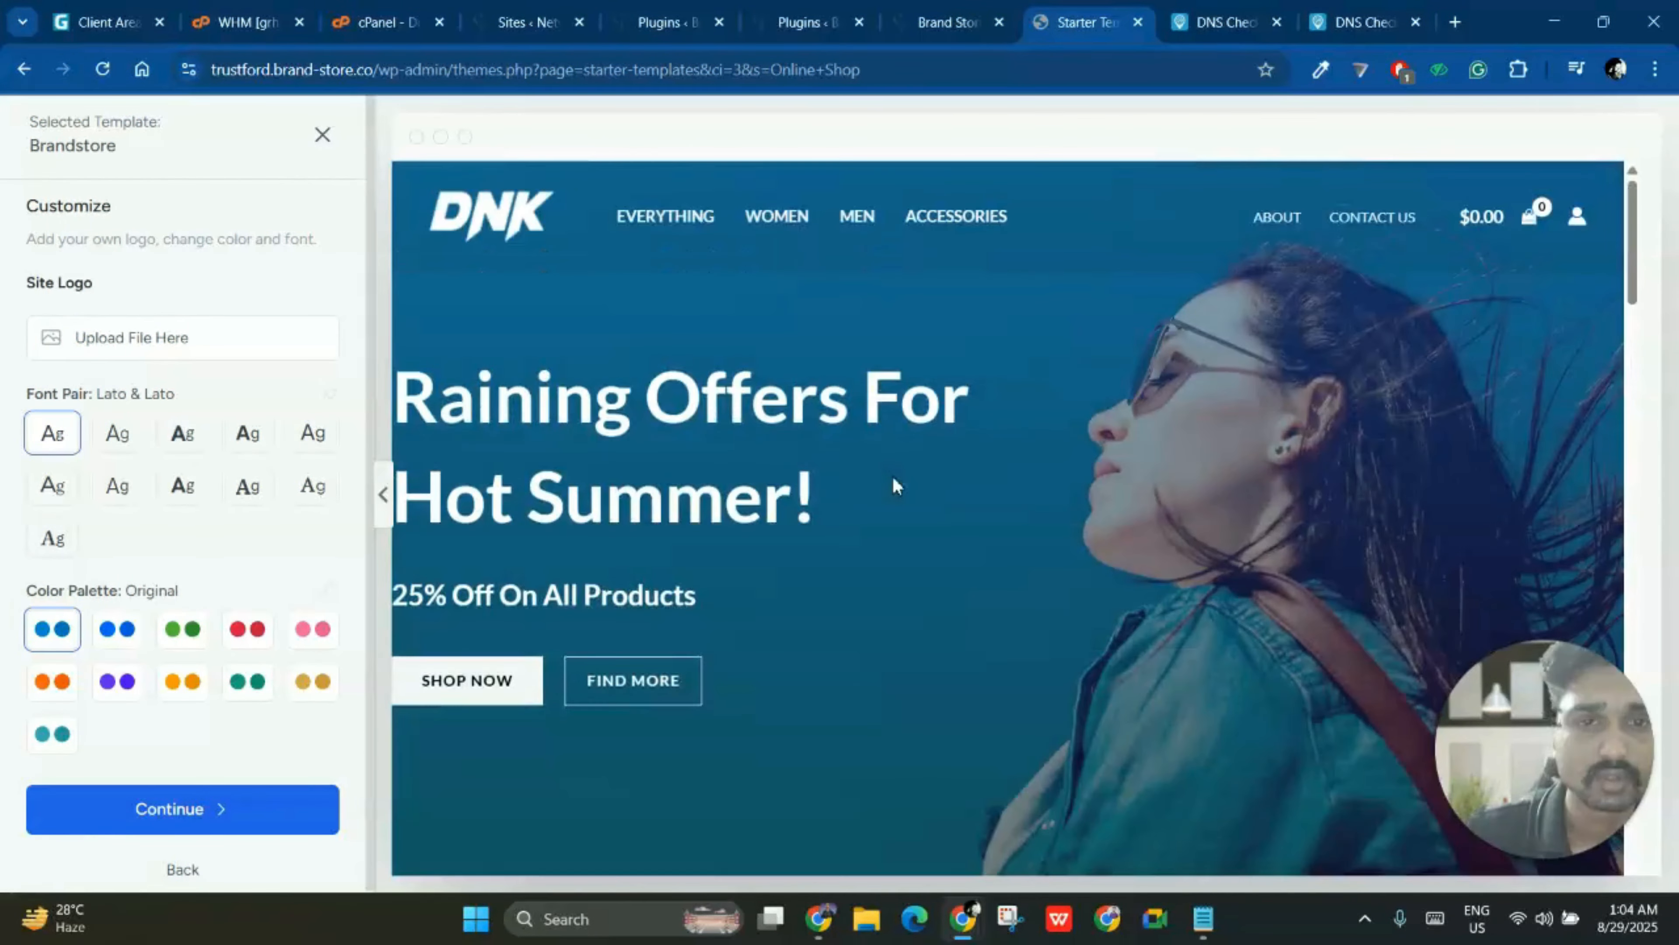
# - Save the GIFTFINDER logo from the main store's header to the Downloads folder as Brand-Store.svg
pyautogui.click(933, 9)
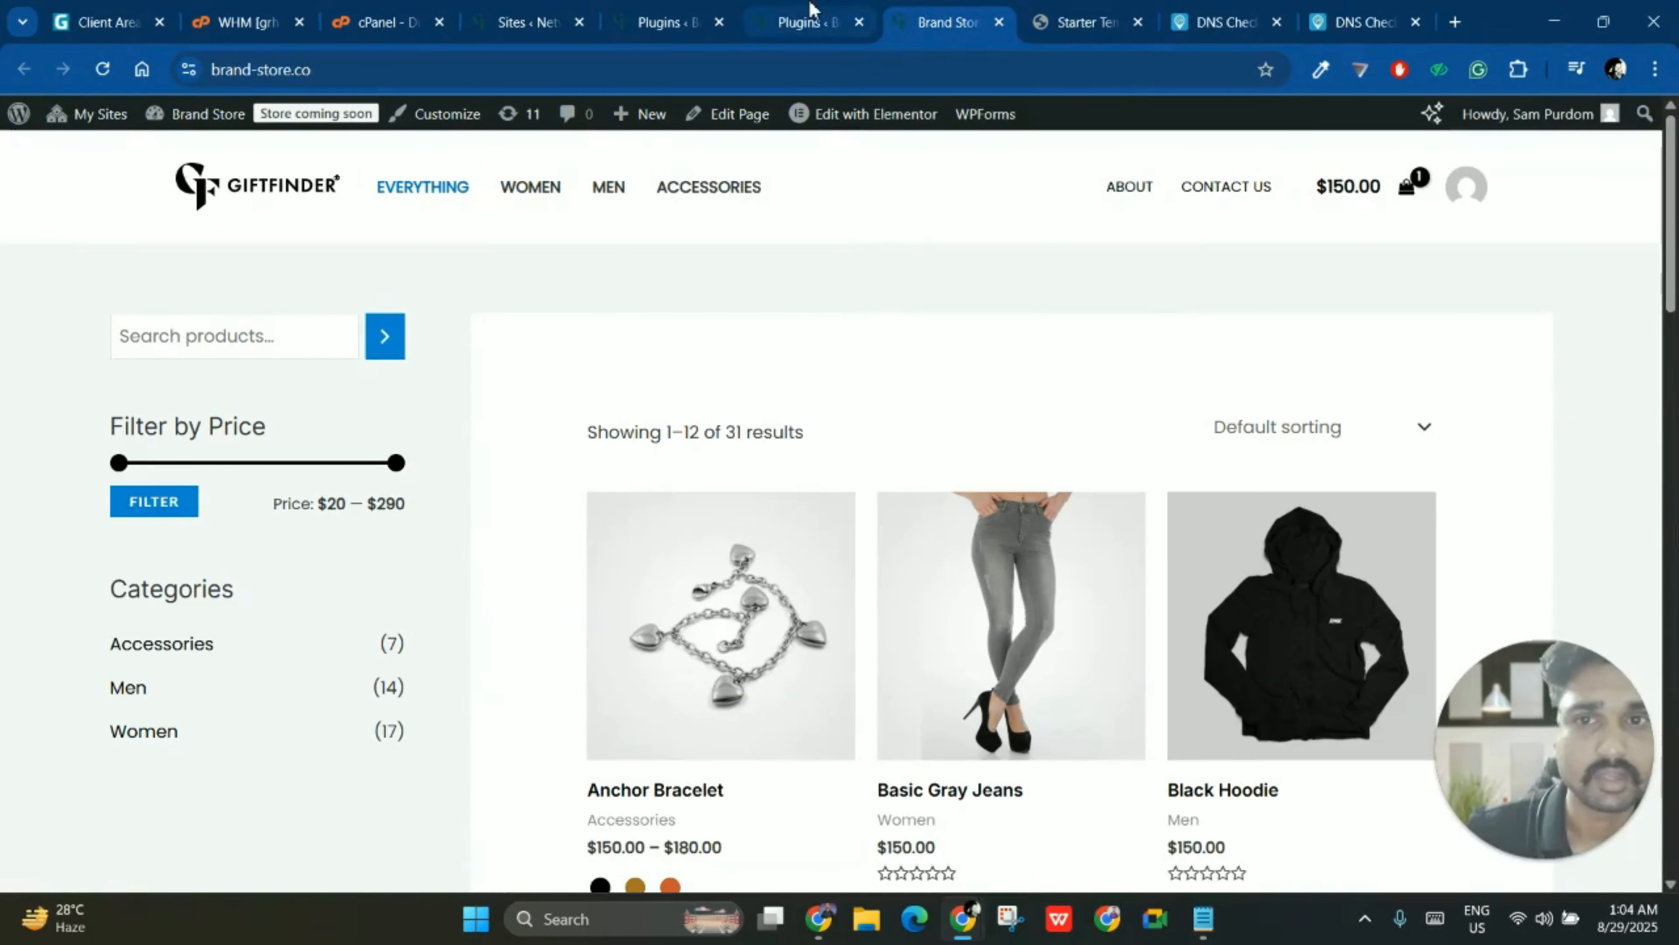
pyautogui.rightClick(277, 193)
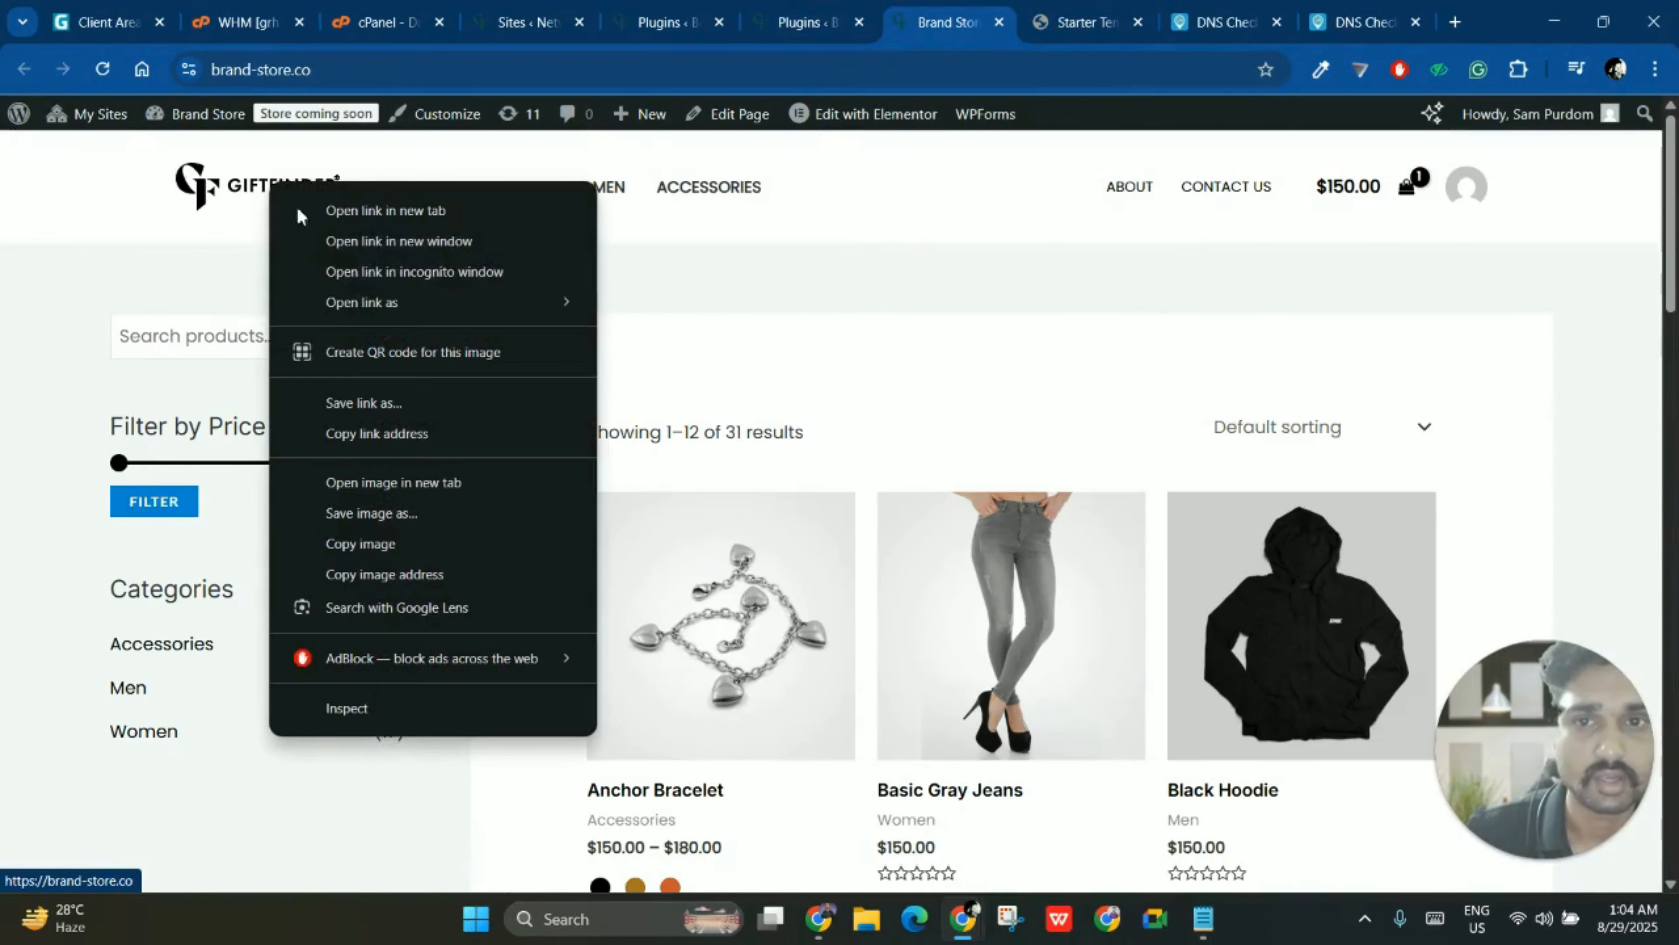
pyautogui.click(394, 509)
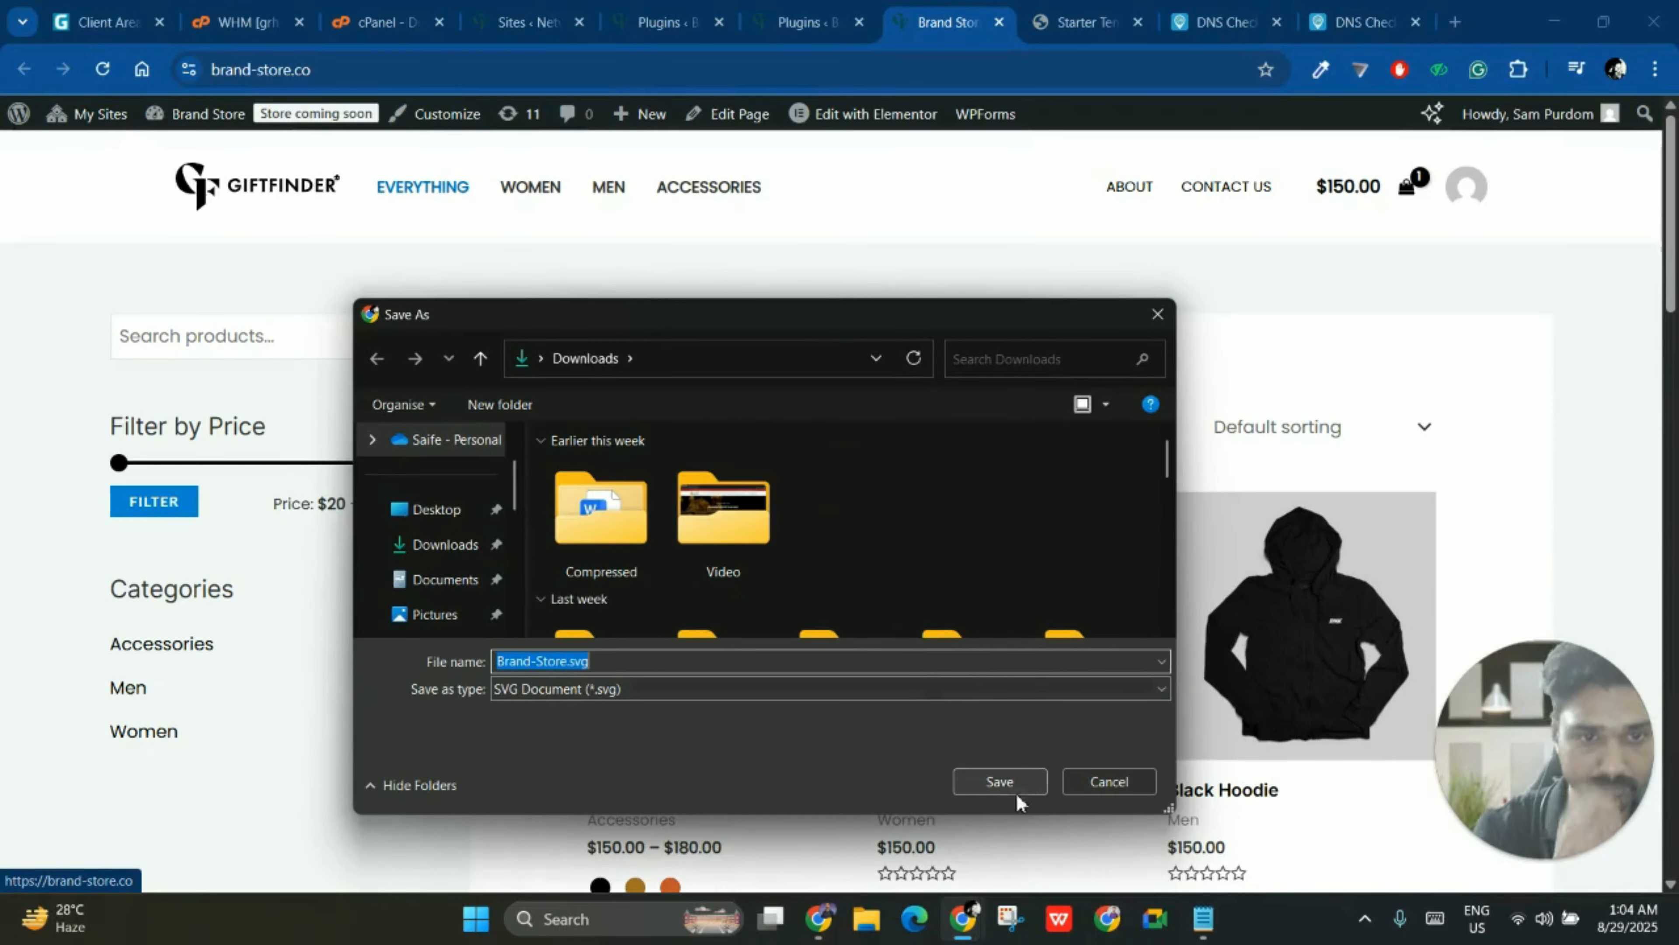
pyautogui.click(1022, 778)
# - Upload Brand-Store.svg from the Downloads folder and set it as the Brandstore template's site logo
pyautogui.click(1058, 22)
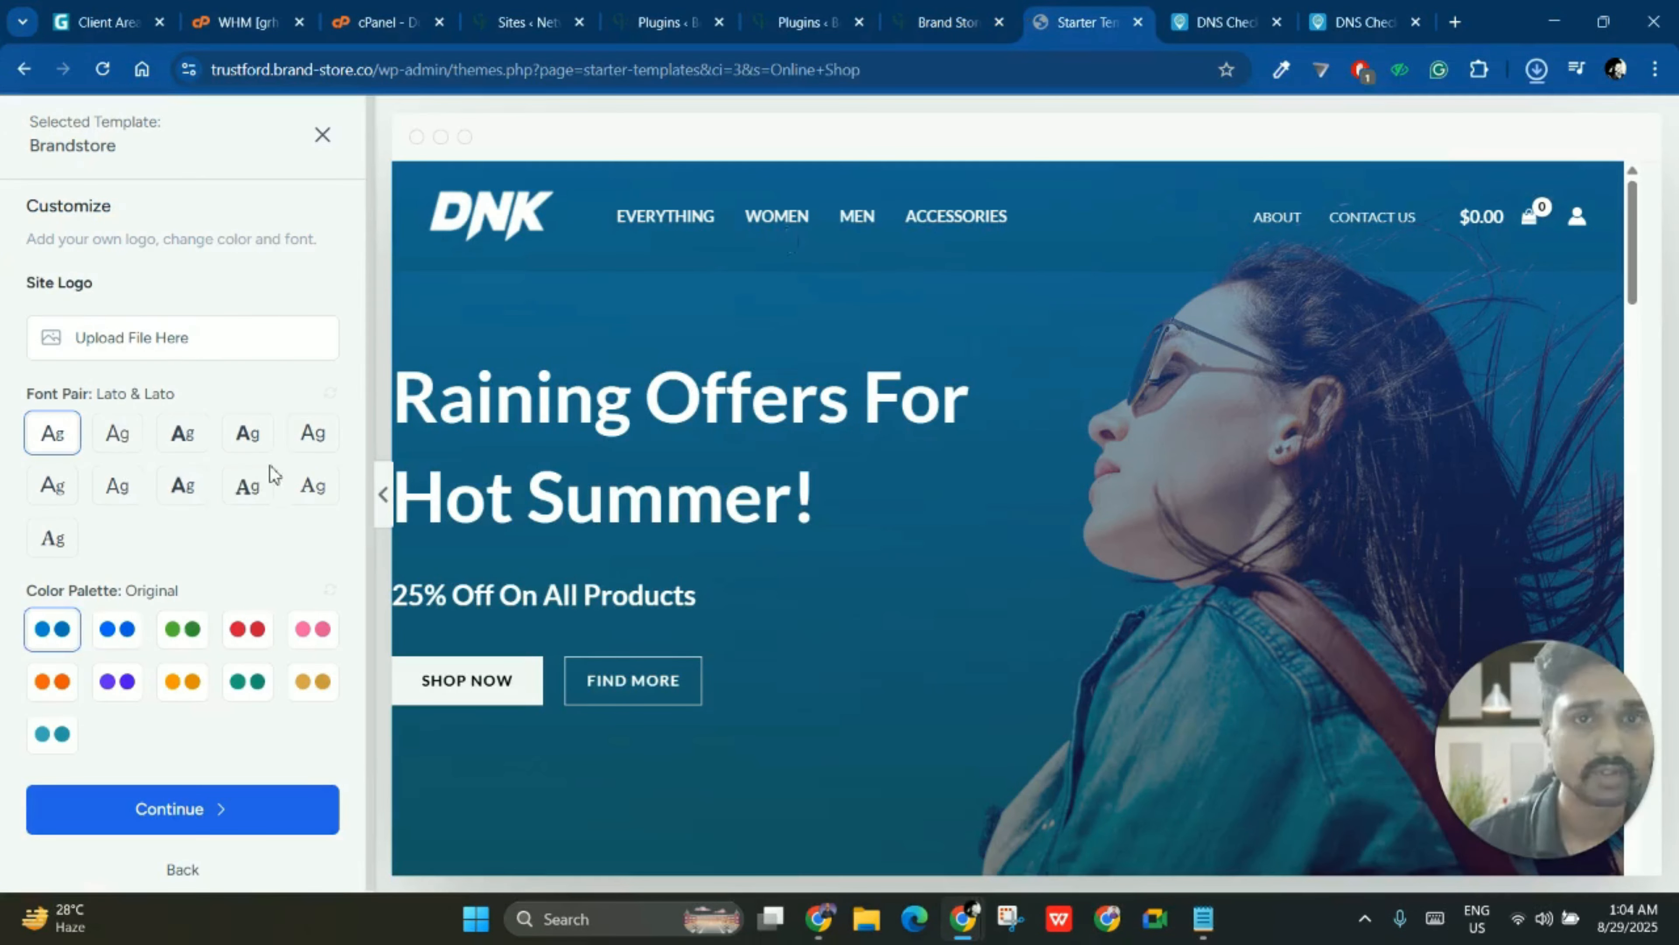
pyautogui.click(179, 344)
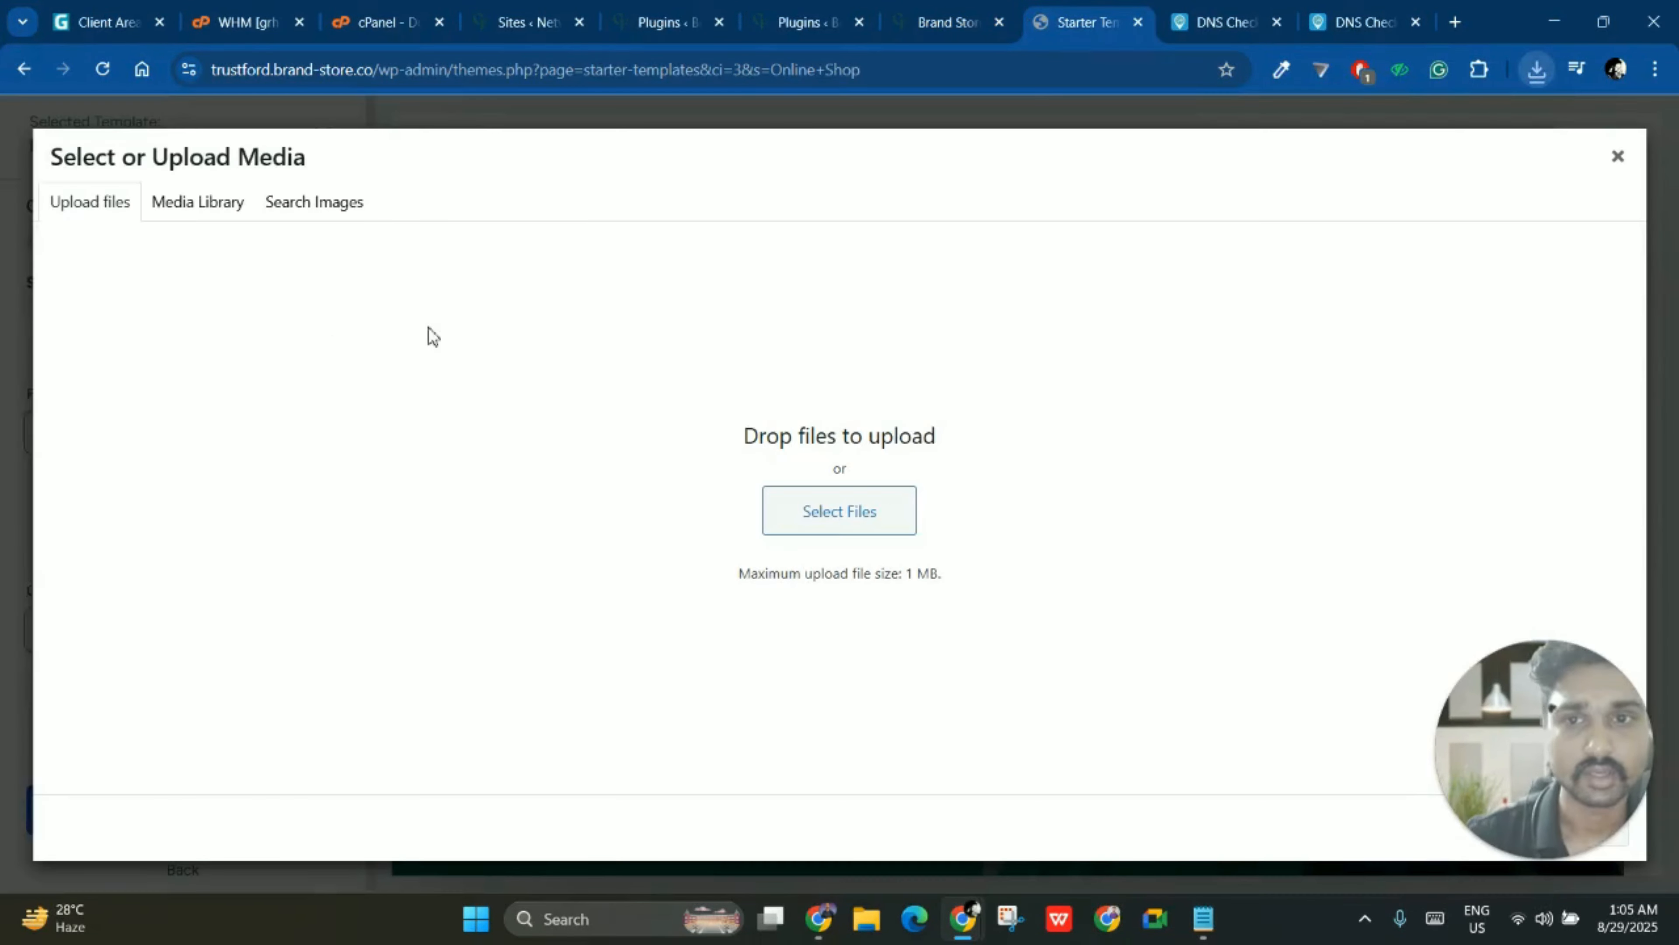
pyautogui.click(1537, 70)
pyautogui.click(1479, 167)
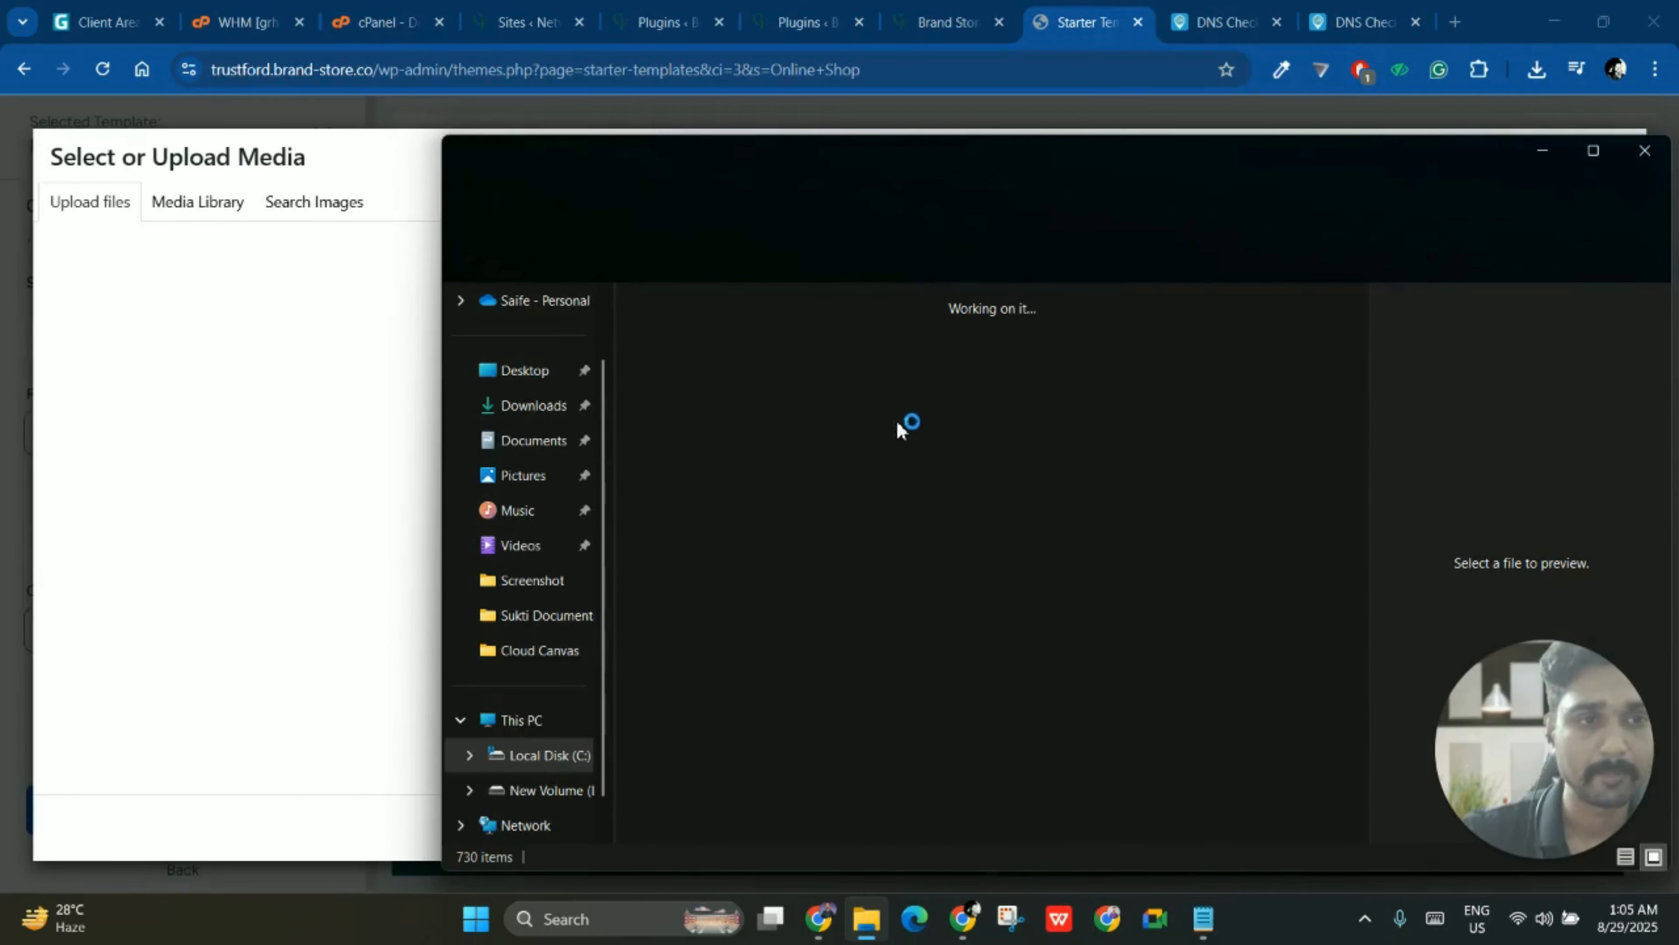
pyautogui.moveTo(708, 390); pyautogui.dragTo(350, 449)
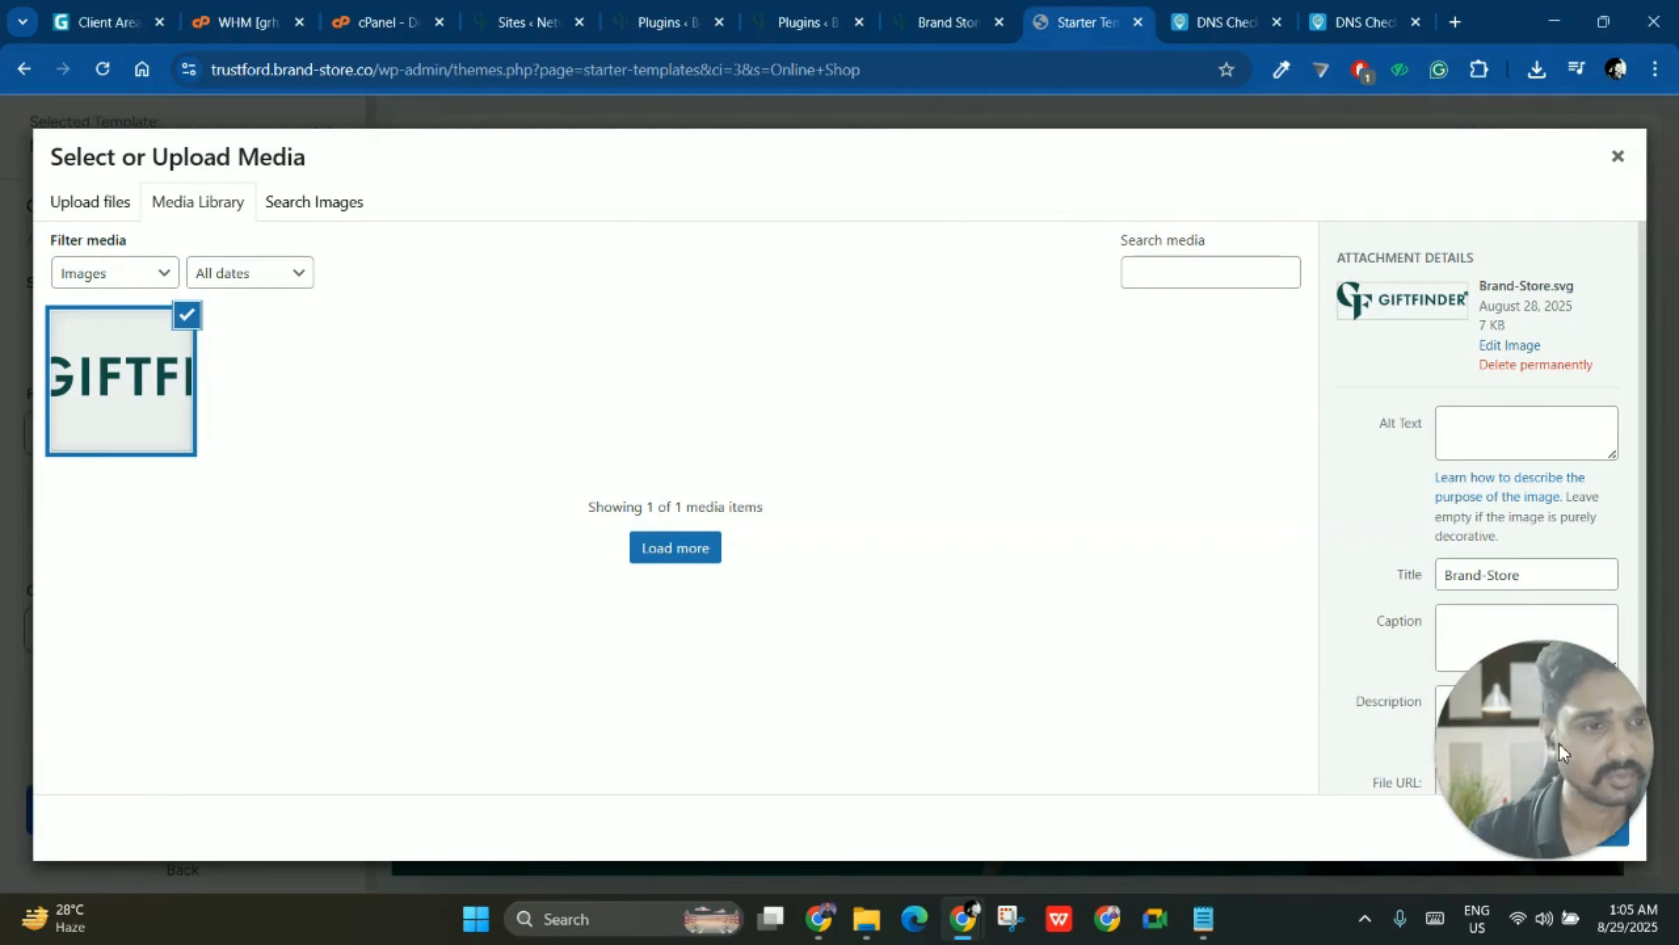
pyautogui.click(1570, 834)
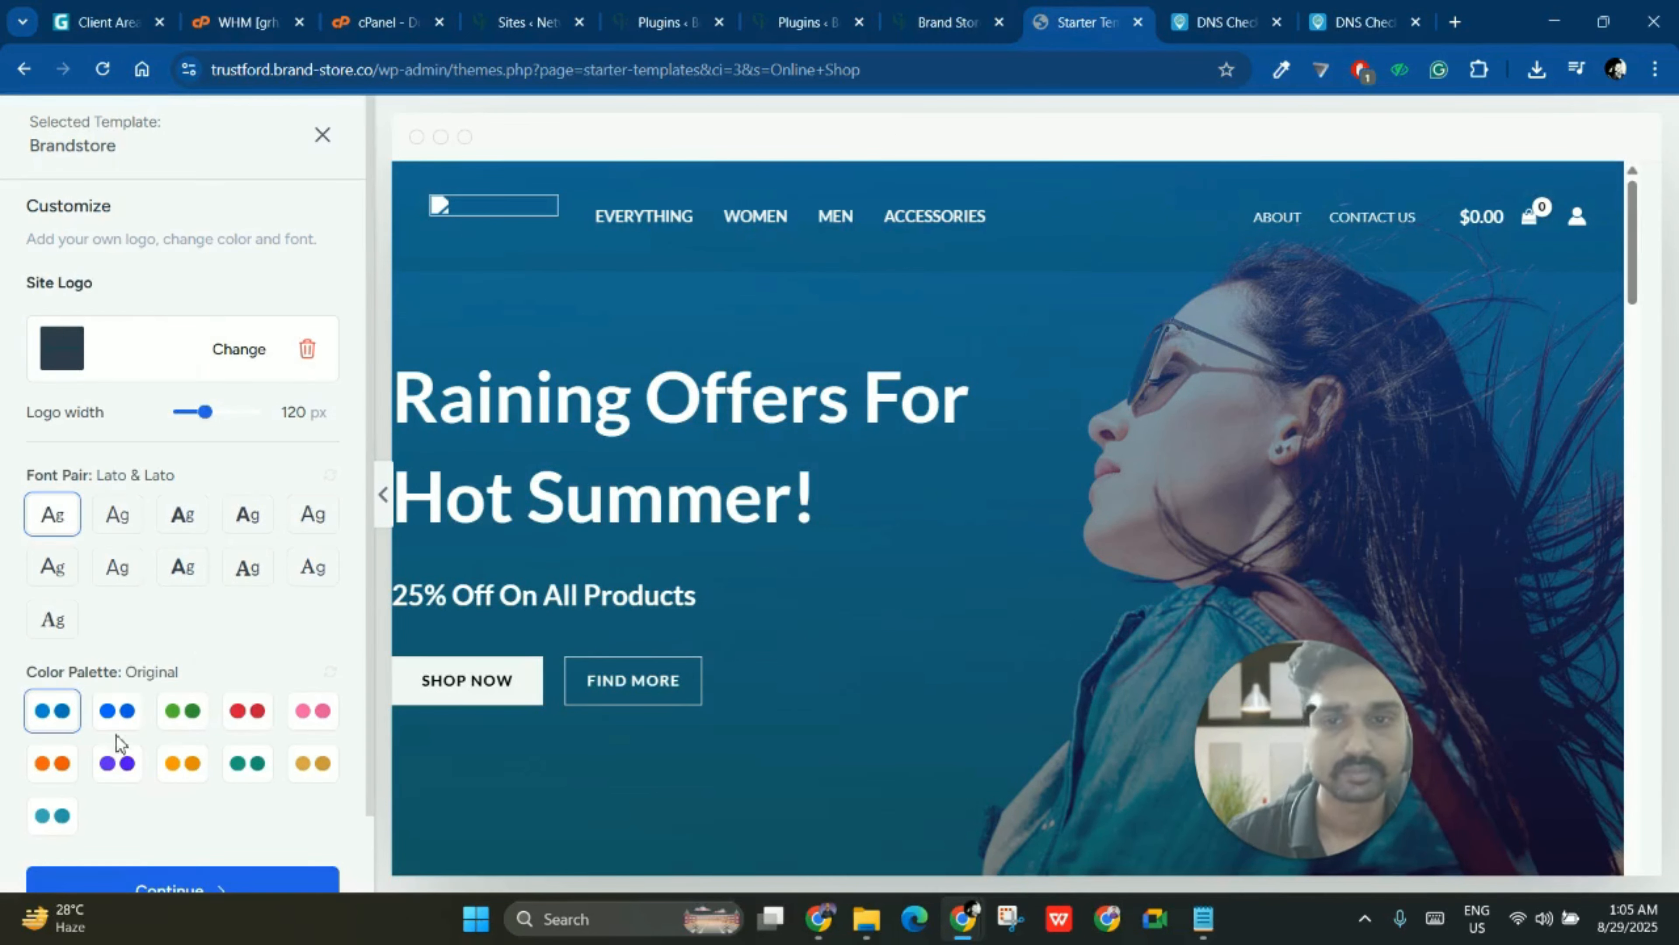
# - Set the template's font pair to Lexend & DM Sans and logo width to 145 px, keeping the Original color palette
pyautogui.scroll(-2, 116, 741)
pyautogui.click(193, 446)
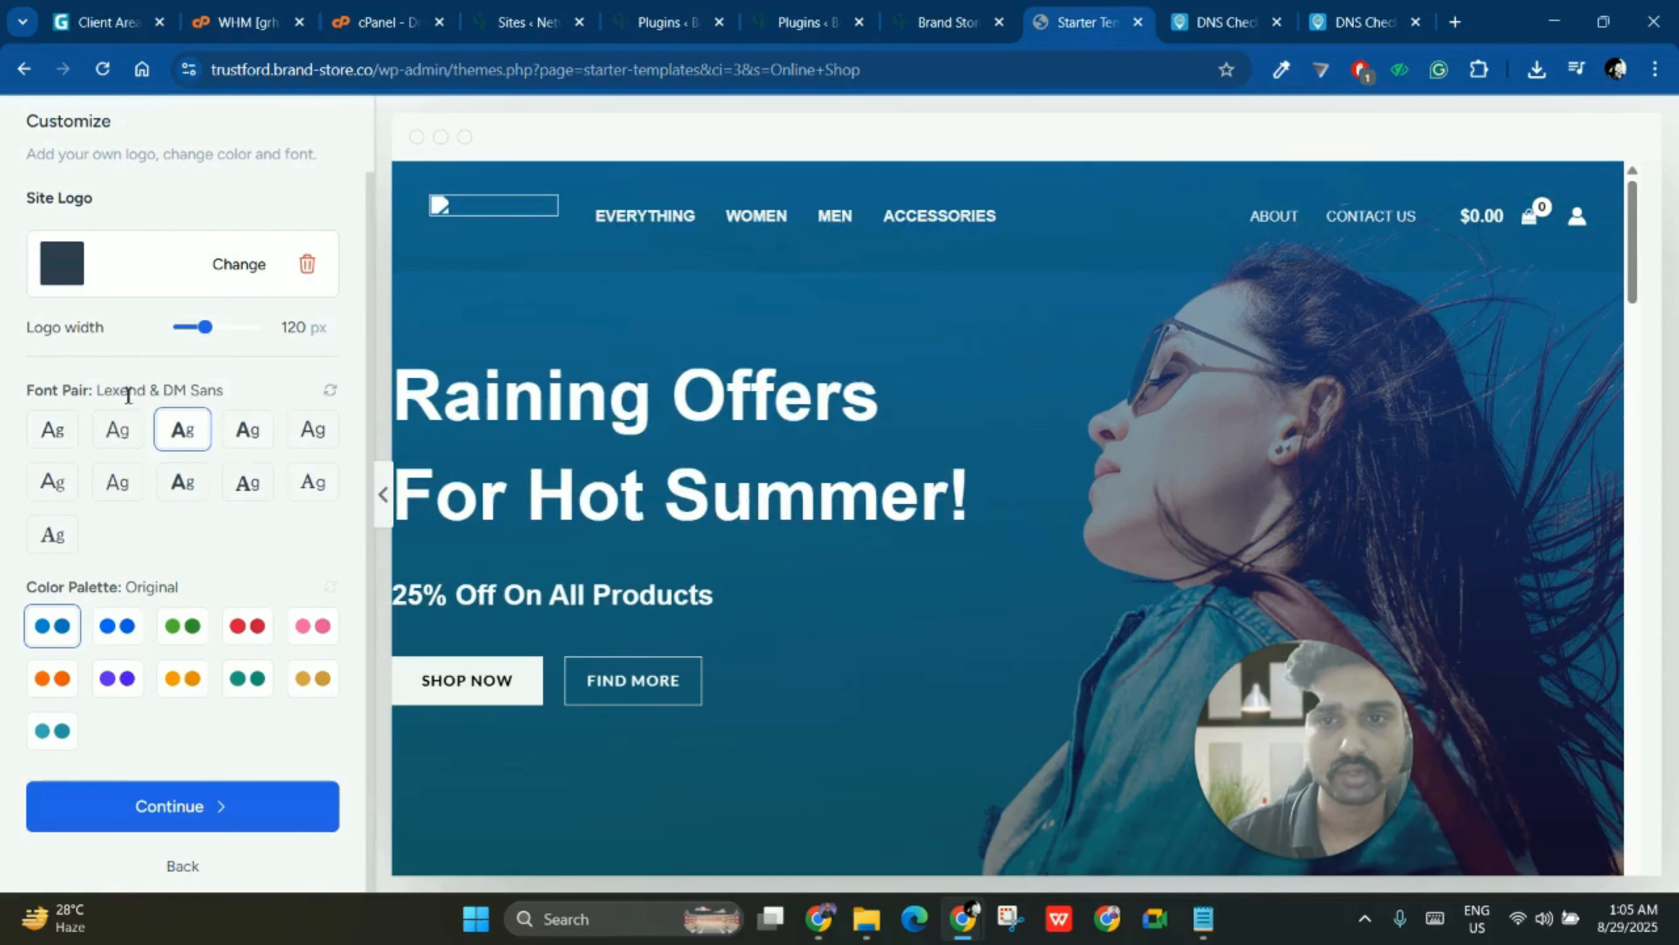
pyautogui.click(246, 434)
pyautogui.click(190, 438)
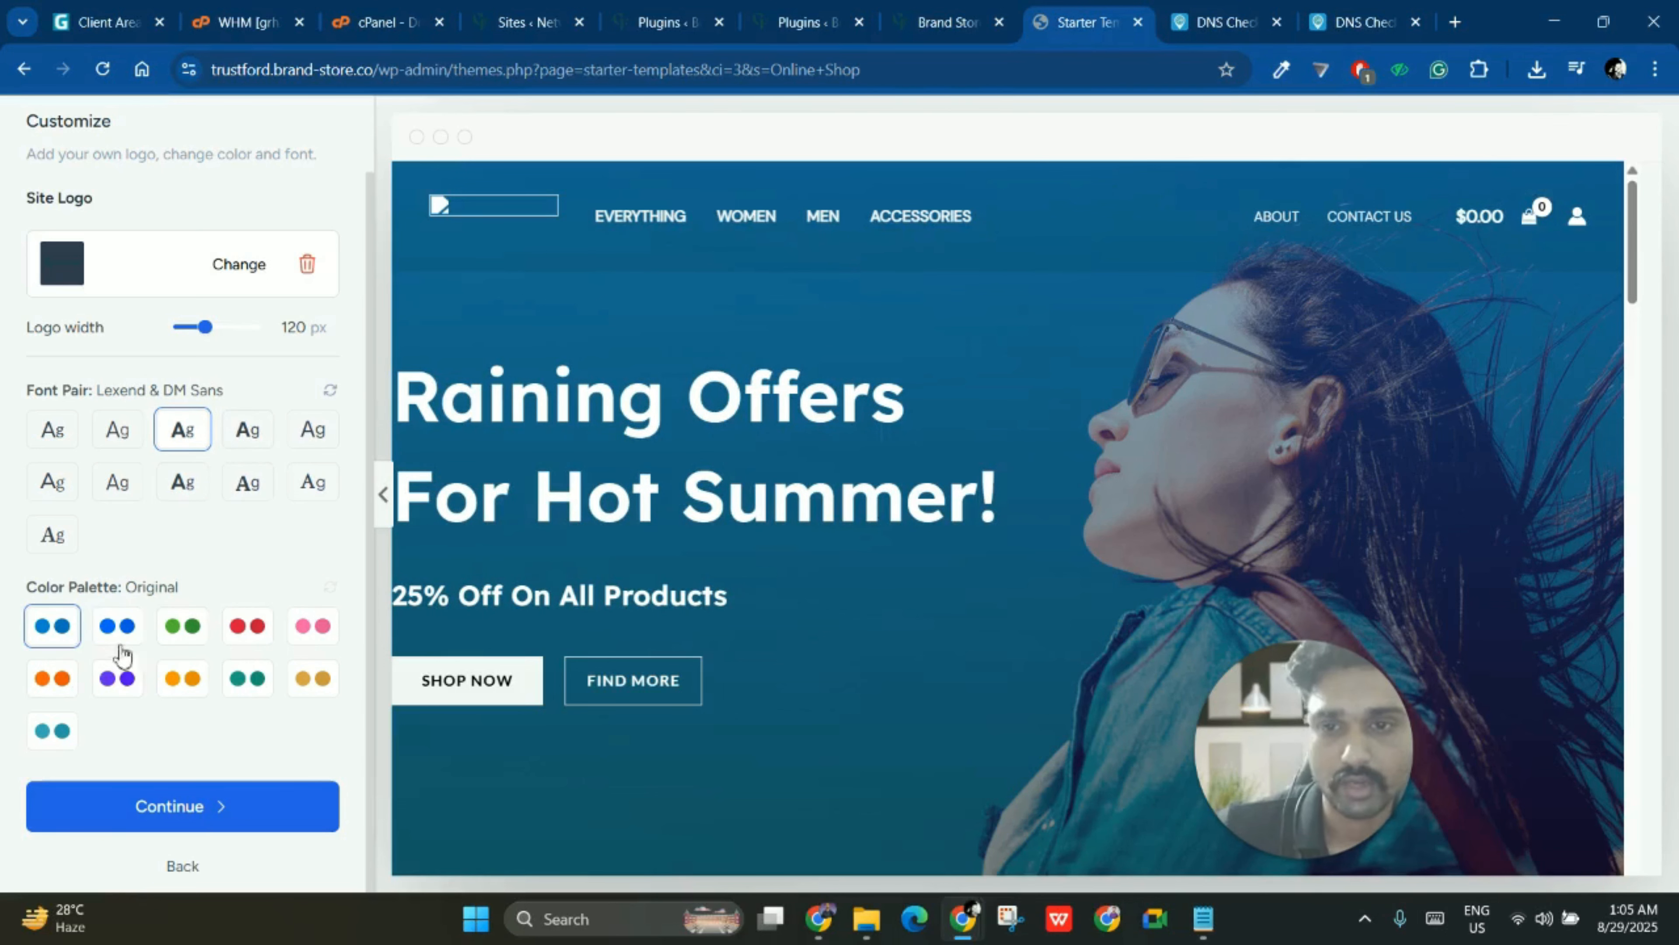
pyautogui.click(113, 632)
pyautogui.click(49, 636)
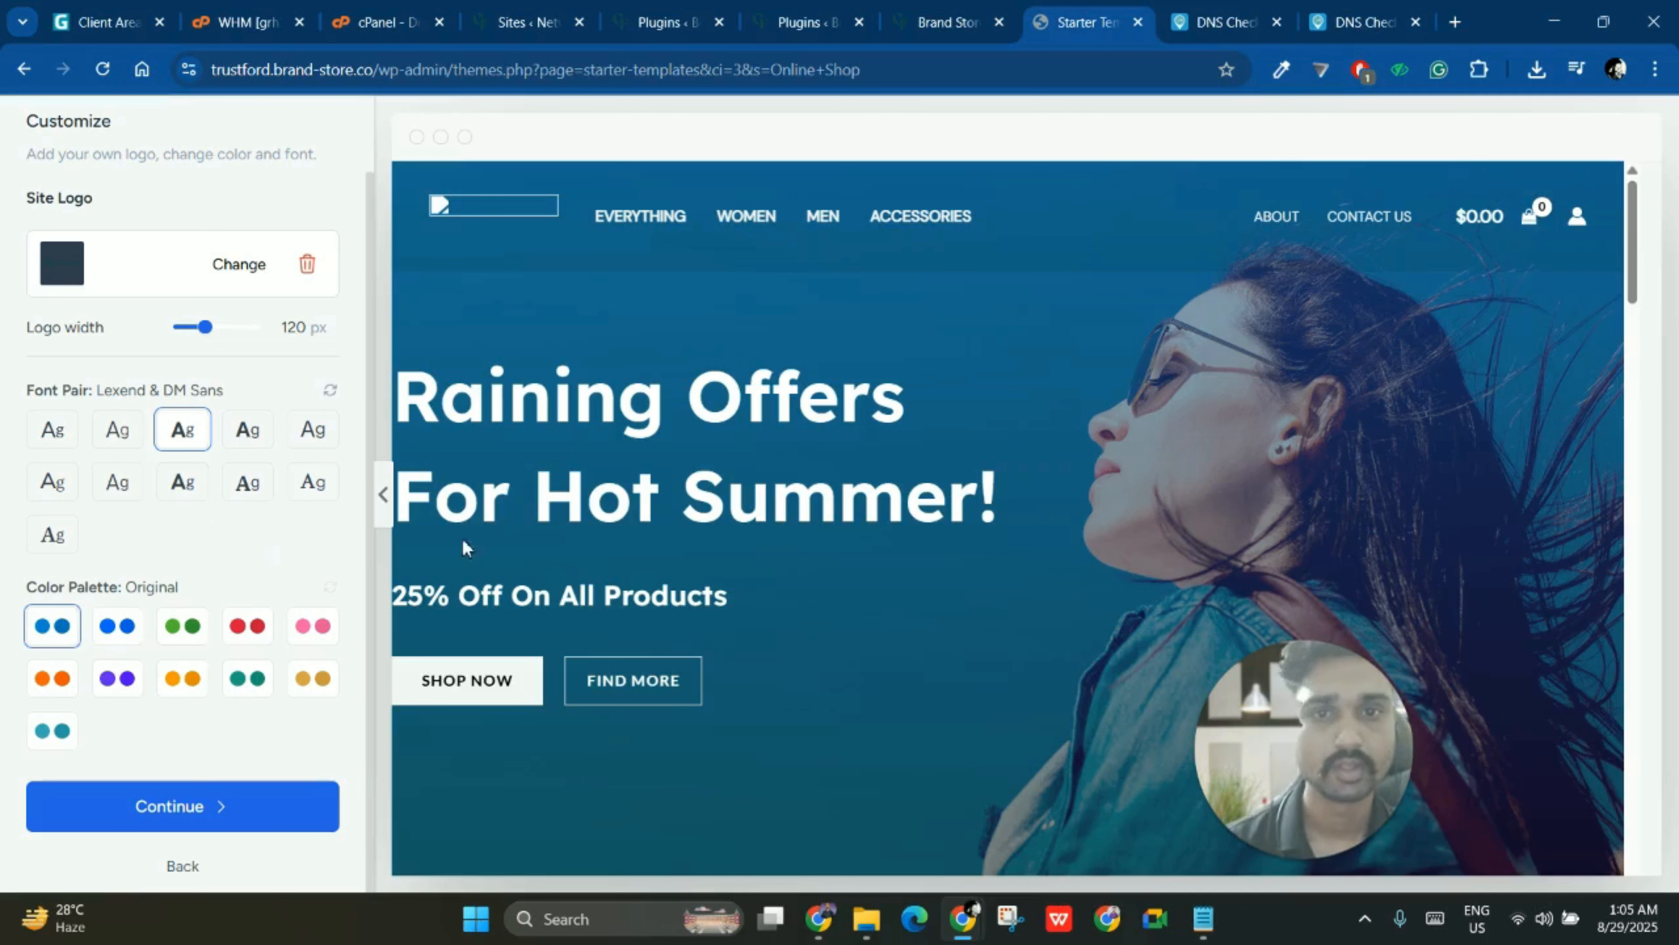
pyautogui.moveTo(217, 325); pyautogui.dragTo(220, 326)
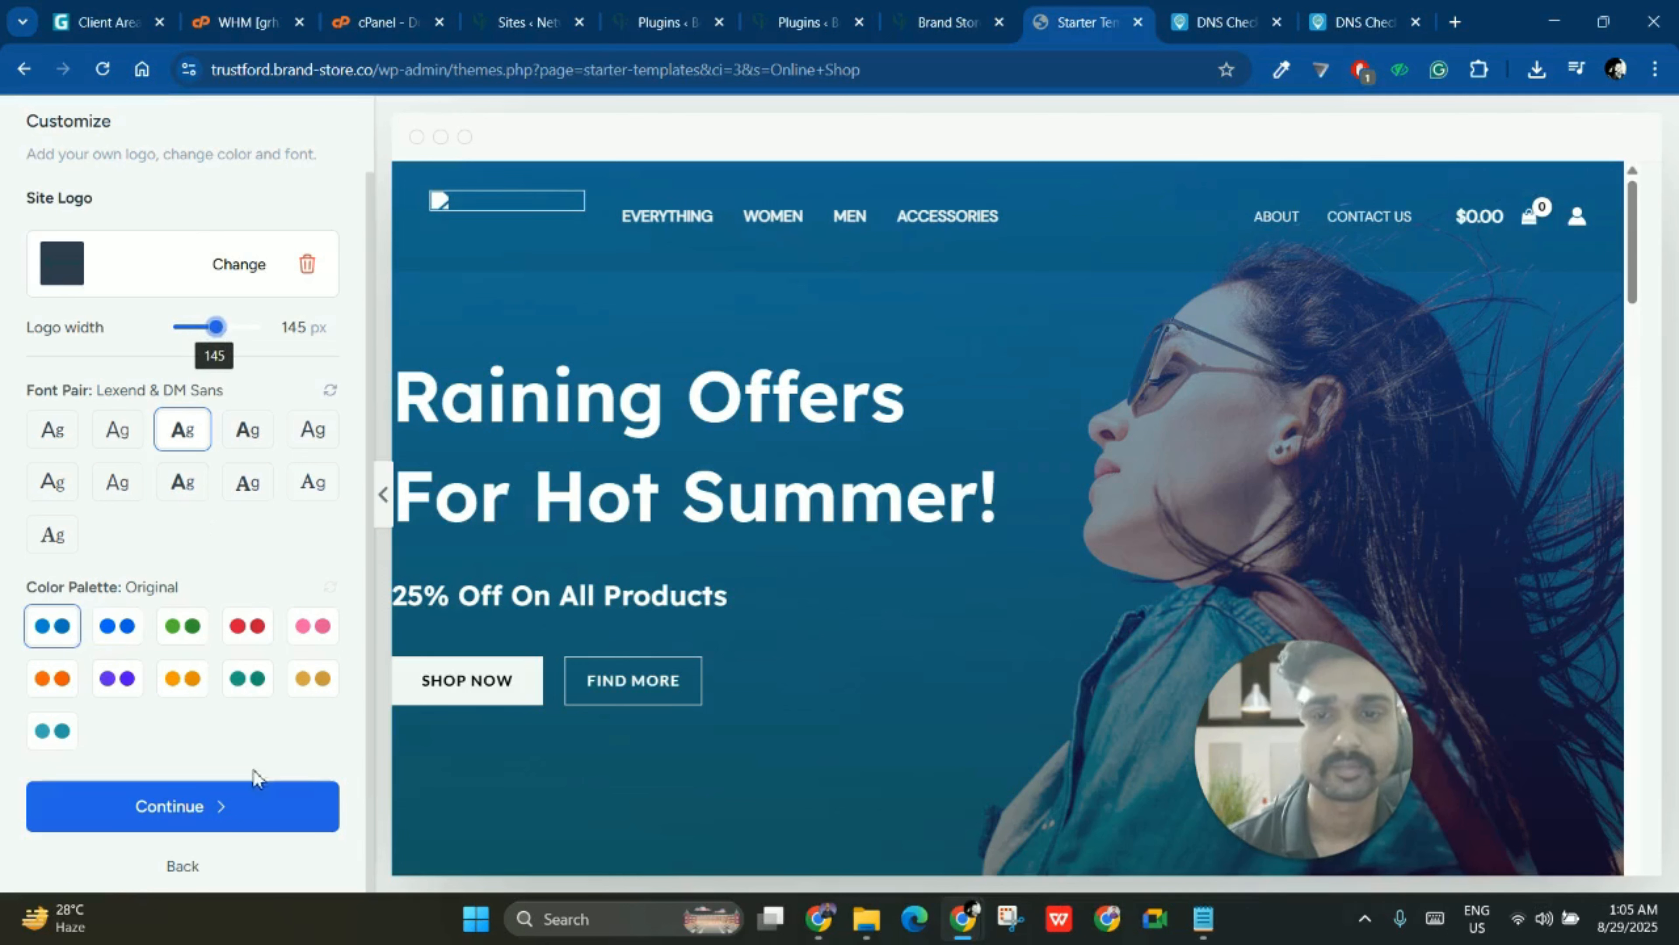
# - Accept the template customization and review the optional features and the plugins listed for installation
pyautogui.click(206, 818)
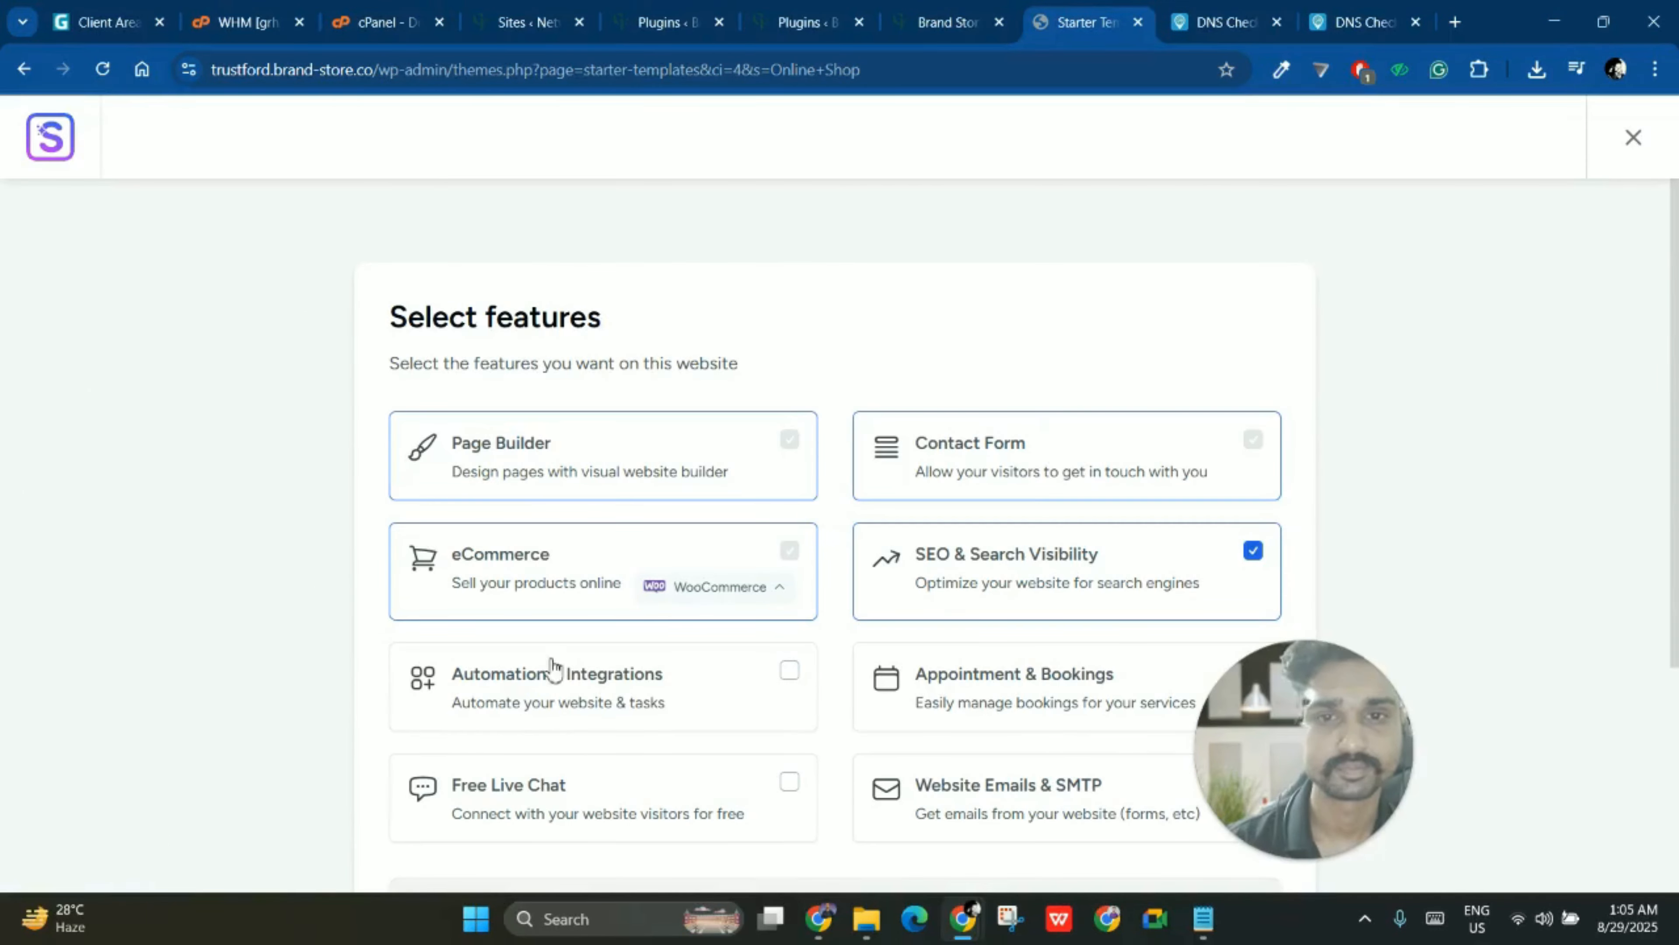
pyautogui.scroll(-3, 859, 562)
pyautogui.scroll(2, 856, 569)
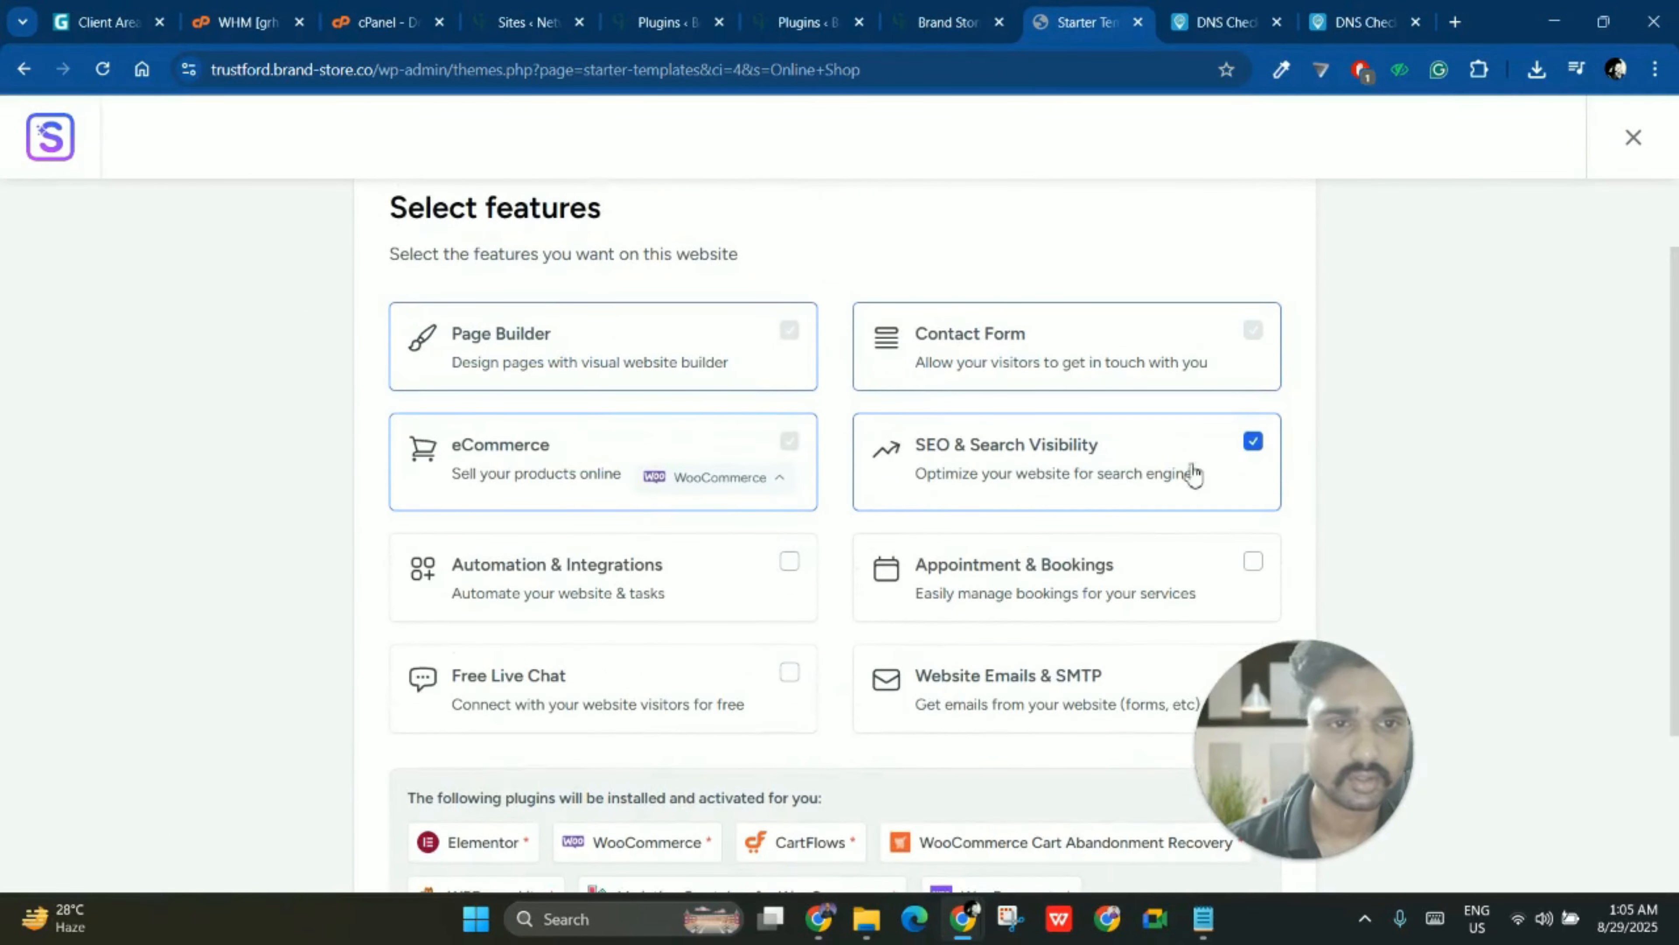
pyautogui.scroll(-5, 742, 612)
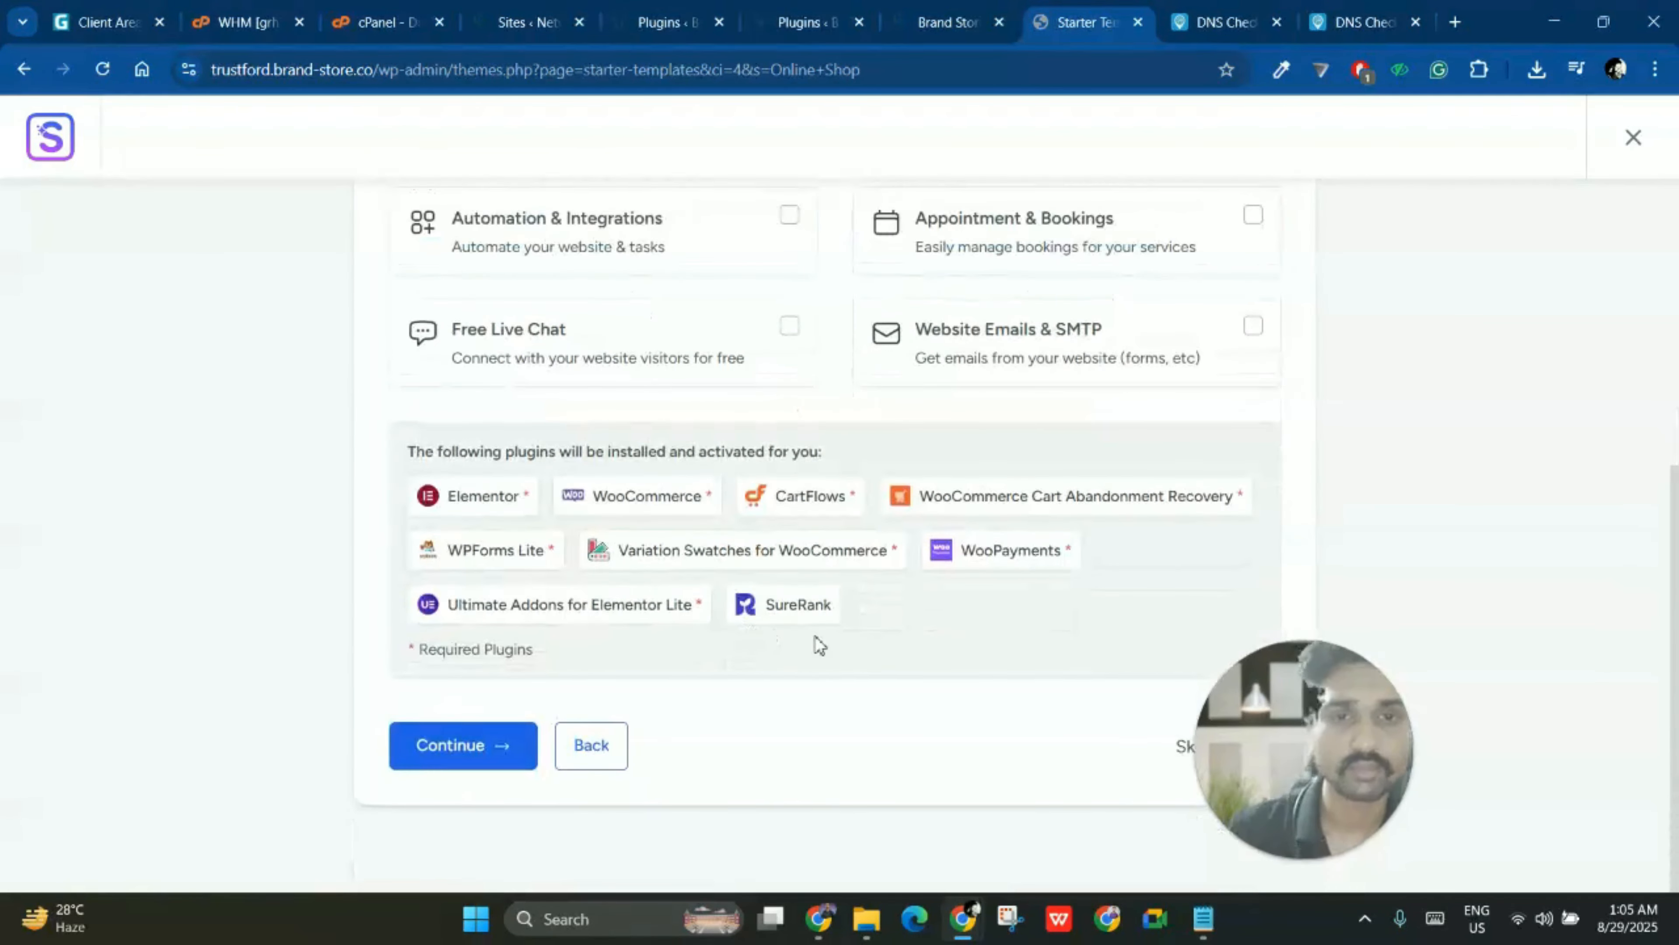
pyautogui.scroll(5, 727, 625)
pyautogui.scroll(-5, 729, 623)
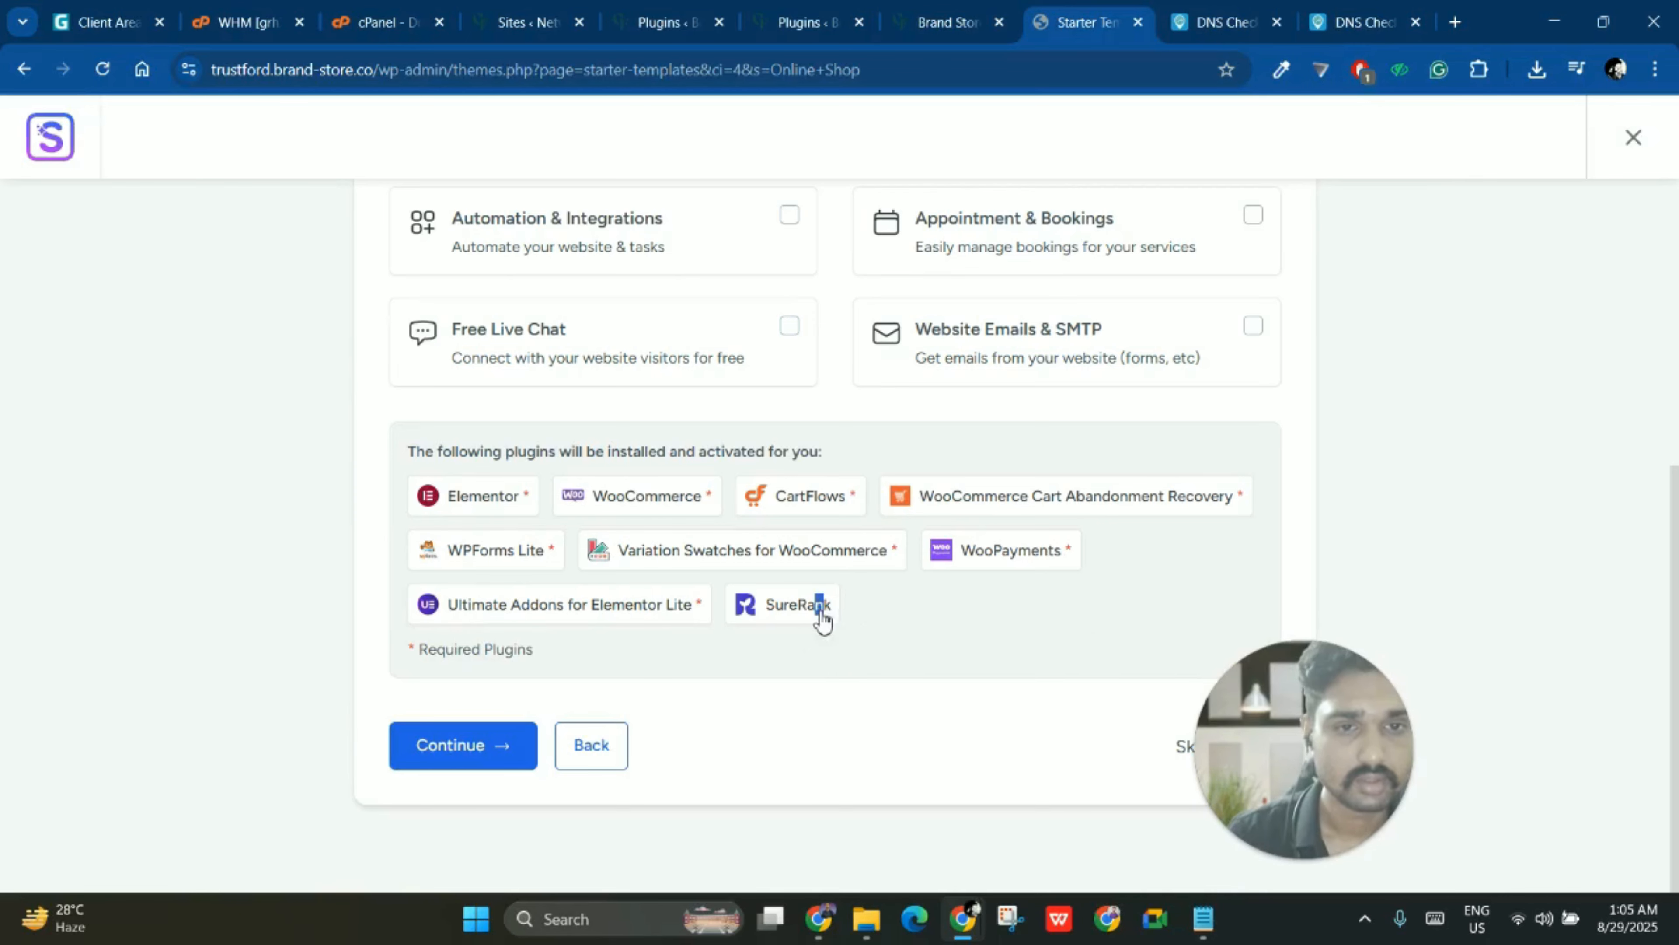
# - Review the feature selection and plugin list, keep the default choices and continue the Brandstore template import
pyautogui.scroll(5, 865, 643)
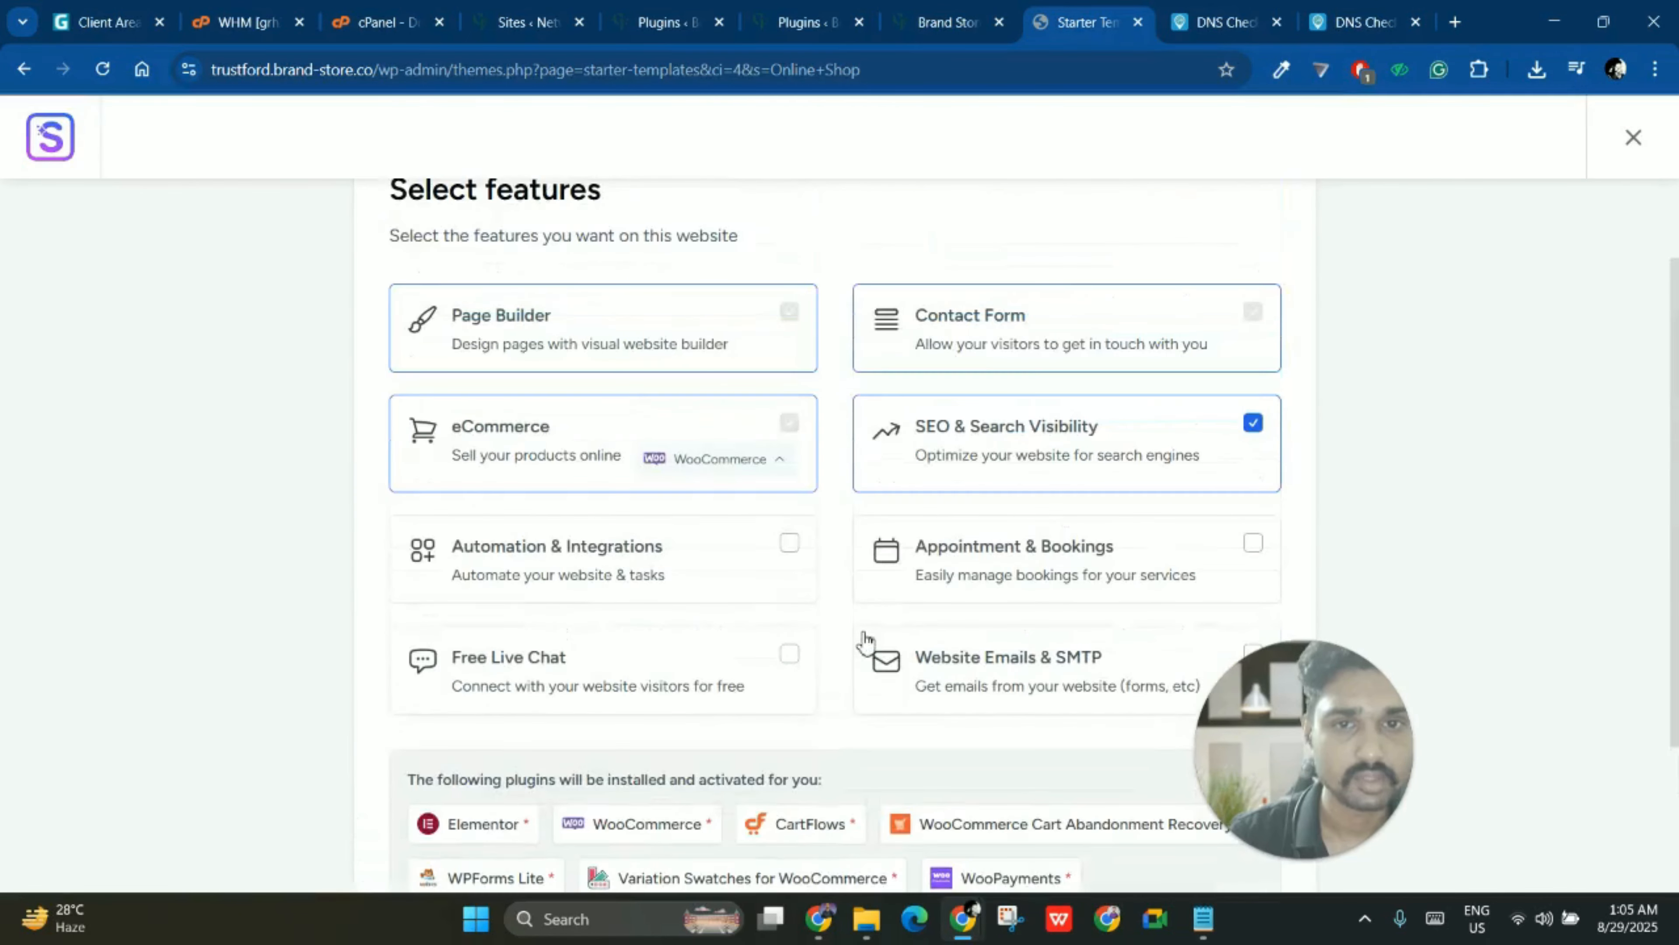
pyautogui.scroll(-5, 866, 640)
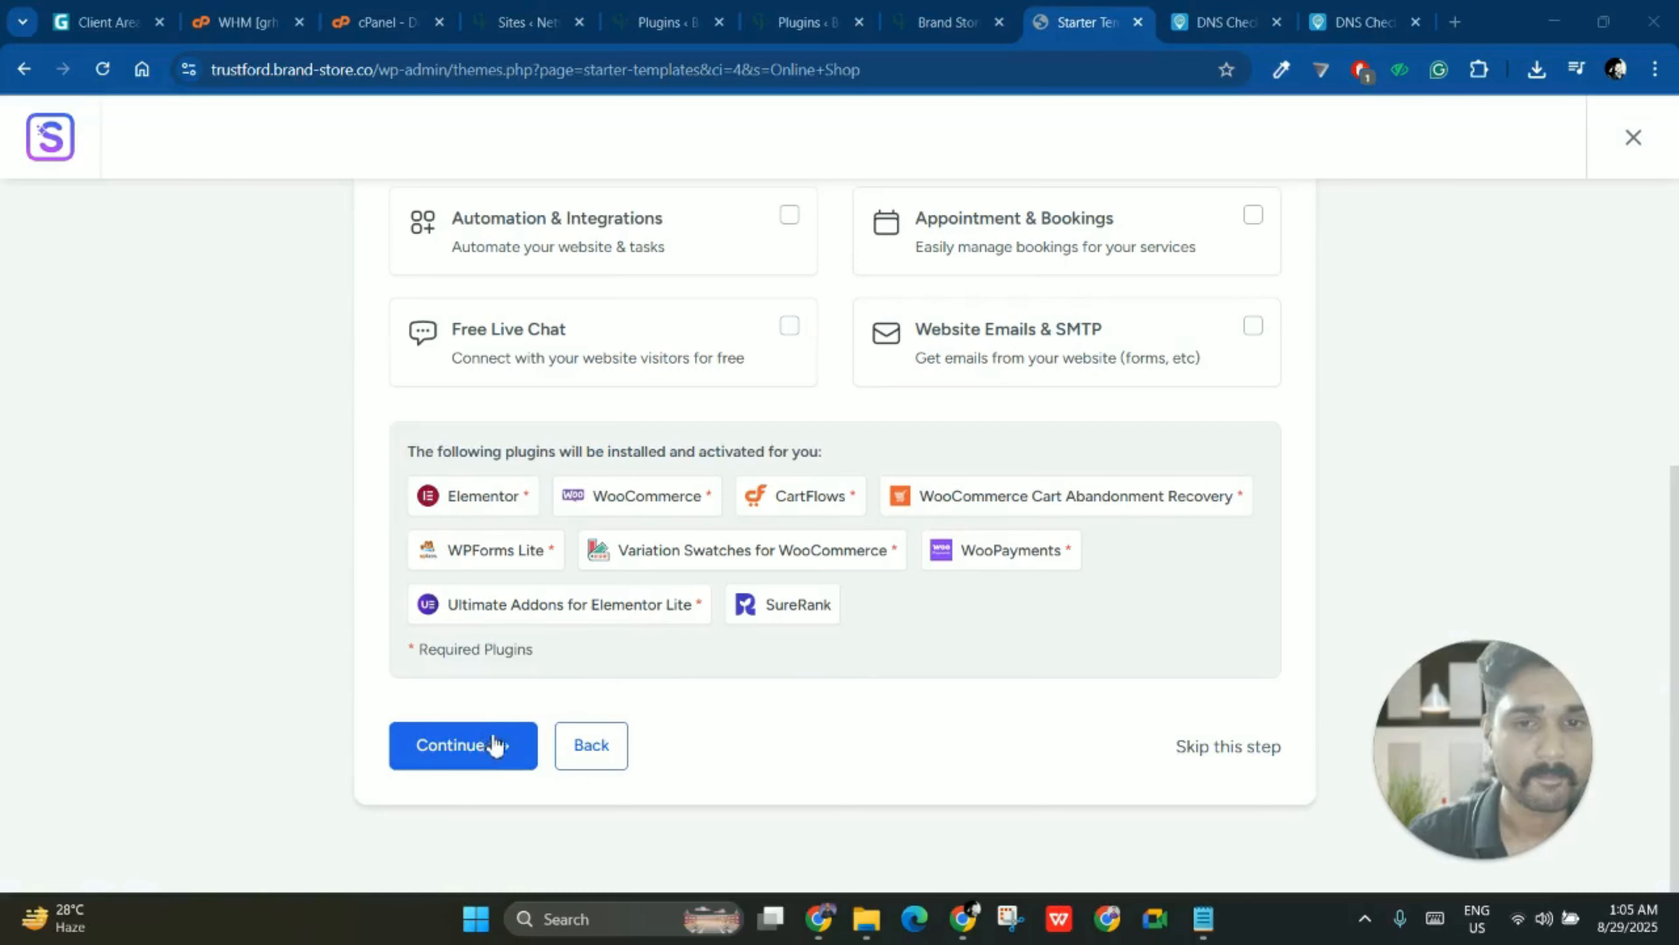
pyautogui.scroll(7, 675, 626)
pyautogui.scroll(-7, 694, 642)
pyautogui.click(492, 746)
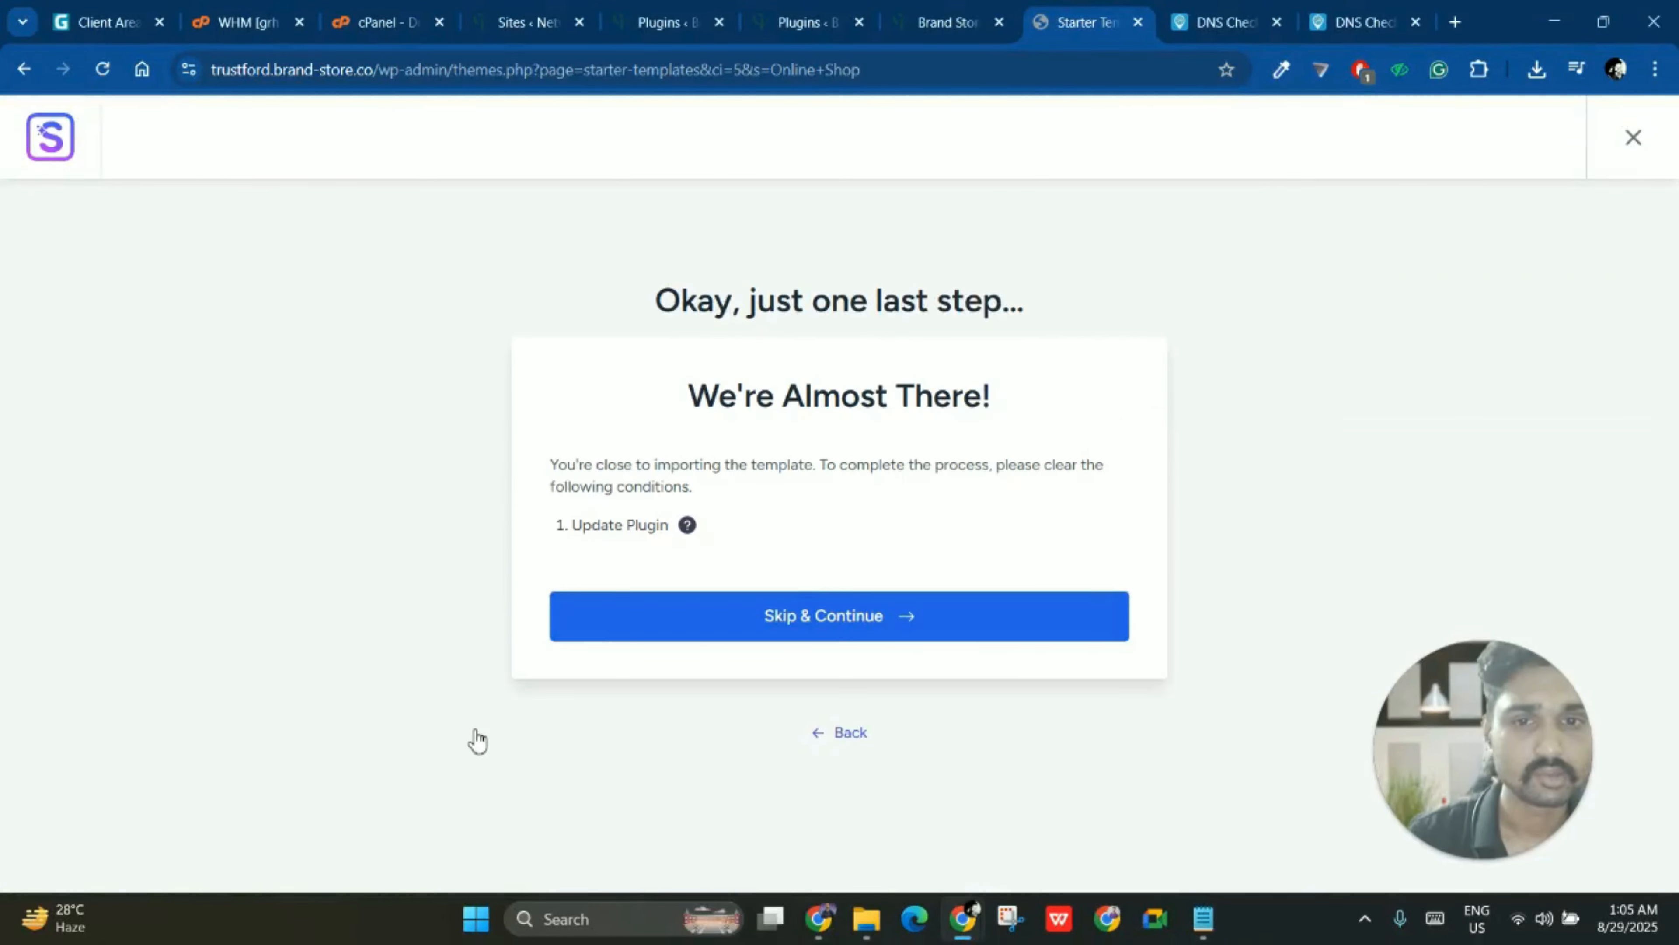
# - Skip the plugin update condition, acknowledge the overwrite warning and start building the website
pyautogui.click(911, 631)
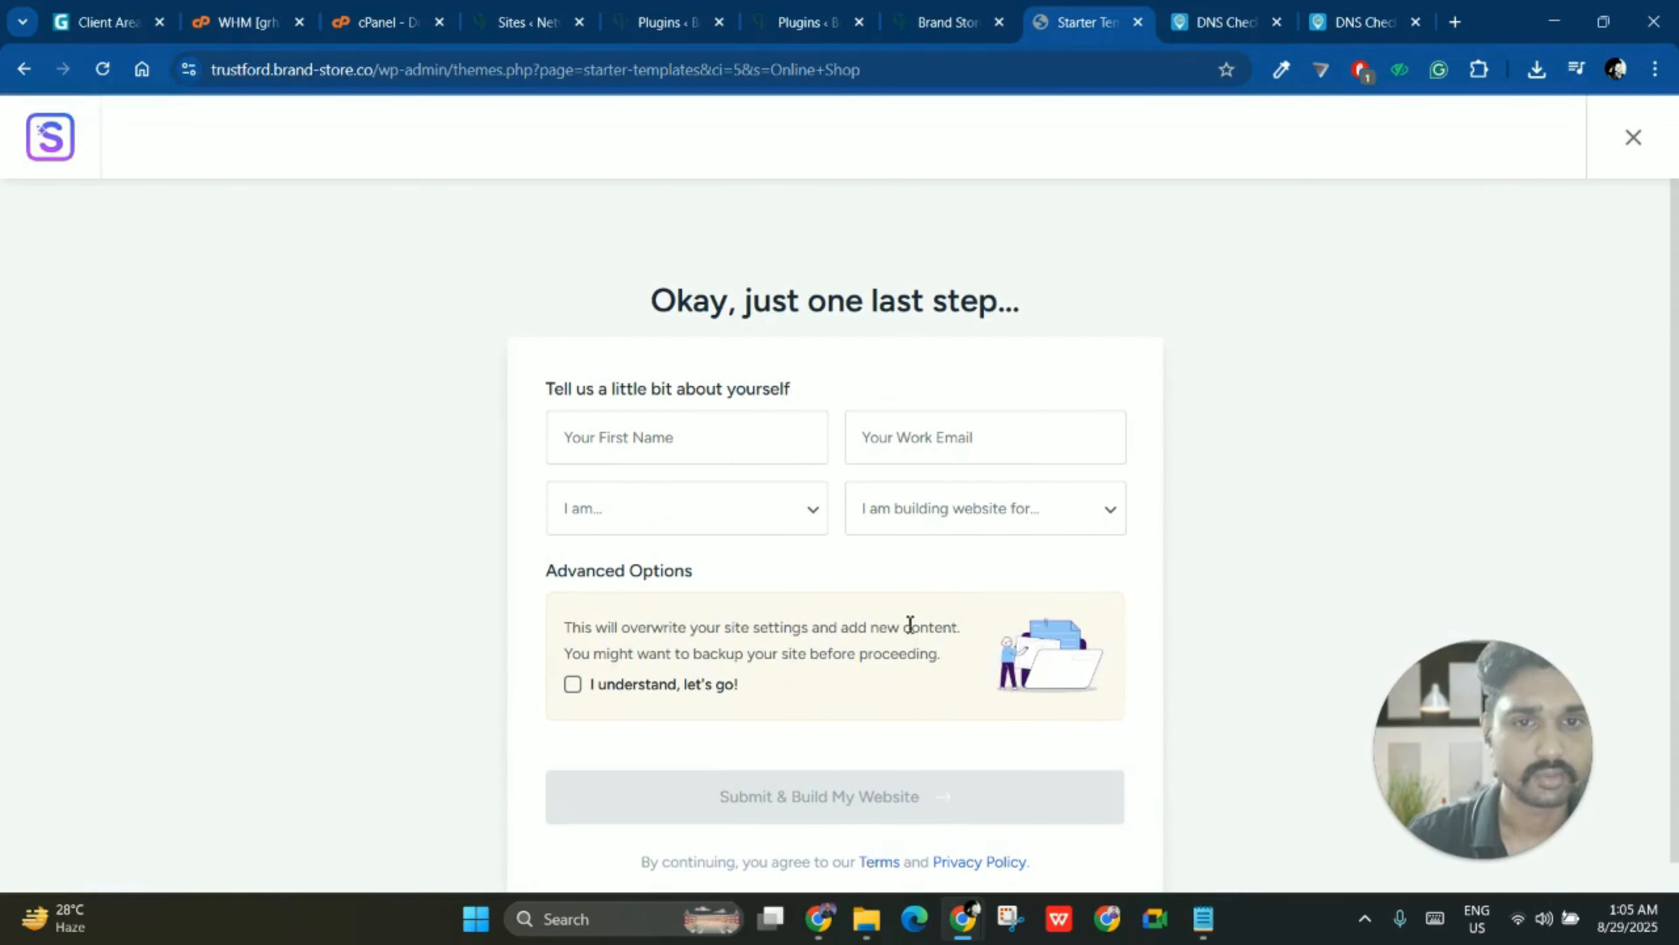
pyautogui.click(652, 691)
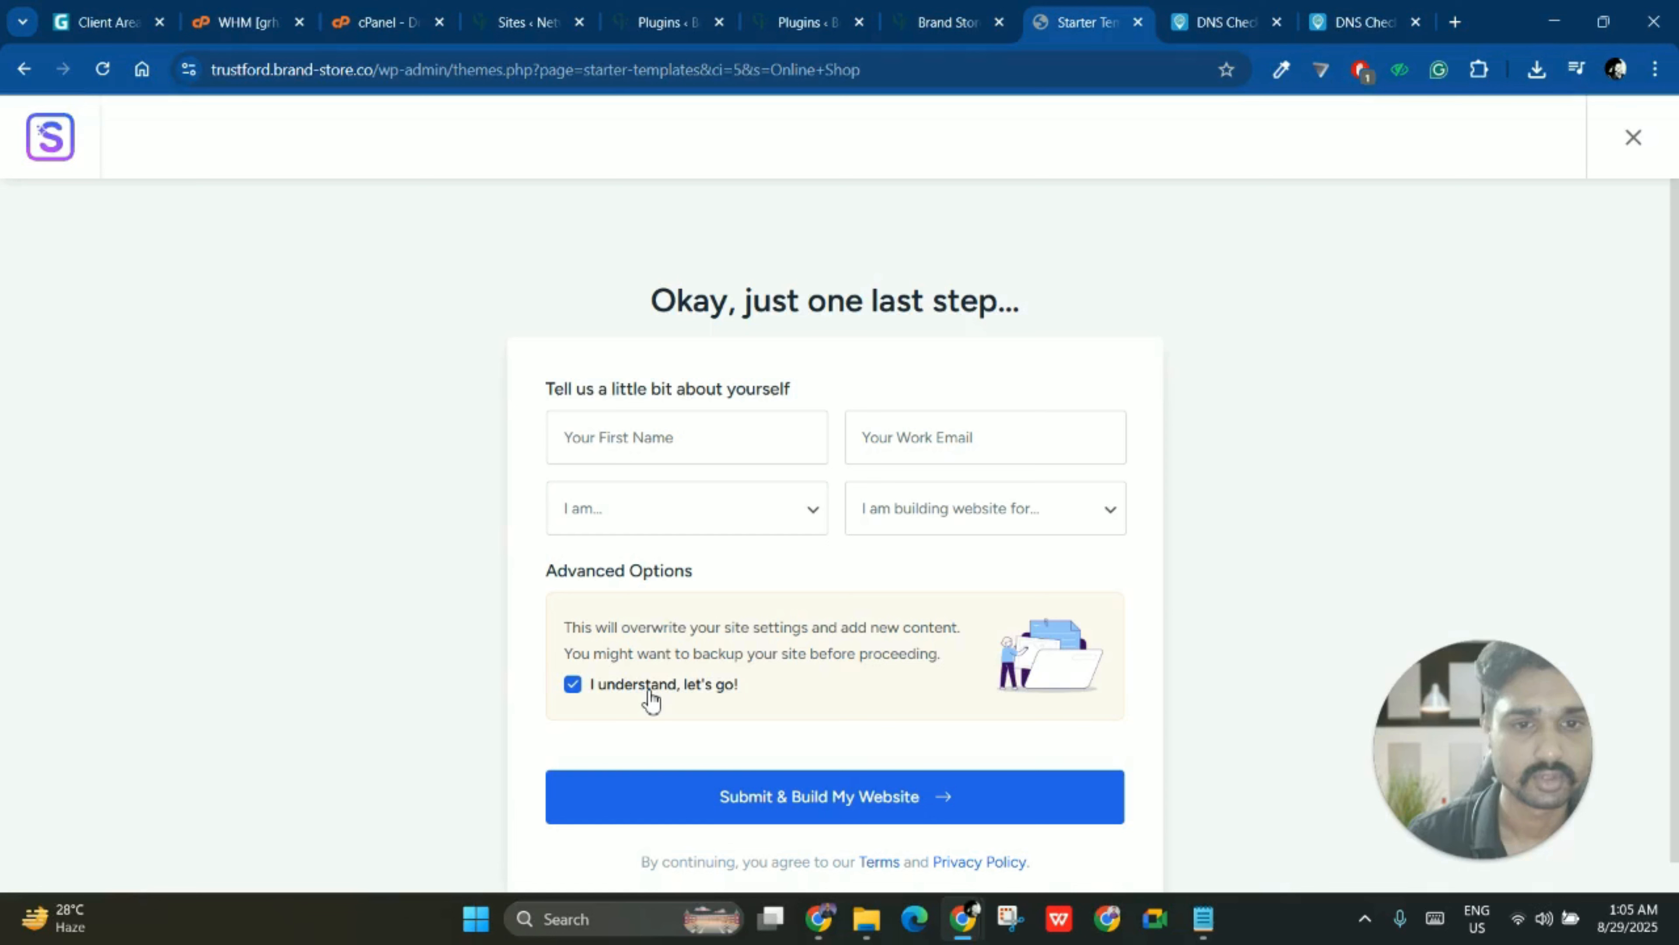
pyautogui.click(913, 821)
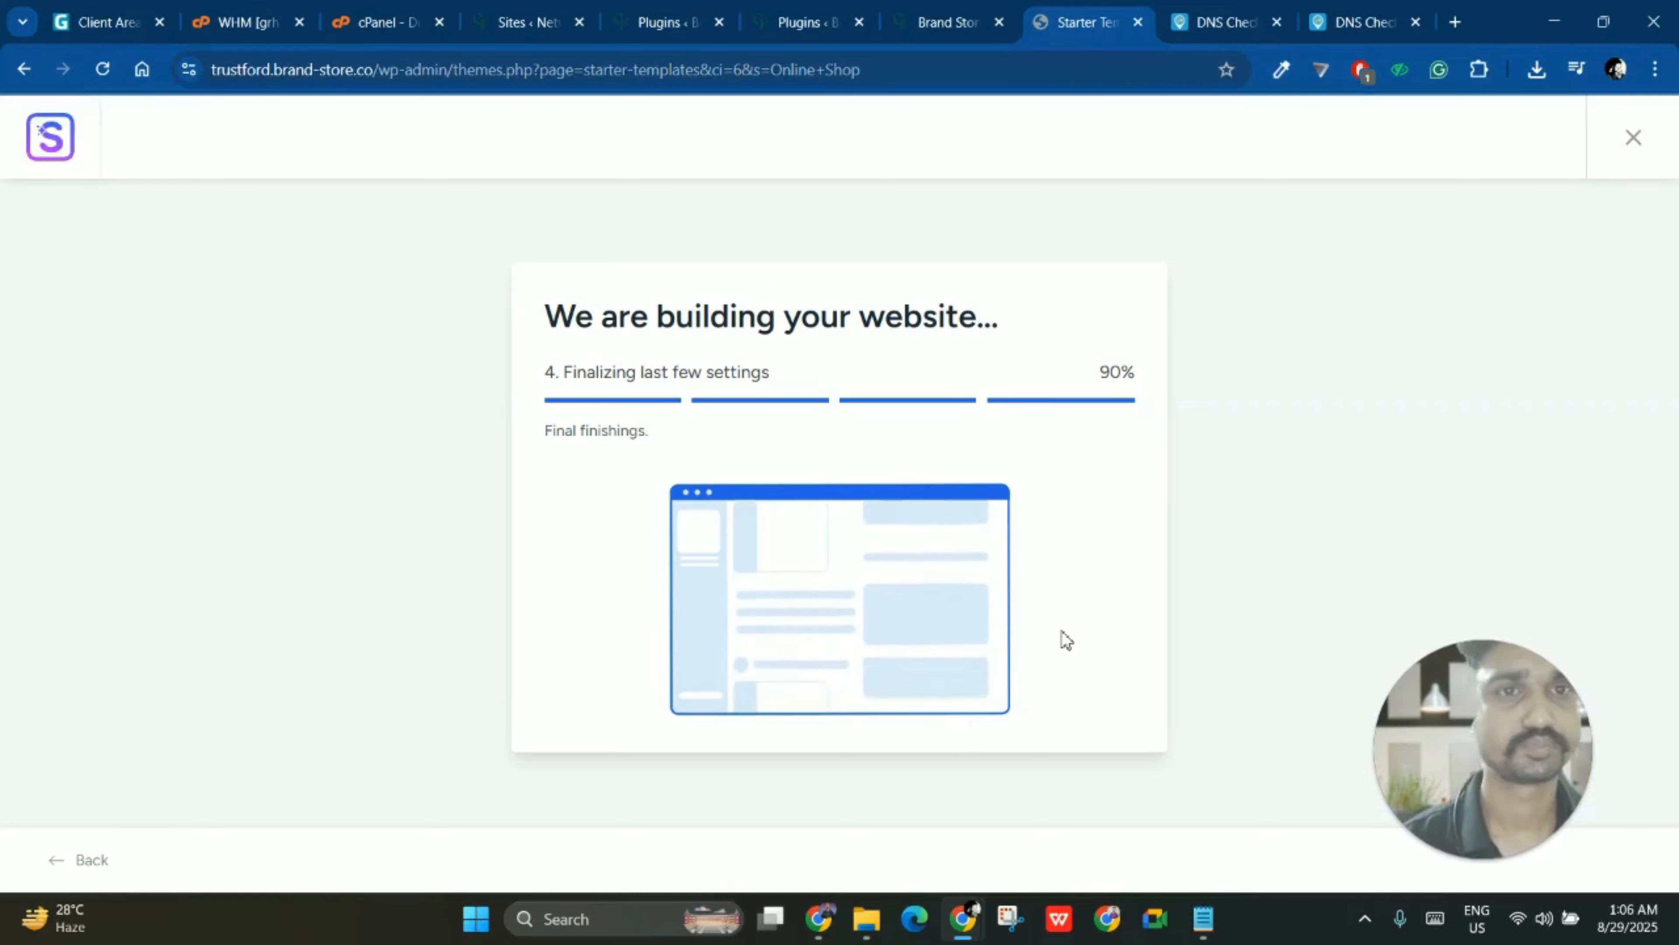
# - Open the main brand-store.co site's Pages list and examine which pages it has and their assigned roles
pyautogui.click(906, 9)
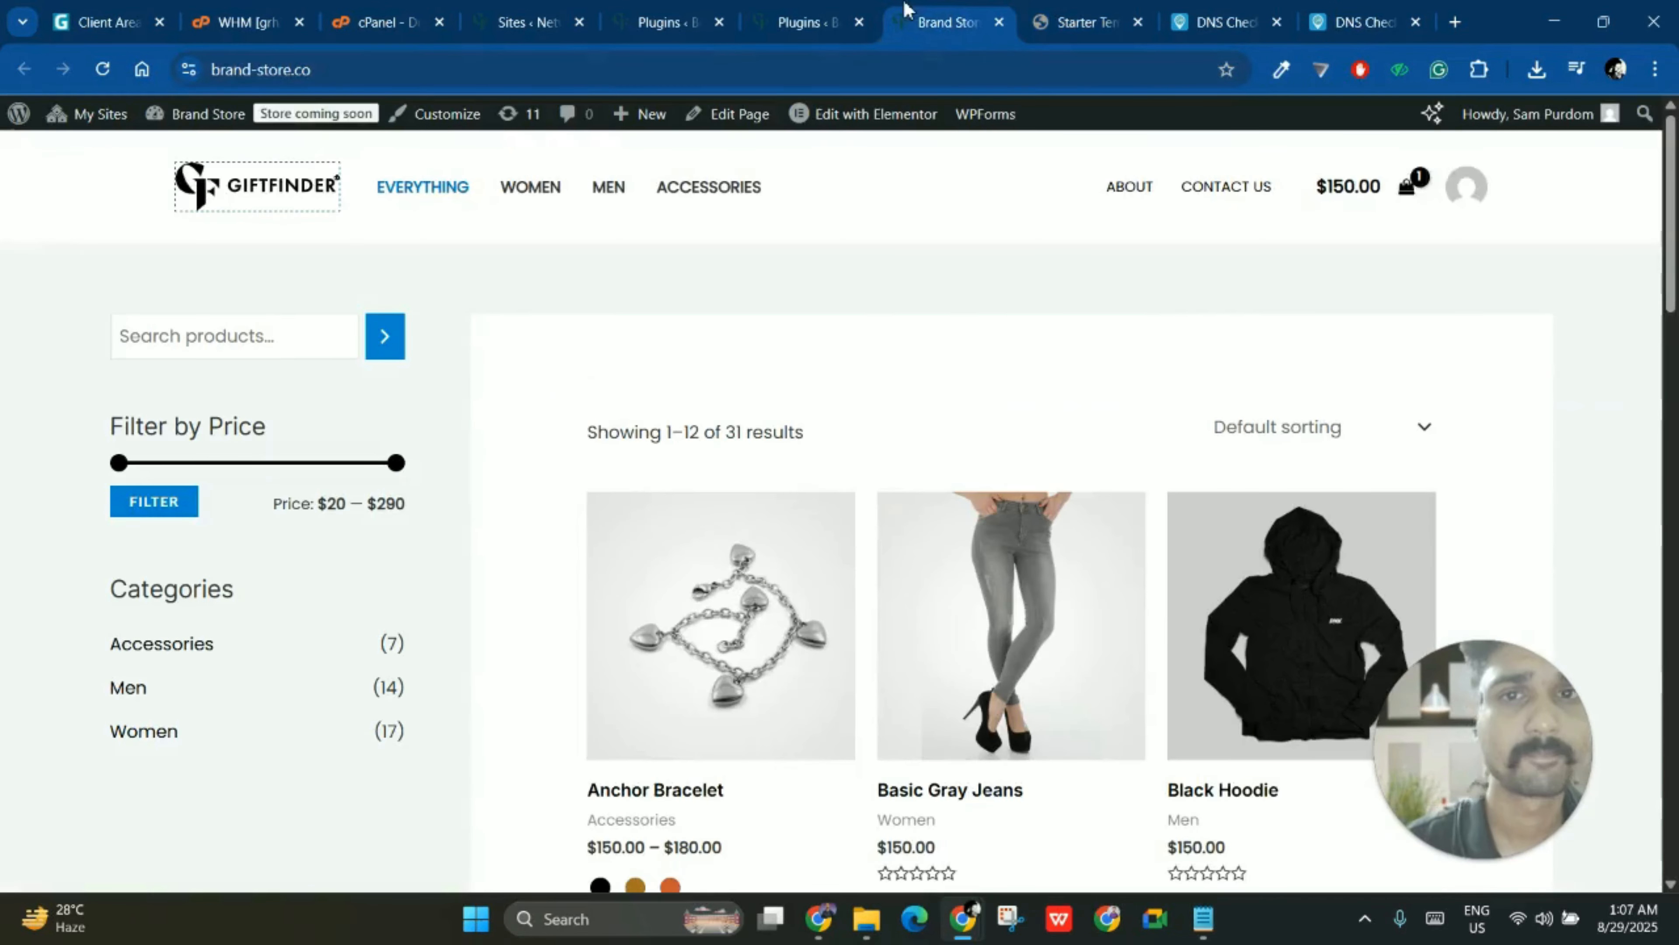
pyautogui.moveTo(386, 504); pyautogui.dragTo(362, 472)
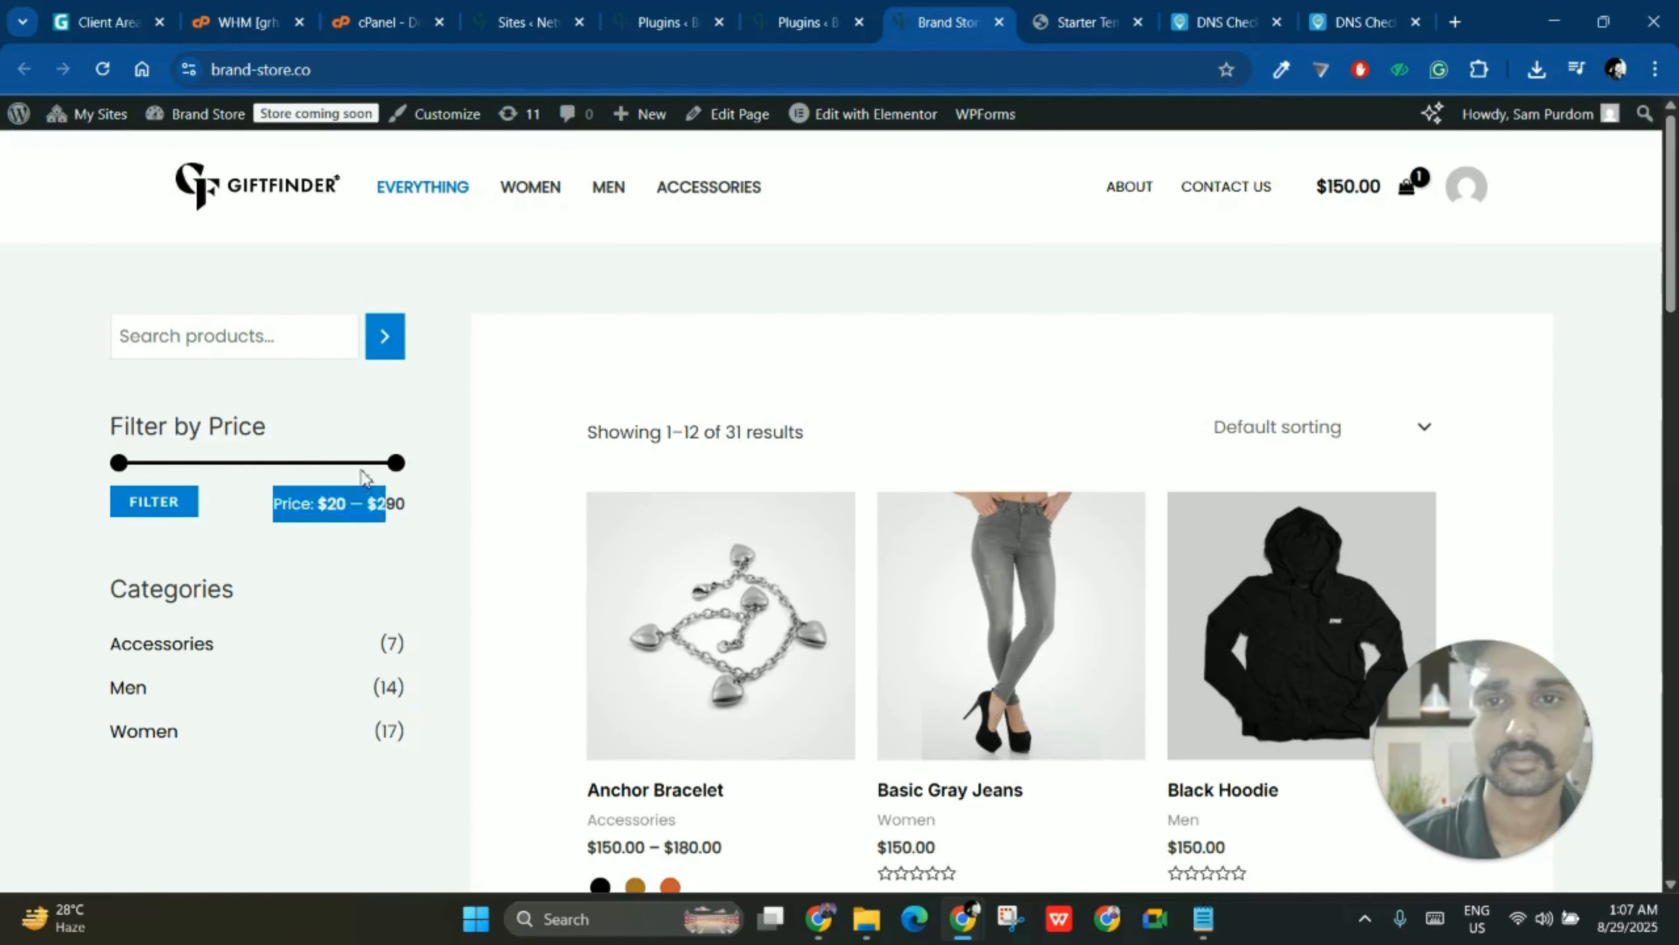
pyautogui.click(243, 475)
pyautogui.click(803, 22)
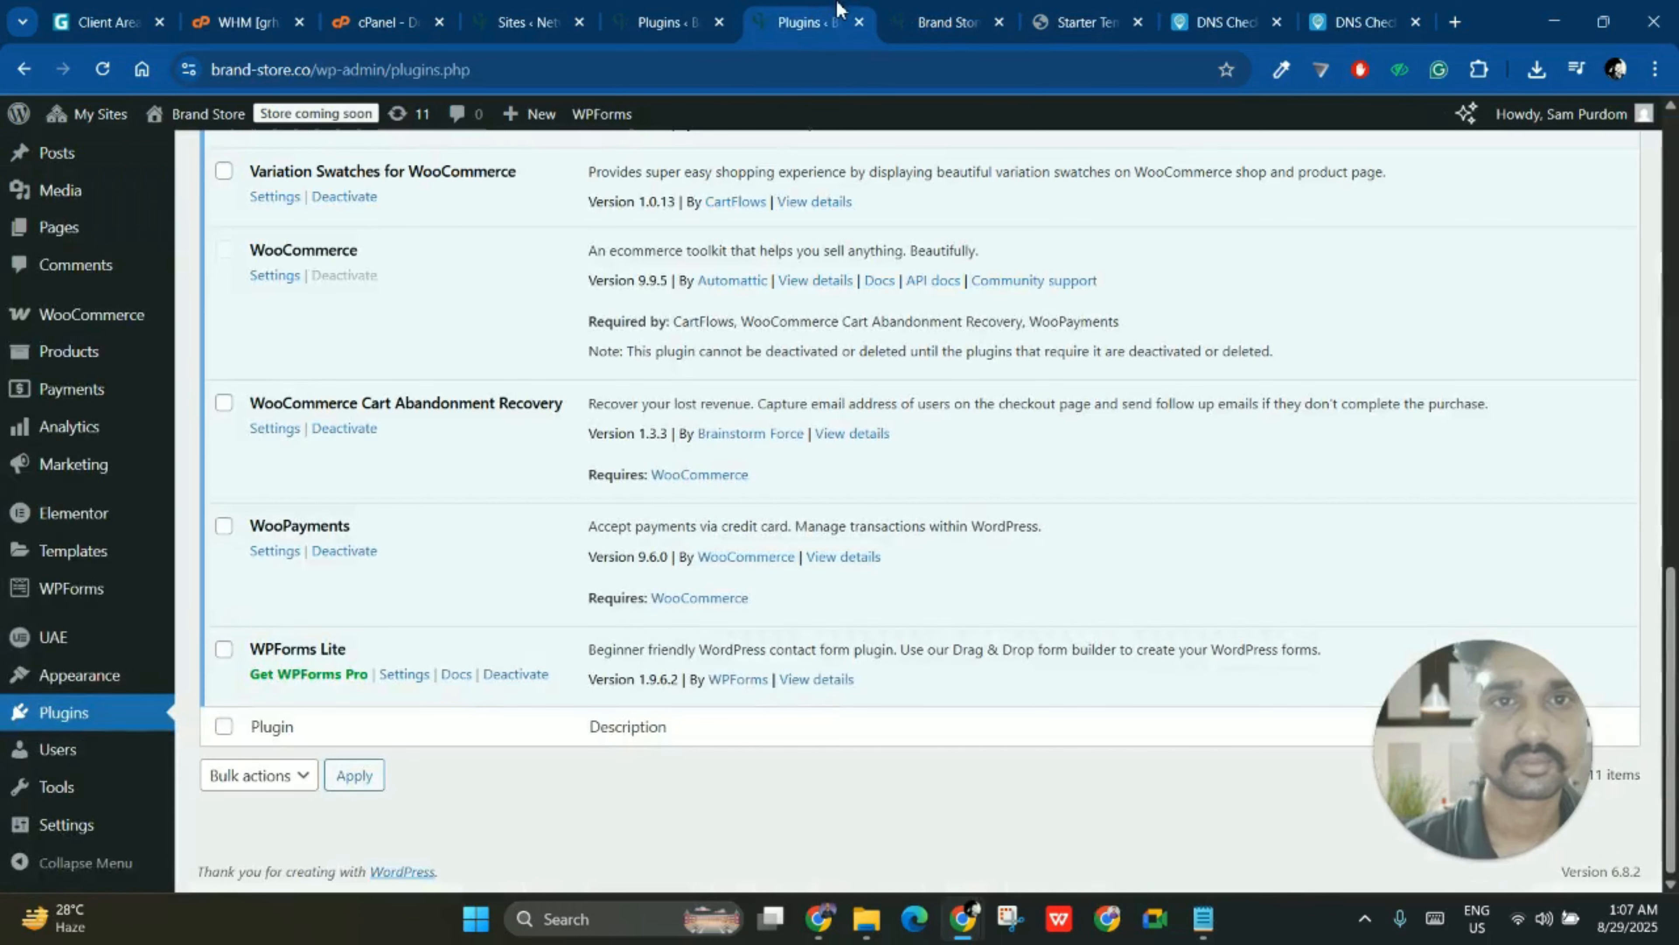
pyautogui.scroll(2, 154, 456)
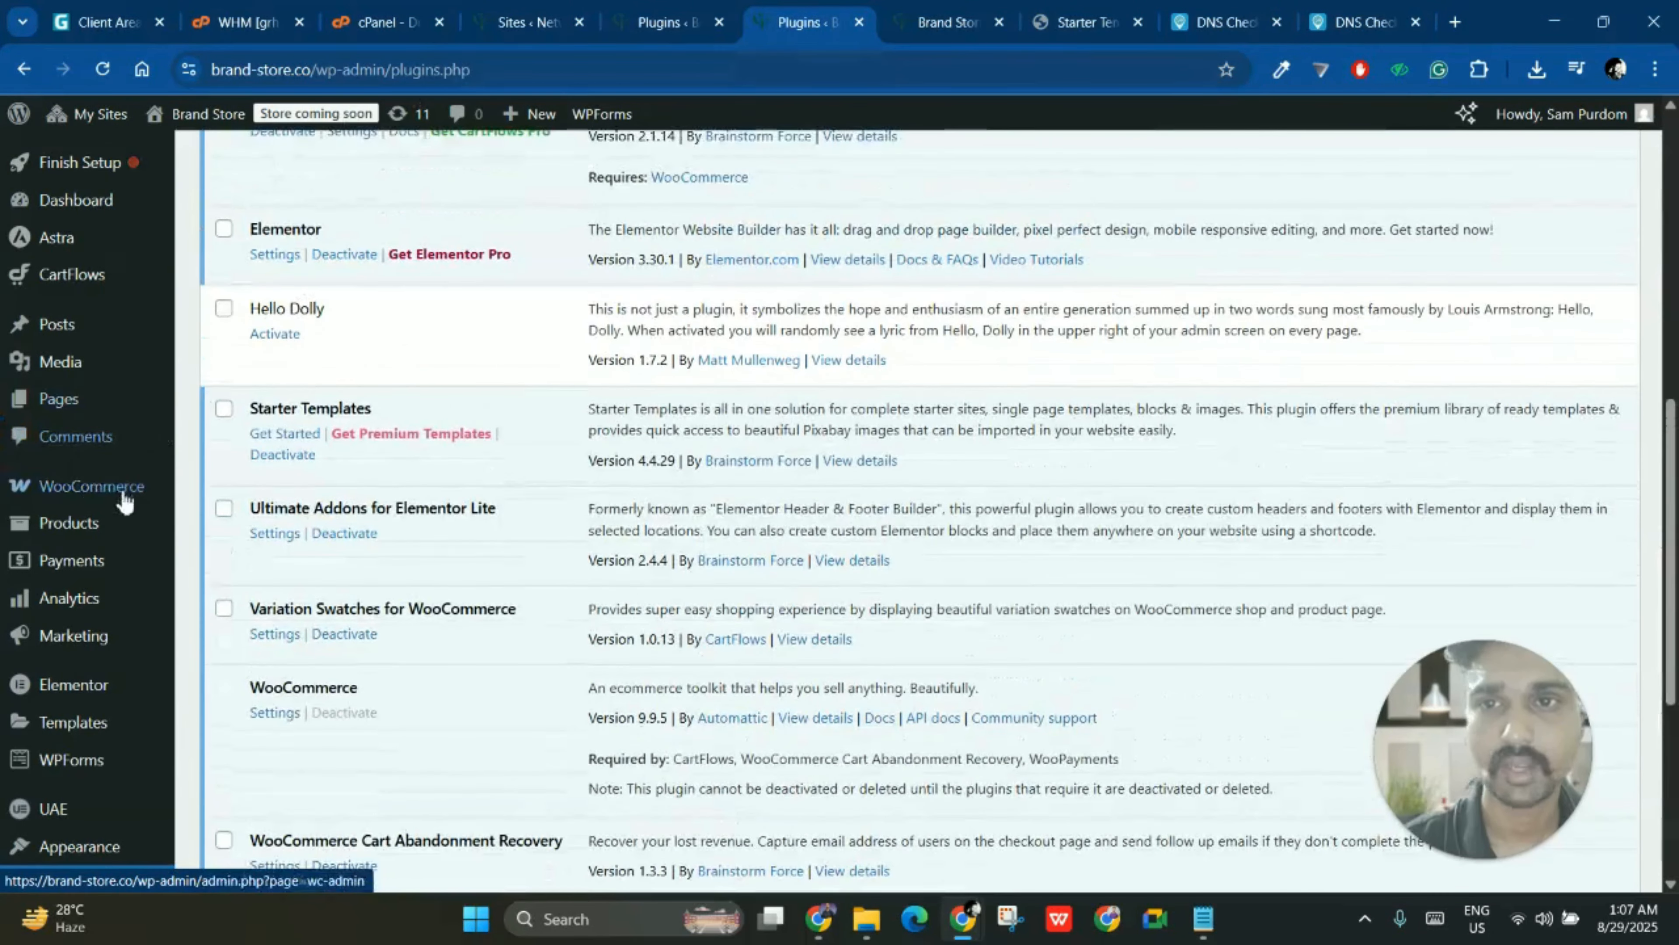
pyautogui.click(97, 401)
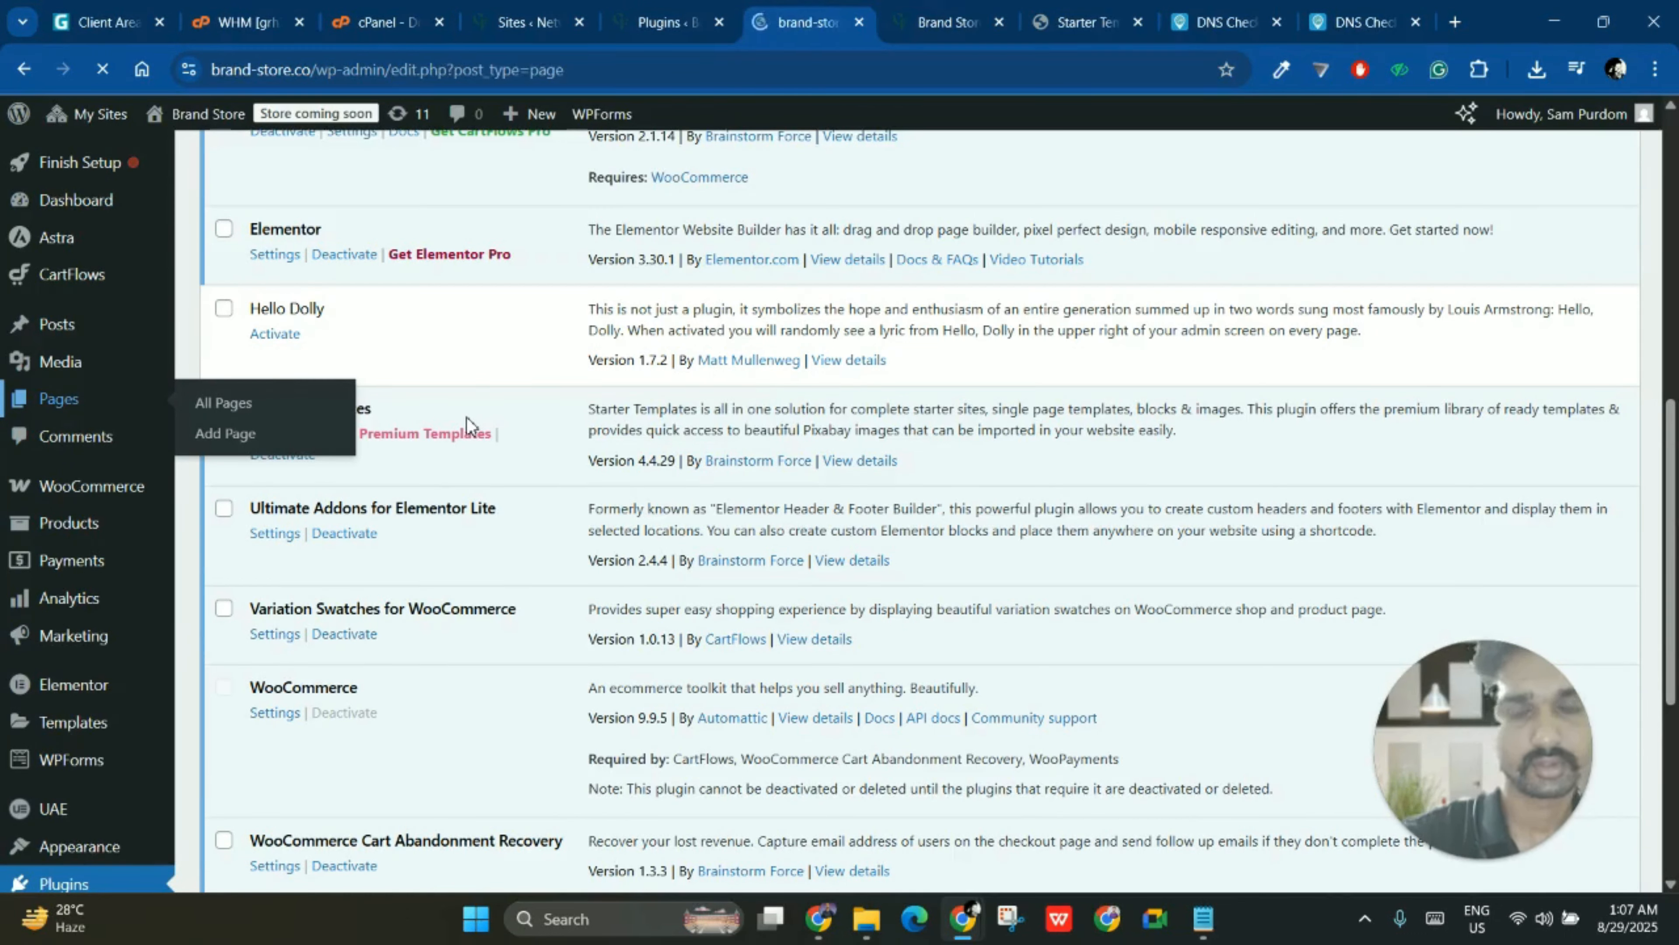
pyautogui.scroll(-5, 469, 450)
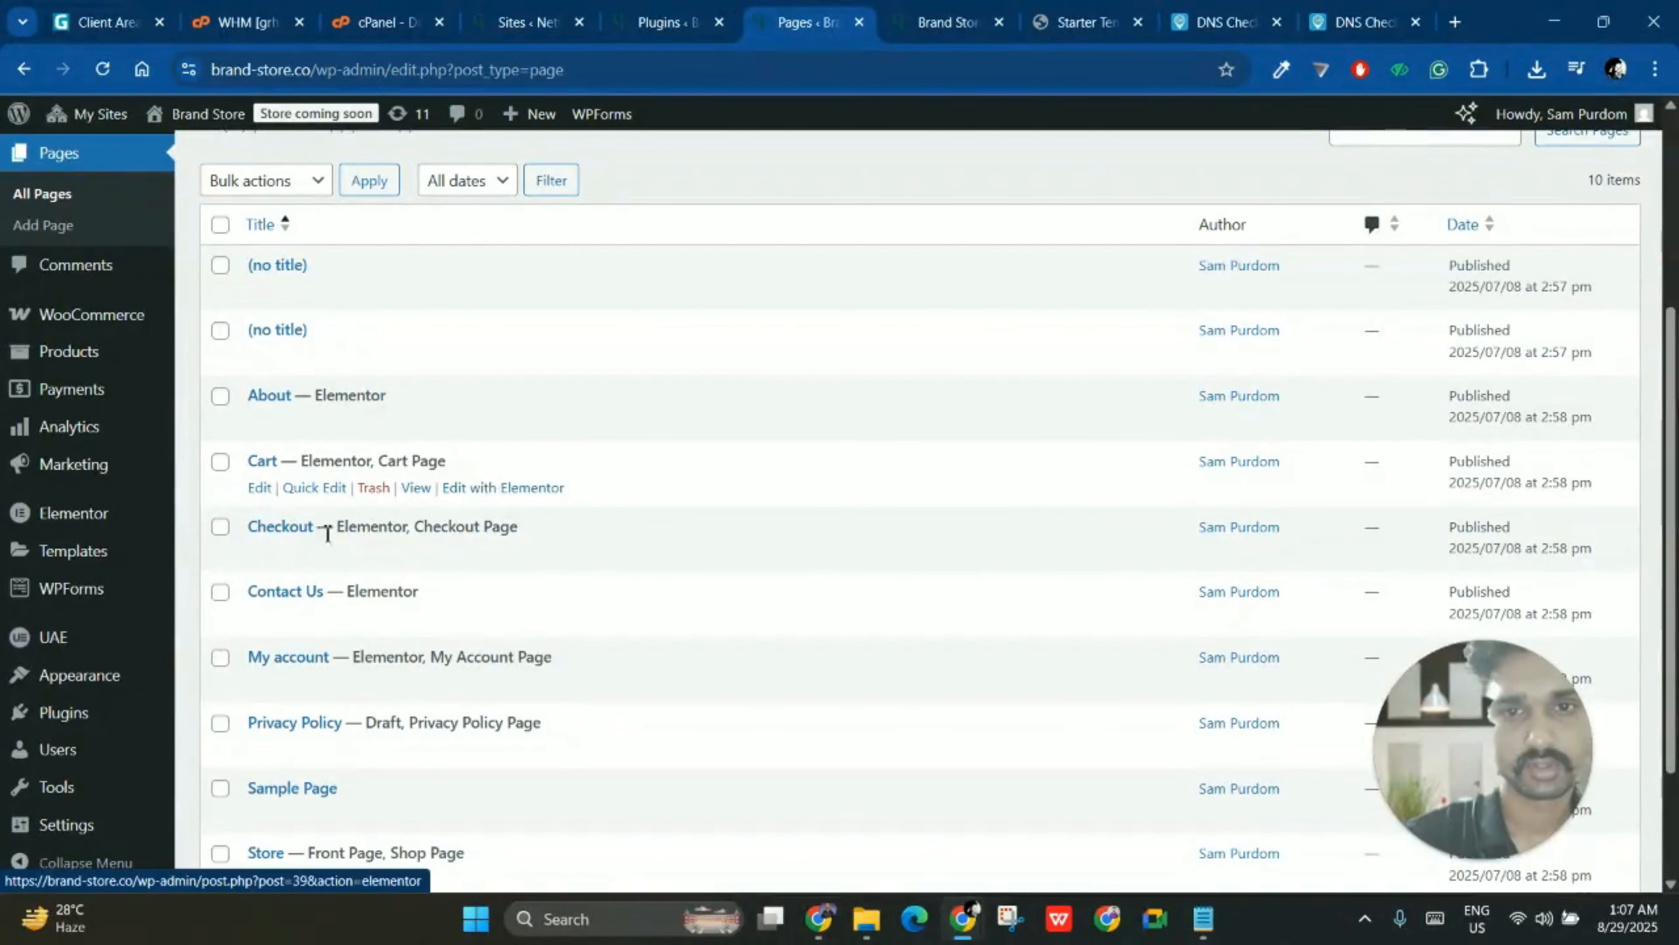
pyautogui.scroll(-3, 319, 551)
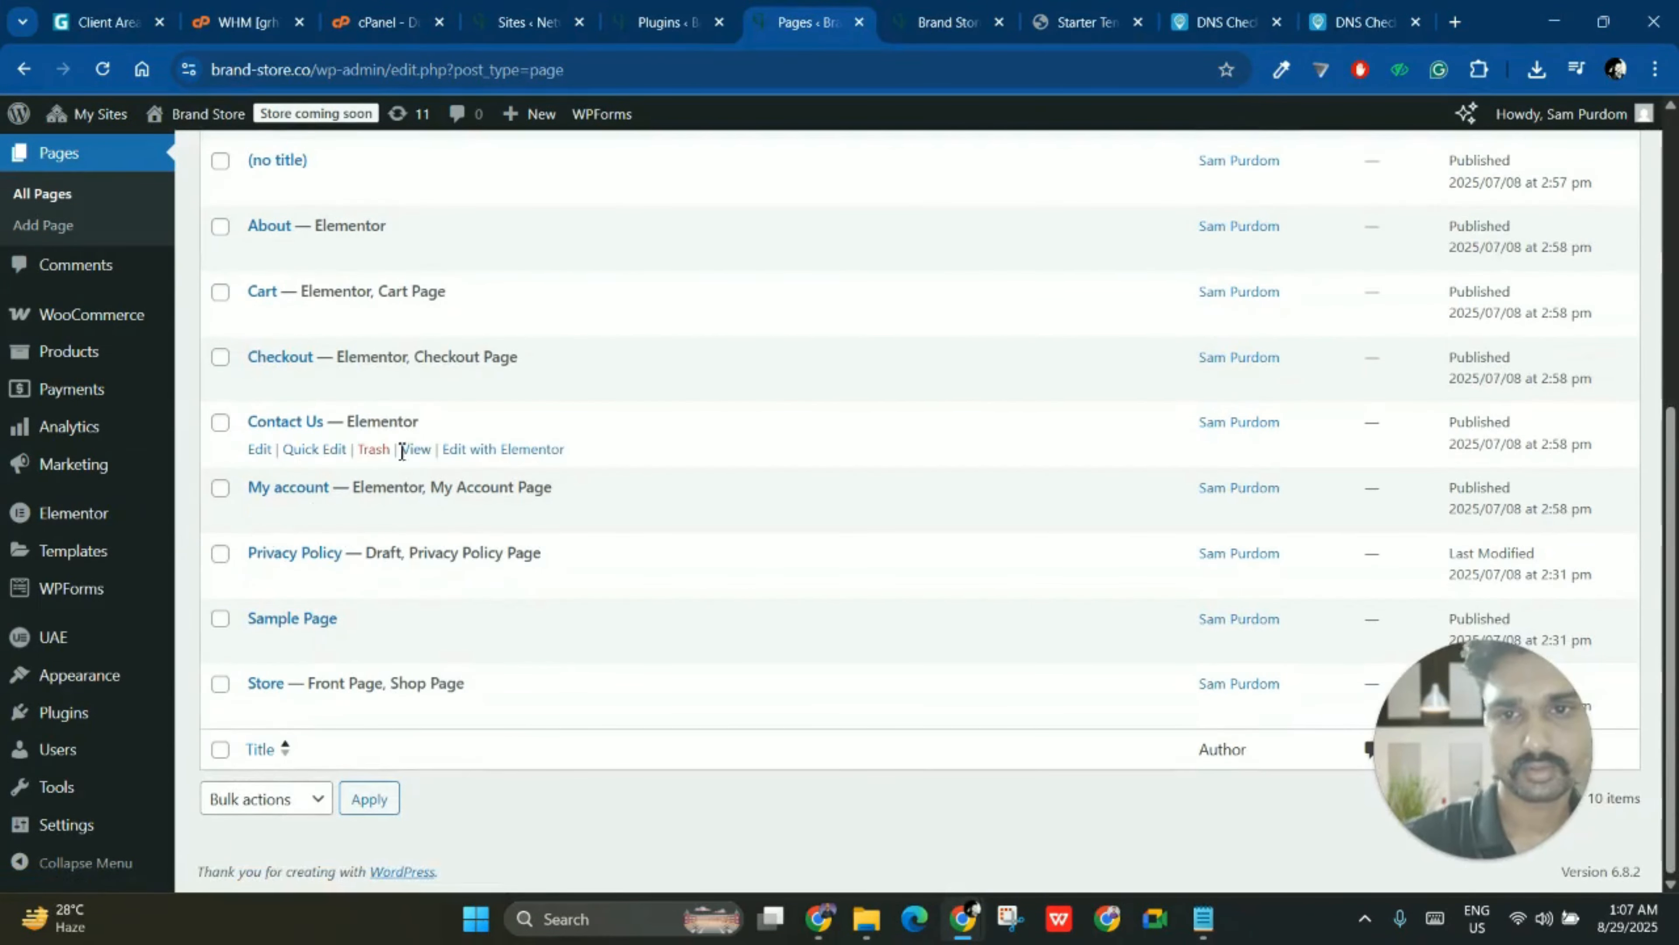
pyautogui.scroll(8, 357, 440)
pyautogui.scroll(-8, 329, 443)
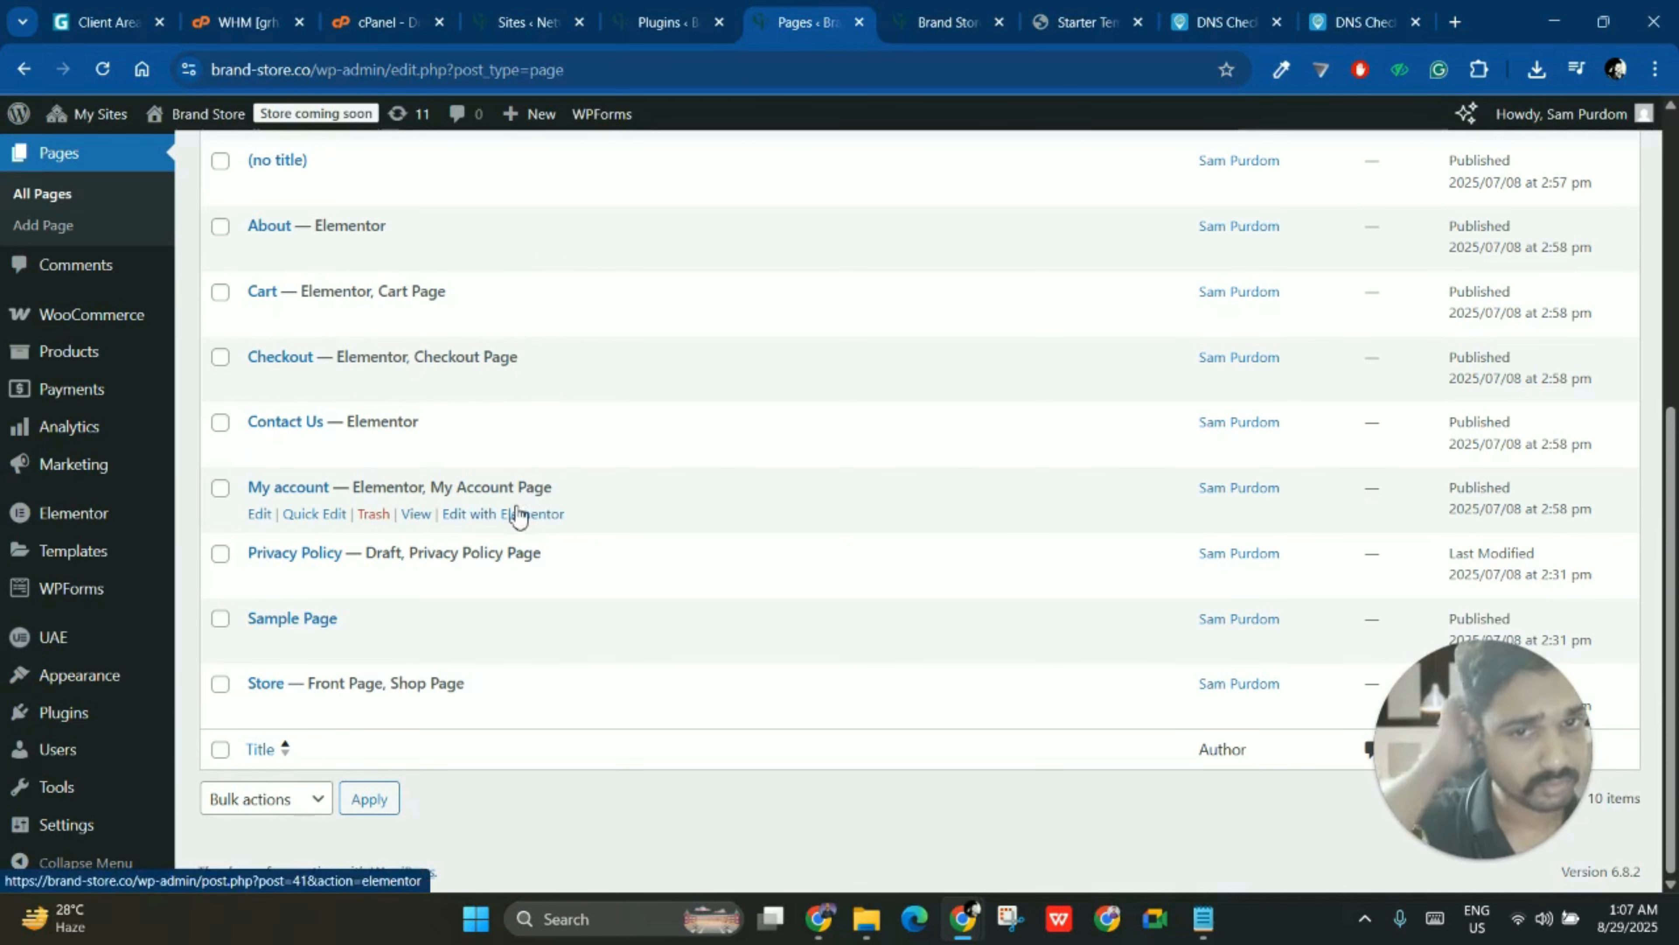
pyautogui.scroll(3, 398, 446)
pyautogui.scroll(-3, 427, 503)
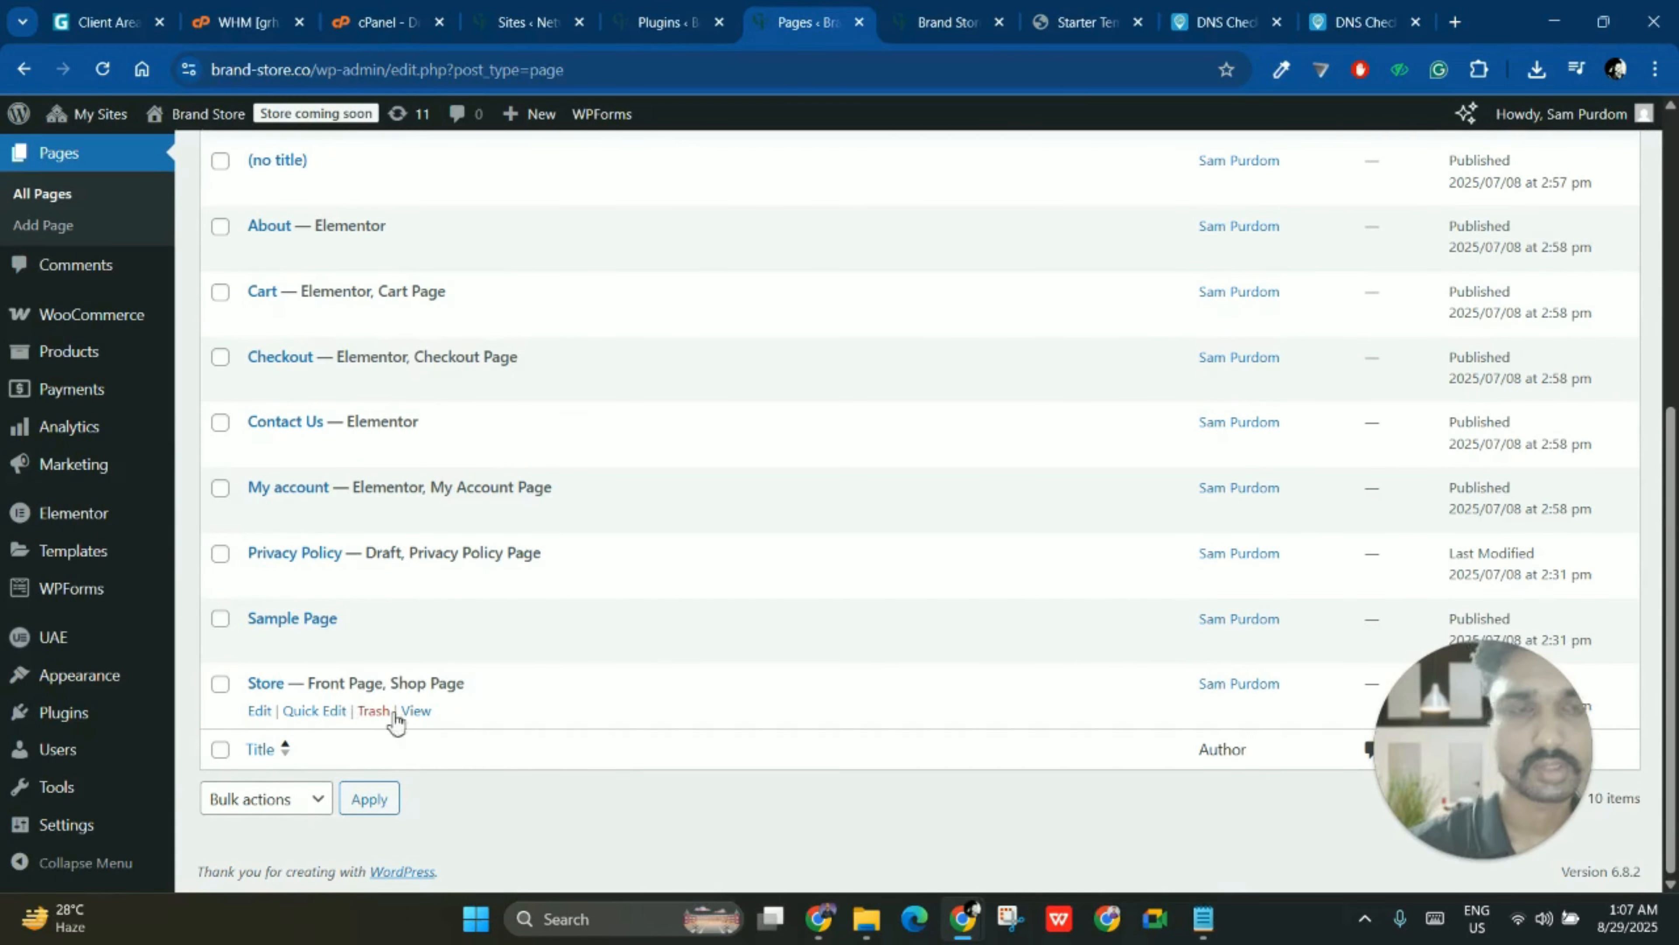
# - Return to the finished template import and open the trustford site's dashboard and front end in separate tabs
pyautogui.click(949, 22)
pyautogui.click(1084, 22)
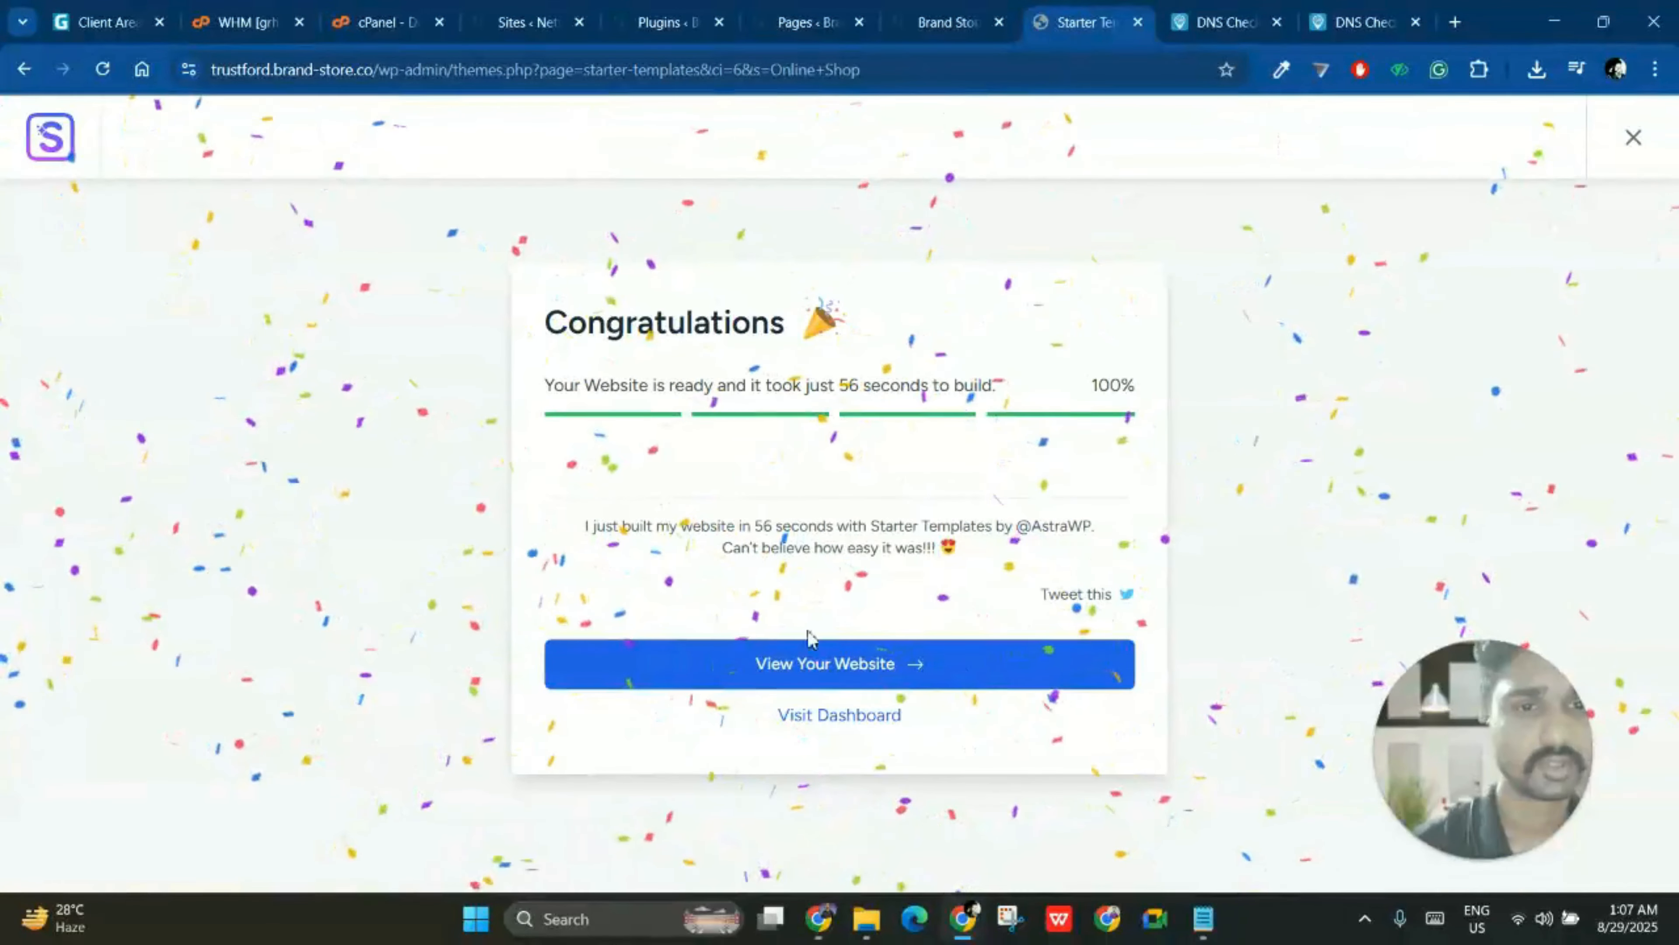
pyautogui.click(850, 718)
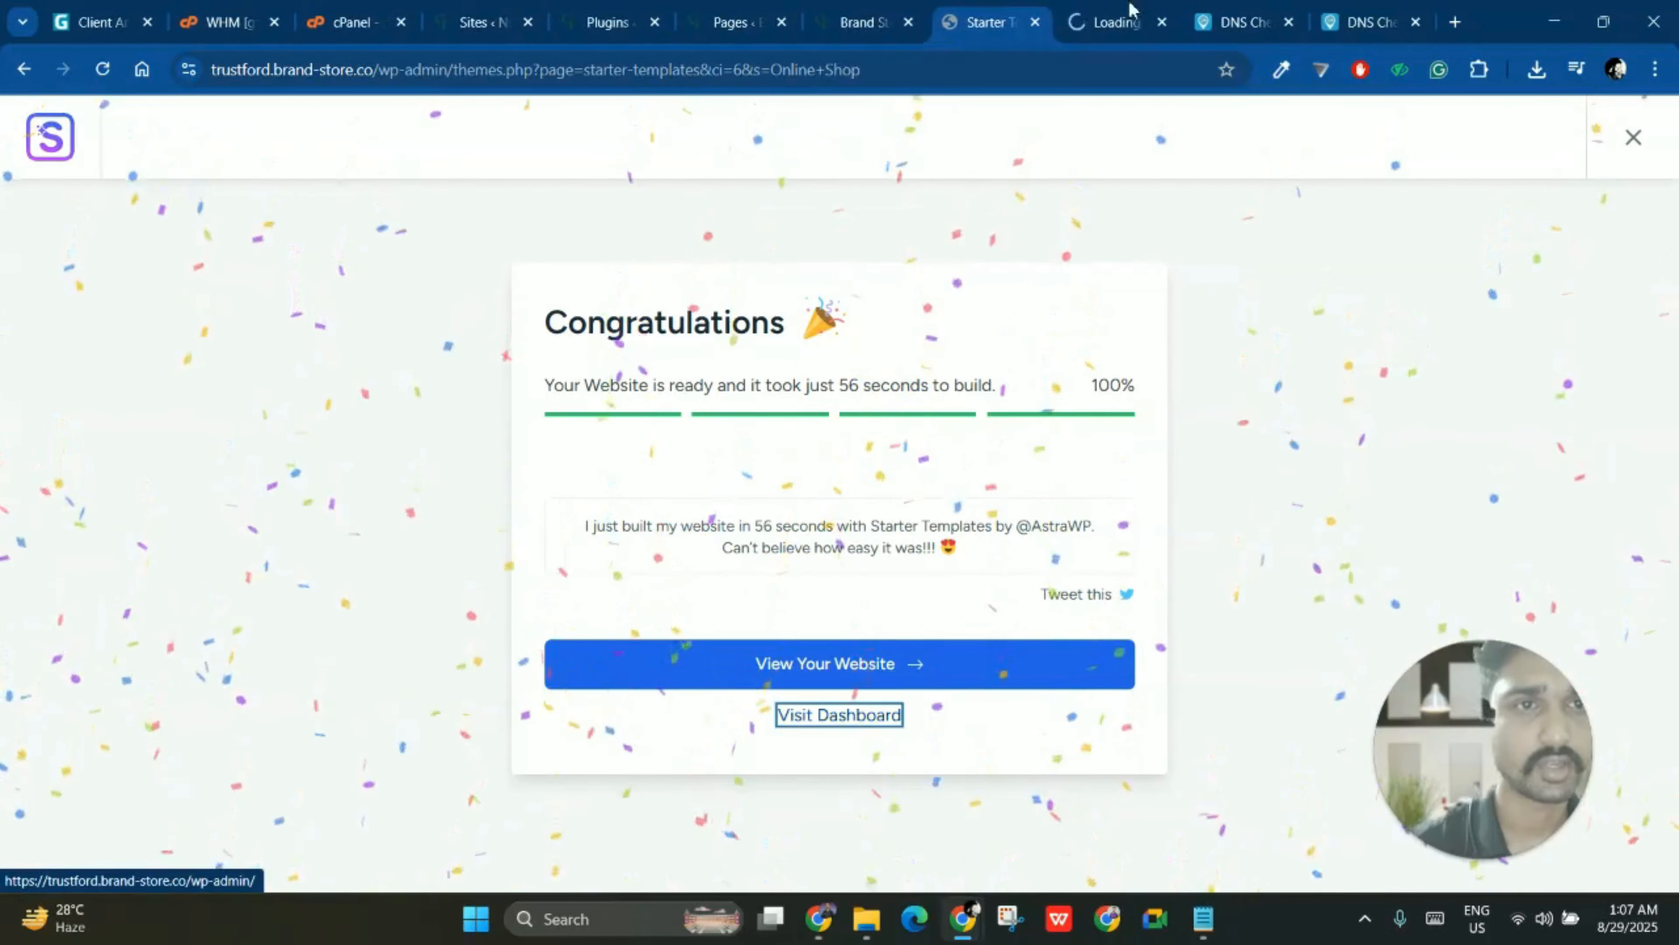
pyautogui.moveTo(1111, 7); pyautogui.dragTo(996, 4)
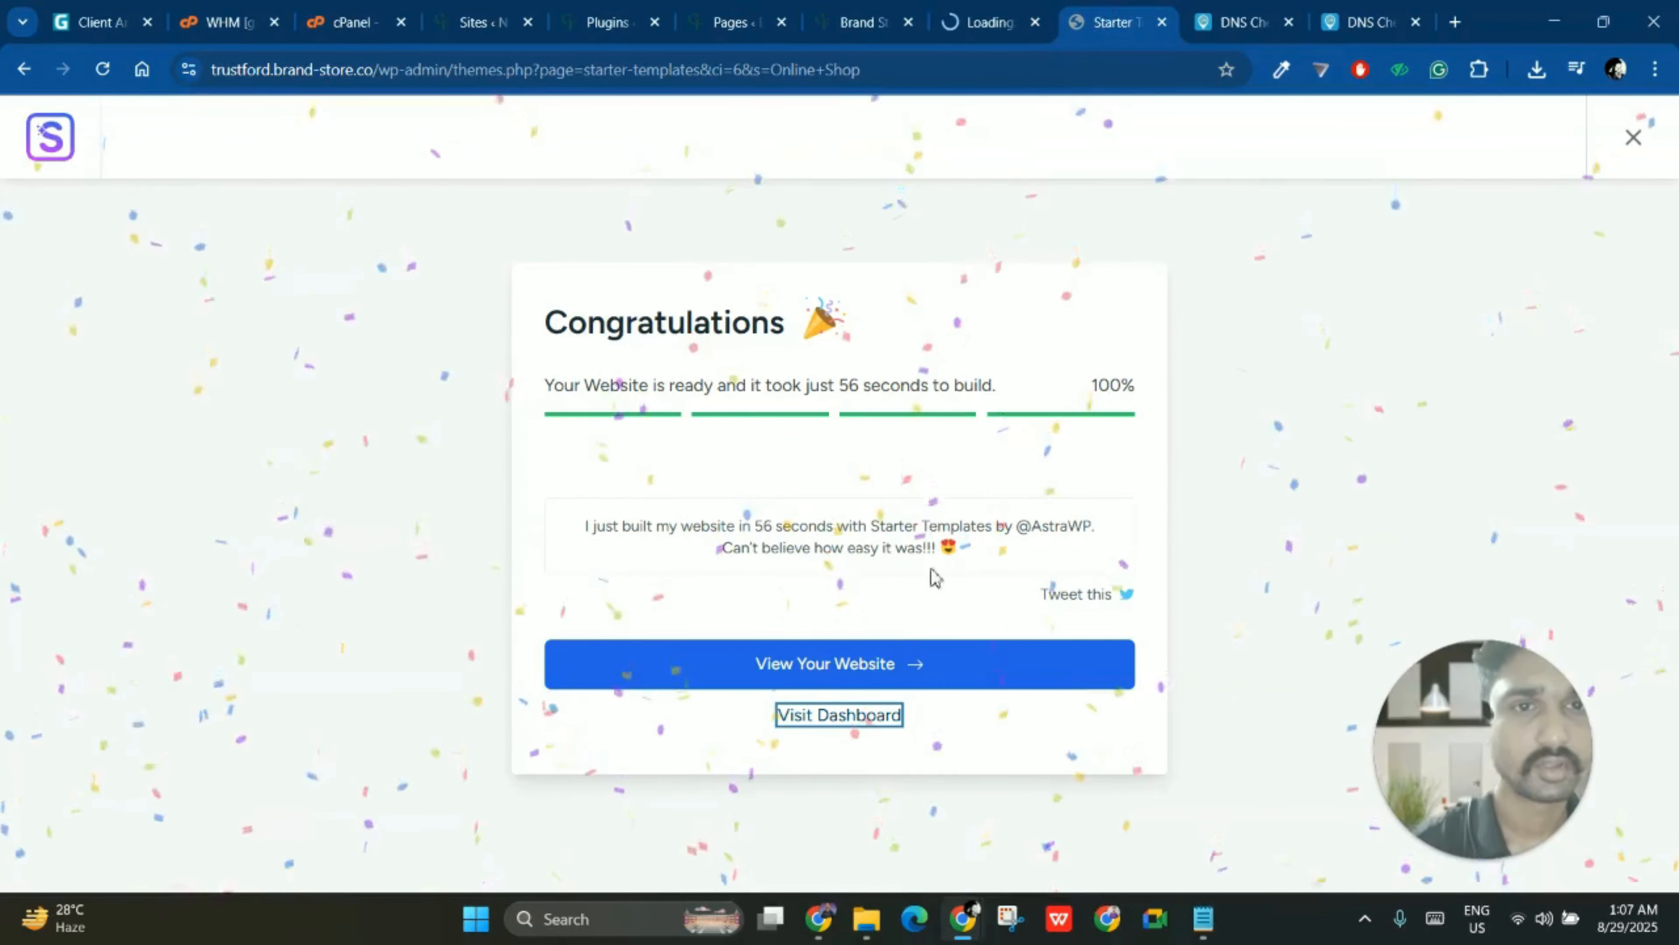
pyautogui.click(881, 660)
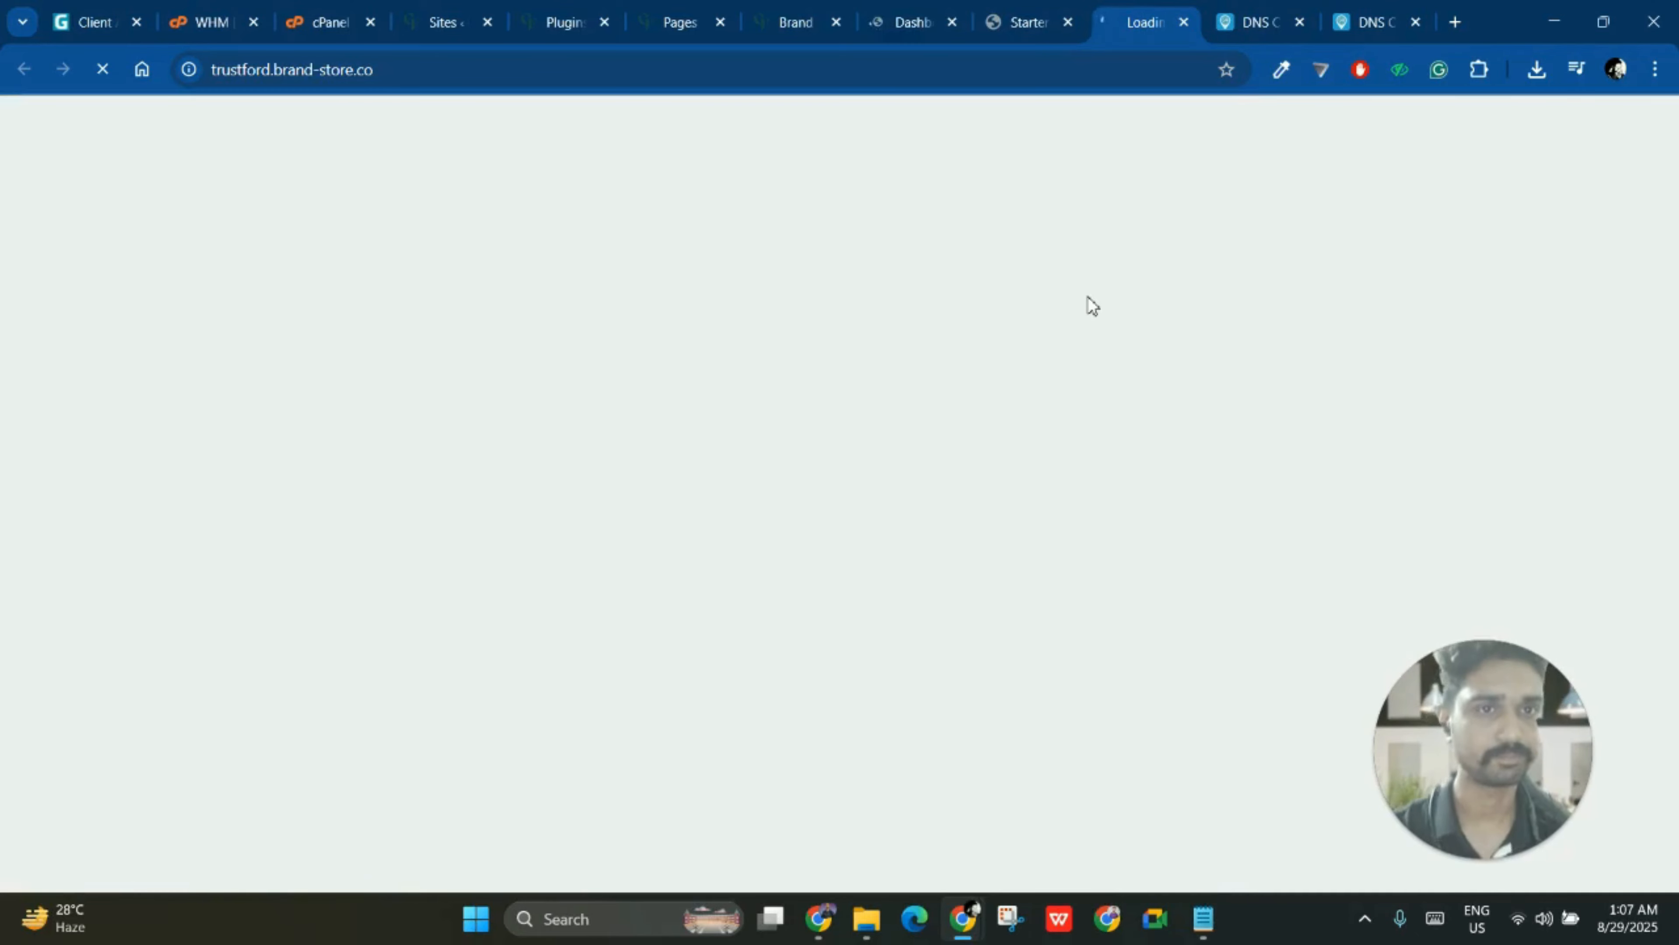
# - Close the Starter Templates tab and check whether the trustford dashboard and home page have loaded
pyautogui.click(928, 9)
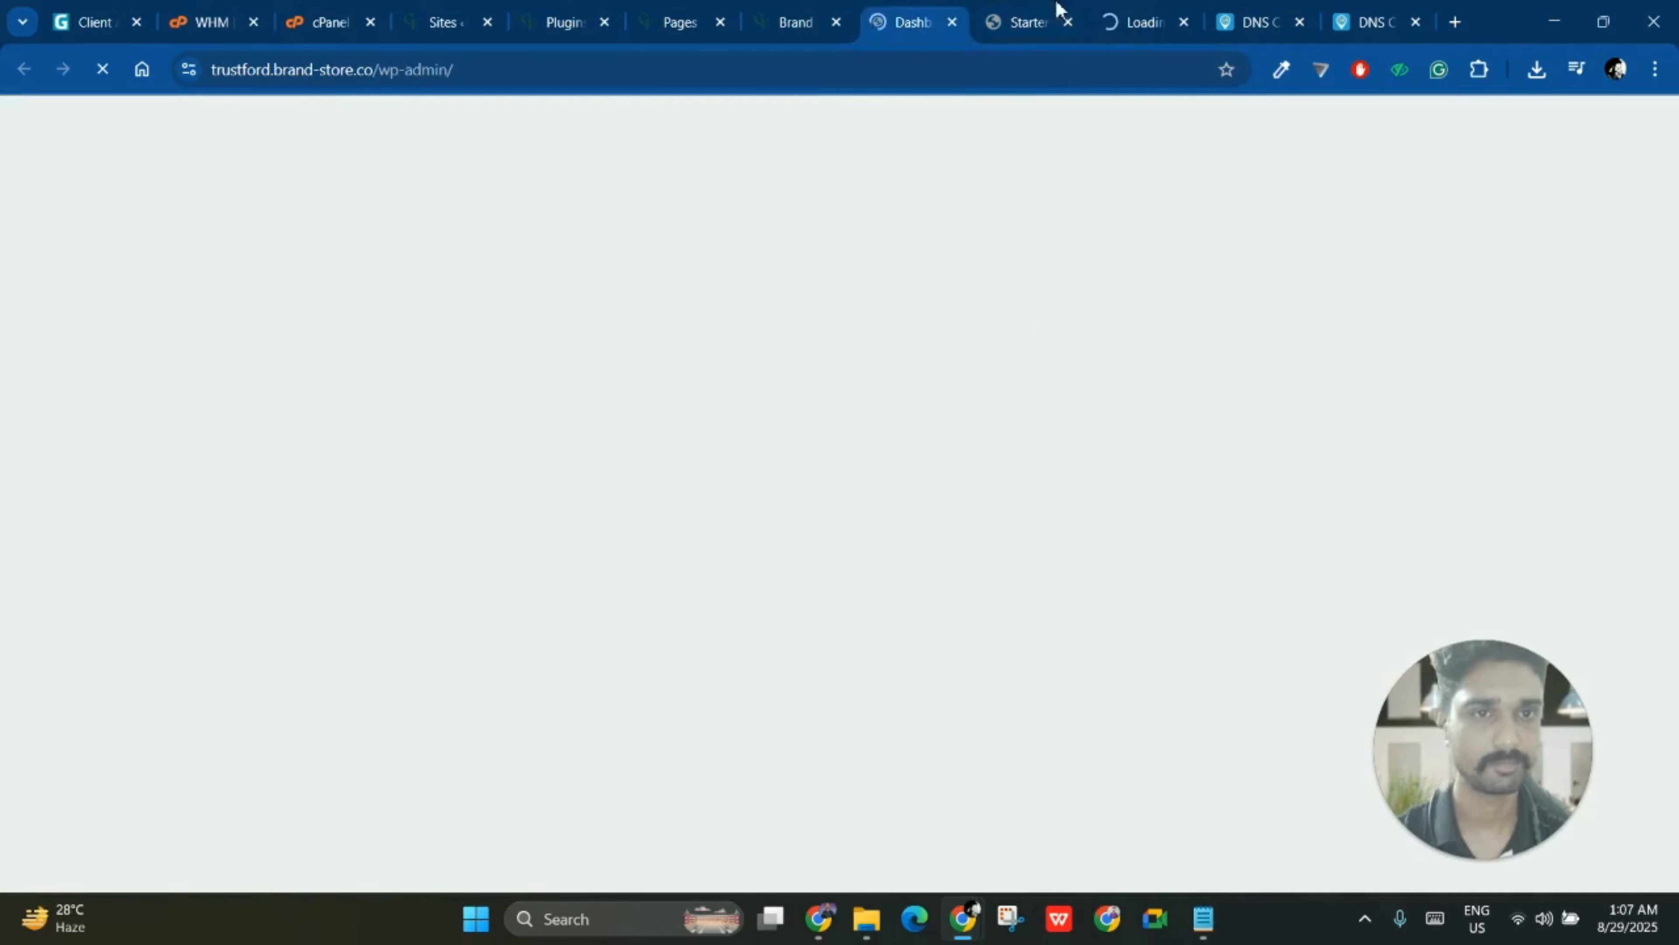
pyautogui.click(1042, 9)
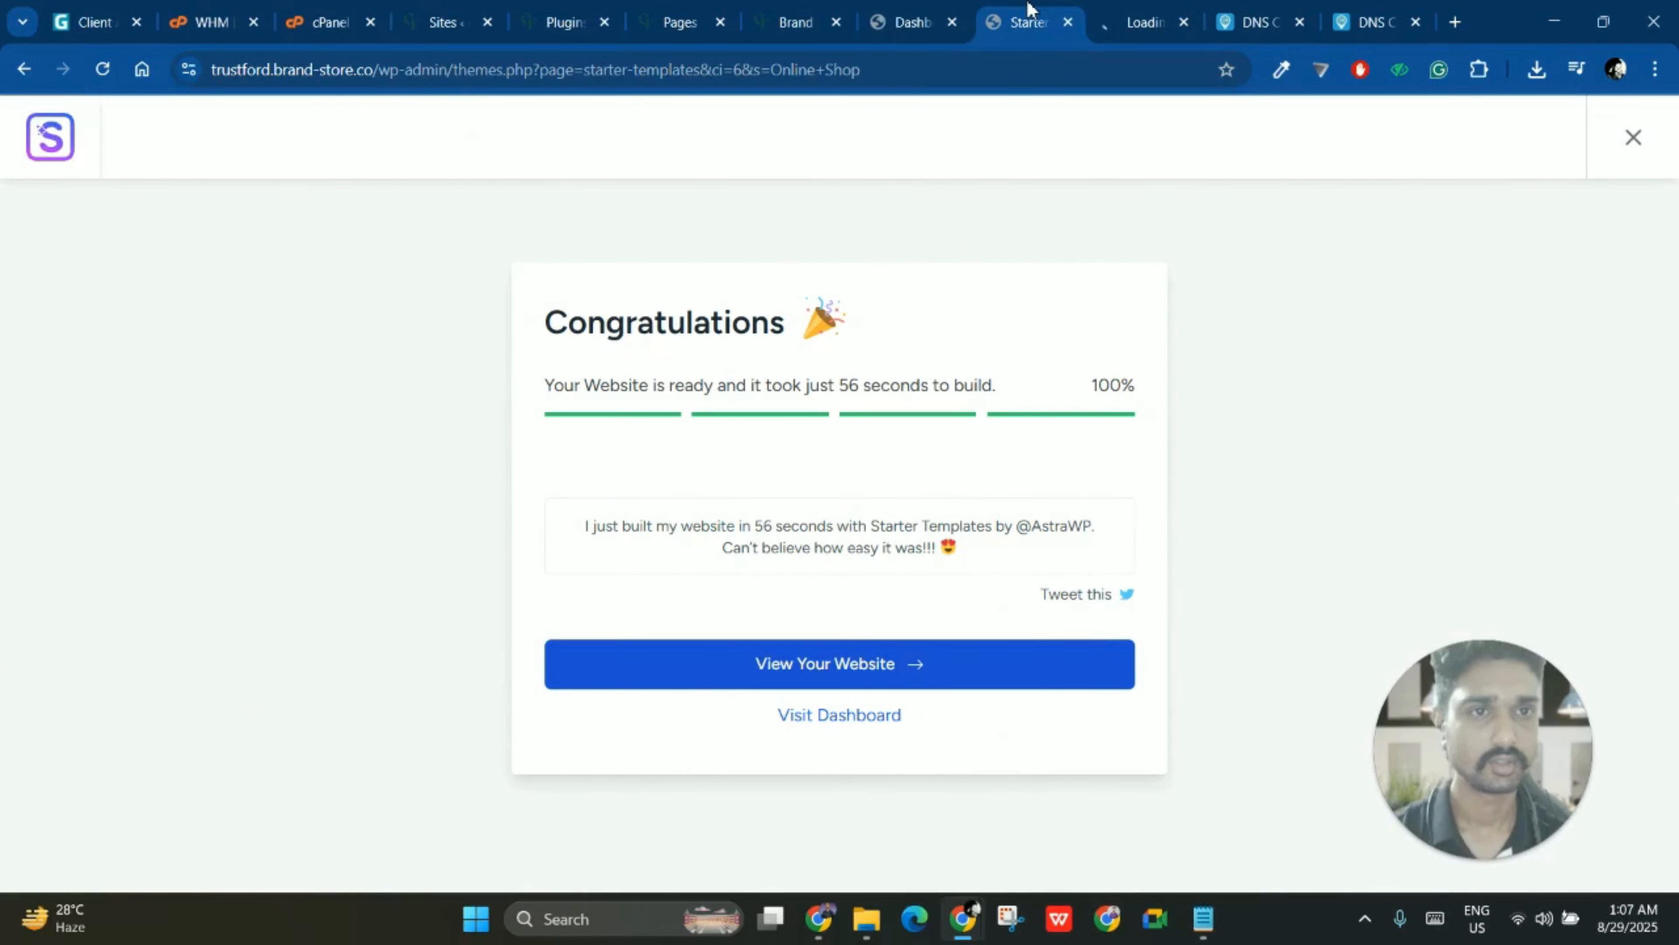
pyautogui.middleClick(1029, 8)
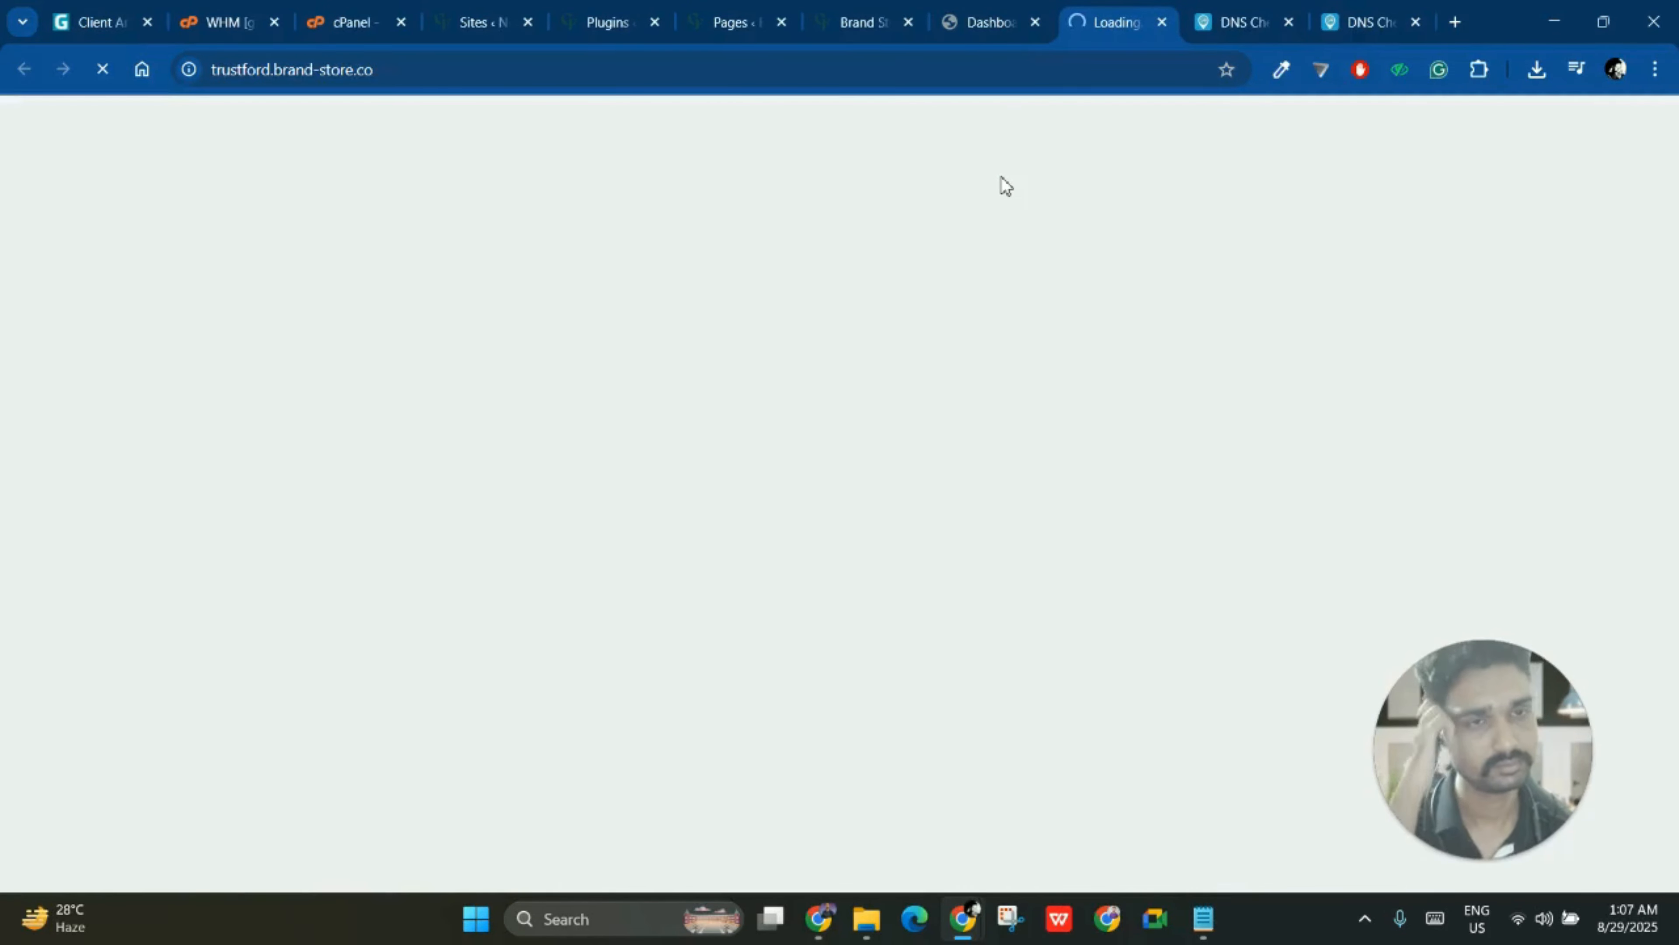
pyautogui.click(988, 12)
pyautogui.click(1075, 8)
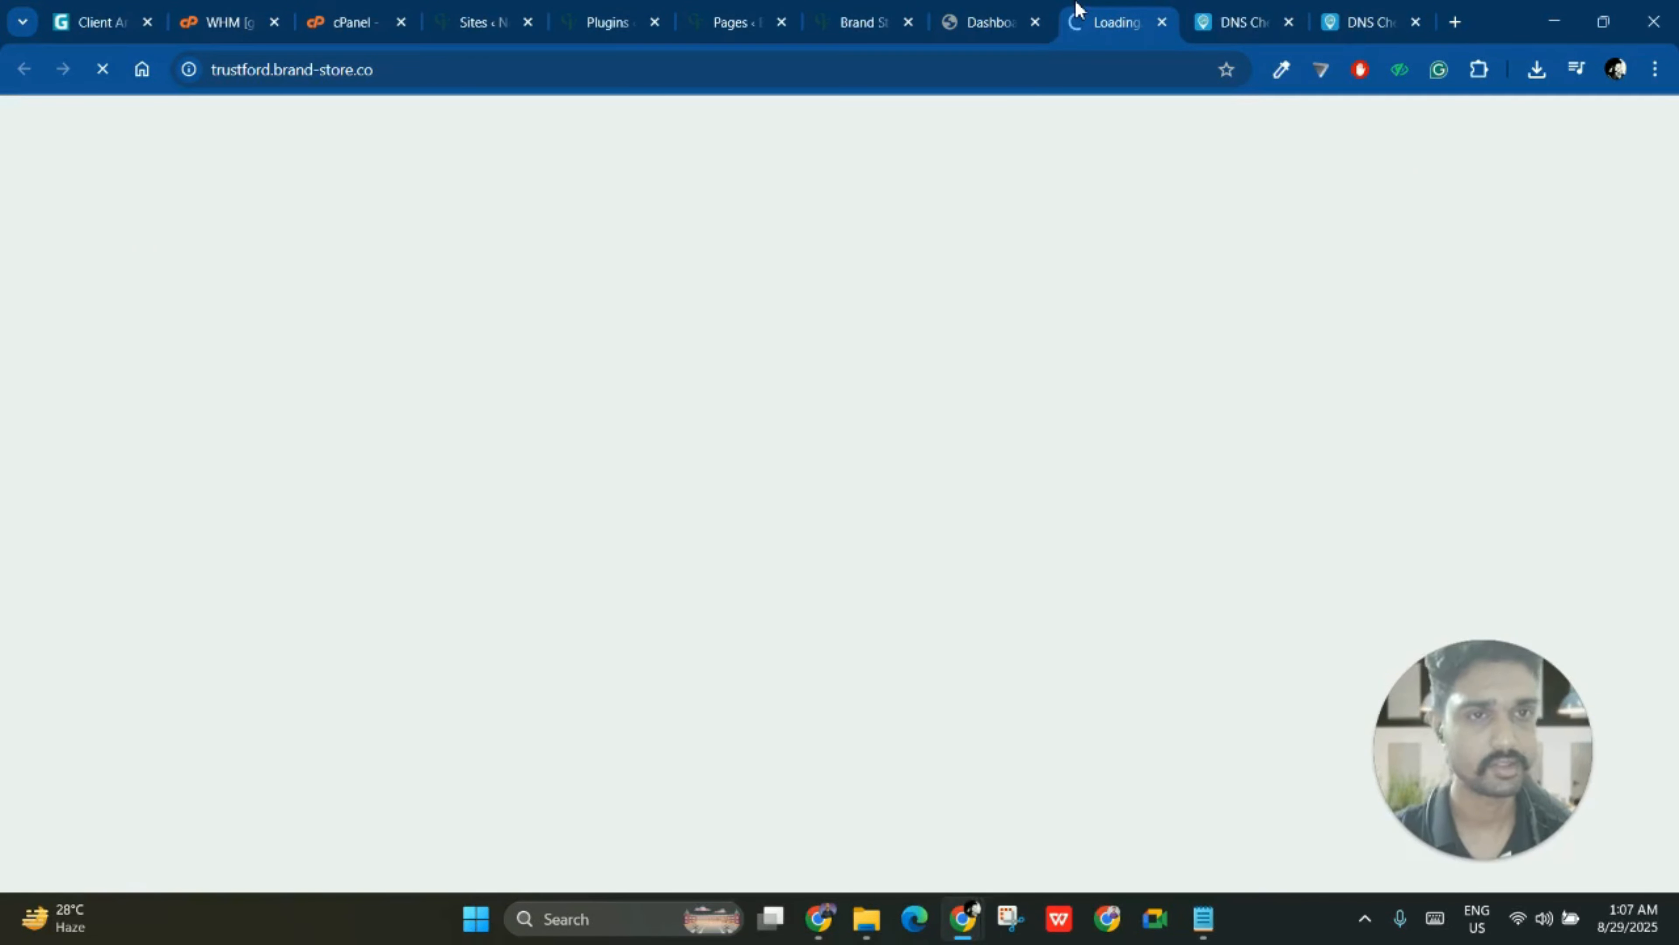
pyautogui.click(1023, 10)
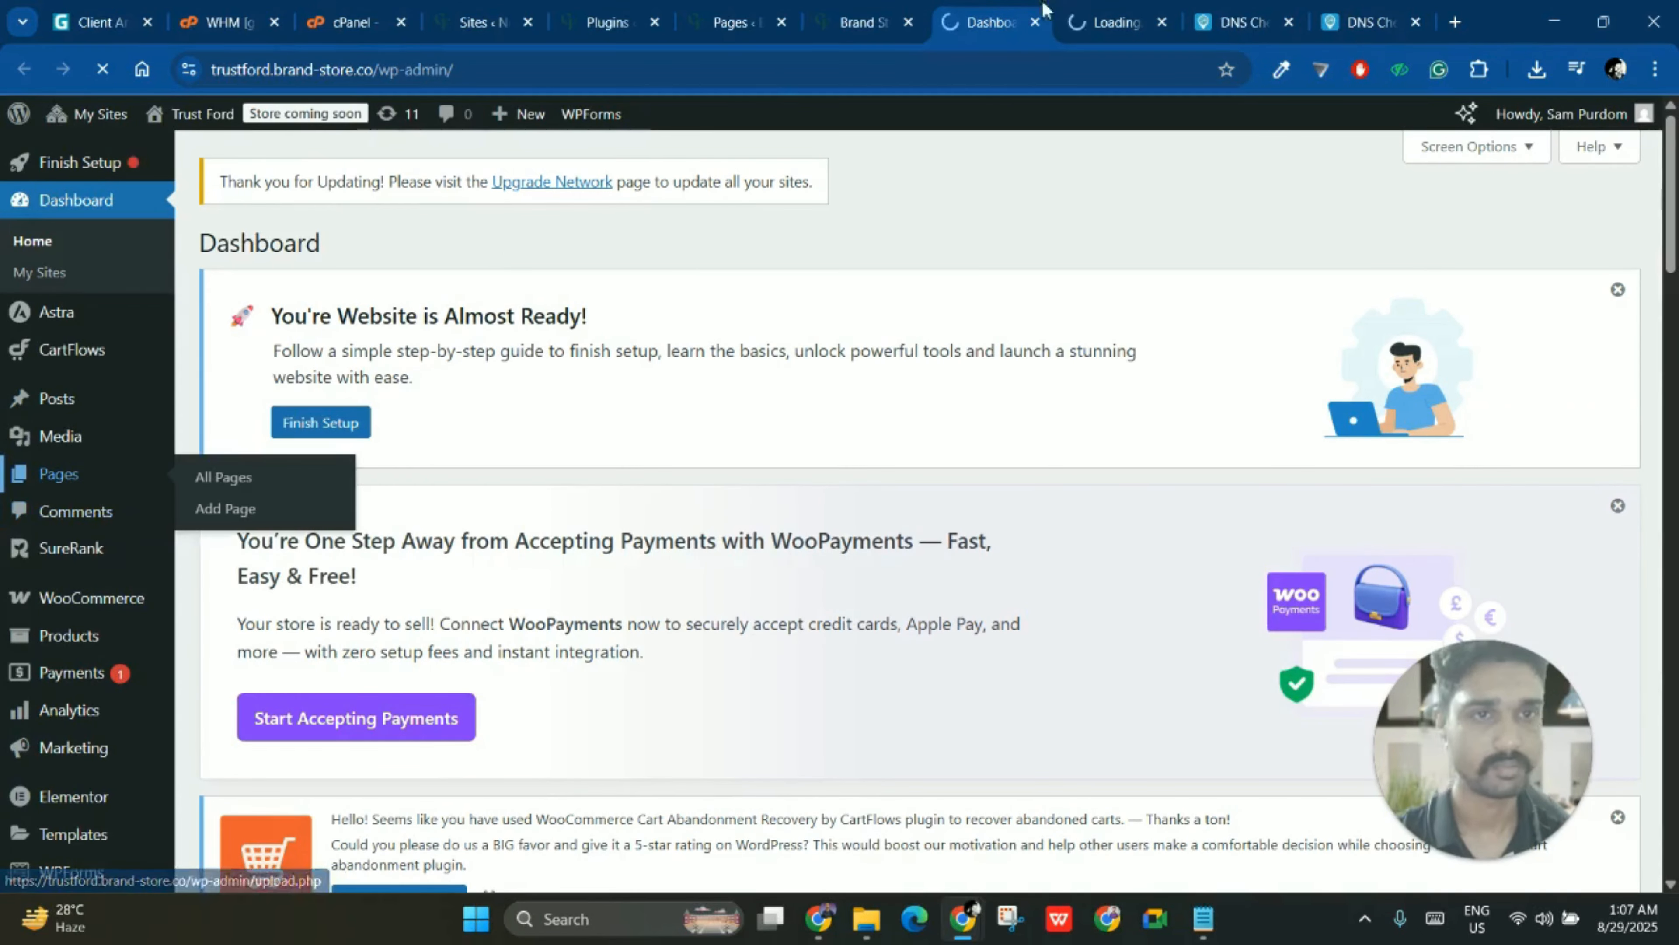
pyautogui.hotkey('ctrl', 'Tab')
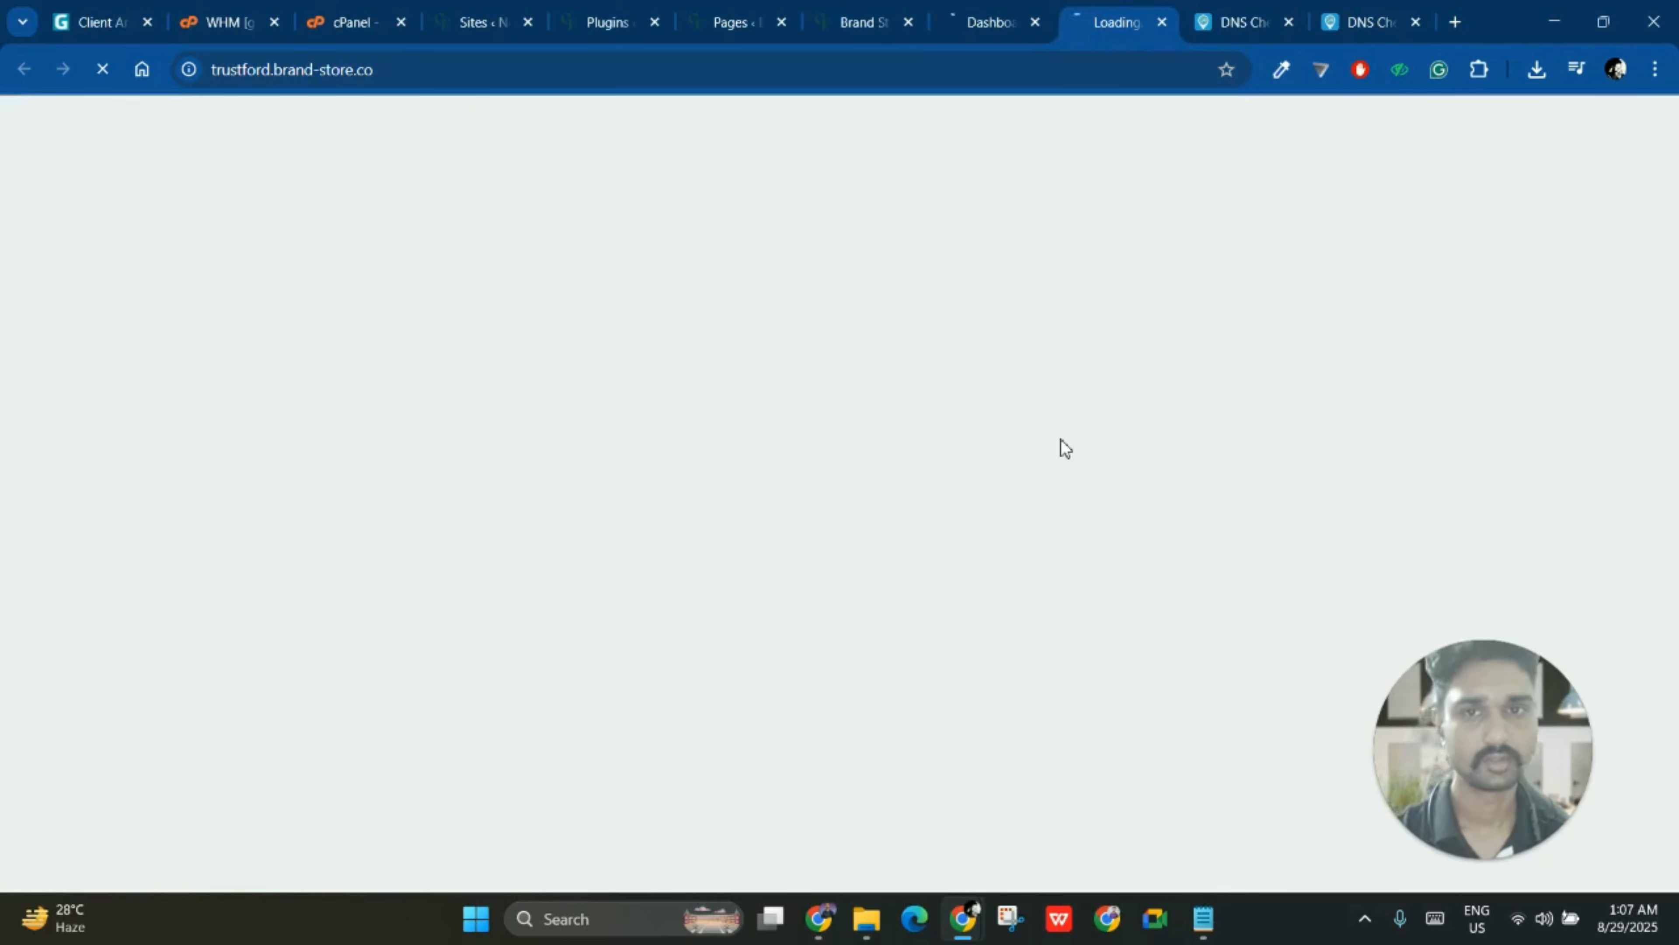
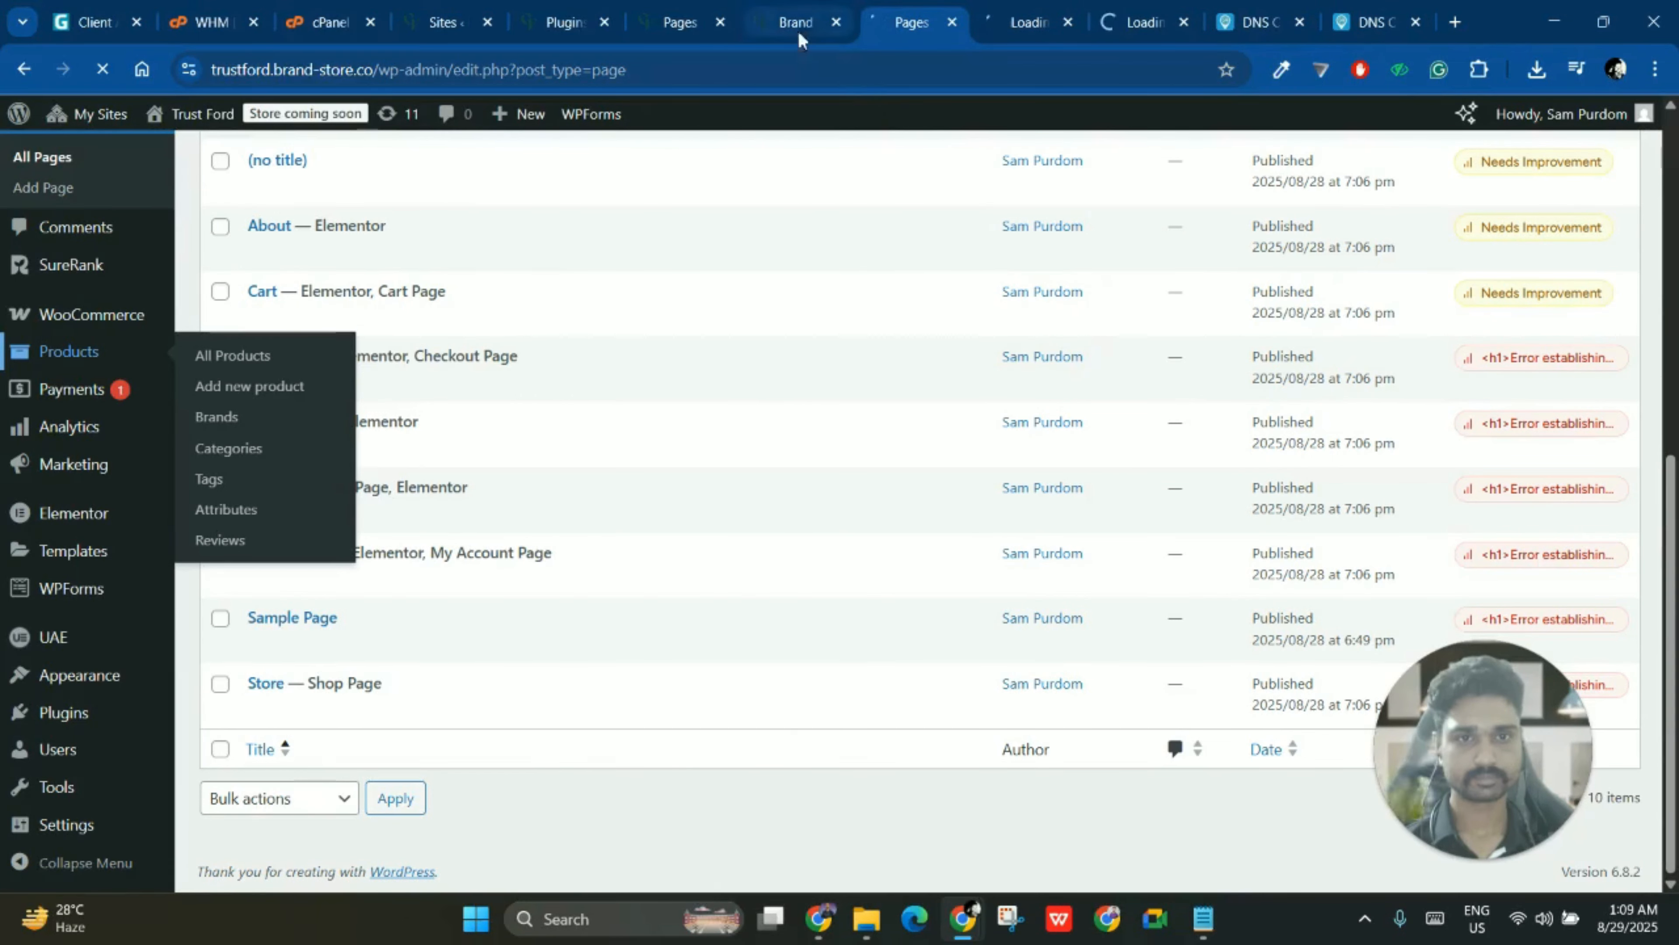
# - Compare the main site's Pages list with the trustford one and check whether the trustford store page loads
pyautogui.click(713, 10)
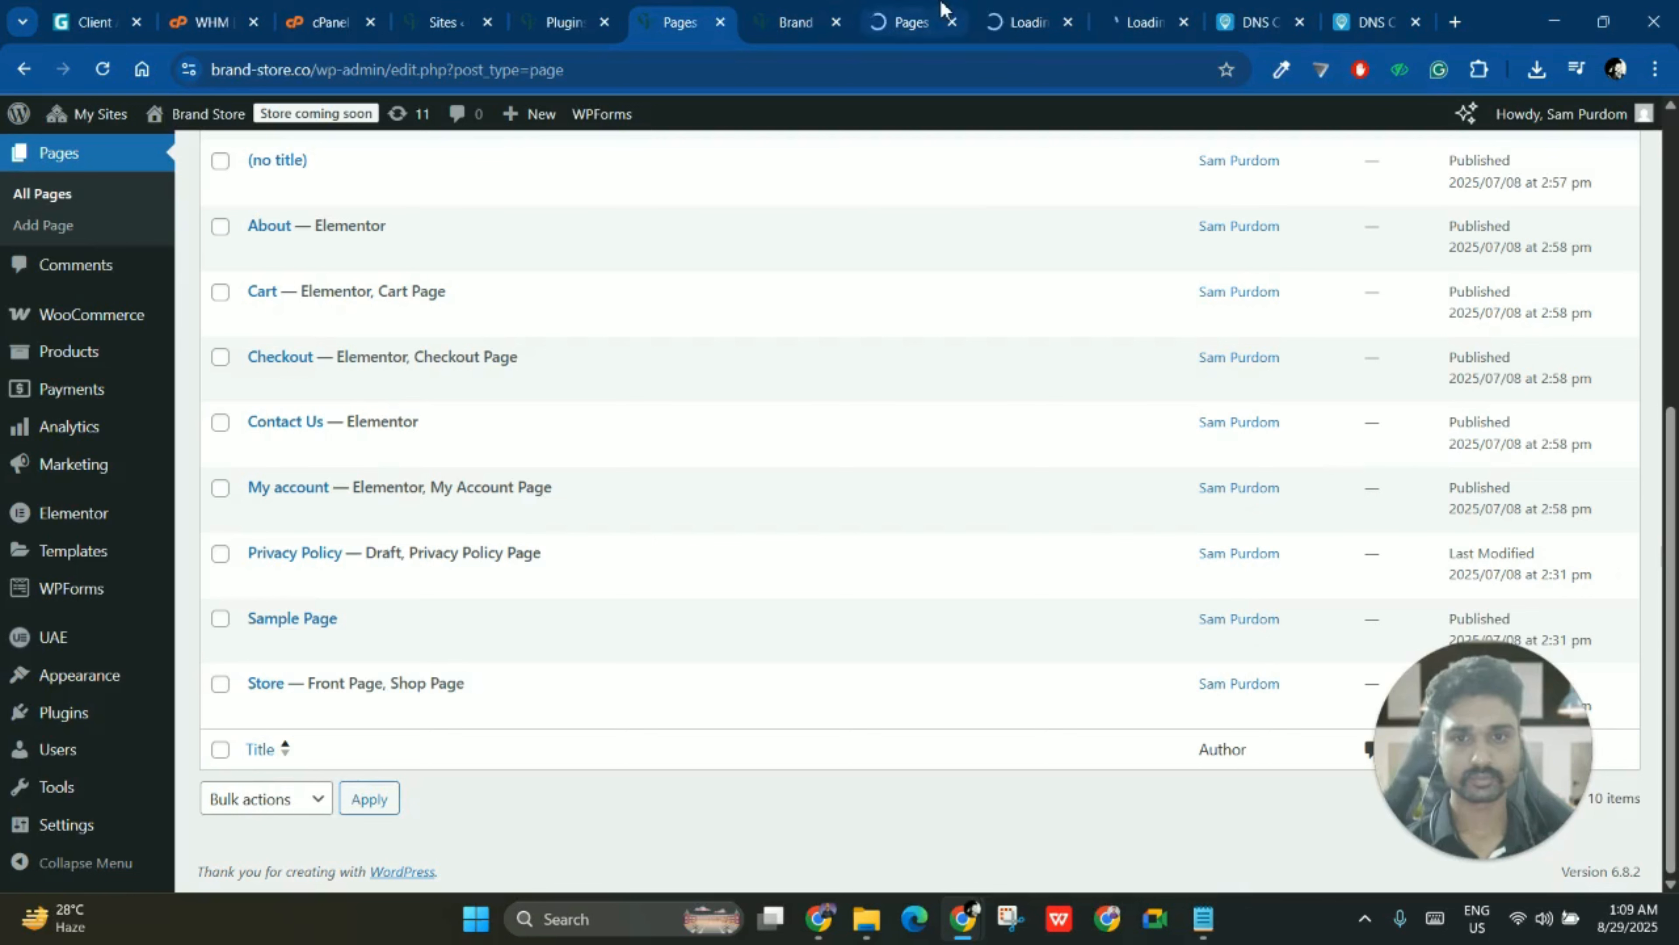
pyautogui.click(1024, 25)
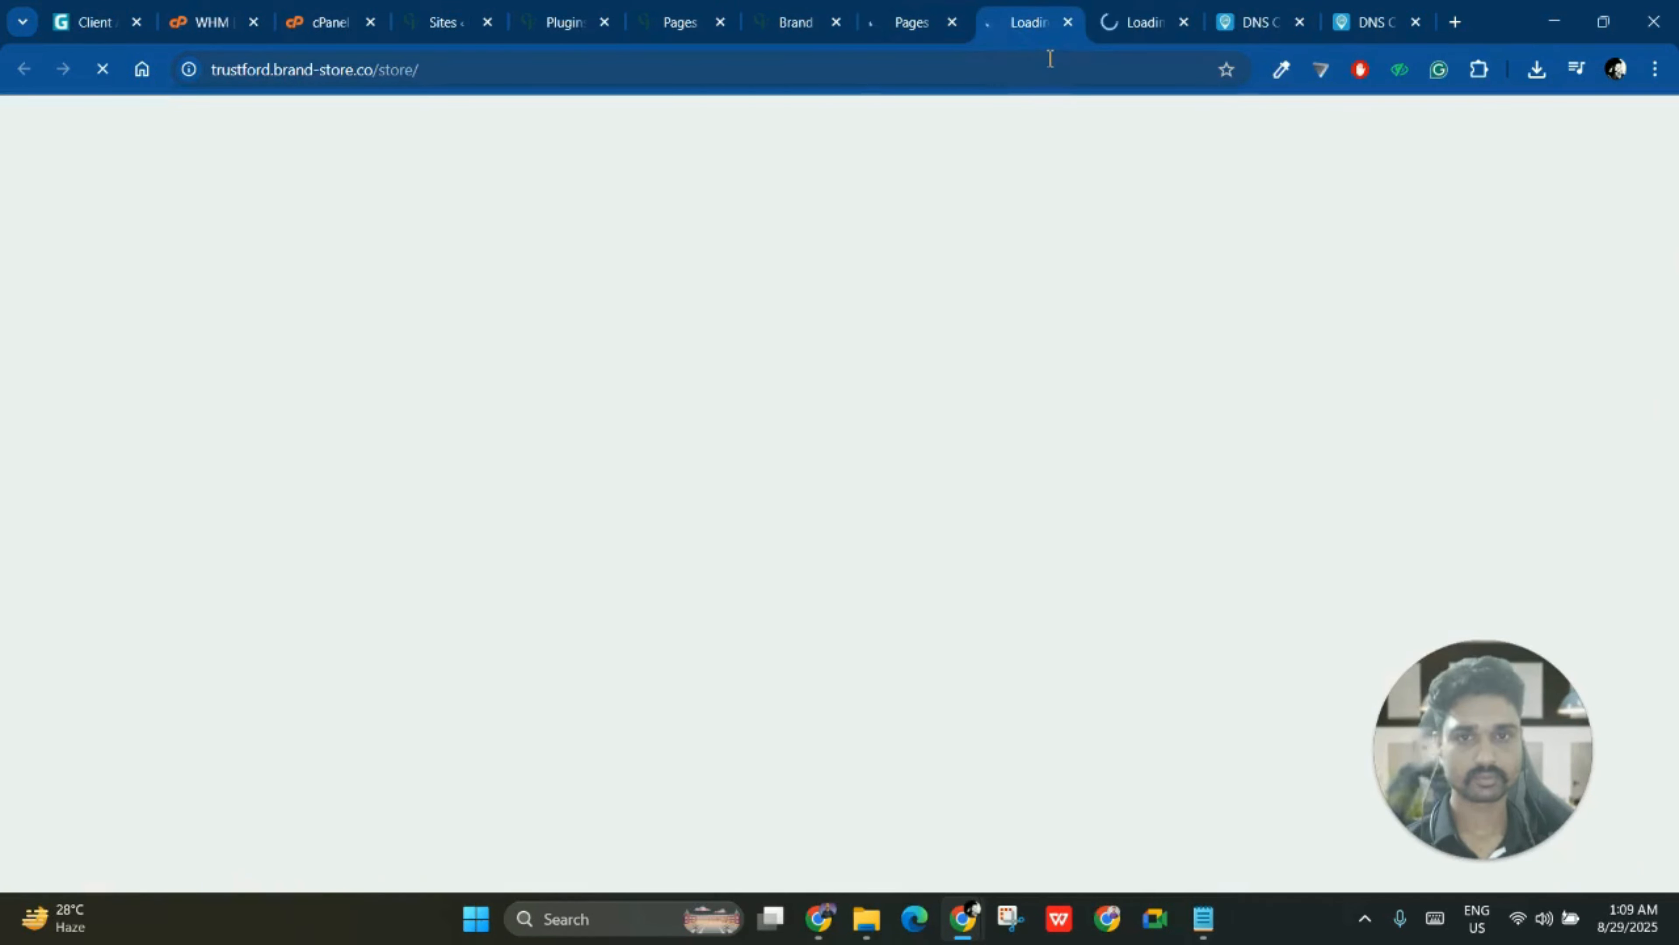
pyautogui.click(909, 12)
pyautogui.click(1036, 8)
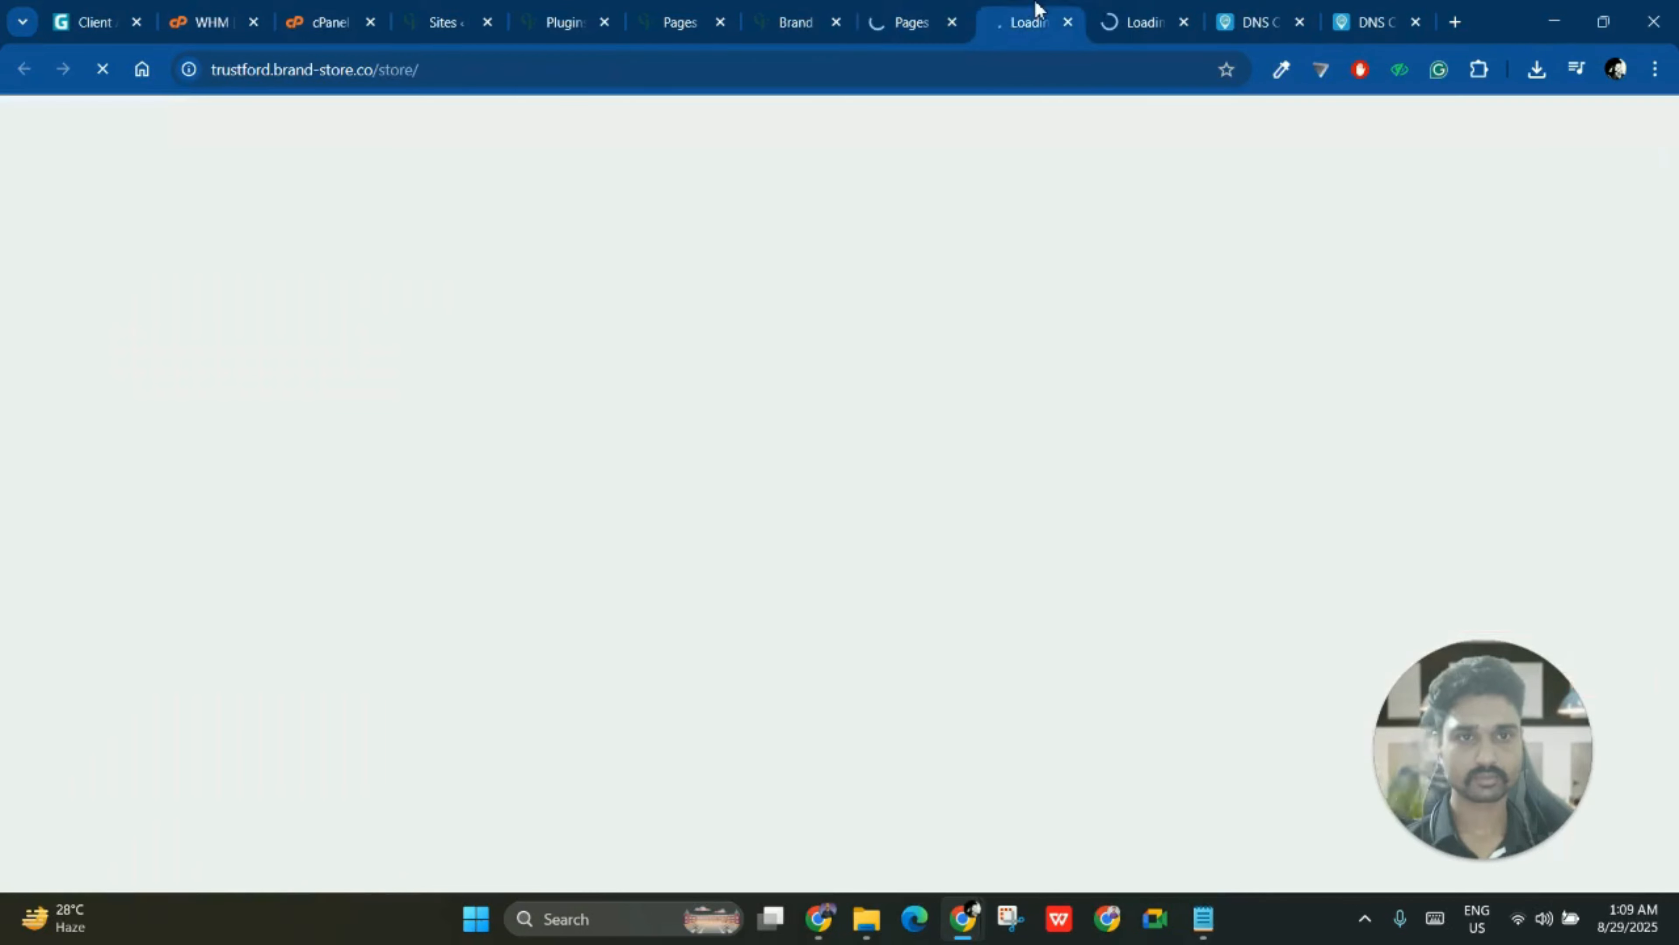
pyautogui.click(963, 9)
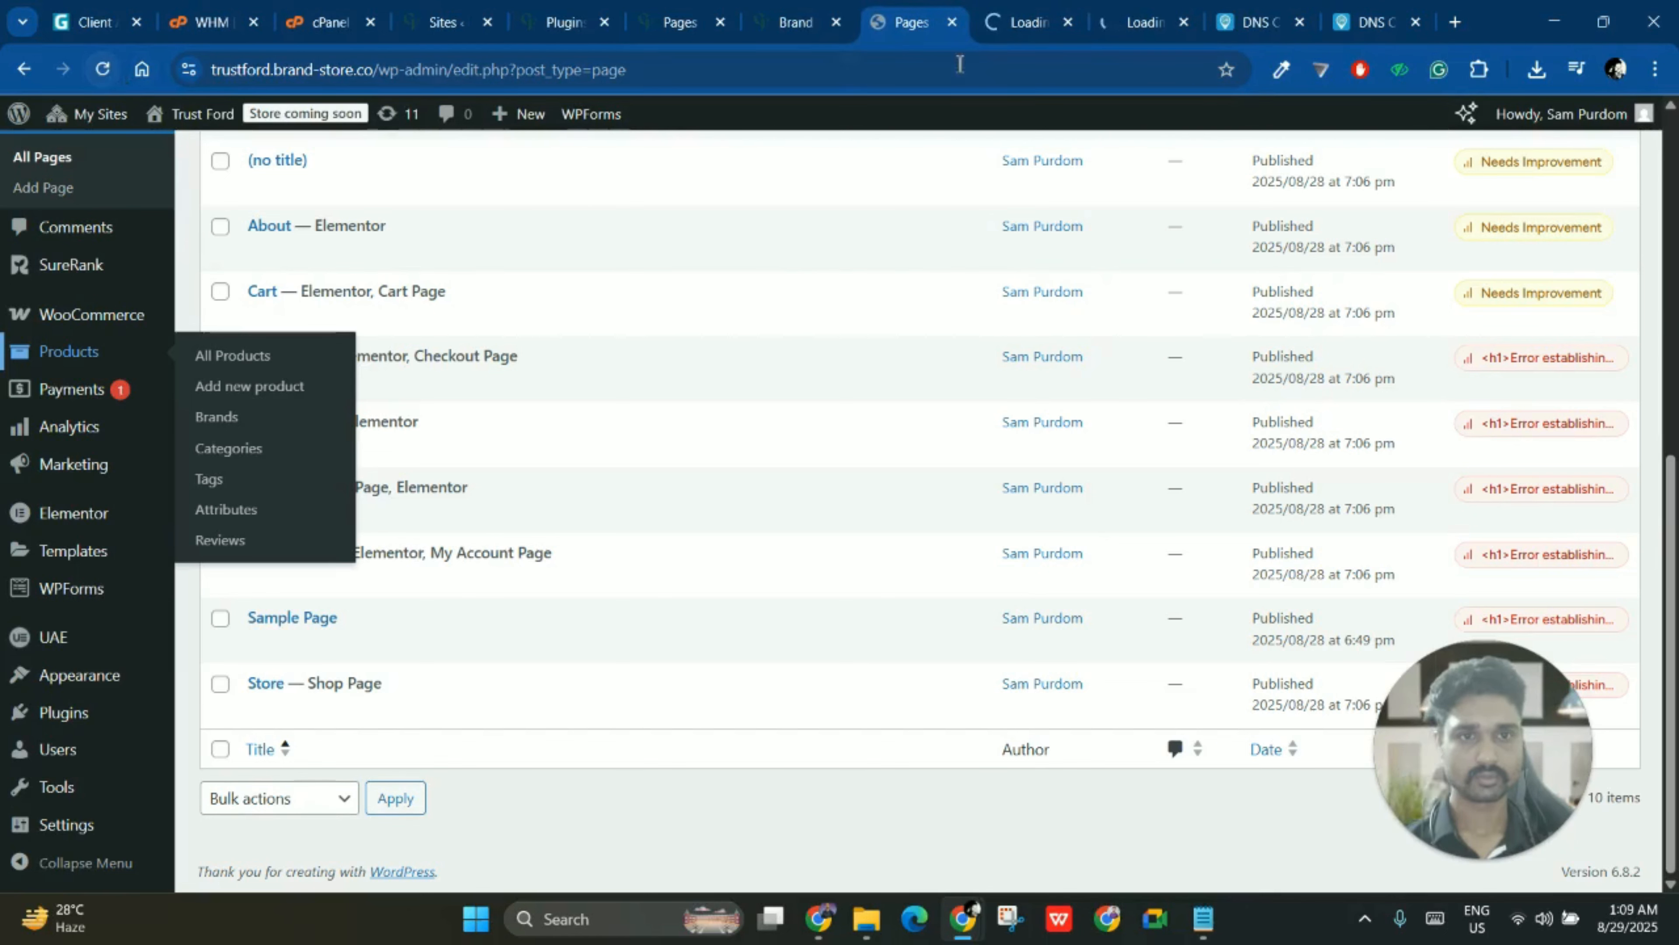
pyautogui.click(1015, 14)
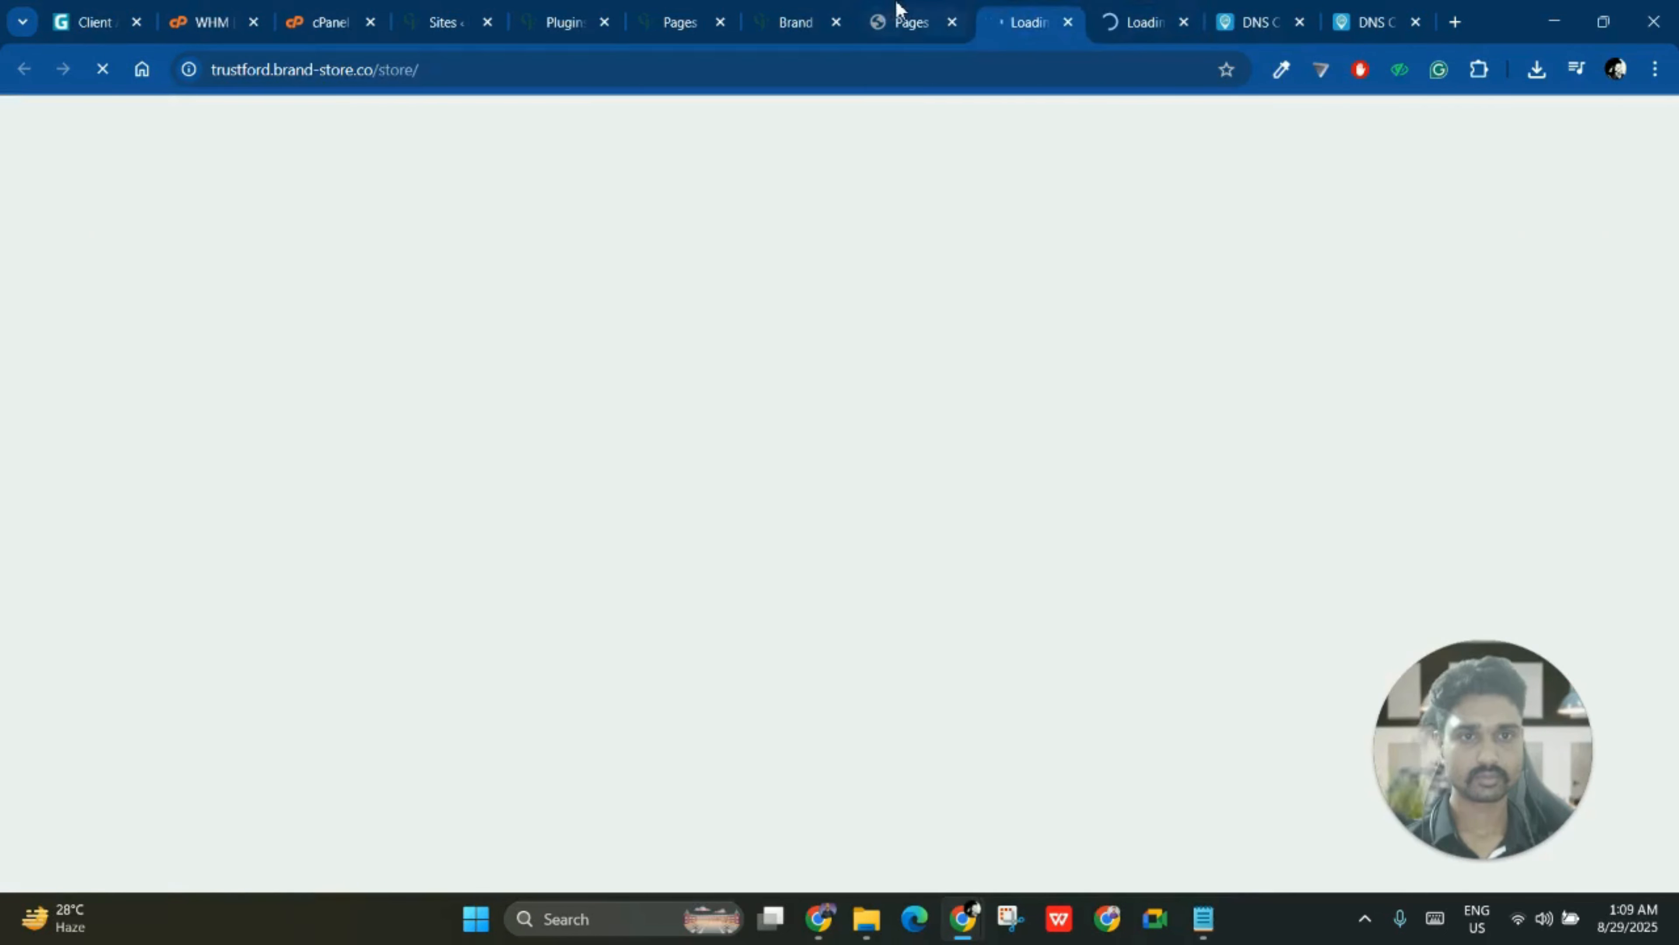
# - Go to the network admin's Upgrade Network page and start the database upgrade for the network's sites
pyautogui.click(671, 19)
pyautogui.click(562, 20)
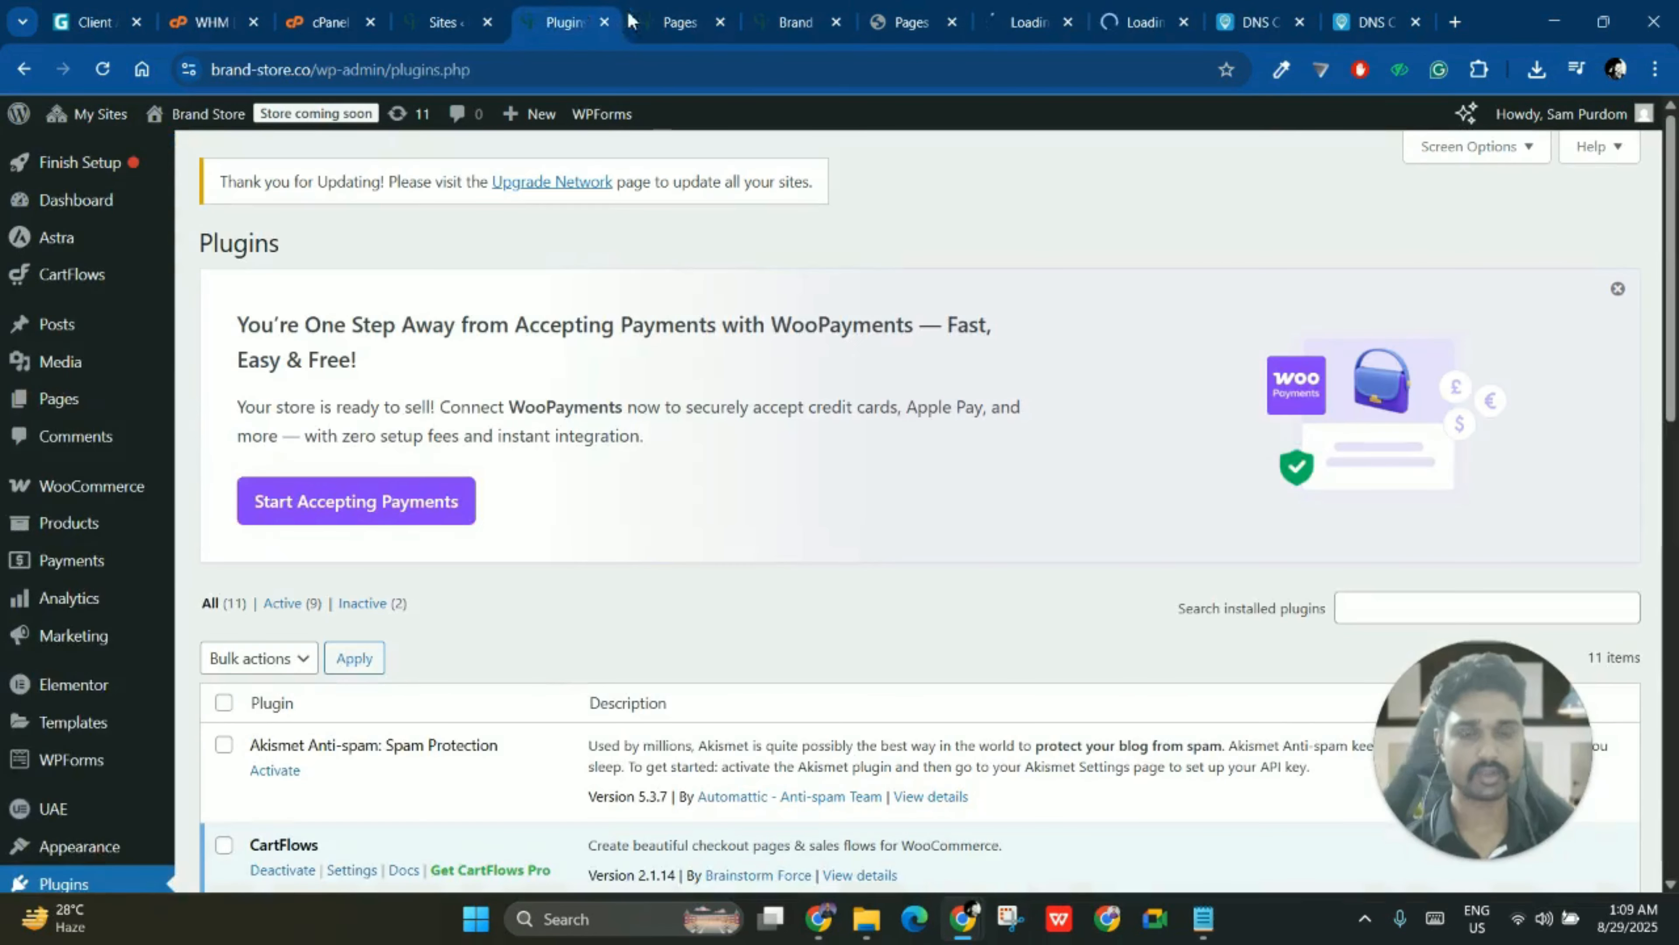
pyautogui.click(452, 14)
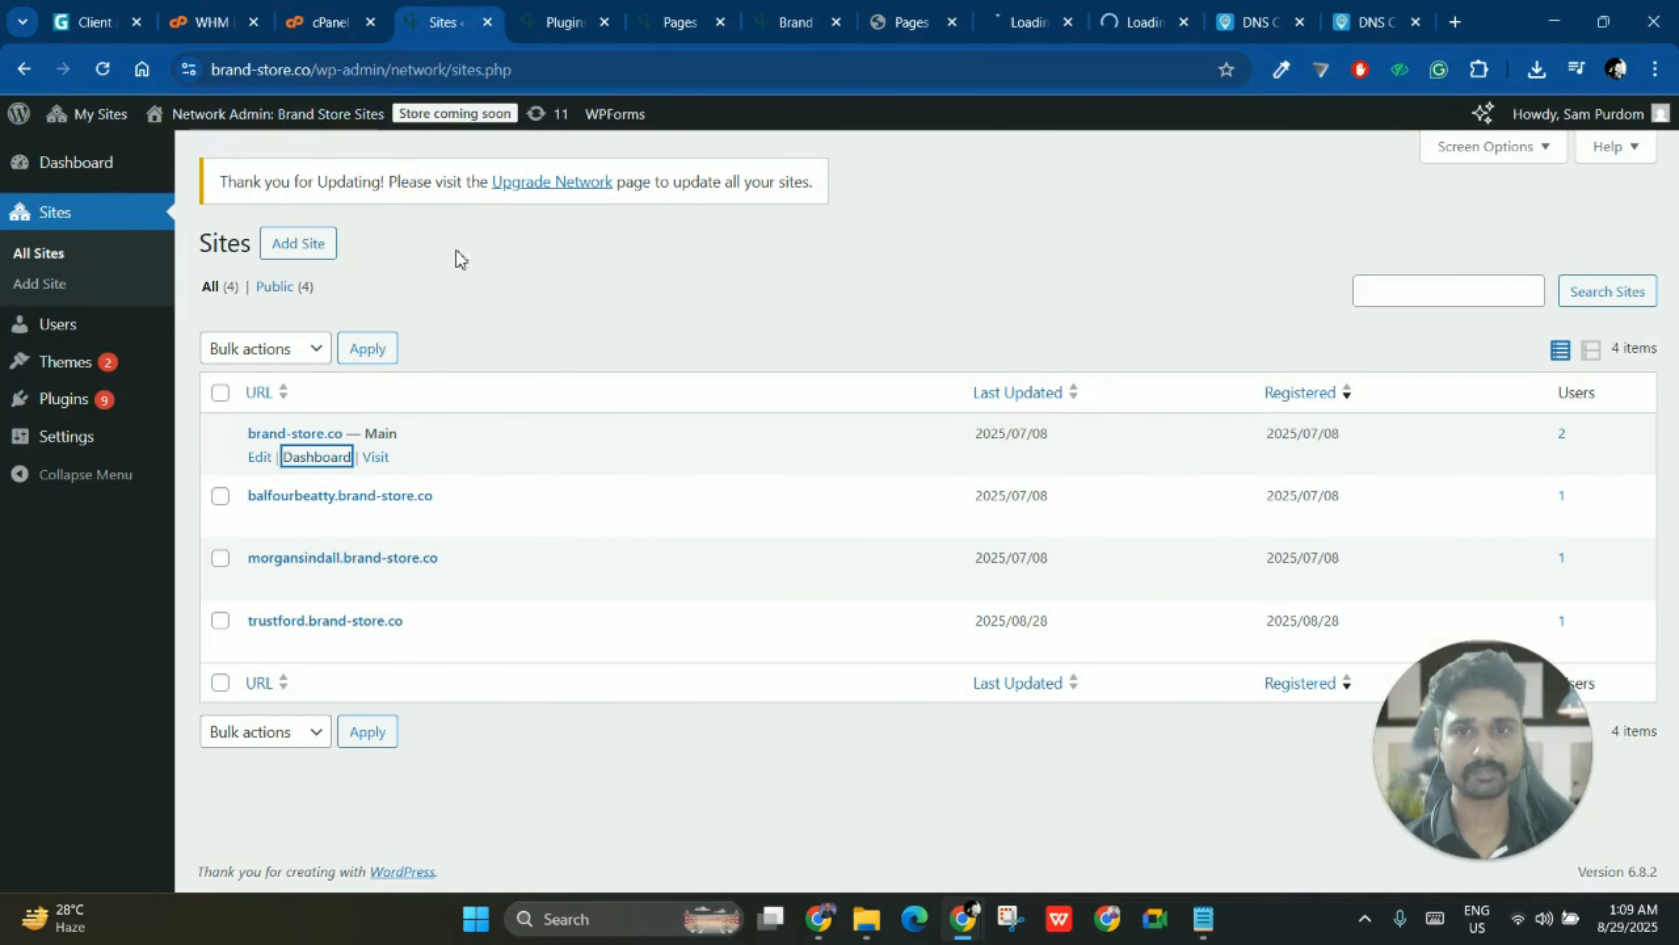
pyautogui.click(578, 193)
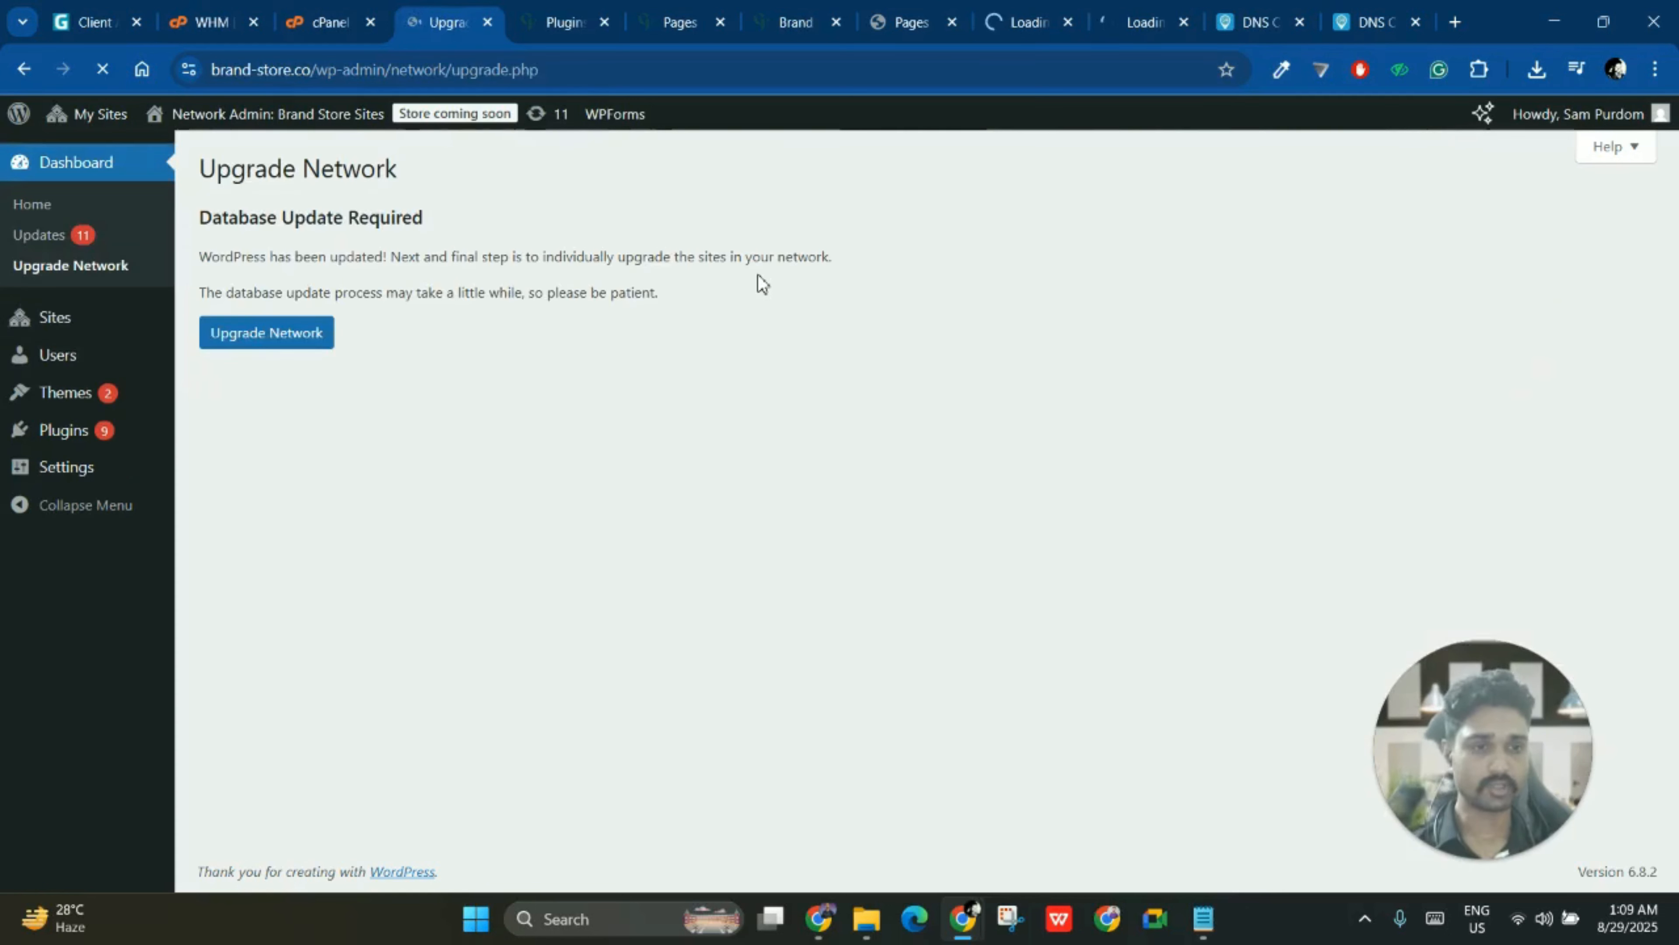
pyautogui.click(276, 330)
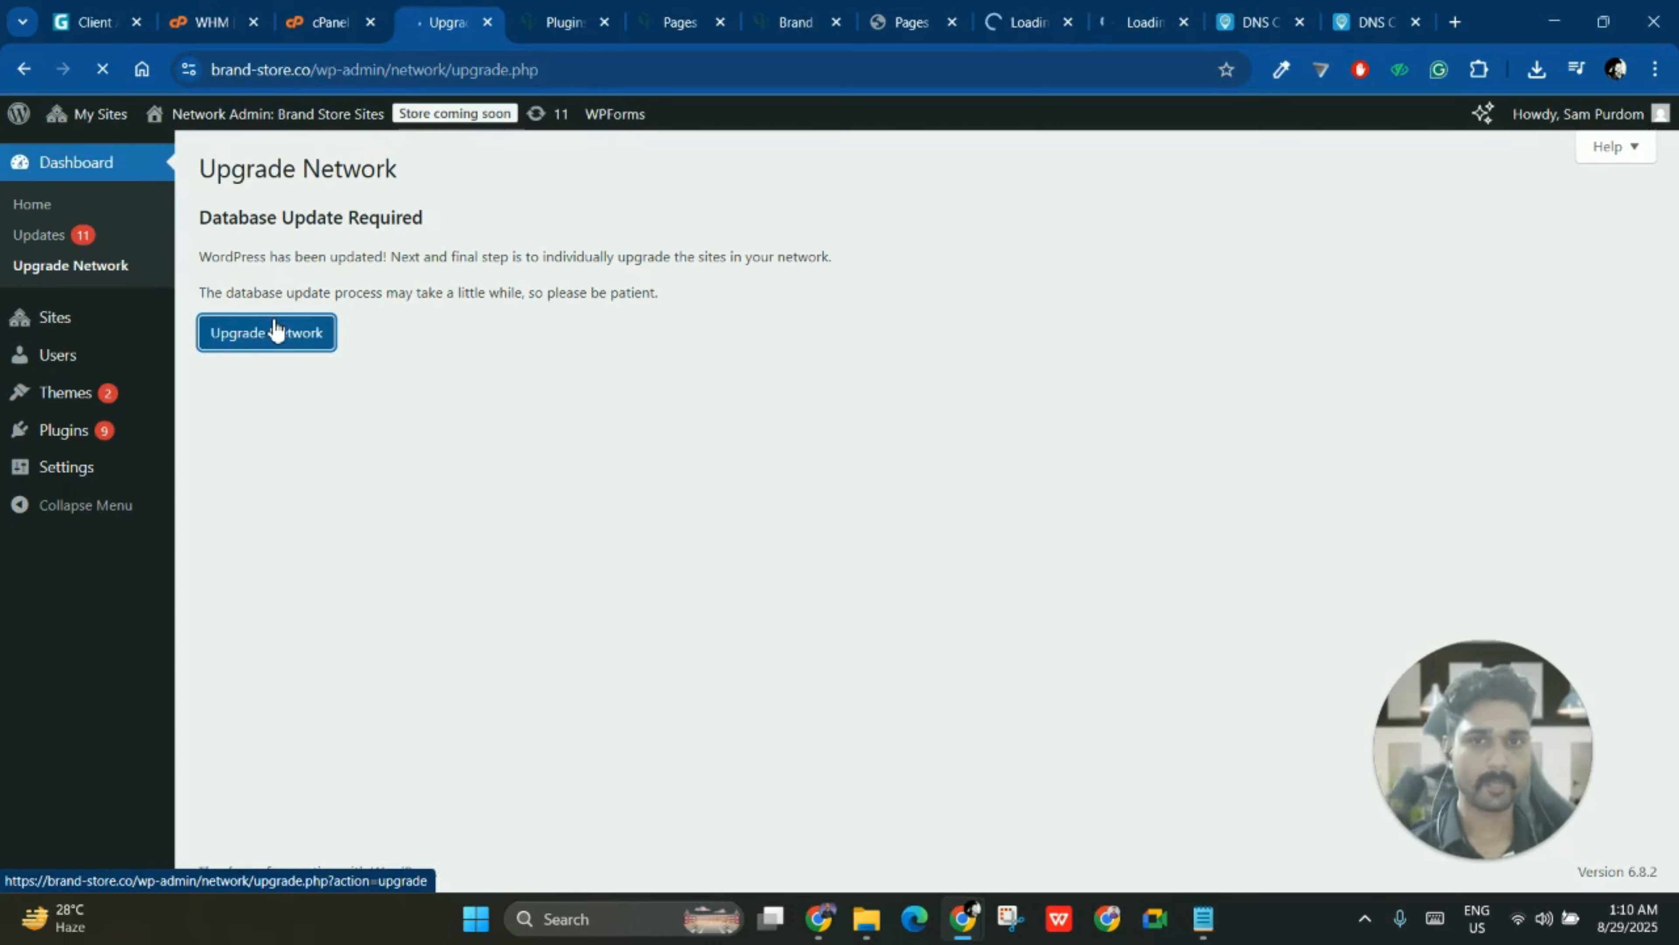
# - Check the network upgrade's progress and the trustford store and other loading tabs, then reload the store page
pyautogui.click(191, 9)
pyautogui.click(426, 20)
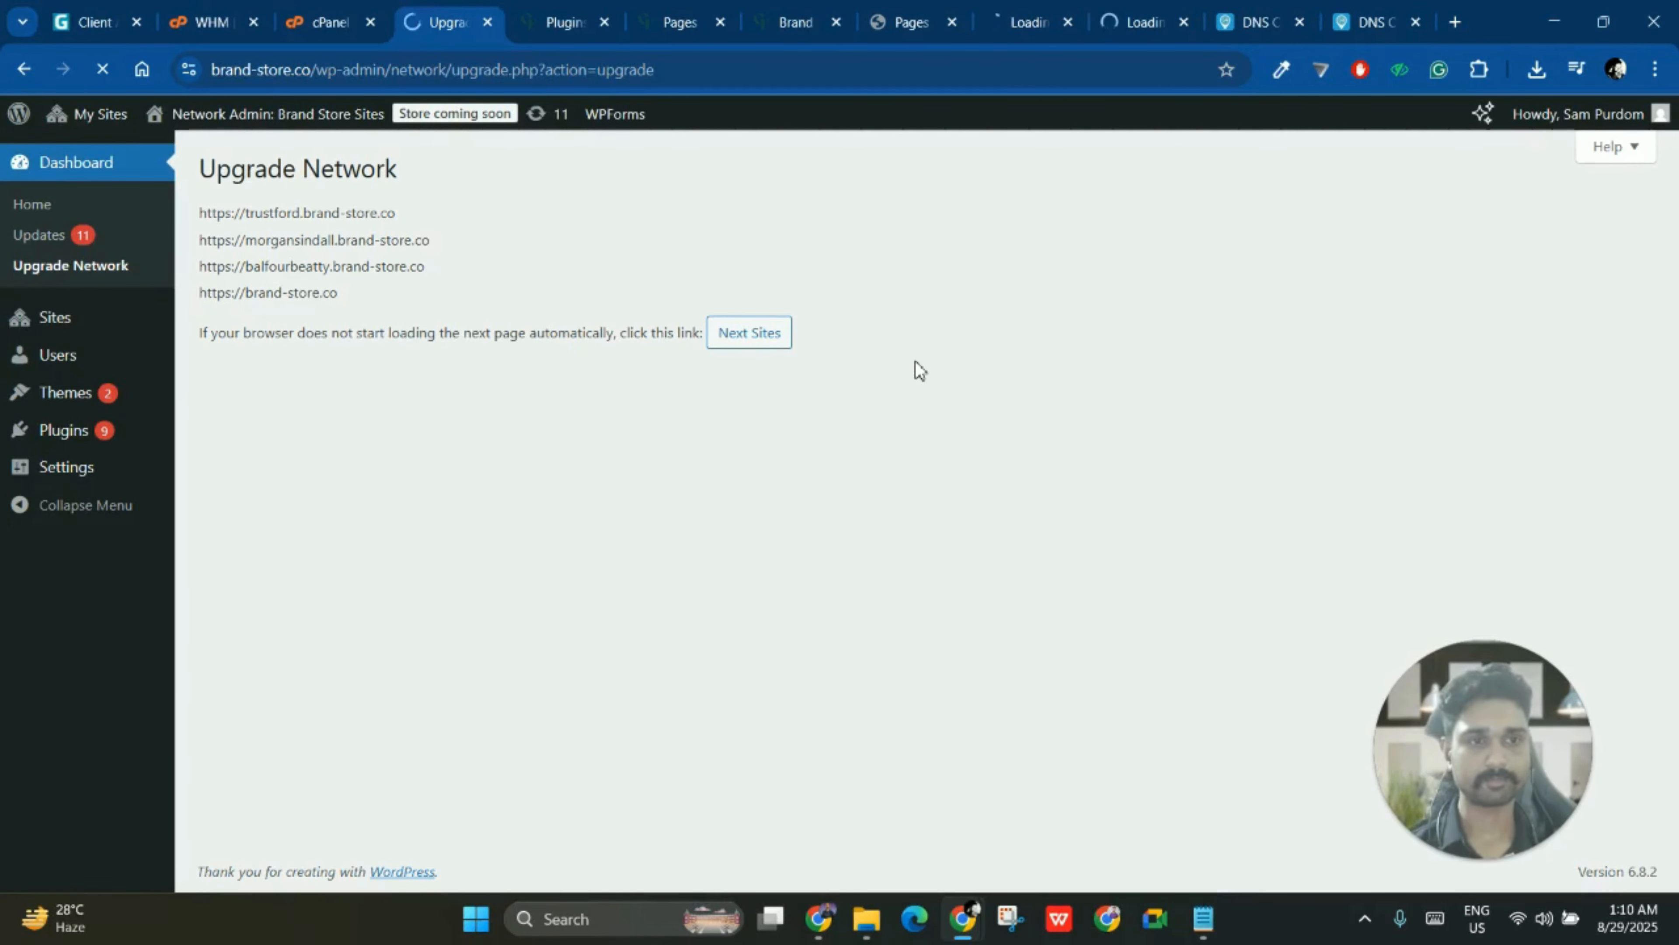
pyautogui.click(1007, 9)
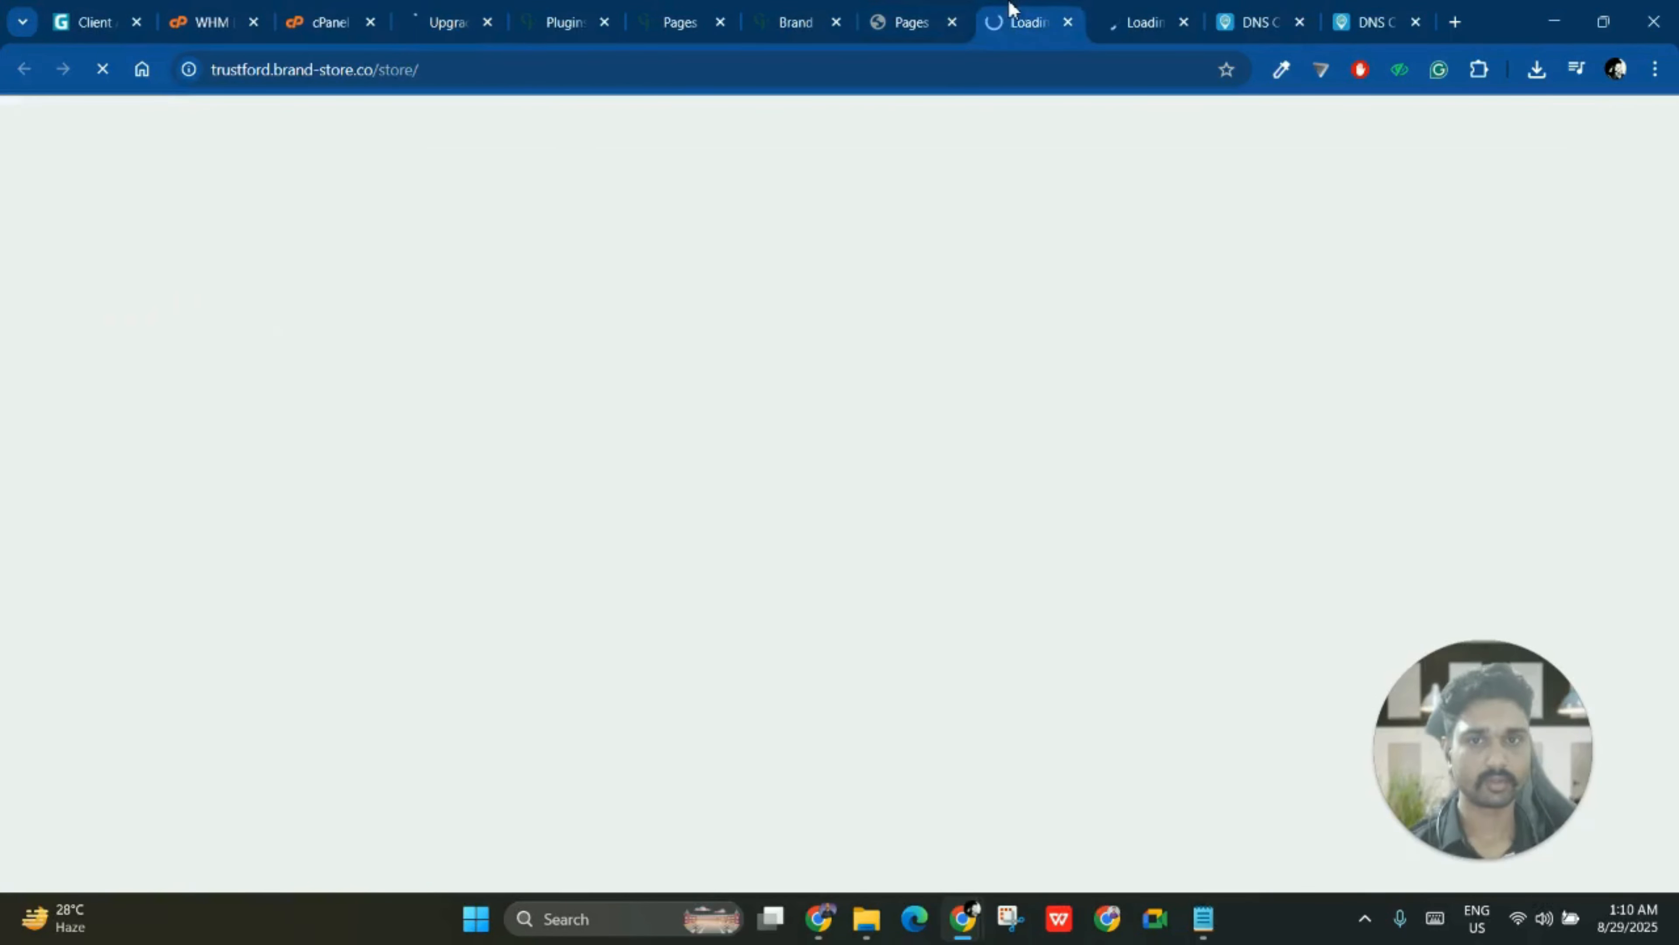
pyautogui.click(1123, 24)
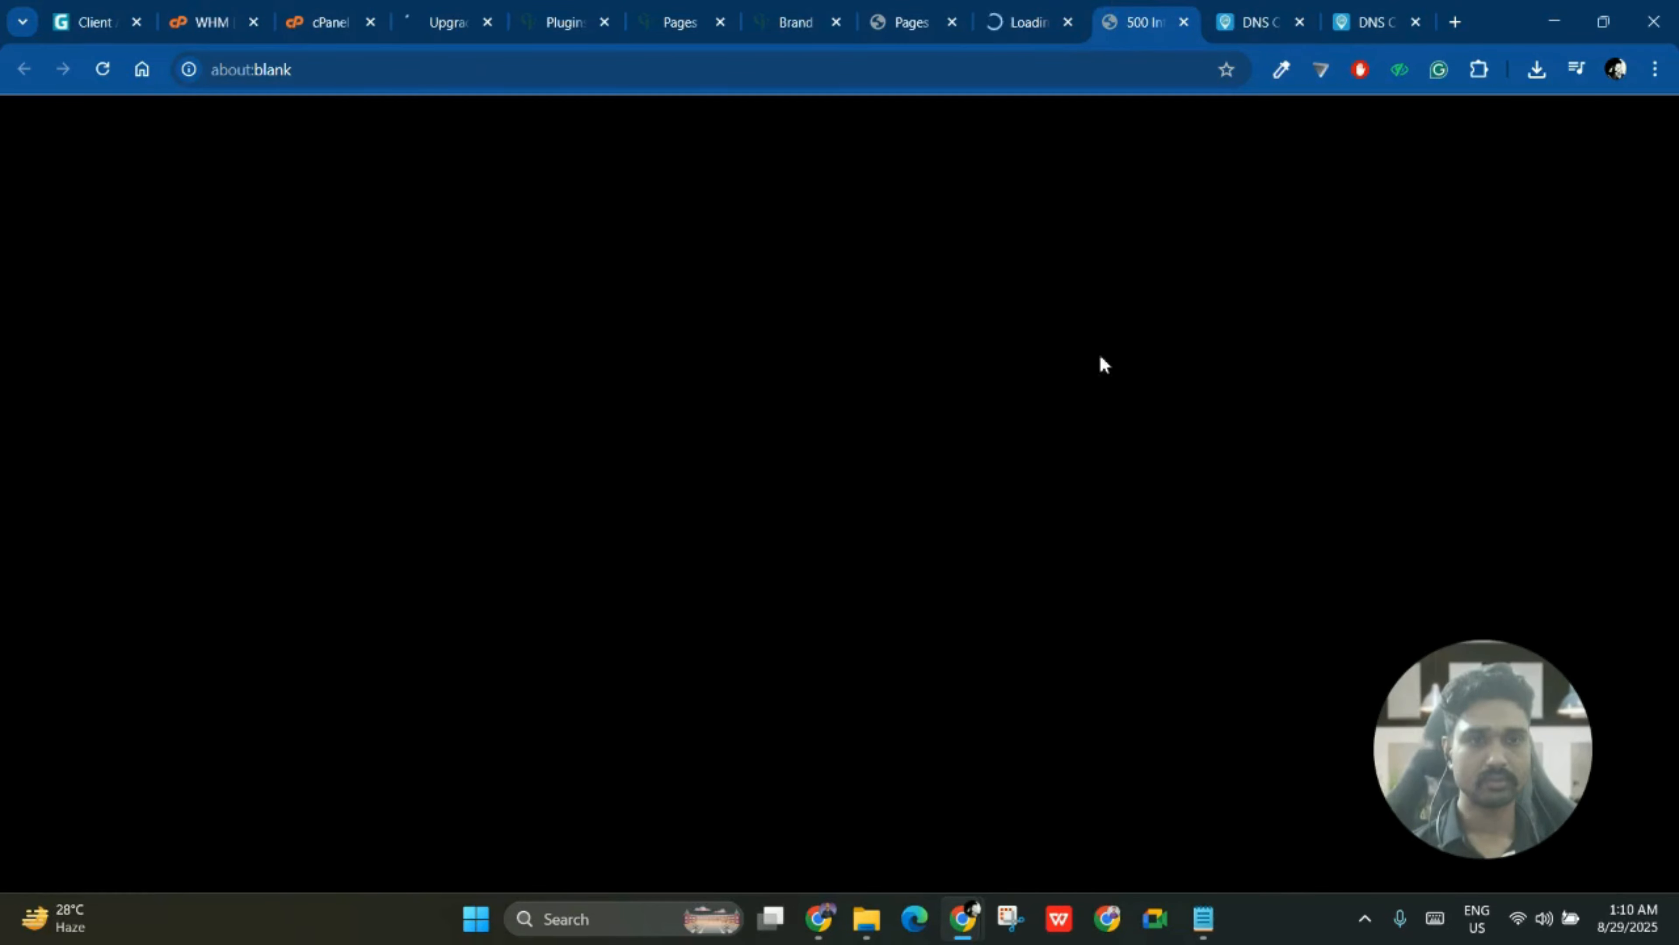
pyautogui.click(1058, 5)
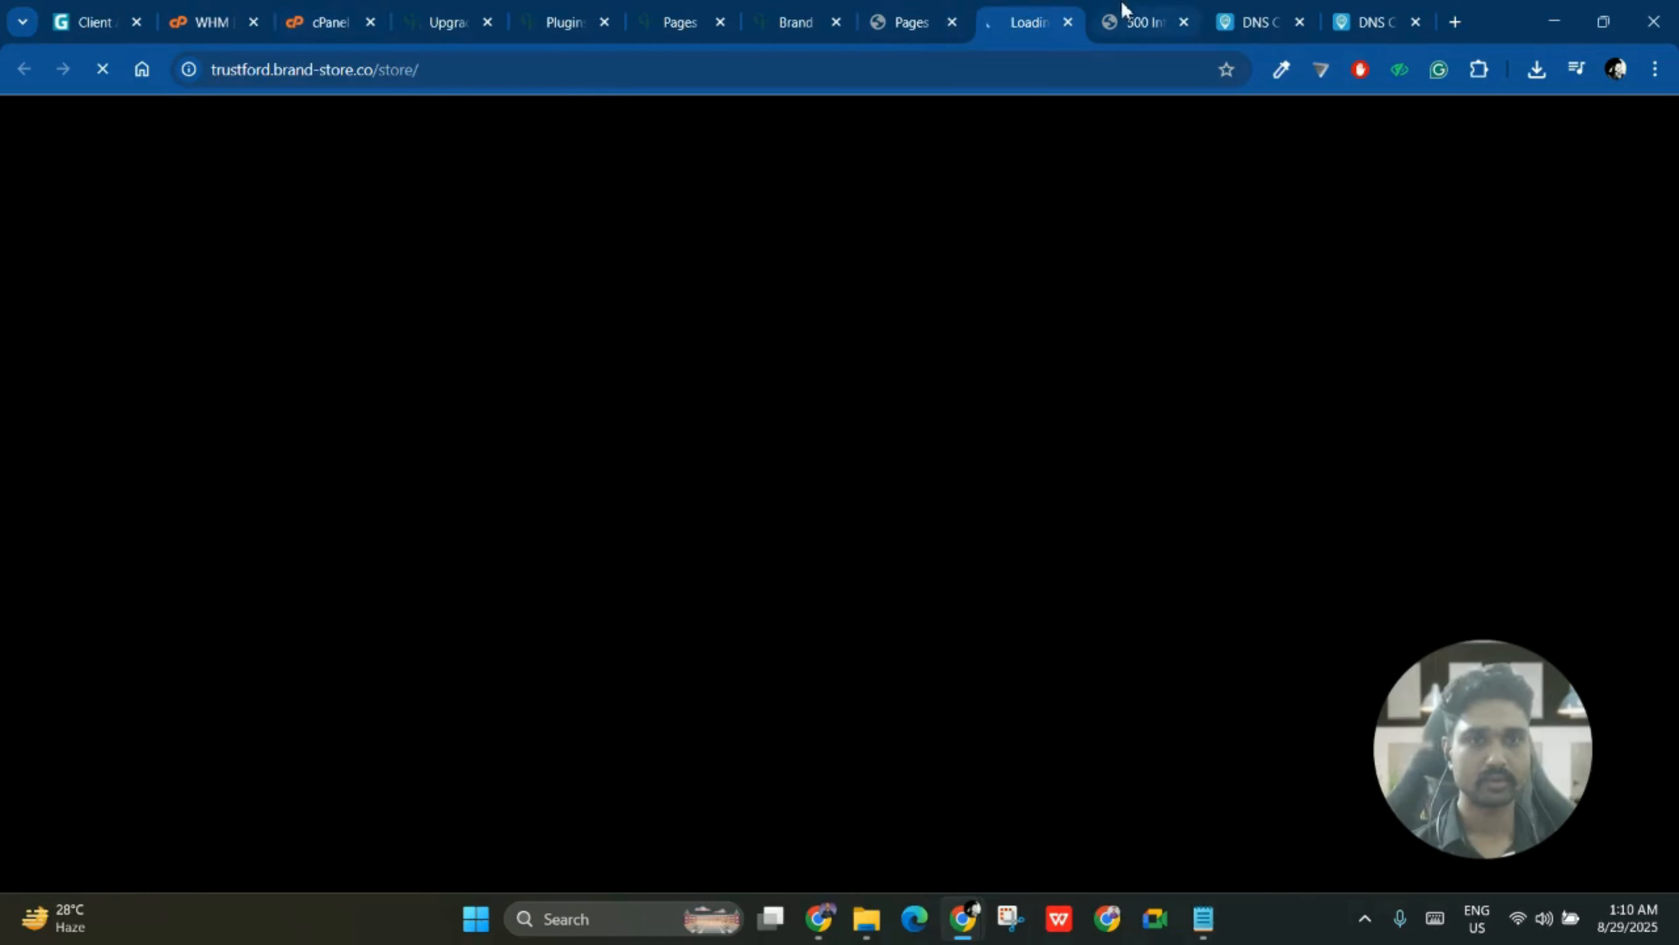
pyautogui.click(1110, 13)
pyautogui.click(1051, 9)
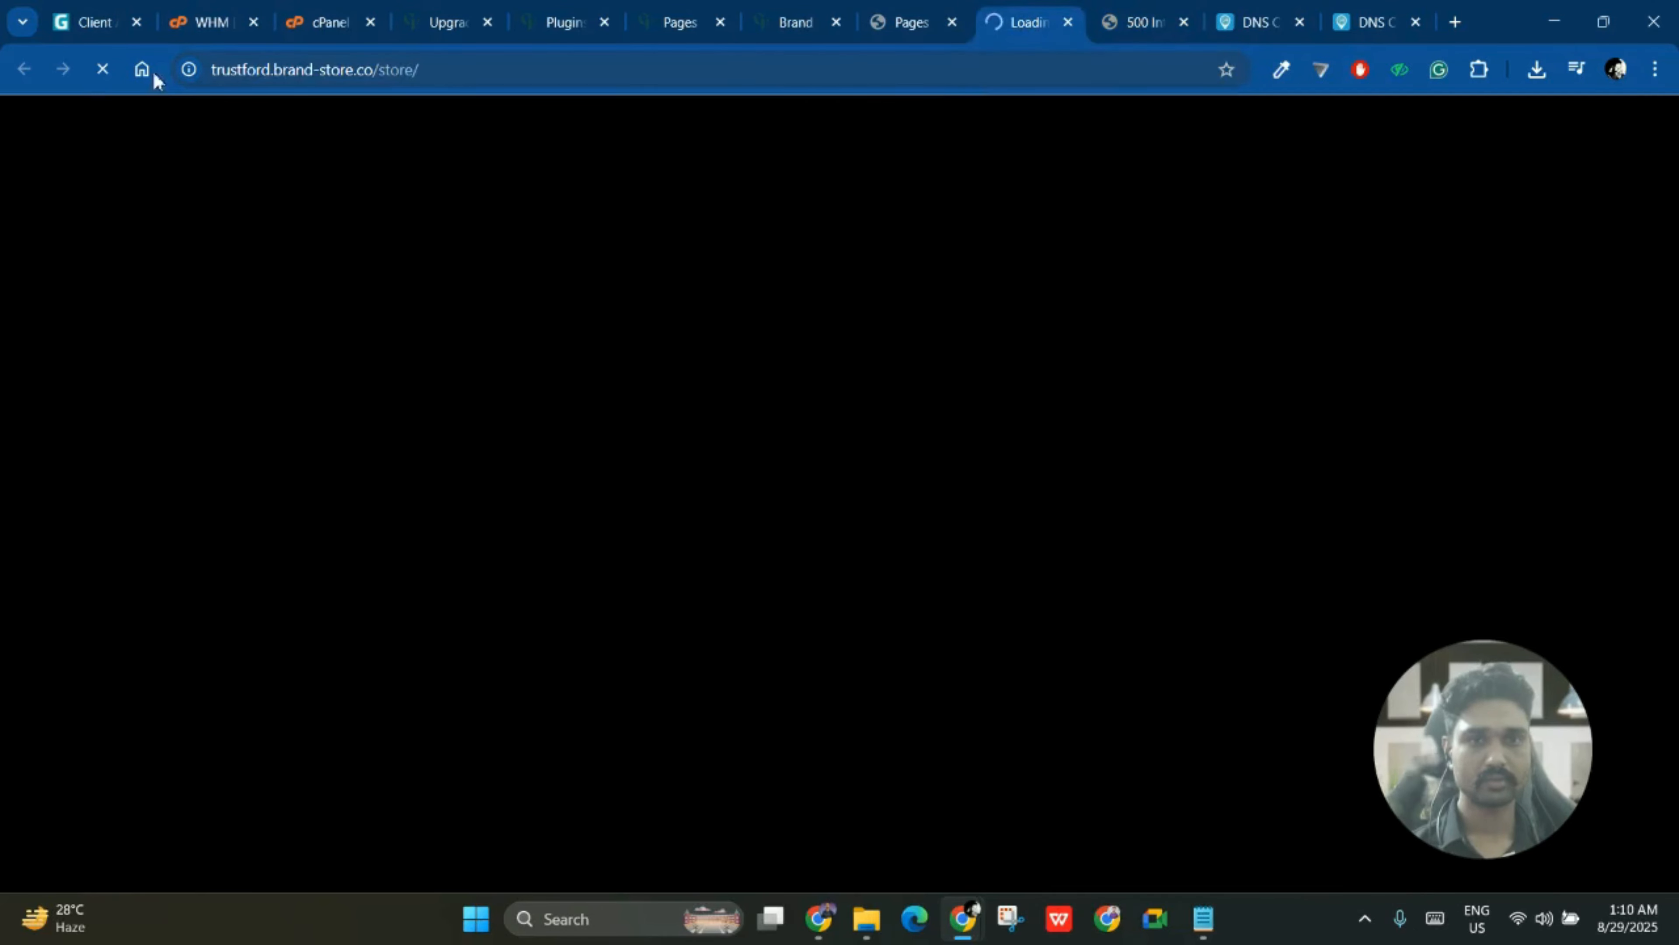
pyautogui.click(101, 70)
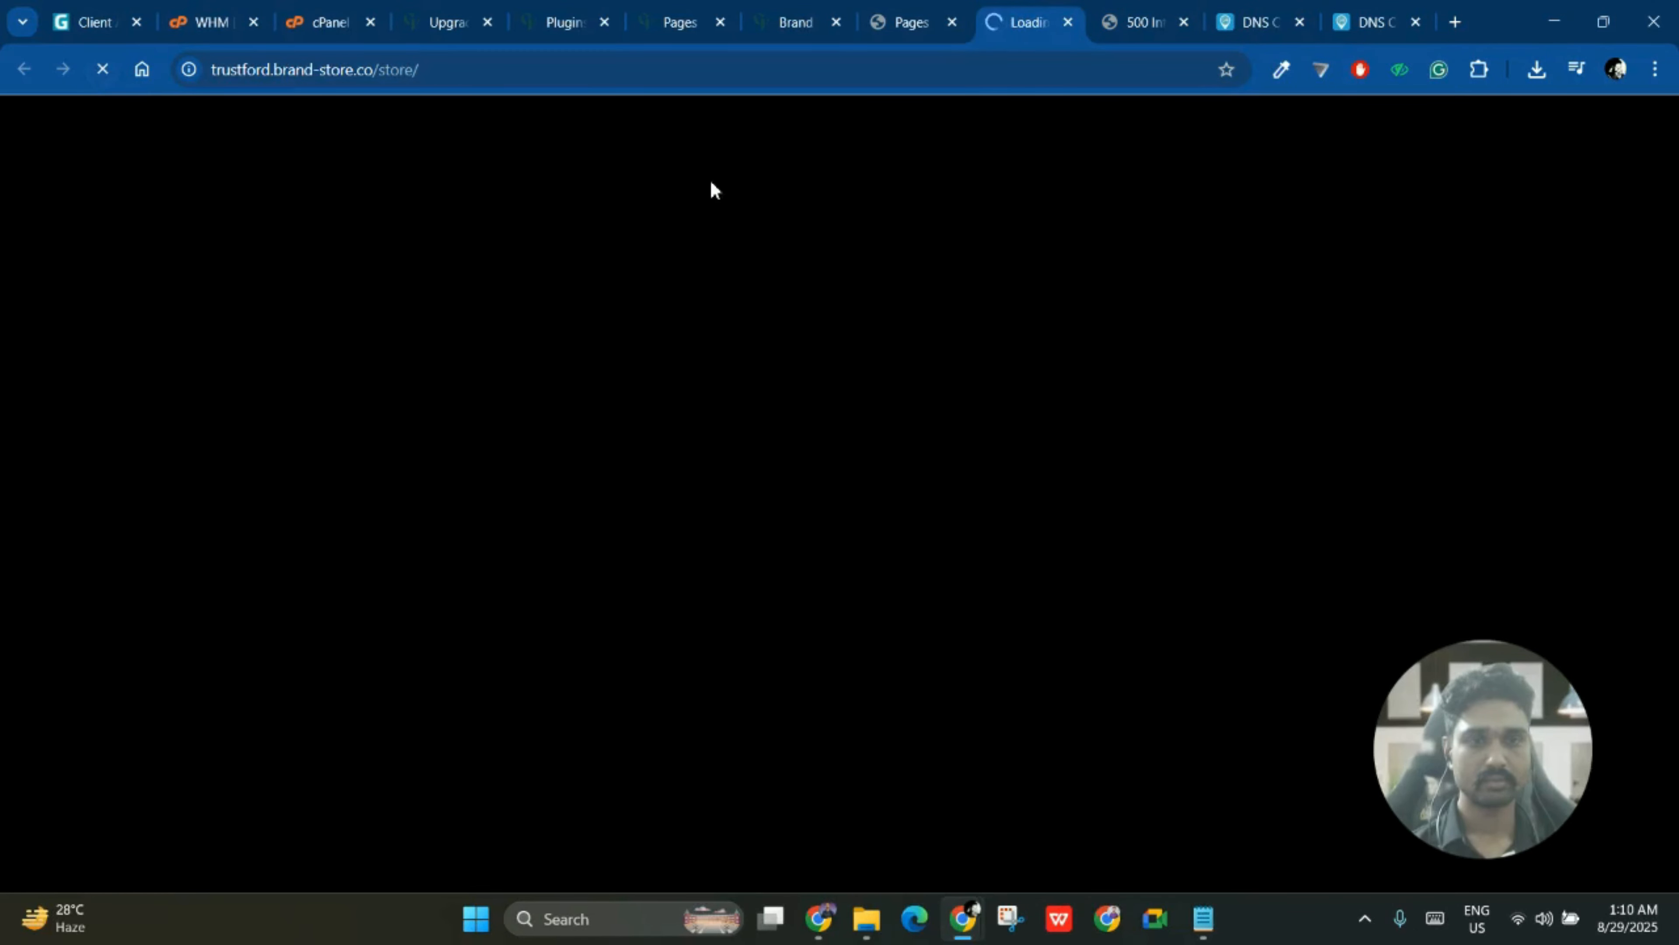
# - Switch to cPanel's tools page, search the tools for "php" and open Select PHP Version
pyautogui.click(248, 8)
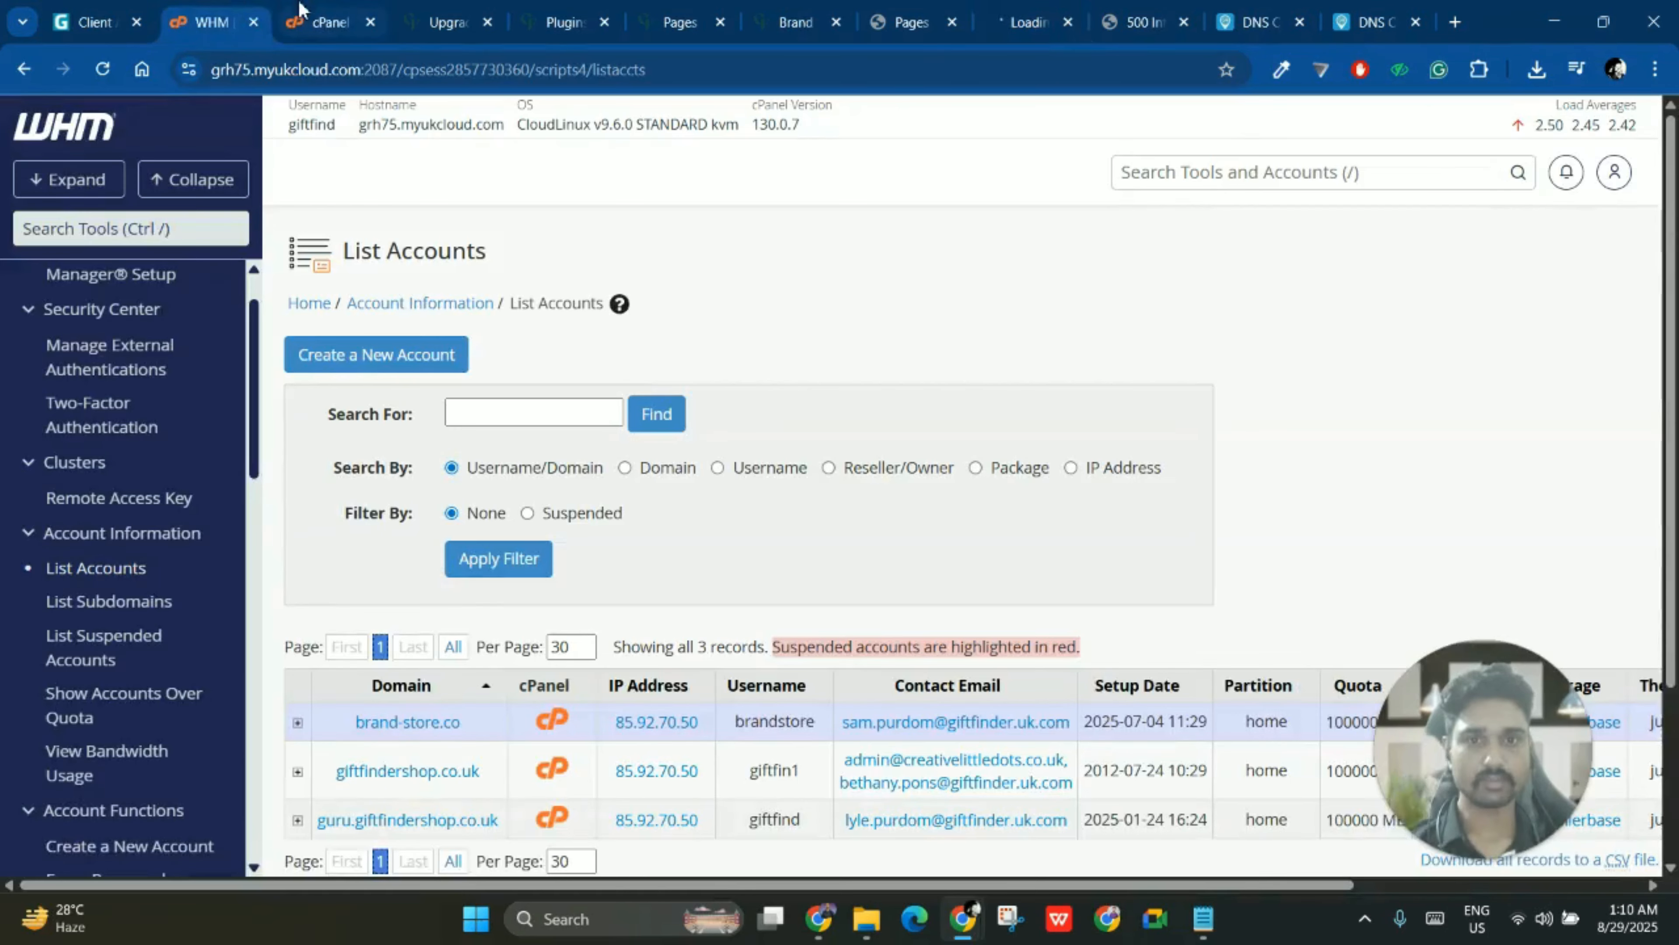
pyautogui.hotkey('ctrl', 'Tab')
pyautogui.click(1257, 134)
pyautogui.click(161, 137)
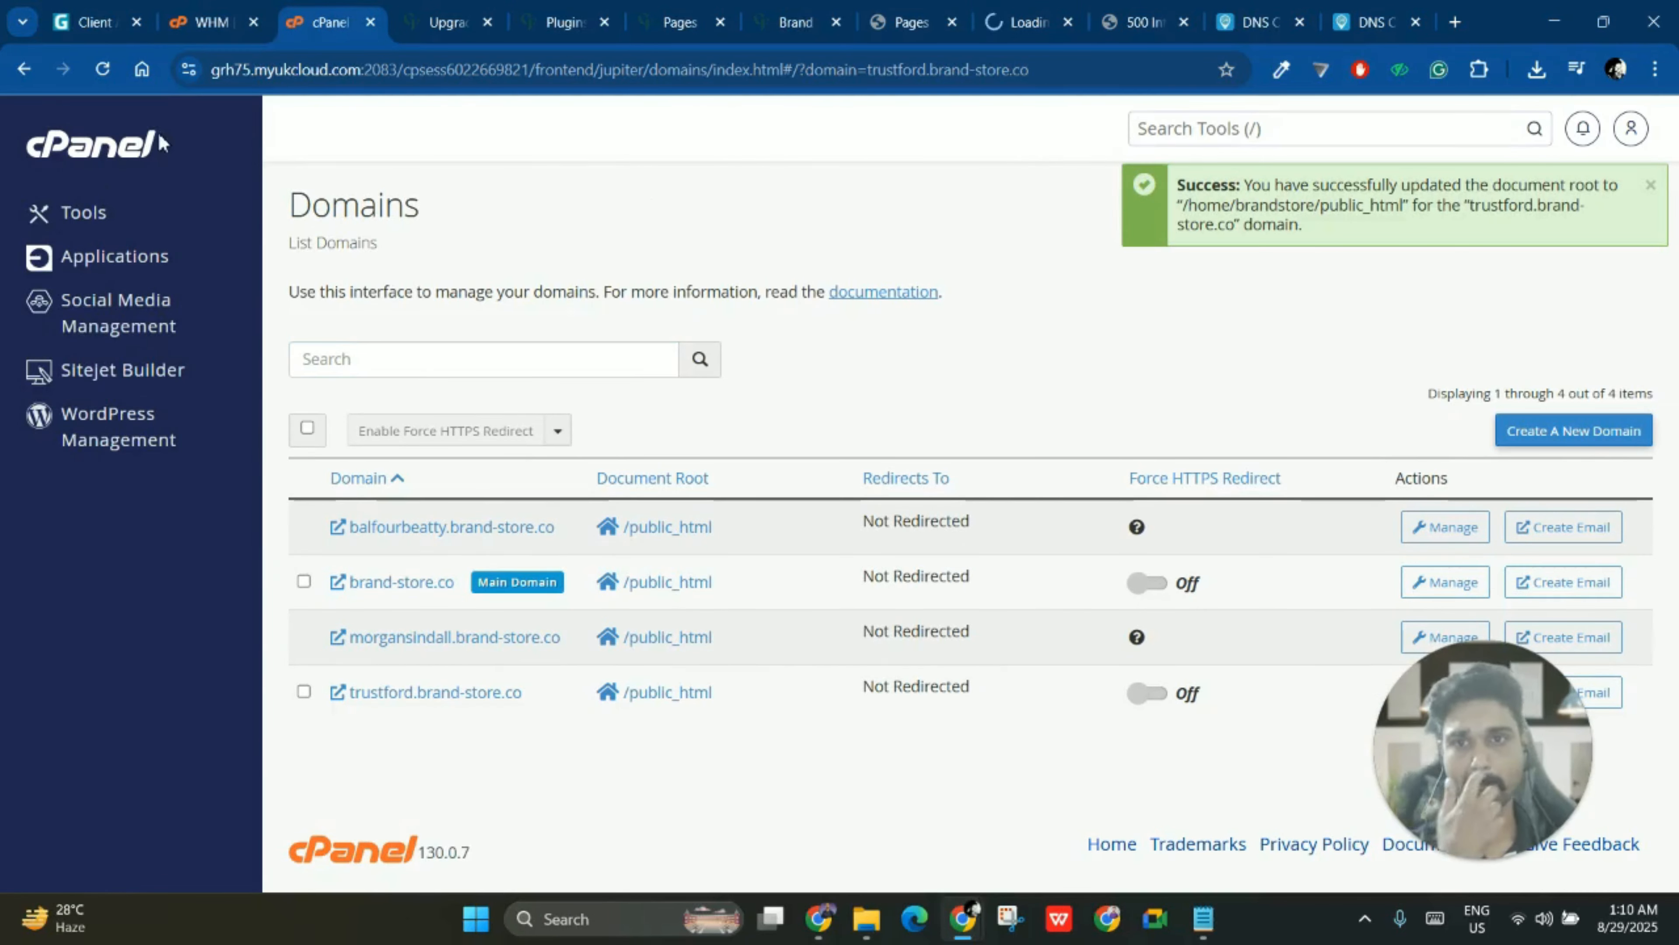
pyautogui.click(138, 147)
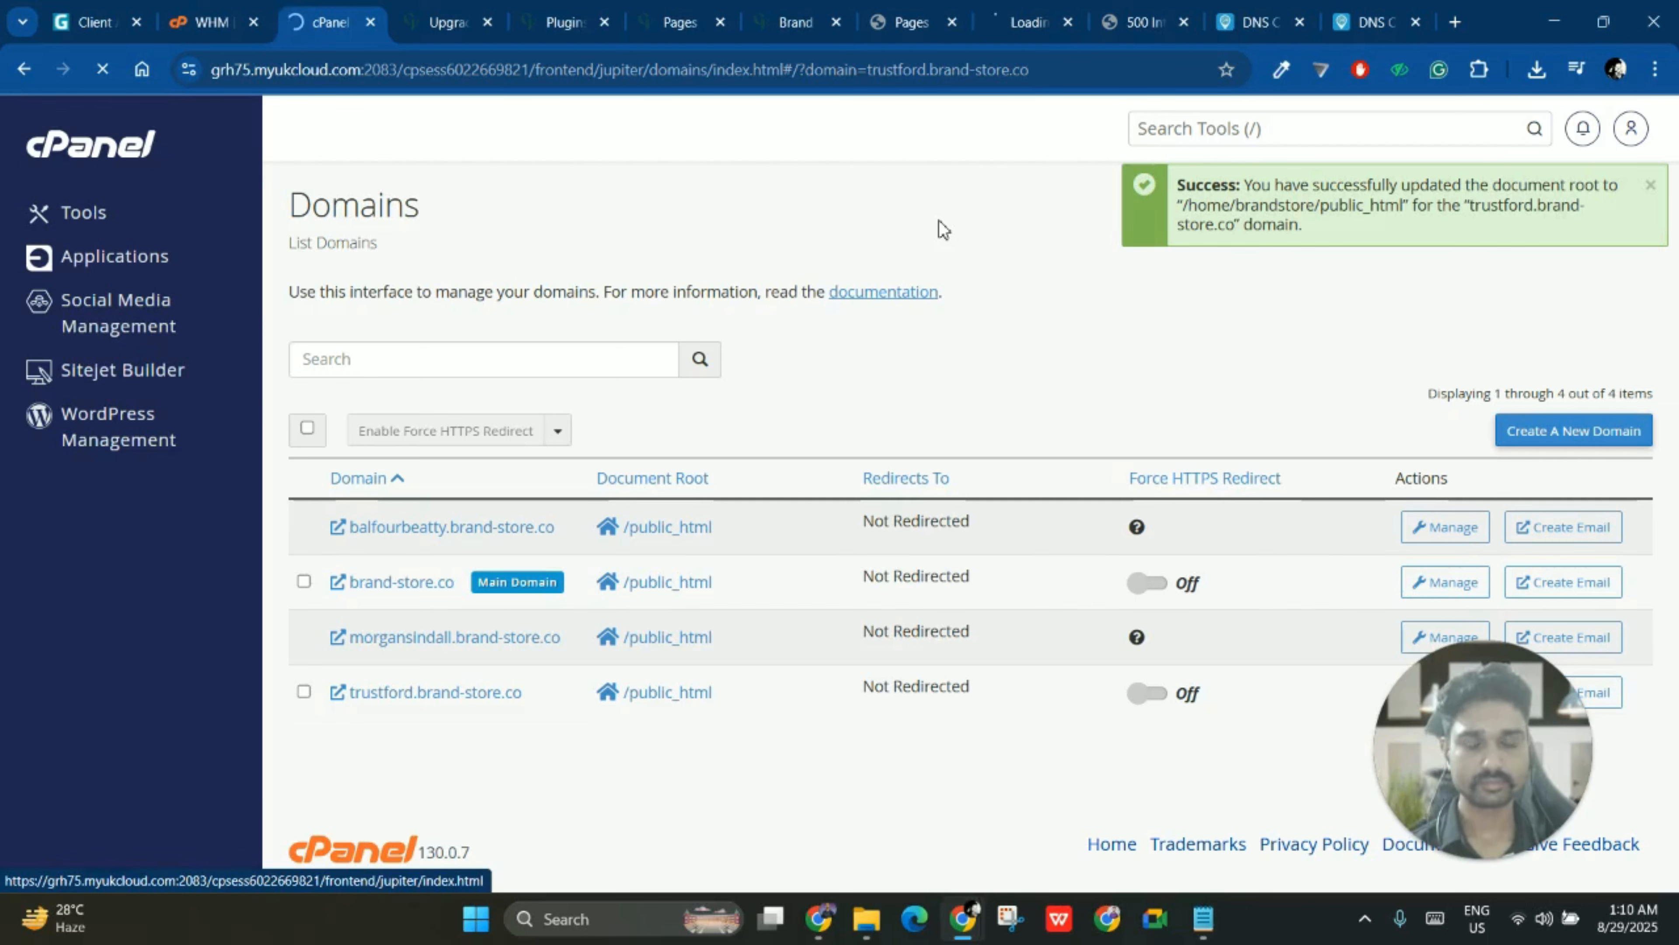
pyautogui.click(1227, 134)
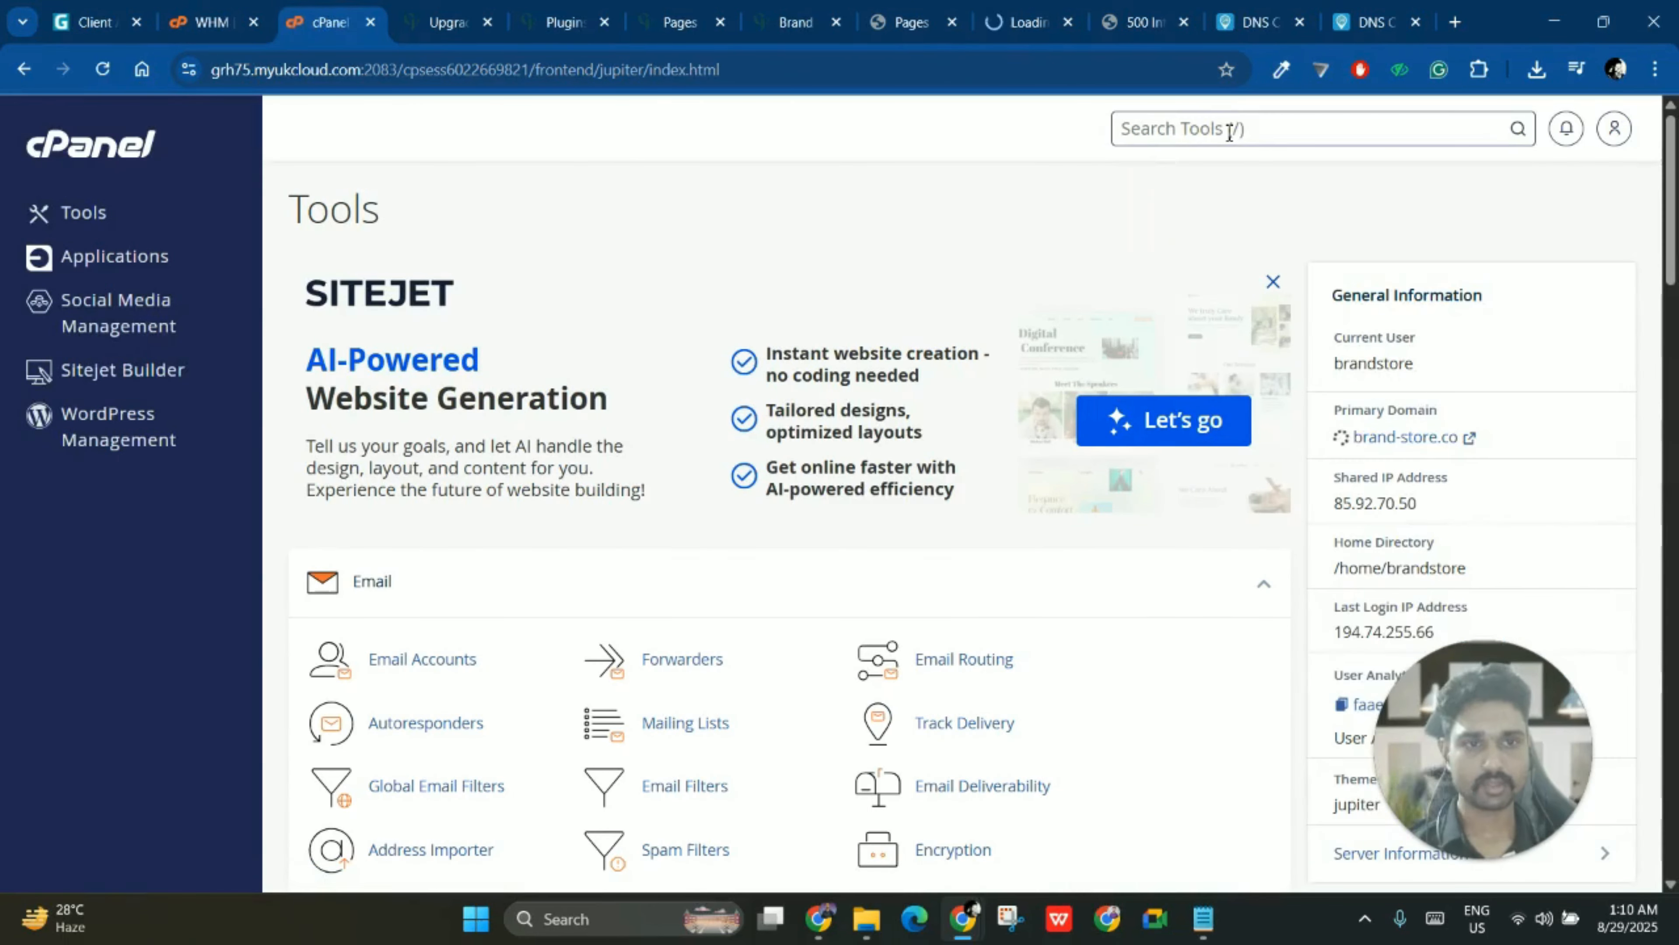
pyautogui.write('php')
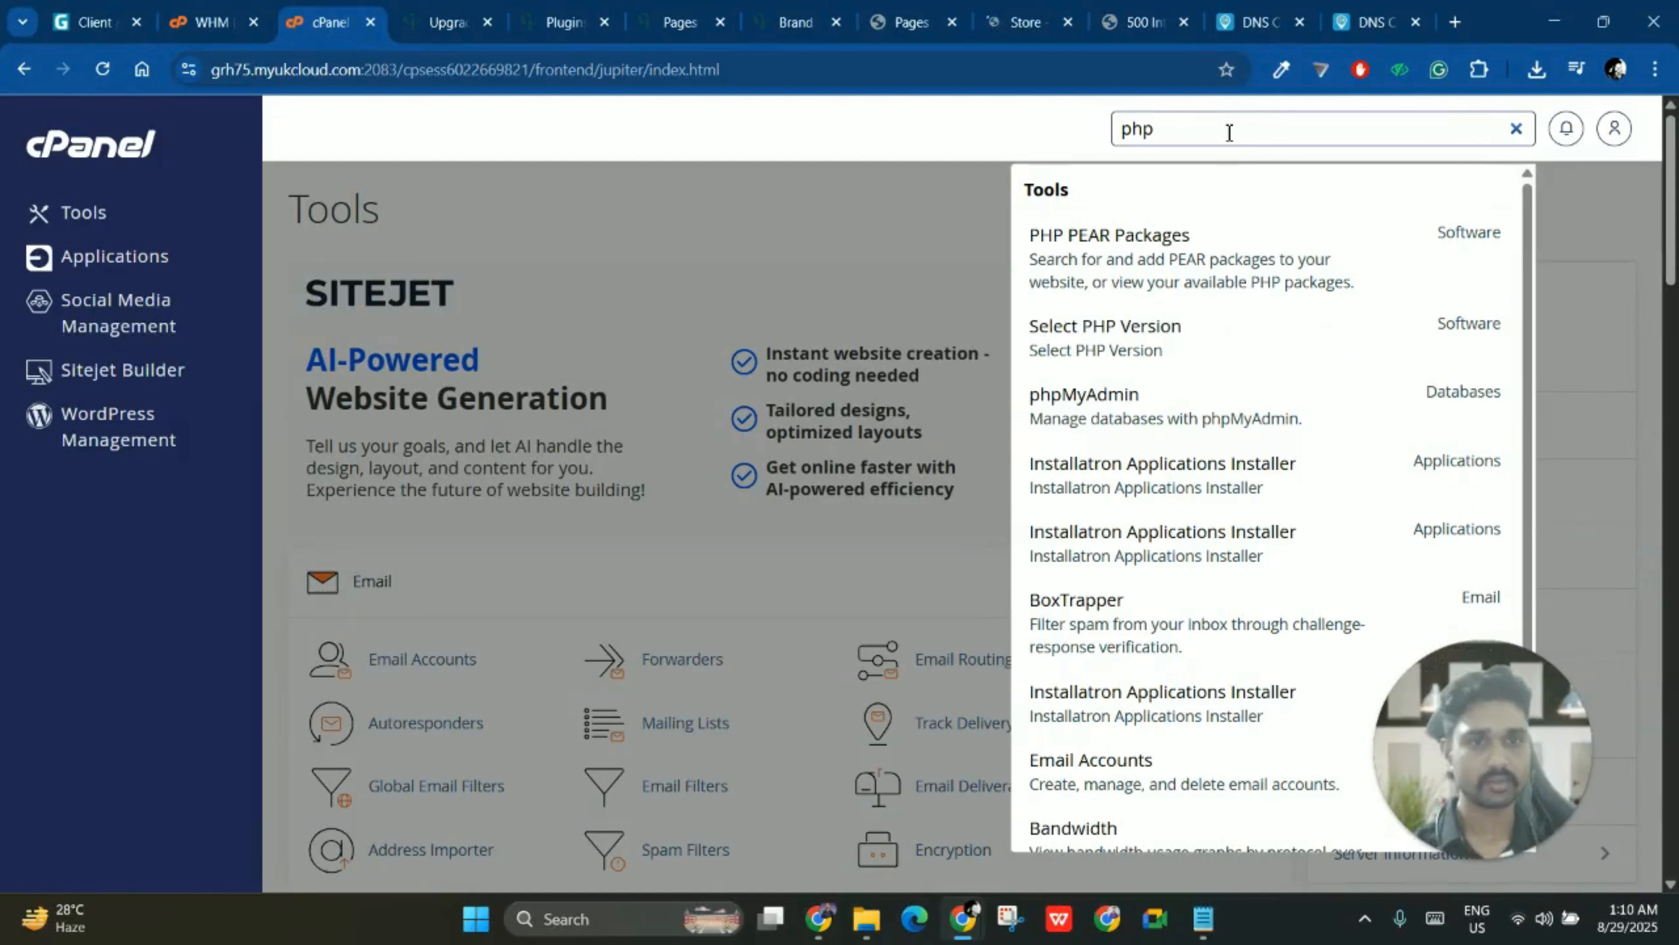
pyautogui.click(1126, 338)
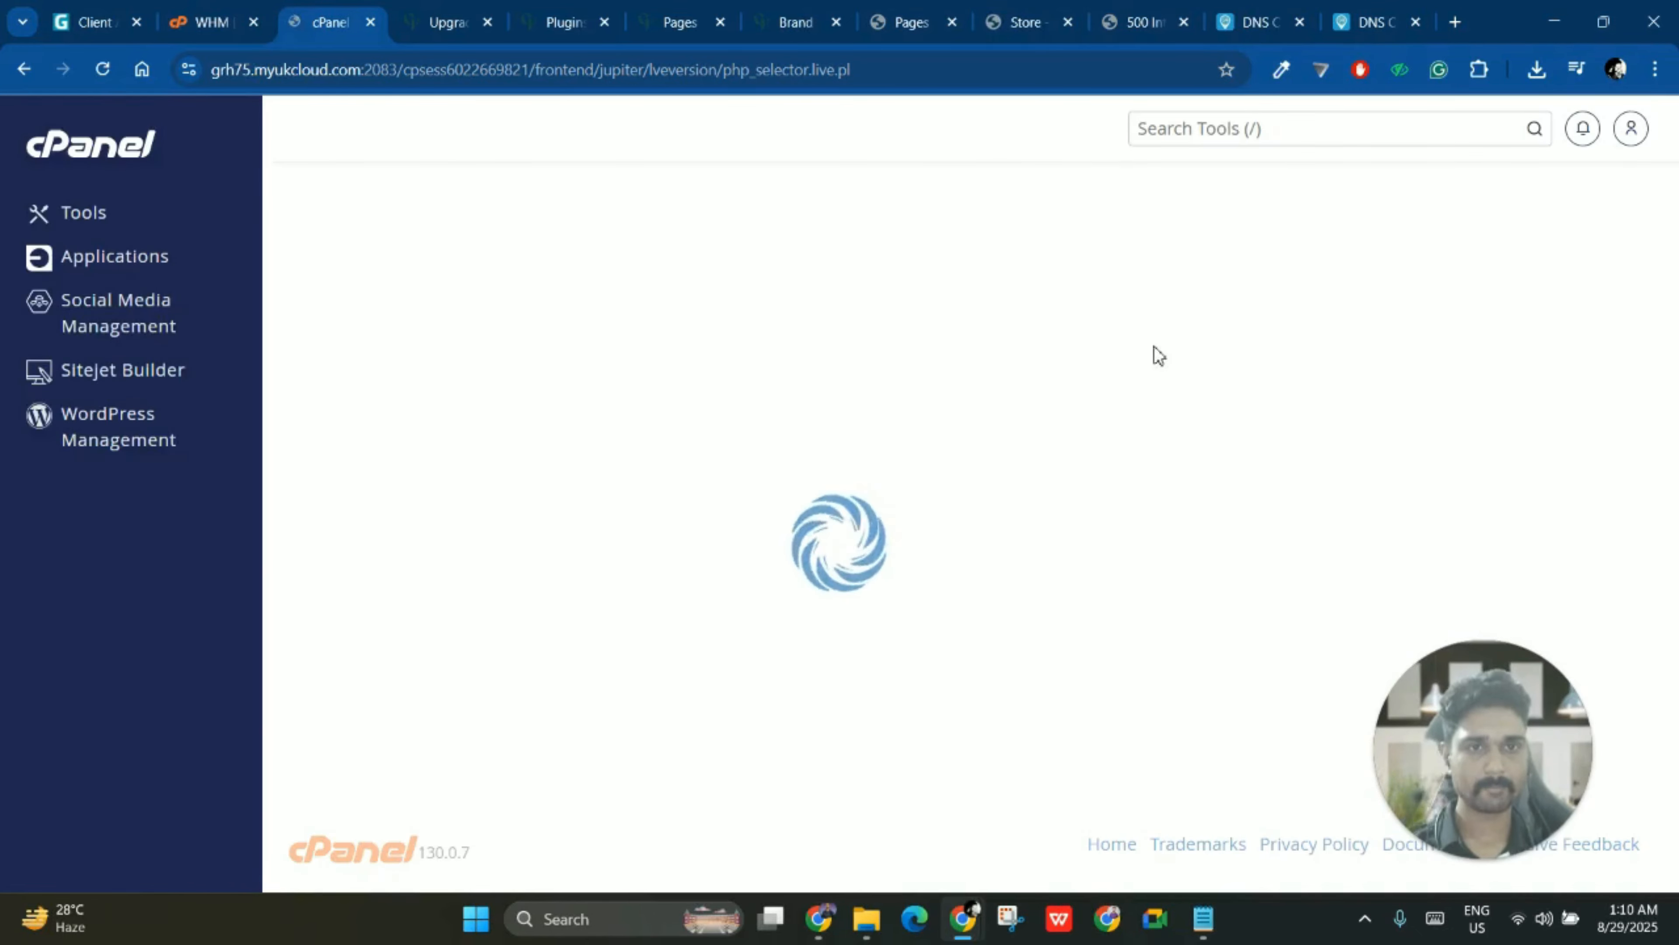
# - Review the trustford store page's header, filters, categories and product grid
pyautogui.click(1025, 9)
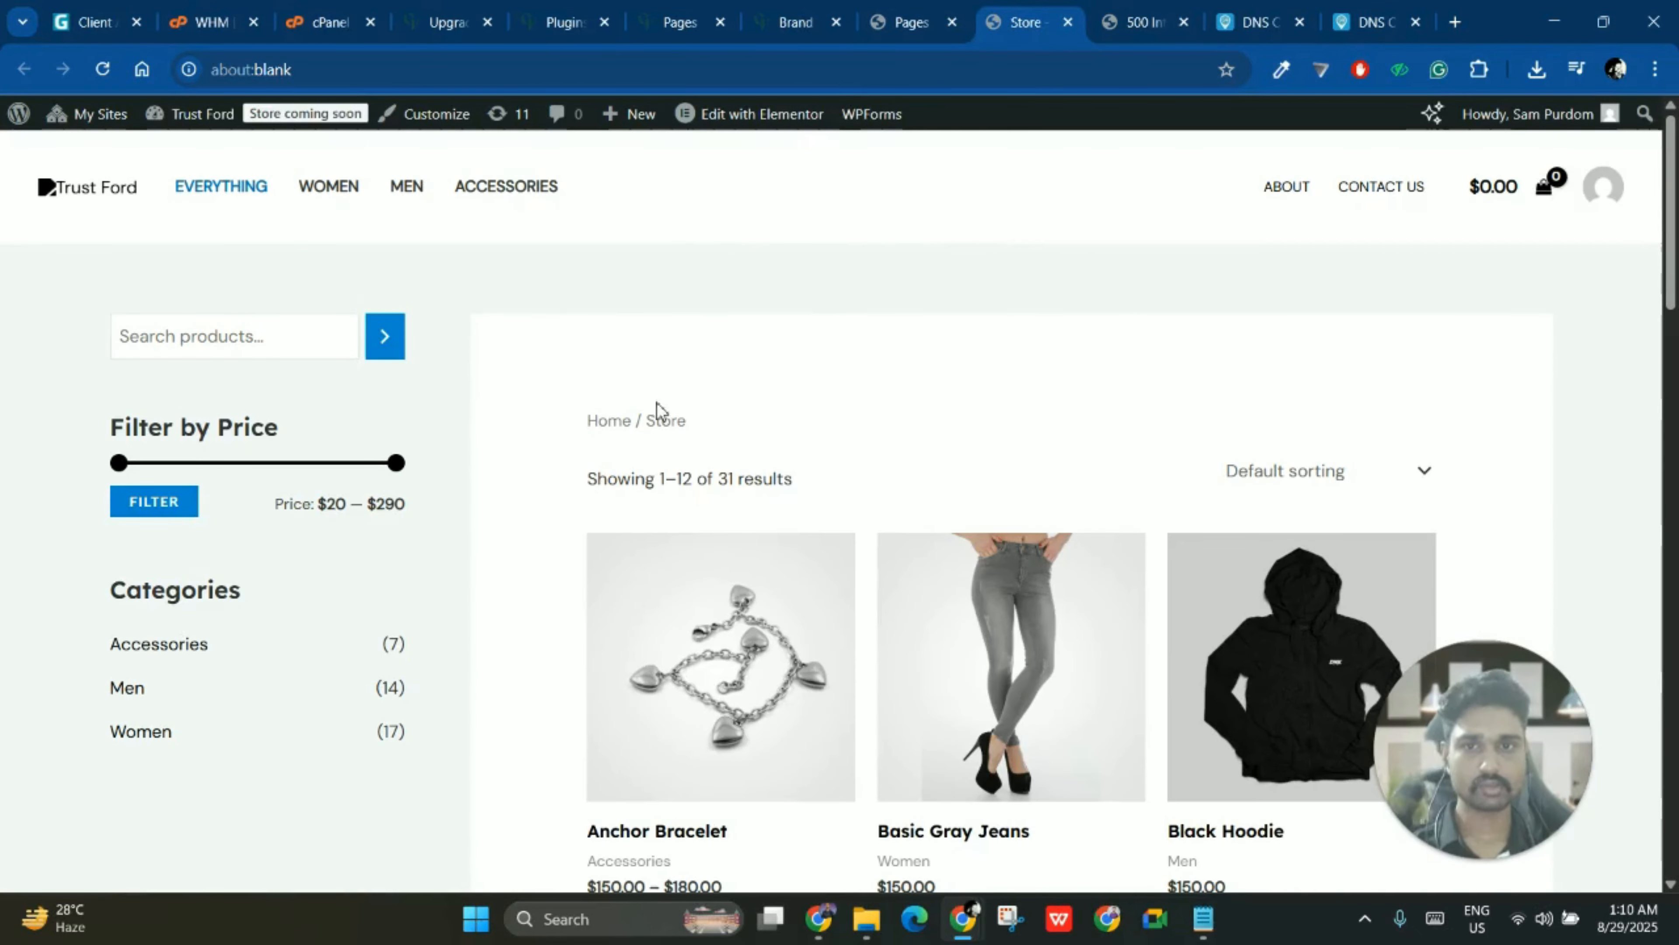
pyautogui.scroll(-5, 90, 244)
pyautogui.scroll(5, 83, 218)
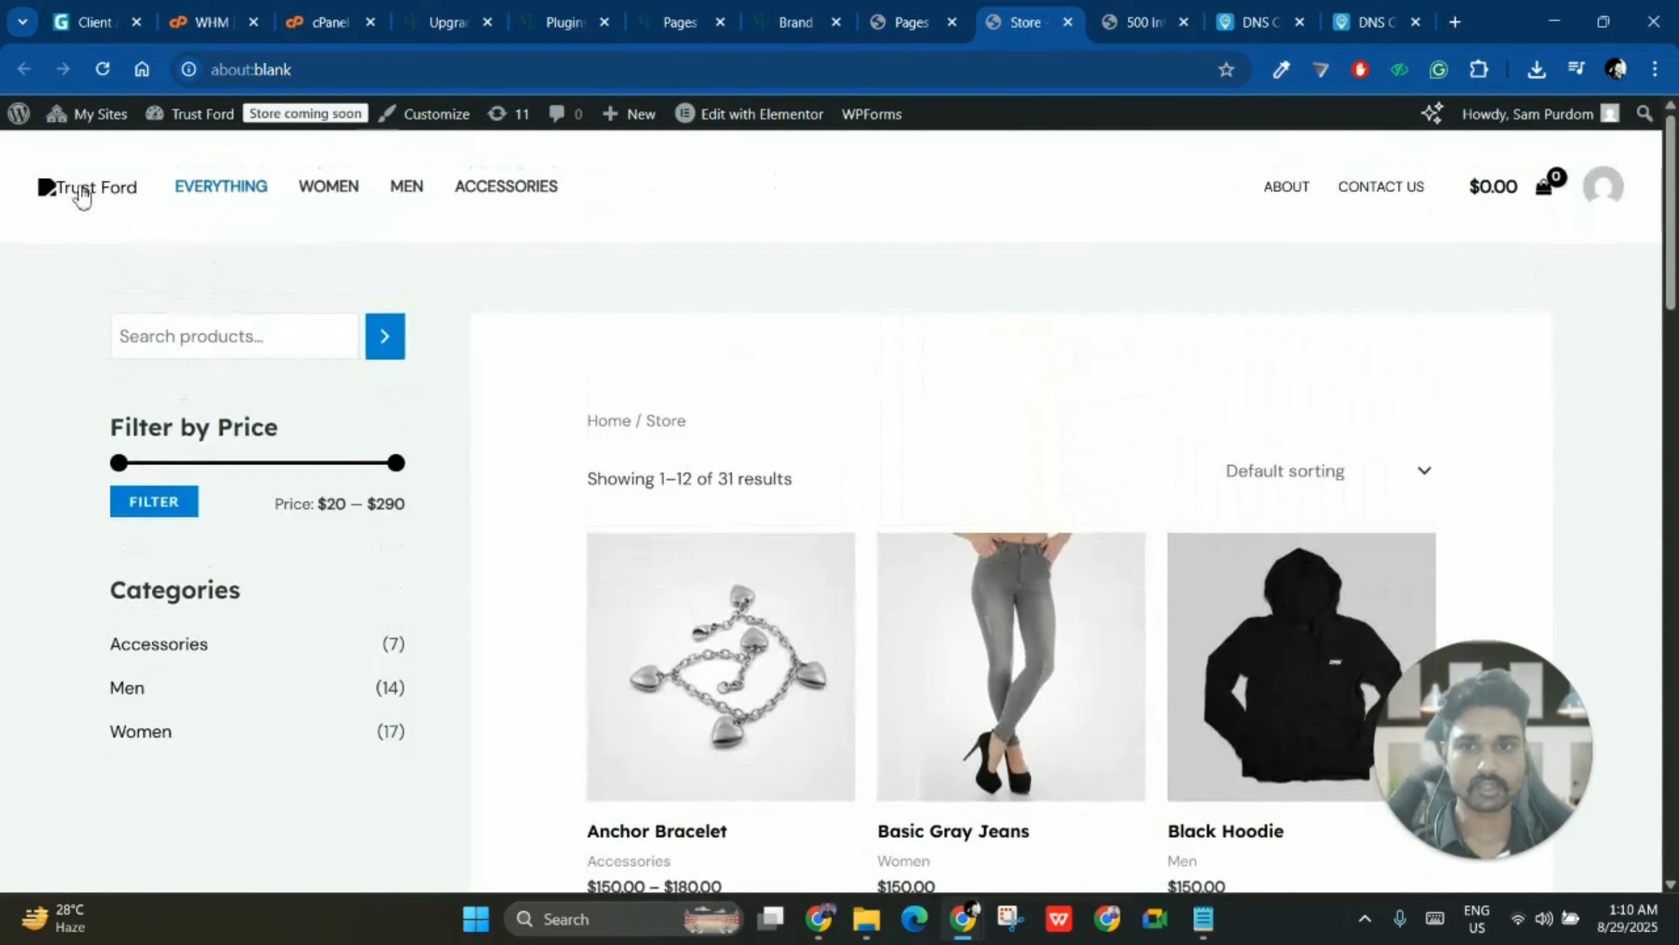
pyautogui.scroll(-15, 926, 403)
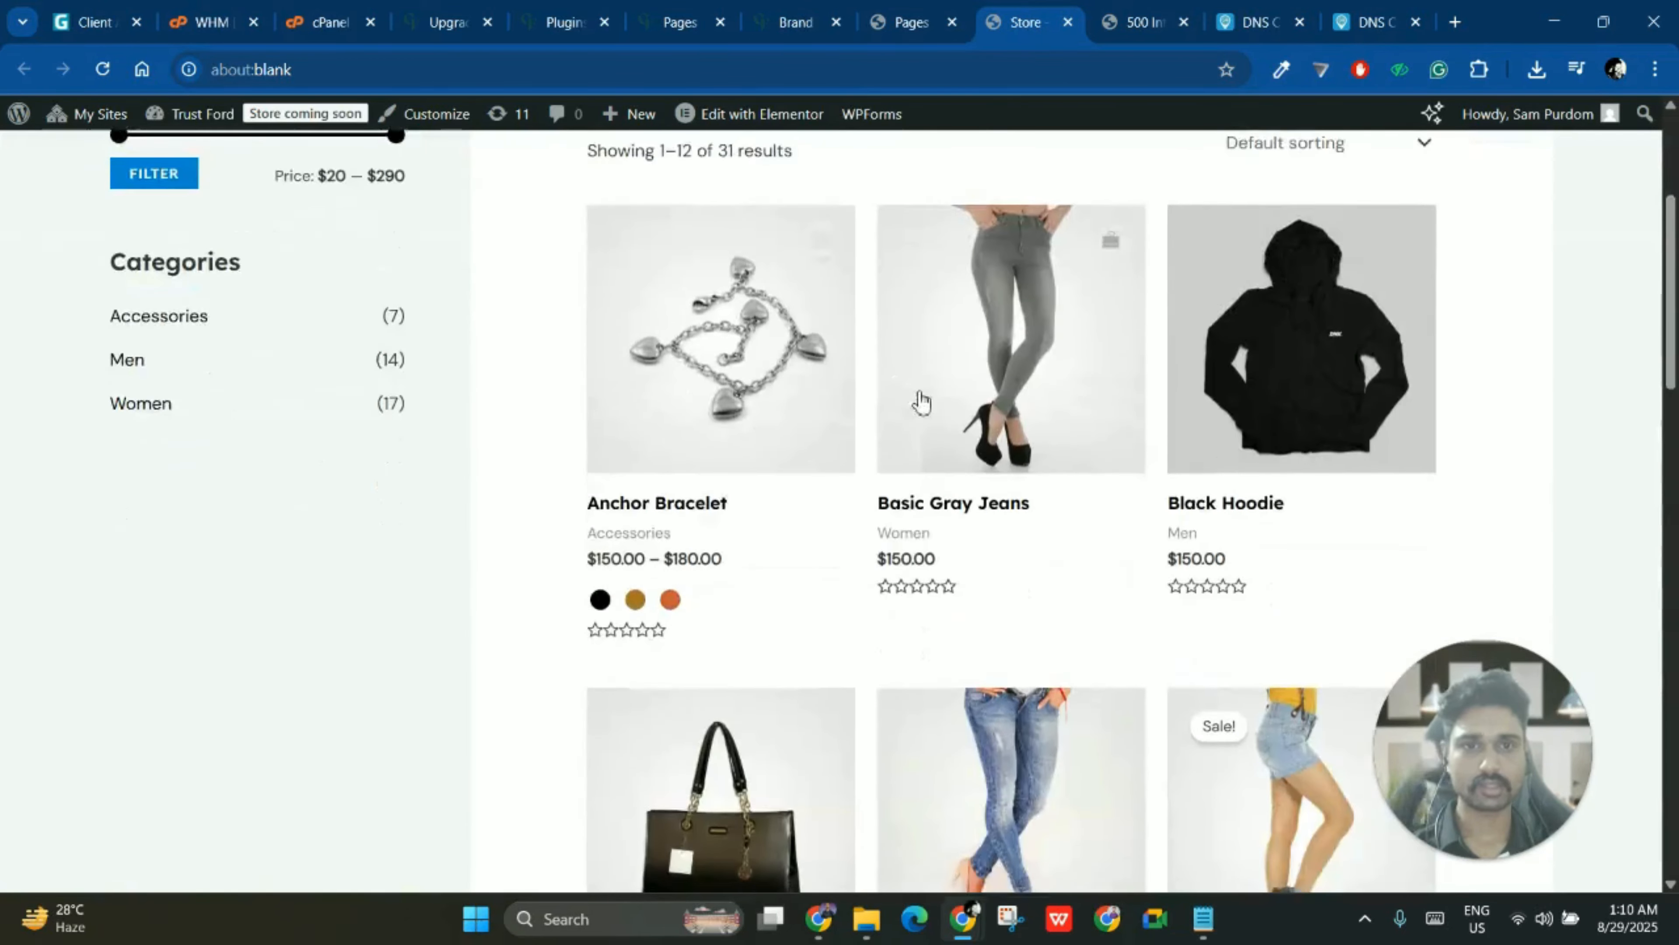
pyautogui.scroll(15, 944, 412)
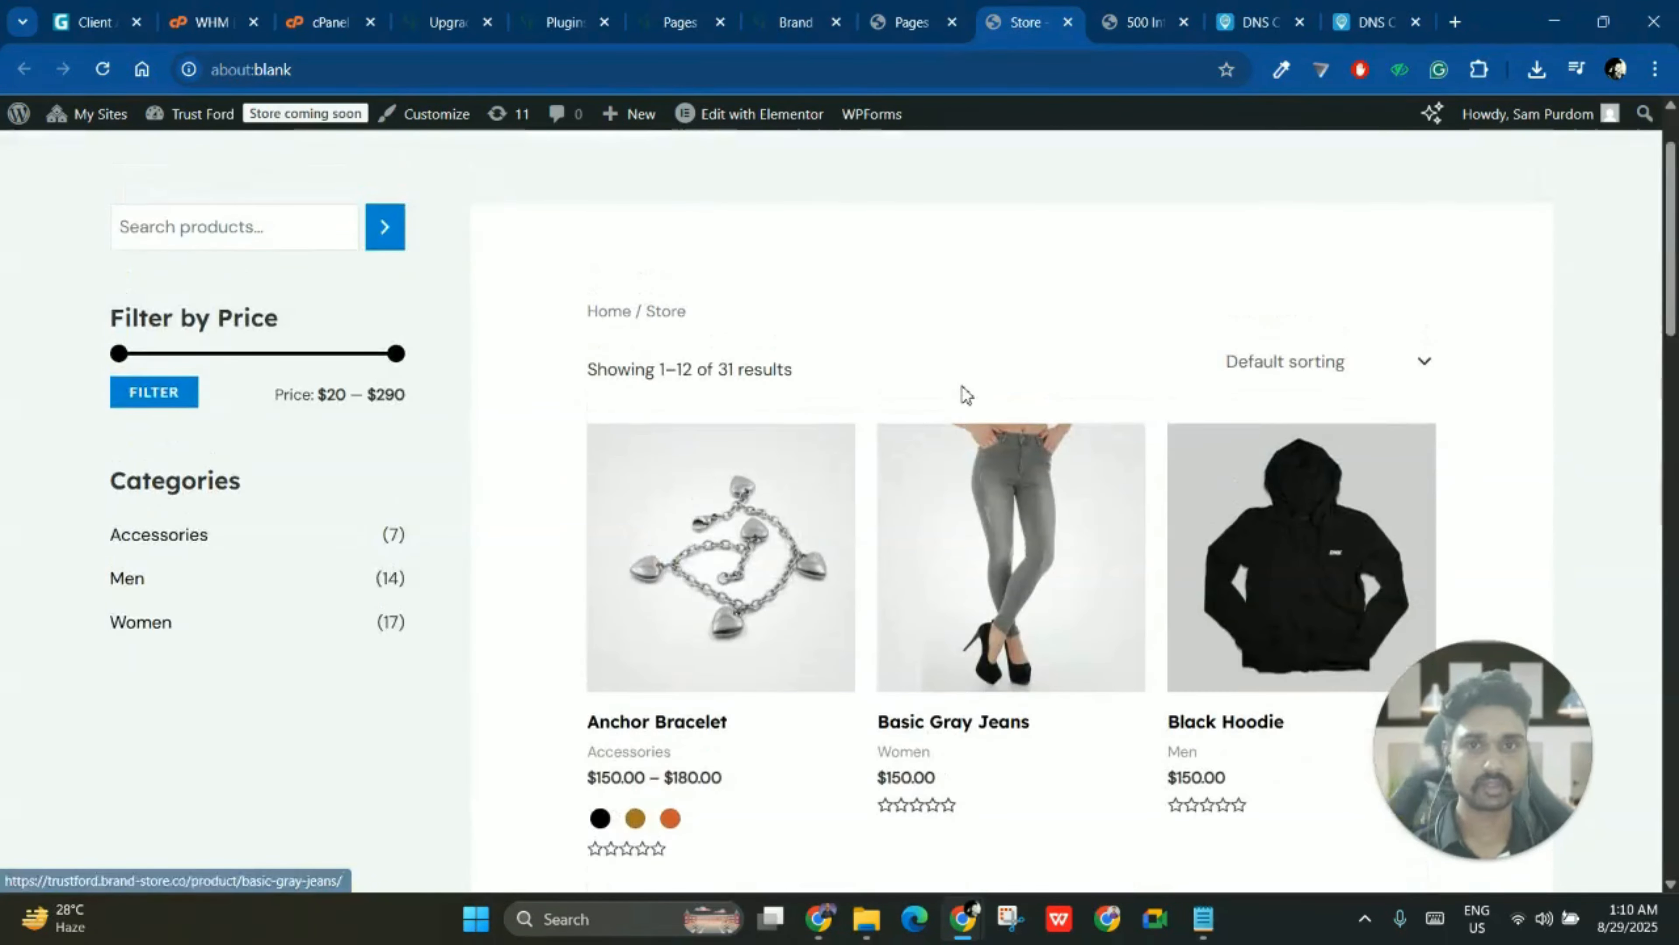
pyautogui.scroll(-3, 983, 335)
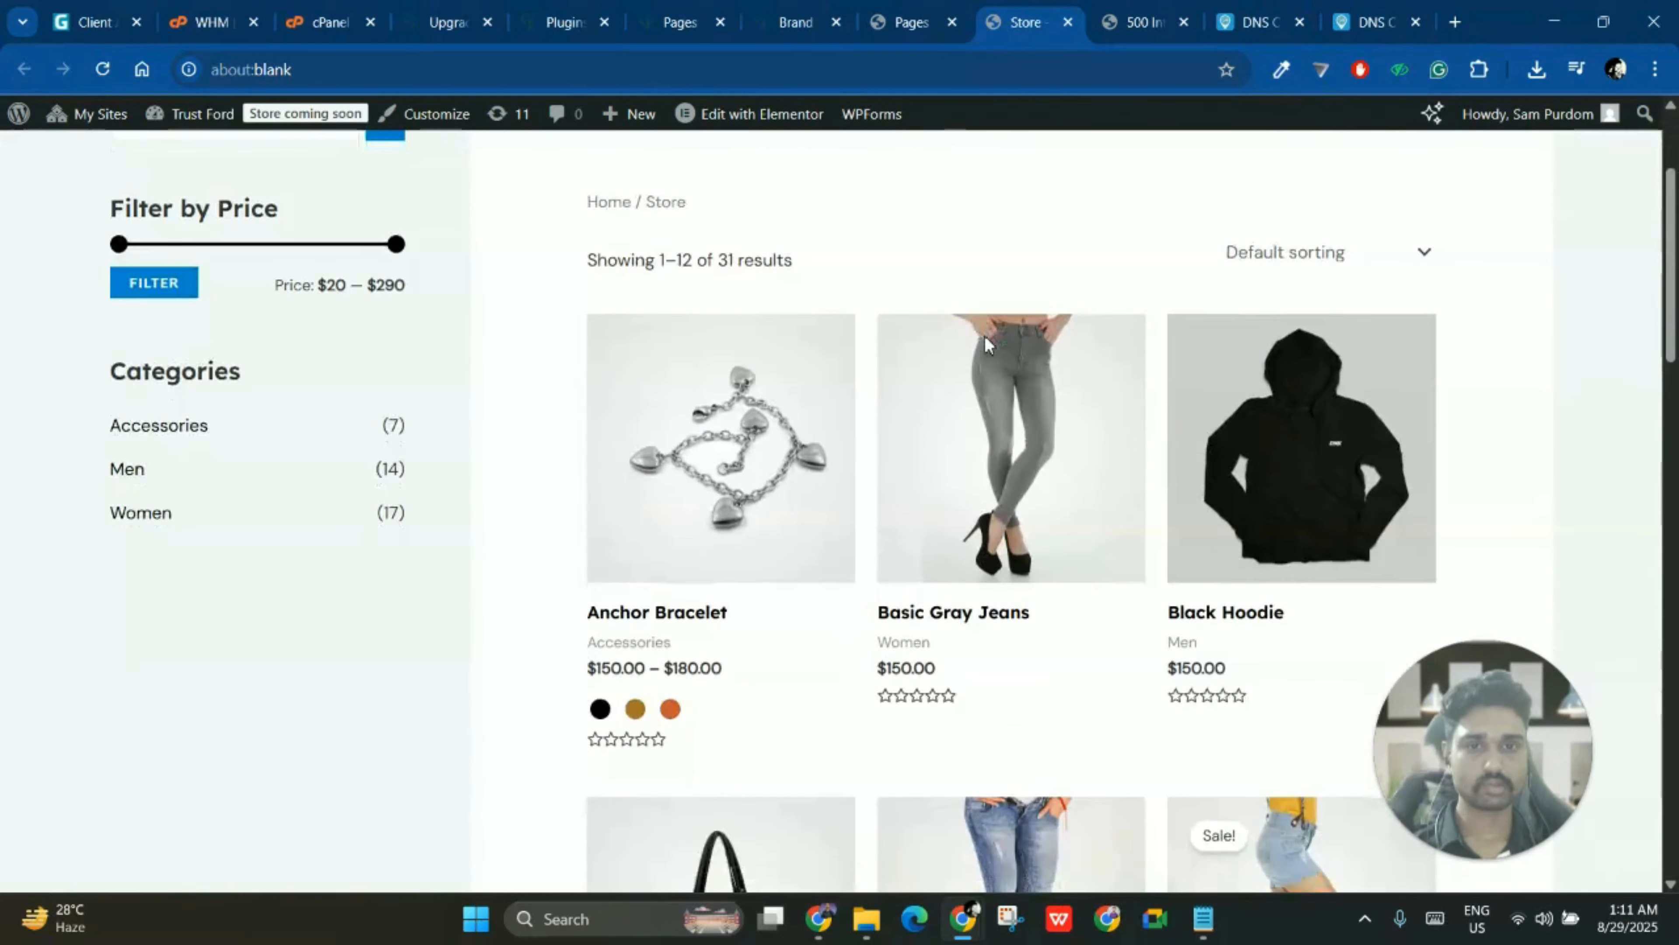
pyautogui.scroll(3, 984, 336)
# - Compare the trustford site's Pages list with its loaded store page
pyautogui.click(910, 19)
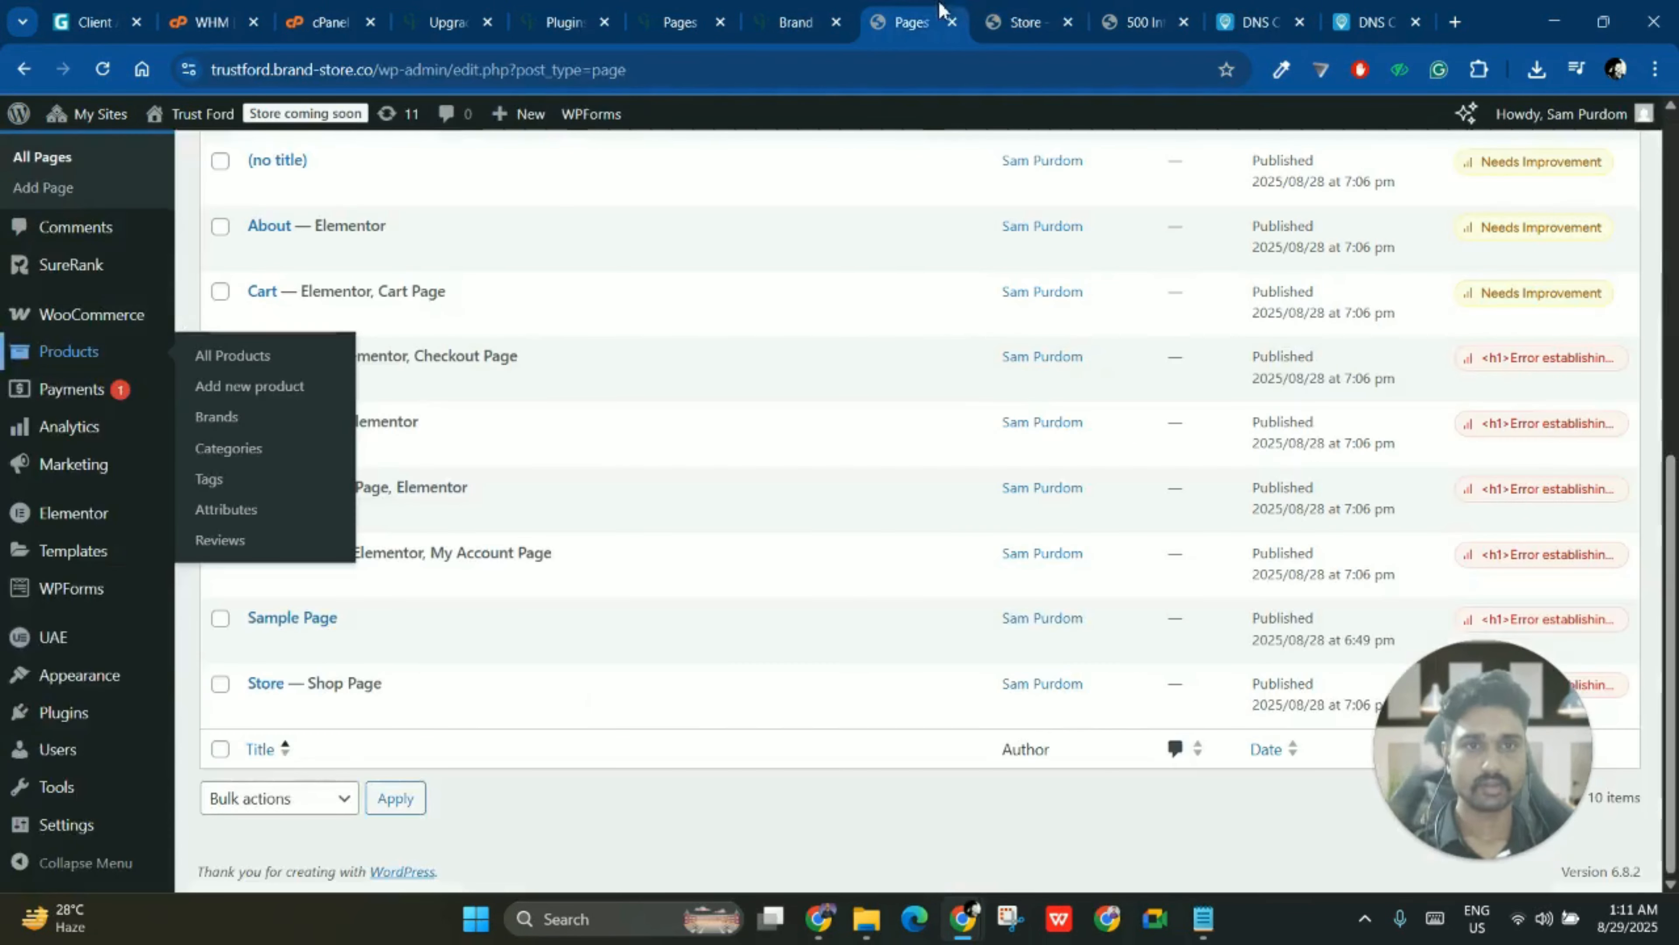
pyautogui.hotkey('ctrl', 'Tab')
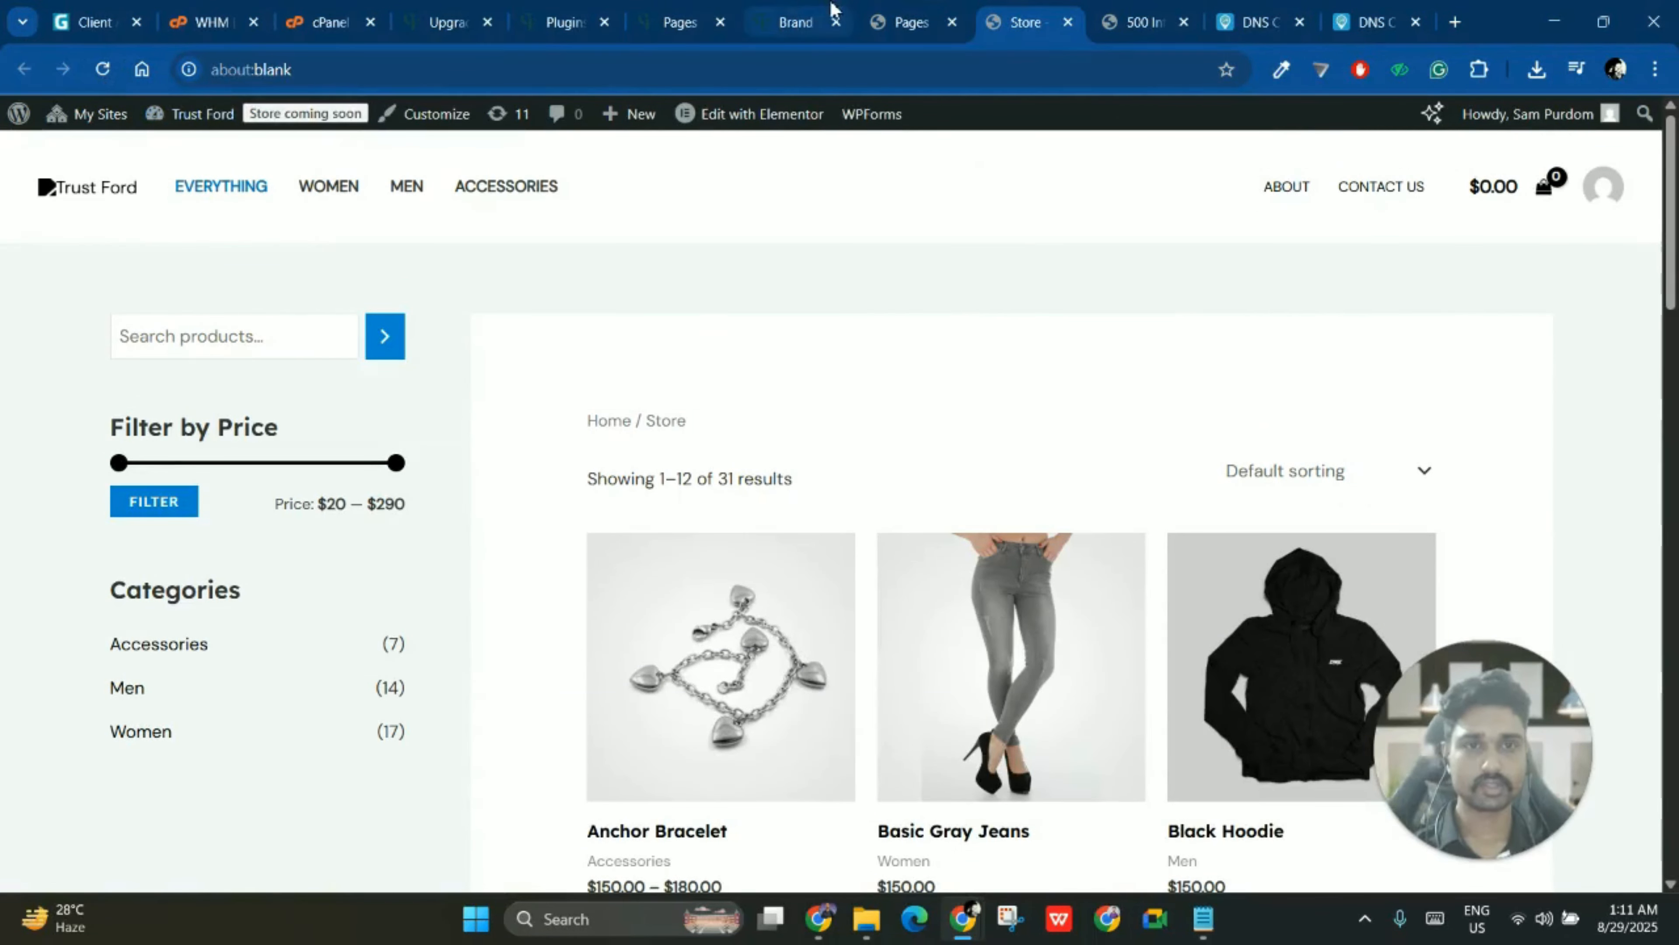
pyautogui.click(902, 18)
pyautogui.click(1026, 10)
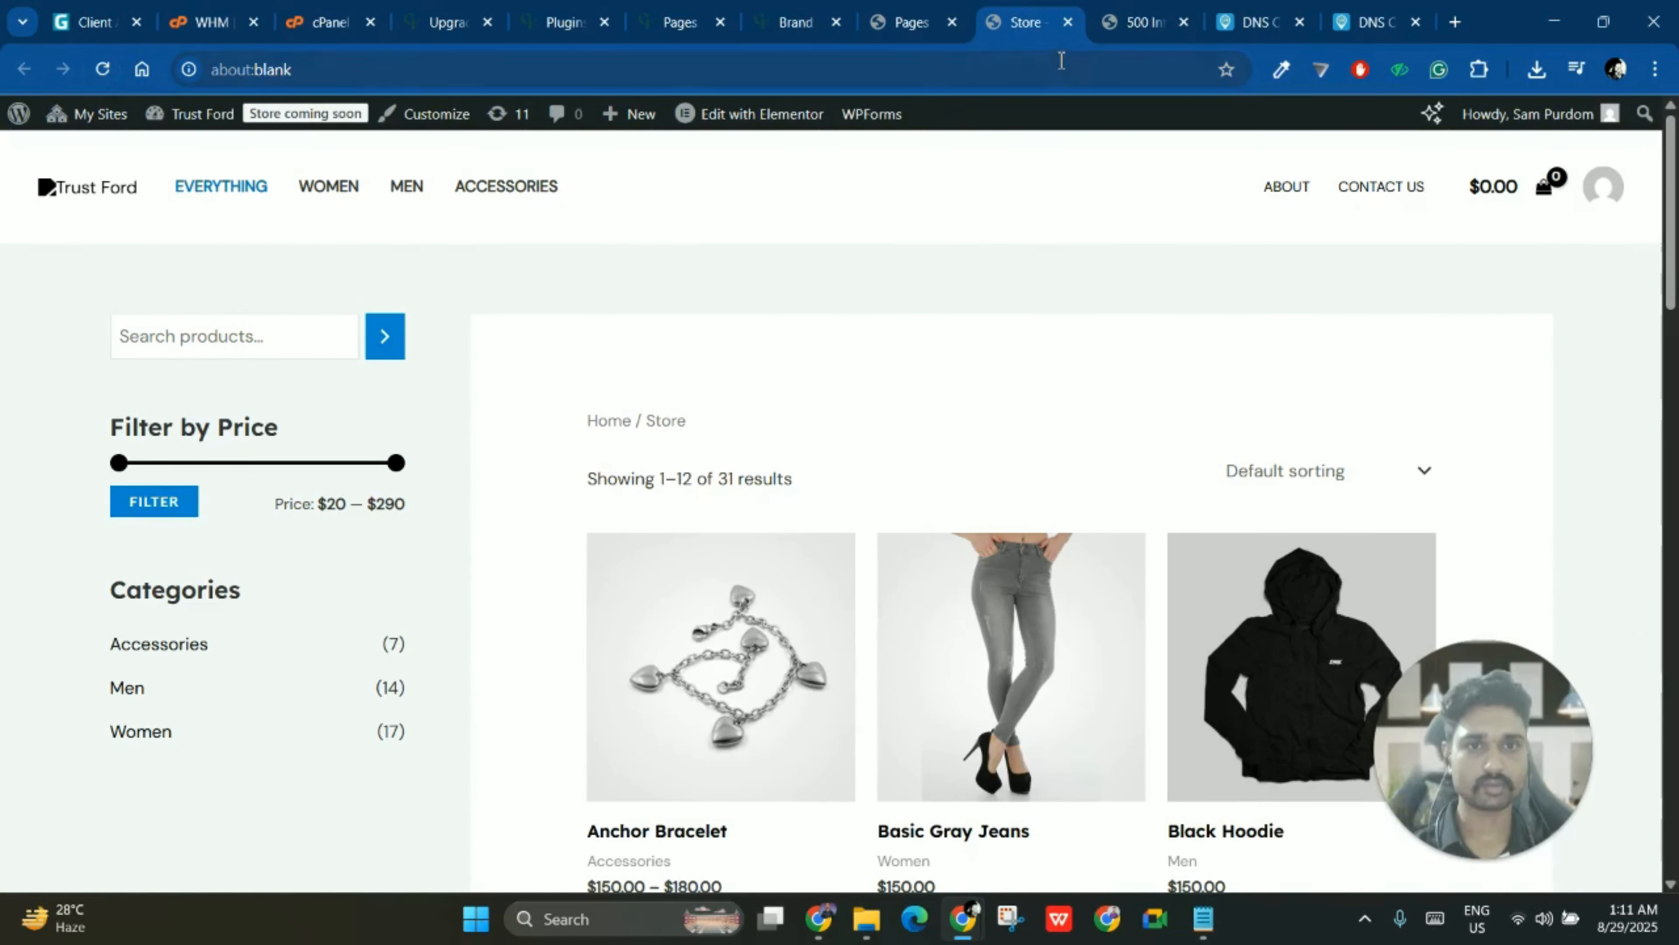
pyautogui.click(824, 10)
pyautogui.click(945, 12)
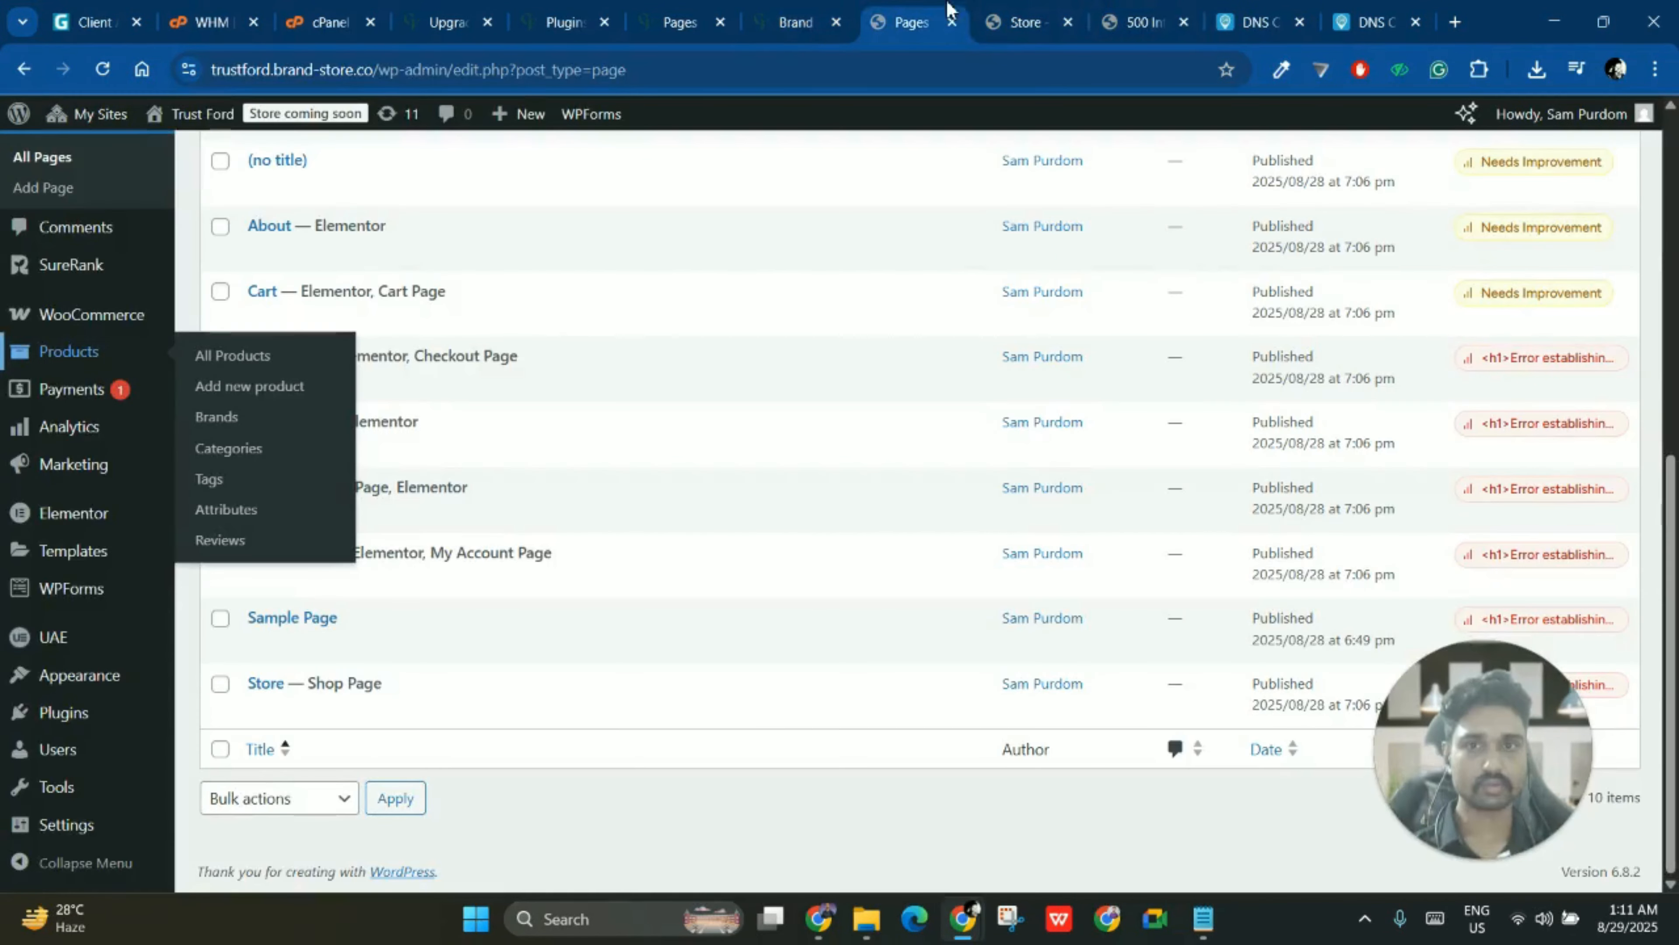
pyautogui.click(1031, 20)
pyautogui.click(909, 20)
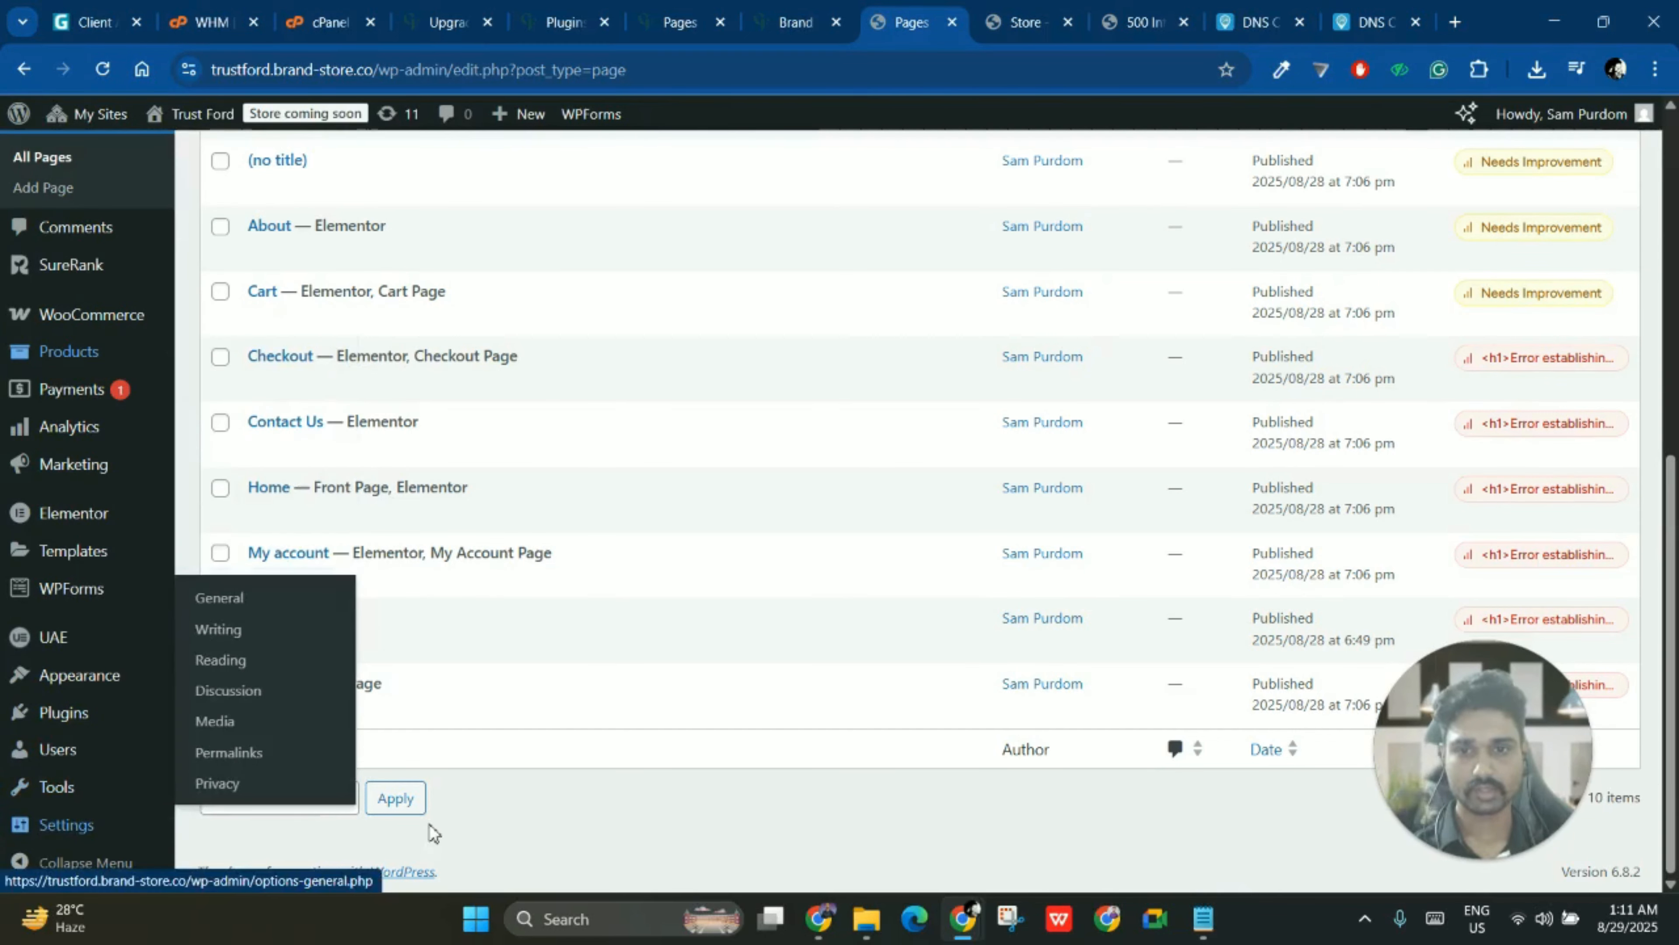
# - Open the trustford site's Reading settings and look over the store page while they load
pyautogui.moveTo(136, 827)
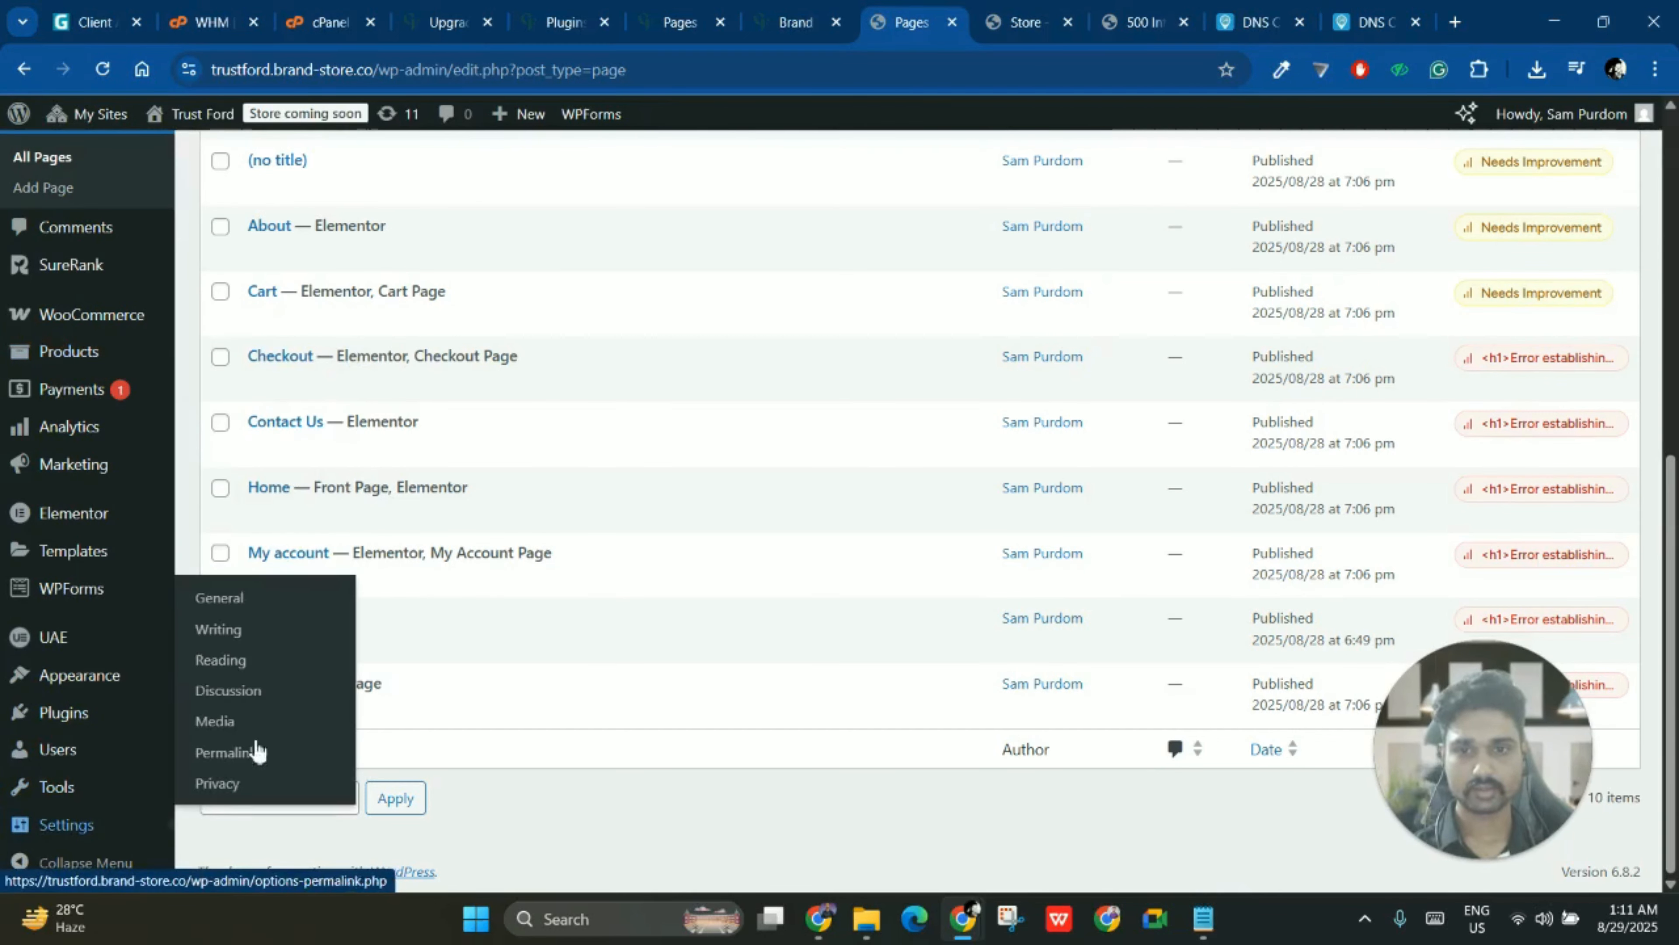
pyautogui.click(223, 662)
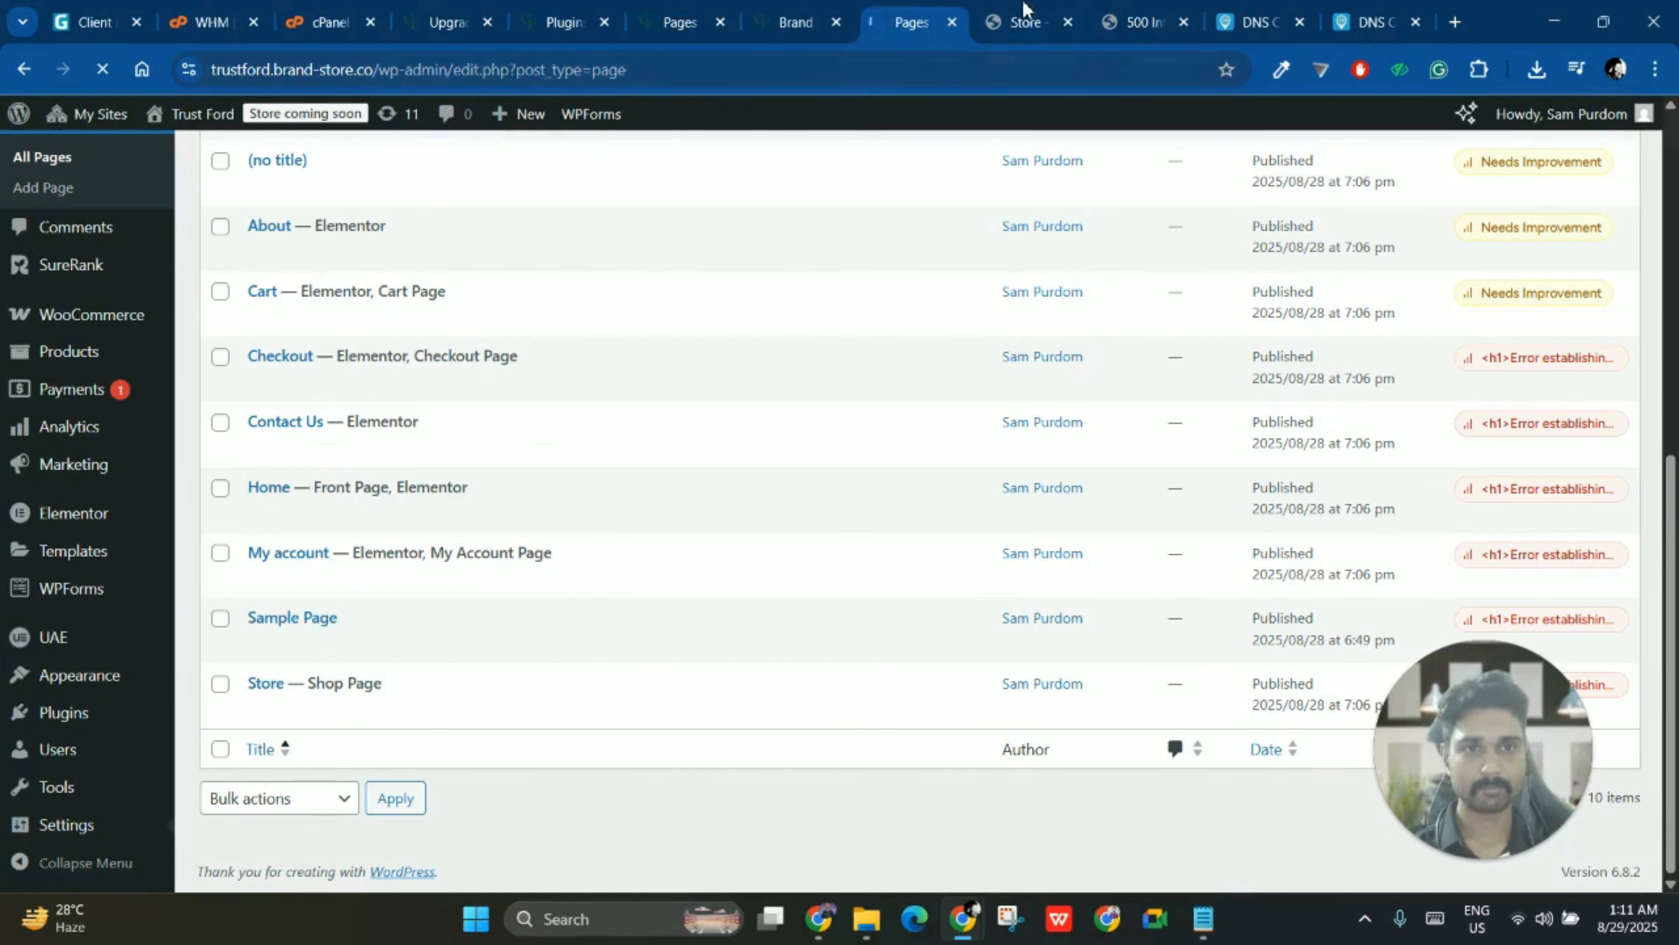
pyautogui.click(1024, 22)
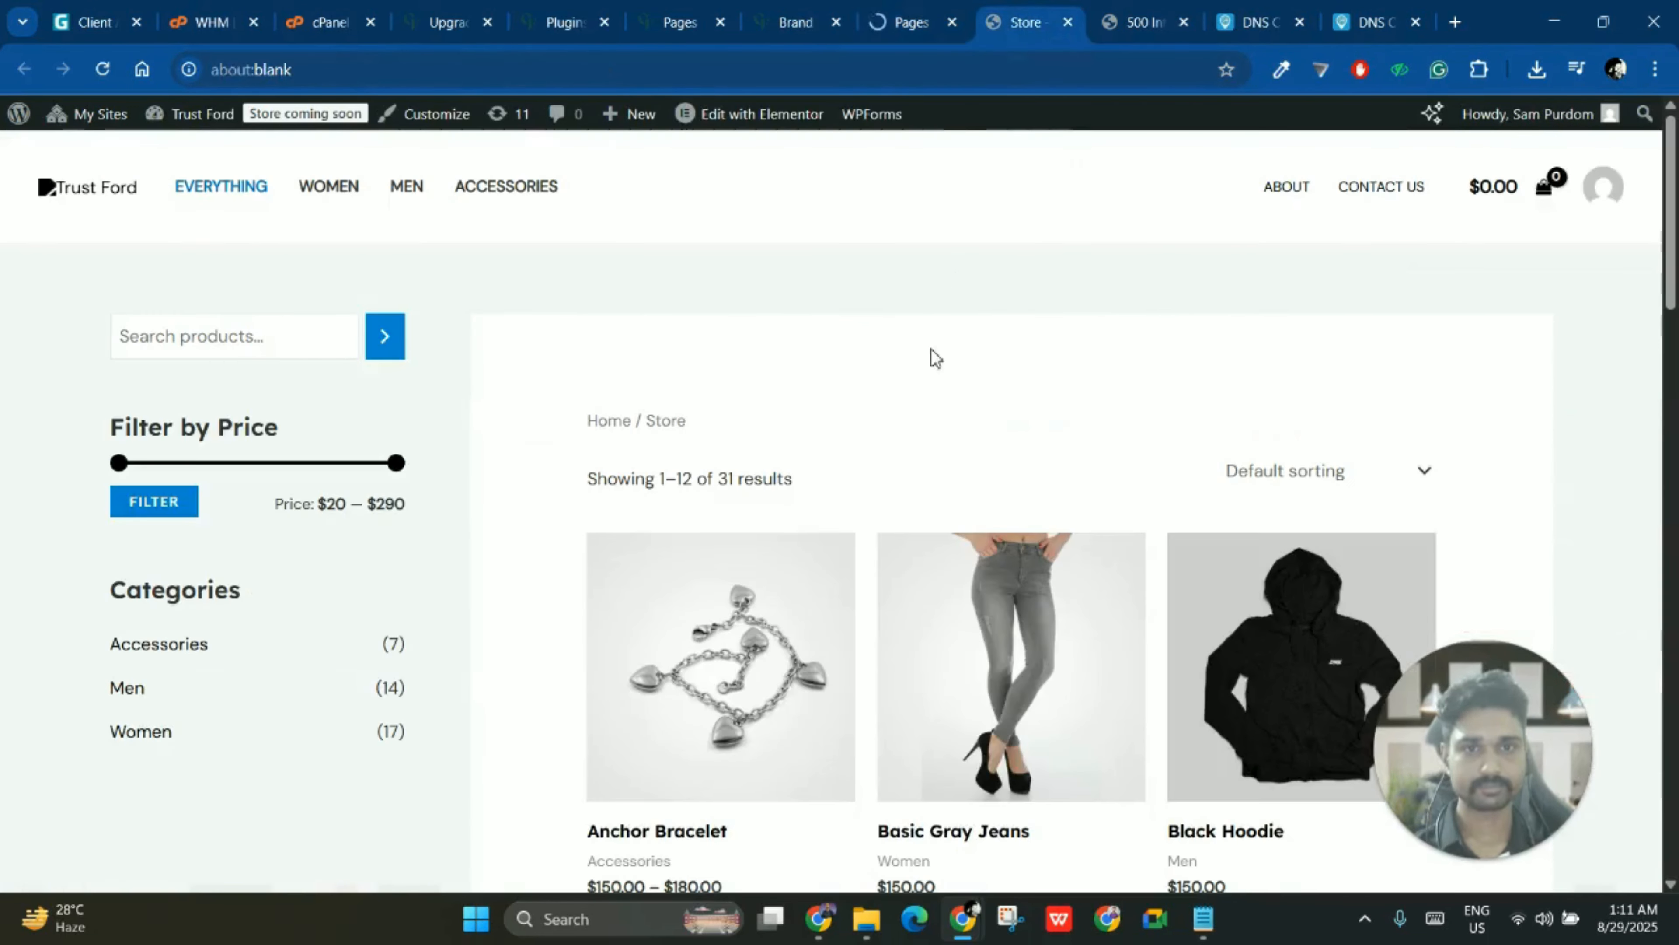
pyautogui.click(761, 12)
pyautogui.click(988, 13)
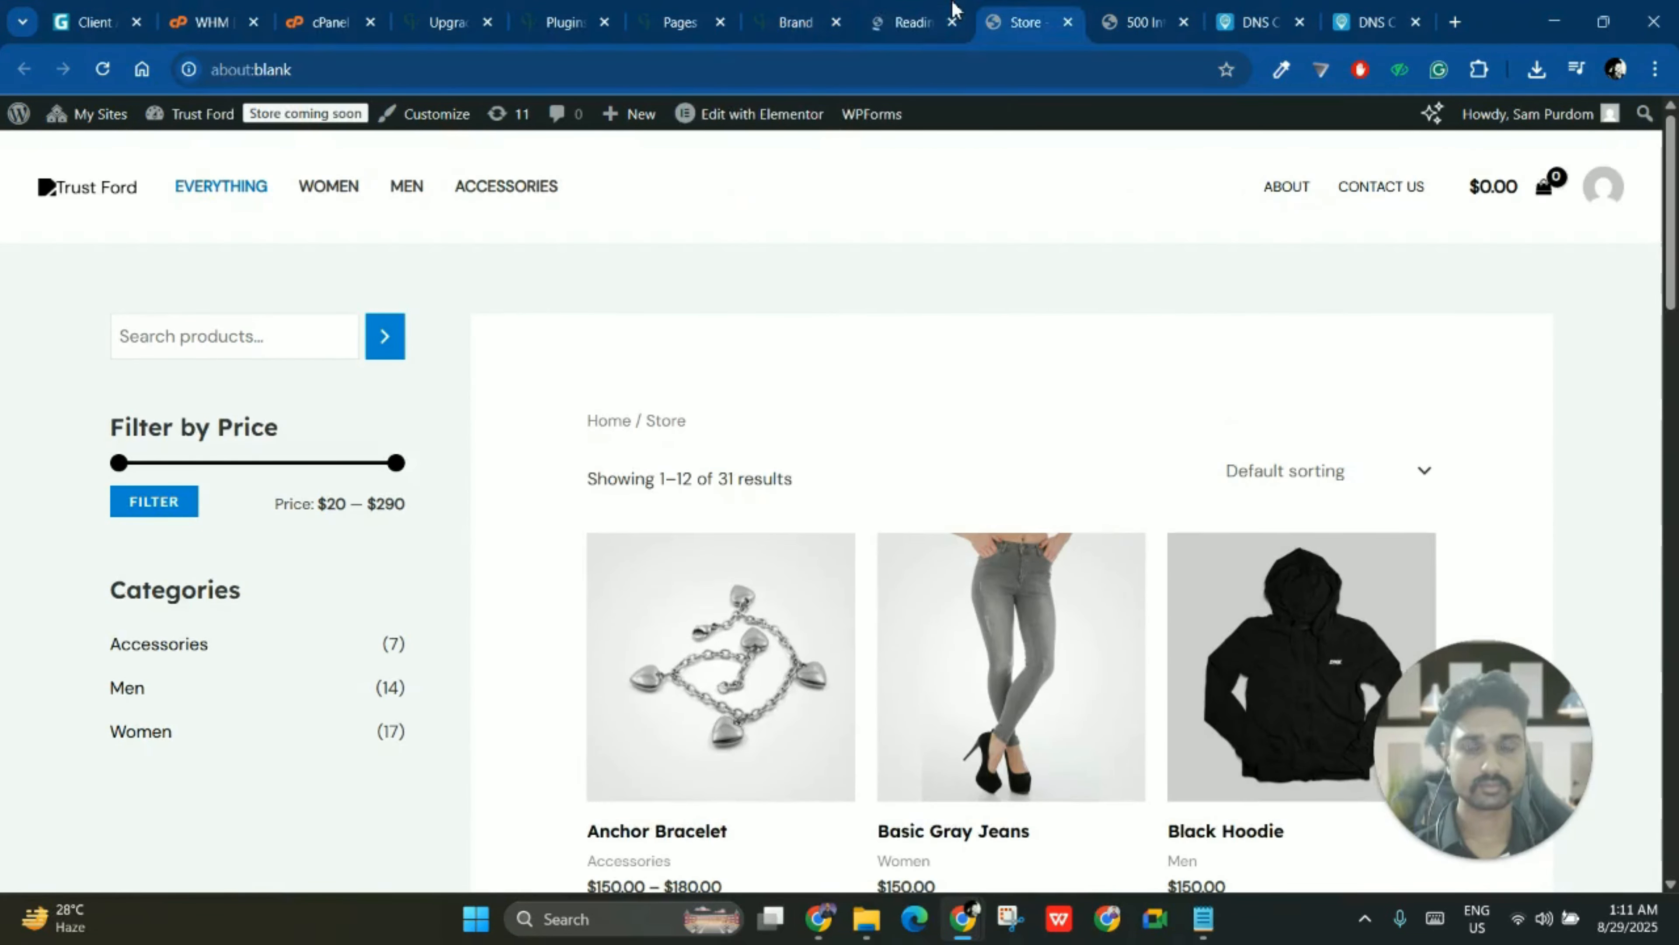
pyautogui.click(942, 12)
pyautogui.click(1016, 8)
pyautogui.click(952, 12)
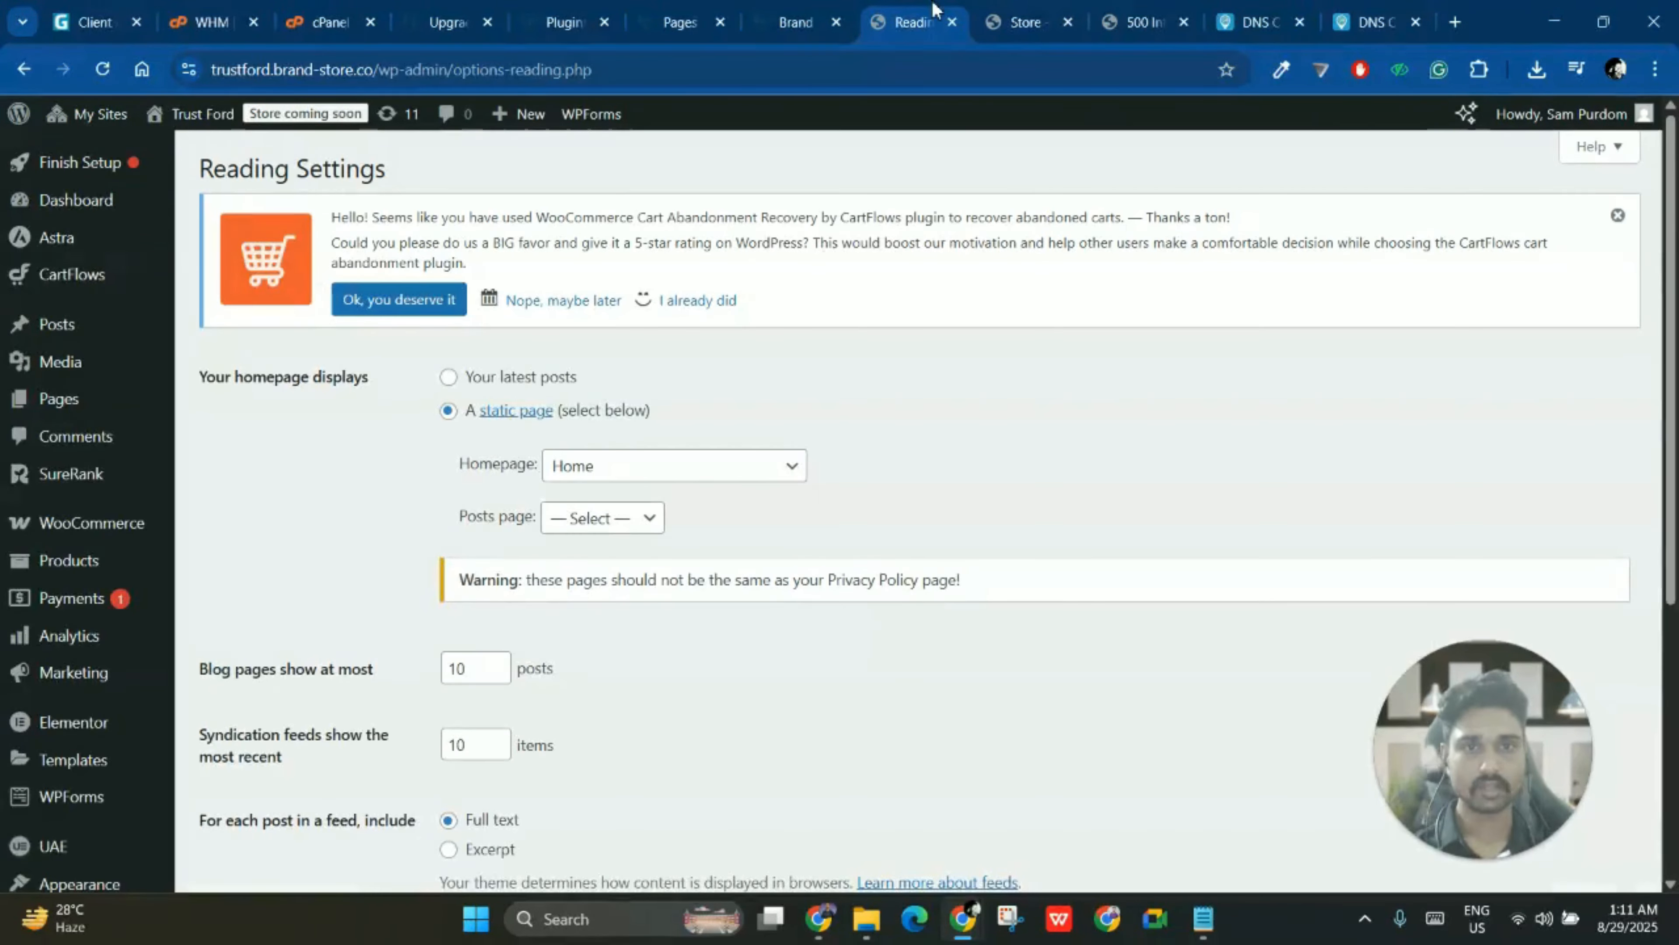
# - Set the trustford site's static homepage to Store and save the Reading settings
pyautogui.click(619, 471)
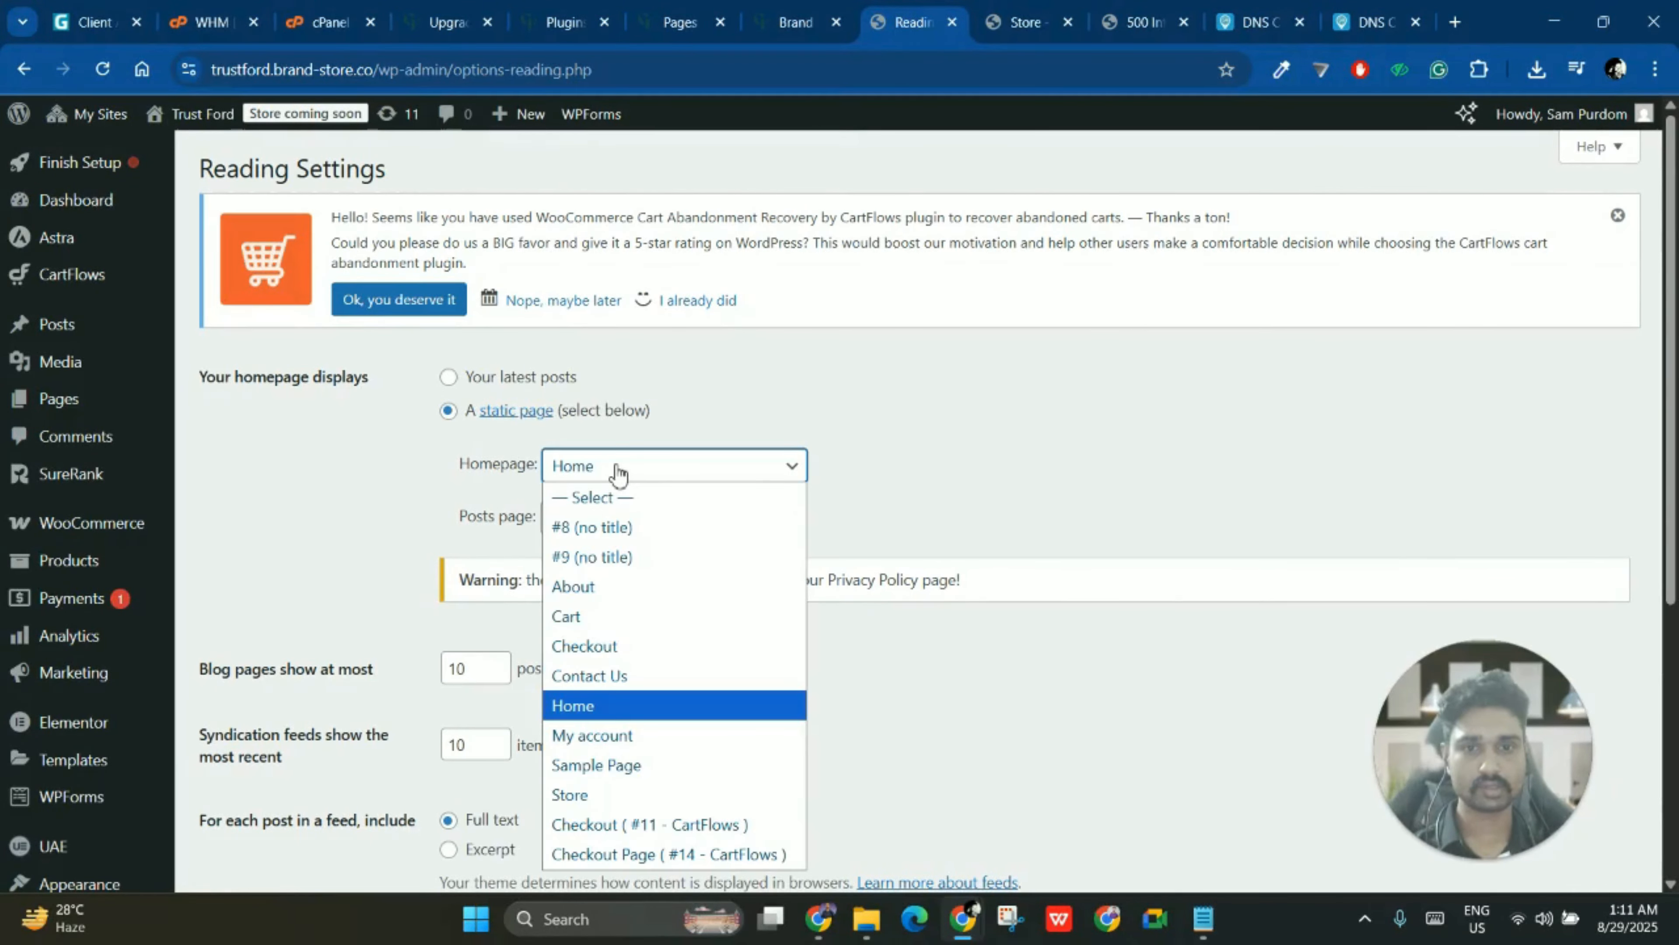
pyautogui.click(604, 797)
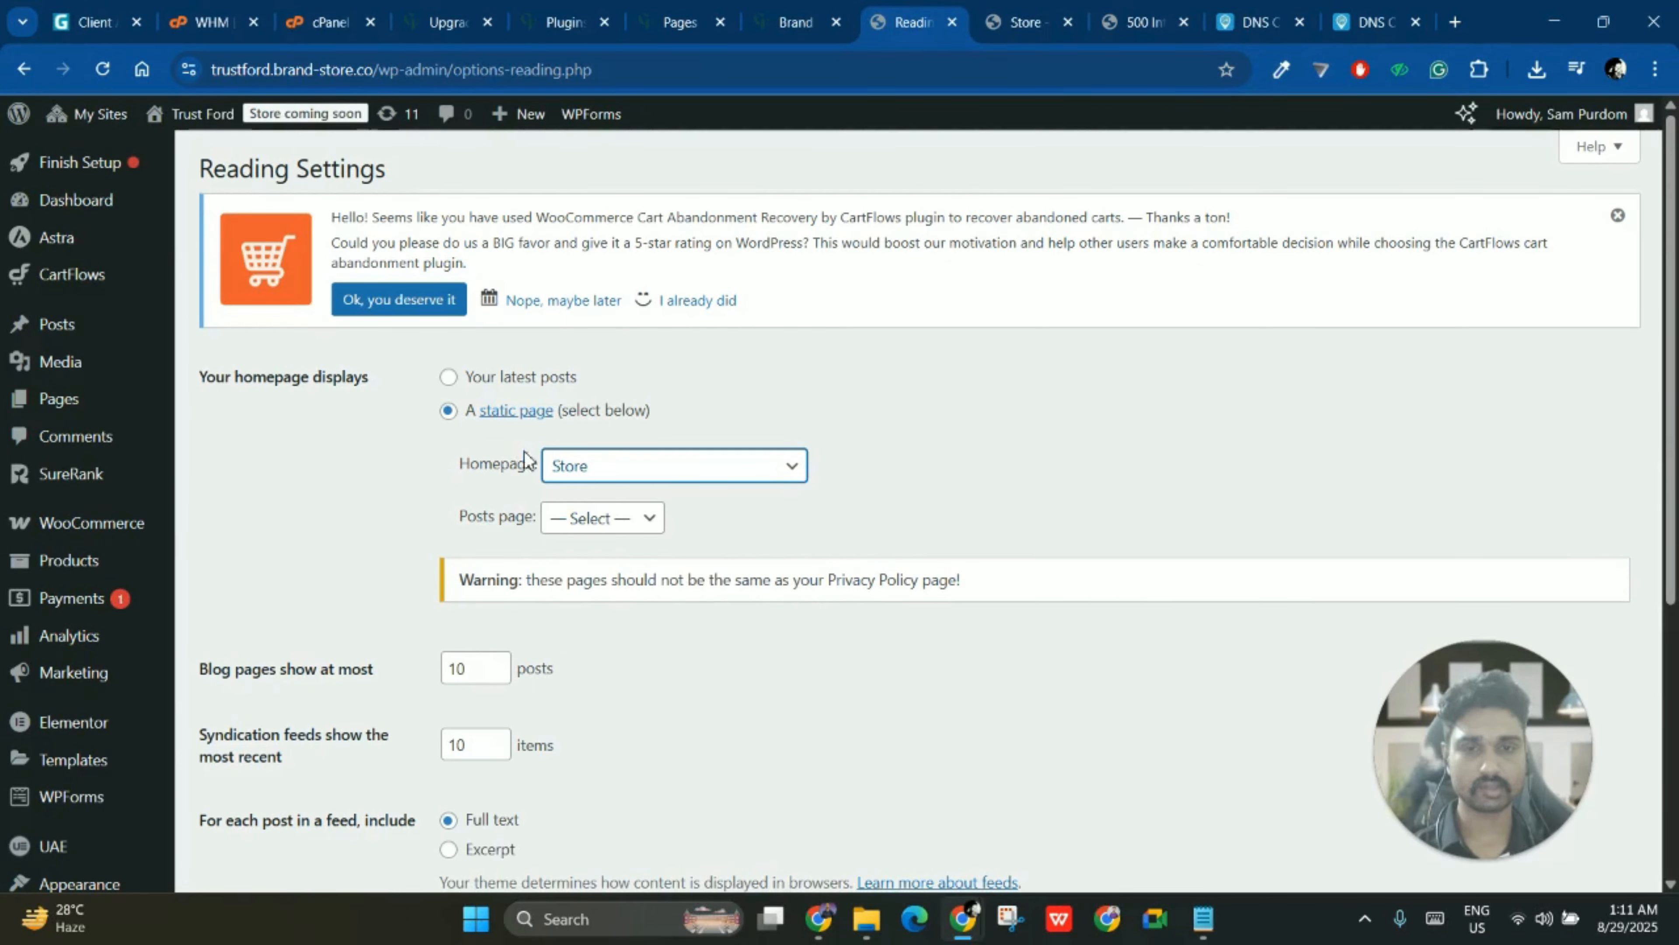
pyautogui.scroll(-5, 503, 635)
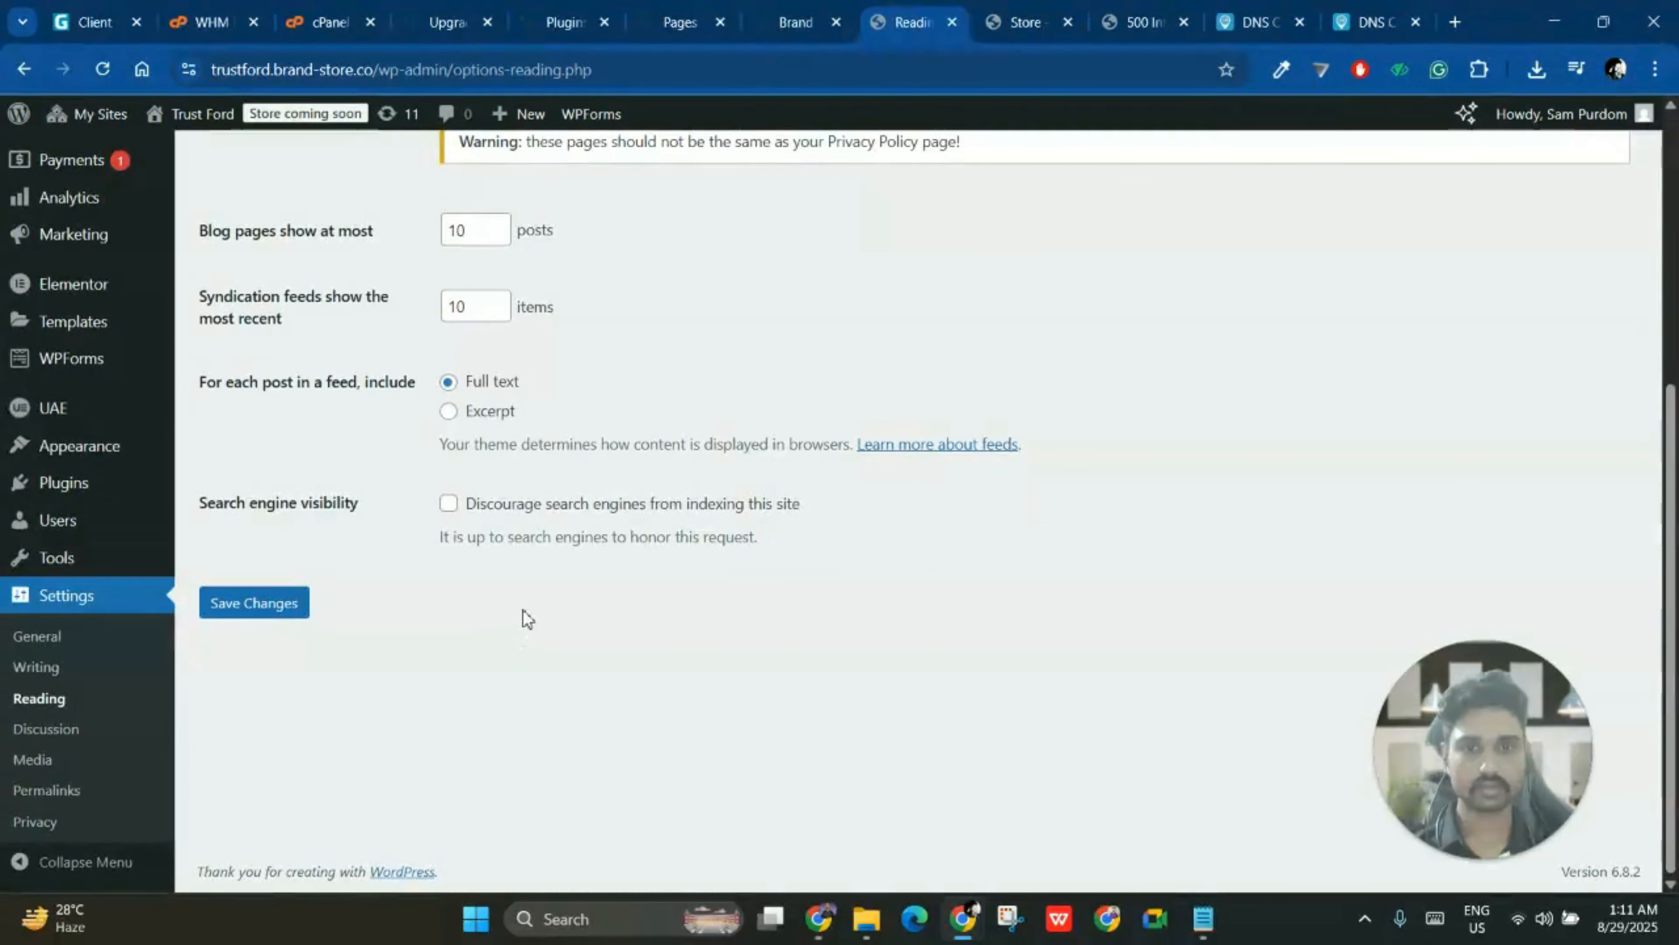
pyautogui.click(252, 611)
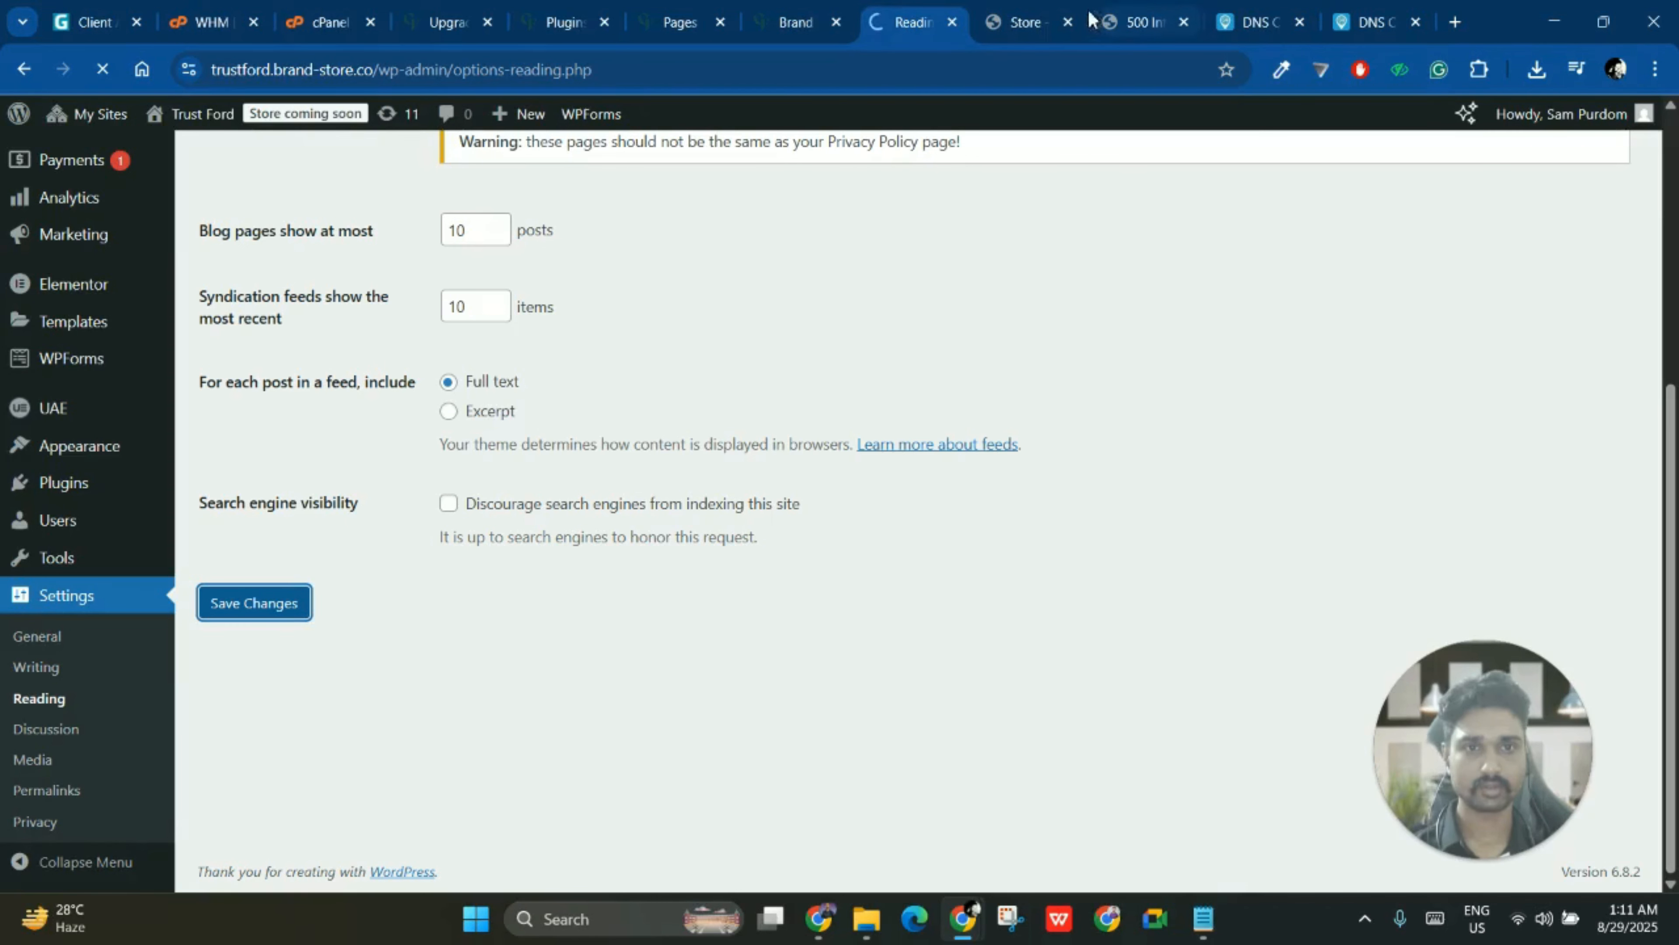
# - Open the trustford site's front end in a new tab to check the home page
pyautogui.click(1007, 13)
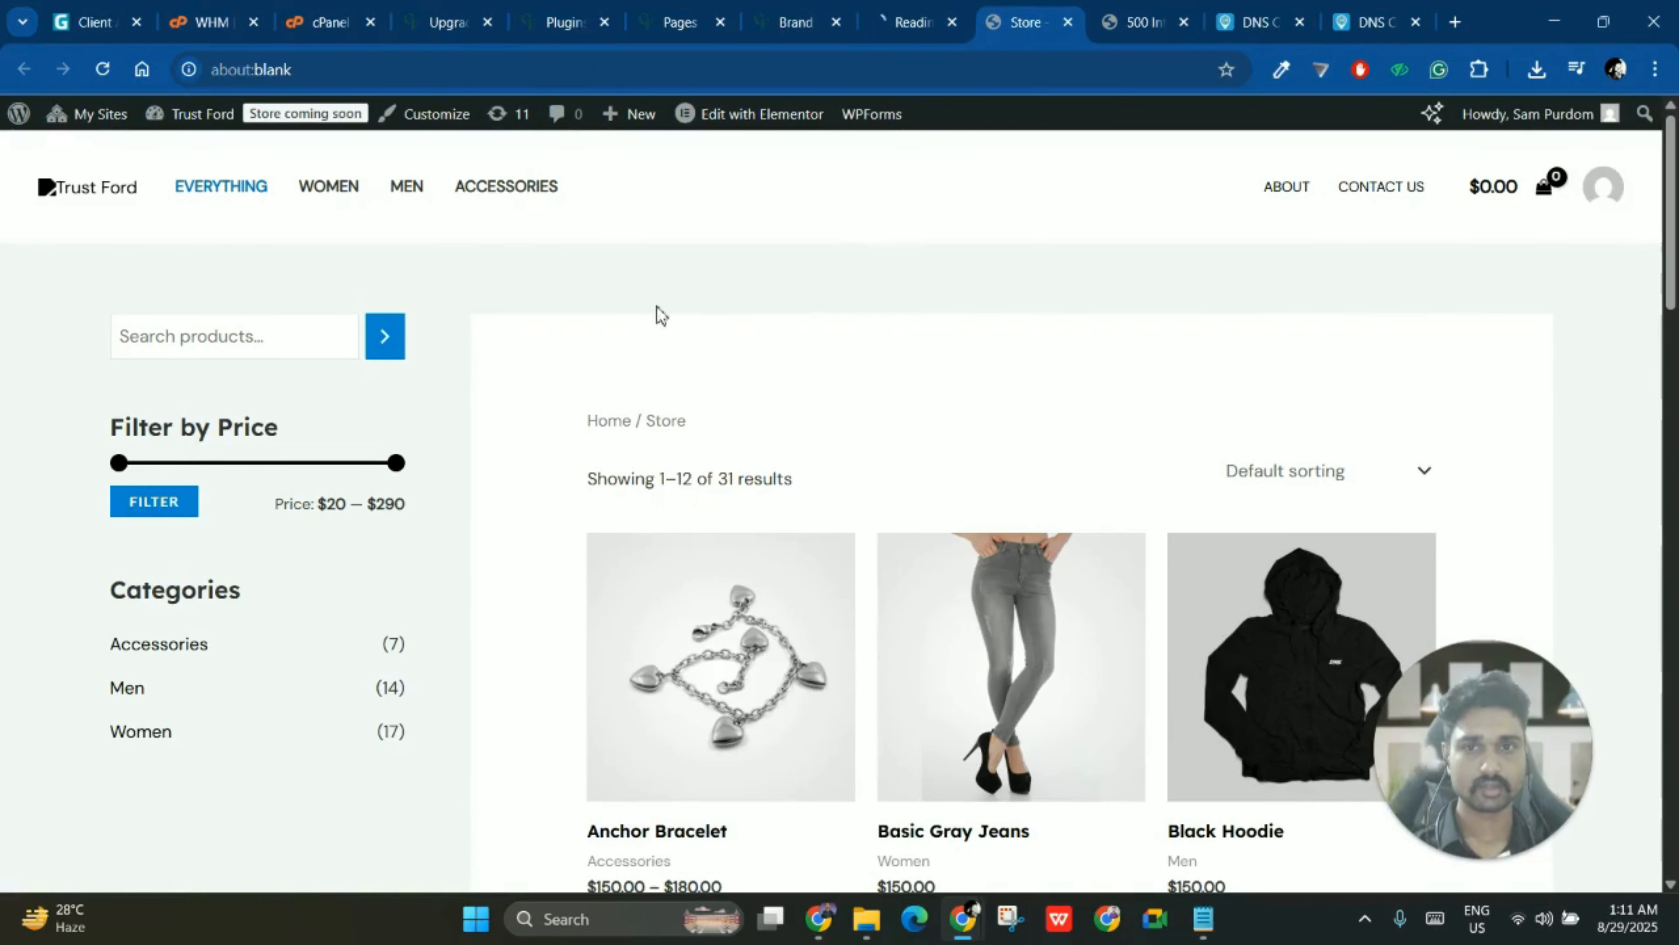
pyautogui.click(929, 13)
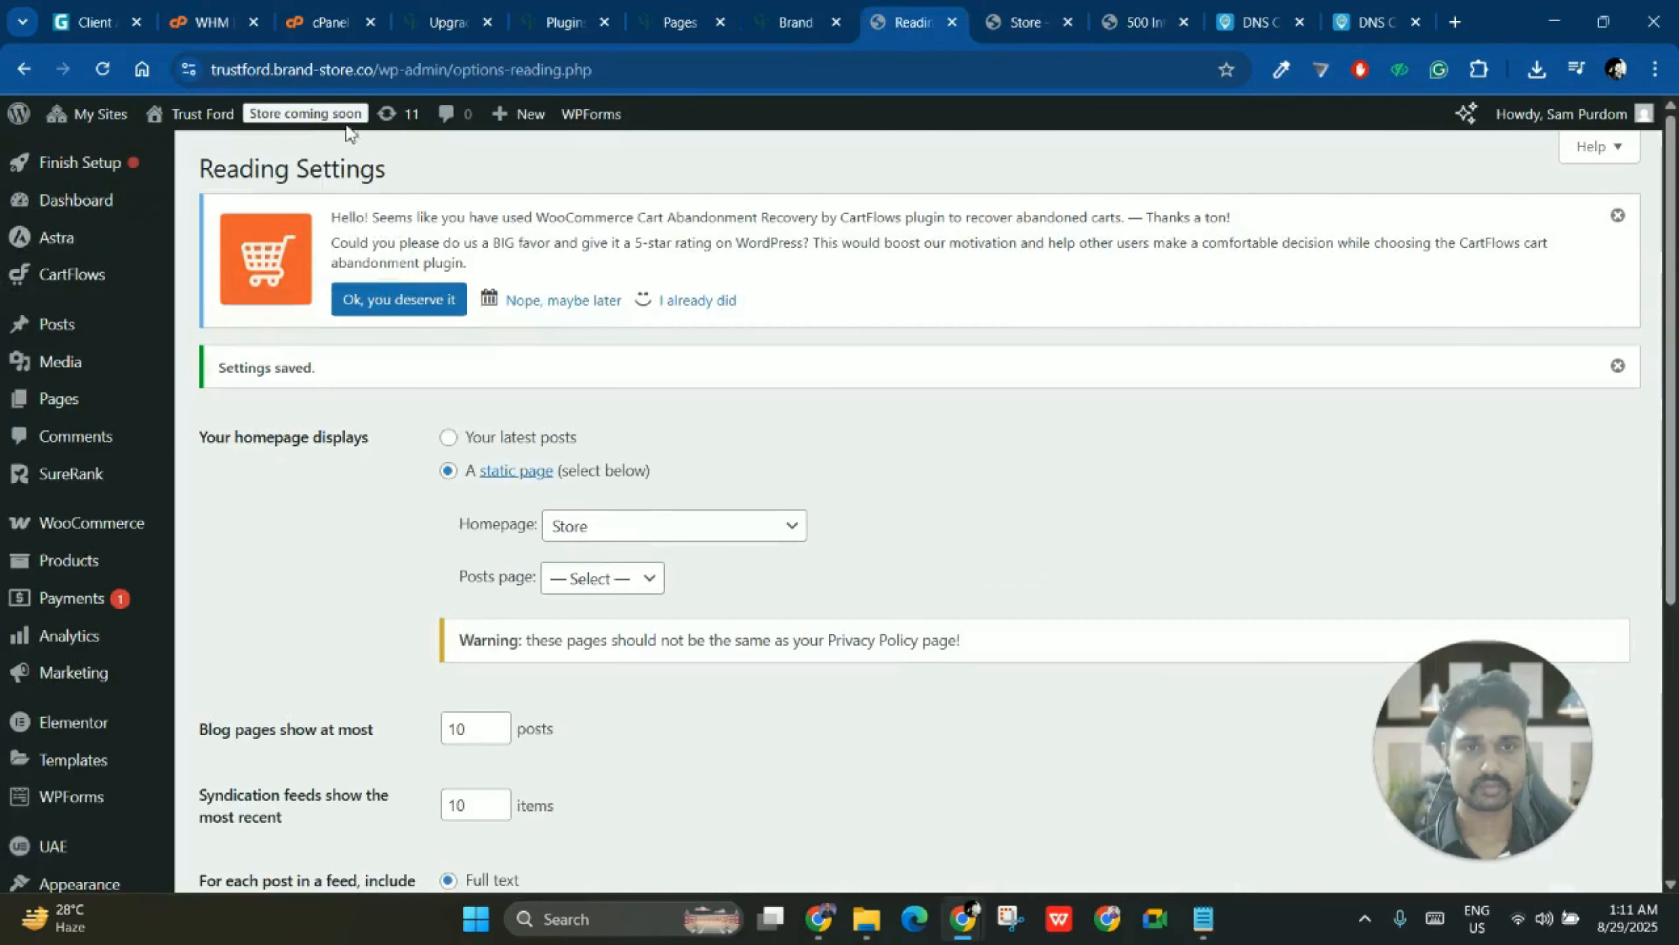
pyautogui.moveTo(210, 120)
pyautogui.keyDown('ctrl'); pyautogui.click(215, 158); pyautogui.keyUp('ctrl')
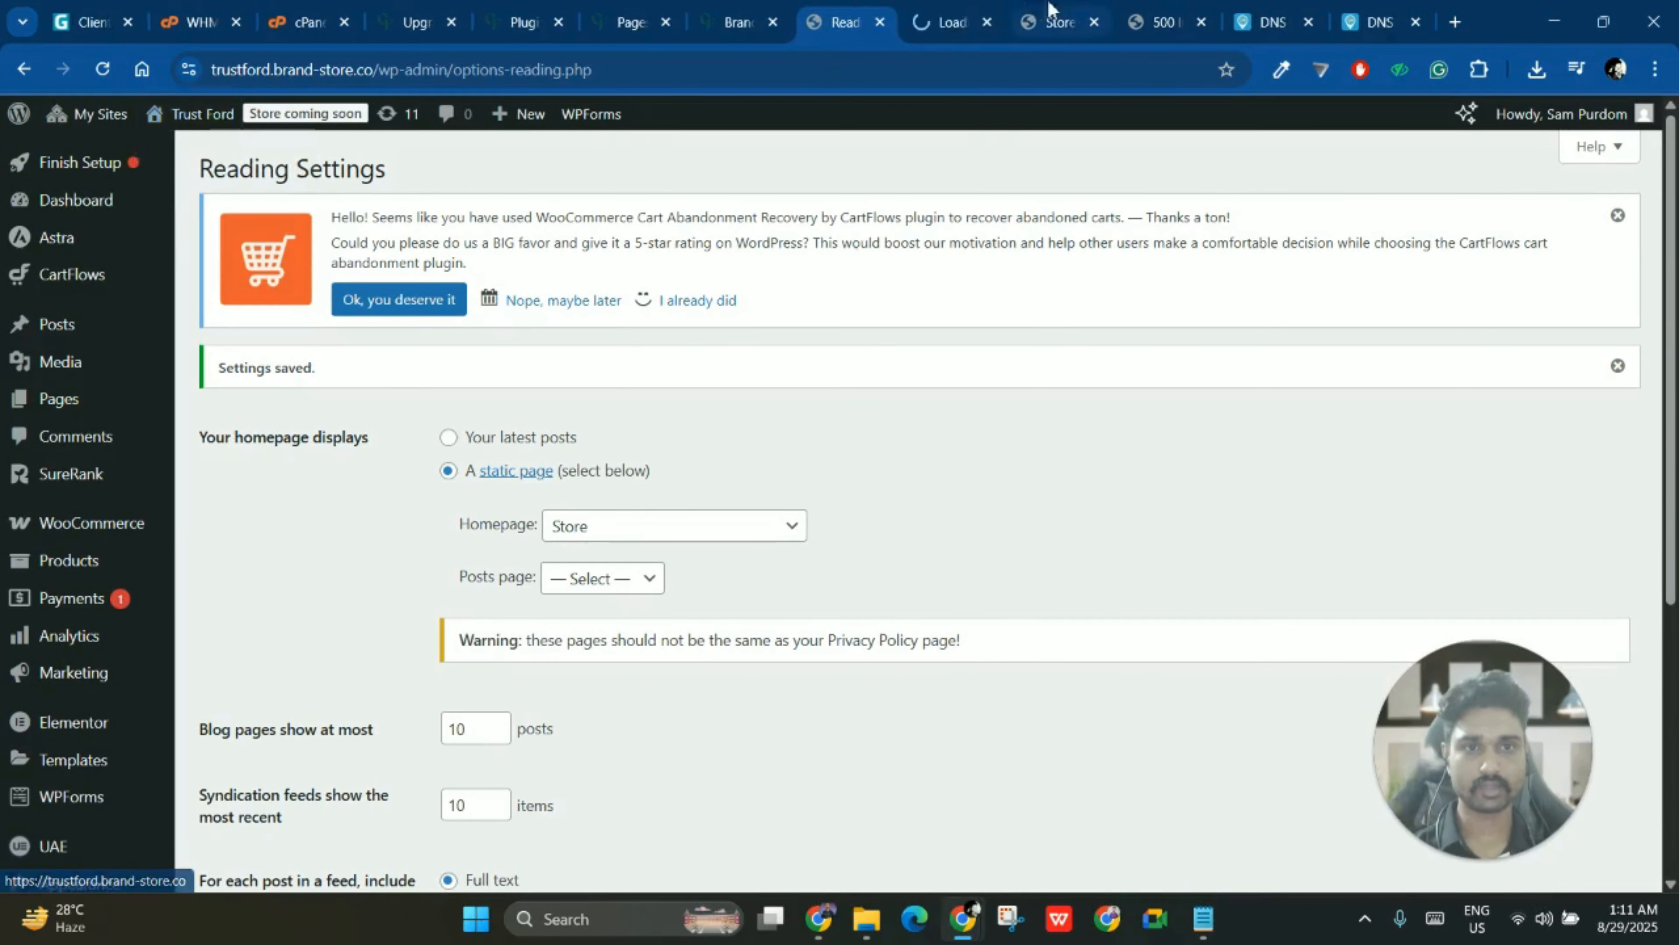
pyautogui.click(958, 14)
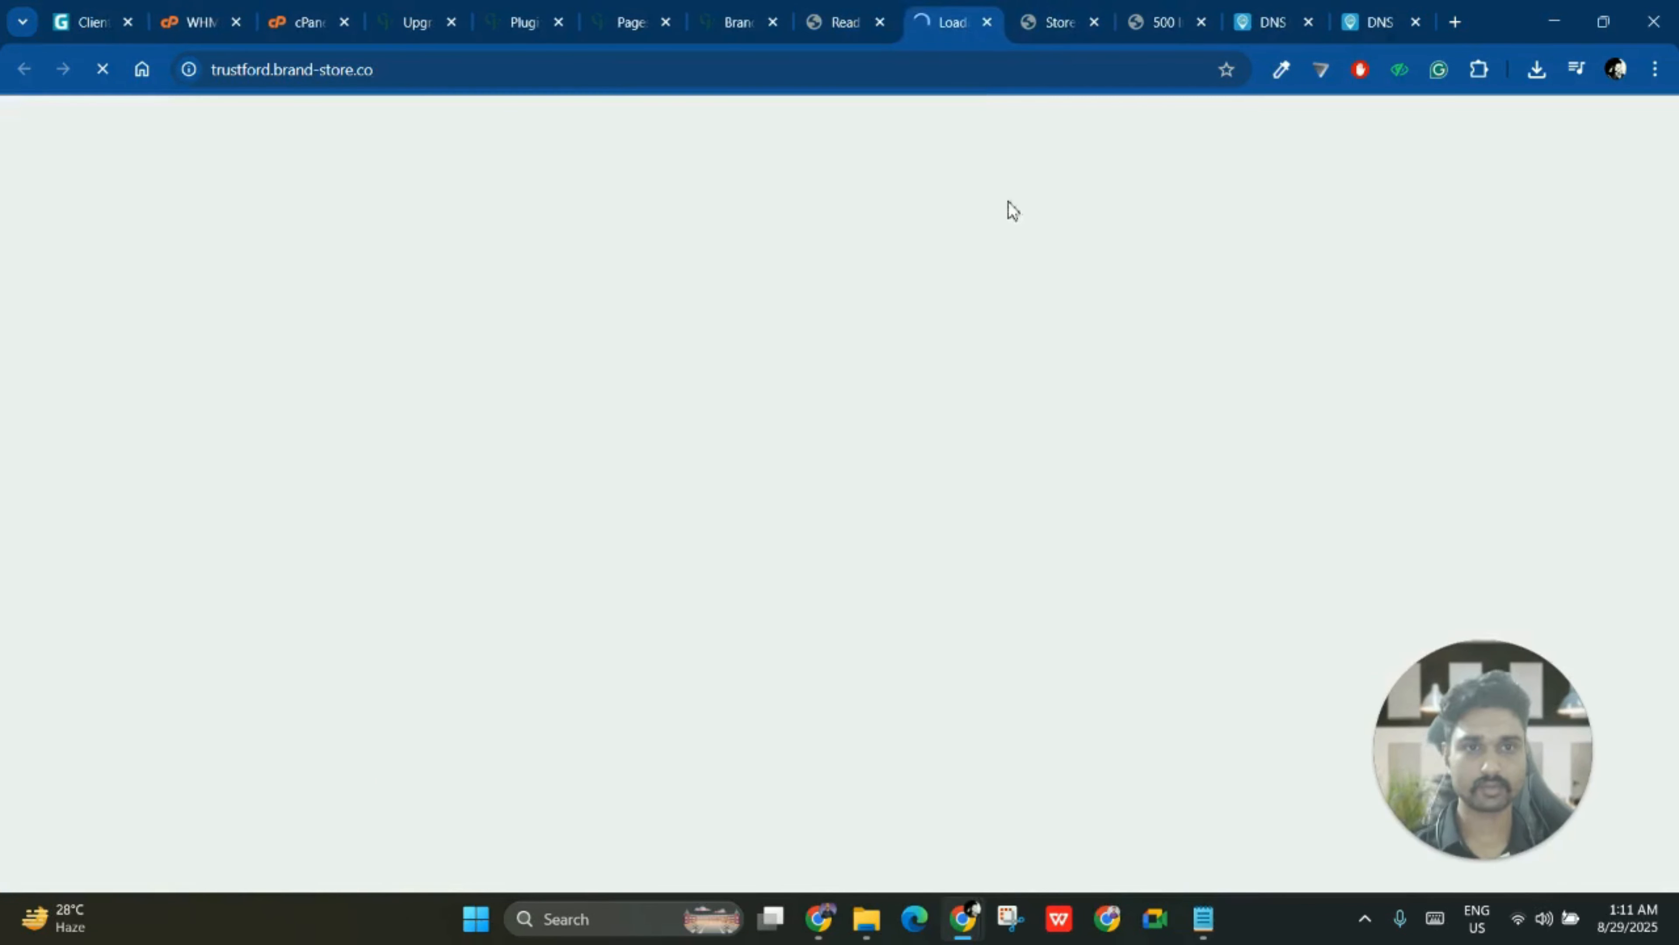
# - Close the old store page tab and look through the product listing on the trustford site's home page
pyautogui.middleClick(1047, 9)
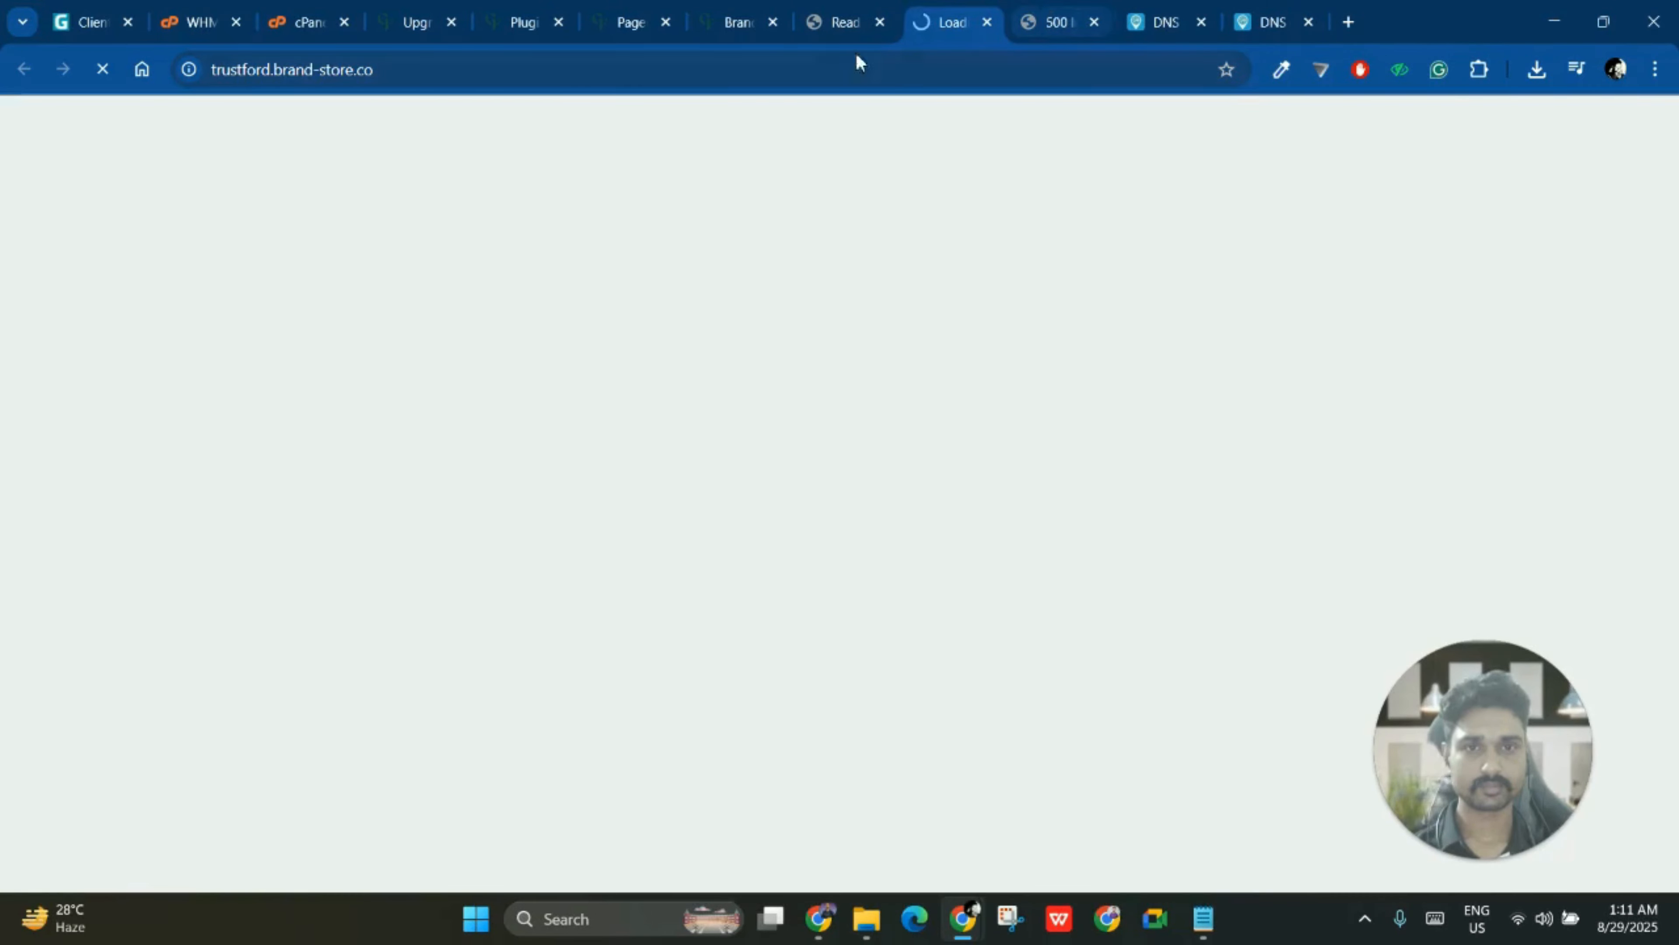
pyautogui.click(832, 10)
pyautogui.click(945, 8)
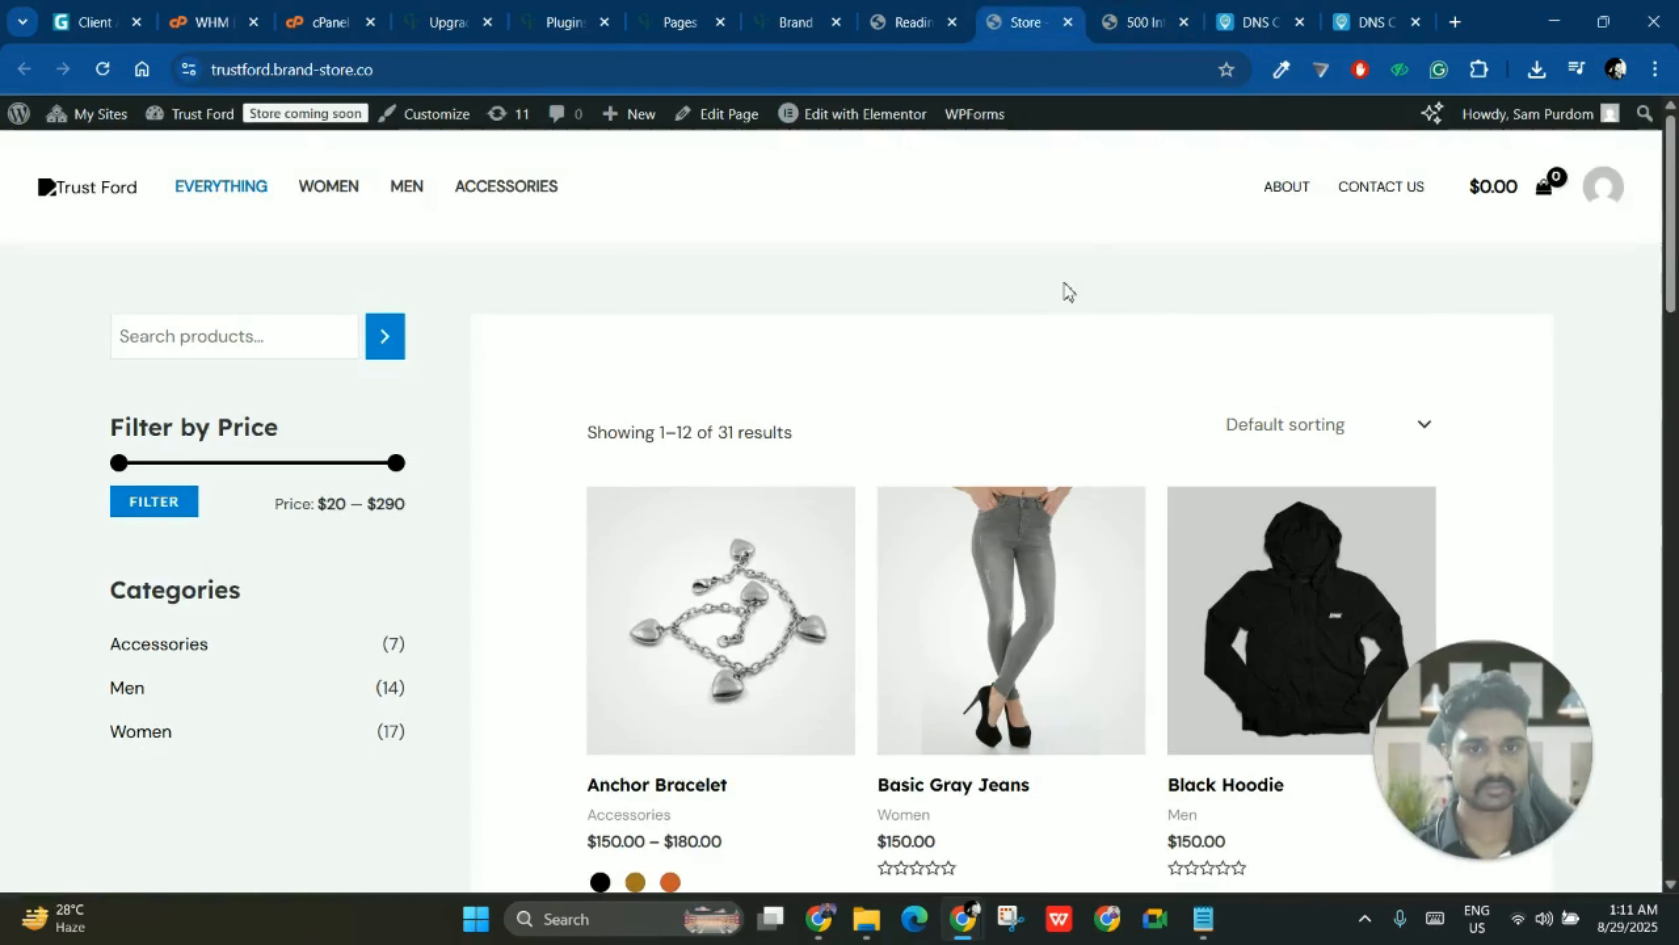
pyautogui.scroll(-7, 418, 605)
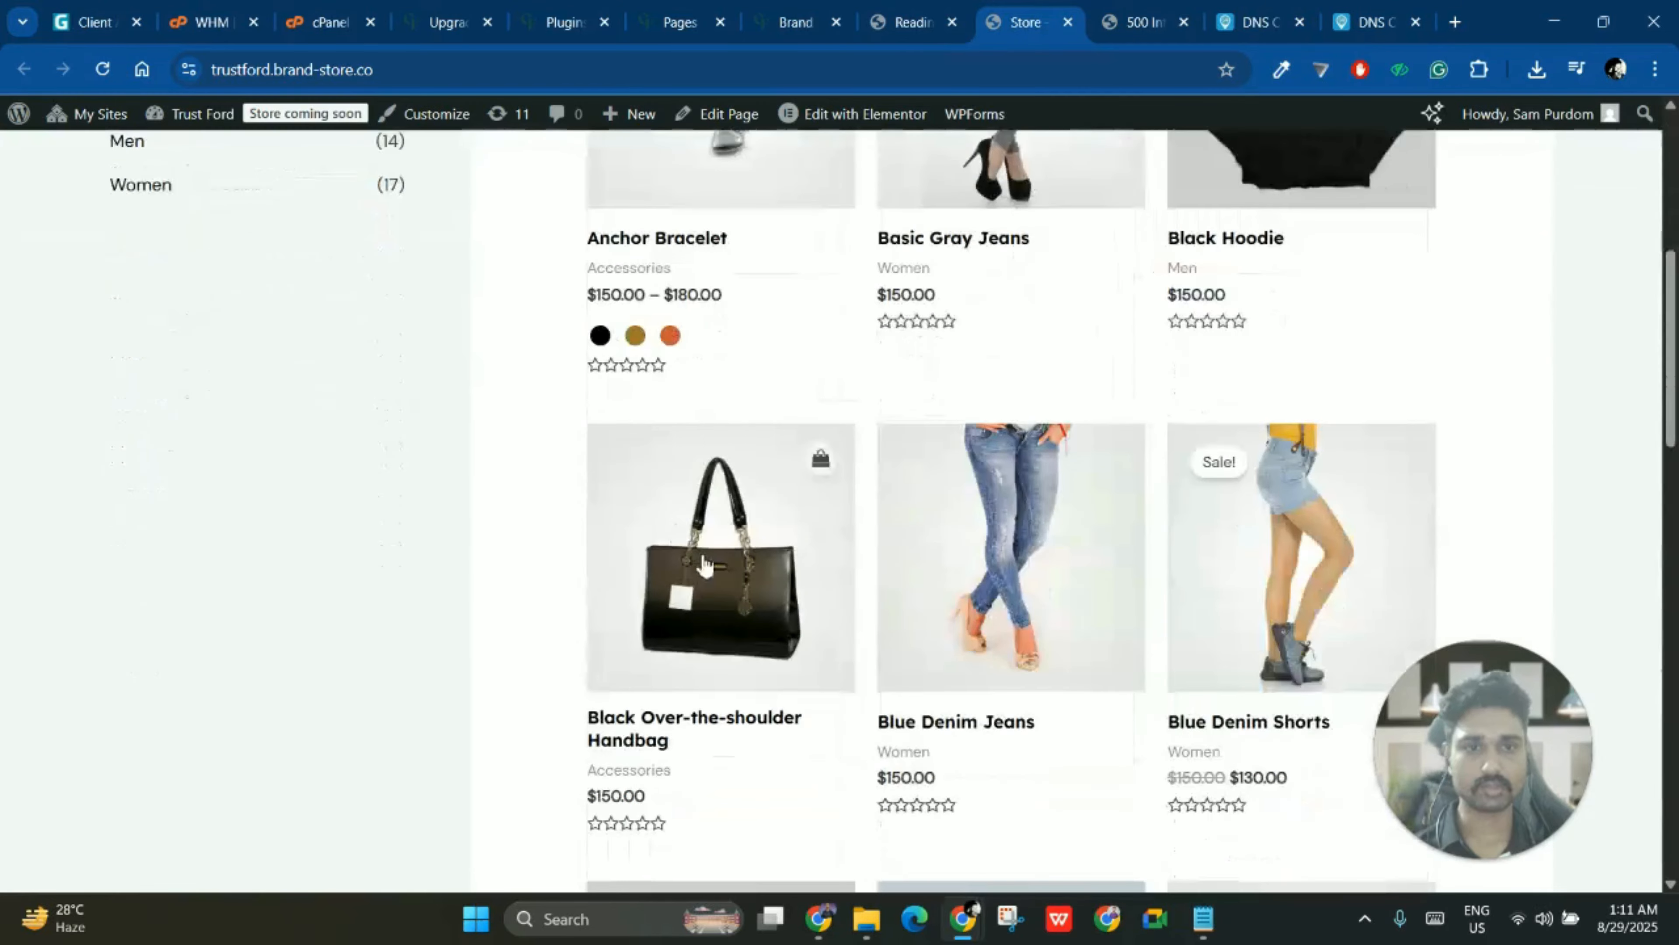
pyautogui.scroll(7, 767, 549)
pyautogui.scroll(-20, 767, 549)
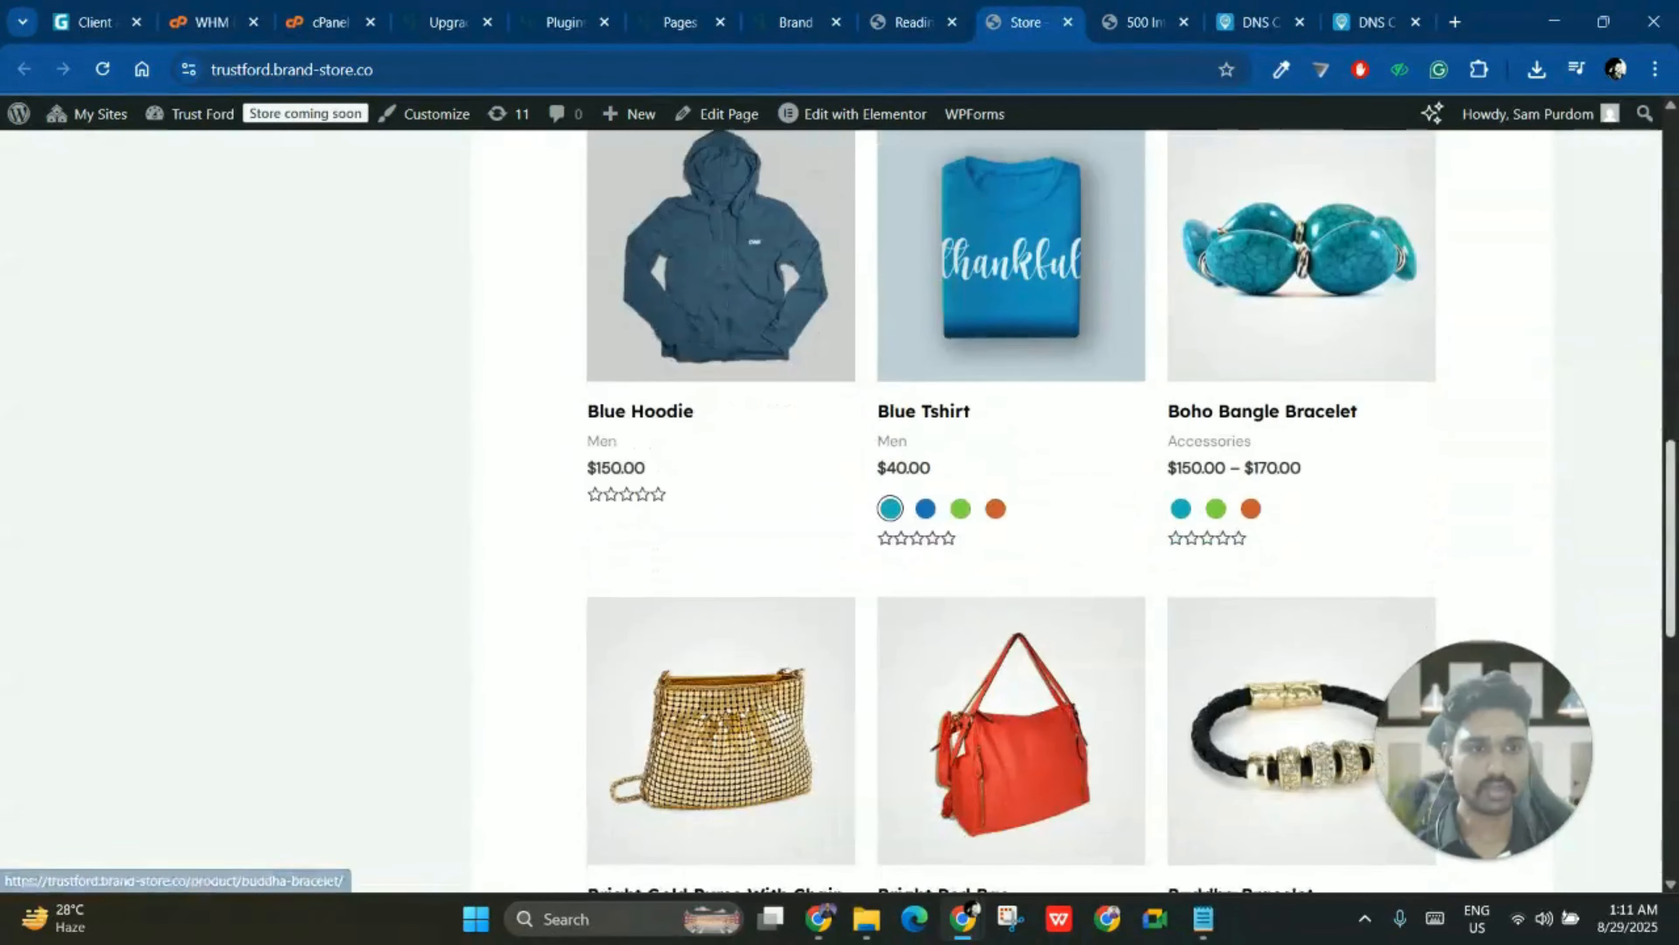
pyautogui.scroll(10, 1105, 608)
pyautogui.scroll(10, 449, 330)
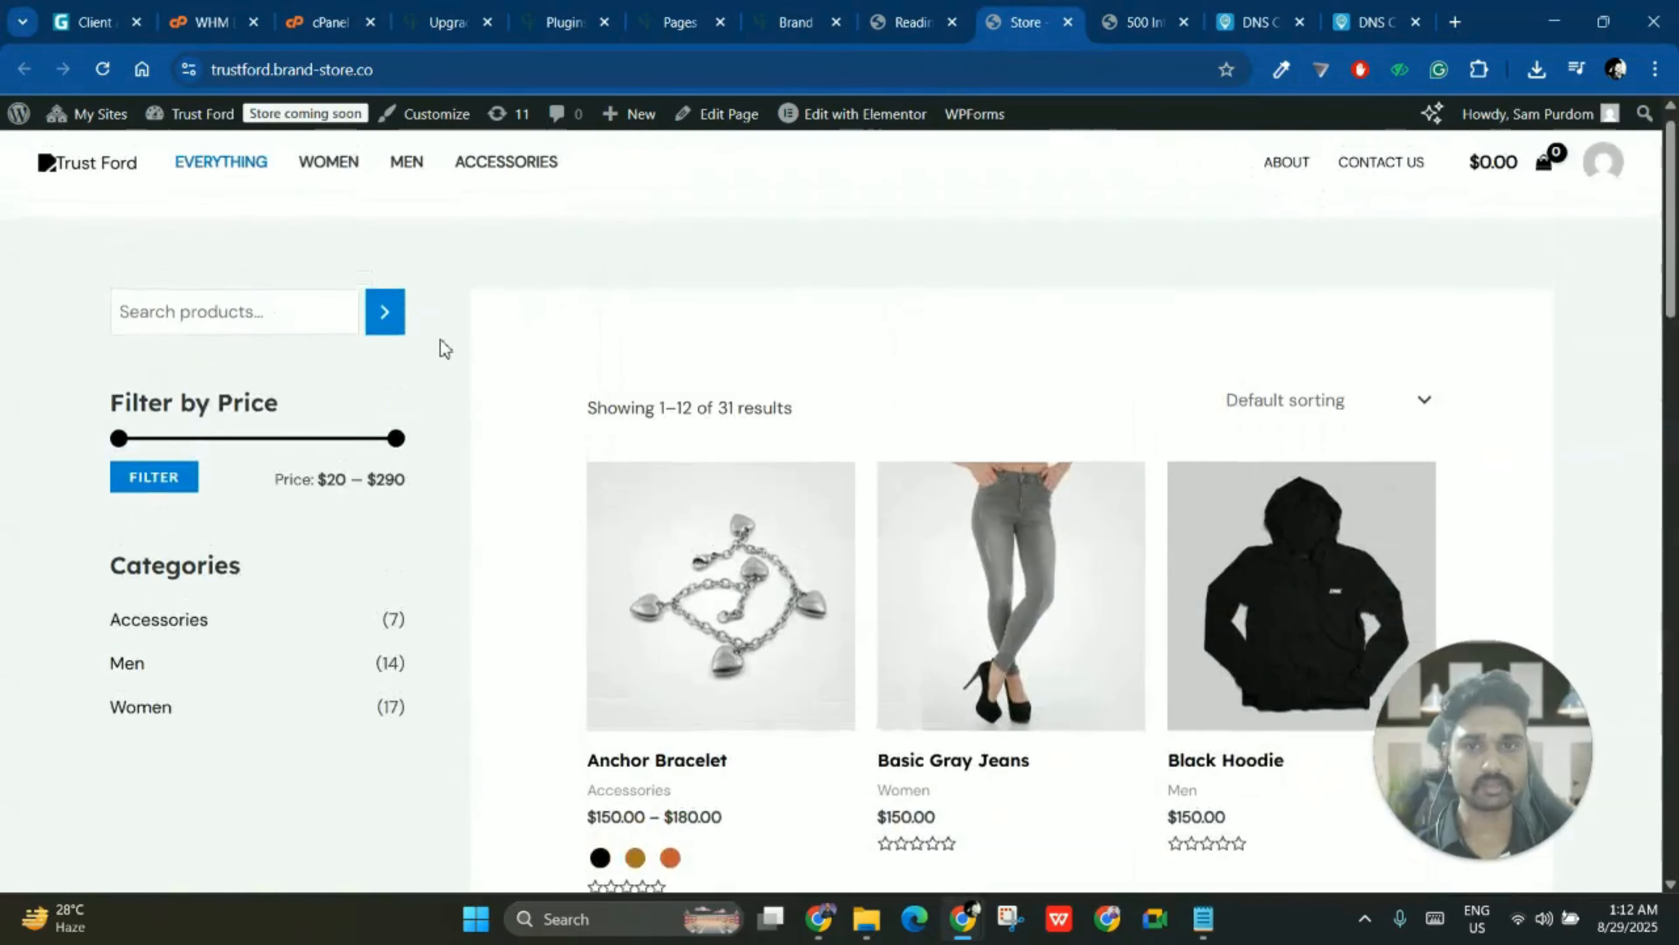
# - Compare the trustford home page's header and layout with the main brand-store.co home page
pyautogui.click(793, 22)
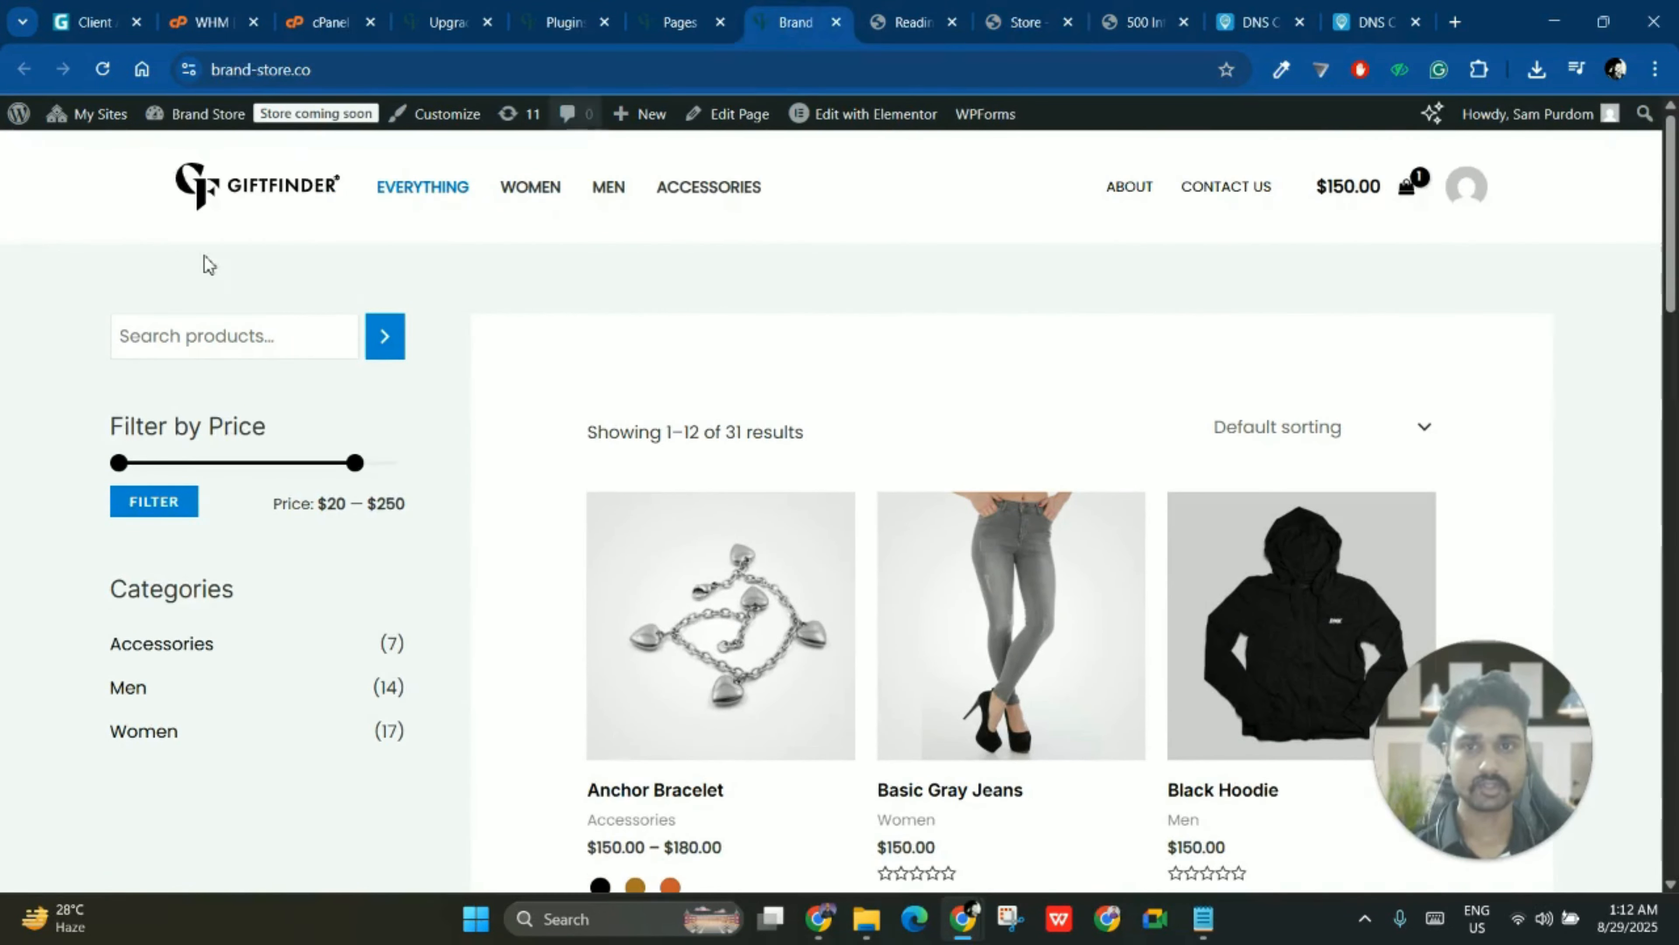
pyautogui.click(1016, 20)
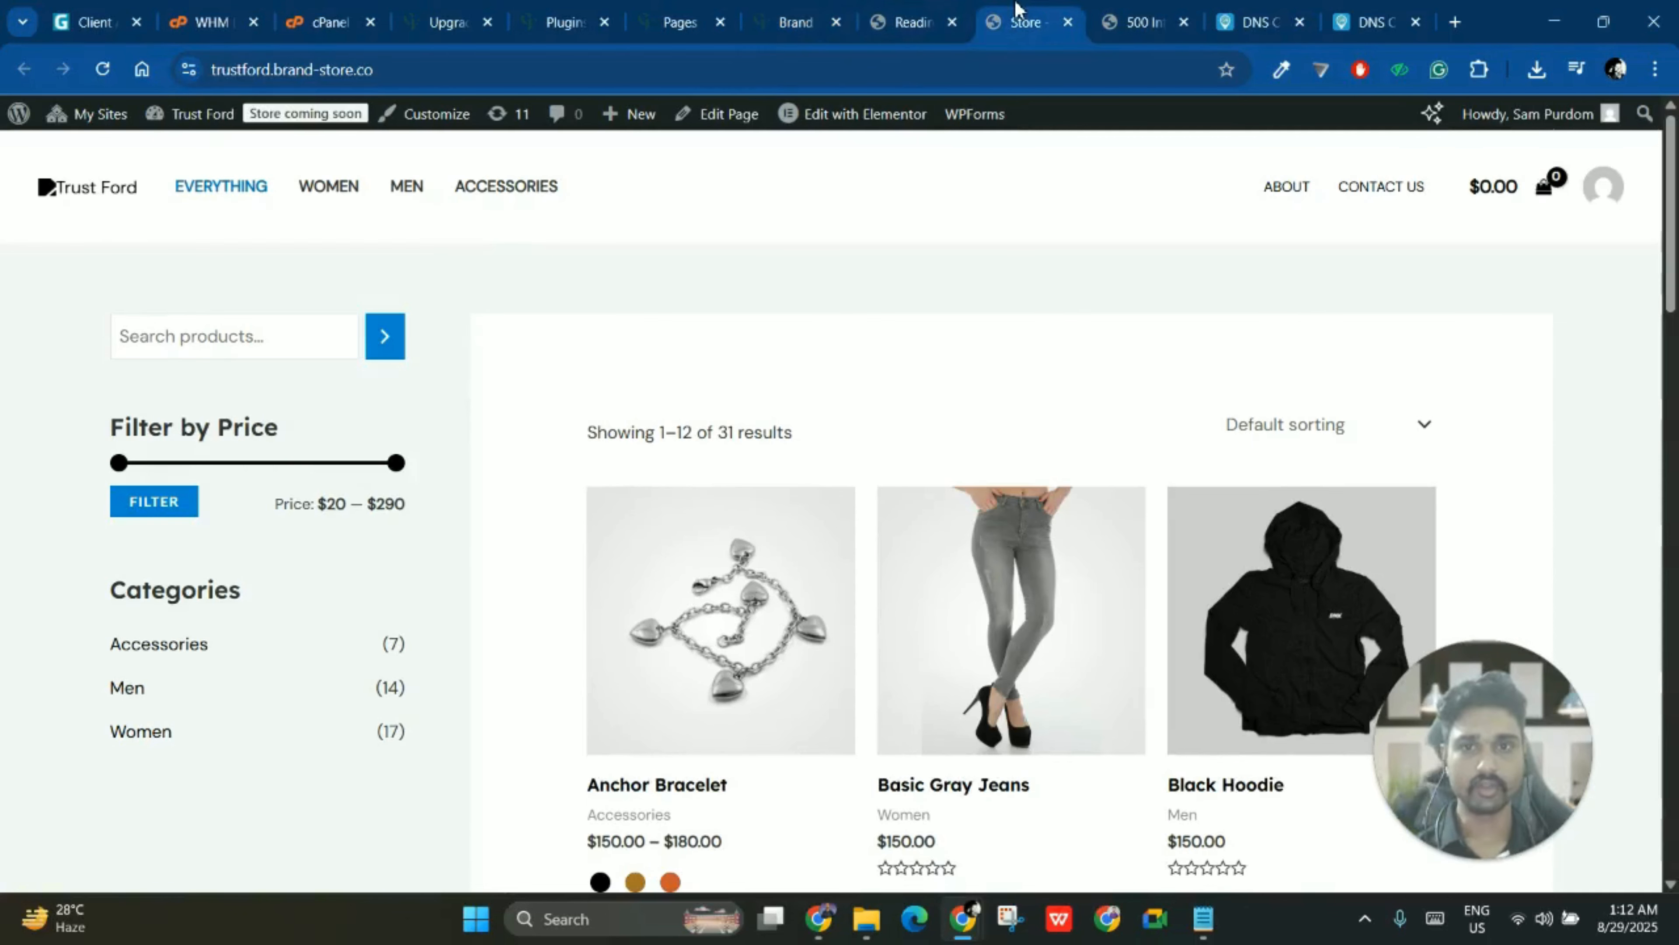
pyautogui.click(772, 12)
pyautogui.click(1053, 10)
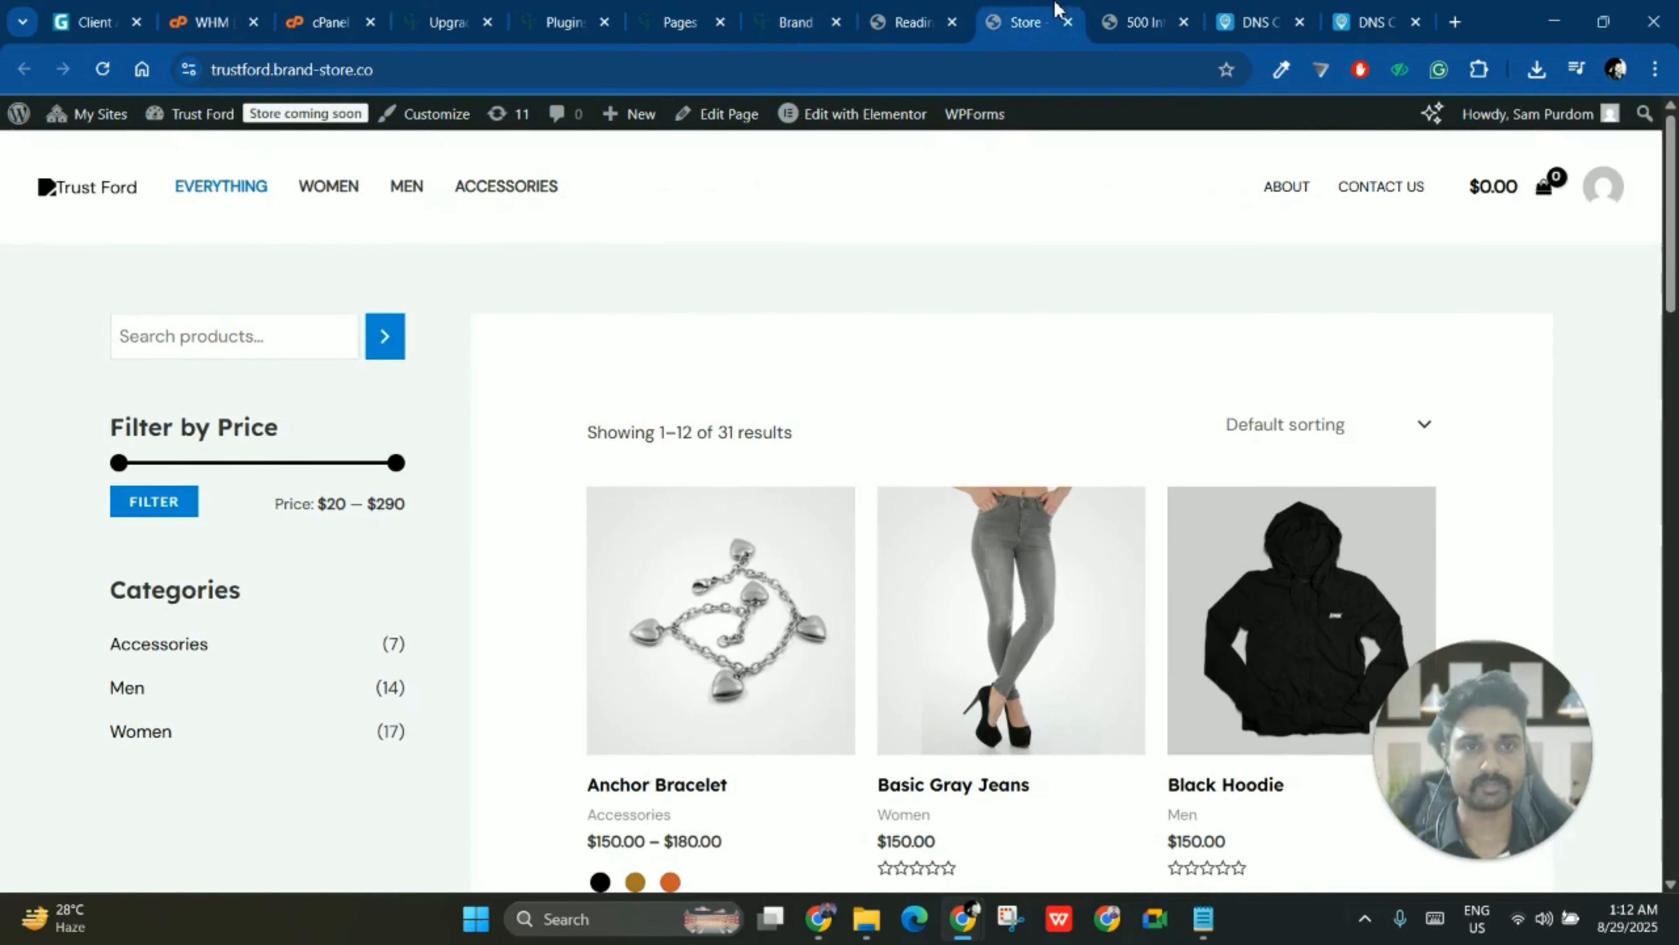
pyautogui.click(849, 13)
pyautogui.click(1046, 9)
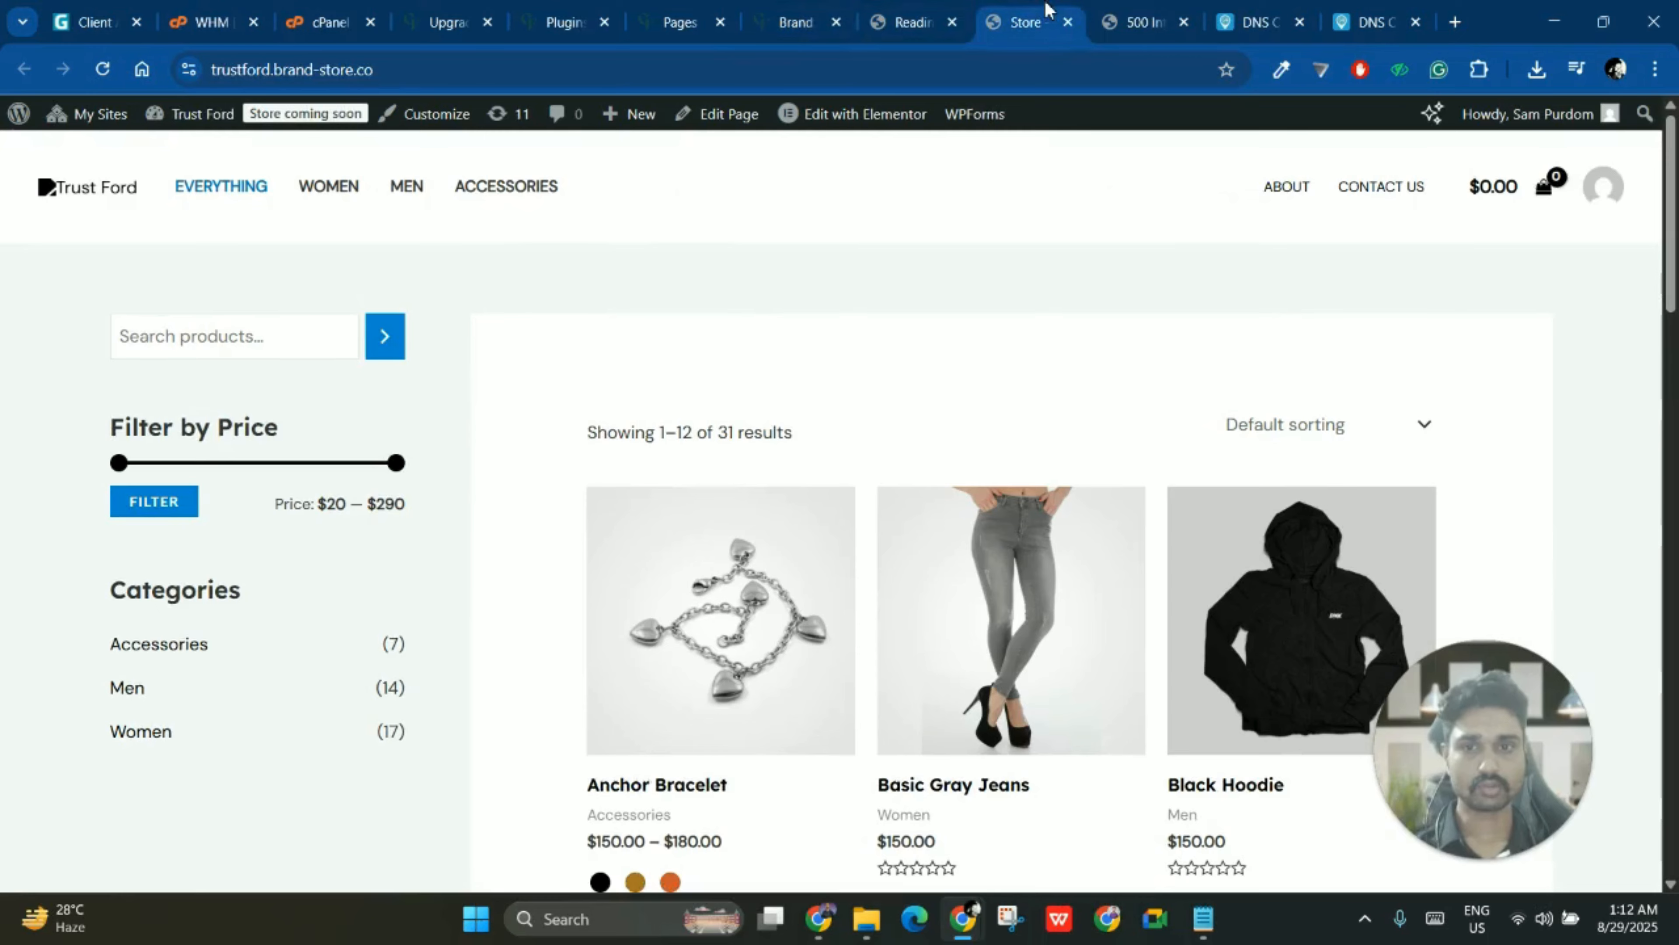
# - Open the trustford site in the Customizer and check the main site's home page while it loads
pyautogui.click(451, 131)
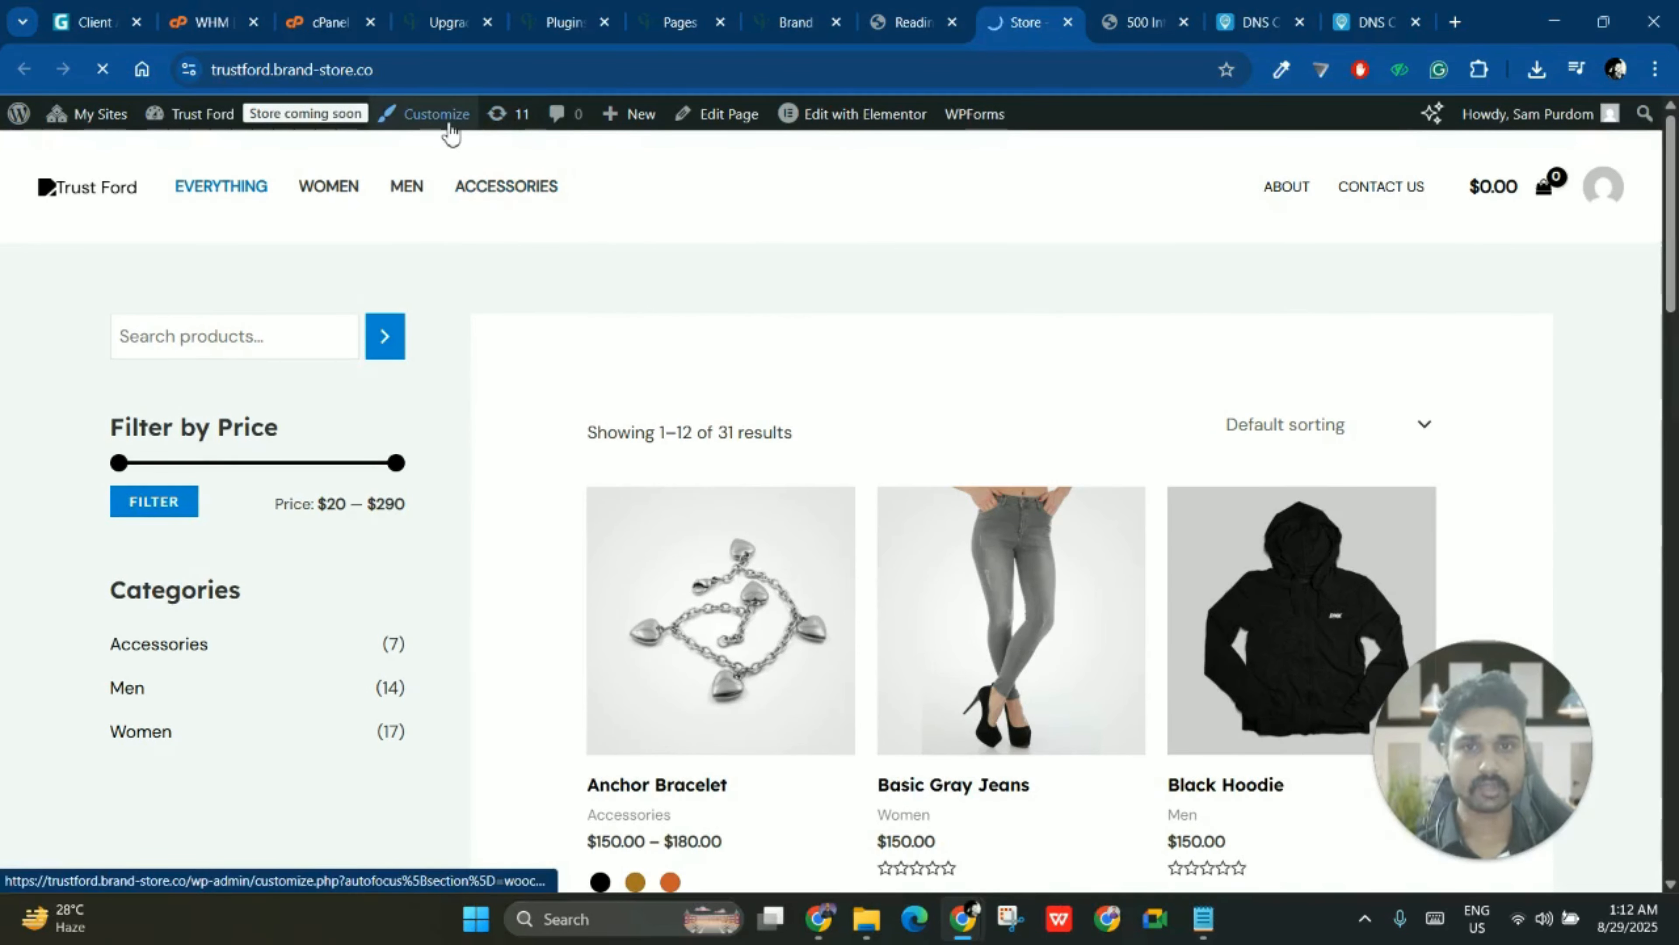
pyautogui.click(919, 9)
pyautogui.click(830, 10)
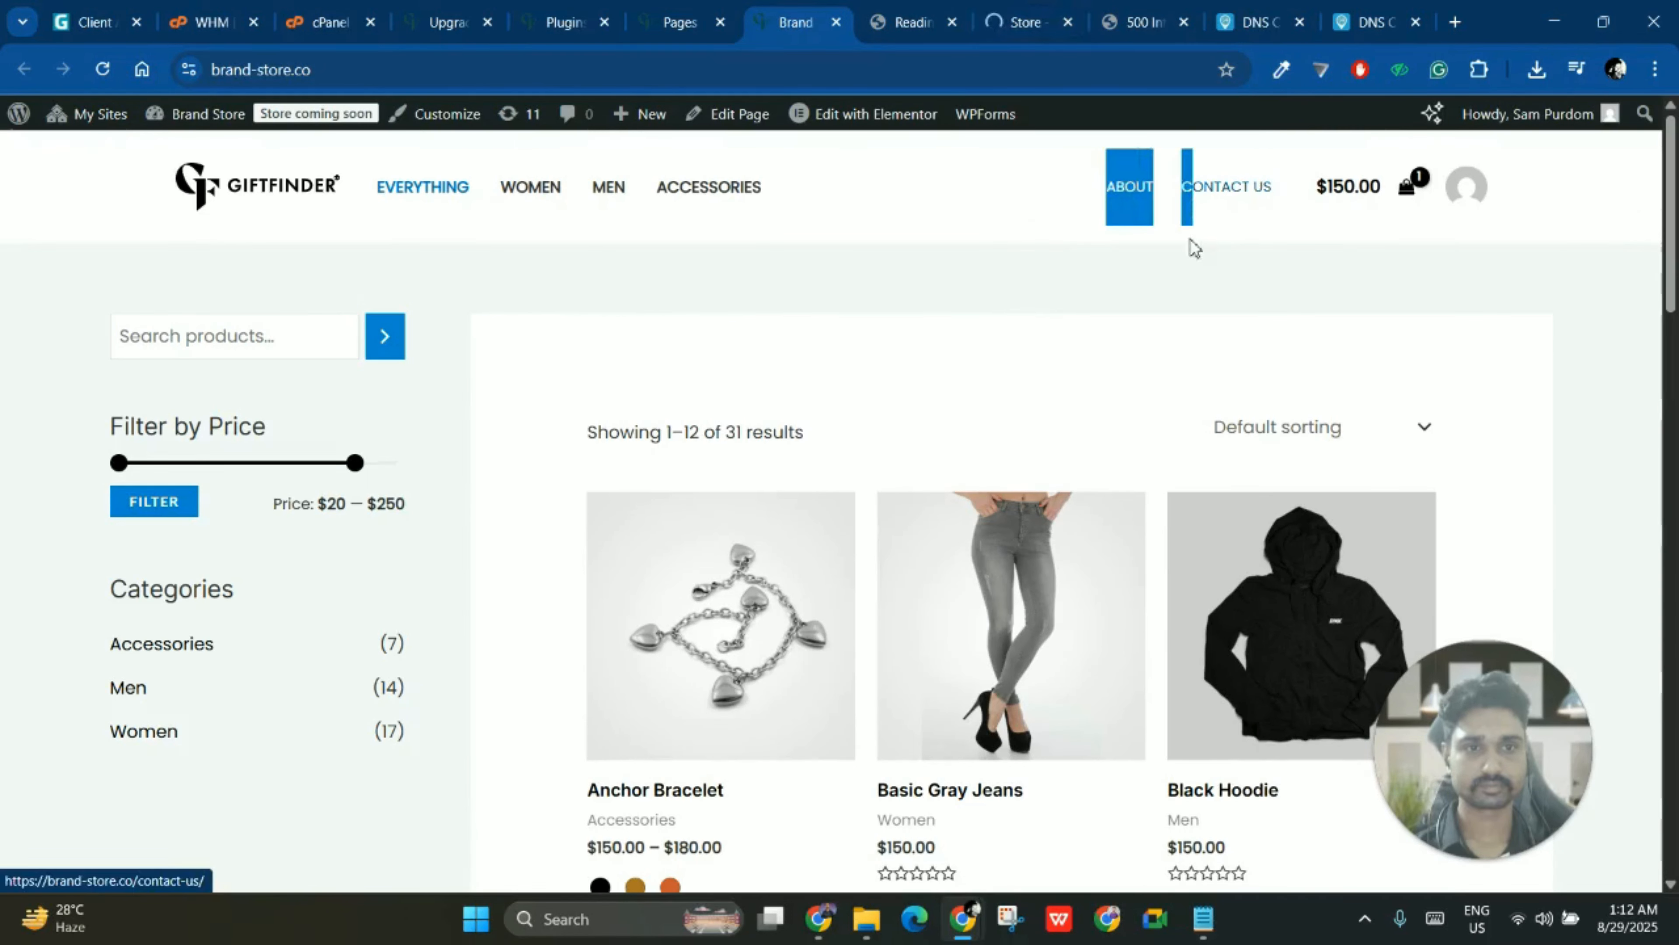
pyautogui.click(1005, 8)
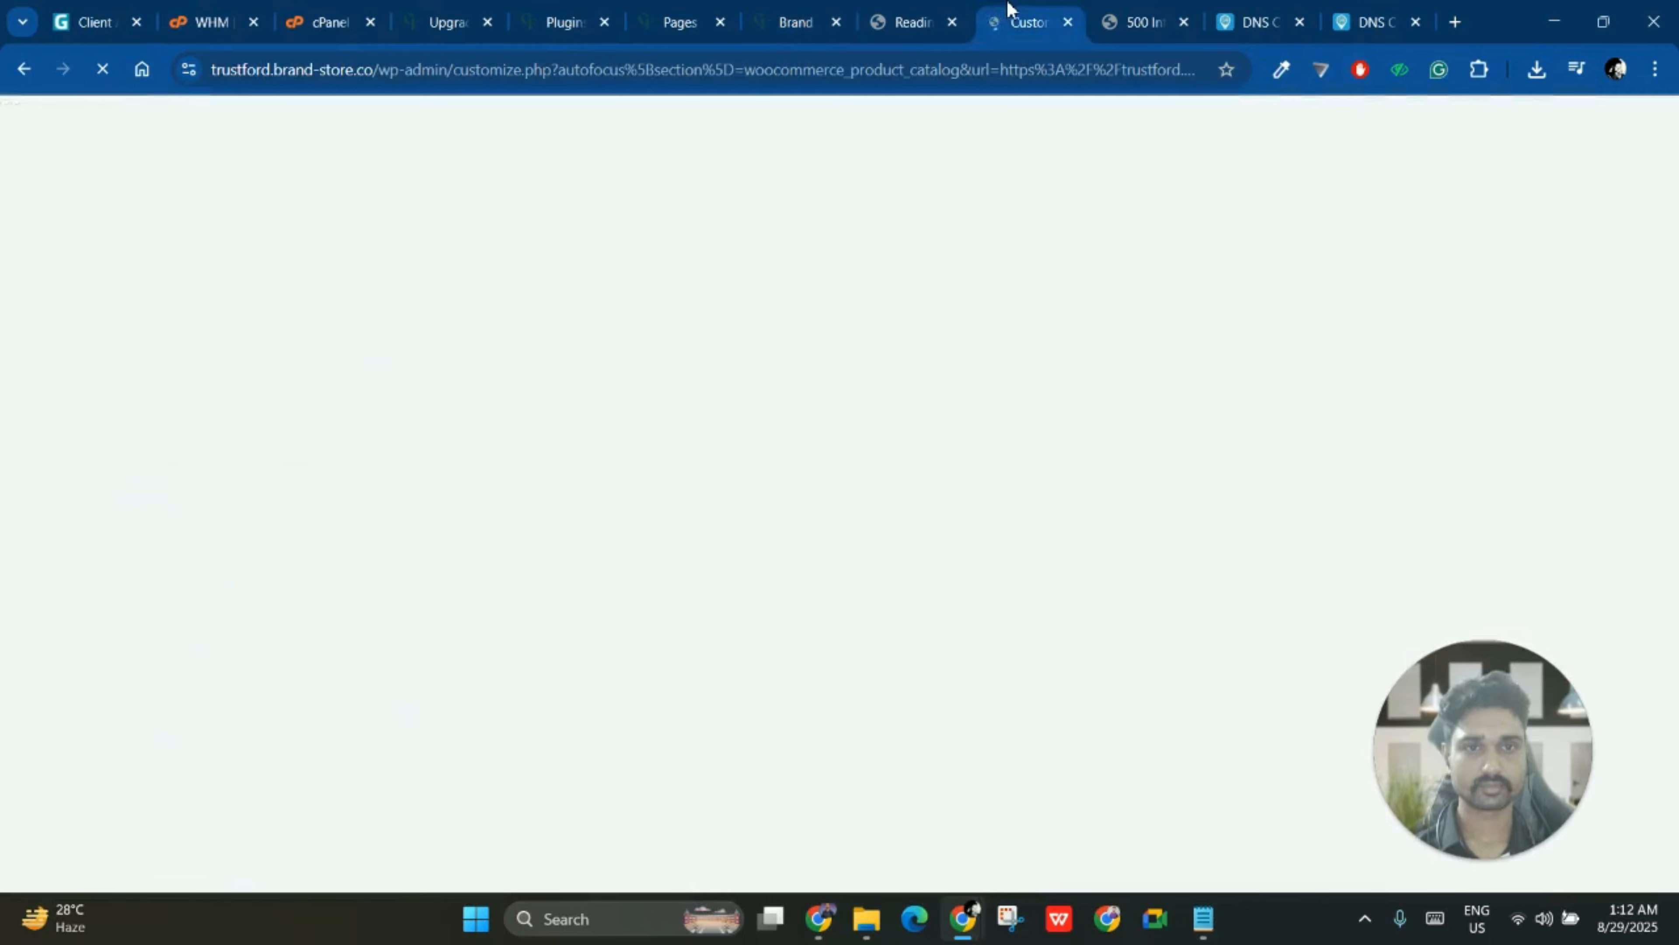
pyautogui.click(886, 11)
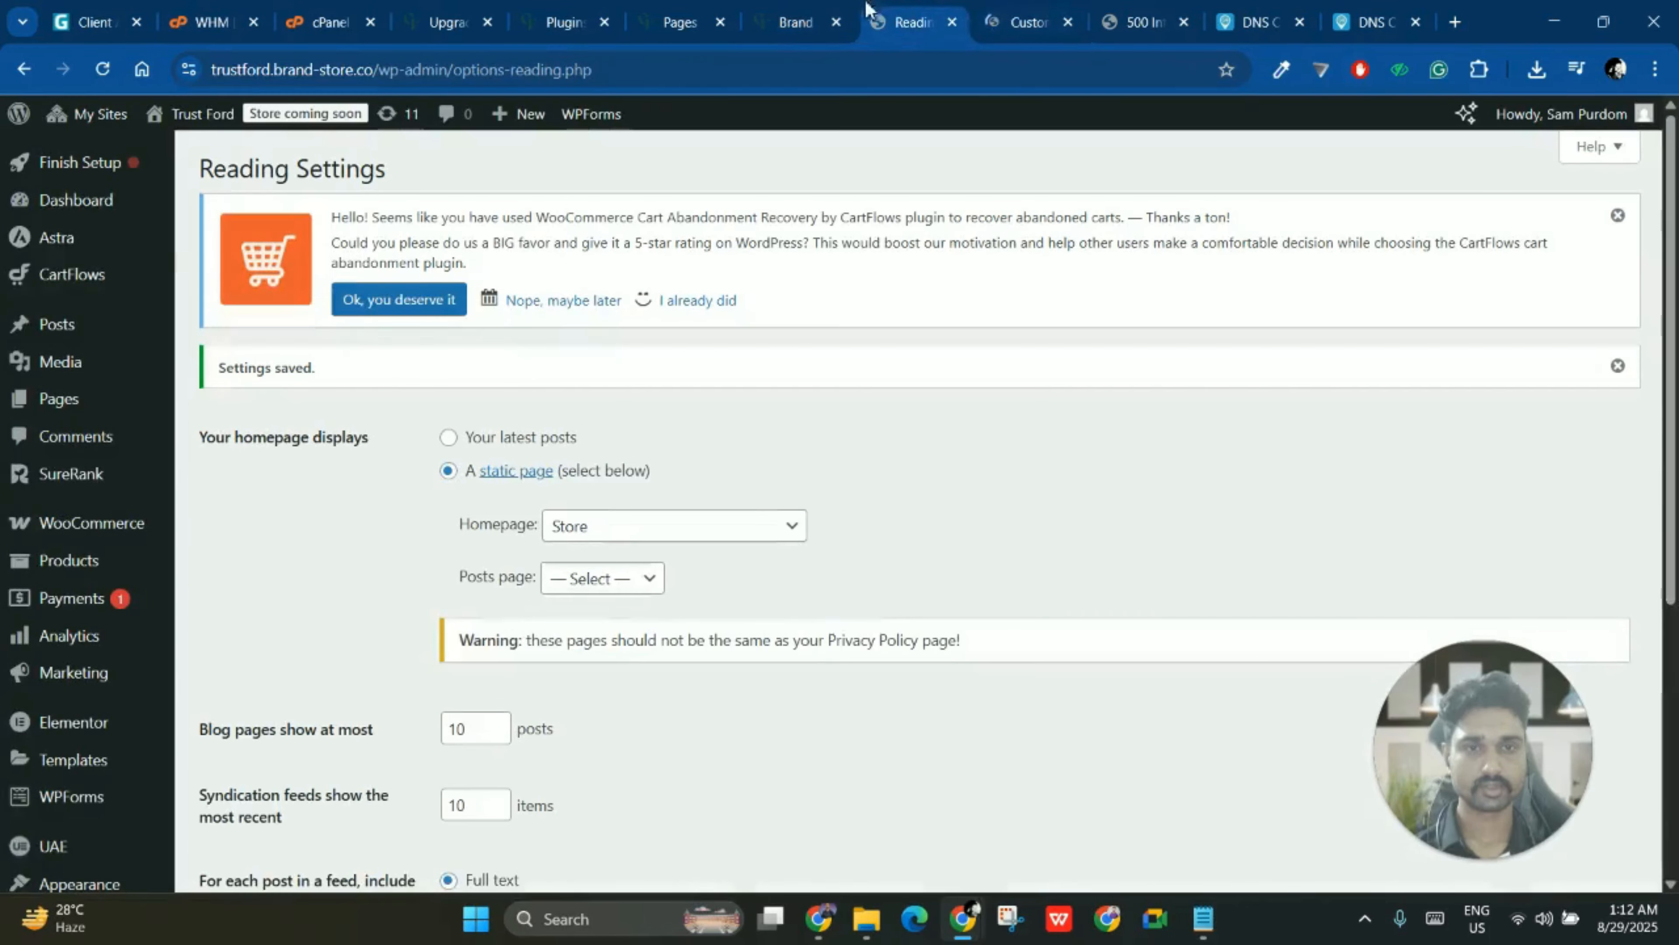
# - Close the page with the 500 Internal Server Error and return to the Trust Ford Customizer
pyautogui.click(1013, 9)
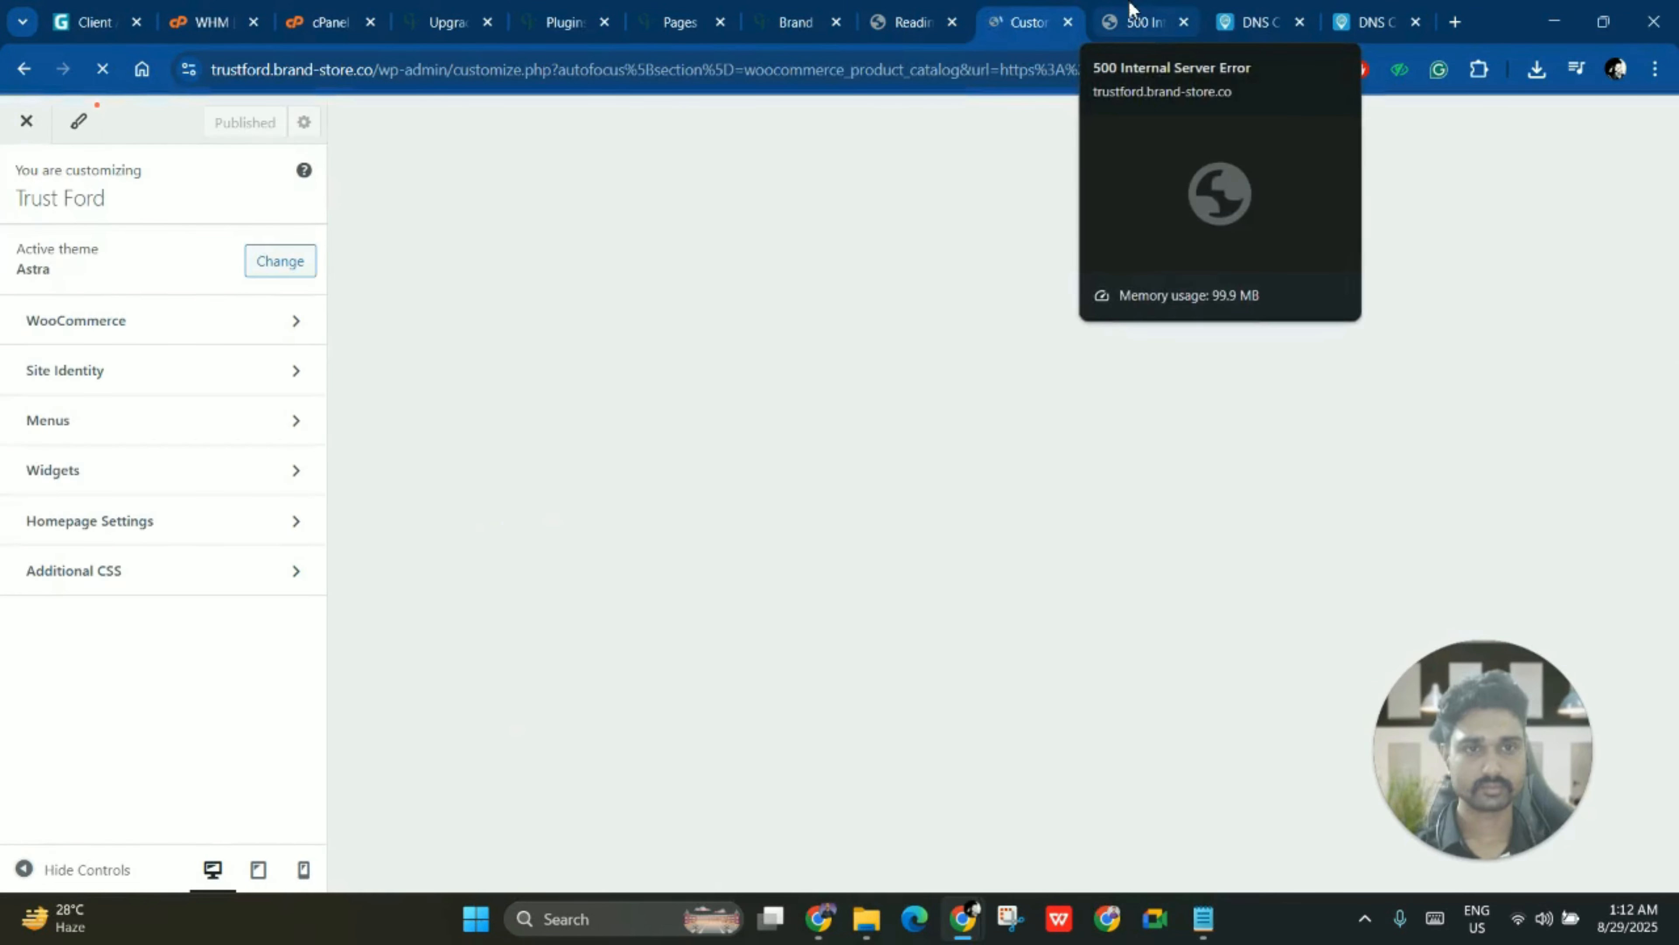
pyautogui.click(1129, 6)
pyautogui.hotkey('ctrl', 'w')
pyautogui.click(1008, 5)
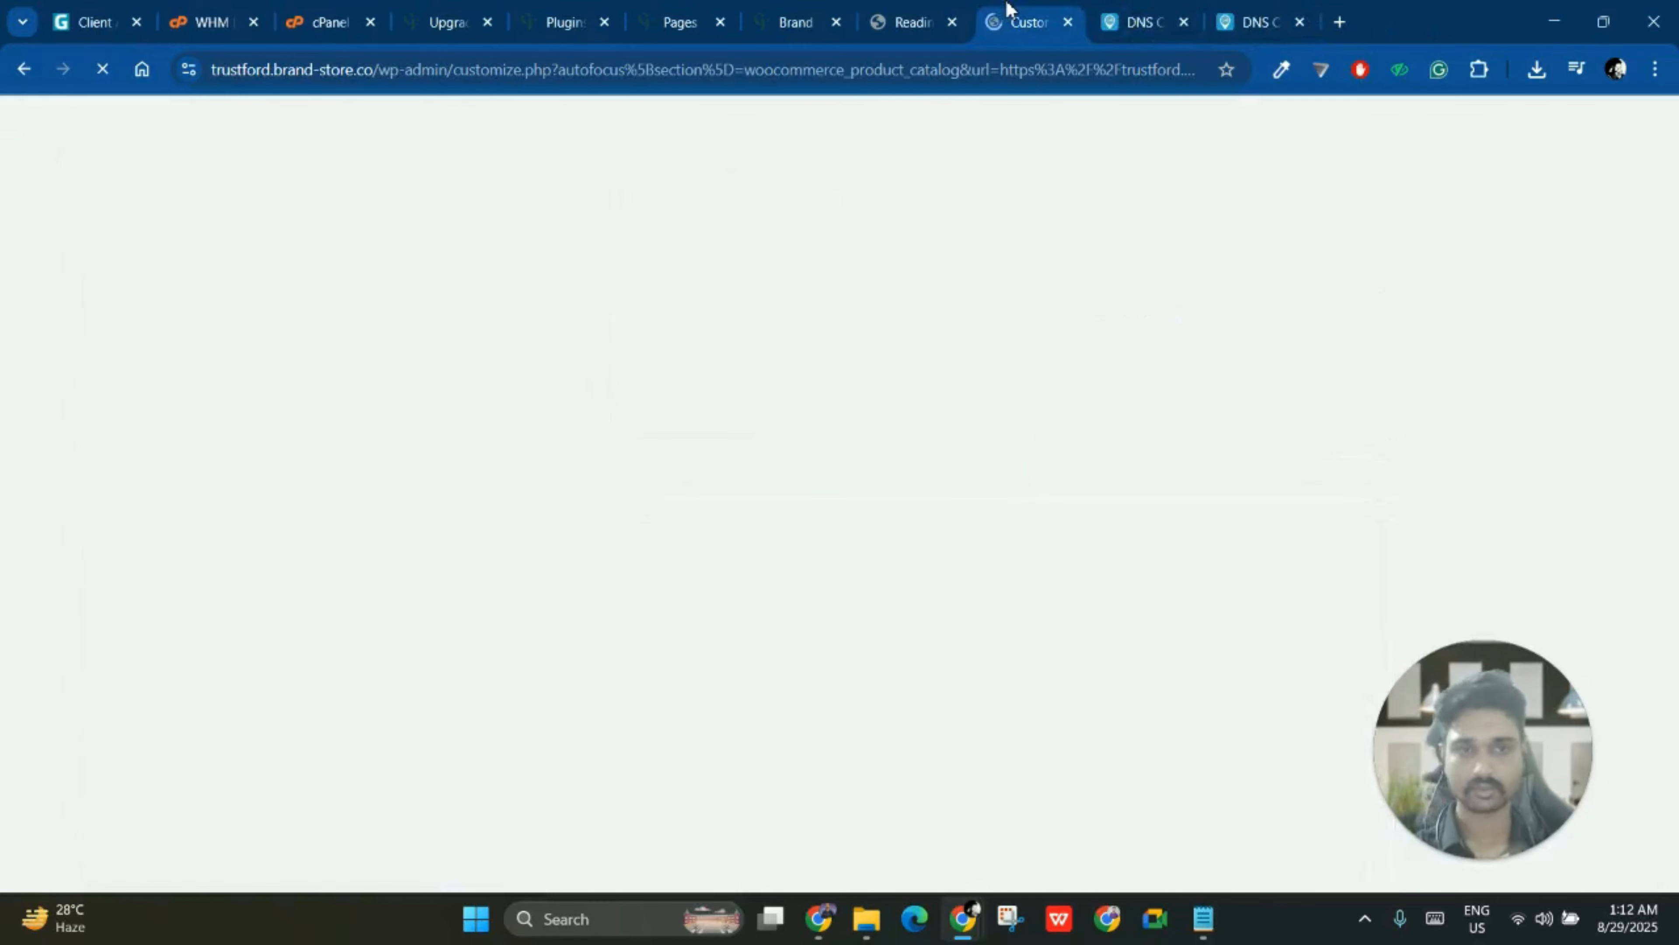
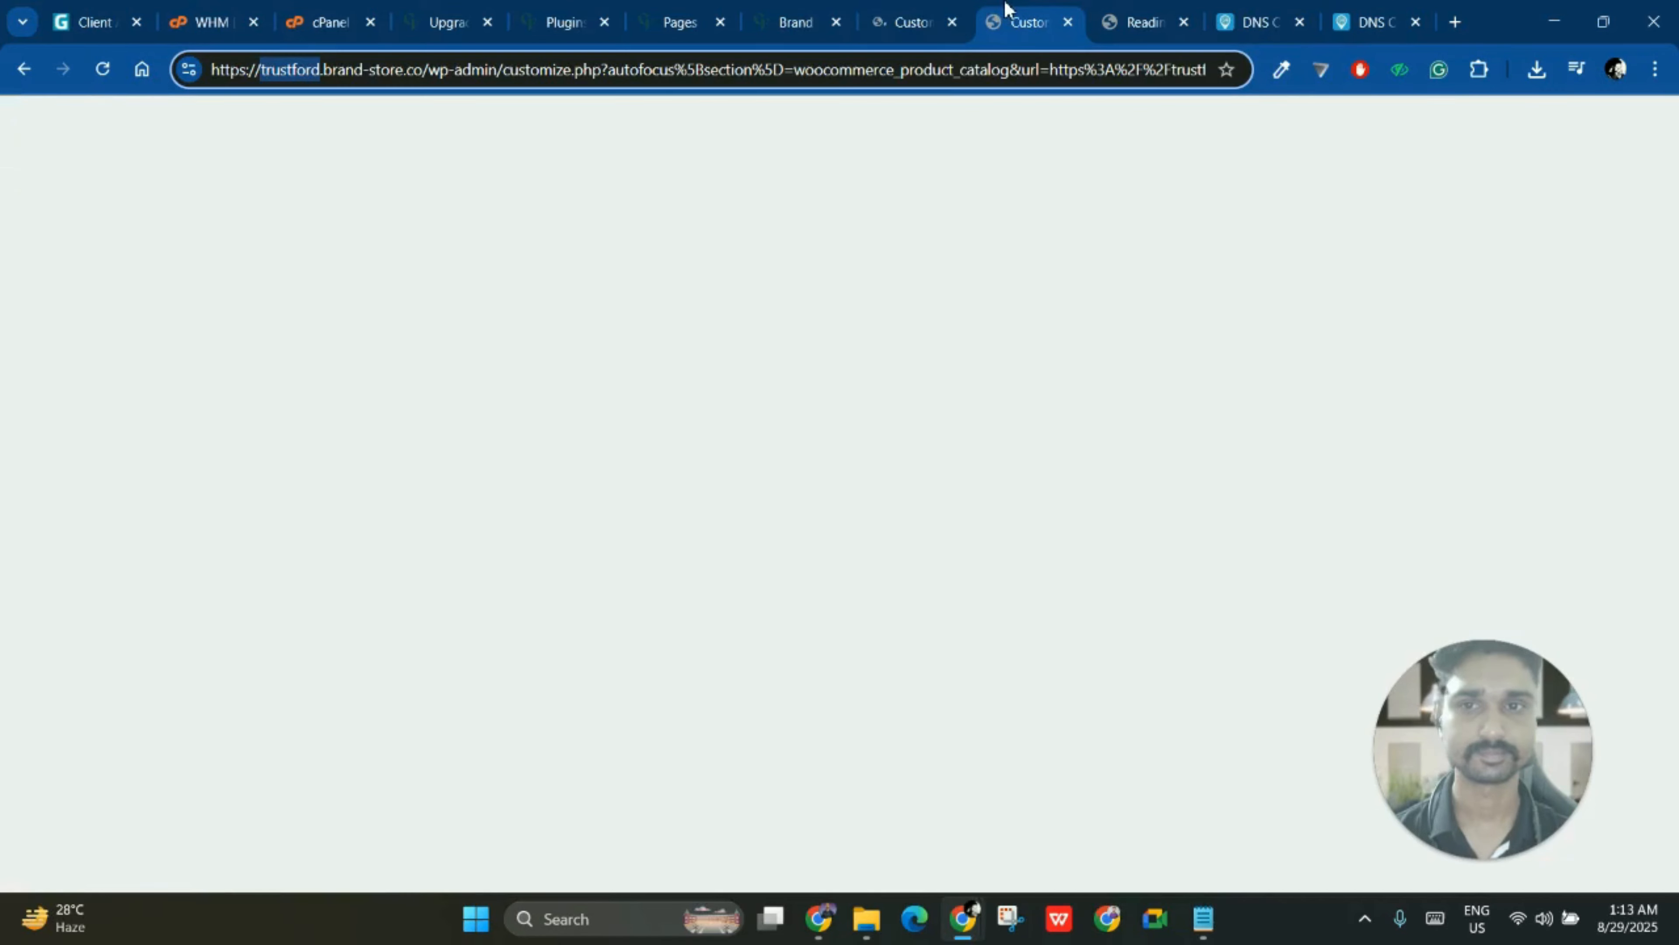
# - Compare the Brand Store and Trust Ford Customizers and review the General container and sidebar layout settings for WooCommerce on Trust Ford
pyautogui.click(950, 8)
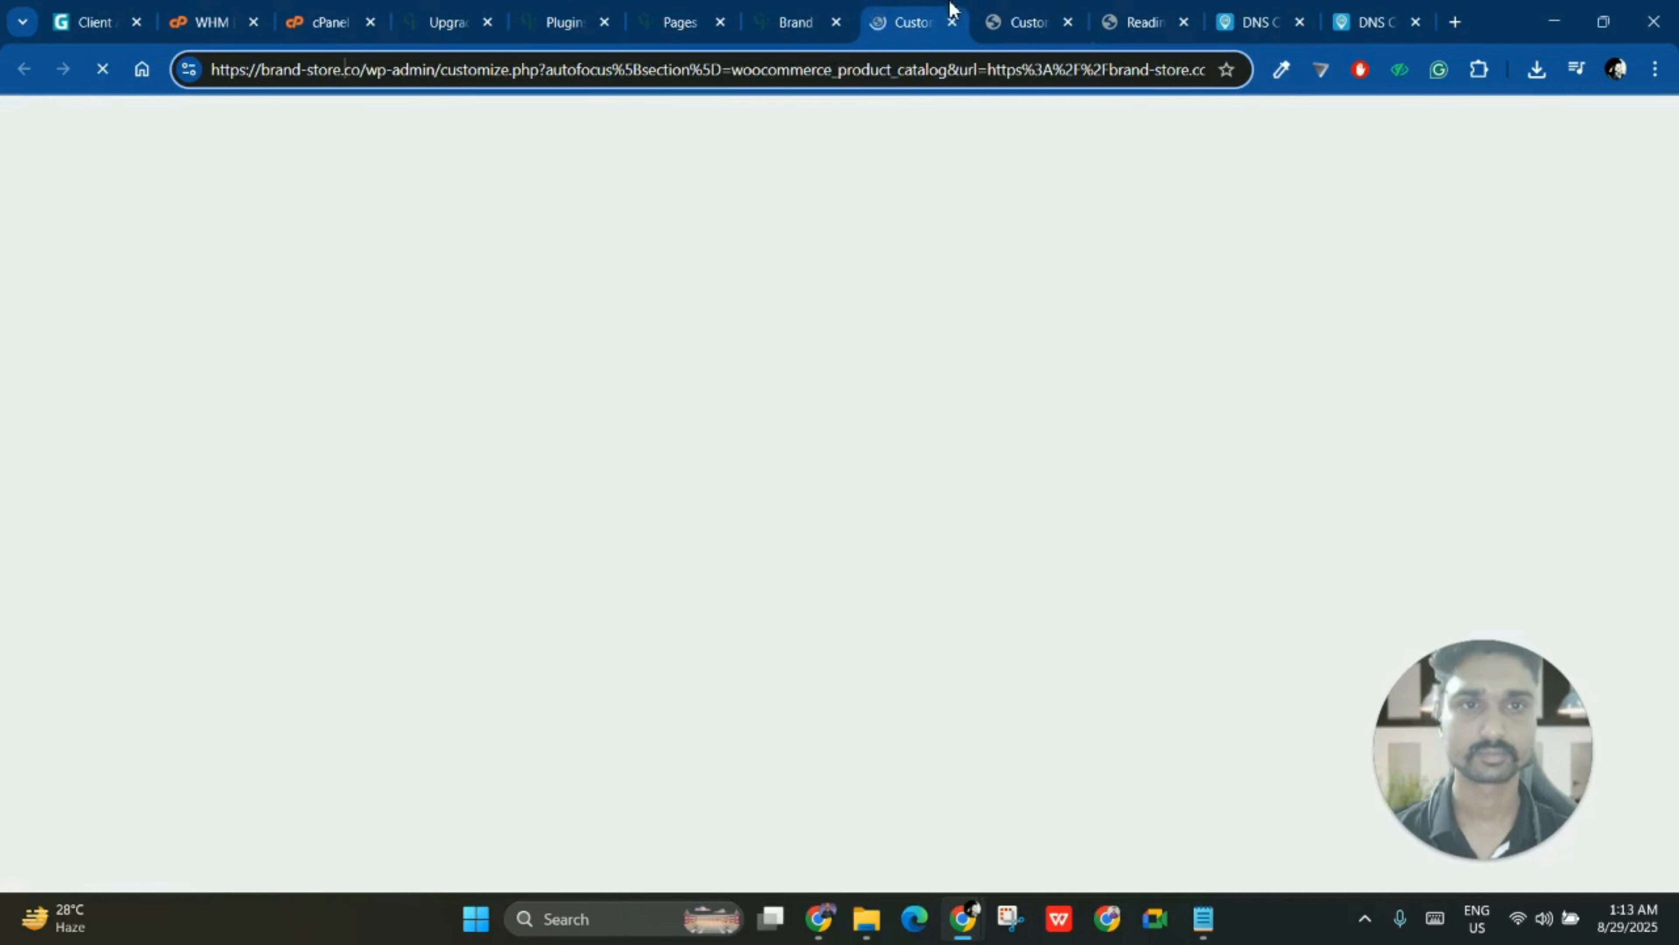
pyautogui.click(1039, 8)
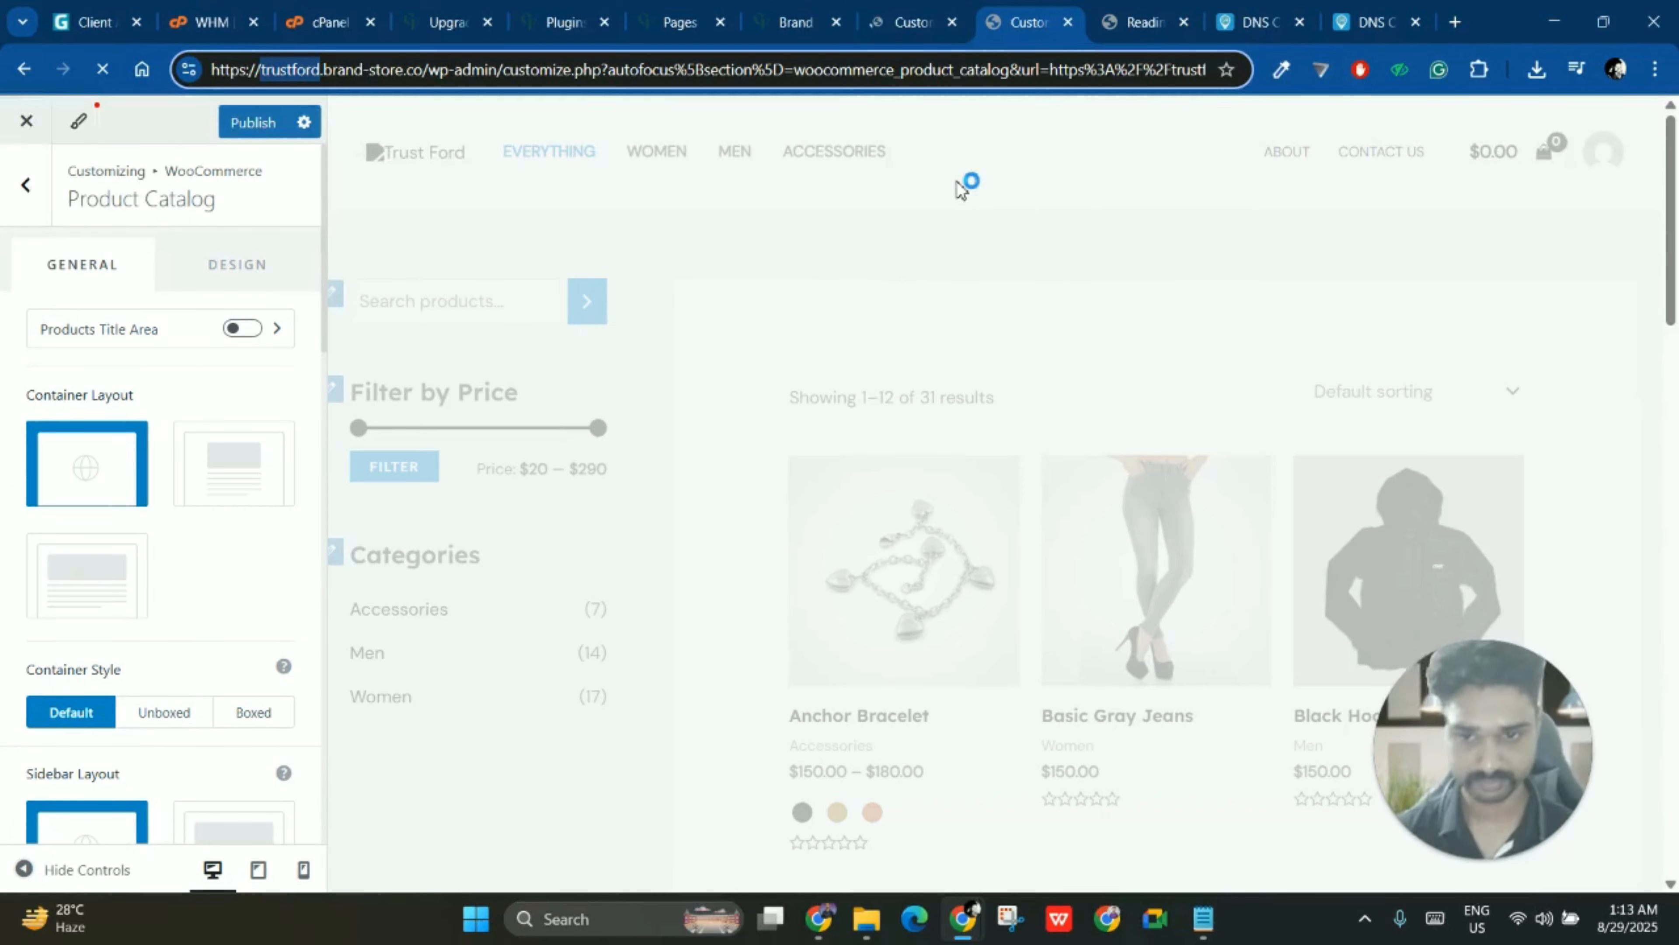
pyautogui.click(936, 8)
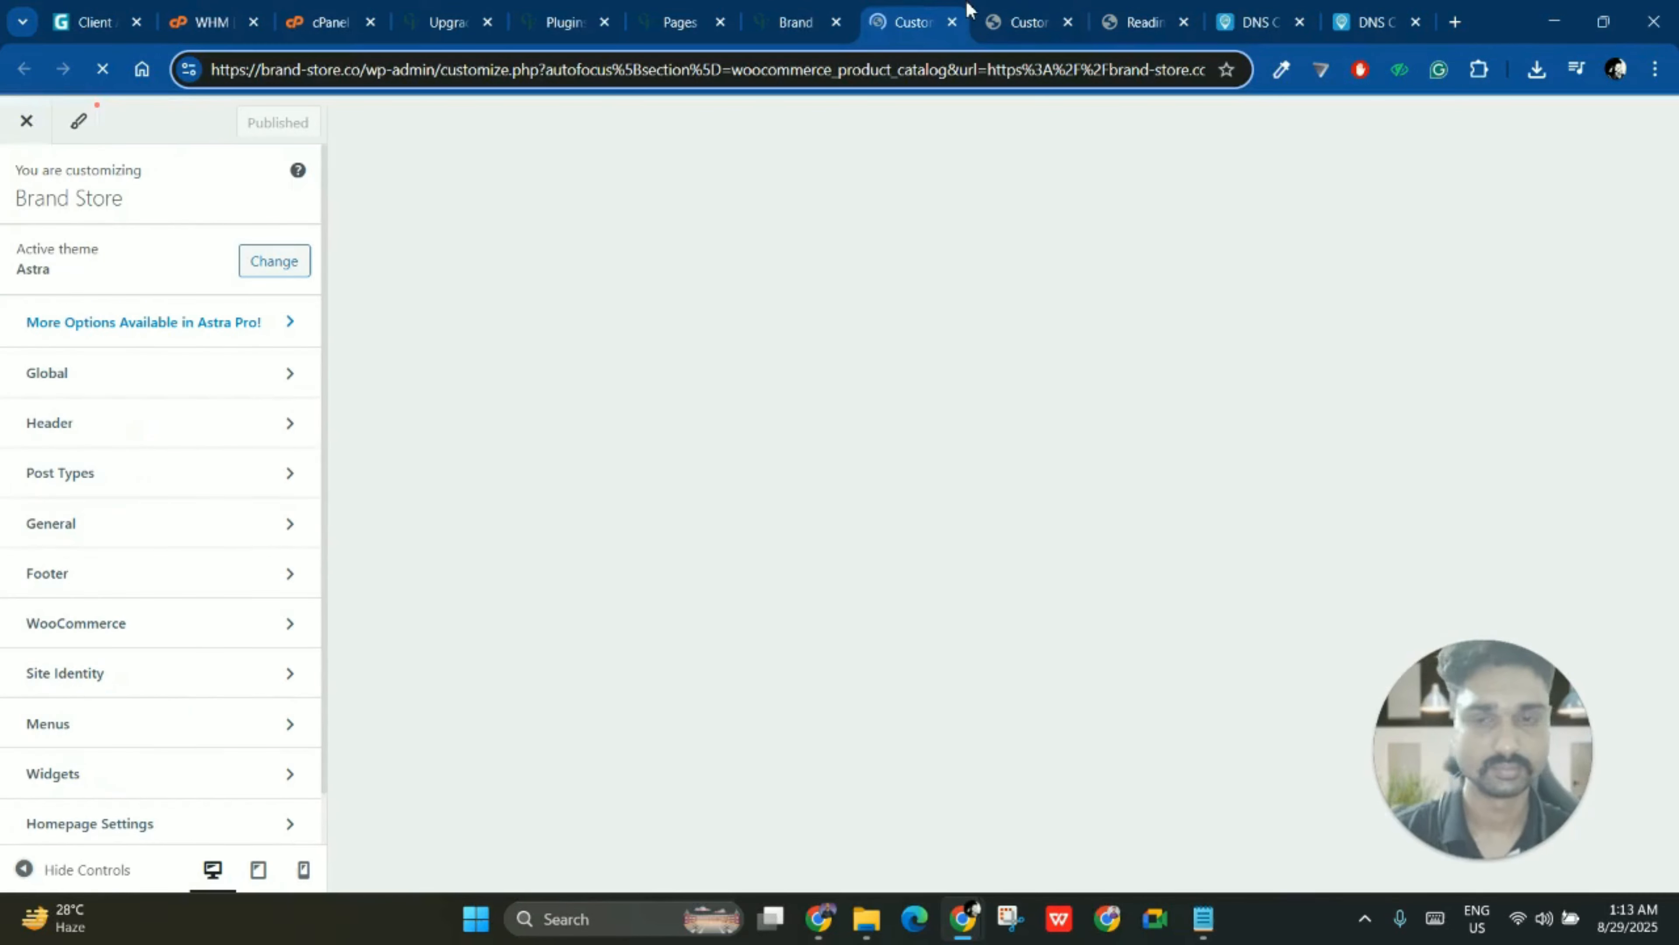
pyautogui.click(1006, 10)
pyautogui.click(943, 10)
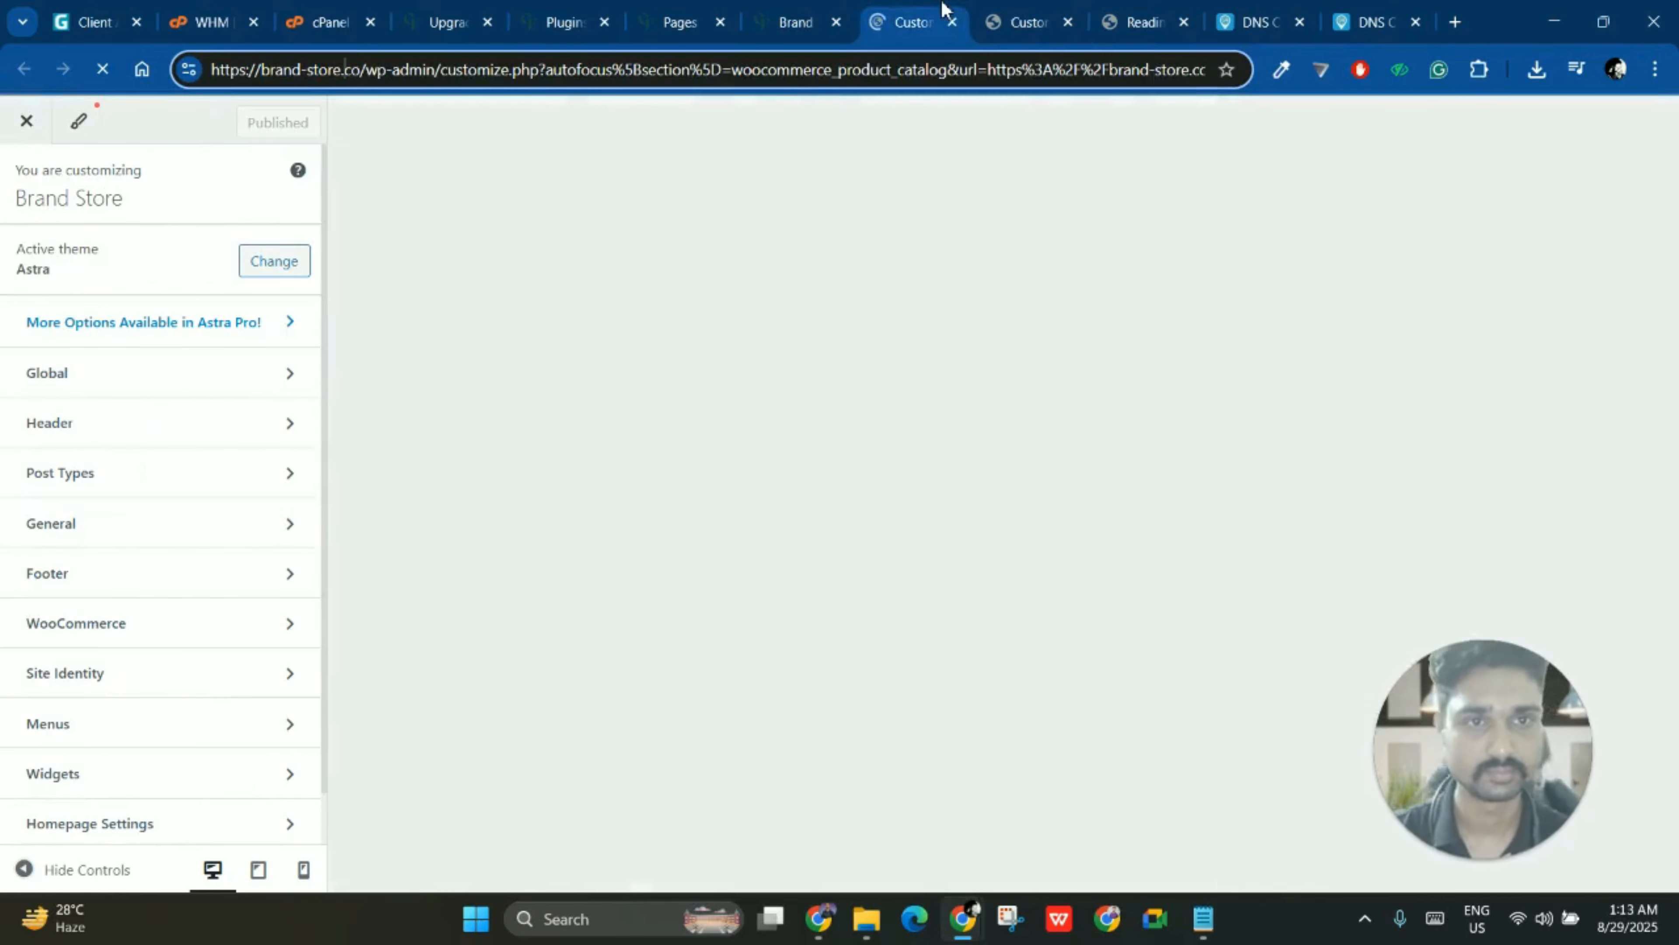
pyautogui.click(1002, 8)
pyautogui.click(29, 188)
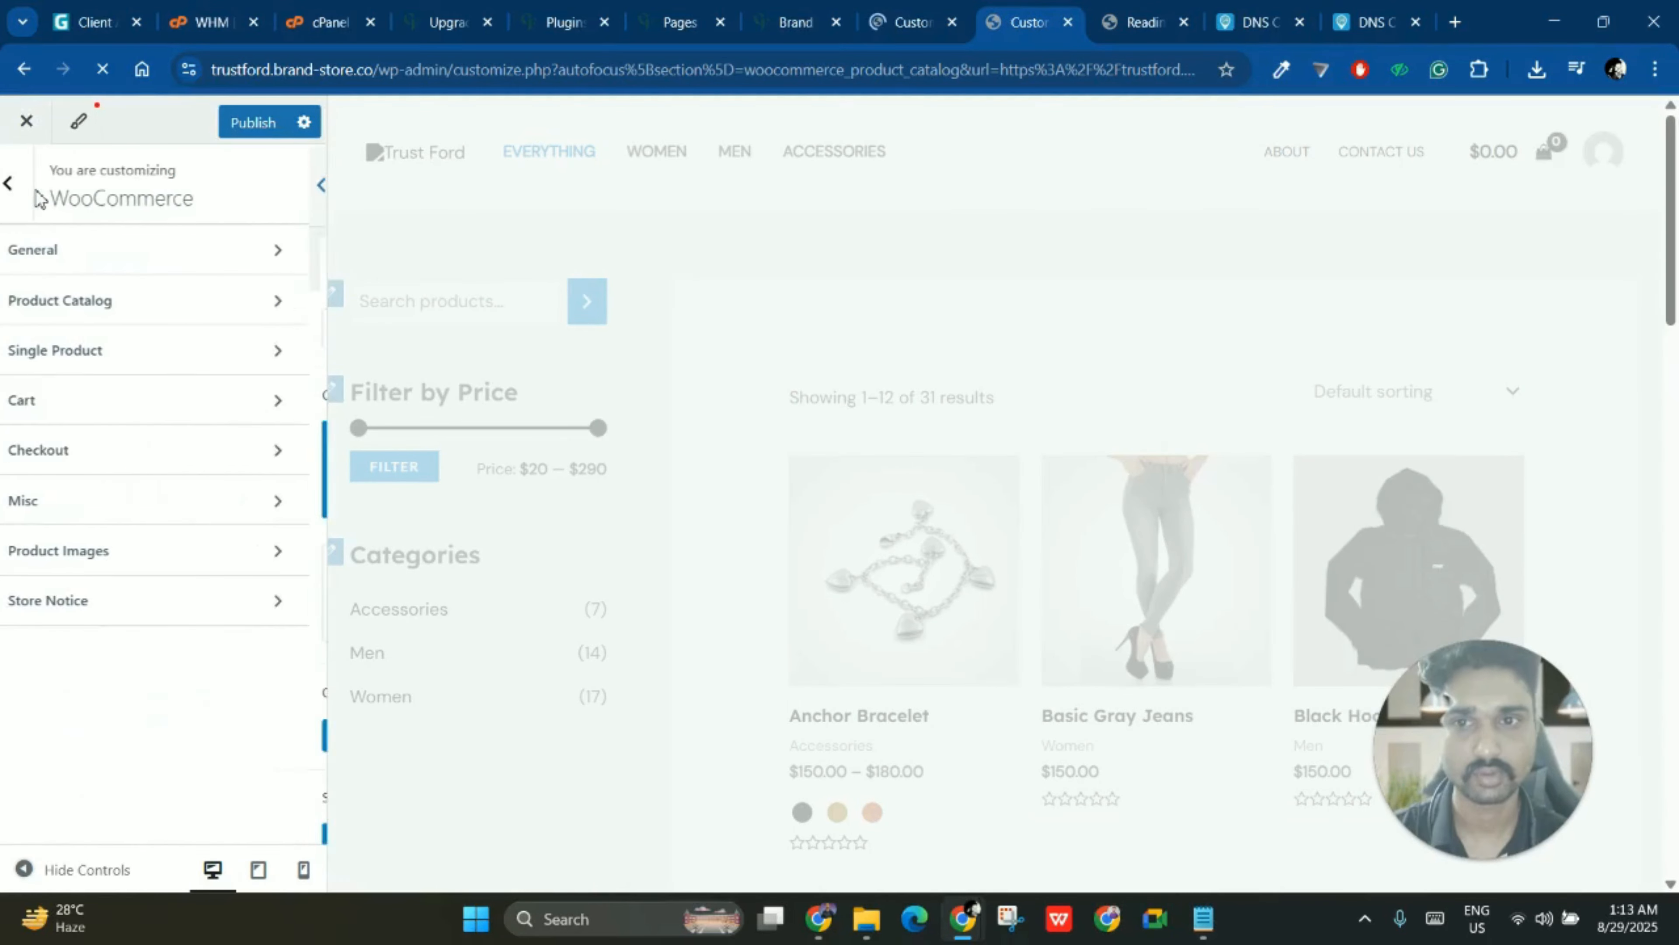
pyautogui.click(140, 257)
pyautogui.scroll(-2, 206, 519)
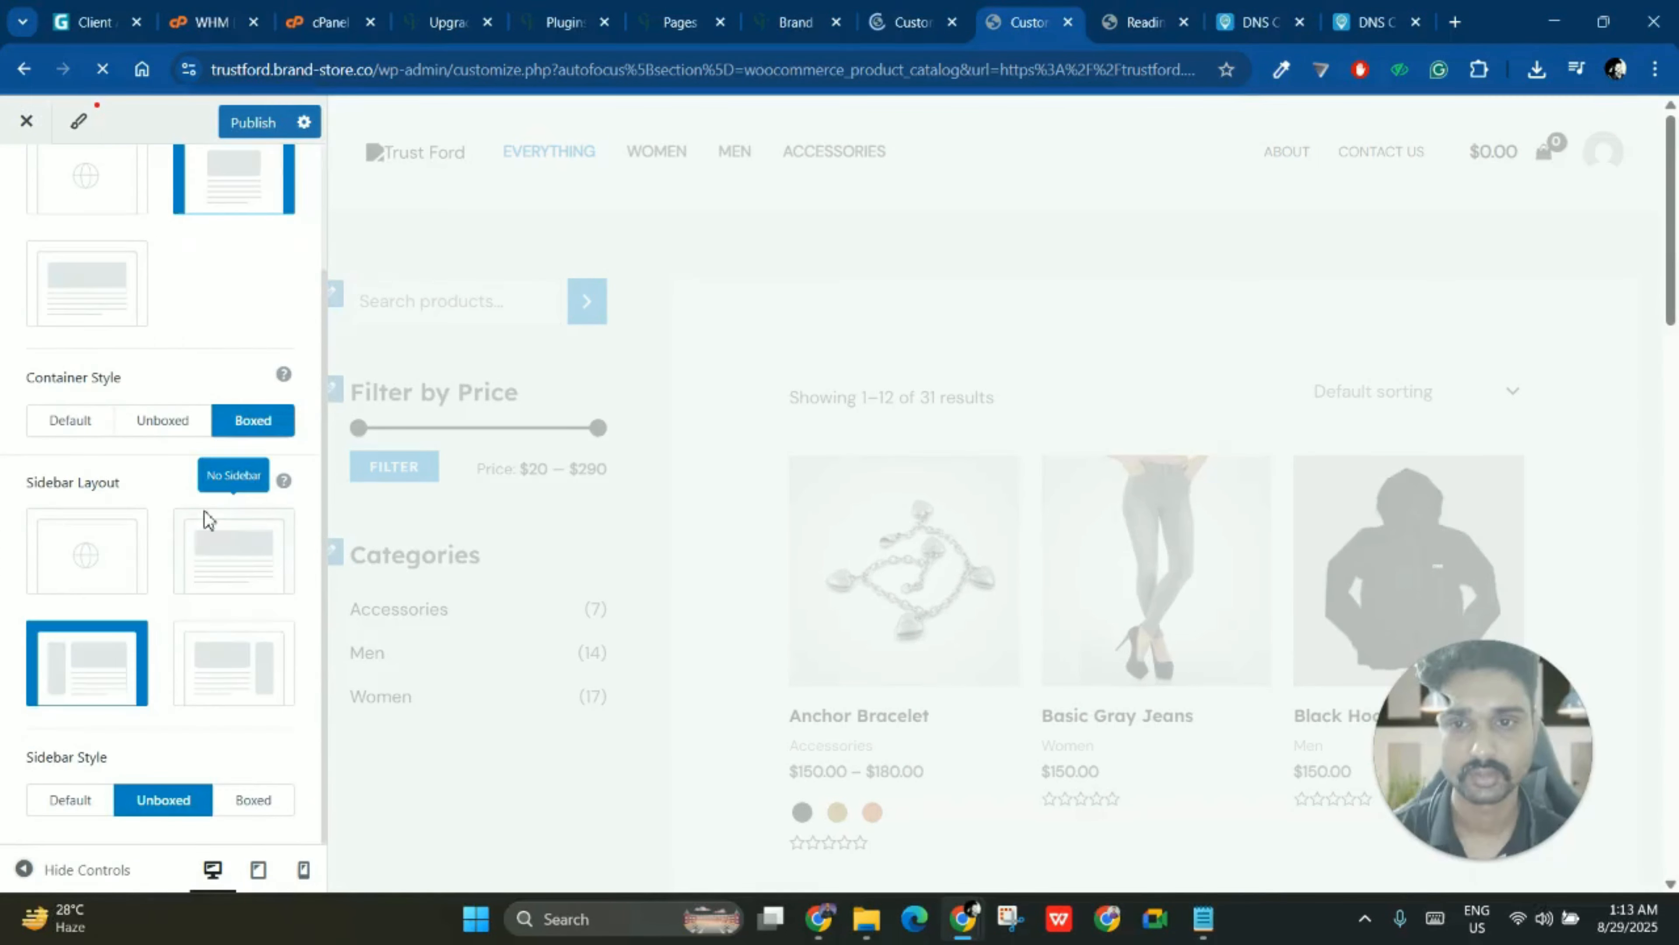
pyautogui.scroll(2, 41, 192)
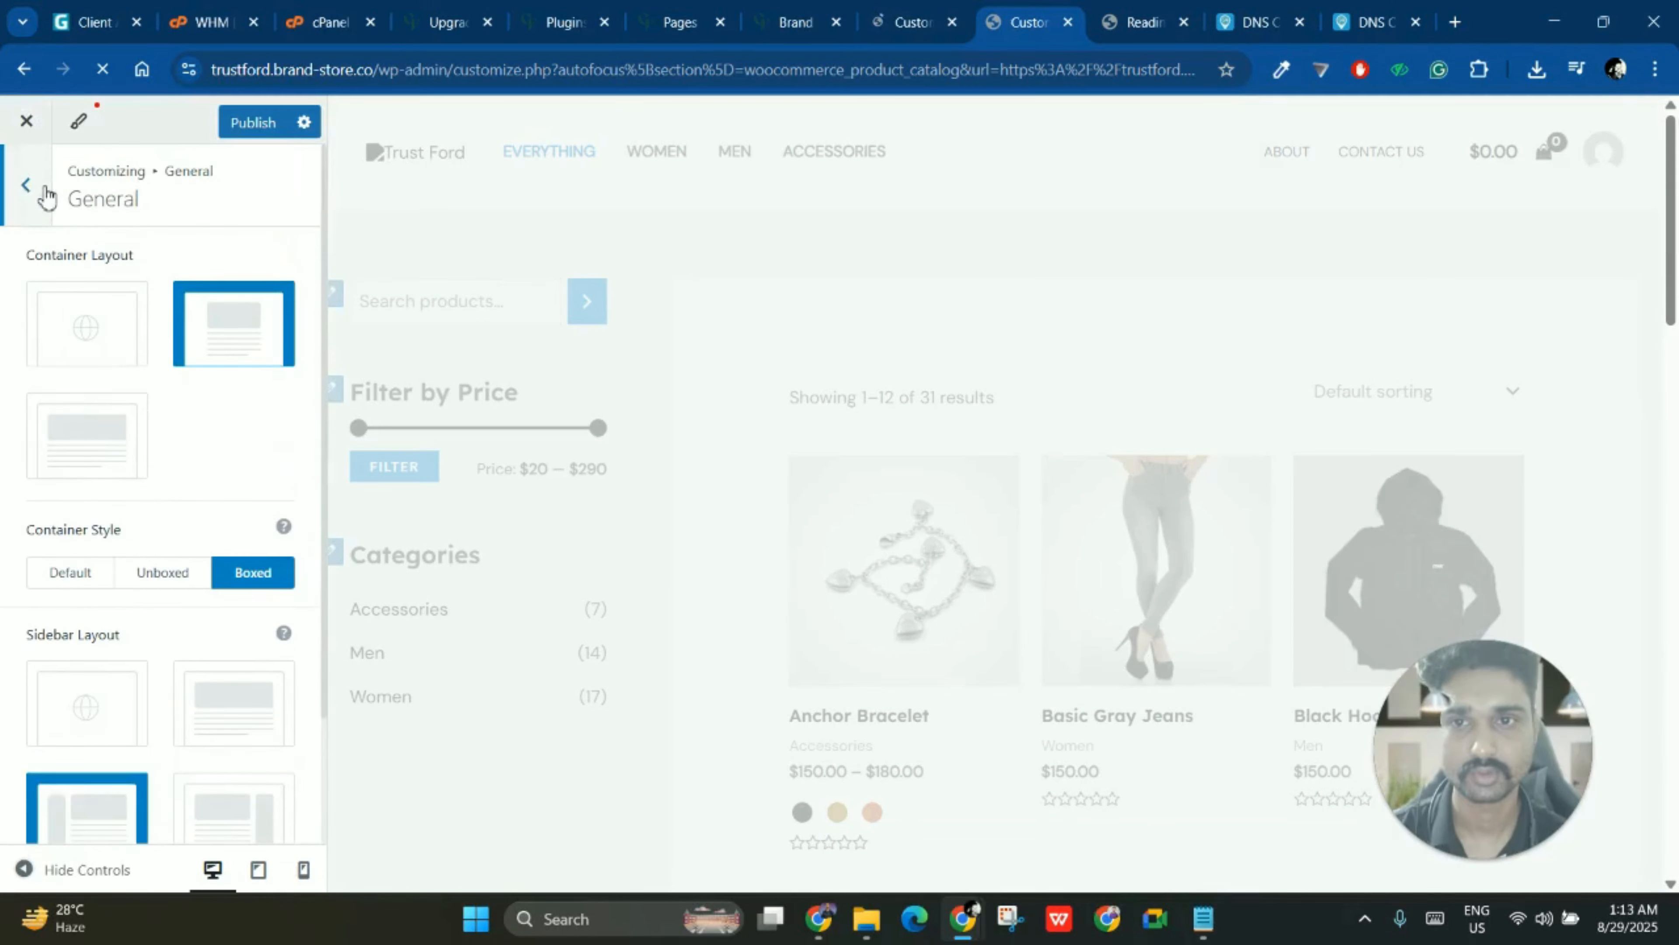
pyautogui.click(43, 191)
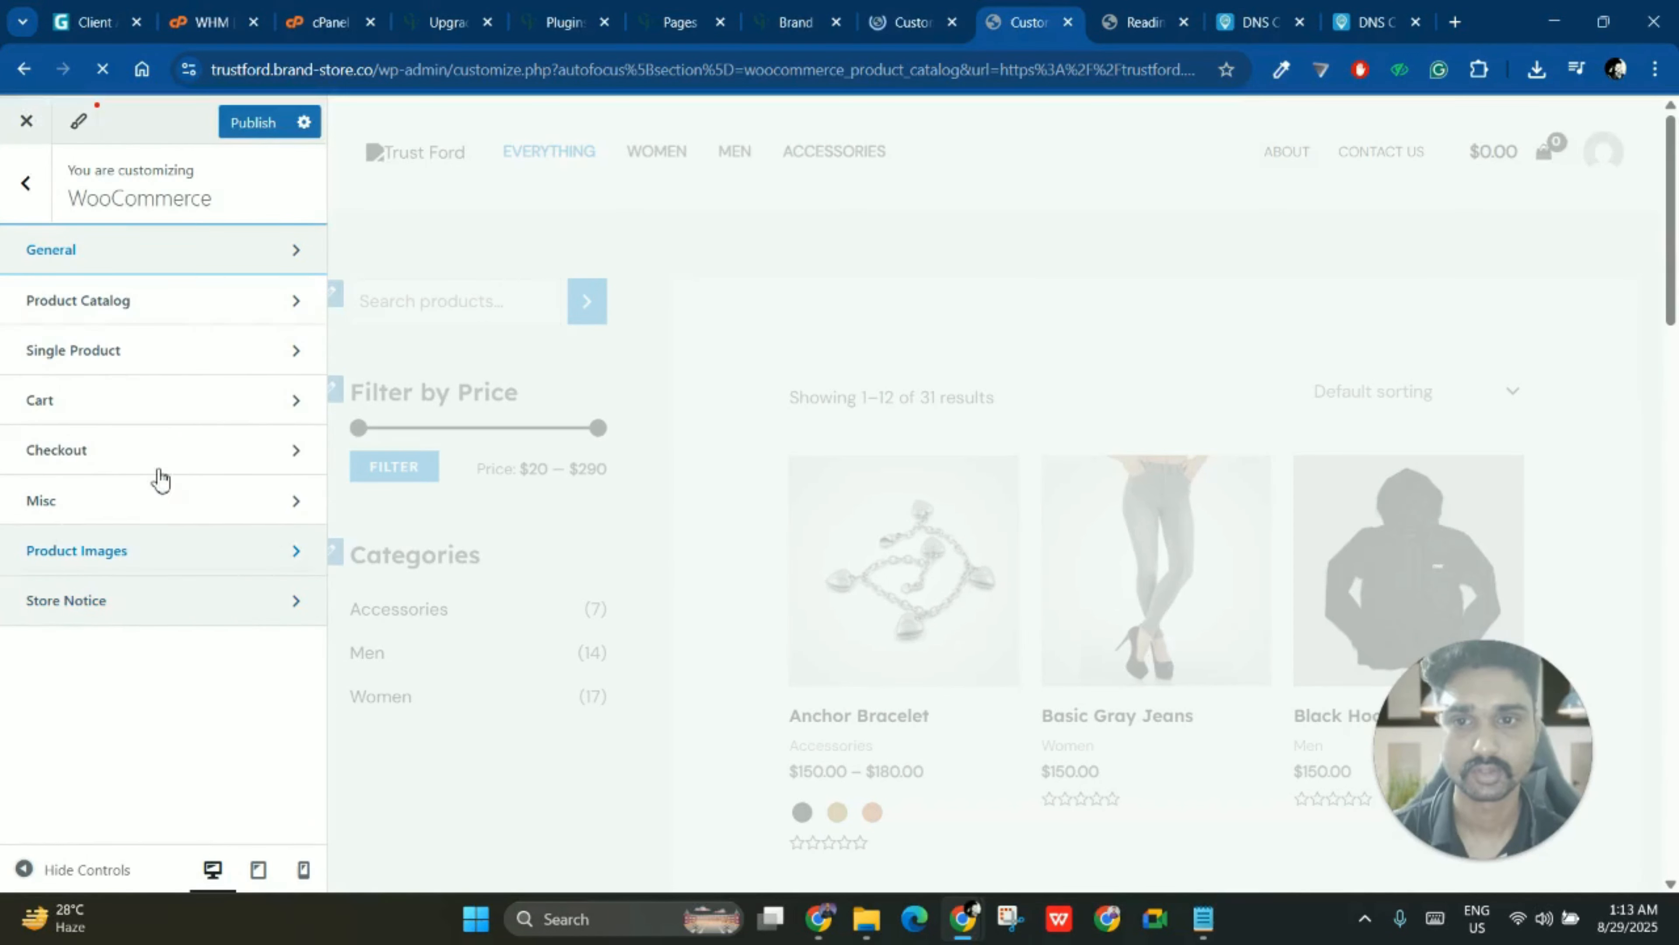
# - Open the site icon image selection in the Site Identity settings of the Trust Ford Customizer
pyautogui.click(41, 202)
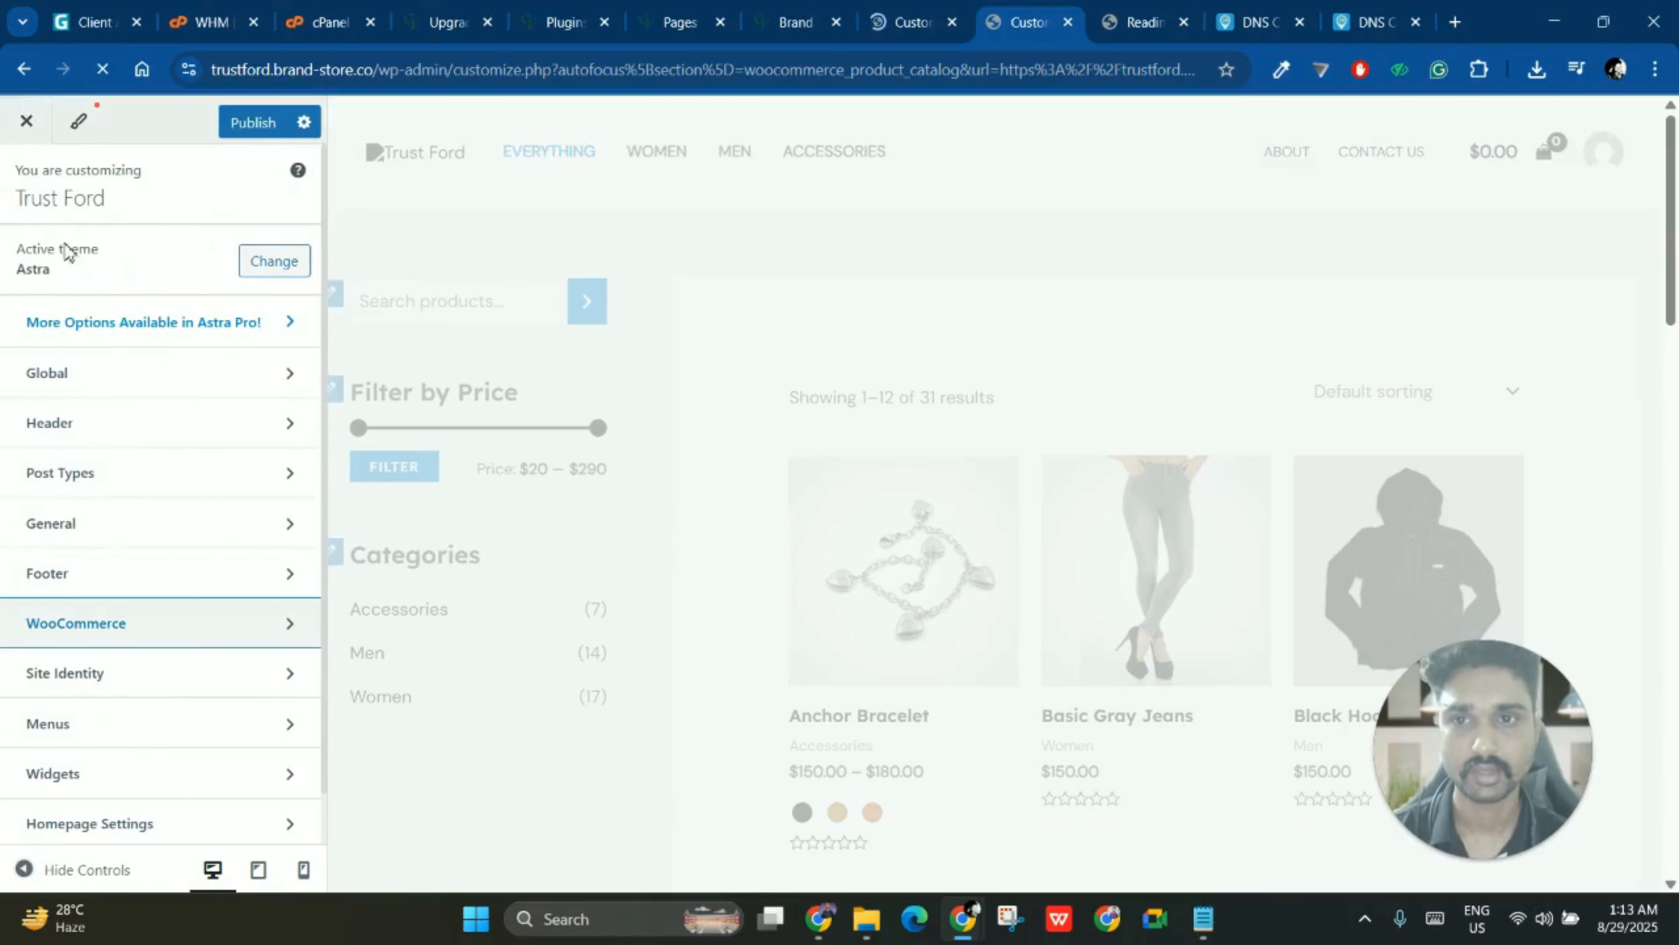
pyautogui.click(86, 374)
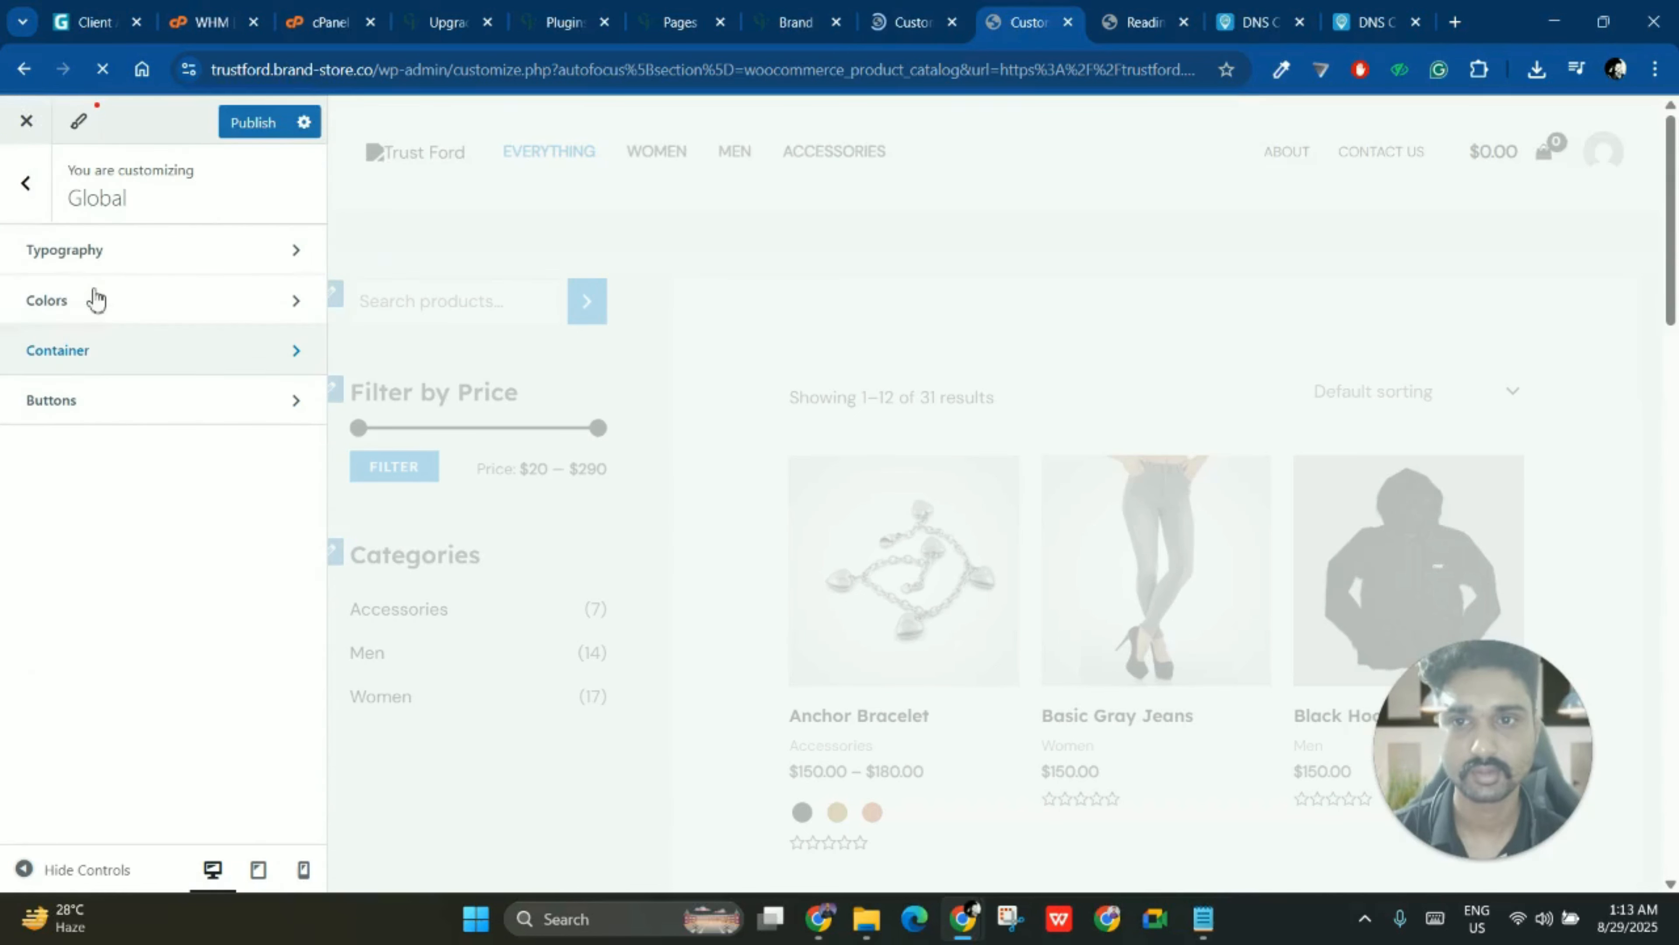
pyautogui.click(43, 208)
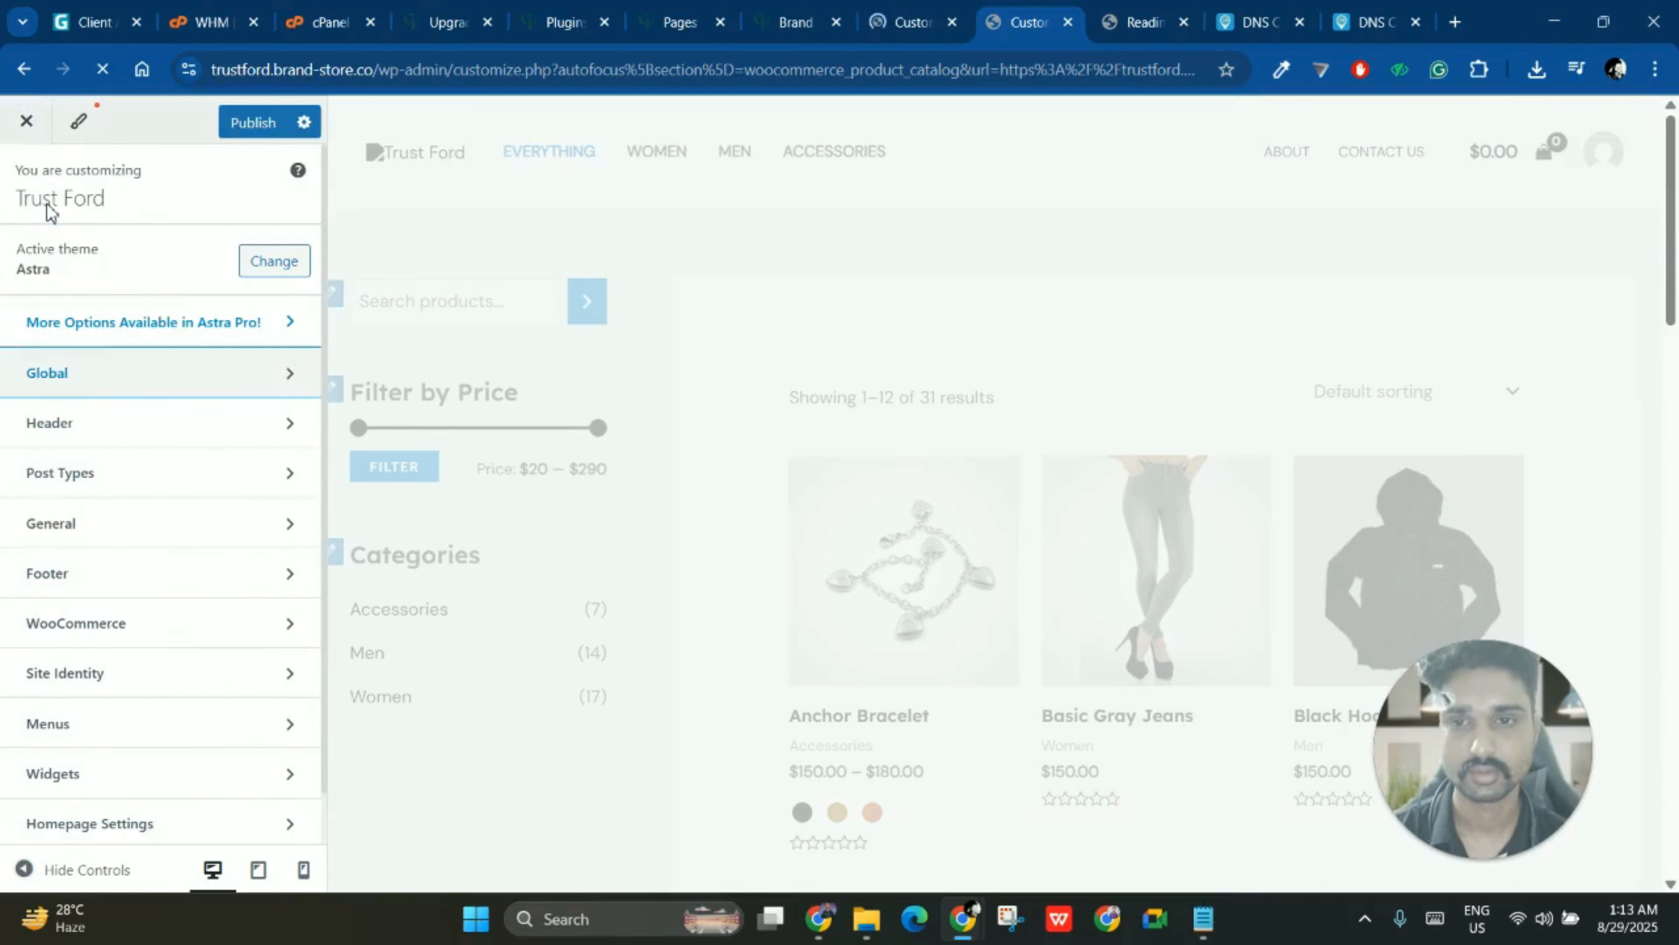
pyautogui.click(102, 675)
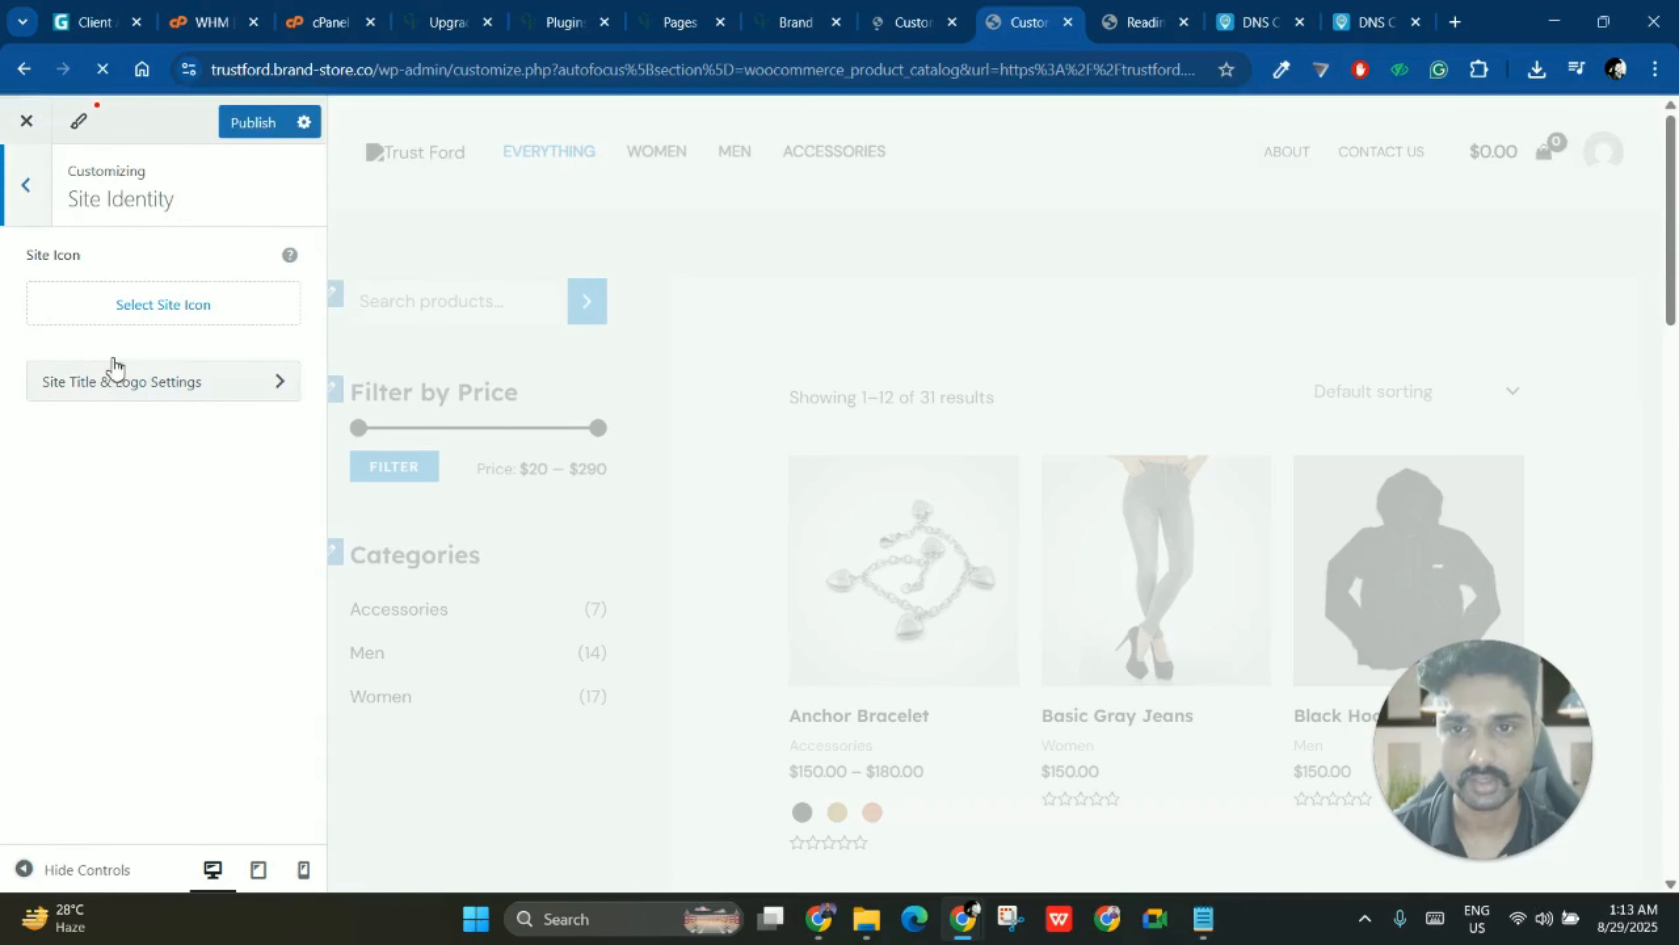
pyautogui.click(146, 311)
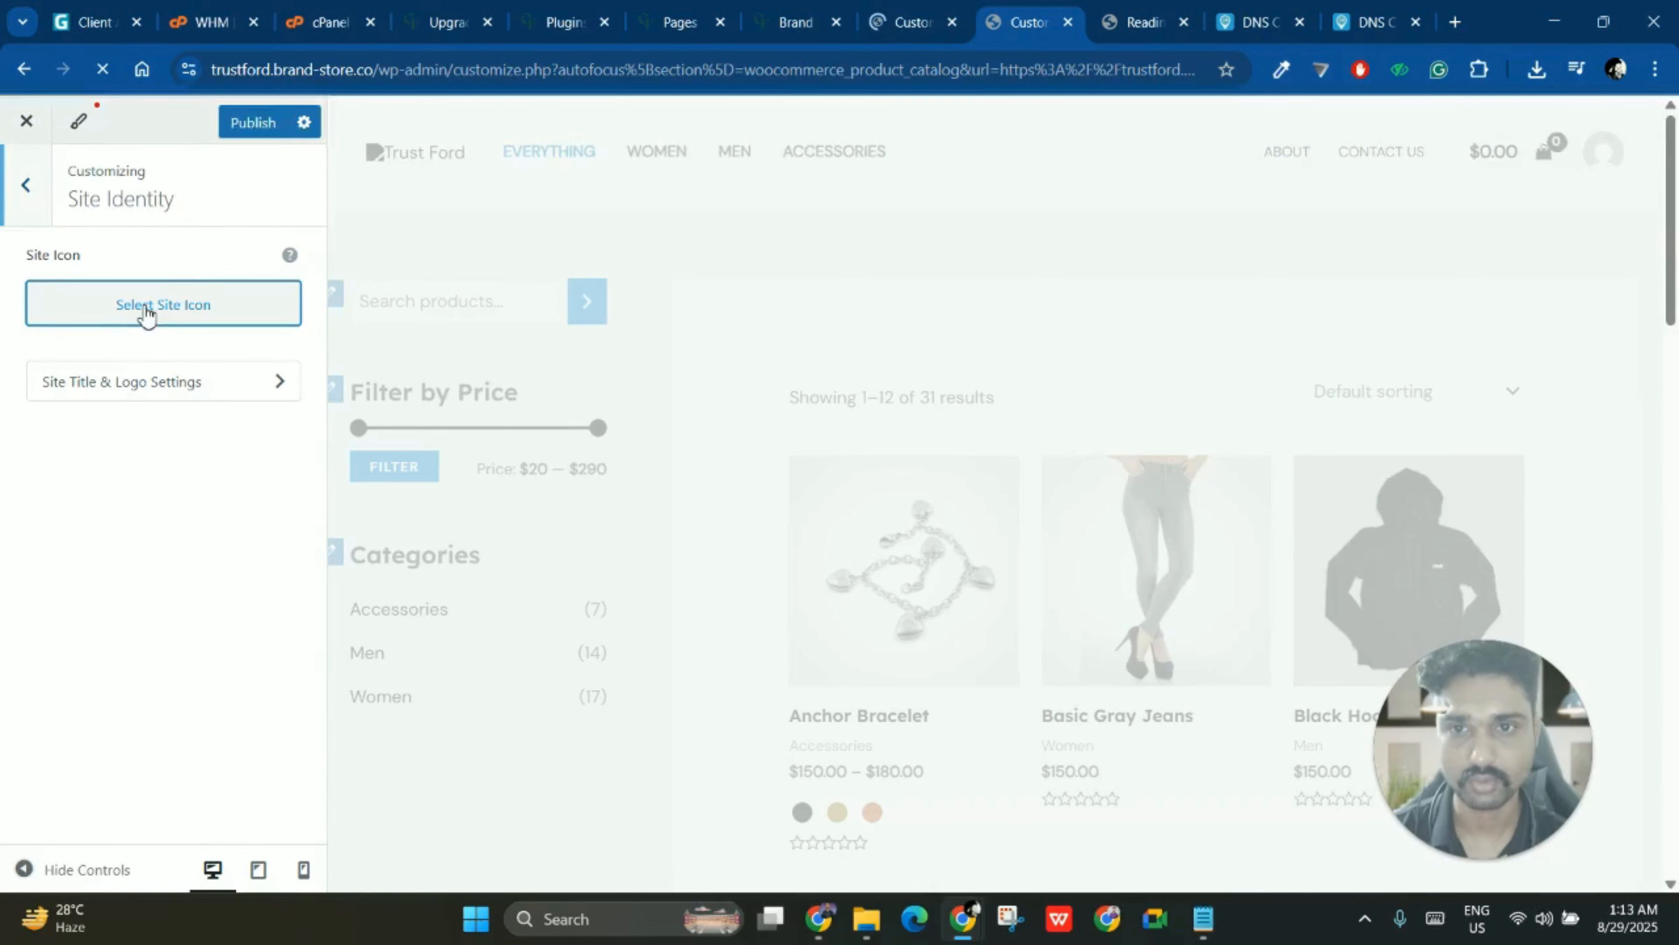
# - Open the Media Library in the Brand Store site's admin
pyautogui.click(581, 10)
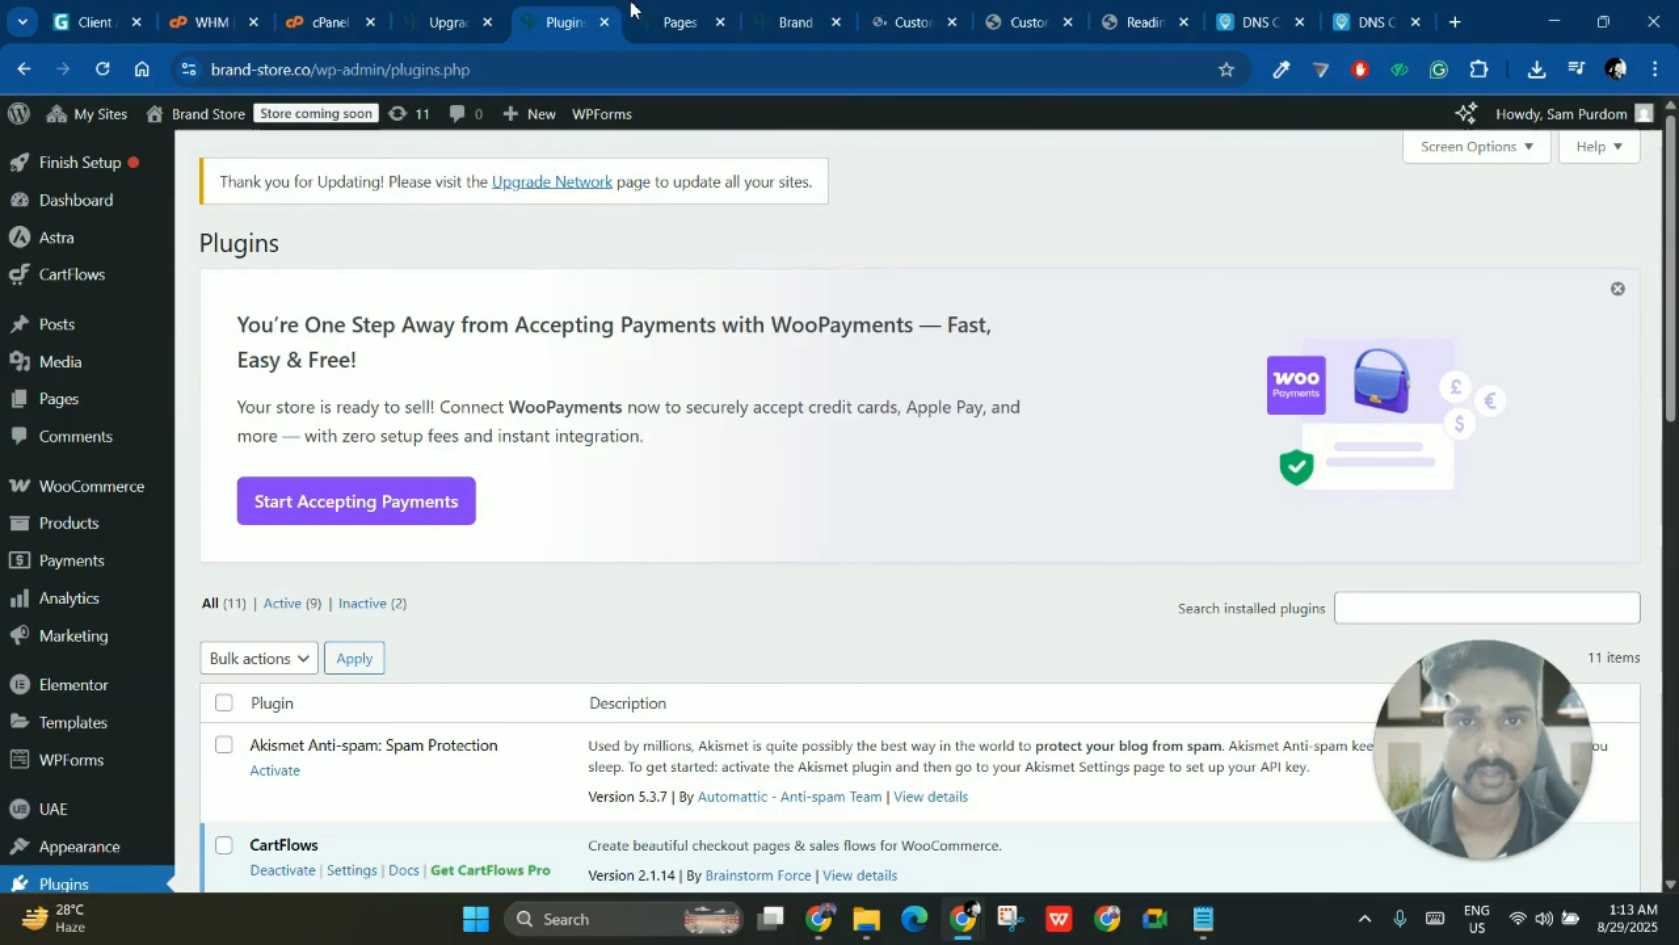
pyautogui.click(653, 12)
pyautogui.scroll(2, 85, 304)
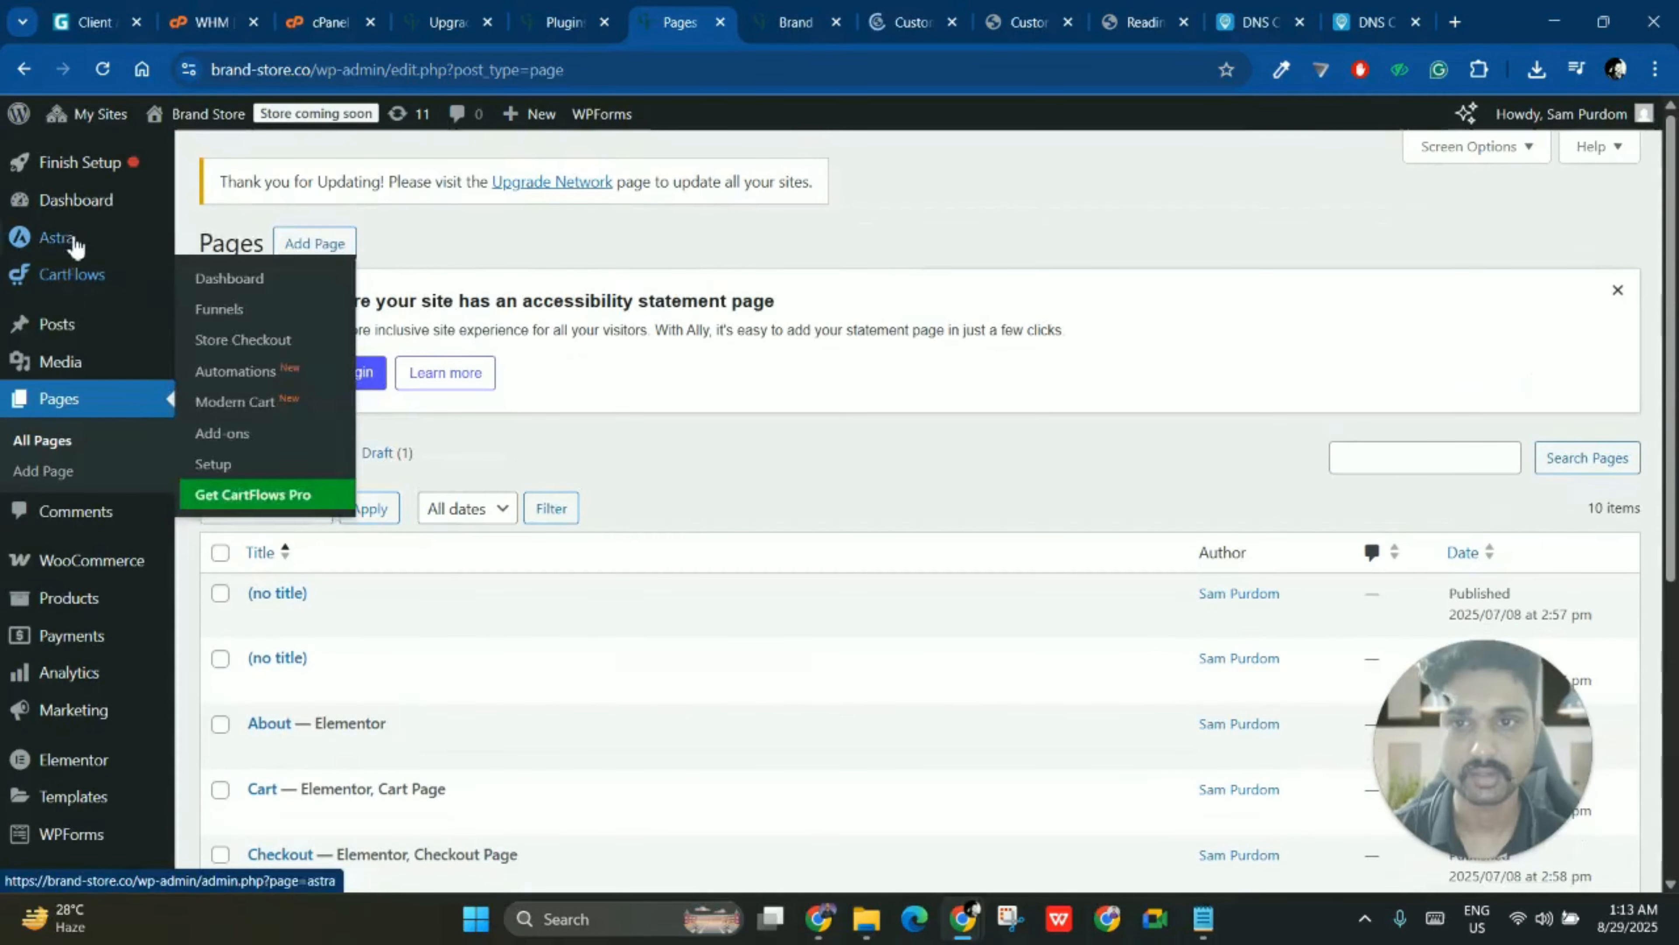
pyautogui.click(66, 363)
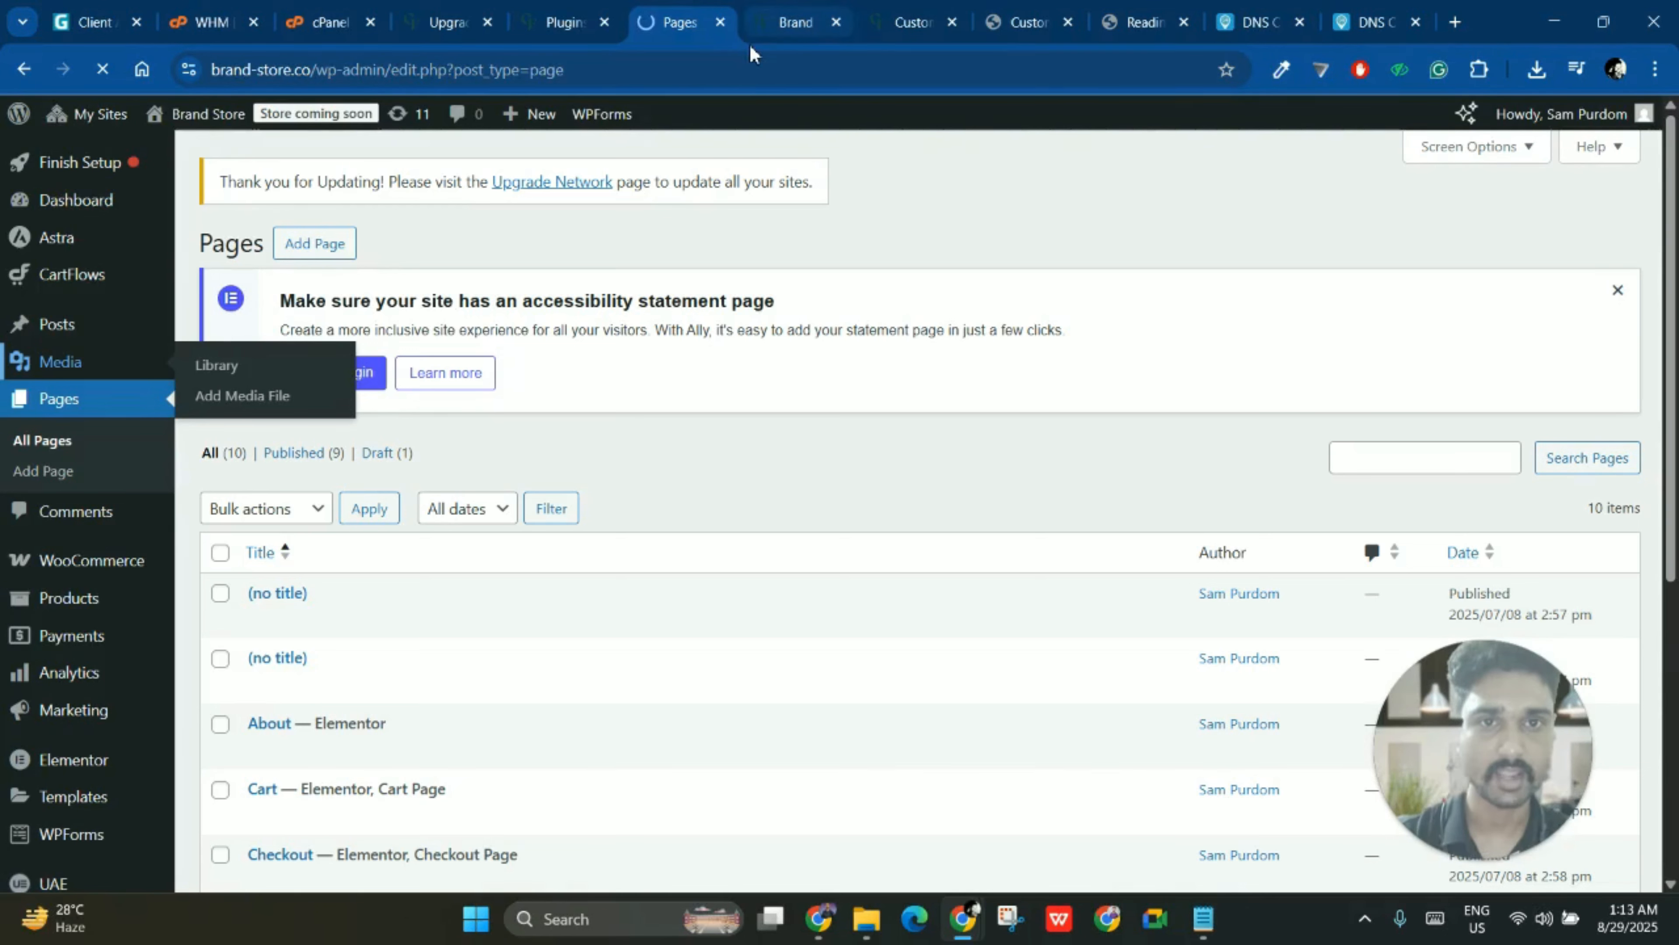
pyautogui.click(883, 32)
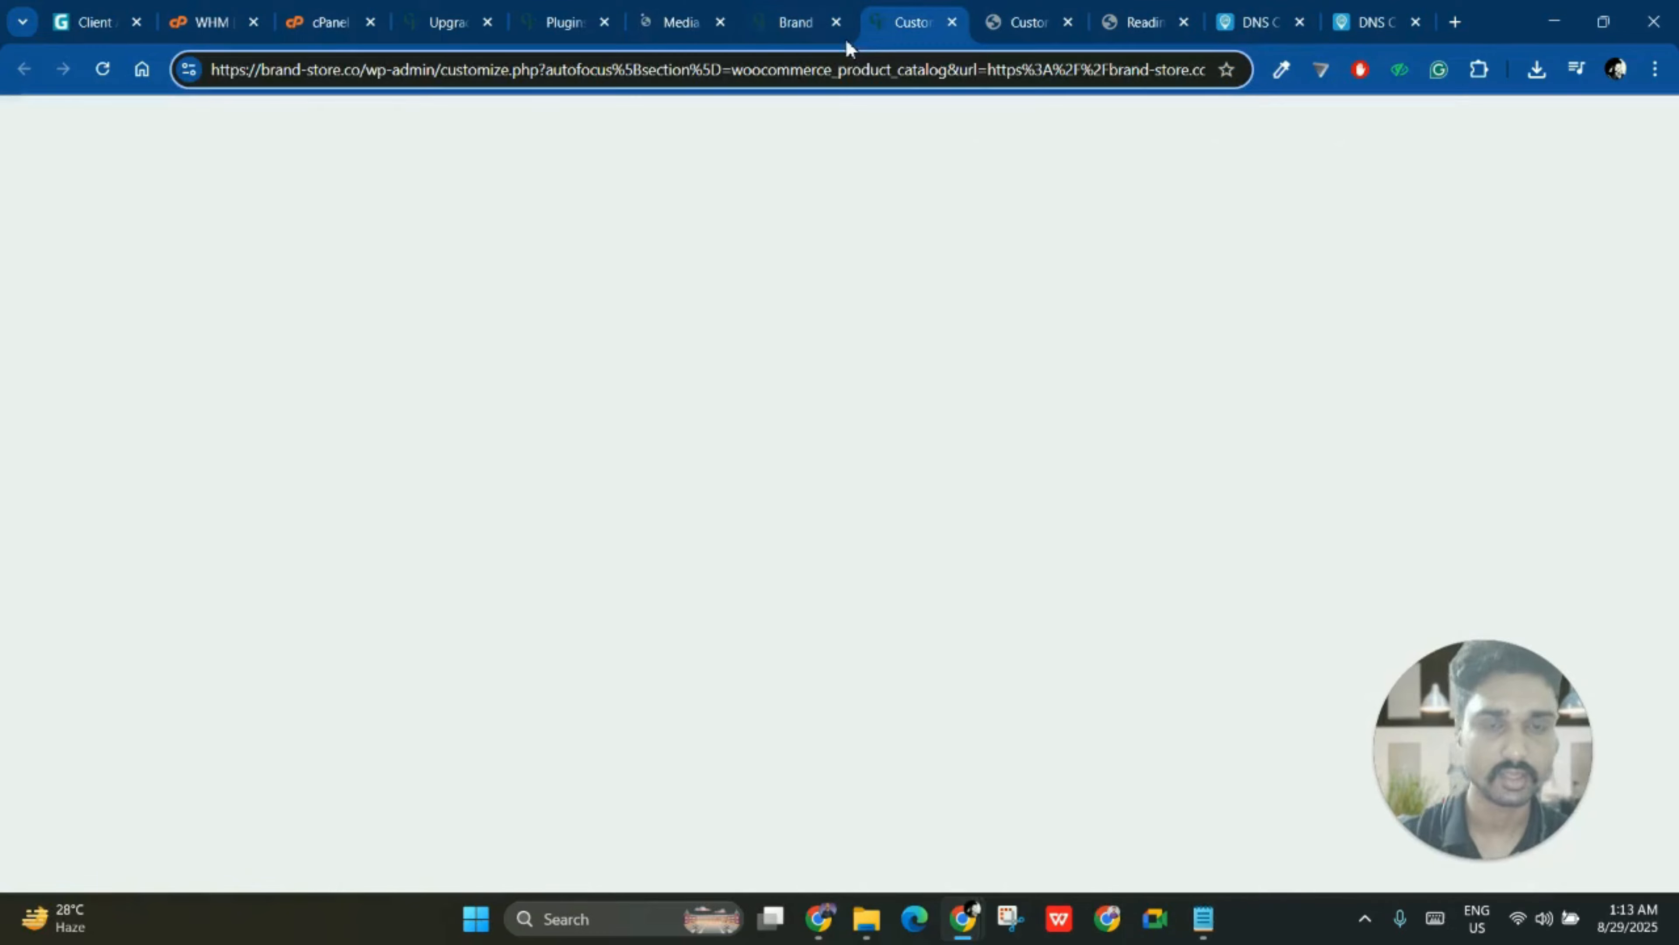
pyautogui.click(671, 22)
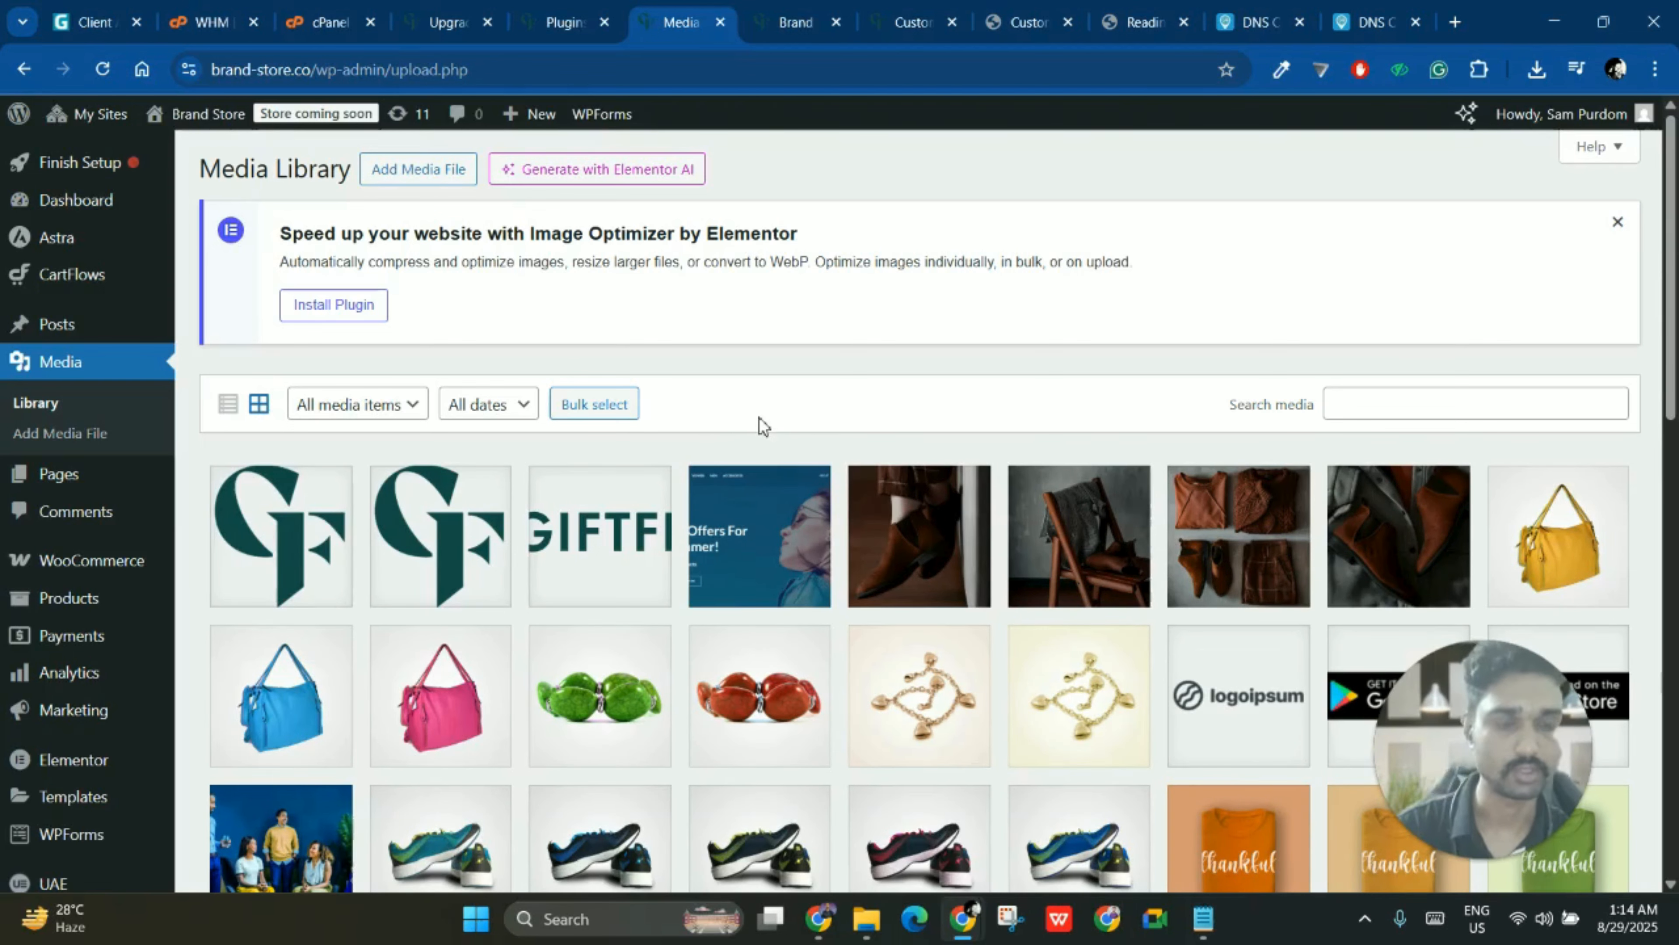
# - Copy the file URL of cropped-Brand-Store-Favicon.png from its attachment details and open the image in a new browser tab
pyautogui.click(285, 523)
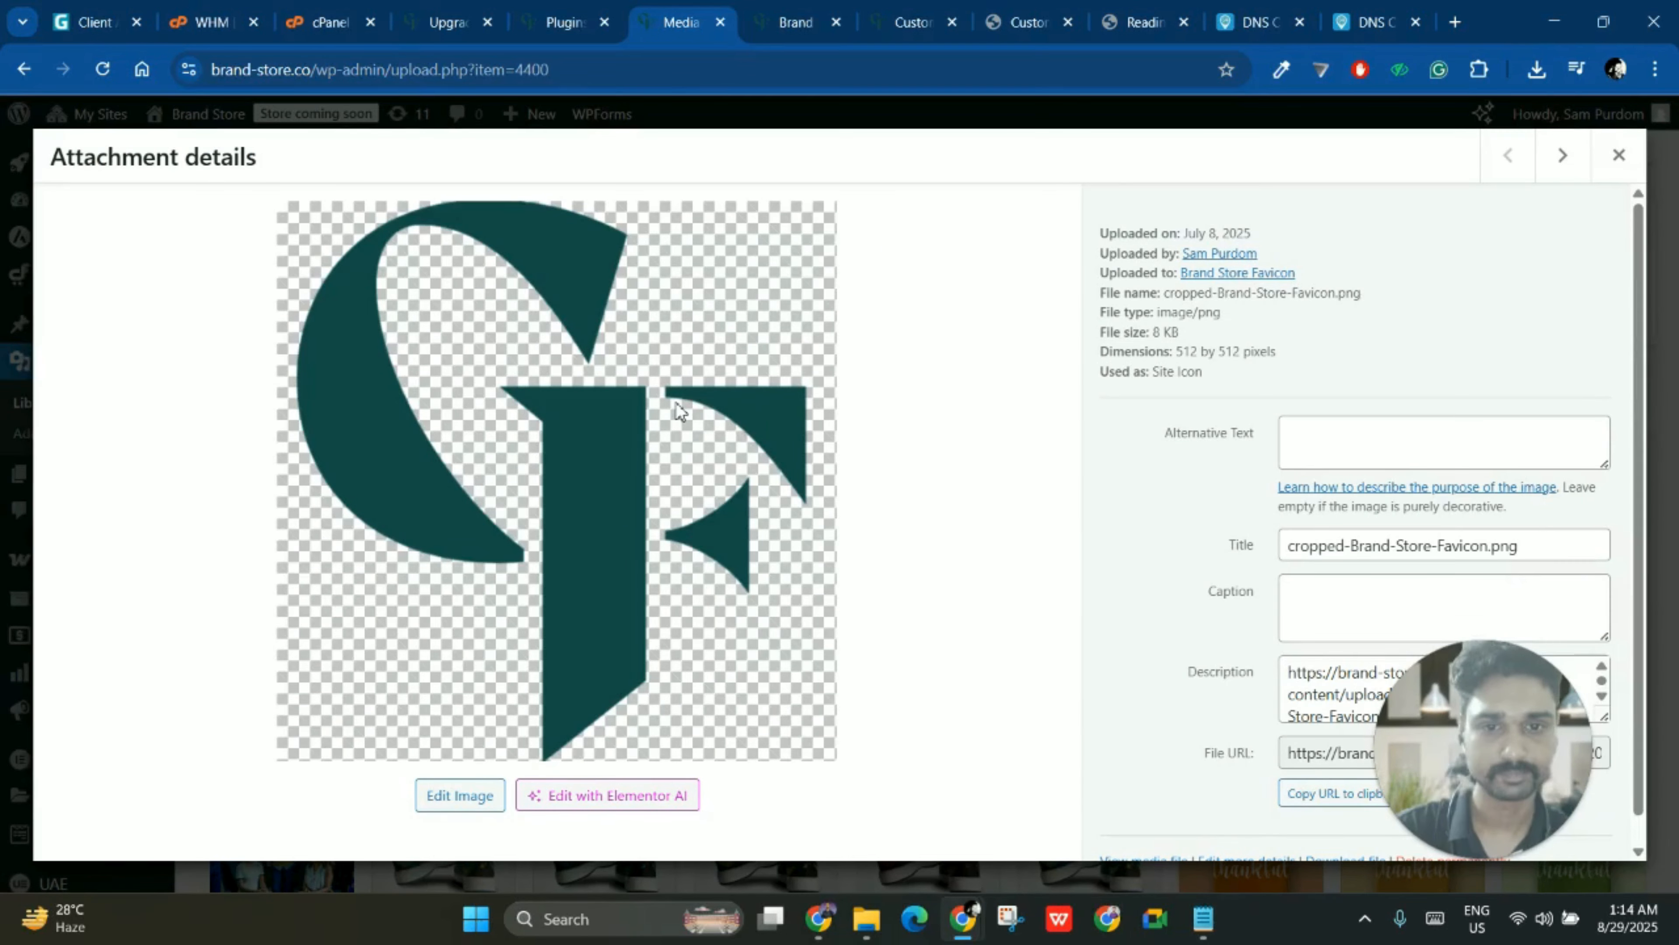
pyautogui.rightClick(673, 377)
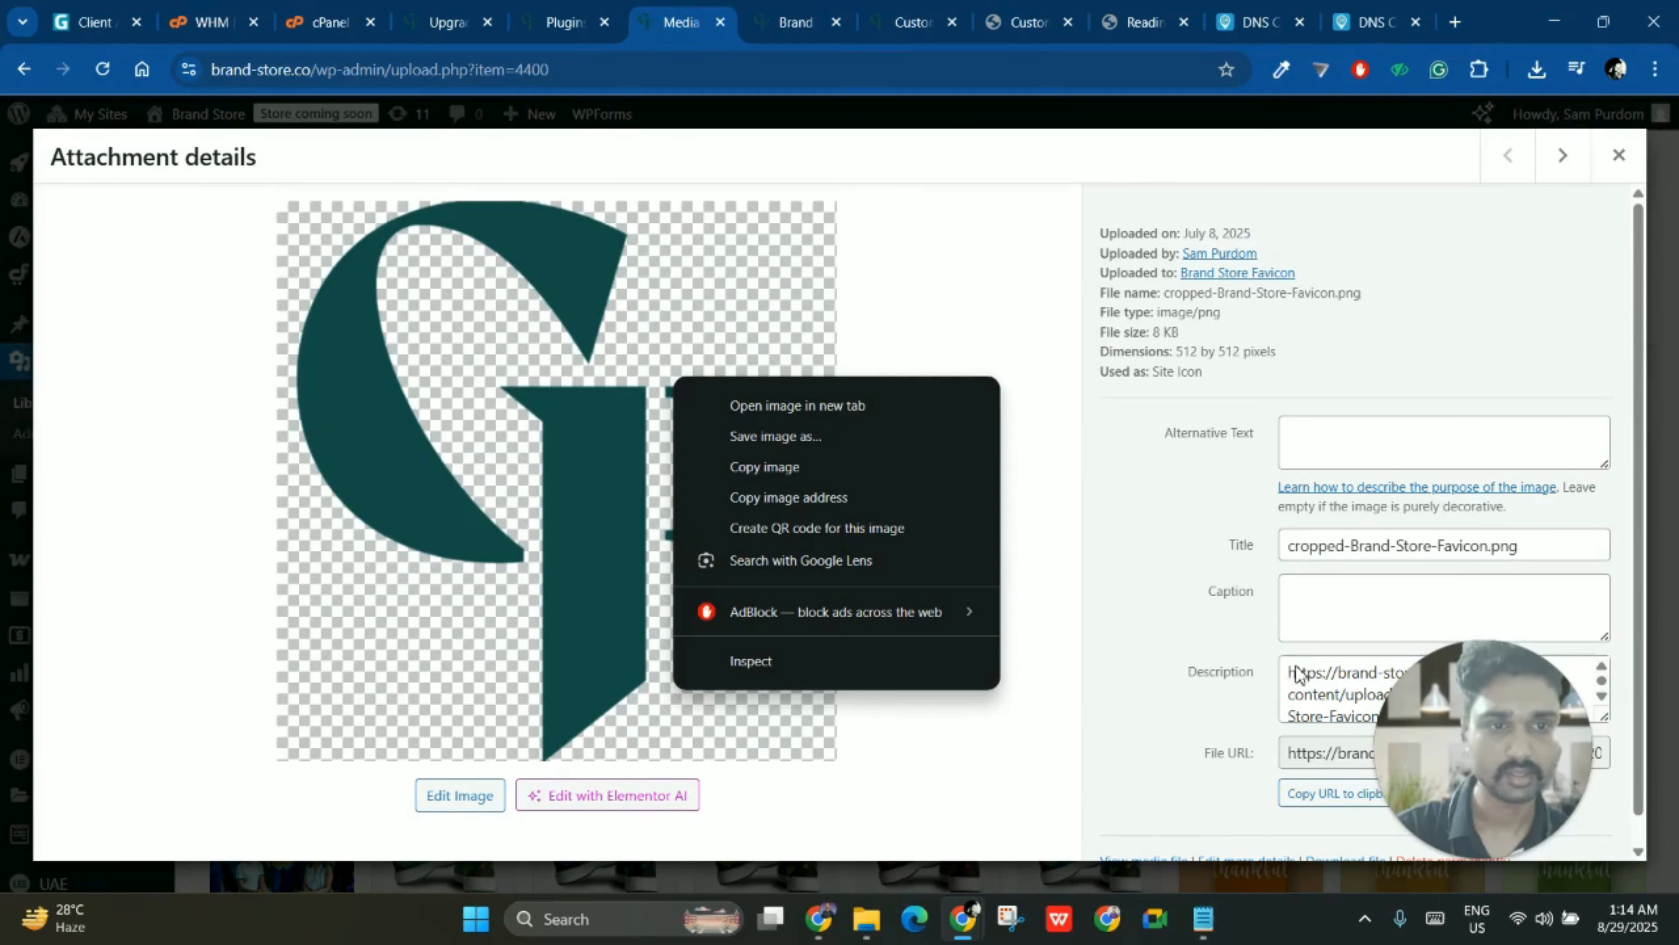
pyautogui.click(1326, 702)
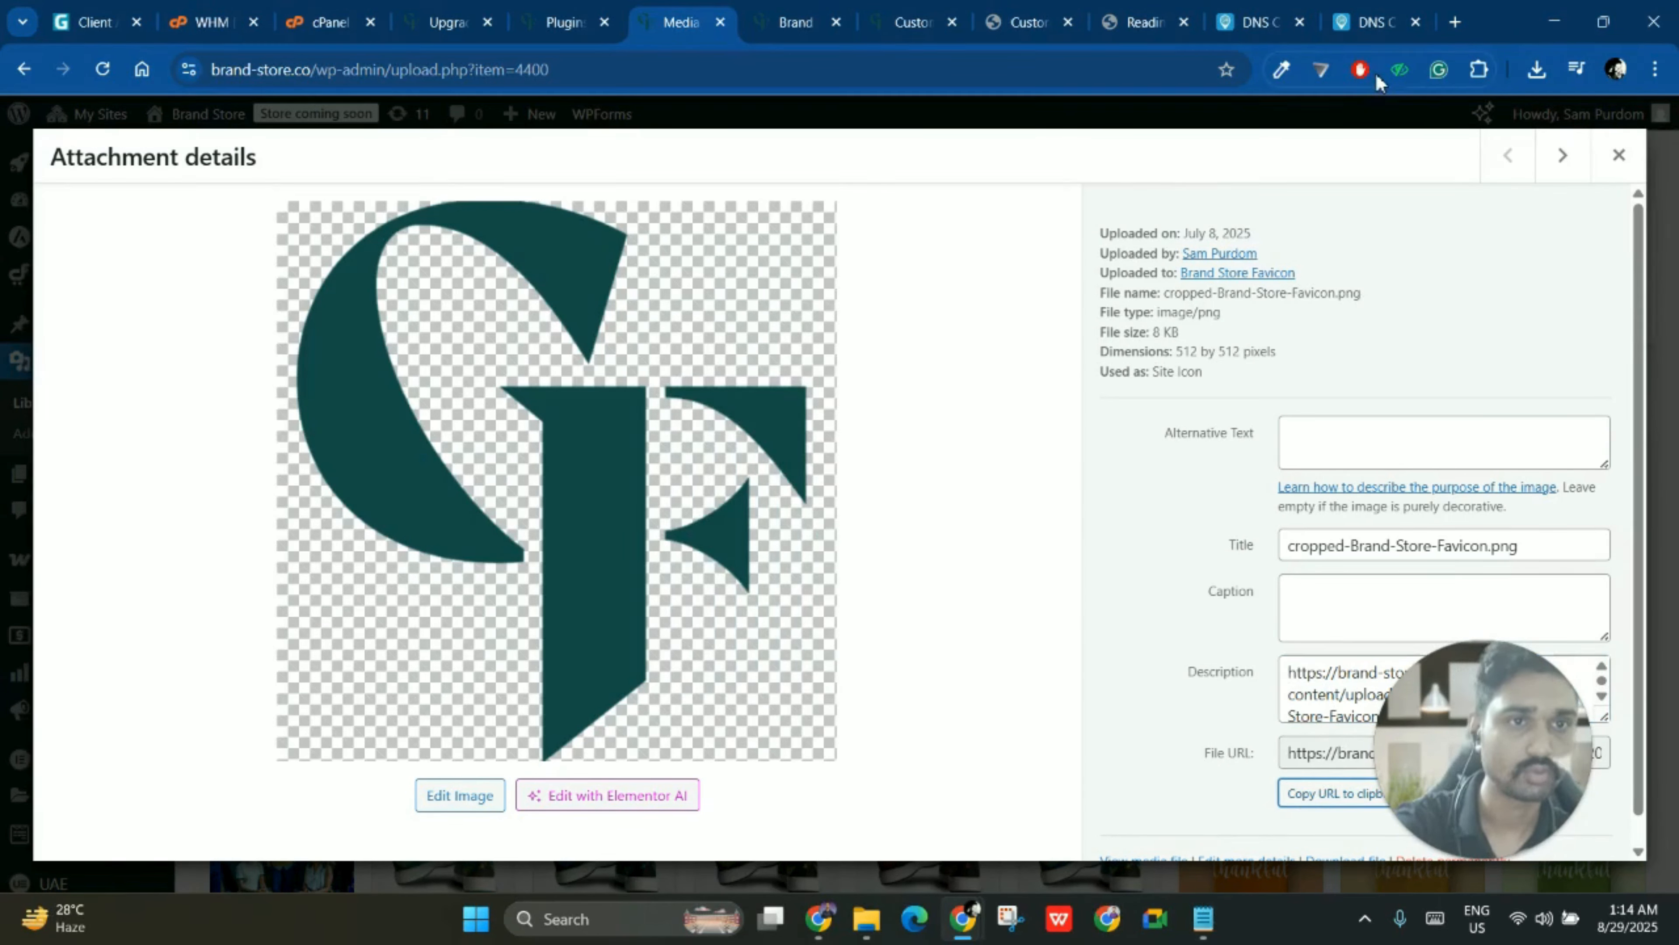
pyautogui.click(1461, 22)
pyautogui.hotkey('ctrl', 'v')
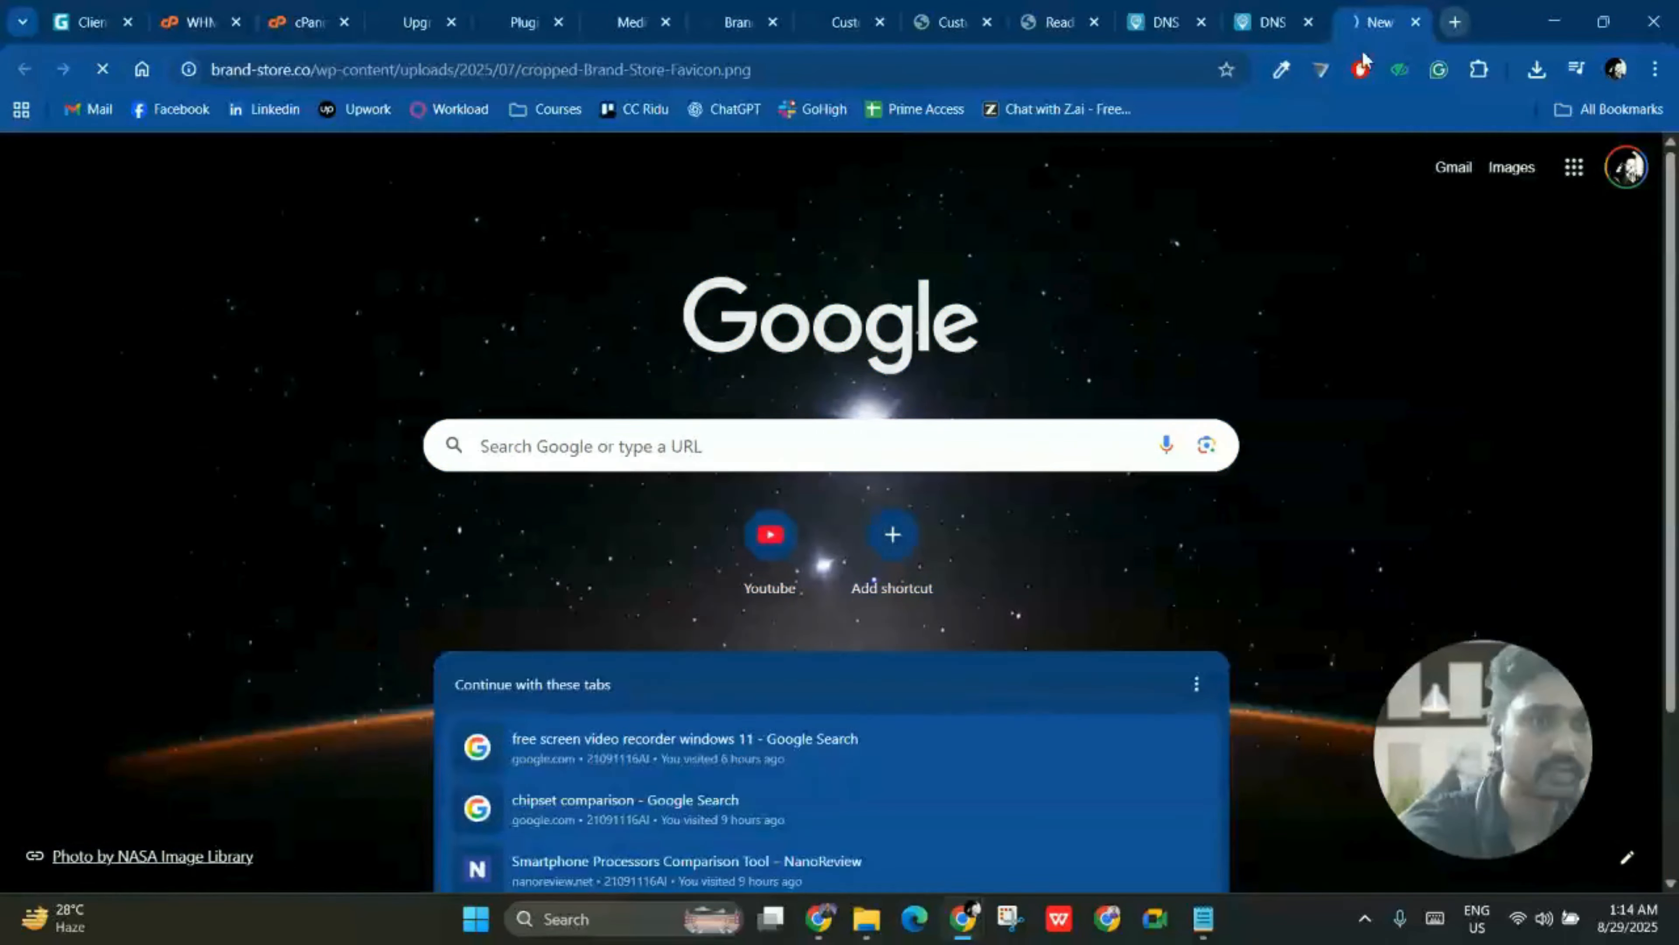
pyautogui.press('Return')
# - Close the two DNS checker pages and save the cropped-Brand-Store-Favicon.png image to the computer
pyautogui.middleClick(1153, 7)
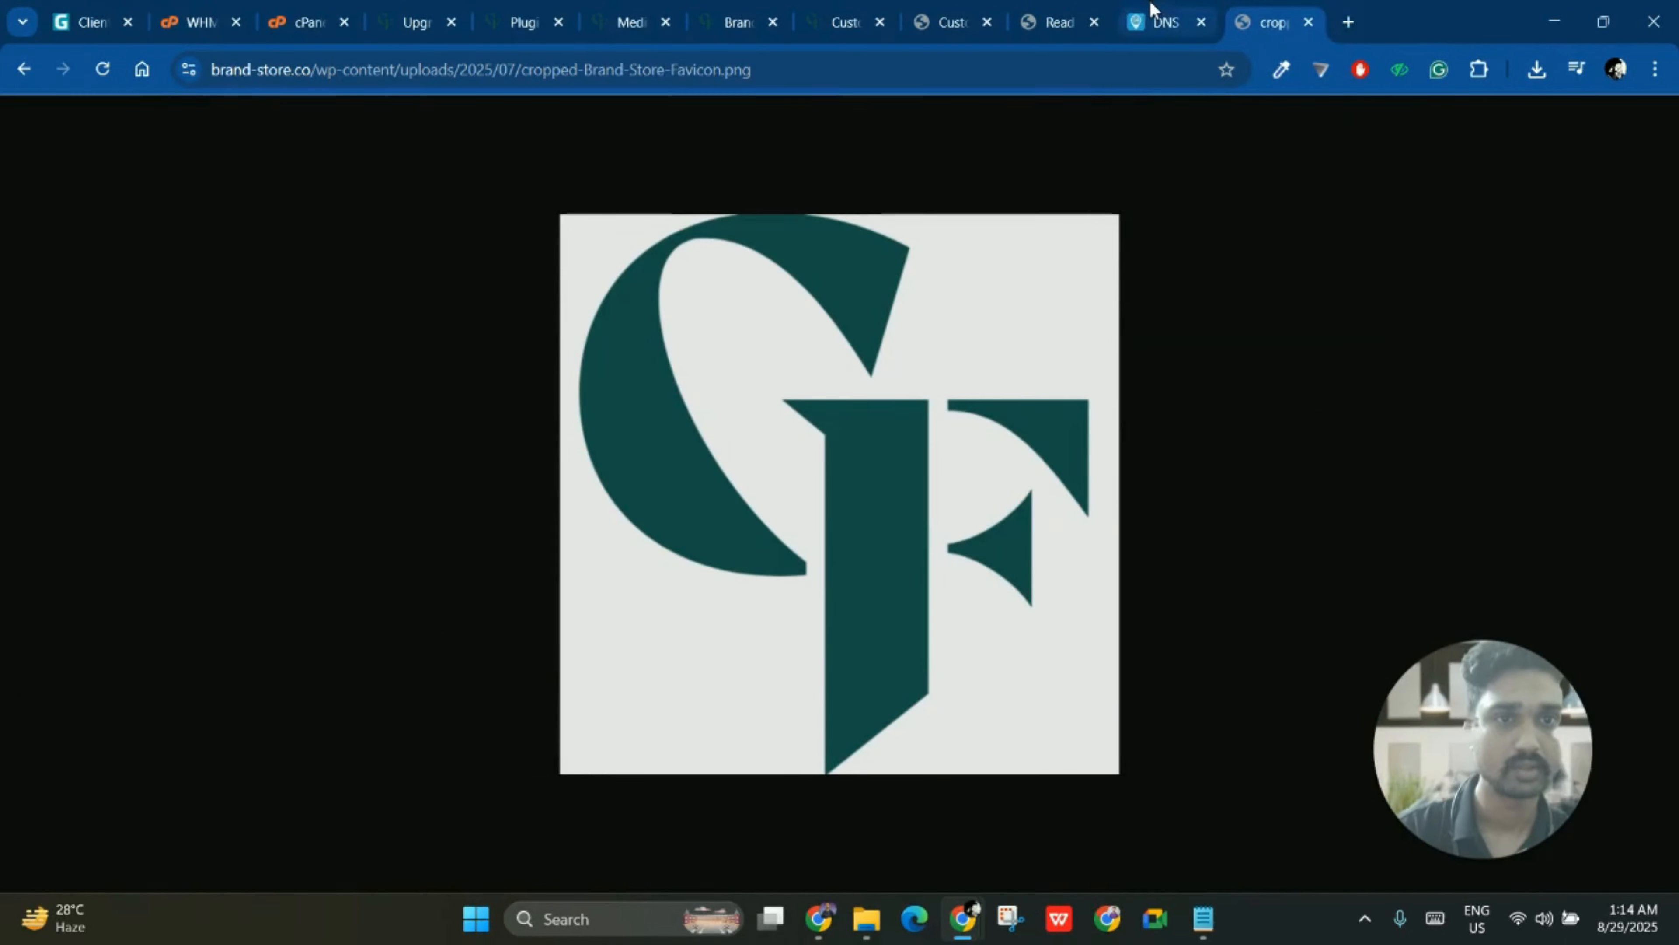
pyautogui.middleClick(1152, 7)
pyautogui.rightClick(805, 364)
pyautogui.click(918, 420)
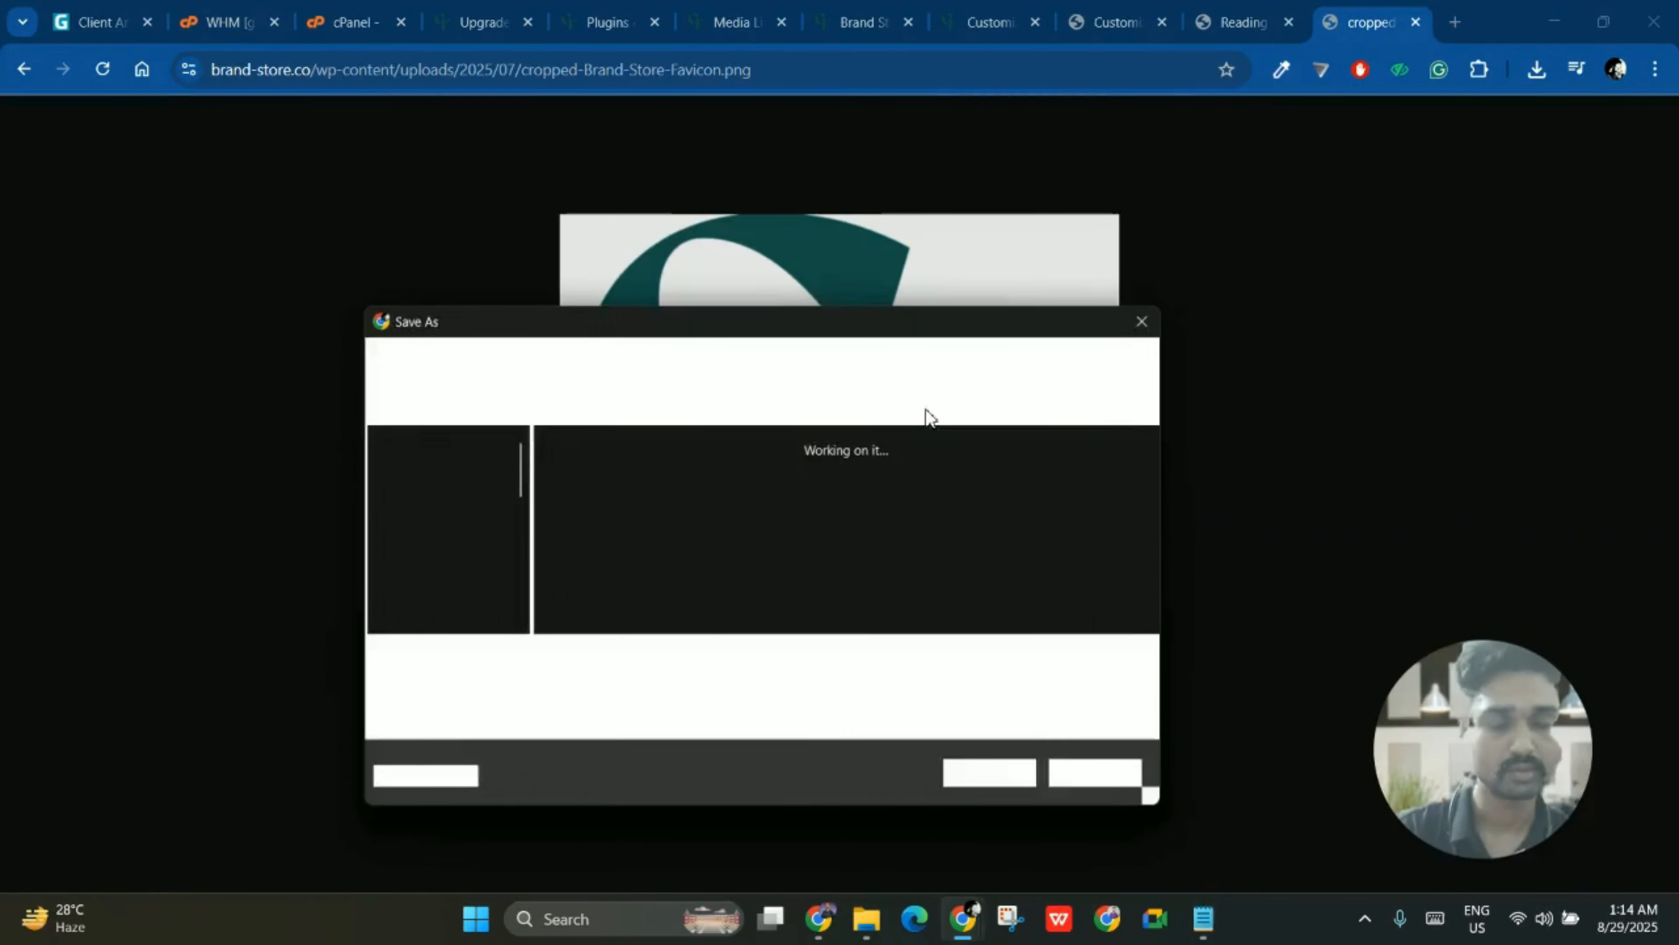
pyautogui.click(995, 783)
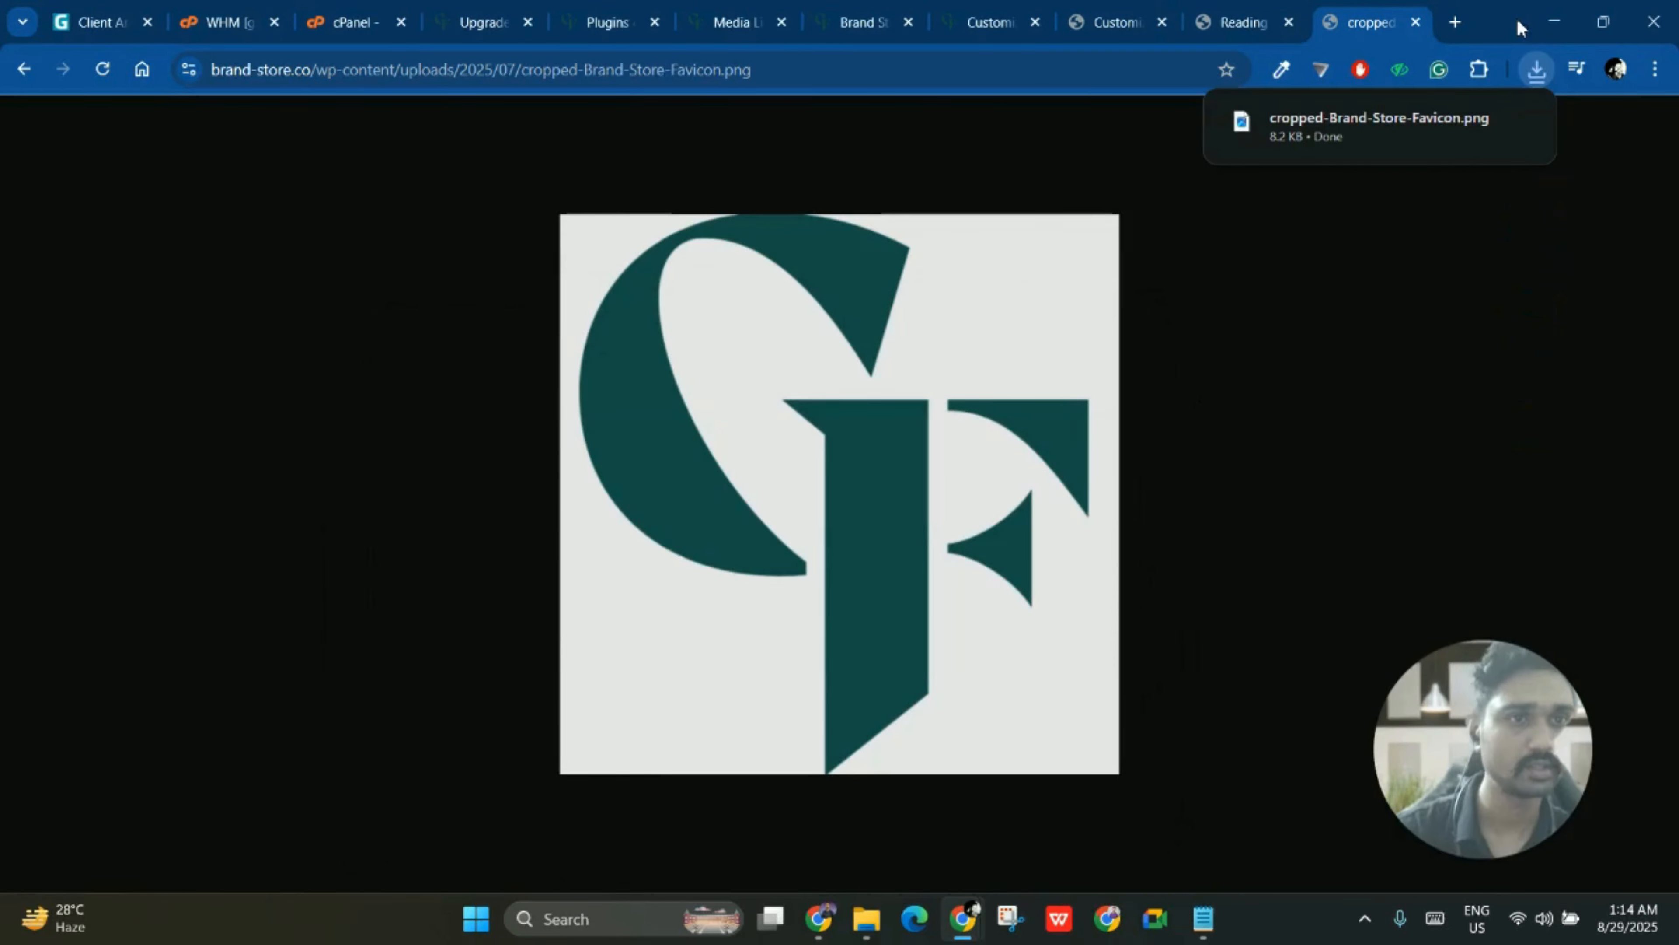
# - Upload cropped-Brand-Store-Favicon.png from the Downloads folder to Trust Ford's site icon image selection
pyautogui.click(1481, 122)
pyautogui.click(859, 22)
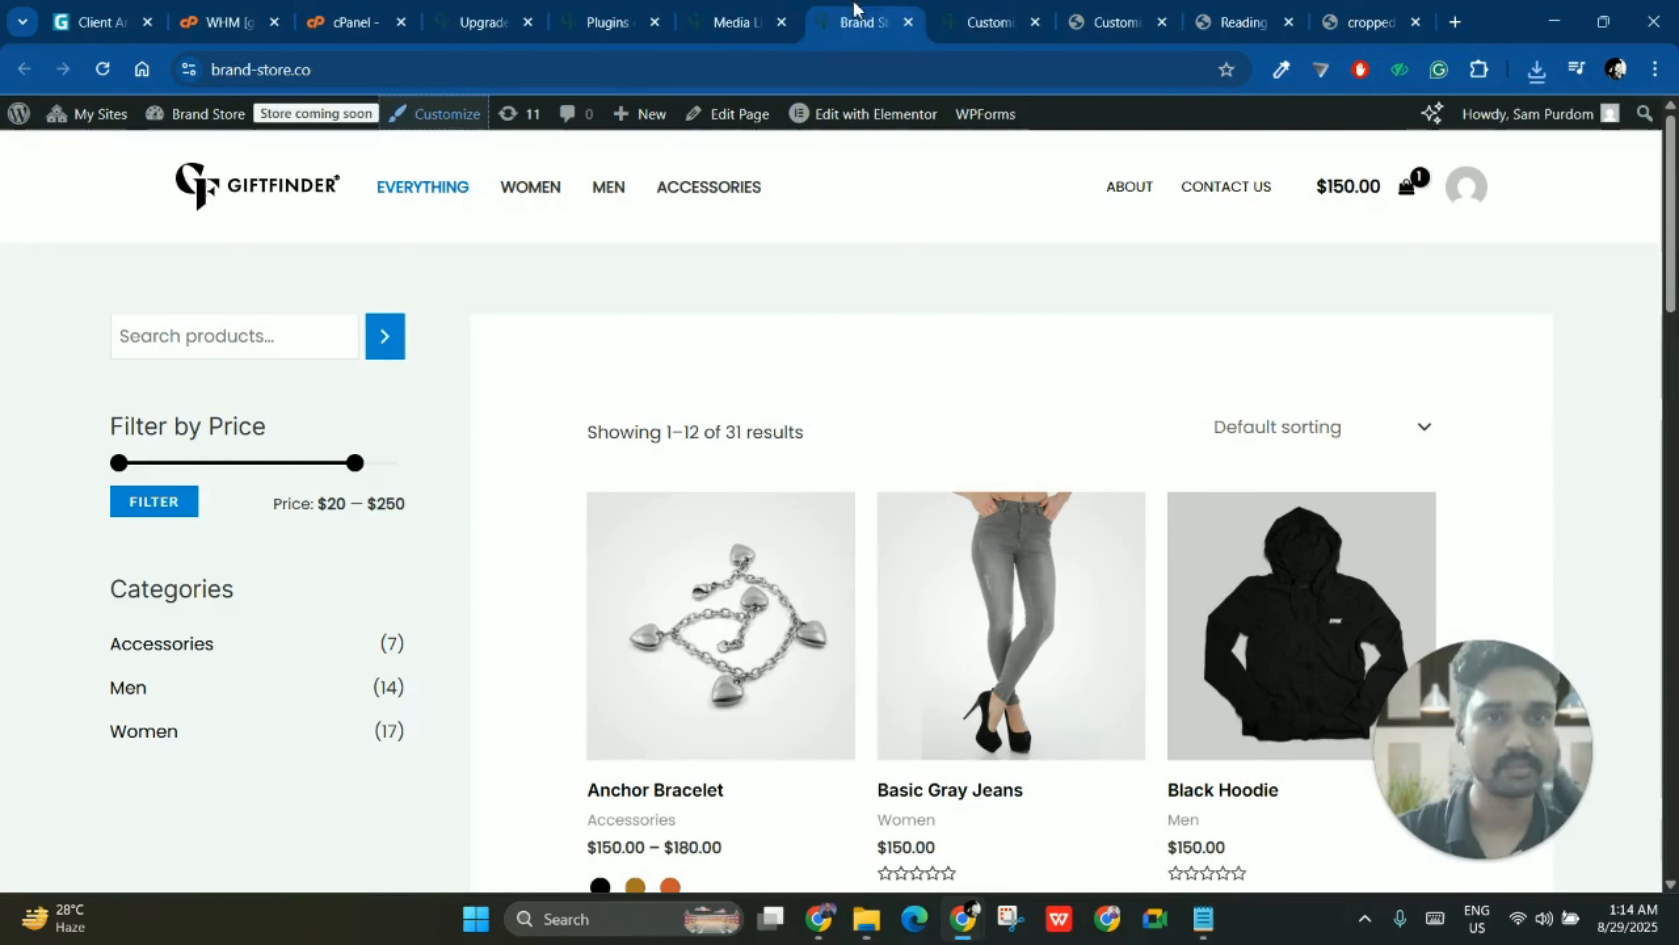
pyautogui.click(1005, 8)
pyautogui.click(1110, 20)
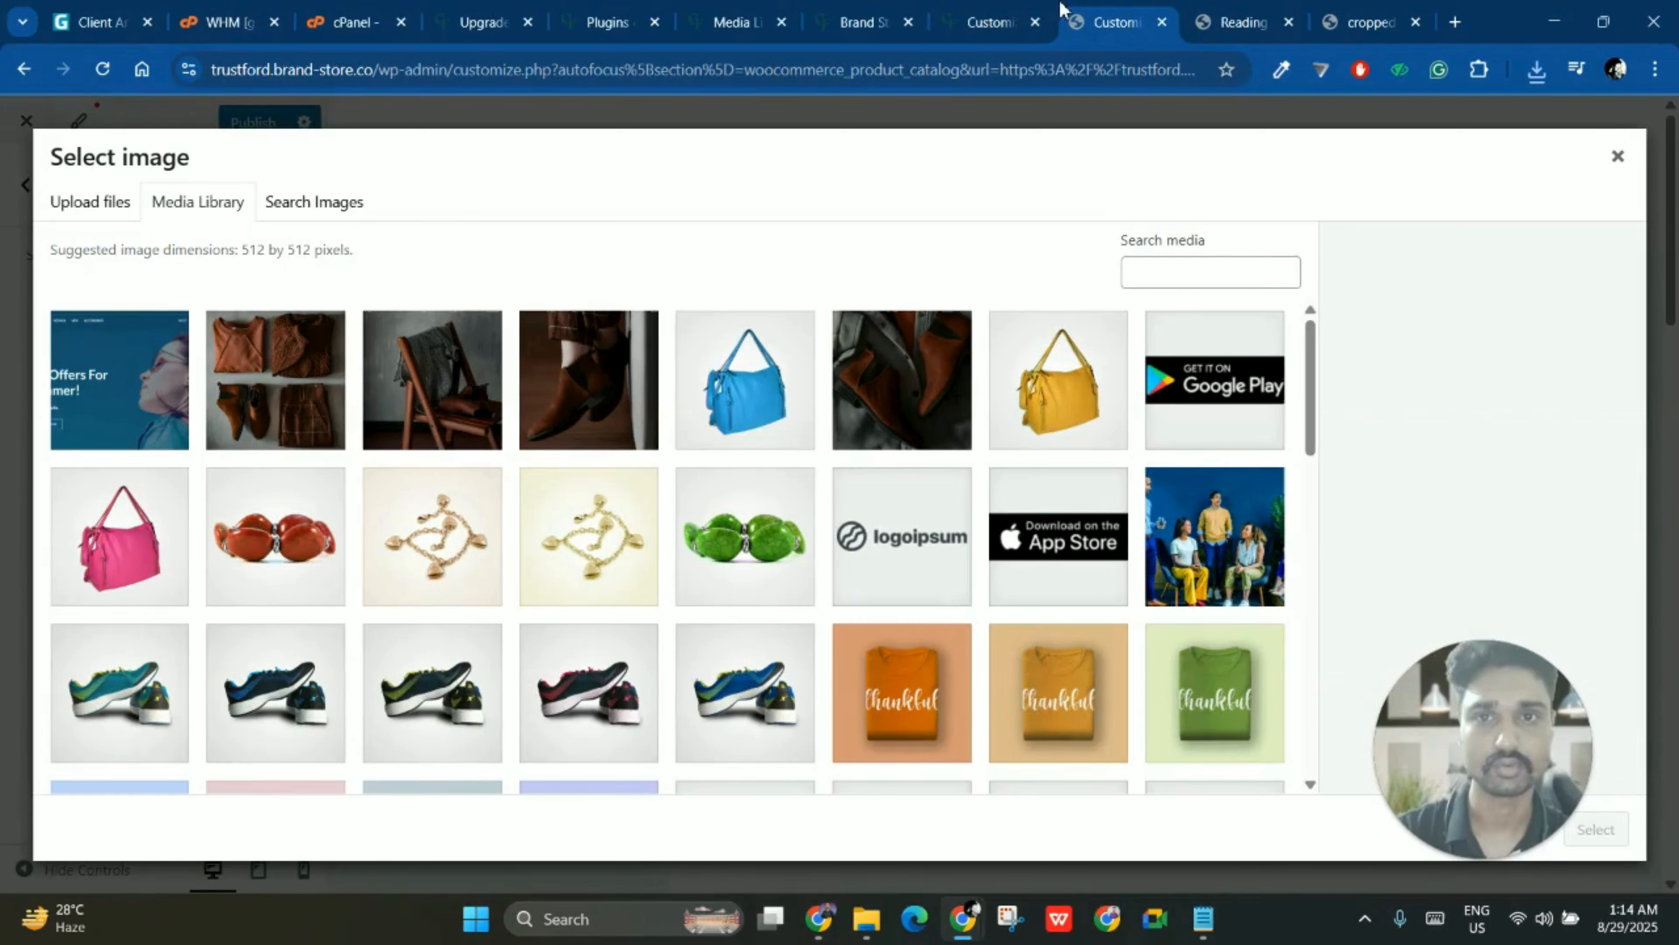
pyautogui.moveTo(260, 68); pyautogui.dragTo(400, 76)
pyautogui.click(900, 871)
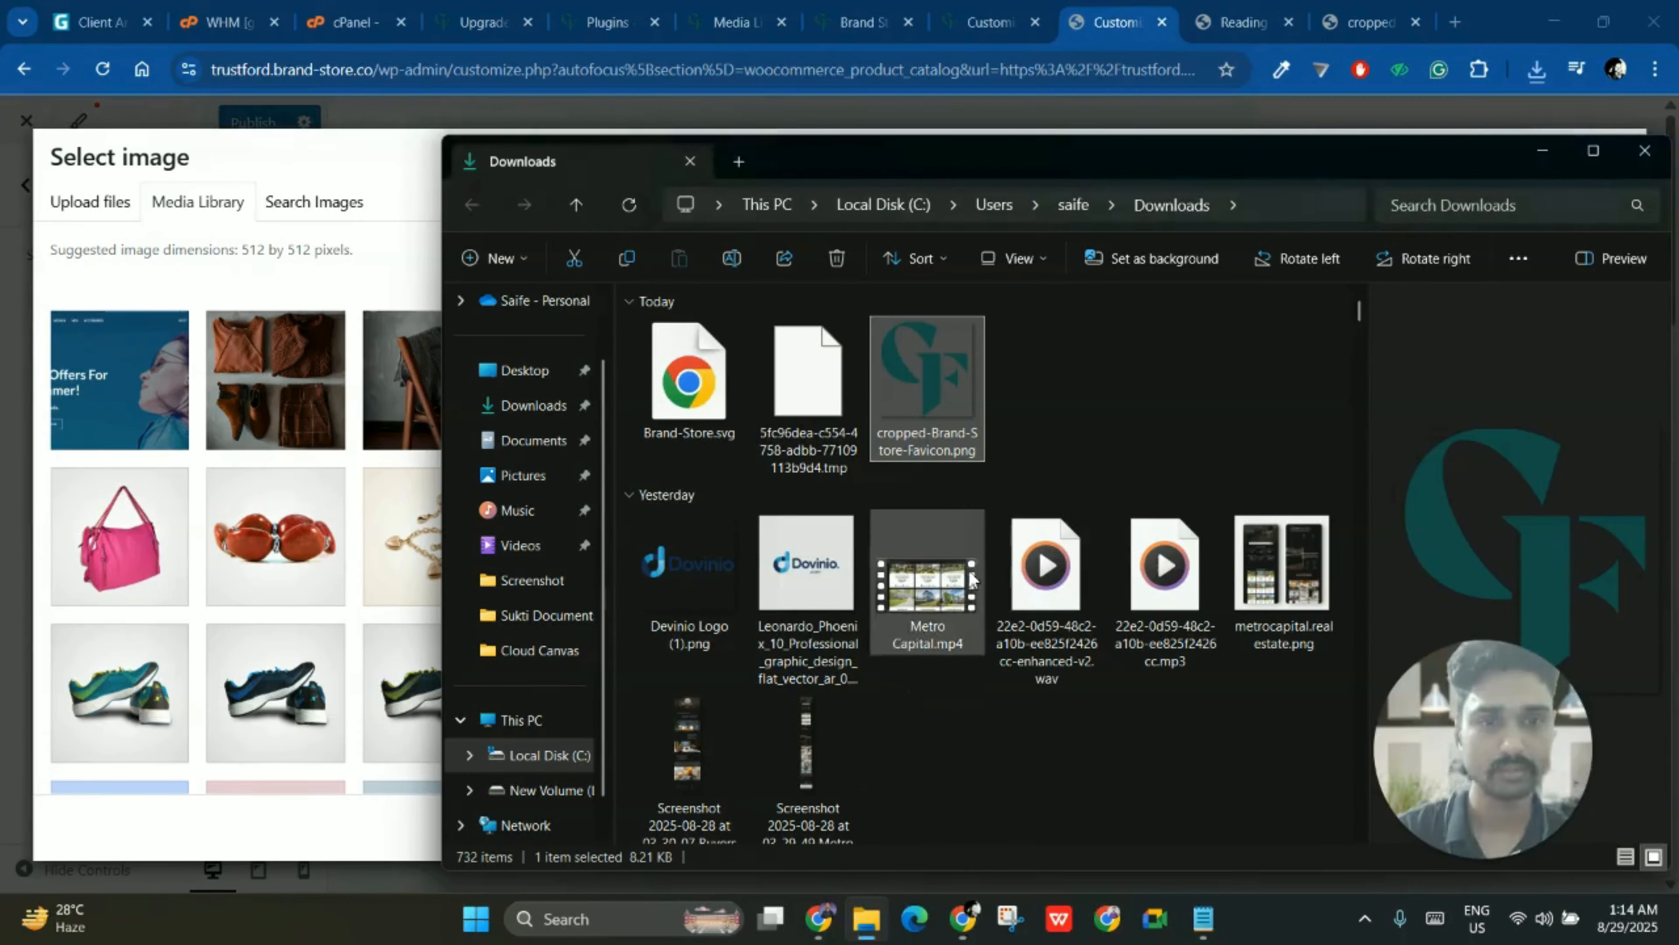
pyautogui.moveTo(926, 411); pyautogui.dragTo(320, 533)
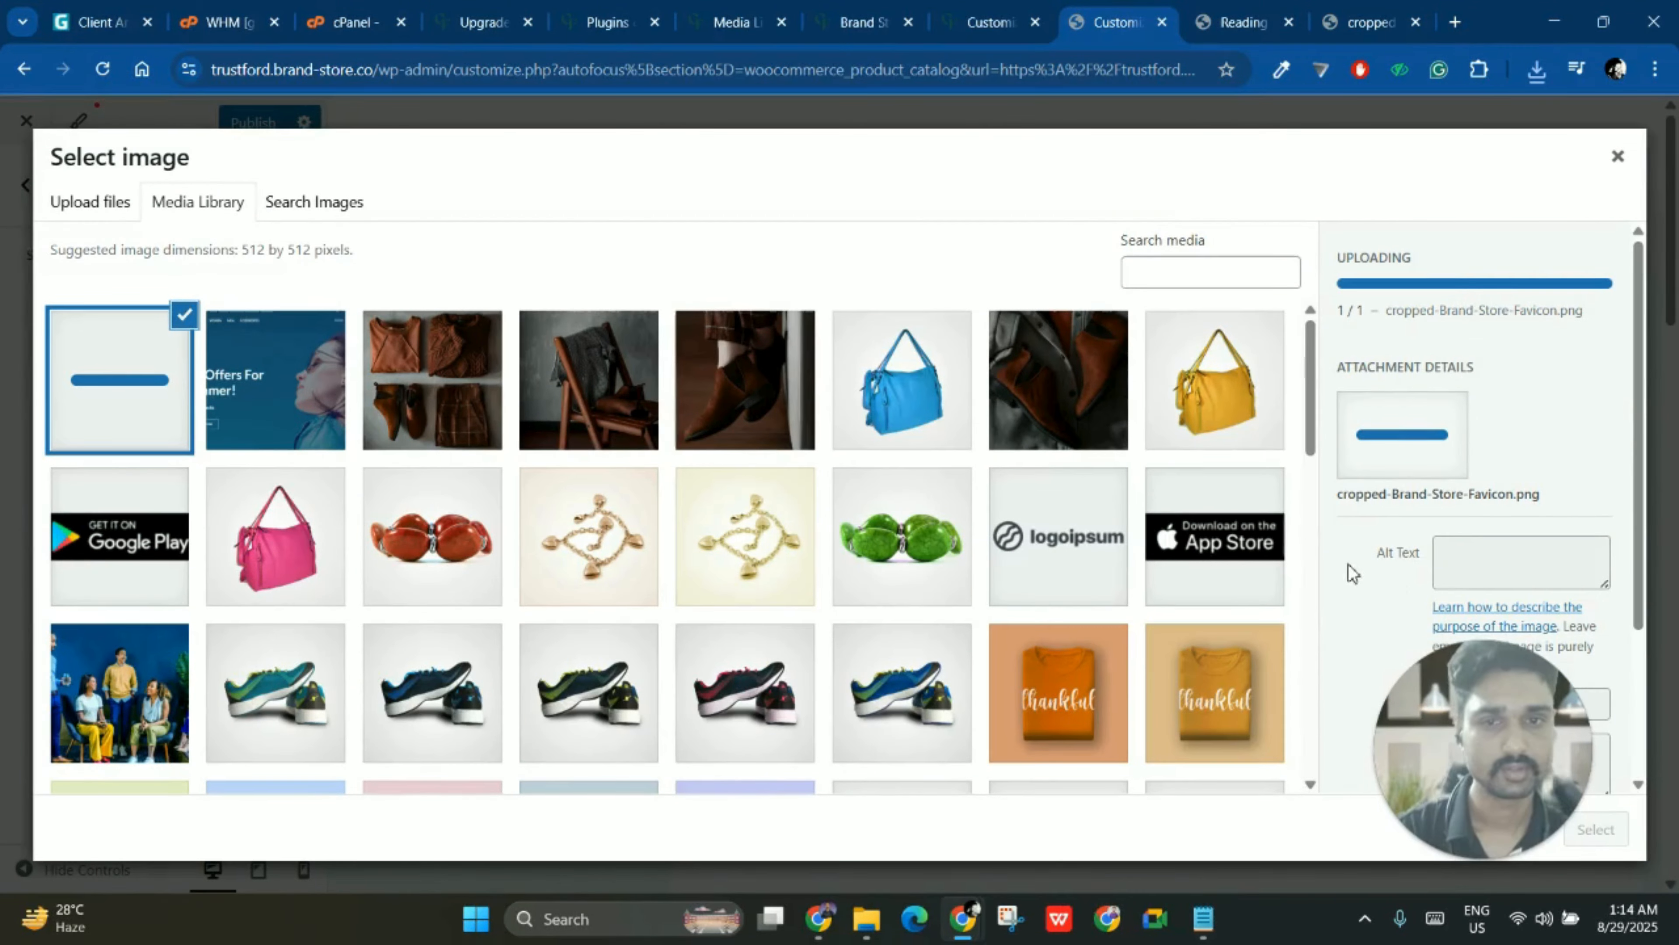
# - Close the favicon's attachment details in the Brand Store Media Library and open those of the Brand-Store.svg logo
pyautogui.click(608, 22)
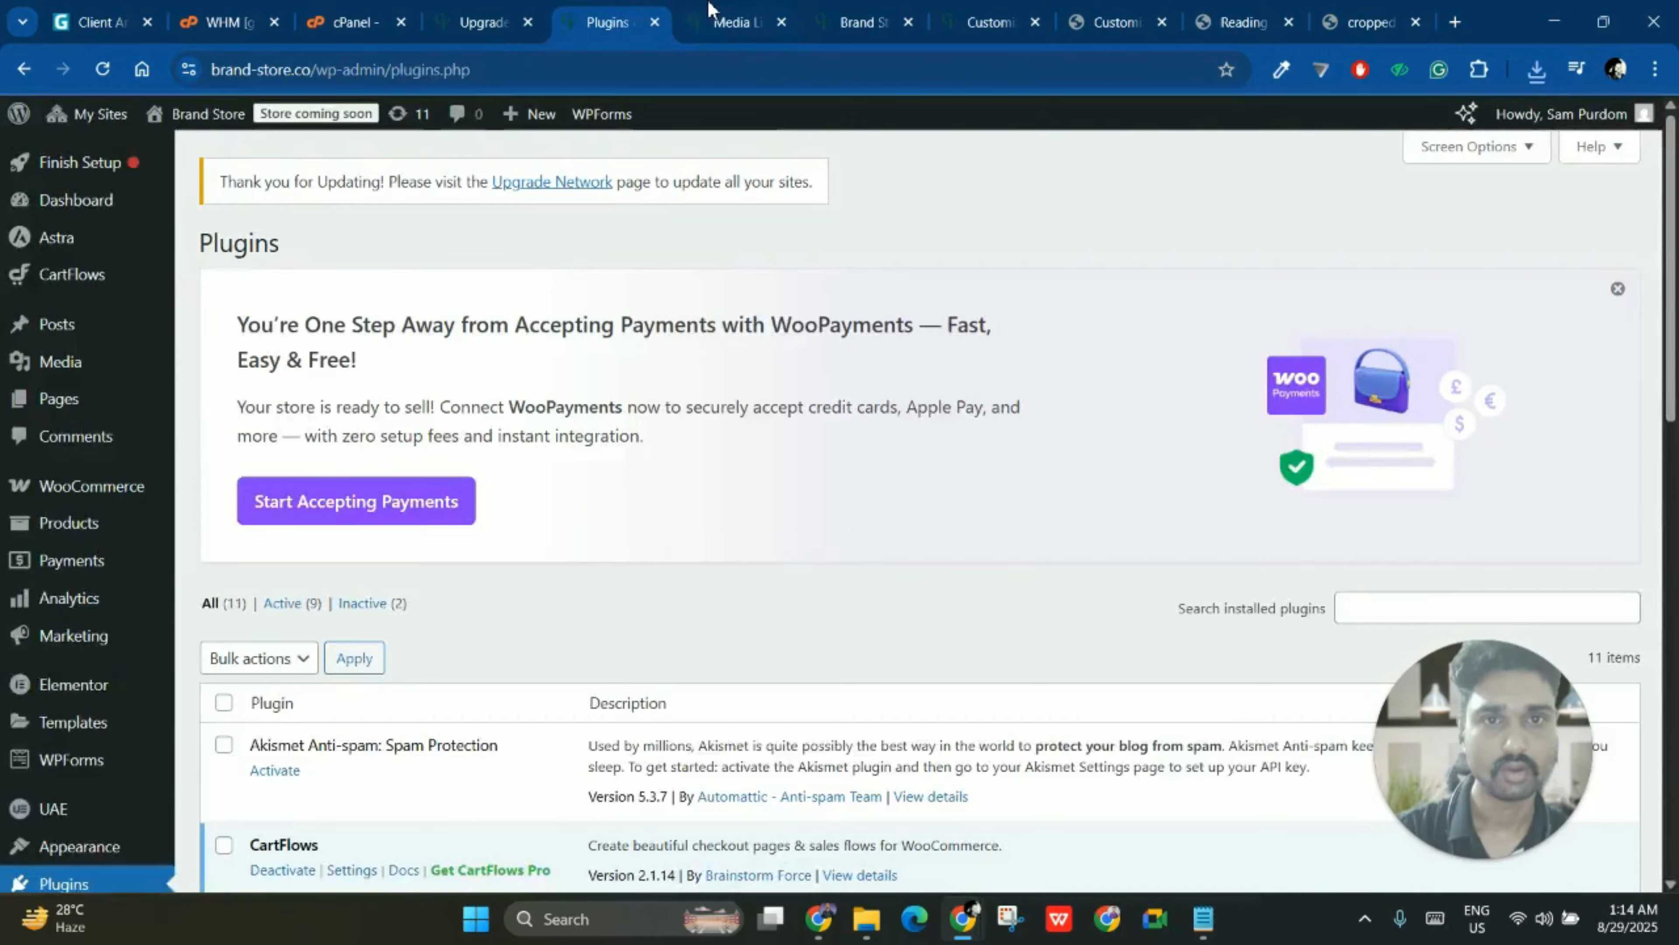
pyautogui.click(731, 22)
pyautogui.click(1625, 151)
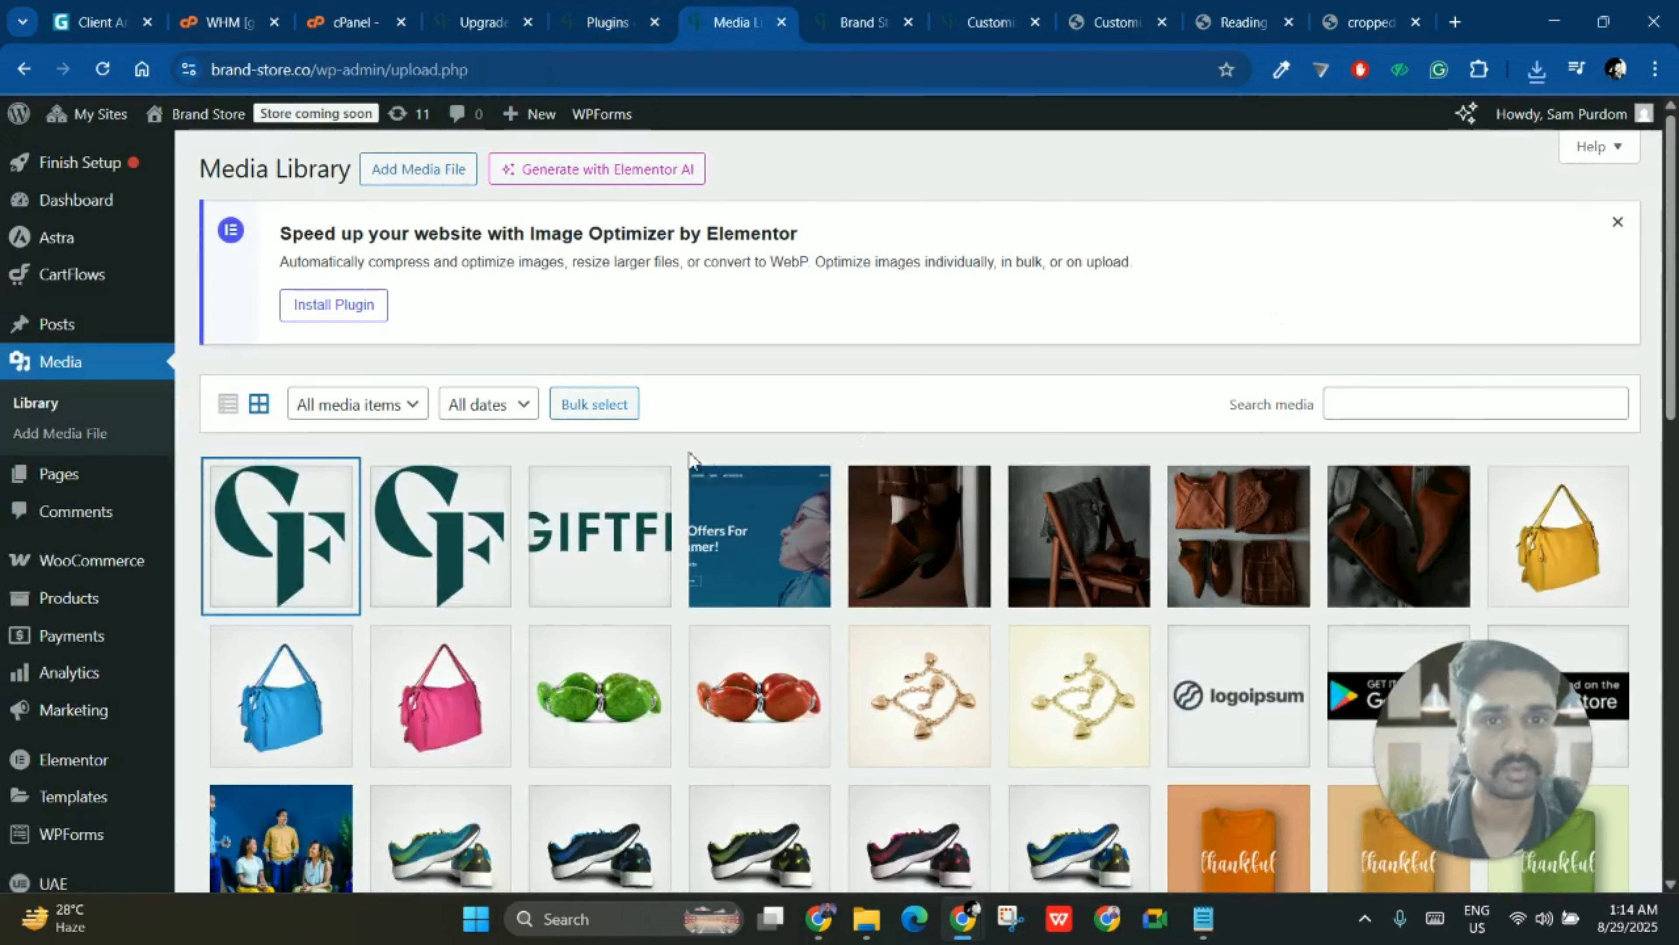
pyautogui.click(582, 553)
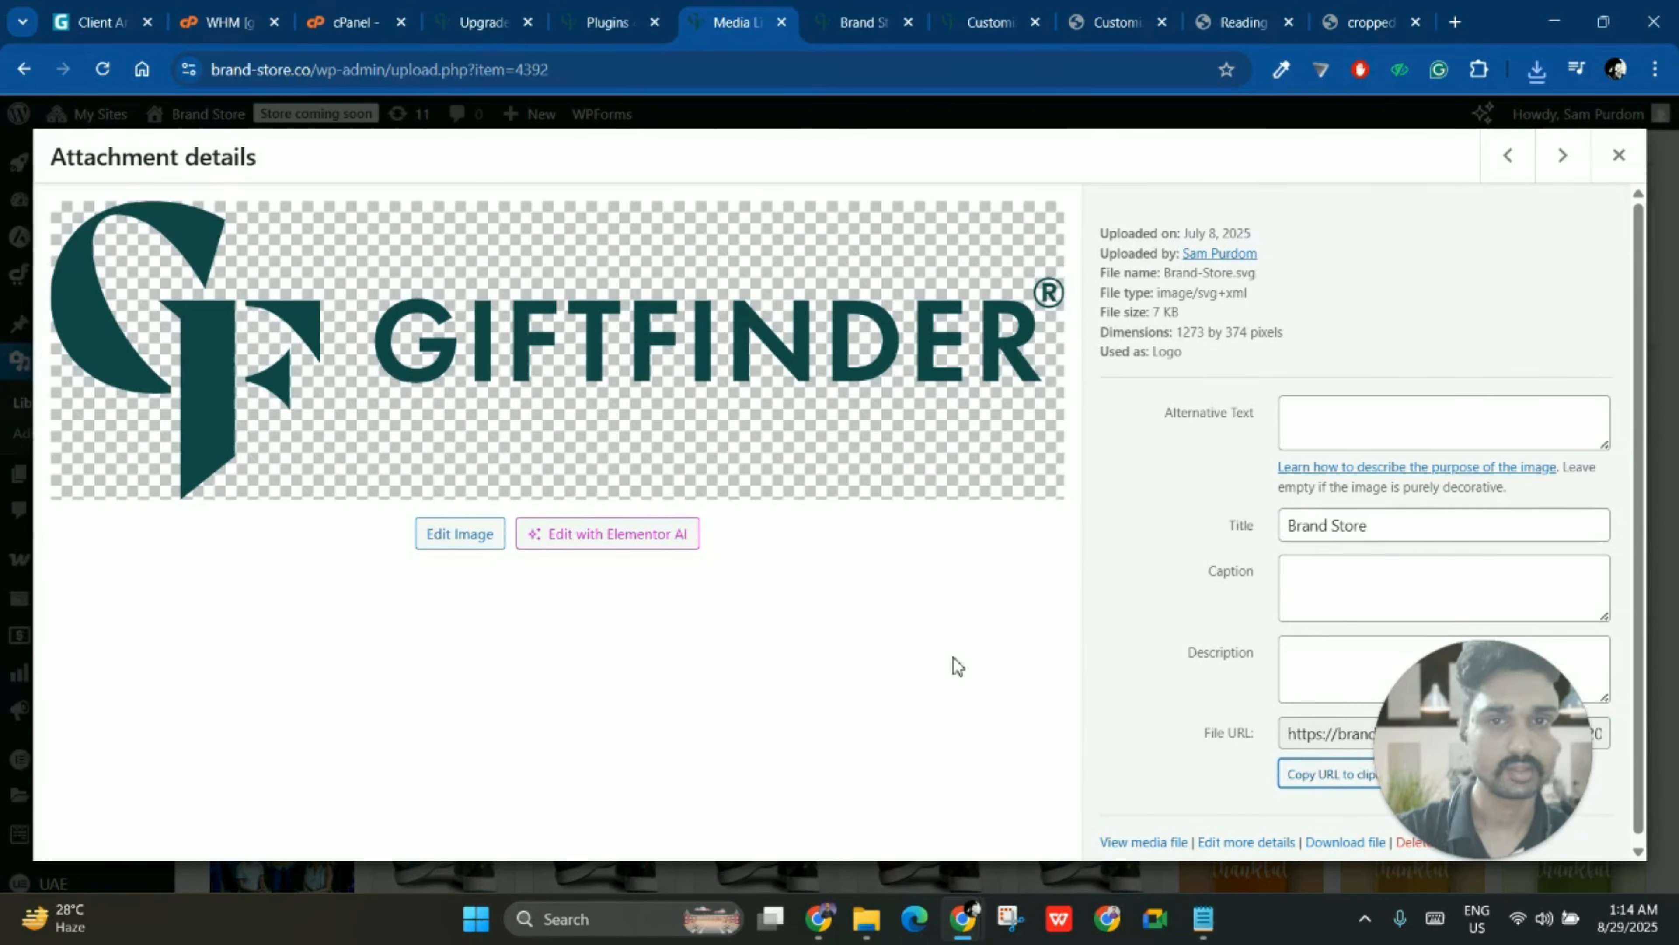
# - Check Brand-Store.svg in Trust Ford's media library and select cropped-Brand-Store-Favicon.png as the site icon
pyautogui.click(1118, 22)
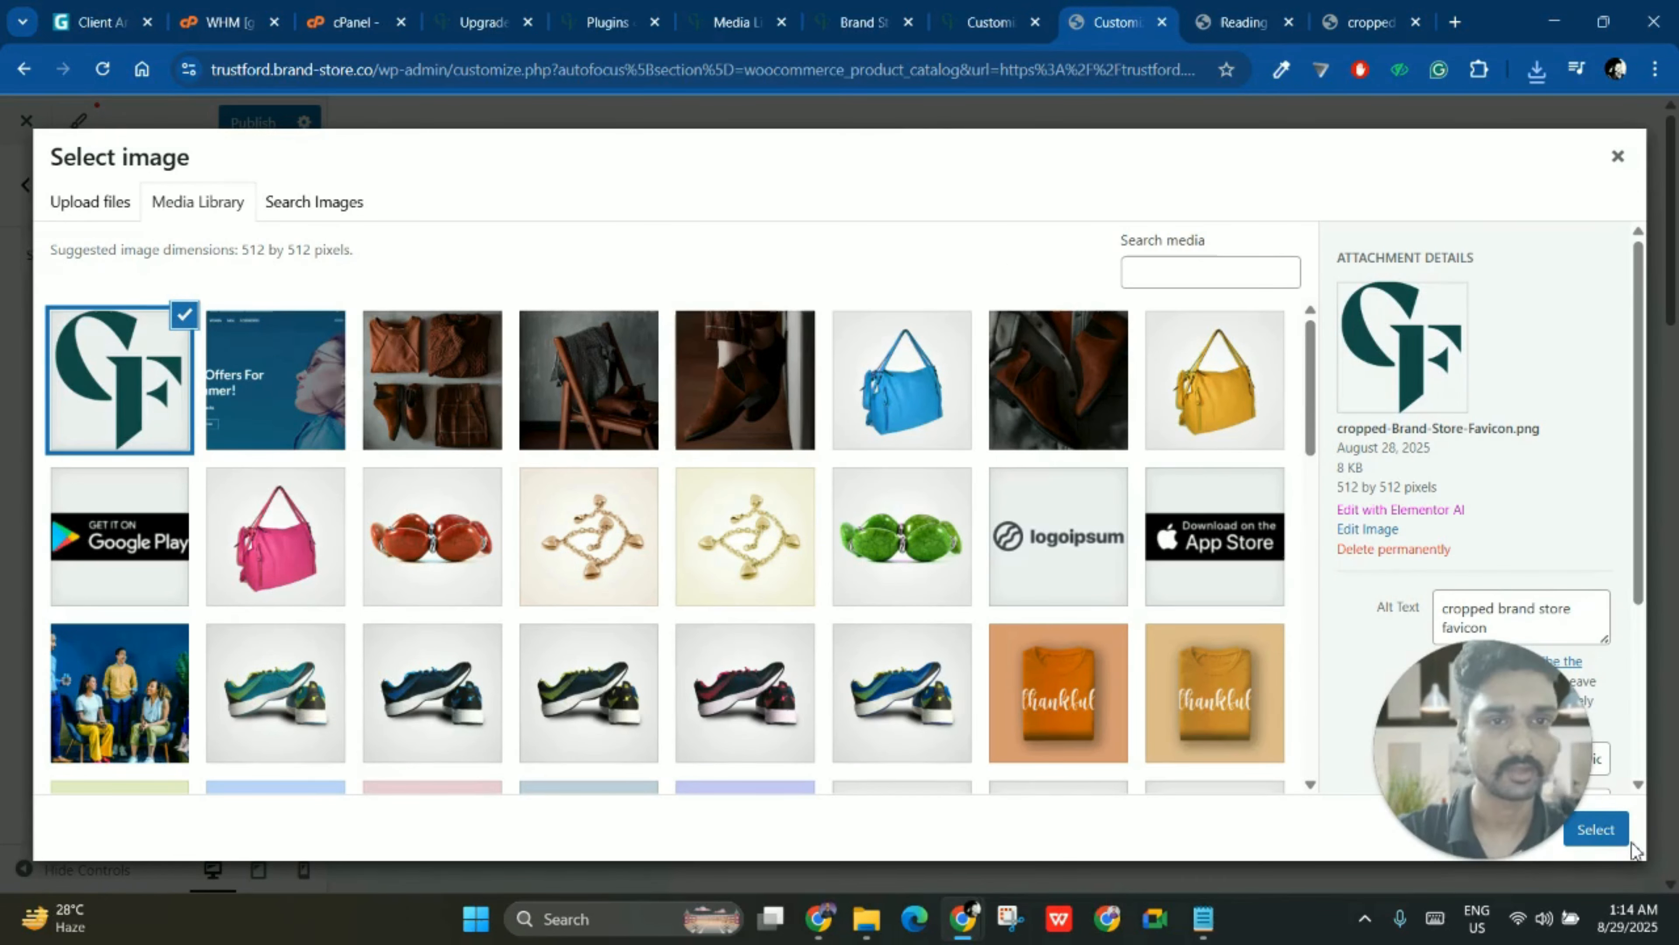
pyautogui.scroll(-15, 836, 582)
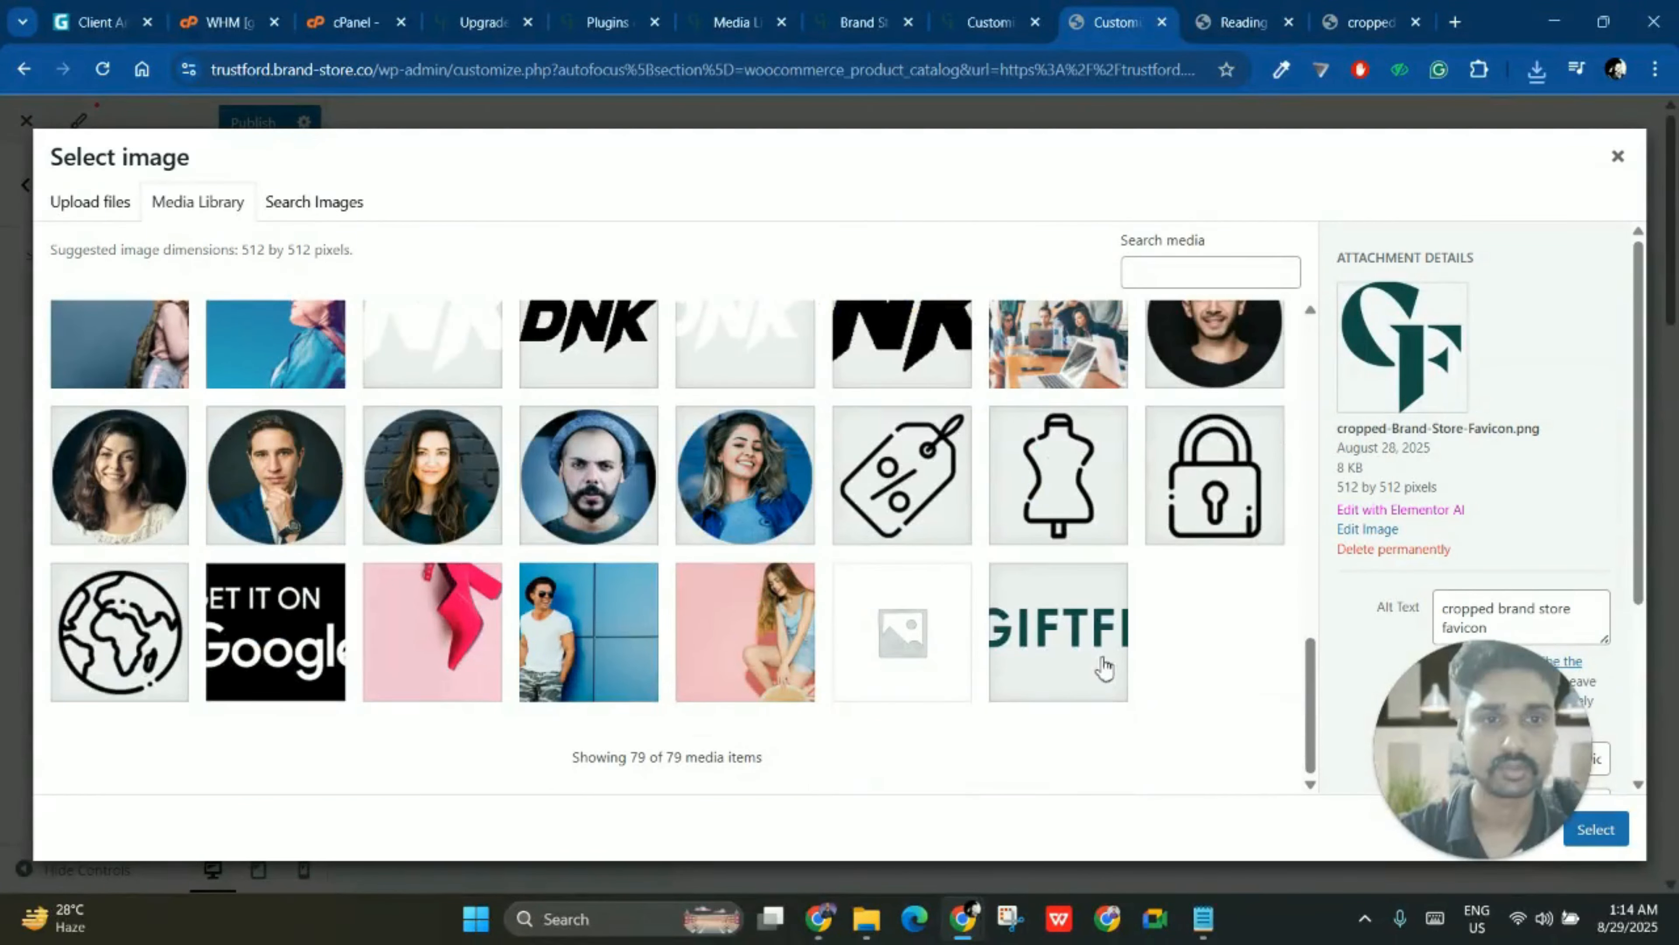
pyautogui.click(1104, 667)
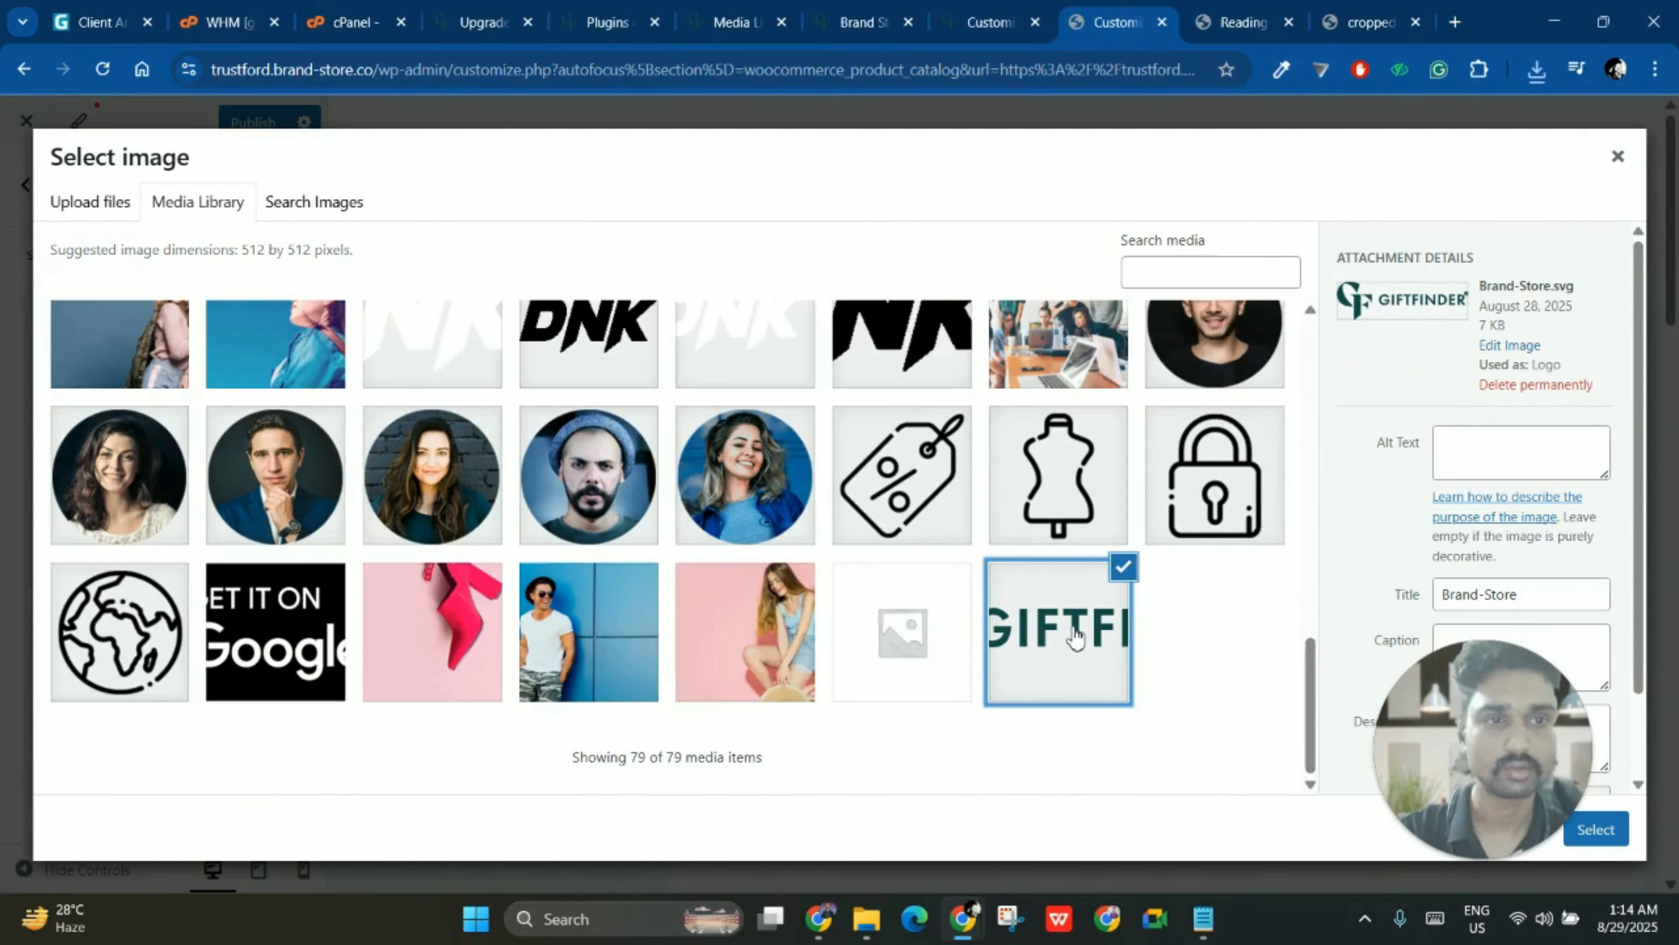
pyautogui.scroll(15, 1078, 636)
pyautogui.click(152, 358)
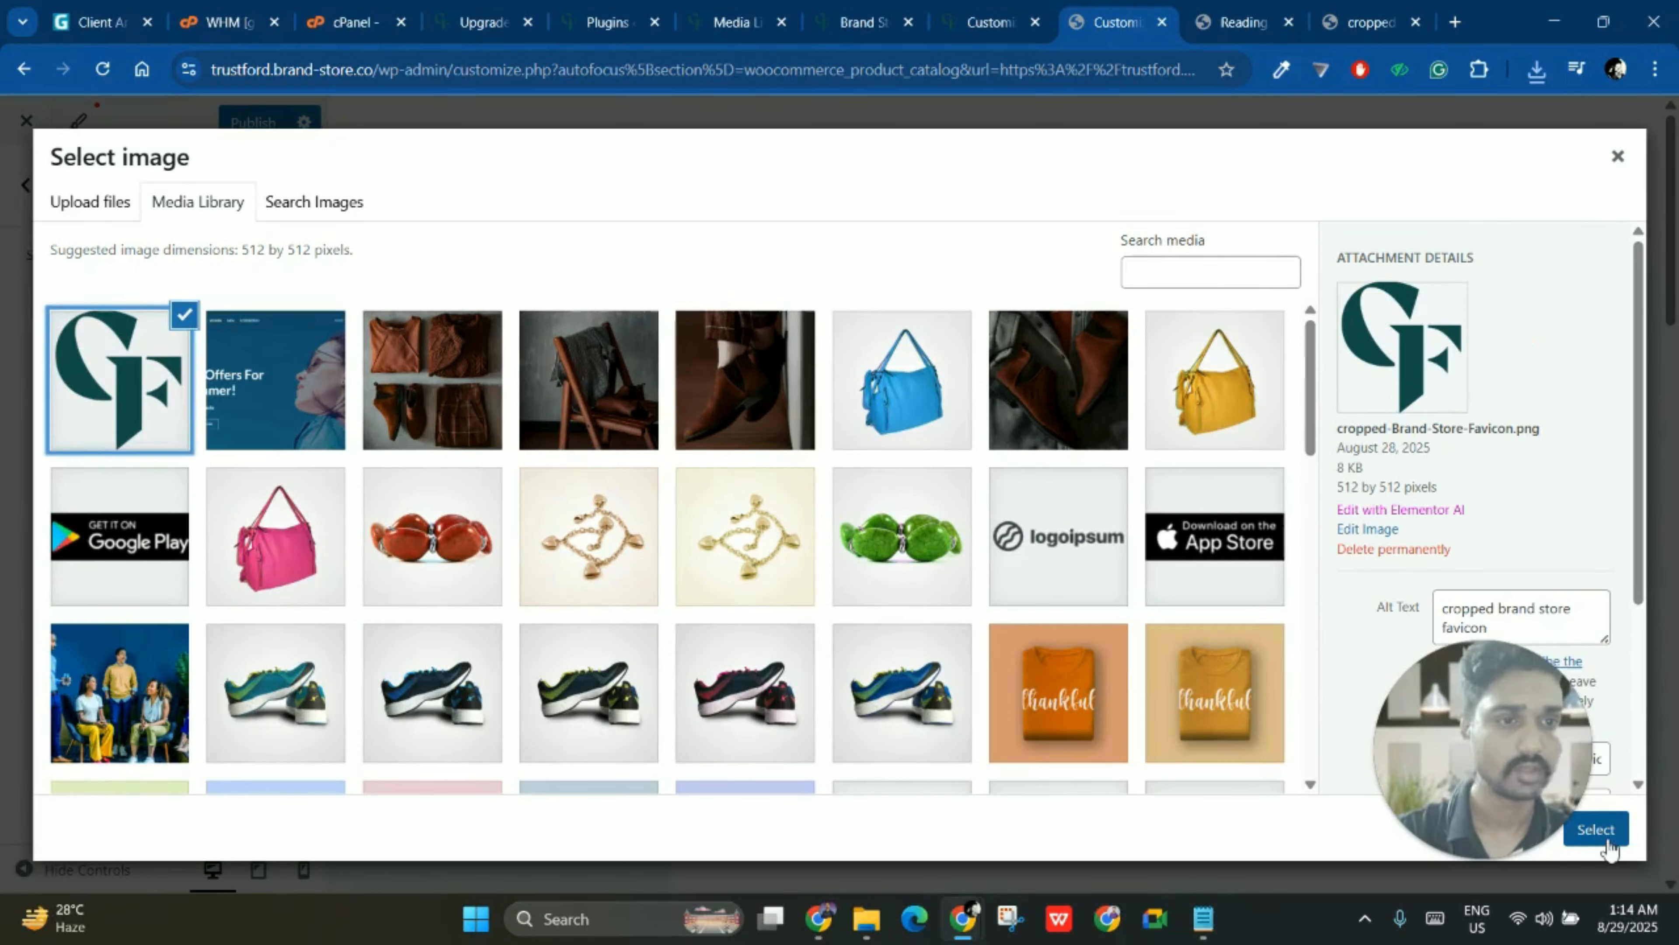
pyautogui.click(136, 433)
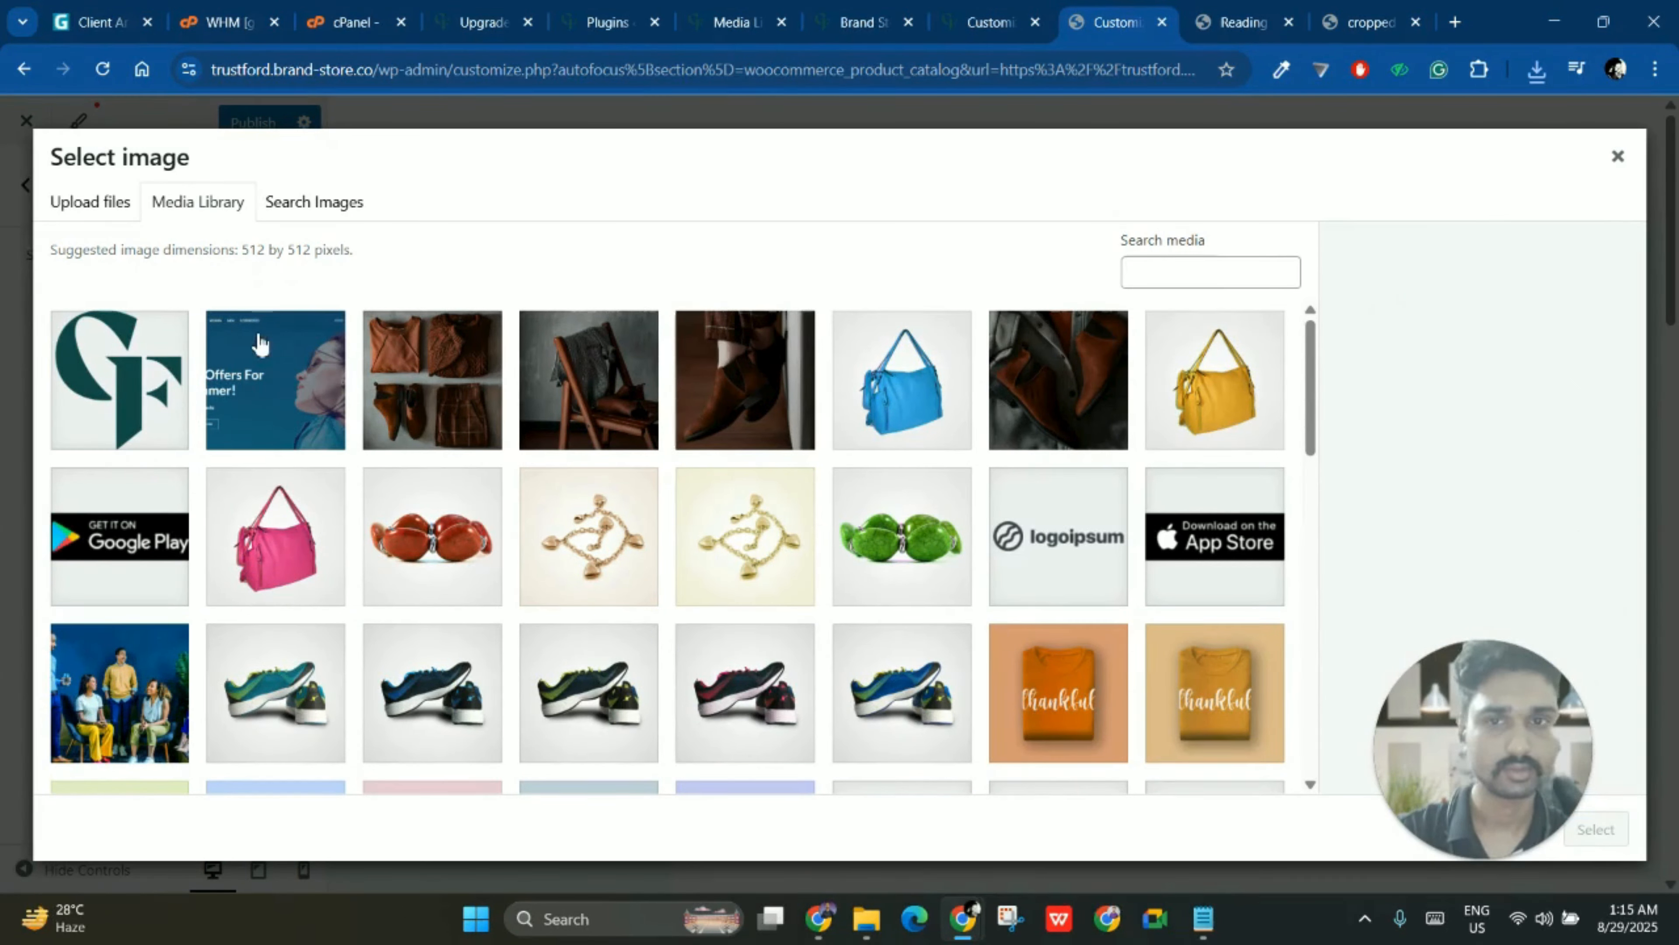
pyautogui.click(106, 370)
pyautogui.click(1611, 839)
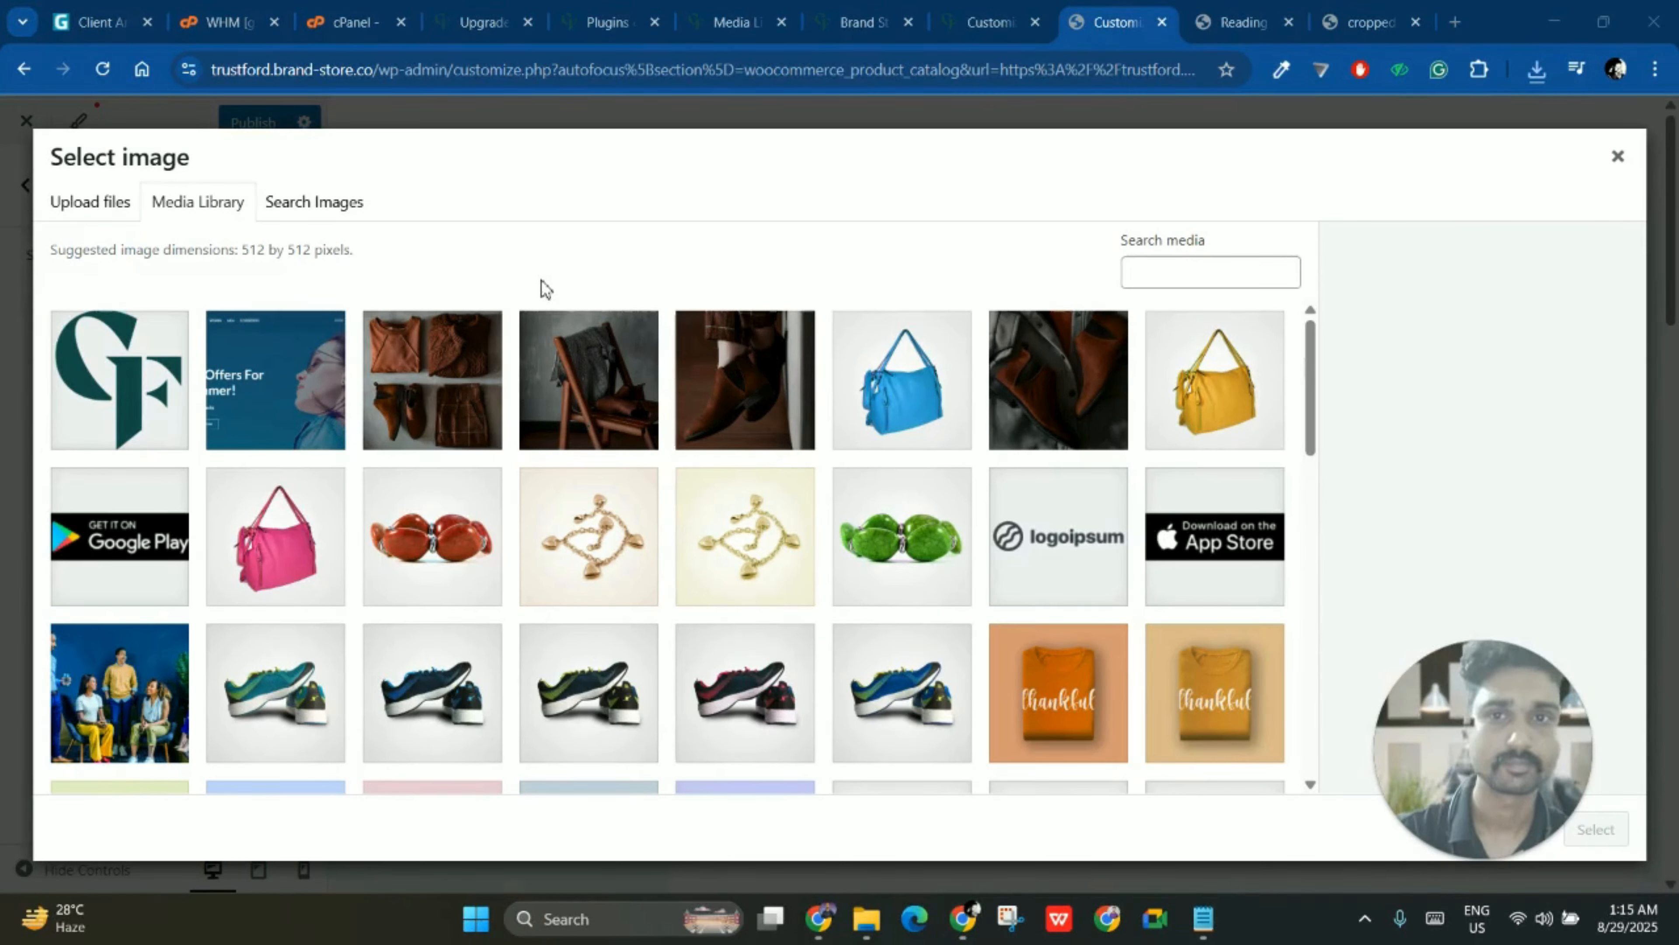
pyautogui.click(1030, 8)
pyautogui.click(1093, 8)
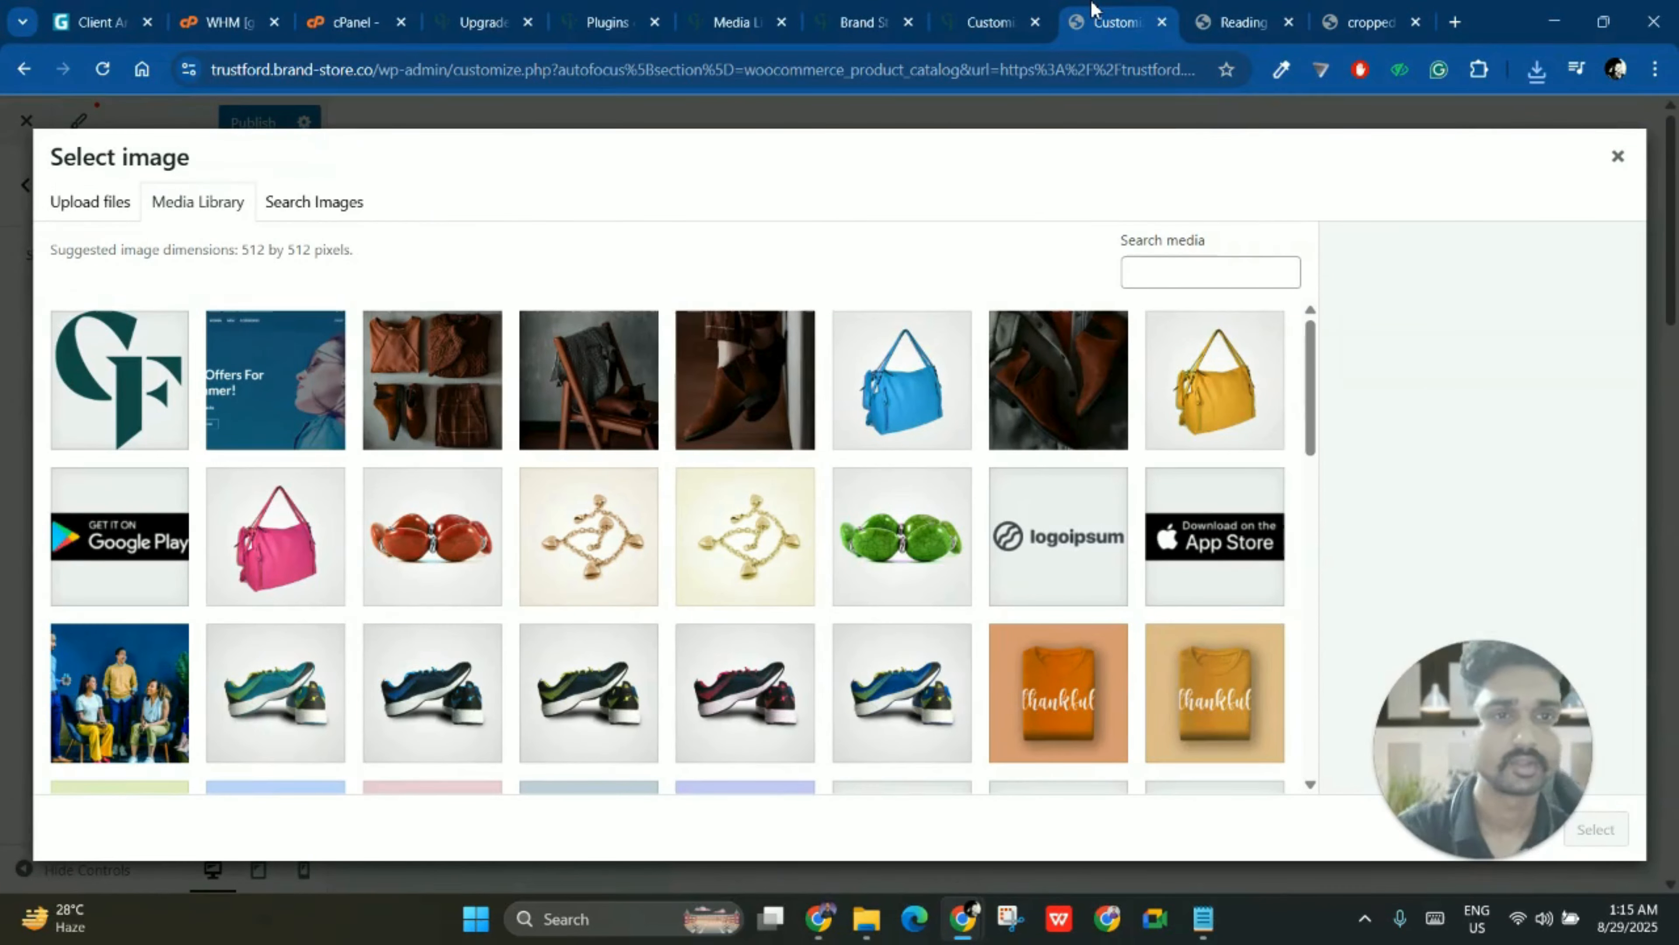
# - Review the enabled PHP extensions and the execution, memory and upload limits in cPanel's PHP Selector
pyautogui.click(351, 22)
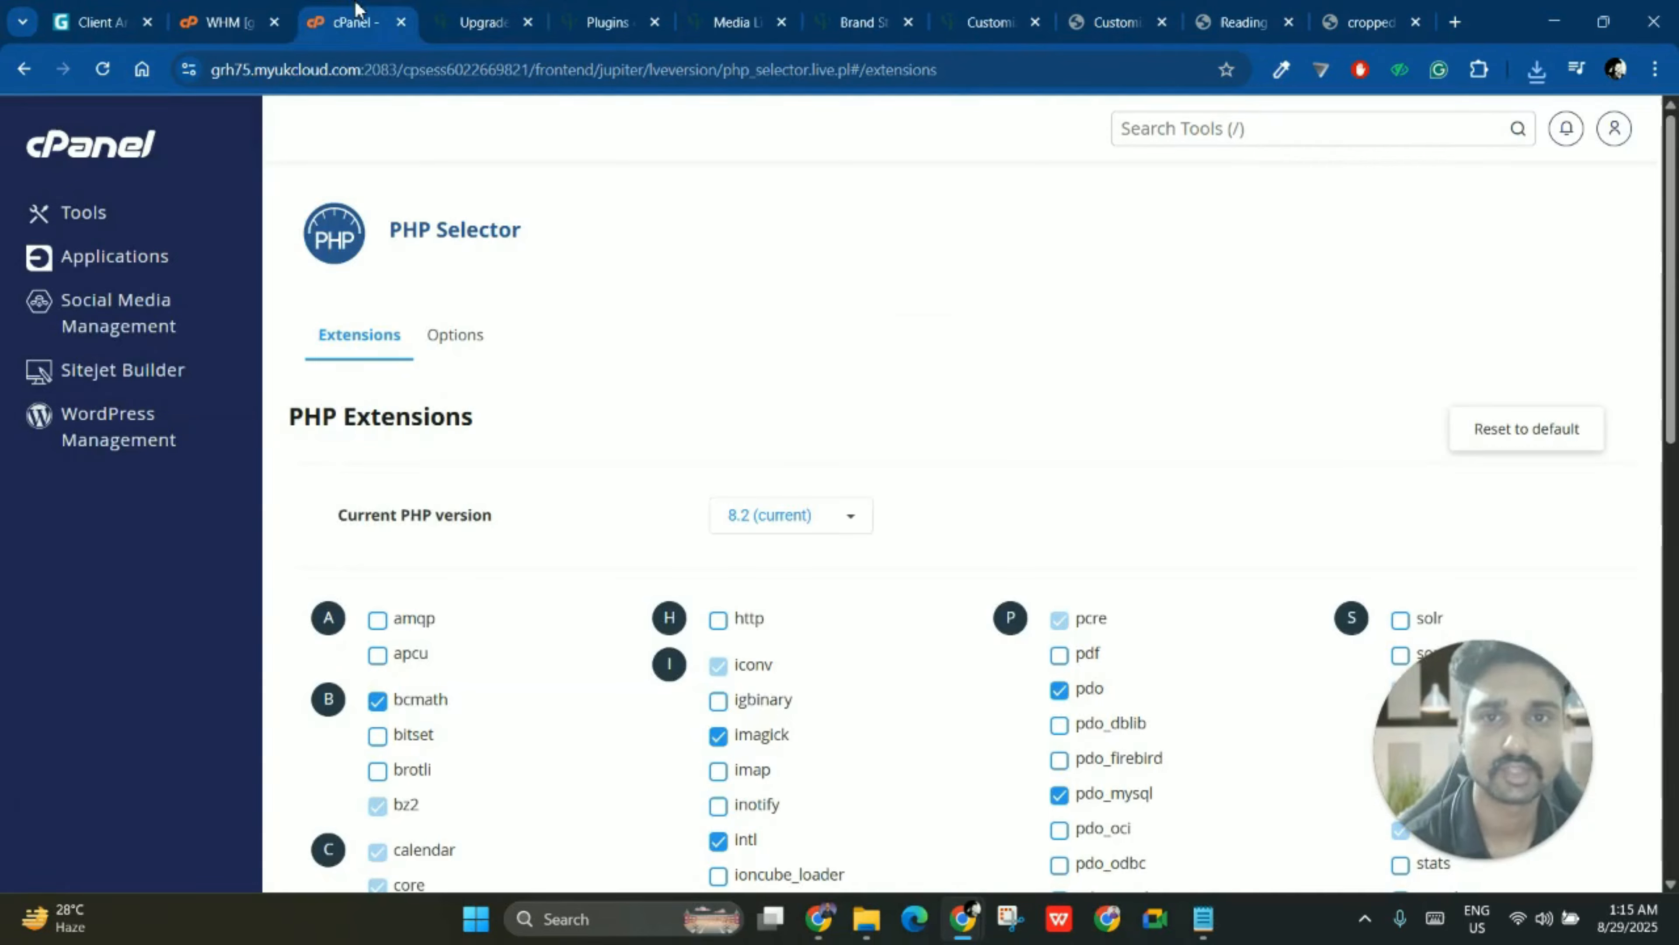
pyautogui.scroll(-10, 700, 441)
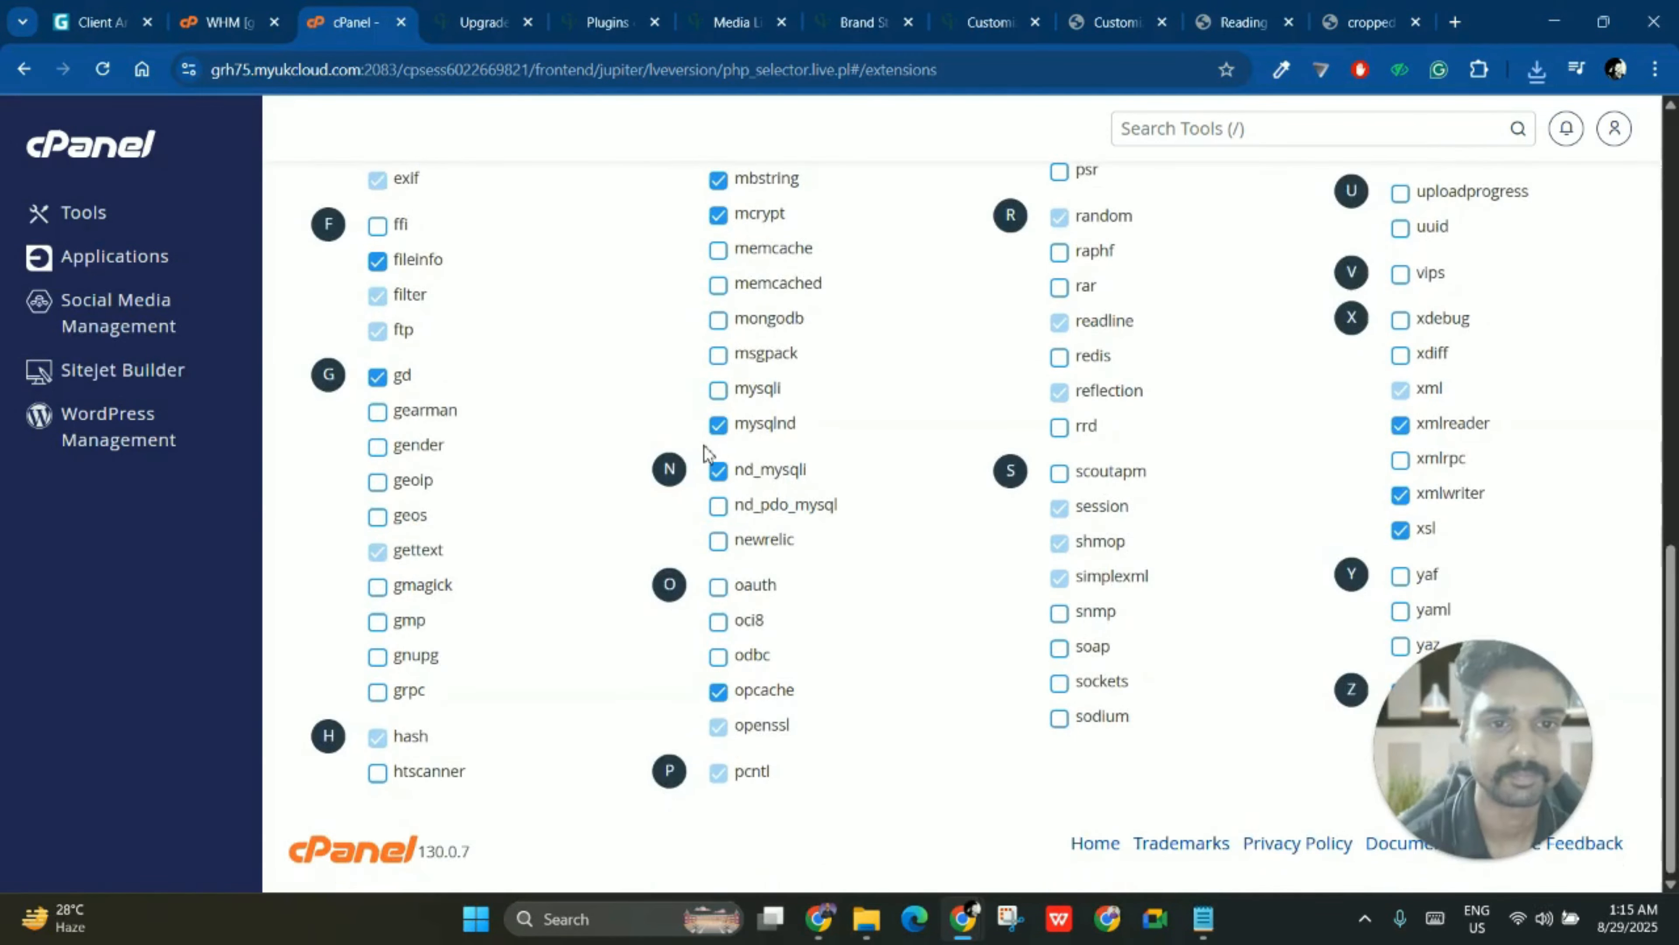
pyautogui.scroll(9, 687, 442)
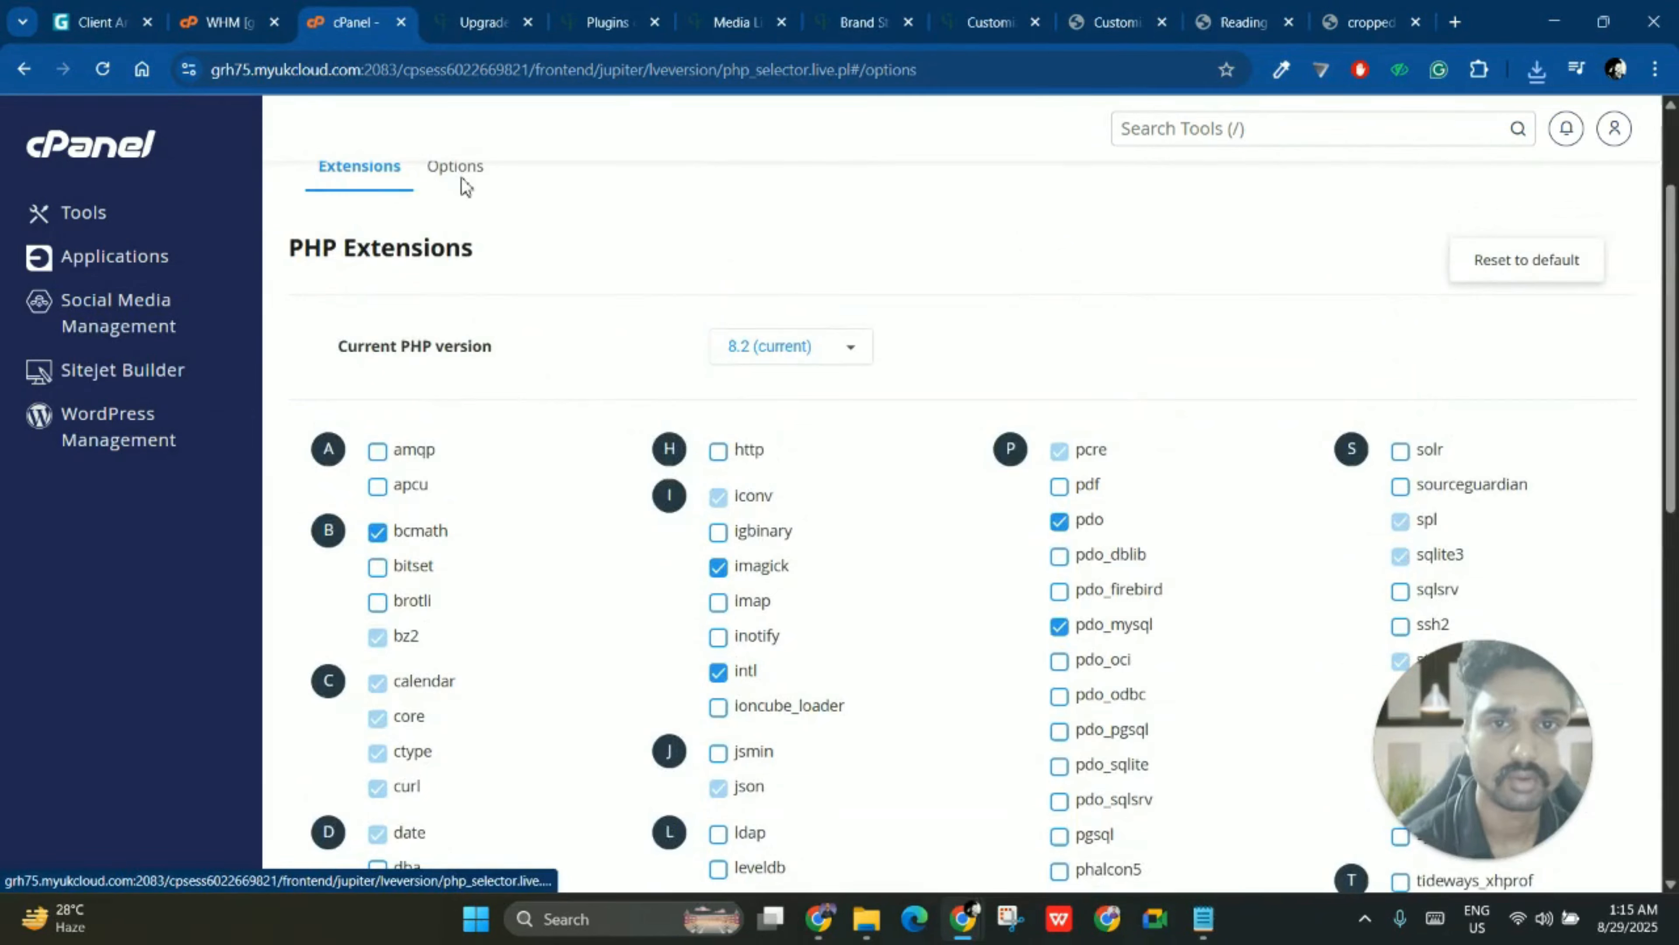
pyautogui.click(455, 167)
pyautogui.scroll(-3, 773, 317)
pyautogui.scroll(-6, 820, 431)
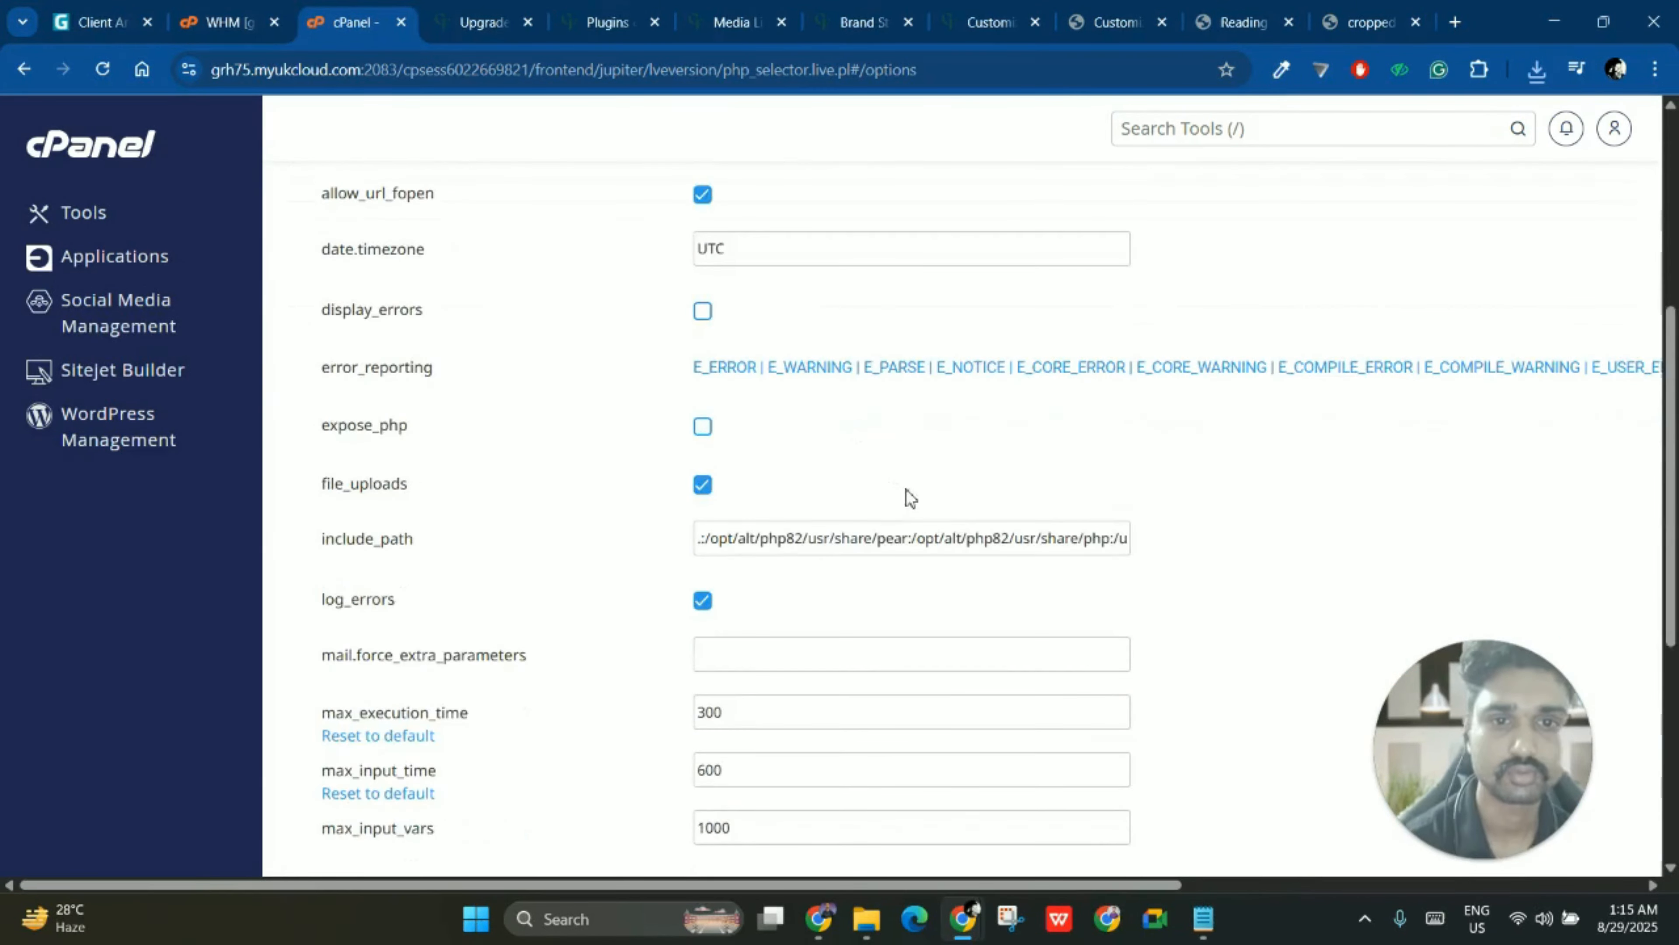
pyautogui.scroll(-4, 796, 585)
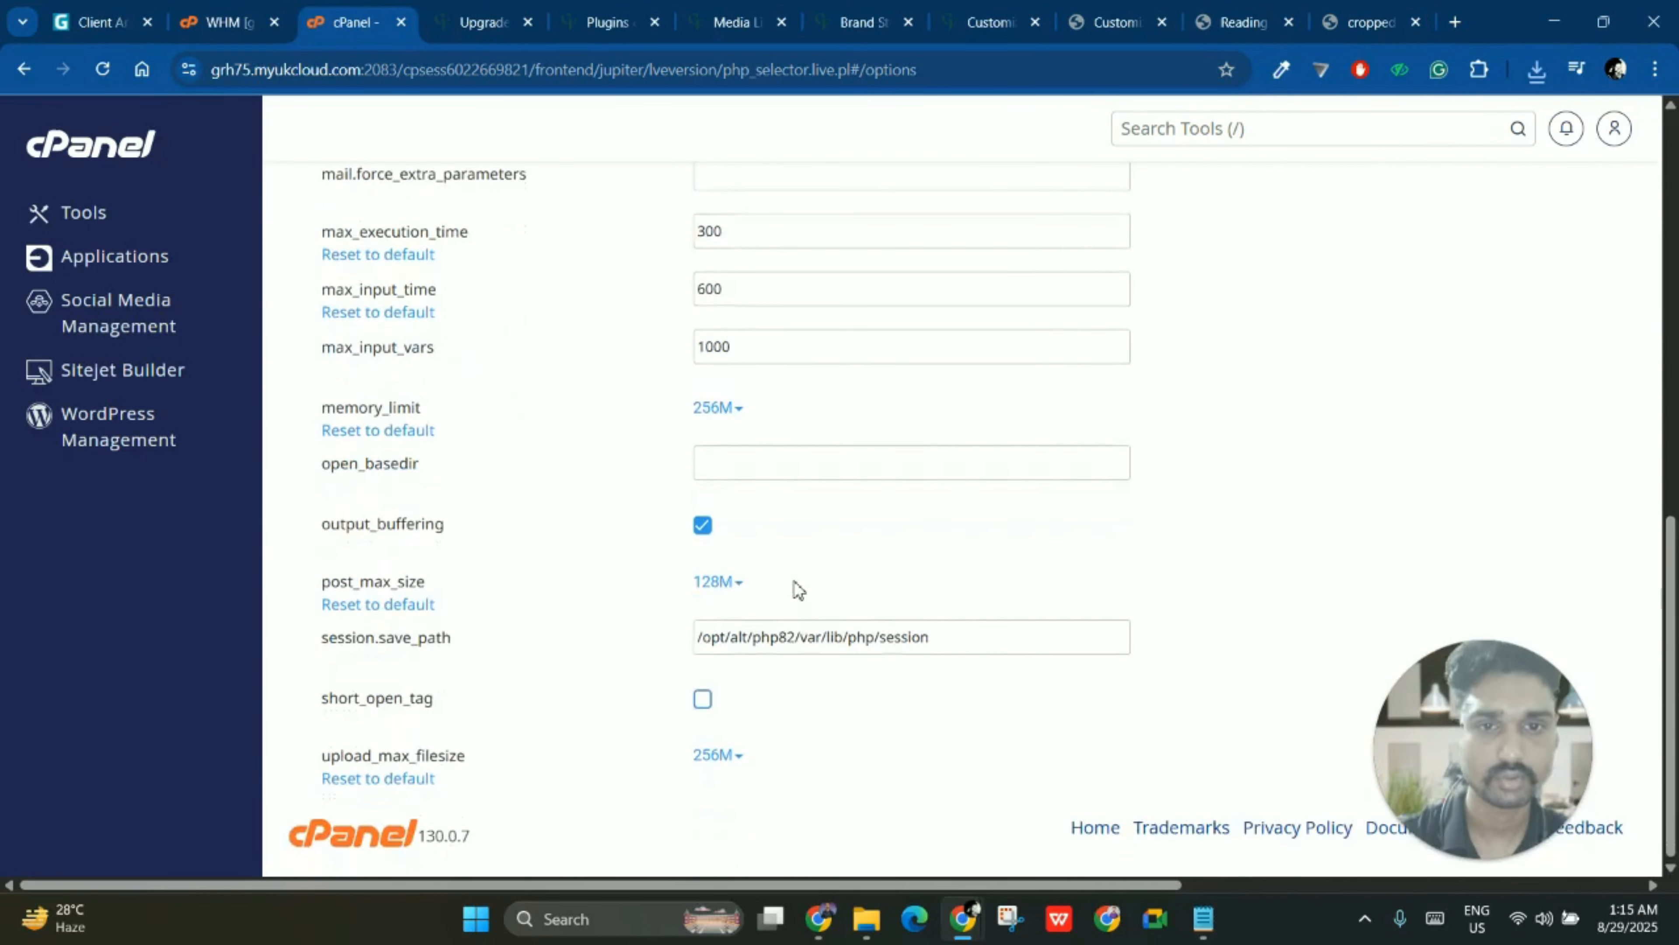
pyautogui.scroll(6, 719, 718)
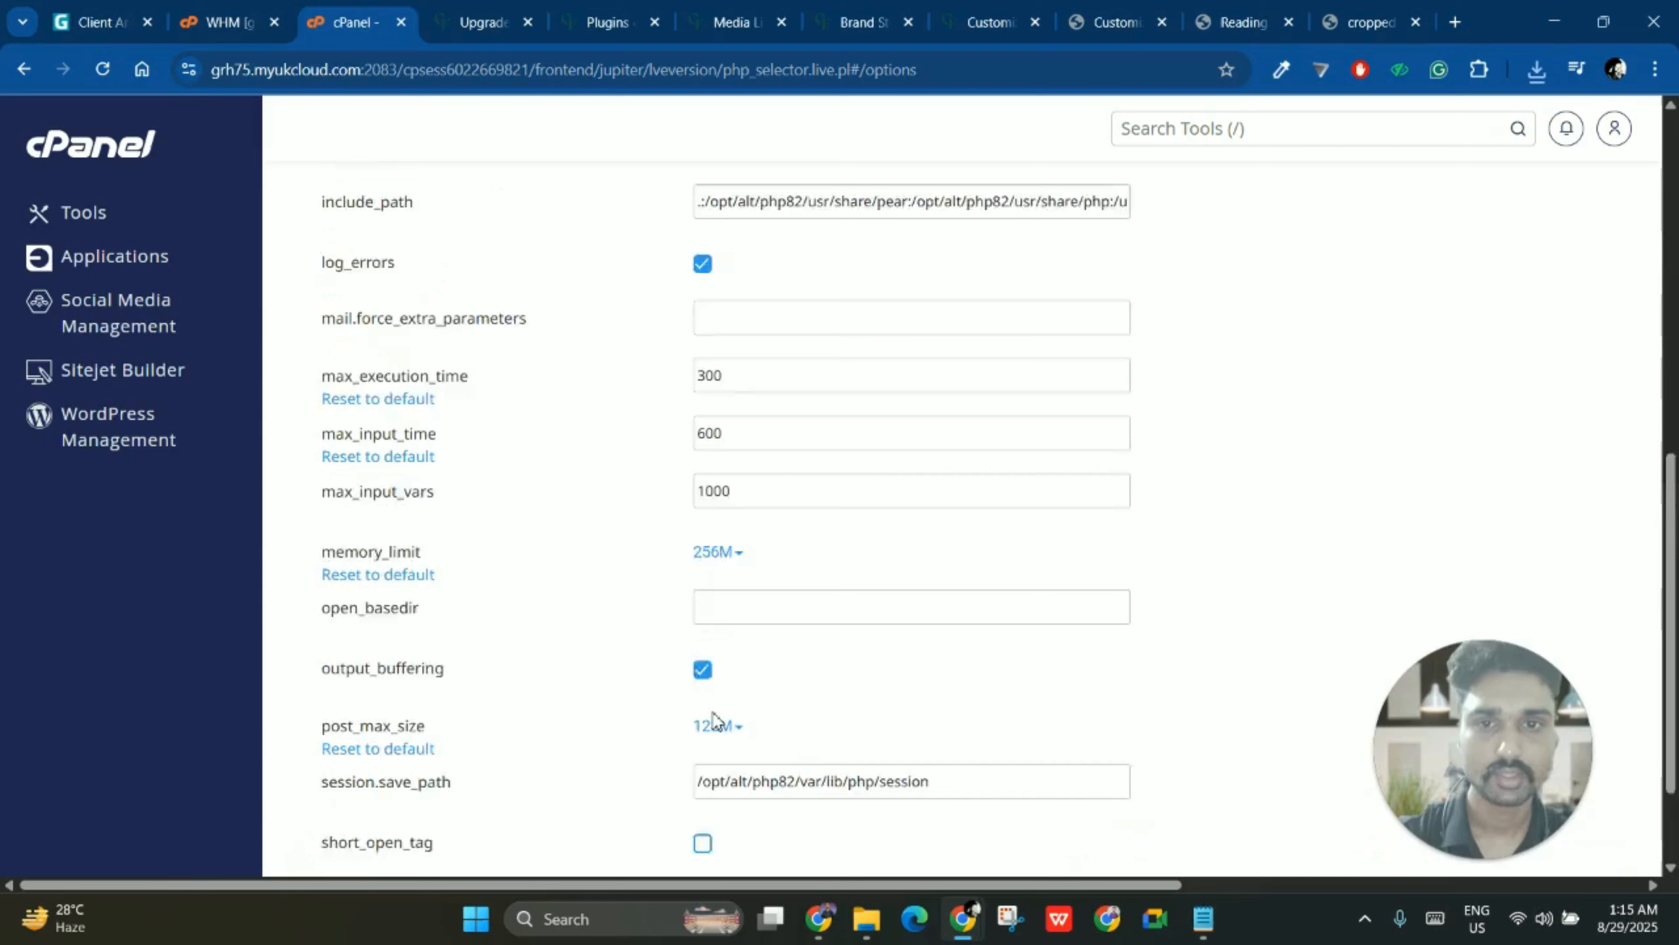
# - Return to the Trust Ford customizer, close the image selection and publish the new site icon
pyautogui.click(1111, 22)
pyautogui.press('Escape')
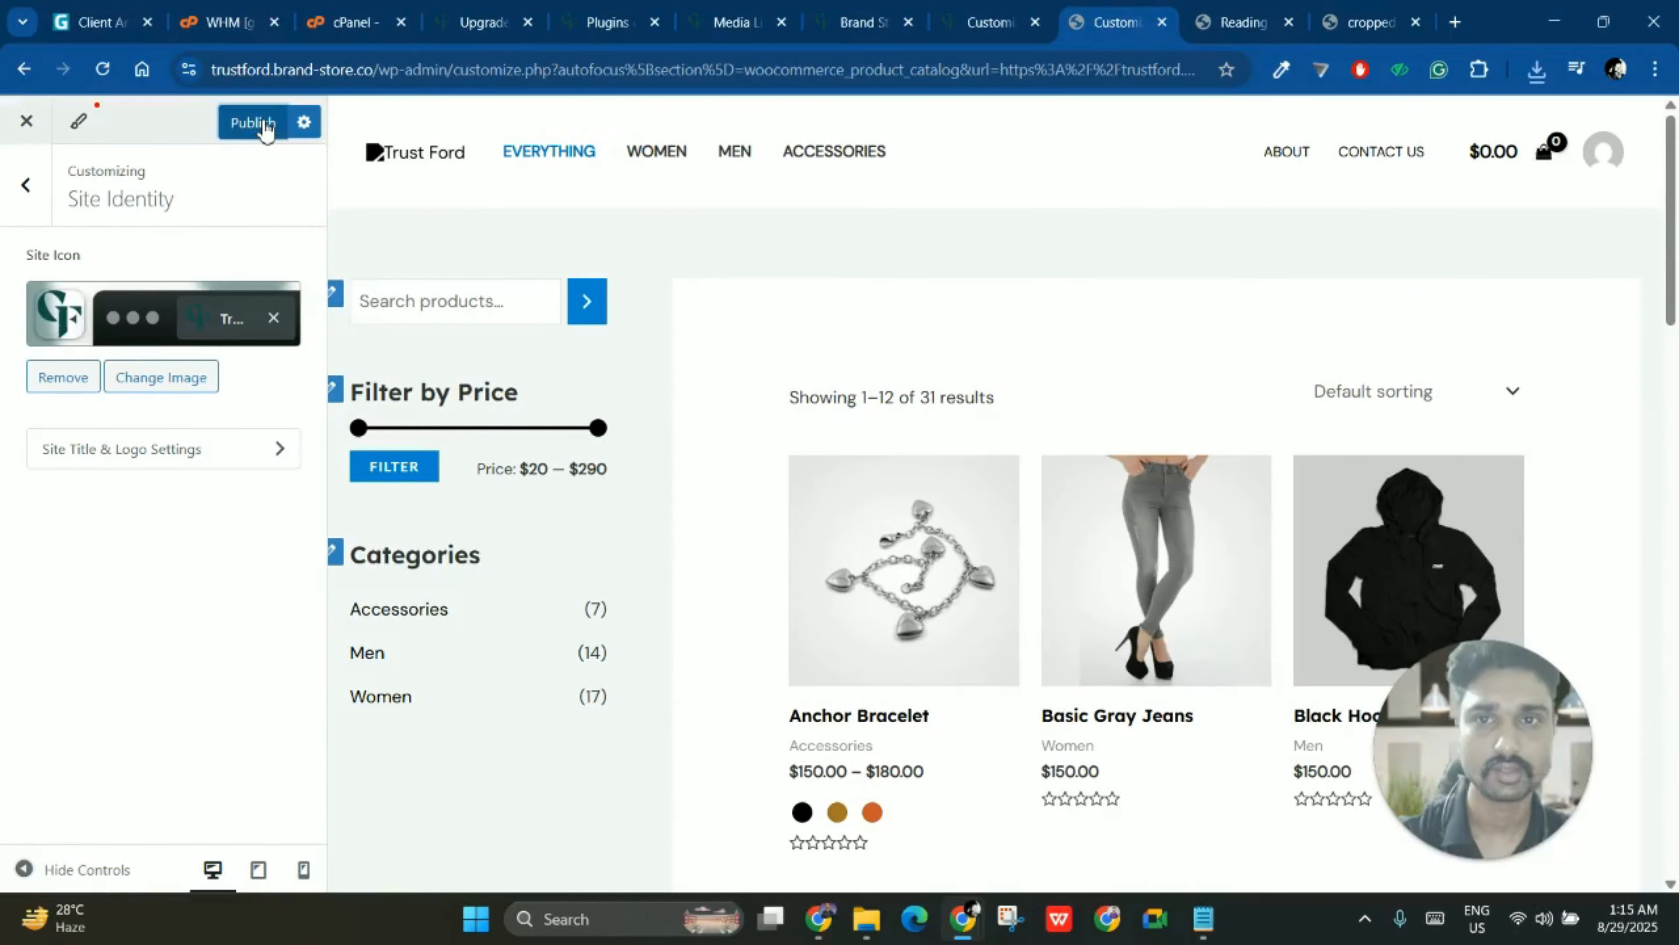
pyautogui.click(252, 123)
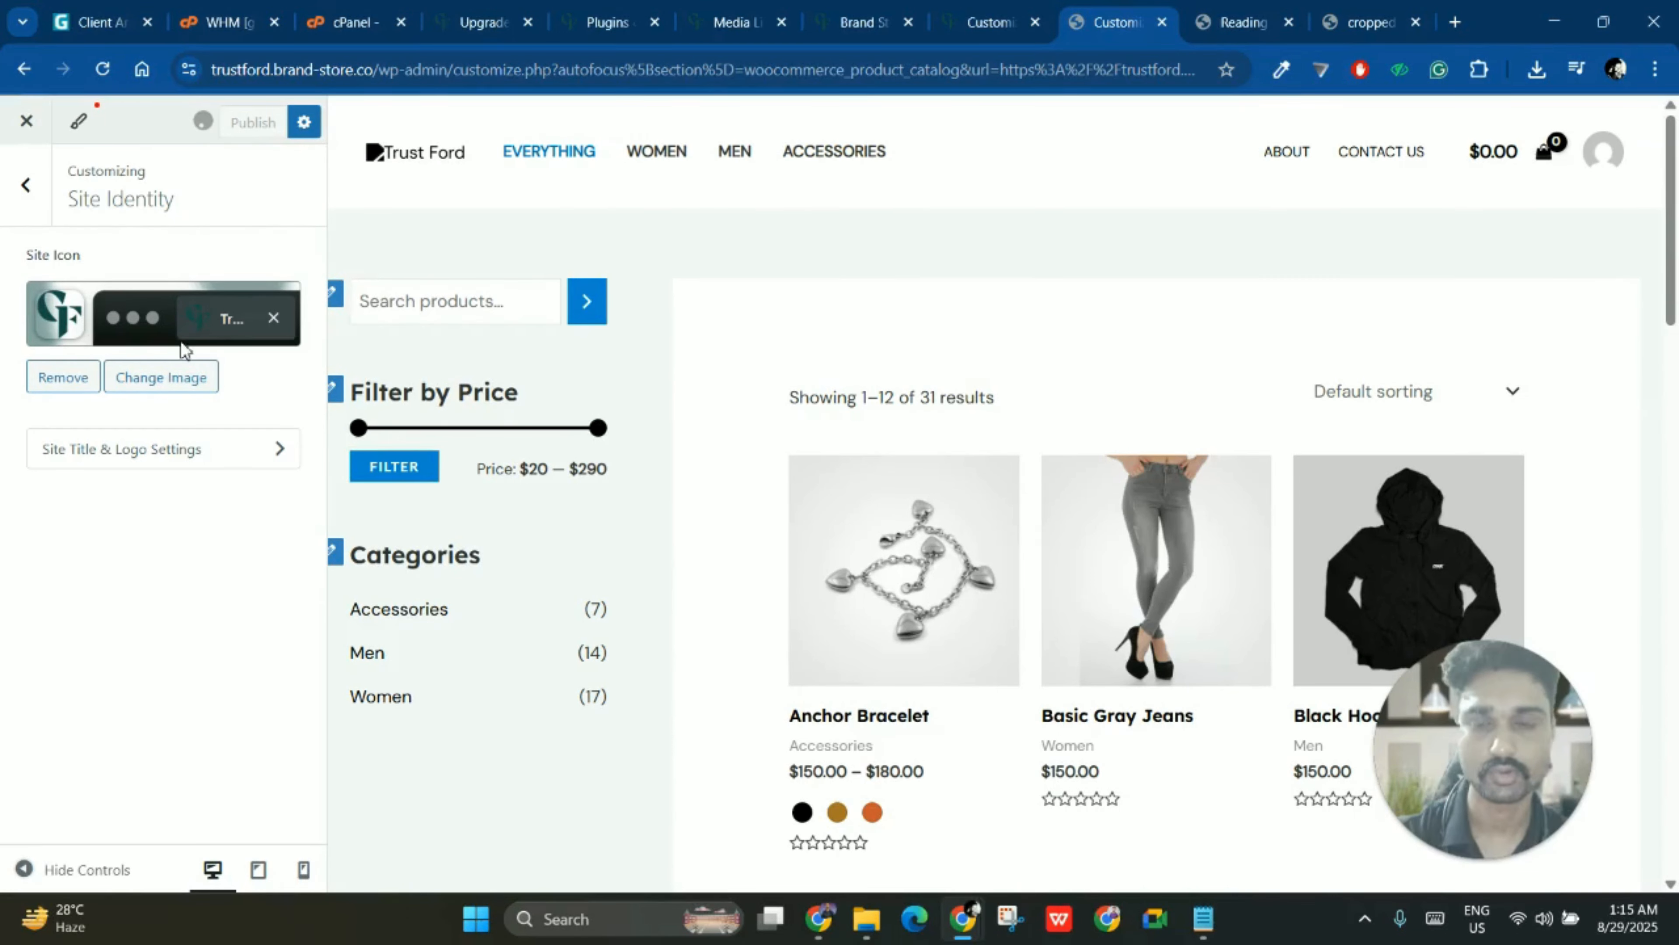
# - Open Trust Ford's site title and logo settings and review the logo, retina logo and logo width
pyautogui.click(127, 455)
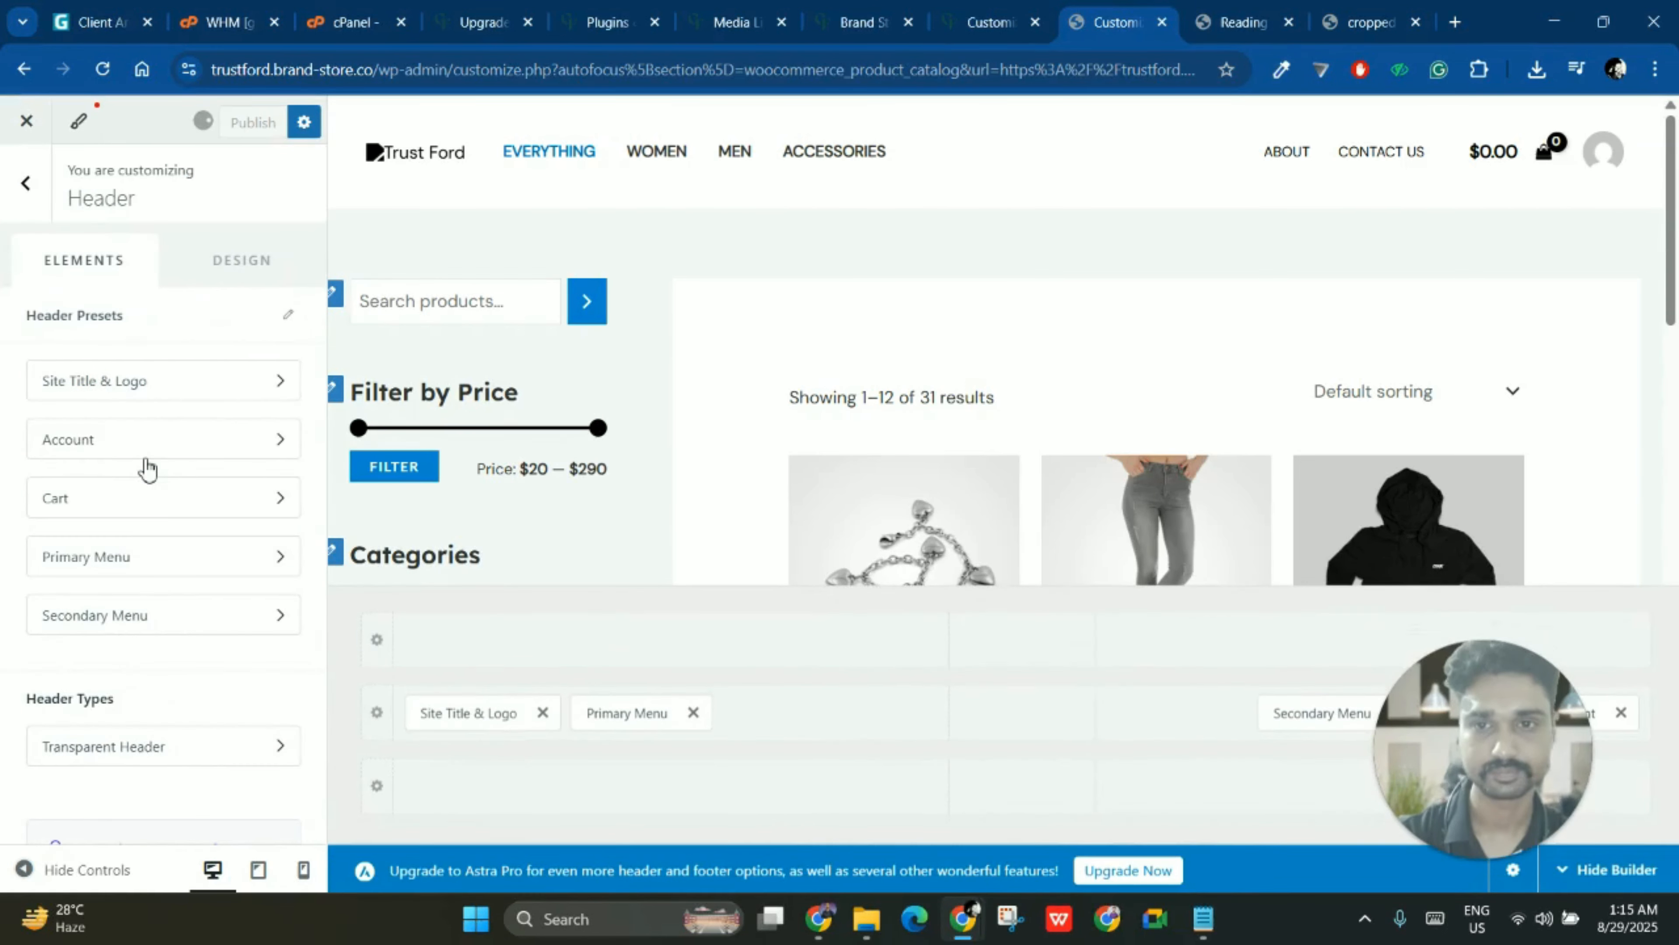
pyautogui.click(176, 379)
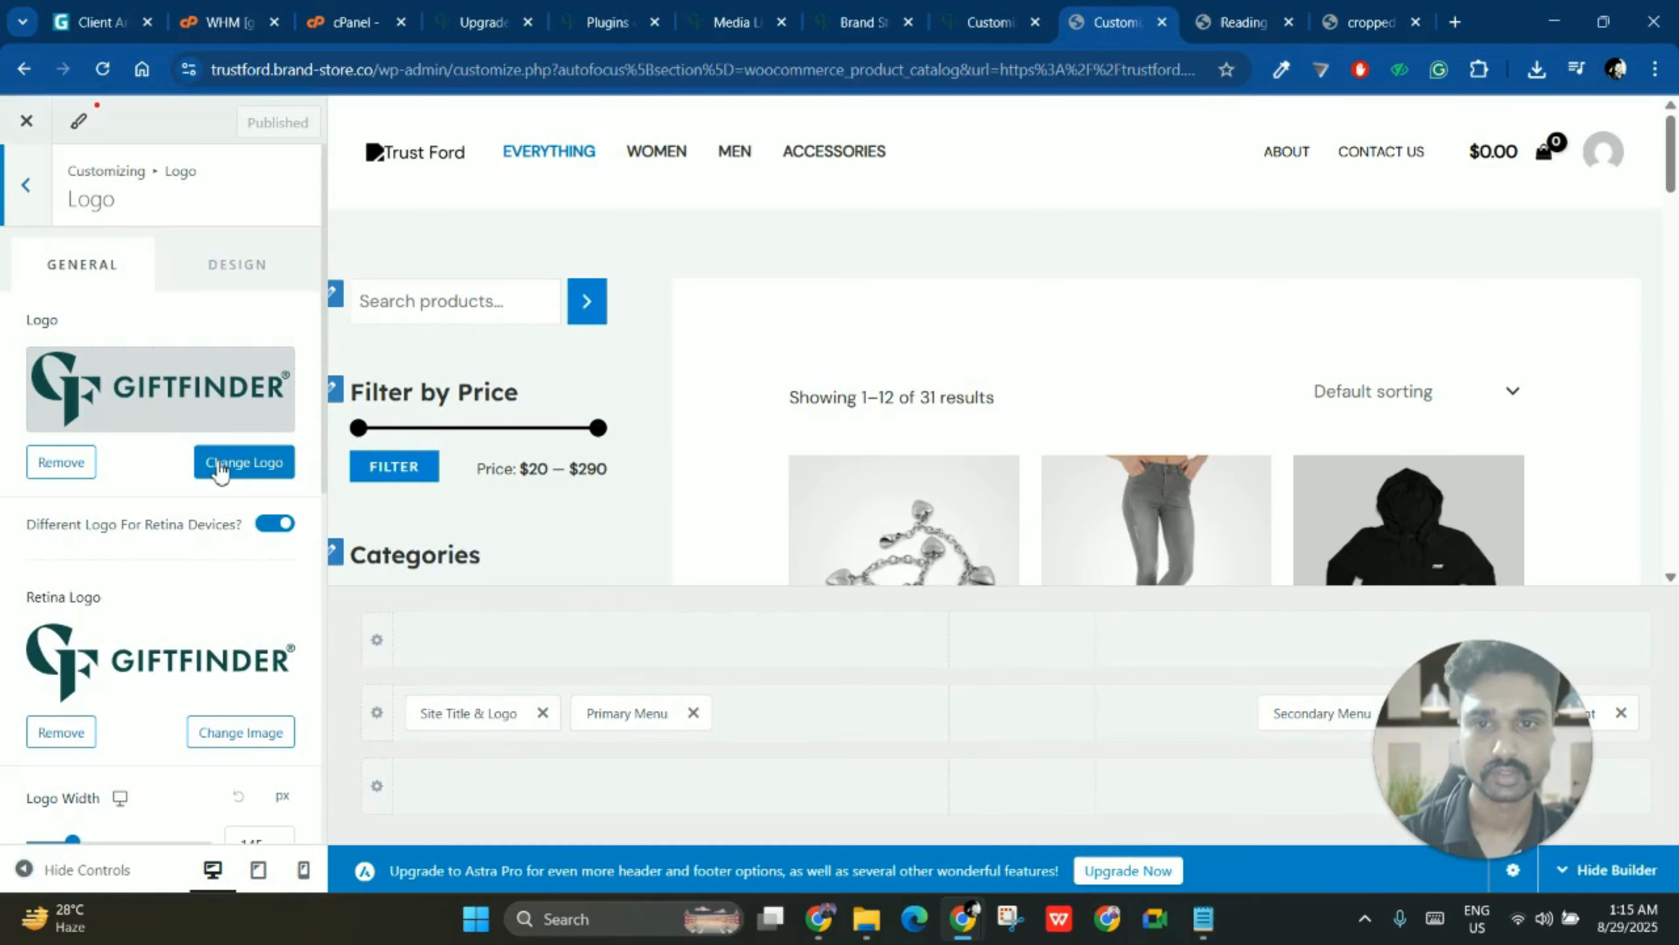
pyautogui.scroll(-3, 165, 607)
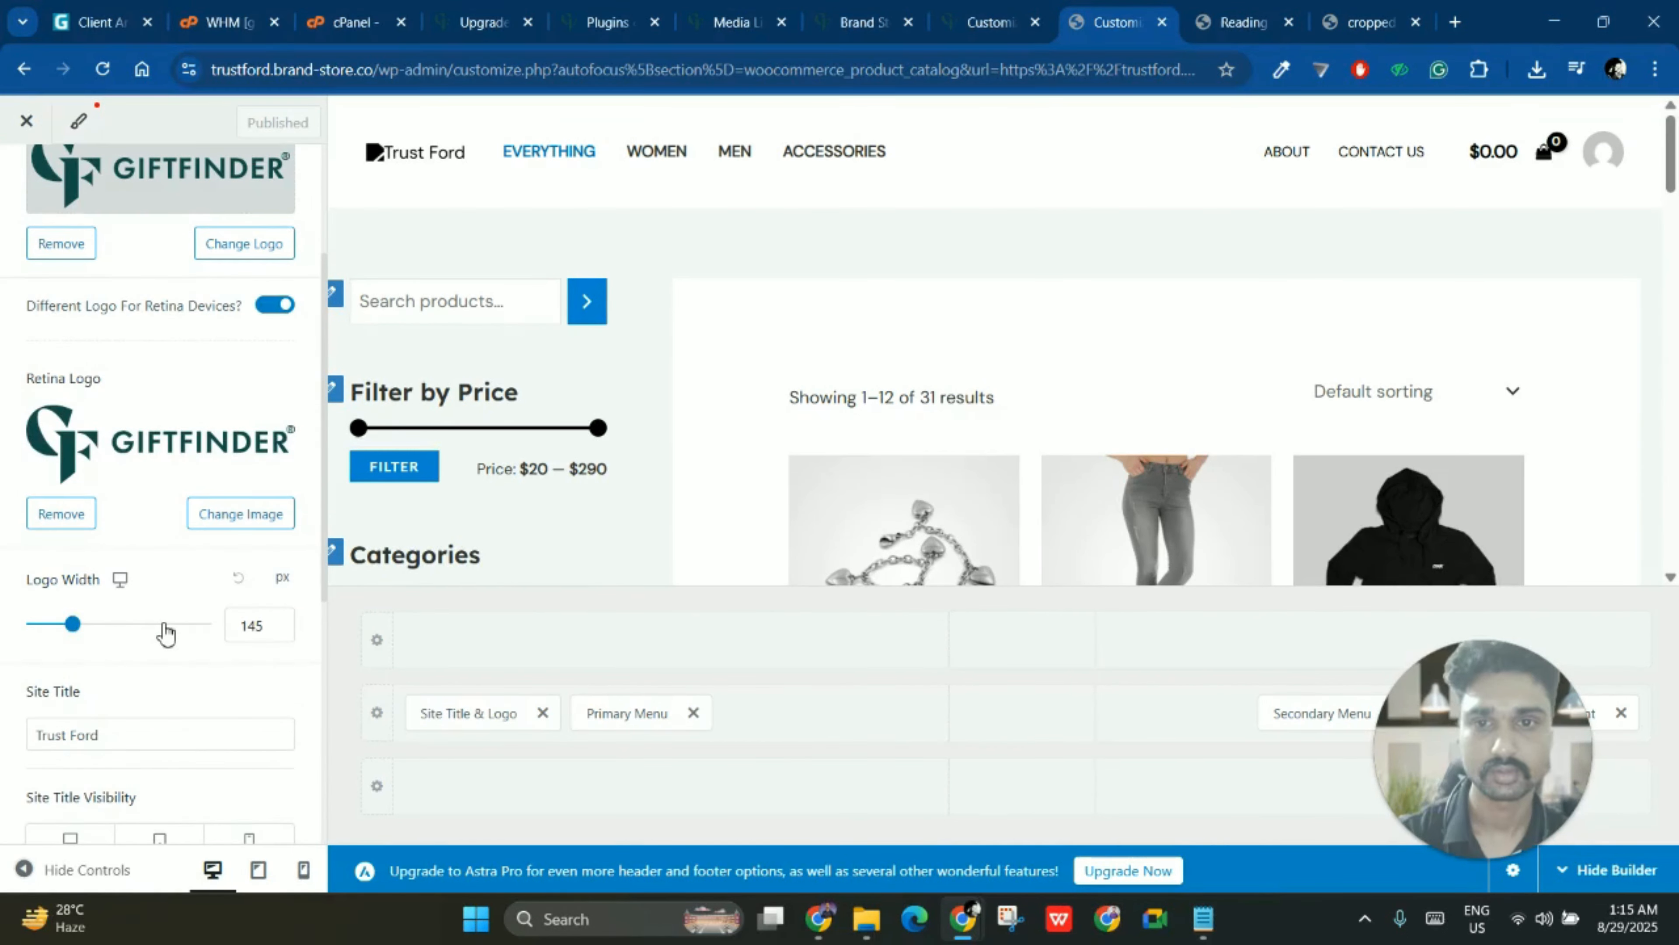
pyautogui.scroll(3, 165, 632)
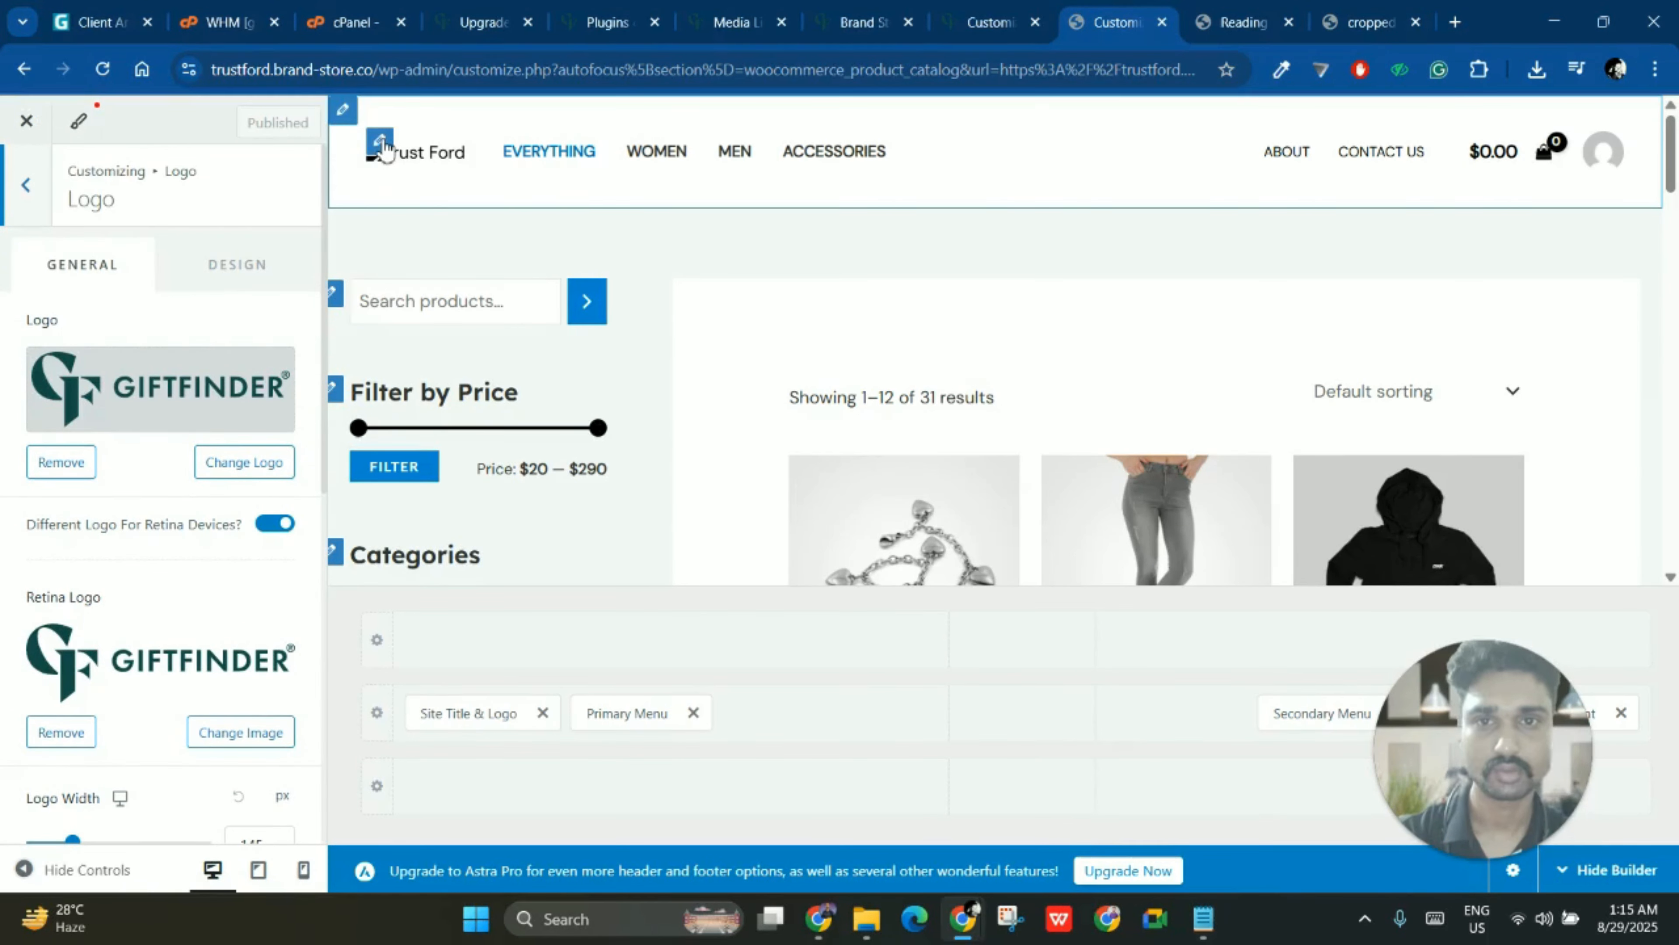
# - Open the transparent header settings, set Enable On to Desktop + Mobile and toggle Enable on Complete Website
pyautogui.click(381, 146)
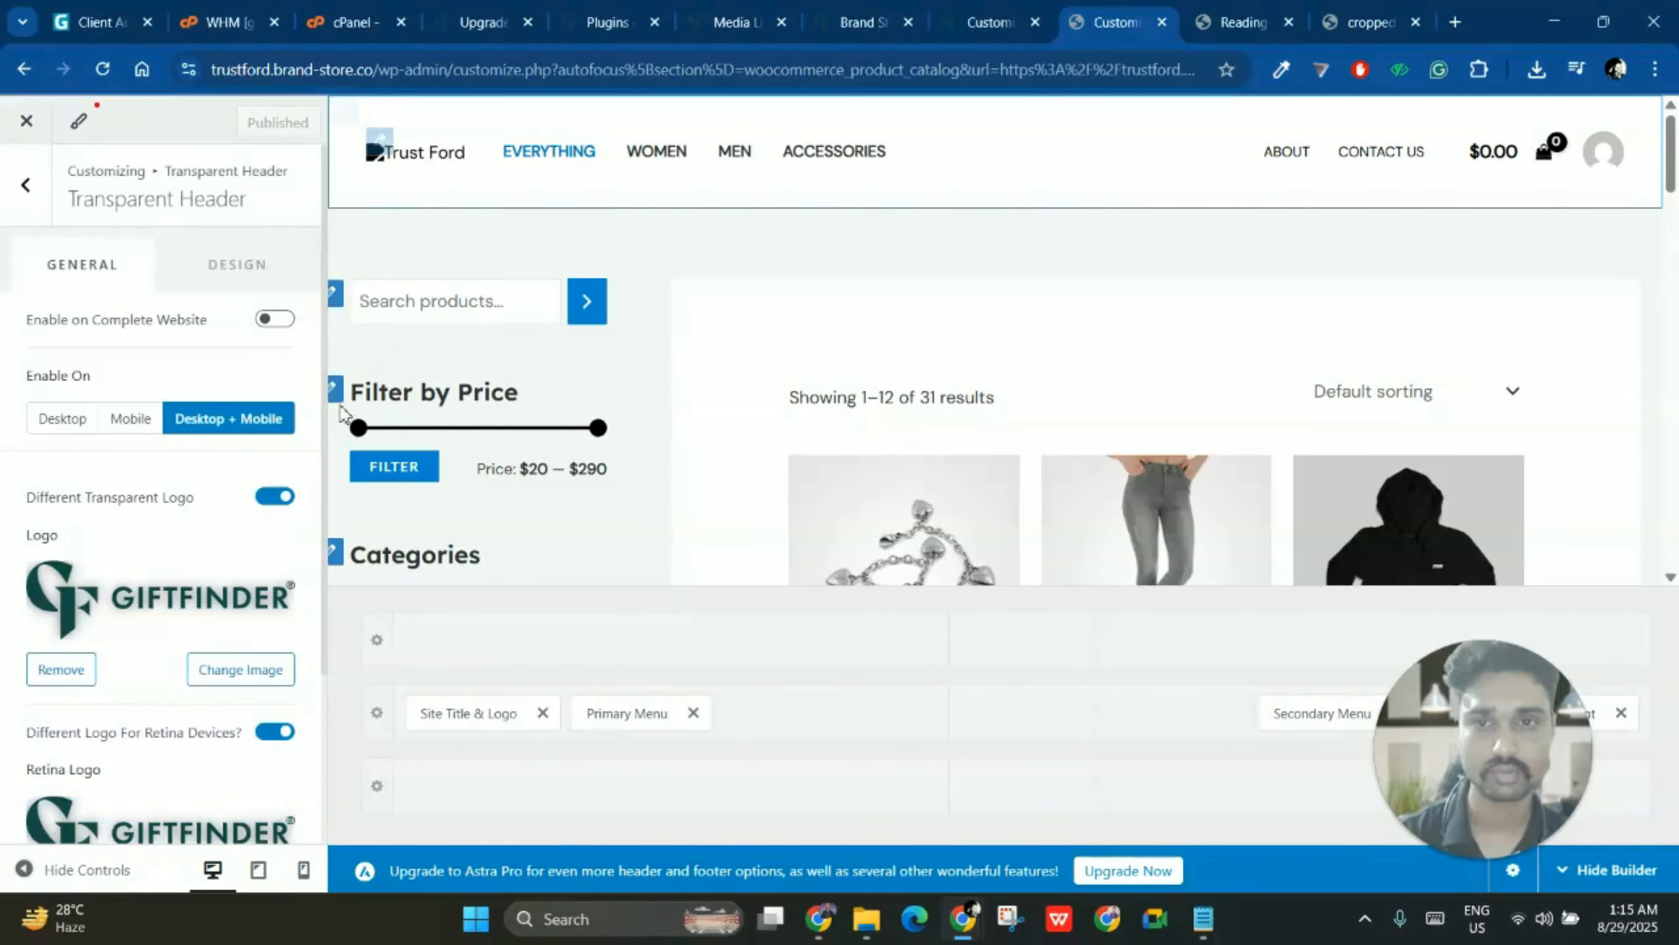
pyautogui.click(132, 423)
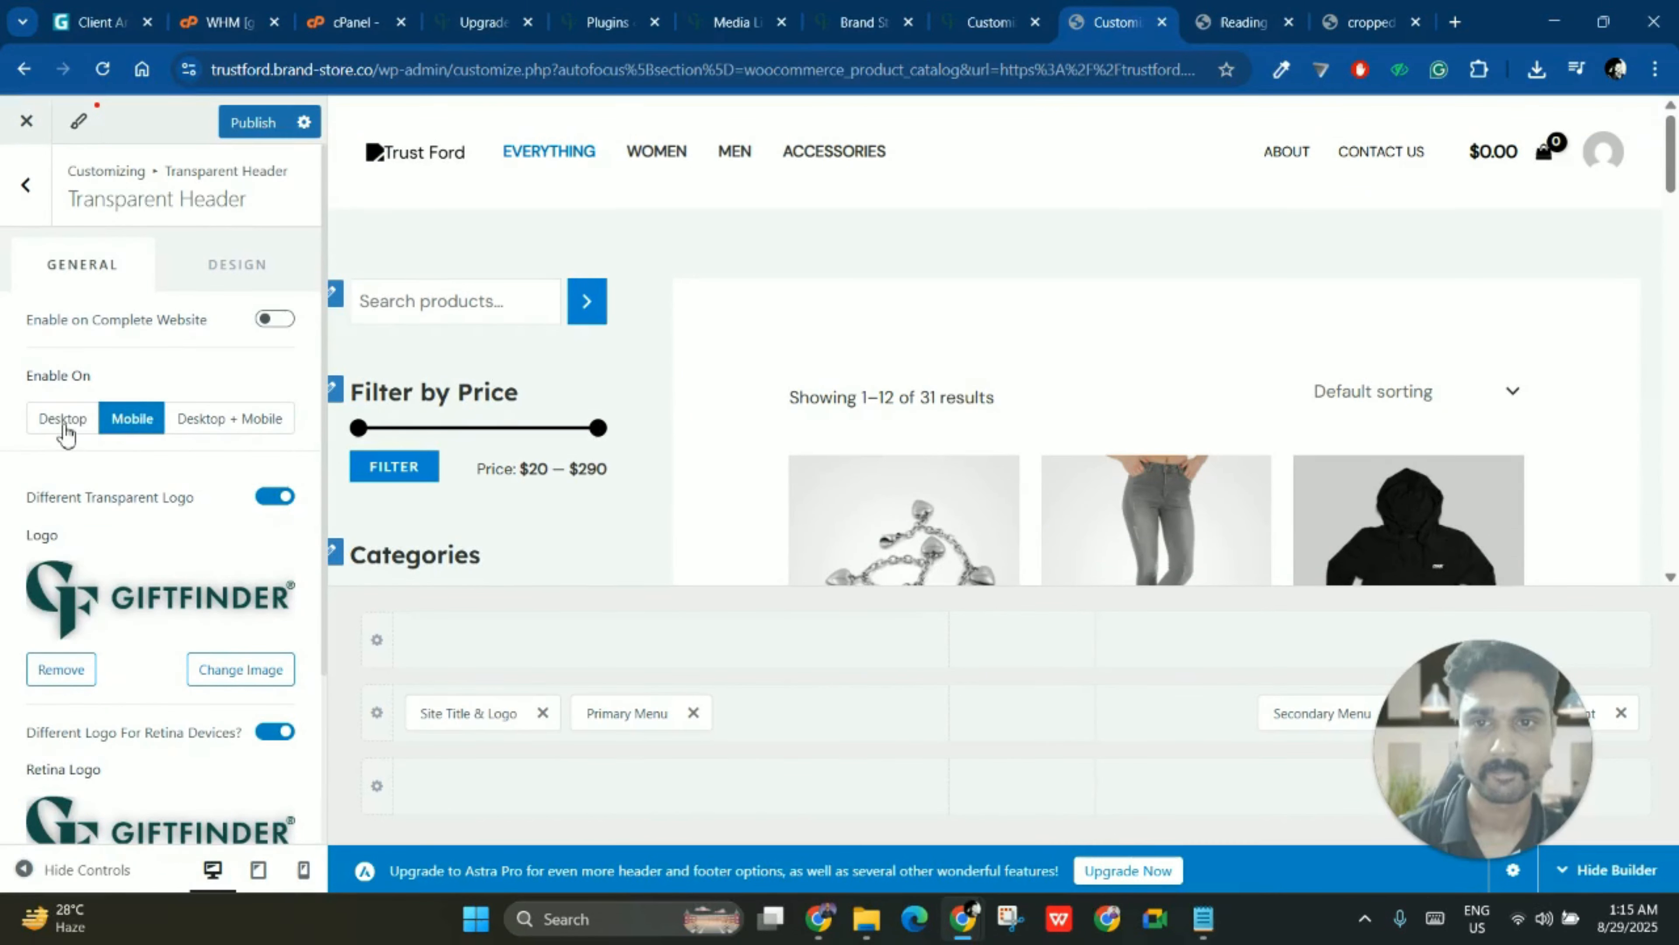
pyautogui.click(220, 423)
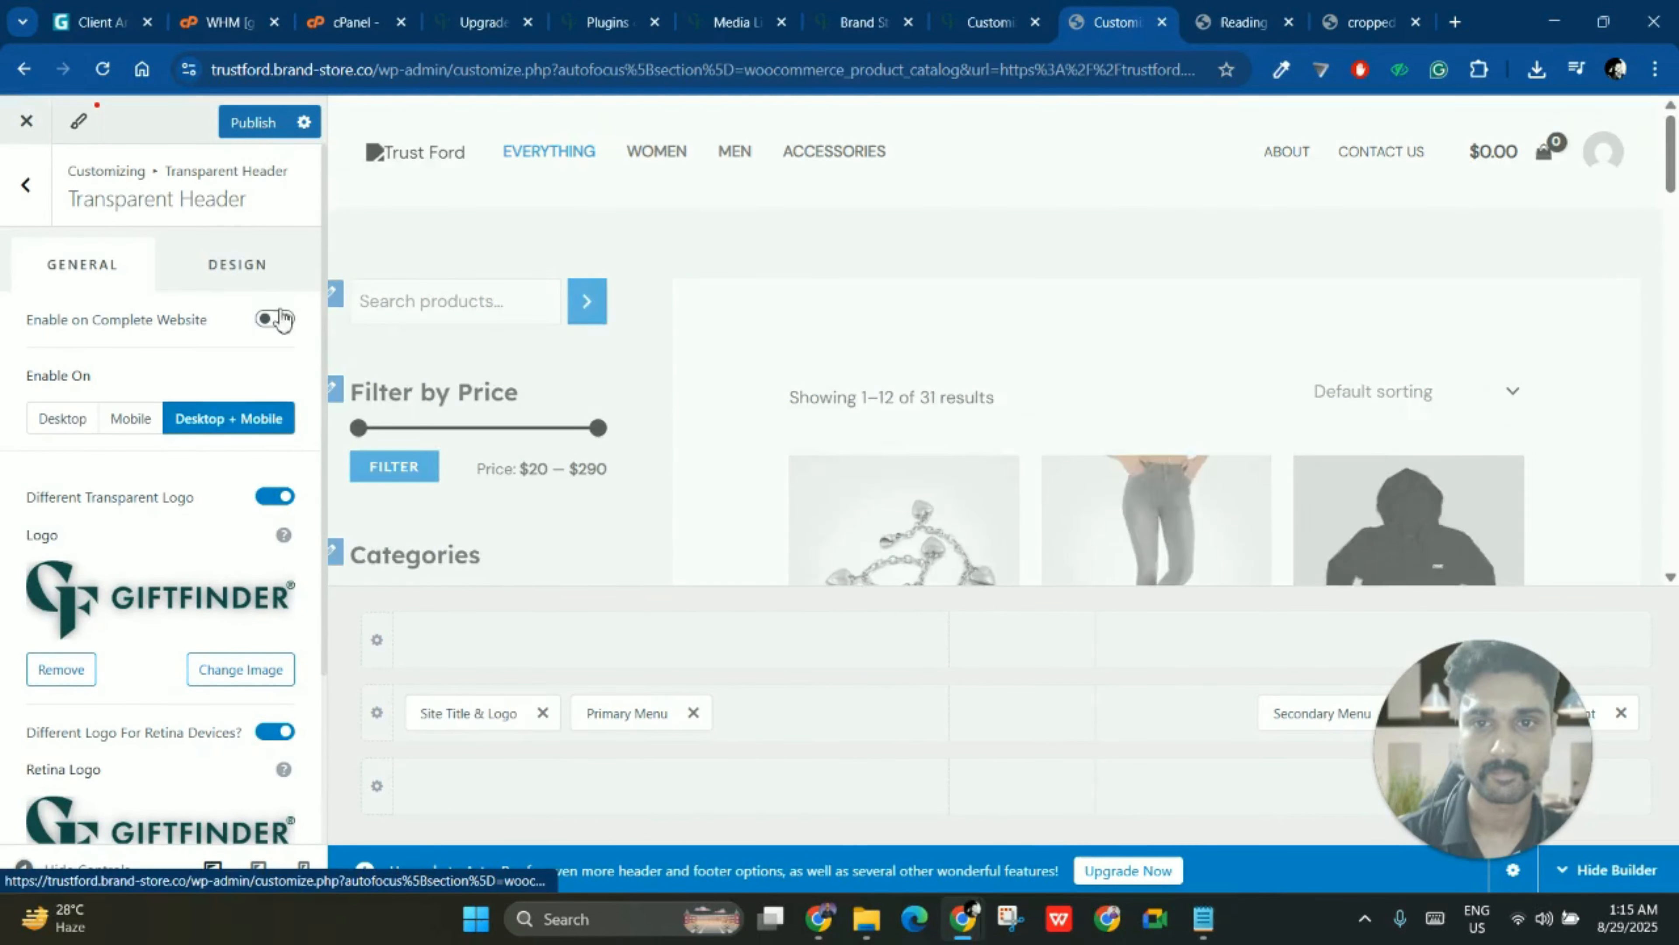
pyautogui.click(276, 320)
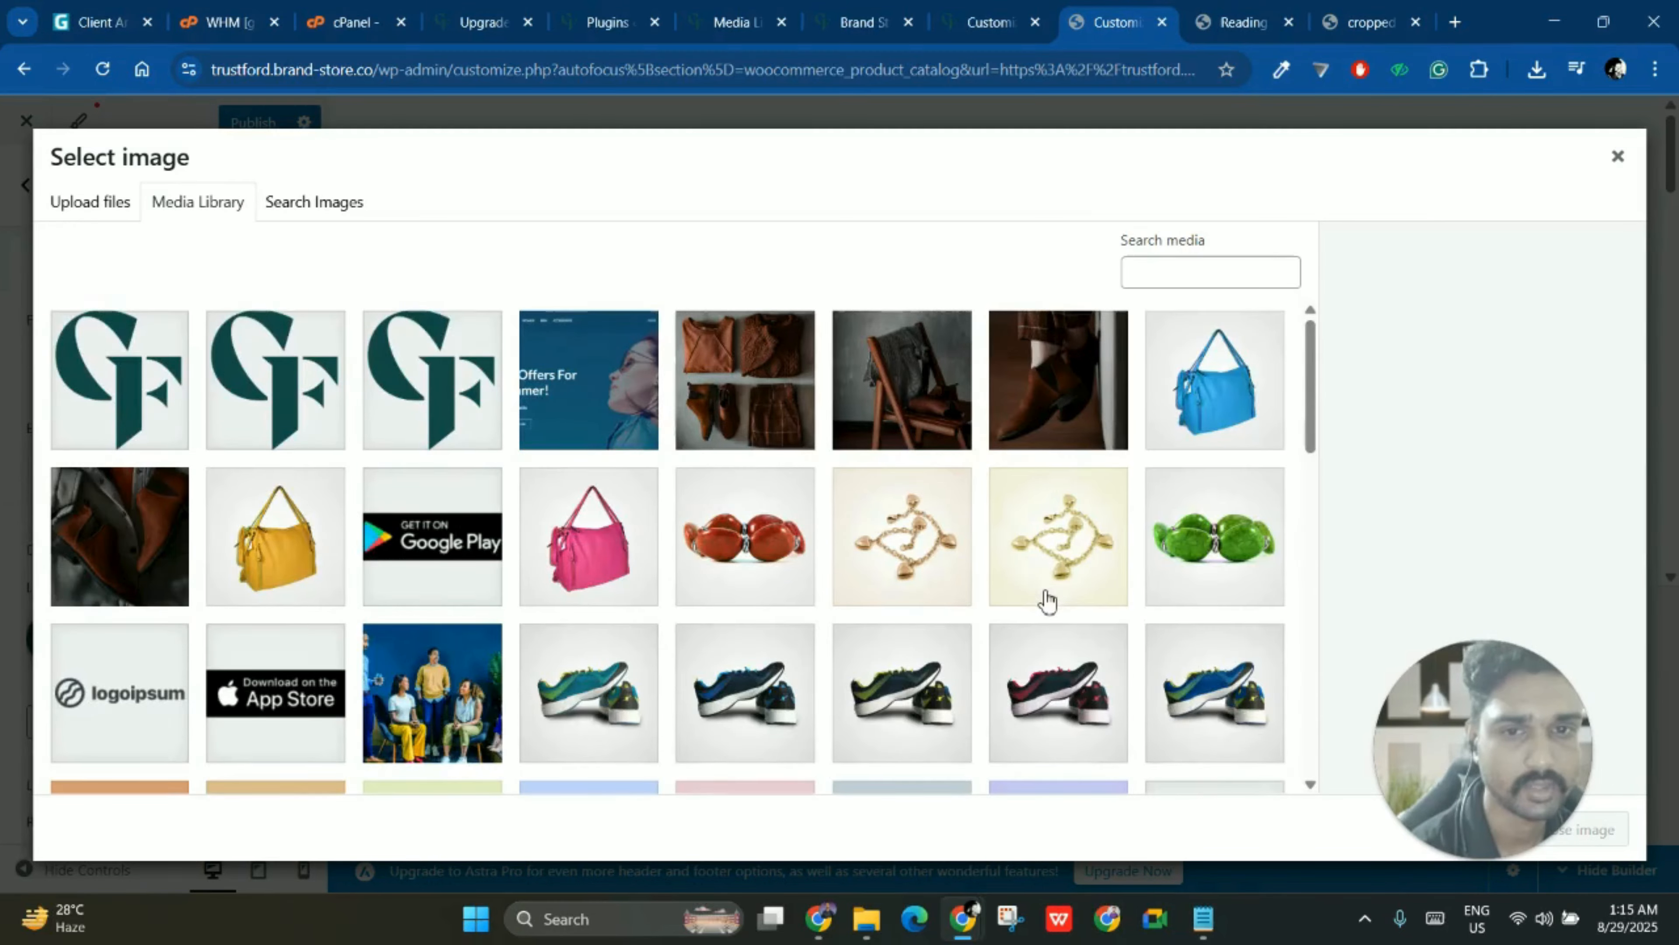
# - Choose Brand-Store.svg from the media library as the transparent header's logo and publish the customizer changes
pyautogui.scroll(-15, 1048, 628)
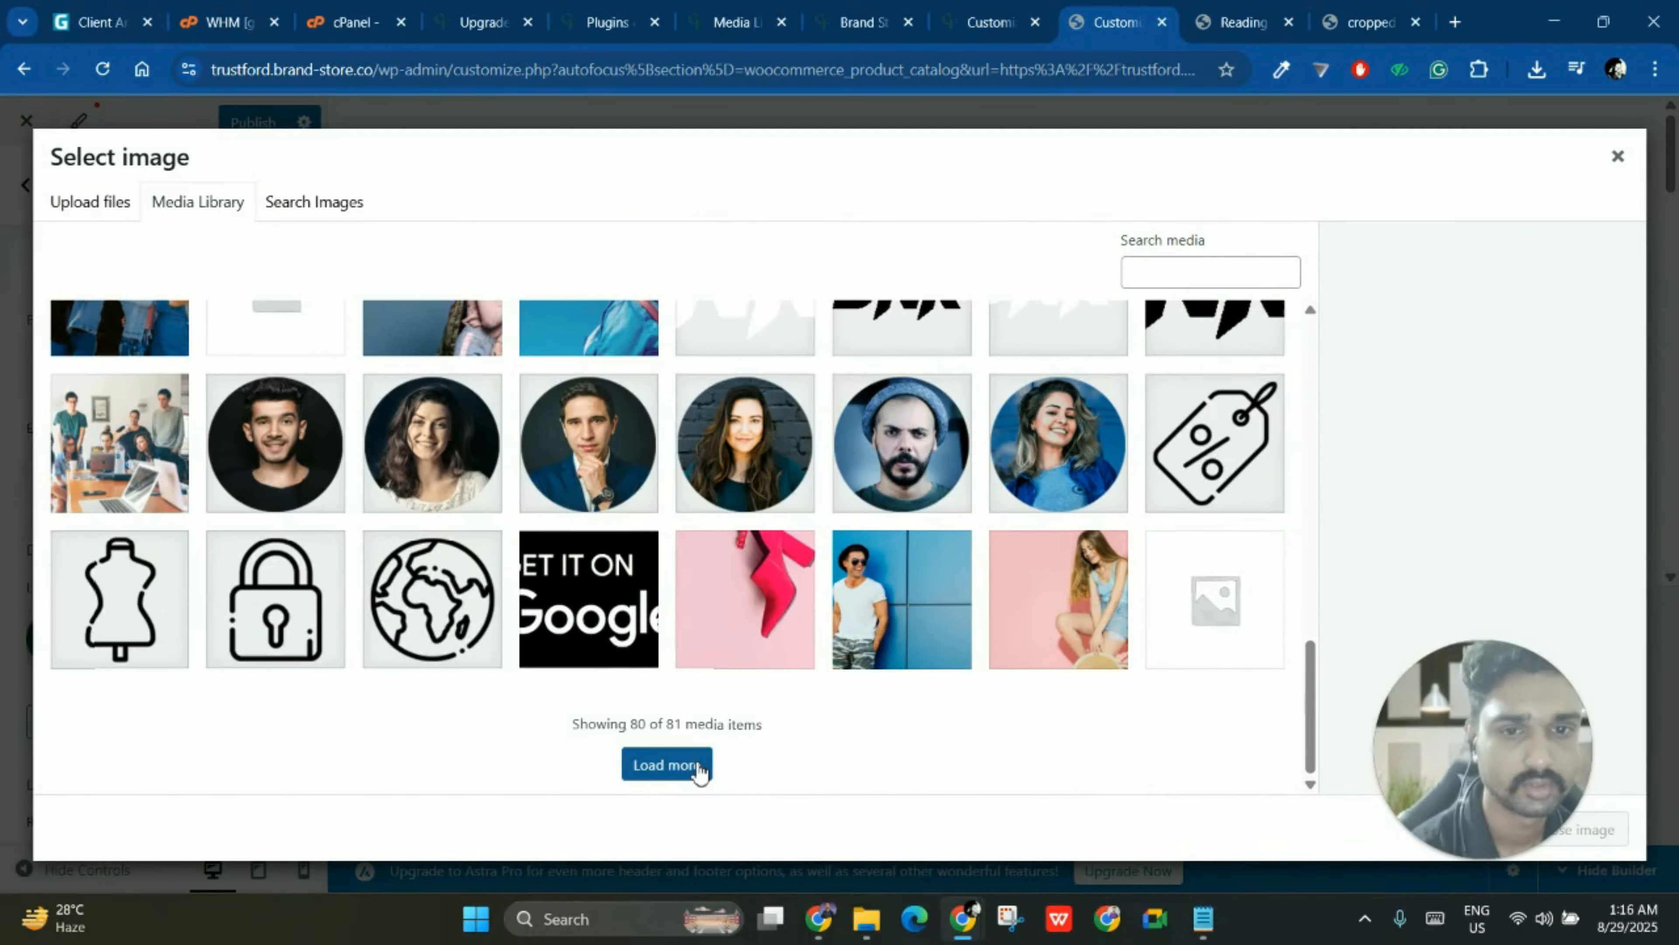
pyautogui.click(667, 765)
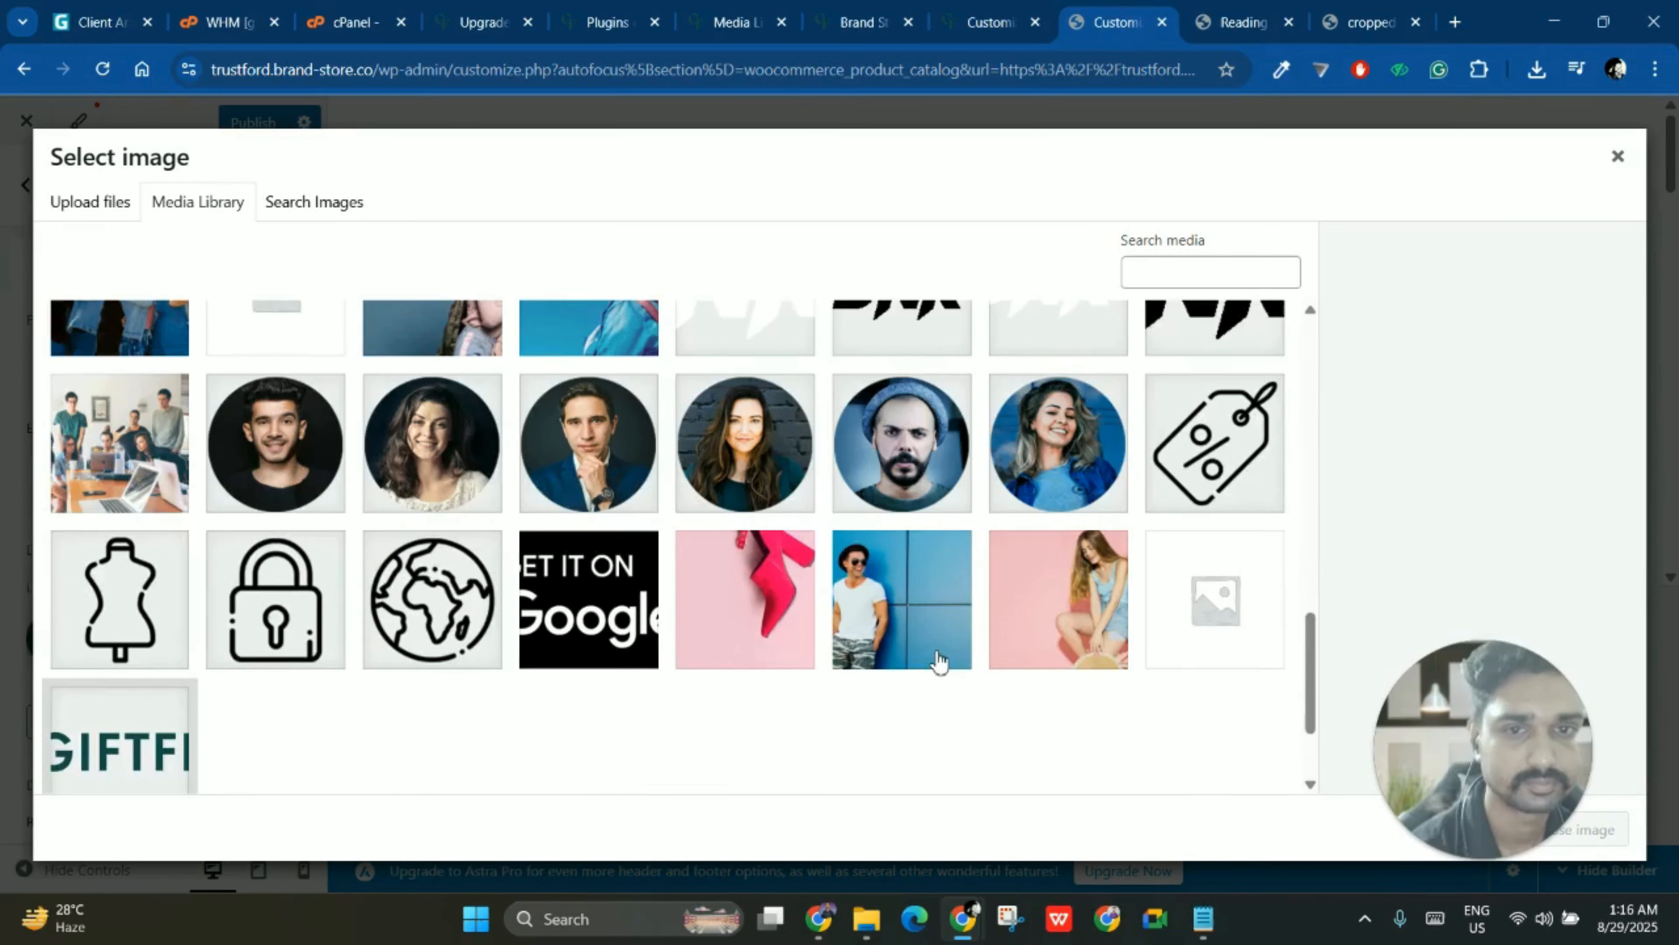
pyautogui.scroll(-2, 595, 635)
pyautogui.click(180, 618)
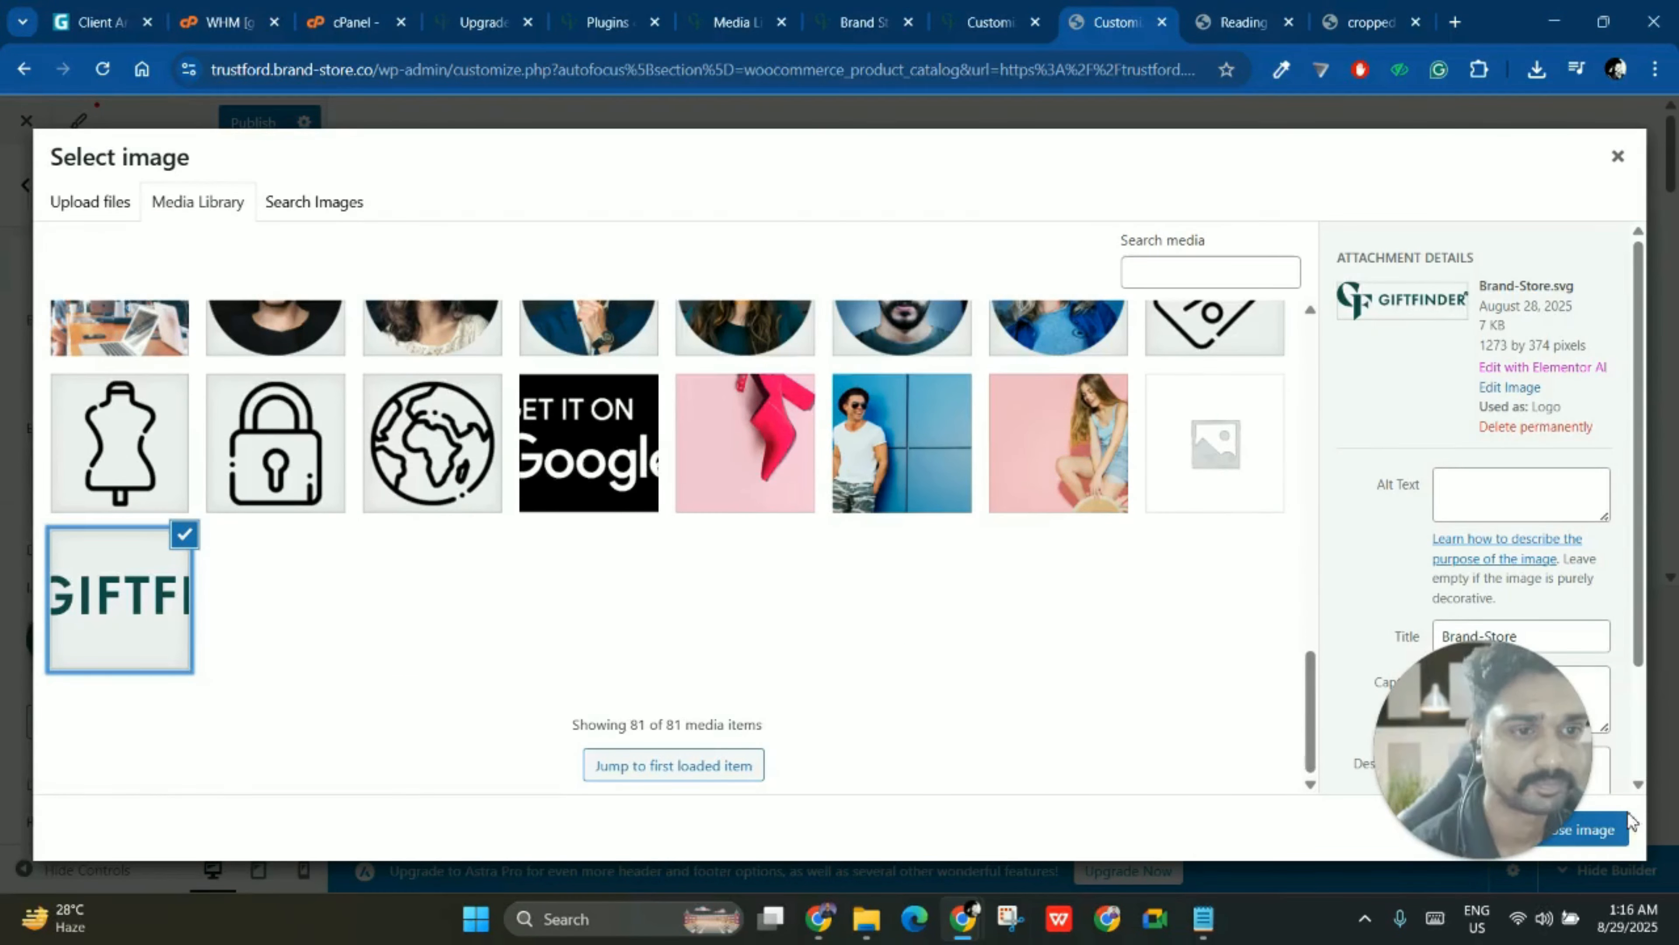
pyautogui.click(1621, 828)
pyautogui.scroll(-4, 109, 564)
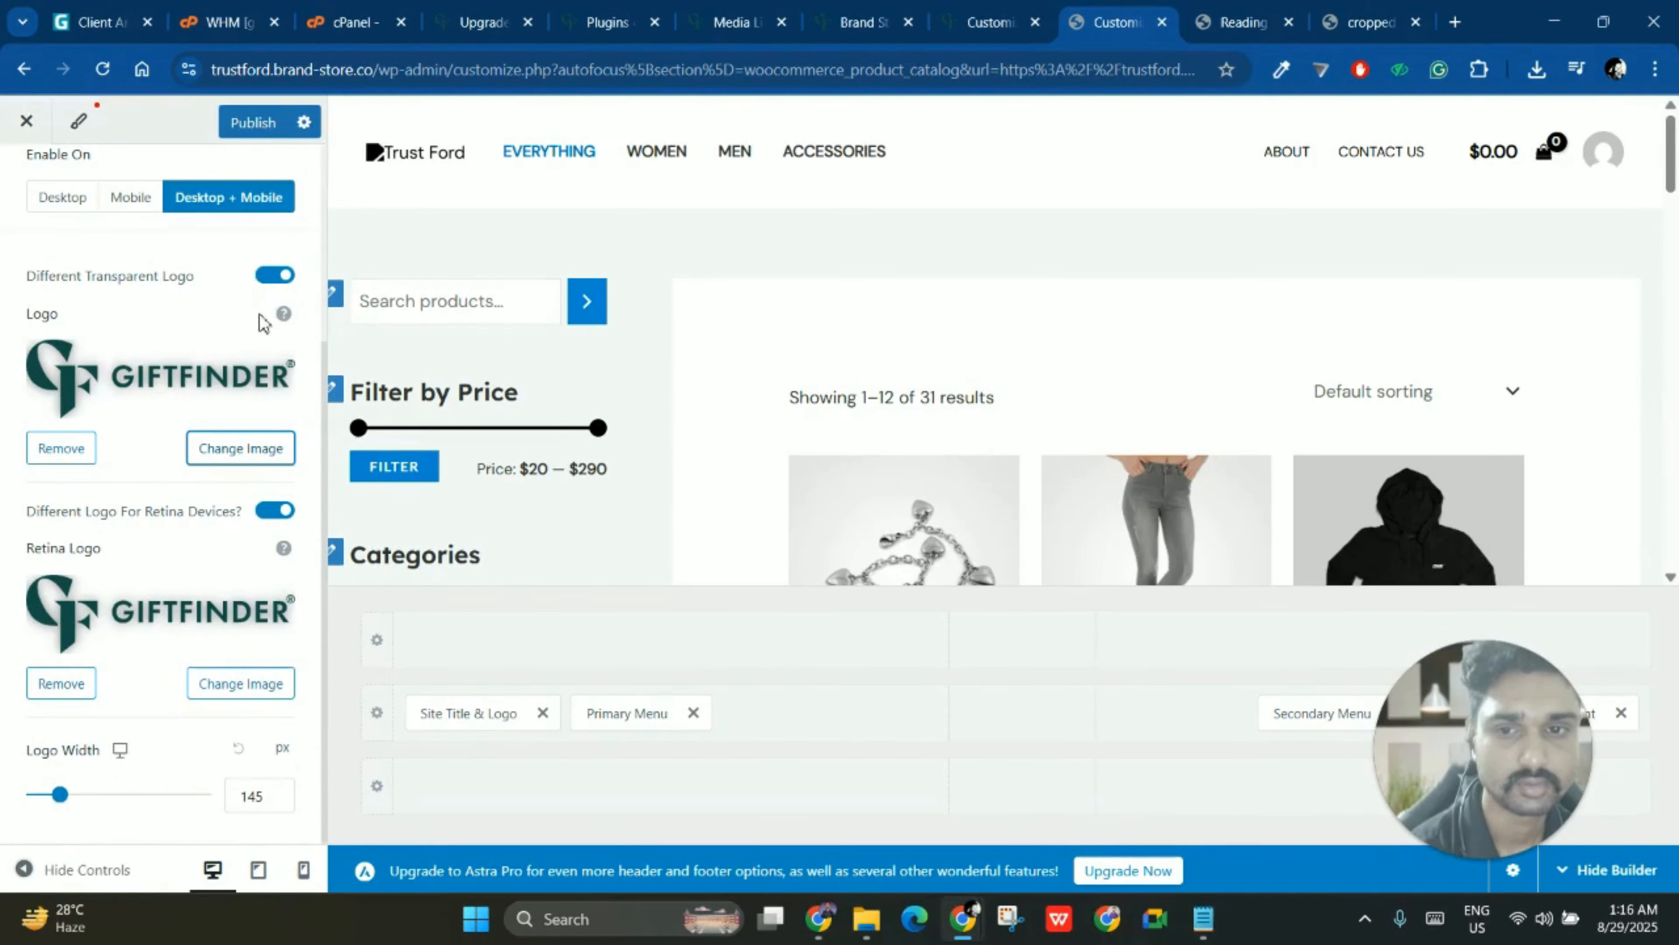
pyautogui.click(248, 125)
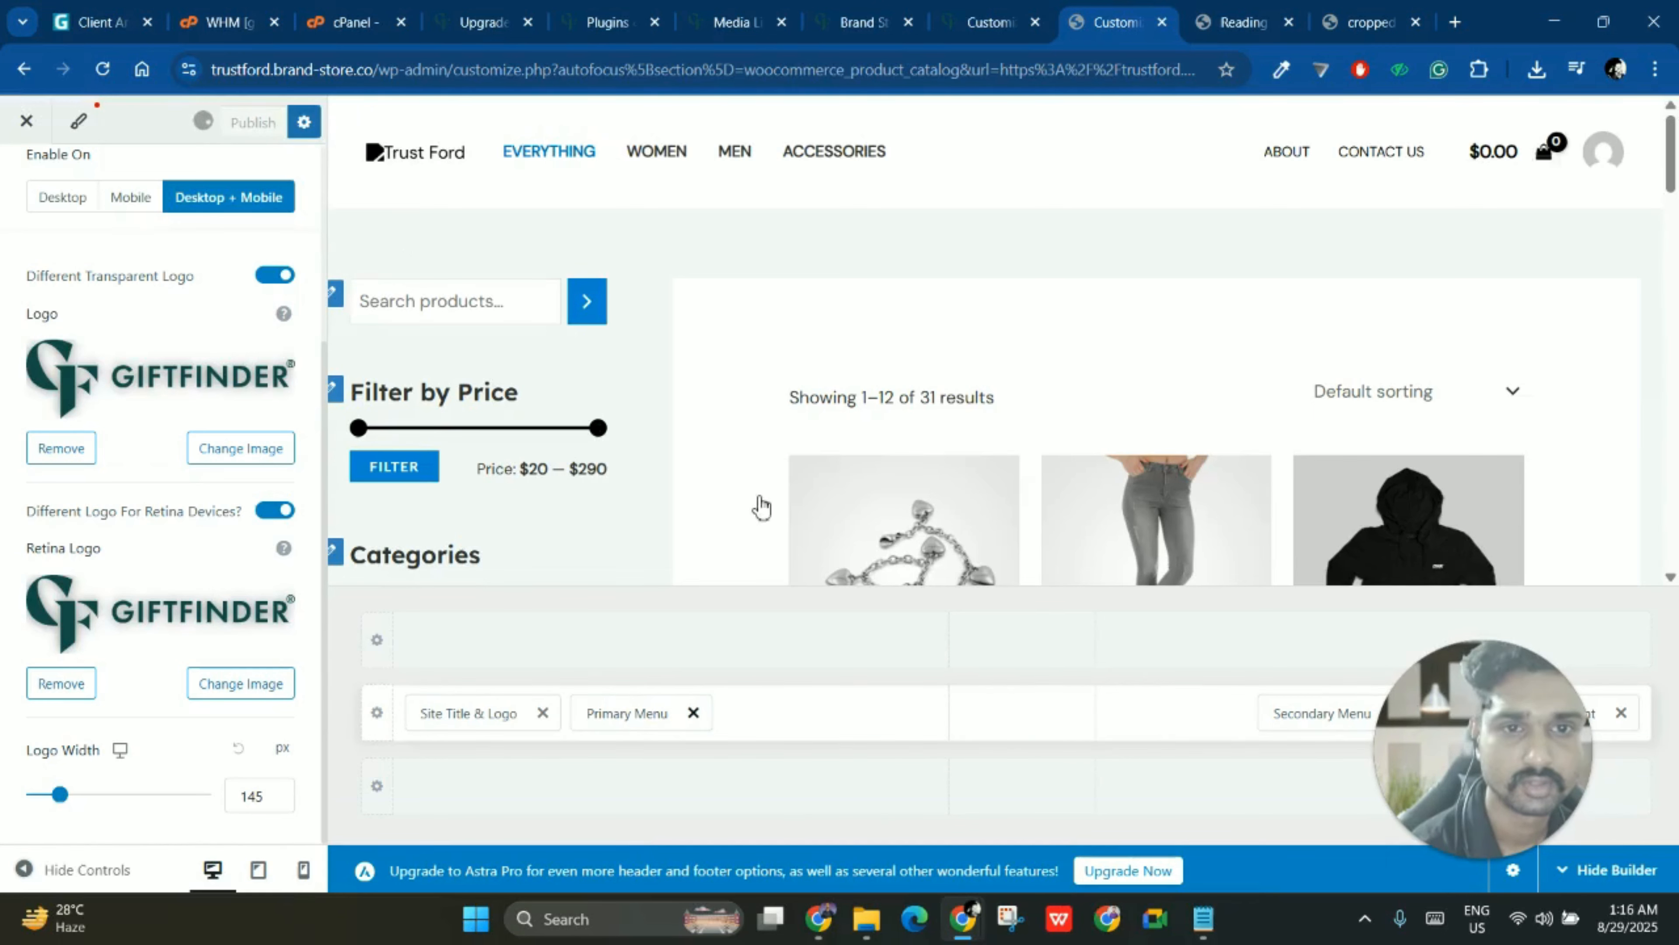
# - Examine the header layout and Primary Header settings in the Brand Store customizer and return to Trust Ford's customizer
pyautogui.click(1025, 10)
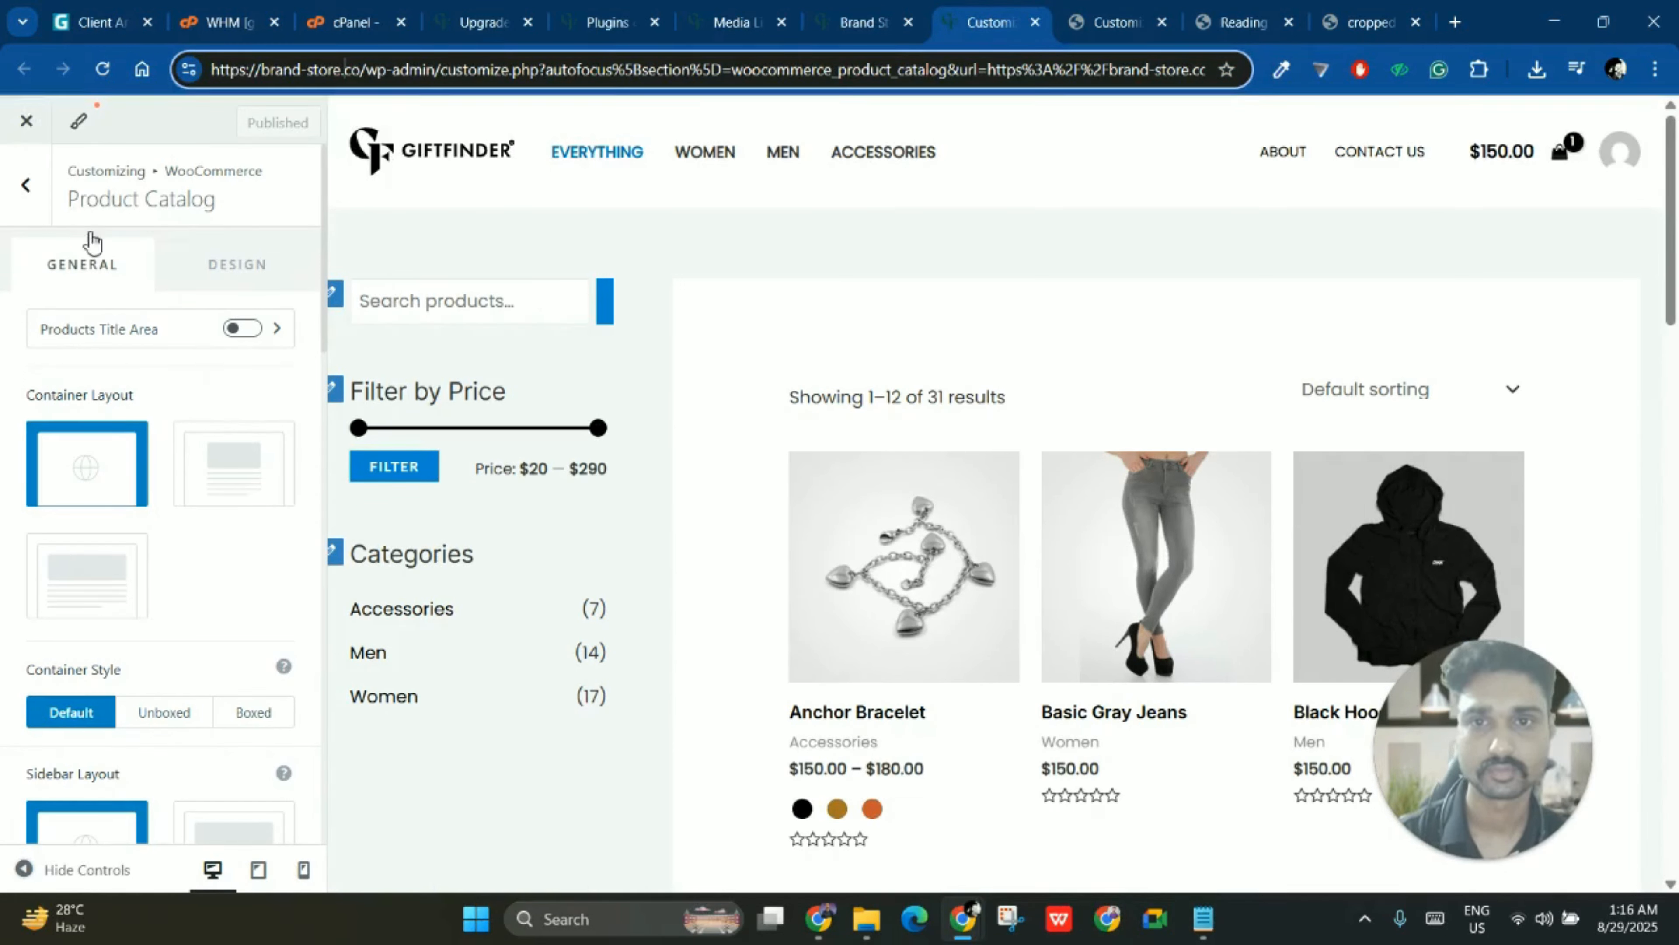
pyautogui.click(26, 187)
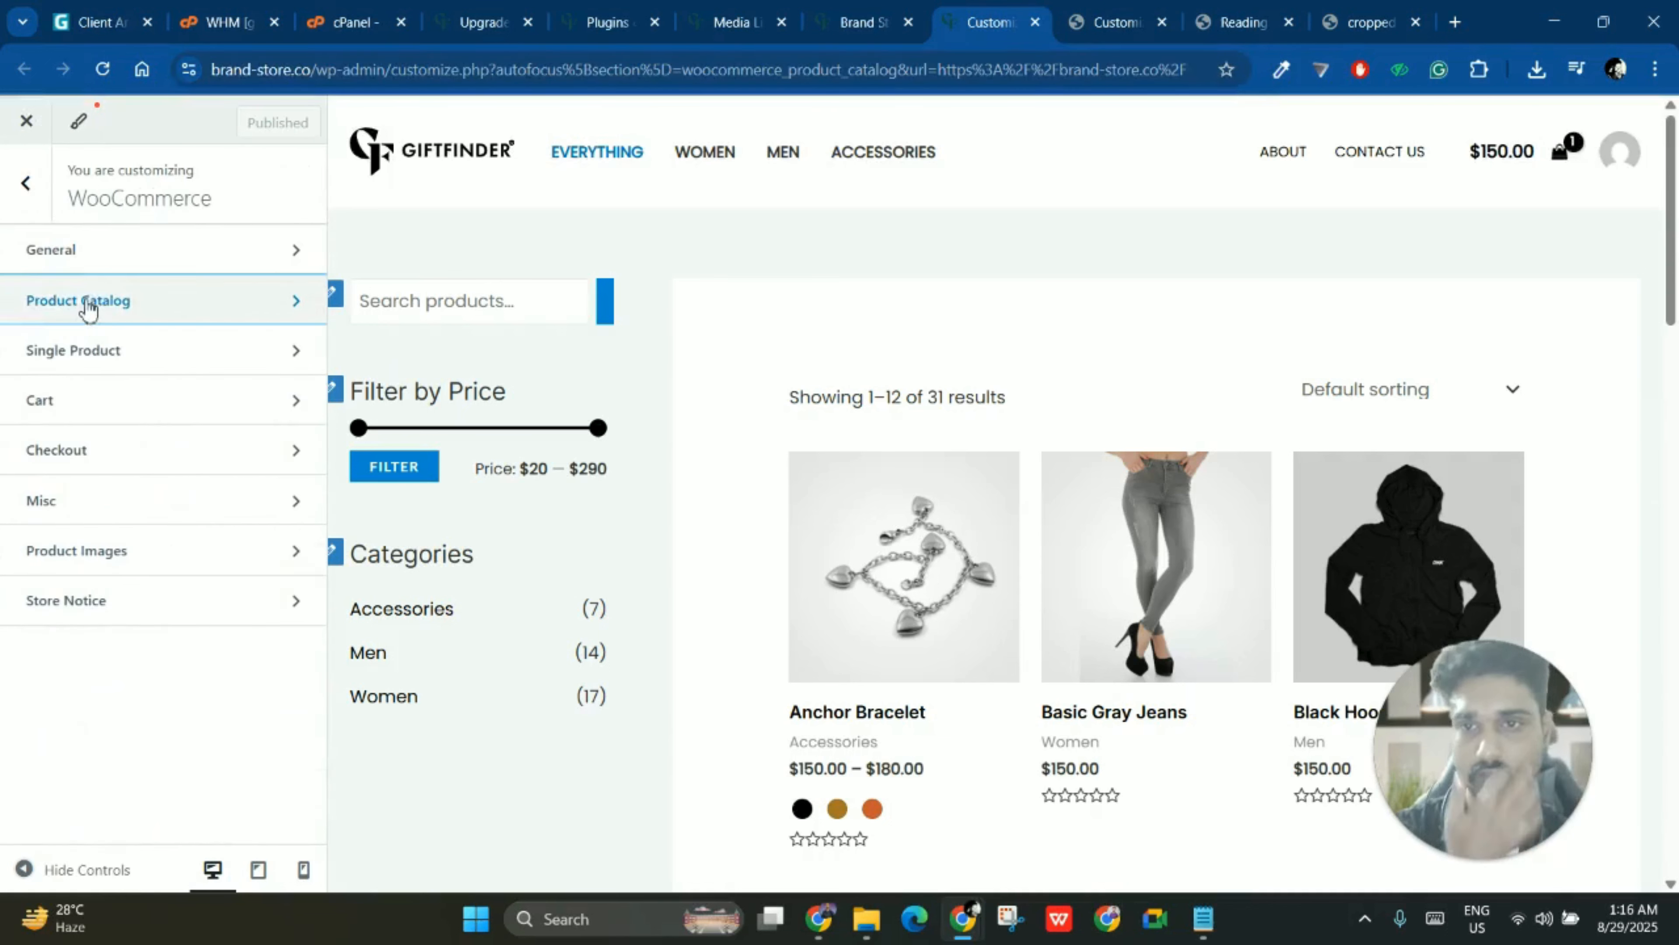
pyautogui.click(33, 202)
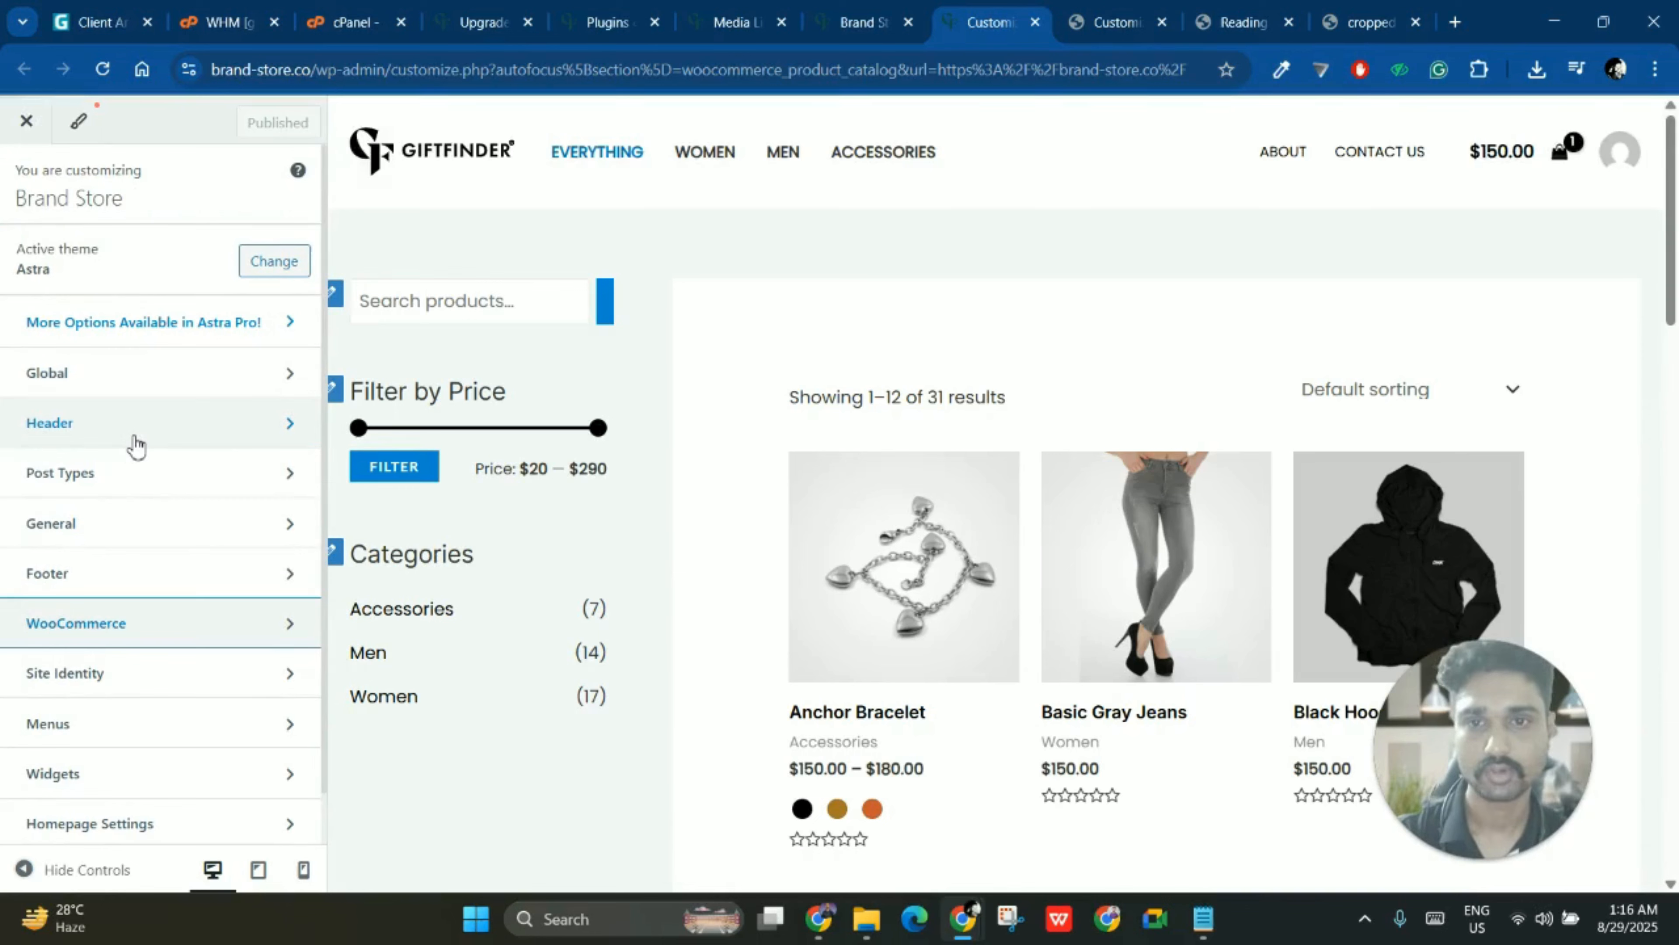
pyautogui.click(136, 445)
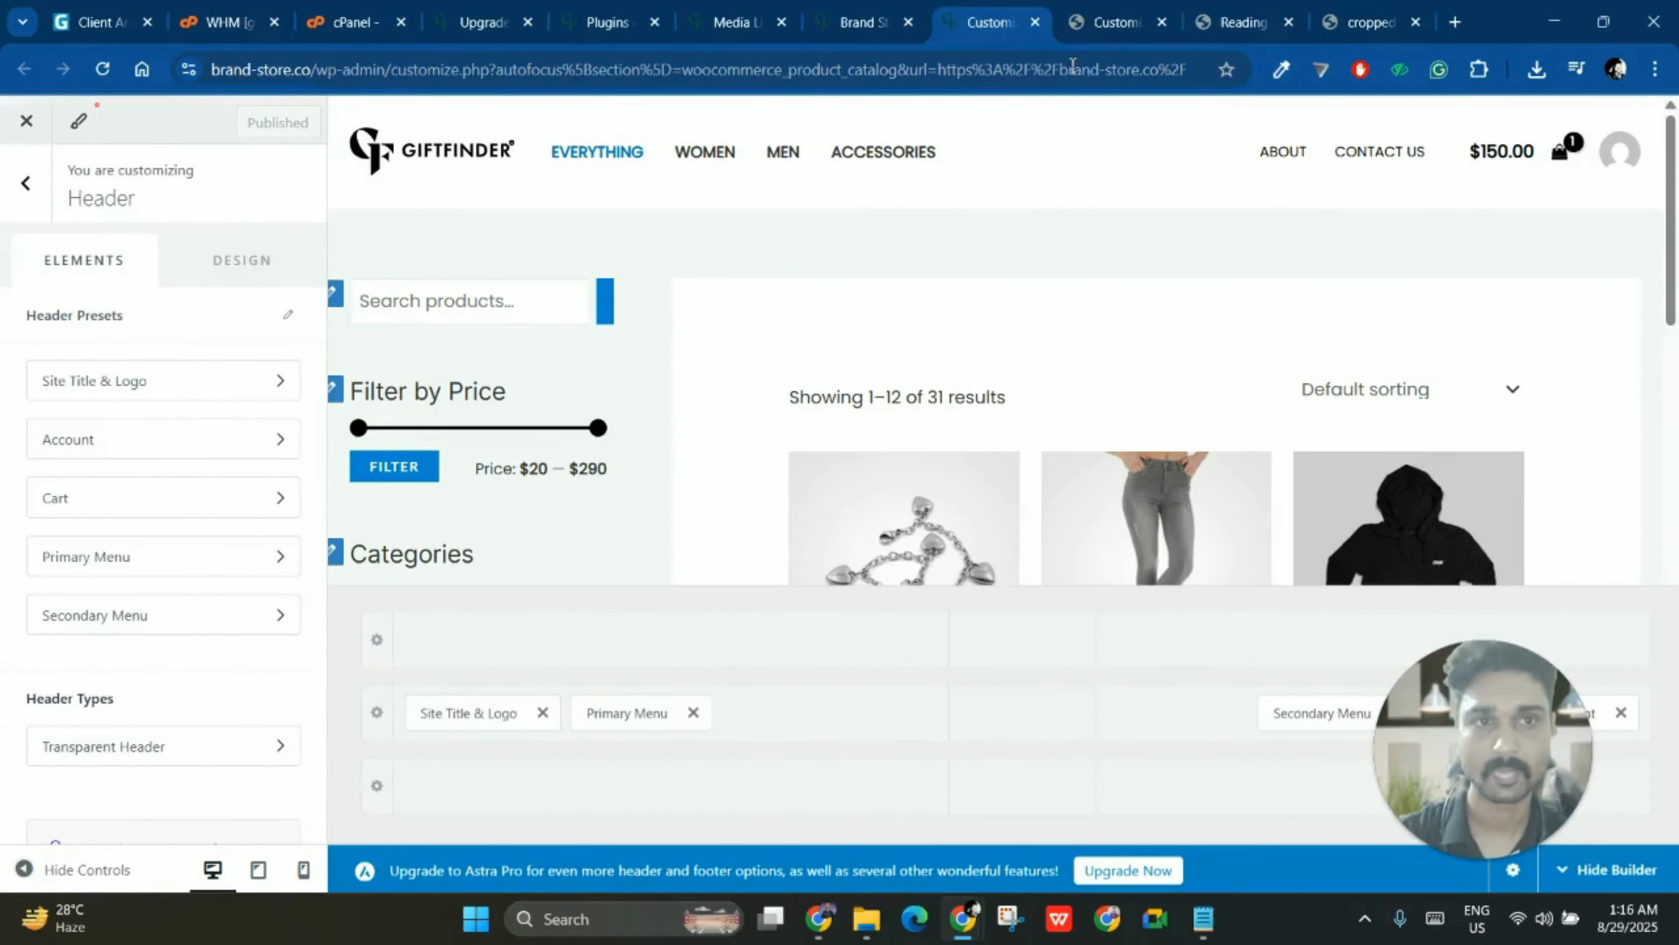
pyautogui.click(1098, 9)
pyautogui.click(998, 8)
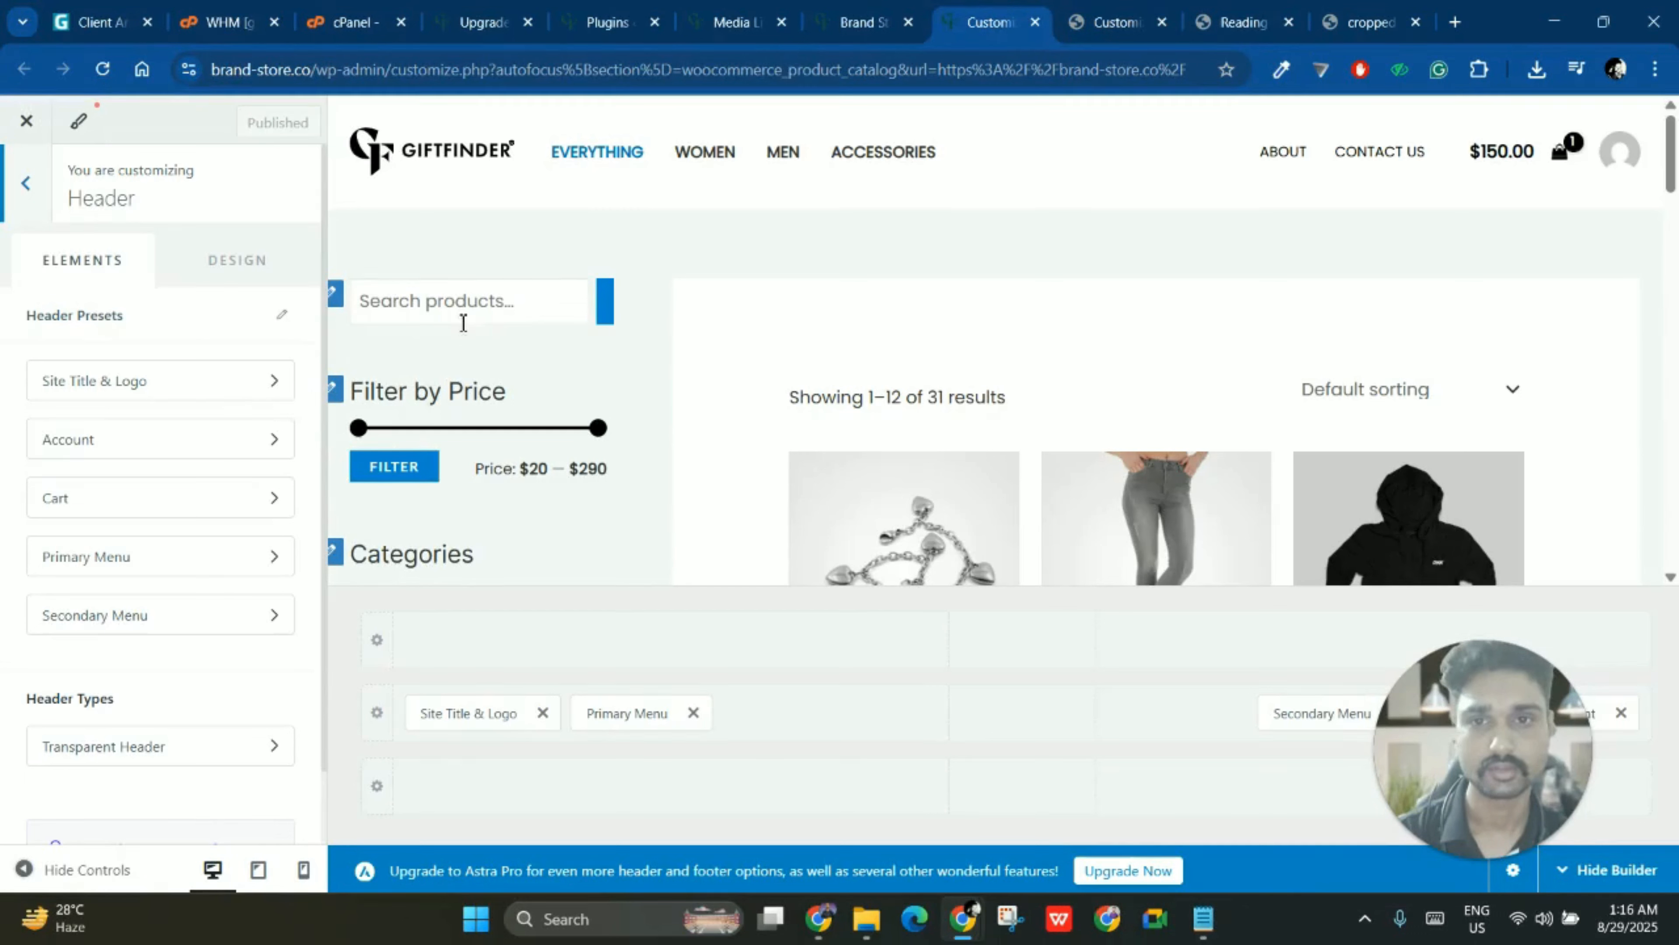
pyautogui.click(374, 716)
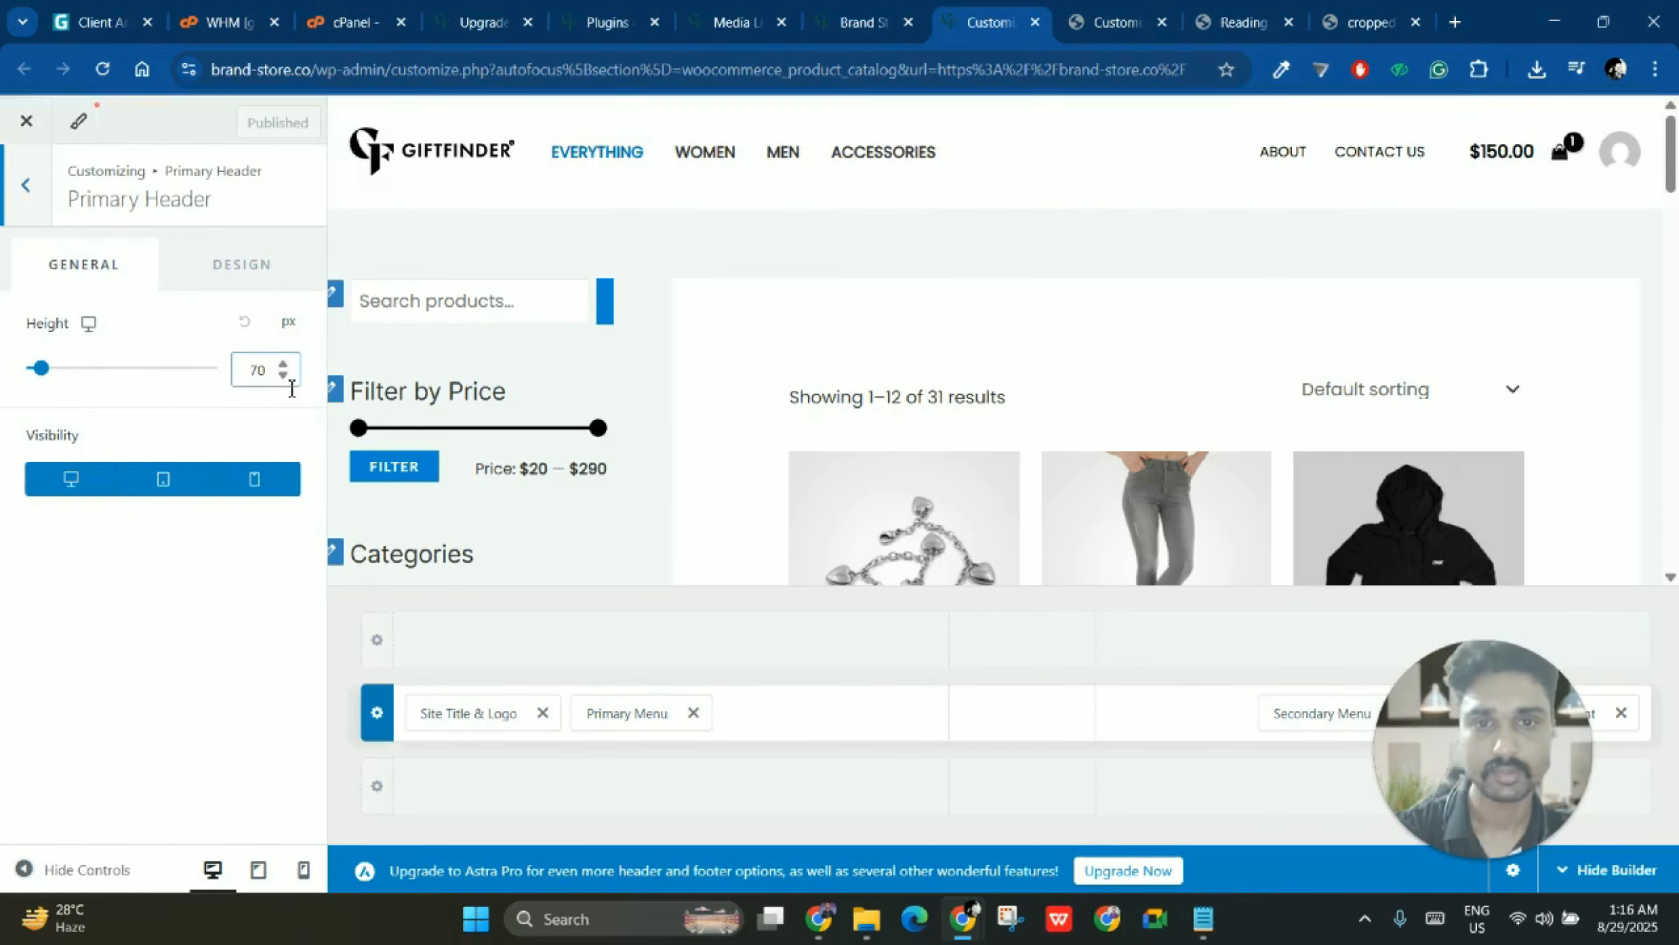
pyautogui.click(1141, 15)
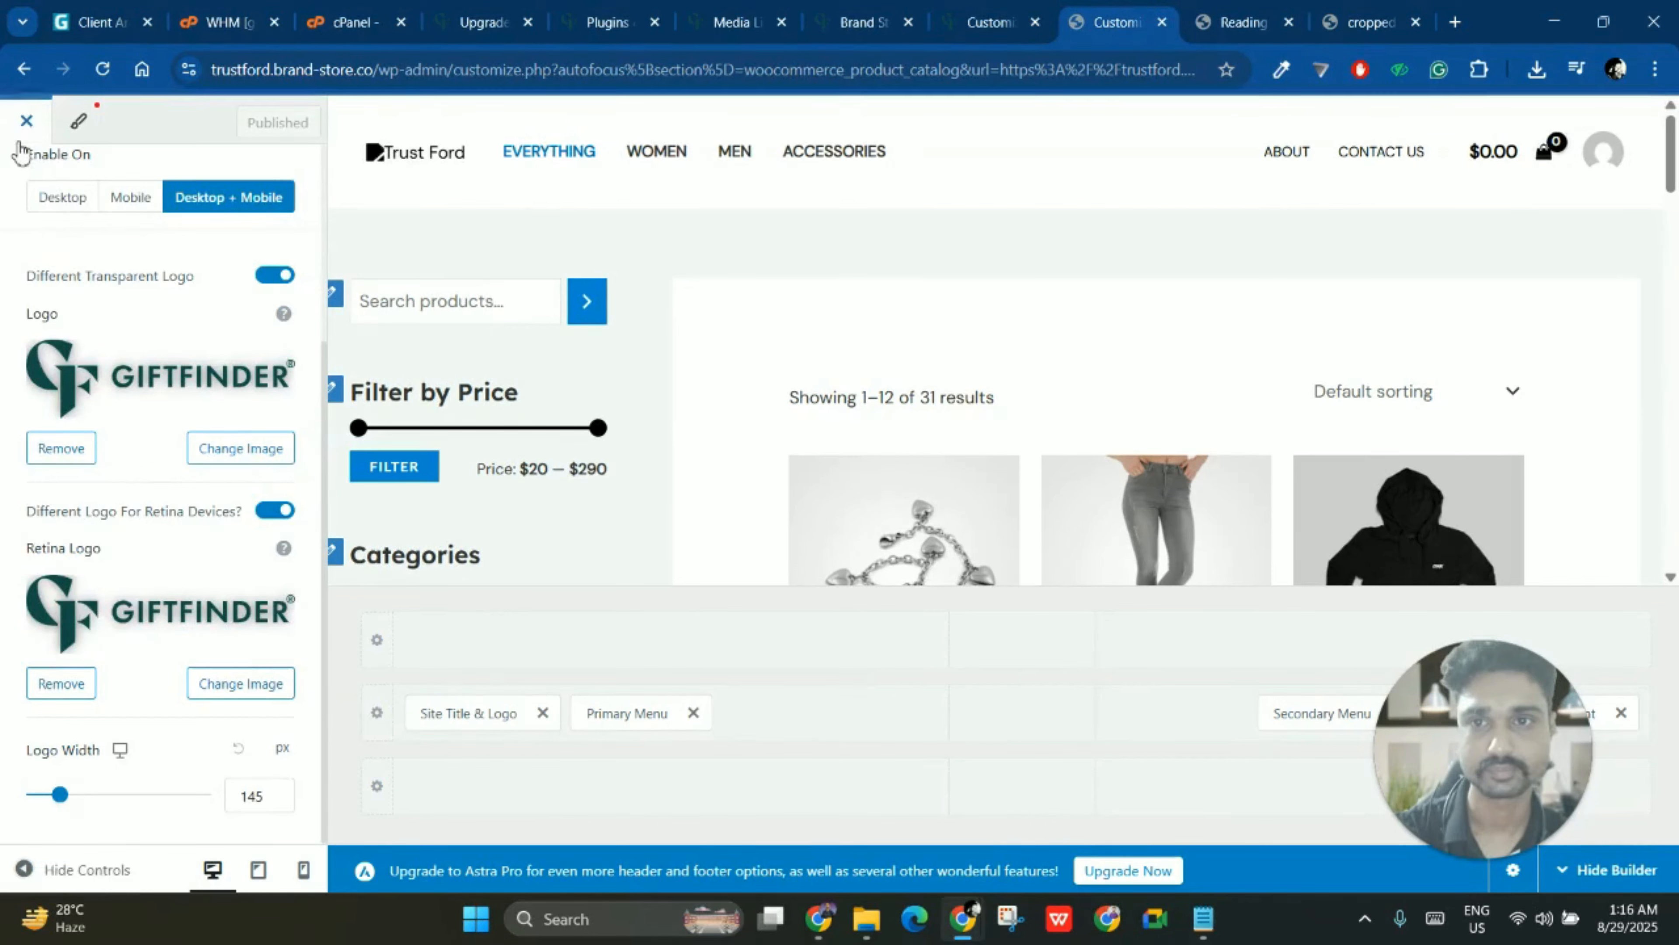
# - Open Trust Ford's Primary Header settings and compare its height and visibility with Brand Store's Primary Header
pyautogui.scroll(5, 26, 210)
pyautogui.click(48, 210)
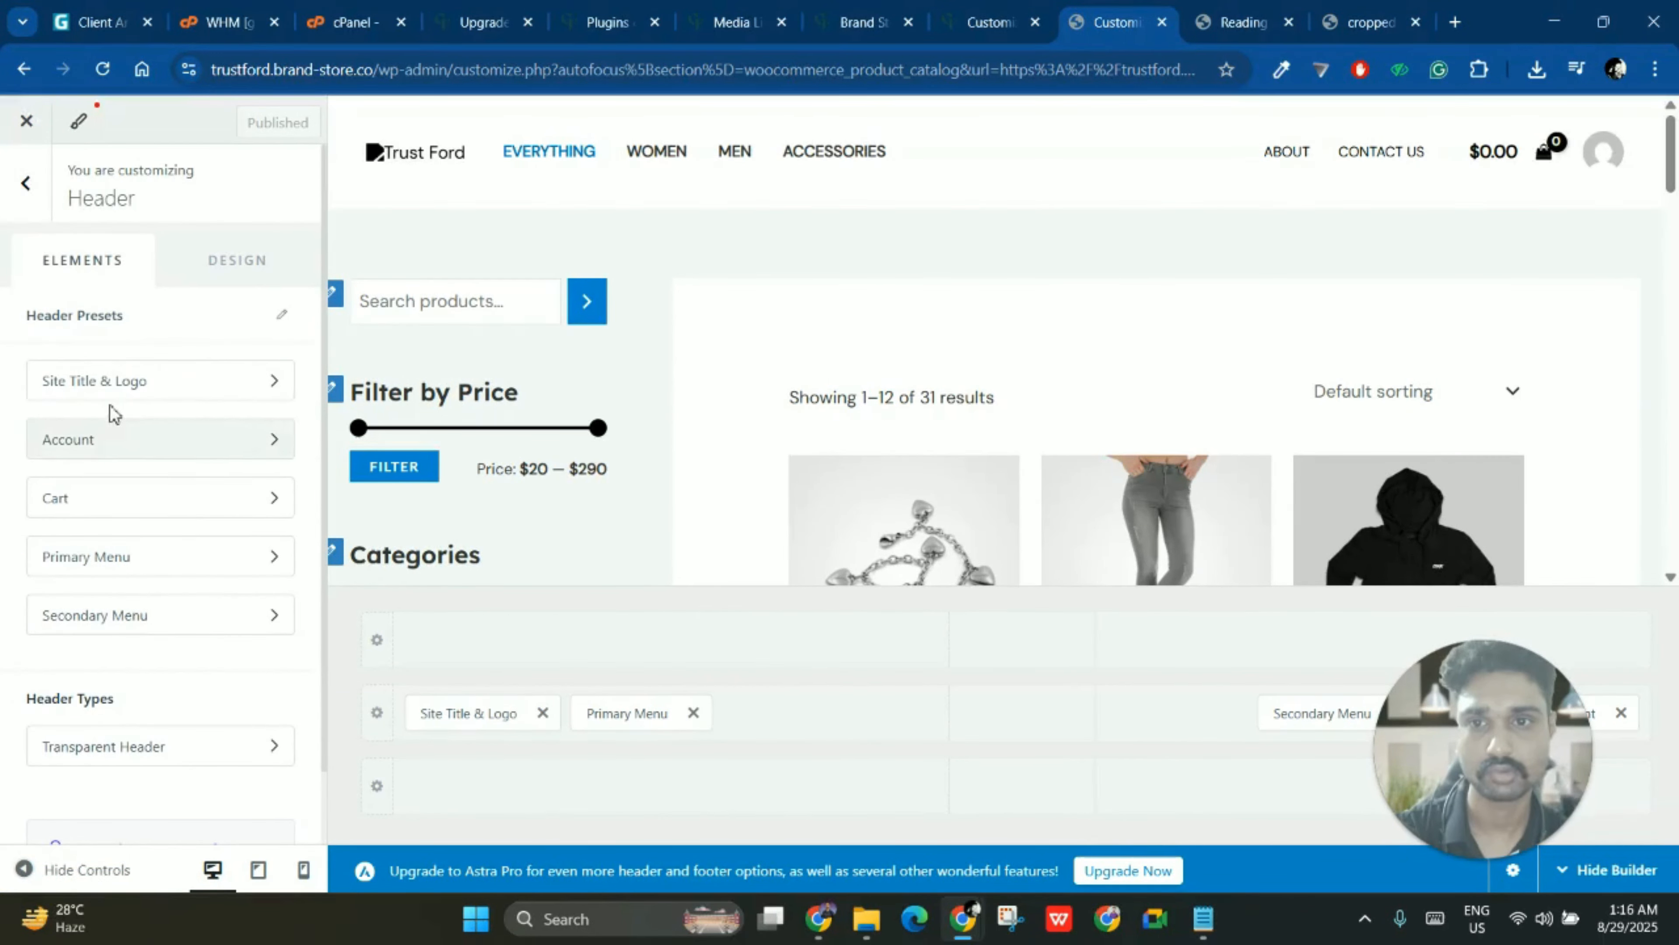
pyautogui.click(22, 182)
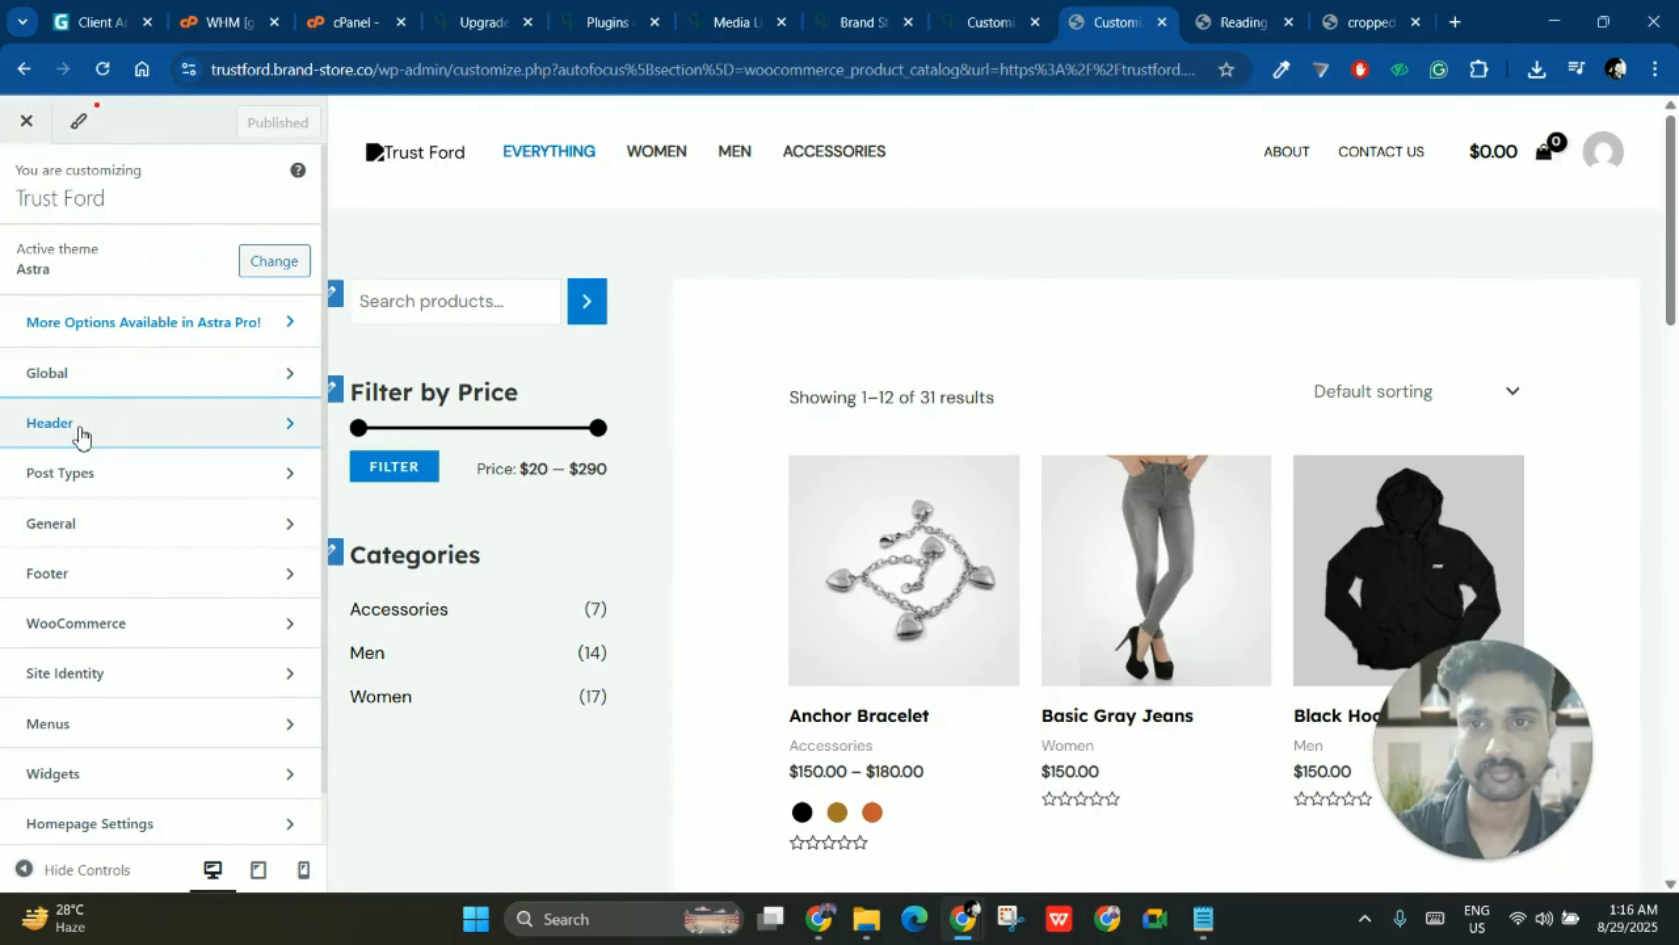
pyautogui.click(109, 440)
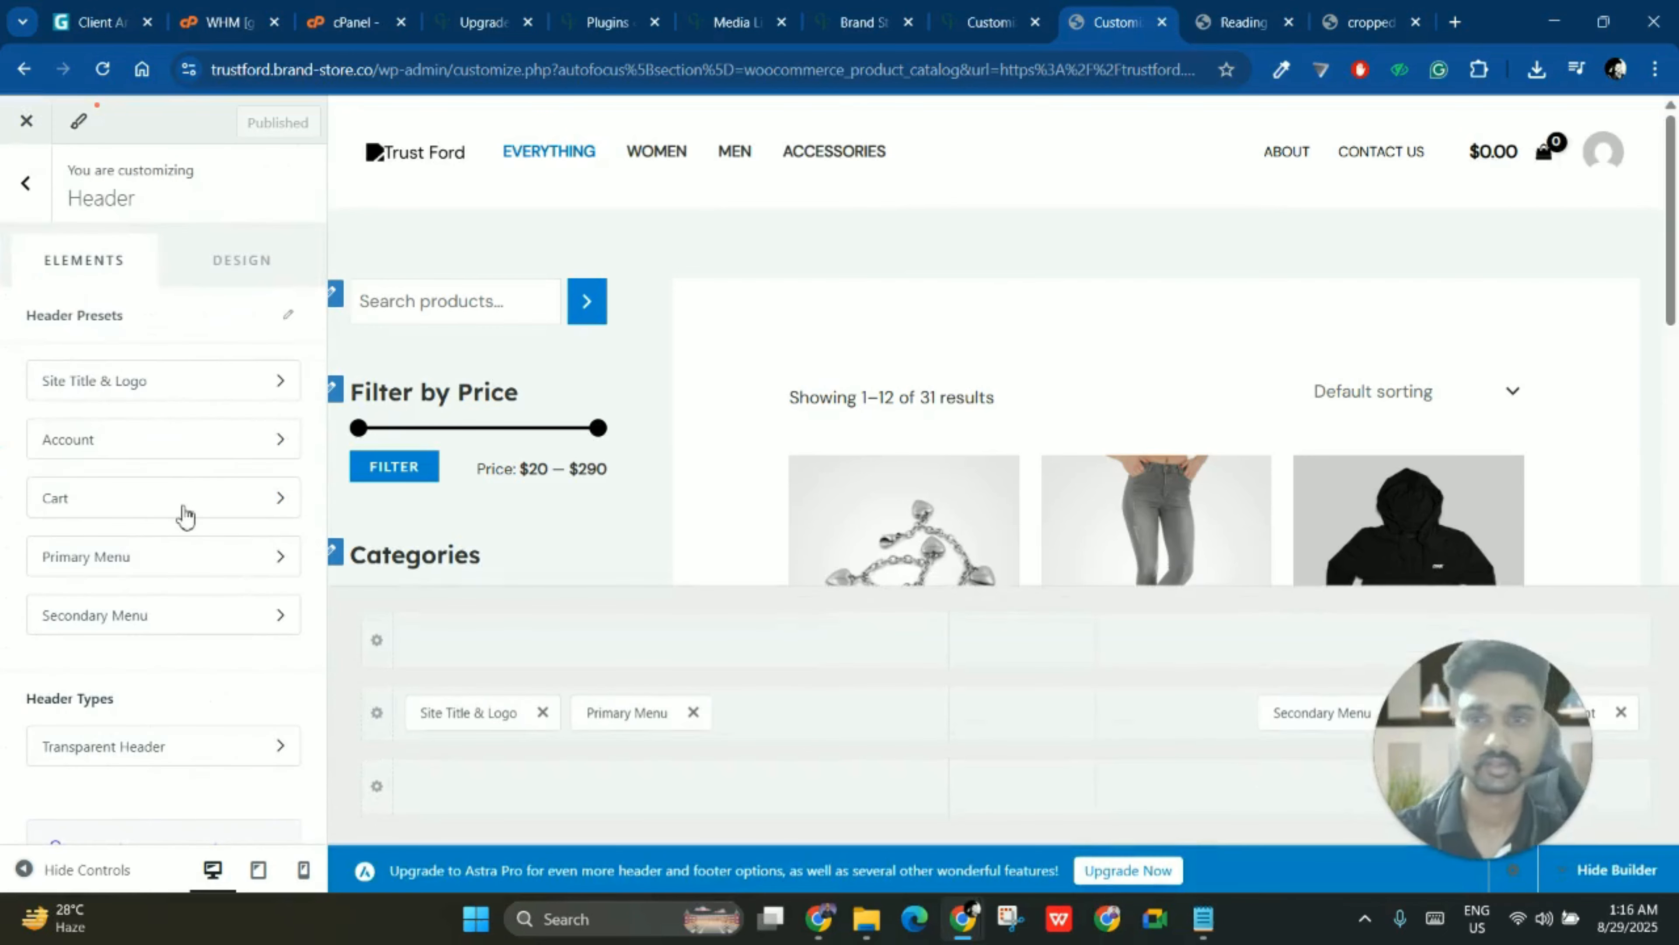
pyautogui.click(375, 716)
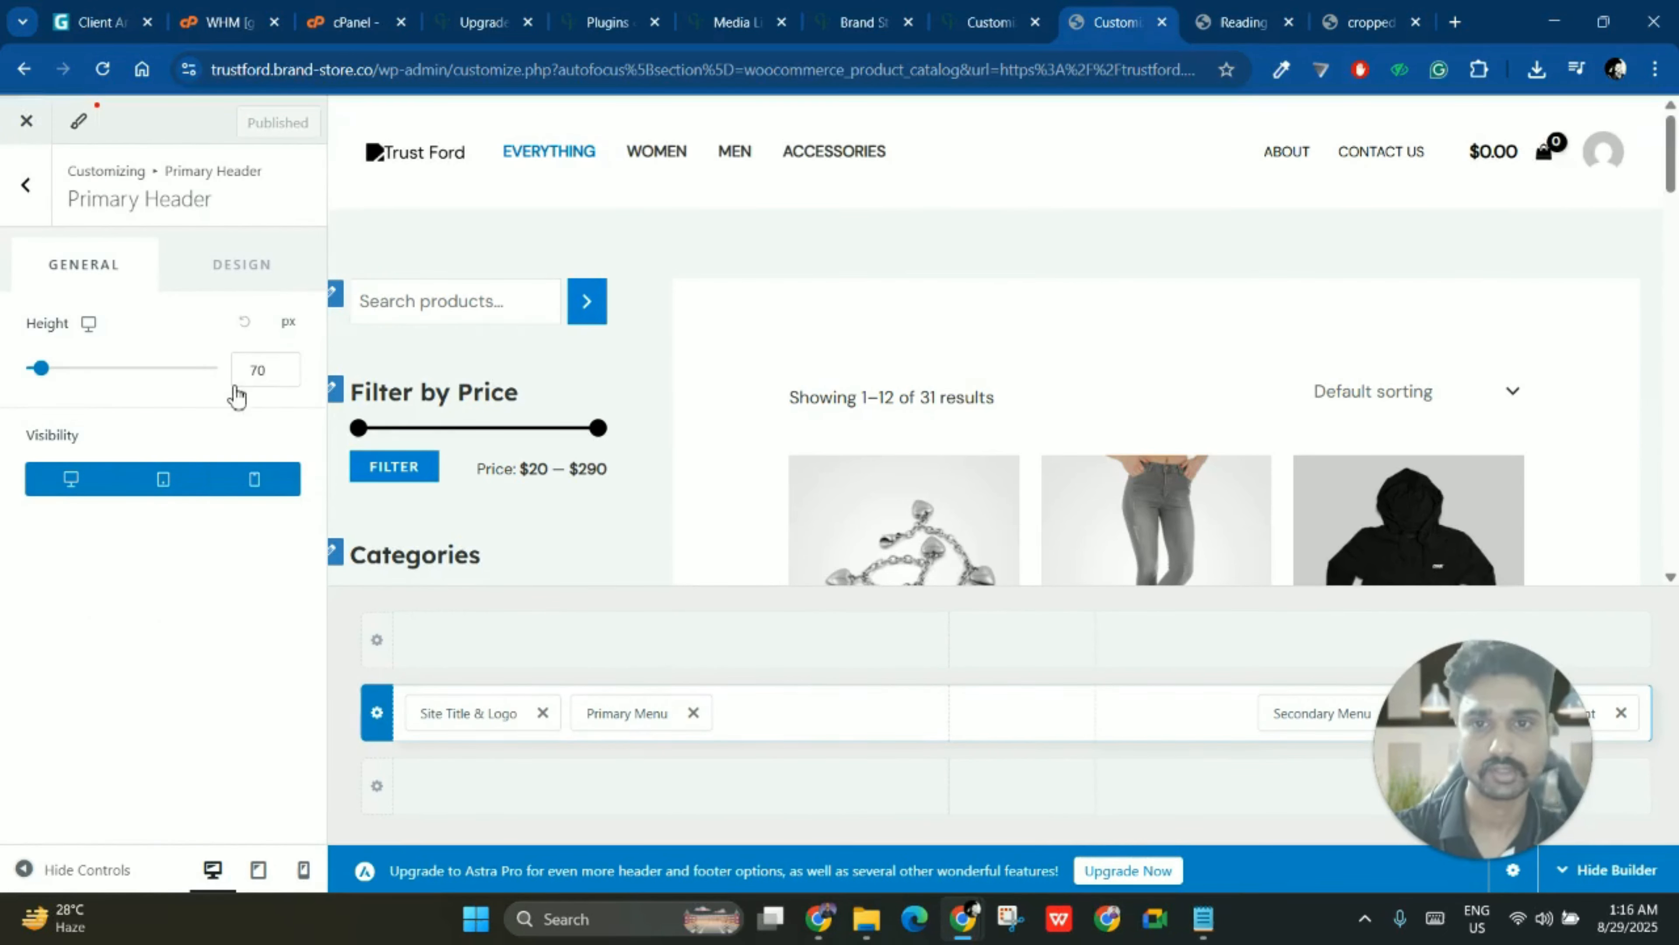
pyautogui.click(1007, 9)
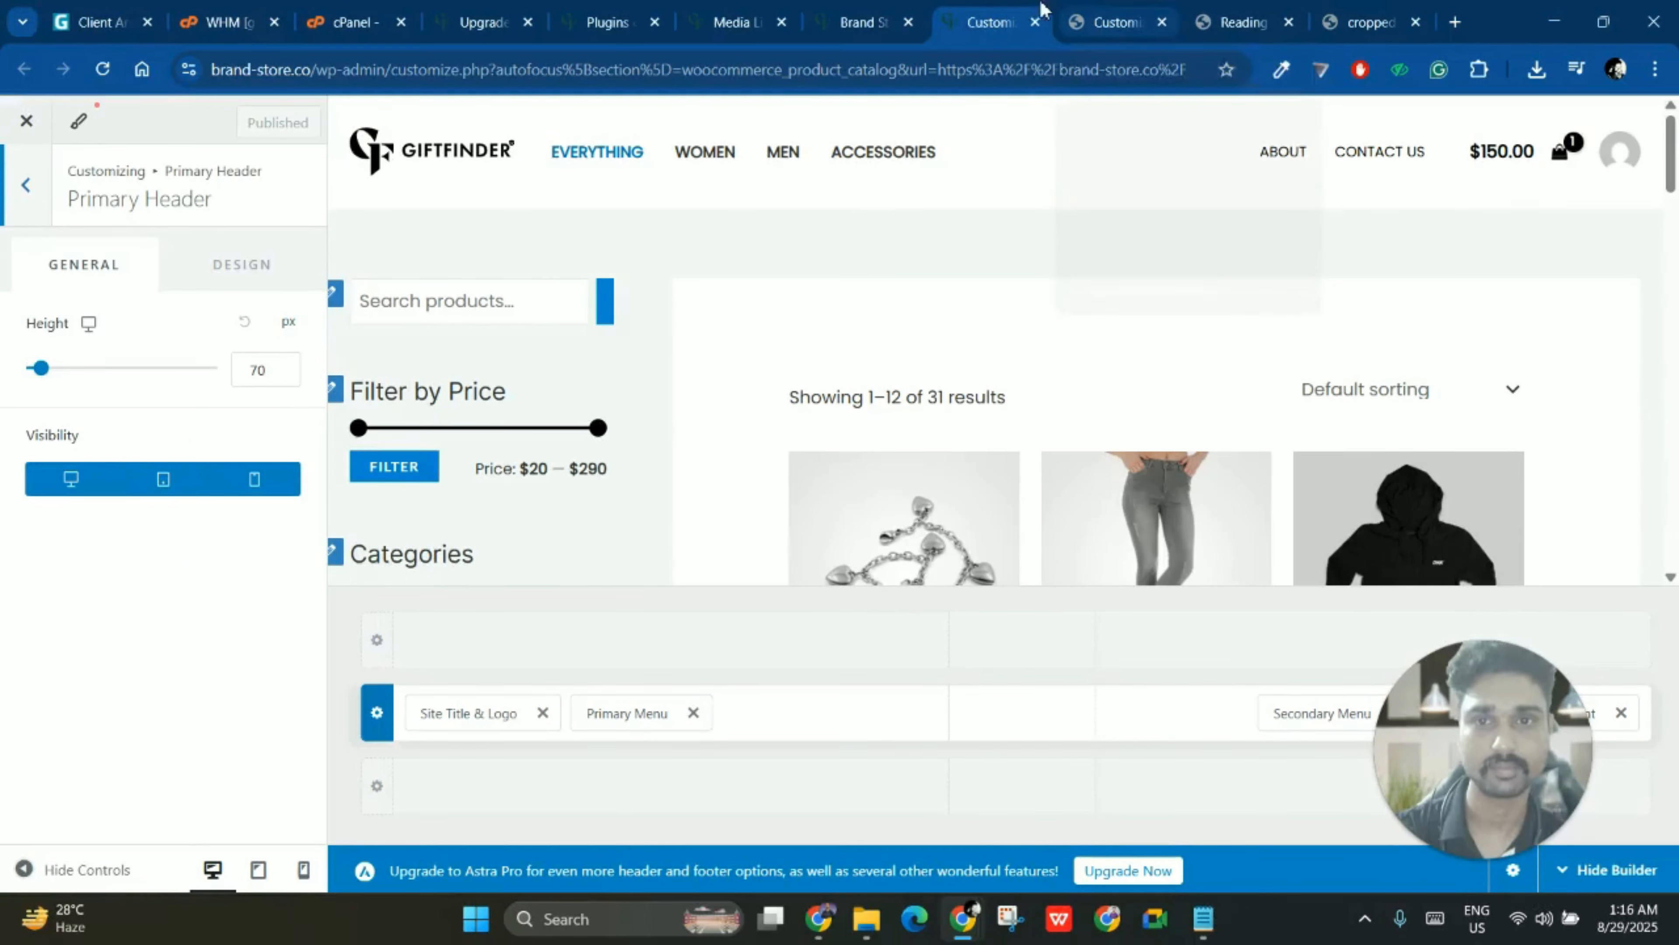
pyautogui.click(26, 191)
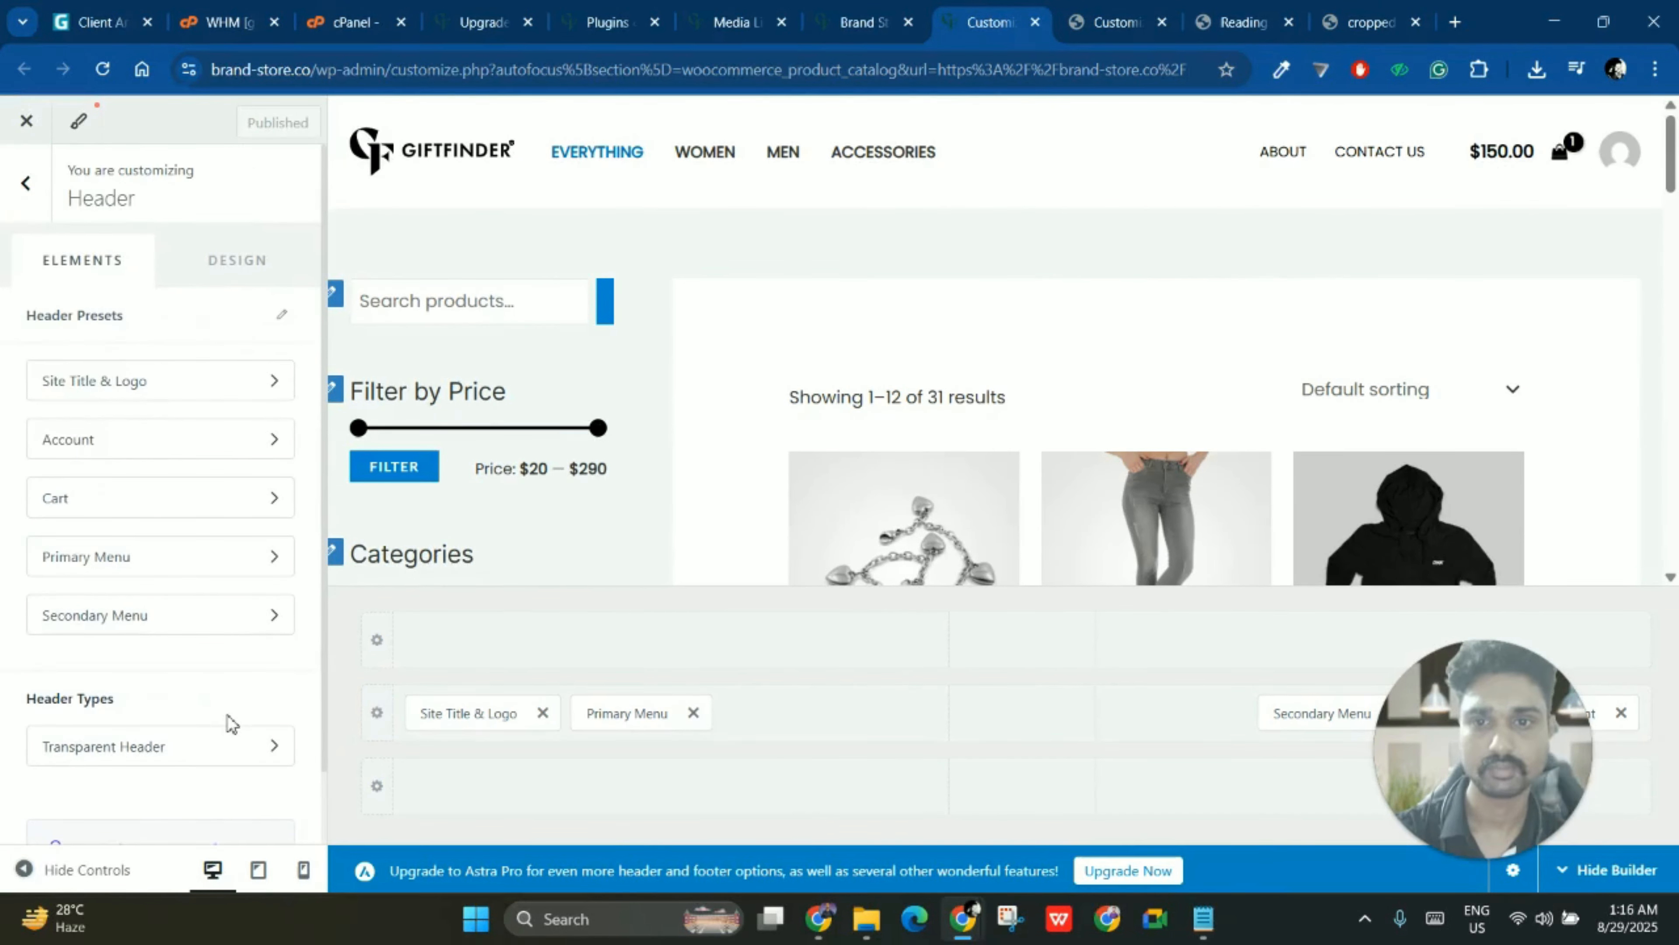
pyautogui.click(1118, 12)
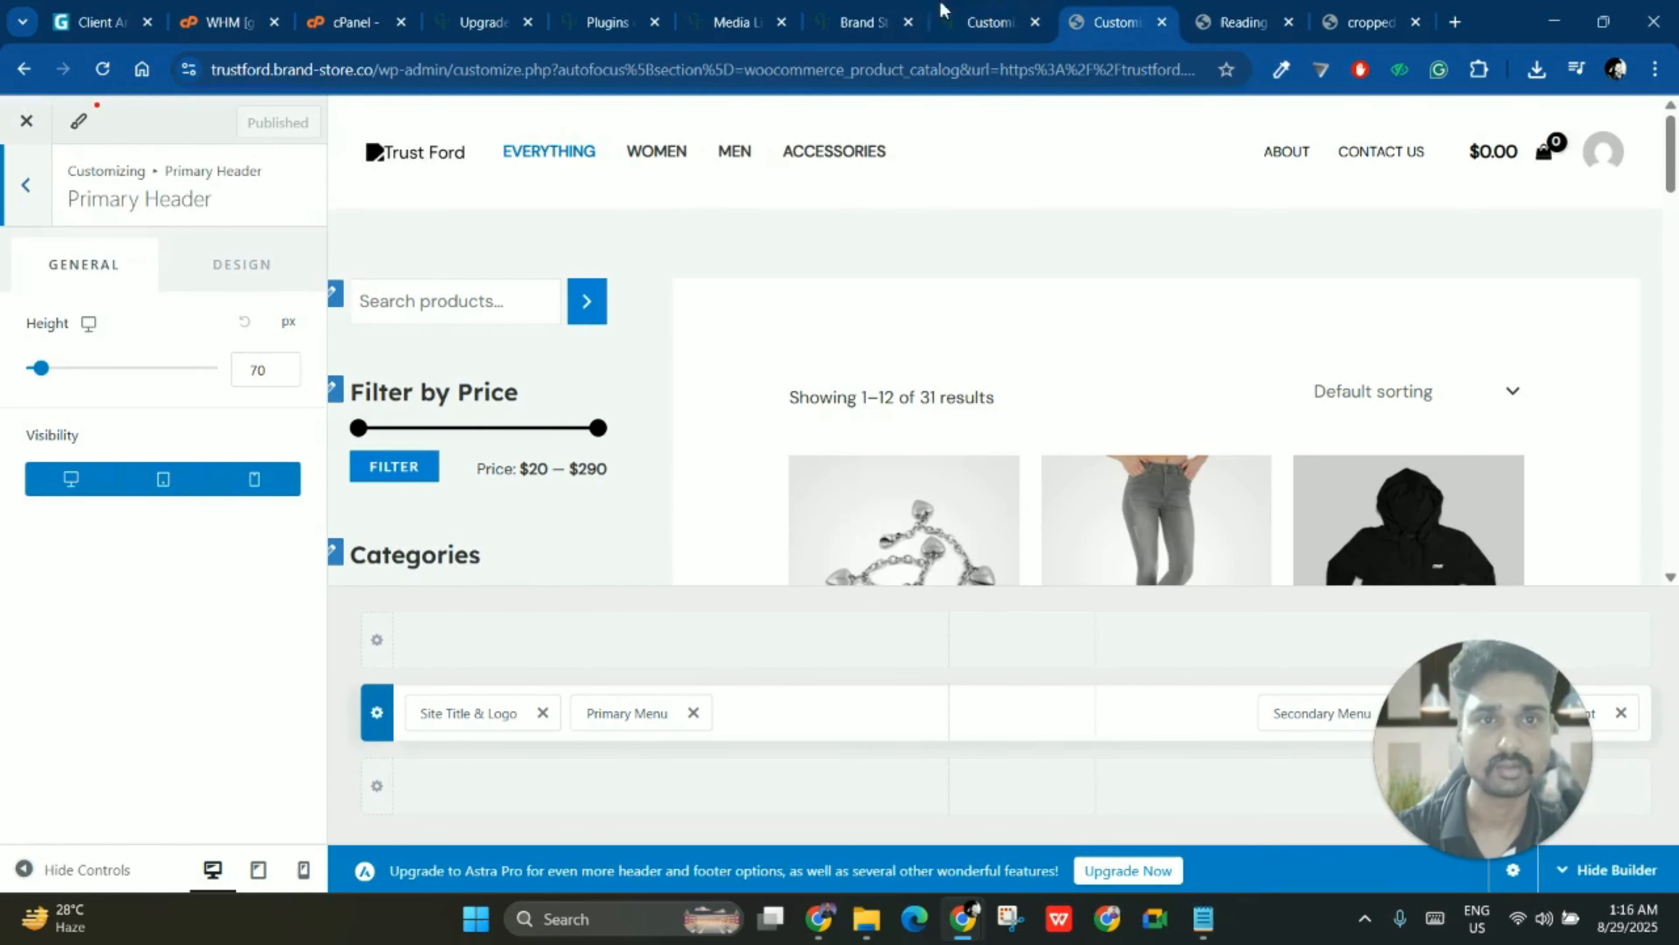
# - Check Brand Store's header design settings and set Trust Ford's header width to Content Width to match, publishing the change
pyautogui.click(28, 199)
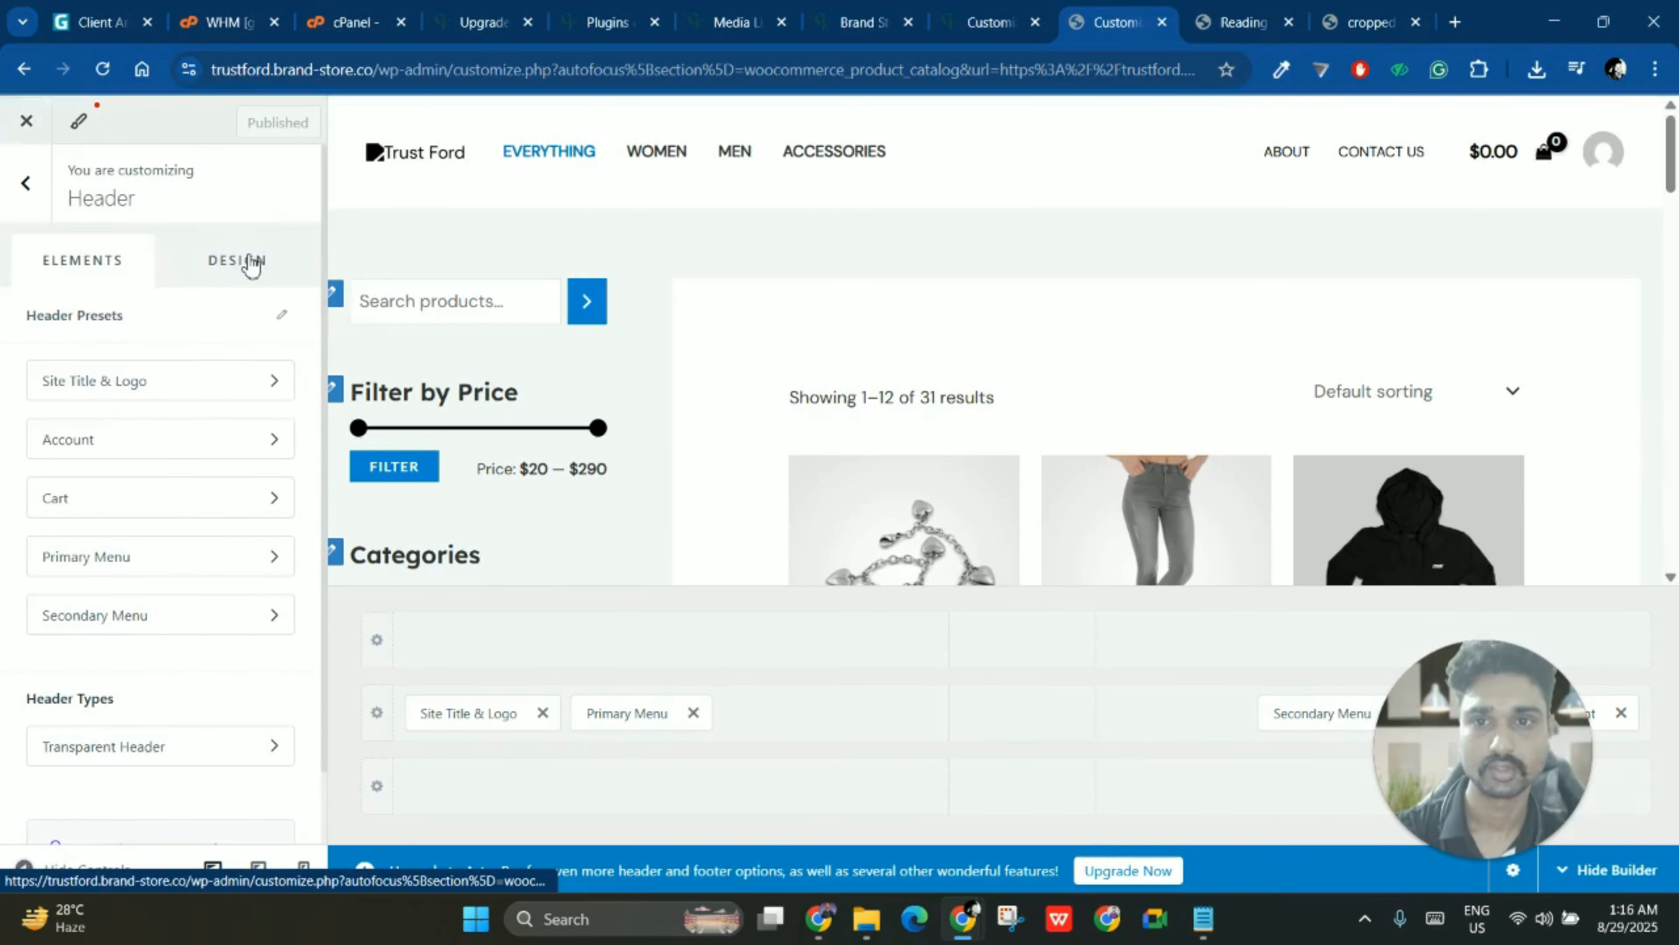
pyautogui.click(251, 265)
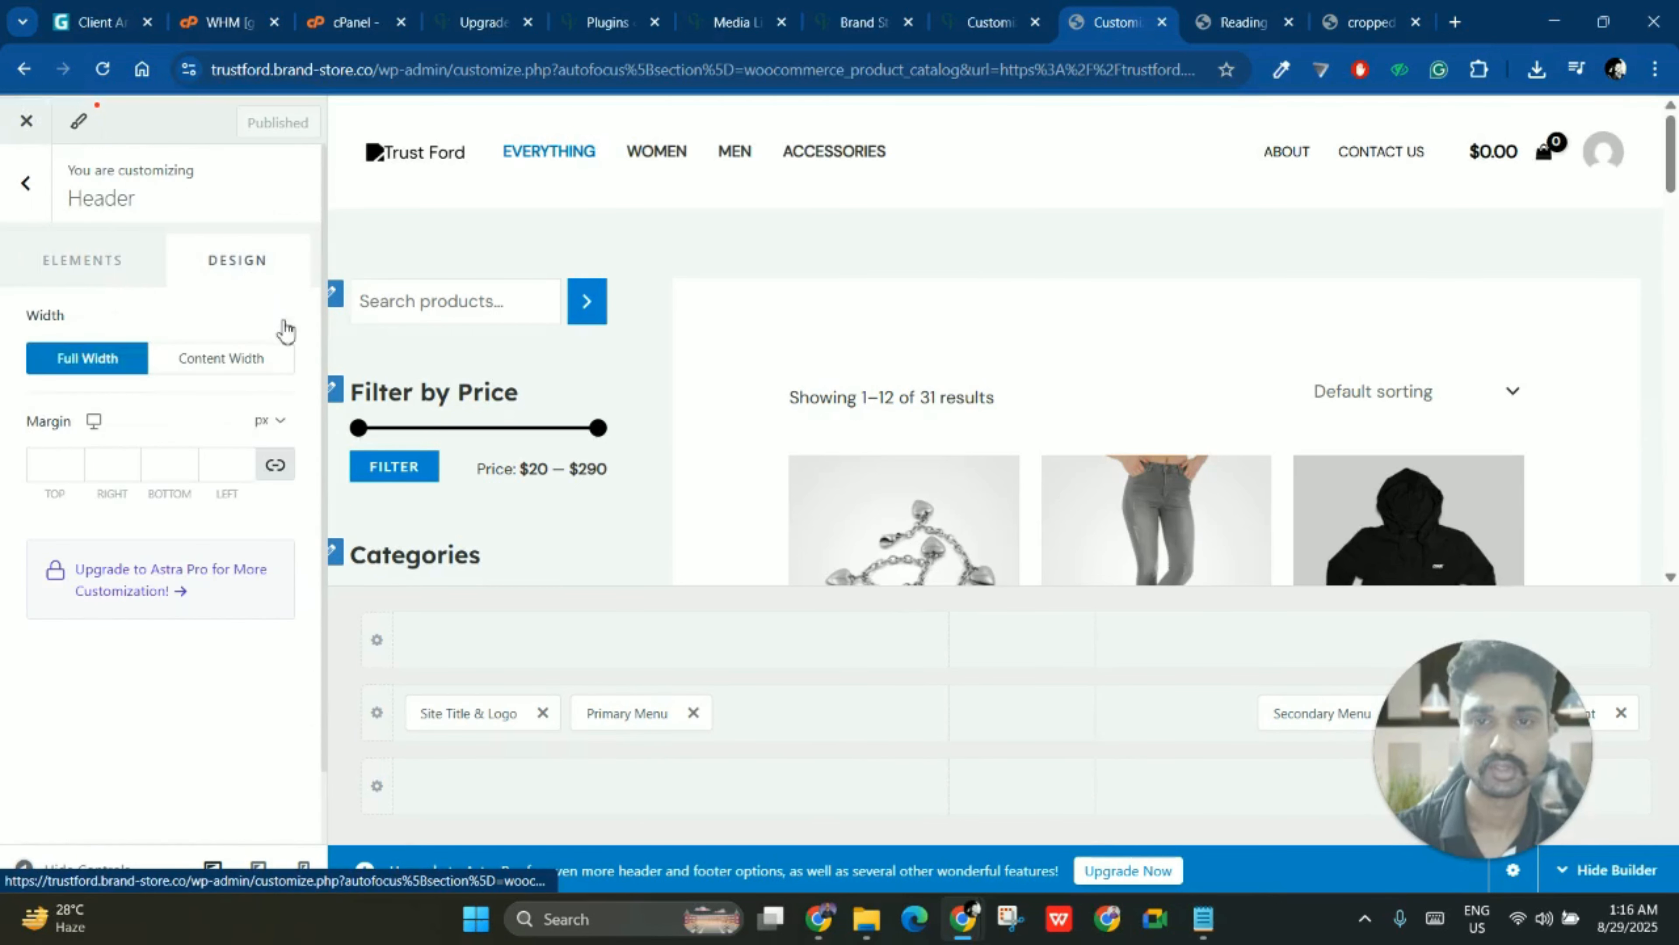
pyautogui.click(997, 11)
pyautogui.click(251, 175)
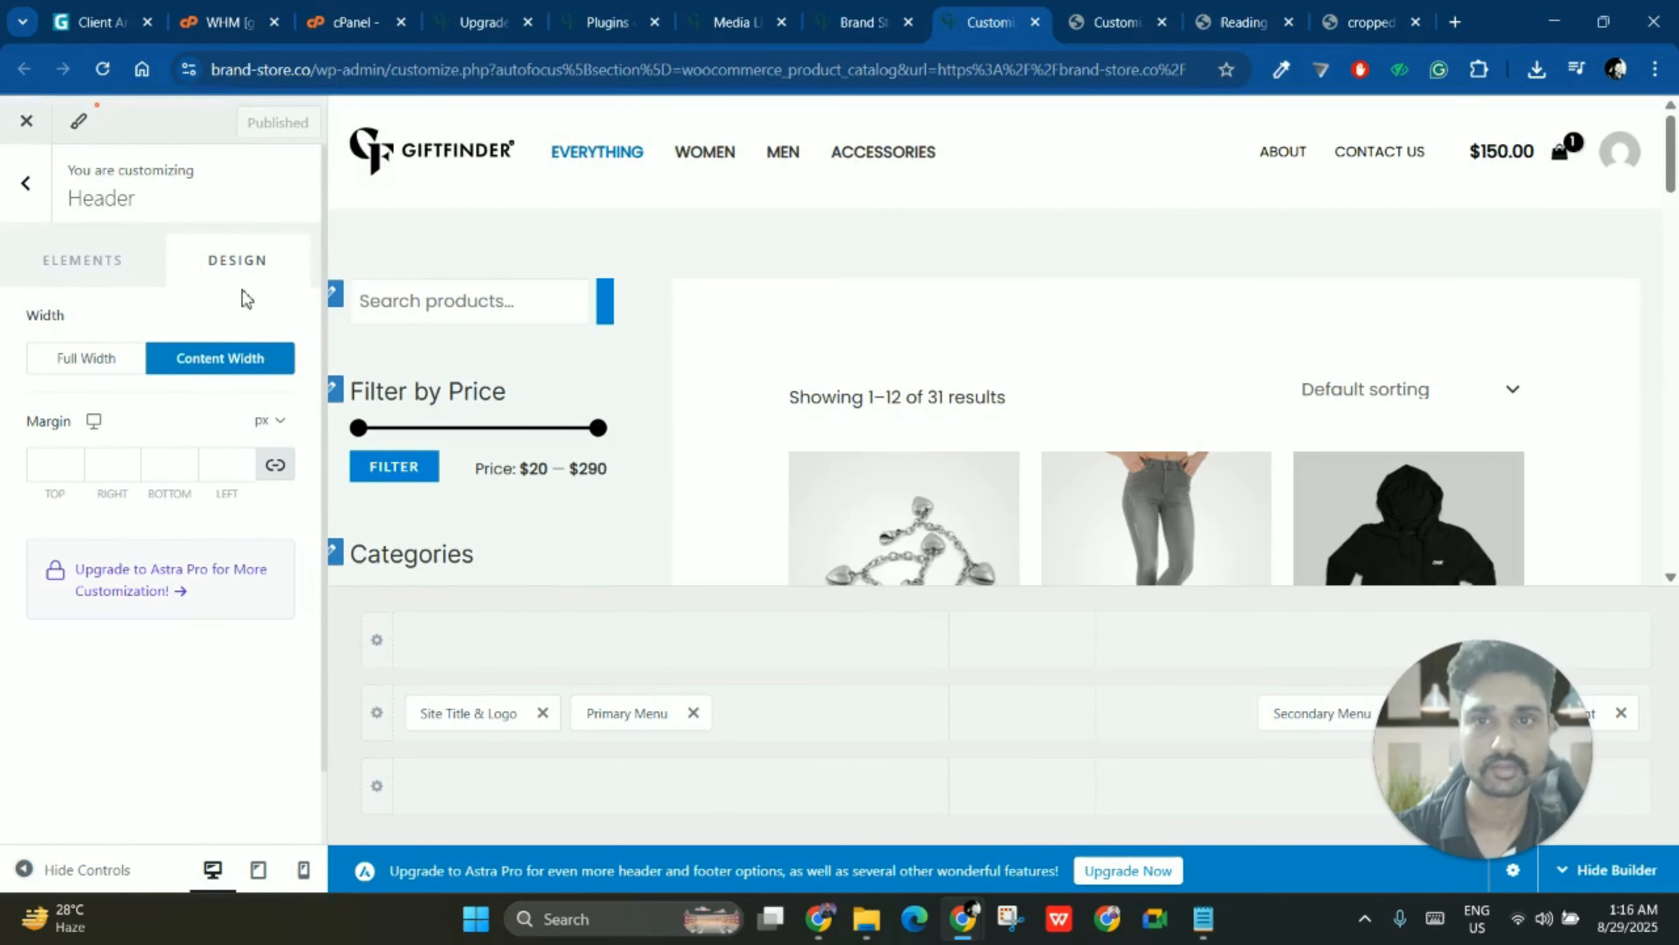
pyautogui.click(352, 68)
pyautogui.click(1113, 7)
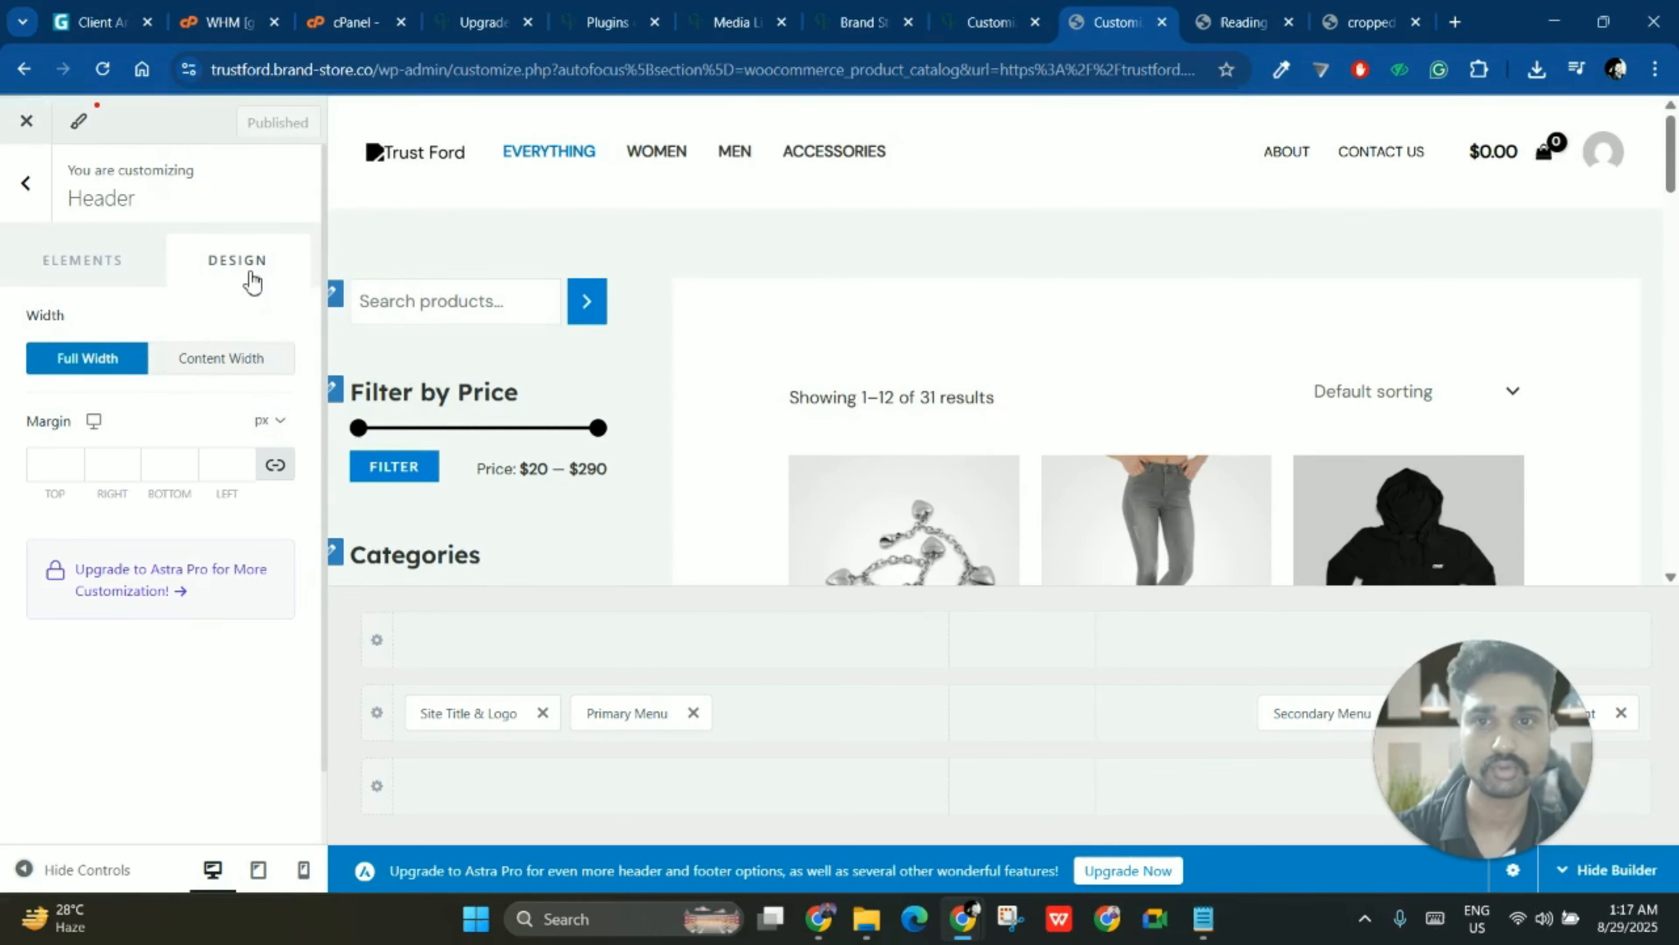
pyautogui.click(229, 380)
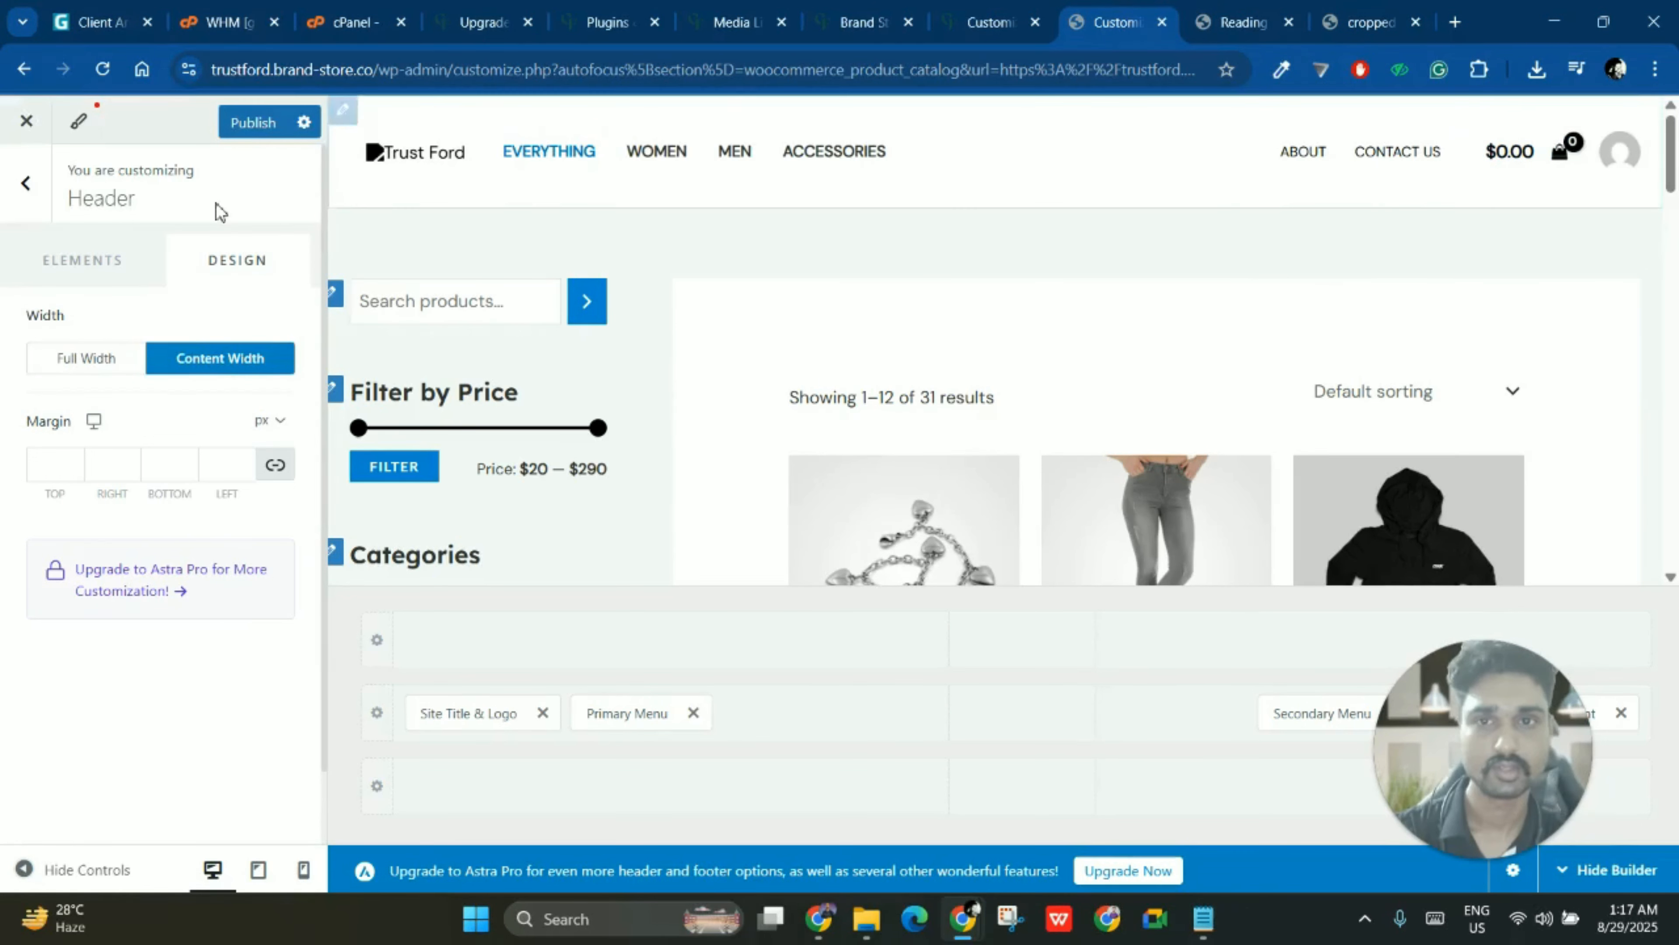
pyautogui.click(892, 18)
pyautogui.click(992, 20)
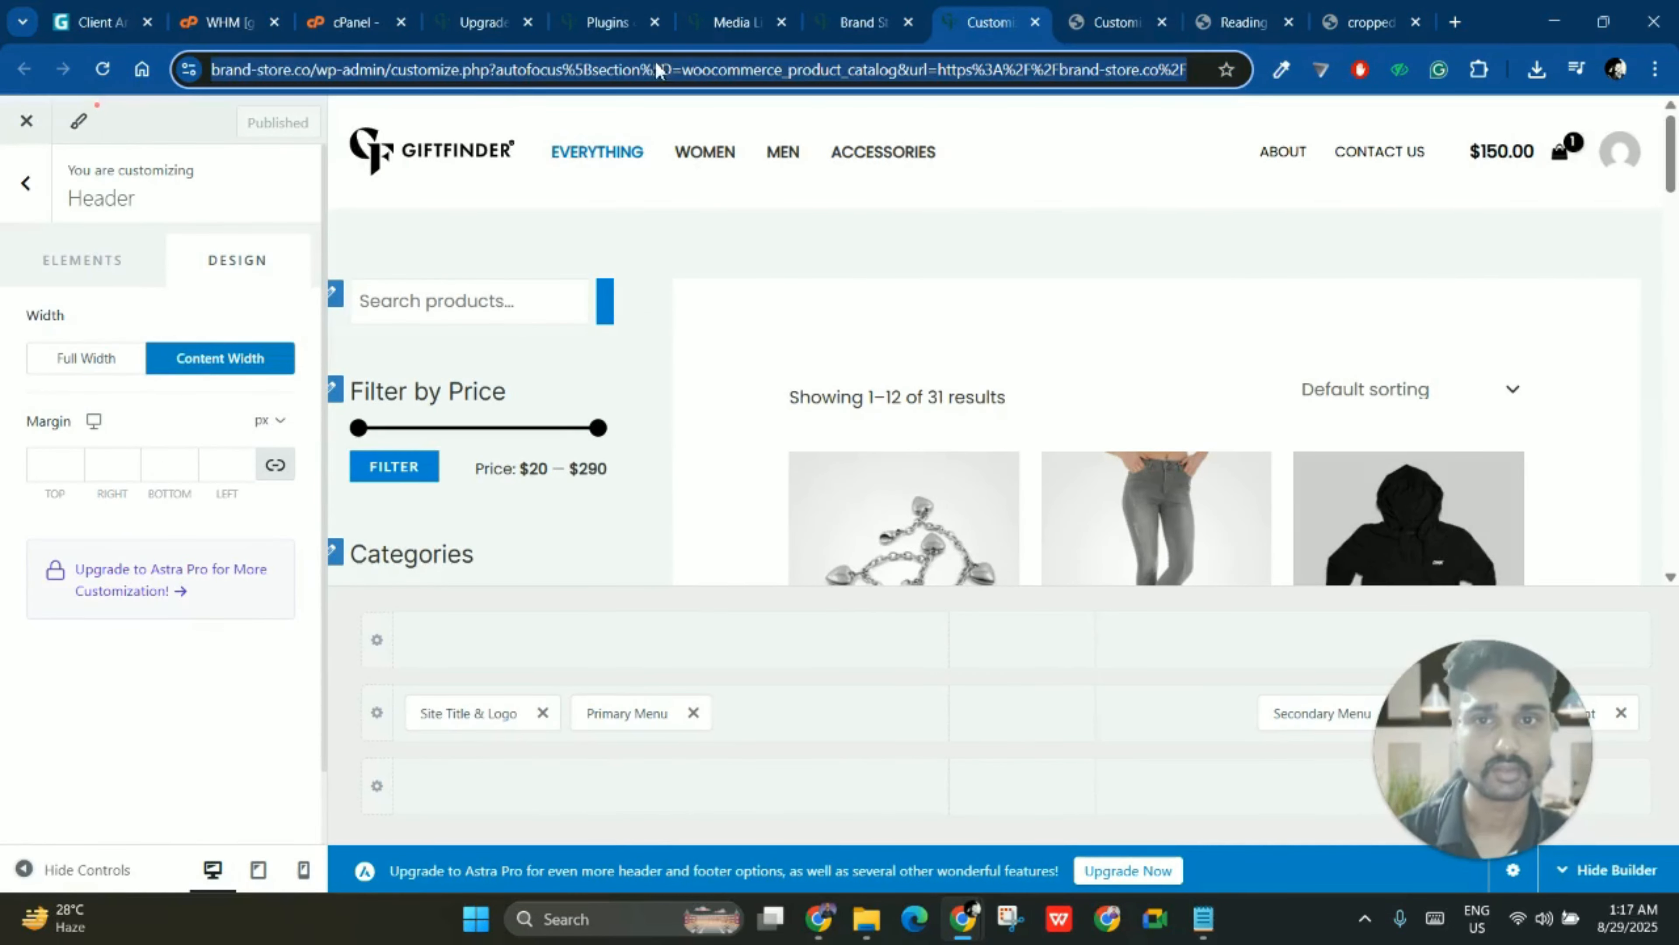
pyautogui.click(1116, 22)
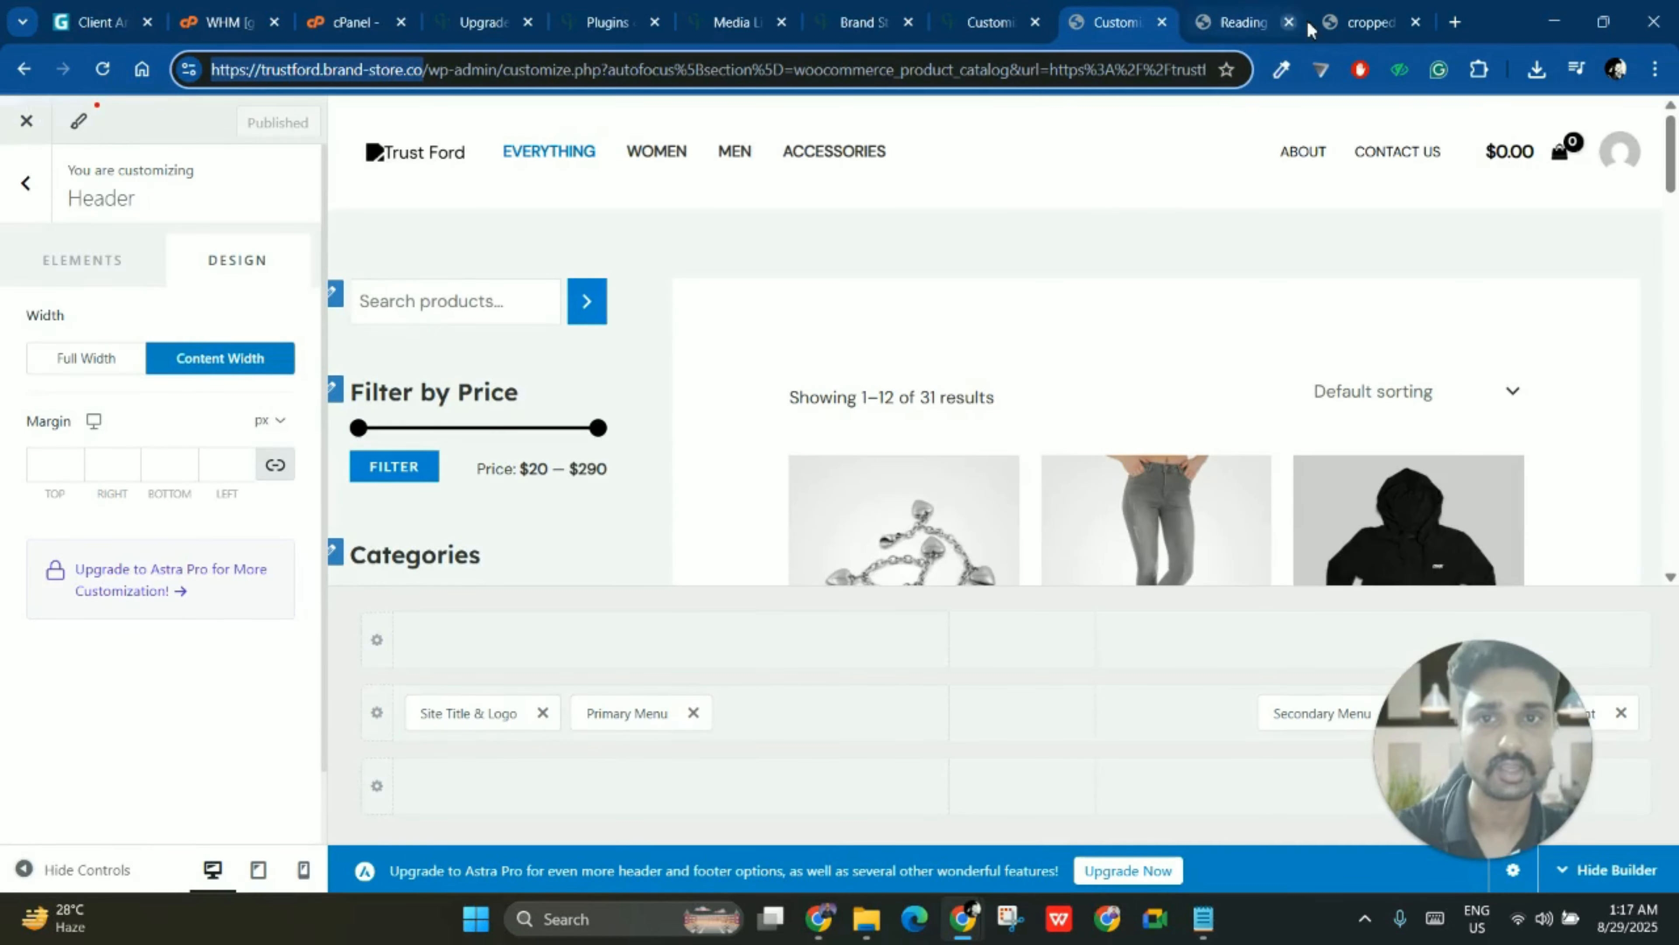
pyautogui.click(1452, 22)
pyautogui.write('https://trustford.brand-store.co')
pyautogui.press('Return')
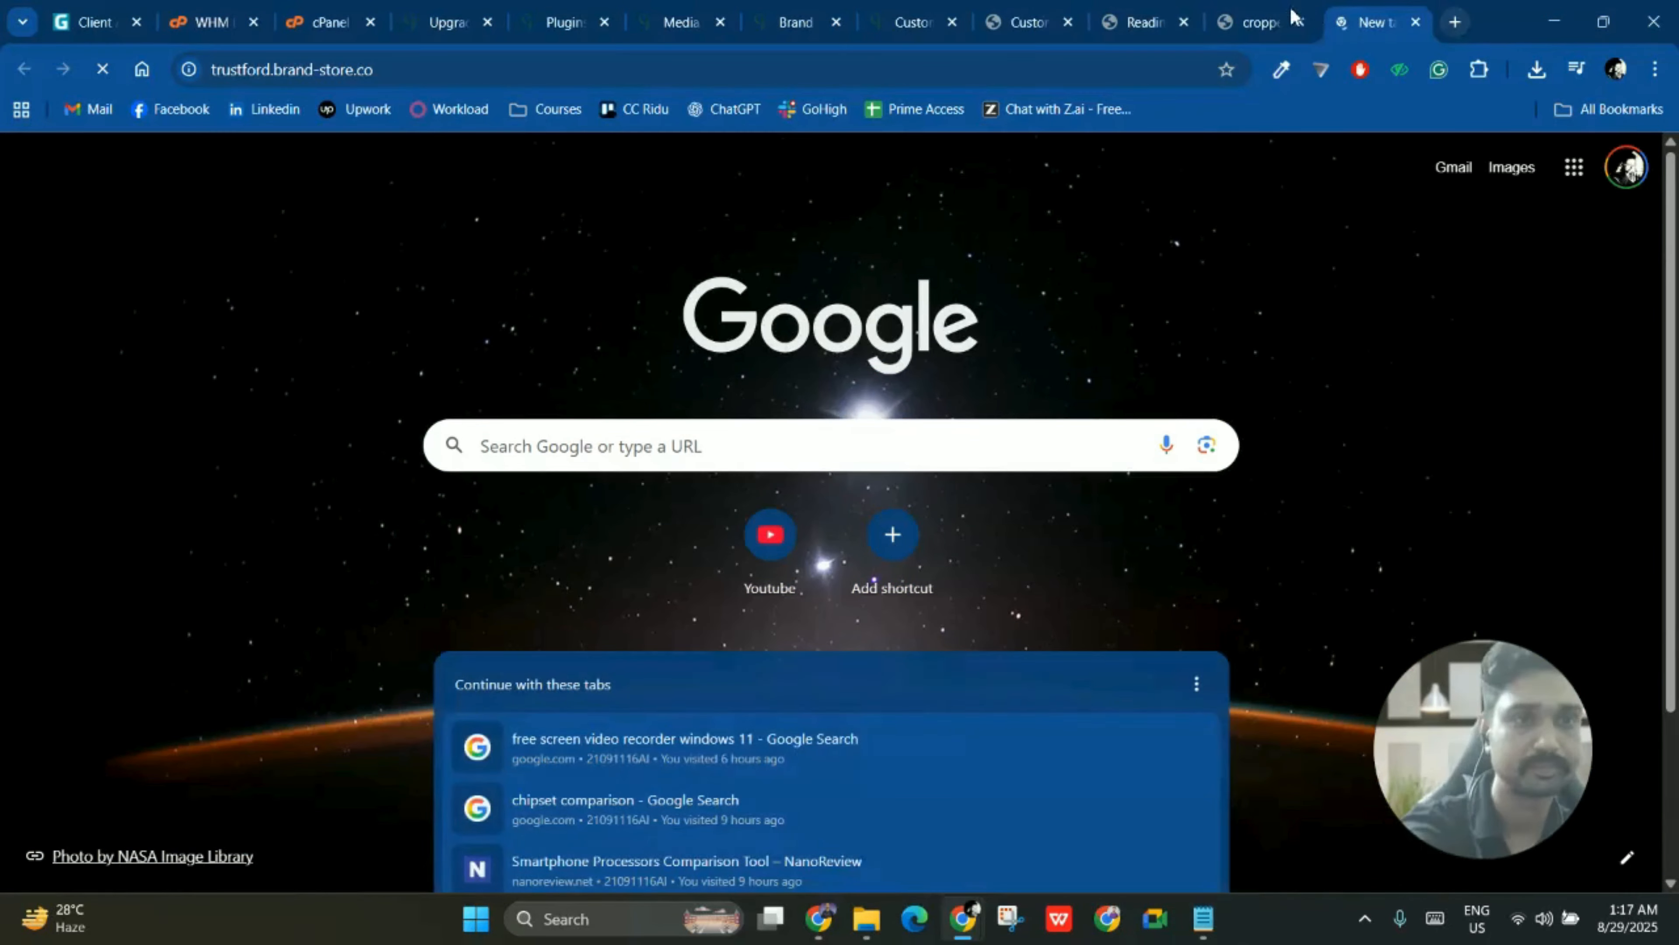
pyautogui.moveTo(1294, 6); pyautogui.dragTo(920, 5)
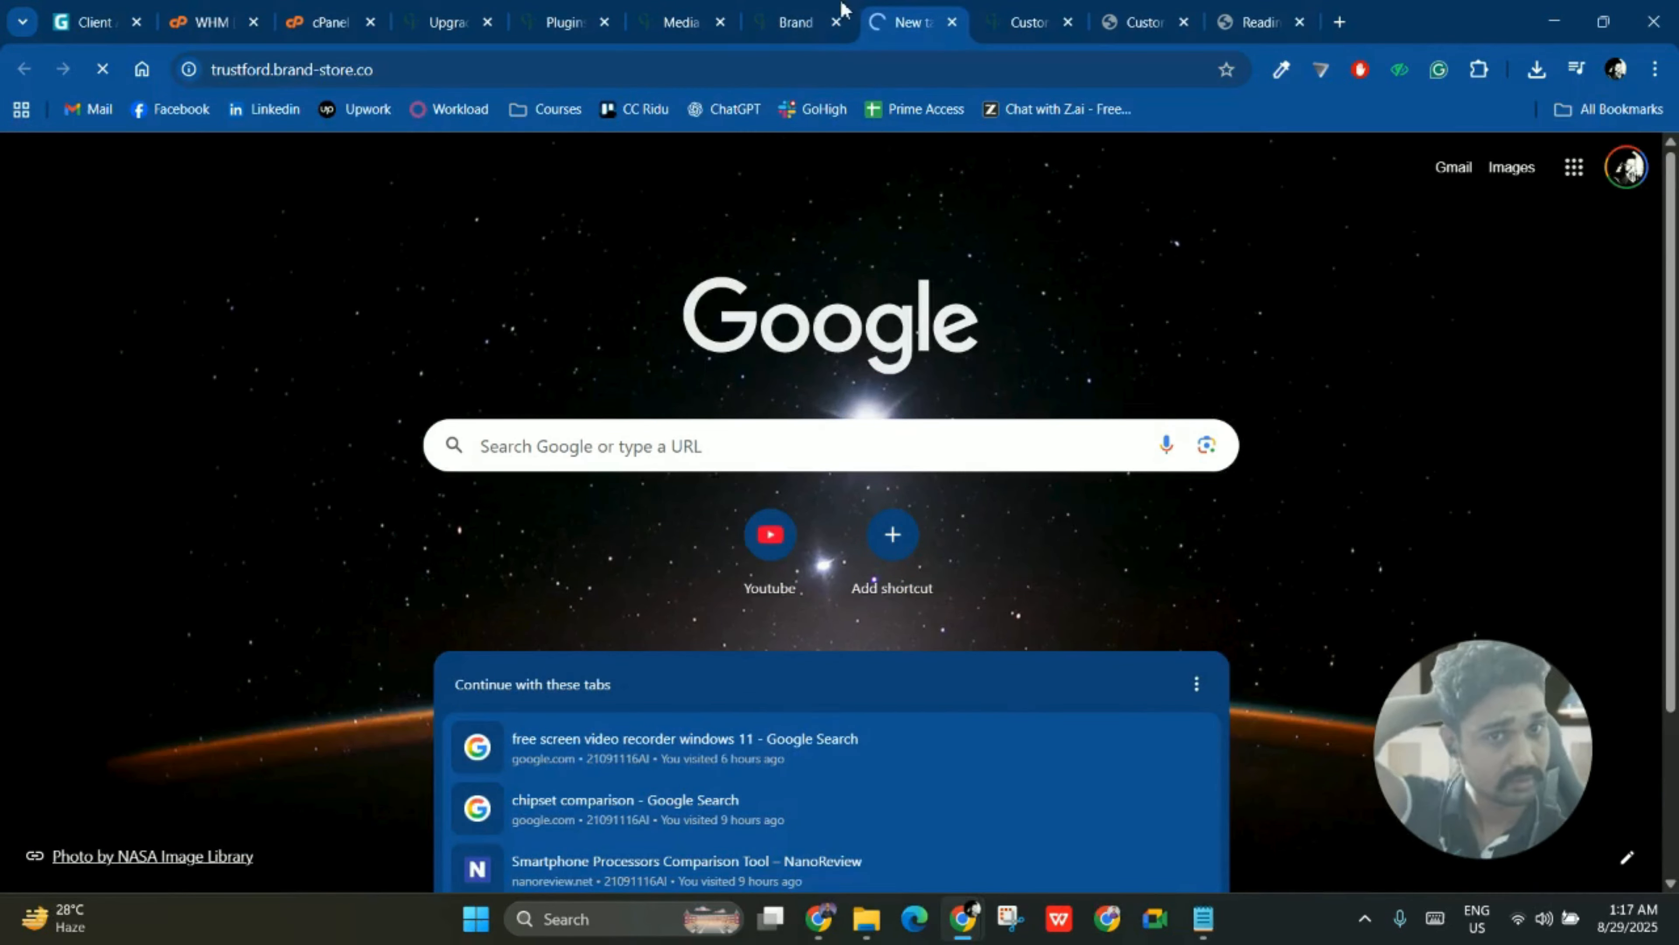
pyautogui.click(826, 8)
pyautogui.click(886, 10)
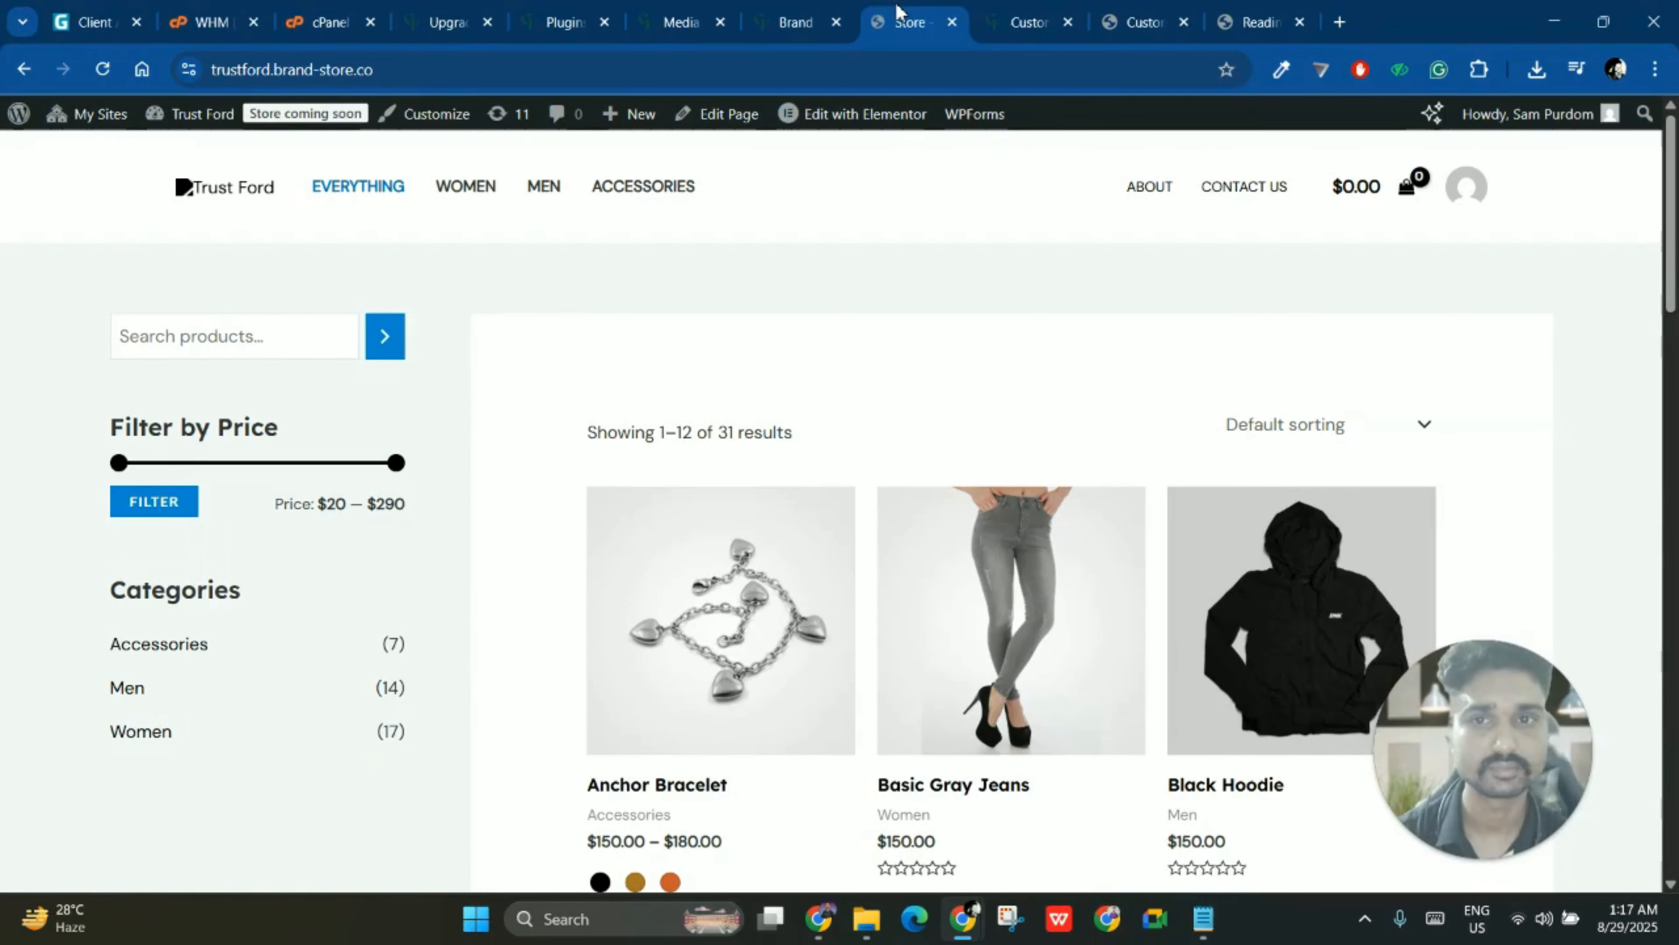
# - Compare the Trust Ford and Brand Store storefront pages, examining the header logo, menu alignment, filters and product listing
pyautogui.scroll(-8, 625, 311)
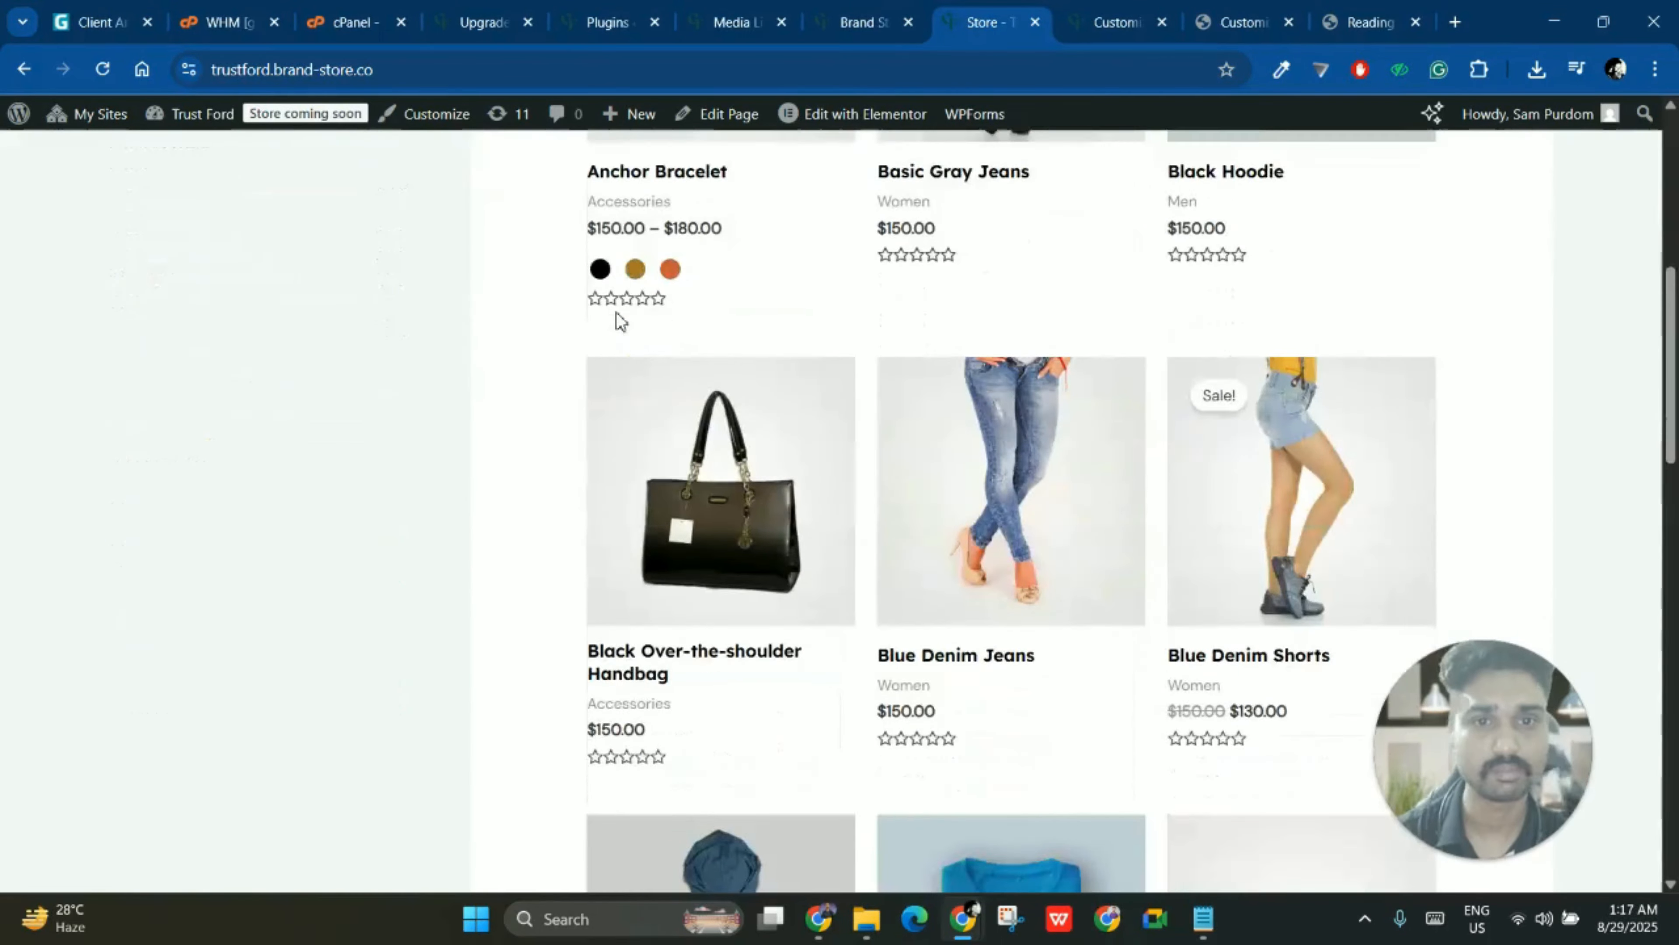
pyautogui.scroll(7, 621, 324)
pyautogui.scroll(1, 623, 326)
pyautogui.click(867, 9)
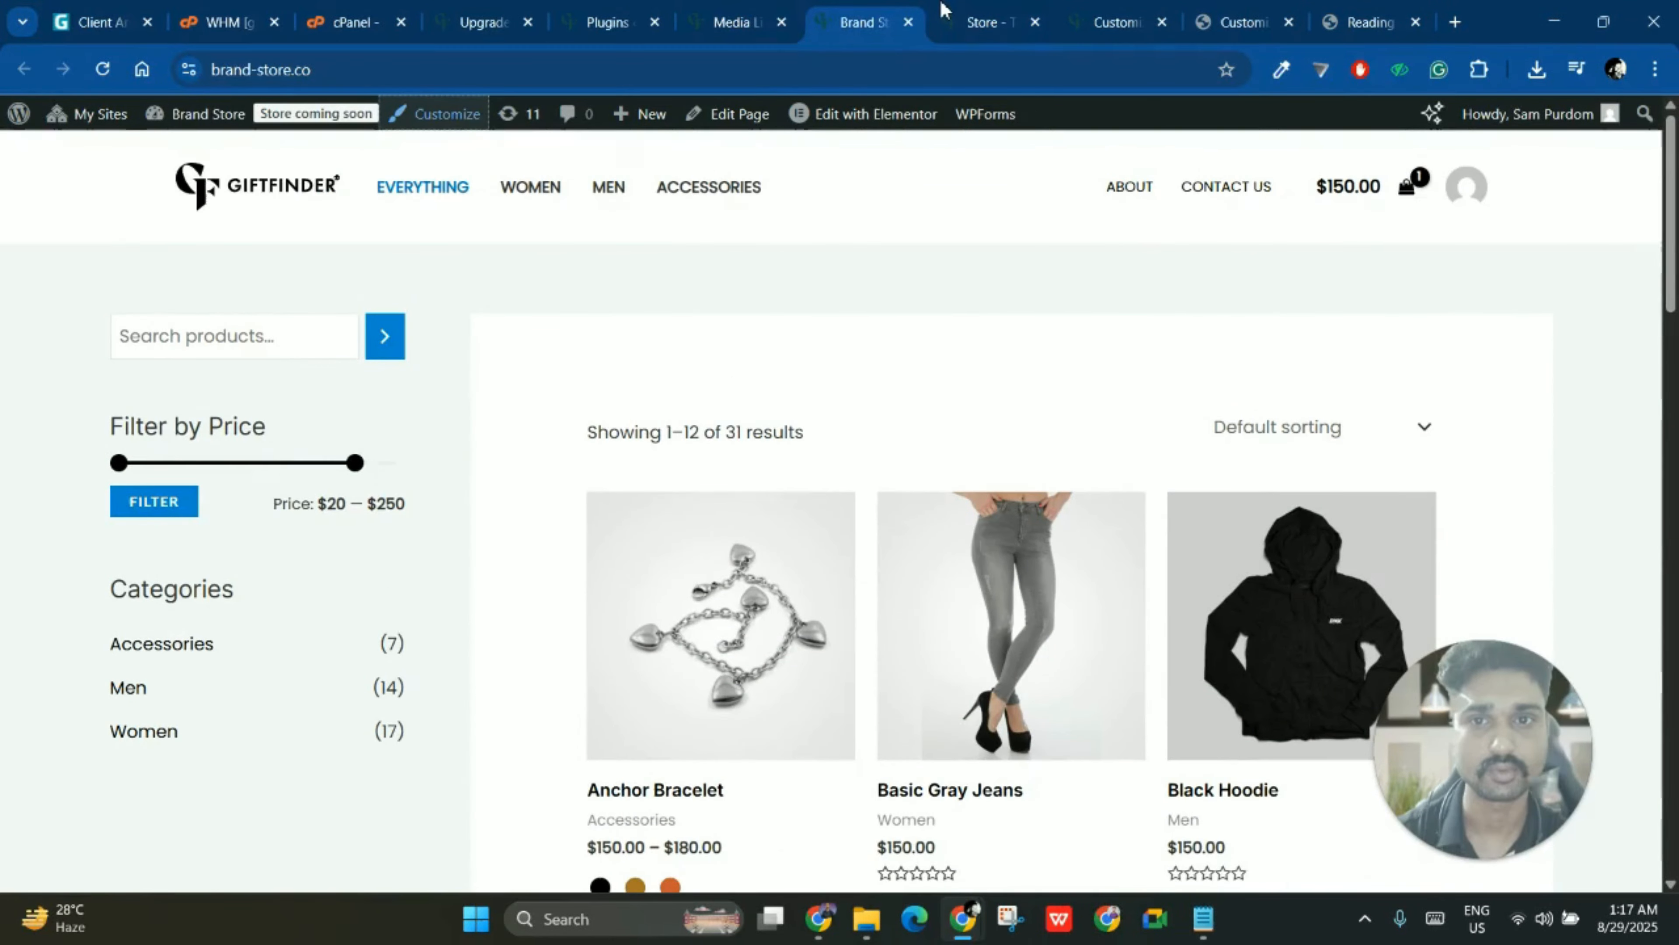
pyautogui.click(951, 9)
pyautogui.click(856, 9)
pyautogui.click(952, 9)
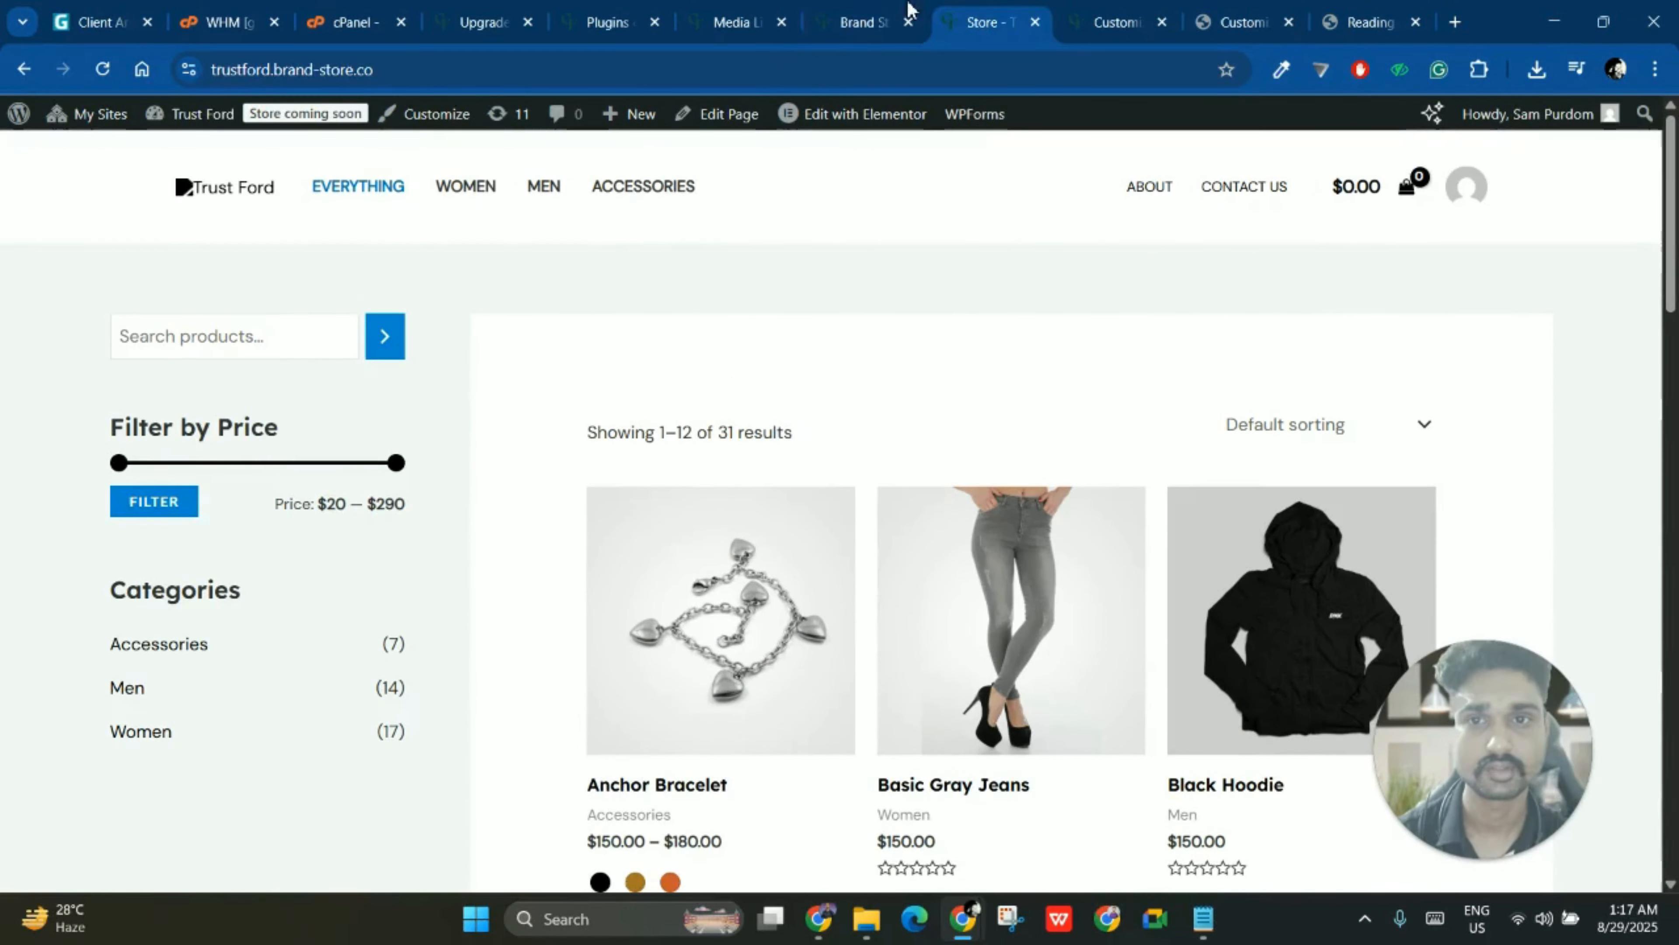
pyautogui.click(884, 9)
pyautogui.click(950, 9)
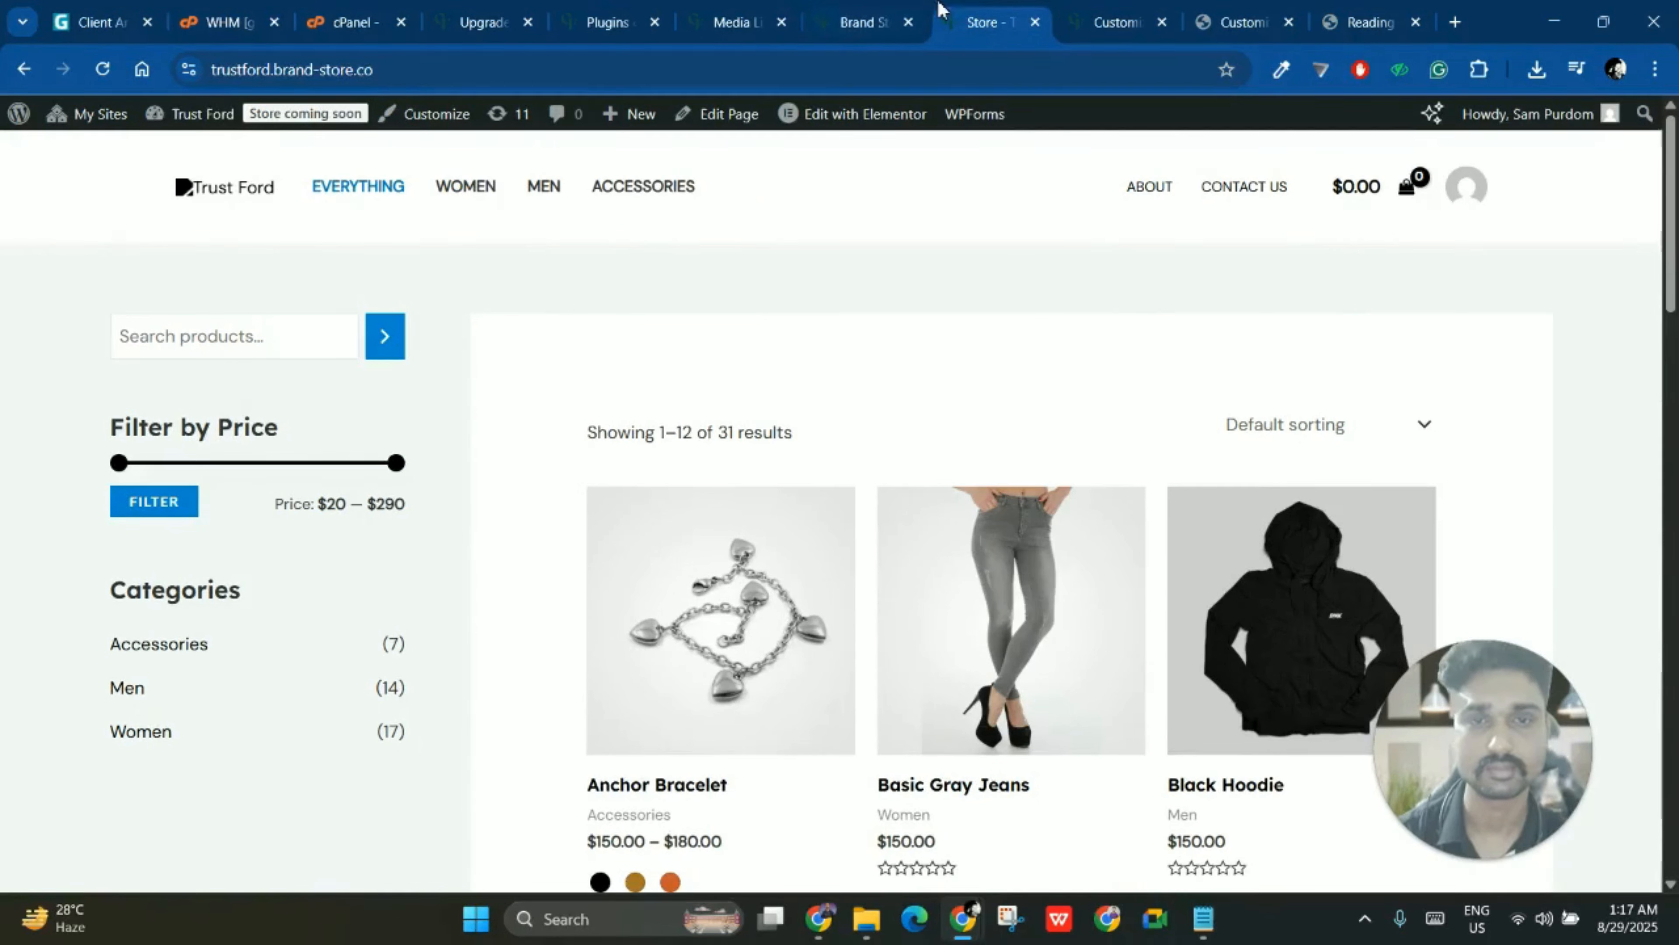
pyautogui.click(884, 9)
pyautogui.click(937, 9)
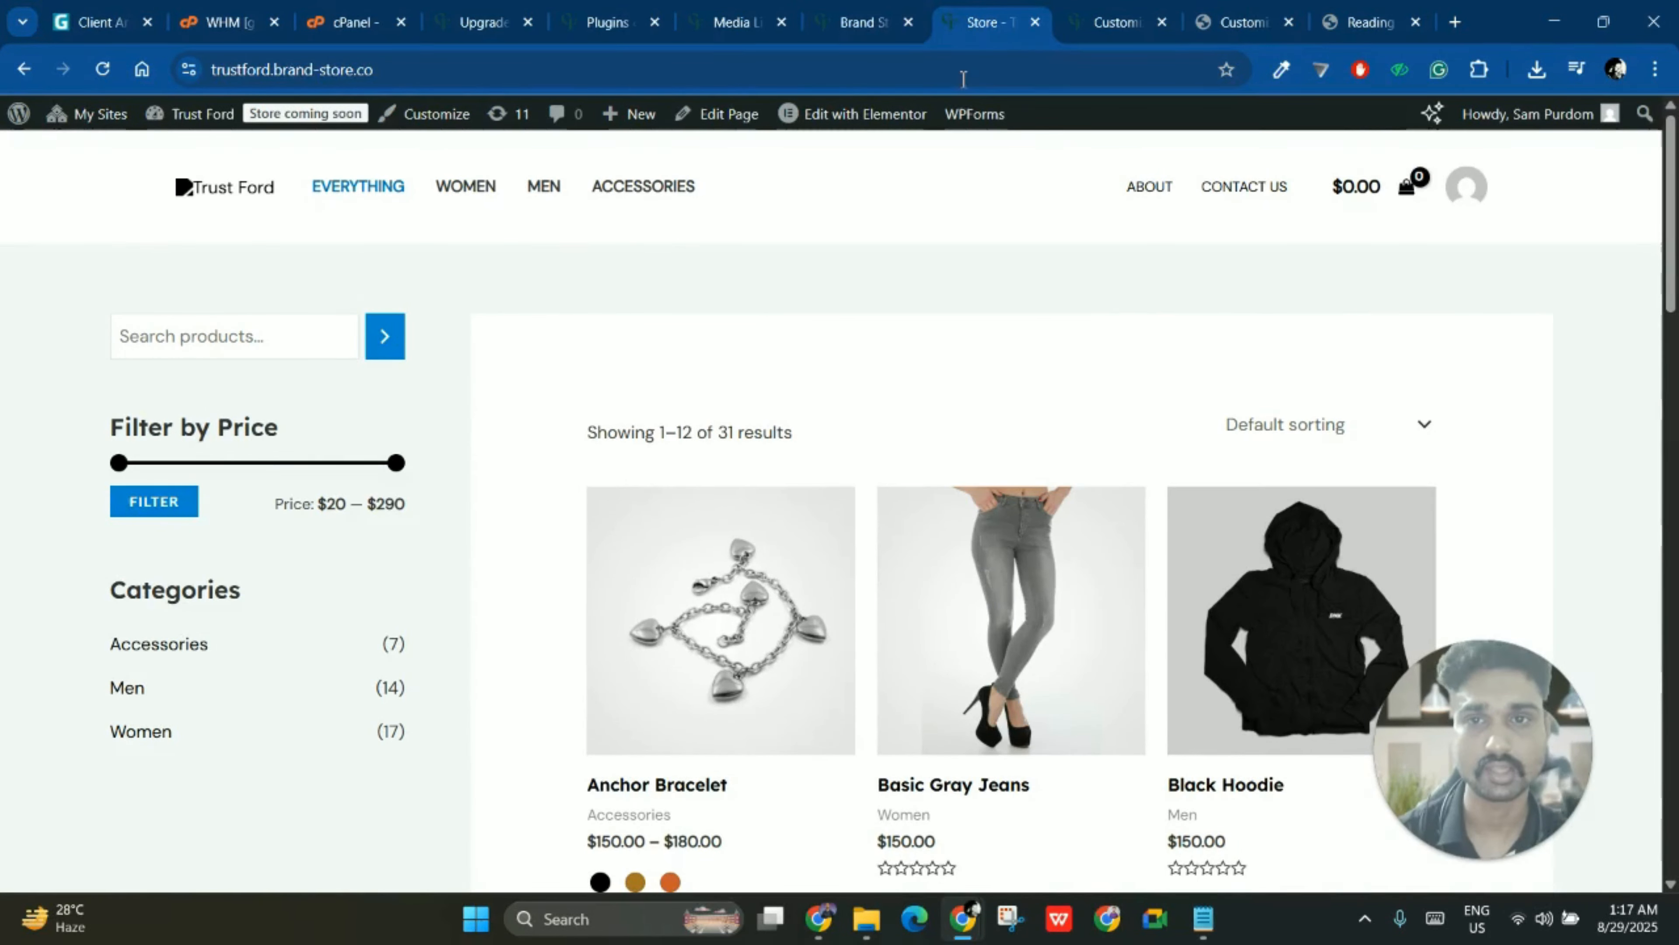
pyautogui.click(859, 19)
pyautogui.click(985, 20)
pyautogui.click(859, 19)
pyautogui.click(1009, 9)
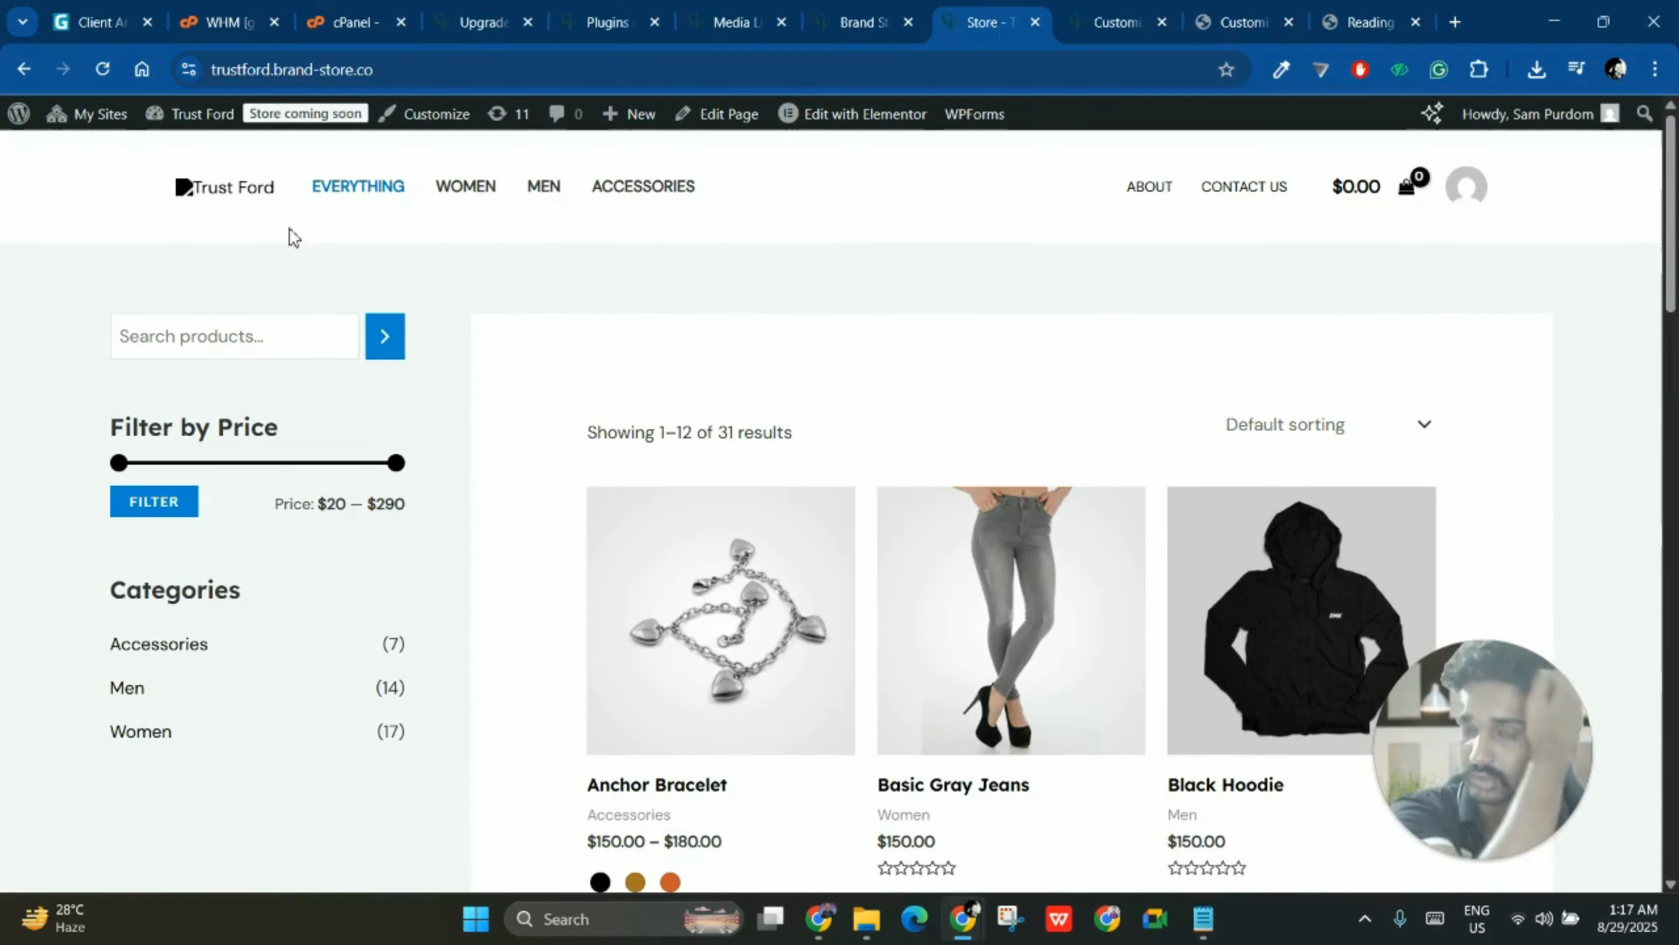
pyautogui.click(724, 17)
pyautogui.click(602, 15)
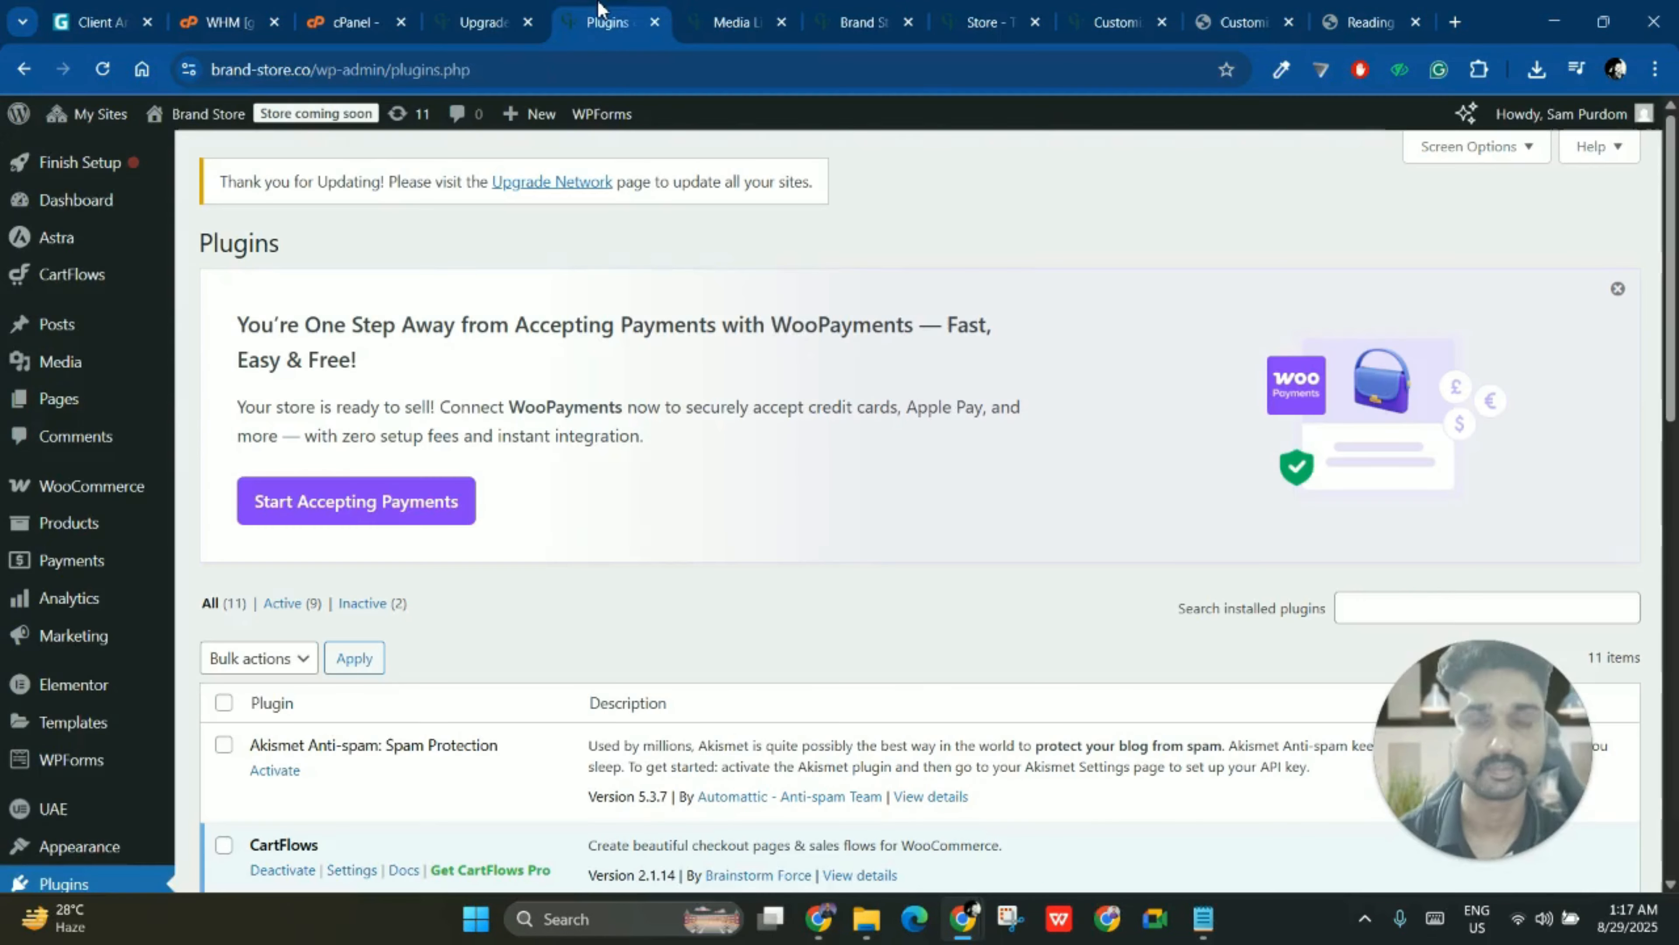
pyautogui.click(697, 10)
pyautogui.click(890, 13)
pyautogui.click(988, 14)
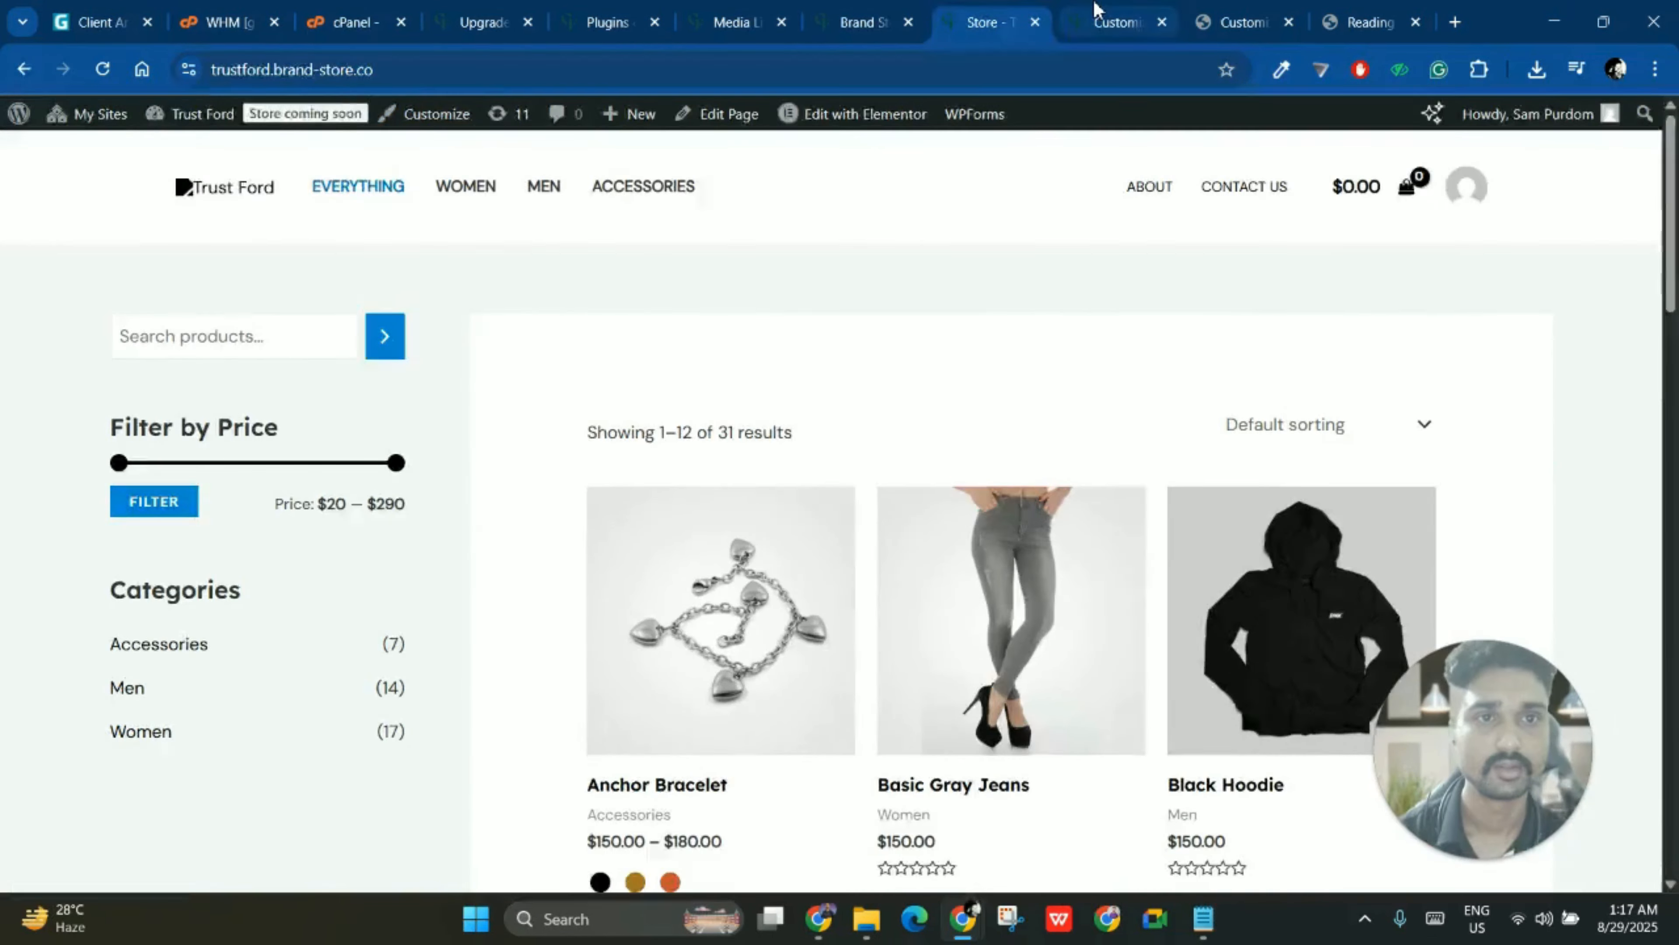
pyautogui.click(1100, 12)
pyautogui.click(1016, 10)
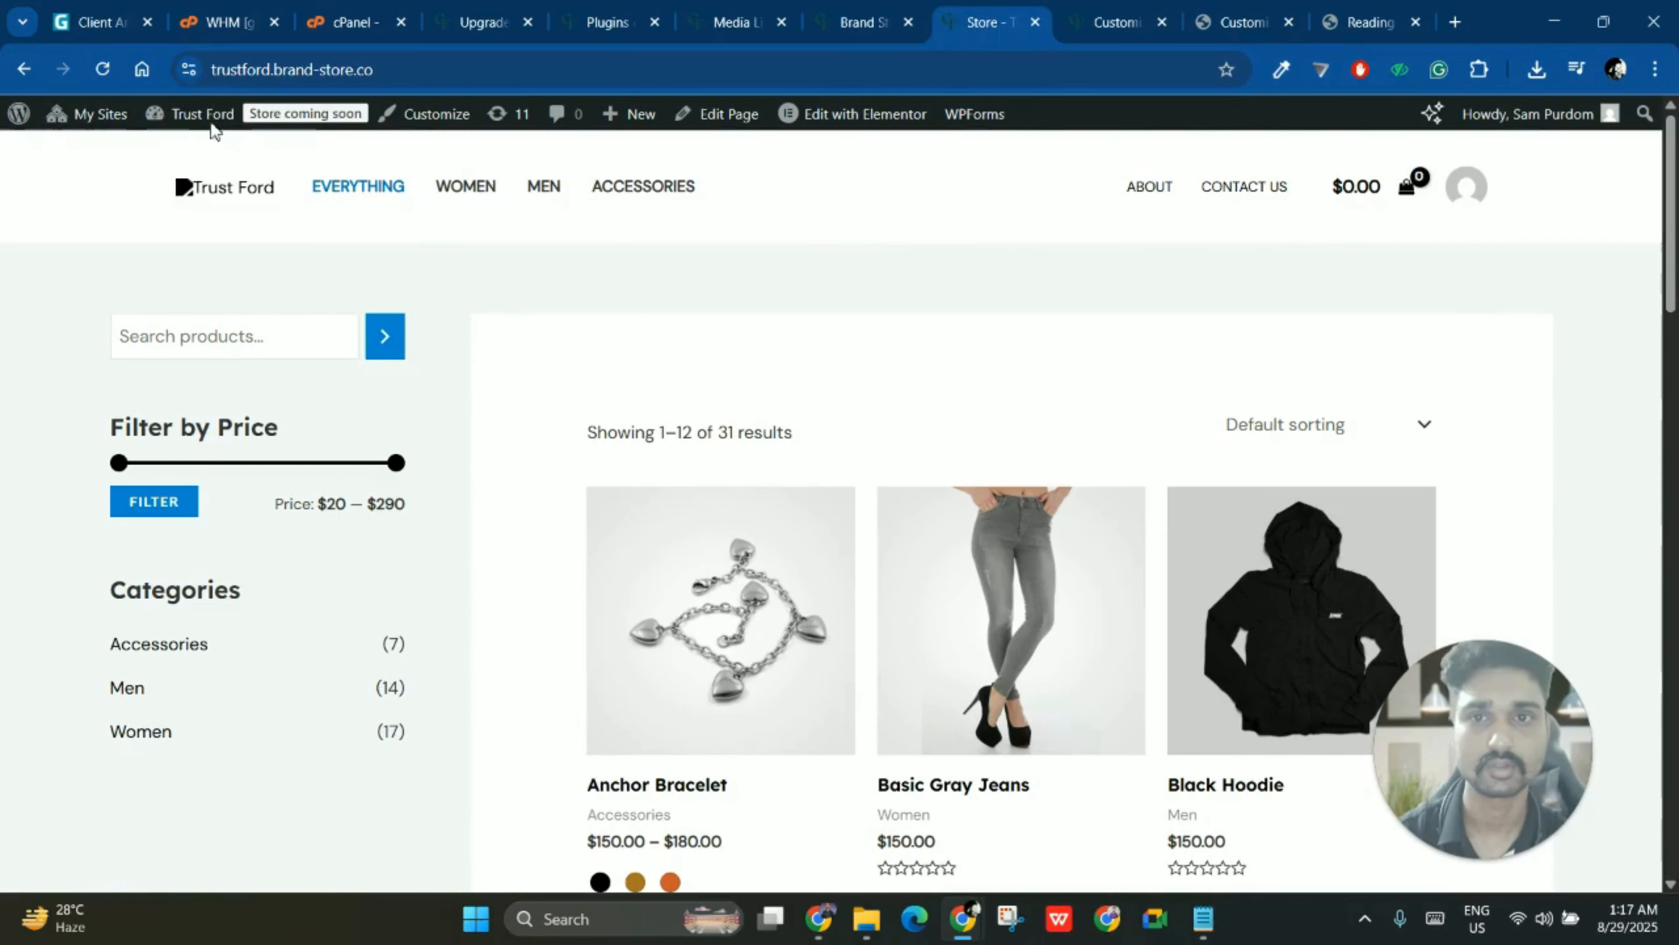
# - Open Trust Ford's WordPress dashboard in a new tab and go to the Astra theme's dashboard page
pyautogui.middleClick(198, 152)
pyautogui.click(1002, 8)
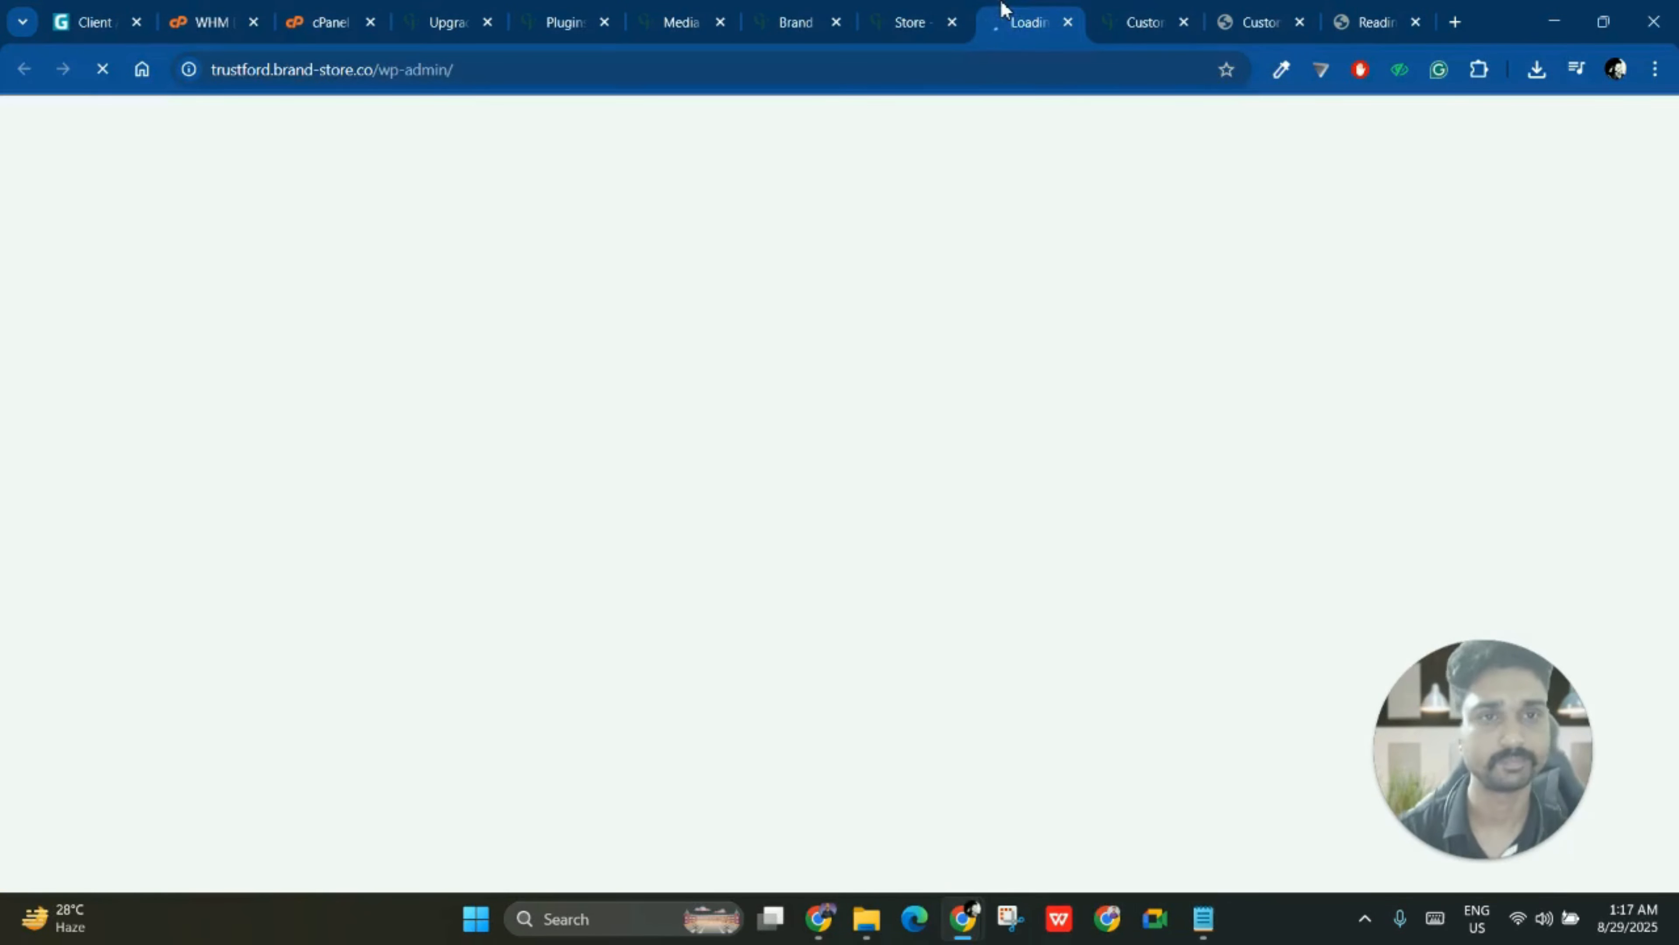
pyautogui.click(938, 8)
pyautogui.click(1024, 15)
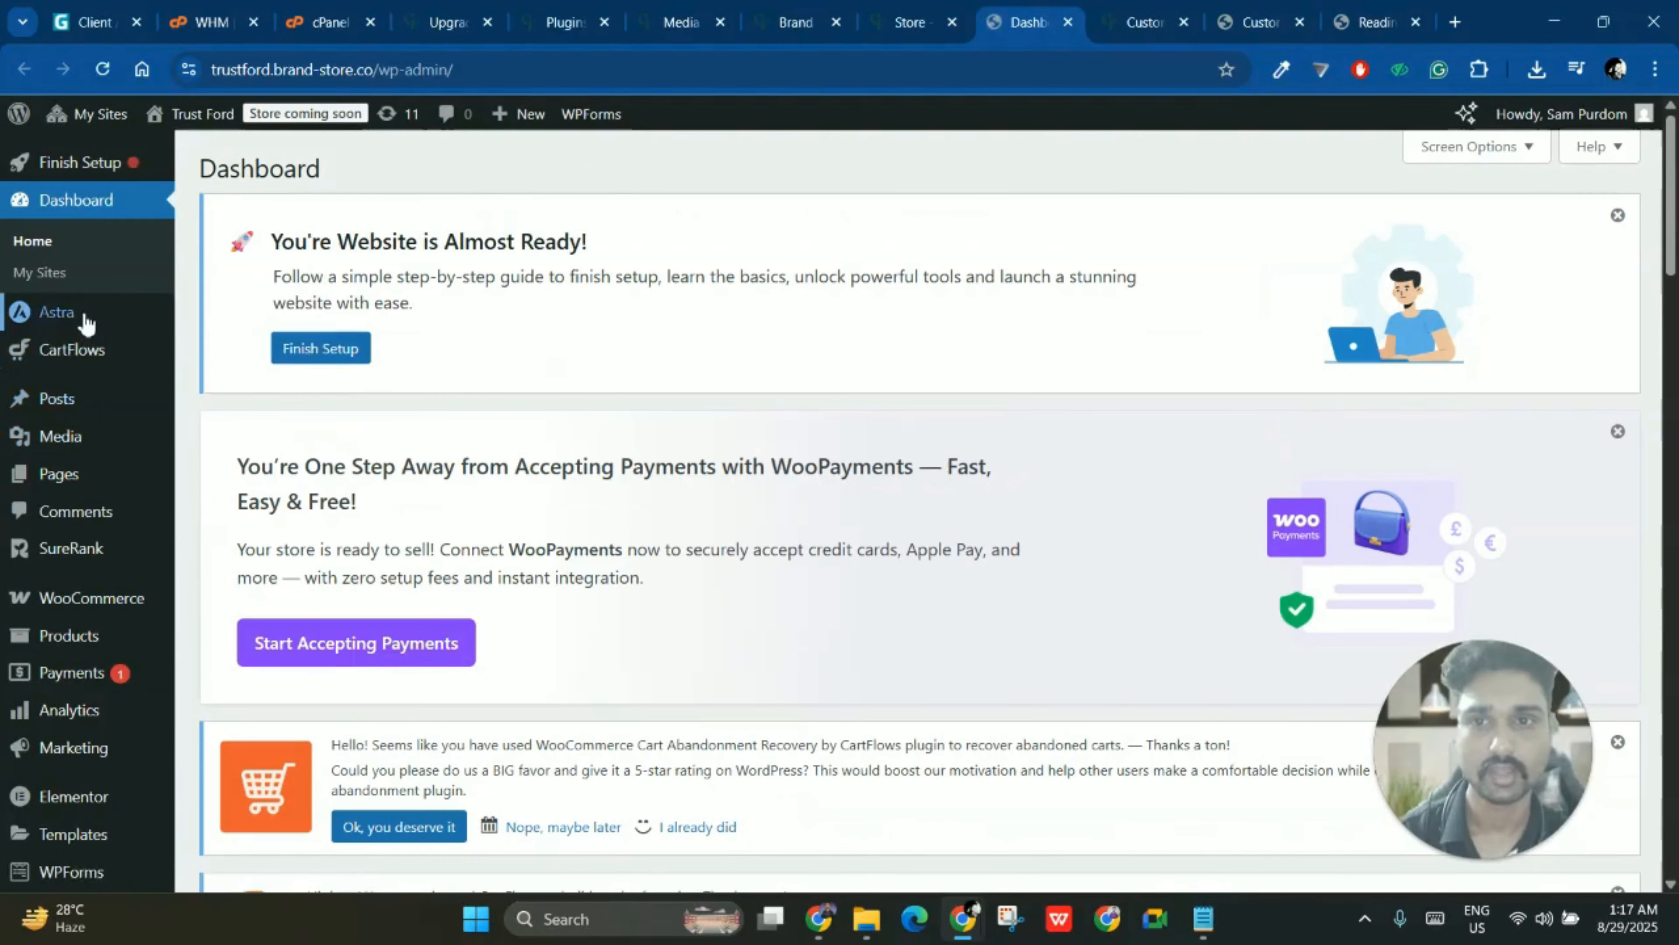
pyautogui.moveTo(86, 324)
pyautogui.click(243, 332)
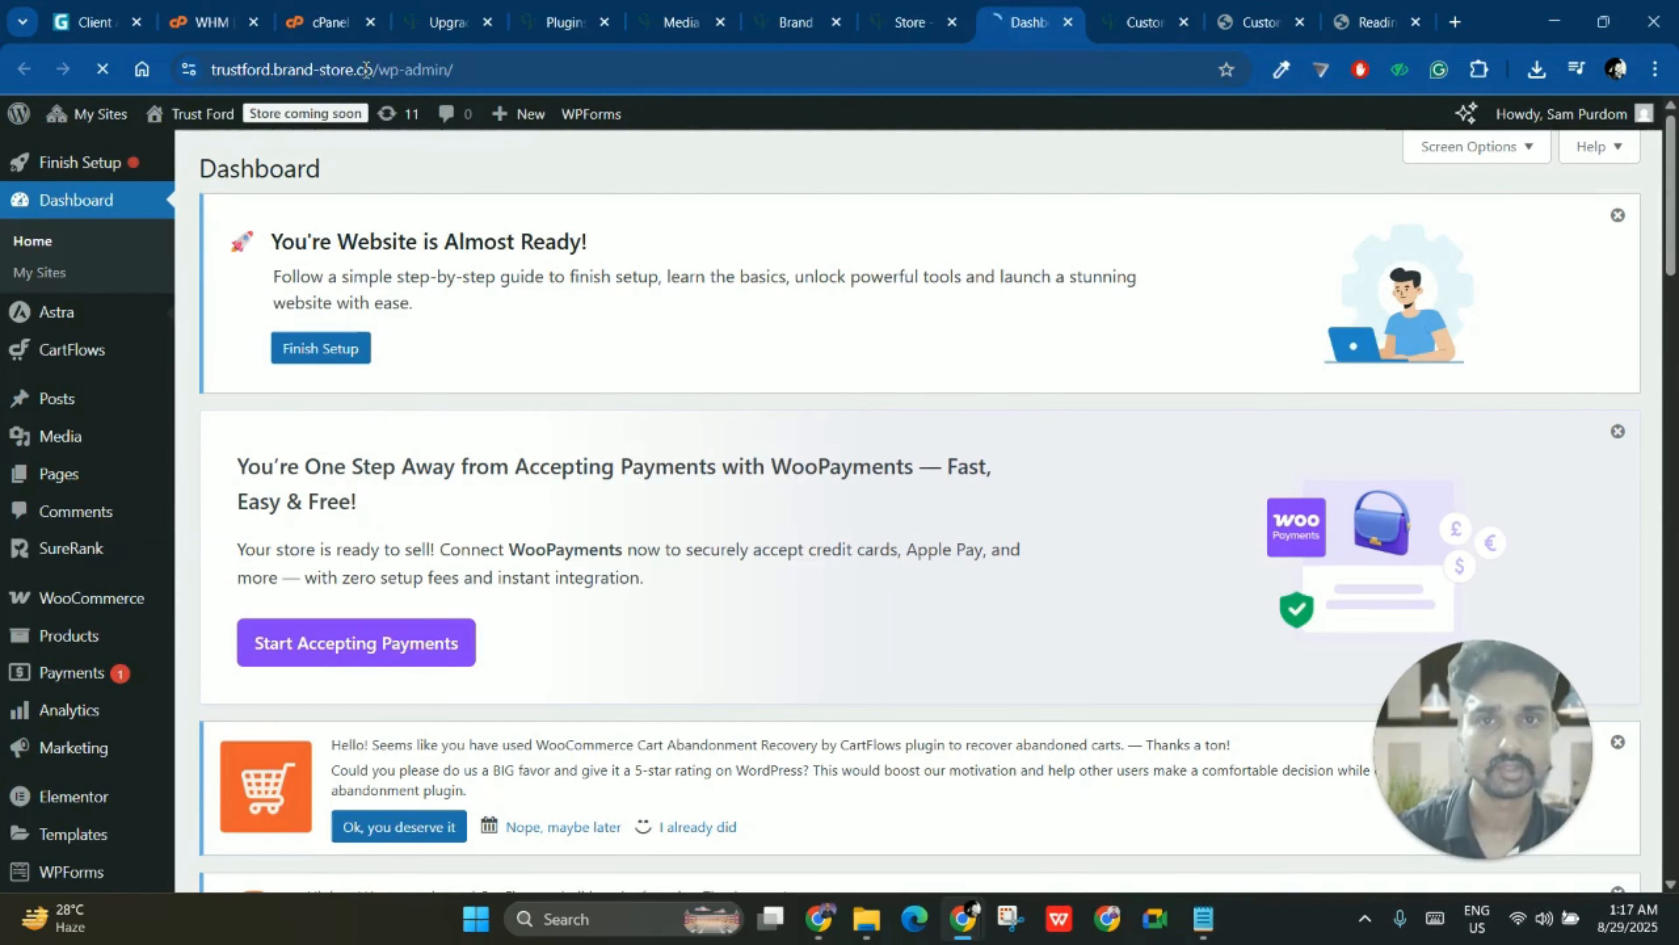
pyautogui.moveTo(969, 925)
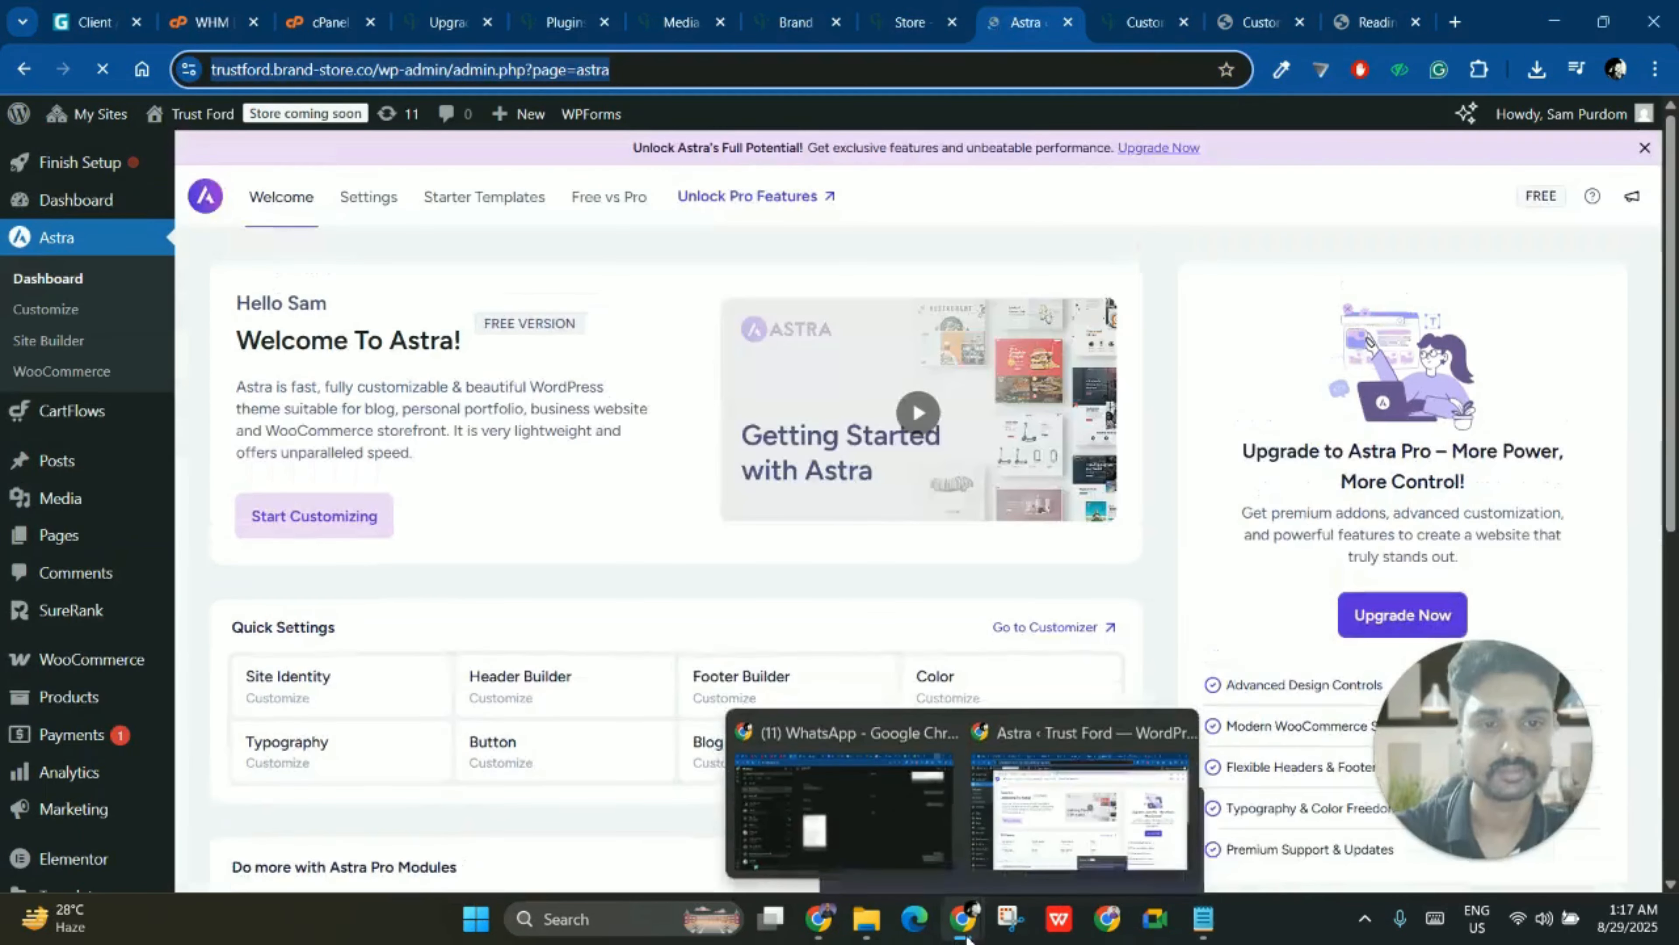
pyautogui.rightClick(965, 923)
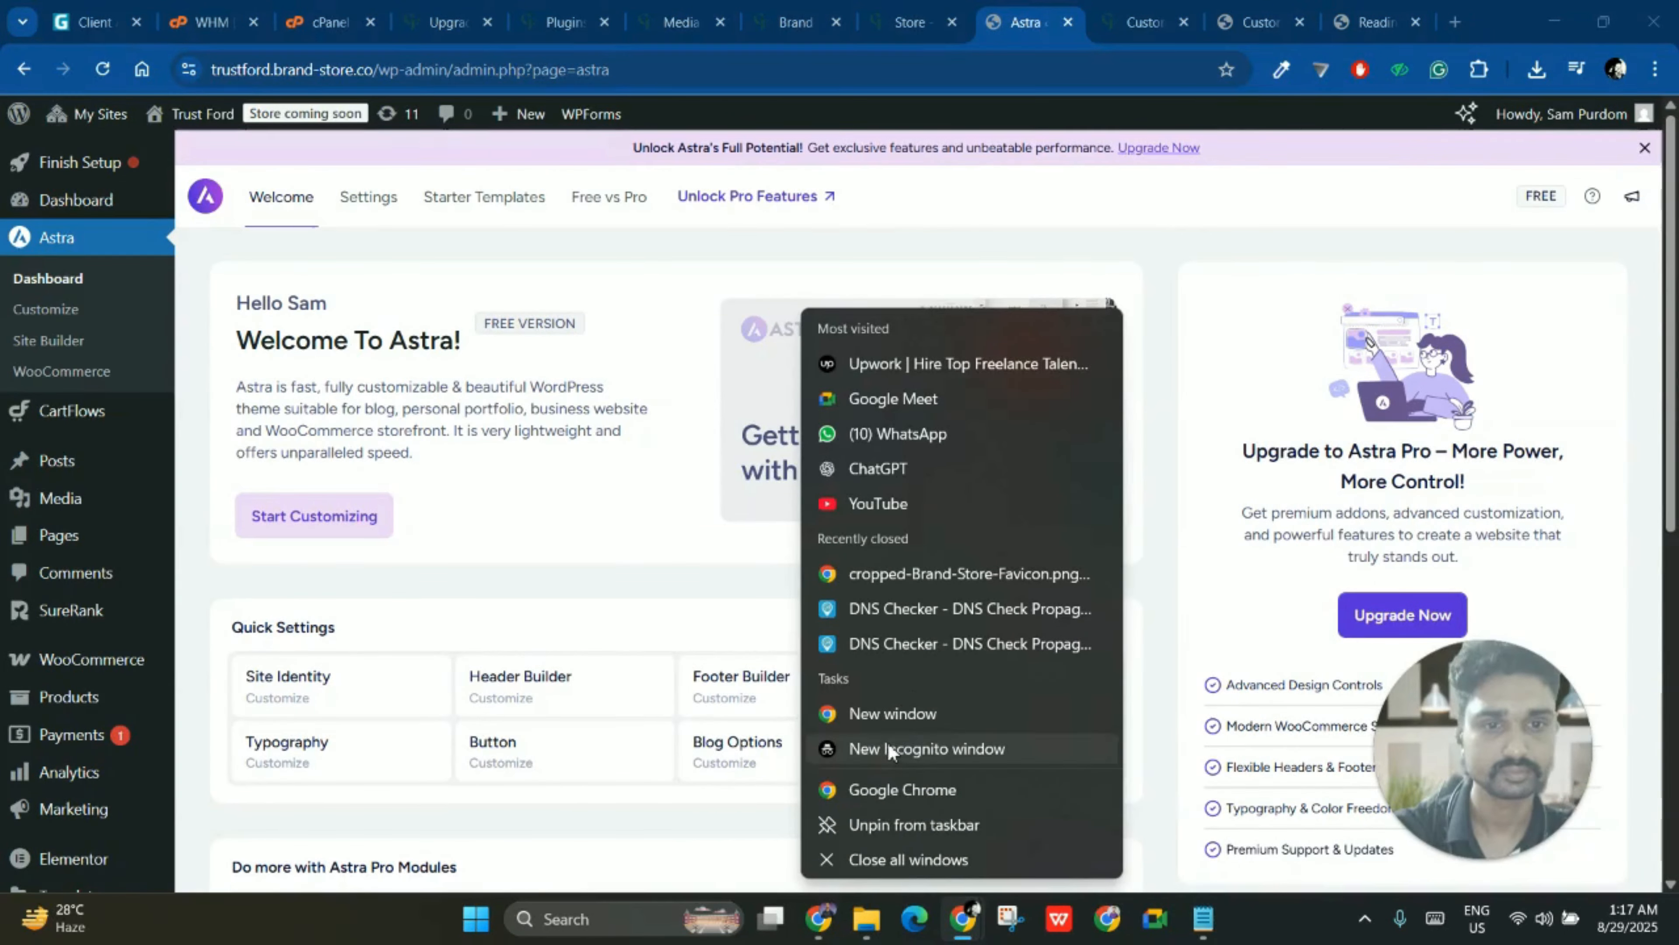
pyautogui.click(918, 756)
pyautogui.write('https://trustford.brand-store.co/')
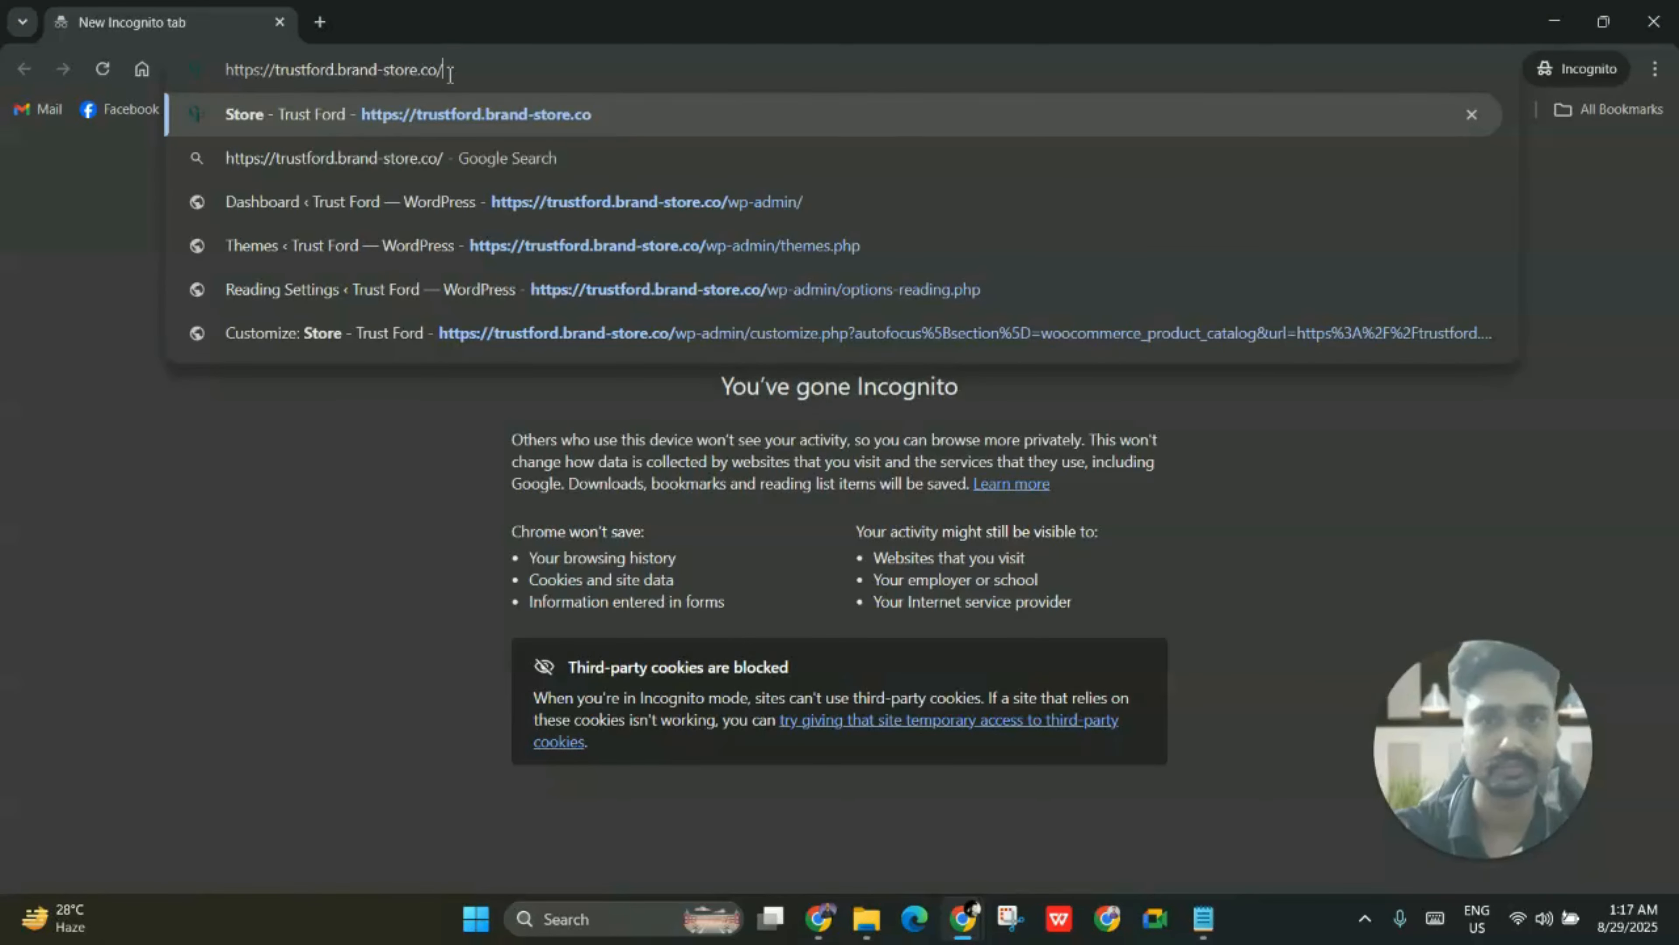
pyautogui.press('Return')
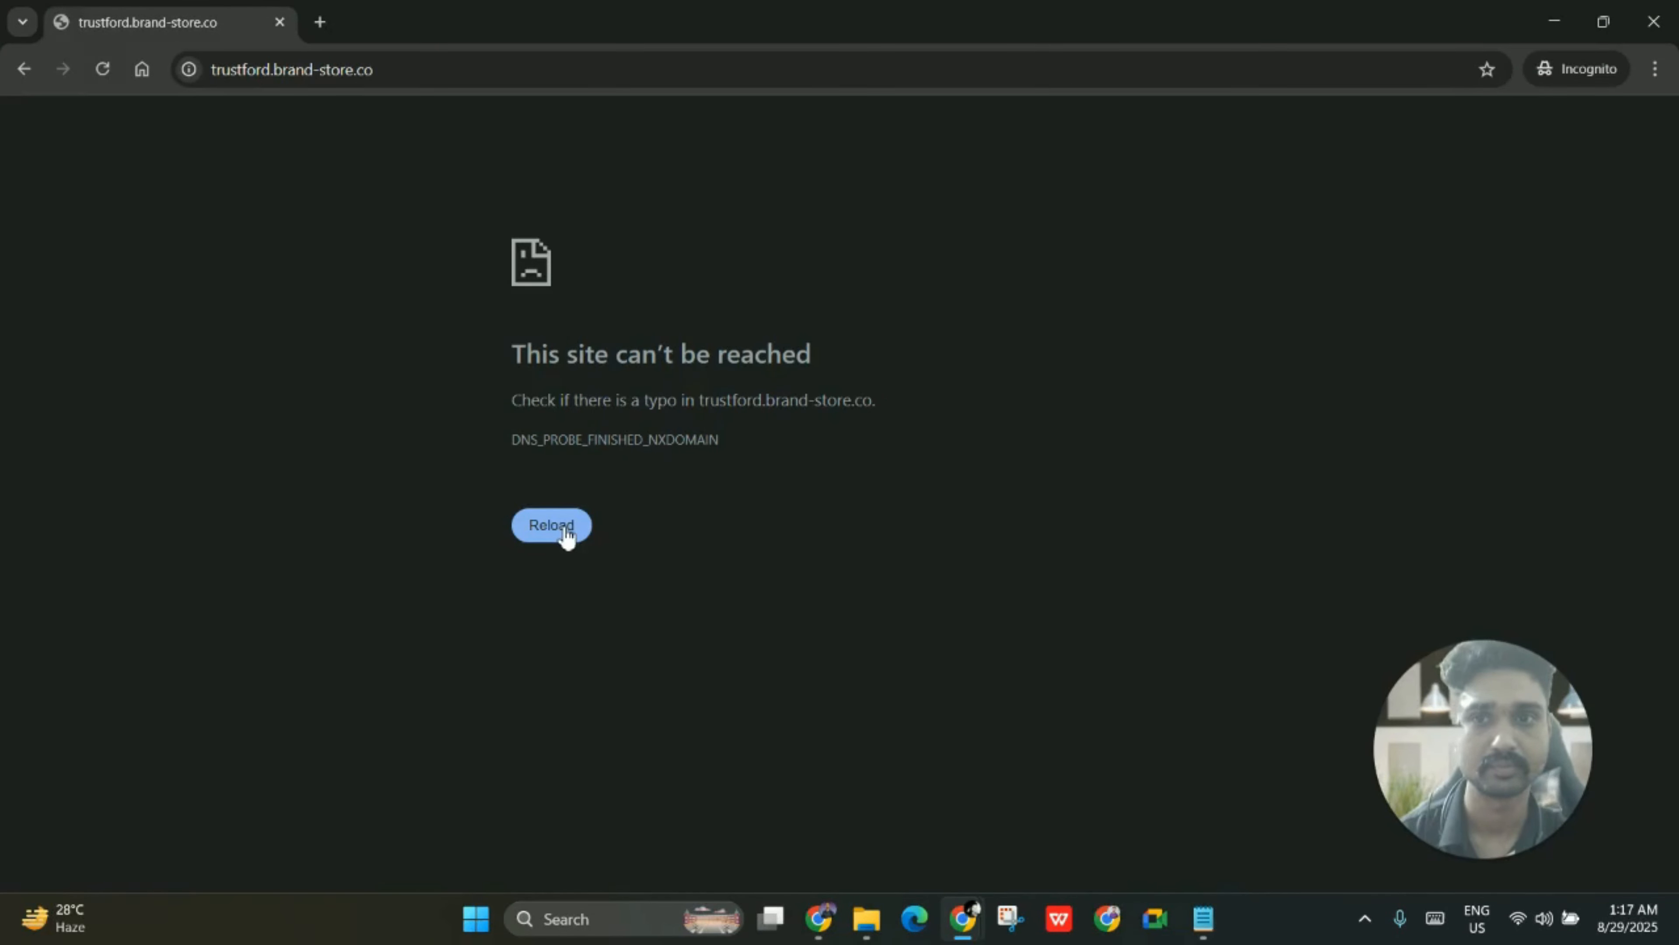
pyautogui.click(551, 524)
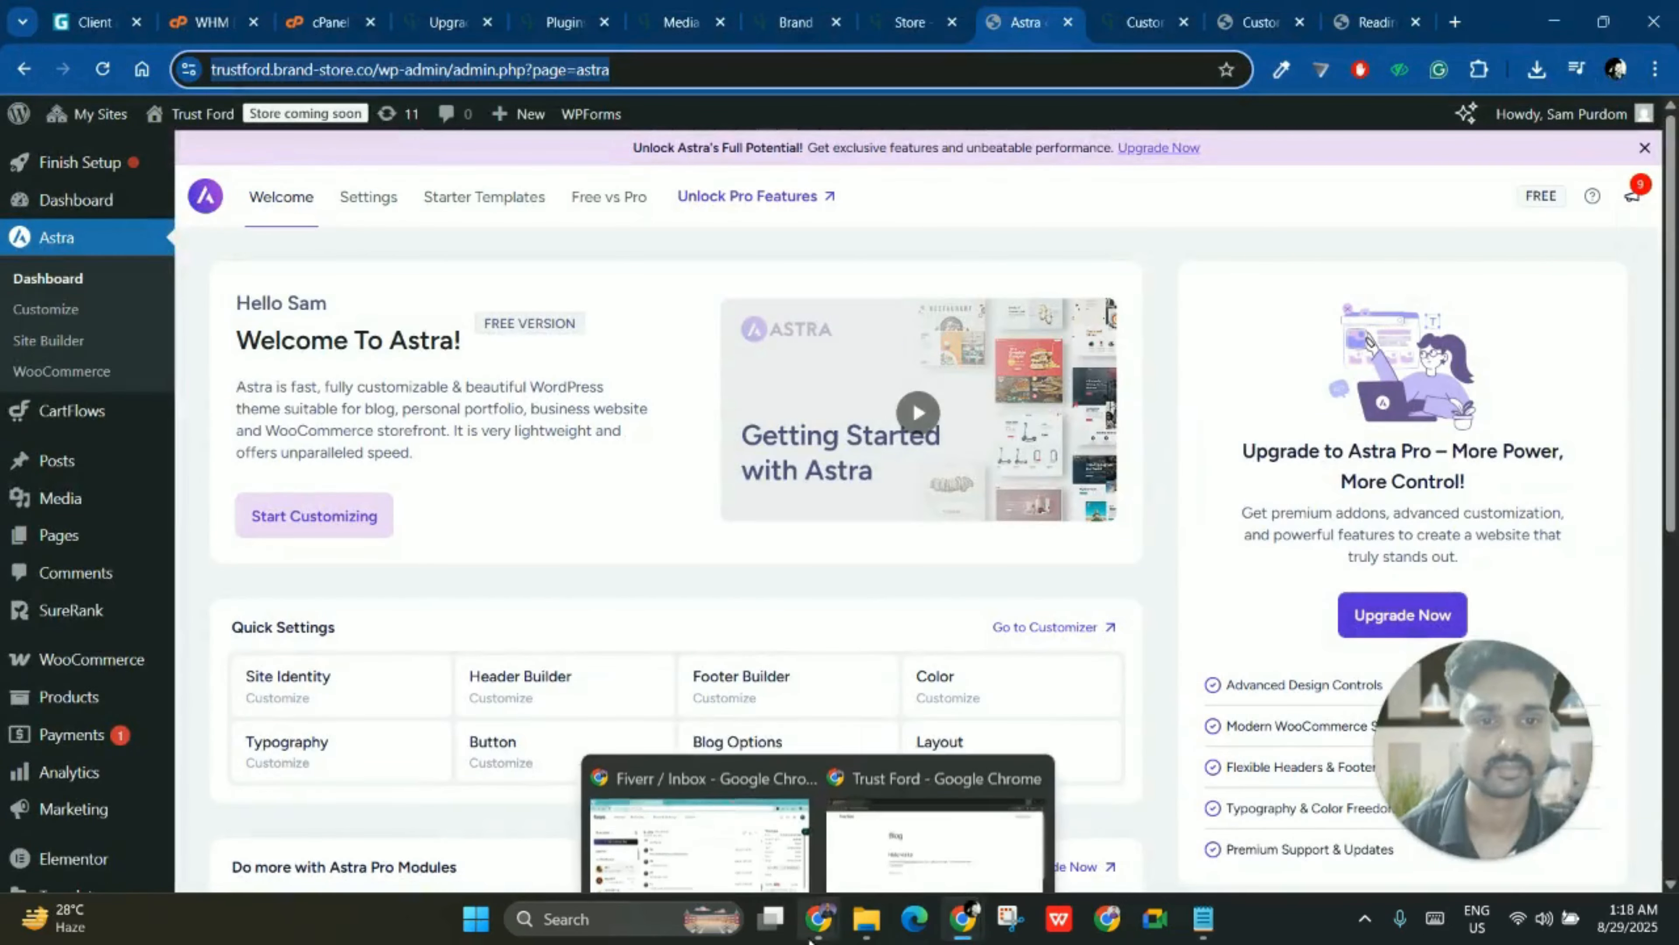
# - Reload the Trust Ford storefront in the incognito window to check the live header logo, and return to the main browser window
pyautogui.click(965, 774)
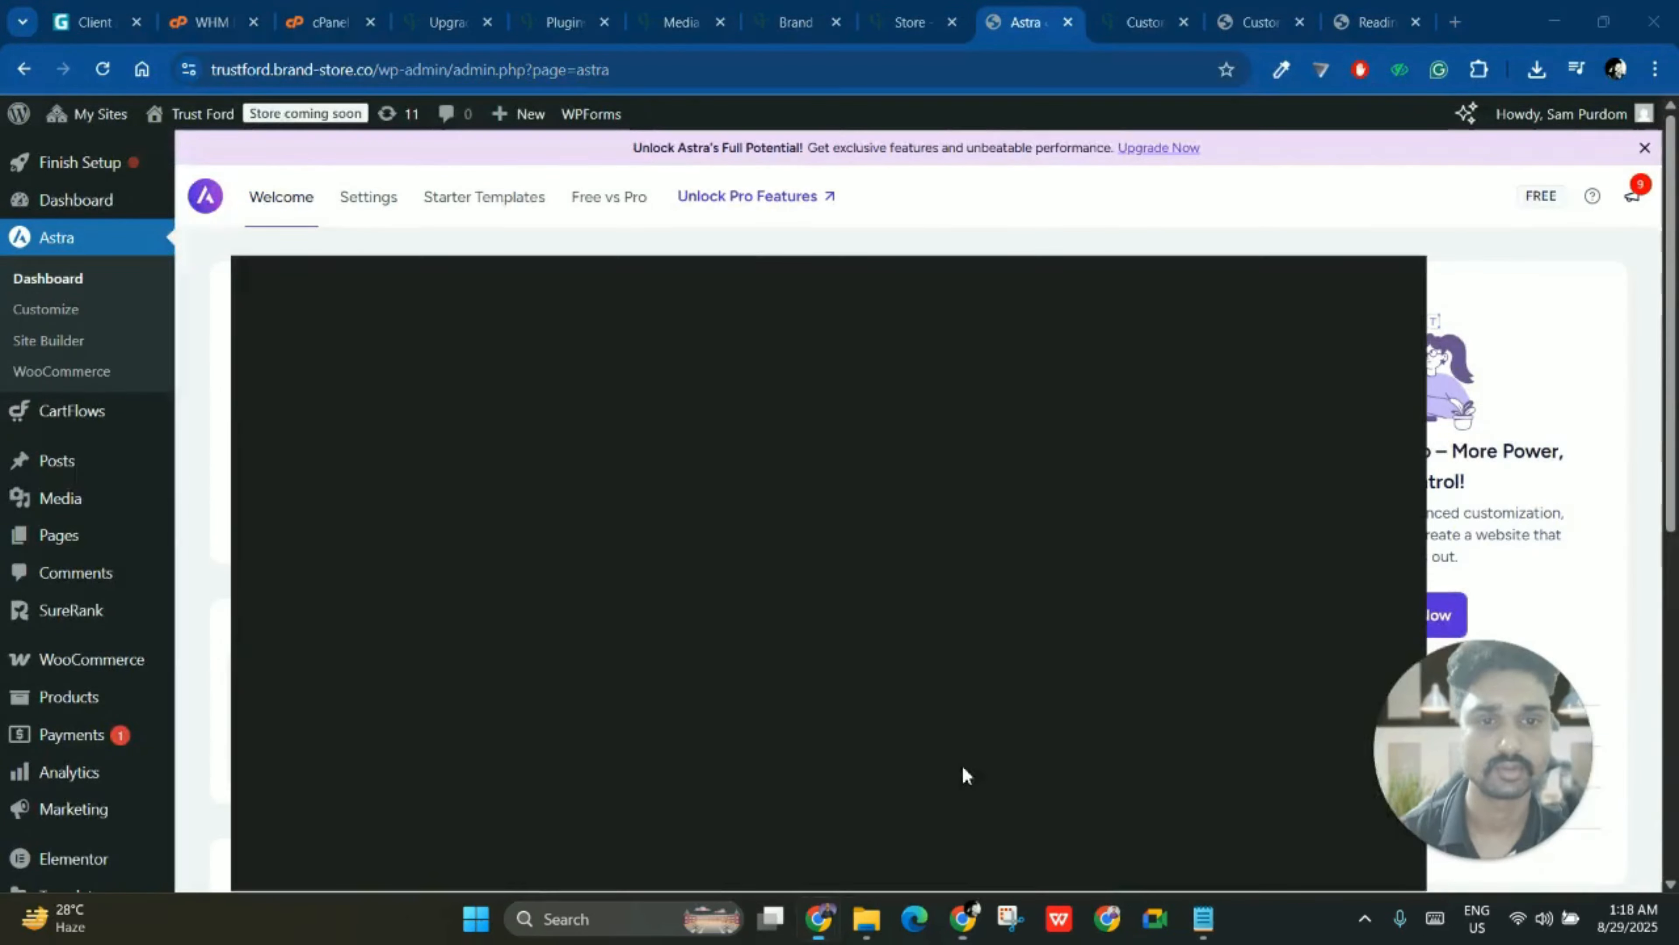
pyautogui.click(94, 73)
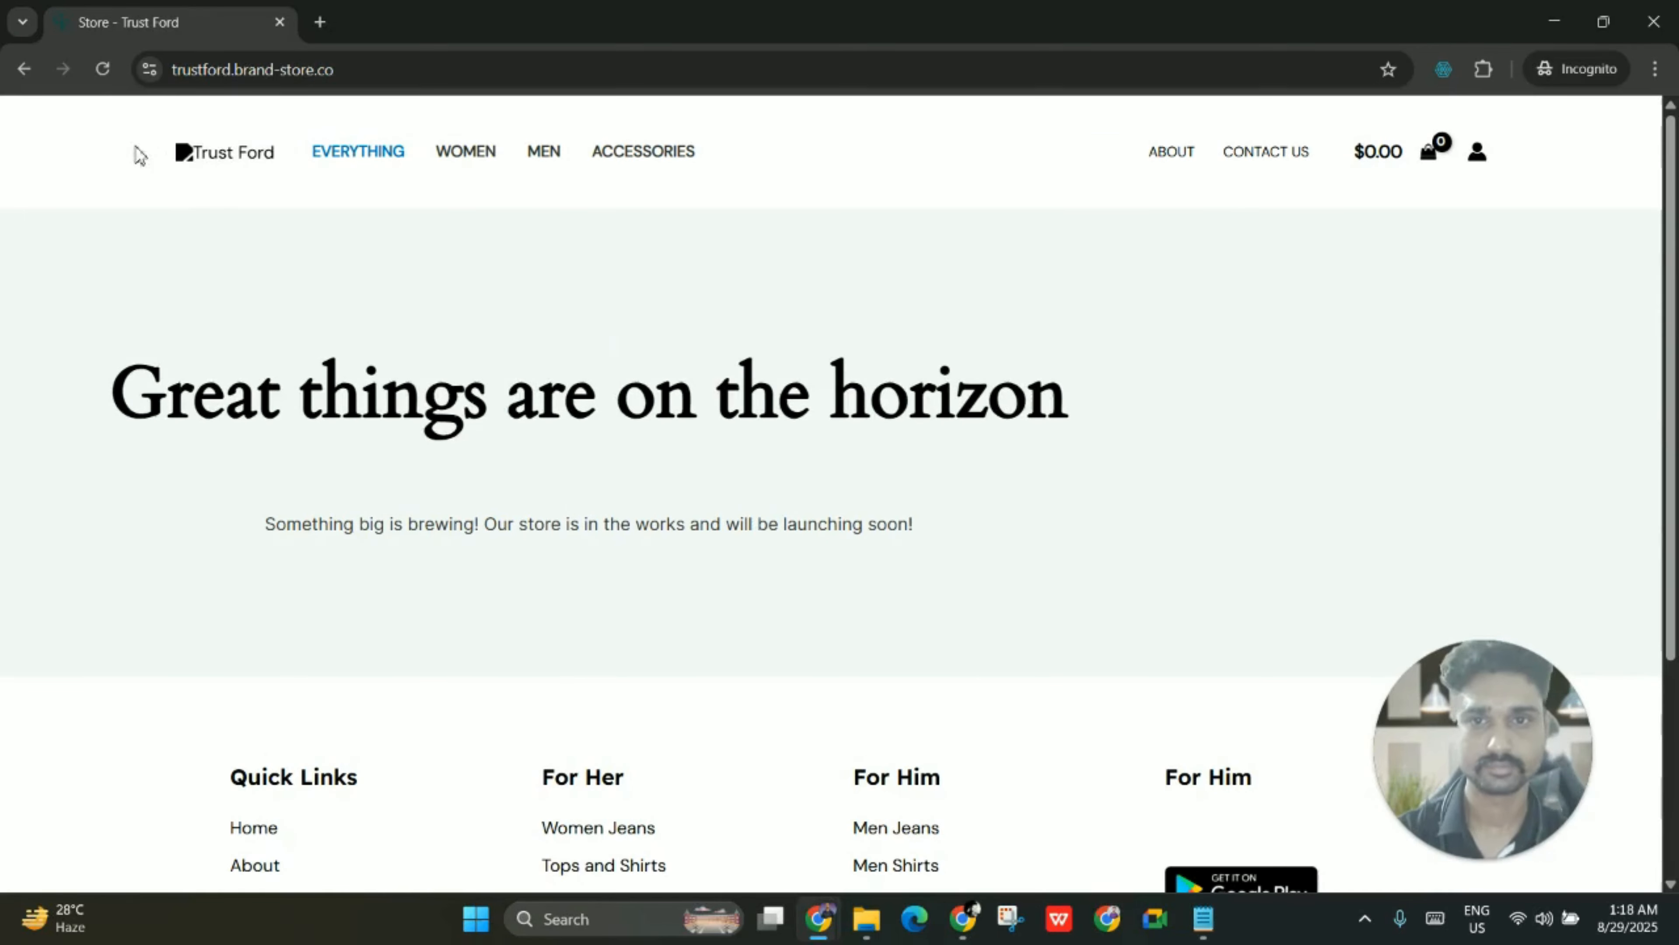
pyautogui.click(1554, 21)
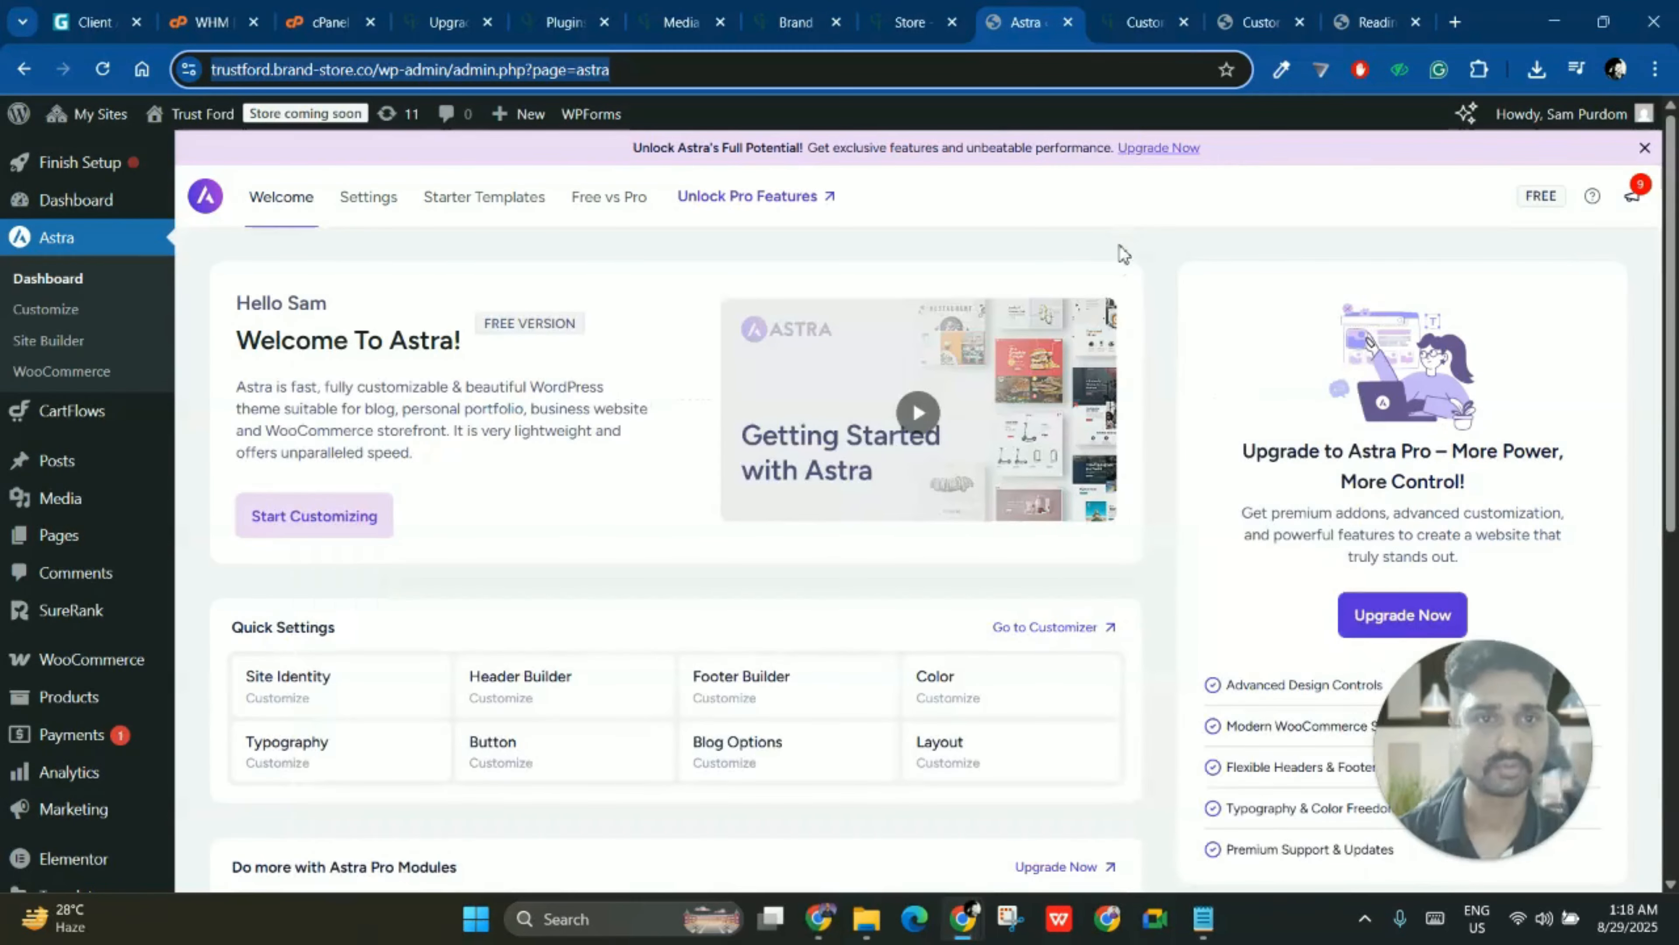
# - Compare the header design settings and previews in the Trust Ford and Brand Store customizers
pyautogui.click(1181, 10)
pyautogui.click(1236, 13)
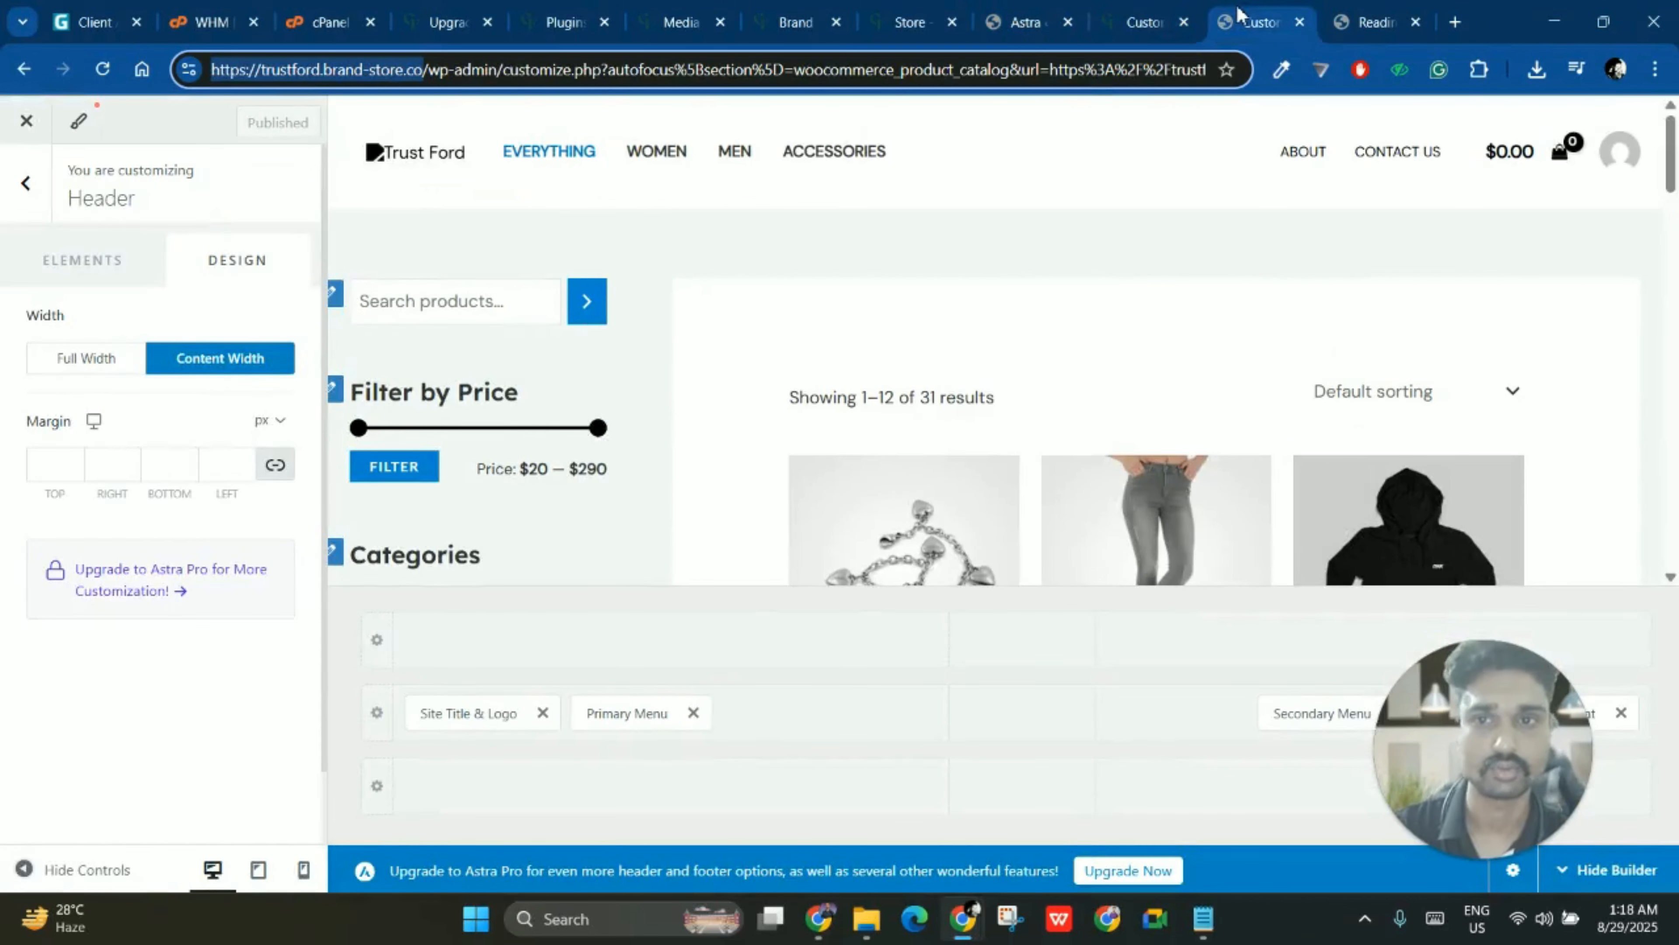
pyautogui.click(1187, 8)
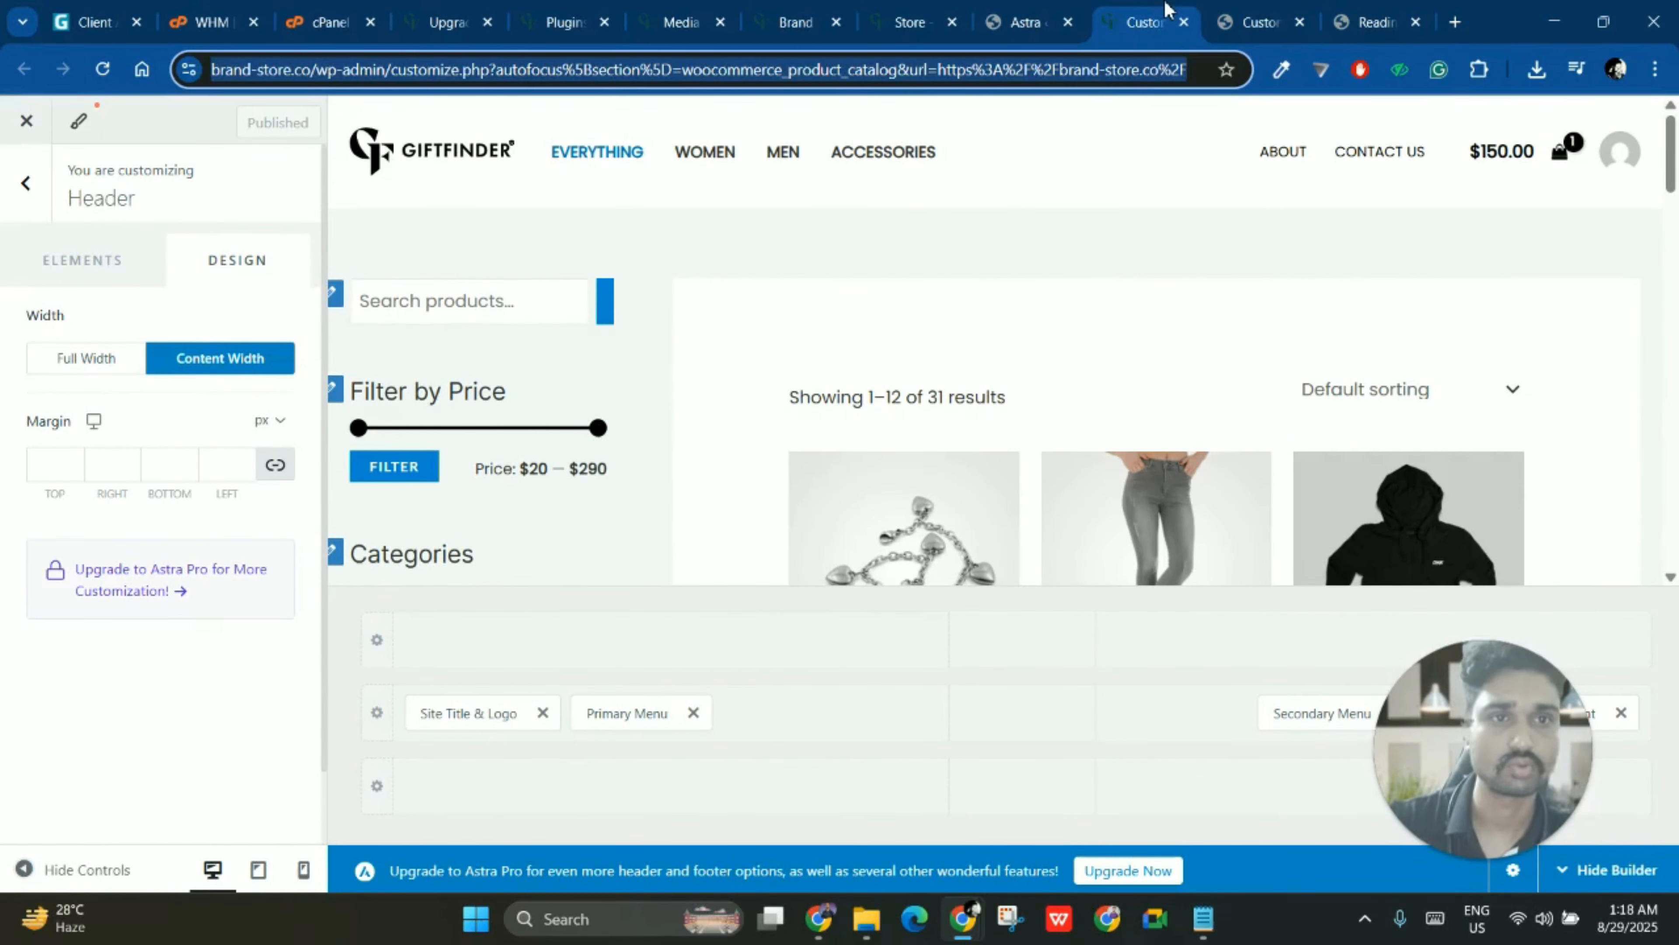
pyautogui.click(1246, 13)
pyautogui.click(1151, 33)
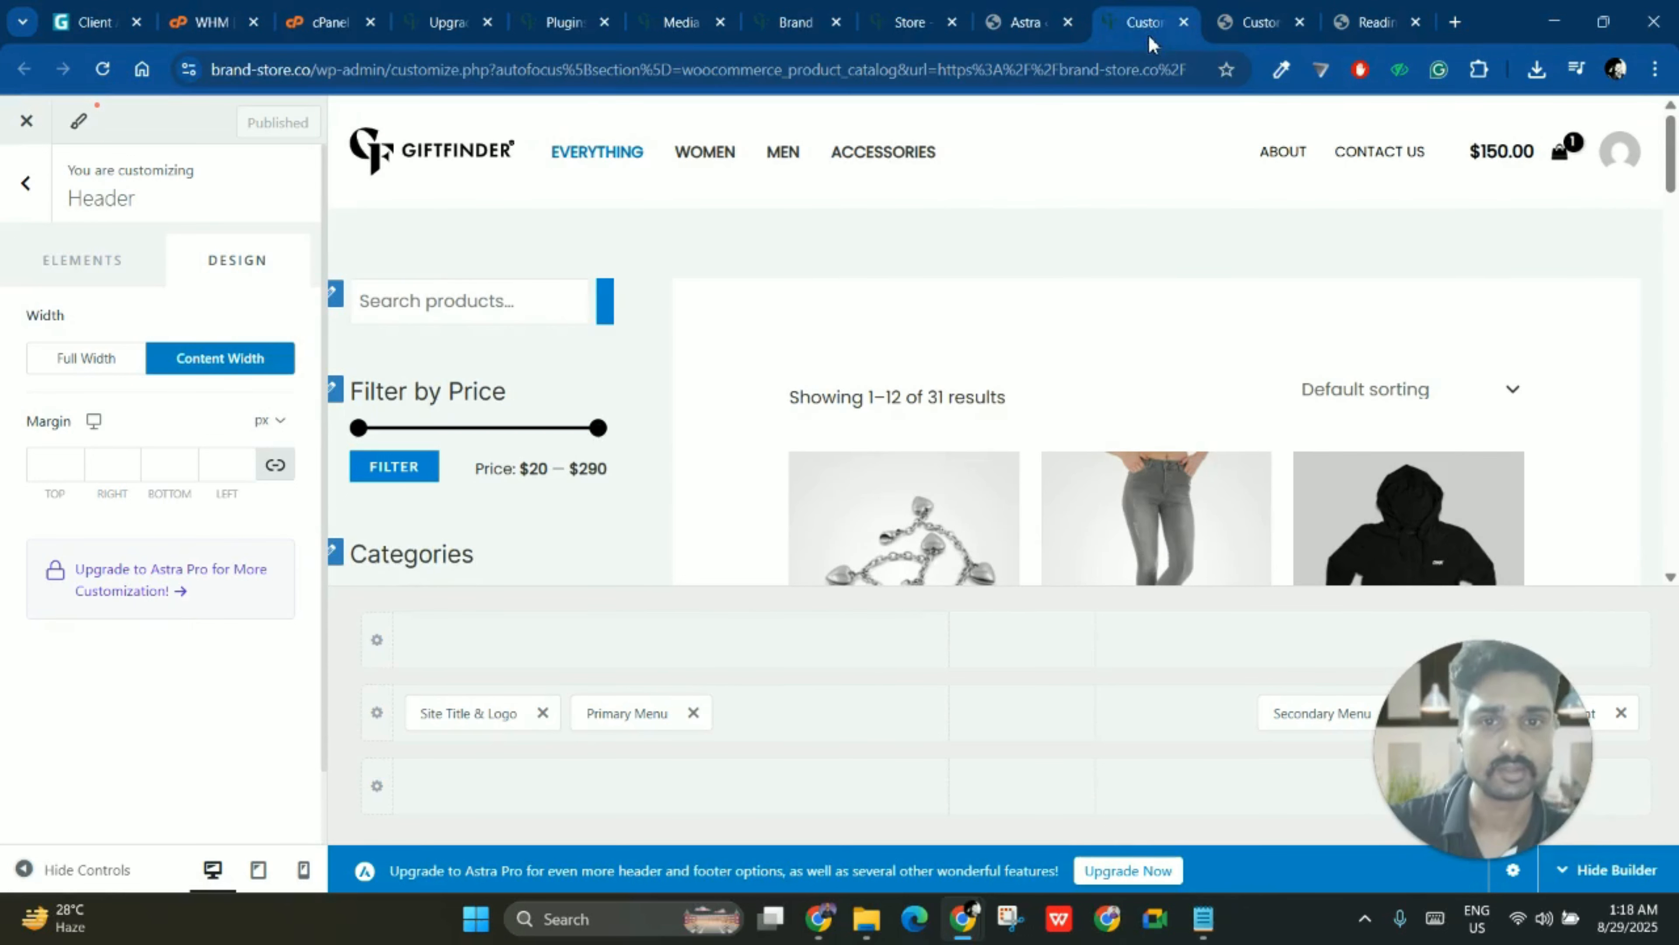
pyautogui.click(1274, 10)
# - Open the general Site Title & Logo settings in both customizers and compare the logo image, retina option, logo width and site title
pyautogui.click(433, 715)
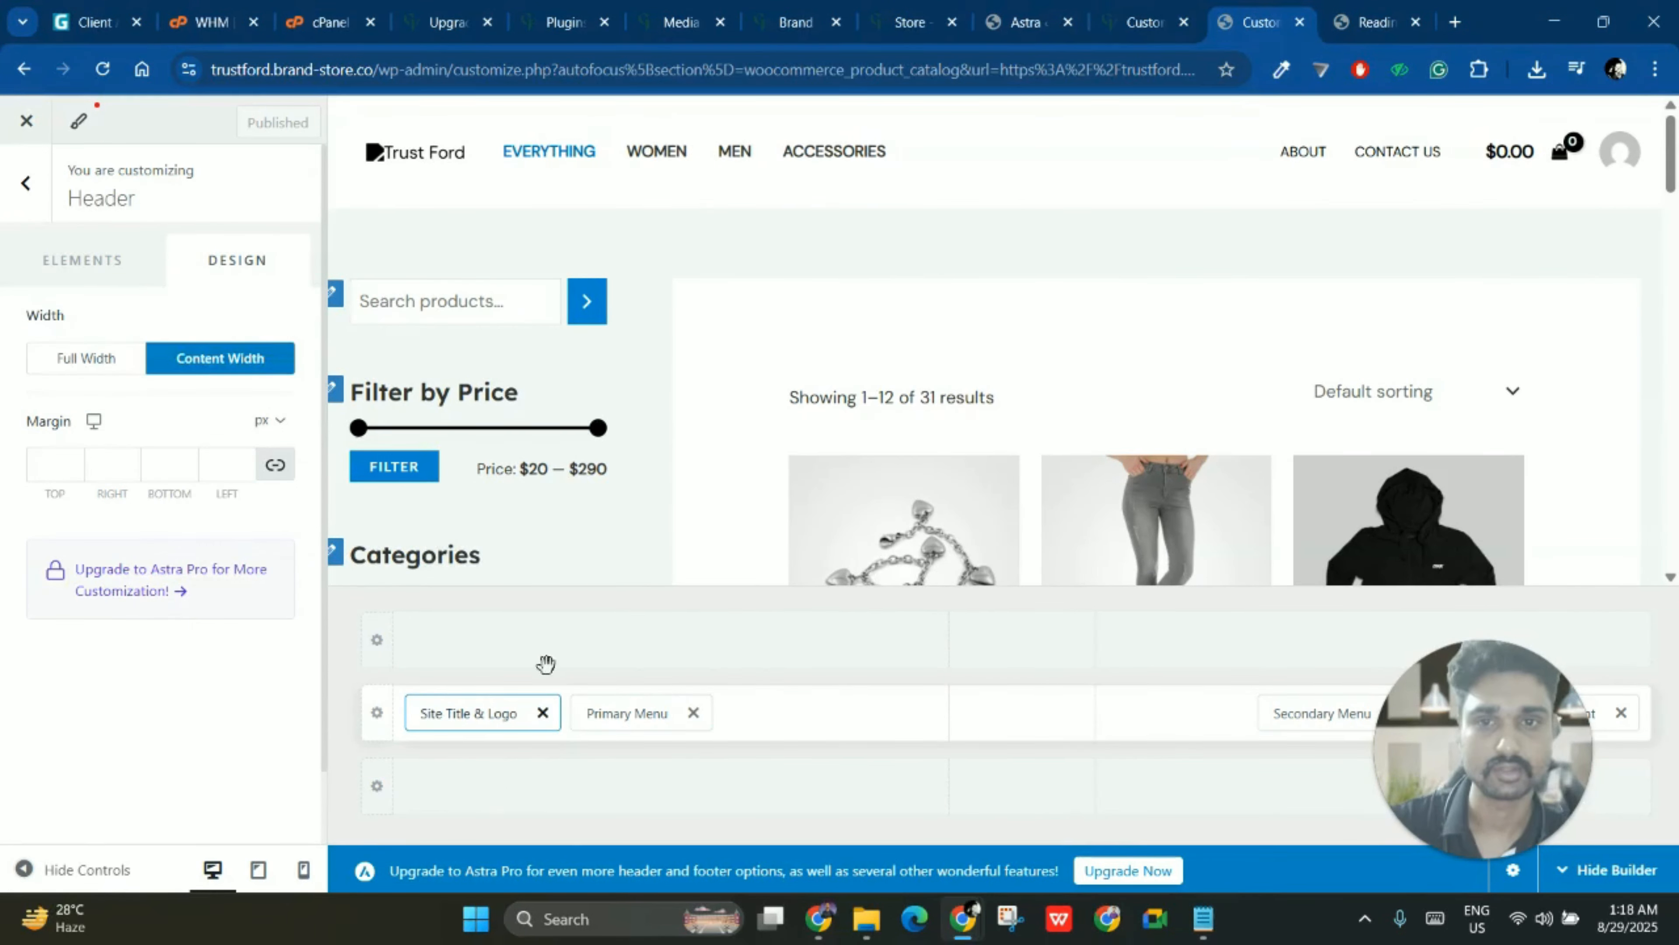
pyautogui.click(1134, 21)
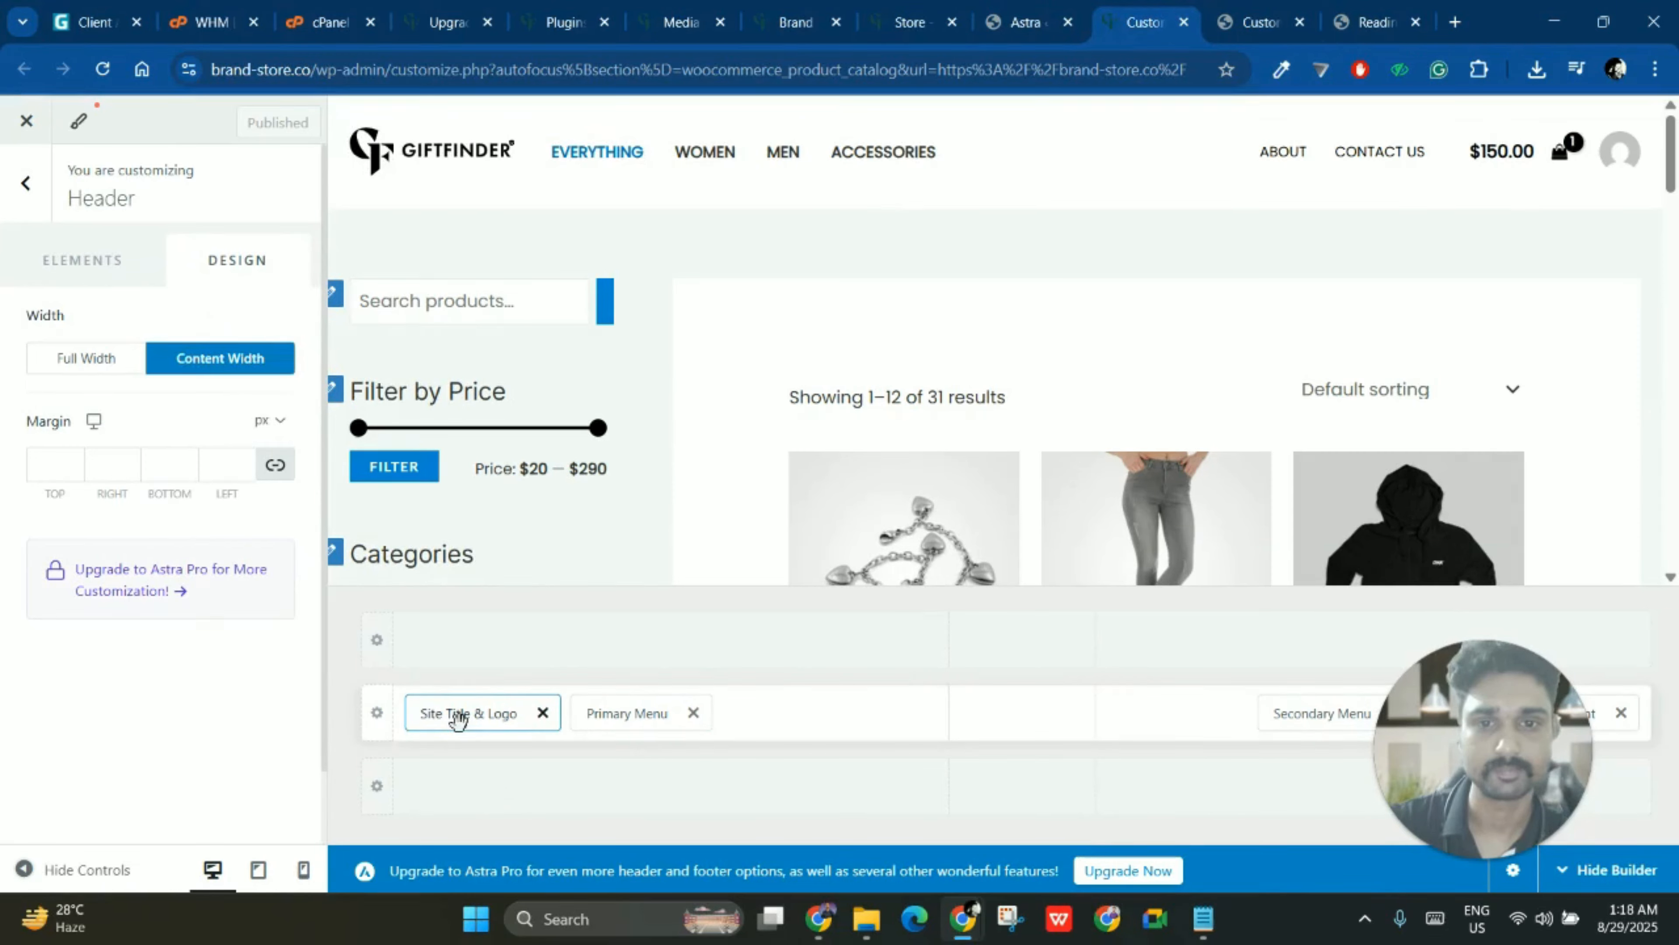
pyautogui.click(477, 693)
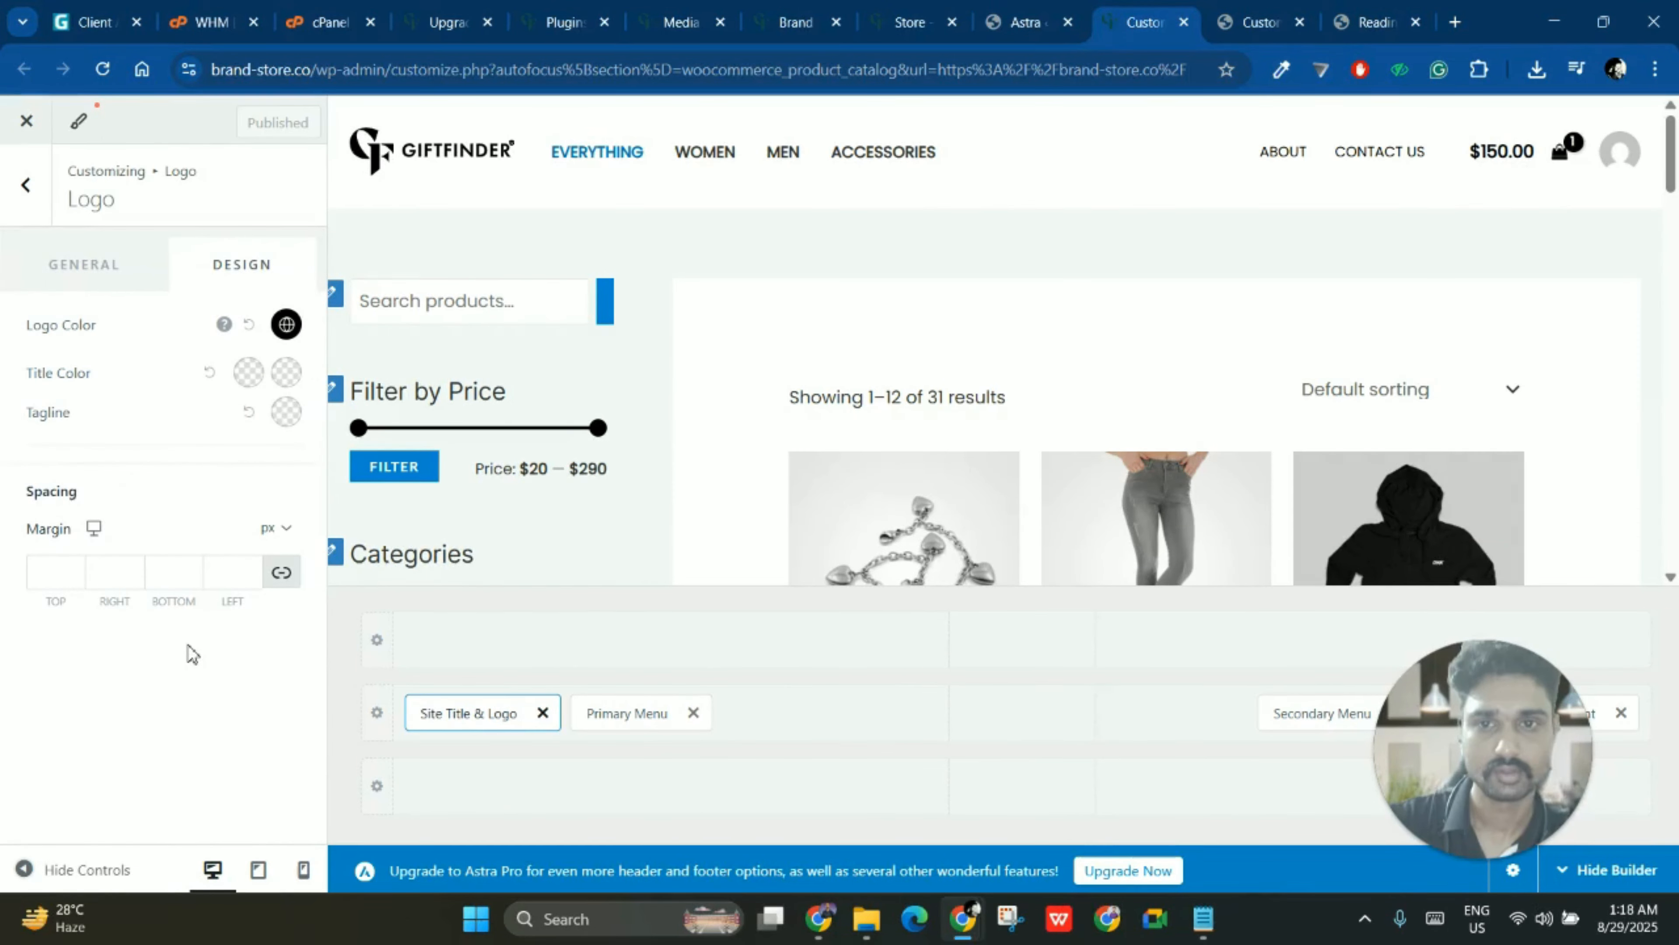
pyautogui.click(102, 288)
pyautogui.scroll(-5, 165, 585)
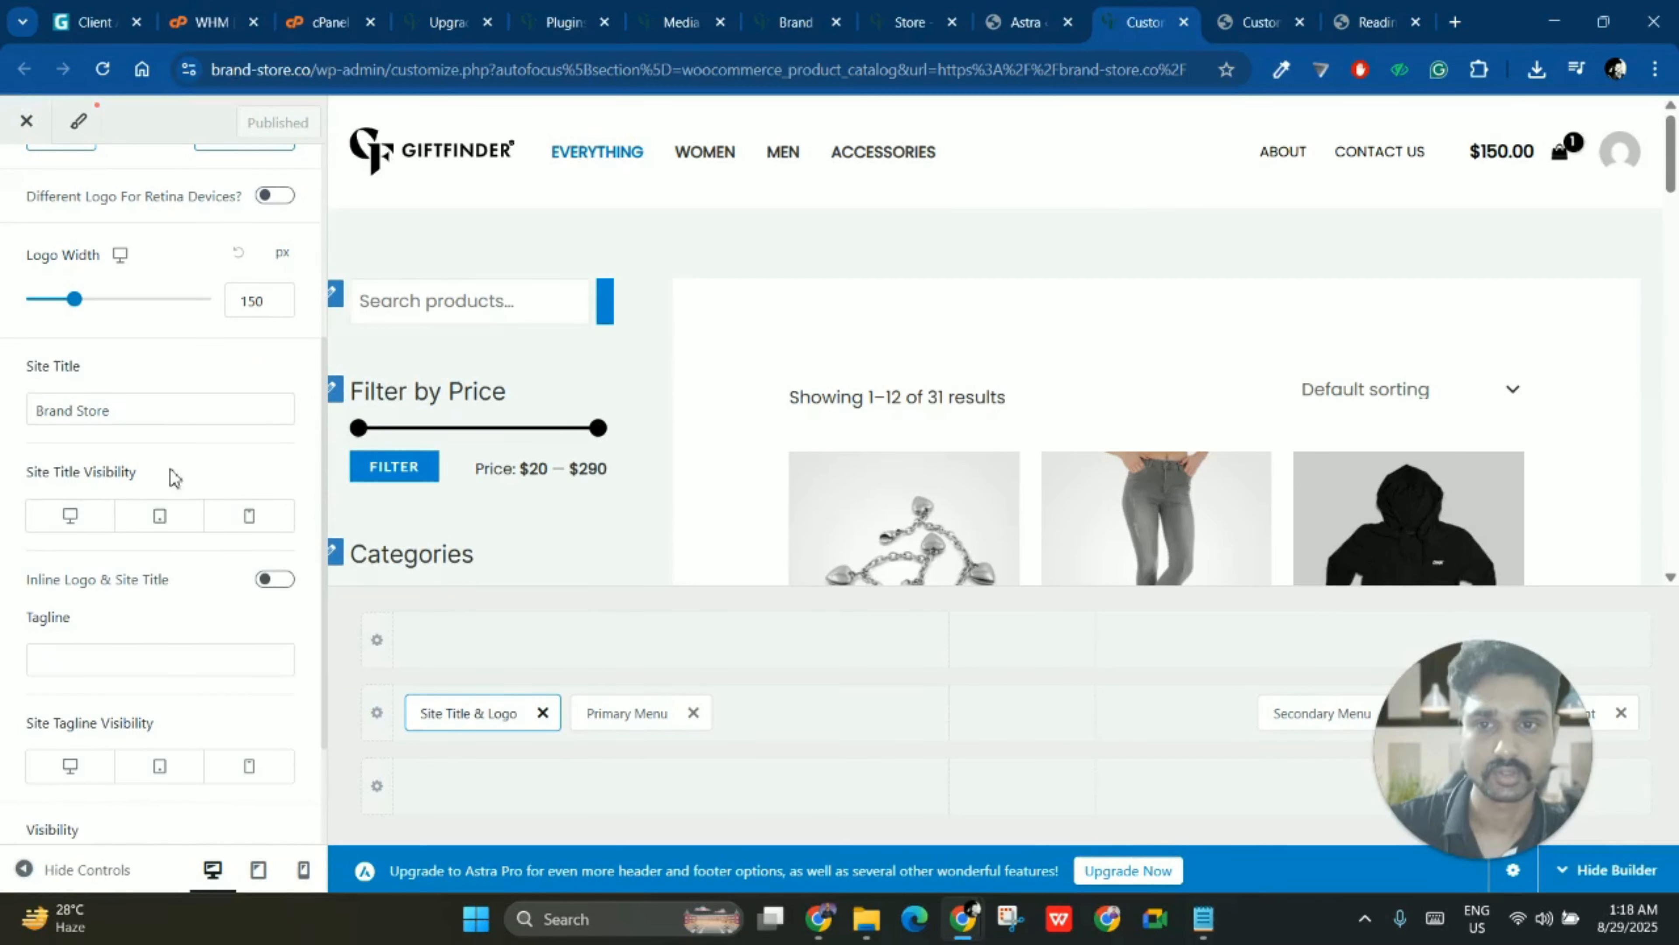
pyautogui.click(174, 408)
pyautogui.click(1286, 23)
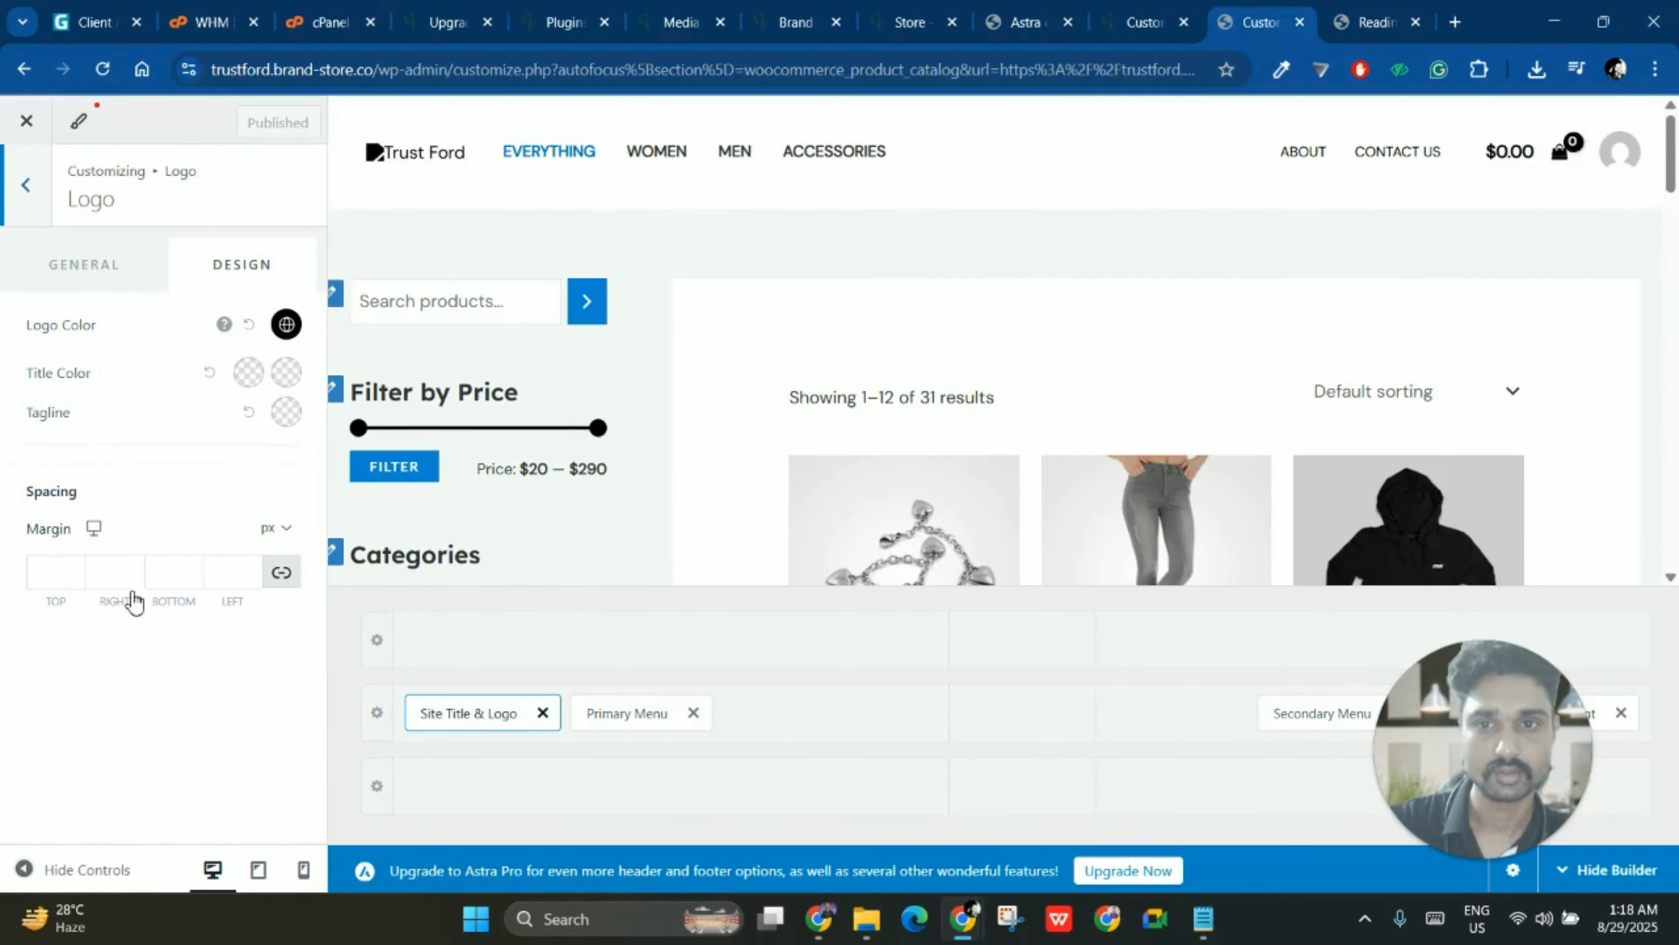
pyautogui.click(81, 268)
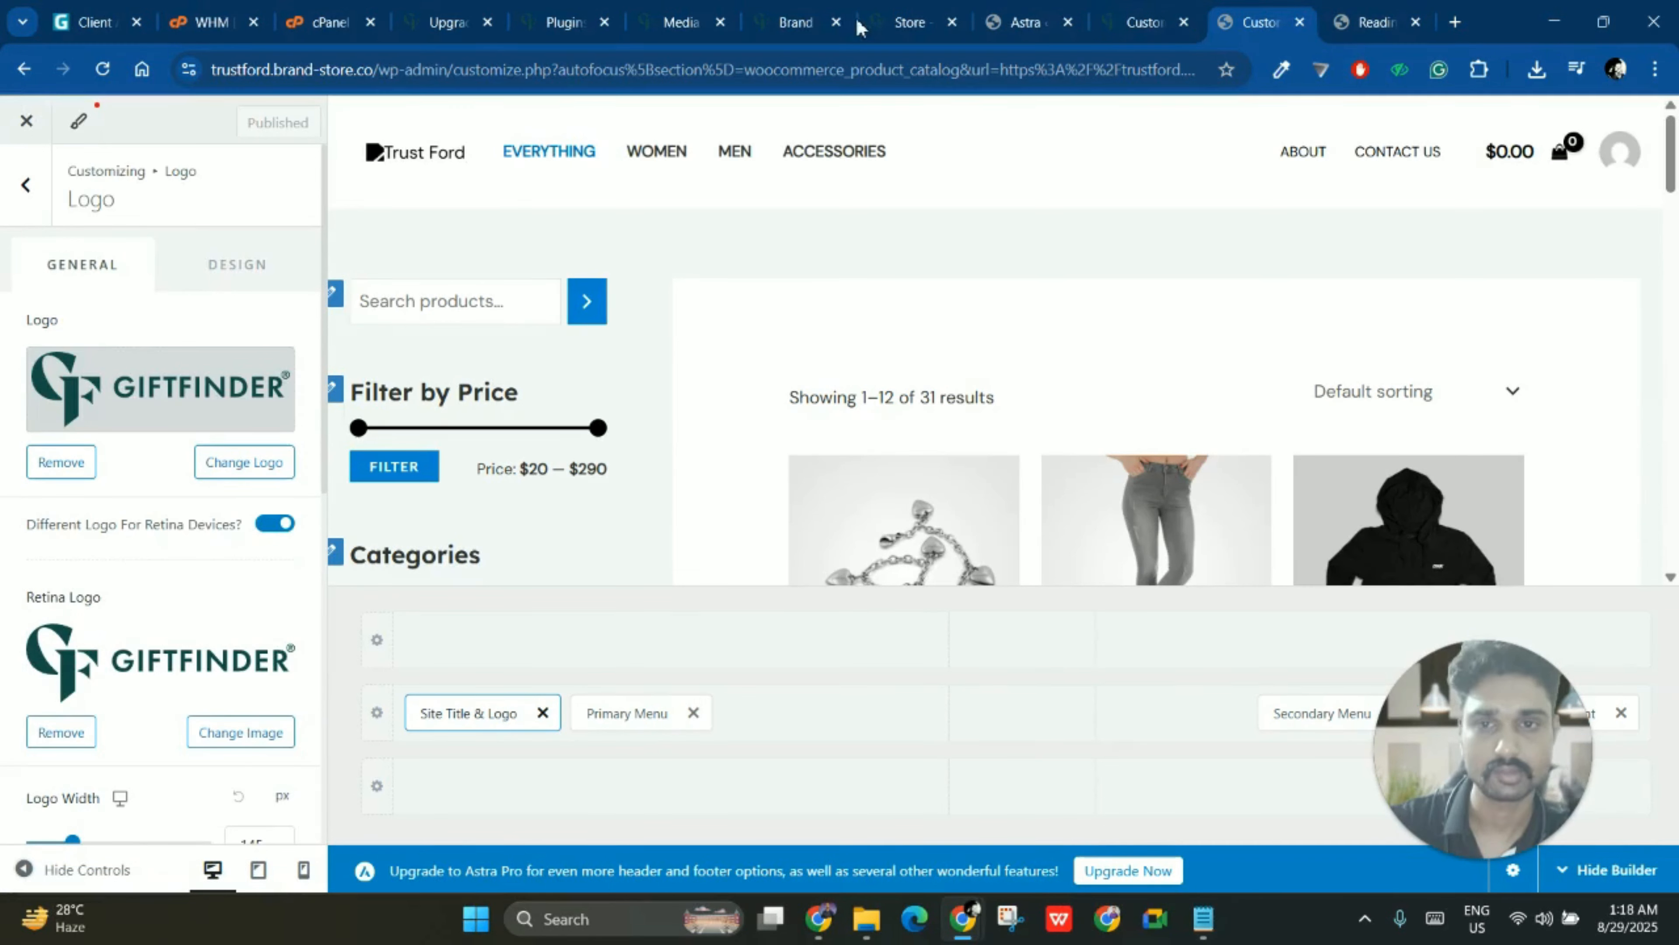
pyautogui.click(1129, 9)
pyautogui.scroll(5, 93, 421)
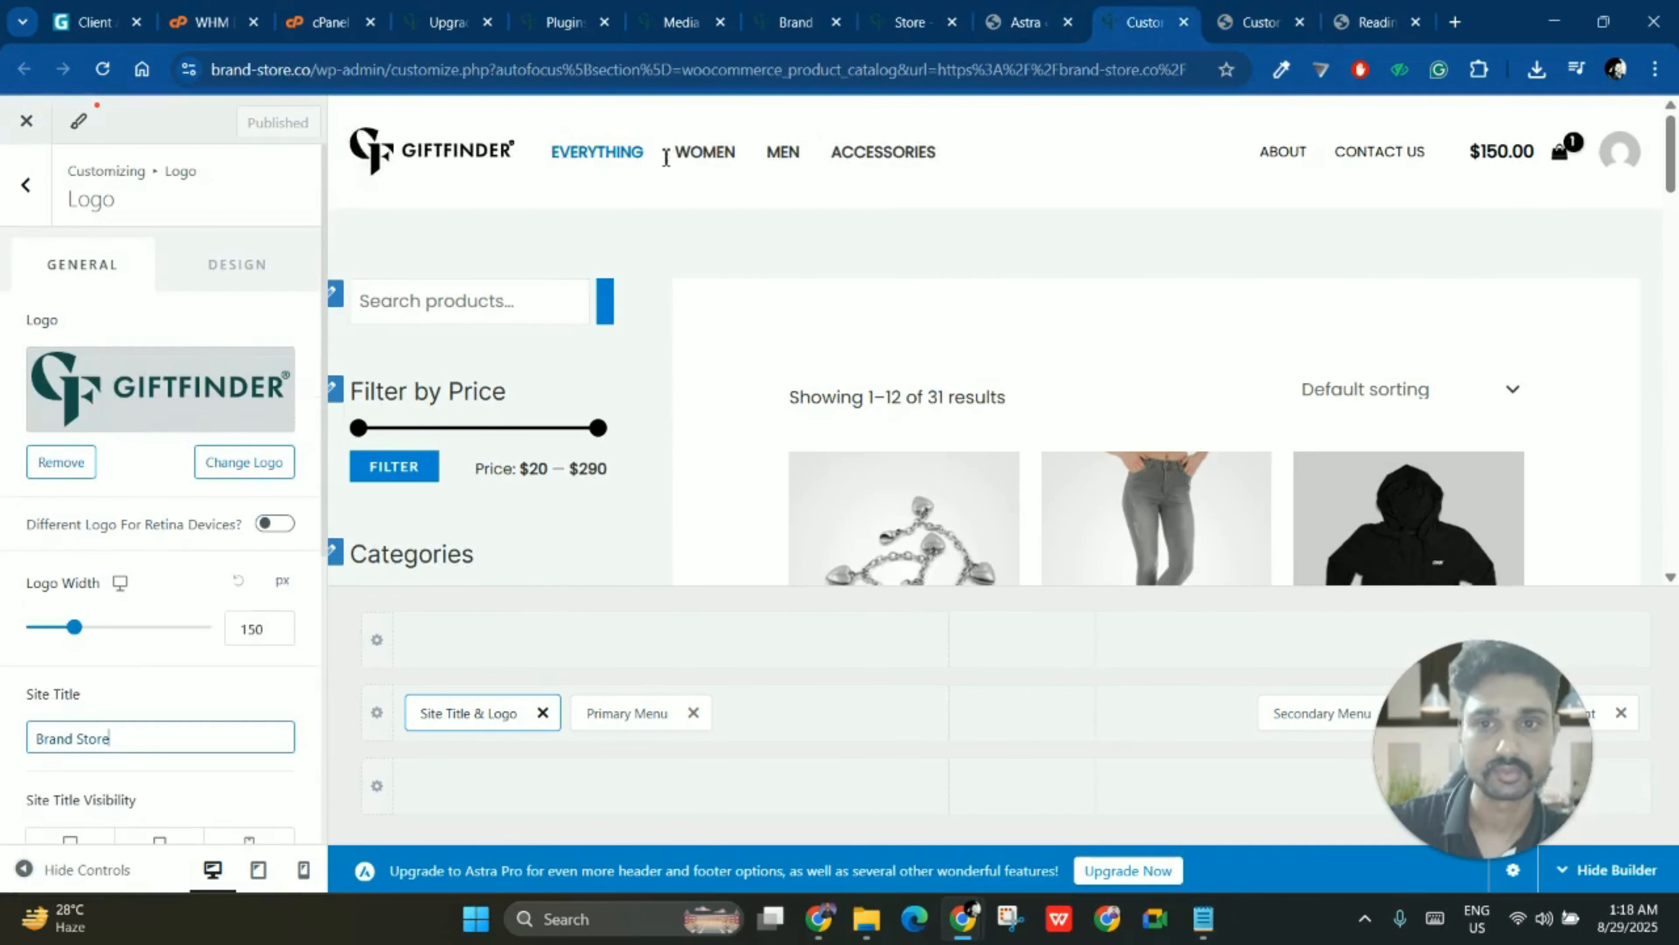
pyautogui.click(1247, 18)
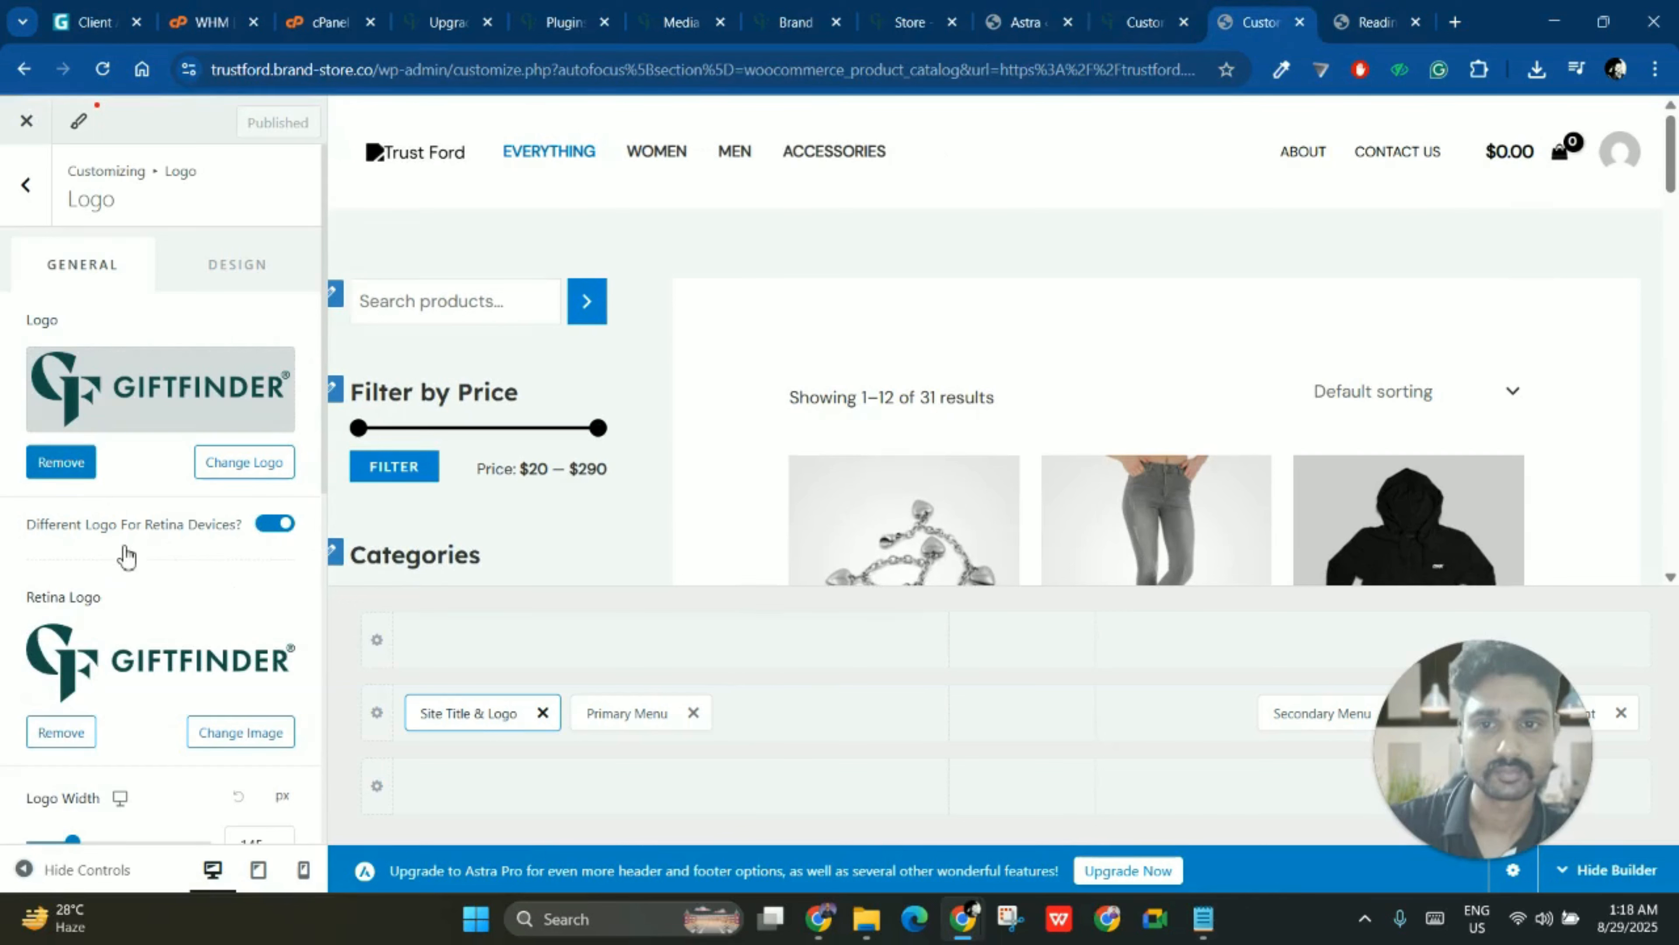
# - Remove Trust Ford's current header logo and select the GIFTFINDER image from the end of the media library, skipping cropping
pyautogui.click(63, 463)
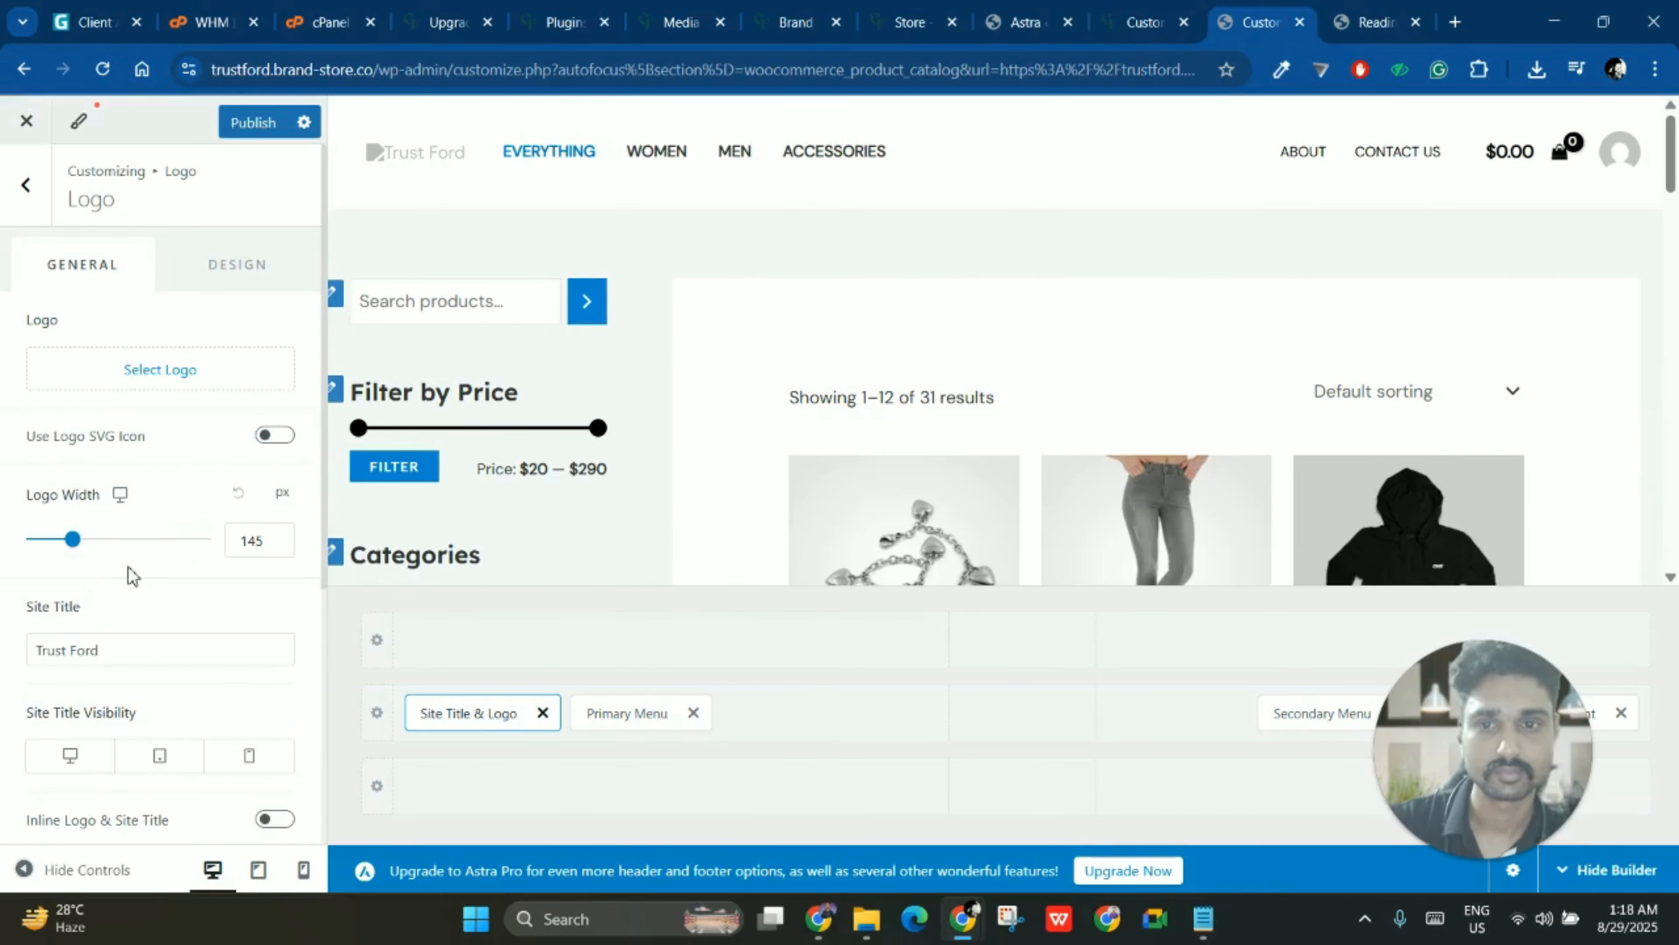
pyautogui.click(197, 376)
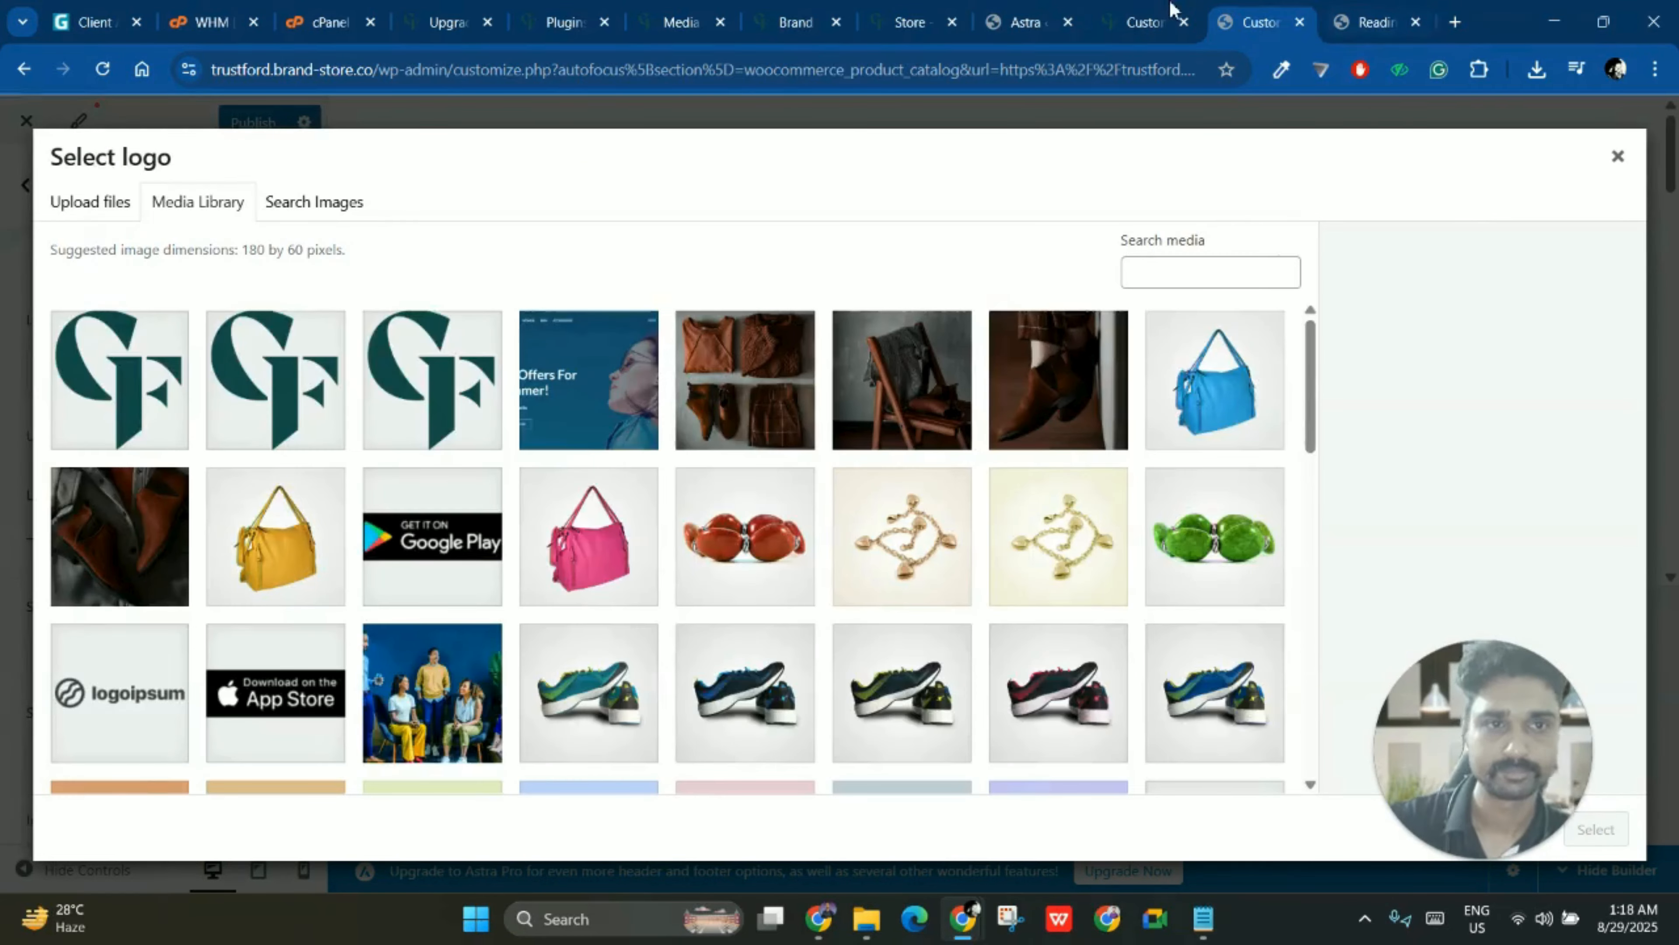
pyautogui.click(1174, 9)
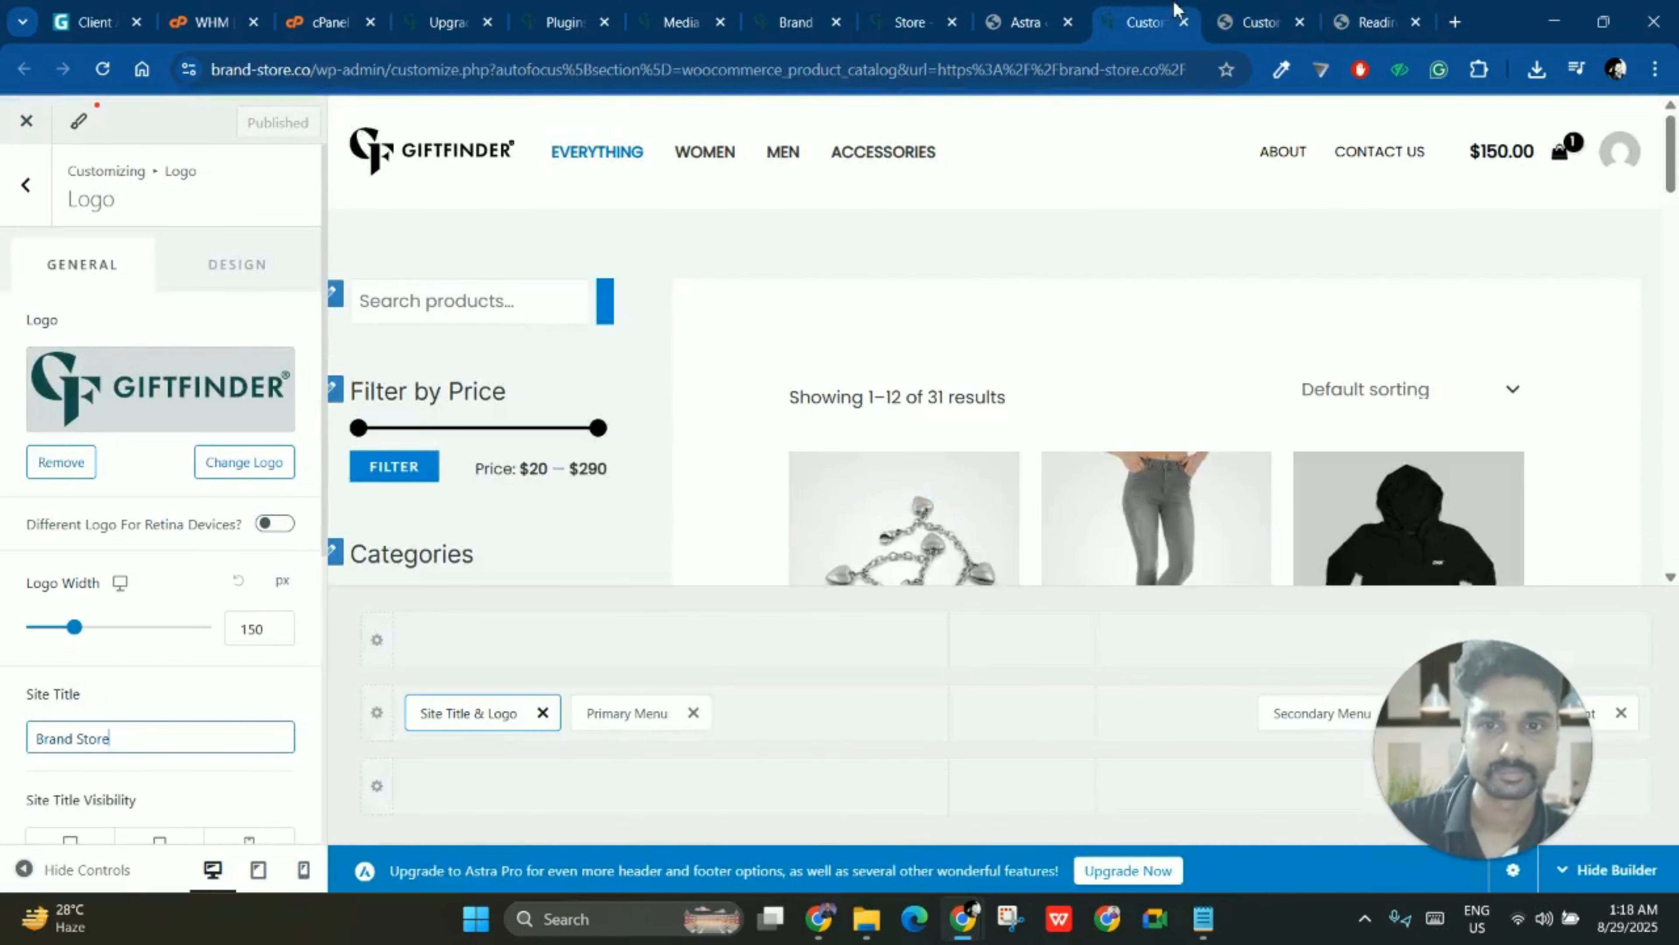
pyautogui.click(1230, 9)
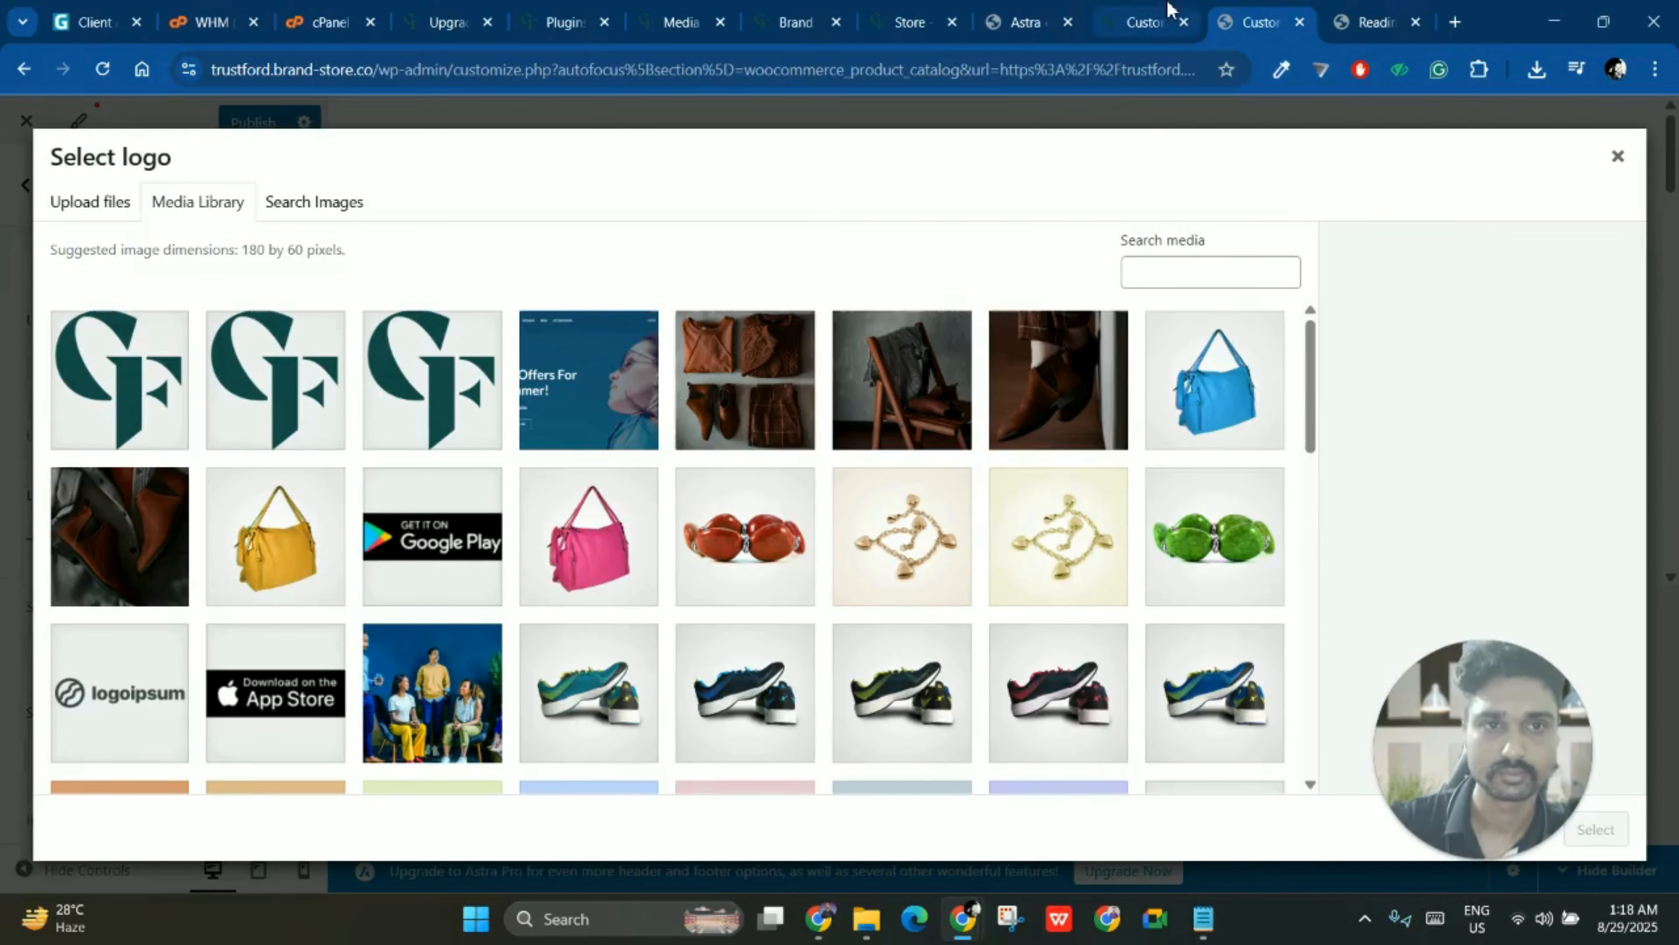
pyautogui.scroll(-15, 394, 661)
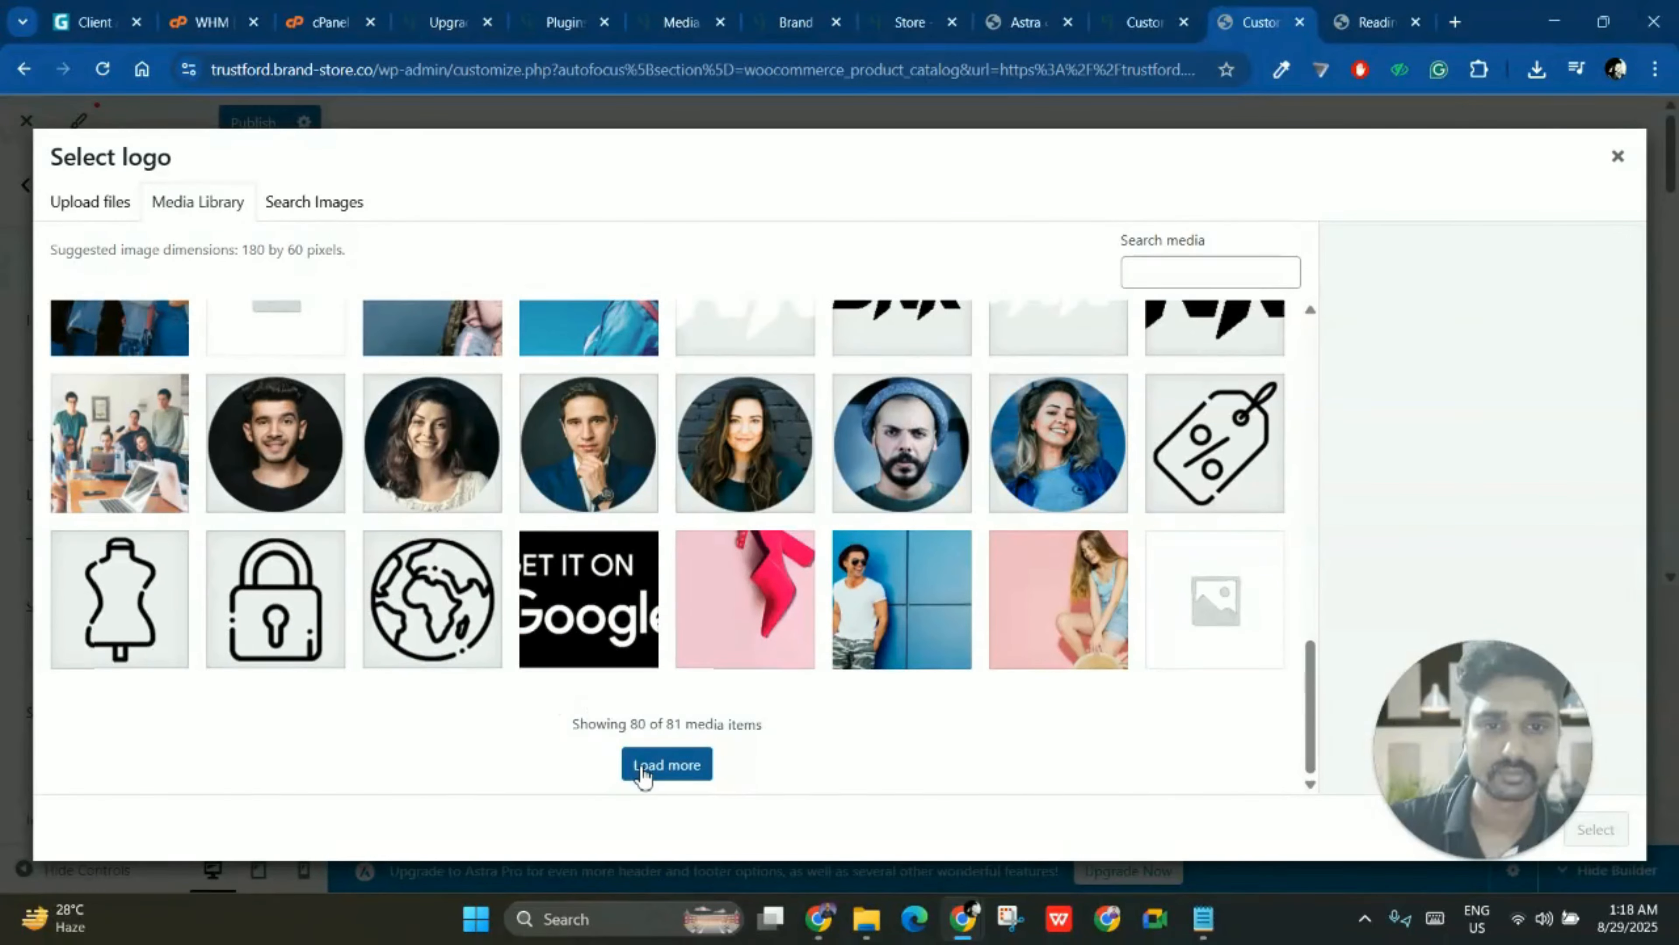
pyautogui.click(645, 774)
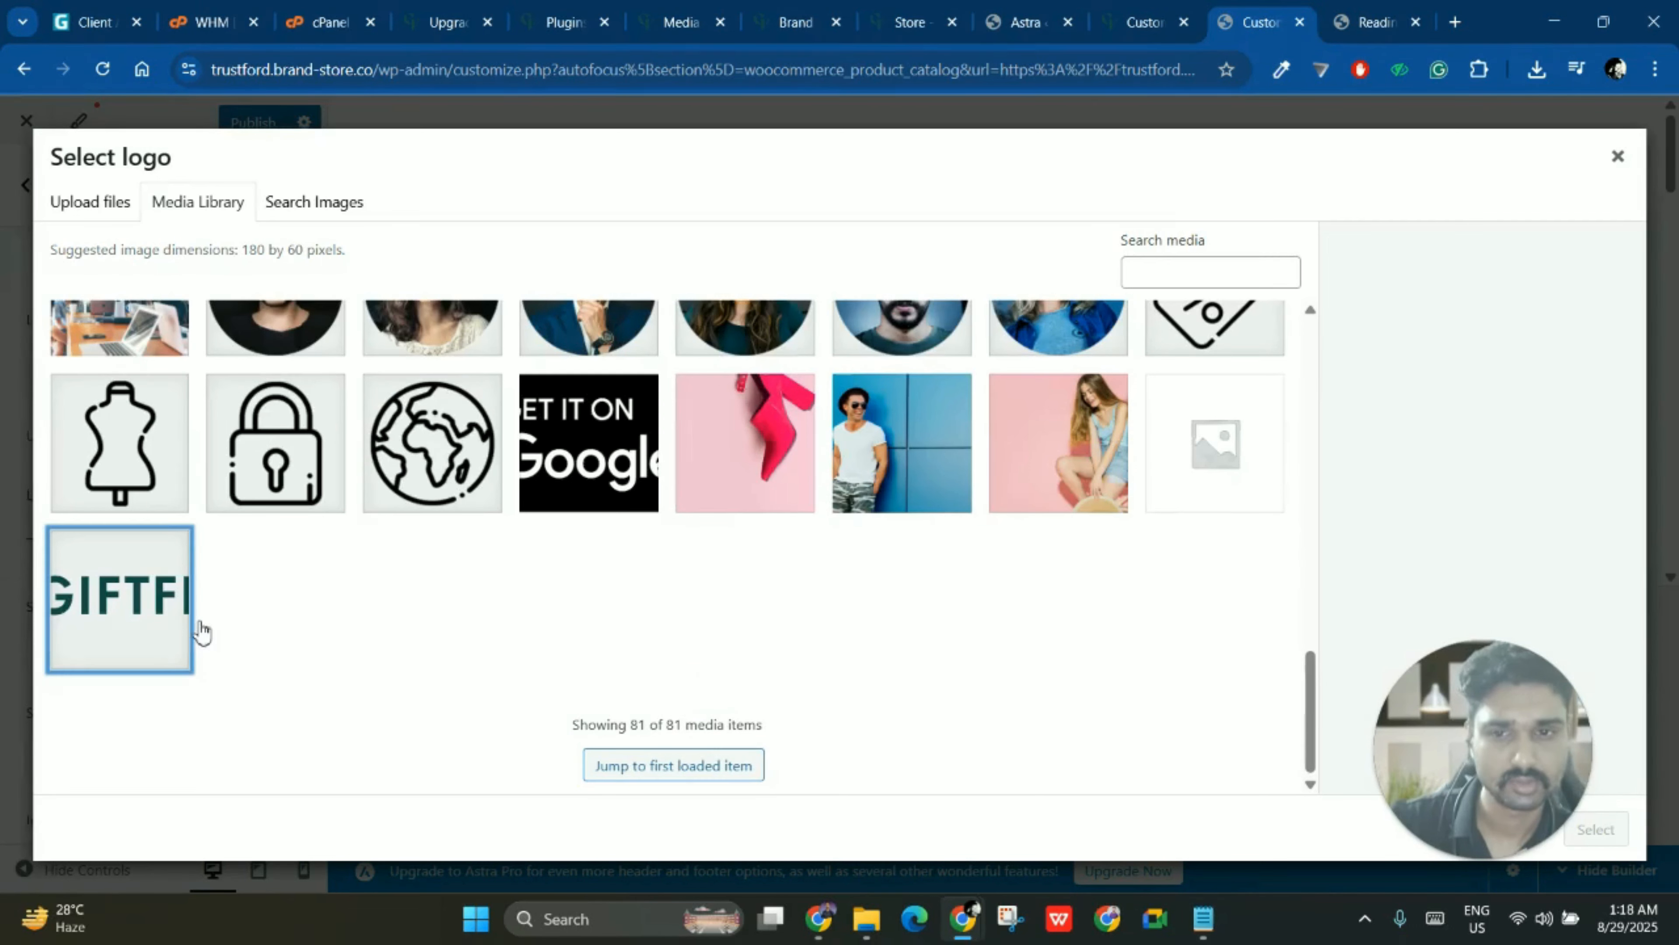
pyautogui.click(191, 625)
pyautogui.click(1612, 835)
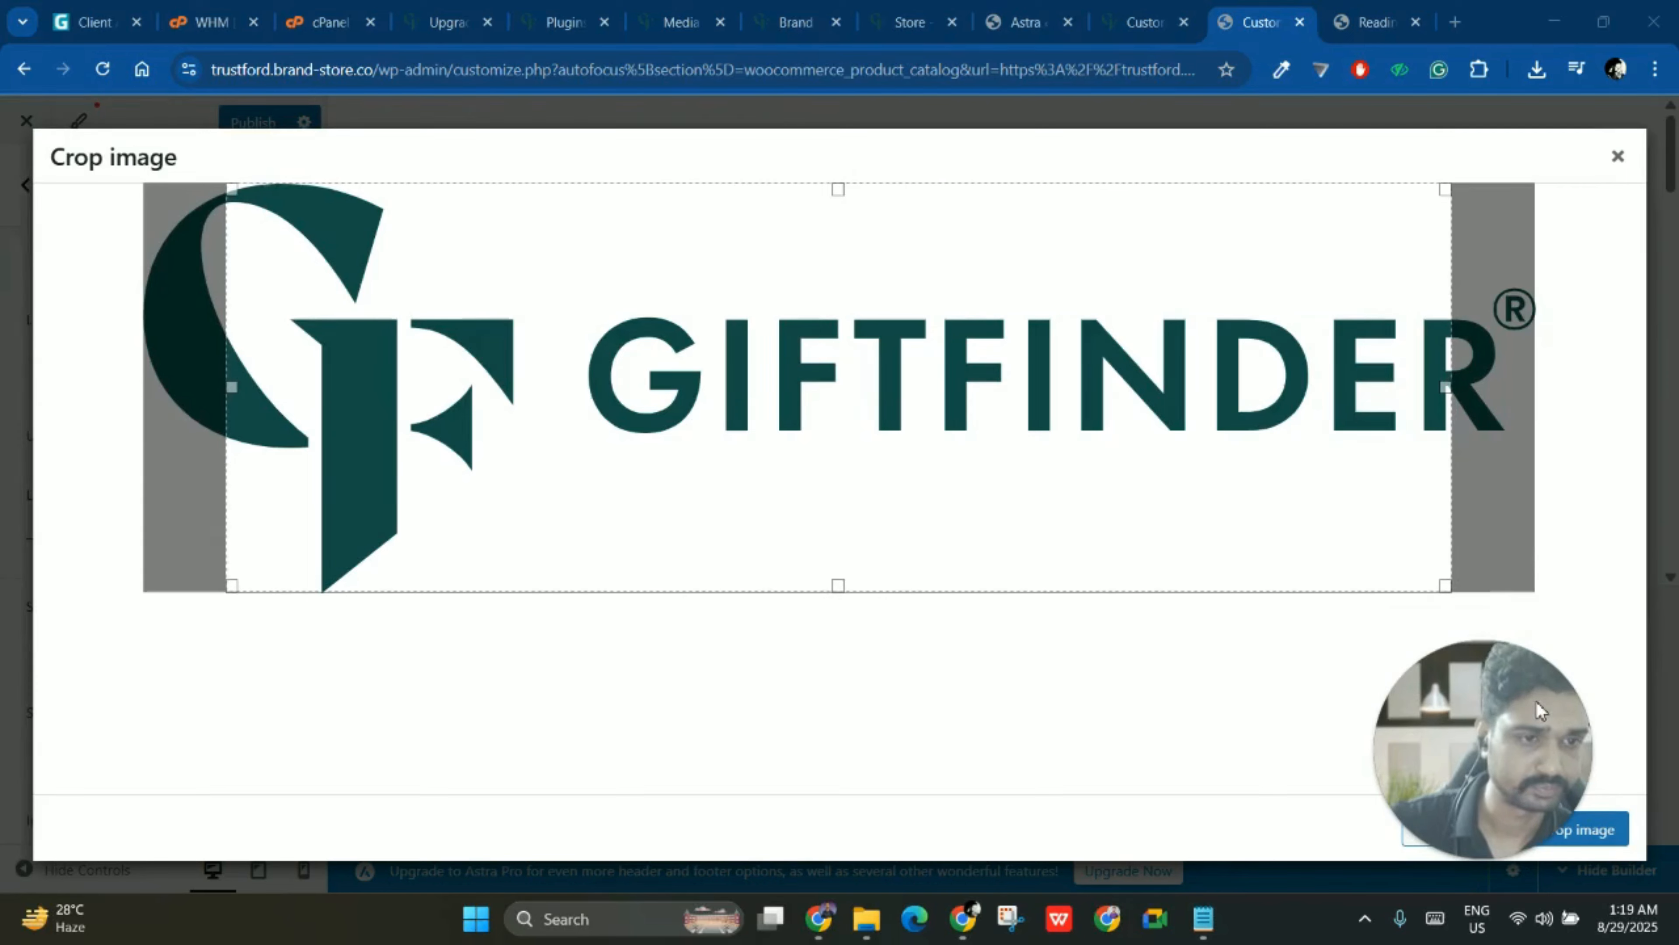
pyautogui.click(1417, 698)
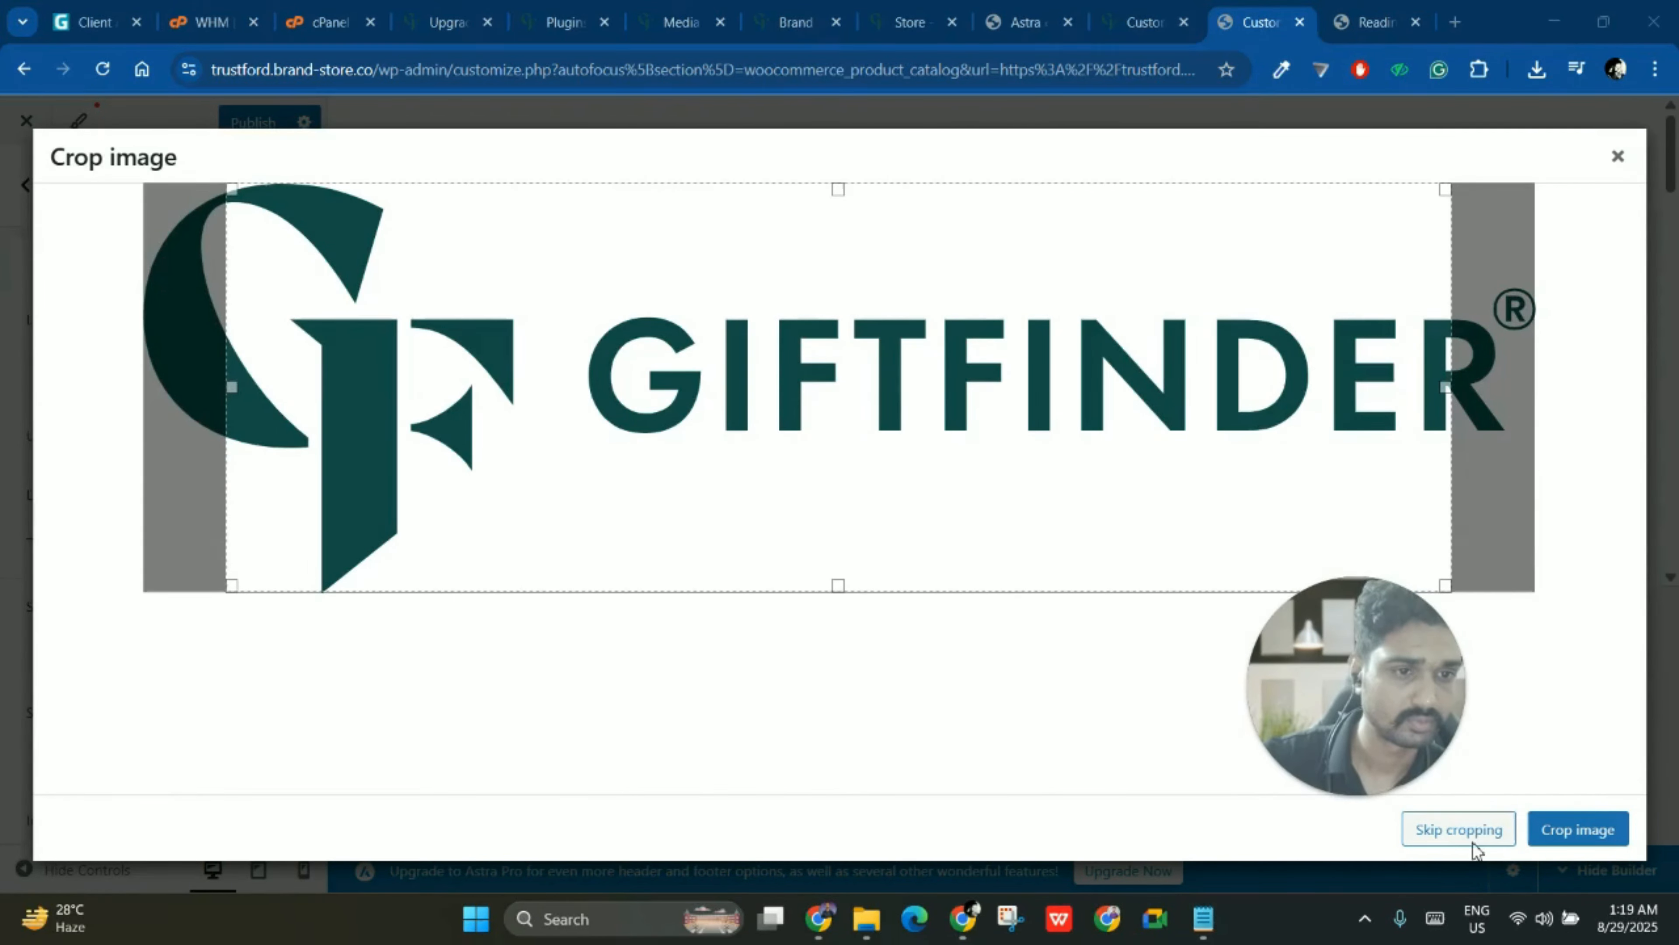
pyautogui.click(1468, 831)
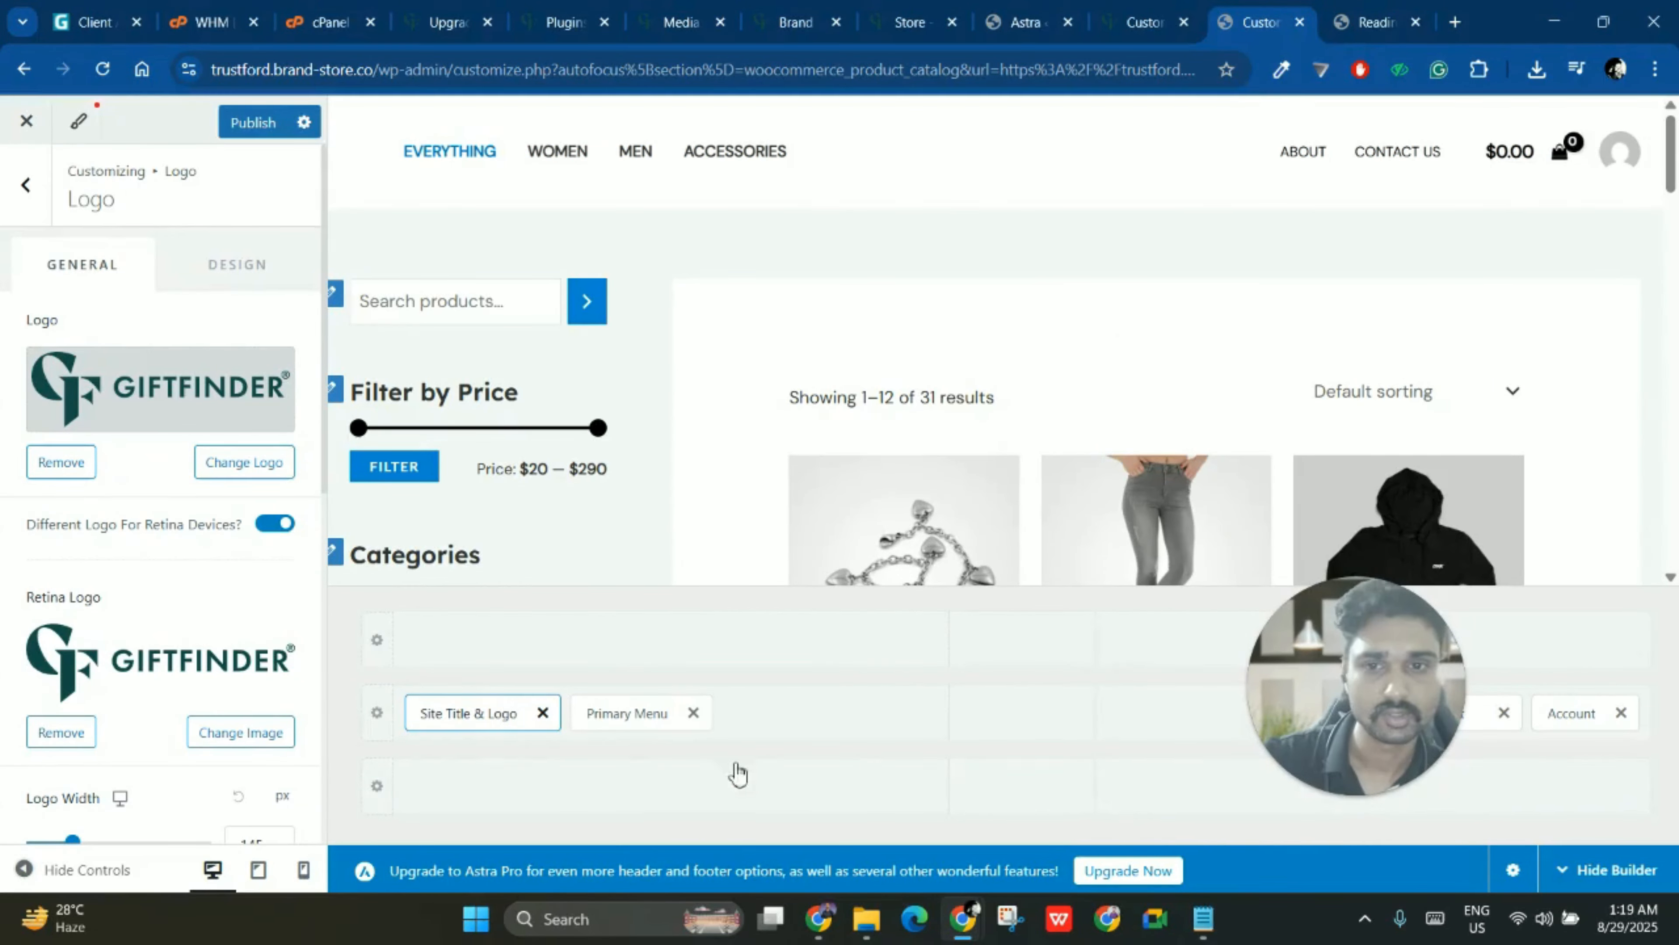
# - Turn off the different logo for retina devices on Trust Ford and set the logo width to 150 px
pyautogui.click(262, 529)
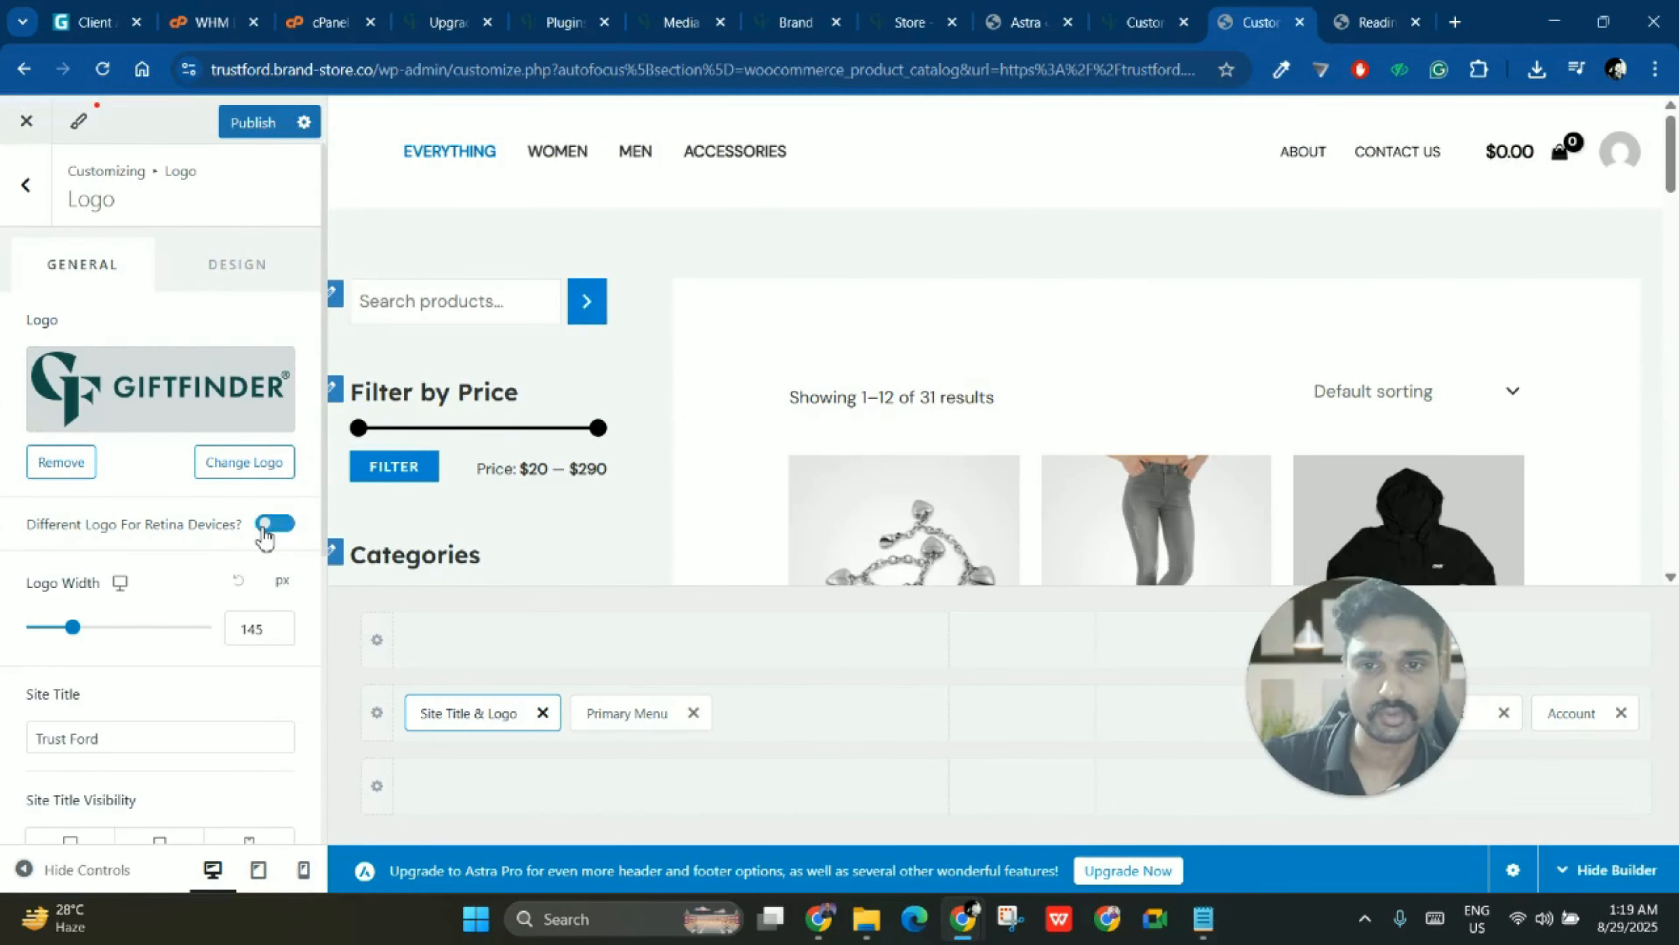
pyautogui.click(1154, 9)
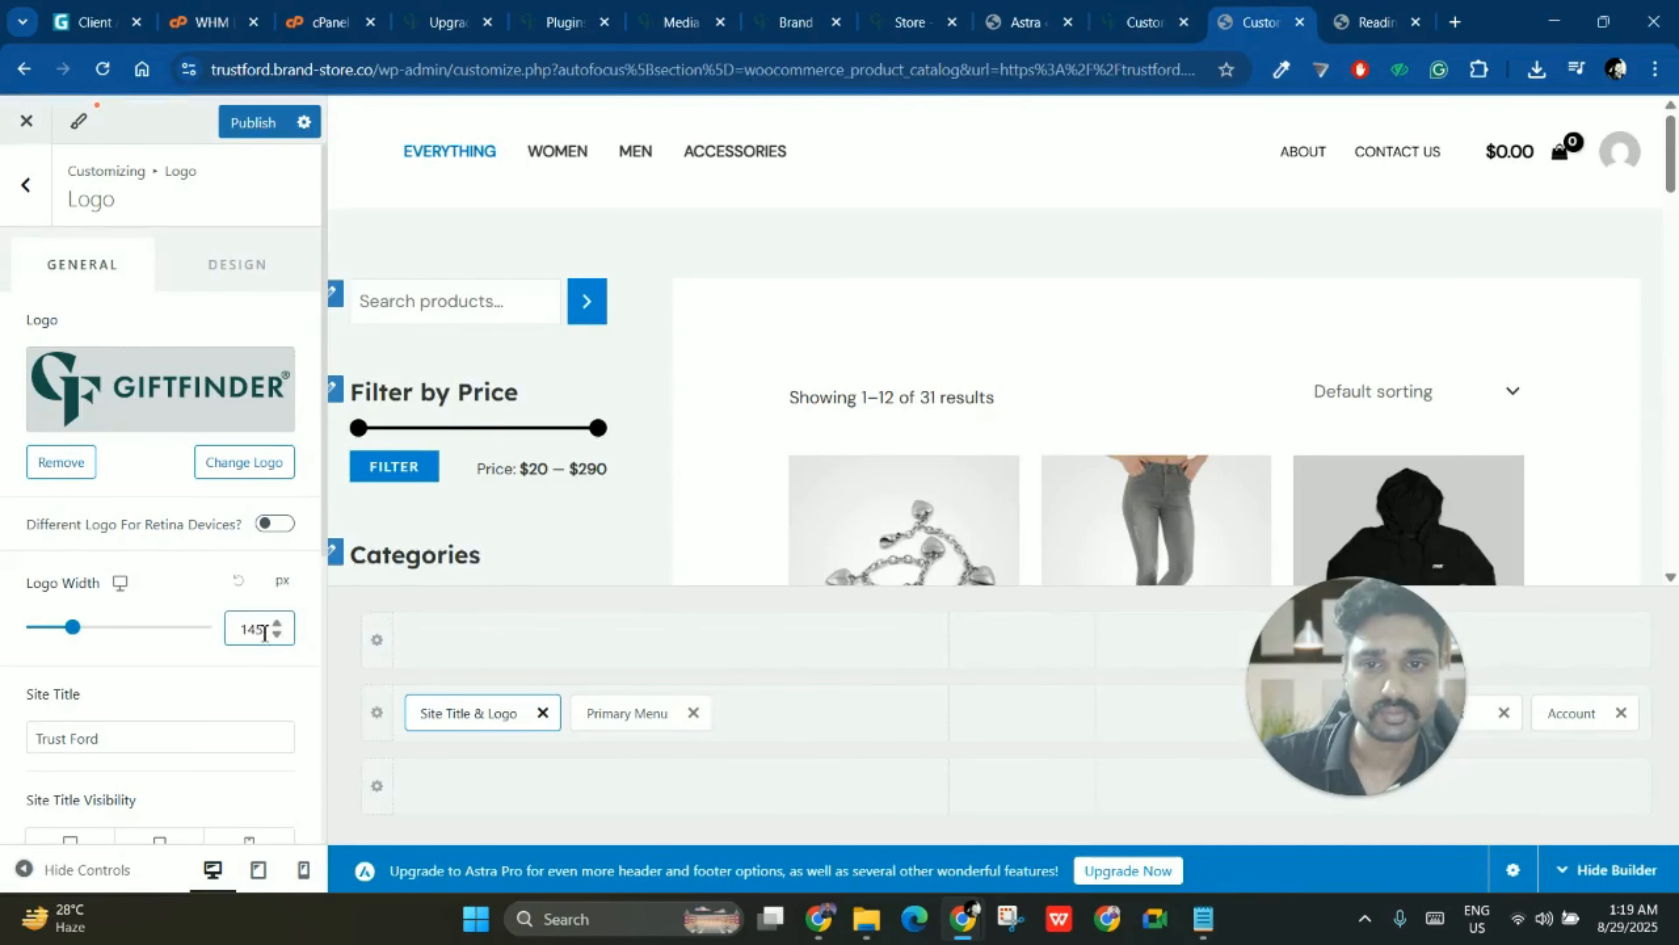
pyautogui.doubleClick(265, 633)
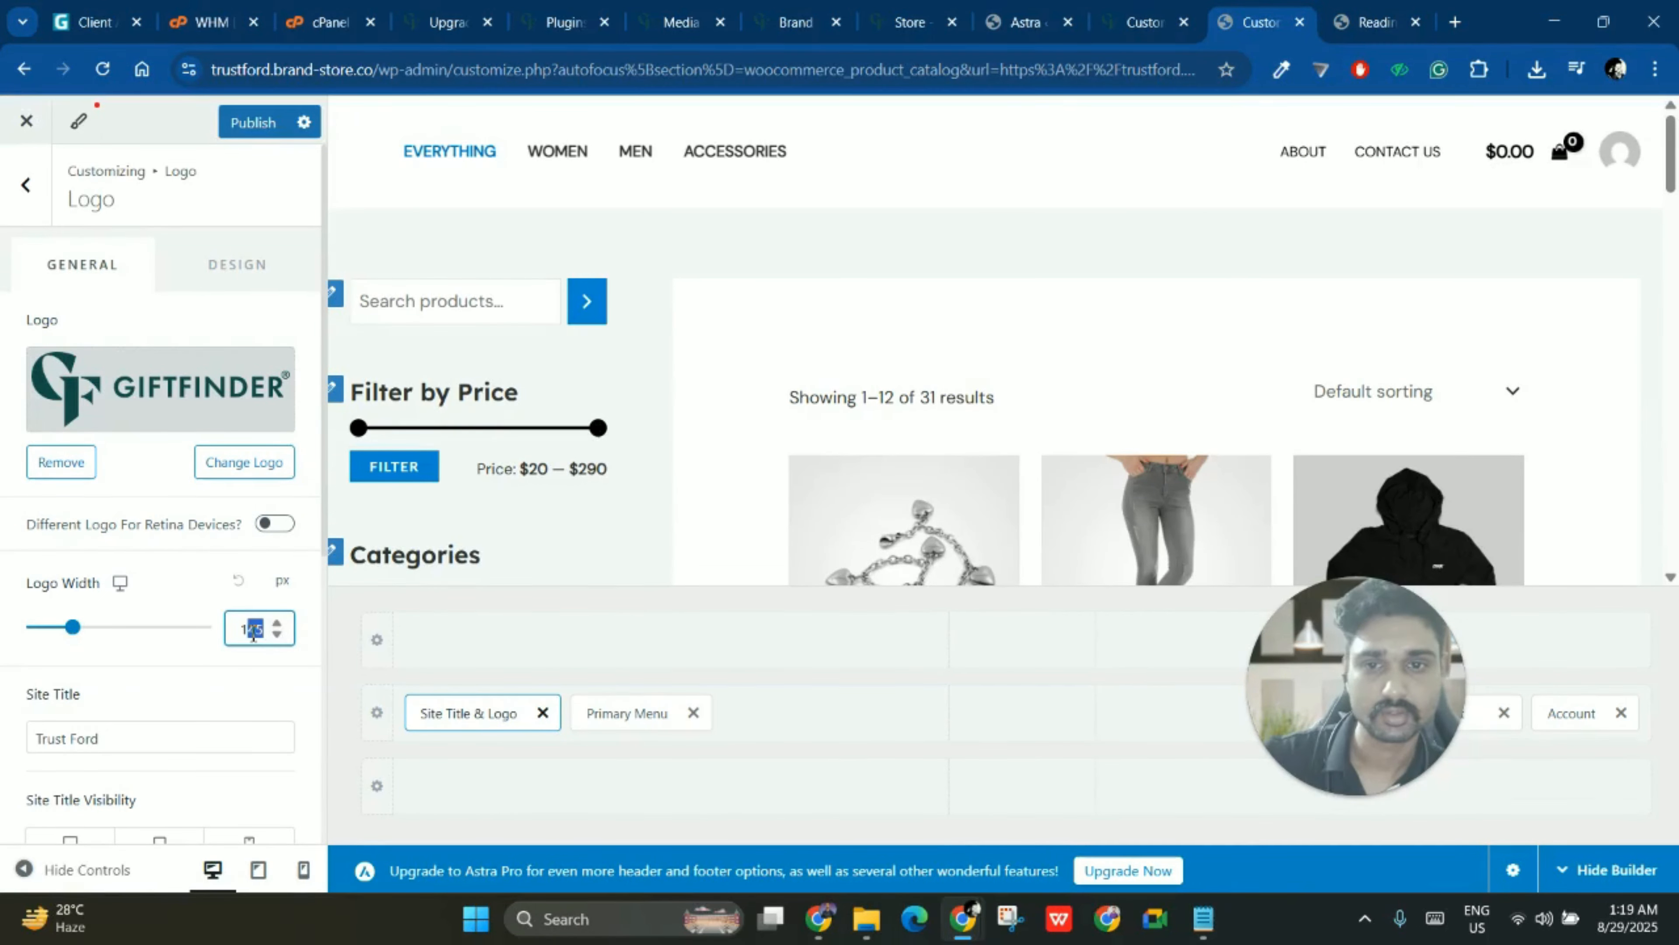
pyautogui.write('150')
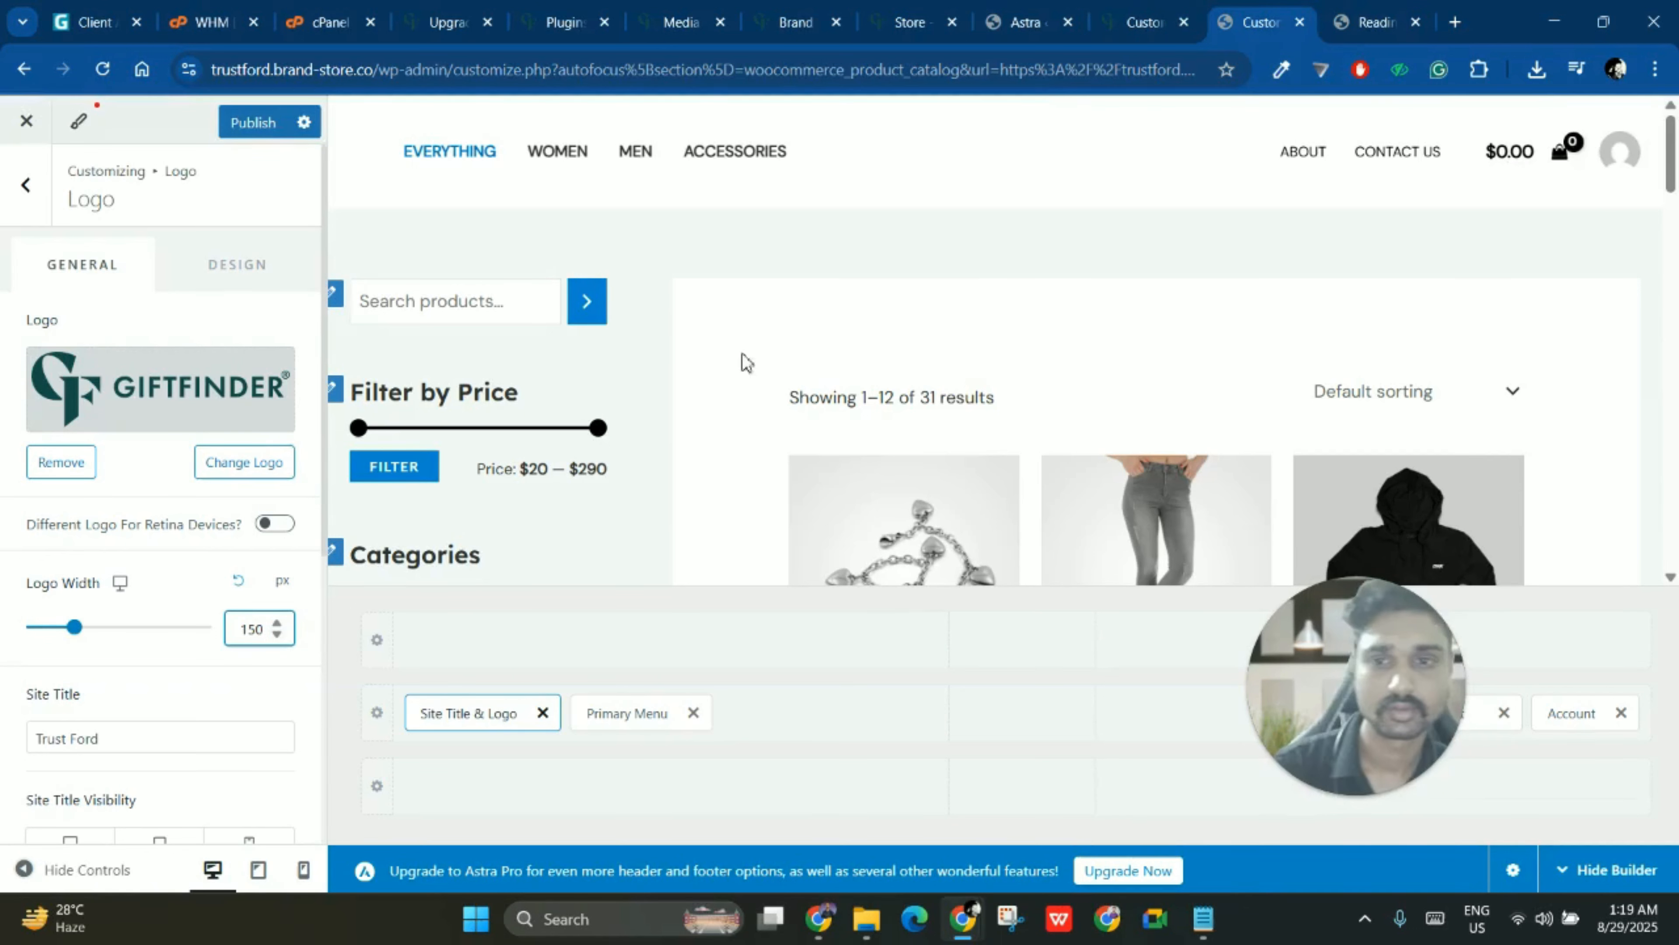
# - Compare the title, tagline and visibility settings with Brand Store's, and publish the Trust Ford logo changes
pyautogui.click(1140, 22)
pyautogui.scroll(-5, 210, 618)
pyautogui.scroll(-2, 213, 628)
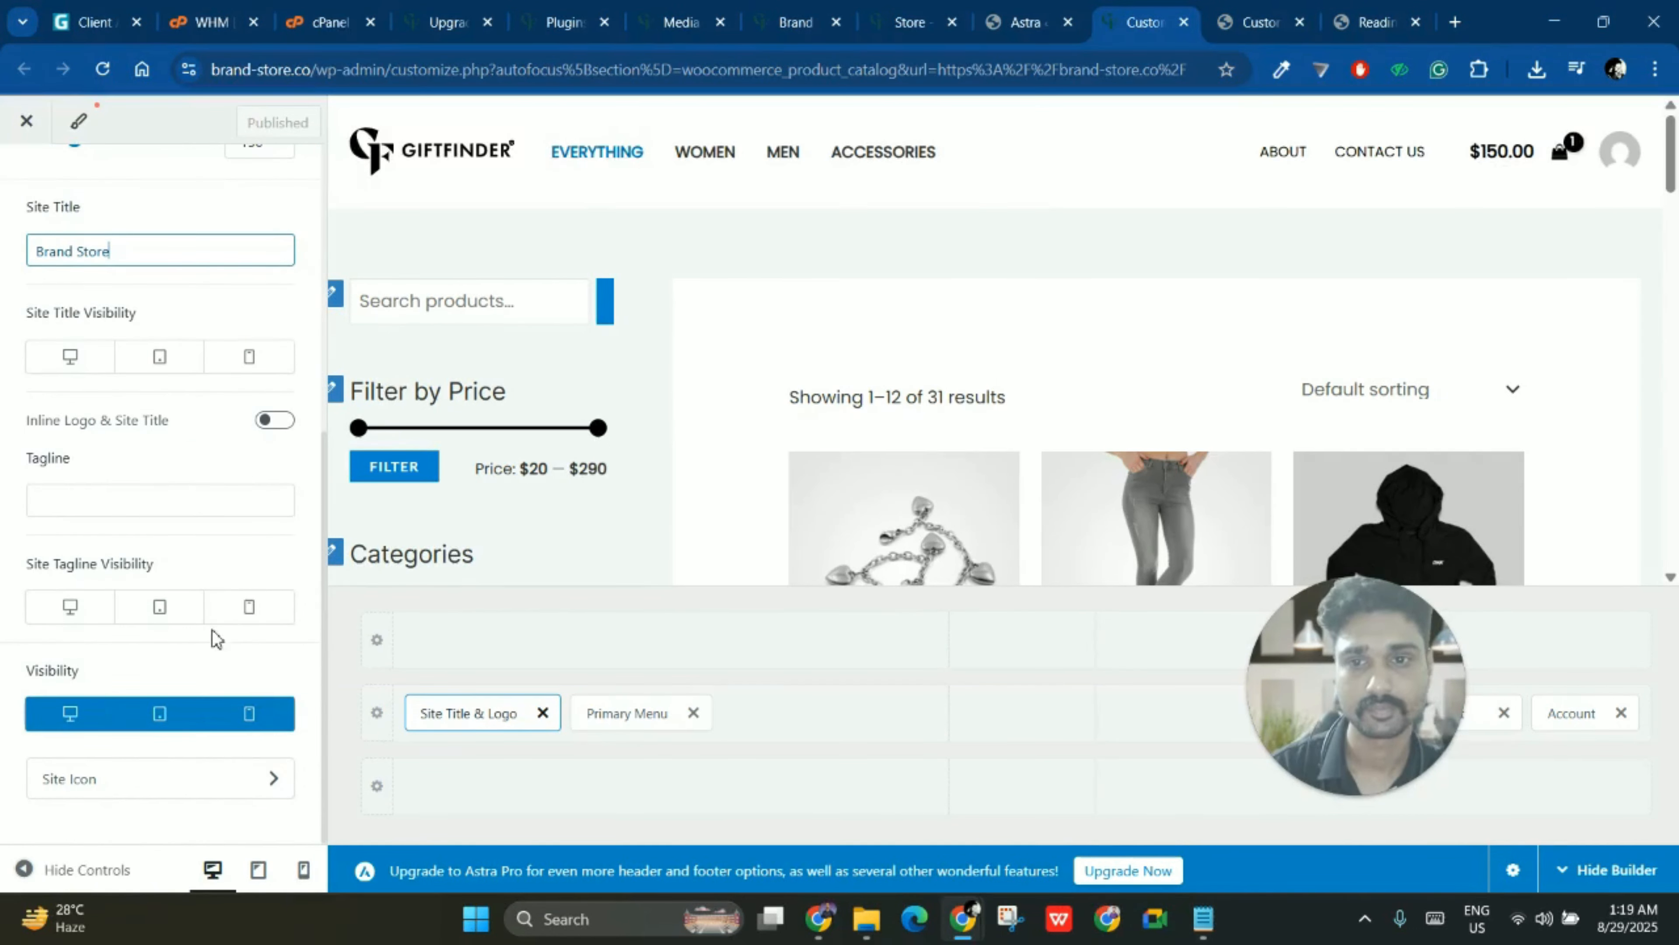
pyautogui.hotkey('ctrl', 'Tab')
pyautogui.scroll(-5, 185, 574)
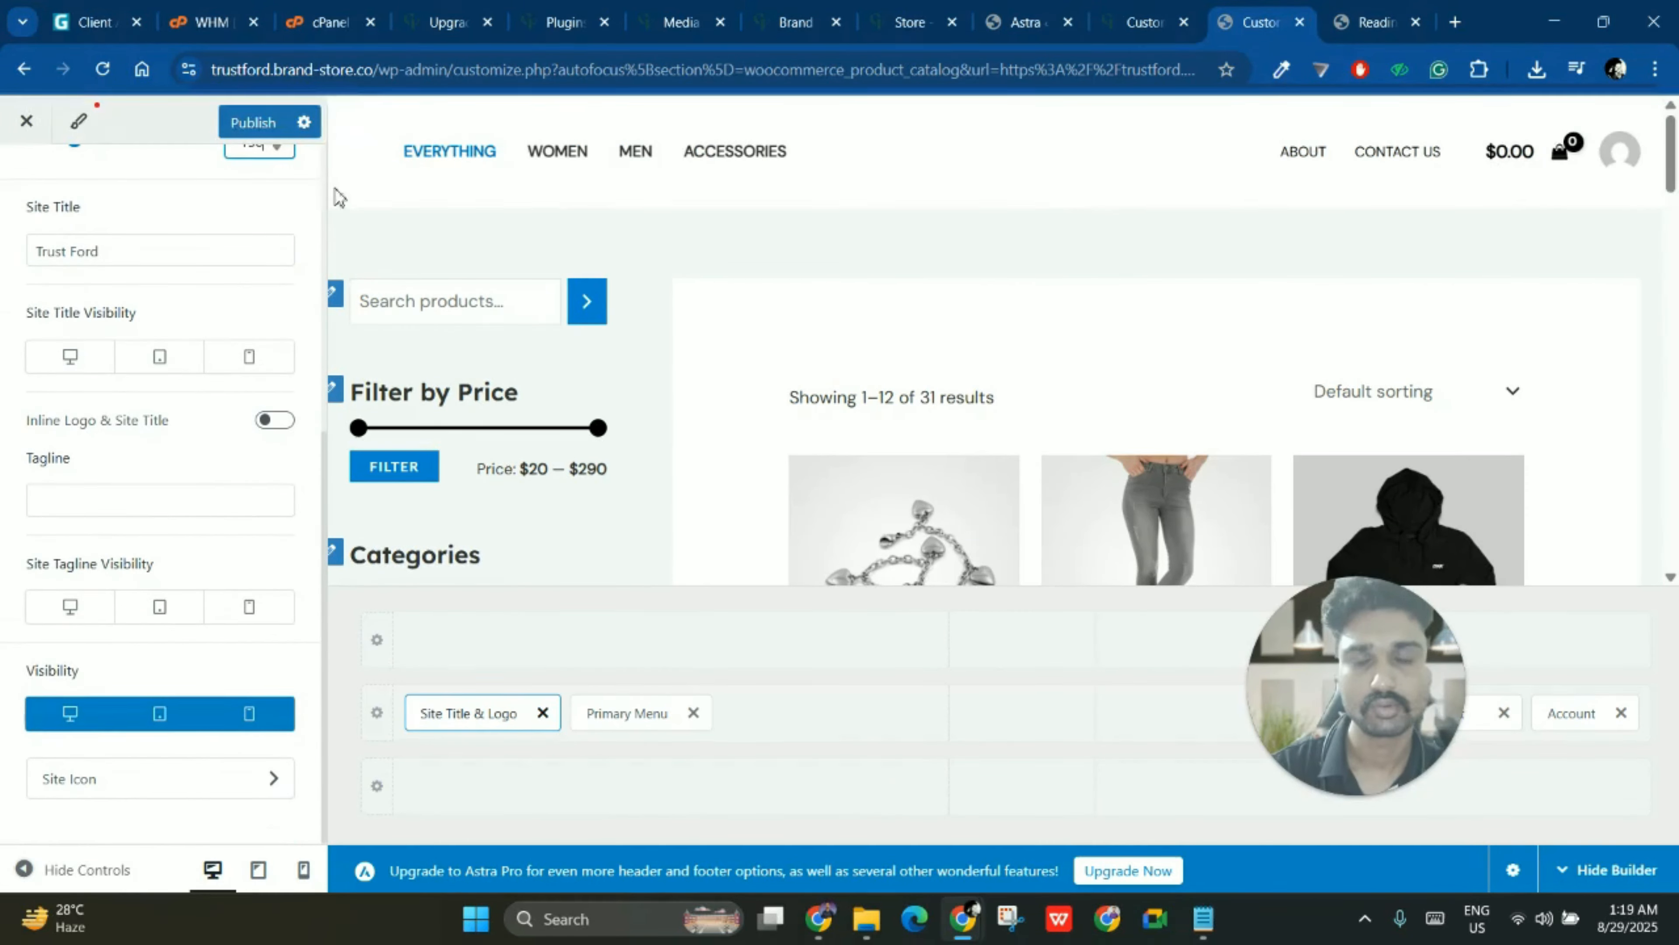
pyautogui.click(254, 123)
pyautogui.scroll(4, 225, 605)
pyautogui.scroll(2, 224, 603)
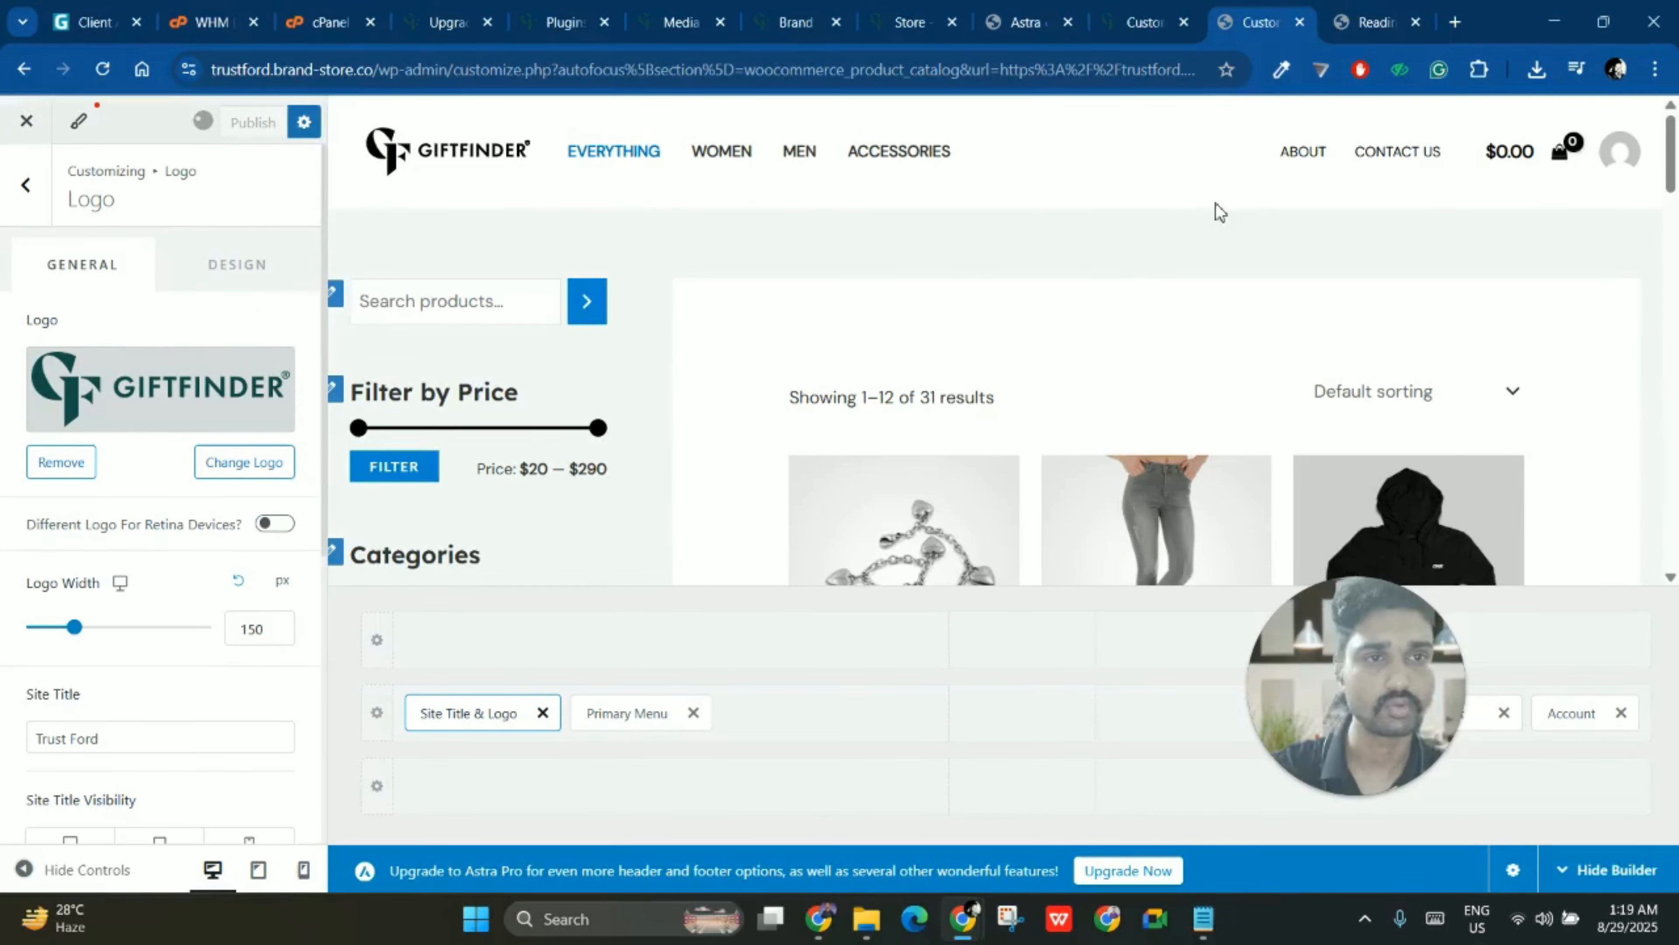
# - Compare the header previews of both sites and examine the Trust Ford preview from the product listing down to the footer
pyautogui.click(1137, 15)
pyautogui.click(1277, 14)
pyautogui.click(1158, 14)
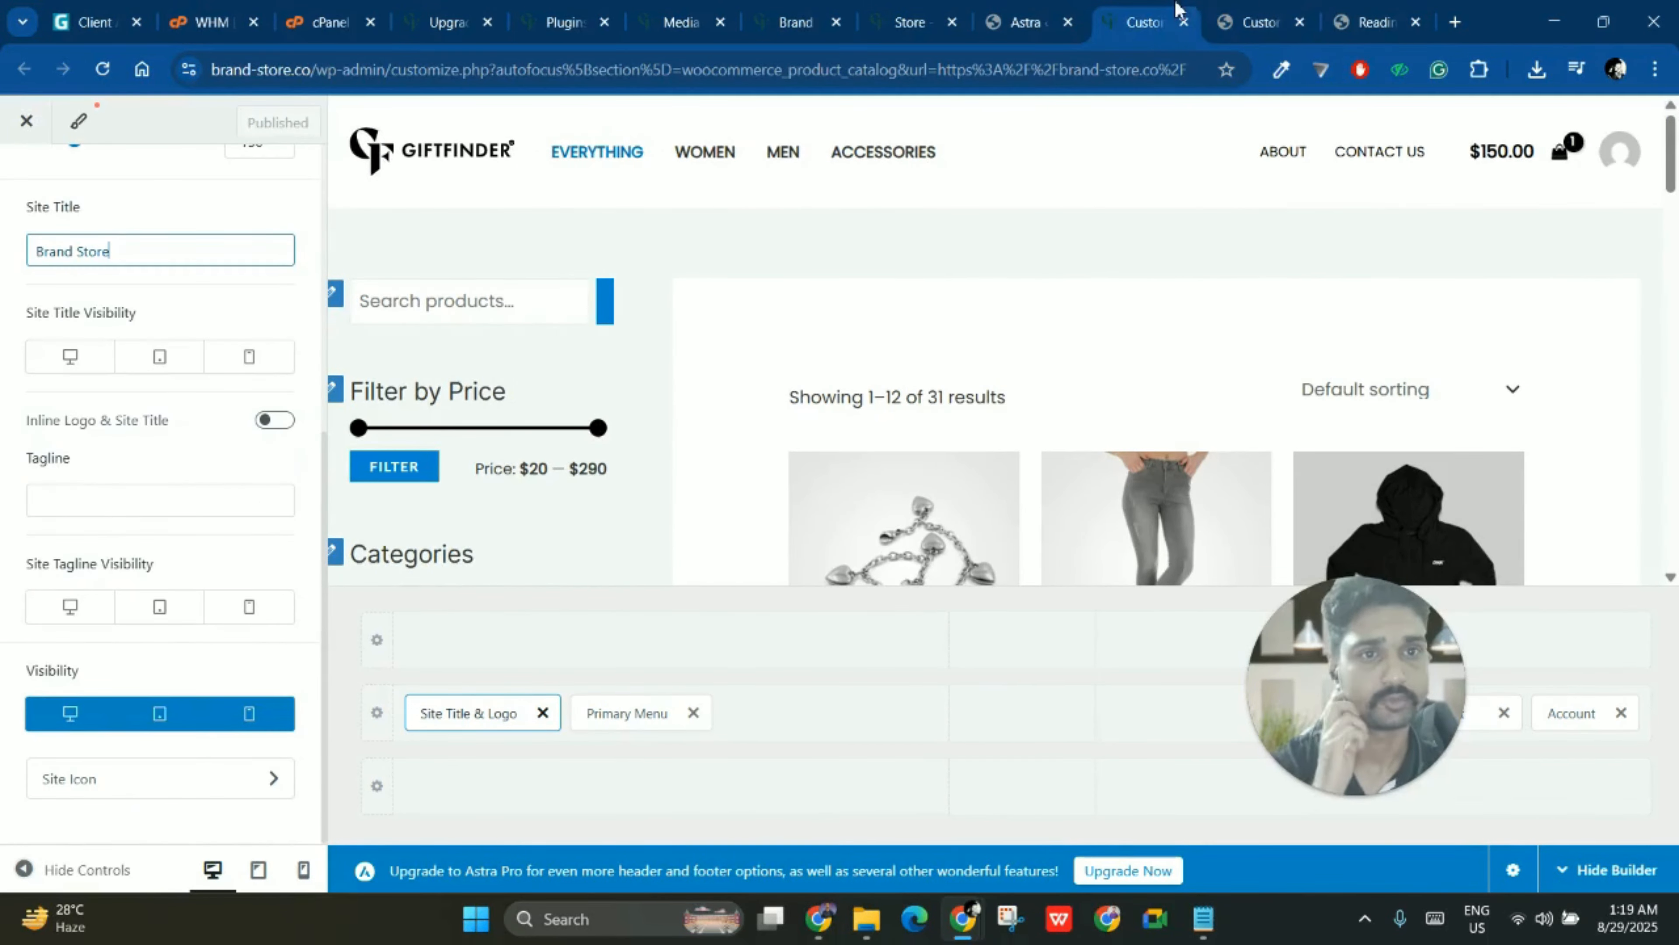
pyautogui.click(1265, 5)
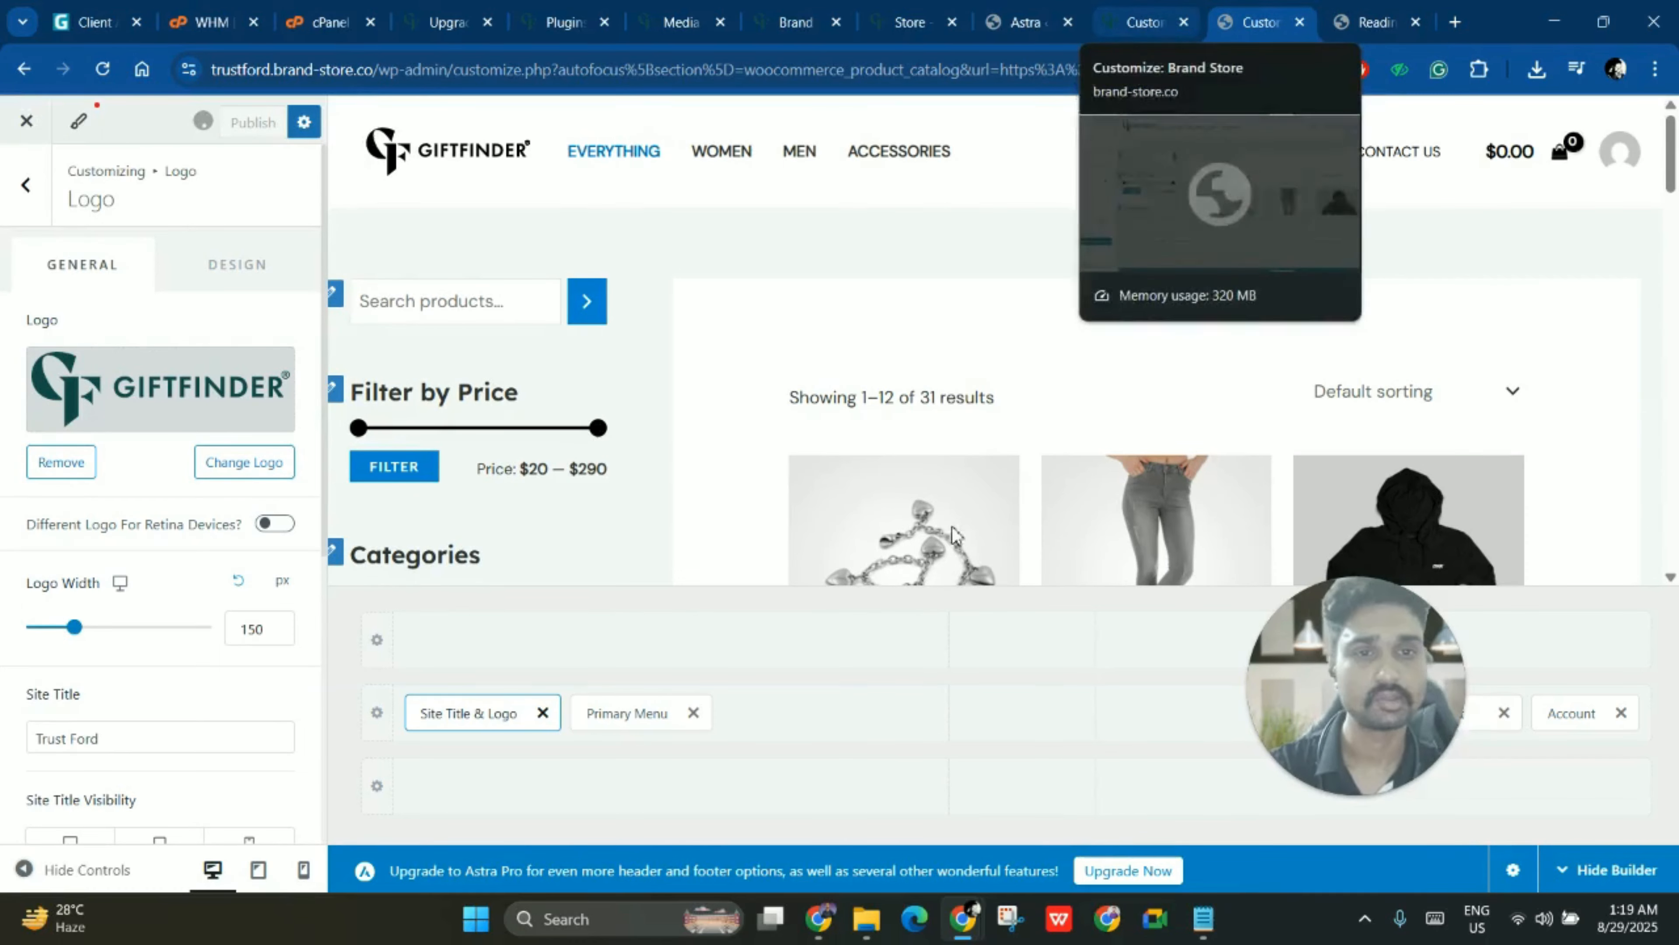
pyautogui.scroll(-5, 1094, 413)
pyautogui.scroll(-10, 1101, 416)
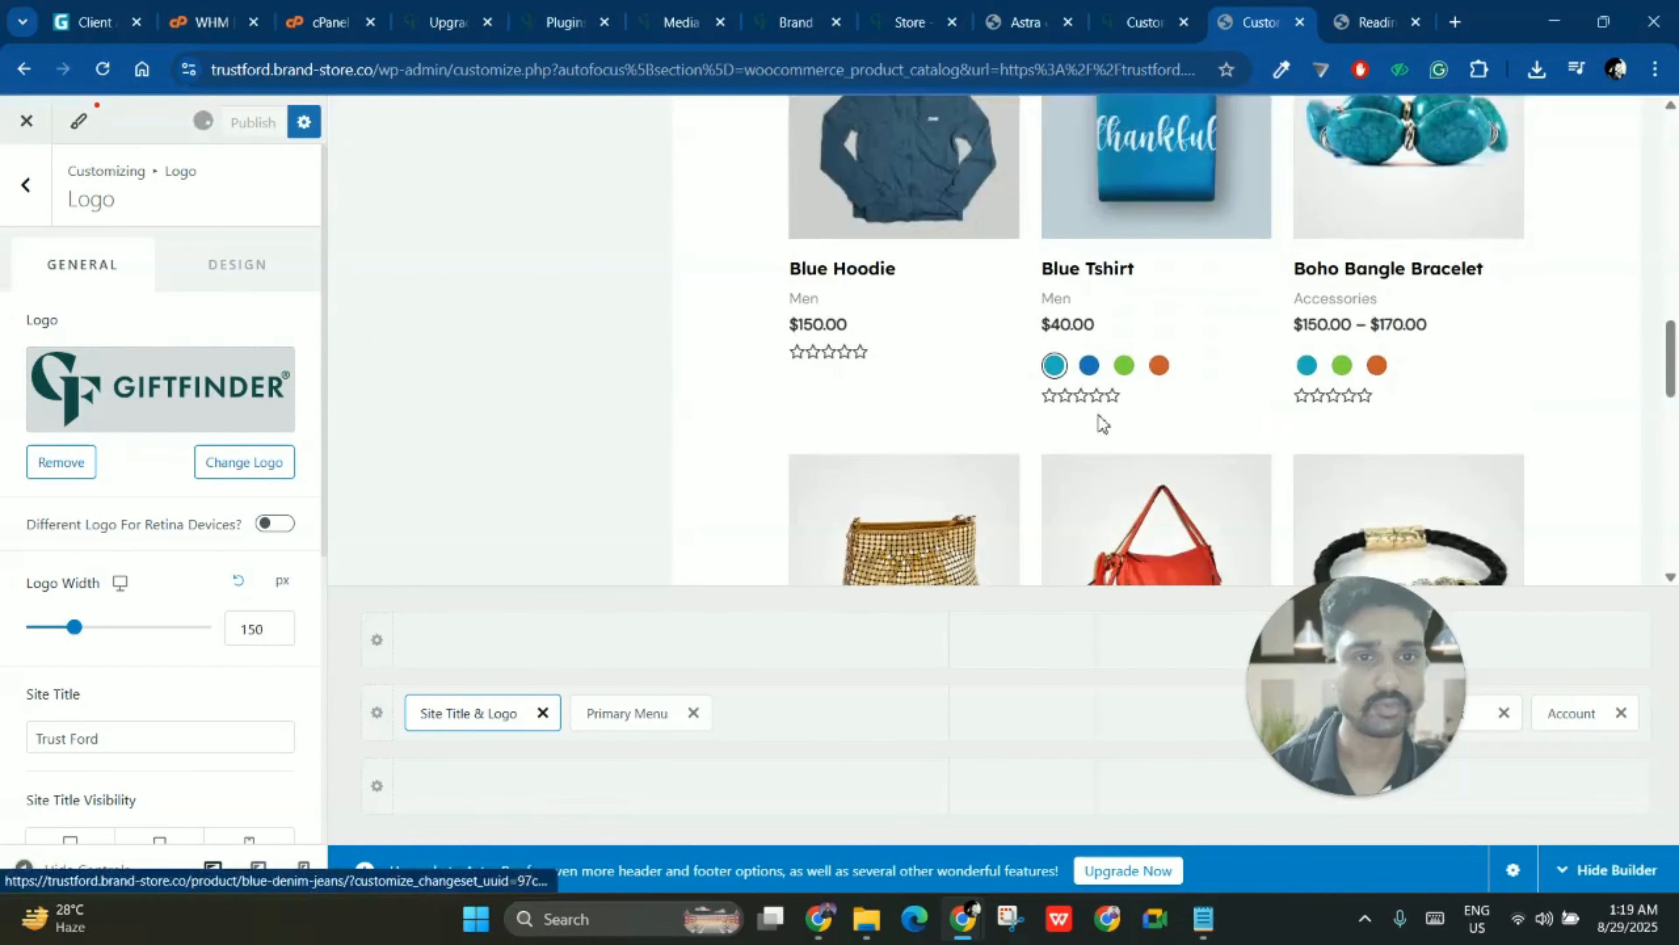
pyautogui.scroll(-1, 952, 413)
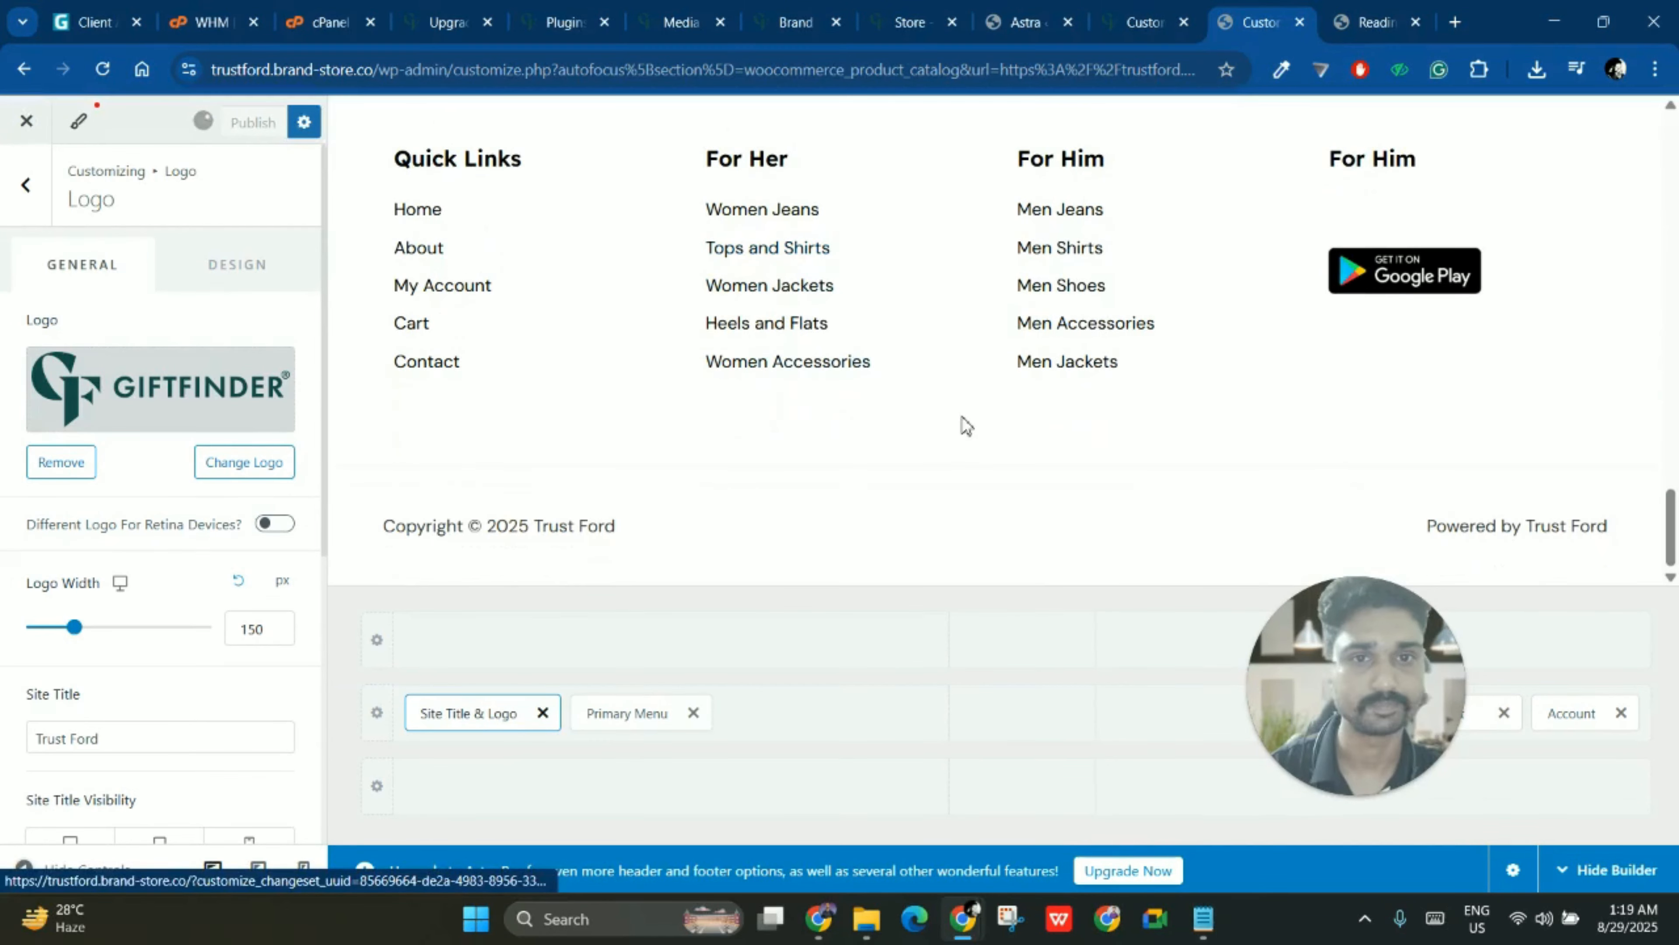
pyautogui.scroll(1, 494, 285)
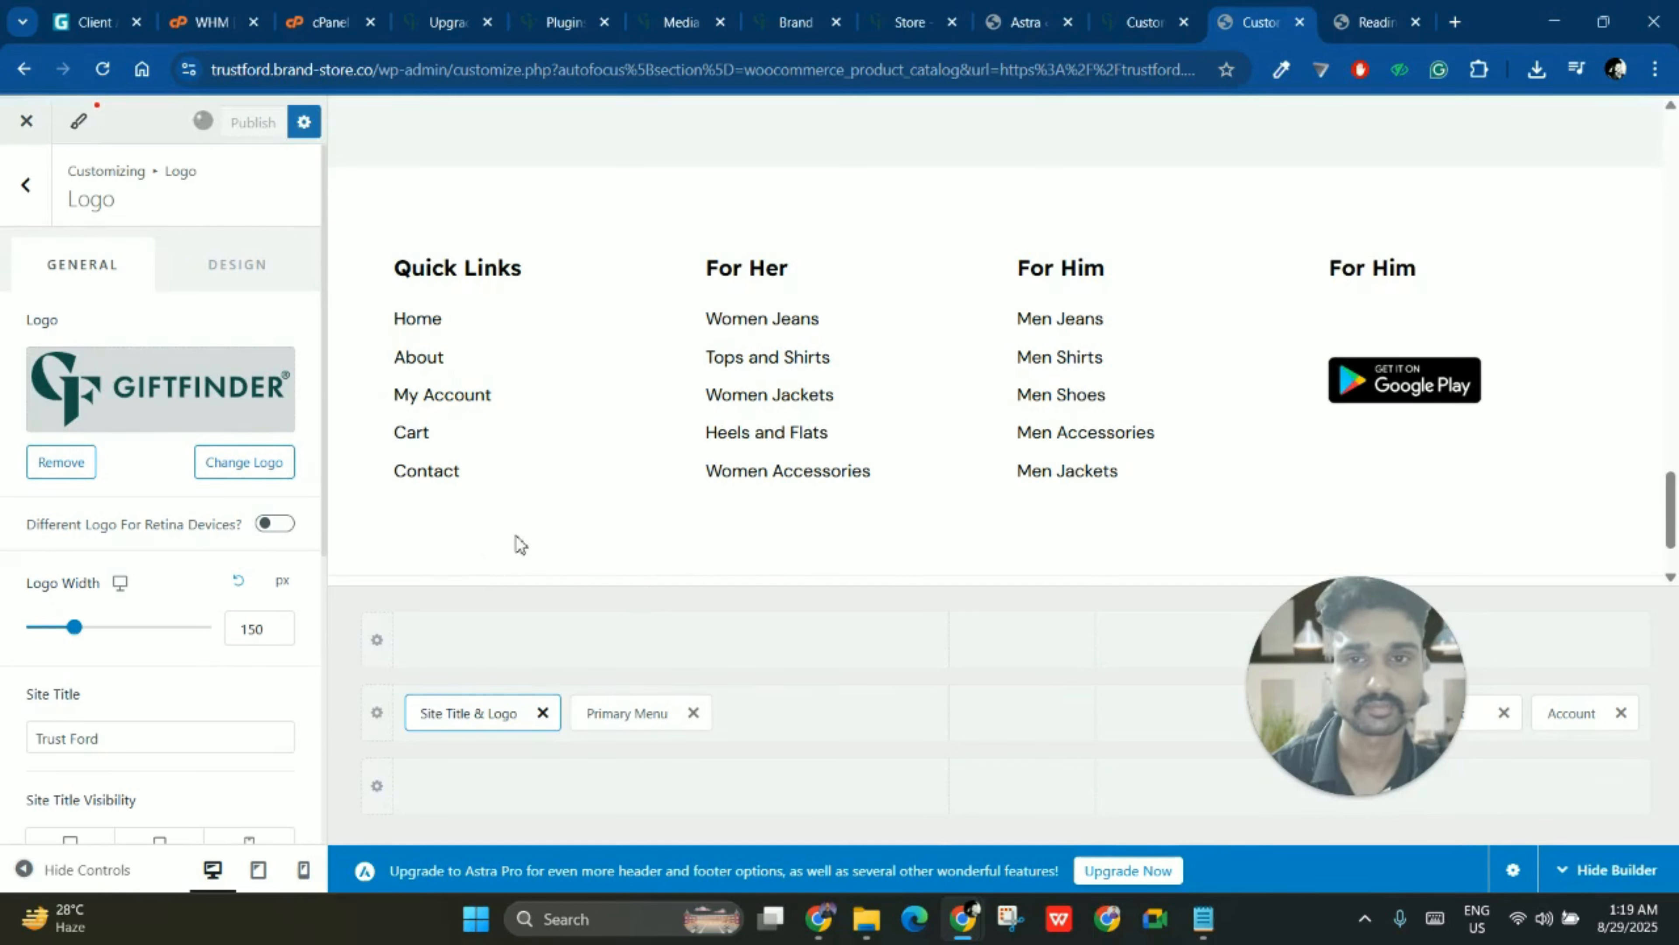
# - Open Trust Ford's footer builder, check Widget 4, and open the Widget 1 area with the block widgets welcome message dismissed
pyautogui.click(26, 186)
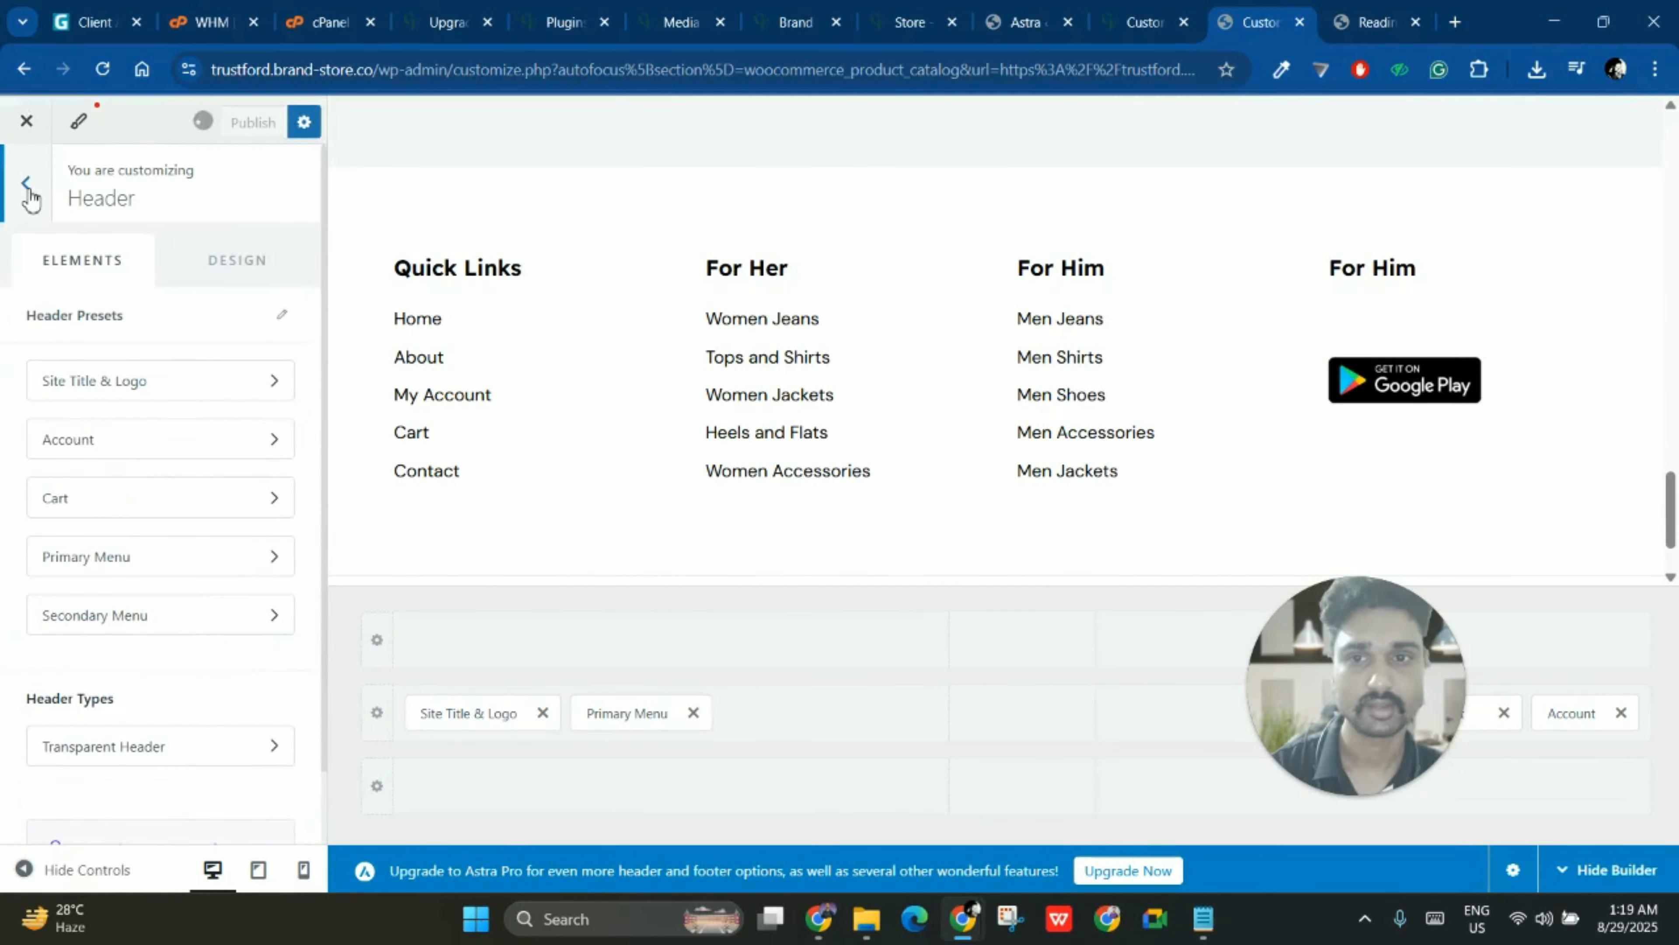
pyautogui.click(27, 187)
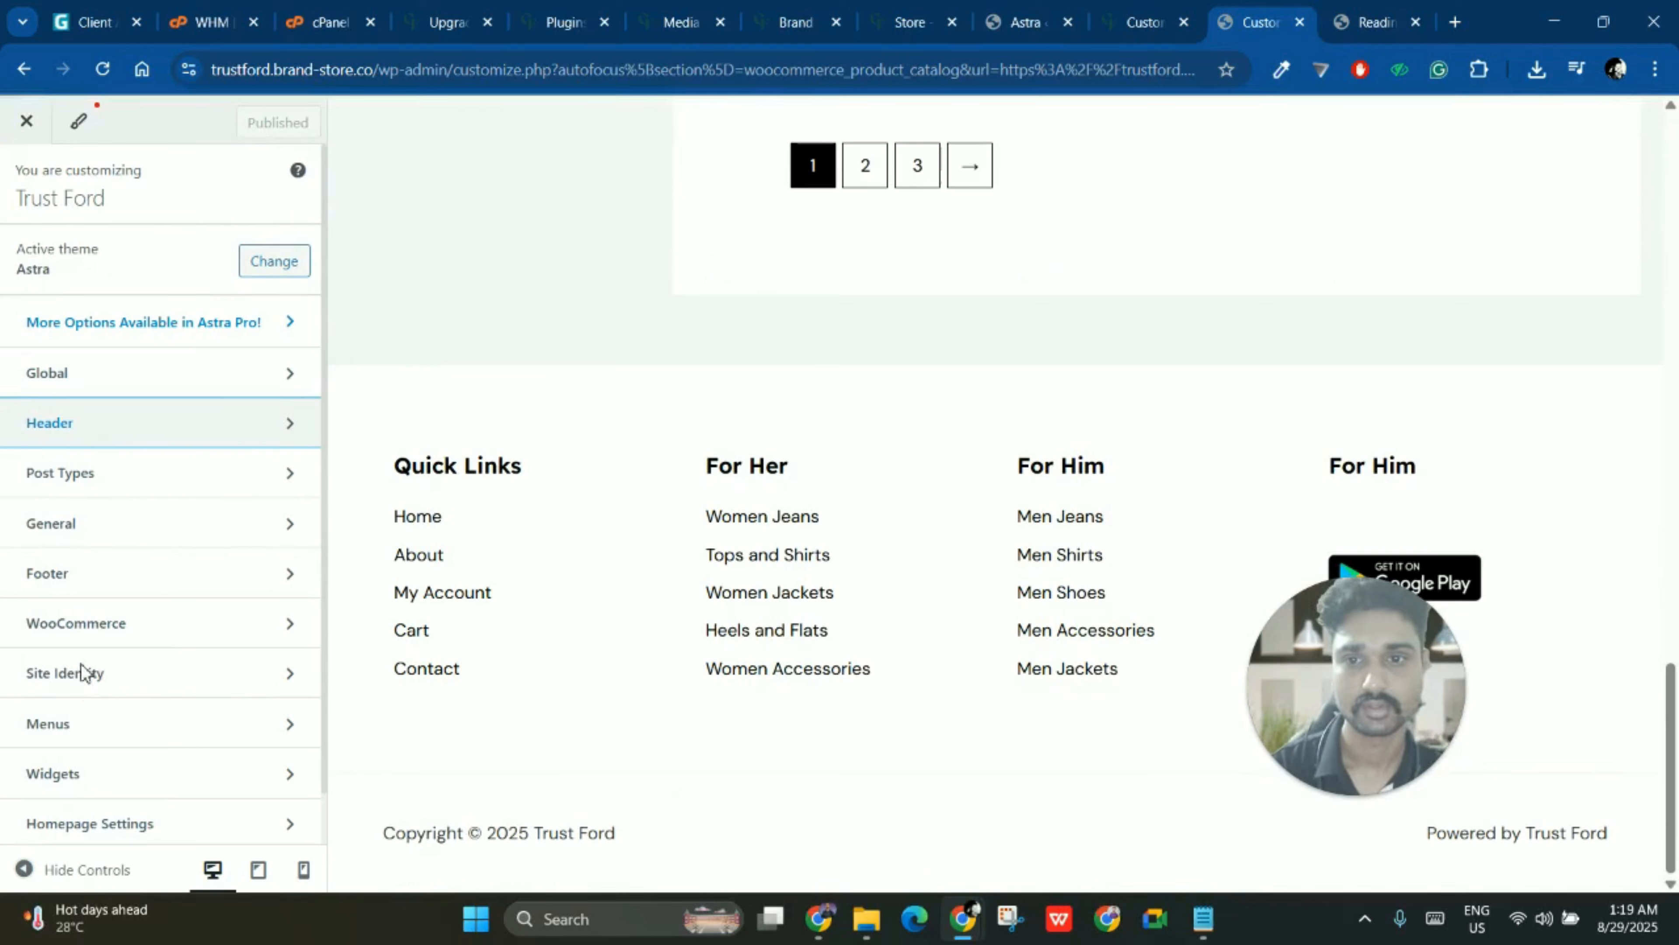
pyautogui.scroll(-1, 82, 697)
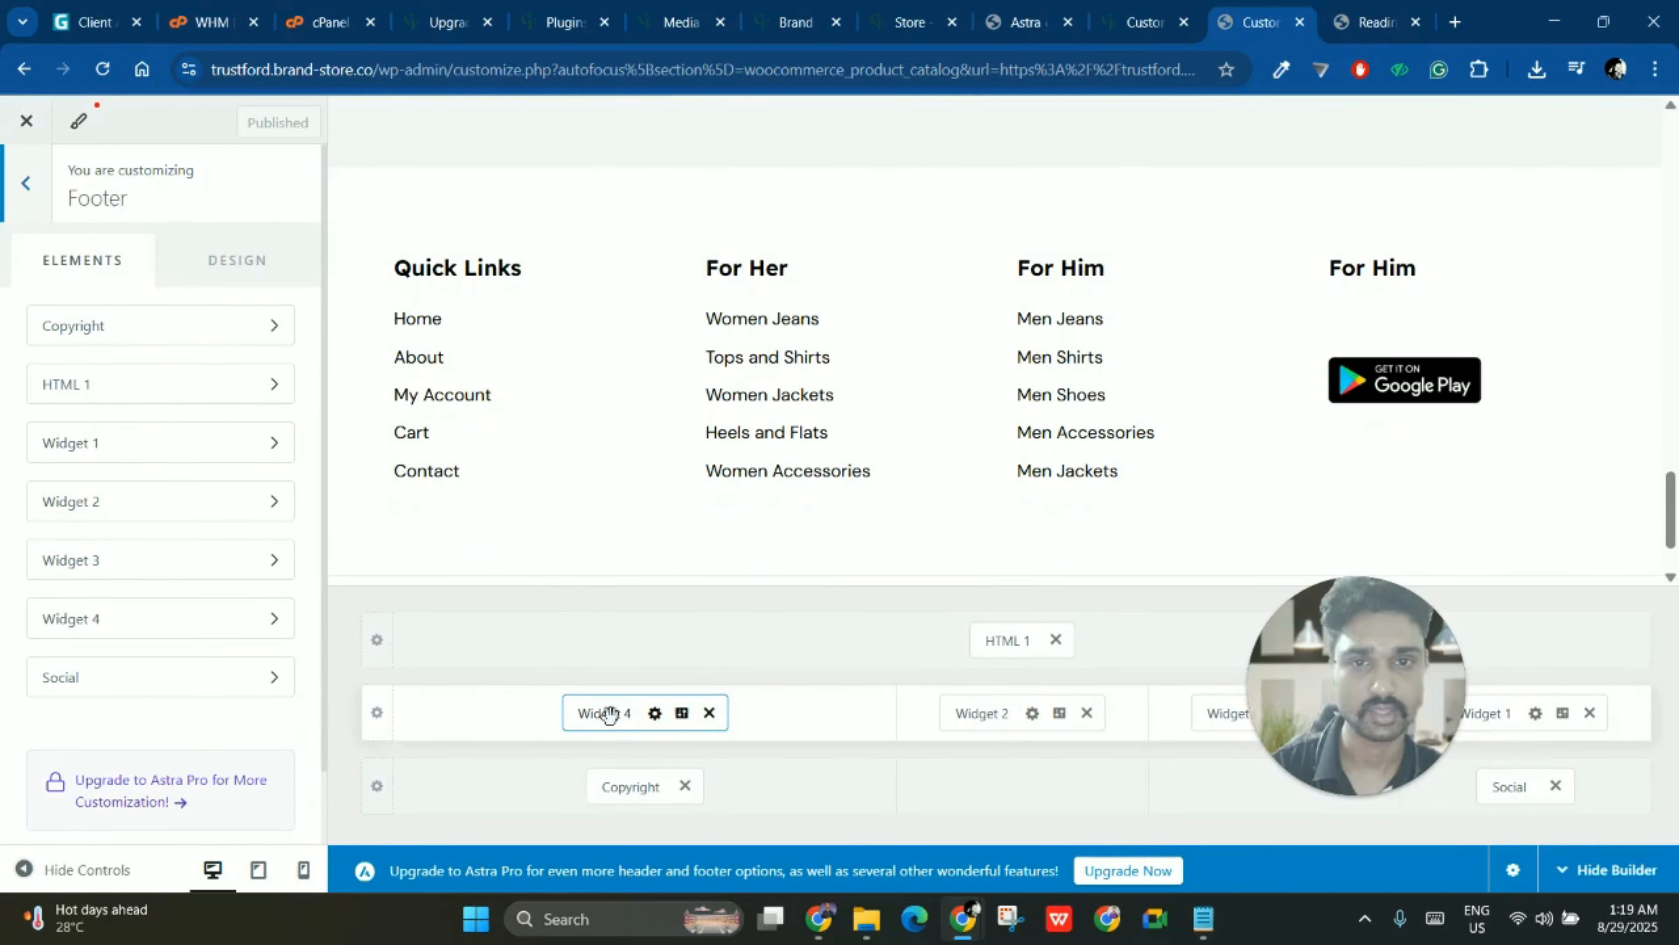
pyautogui.click(609, 714)
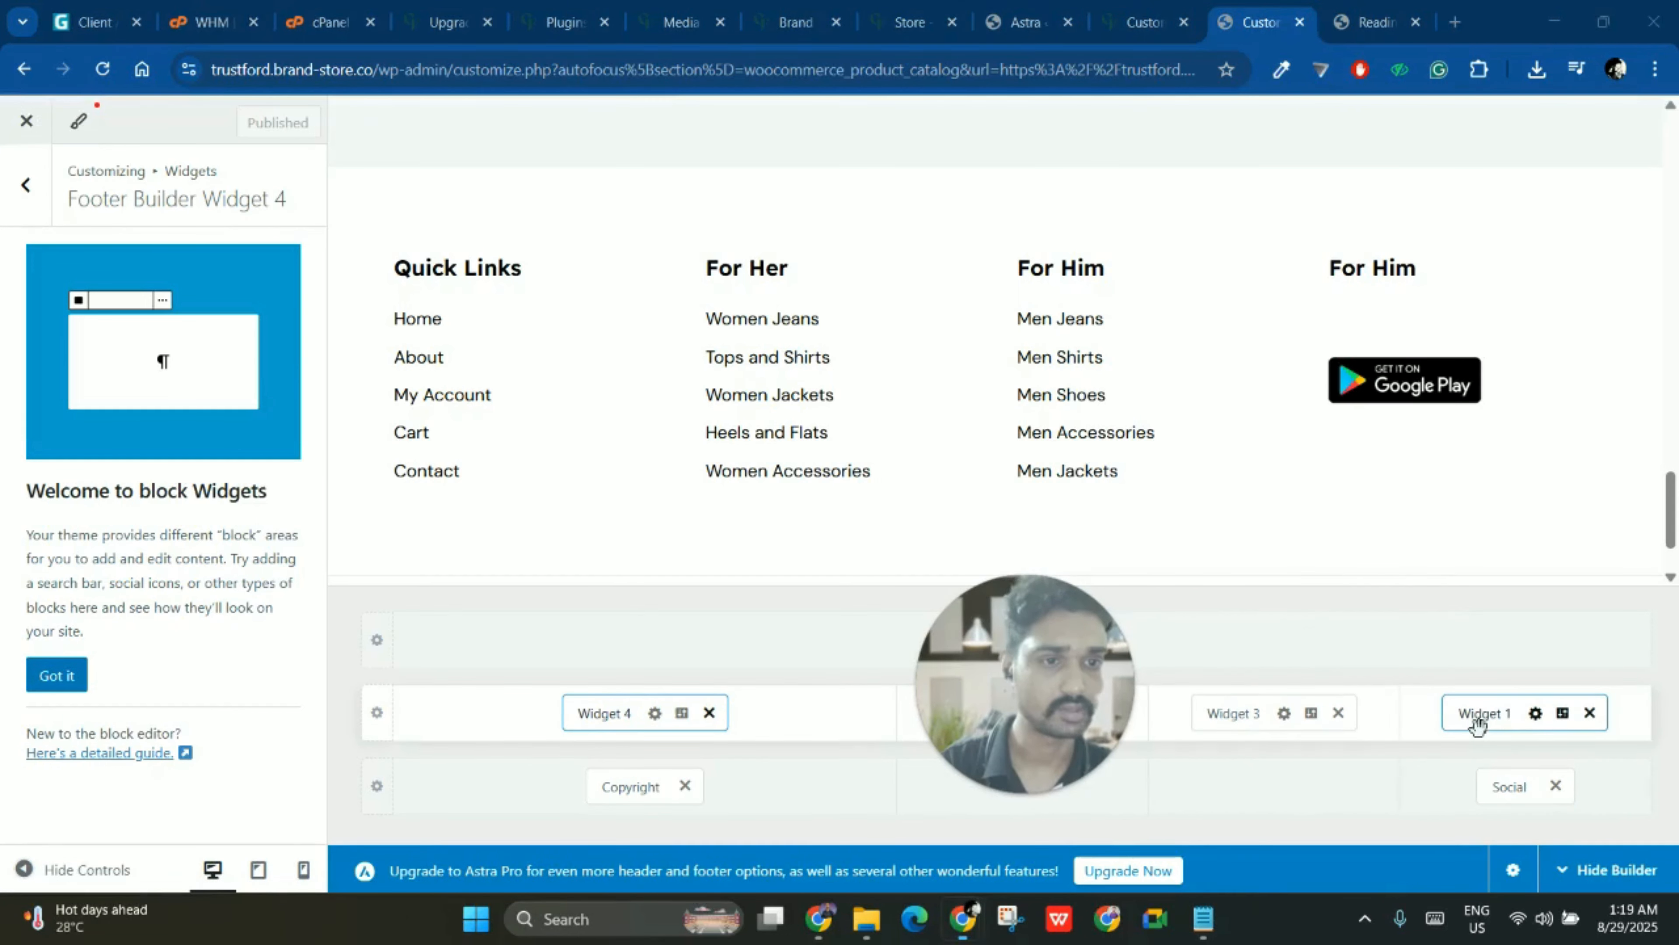
pyautogui.click(1335, 320)
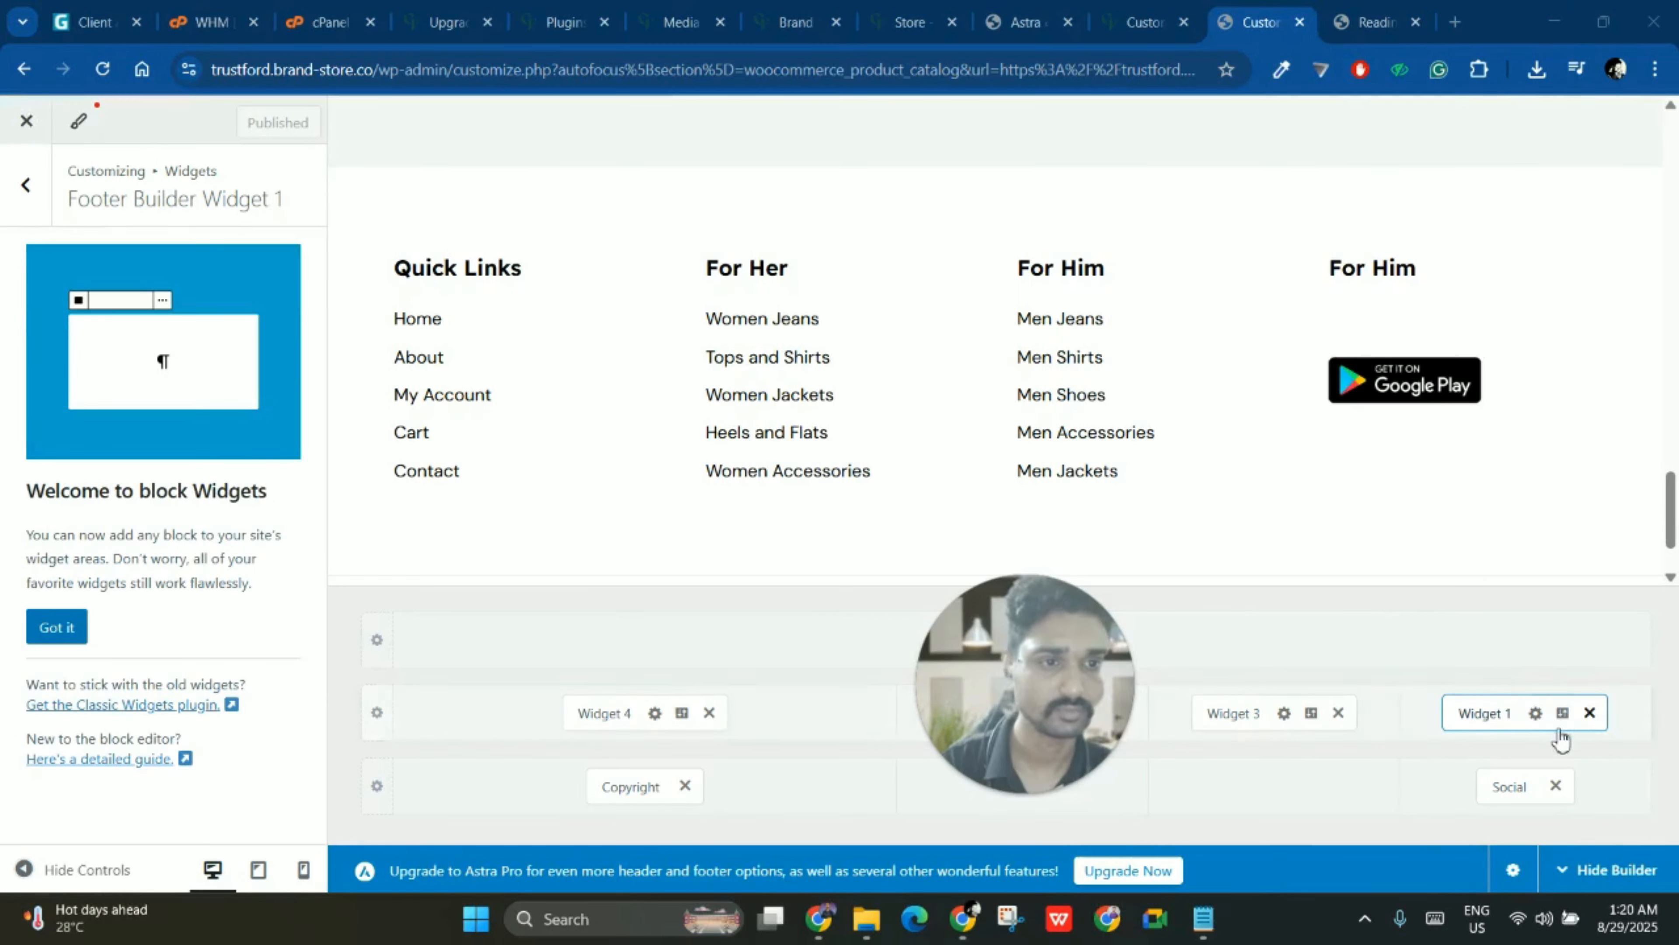
pyautogui.click(54, 636)
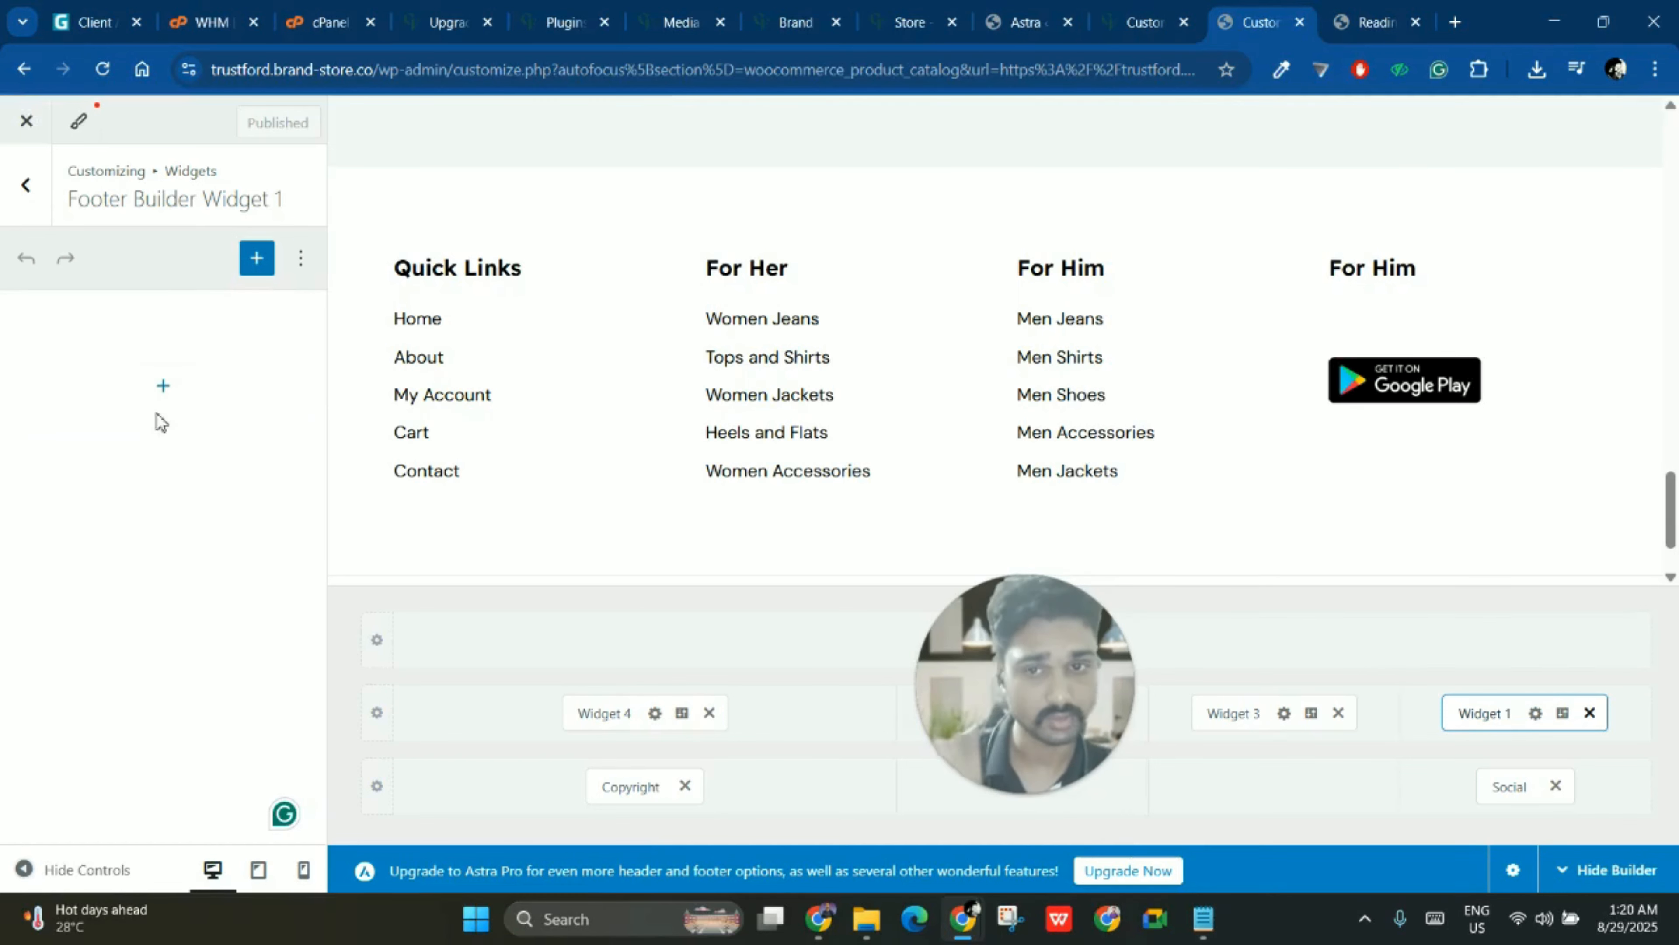
# - Inspect footer Widget 1's design settings and its WPForms Subscribe block alongside the footer preview
pyautogui.click(126, 338)
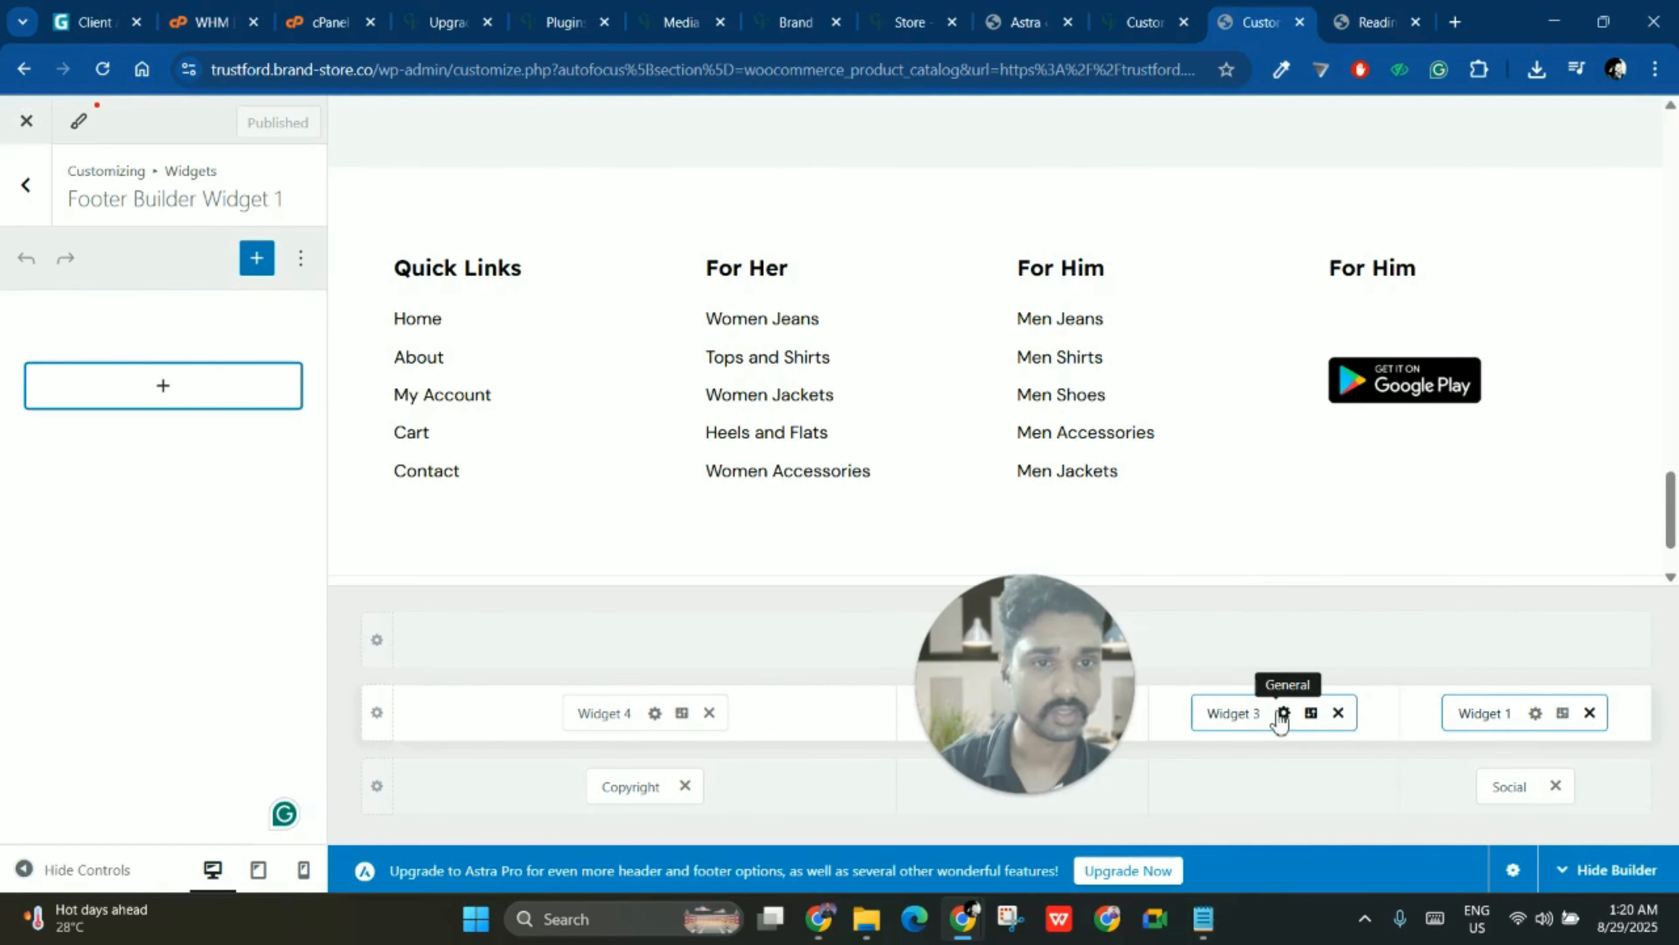
pyautogui.click(1496, 709)
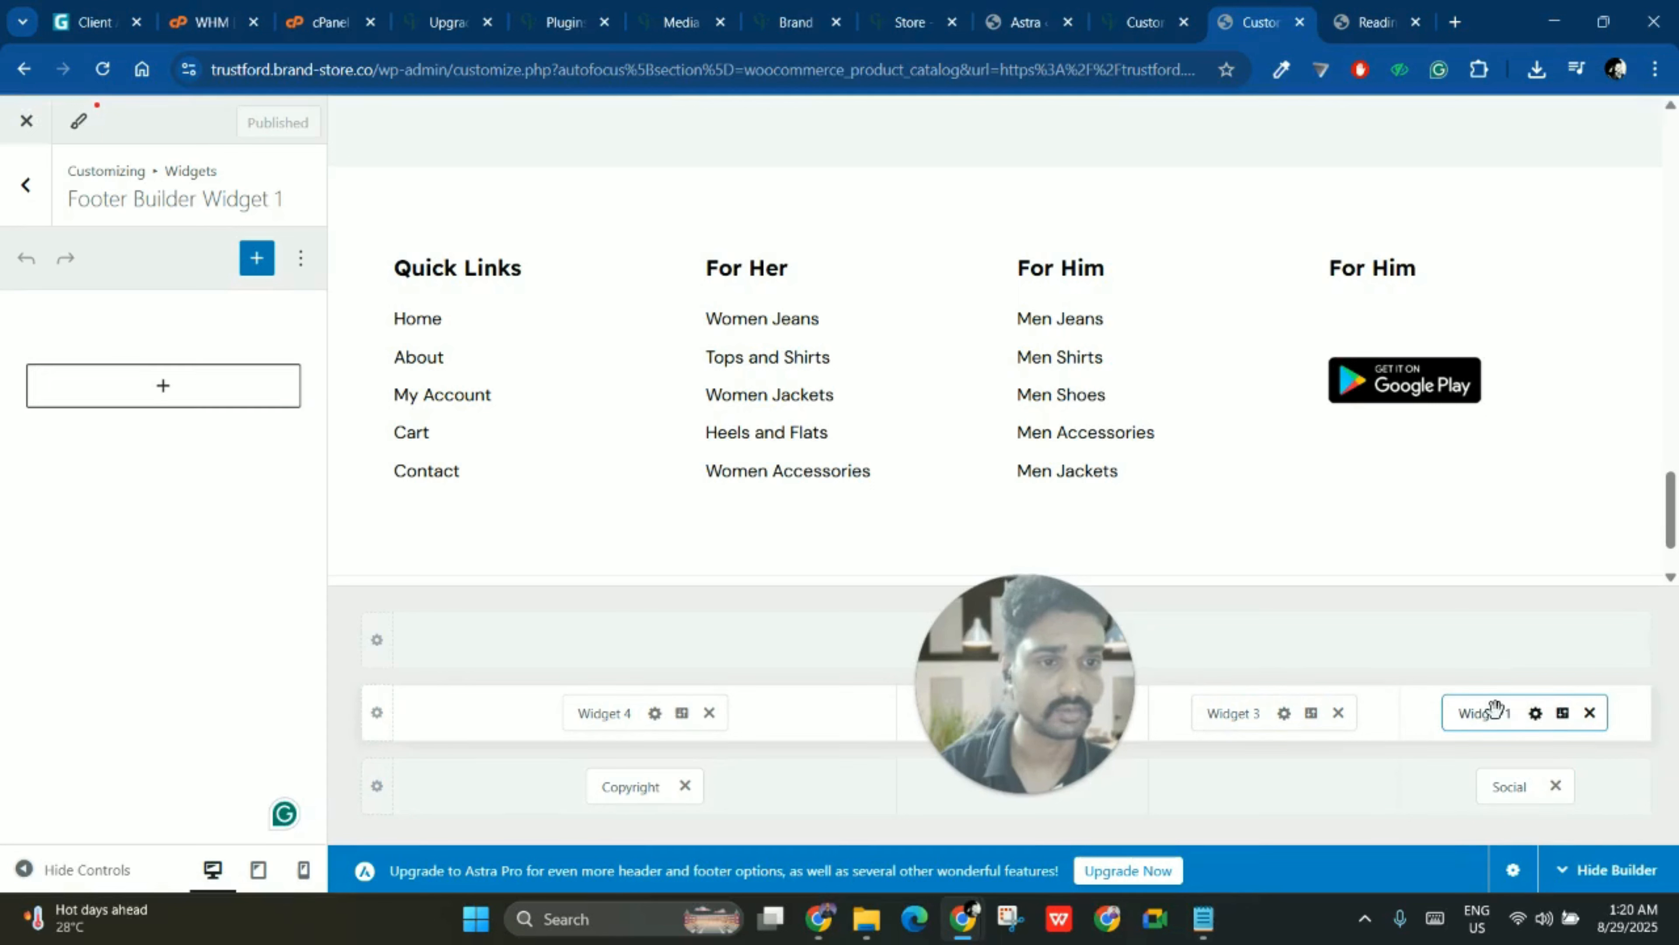
pyautogui.click(1568, 722)
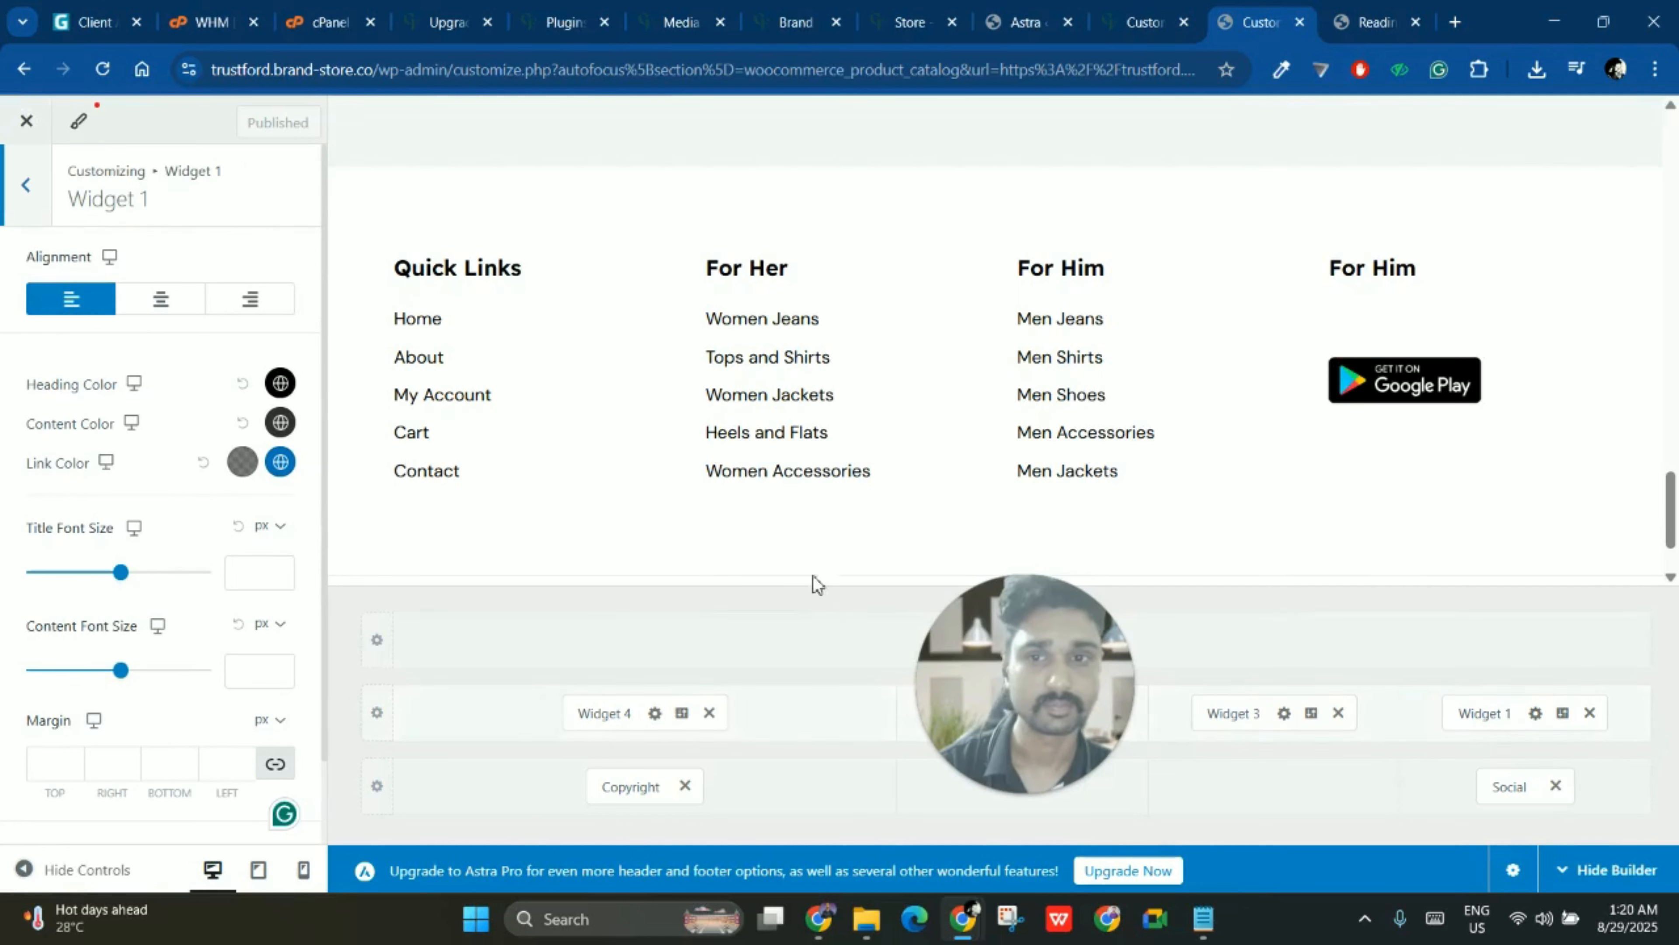
pyautogui.click(1535, 714)
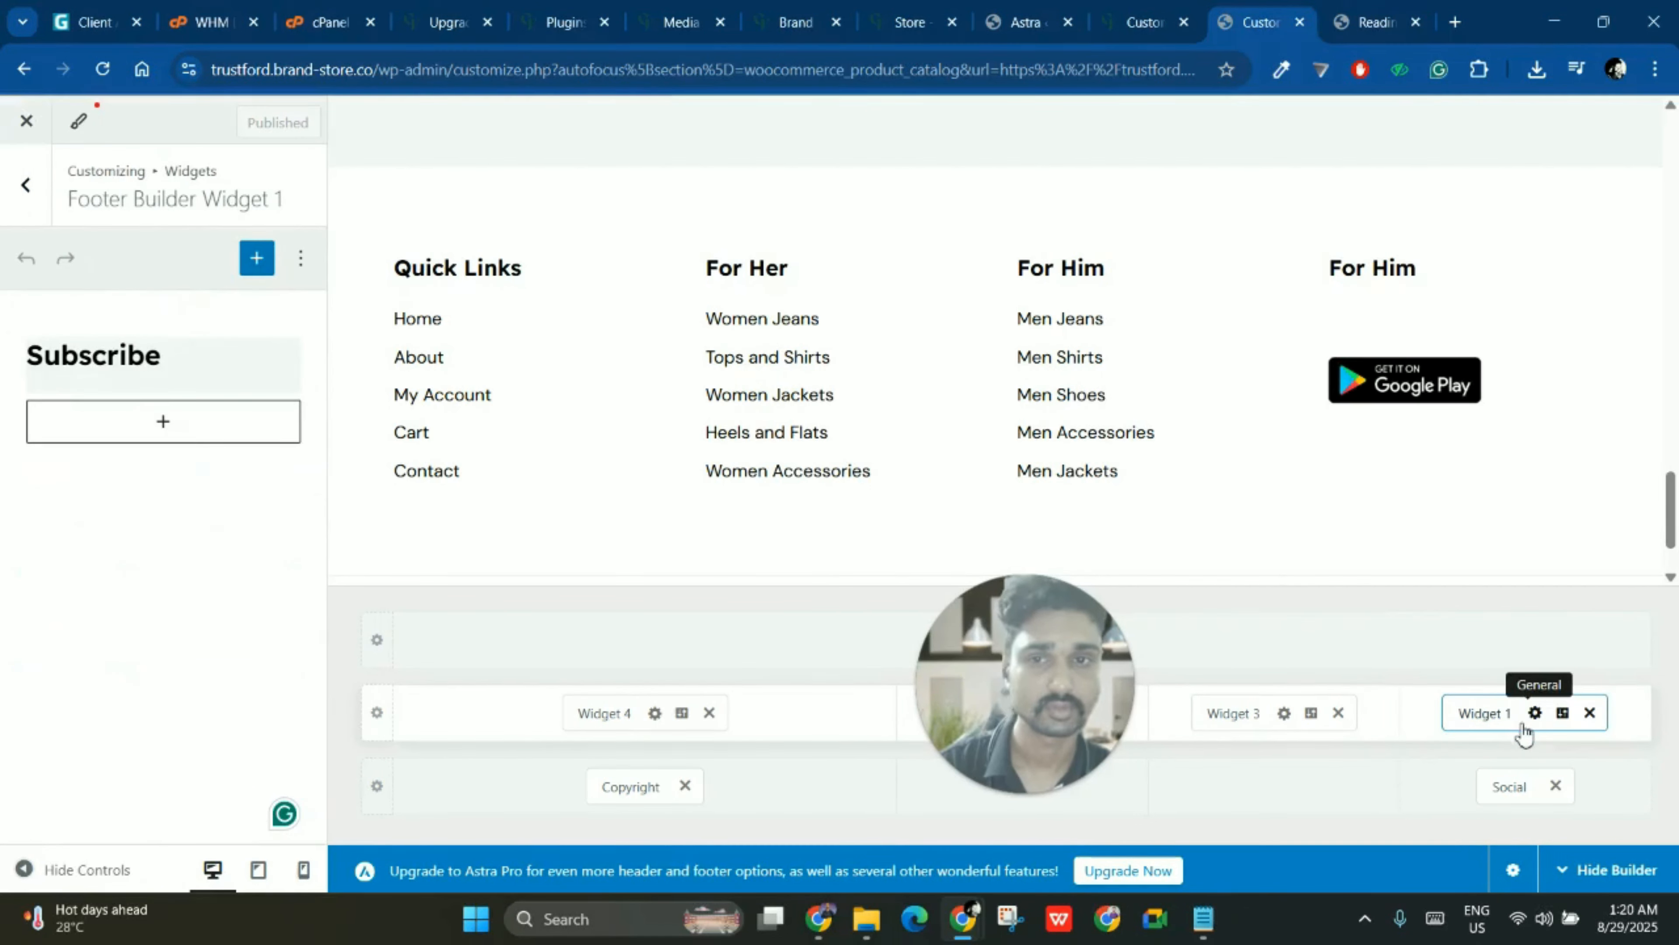
pyautogui.click(142, 363)
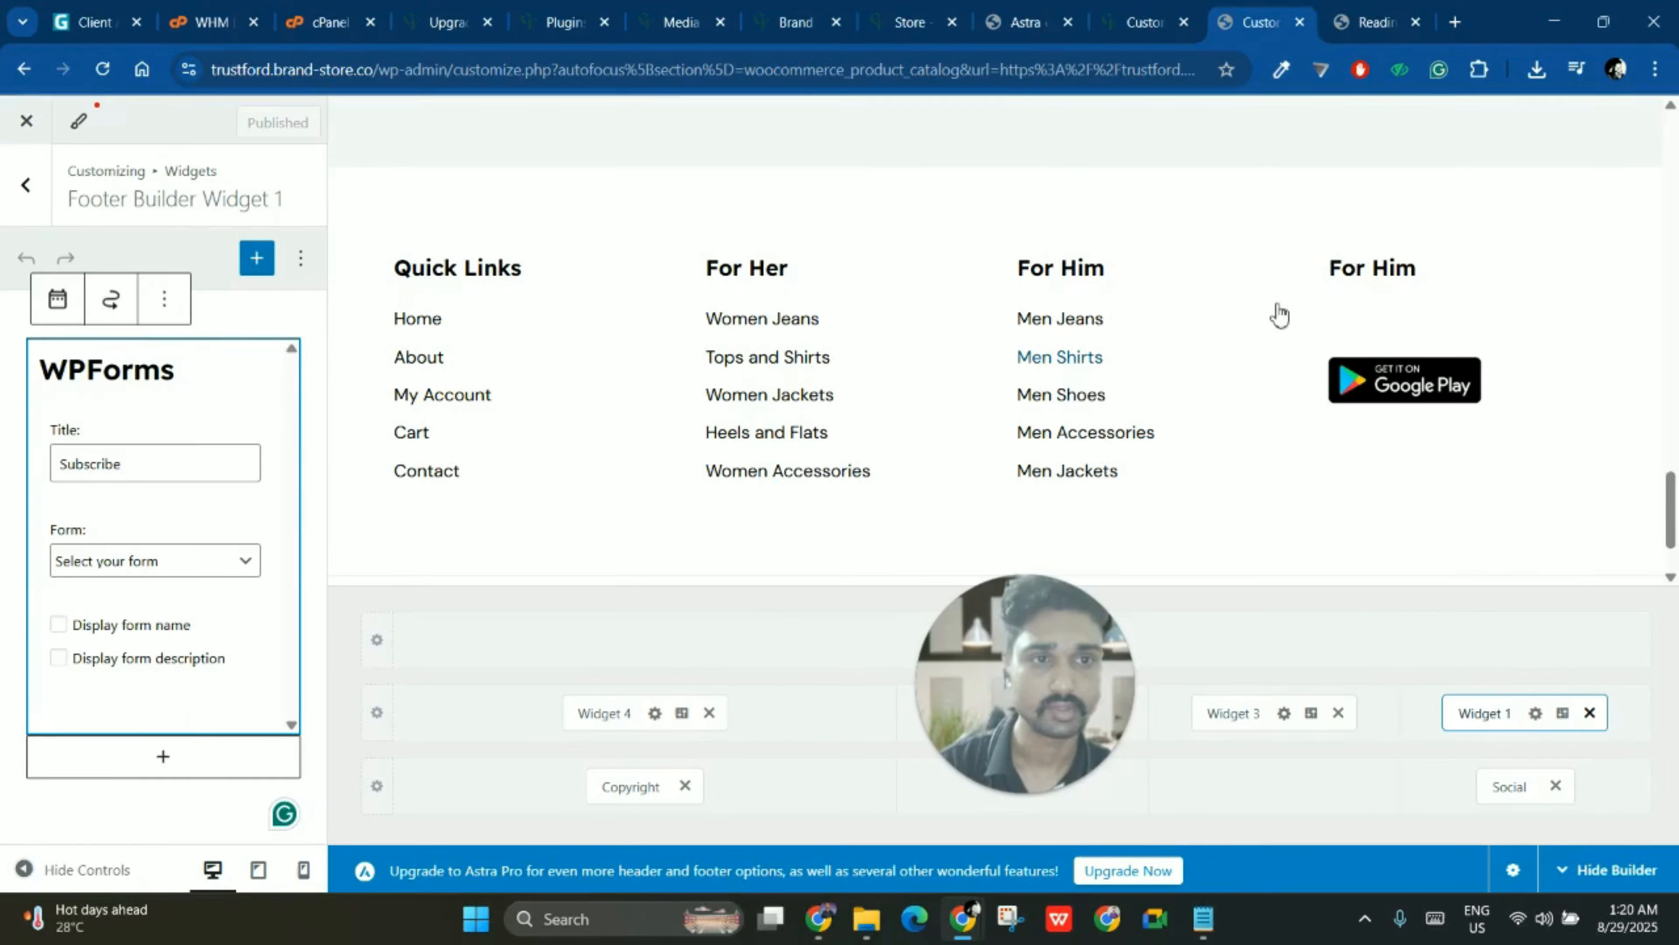
pyautogui.moveTo(1469, 331); pyautogui.dragTo(1021, 361)
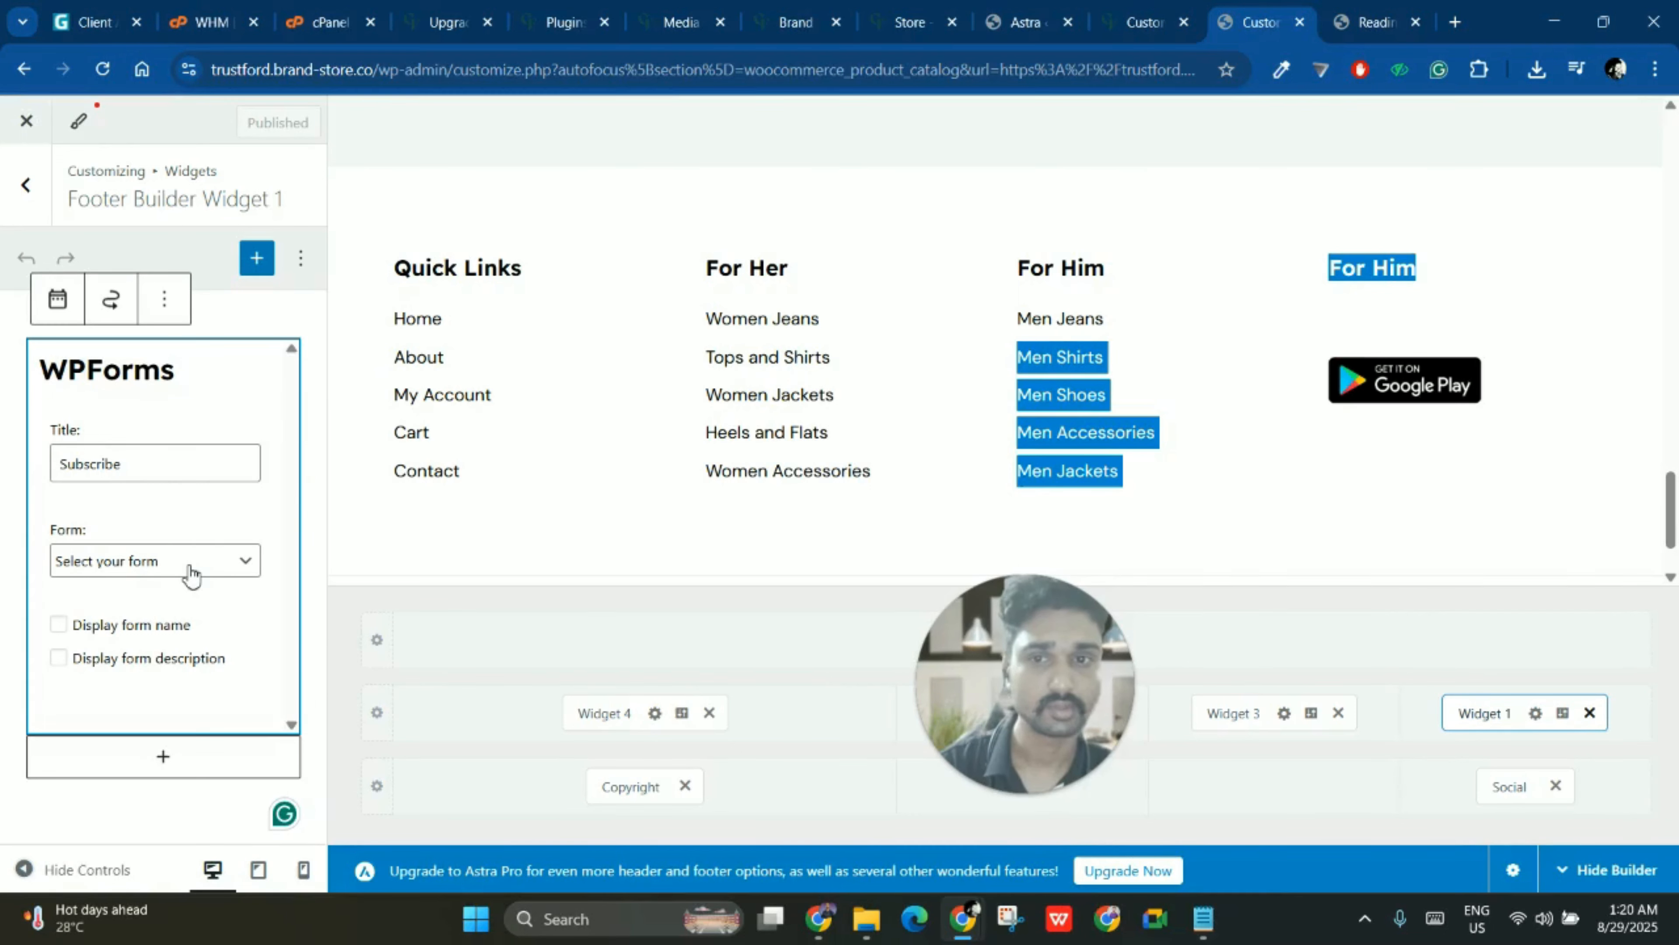
pyautogui.scroll(-2, 1321, 481)
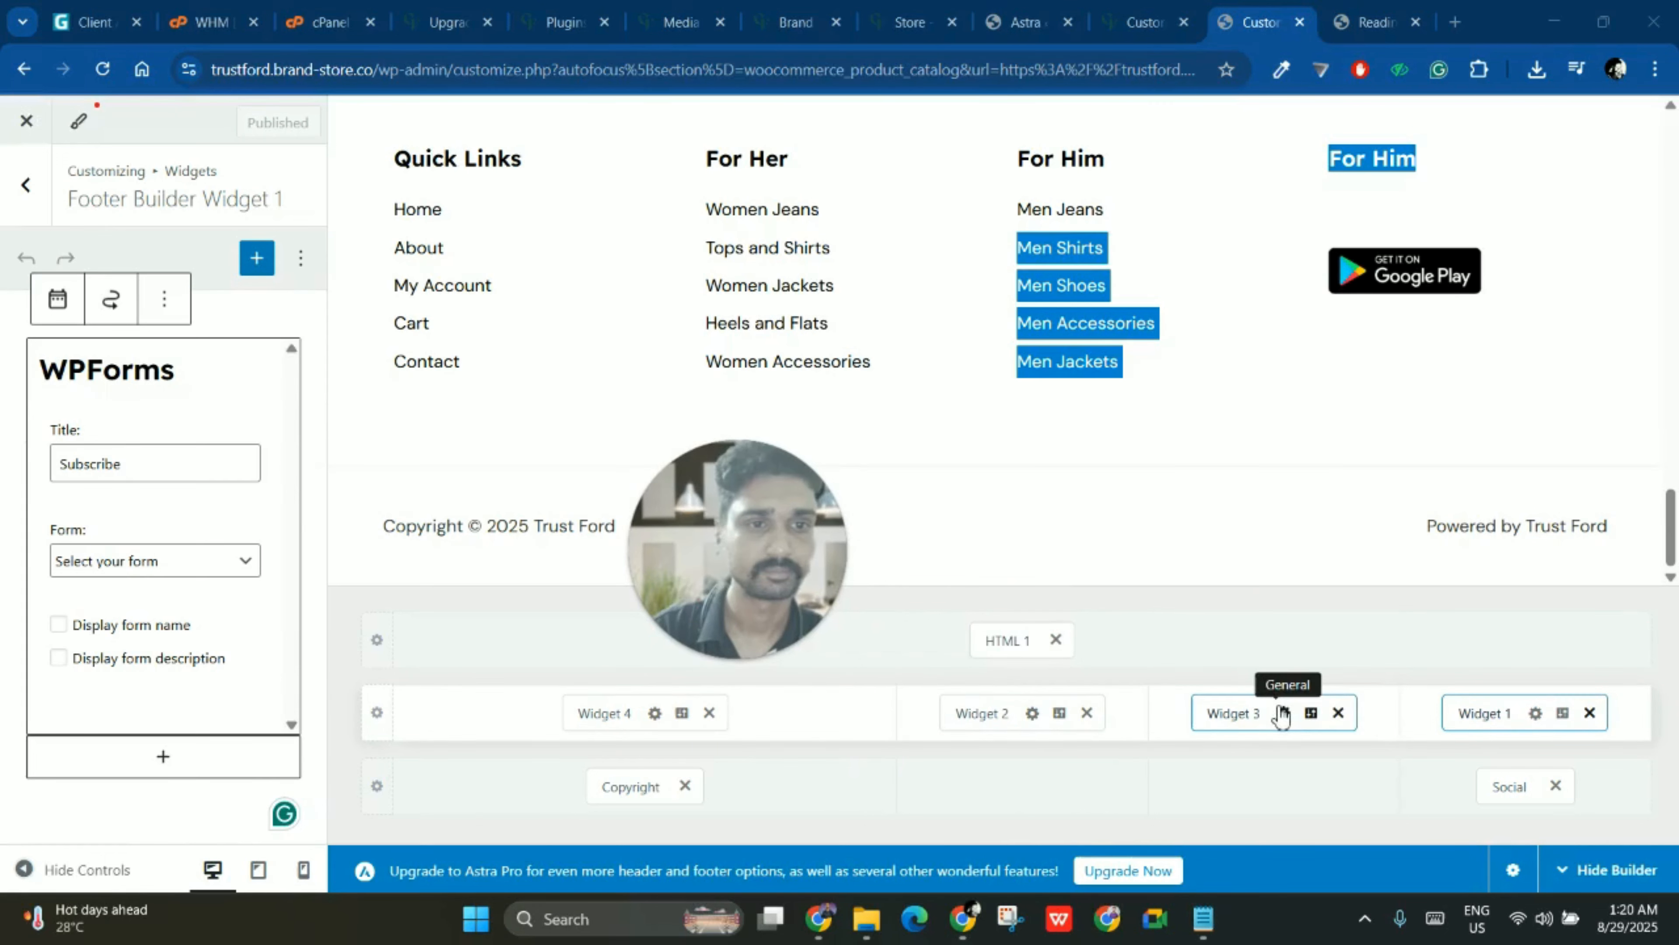
# - Compare Brand Store's customizer with Trust Ford's footer builder
pyautogui.click(1143, 22)
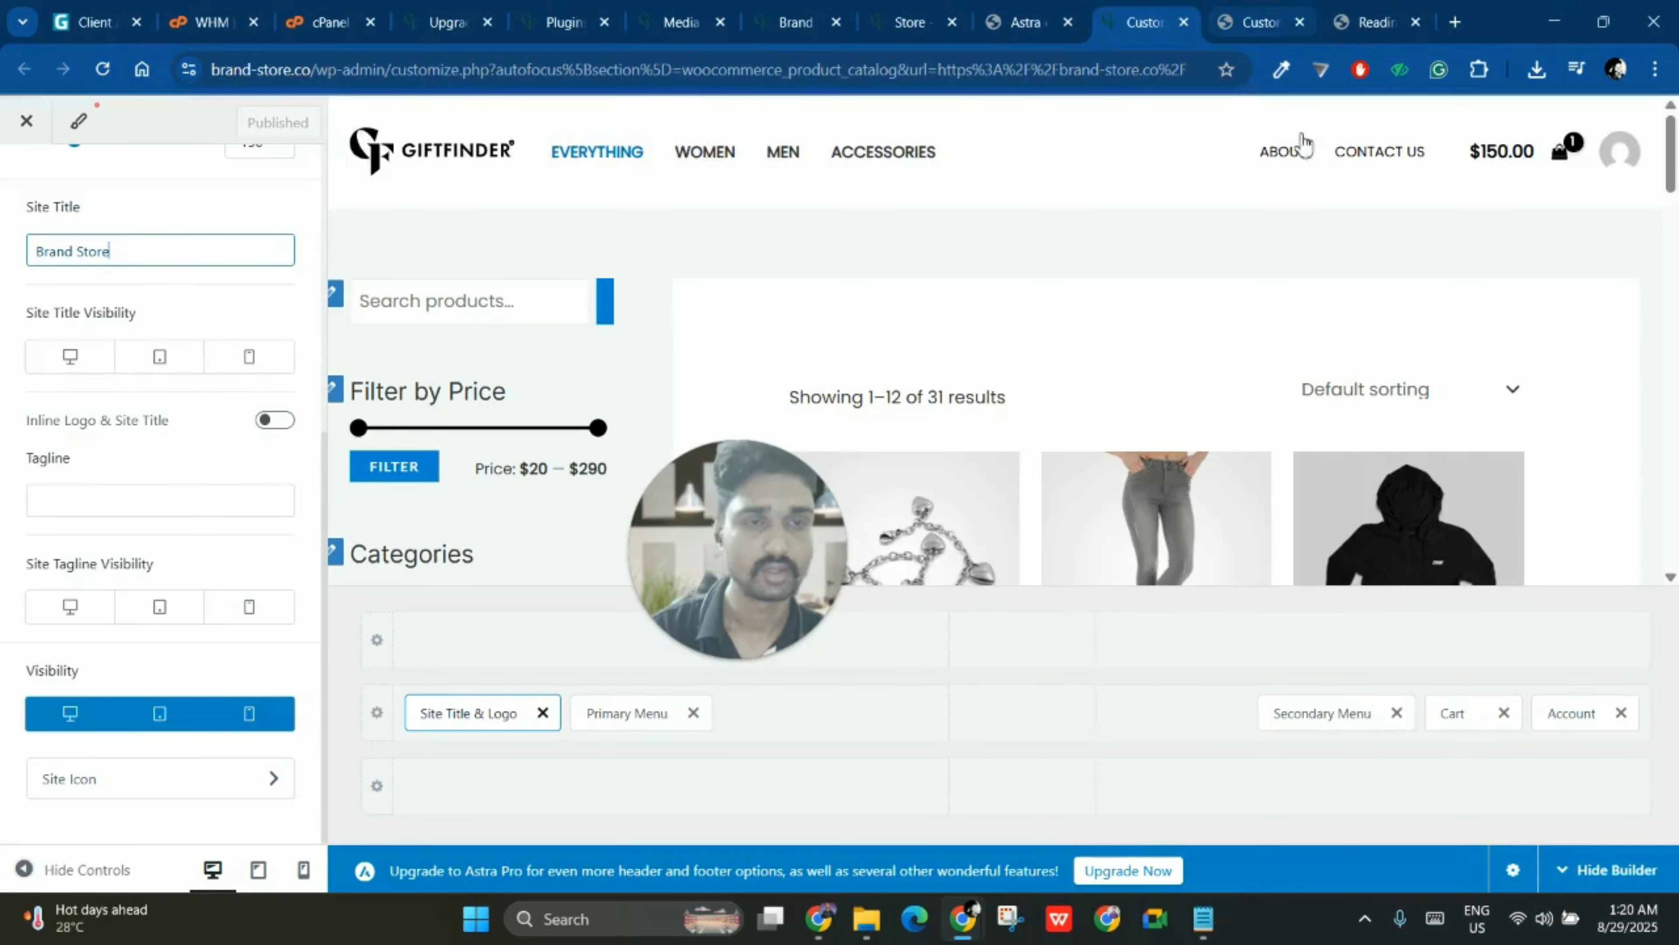
pyautogui.click(1259, 22)
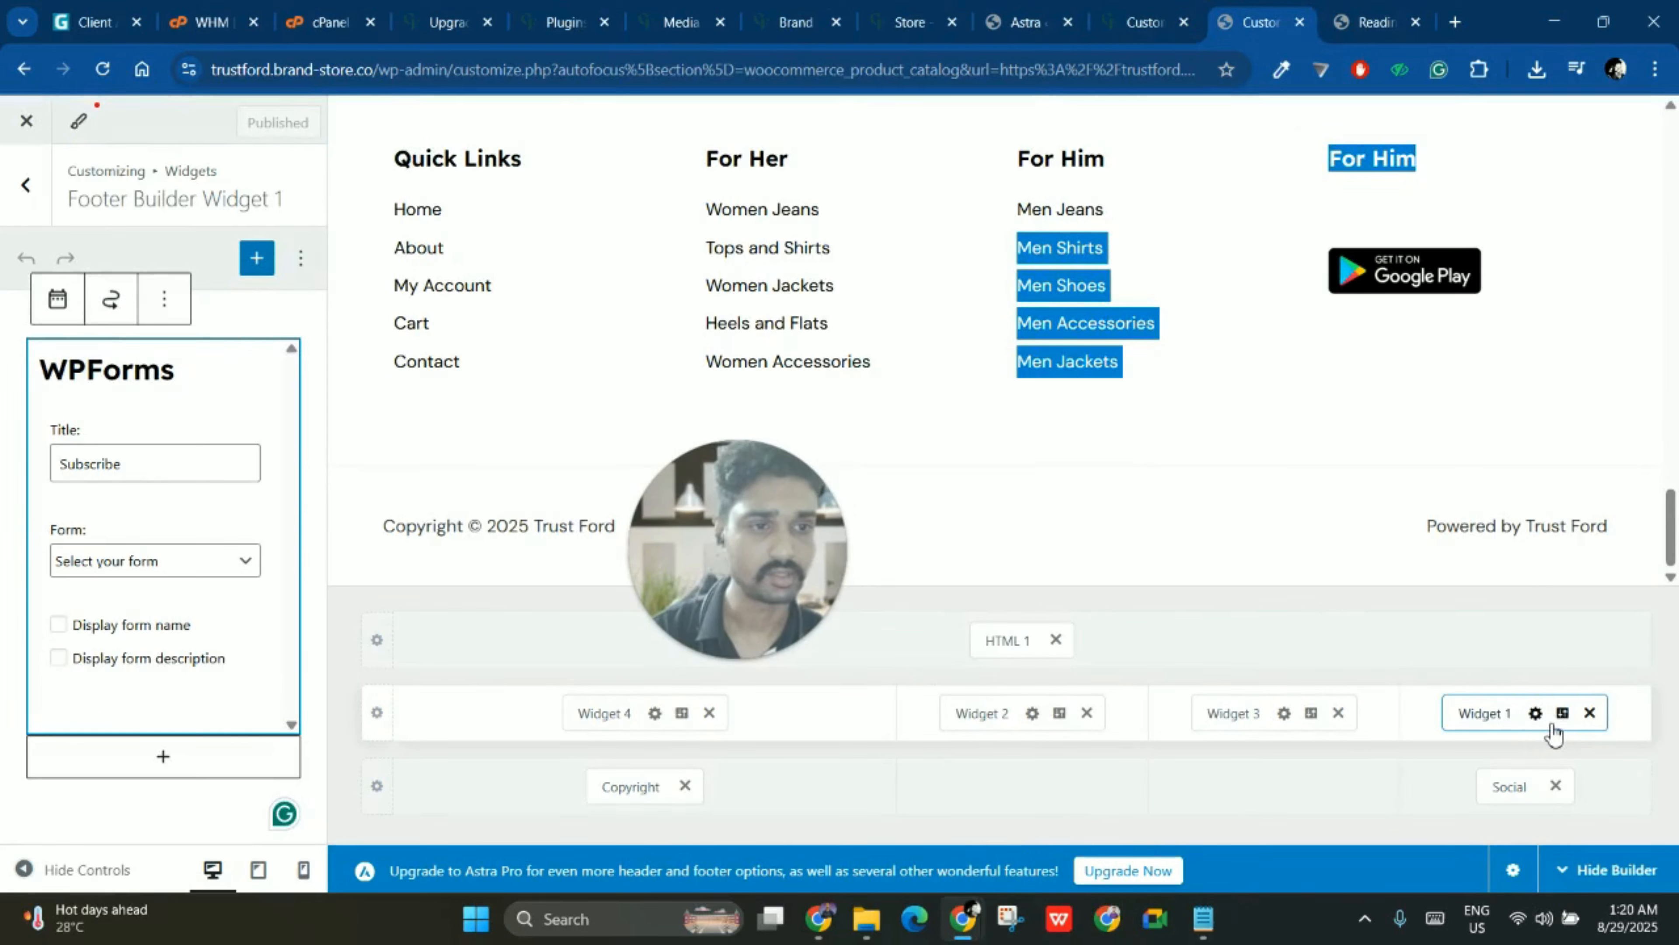
pyautogui.click(1160, 13)
pyautogui.click(1259, 17)
pyautogui.click(1164, 8)
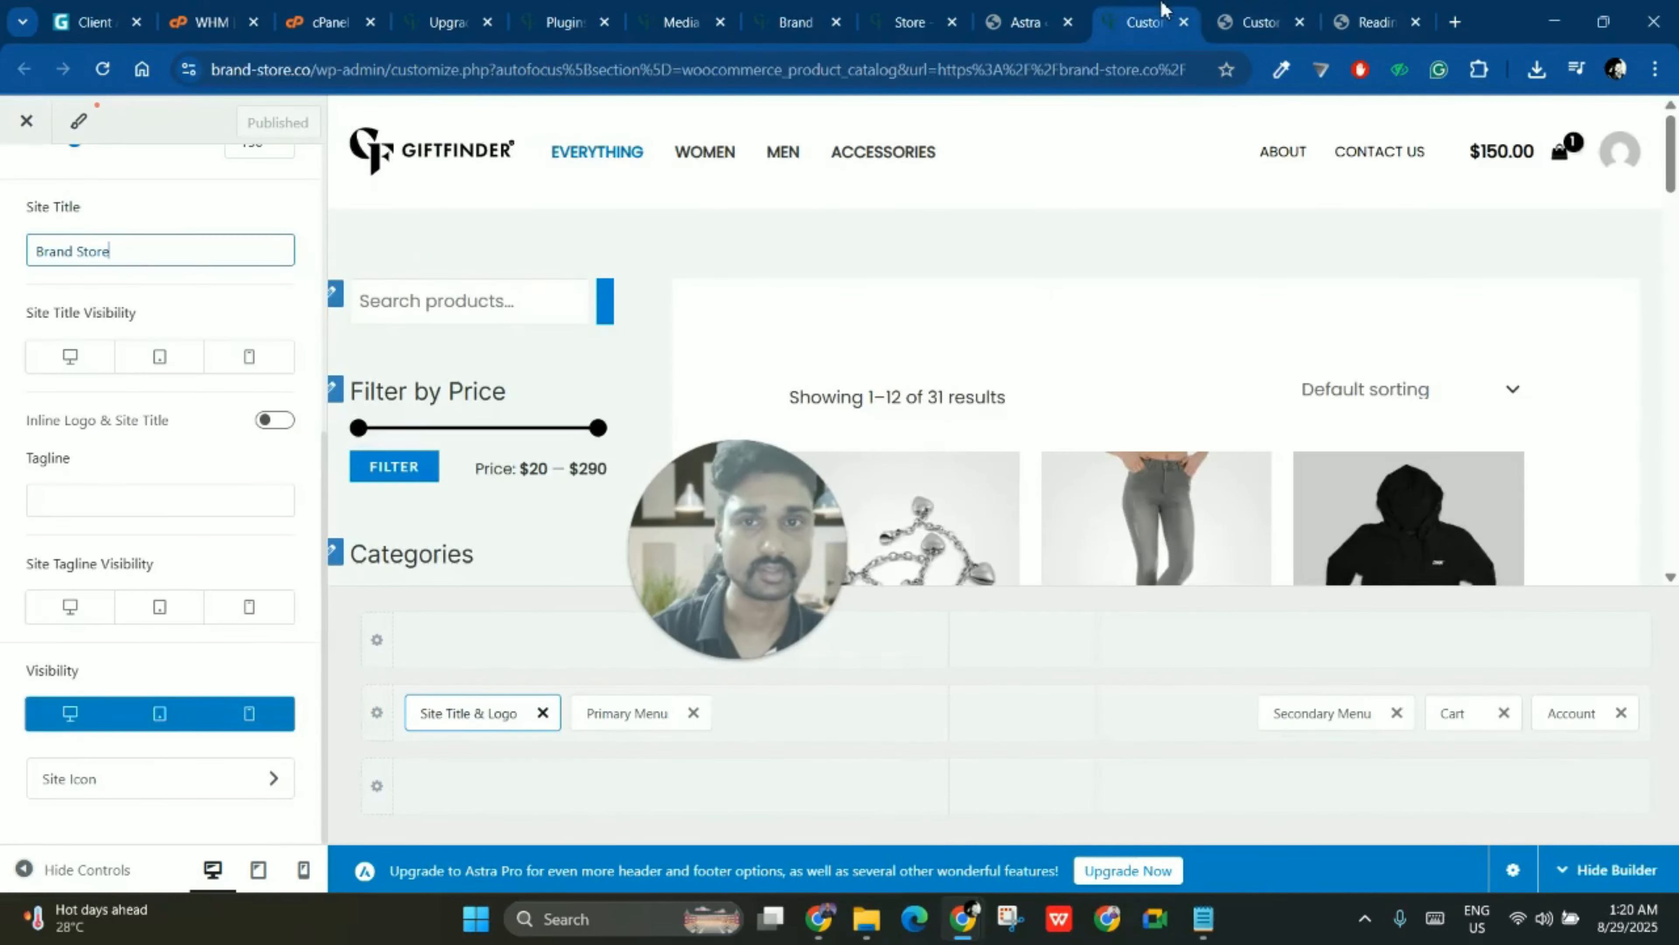
pyautogui.click(1259, 18)
# - Open the Widgets page in Trust Ford's admin area
pyautogui.click(1372, 20)
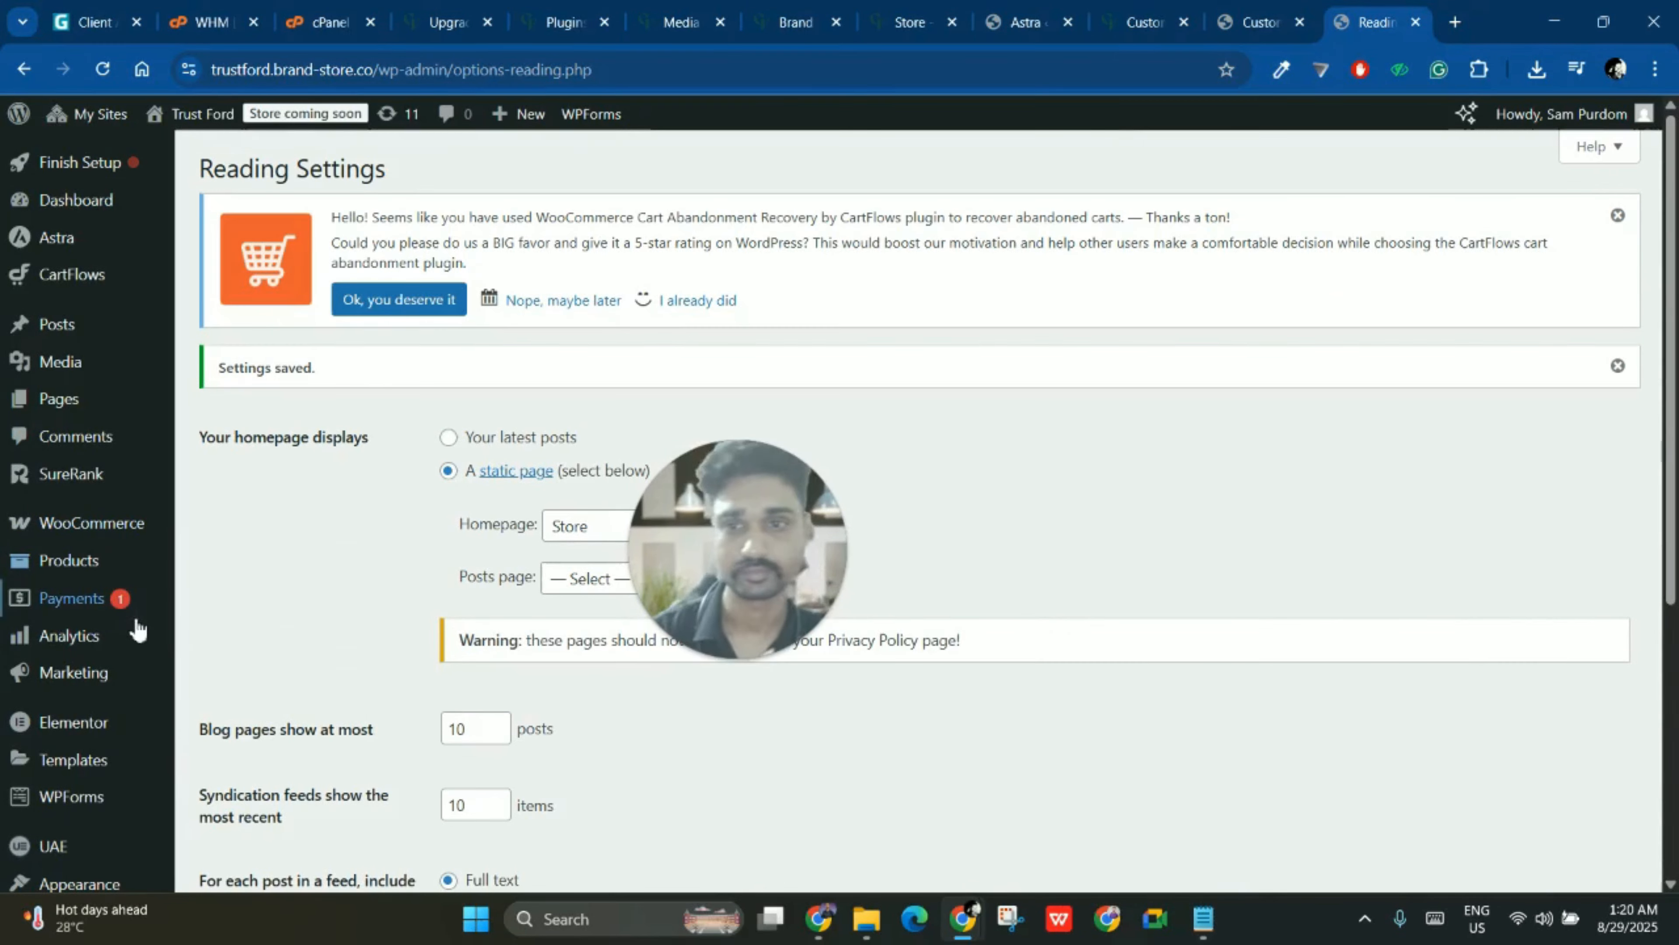
pyautogui.scroll(-2, 272, 659)
pyautogui.scroll(-4, 263, 706)
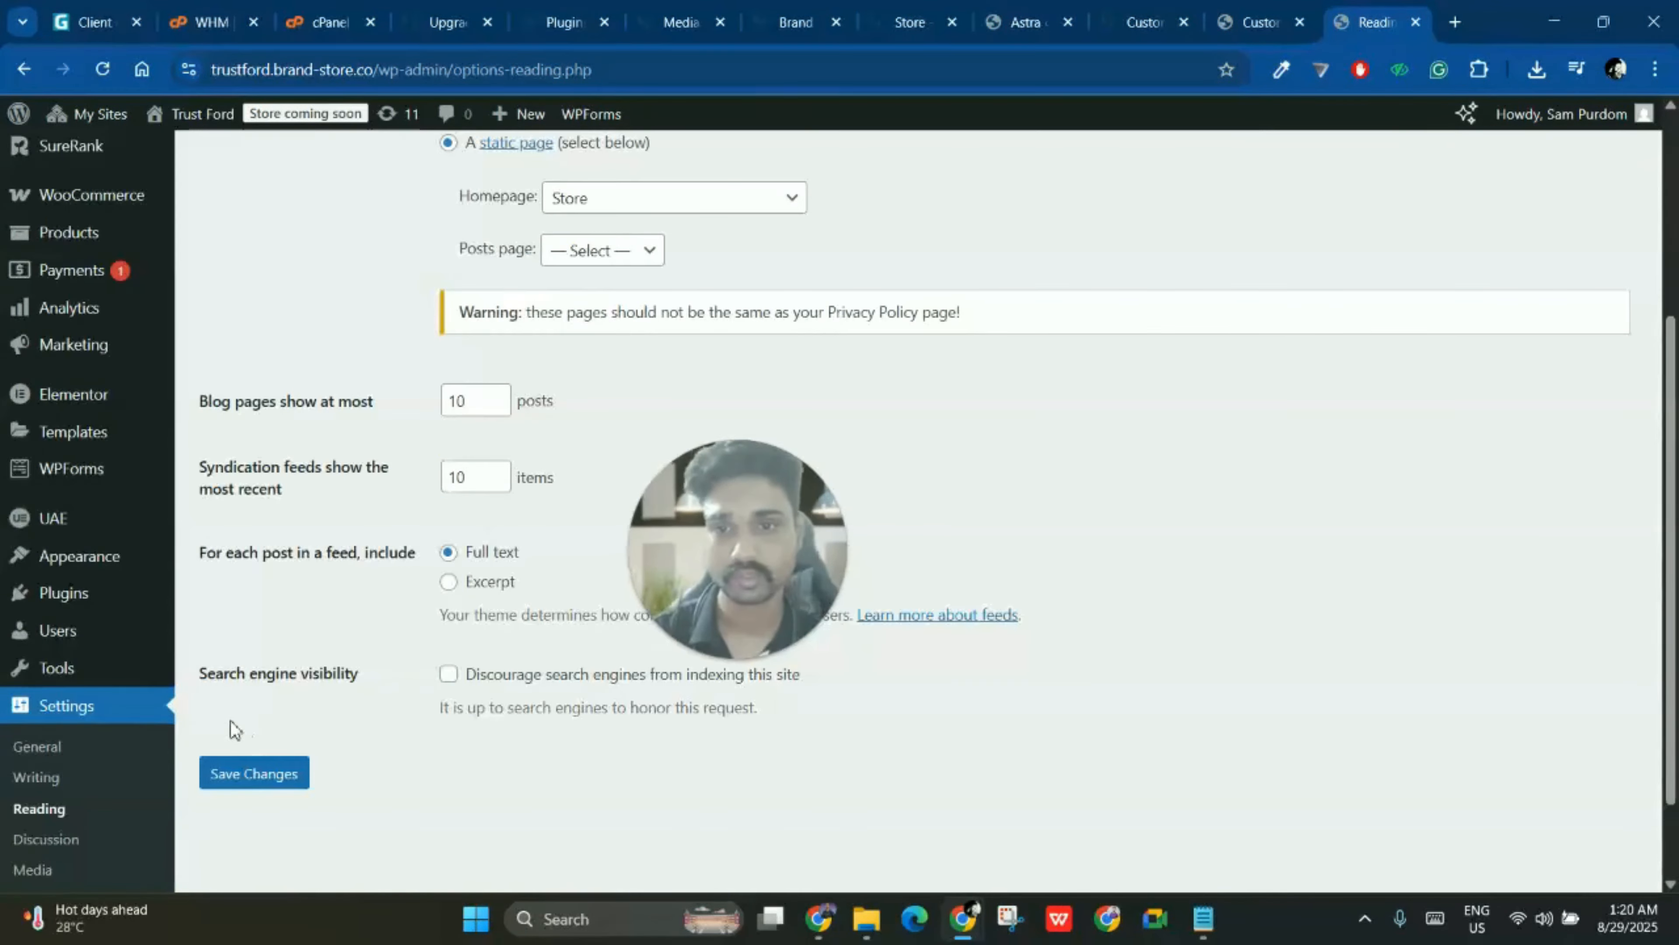
pyautogui.moveTo(113, 576)
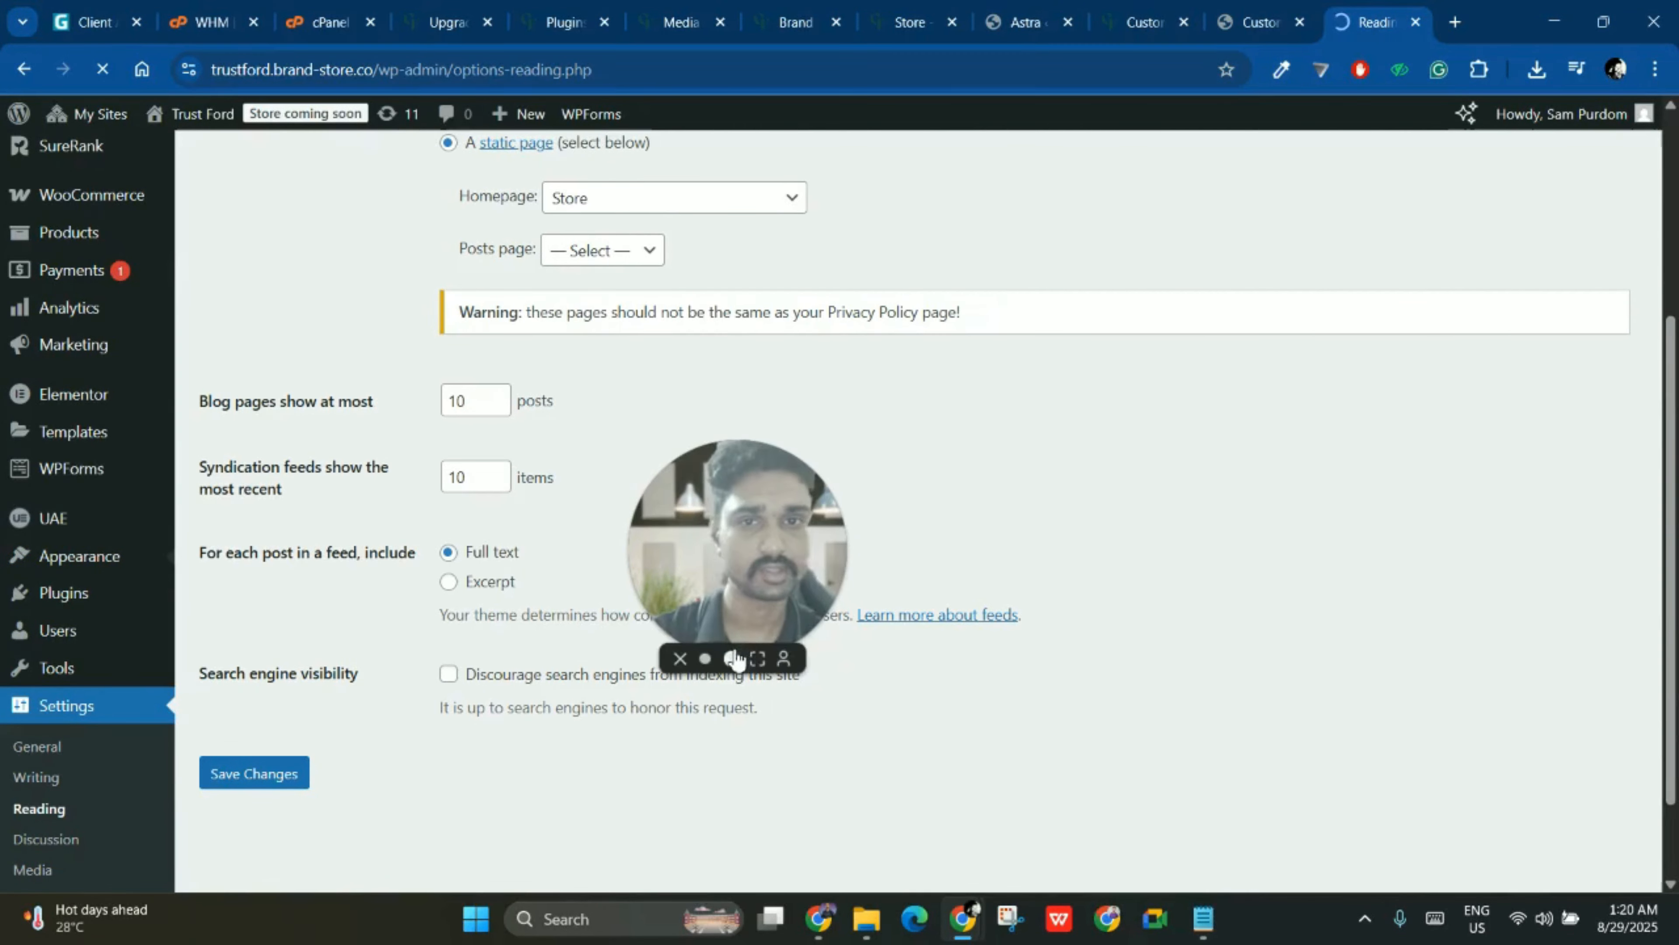
pyautogui.hotkey('ctrl', 'shift', 'Tab')
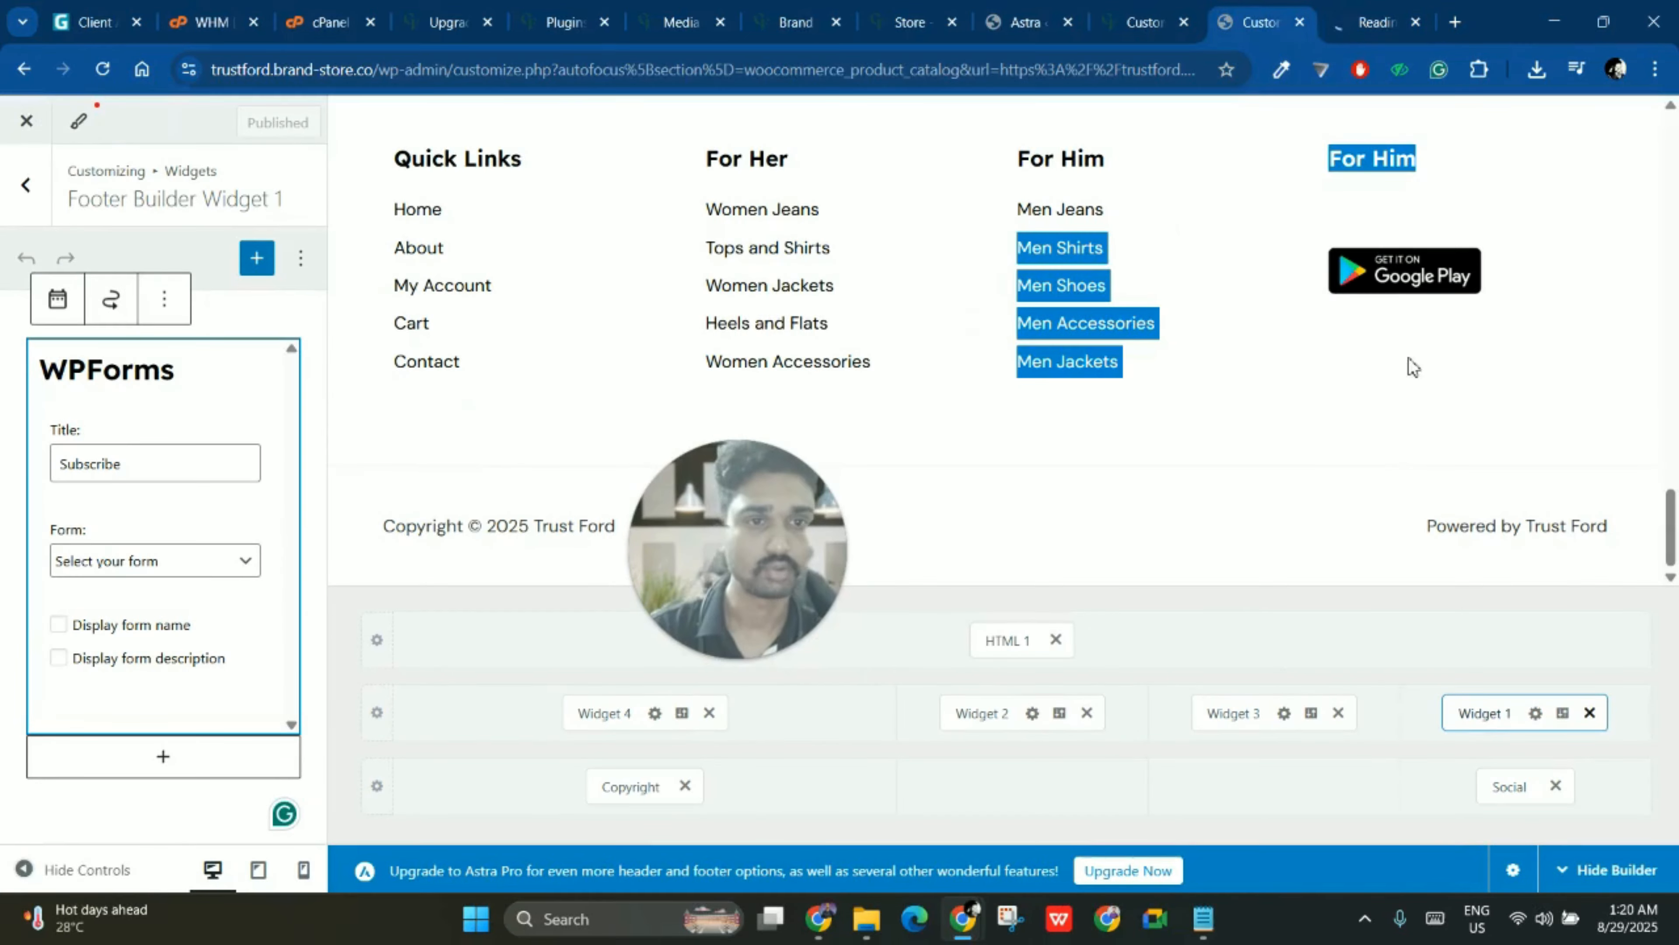
pyautogui.hotkey('ctrl', 'Tab')
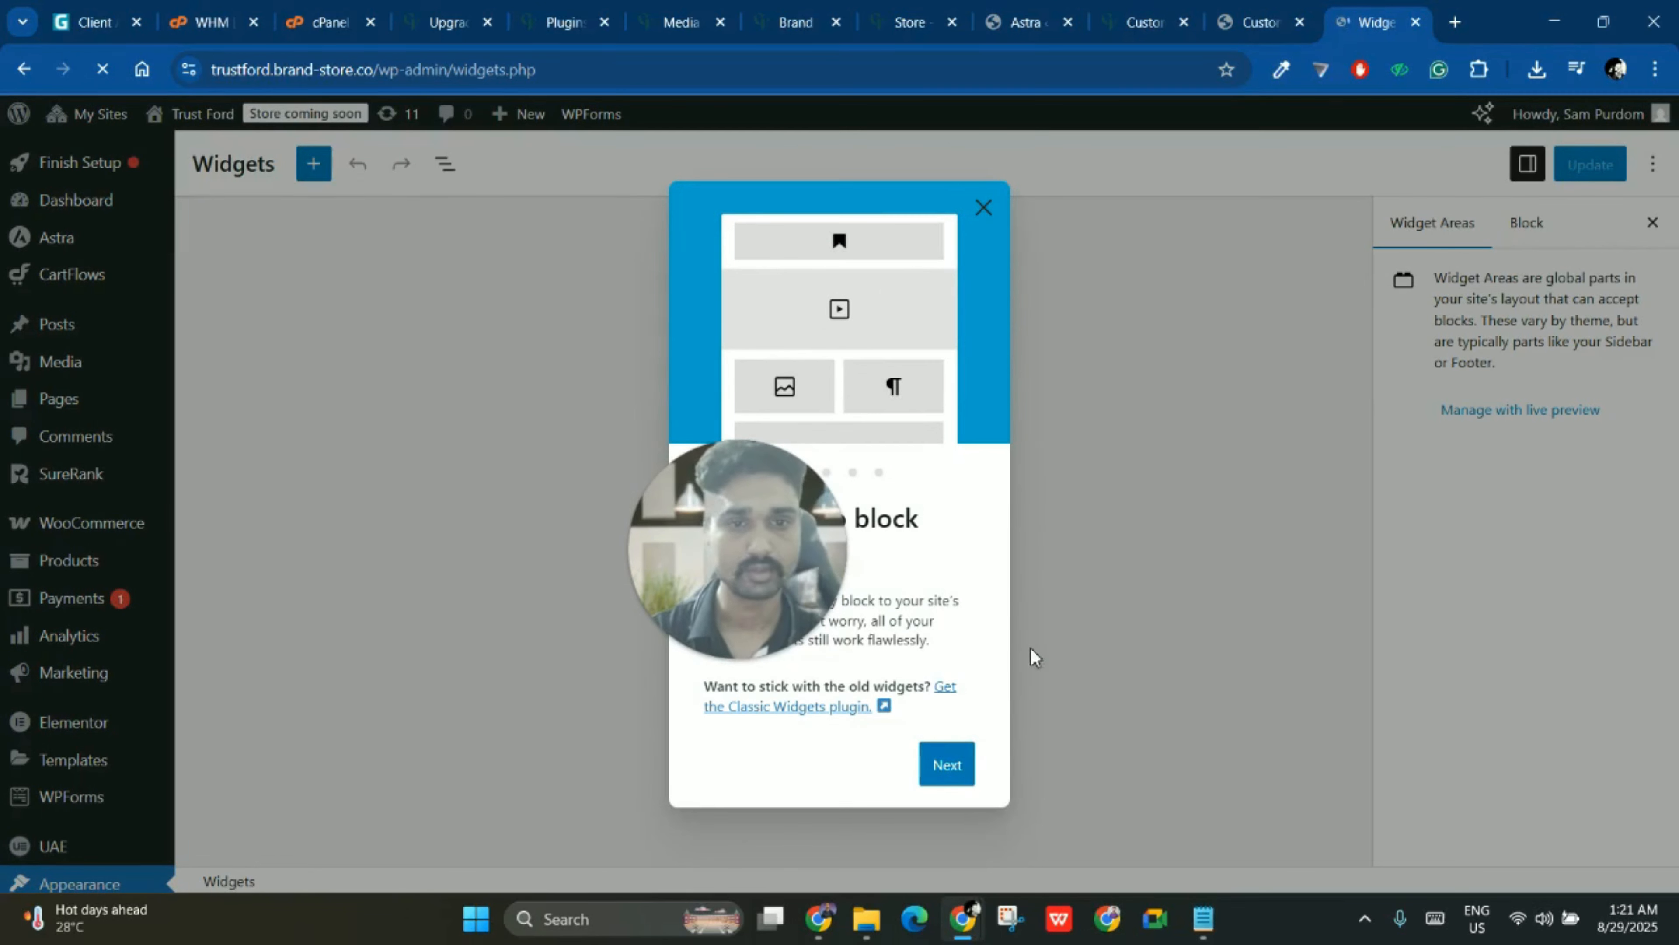
# - Go through the block widgets welcome guide to its end and dismiss all the block error notices
pyautogui.click(947, 768)
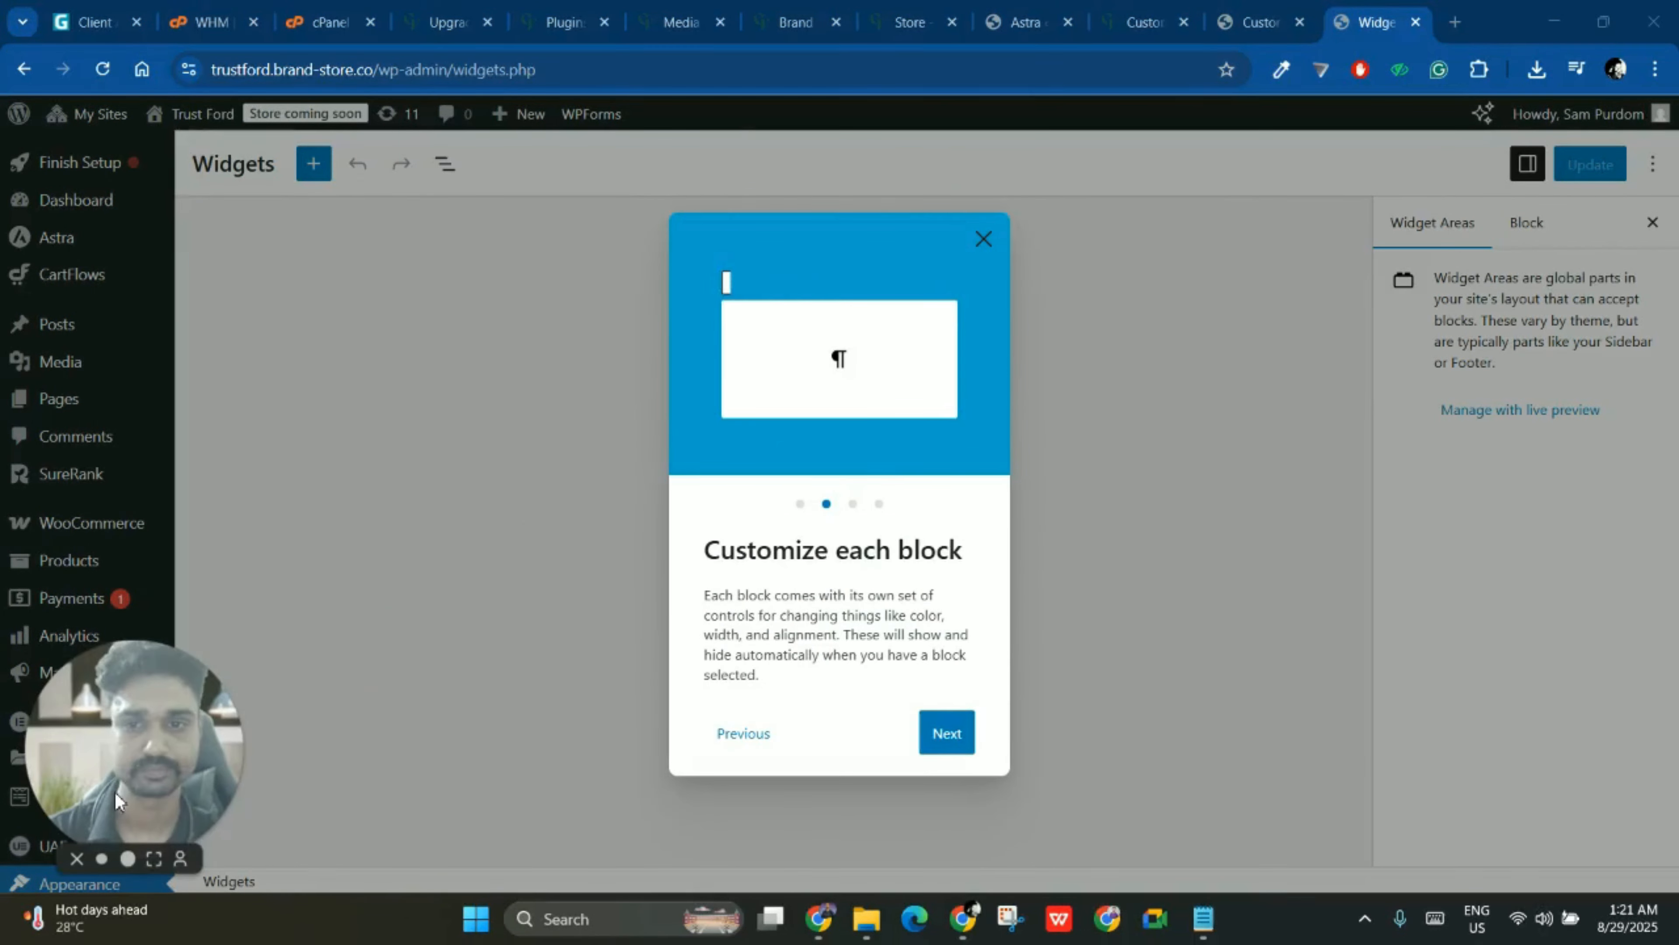
pyautogui.click(948, 735)
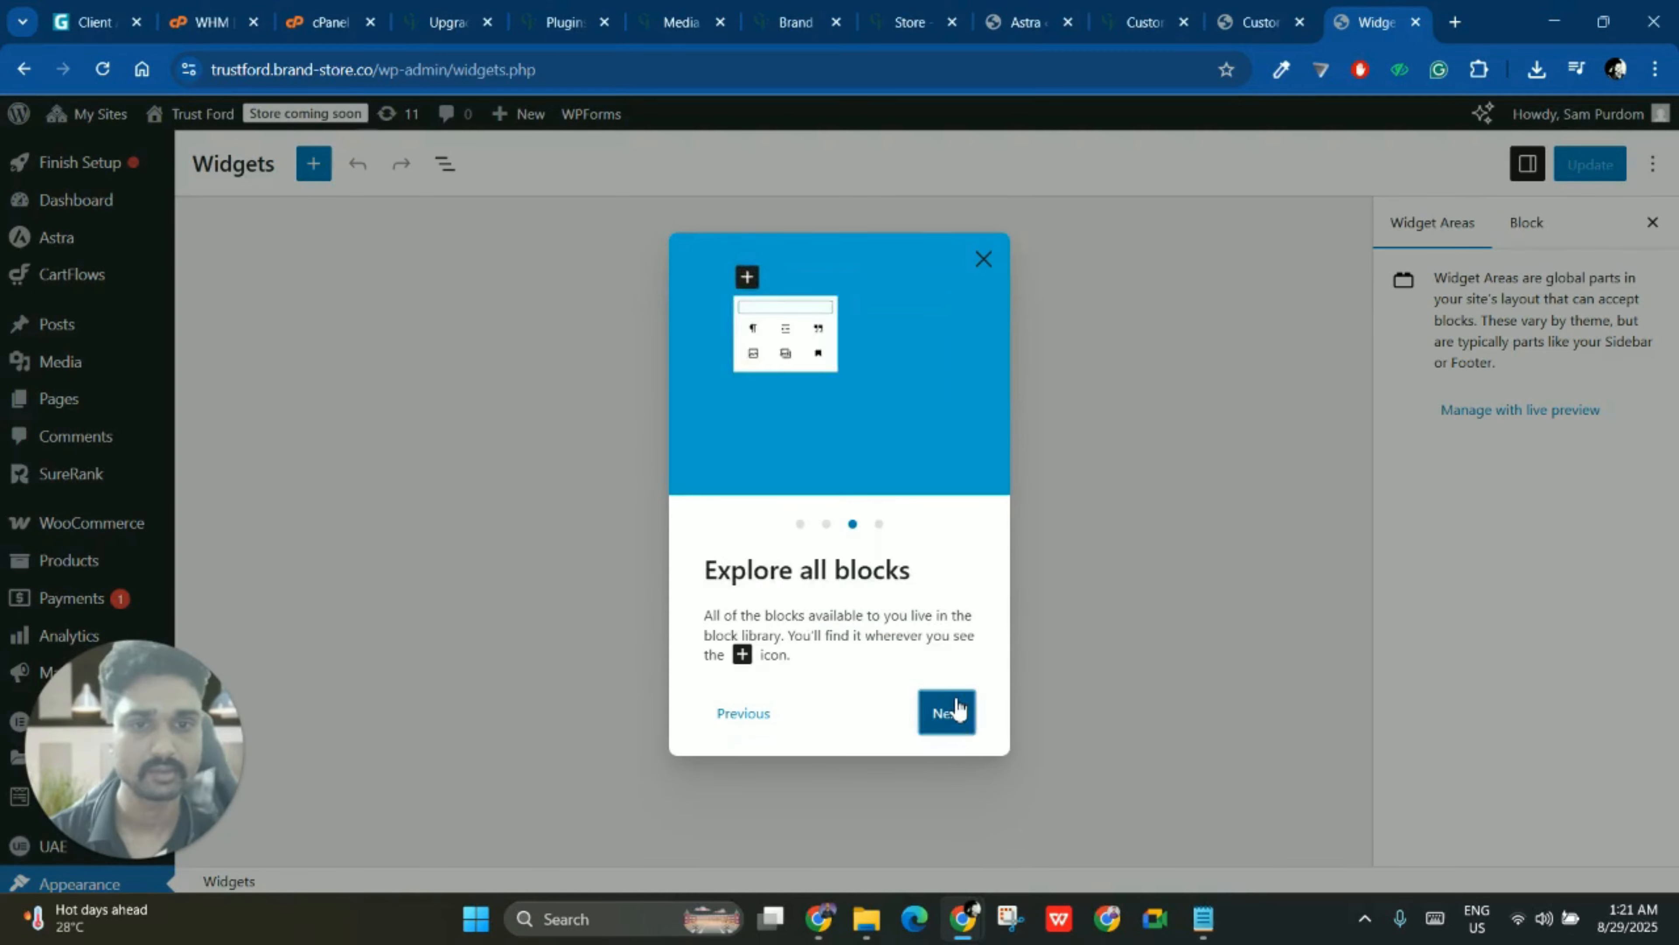
pyautogui.click(951, 713)
pyautogui.click(949, 713)
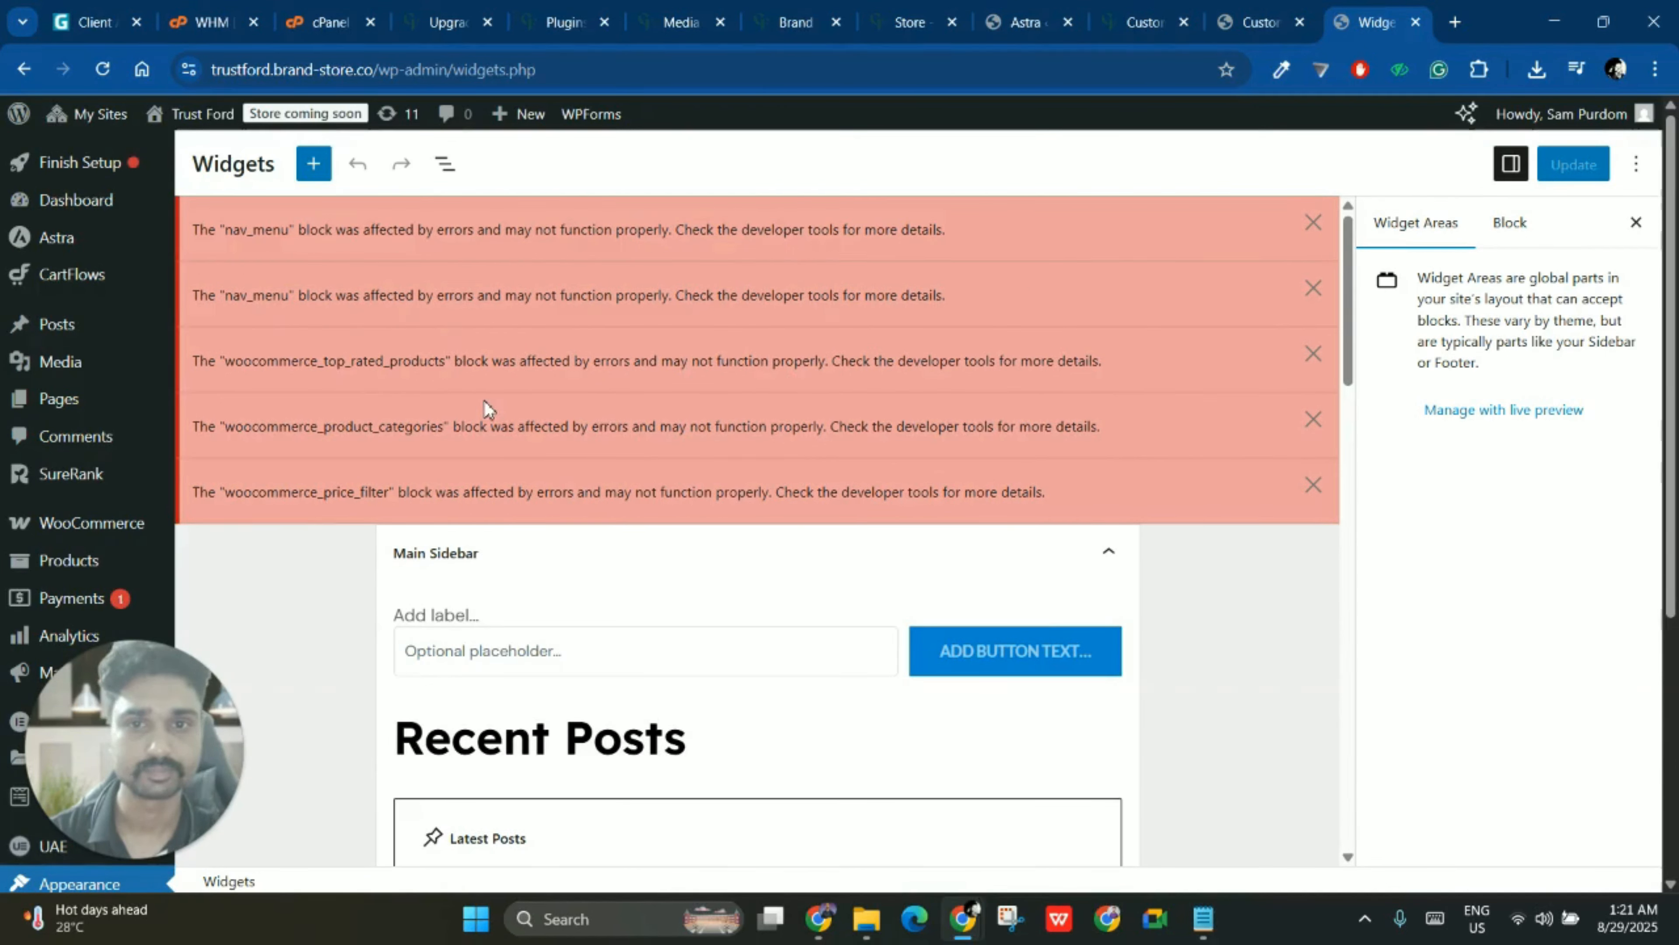
pyautogui.click(1314, 225)
pyautogui.click(1314, 225)
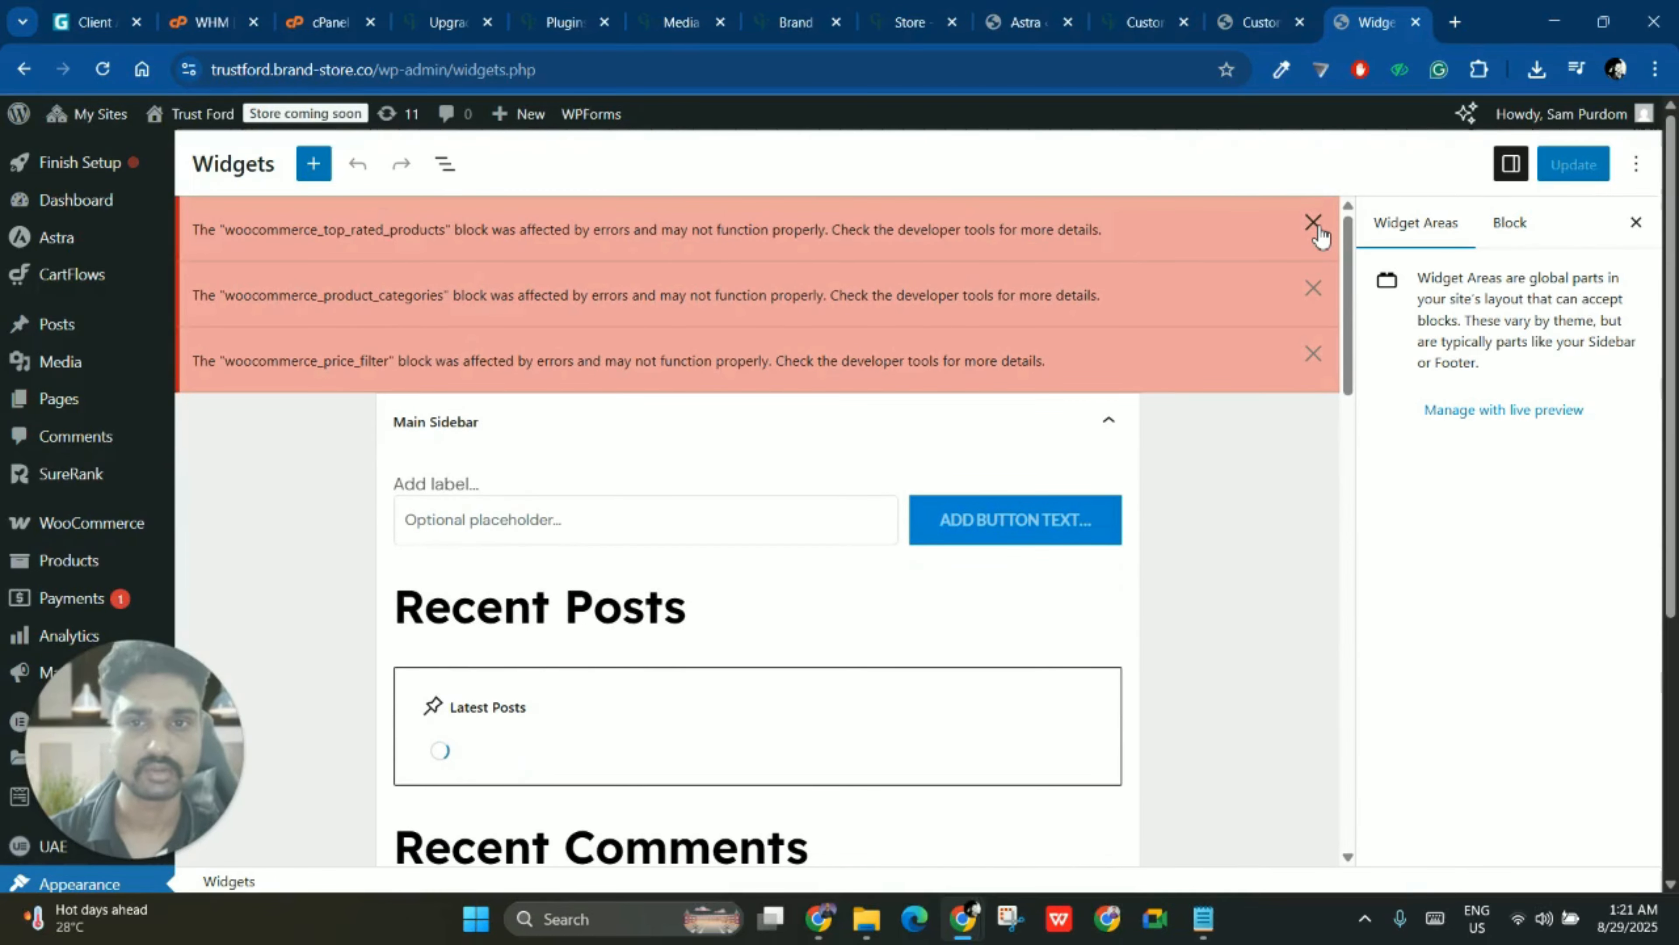
pyautogui.click(1314, 224)
pyautogui.click(1314, 225)
pyautogui.click(1314, 225)
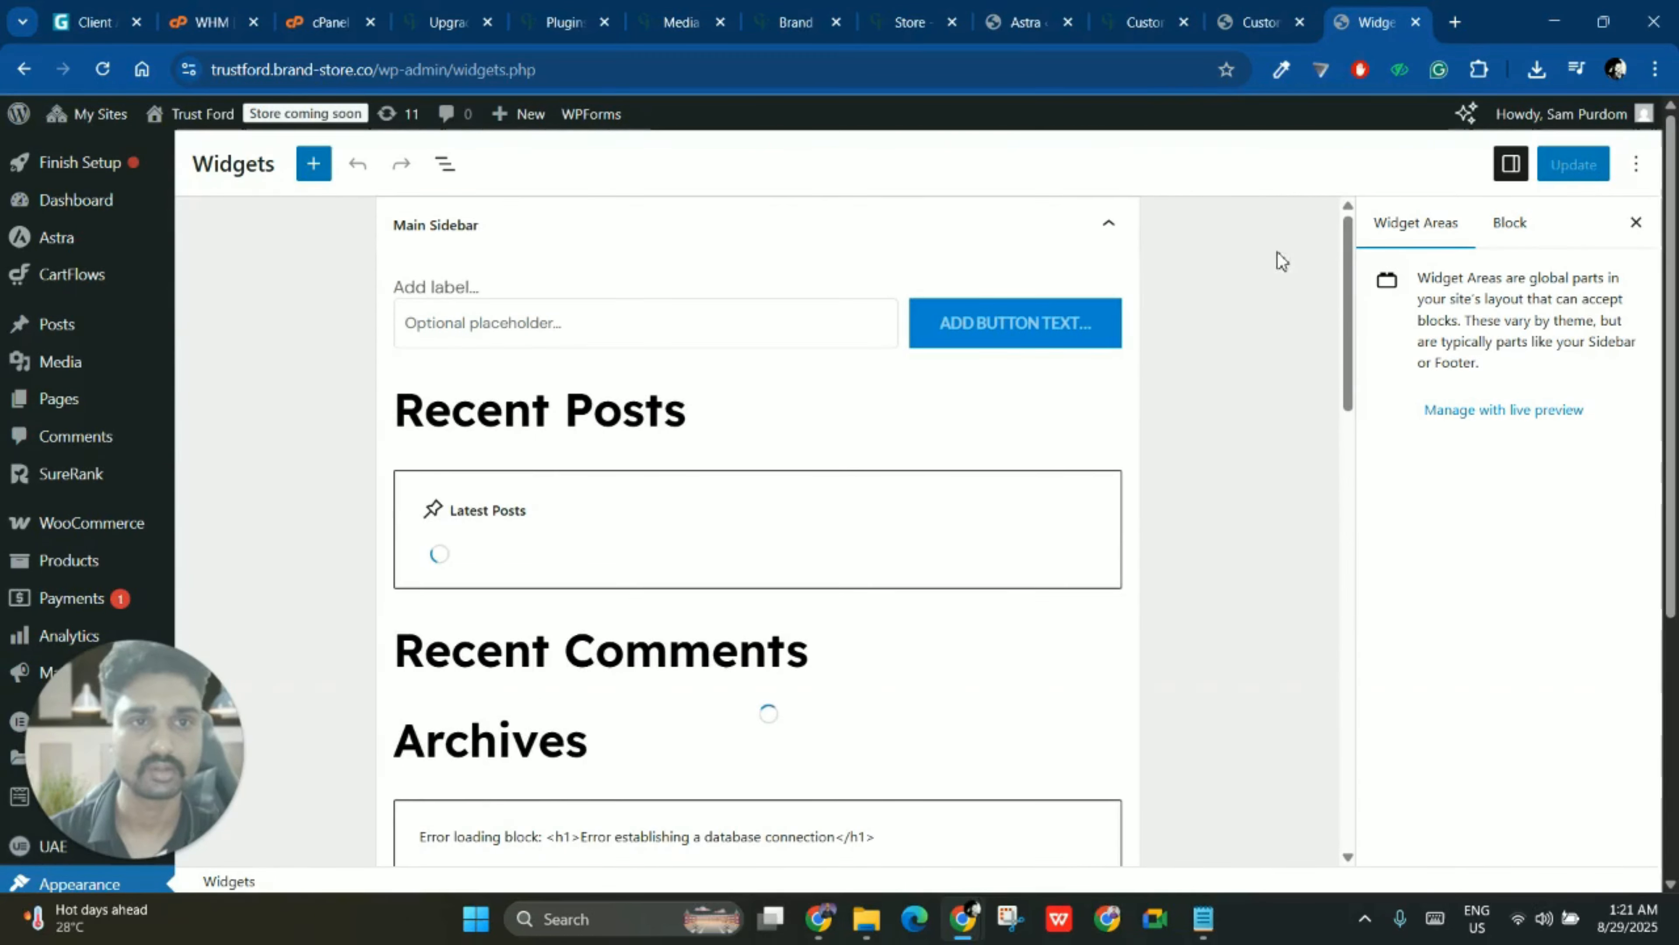
# - Go from Brand Store's plugin list to the network admin and open the network's installed plugins
pyautogui.click(1143, 22)
pyautogui.click(793, 22)
pyautogui.click(681, 22)
pyautogui.click(564, 21)
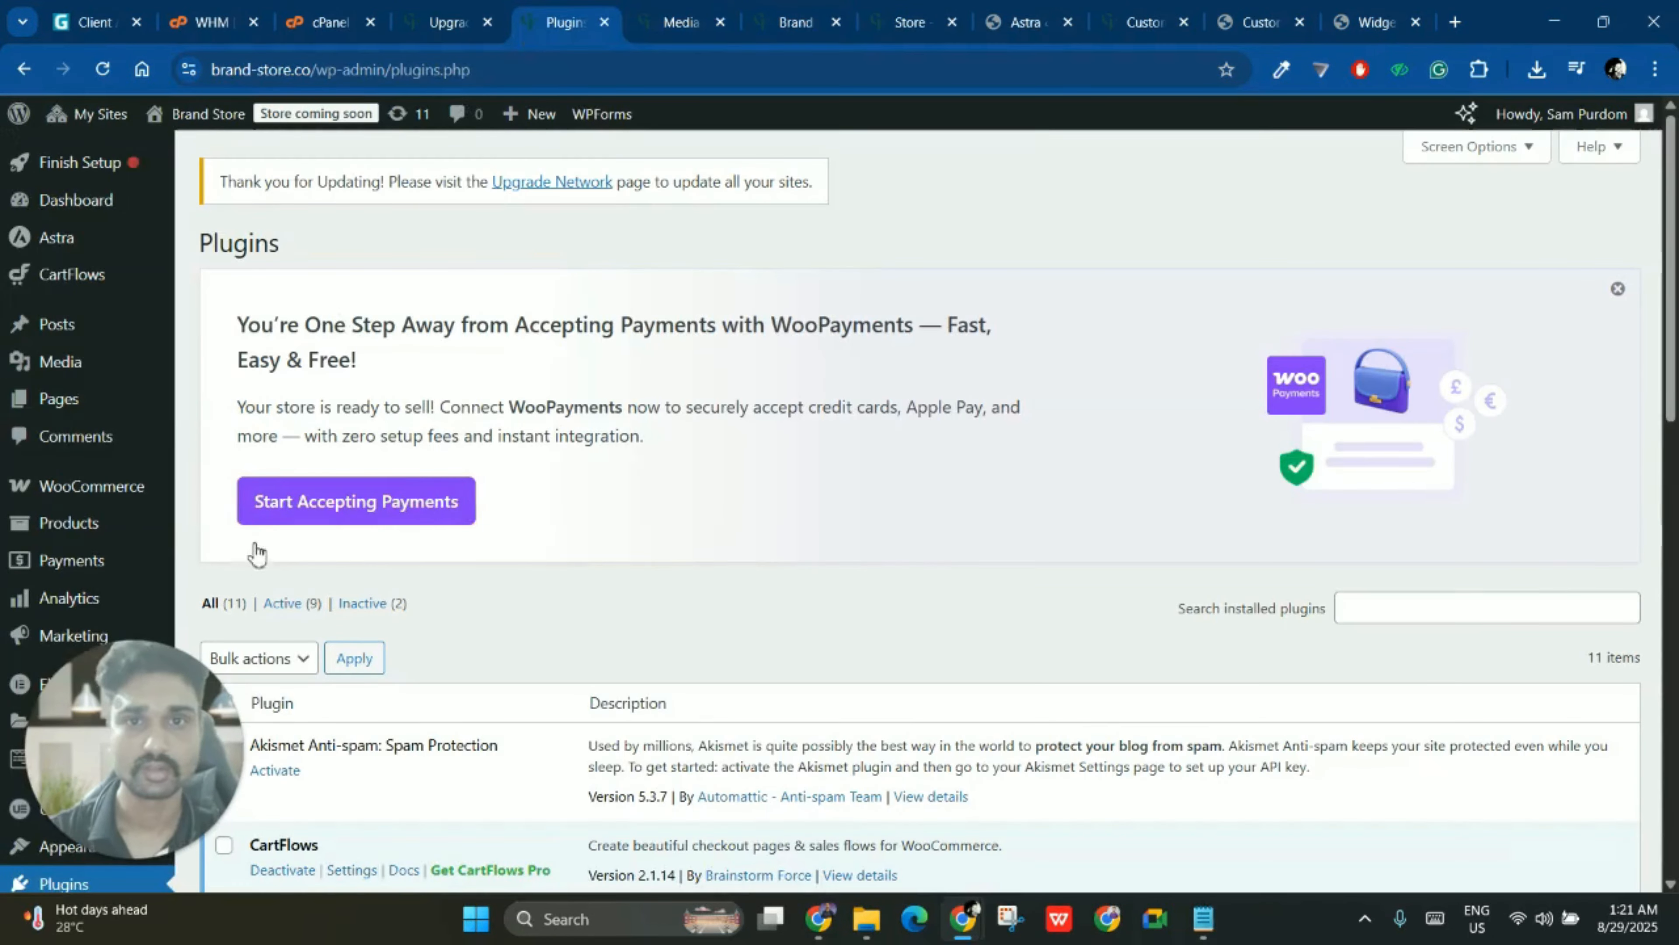
pyautogui.scroll(-5, 254, 547)
pyautogui.scroll(4, 212, 523)
pyautogui.moveTo(211, 522)
pyautogui.moveTo(103, 122)
pyautogui.moveTo(152, 152)
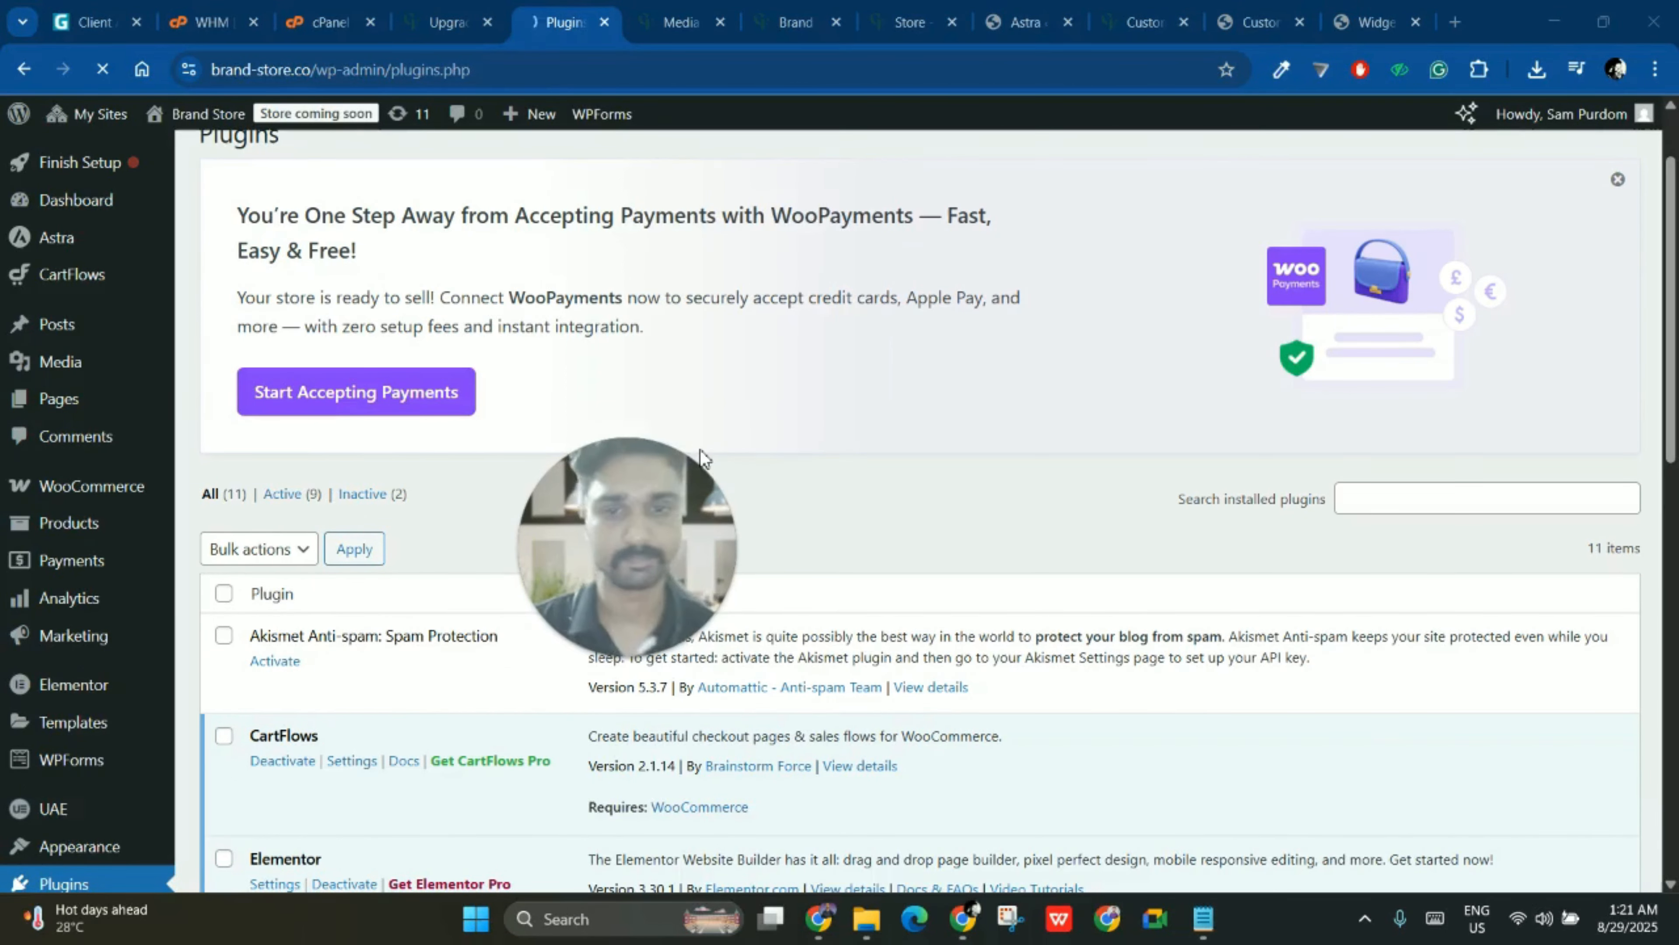
pyautogui.scroll(-12, 709, 421)
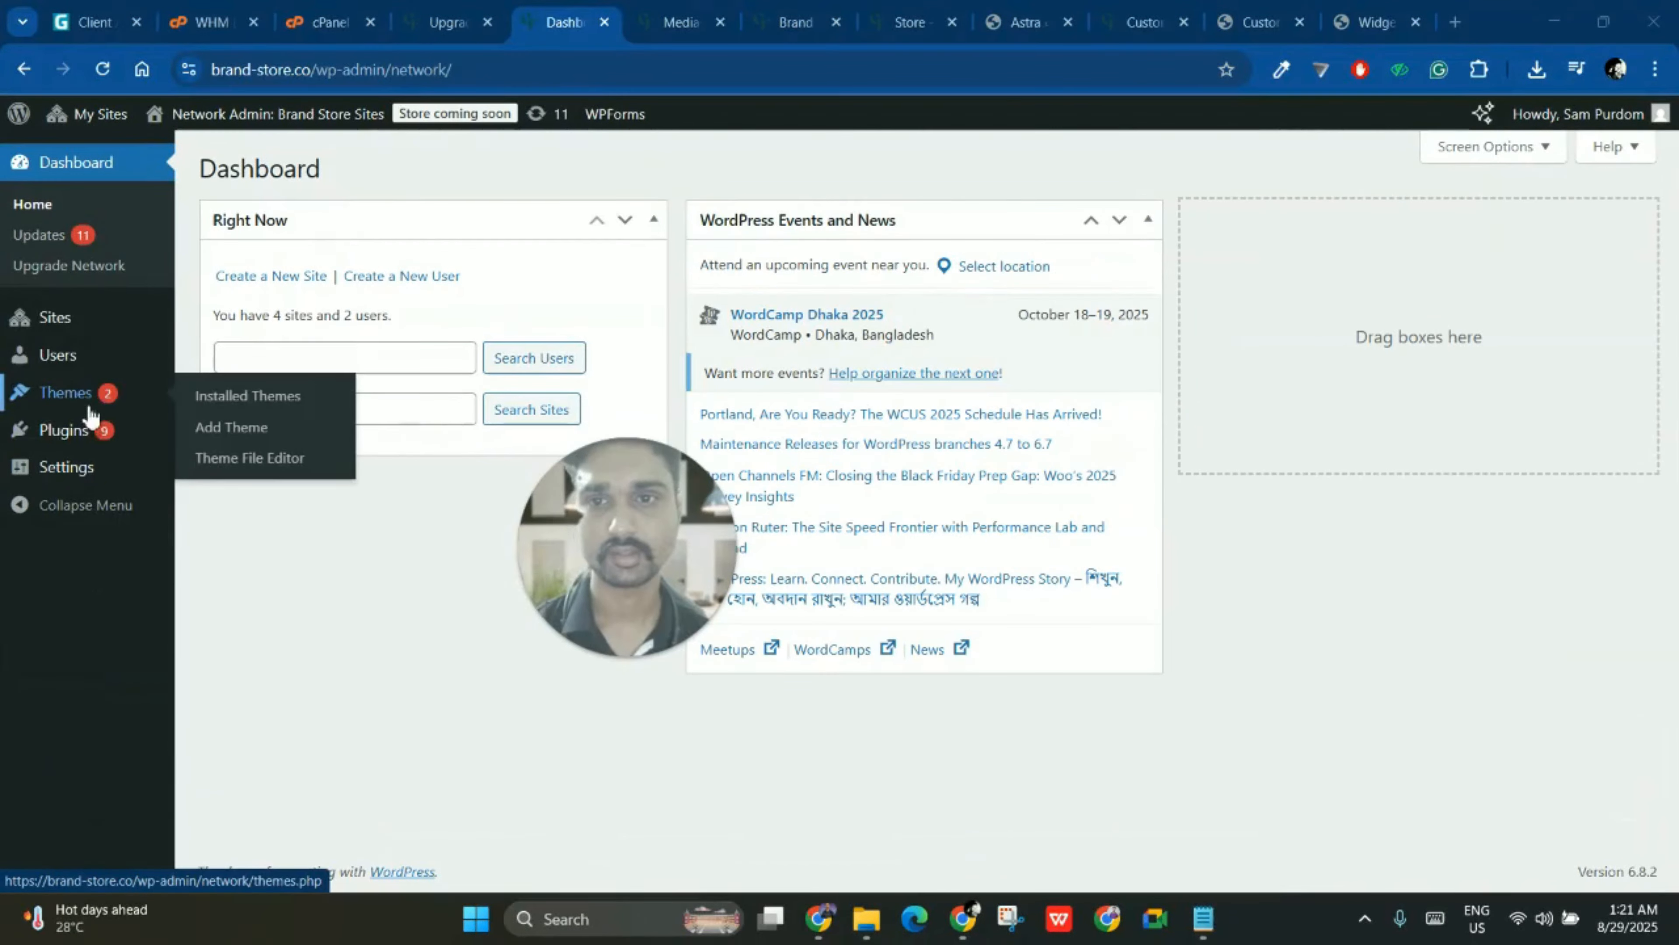
pyautogui.click(103, 431)
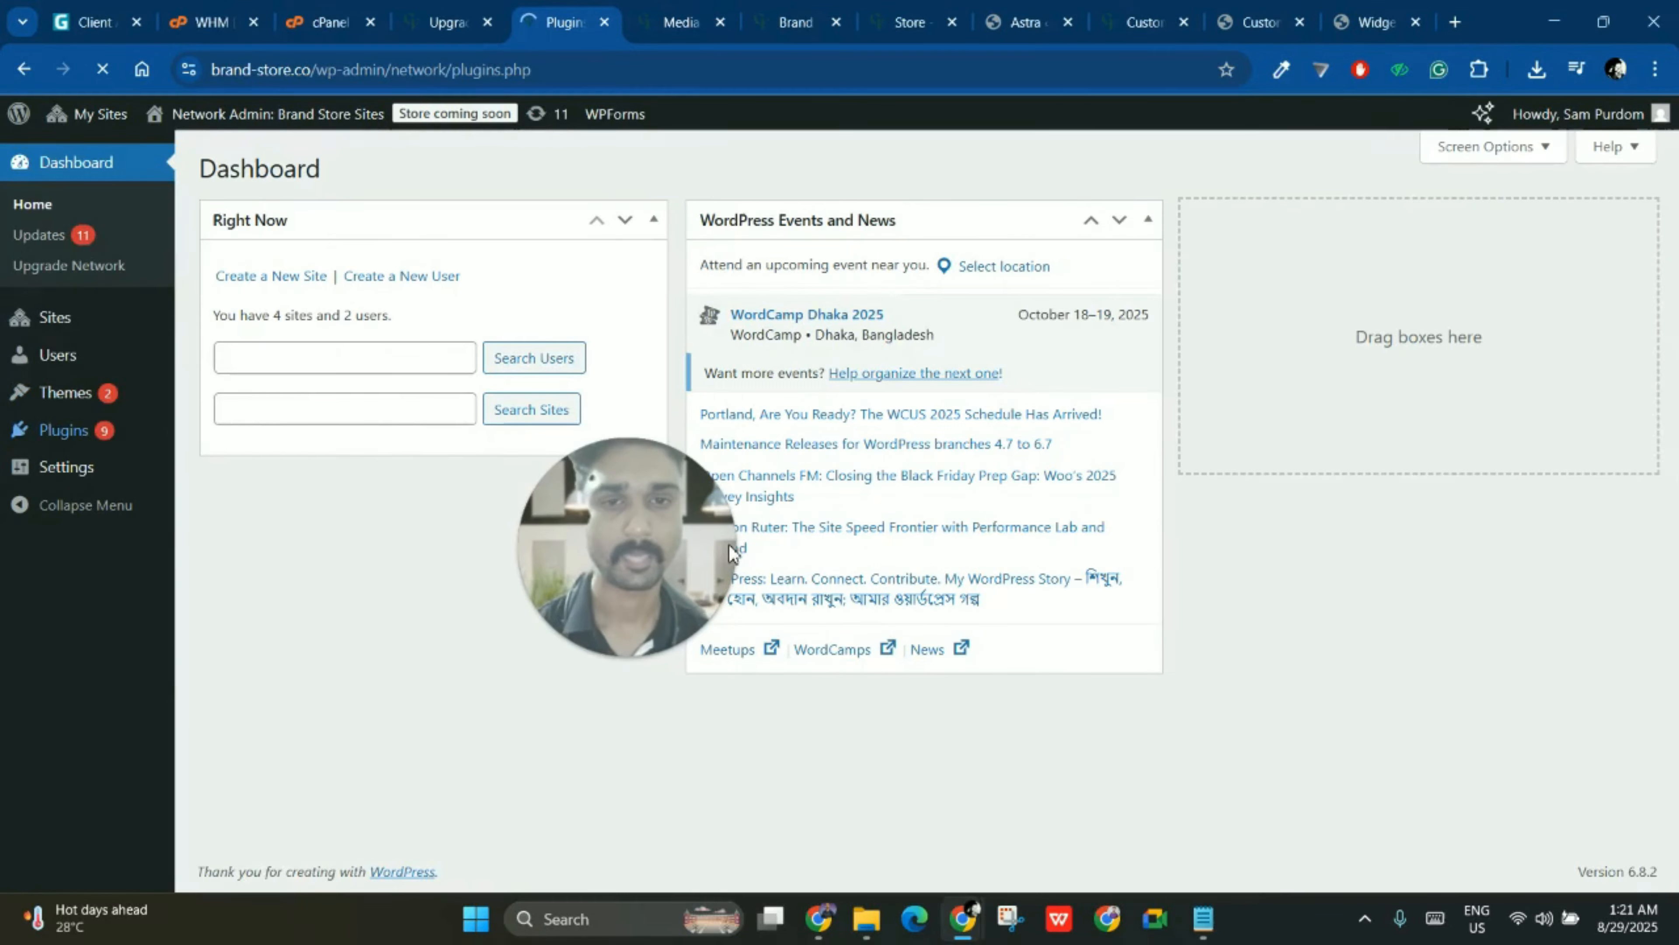
# - Update the Elementor, CartFlows, Starter Templates and Ultimate Addons for Elementor Lite plugins in the network plugin list
pyautogui.scroll(-2, 736, 666)
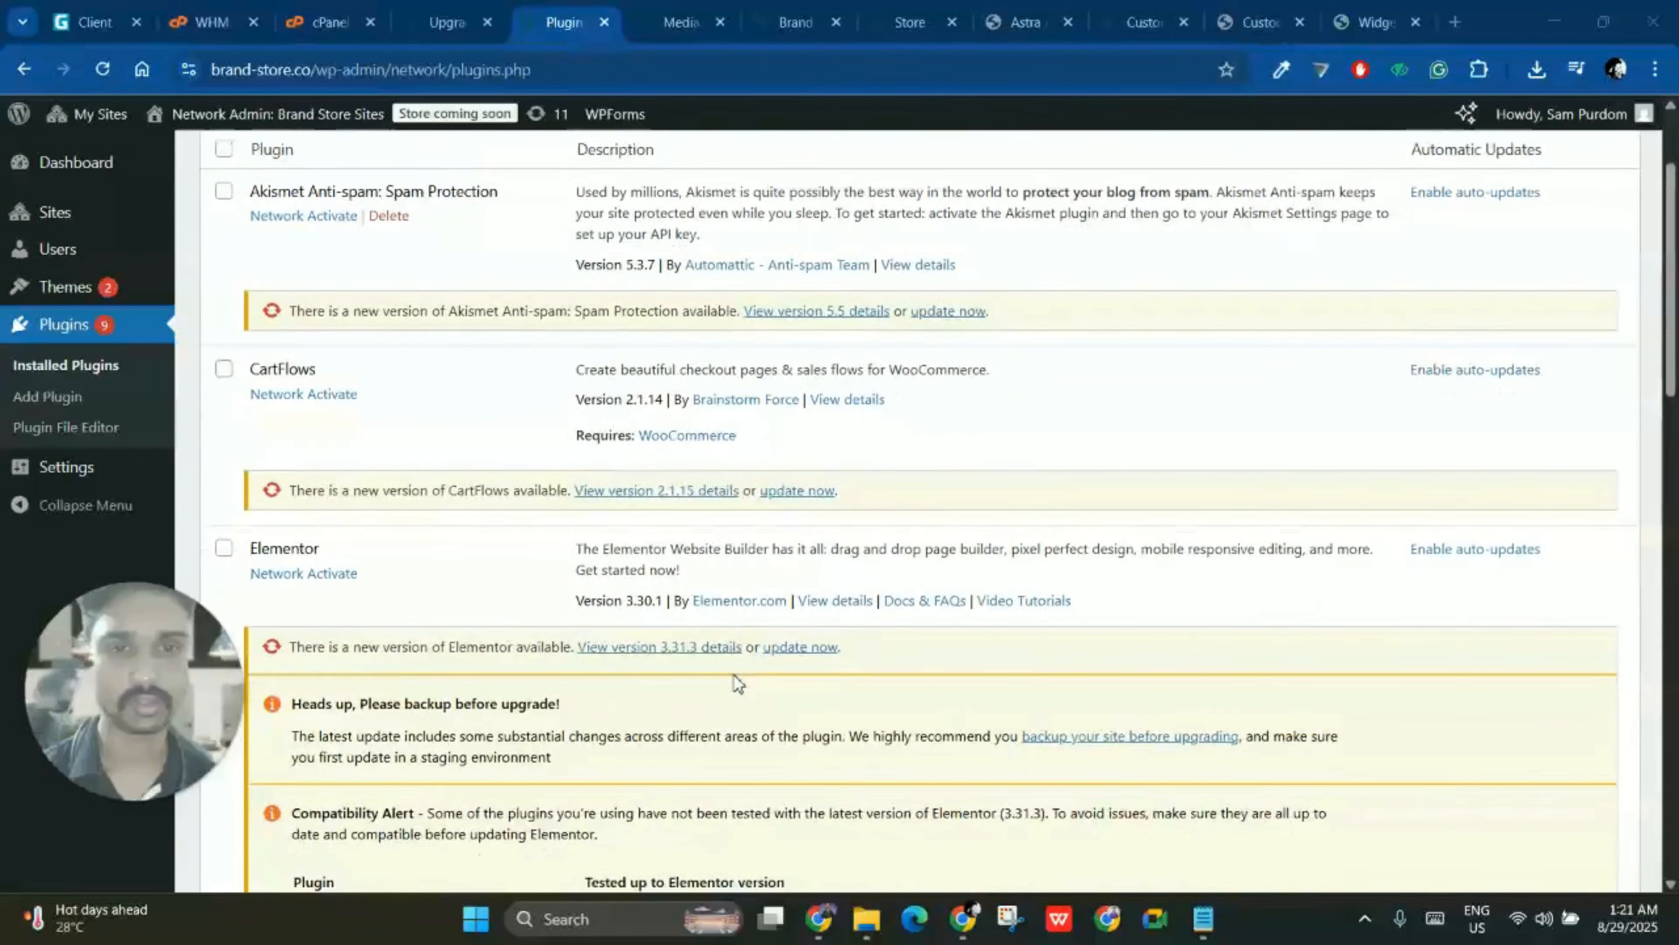
pyautogui.click(797, 592)
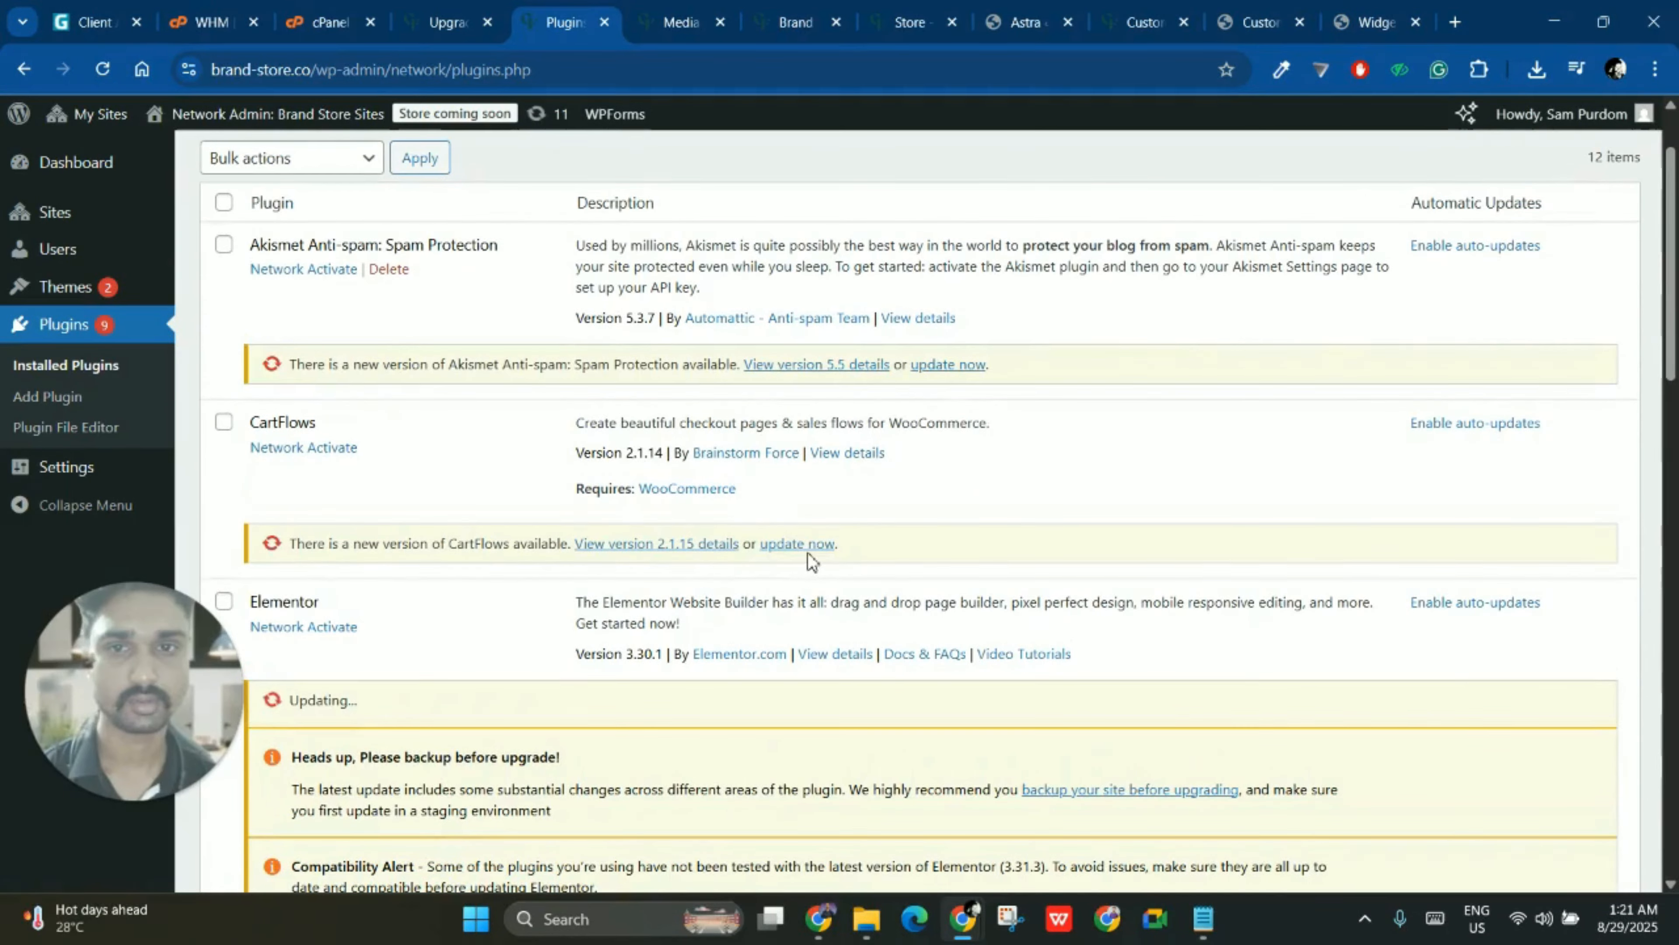
pyautogui.click(799, 544)
pyautogui.scroll(-8, 817, 588)
pyautogui.scroll(-5, 816, 591)
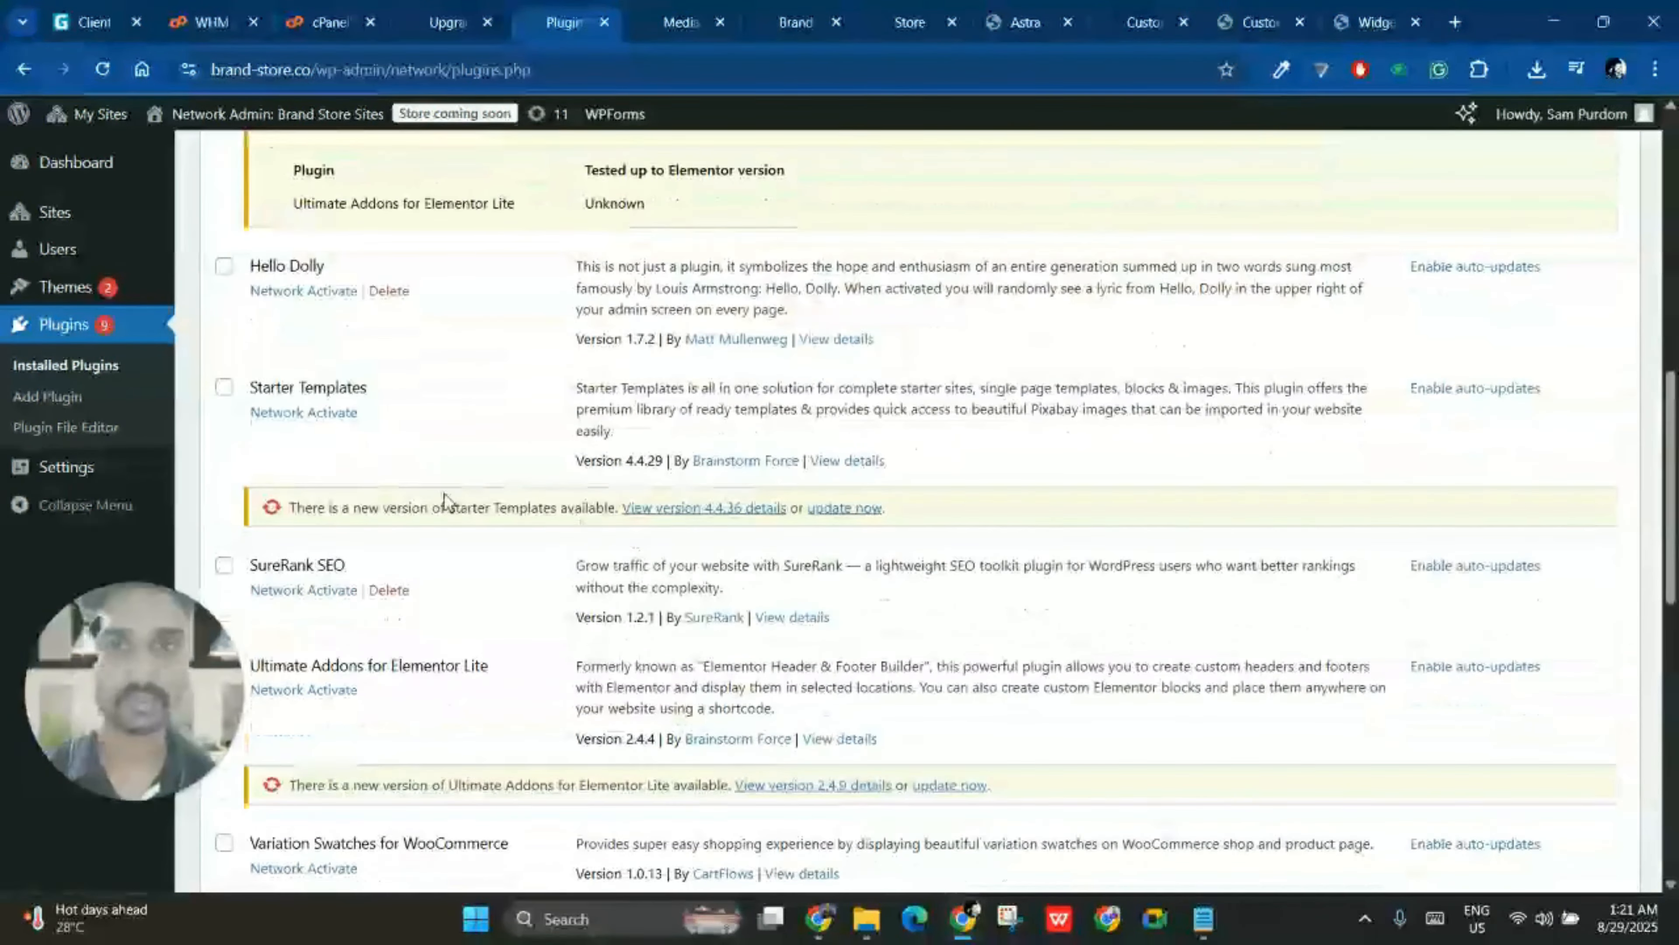
pyautogui.click(859, 508)
pyautogui.scroll(-2, 886, 607)
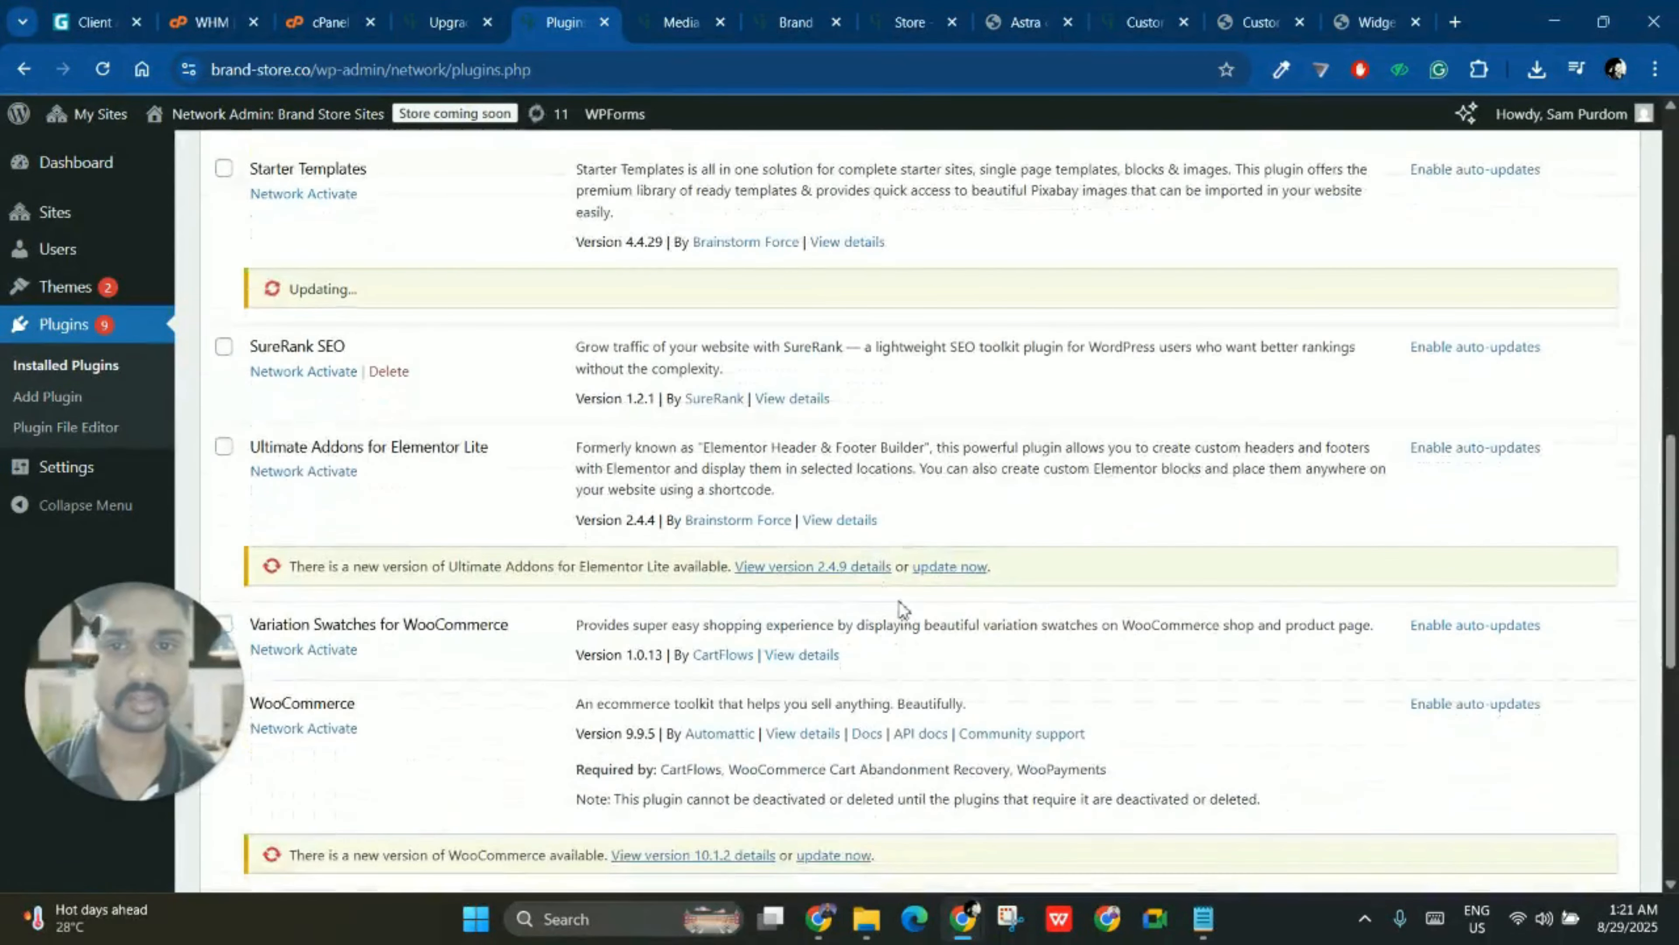
pyautogui.click(967, 566)
# - Update the WooCommerce, WooCommerce Cart Abandonment Recovery, WooPayments and WPForms Lite plugins
pyautogui.scroll(-9, 972, 575)
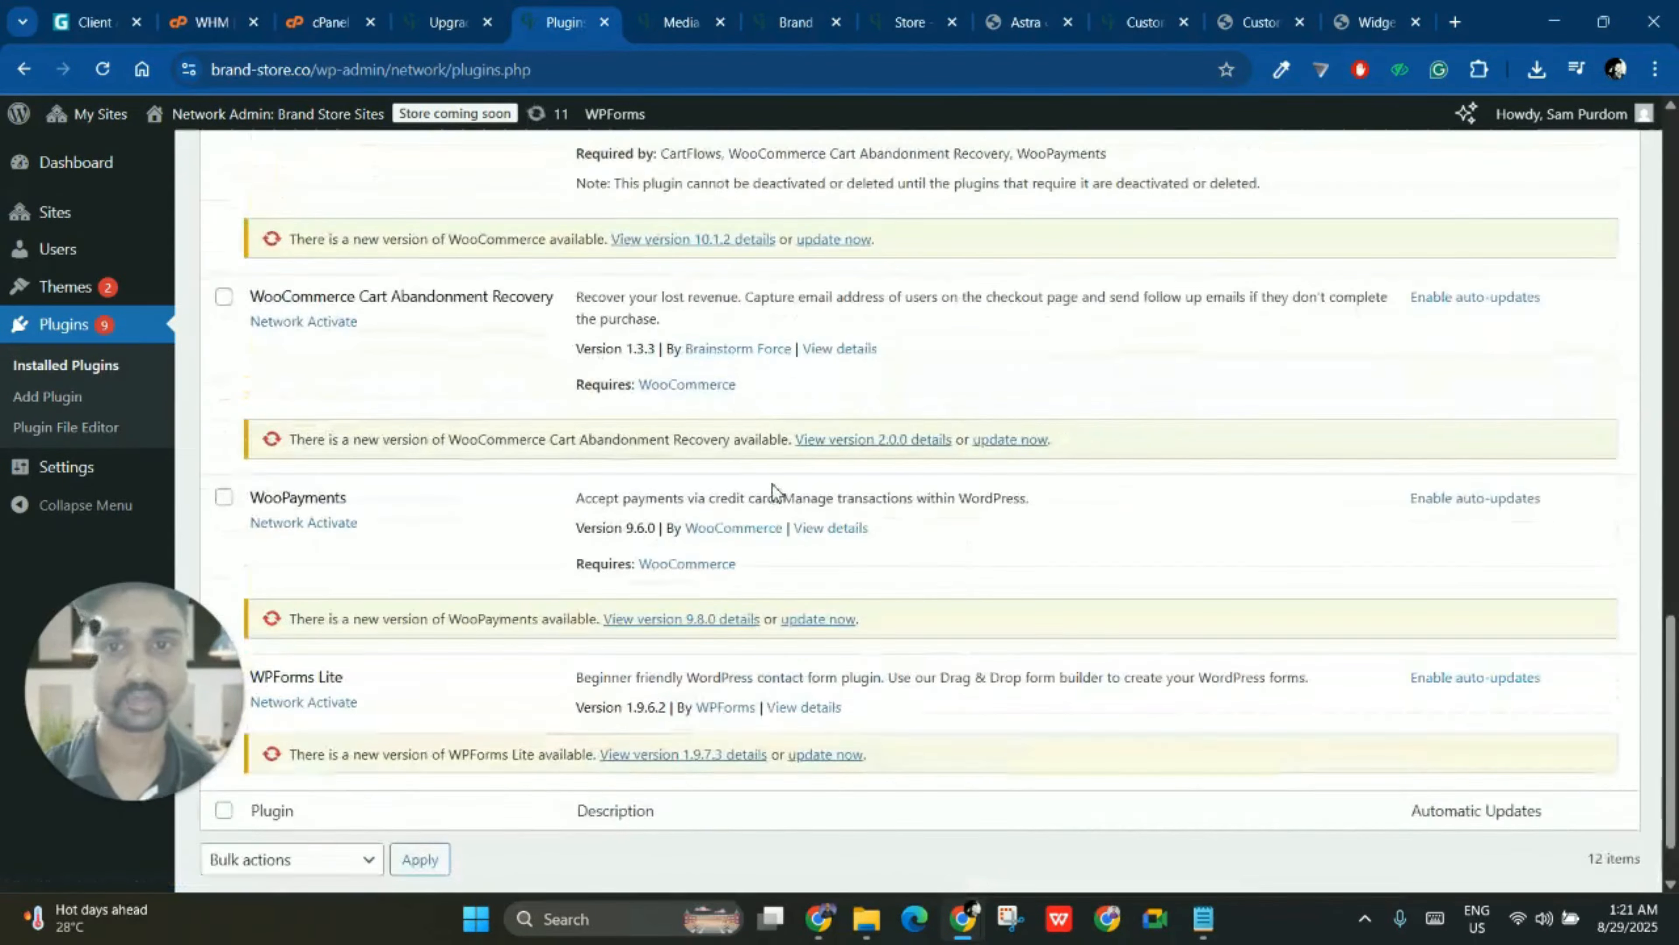
pyautogui.scroll(3, 840, 400)
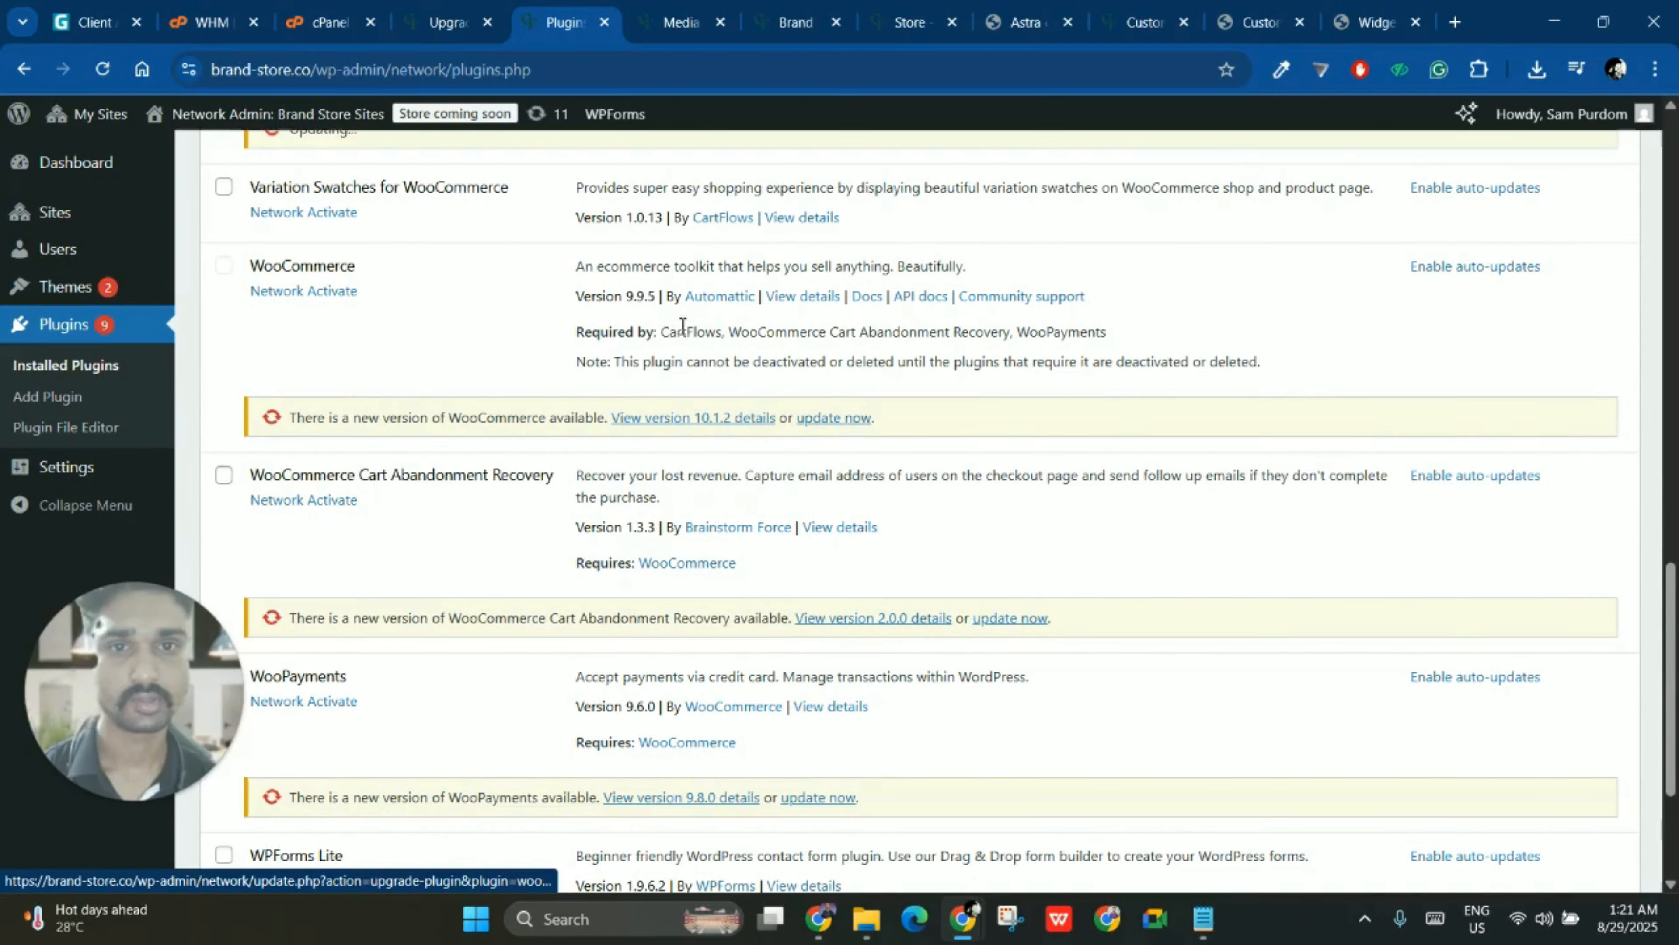
pyautogui.click(858, 425)
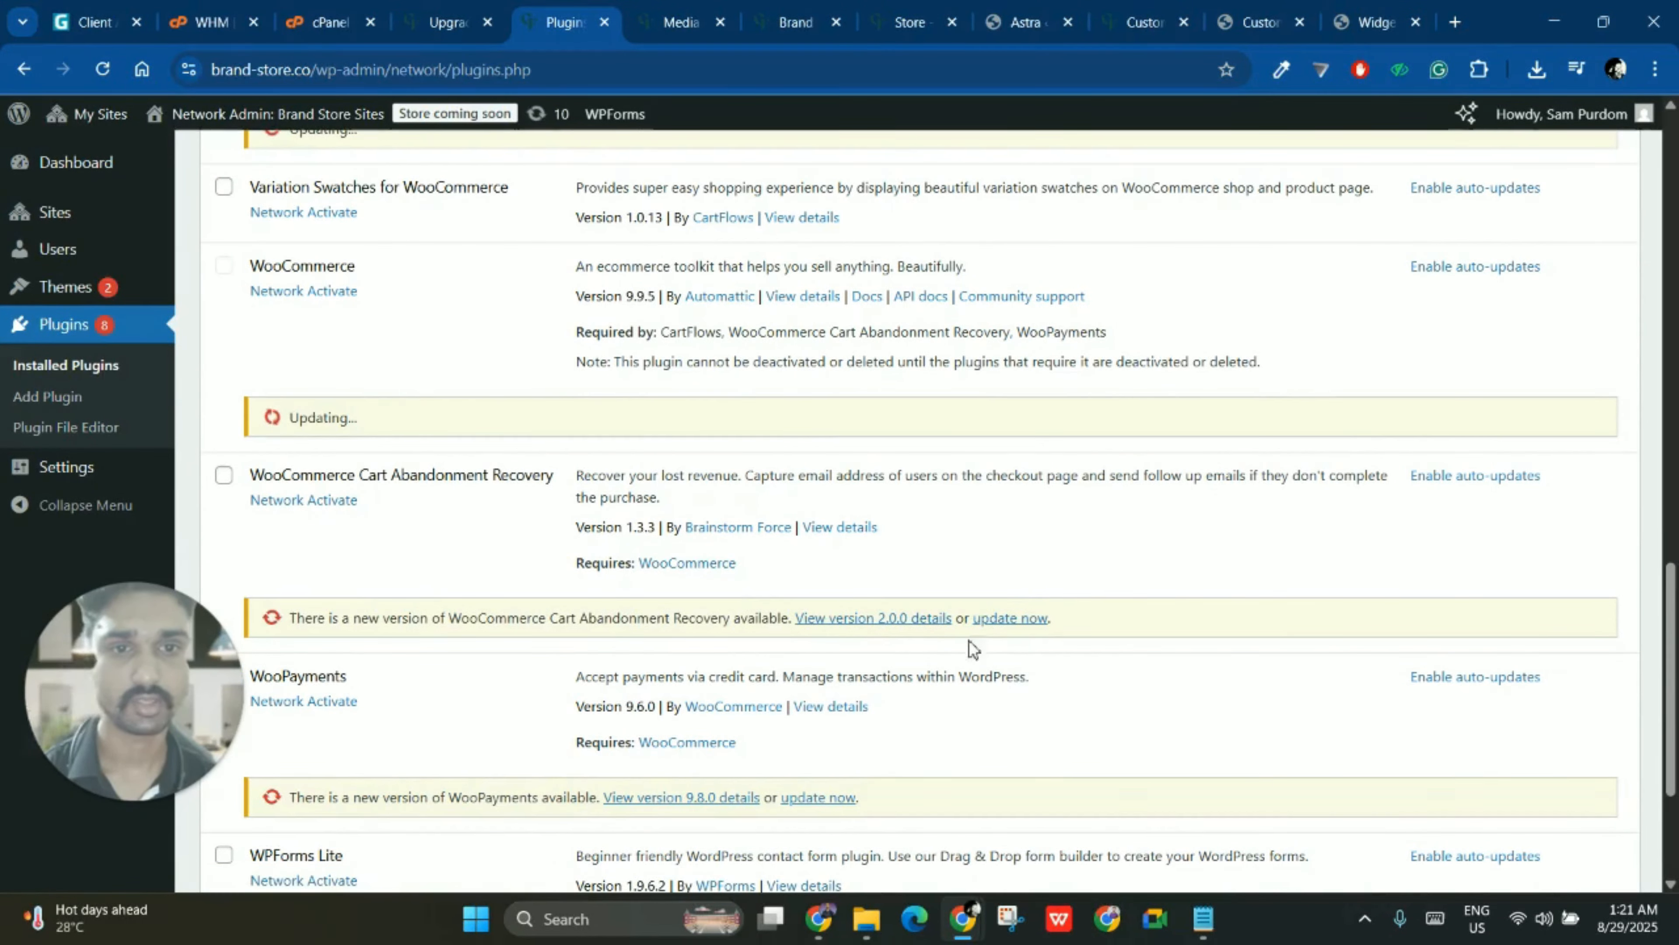
pyautogui.click(1014, 617)
pyautogui.scroll(-4, 816, 623)
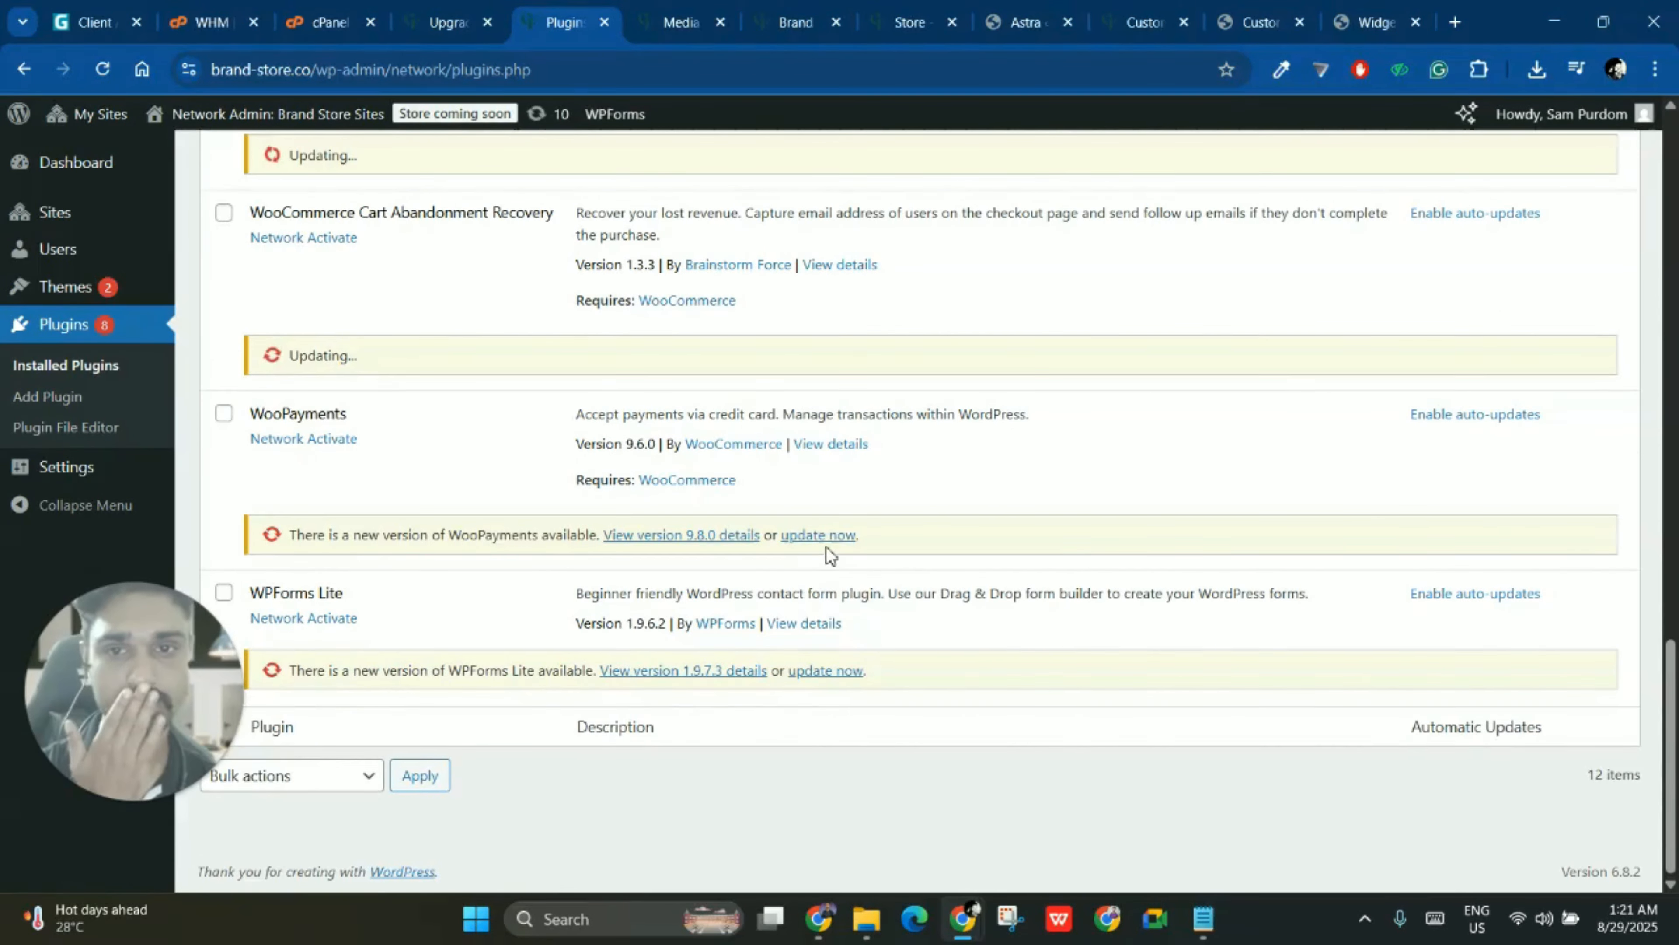
pyautogui.click(836, 536)
pyautogui.click(826, 670)
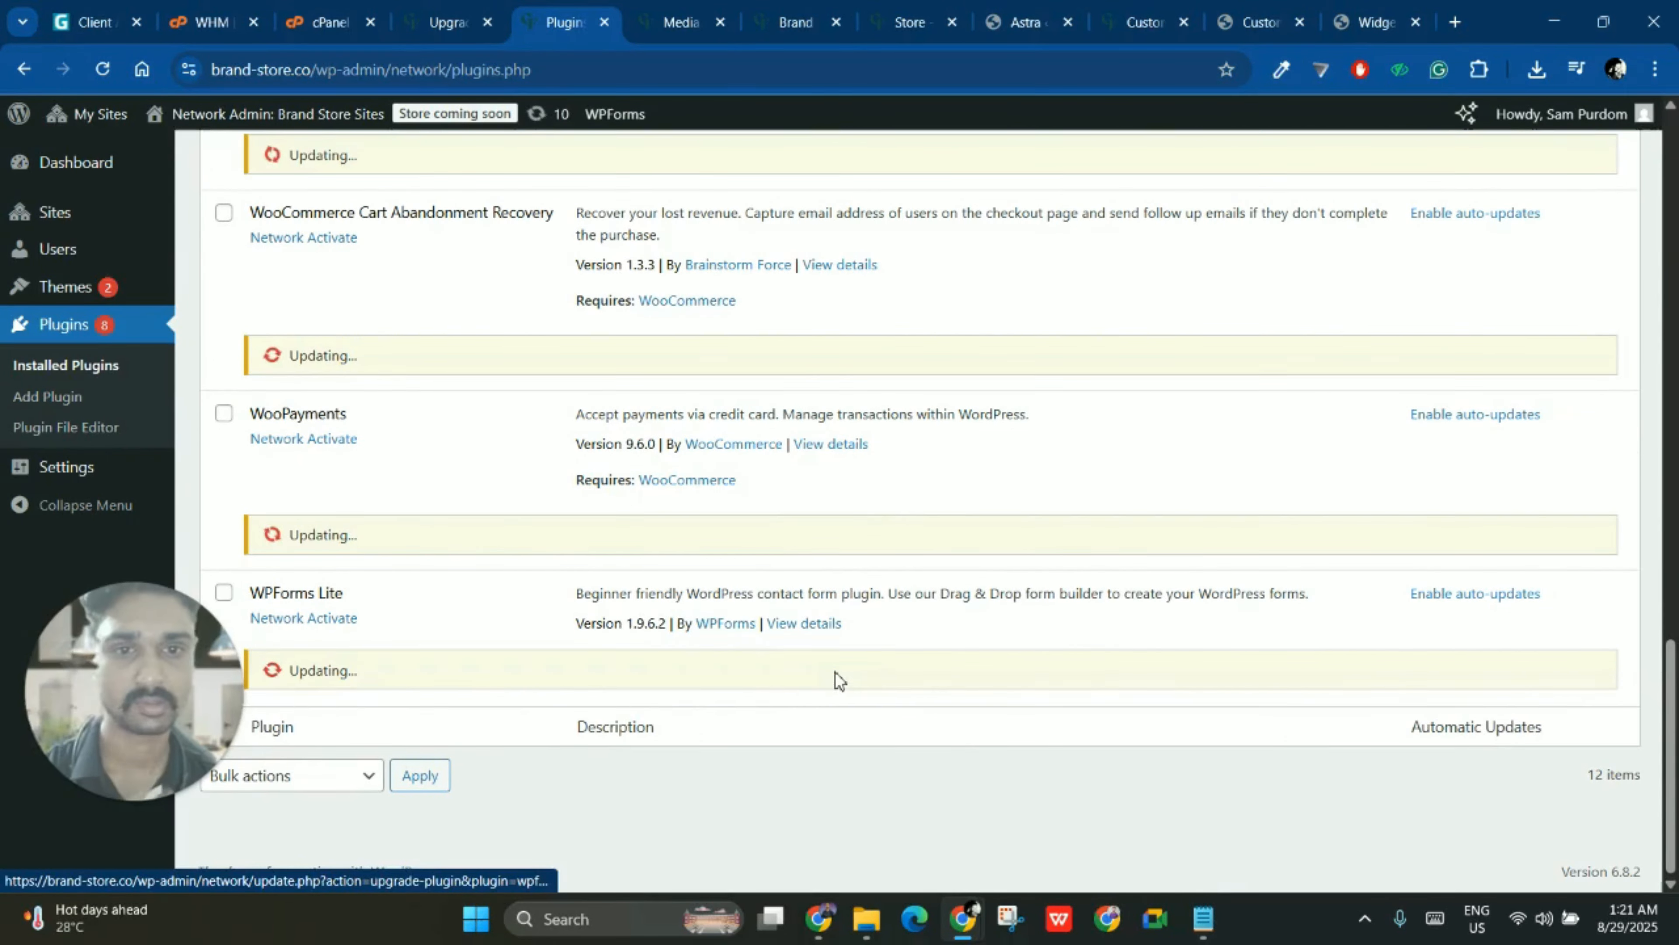
# - Review the Brand Store and Trust Ford customizers, Trust Ford's Astra dashboard and its storefront
pyautogui.click(1101, 16)
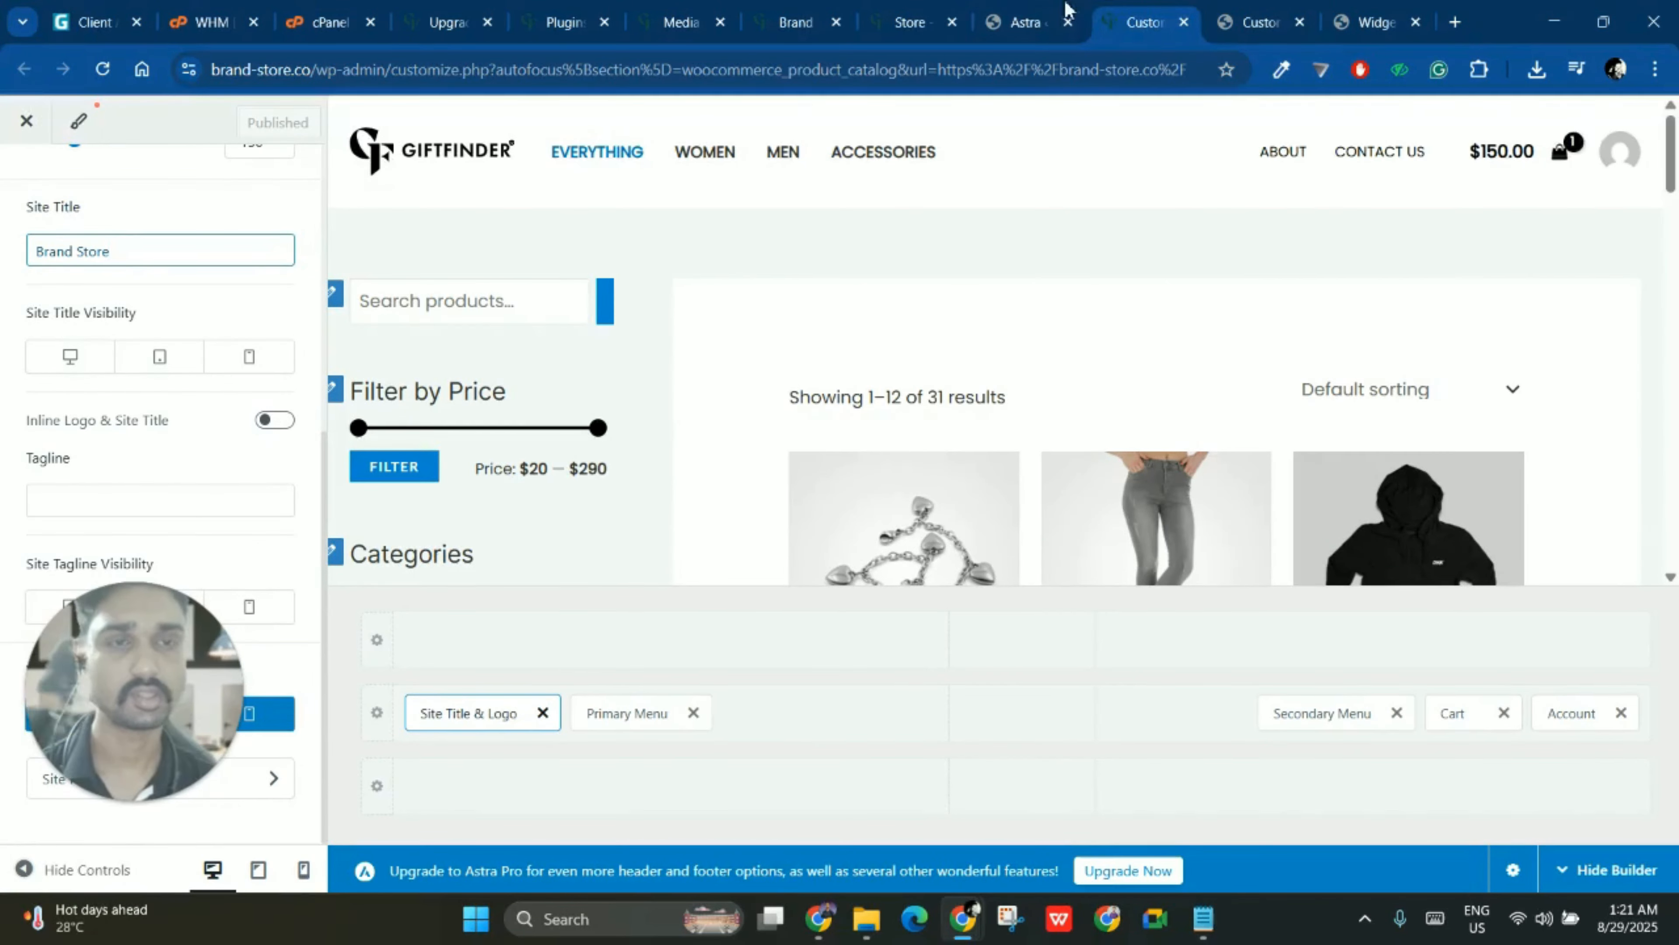
pyautogui.click(1260, 29)
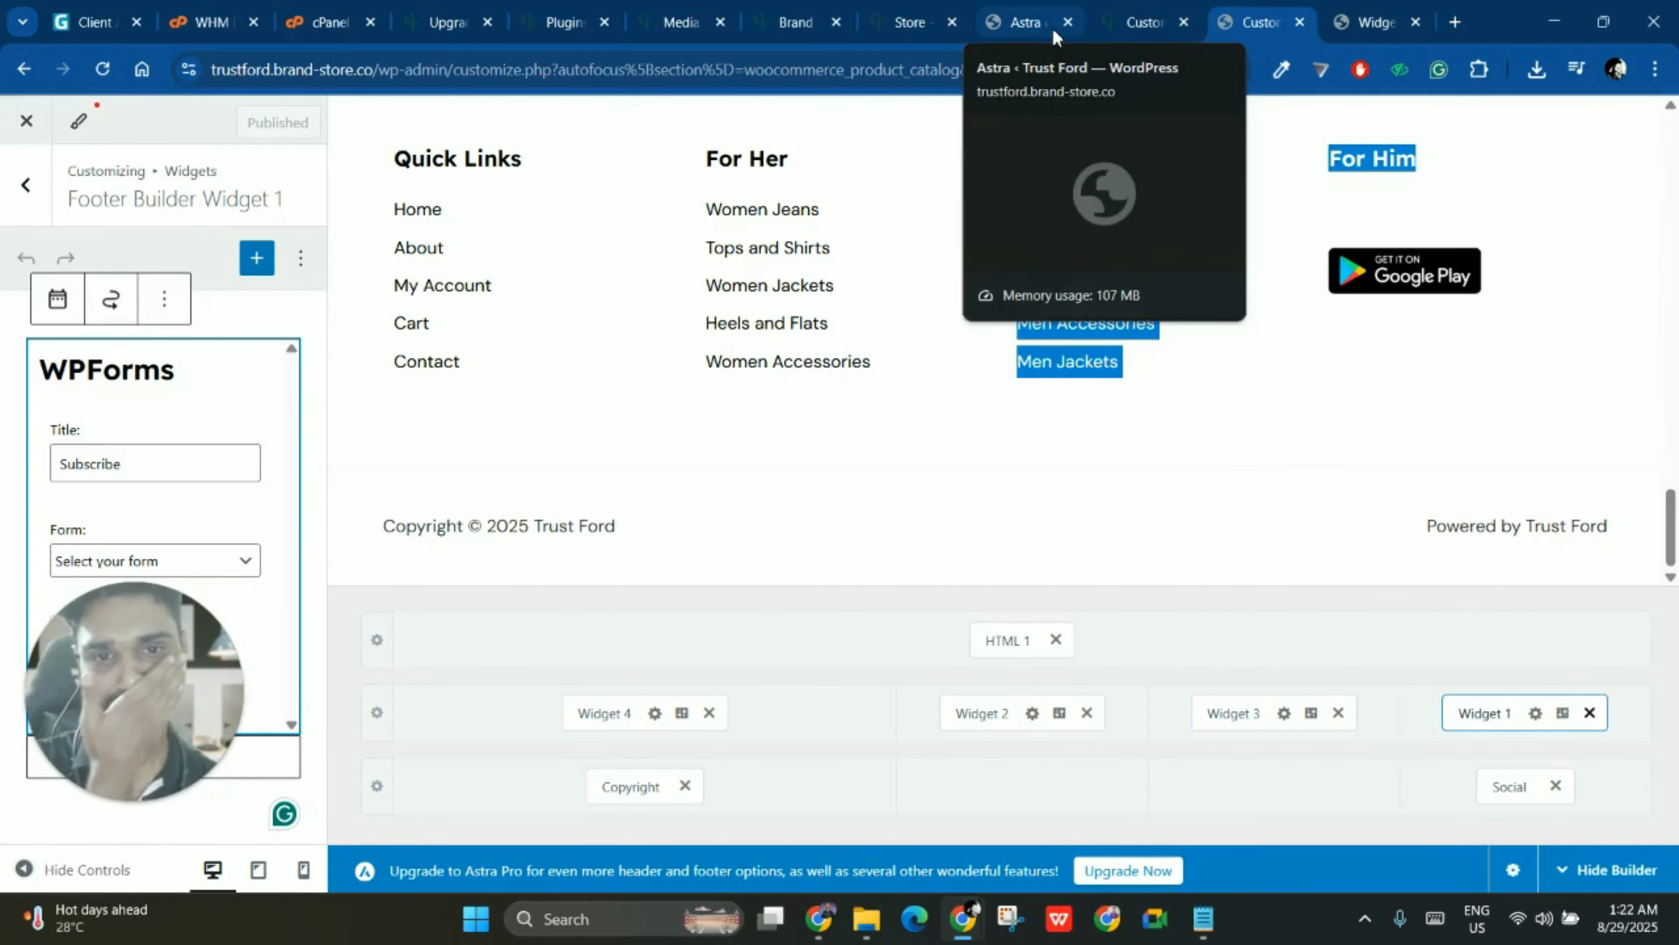
pyautogui.click(1134, 22)
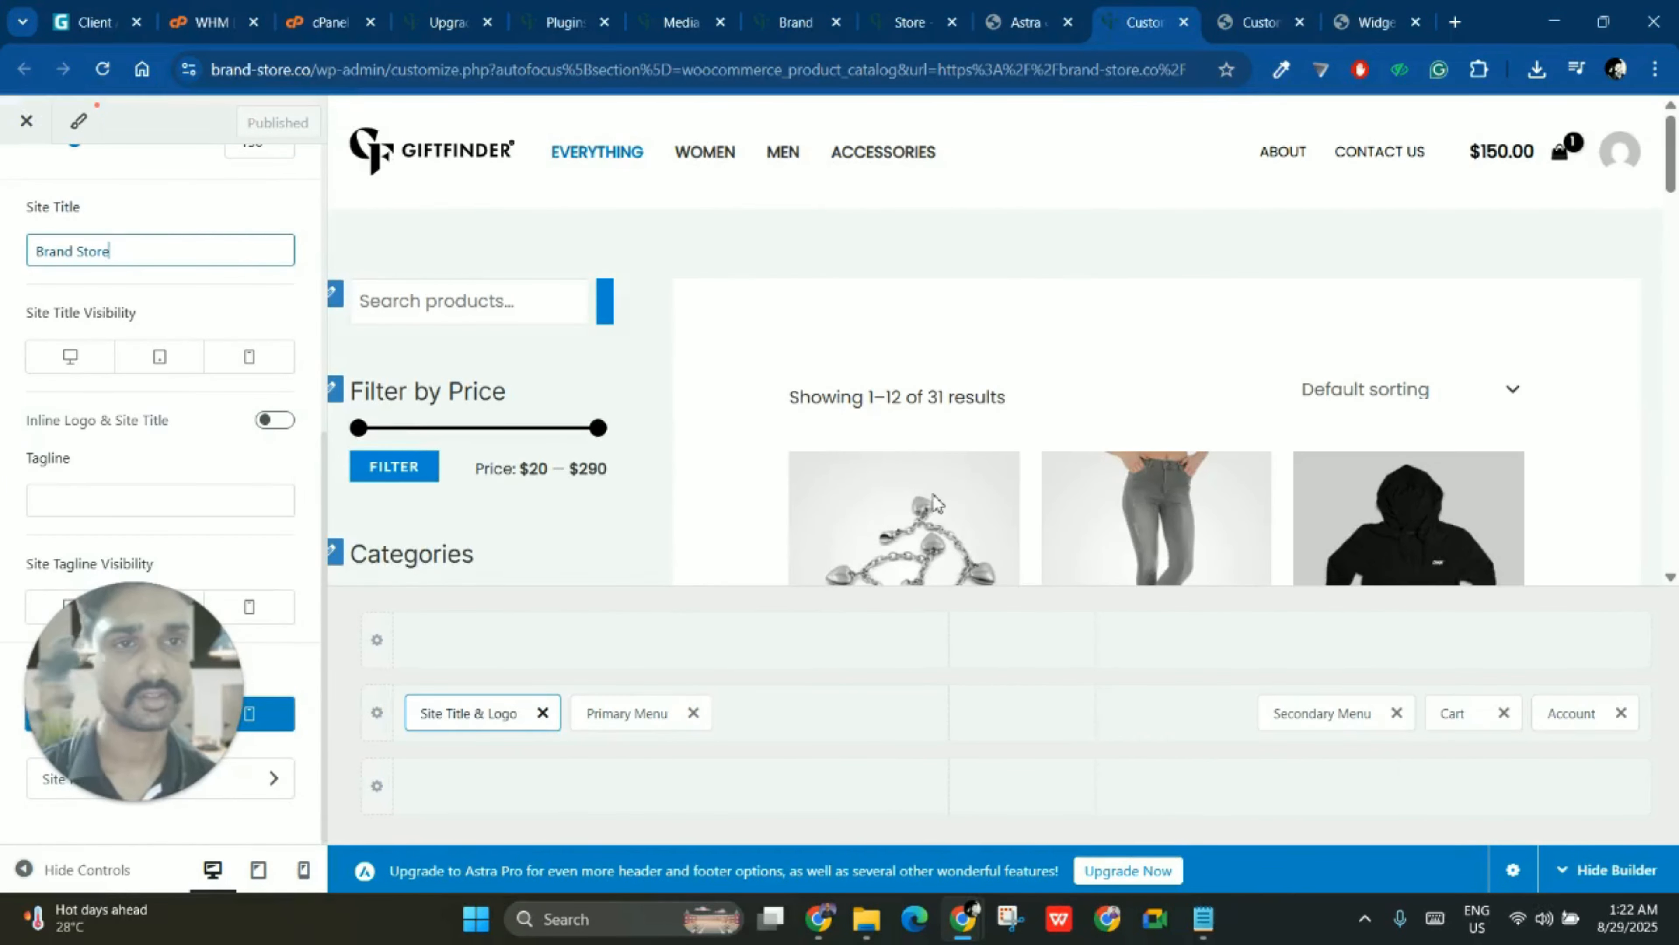
pyautogui.click(1000, 18)
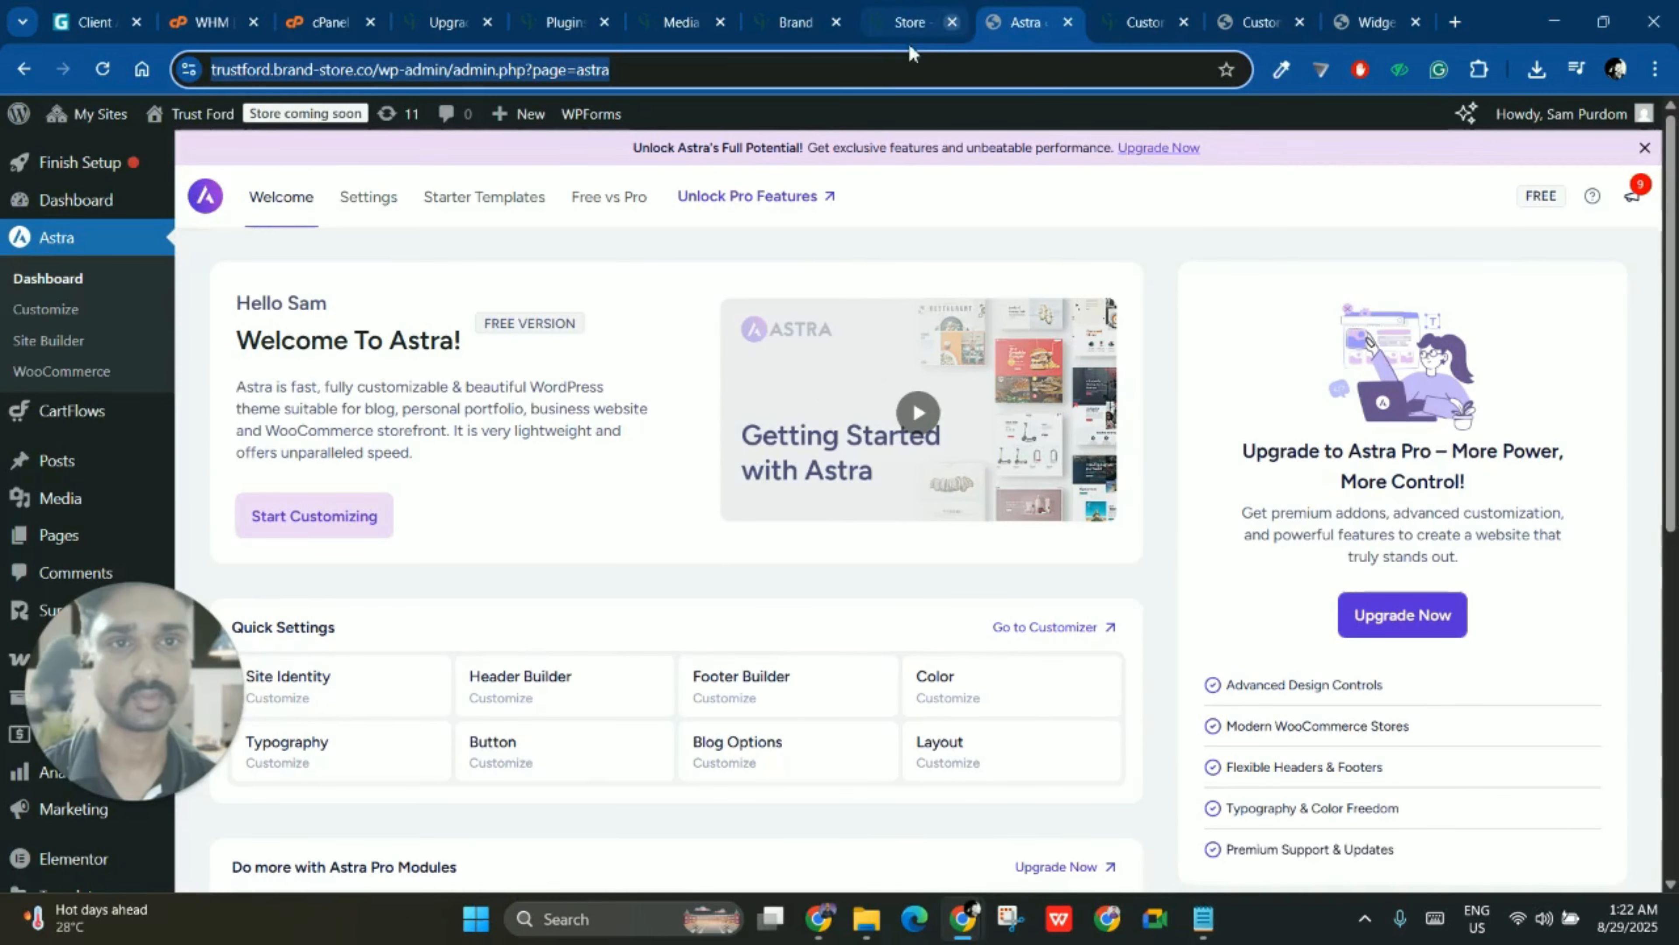
pyautogui.click(907, 24)
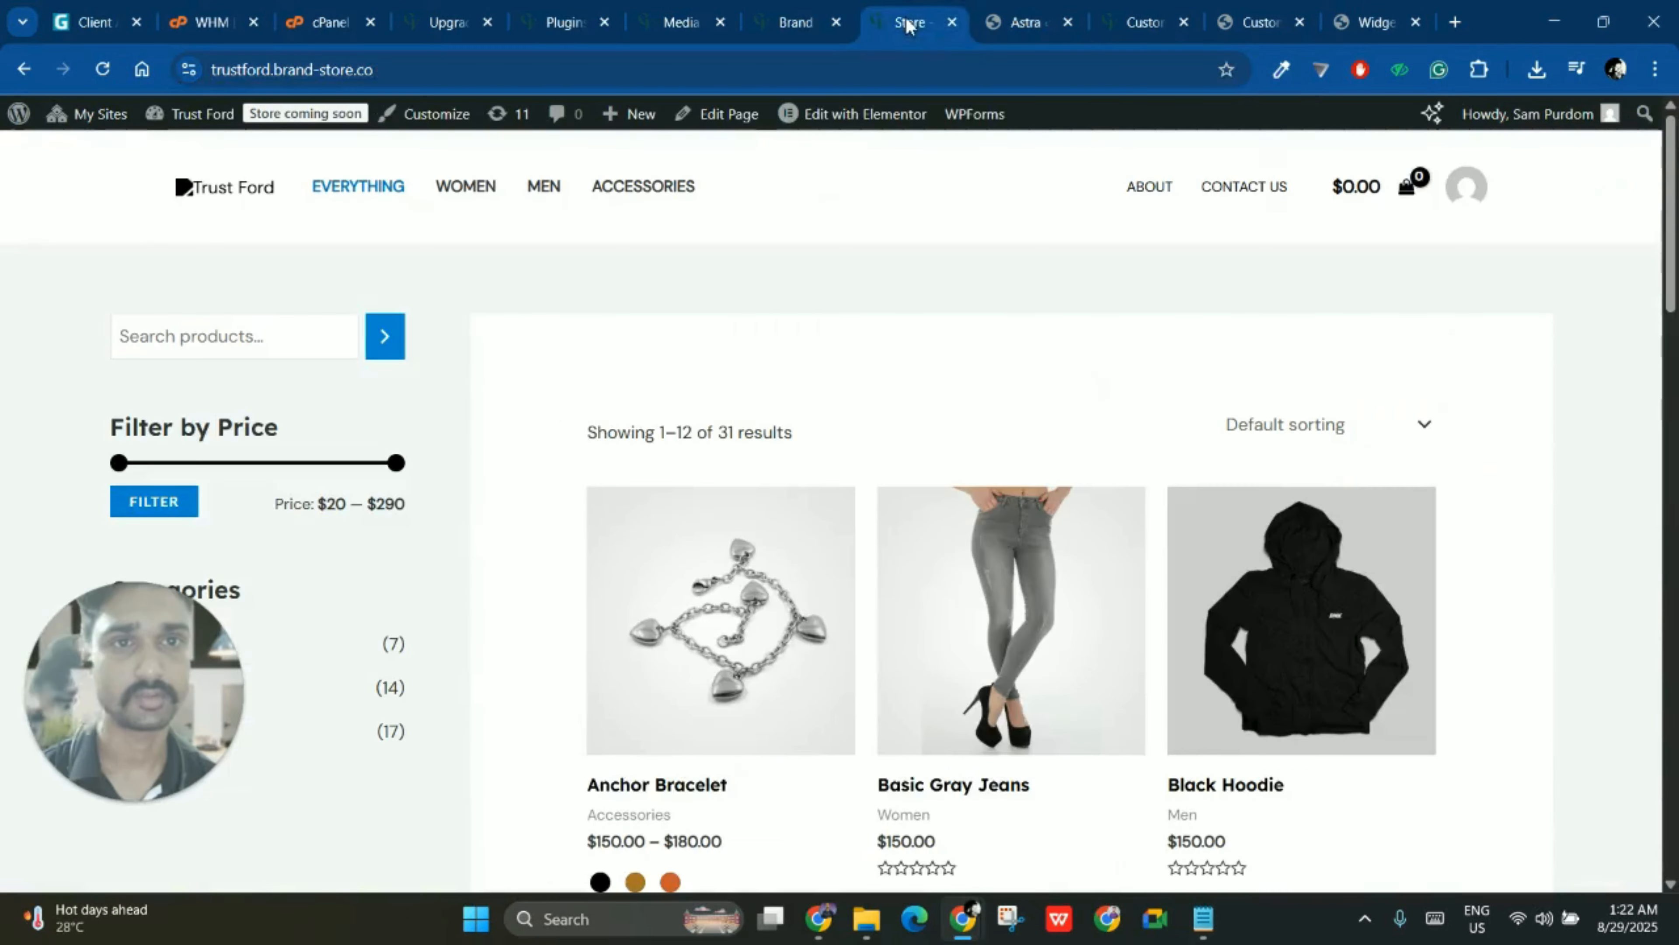
# - Return to Trust Ford's Widgets page and expand the Footer Builder Widget 4 and Footer Builder Widget 3 areas
pyautogui.click(1365, 30)
pyautogui.scroll(-10, 780, 563)
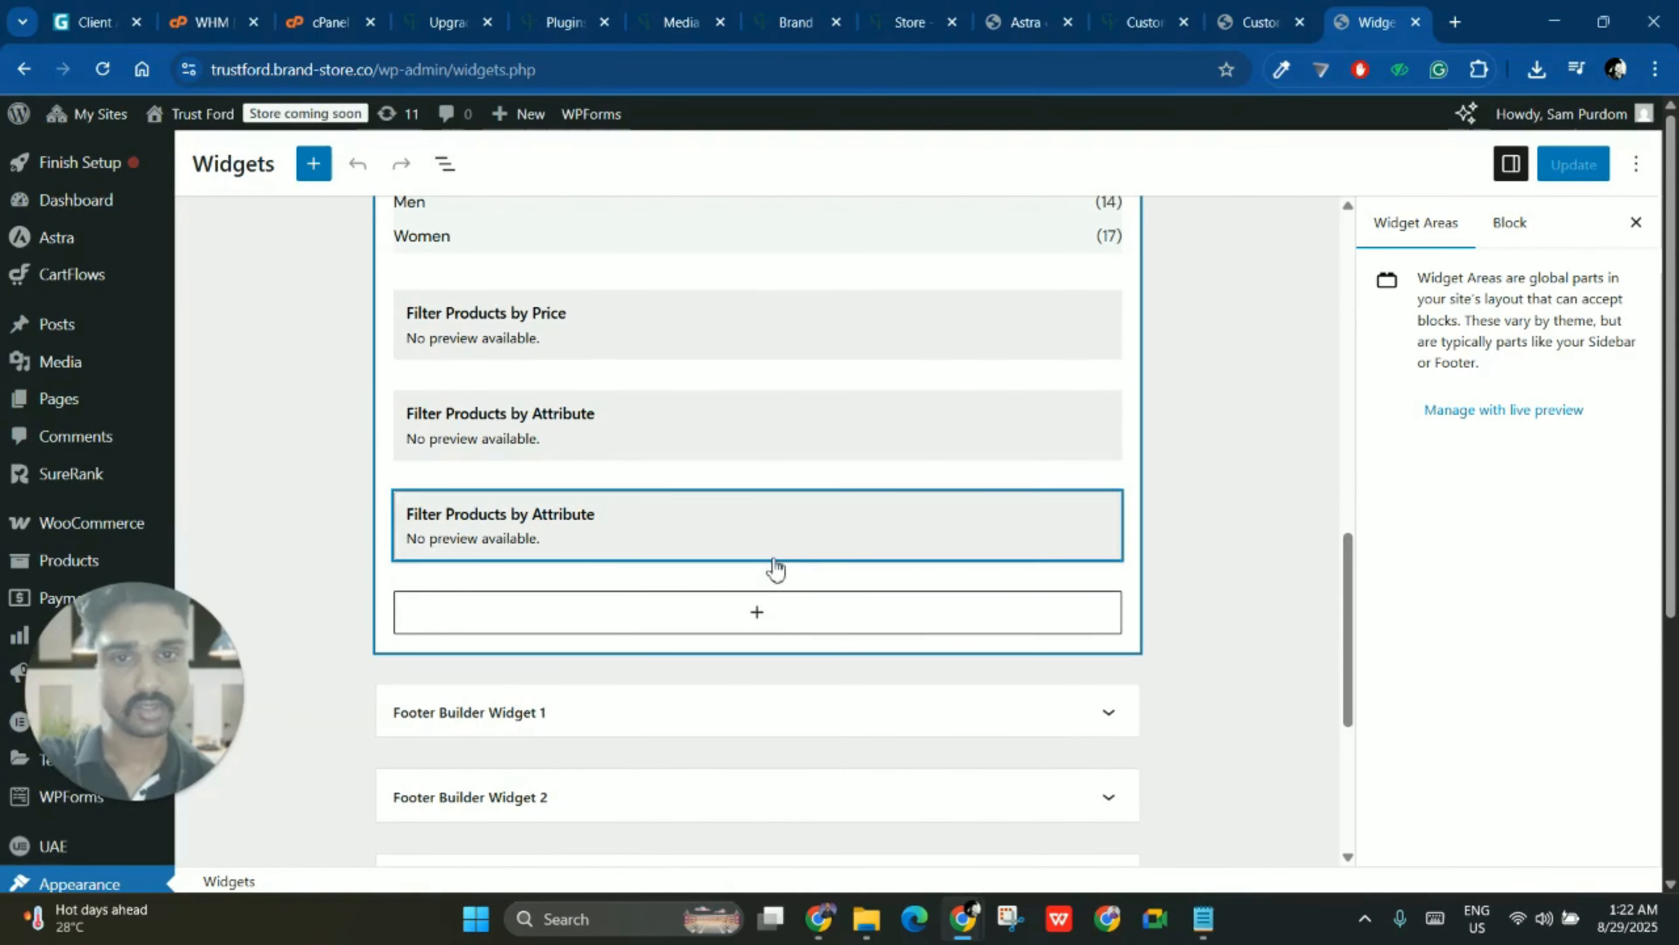
pyautogui.scroll(-5, 645, 697)
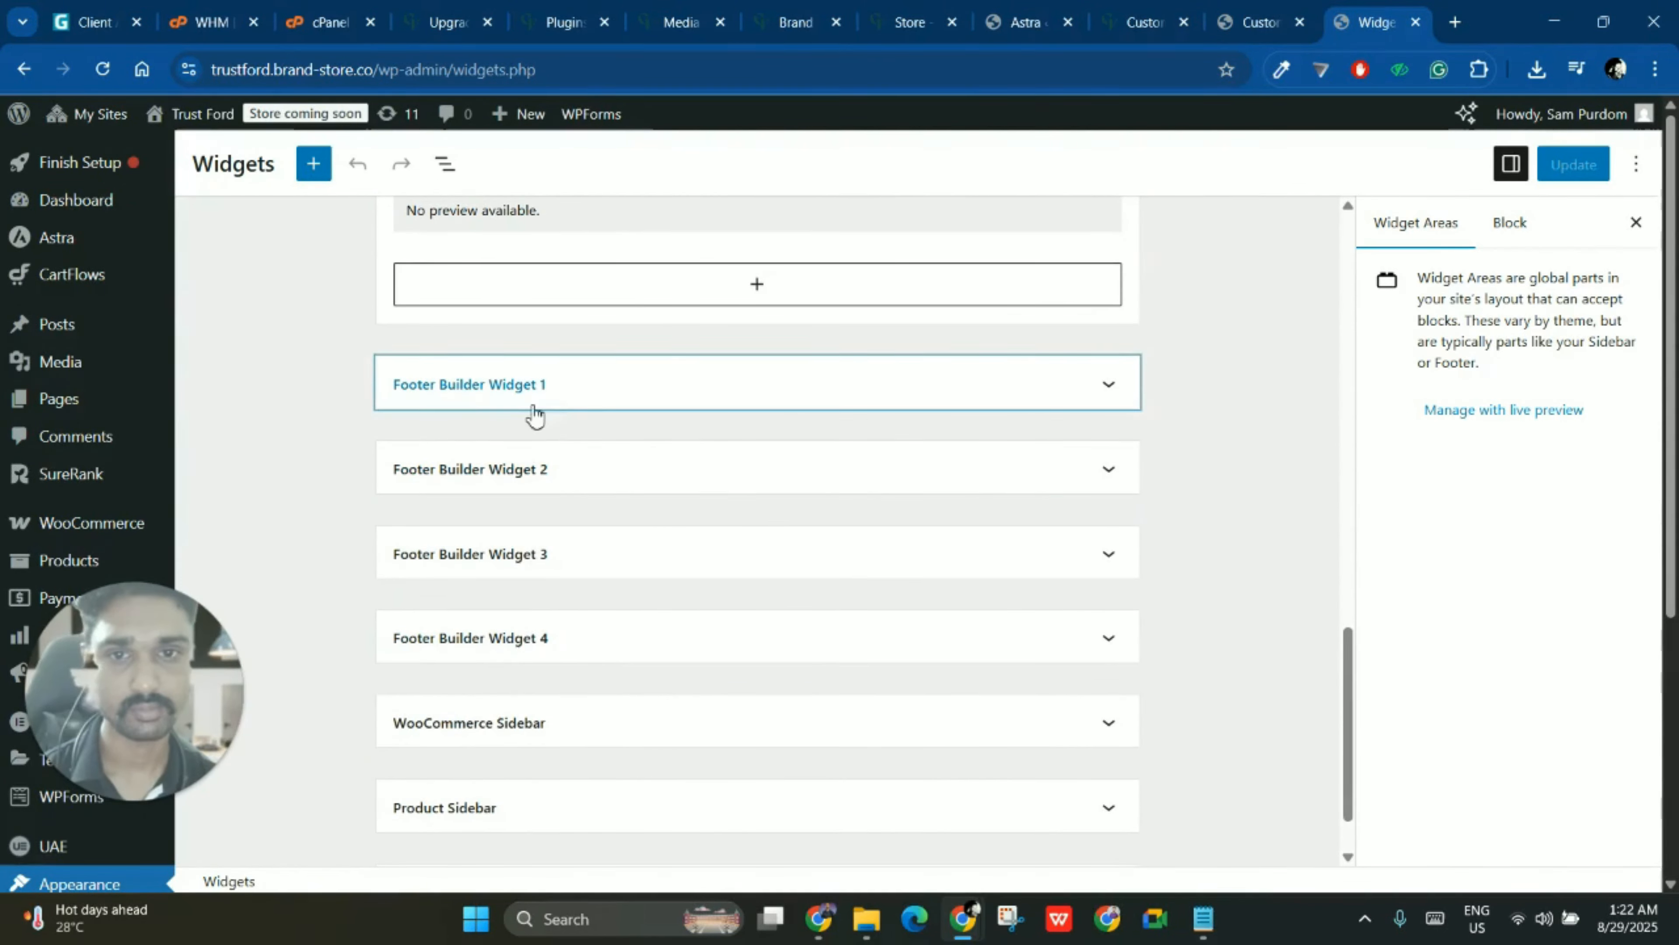
pyautogui.scroll(-1, 549, 483)
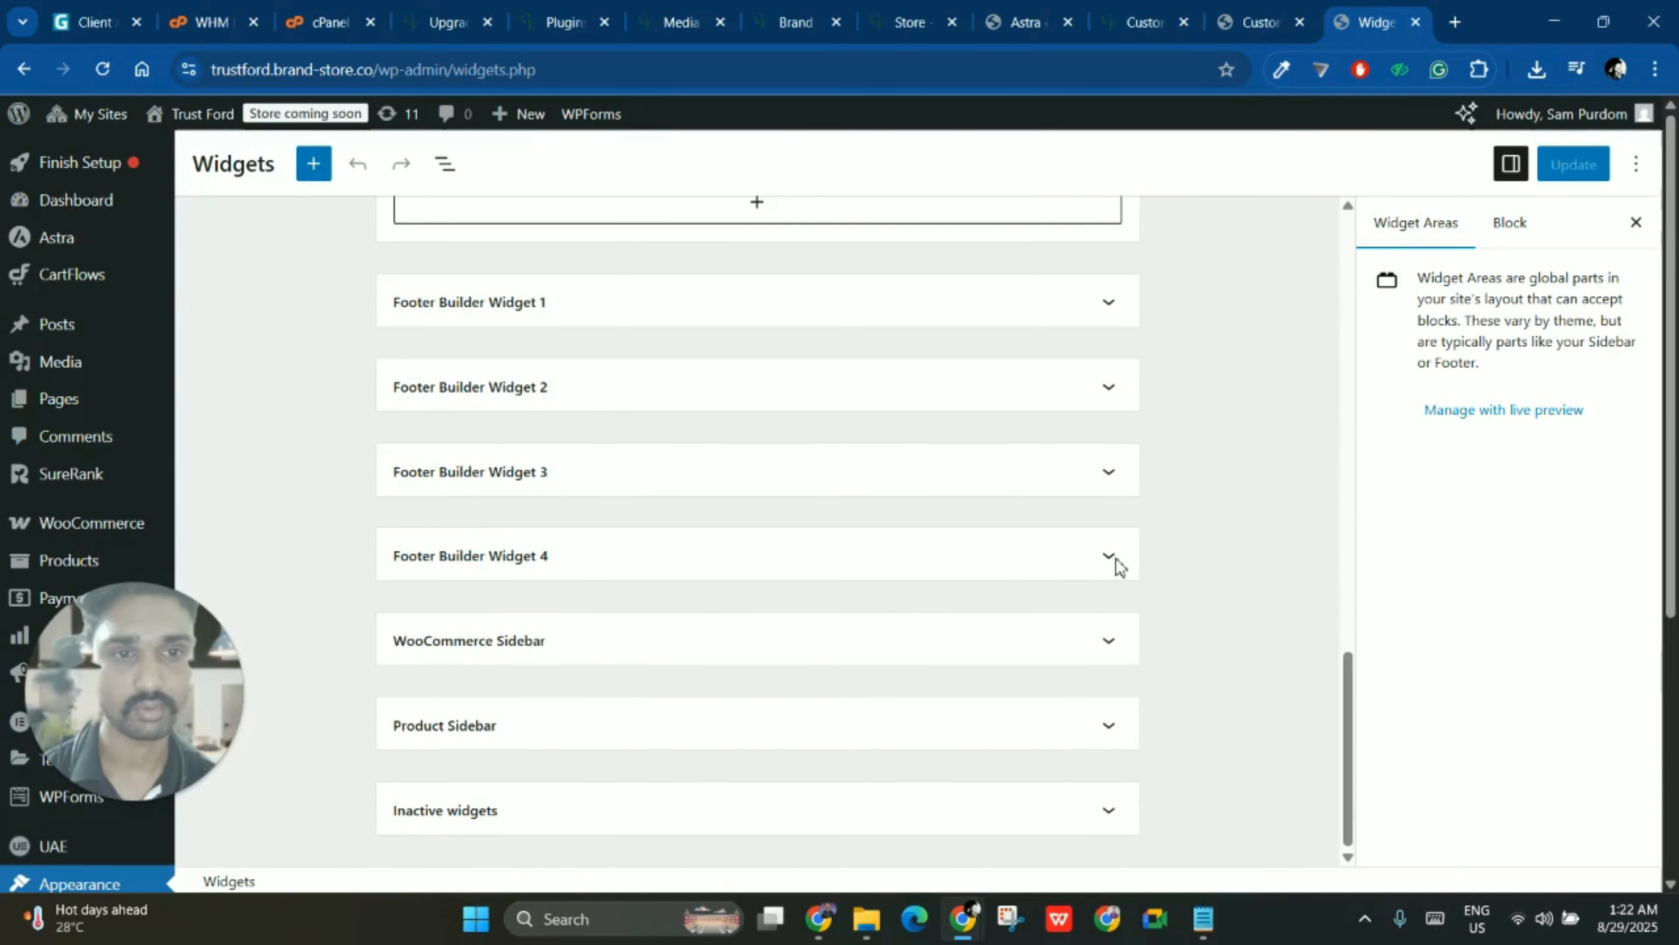
pyautogui.click(867, 577)
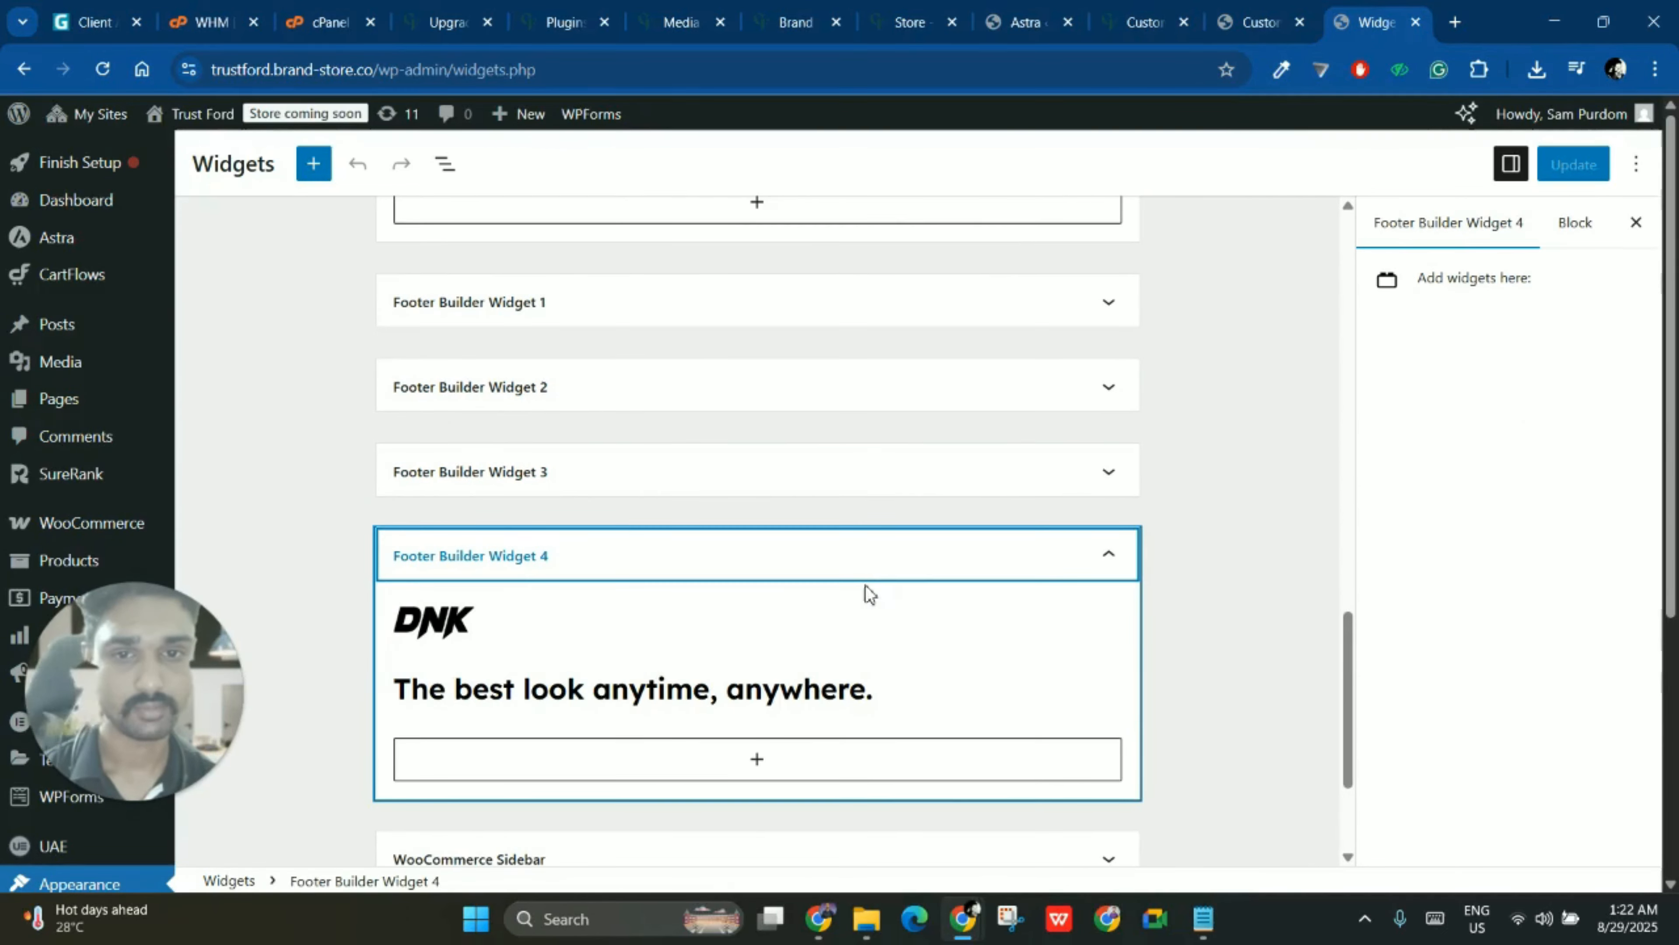
pyautogui.click(461, 694)
pyautogui.click(556, 482)
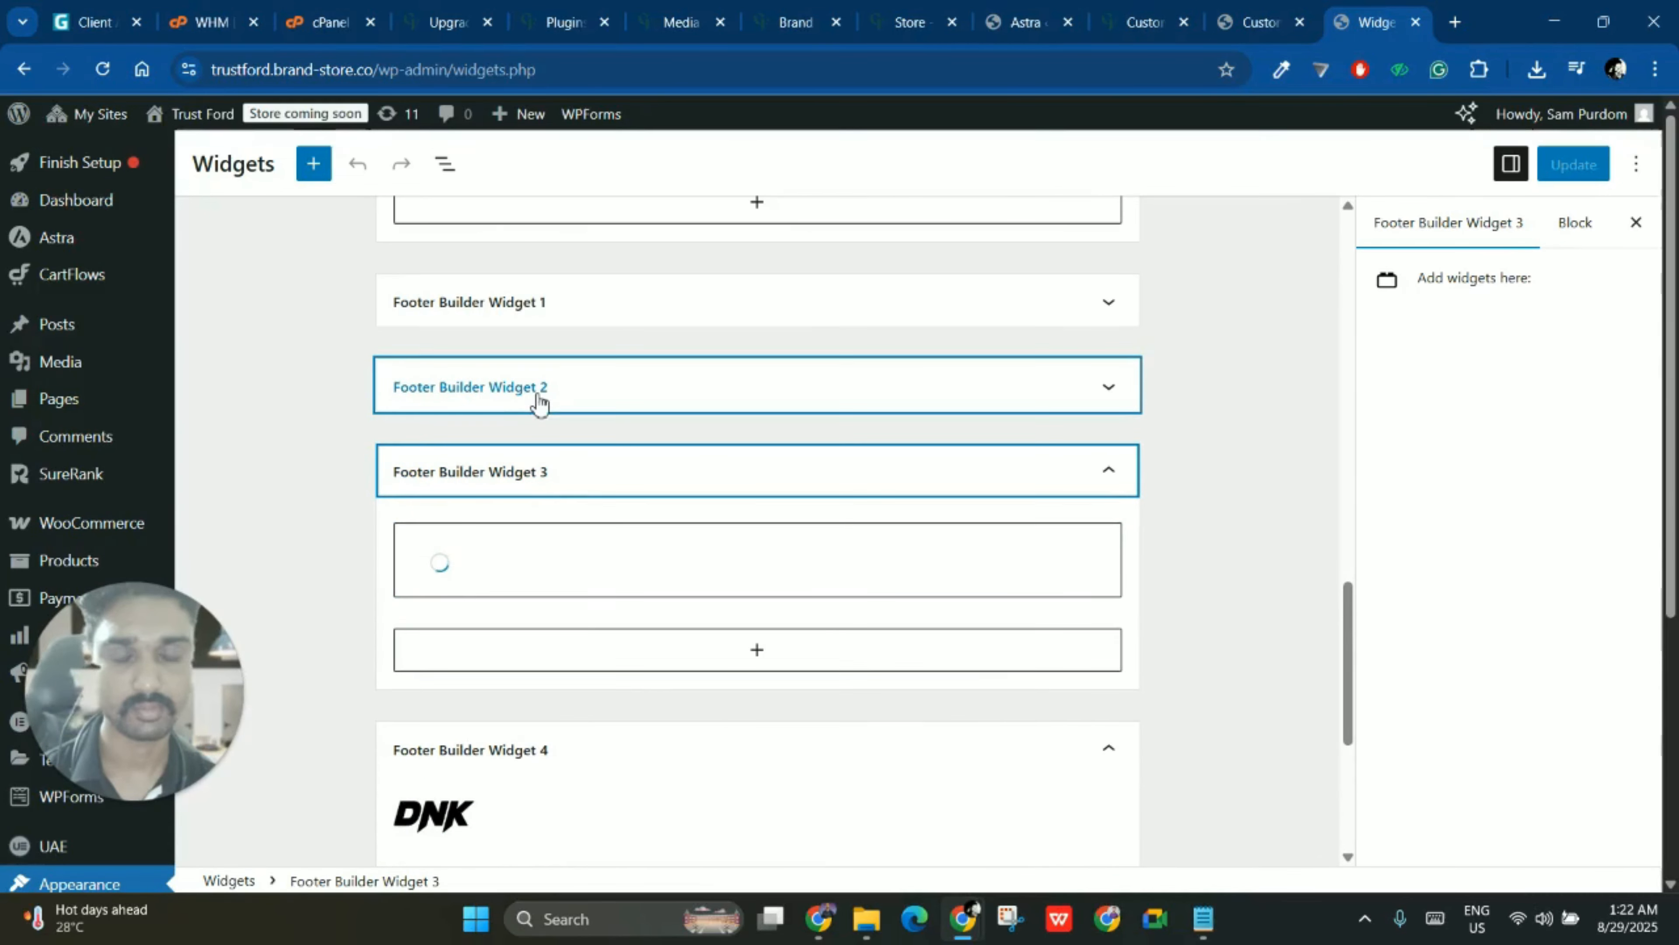
# - Replace the word "best" with "adad" in the Footer Builder Widget 4 heading
pyautogui.scroll(-3, 509, 760)
pyautogui.click(465, 675)
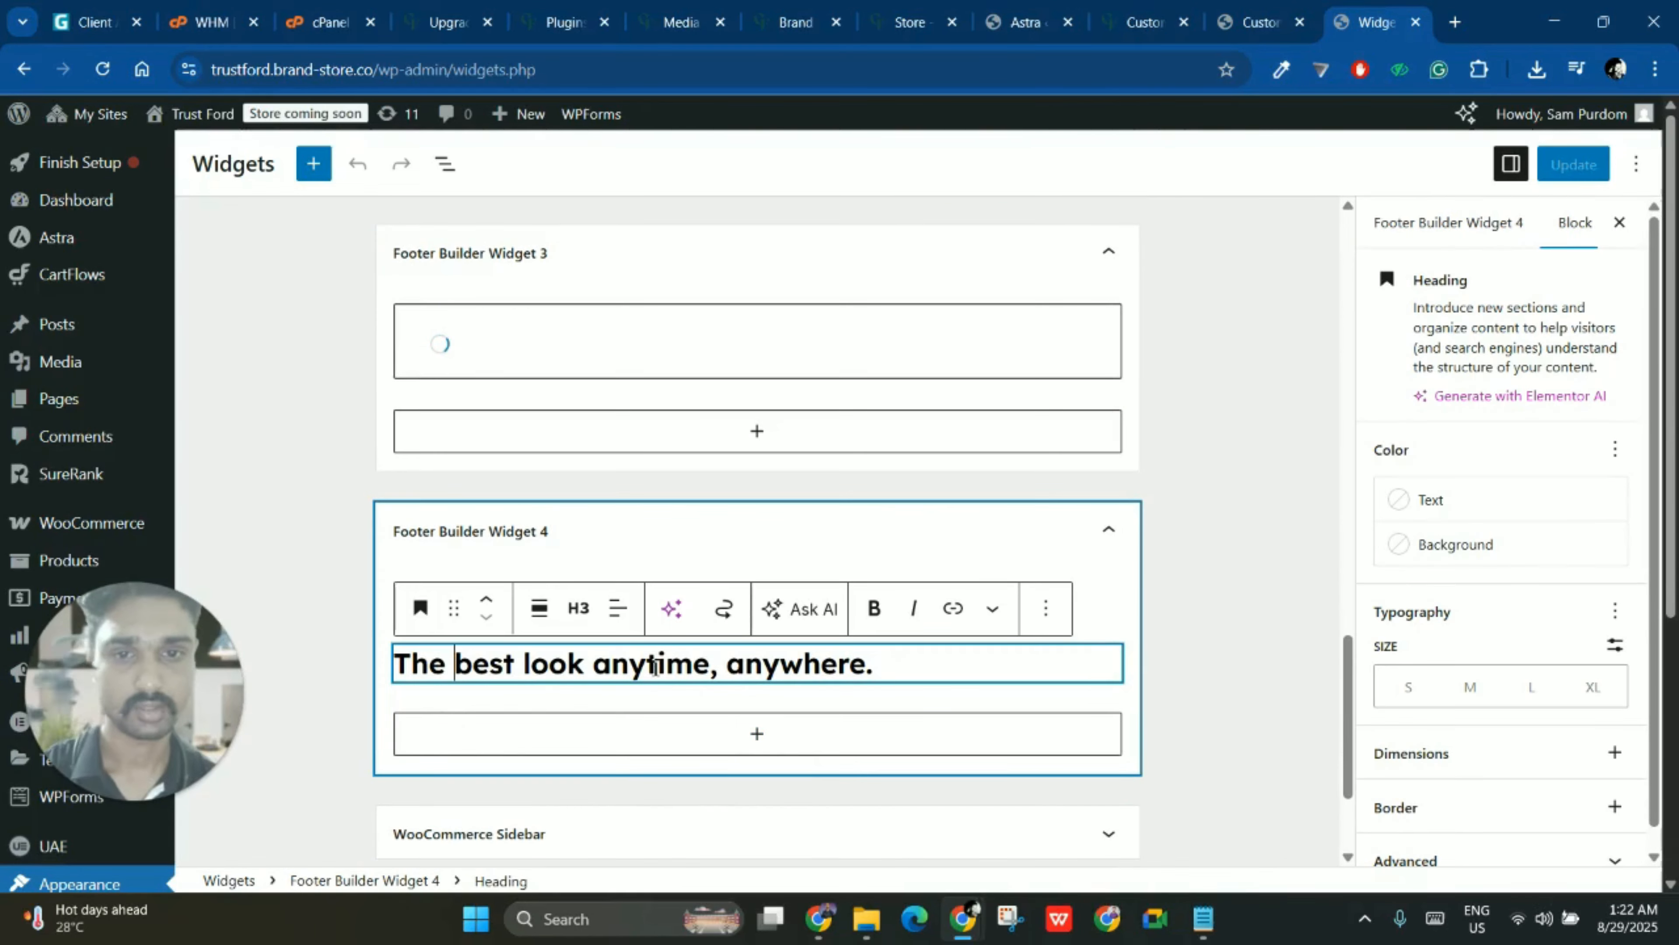
pyautogui.write('adad')
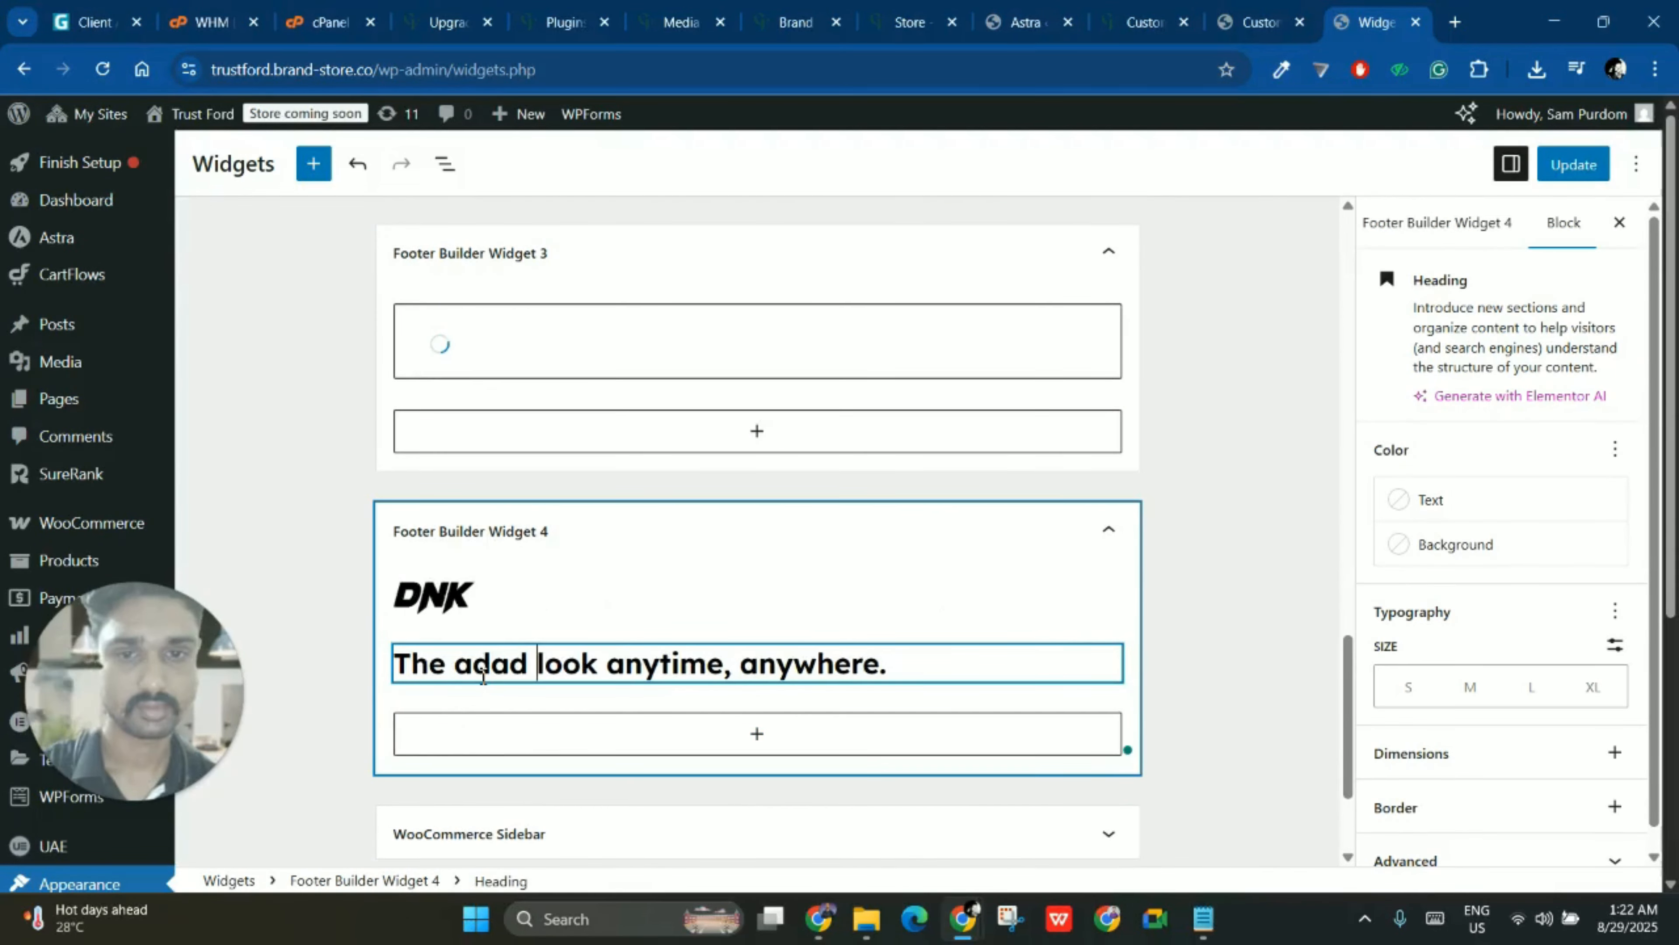
# - Expand the Footer Builder Widget 2 and Footer Builder Widget 1 areas
pyautogui.scroll(-3, 528, 697)
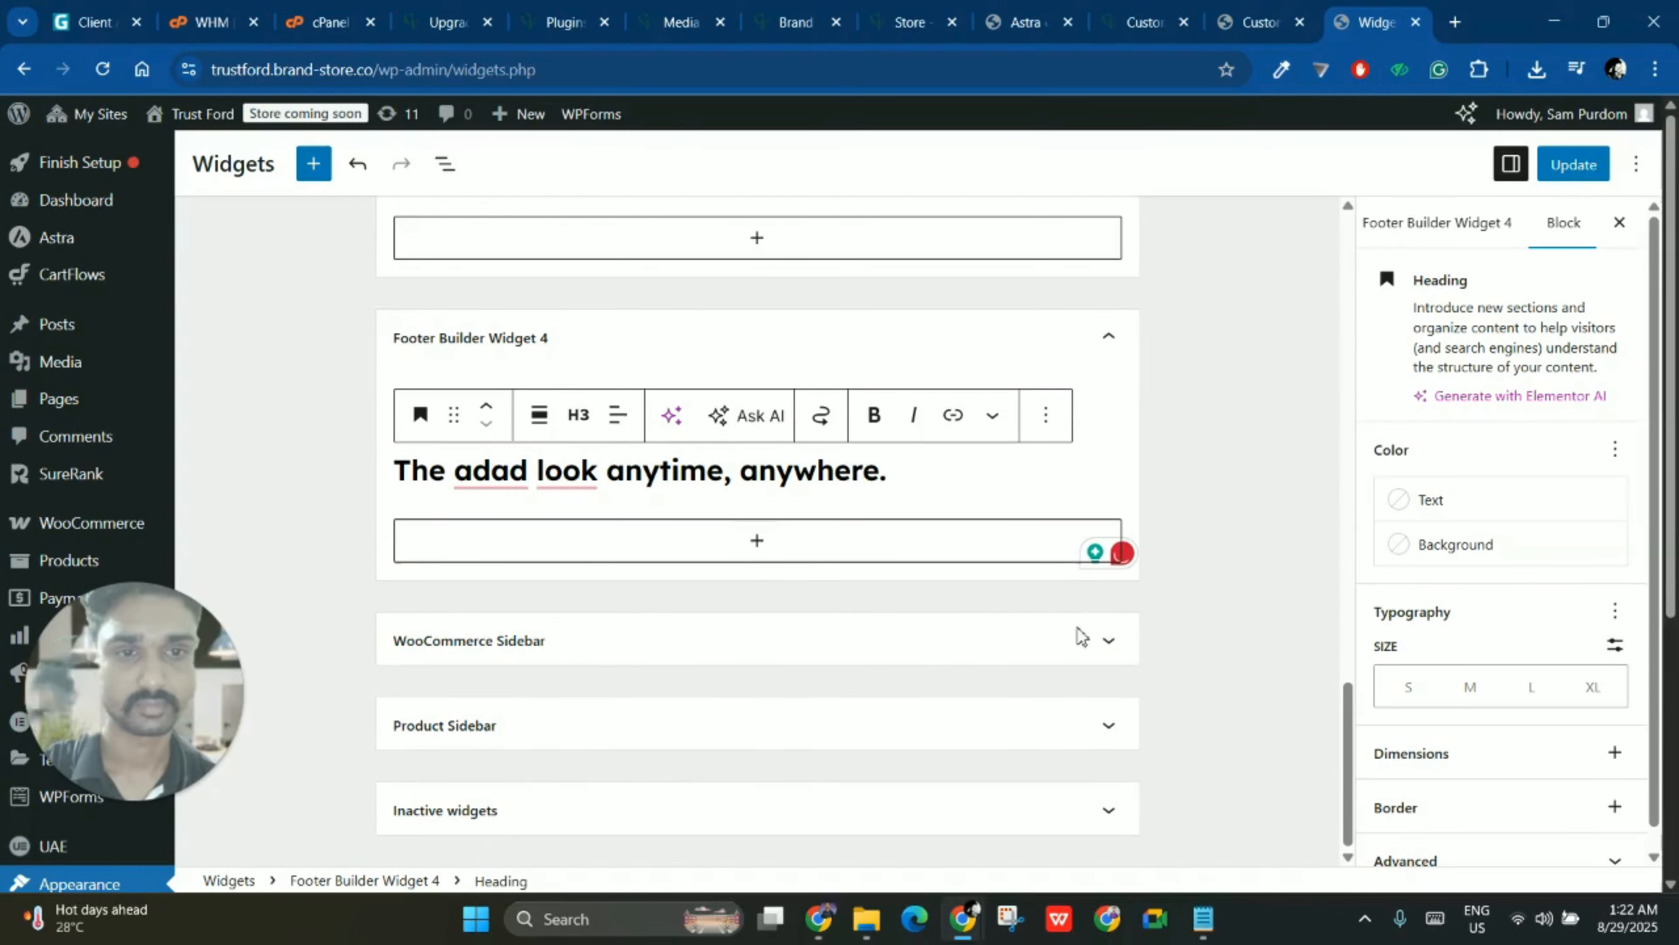
pyautogui.scroll(1, 746, 645)
pyautogui.scroll(5, 746, 645)
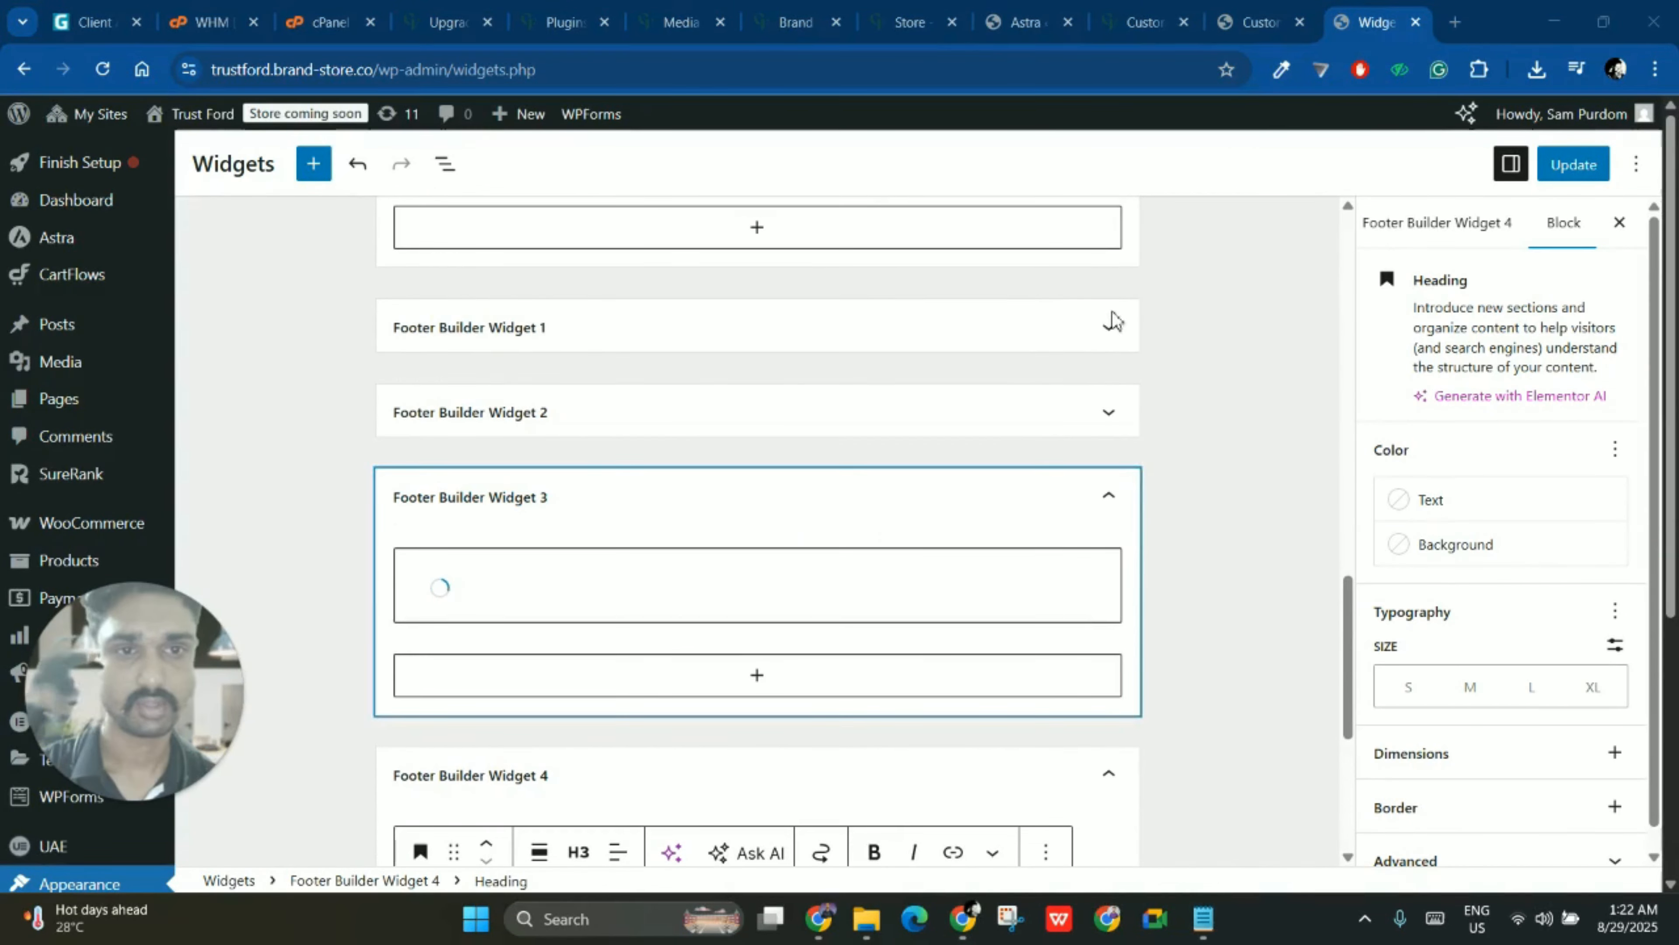
pyautogui.click(728, 414)
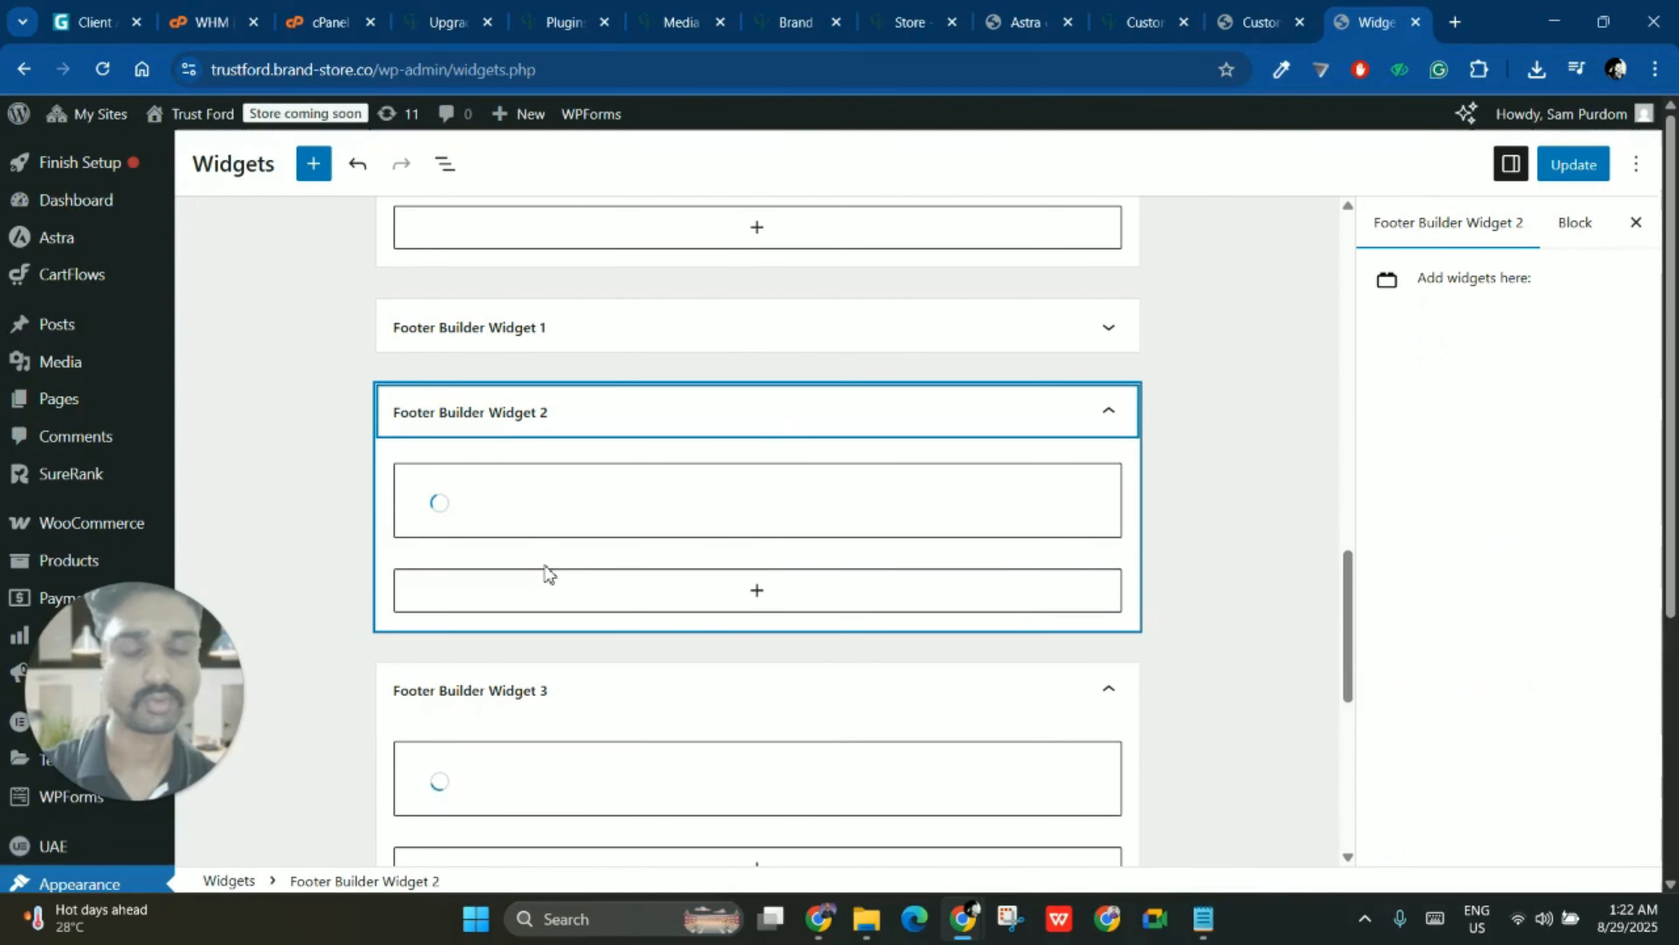
pyautogui.click(637, 341)
# - Compare the footer columns in Trust Ford's customizer preview with the contents of the areas on its Widgets page
pyautogui.click(1231, 9)
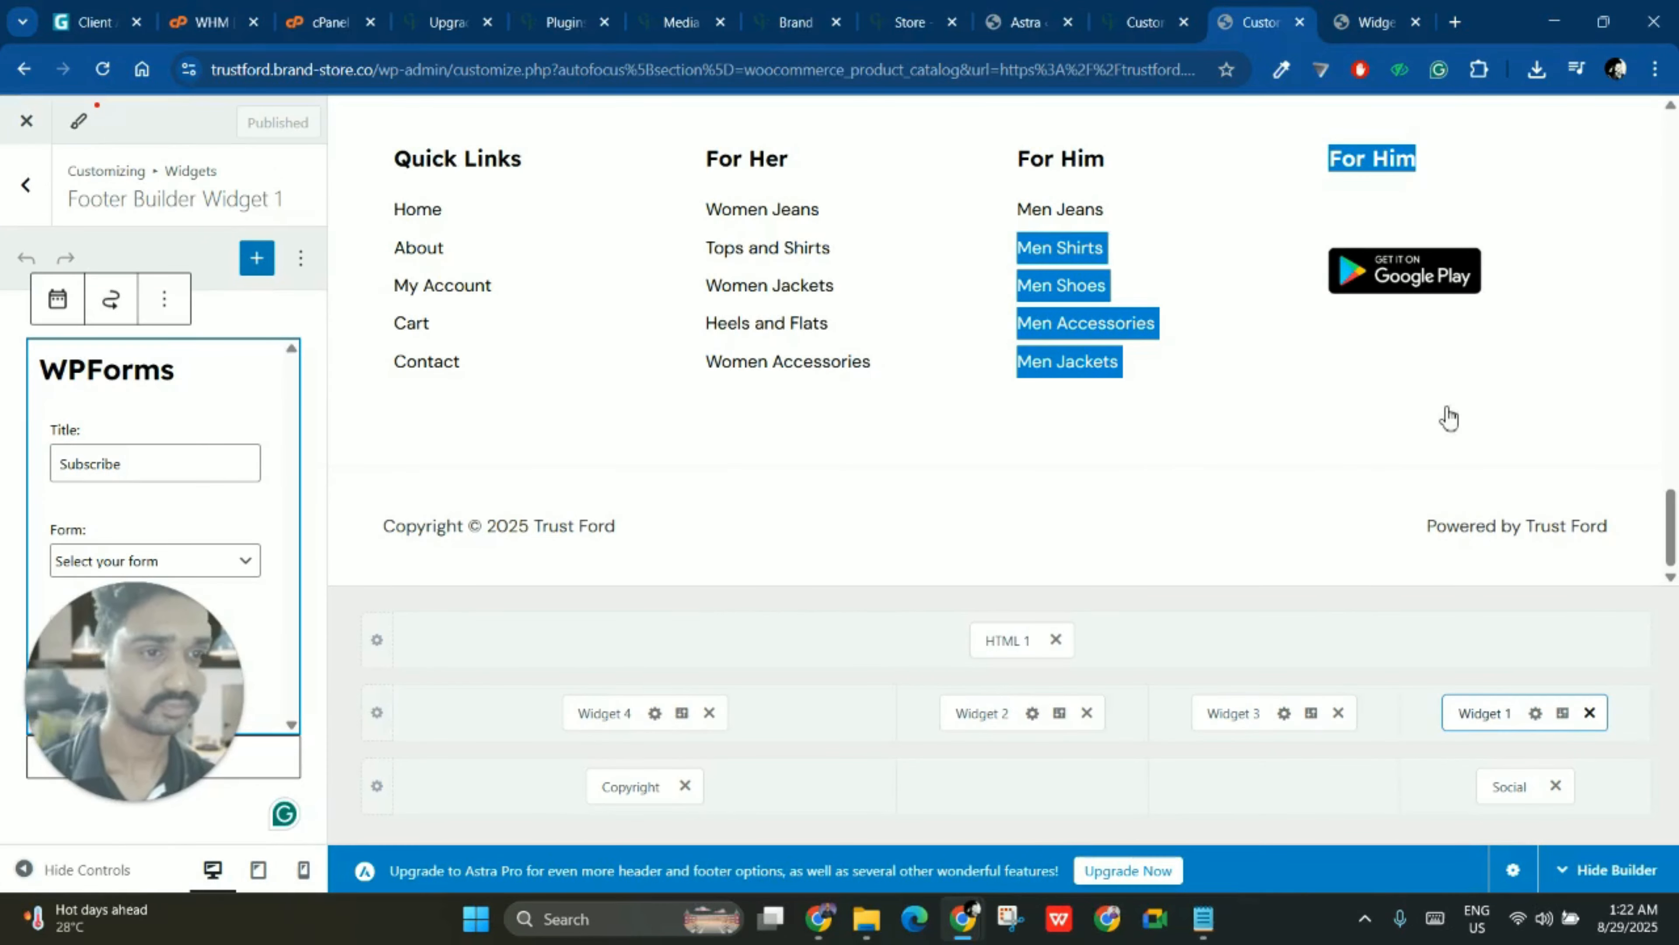
pyautogui.scroll(2, 1423, 437)
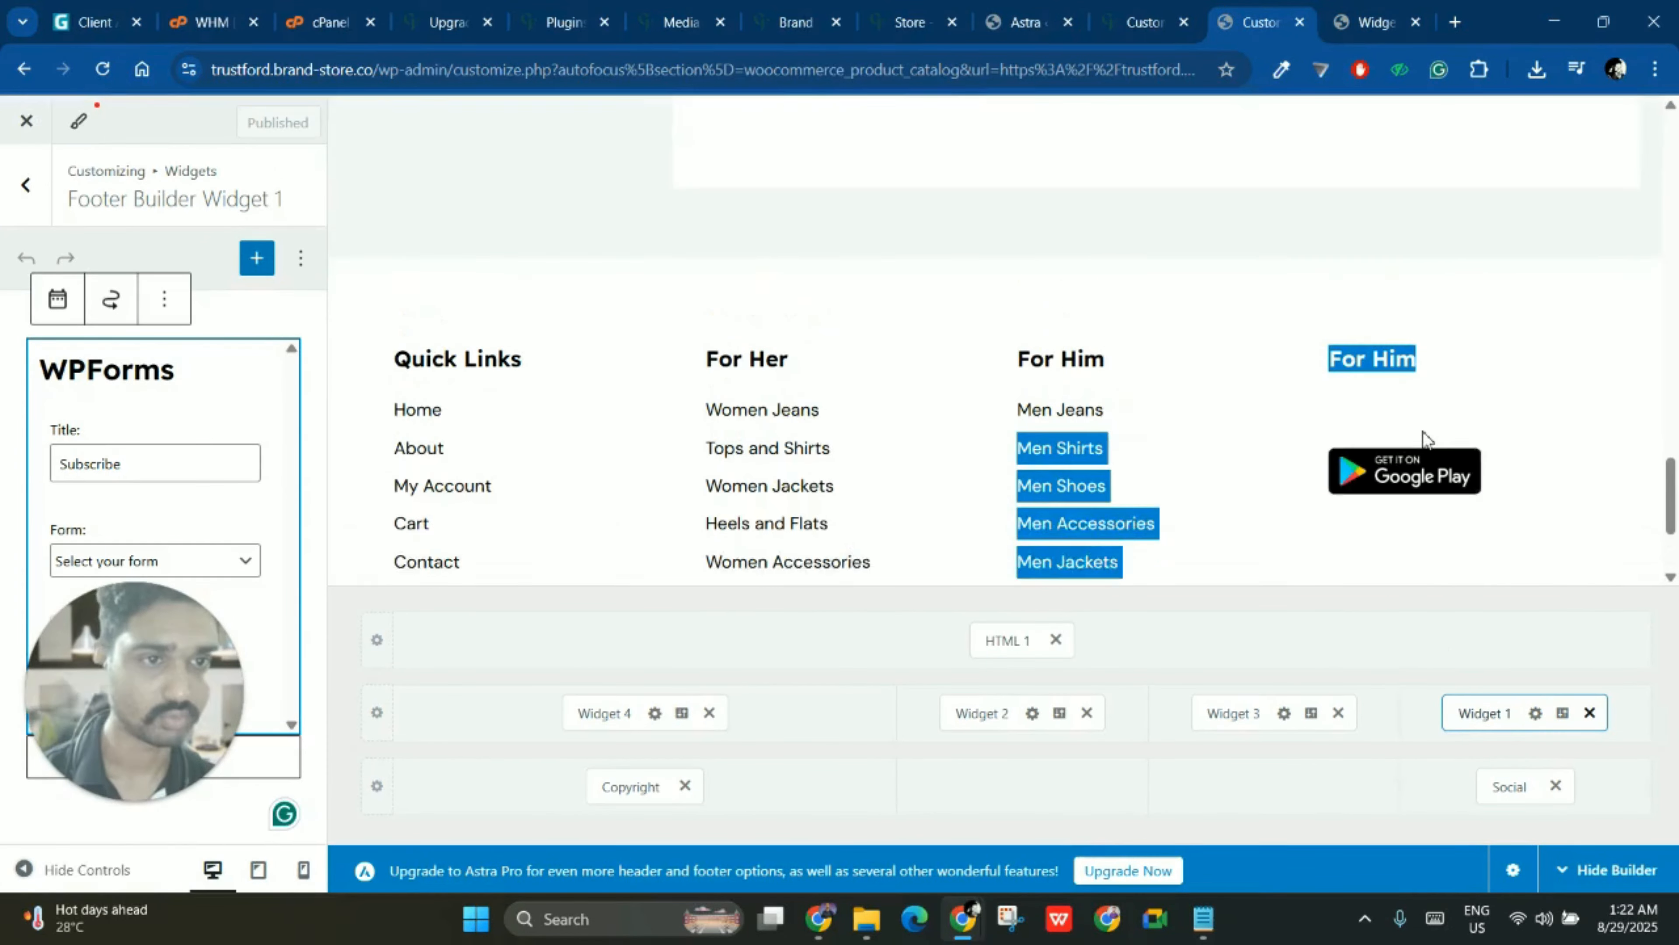
pyautogui.scroll(-1, 1464, 385)
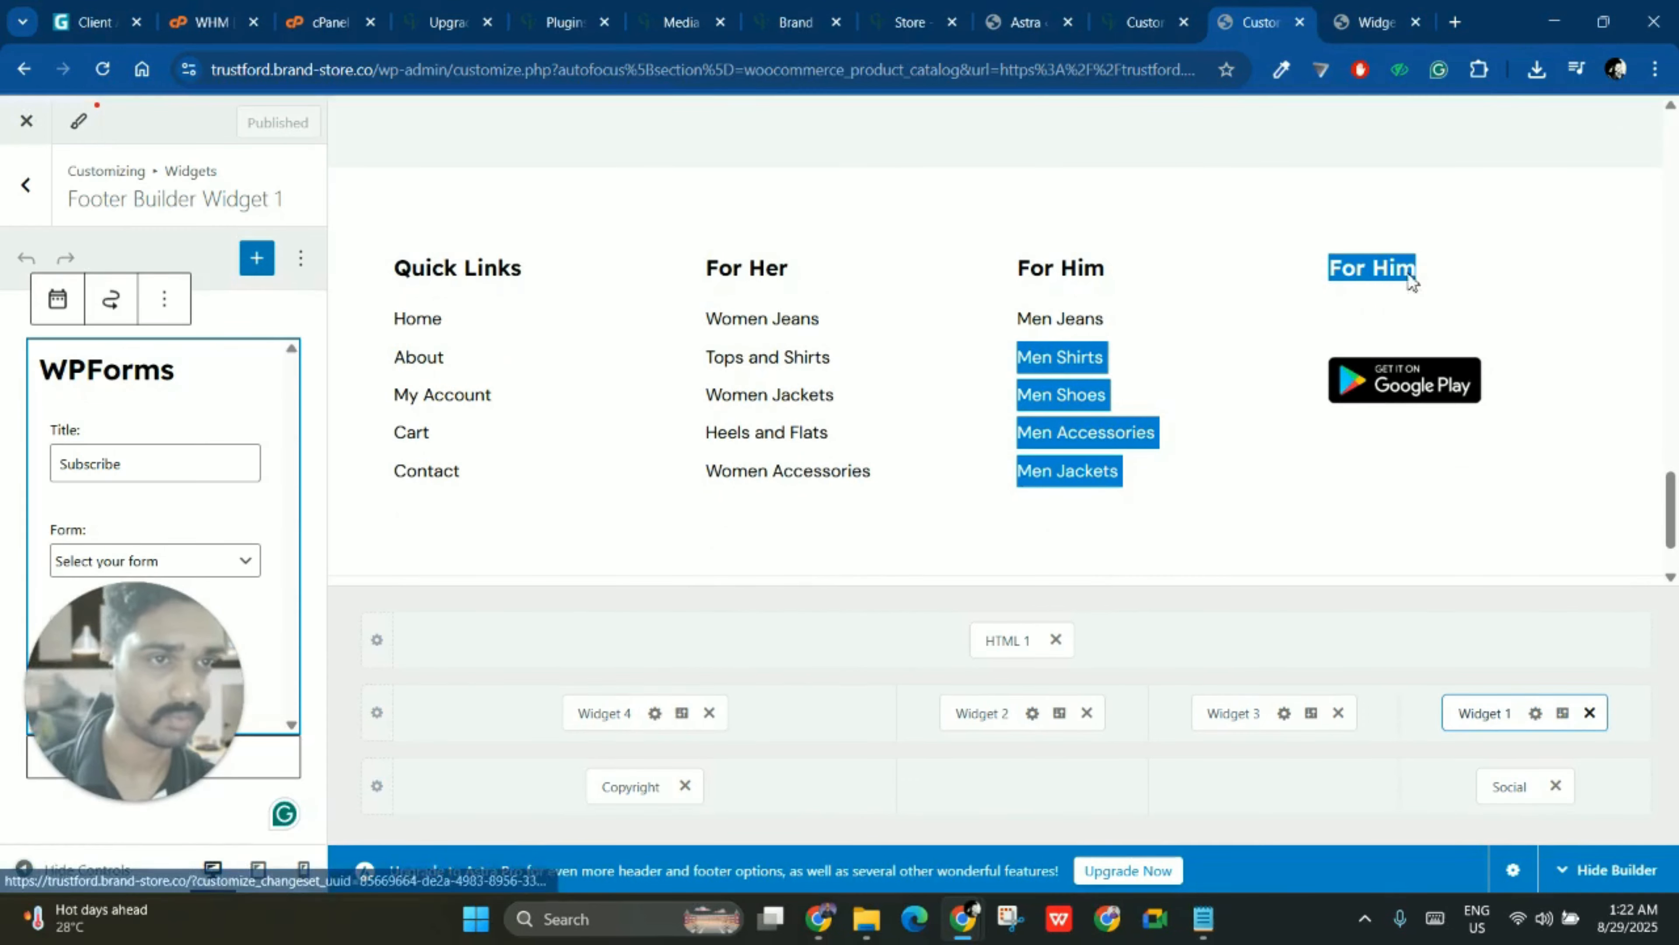
pyautogui.click(1379, 22)
pyautogui.scroll(5, 745, 527)
pyautogui.scroll(-3, 745, 526)
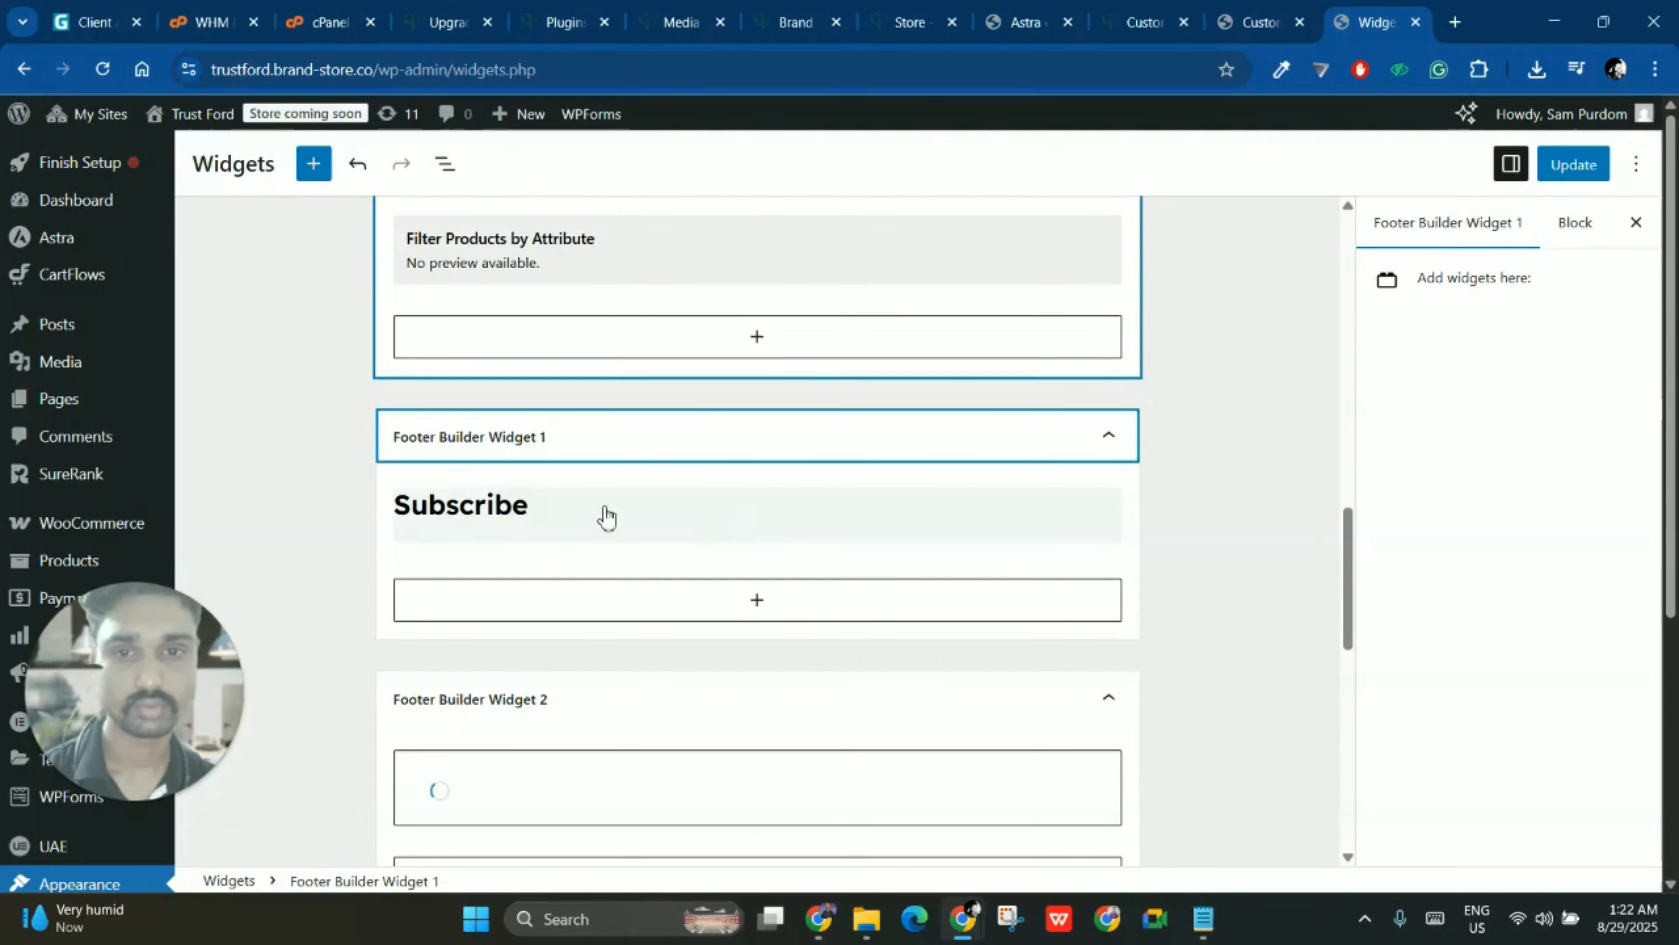
pyautogui.scroll(10, 539, 450)
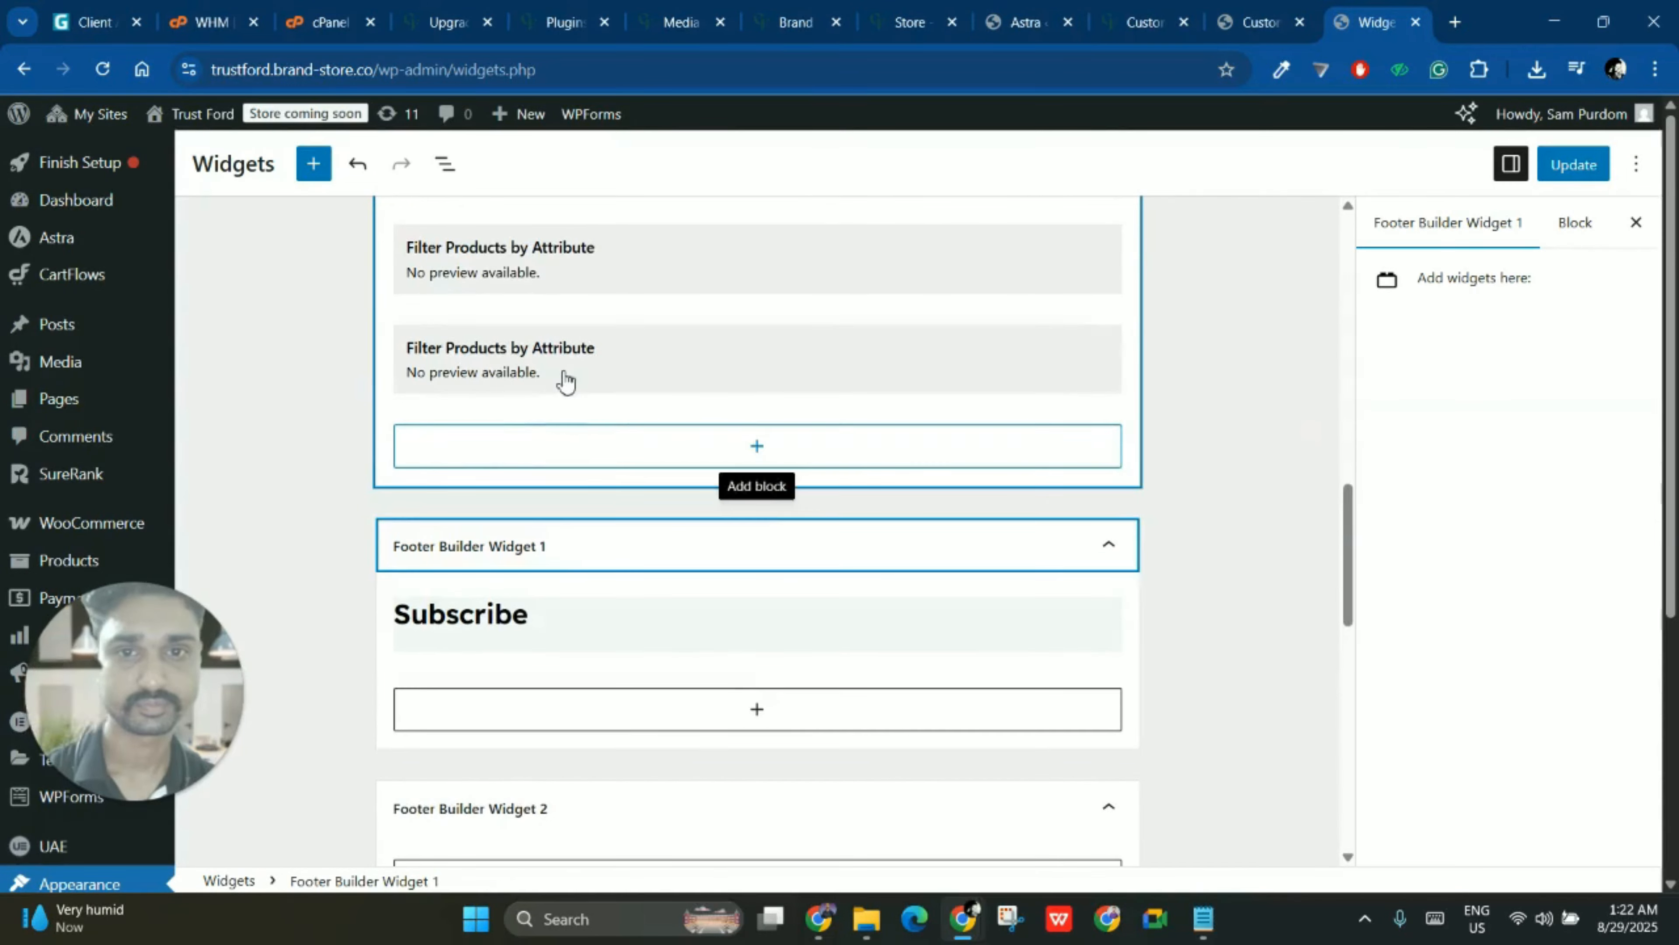
pyautogui.scroll(4, 595, 423)
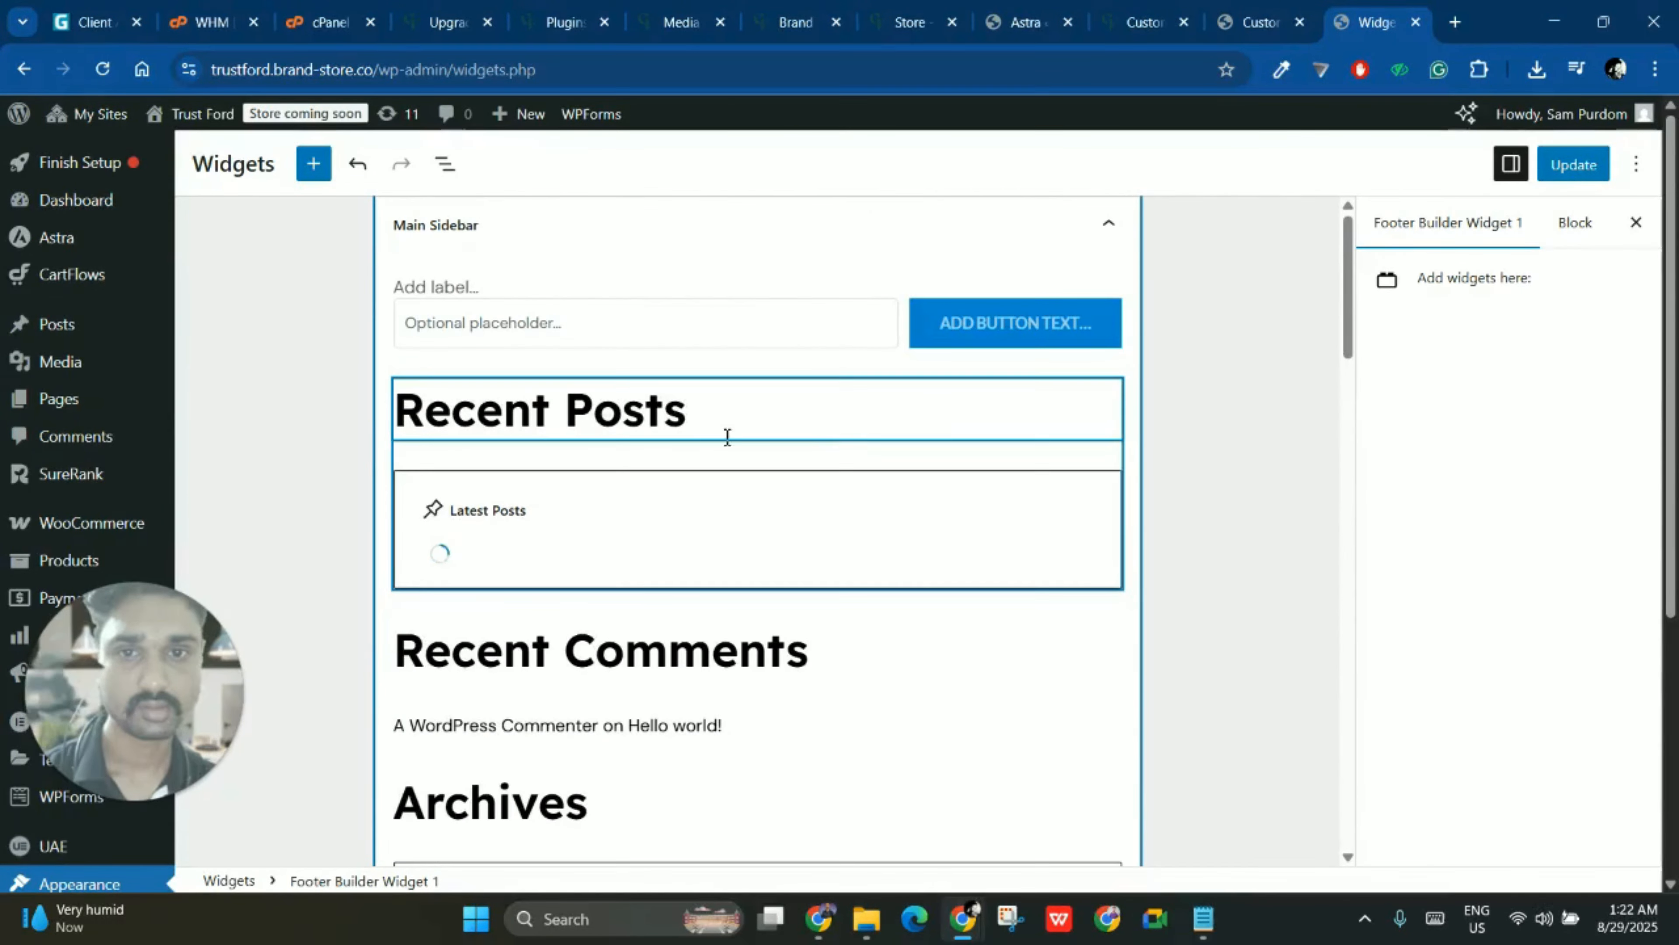
pyautogui.scroll(-15, 659, 382)
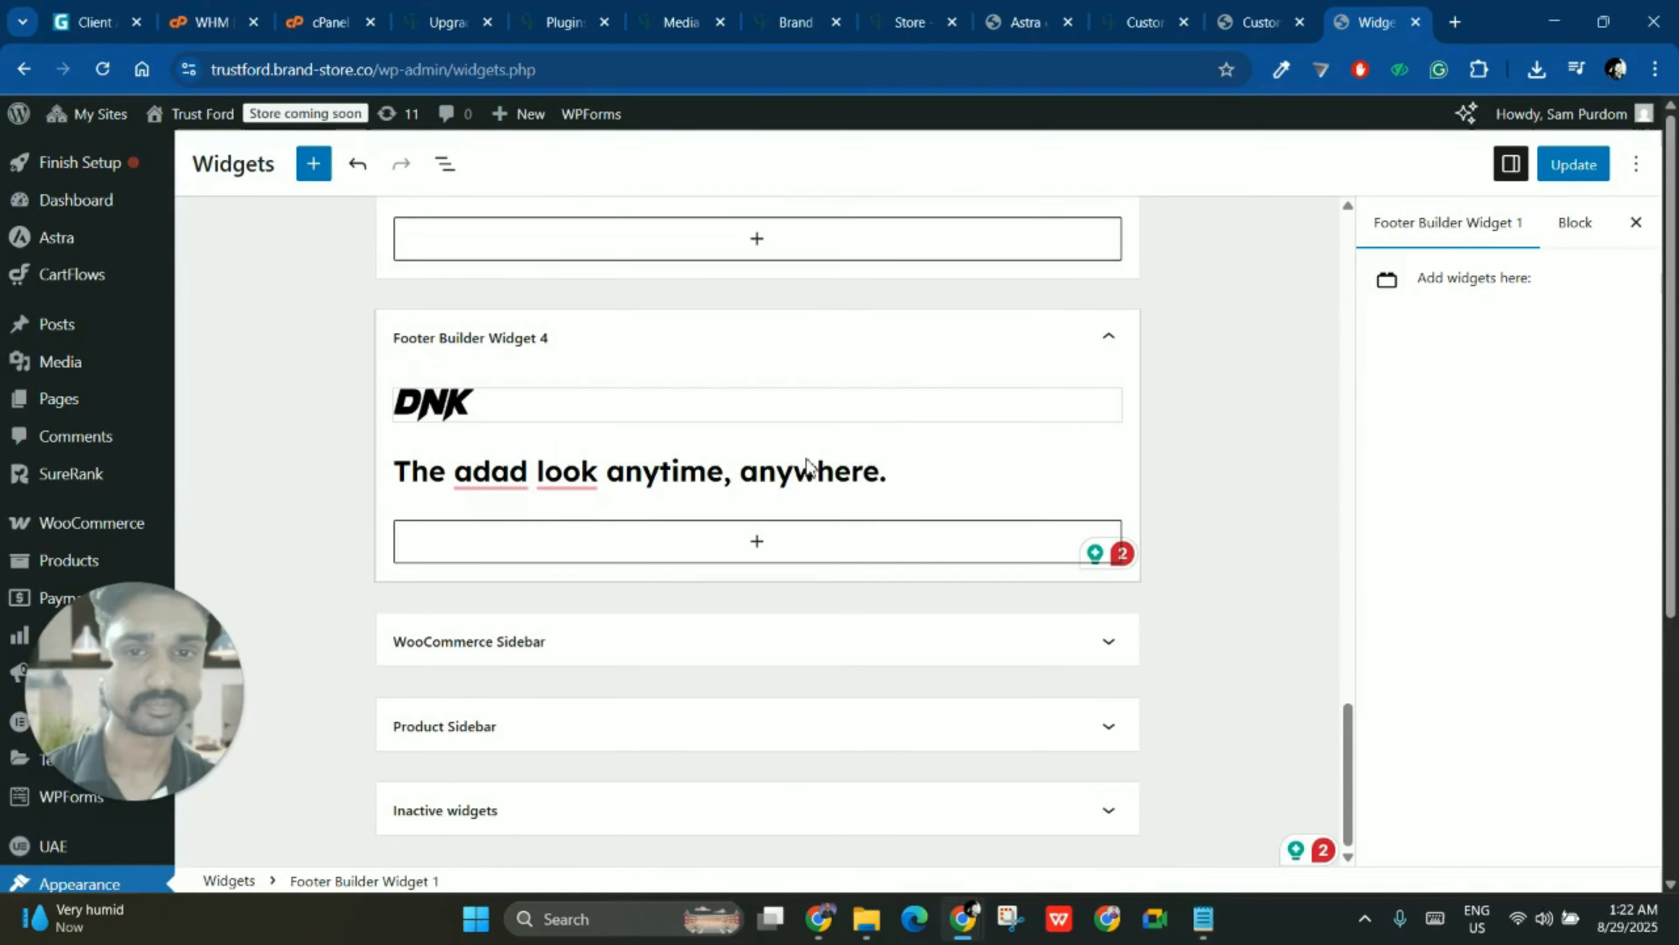
# - Collapse the Footer Builder Widget 4 and Footer Builder Widget 3 areas
pyautogui.click(1243, 664)
pyautogui.scroll(6, 1219, 657)
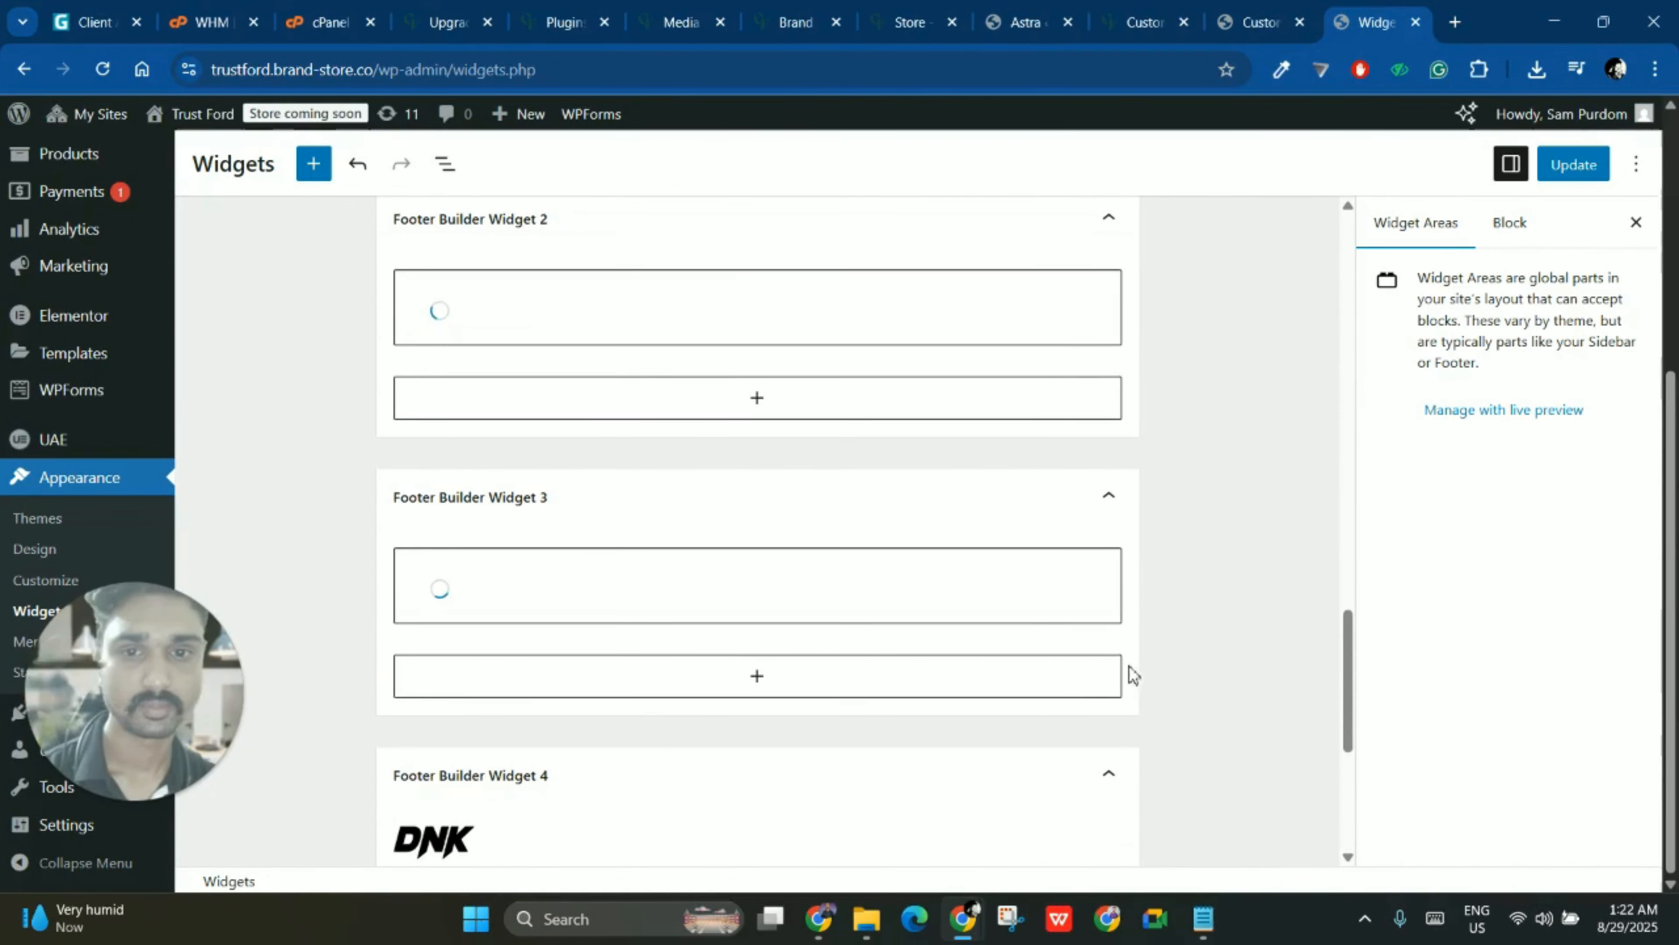
pyautogui.click(1111, 774)
pyautogui.click(853, 498)
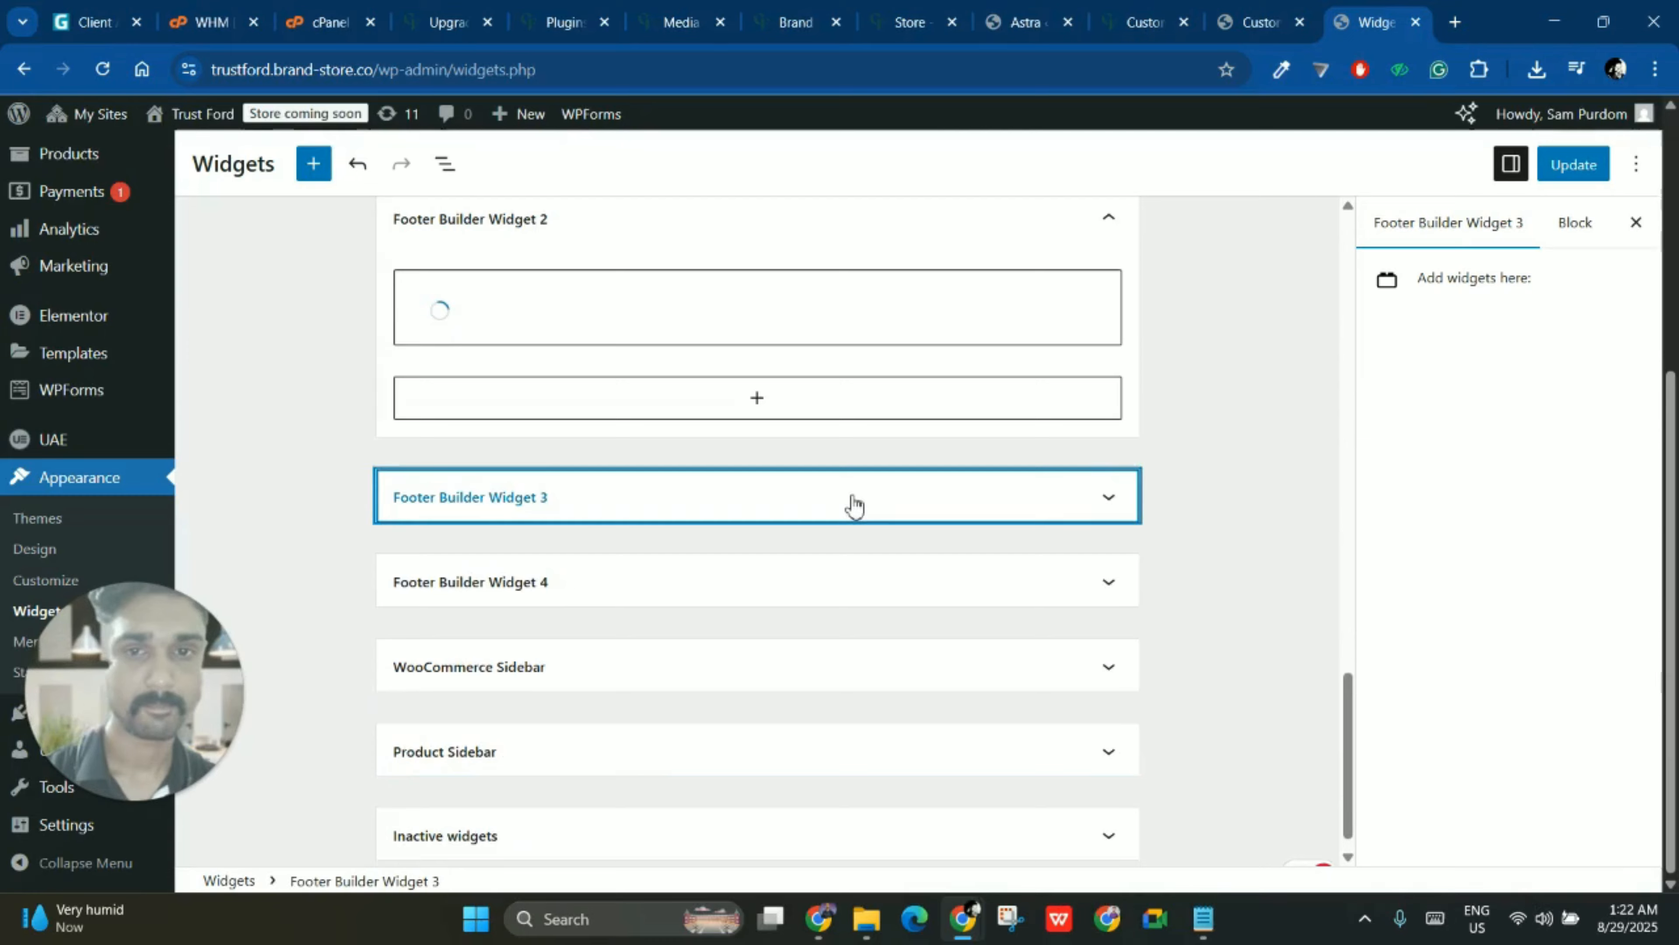
# - Open the Subscribe WPForms widget in Footer Builder Widget 1 for editing
pyautogui.scroll(-2, 611, 510)
pyautogui.scroll(5, 537, 517)
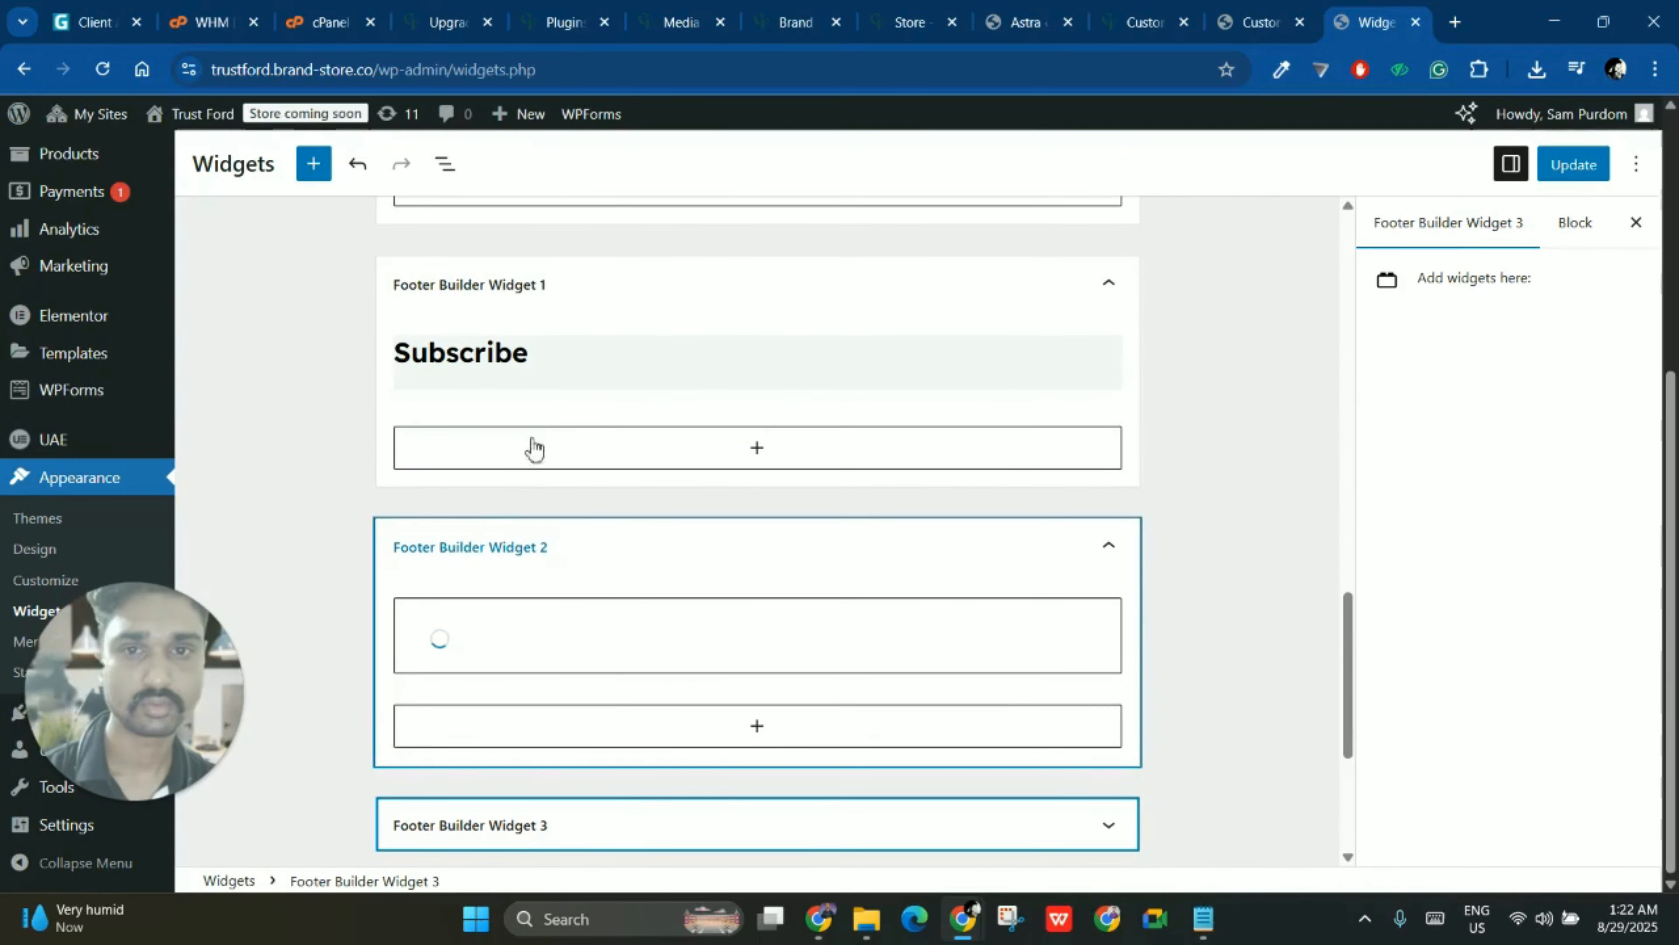
pyautogui.click(506, 362)
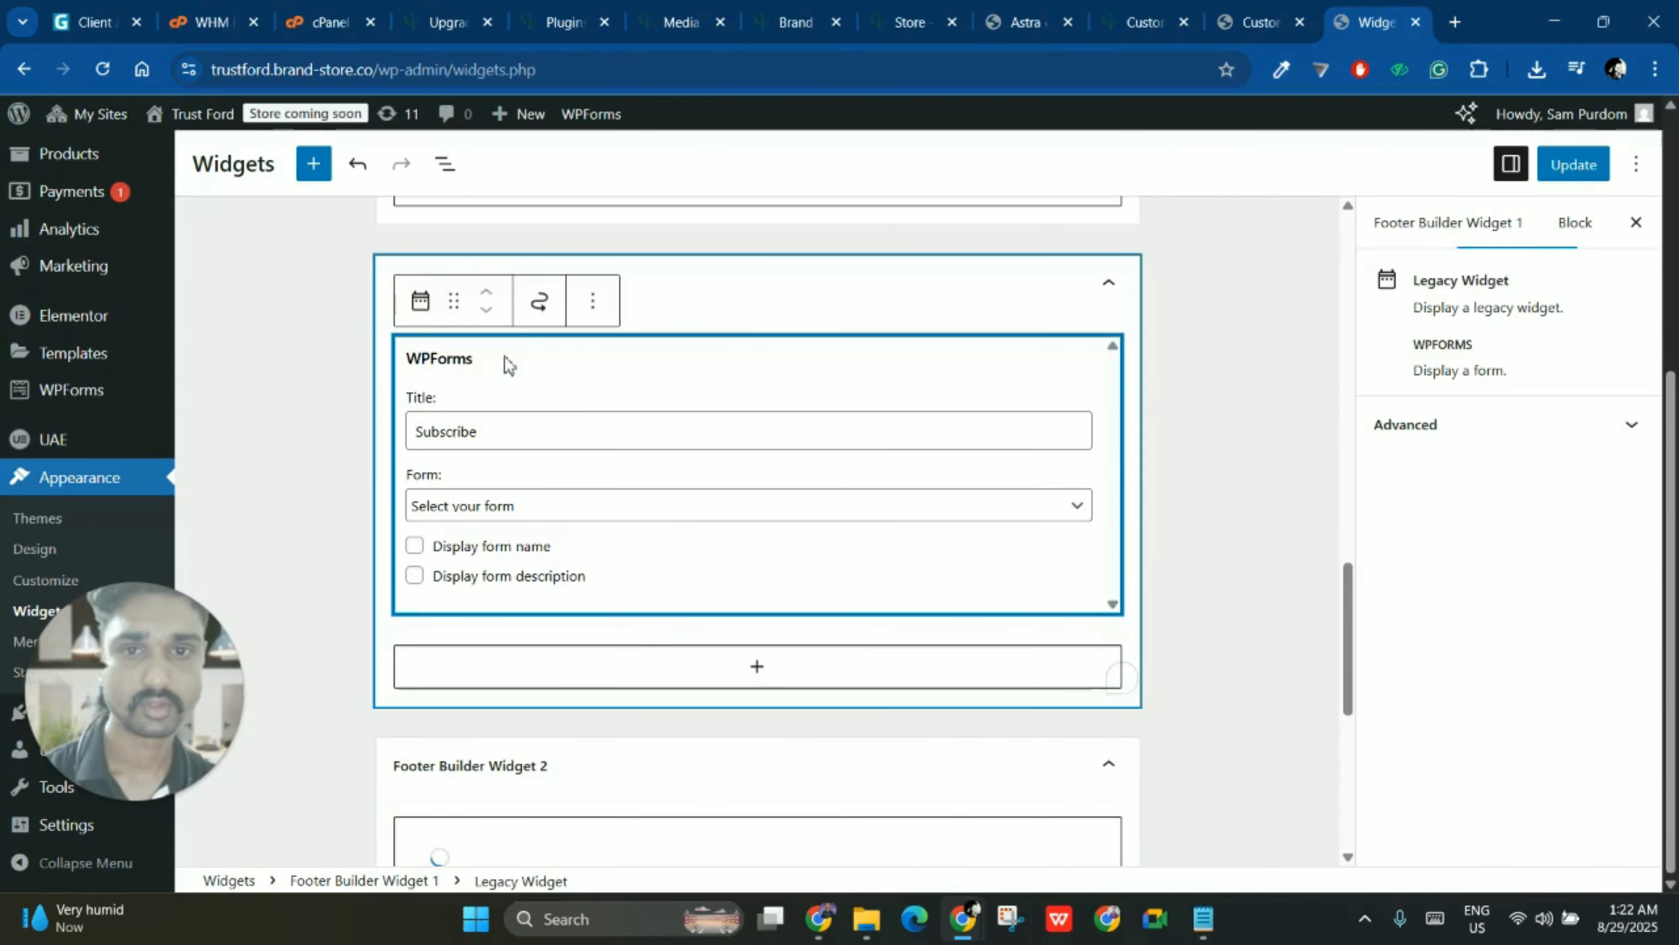
# - Check the form choices of the Subscribe WPForms widget against the footer preview, leaving its form unselected
pyautogui.click(515, 506)
pyautogui.click(527, 424)
pyautogui.click(1259, 10)
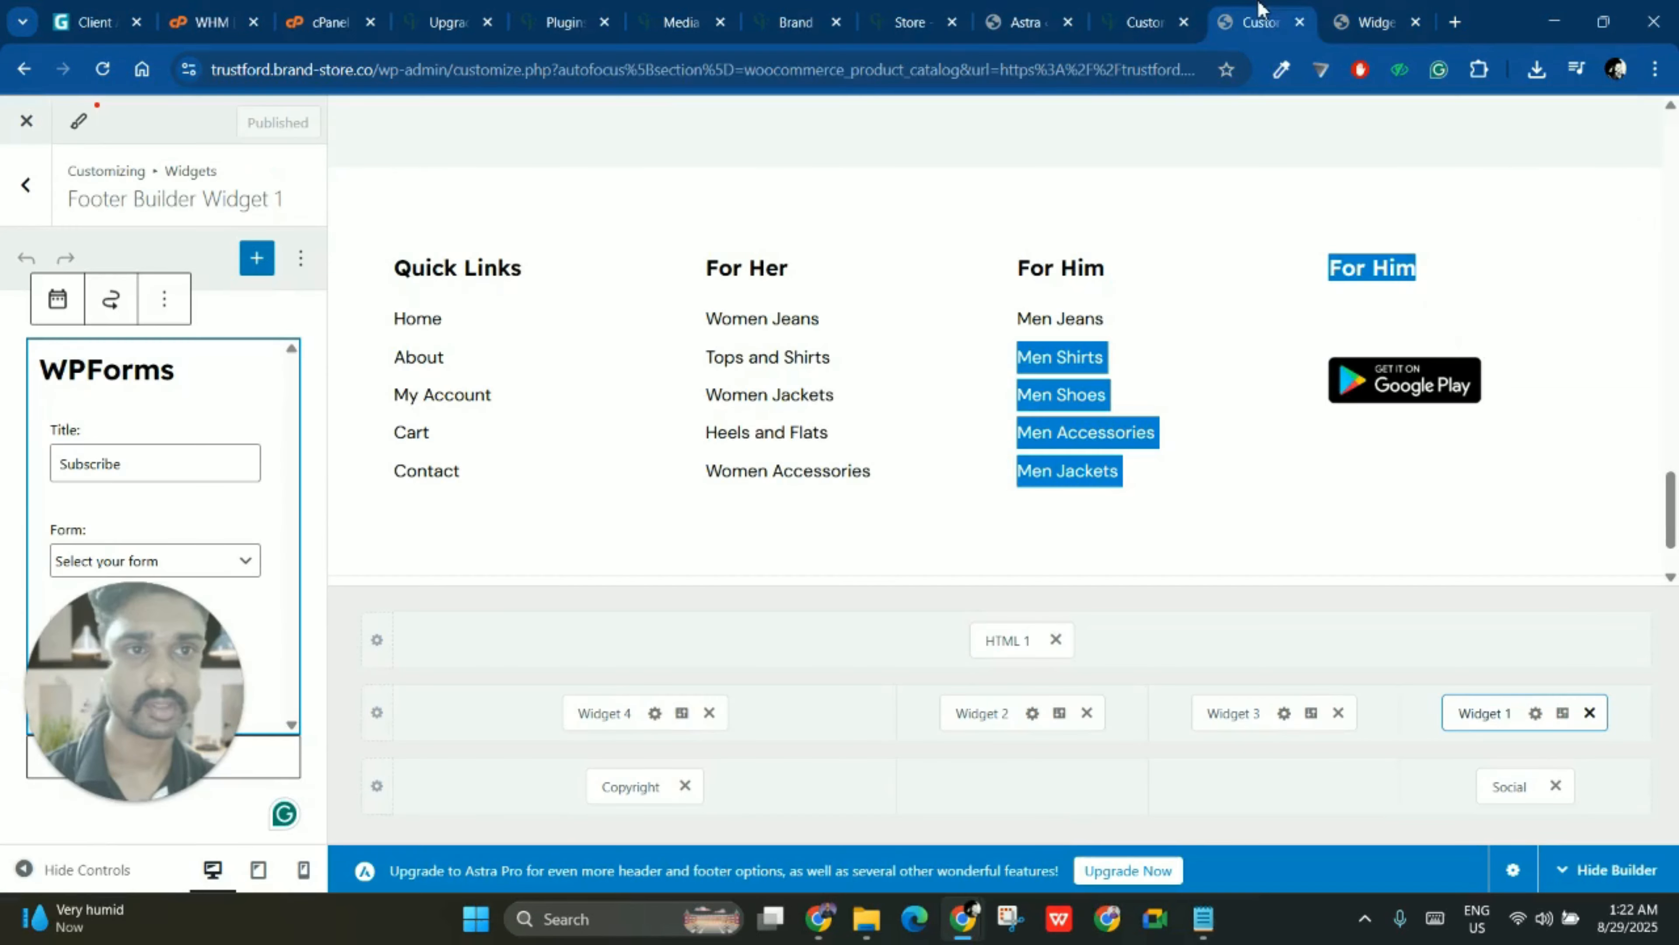
pyautogui.click(1370, 9)
pyautogui.click(651, 506)
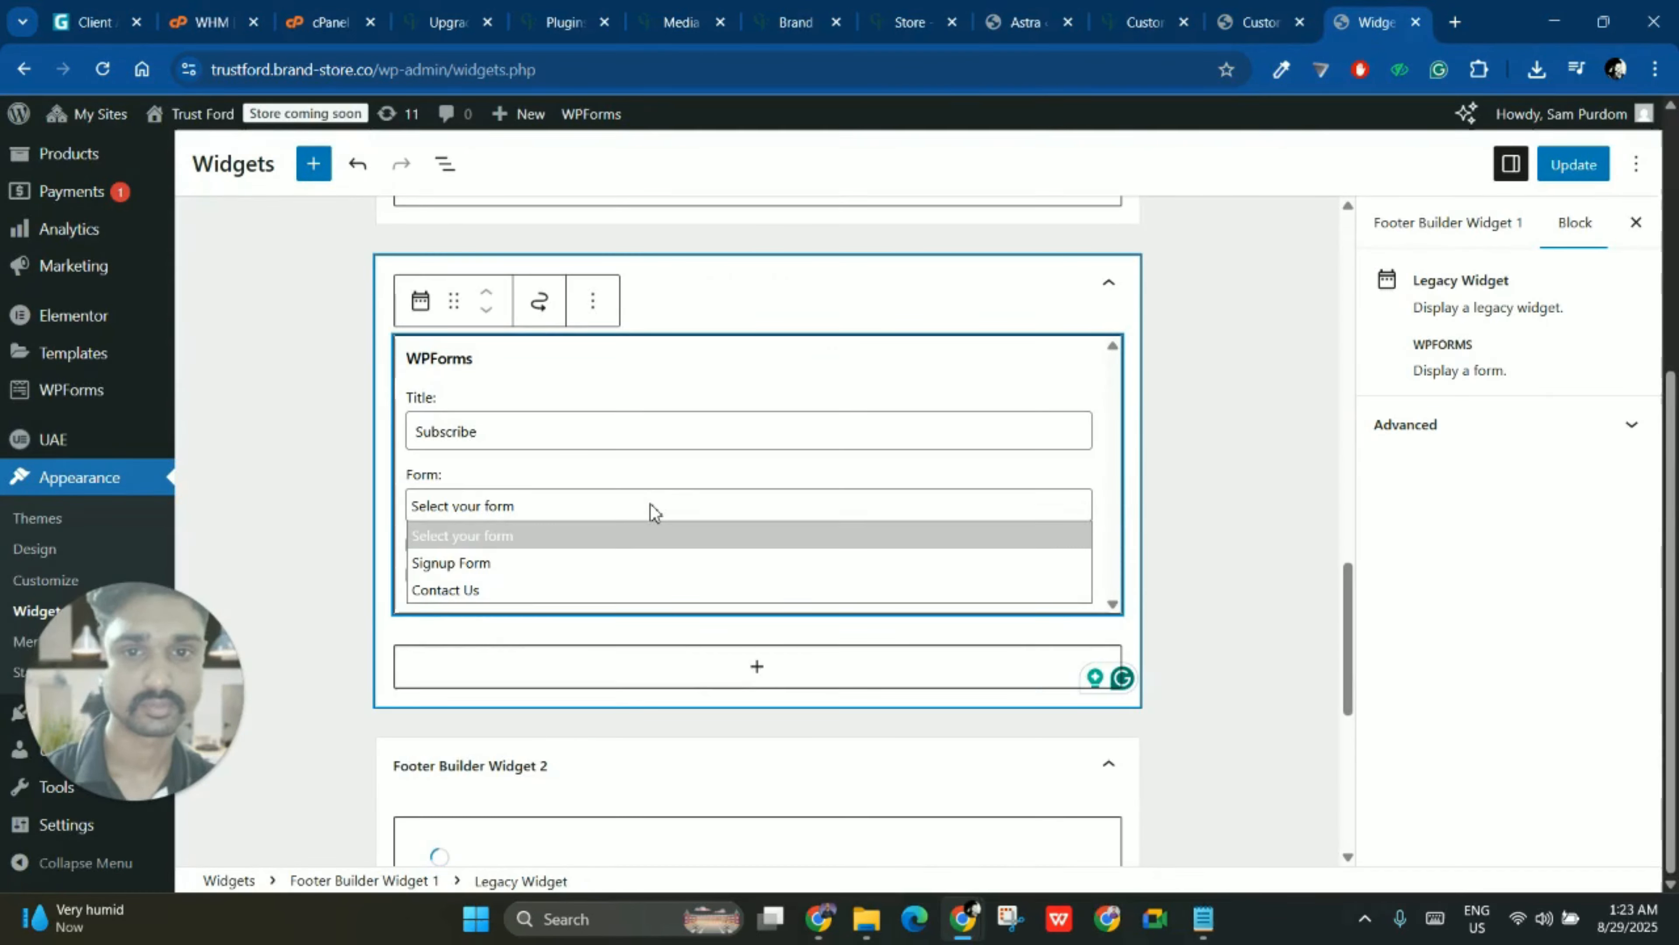
pyautogui.click(650, 504)
pyautogui.scroll(3, 774, 381)
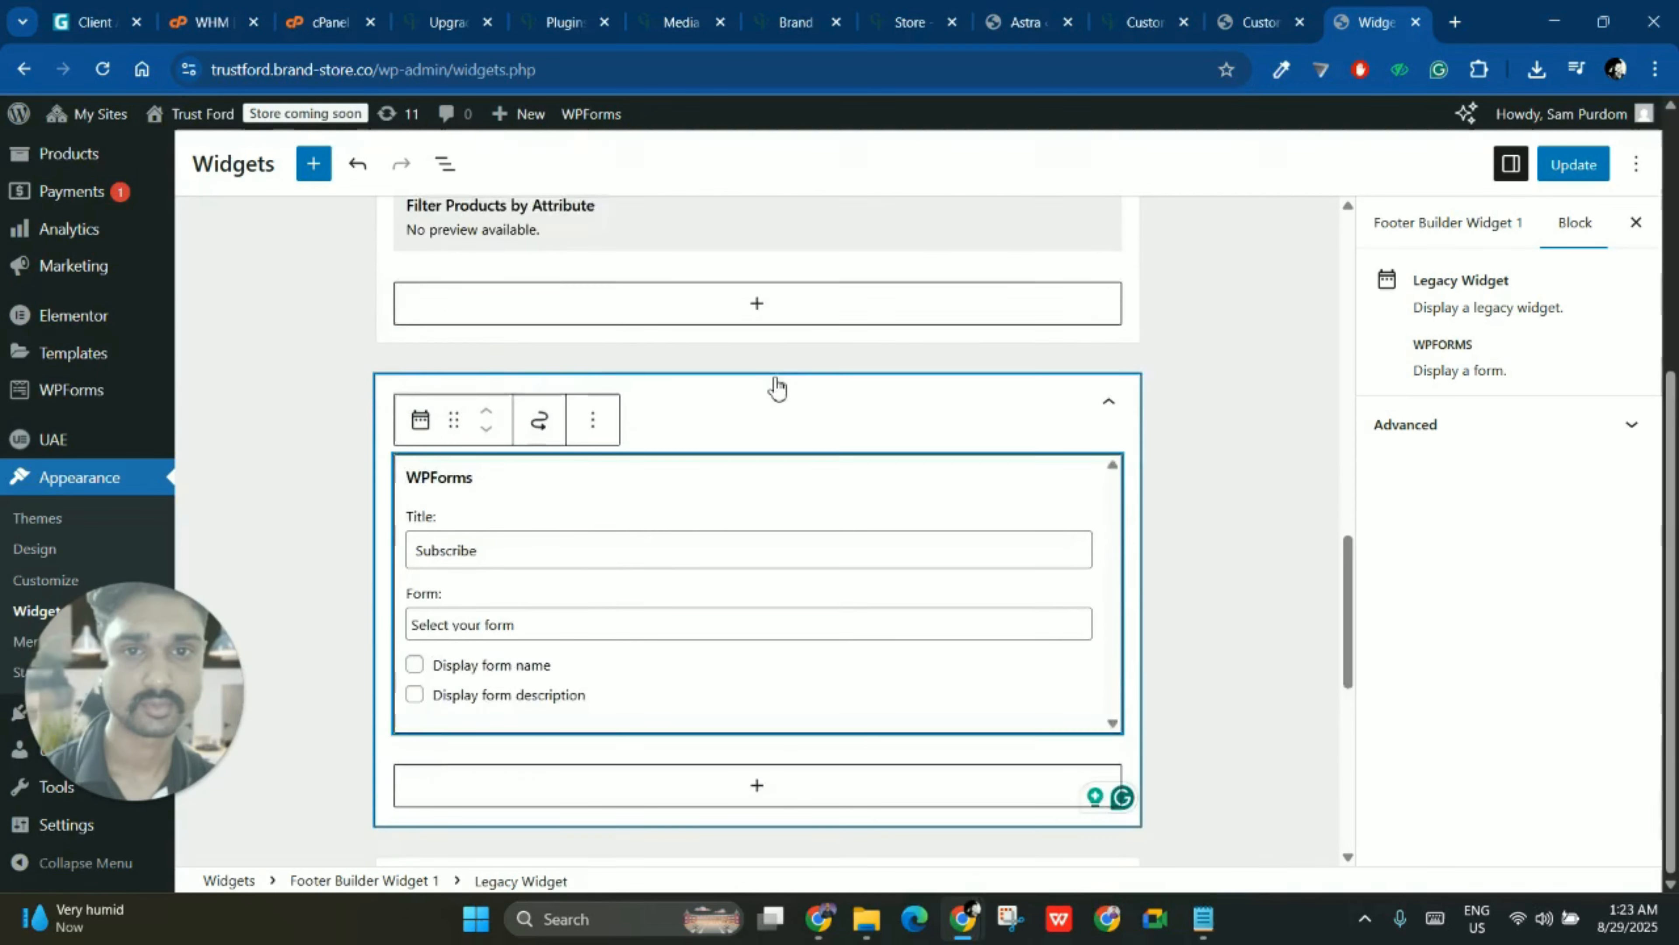
pyautogui.click(775, 470)
pyautogui.click(655, 555)
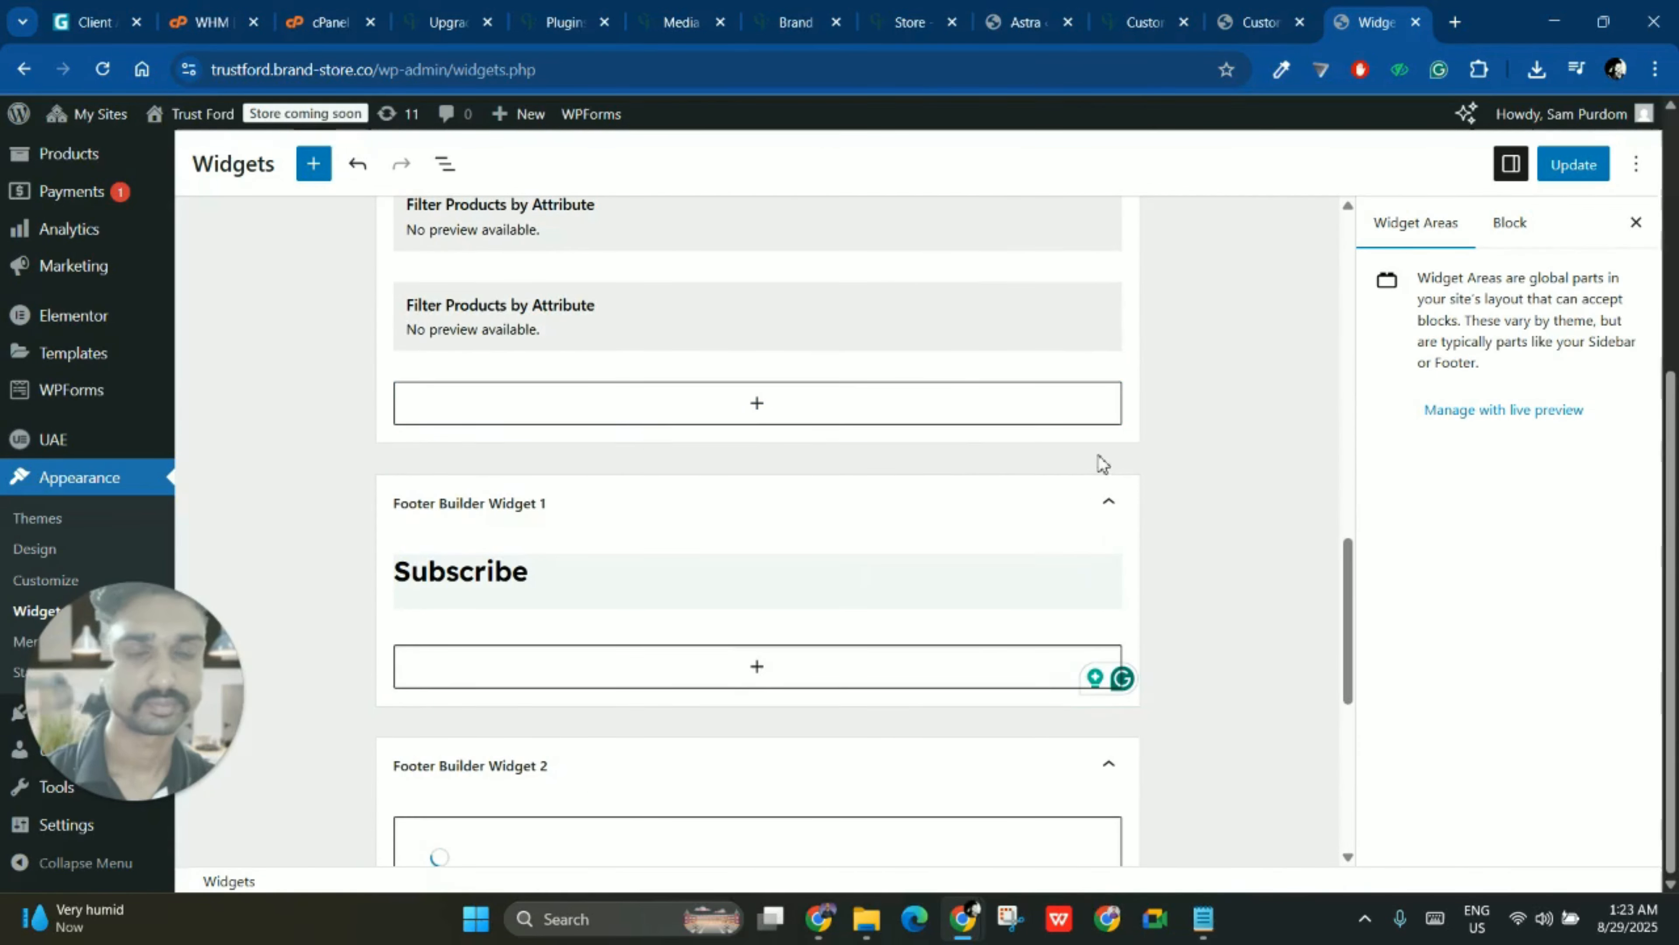
# - Review the Widget 1 settings in Trust Ford's footer customizer and return to the list of footer elements
pyautogui.scroll(15, 637, 443)
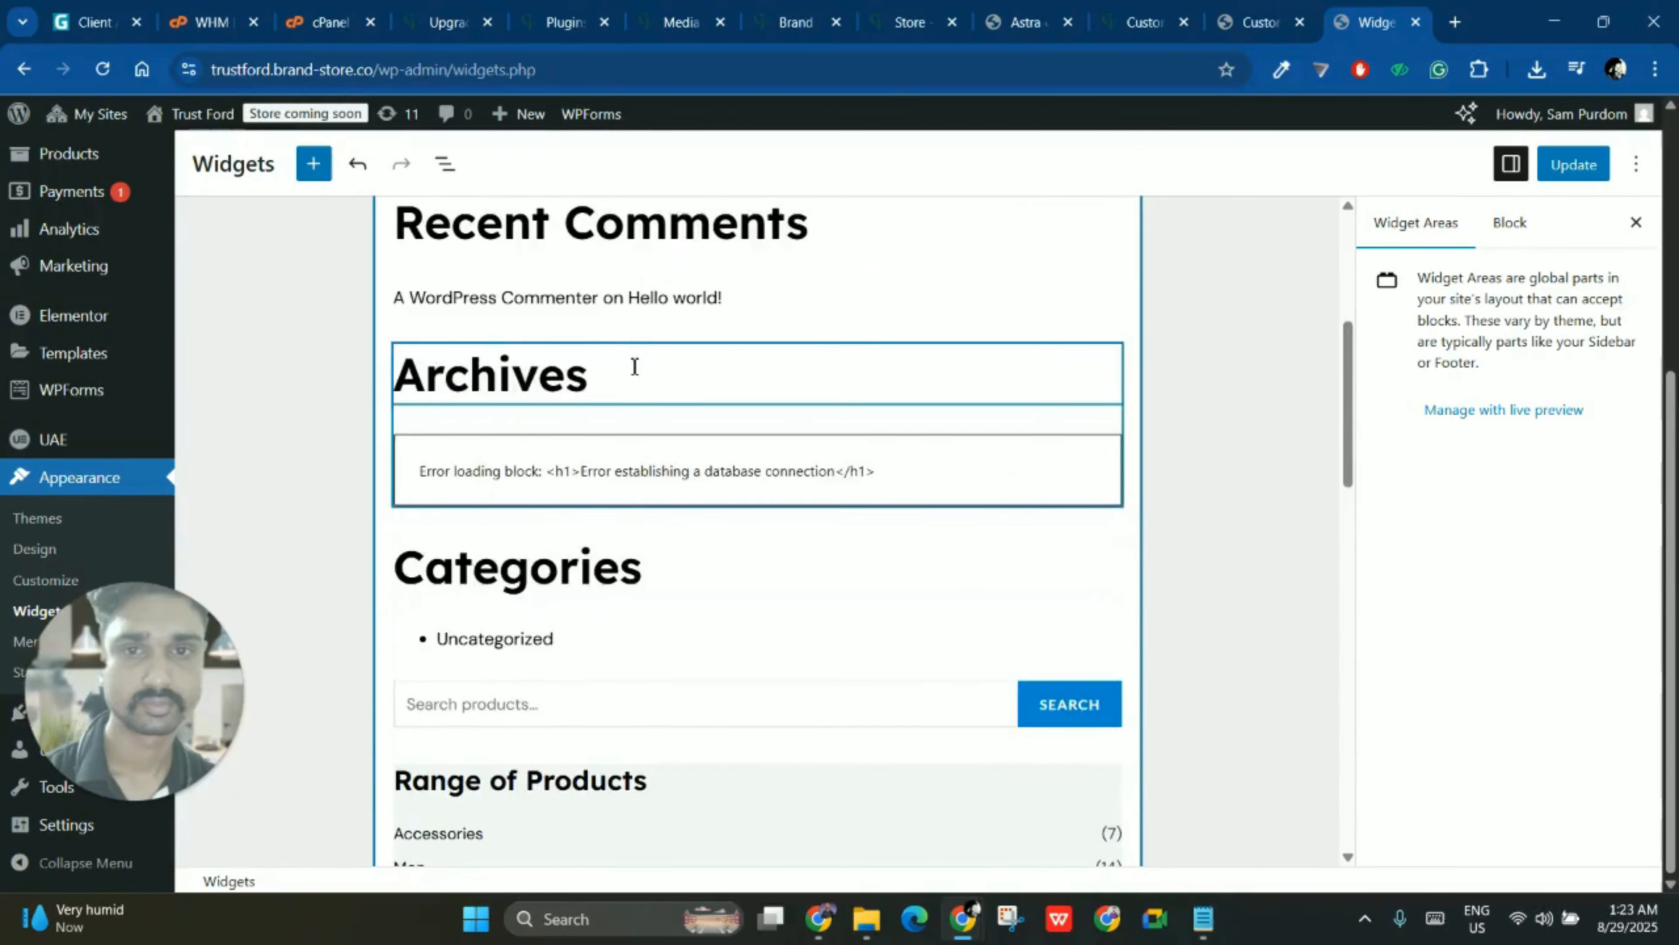
pyautogui.scroll(10, 637, 390)
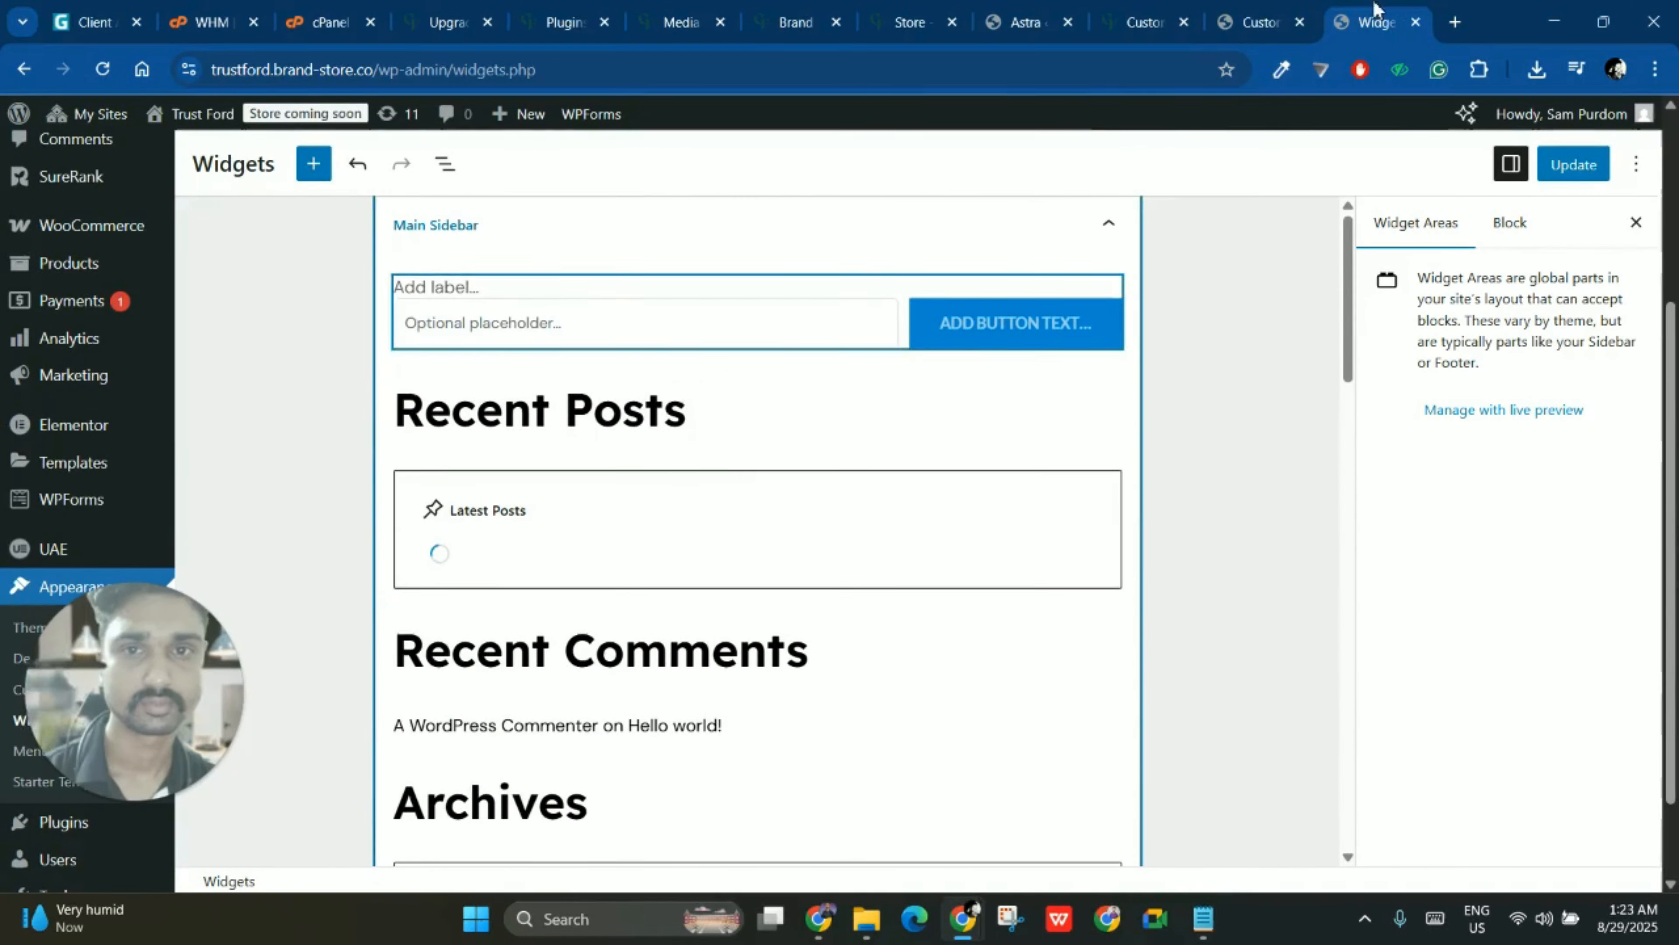
pyautogui.click(1259, 22)
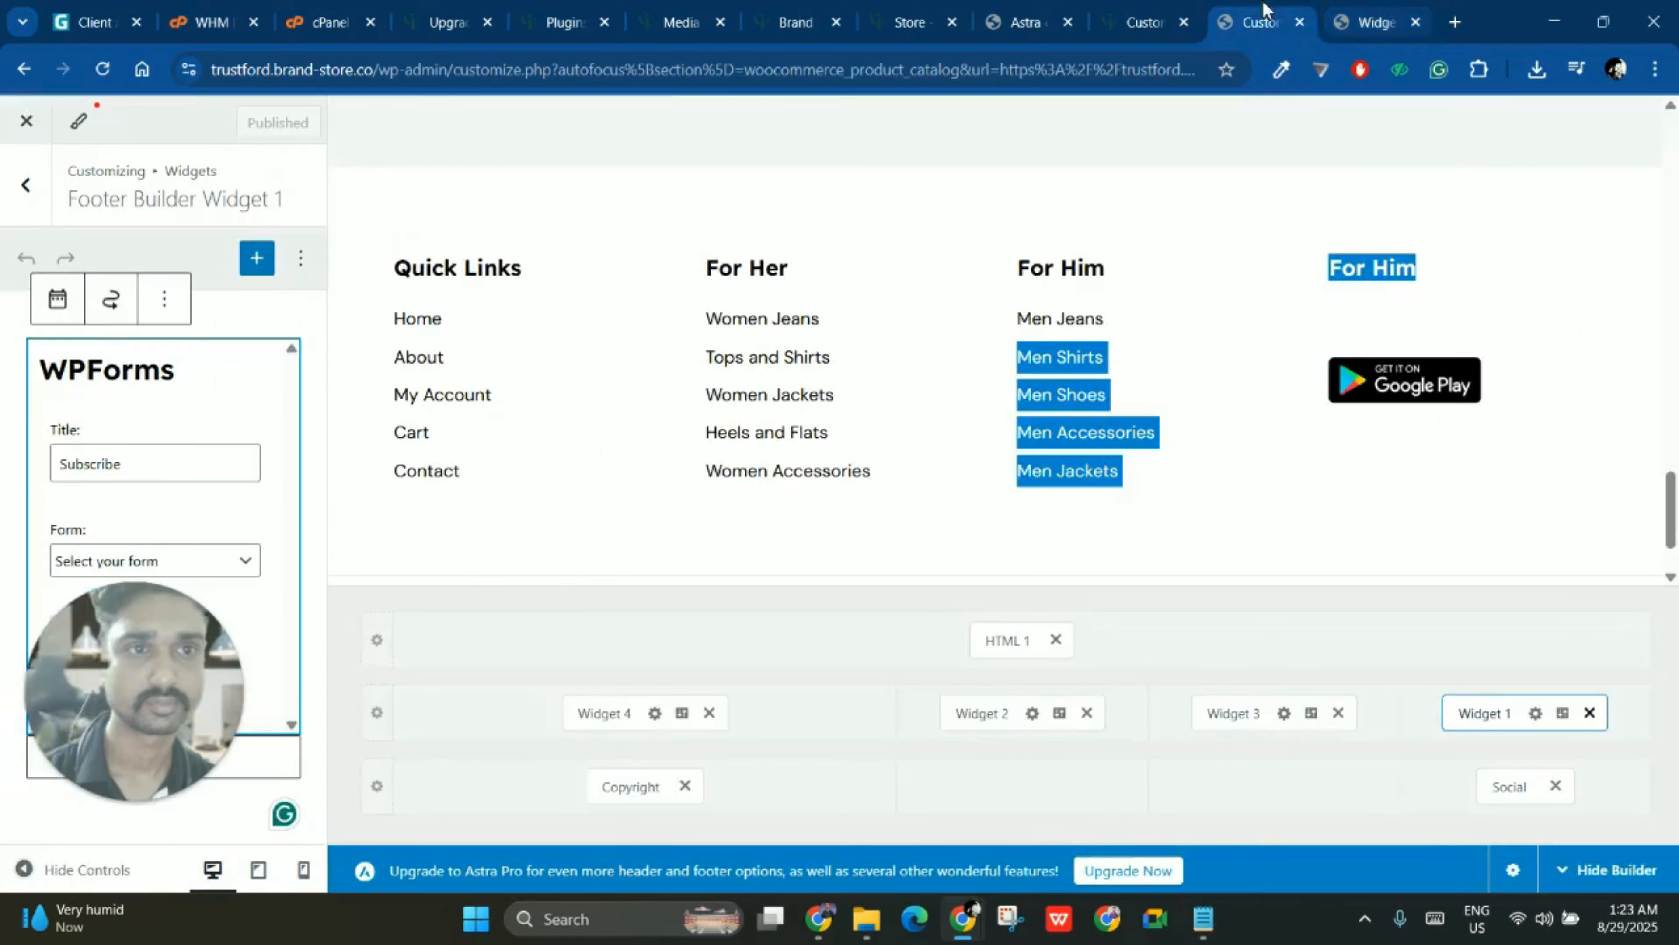
pyautogui.click(1537, 720)
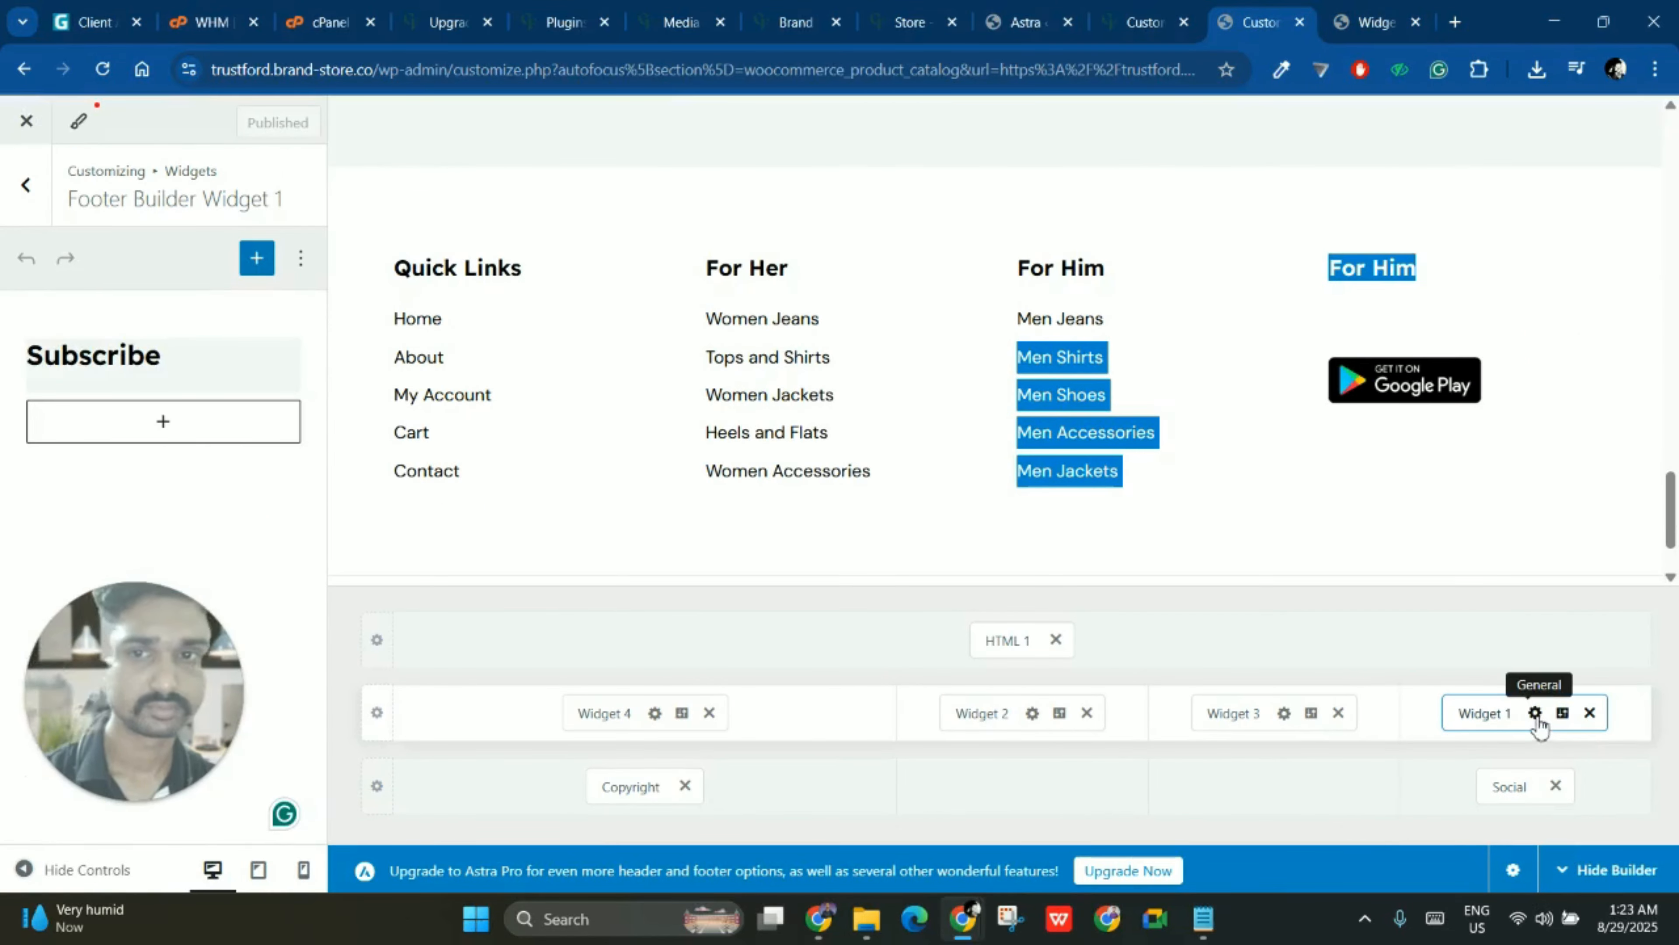
pyautogui.click(1564, 715)
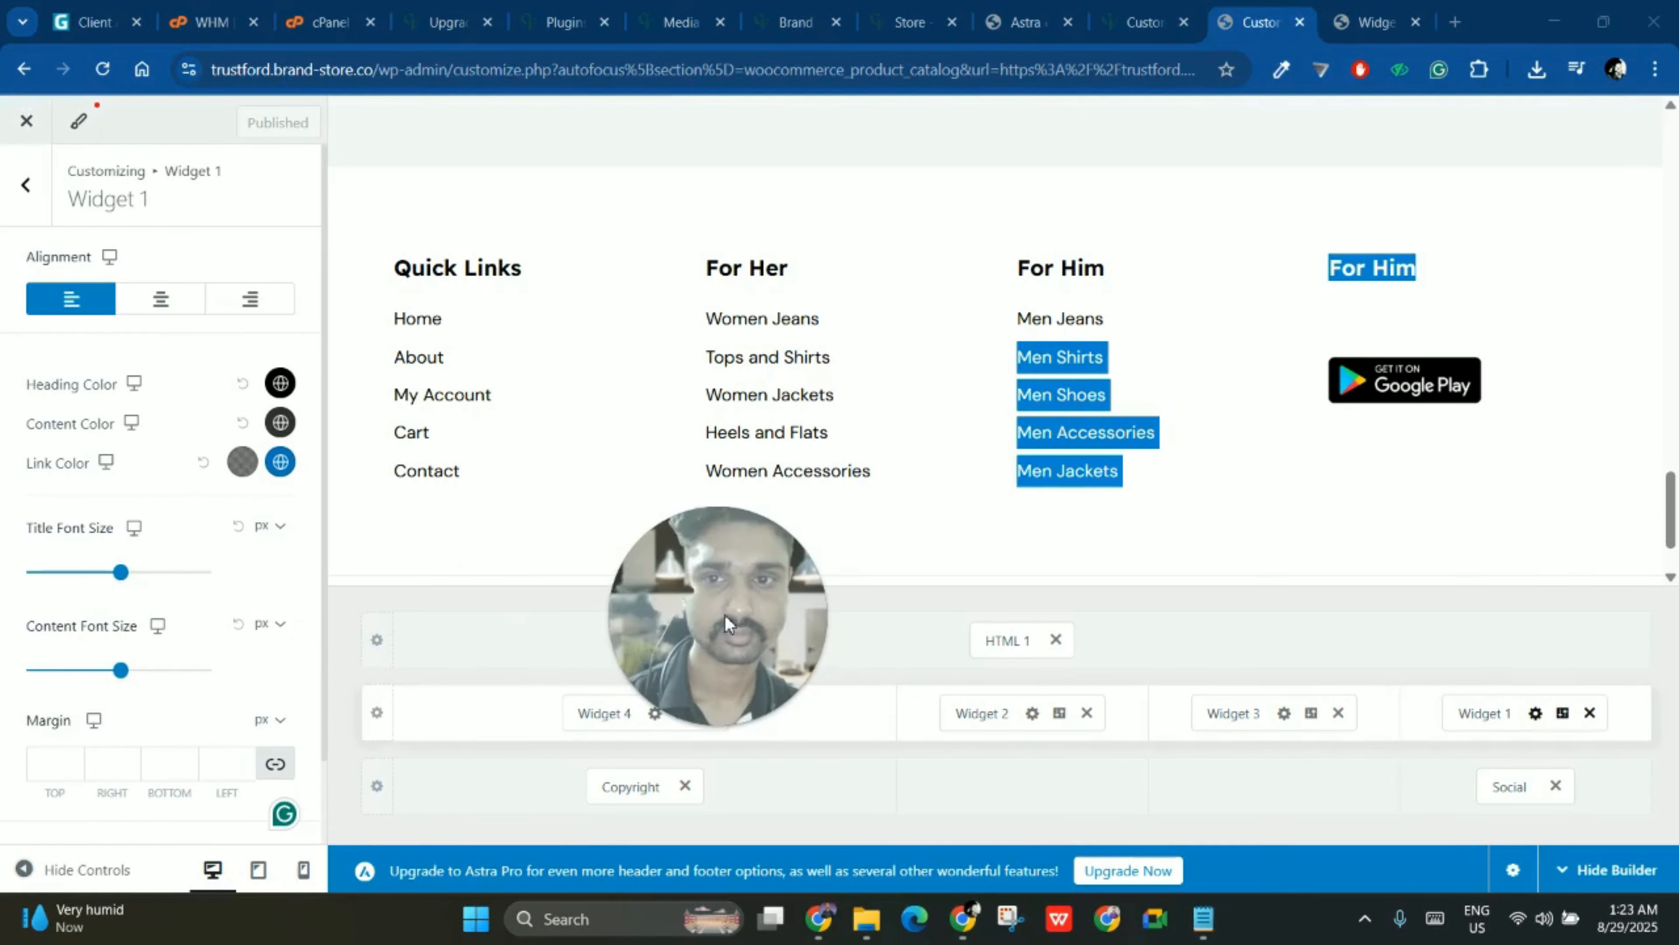
pyautogui.click(26, 185)
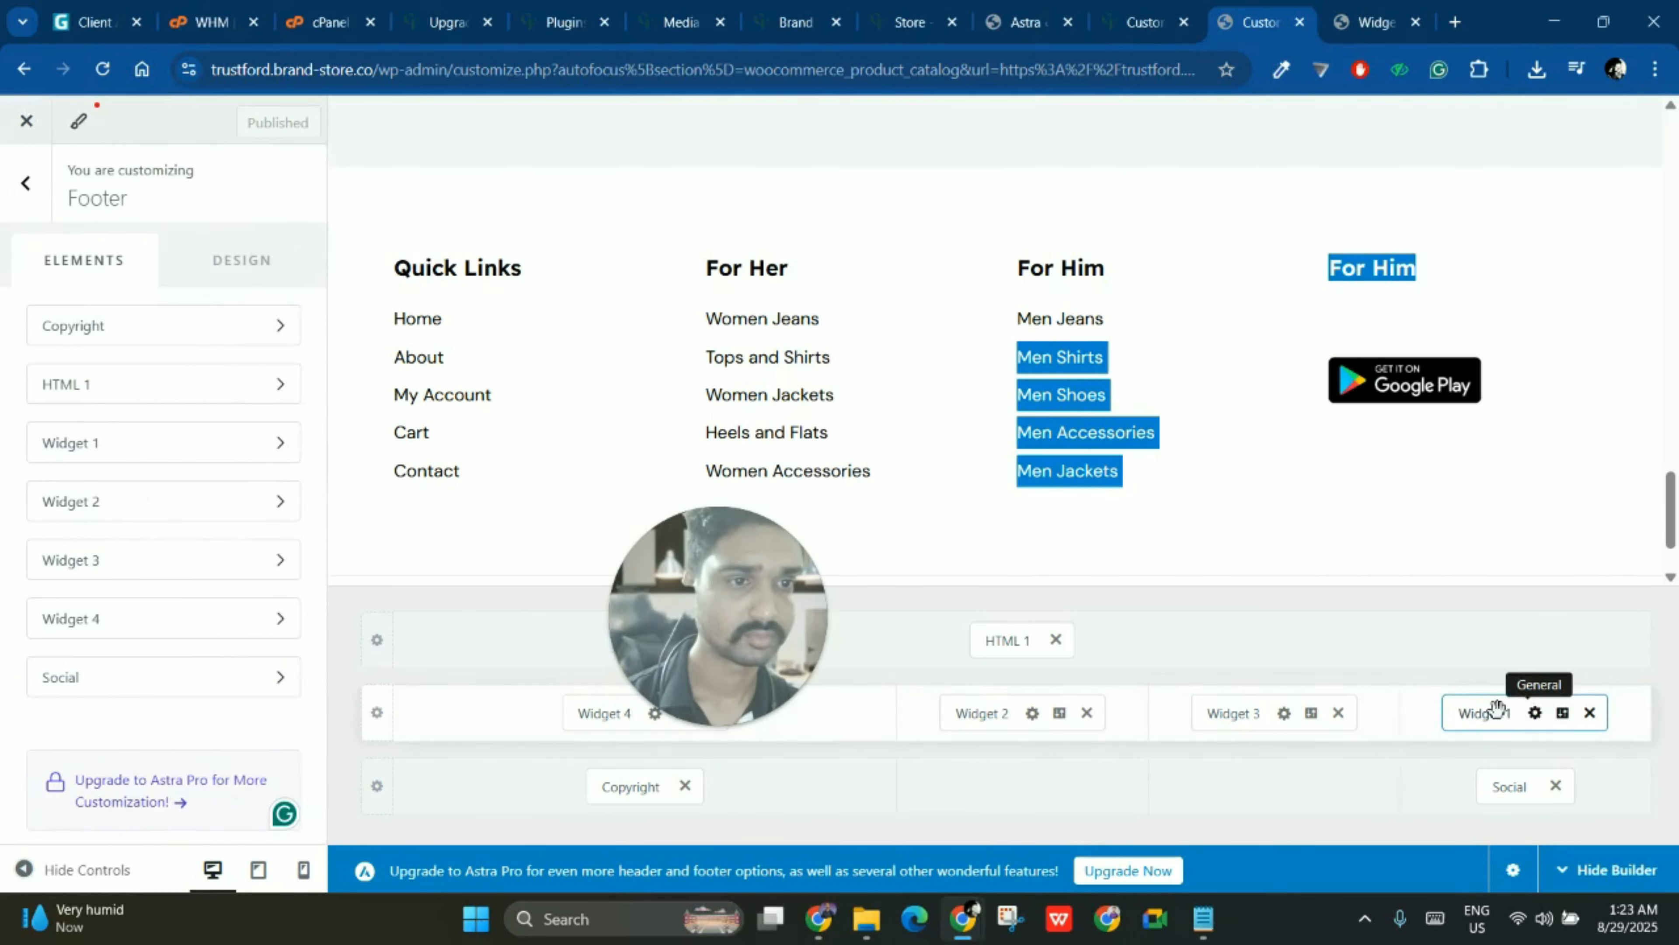
pyautogui.moveTo(1497, 708)
pyautogui.mouseDown()
pyautogui.moveTo(1387, 690)
pyautogui.moveTo(1394, 736)
pyautogui.moveTo(1528, 720)
pyautogui.mouseUp()
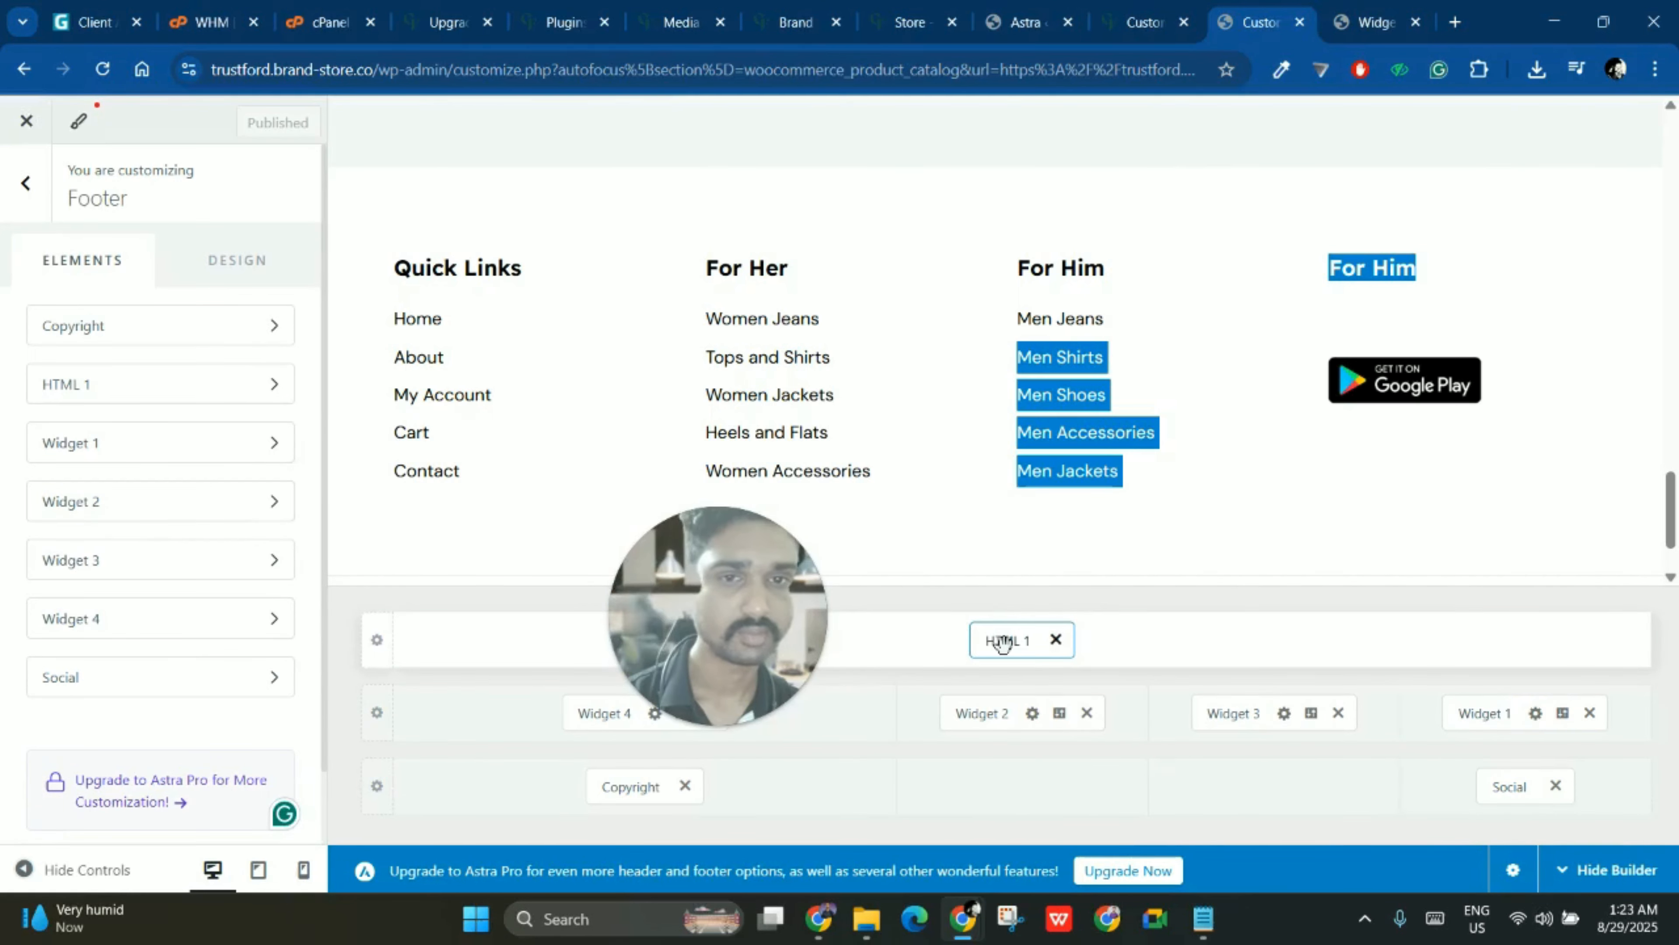
# - Inspect the footer's HTML 1, Copyright and Social elements, including the details of the Facebook icon
pyautogui.click(120, 406)
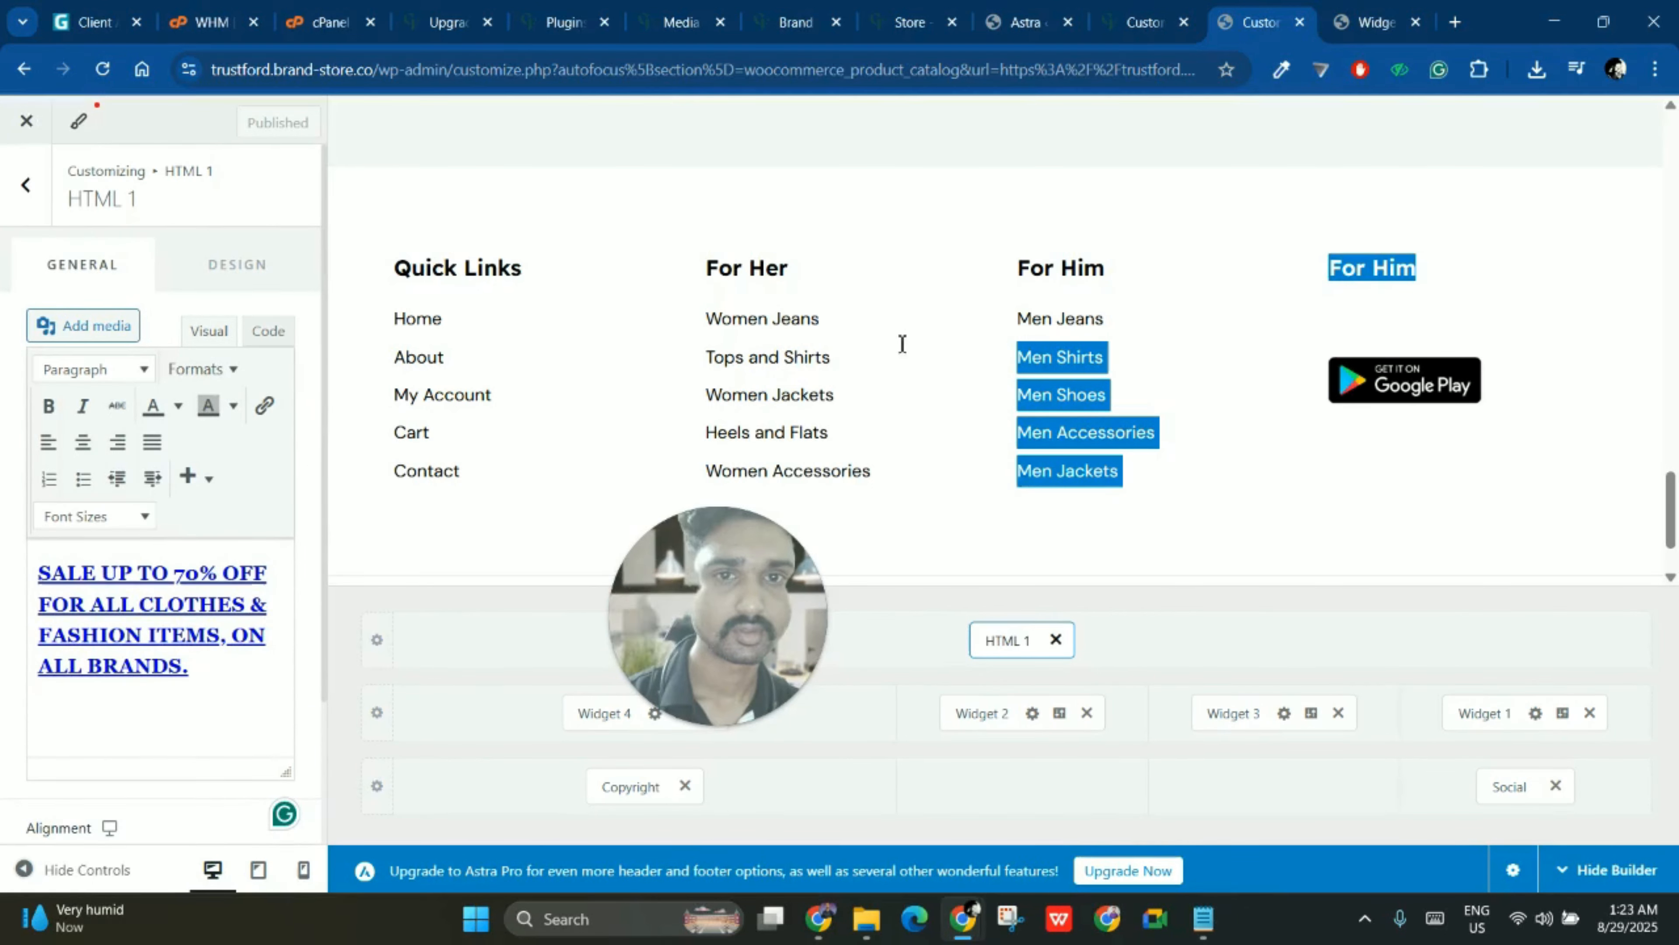
pyautogui.scroll(2, 903, 343)
pyautogui.scroll(-4, 892, 436)
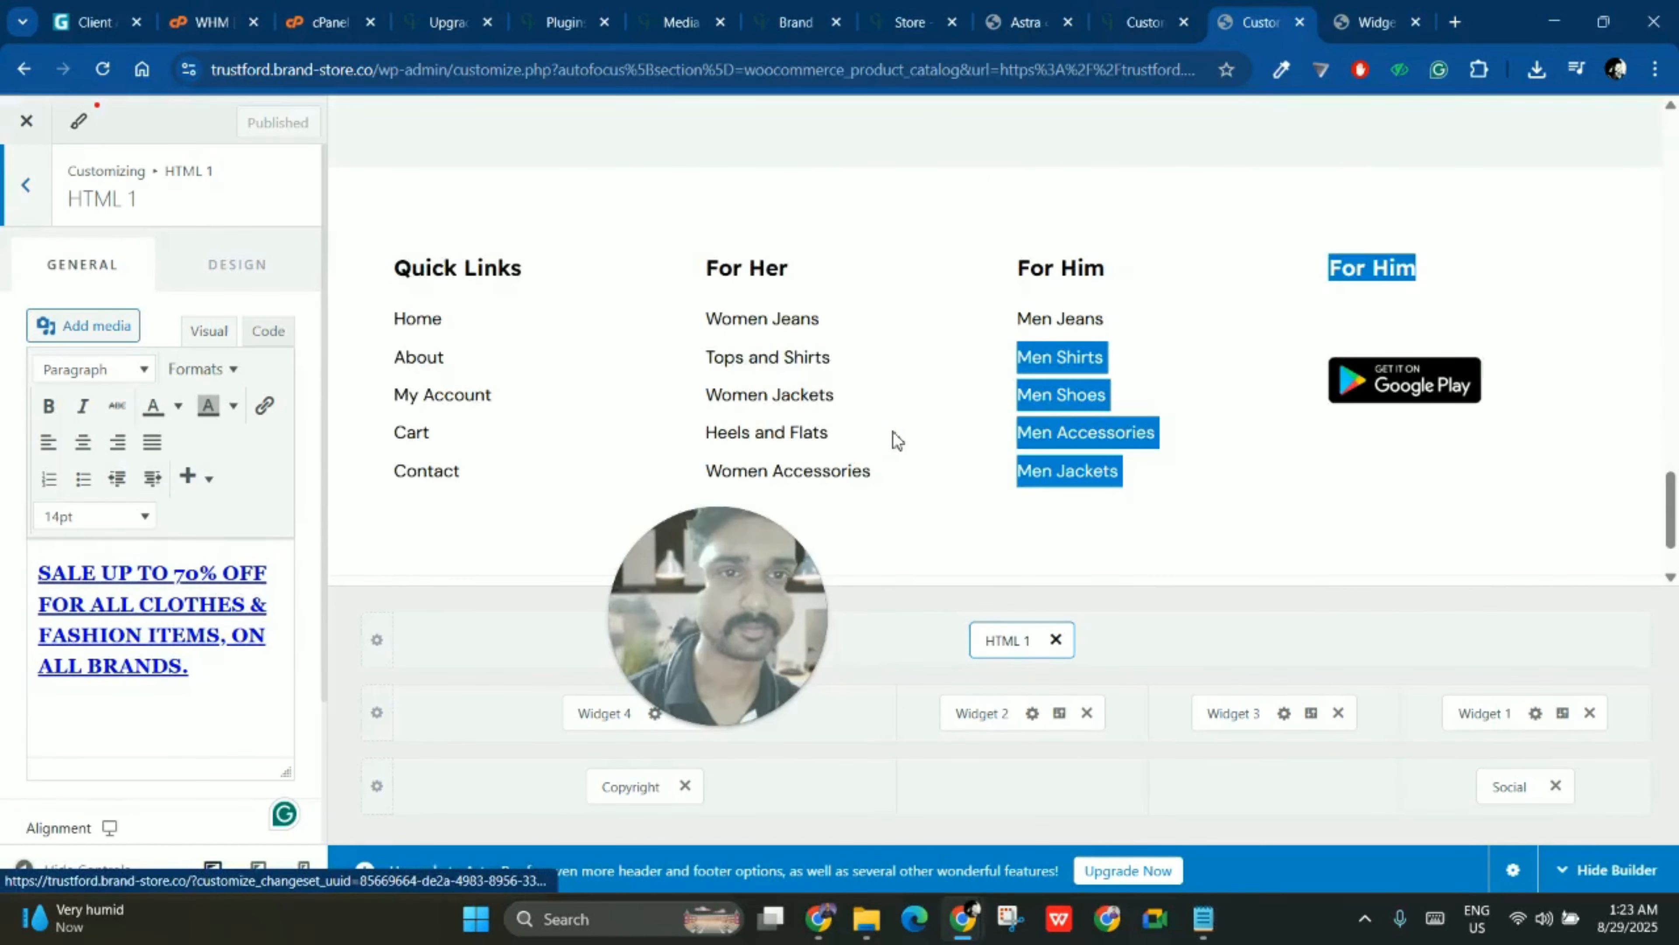
pyautogui.click(636, 791)
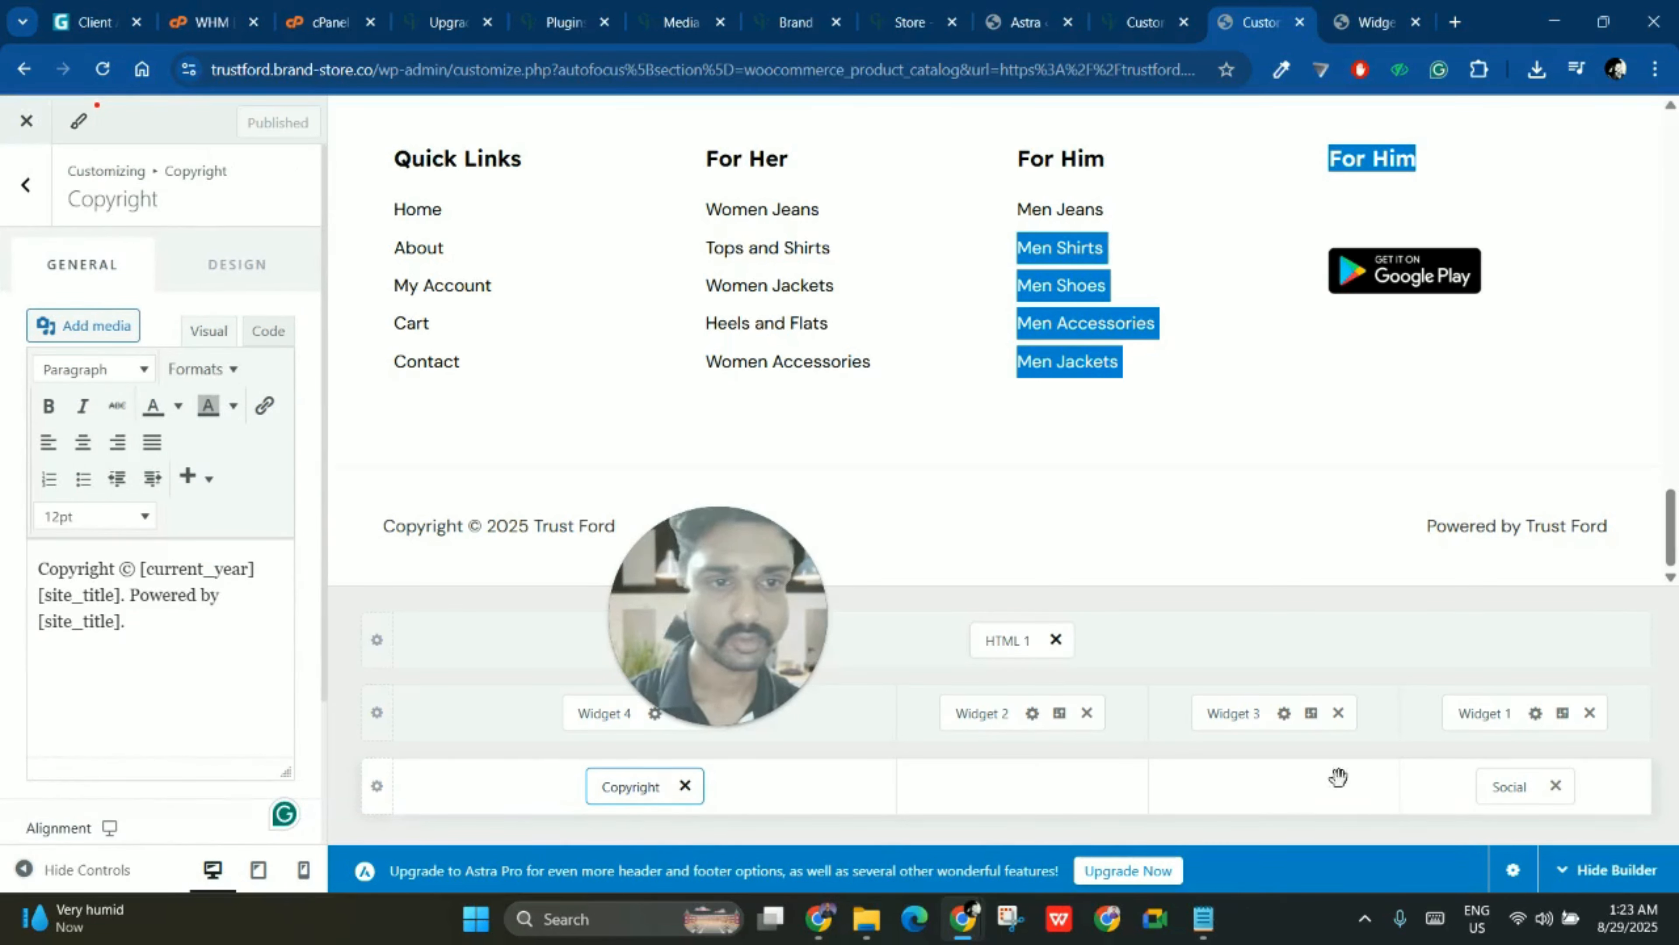
pyautogui.click(1510, 788)
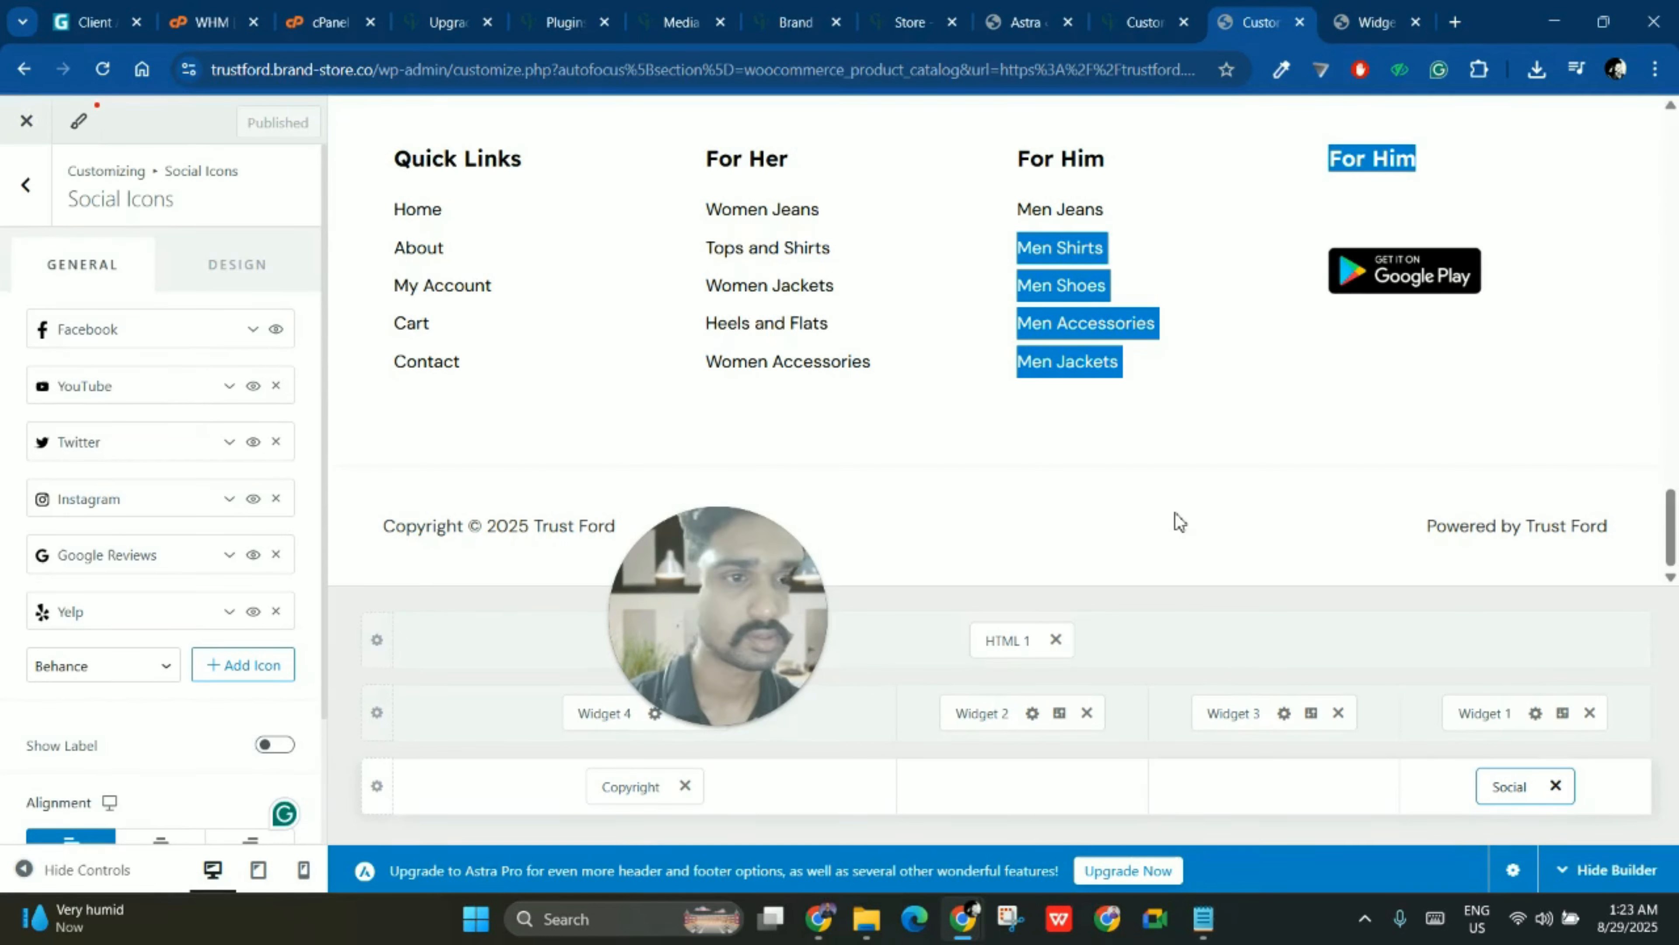
pyautogui.click(253, 330)
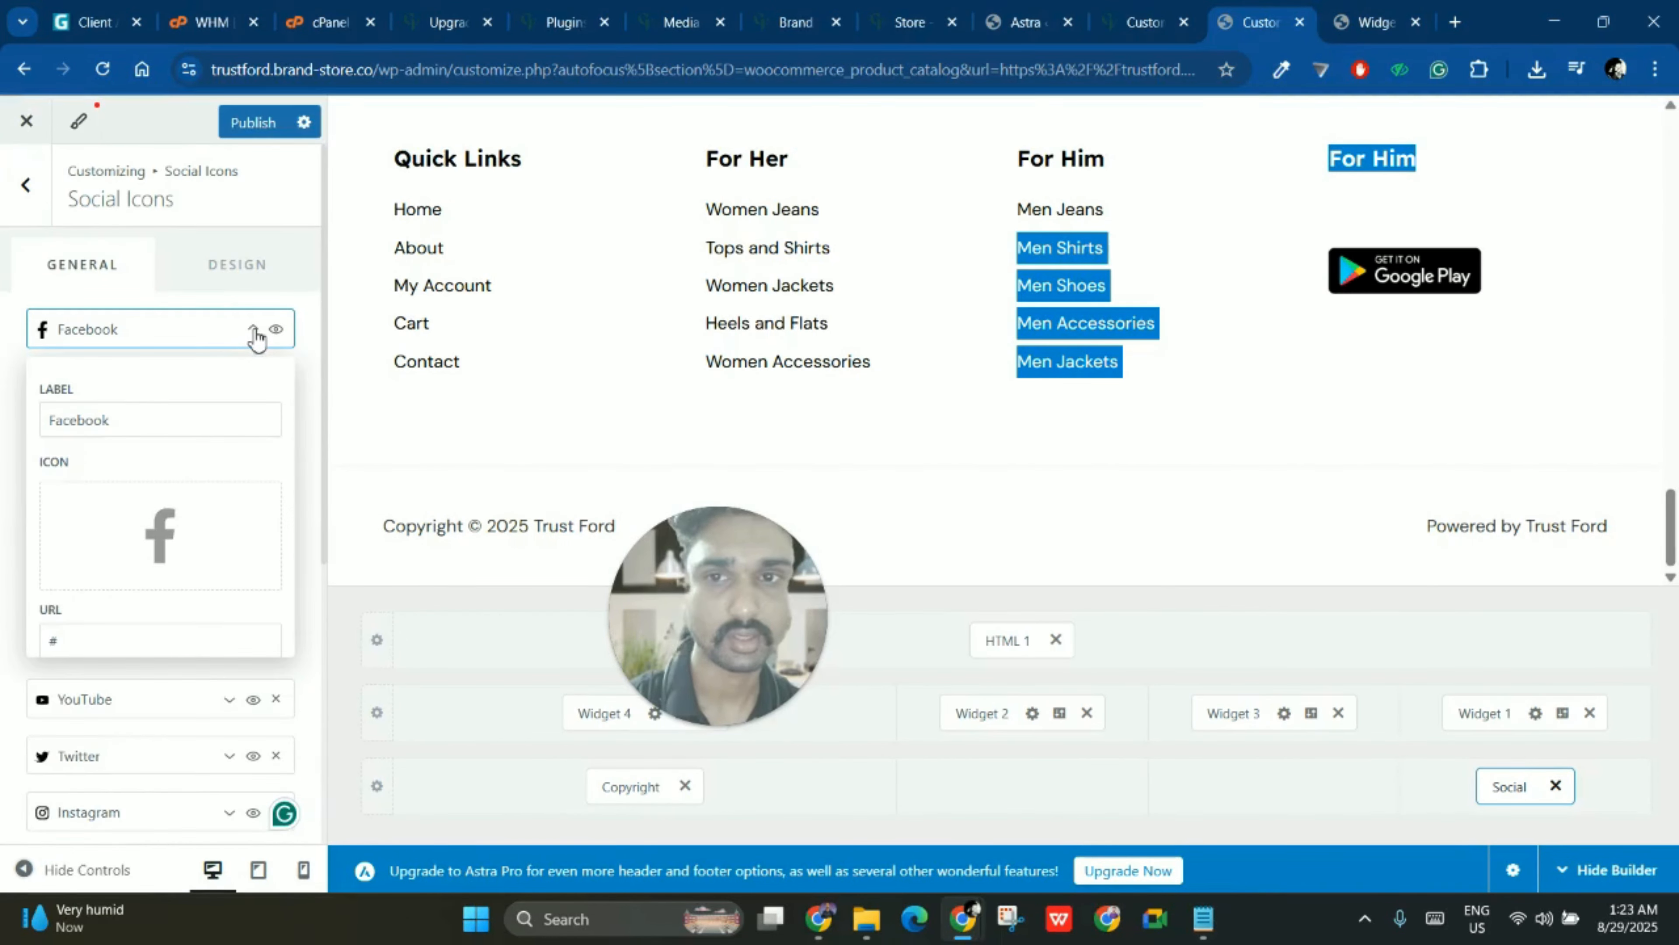
pyautogui.click(254, 329)
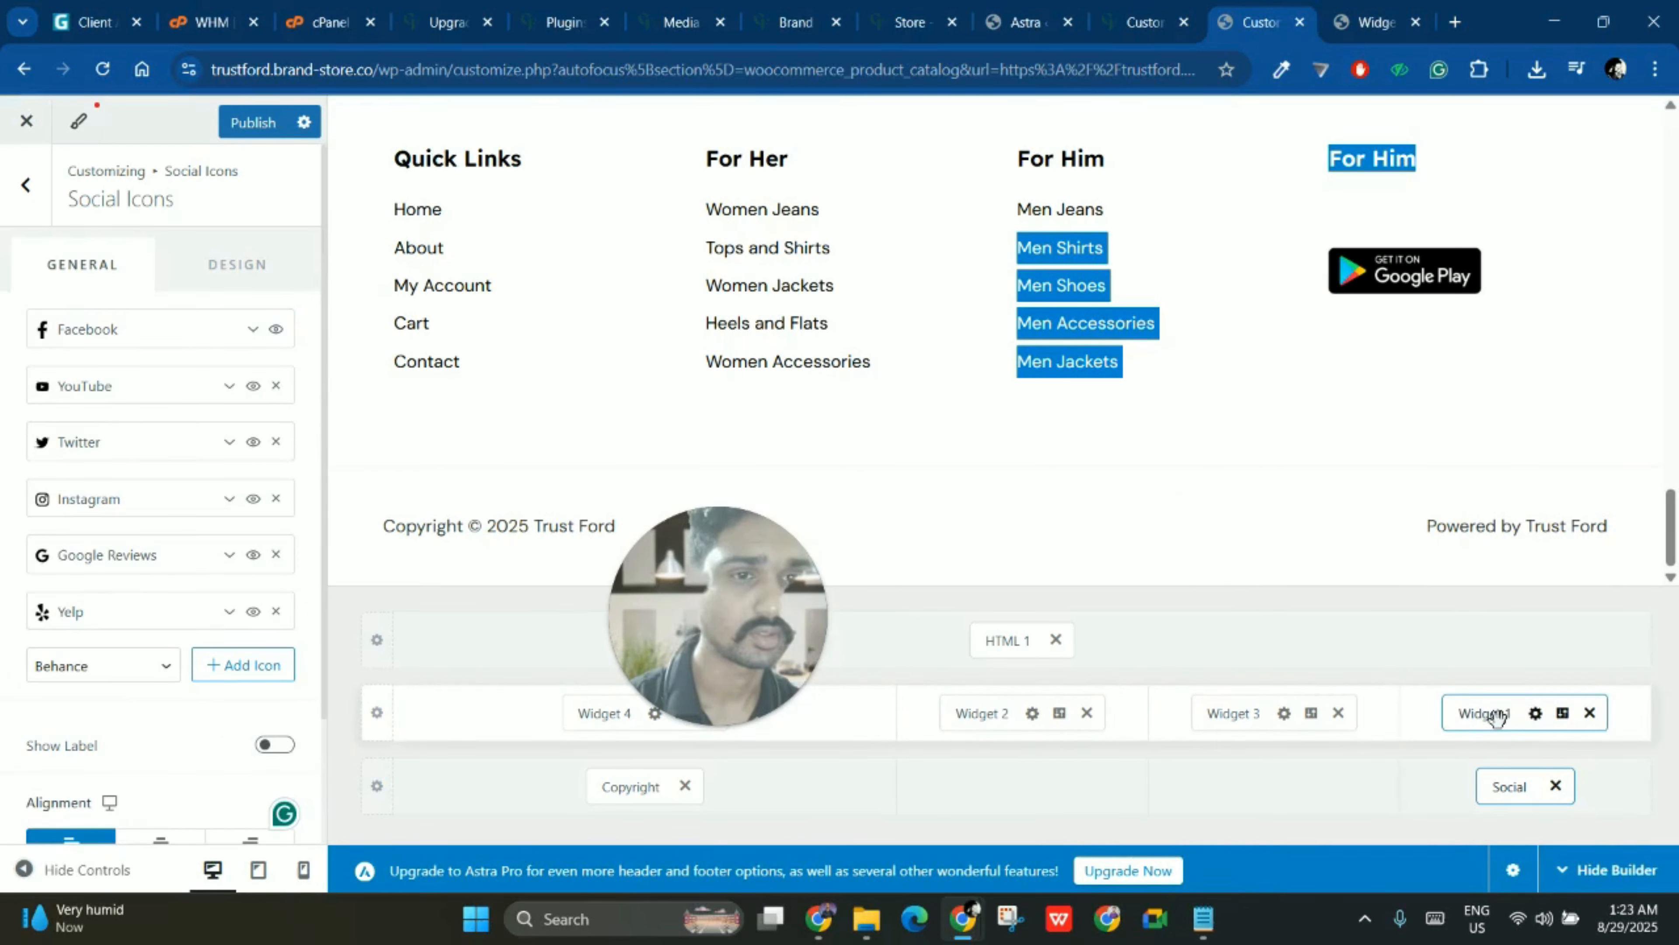
# - Add a list block with the items 1, 2 and 3 below the Subscribe widget in Footer Builder Widget 1
pyautogui.click(1537, 716)
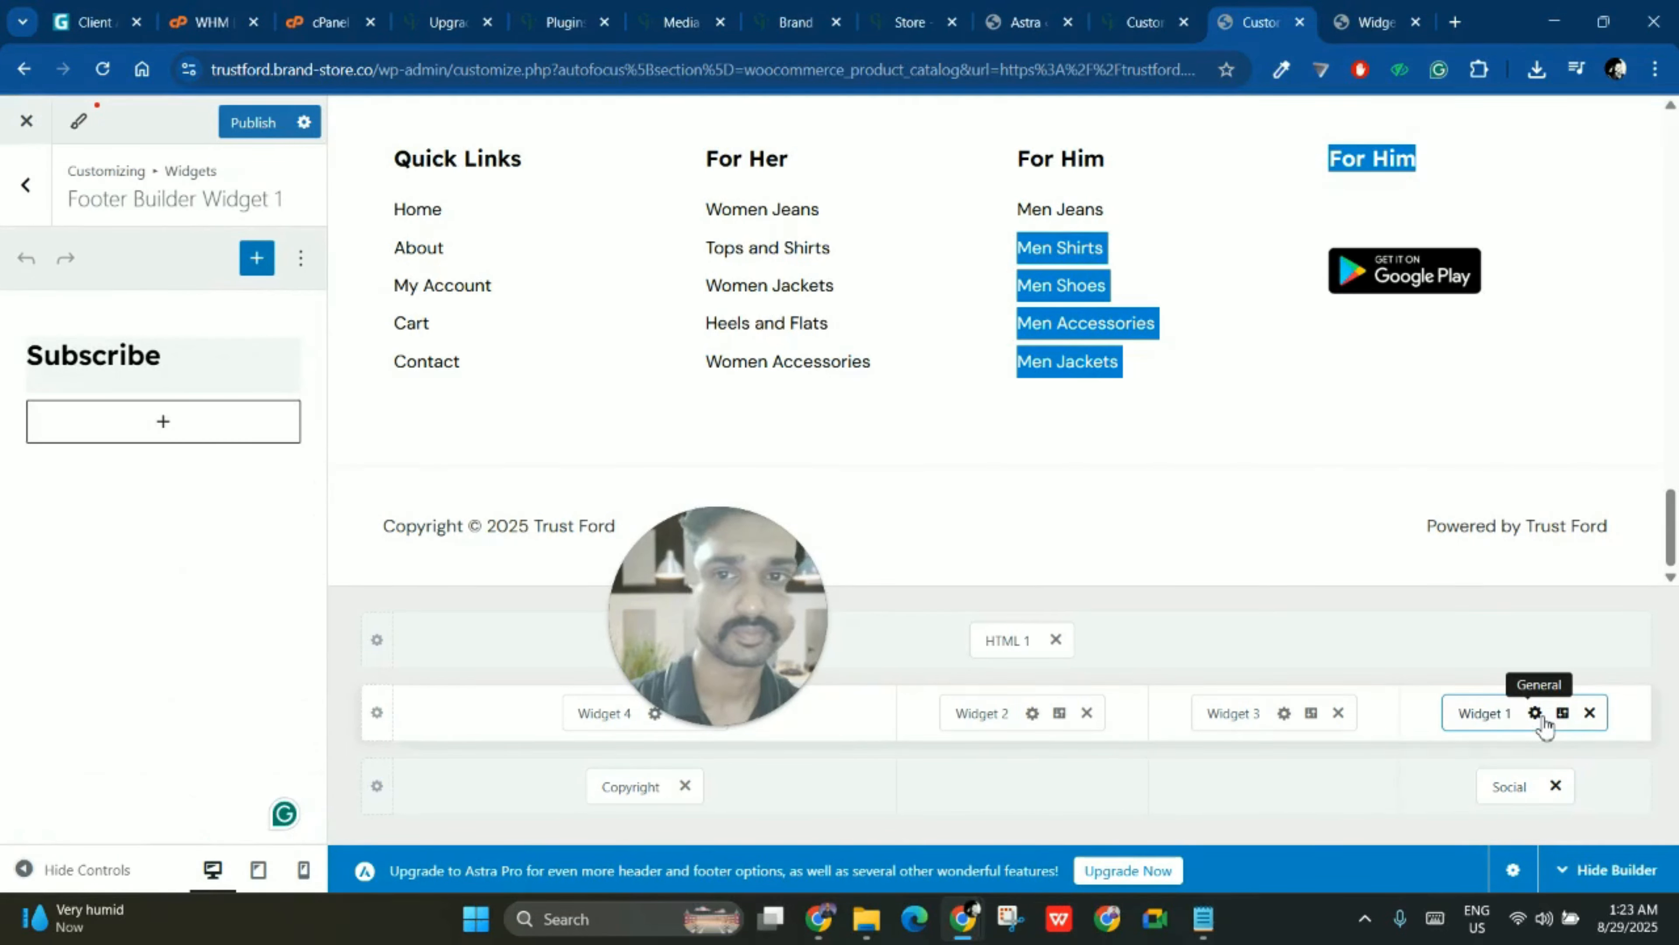
pyautogui.click(156, 434)
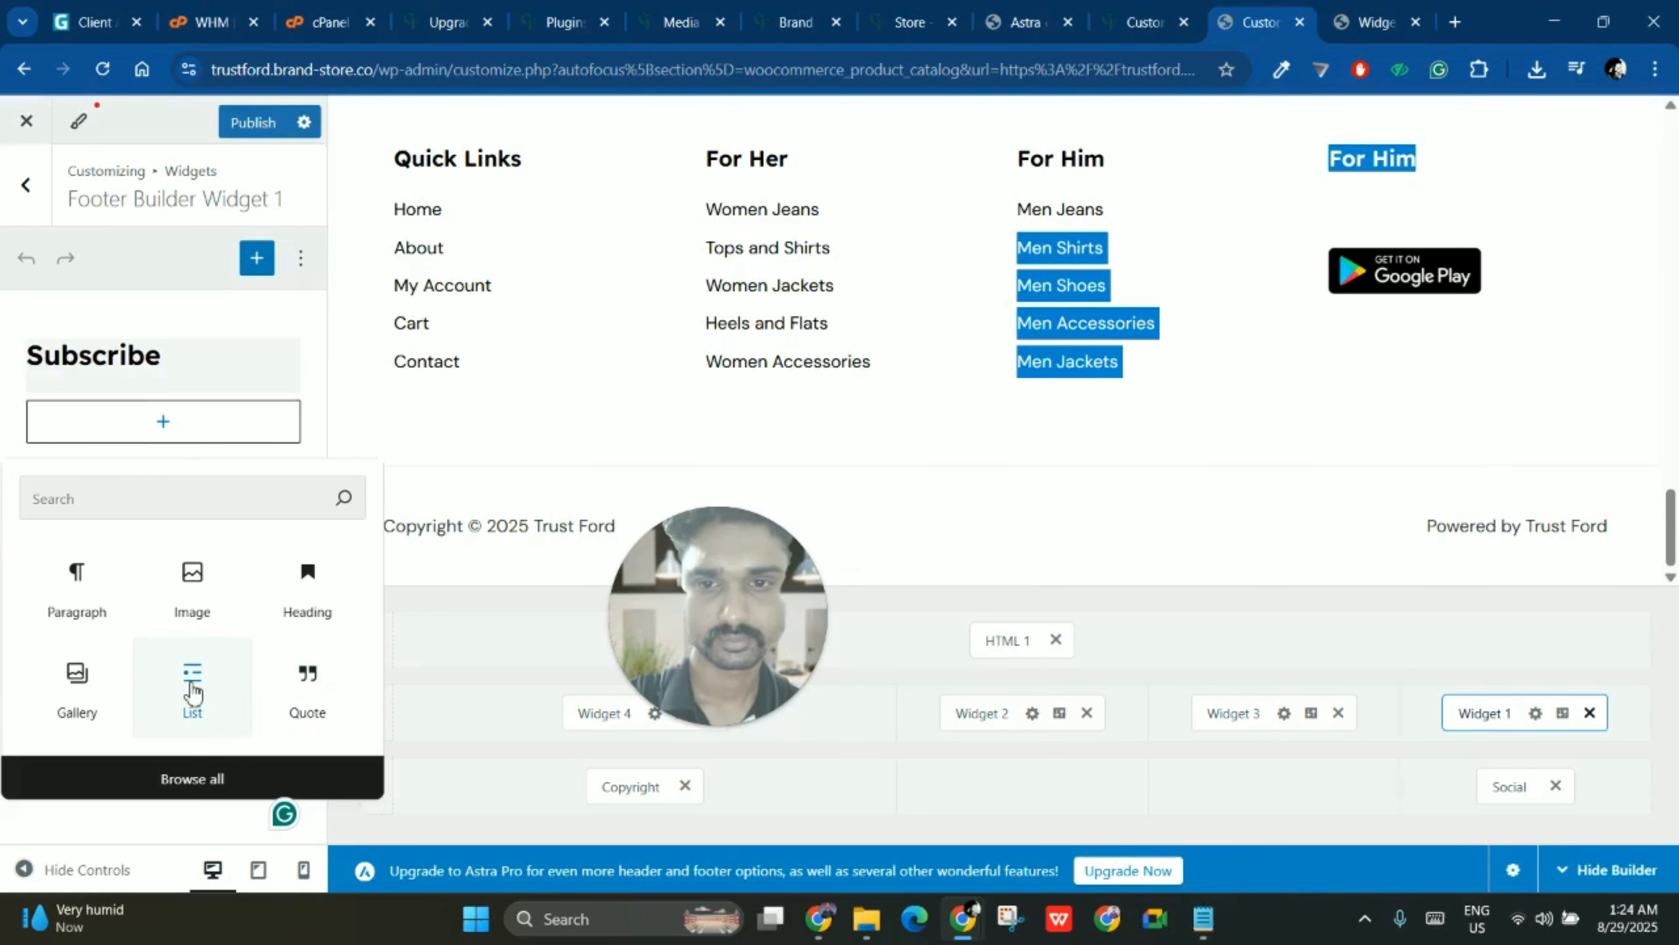
pyautogui.click(186, 702)
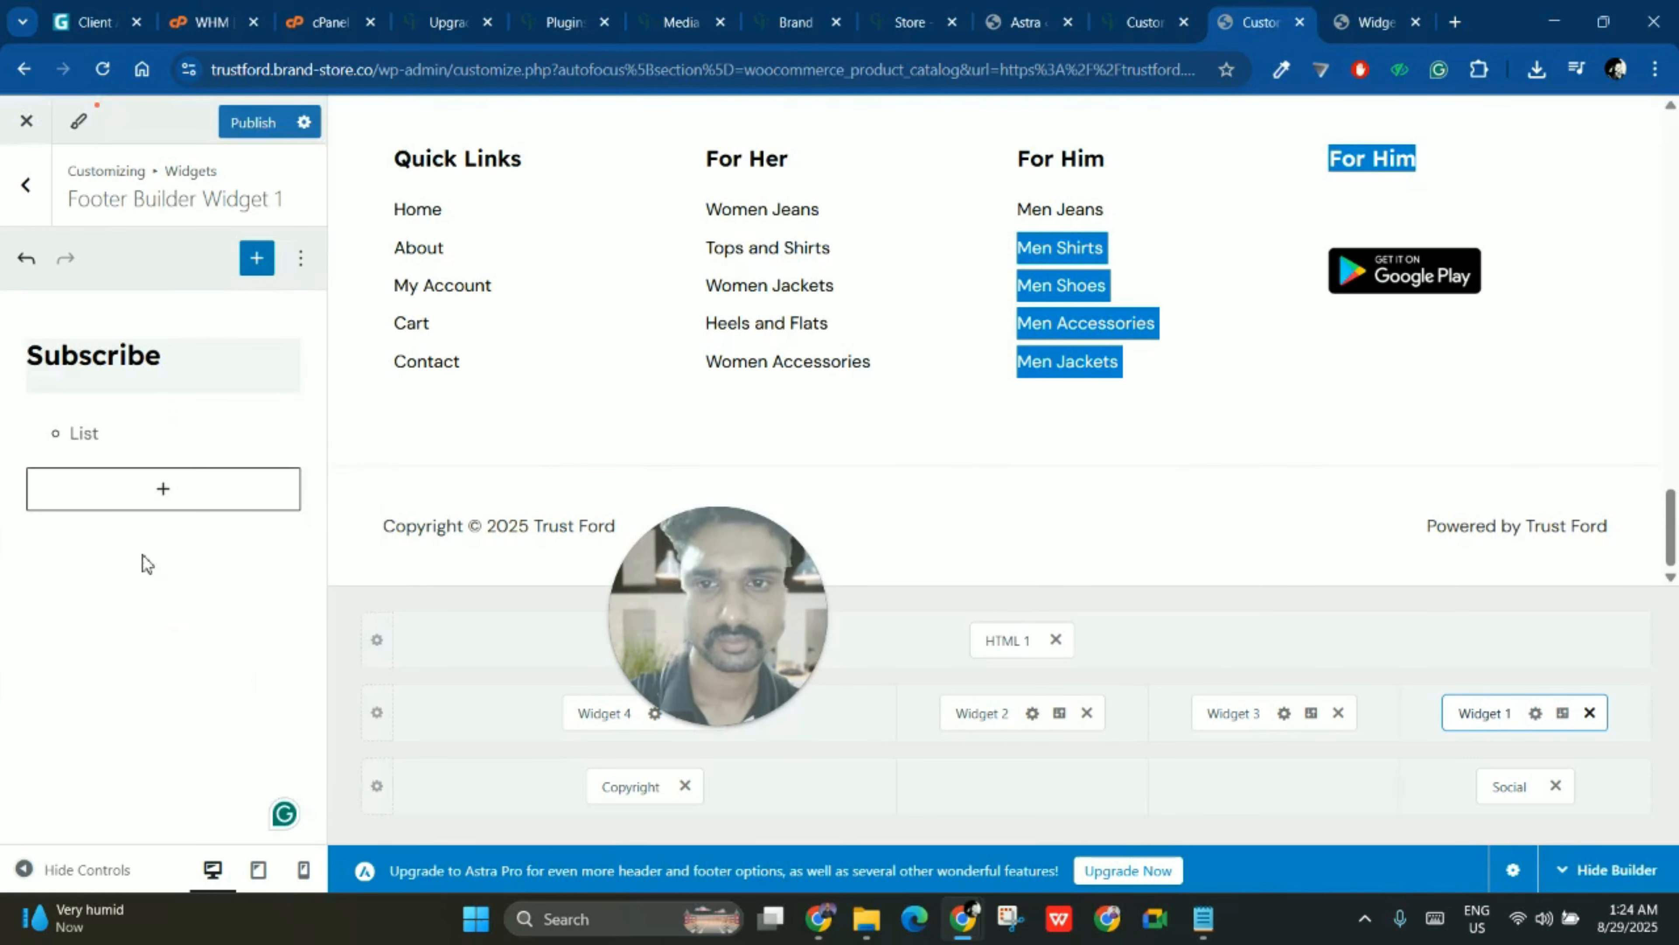
pyautogui.click(92, 435)
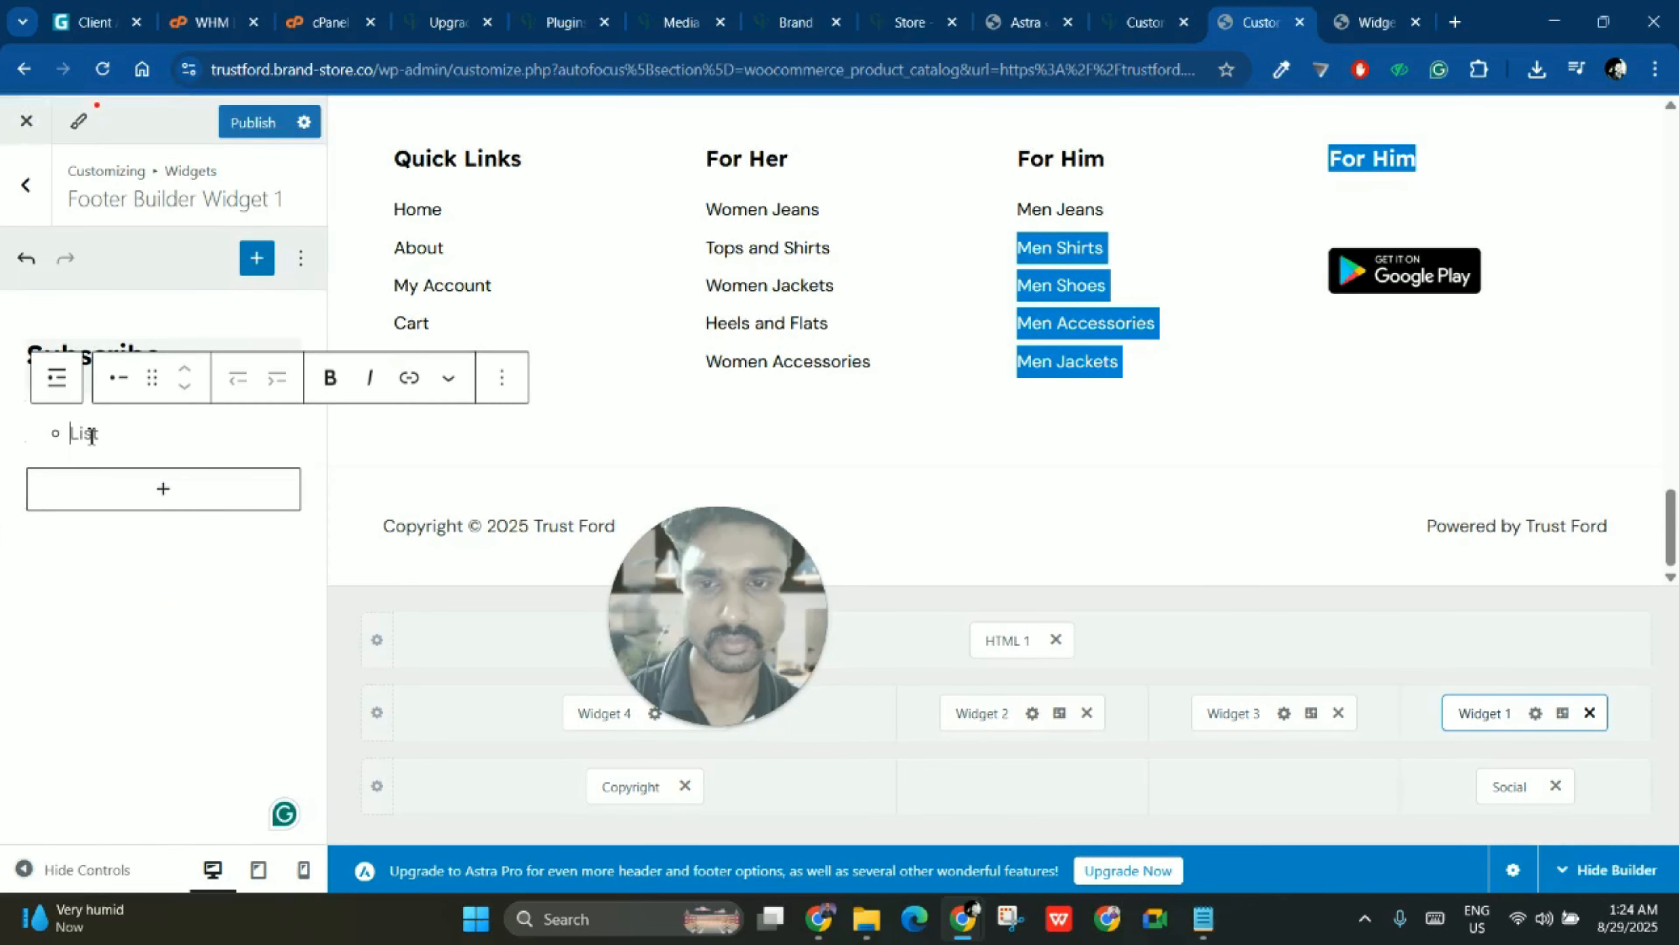
pyautogui.write('1')
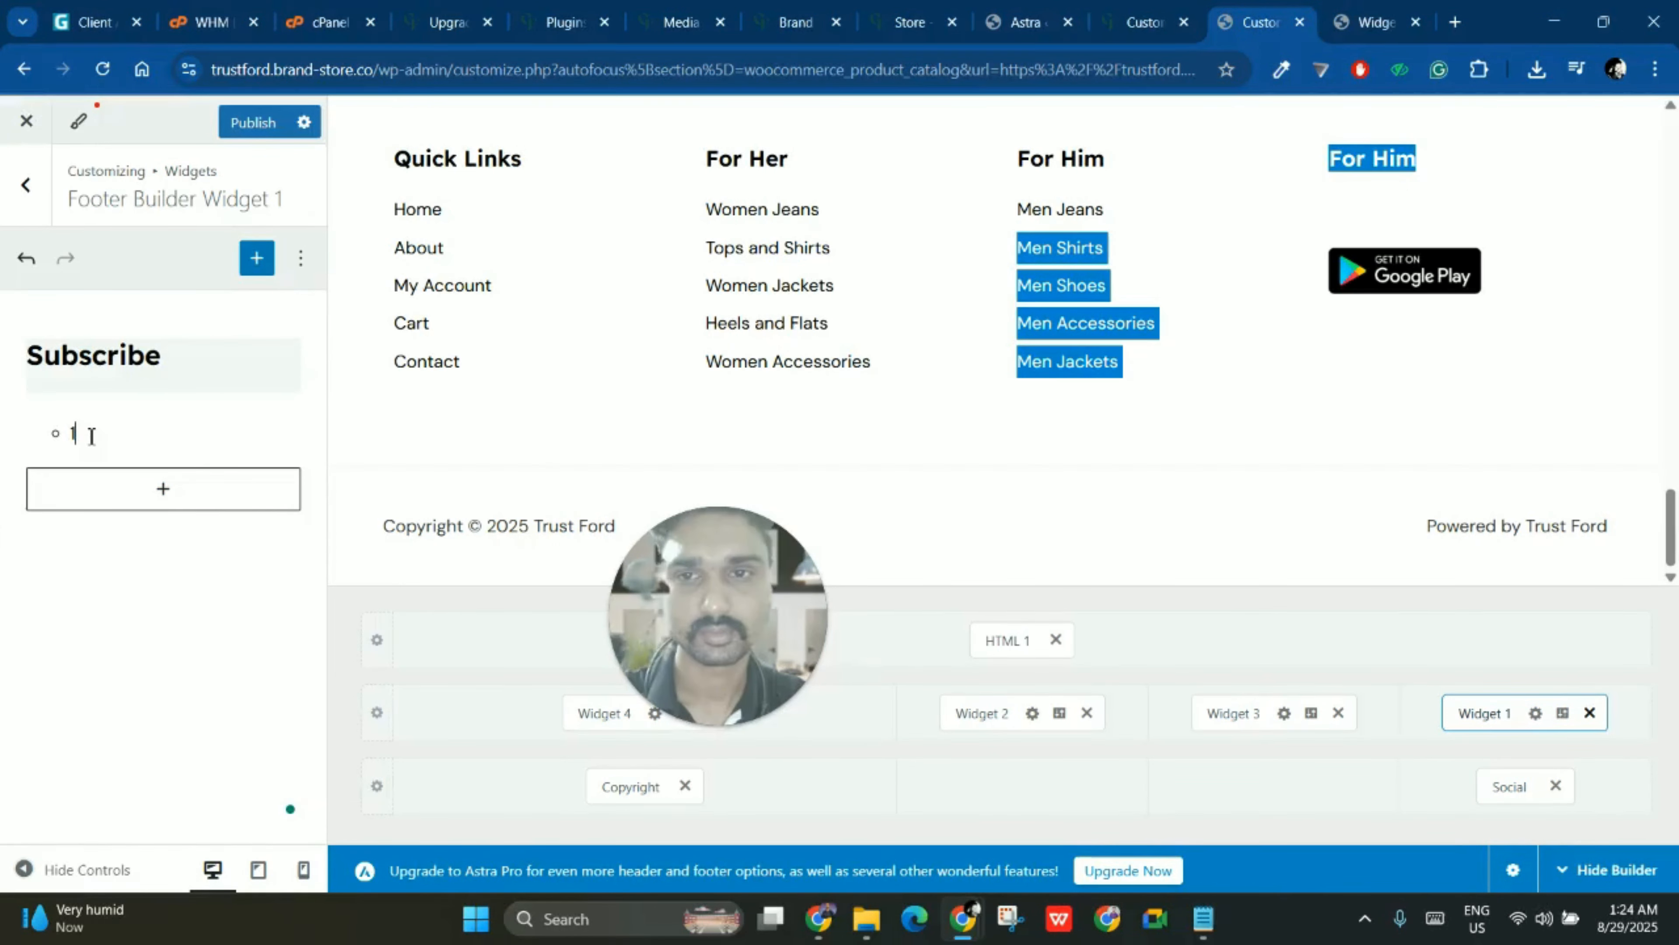
pyautogui.press('Return')
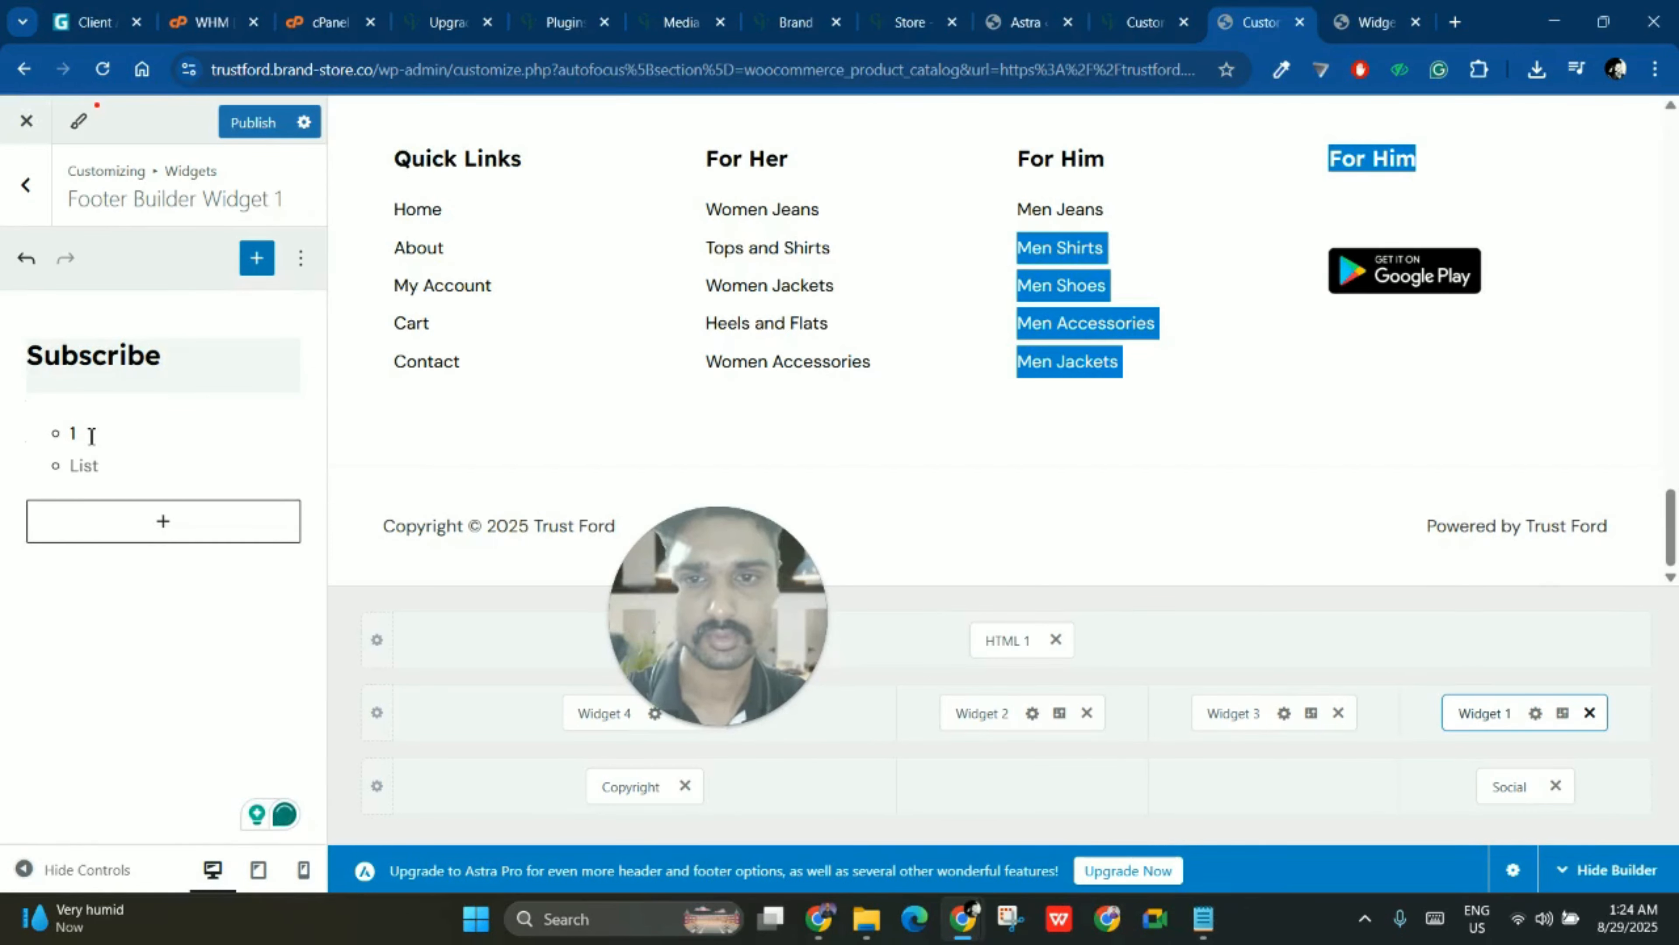
pyautogui.write('2')
pyautogui.press('Return')
pyautogui.write('3')
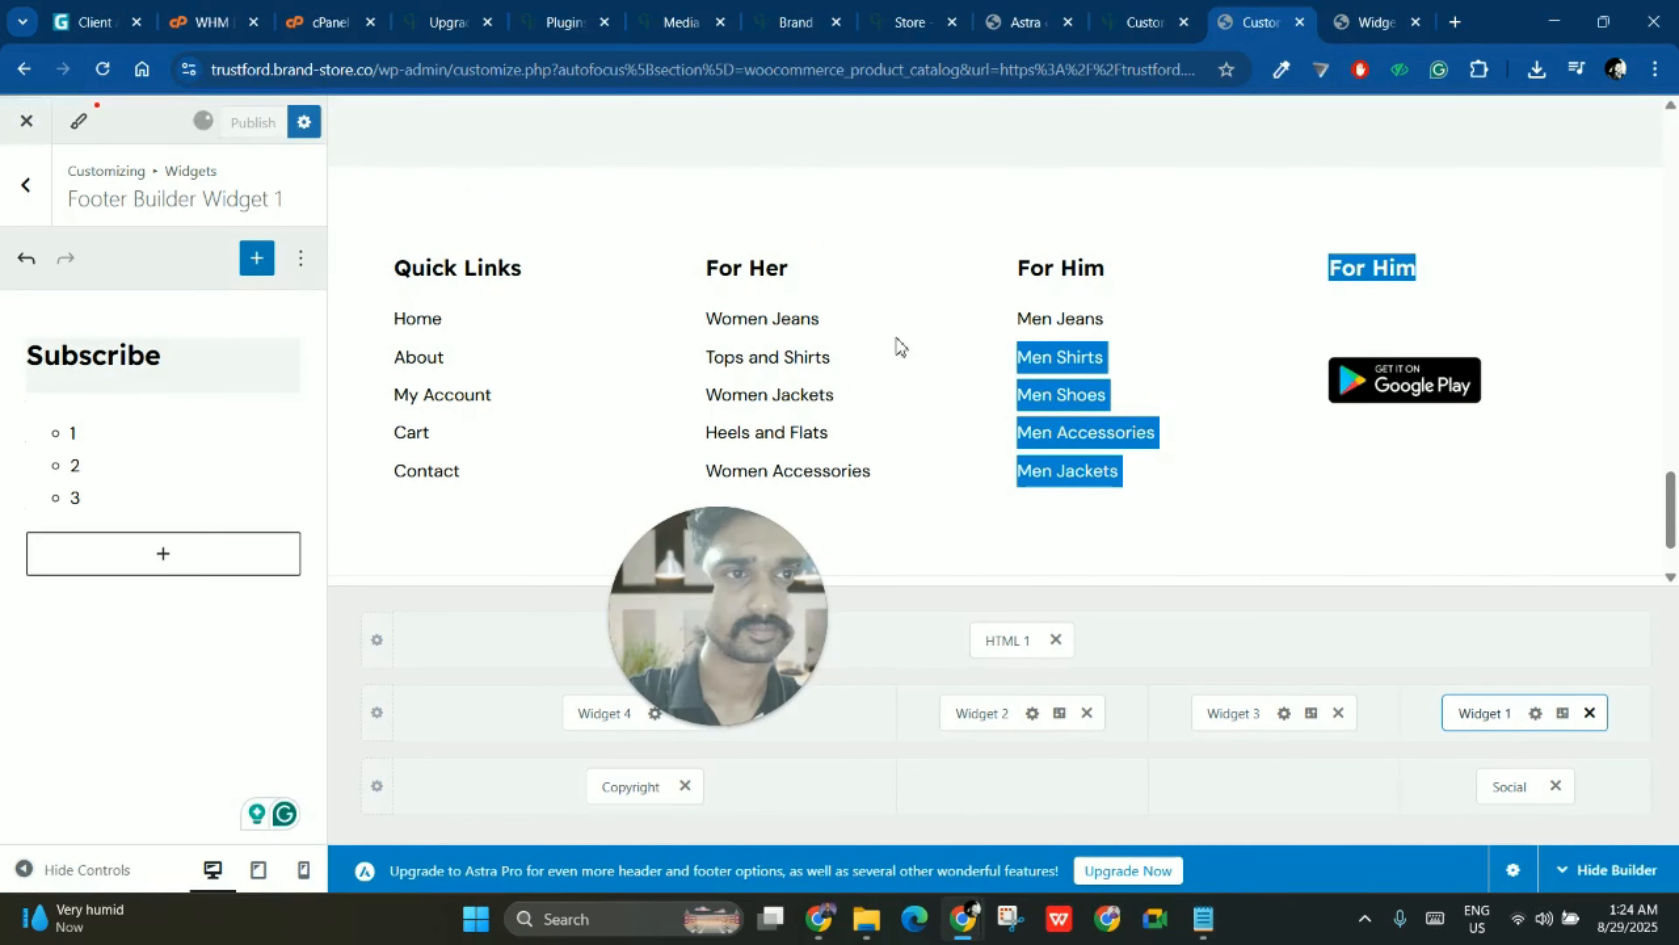
# - Load the trustford.brand-store.co homepage in place of the Widgets page, leaving that page's unsaved changes behind
pyautogui.click(1111, 11)
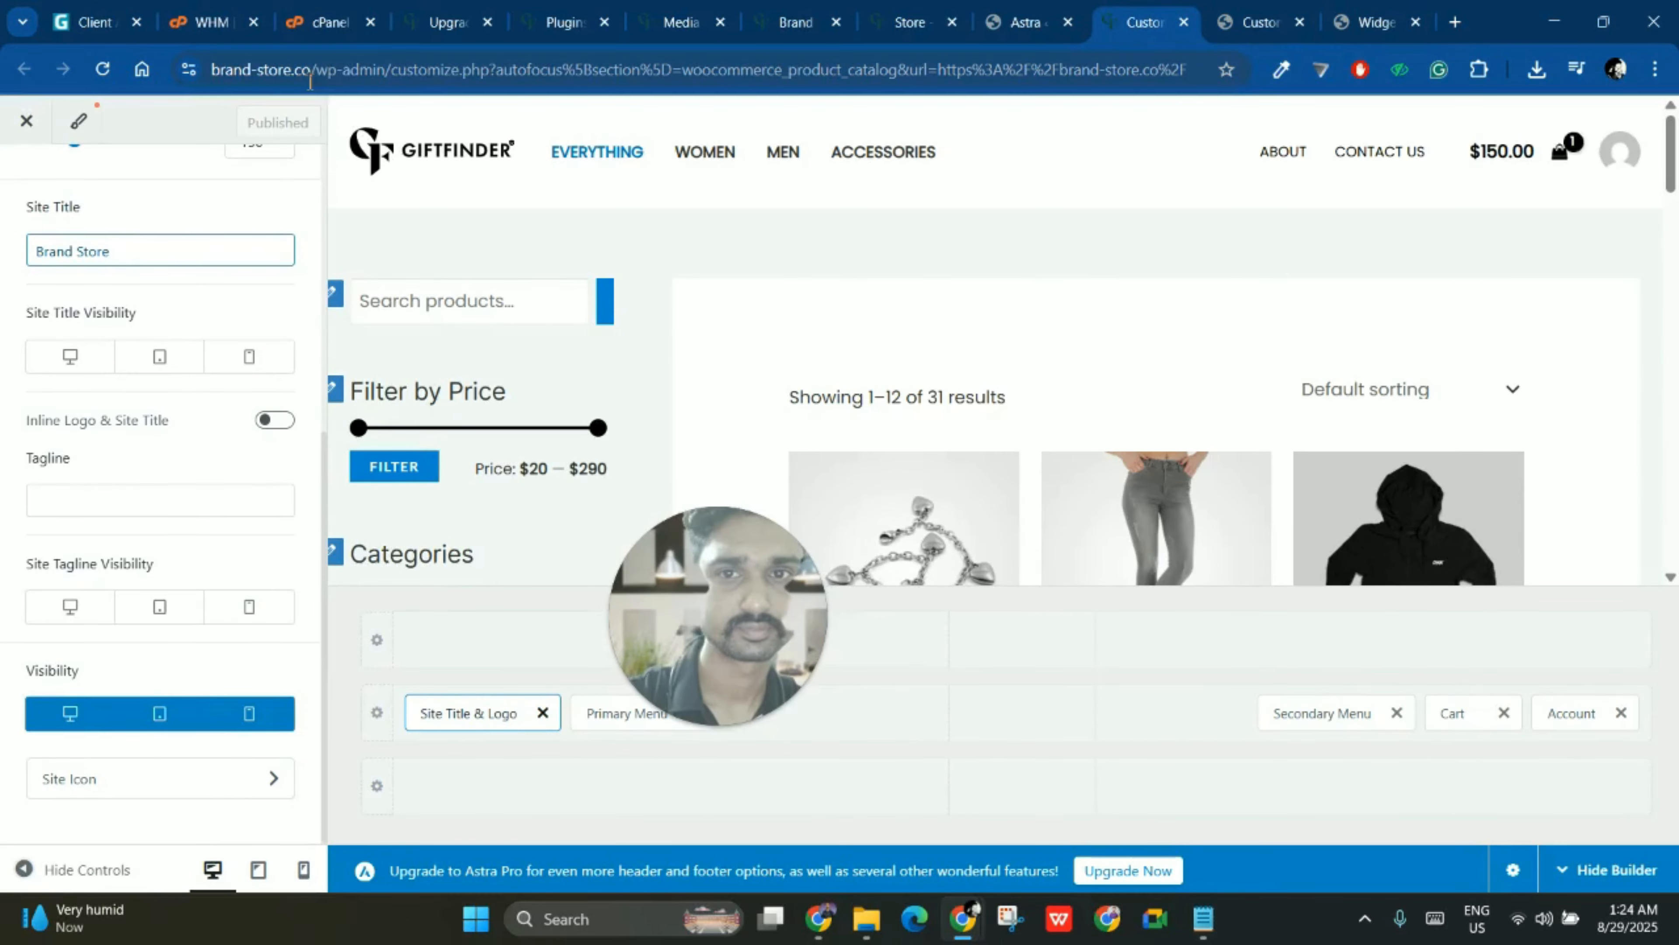
pyautogui.click(1262, 19)
pyautogui.moveTo(230, 66); pyautogui.dragTo(429, 84)
pyautogui.hotkey('ctrl', 'c')
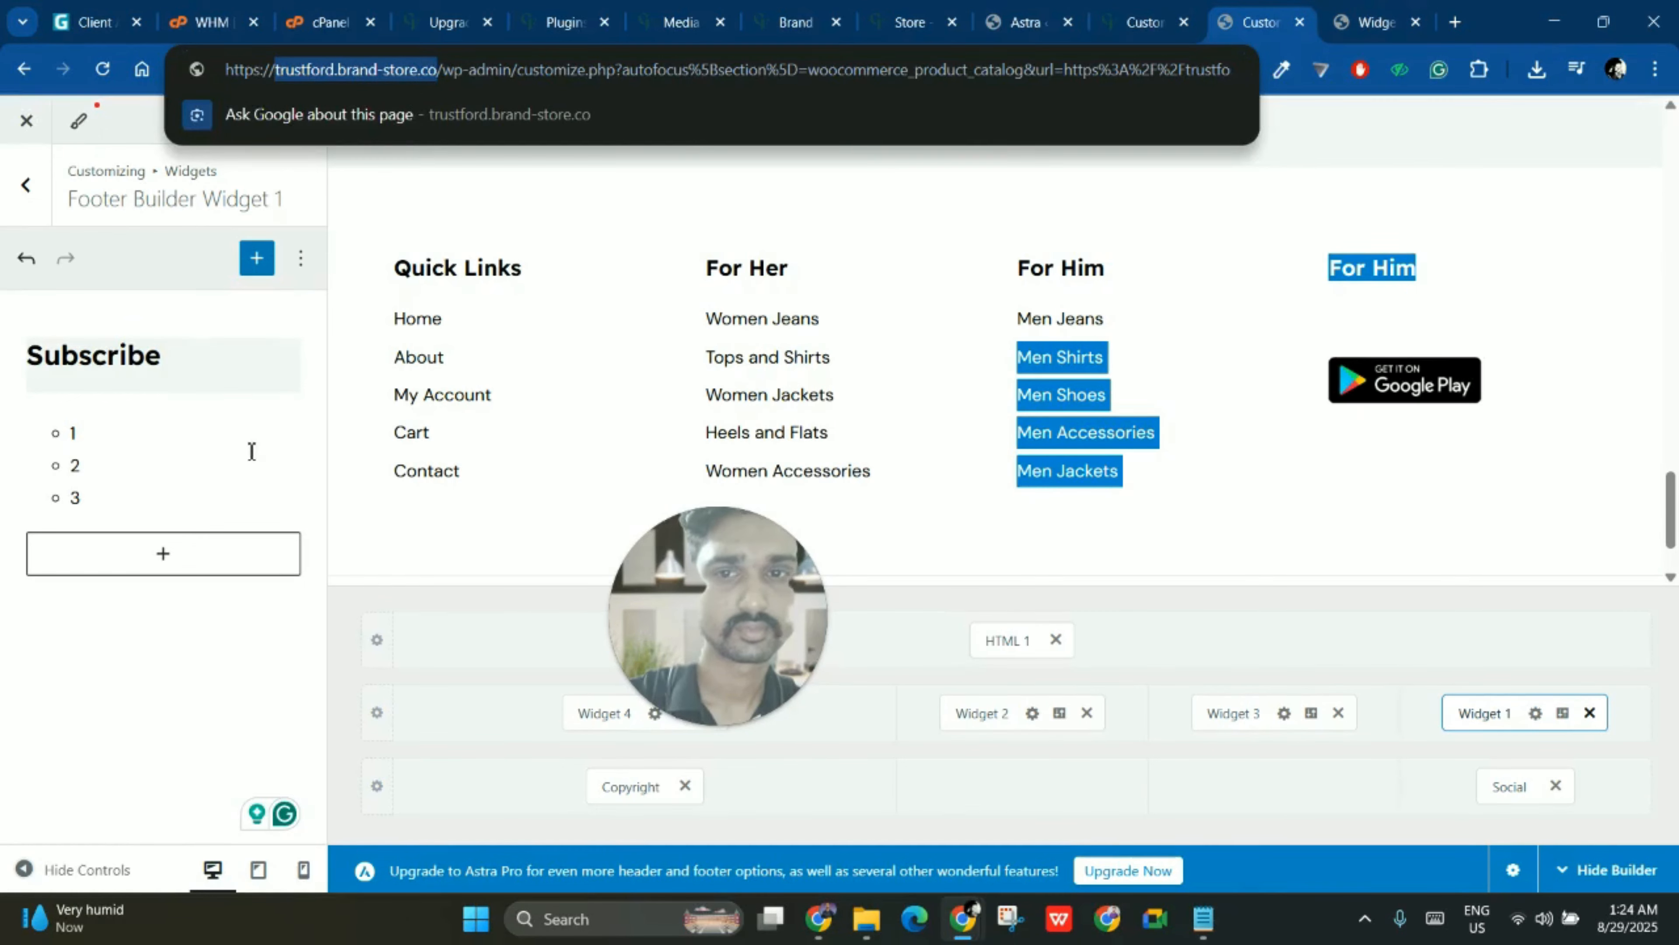
pyautogui.click(177, 271)
pyautogui.click(1373, 17)
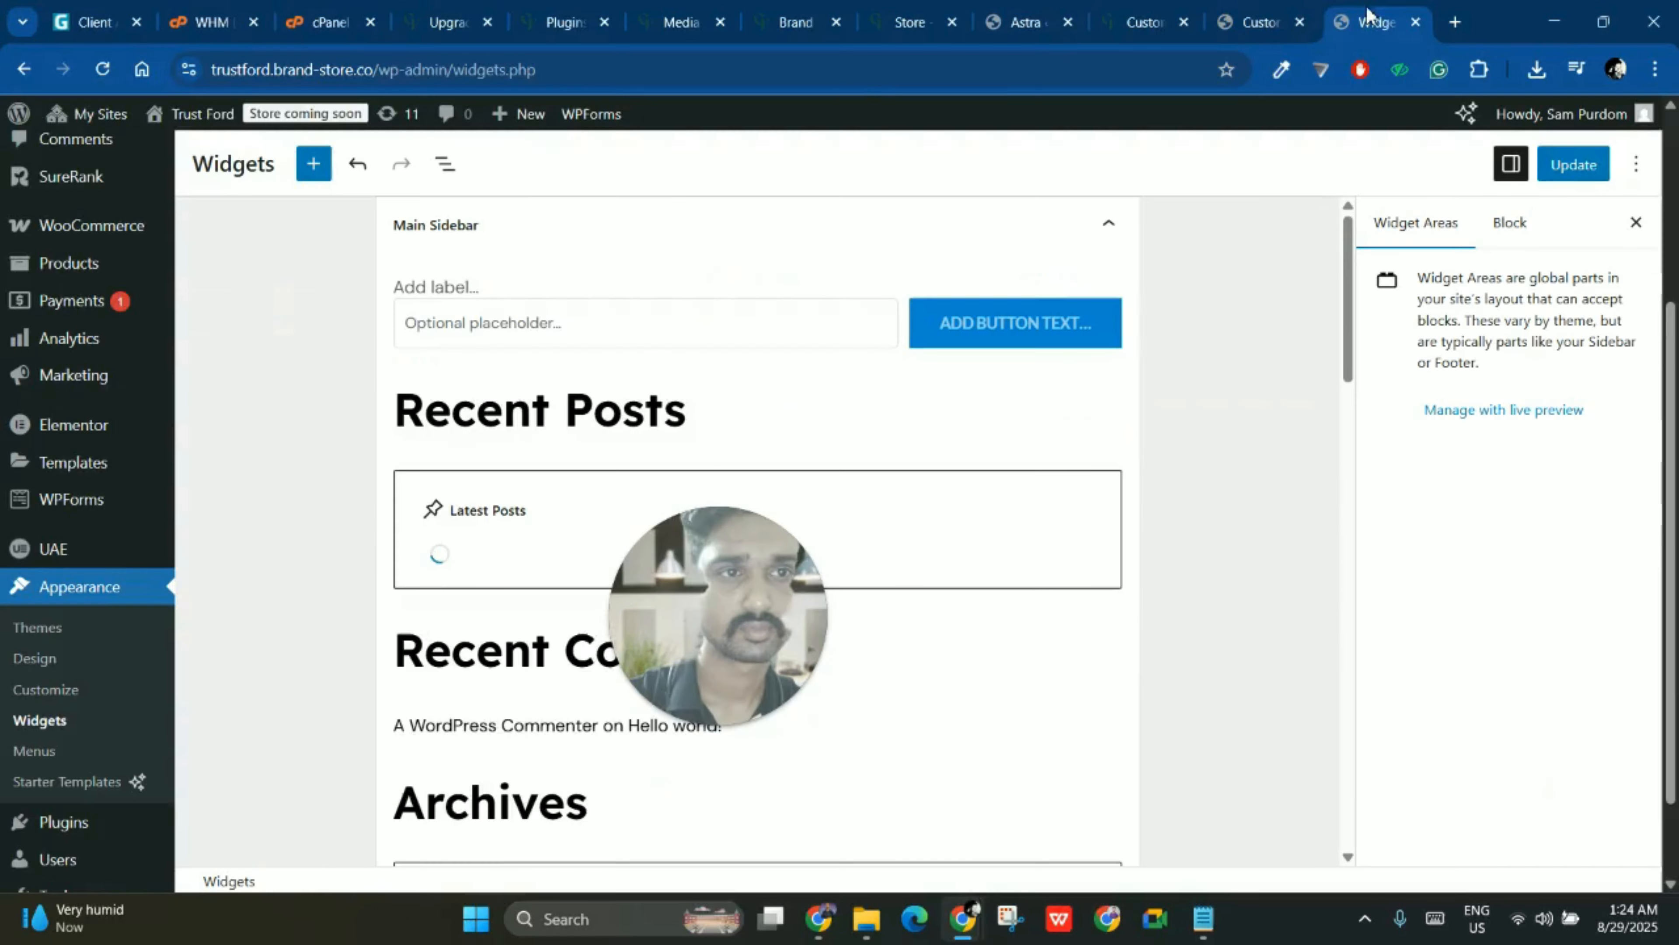
pyautogui.click(878, 70)
pyautogui.hotkey('ctrl', 'v')
pyautogui.press('Return')
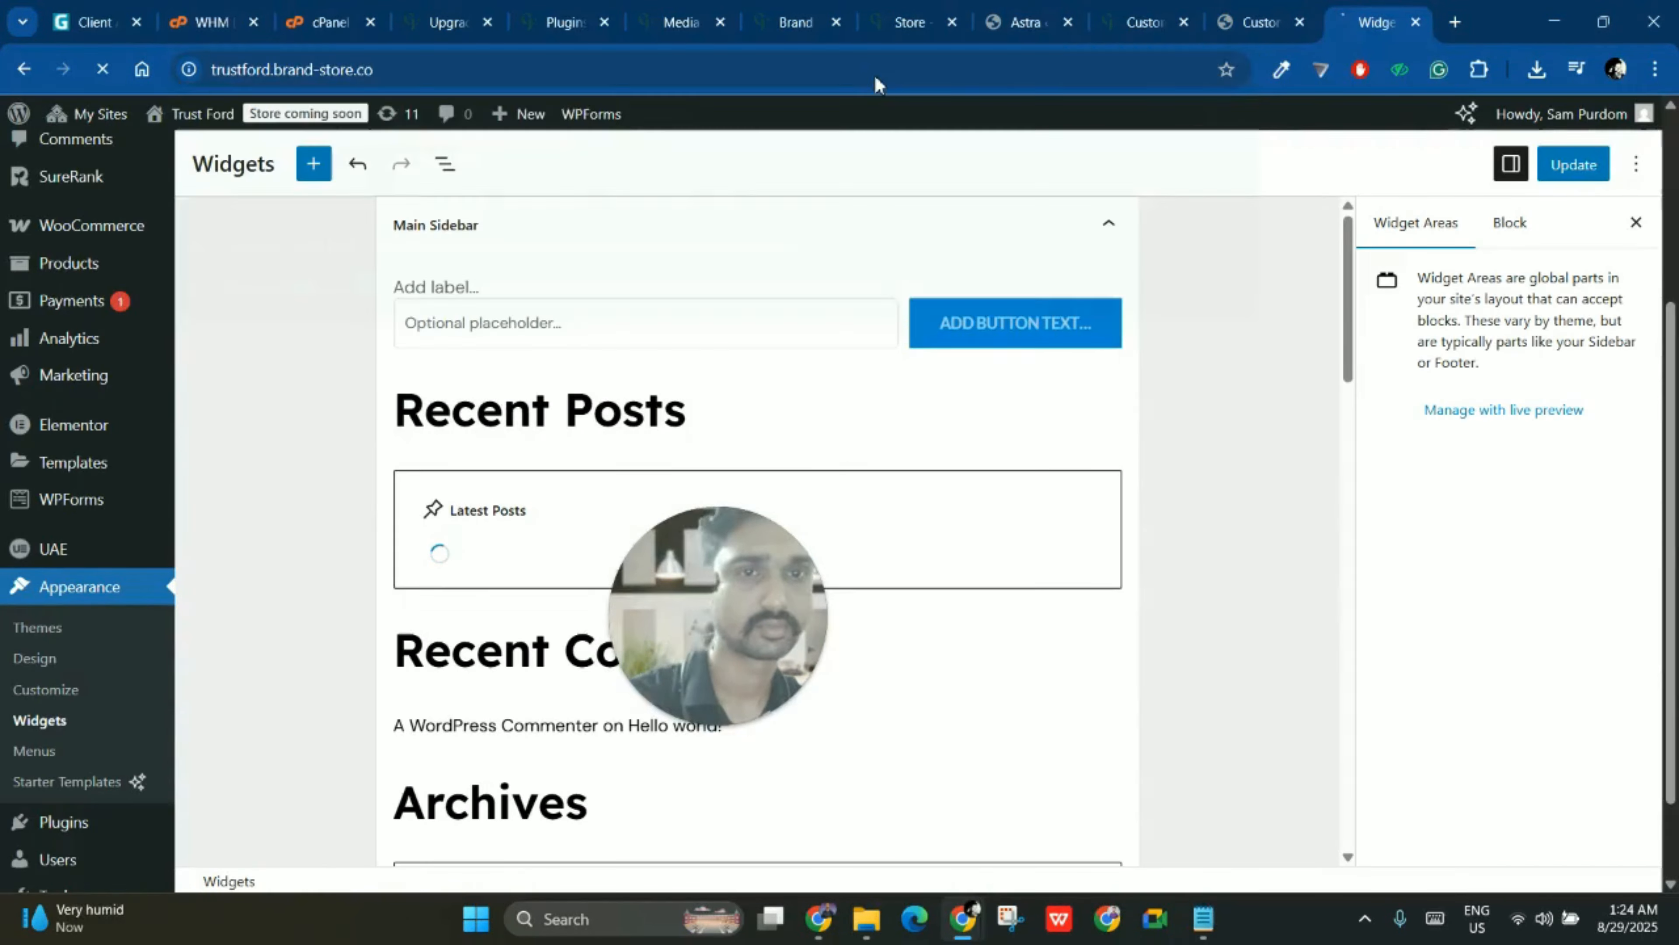
pyautogui.click(938, 209)
# - Close the browser tabs for Astra, Media, Plugins and the Brand Store homepage, and return to the newly loaded Trust Ford page
pyautogui.click(998, 9)
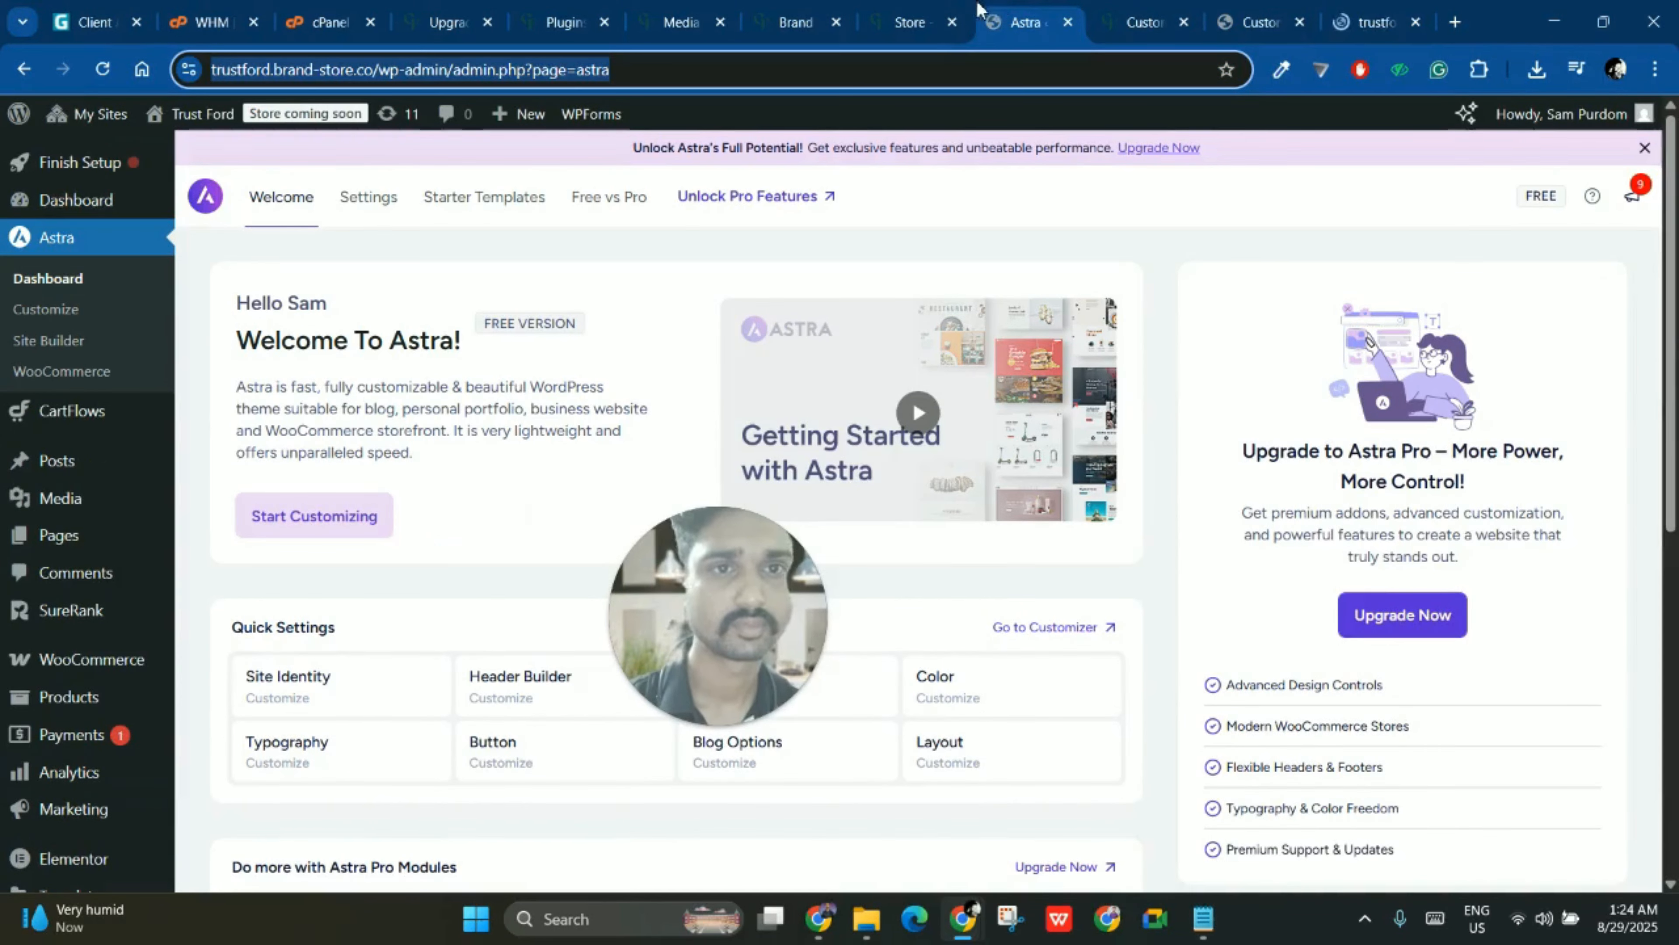
pyautogui.hotkey('ctrl', 'w')
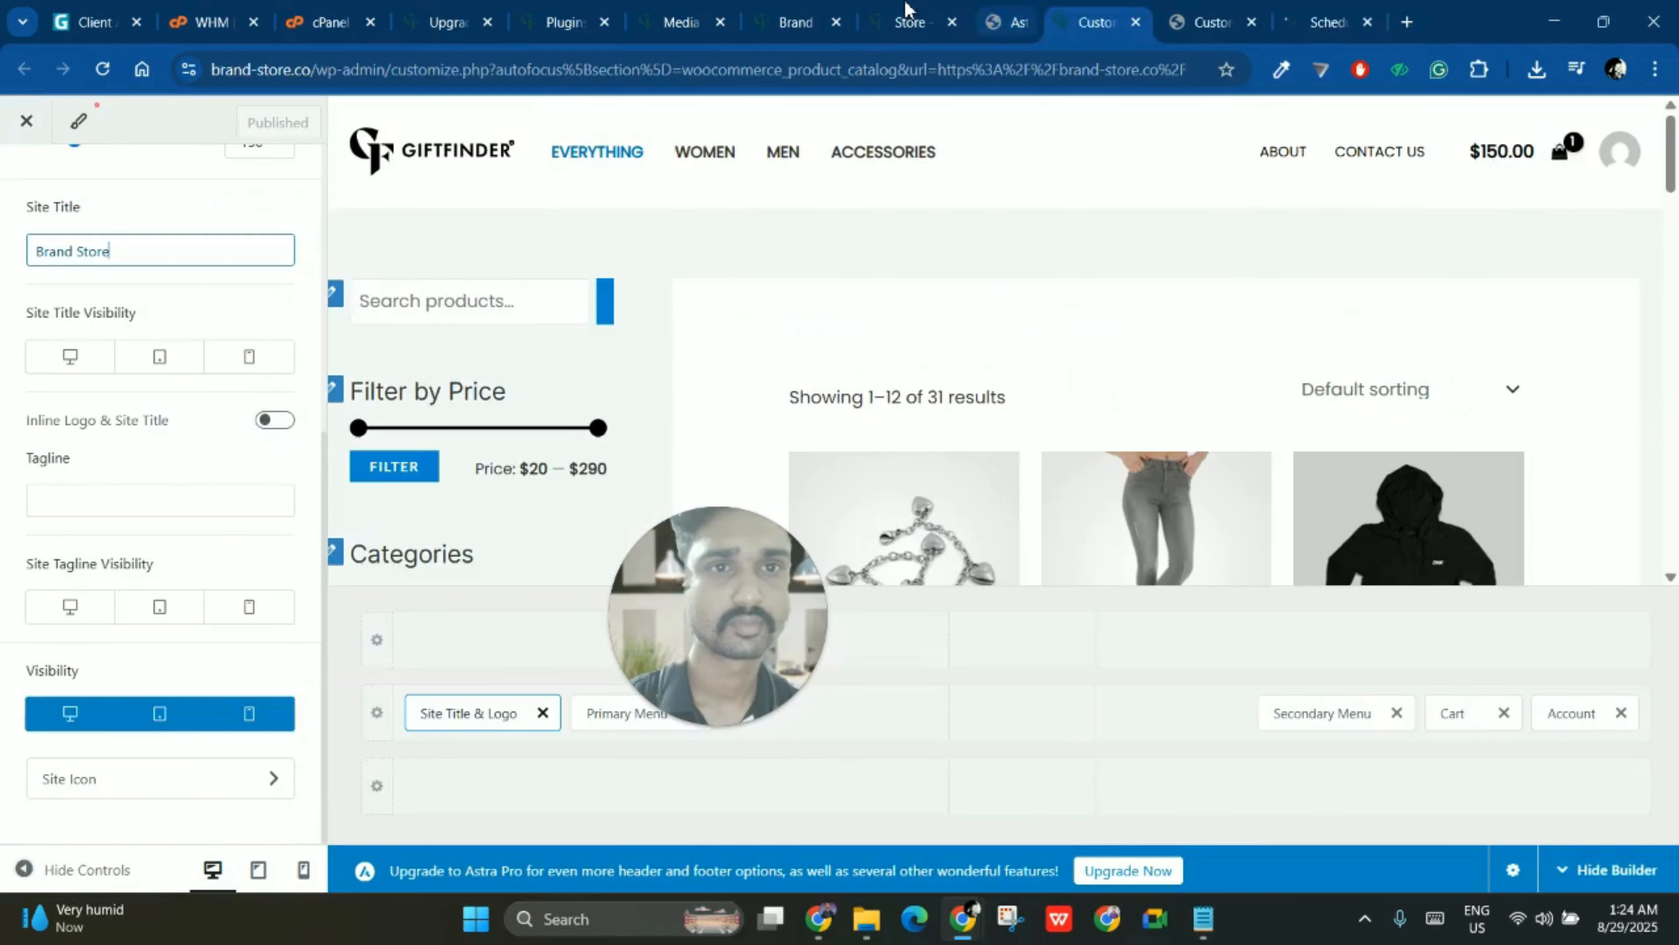
pyautogui.click(901, 16)
pyautogui.click(771, 4)
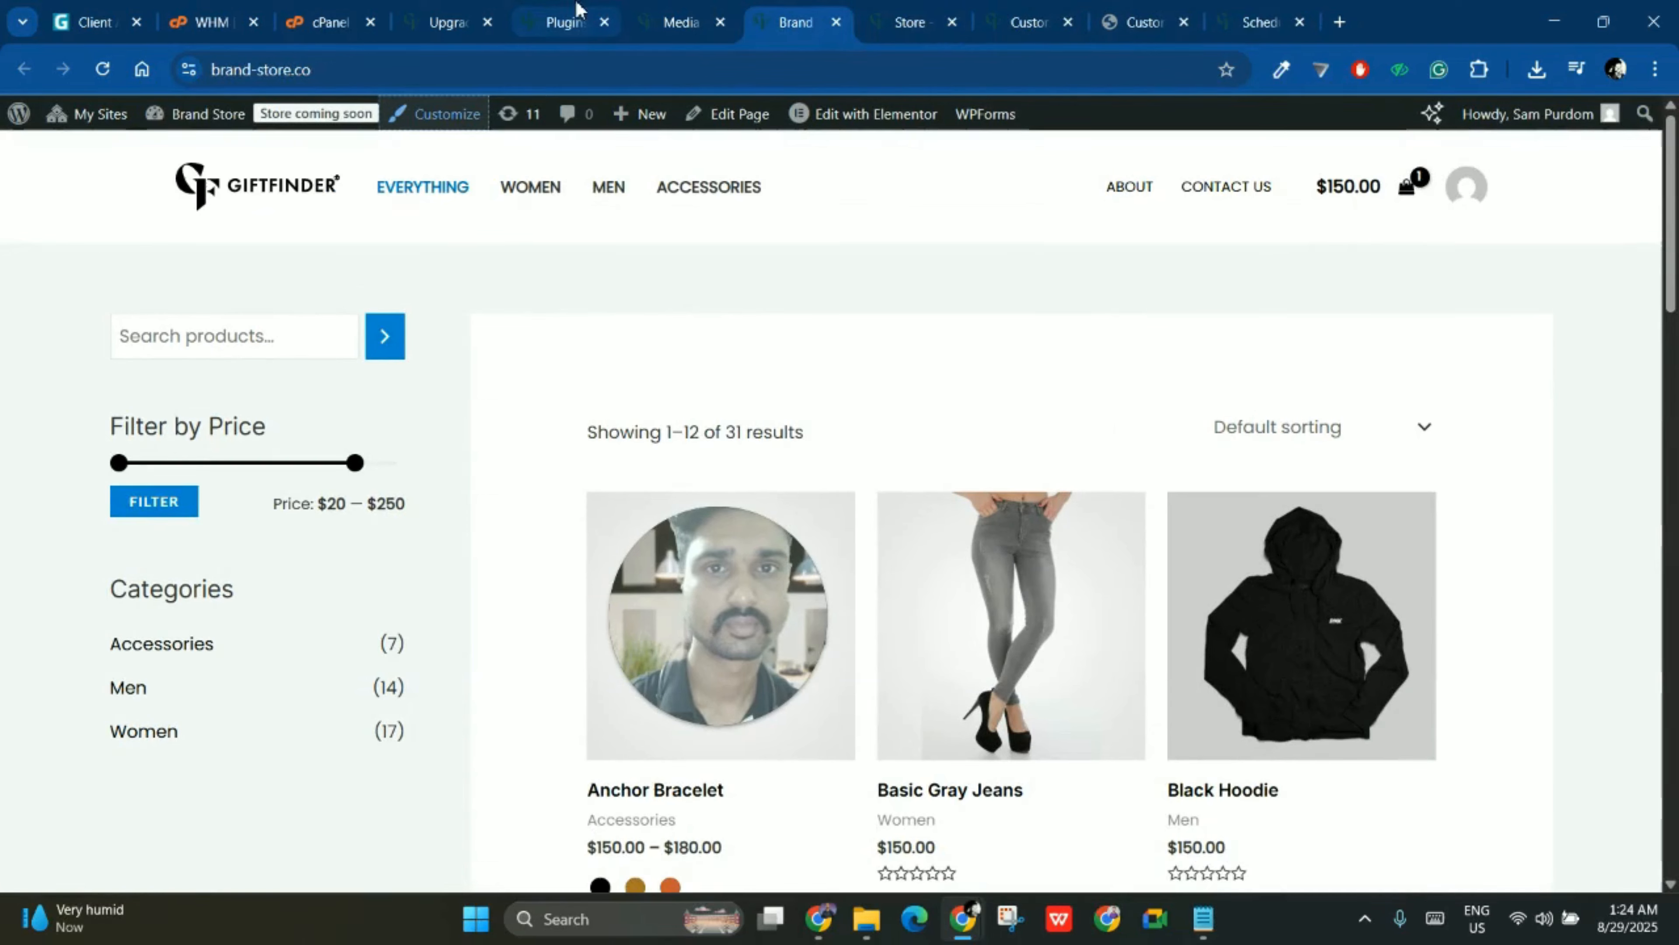
pyautogui.middleClick(652, 4)
pyautogui.middleClick(586, 8)
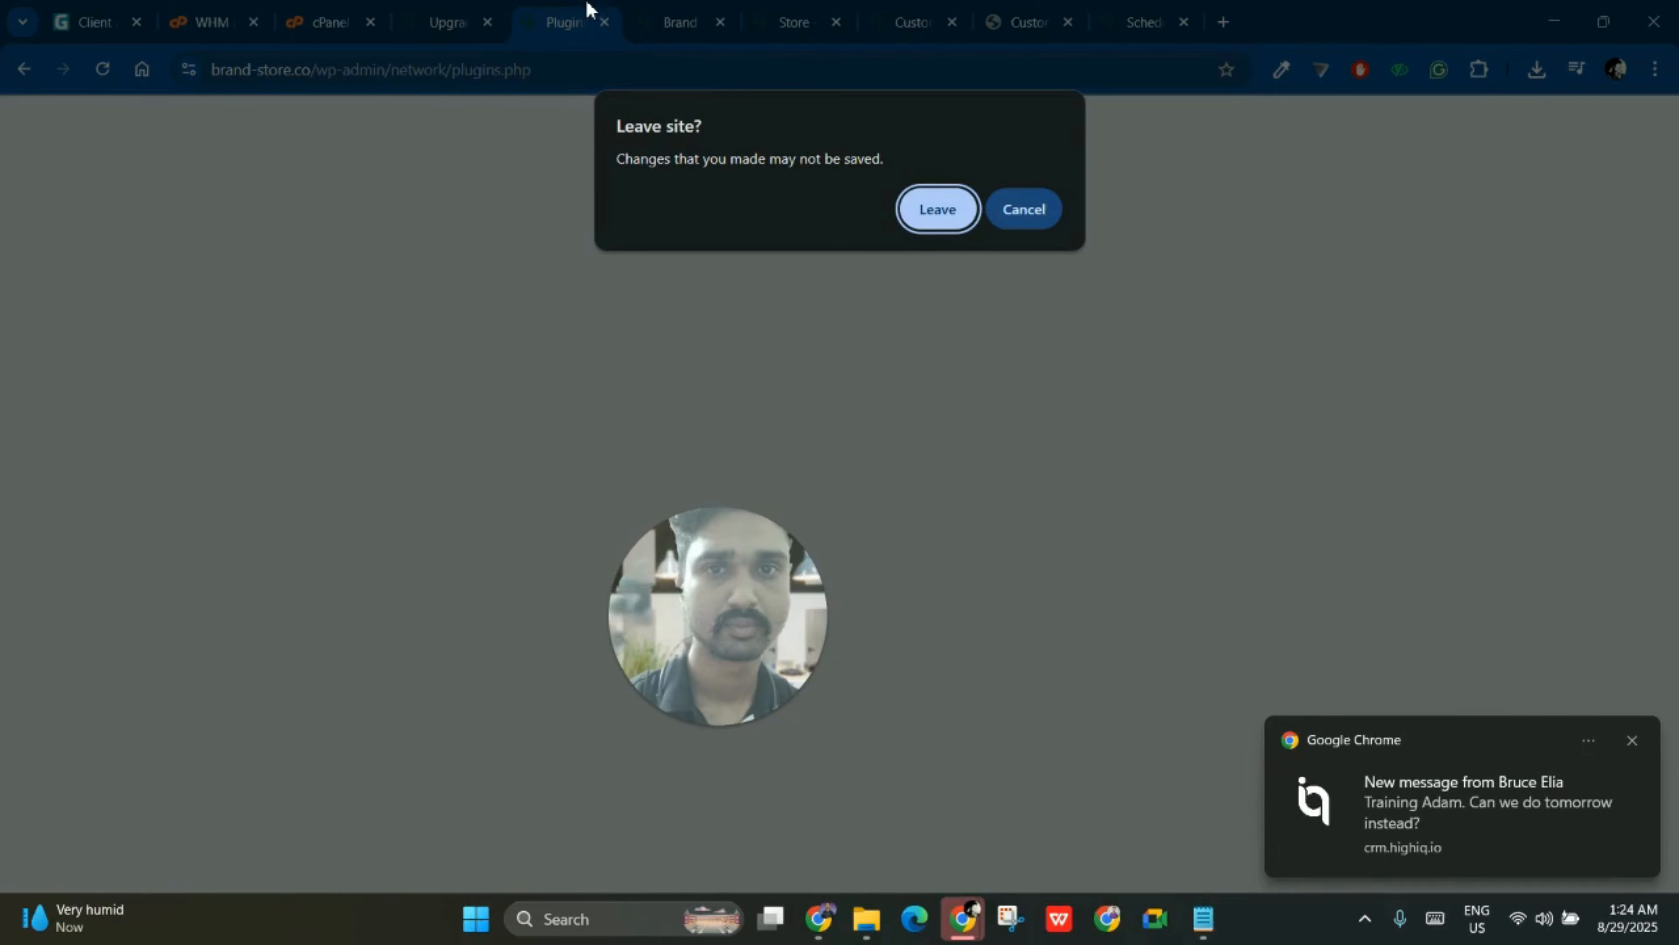
pyautogui.click(936, 207)
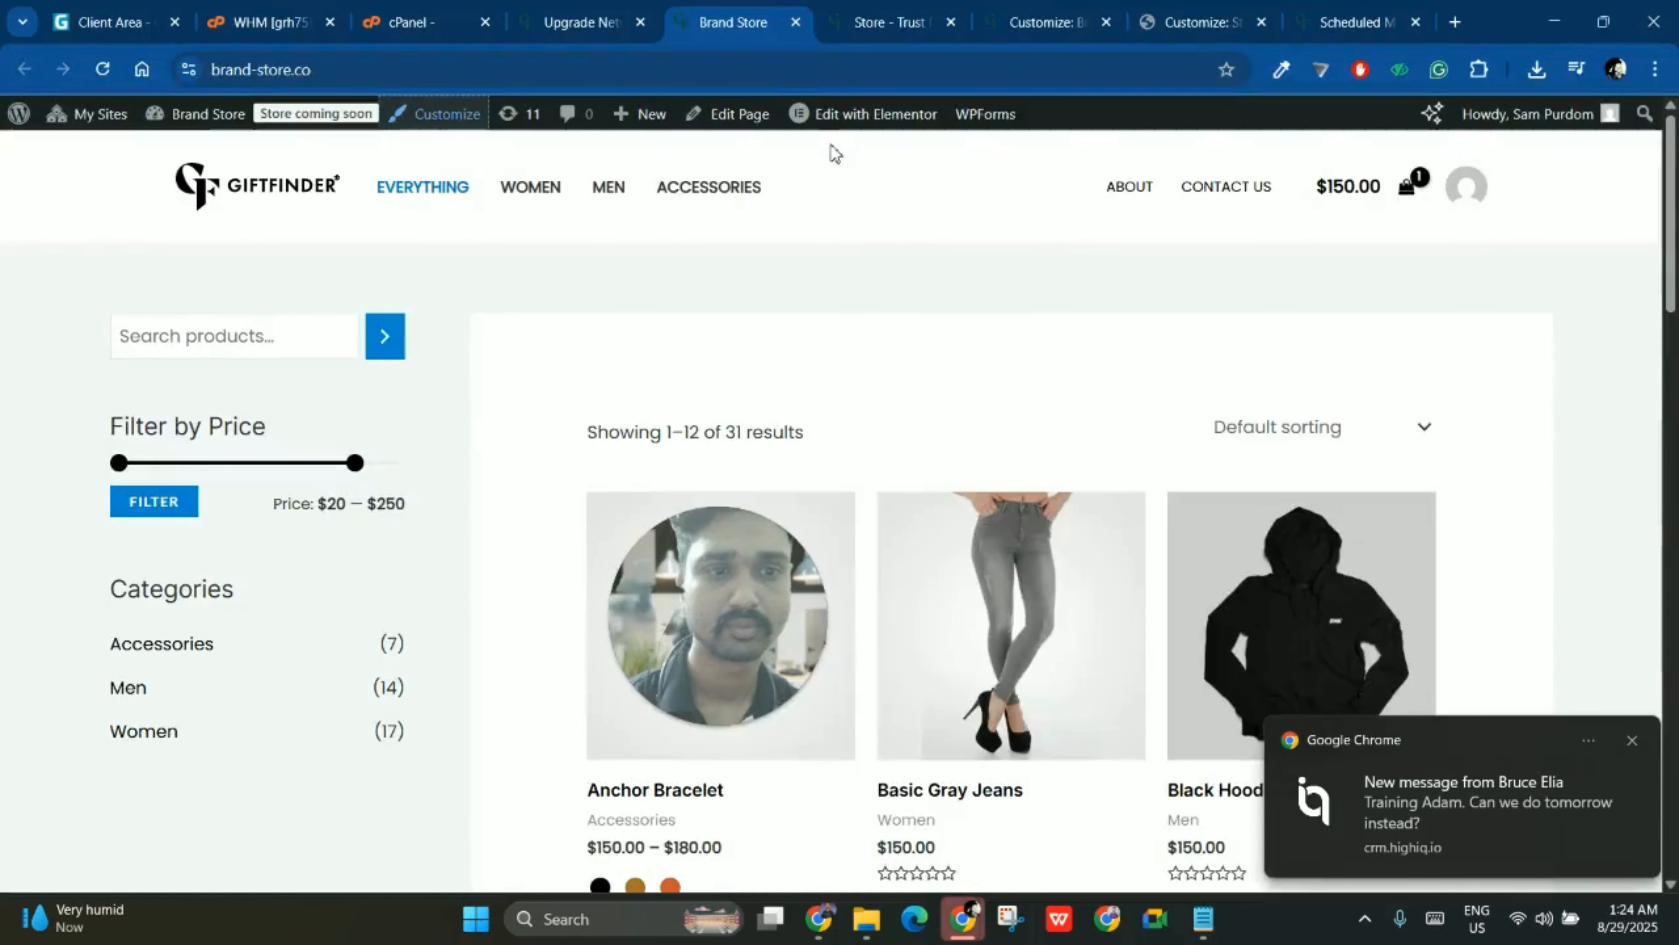
pyautogui.middleClick(709, 11)
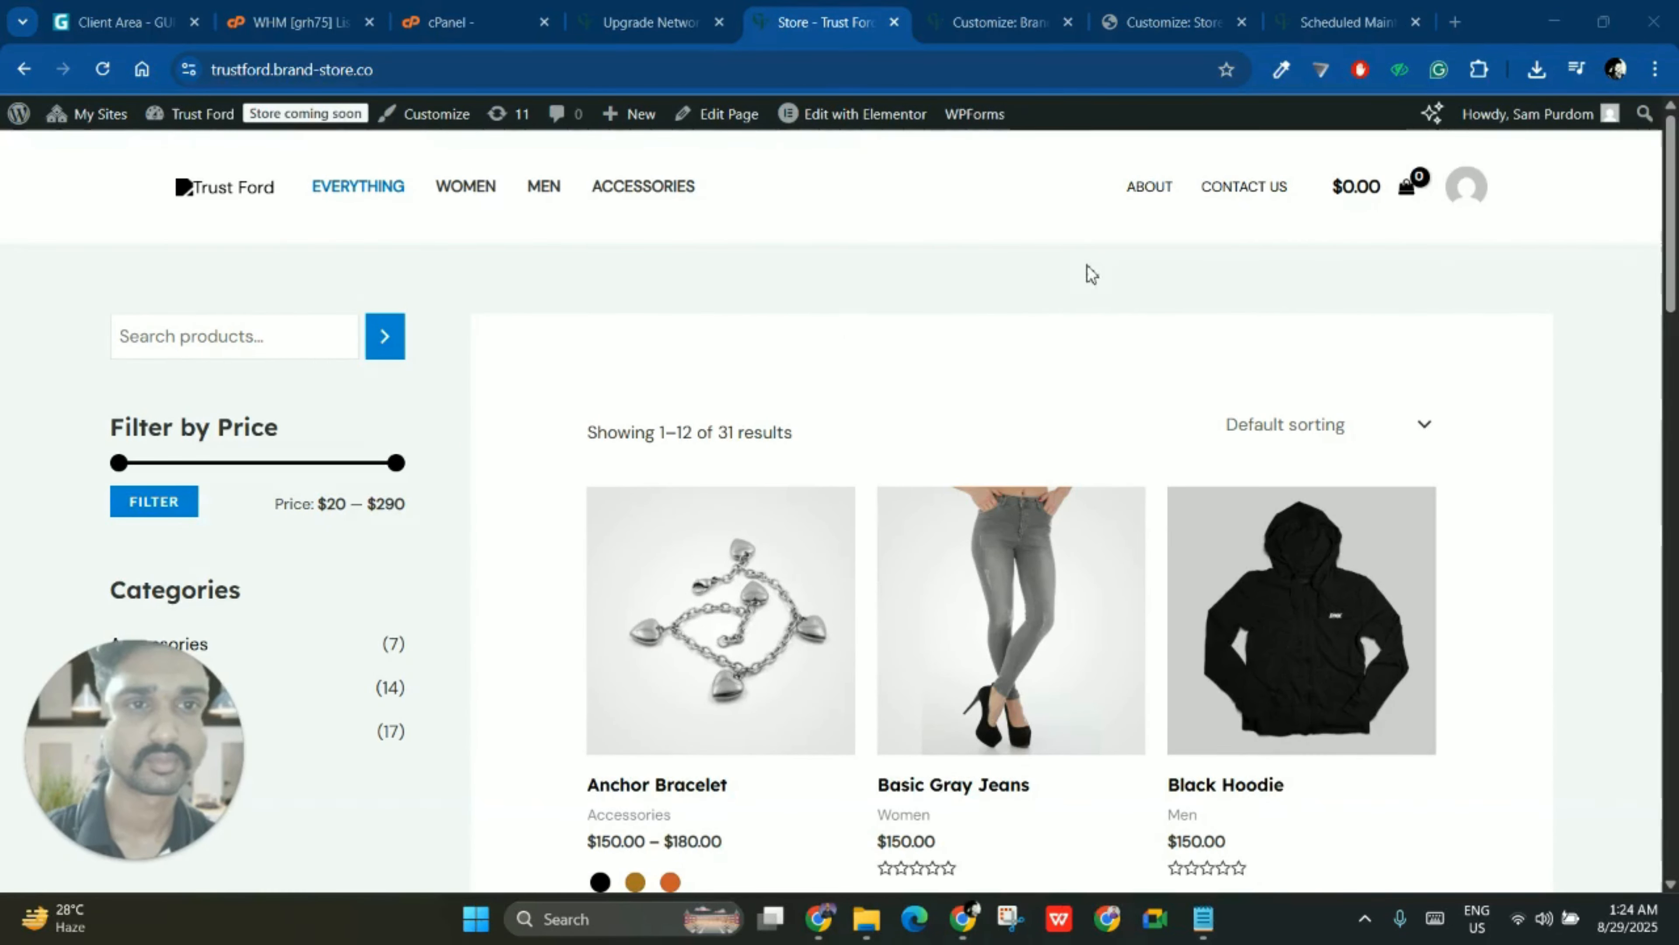
pyautogui.click(1316, 21)
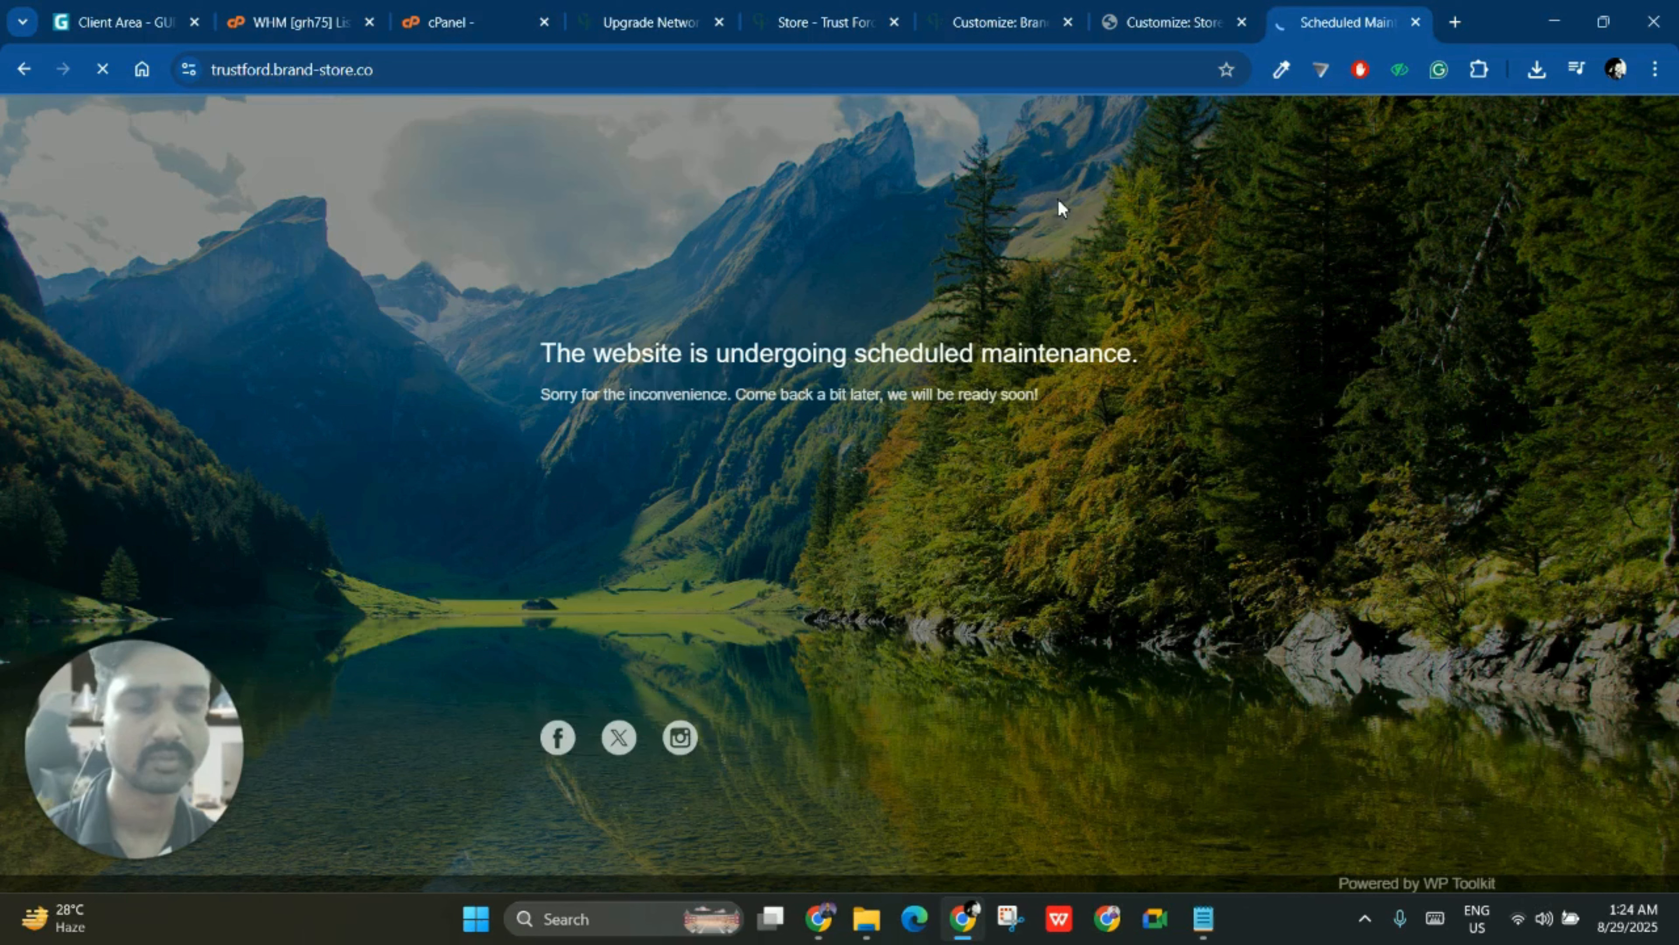
# - Read the maintenance notice on the Trust Ford page and open the store's site visibility settings from the Trust Ford storefront
pyautogui.moveTo(564, 355); pyautogui.dragTo(1136, 420)
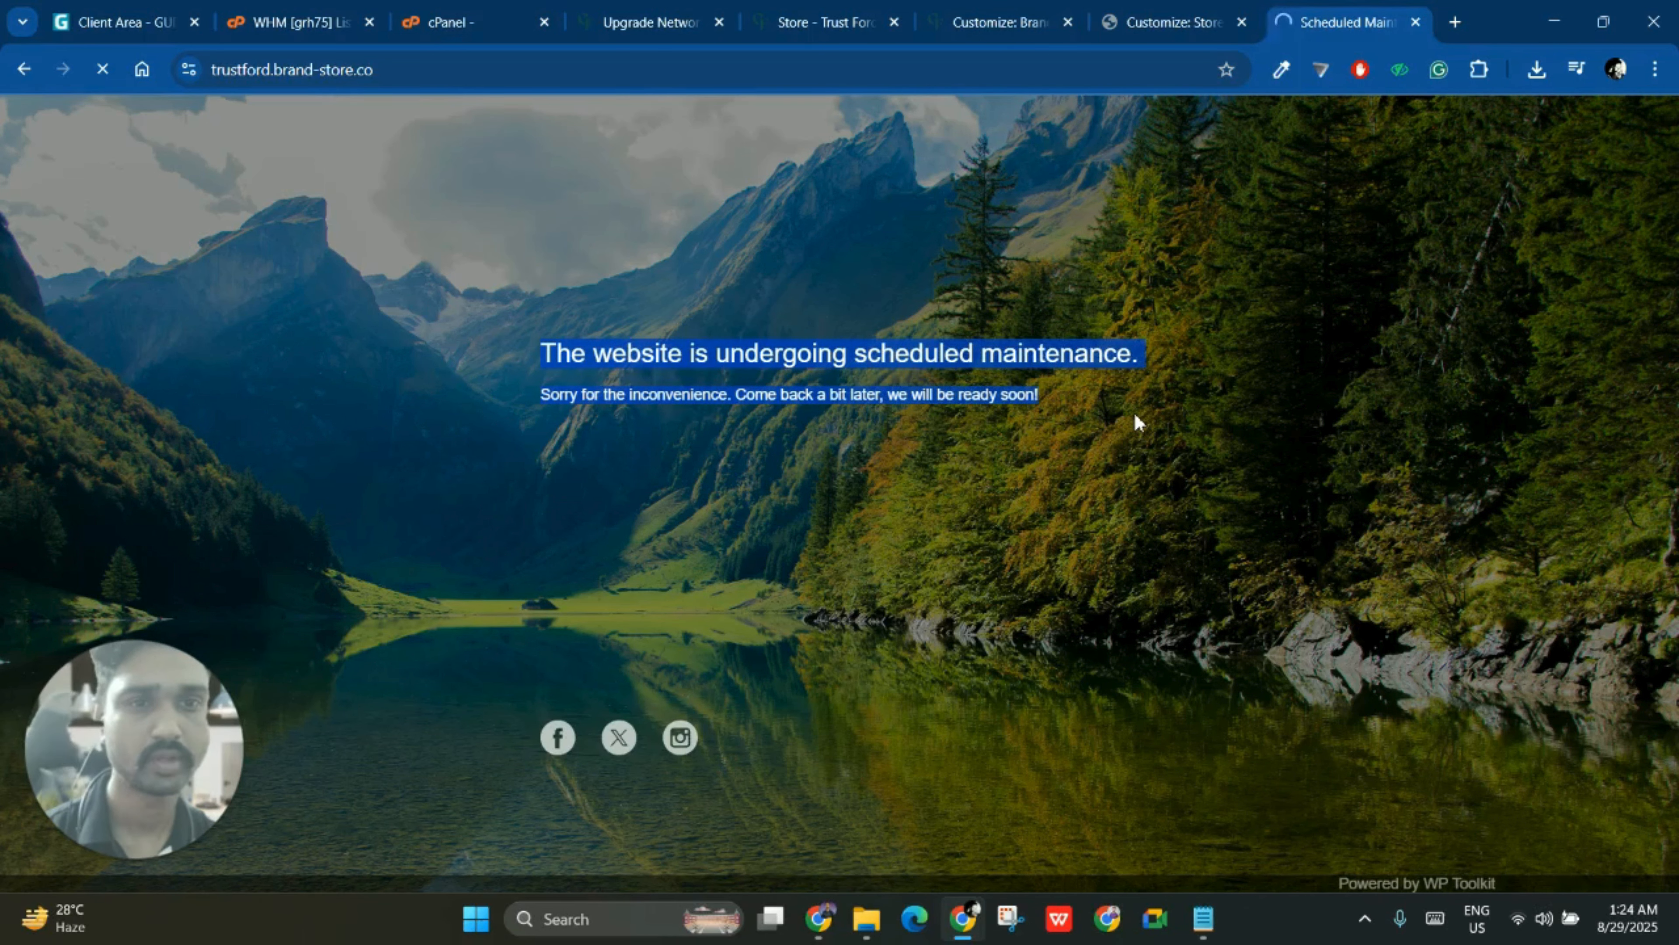
pyautogui.click(1136, 420)
pyautogui.click(956, 13)
pyautogui.click(869, 13)
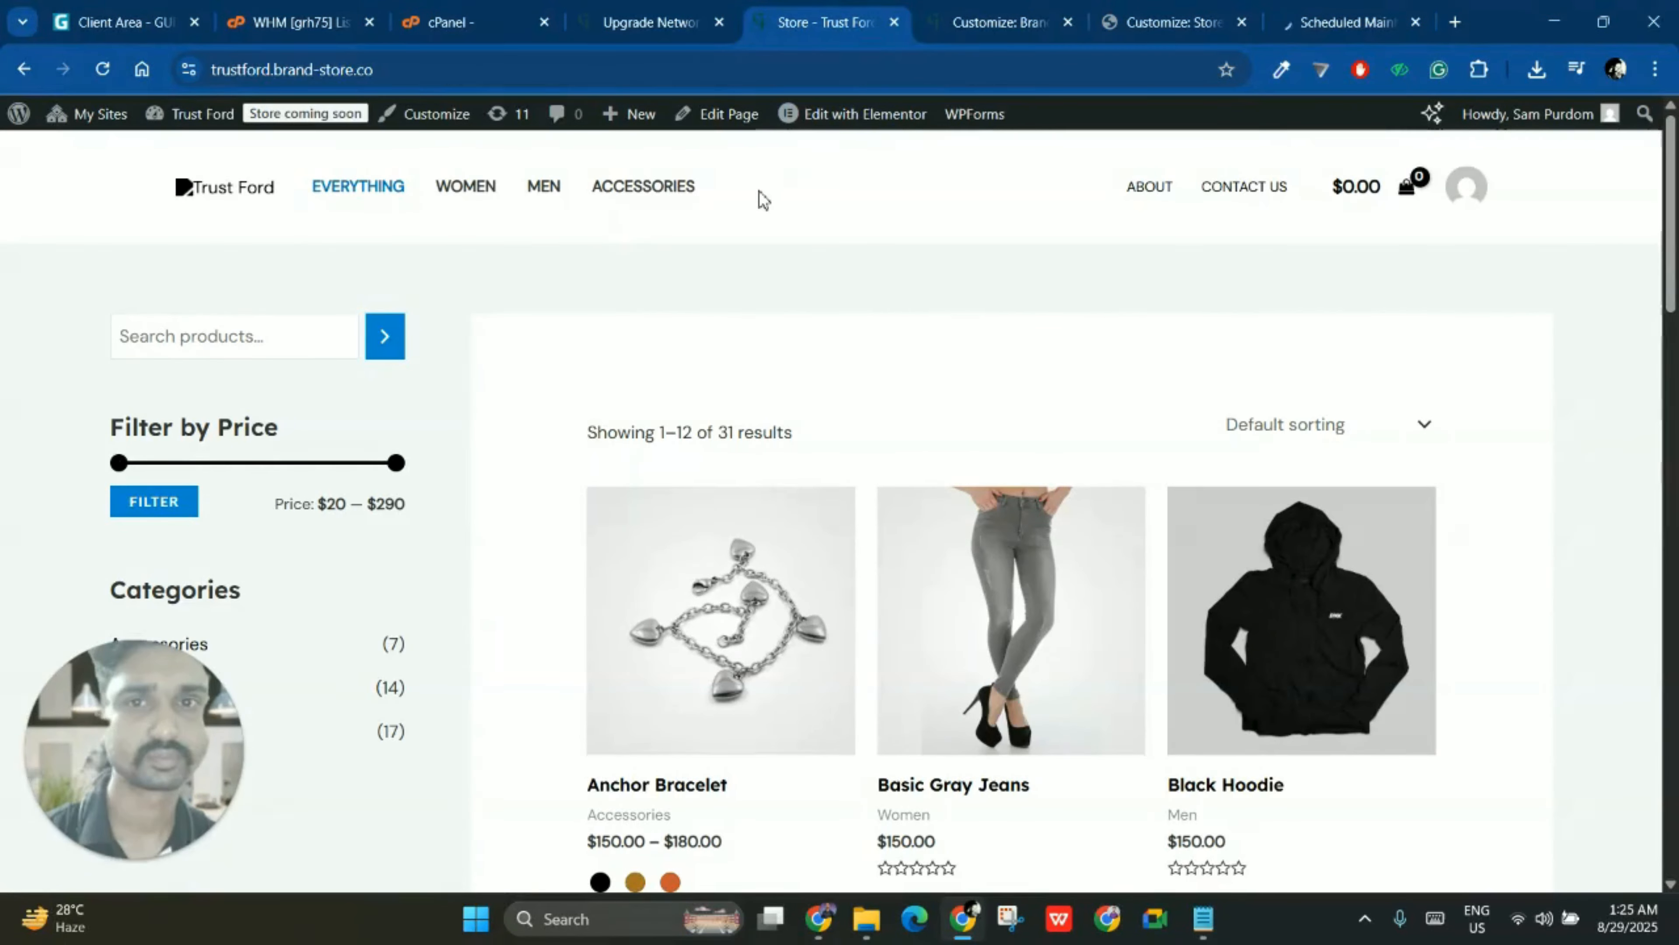
pyautogui.click(316, 117)
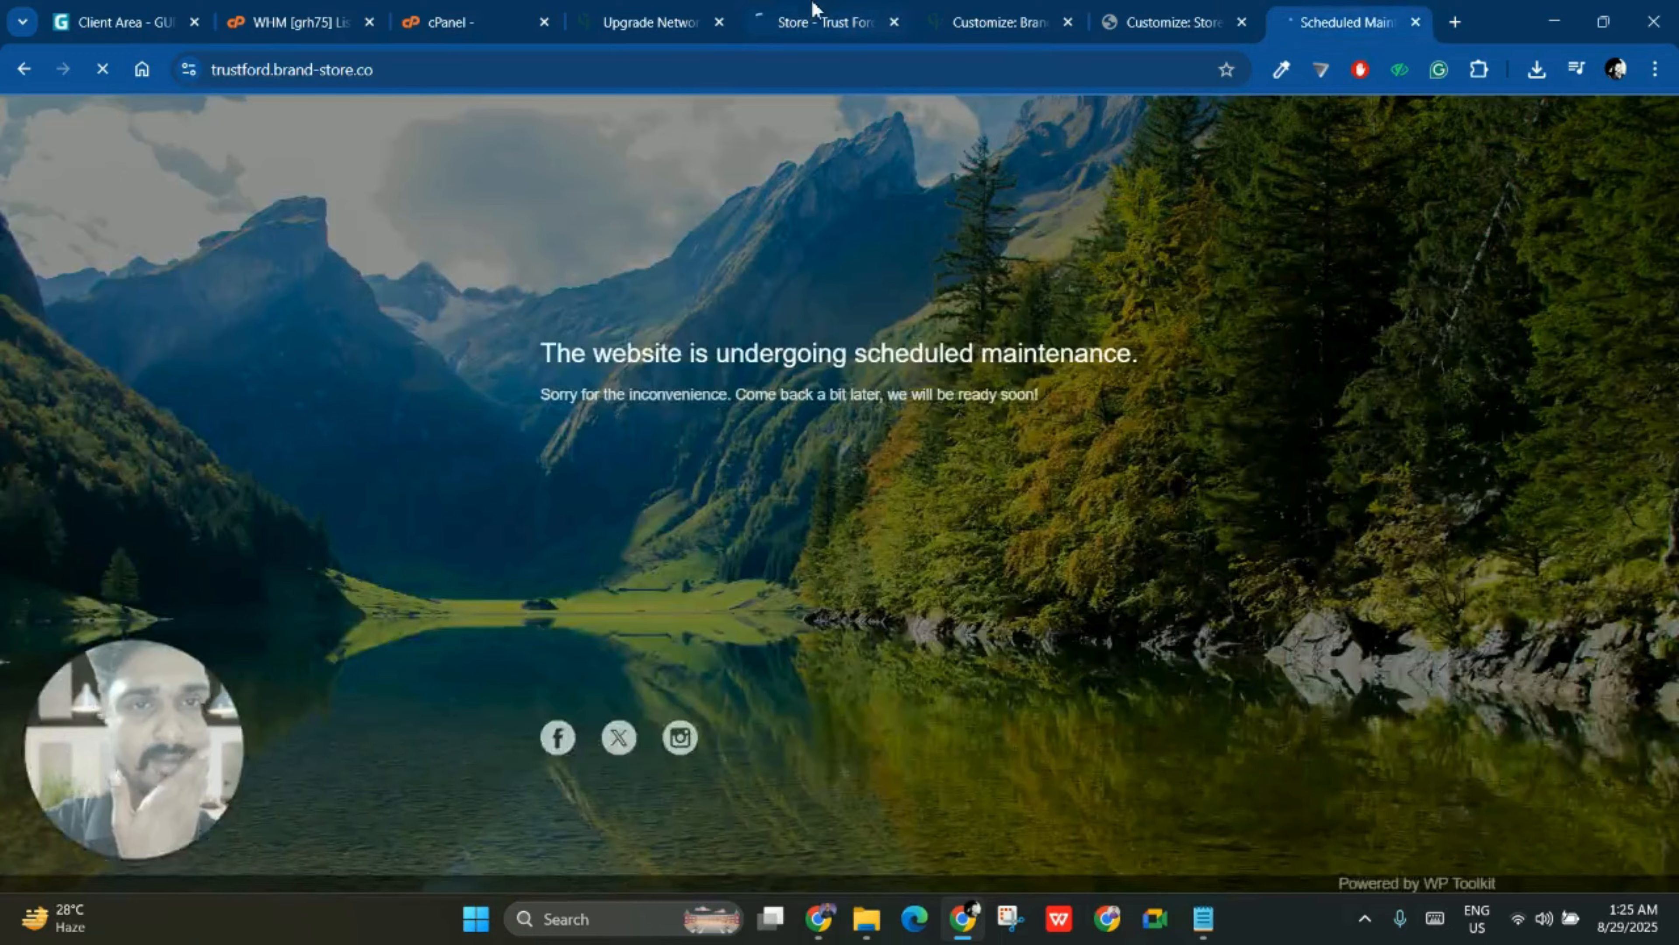
pyautogui.click(815, 14)
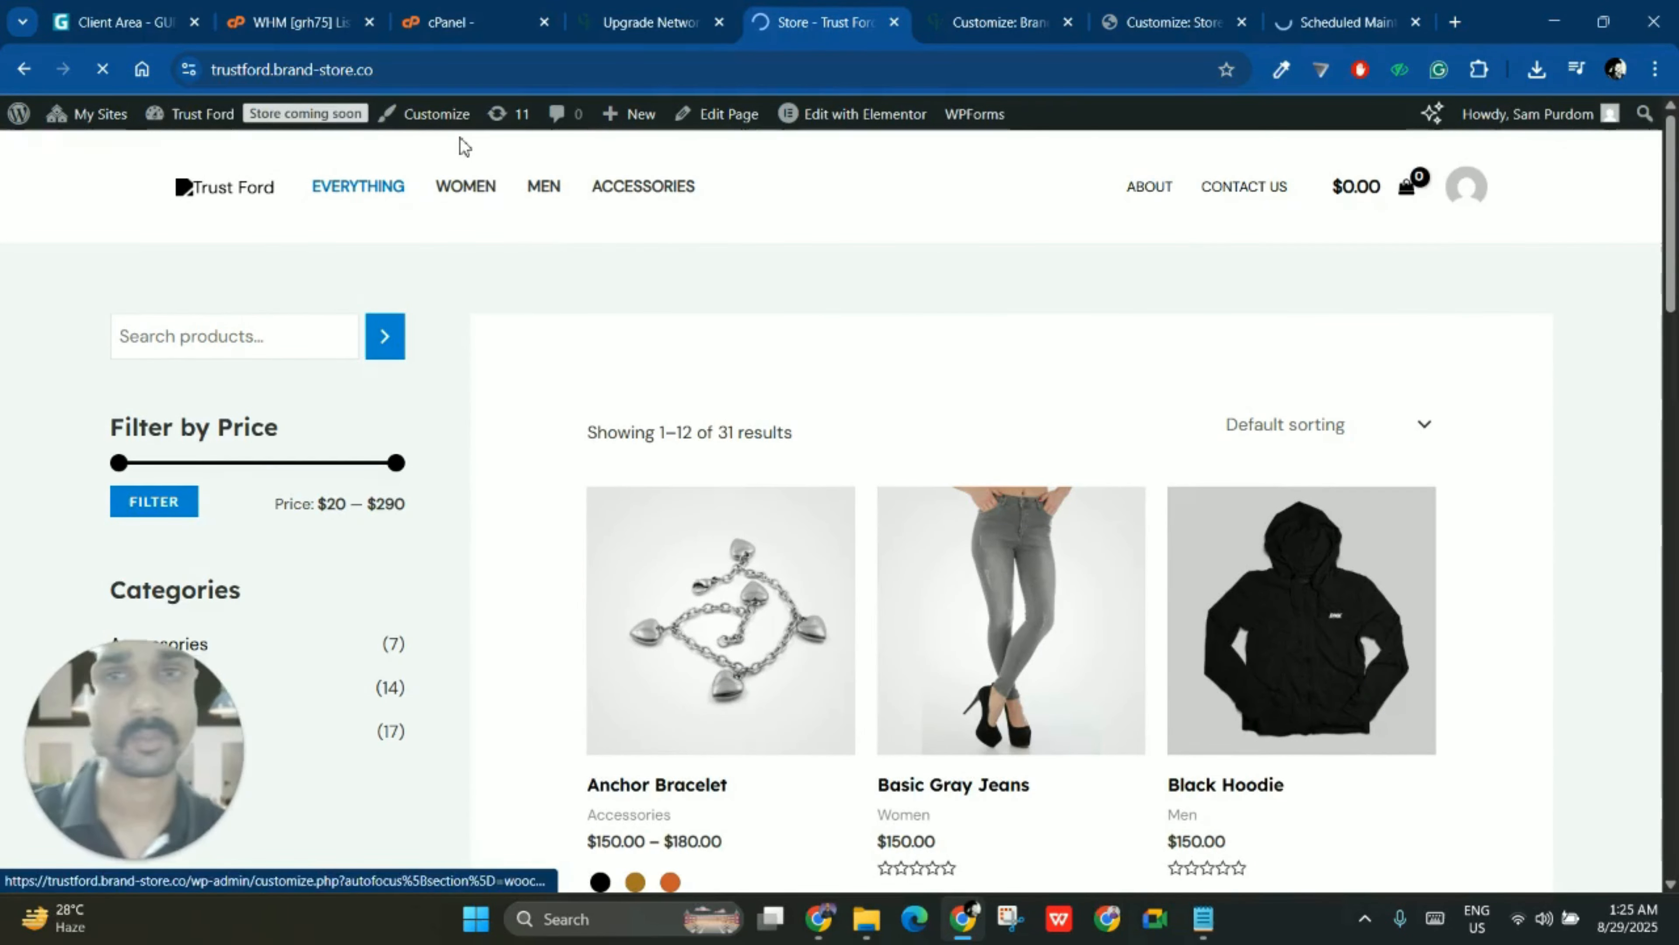
pyautogui.click(1349, 20)
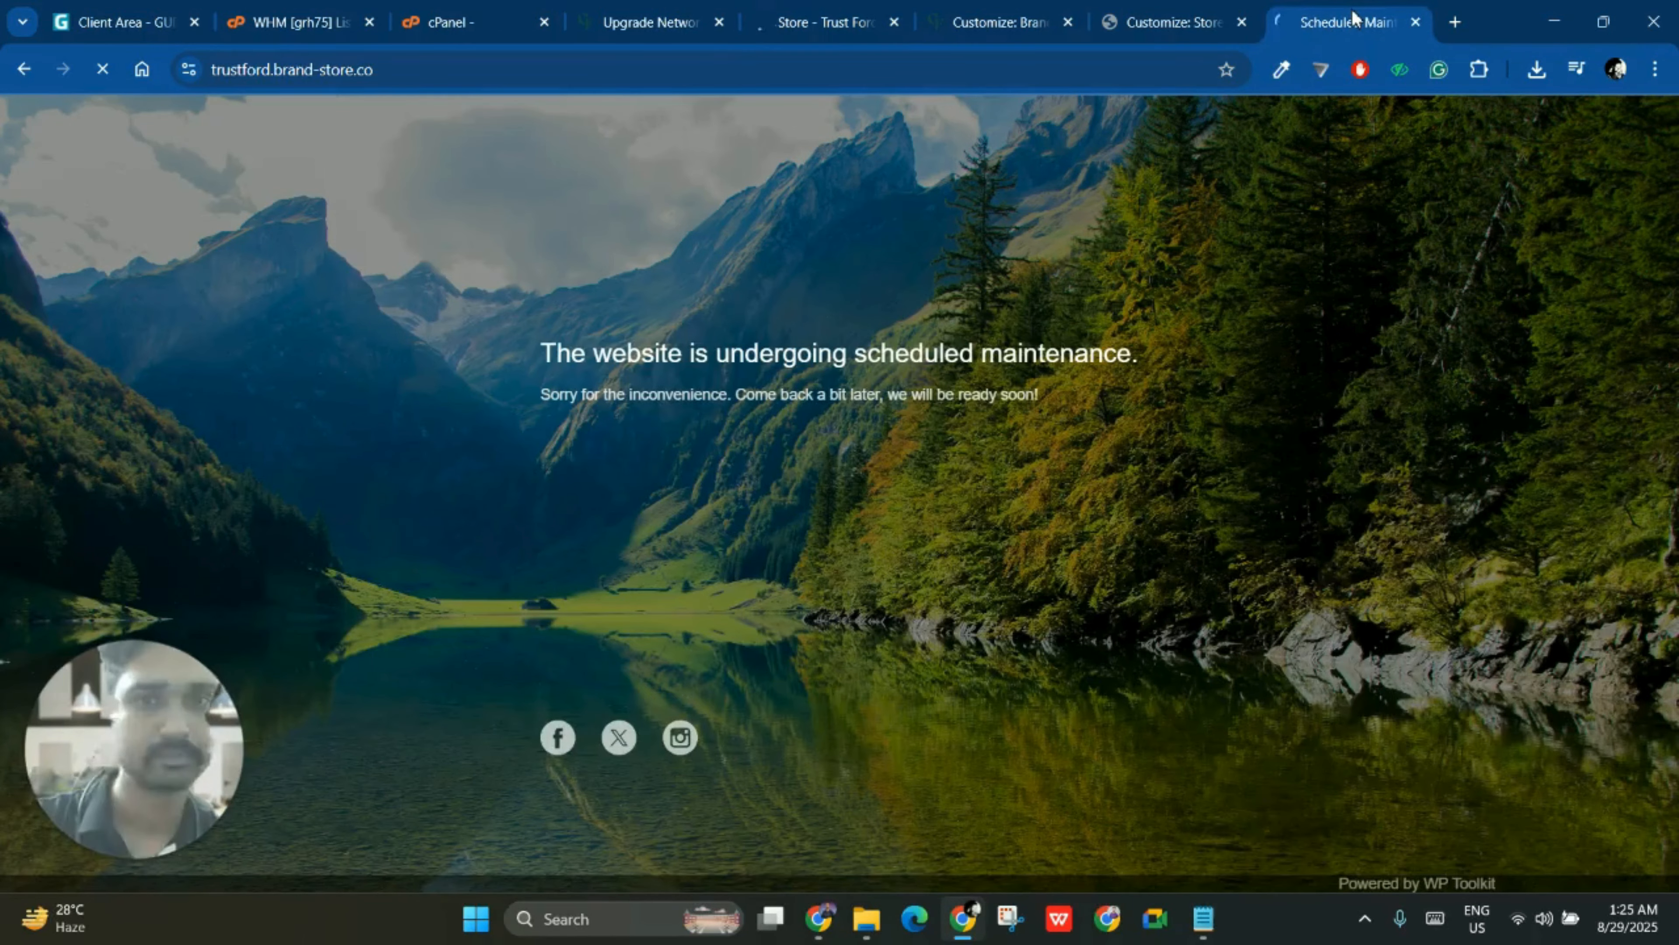
pyautogui.click(796, 9)
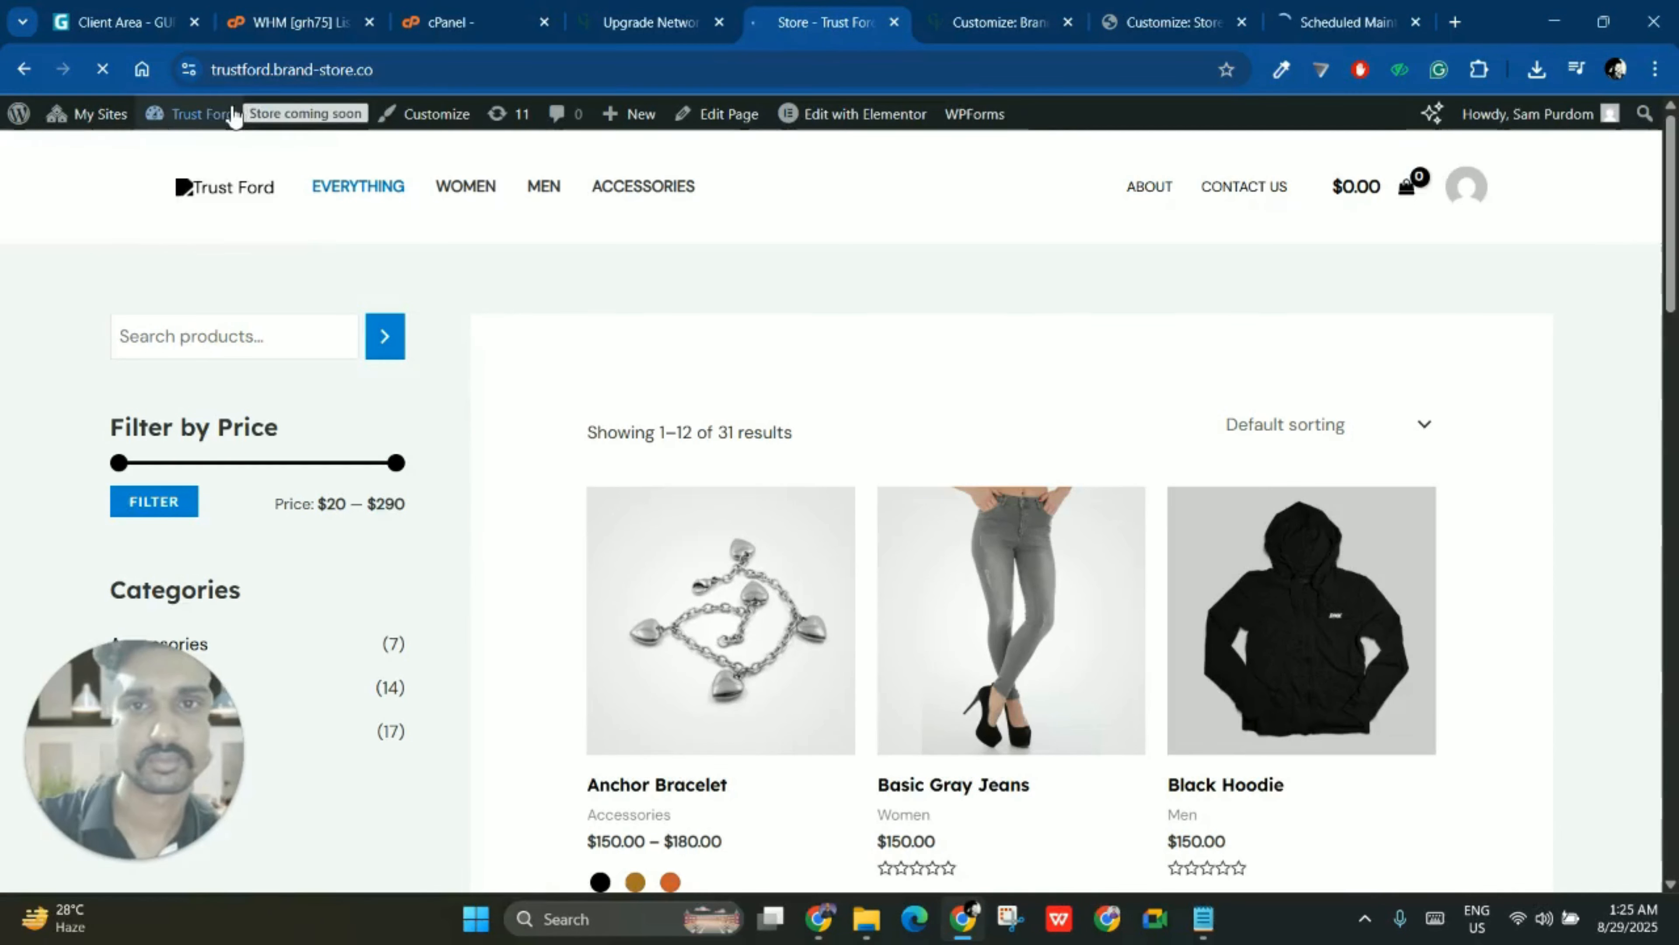
# - Open the main Brand Store site's admin dashboard in a new tab from the Upgrade Network page
pyautogui.click(658, 20)
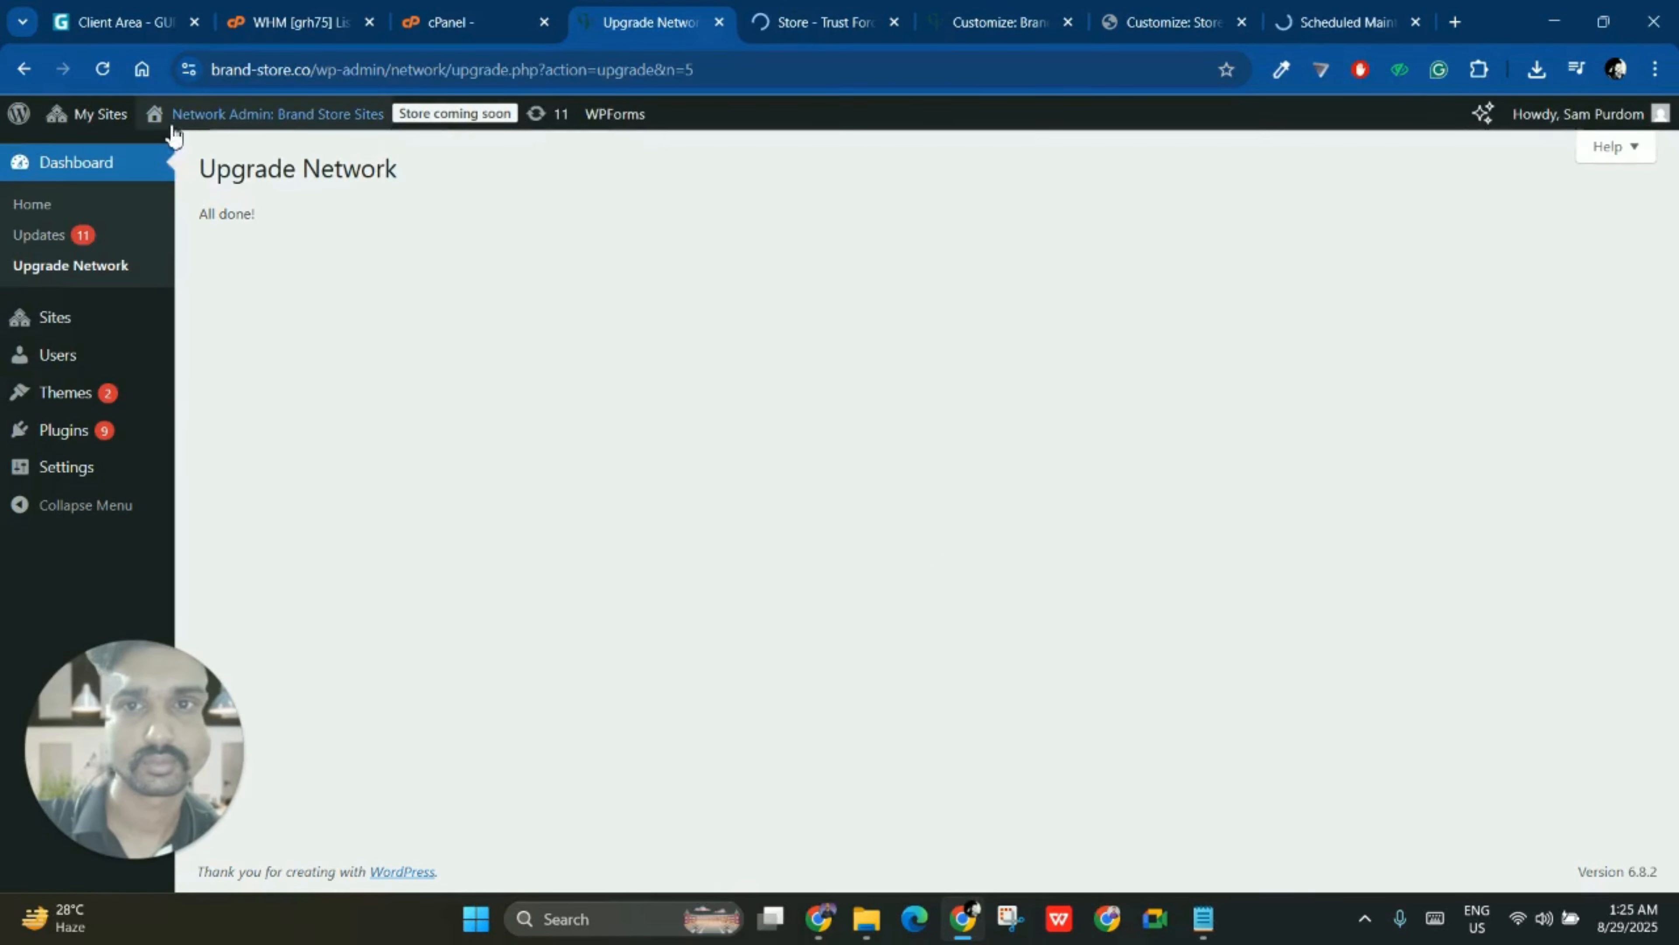
pyautogui.moveTo(86, 116)
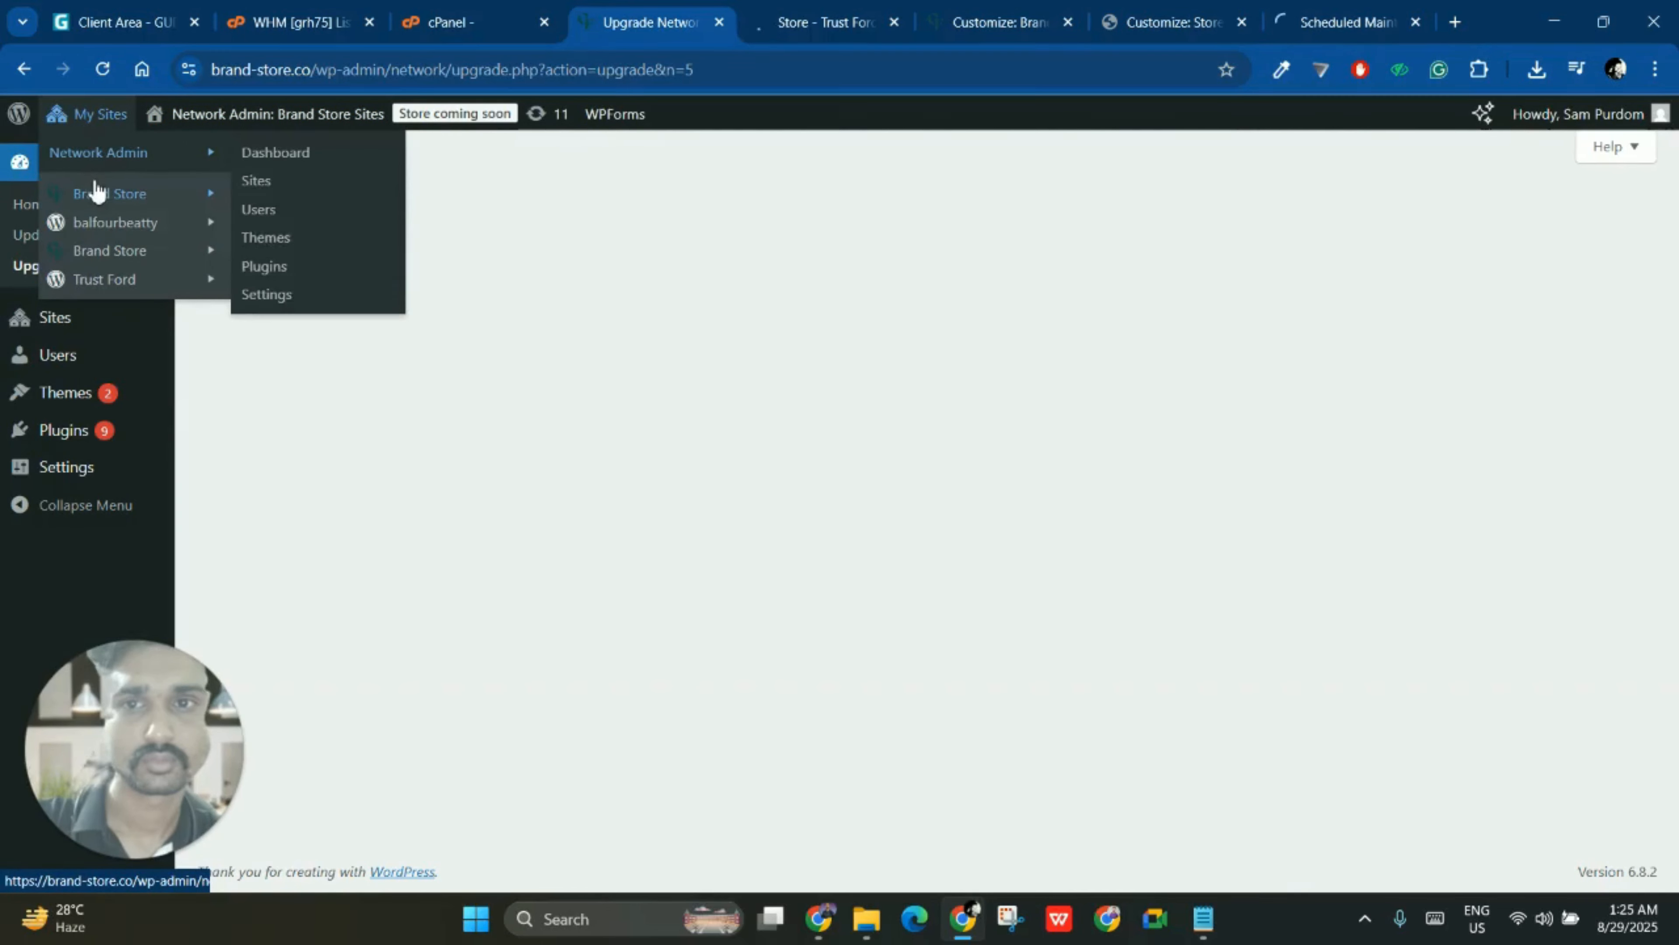
pyautogui.moveTo(109, 193)
pyautogui.middleClick(311, 193)
pyautogui.click(739, 16)
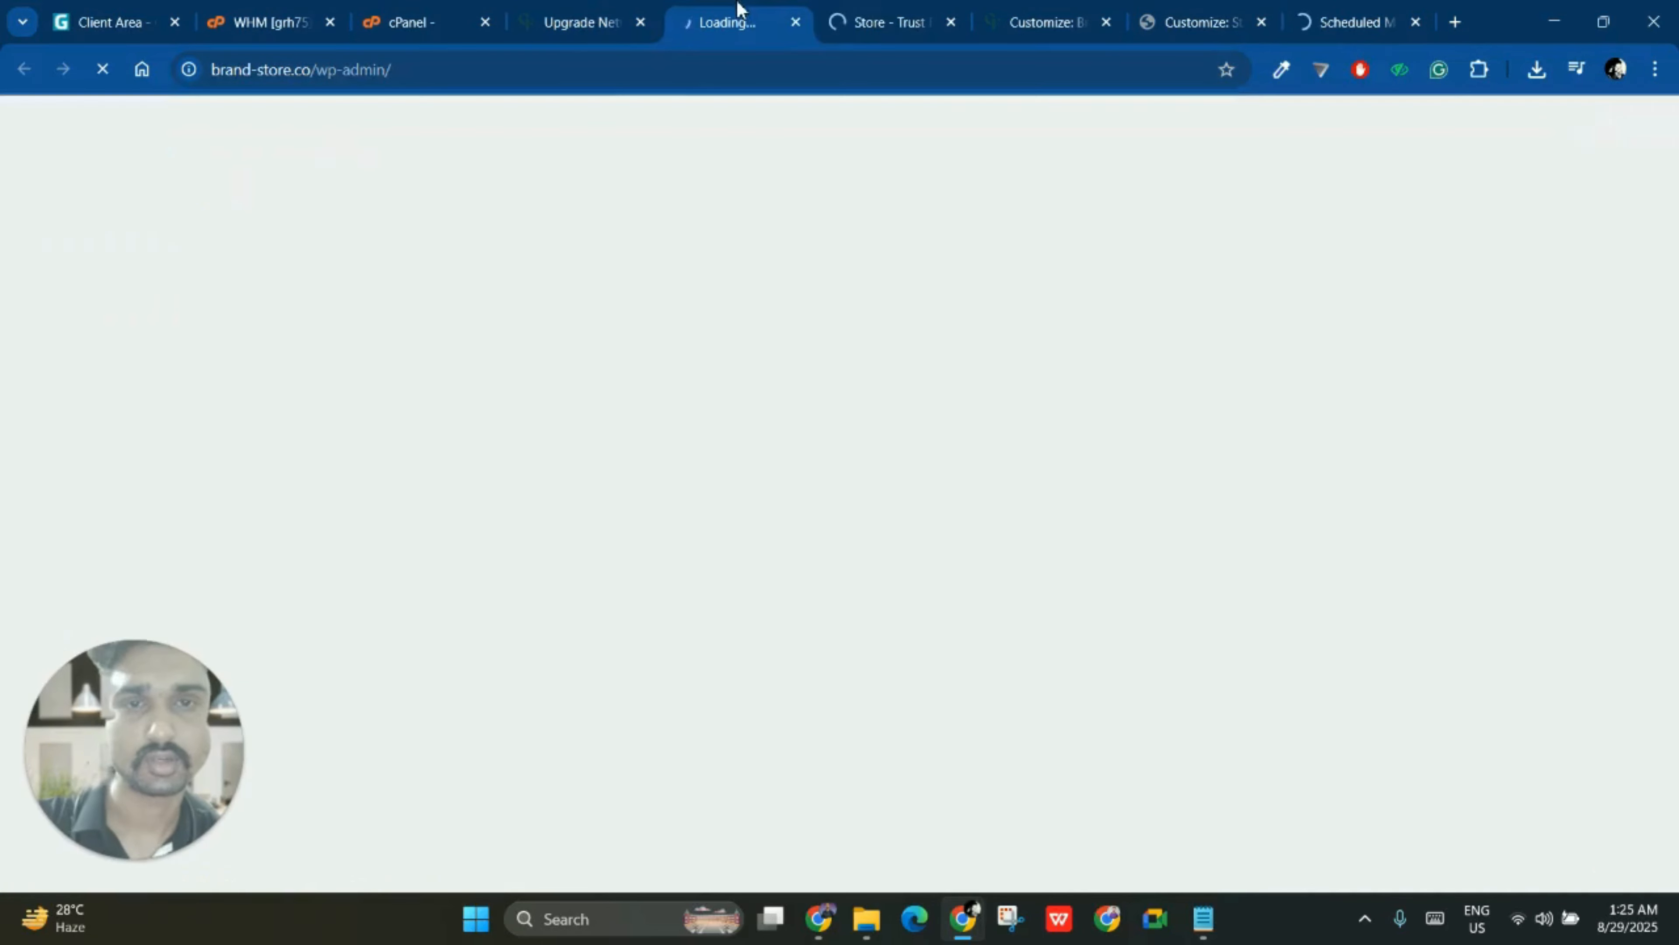
pyautogui.click(892, 13)
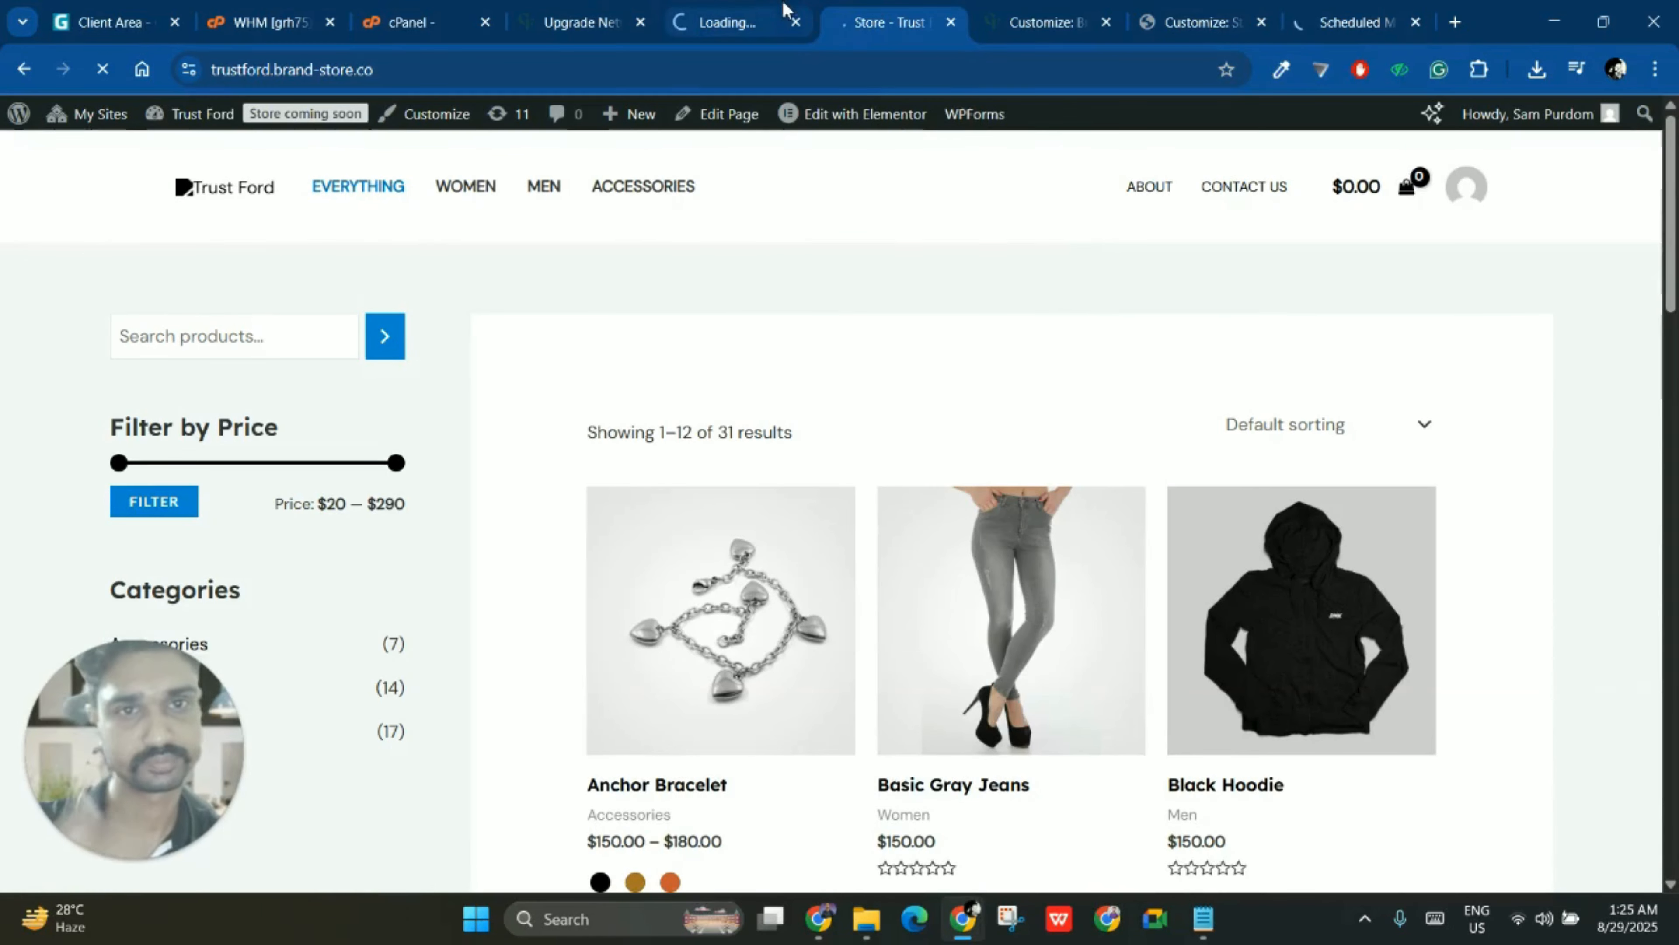
pyautogui.click(756, 8)
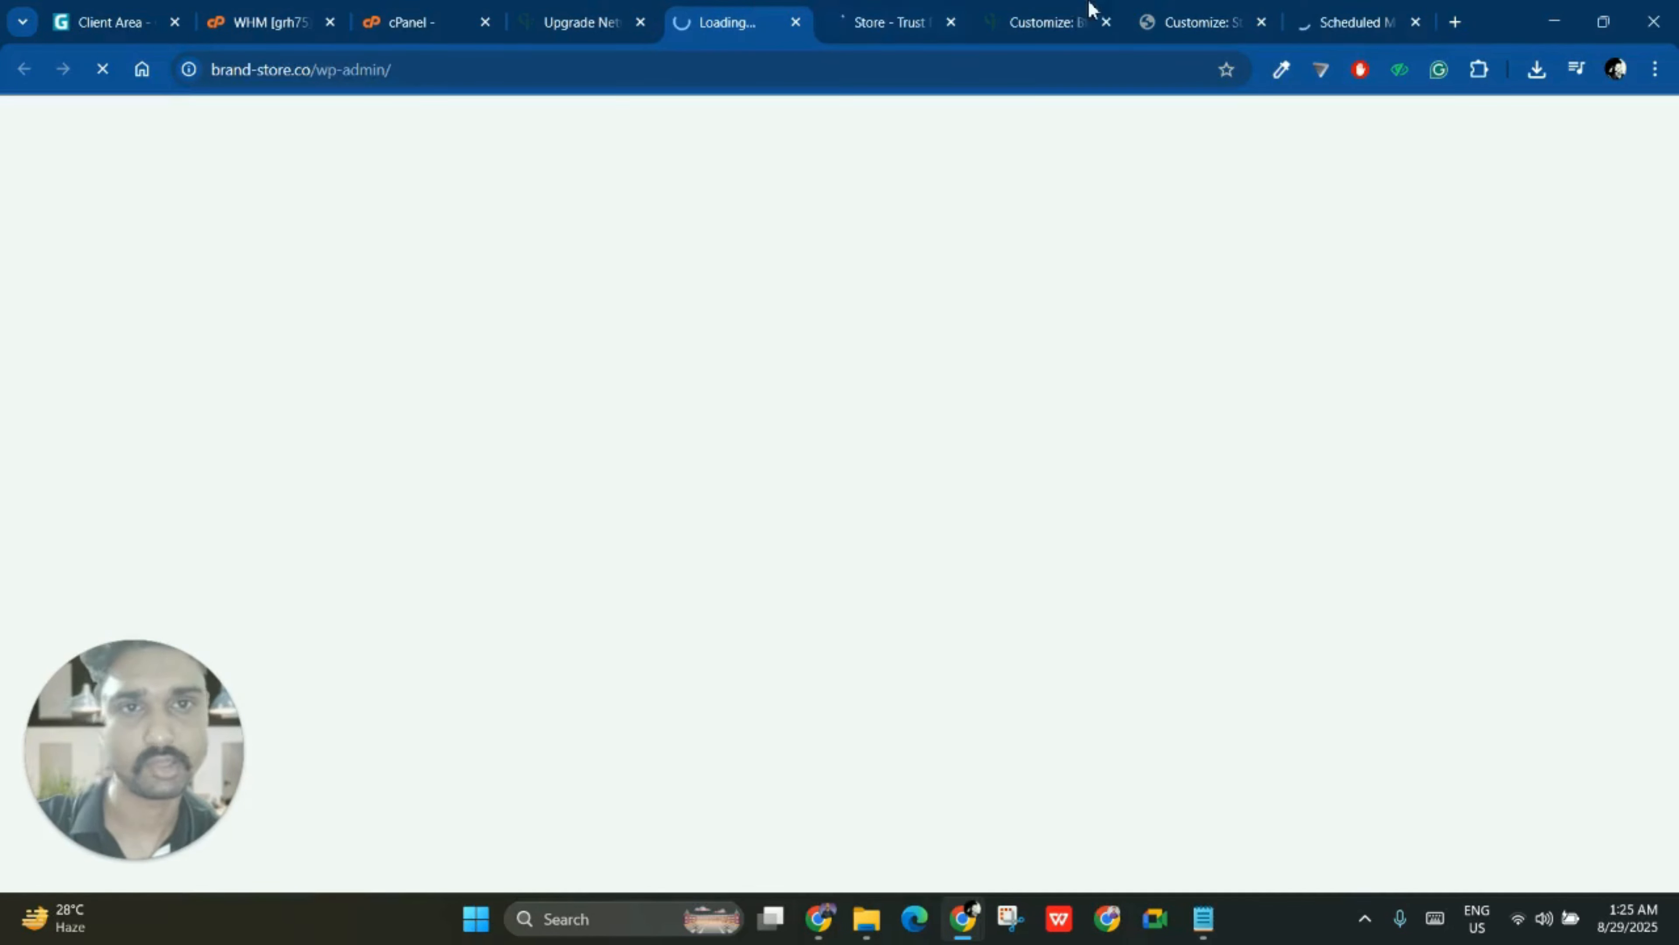
pyautogui.click(1369, 13)
pyautogui.moveTo(558, 354); pyautogui.dragTo(1106, 423)
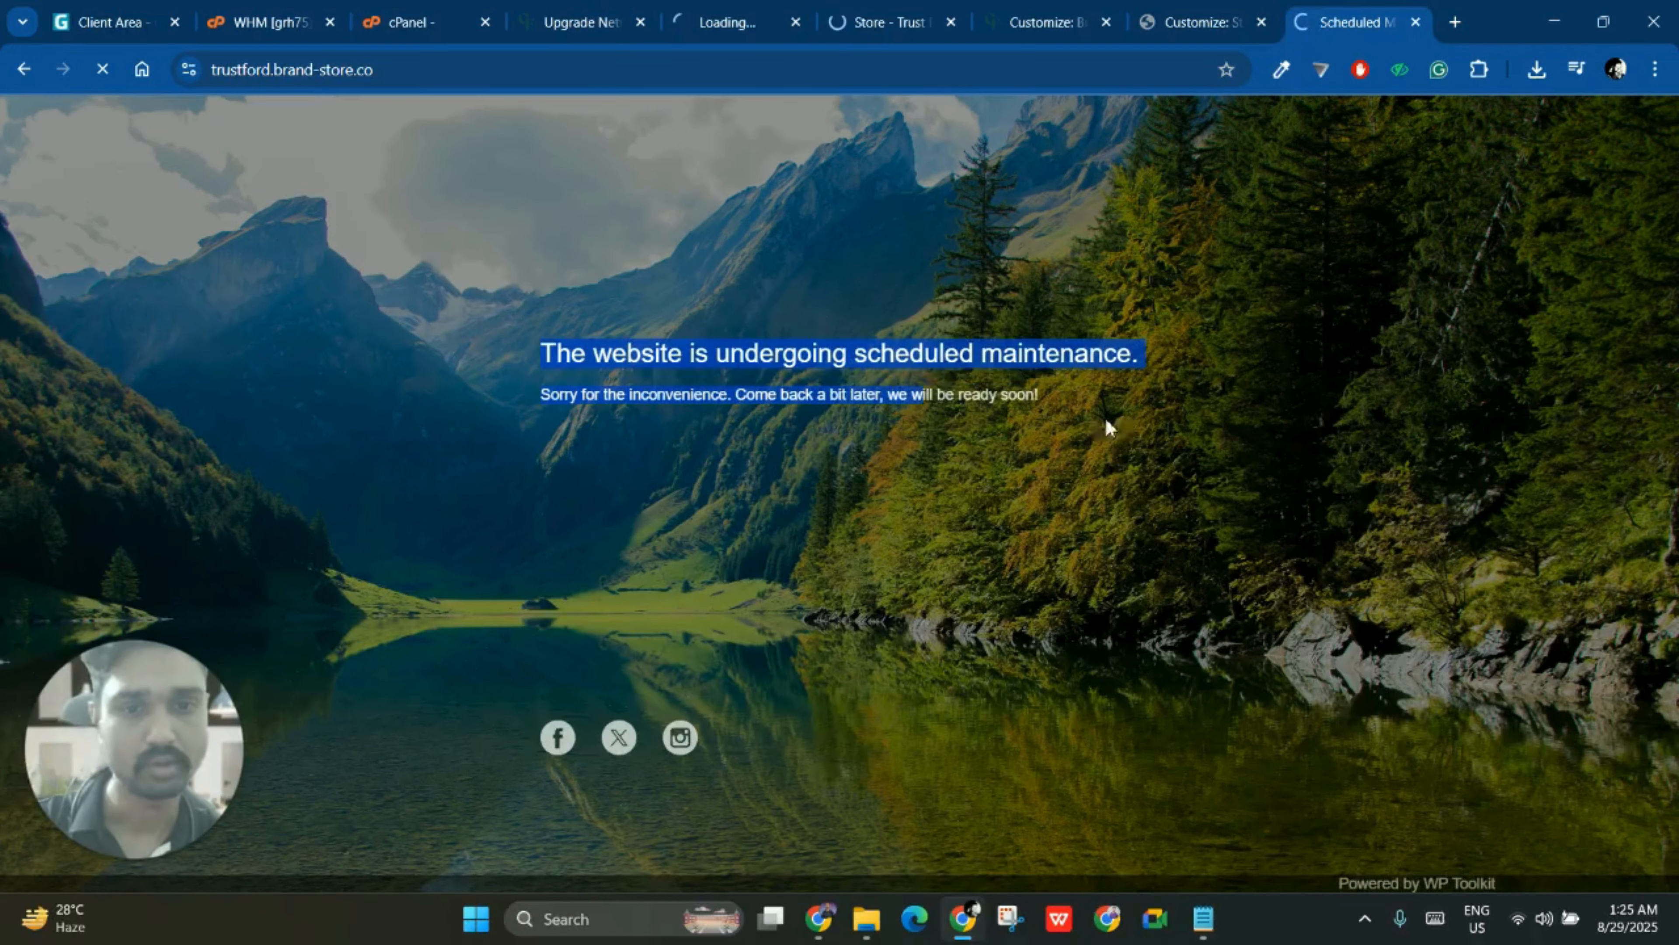
pyautogui.click(941, 16)
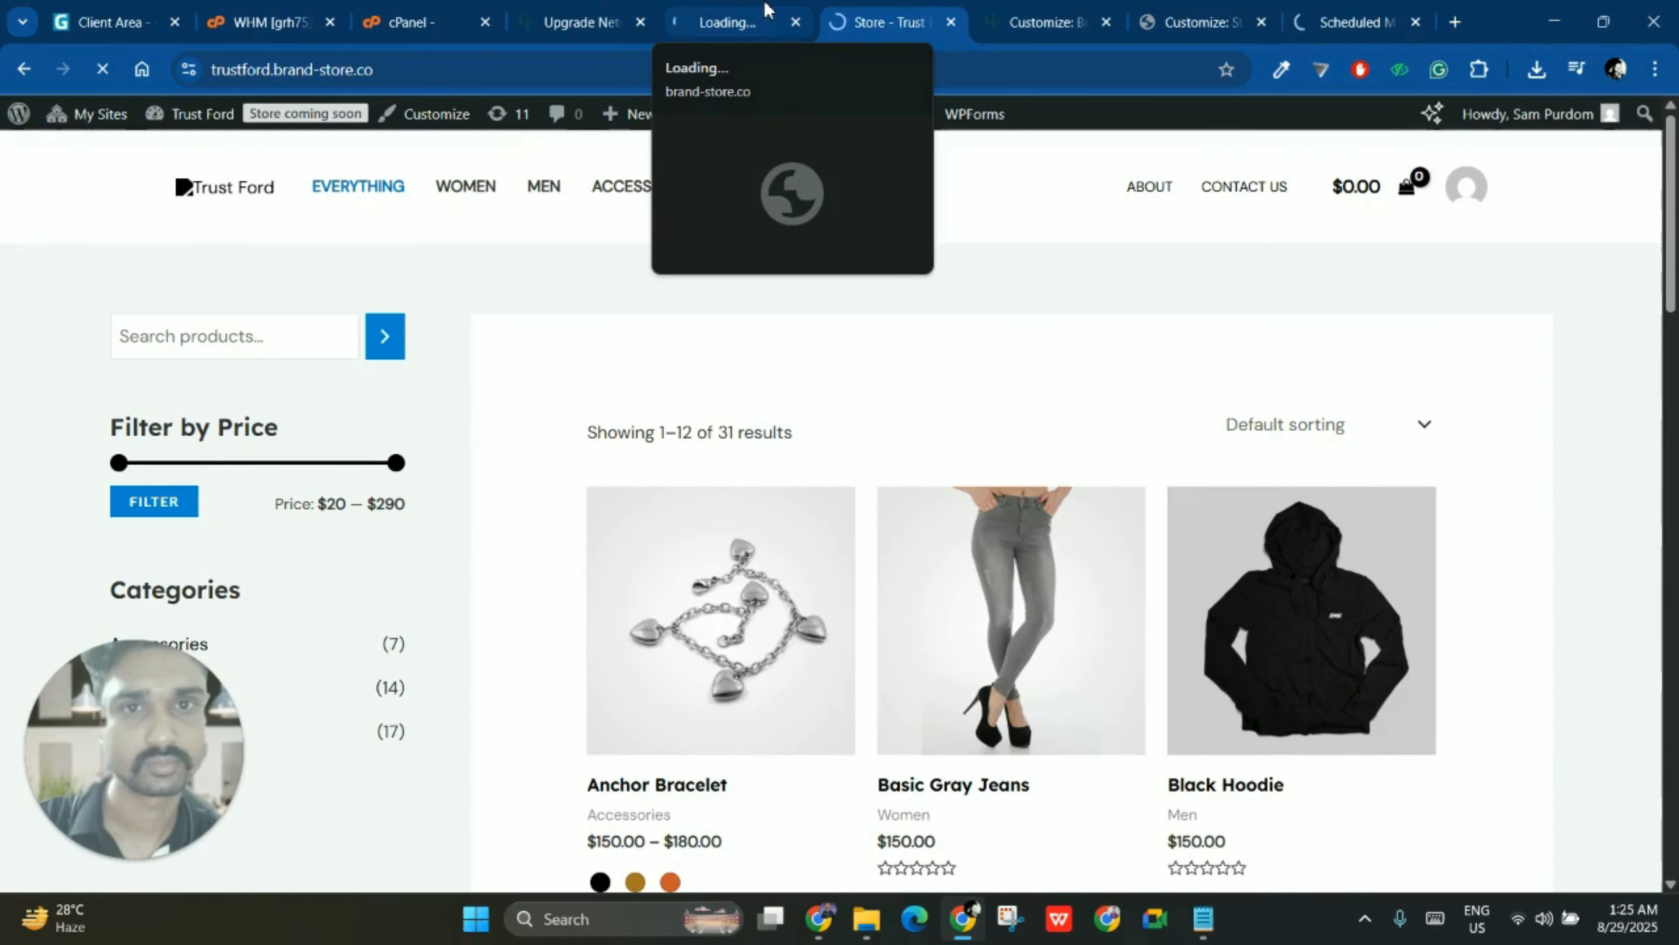
pyautogui.click(745, 29)
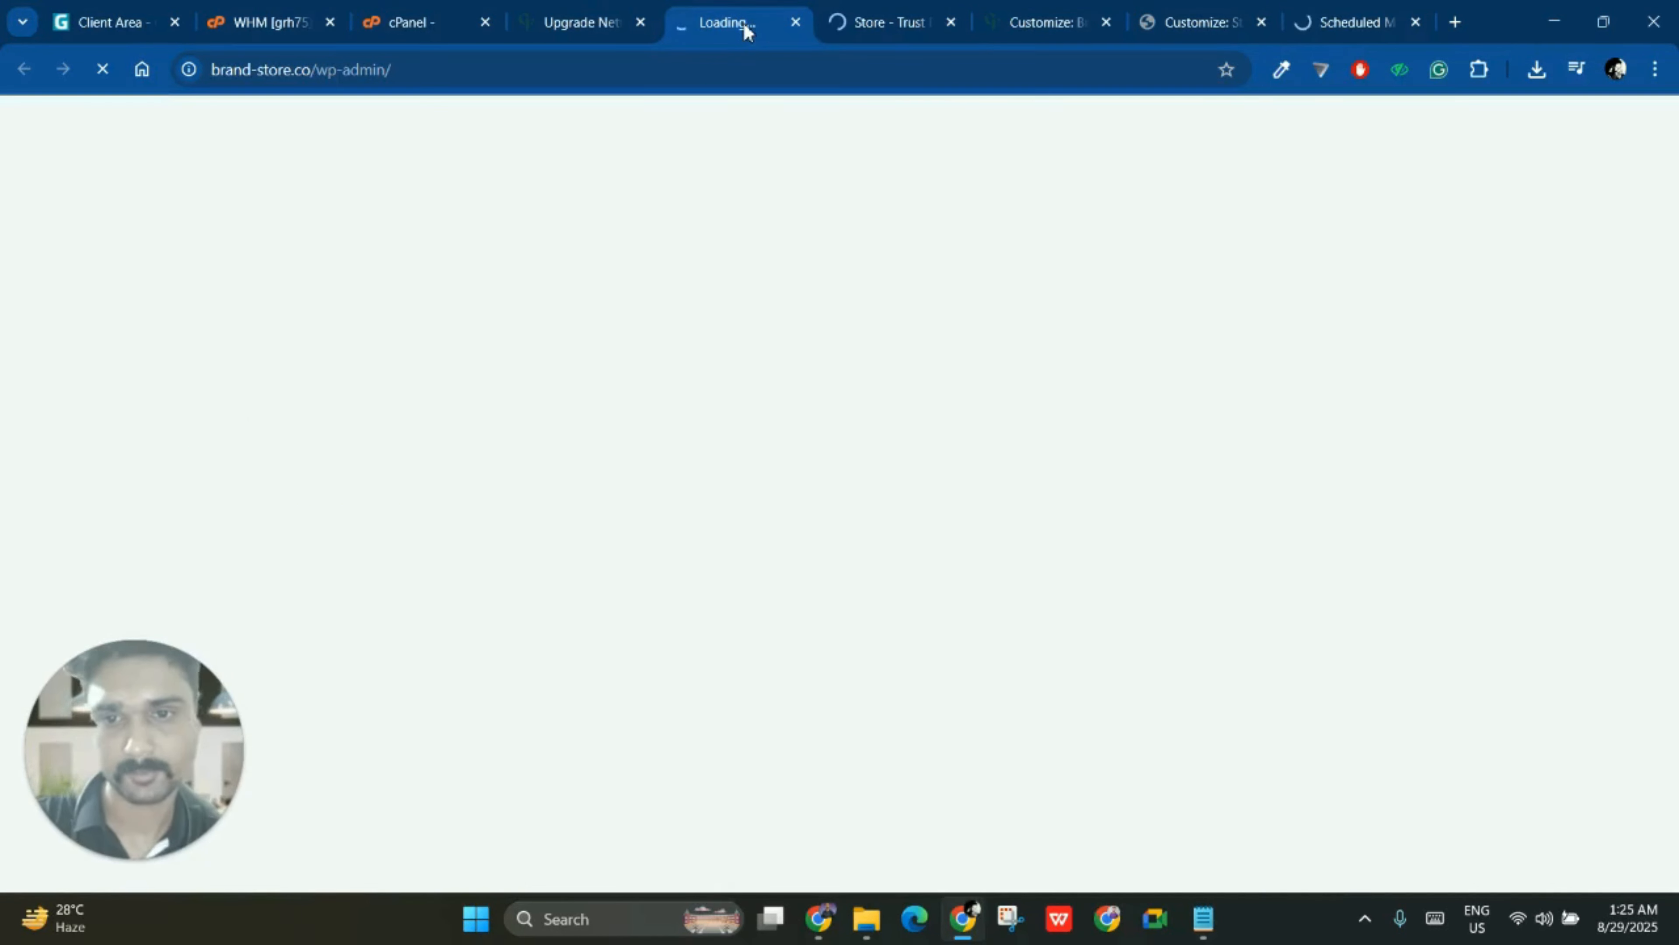
# - Reload the Trust Ford WooCommerce site visibility settings, set the site to Live and save the changes
pyautogui.click(927, 8)
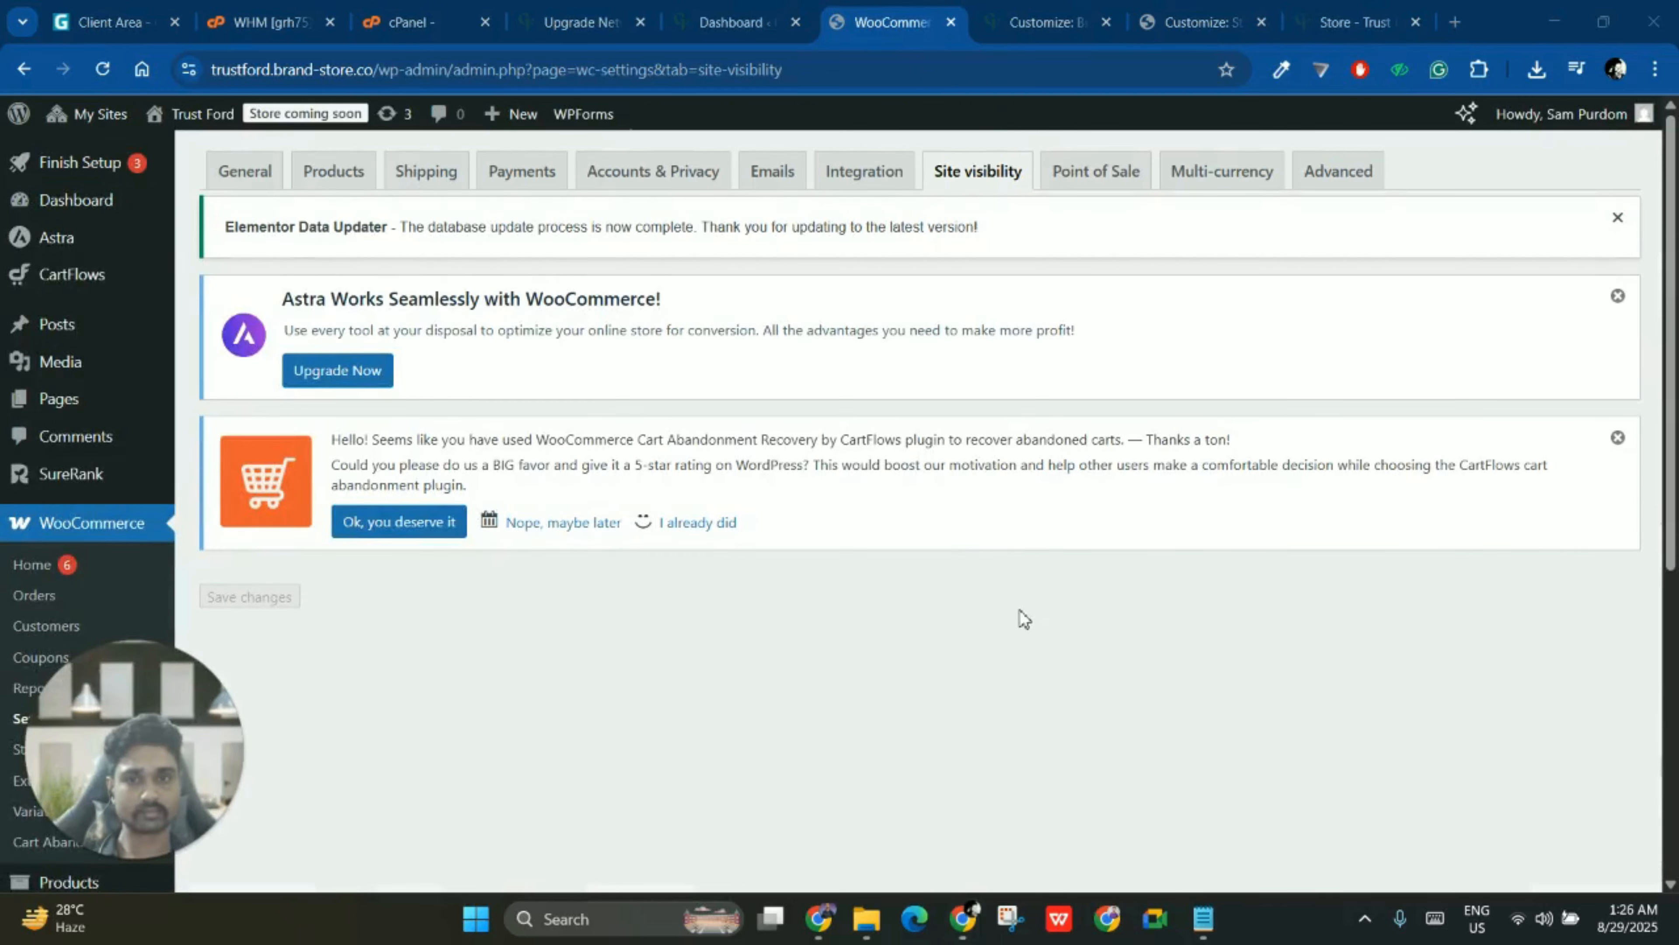
pyautogui.scroll(-4, 1021, 620)
pyautogui.scroll(4, 1022, 621)
pyautogui.click(102, 69)
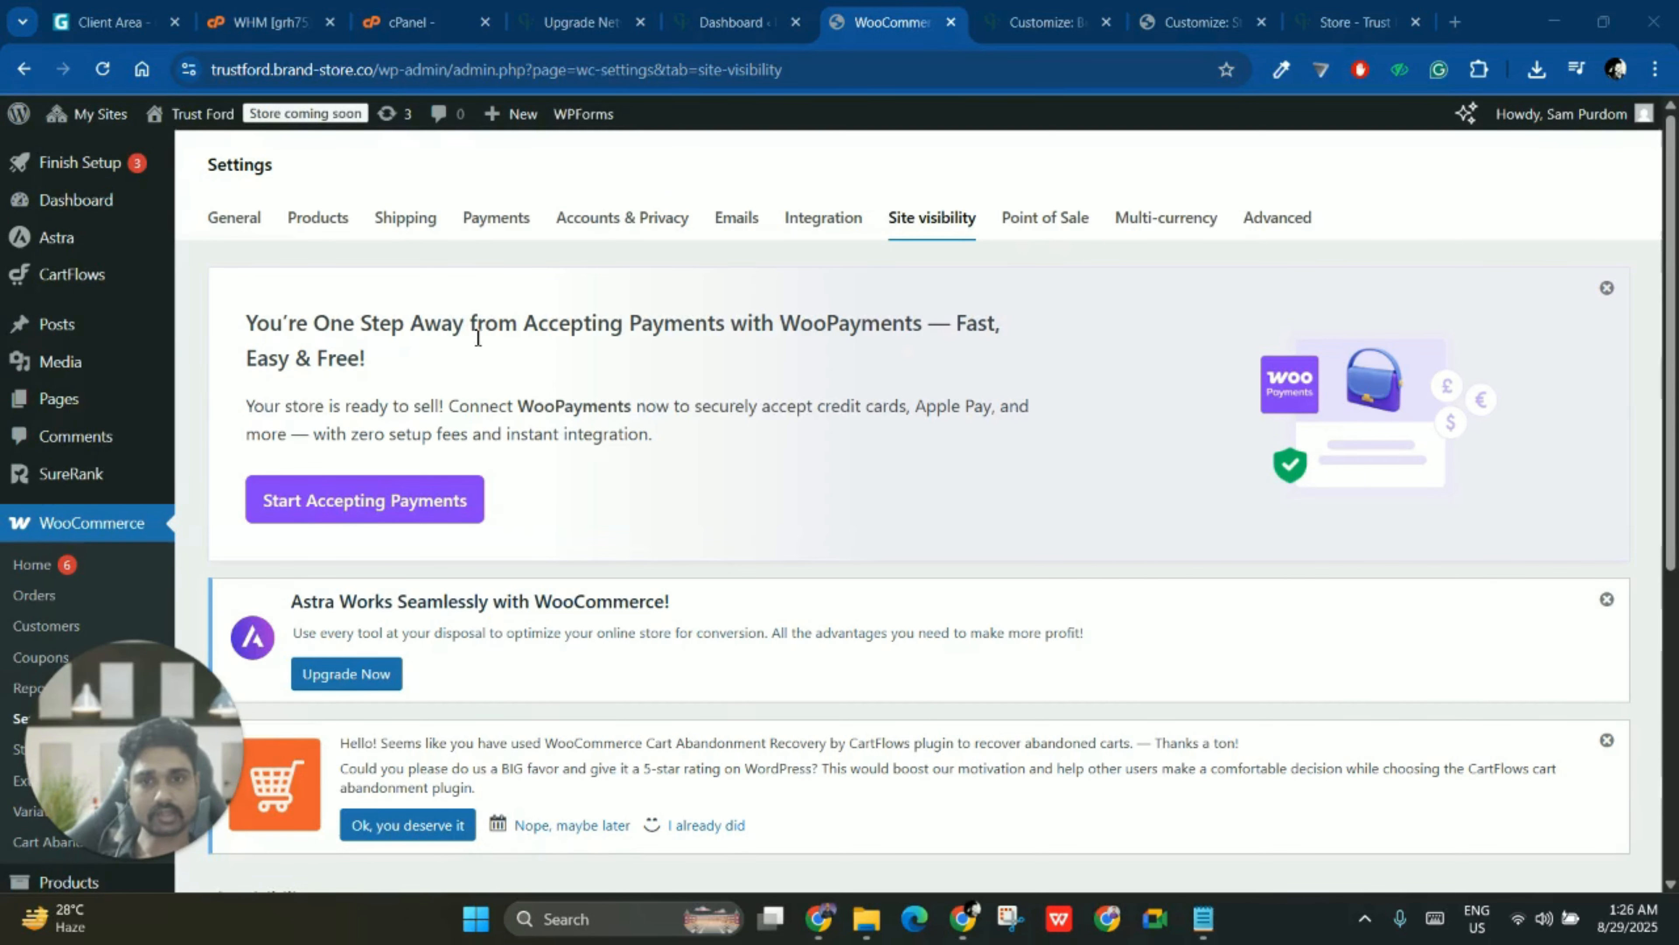
pyautogui.scroll(-8, 536, 390)
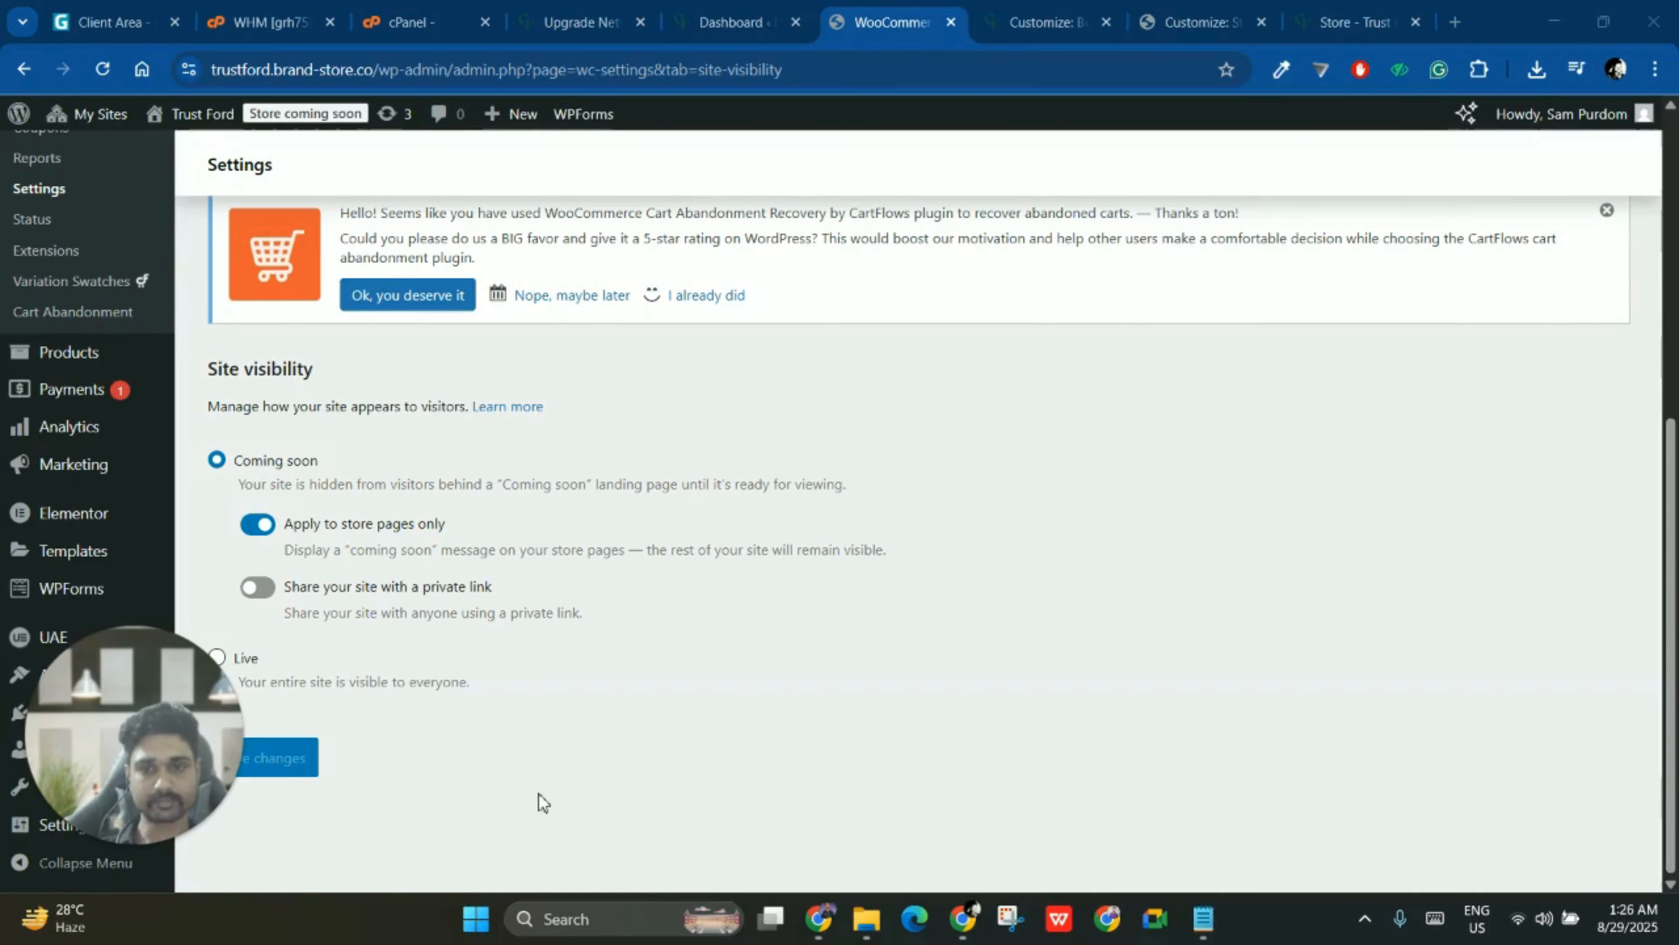
pyautogui.click(216, 658)
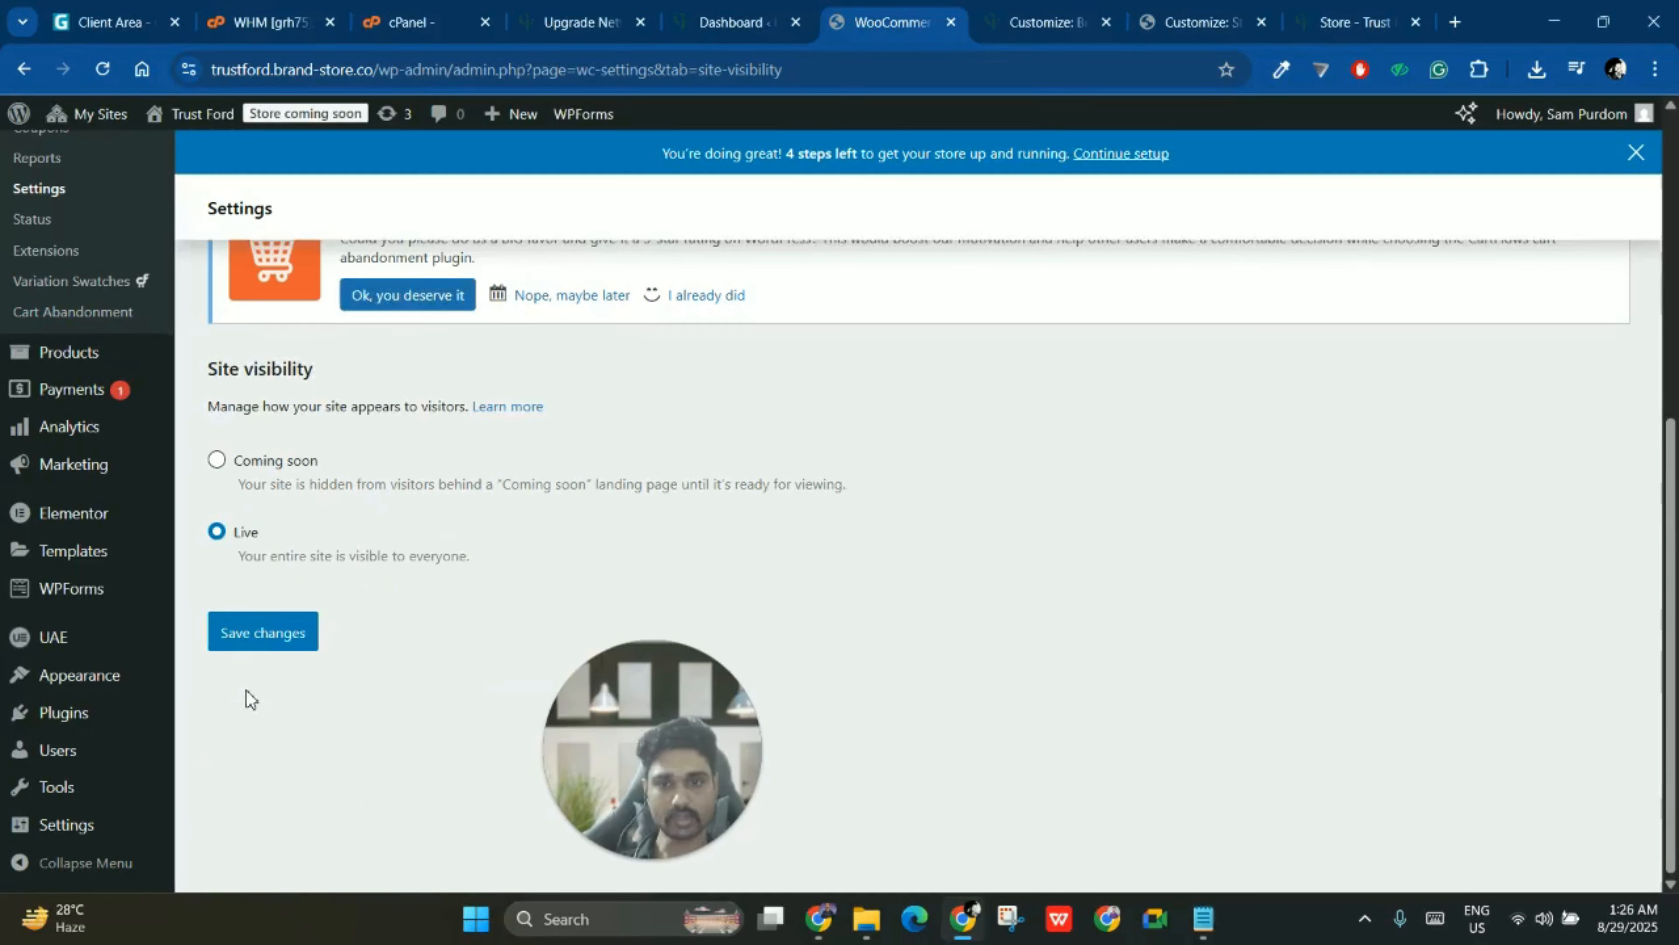
pyautogui.click(262, 676)
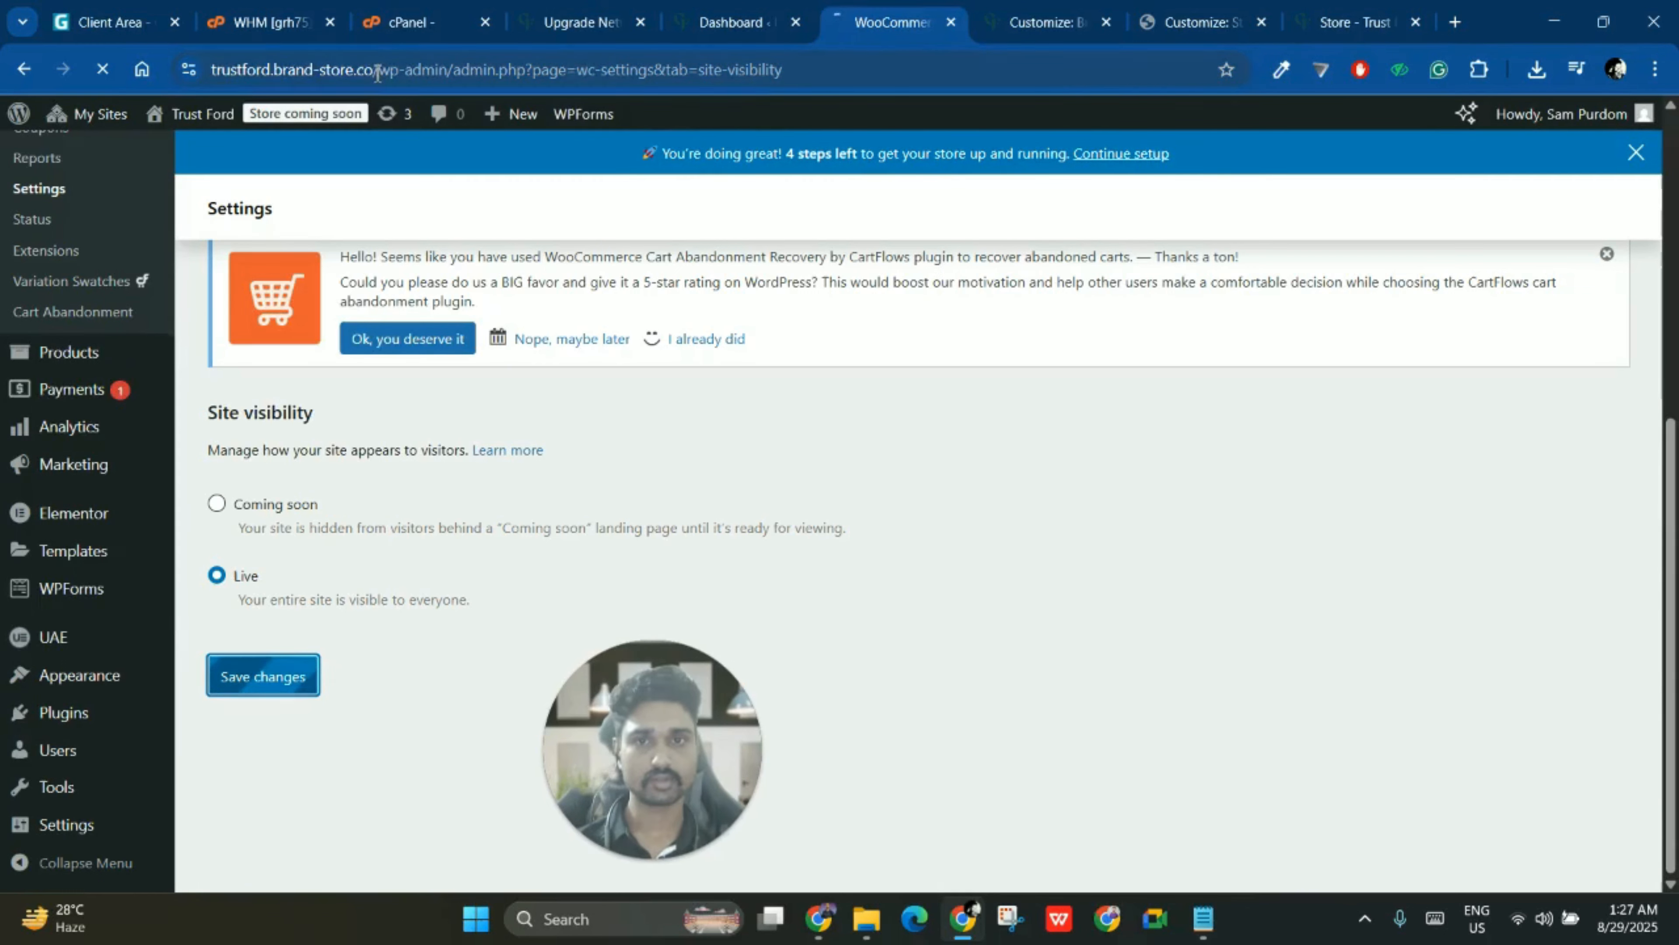
# - Copy the trustford.brand-store.co base address and reload the Trust Ford homepage in the incognito window
pyautogui.click(367, 77)
pyautogui.rightClick(385, 86)
pyautogui.click(442, 285)
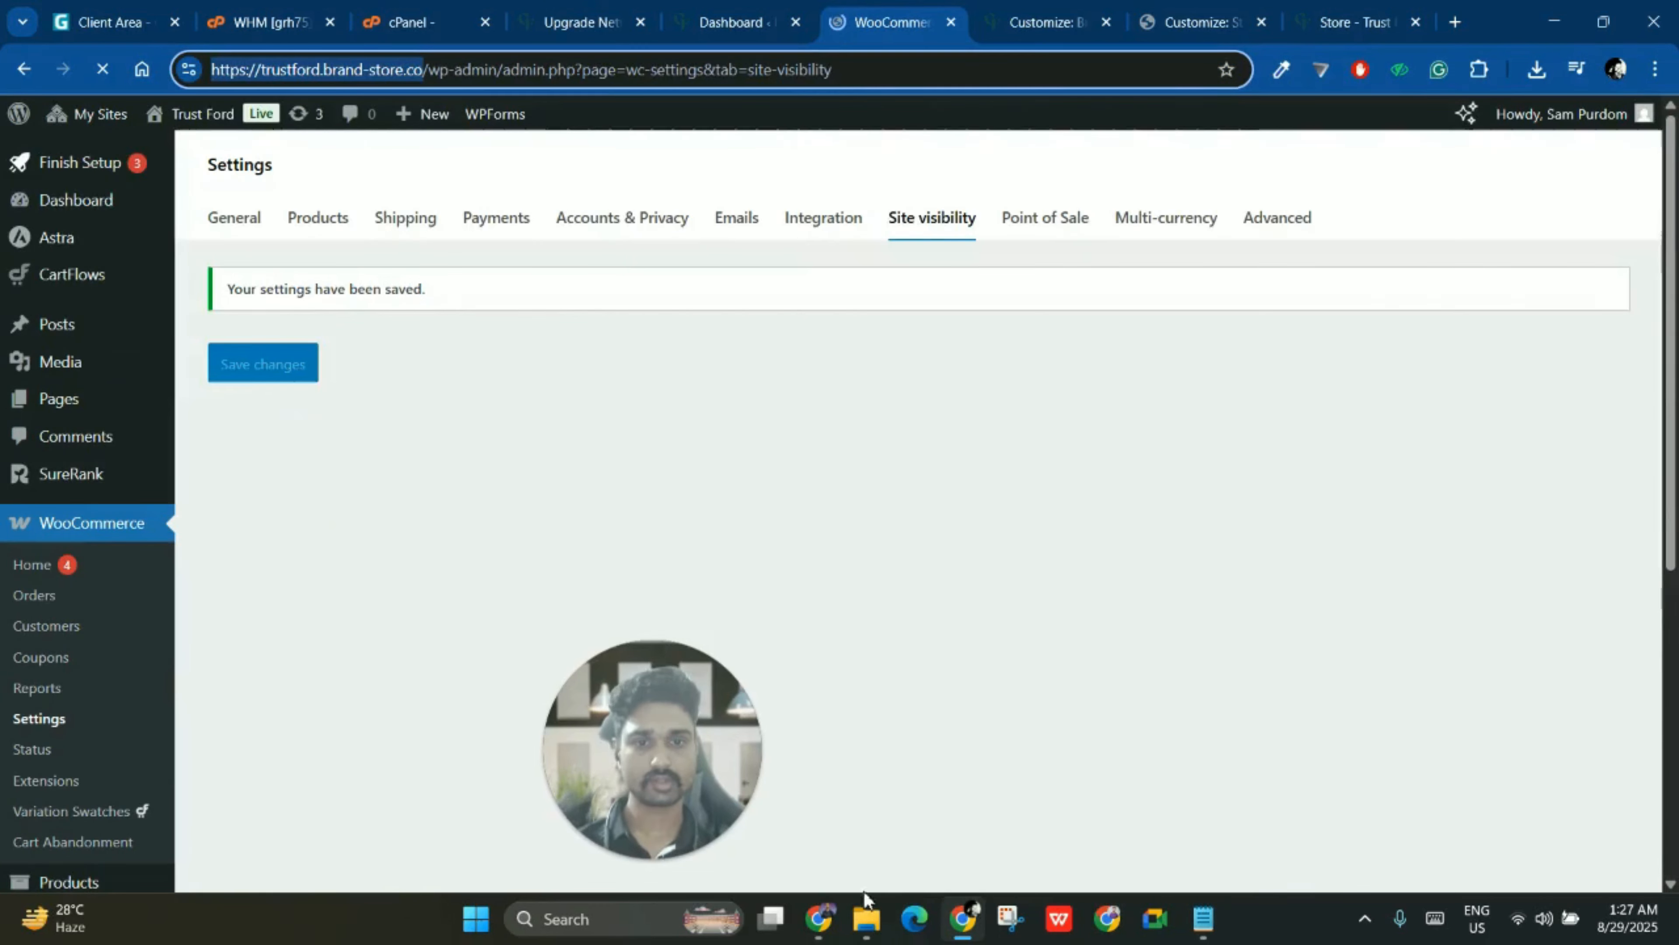
pyautogui.moveTo(819, 918)
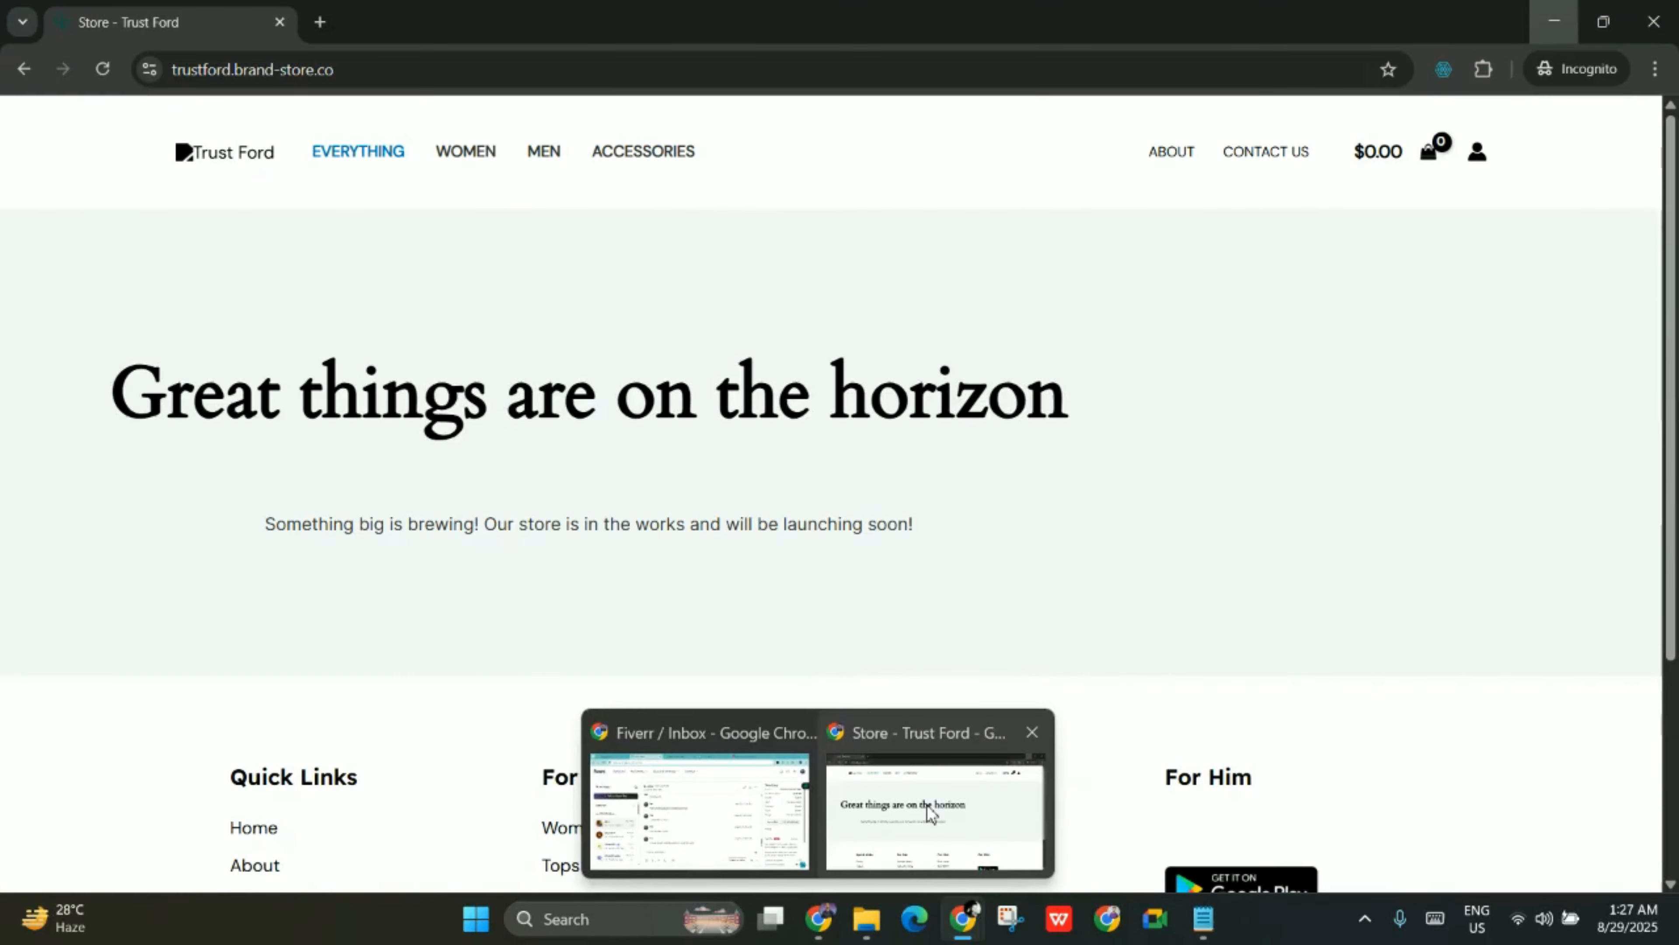
pyautogui.click(929, 812)
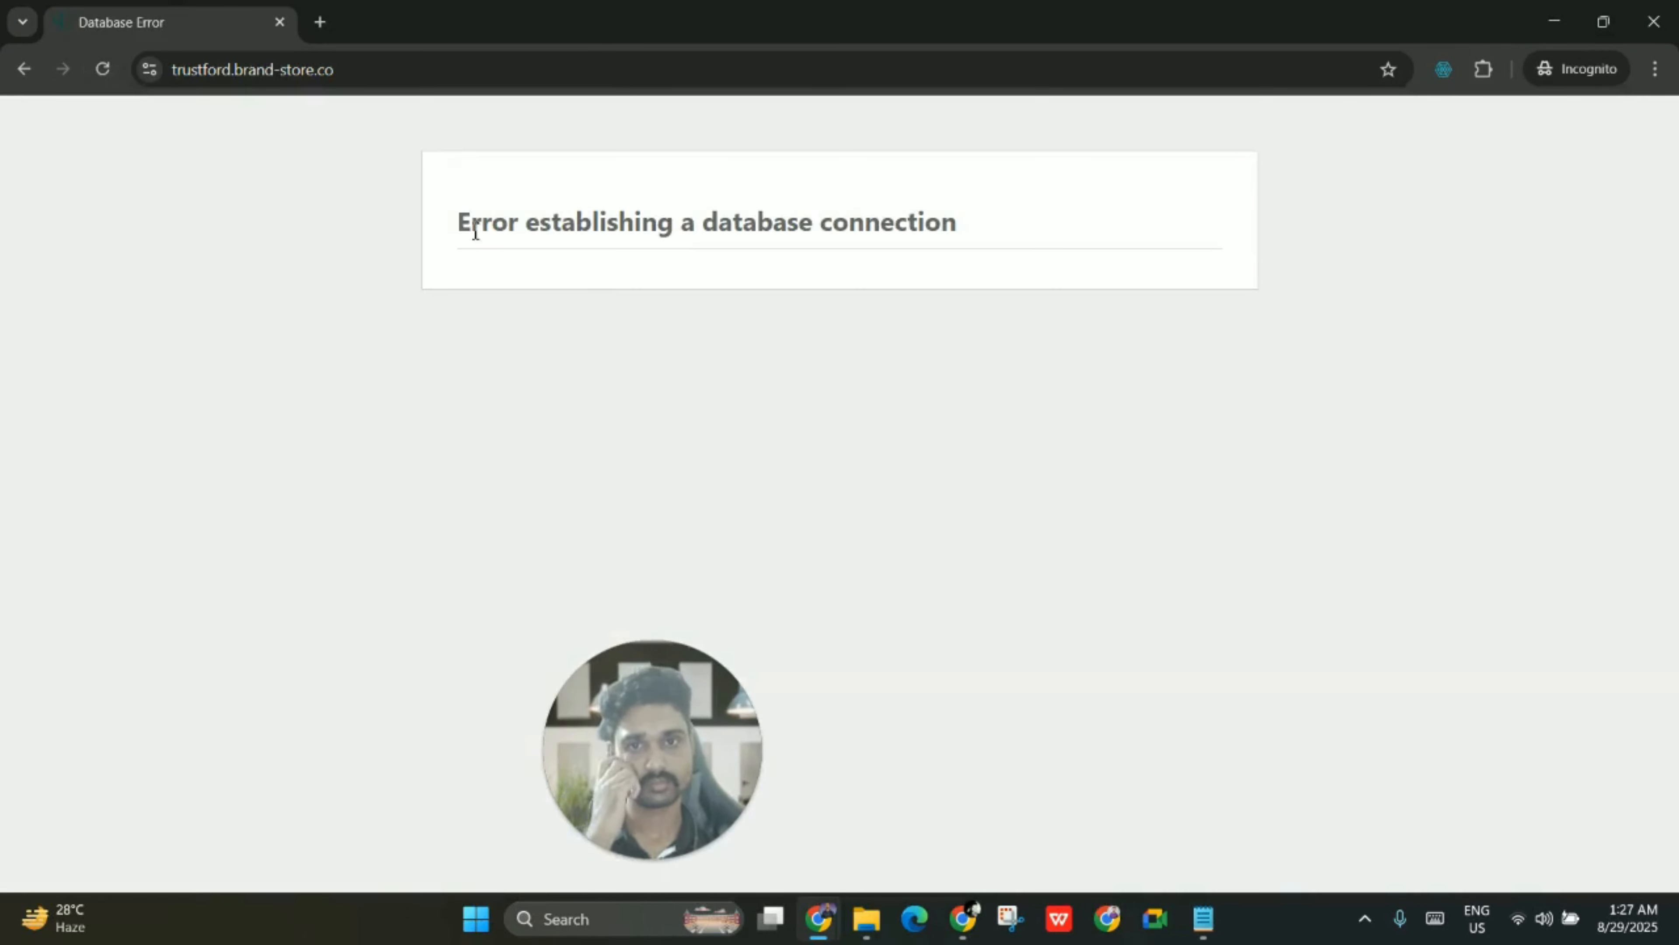
pyautogui.click(103, 69)
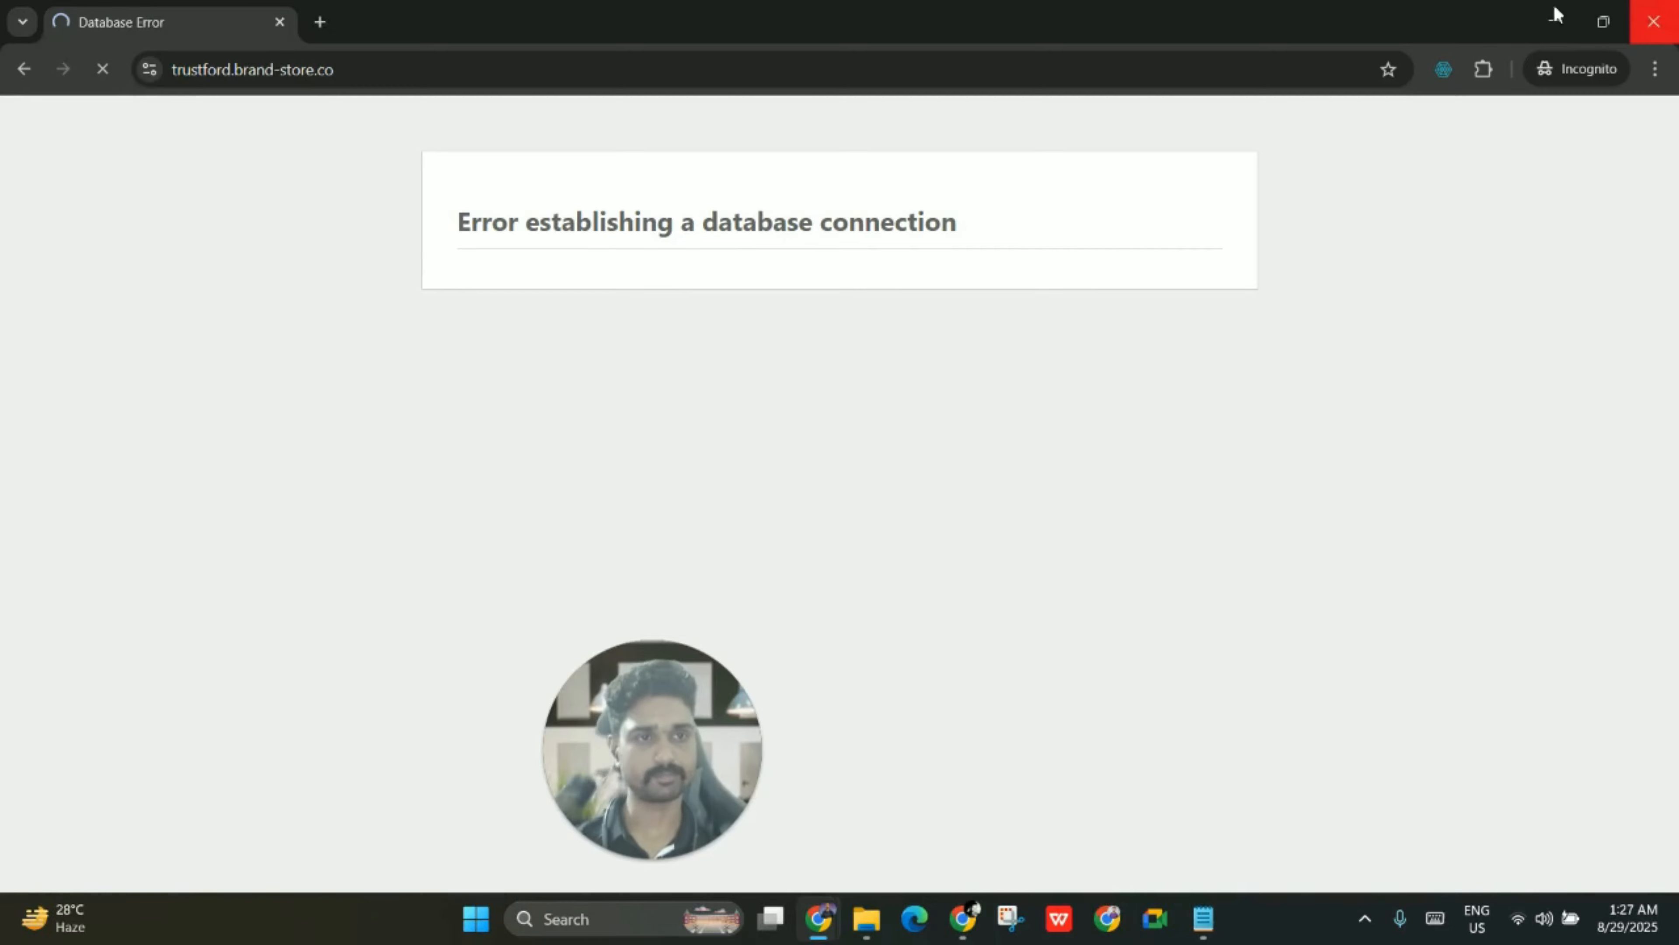
pyautogui.click(1554, 21)
# - Examine the Trust Ford storefront from header to footer in the incognito window, and return to the WooCommerce settings
pyautogui.moveTo(819, 918)
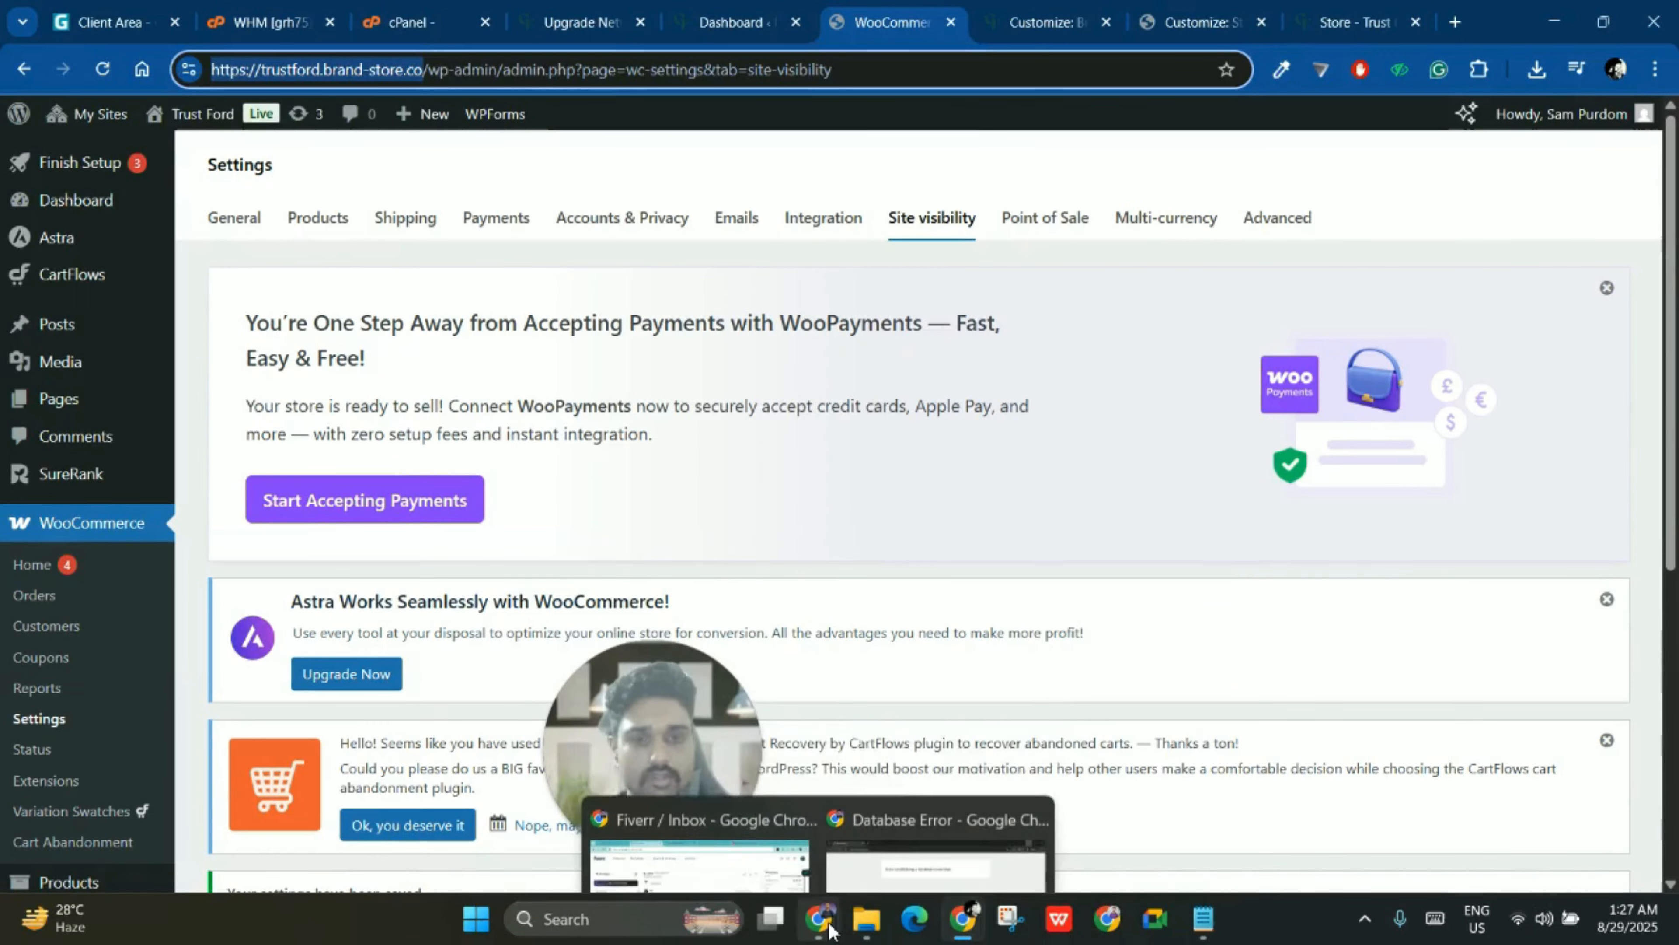
pyautogui.click(859, 820)
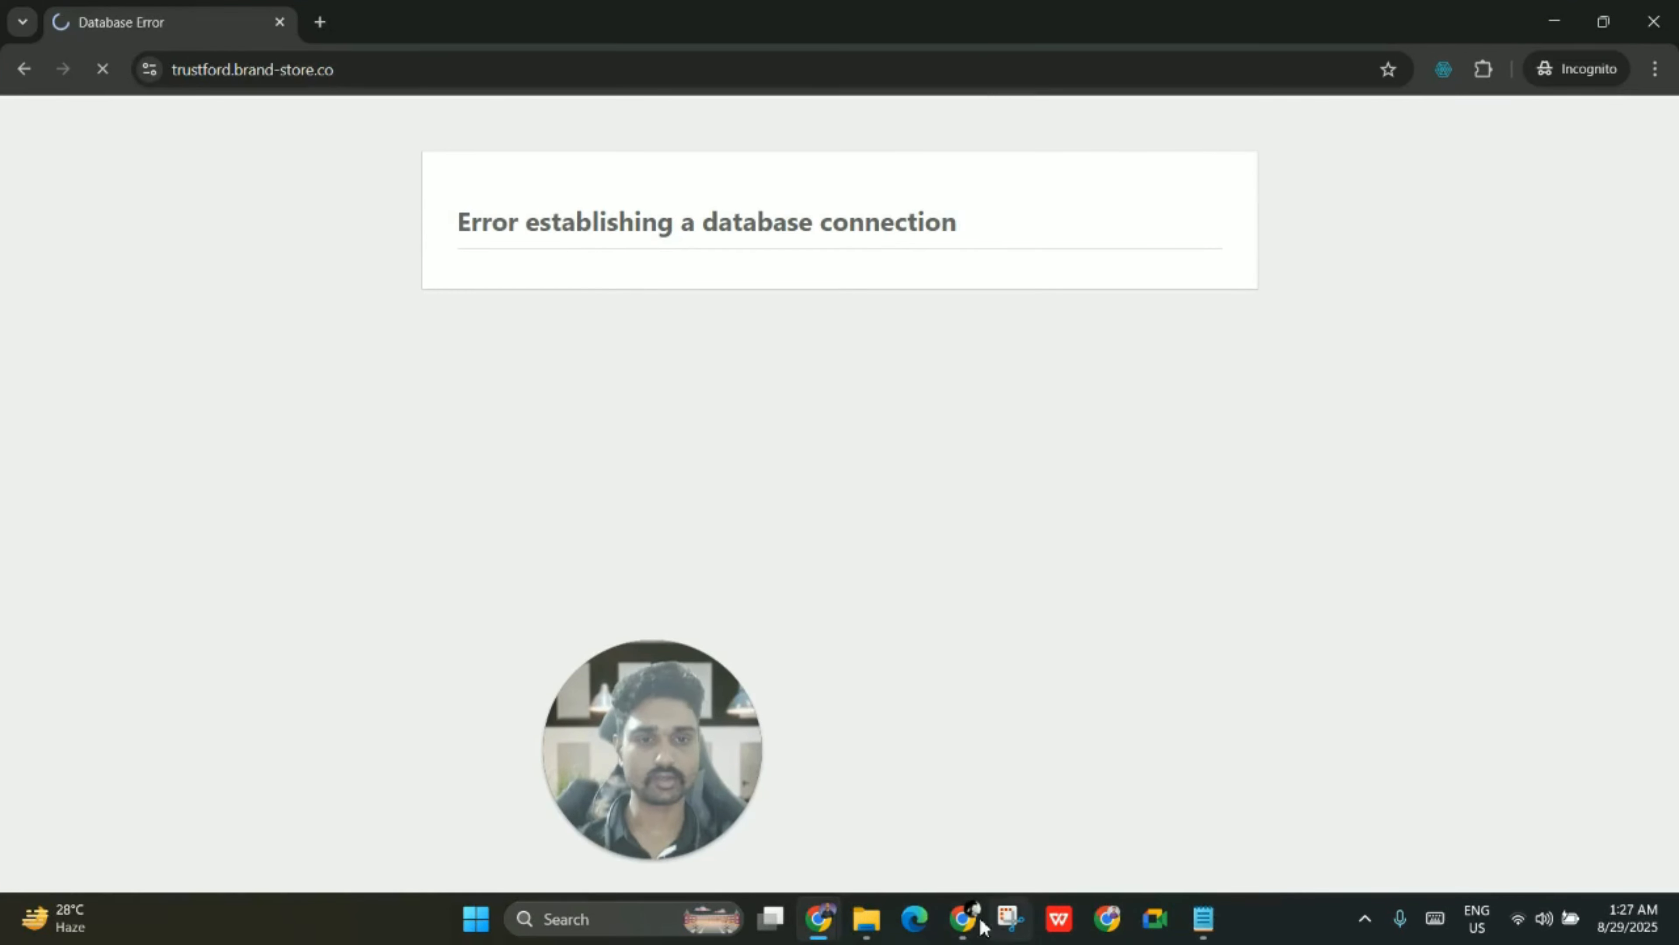
pyautogui.moveTo(820, 918)
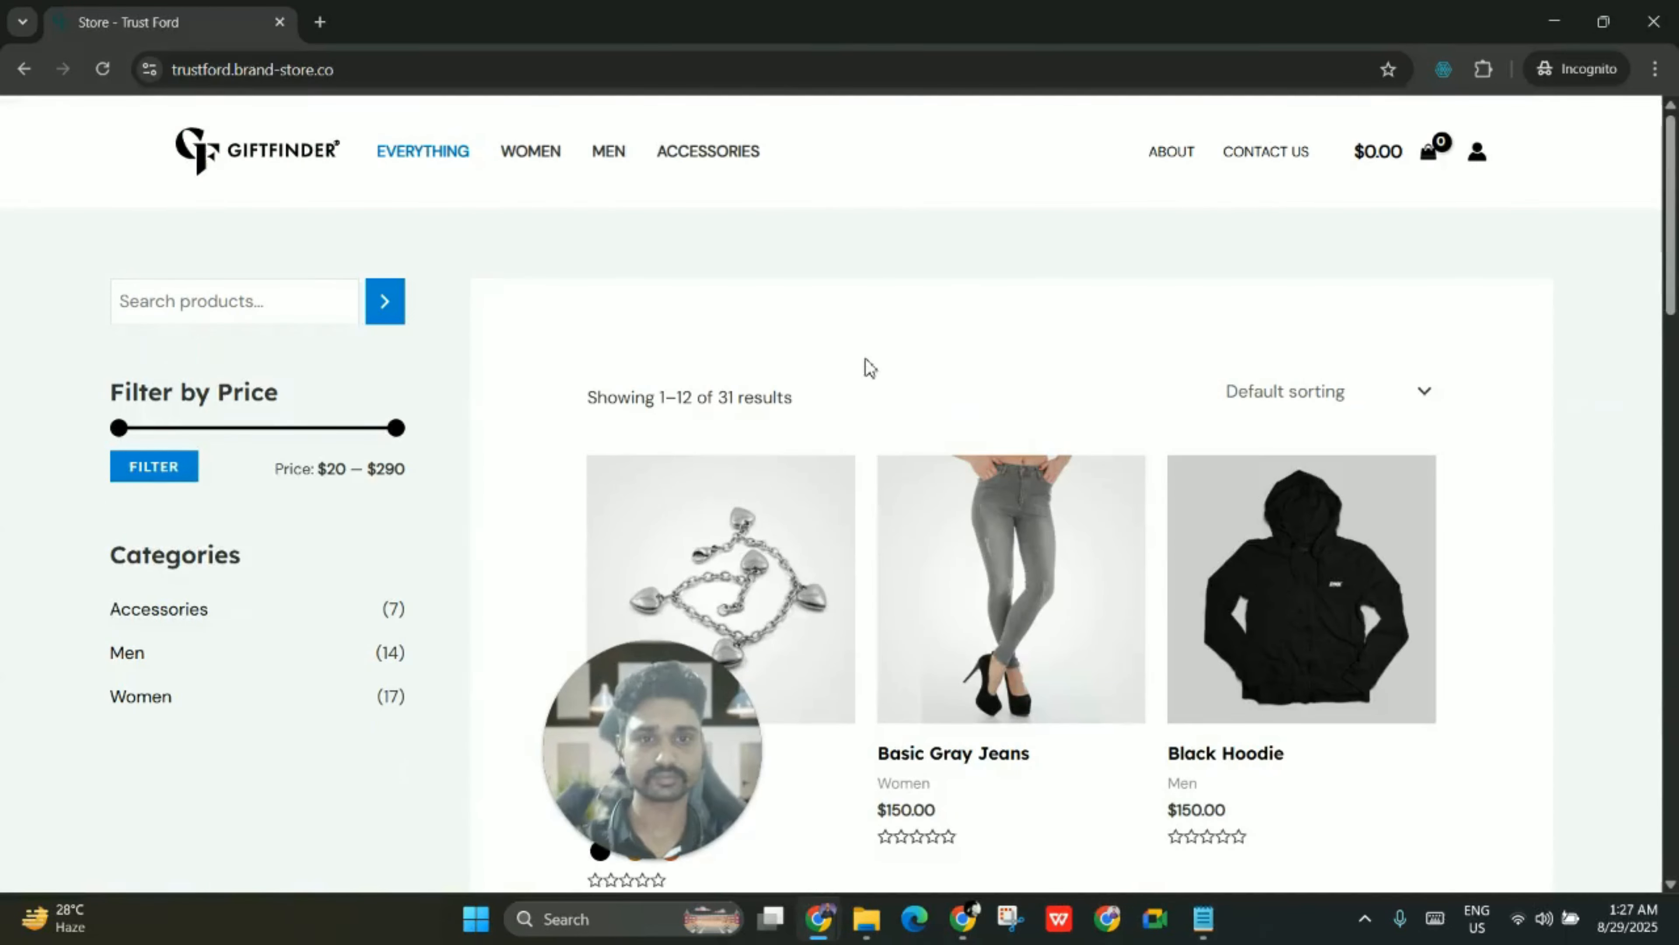
pyautogui.scroll(-3, 859, 368)
pyautogui.scroll(3, 704, 377)
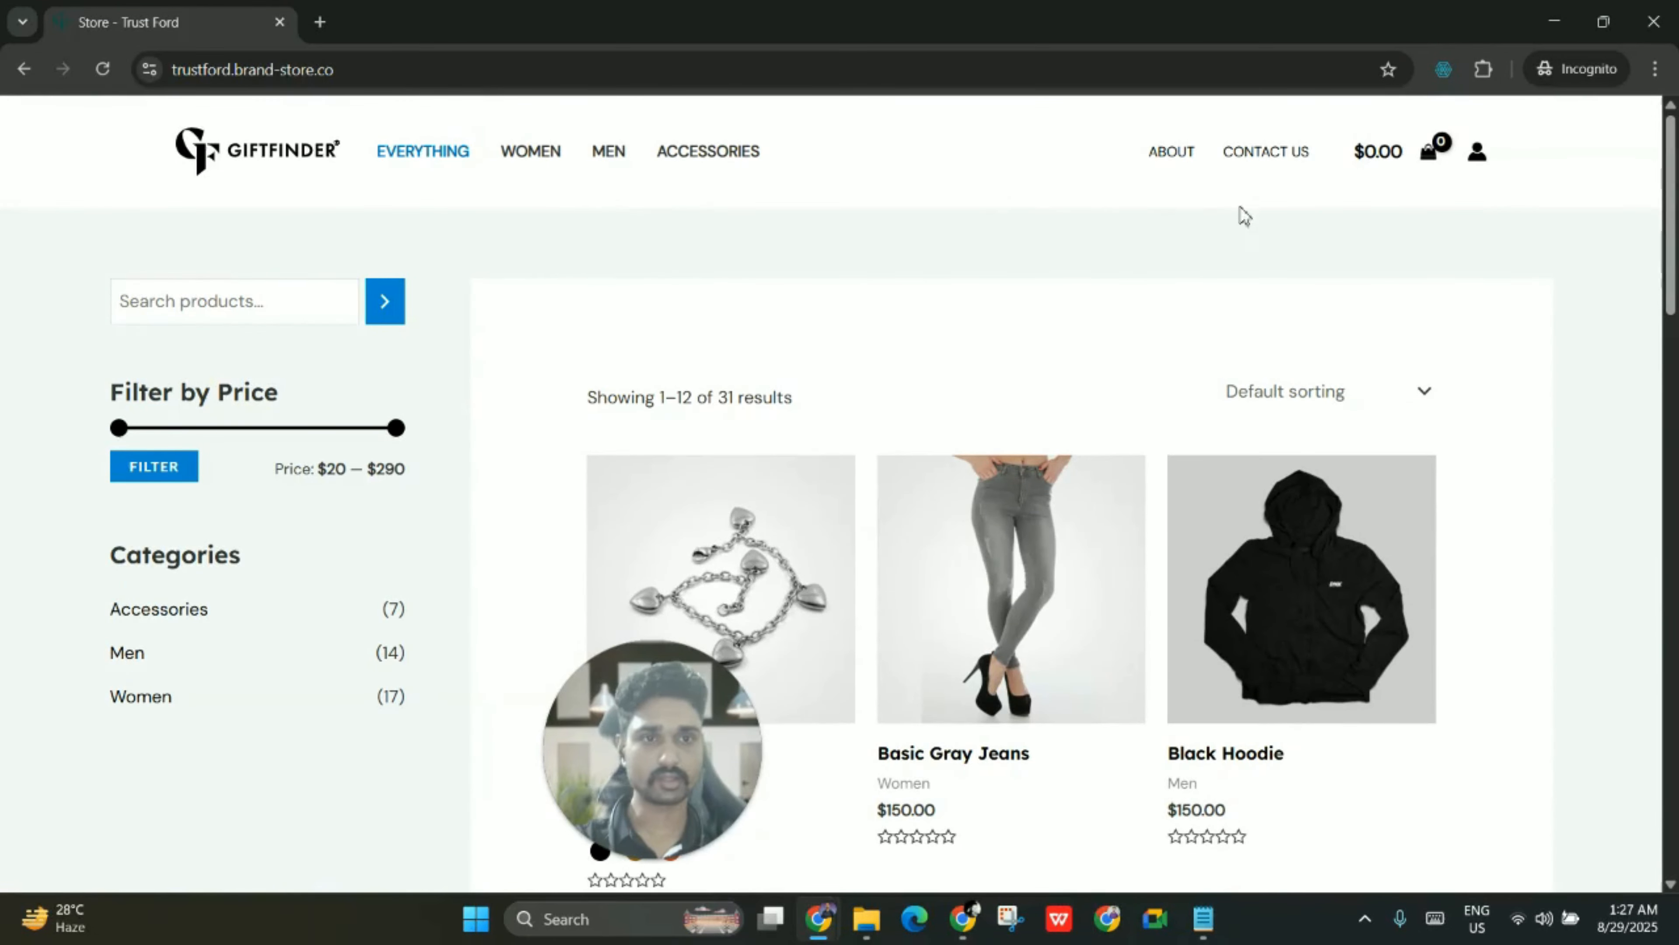
pyautogui.moveTo(1670, 242); pyautogui.dragTo(1675, 801)
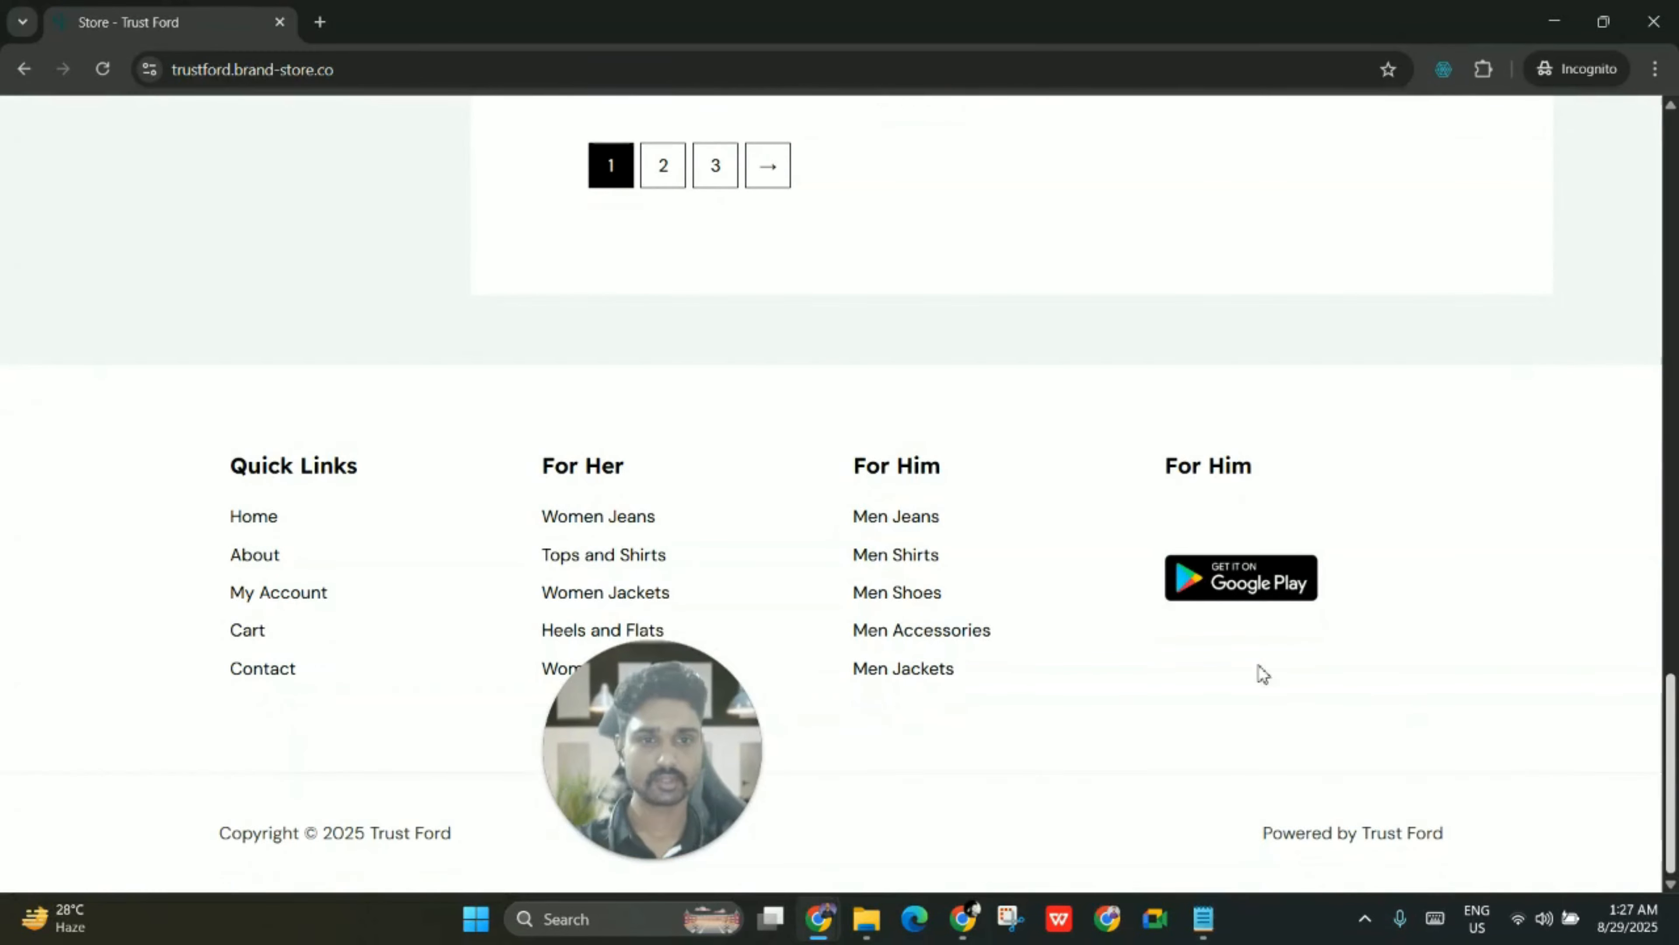
pyautogui.scroll(15, 840, 463)
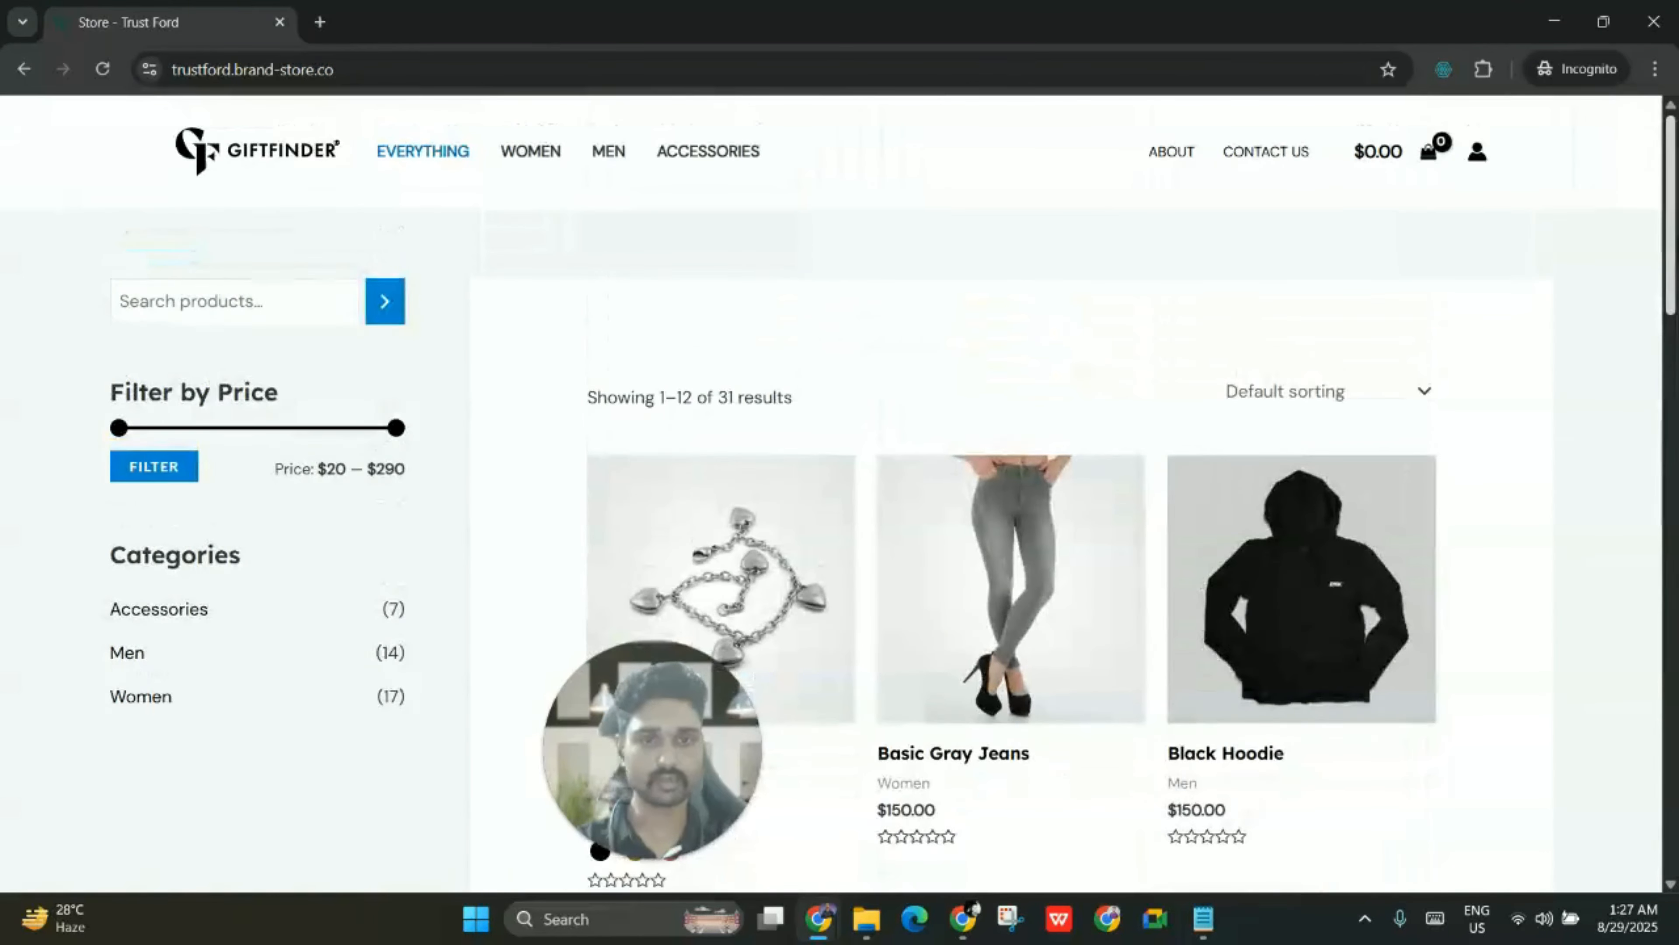
pyautogui.click(1554, 21)
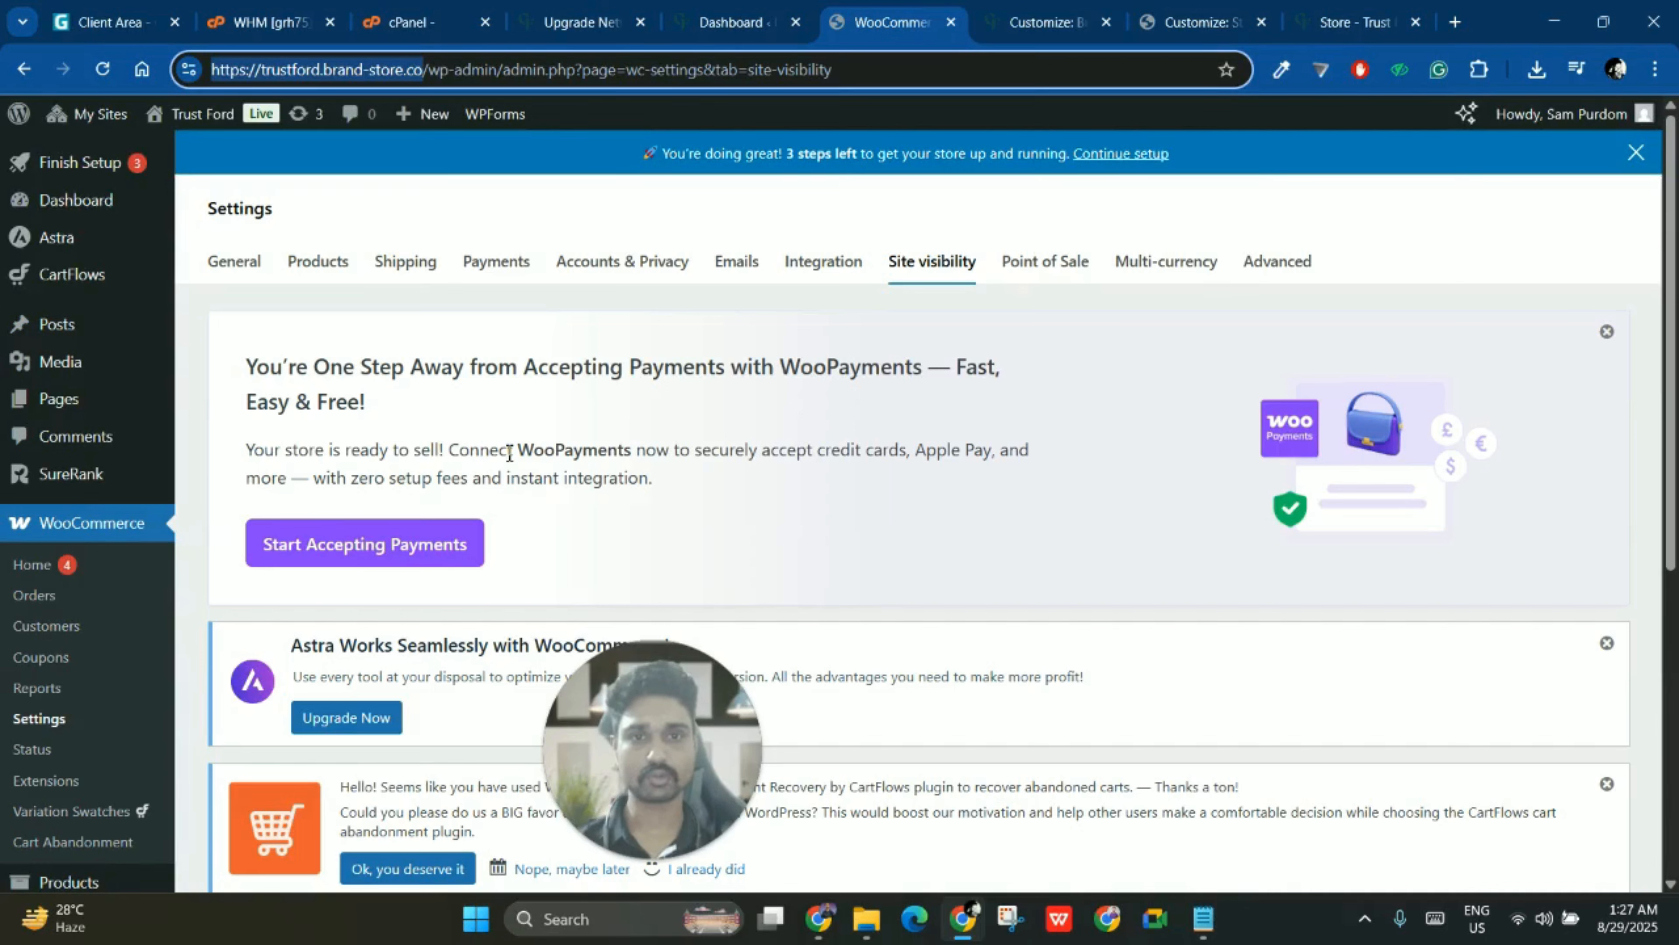
# - Reopen the WooCommerce settings of Trust Ford and go to the Payments section
pyautogui.click(74, 727)
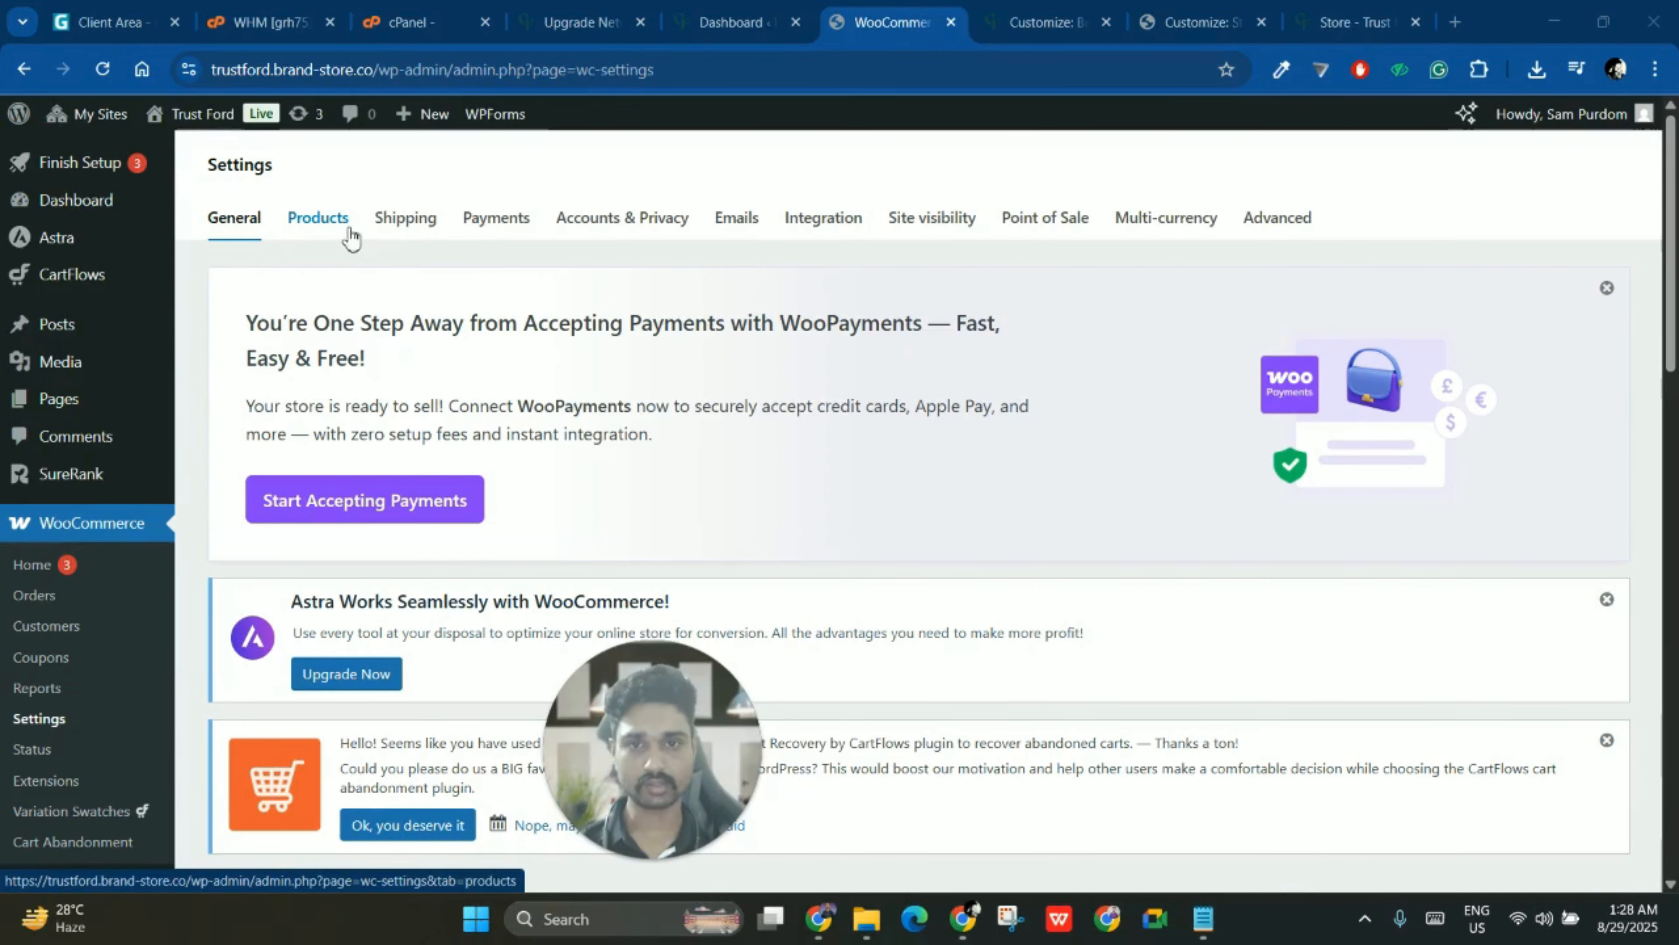
pyautogui.click(496, 219)
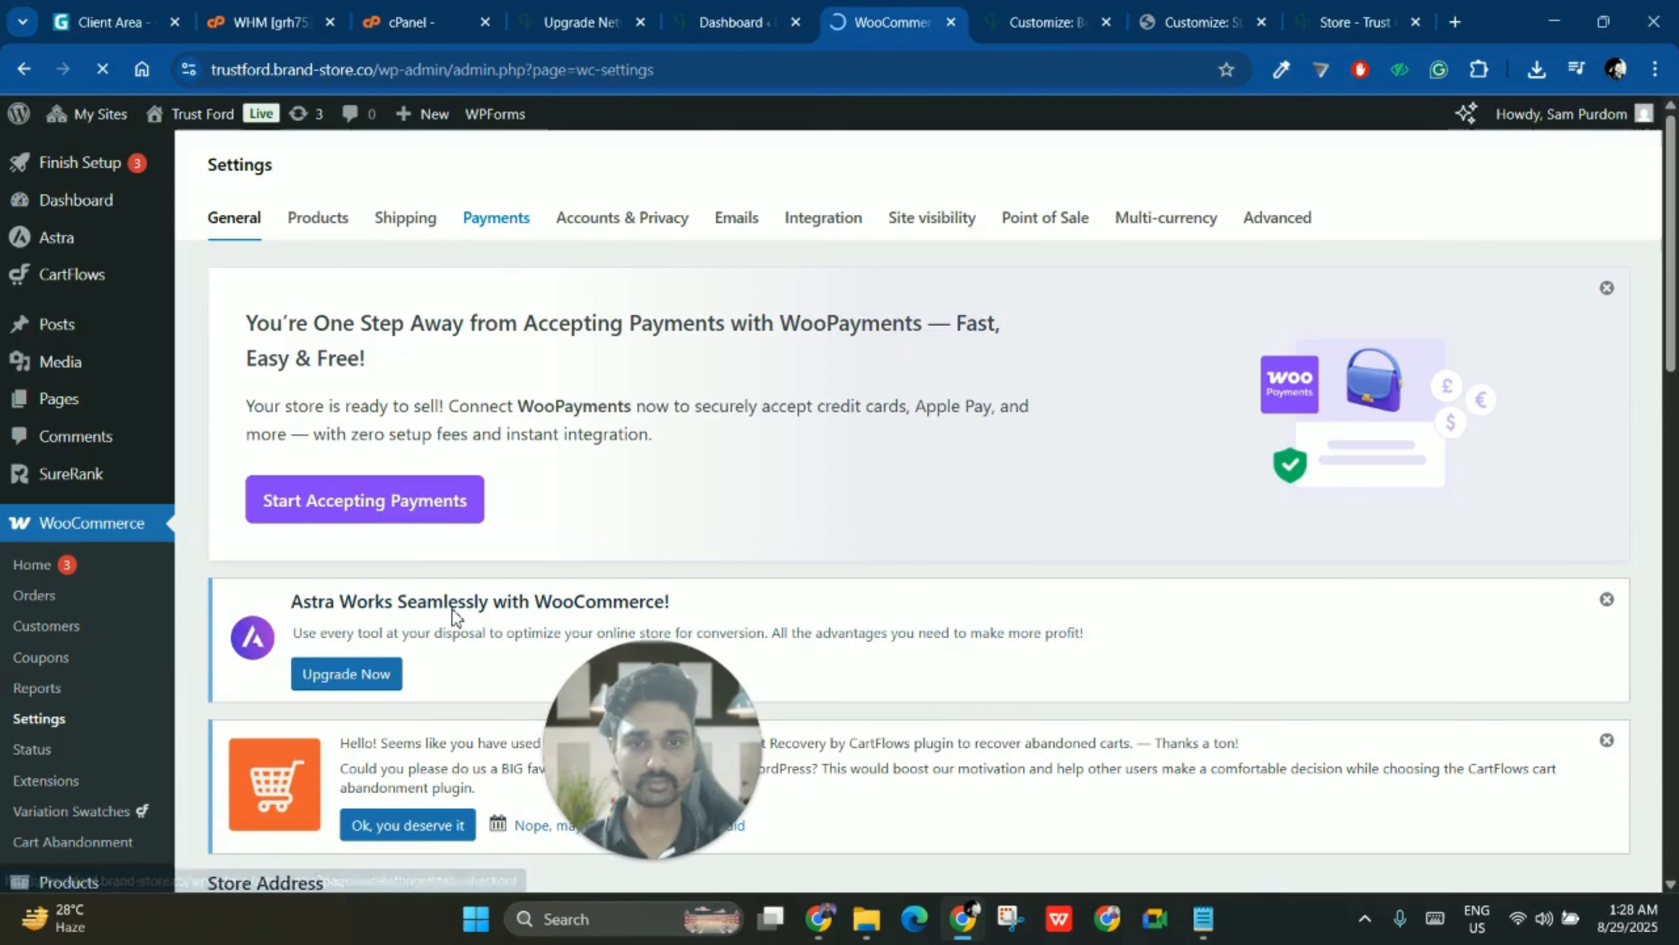
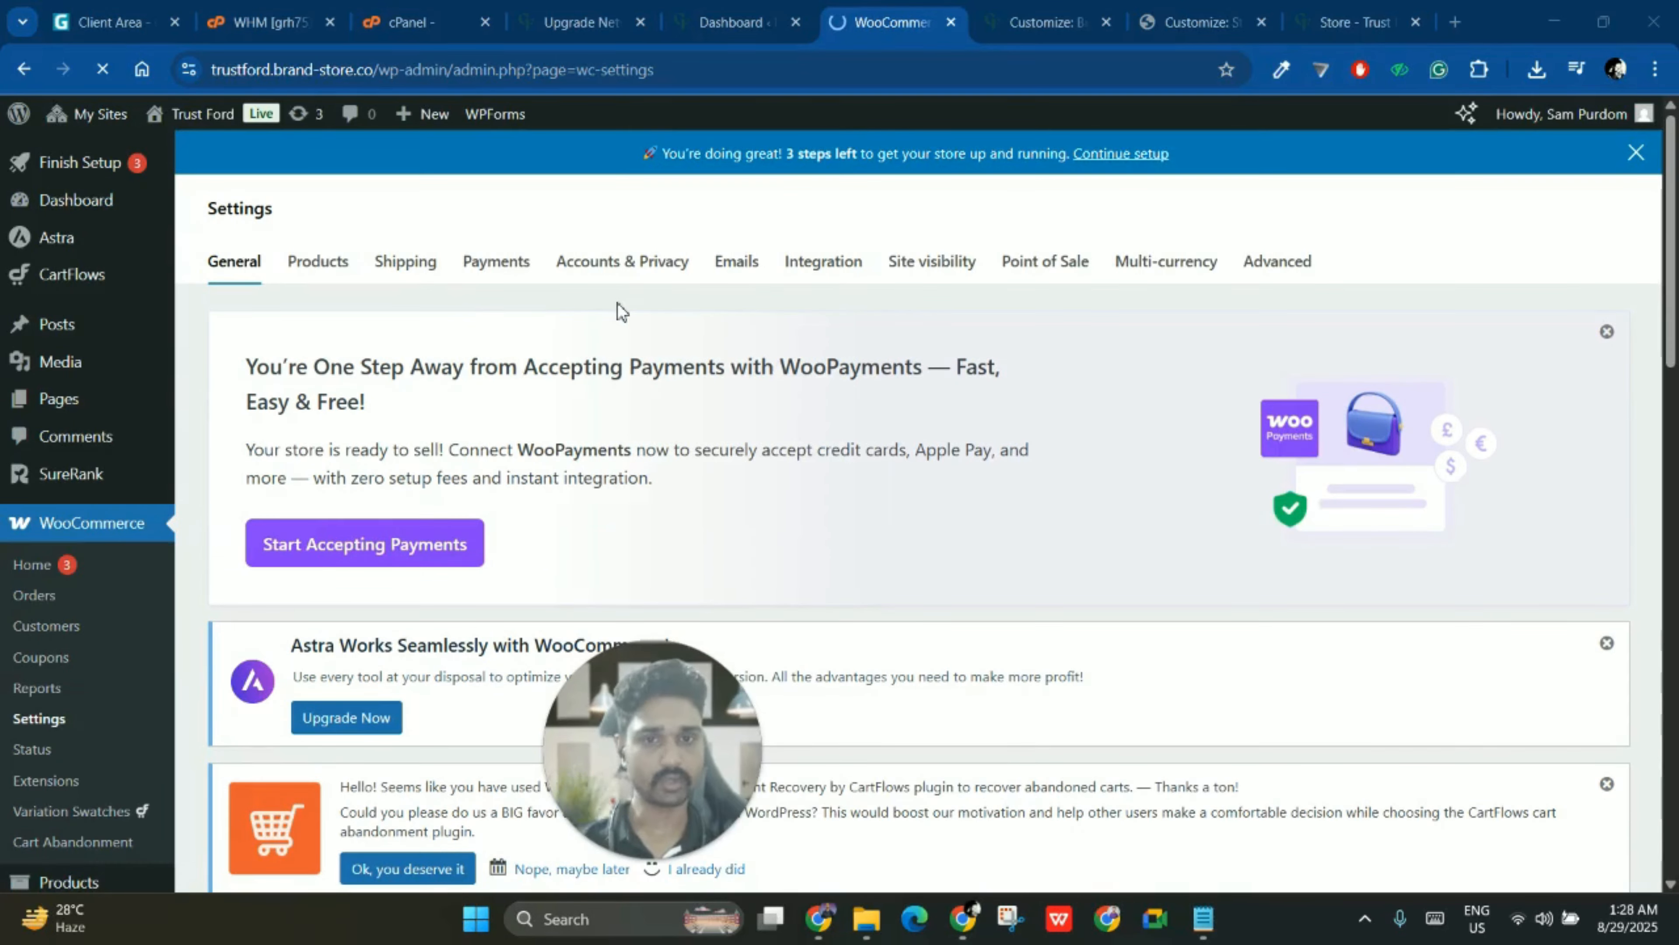
pyautogui.scroll(-7, 742, 282)
pyautogui.scroll(7, 746, 292)
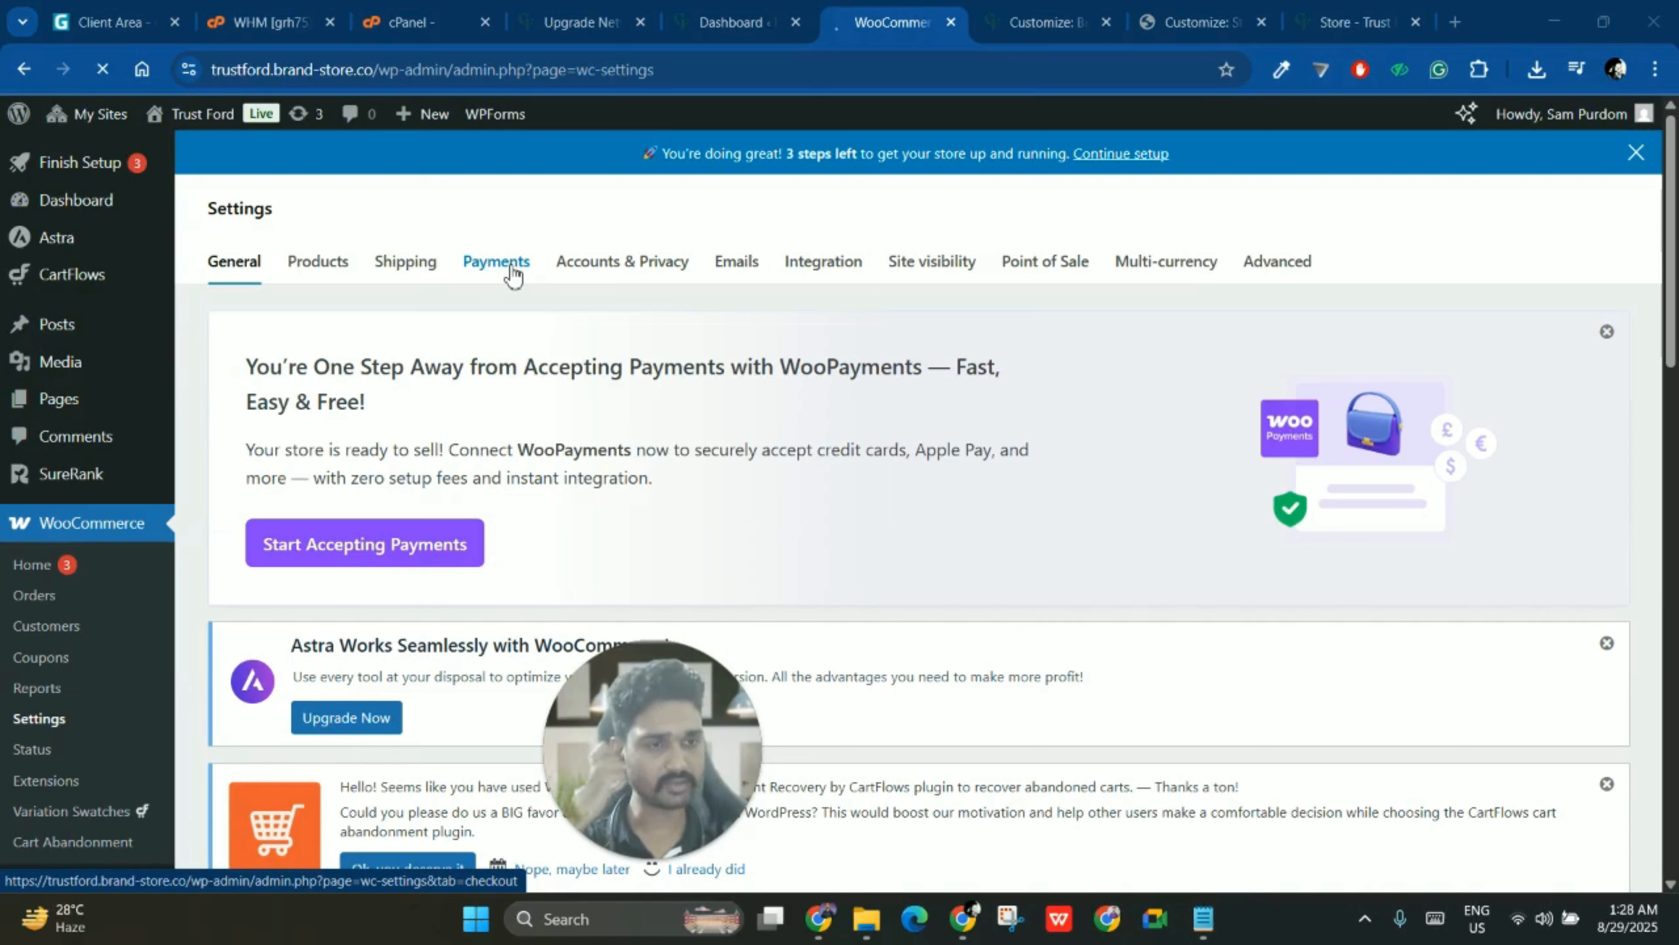
pyautogui.click(513, 272)
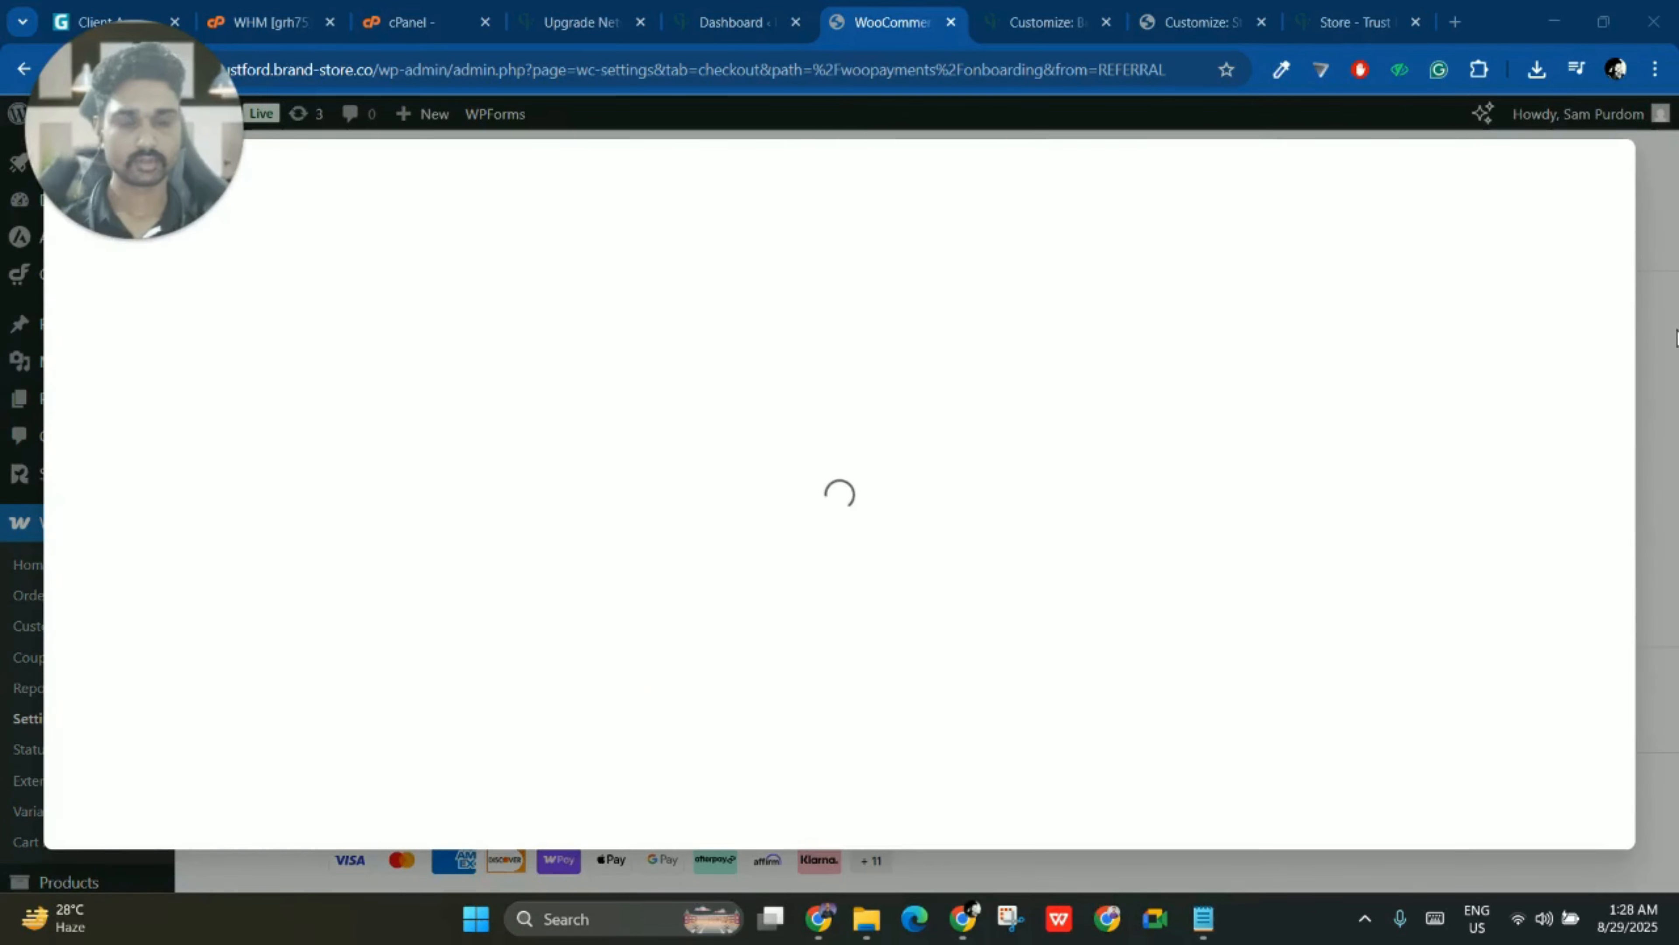
# - Keep the preselected WooPayments payment methods enabled and continue the setup to the WordPress.com connection stage
pyautogui.click(1669, 342)
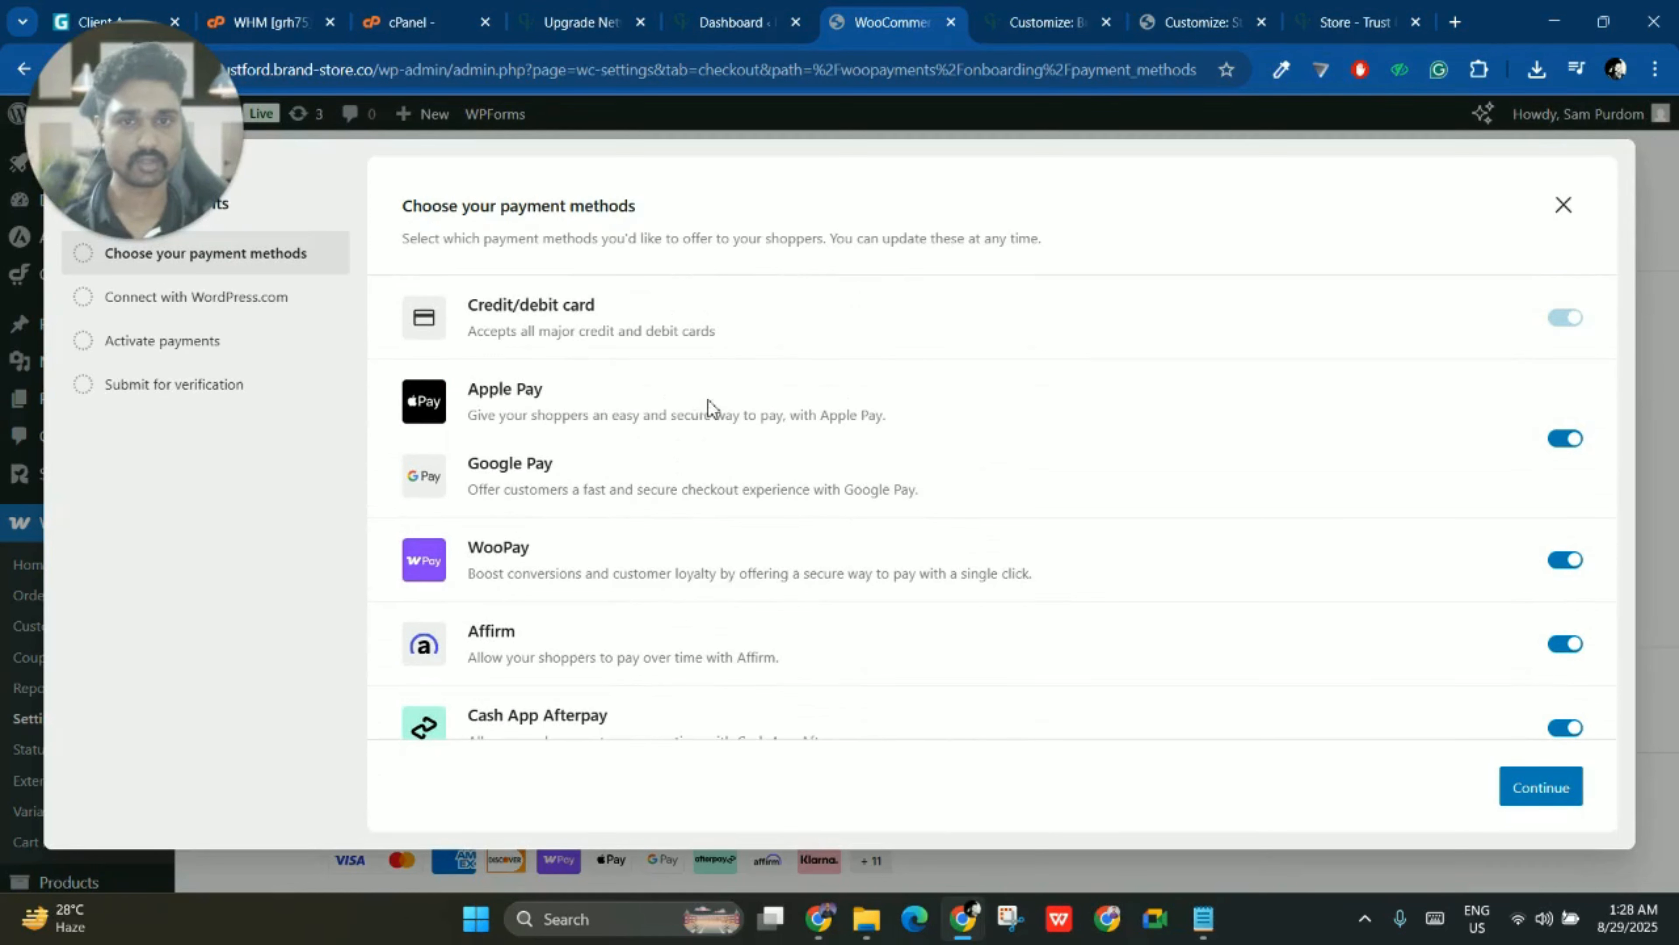
pyautogui.moveTo(216, 200); pyautogui.dragTo(216, 727)
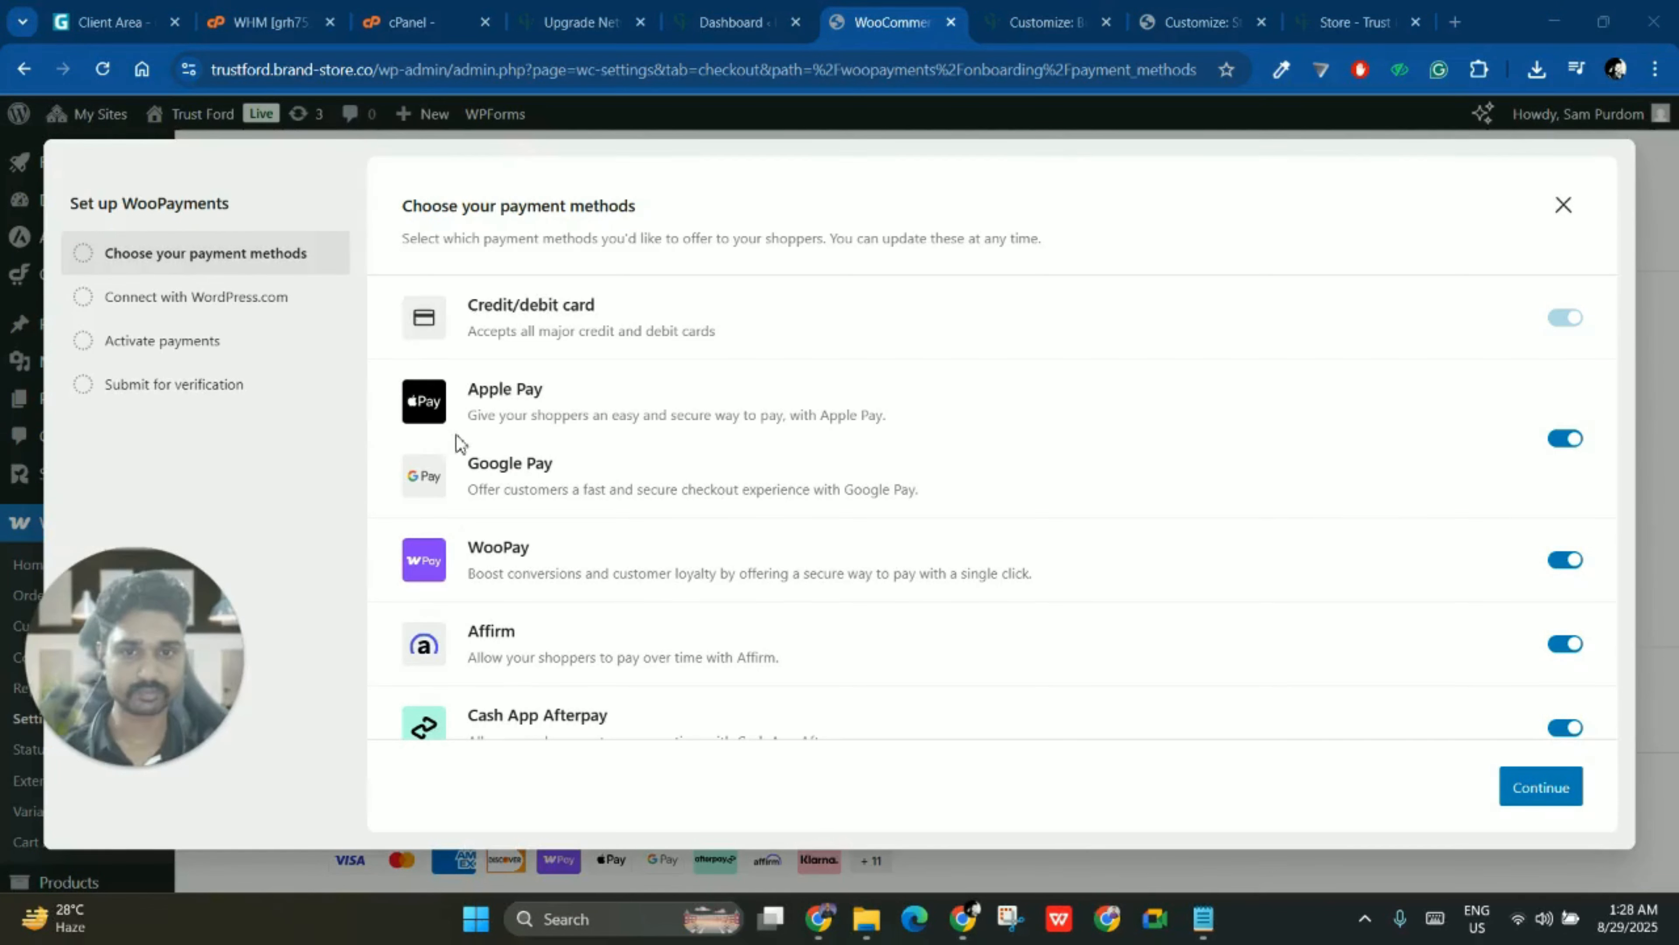
pyautogui.scroll(-3, 599, 536)
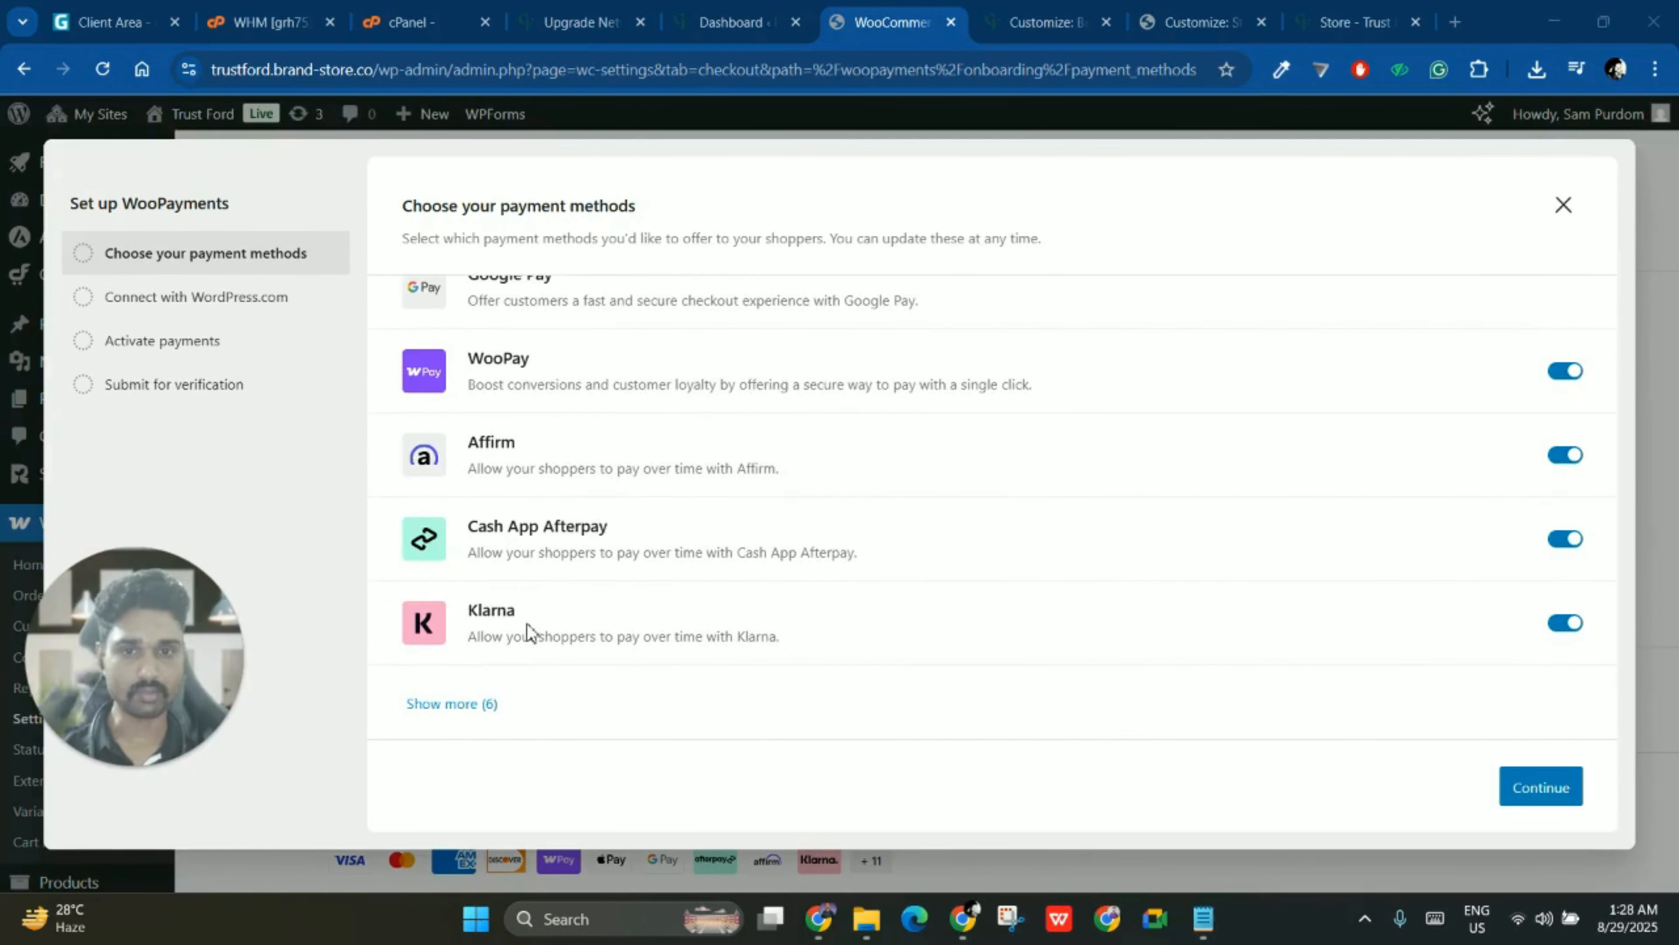
pyautogui.scroll(3, 529, 625)
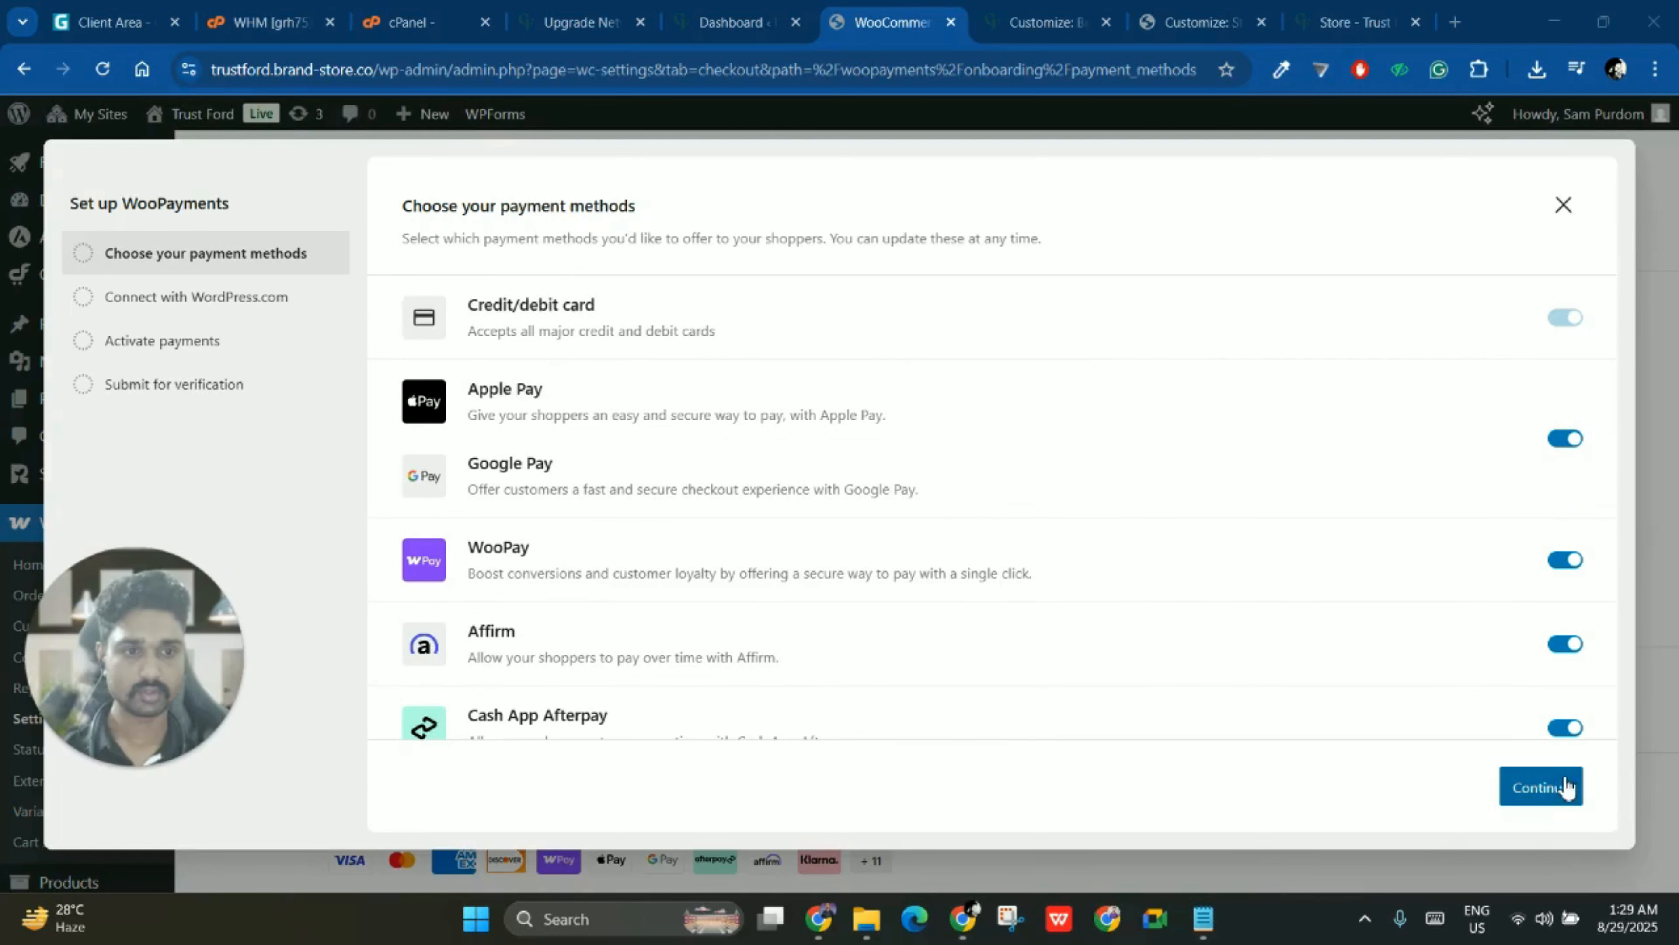
pyautogui.click(1554, 798)
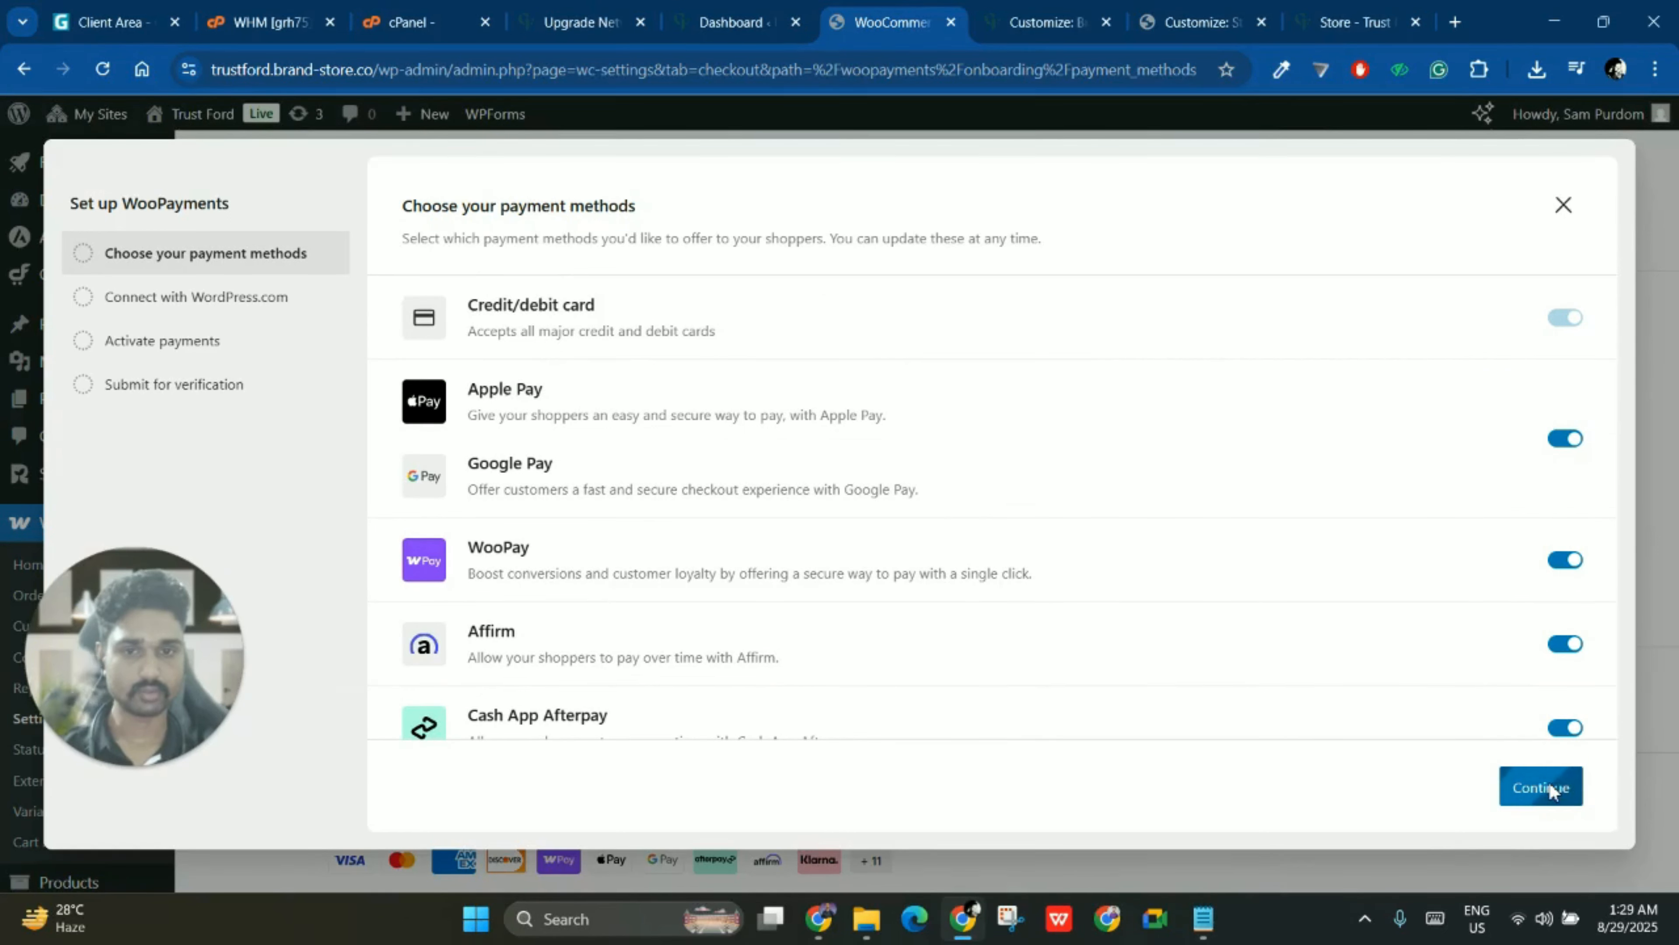
pyautogui.scroll(-3, 1042, 685)
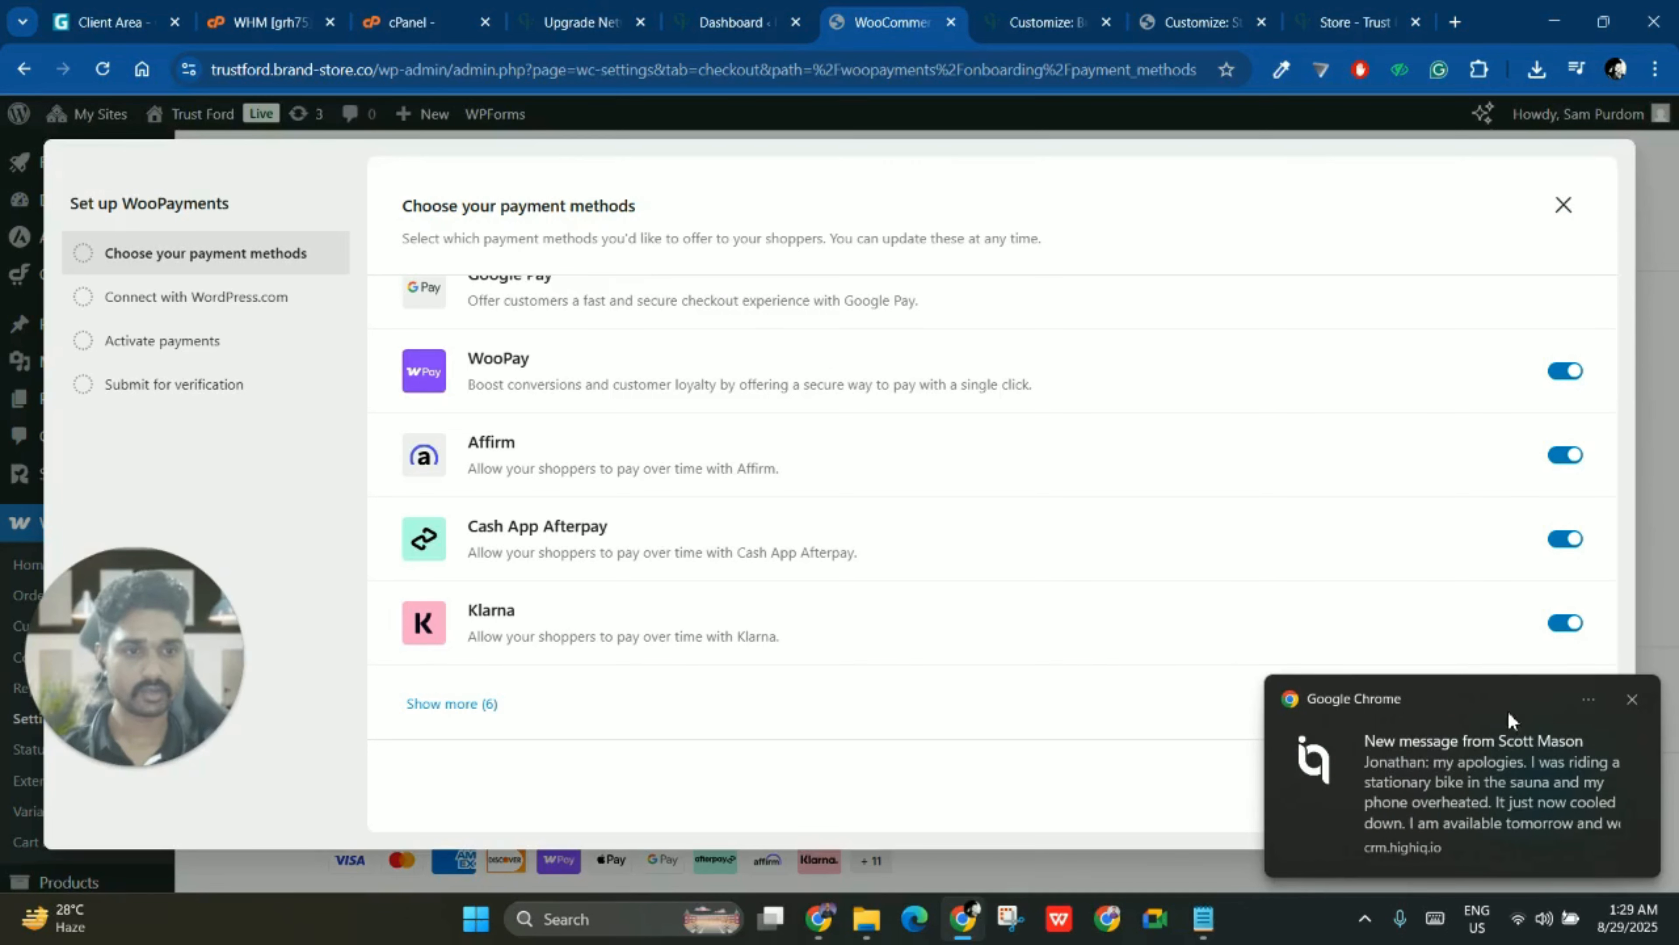
pyautogui.click(1632, 699)
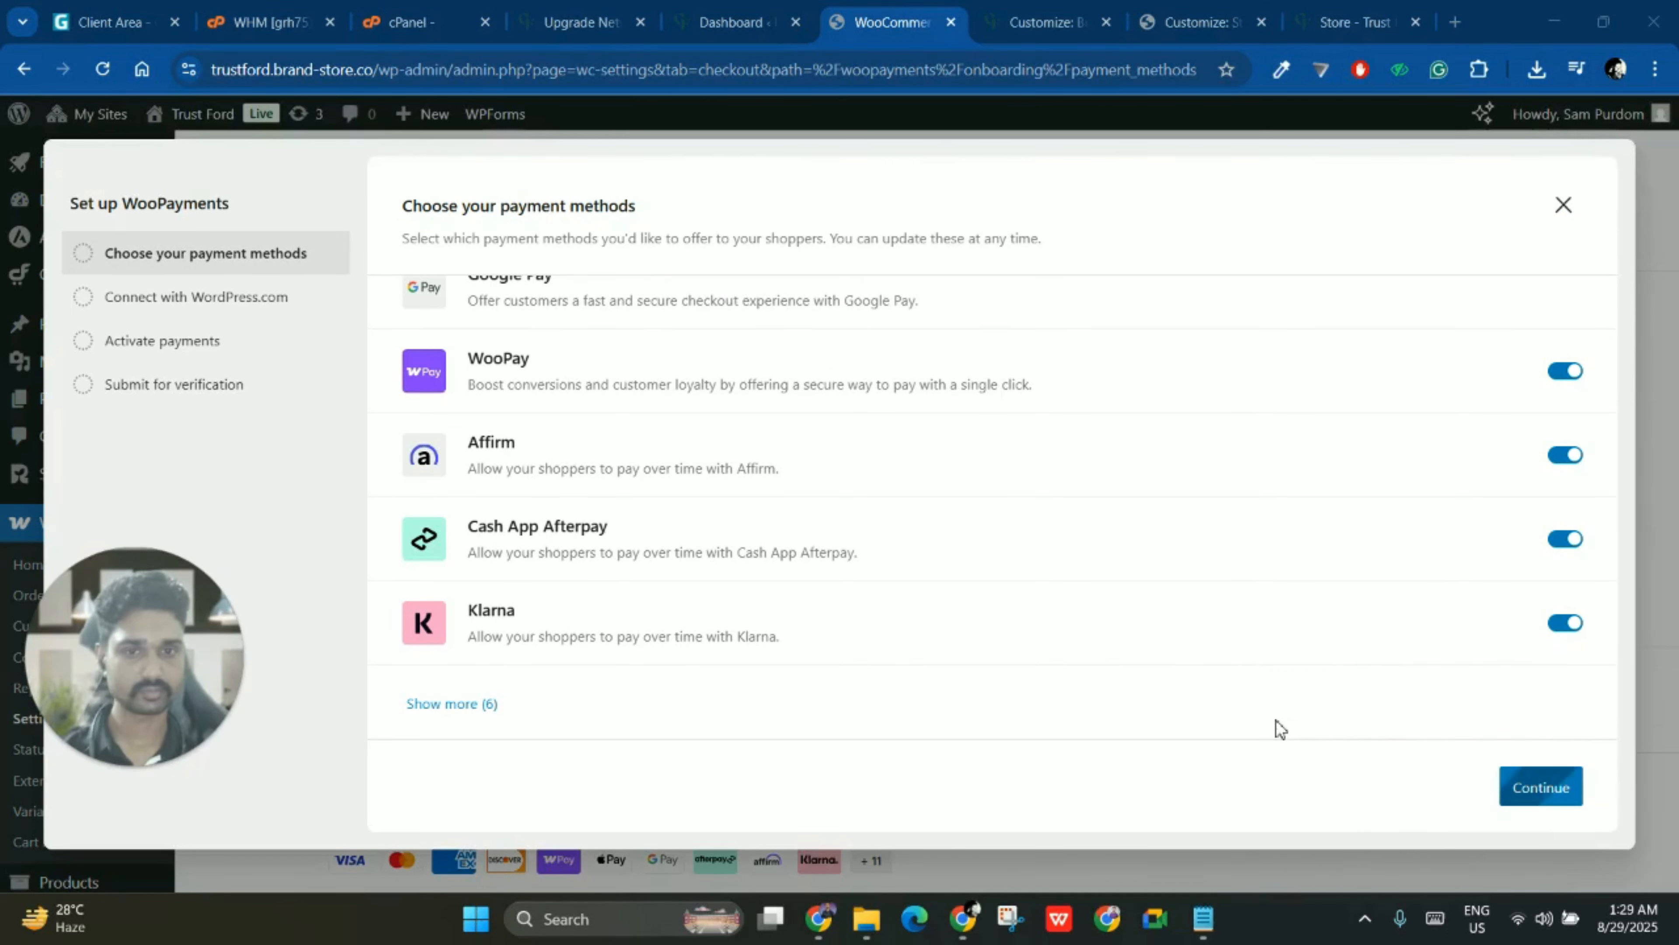
pyautogui.click(1564, 792)
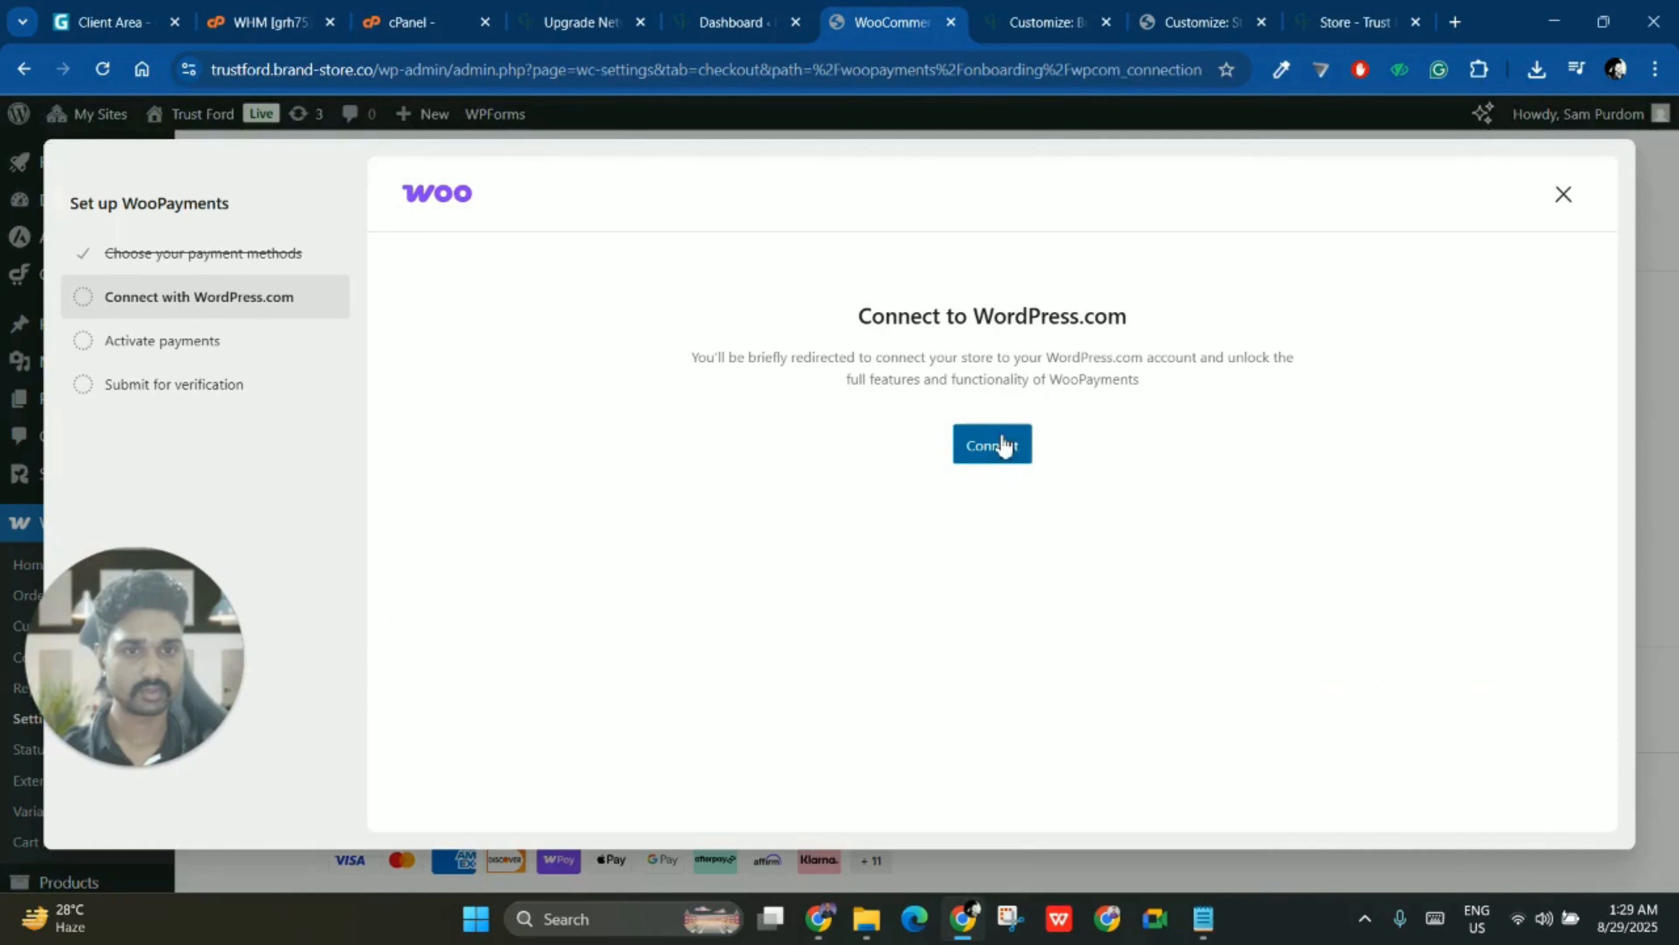
# - Leave the WooPayments setup and review the payment providers, including the expanded other payment options
pyautogui.moveTo(890, 316); pyautogui.dragTo(820, 293)
pyautogui.click(820, 292)
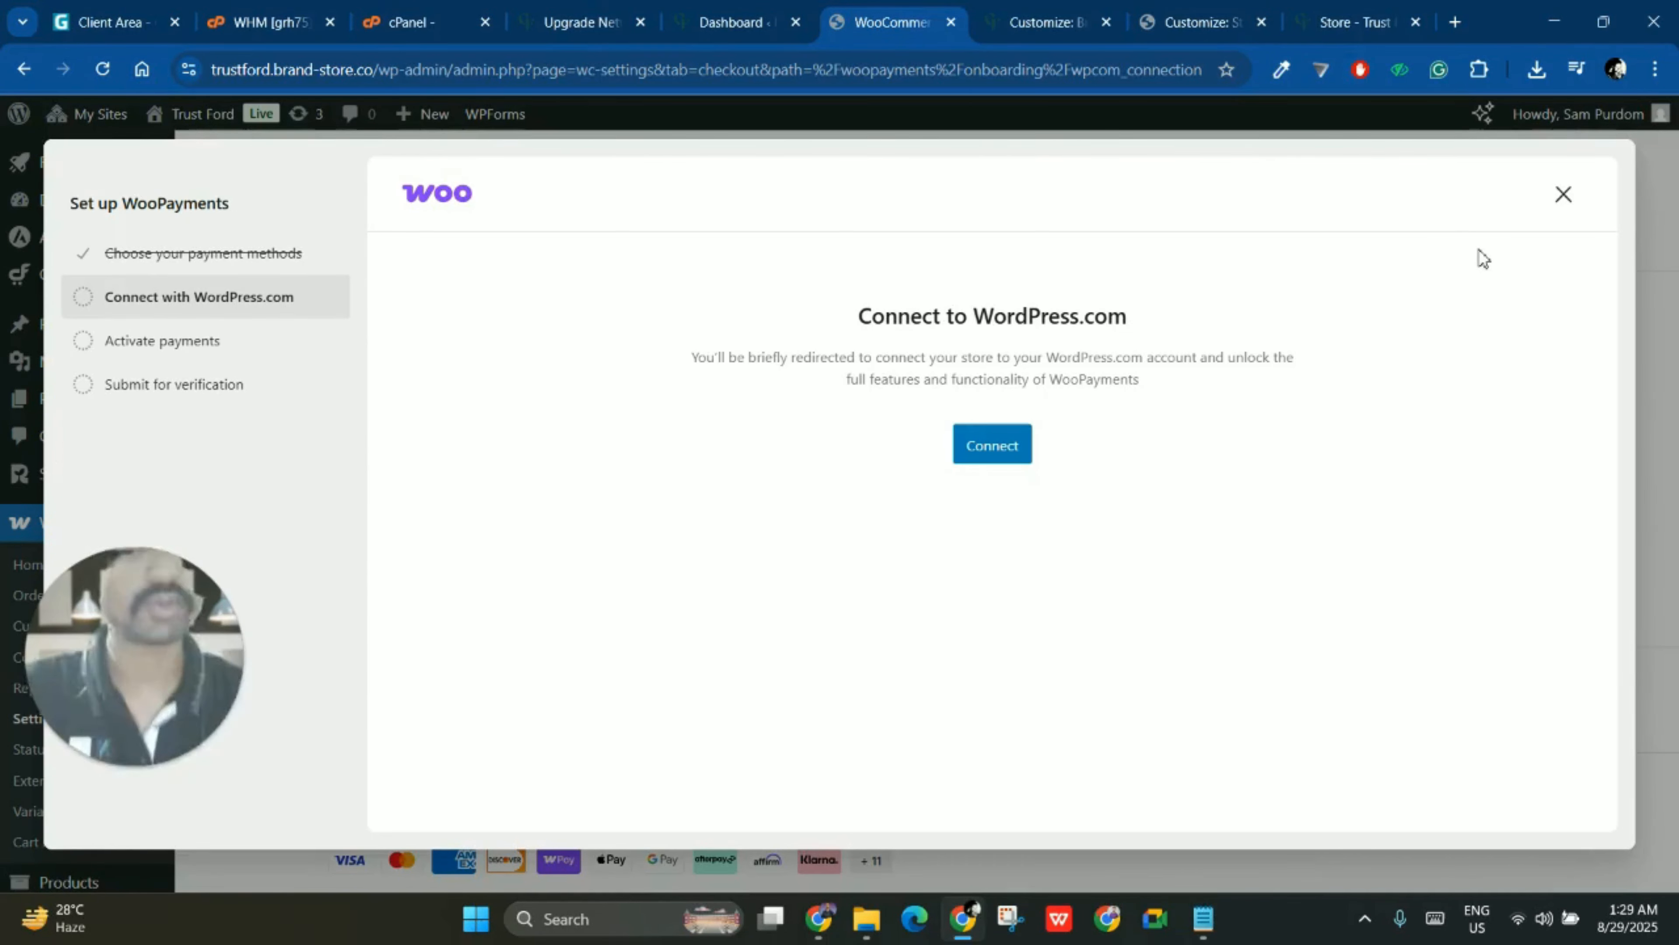
pyautogui.click(1564, 195)
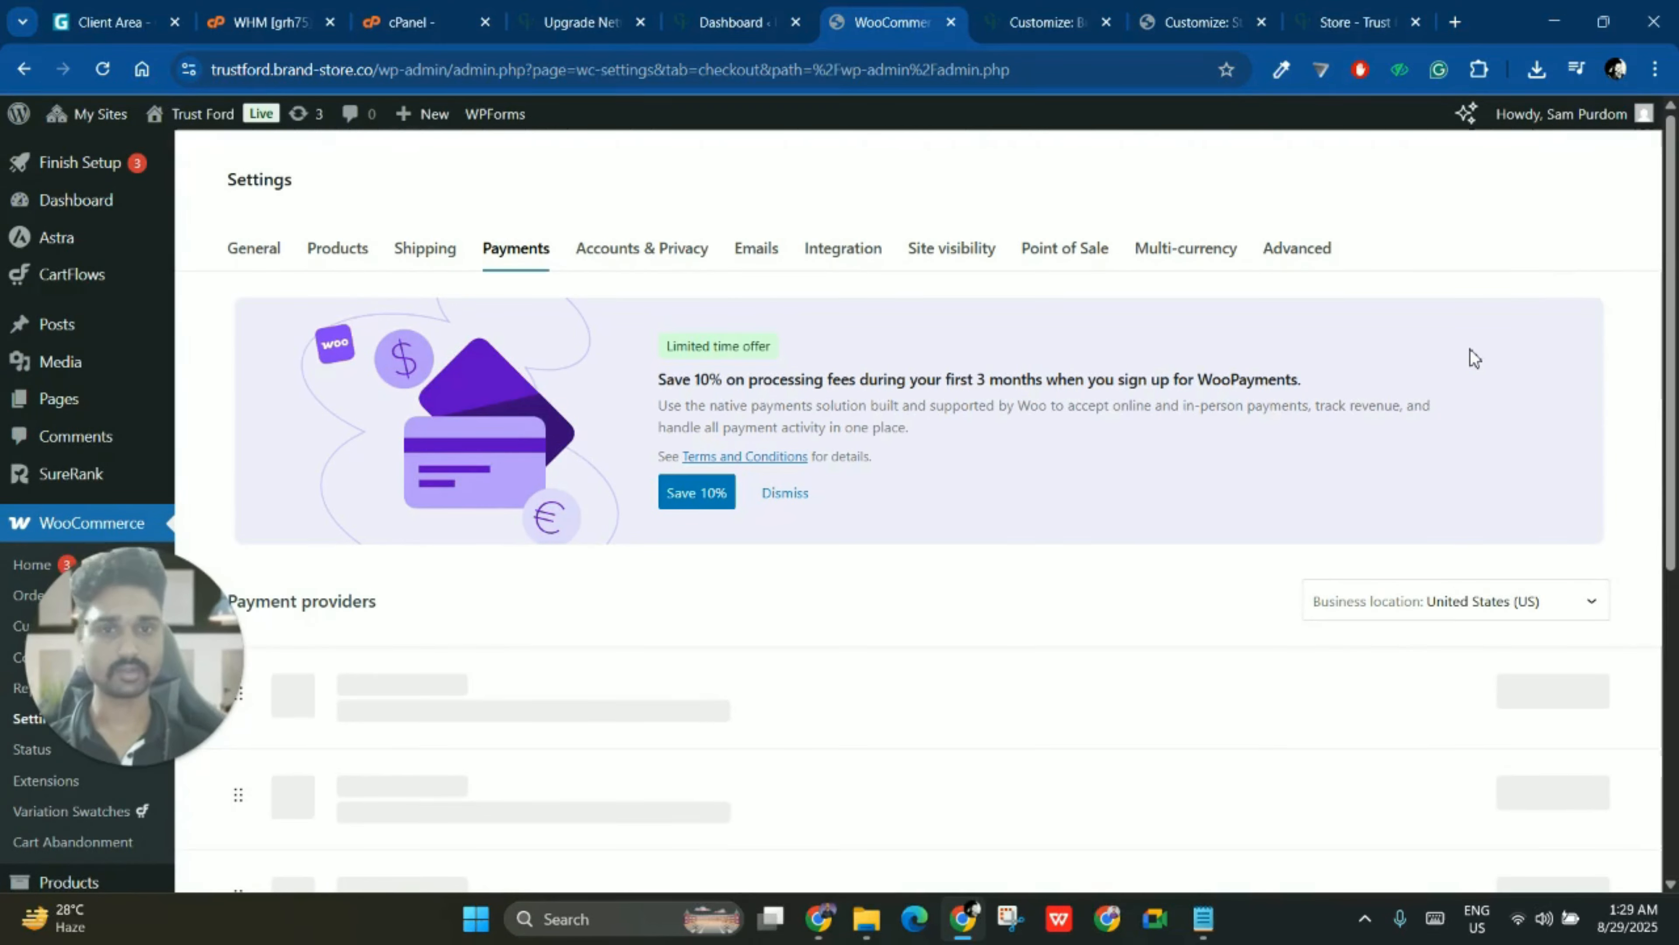
pyautogui.scroll(-2, 1316, 570)
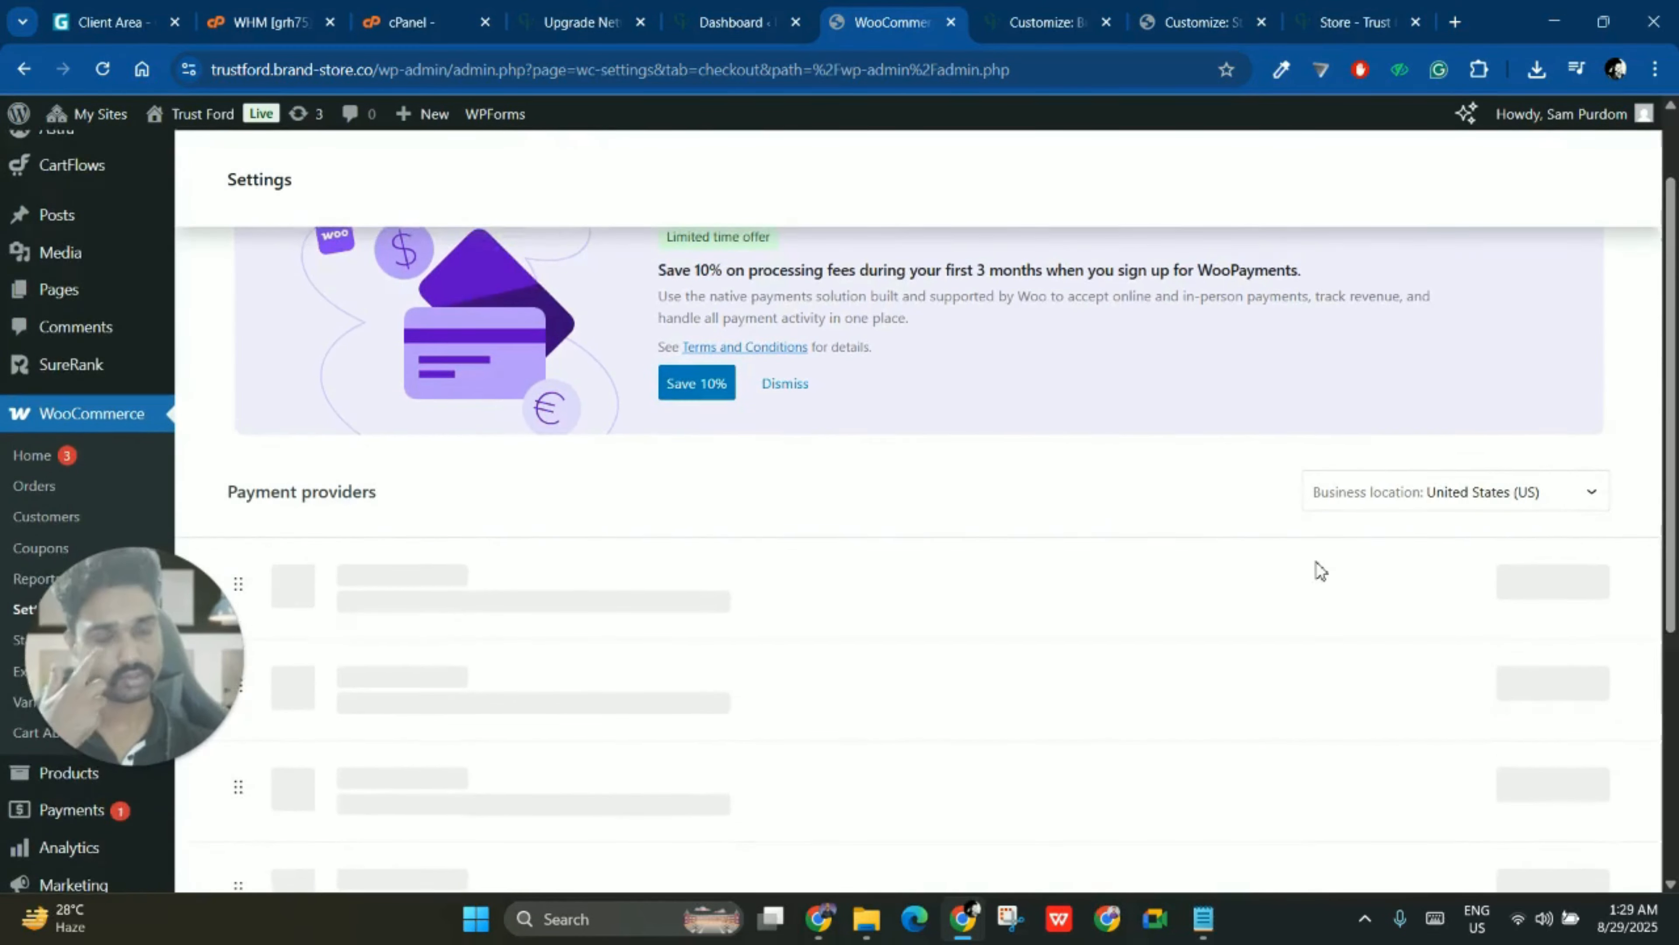
pyautogui.scroll(-2, 1322, 569)
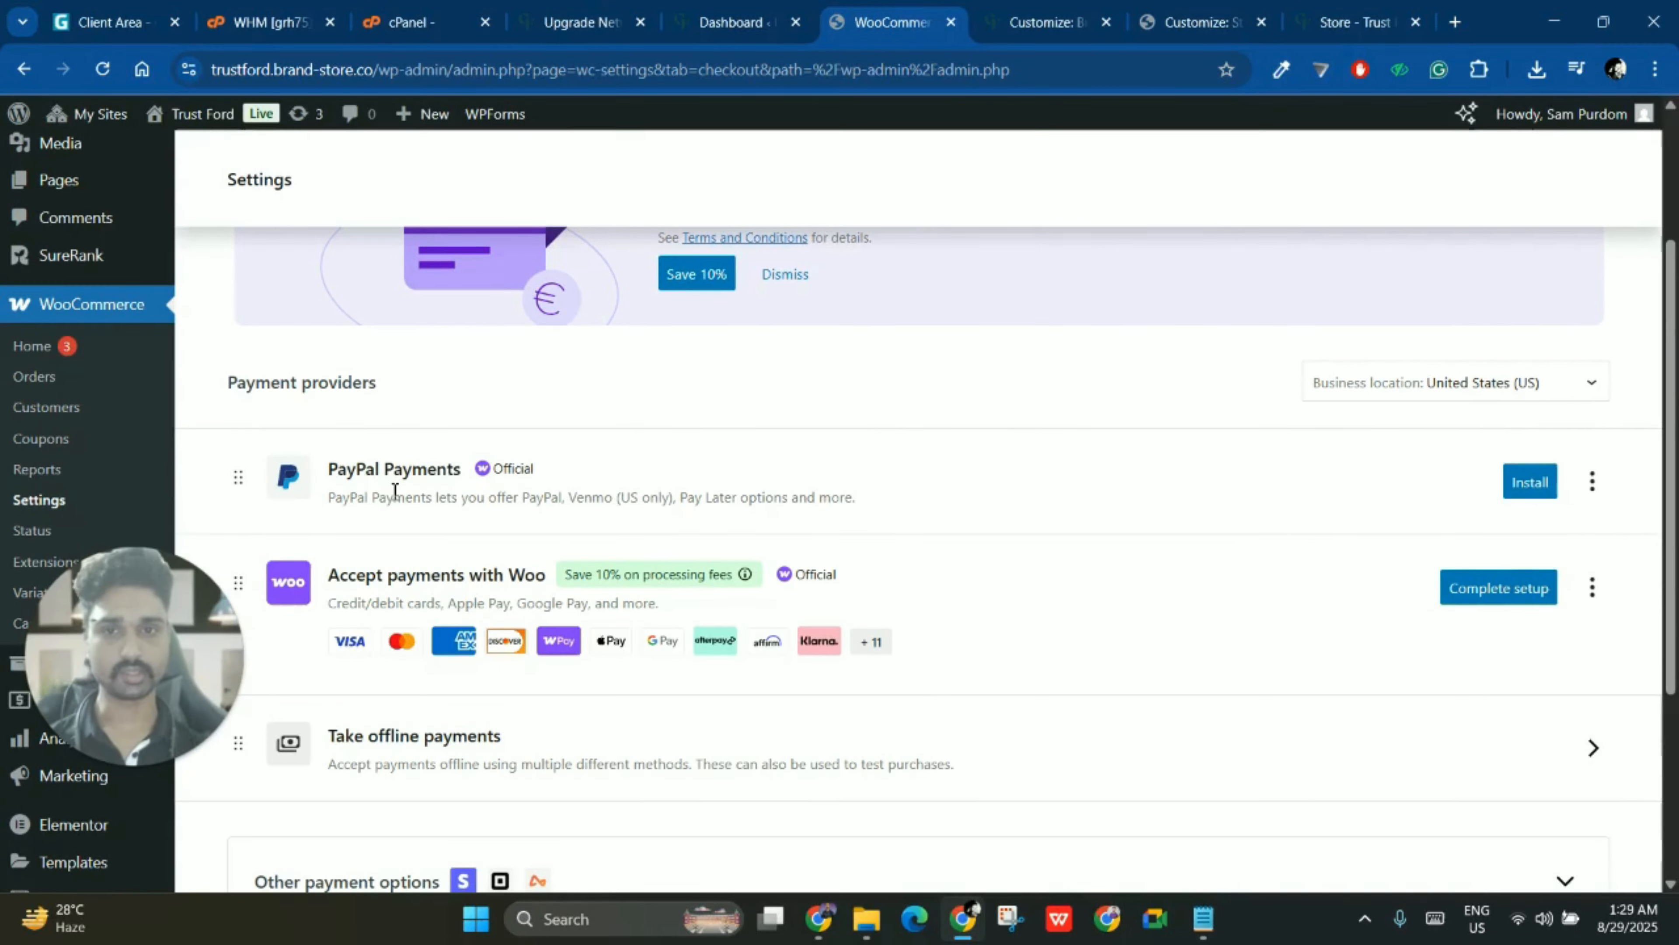
pyautogui.scroll(-6, 675, 489)
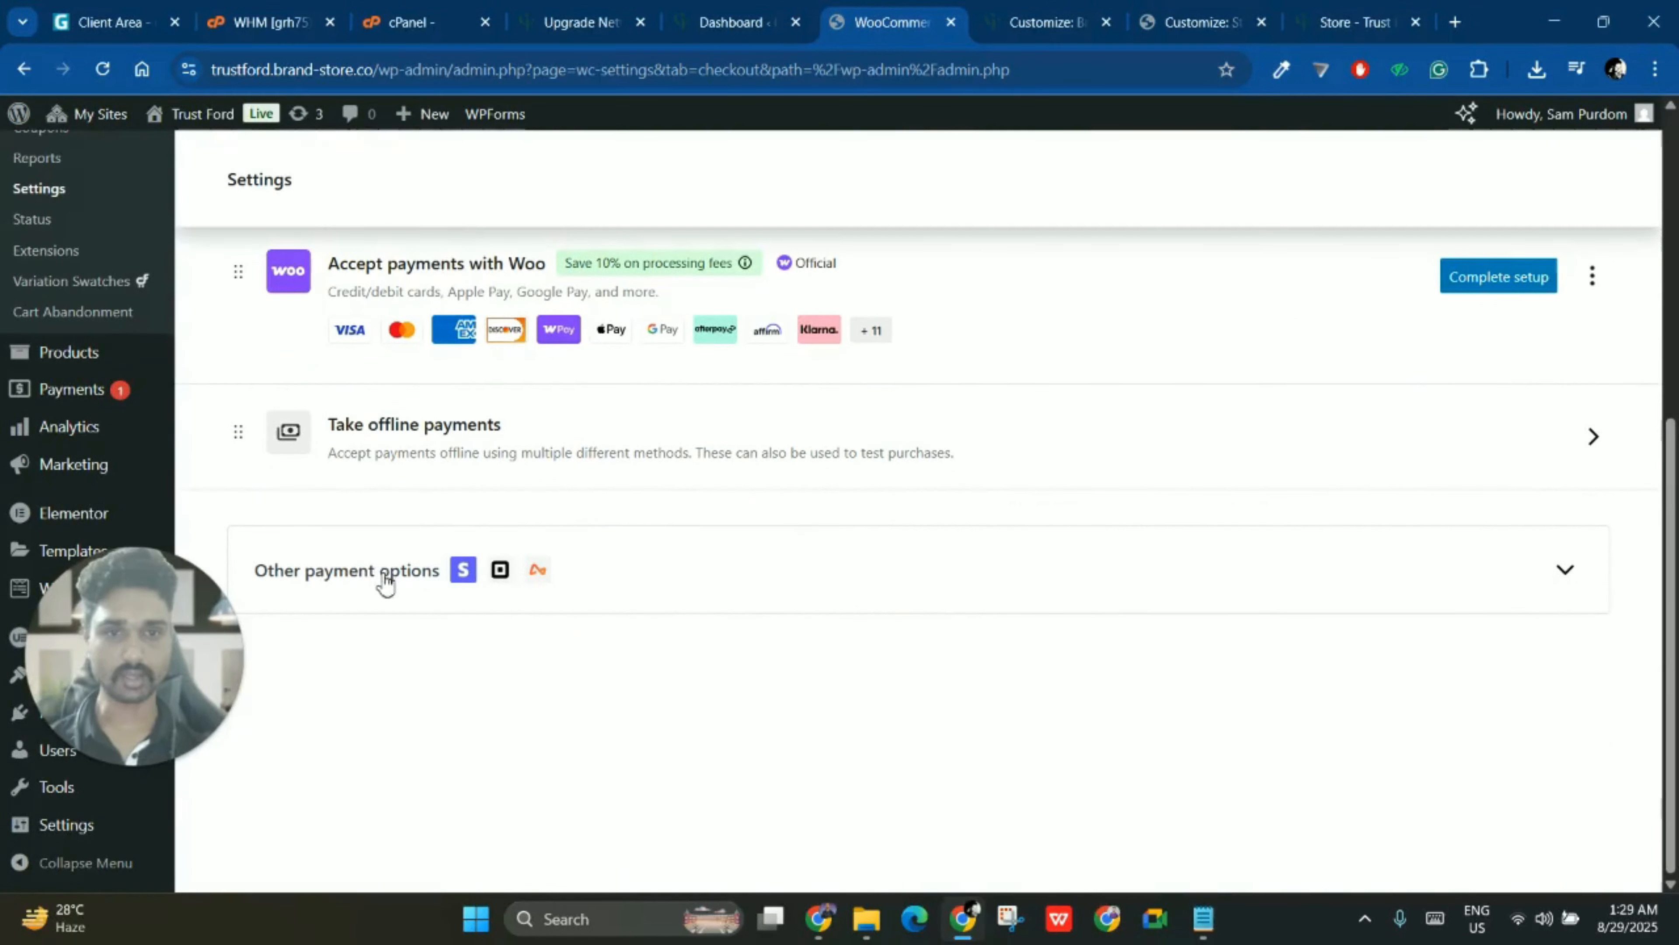
pyautogui.click(1560, 570)
pyautogui.scroll(-1, 1256, 618)
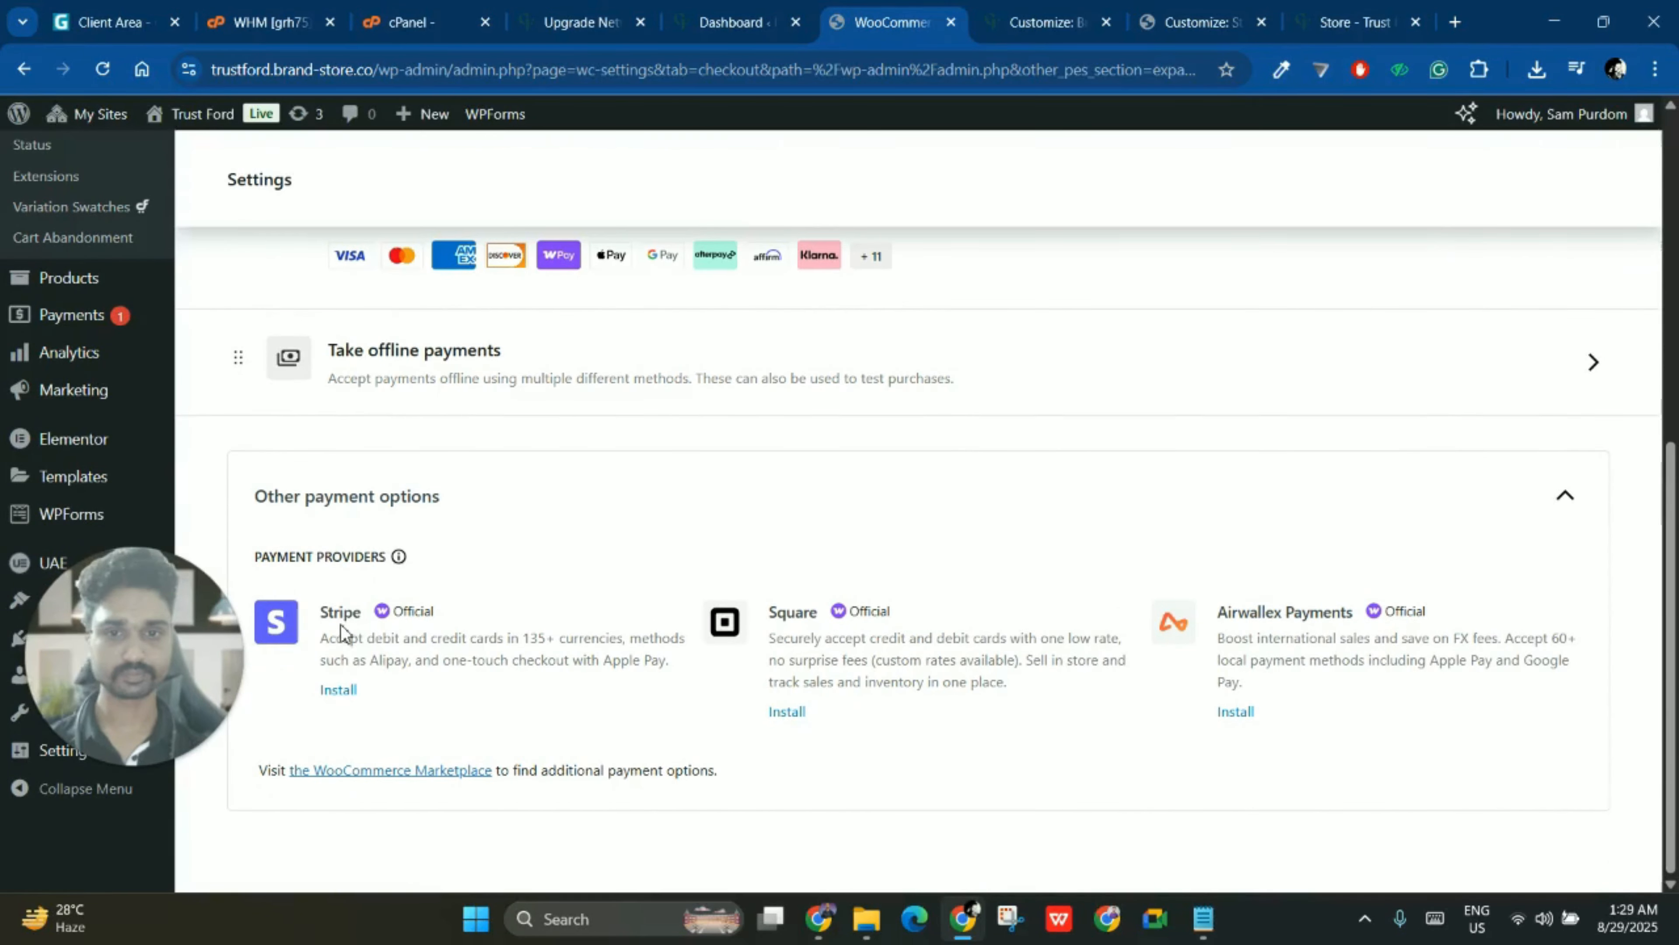
# - Browse the payment extensions in the WooCommerce Marketplace and view the product page of the Stripe extension
pyautogui.click(390, 774)
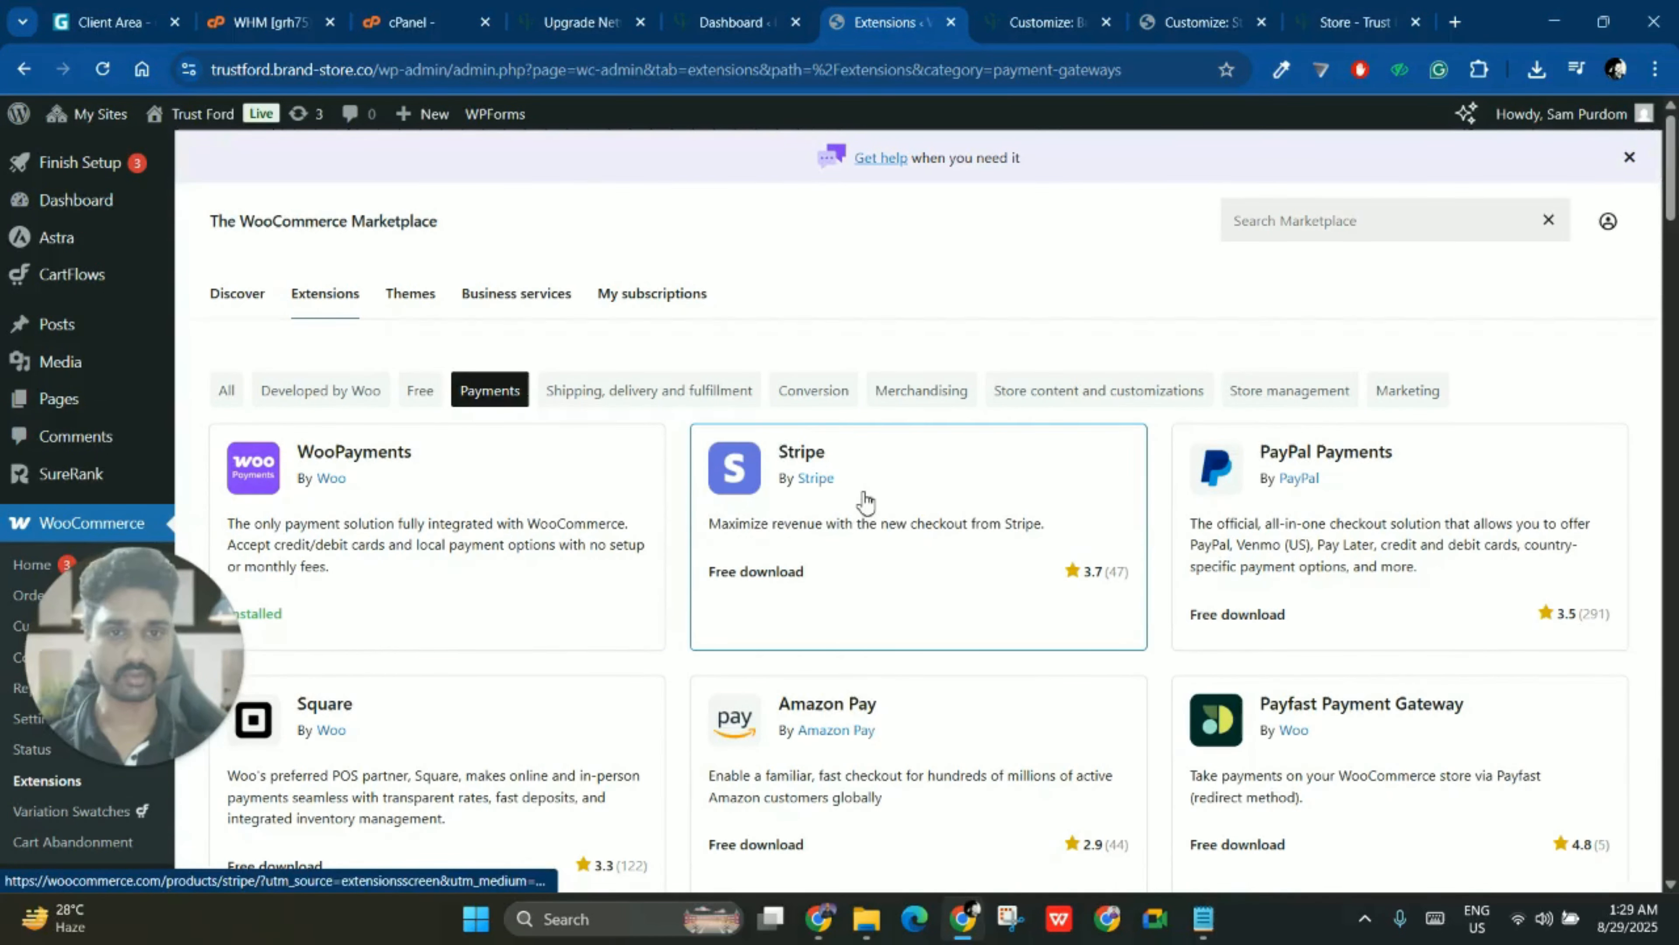
pyautogui.click(829, 496)
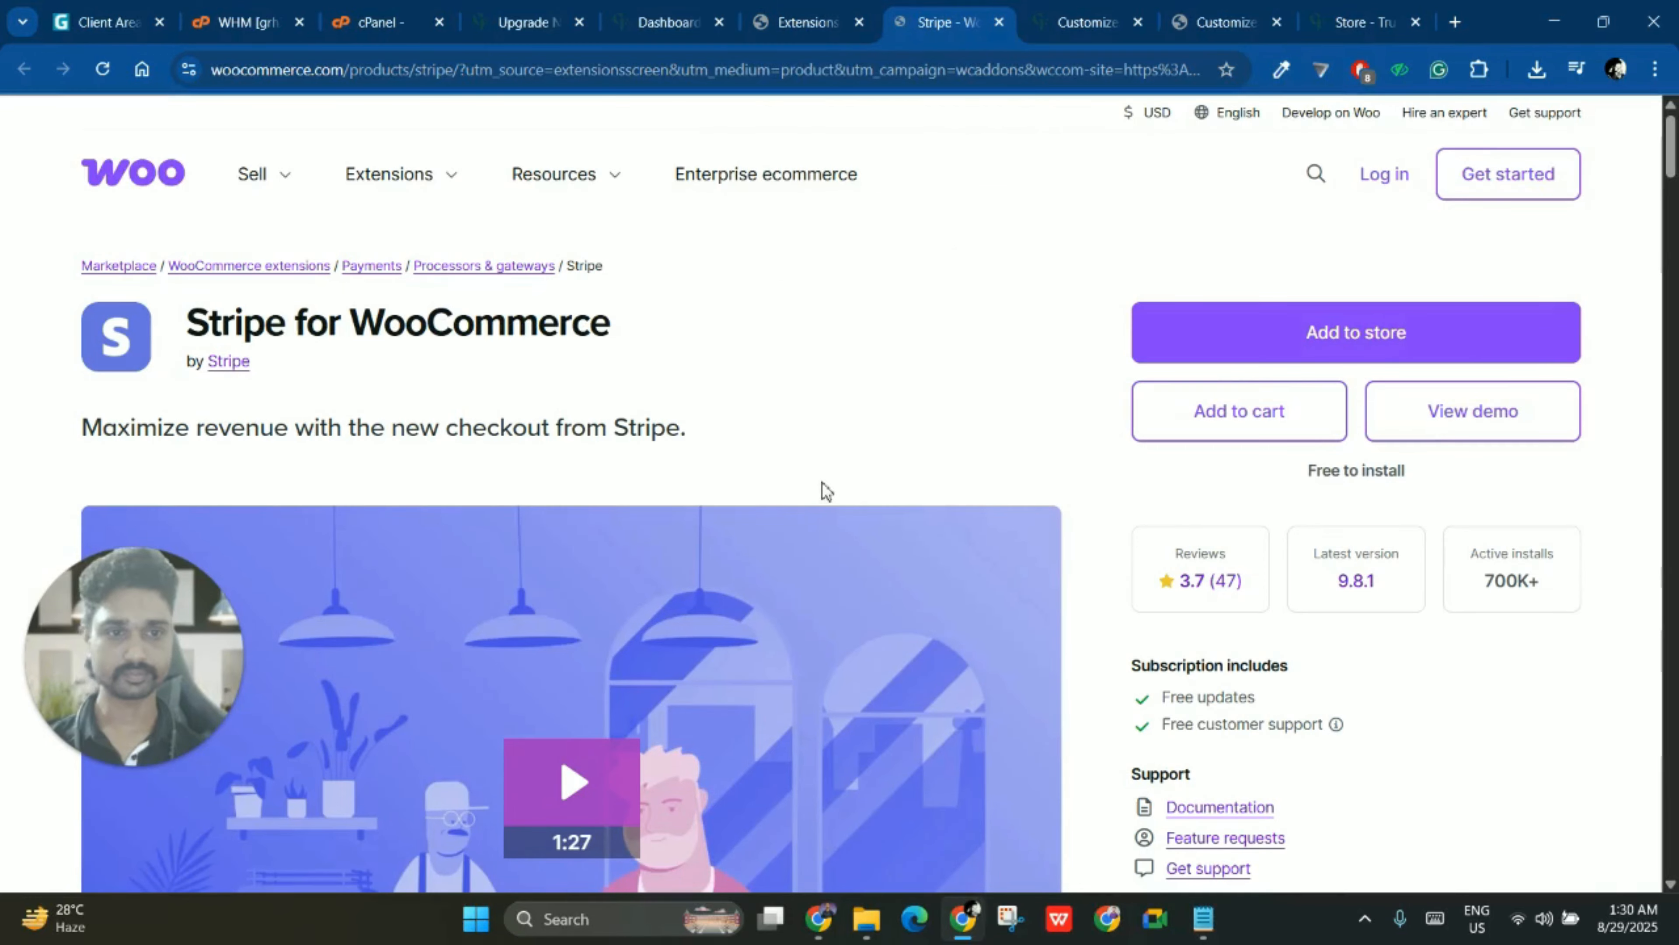
pyautogui.scroll(-3, 1286, 606)
pyautogui.scroll(3, 1286, 605)
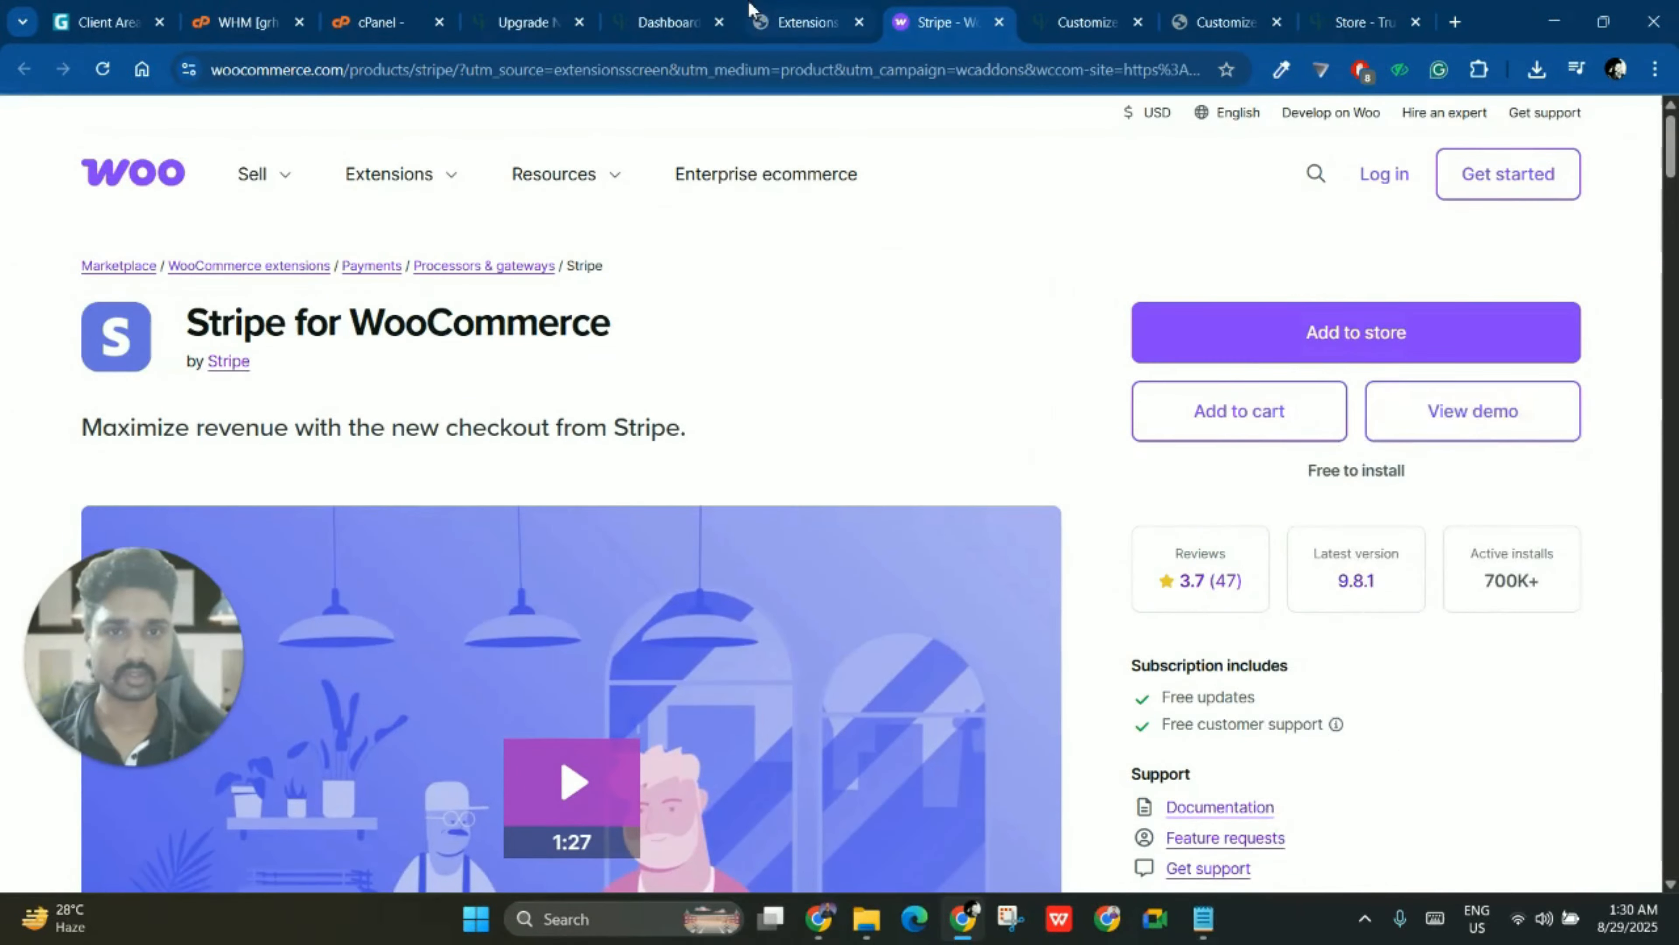
pyautogui.click(787, 22)
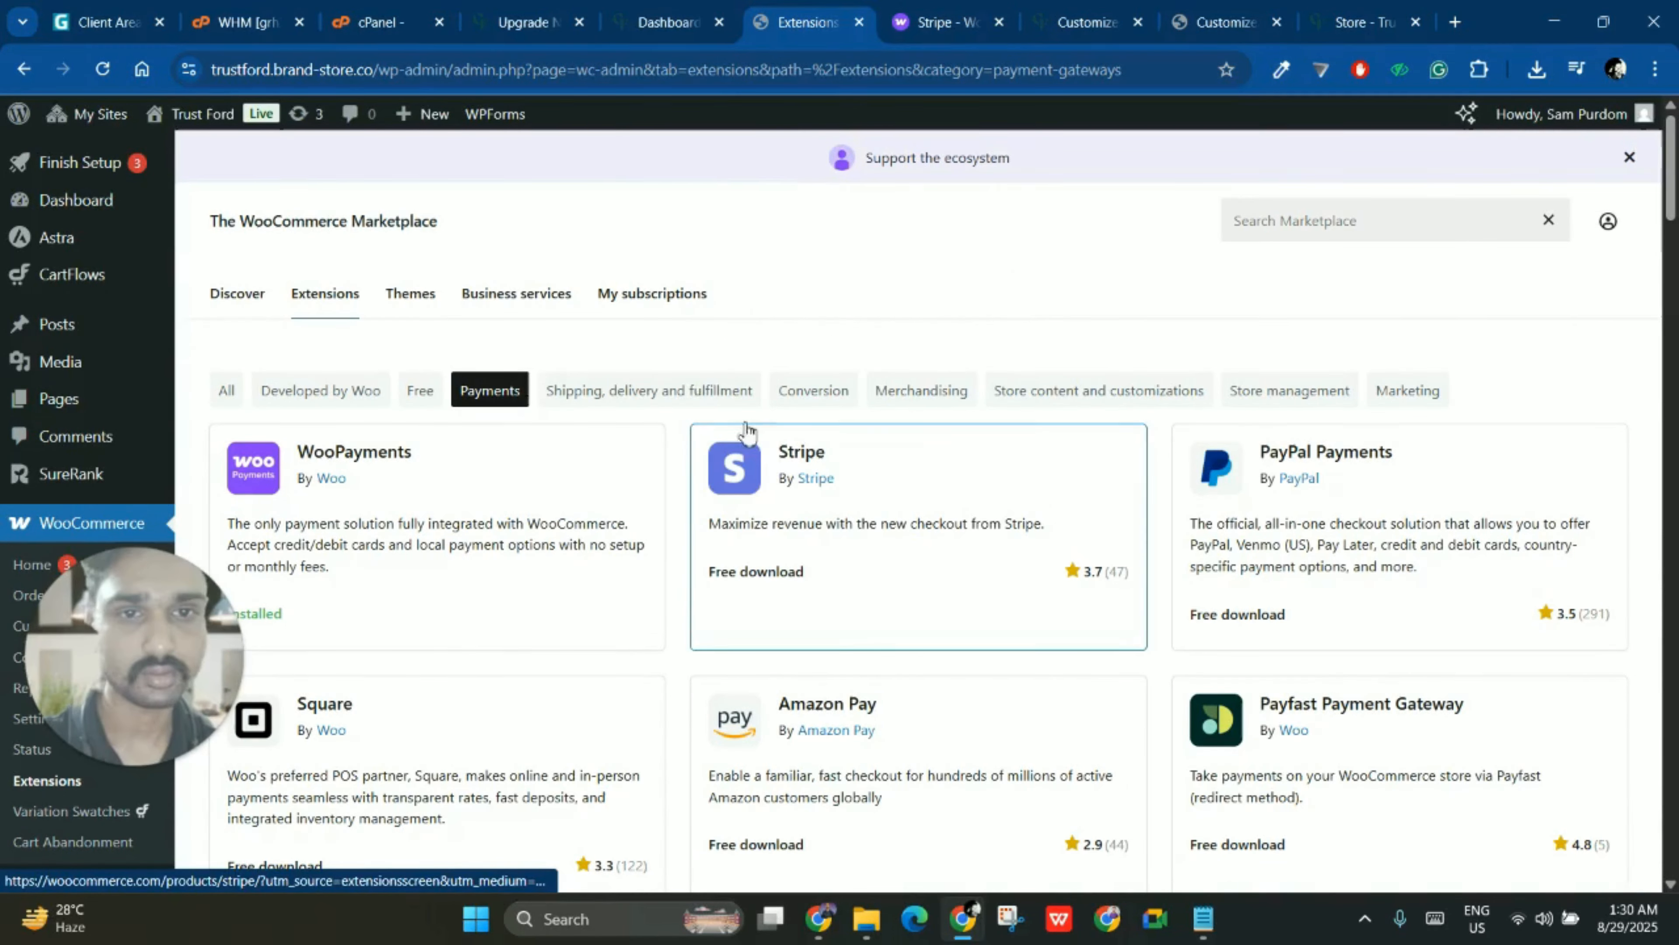
pyautogui.scroll(-4, 202, 469)
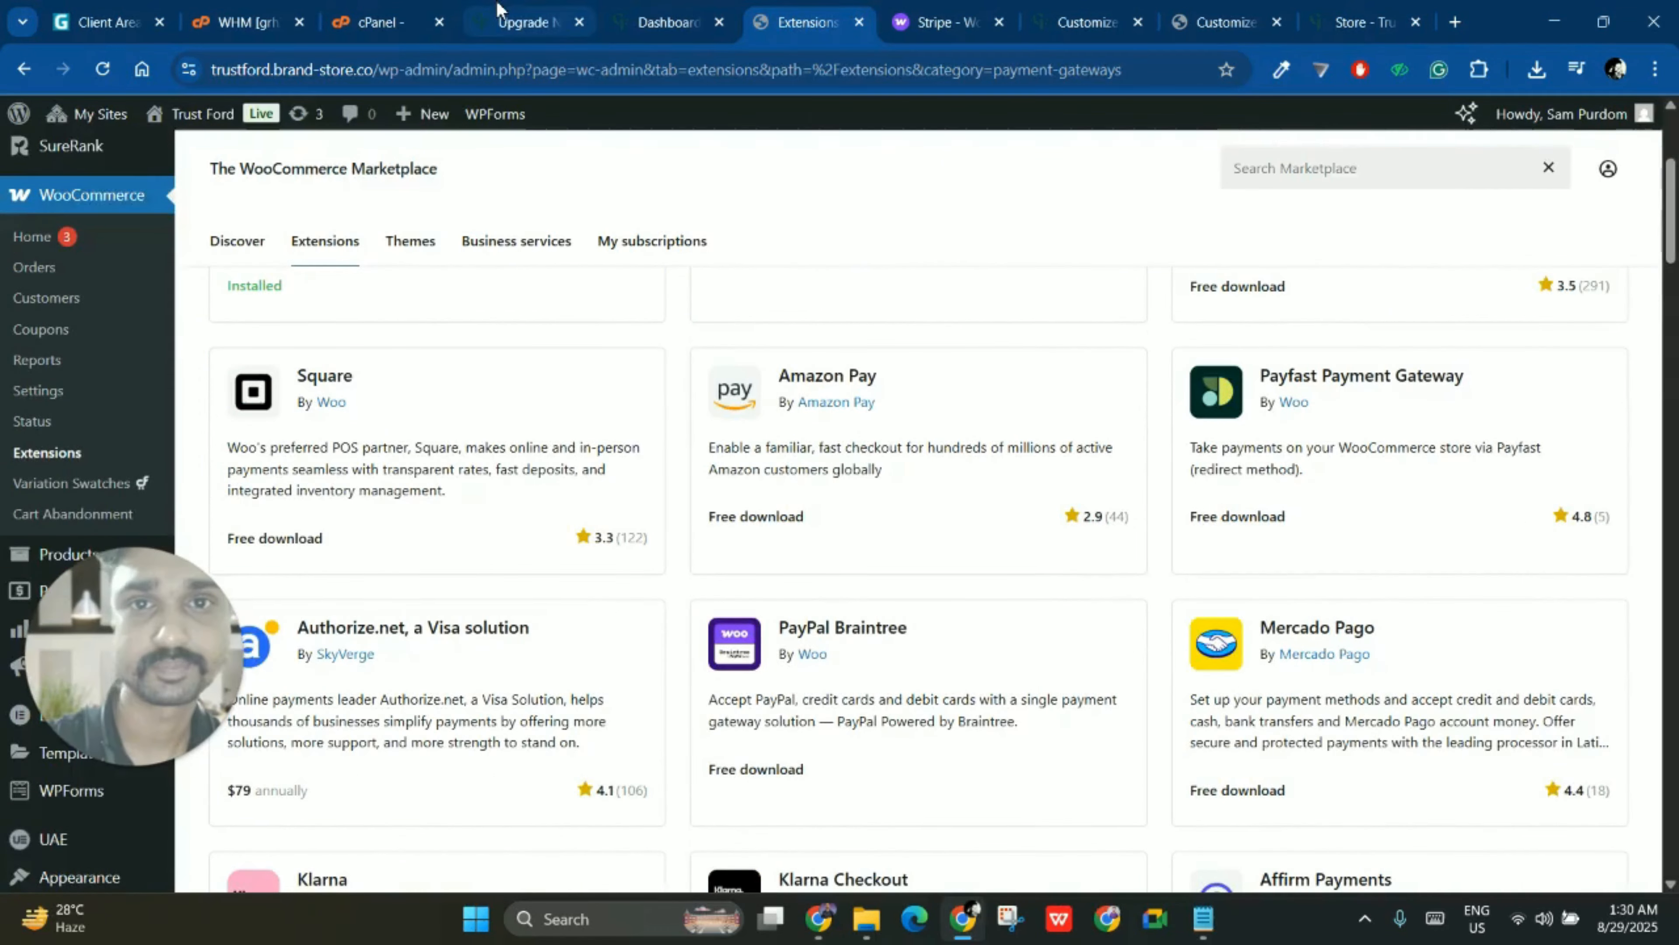
# - Go to Add Plugins in the Brand Store network admin and search the plugins for "stripe"
pyautogui.click(522, 22)
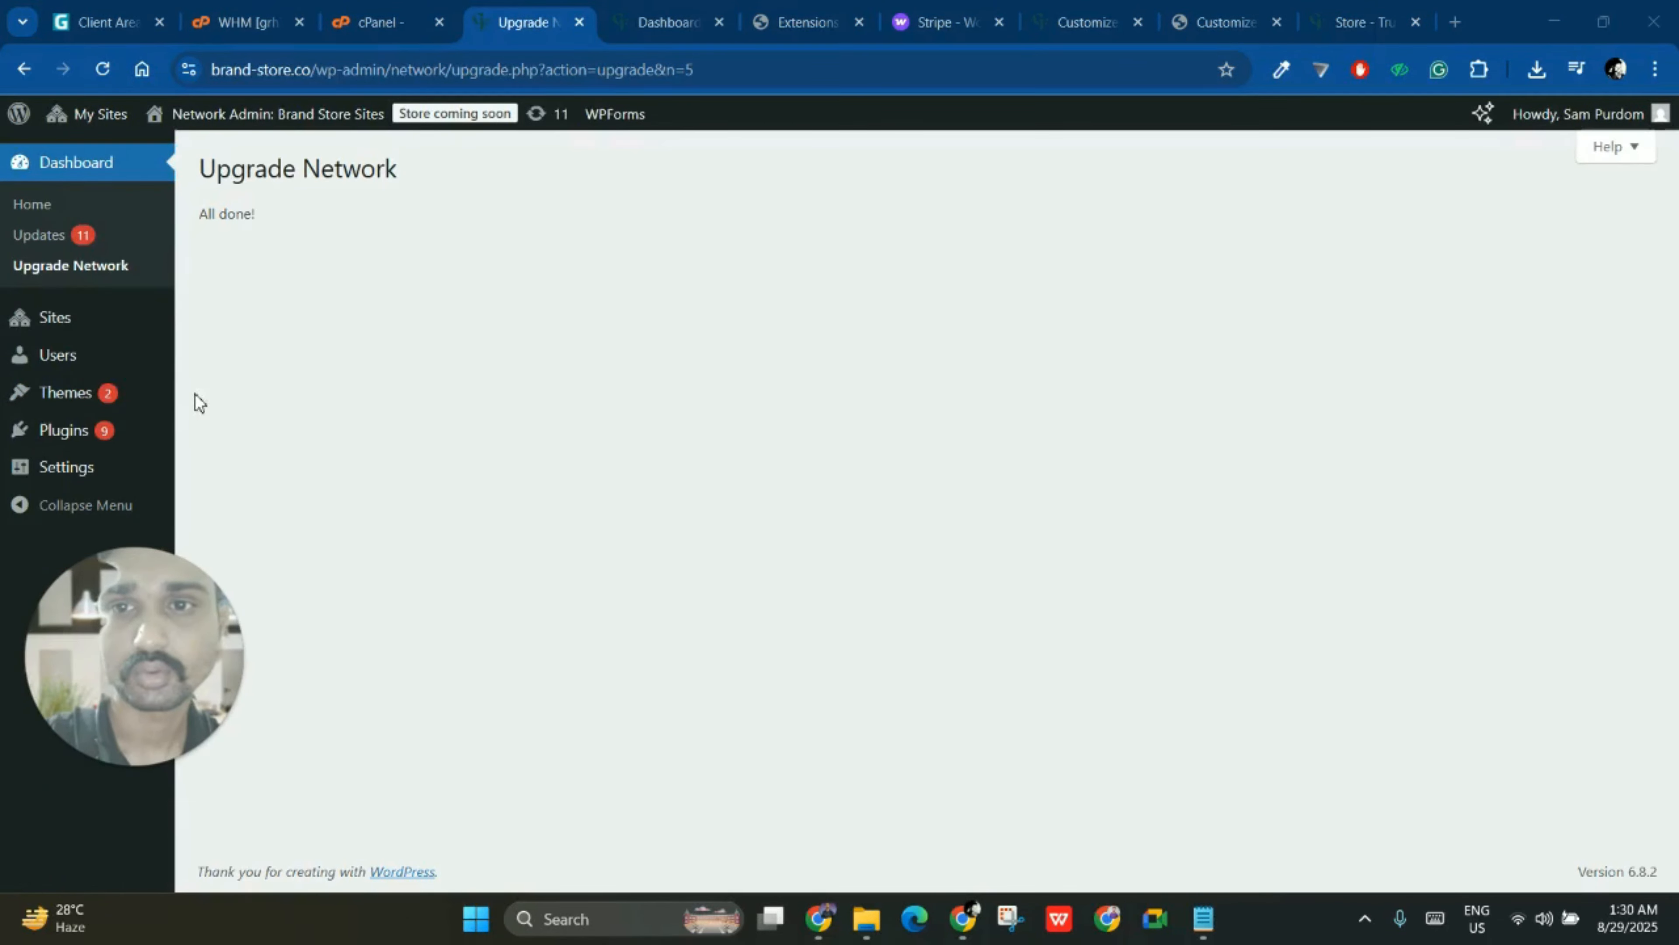
pyautogui.moveTo(99, 430)
pyautogui.click(230, 466)
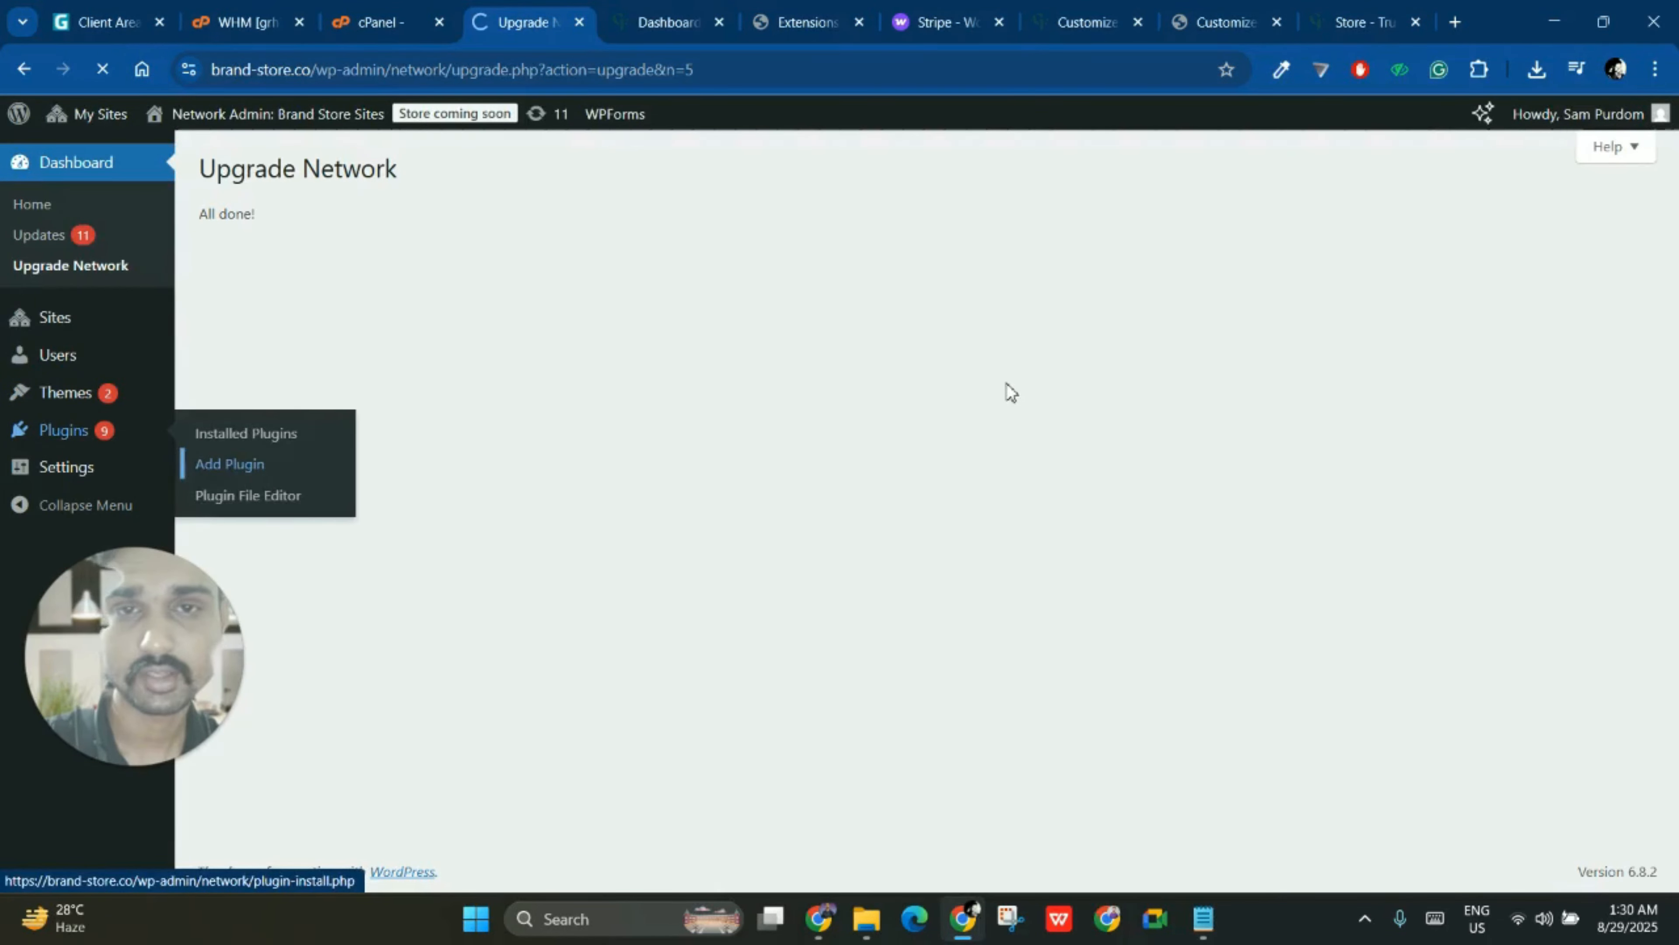
pyautogui.click(763, 20)
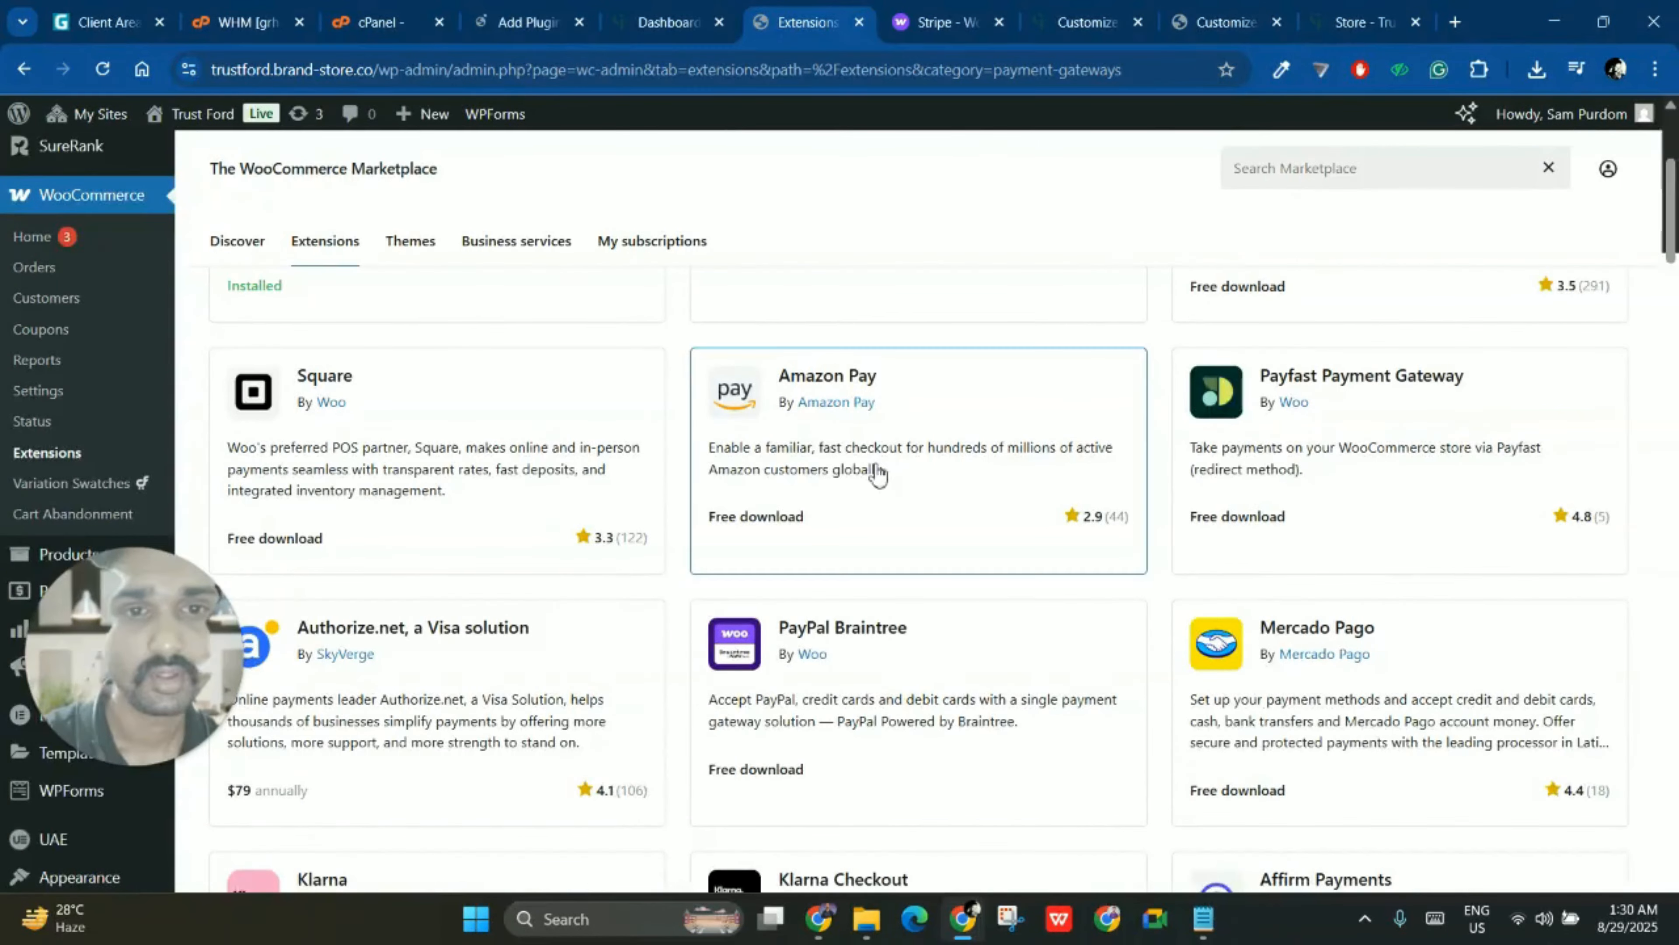
pyautogui.scroll(5, 878, 474)
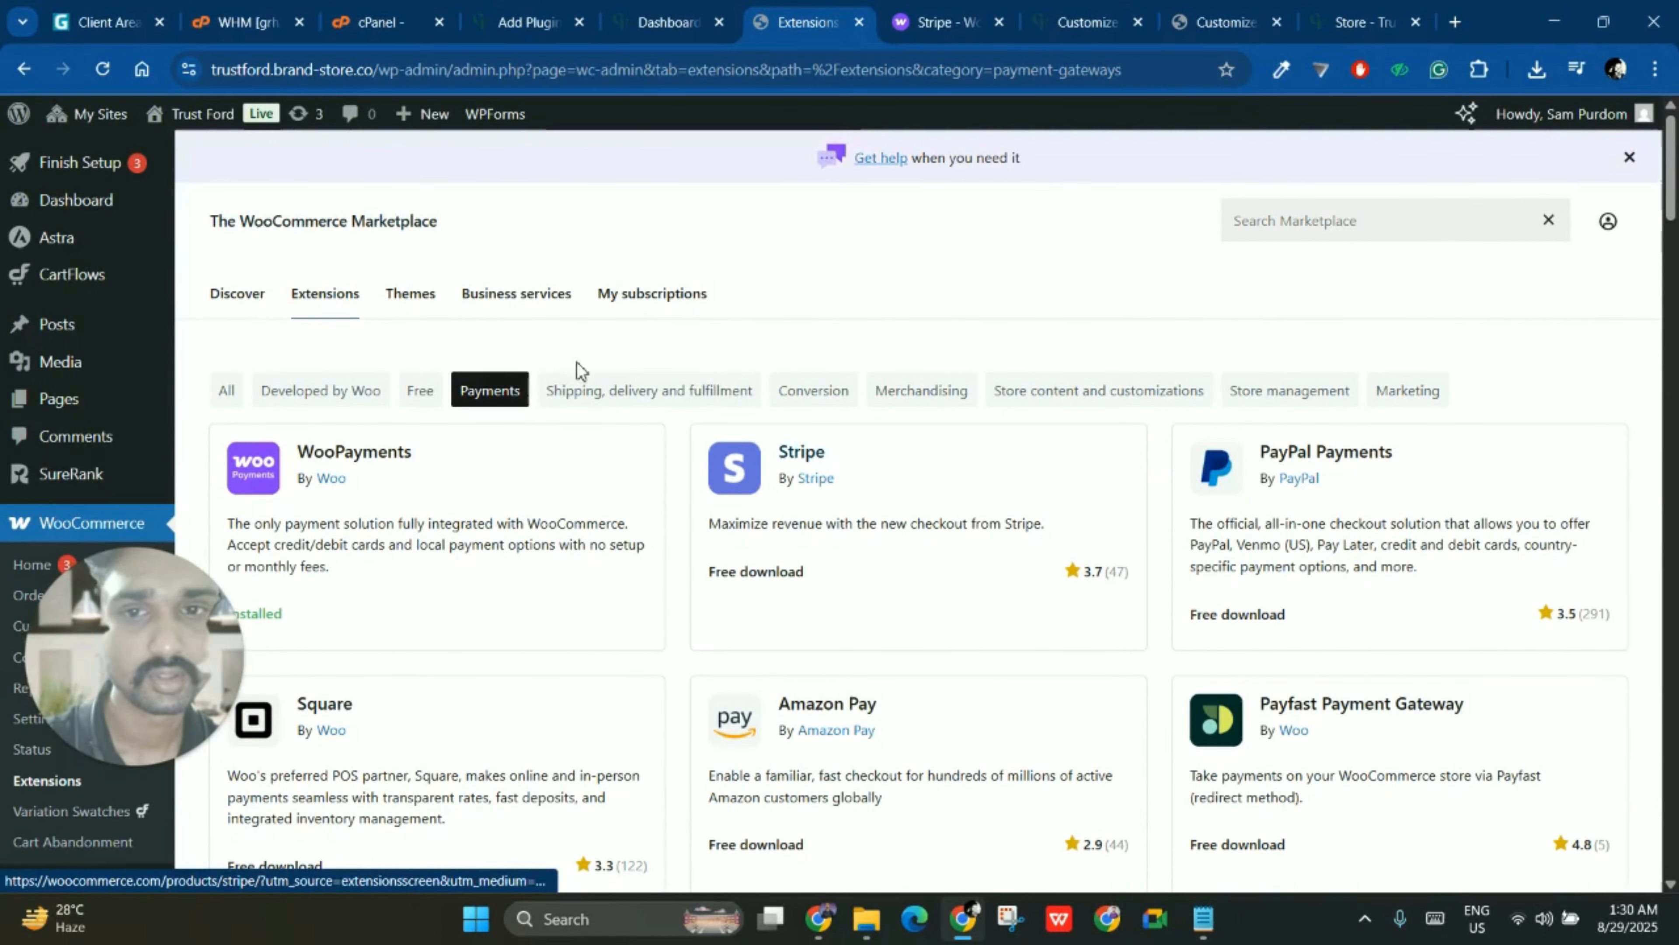
pyautogui.click(527, 22)
pyautogui.click(1324, 238)
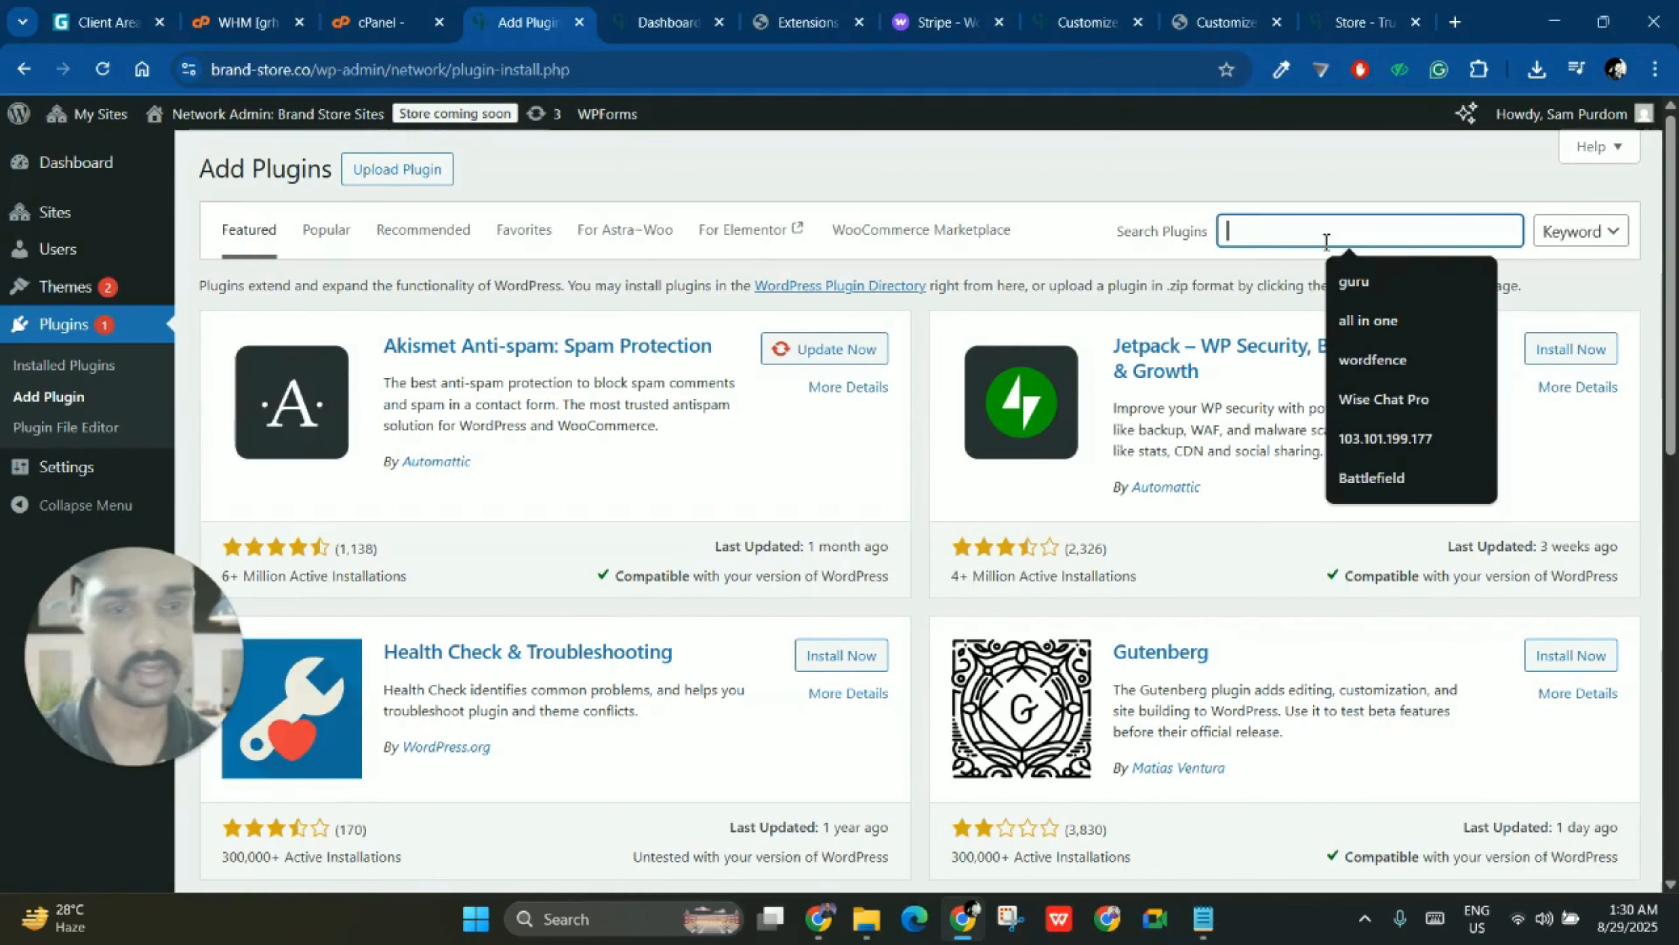
pyautogui.write('stripe')
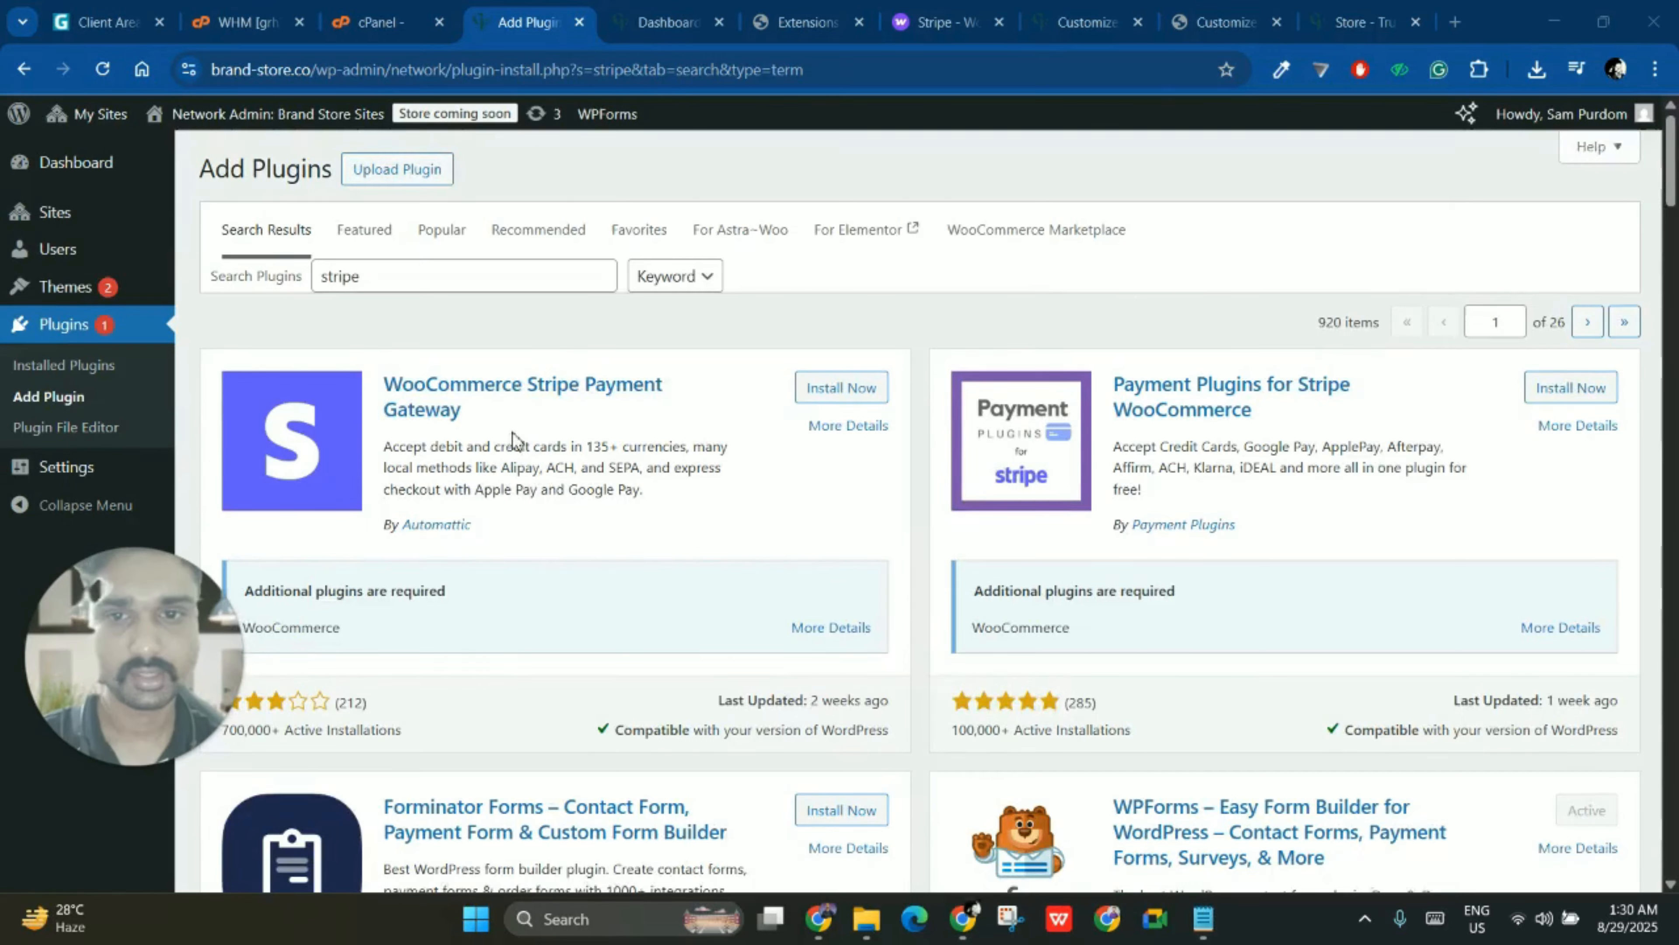
# - Examine the Stripe plugin search results, comparing WooCommerce Stripe Payment Gateway with Payment Plugins for Stripe WooCommerce
pyautogui.scroll(-3, 509, 390)
pyautogui.scroll(3, 506, 386)
pyautogui.scroll(-1, 641, 387)
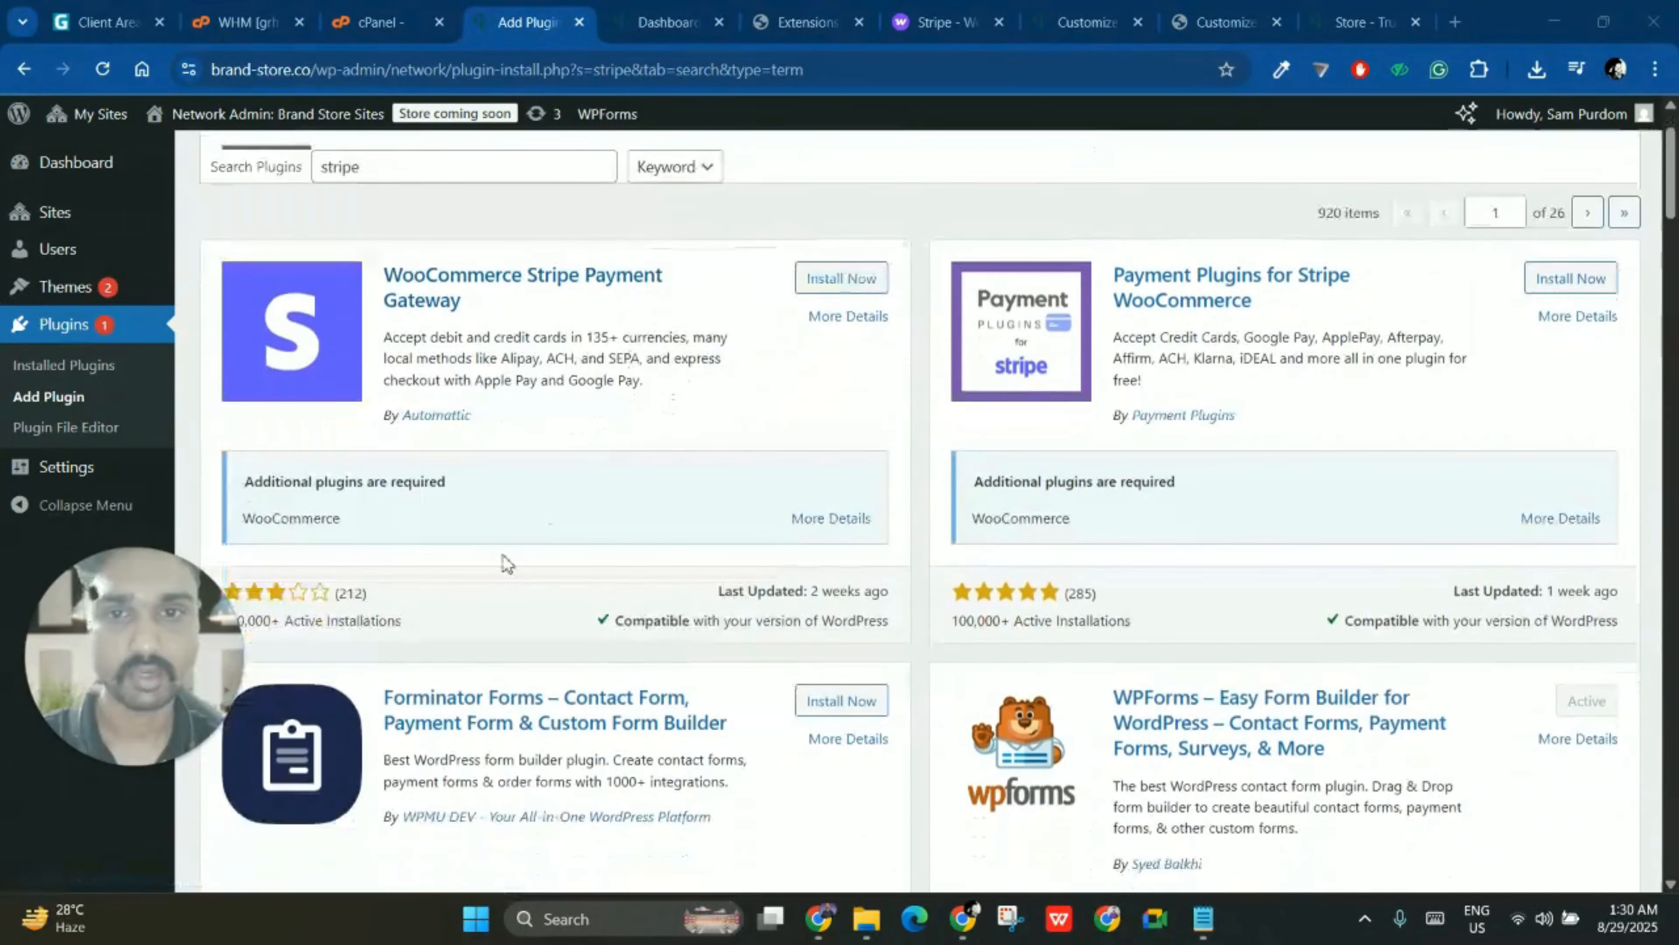
pyautogui.scroll(-2, 502, 562)
pyautogui.scroll(2, 709, 431)
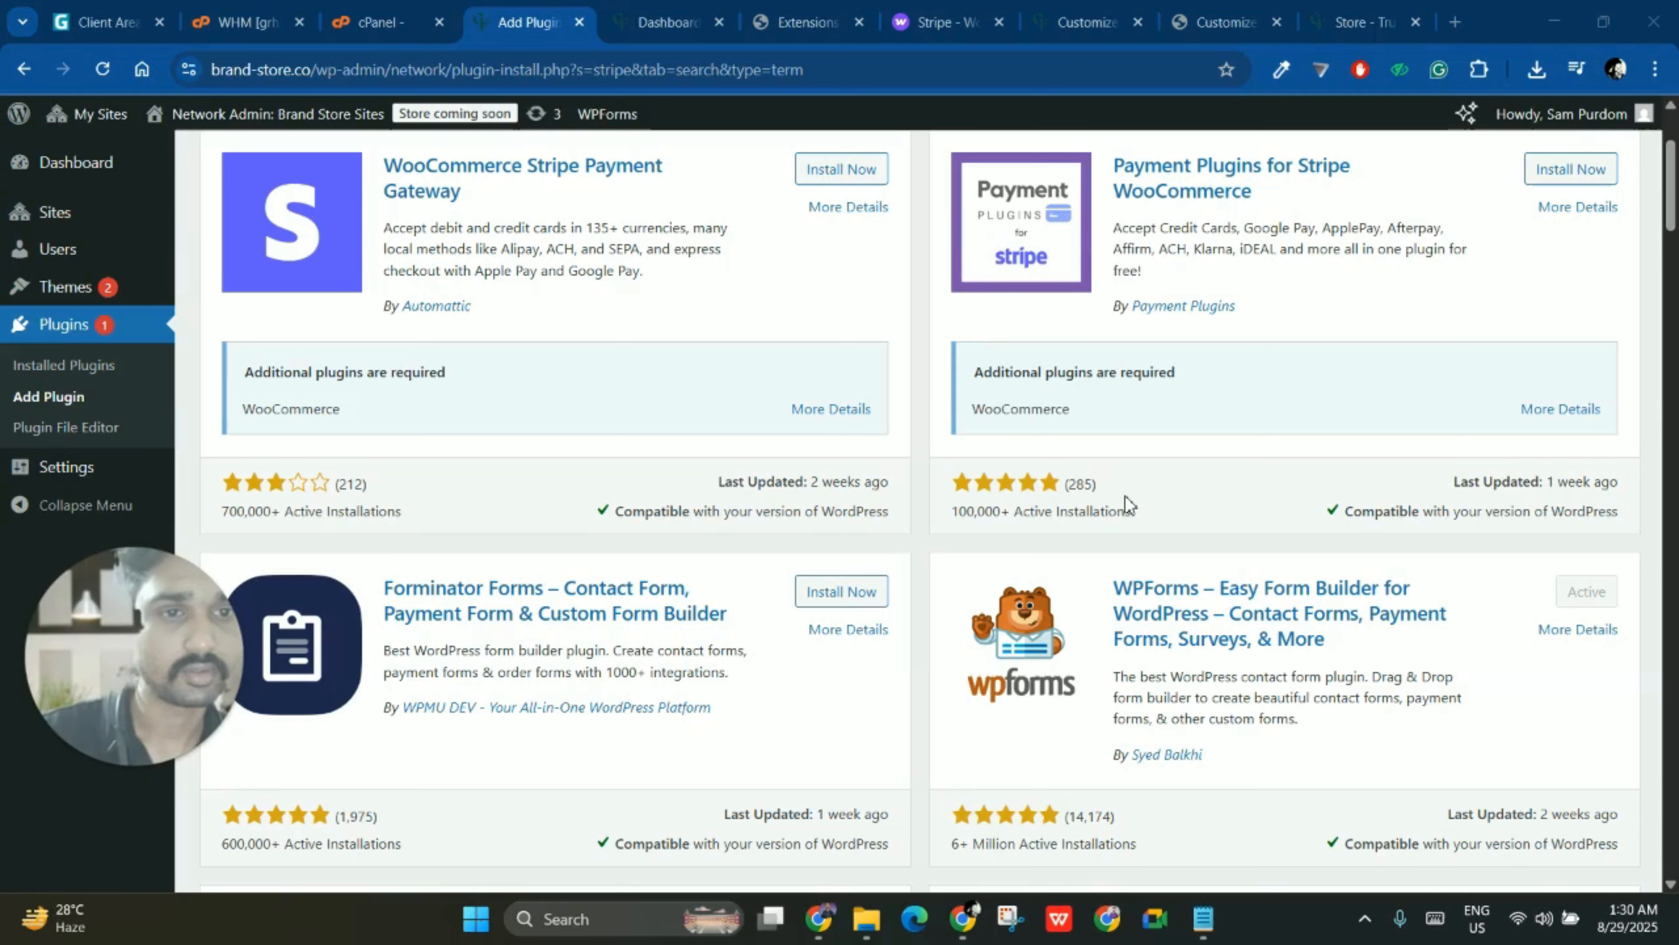
pyautogui.moveTo(219, 508); pyautogui.dragTo(273, 518)
pyautogui.click(270, 521)
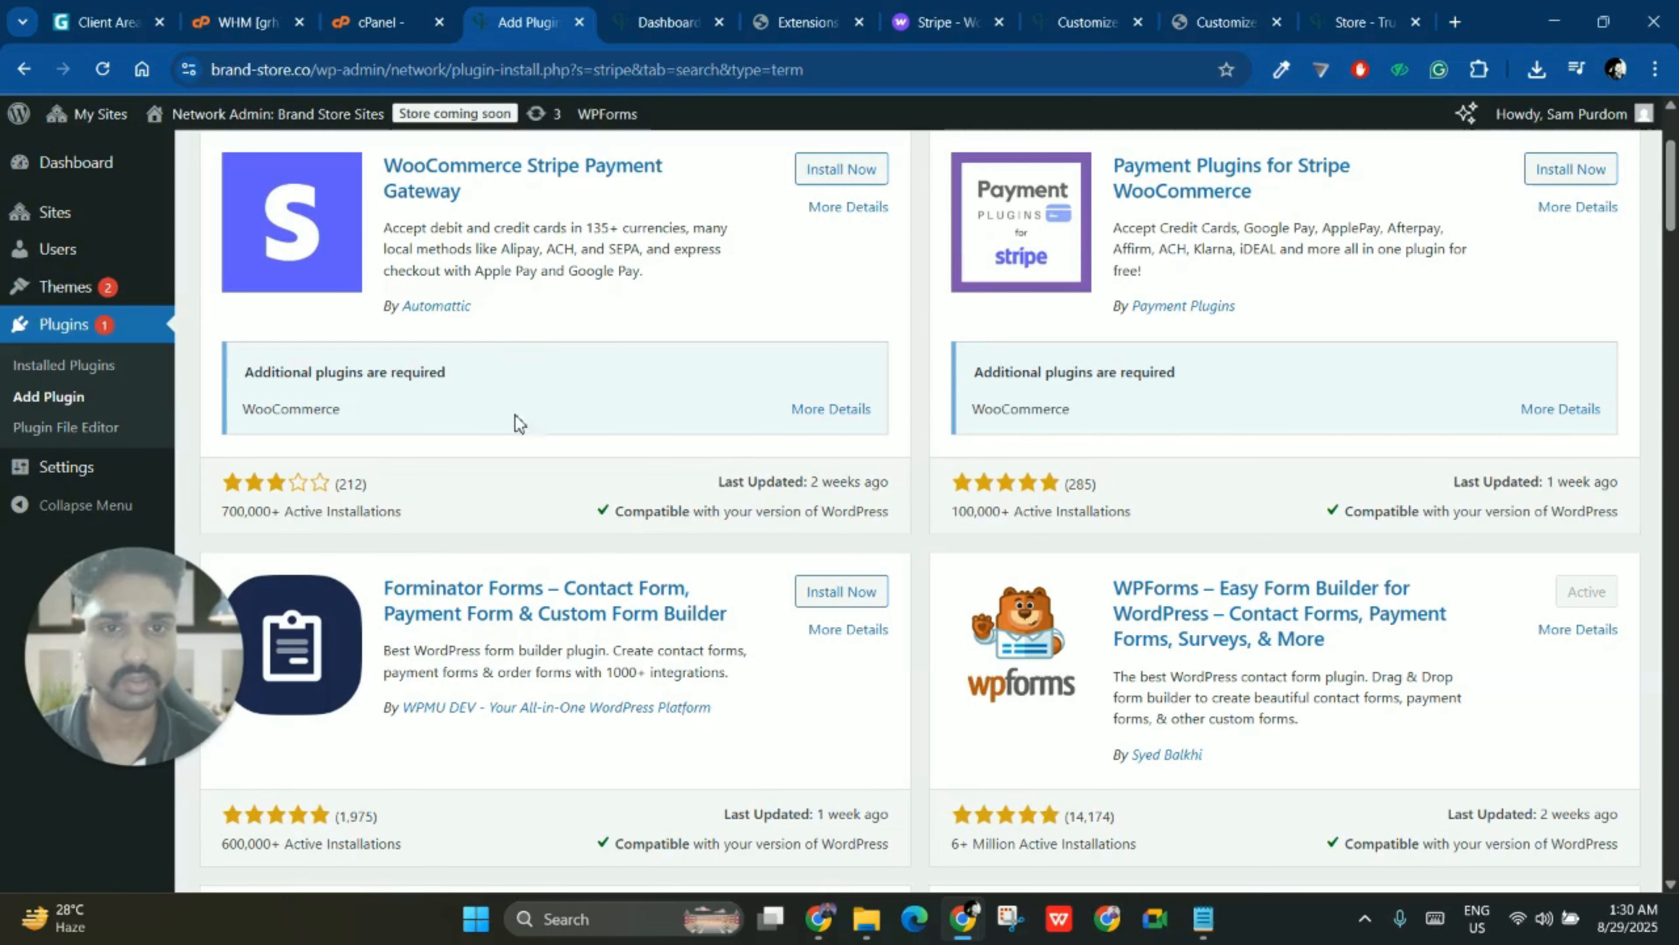
pyautogui.scroll(3, 531, 434)
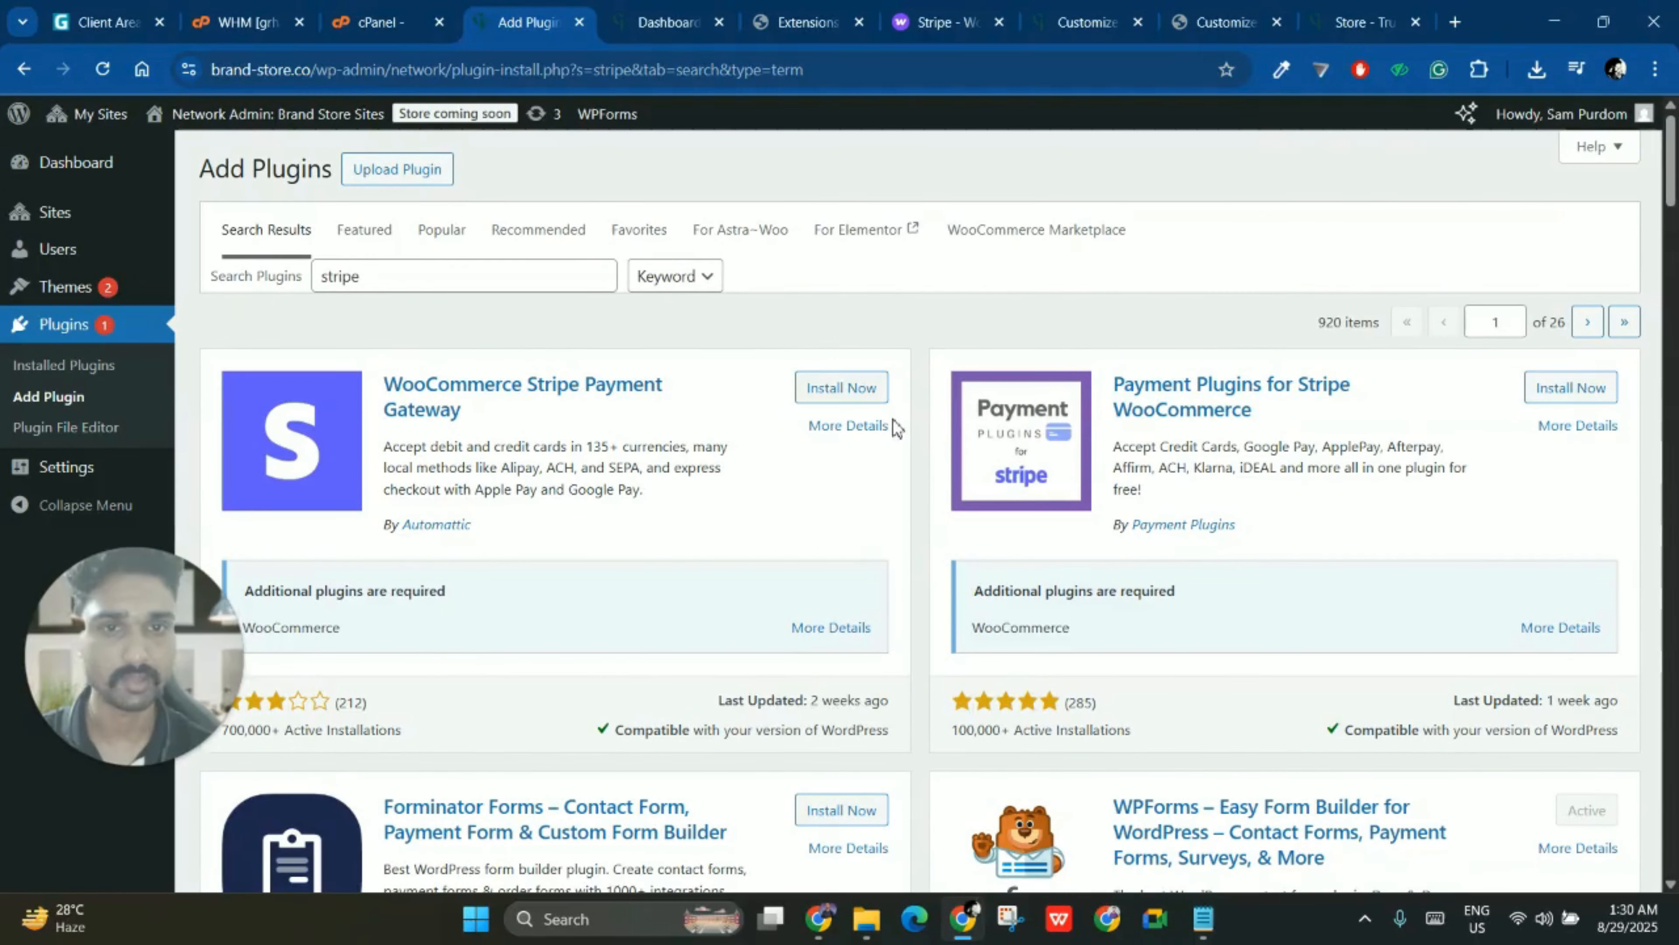
pyautogui.scroll(-3, 840, 436)
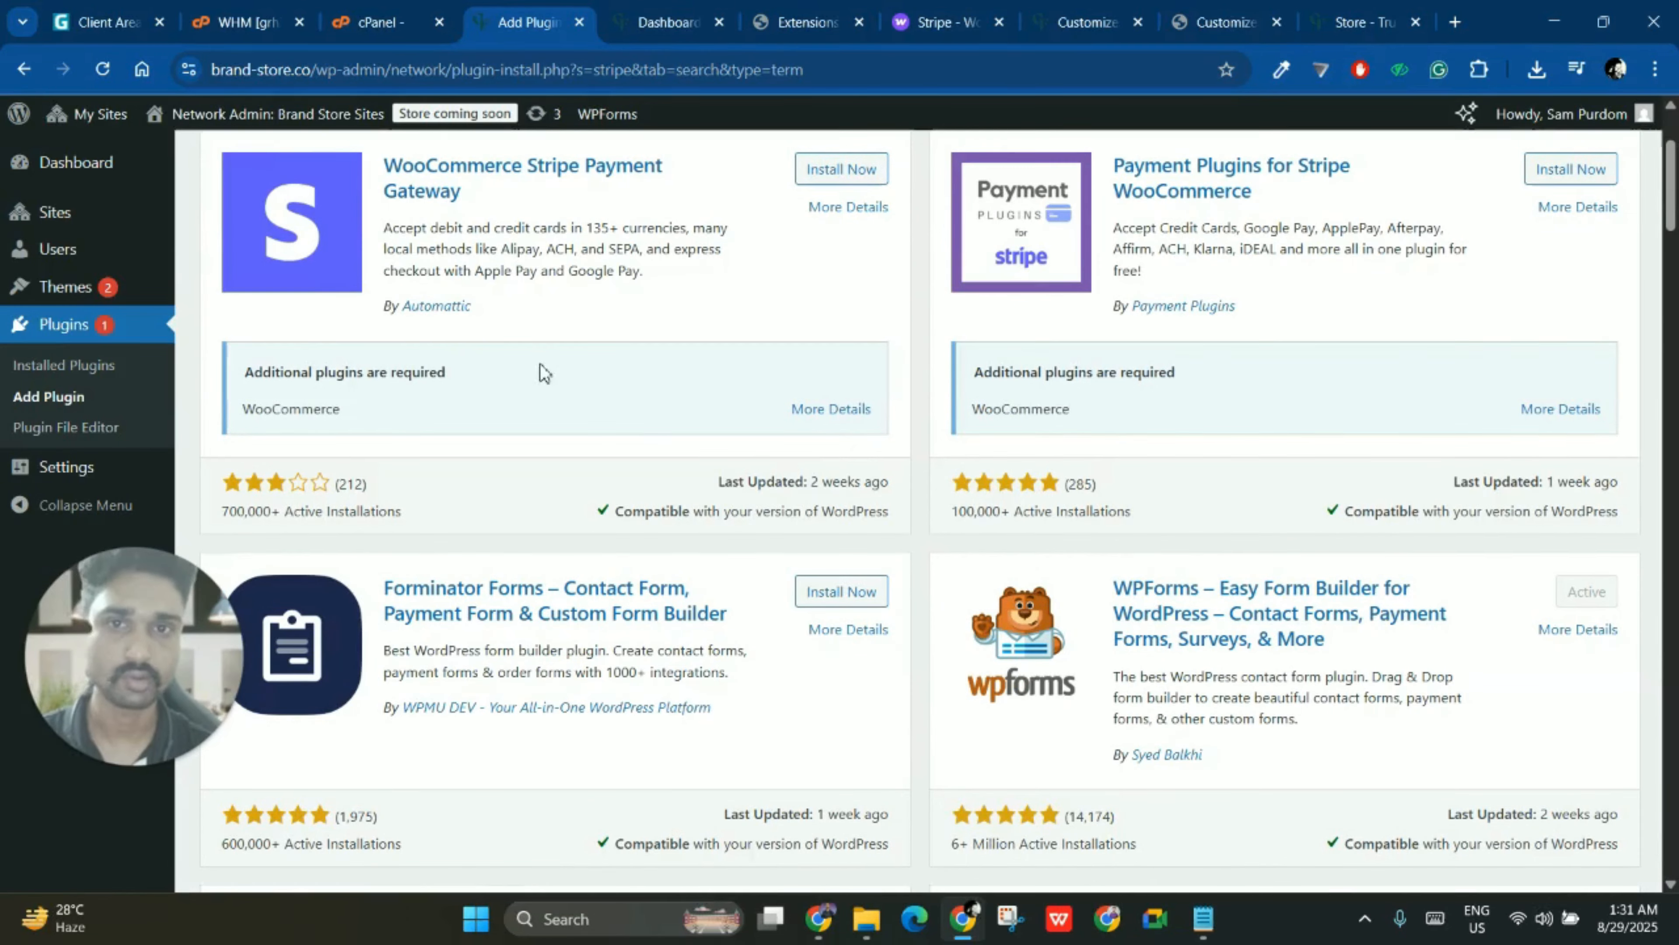
pyautogui.scroll(2, 850, 299)
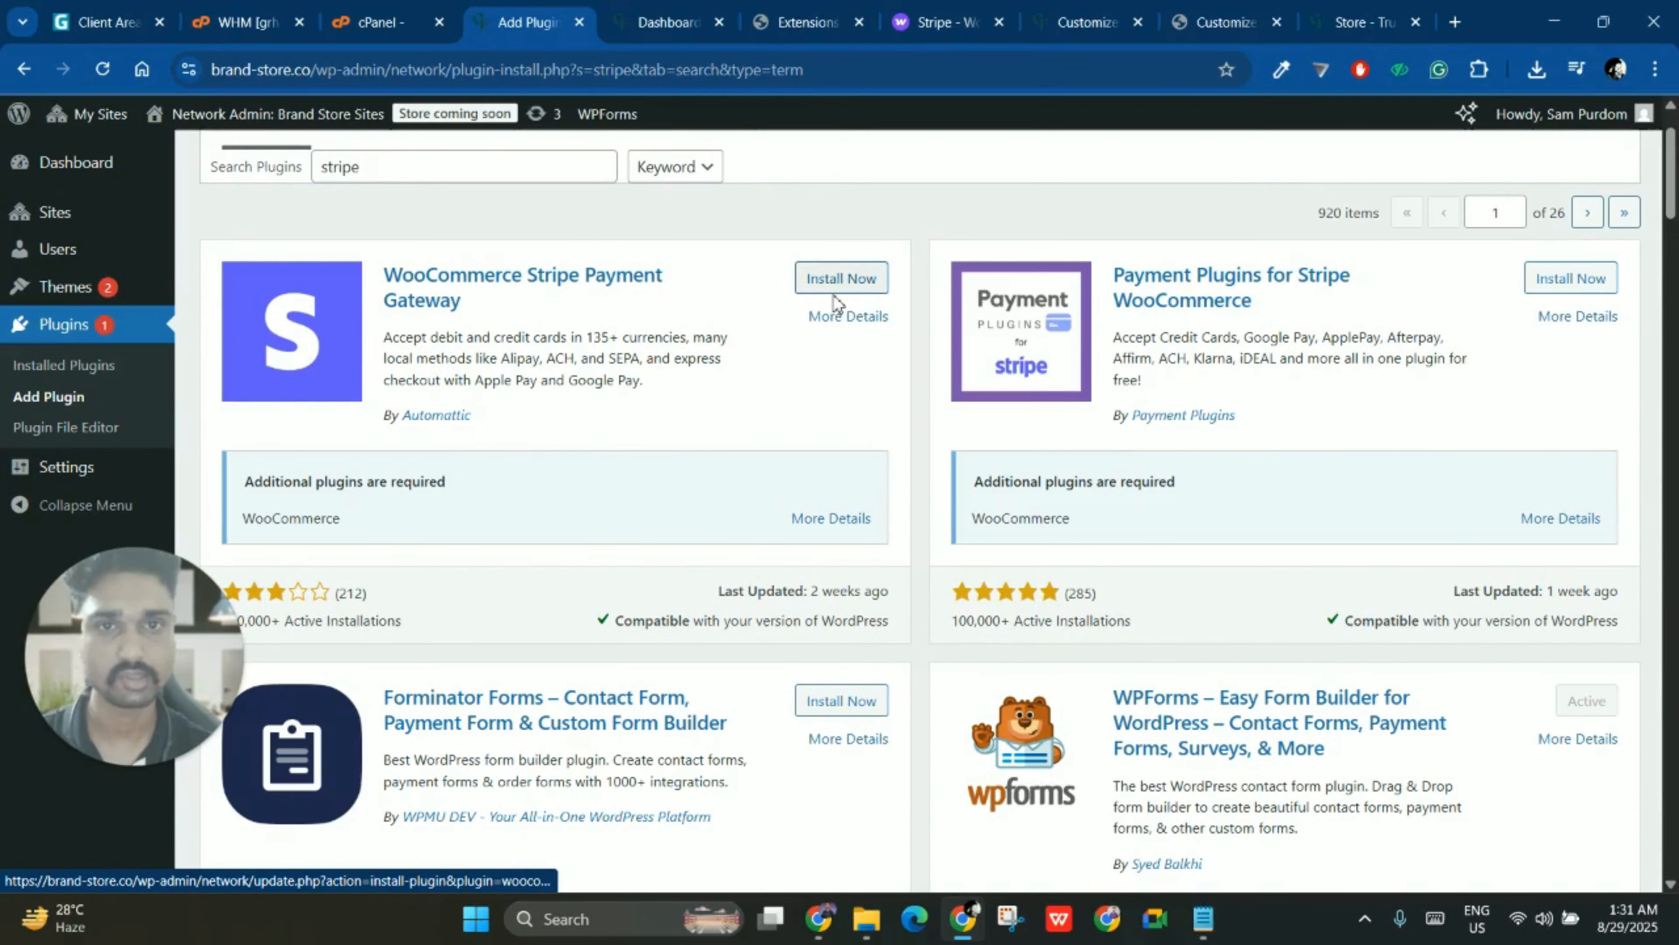
# - Look over the main Brand Store dashboard, and return to Trust Ford's payment extensions to check the subsite's address
pyautogui.click(681, 9)
pyautogui.scroll(-6, 394, 450)
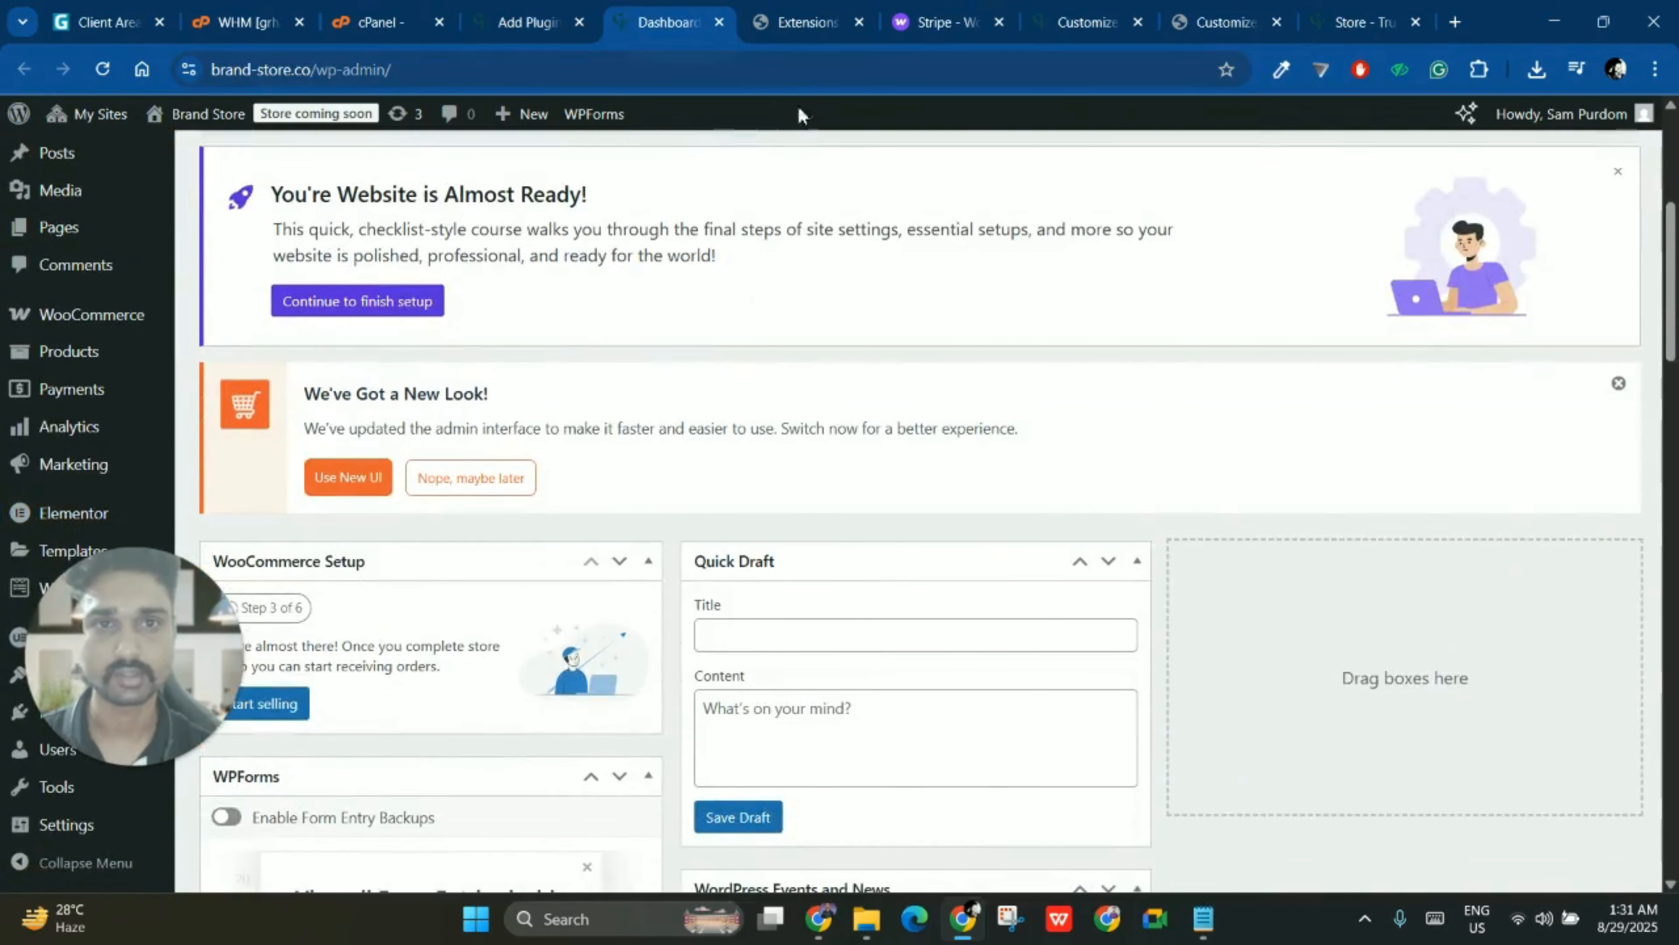
pyautogui.click(811, 7)
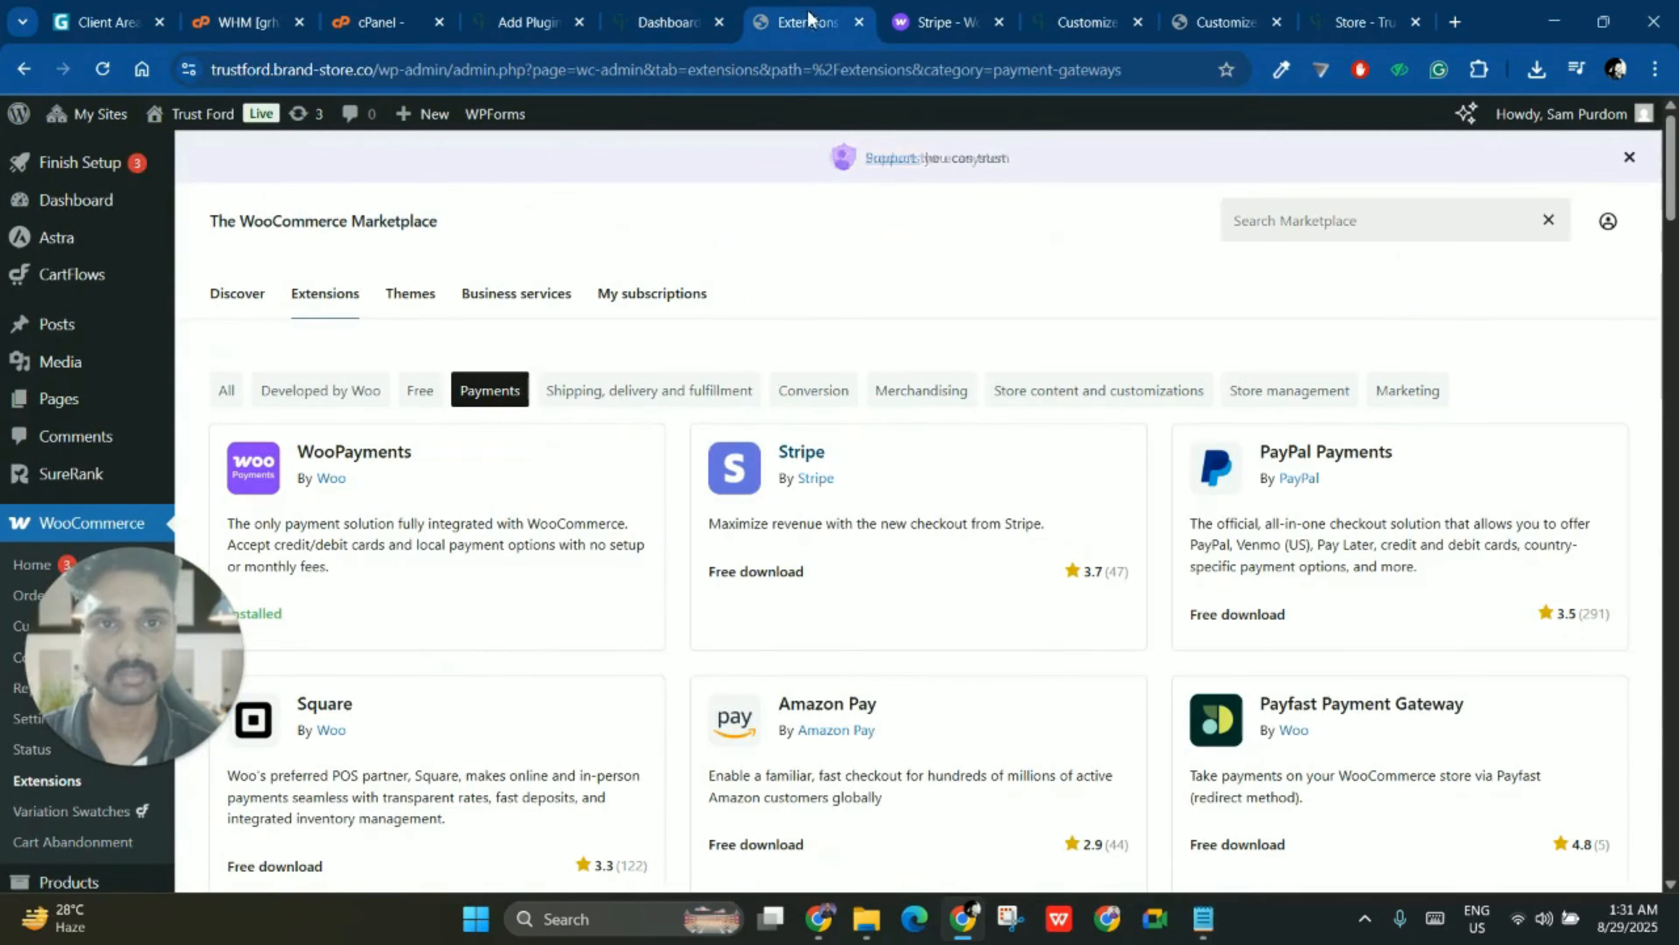
pyautogui.moveTo(259, 73); pyautogui.dragTo(352, 75)
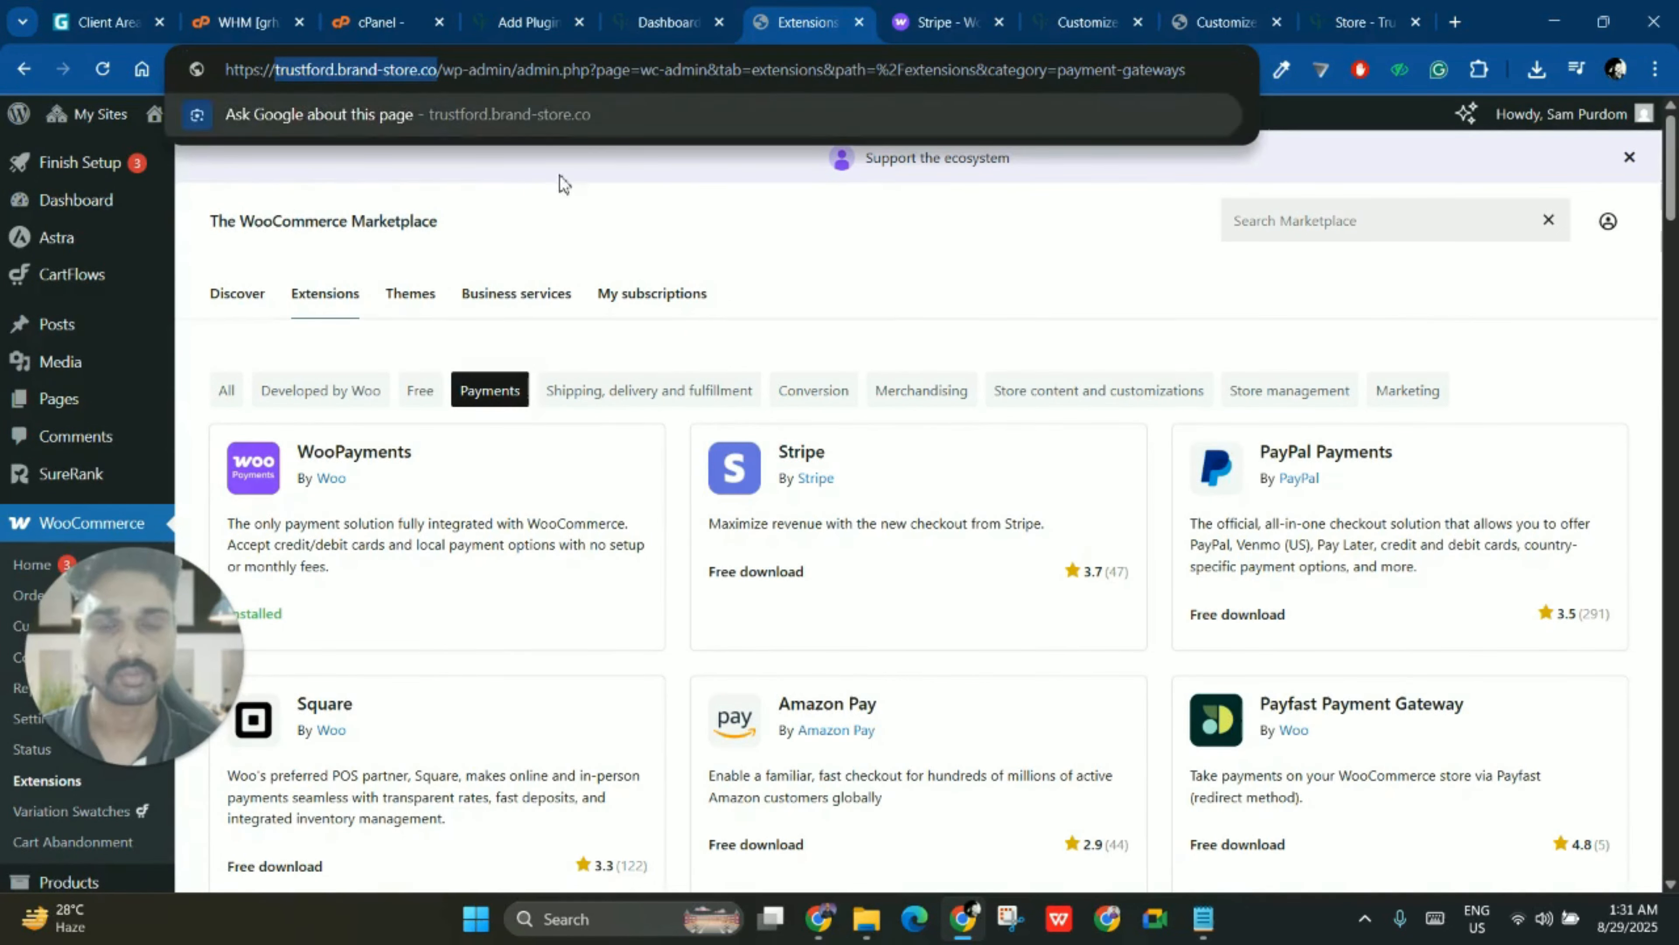
pyautogui.click(905, 349)
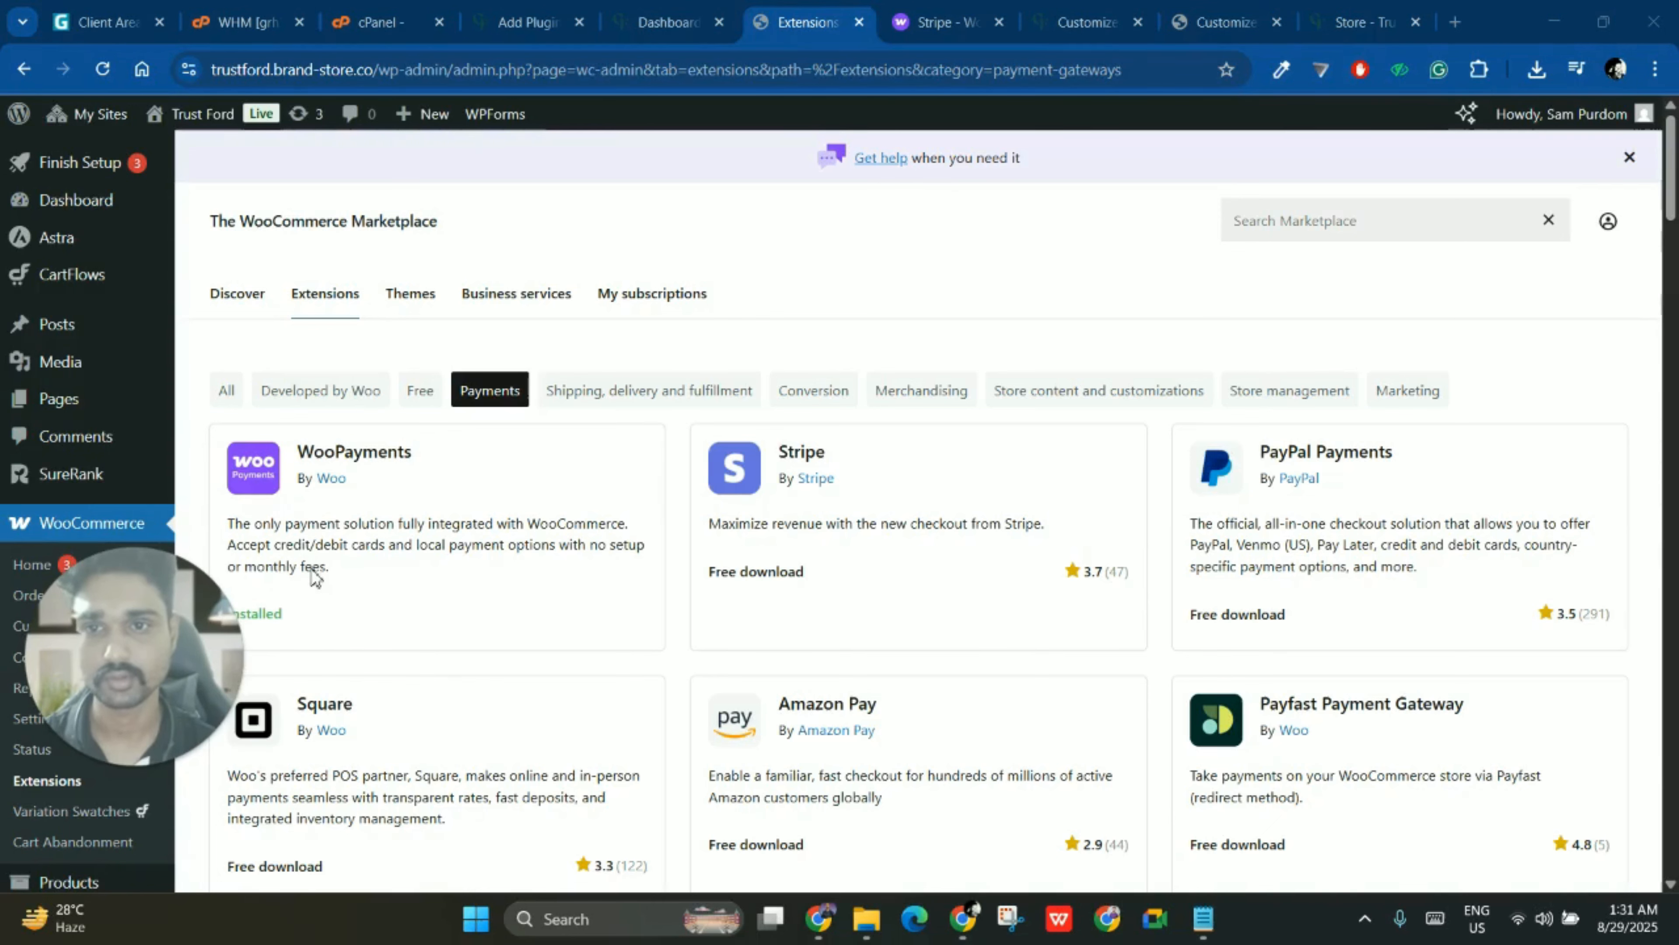
# - Go from the extensions page to Trust Ford's product list and look through the existing products
pyautogui.scroll(-5, 84, 437)
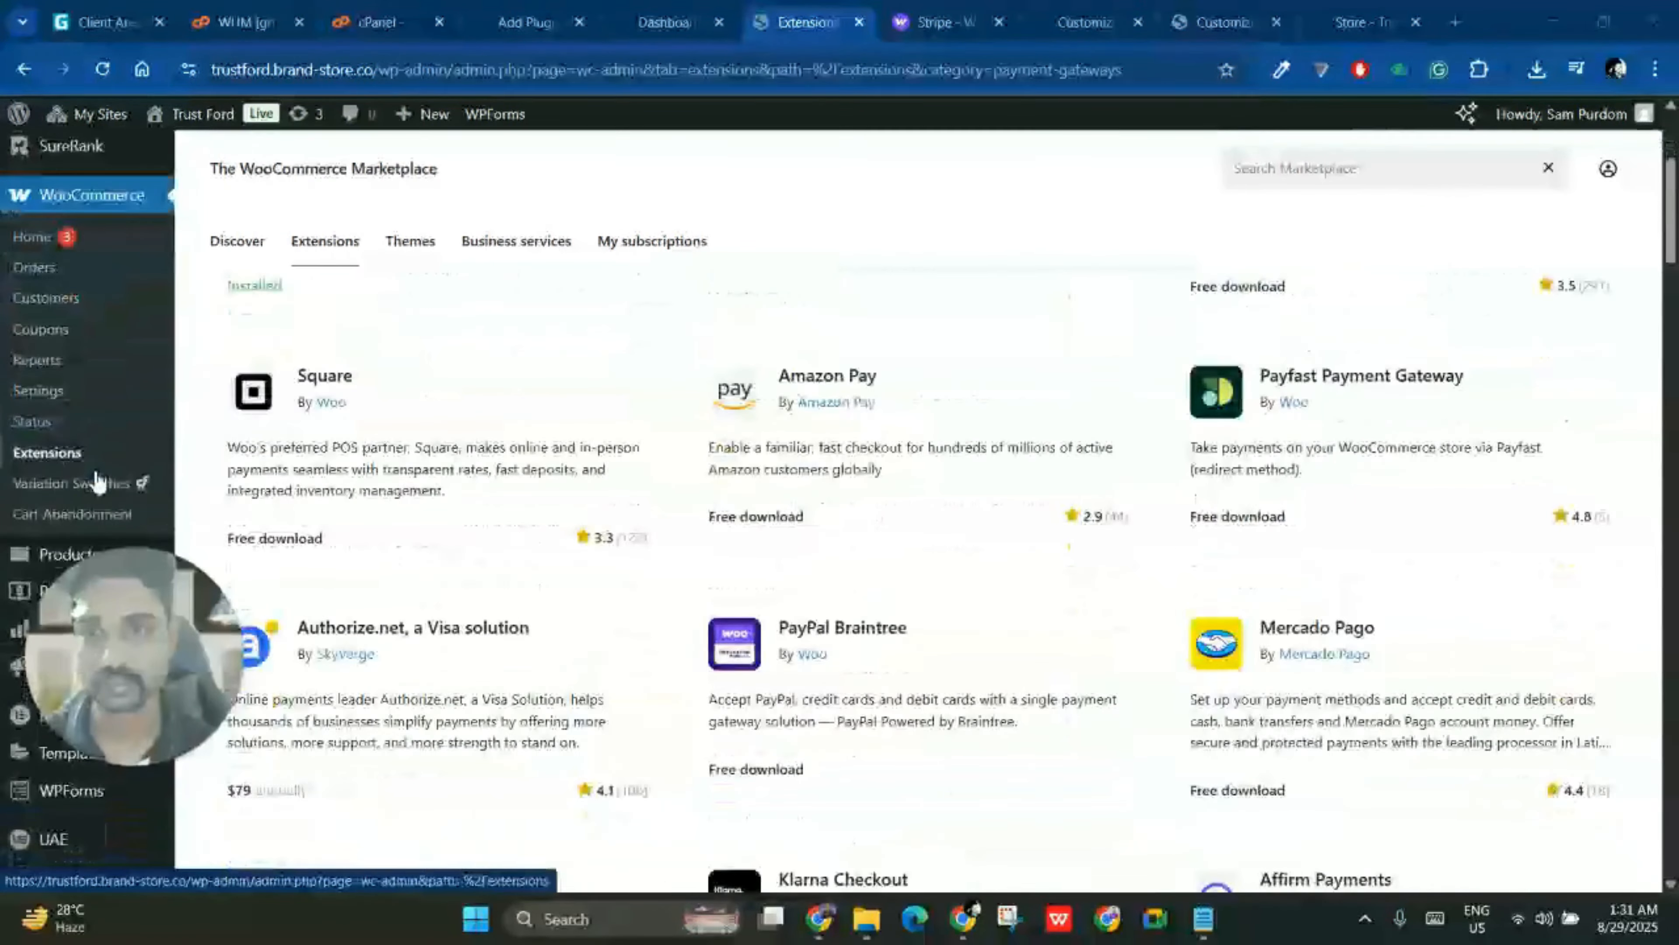
pyautogui.click(74, 552)
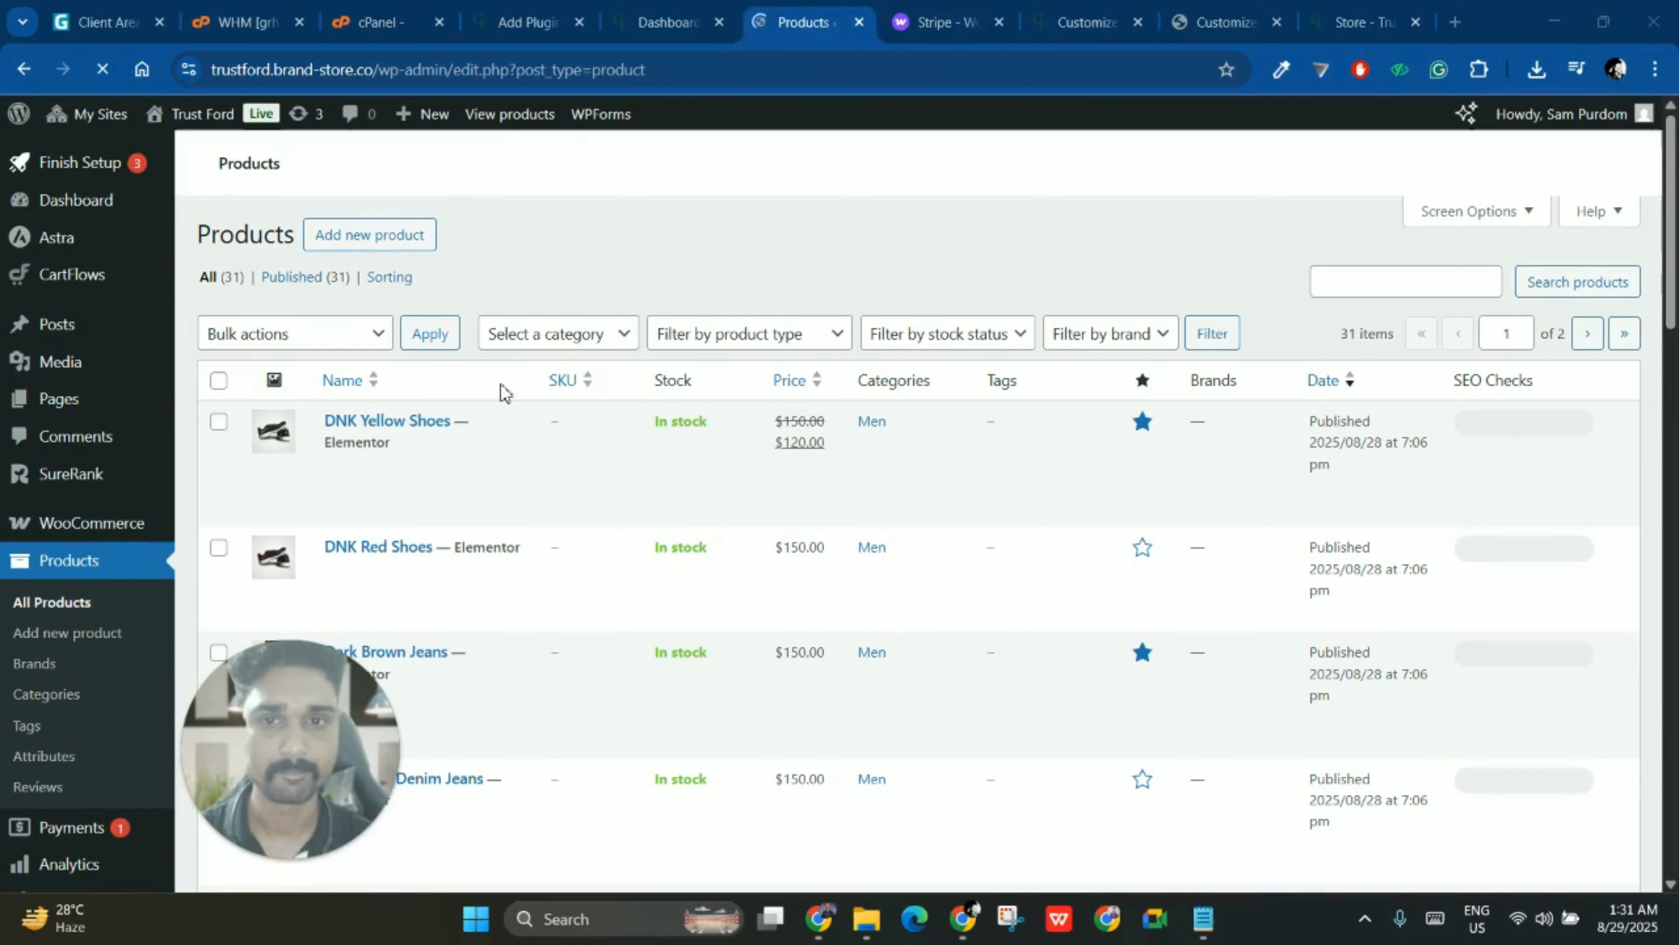
pyautogui.scroll(-20, 404, 431)
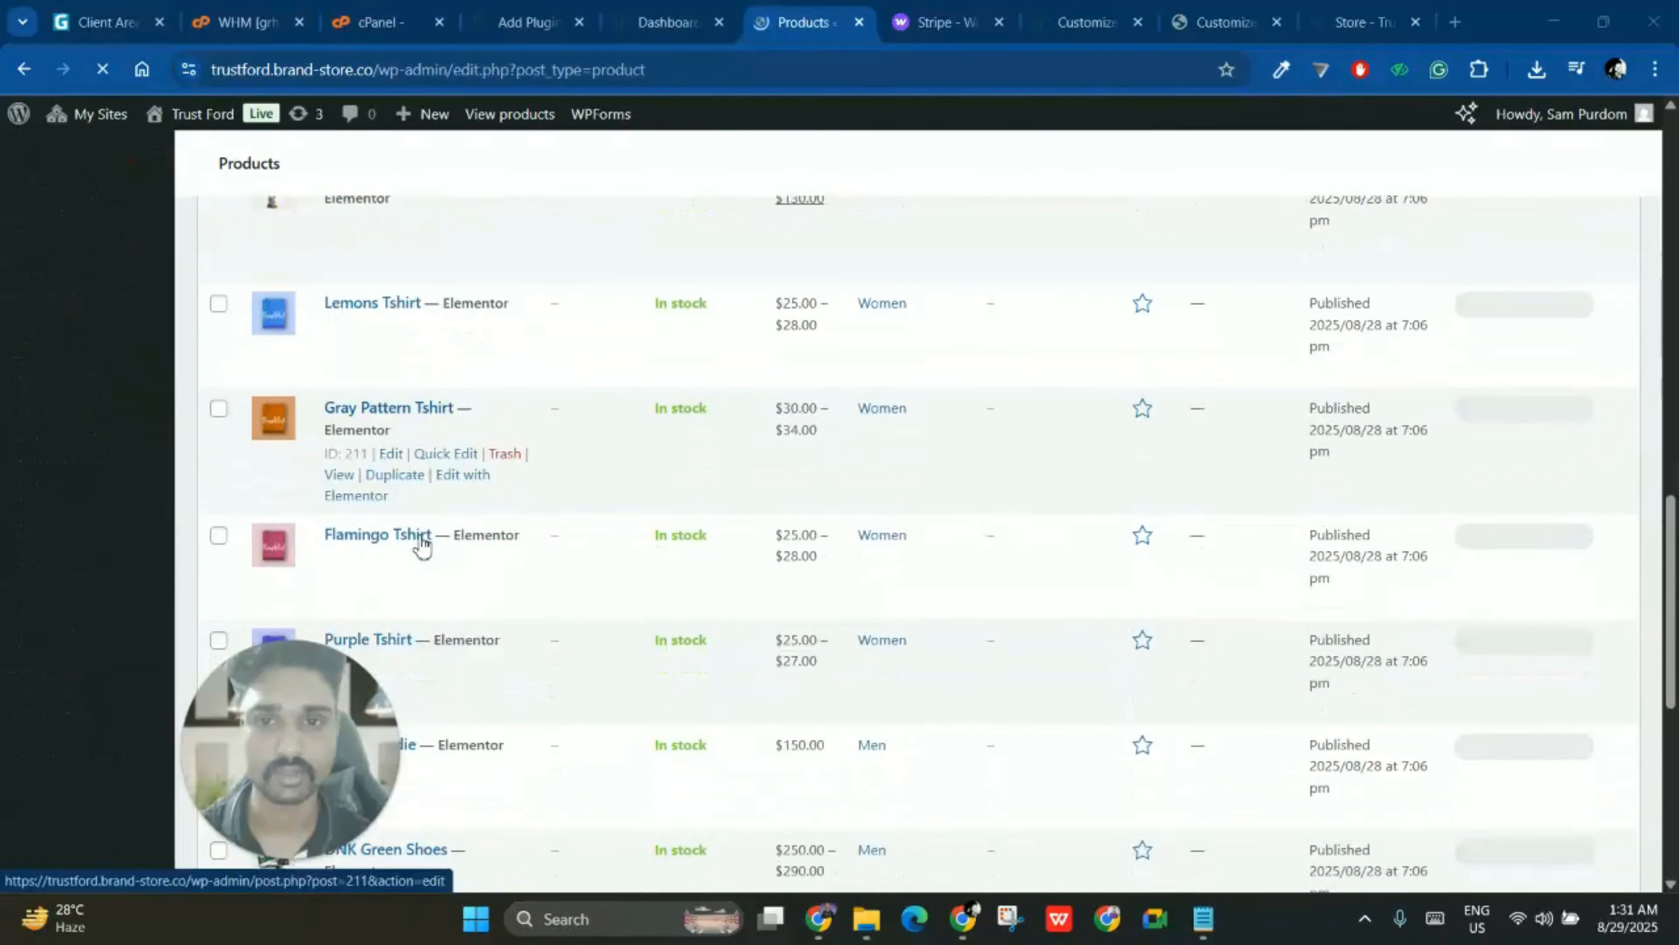
pyautogui.scroll(20, 423, 543)
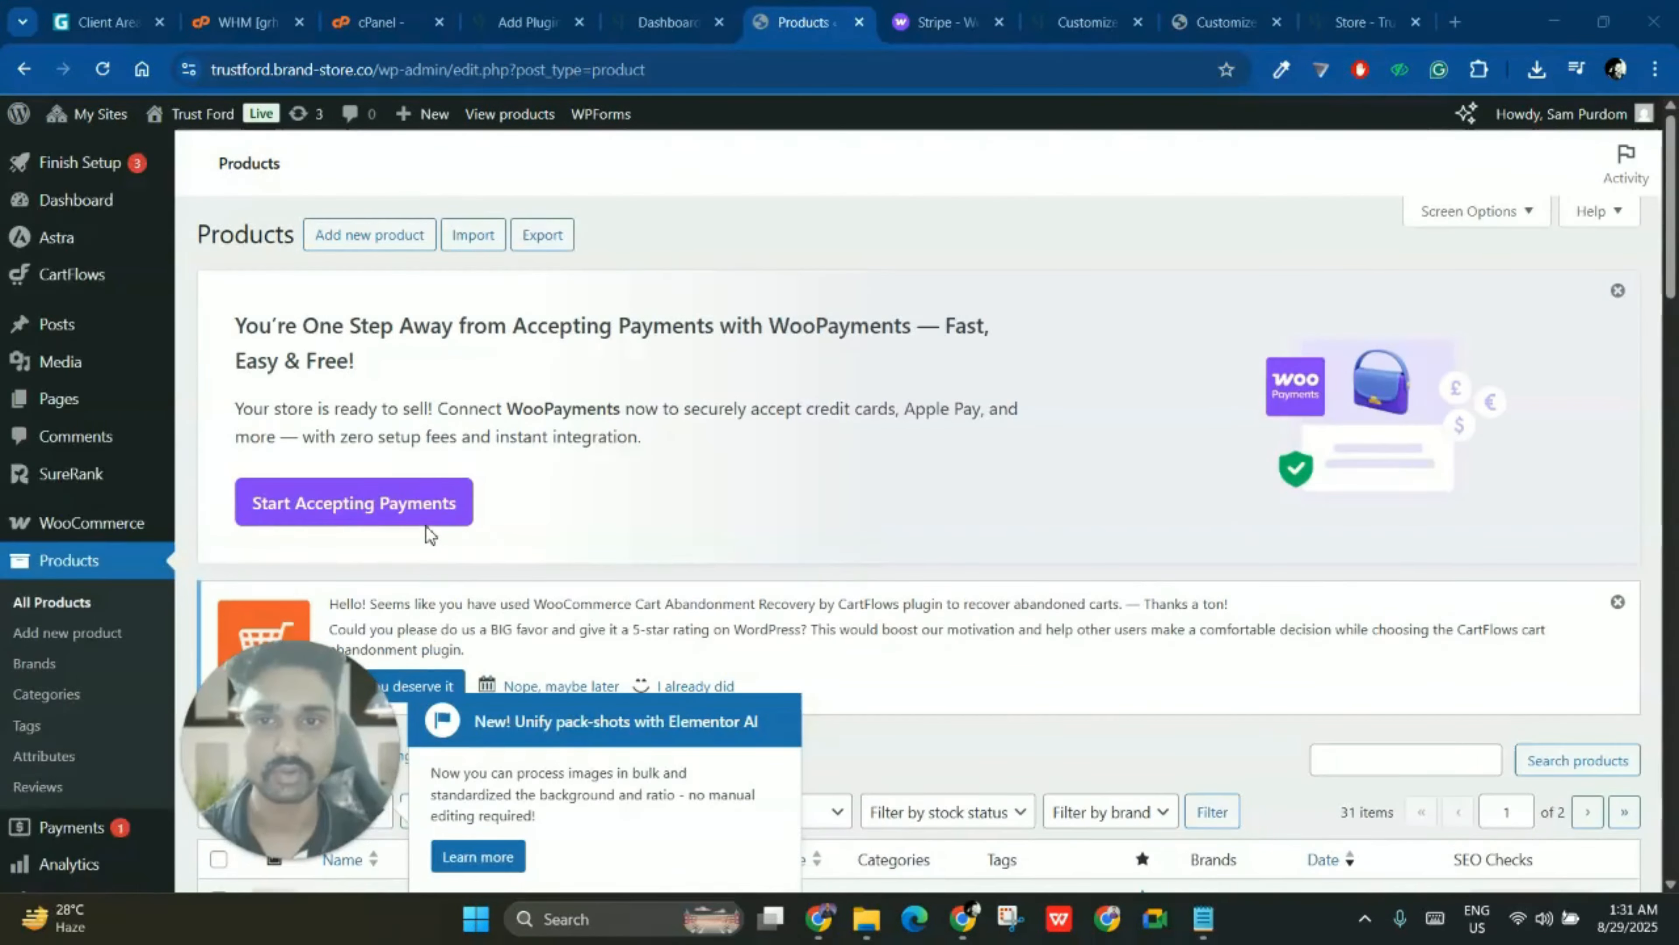
pyautogui.scroll(-5, 437, 536)
pyautogui.scroll(5, 528, 330)
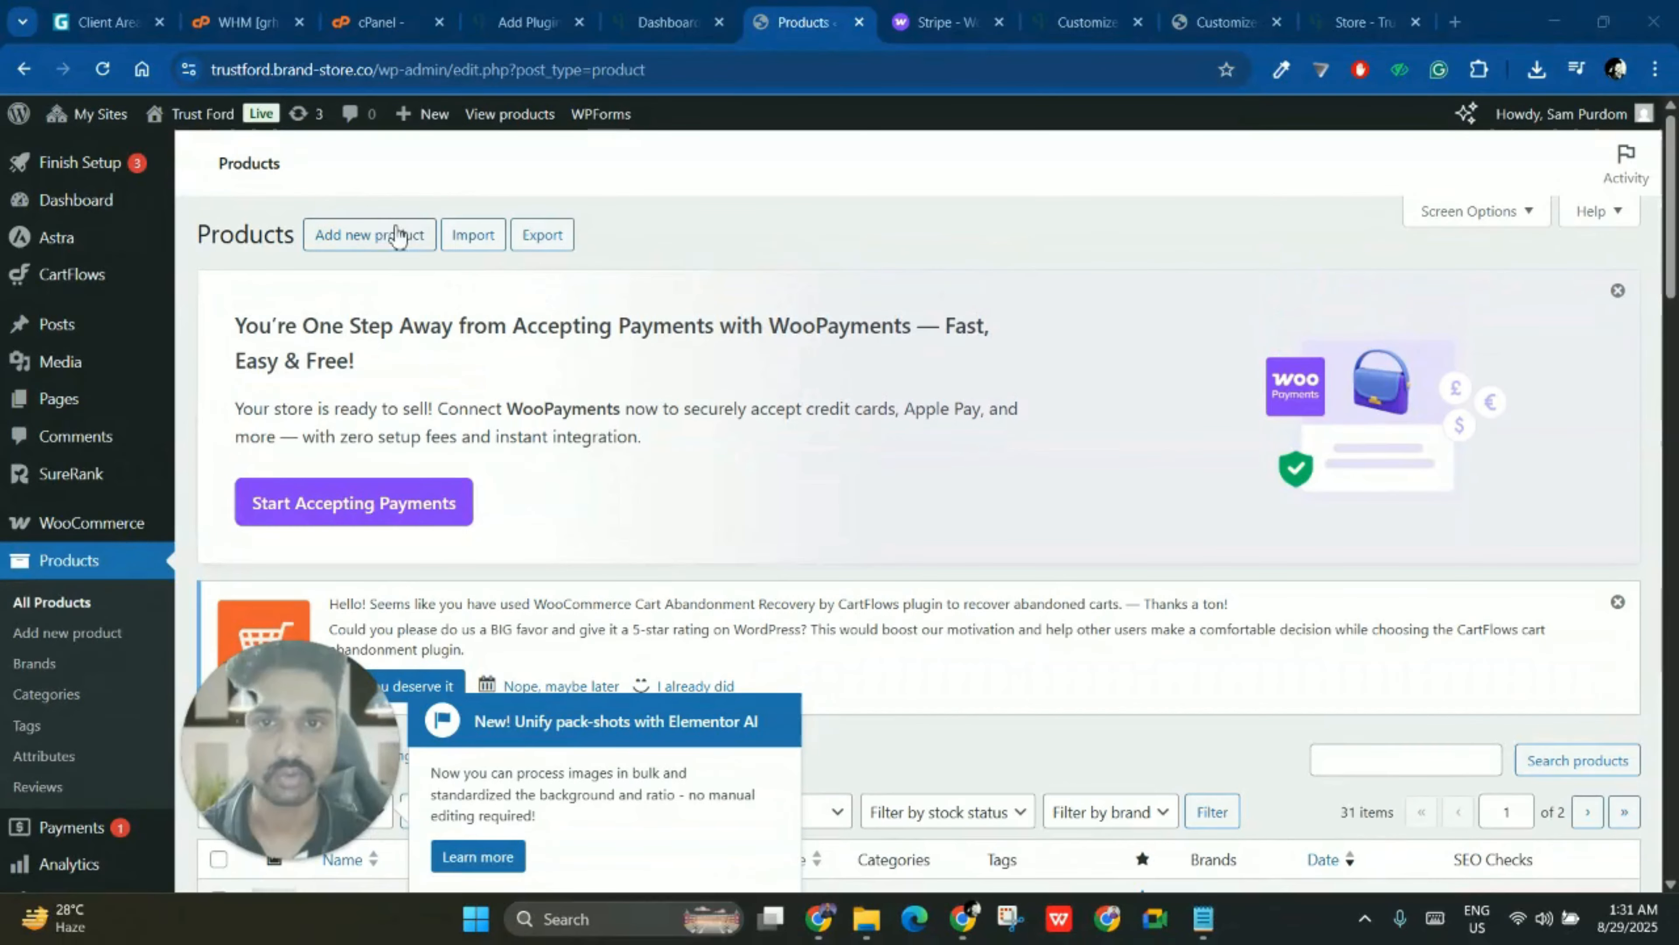
# - Start adding a new product, reloading the page to bring up the blank product form
pyautogui.click(359, 238)
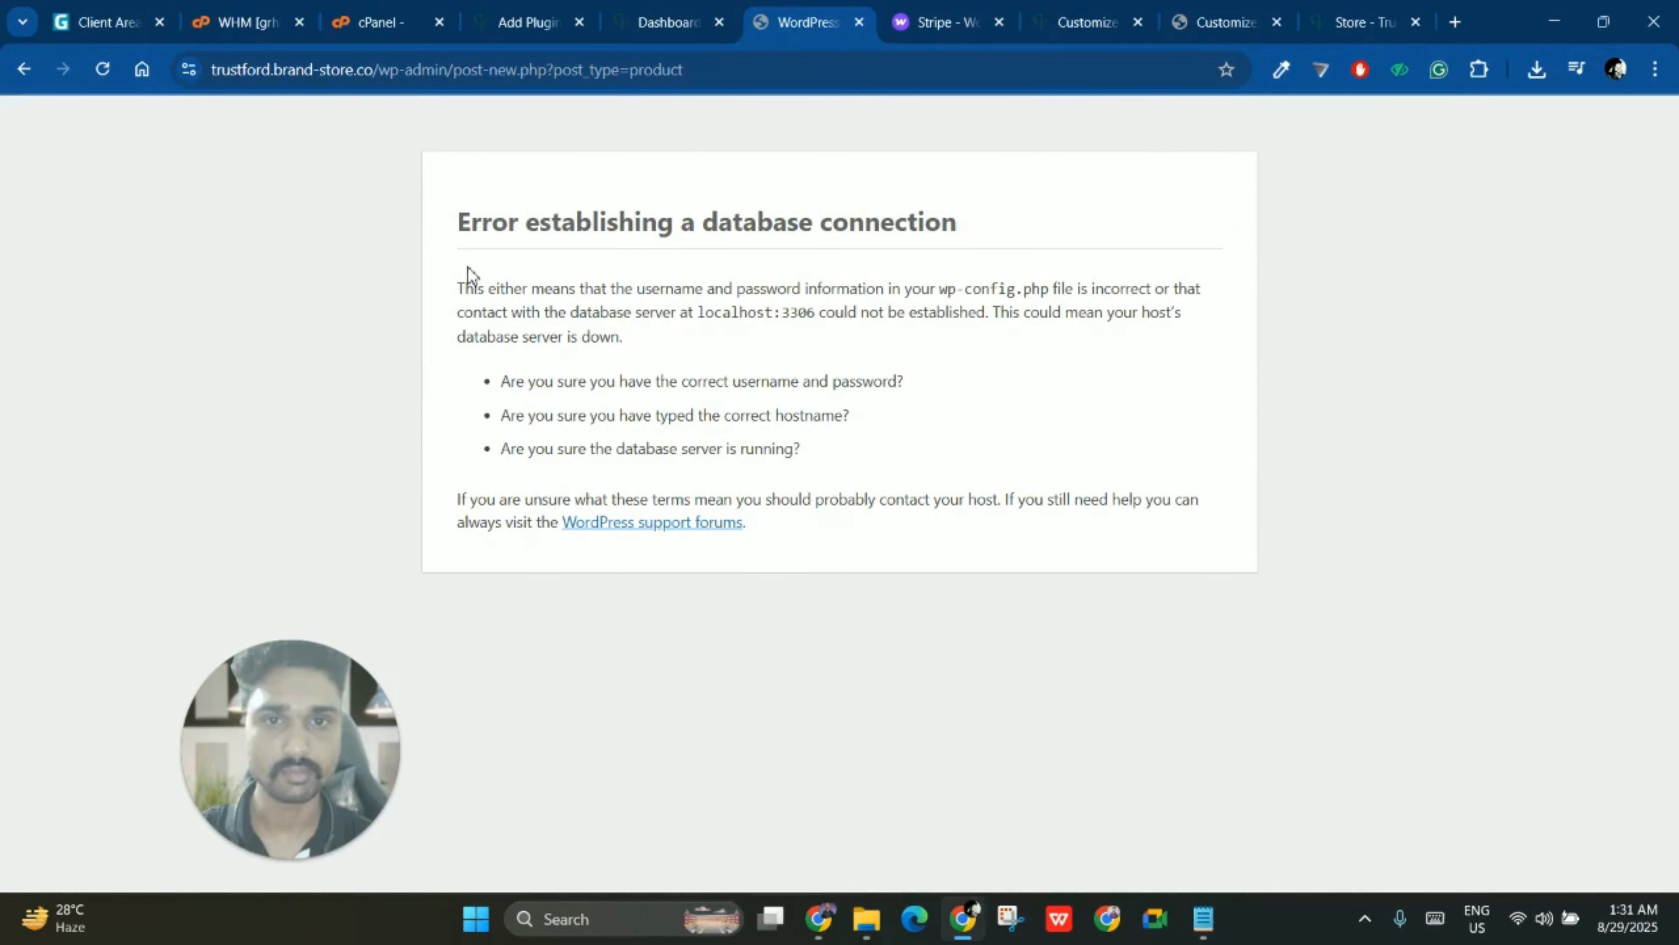
pyautogui.click(103, 68)
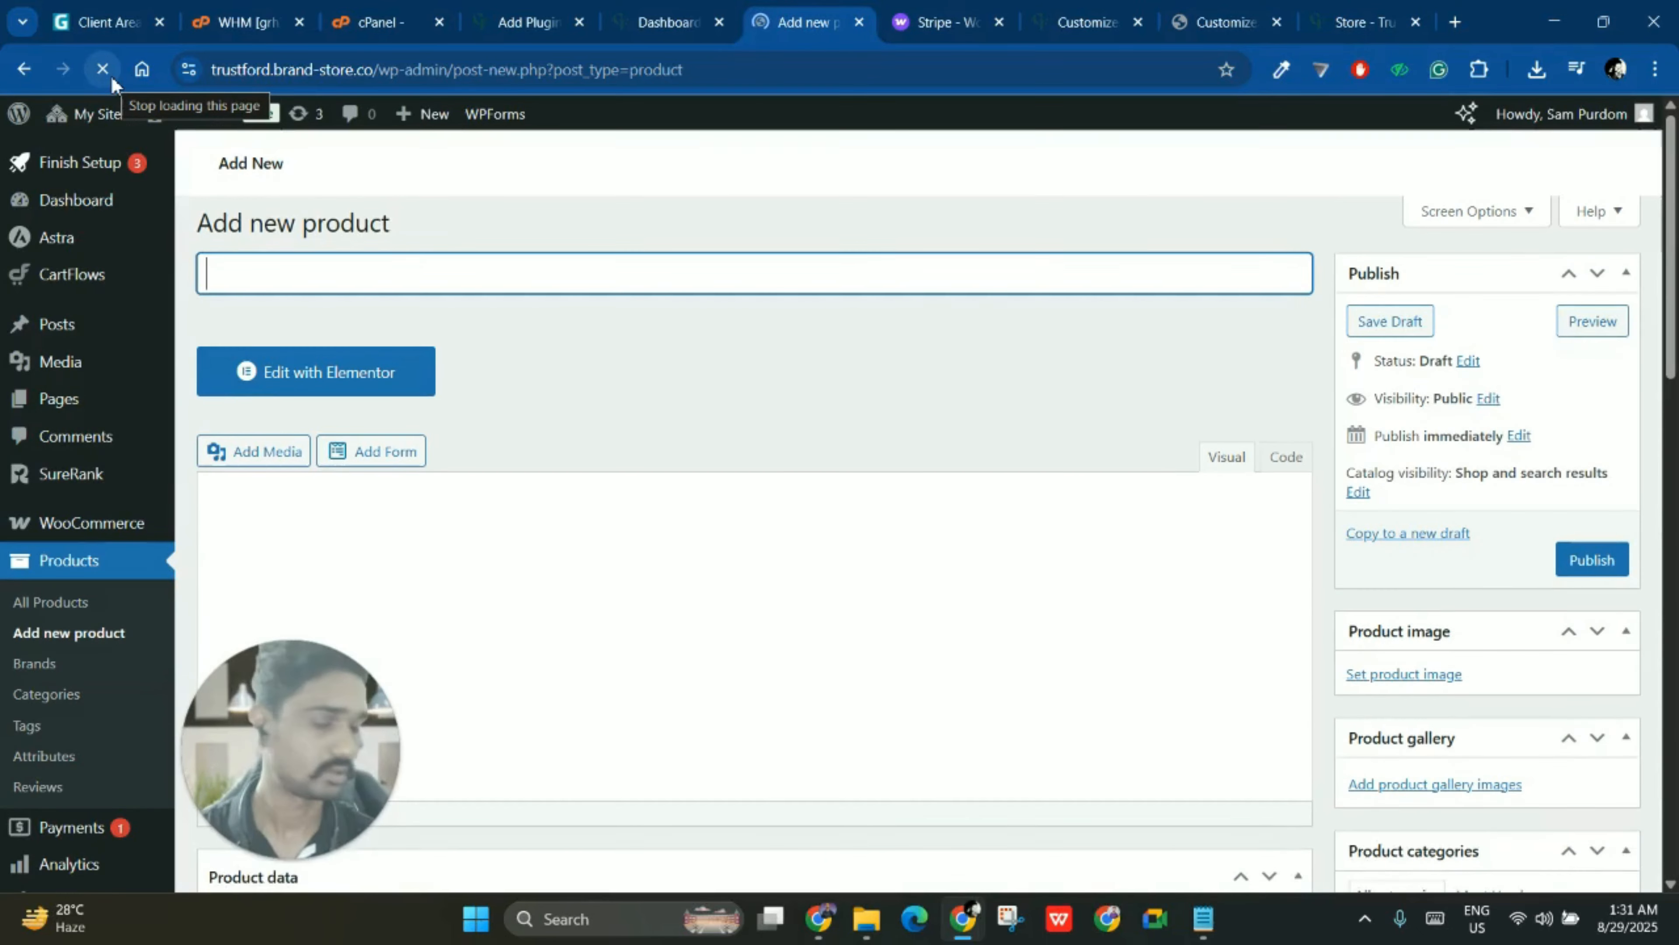
pyautogui.scroll(-5, 419, 438)
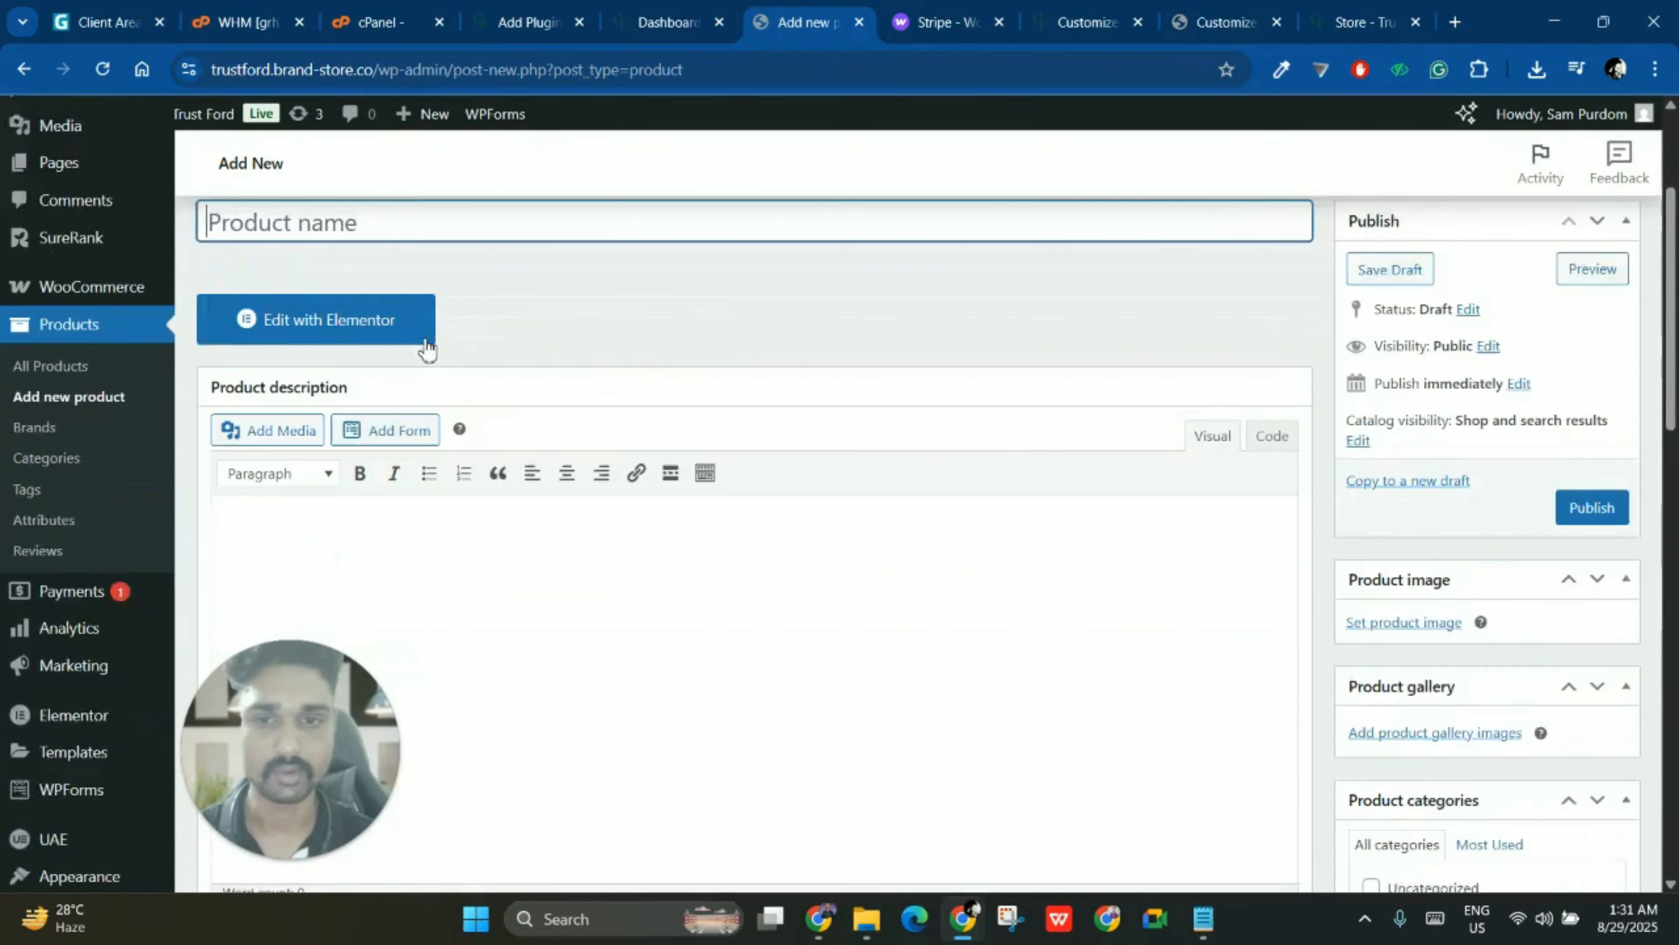
pyautogui.scroll(3, 419, 438)
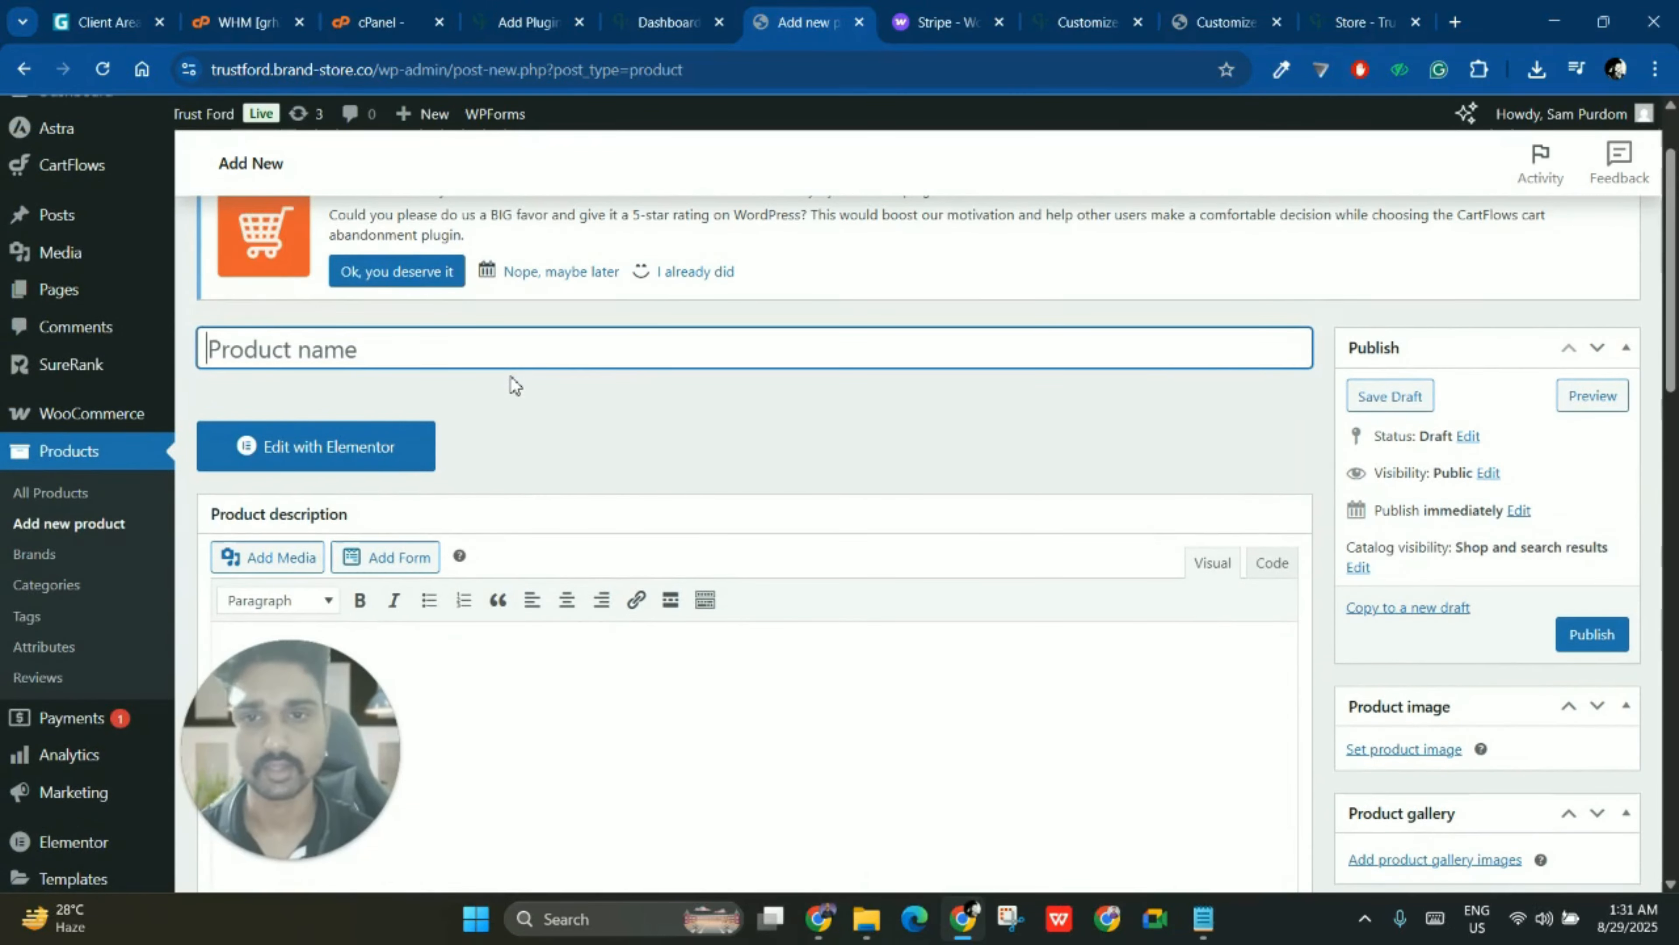
pyautogui.moveTo(371, 726); pyautogui.dragTo(293, 744)
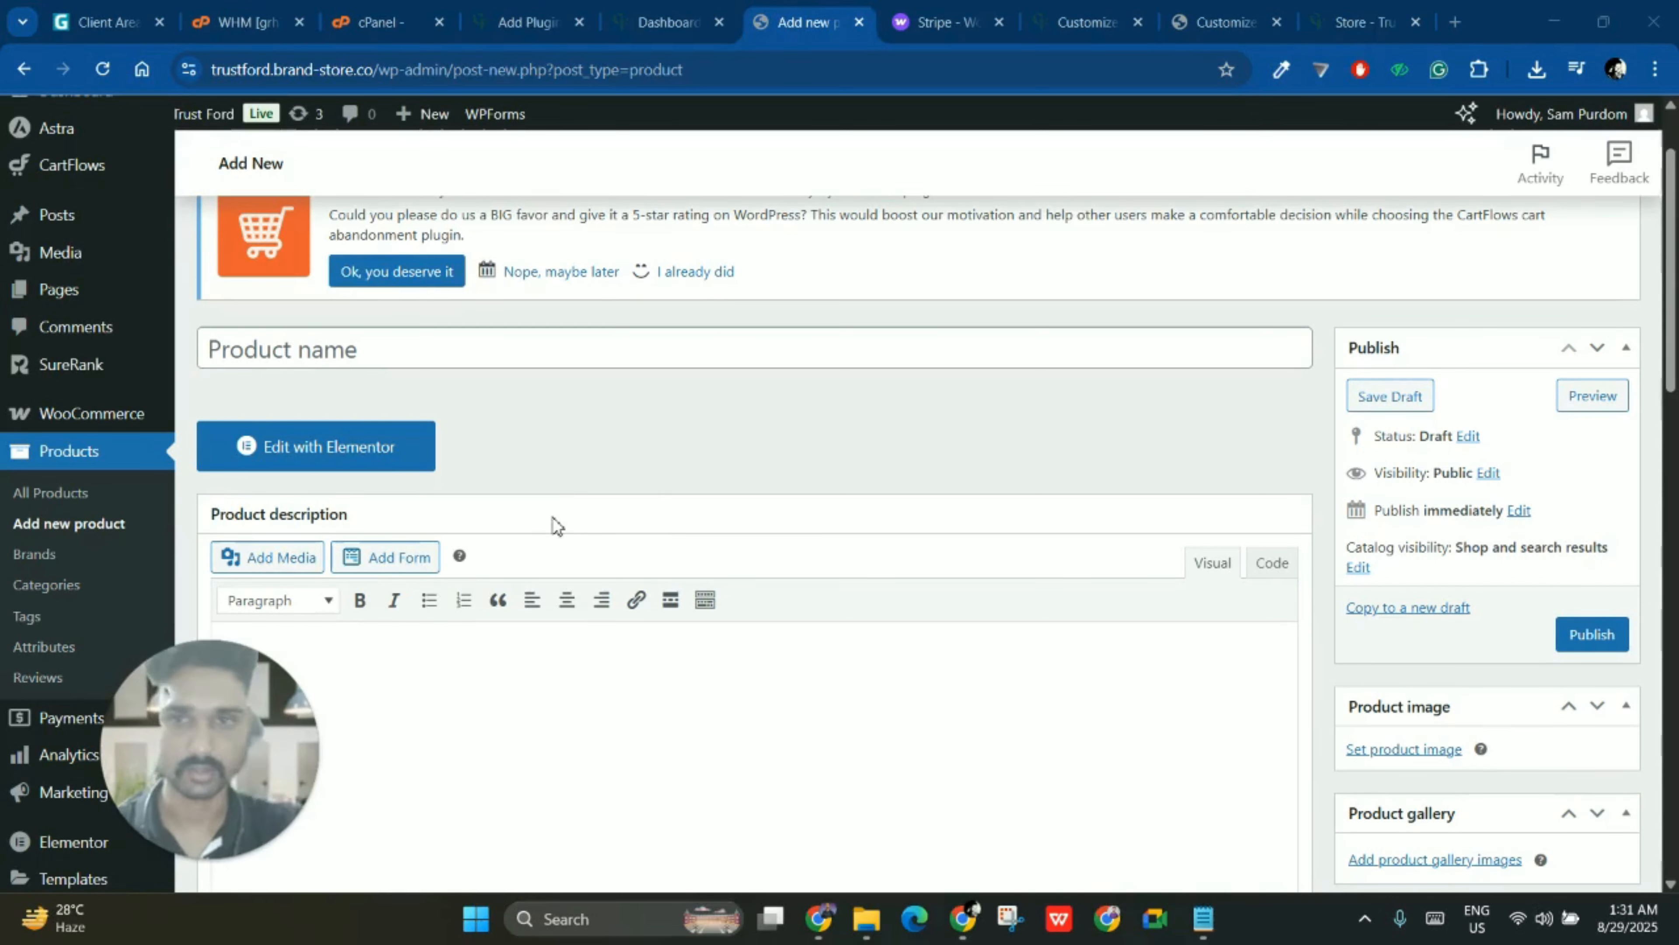
# - Enter a product name beginning "Test Product One Created by", followed by the creator's first name
pyautogui.click(549, 357)
pyautogui.write('Te')
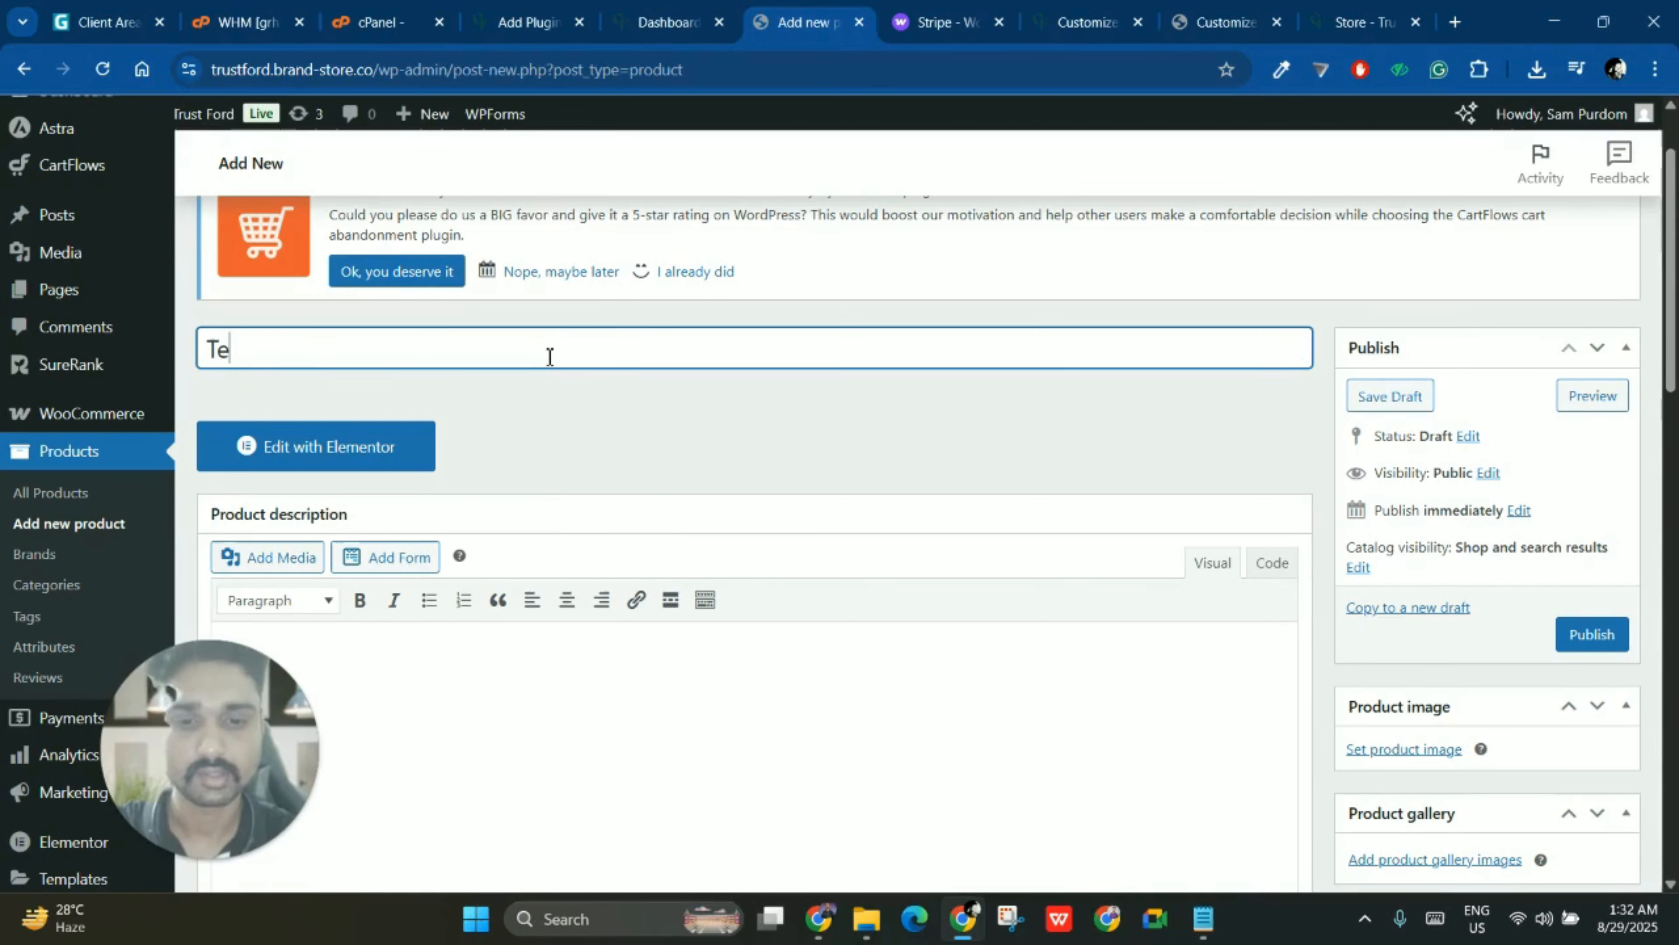
pyautogui.write('st Produ')
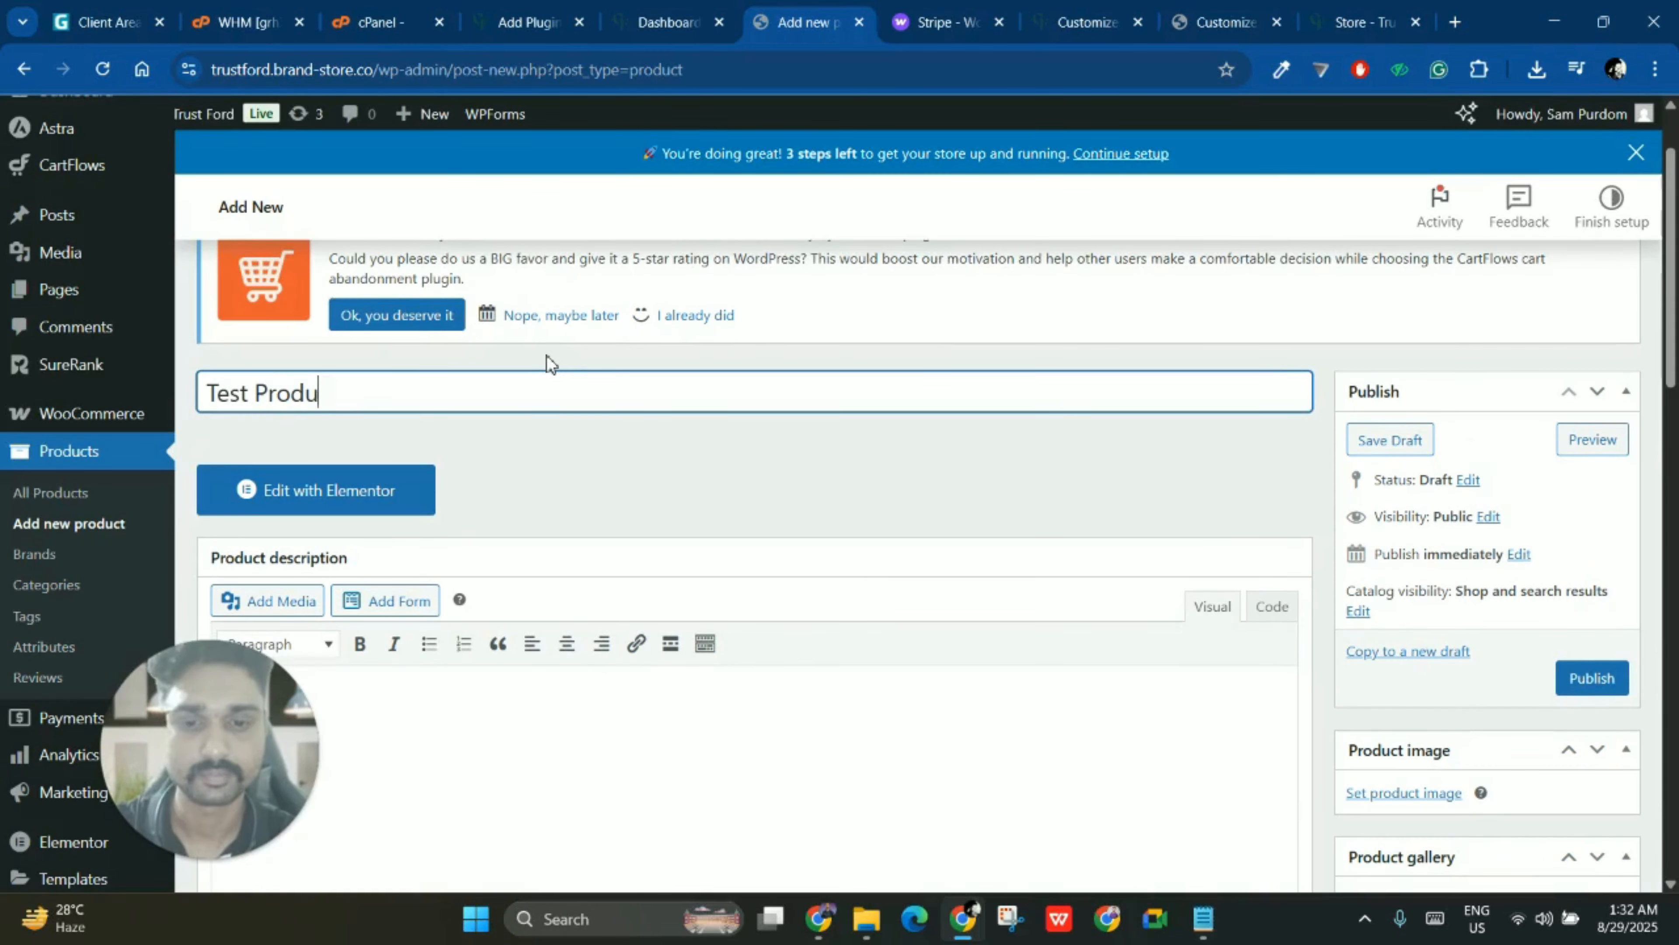
pyautogui.write('ct One C')
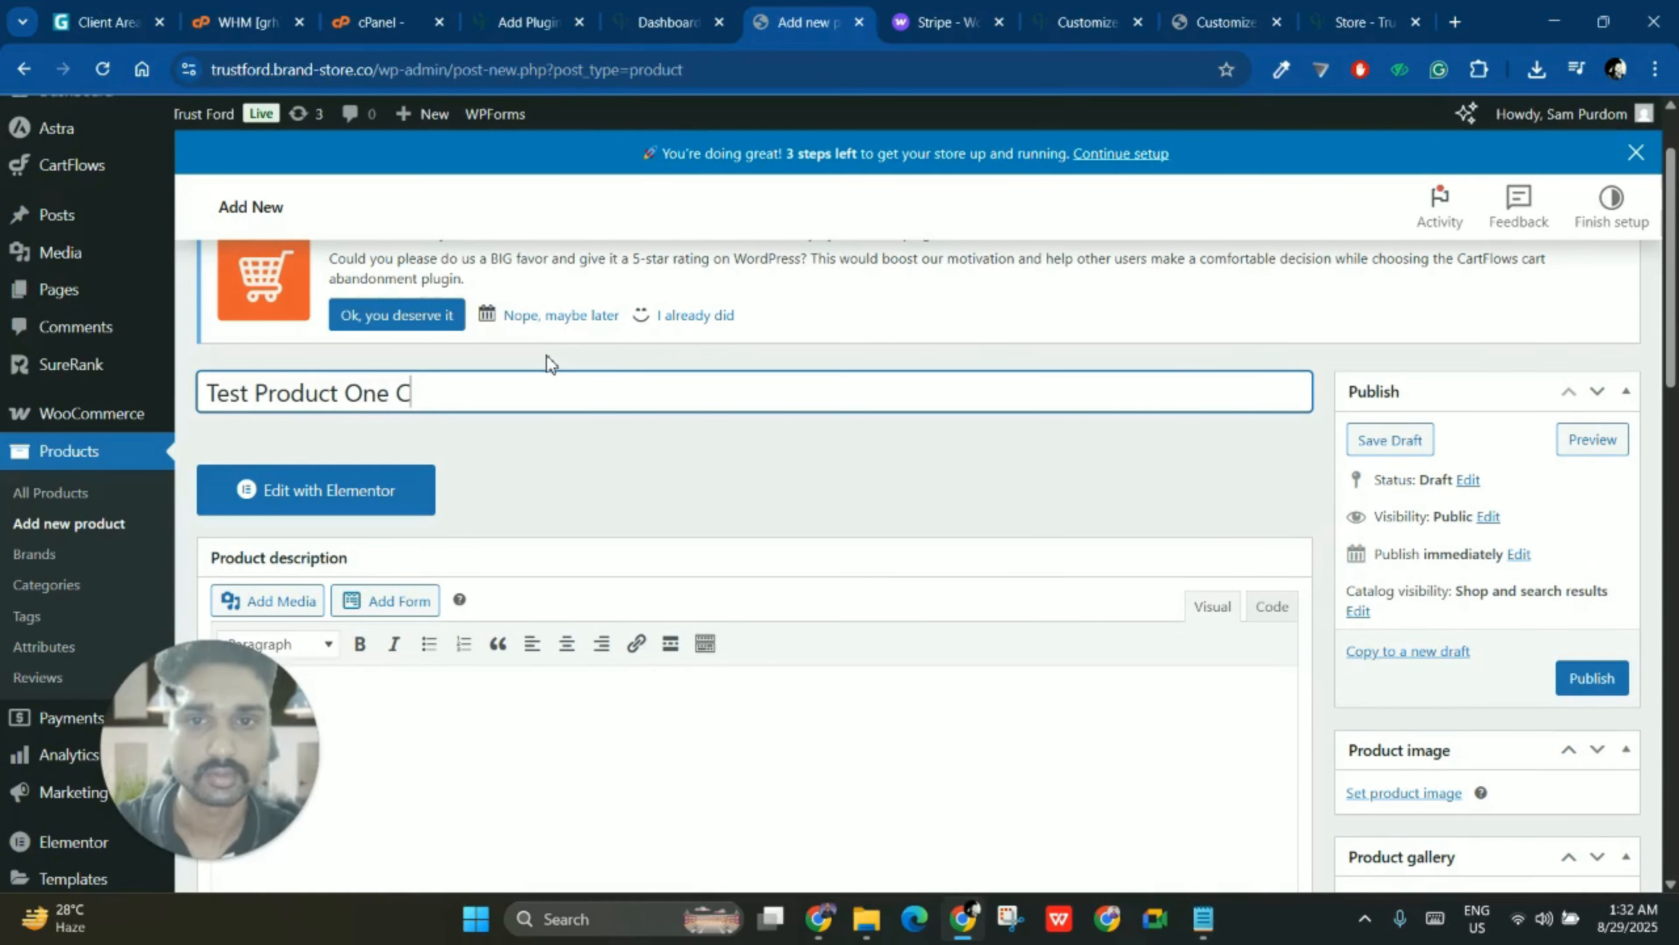
pyautogui.write('reated by Saife')
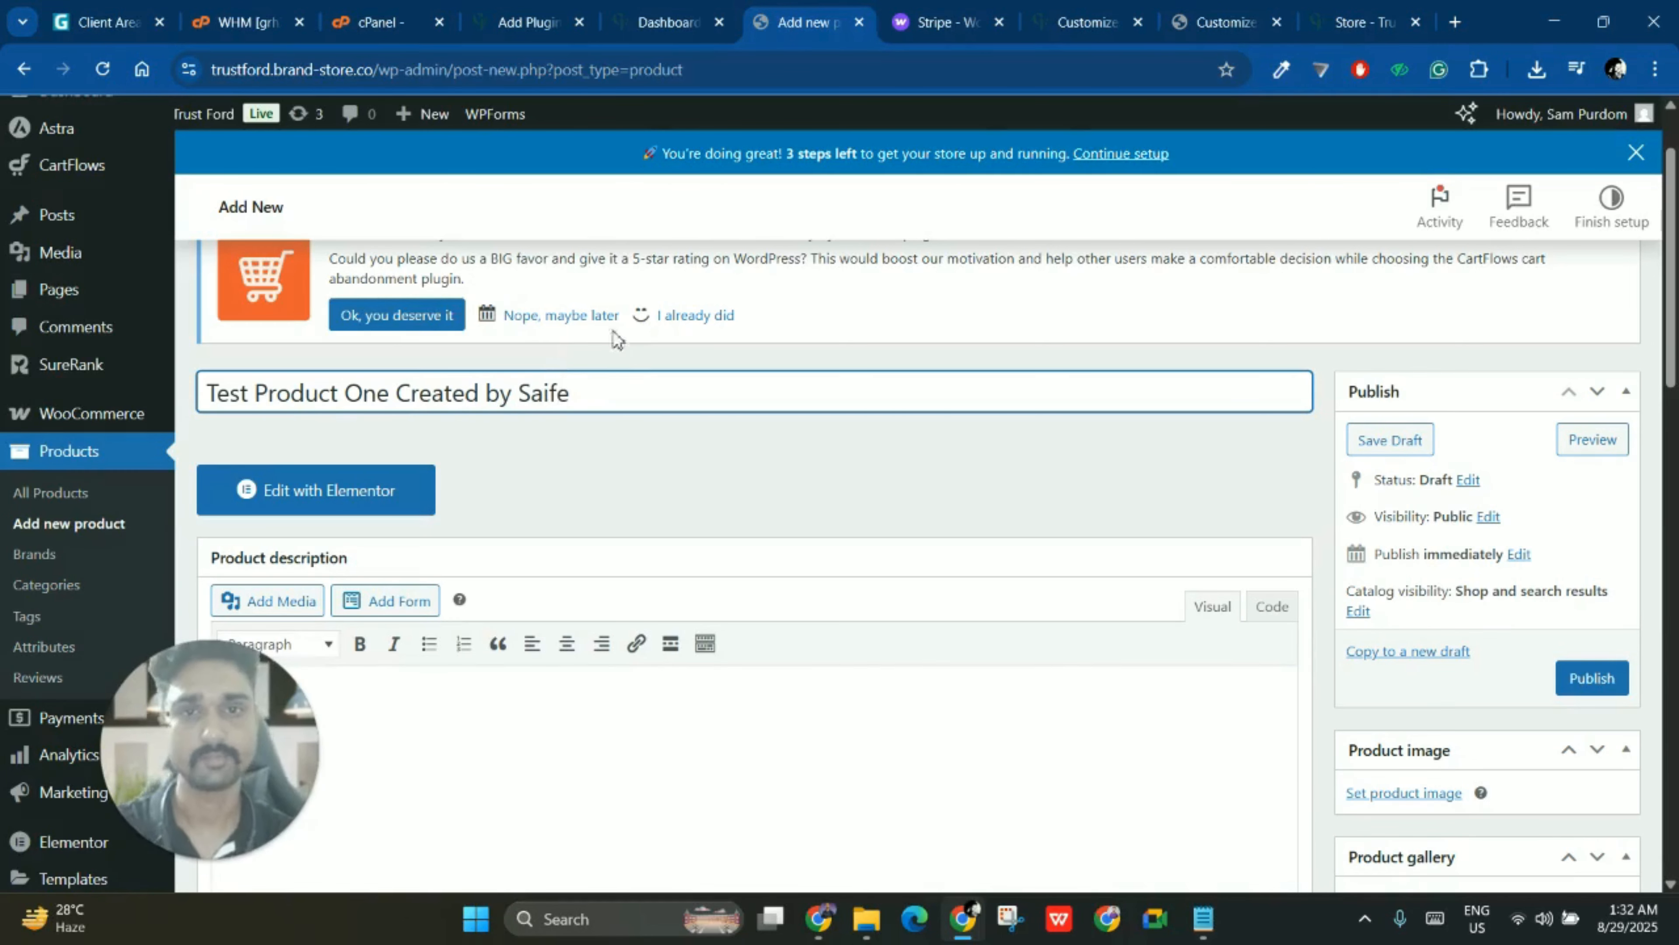
# - Fill the main product description with the word "Description" repeated on separate lines
pyautogui.scroll(-5, 573, 555)
pyautogui.click(574, 555)
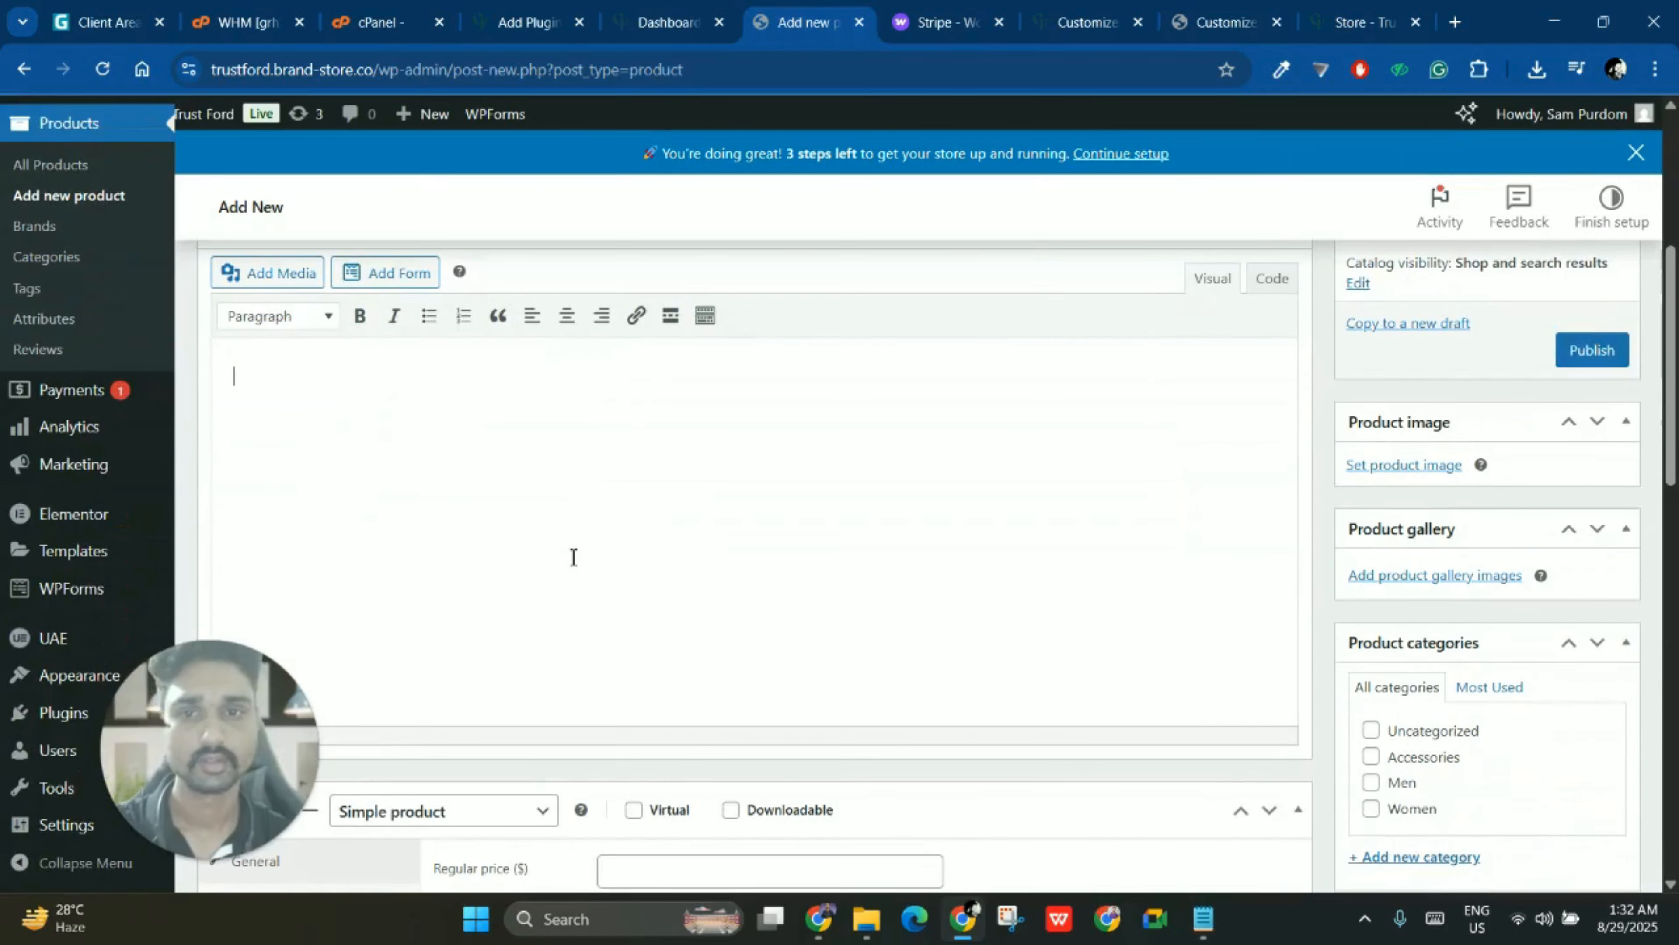
pyautogui.write('Description')
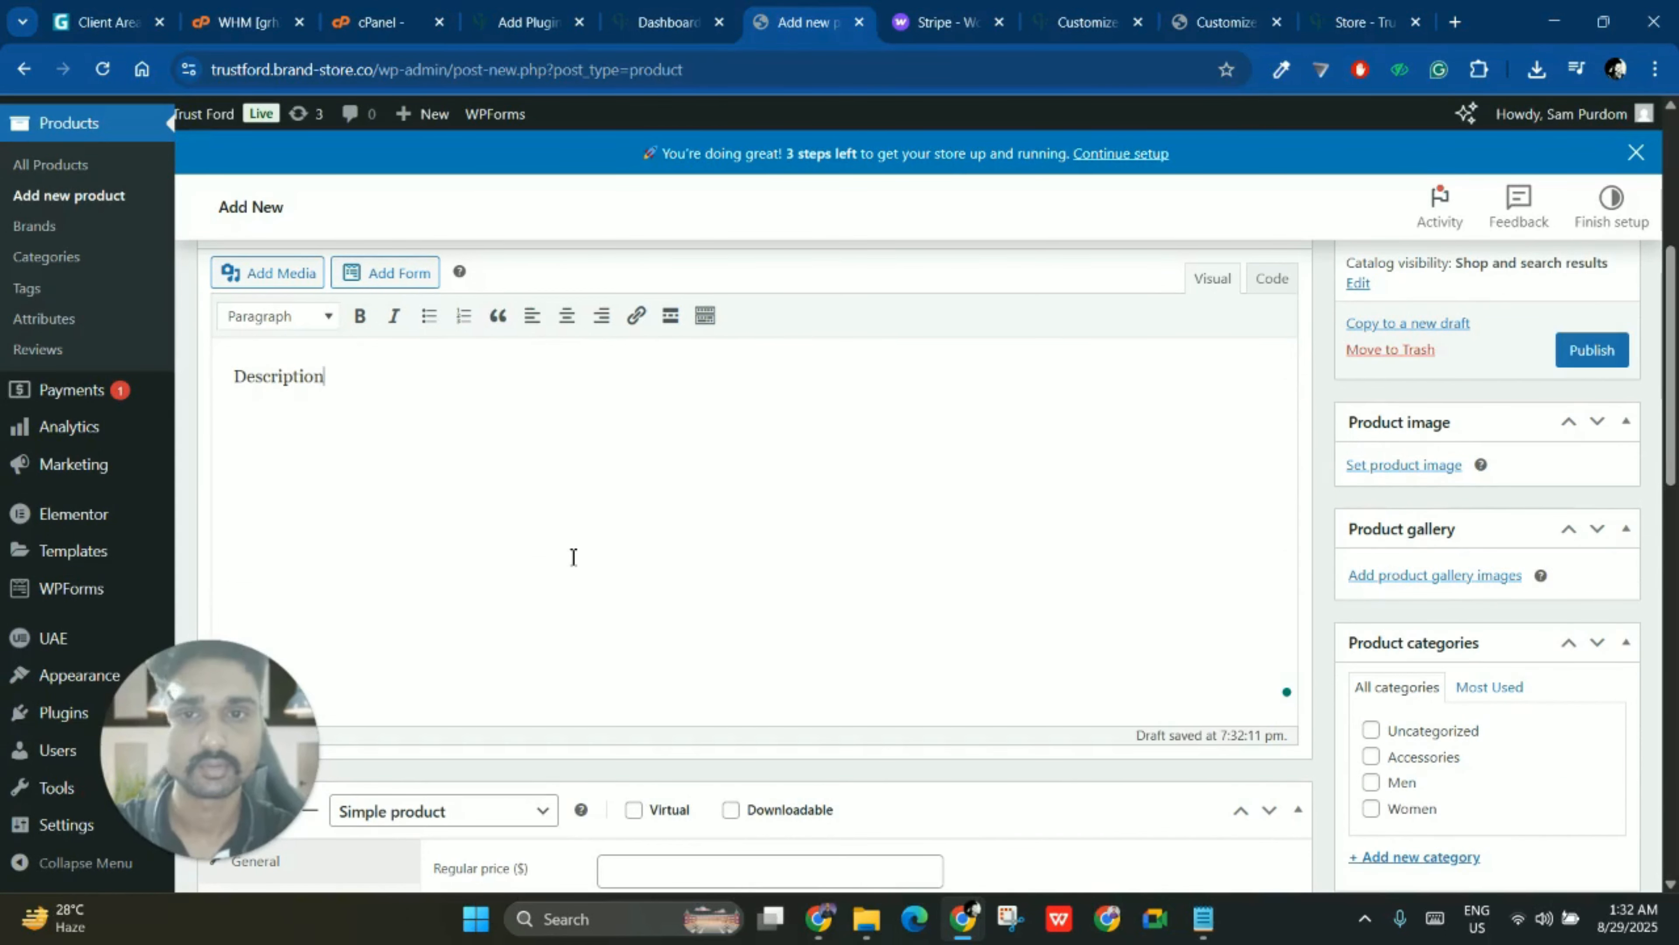
pyautogui.hotkey('ctrl', 'a')
pyautogui.hotkey('ctrl', 'c')
pyautogui.press('Right')
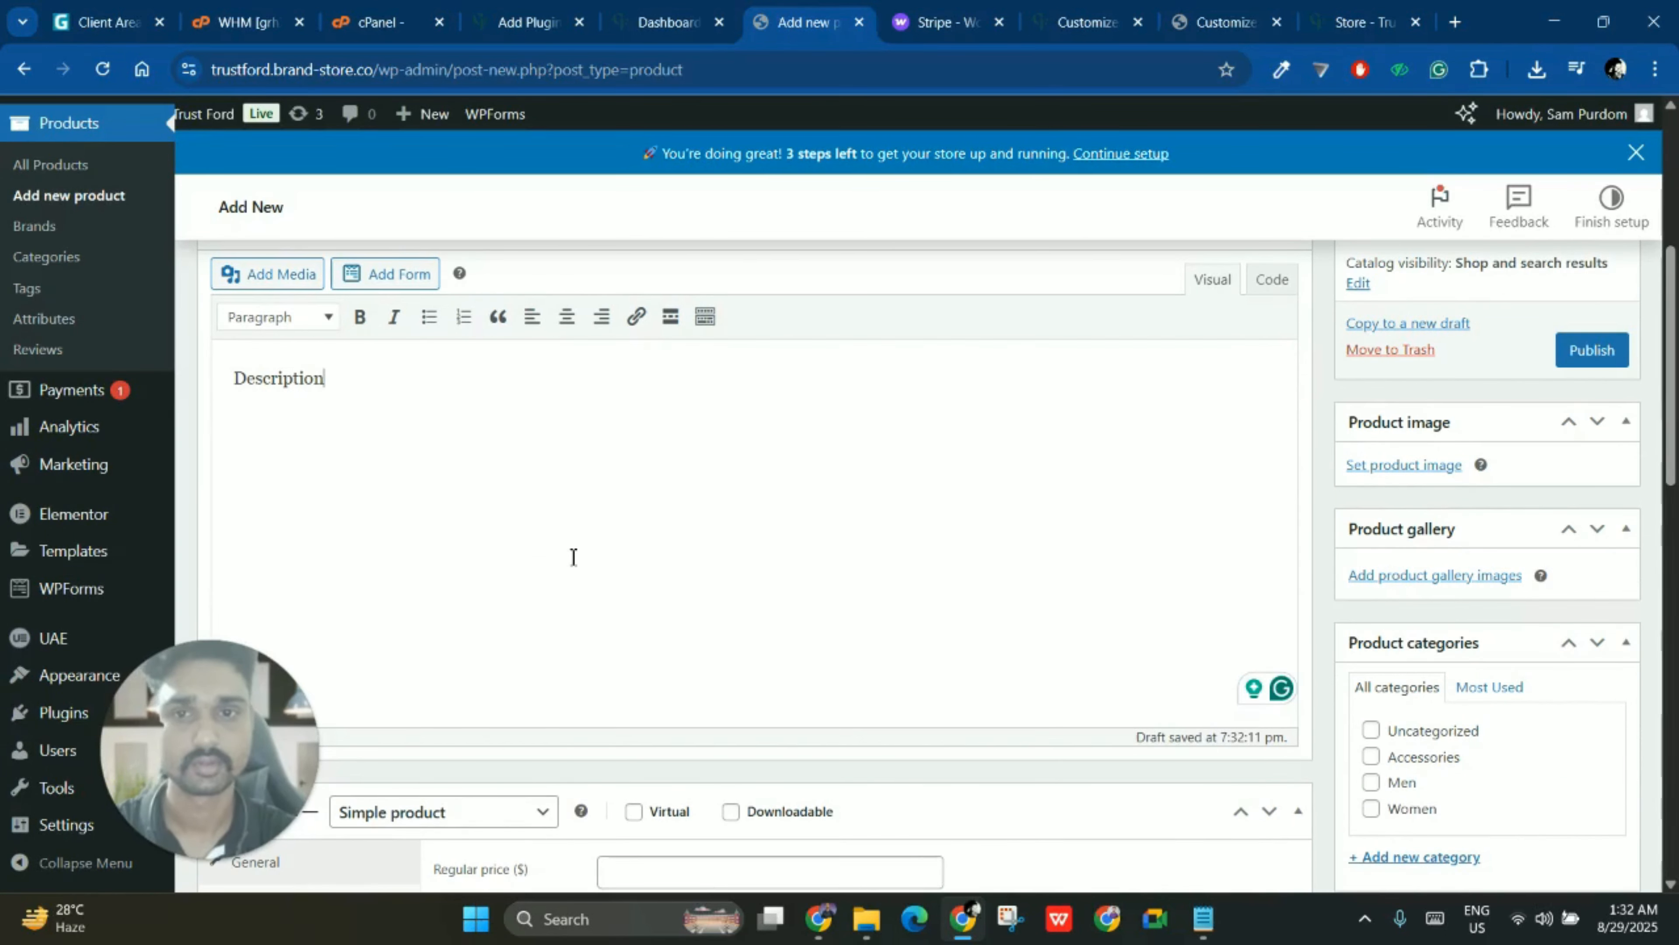
pyautogui.press('Return')
pyautogui.hotkey('ctrl', 'v')
pyautogui.press('Return')
pyautogui.hotkey('ctrl', 'v')
pyautogui.press('Return')
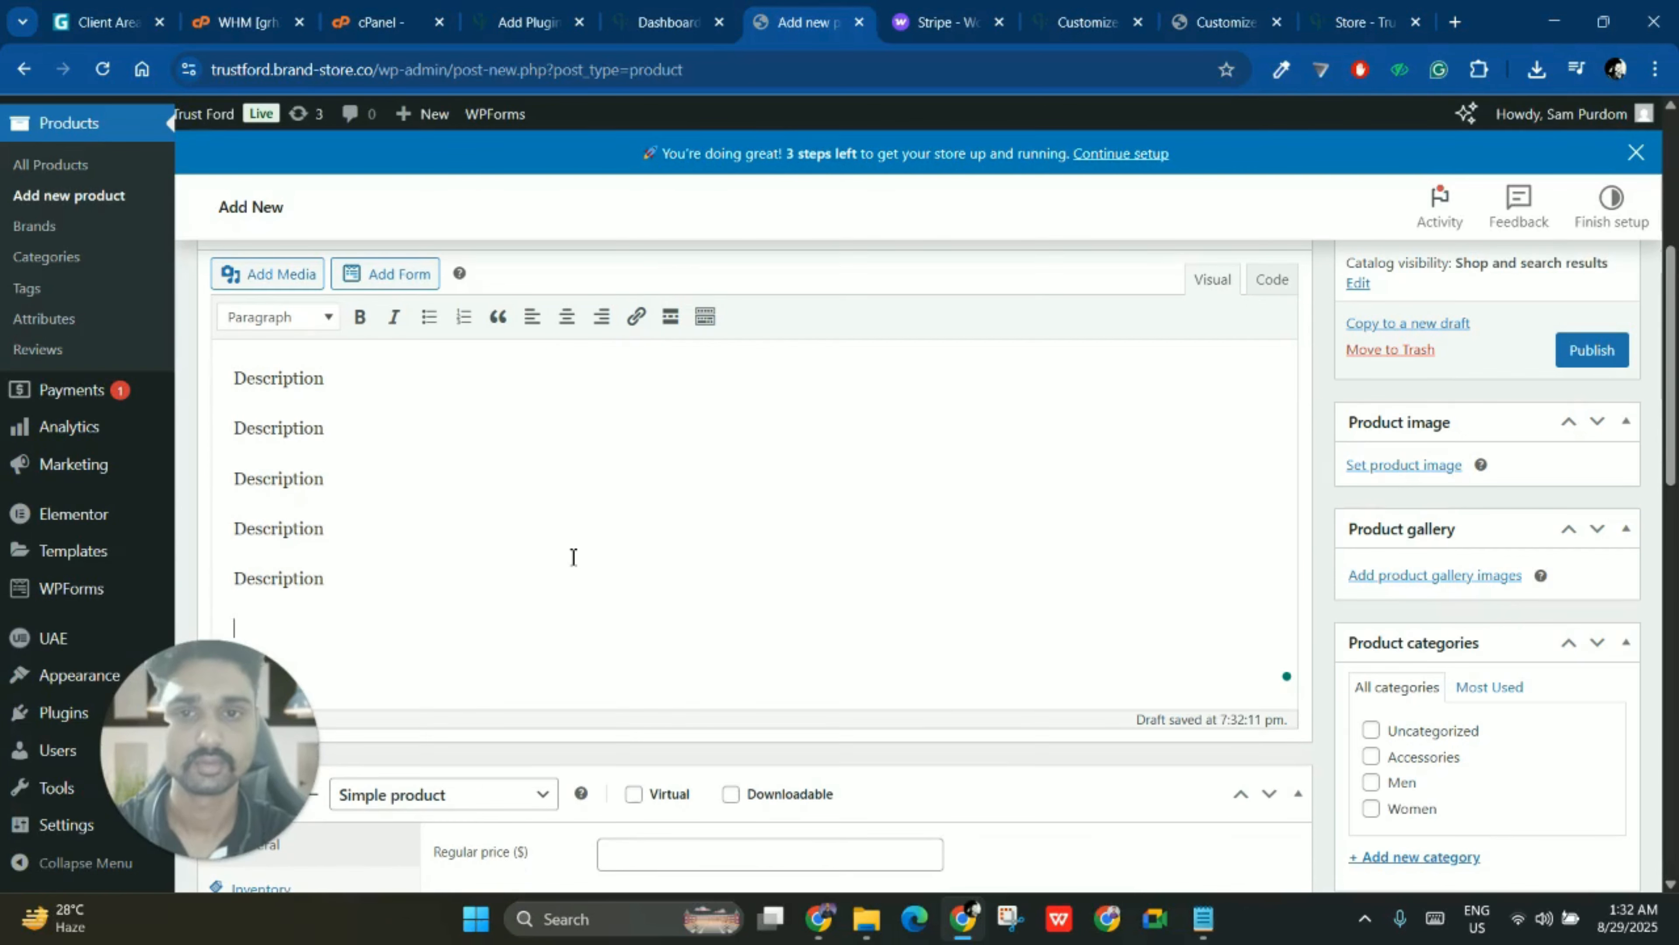
# - Choose Simple product as the product type in the product data
pyautogui.scroll(-5, 574, 557)
pyautogui.click(463, 469)
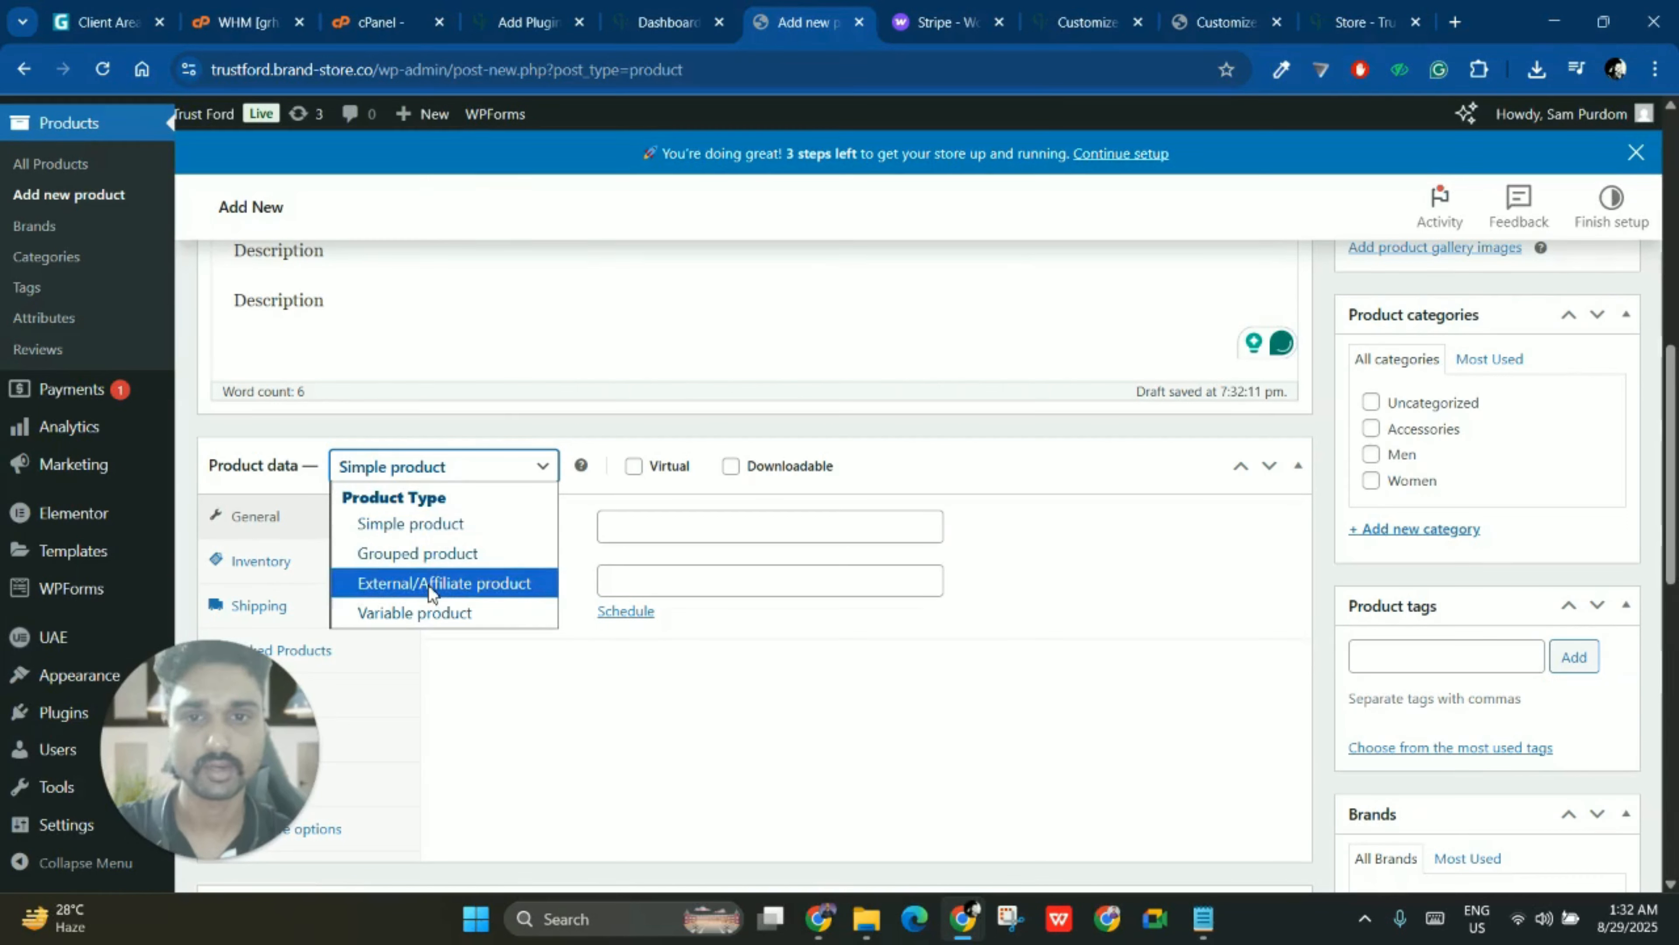
pyautogui.click(452, 529)
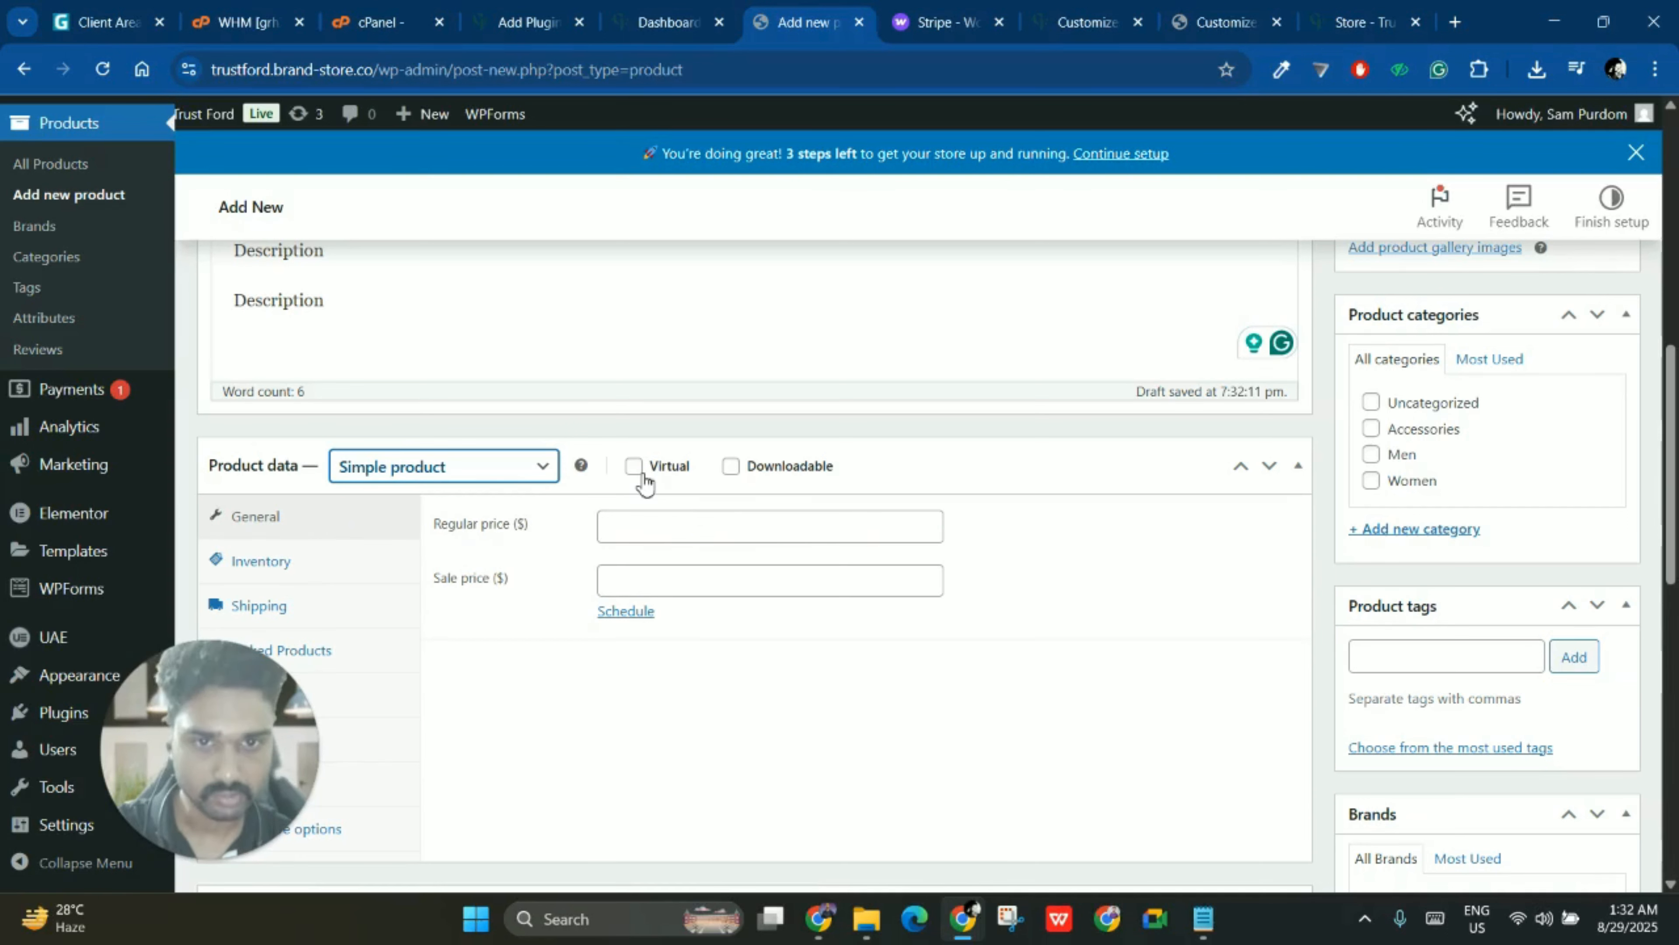
# - Switch on the Downloadable option to examine the file, download limit and expiry settings, and switch it back off
pyautogui.click(738, 469)
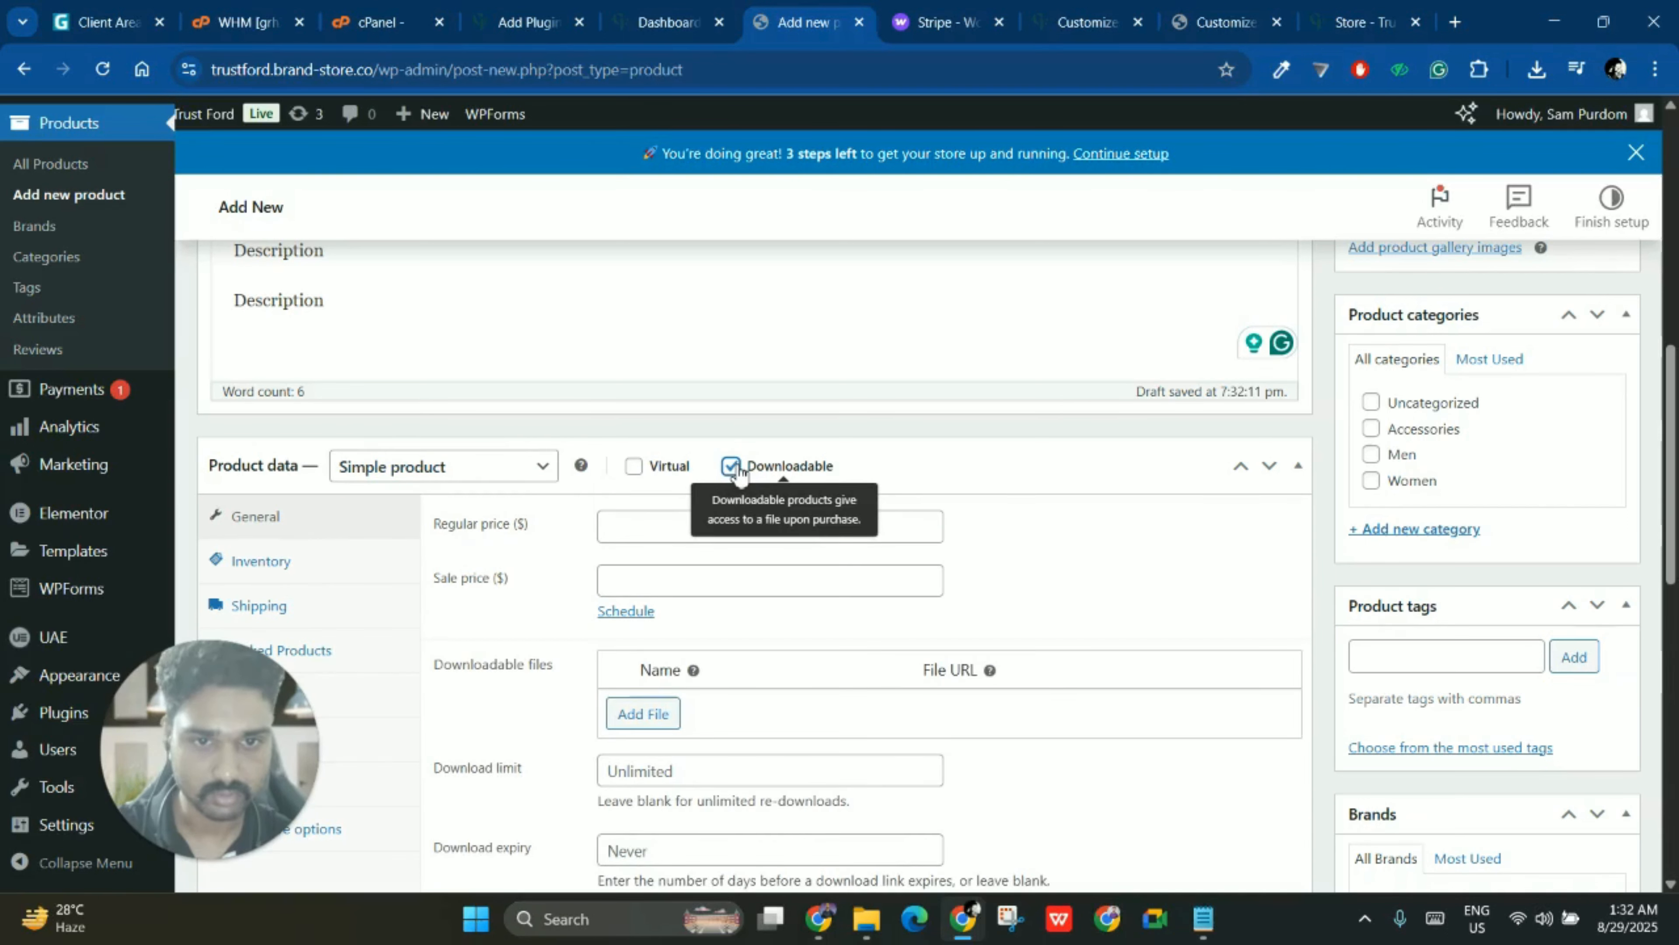
pyautogui.click(738, 469)
pyautogui.click(739, 470)
pyautogui.scroll(-1, 752, 739)
pyautogui.scroll(-3, 751, 740)
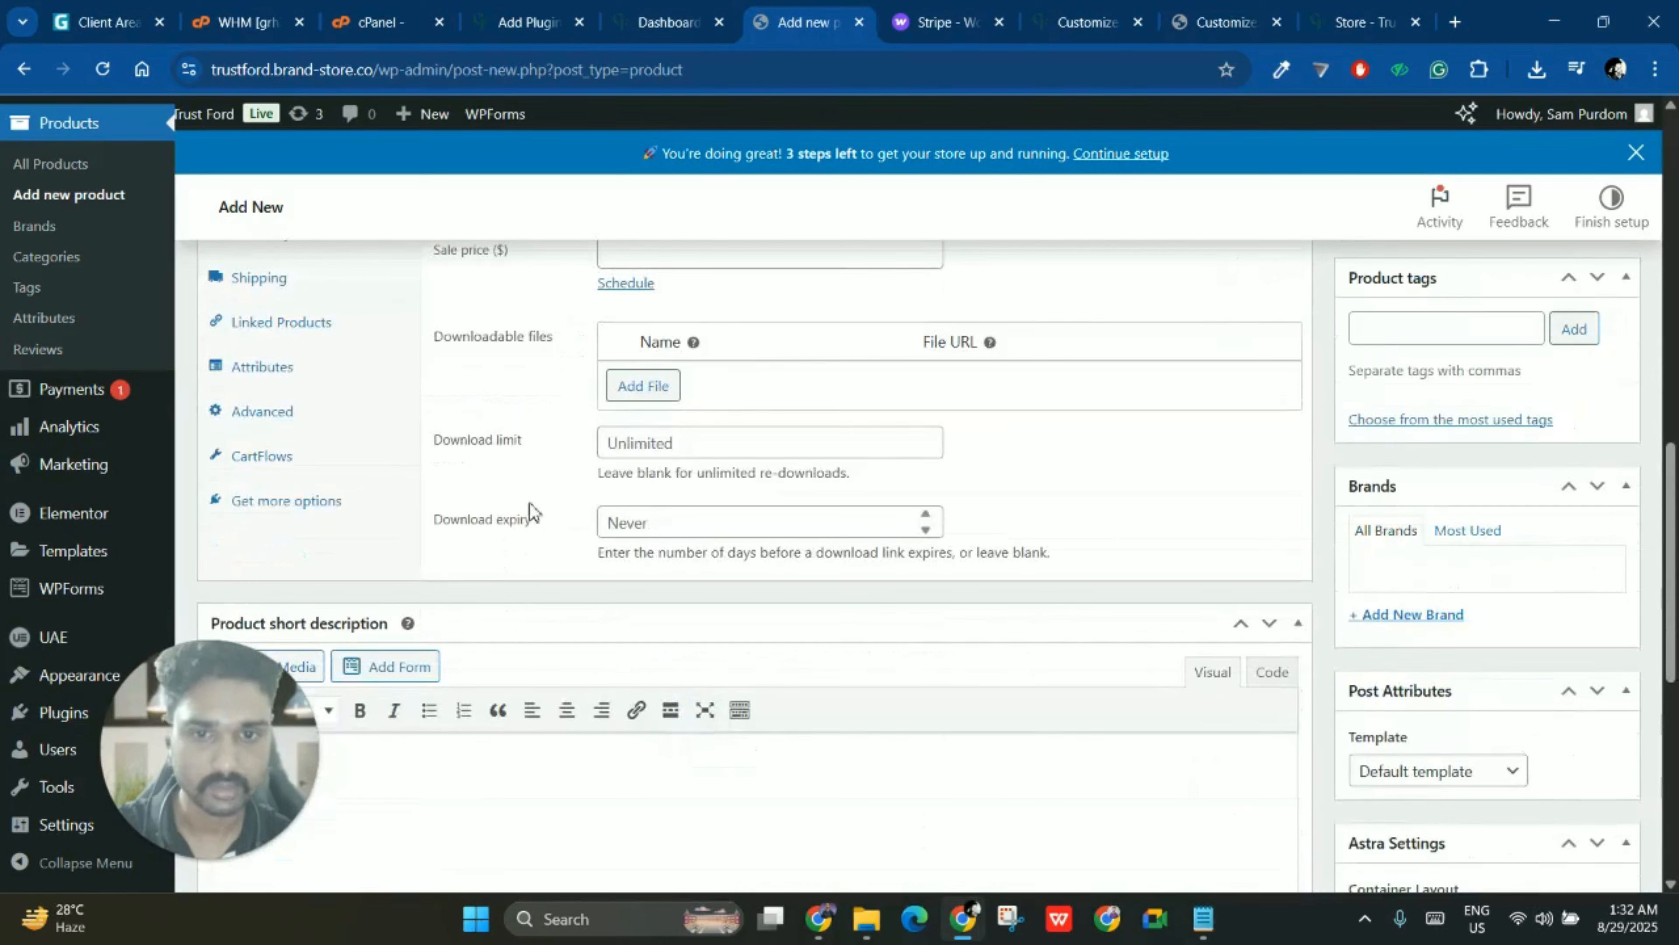
pyautogui.scroll(3, 585, 450)
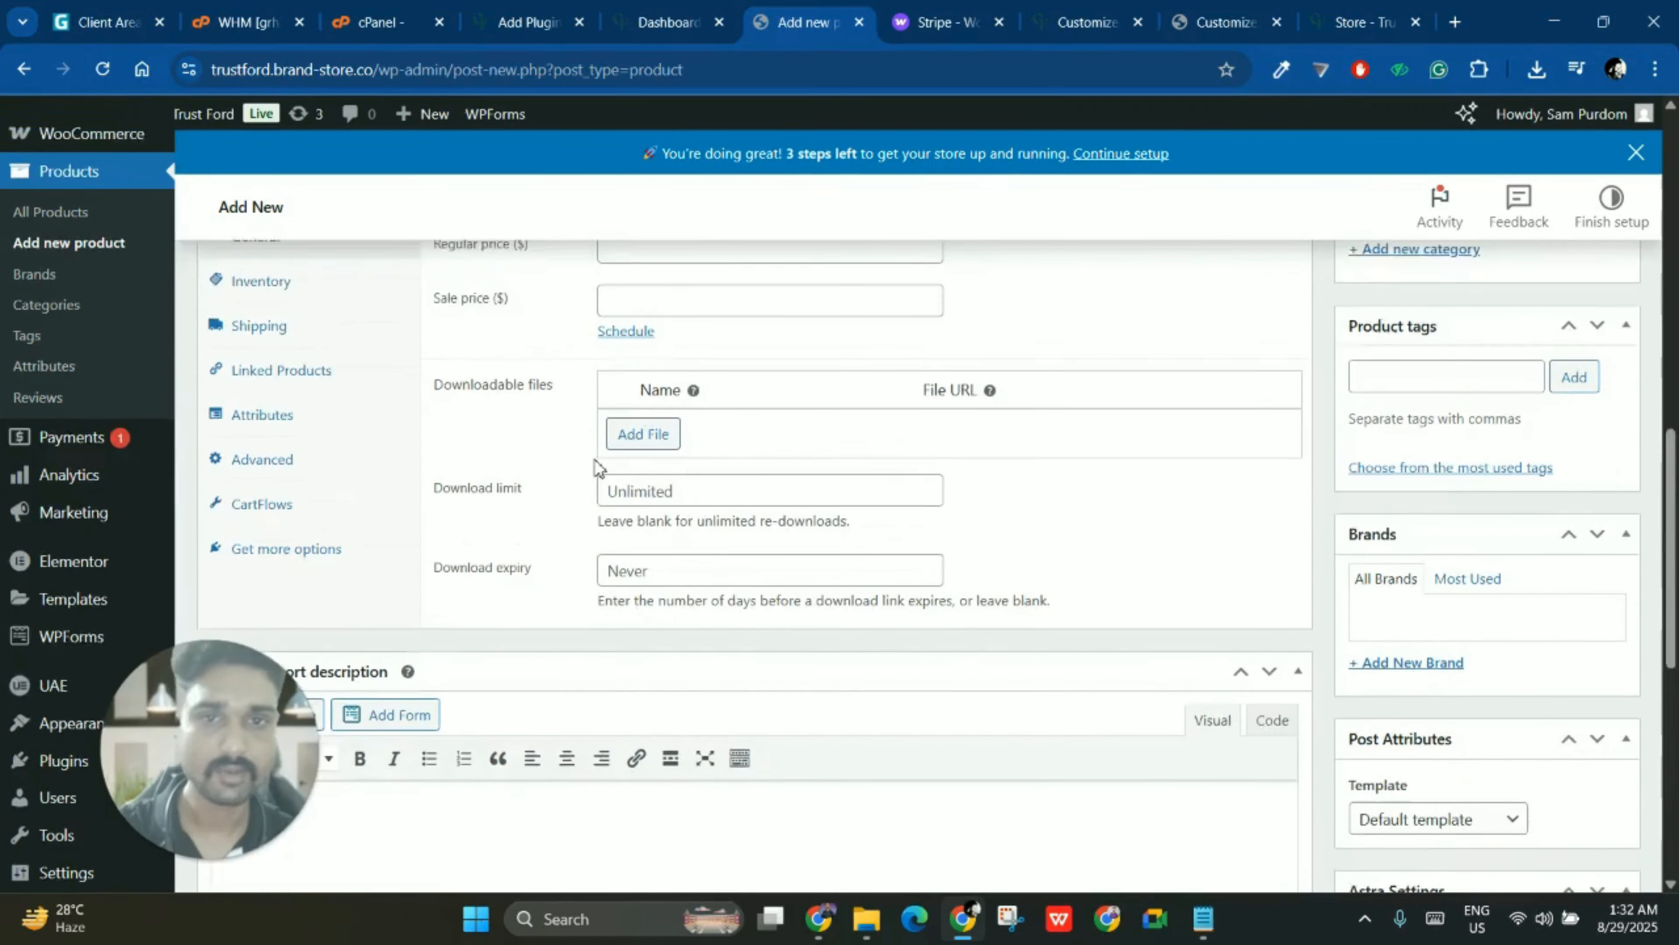
pyautogui.click(746, 367)
pyautogui.click(744, 369)
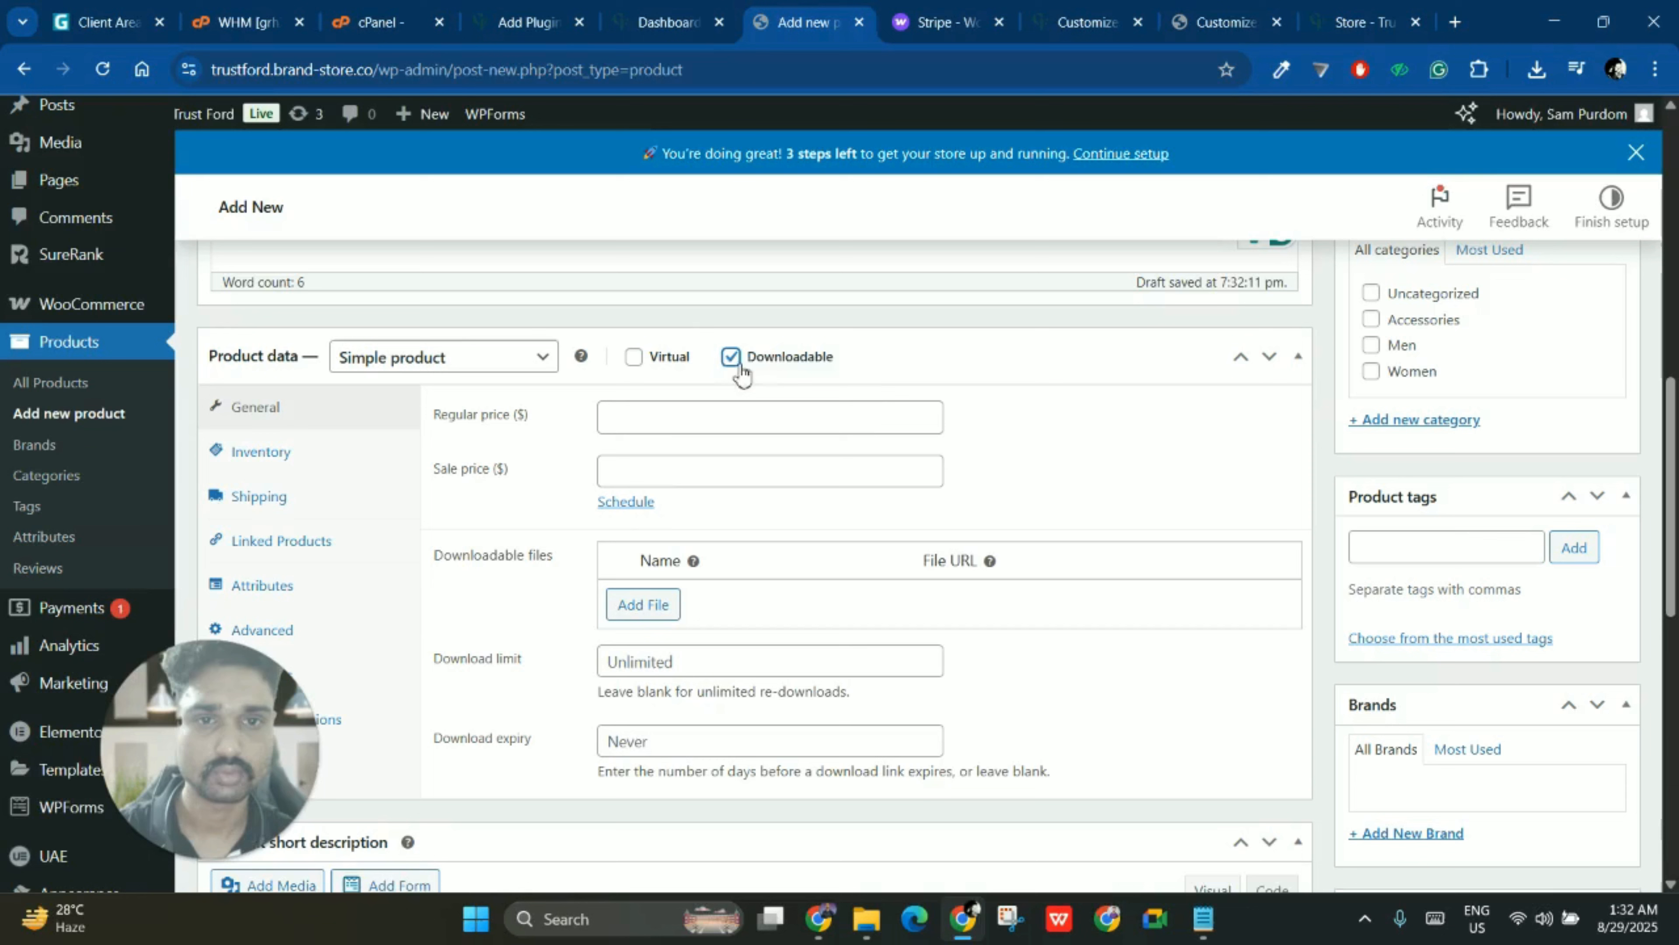
pyautogui.click(731, 357)
# - Toggle the Virtual option to compare the product data sections with and without Shipping, and leave it off
pyautogui.click(651, 363)
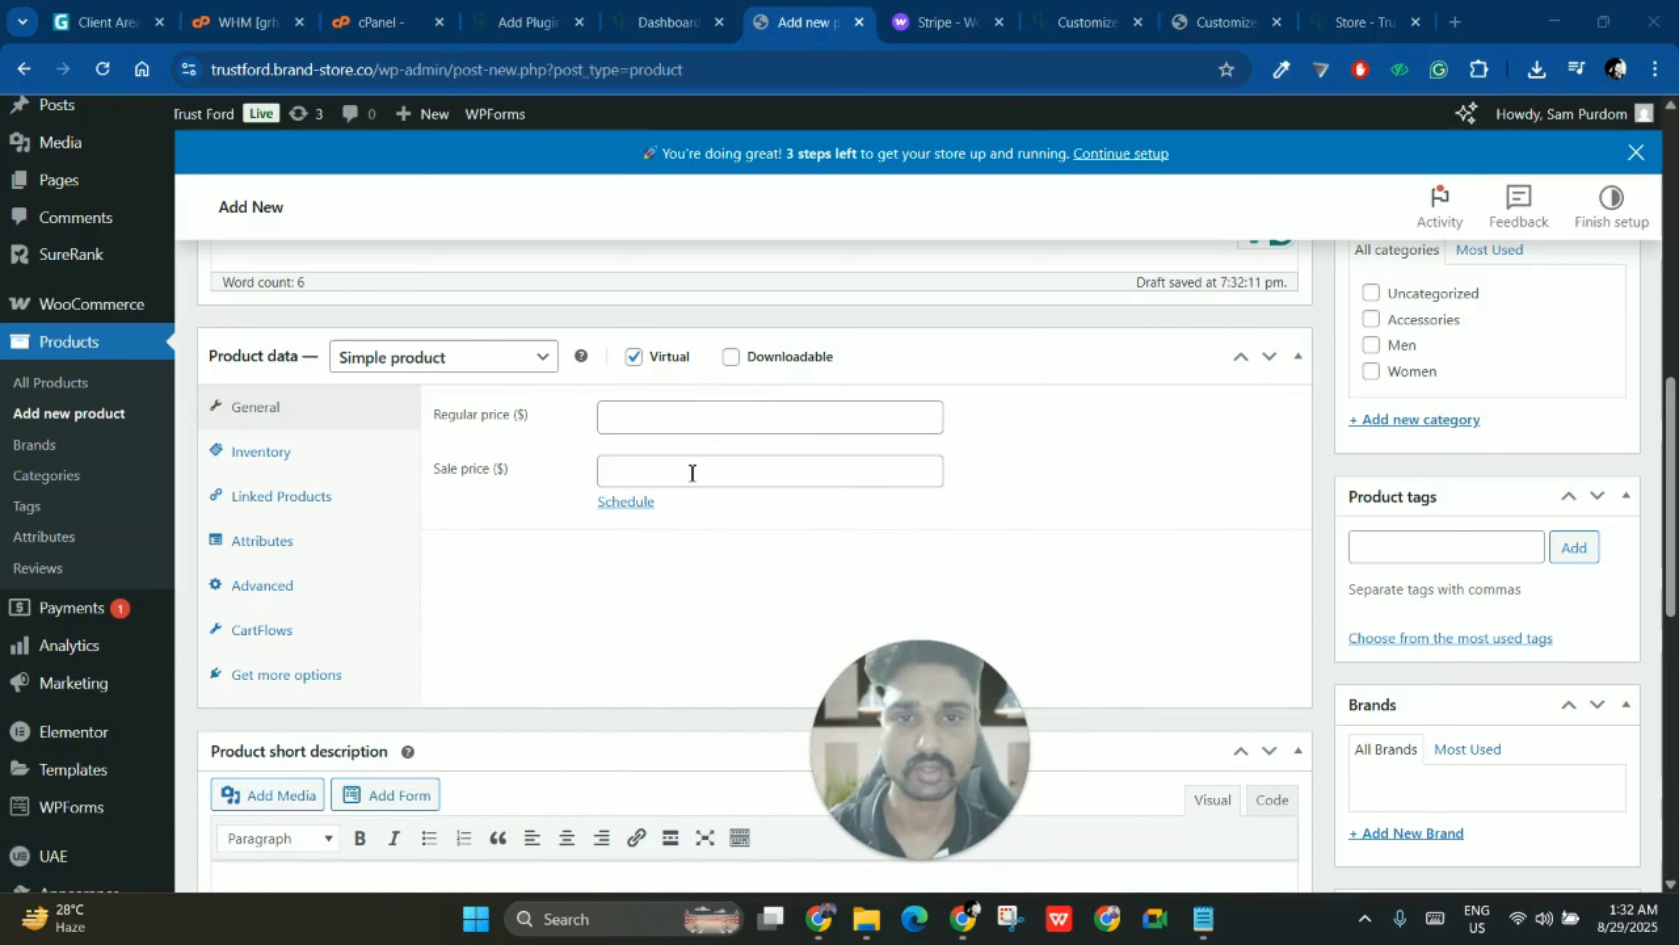
pyautogui.click(634, 357)
pyautogui.click(634, 357)
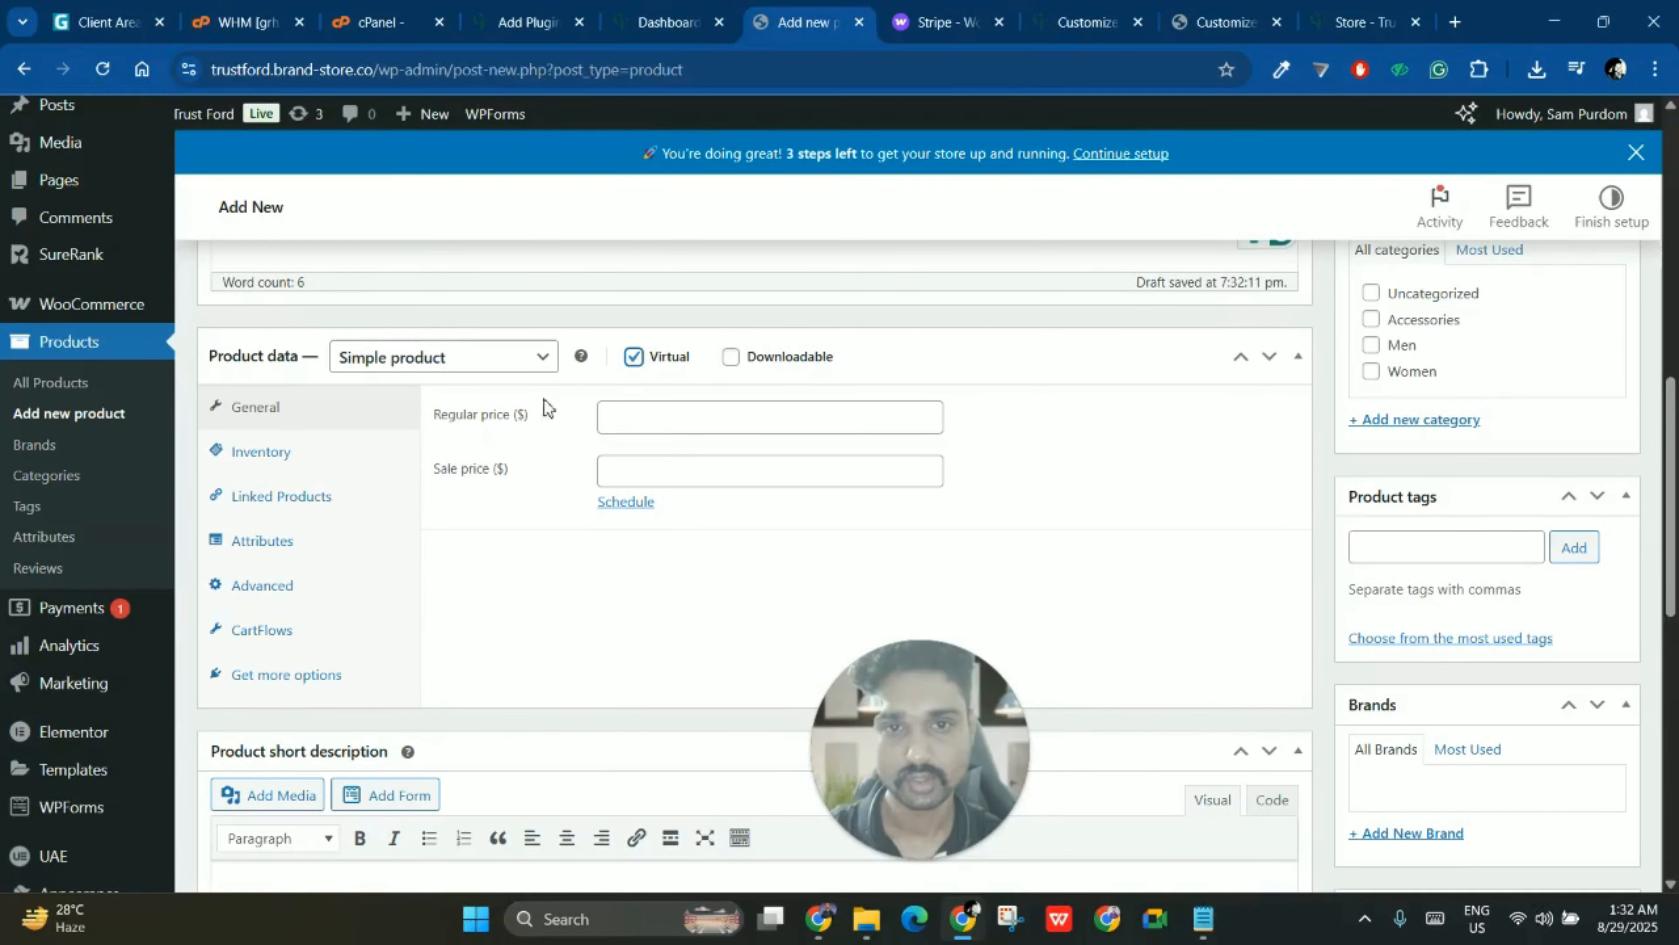
pyautogui.click(636, 359)
pyautogui.click(638, 360)
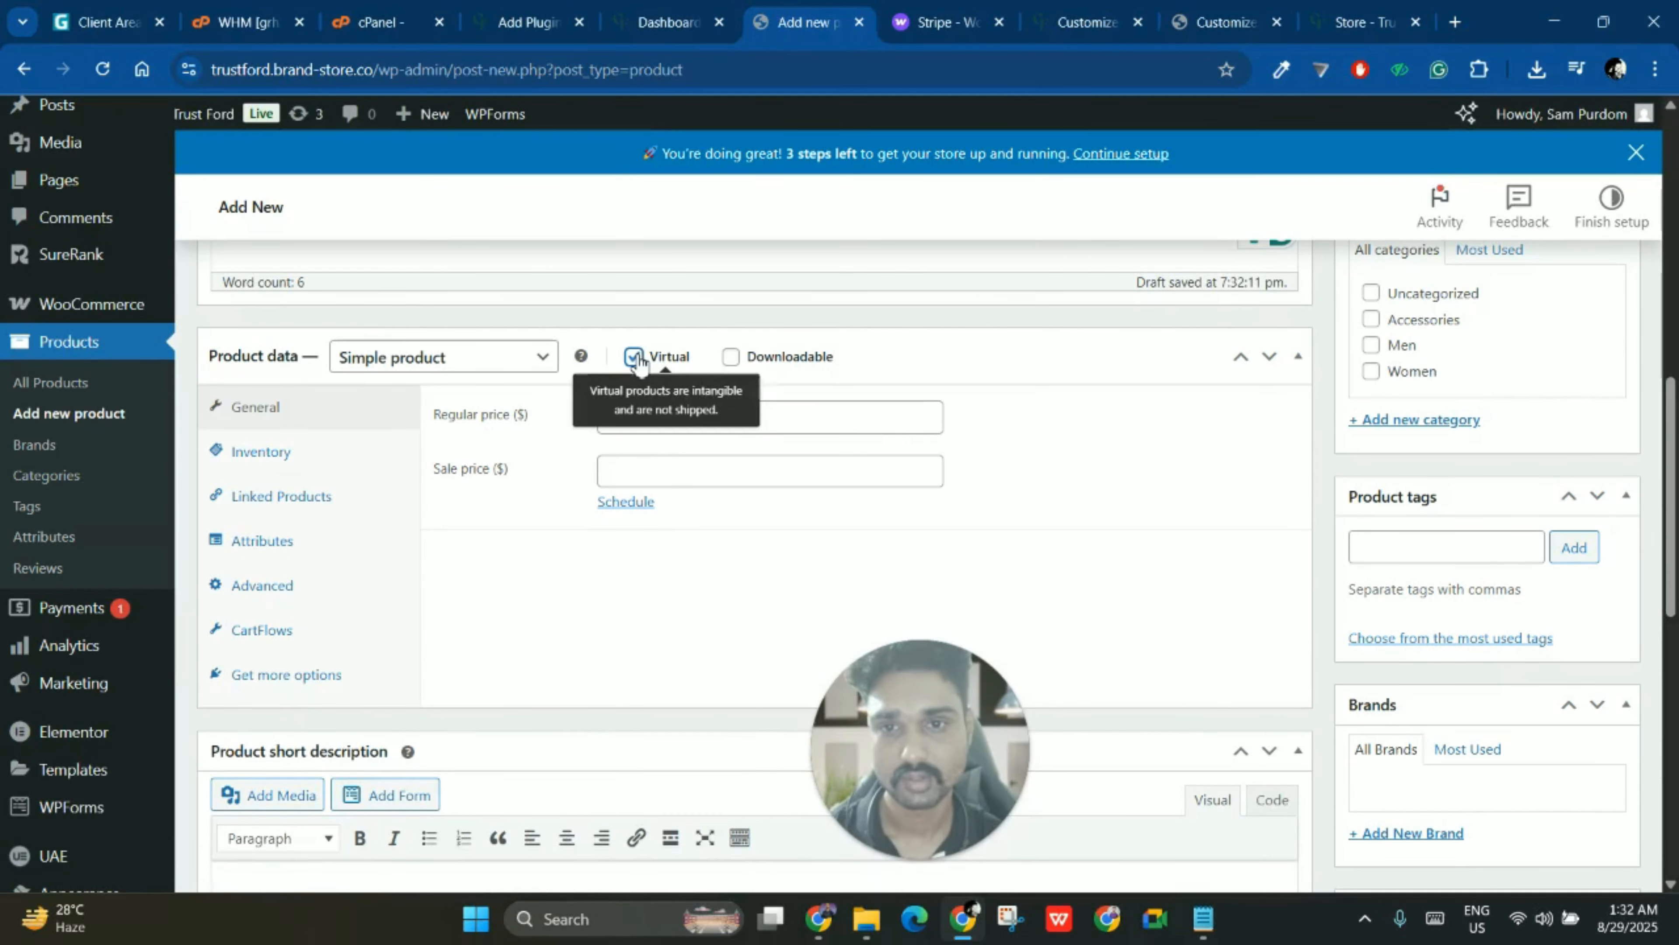
pyautogui.click(634, 356)
pyautogui.click(636, 357)
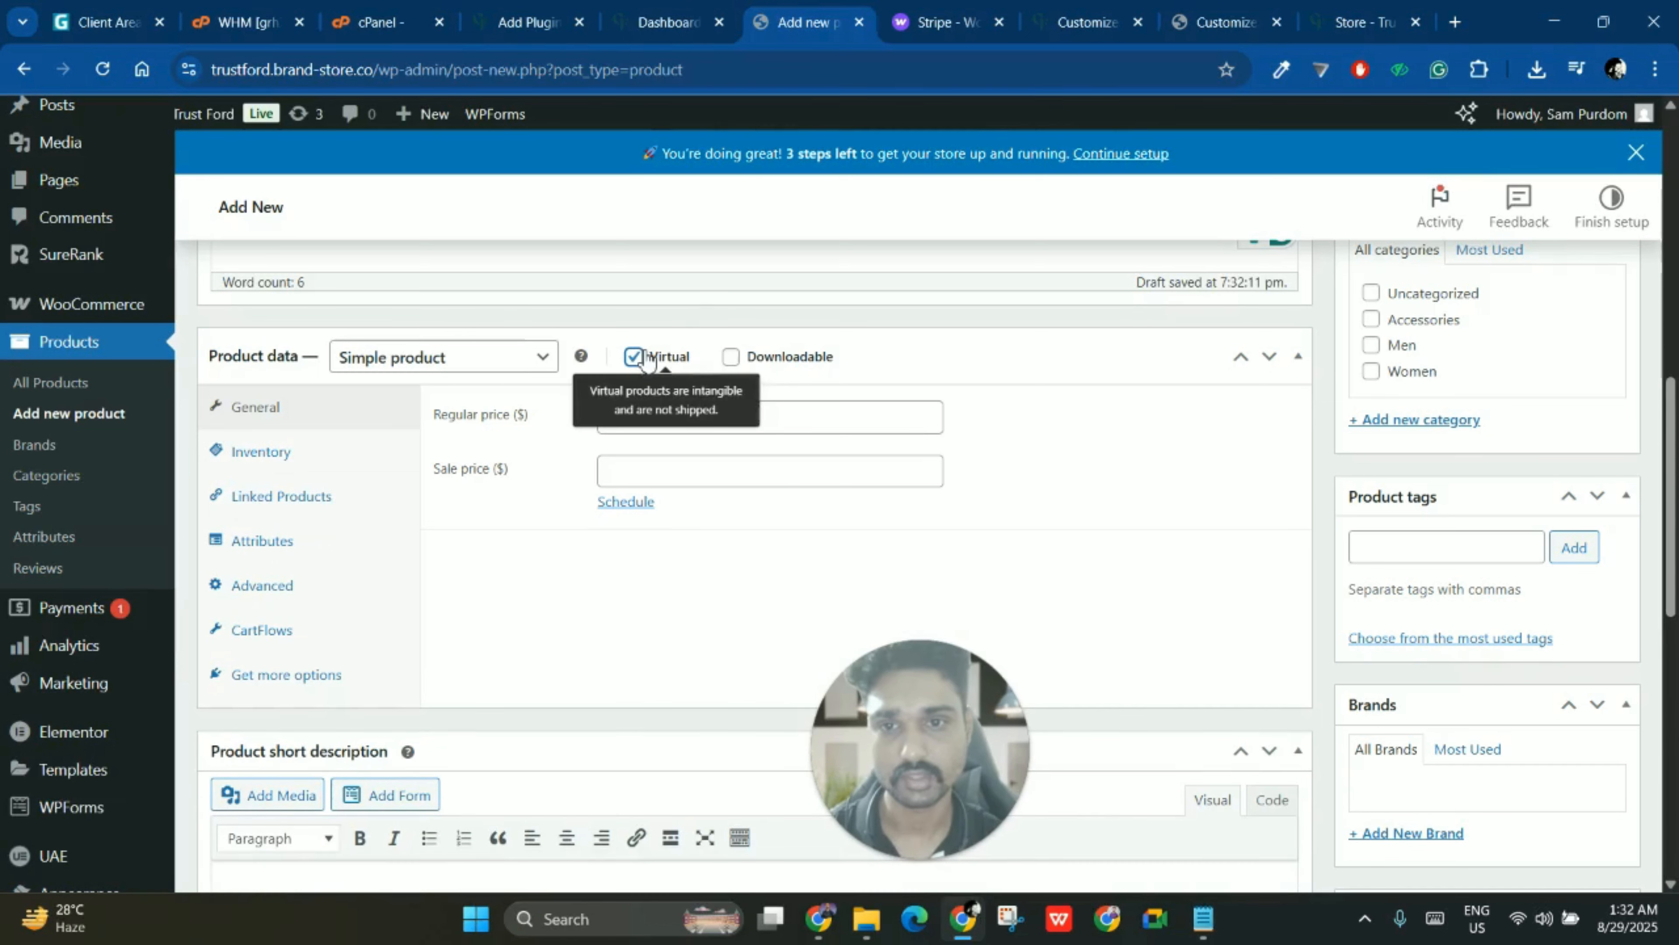
pyautogui.click(636, 356)
pyautogui.click(636, 356)
pyautogui.click(636, 356)
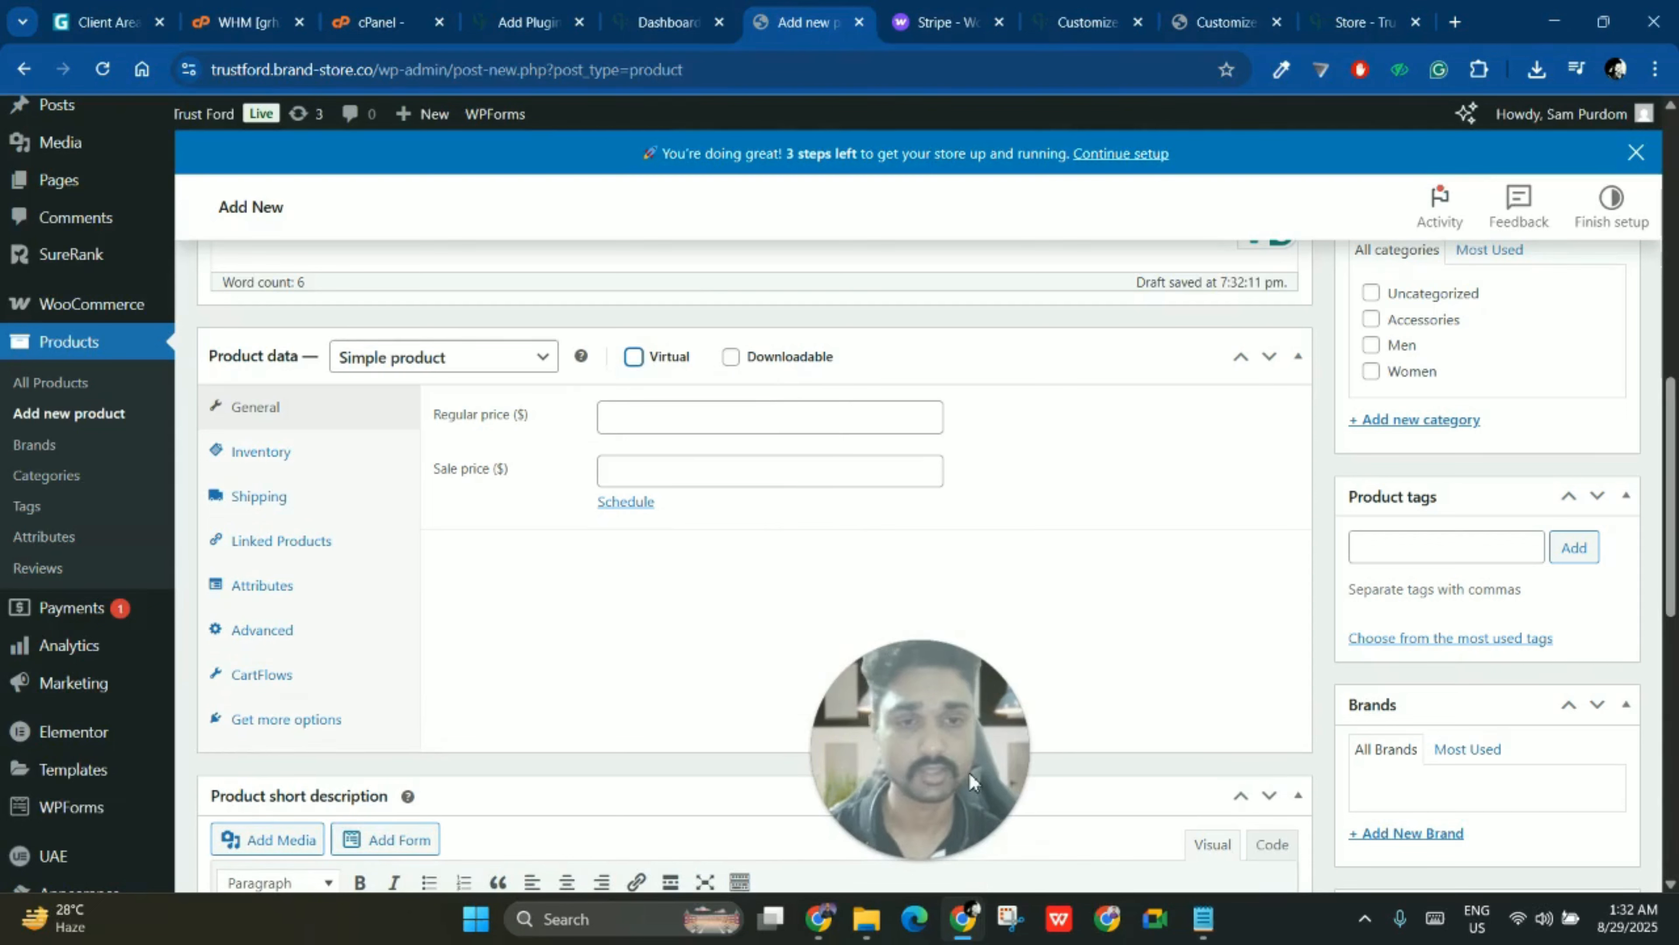
# - Set the product's regular price to 1000 dollars
pyautogui.moveTo(932, 782); pyautogui.dragTo(404, 782)
pyautogui.click(676, 413)
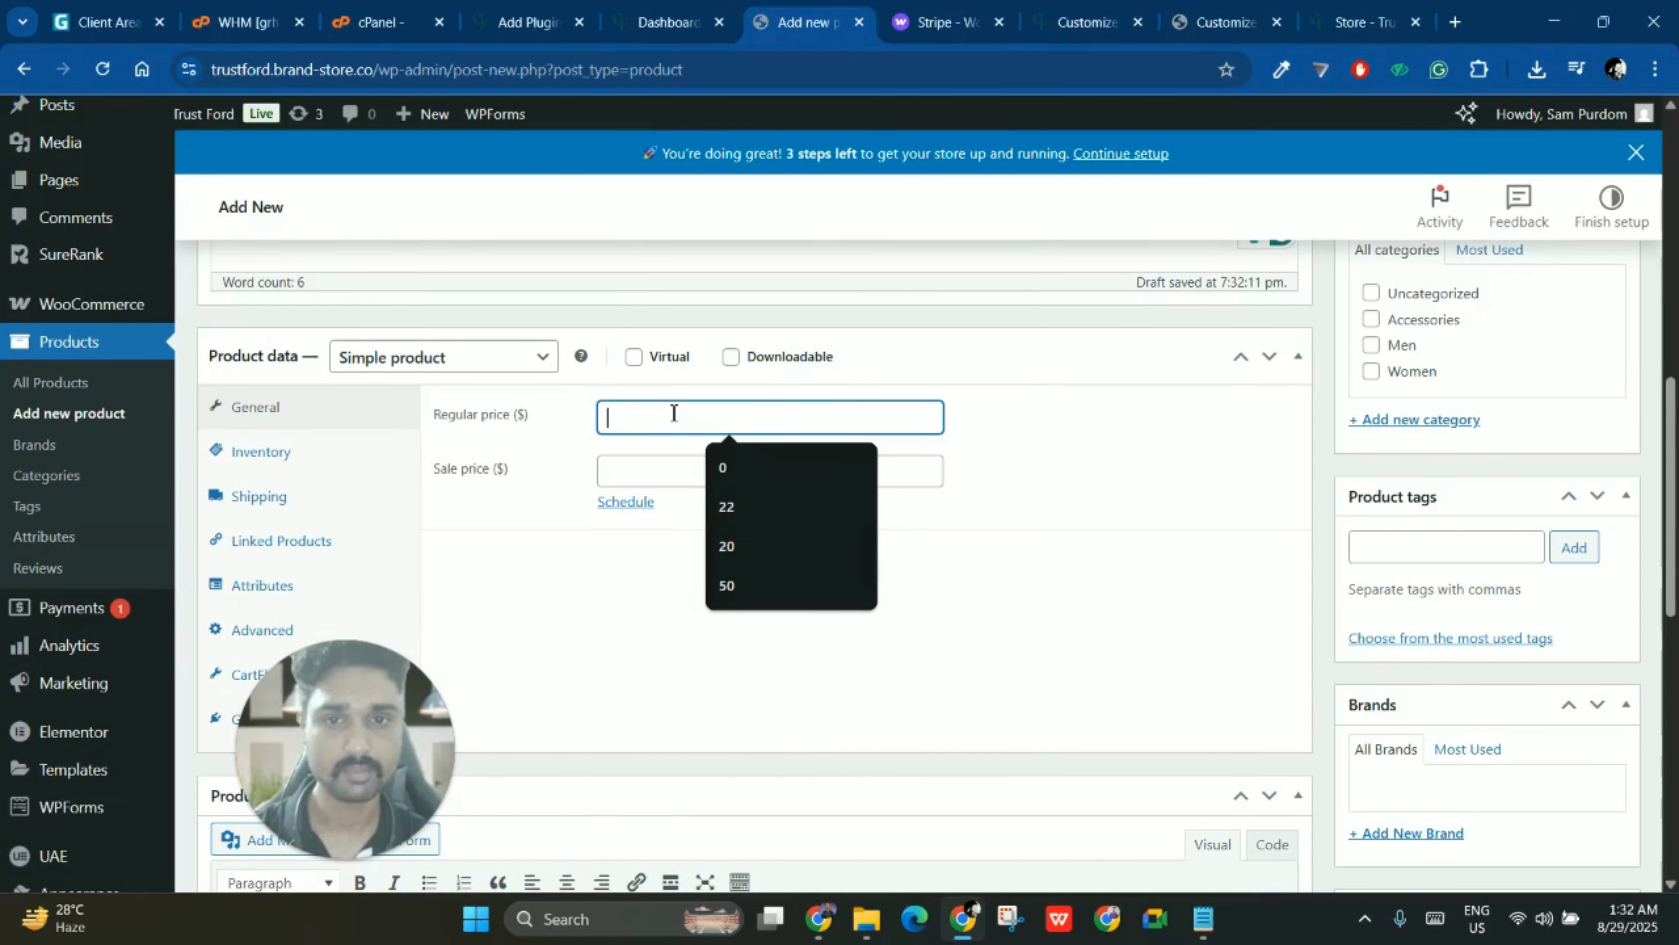
pyautogui.write('1000')
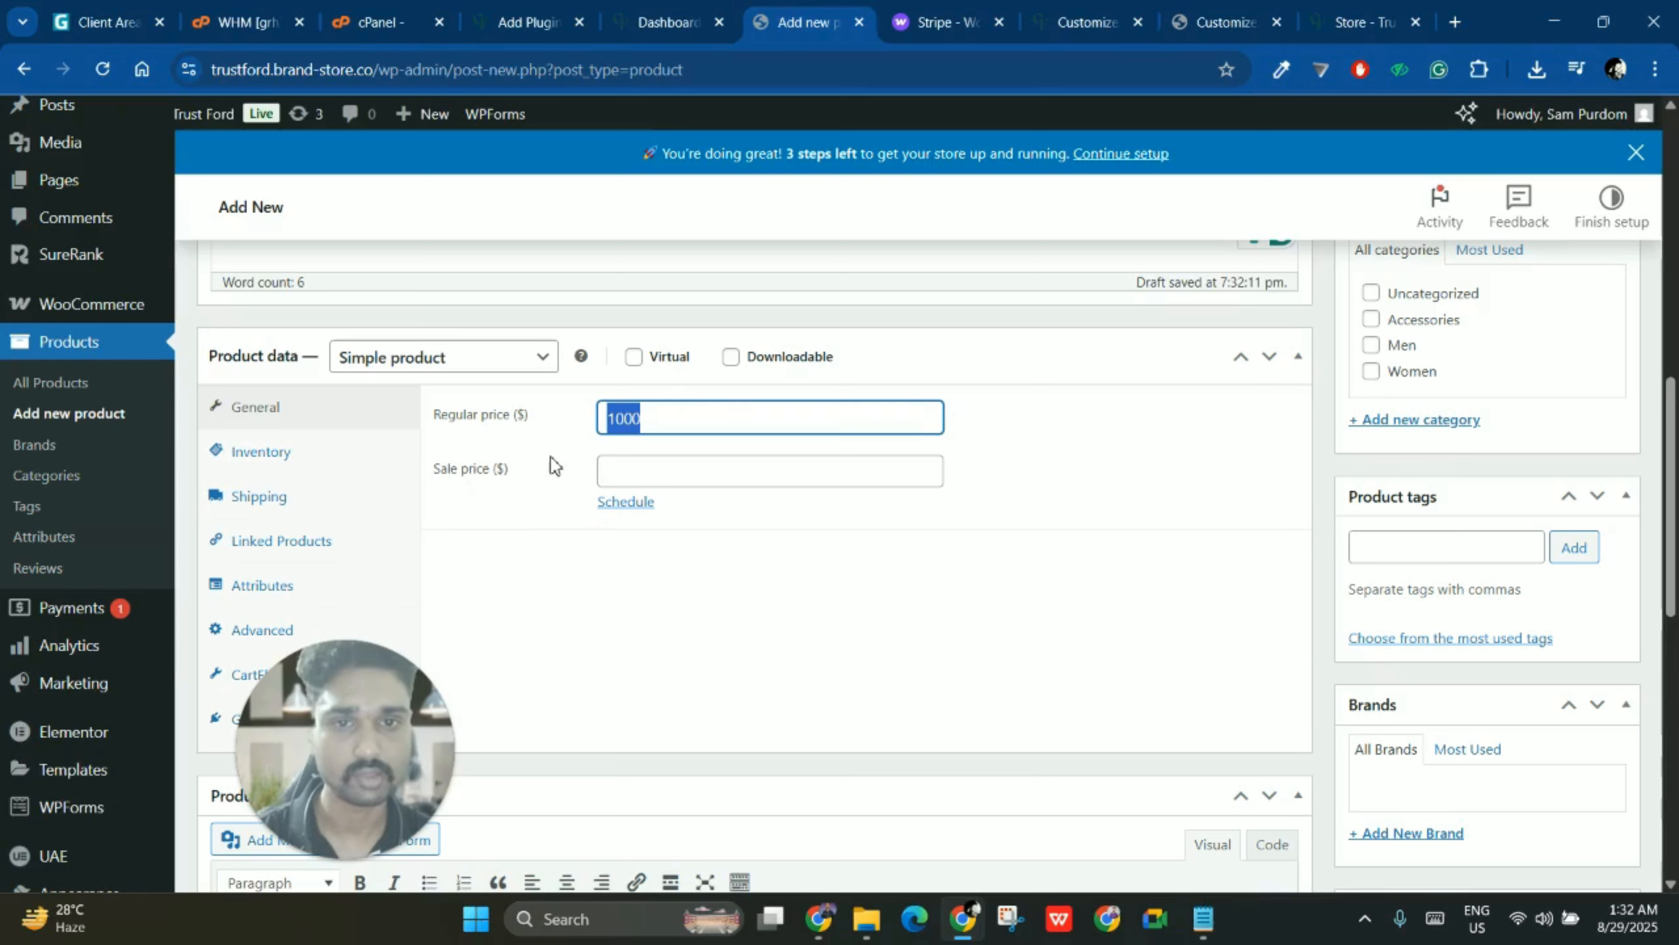
# - Set the product's sale price to 999 dollars
pyautogui.click(661, 474)
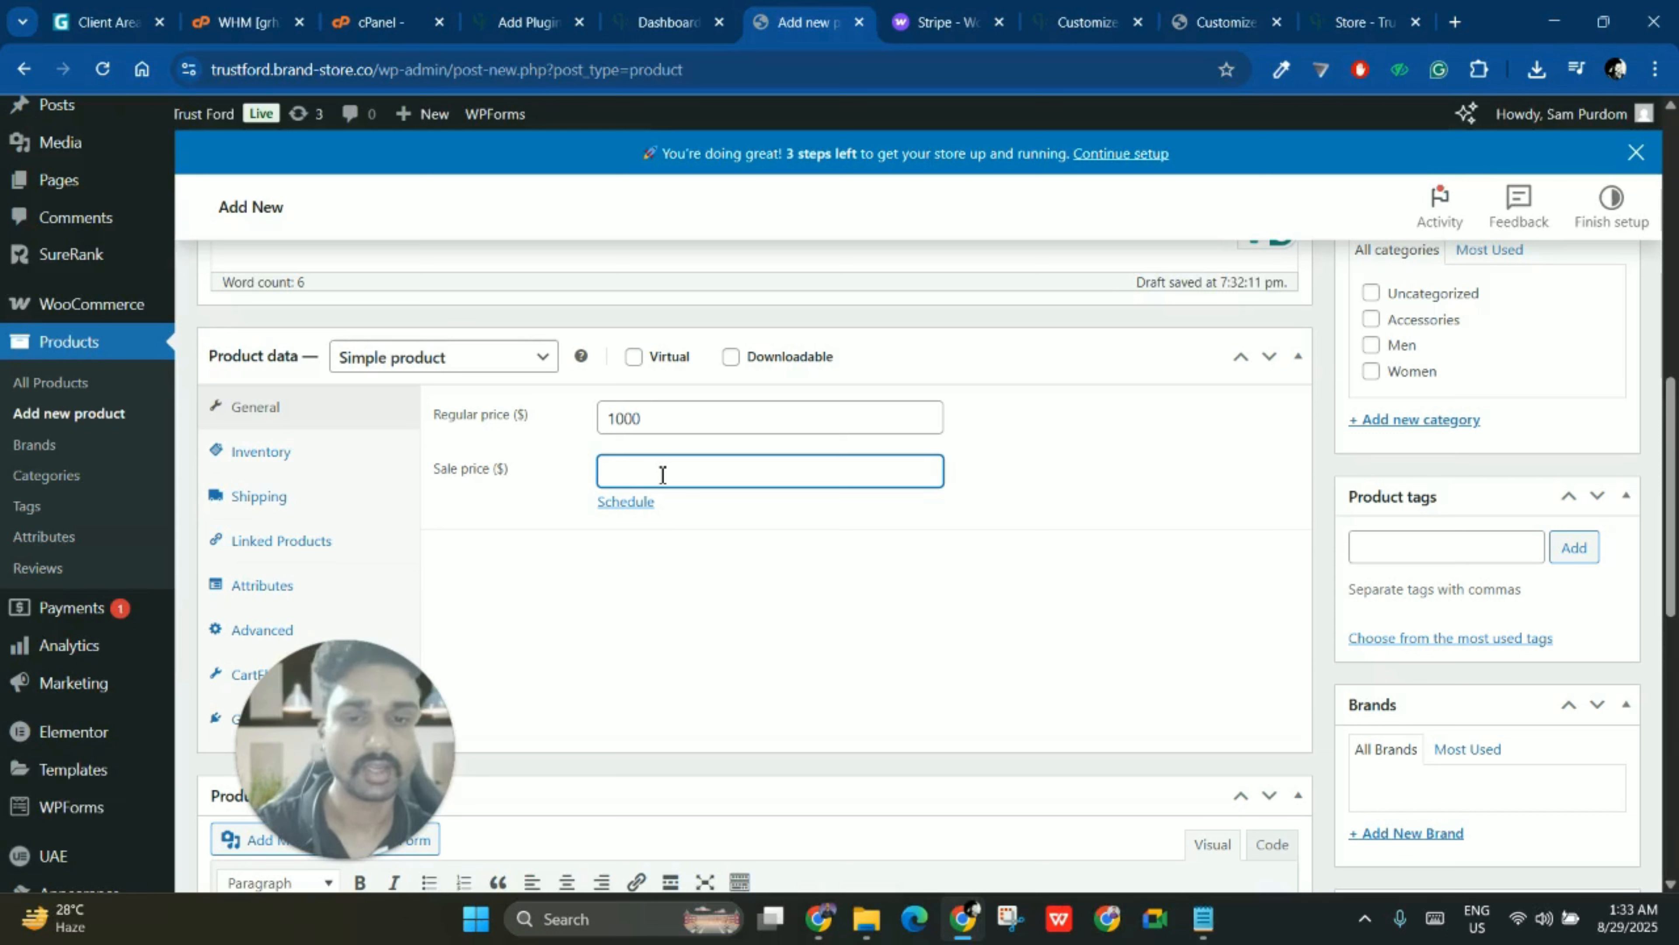
pyautogui.write('1100')
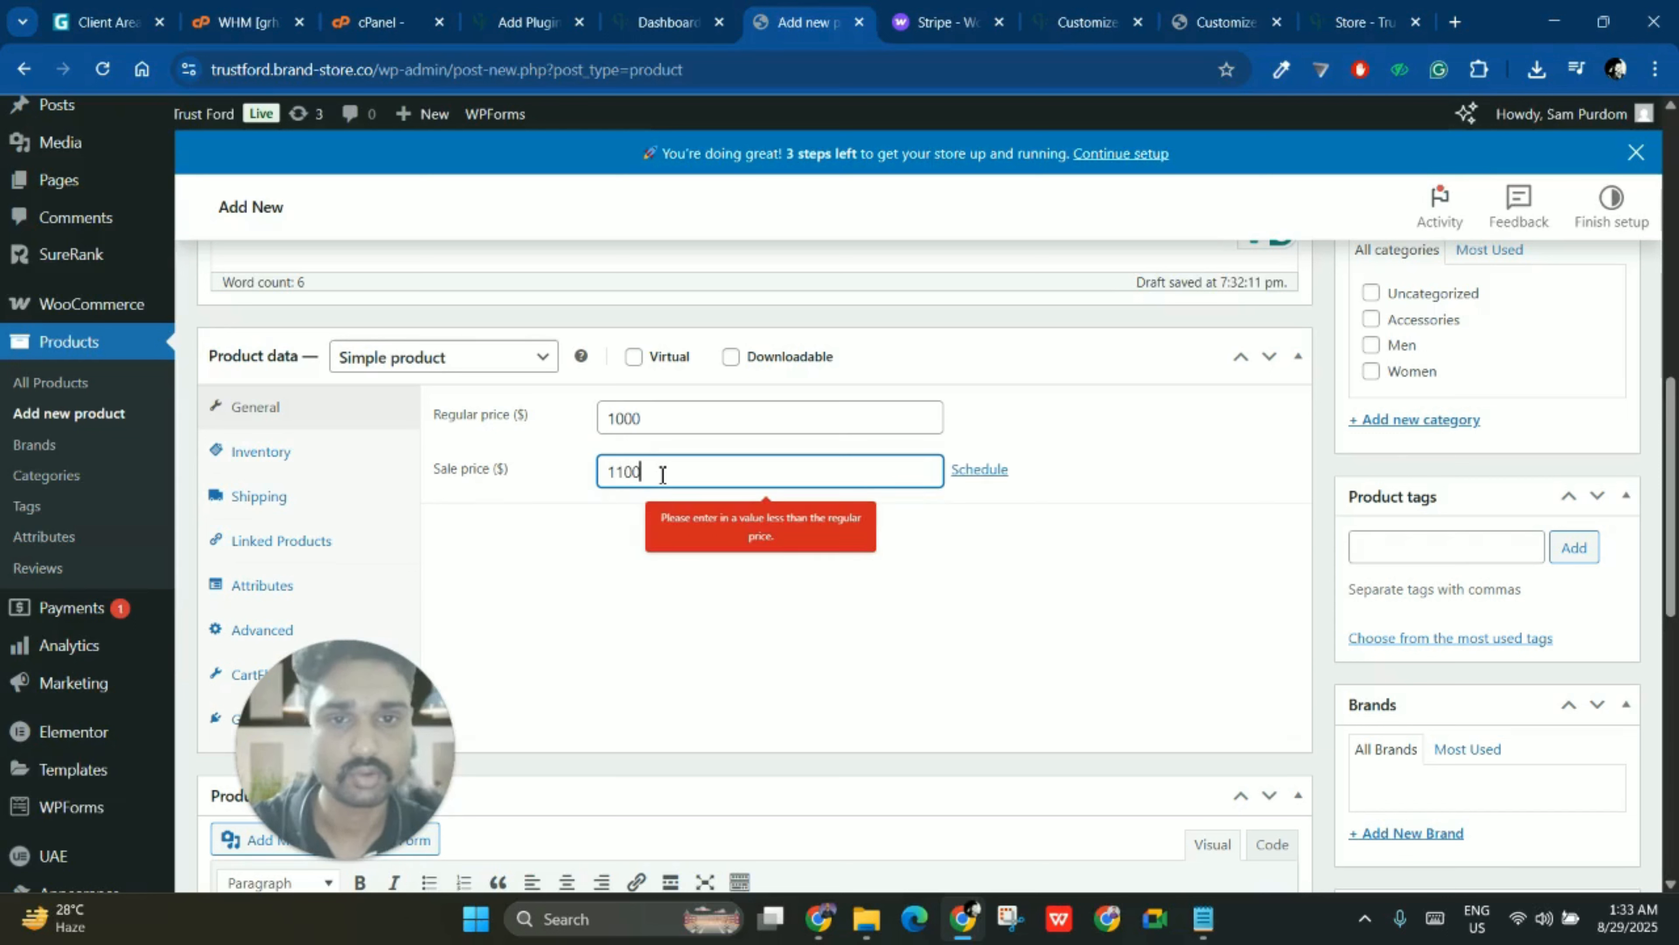
pyautogui.moveTo(662, 474); pyautogui.dragTo(536, 476)
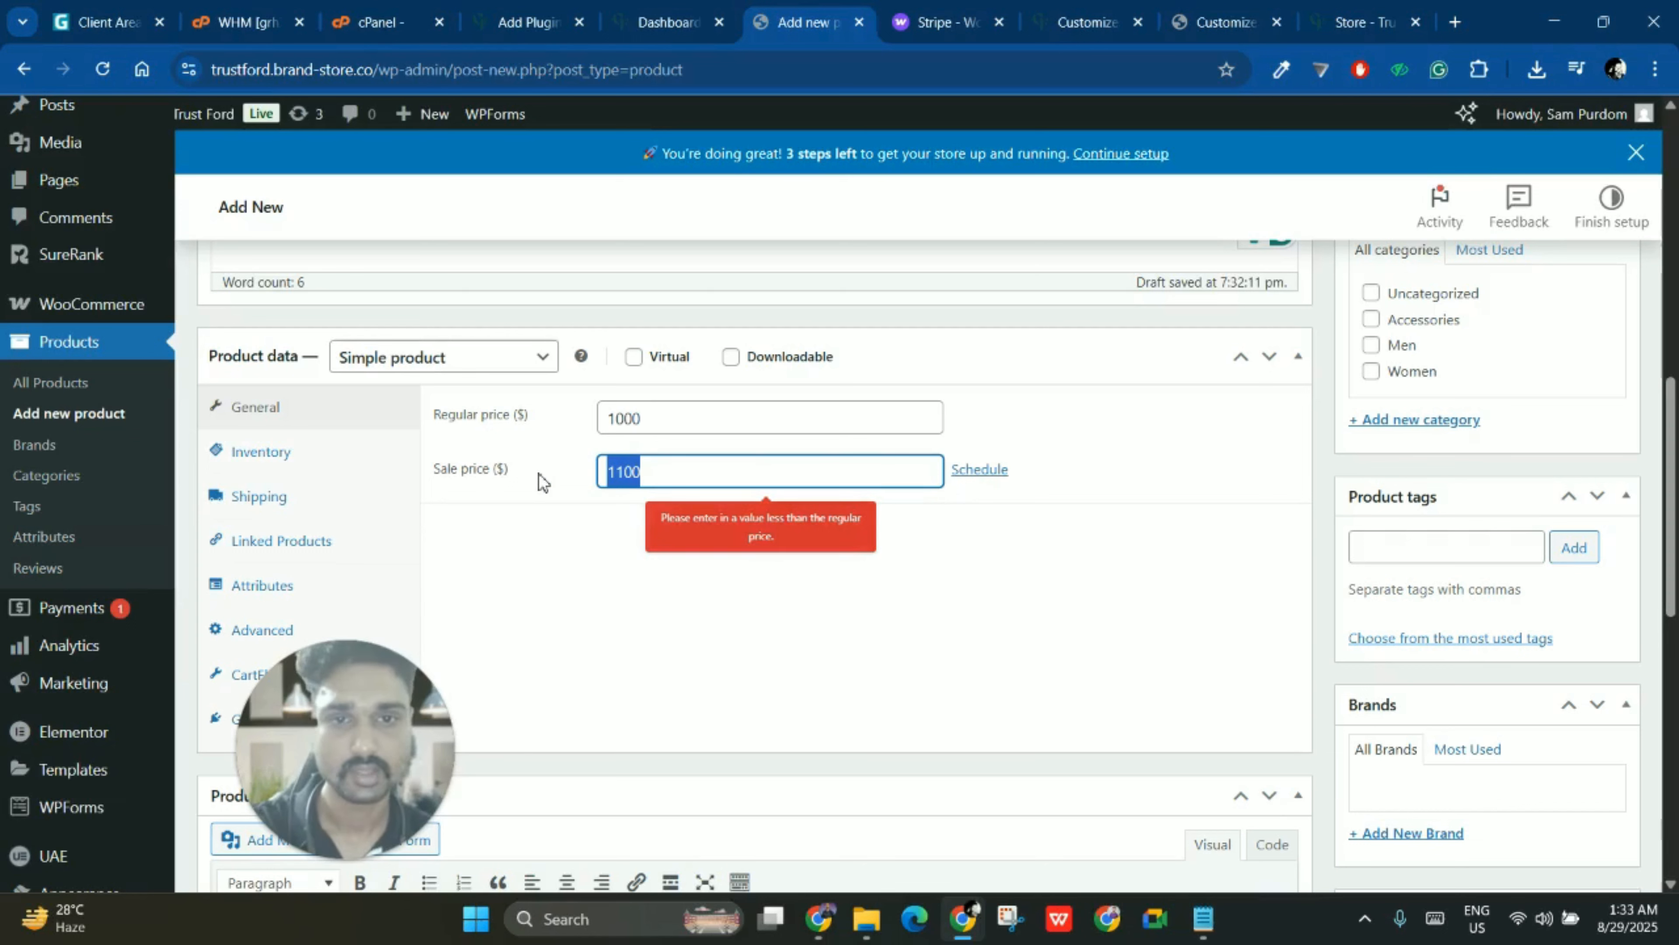
pyautogui.write('9999')
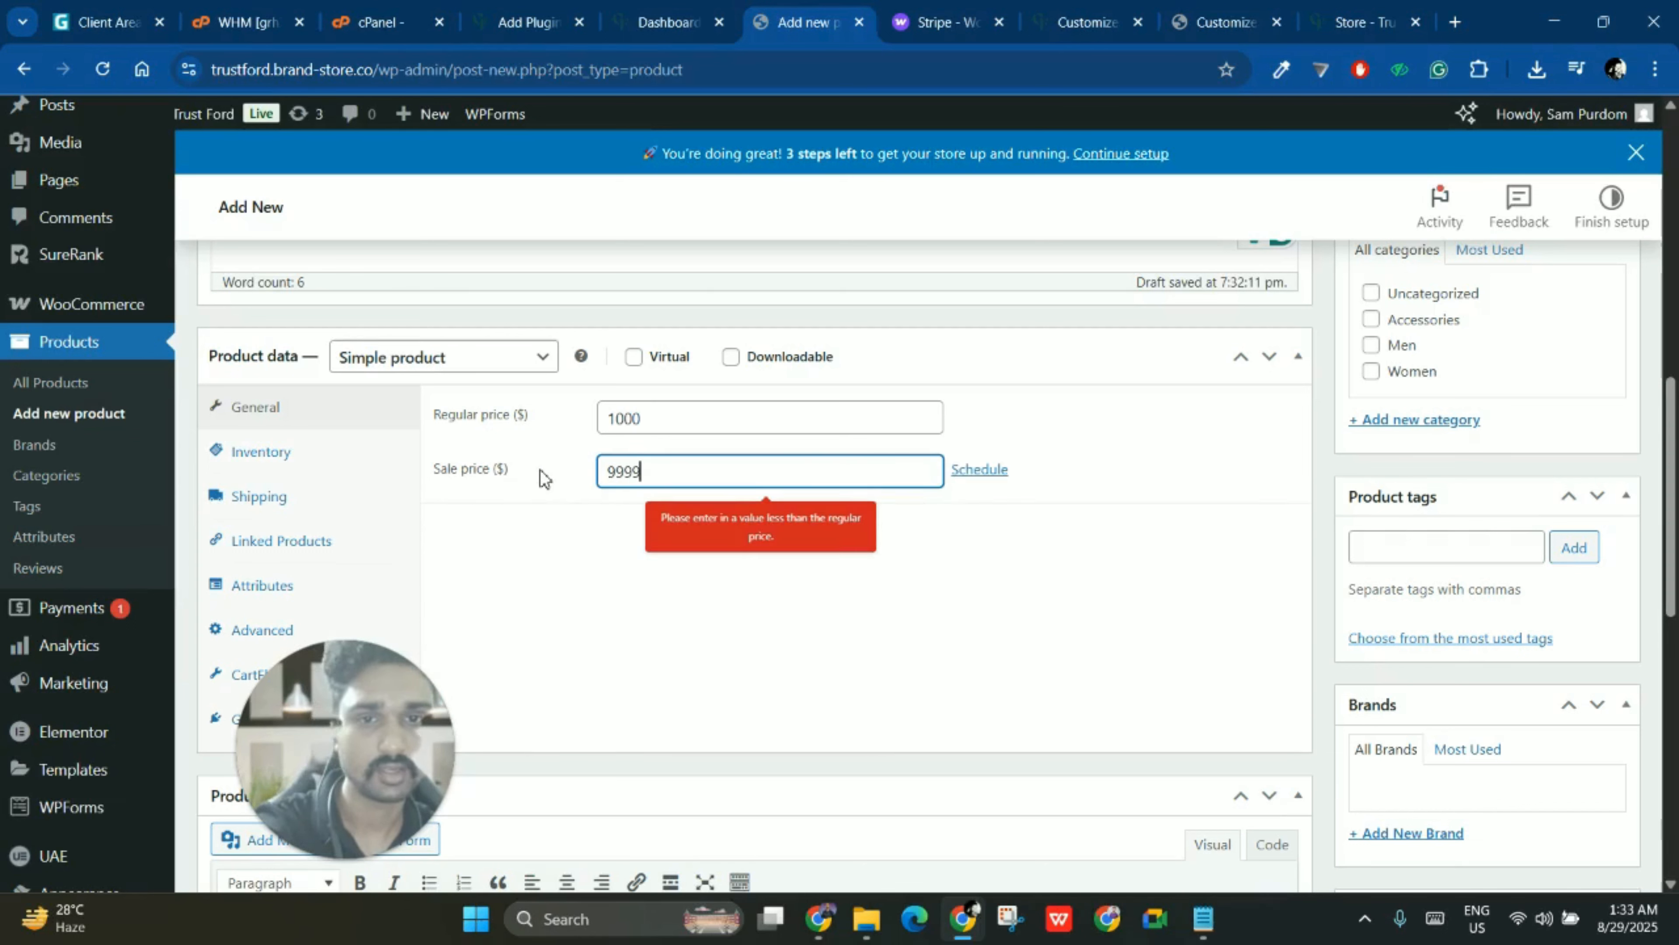
pyautogui.press('BackSpace')
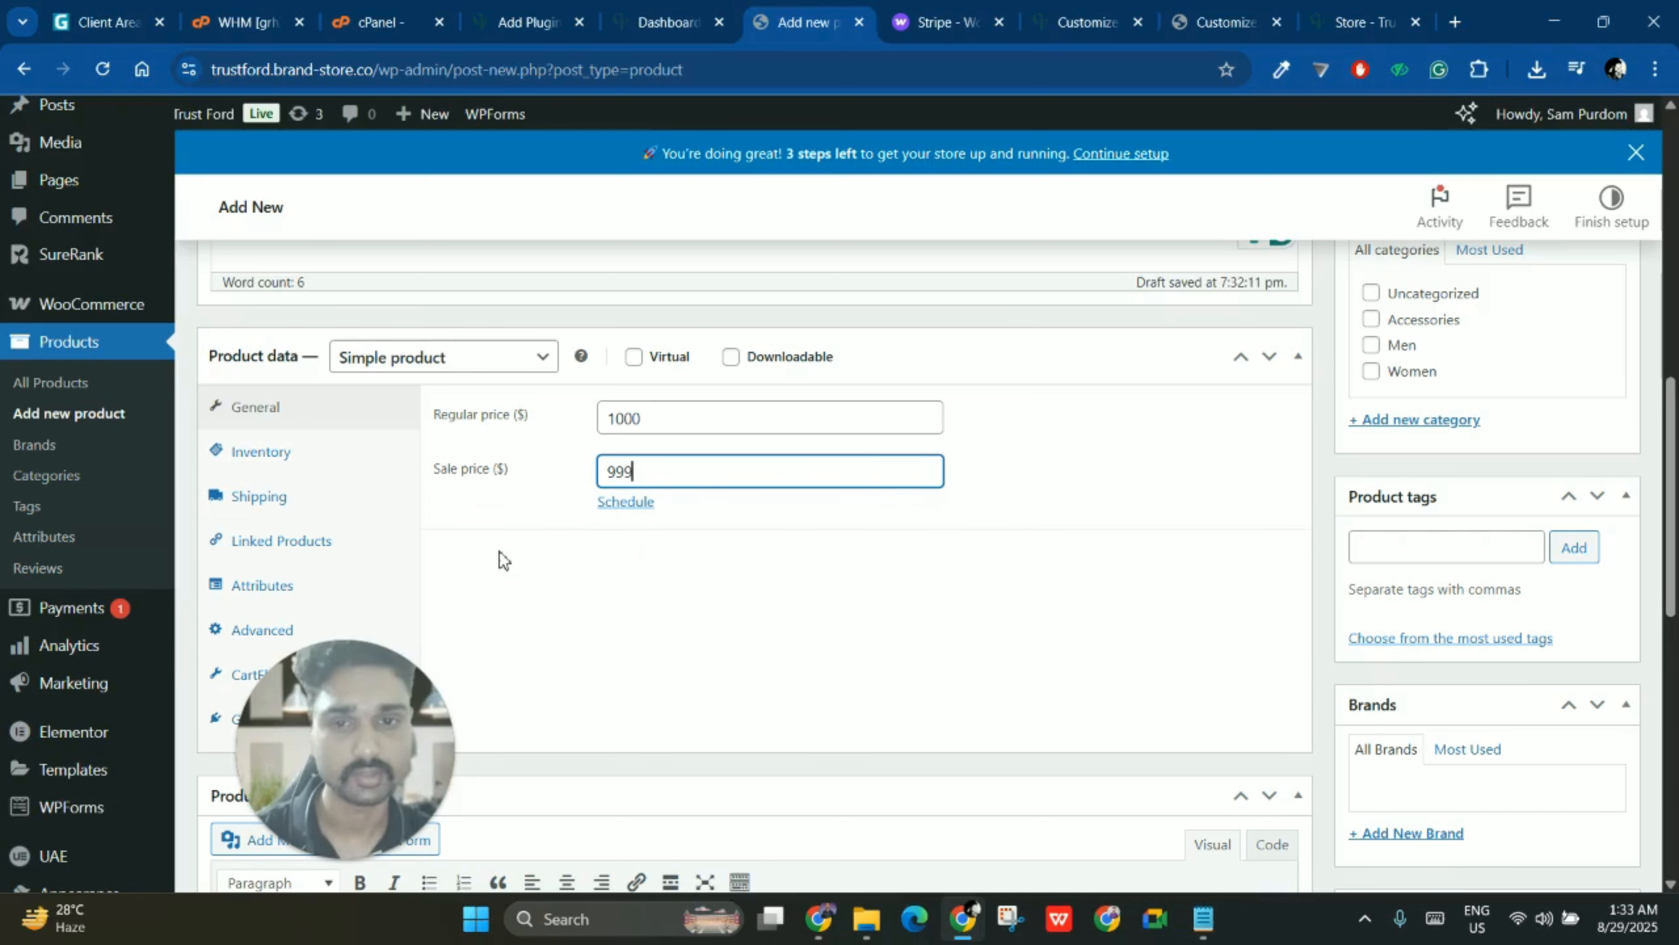
# - Open the sale price schedule to examine its start and end date fields, and cancel it without entering dates
pyautogui.click(622, 504)
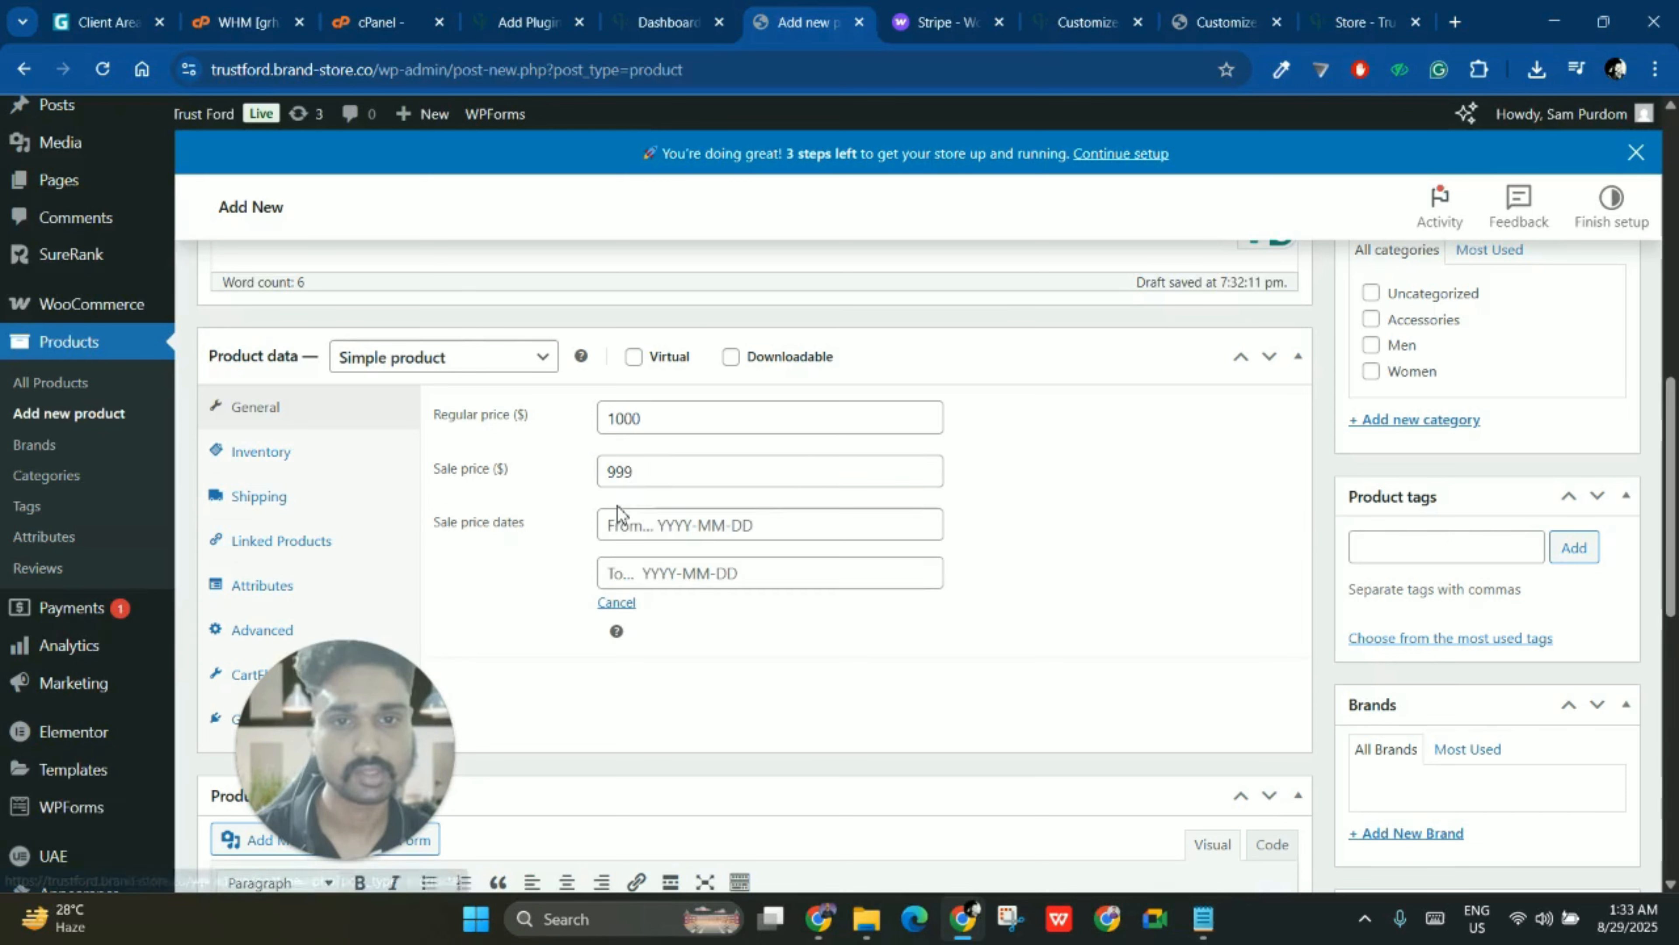
pyautogui.click(618, 604)
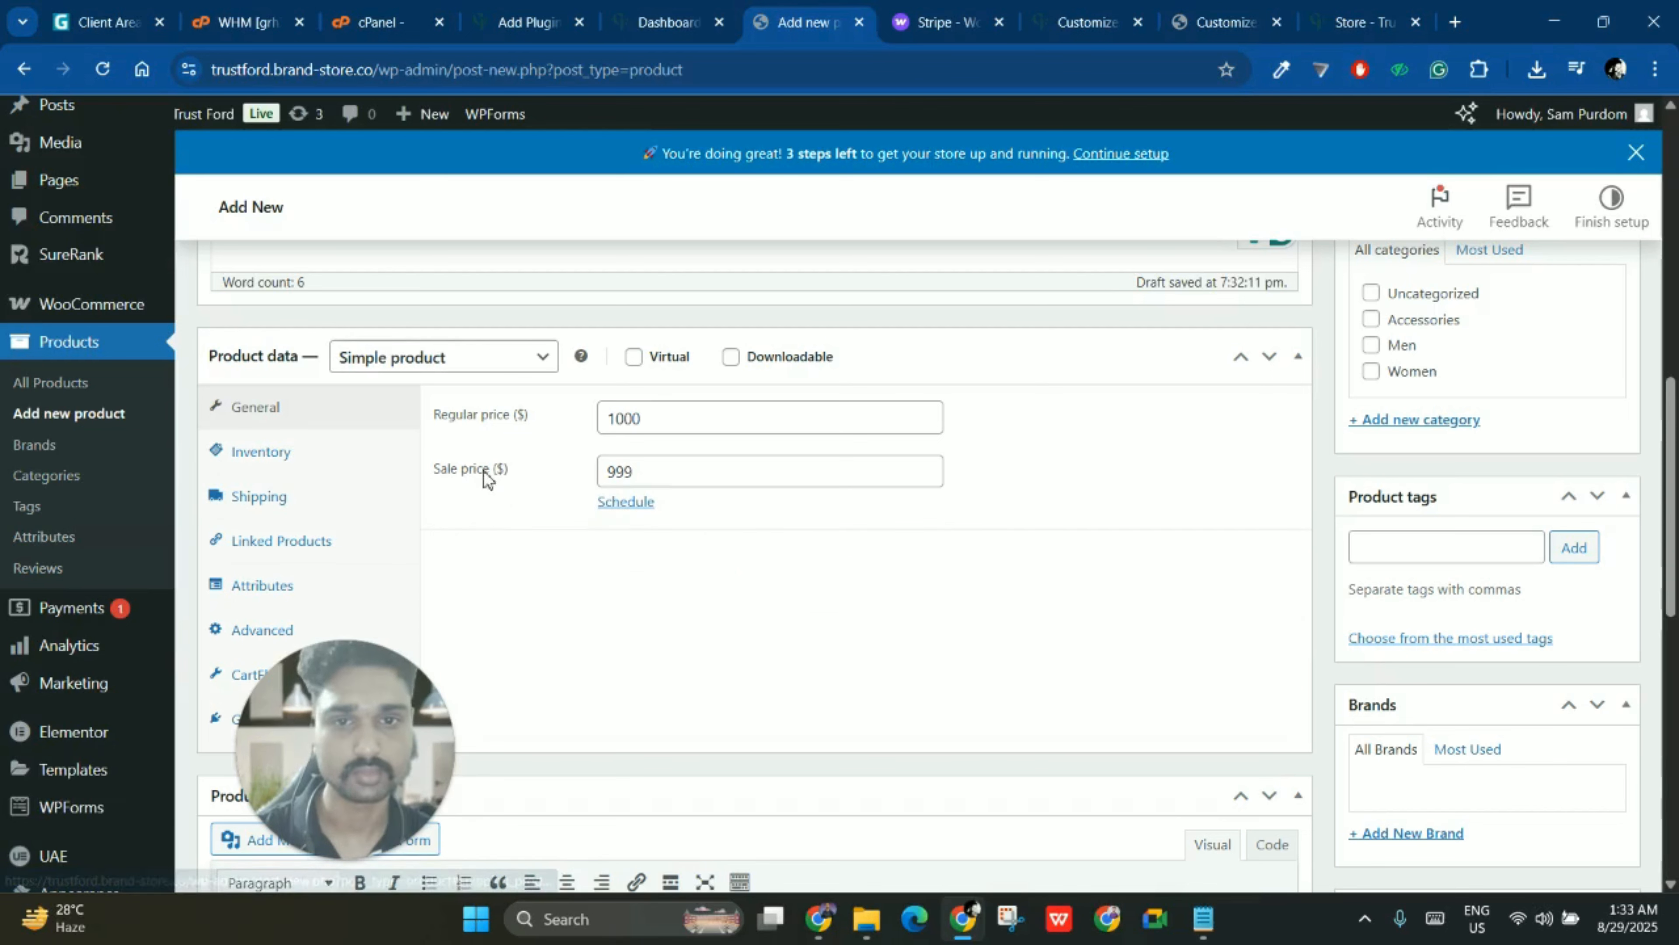
pyautogui.doubleClick(647, 461)
pyautogui.click(952, 579)
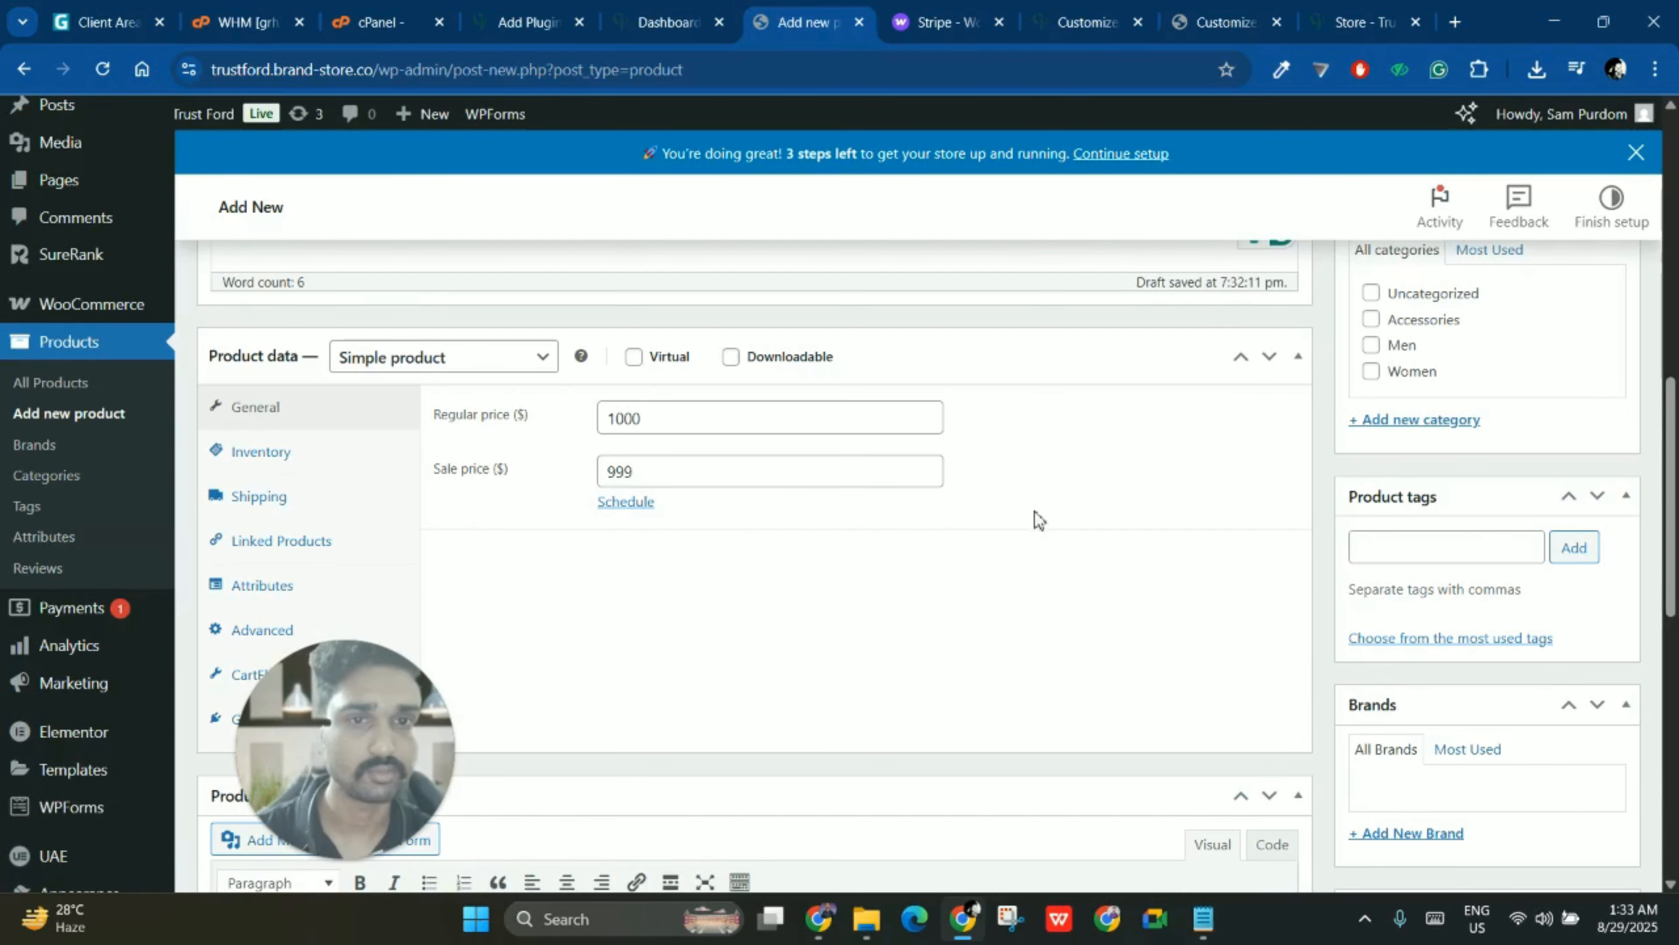
# - Create a product category named New Cat without a parent category and assign it to the product
pyautogui.scroll(5, 1058, 535)
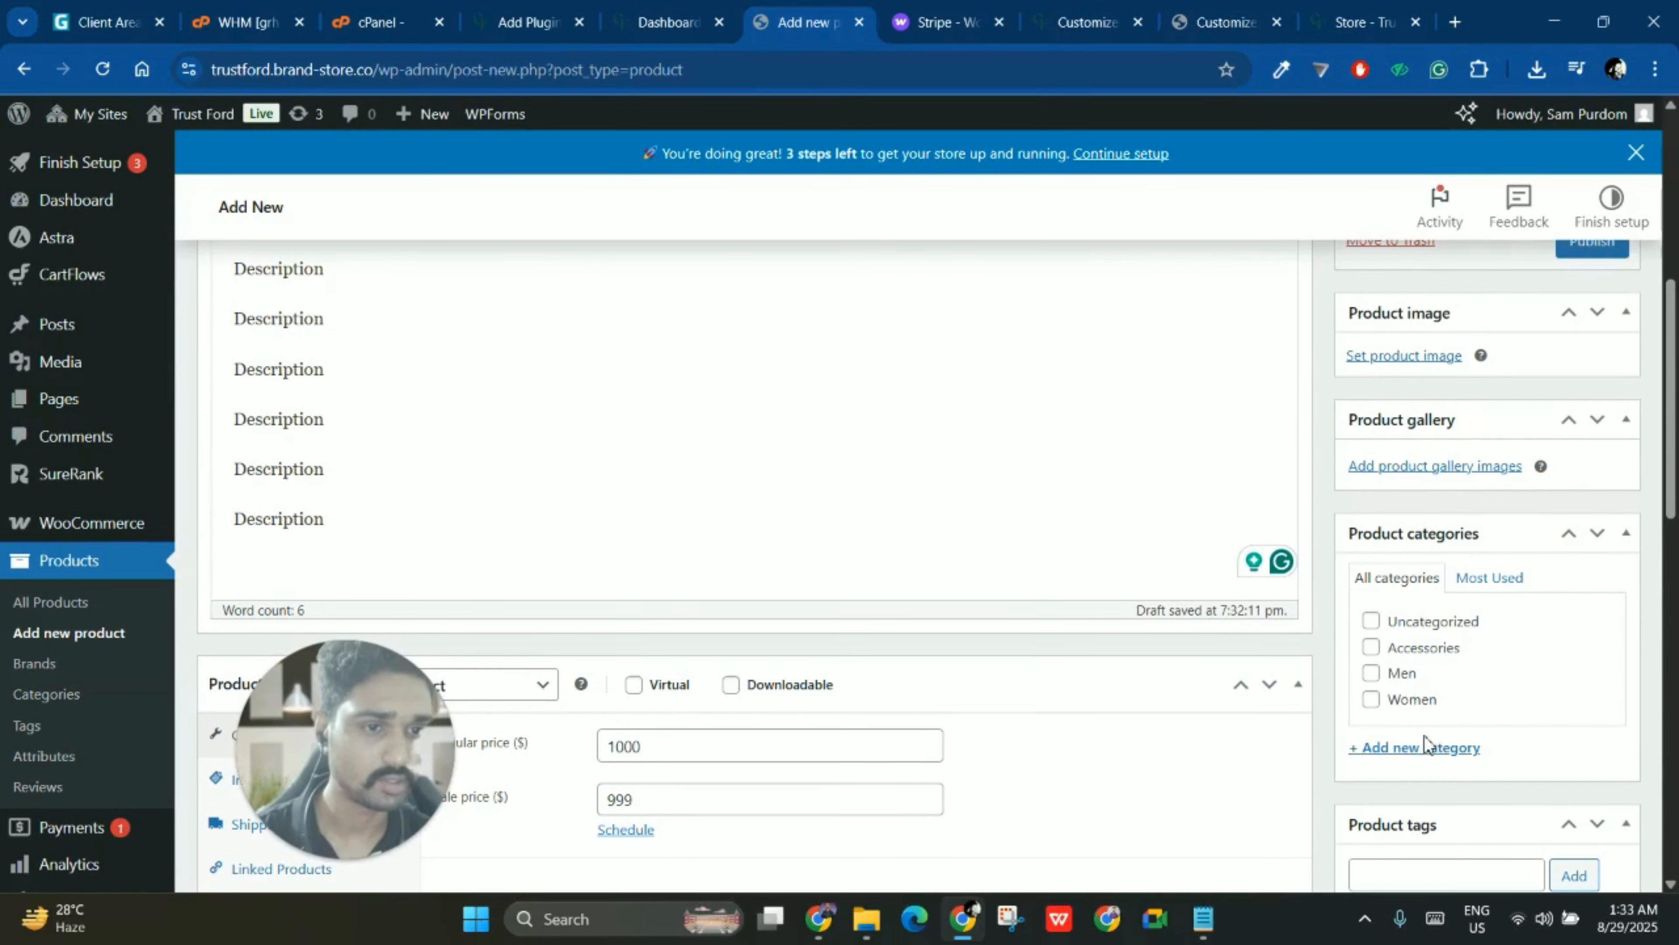
pyautogui.click(1421, 748)
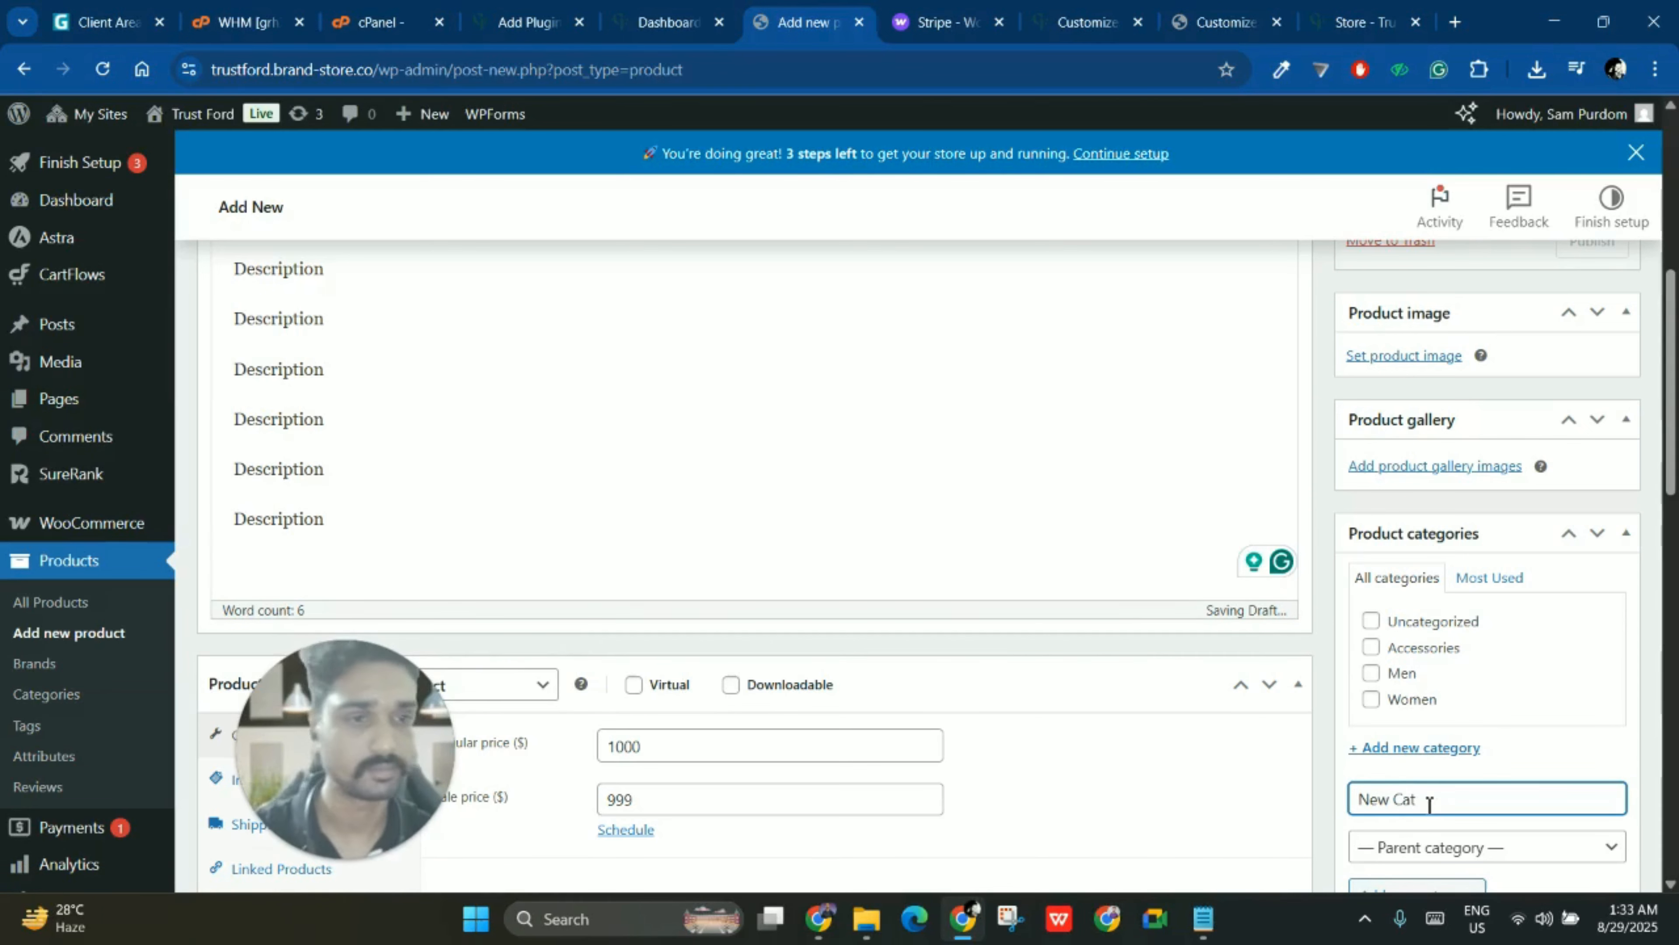
pyautogui.scroll(-3, 1537, 753)
pyautogui.click(1481, 632)
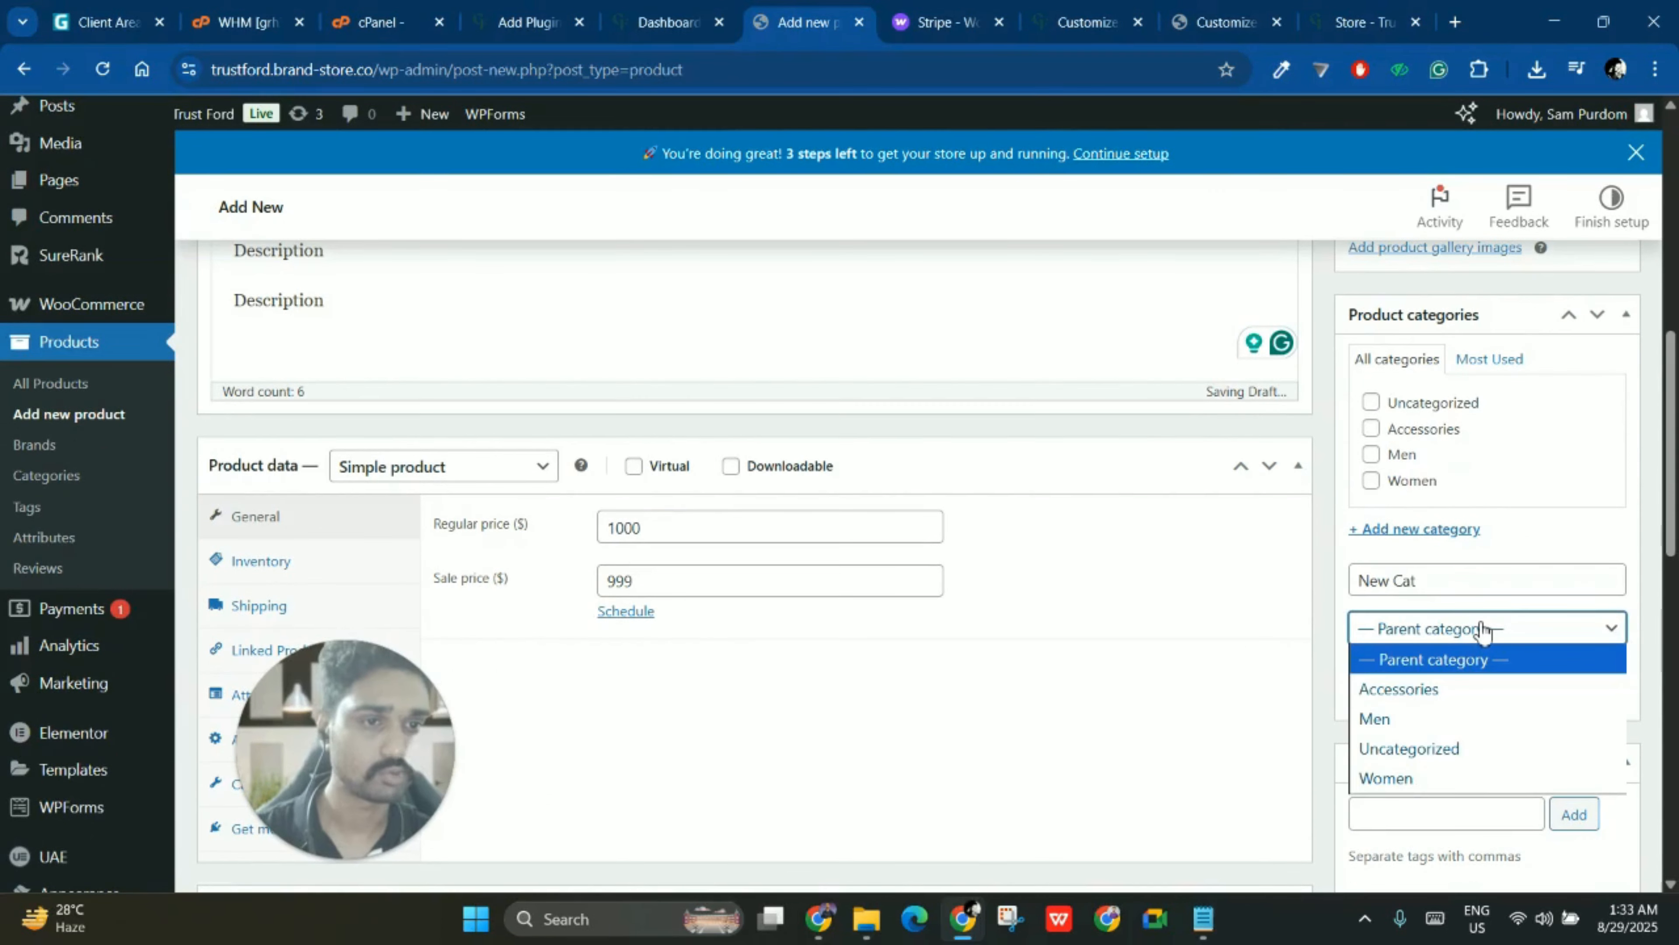
pyautogui.click(1422, 615)
pyautogui.click(1431, 677)
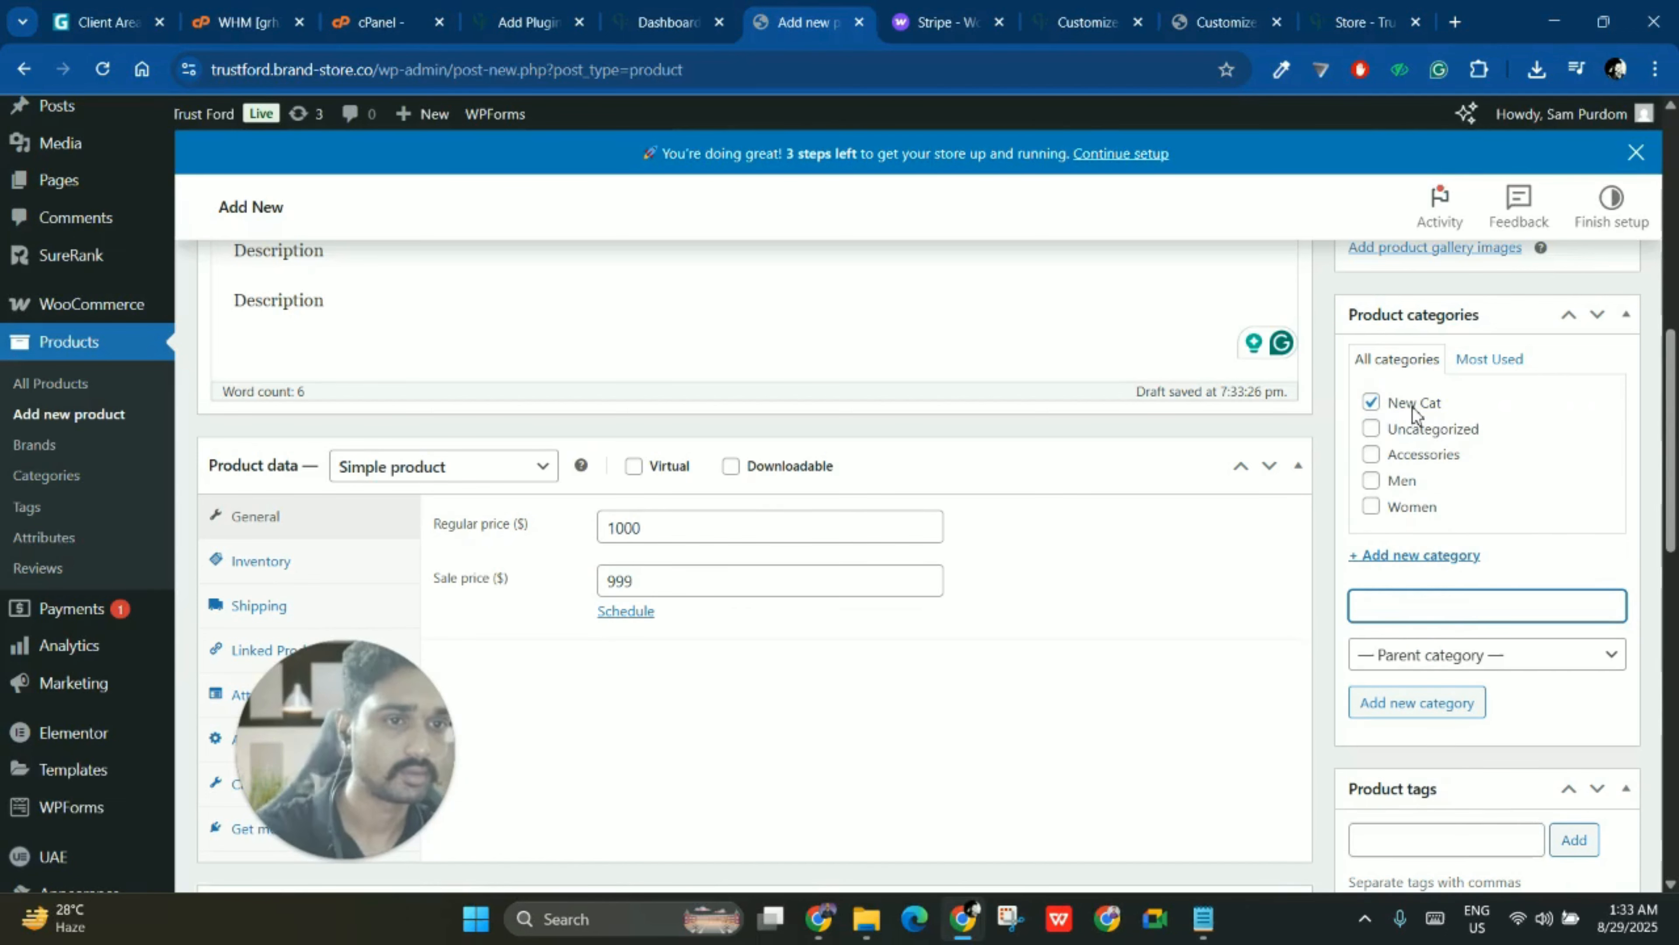
# - Try to upload metrocapital.realestate.png from the Downloads folder as the product image
pyautogui.scroll(6, 1393, 411)
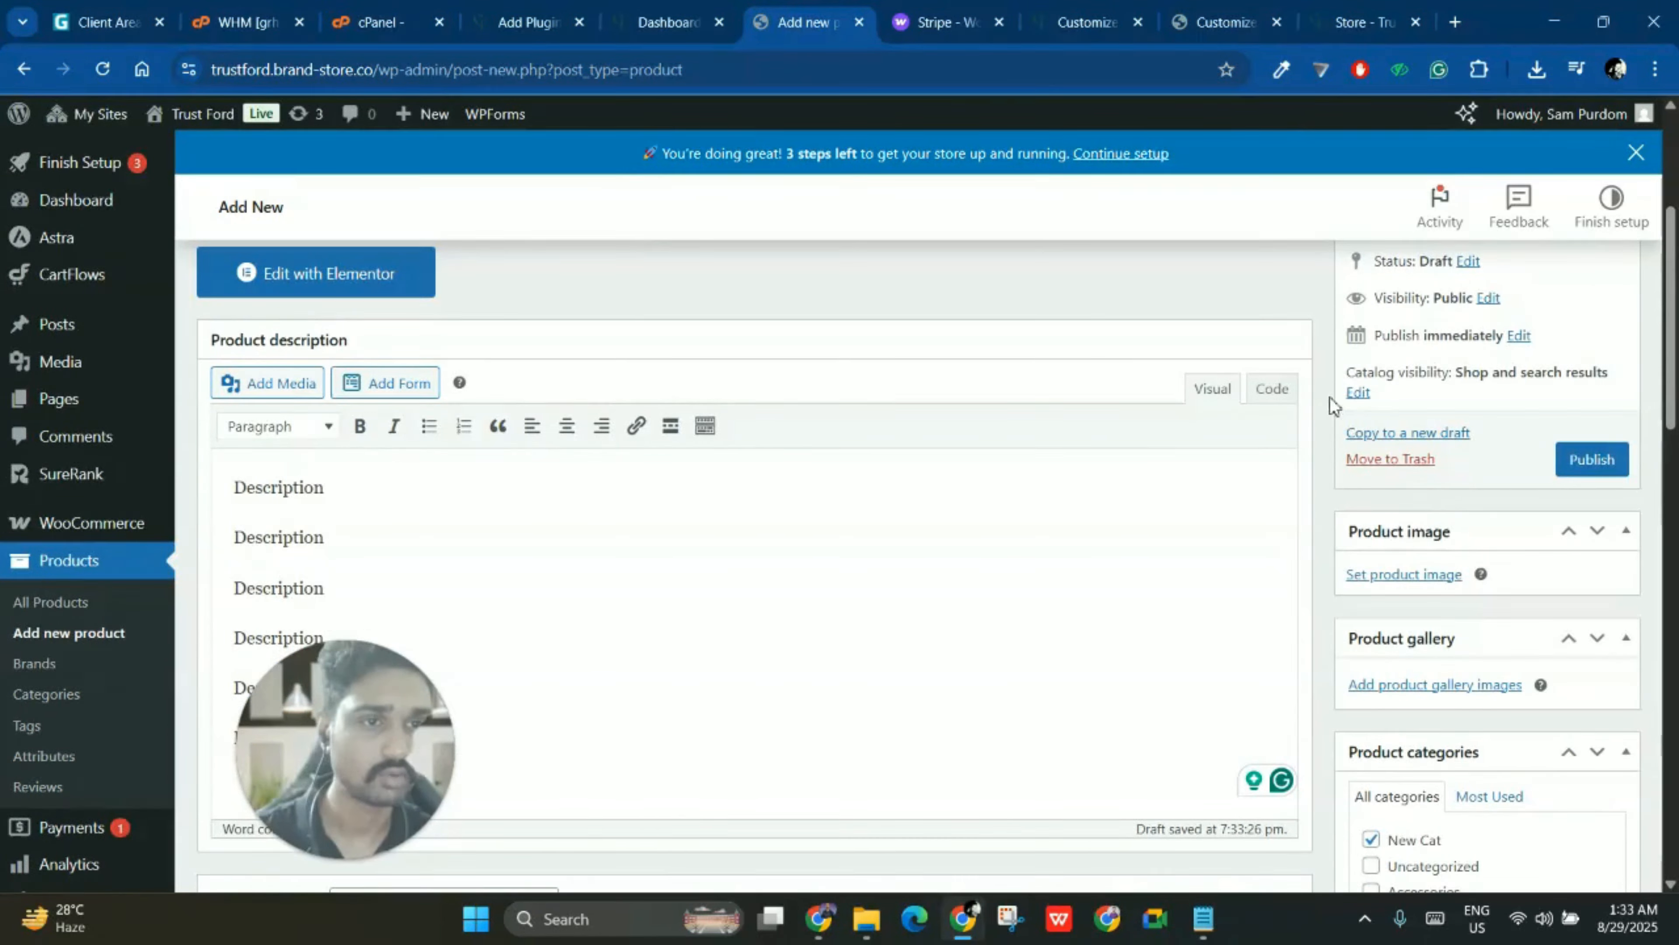
pyautogui.click(1432, 577)
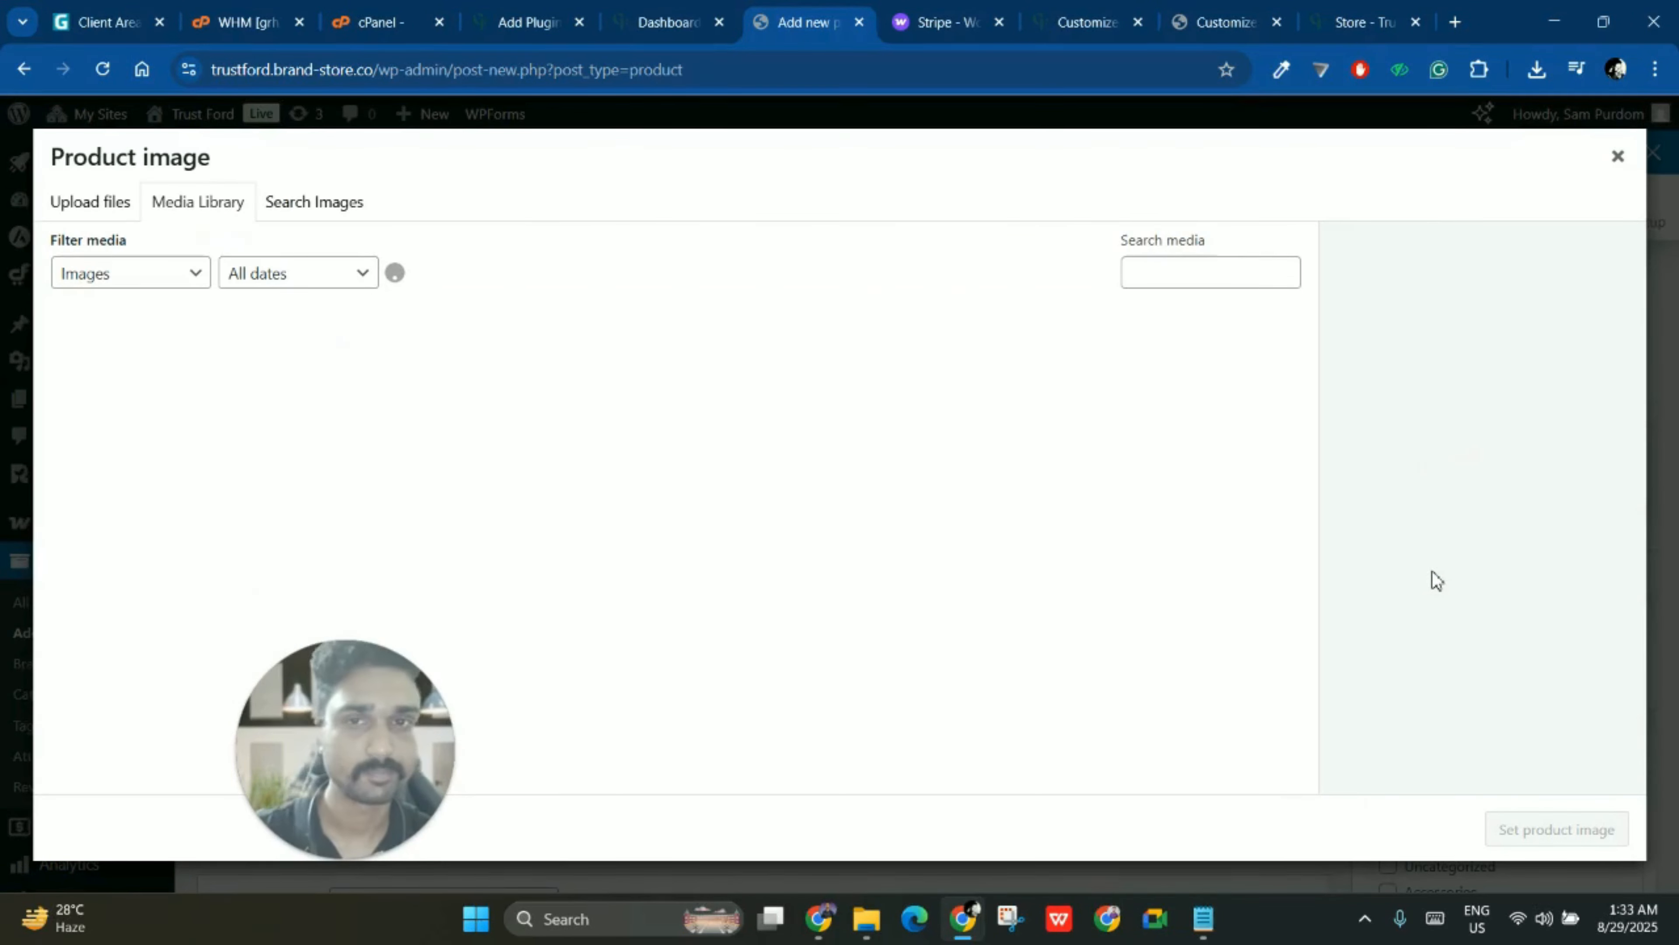
pyautogui.moveTo(892, 938)
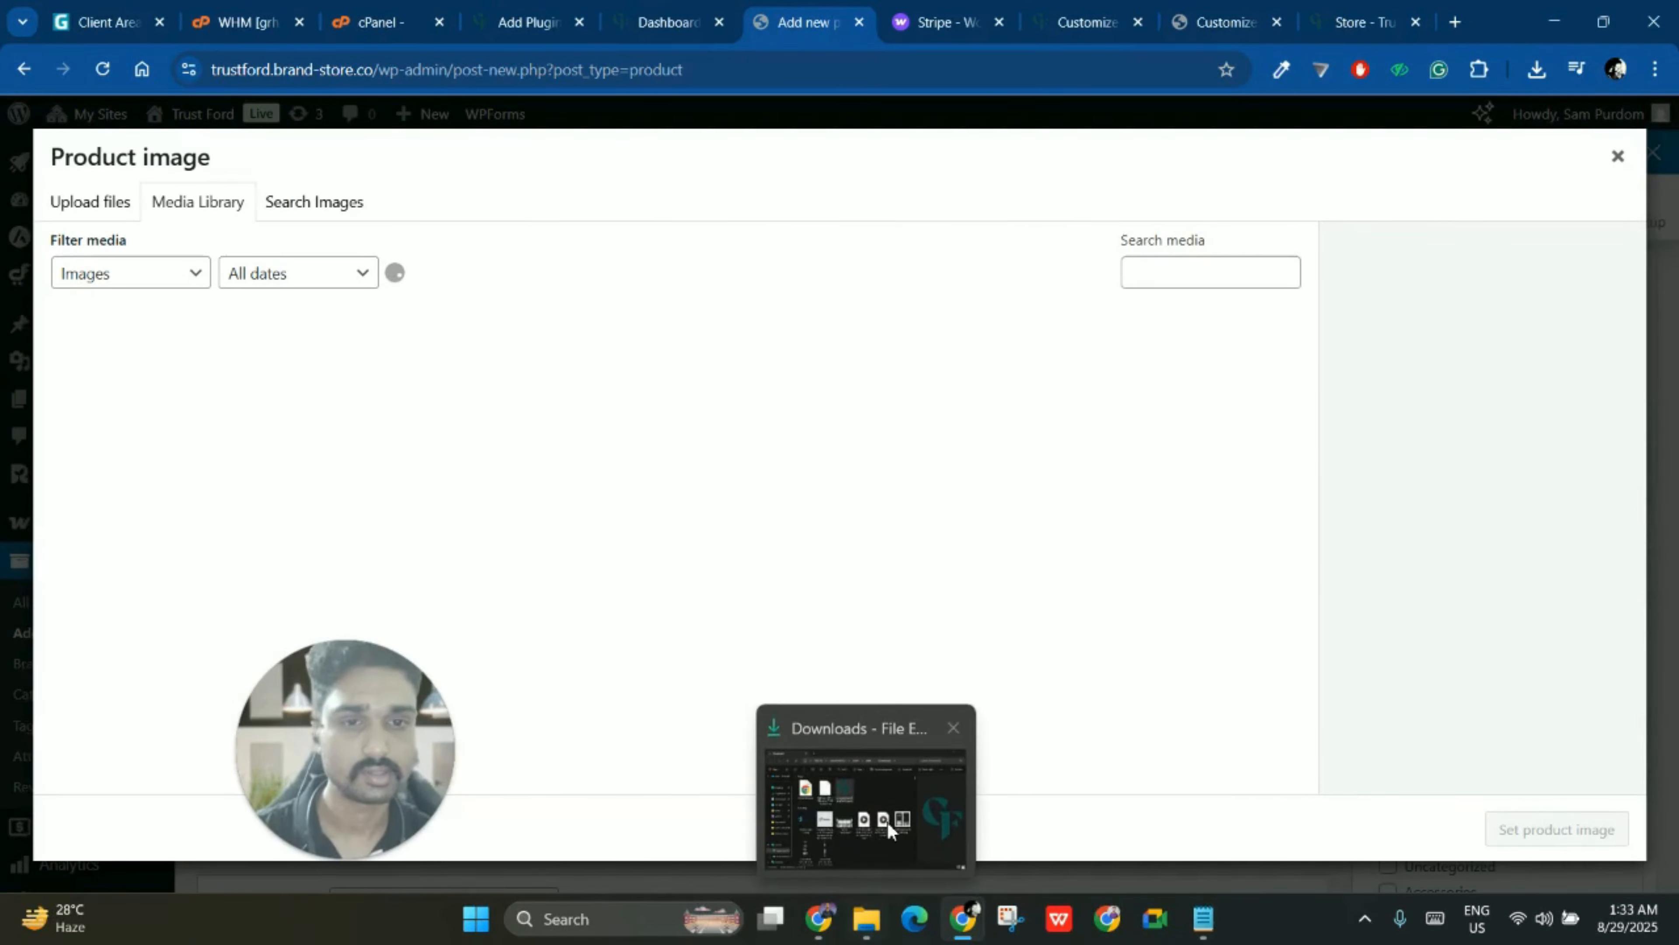
pyautogui.click(887, 820)
pyautogui.click(1085, 392)
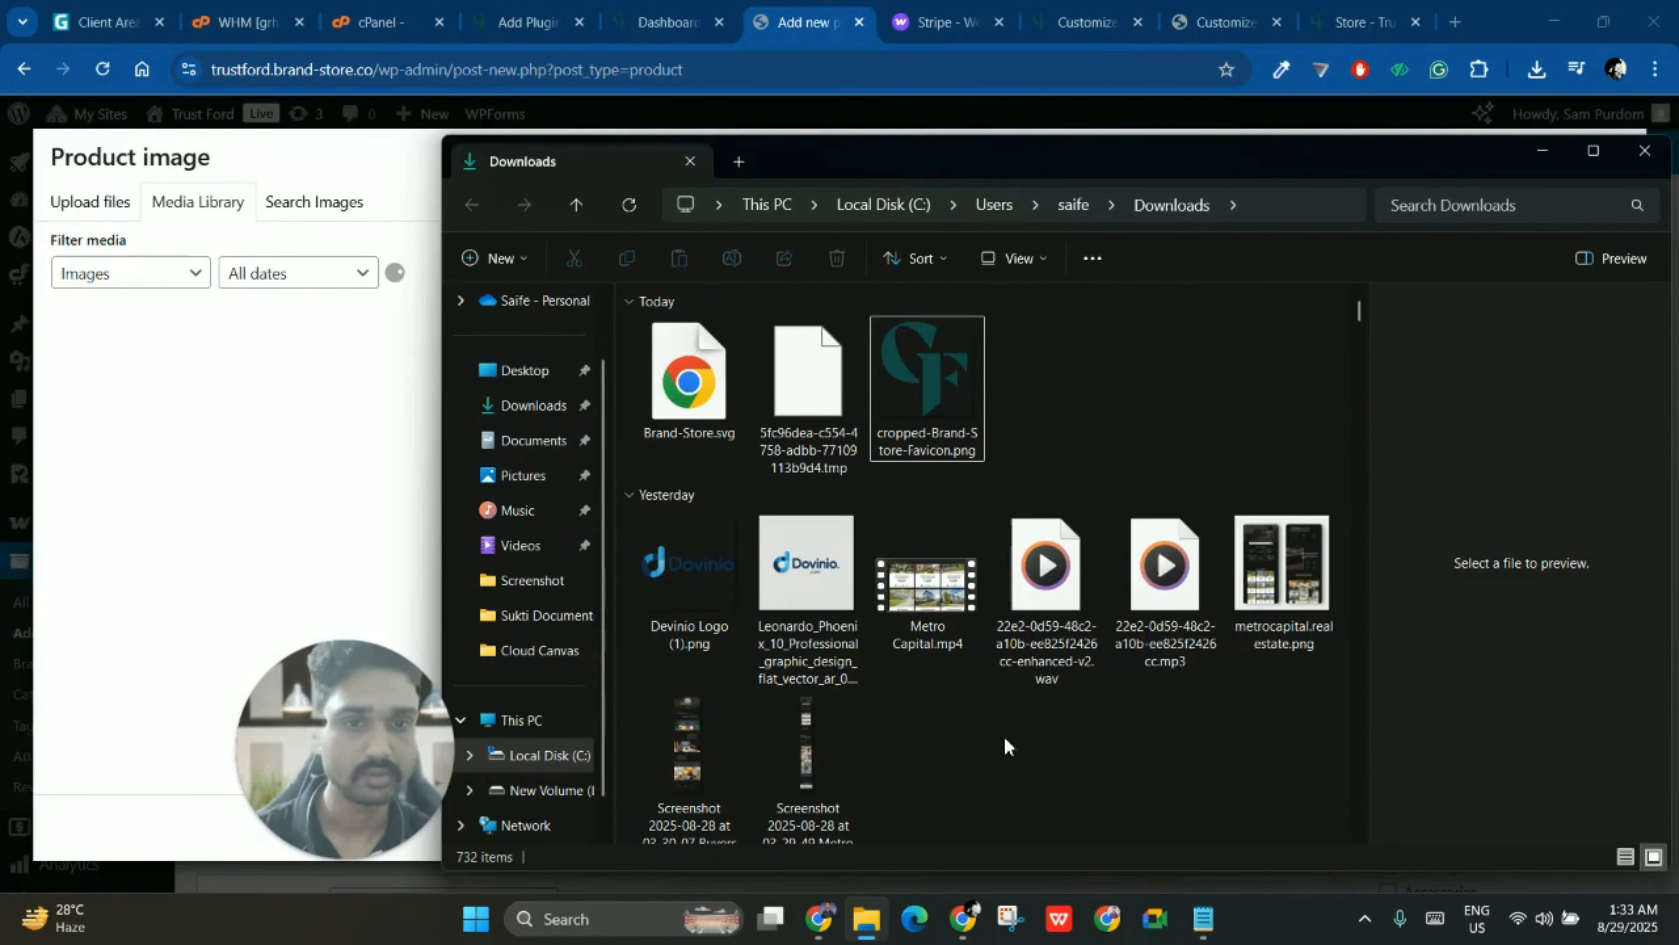
pyautogui.moveTo(1283, 564); pyautogui.dragTo(335, 477)
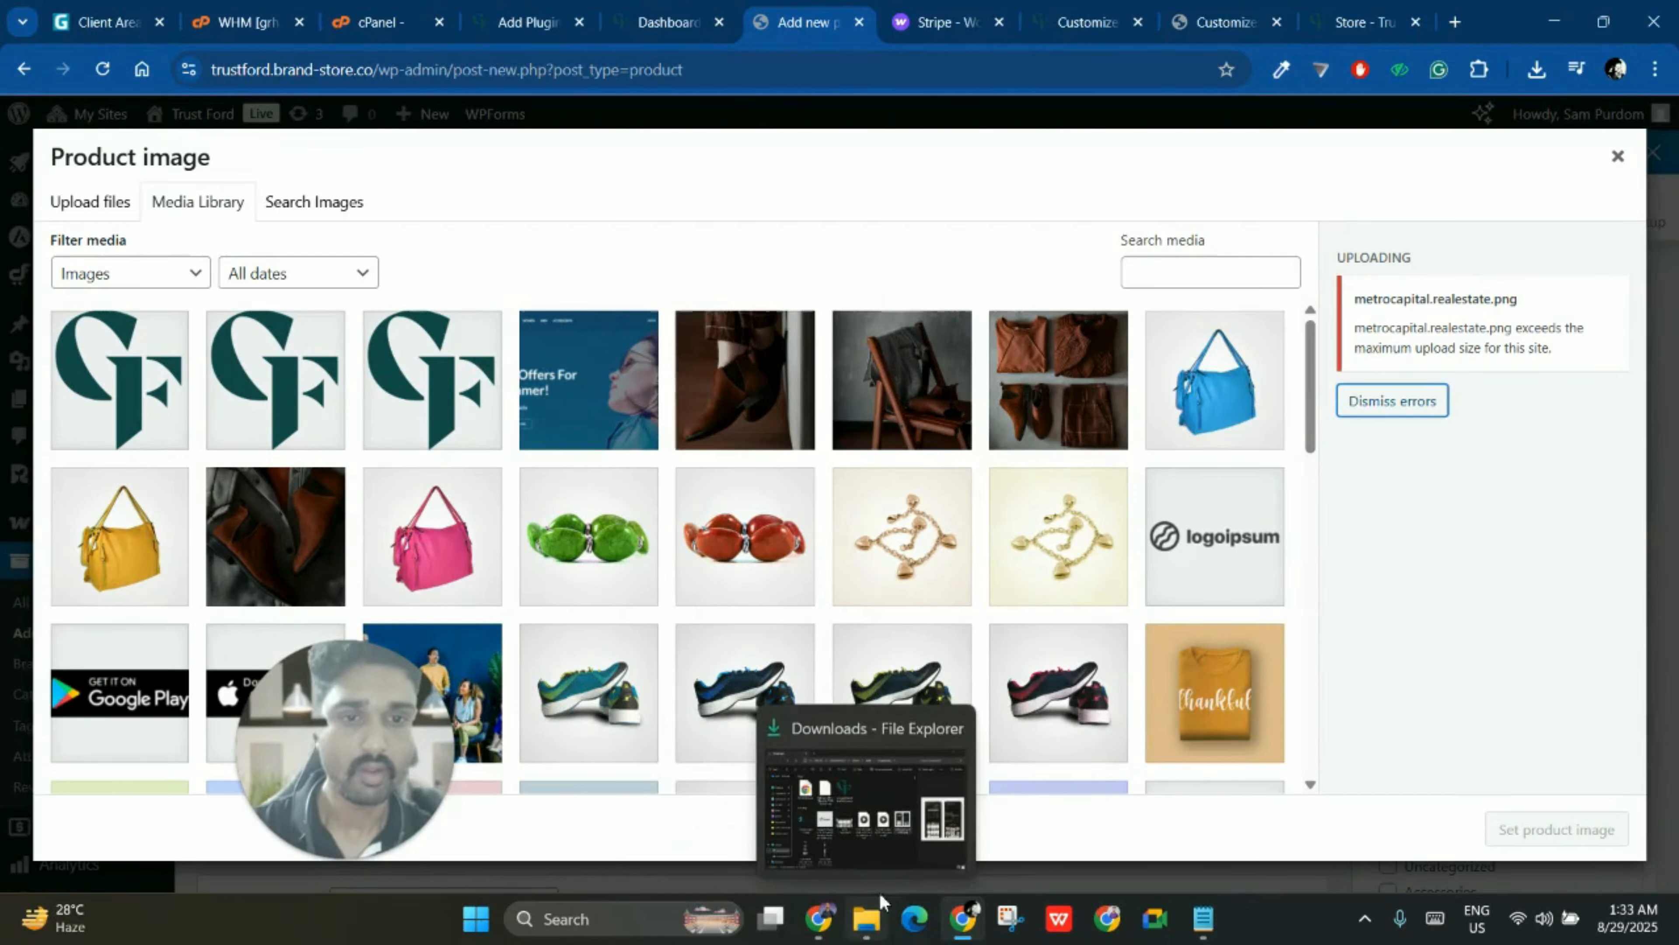
# - Try to upload Devinio Logo (1).png from the Downloads folder as the product image, and dismiss the Image Optimizer suggestion
pyautogui.click(866, 918)
pyautogui.click(1245, 774)
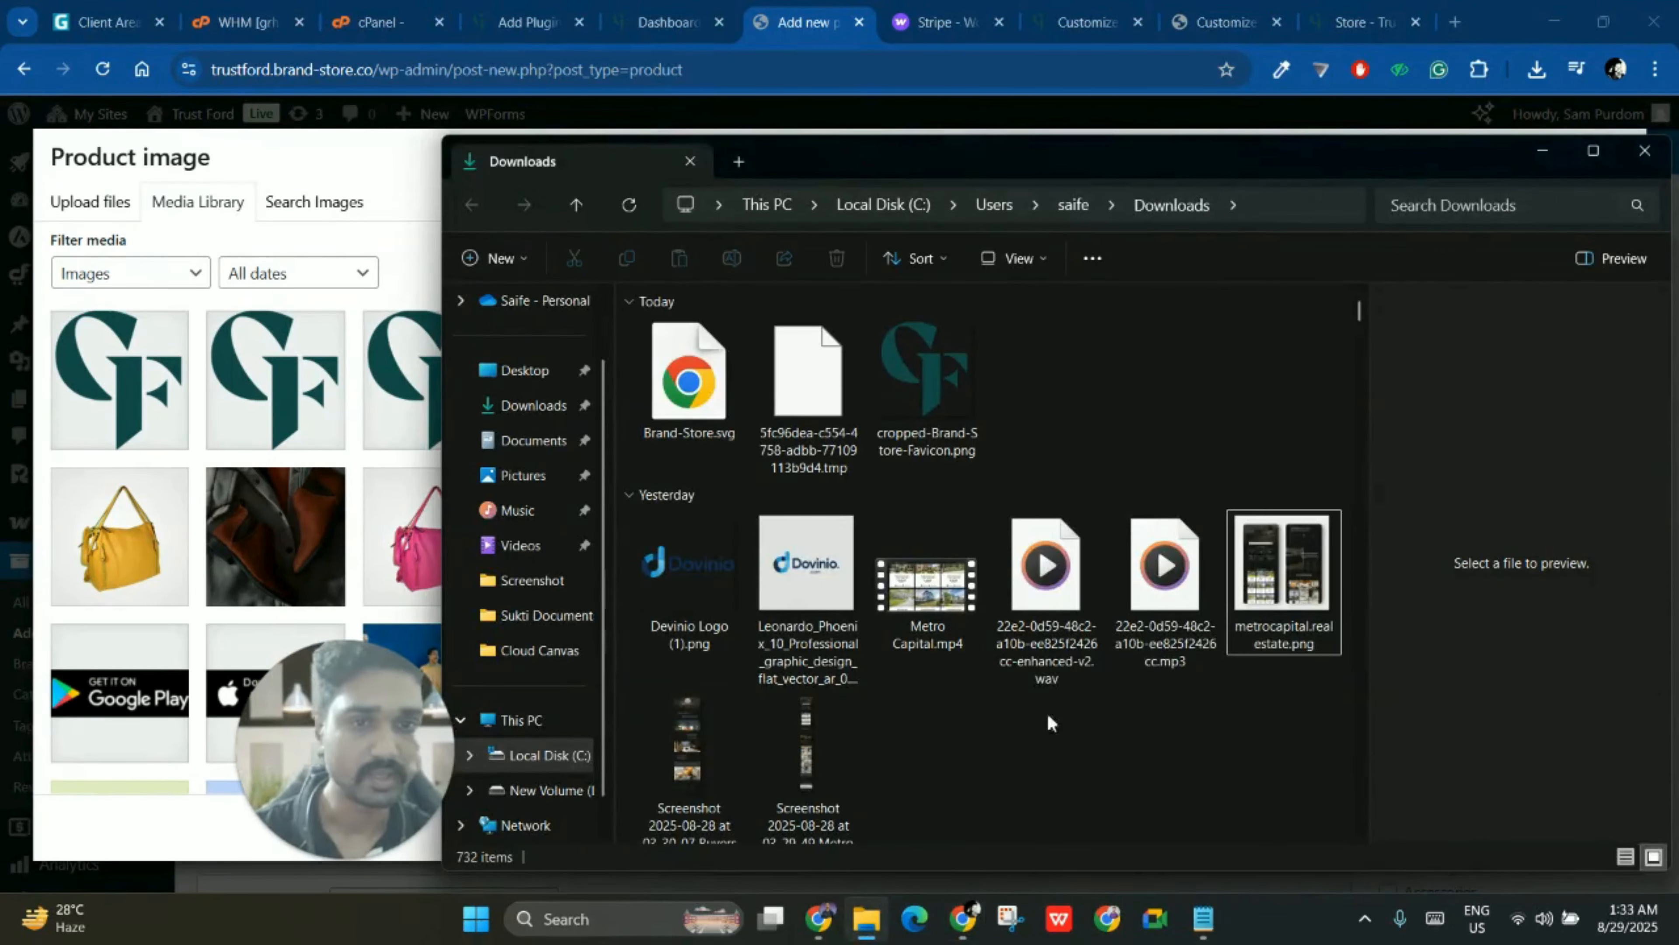
pyautogui.click(688, 595)
pyautogui.scroll(-5, 855, 768)
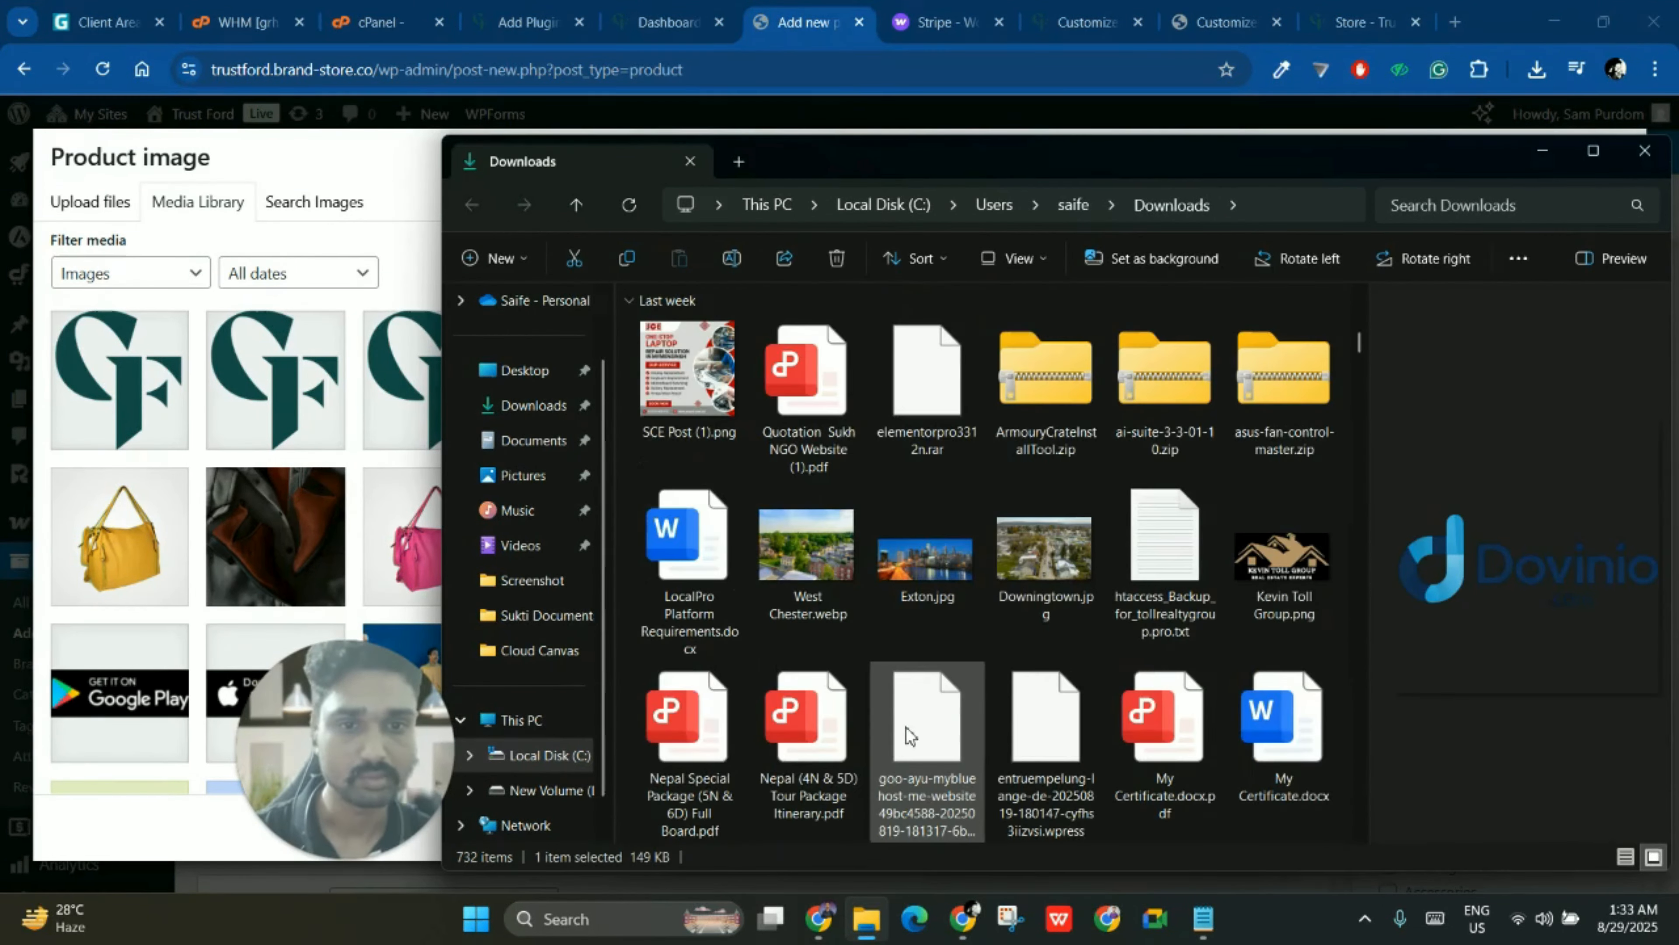
pyautogui.moveTo(690, 371); pyautogui.dragTo(357, 469)
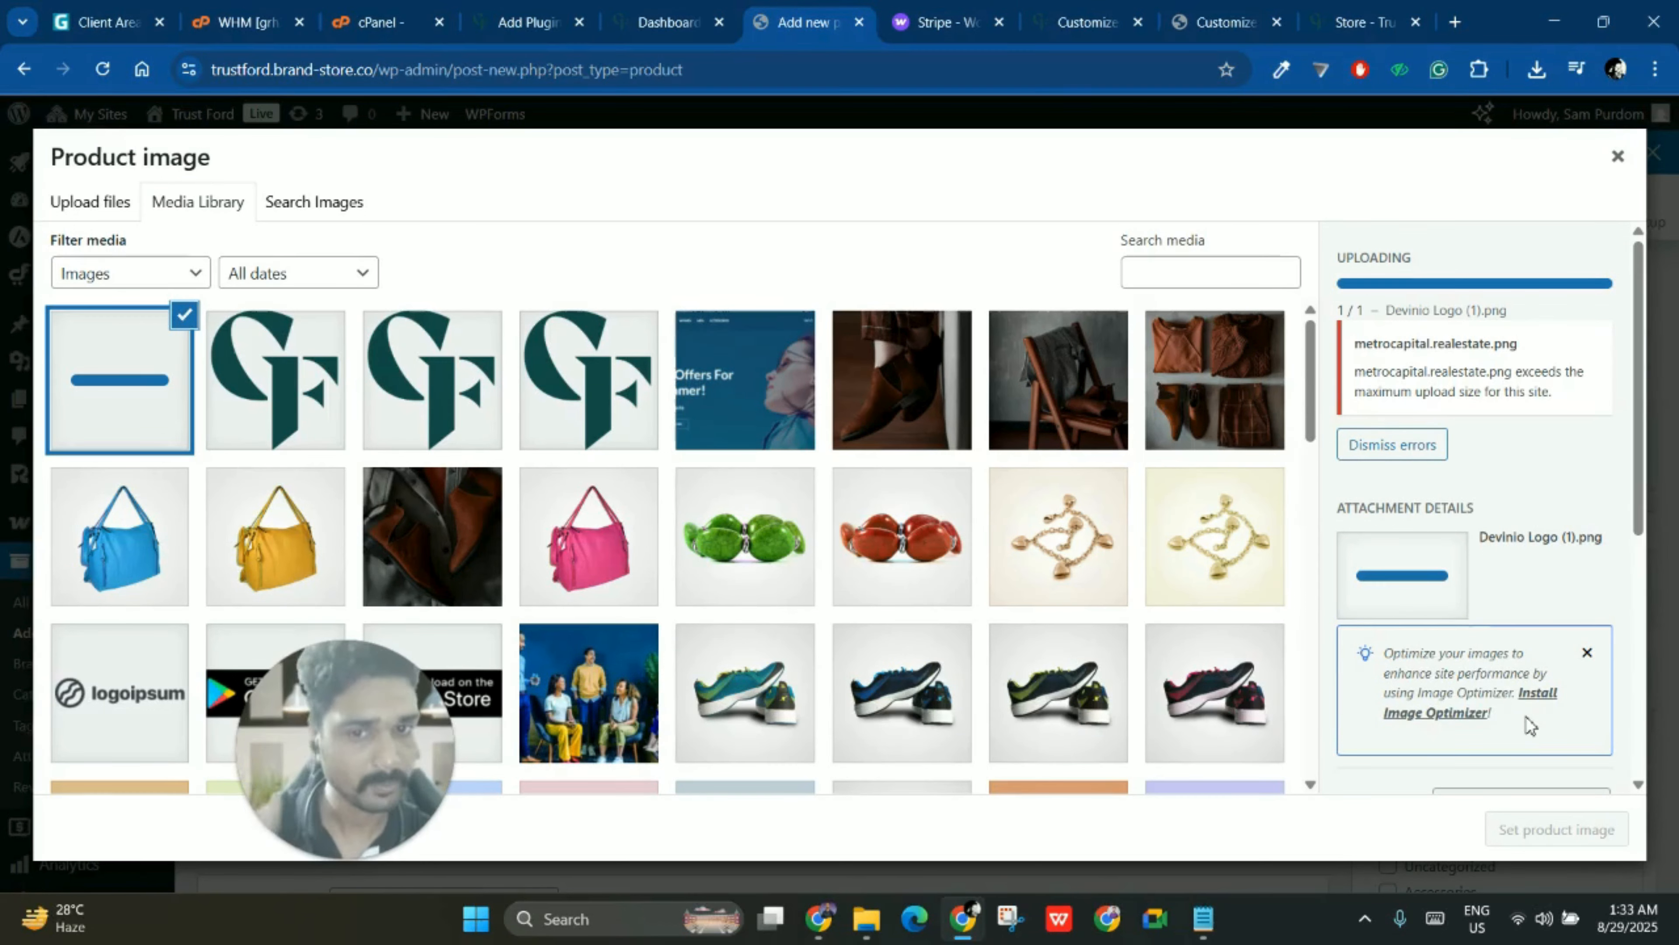
pyautogui.click(1588, 654)
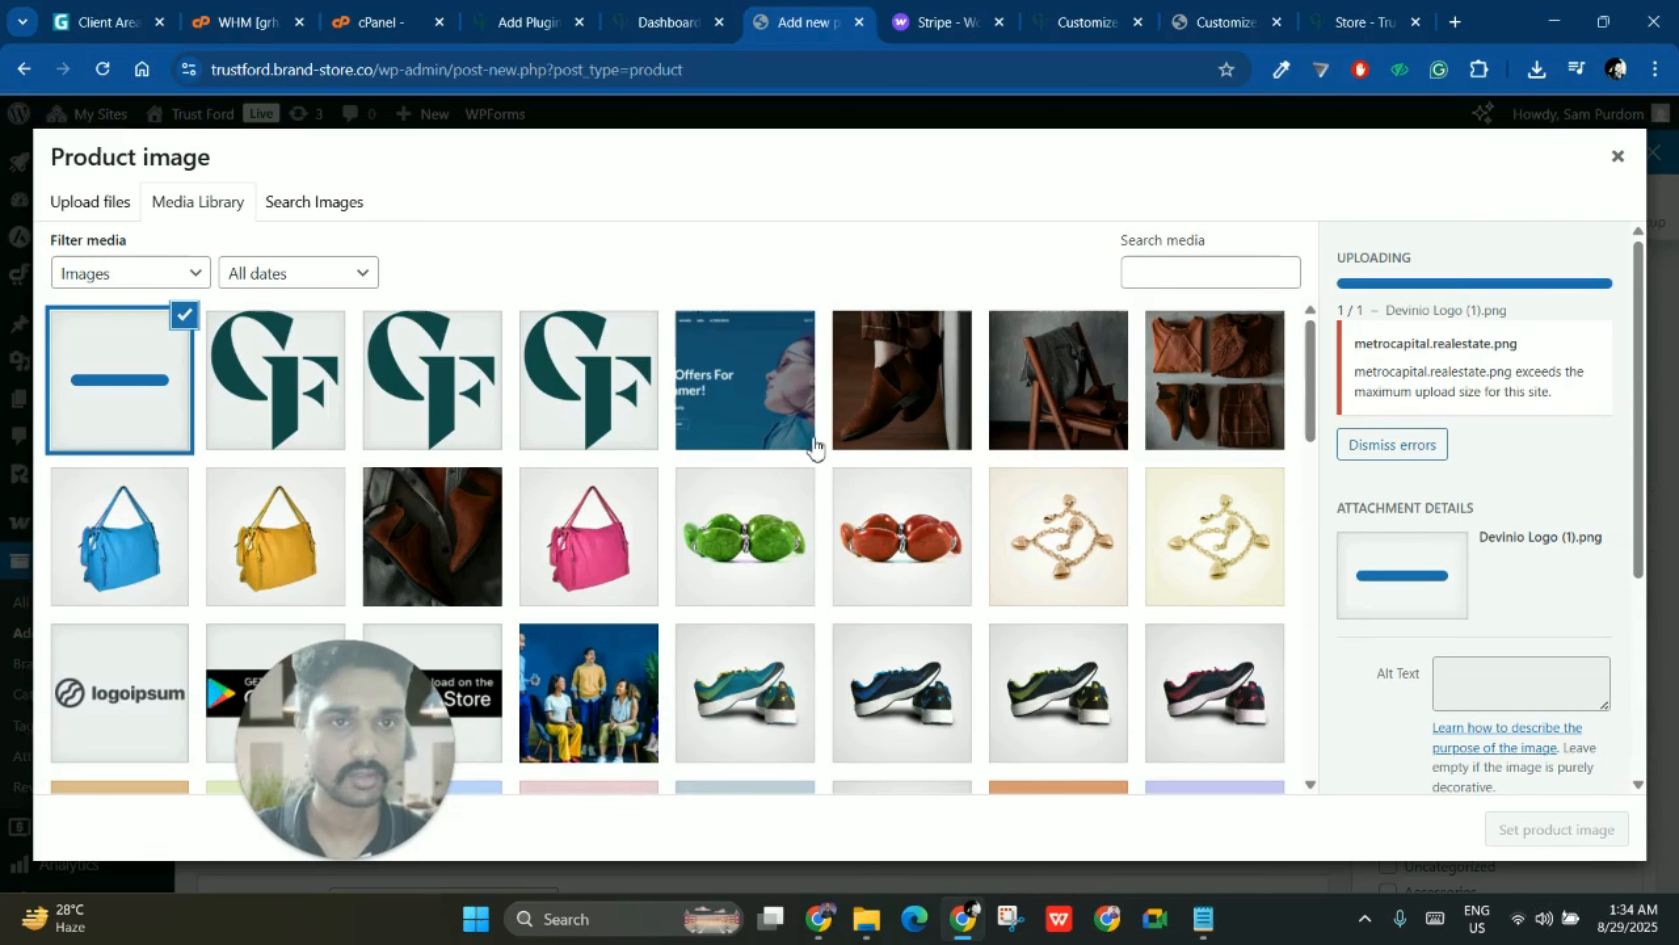
# - Close the Stripe page and the main Brand Store site's Customizer
pyautogui.click(999, 22)
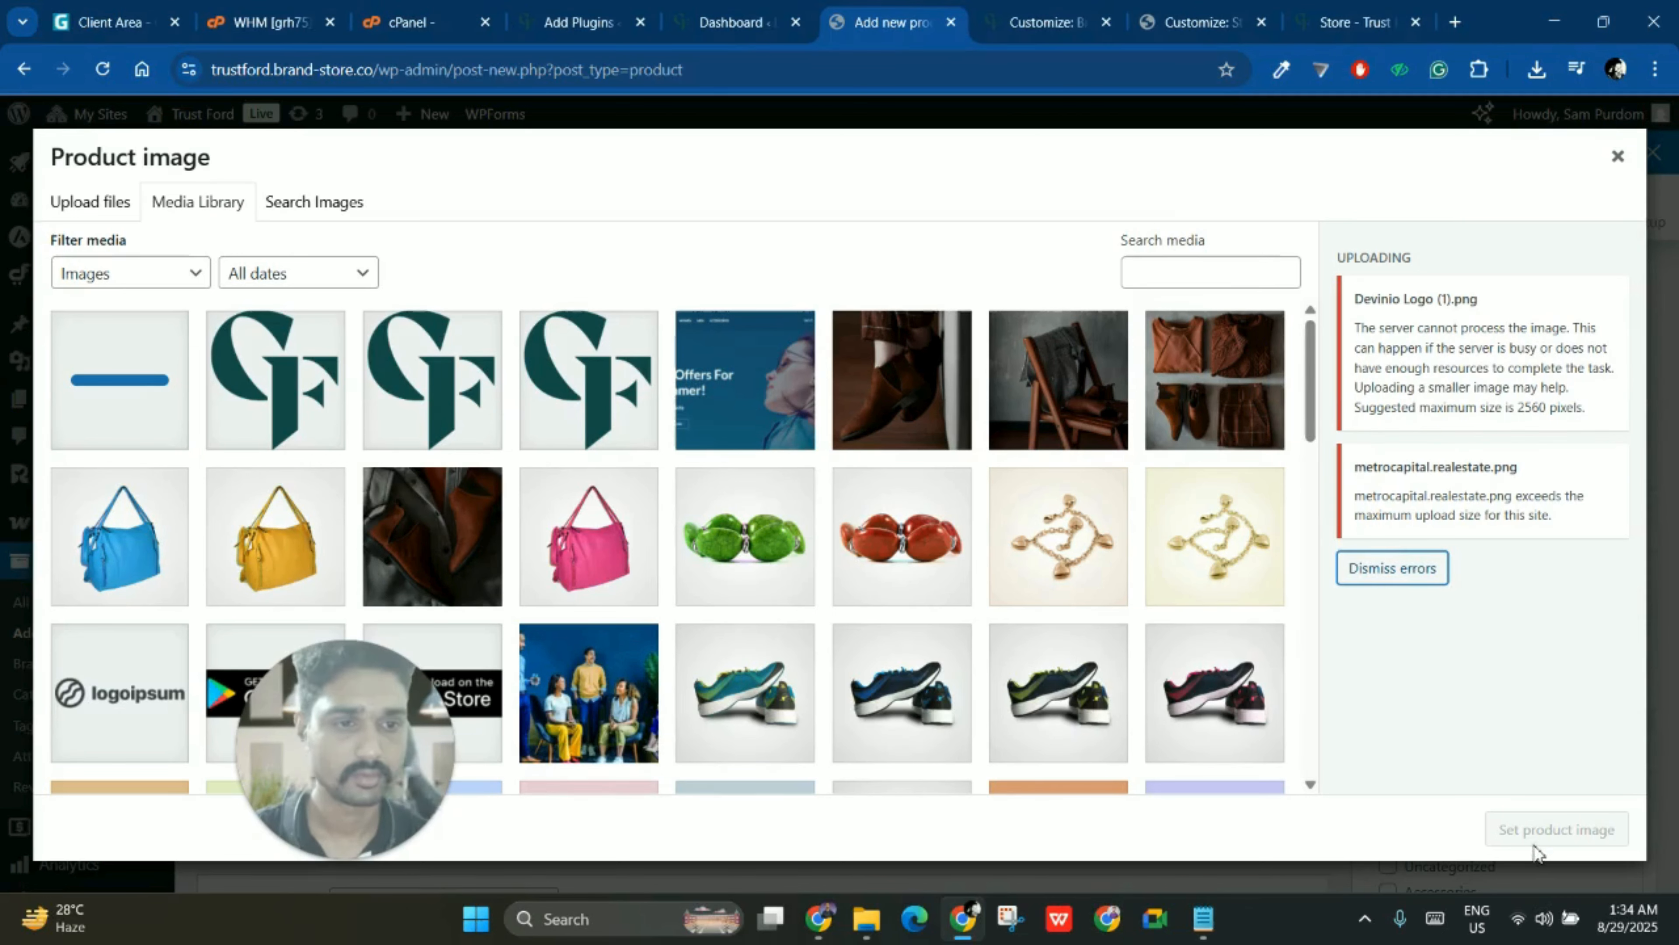
pyautogui.click(1036, 17)
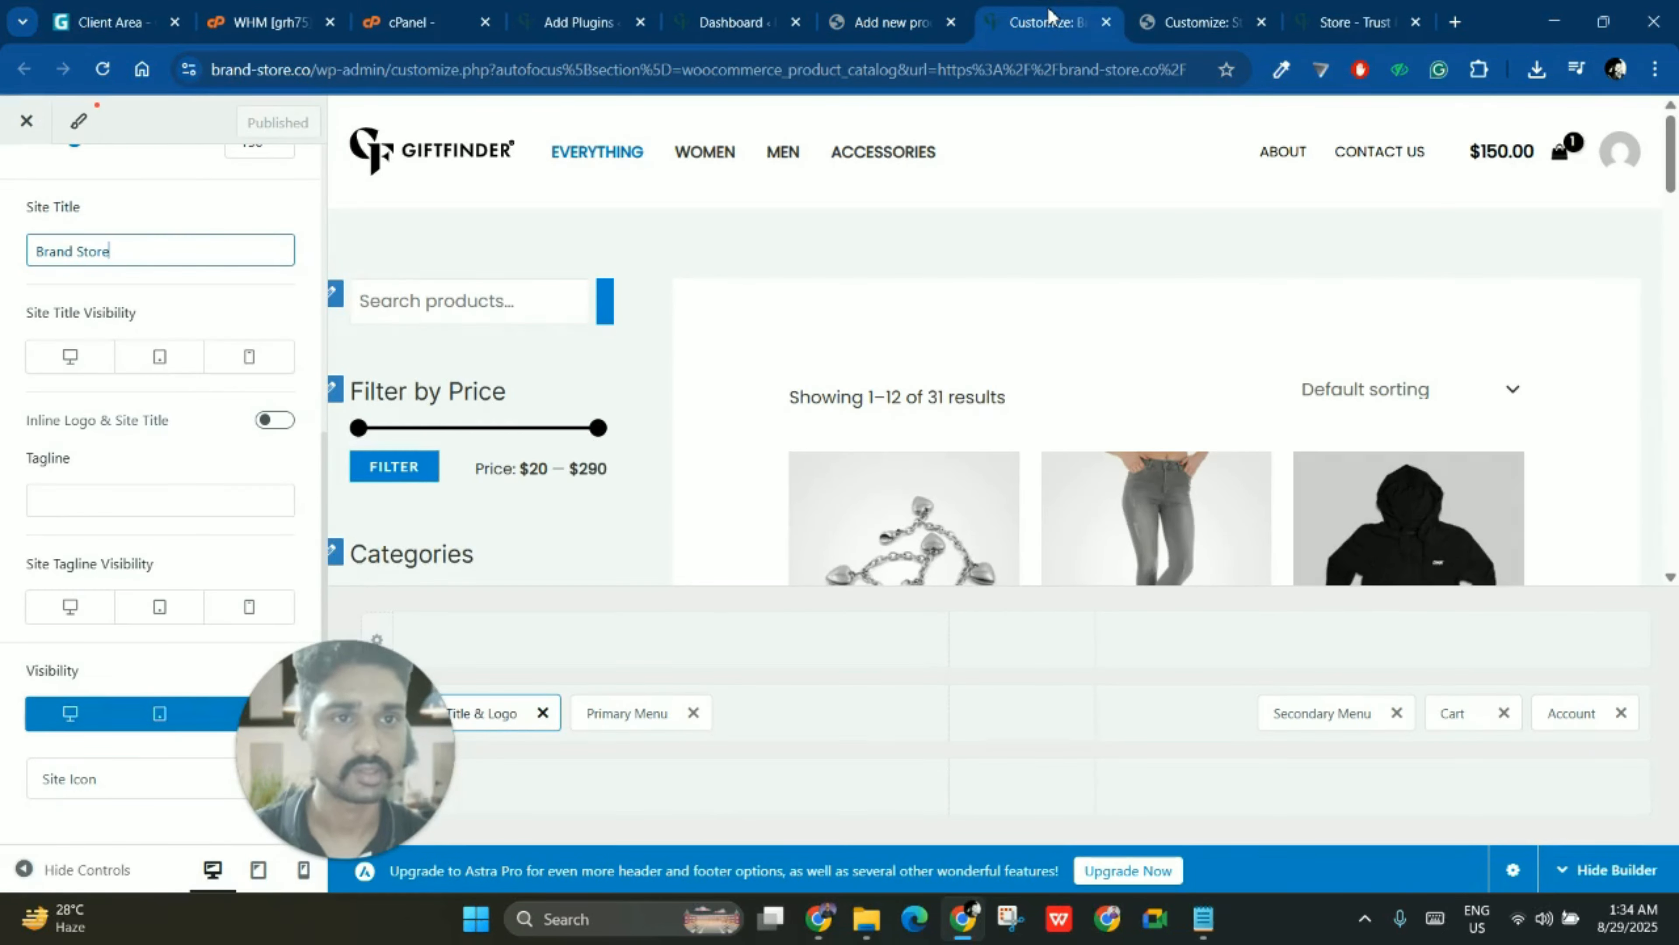
pyautogui.middleClick(1047, 13)
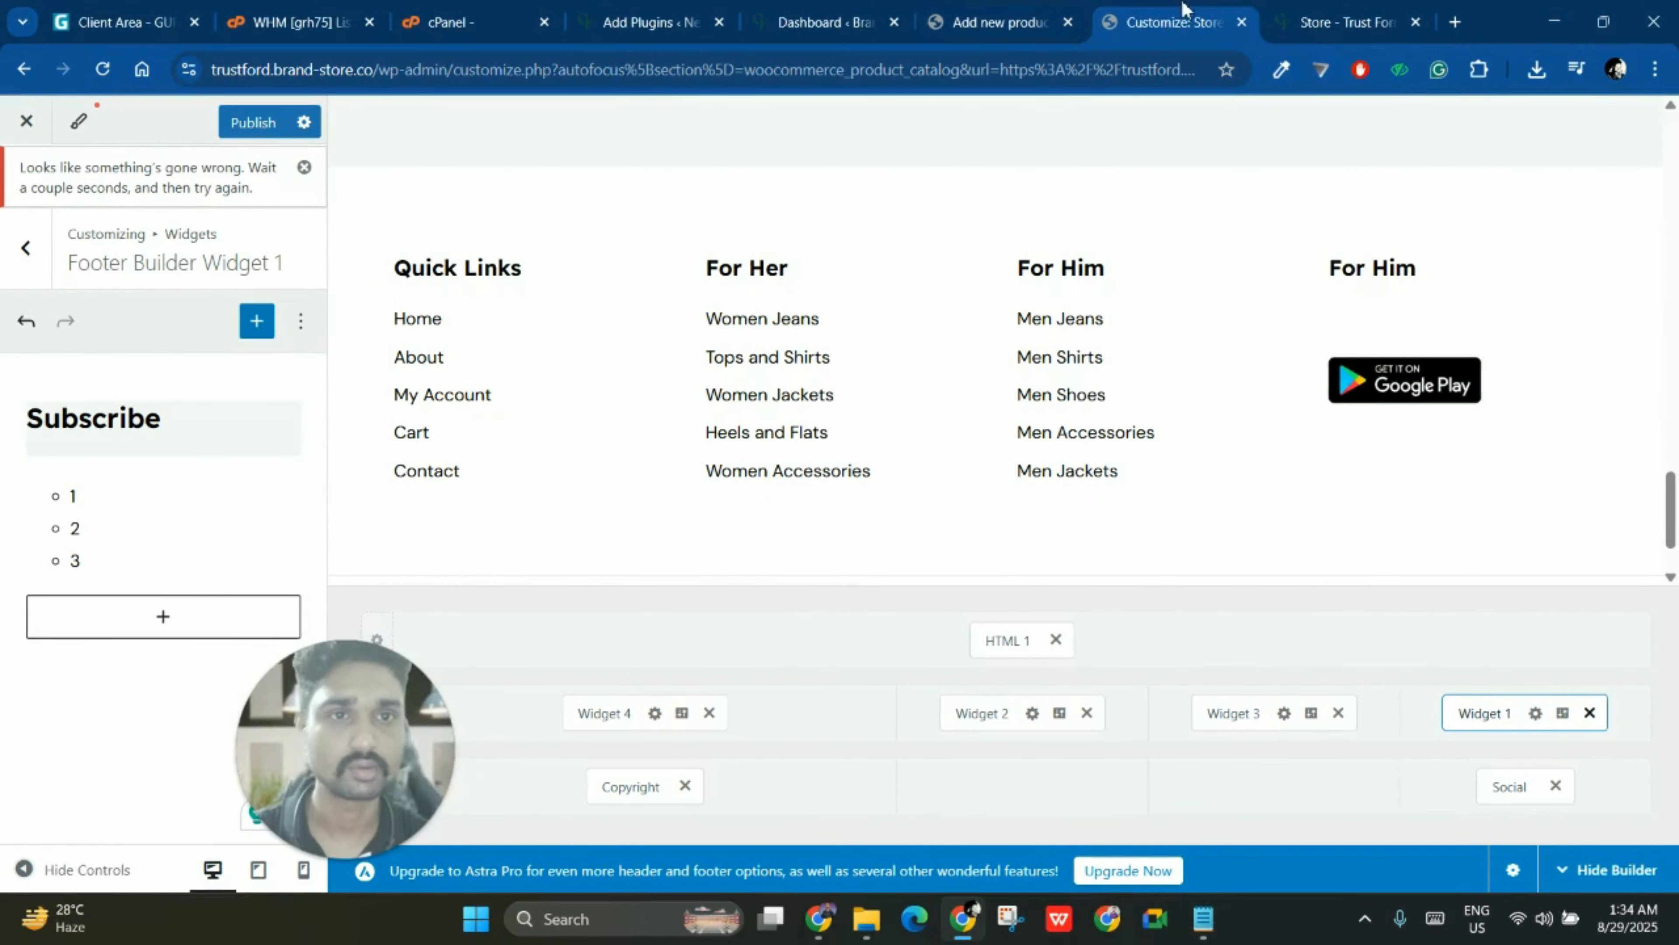
# - Keep the Trust Ford Customizer open and publish its pending footer widget changes
pyautogui.middleClick(1183, 4)
pyautogui.click(1029, 221)
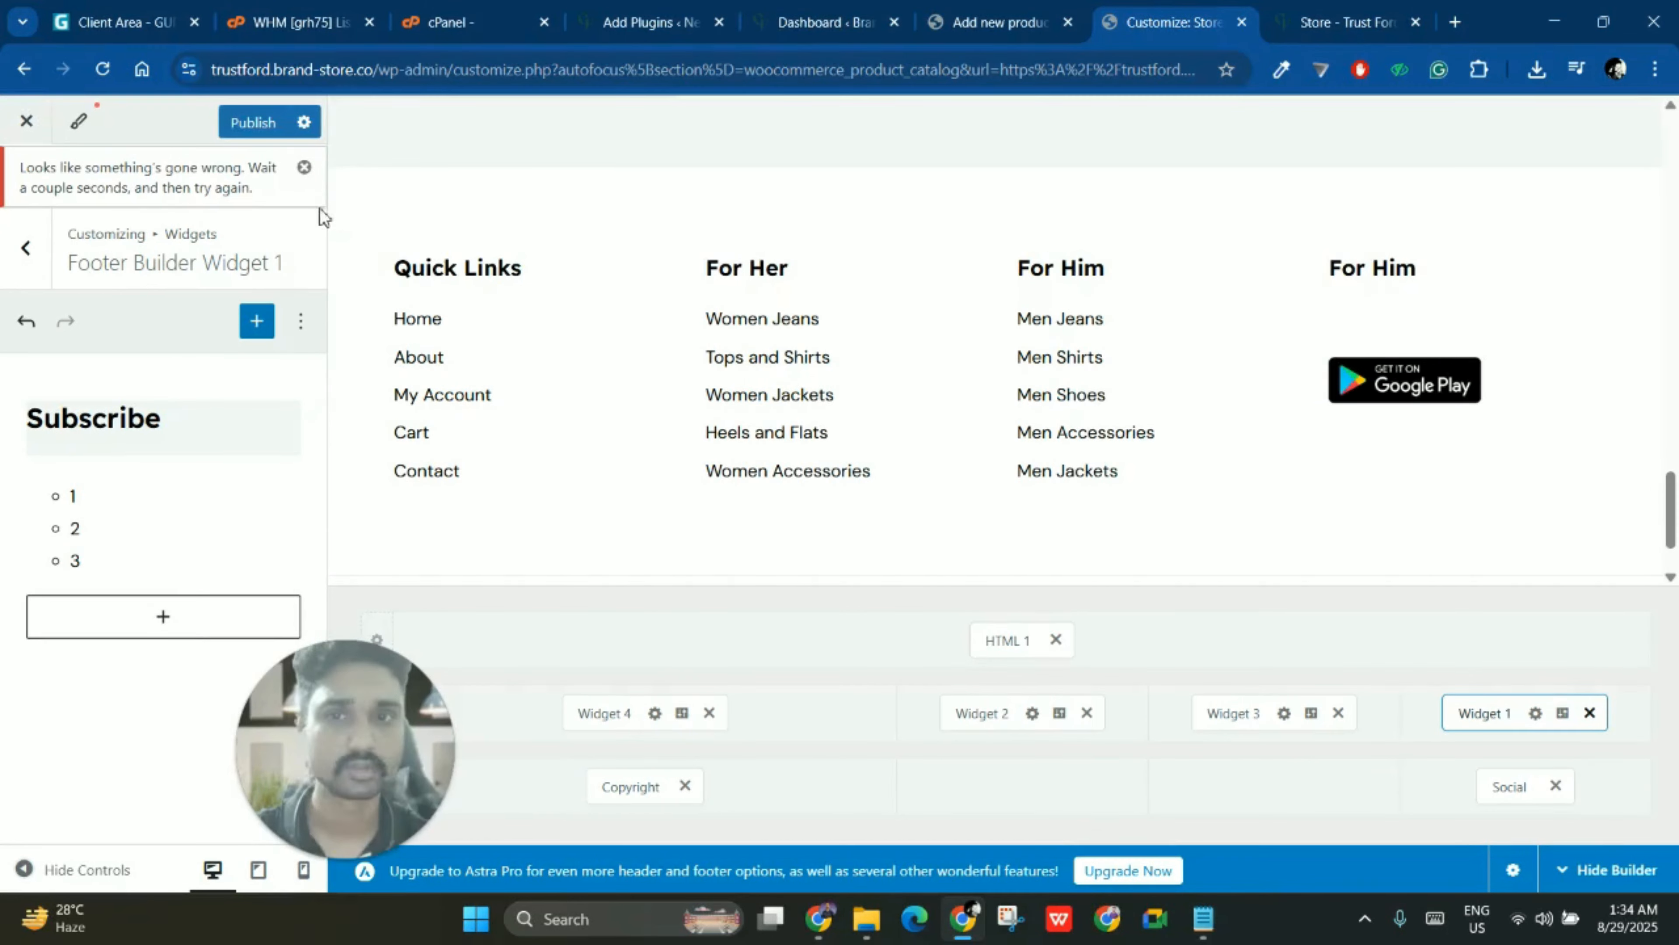
pyautogui.click(235, 125)
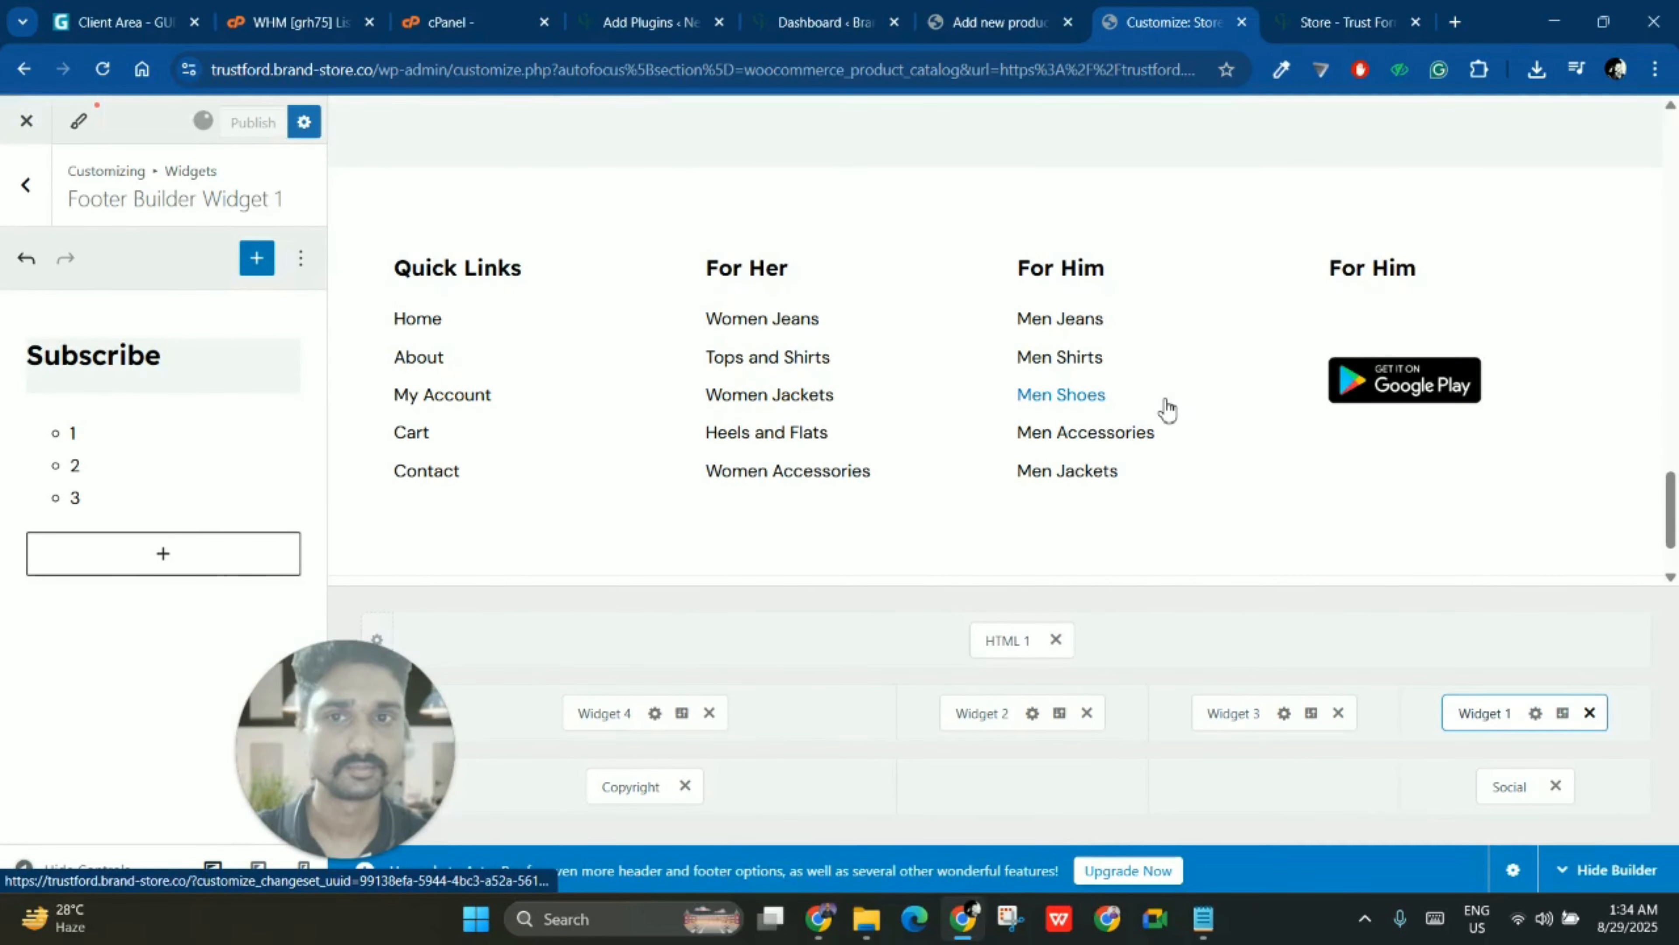
# - Return to the new product and set the media library portrait of the bearded man in a blue hat as its product image
pyautogui.click(827, 22)
pyautogui.click(999, 22)
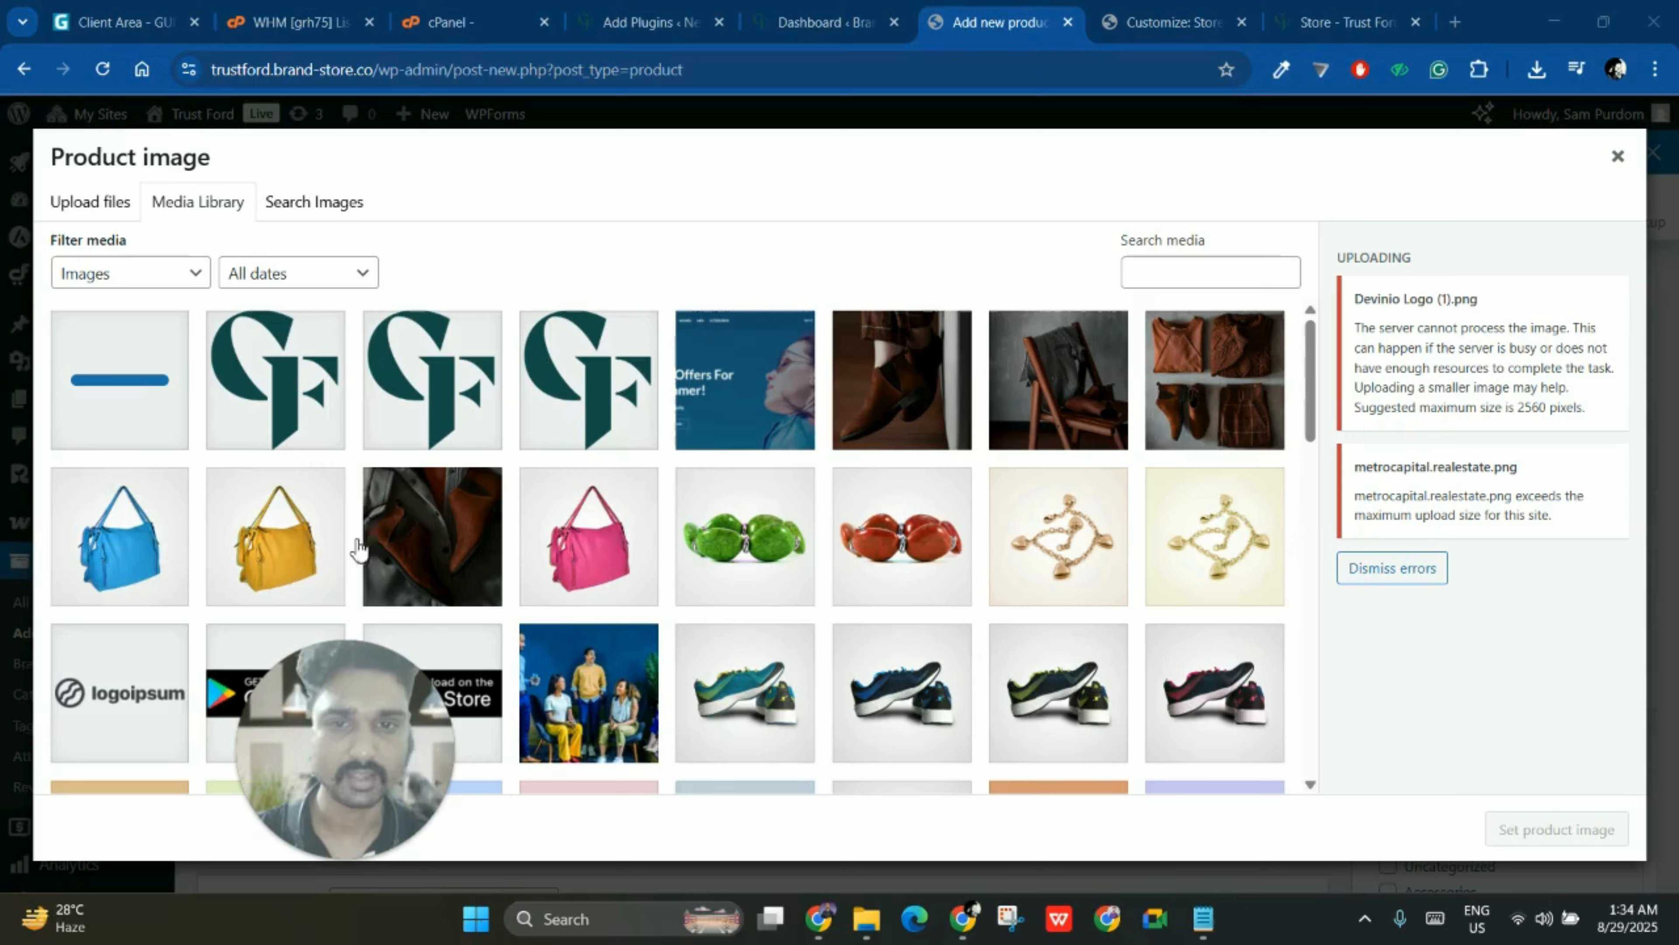
pyautogui.scroll(-3, 1057, 555)
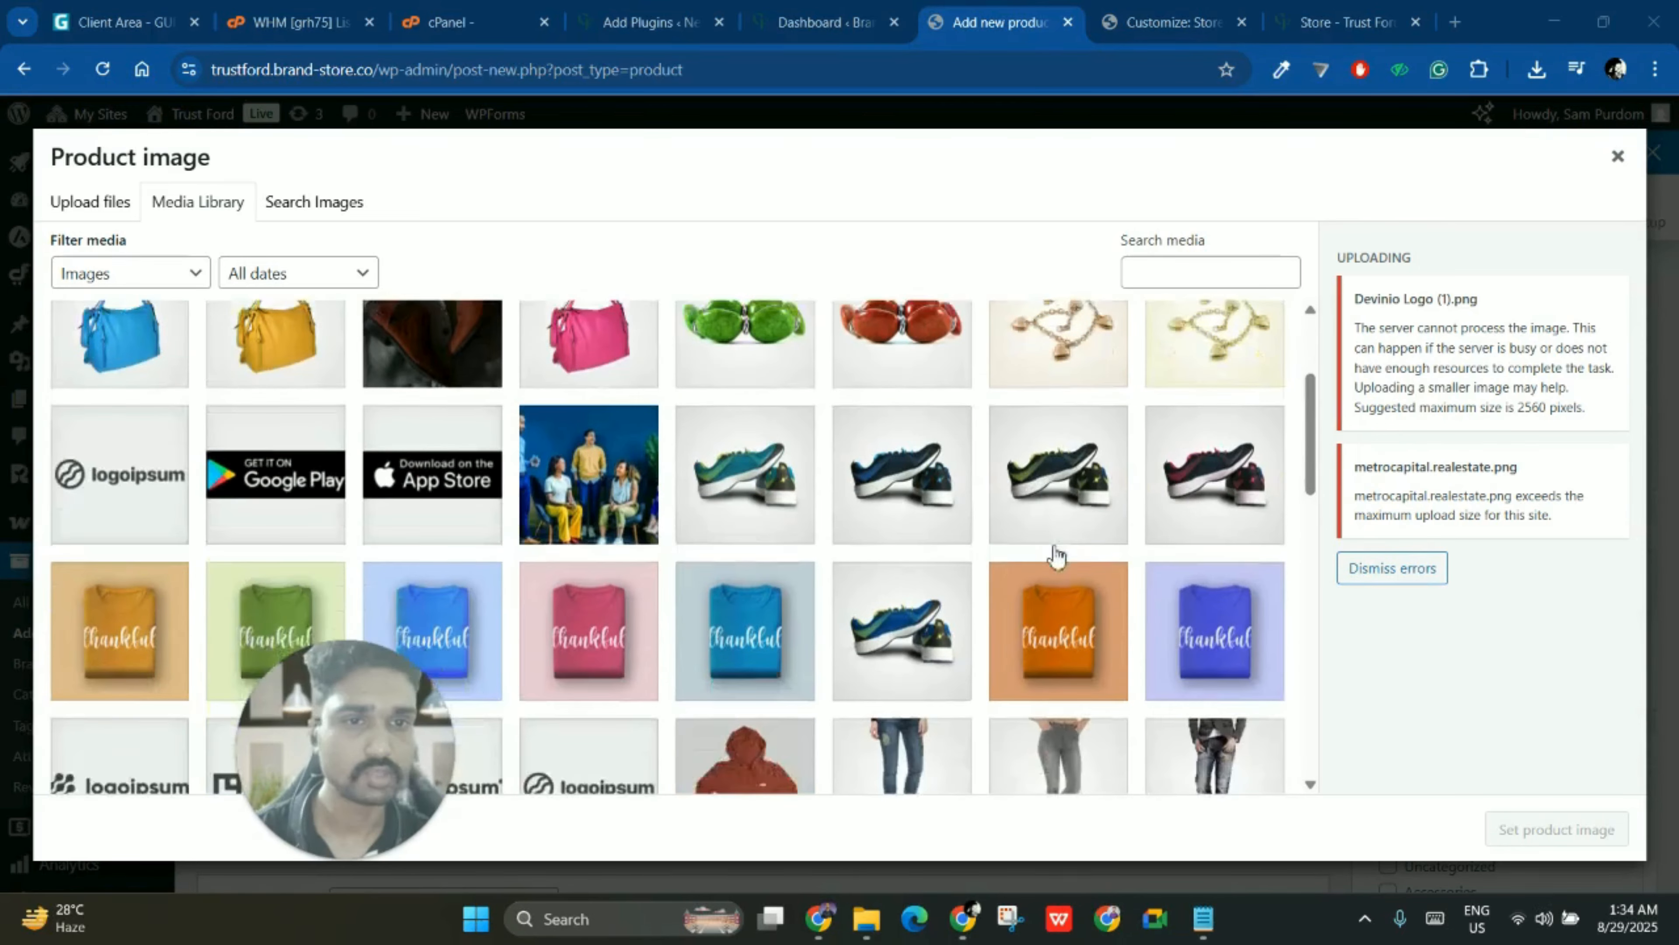
pyautogui.scroll(3, 1095, 563)
pyautogui.scroll(-10, 1062, 529)
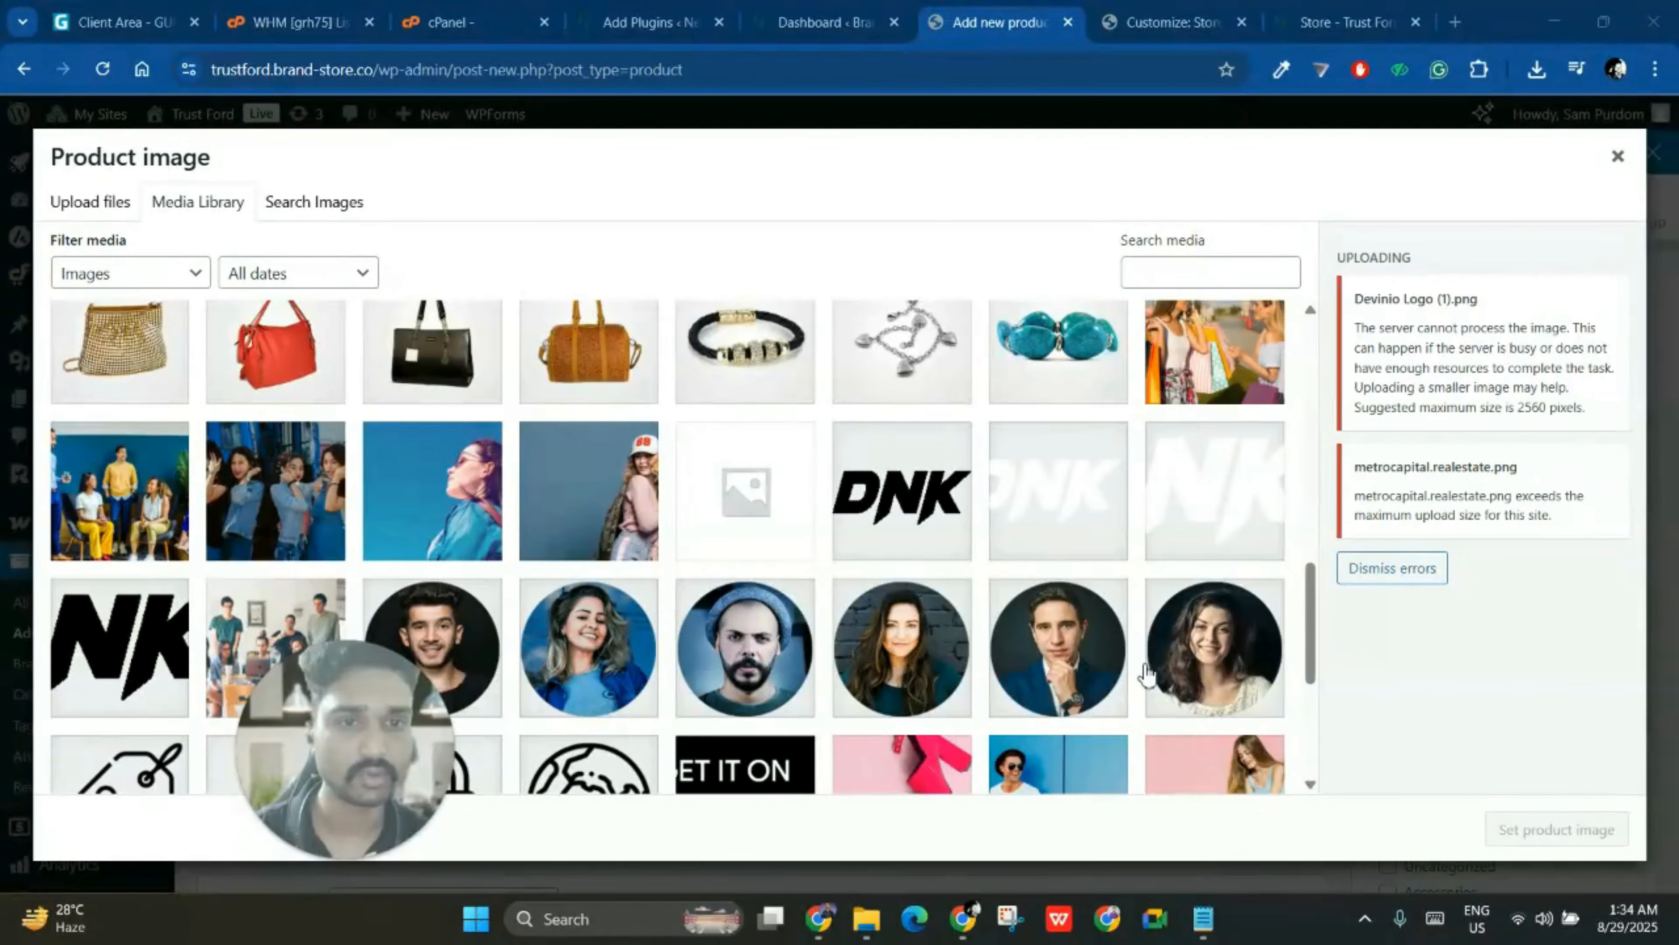
pyautogui.scroll(-2, 760, 684)
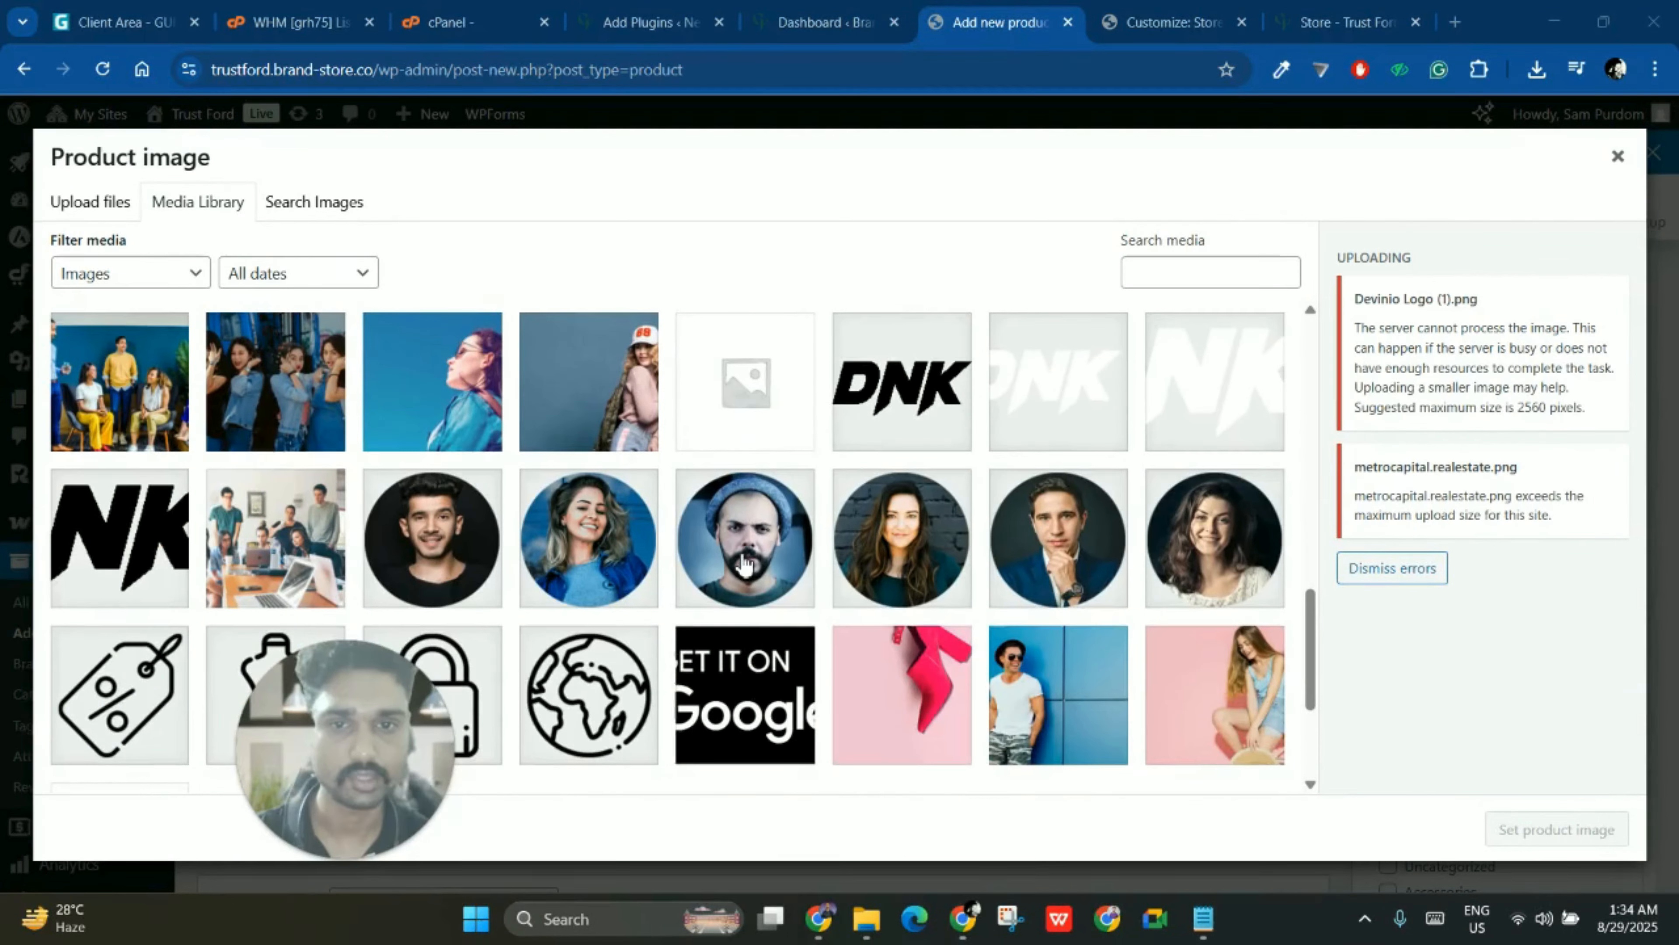
pyautogui.click(753, 565)
pyautogui.click(1555, 829)
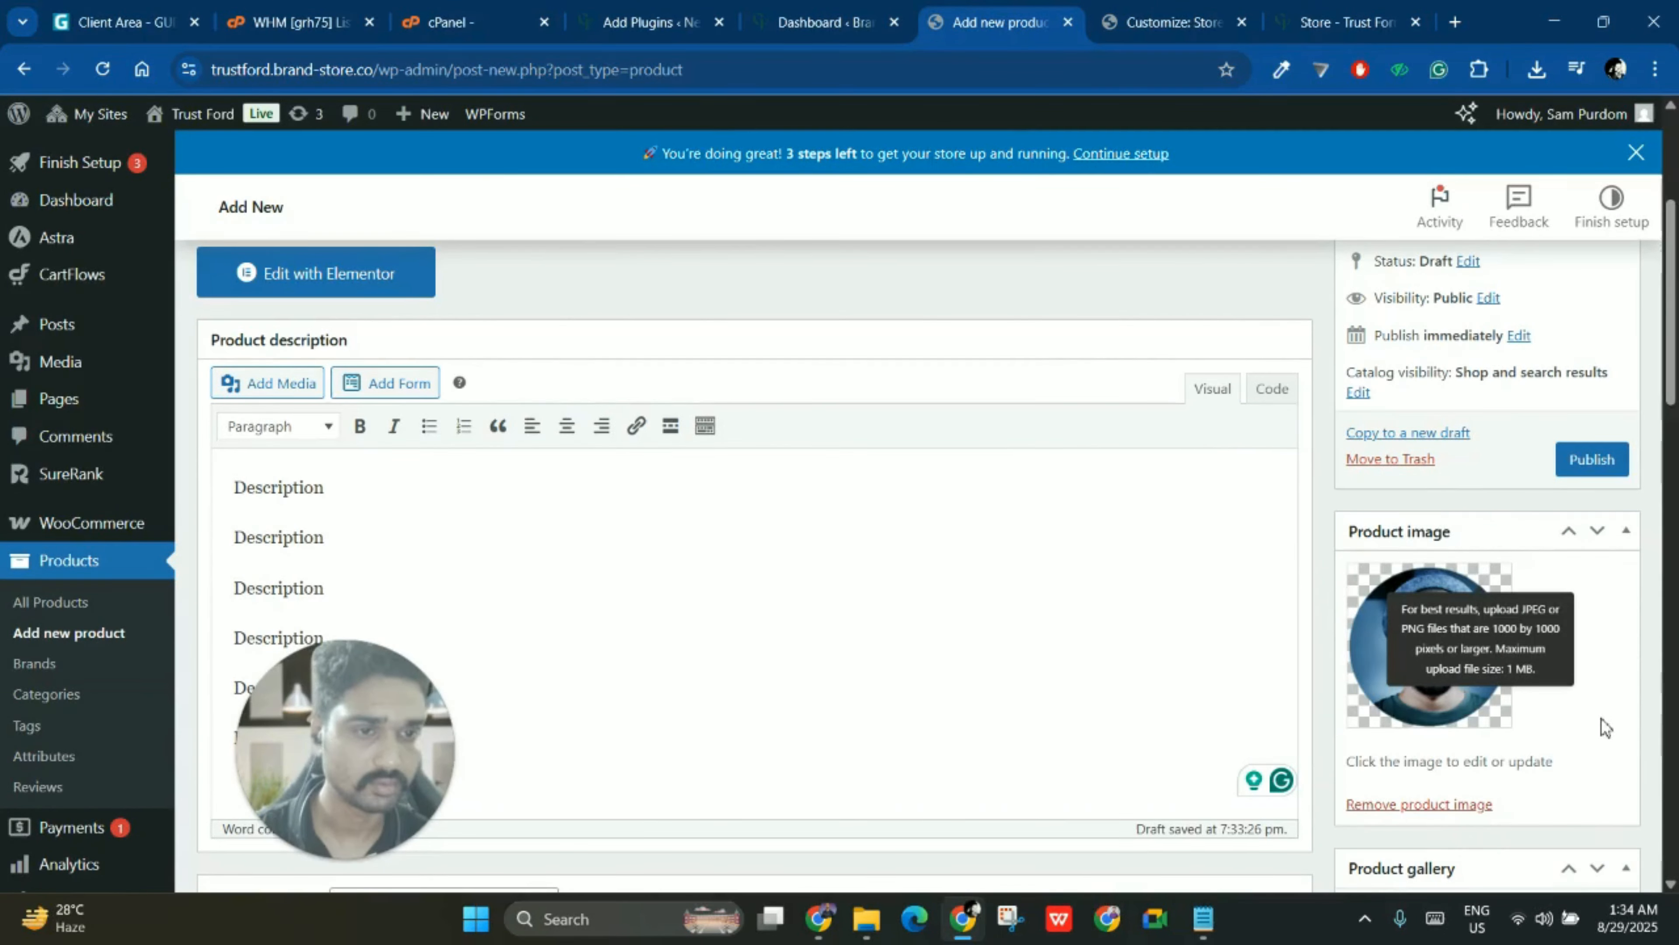
# - Publish the test product and check that its edit page has loaded
pyautogui.scroll(-1, 1454, 596)
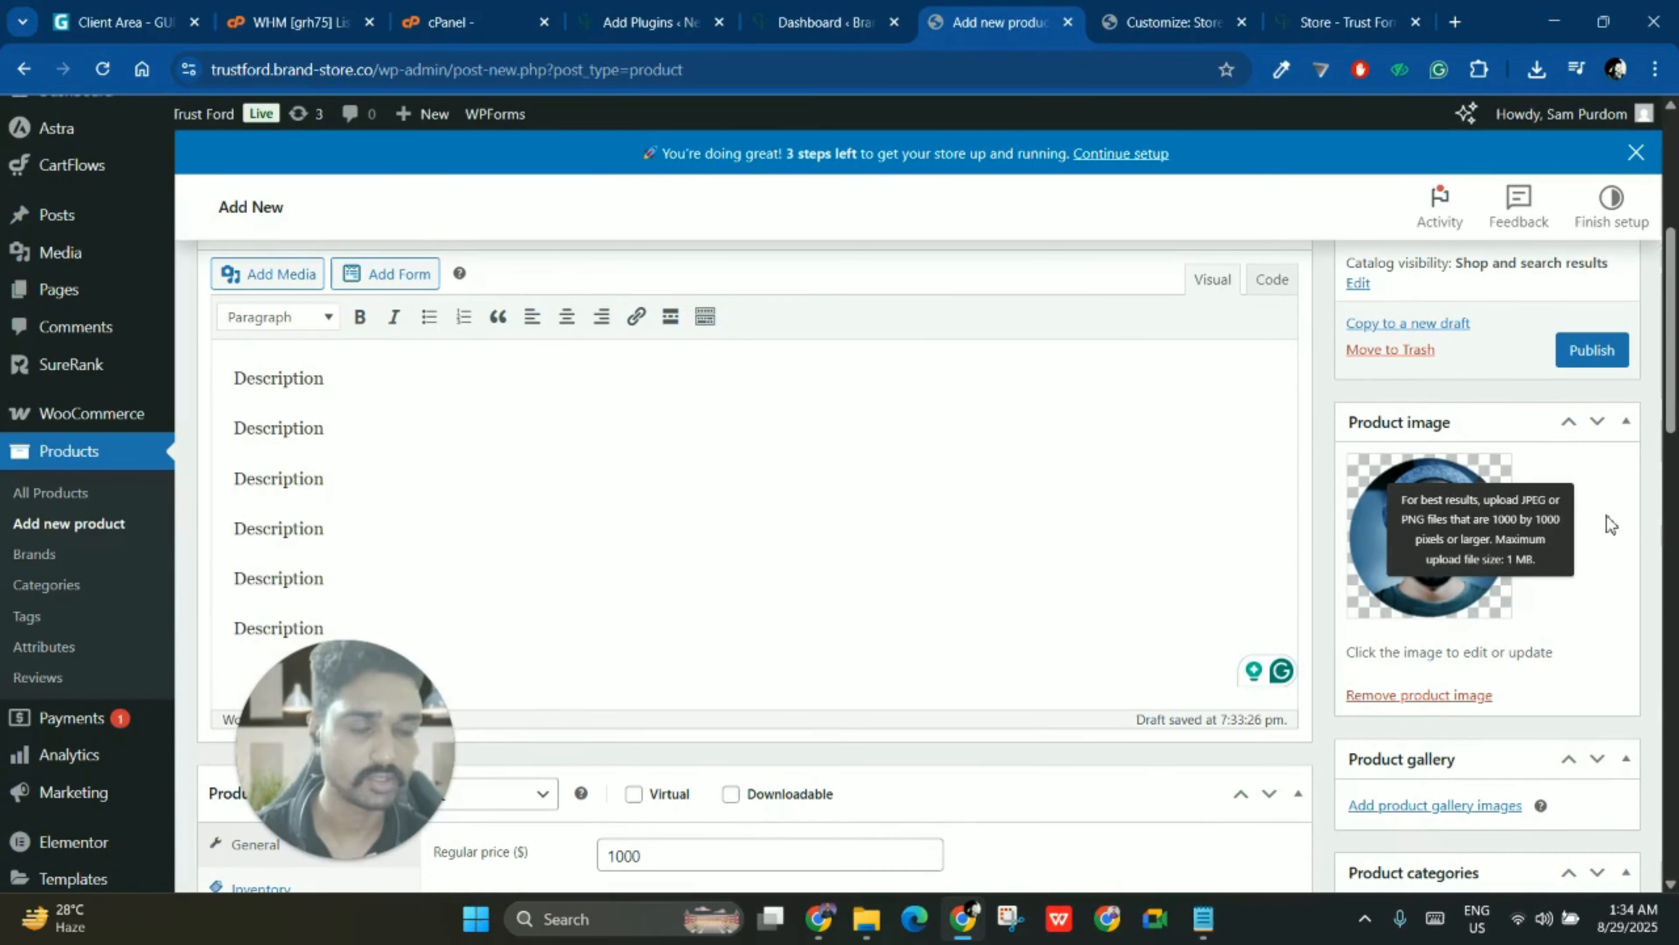
pyautogui.scroll(4, 1578, 514)
pyautogui.scroll(-2, 1606, 466)
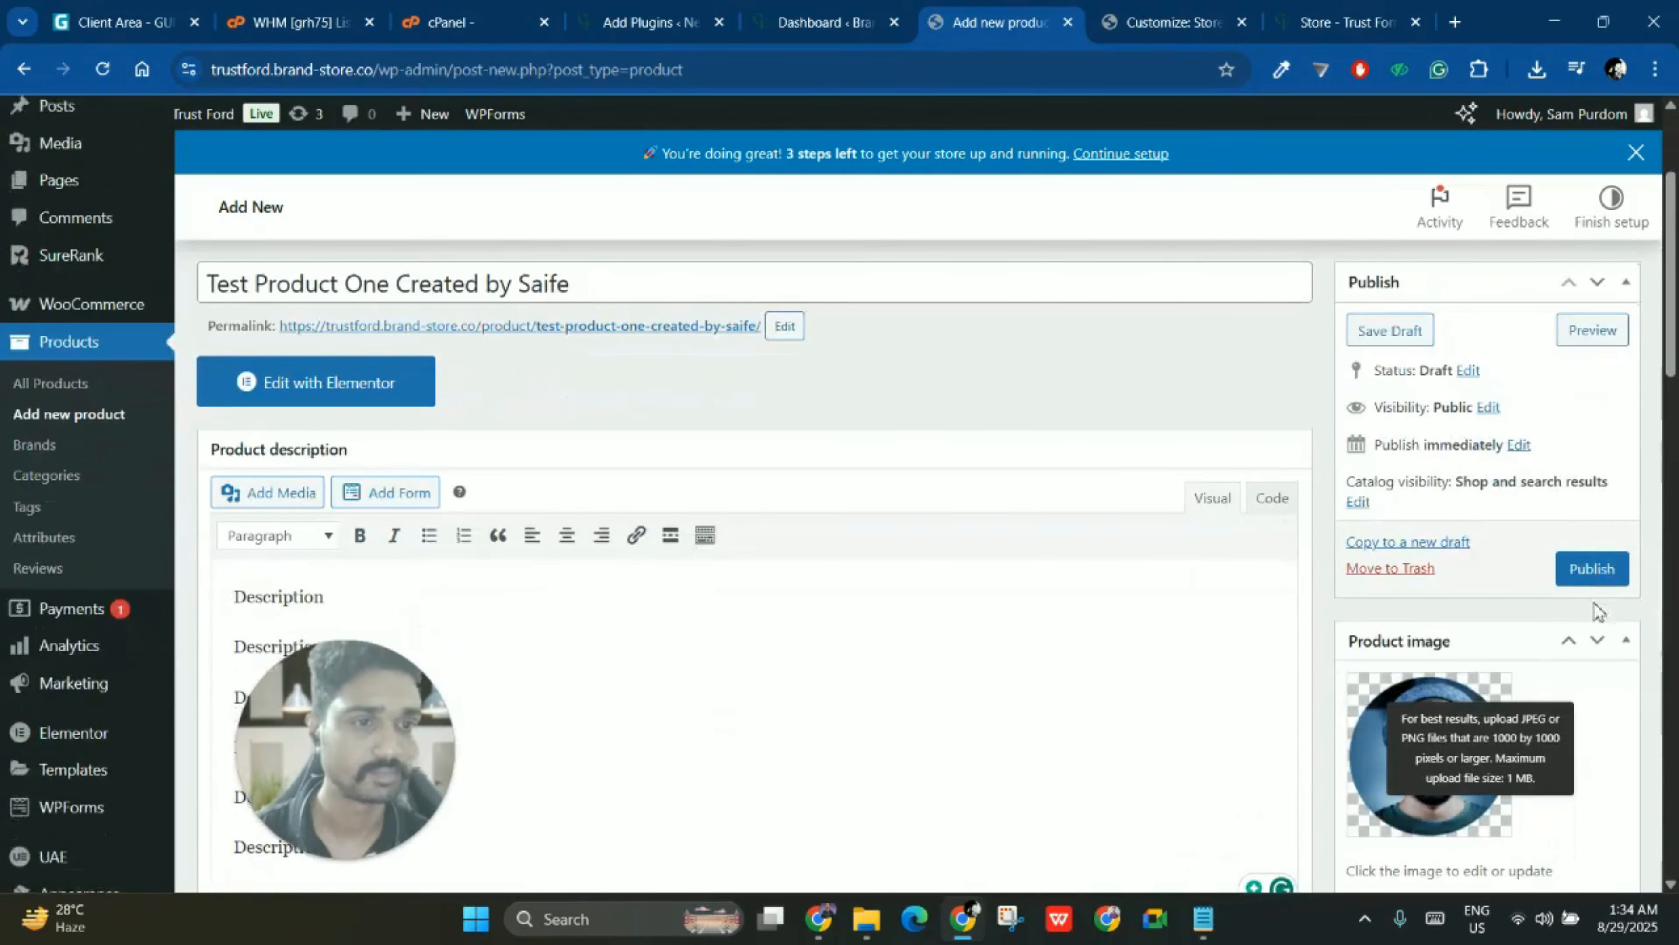
pyautogui.click(1592, 567)
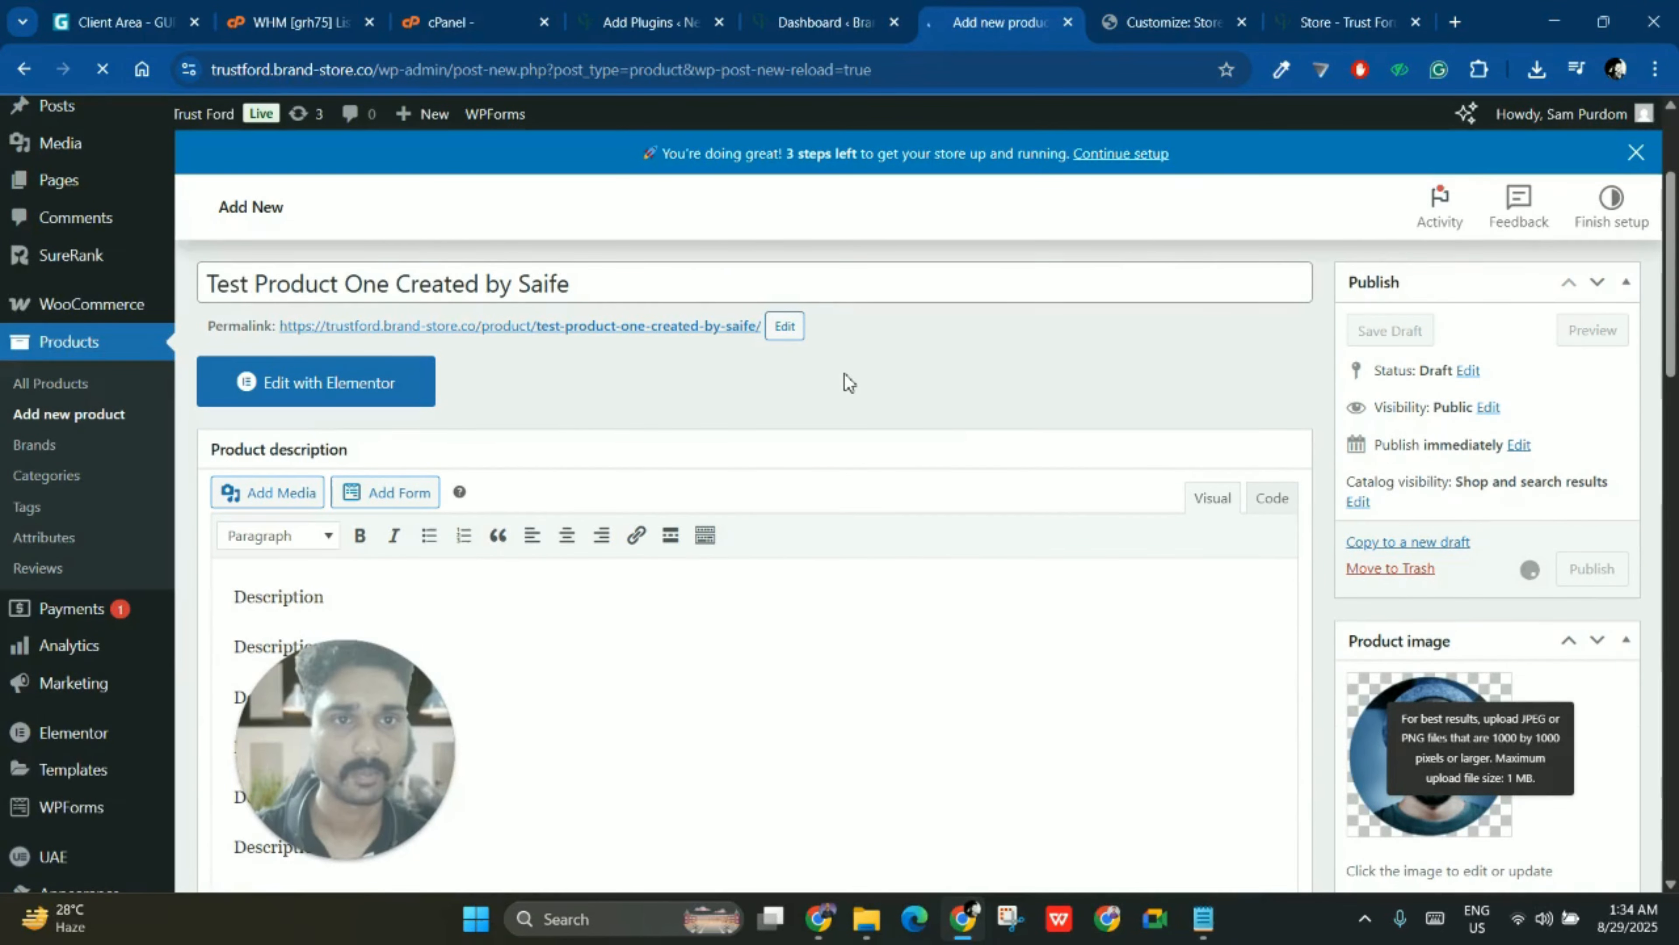
pyautogui.click(1205, 5)
pyautogui.click(1039, 9)
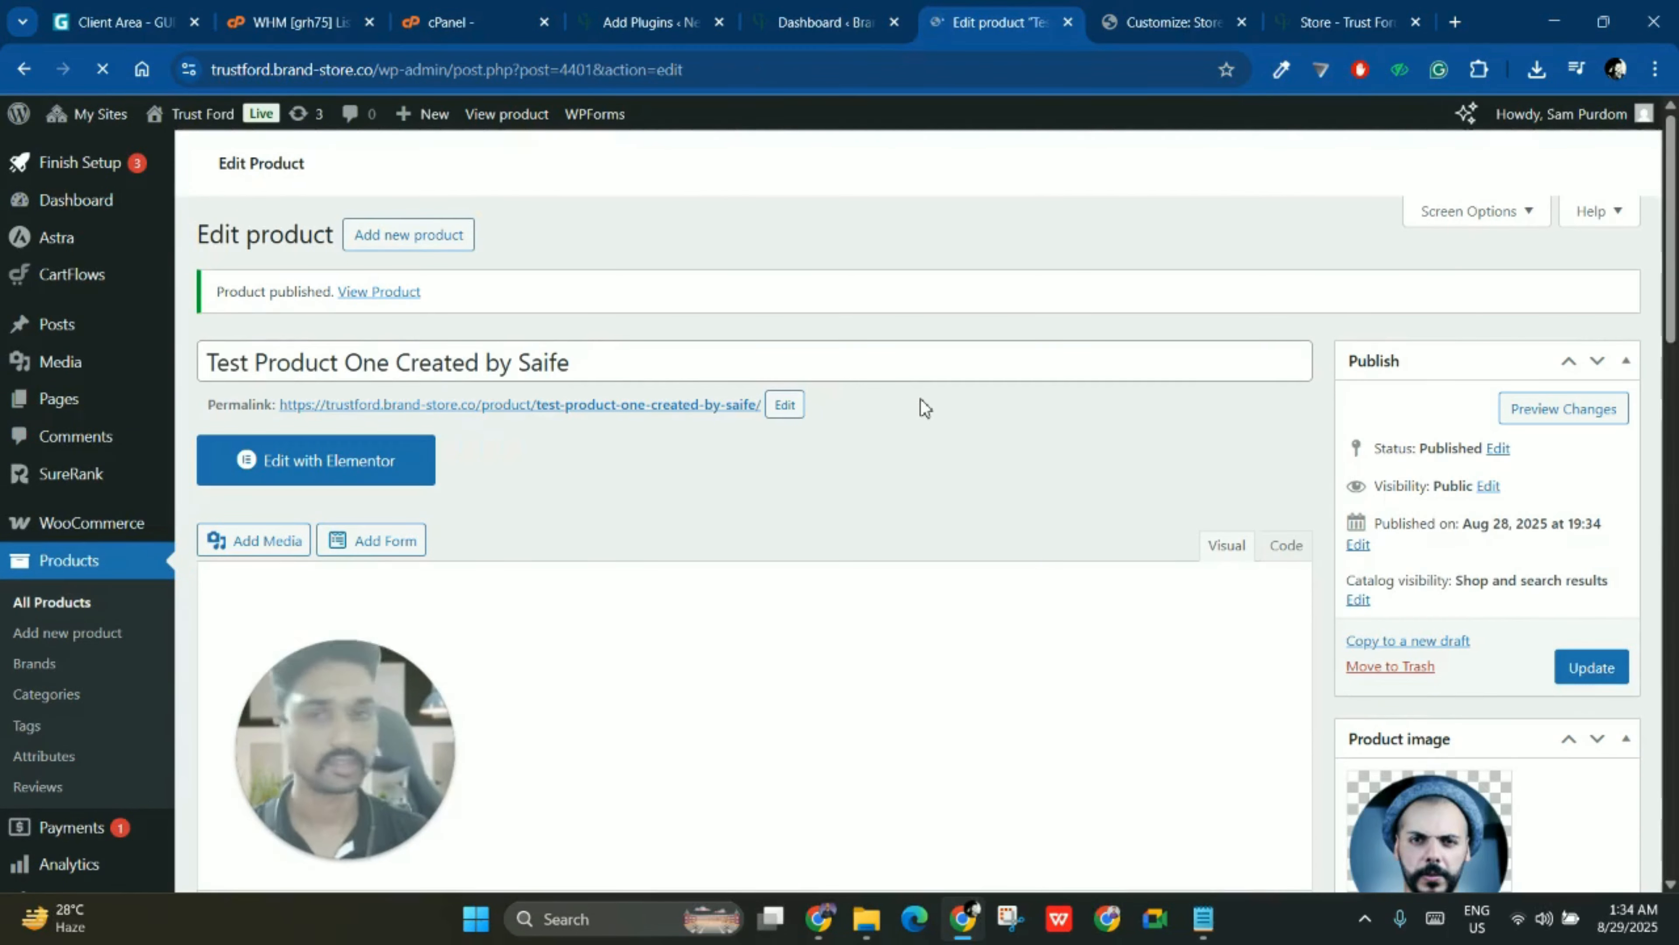
# - Open the Trust Ford storefront in a separate tab, then return to the product editor and dismiss its database error notice
pyautogui.keyDown('ctrl'); pyautogui.click(217, 118); pyautogui.keyUp('ctrl')
pyautogui.click(1015, 6)
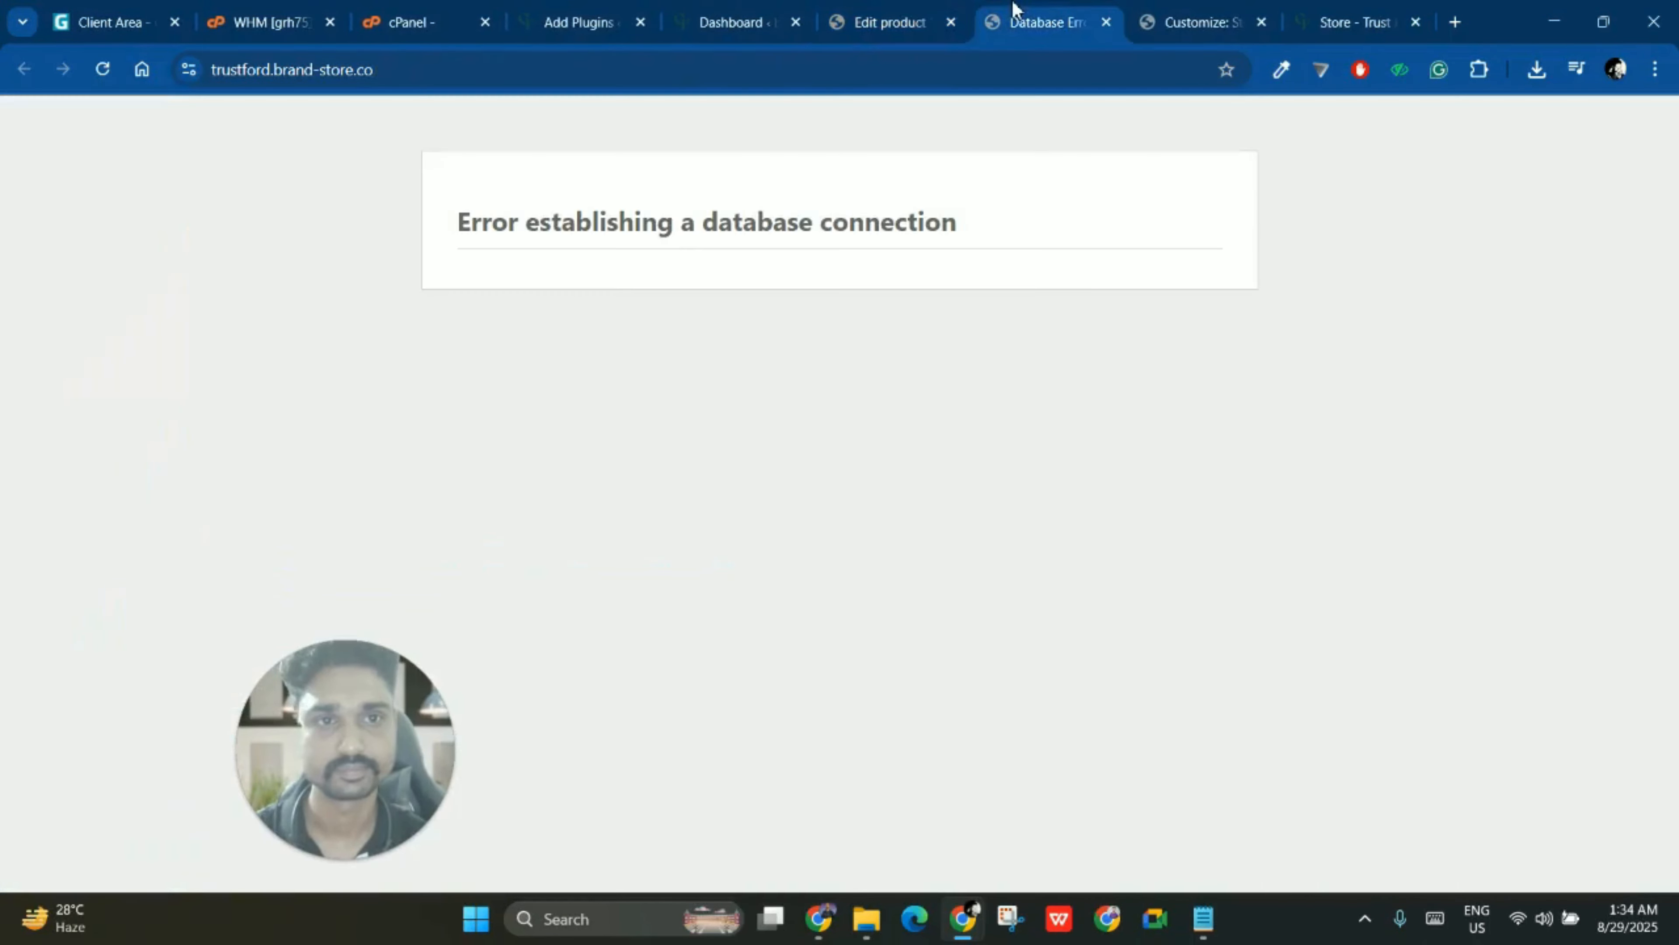
pyautogui.click(926, 11)
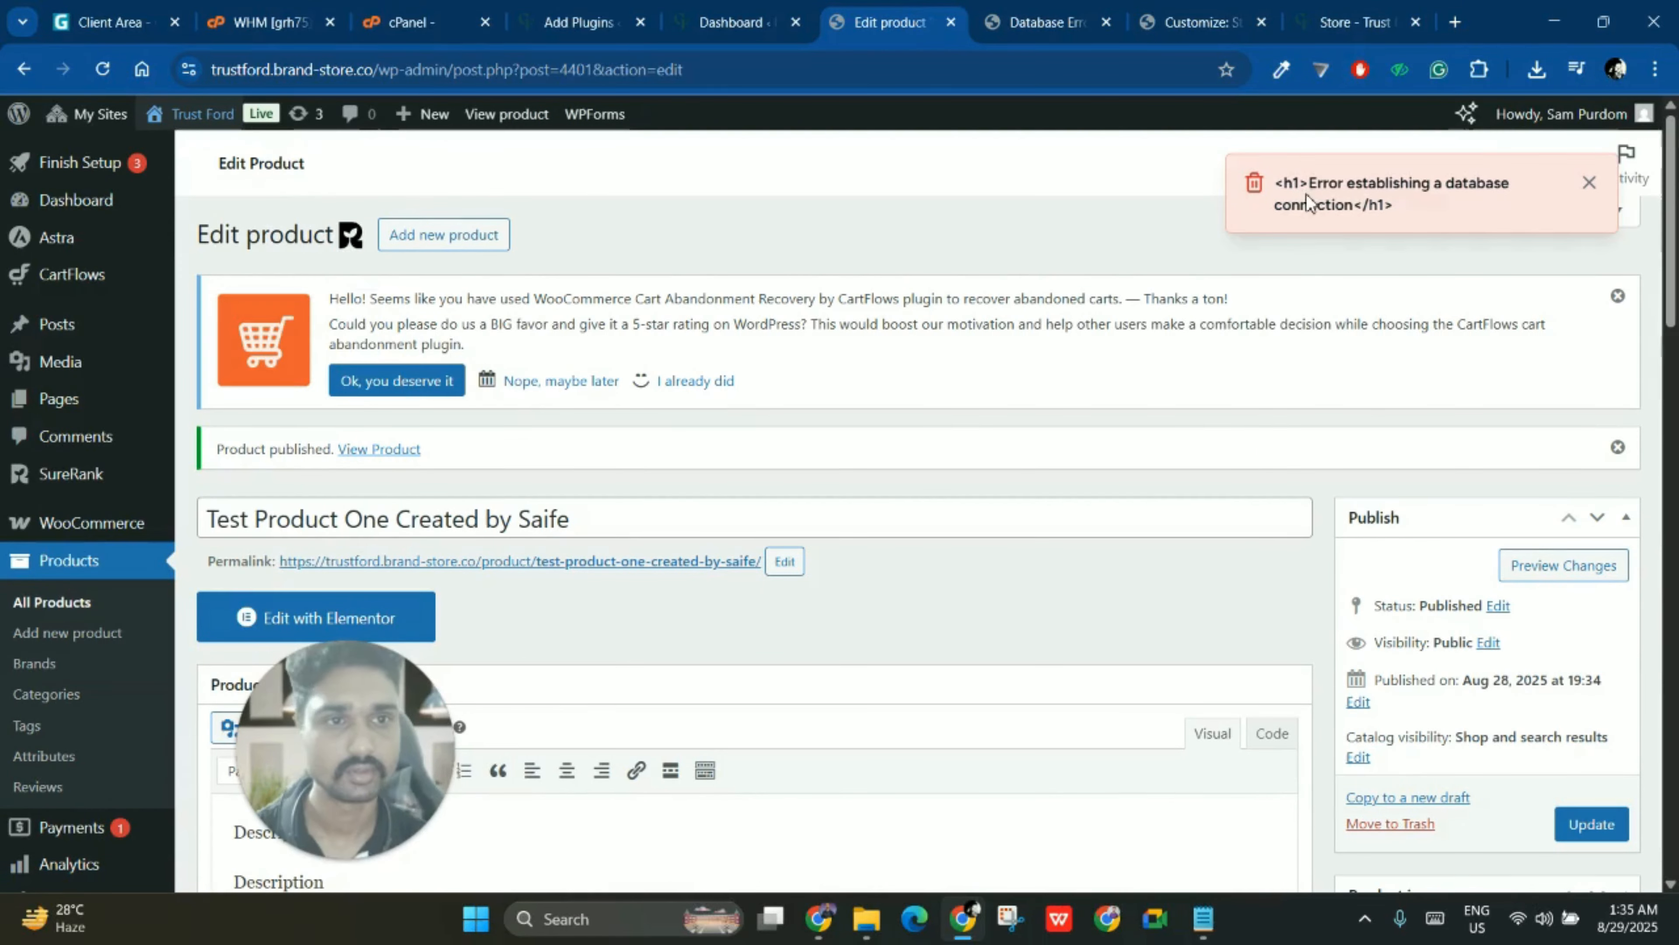
pyautogui.moveTo(1457, 211); pyautogui.dragTo(1276, 180)
pyautogui.click(1455, 207)
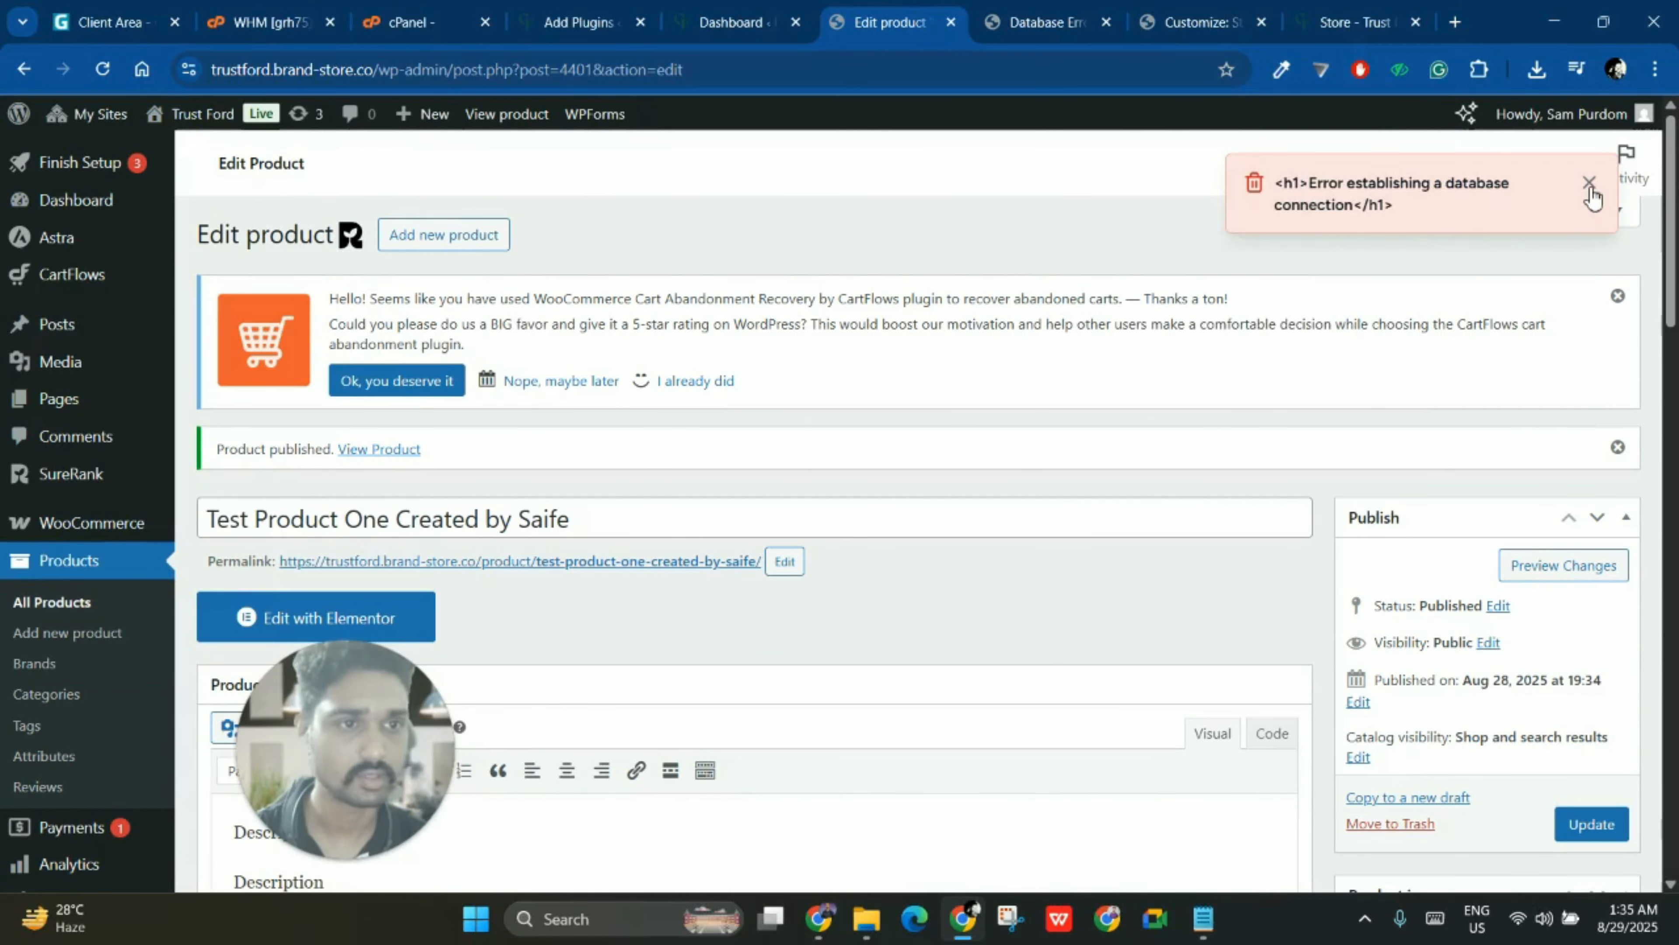
pyautogui.click(1590, 185)
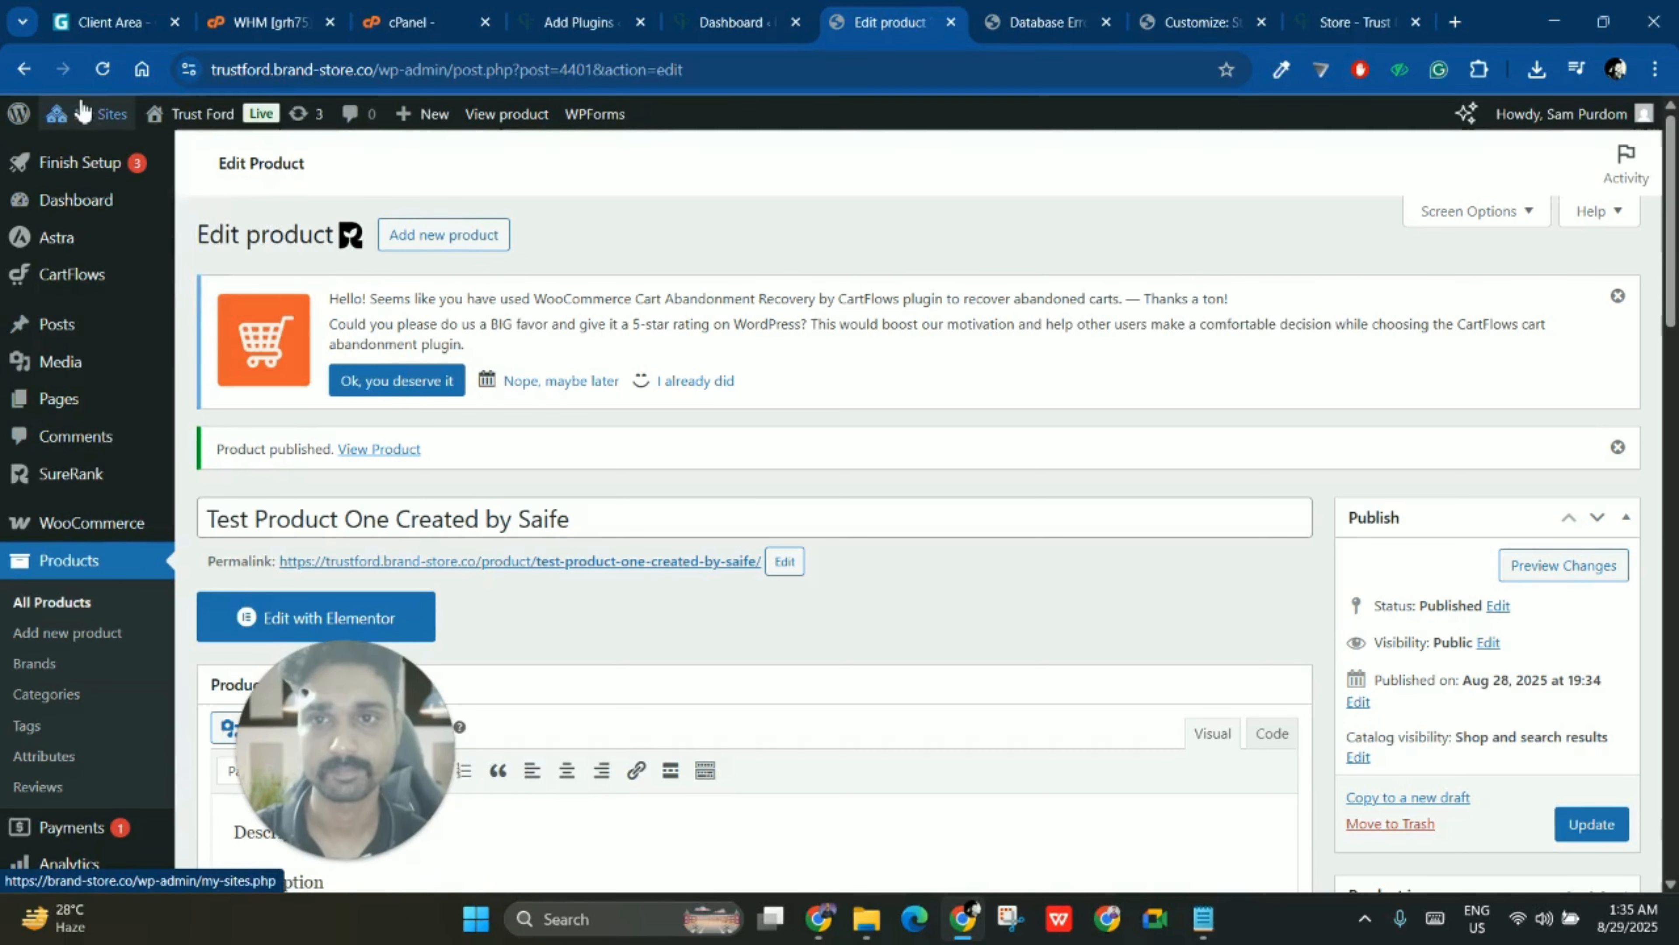
# - Copy the trustford.brand-store.co domain from the product editor's address and load it in the separate storefront tab
pyautogui.doubleClick(267, 71)
pyautogui.moveTo(399, 77); pyautogui.dragTo(440, 76)
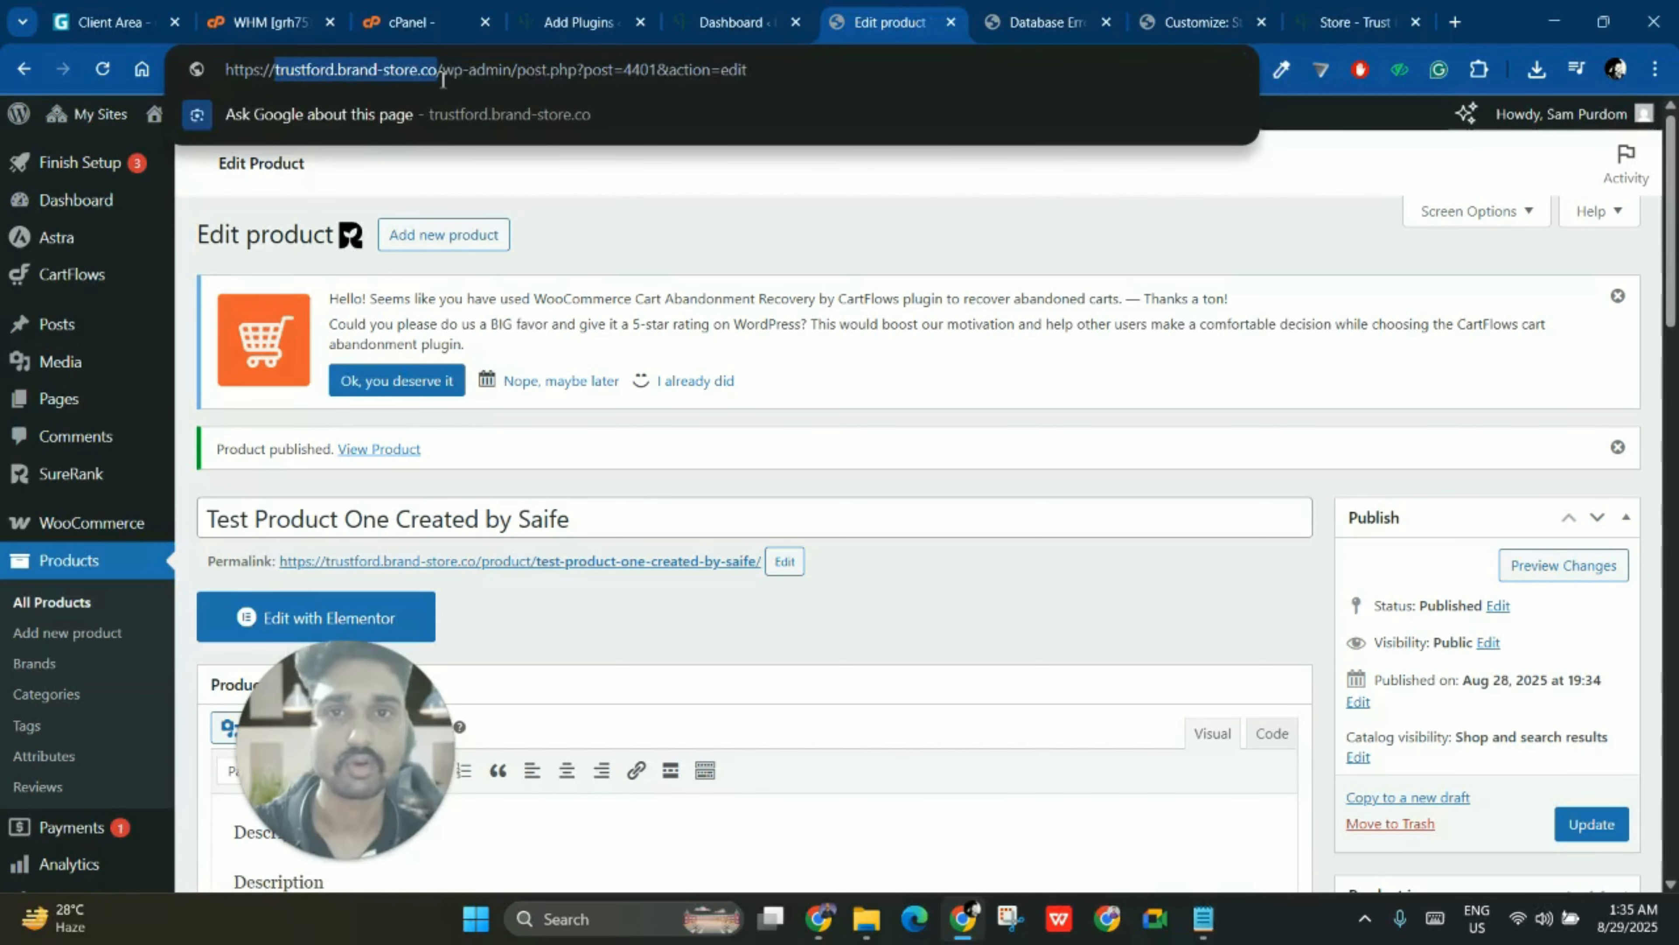
pyautogui.hotkey('ctrl', 'c')
pyautogui.click(1048, 8)
pyautogui.click(557, 65)
pyautogui.hotkey('ctrl', 'v')
pyautogui.press('Return')
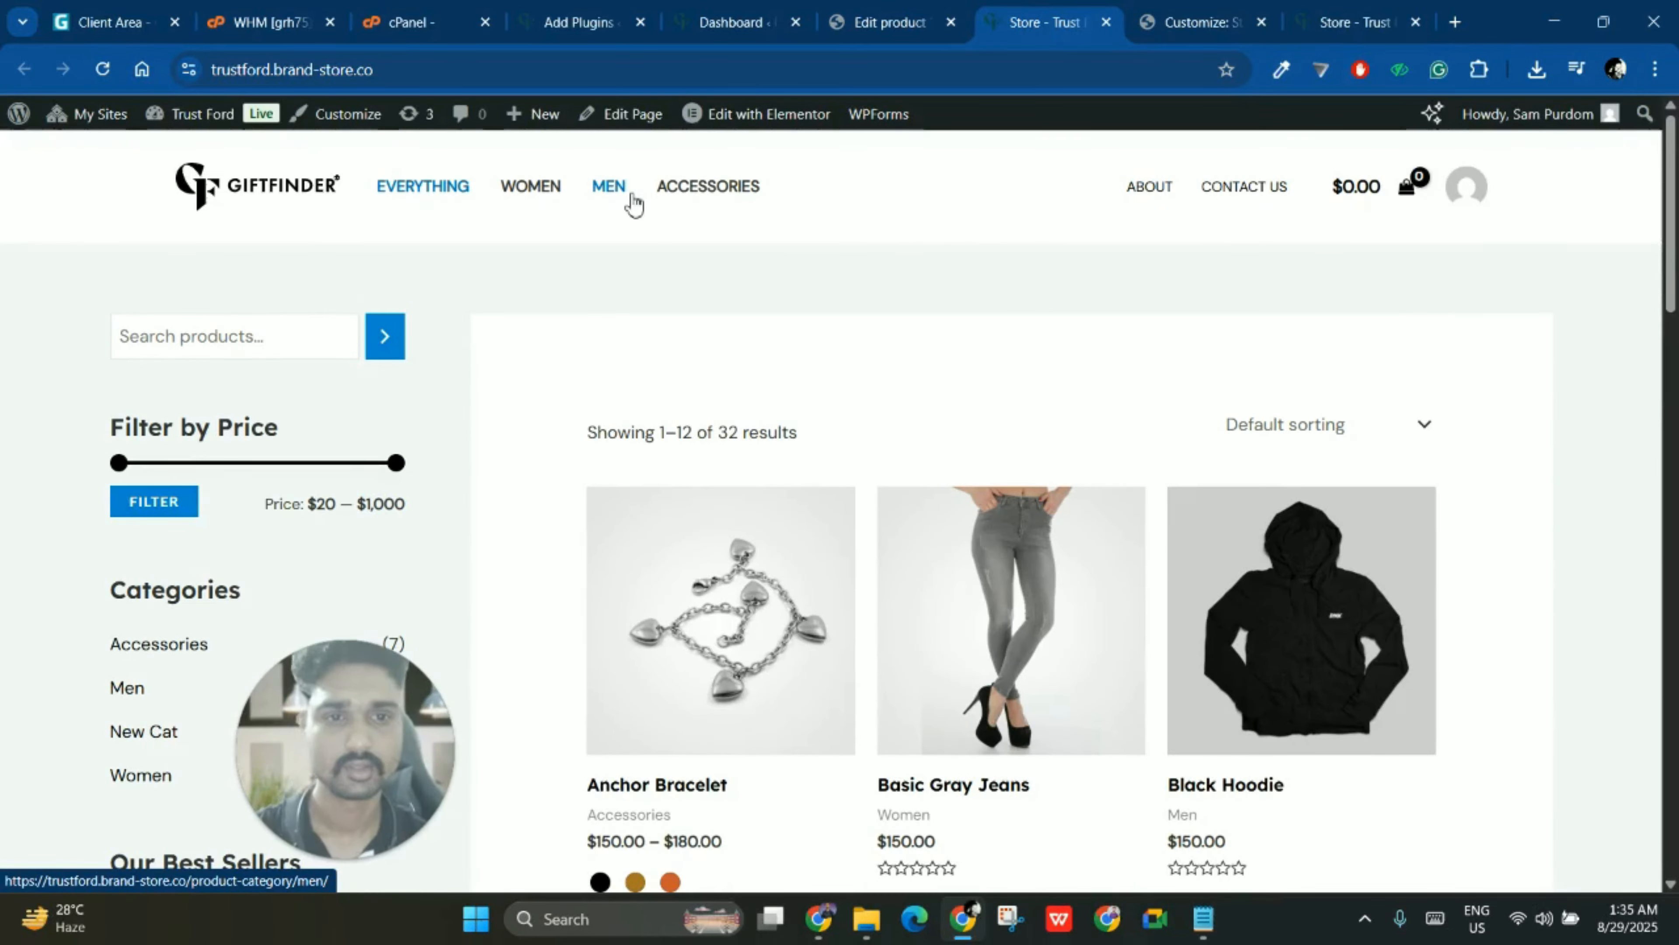
# - Look through the storefront's product listing and sort it by latest
pyautogui.scroll(-8, 693, 431)
pyautogui.scroll(5, 693, 431)
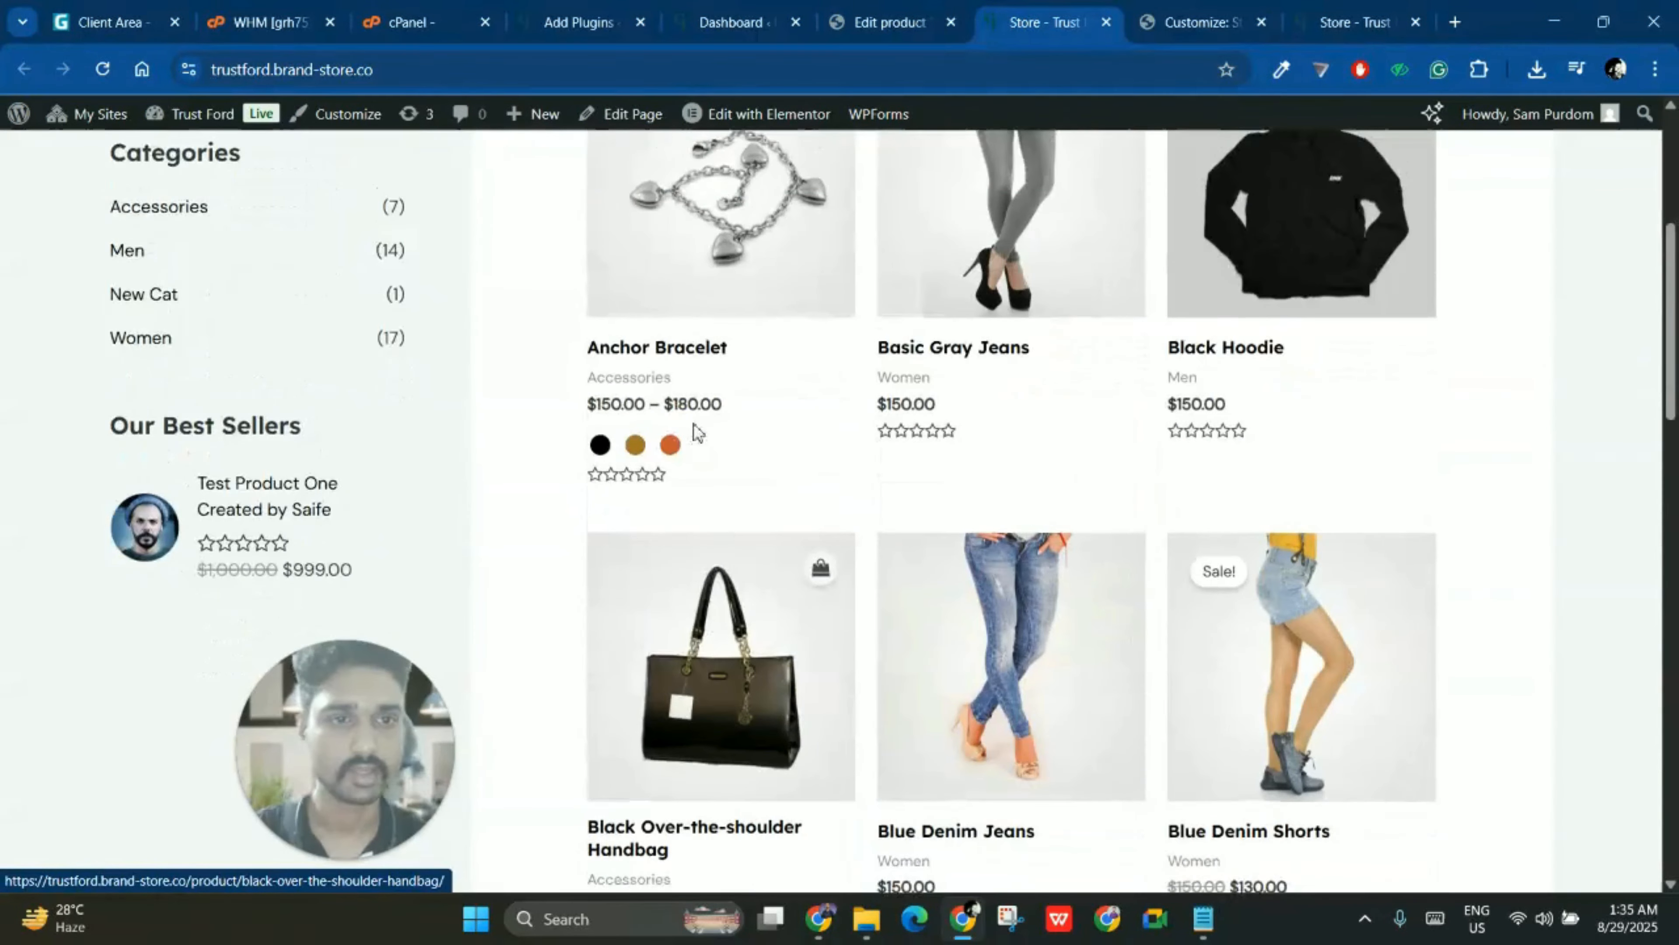
pyautogui.scroll(3, 692, 431)
pyautogui.click(1327, 327)
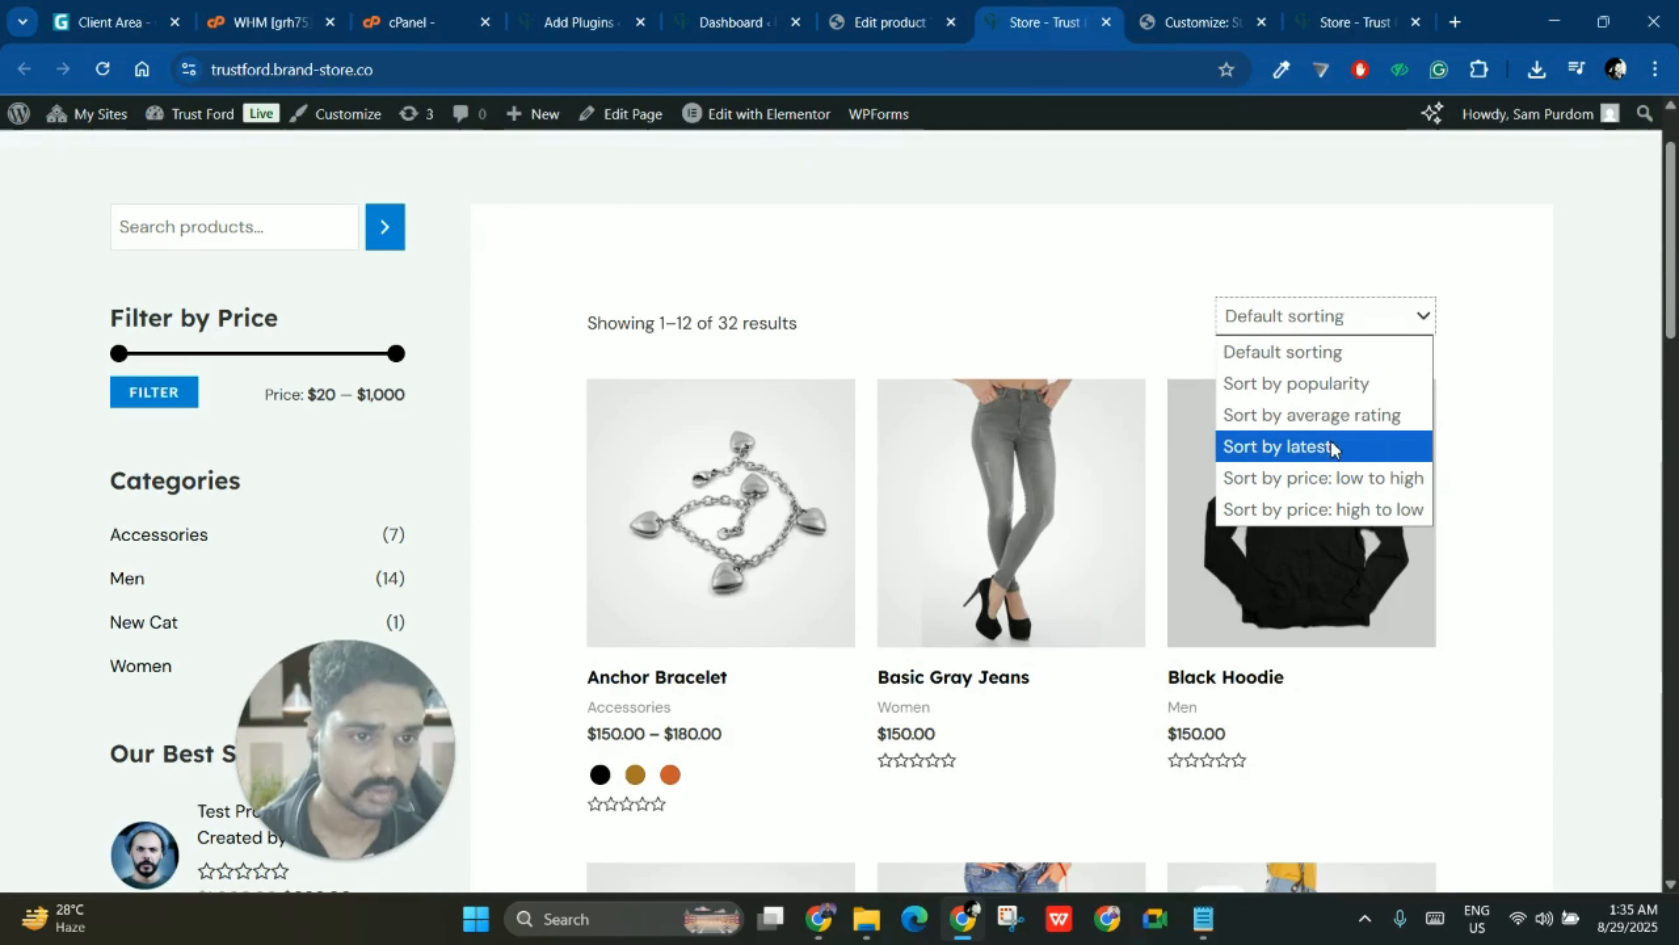
pyautogui.click(1272, 447)
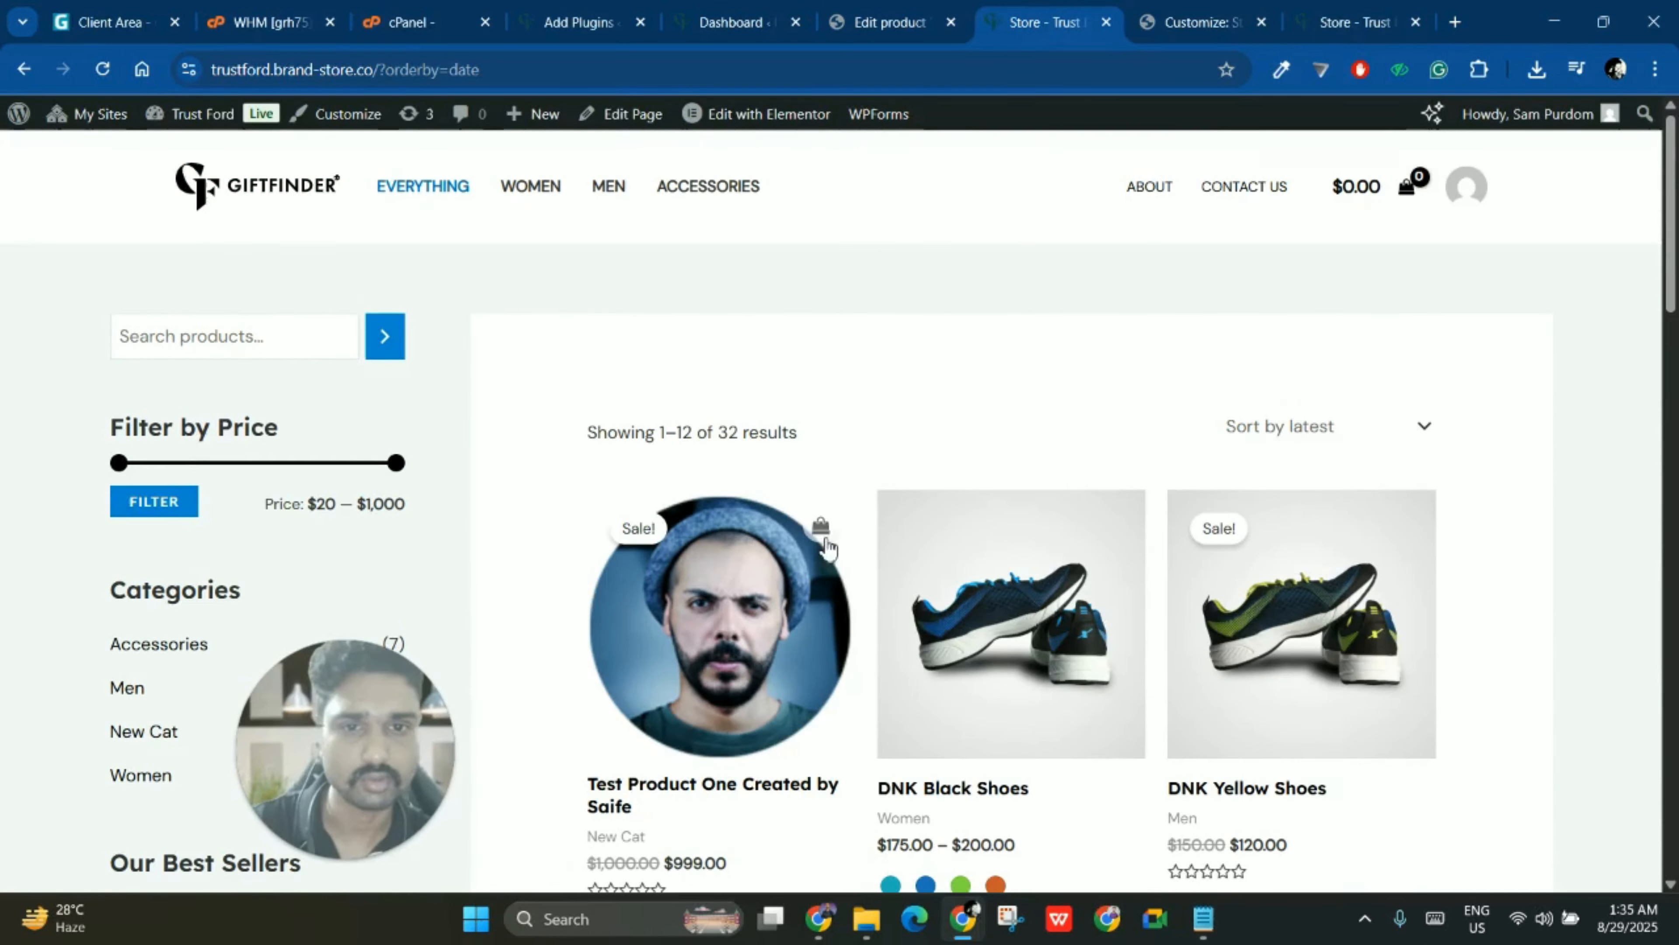
# - Open the new test product's page from the listing and review its image, price, category and description
pyautogui.scroll(-3, 724, 733)
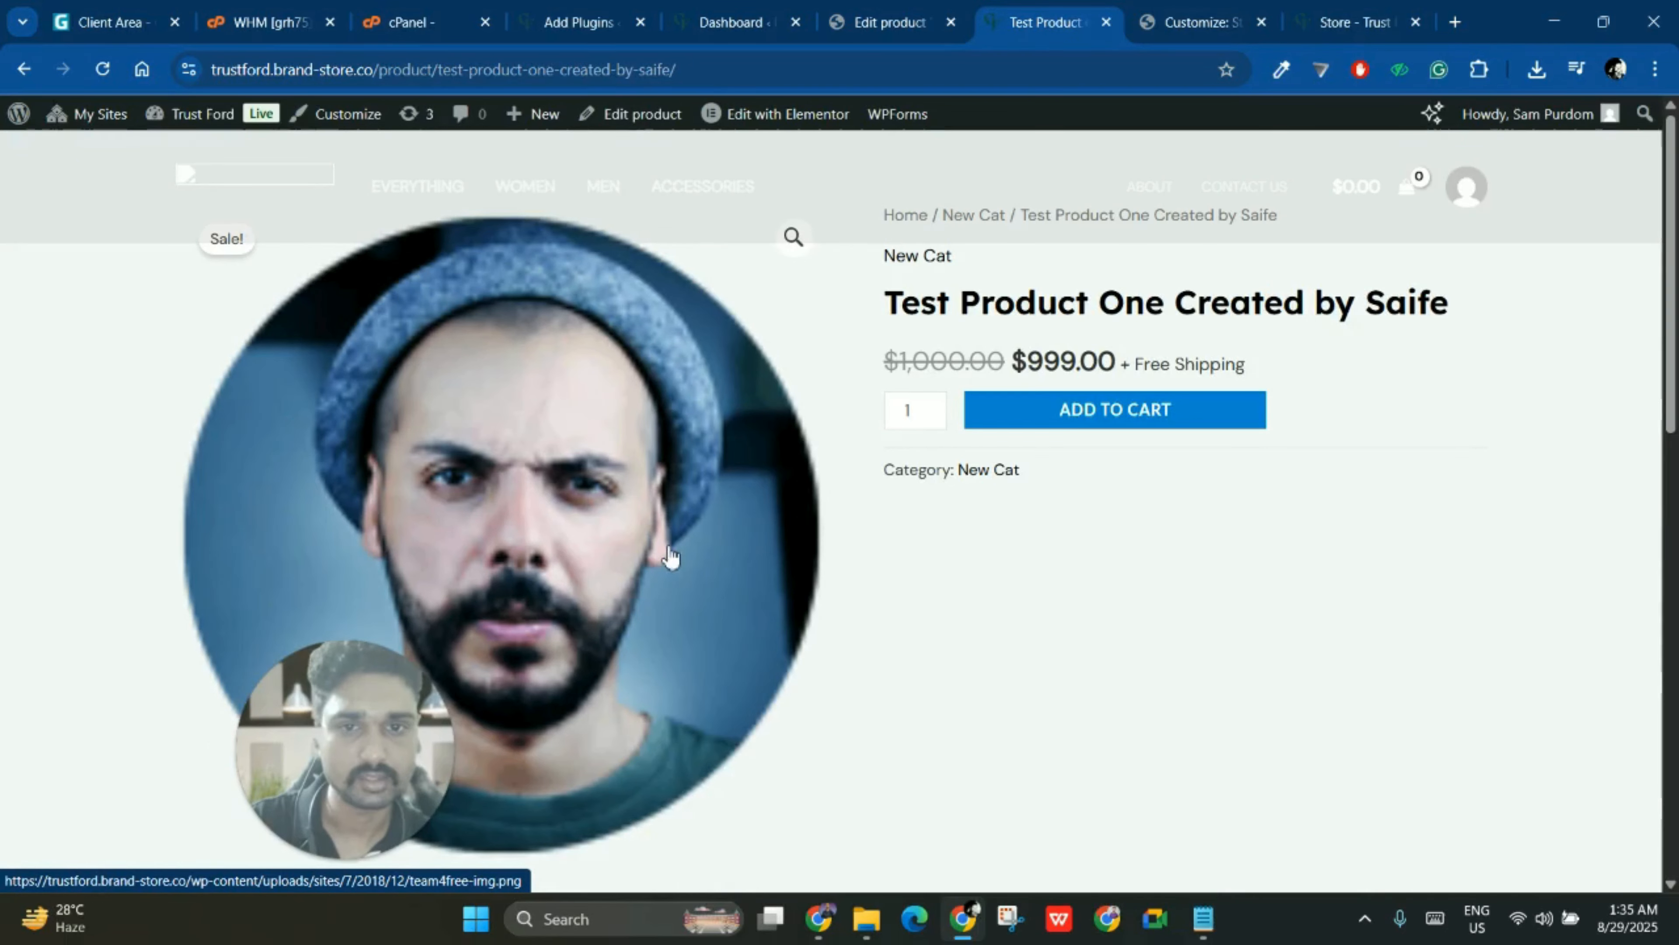
pyautogui.scroll(-6, 667, 554)
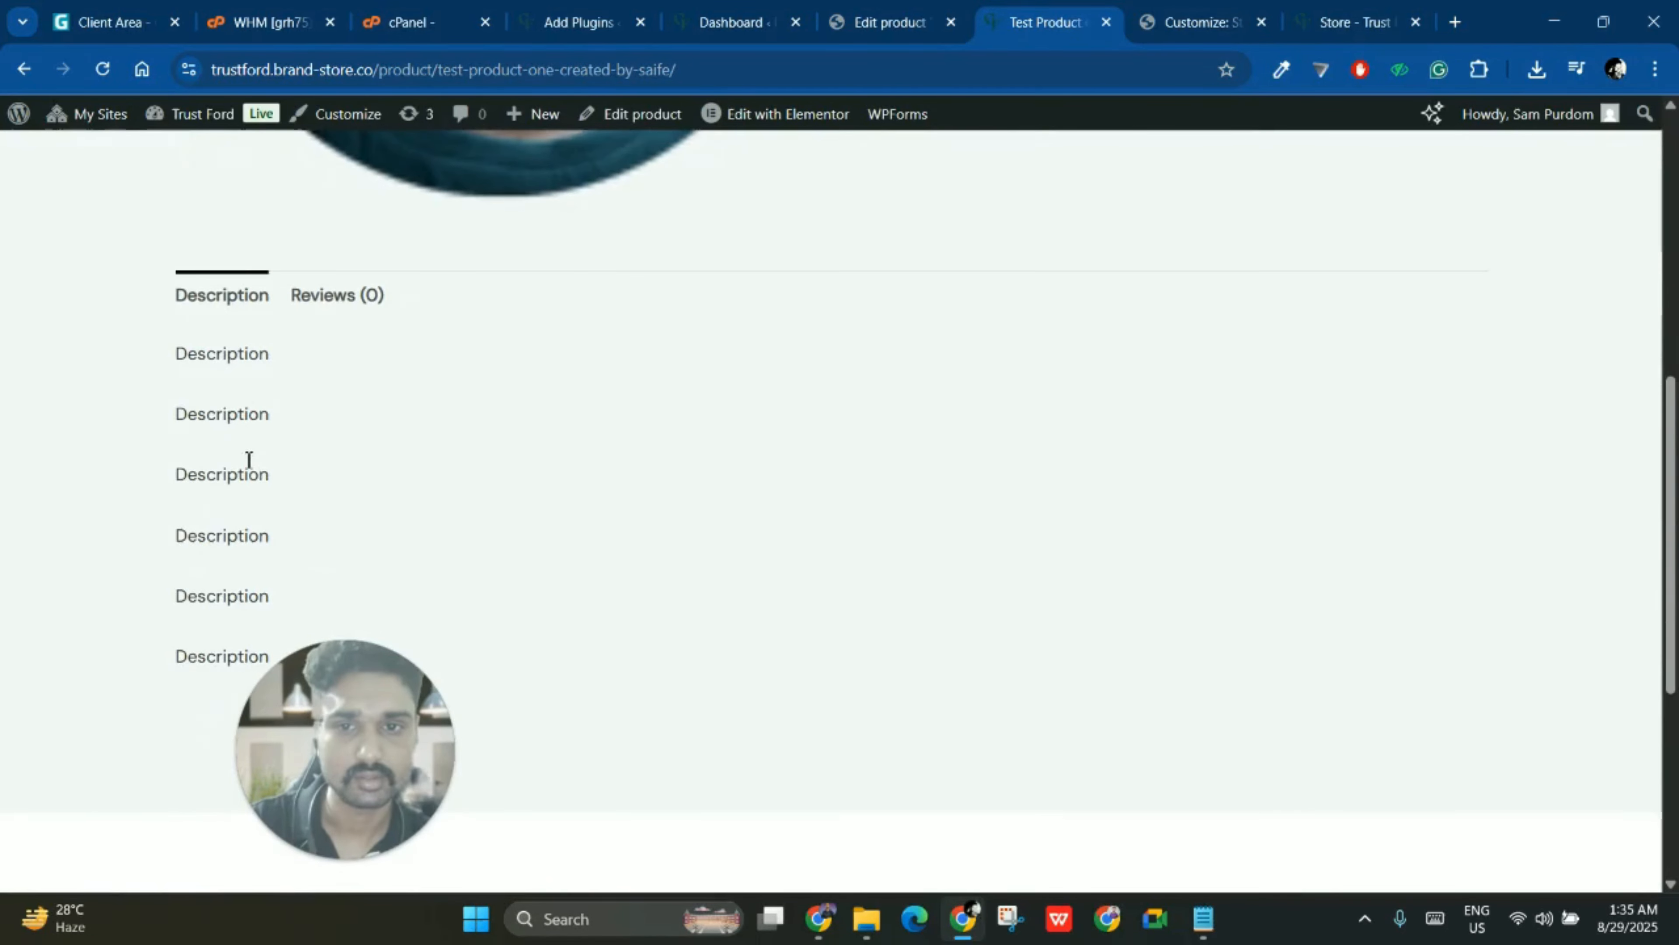
pyautogui.scroll(10, 667, 536)
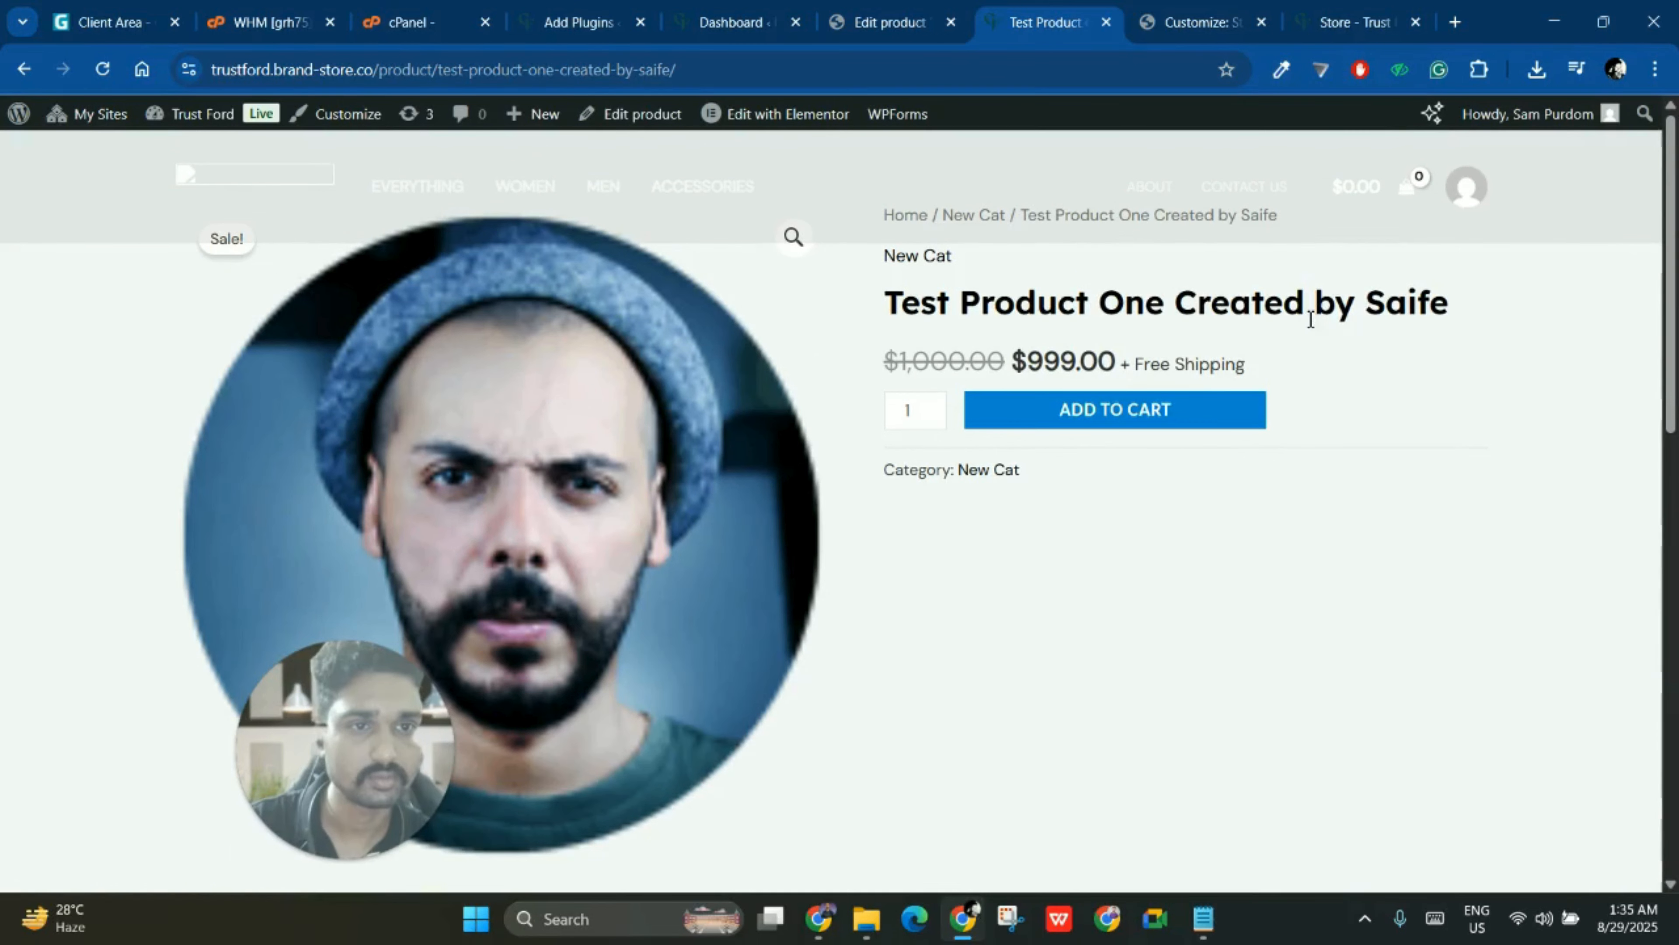
pyautogui.scroll(-5, 1384, 375)
pyautogui.scroll(5, 1383, 375)
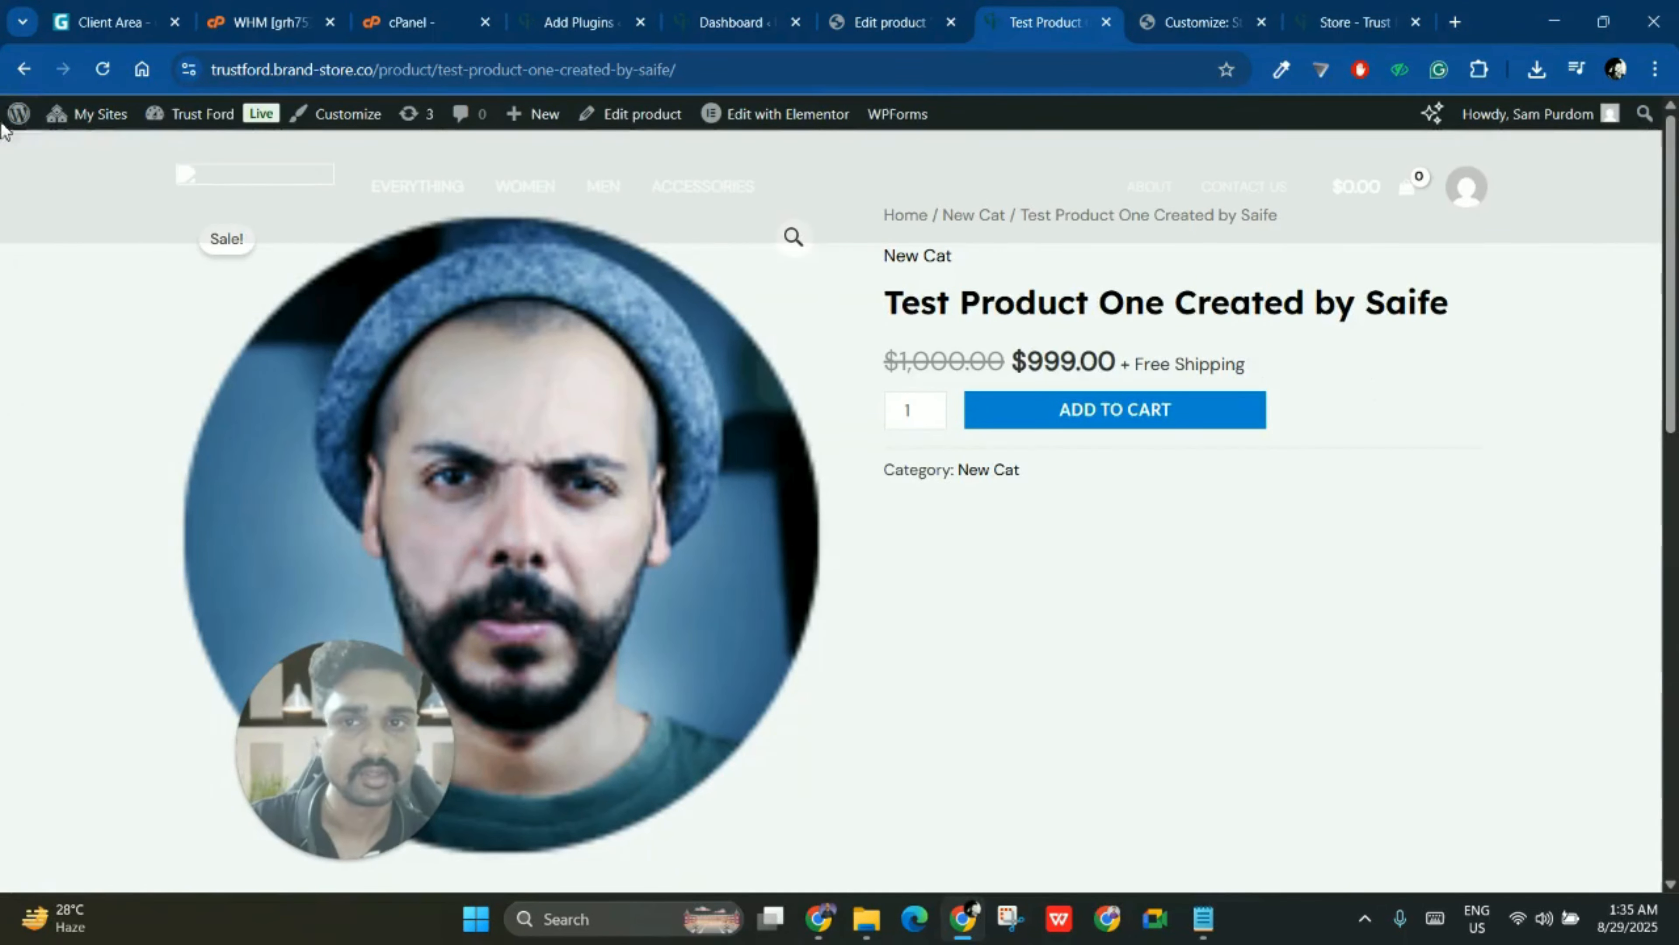
# - Return to the store listing sorted by latest and look over its products, pagination and footer
pyautogui.click(28, 77)
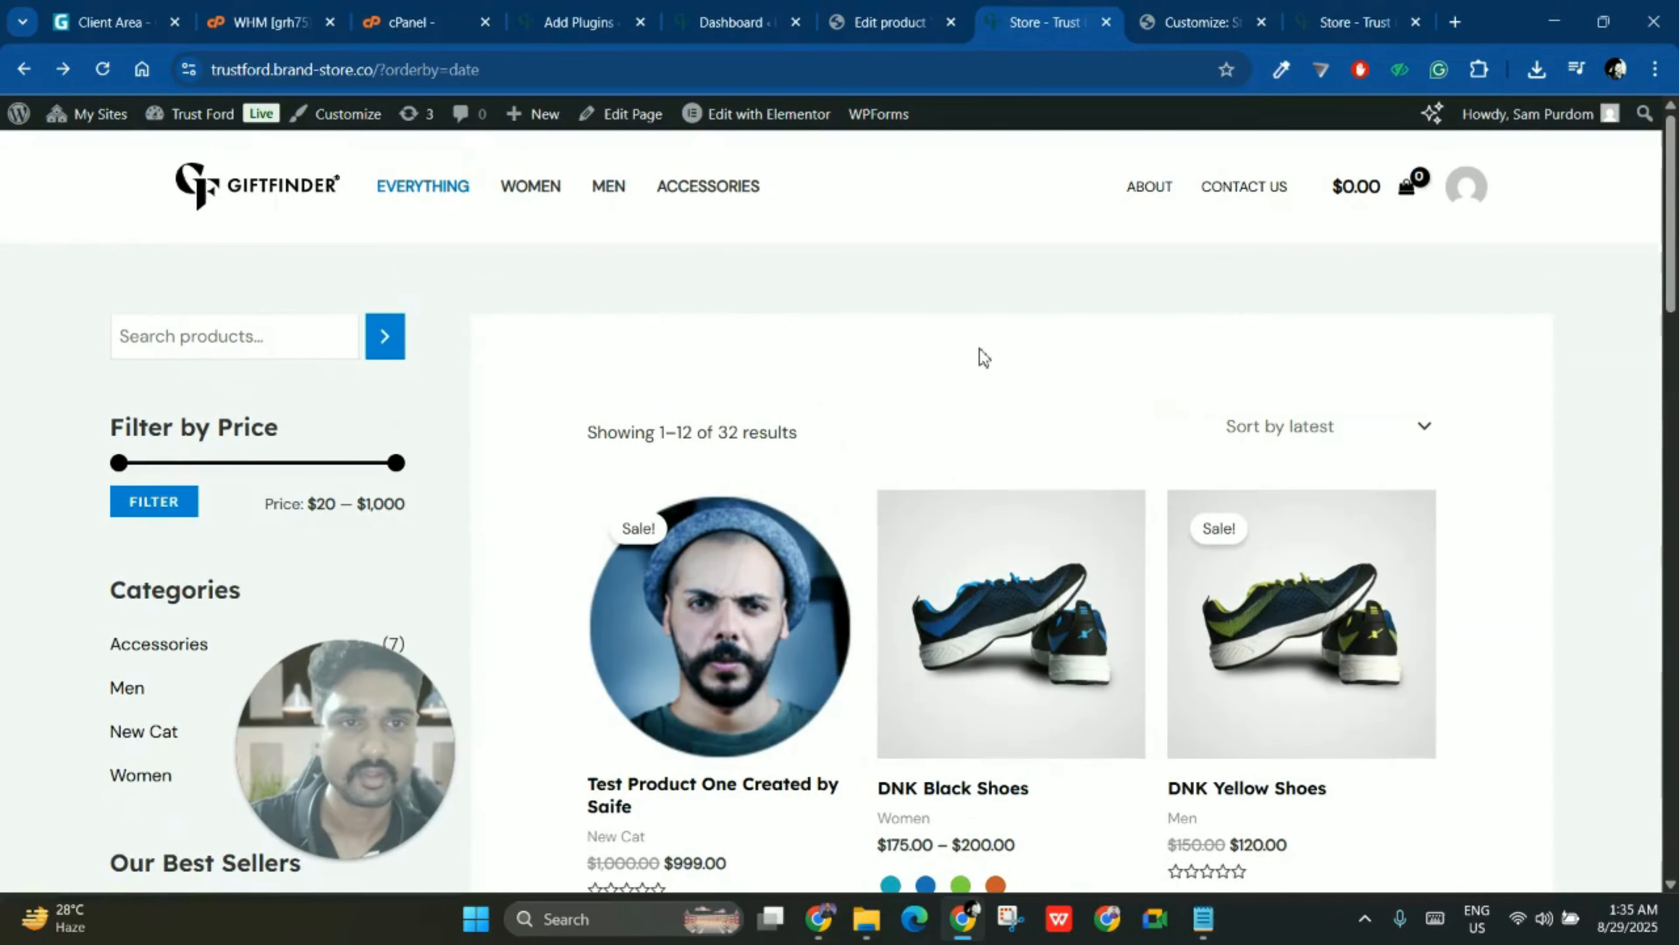
pyautogui.scroll(-10, 982, 362)
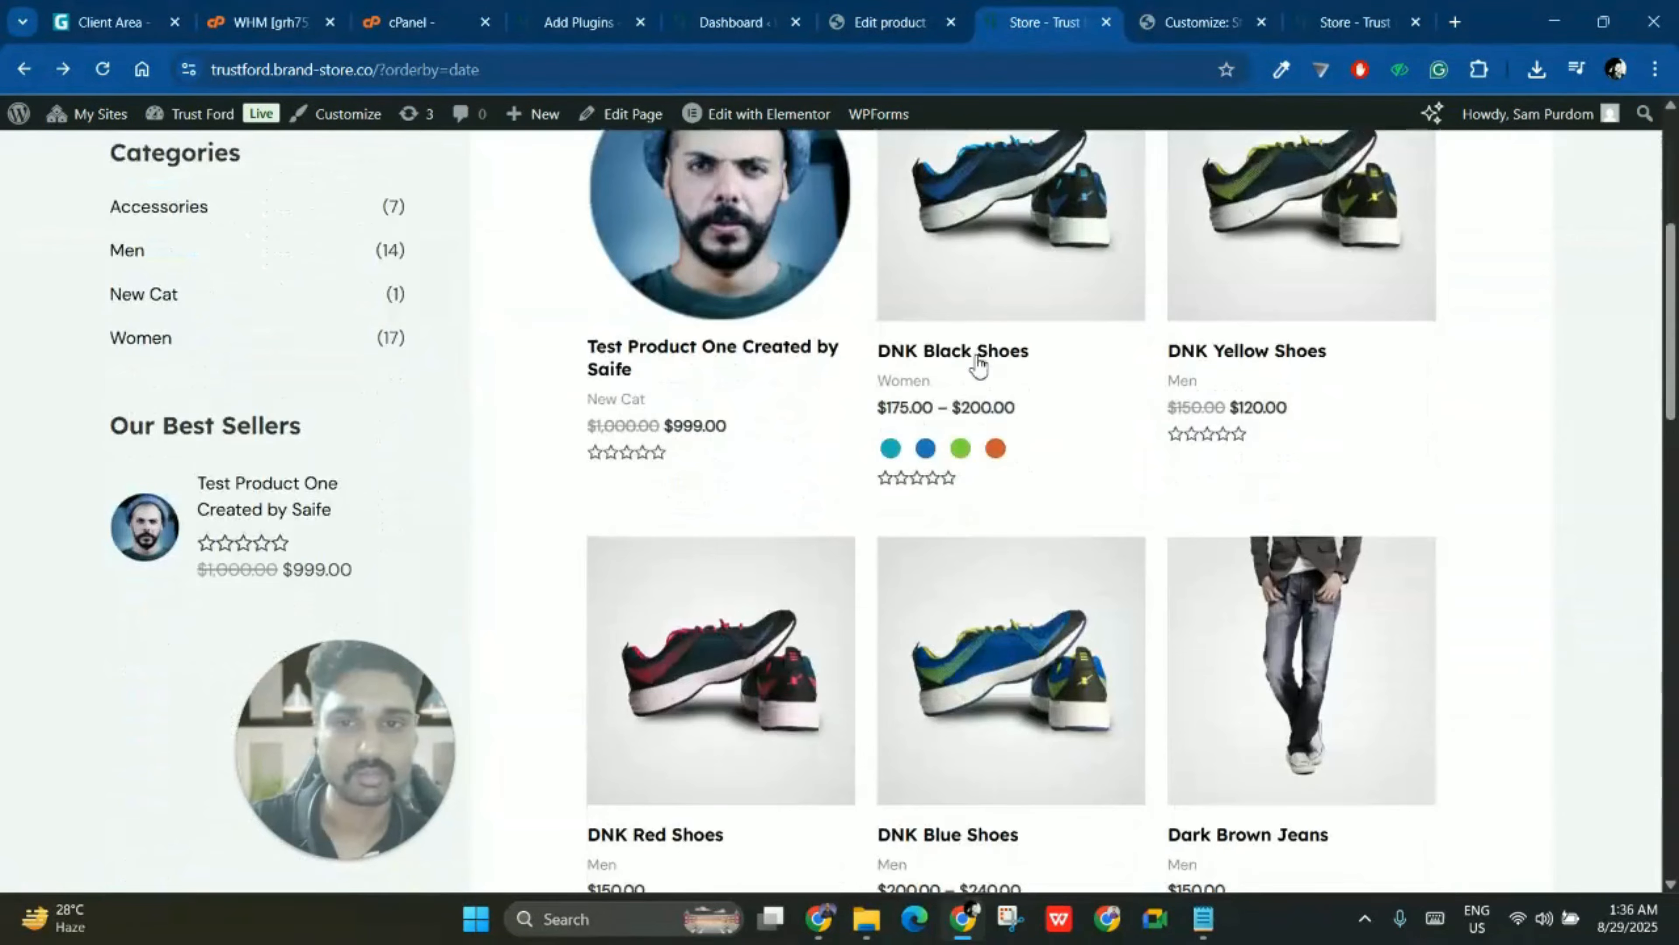
pyautogui.scroll(-10, 979, 366)
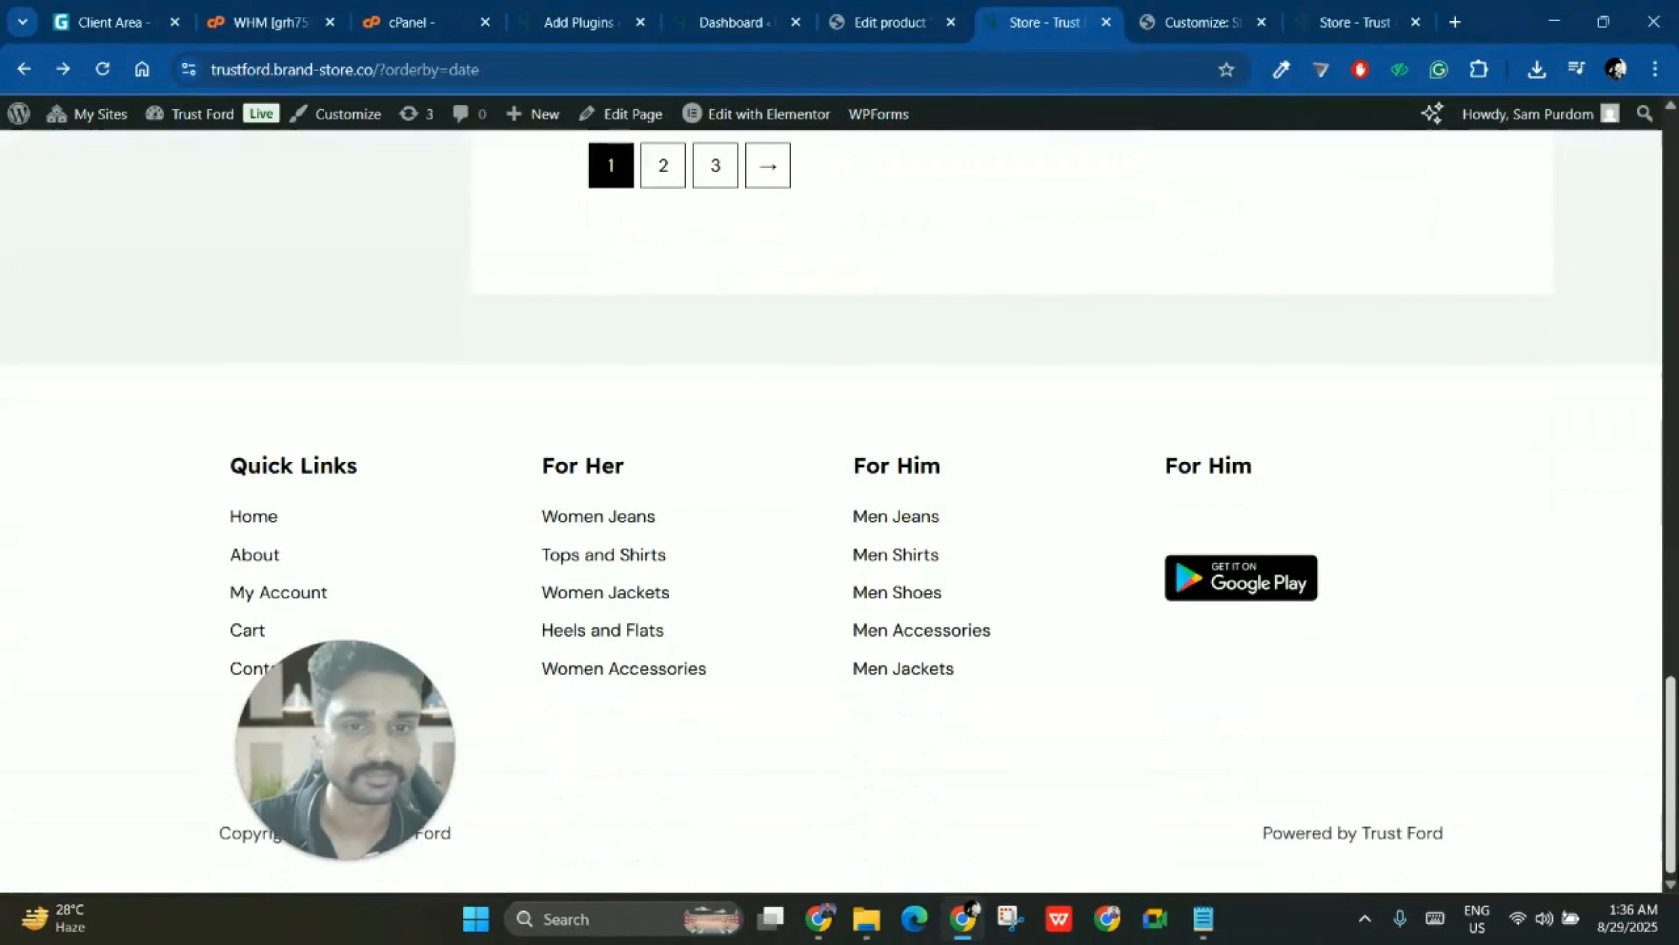
pyautogui.scroll(15, 1580, 622)
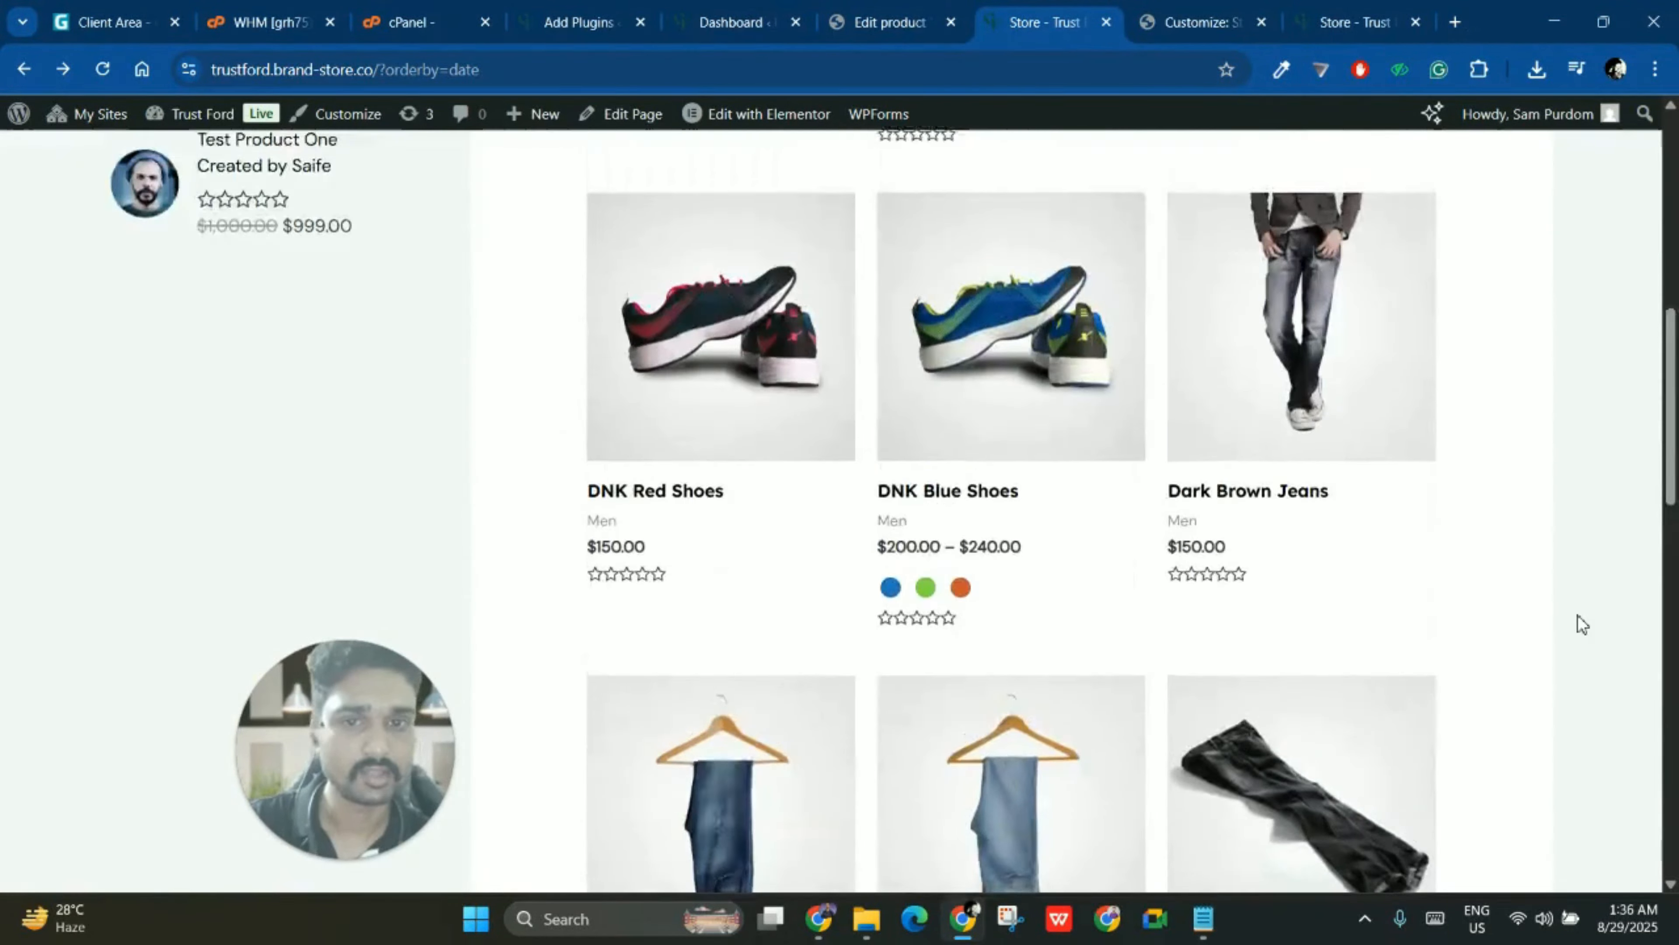
pyautogui.scroll(3, 1580, 622)
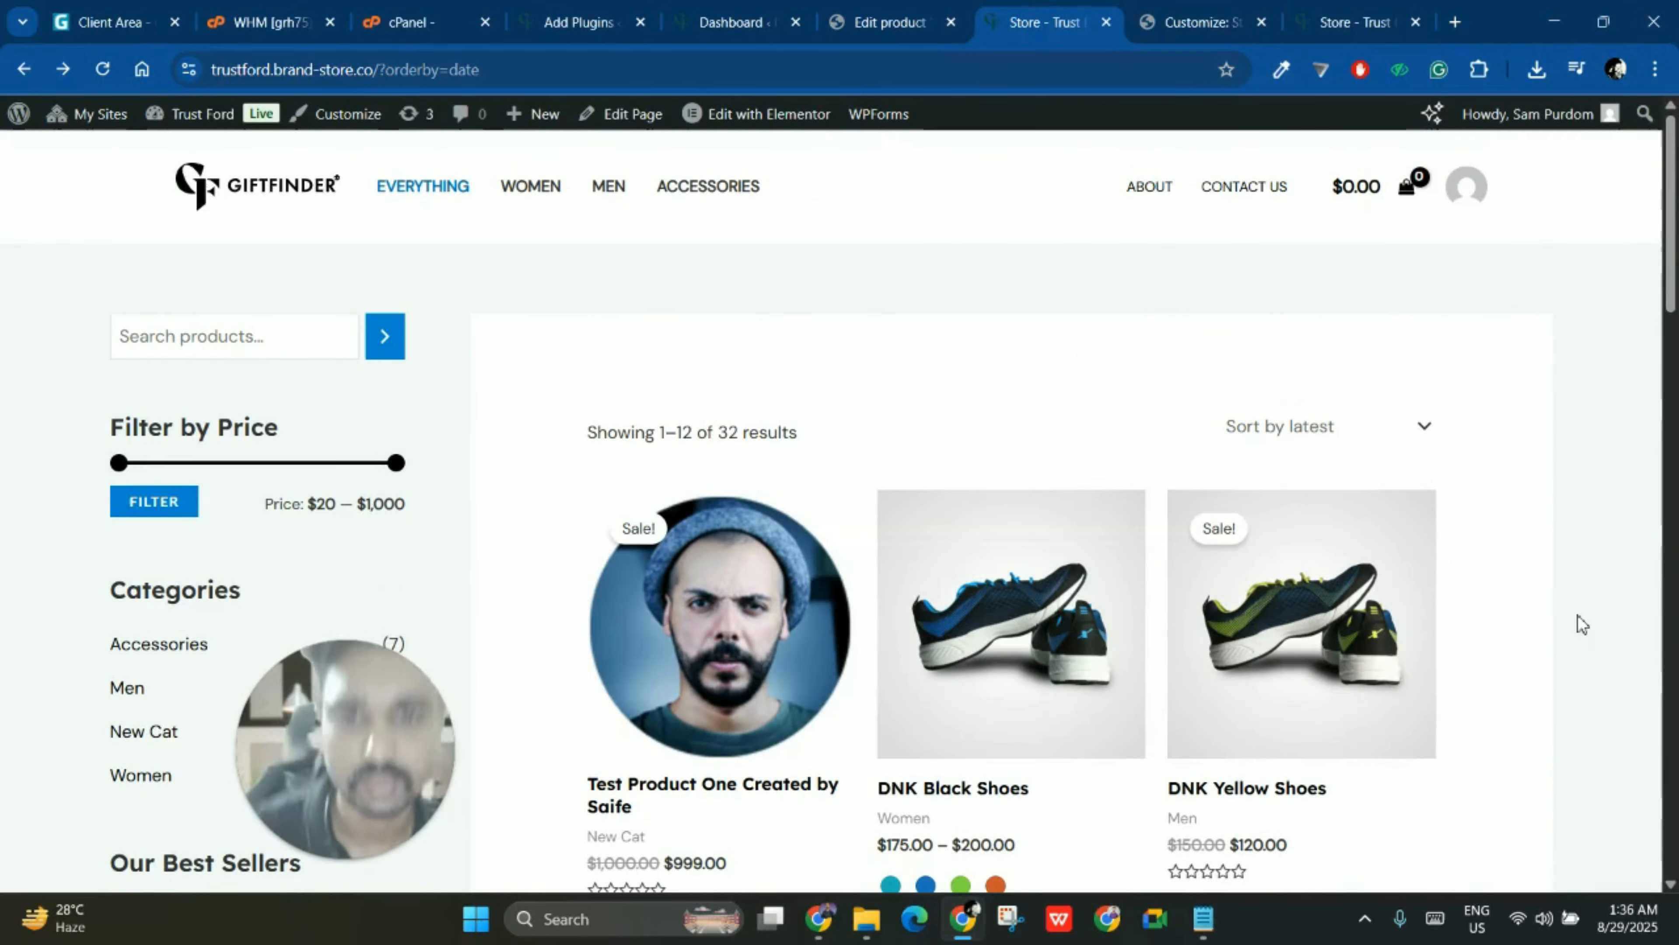